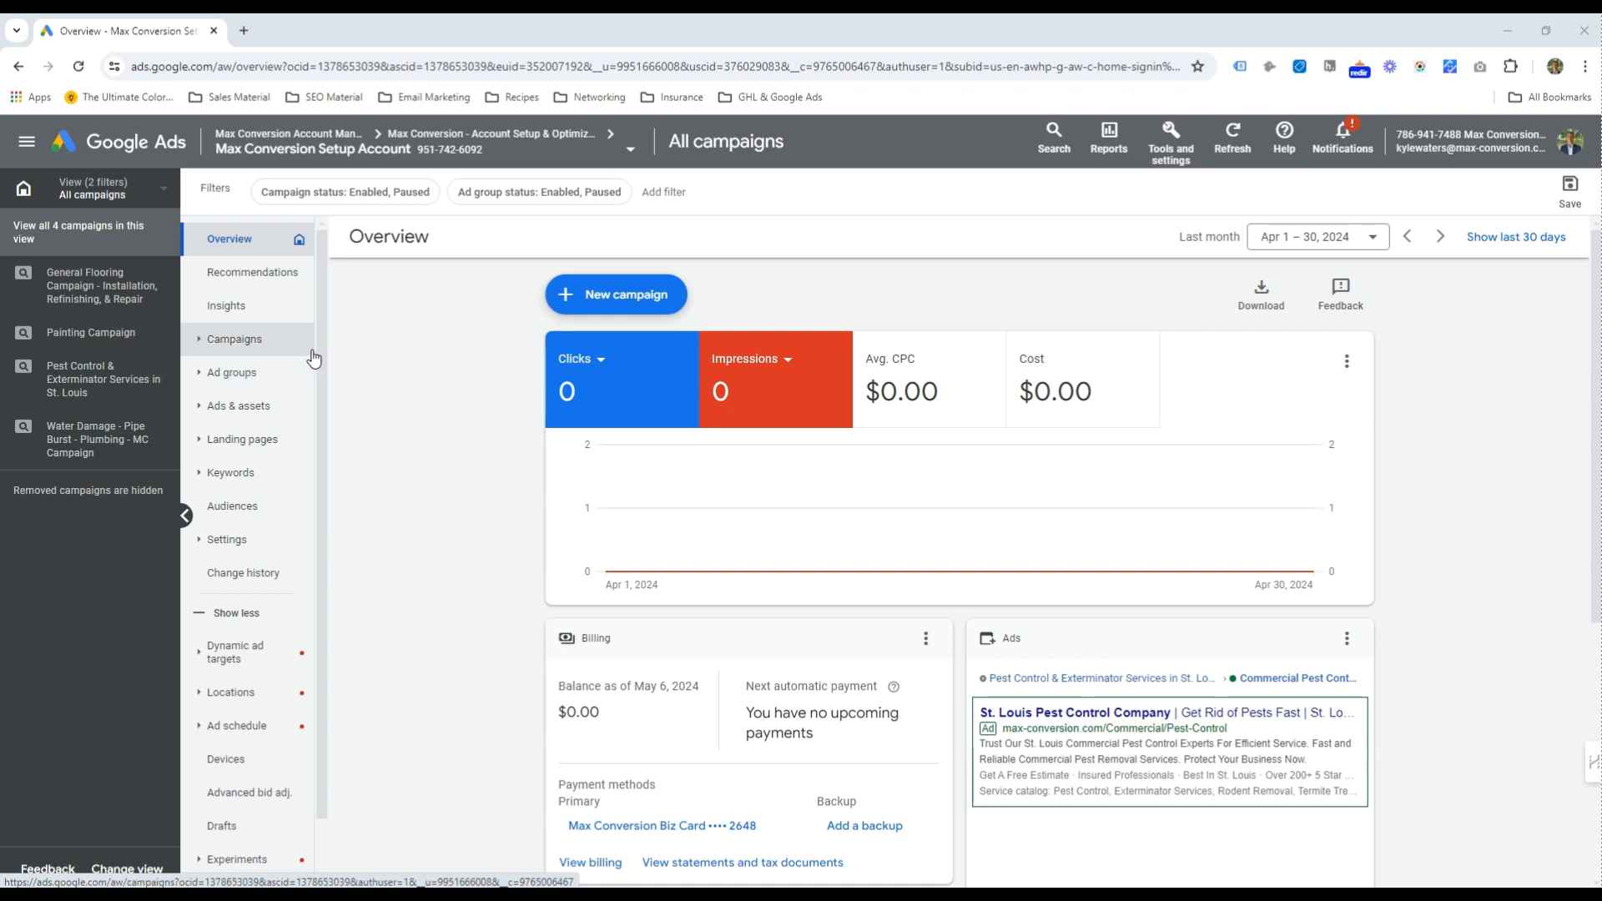
Start a new campaign and choose to create it without a goal's guidance
left_click(312, 352)
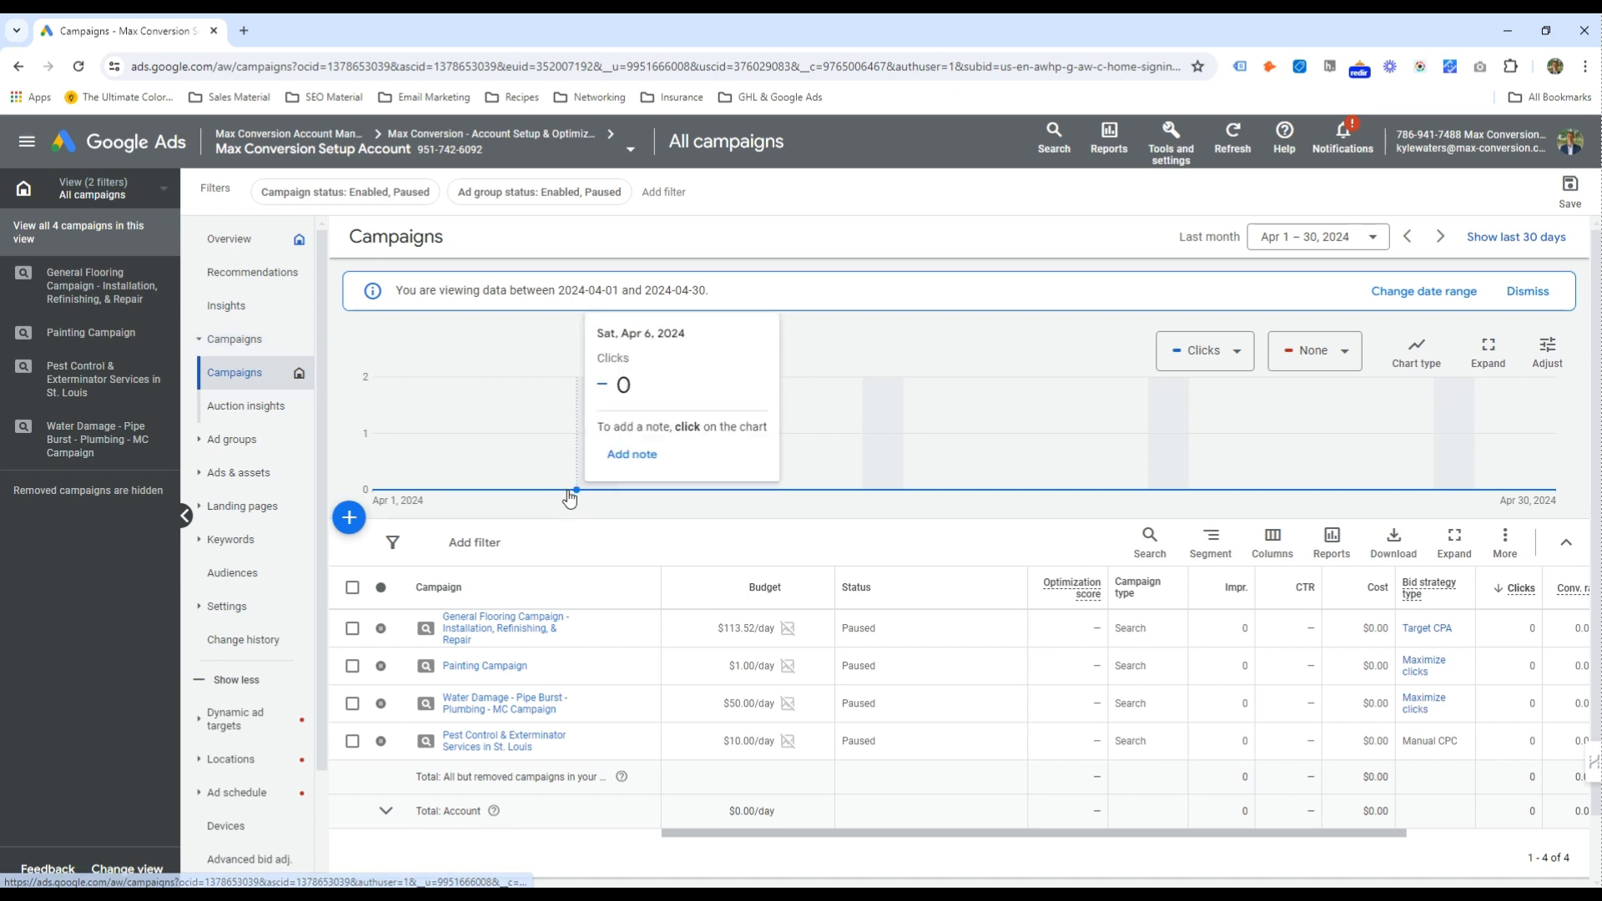
left_click(350, 518)
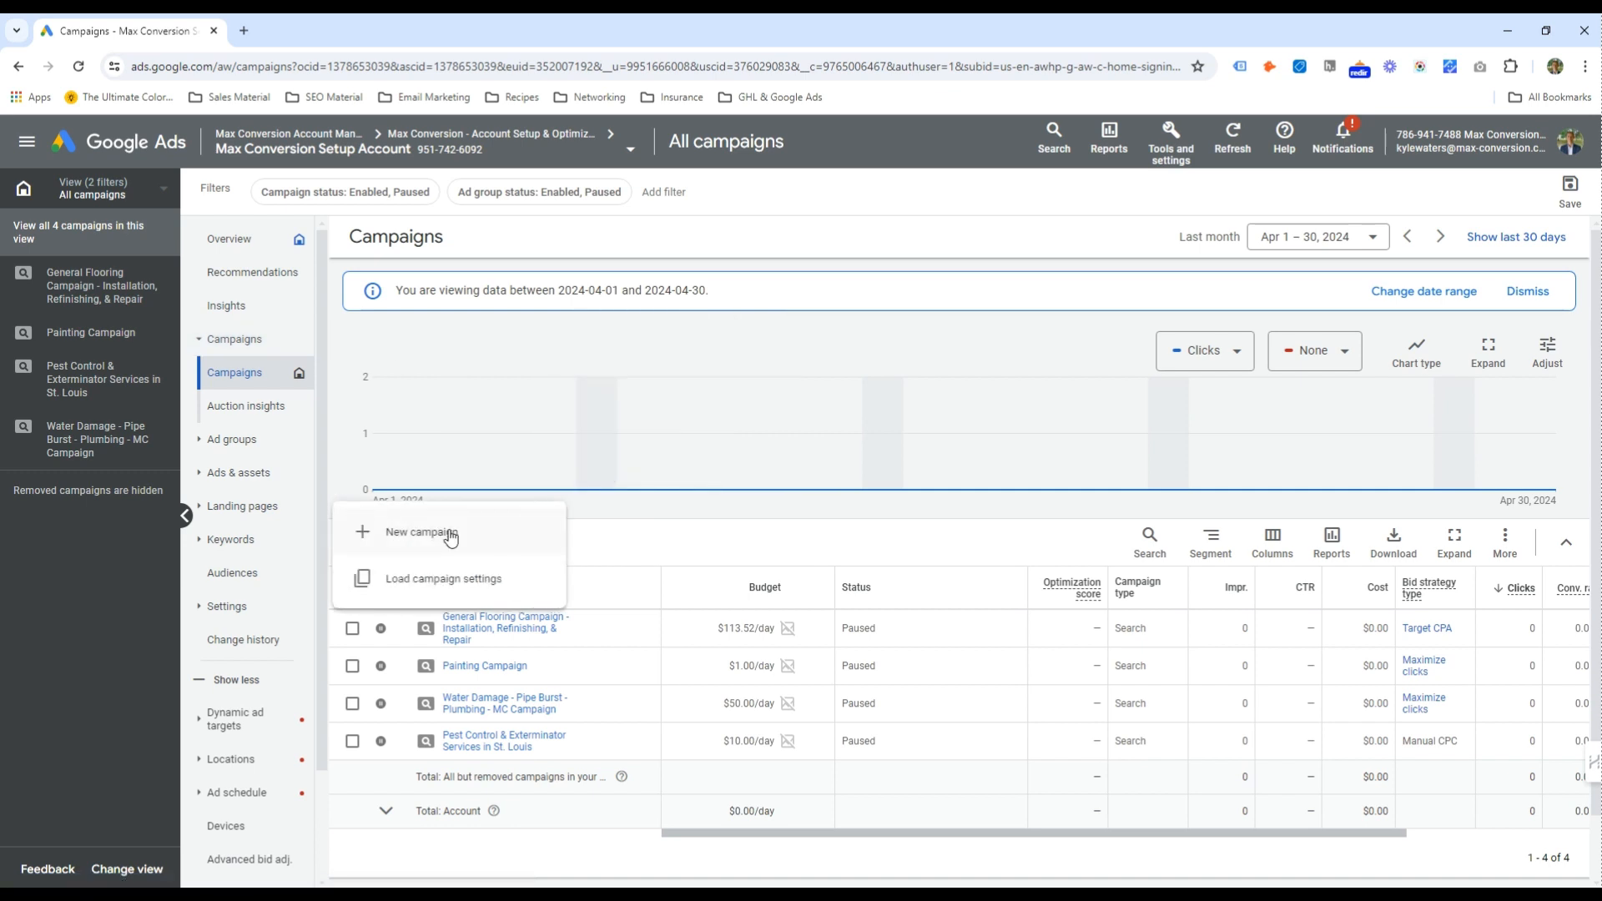
left_click(445, 534)
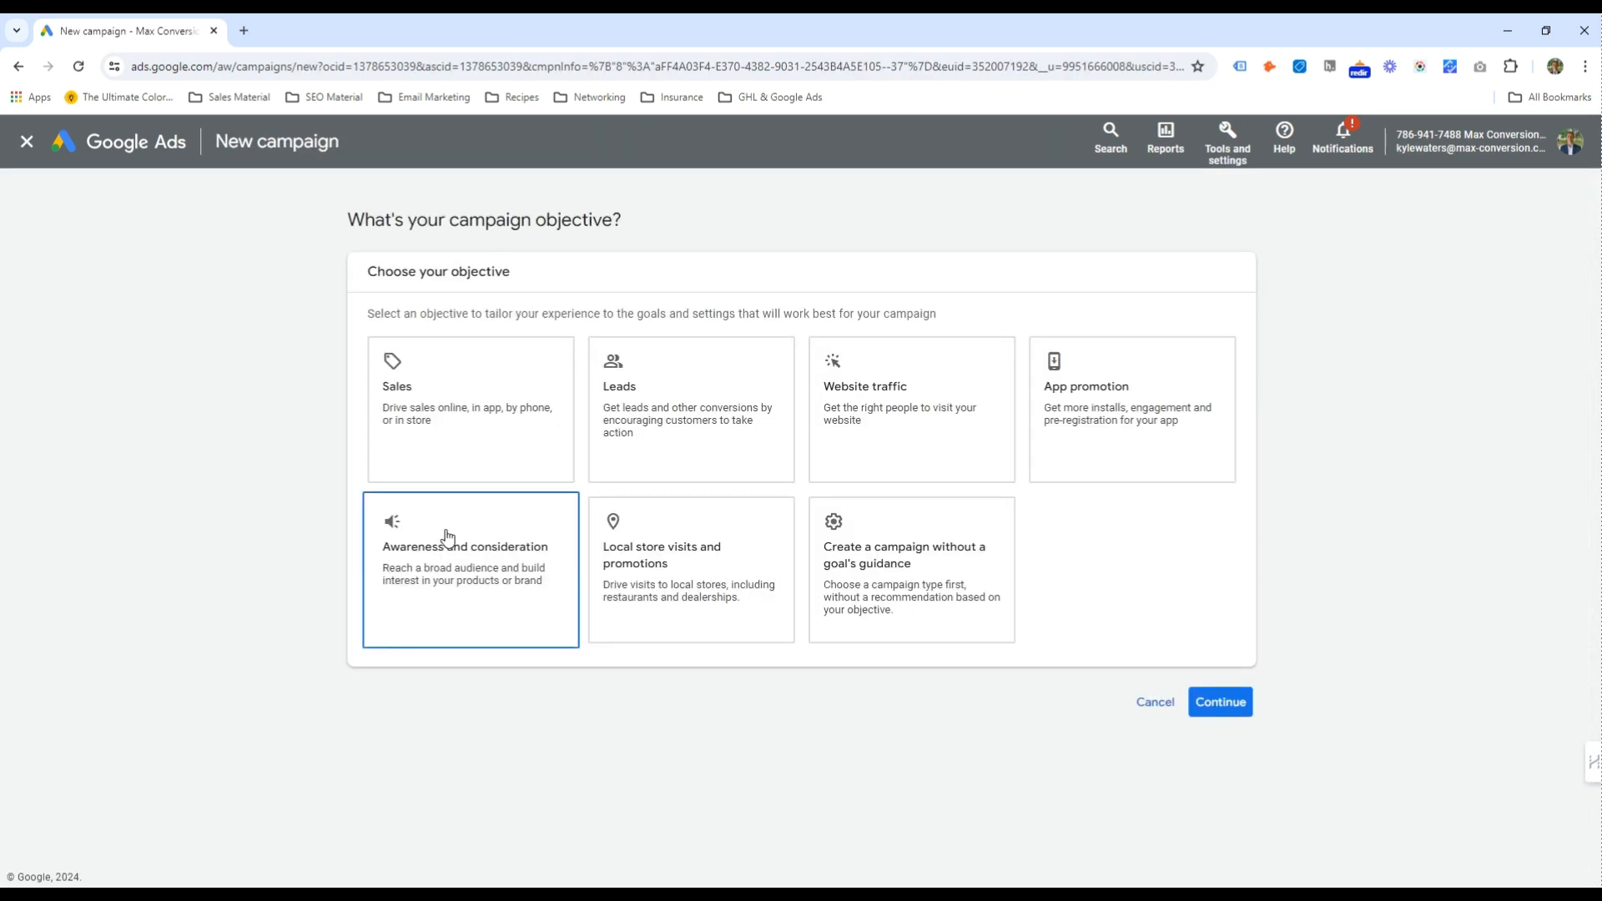
left_click(911, 599)
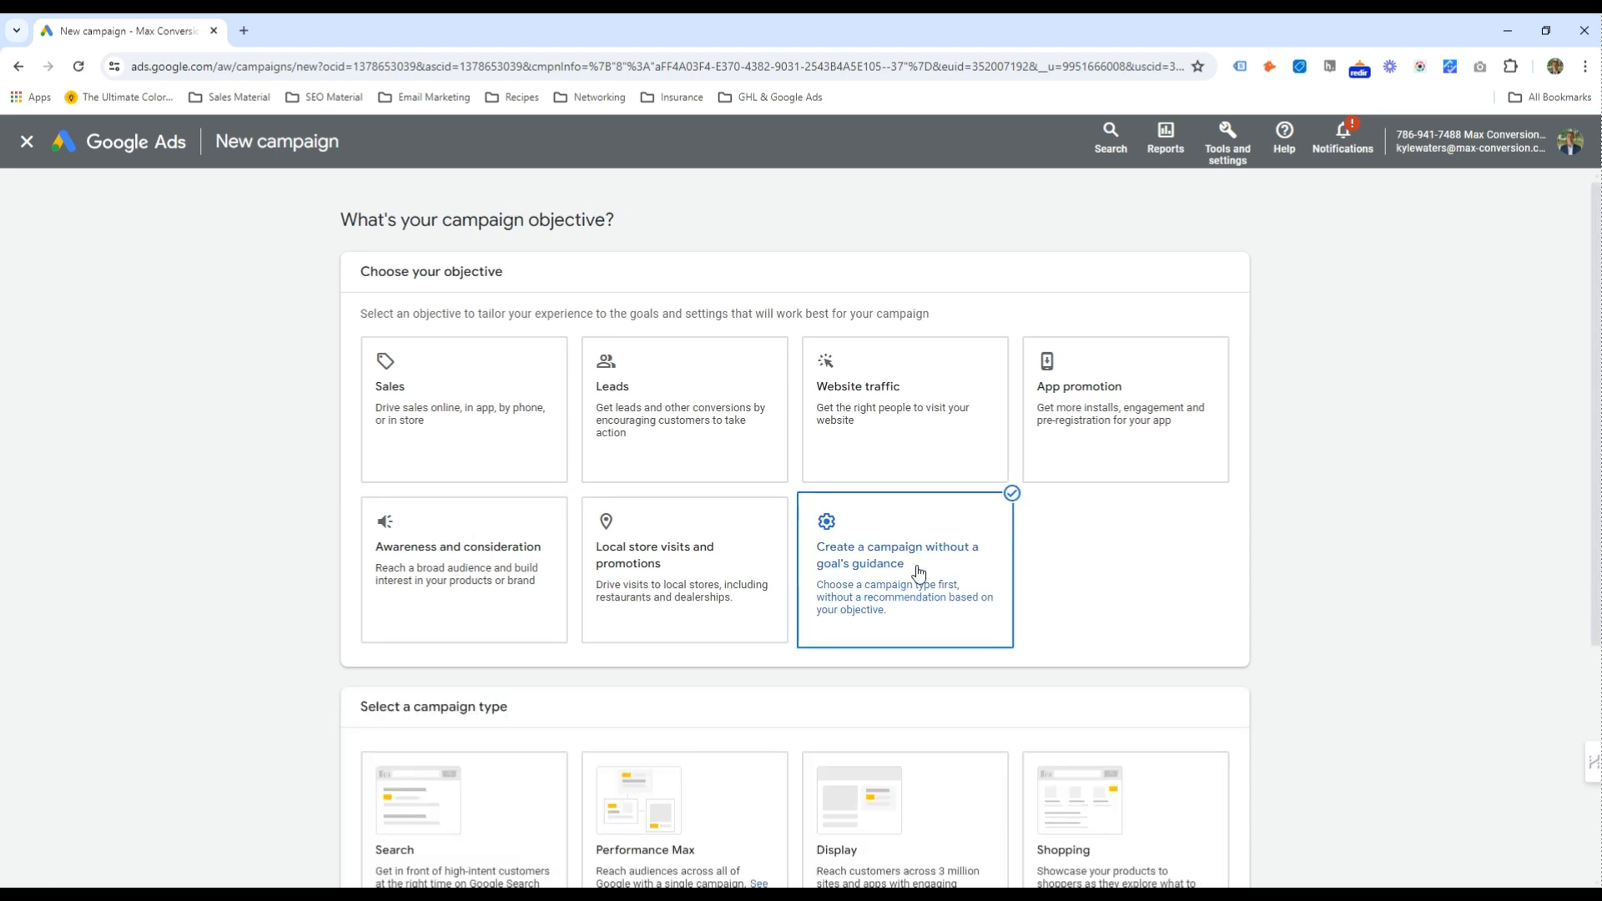
Select Search as the campaign type
scroll(1144, 454, "down", 1)
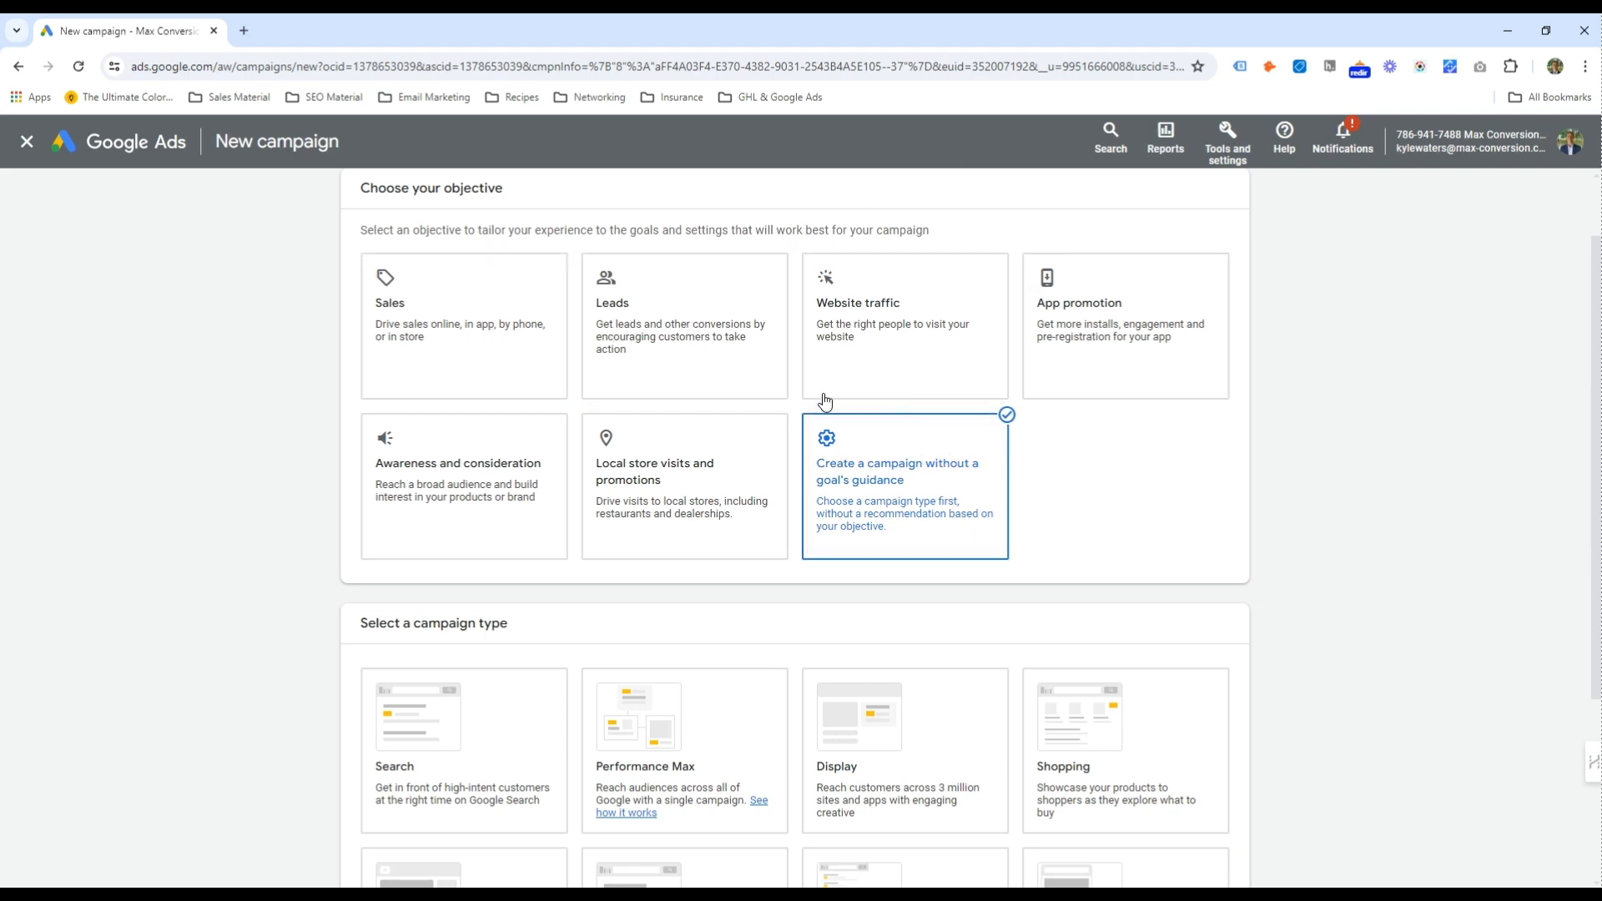
scroll(715, 513, "down", 1)
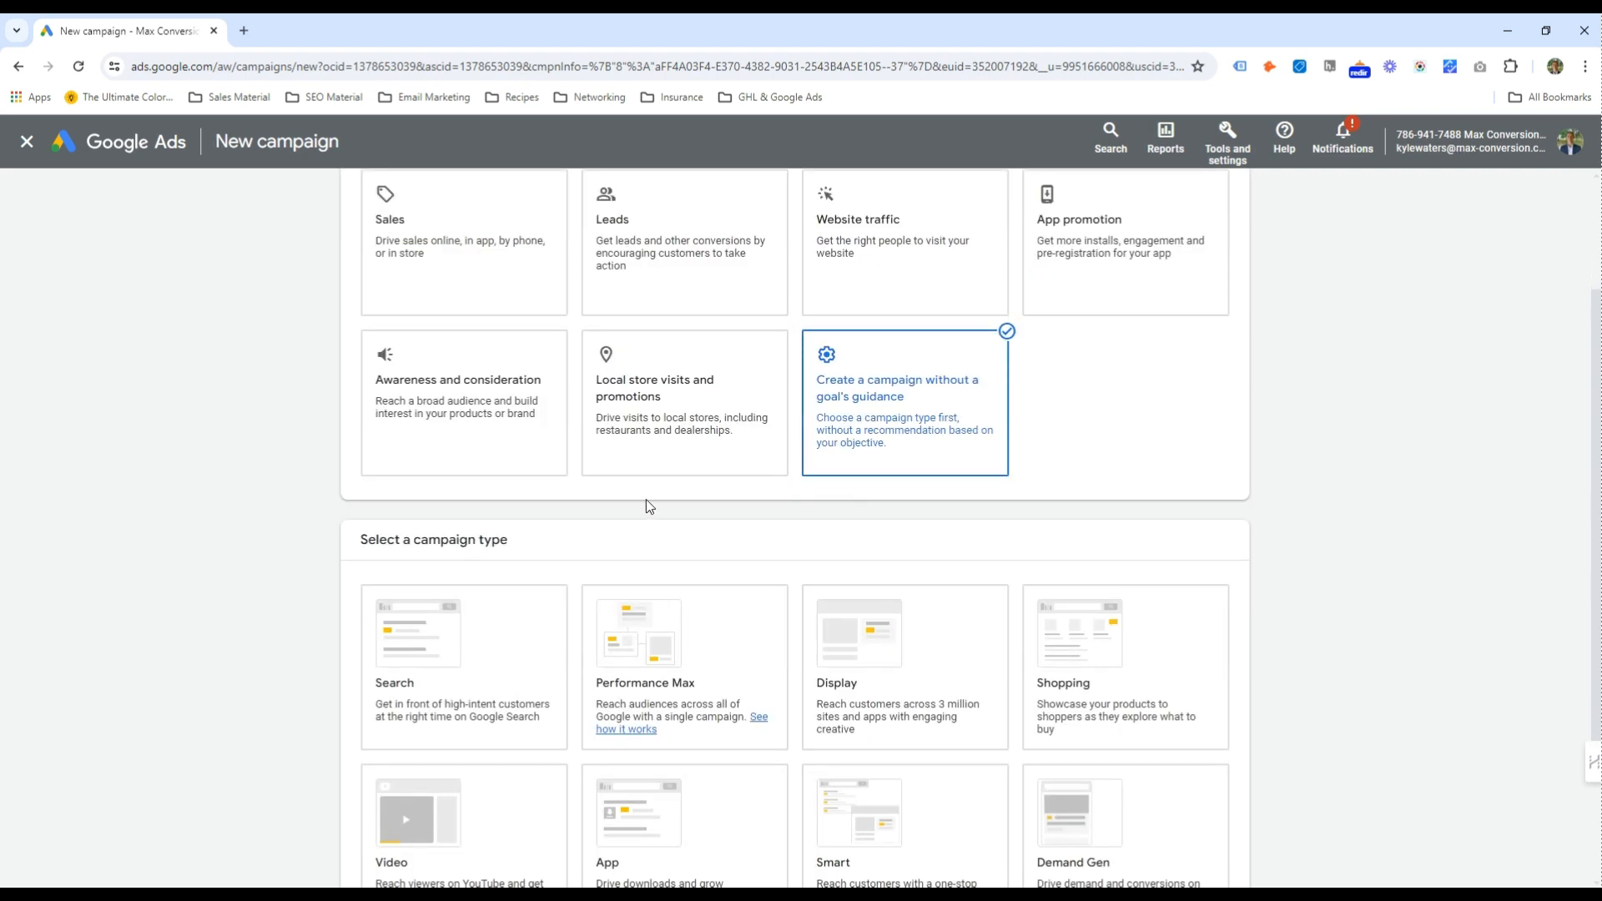
scroll(500, 531, "down", 1)
left_click(494, 529)
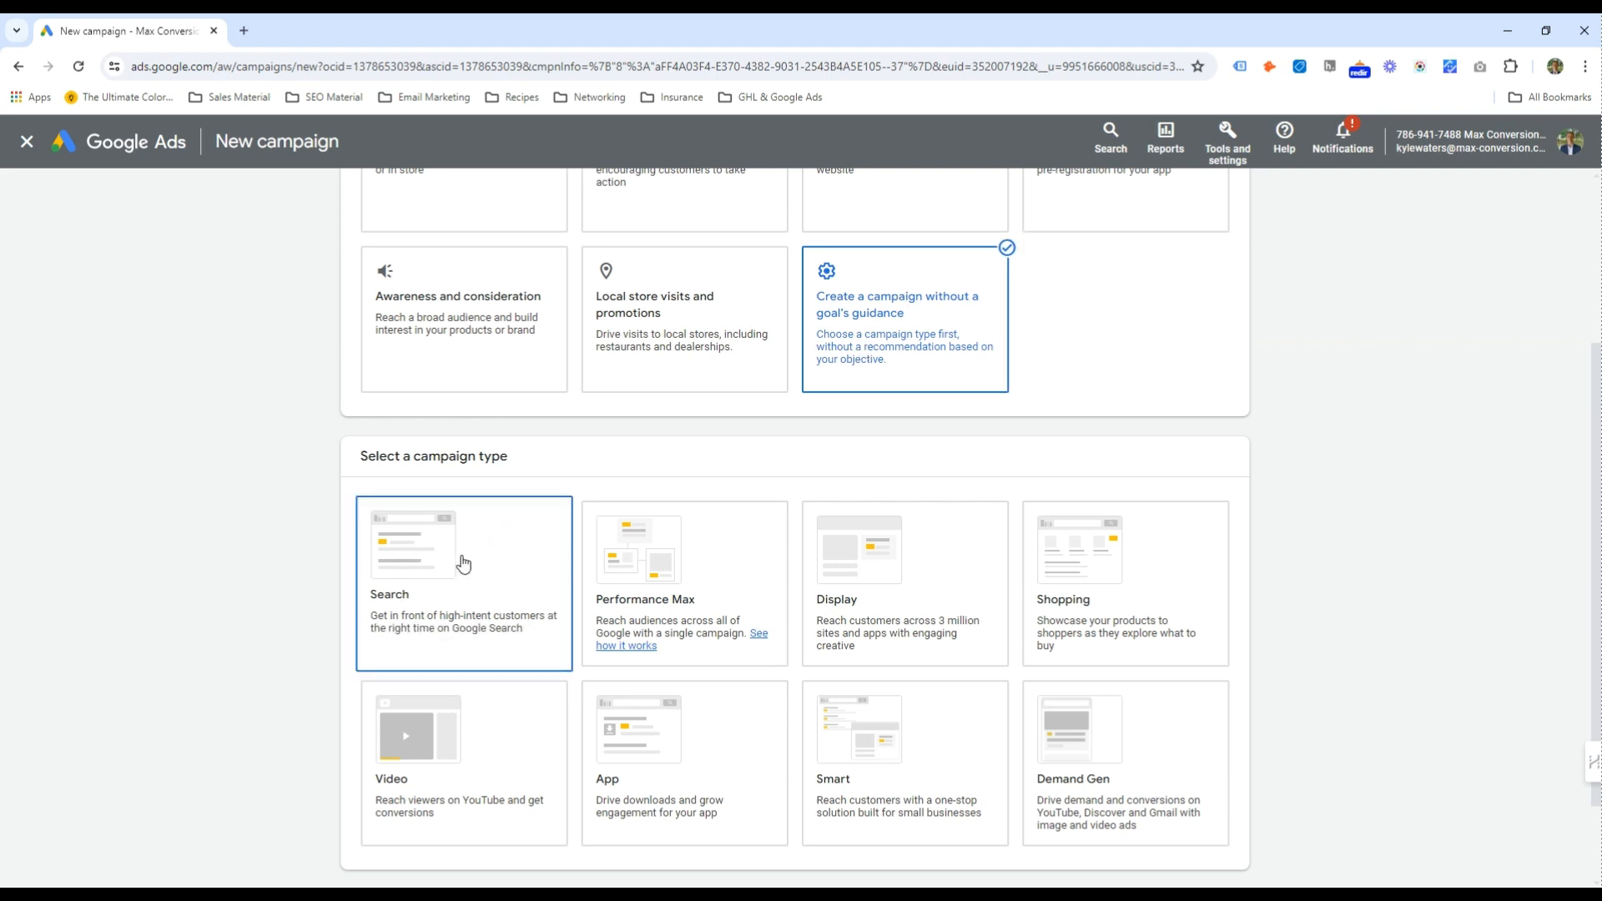
left_click(464, 564)
scroll(461, 562, "down", 5)
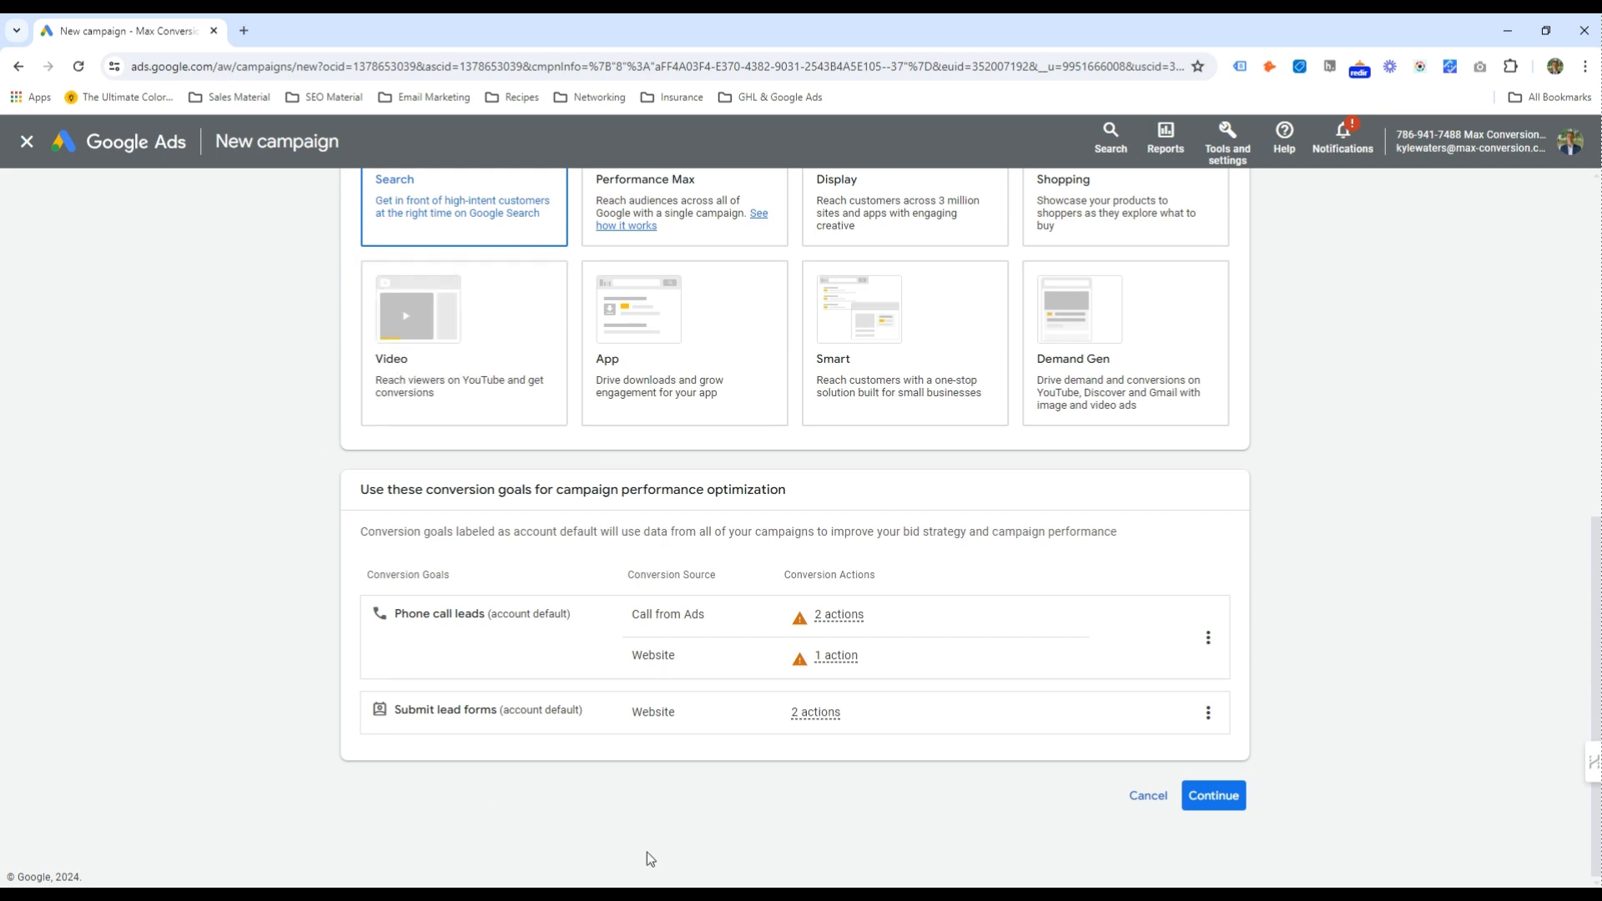
Name the campaign "General Roofing Campaign + St. Louis - ALL Terms" and continue to the bidding settings
scroll(868, 613, "down", 2)
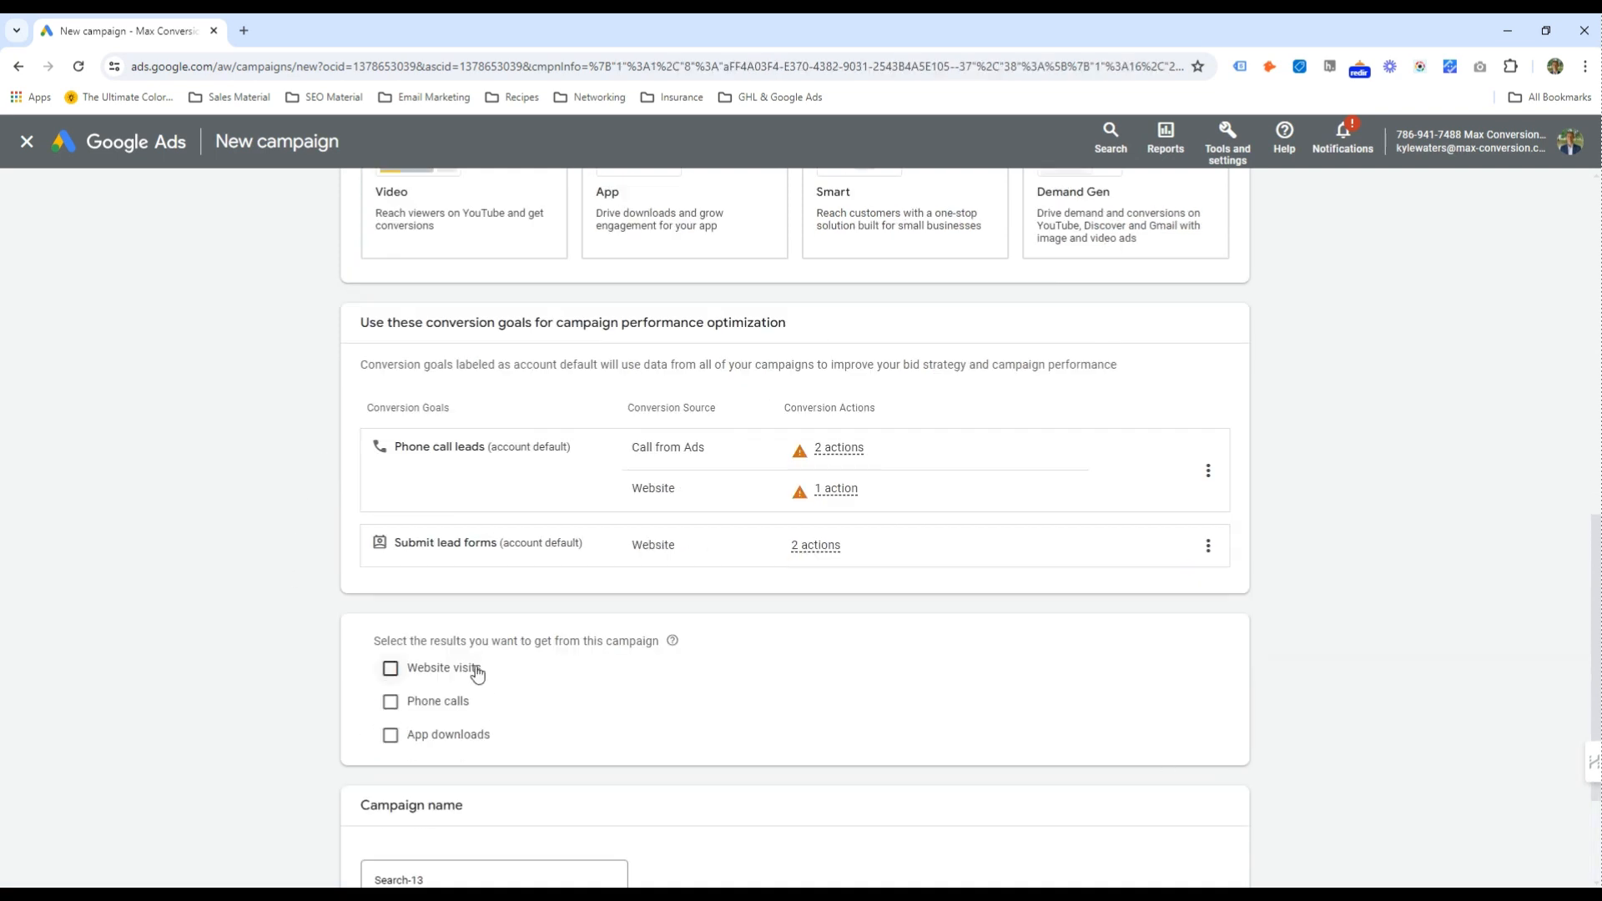
scroll(477, 674, "down", 2)
left_click(495, 693)
key("ctrl+shift+Left")
key("ctrl+shift+Left")
type("G")
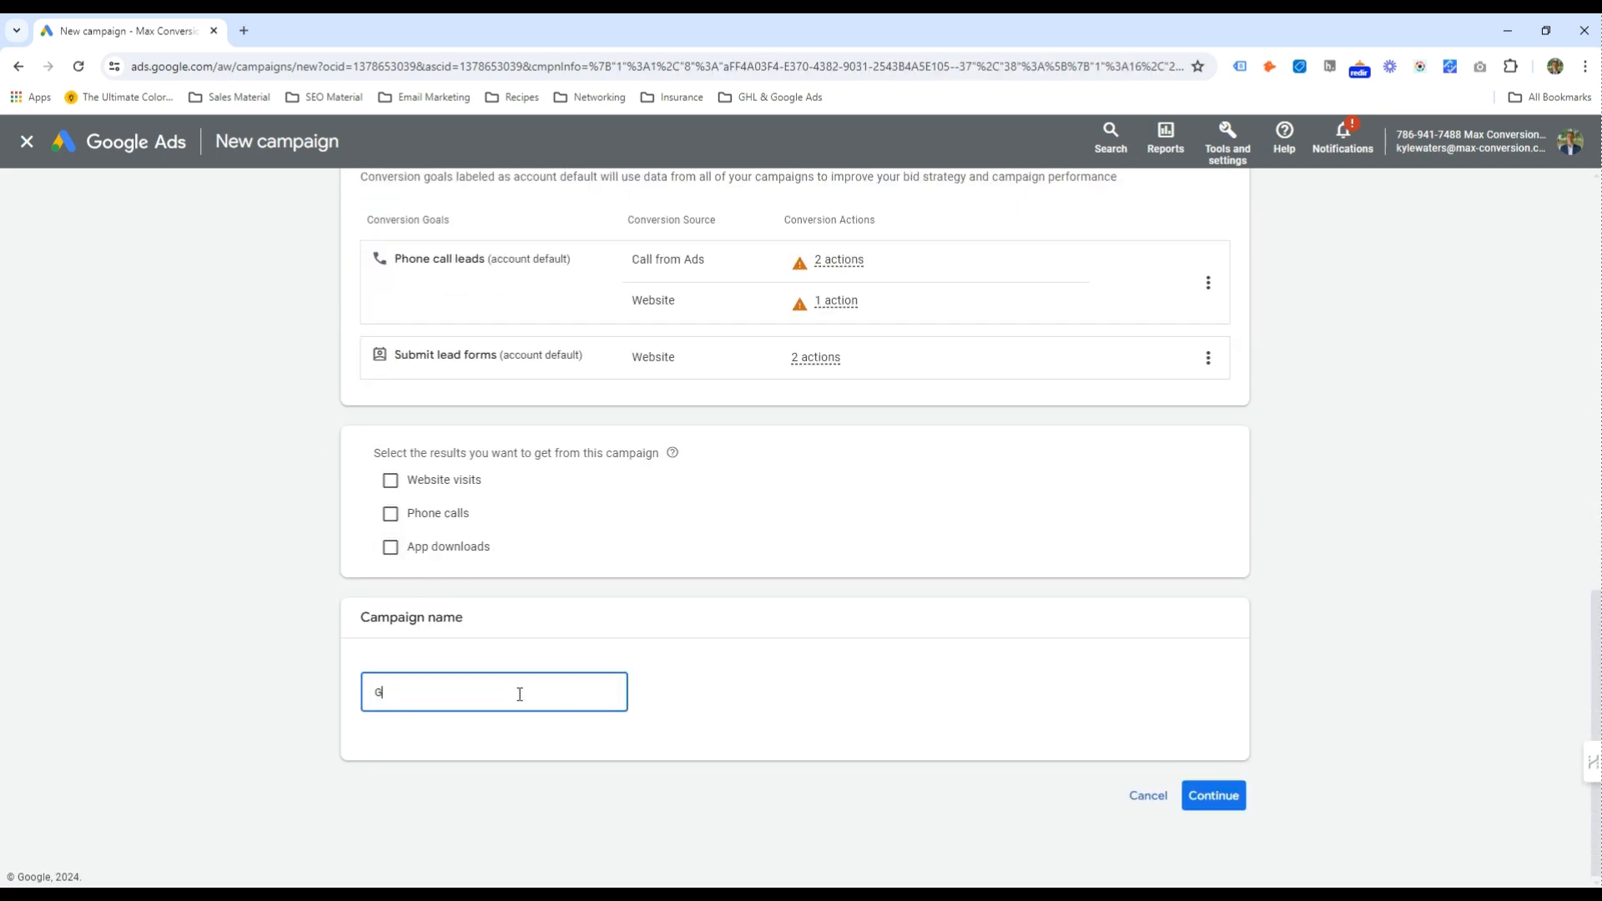
type("eneral Roofing Campaign + St. Louis ")
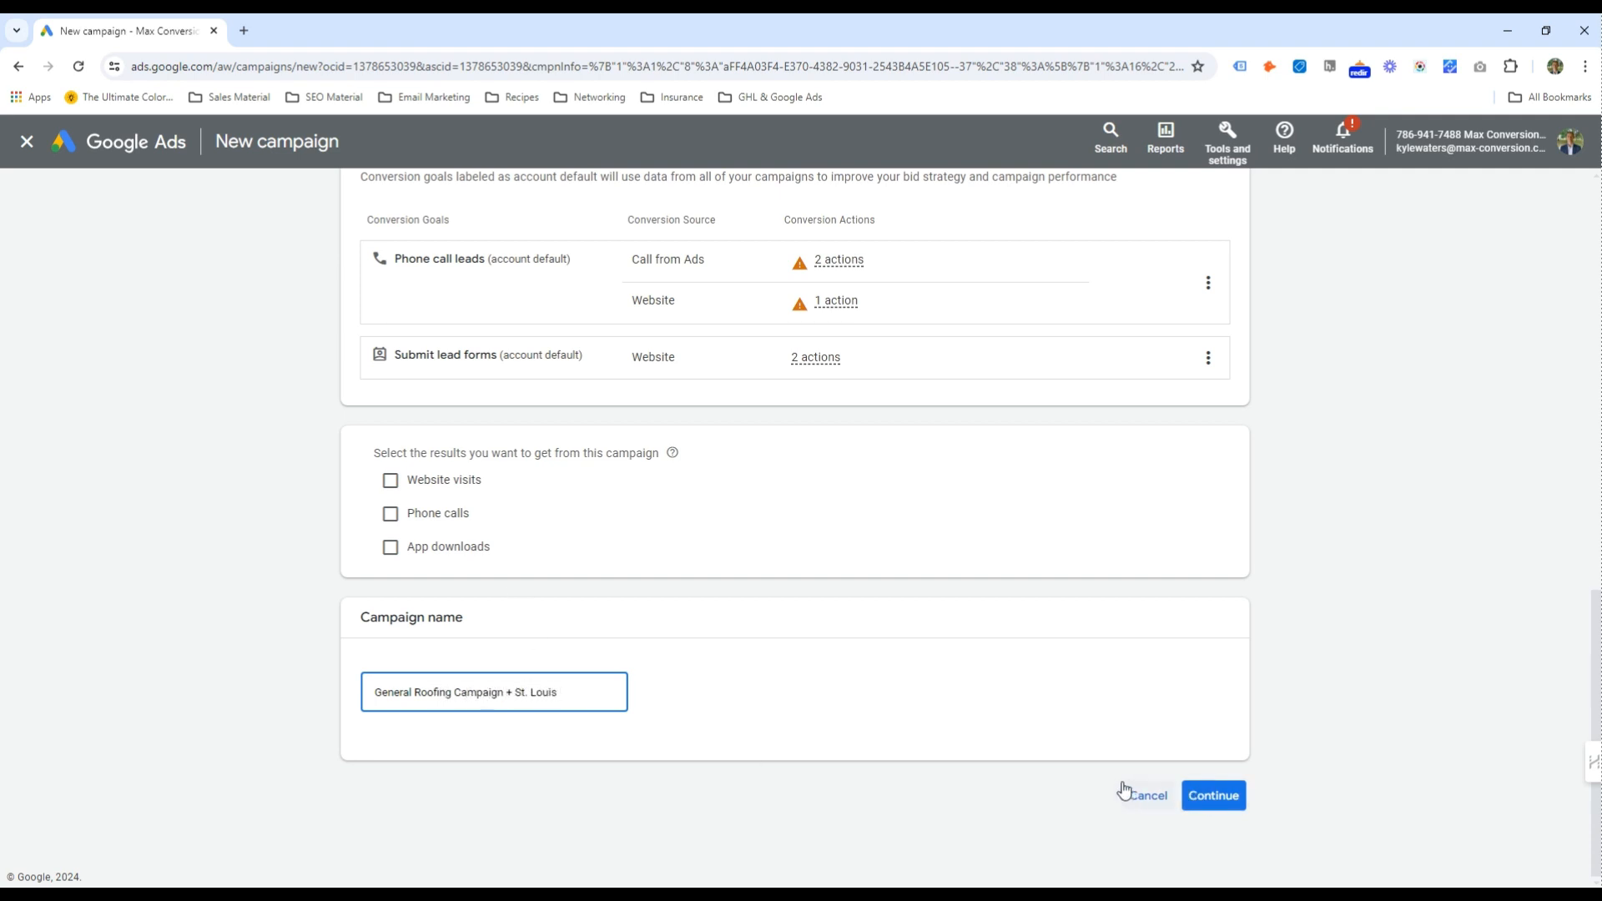
type("- ALL Terms")
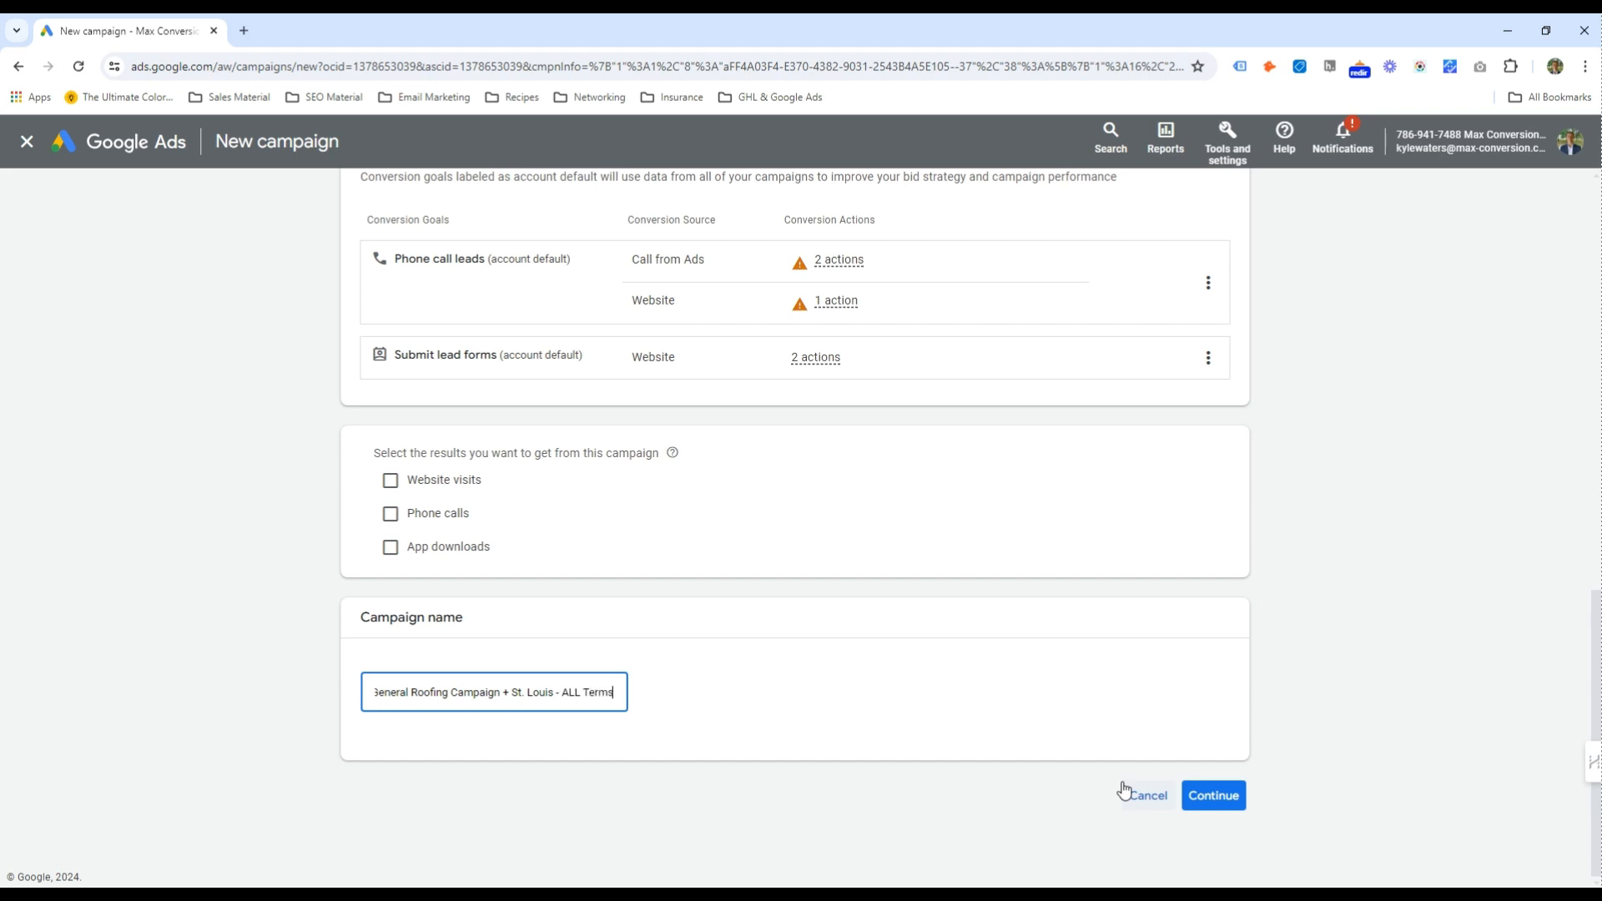
left_click(1239, 789)
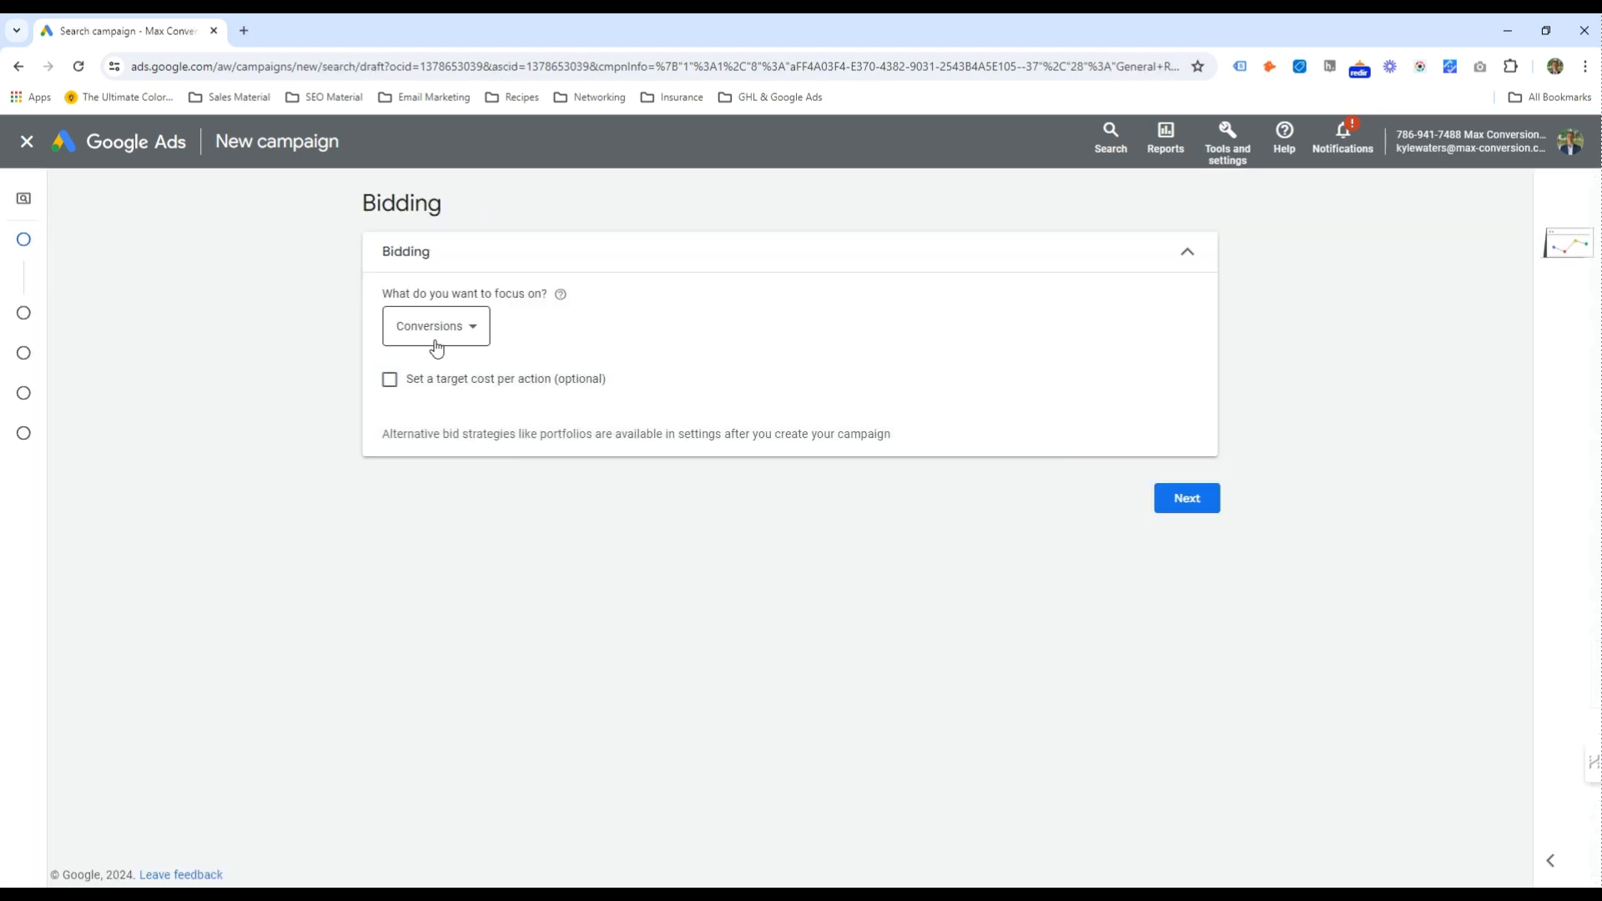
Set the bidding focus to Clicks
left_click(434, 346)
left_click(622, 324)
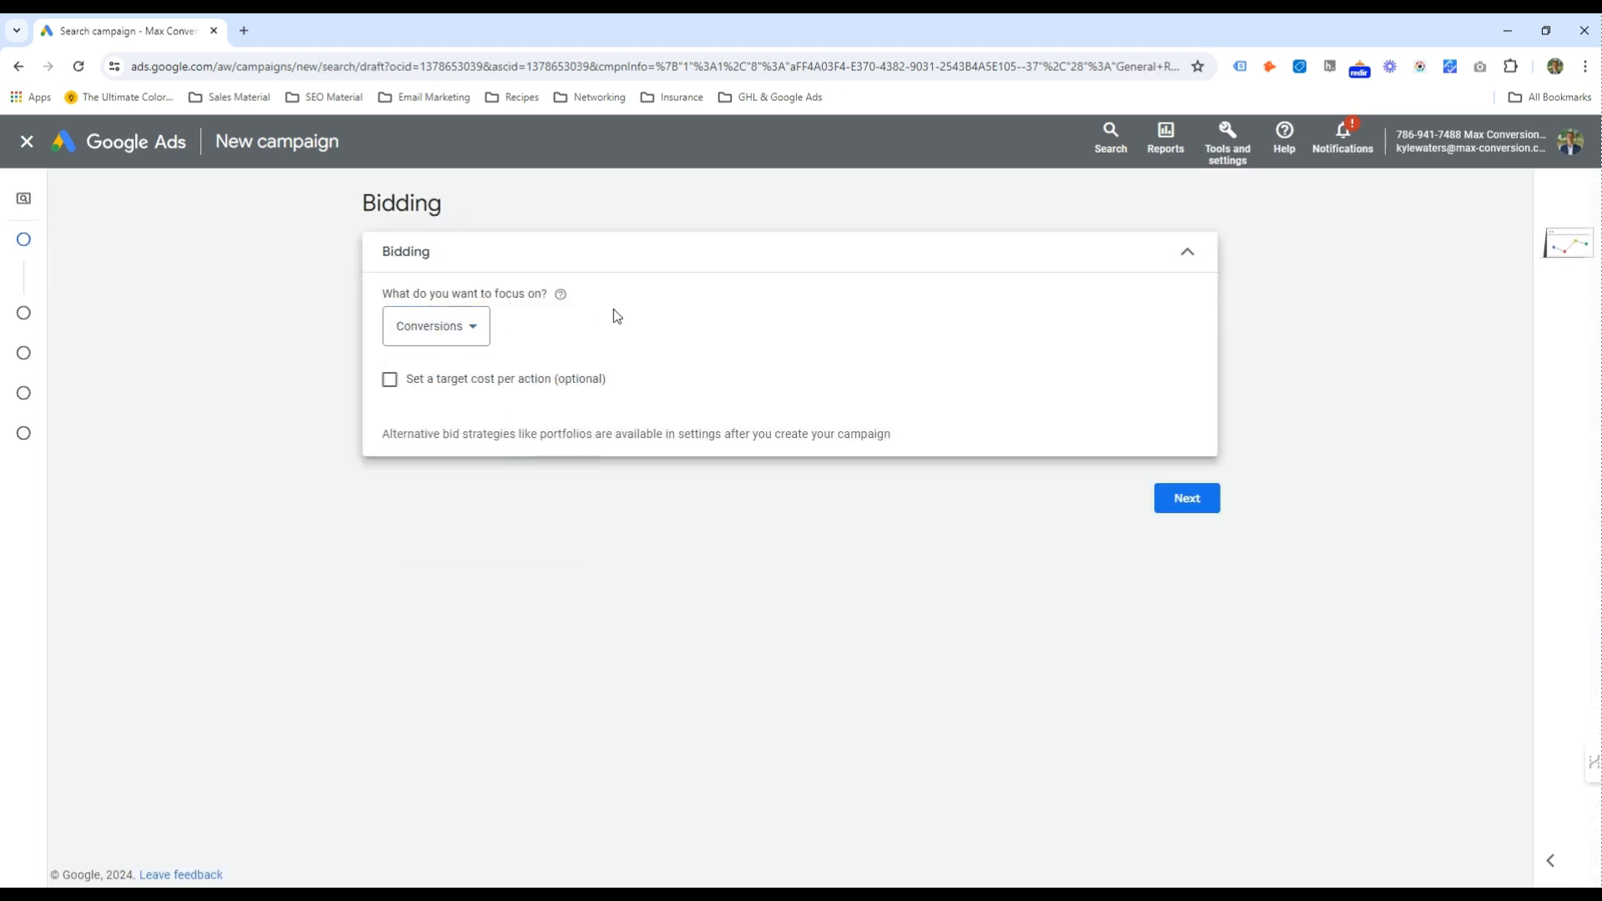
triple_click(513, 293)
left_click(518, 293)
left_click(436, 327)
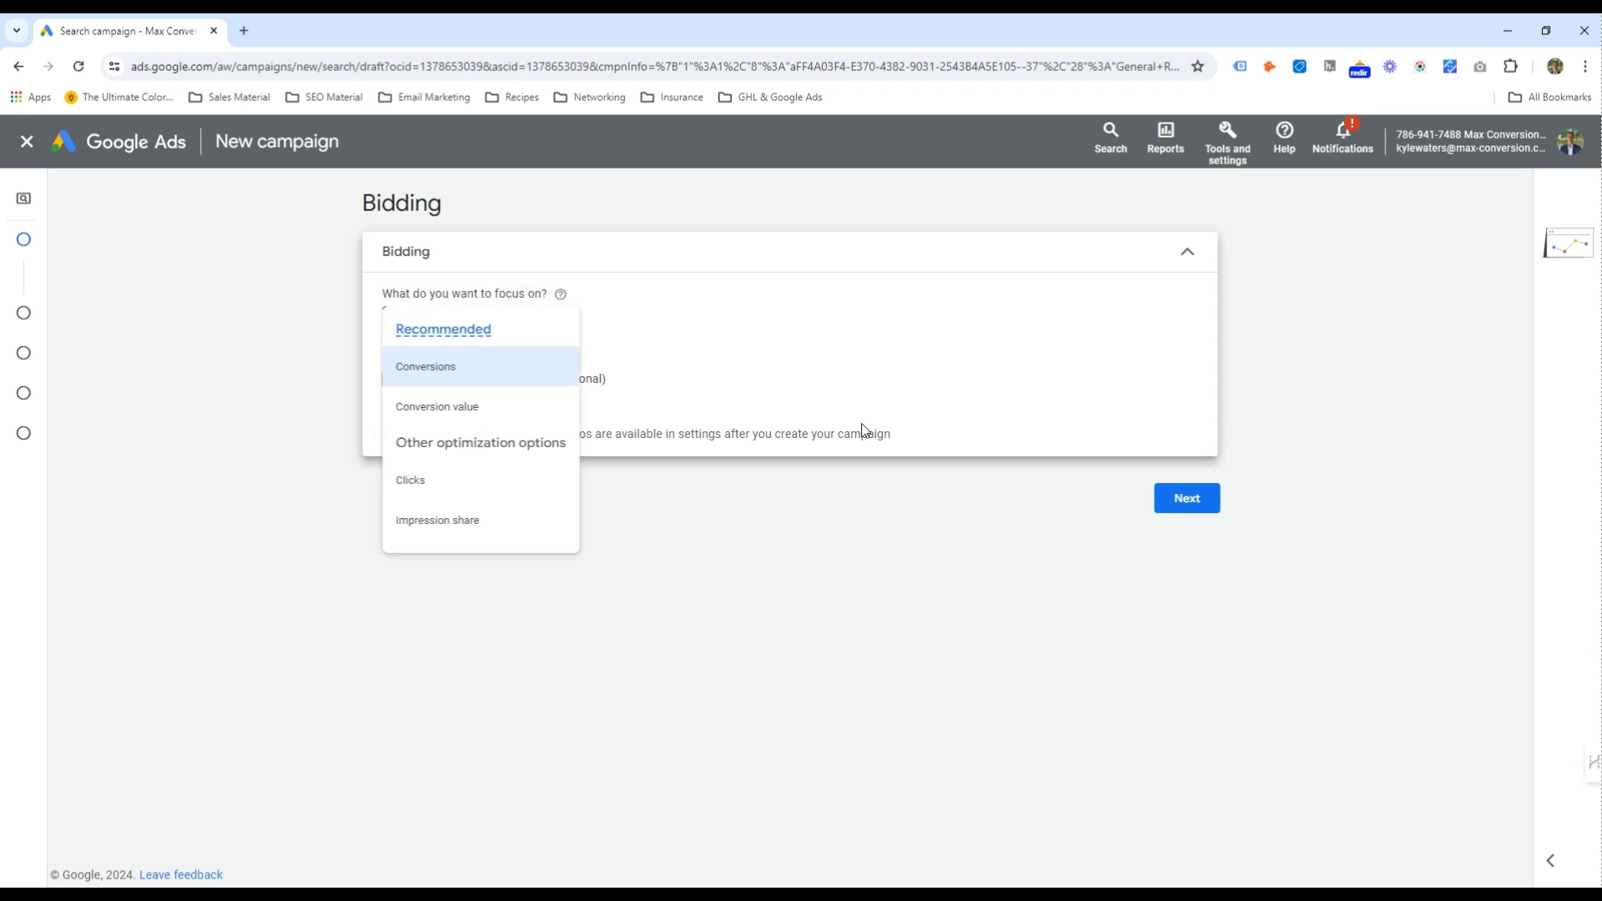
left_click(422, 481)
Enable a maximum cost per click bid limit of $20 and proceed to the campaign settings
left_click_drag(383, 295, 504, 303)
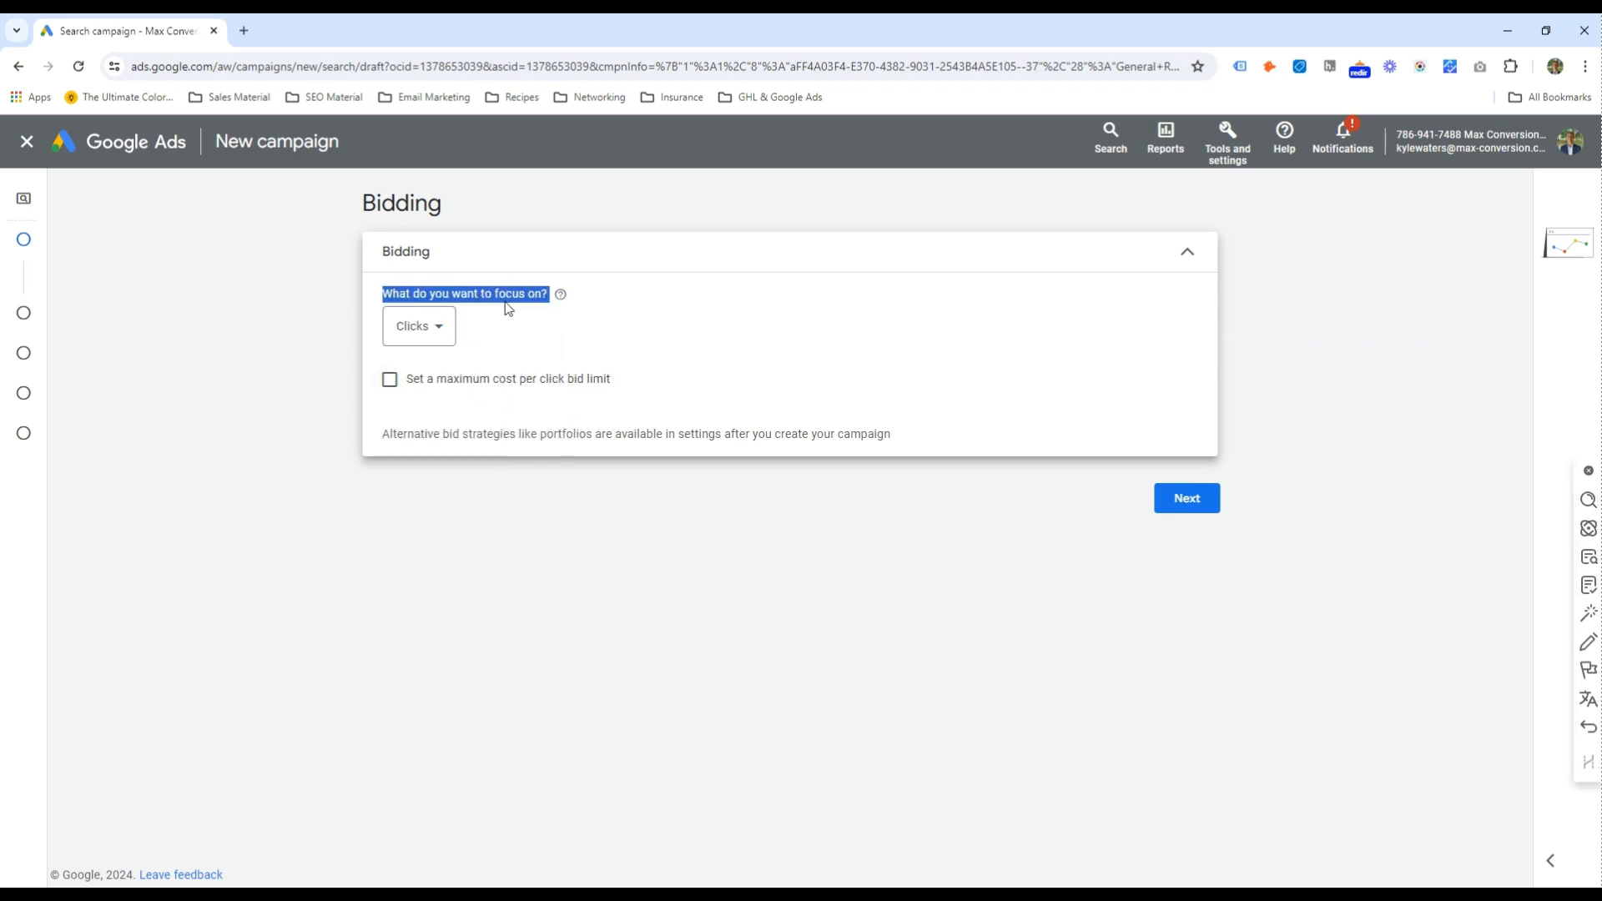
left_click(441, 383)
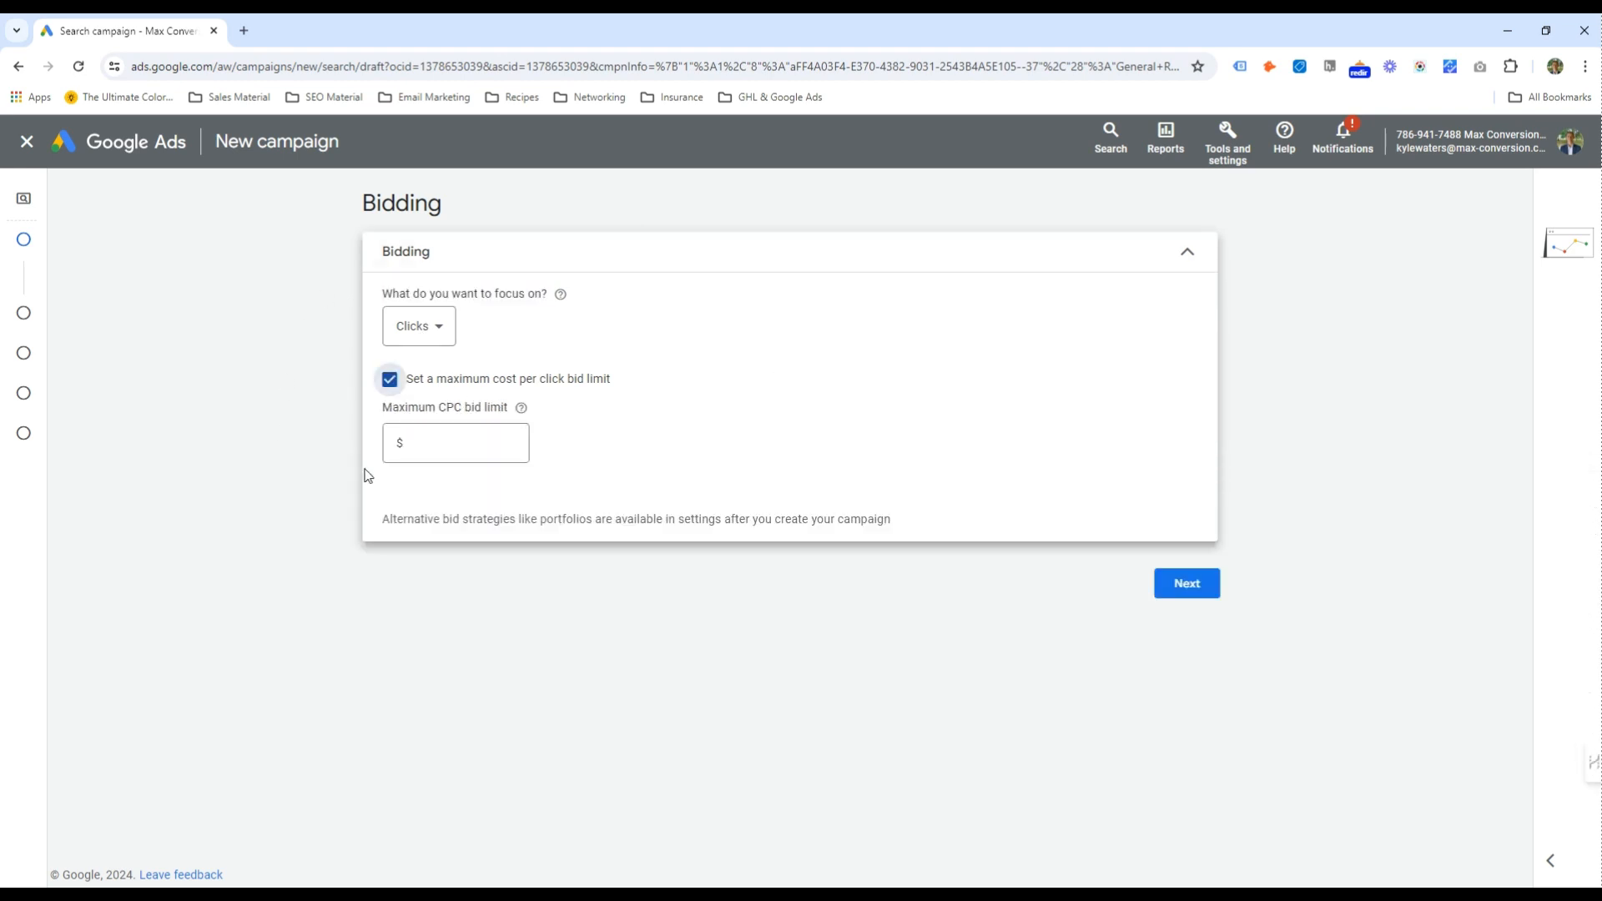
left_click_drag(424, 408, 439, 433)
left_click(438, 435)
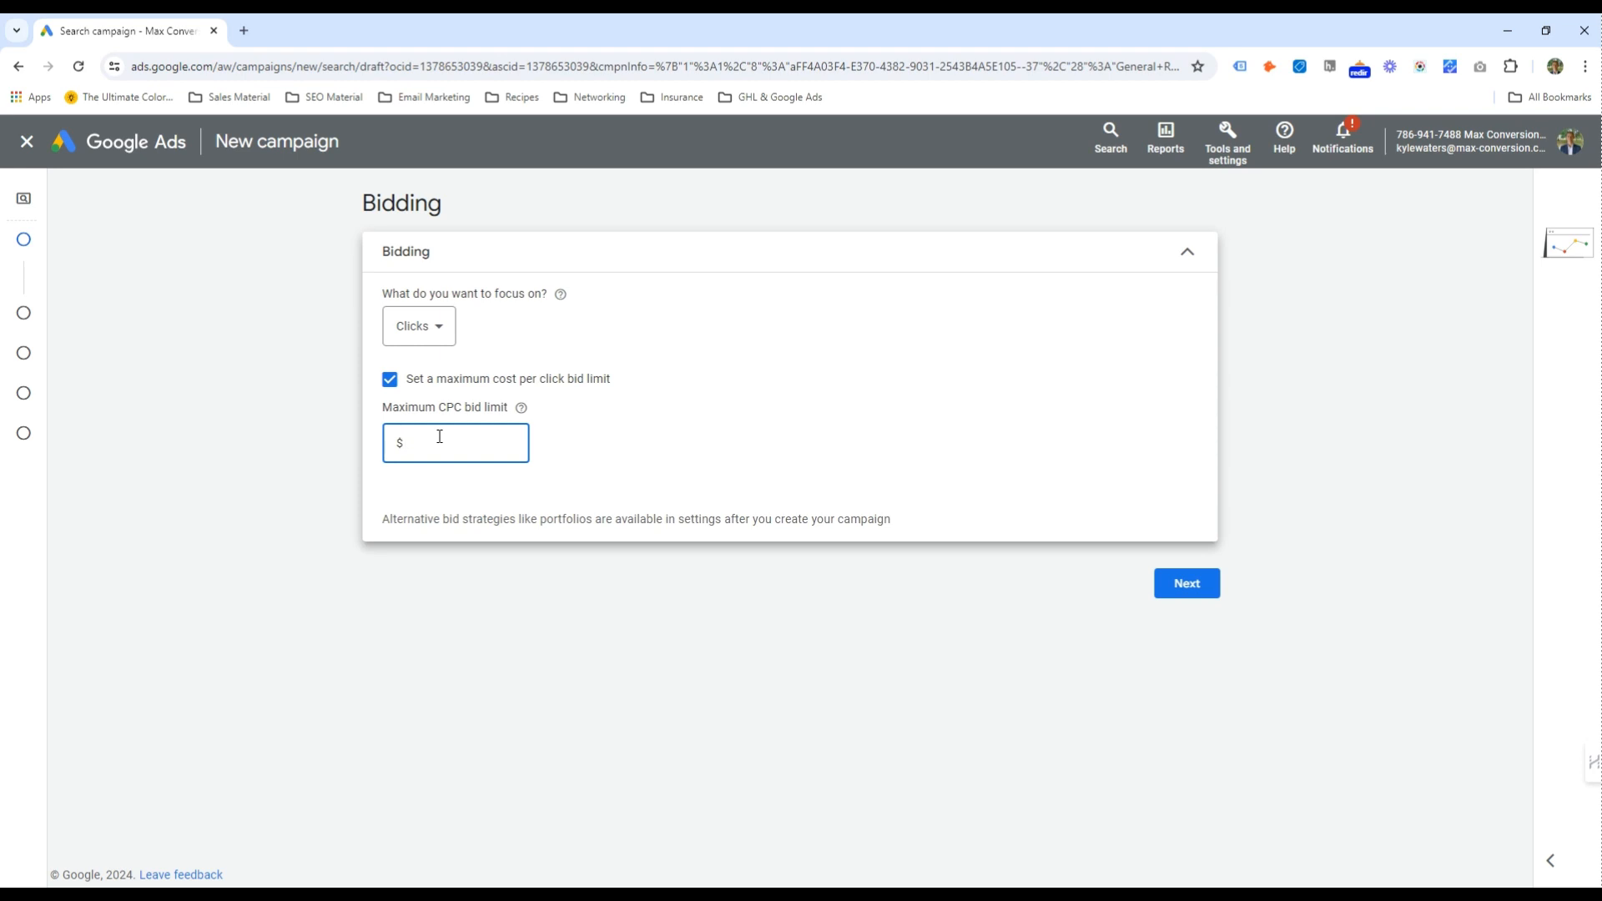
type("20")
left_click(1186, 584)
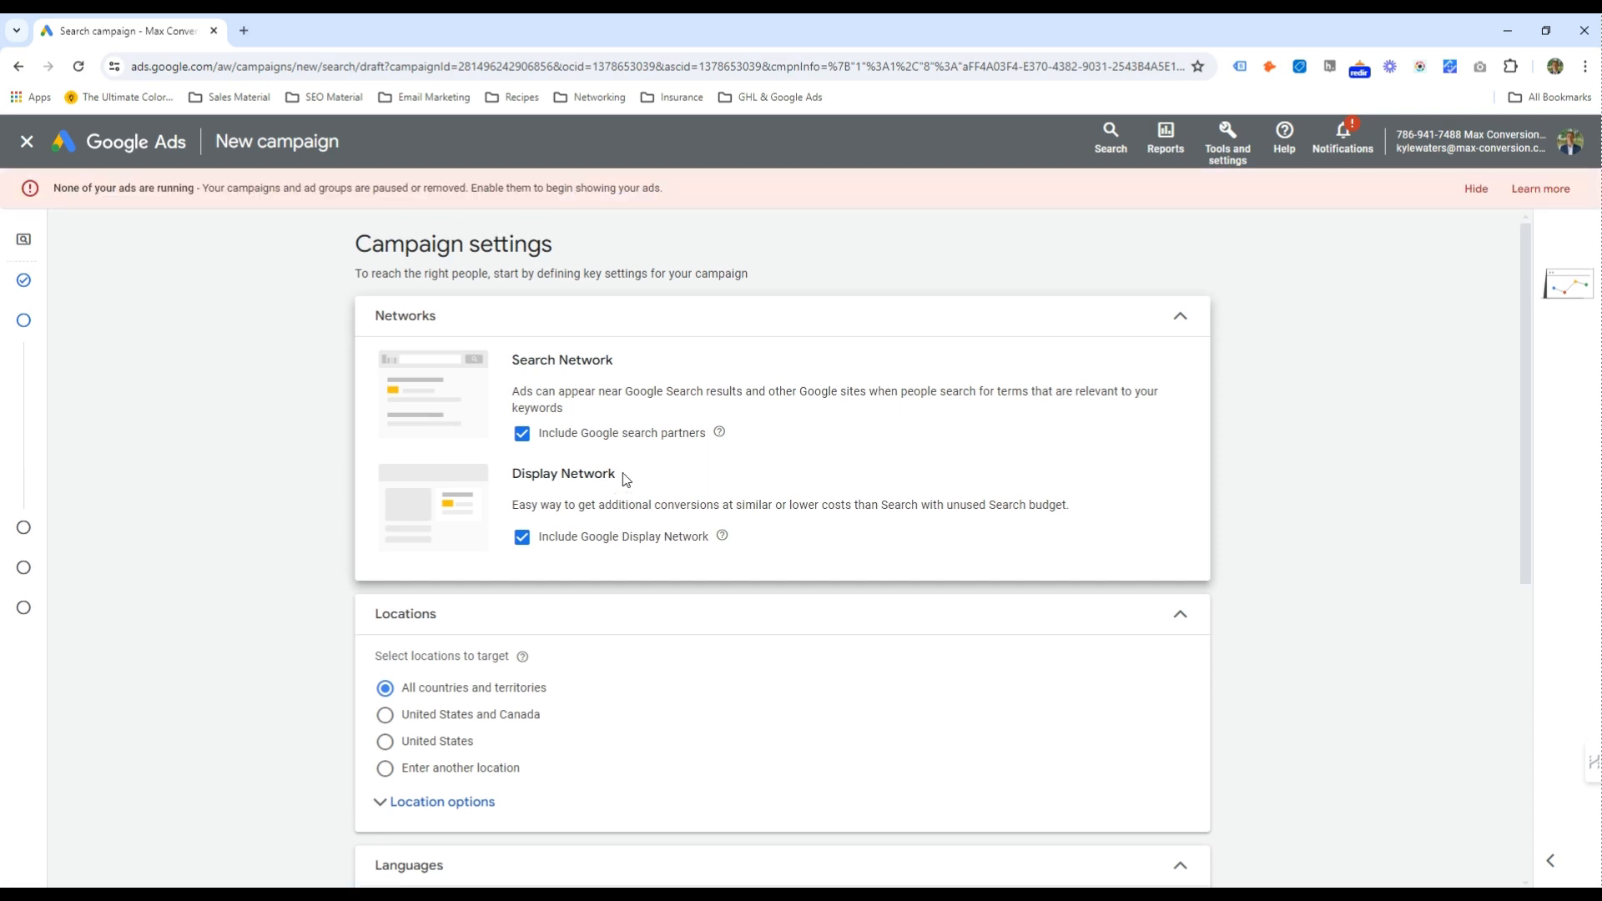
Hide the paused-ads alert and exclude Google search partners and the Google Display Network from the campaign
left_click(1474, 188)
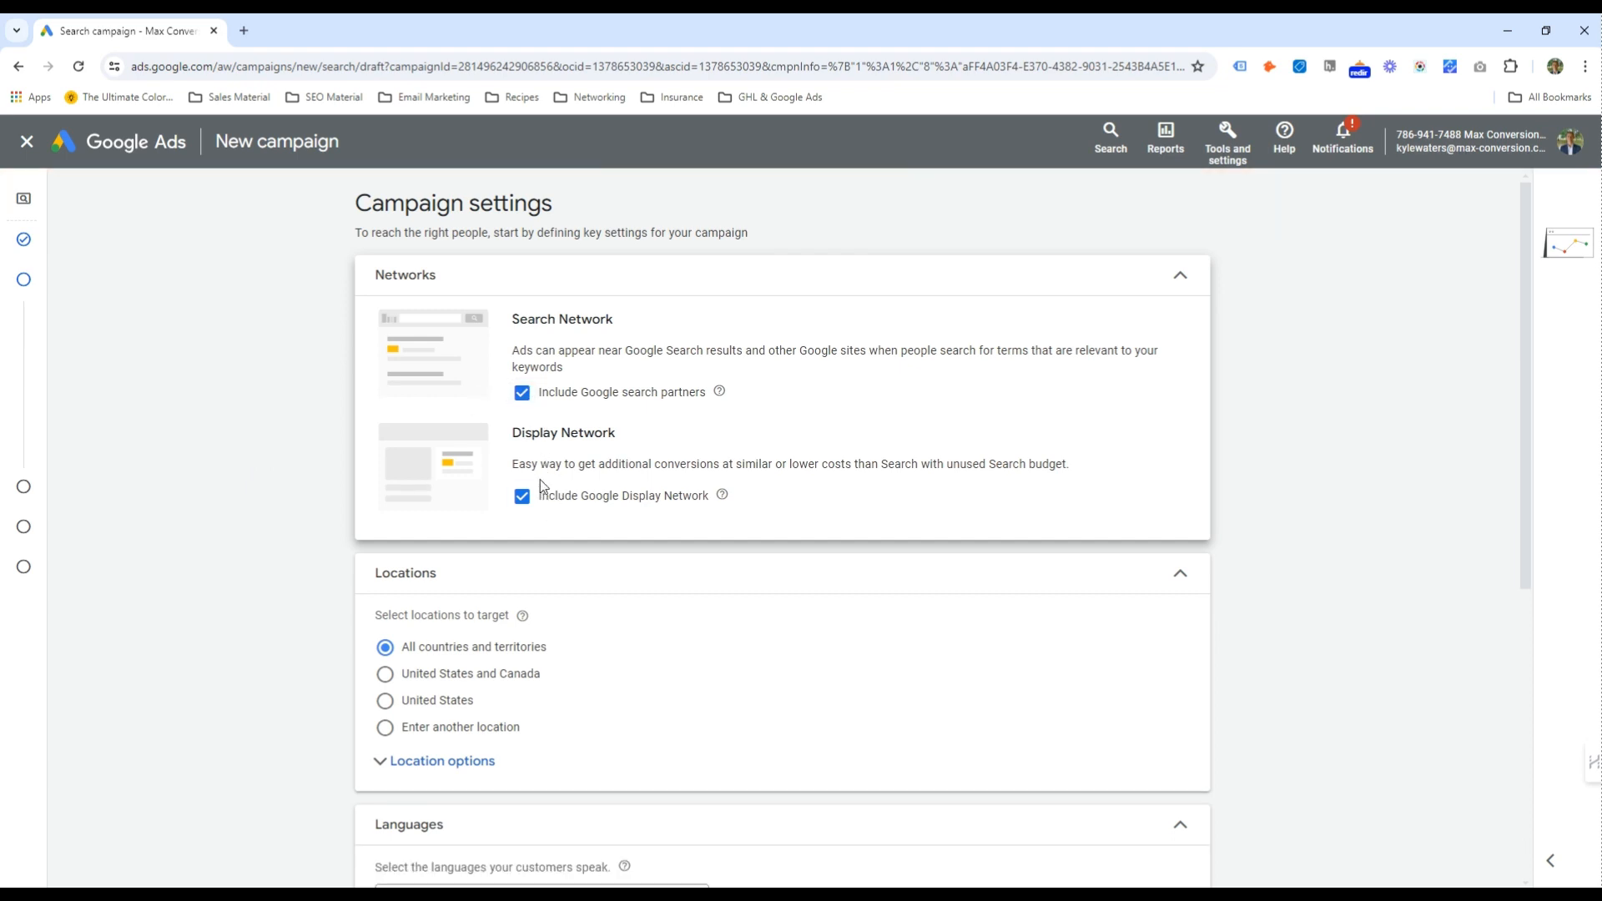
left_click(540, 492)
left_click(551, 406)
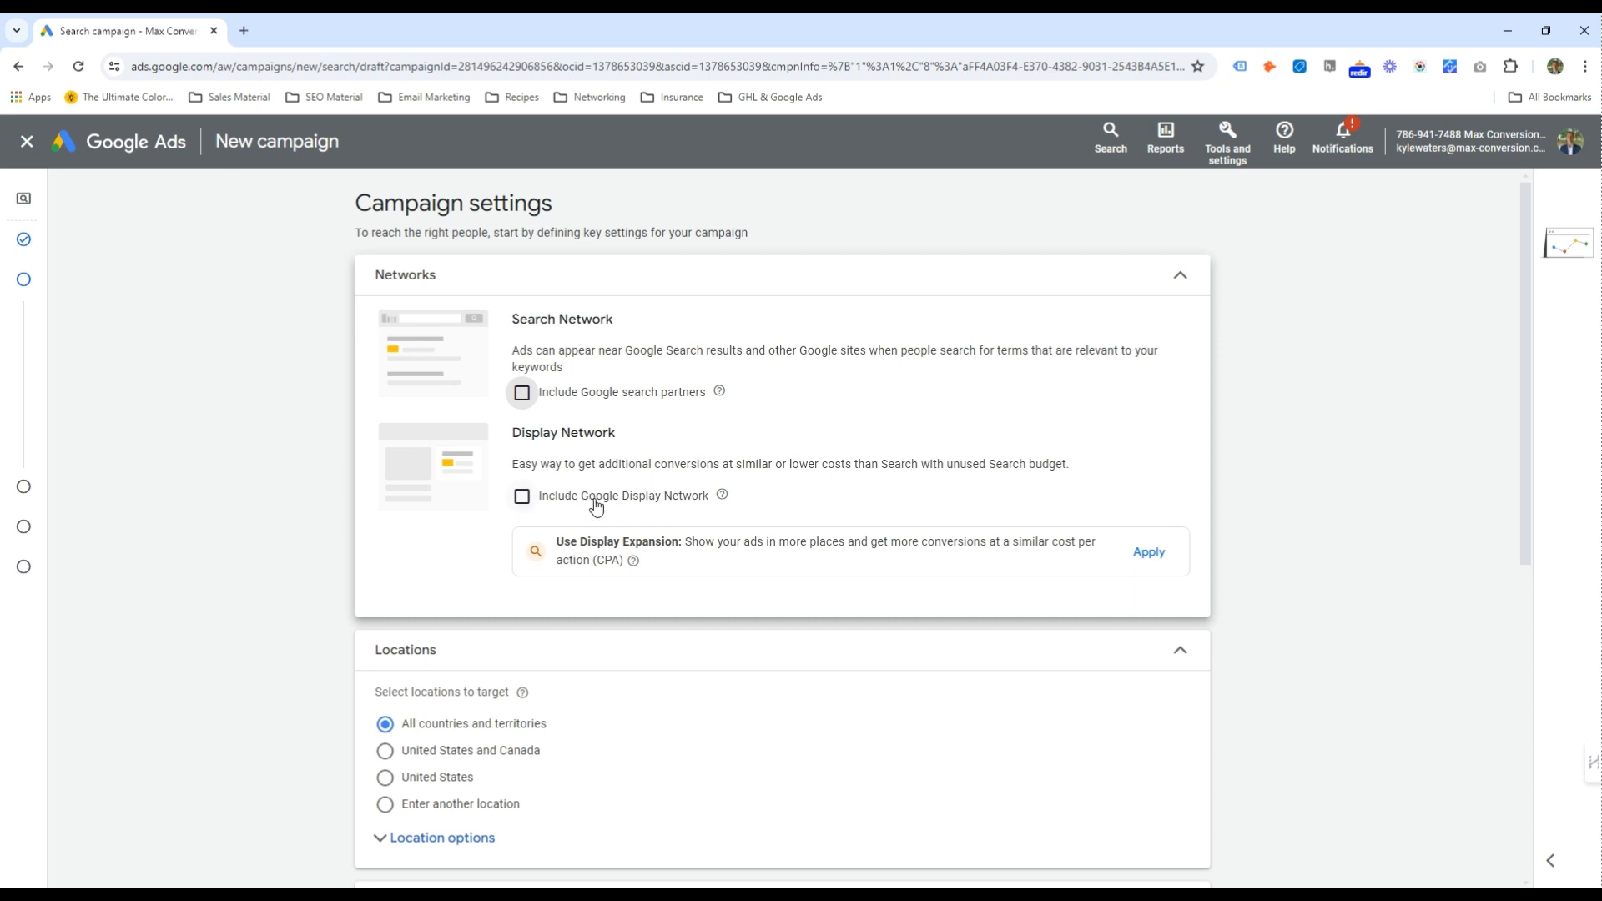
scroll(659, 459, "down", 1)
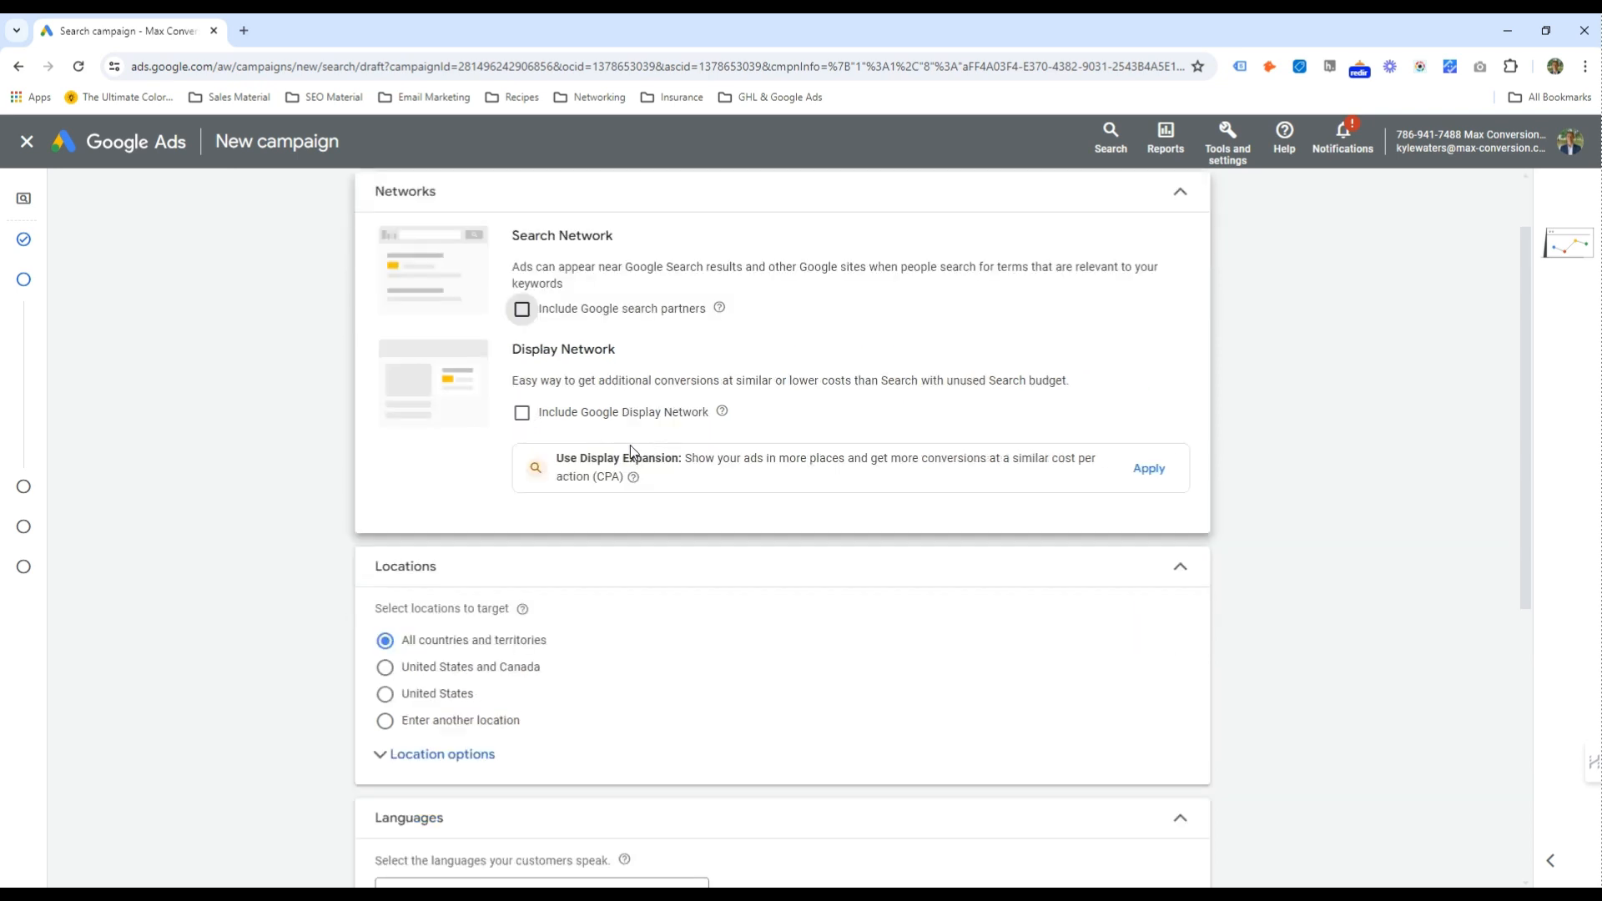
scroll(631, 452, "up", 1)
left_click_drag(709, 394, 559, 349)
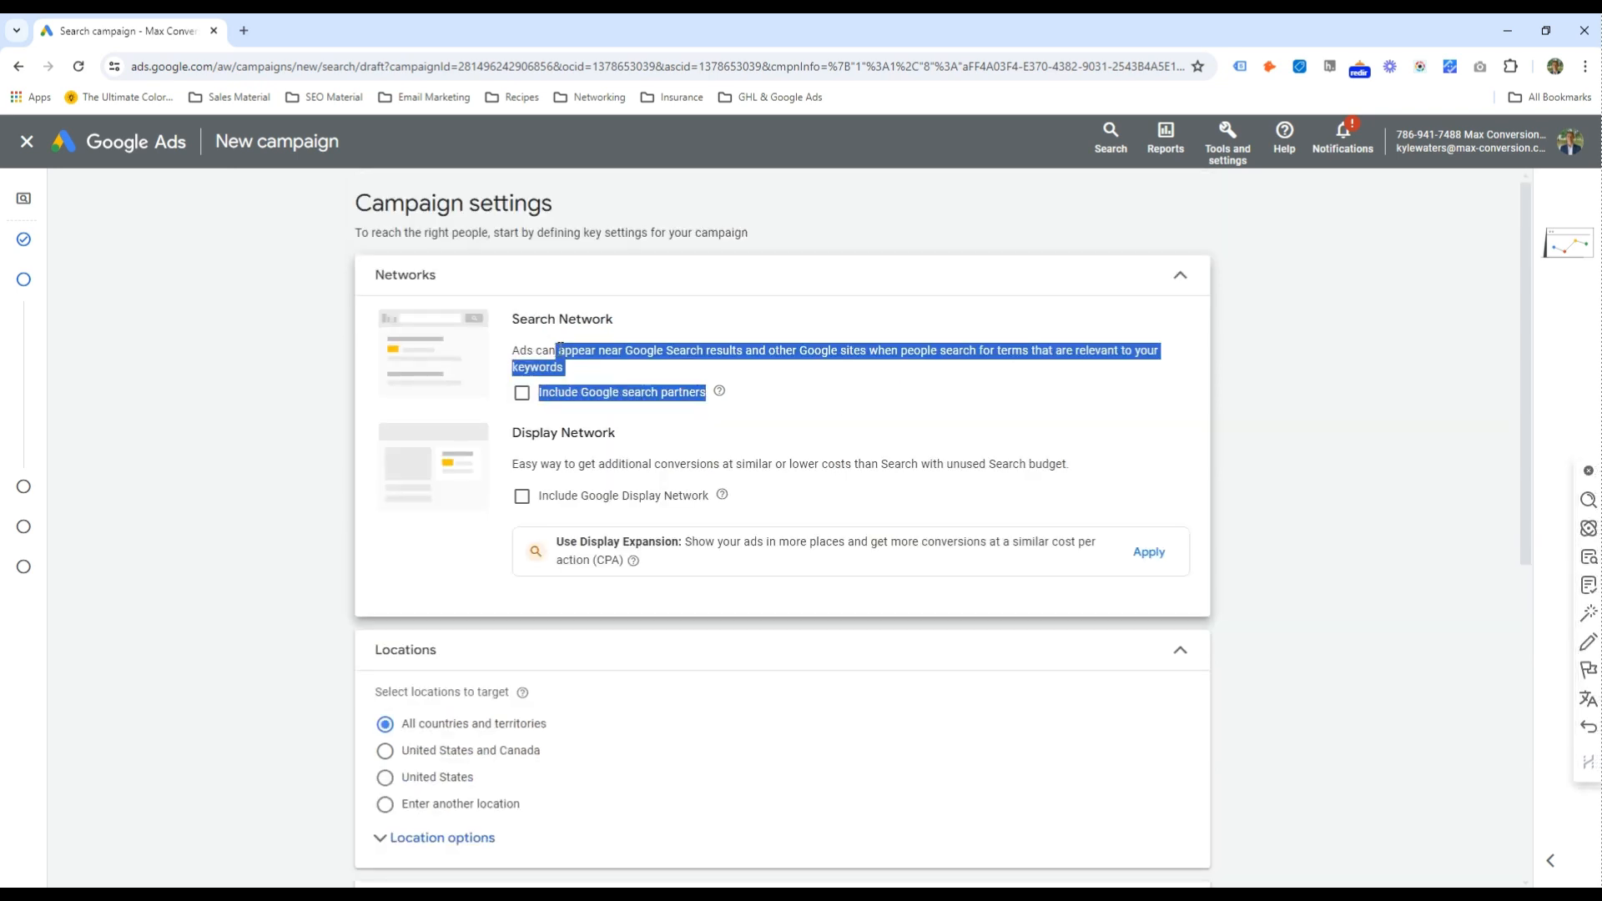
left_click(610, 374)
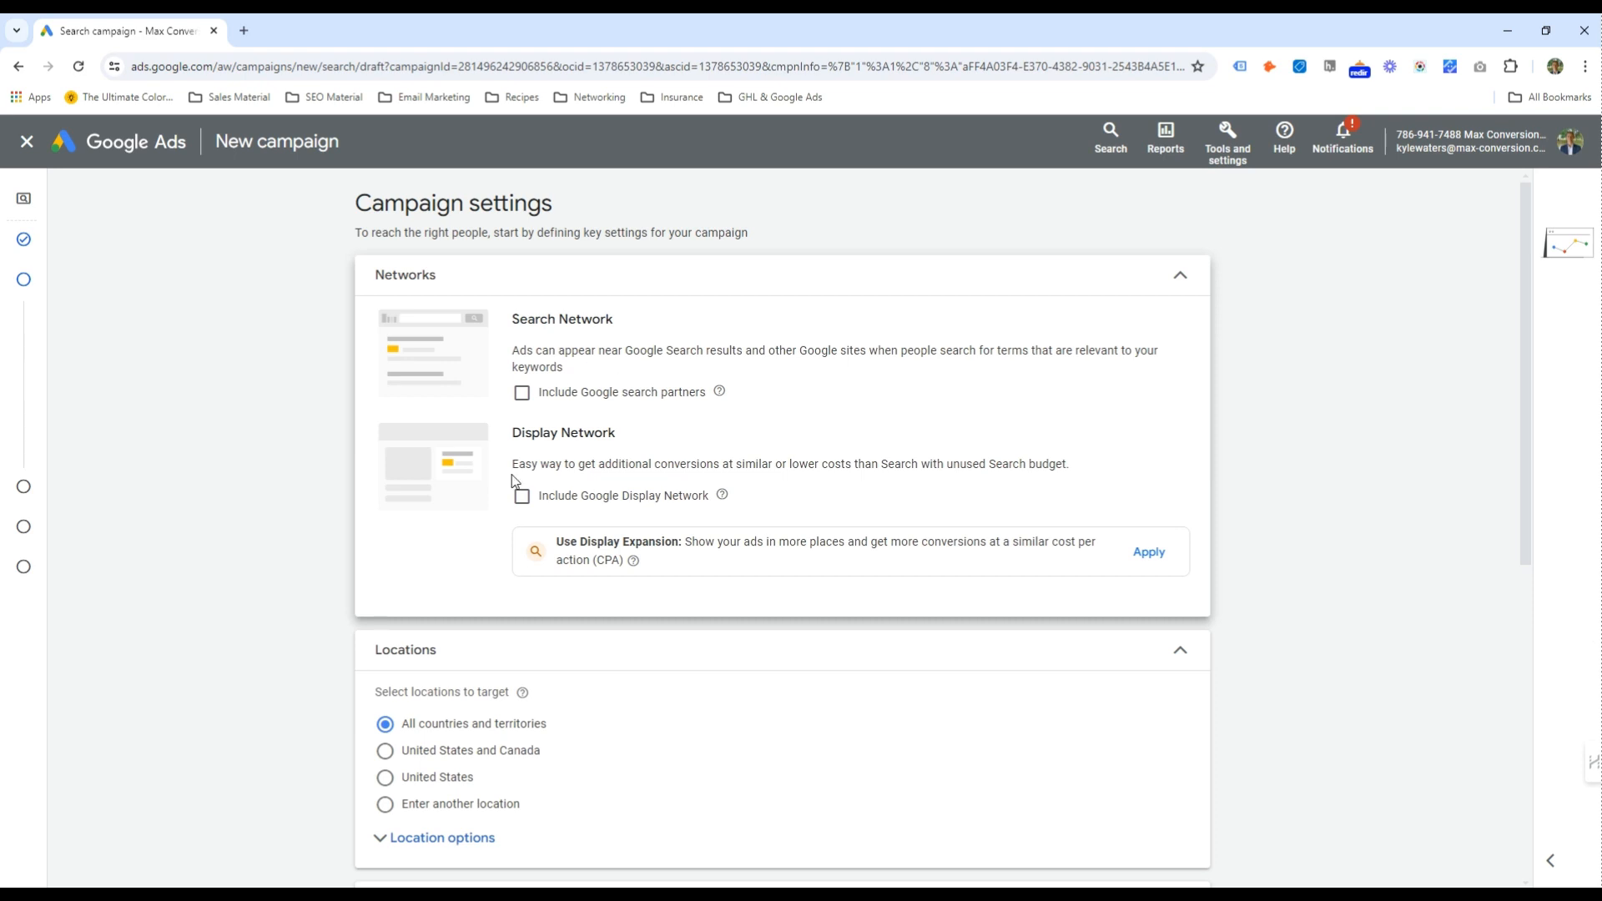
left_click_drag(513, 464, 851, 463)
left_click(761, 458)
Expand the location options and set the target to Presence: People in or regularly in your targeted locations
scroll(667, 376, "down", 1)
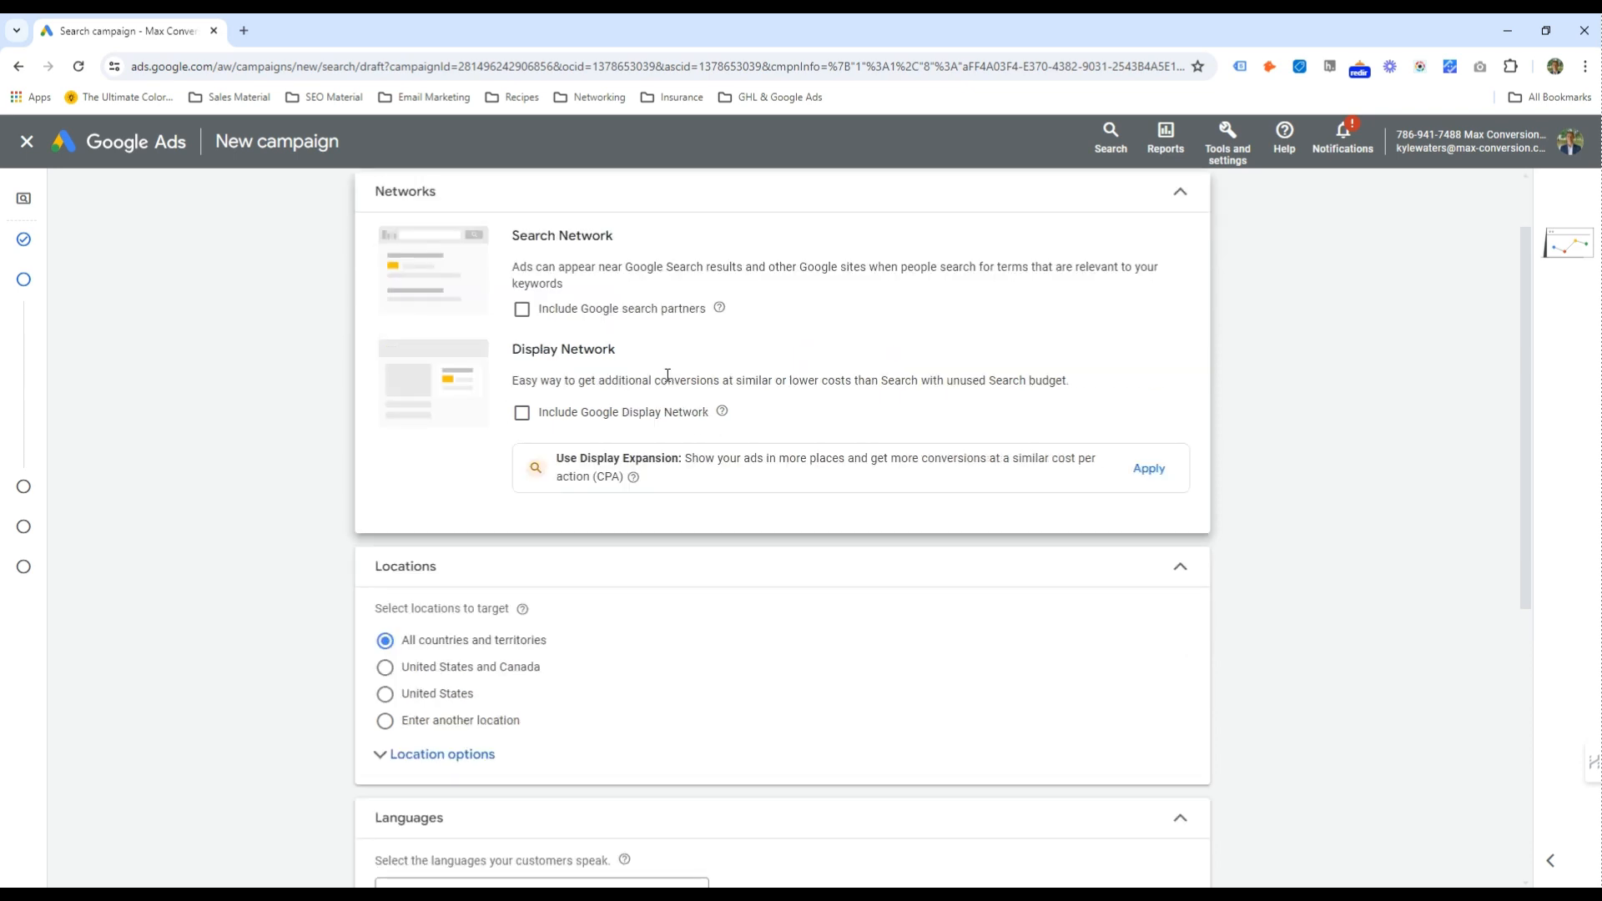
left_click(442, 754)
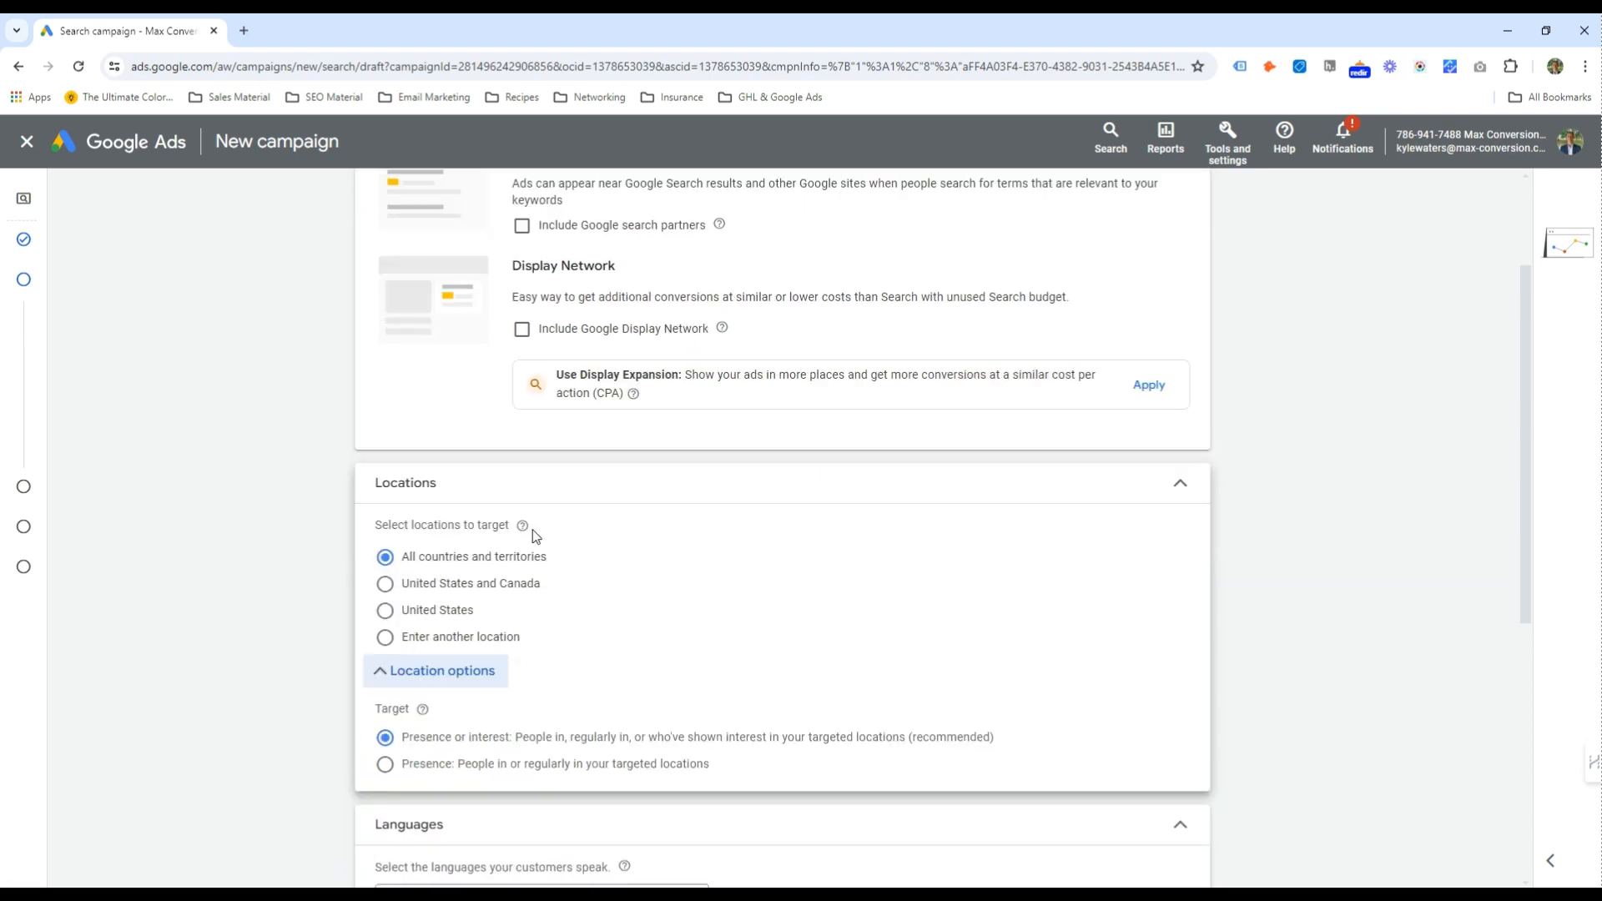
scroll(502, 512, "down", 2)
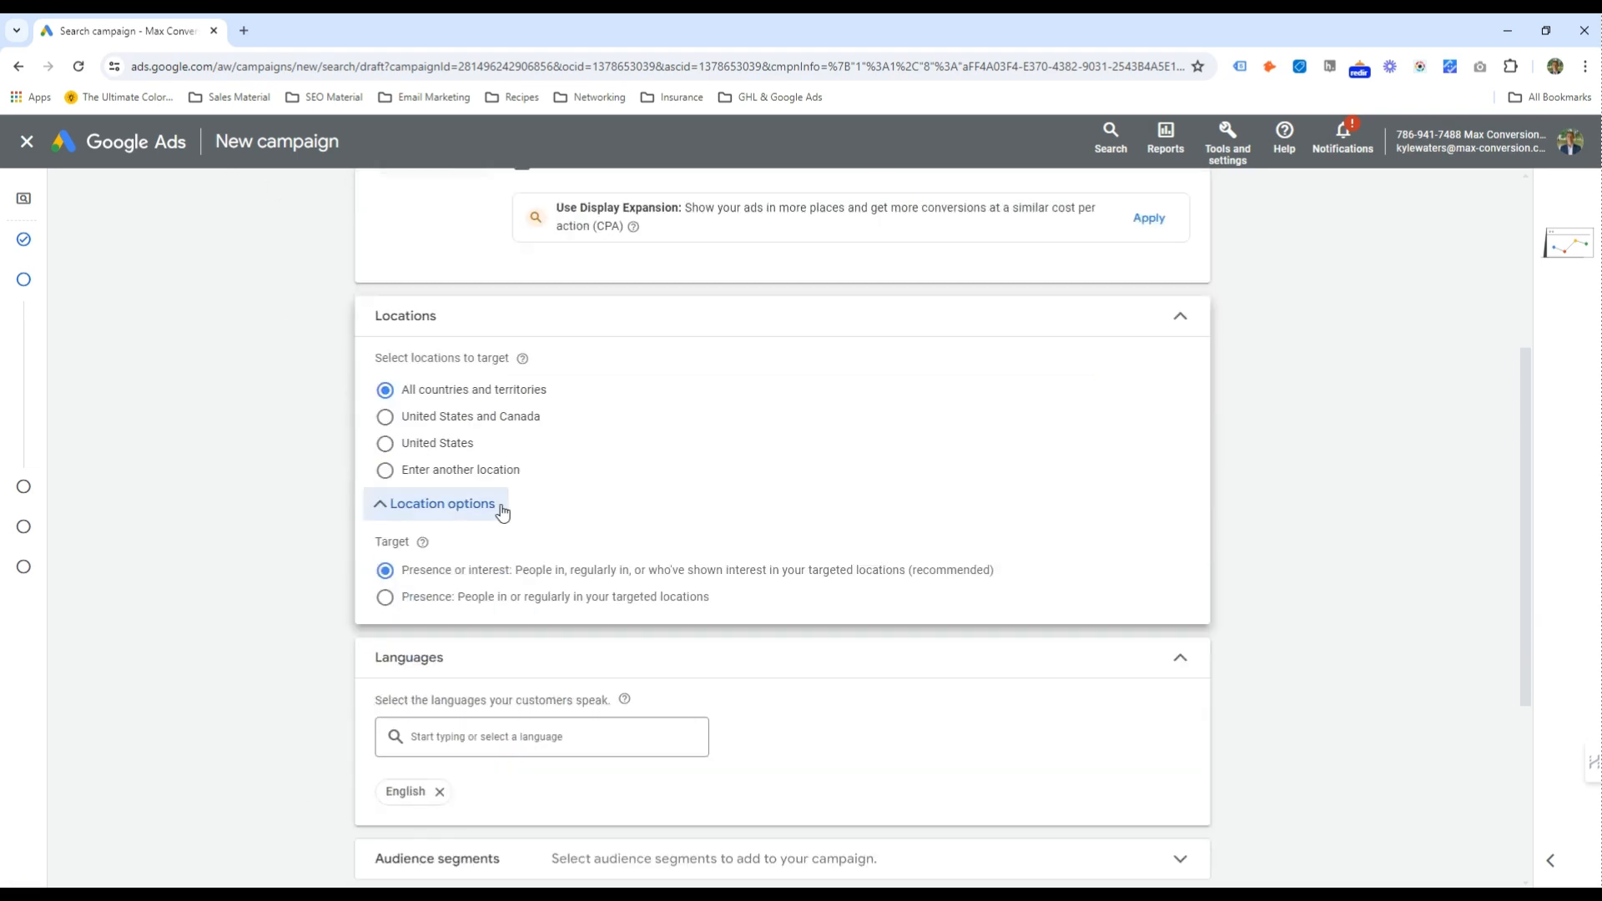
left_click(422, 597)
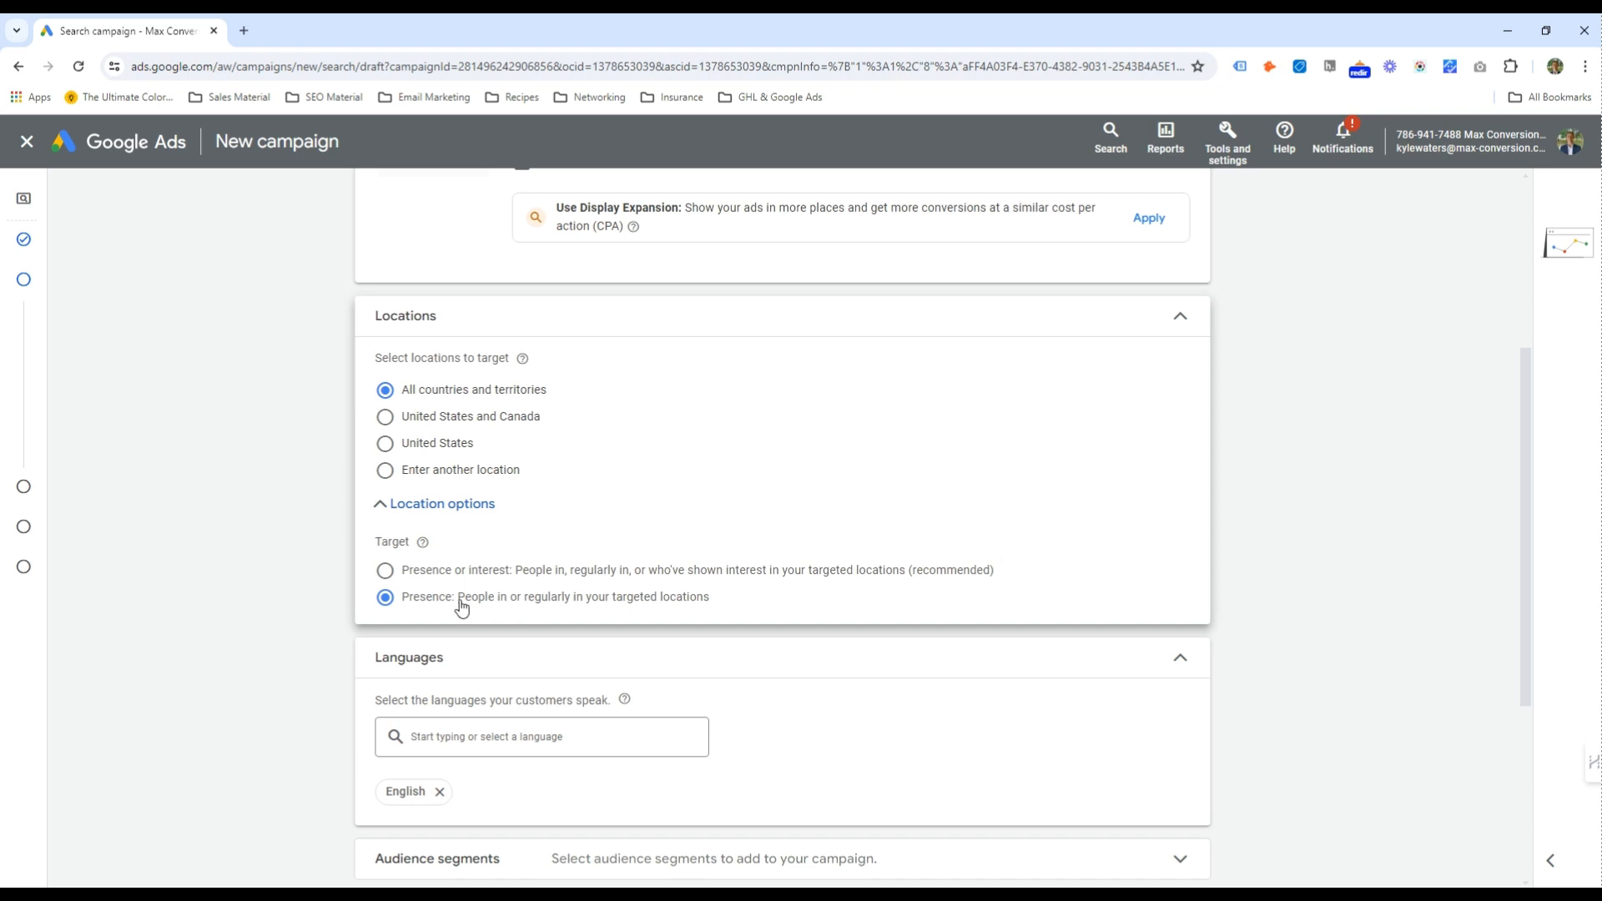
left_click(508, 571)
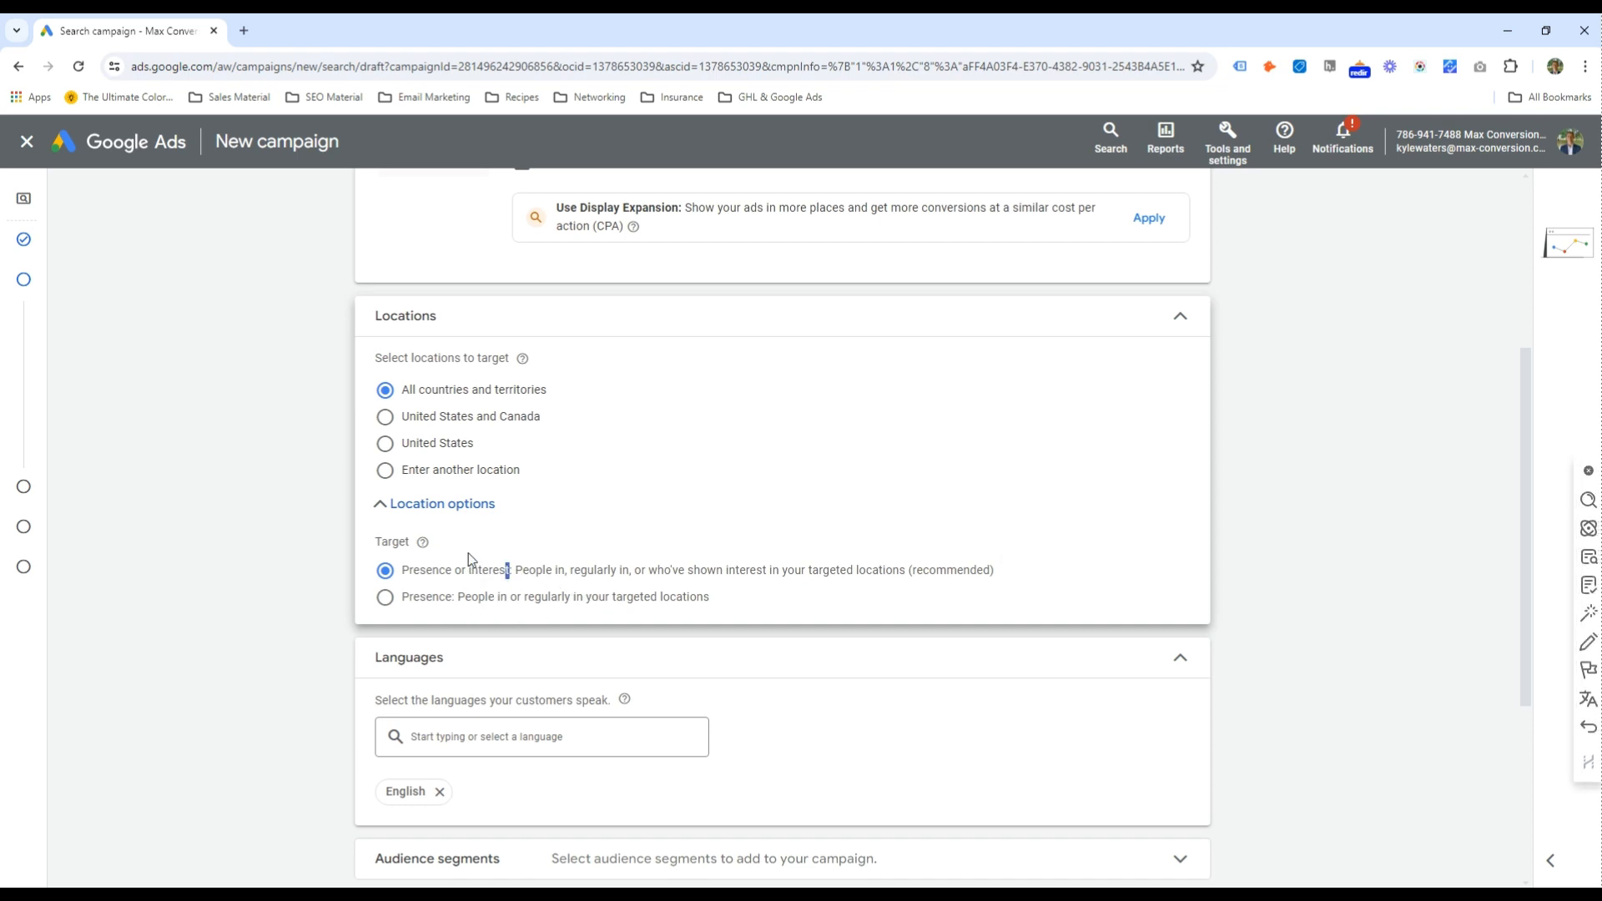
left_click(458, 597)
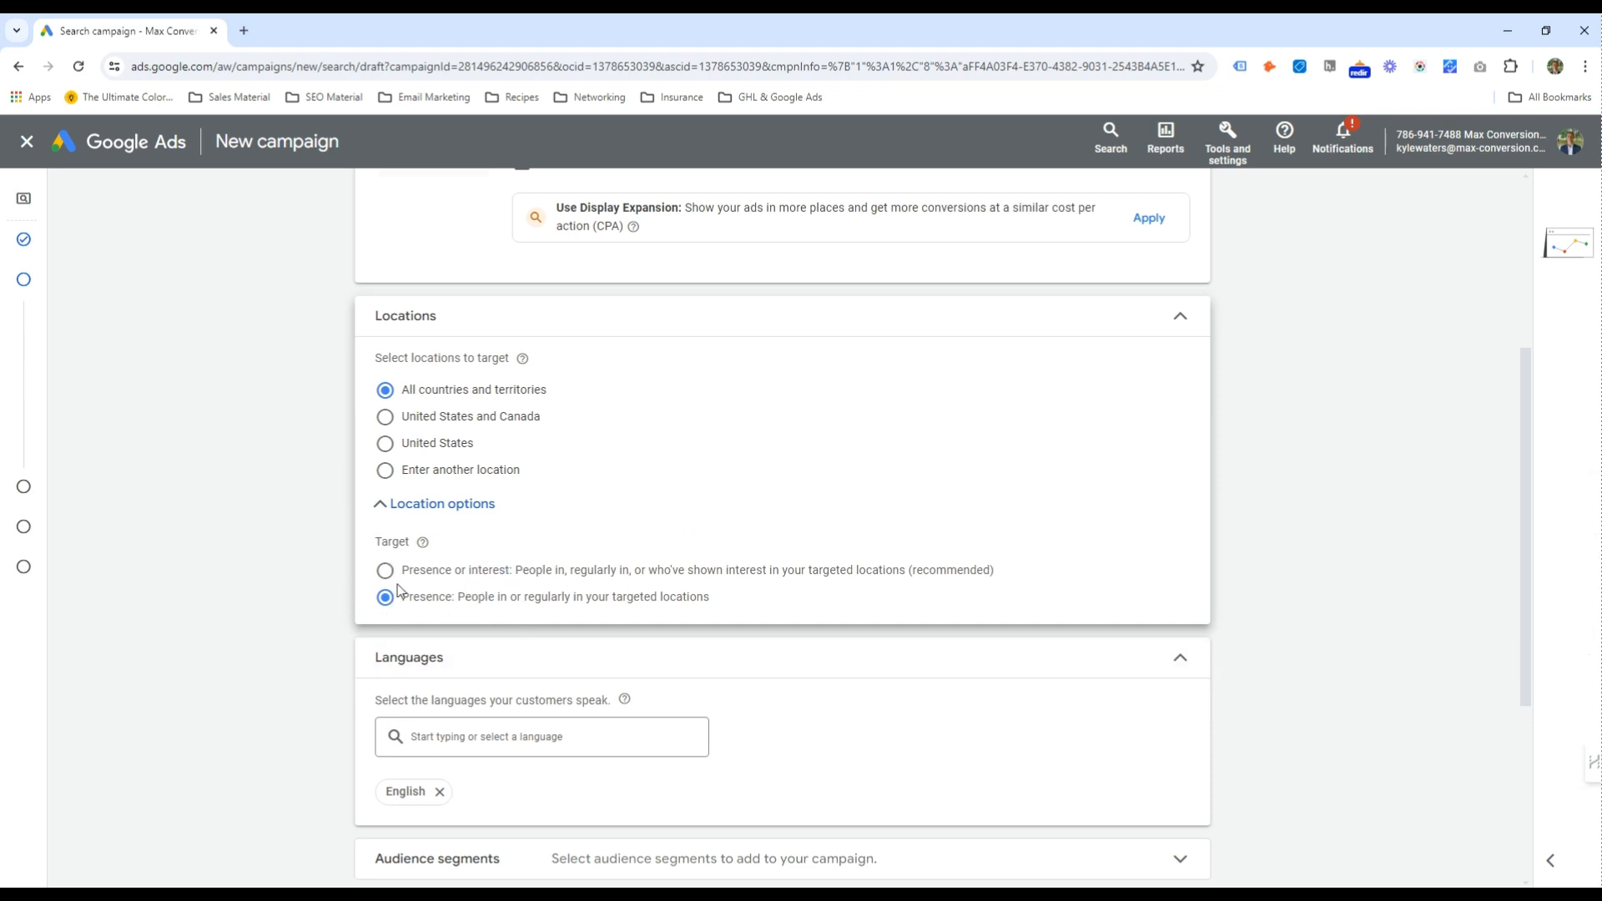
left_click(412, 517)
left_click(426, 507)
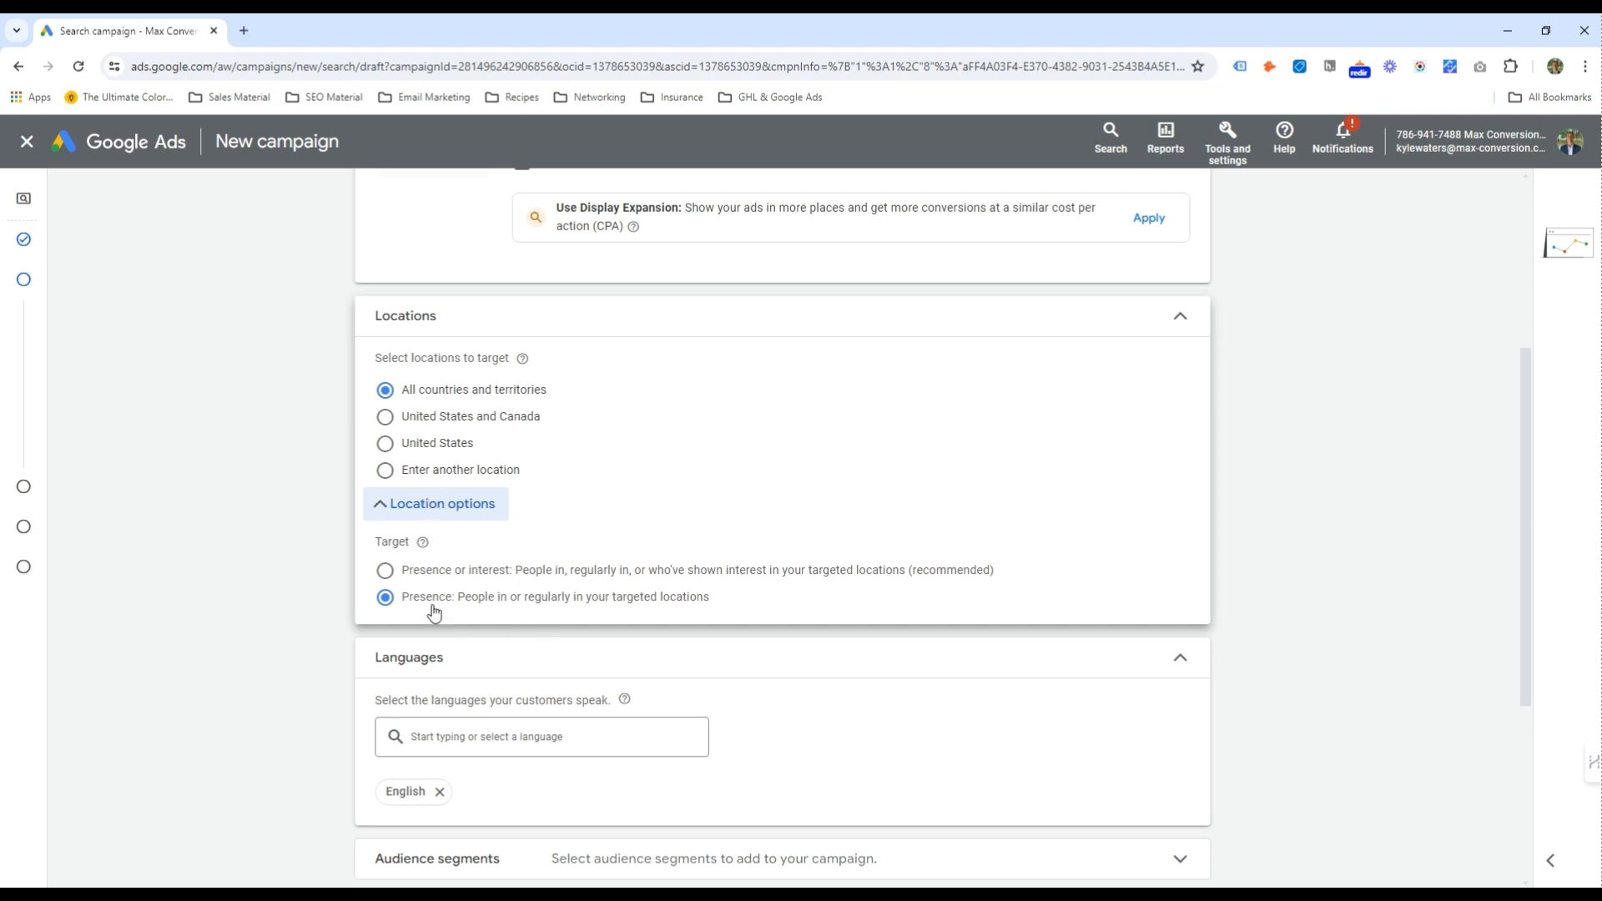
Choose to enter another location, search for "st louis" and target the St. Louis MO, United States Nielsen DMA region
left_click(435, 468)
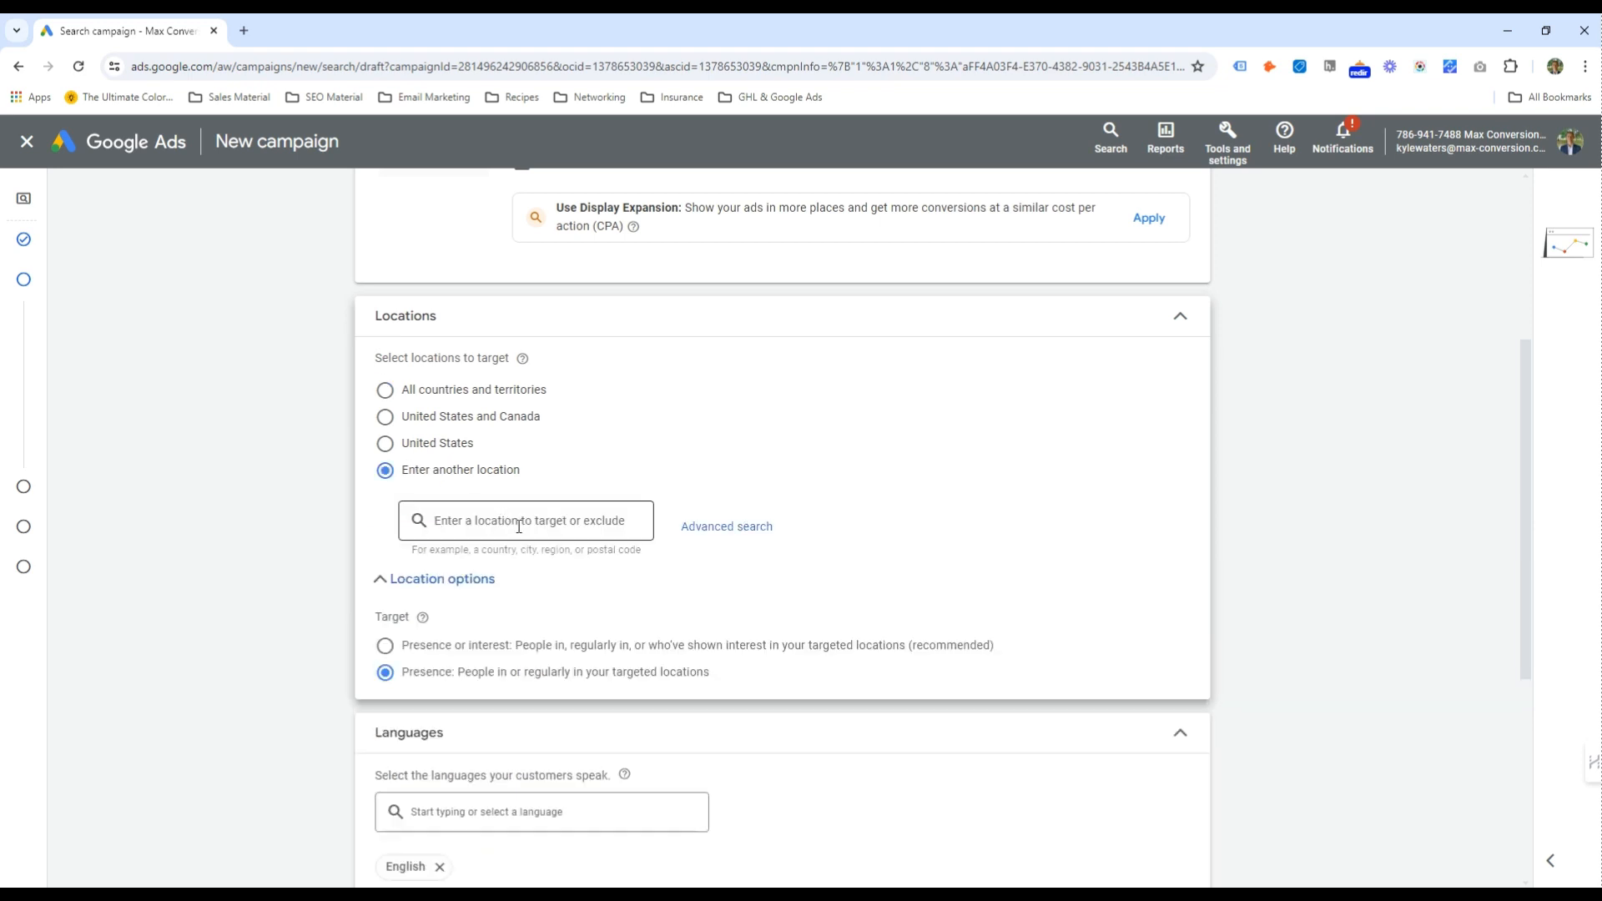
left_click(486, 526)
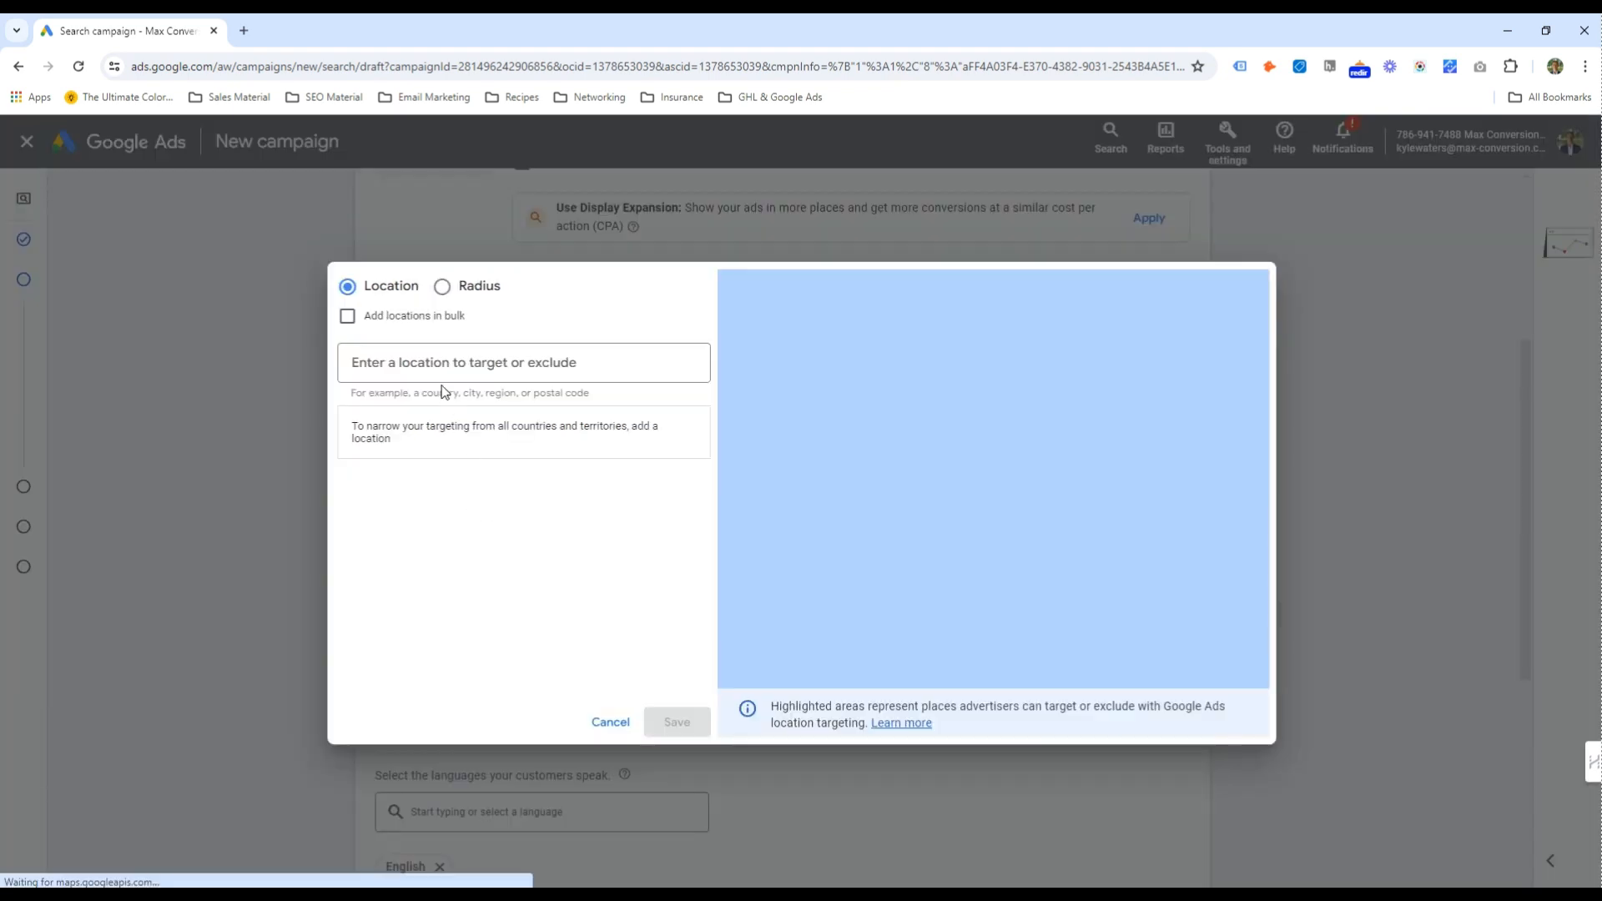
type("st louis")
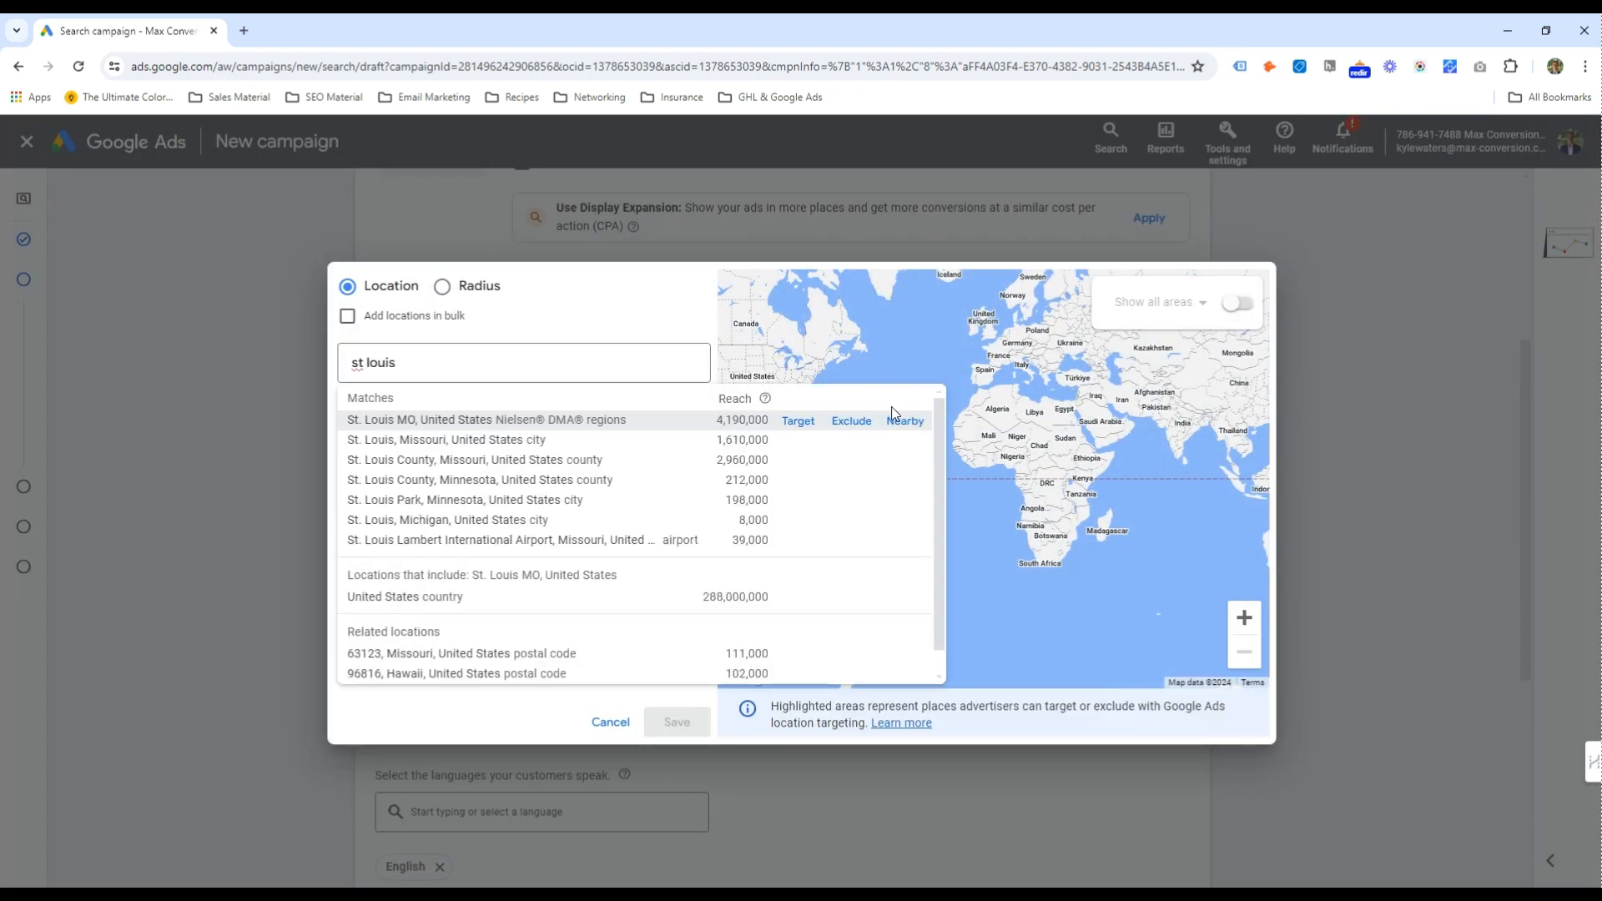
left_click(799, 421)
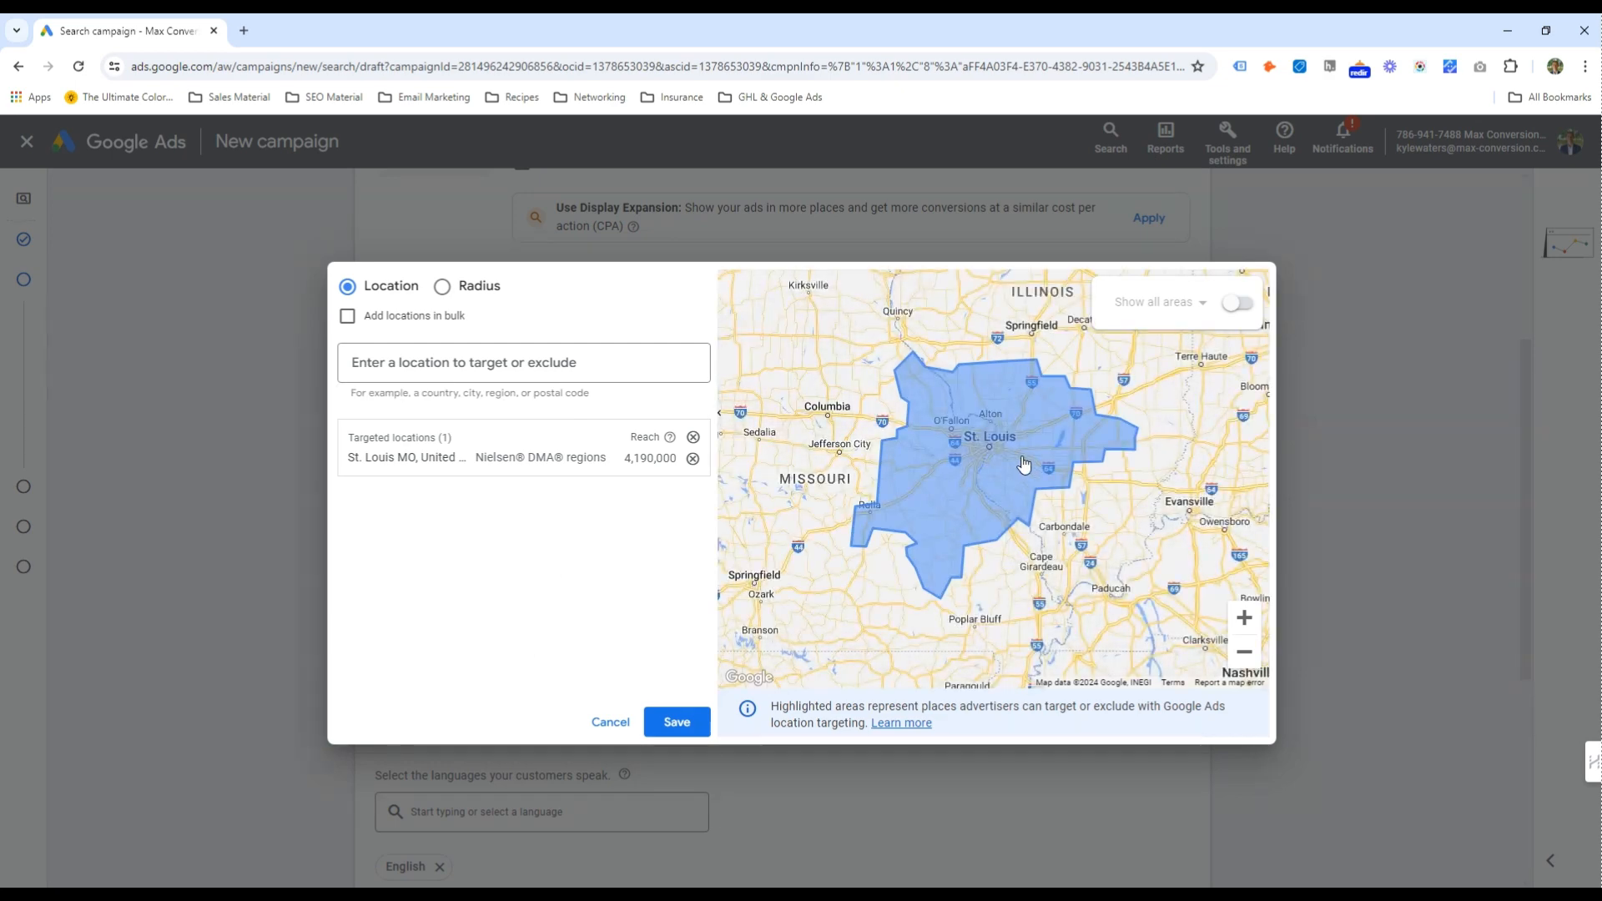
Switch to radius targeting and target a 20 mi radius around Fenton, MO
left_click_drag(1014, 484, 928, 475)
scroll(1060, 438, "up", 1)
scroll(1020, 455, "down", 1)
scroll(926, 471, "down", 2)
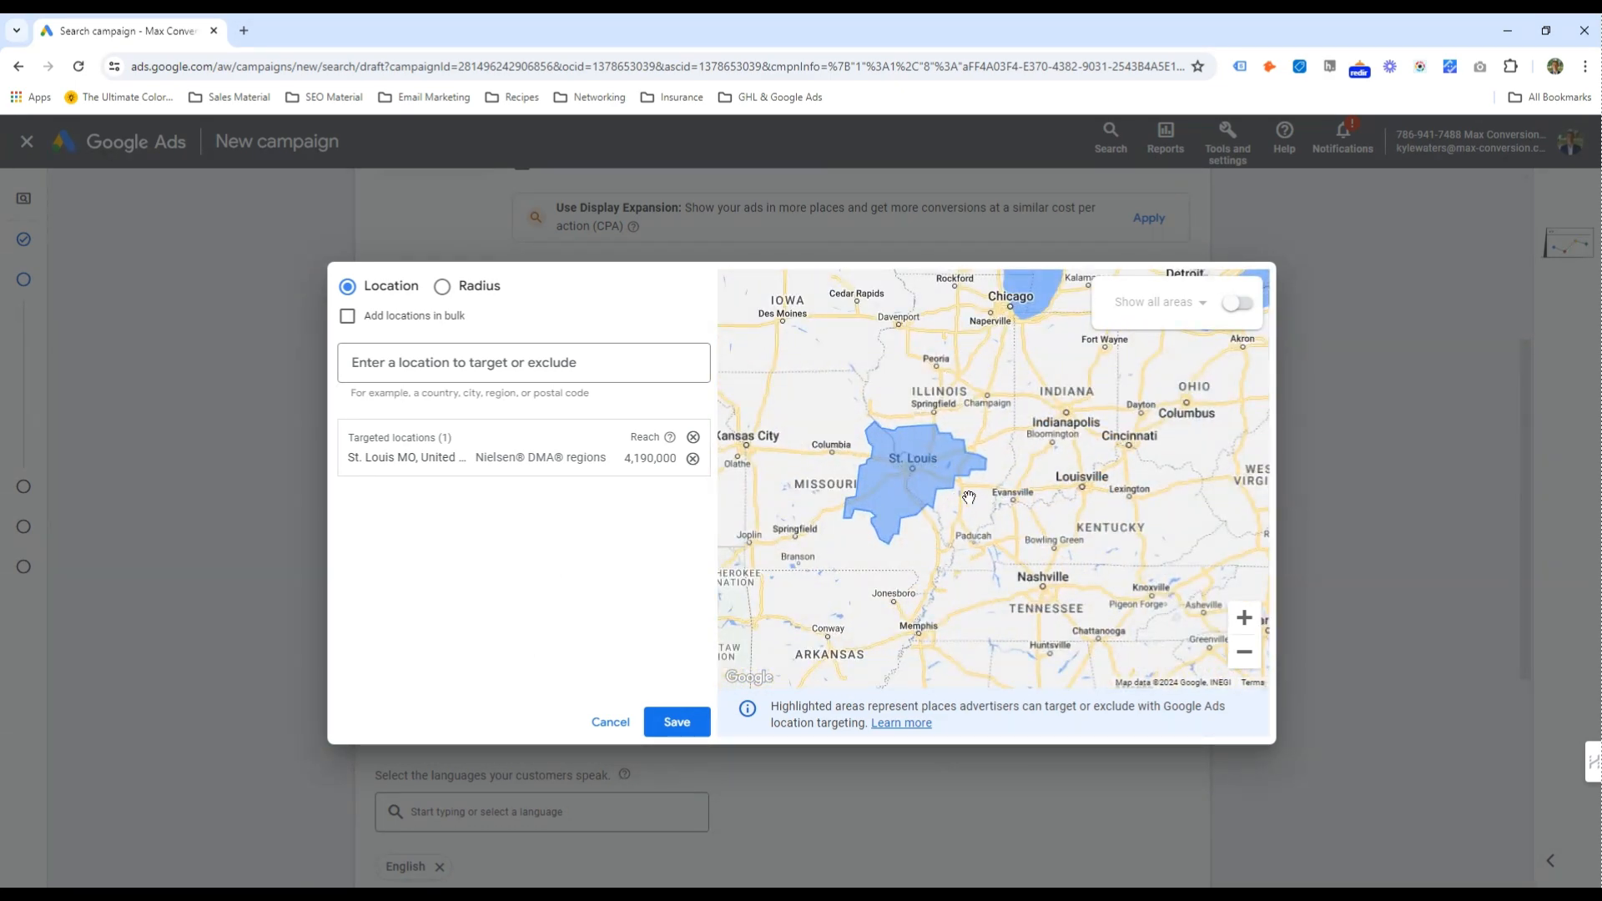
scroll(914, 467, "up", 2)
scroll(914, 467, "up", 2)
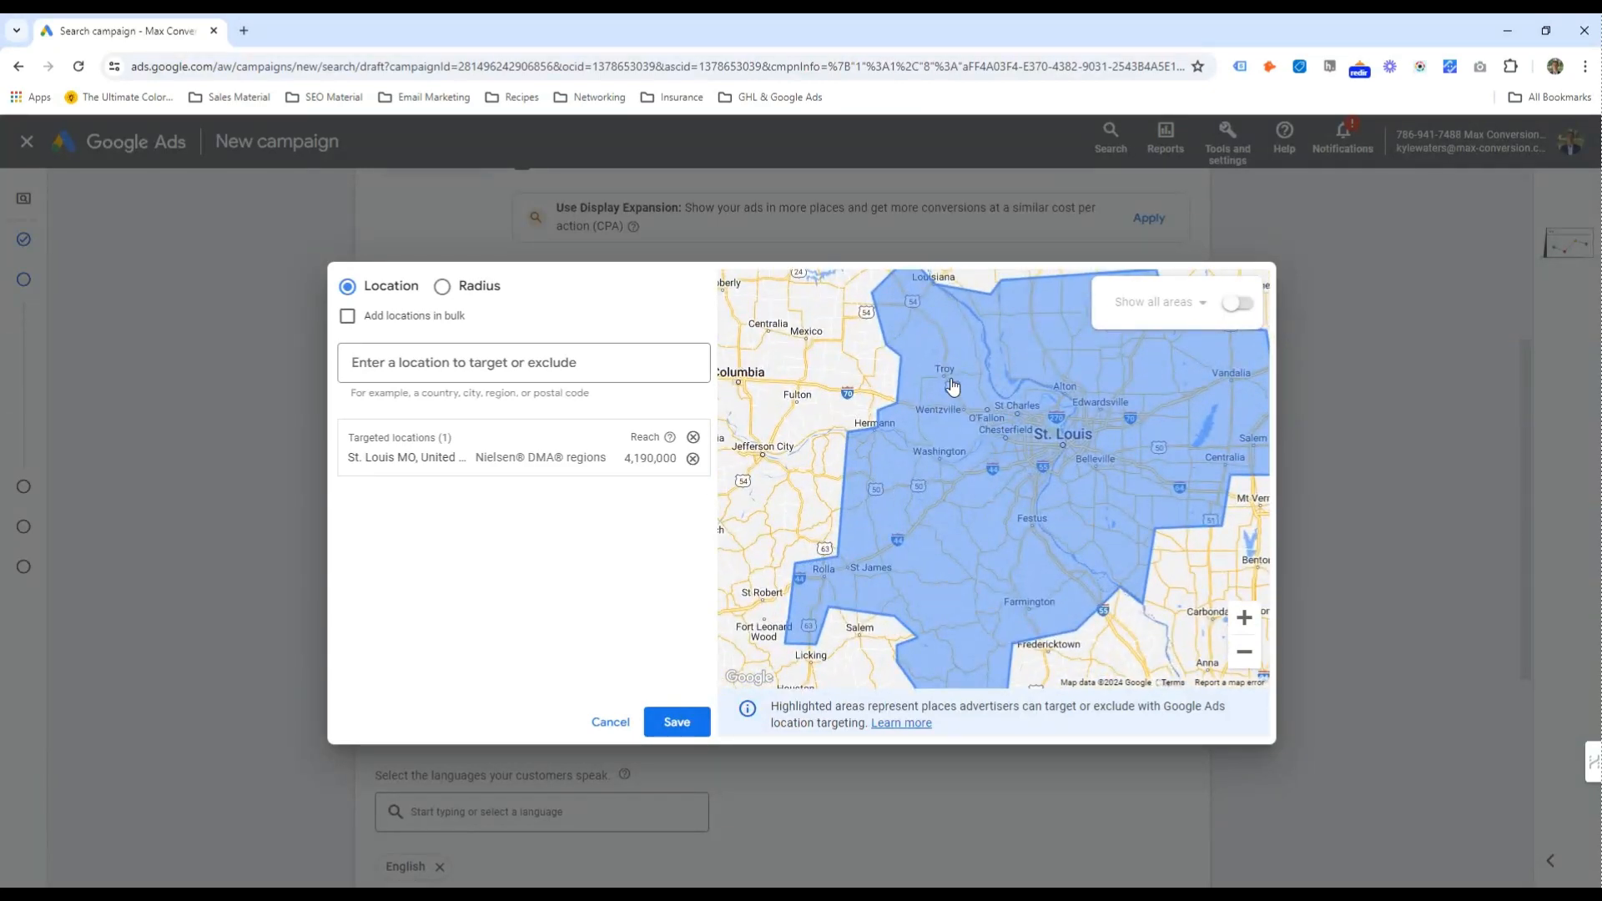
left_click(472, 290)
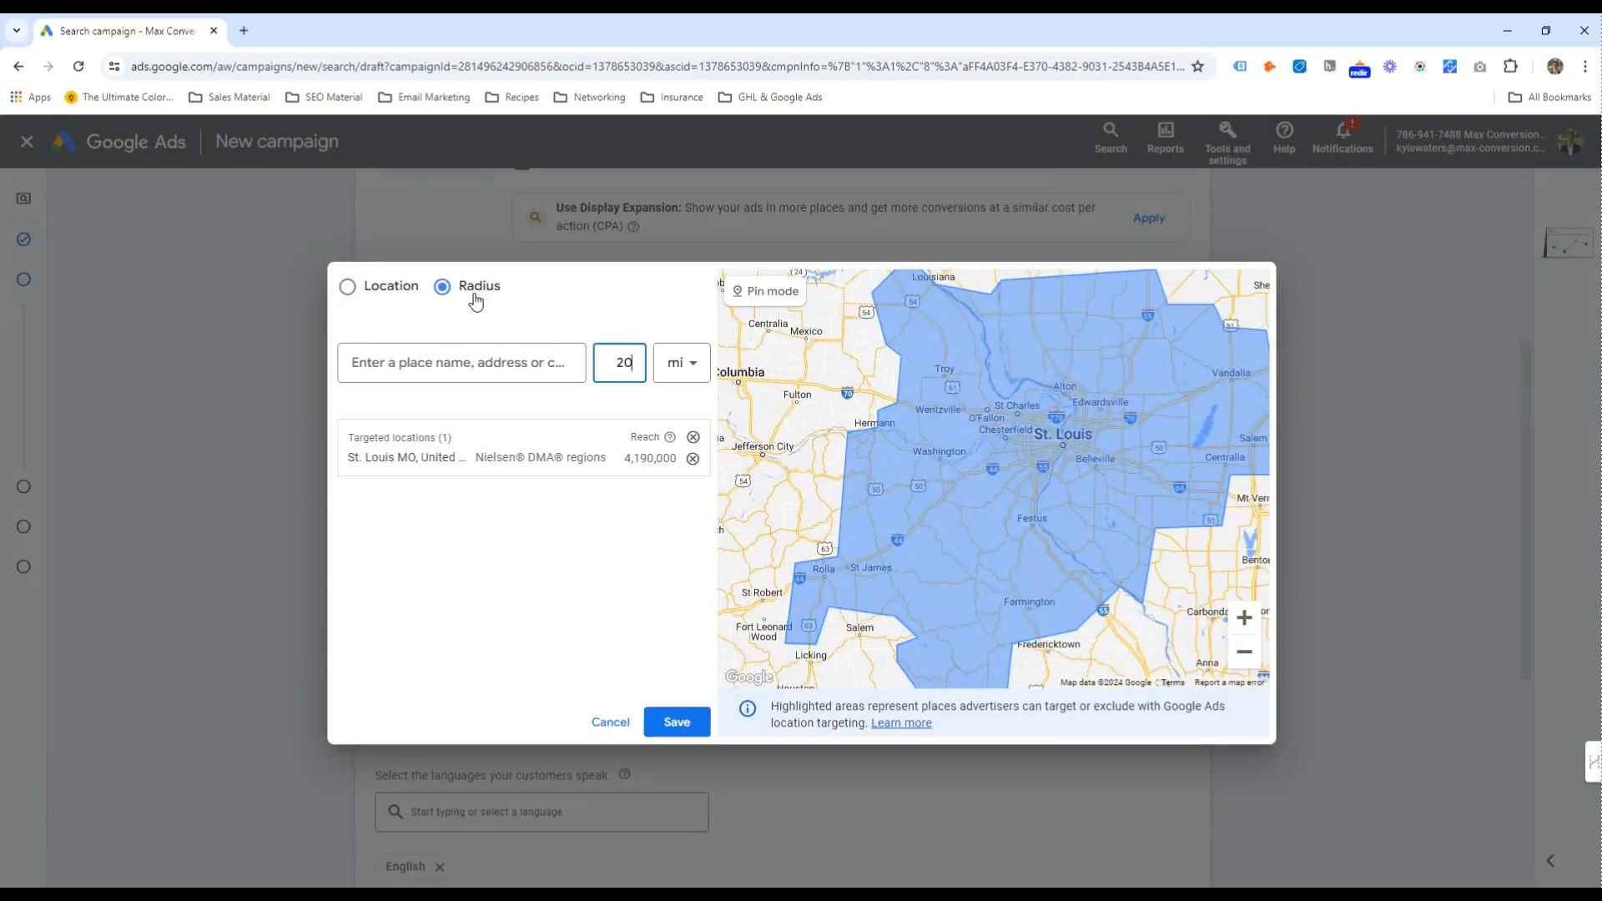
left_click(471, 362)
type("fenton mo")
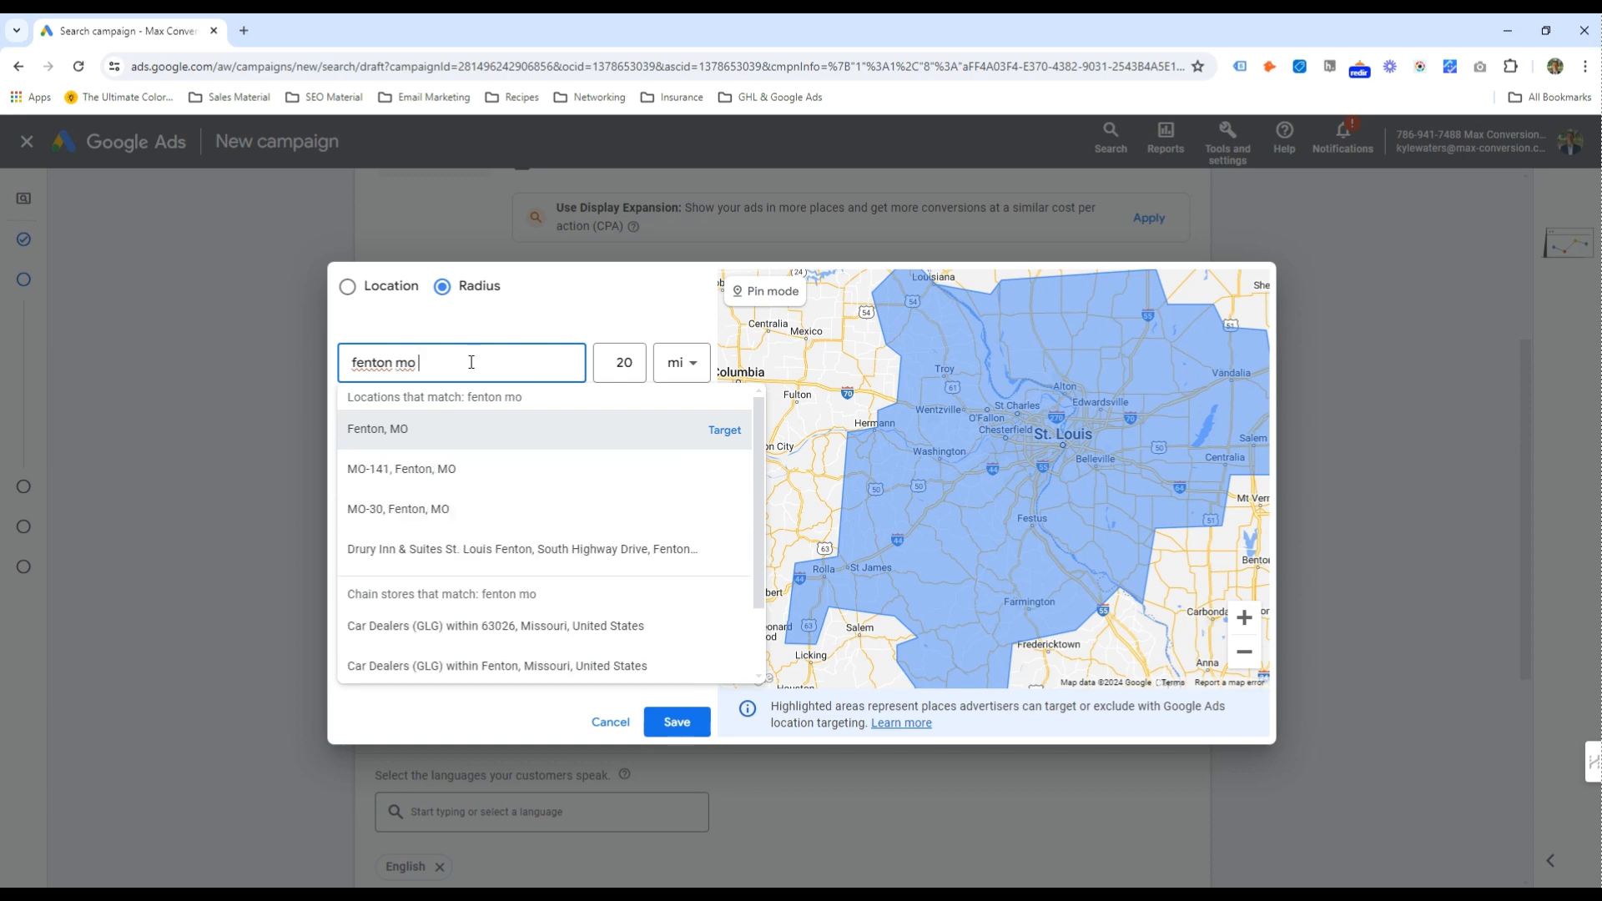
key("Return")
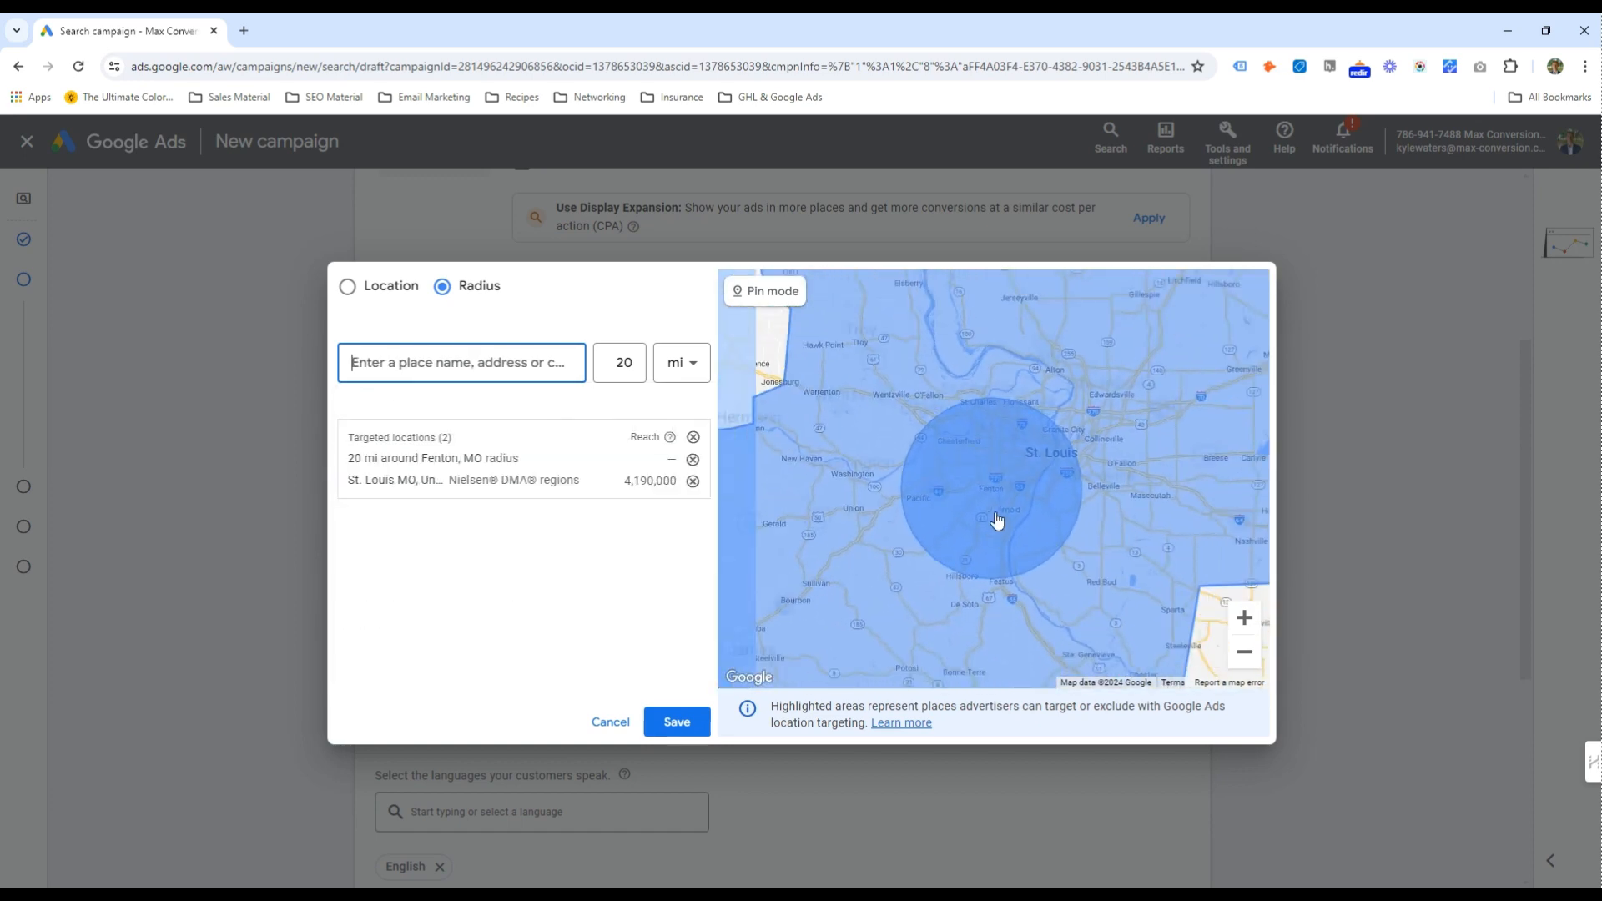
Check the Fenton radius against the St. Louis region on the map and save the targeted locations
left_click(909, 641)
left_click(908, 631)
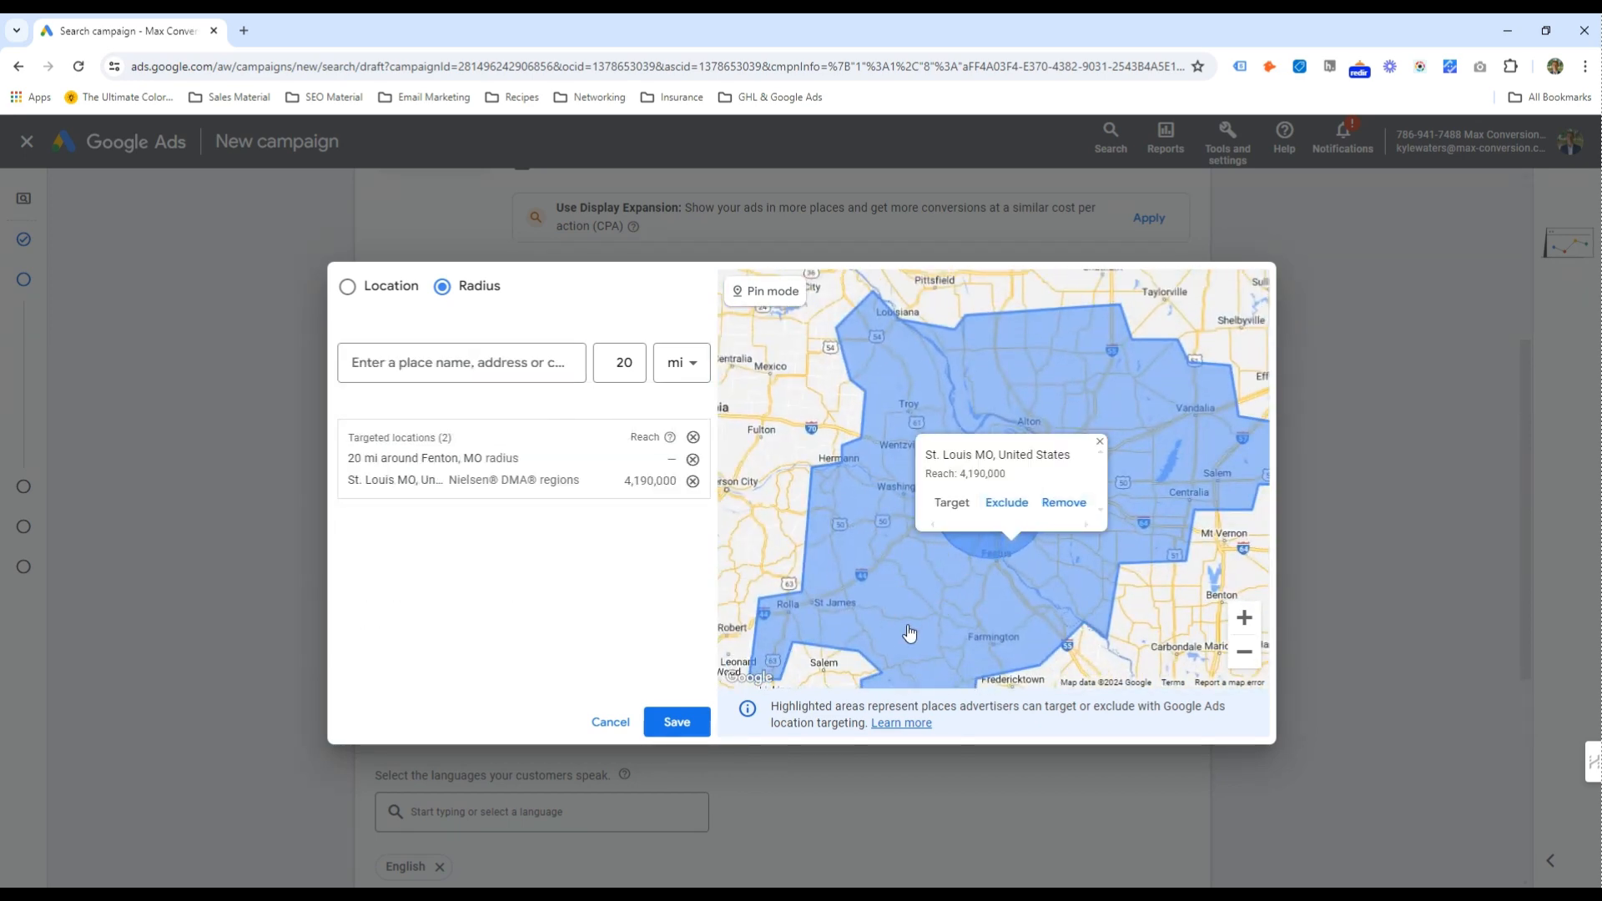
scroll(1003, 569, "down", 2)
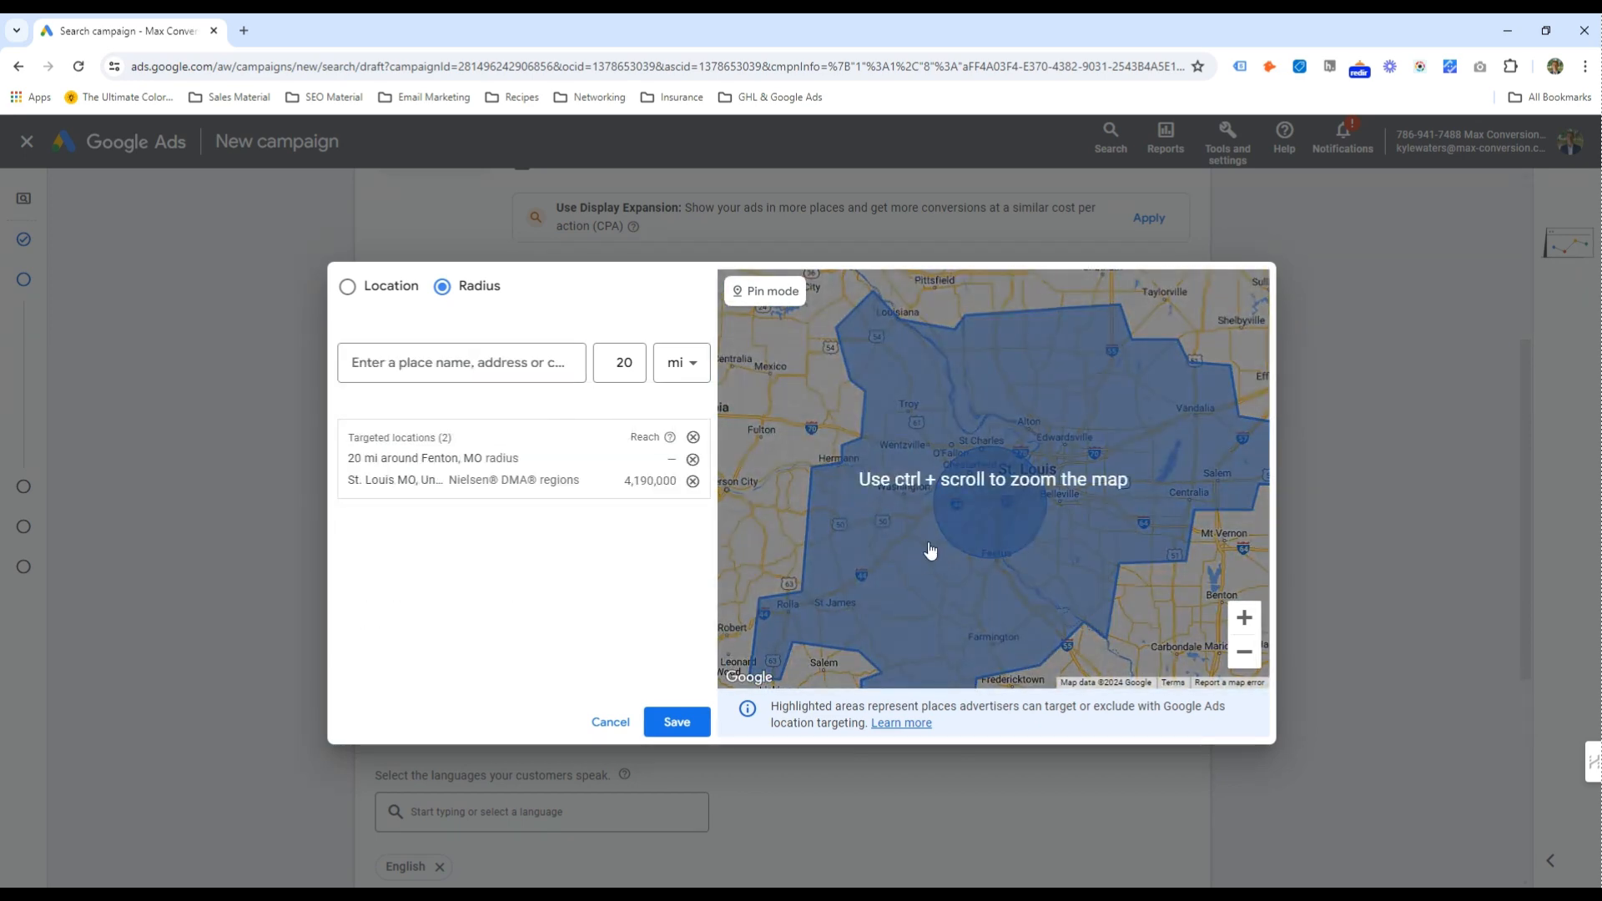
left_click(680, 722)
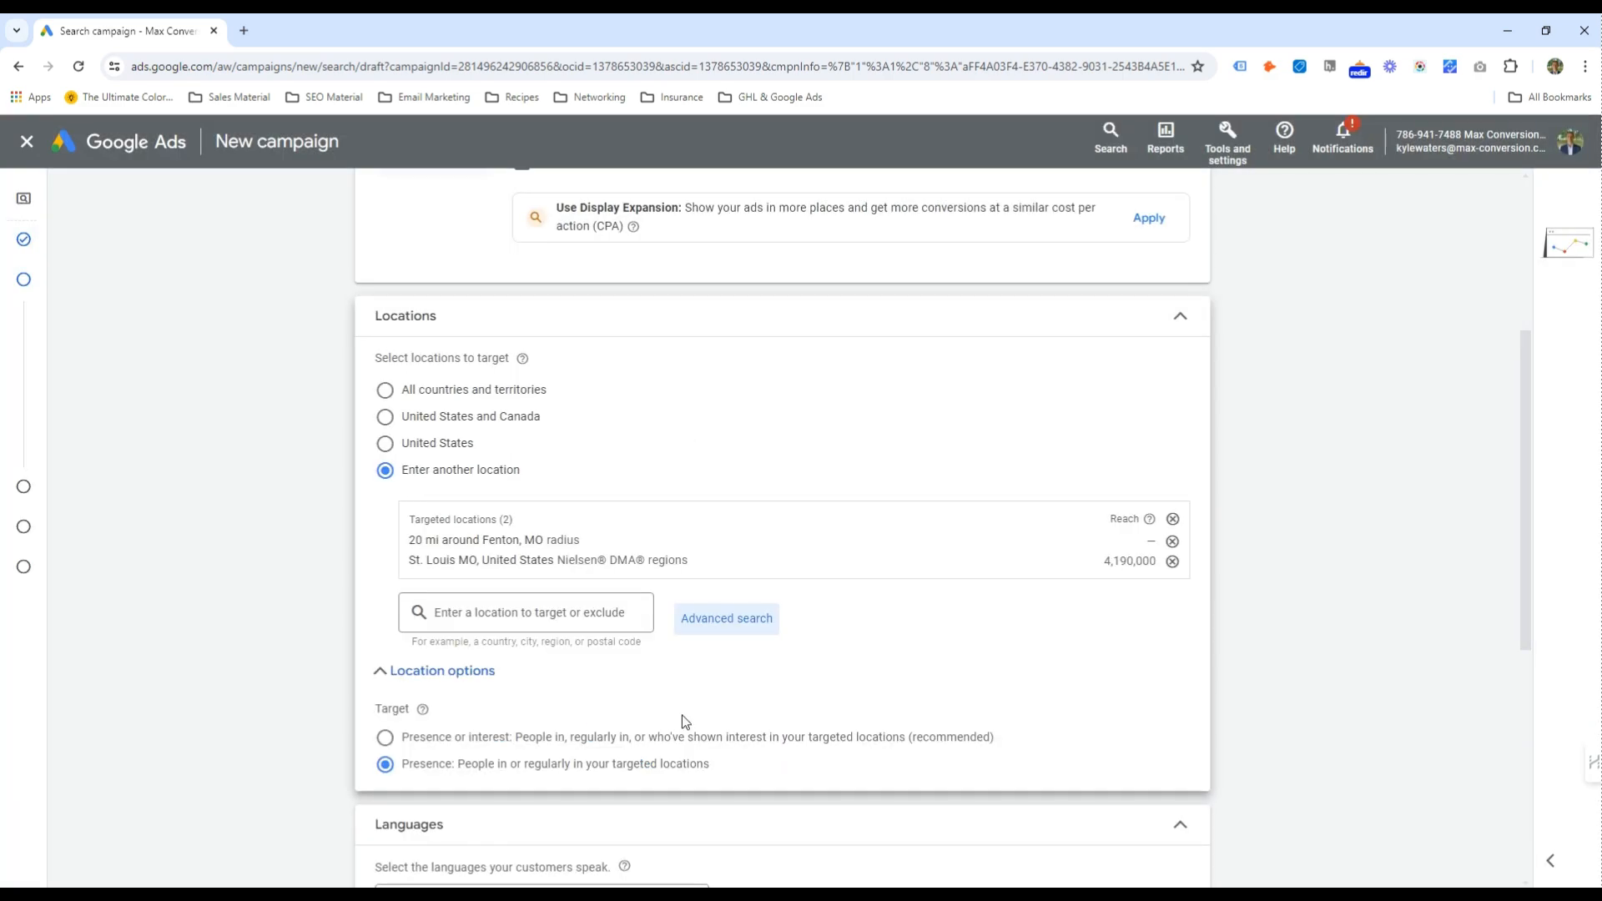
Review the language and broad match keyword settings and inspect the audience segments options without selecting any
scroll(521, 350, "down", 4)
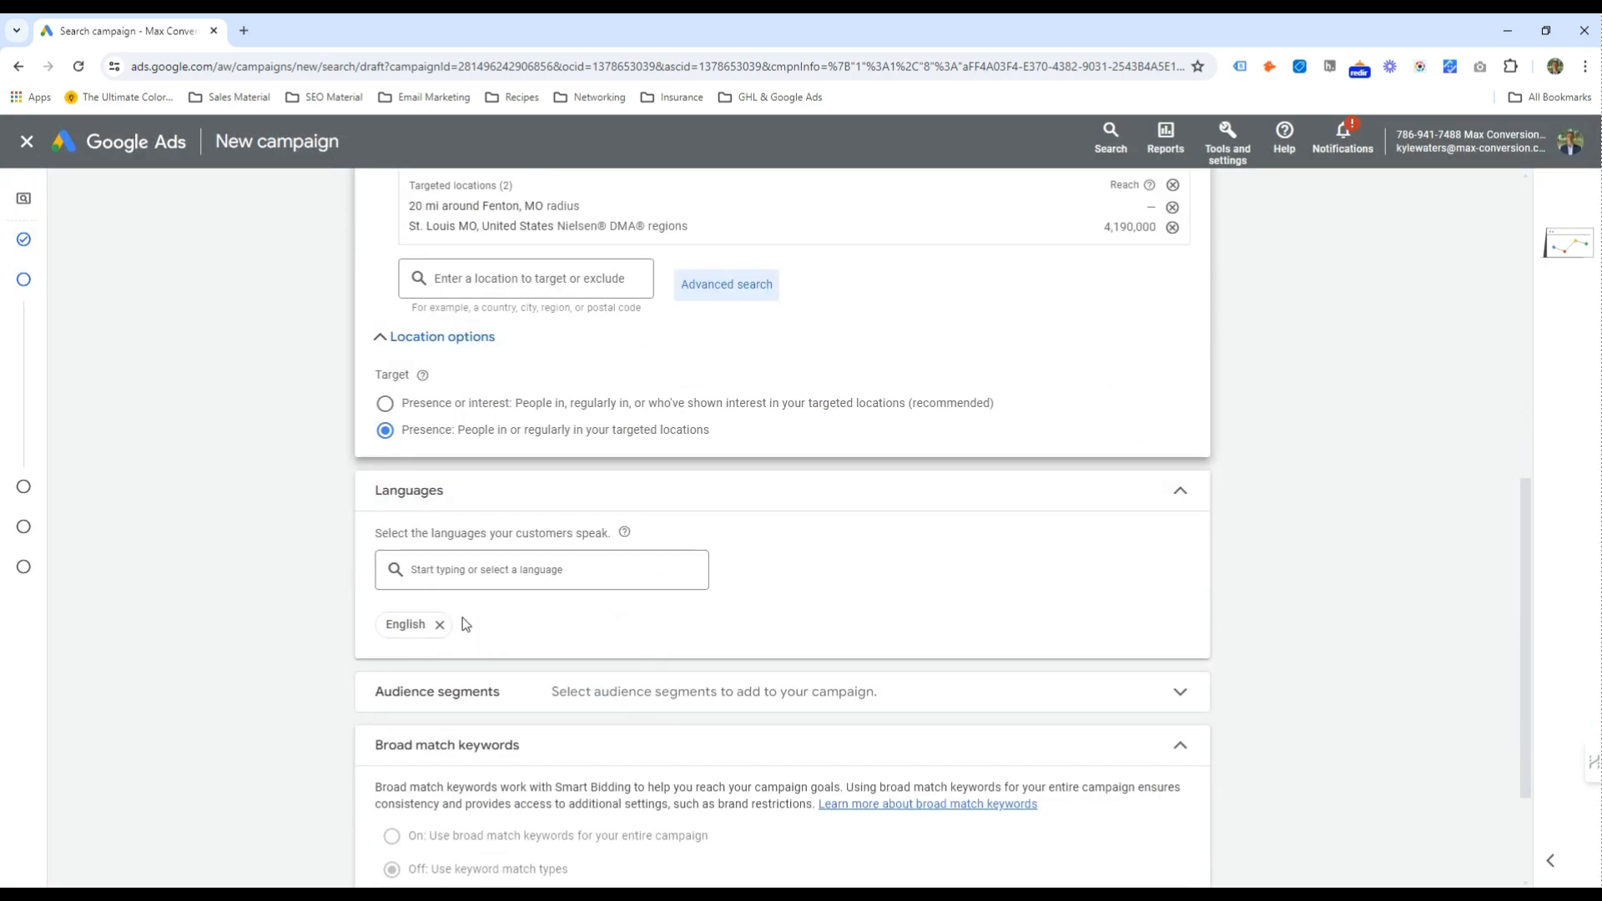
scroll(465, 624, "down", 2)
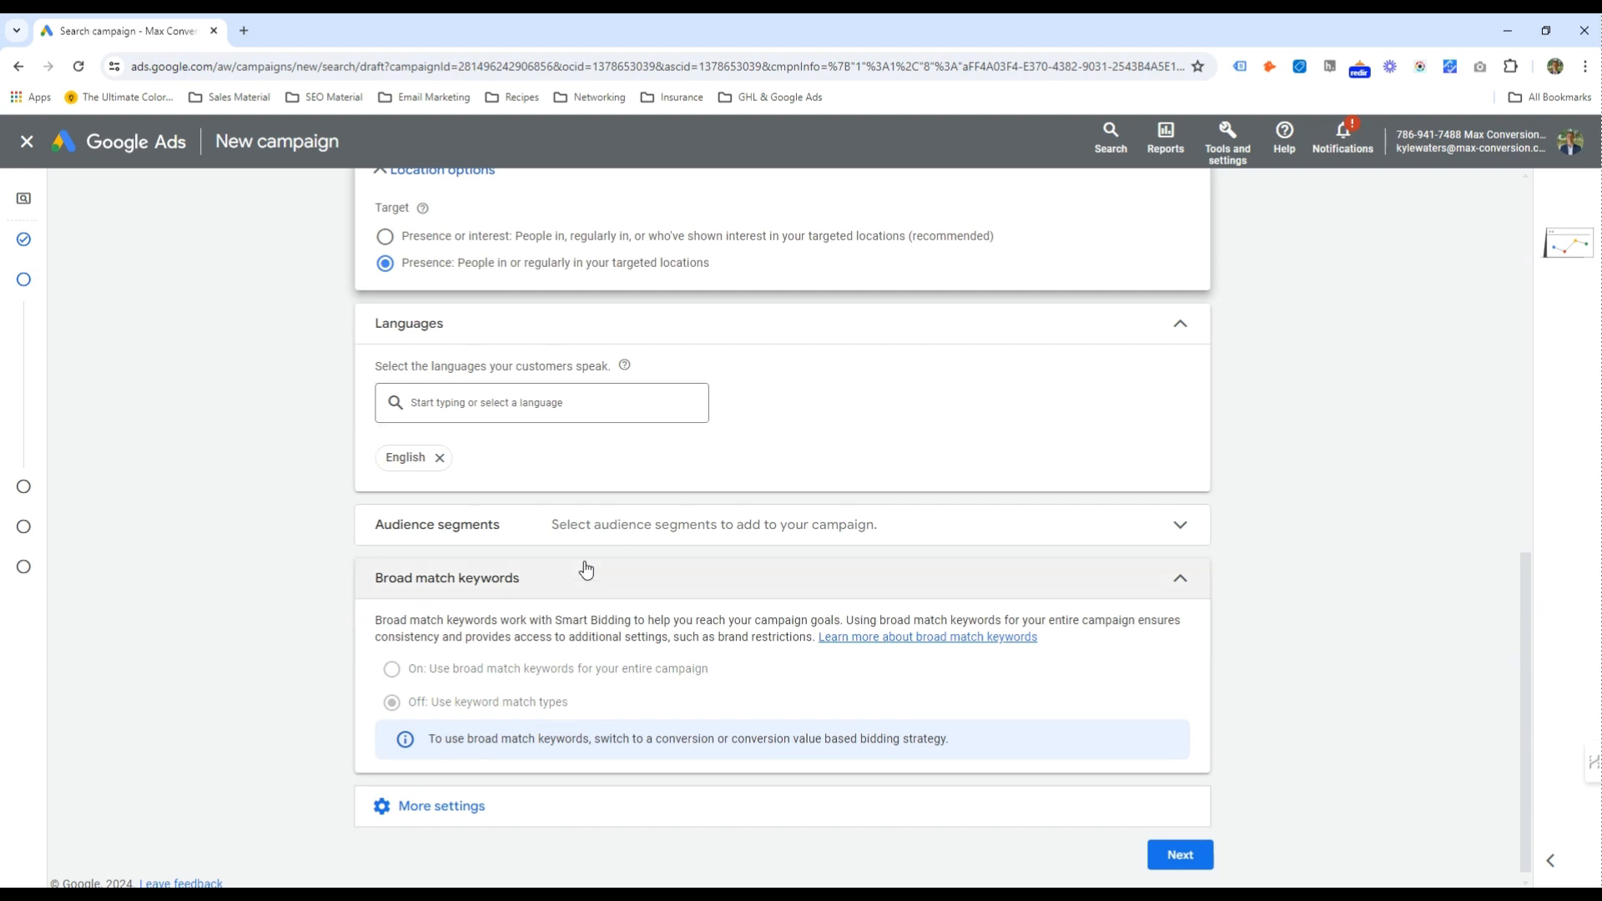
left_click(659, 528)
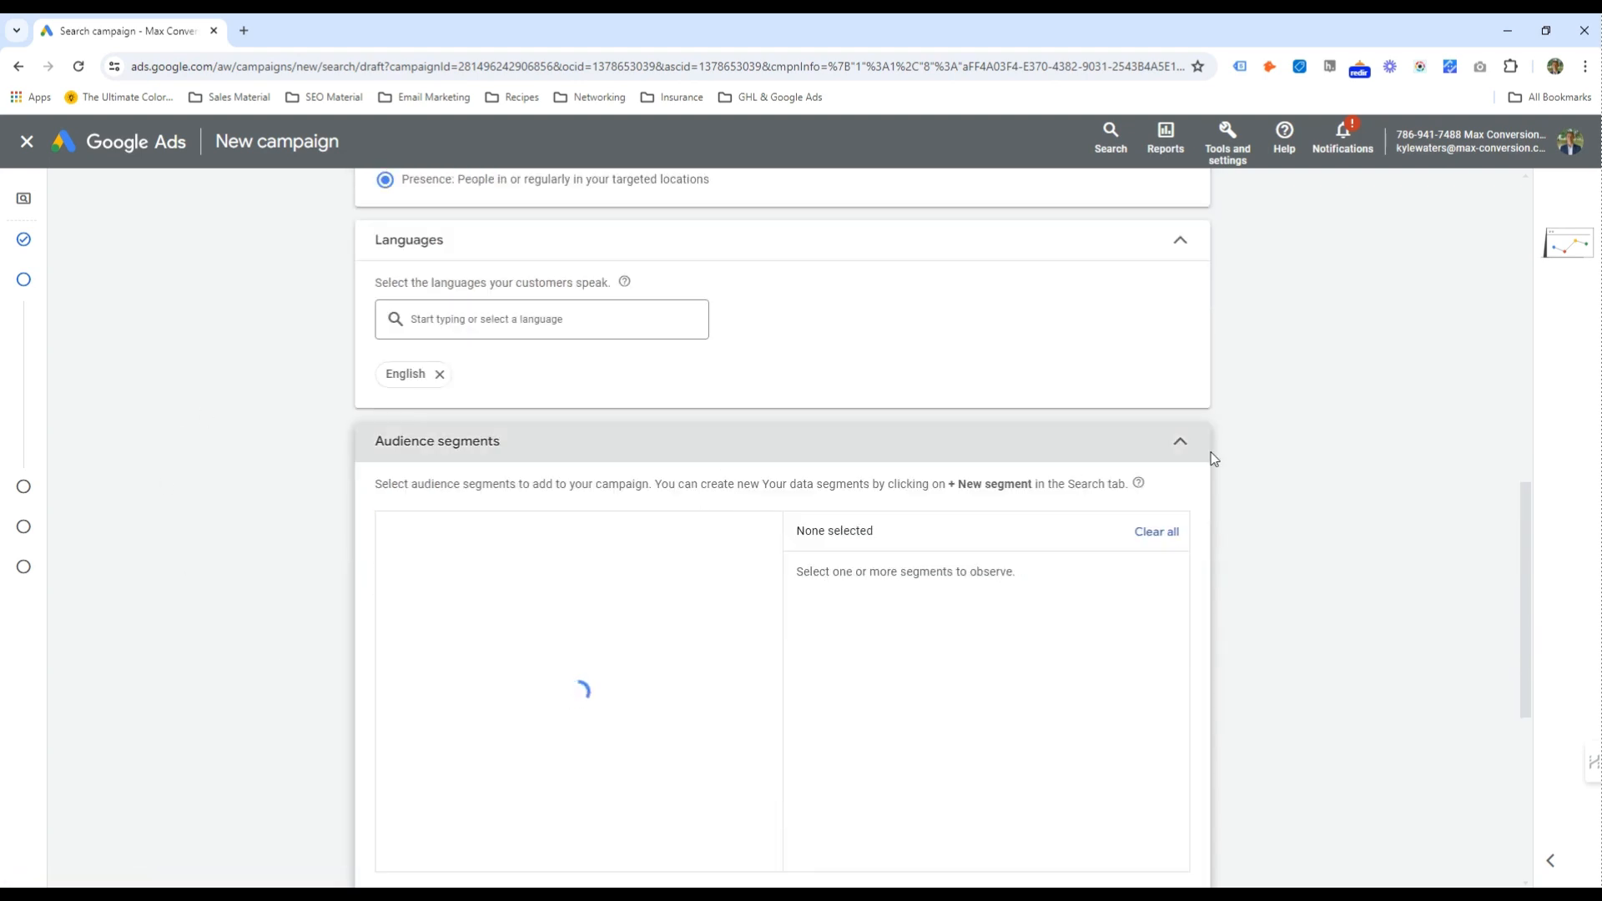
left_click(1181, 451)
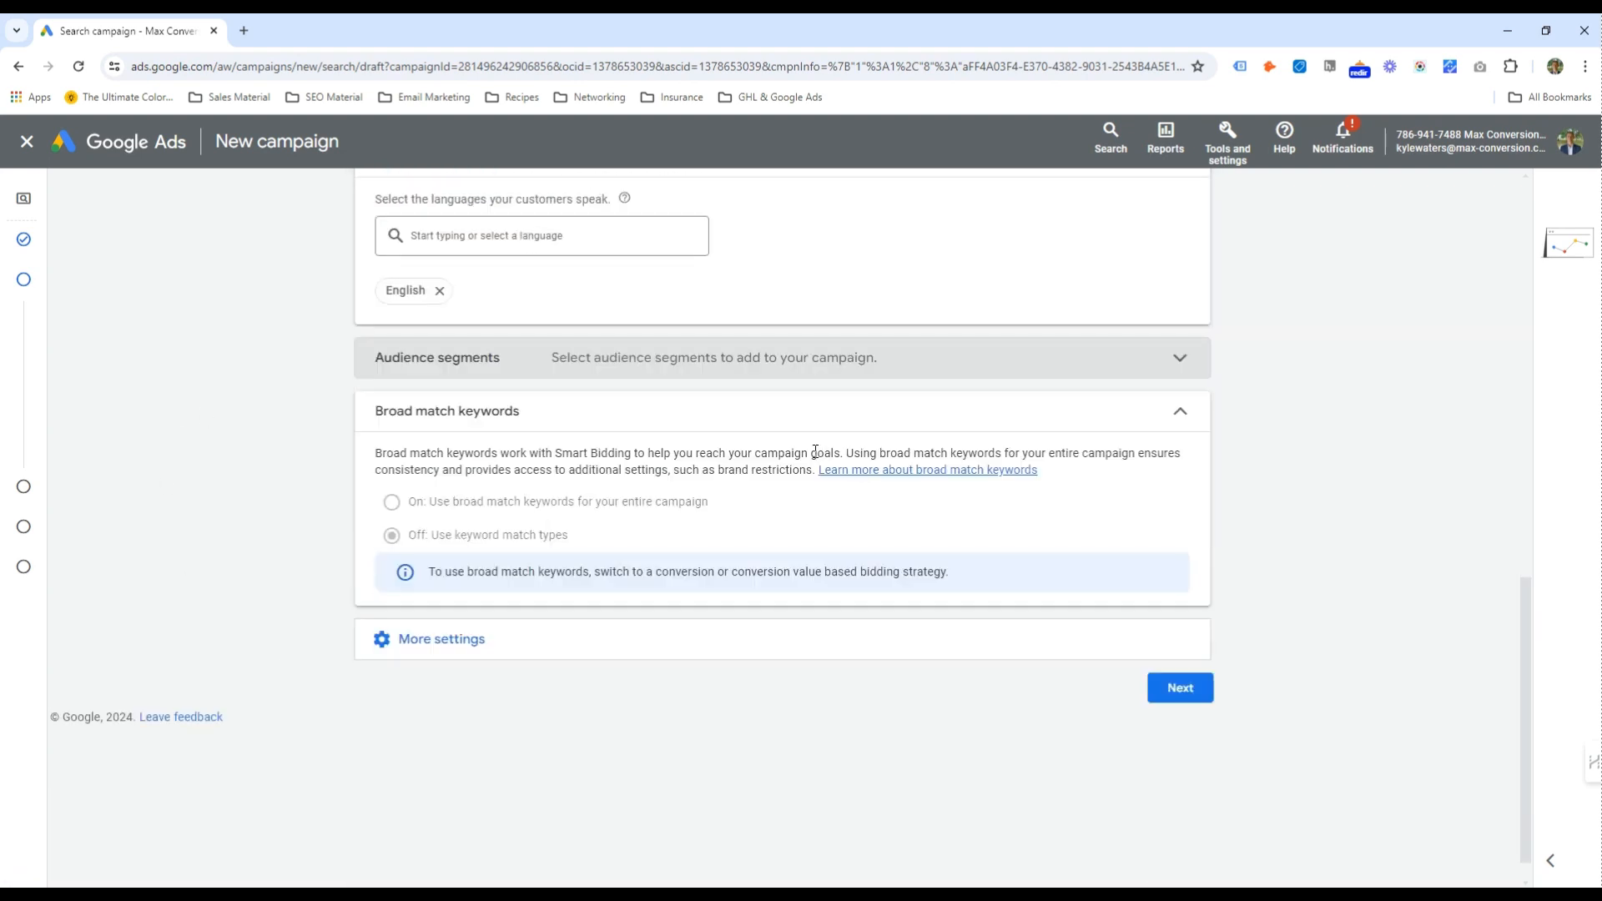
Open the ad schedule in the additional campaign settings and set it to Mondays - Fridays starting at 07:00
left_click(555, 617)
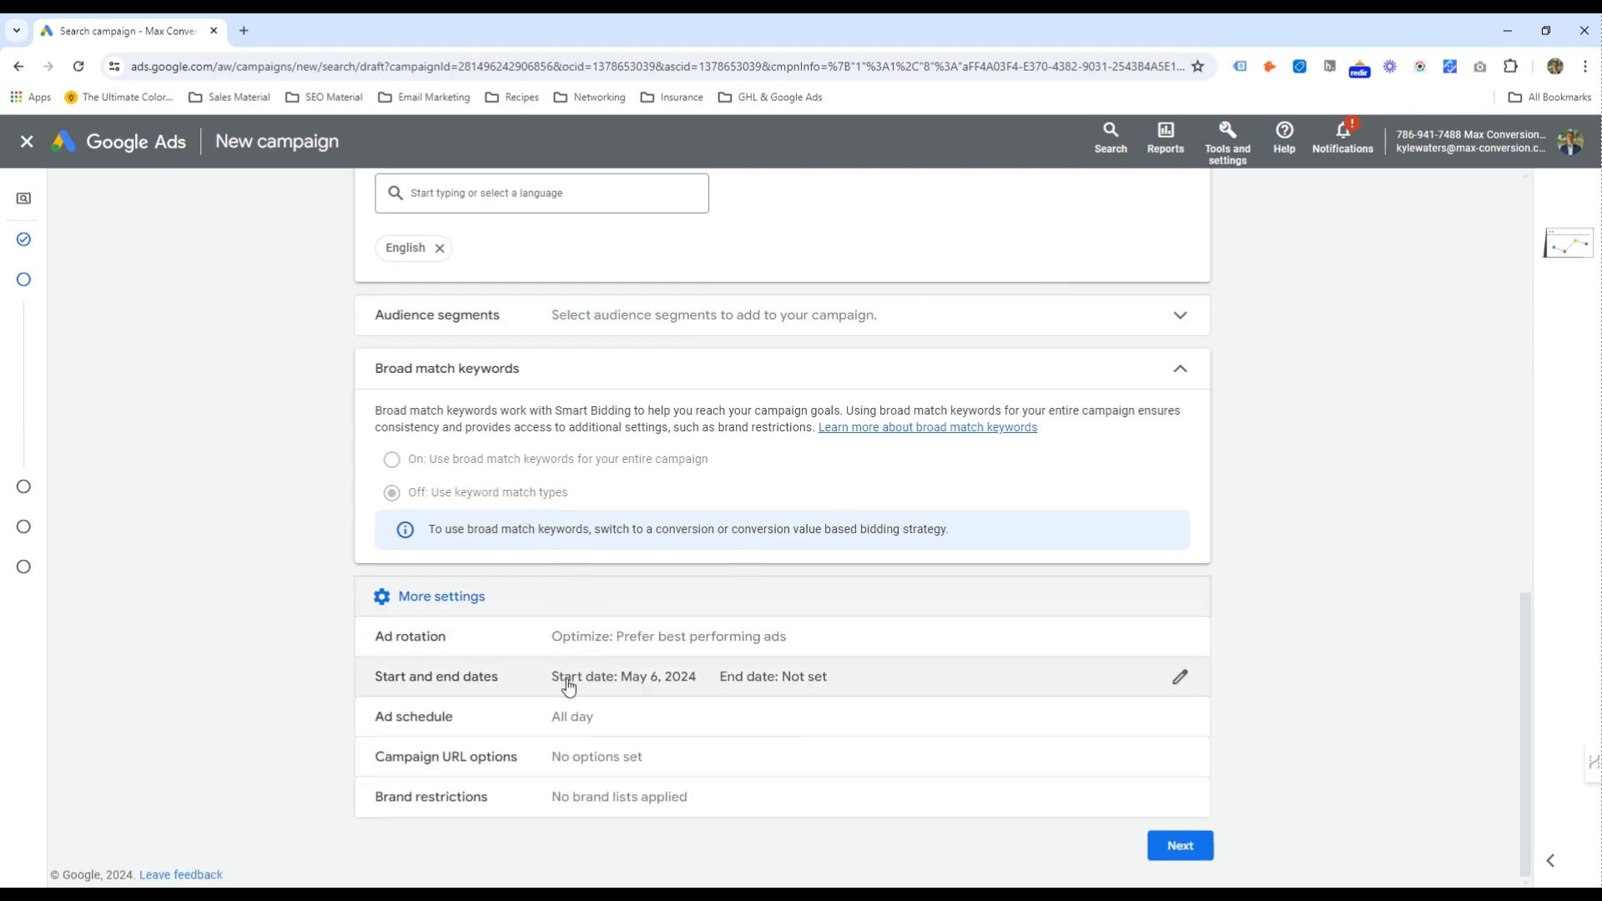
left_click(572, 716)
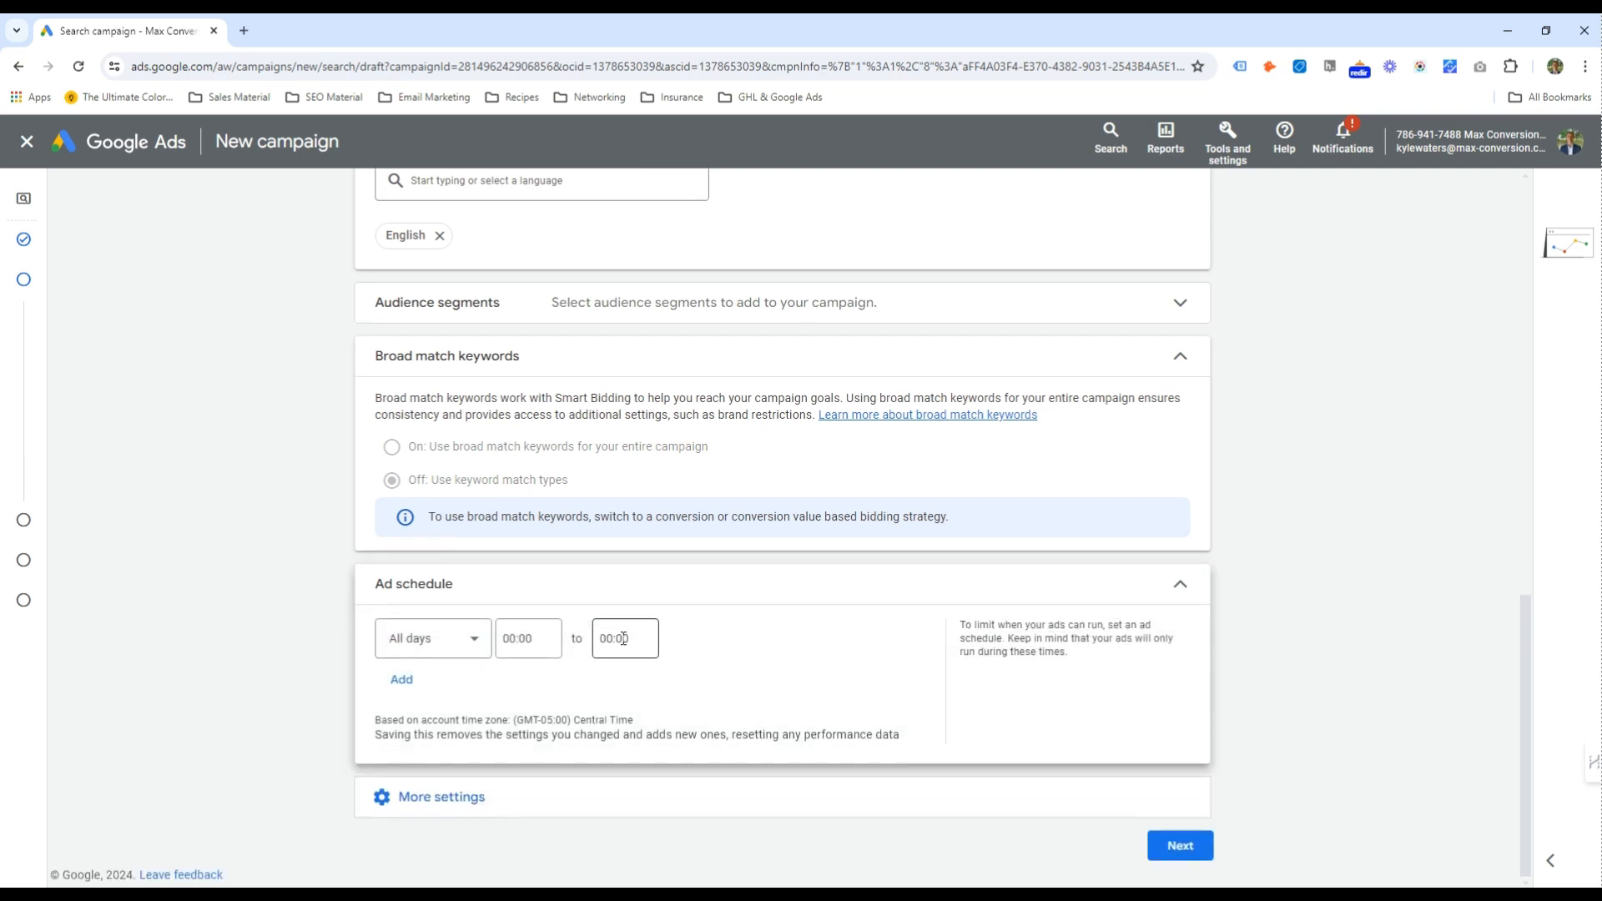
left_click(418, 647)
left_click(422, 399)
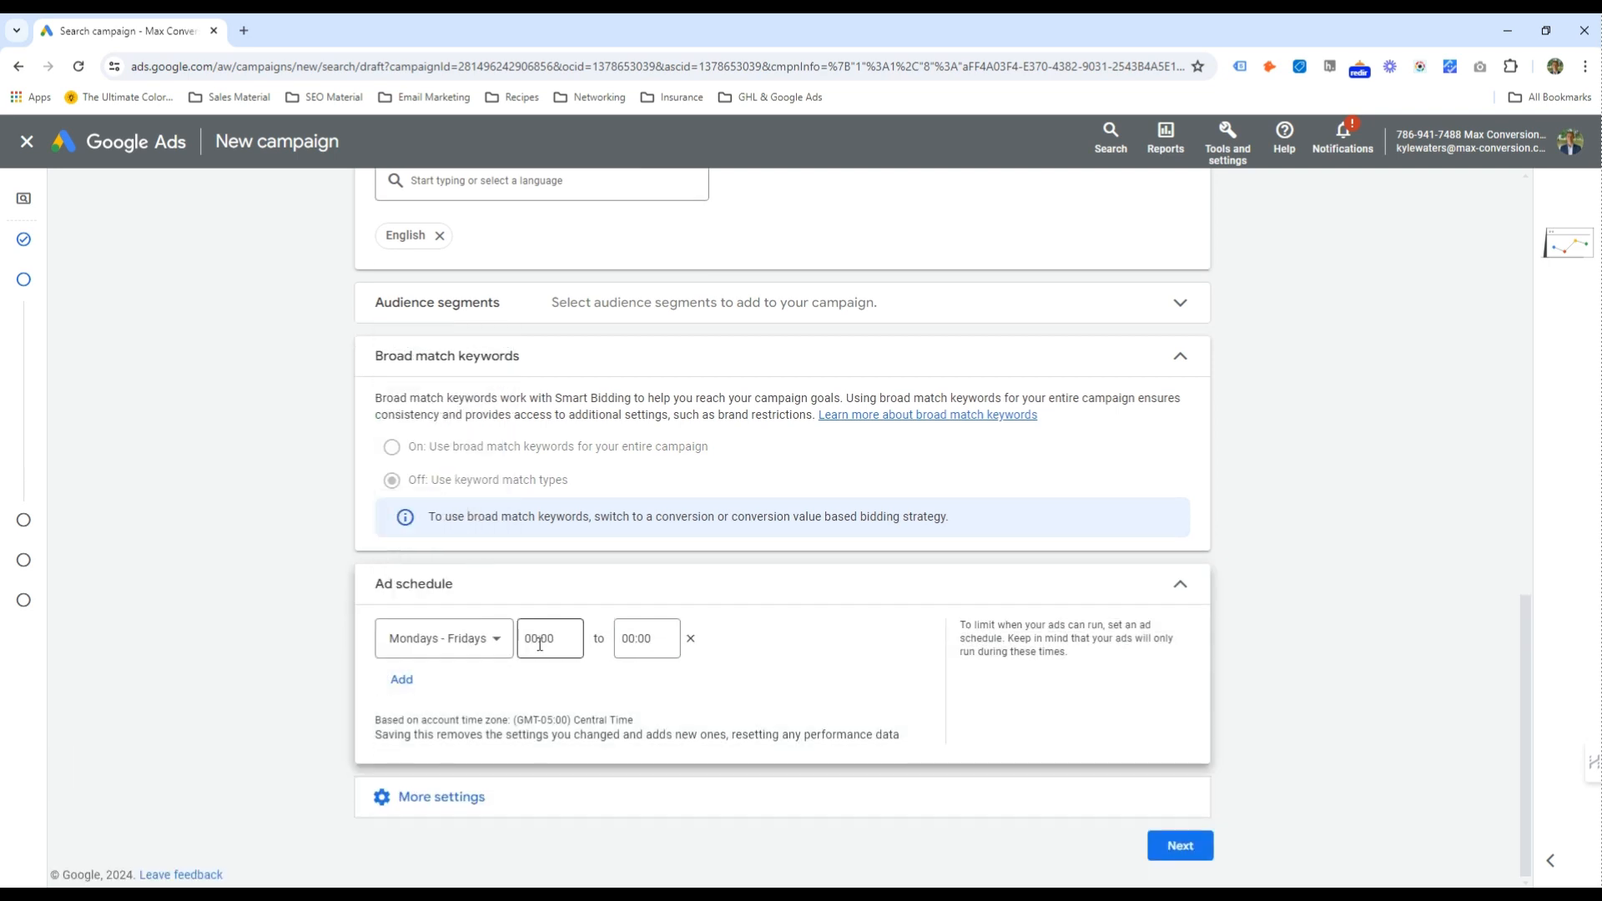
left_click(540, 644)
scroll(557, 534, "down", 15)
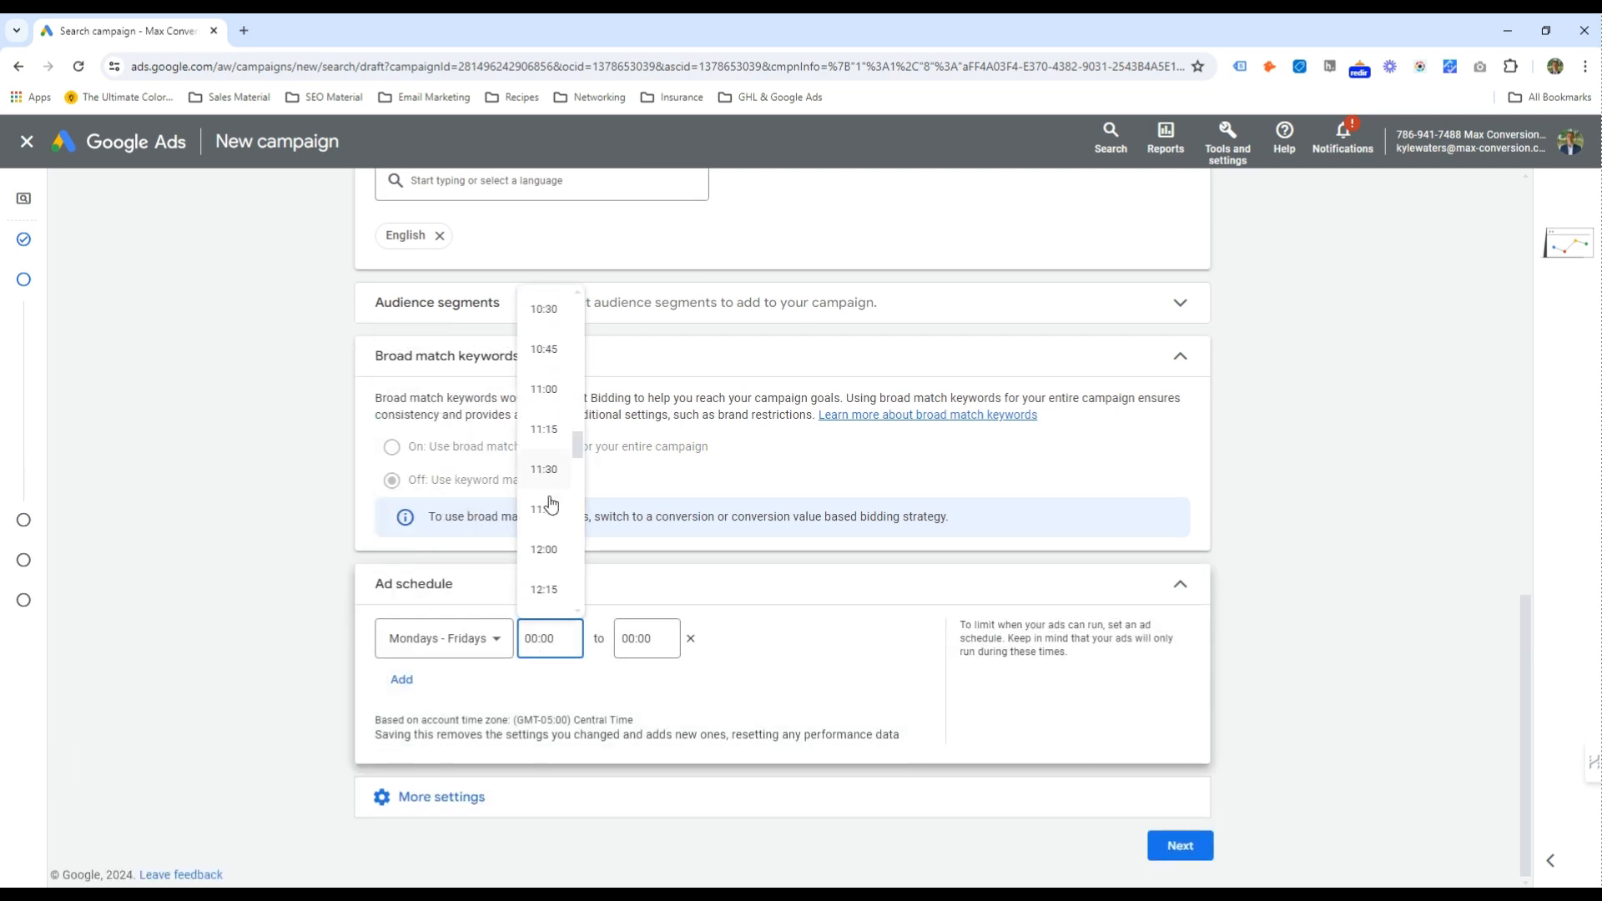
scroll(550, 504, "up", 8)
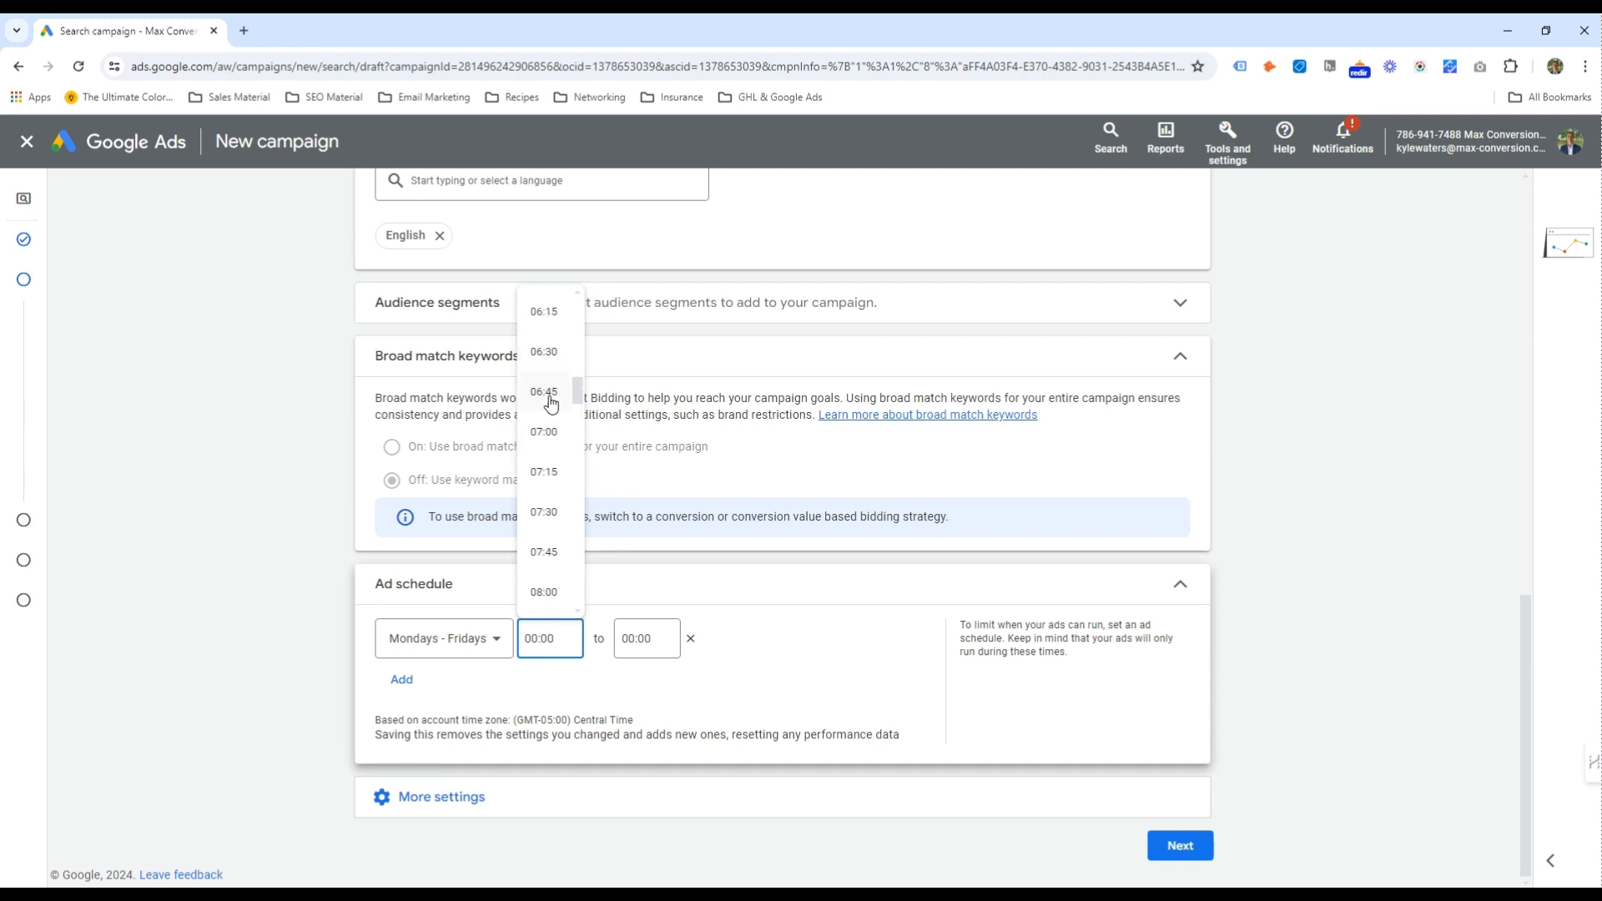
left_click(551, 431)
Set the end time of the Mondays - Fridays ad schedule to 18:00
left_click(647, 638)
scroll(634, 534, "down", 15)
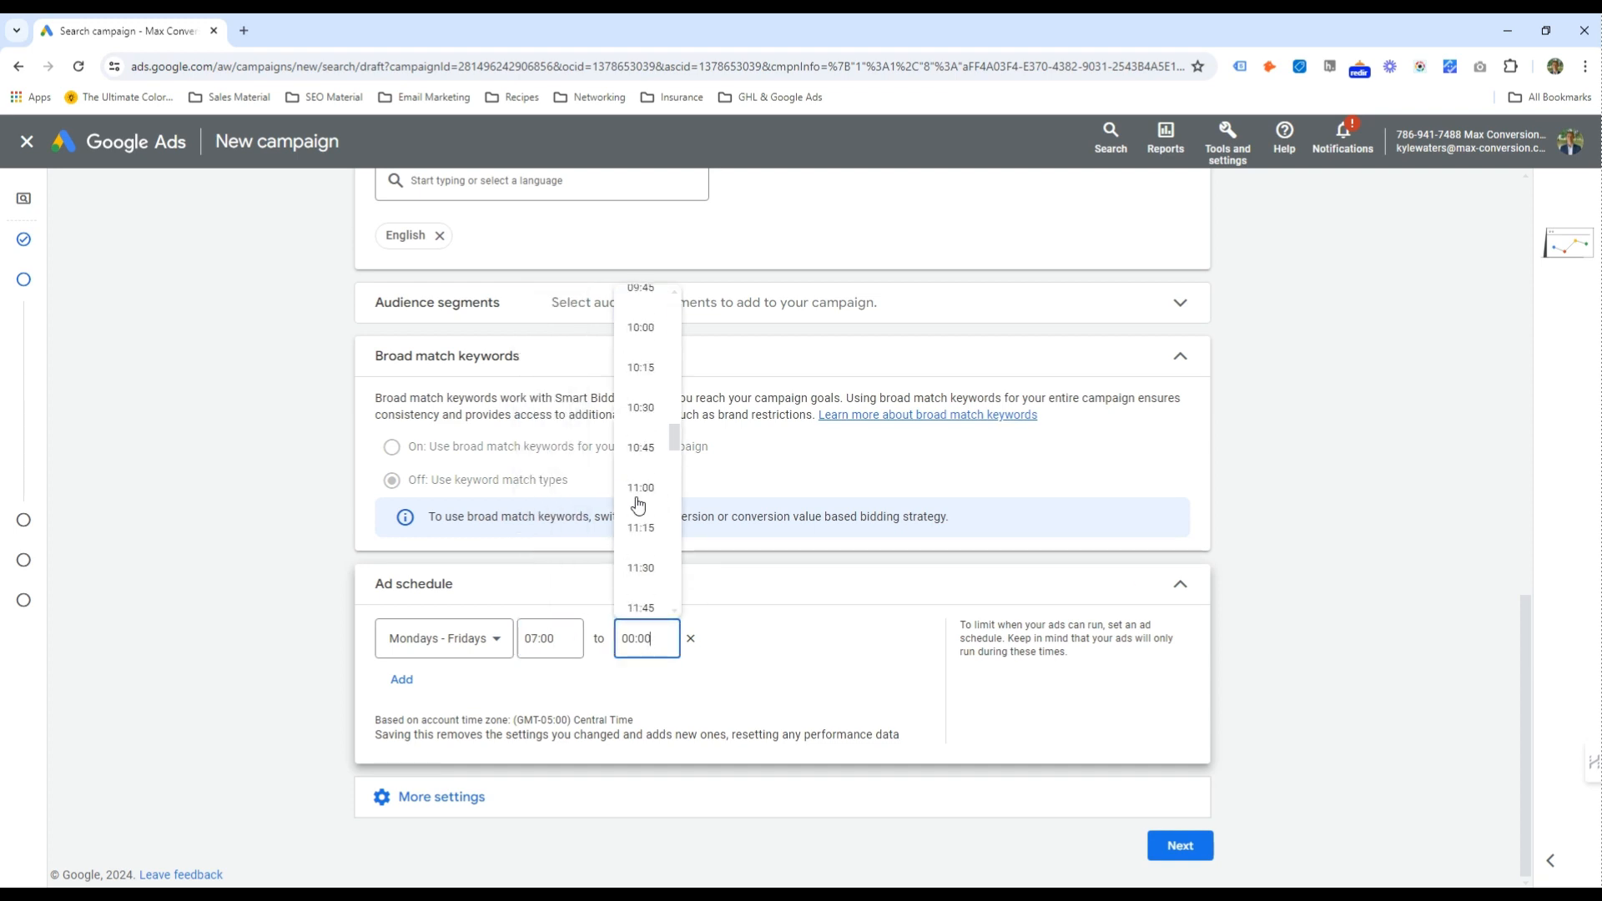
scroll(640, 509, "down", 13)
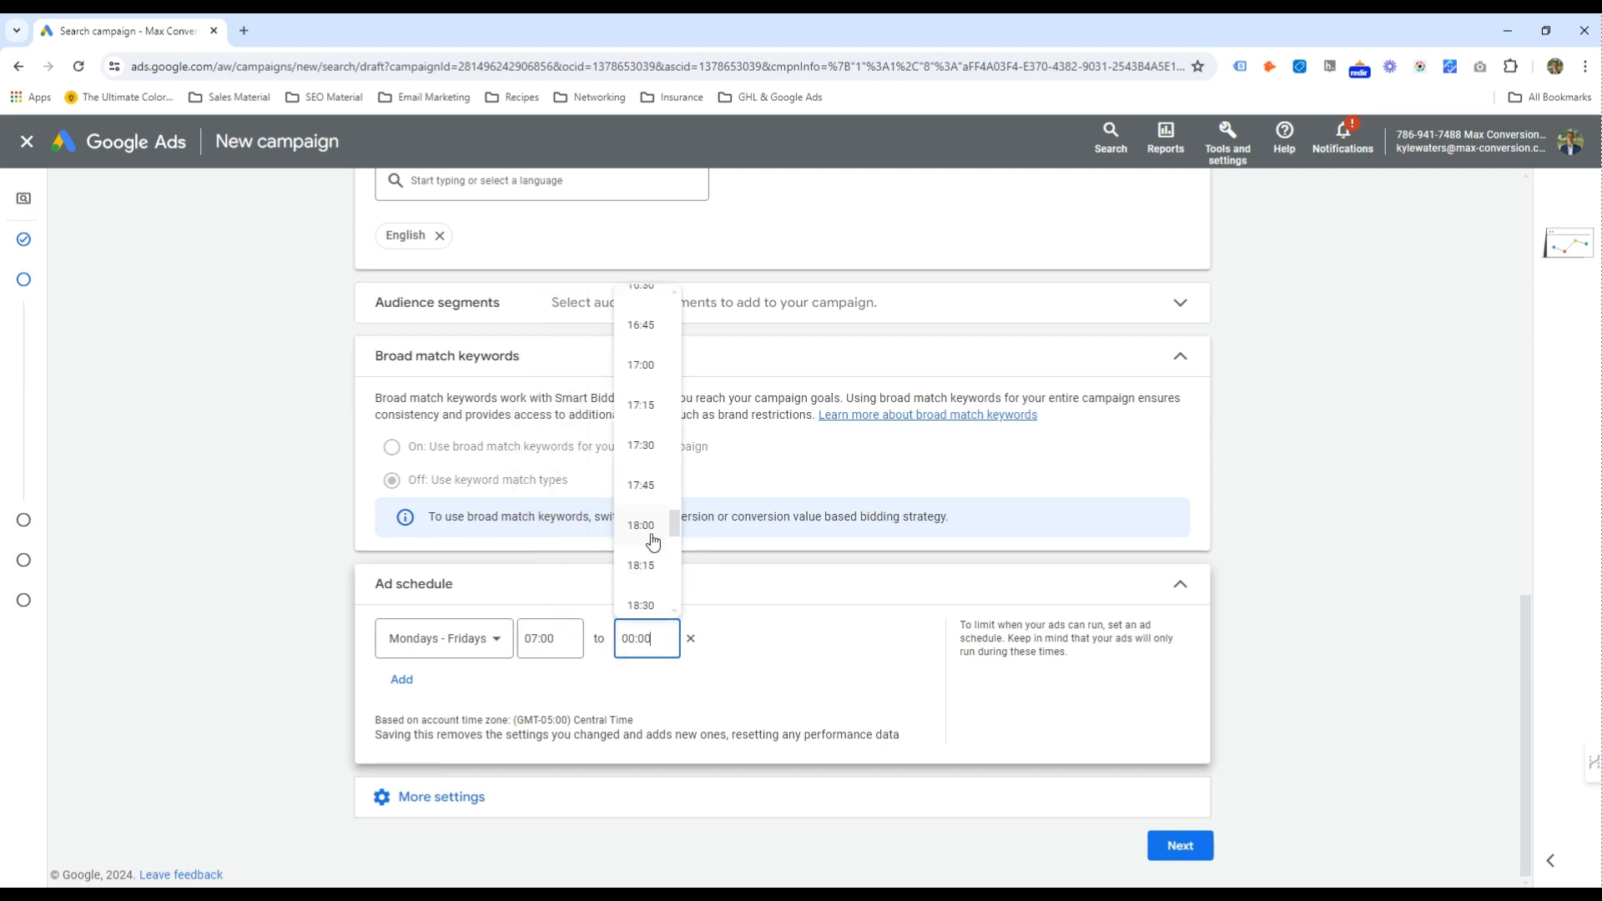
left_click(653, 534)
Review the campaign URL options among the additional settings and proceed to the keywords and ads page
left_click(965, 803)
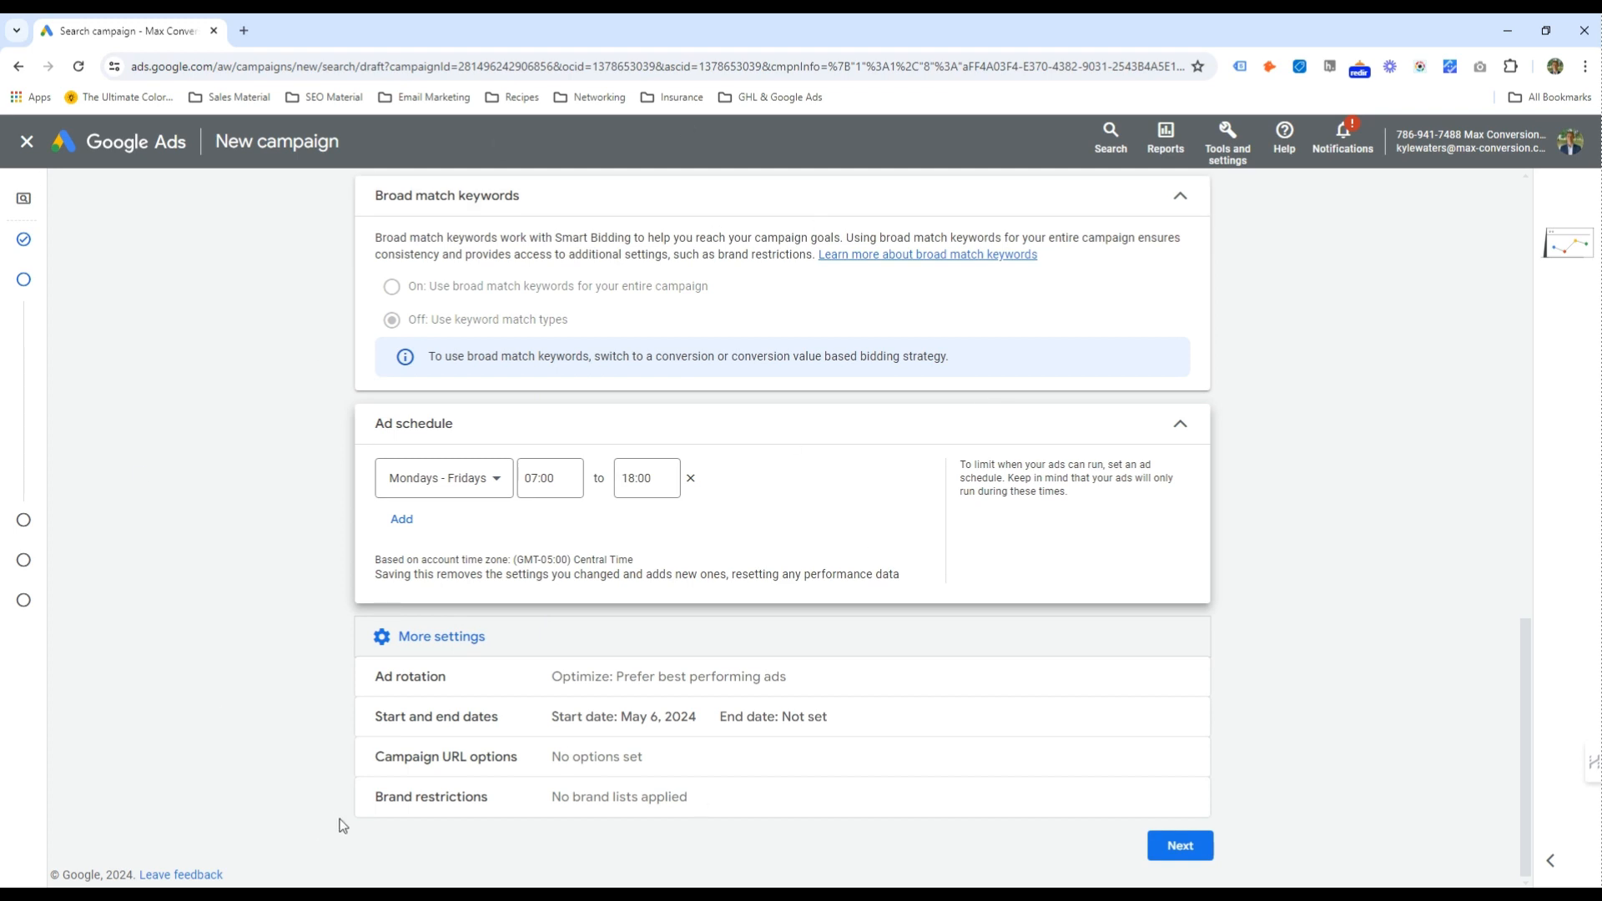
left_click(464, 774)
scroll(548, 750, "down", 2)
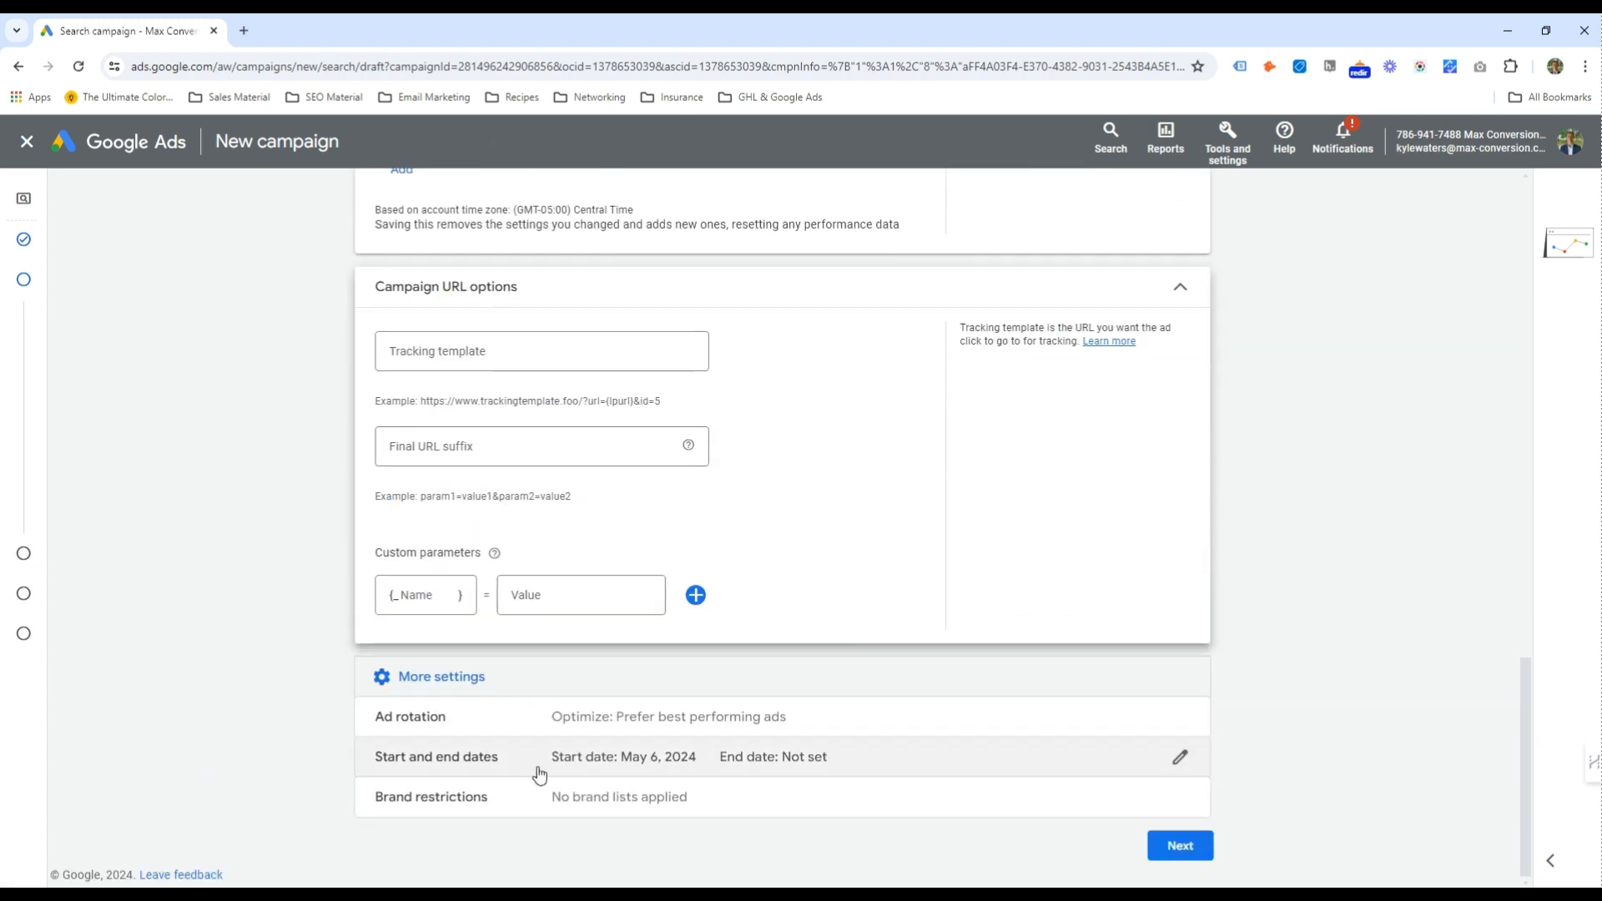
left_click(1179, 844)
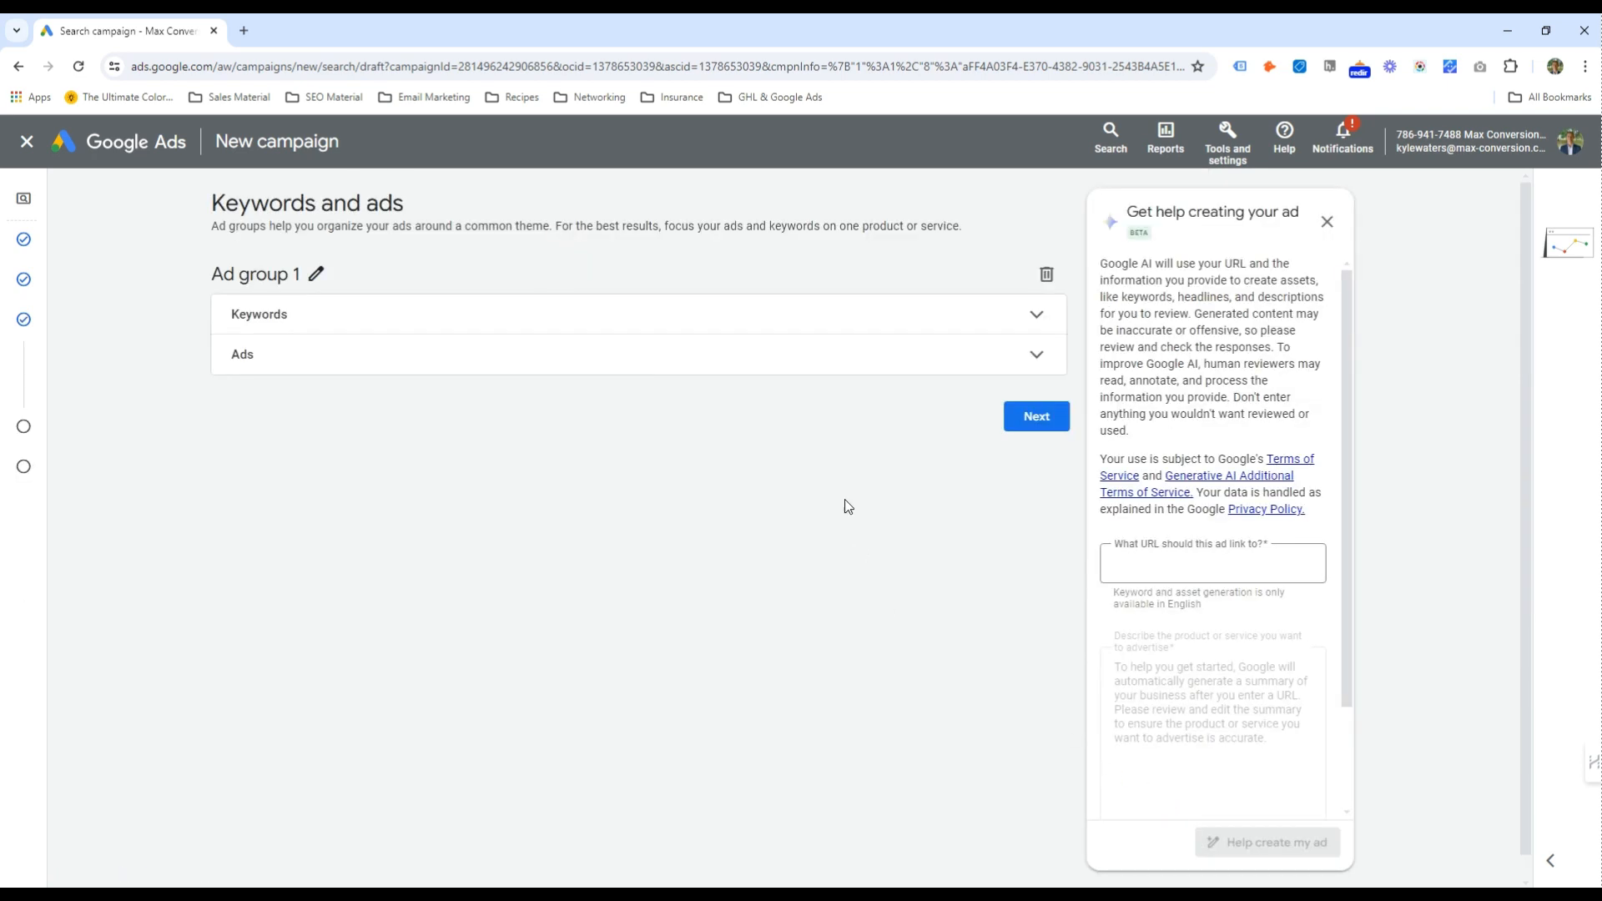
Rename the ad group to Roofing Installation and choose to create the ad without AI suggestions
left_click(317, 273)
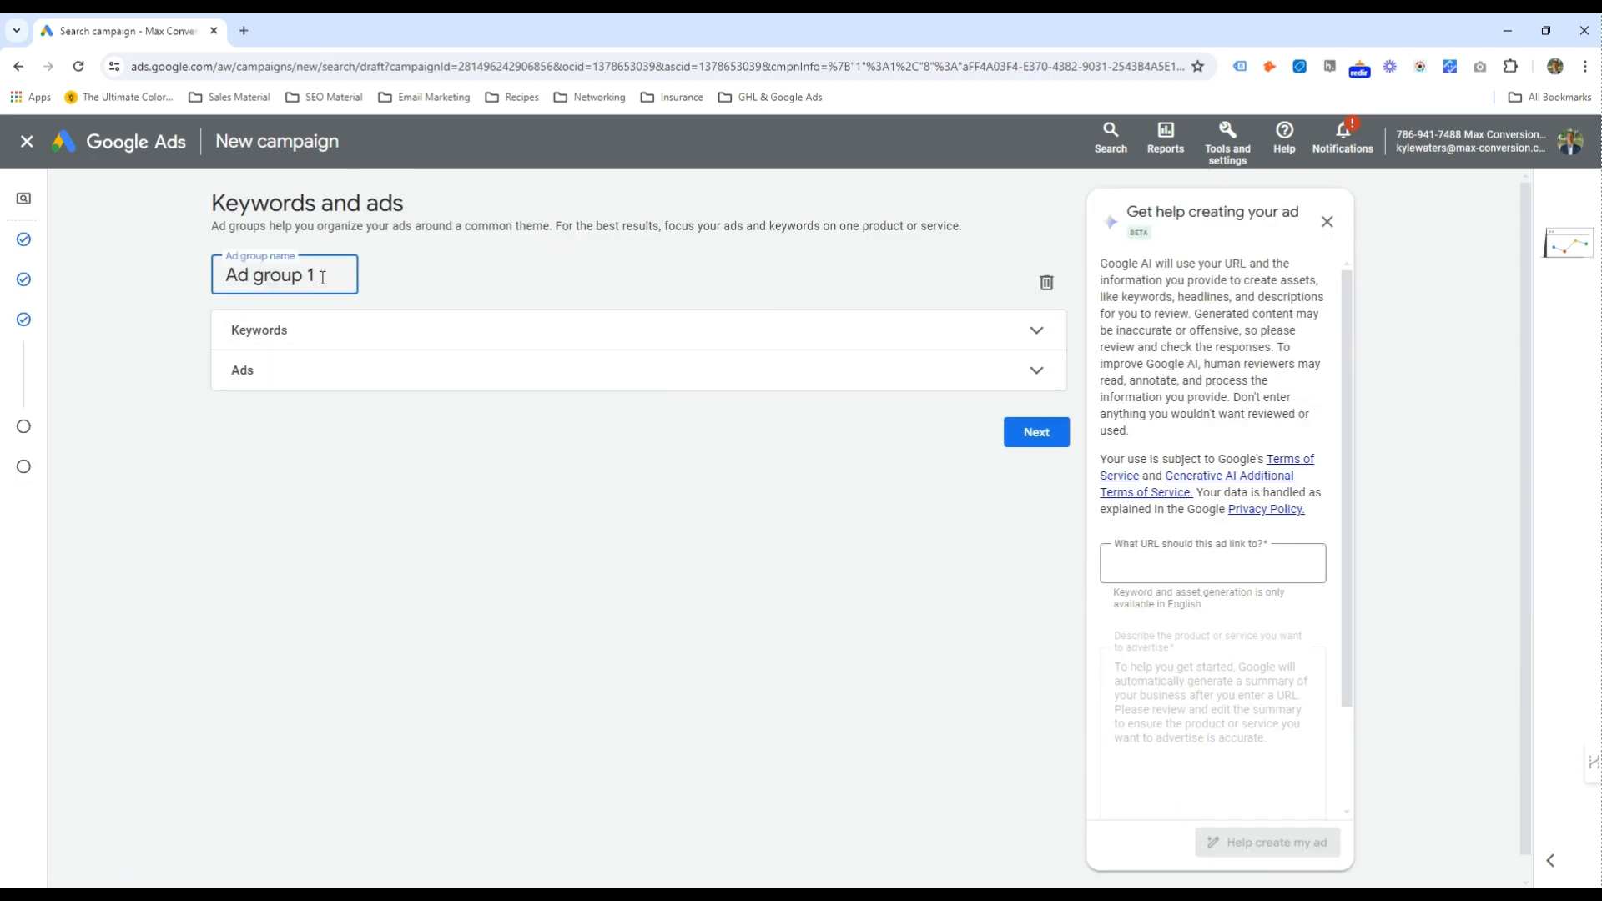
key("ctrl+a")
type("Roofing Installation")
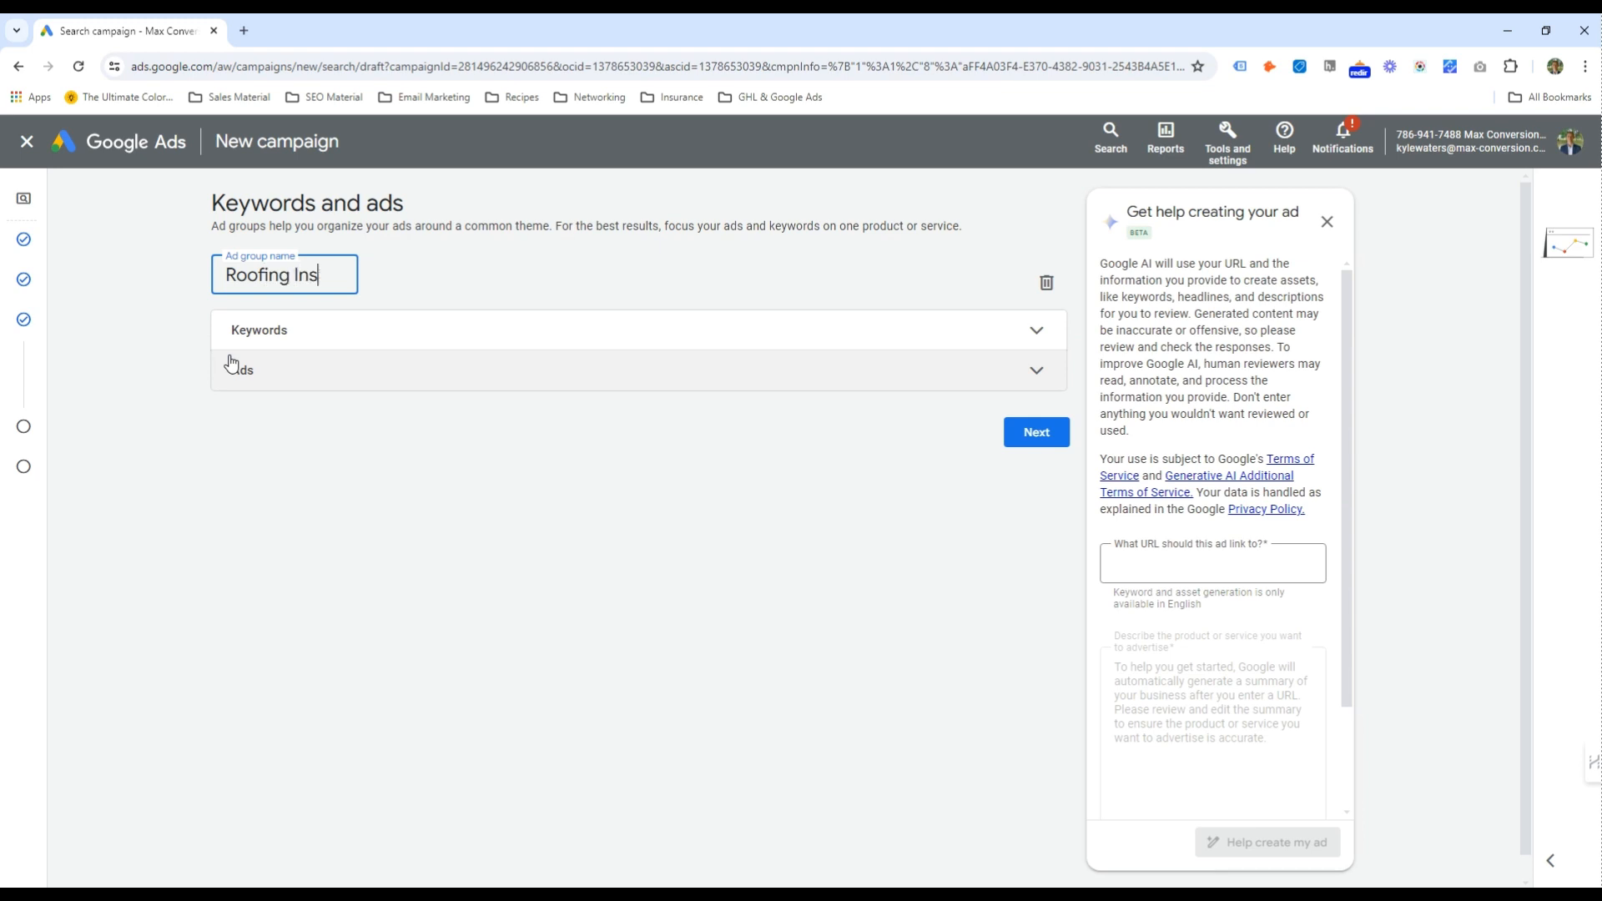
left_click(540, 333)
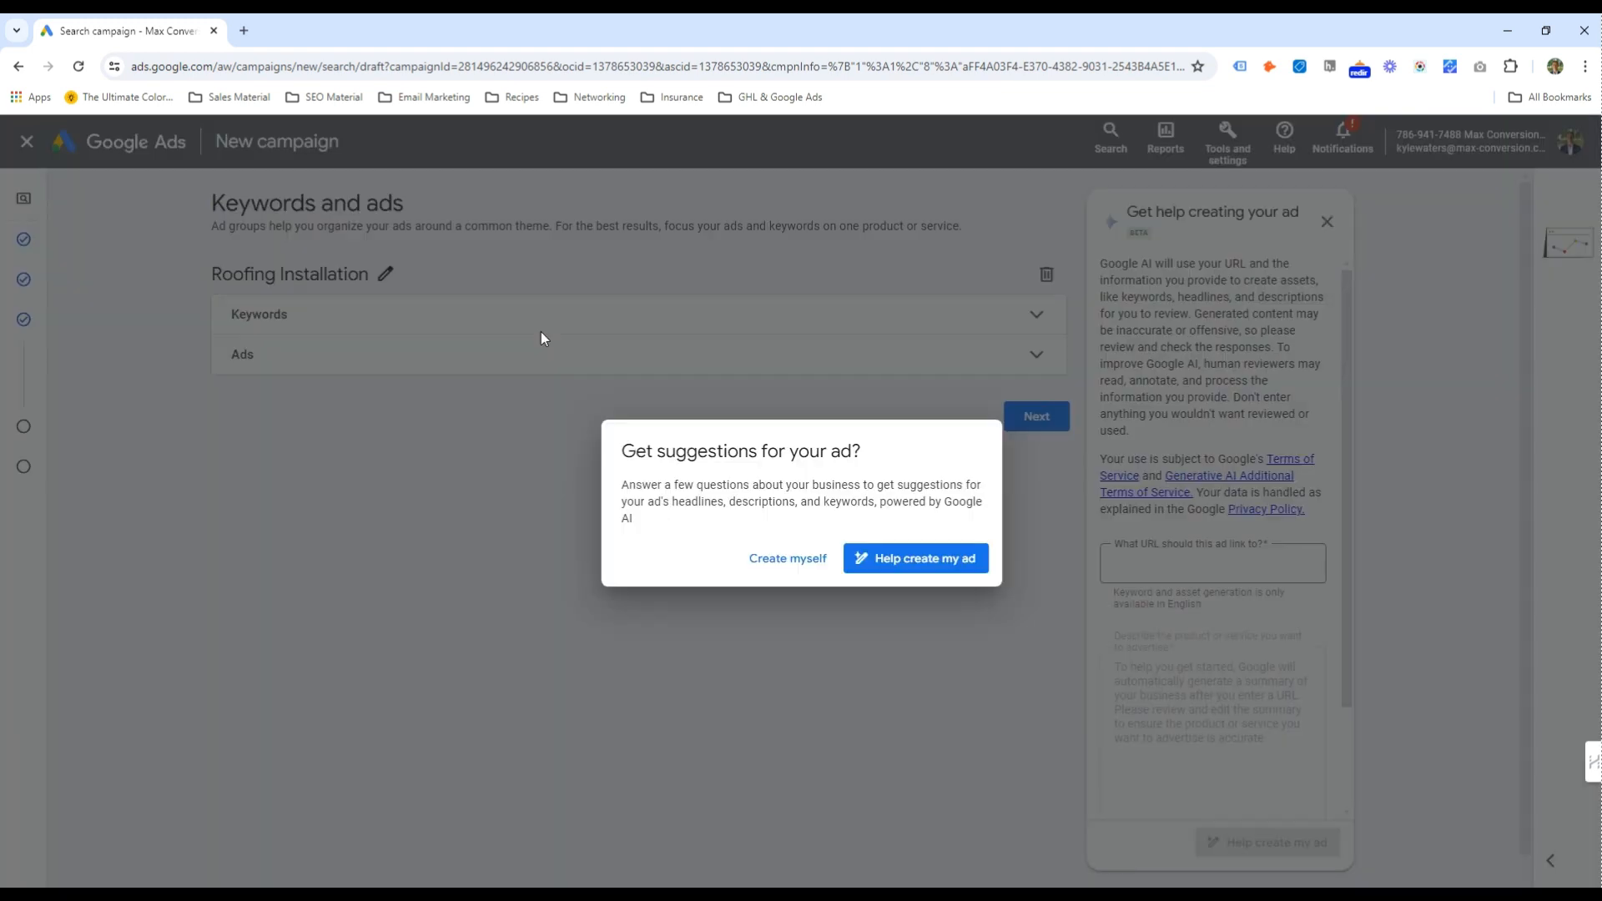
left_click(775, 568)
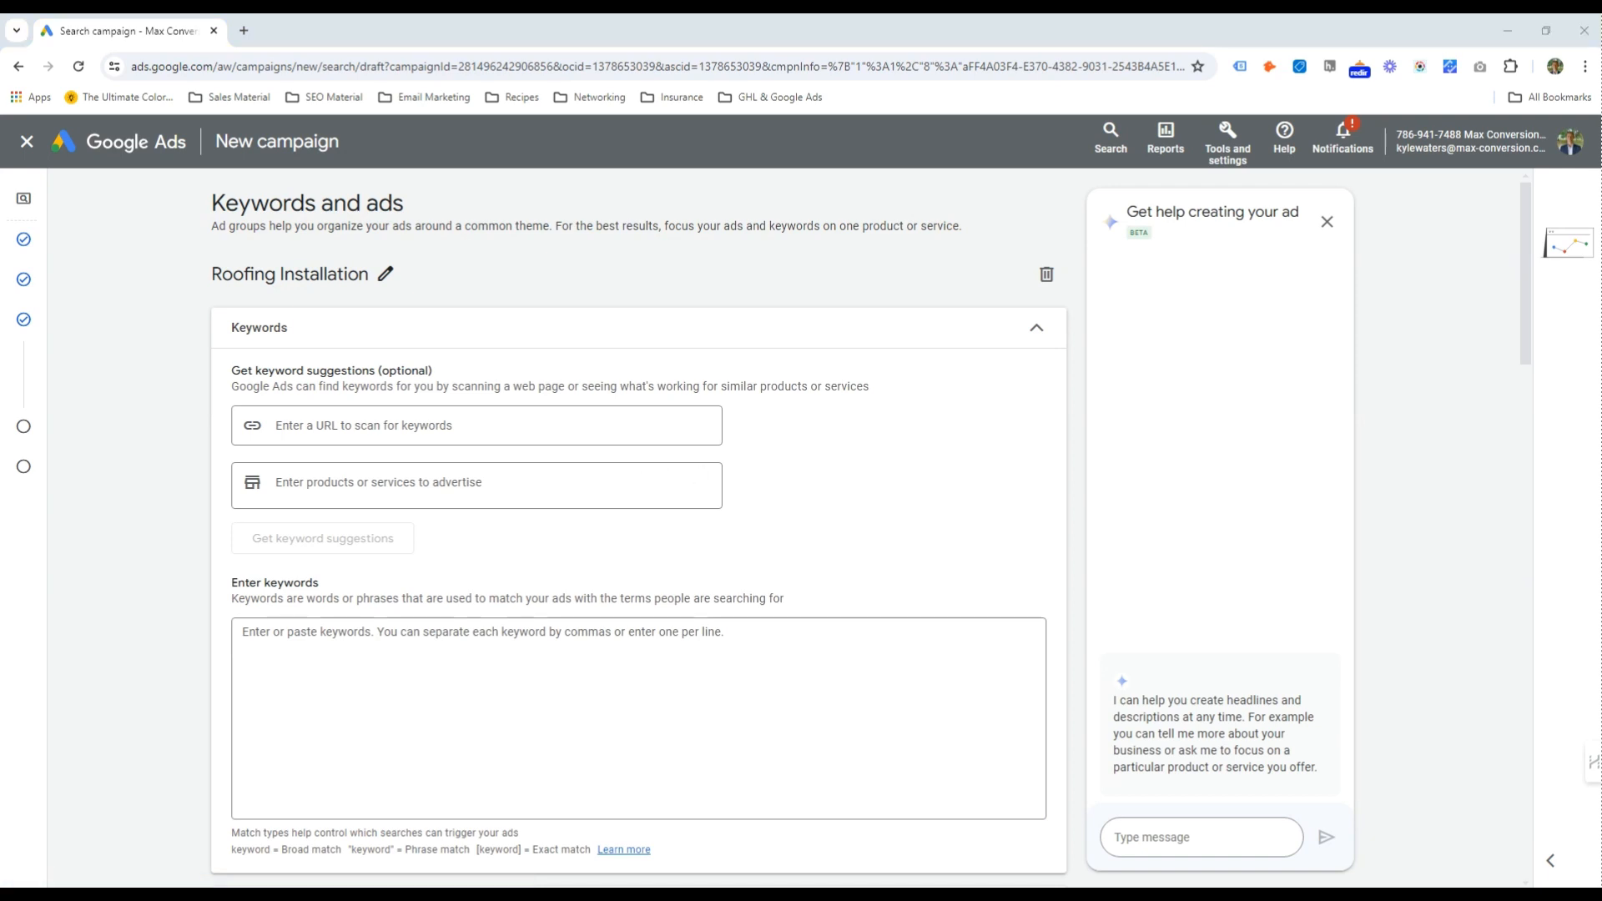
Switch to the Ad Groups Roofing notes in Notepad and review the list of roofing types
key("alt+Tab")
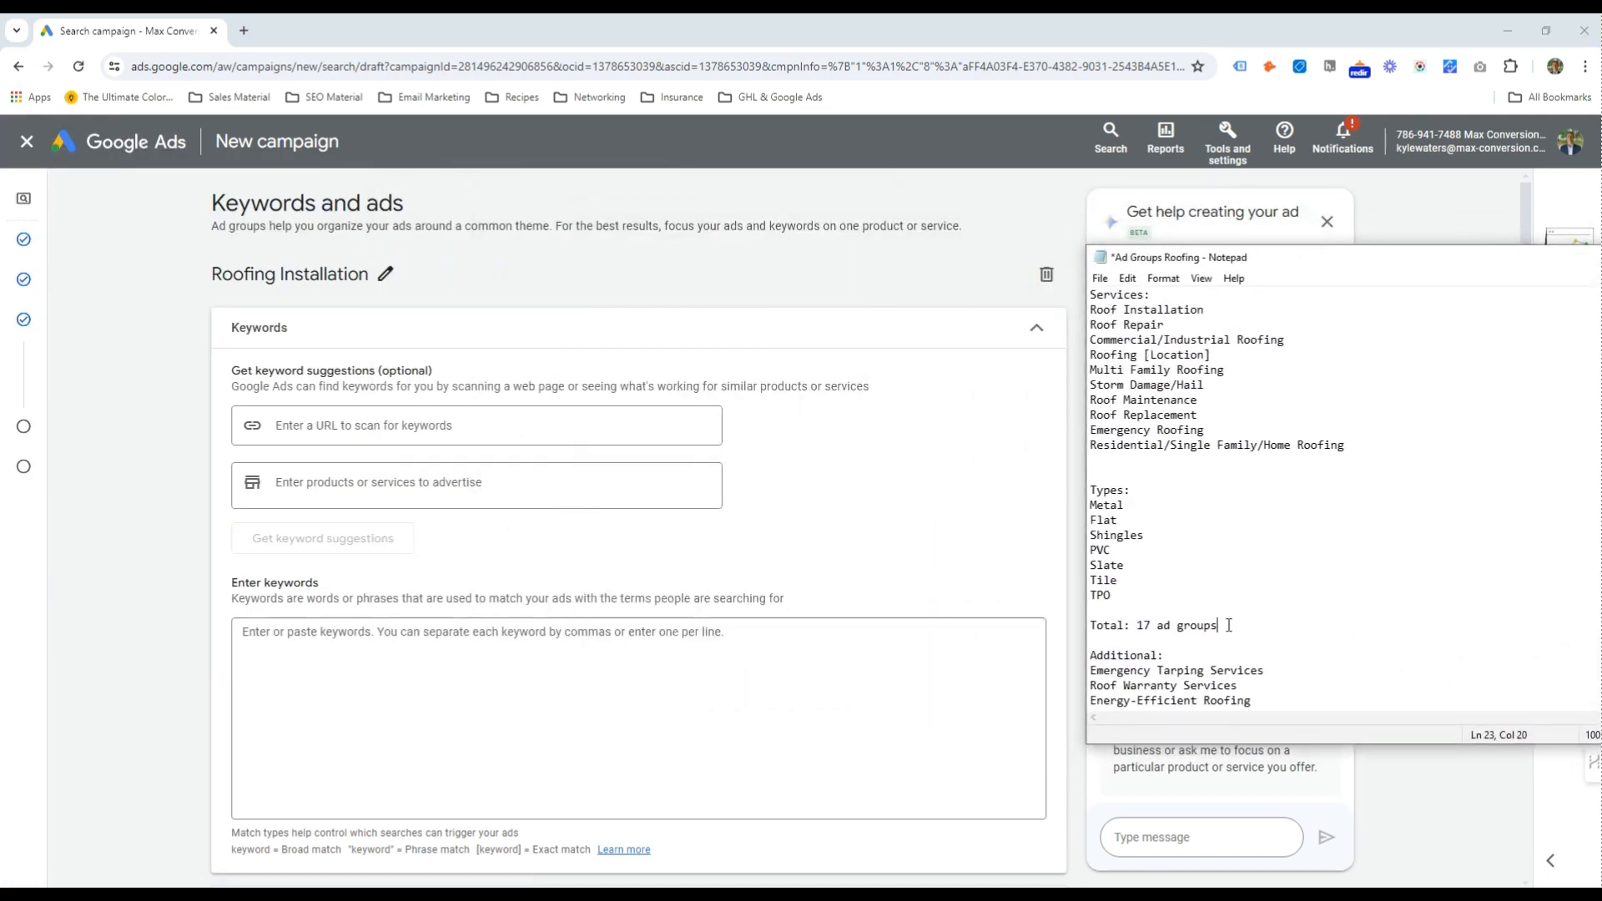
left_click_drag(1229, 625, 1048, 487)
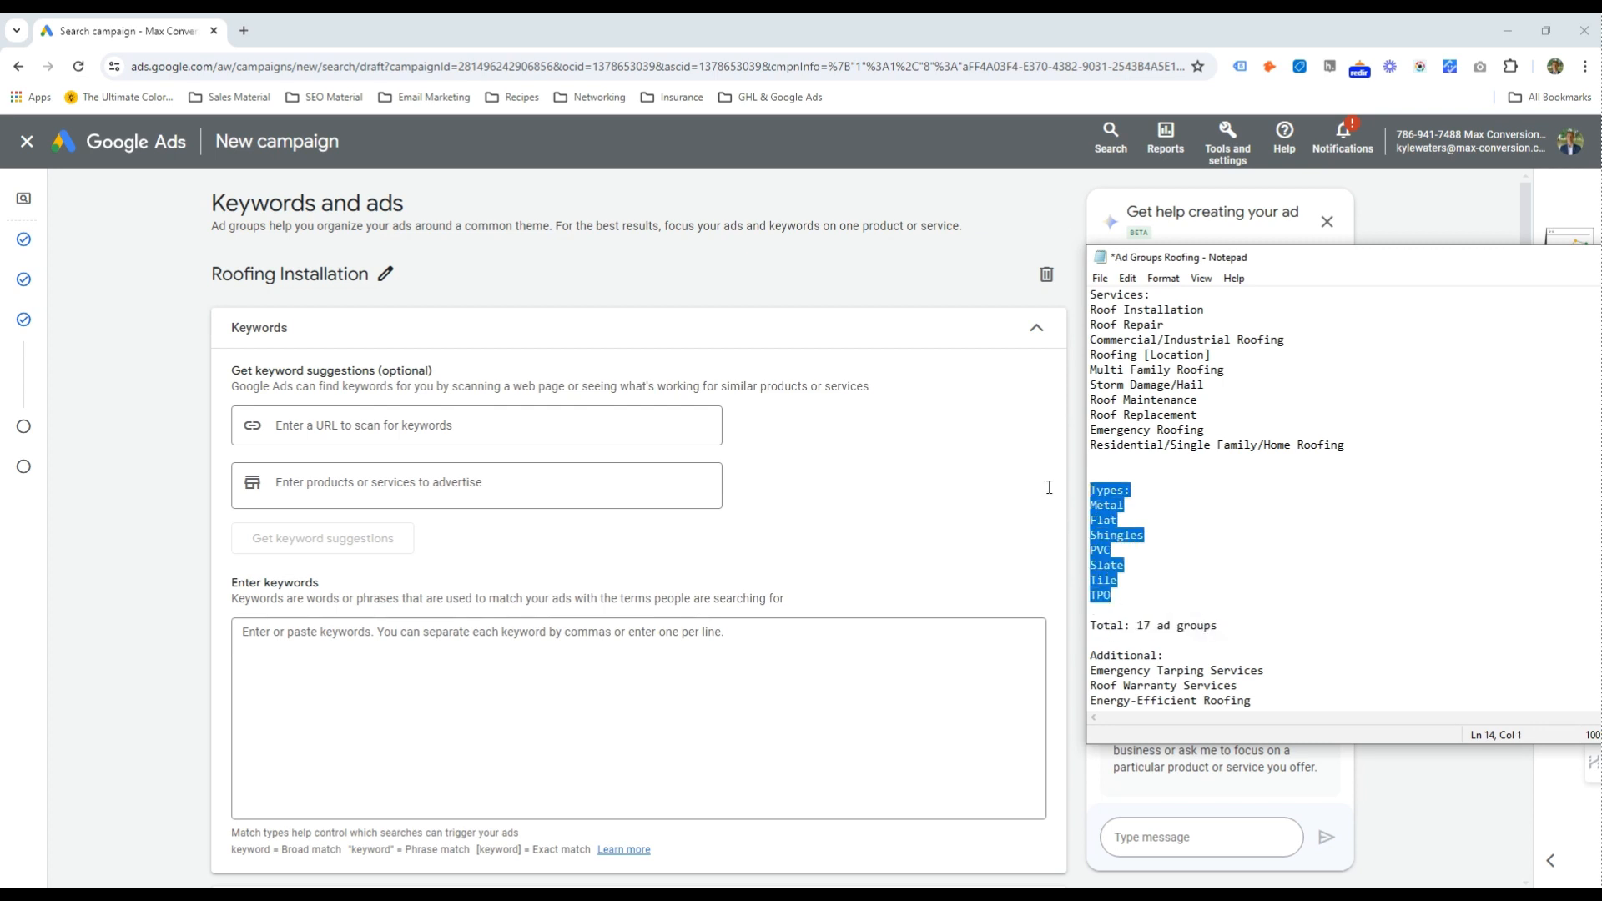
left_click(1115, 509)
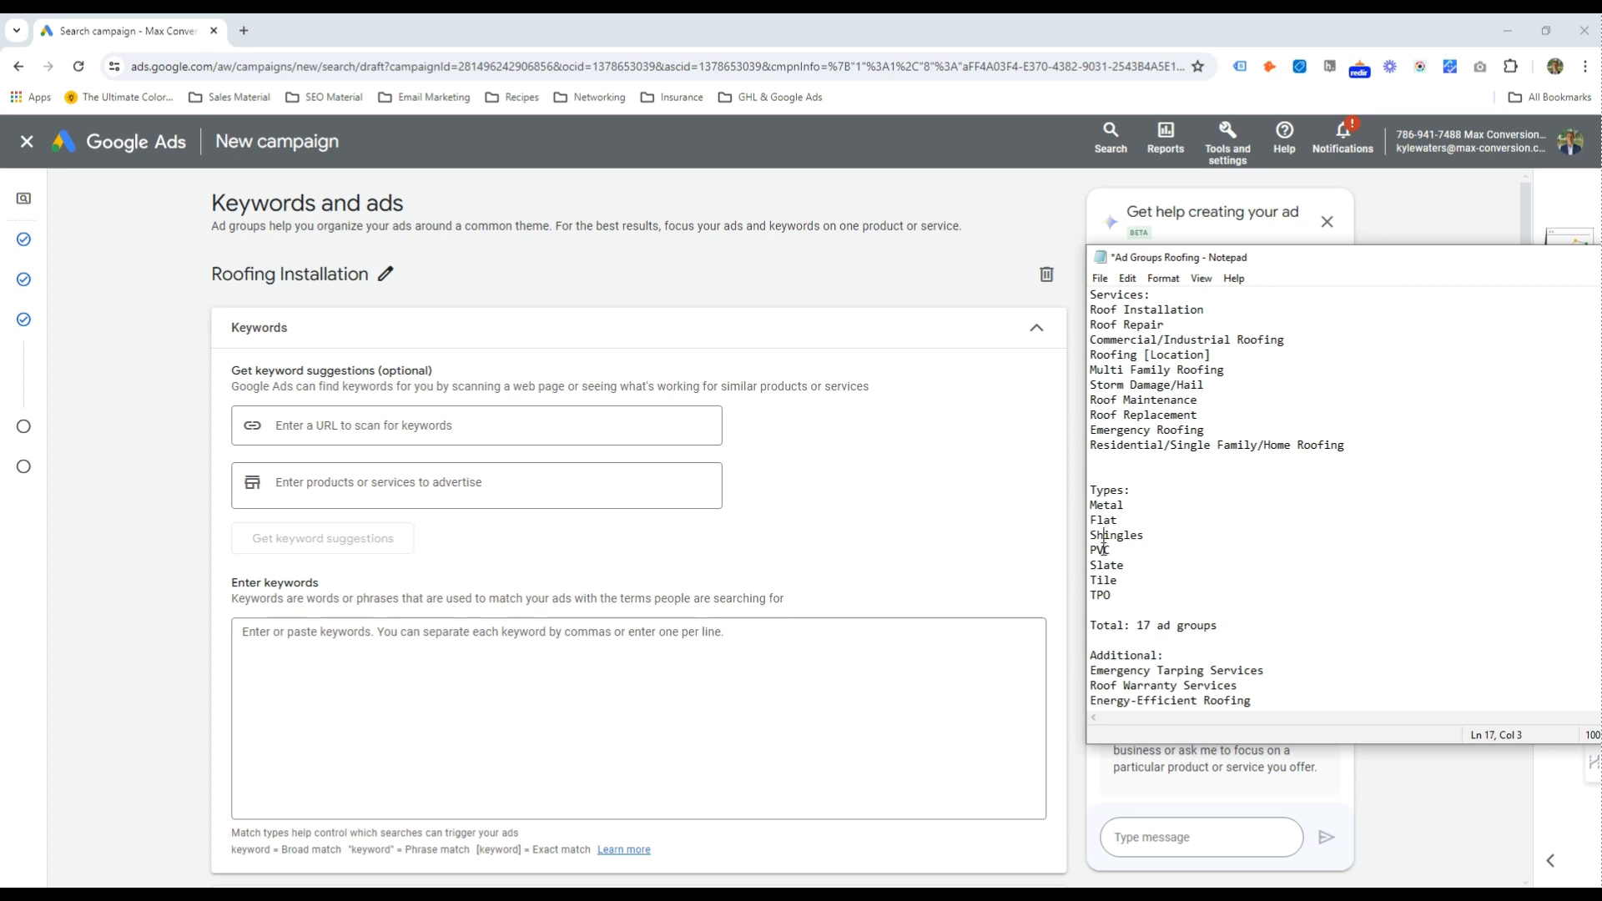
left_click_drag(1110, 537, 1112, 552)
left_click(1108, 583)
Review the services list in the notes, from Roof Installation through Residential/Single Family/Home Roofing
left_click_drag(1344, 446, 959, 258)
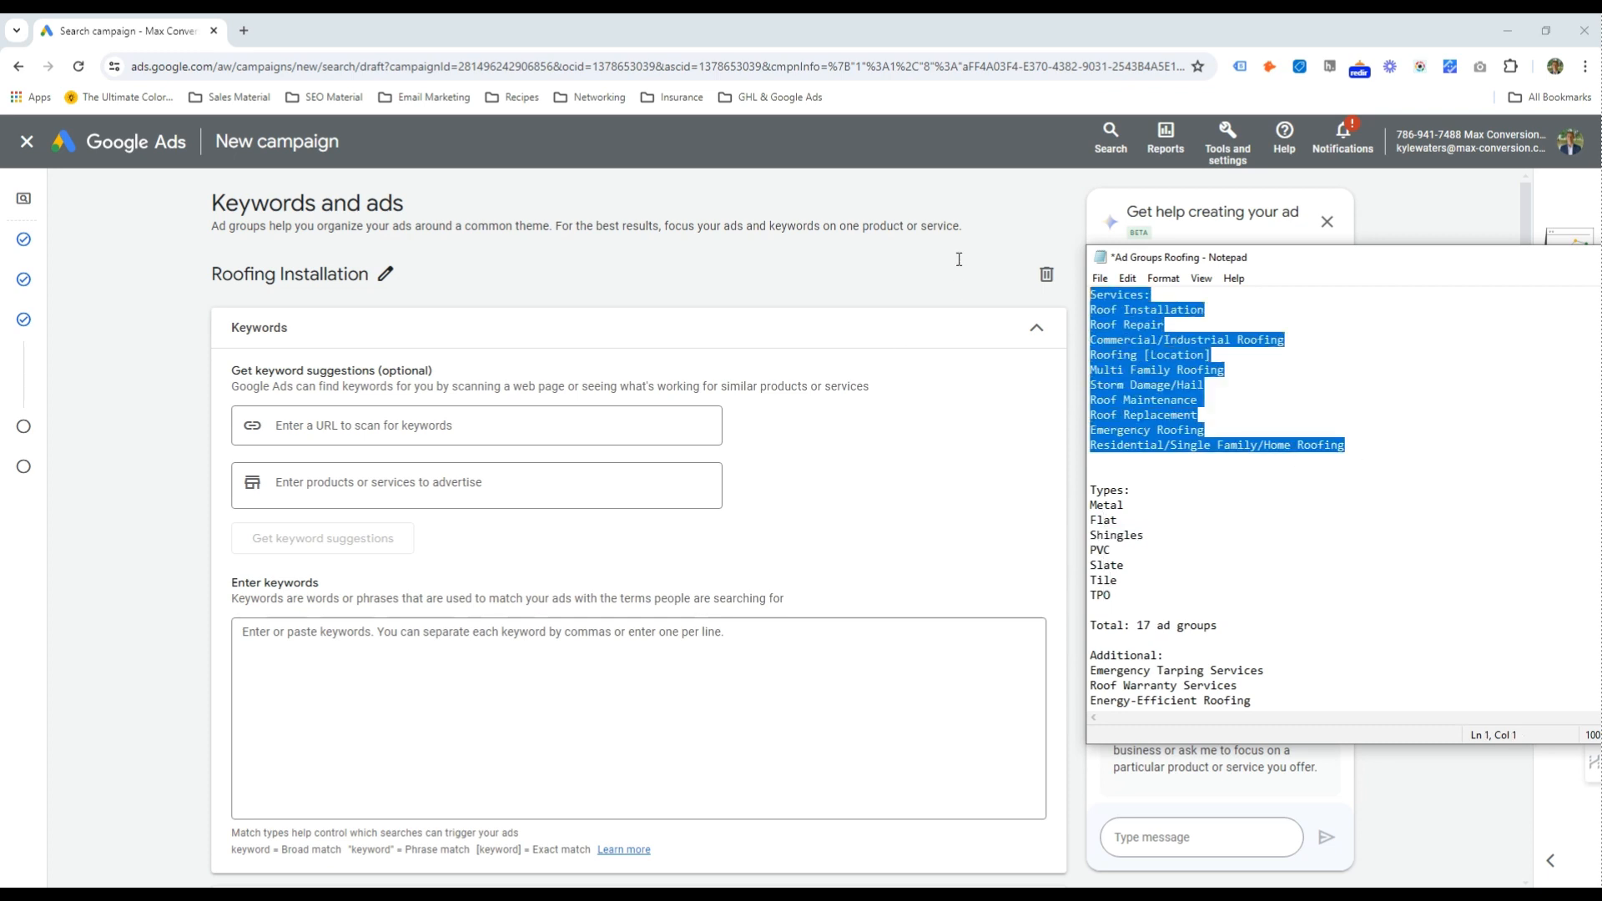
left_click(1146, 310)
left_click_drag(1090, 310, 1322, 340)
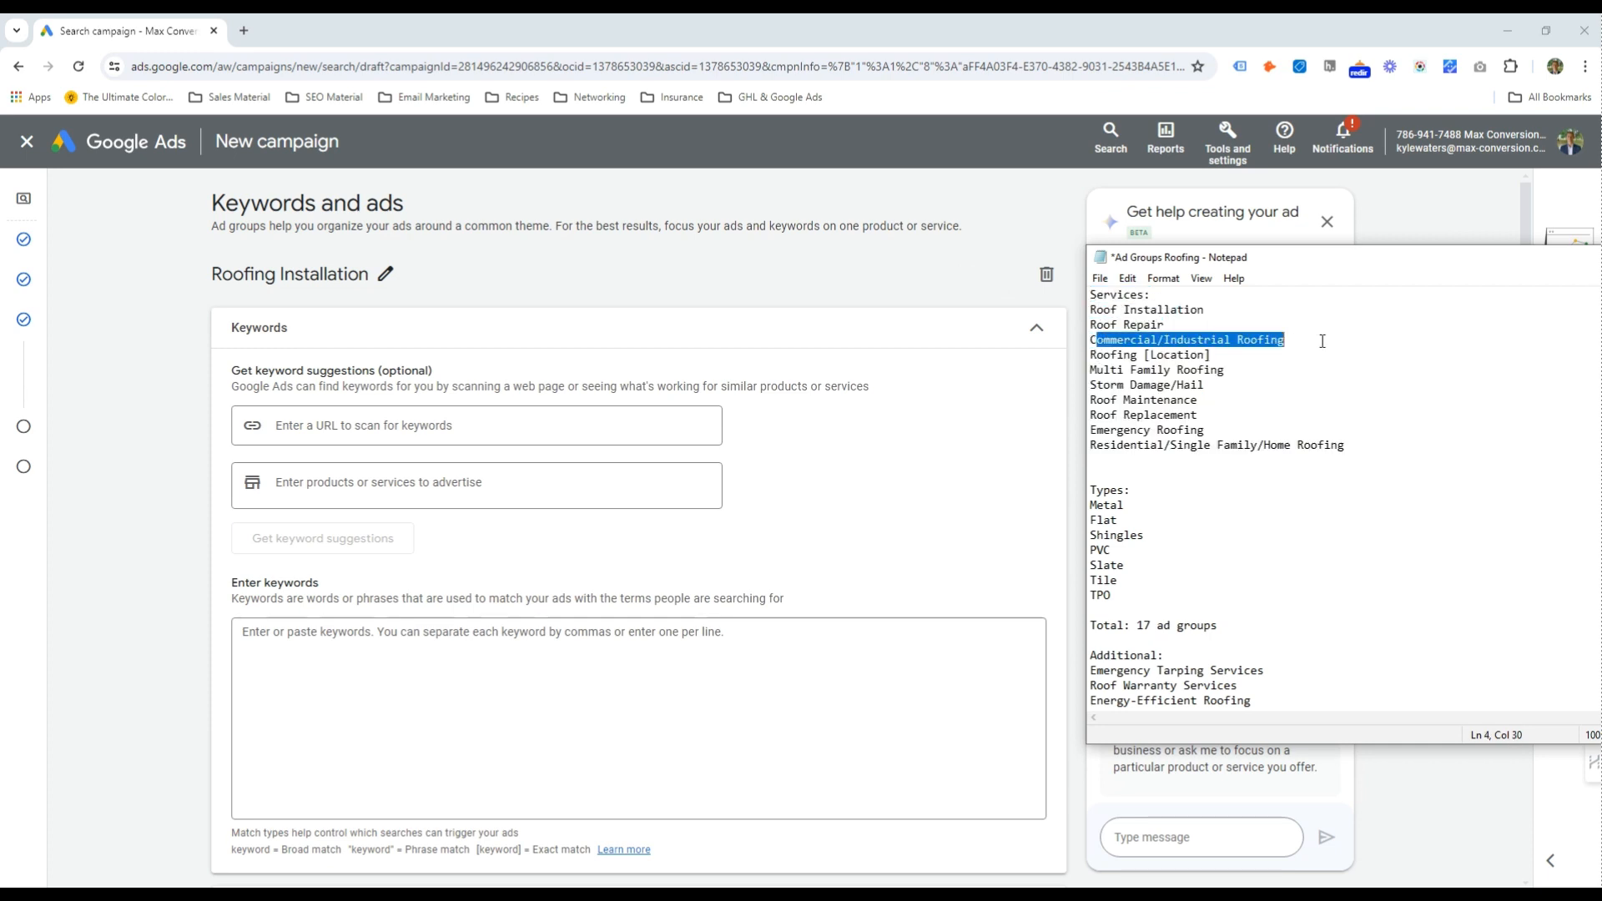
left_click_drag(1210, 354, 1063, 369)
left_click(1144, 352)
left_click(1145, 352)
left_click(1253, 351)
left_click_drag(1232, 383, 1065, 384)
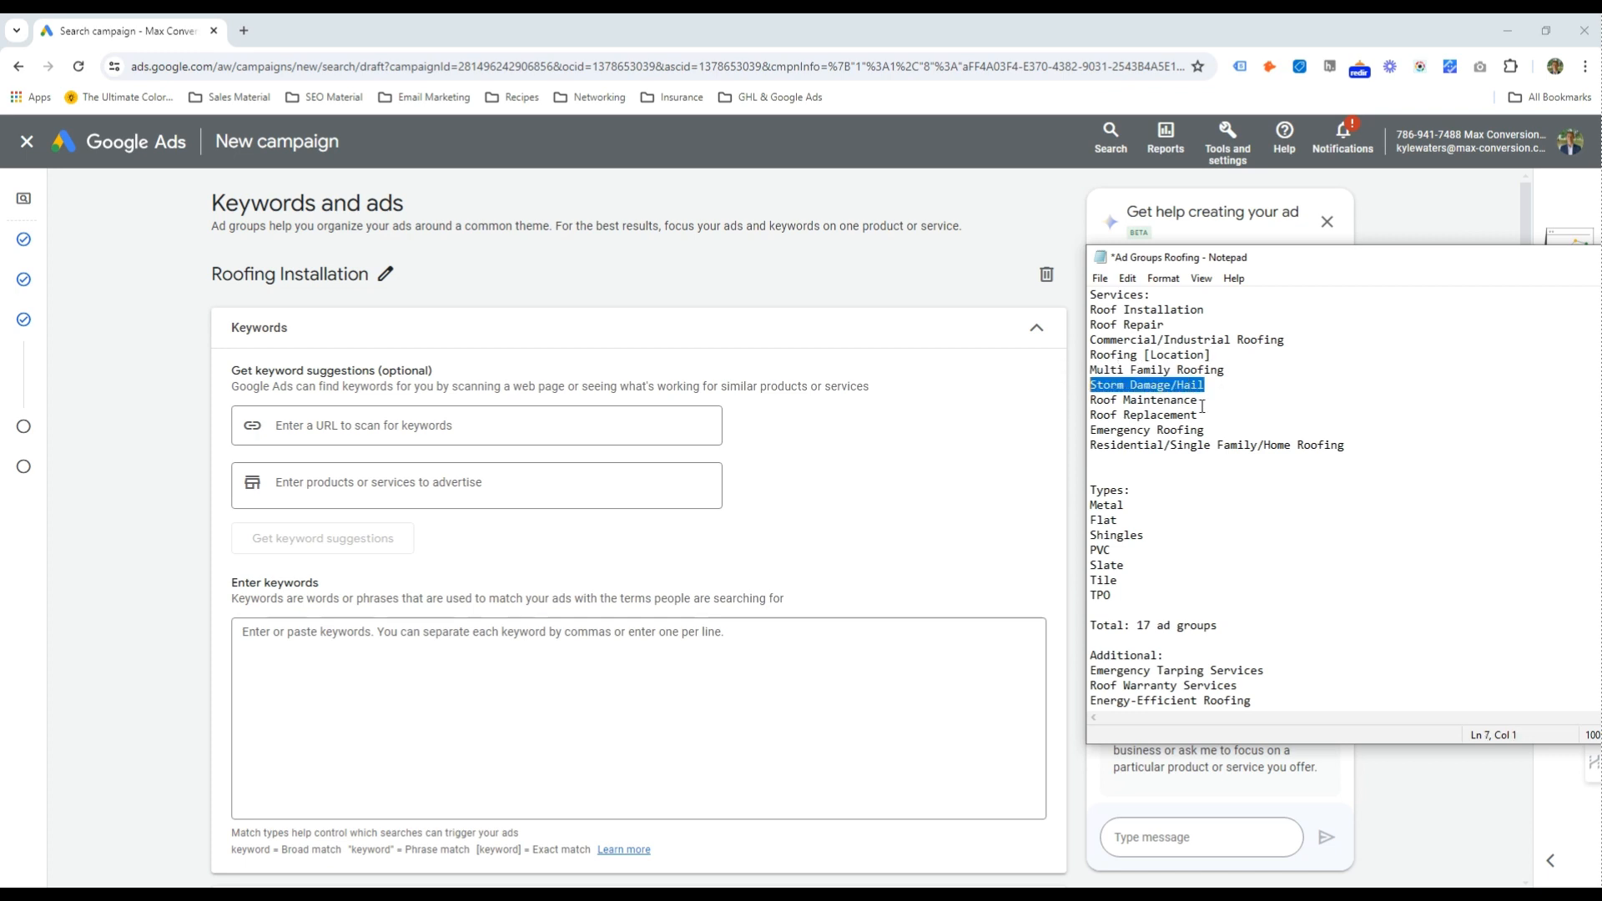
left_click_drag(1202, 400, 1071, 416)
left_click_drag(1207, 430, 1077, 438)
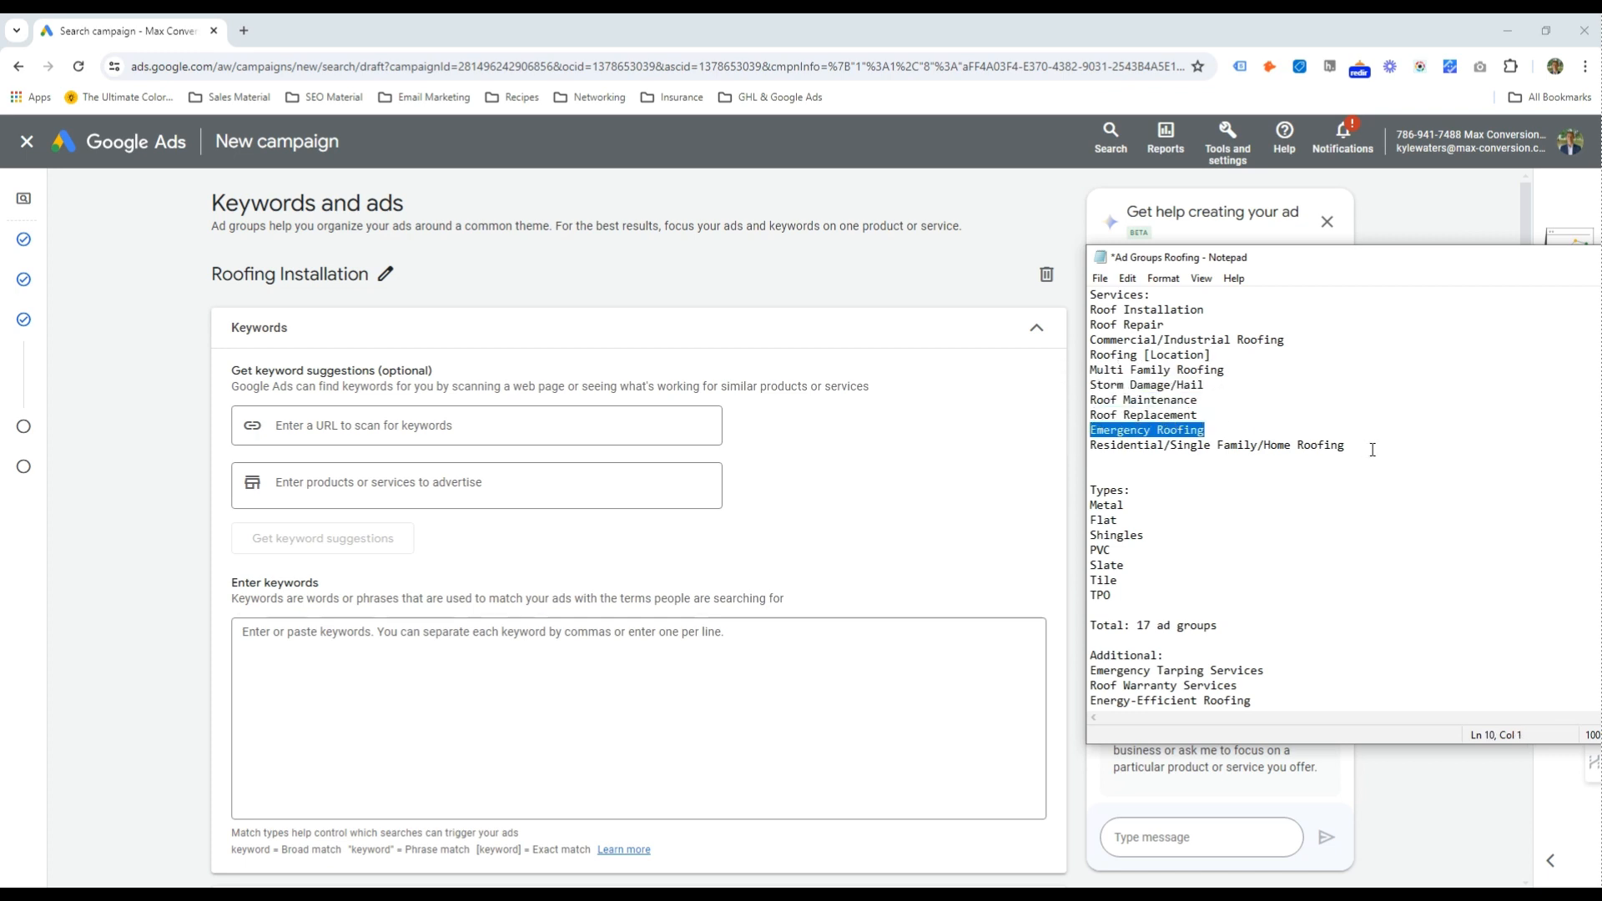
left_click_drag(1372, 450, 1076, 448)
left_click(1225, 429)
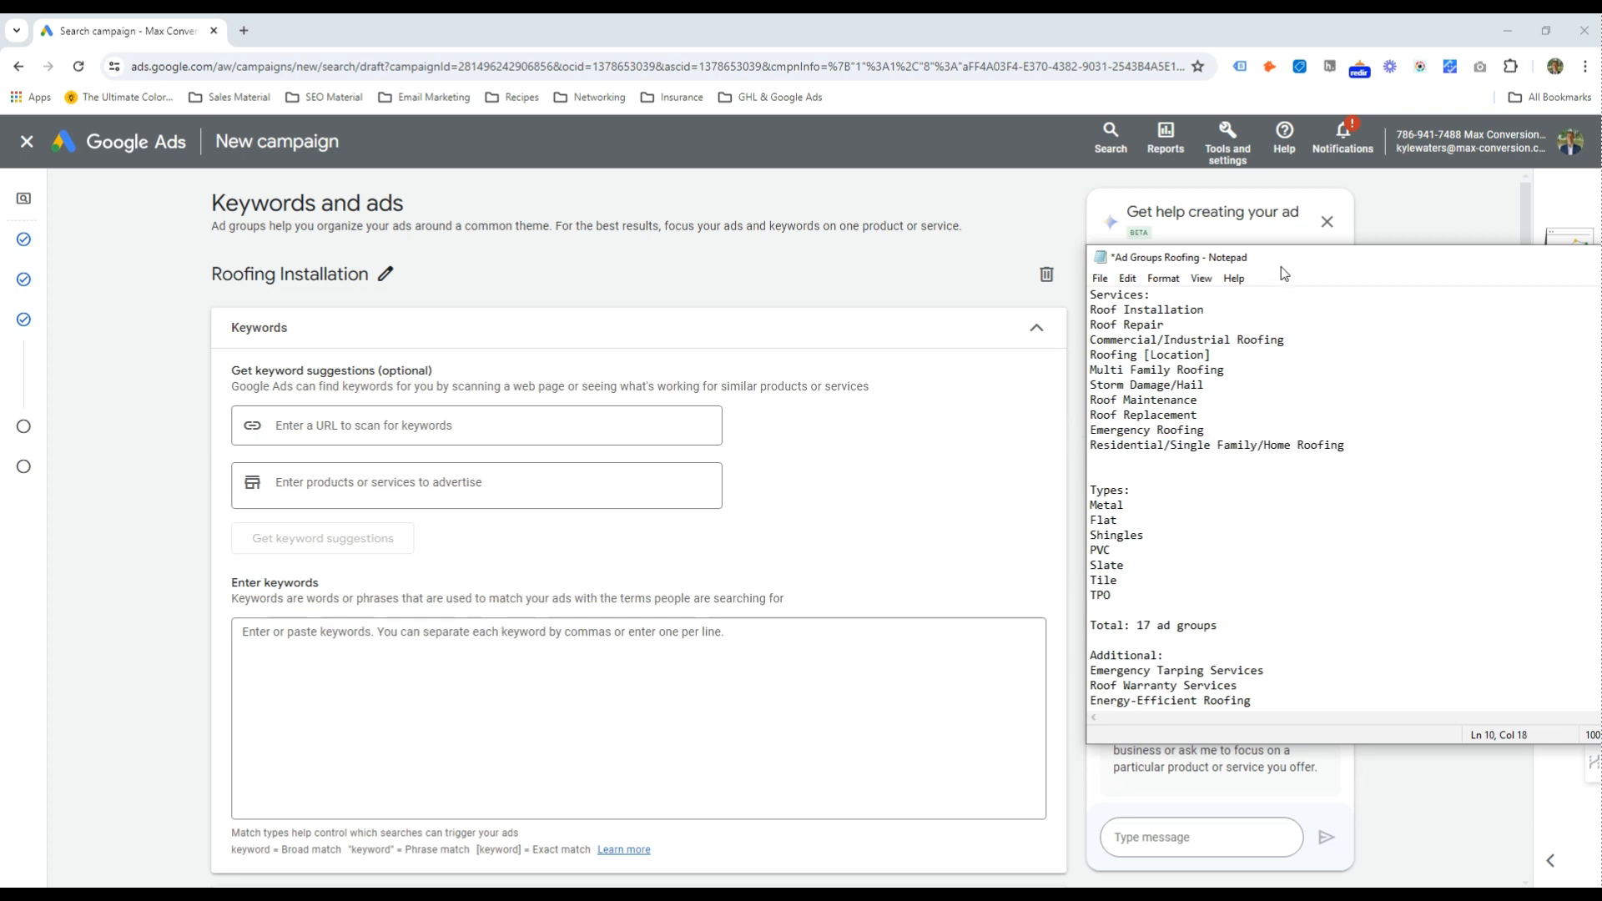
Copy the Roof Installation entry from the notes and switch back to the Google Ads campaign
left_click_drag(1208, 309, 1086, 310)
left_click(1206, 310)
left_click_drag(1268, 316, 1032, 321)
key("ctrl+c")
left_click_drag(1218, 260, 461, 364)
left_click(165, 621)
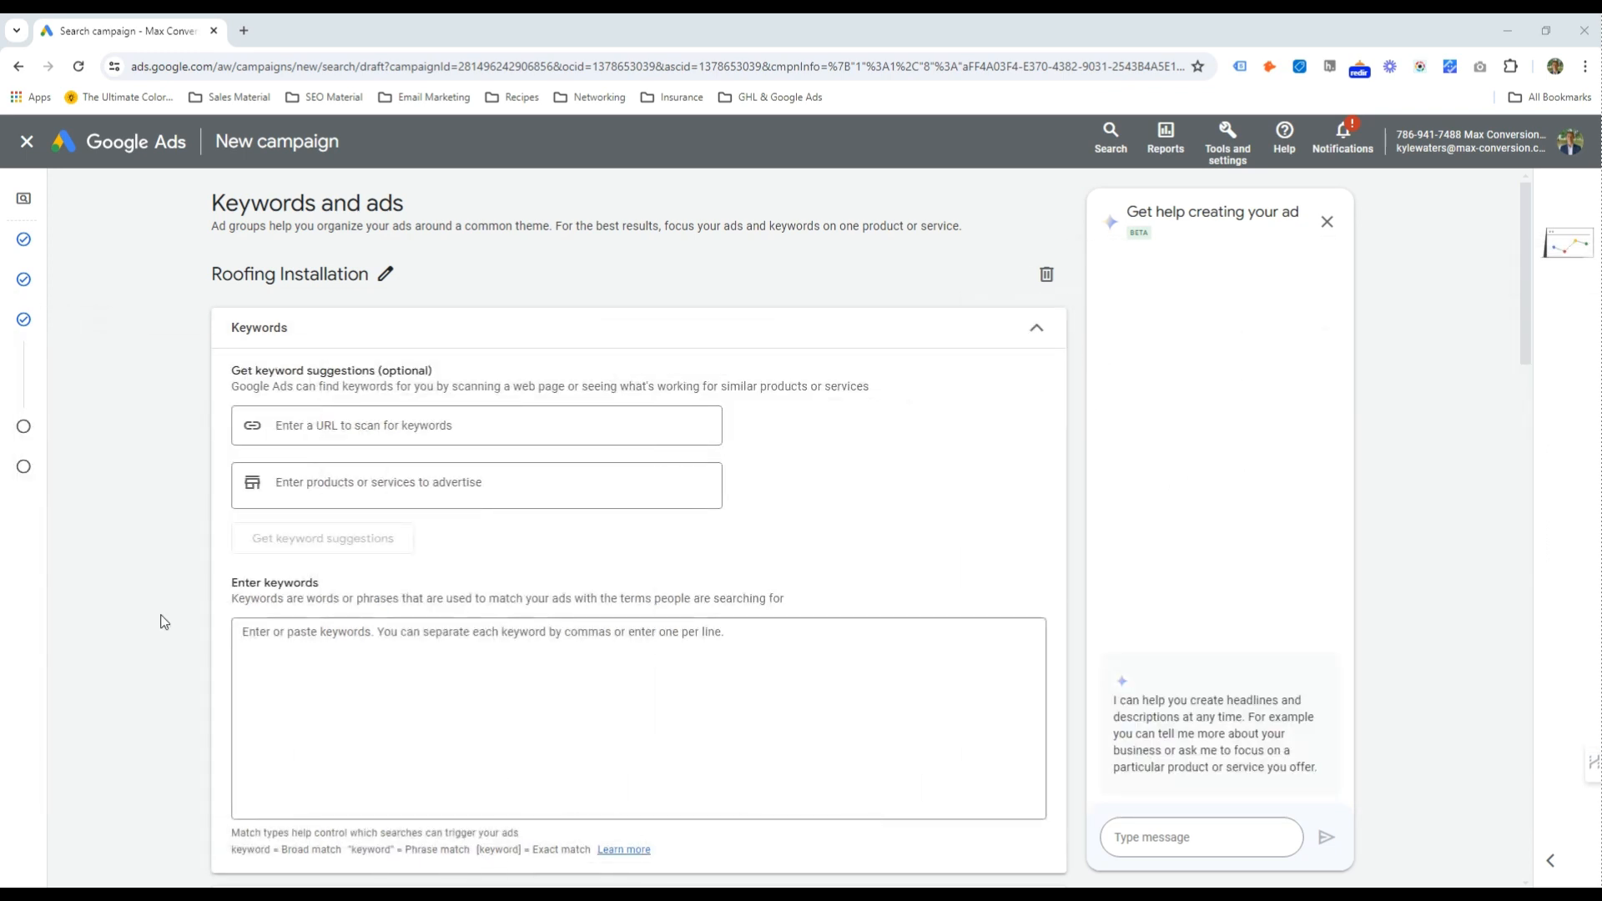
Enter Roof Installation as the product or service to advertise, leave the scan URL empty, and get keyword suggestions
left_click(367, 425)
key("ctrl+v")
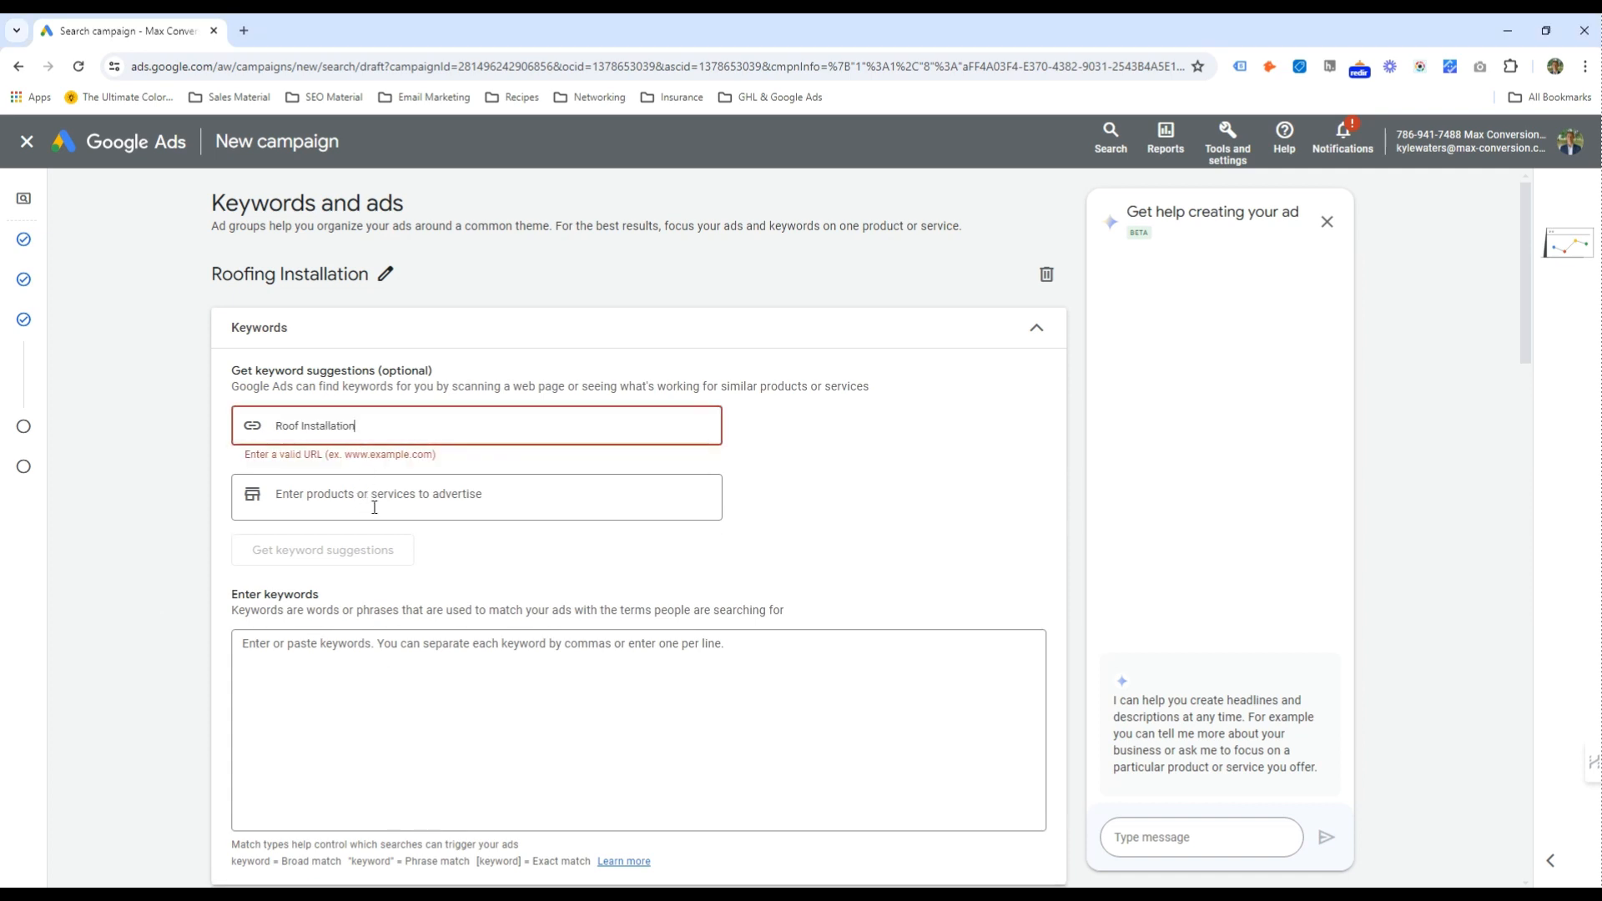
left_click(375, 506)
key("ctrl+v")
left_click(398, 418)
triple_click(397, 428)
key("BackSpace")
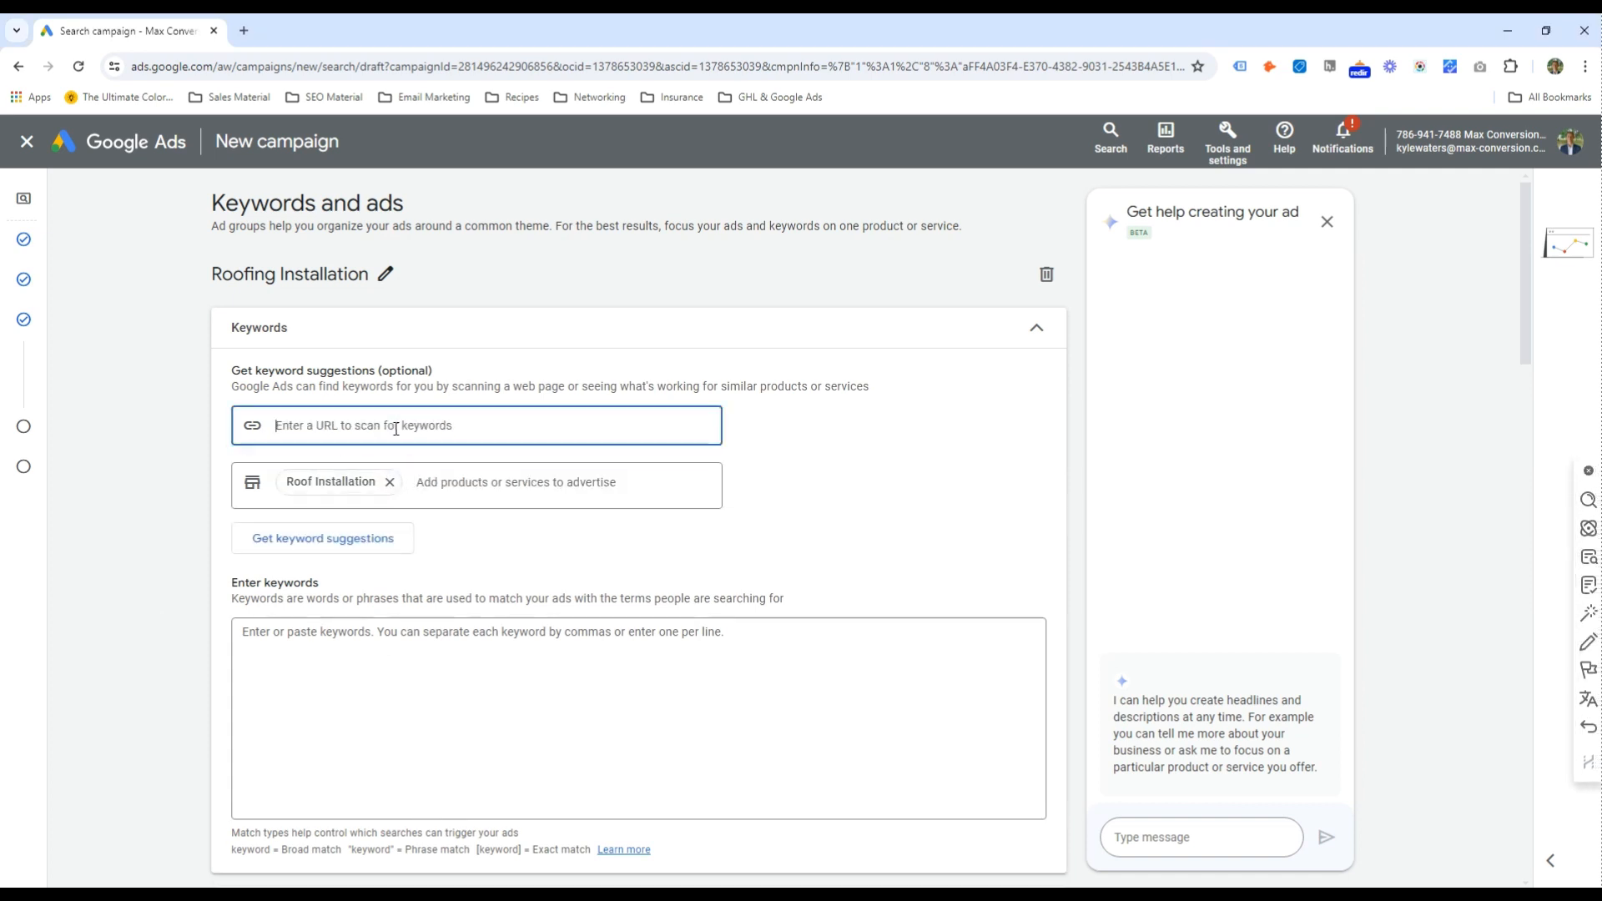
left_click(452, 672)
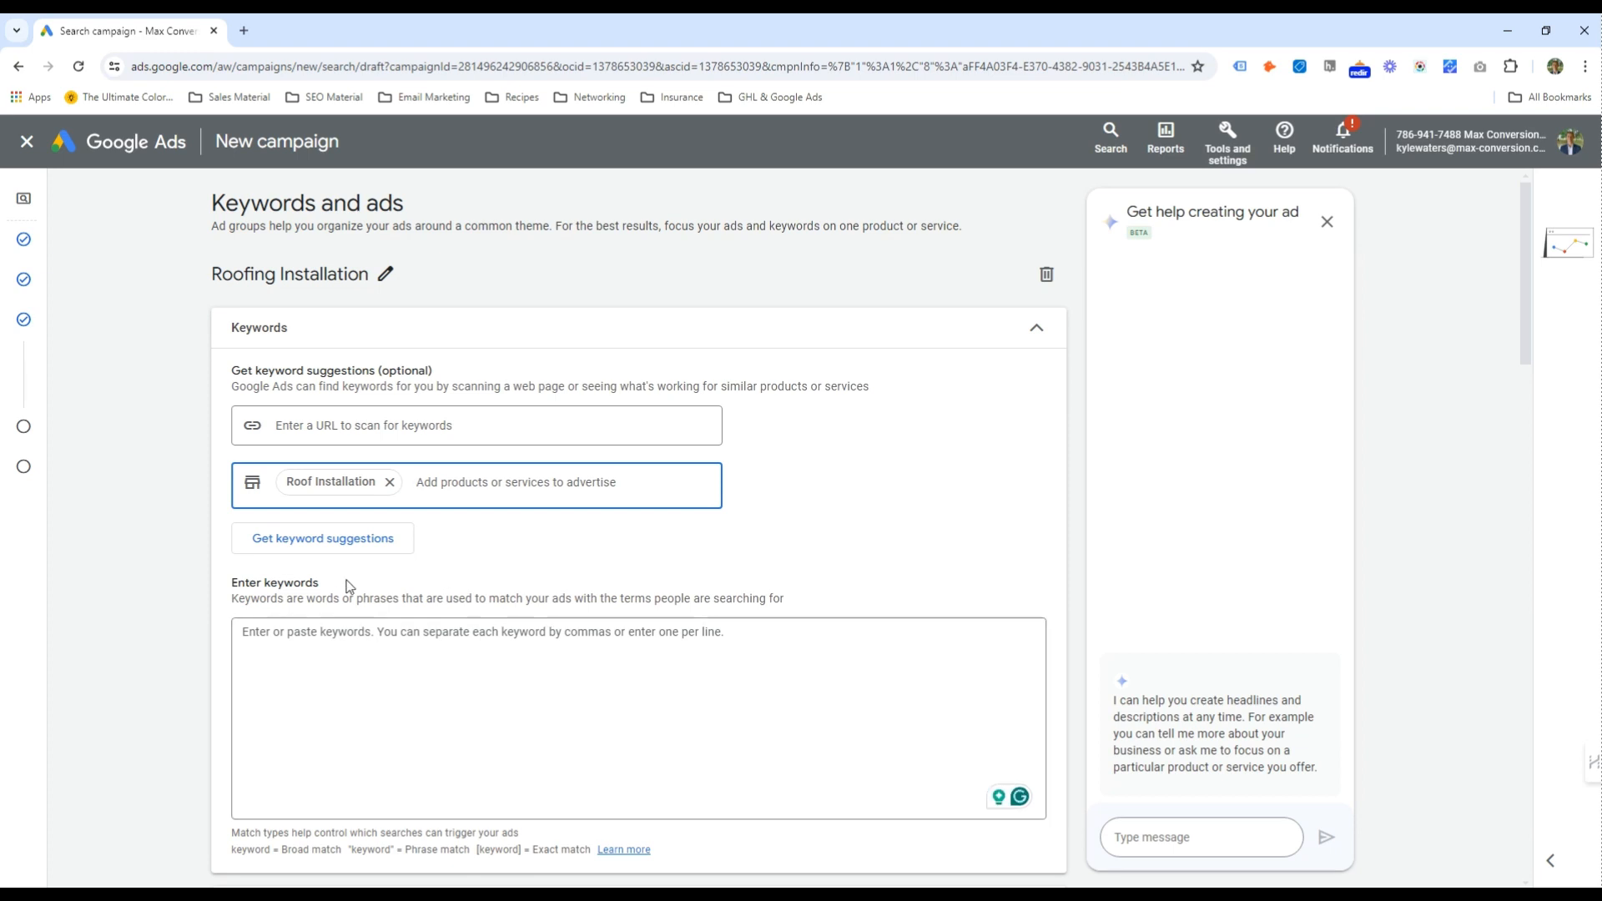
left_click(341, 536)
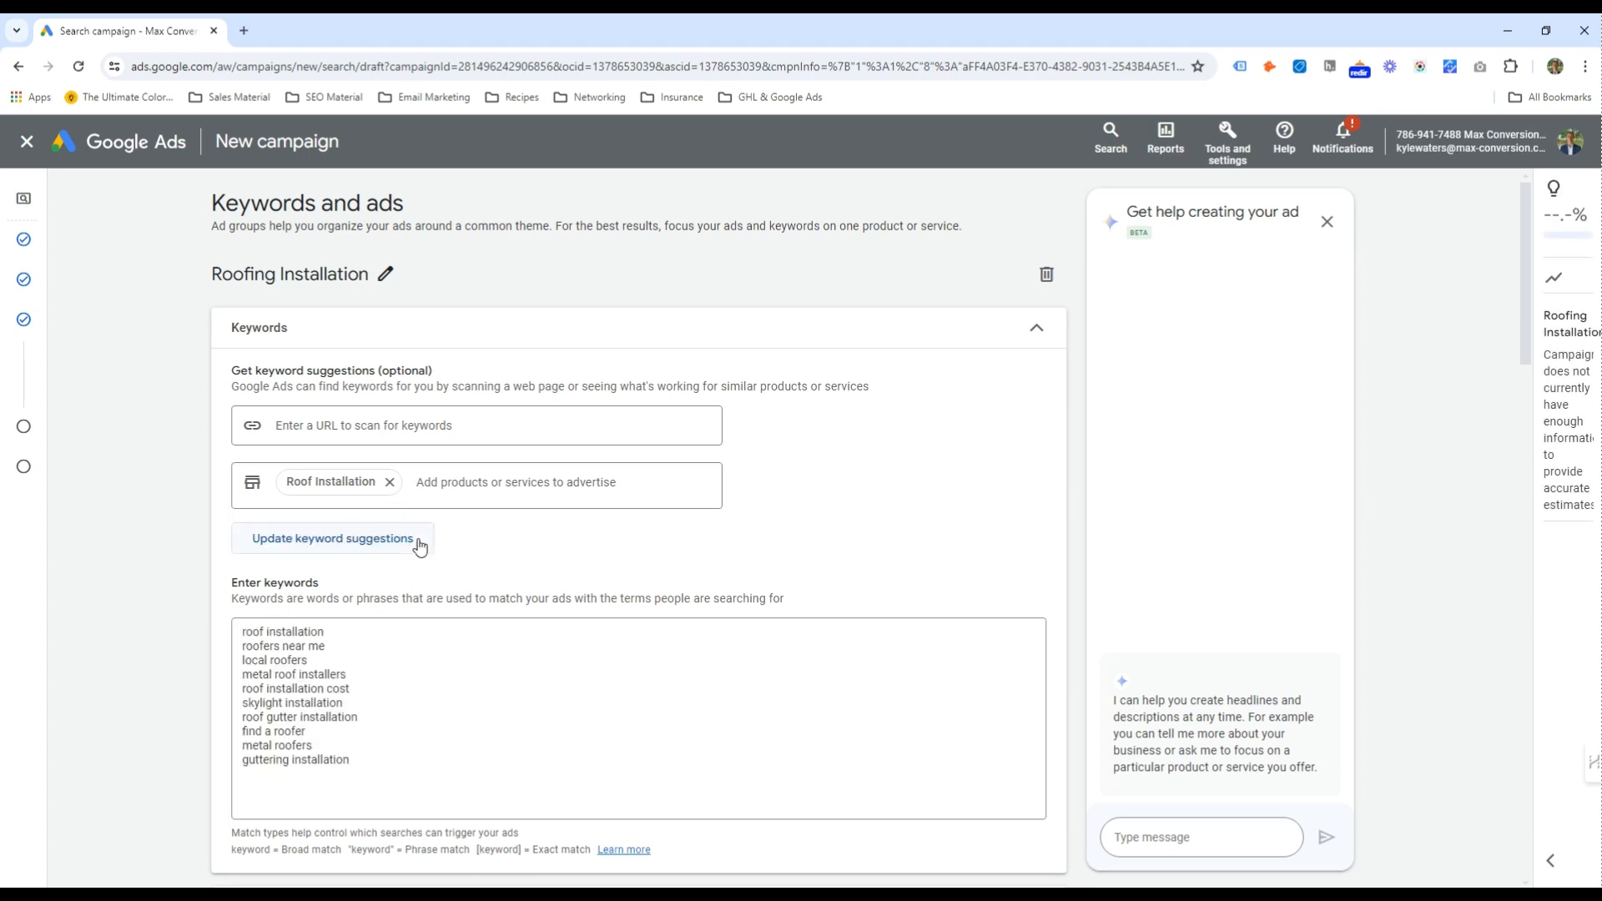
Convert the keywords roof installation, roofers near me and local roofers to phrase match with quotation marks
scroll(419, 545, "down", 2)
left_click(293, 488)
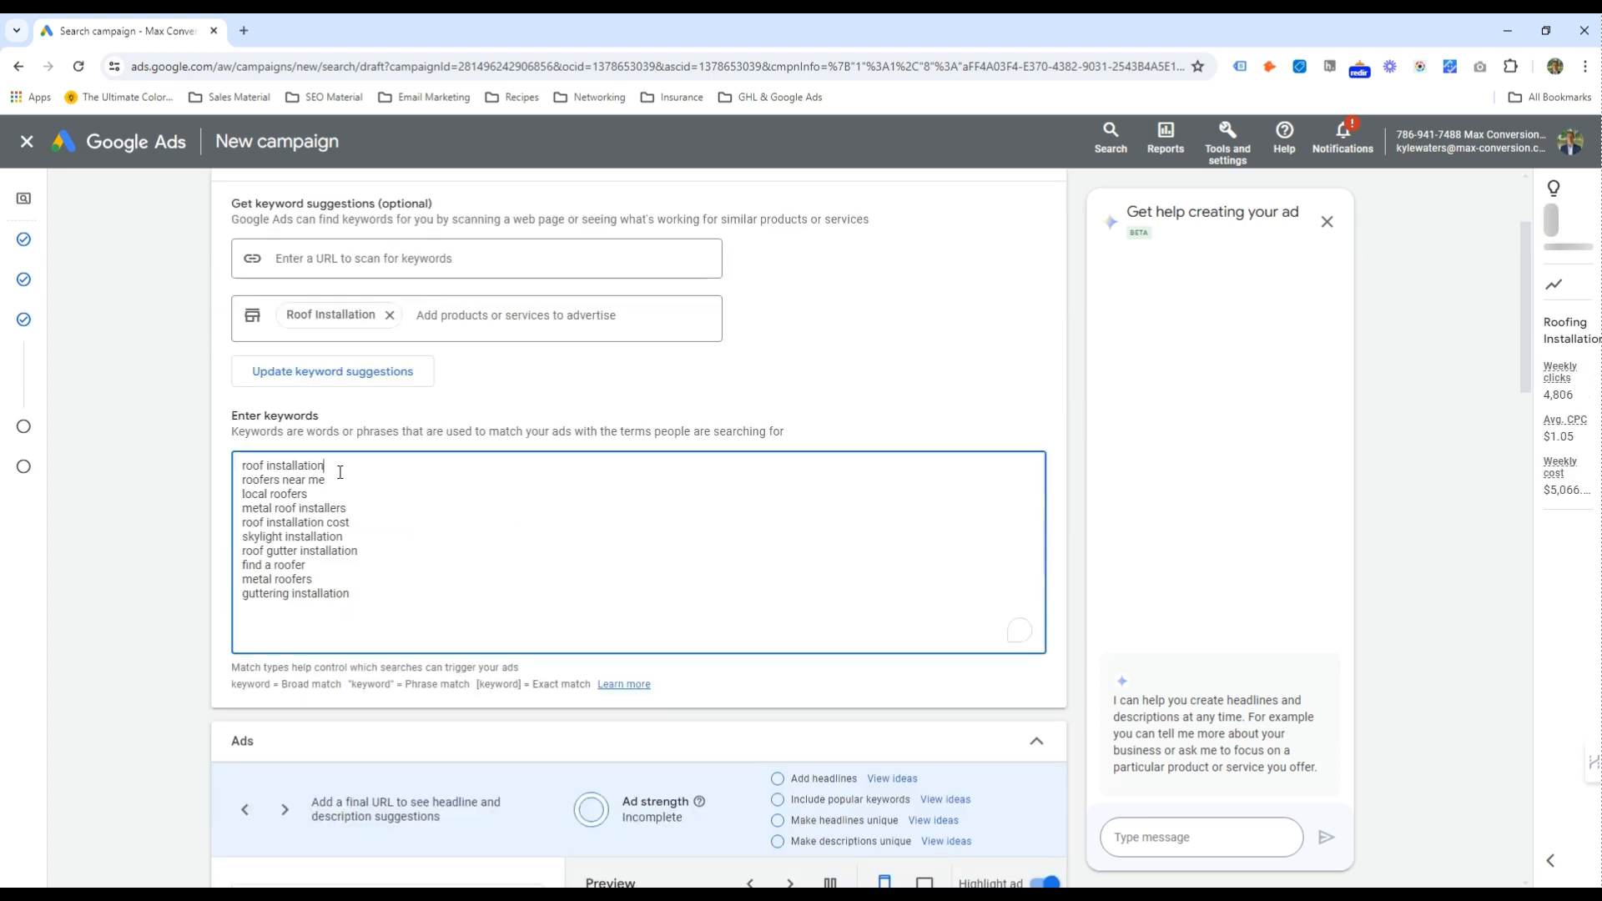
key("Home")
type("\" ")
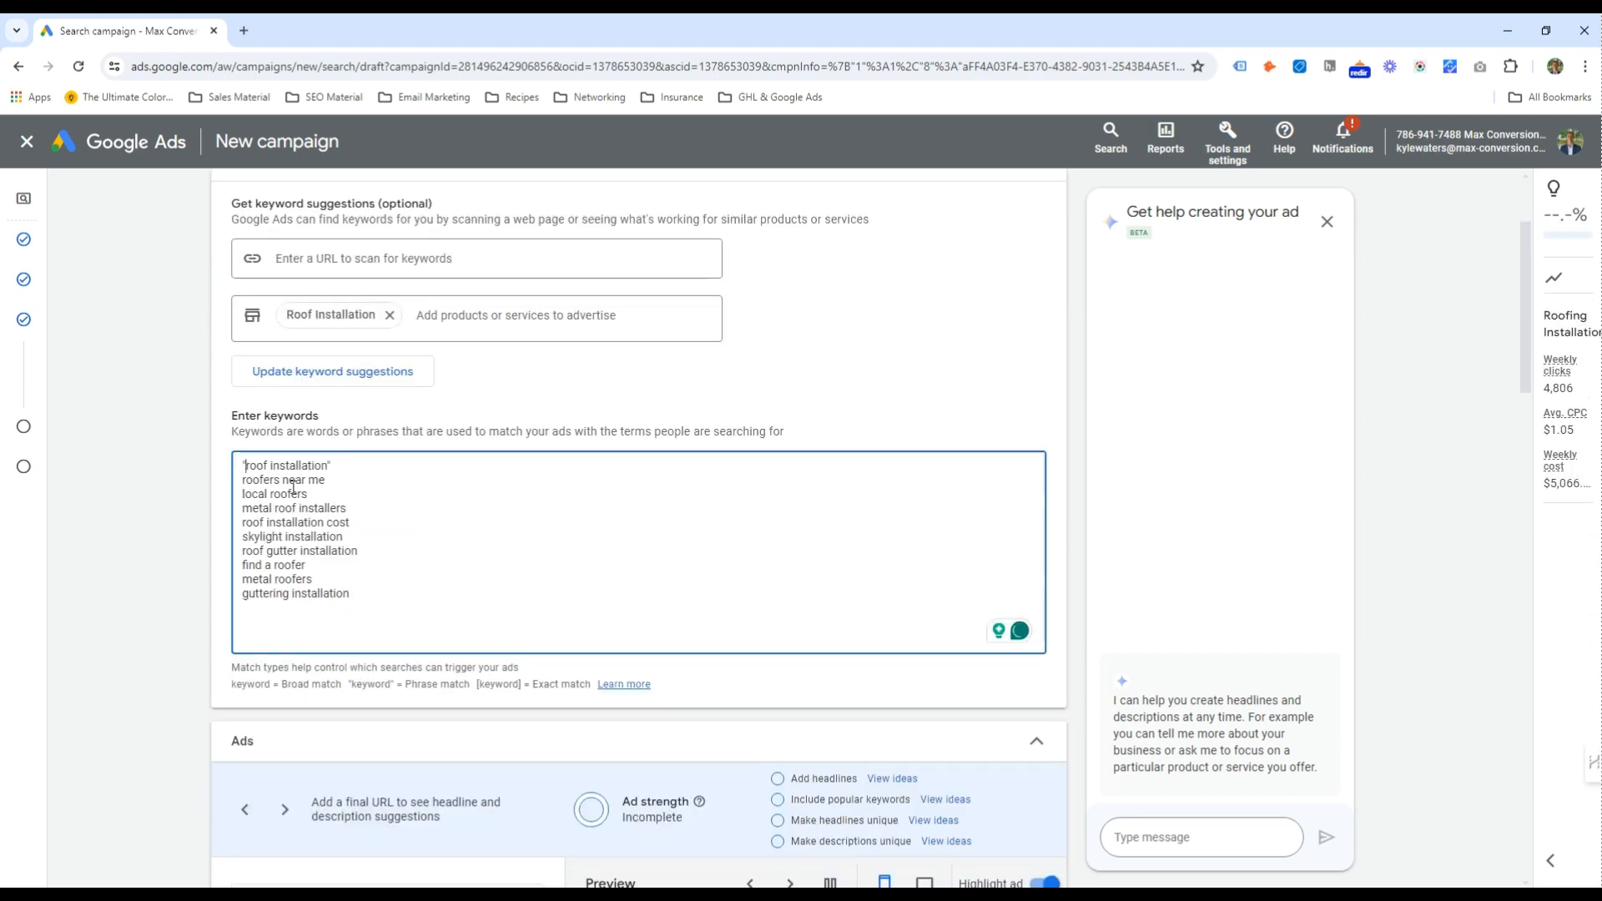
type("\"")
key("End")
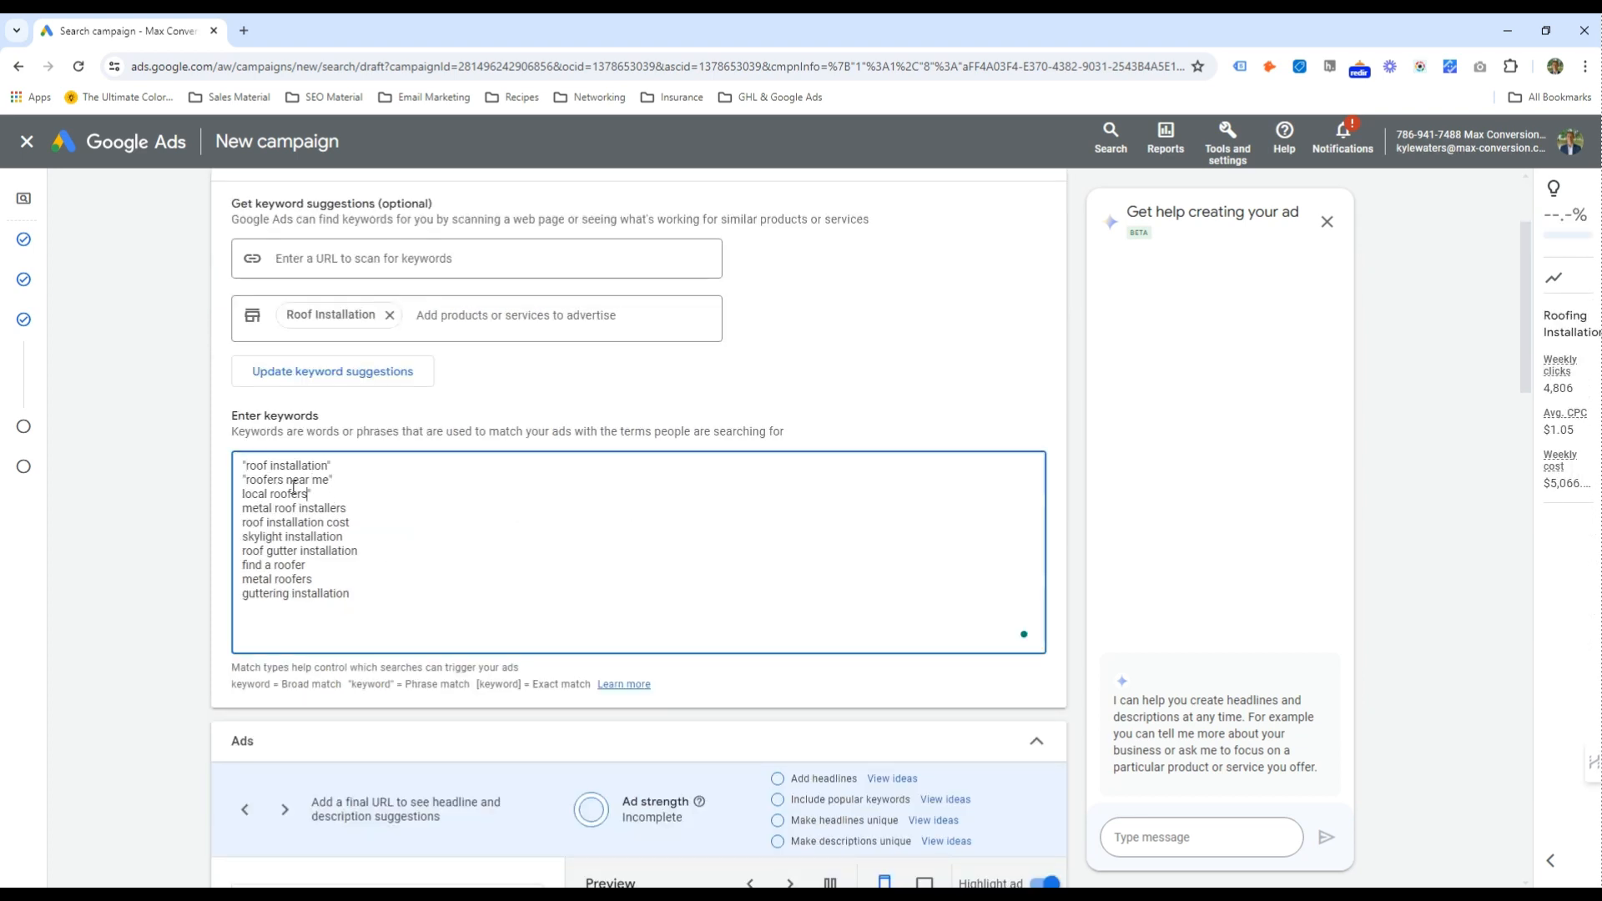
key("Home")
type("\"")
Delete the metal roof installers keyword and put roof installation cost in quotation marks for phrase match
key("shift+End")
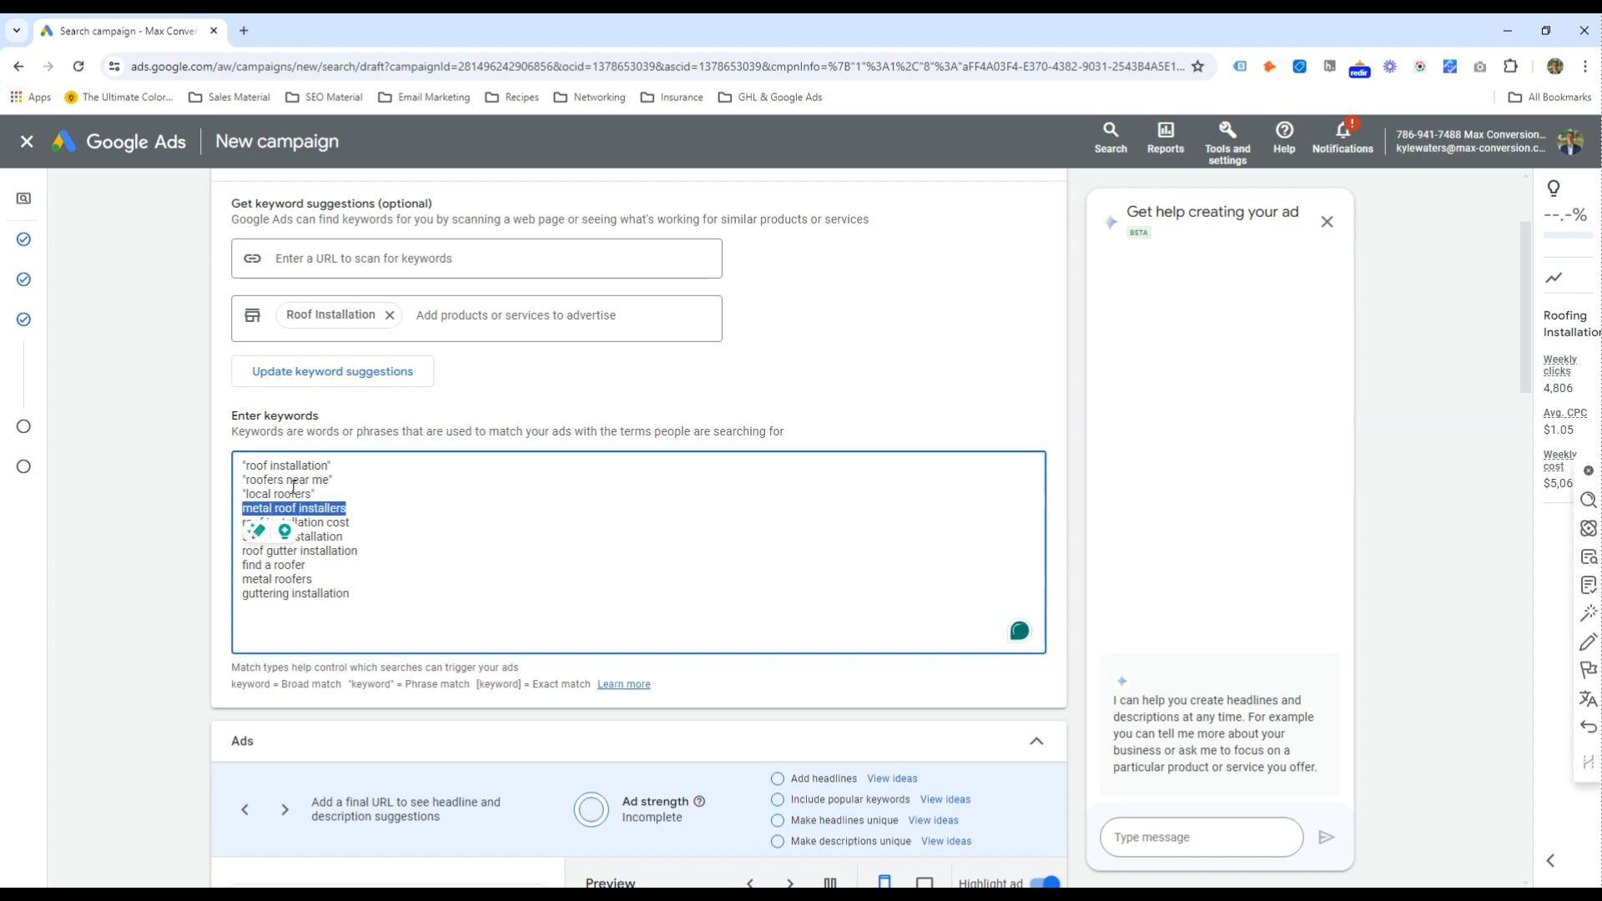
key("BackSpace")
key("BackSpace")
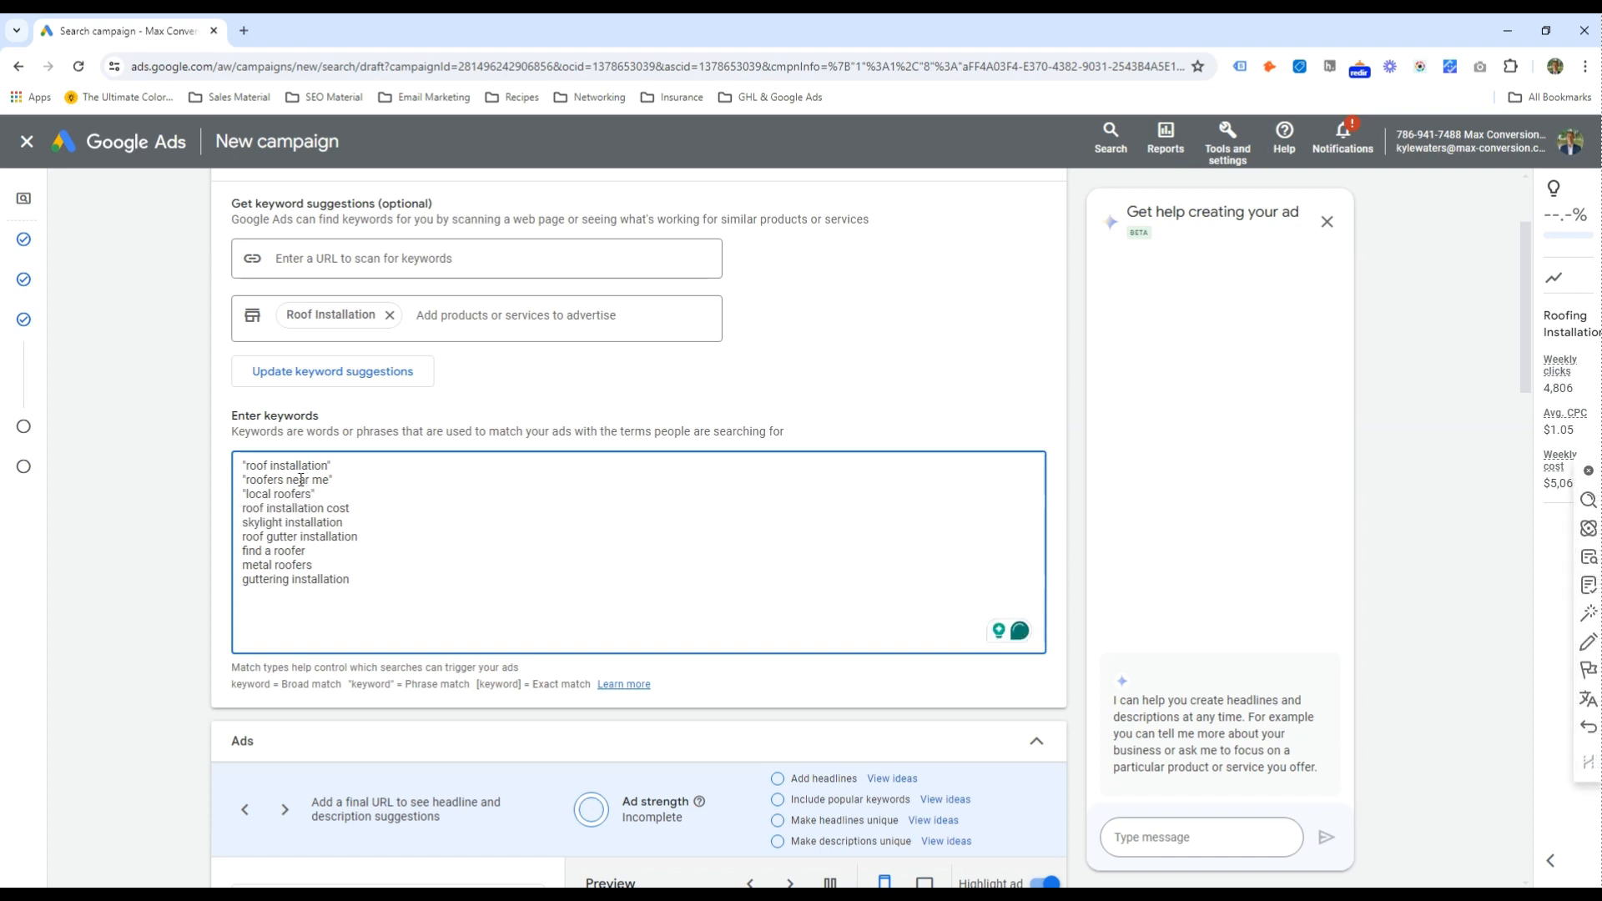
left_click(375, 508)
type("\"")
left_click(244, 513)
type("\"")
Delete the skylight installation and roof gutter installation keywords from the list
left_click_drag(268, 509, 142, 529)
key("BackSpace")
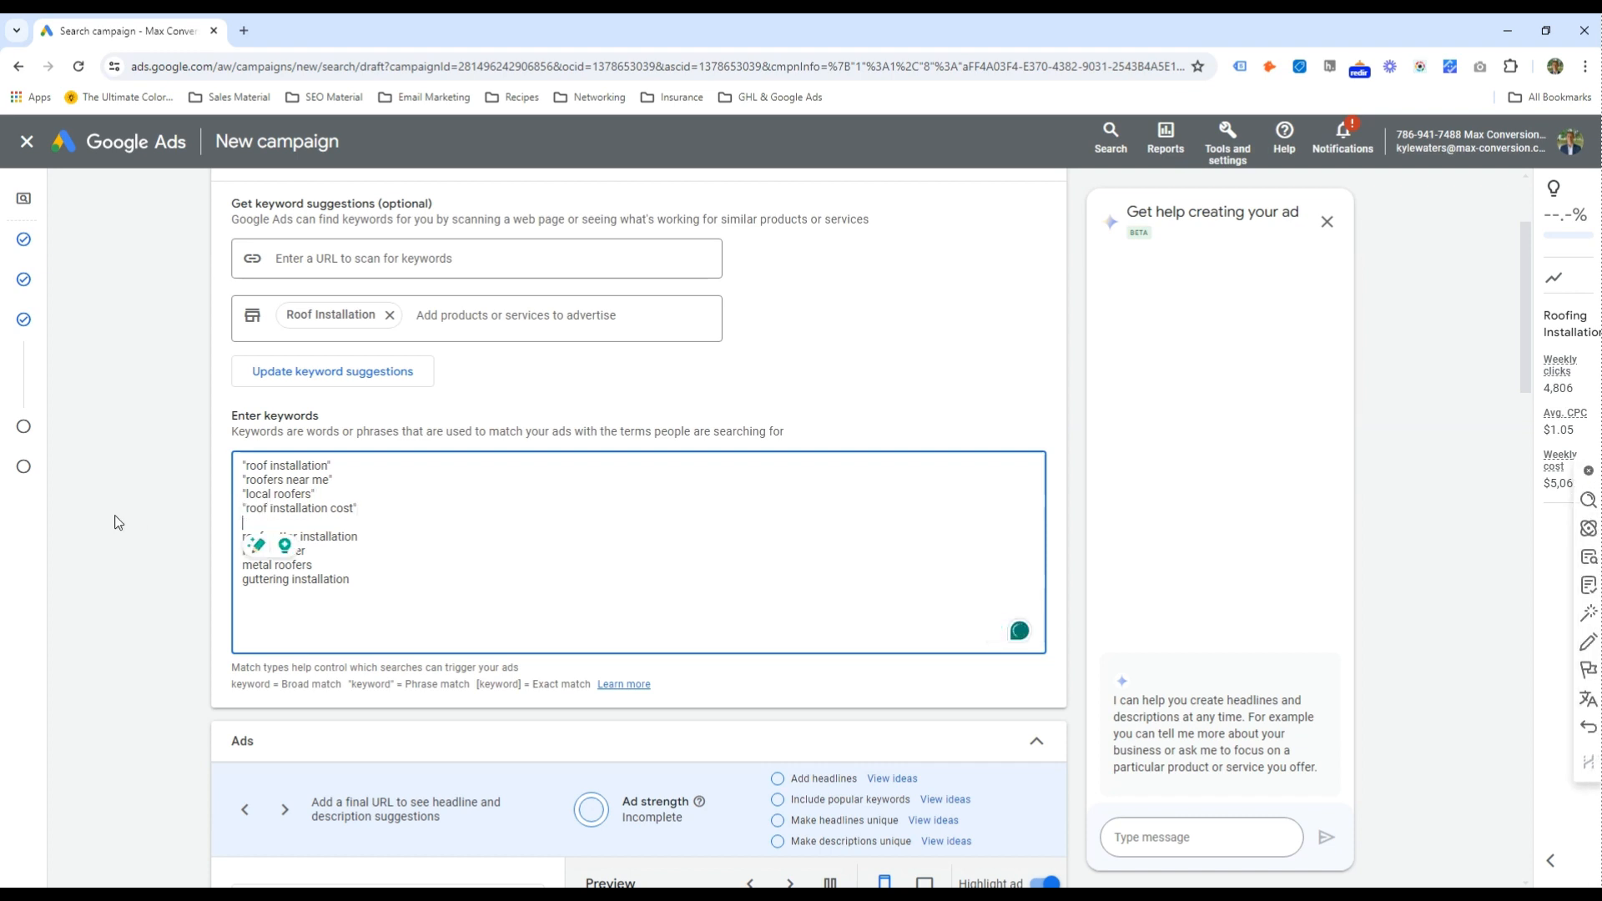
key("BackSpace")
left_click_drag(367, 522, 154, 522)
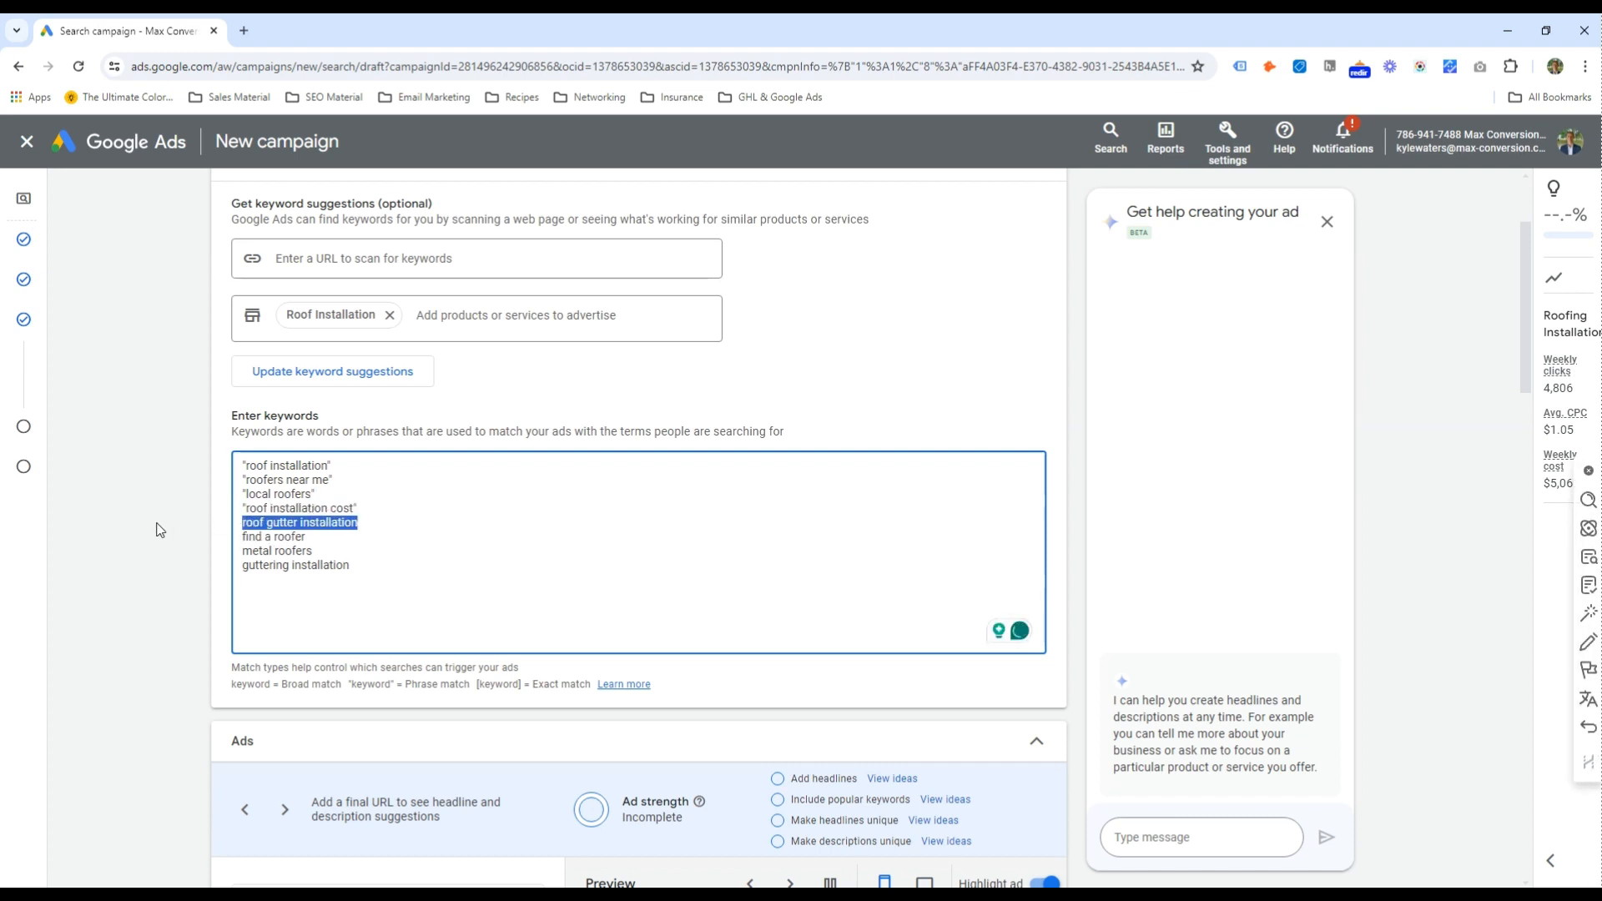
key("BackSpace")
key("BackSpace")
Delete the metal roofers and guttering installation keywords and convert find a roofer to phrase match
left_click_drag(331, 531, 165, 542)
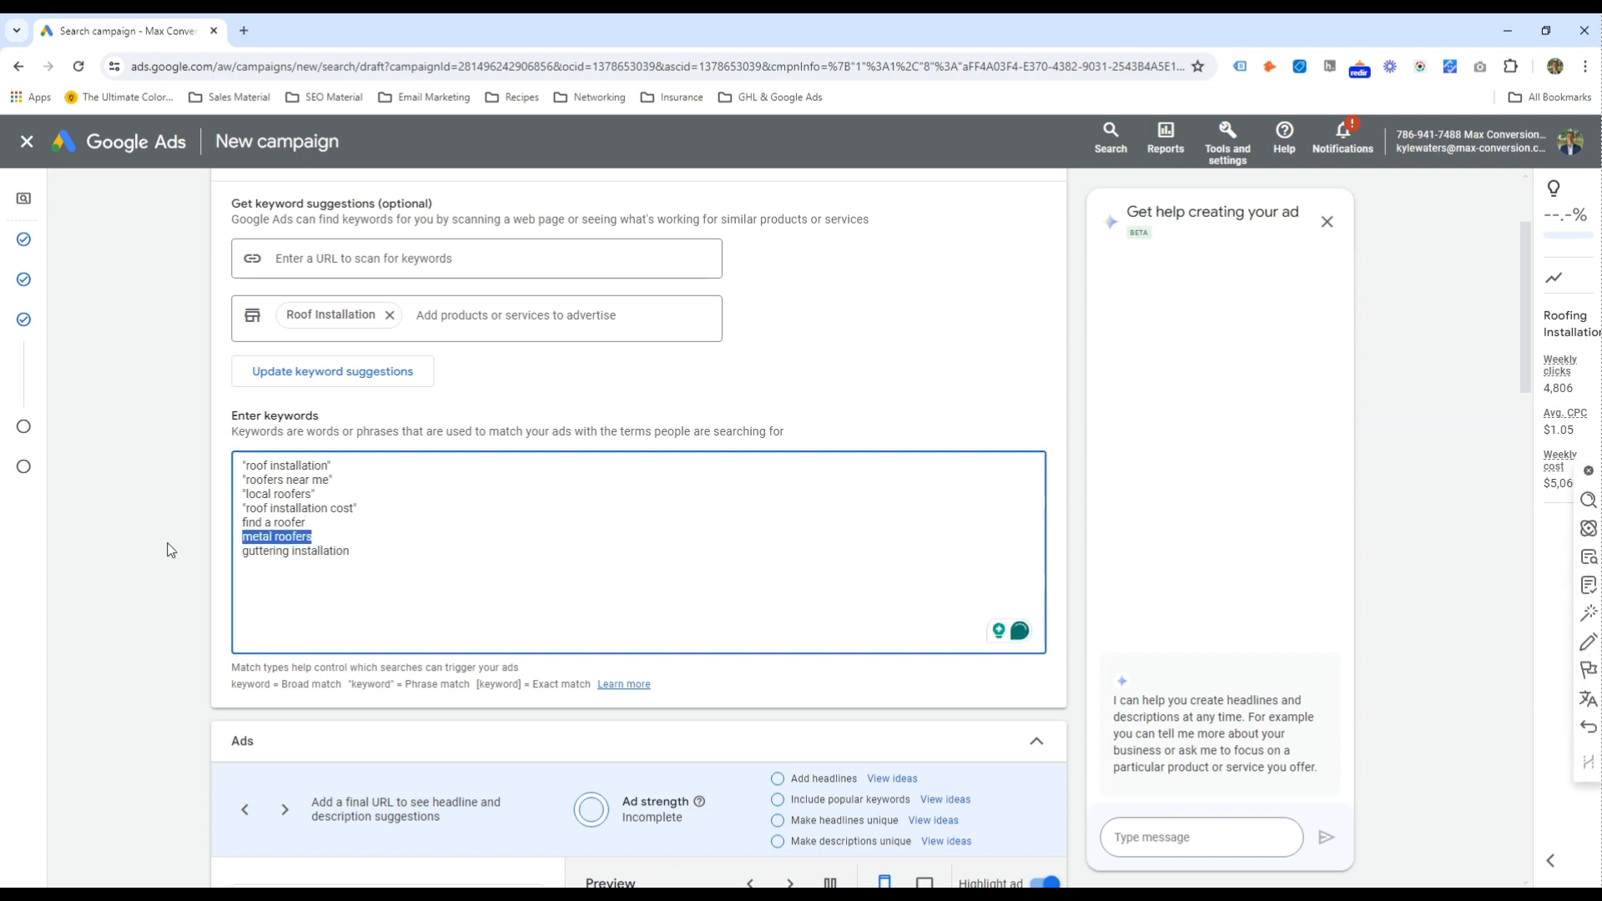
key("BackSpace")
key("BackSpace")
left_click_drag(359, 538, 242, 541)
key("BackSpace")
key("BackSpace")
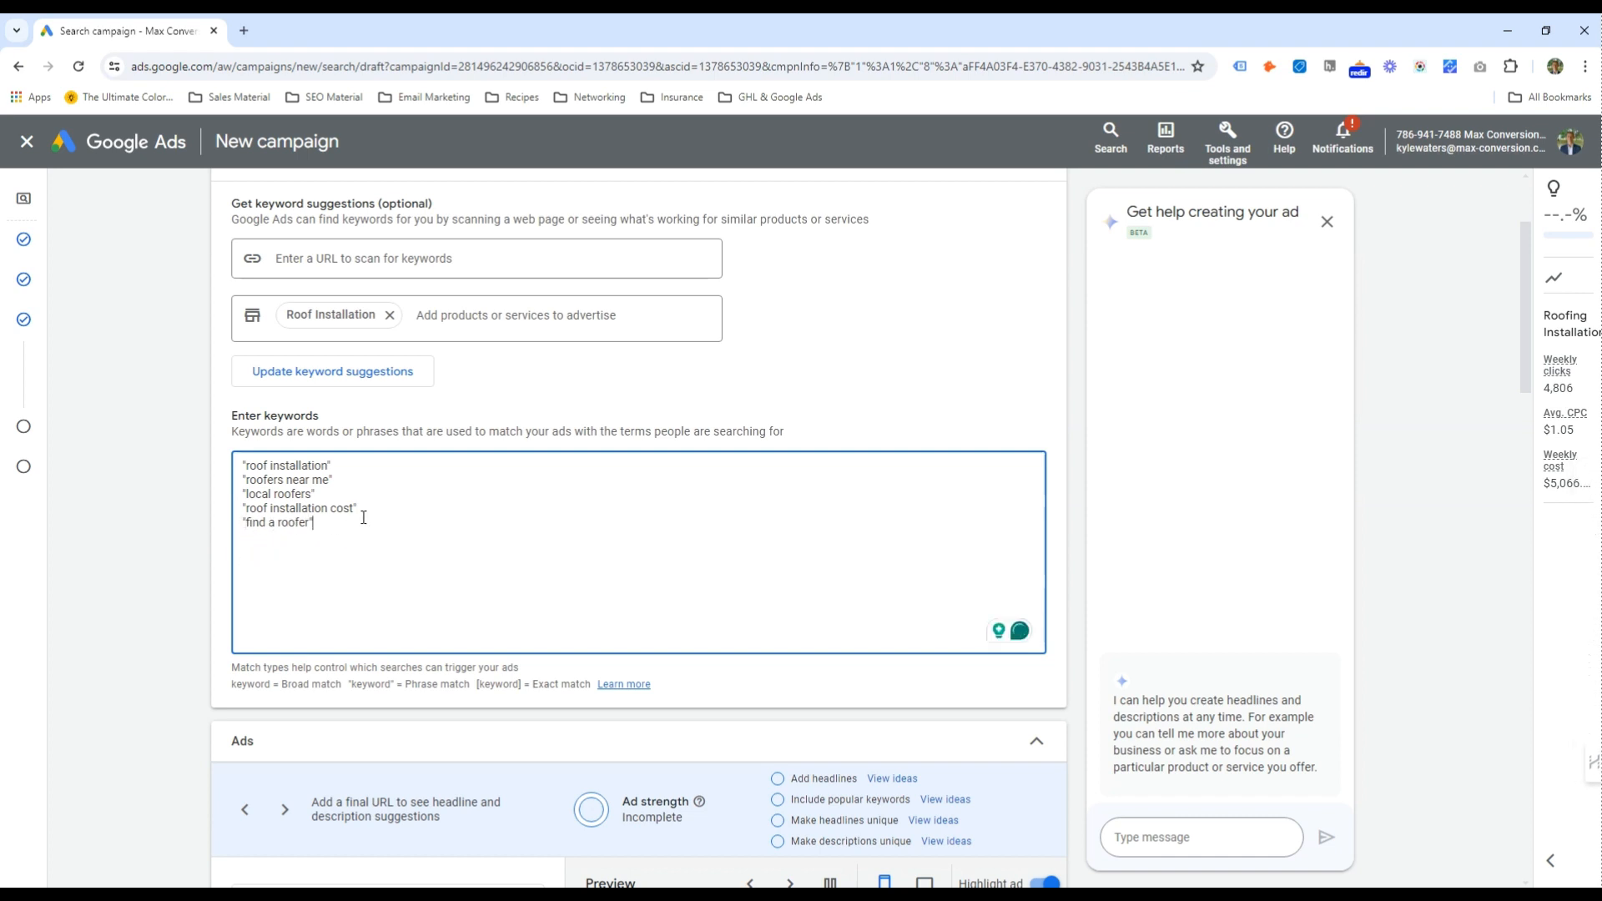
Add the phrase-match keywords "roofing installation" and "roof installation company" on new lines
key("Return")
type("\"roof installation company")
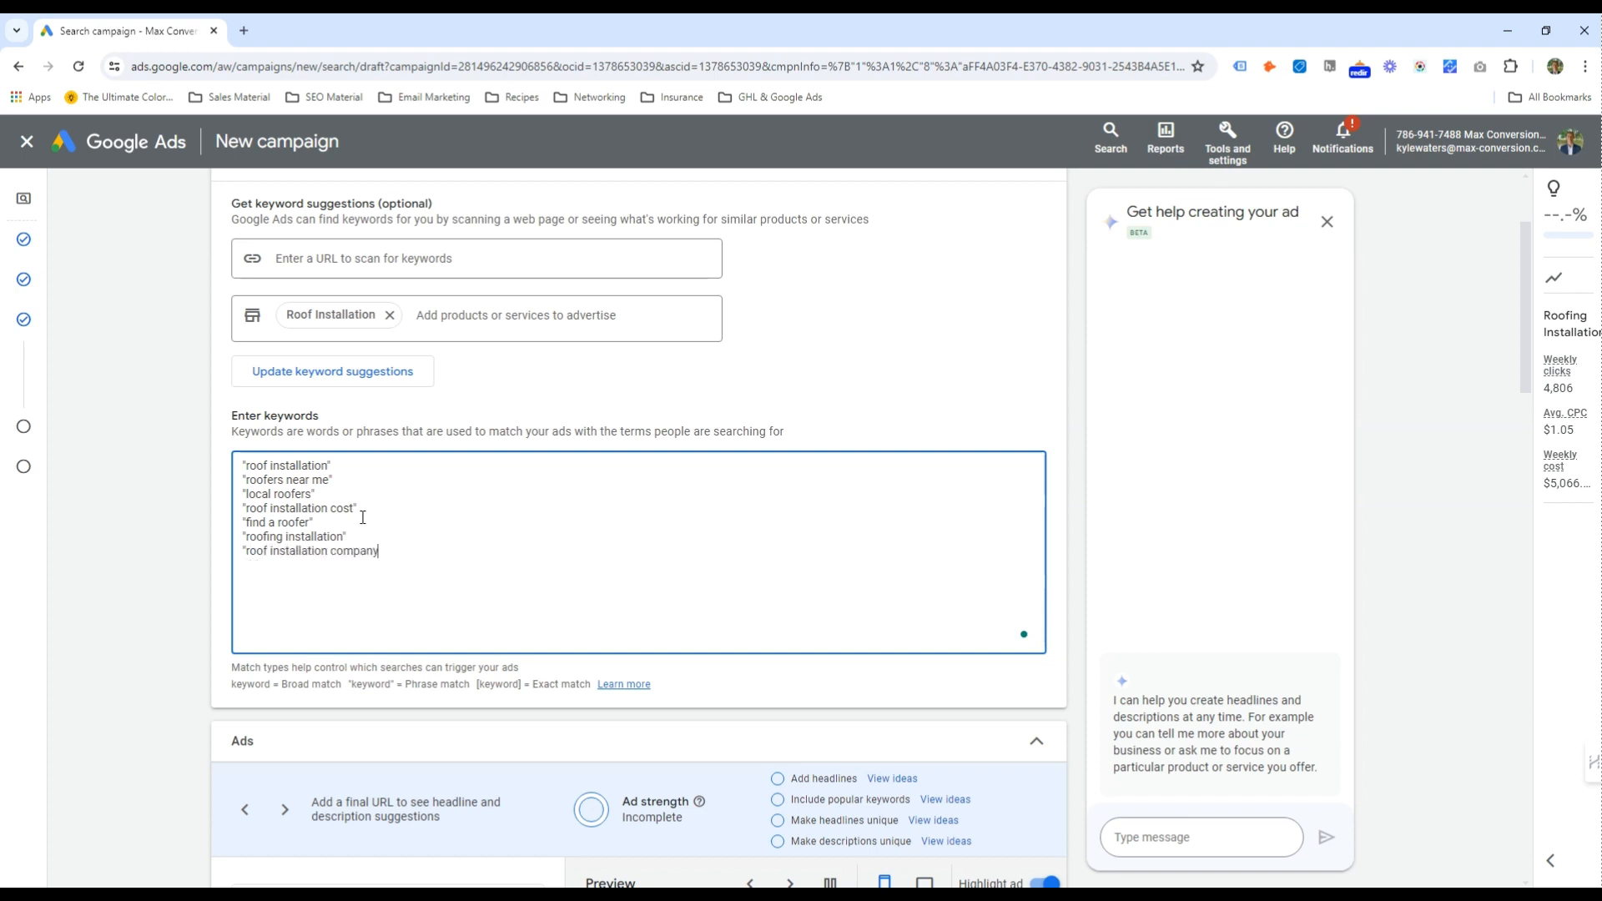
type("\"")
Duplicate the "roof installation company" keyword twice and change the copies to "roof installation contractor" and "roof installation services"
key("shift+Home")
key("ctrl+c")
key("End")
key("Return")
key("ctrl+v")
key("ctrl+v")
key("Left")
key("ctrl+shift+Left")
type("se")
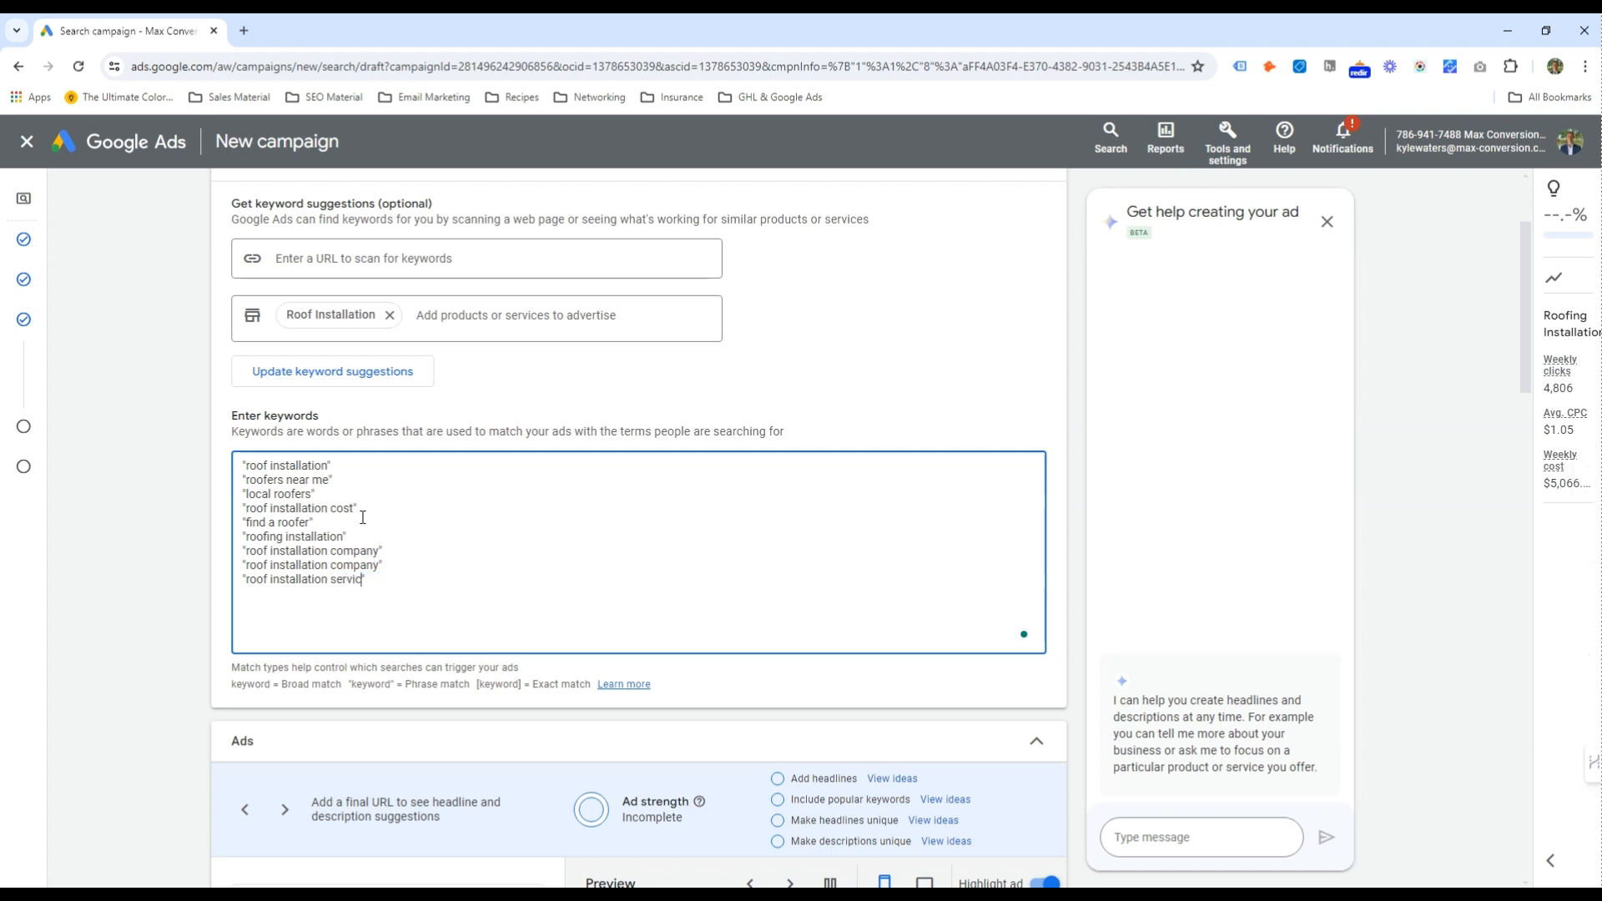
key("ctrl+shift+Left")
type("contractor")
left_click_drag(395, 539, 249, 579)
left_click(400, 554)
Convert roofers near me to exact match with square brackets and add [roof installation near me] below it
left_click(366, 492)
key("BackSpace")
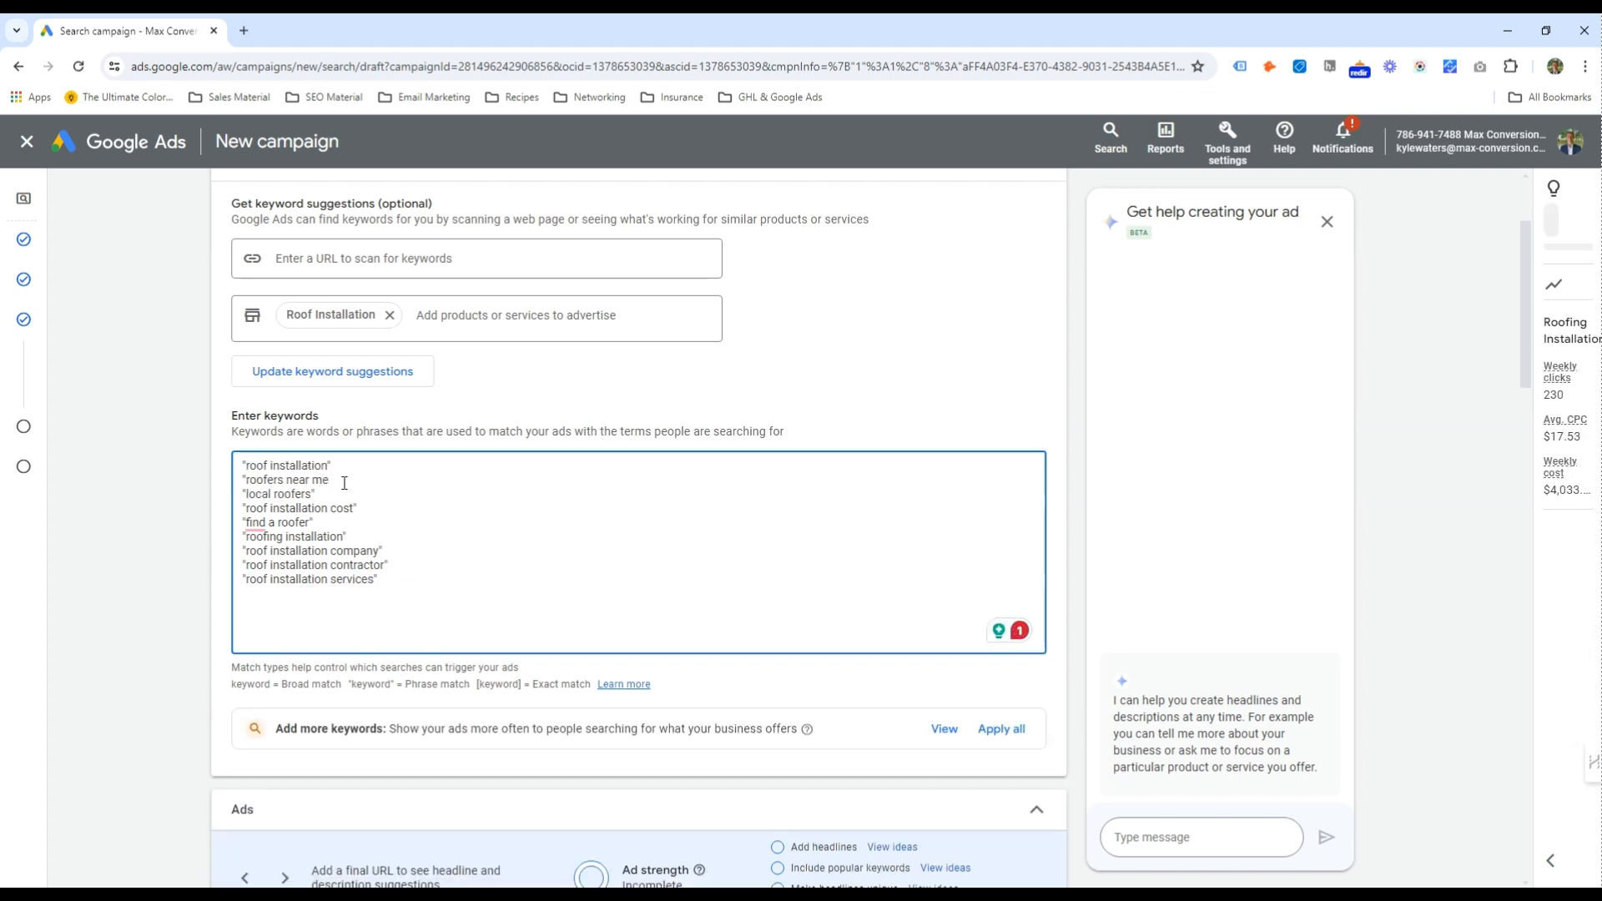
key("Home")
key("Delete")
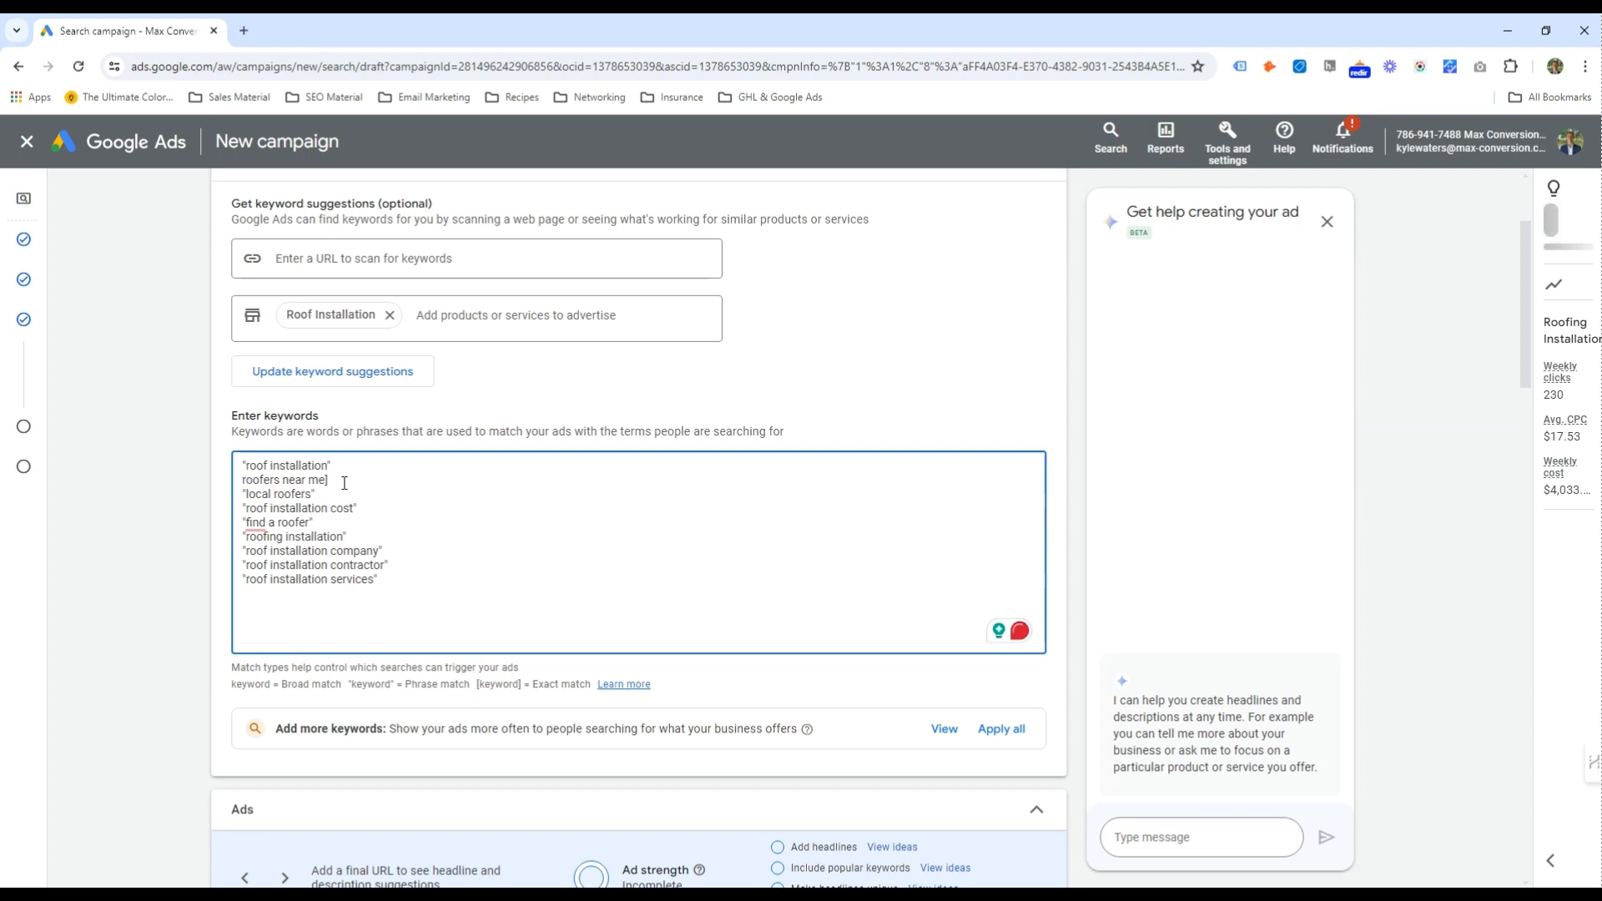
type("[")
key("Return")
type("[r")
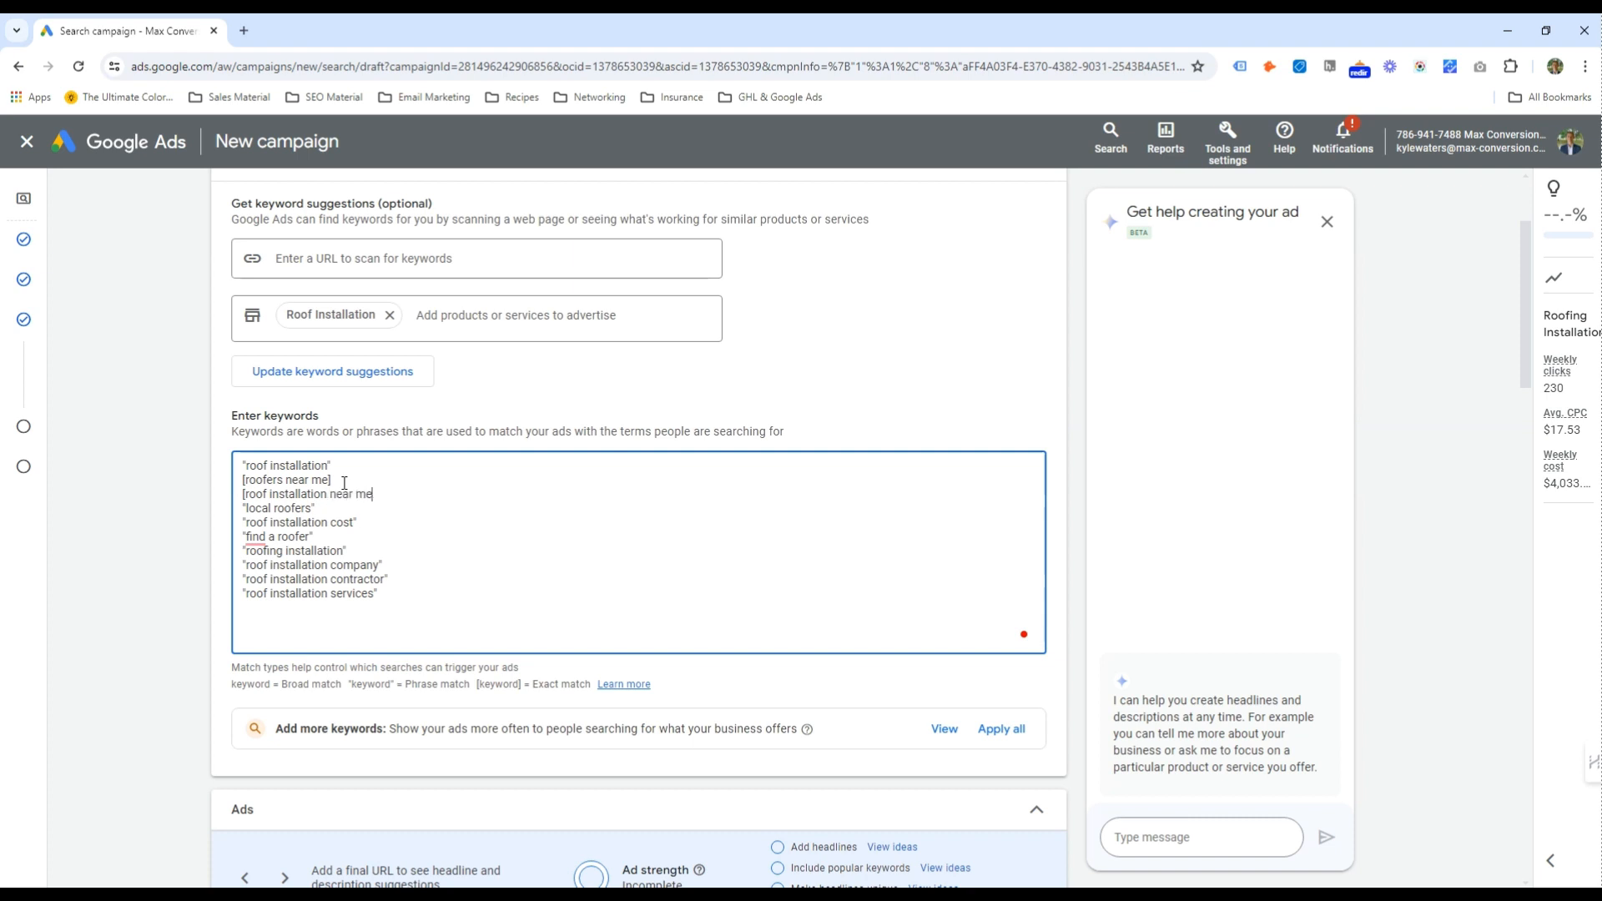
Delete the "find a roofer" keyword from the list
left_click_drag(443, 614, 238, 464)
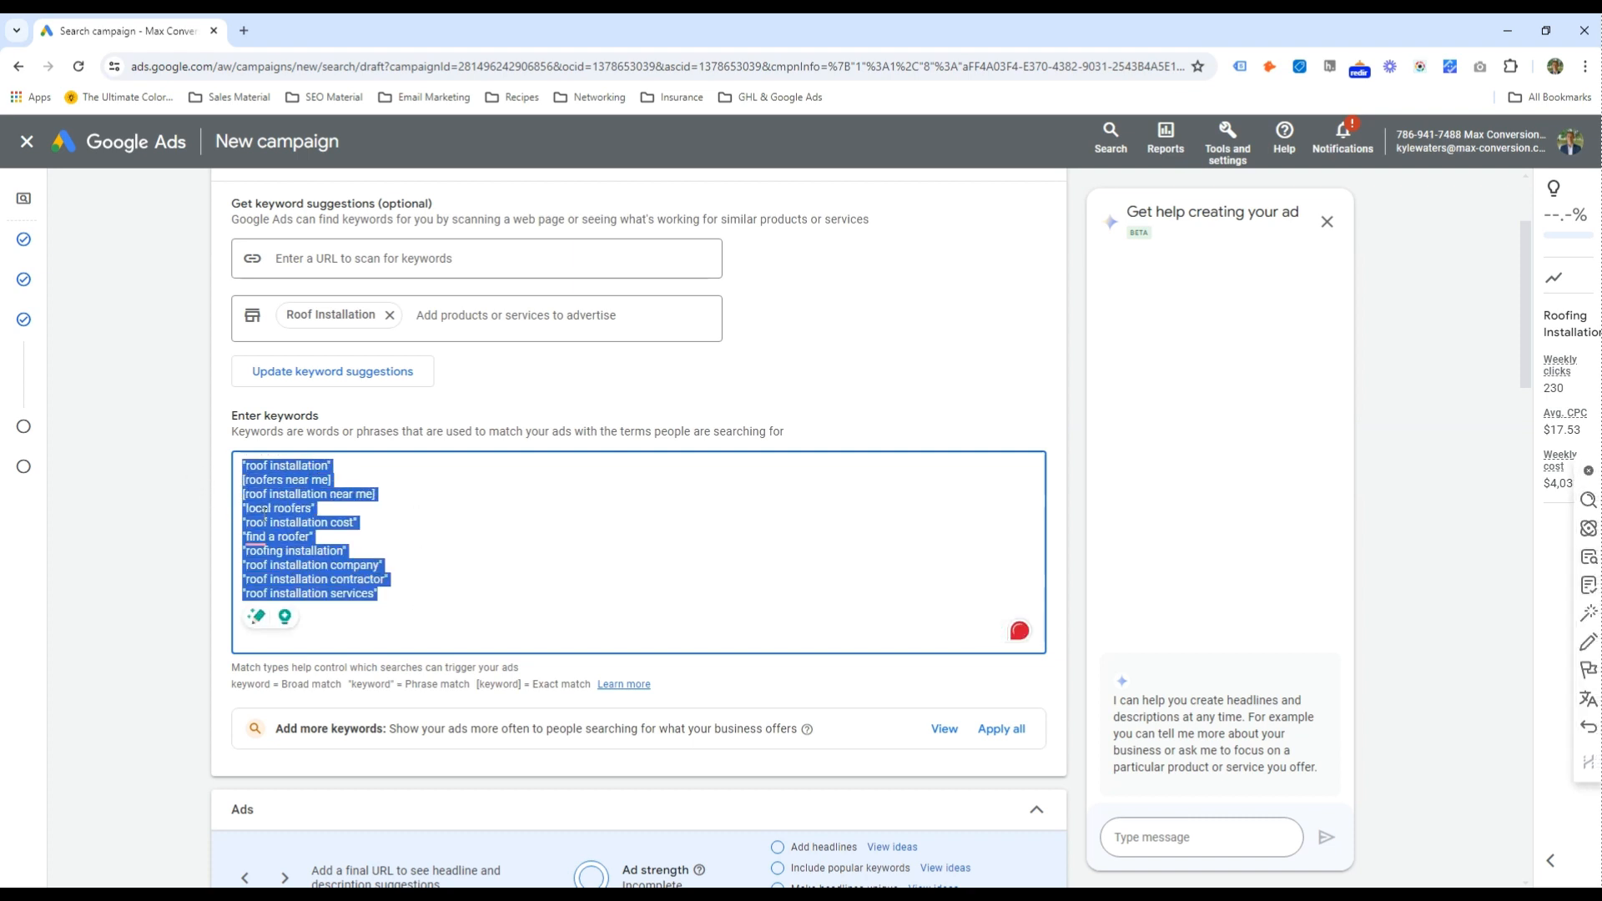
left_click(401, 536)
left_click_drag(276, 539, 197, 543)
key("BackSpace")
key("BackSpace")
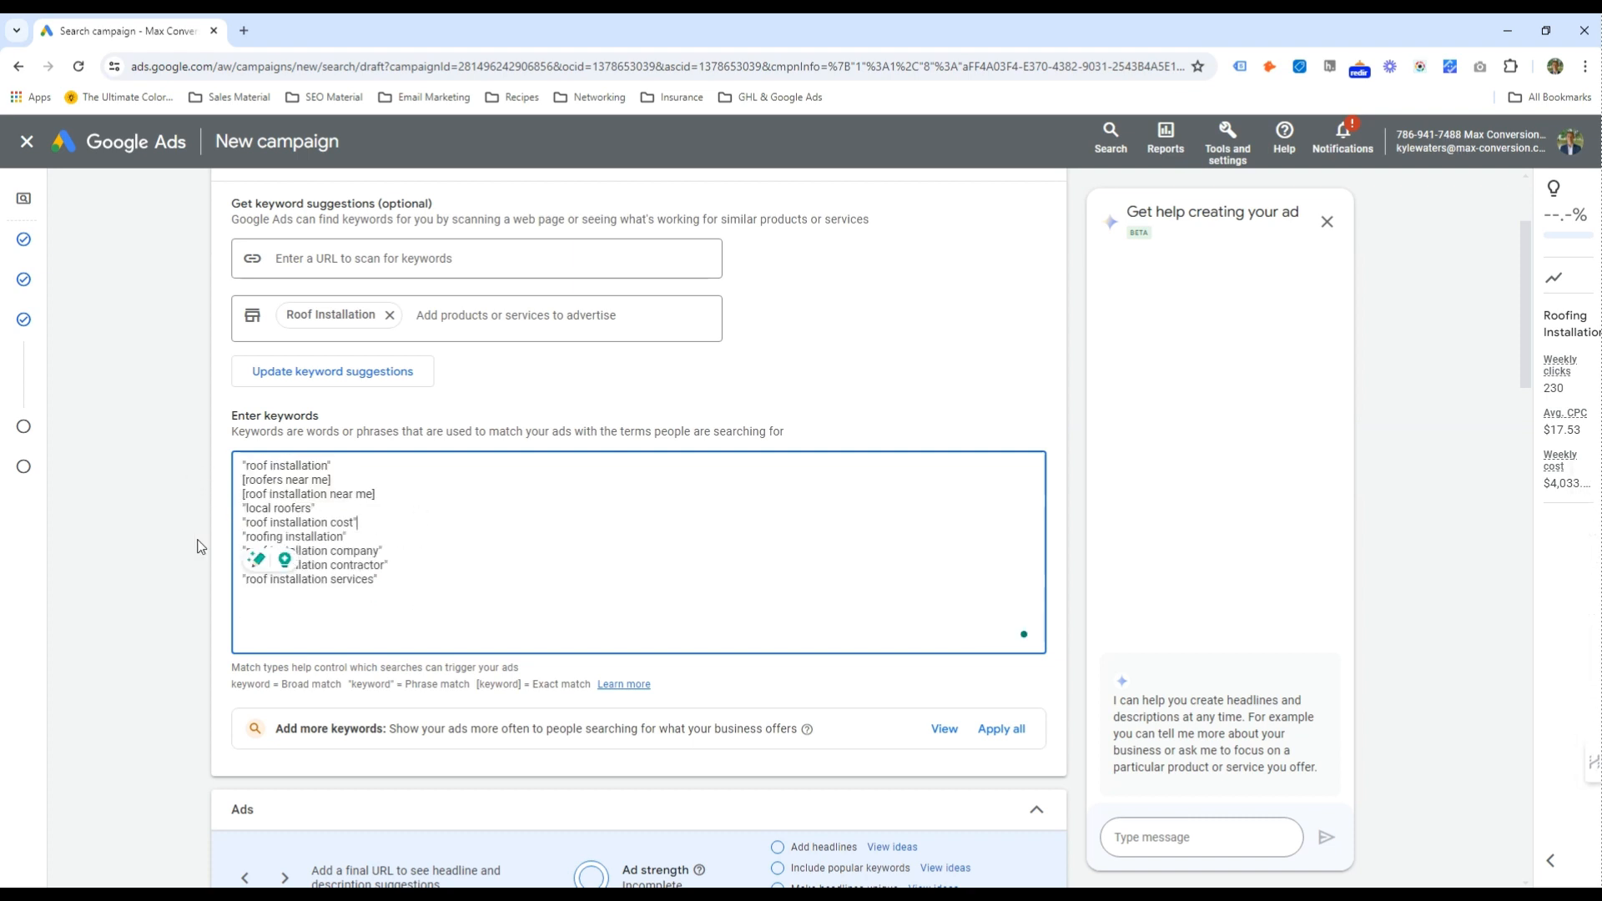
Review the complete keyword list of the Roofing Installation ad group and the ad section below it
key("ctrl+a")
left_click(298, 493)
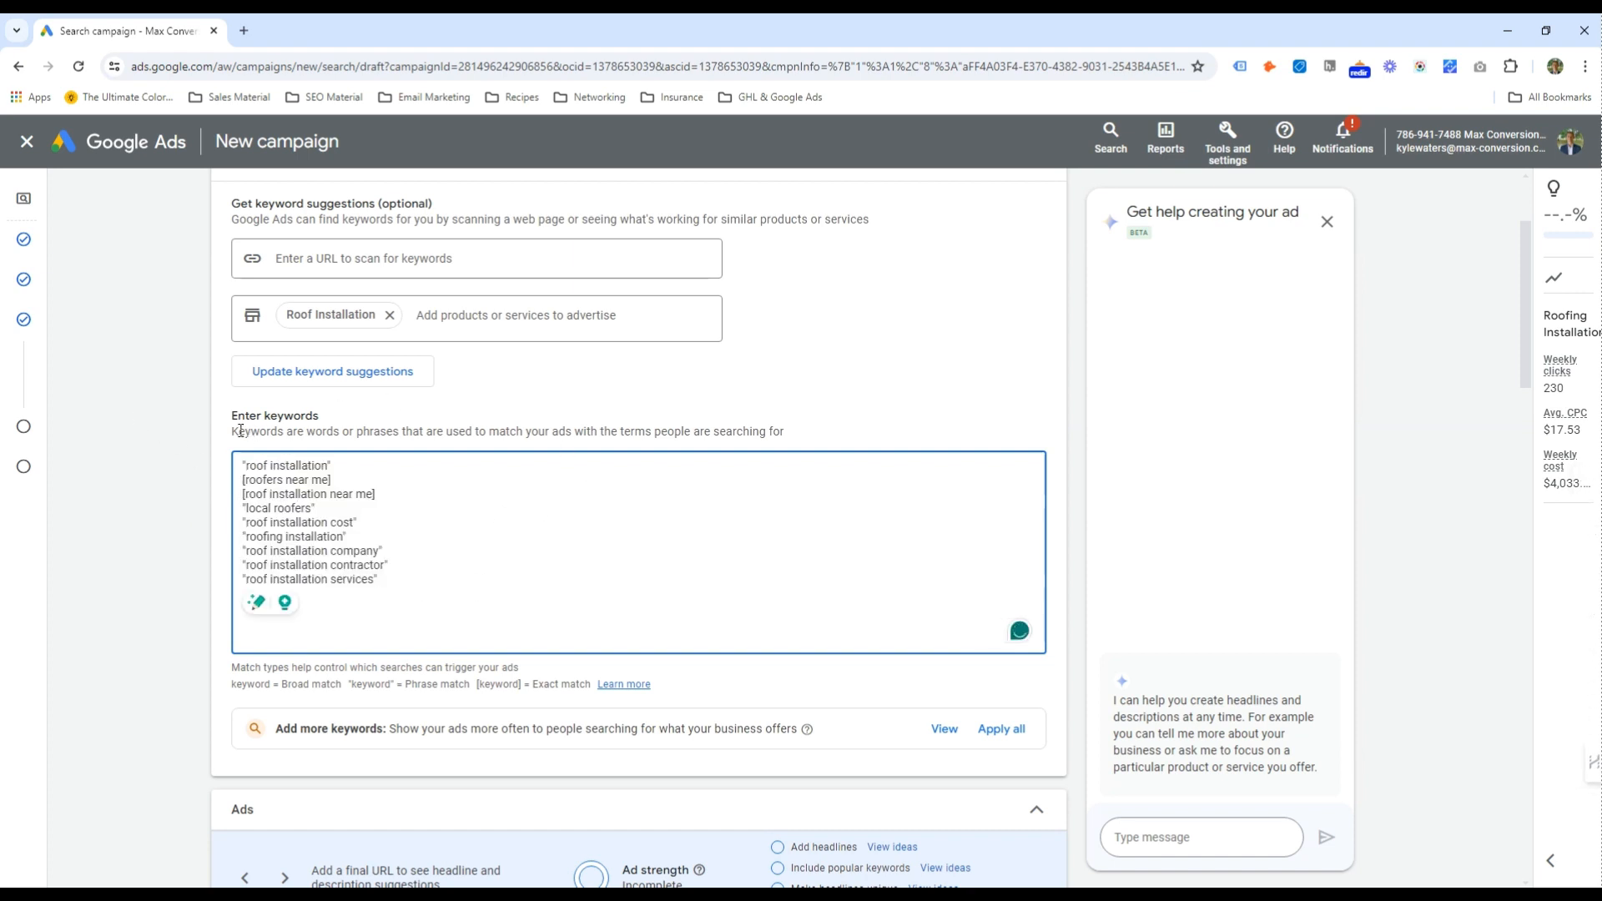
left_click_drag(316, 508, 241, 510)
left_click(285, 508)
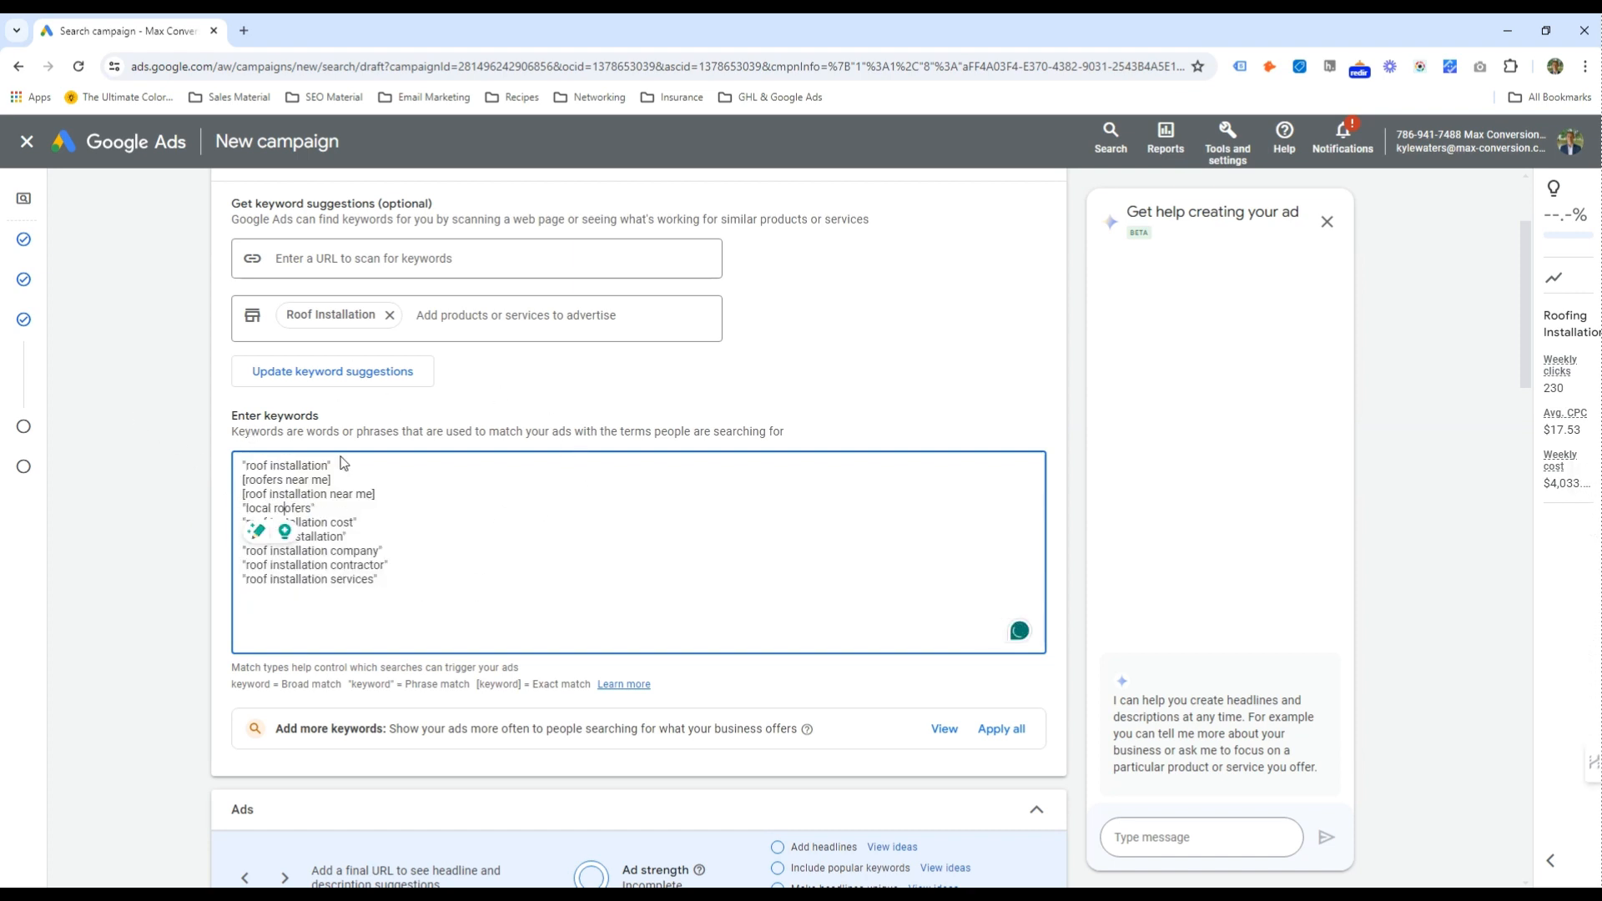
scroll(323, 463, "down", 1)
key("ctrl+a")
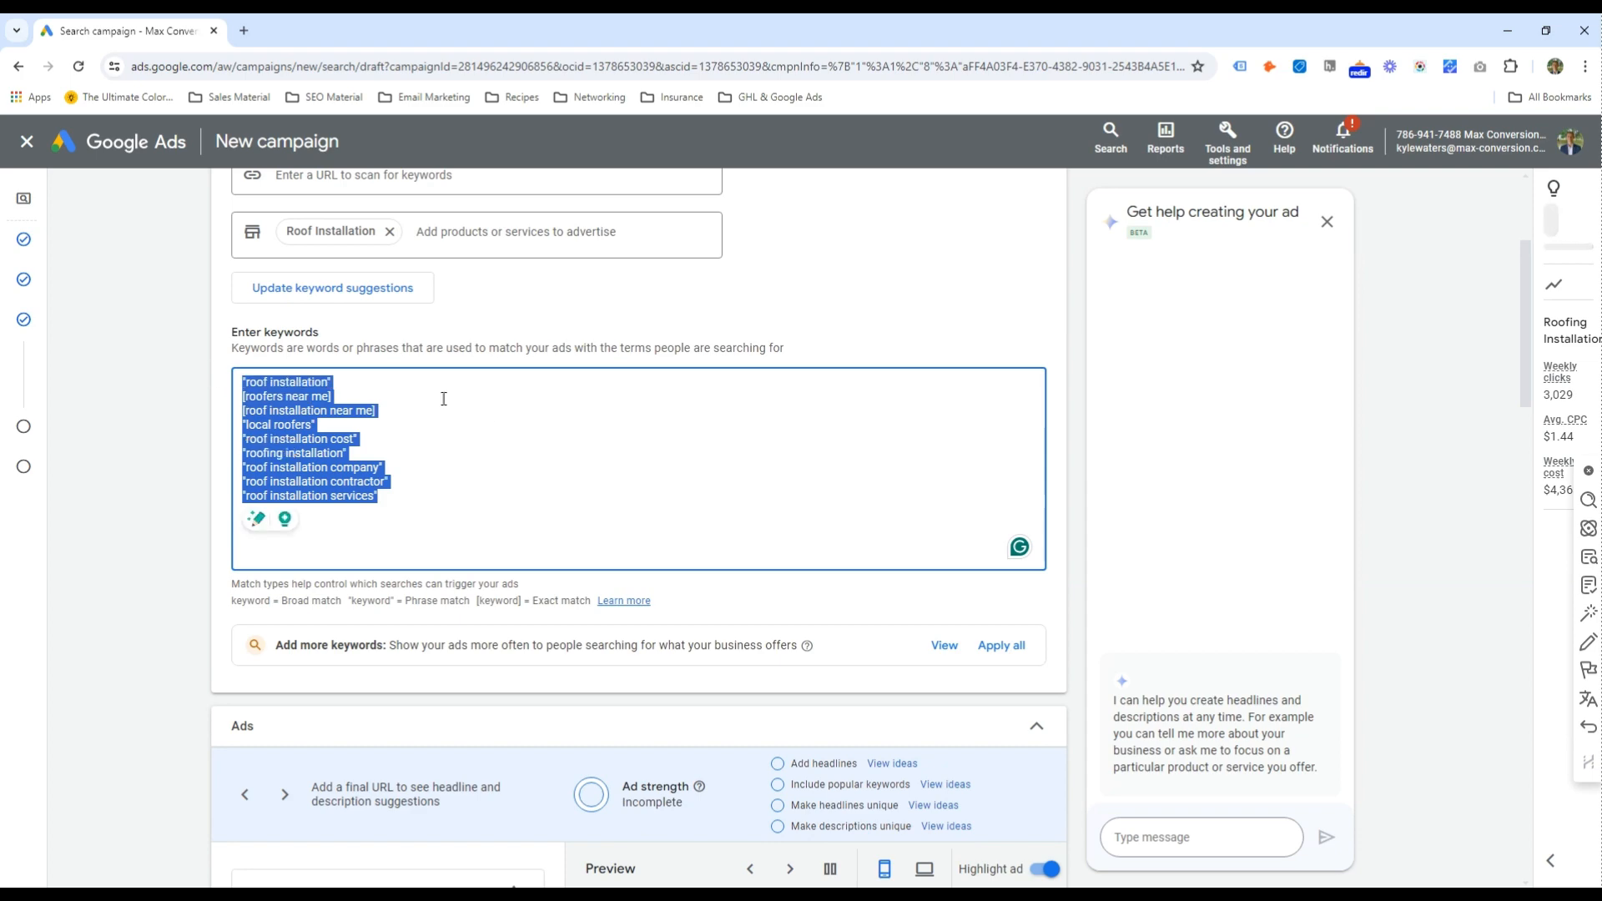
left_click(690, 511)
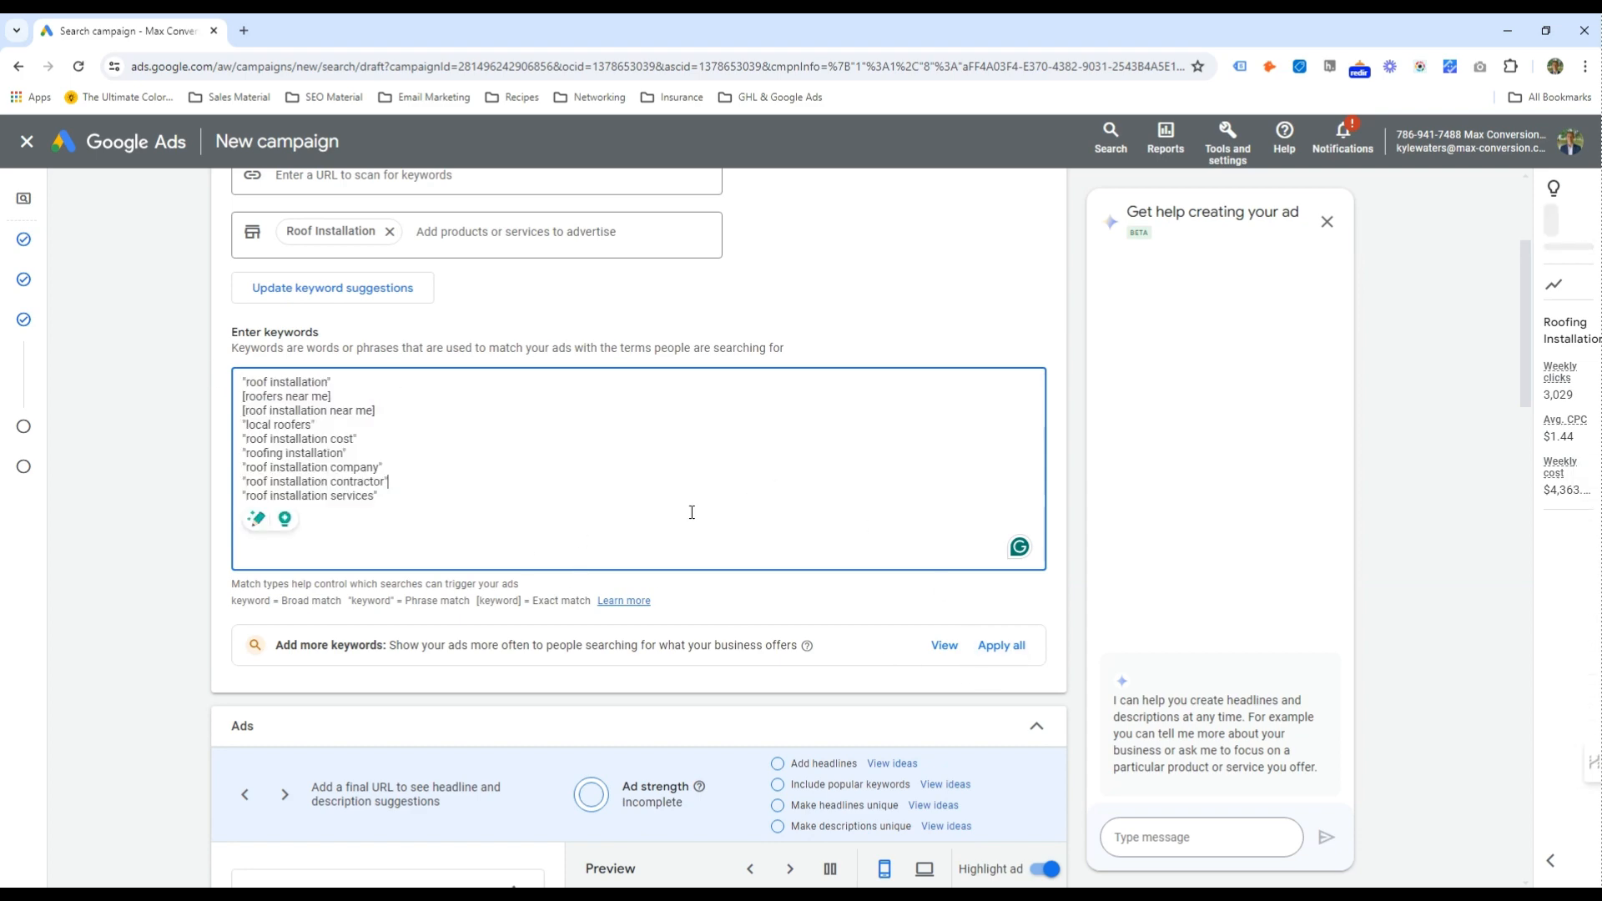
scroll(380, 524, "down", 4)
scroll(380, 525, "up", 6)
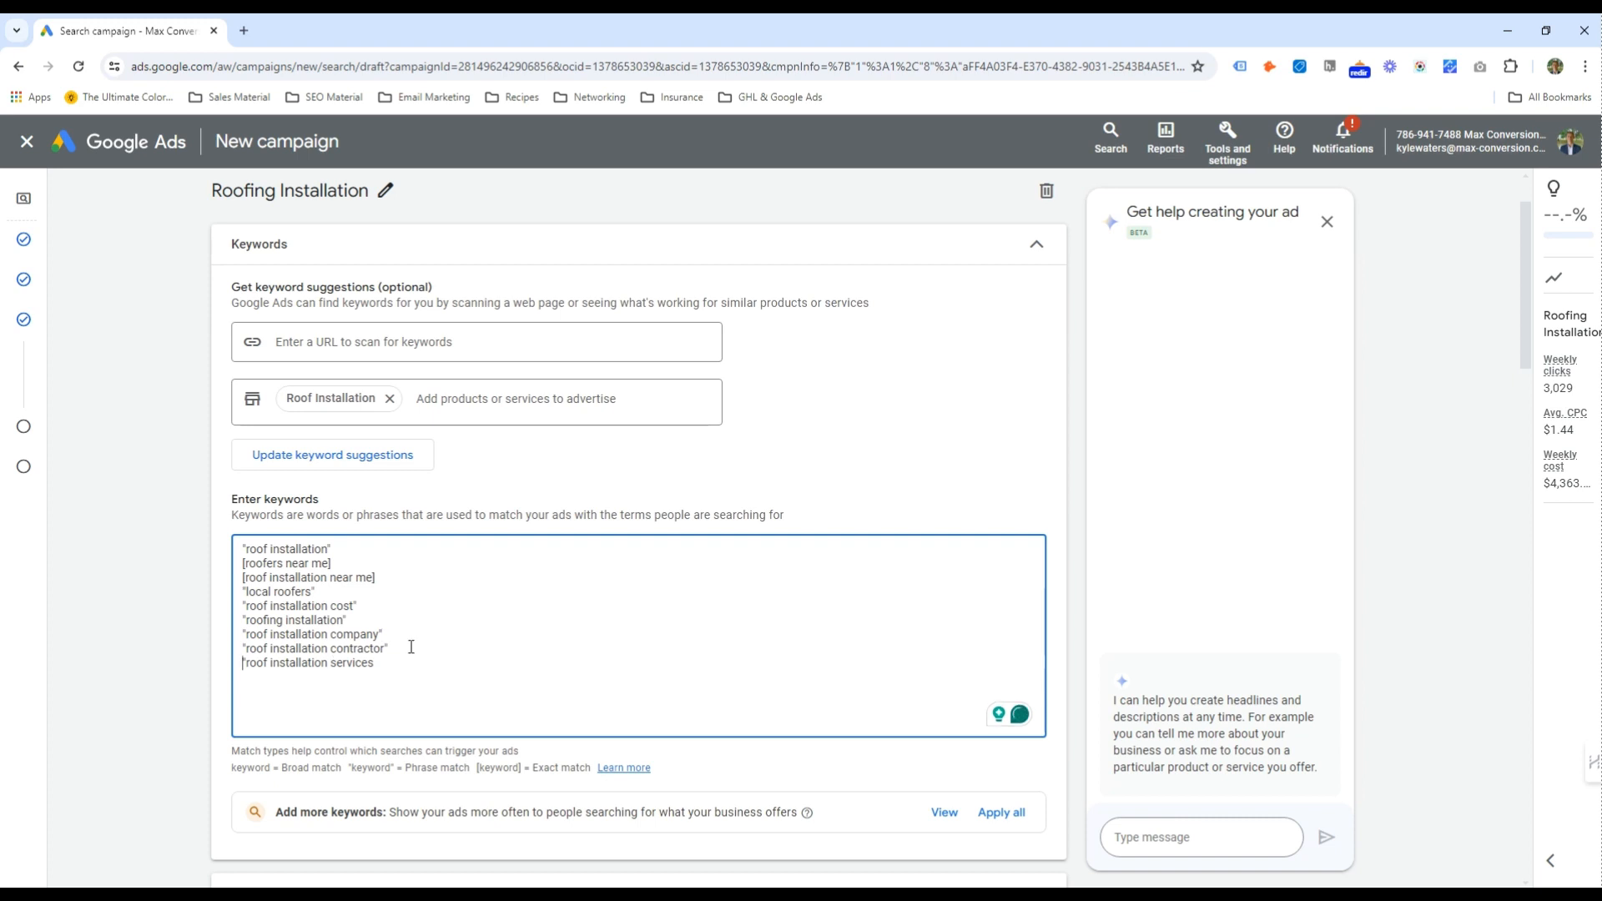
Restore the phrase-match quotation marks around the roof installation services keyword
key("Delete")
type("\"")
left_click_drag(388, 663, 222, 668)
Examine the phrase-match notation of the "roof installation" keyword
mouse_move(332, 550)
left_mouse_down()
mouse_move(233, 553)
mouse_move(357, 544)
left_mouse_up()
left_click(257, 548)
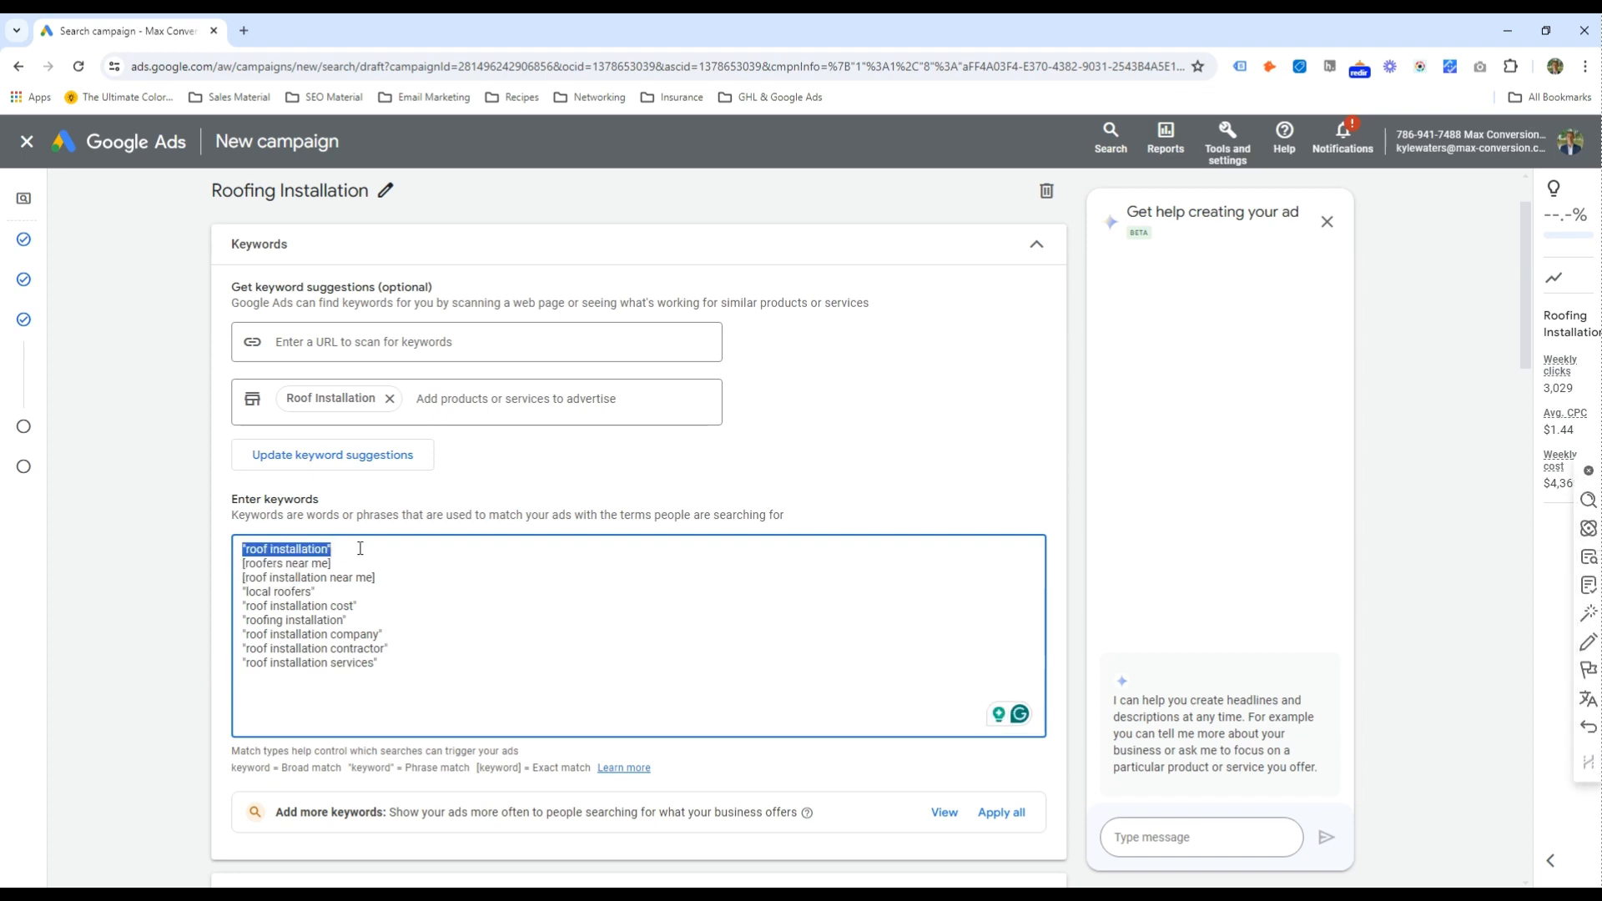
left_click(366, 548)
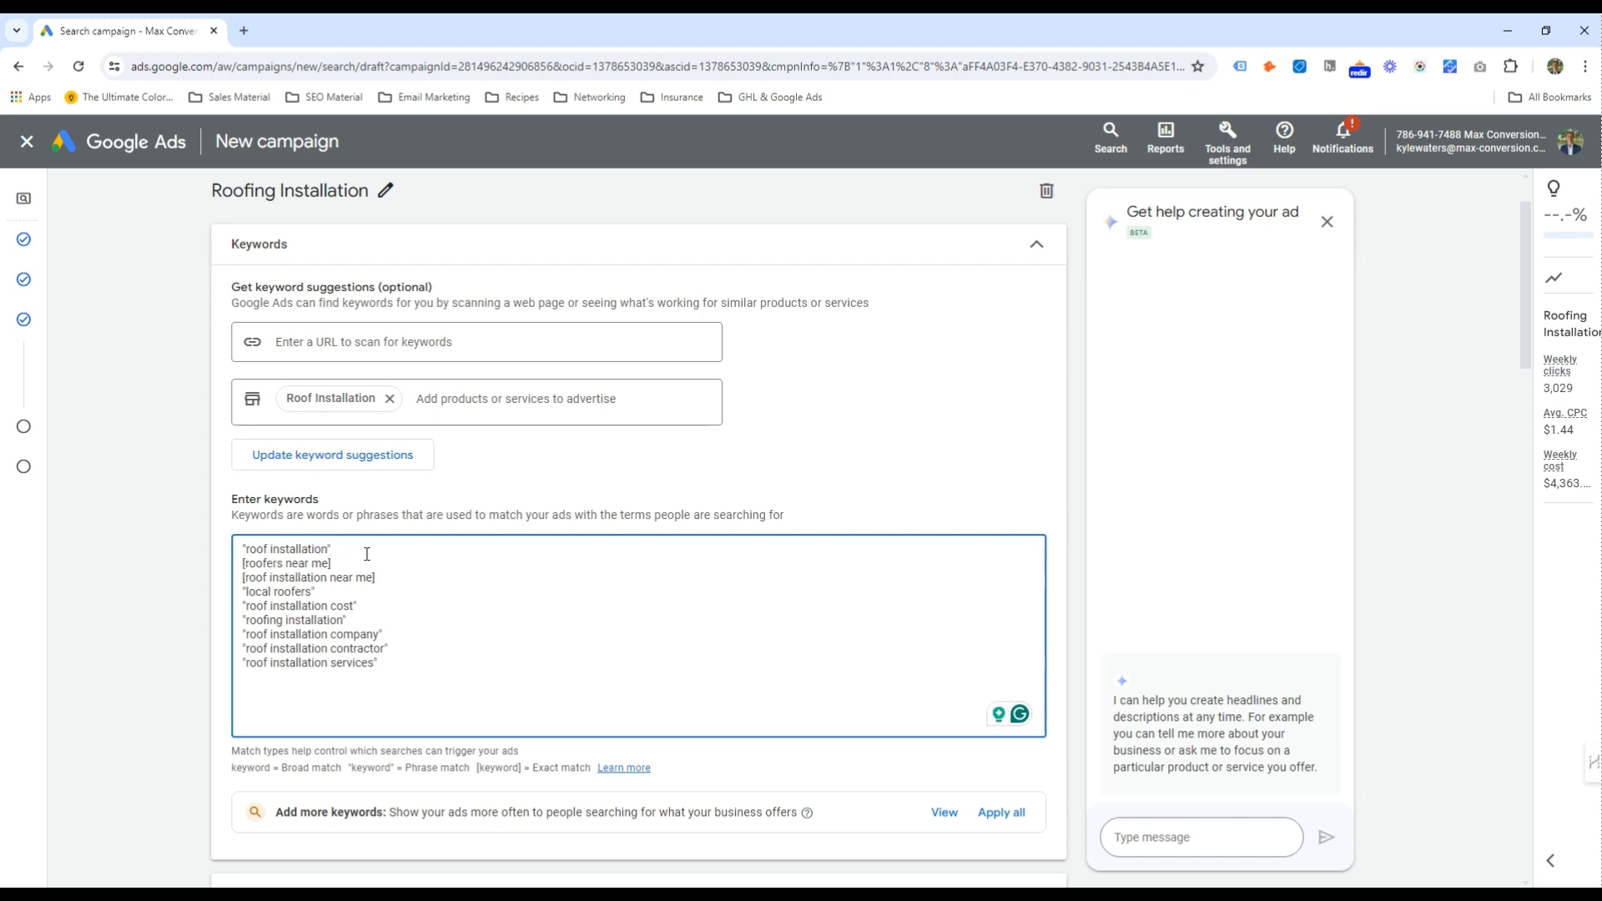
left_click_drag(366, 553, 274, 543)
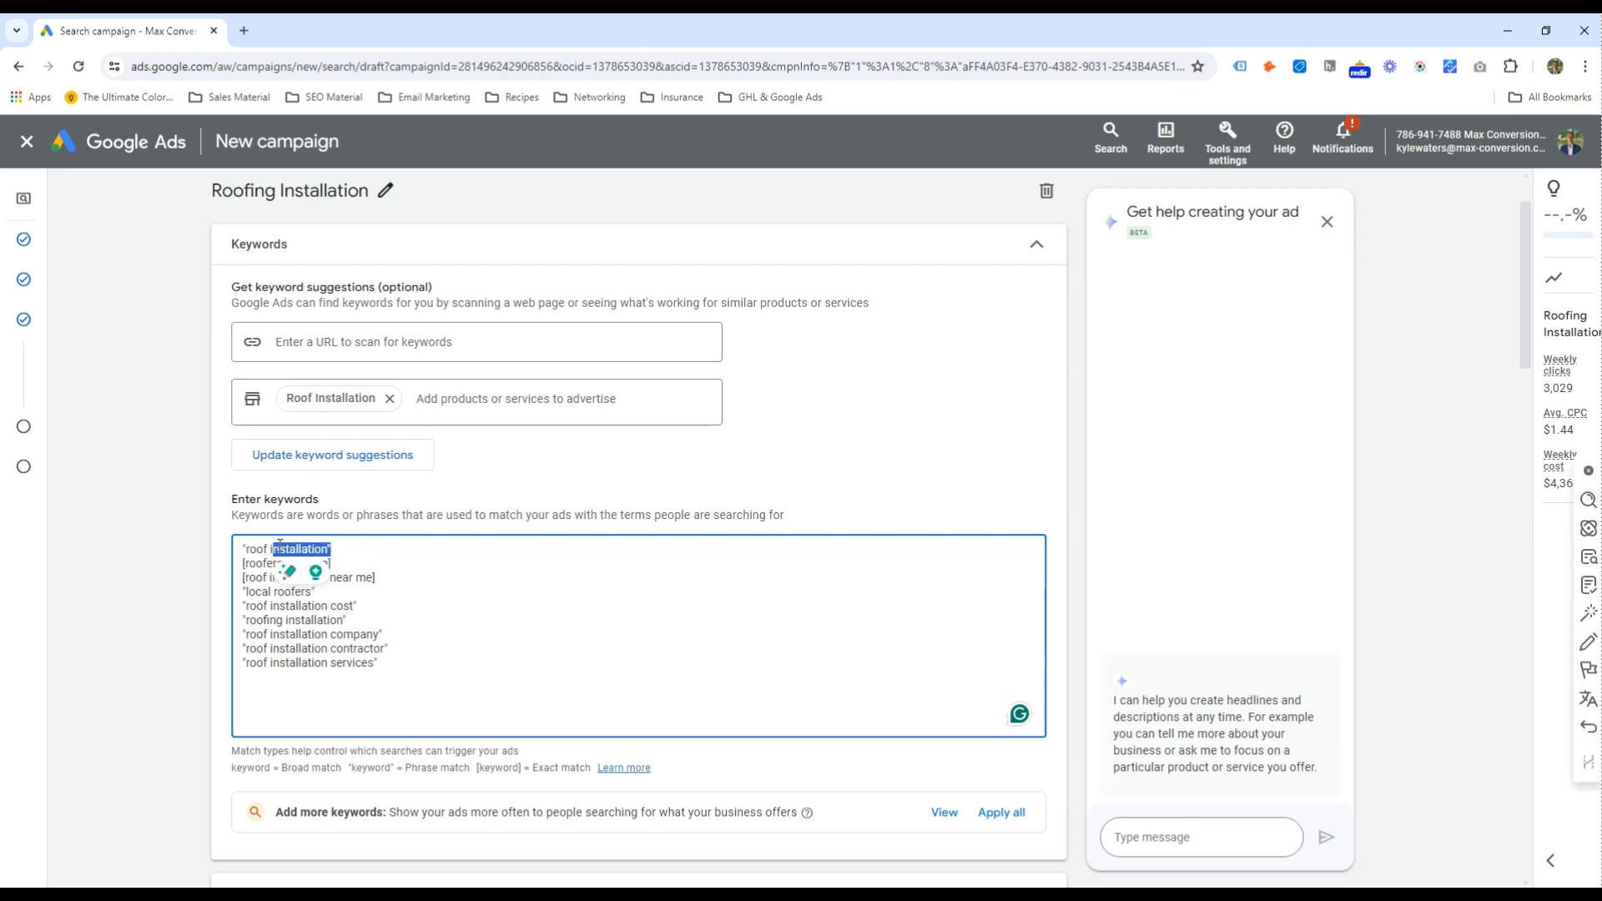
left_click(279, 543)
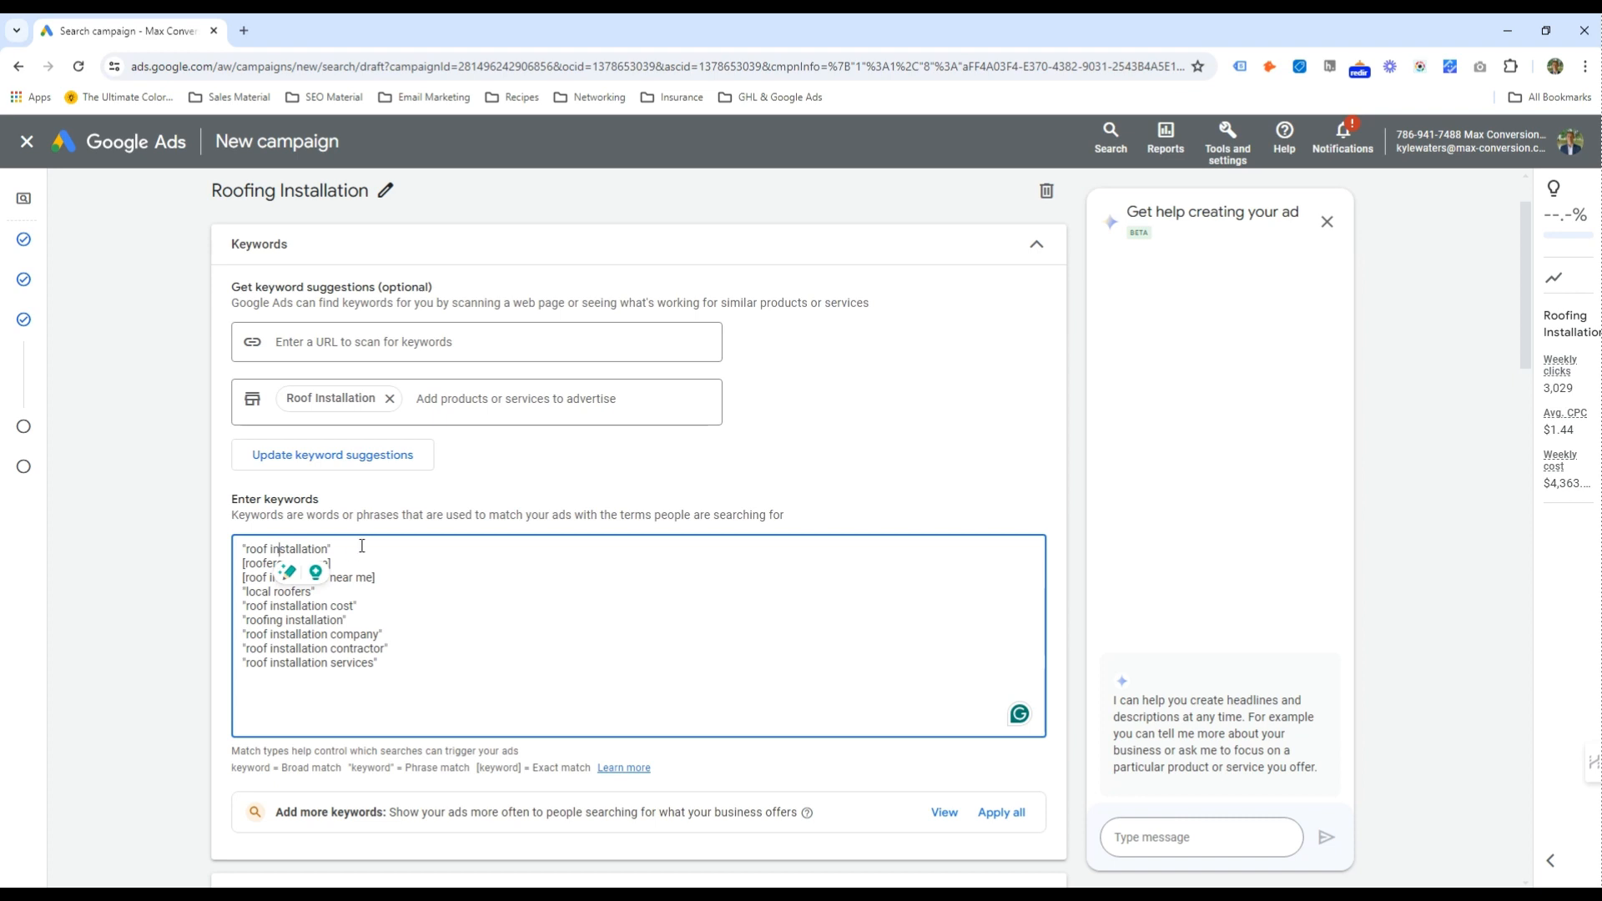
left_click_drag(362, 546, 244, 563)
left_click(255, 547)
left_click(264, 548)
left_click(333, 553)
Examine the exact-match notation of the [roofers near me] keyword and compare it with the remaining keywords
left_click(335, 566)
left_click(328, 565)
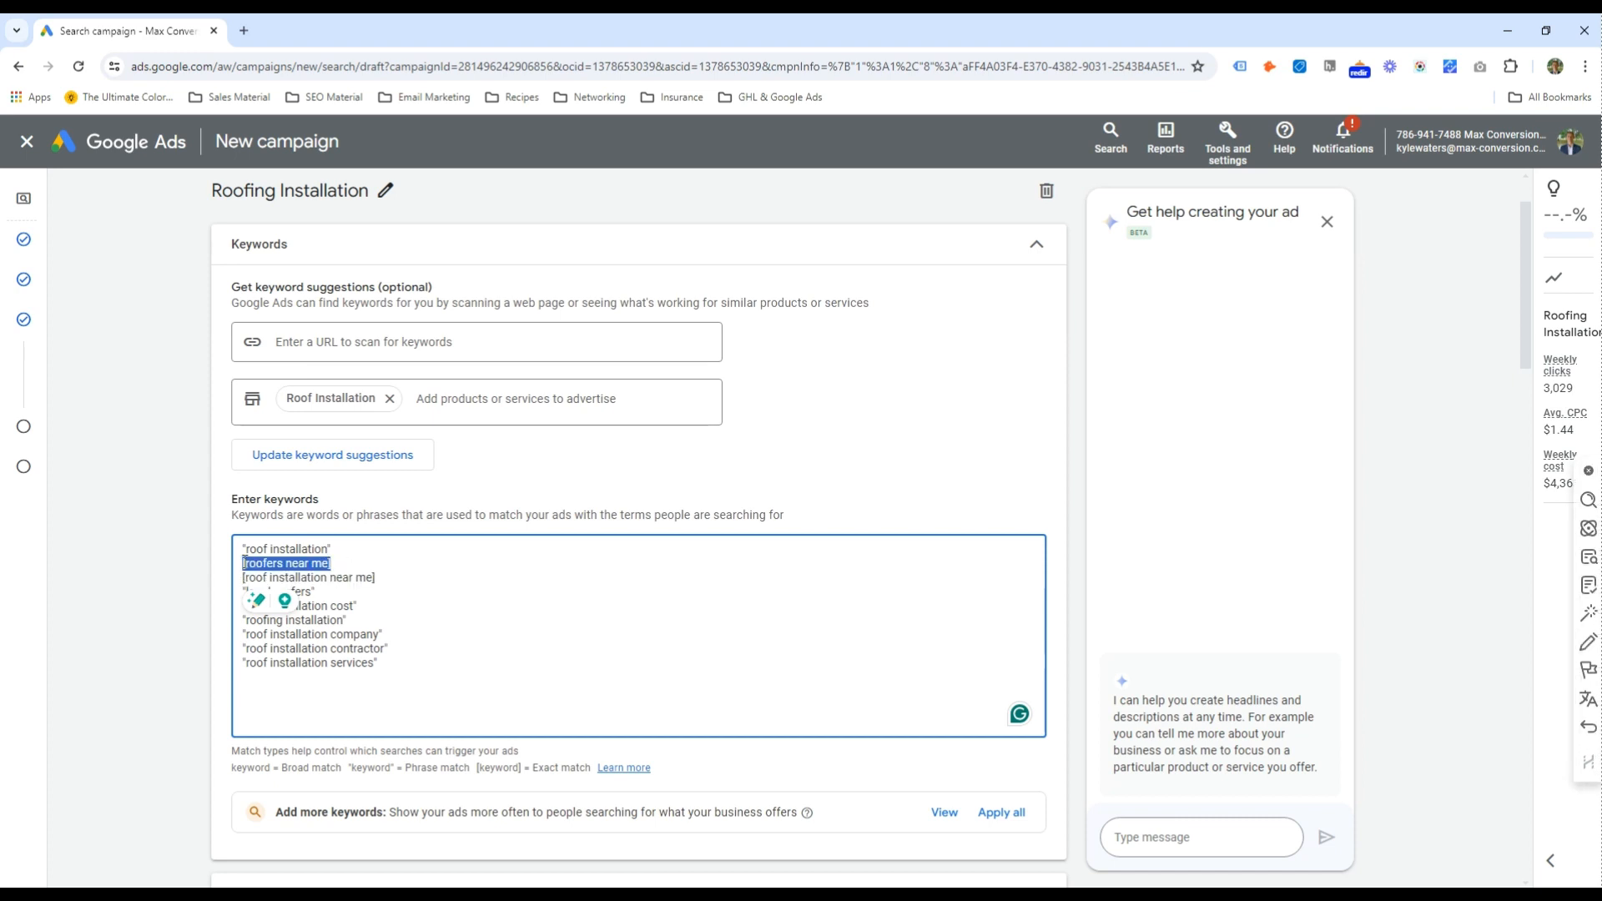
left_click(244, 562)
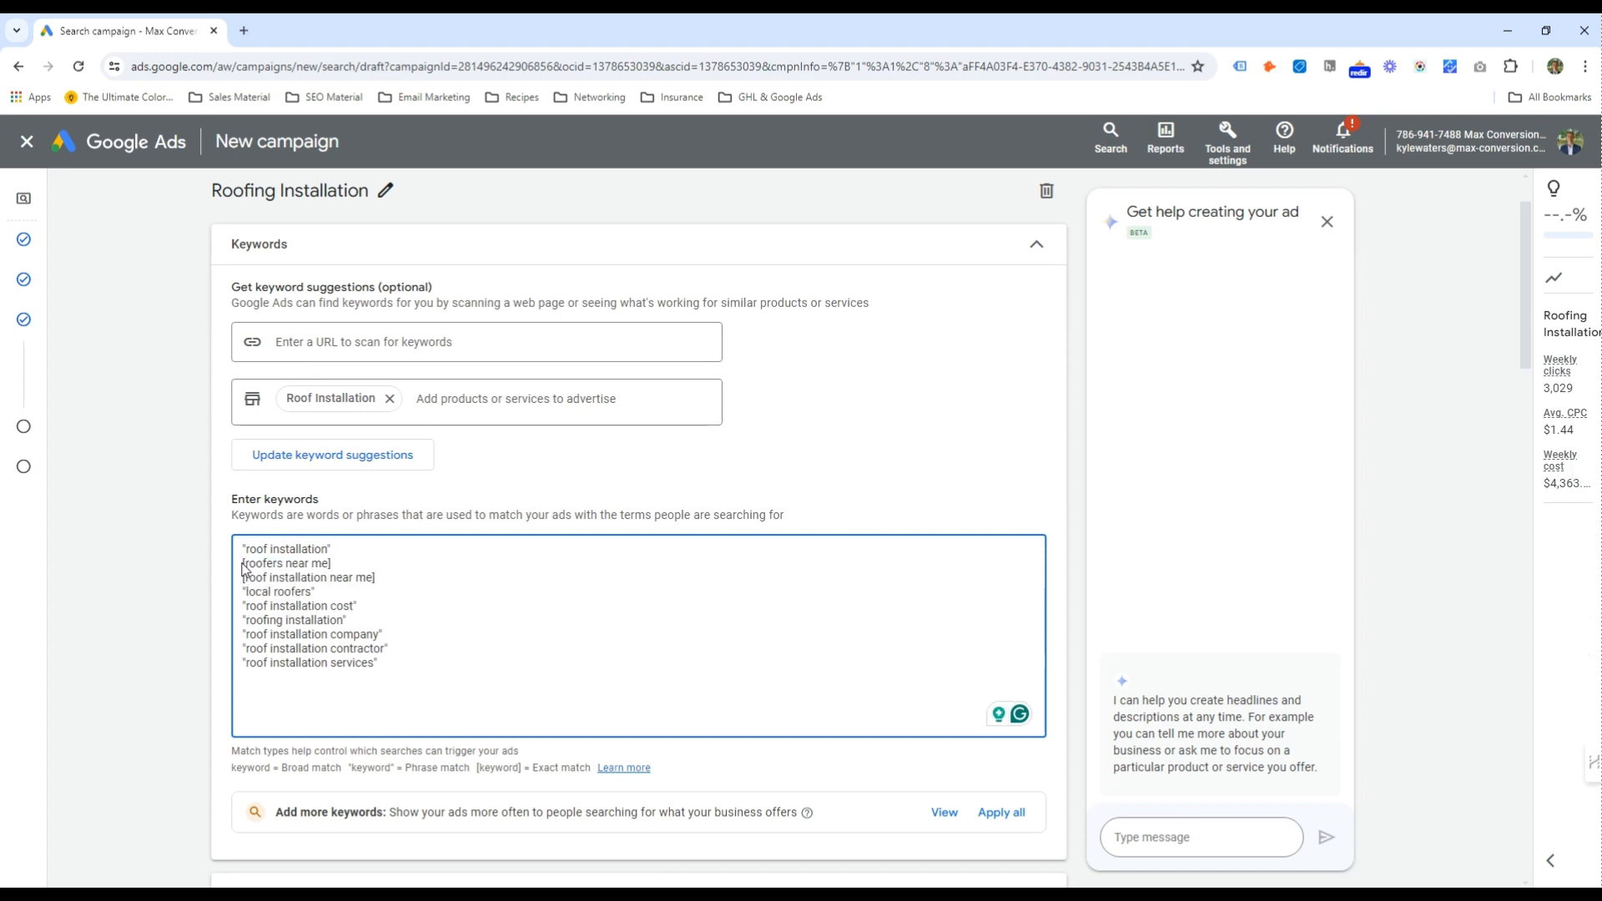
left_click_drag(335, 563, 244, 564)
left_click(243, 564)
left_click_drag(389, 550, 280, 557)
left_click(329, 562)
mouse_move(311, 563)
left_mouse_down()
mouse_move(244, 567)
mouse_move(344, 568)
mouse_move(242, 548)
mouse_move(244, 563)
mouse_move(328, 565)
left_mouse_up()
left_click(273, 562)
left_click(244, 564)
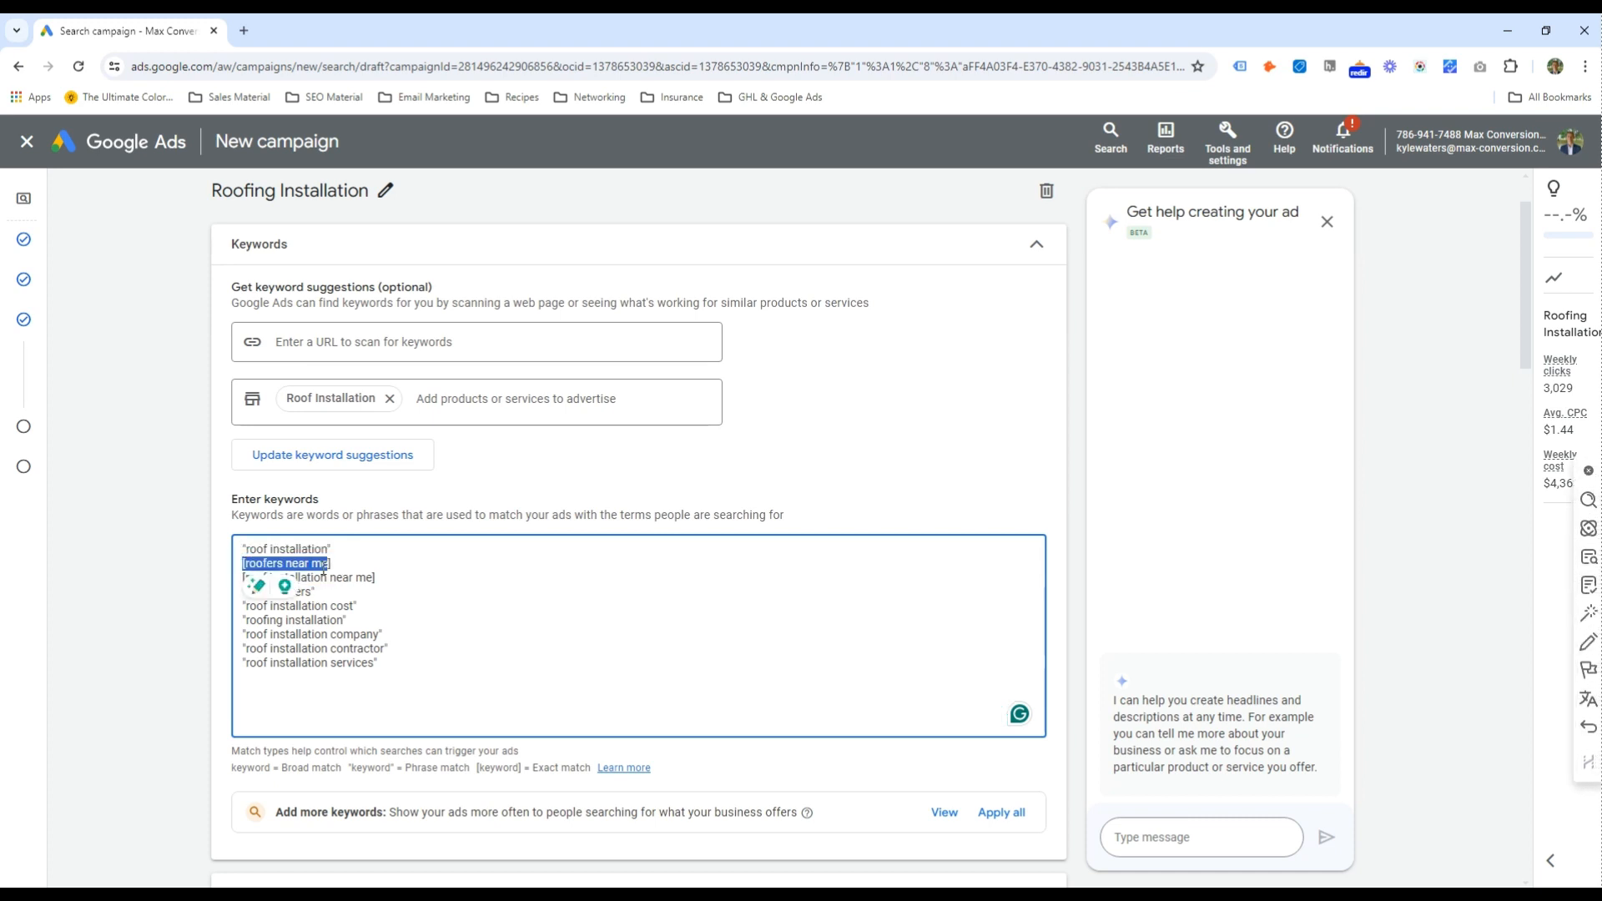
left_click(324, 567)
left_click(366, 678)
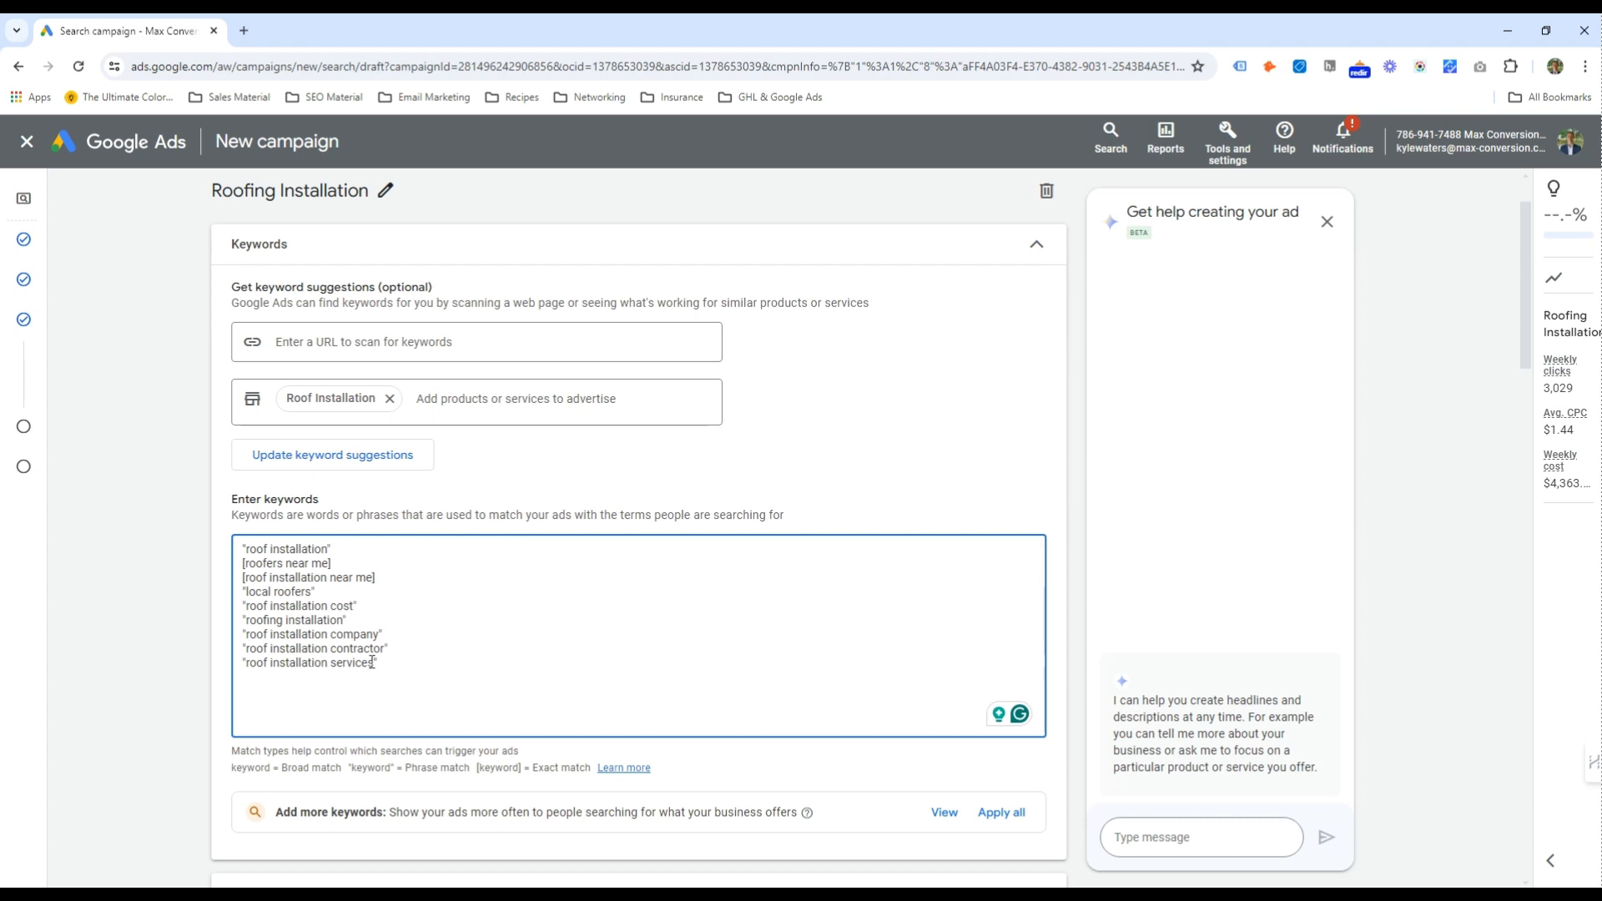
double_click(373, 663)
scroll(429, 669, "down", 8)
left_click(325, 442)
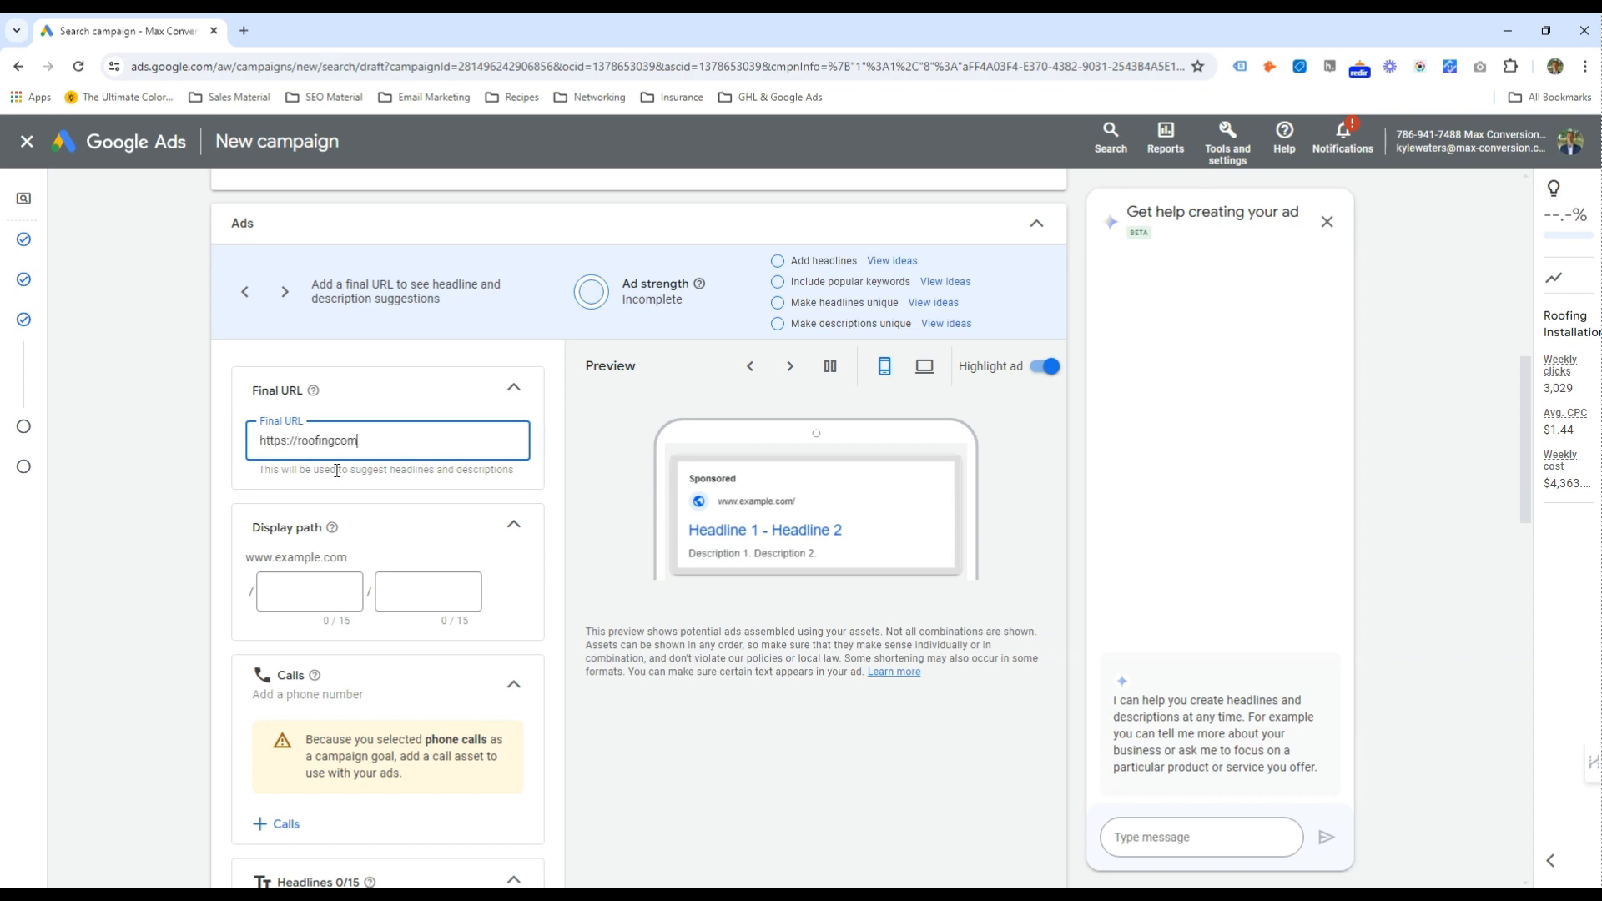
type("https://roofingcompany.com")
left_click_drag(409, 441, 200, 461)
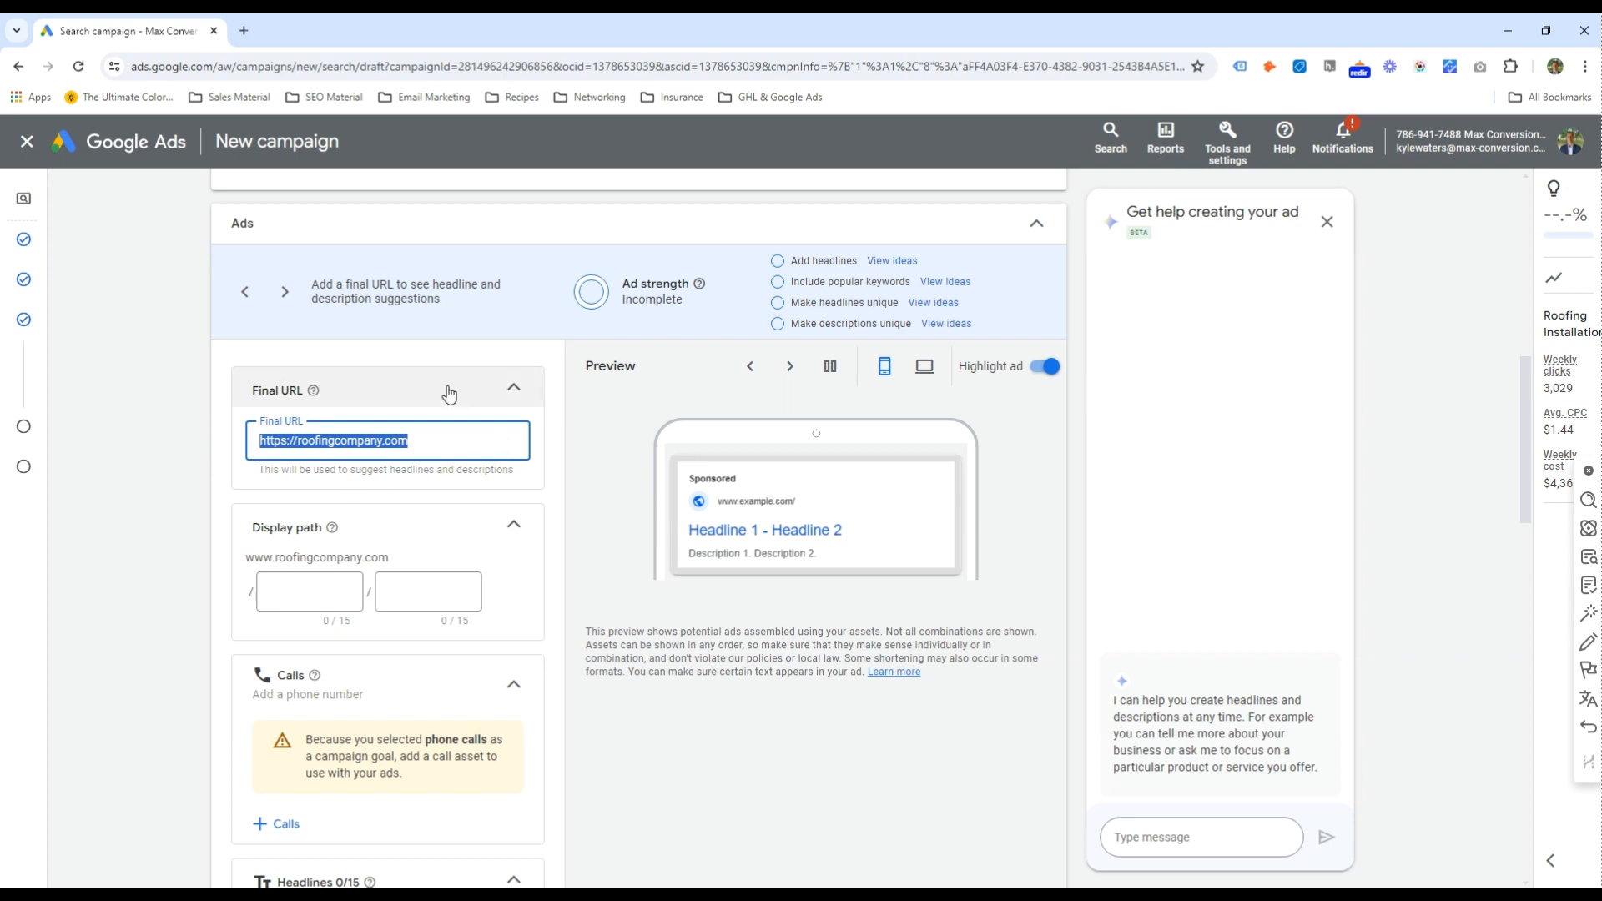
Open the ad's final URL in a separate browser tab to check the website, and return to the campaign draft
left_click(442, 440)
triple_click(392, 439)
left_click_drag(392, 440, 470, 30)
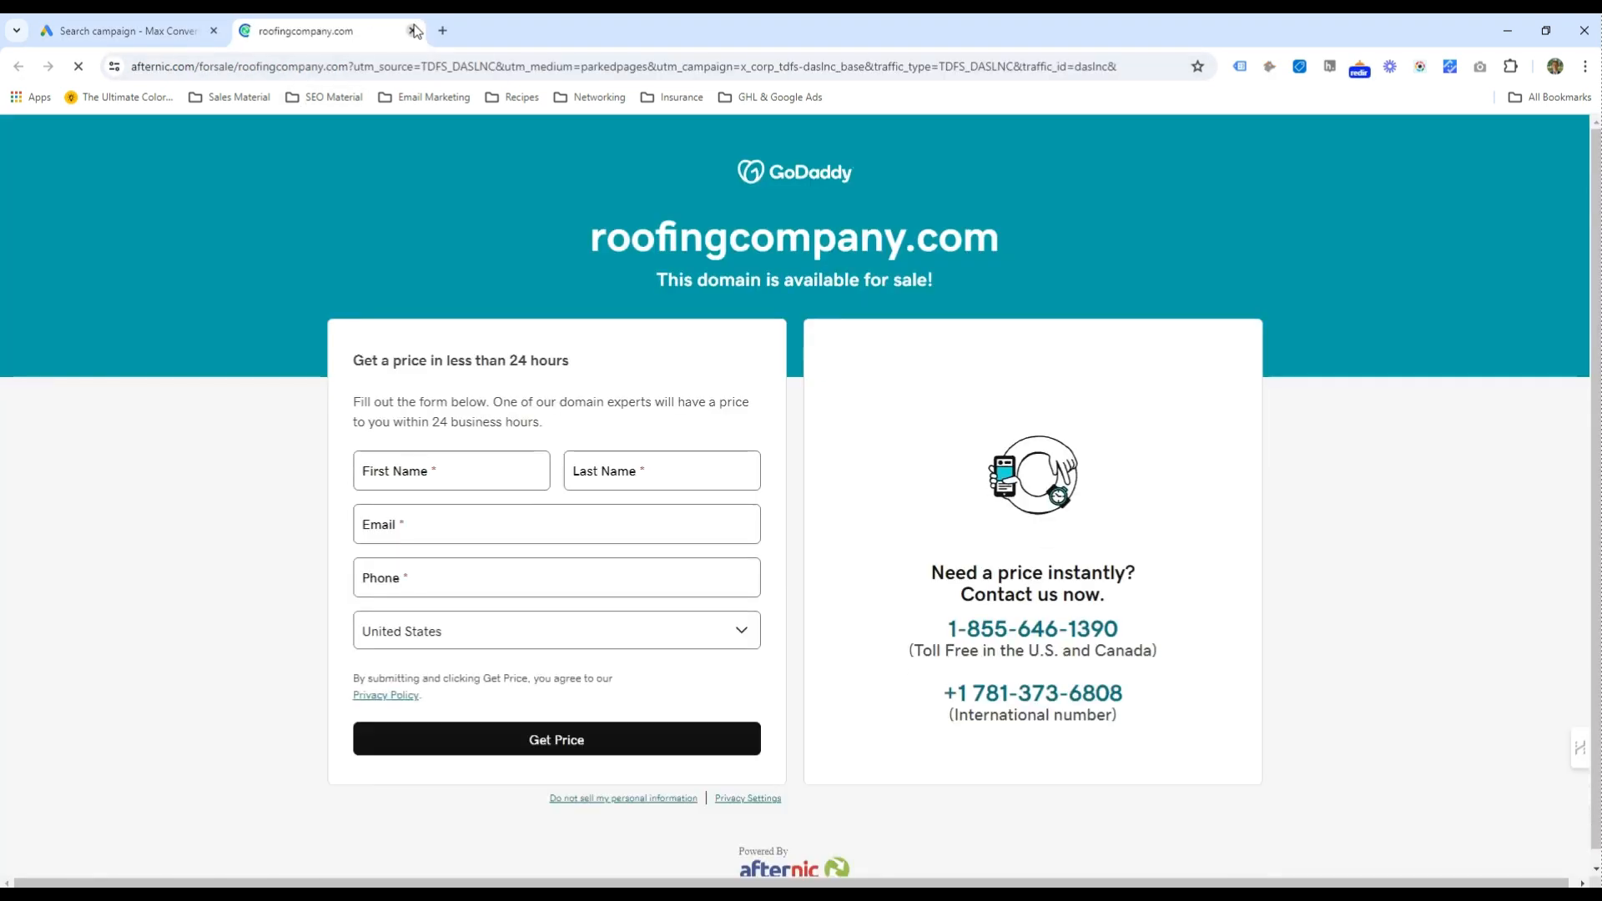
left_click(411, 31)
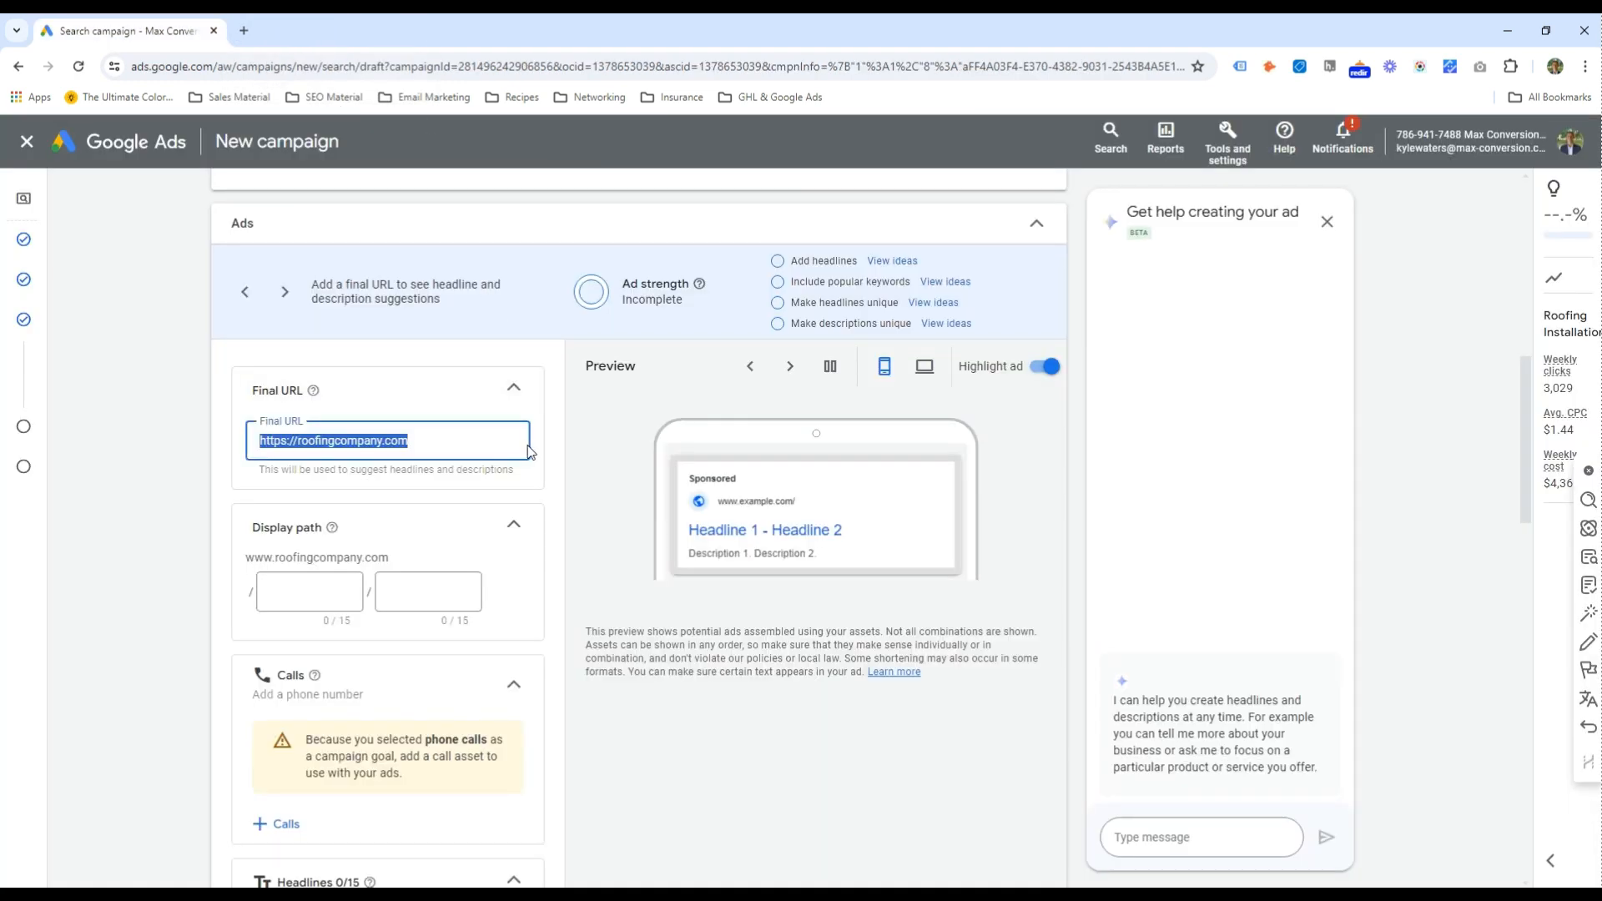
left_click(543, 477)
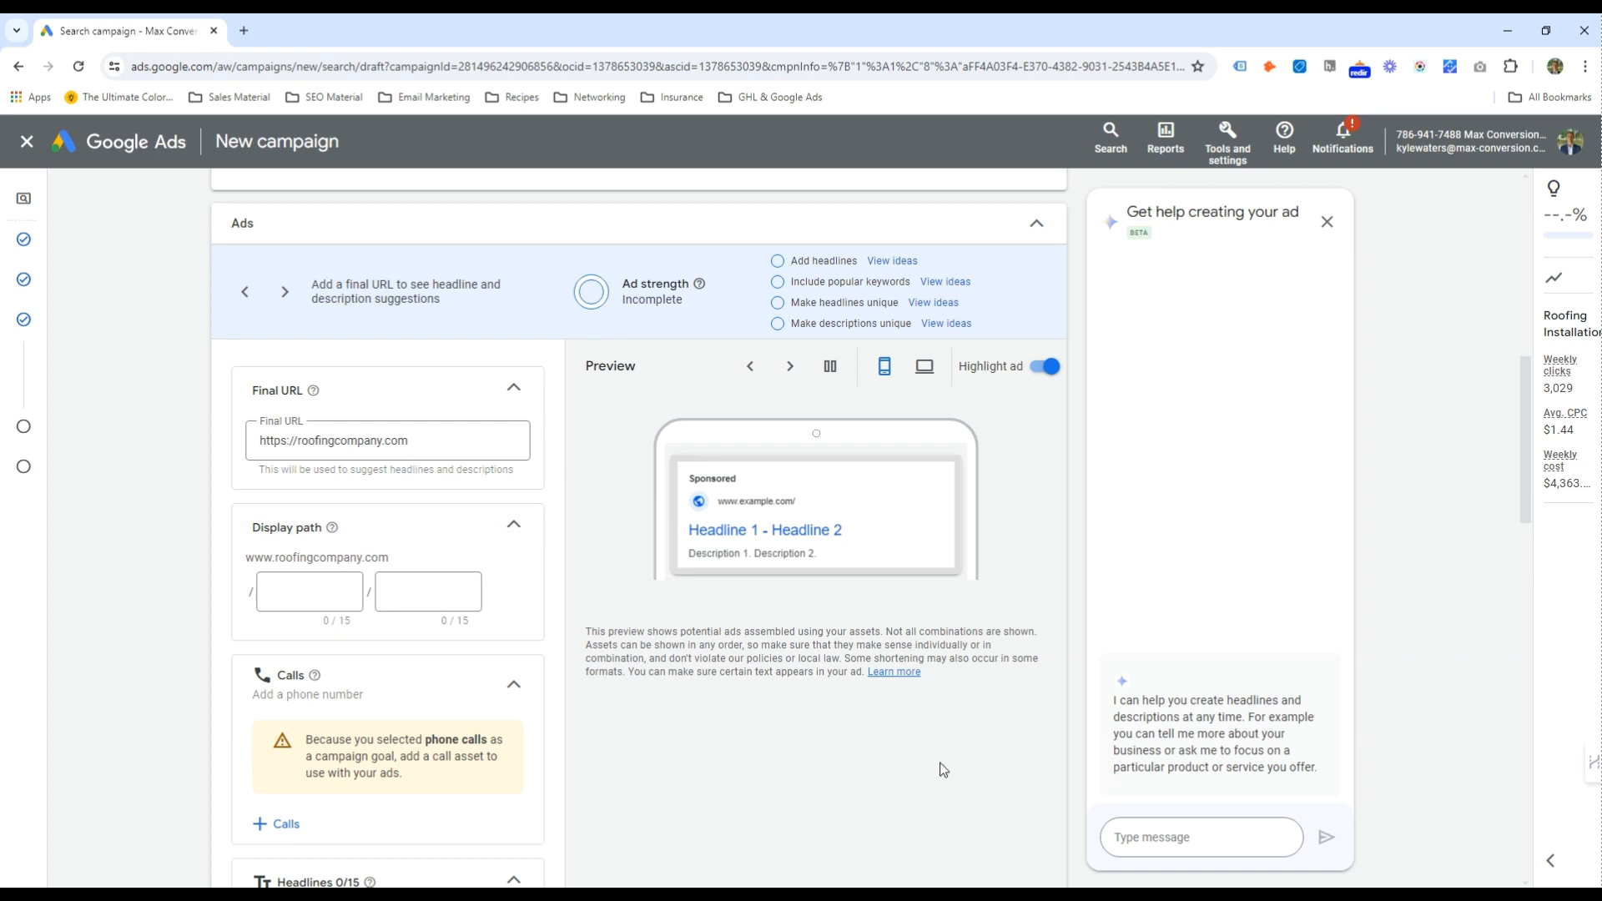
Set the ad's display path to roof/installation
scroll(267, 551, "down", 1)
left_click(293, 522)
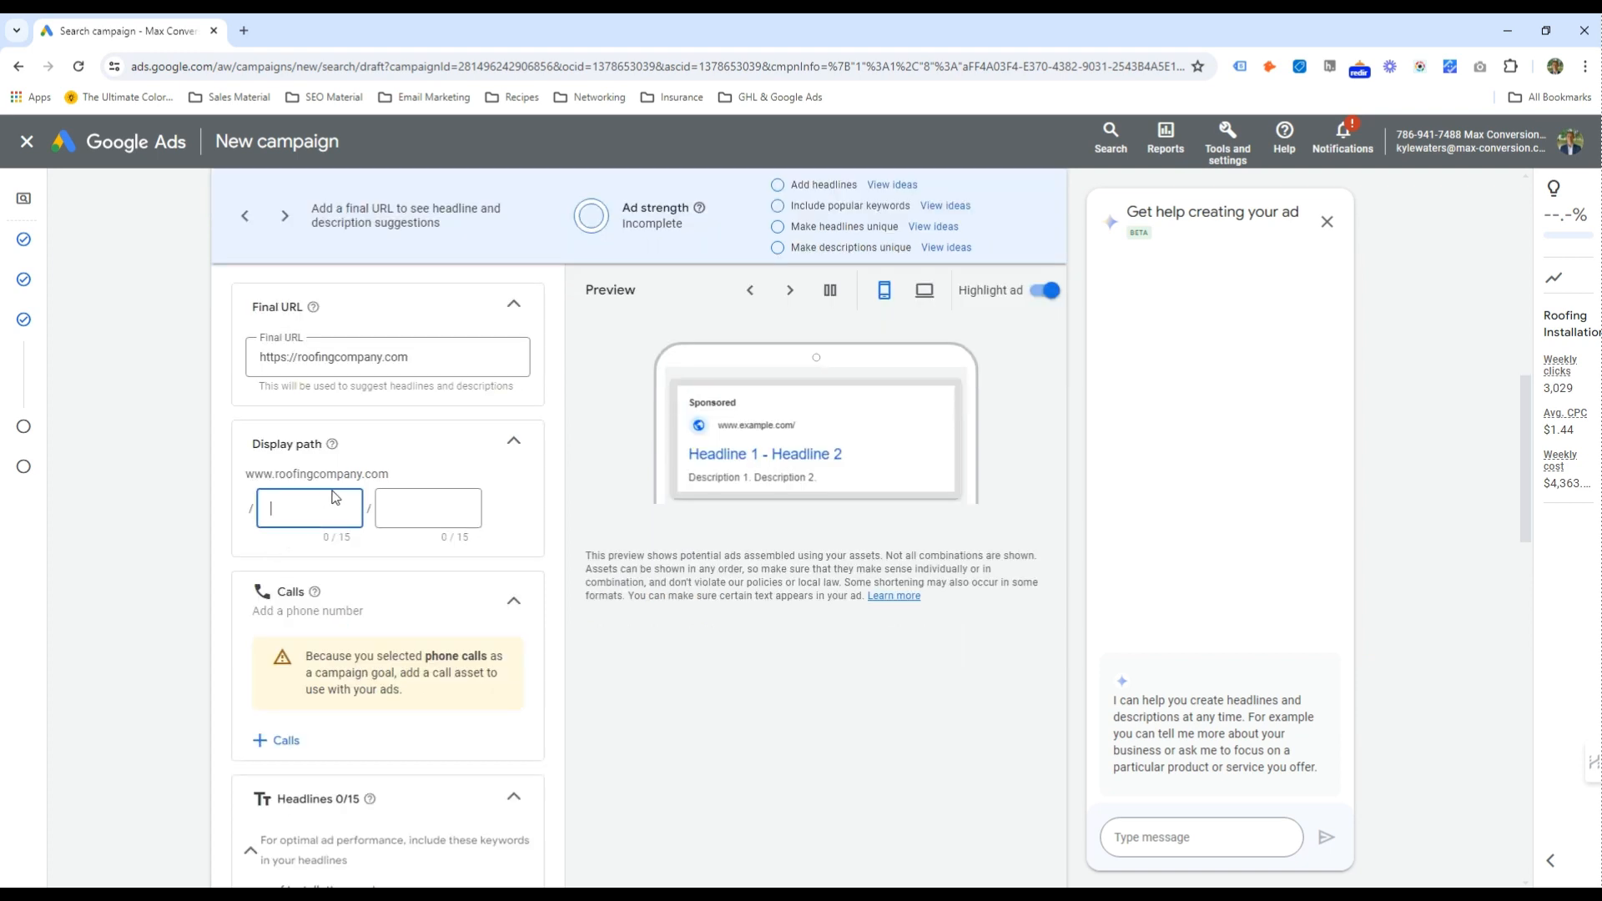
type("roofing")
key("ctrl+a")
type("roof")
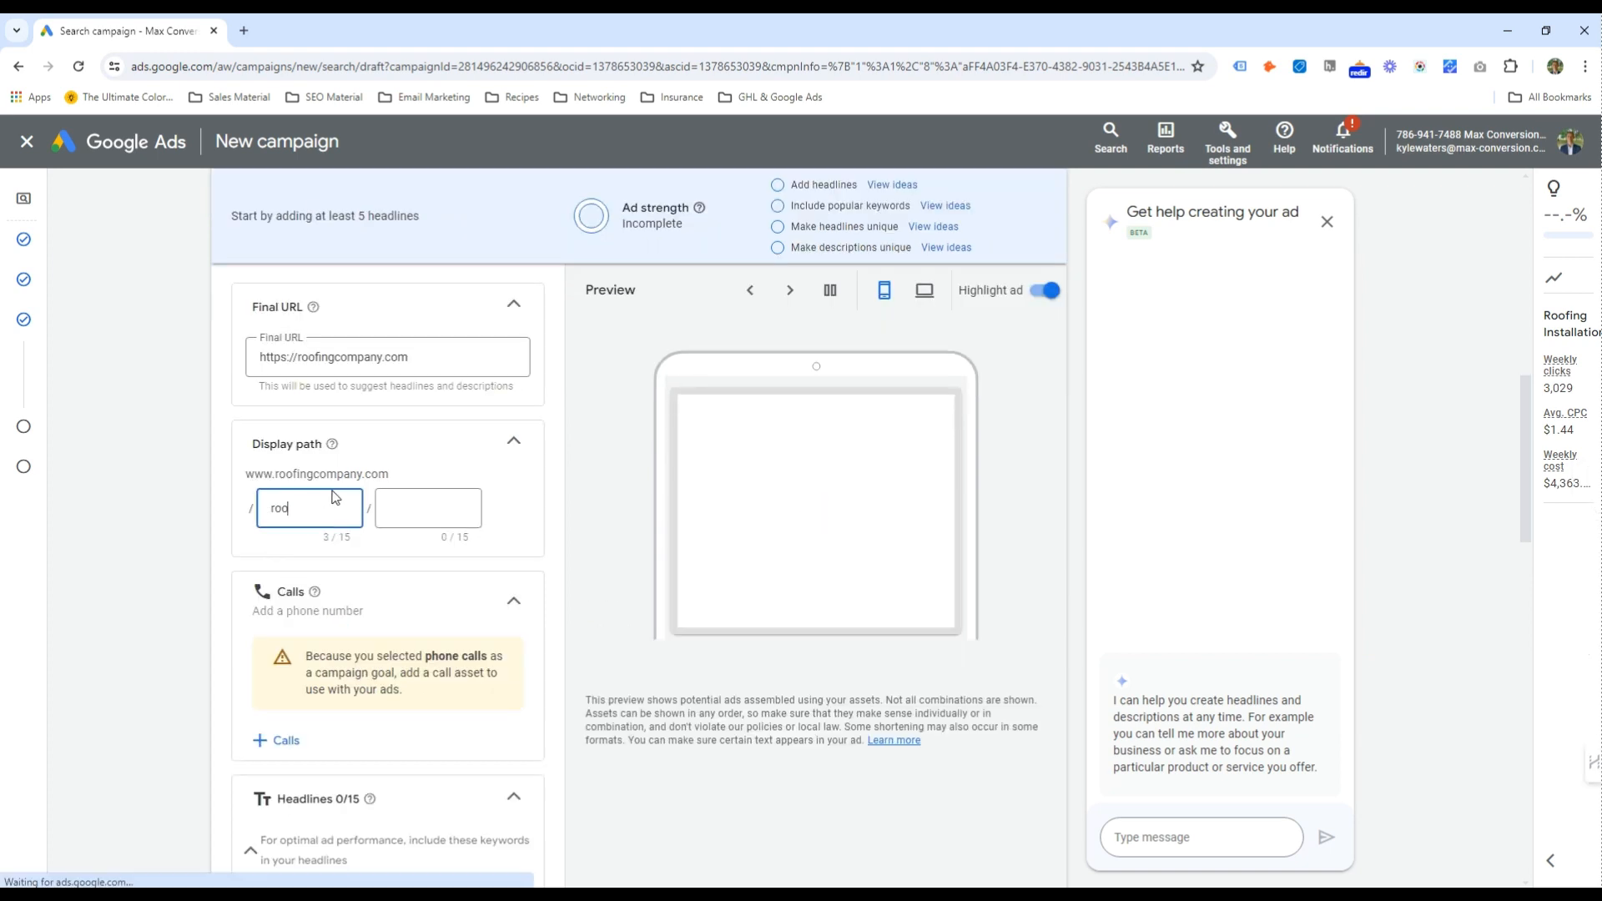
key("Tab")
type("installation")
Review the ad group's keywords and change the first part of the display path to roofing
scroll(333, 496, "up", 10)
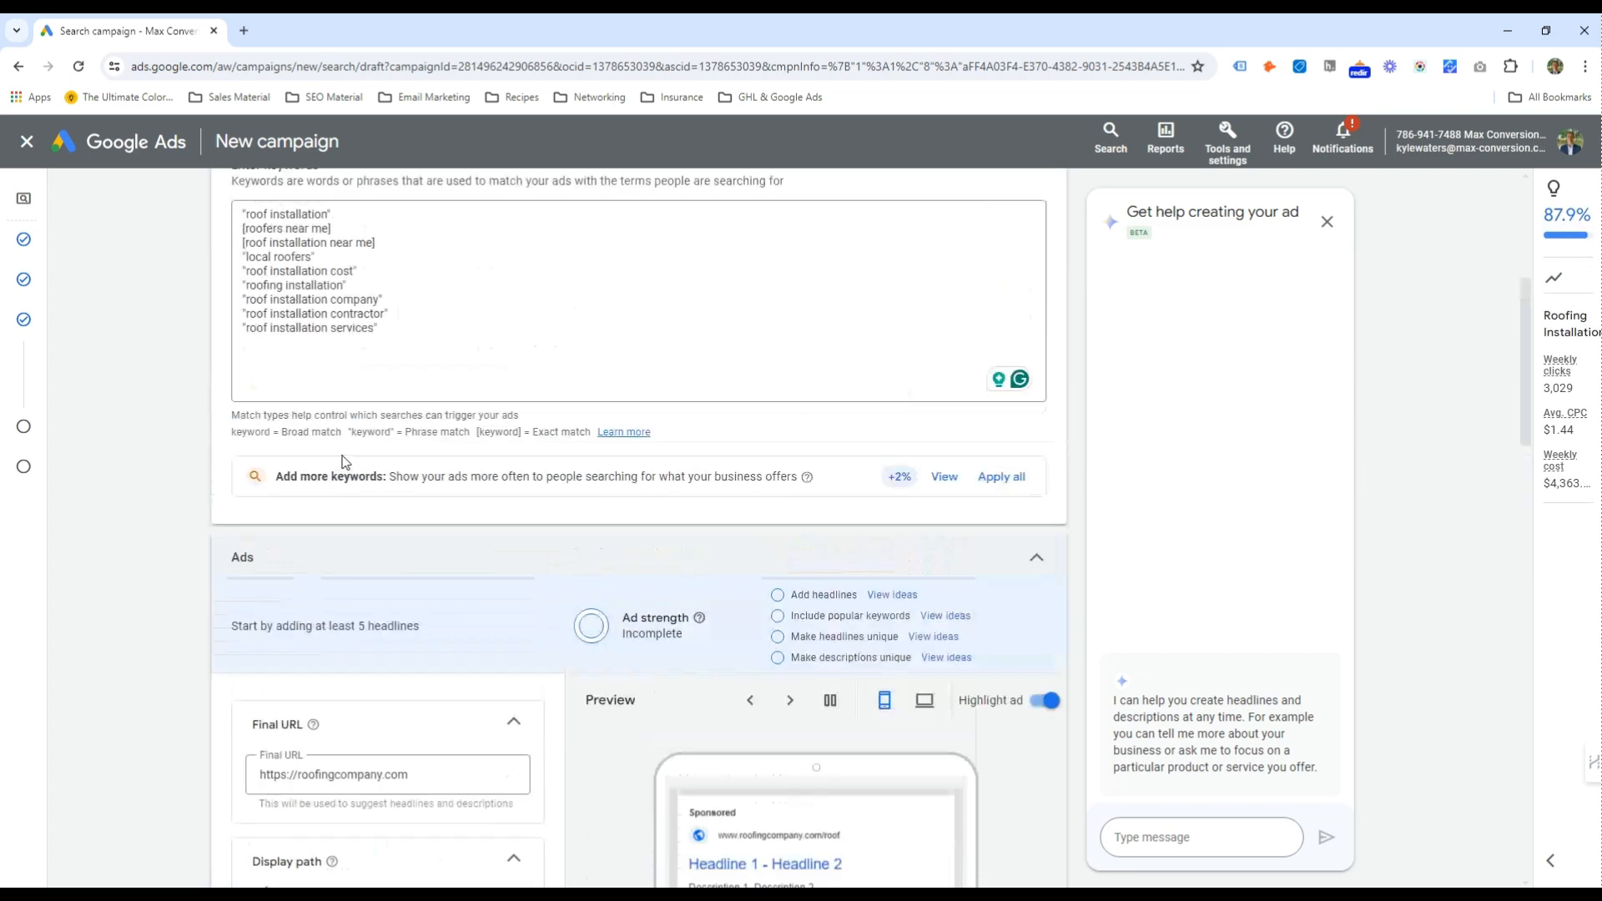
triple_click(252, 276)
scroll(371, 507, "down", 13)
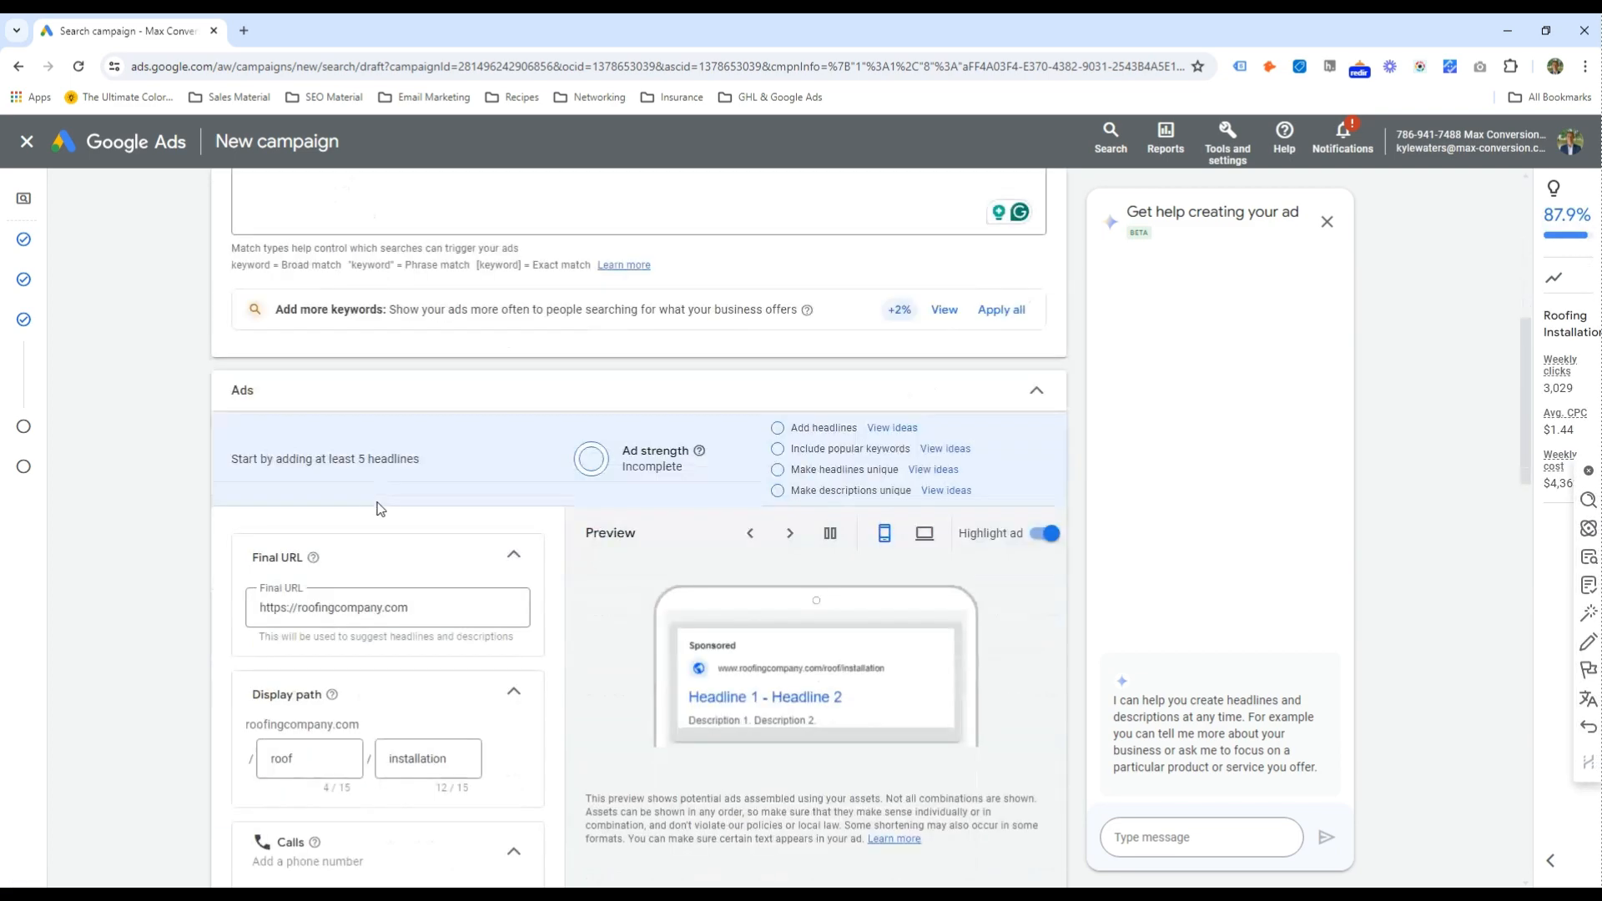
scroll(326, 500, "up", 2)
left_click(291, 436)
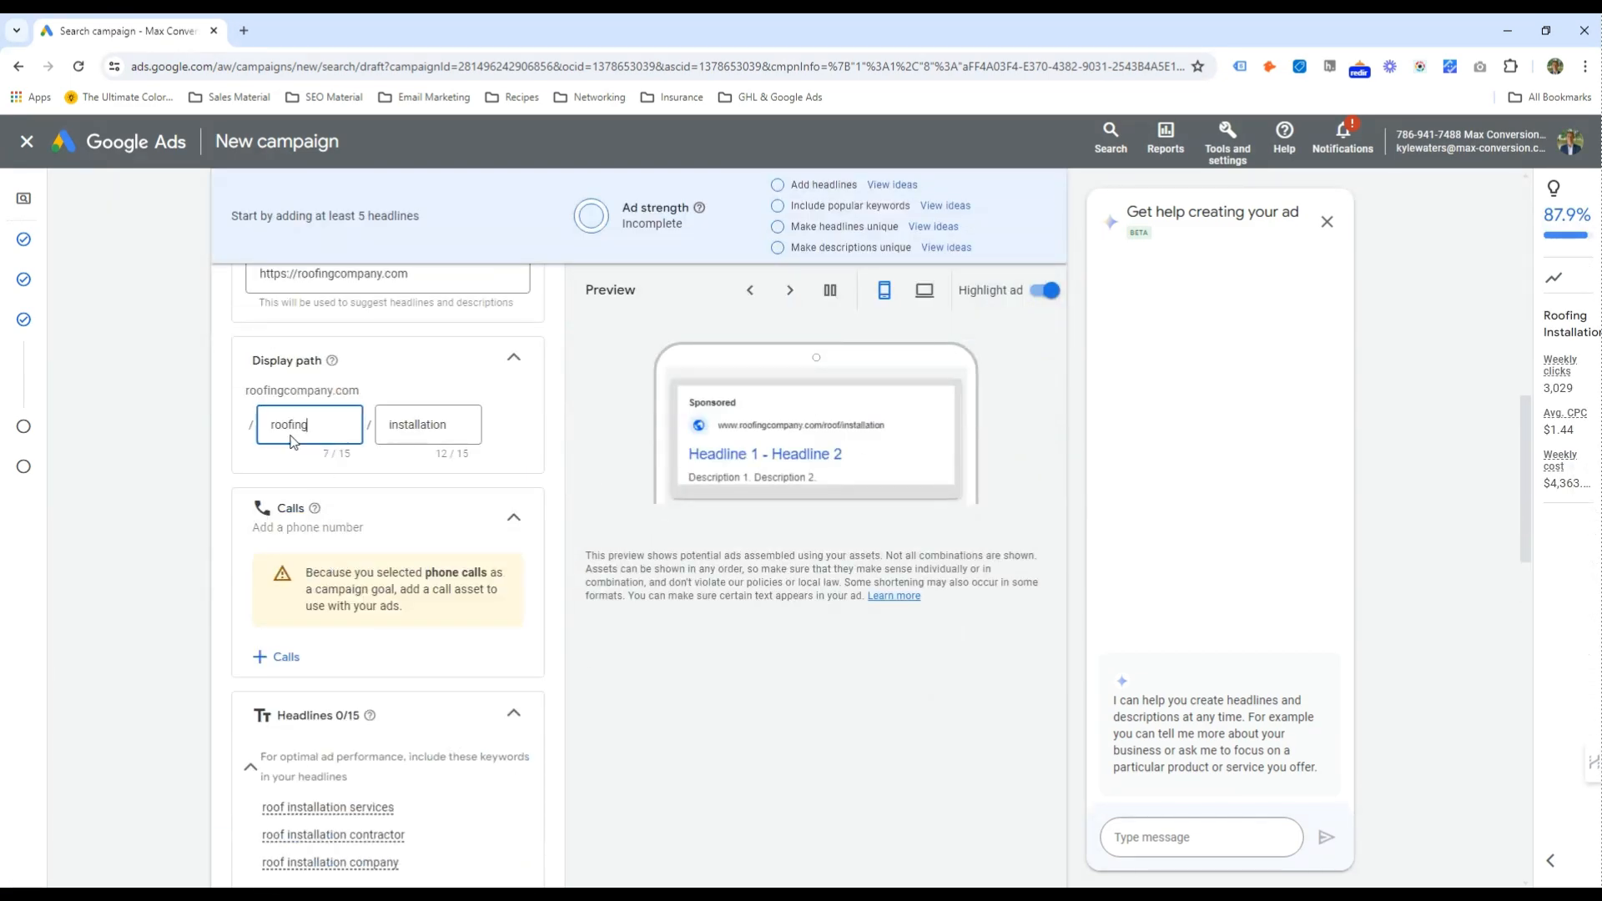
key("Tab")
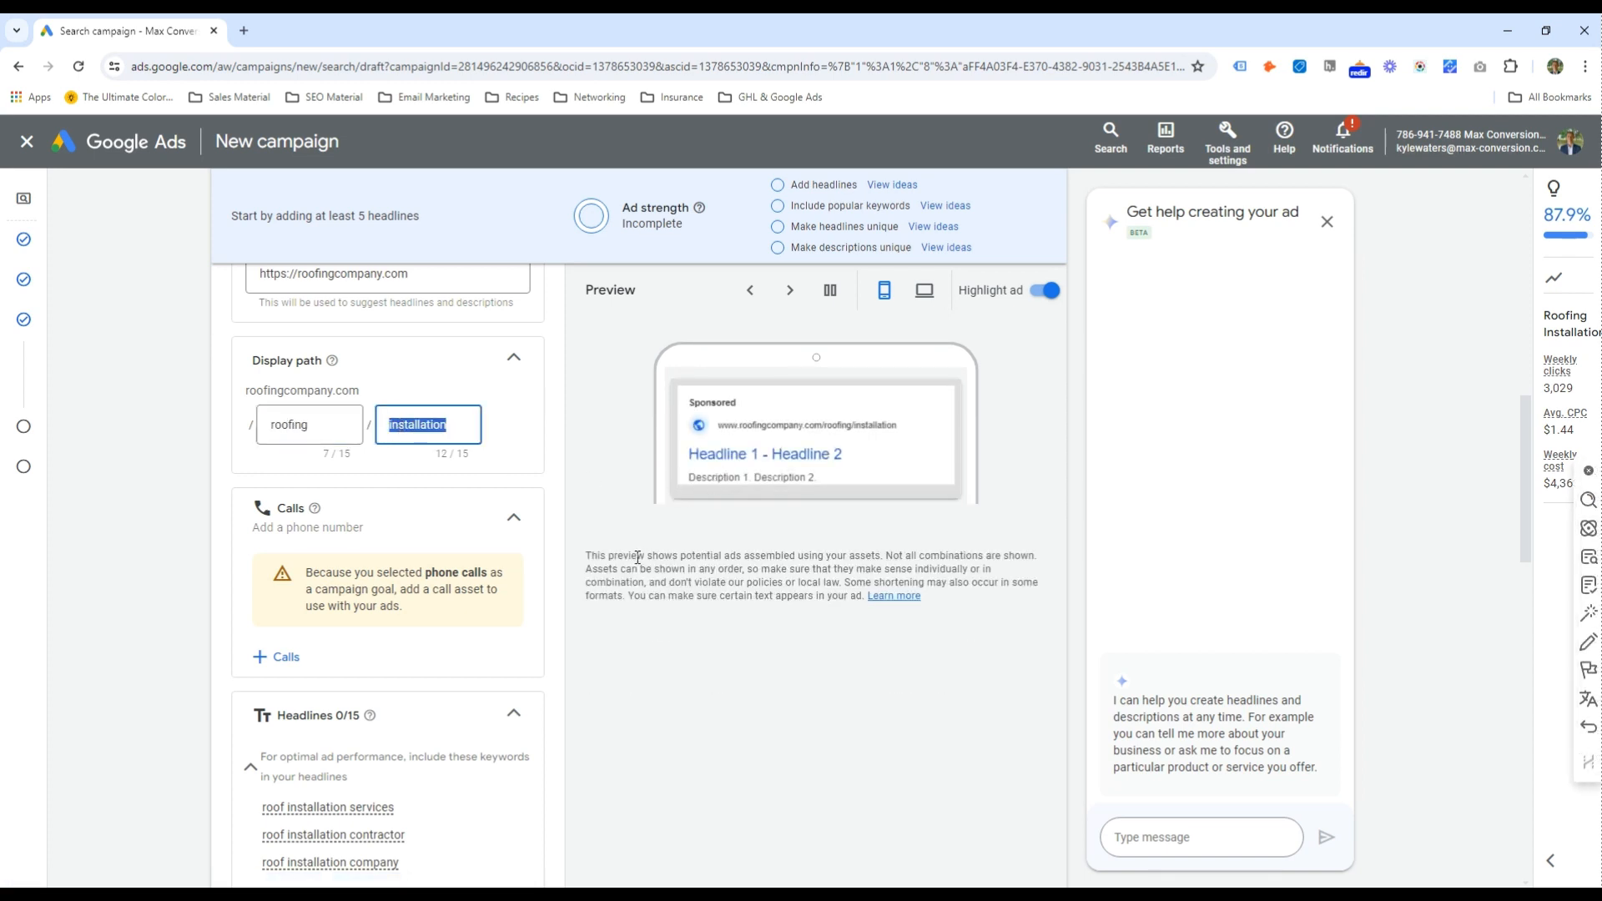
Enter "Roof Installation Company" as the first ad headline
scroll(338, 643, "down", 3)
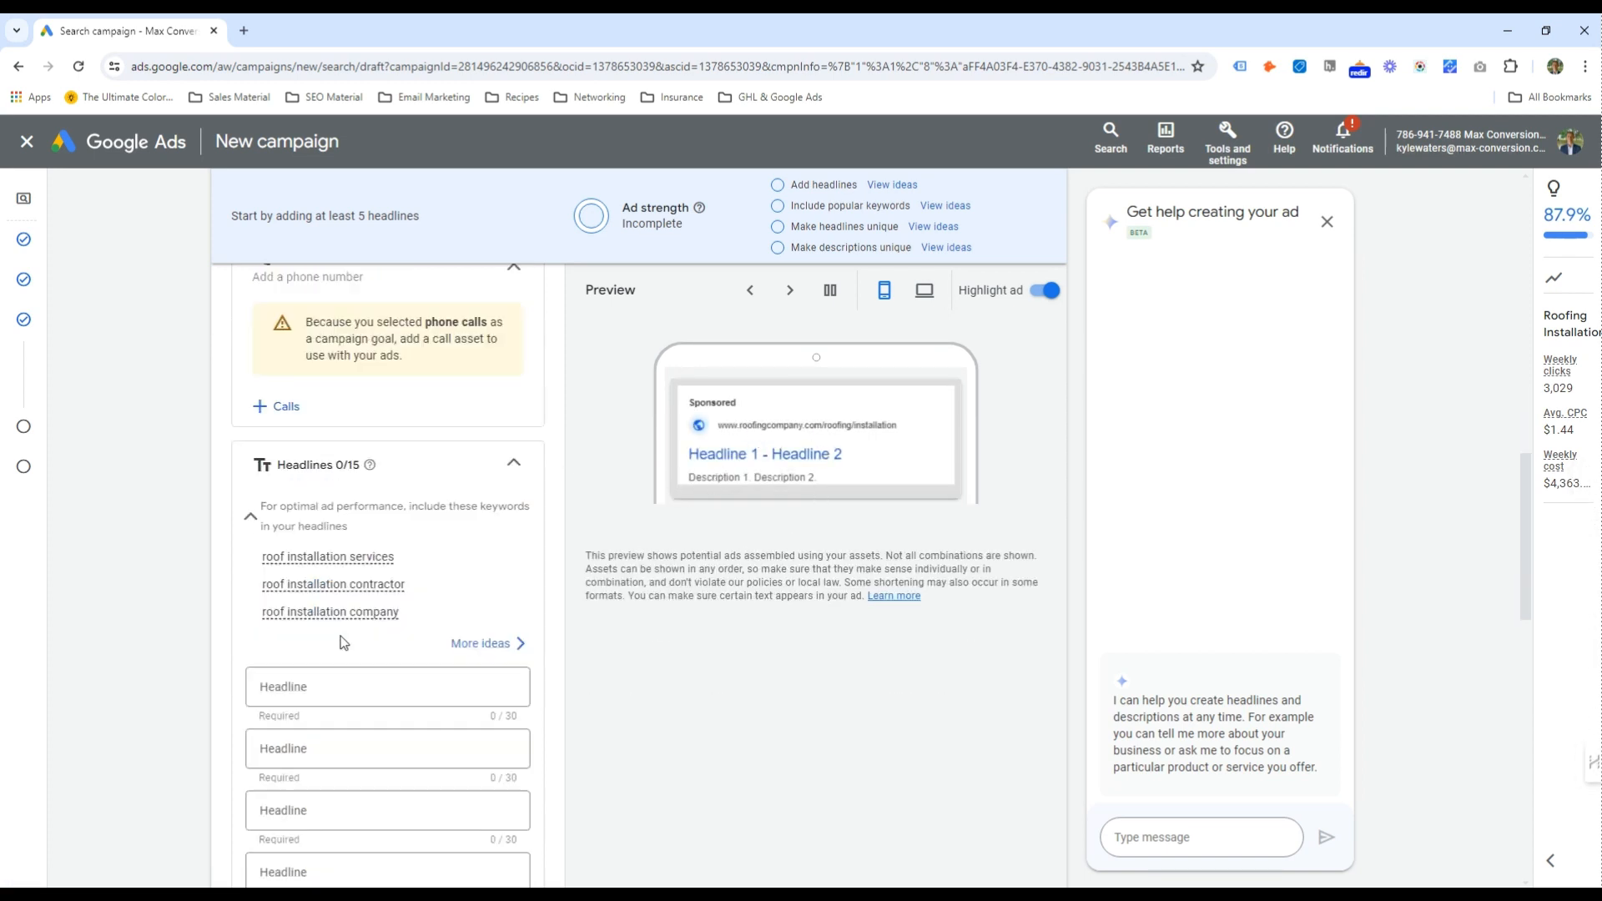
left_click(346, 686)
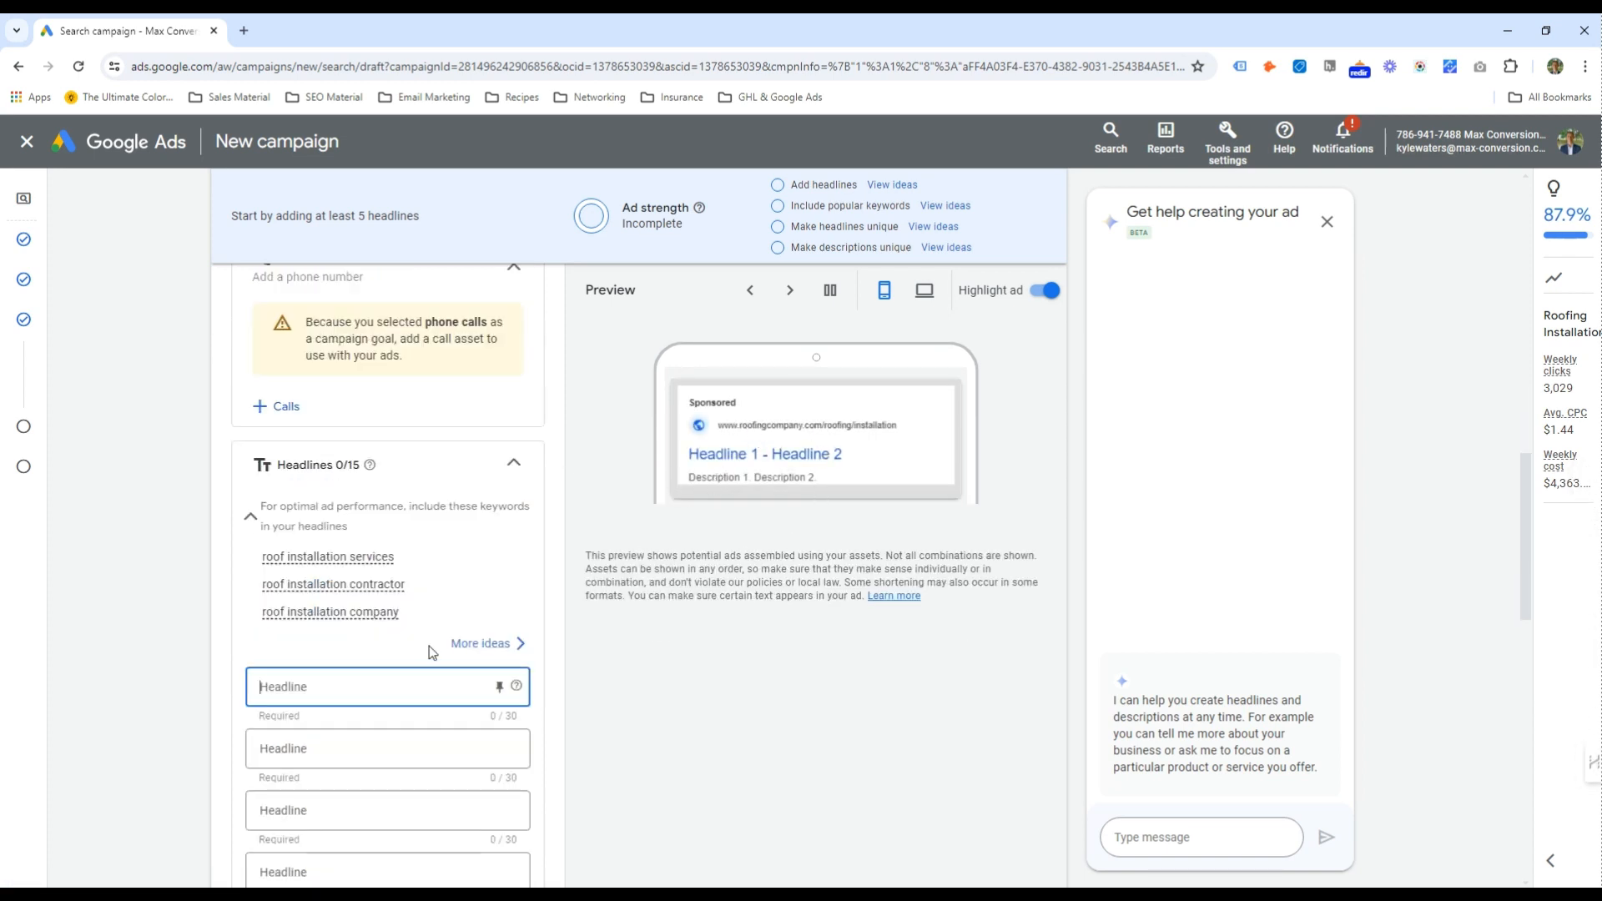
left_click(365, 612)
left_click(323, 686)
type("Roof Ro")
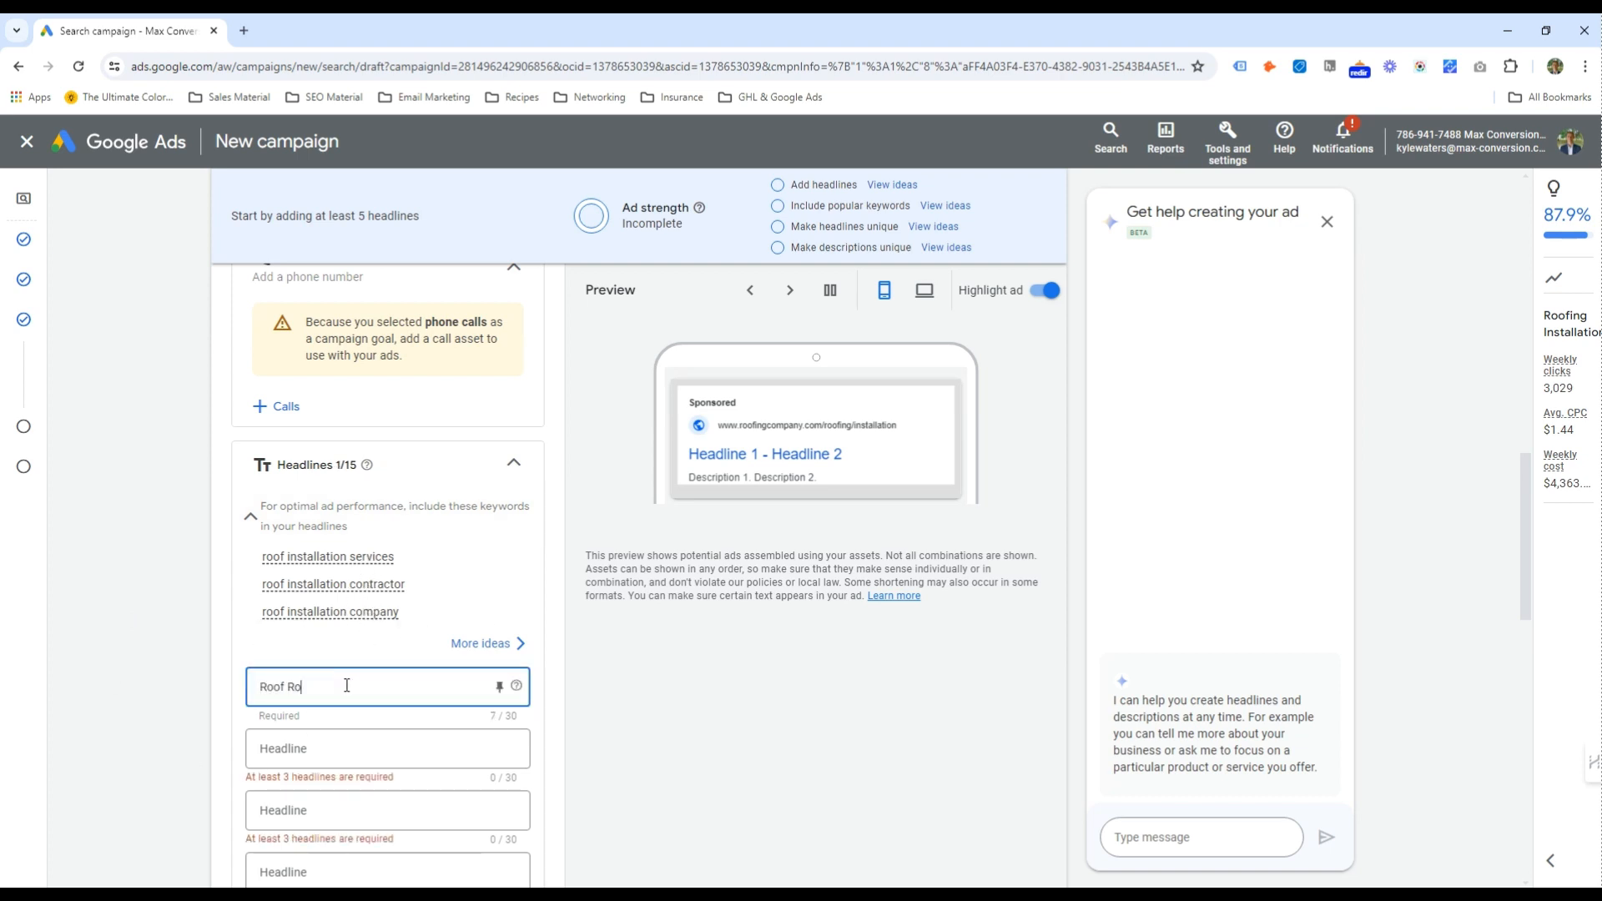
key("BackSpace")
key("BackSpace")
type("Installation Com")
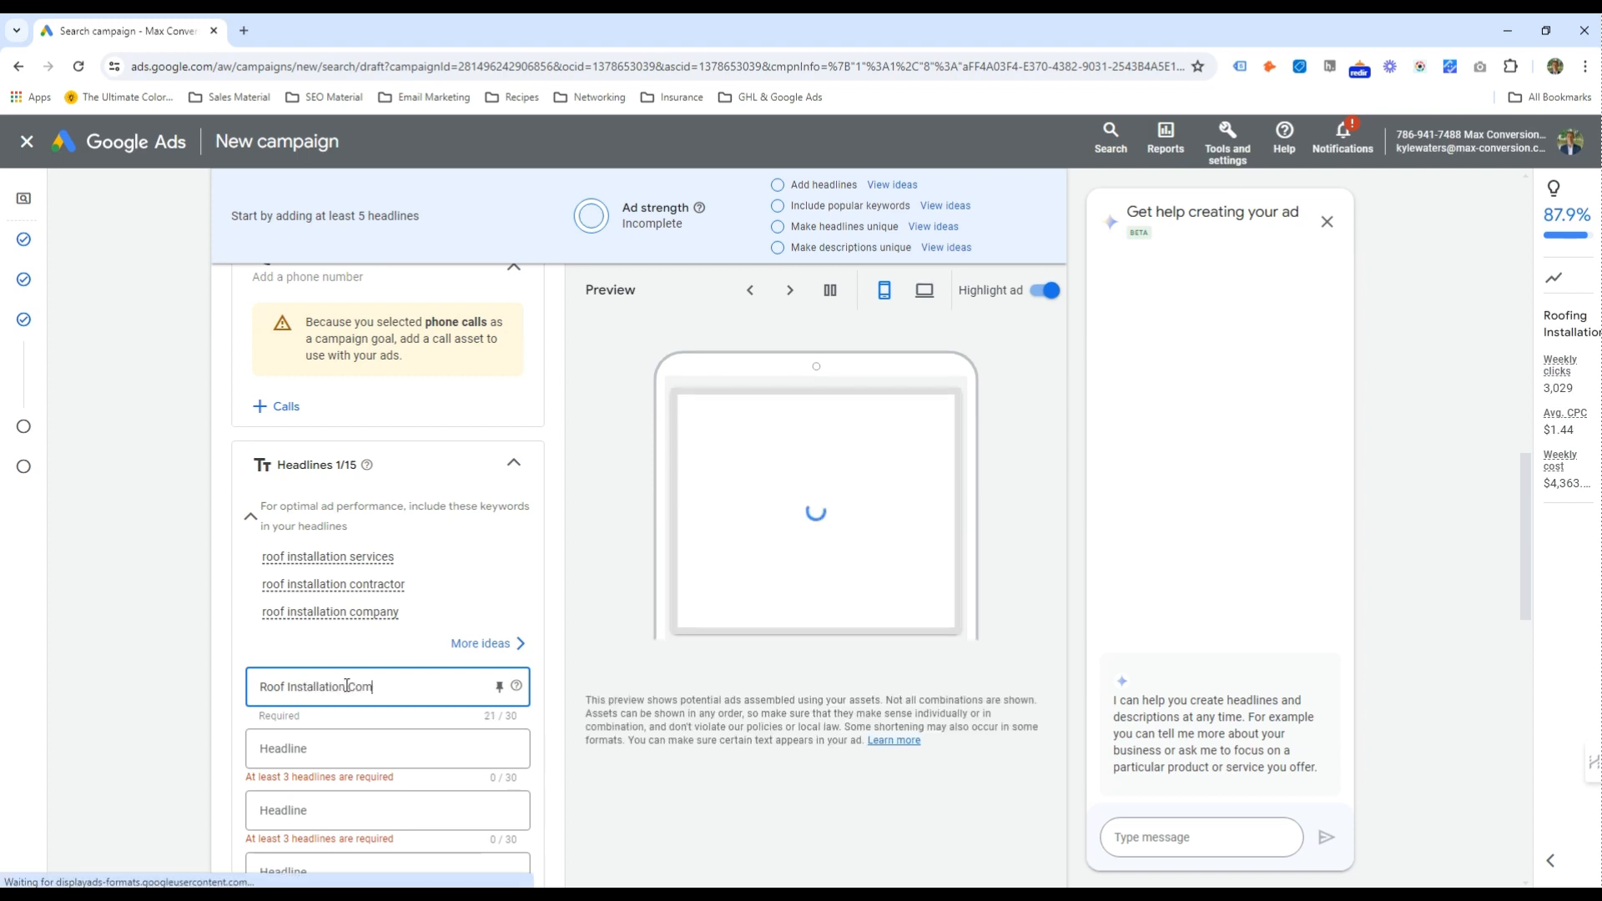
type("pany")
Compare the wording of the first headline with the ad group's keyword list
double_click(365, 685)
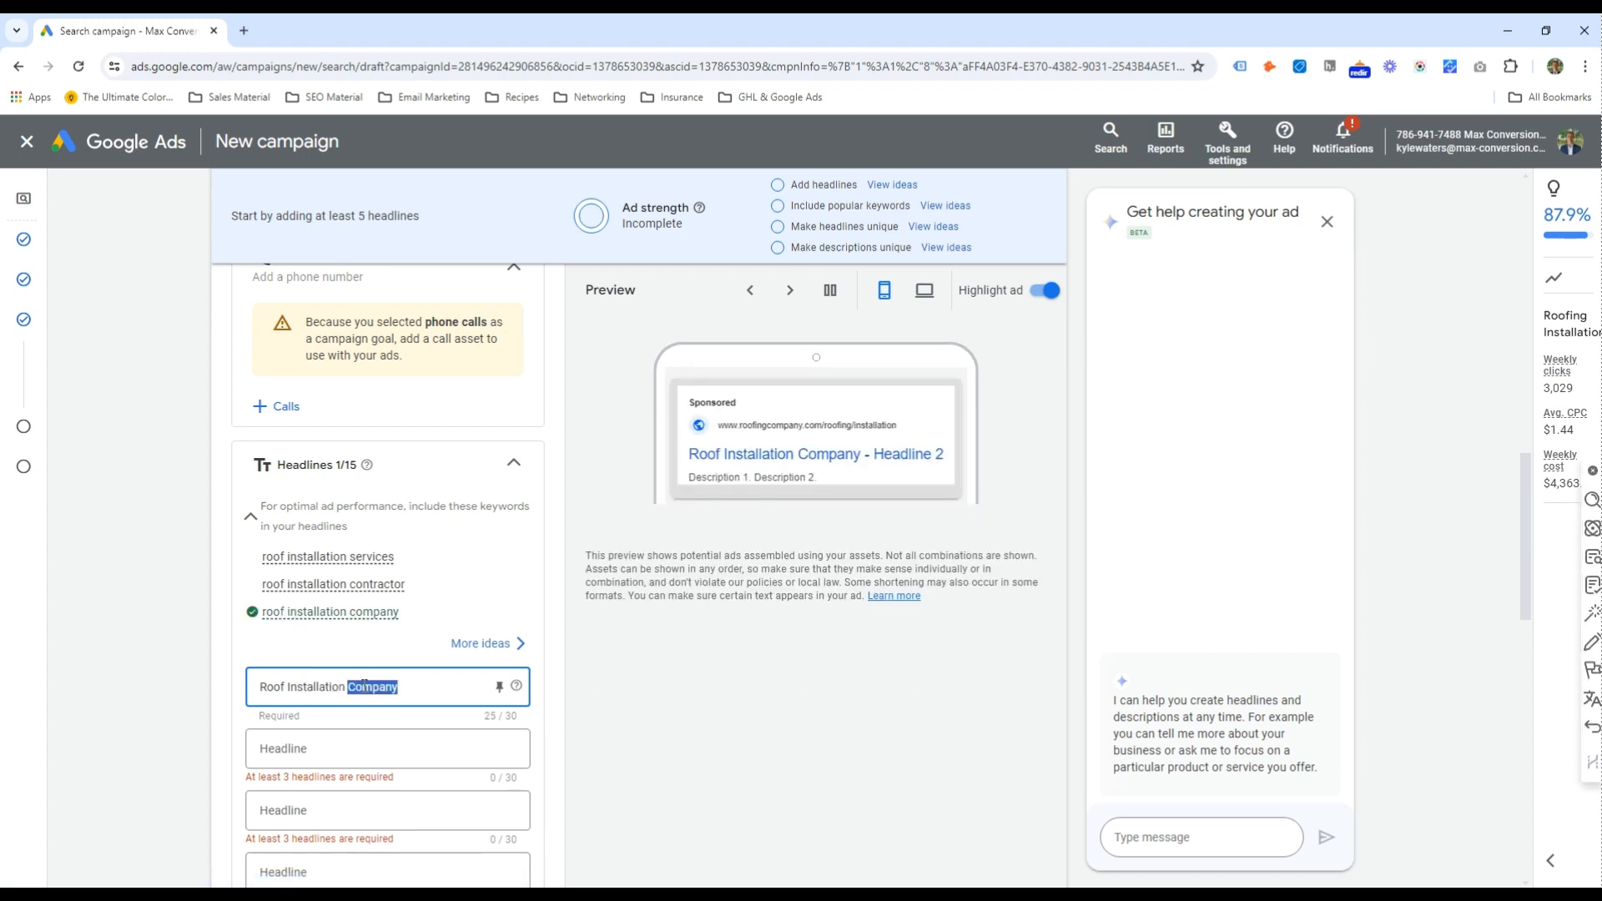
triple_click(364, 686)
left_click(342, 682)
scroll(344, 676, "up", 10)
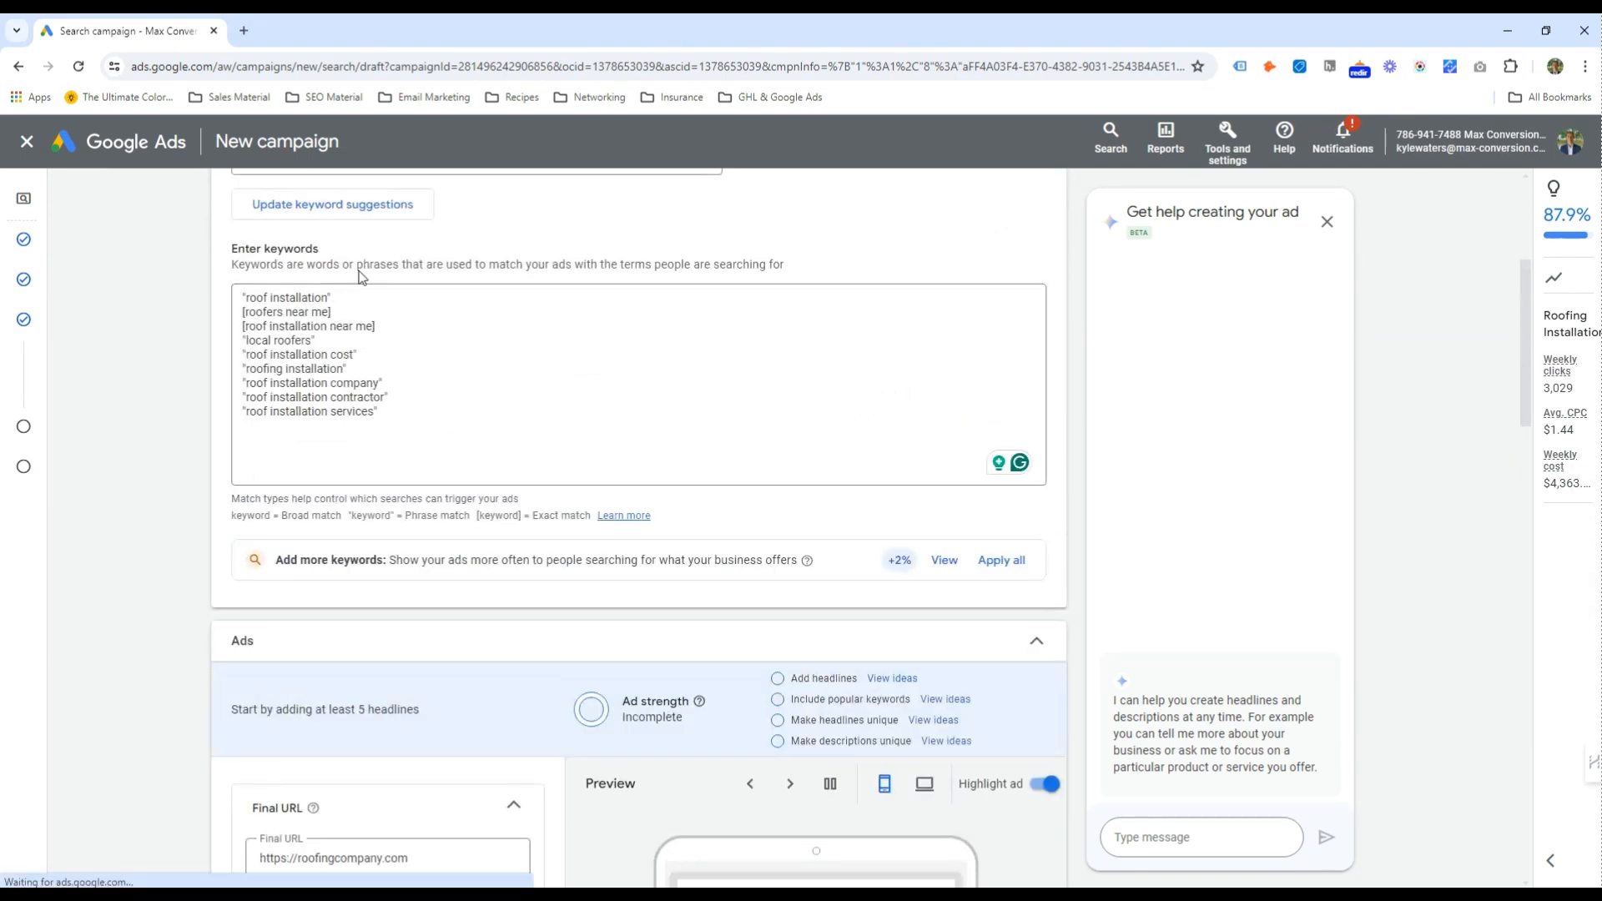
scroll(359, 271, "up", 4)
triple_click(324, 274)
left_click(298, 717)
scroll(310, 707, "down", 4)
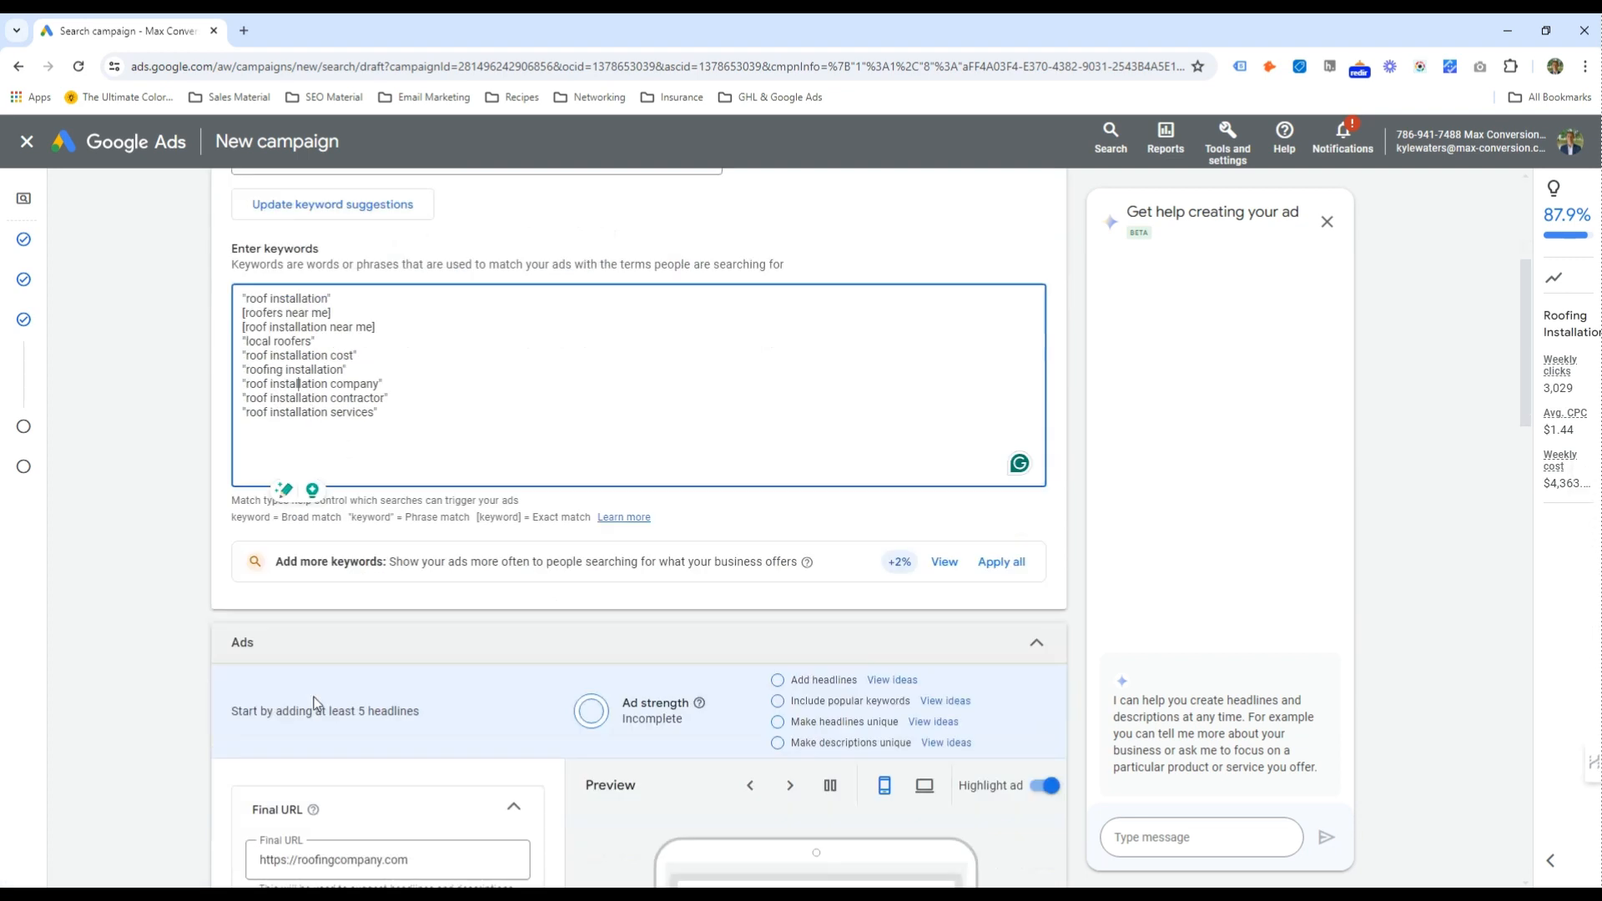
scroll(317, 700, "down", 13)
Move the "Roof Installation Company" text from the first headline to the second, leaving the first one empty
left_click_drag(346, 443, 352, 445)
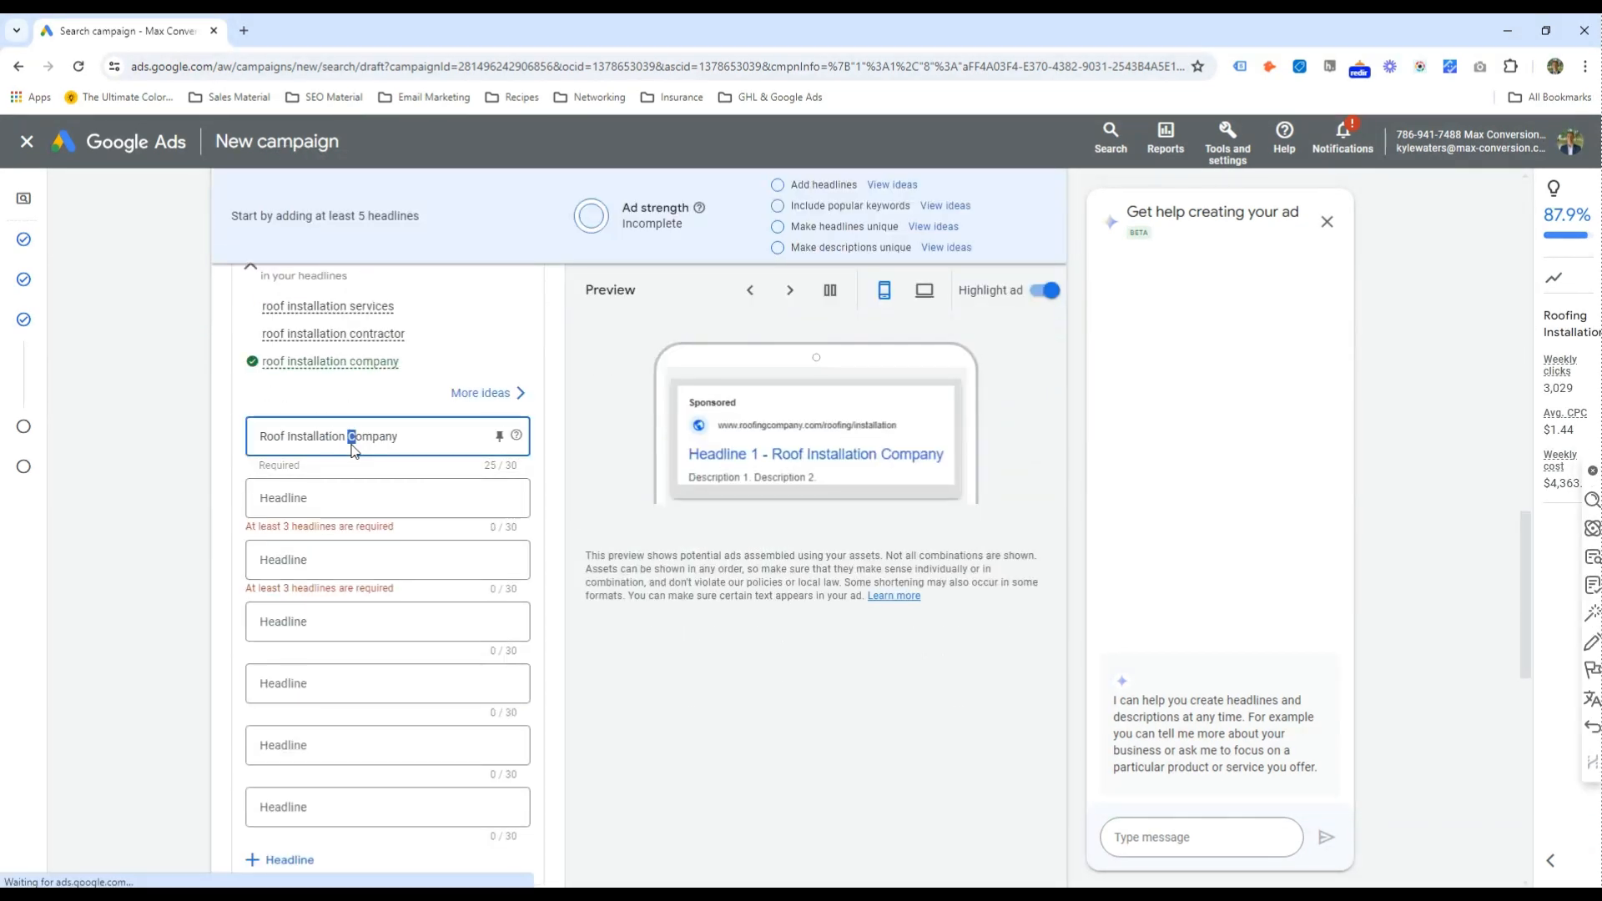
triple_click(340, 438)
key("ctrl+x")
left_click(343, 494)
key("ctrl+v")
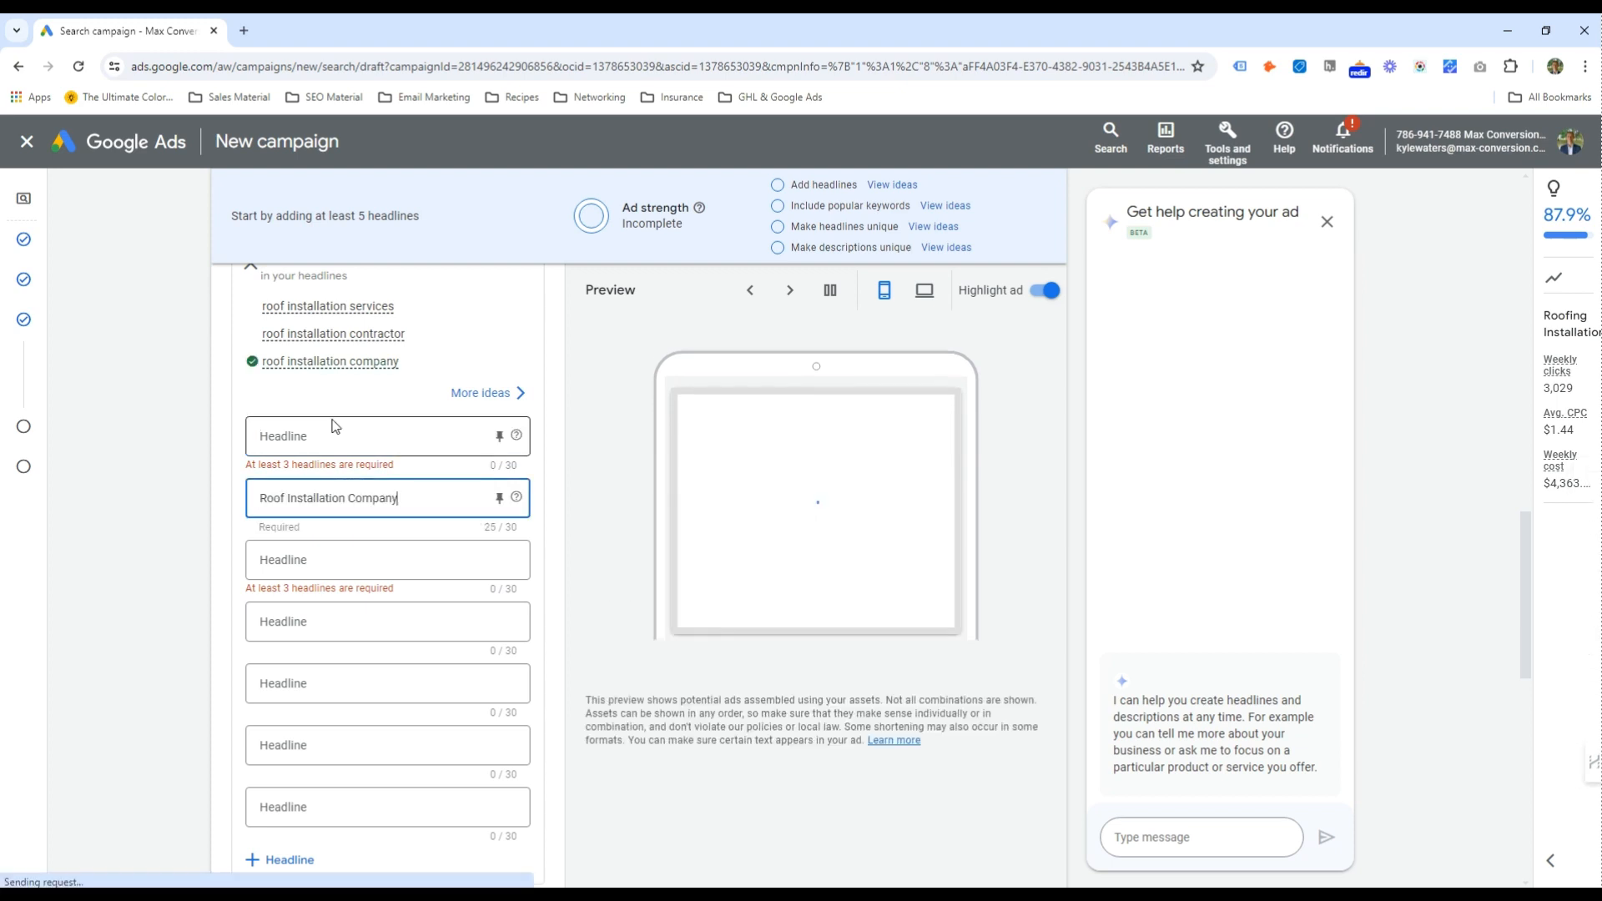
left_click(334, 426)
type("{keyw")
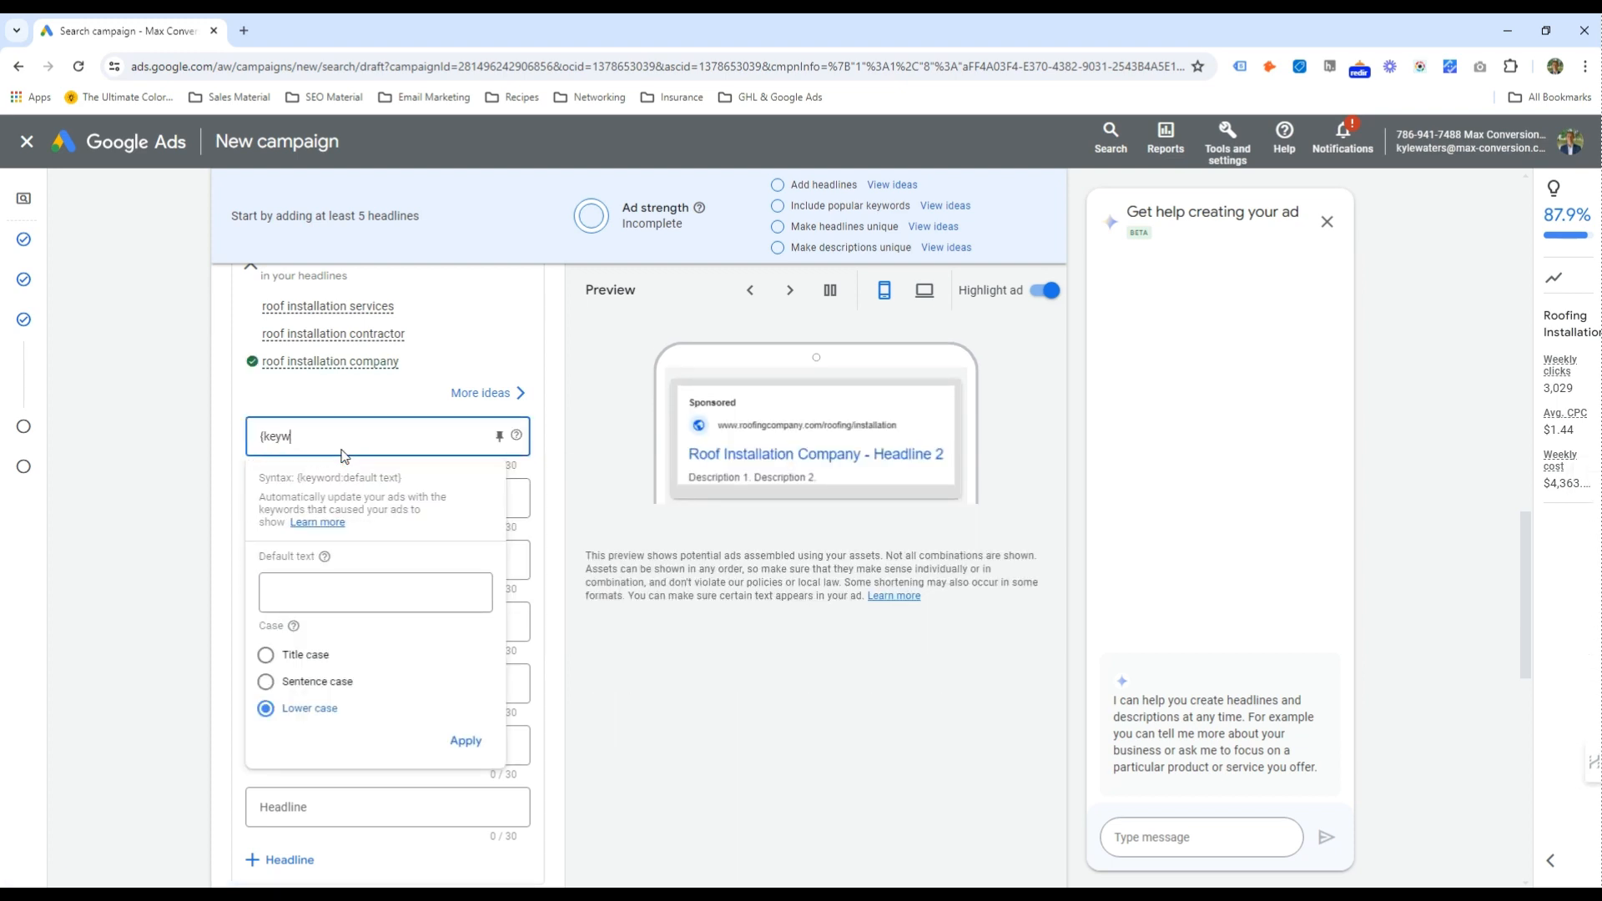
type("ord:")
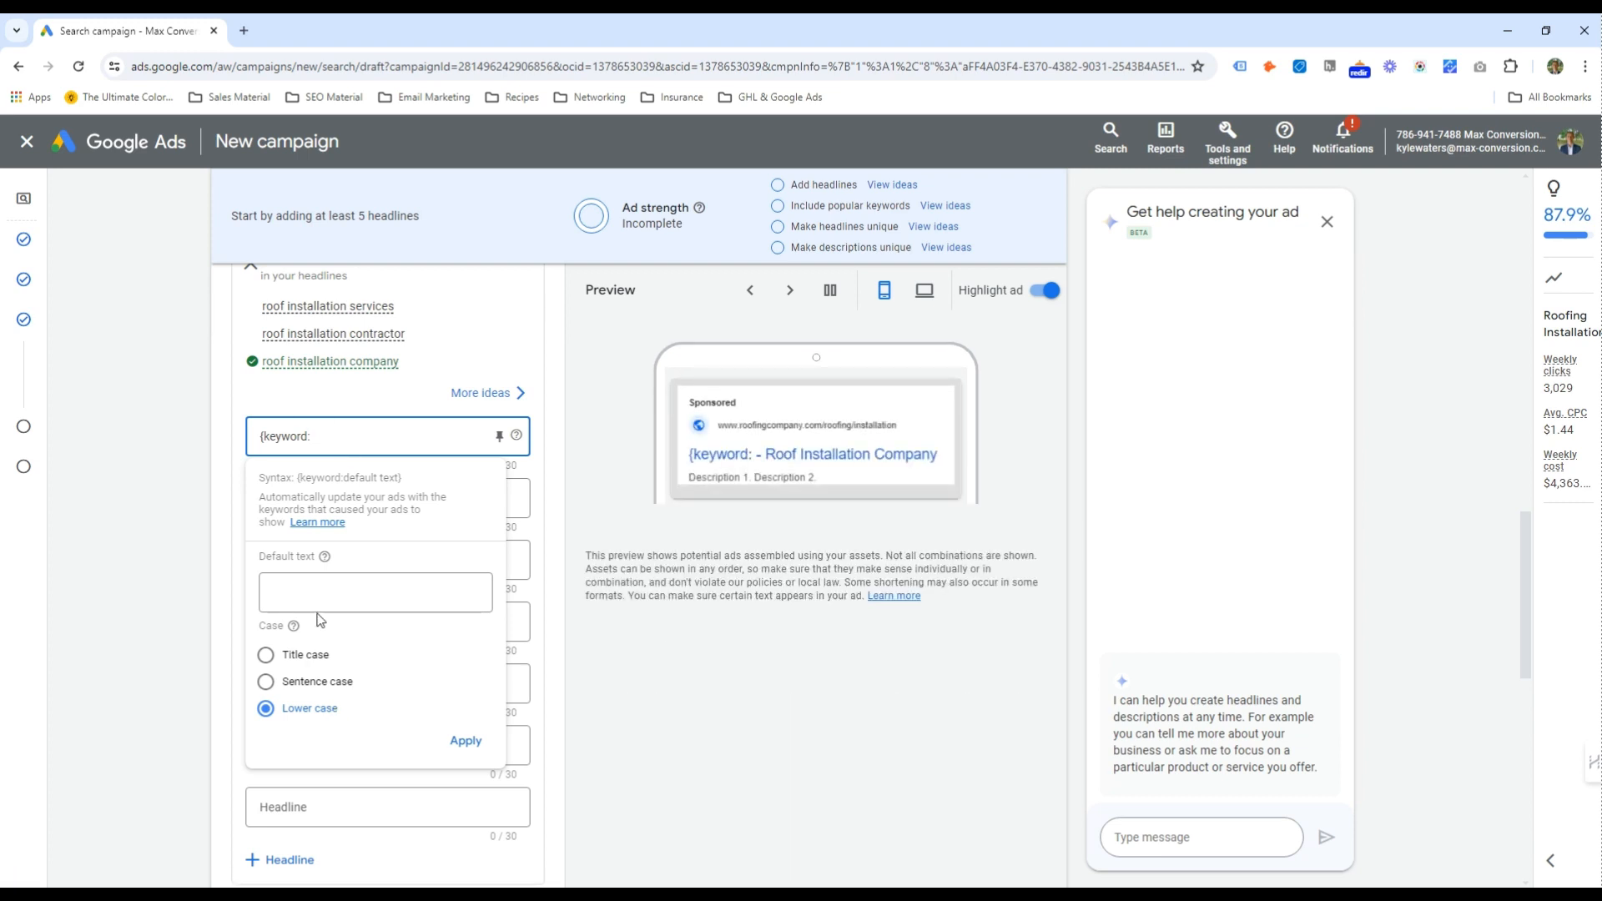
left_click(330, 576)
double_click(287, 437)
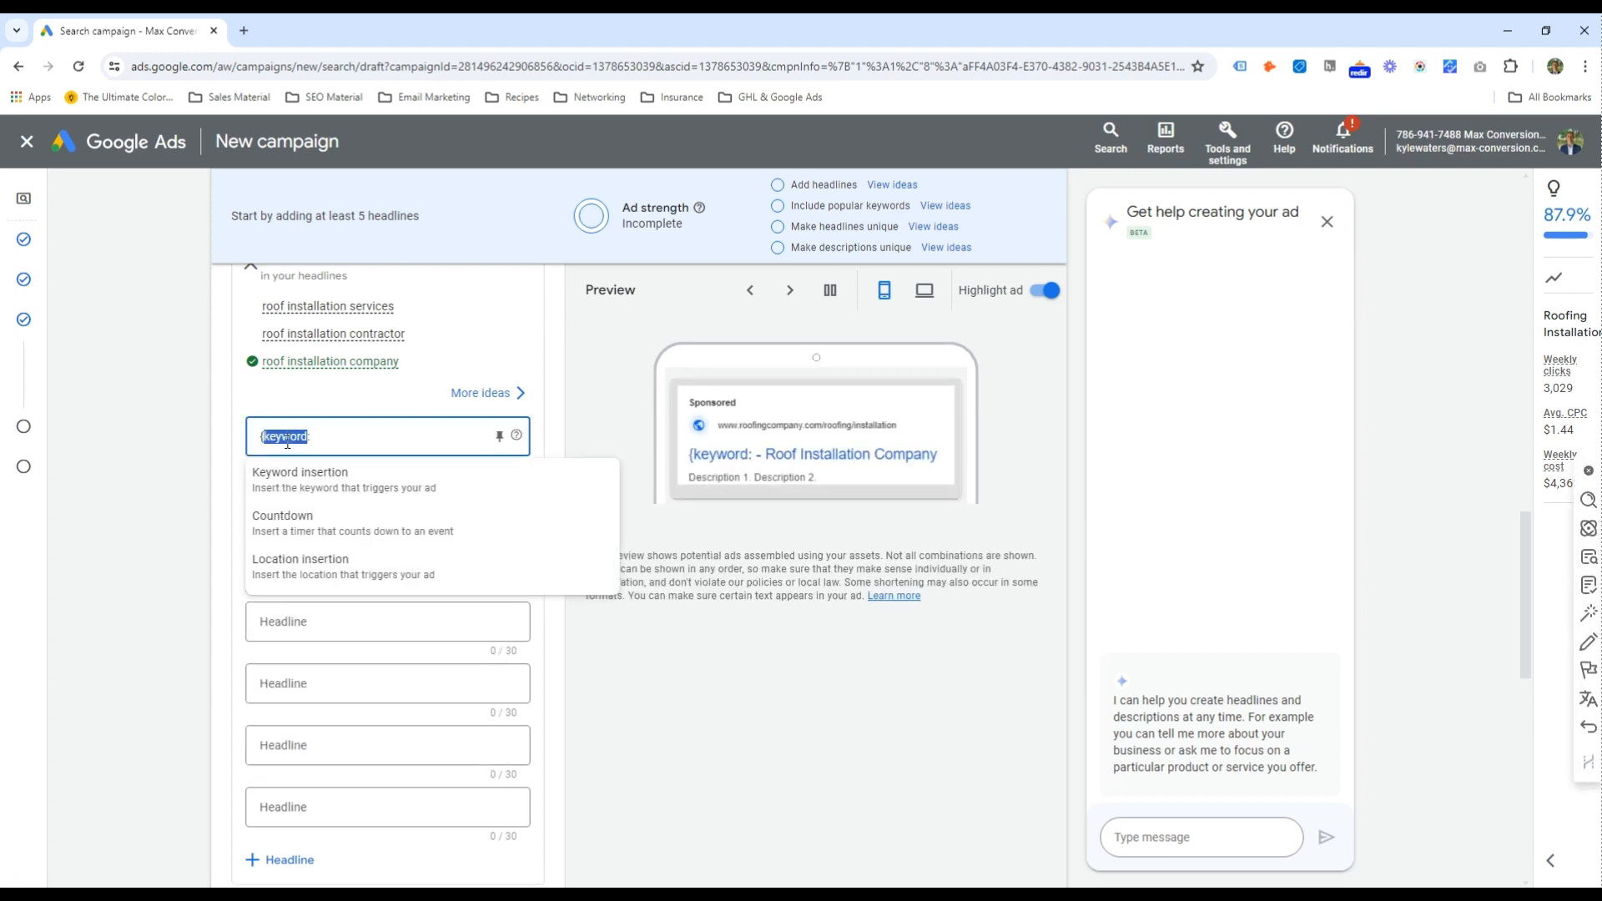
left_click(296, 494)
left_click(403, 436)
Replace the first headline with a sentence-case keyword insertion that uses the default text "Roof Installation St. Louis"
left_click_drag(404, 436, 101, 429)
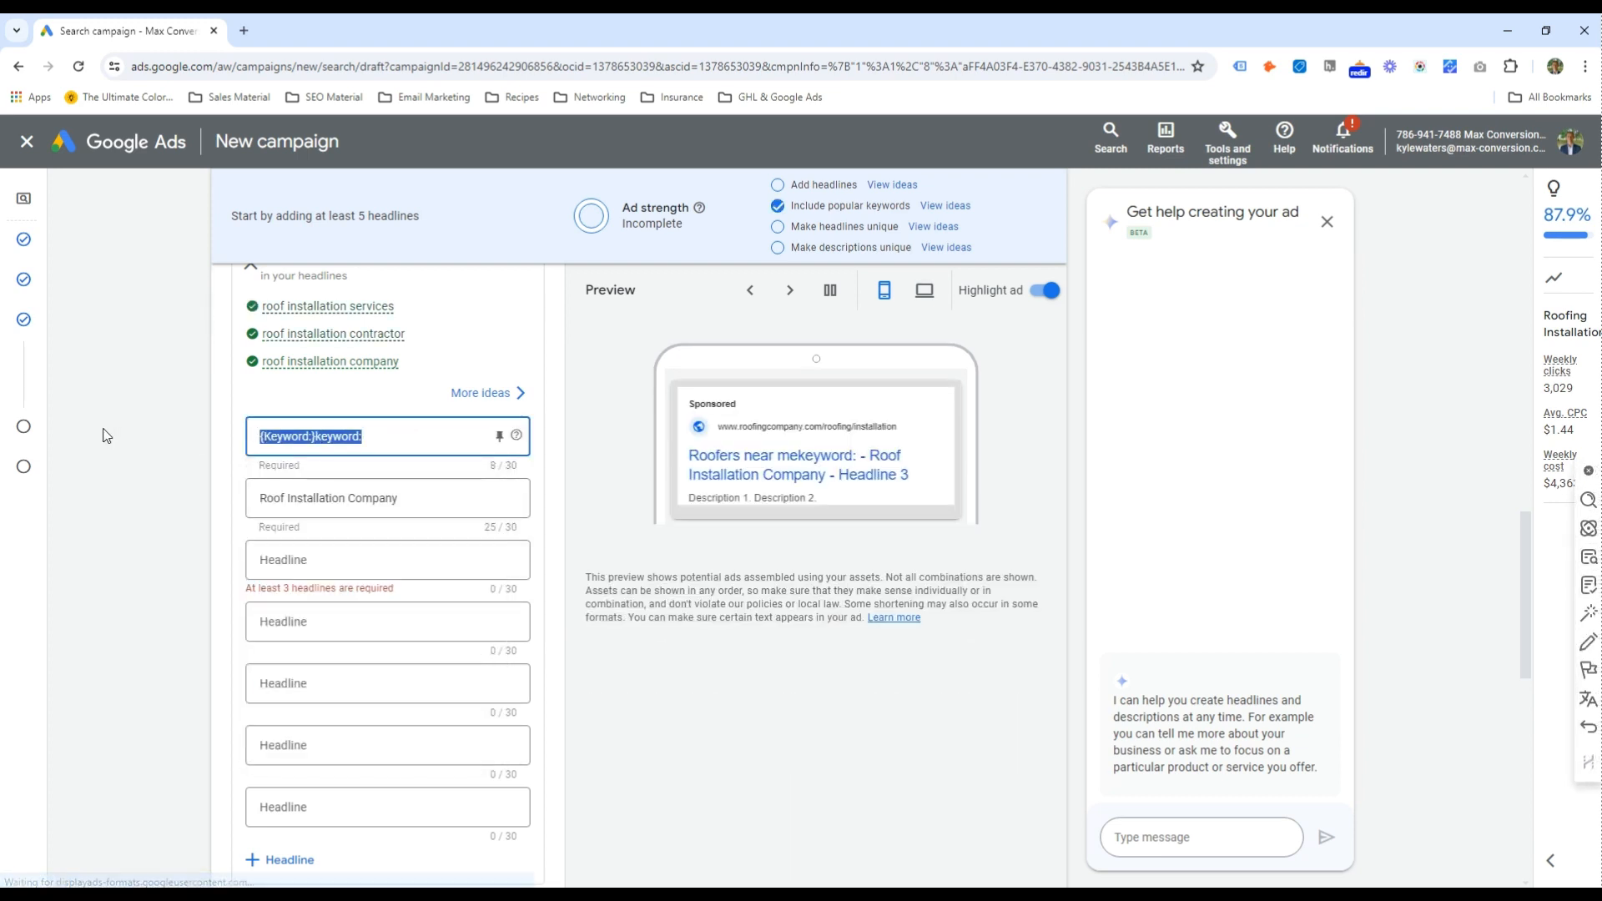
type("{Keywor")
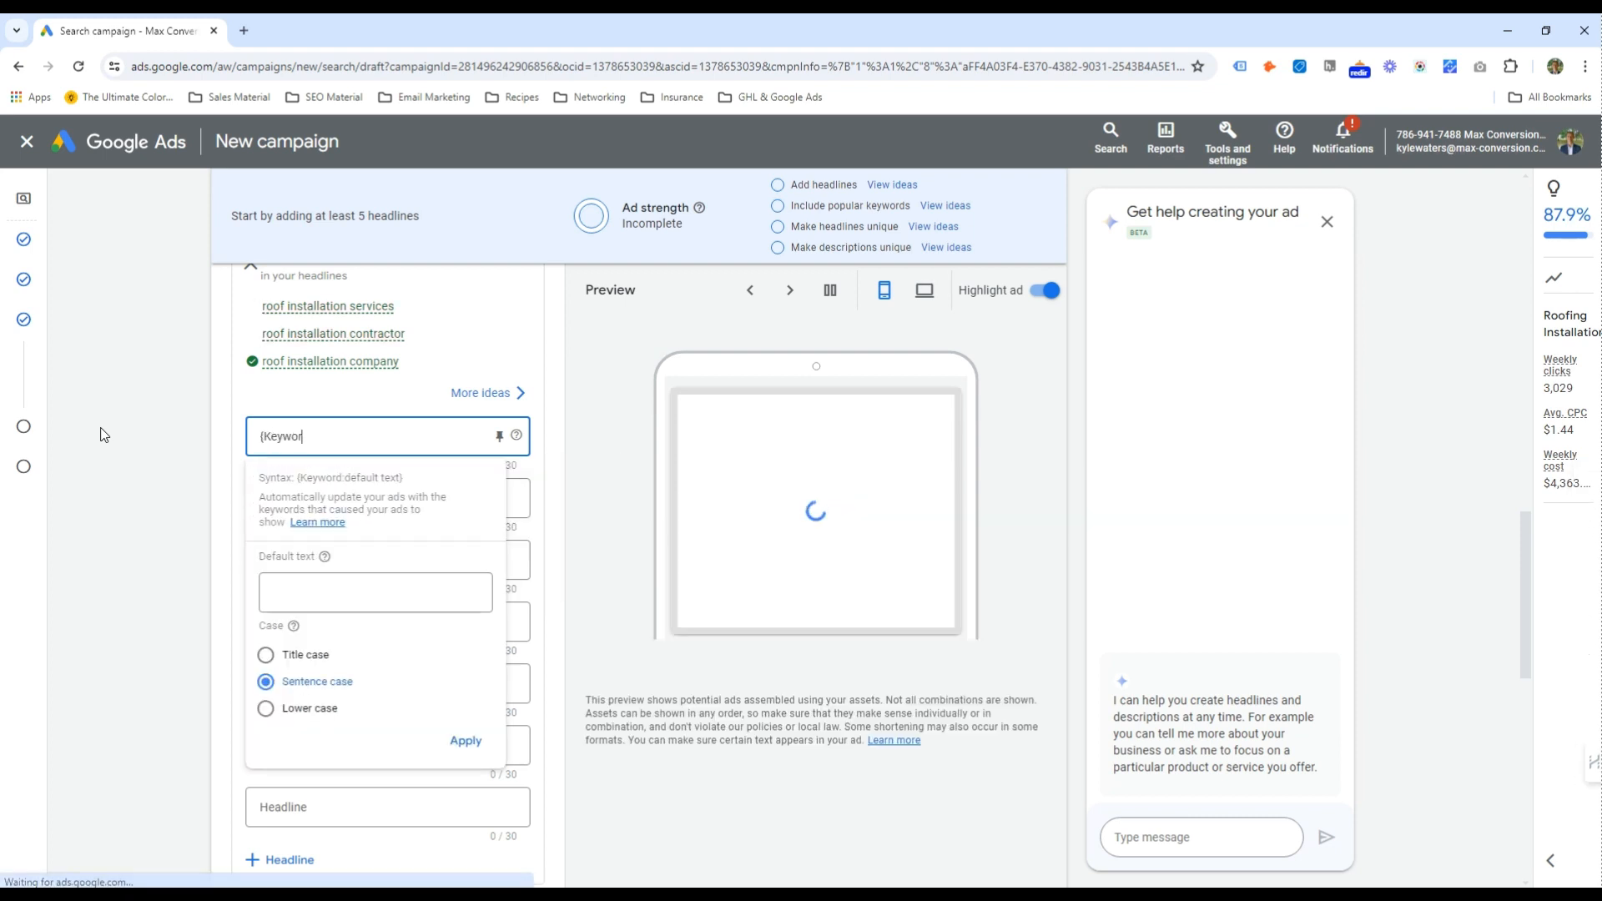
type("d:")
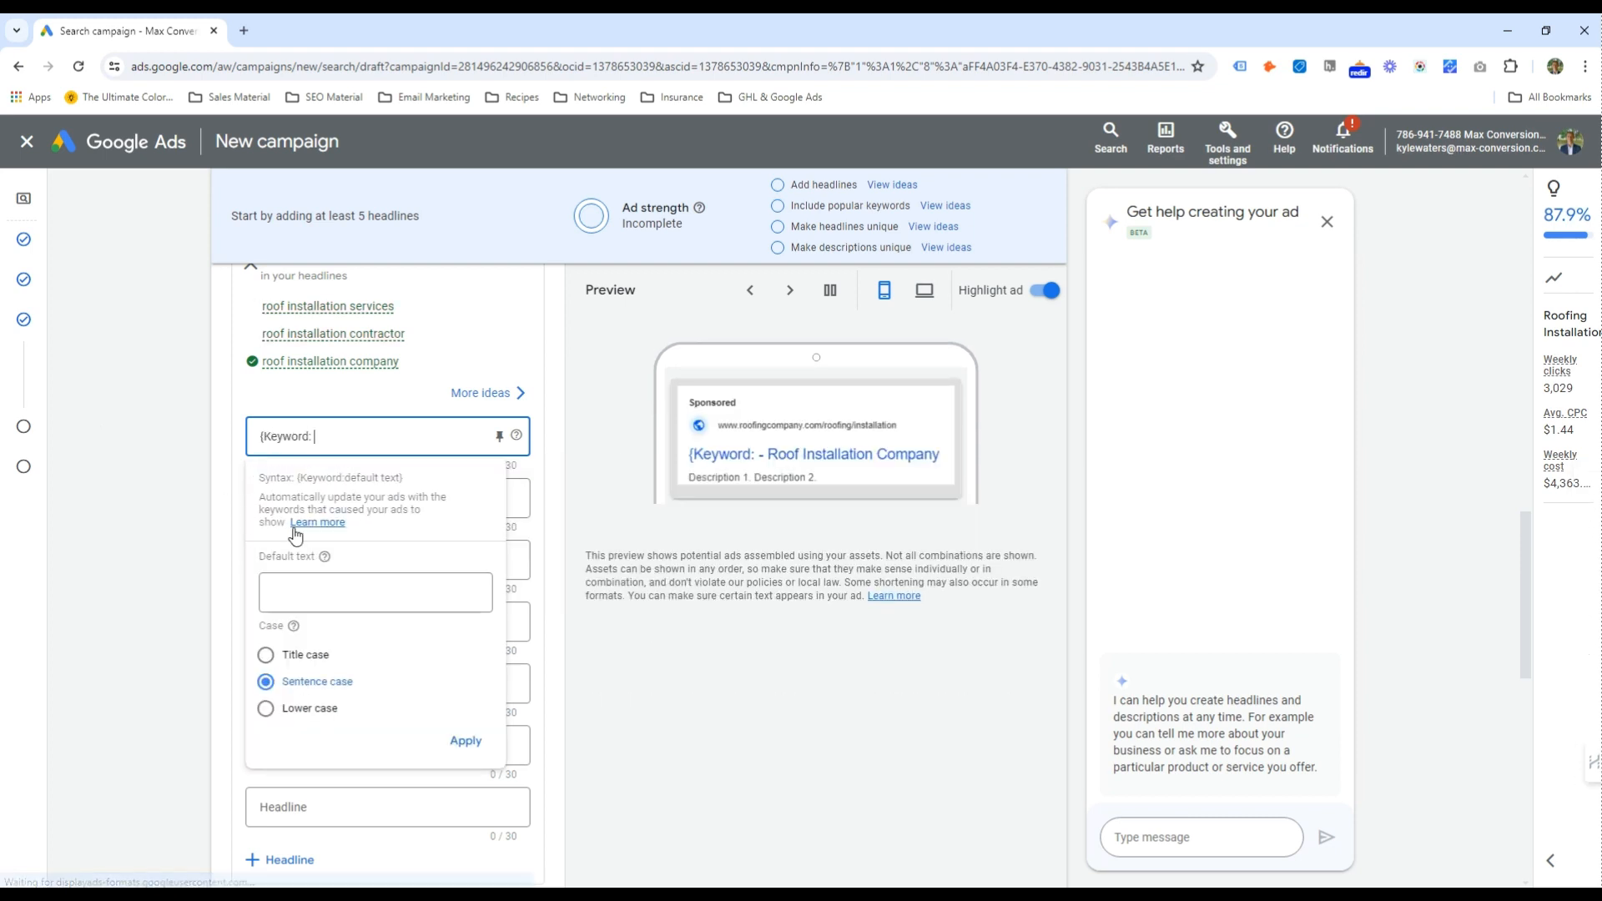
left_click(357, 606)
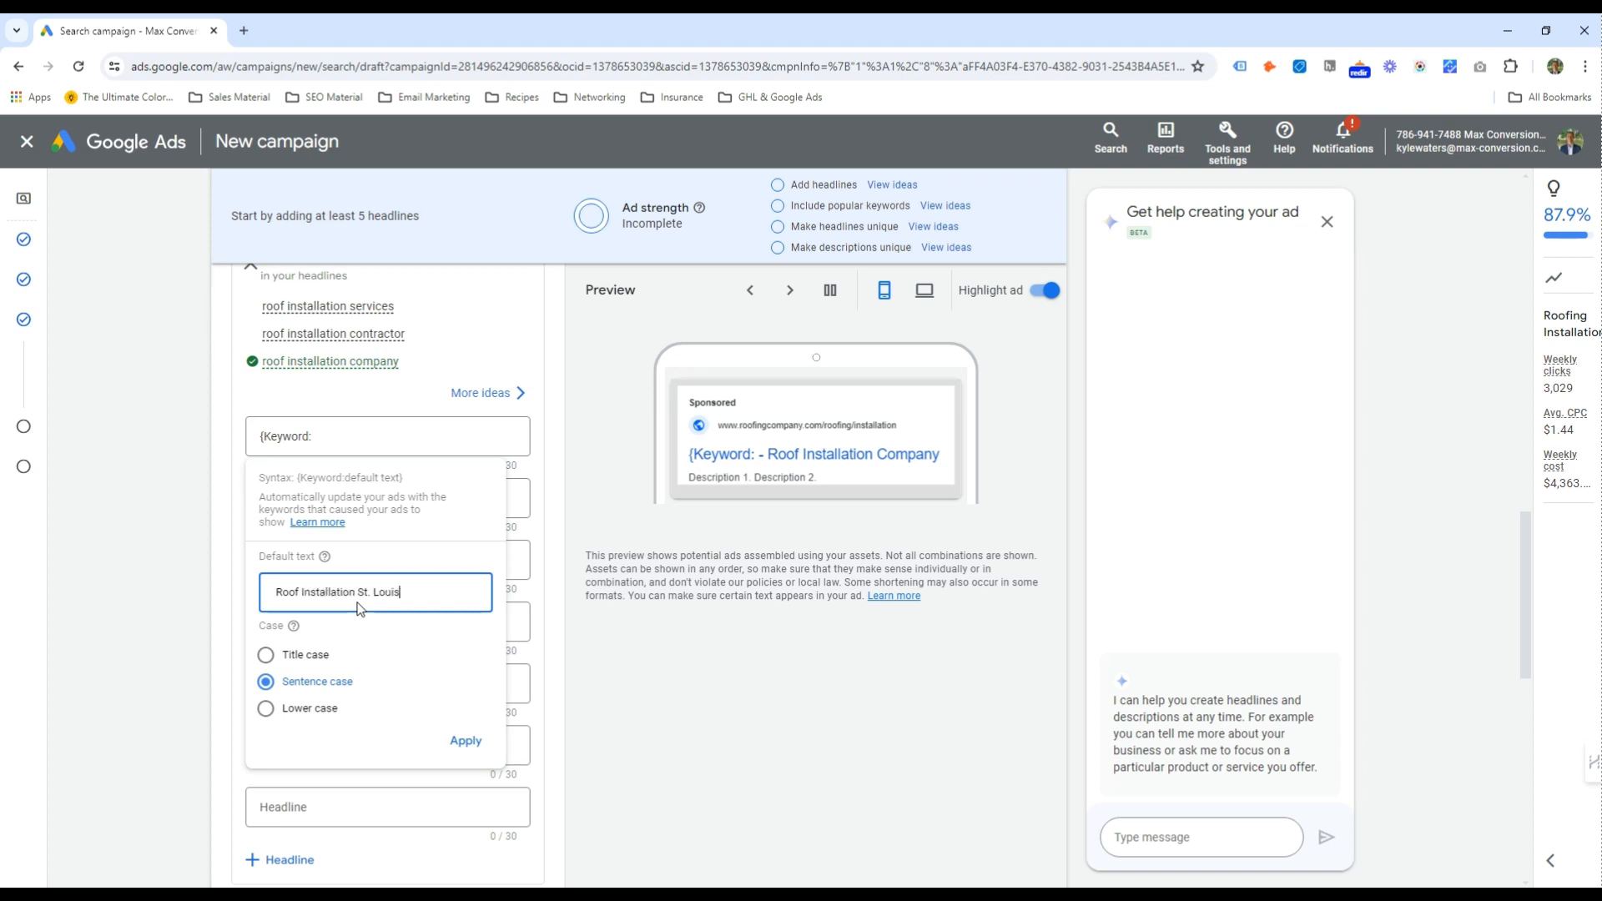
left_click(457, 750)
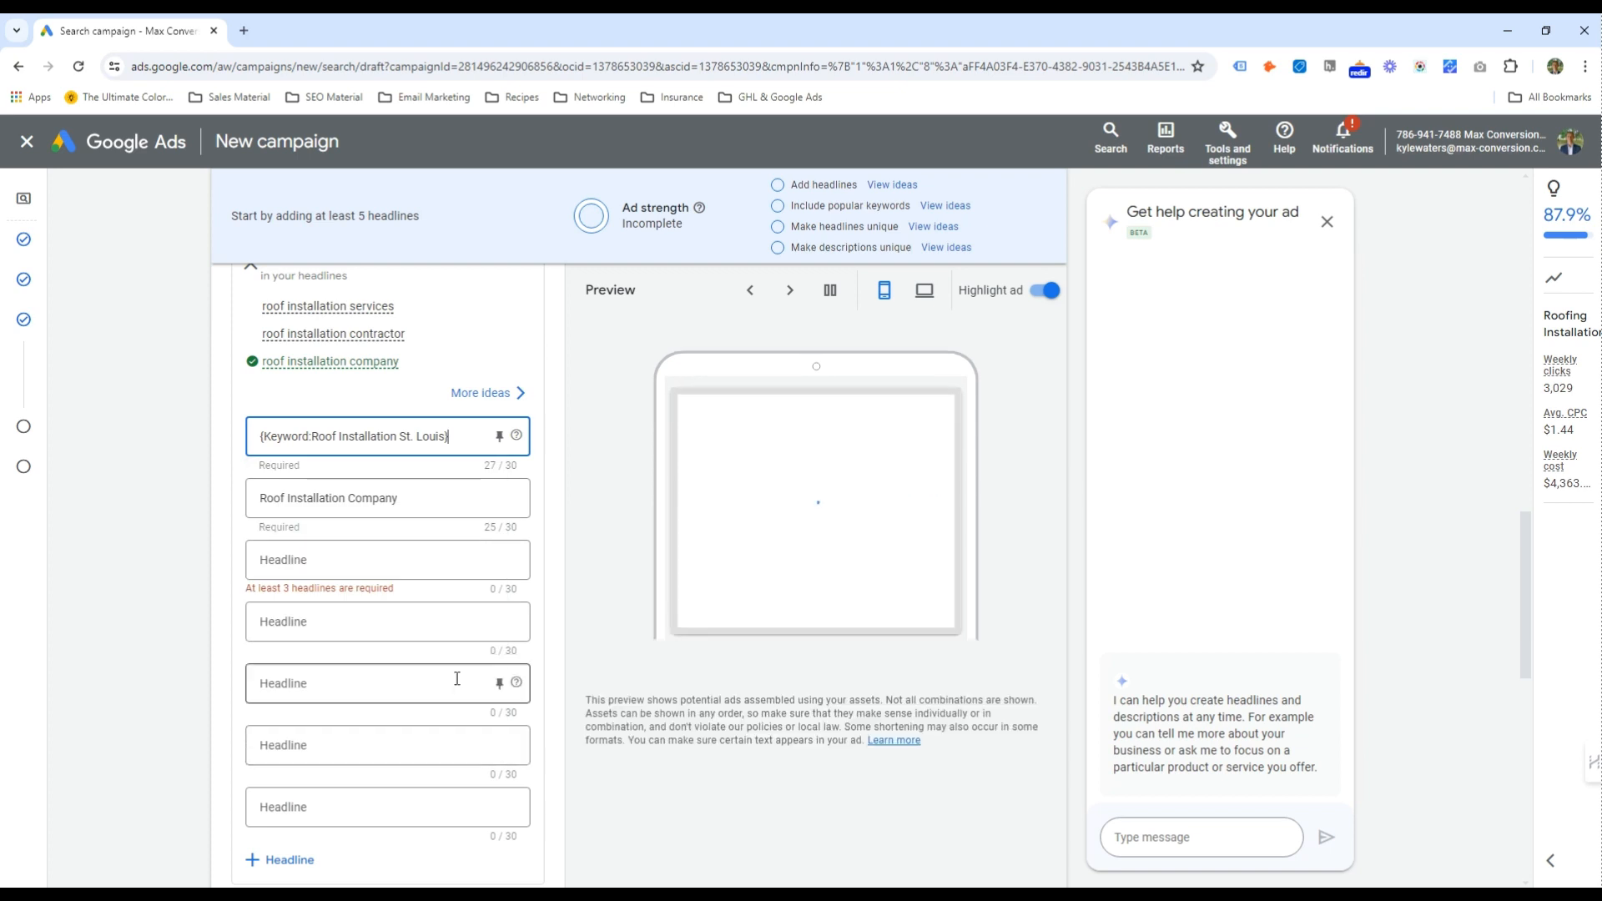
Examine the keyword insertion code in the first headline, including its Keyword prefix, default text and case setting
left_click(453, 439)
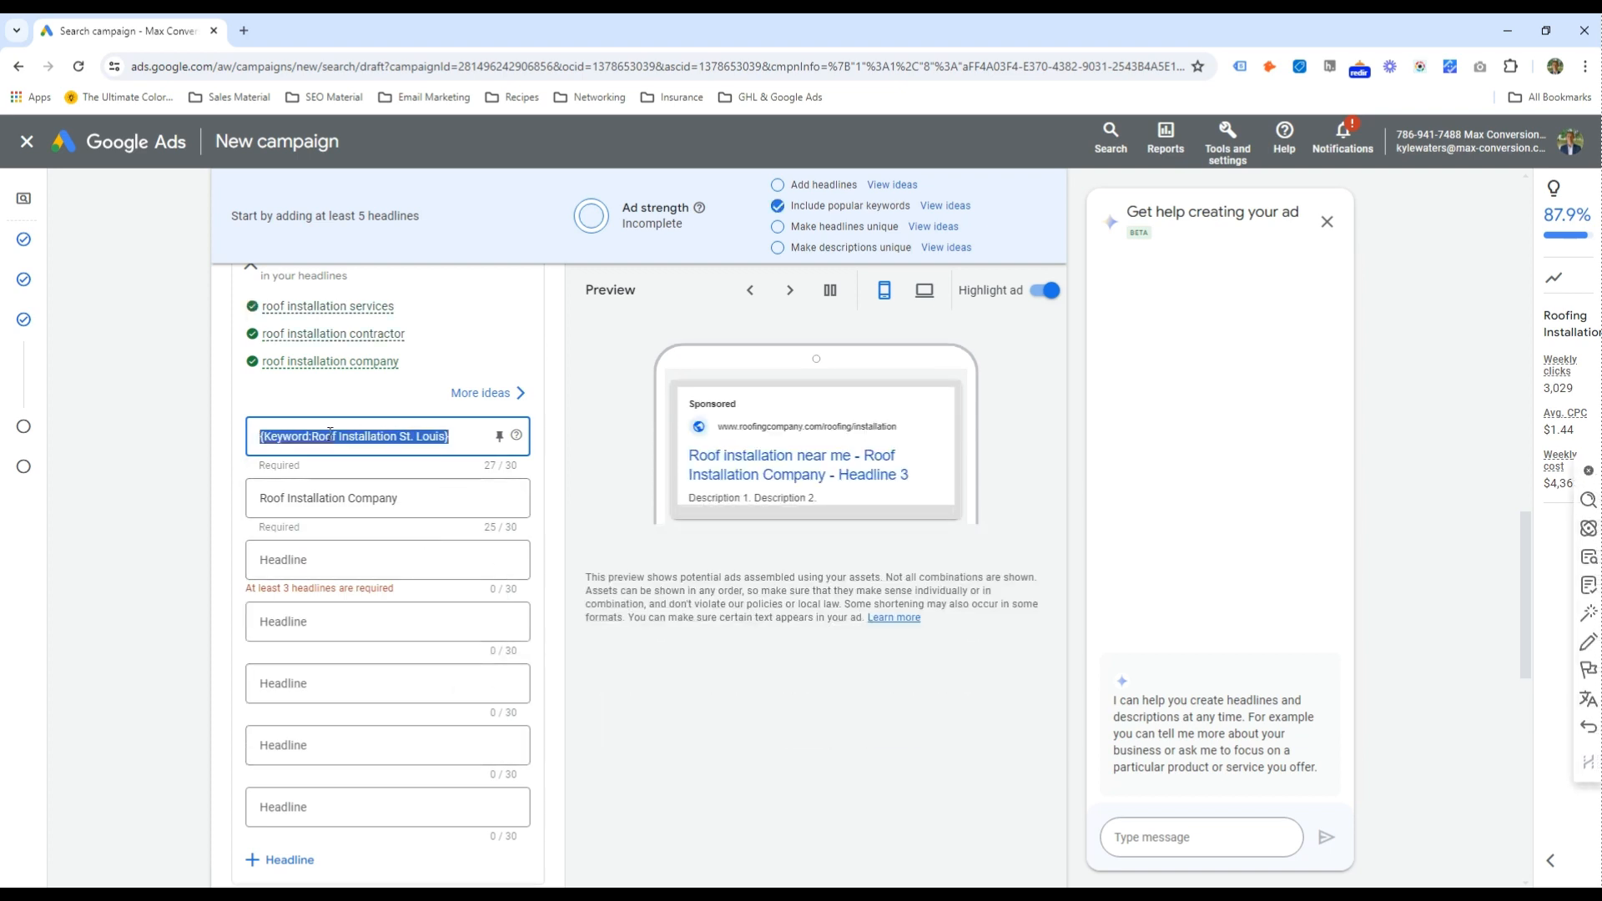
left_click(561, 477)
left_click(445, 435)
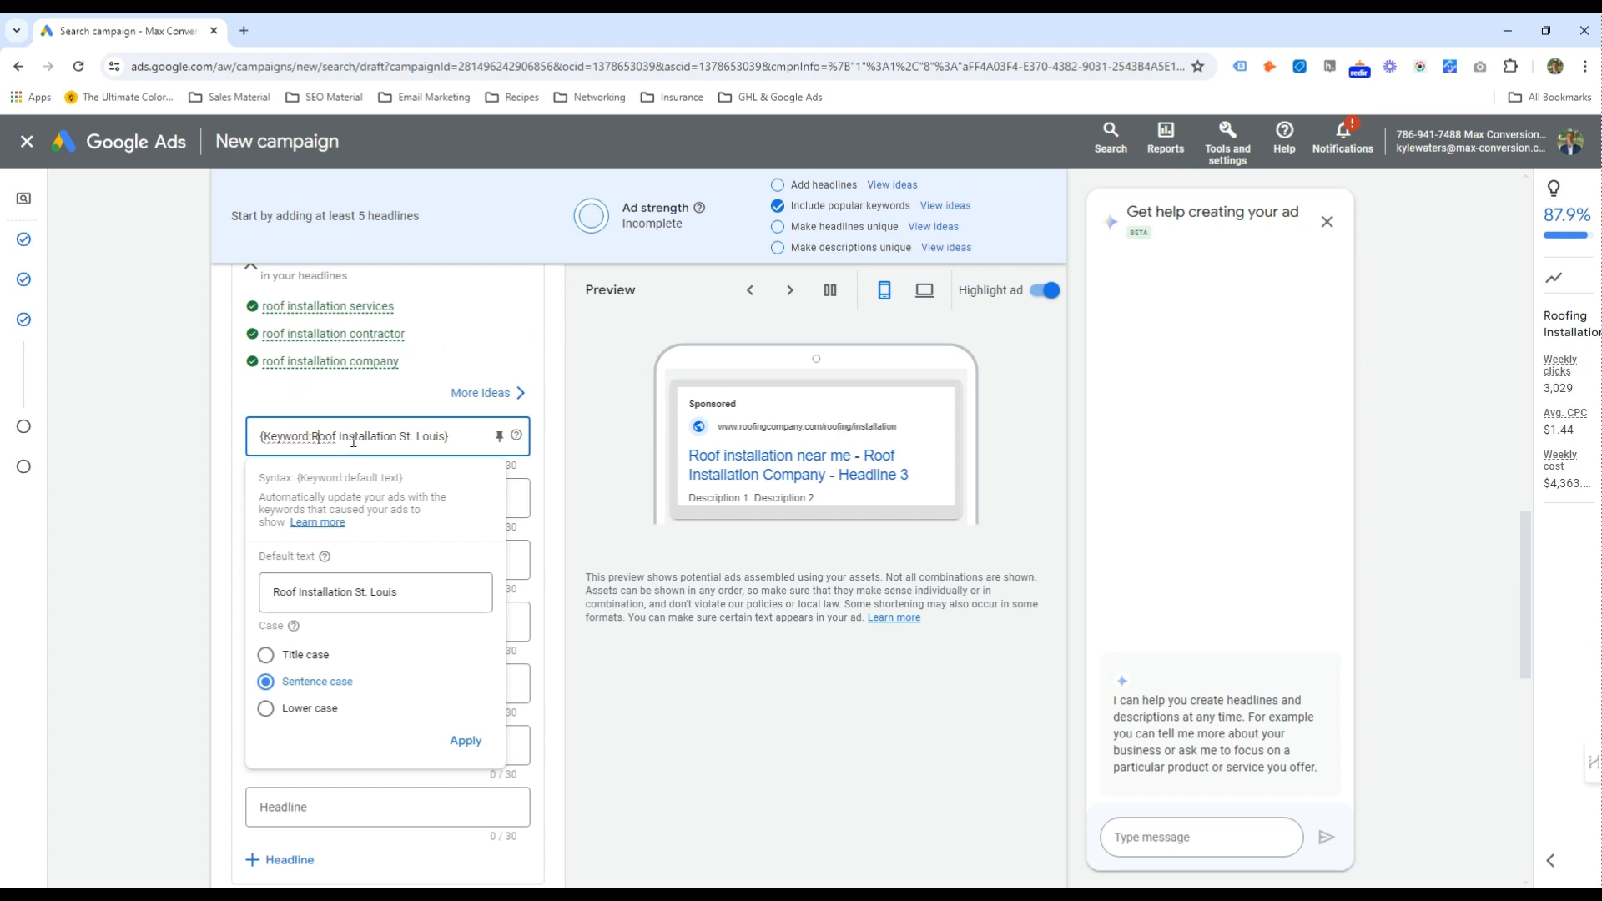
left_click(449, 435)
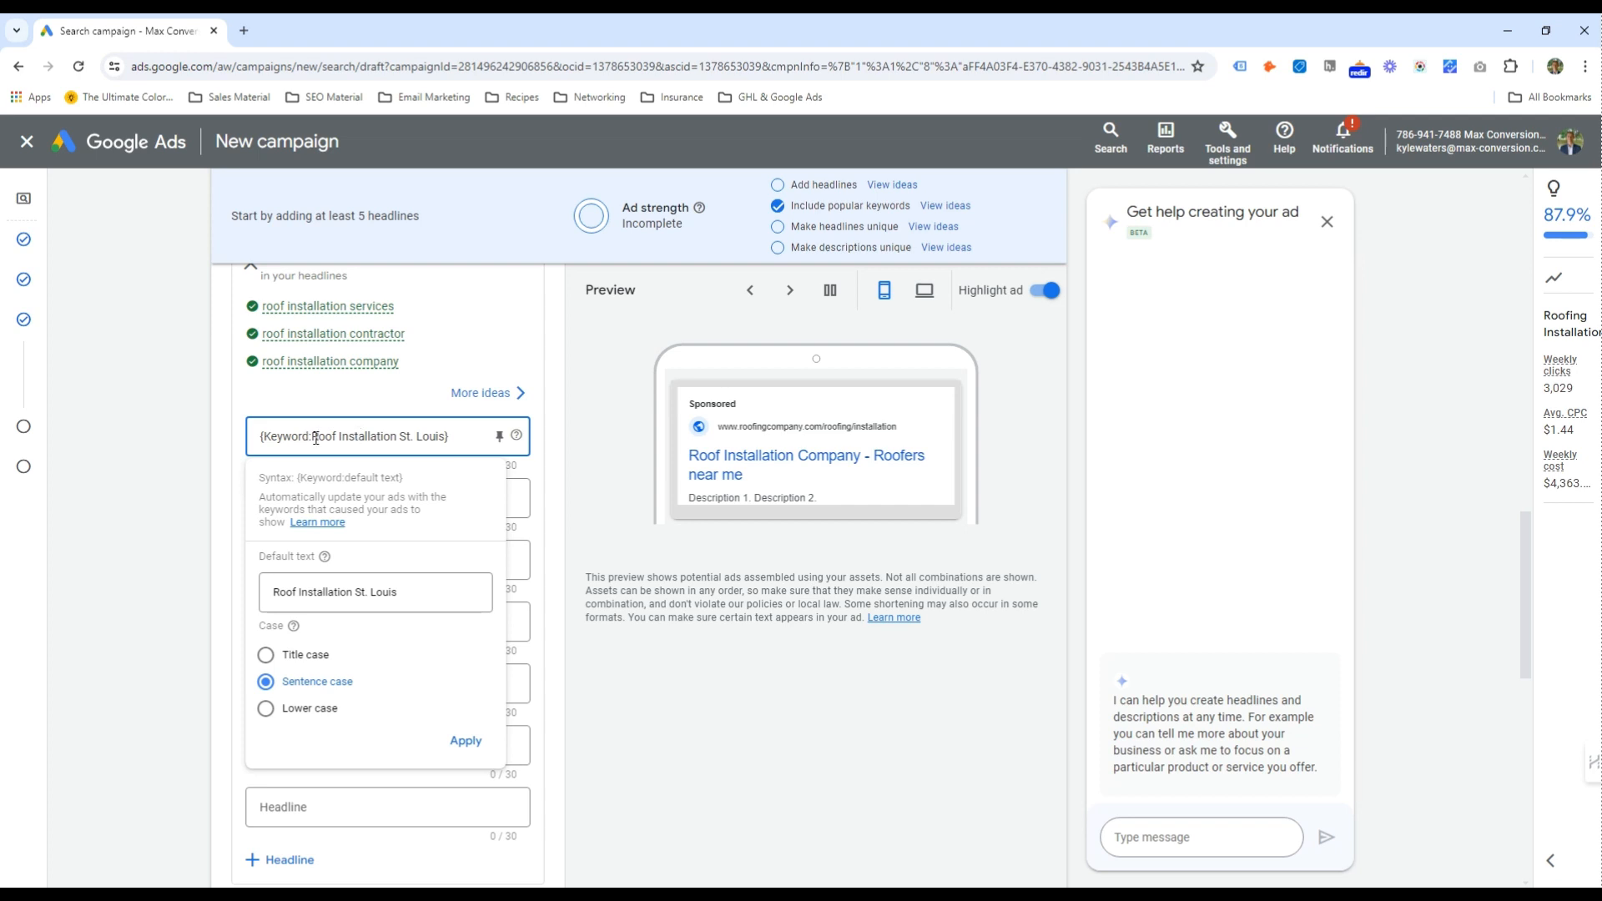
left_click_drag(315, 438, 465, 434)
left_click(452, 434)
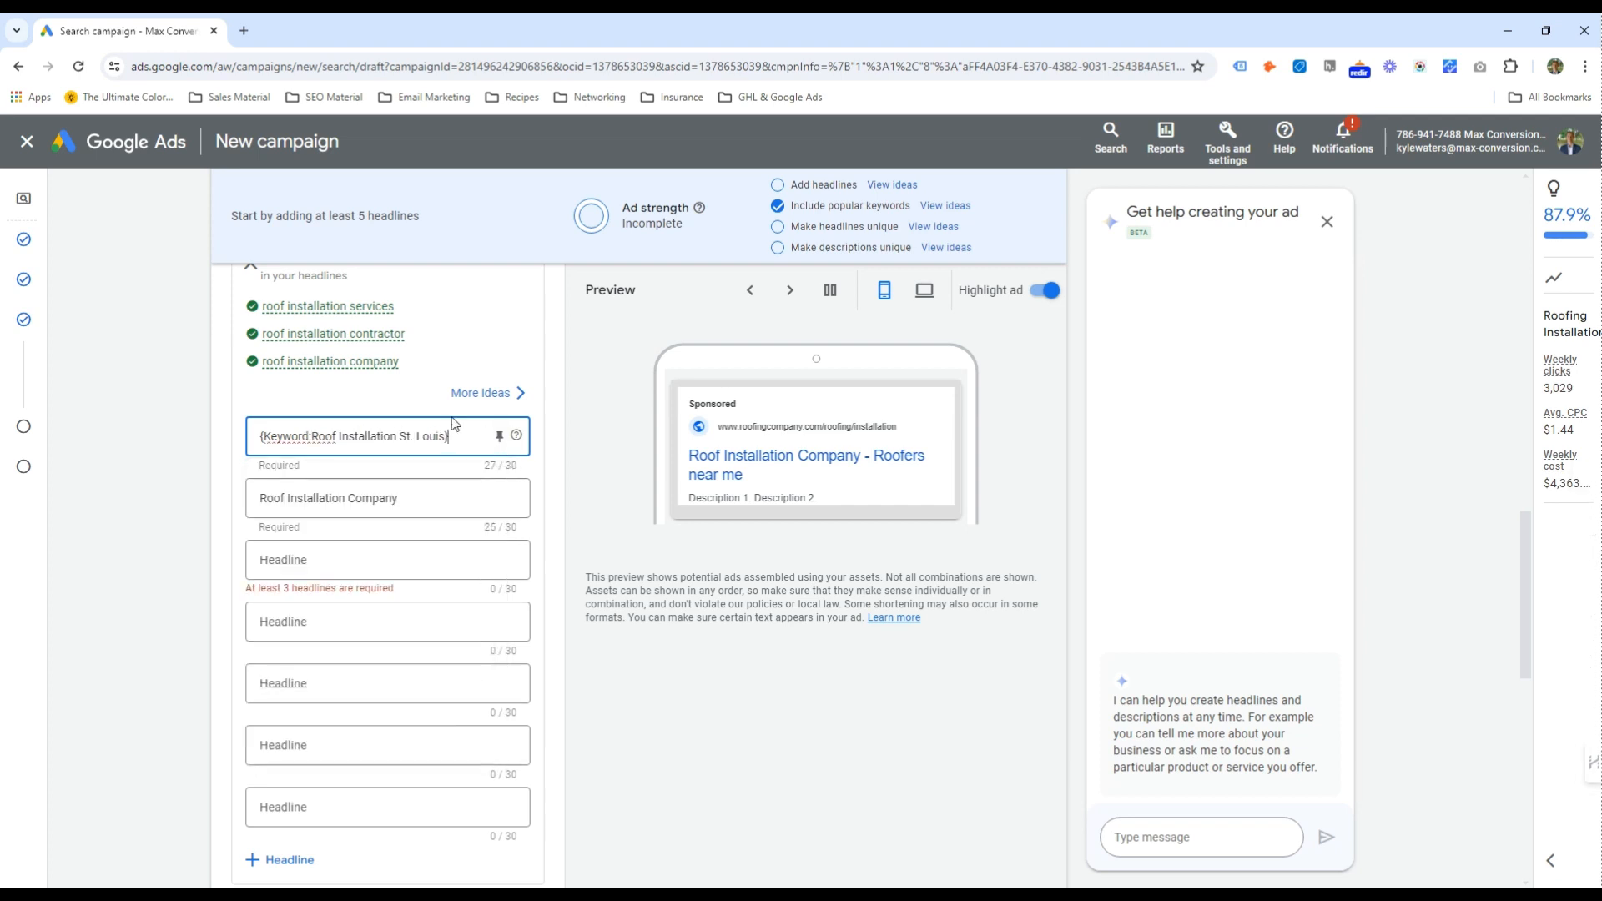
triple_click(286, 436)
left_click(275, 433)
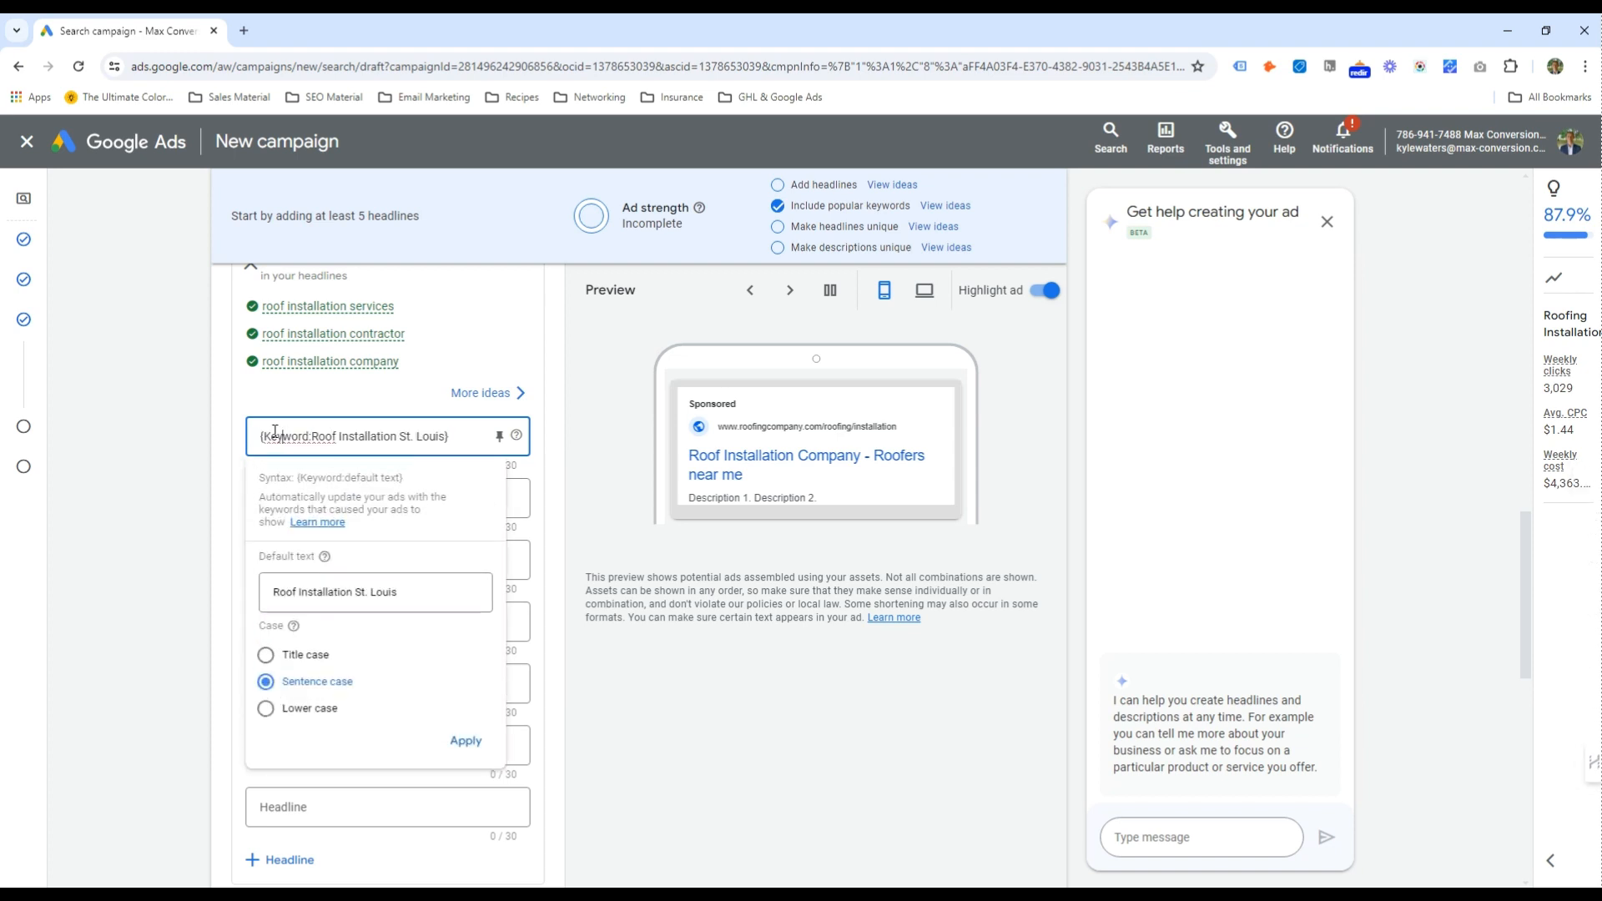
left_click(326, 405)
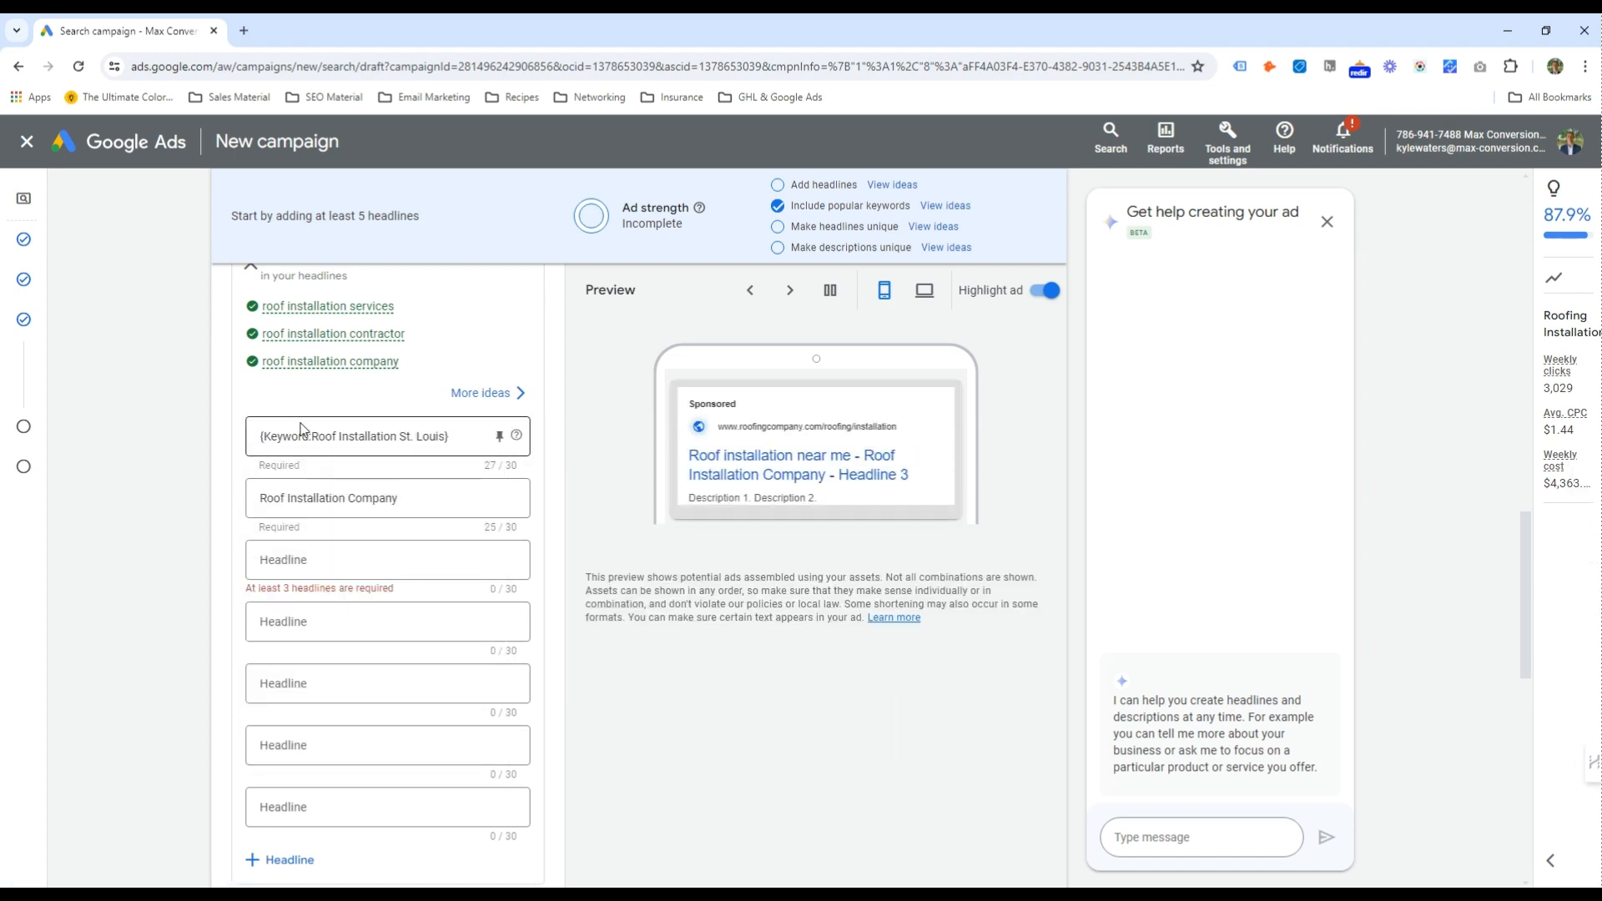
left_click_drag(537, 467, 474, 463)
left_click(471, 446)
left_click(535, 467)
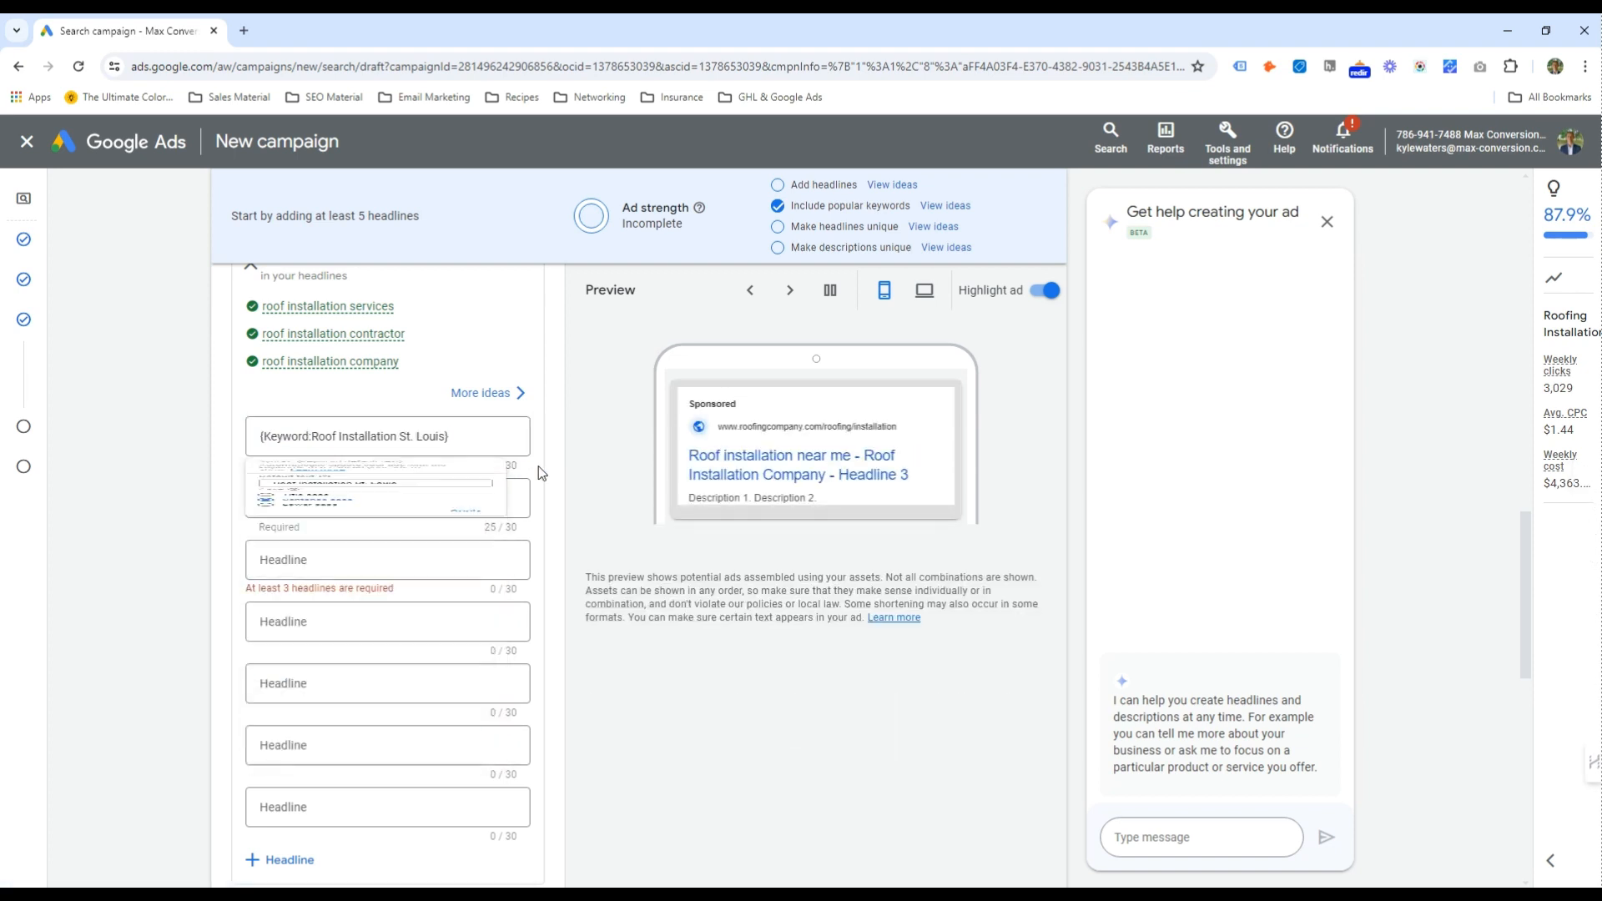
left_click_drag(450, 440, 311, 438)
left_click(308, 440)
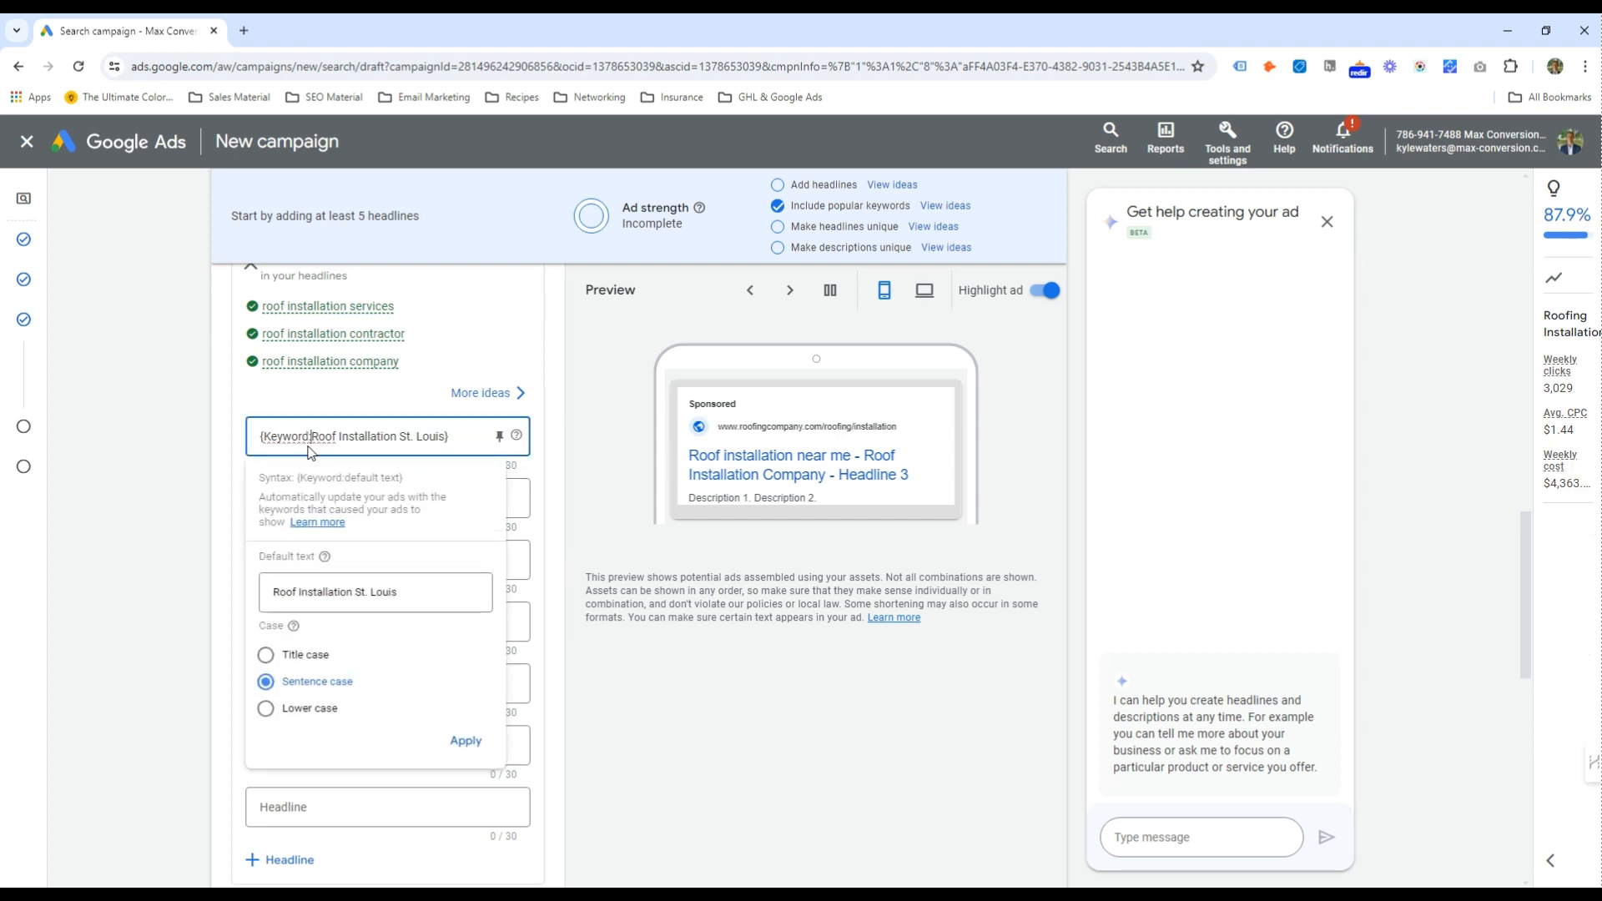
left_click(342, 410)
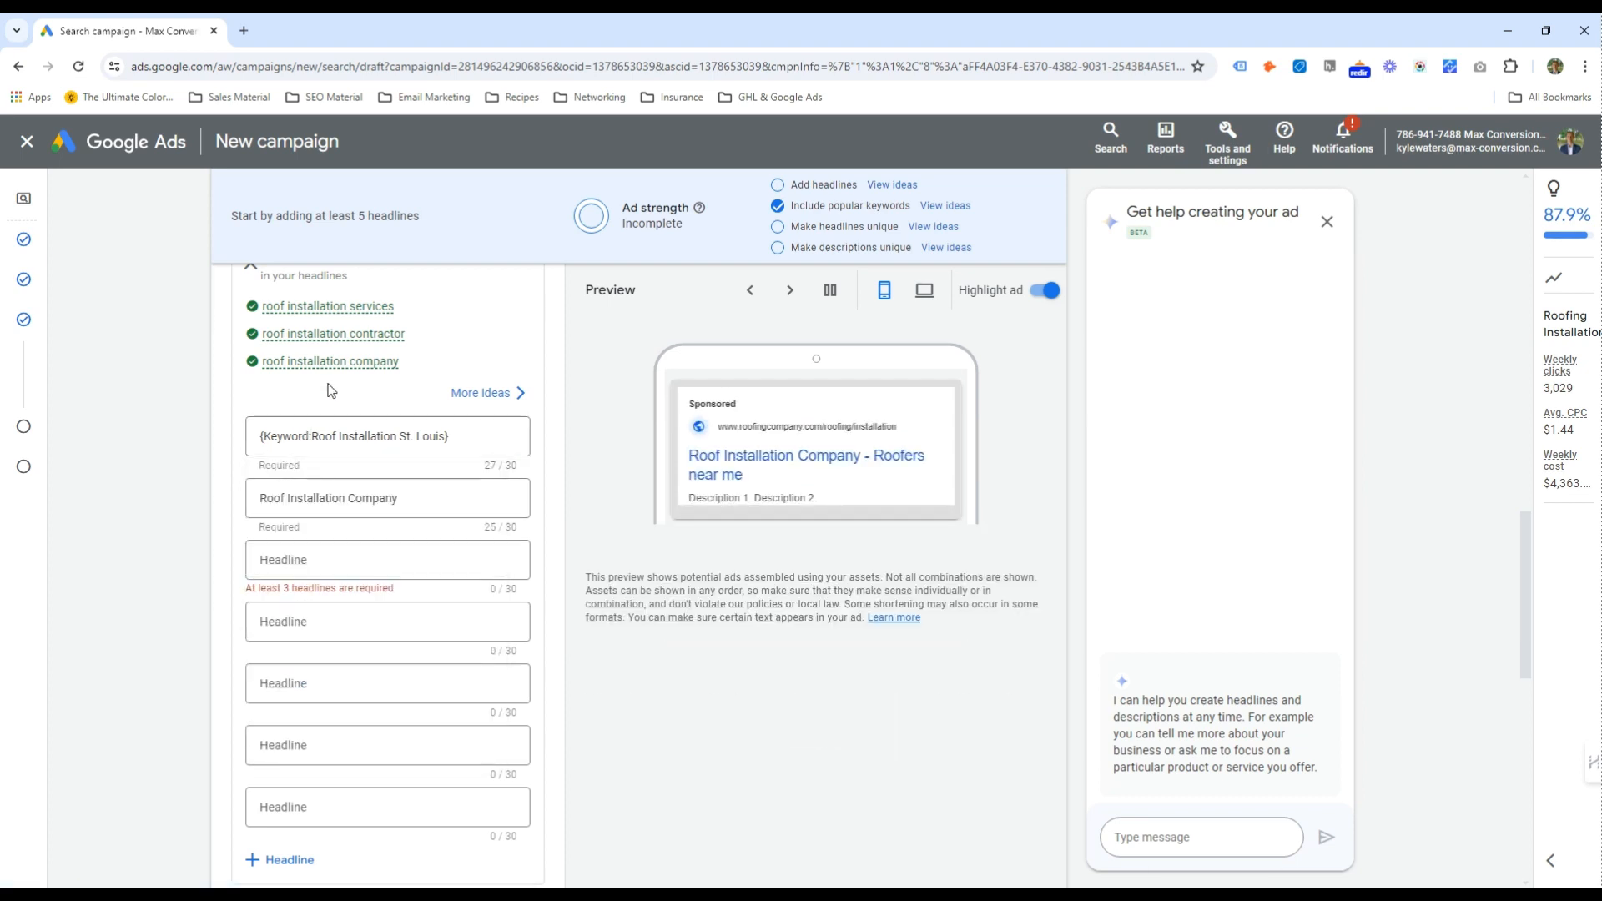
Fill in the third headline with "We Install All Types of Roof"
left_click(359, 564)
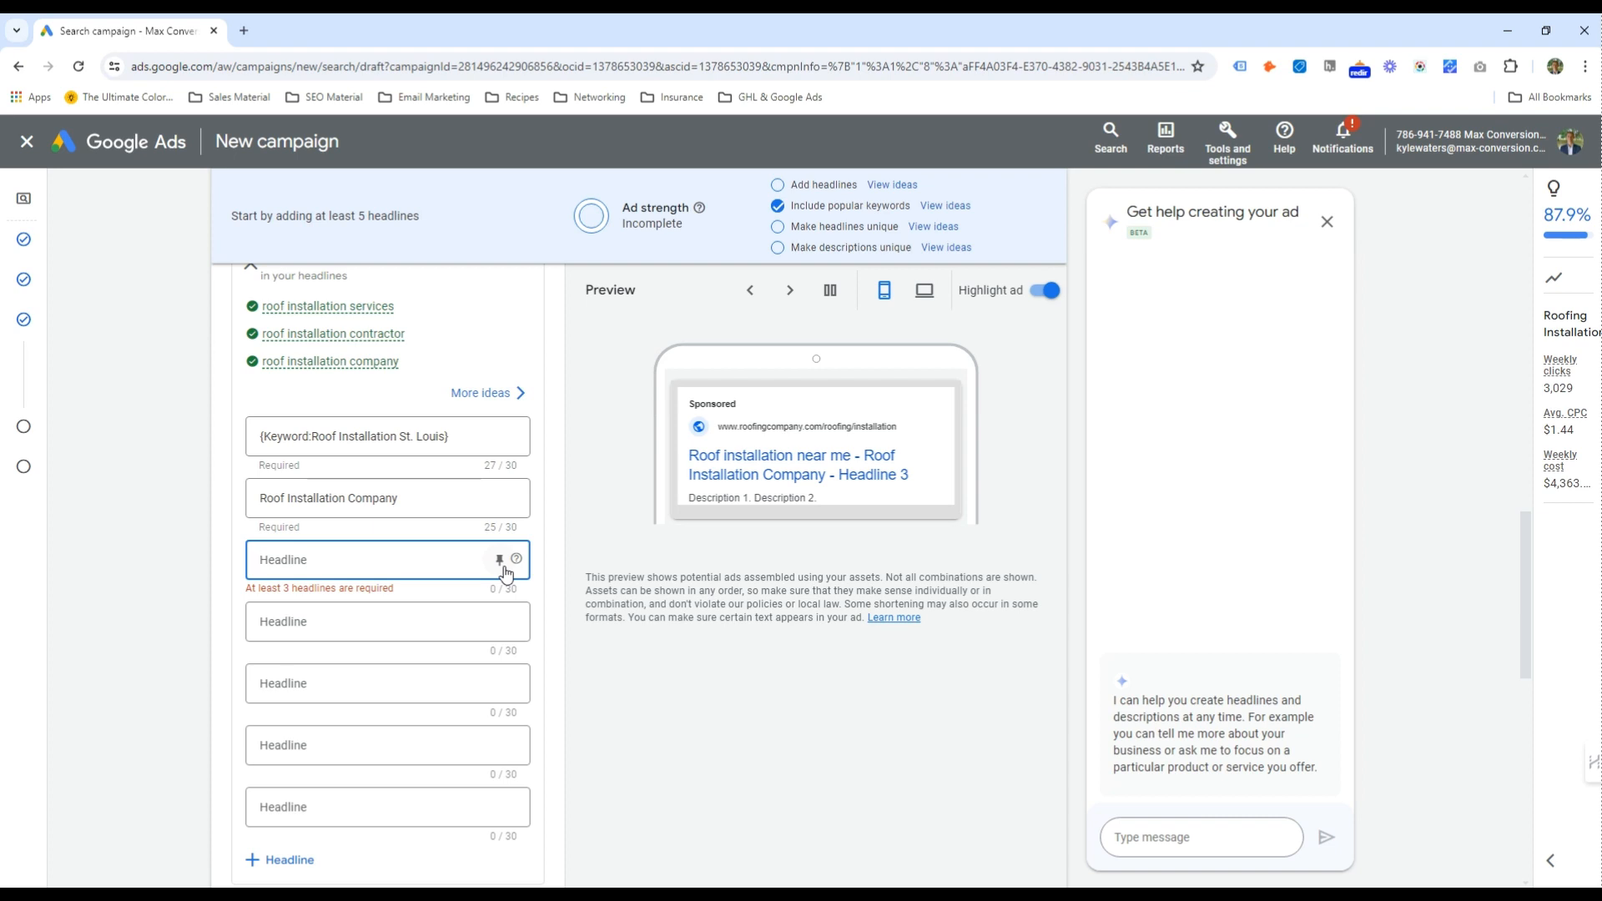
type("We Instal")
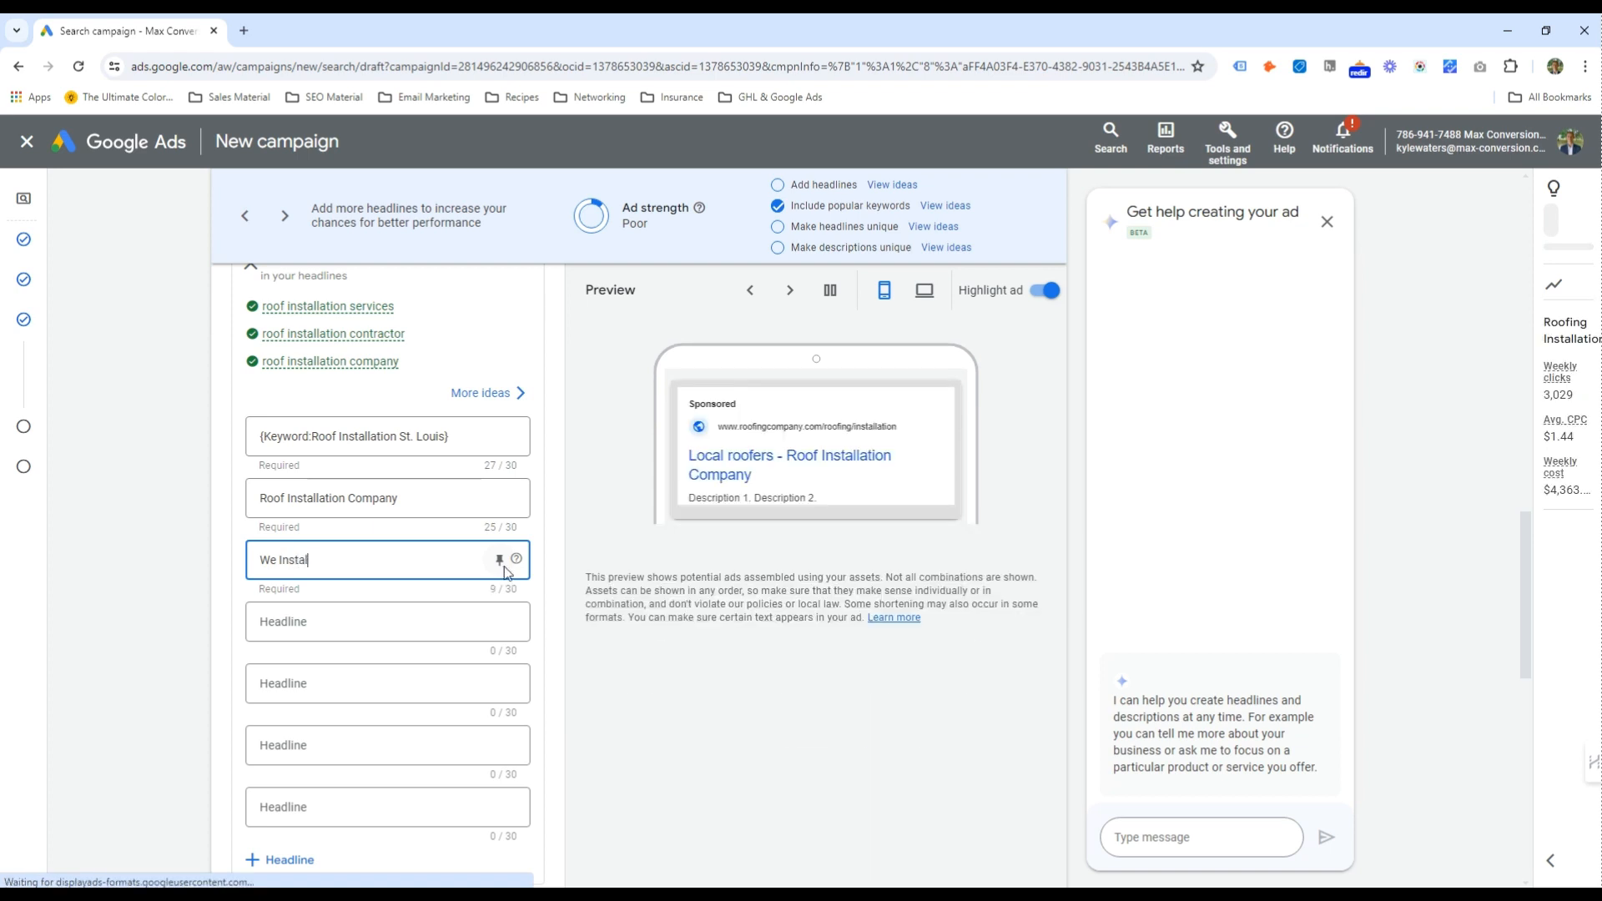
type("l All T")
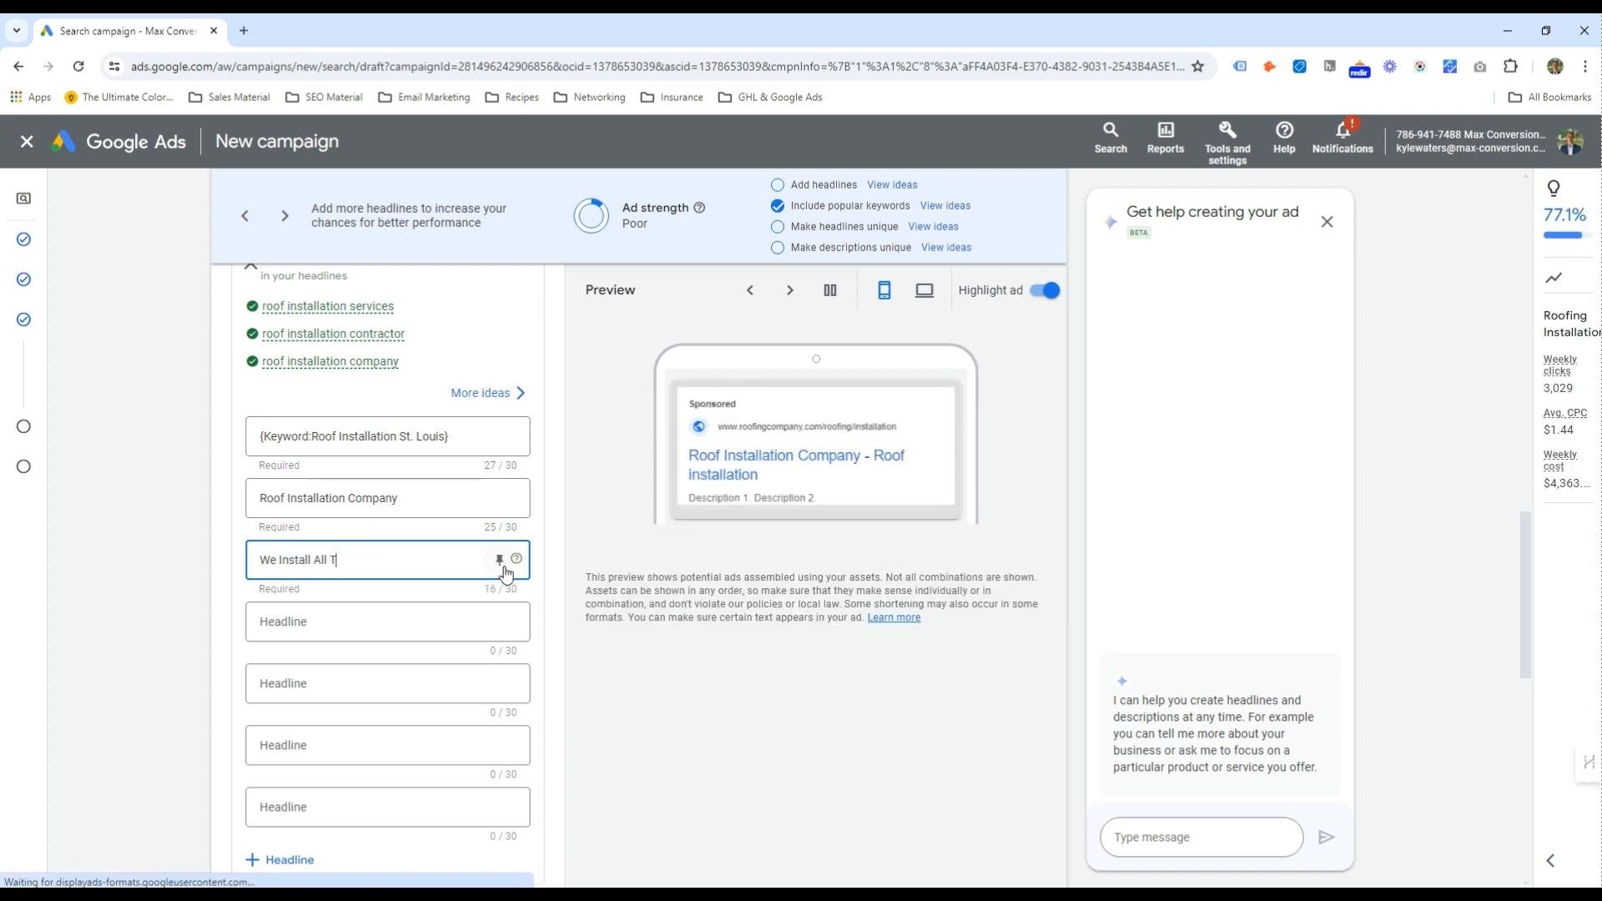
type("ypes of roofs")
key("ctrl+shift+Left")
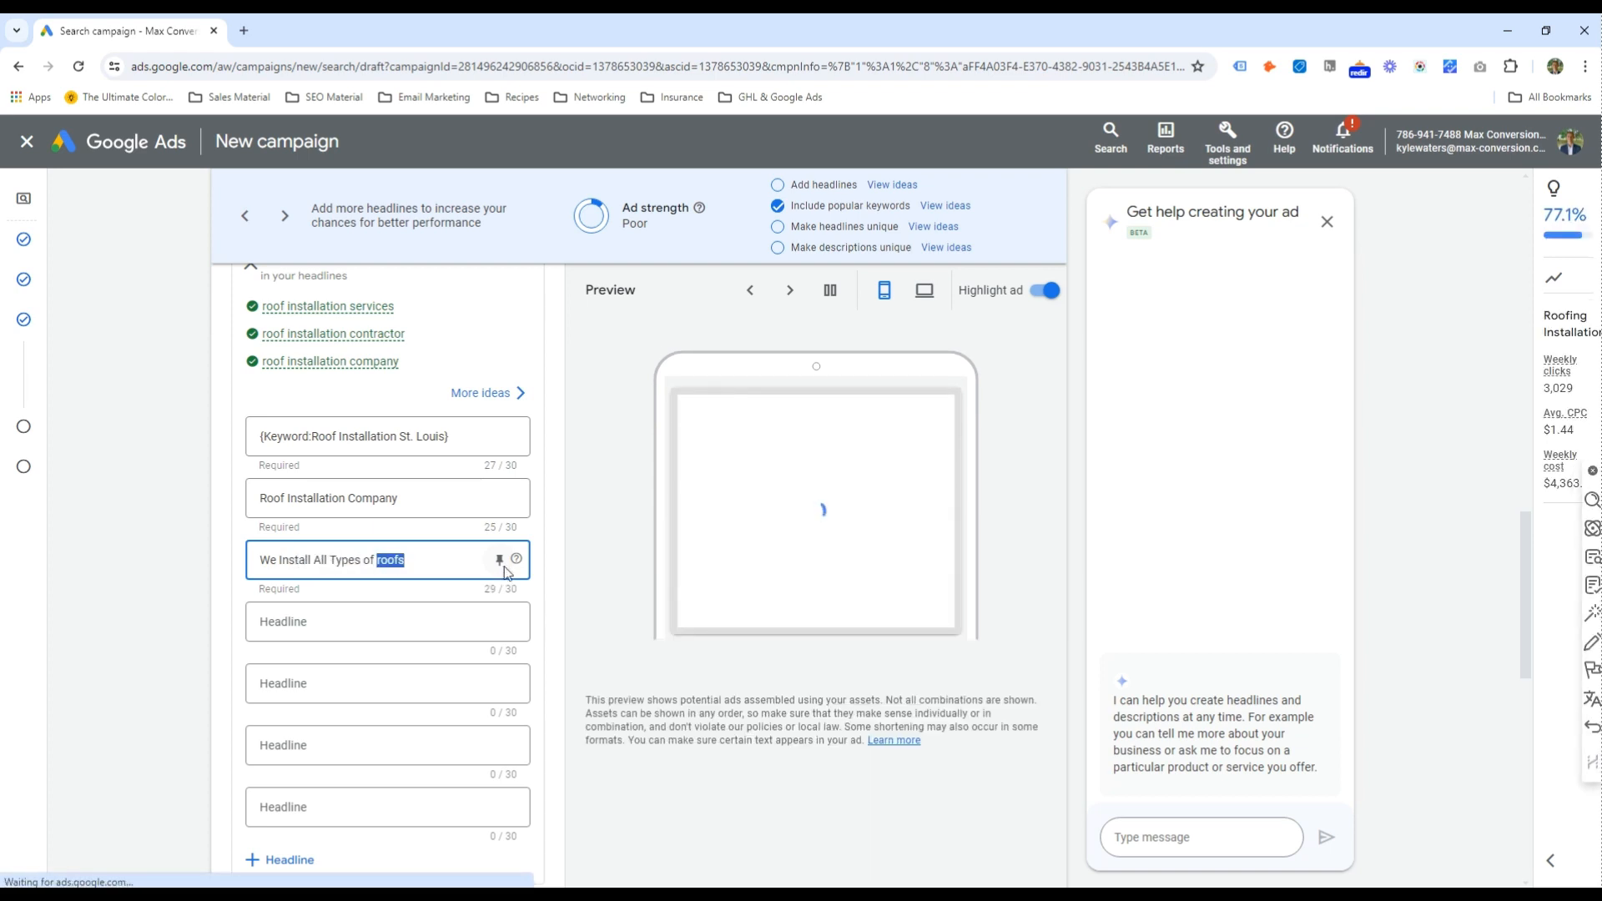
type("Roof")
key("Tab")
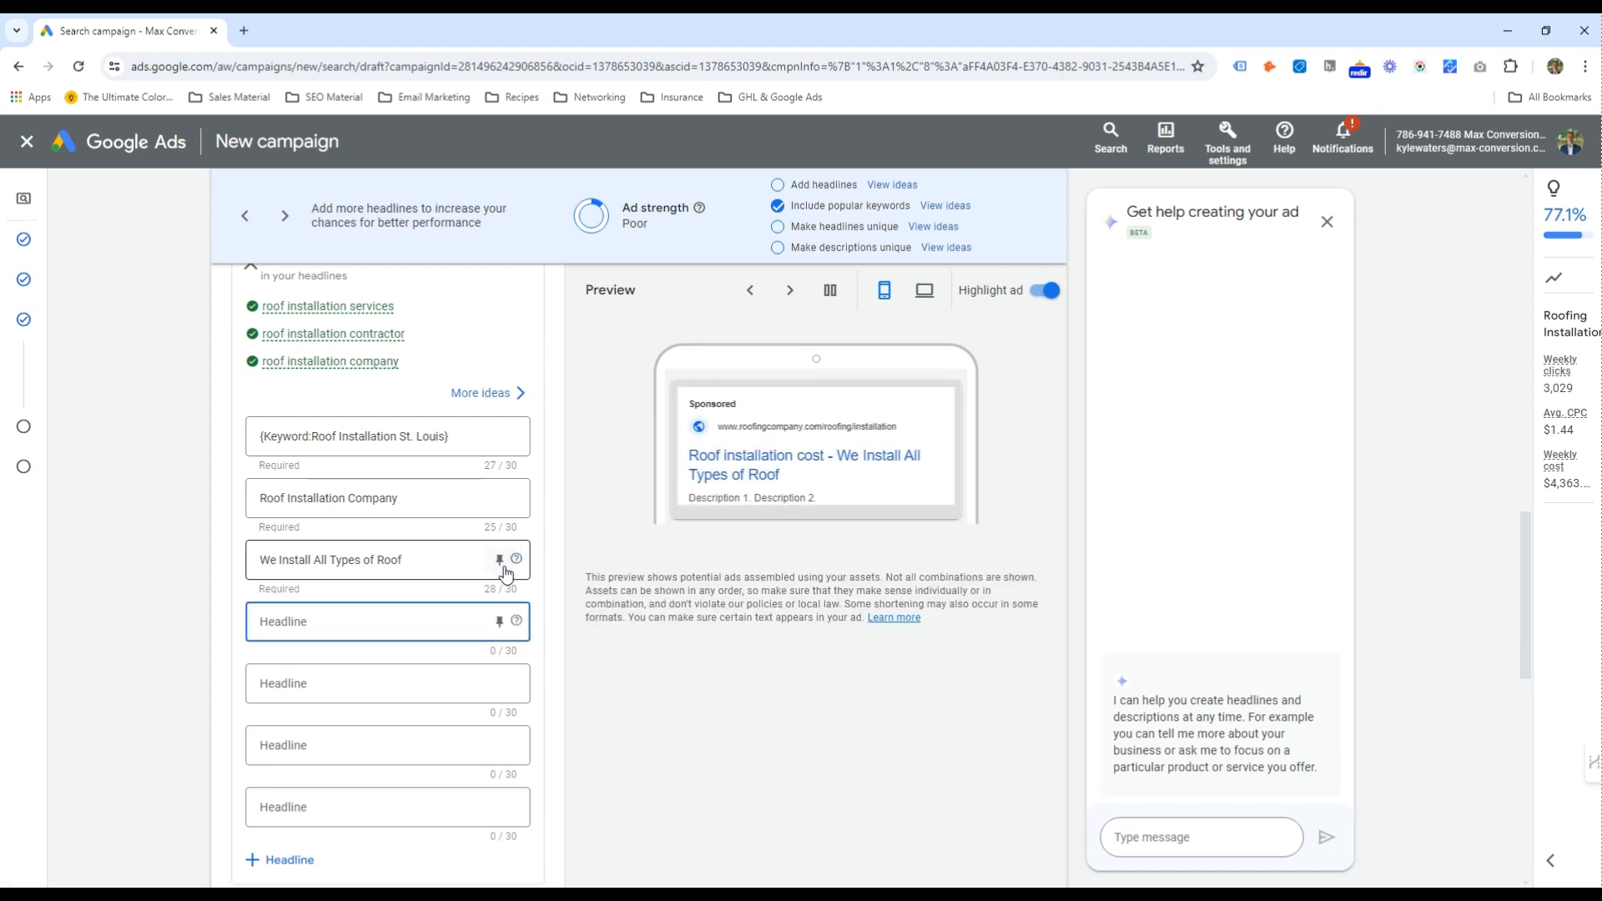
Enter "Residential & Commercial" as the fourth headline and "Get A Free Quote" as the fifth
type("Residential & C")
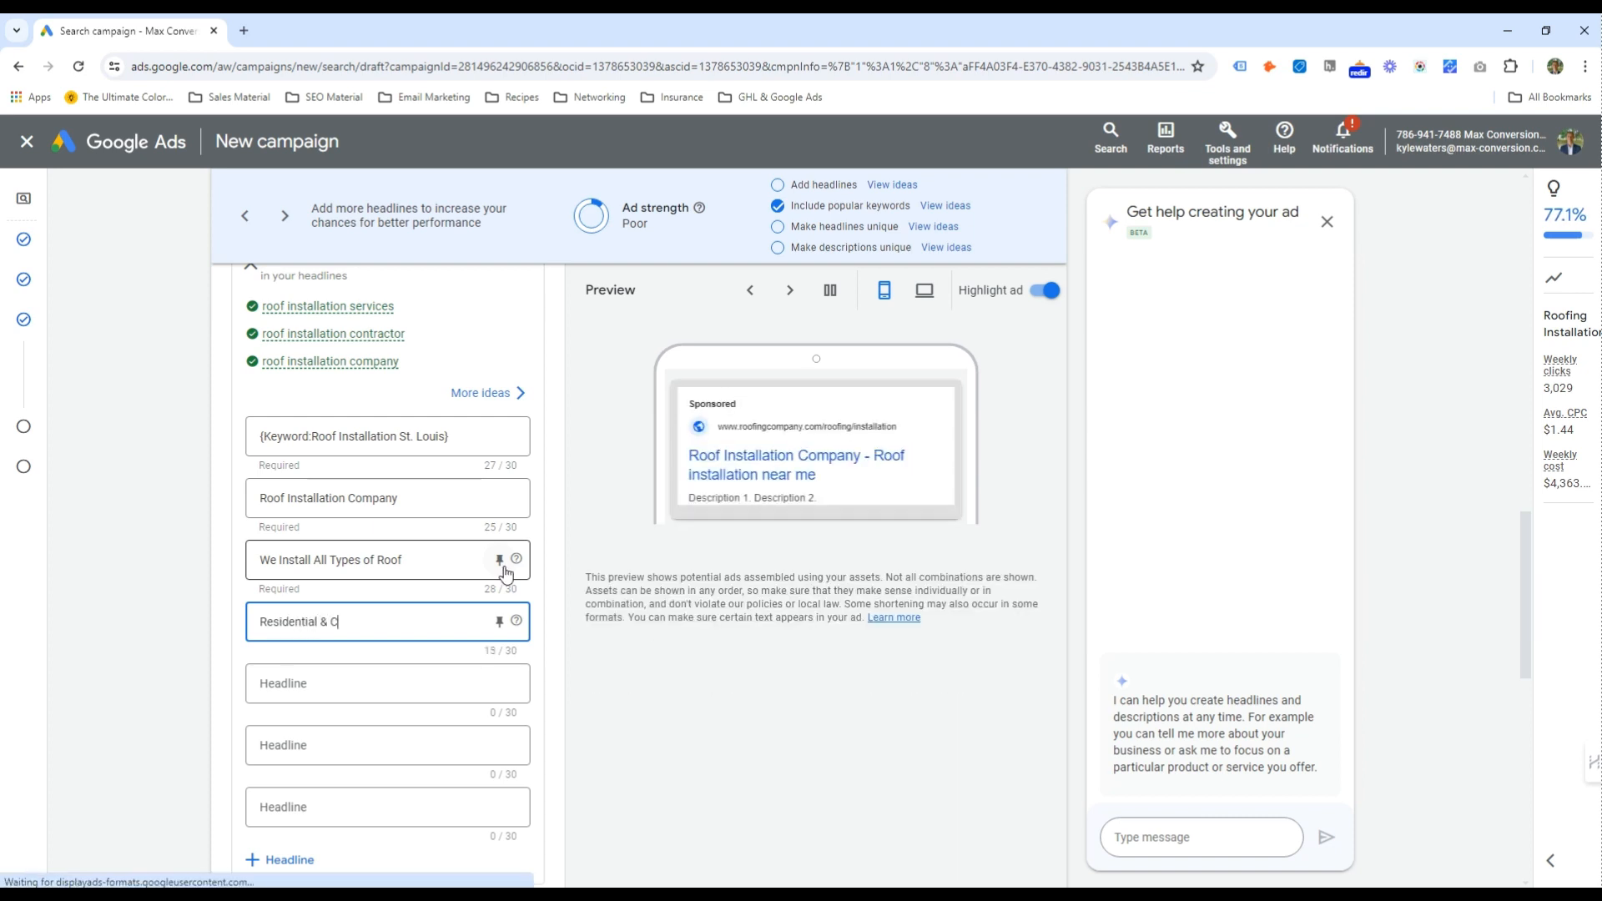
type("ommercial")
key("Tab")
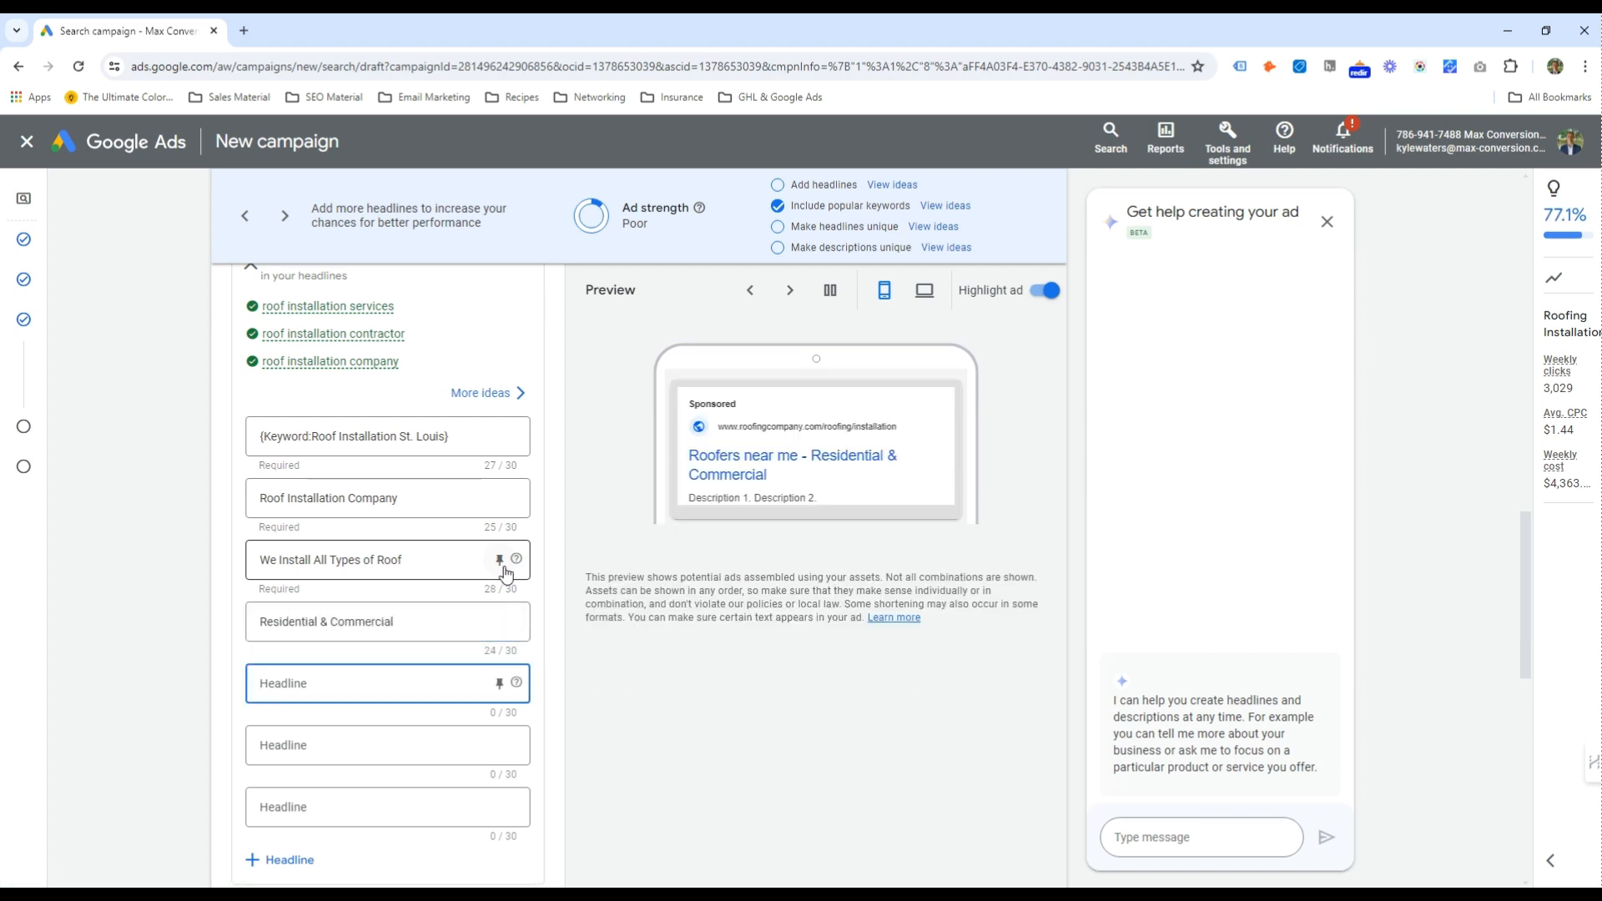
type("Get A Free Quote")
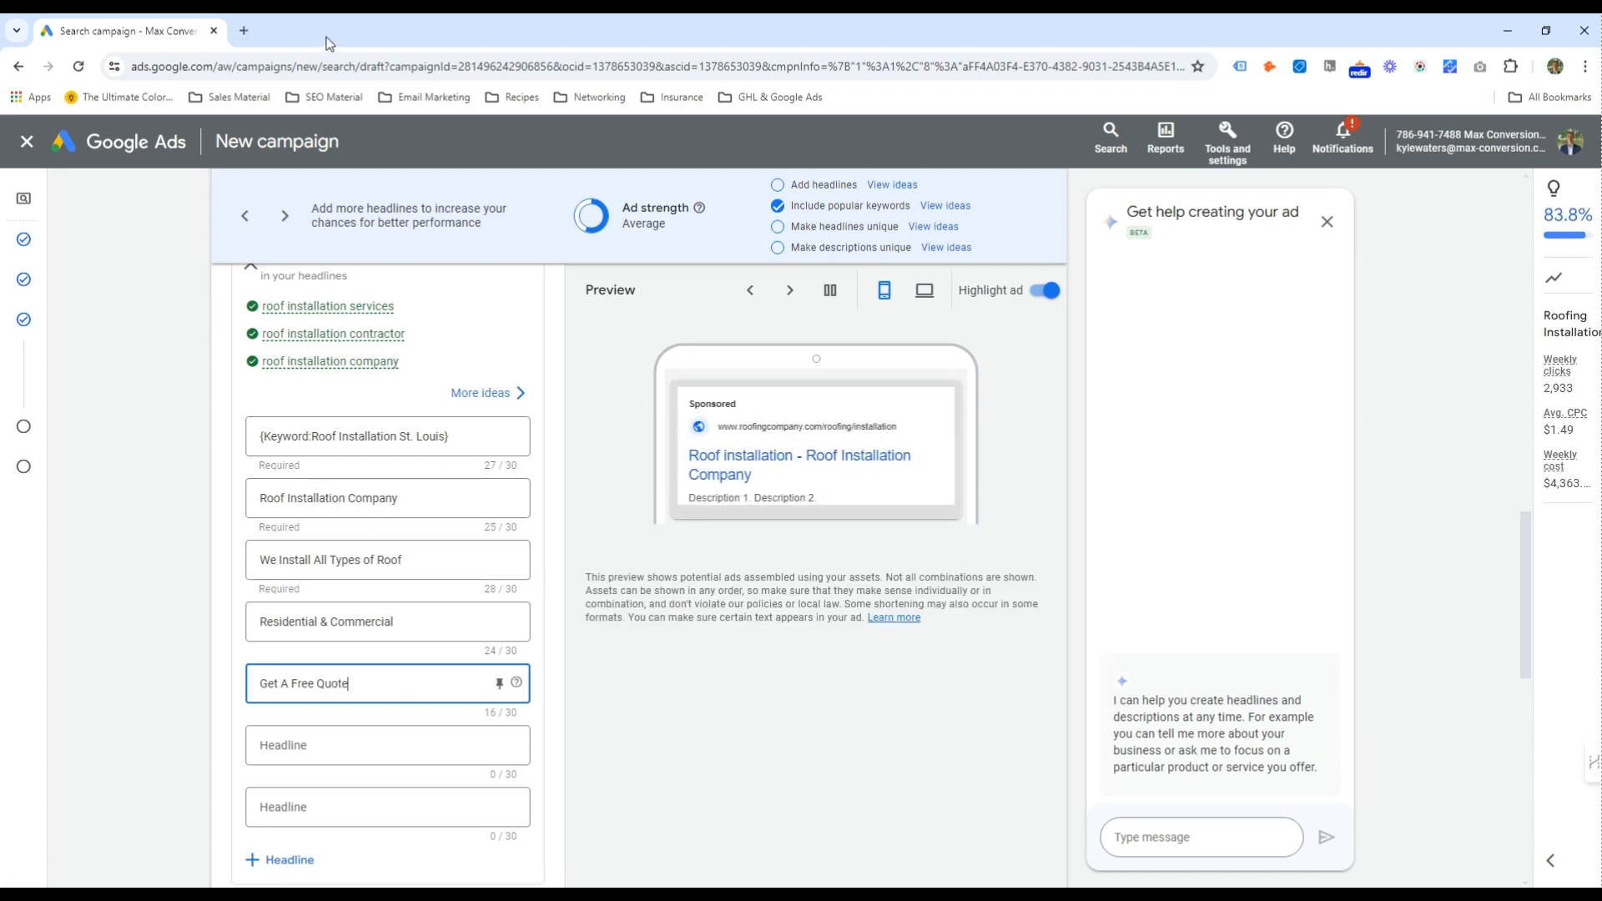
Search Google in a new browser tab for "roofing insallation st louis" and look at the competitors' sponsored ads
key("ctrl+t")
type("roo")
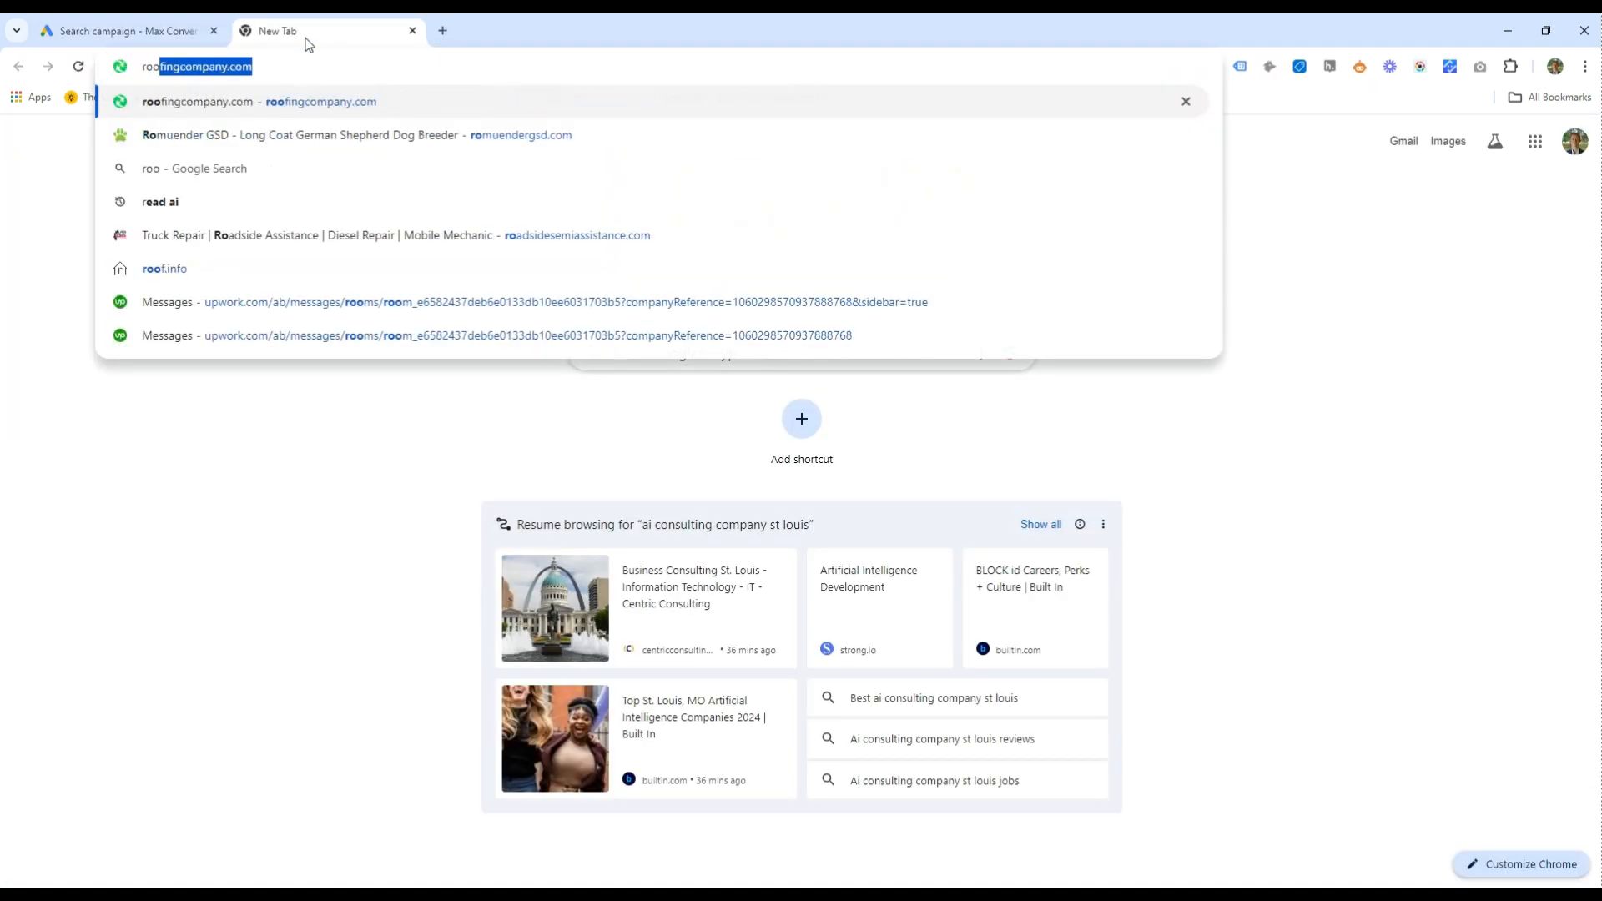
type("fing insallation s")
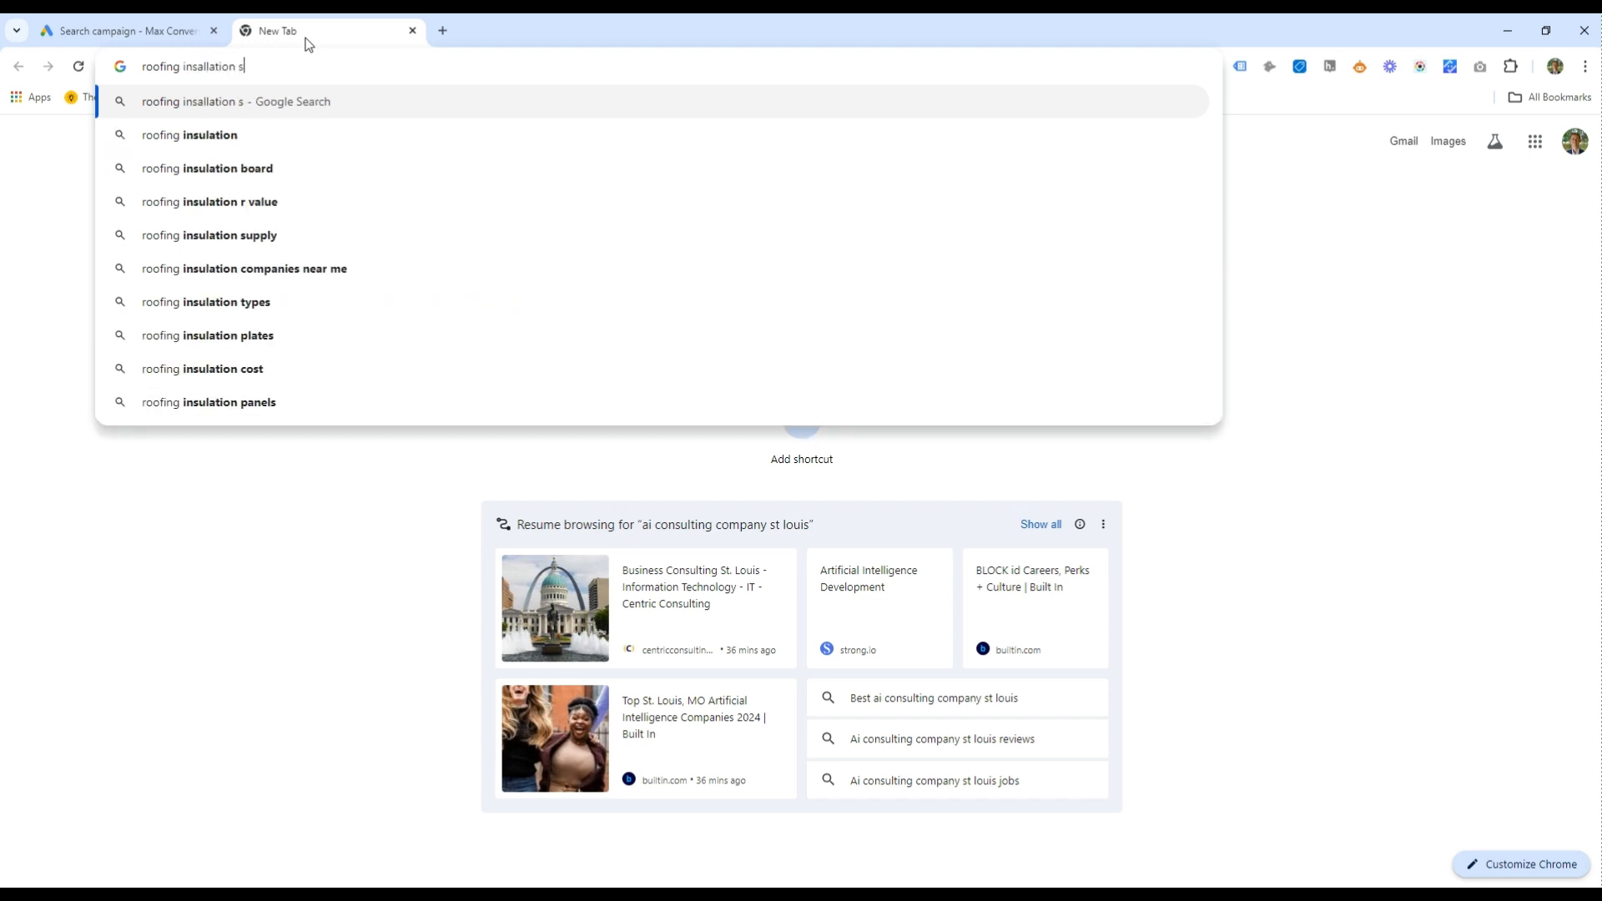
type("t louis")
key("Return")
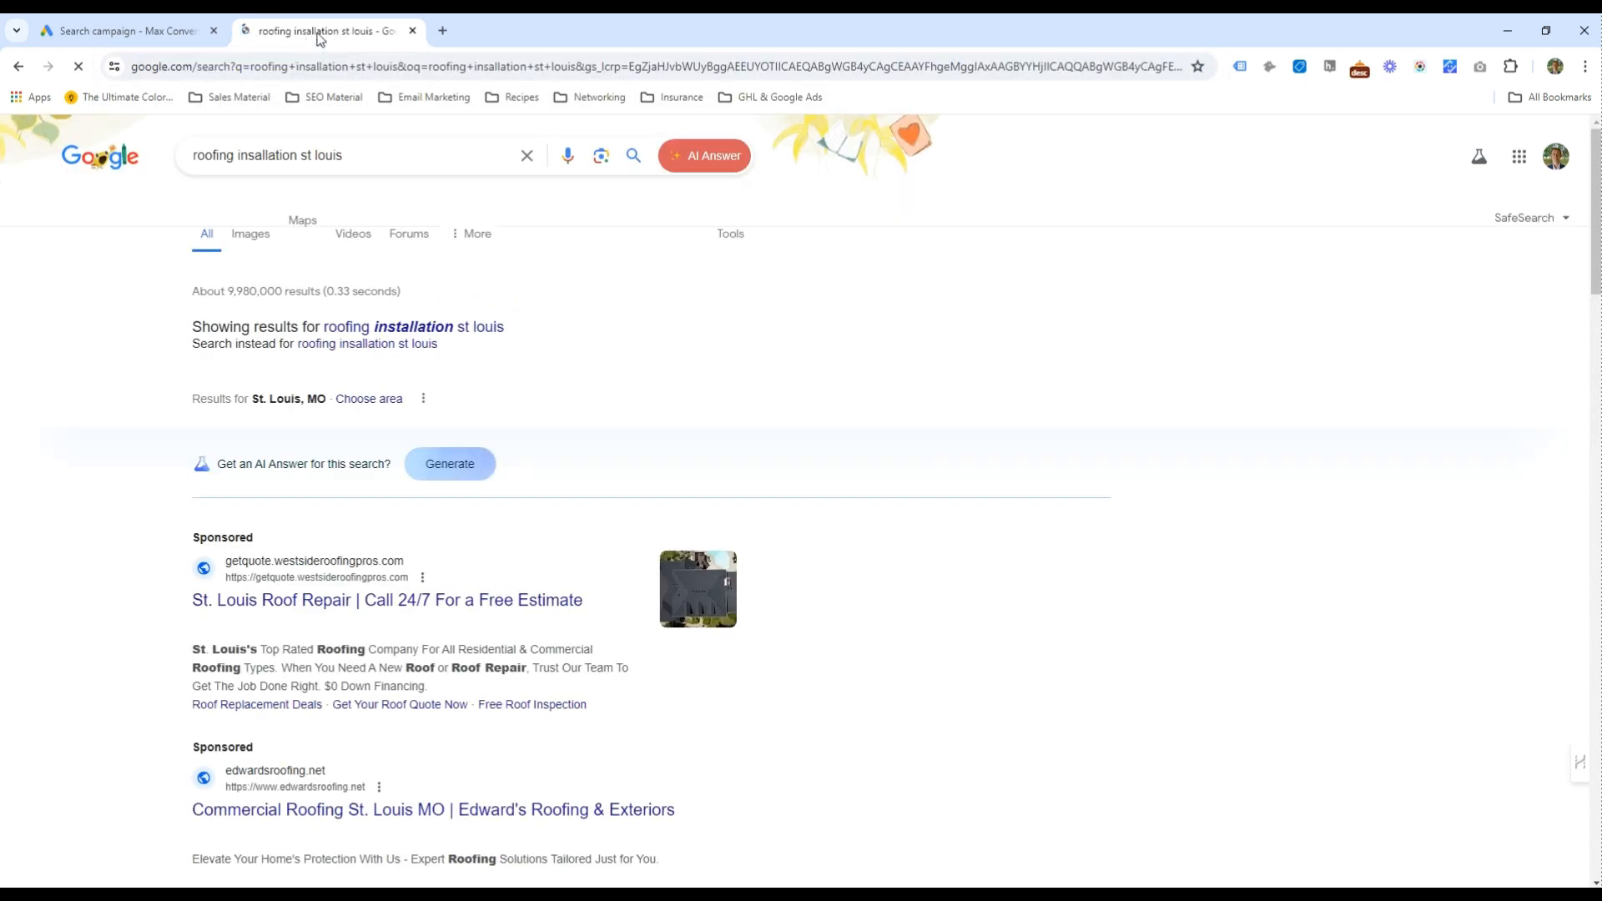
scroll(210, 518, "down", 1)
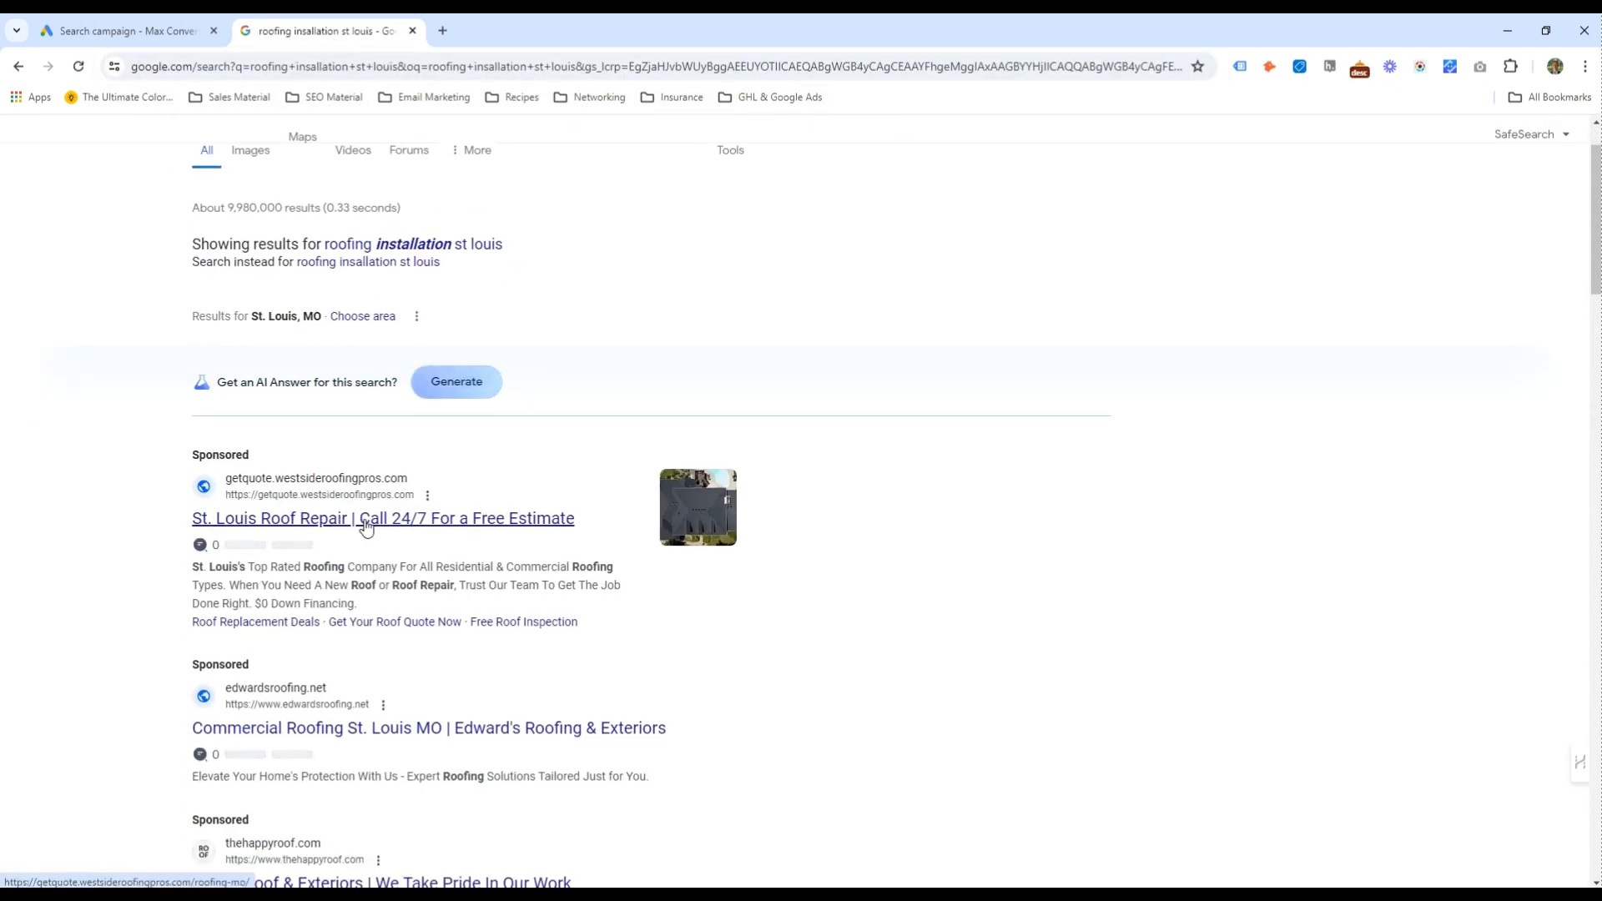
Return to the Google Ads draft and enter "Call 24/7 For A Free Estimate" as the sixth headline
key("ctrl+Tab")
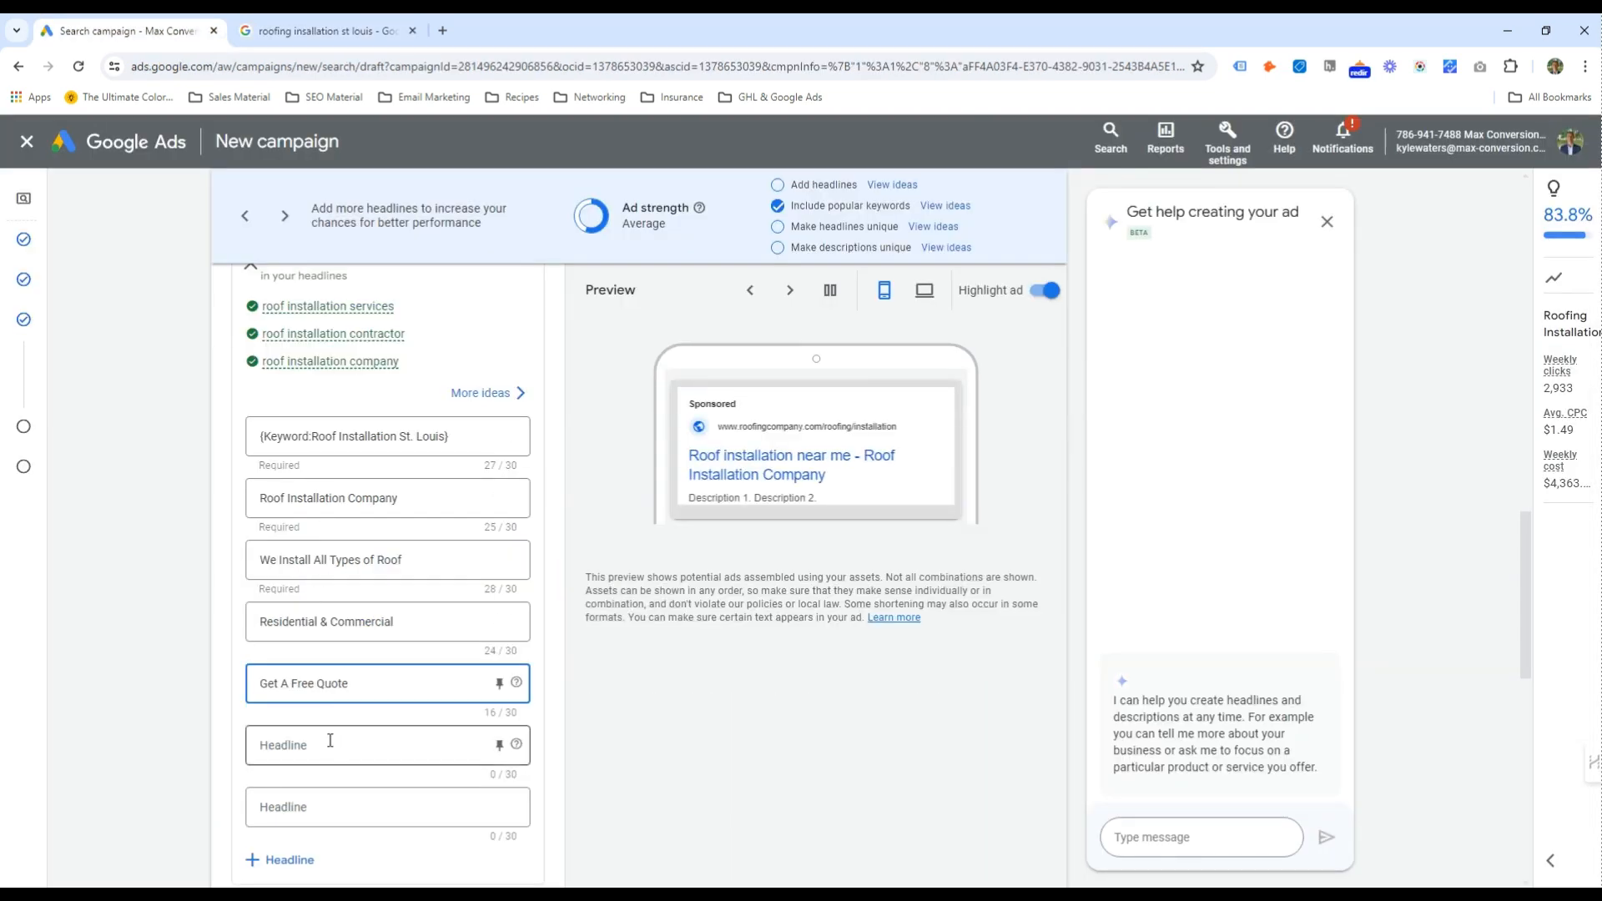
type("24/")
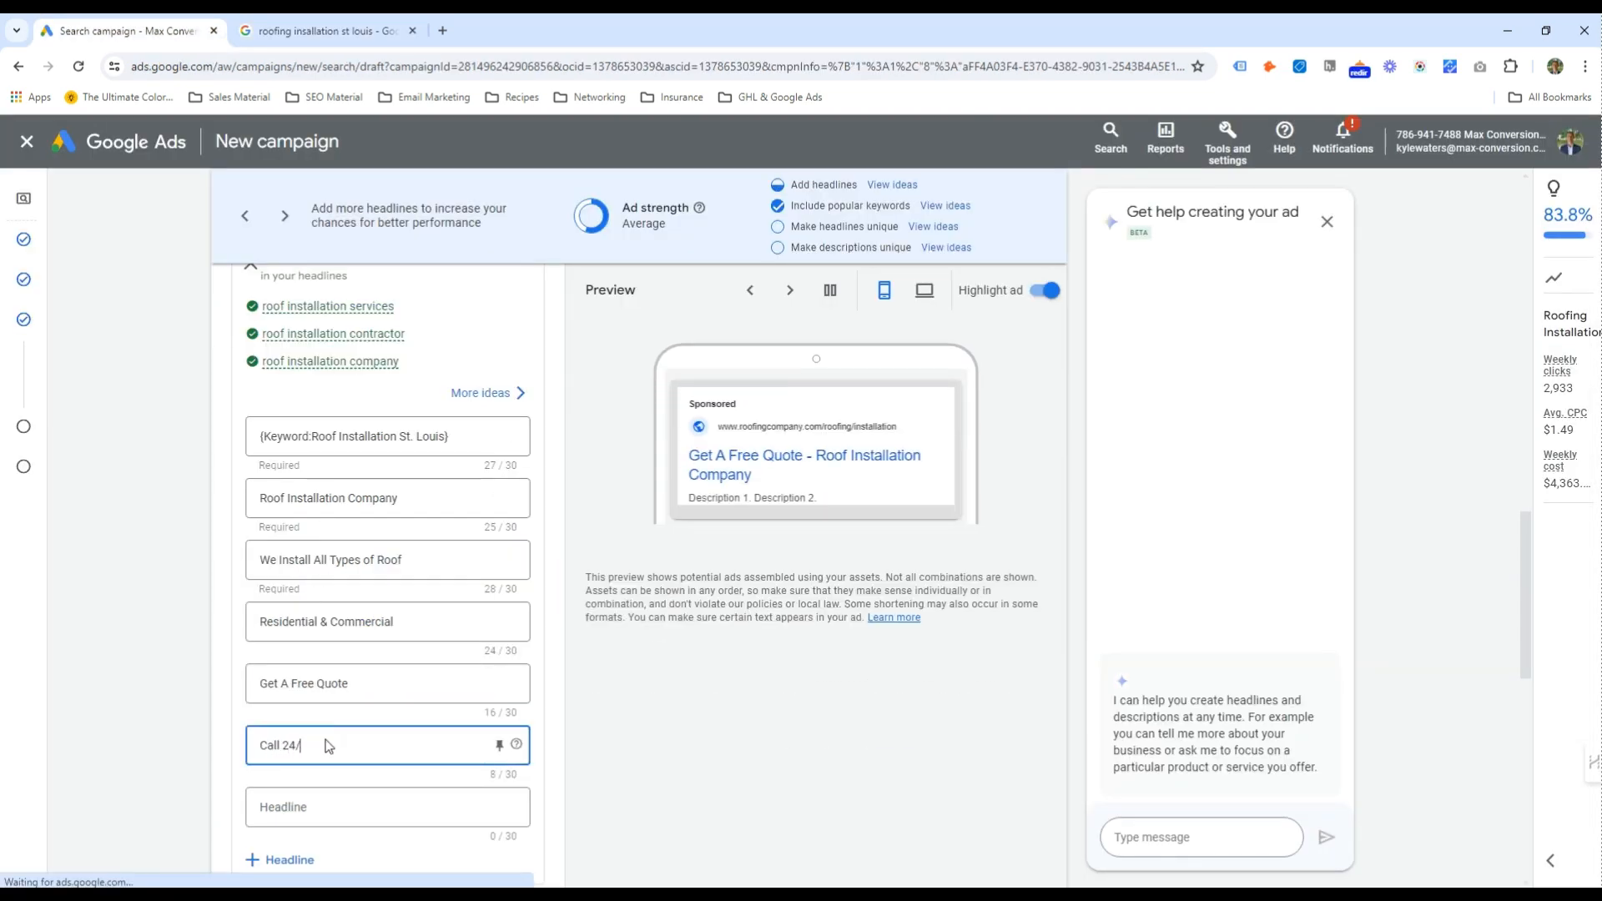
type("7 For A Free")
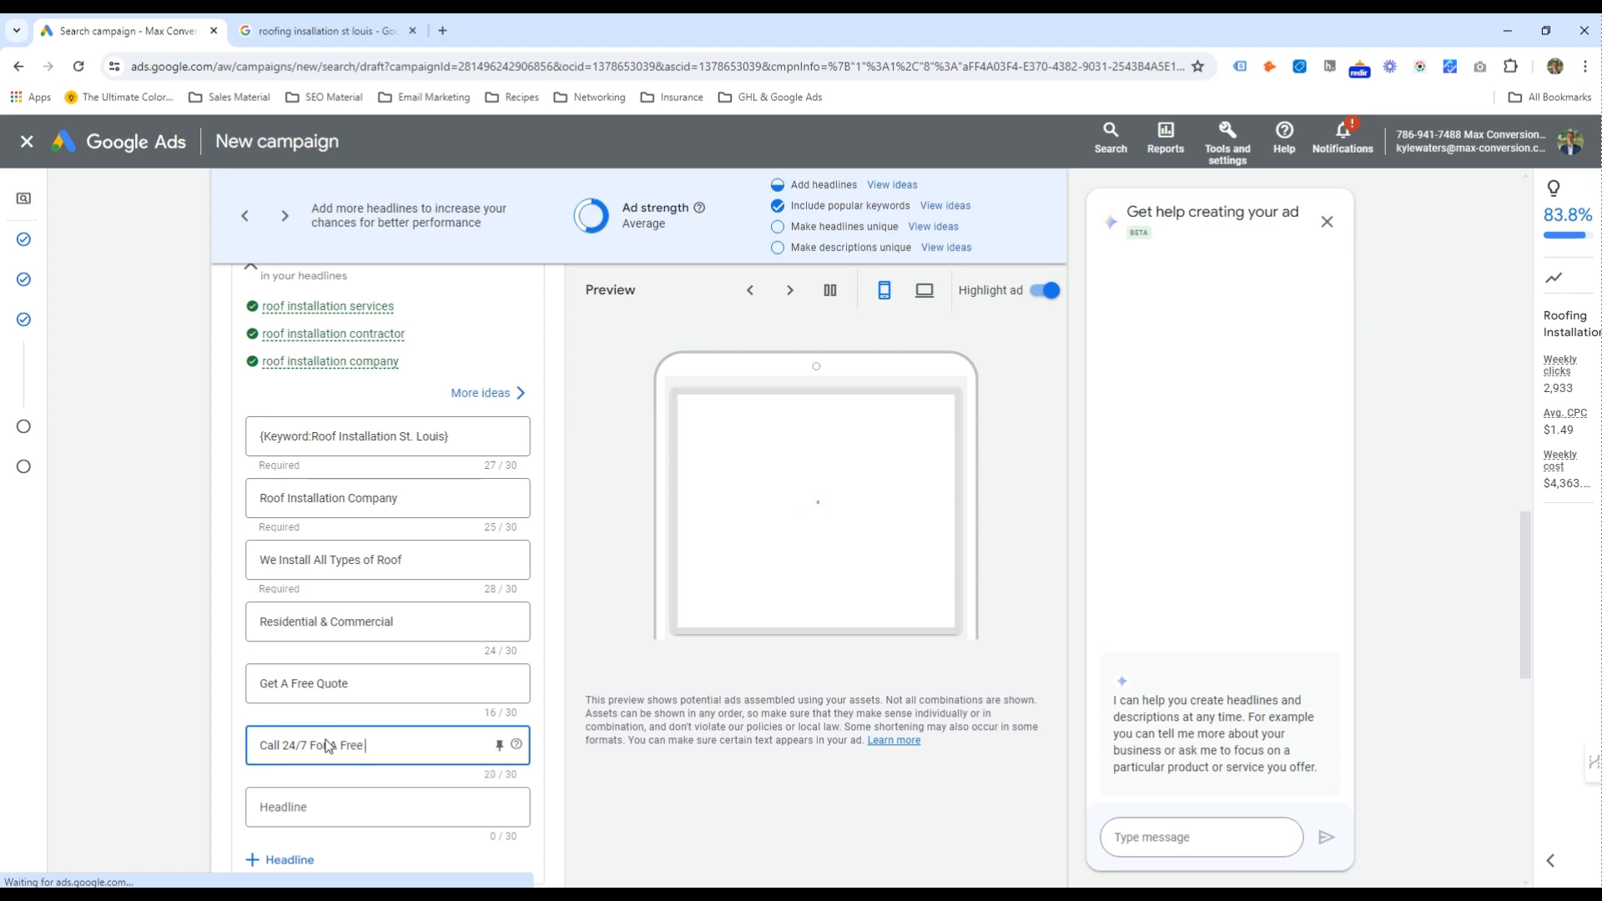
type(" Estimate")
Check more of the competitors' sponsored ads for ideas and enter "Roofing Company" as the seventh headline in the Google Ads draft
key("ctrl+Tab")
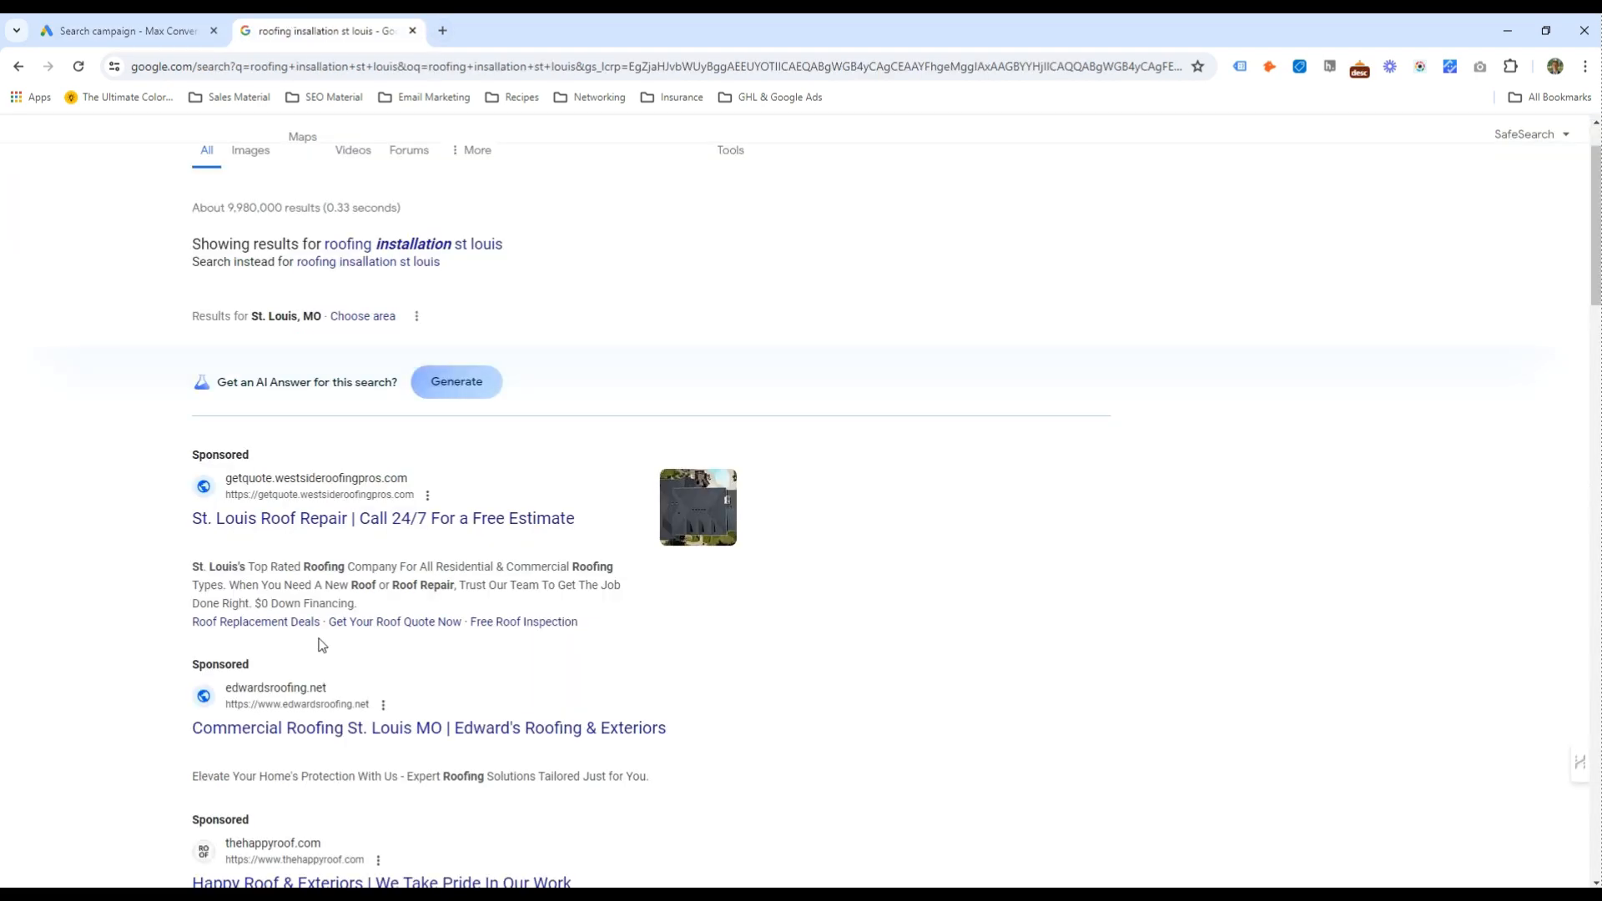
scroll(334, 727, "down", 5)
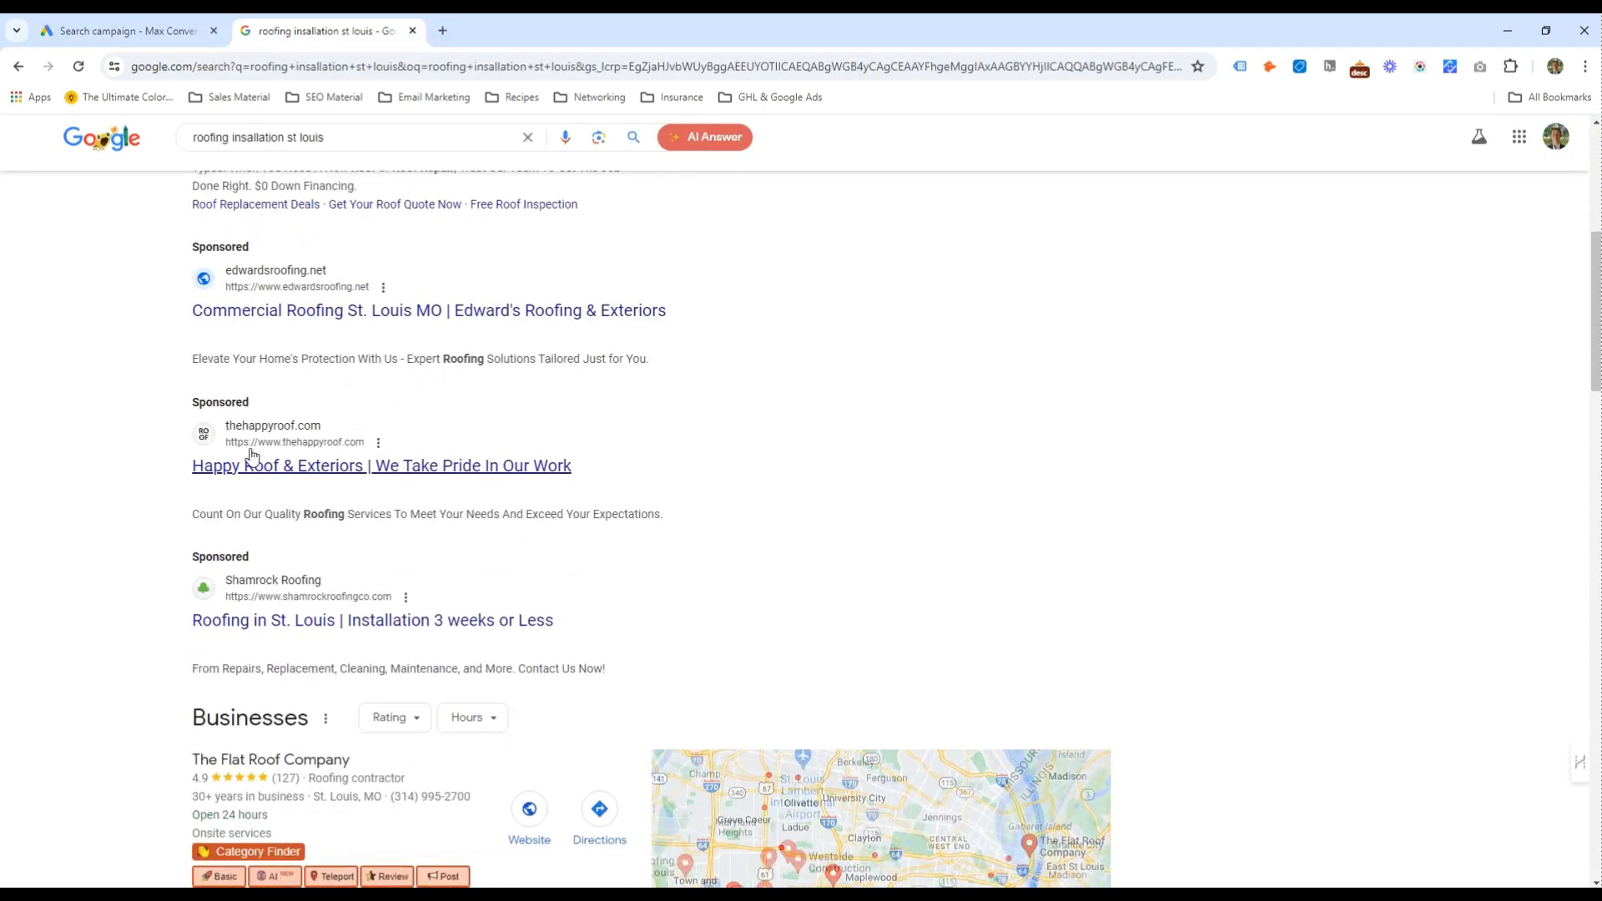
left_click(142, 20)
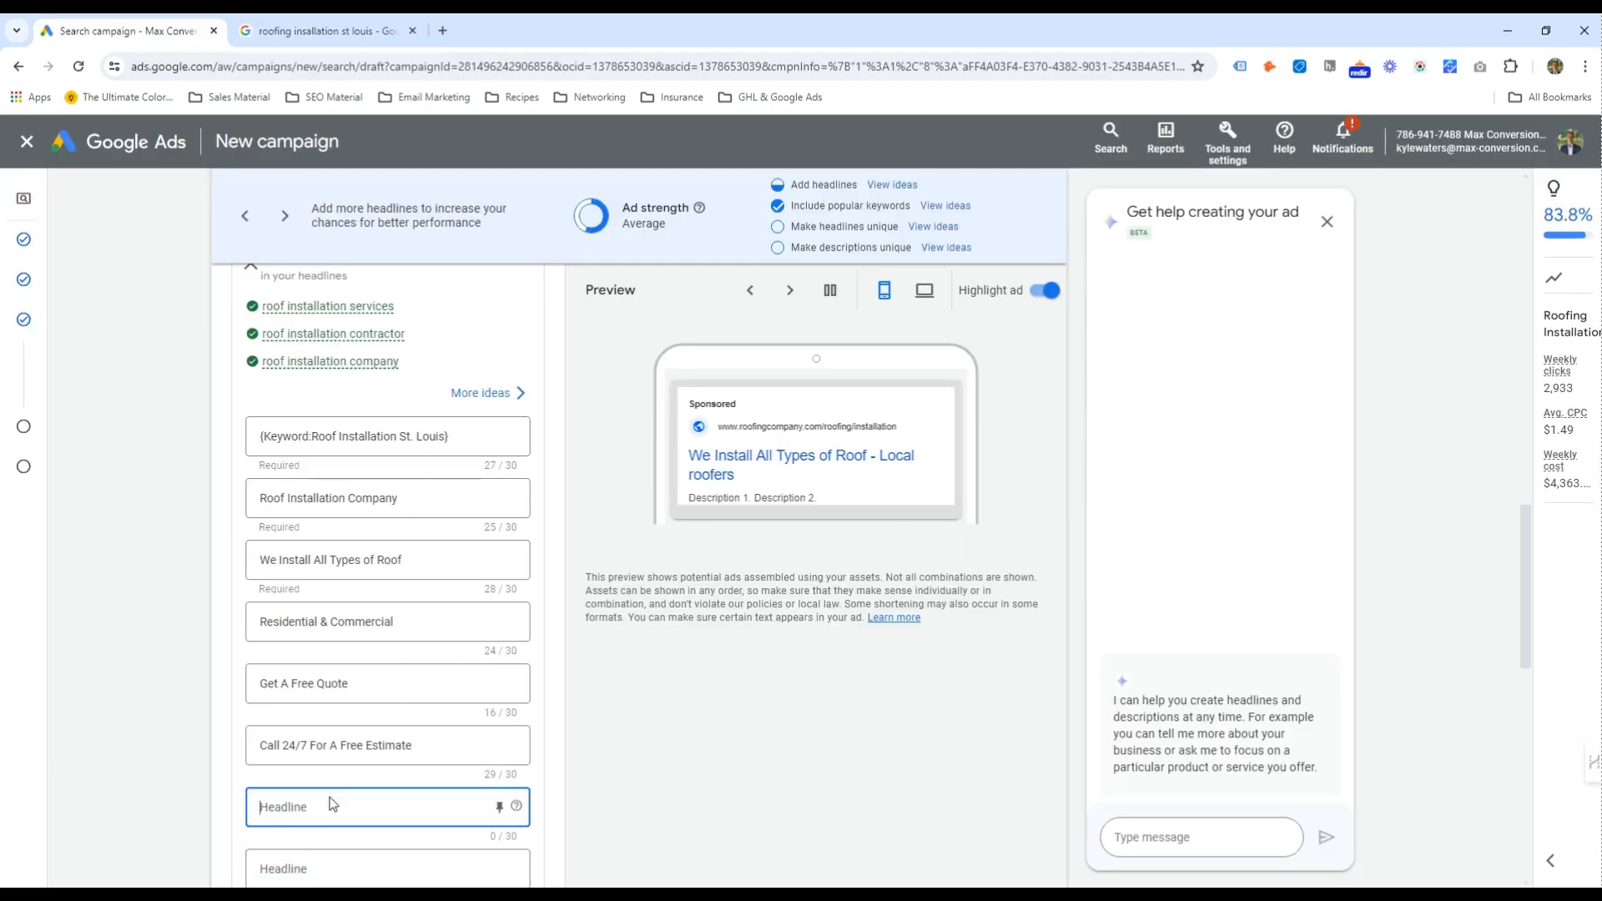
left_click(332, 804)
type("Roofing Company")
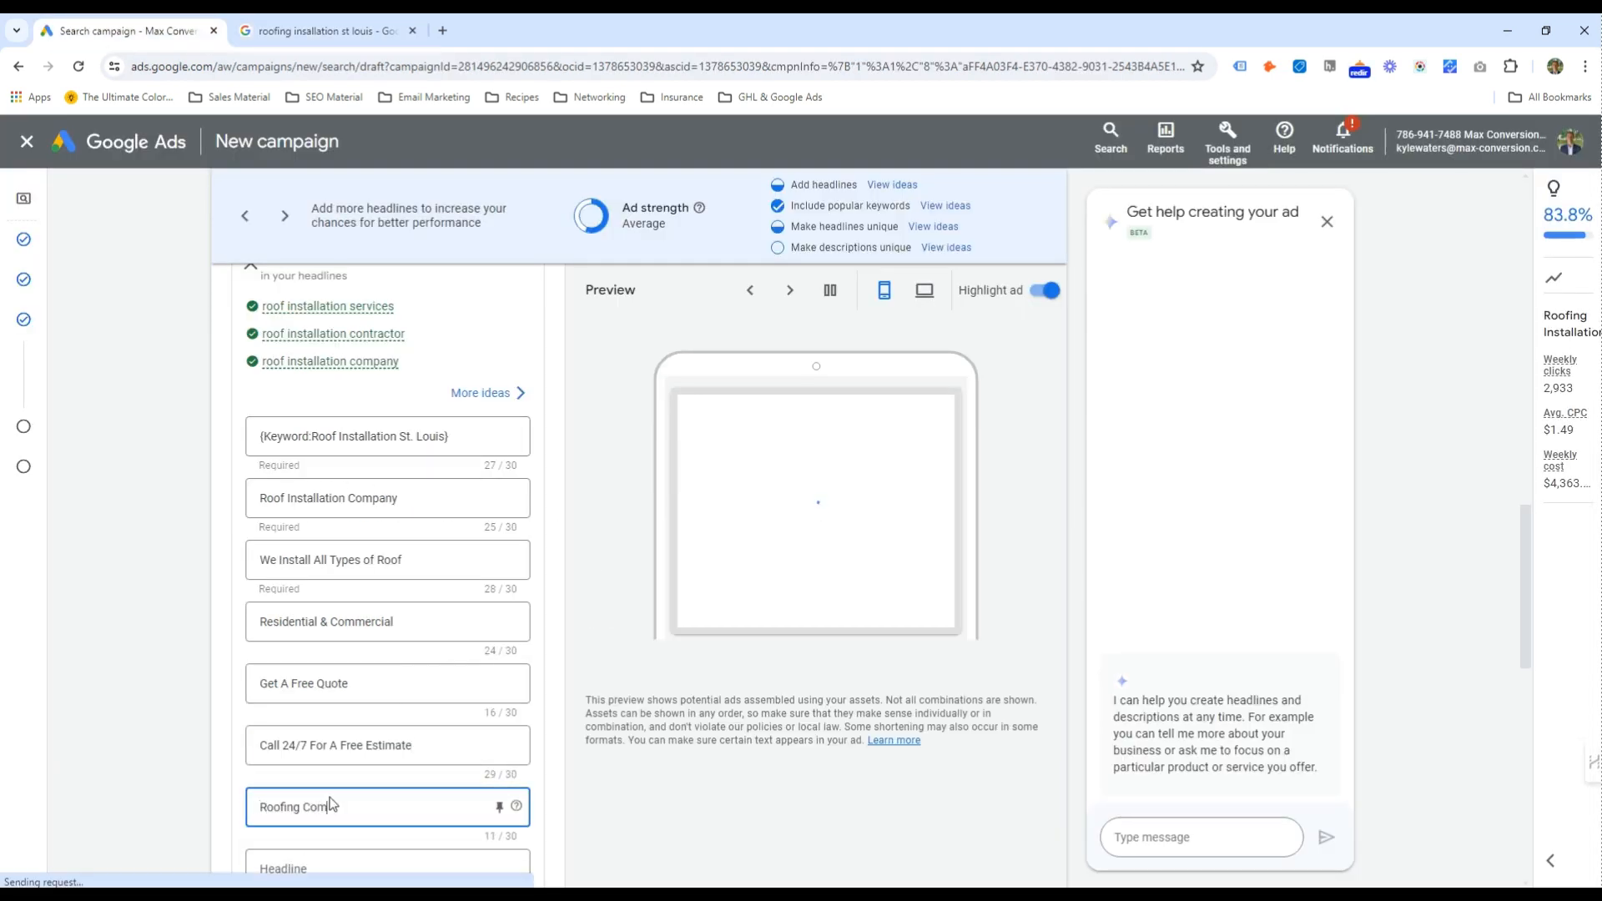
double_click(327, 803)
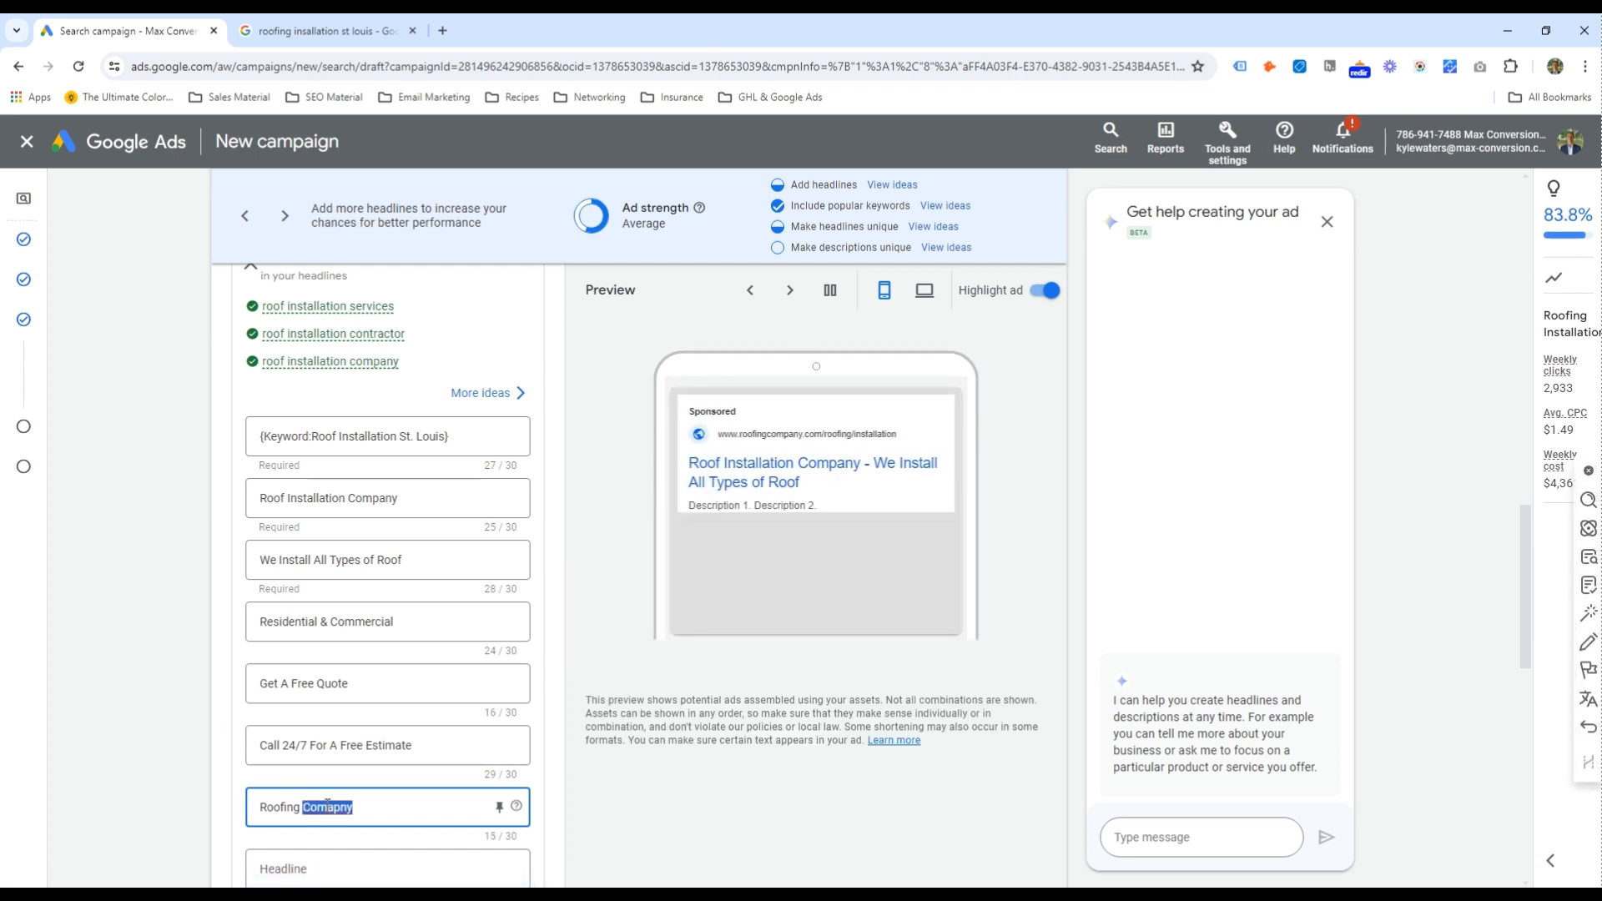
type("Company")
left_click_drag(260, 807, 363, 810)
left_click(365, 810)
Add two more empty headline fields to the ad
scroll(363, 772, "down", 2)
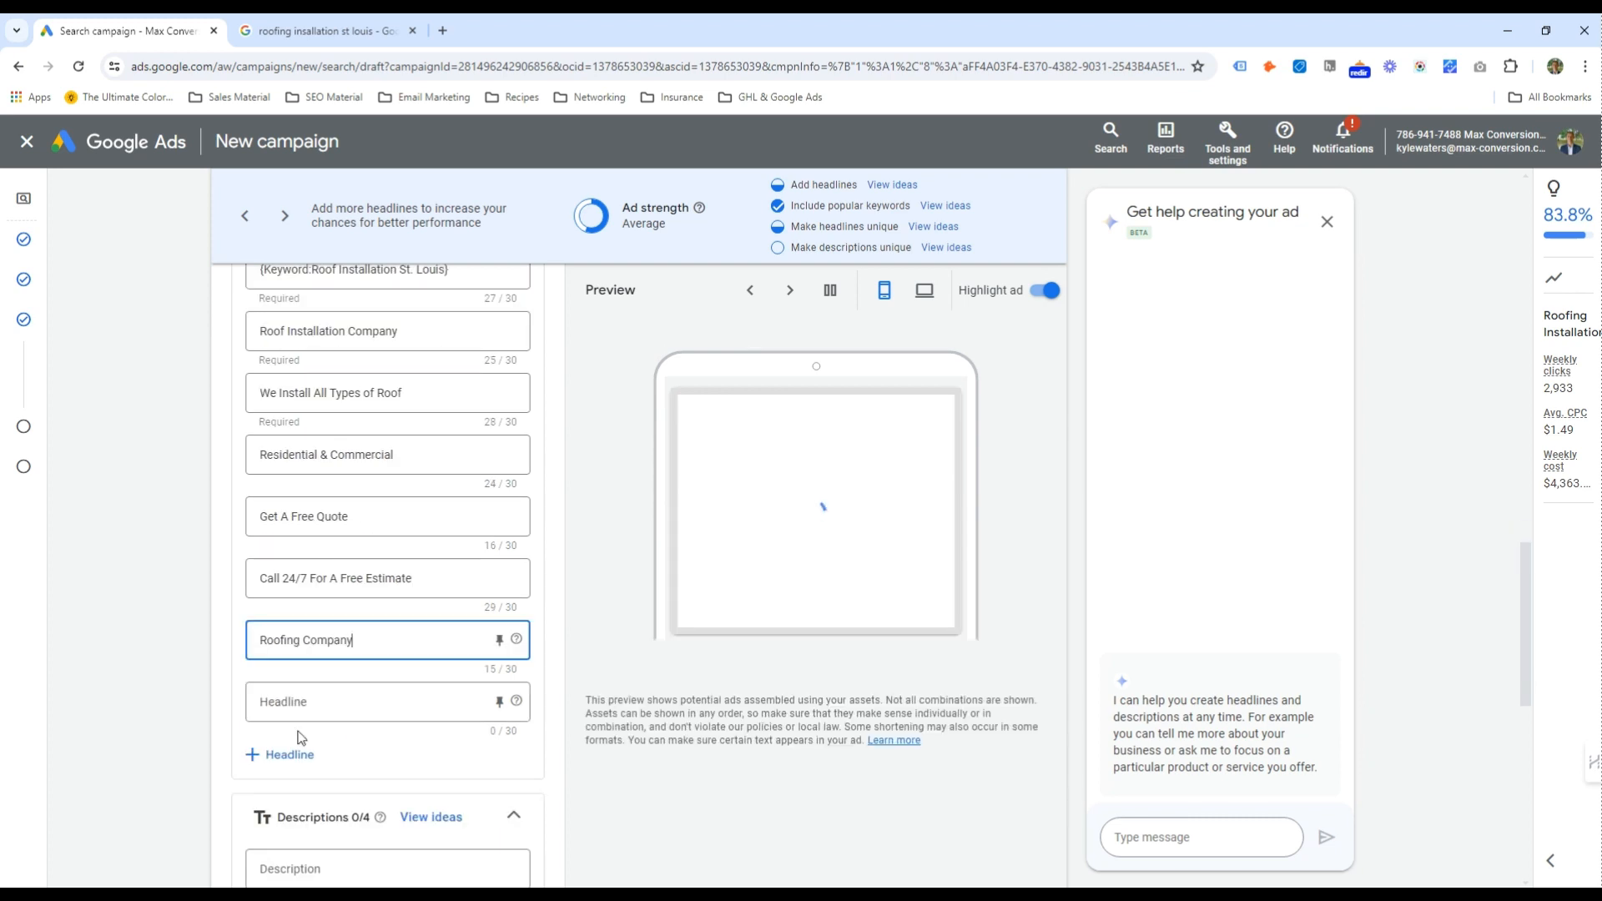
left_click(279, 757)
left_click(280, 819)
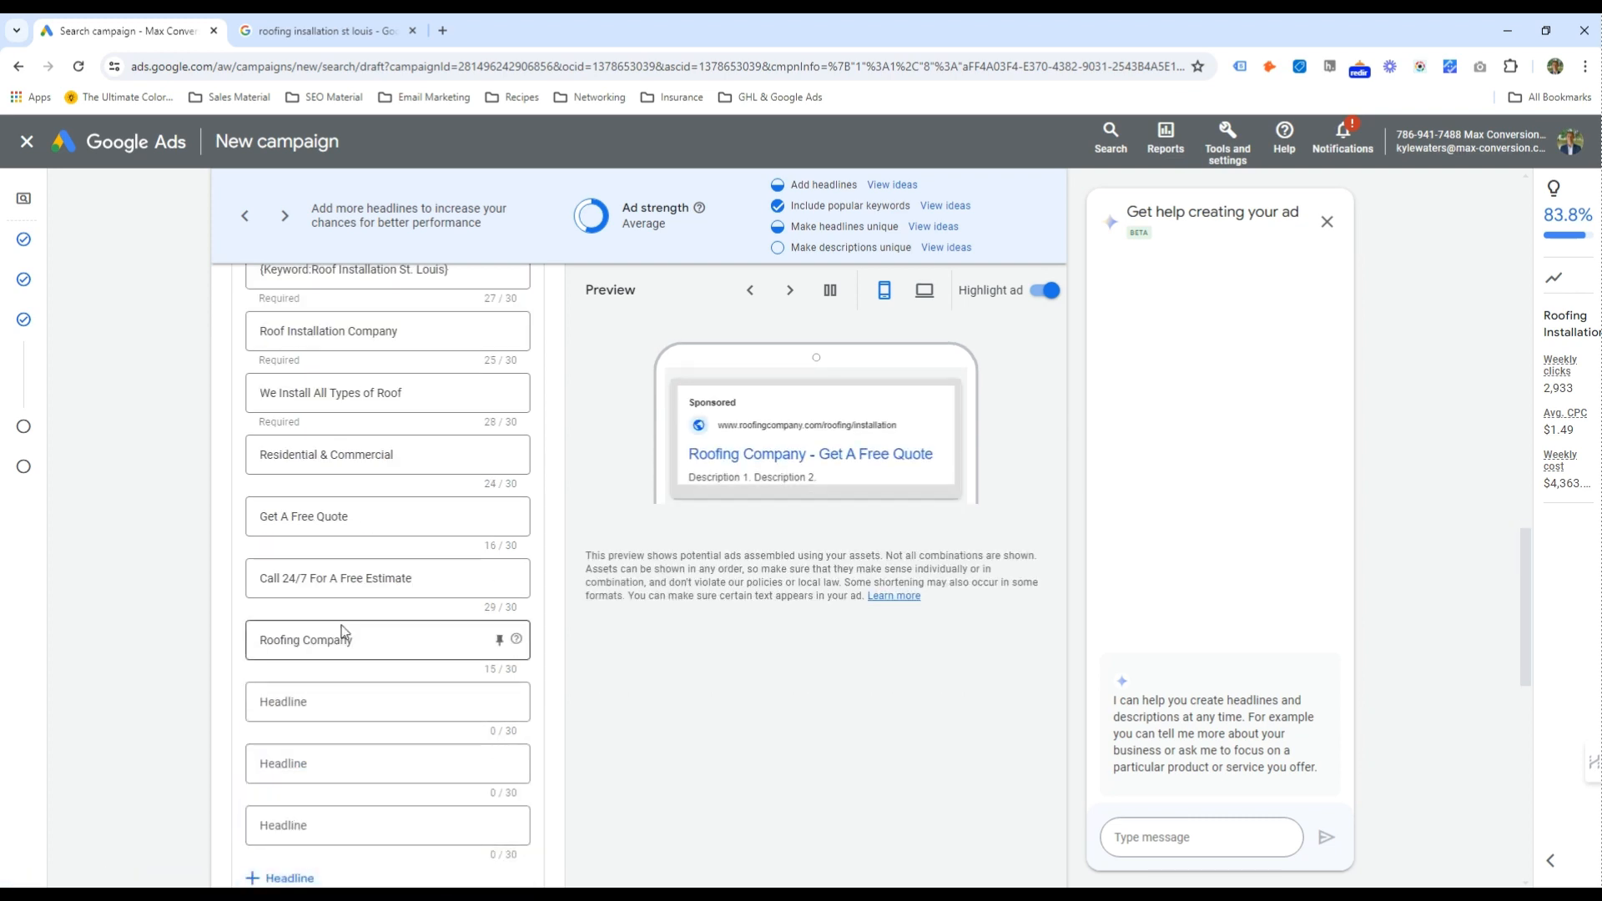
Consult the Google results' sponsored ads again and enter "Installation In Under 2 Weeks" as the eighth headline in the Google Ads draft
left_click(246, 24)
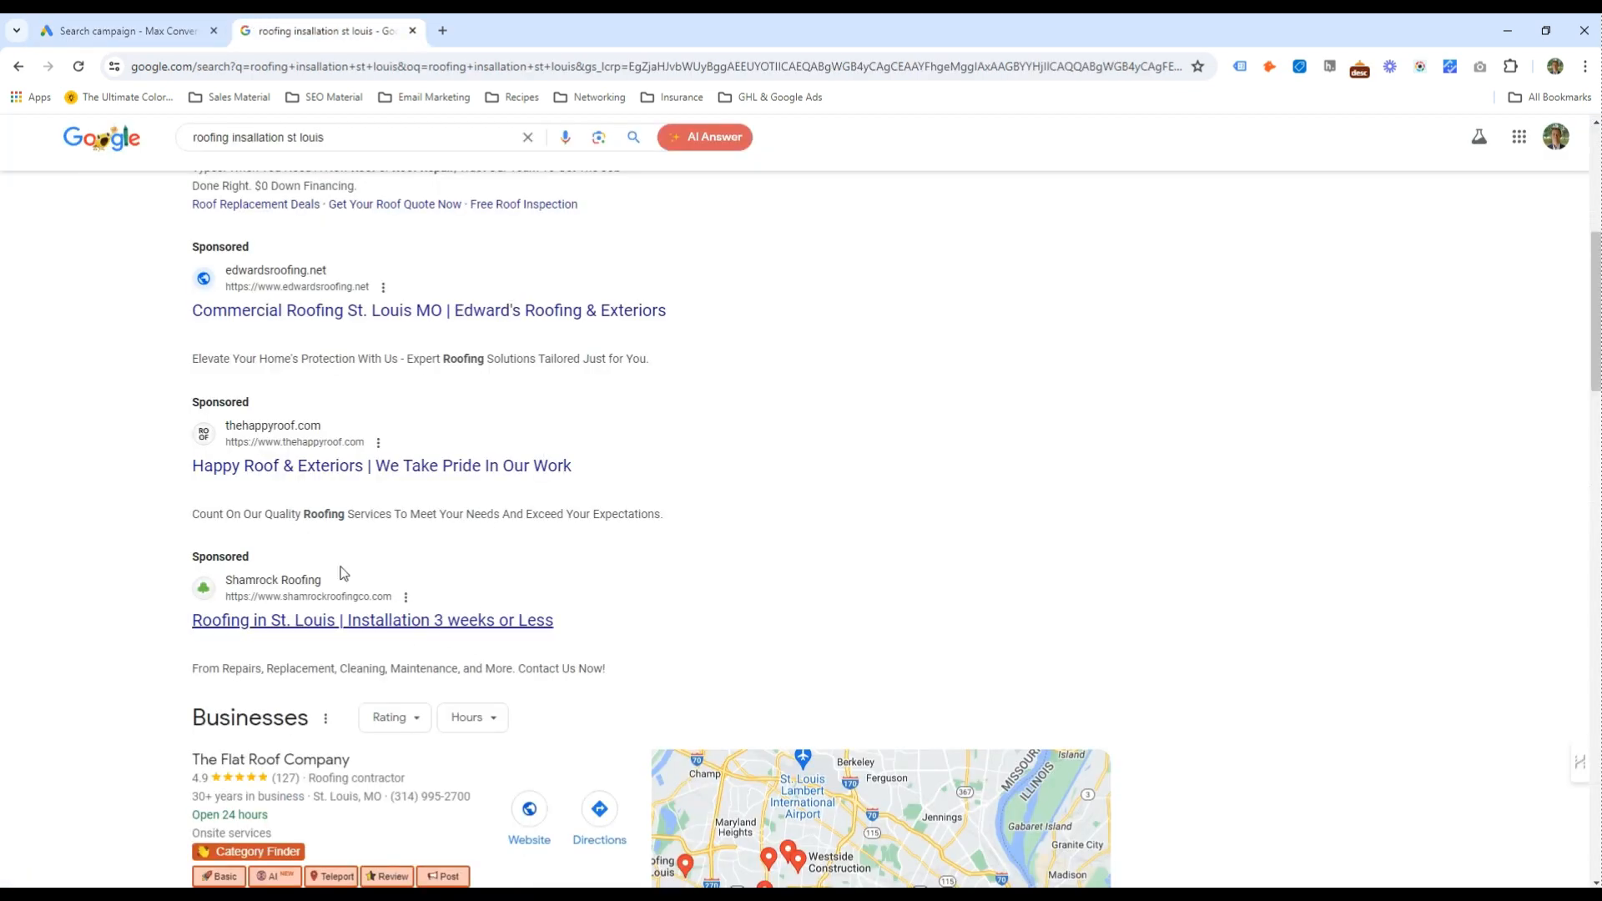
left_click(204, 20)
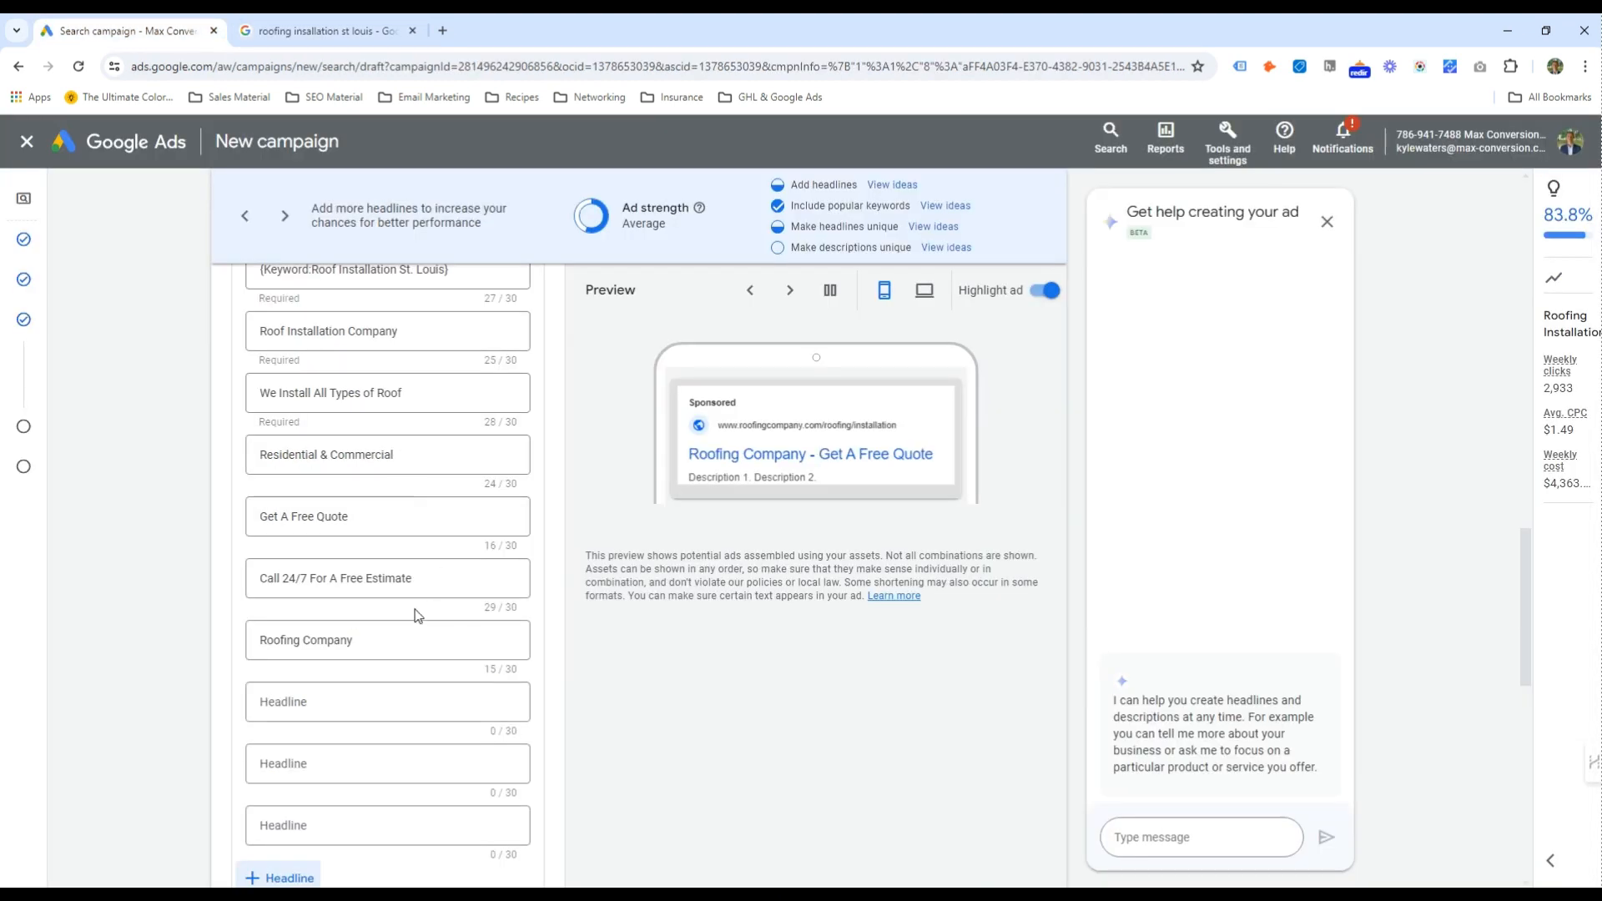
left_click(299, 708)
type("Installation in")
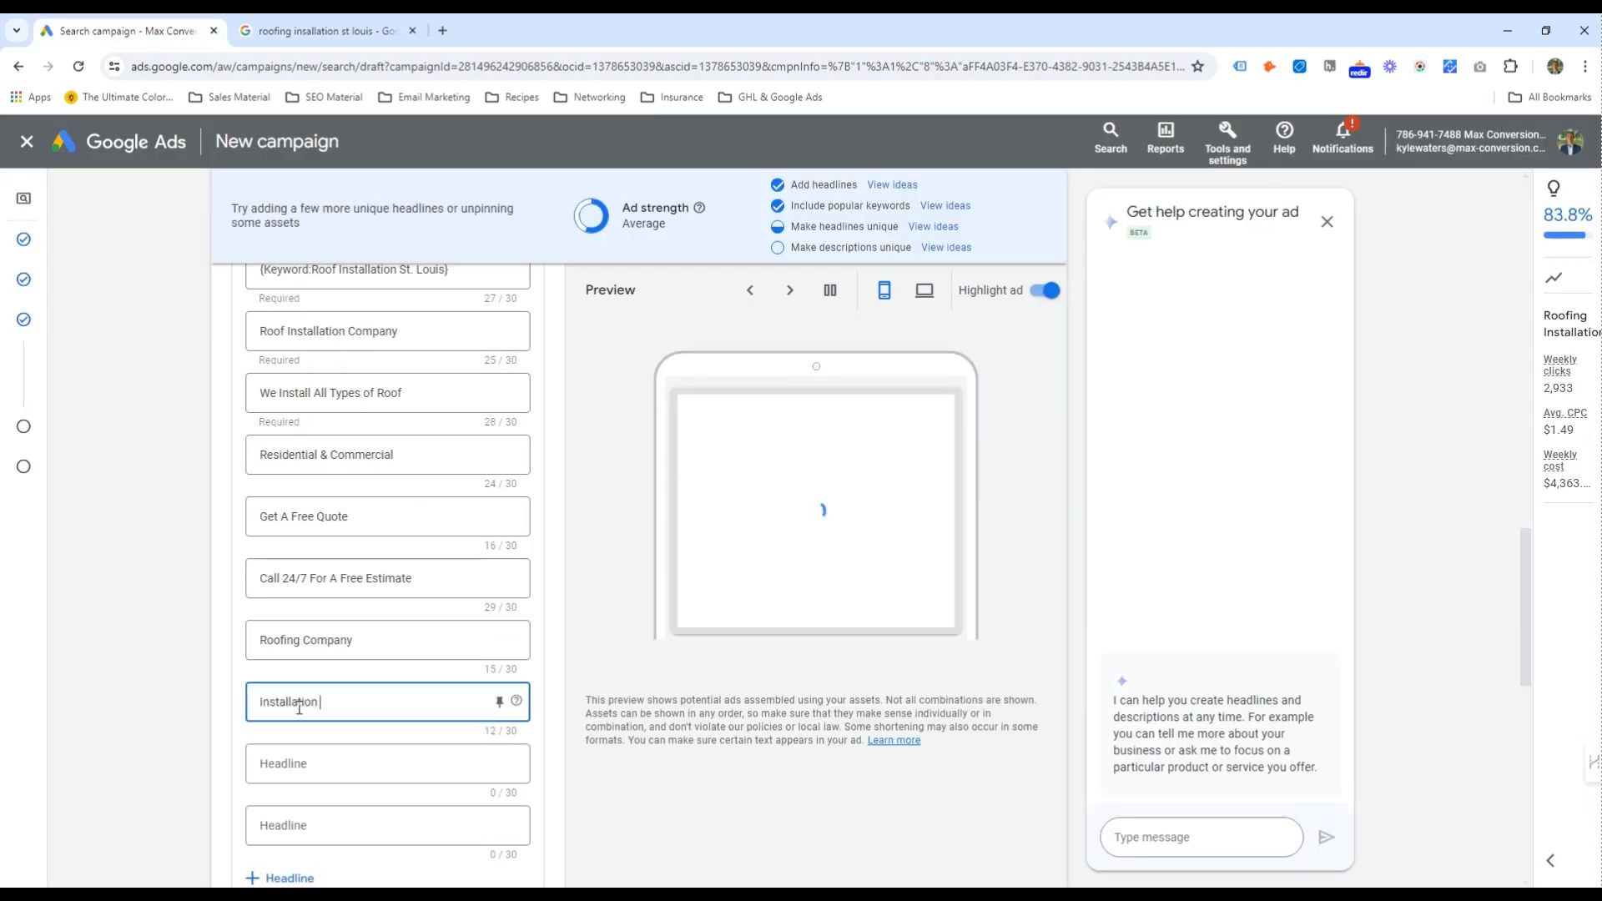
key("BackSpace")
key("BackSpace")
type("In UYnd")
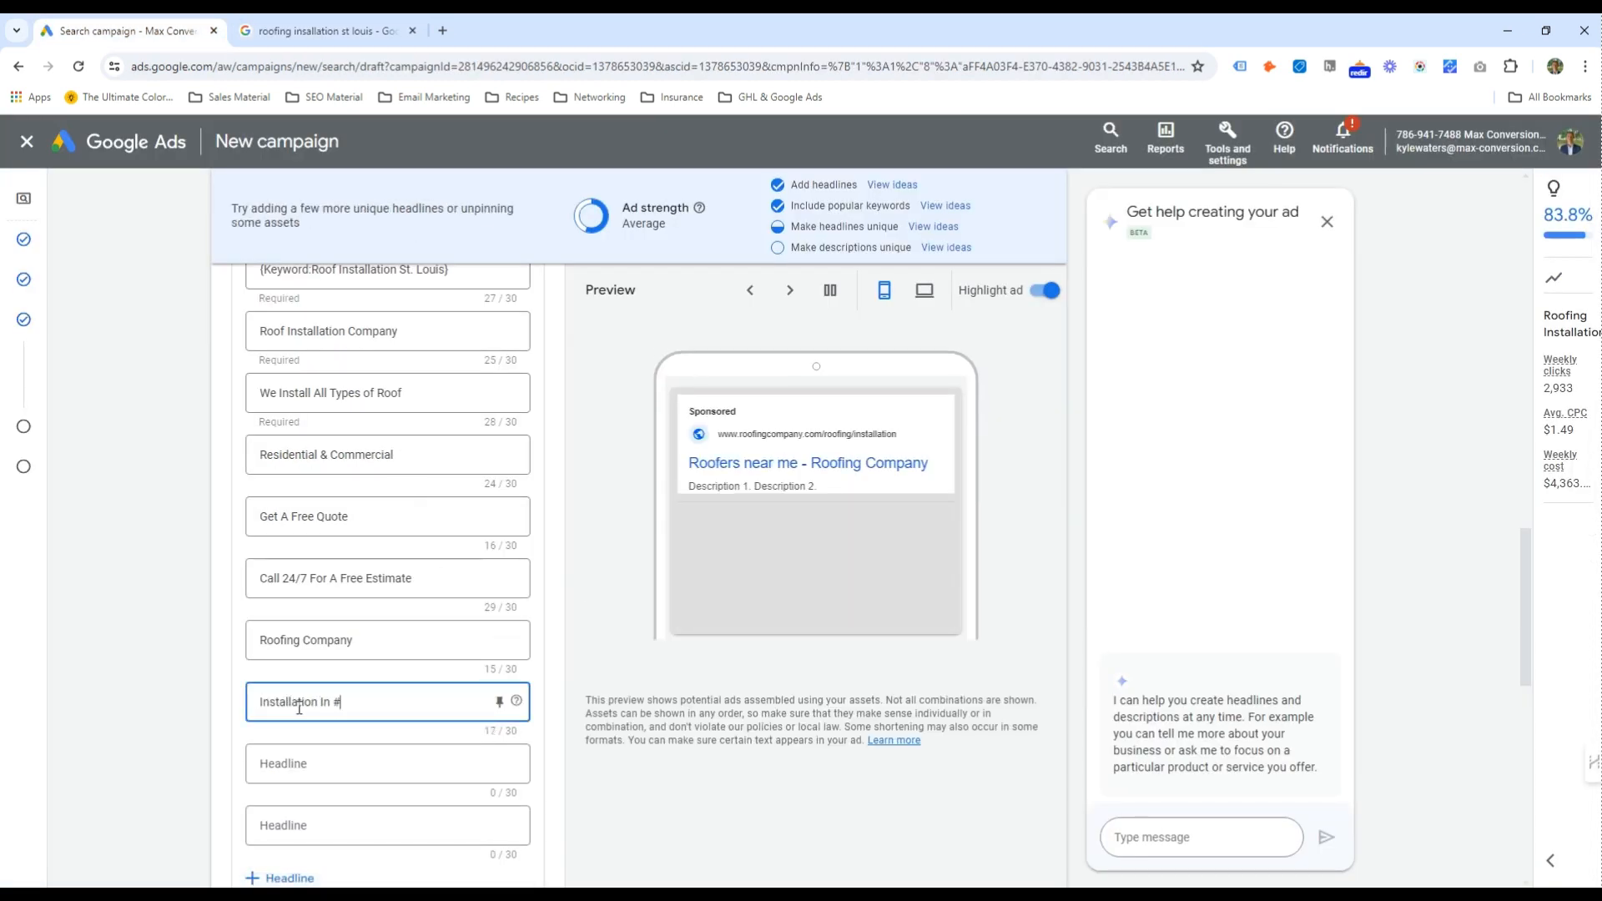
key("BackSpace")
key("BackSpace")
key("BackSpace")
type("der 3")
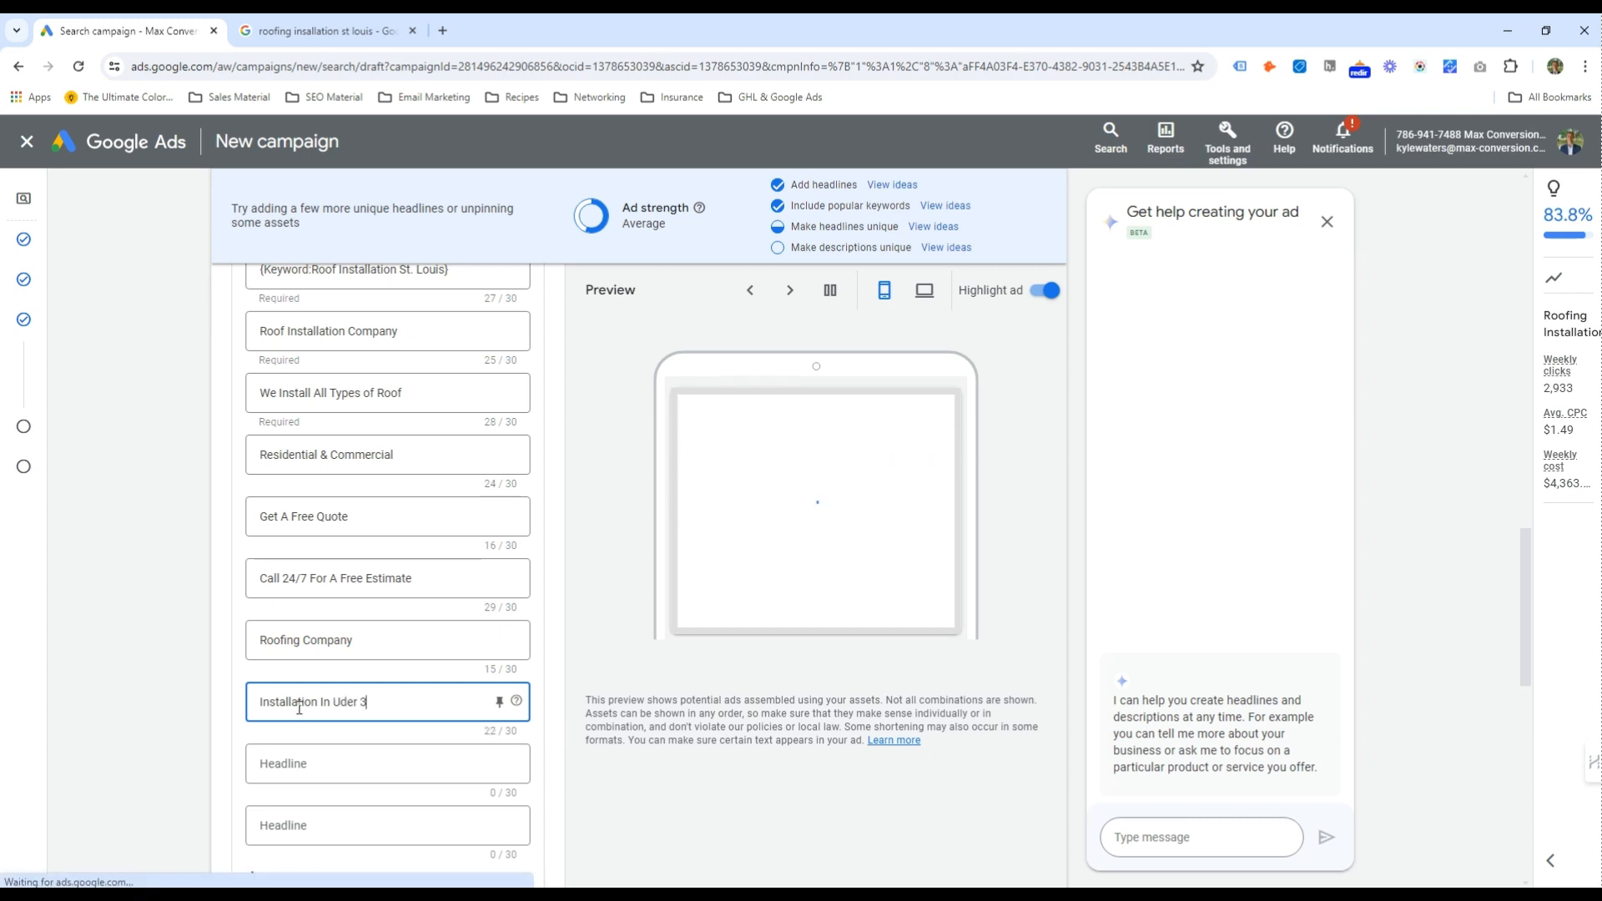
type(" 2 Weeks")
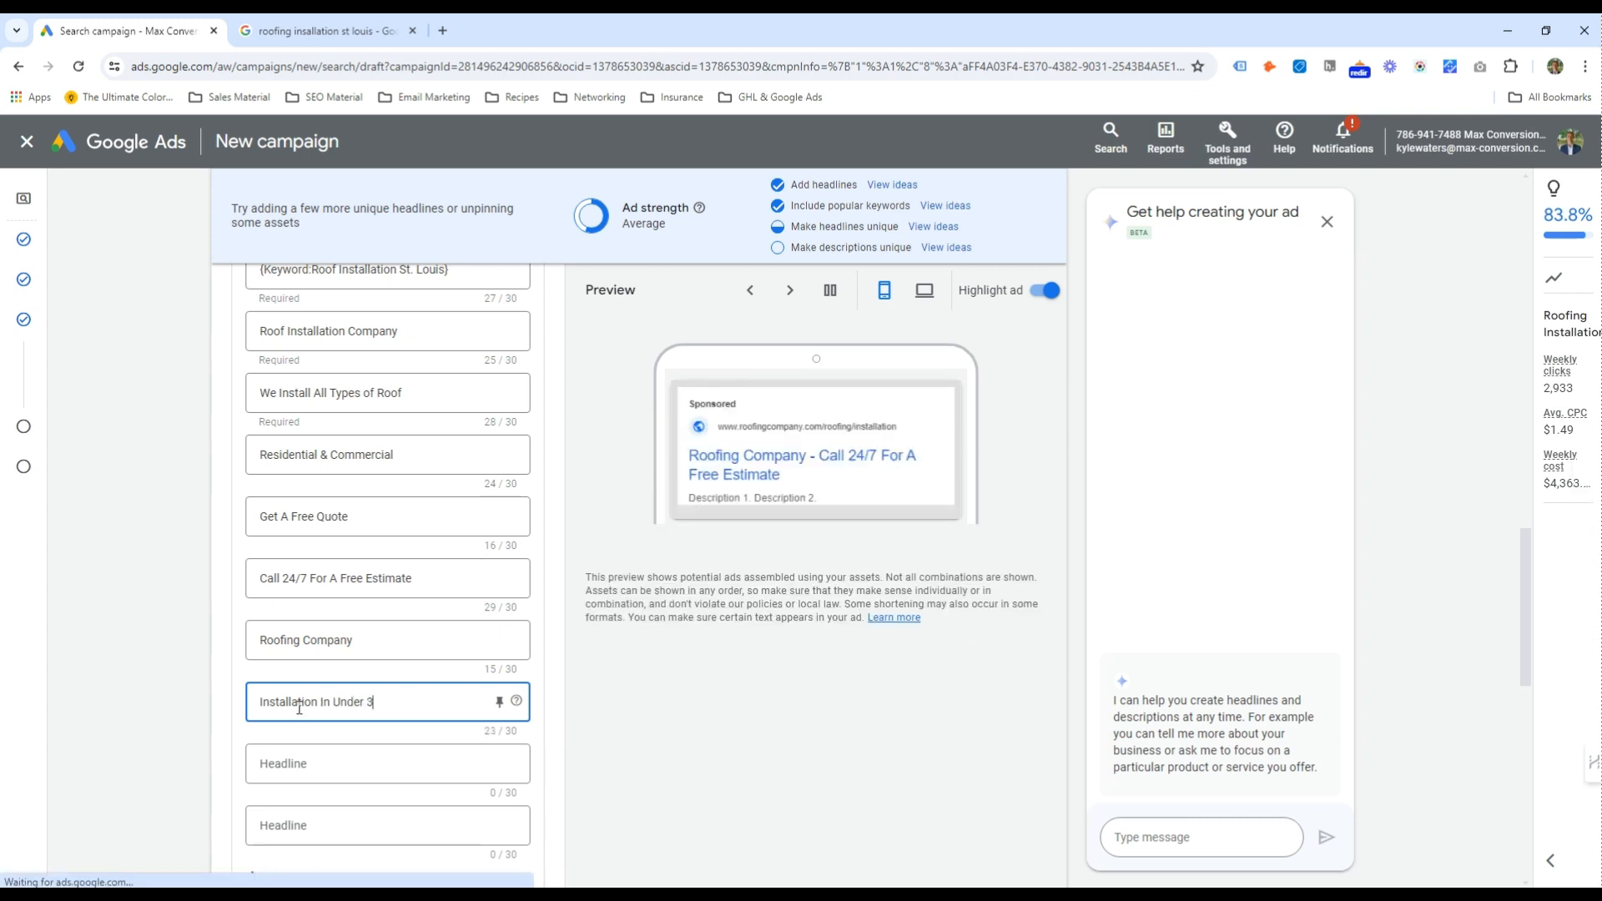
Browse the remaining Google results for ad wording and enter "Professional Roof Installers" as the ninth headline in the Google Ads draft
left_click(347, 761)
key("ctrl+Tab")
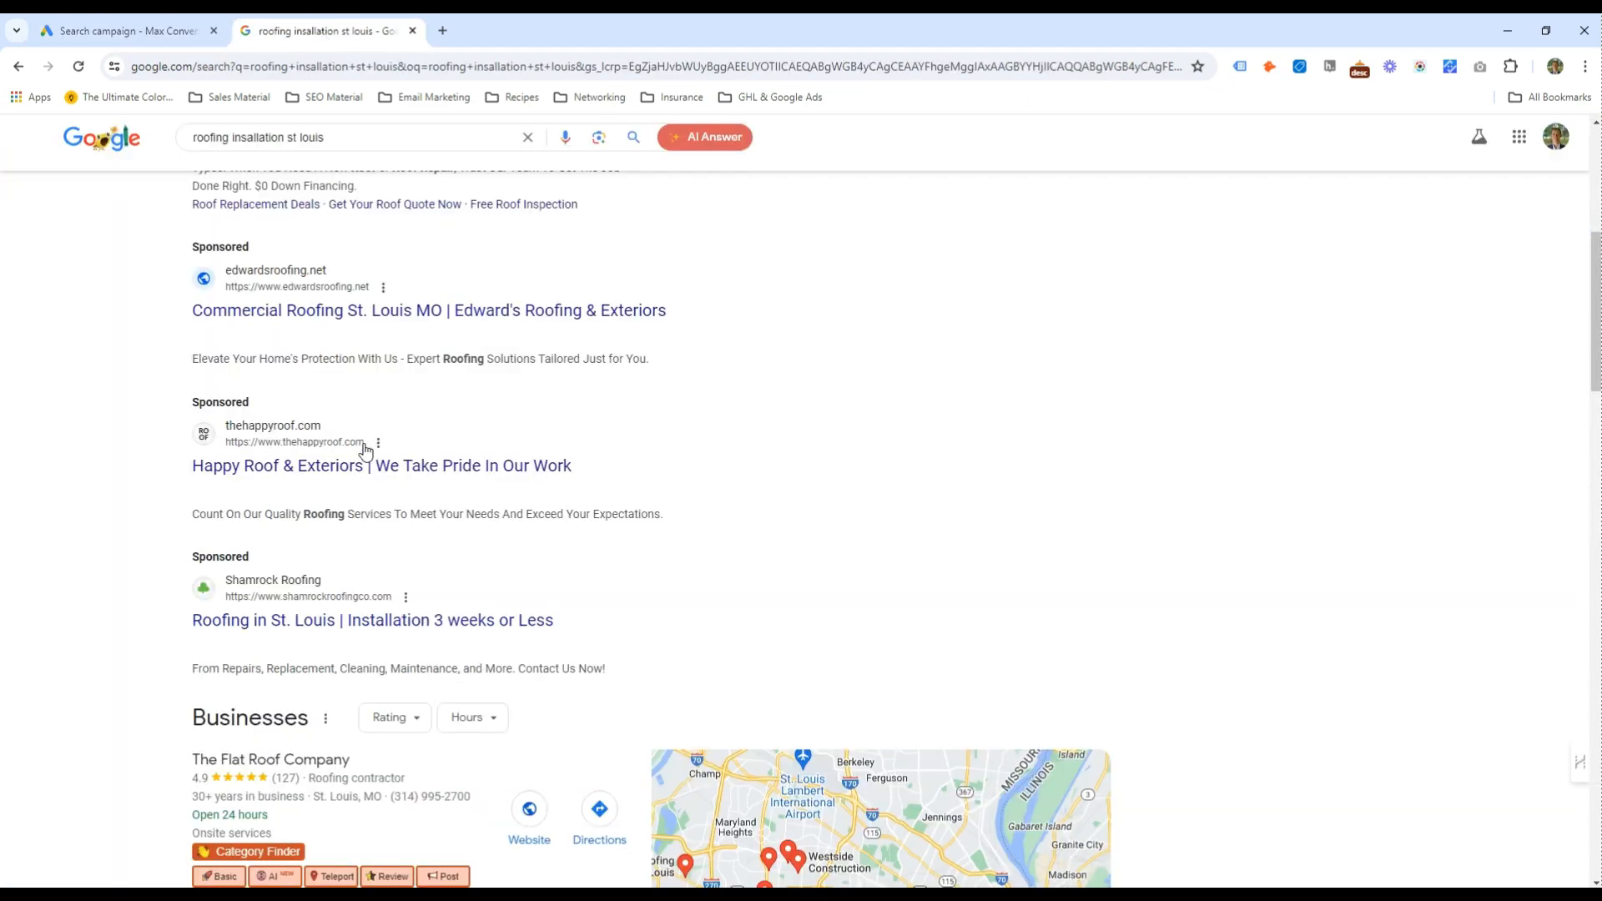
scroll(507, 589, "down", 20)
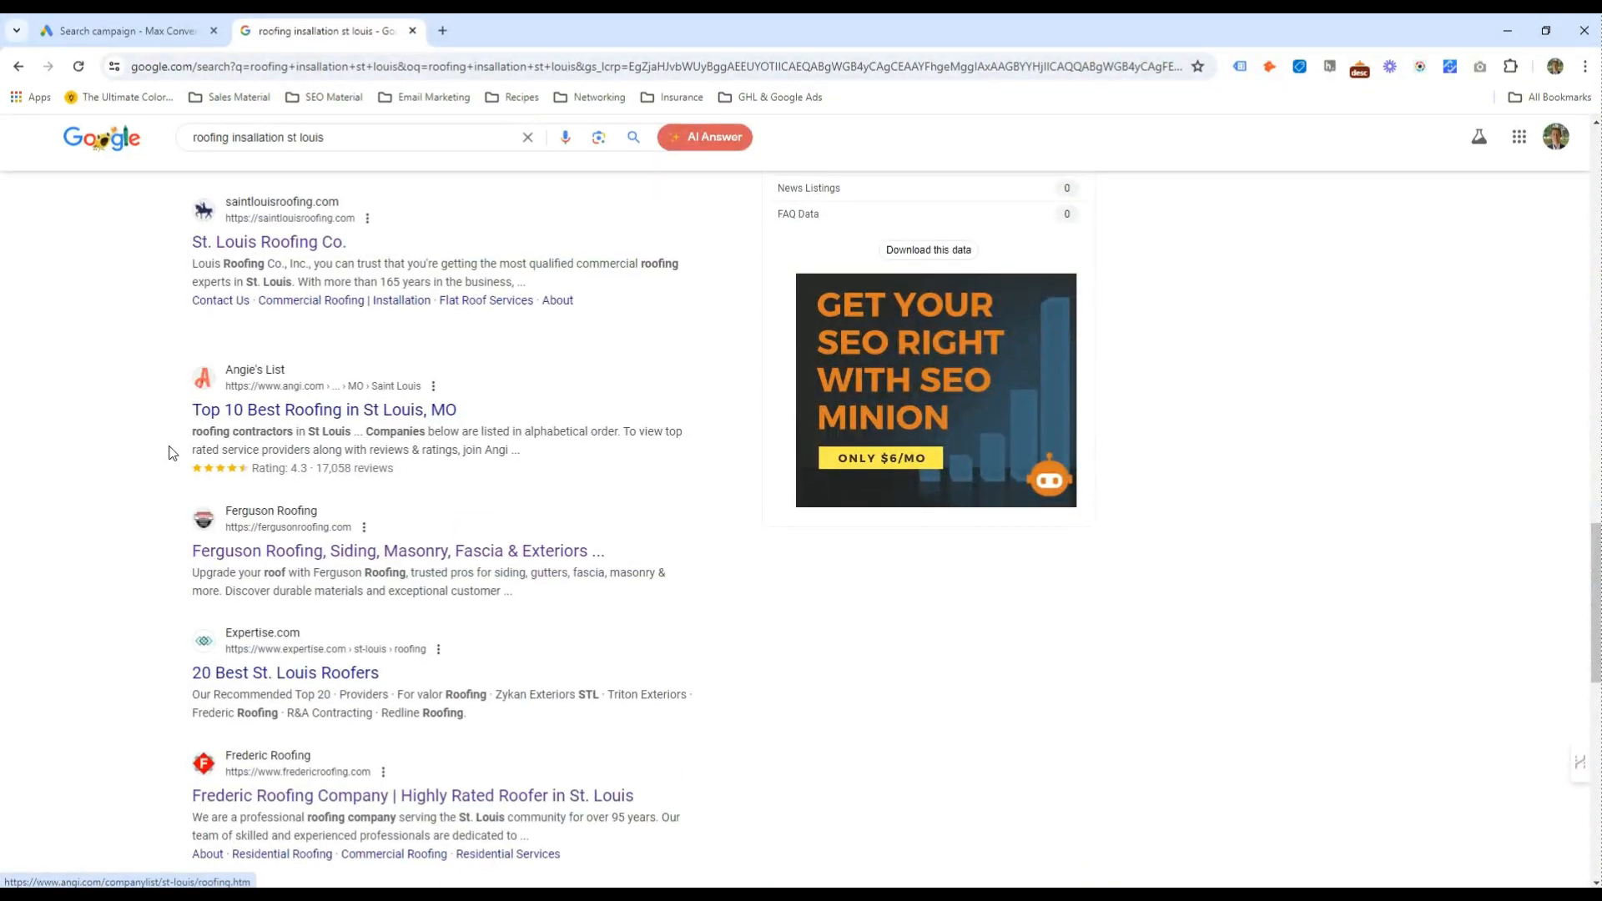
scroll(175, 452, "down", 4)
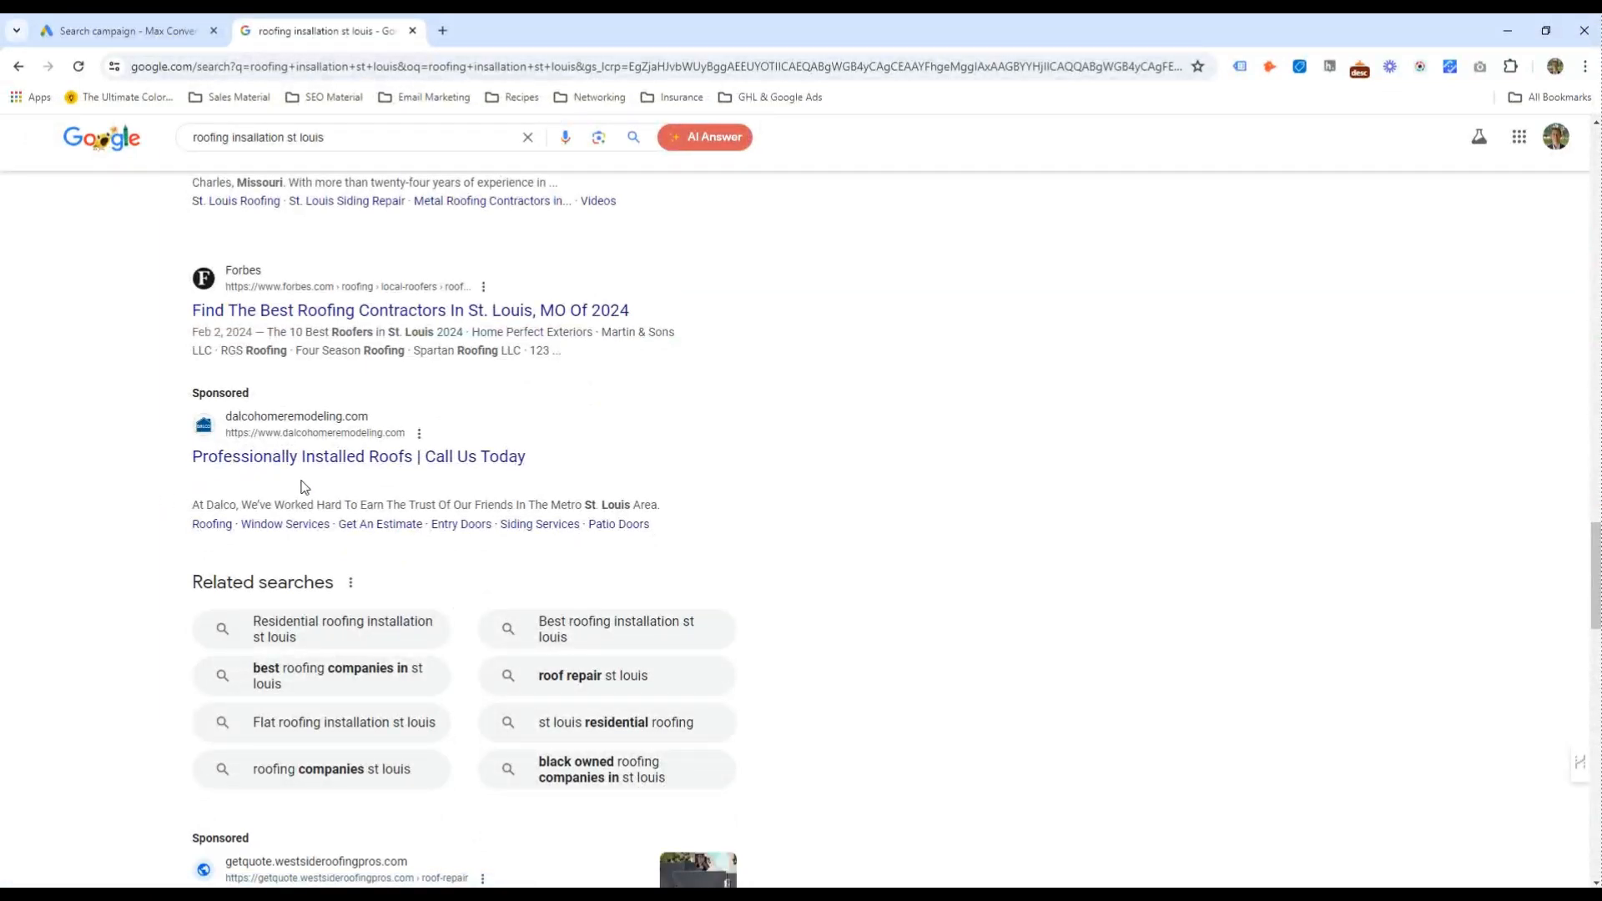
left_click(177, 20)
type("Professionals")
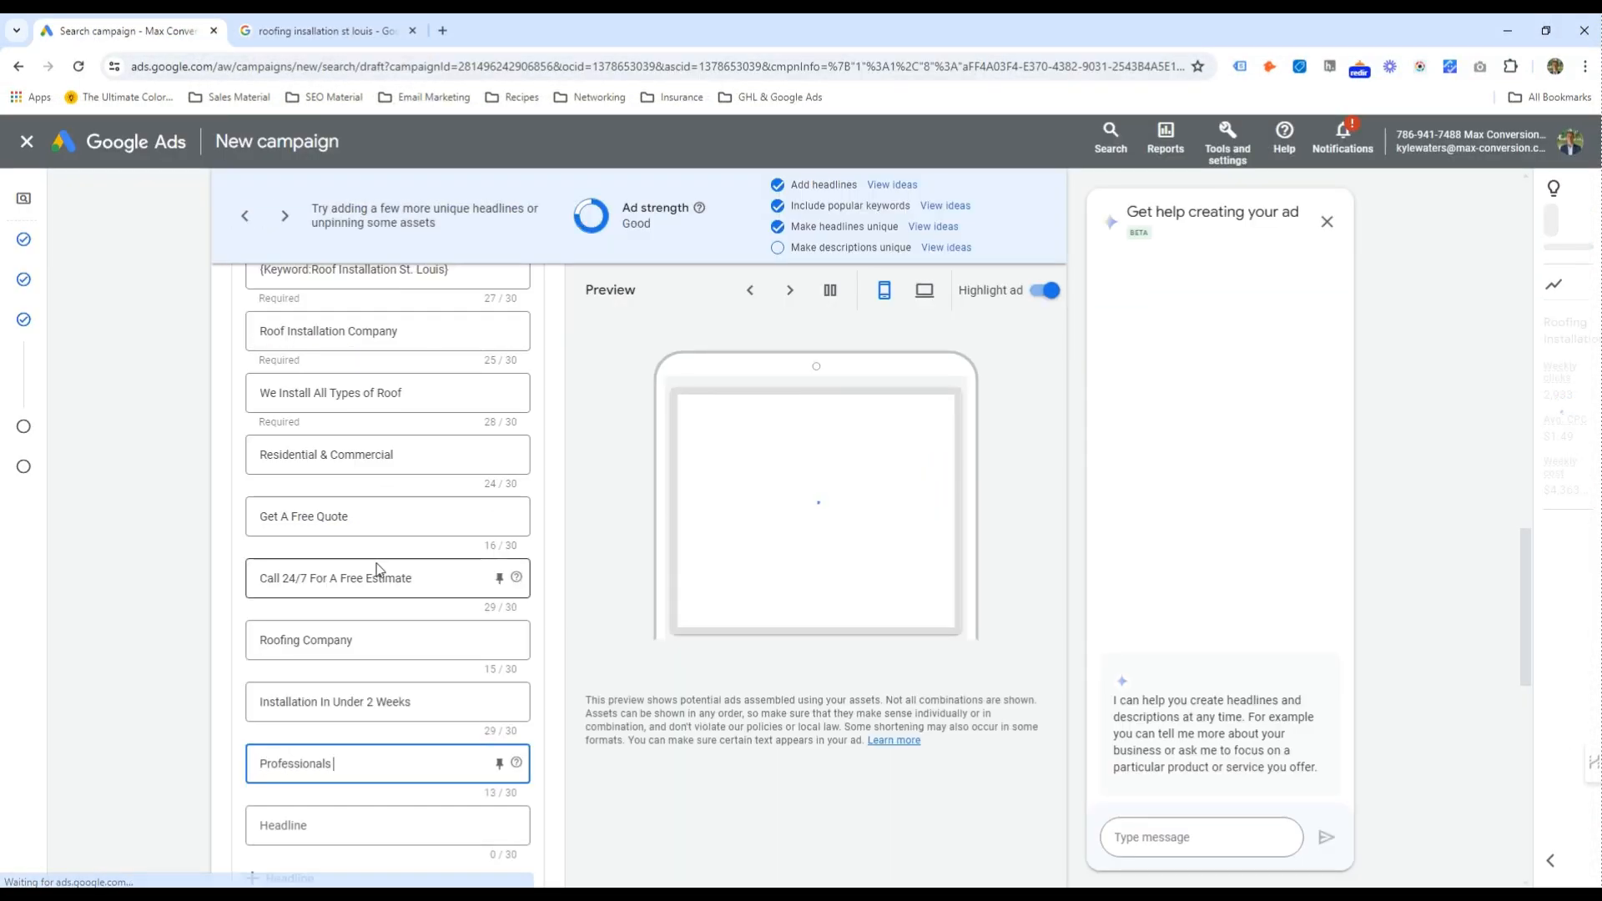
key("BackSpace")
type("I")
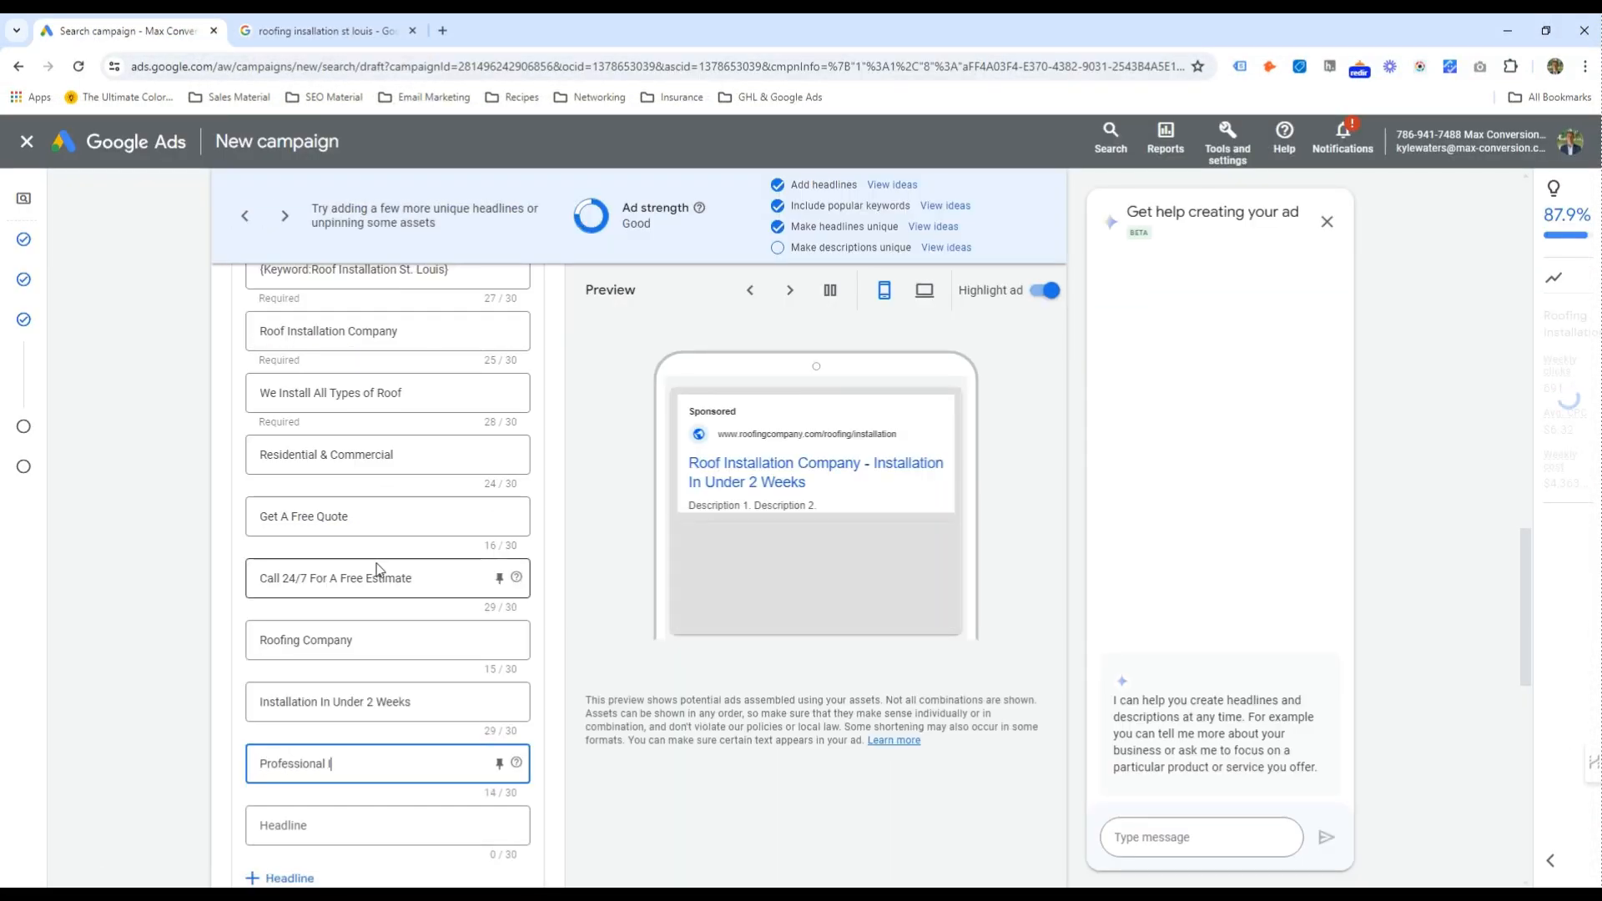
key("BackSpace")
type("Roof Installers")
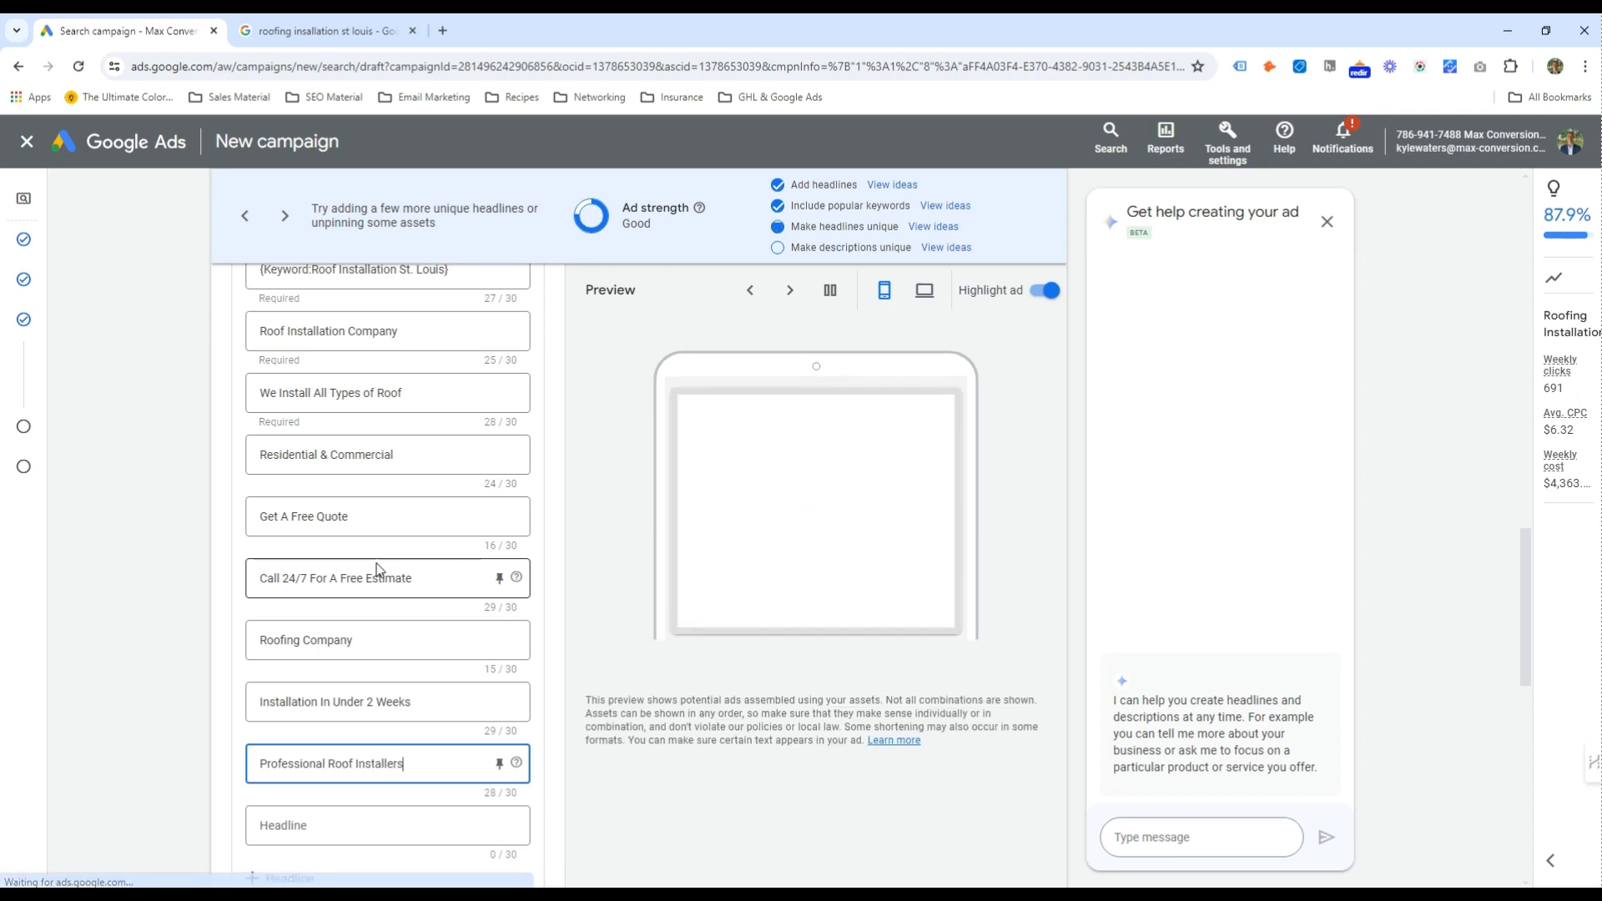
key("Tab")
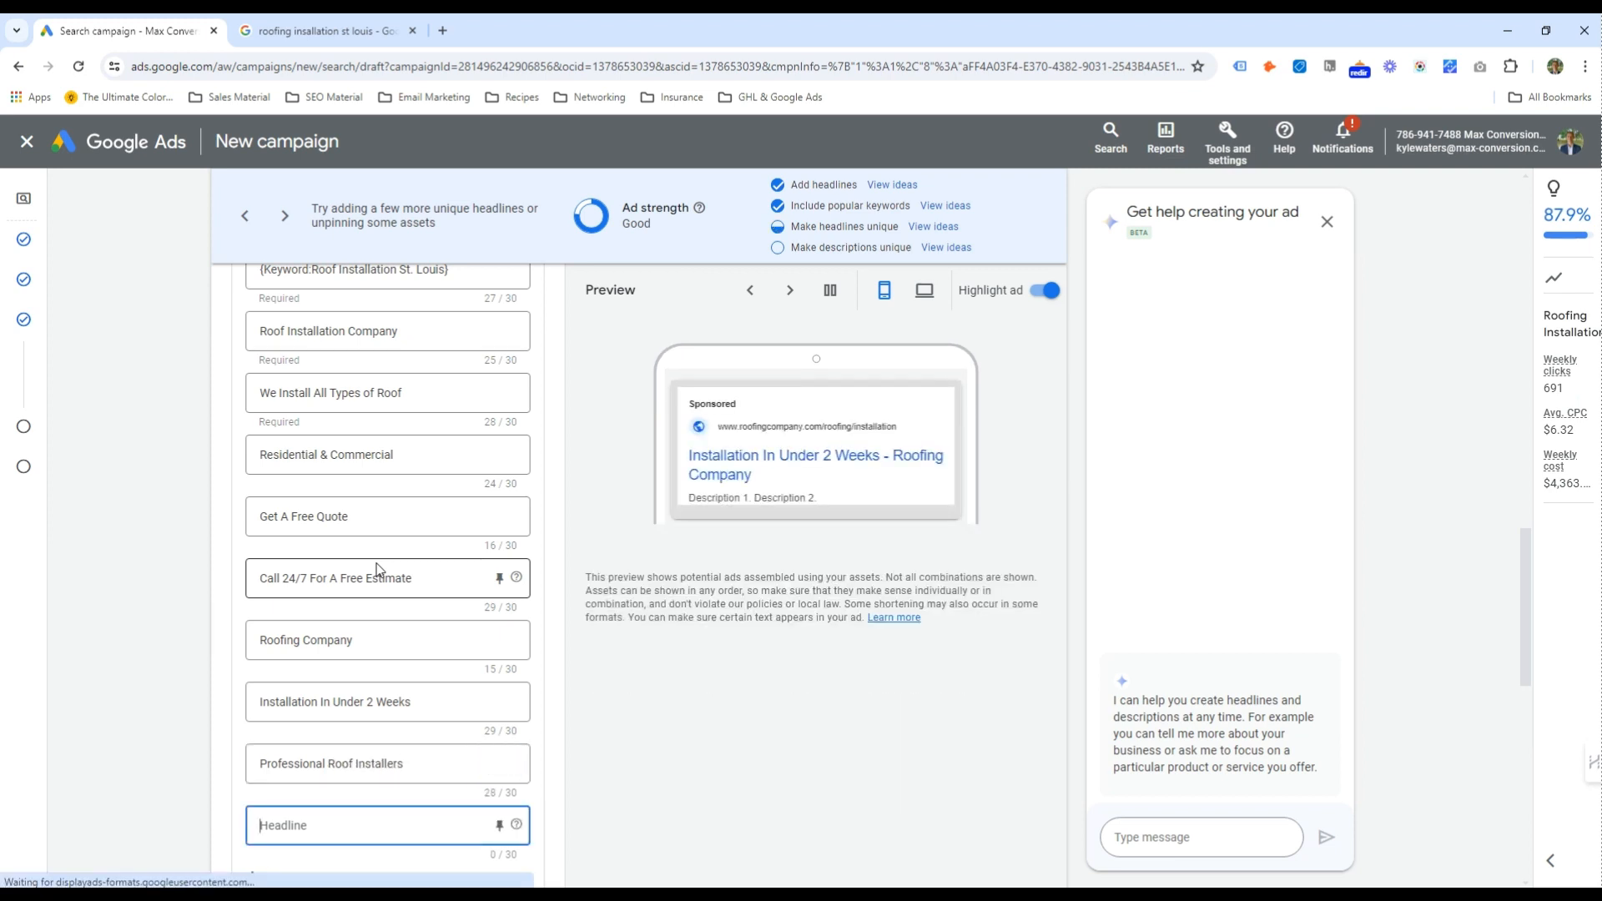
Enter "Local & Insured" as the tenth headline of the ad
type("Insured")
key("ctrl+a")
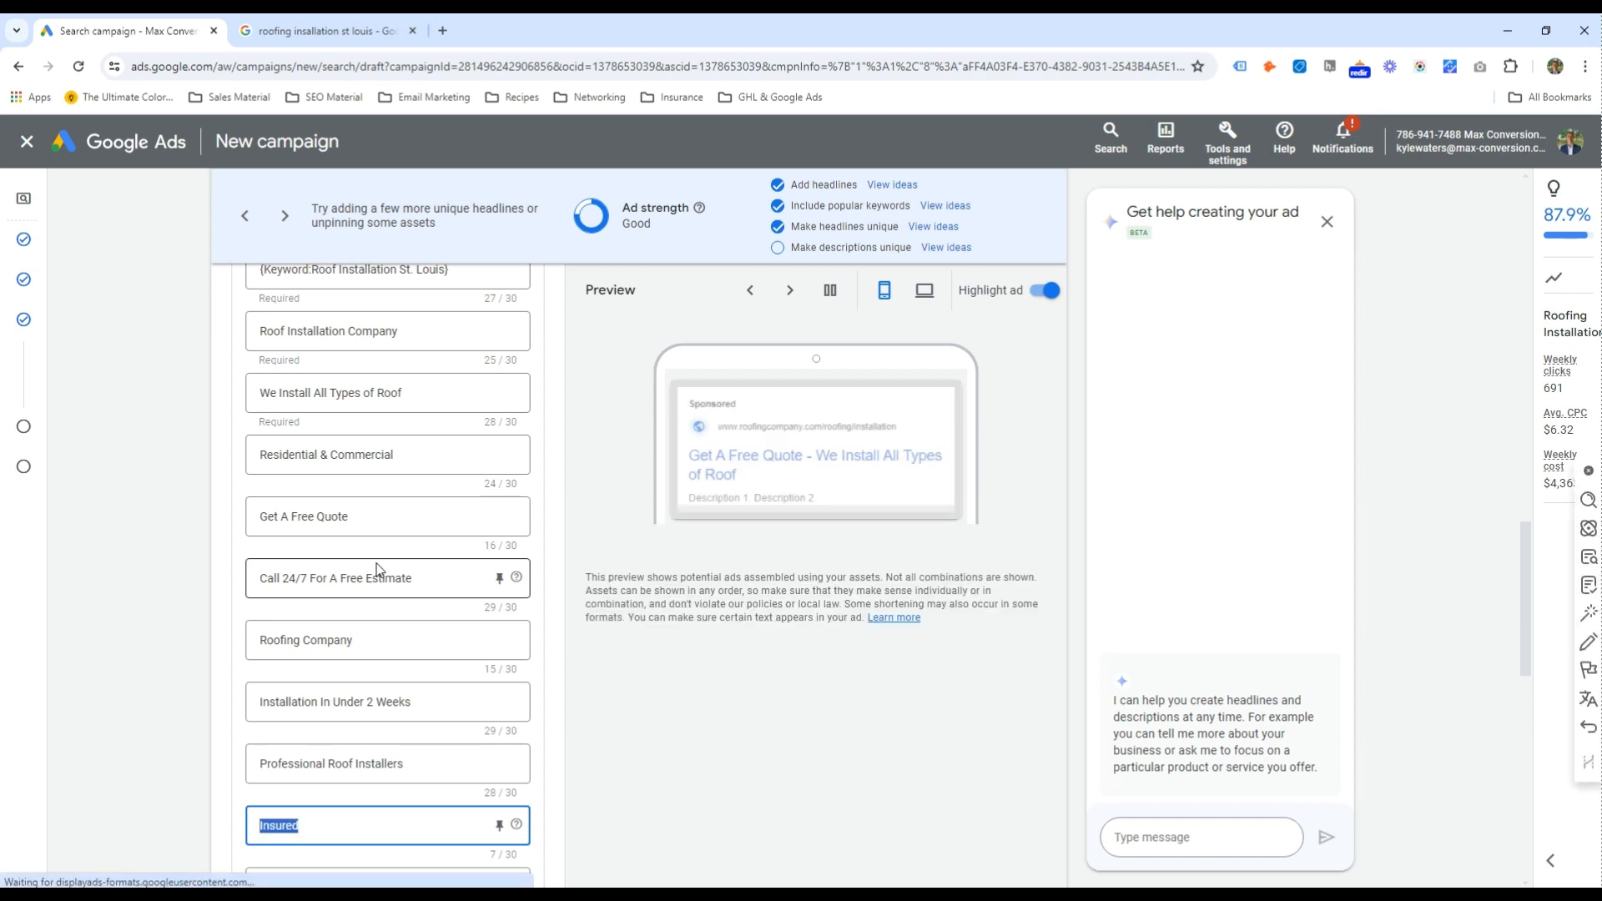
type("Local &  Insured Roofers")
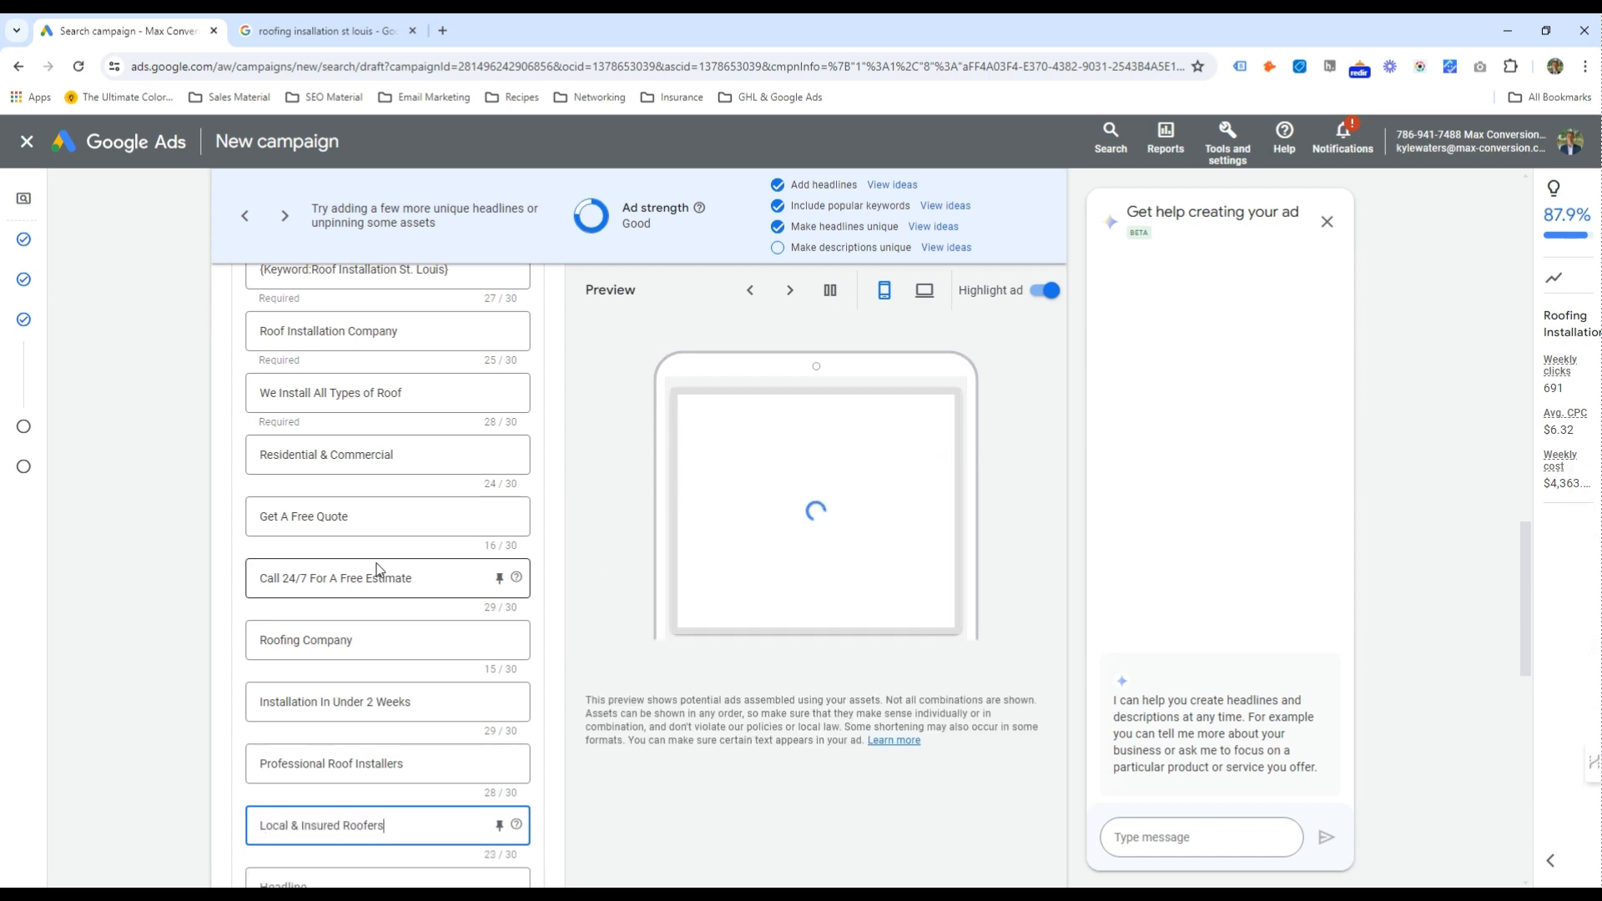
key("Tab")
scroll(377, 563, "down", 2)
double_click(382, 654)
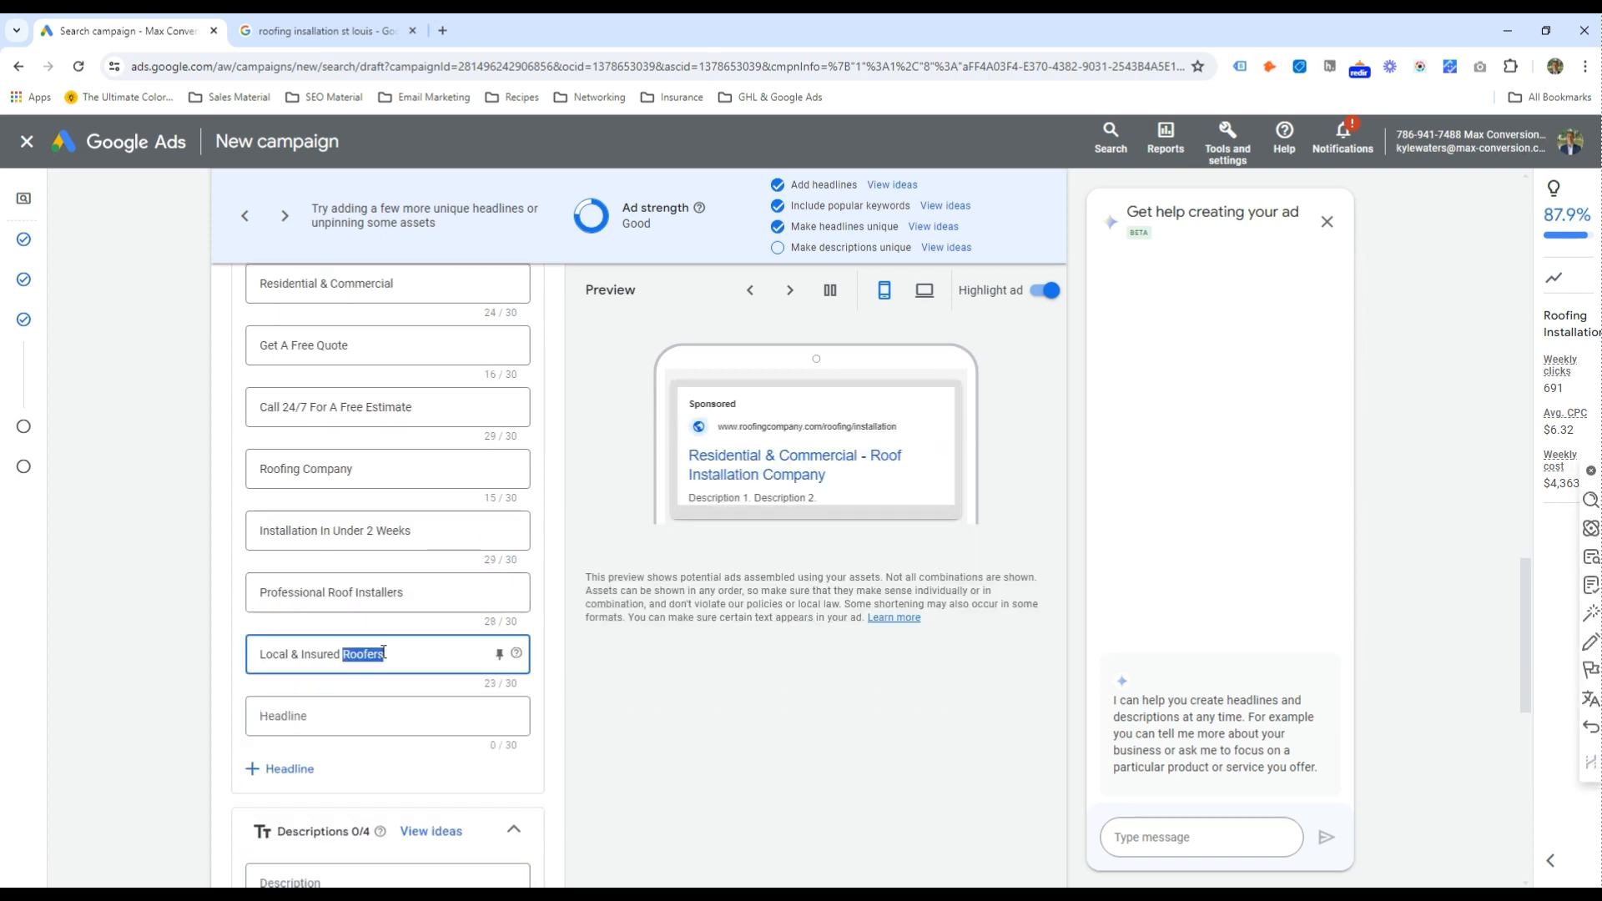
key("BackSpace")
Consult the sponsored ads in the Google results again and enter "Always On Budget" as the eleventh headline in the Google Ads draft
key("ctrl+Tab")
scroll(513, 534, "down", 5)
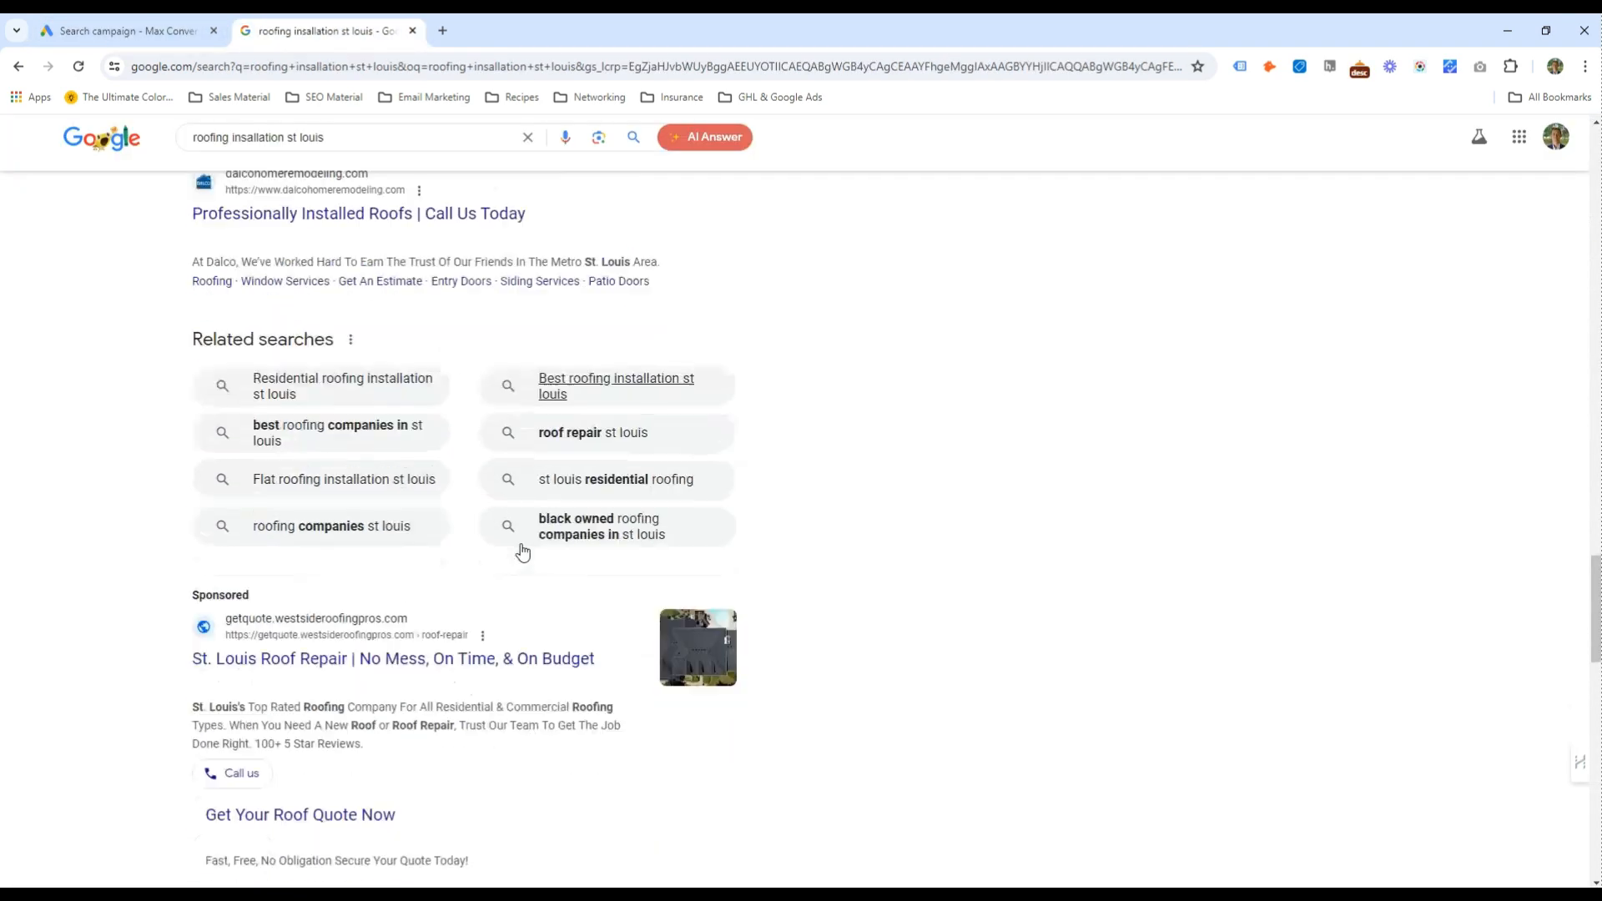
scroll(397, 572, "down", 1)
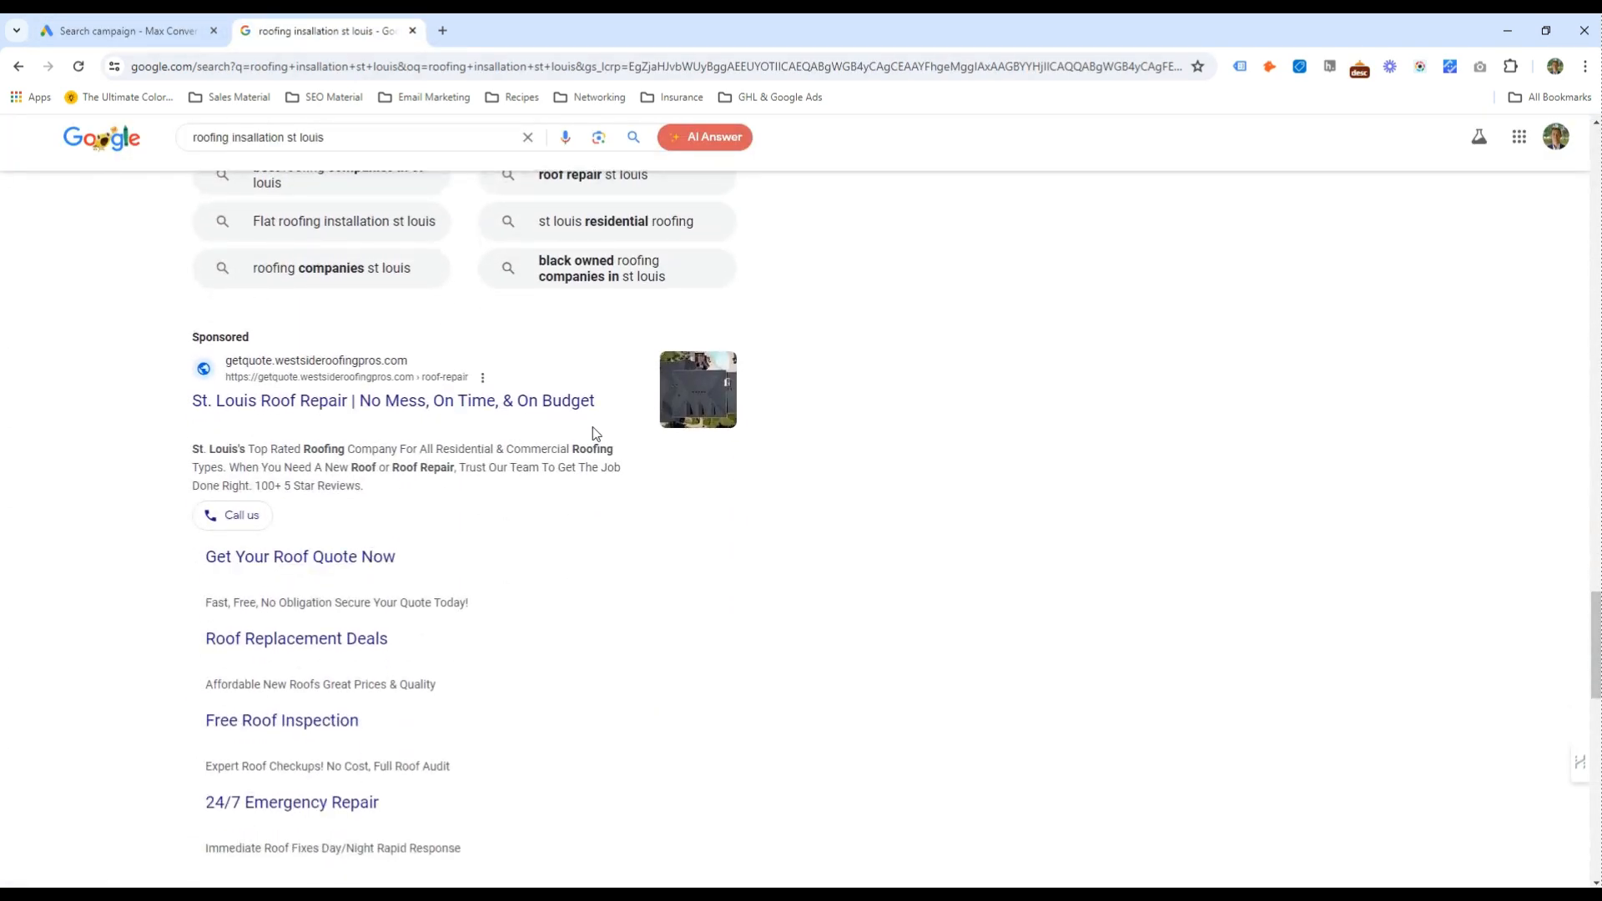
key("ctrl+shift+Tab")
left_click(372, 716)
type("a")
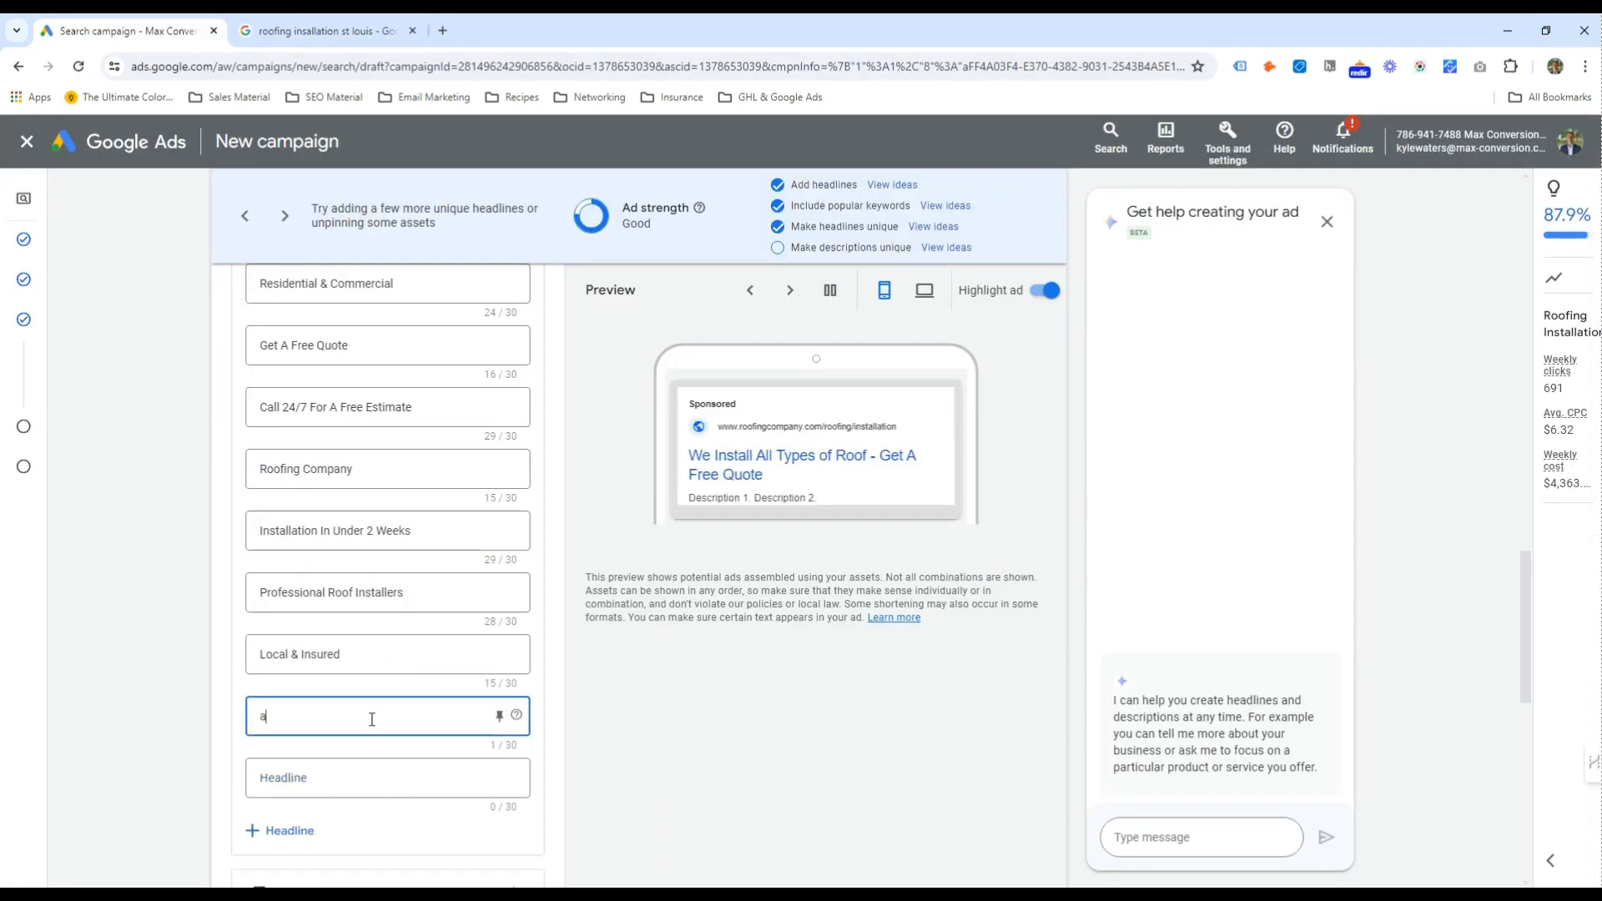
key("BackSpace")
type("Always P")
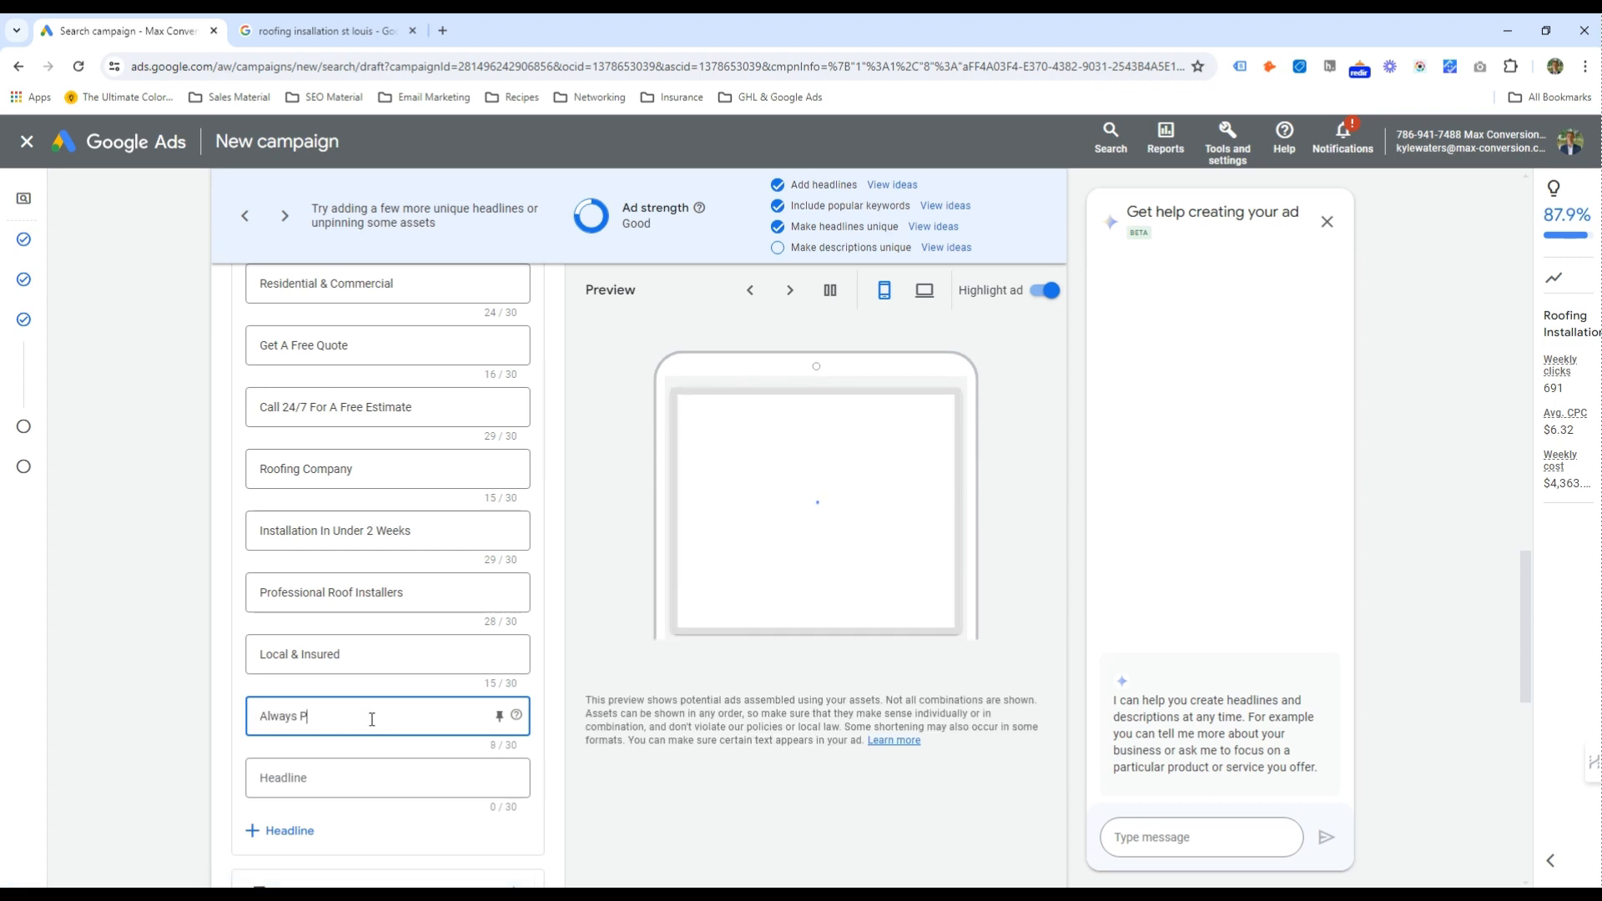
key("BackSpace")
type("On Budget")
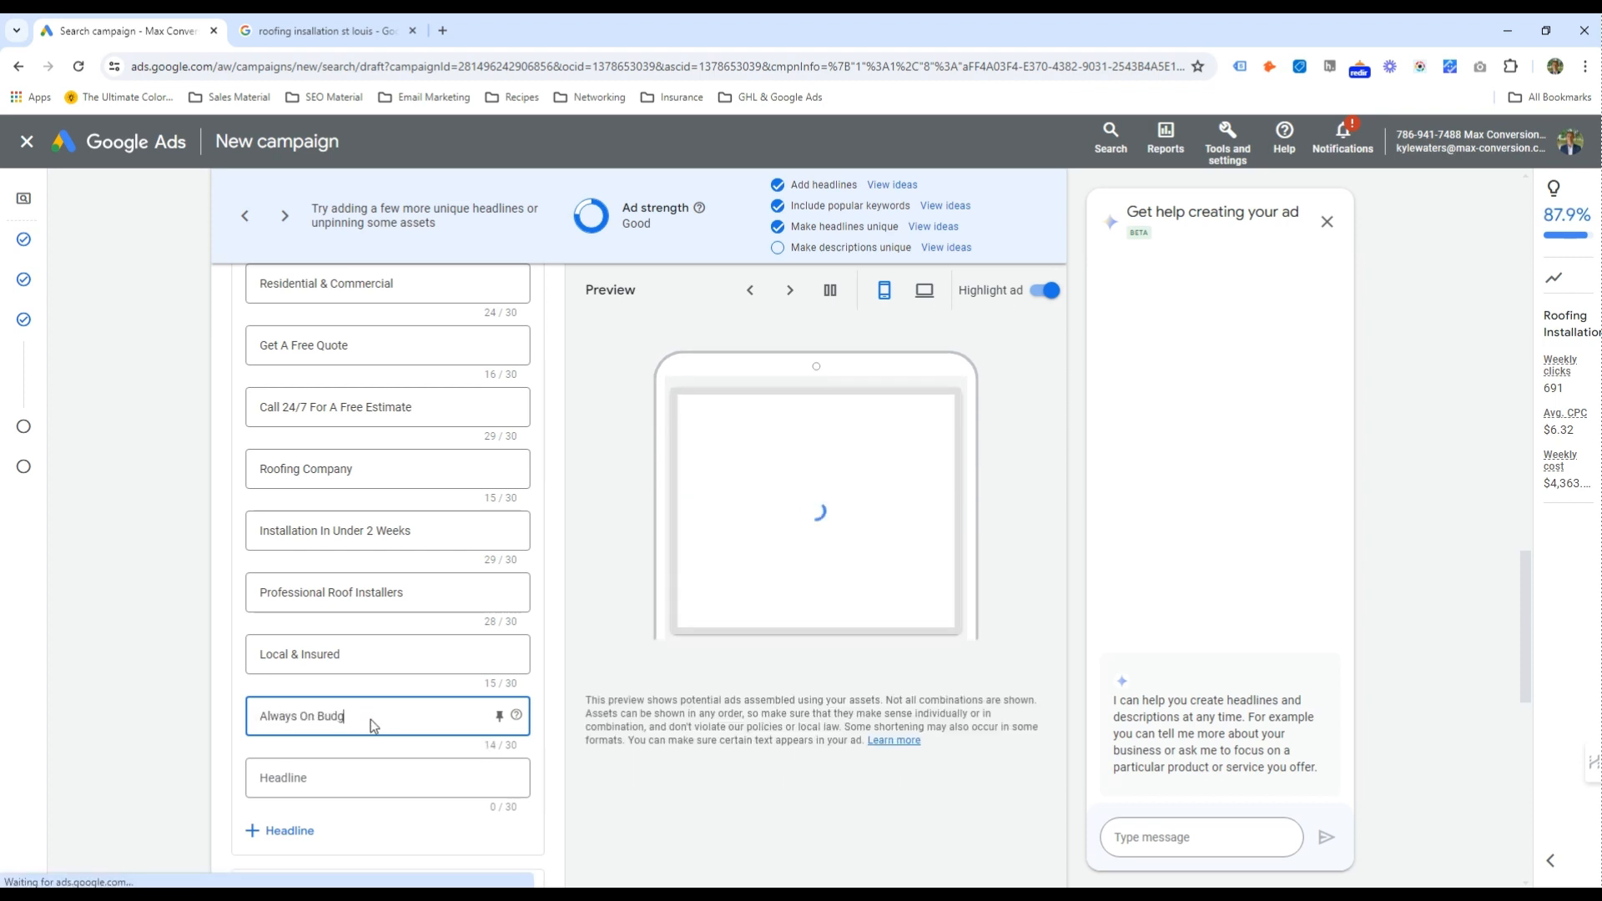
Enter "500+ Five Star Reviews" as the twelfth headline of the ad
key("Tab")
key("Tab")
type("500")
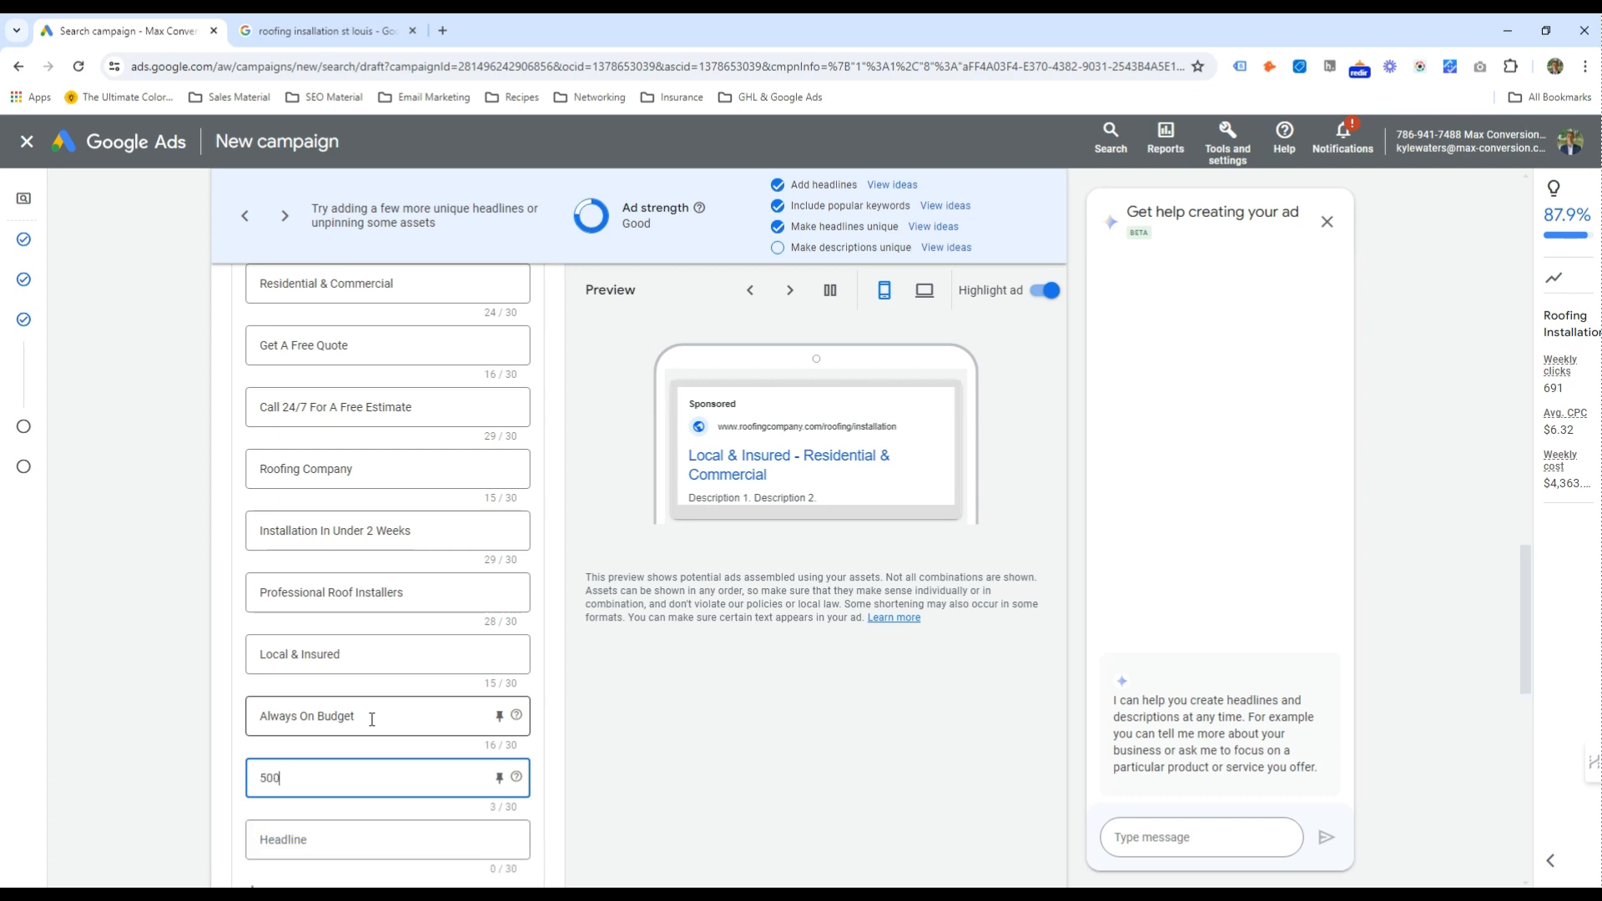
type("+ Five Star RE")
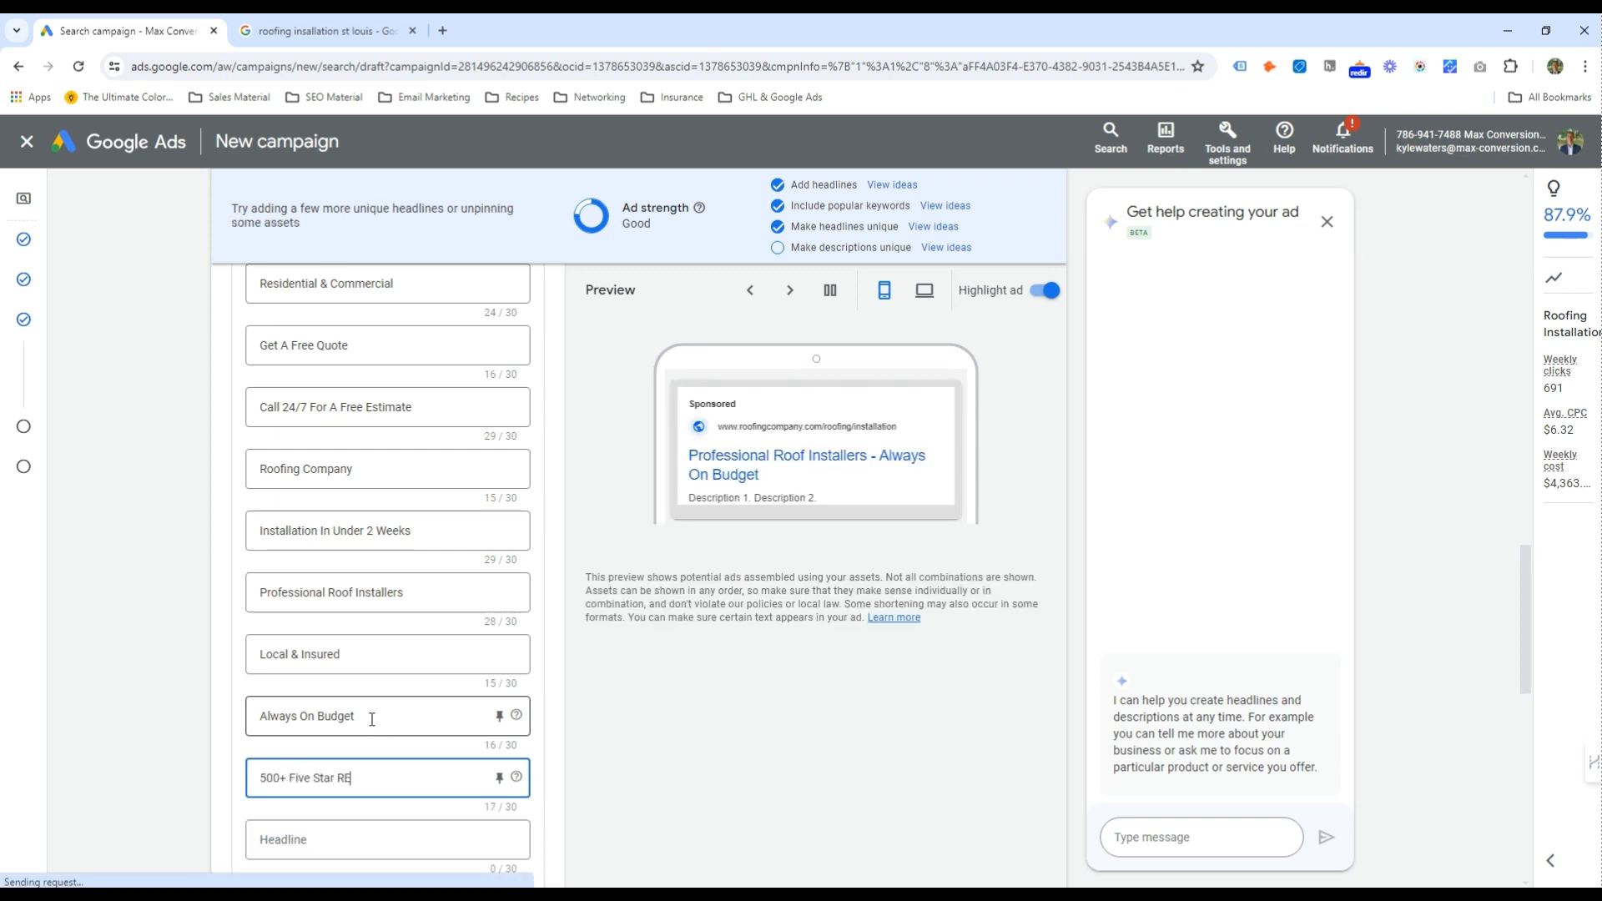
key("BackSpace")
type("ev")
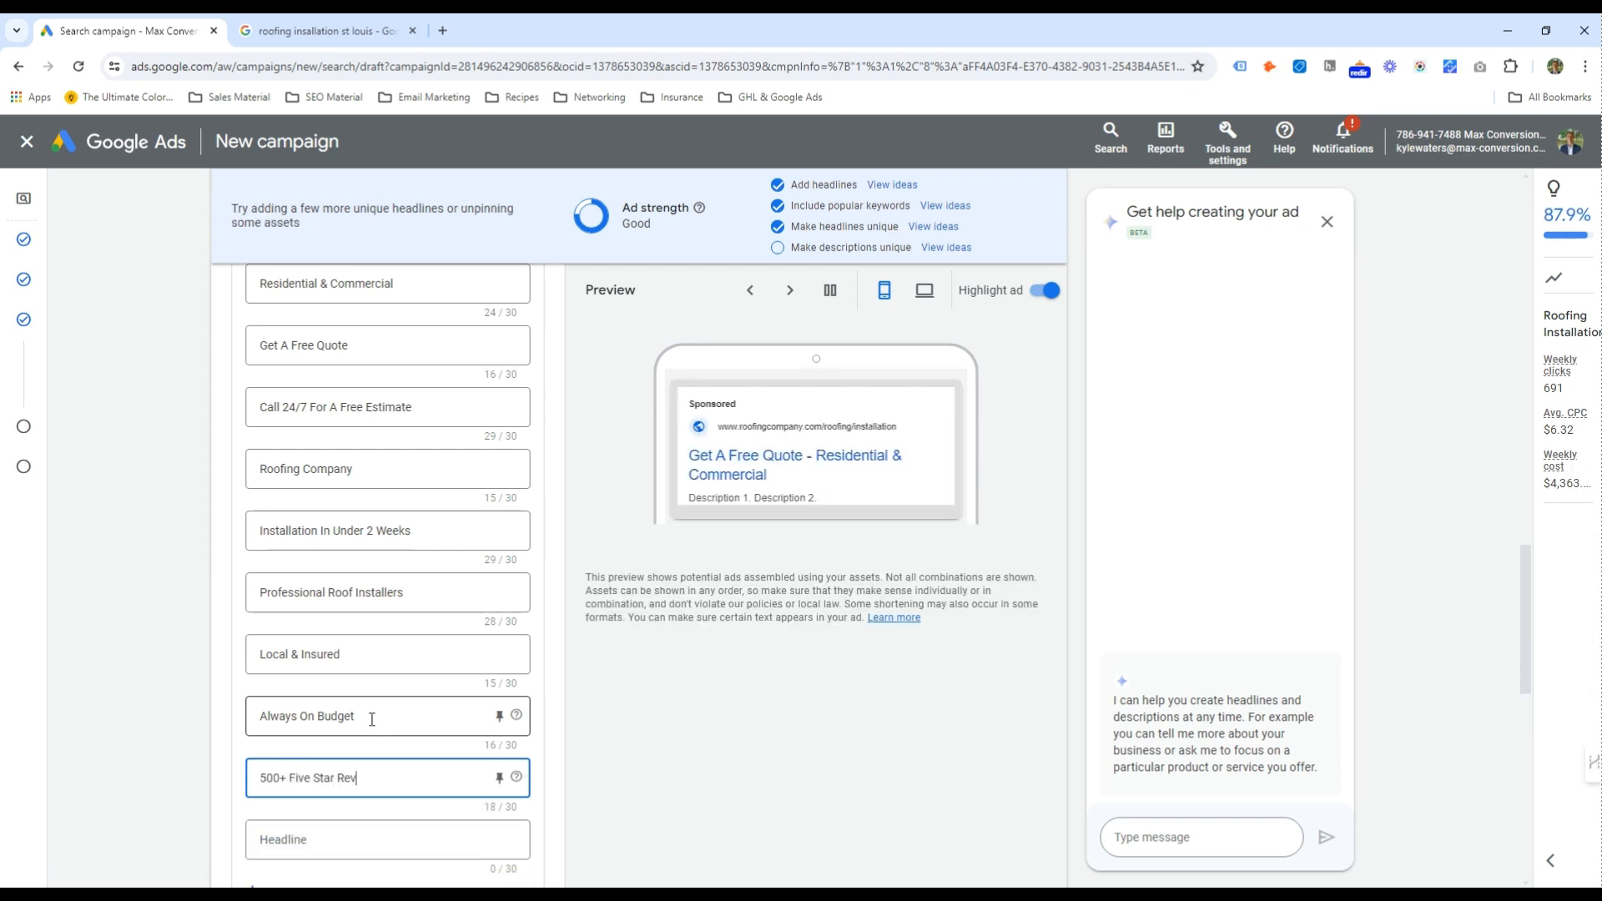
type("iews")
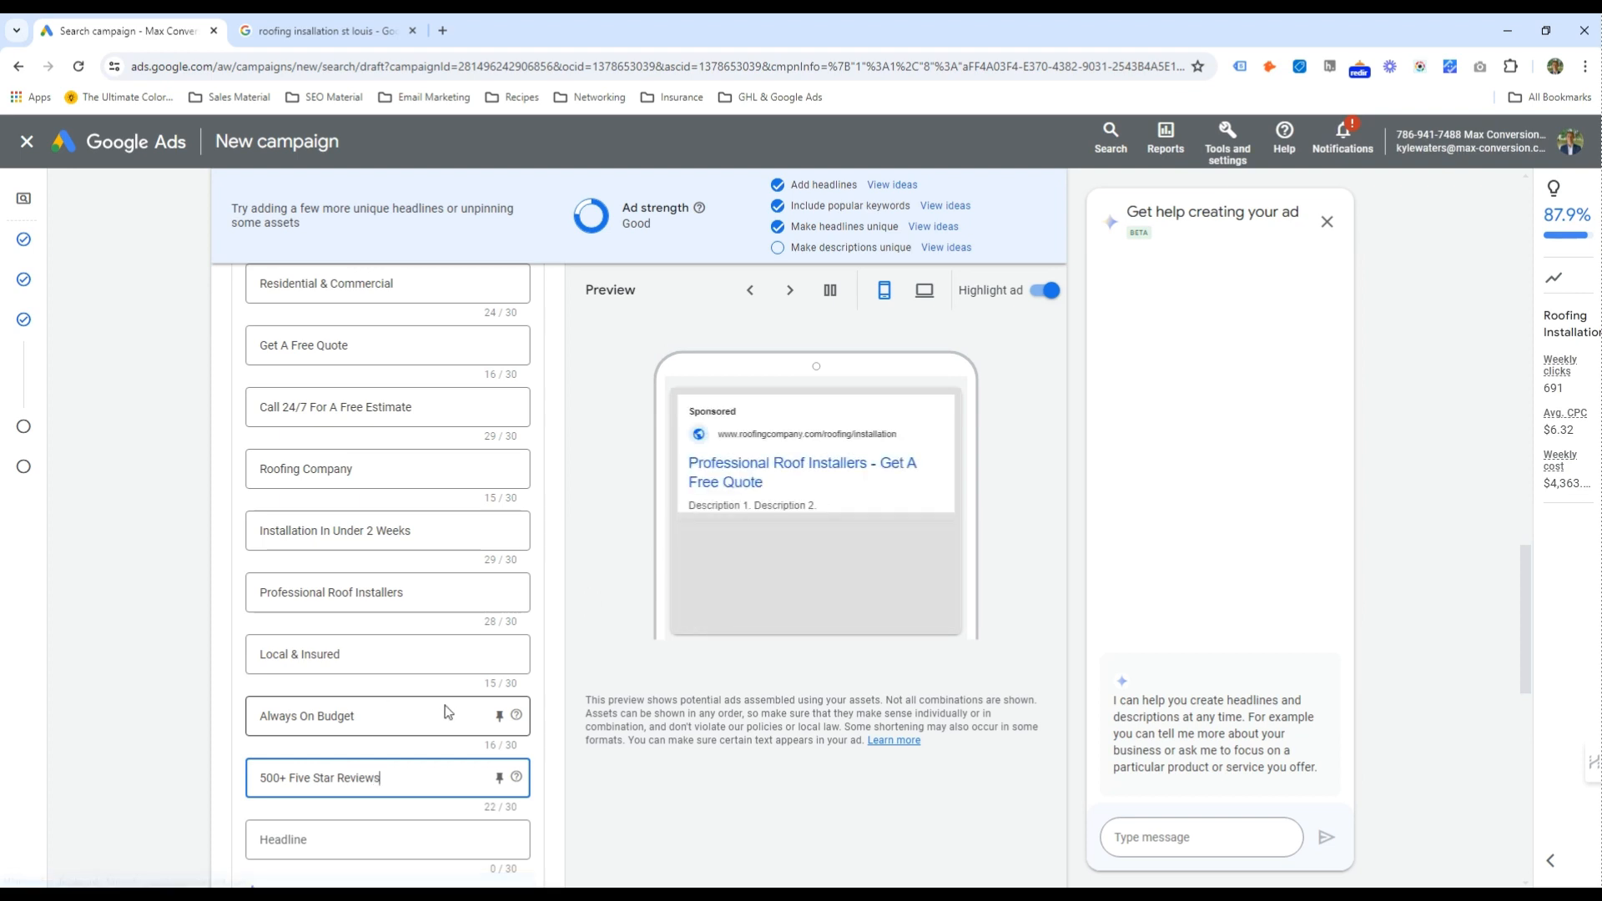
Review the wording of the headlines entered so far, from the roof installation ones to the trust and review claims
scroll(422, 615, "up", 3)
double_click(349, 410)
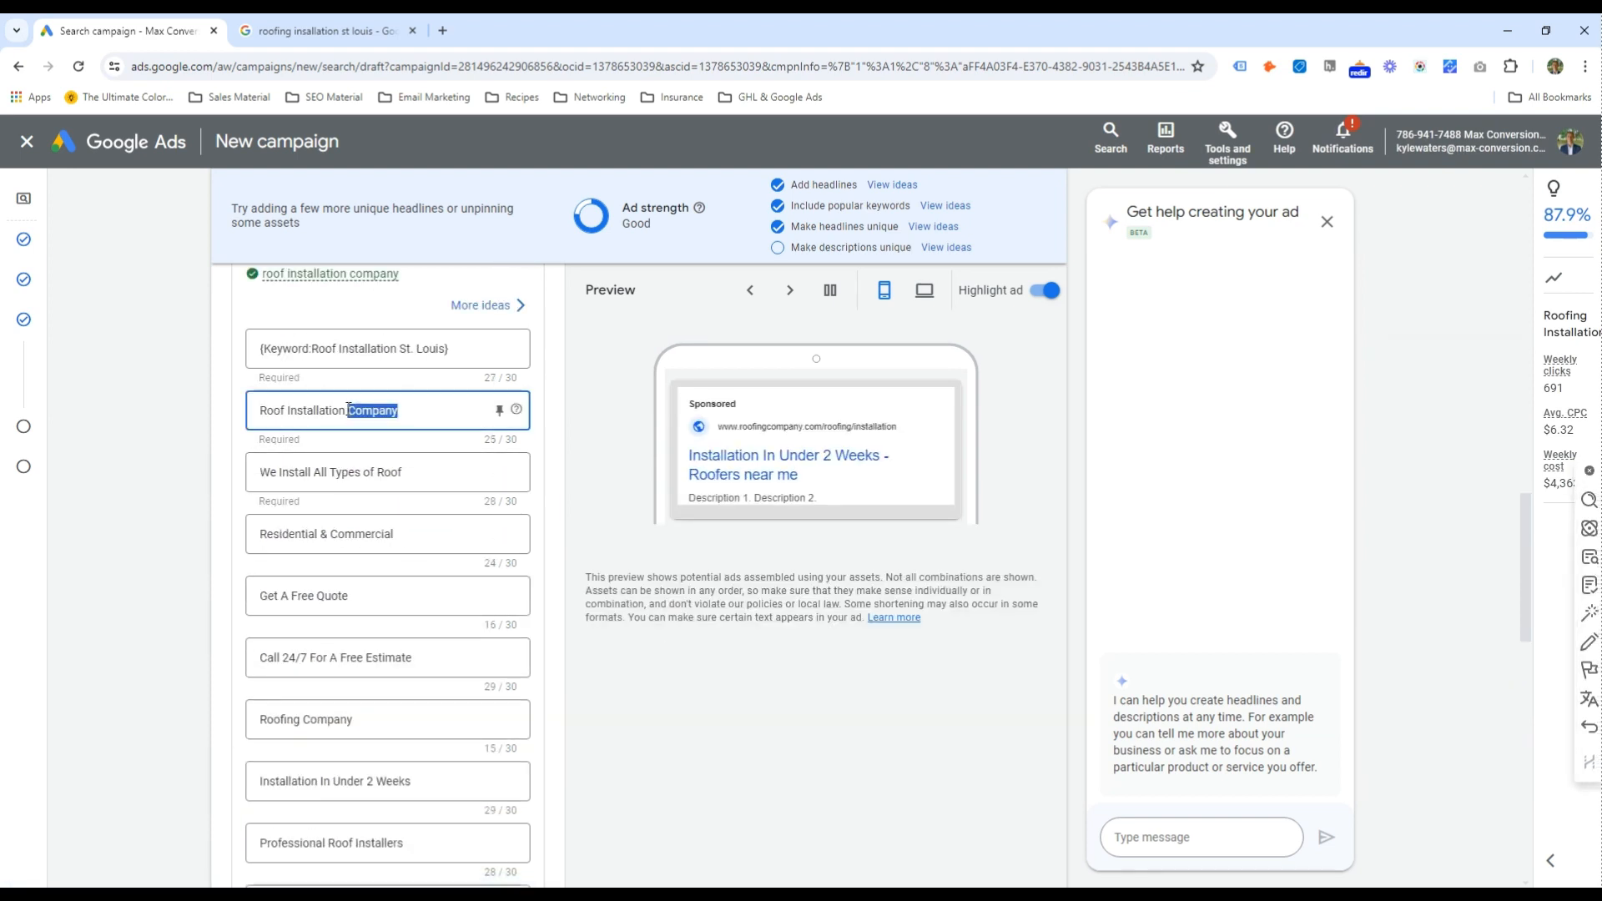
left_click(349, 410)
scroll(360, 535, "down", 2)
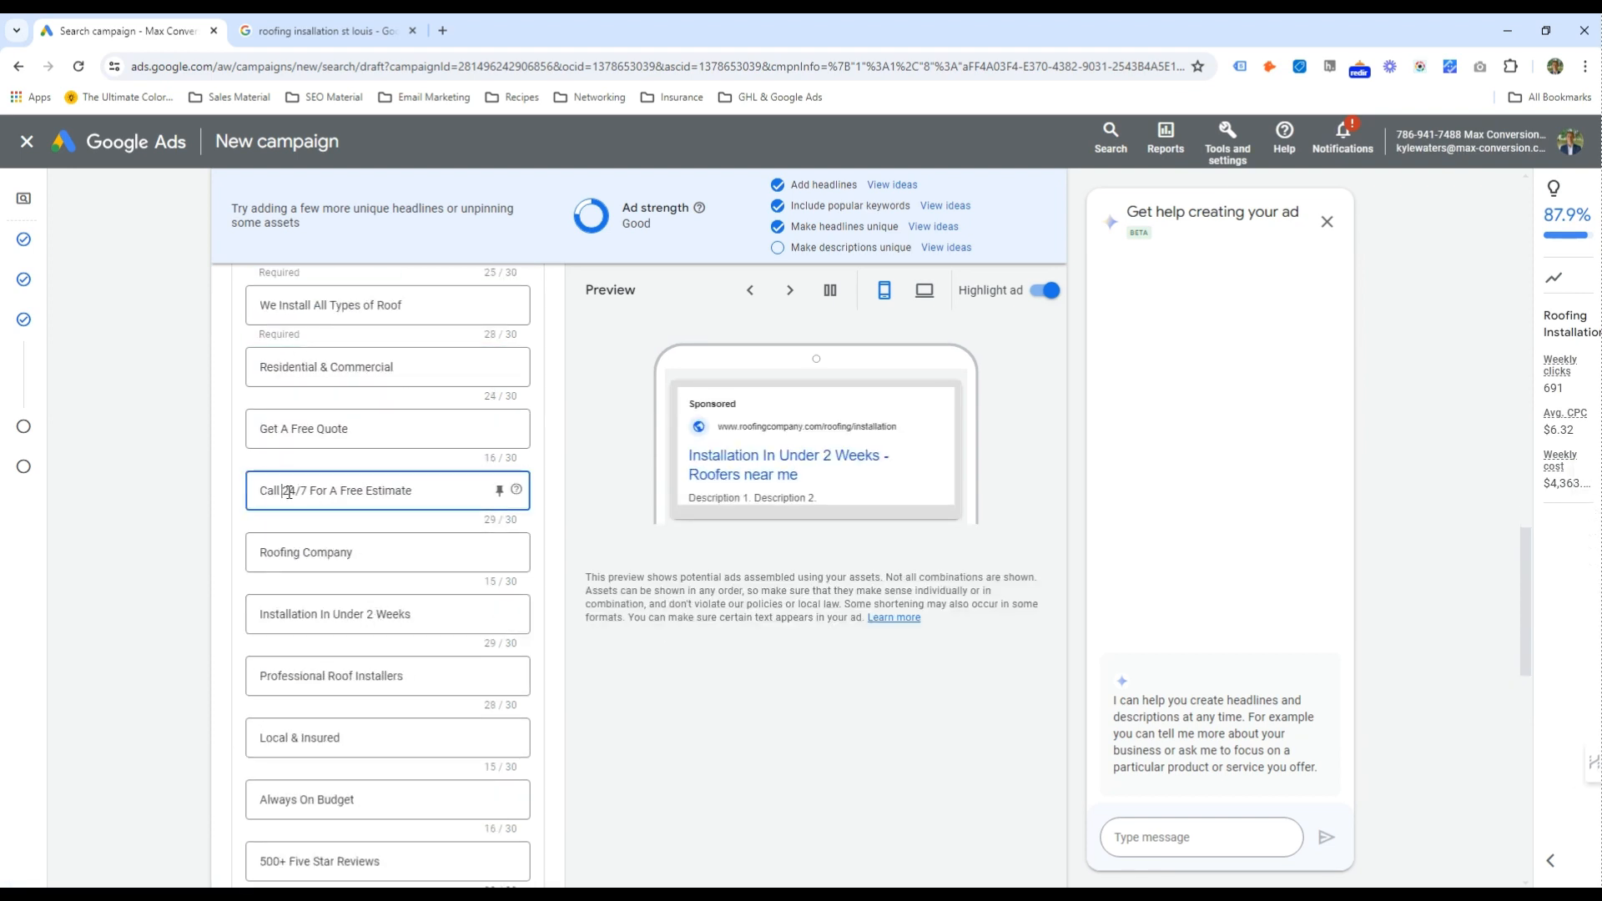
left_click_drag(301, 491, 439, 492)
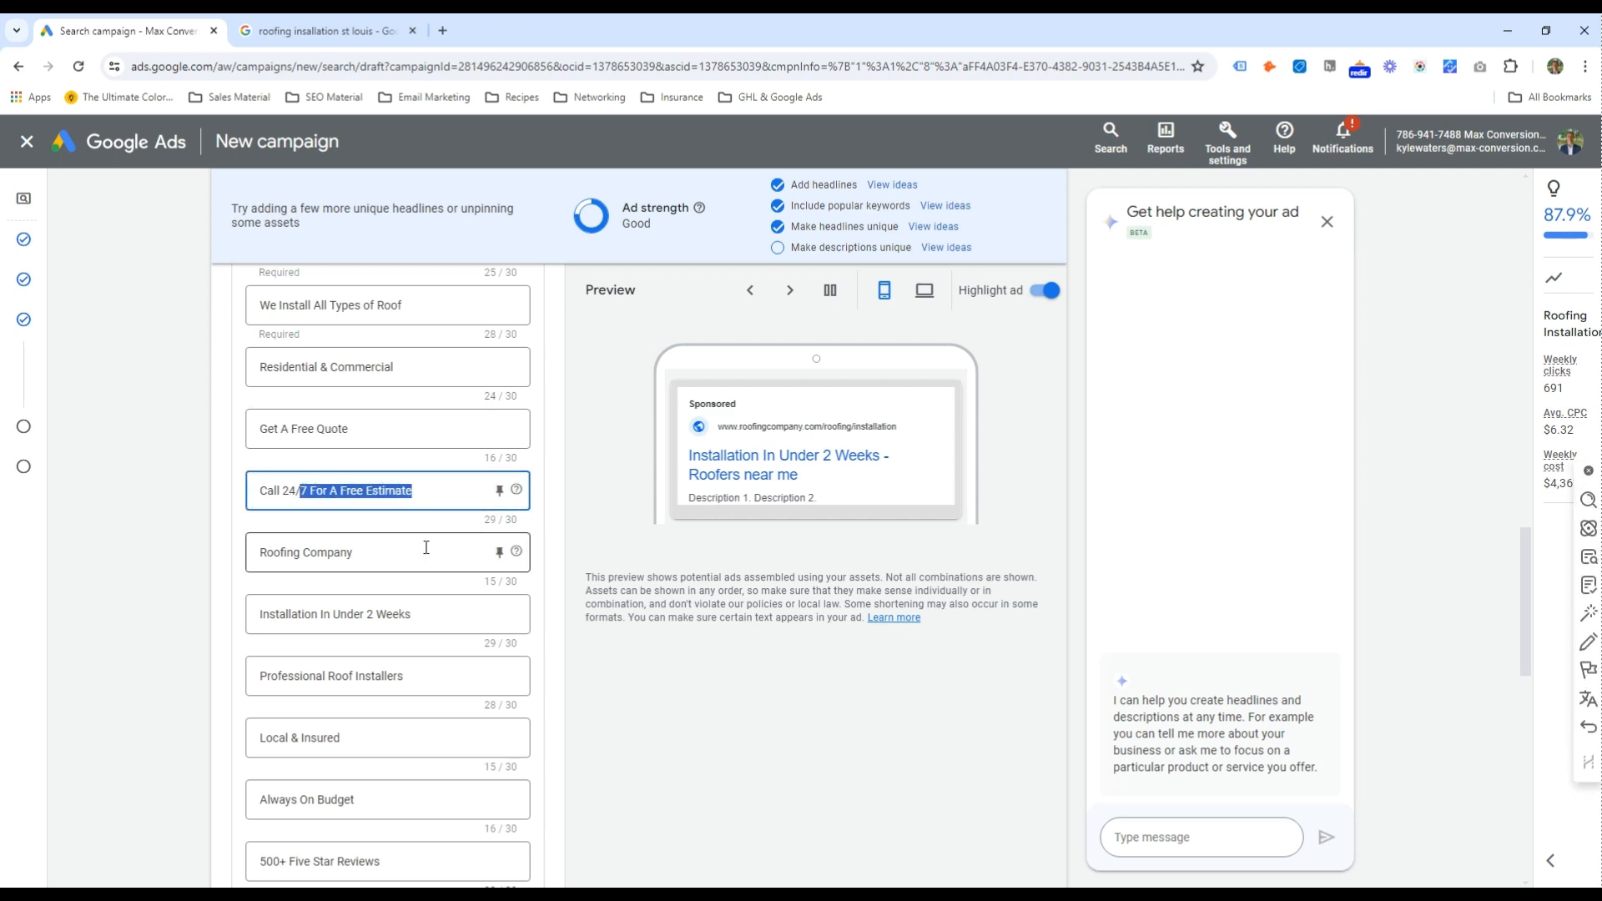
scroll(370, 533, "down", 3)
left_click(361, 671)
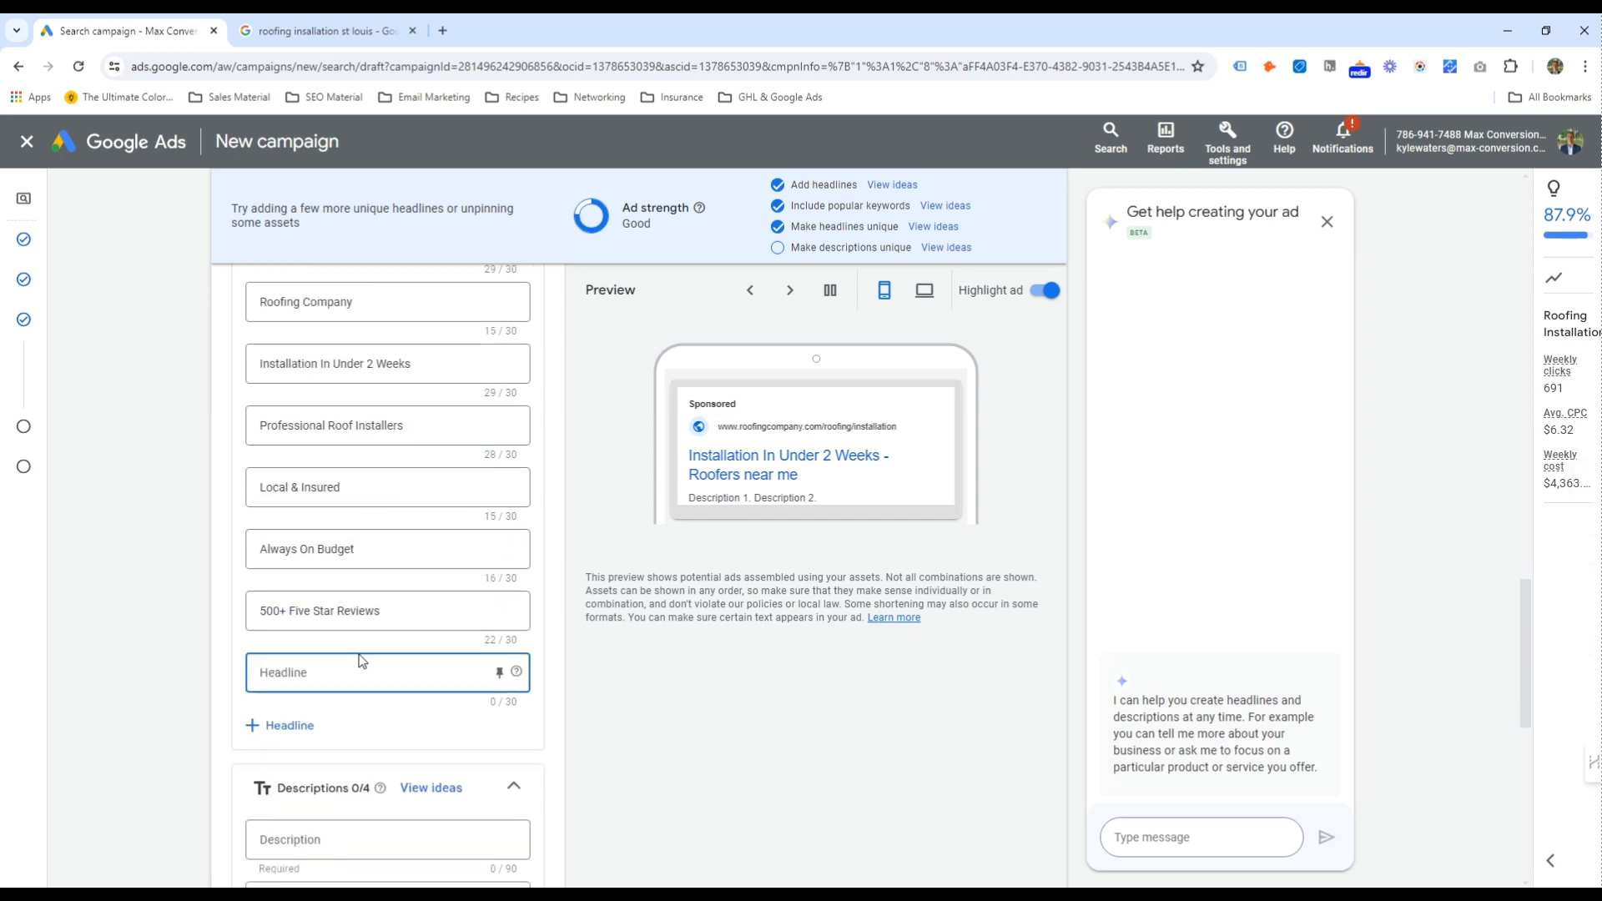
left_click_drag(420, 618, 210, 614)
left_click(372, 615)
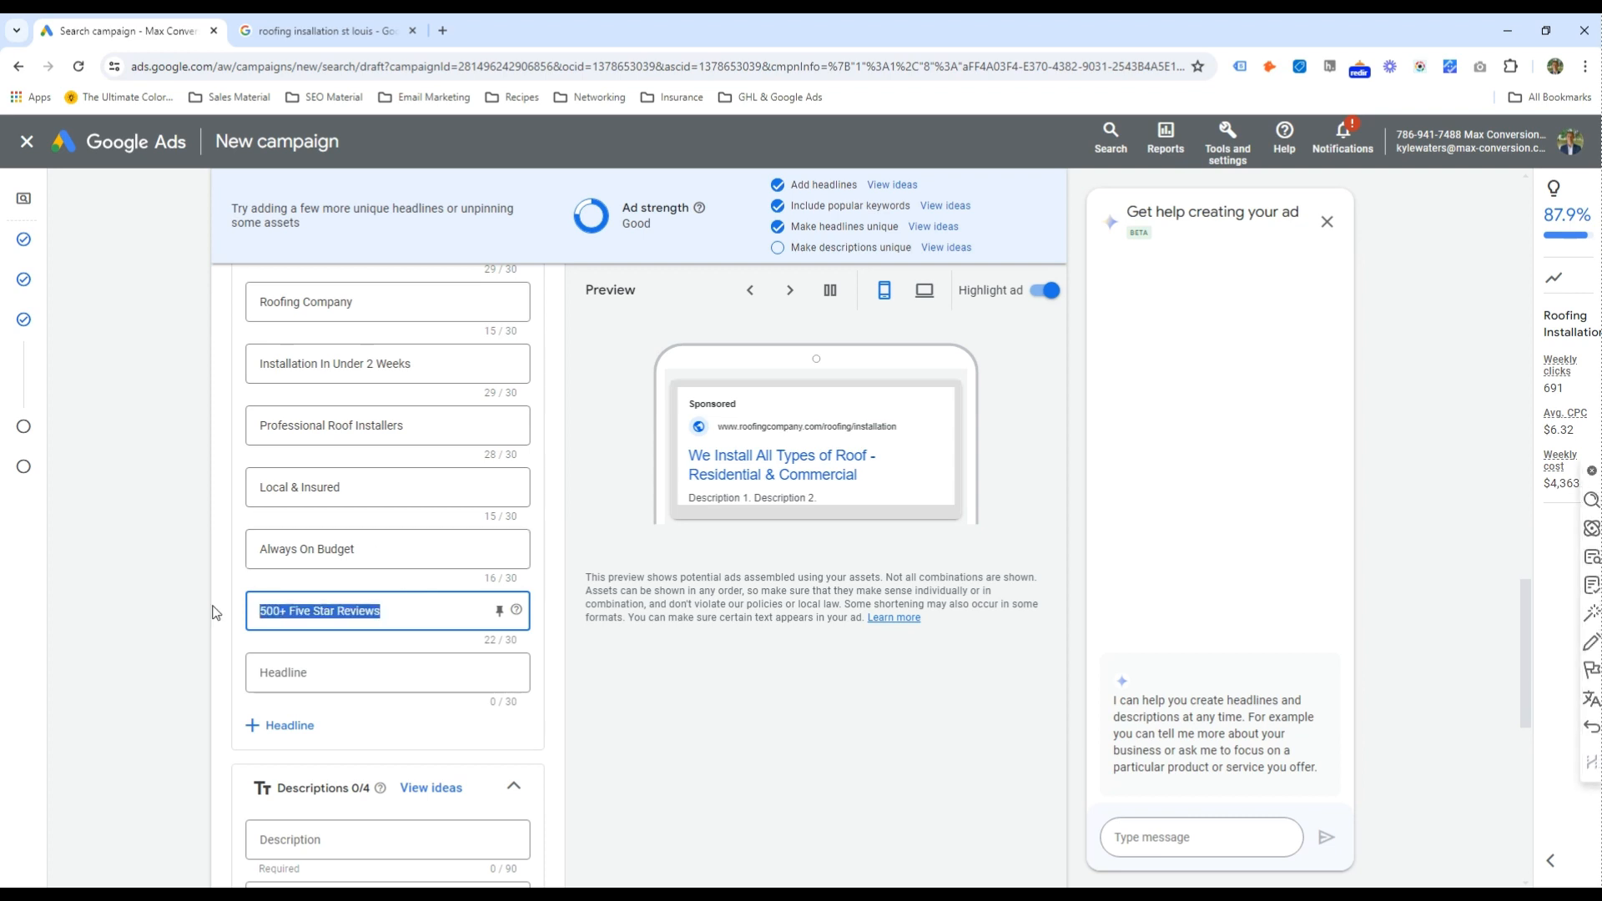
scroll(339, 534, "up", 1)
triple_click(284, 587)
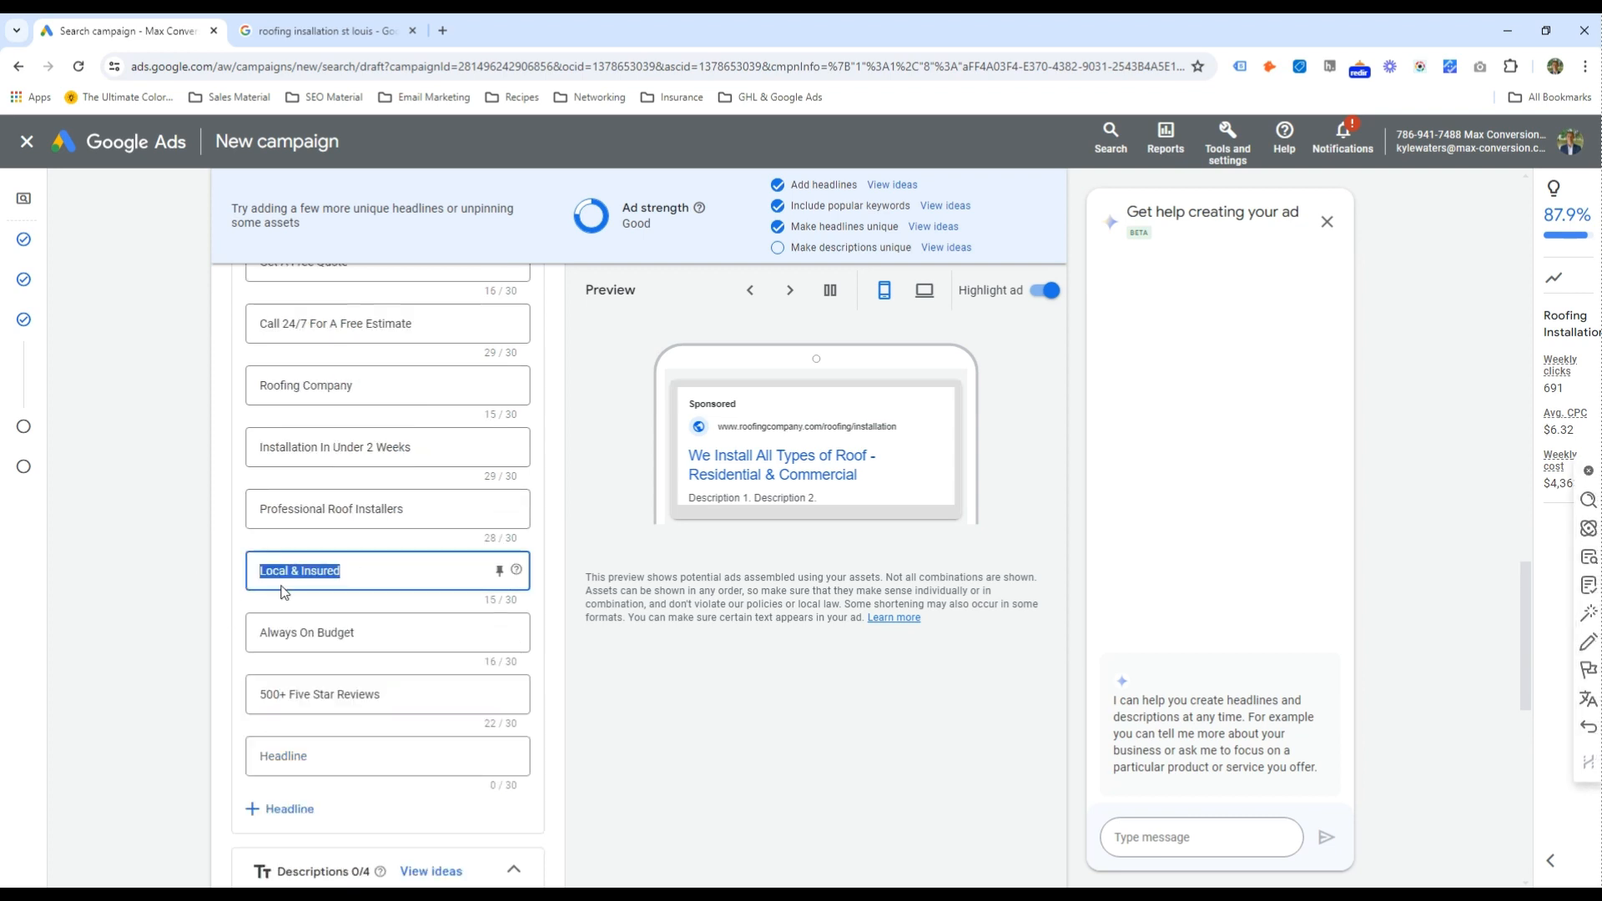
left_click(295, 570)
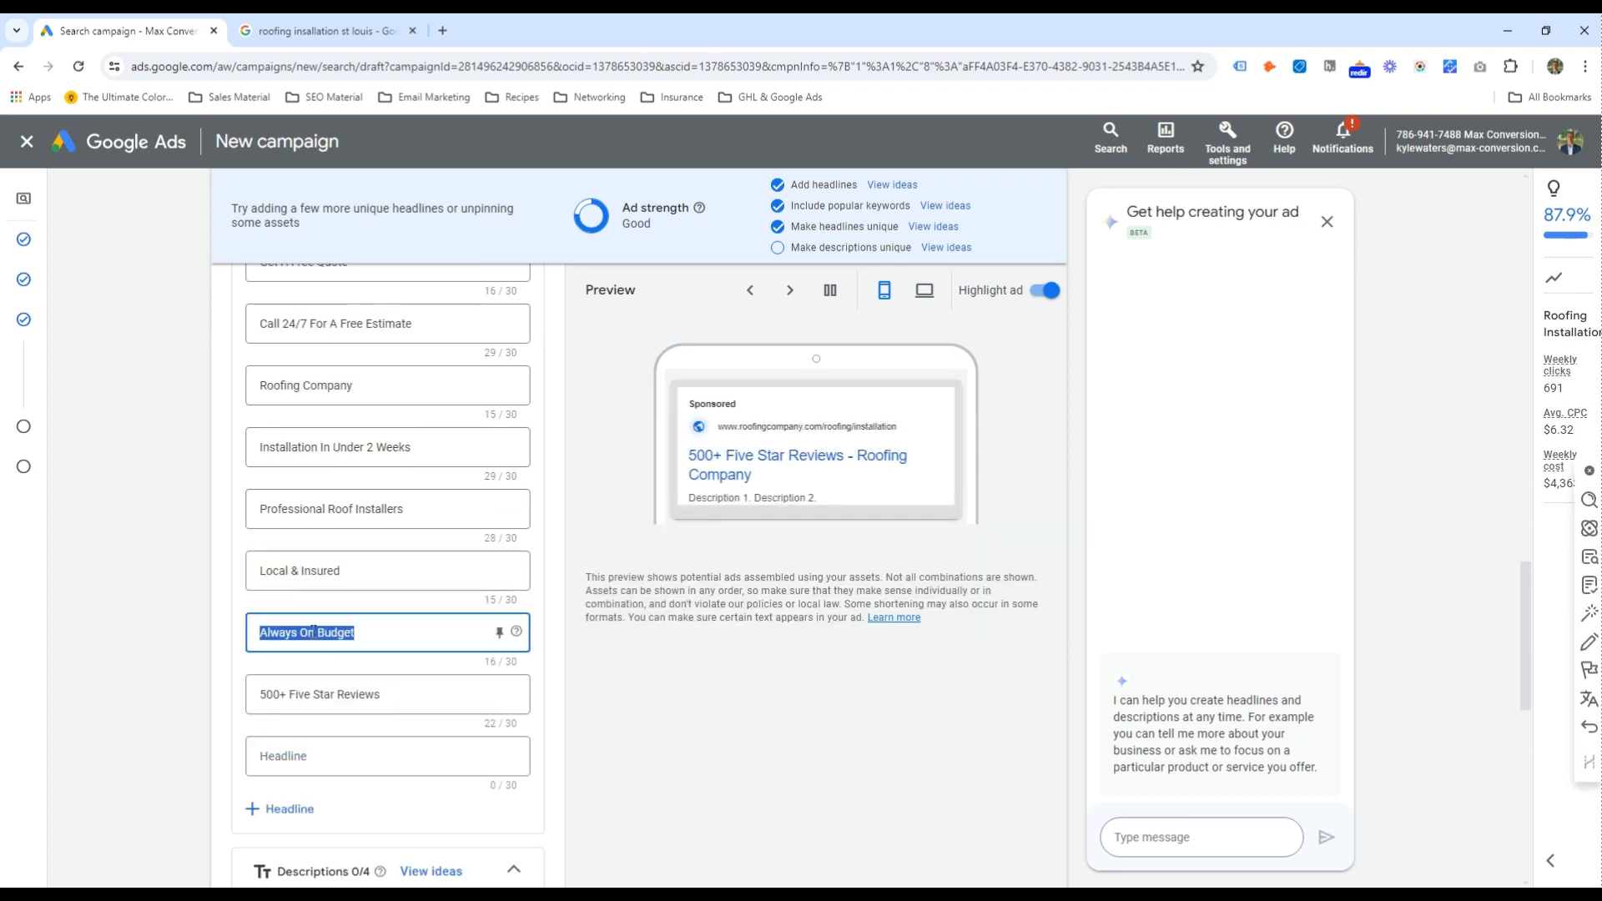
Enter the discount offer "$350 Off New Roof" as the thirteenth headline of the ad
left_click(323, 752)
type("$")
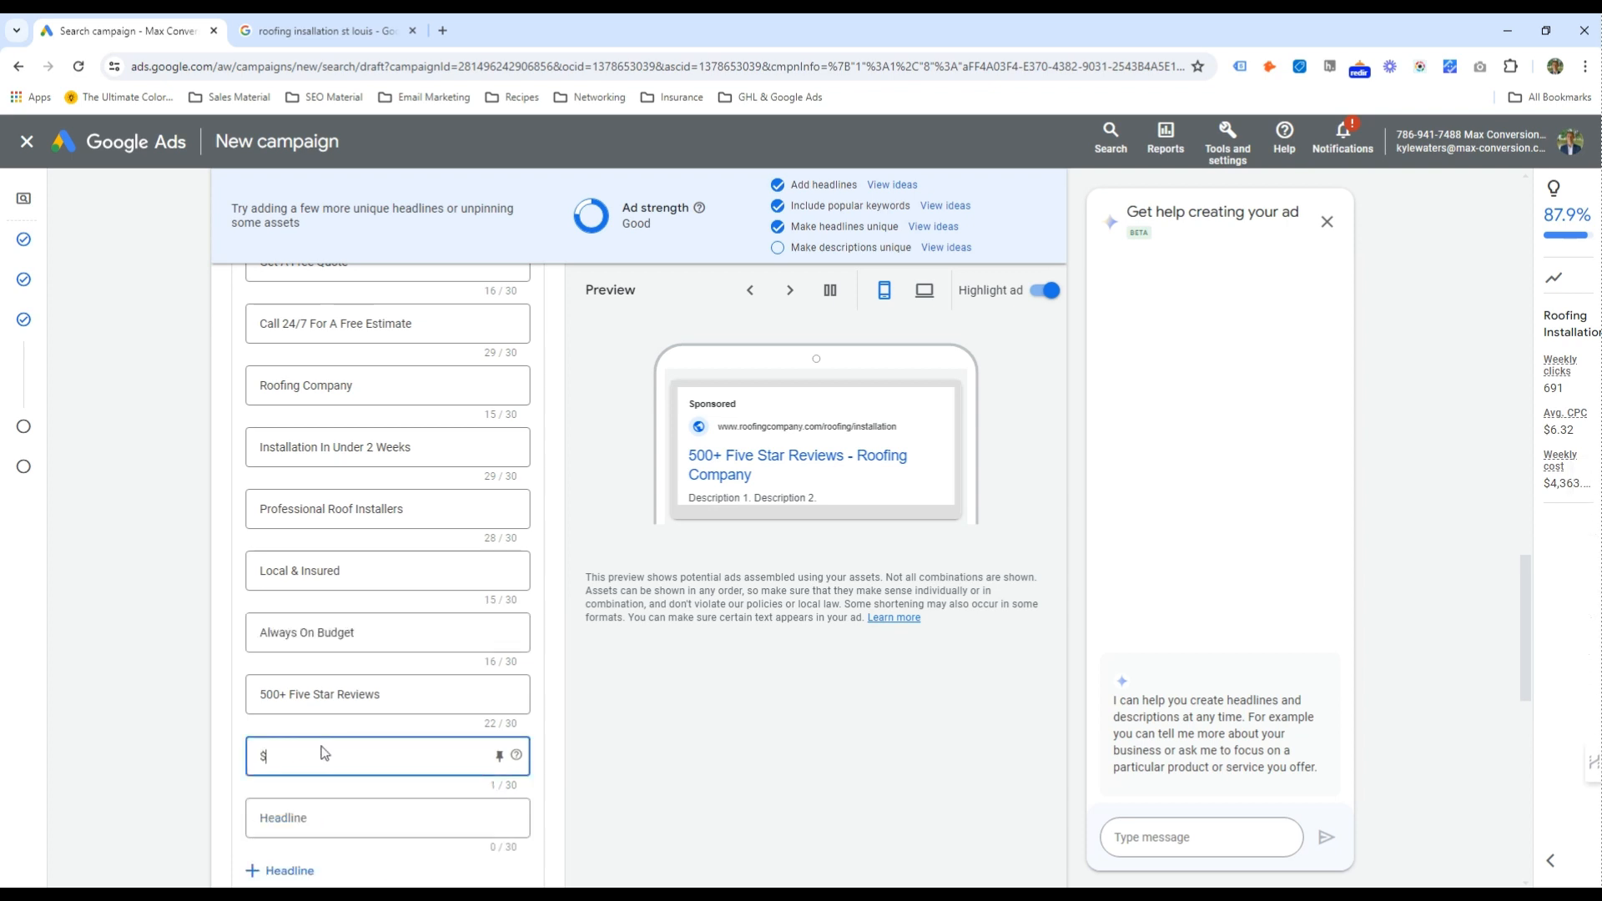
type("350 Off New Roof")
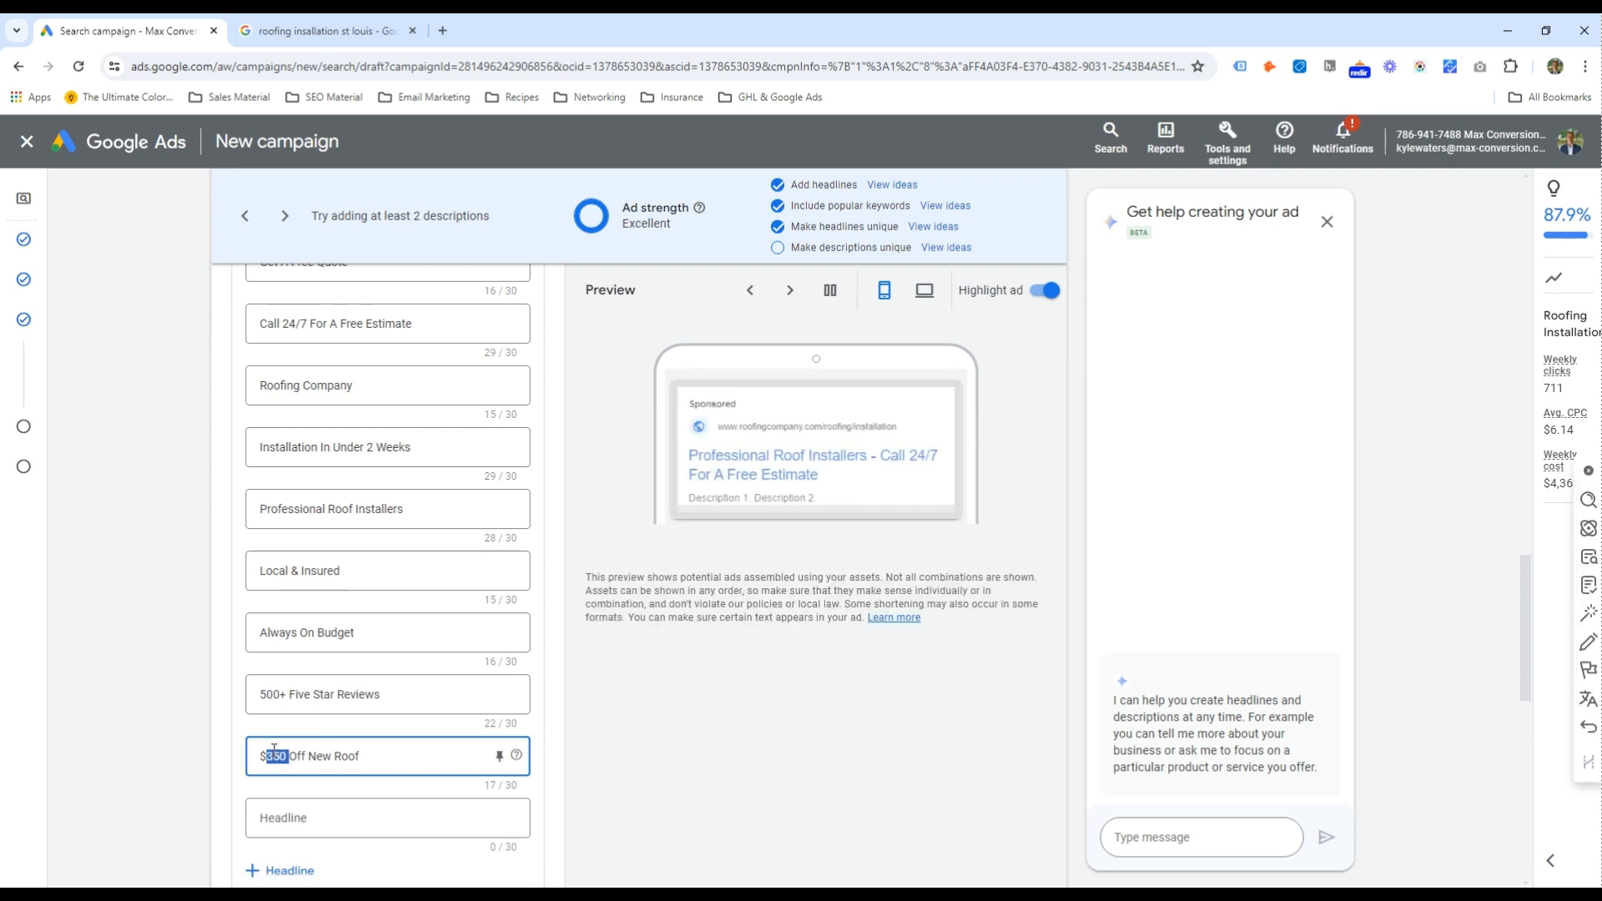
key("BackSpace")
type("350")
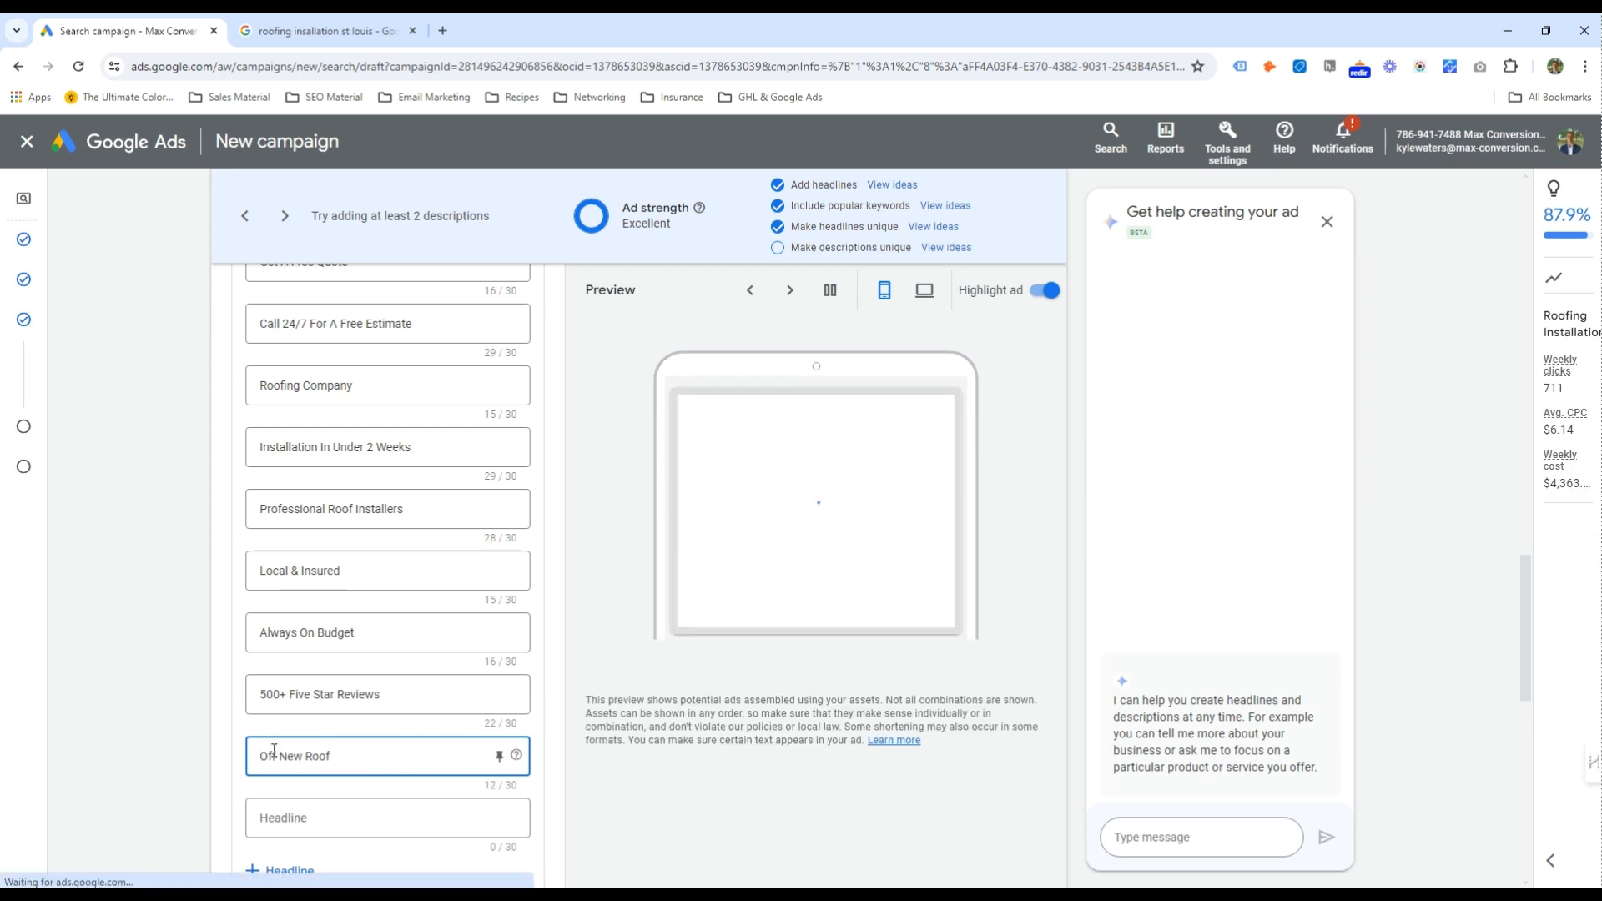
scroll(275, 750, "down", 2)
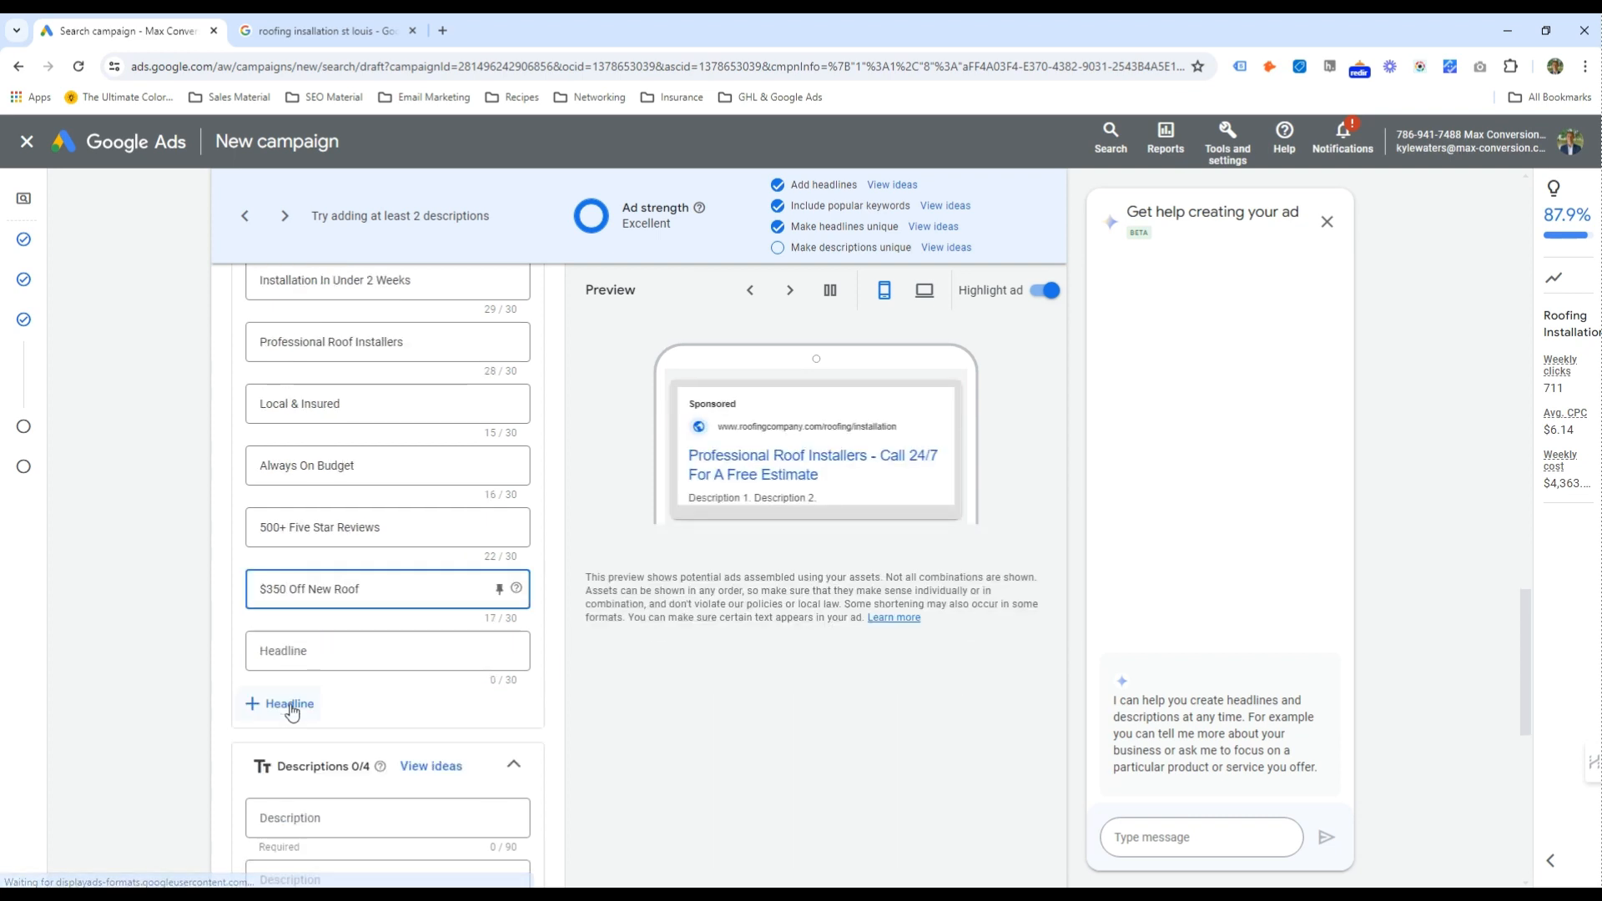
left_click(343, 647)
Enter "Roof Installation Company In St. Louis. Locally Owned & Insured. Best Roof Installers." as the first description of the ad
scroll(319, 650, "down", 2)
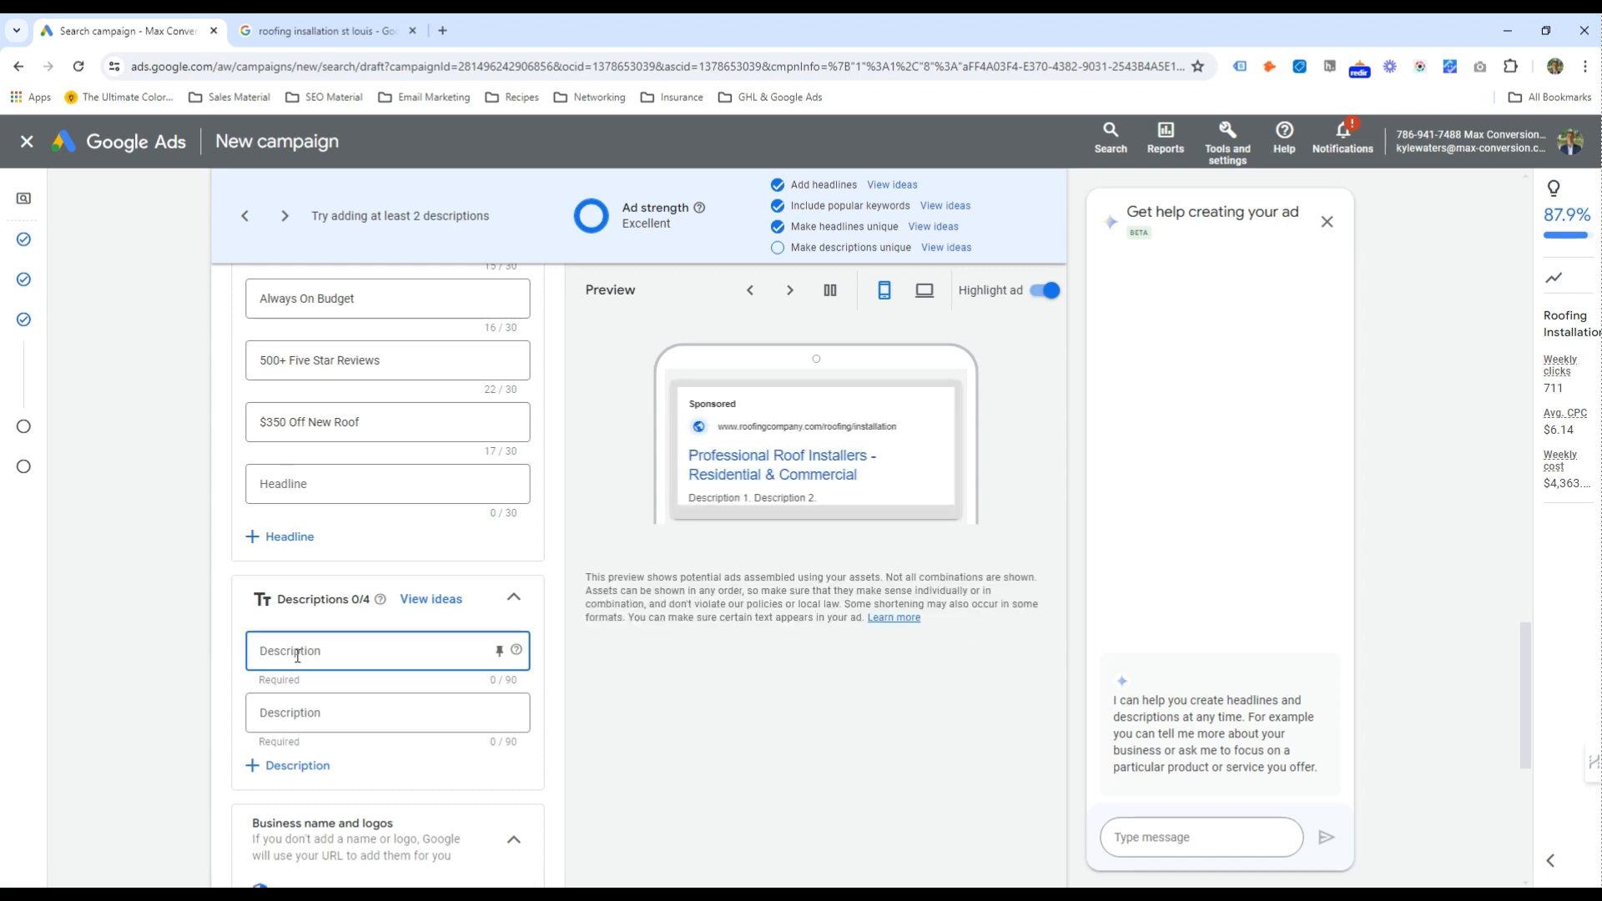
left_click(297, 656)
type("Roof Installation company")
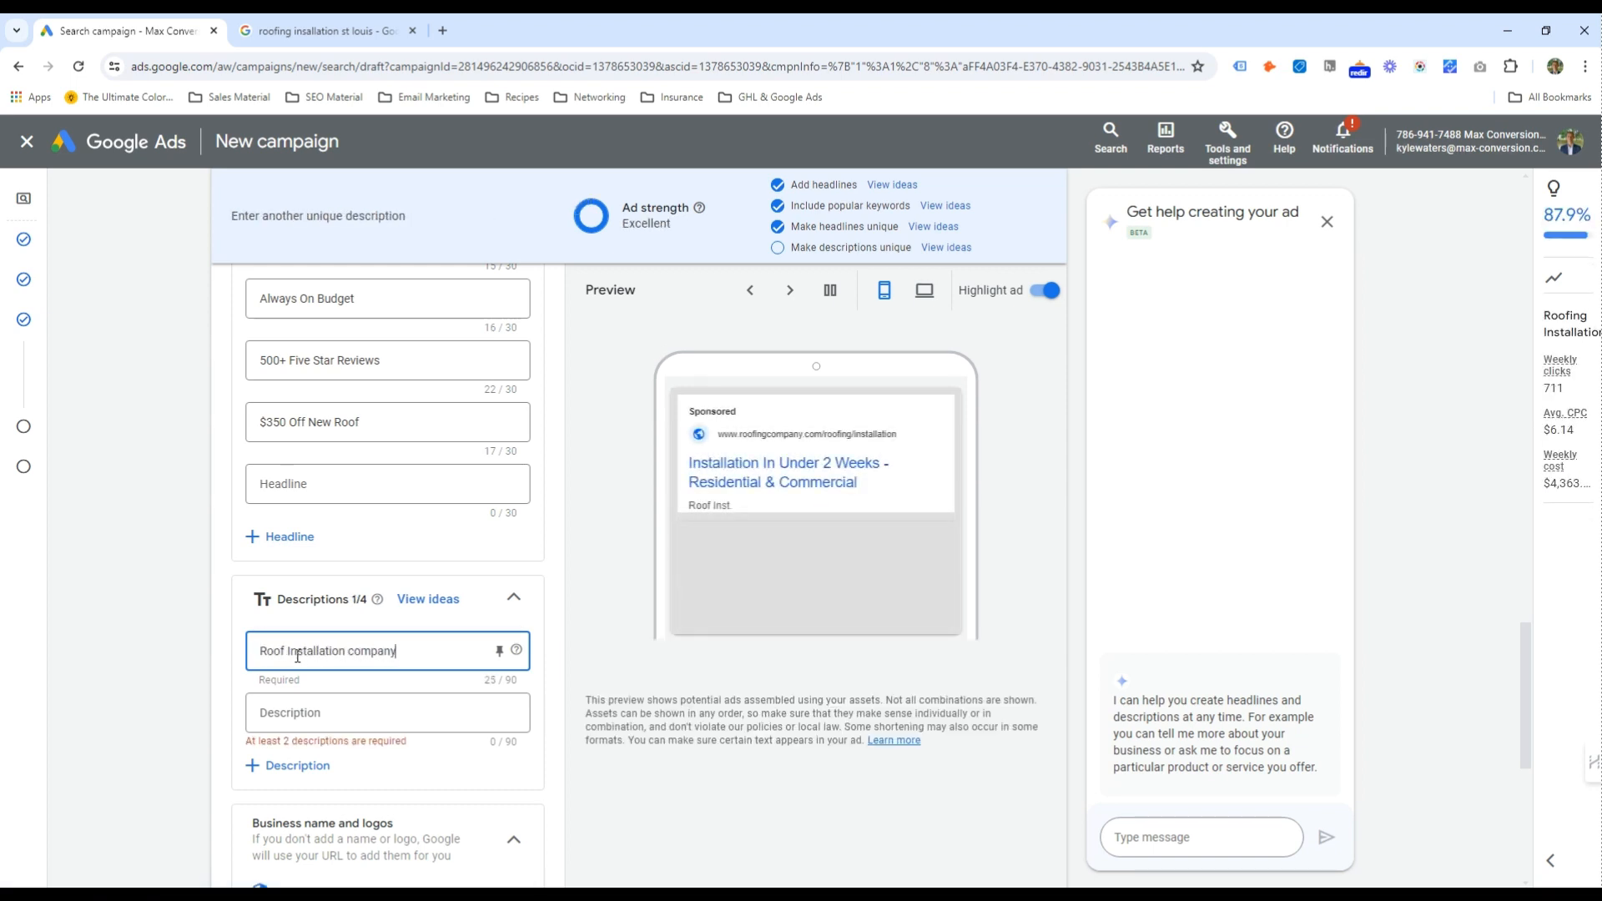
key("ctrl+shift+Left")
type("Company ")
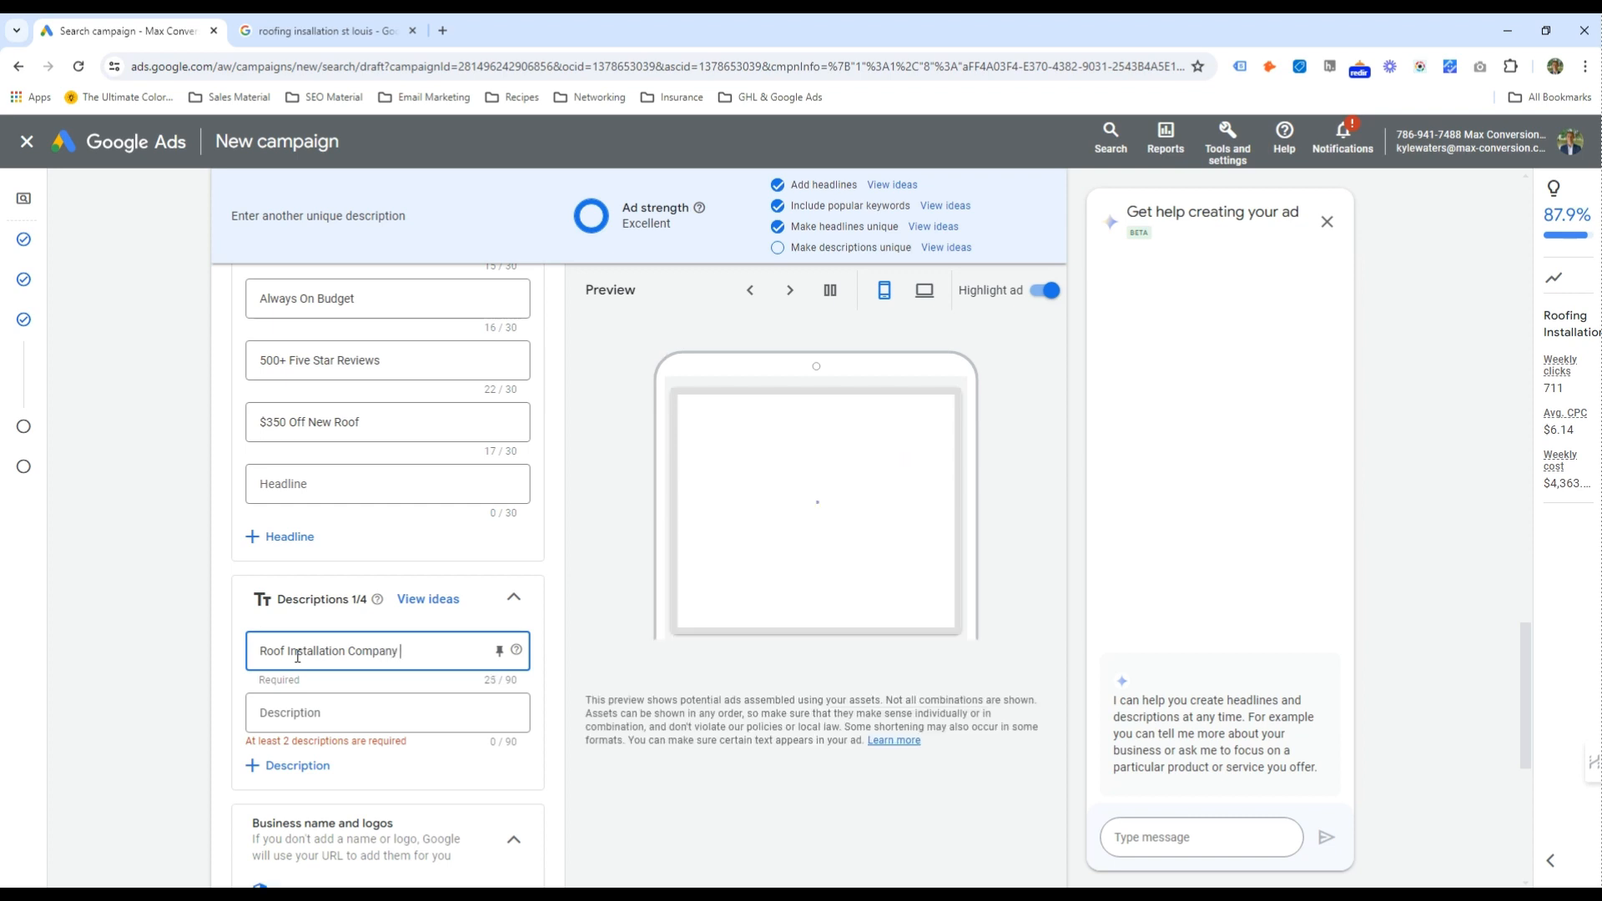
type("|n St")
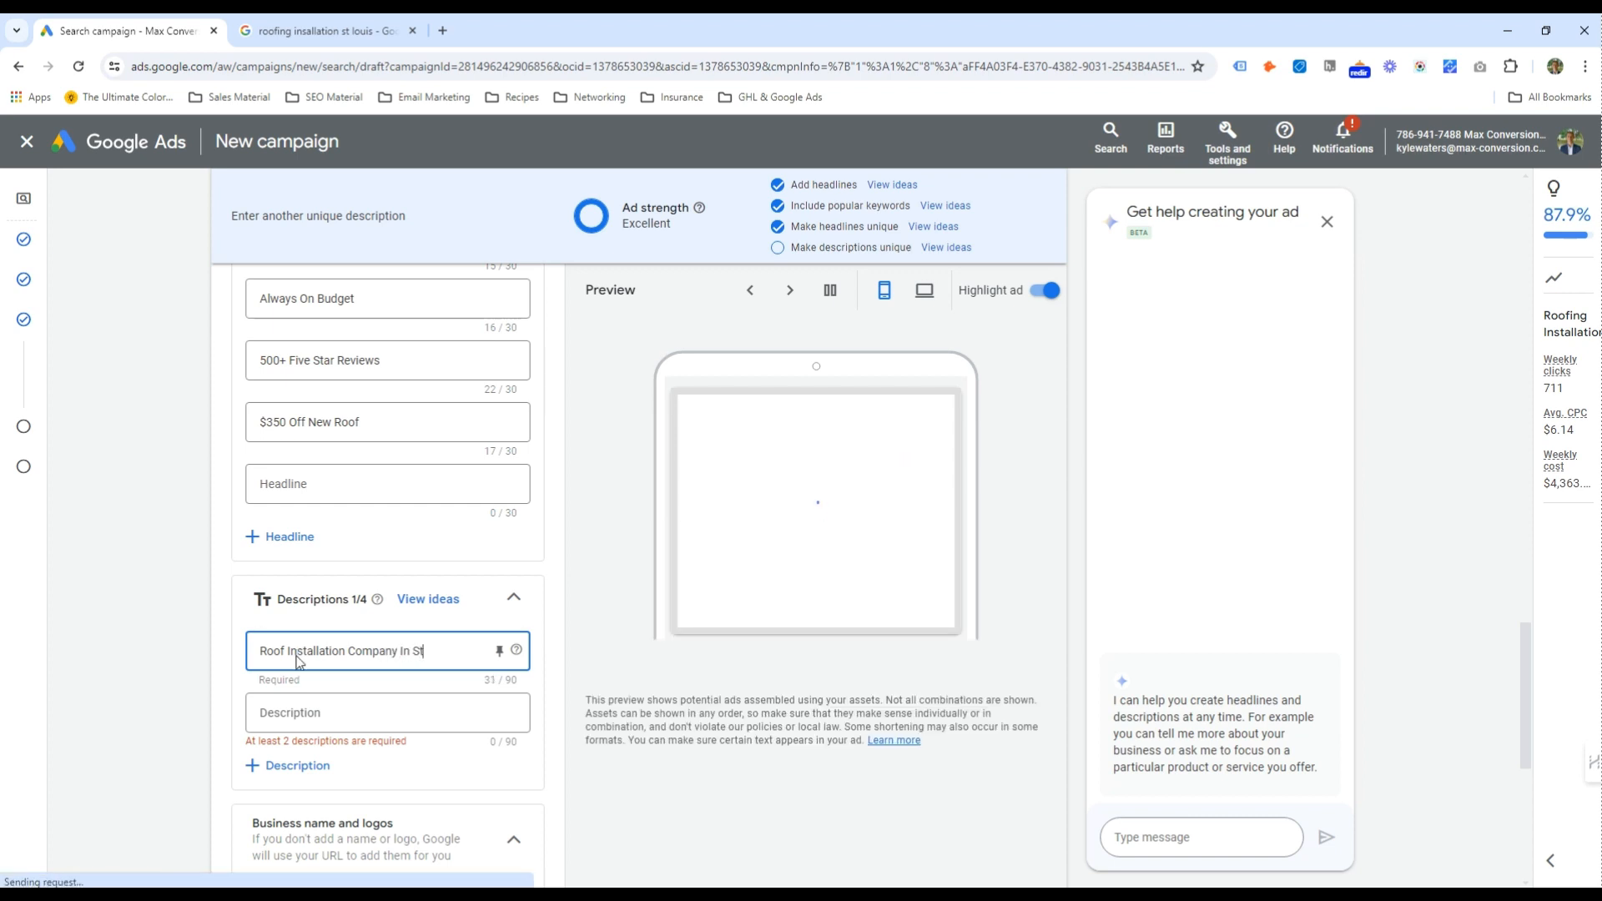
type(". Louis. Locally")
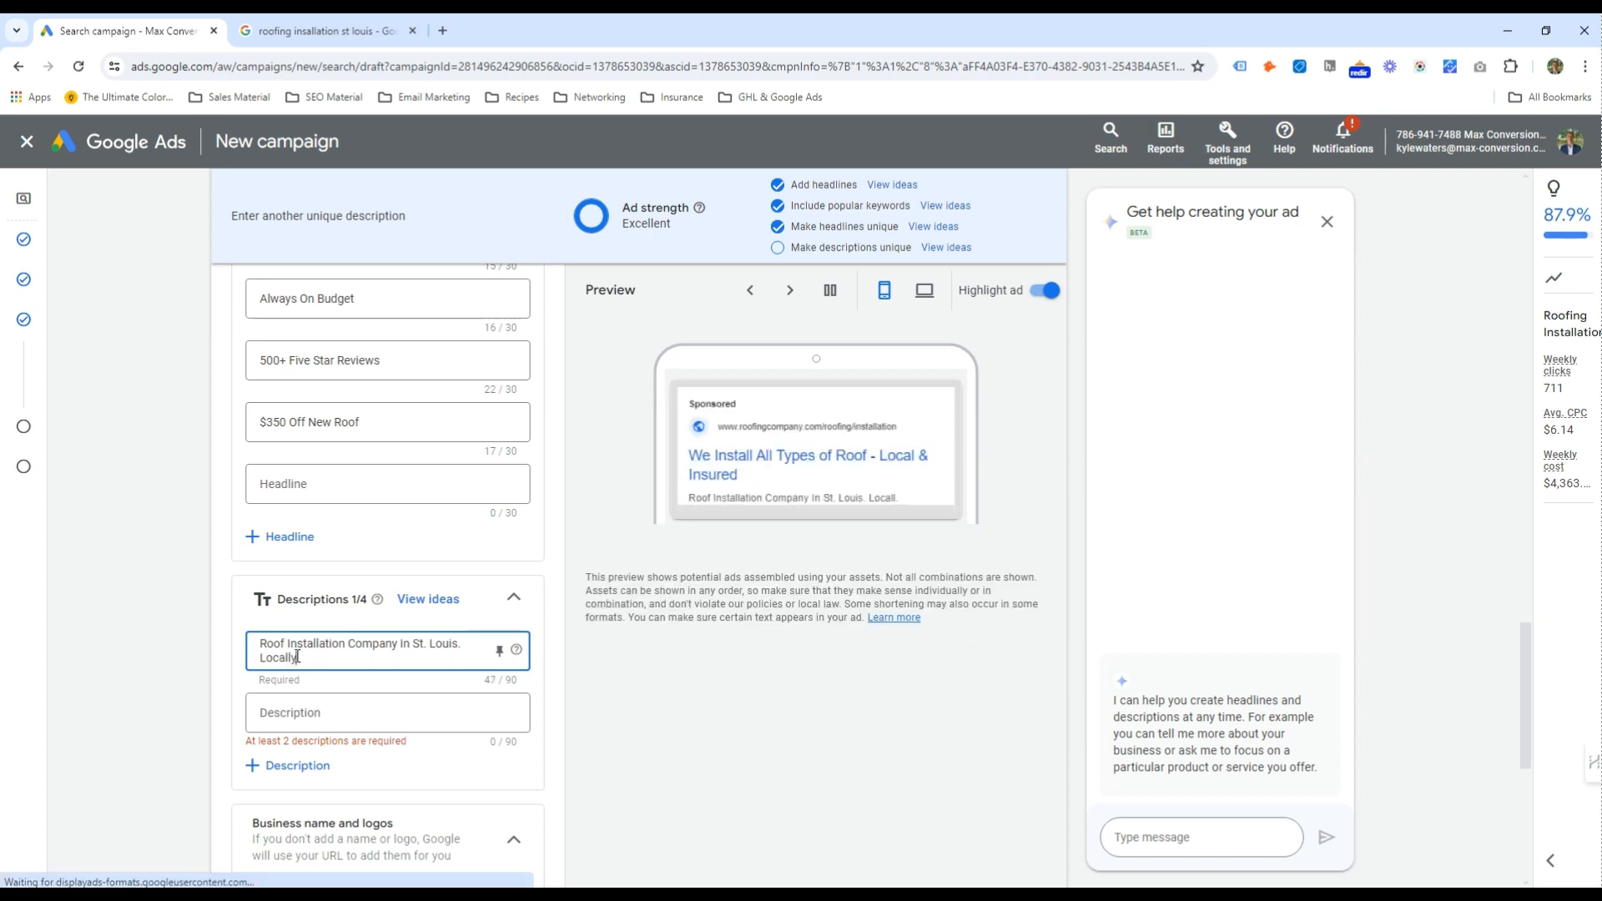
type(" Owned & Insured.")
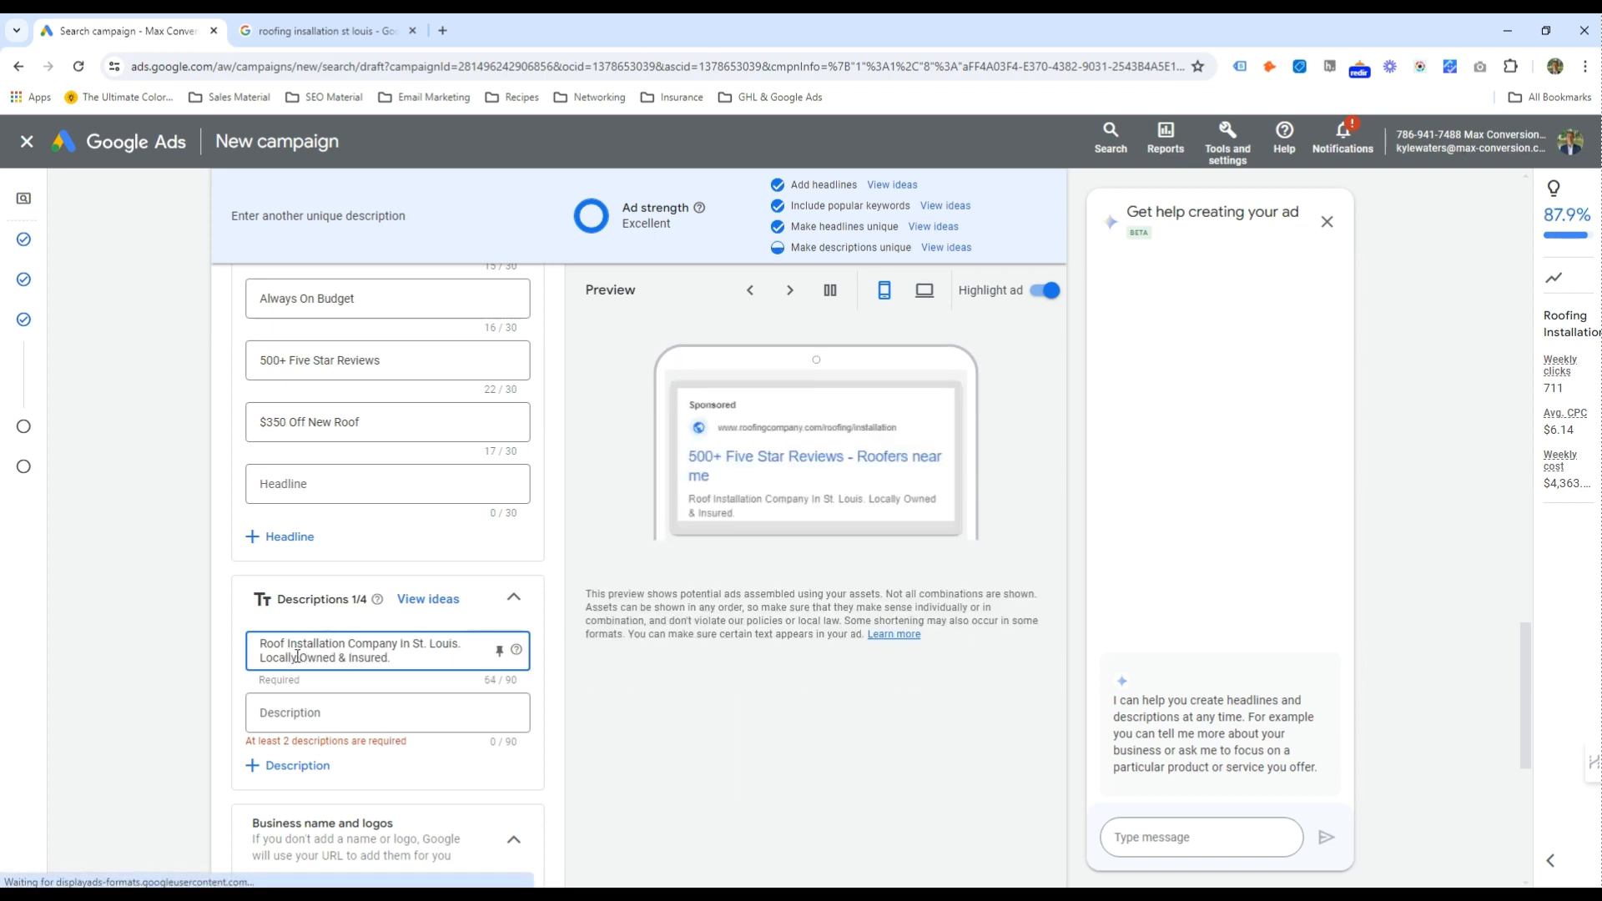
type(" B")
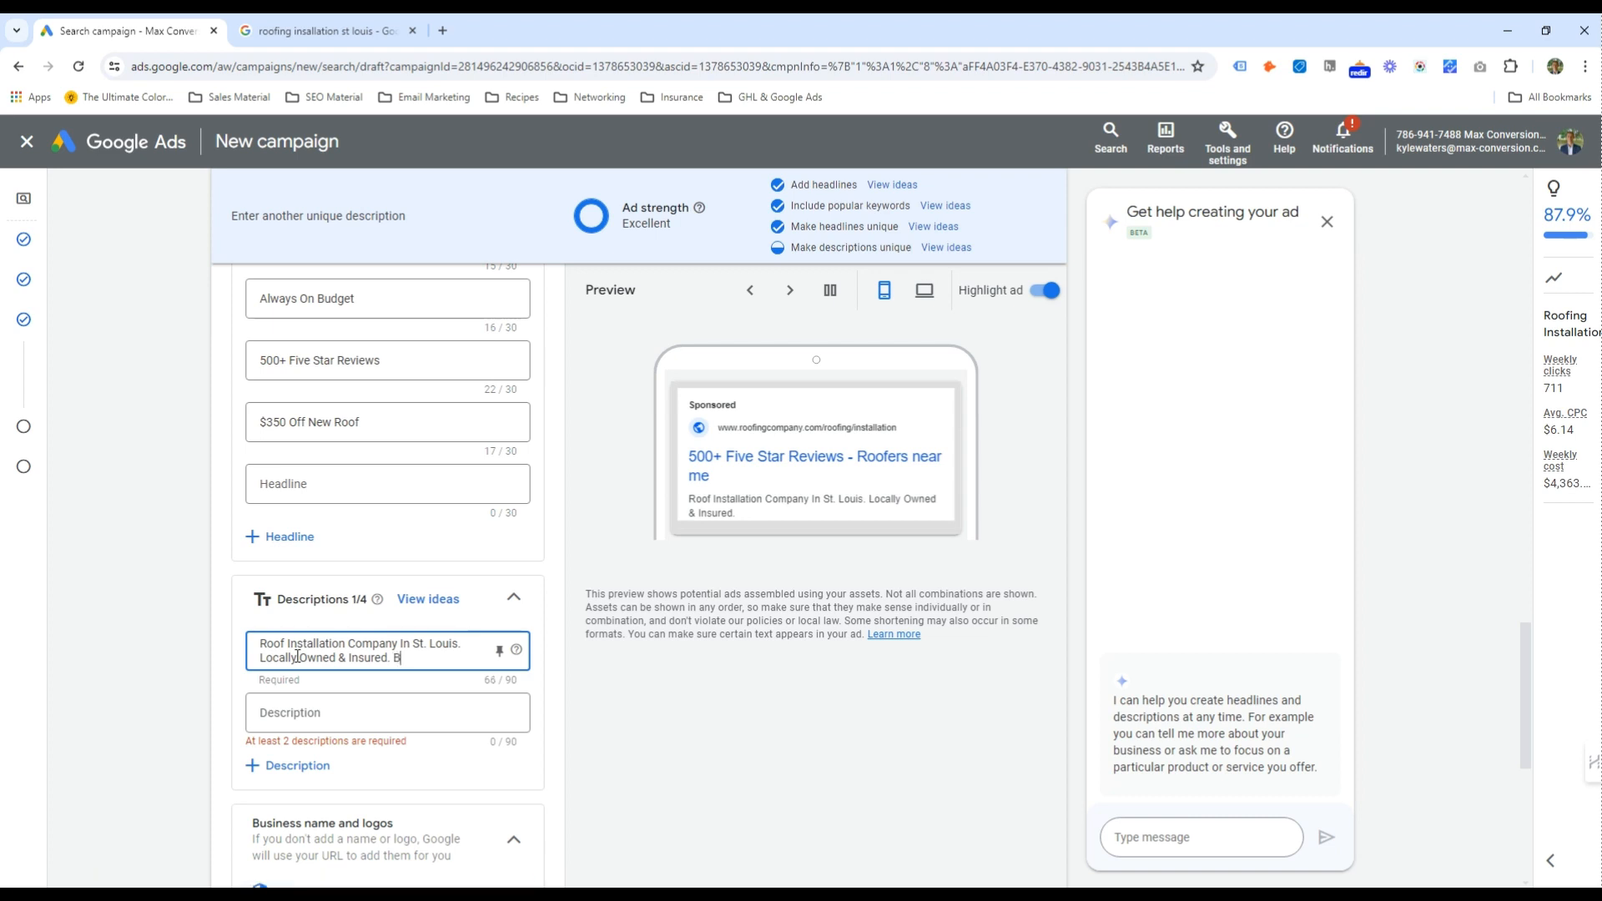
type("est Roof Inst")
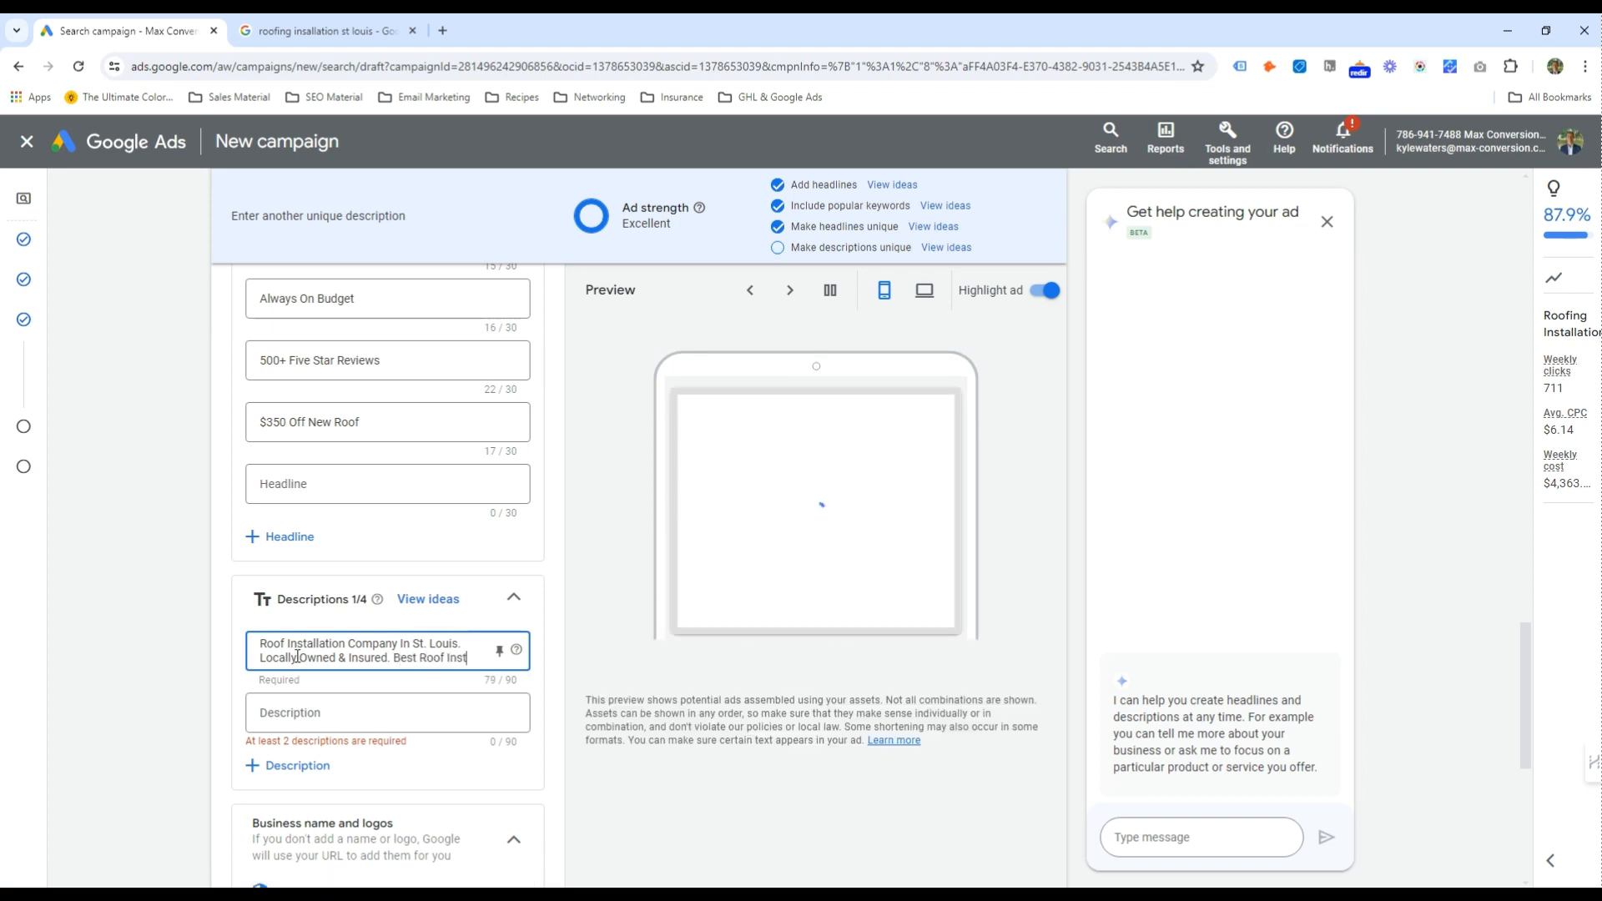
type("allers.")
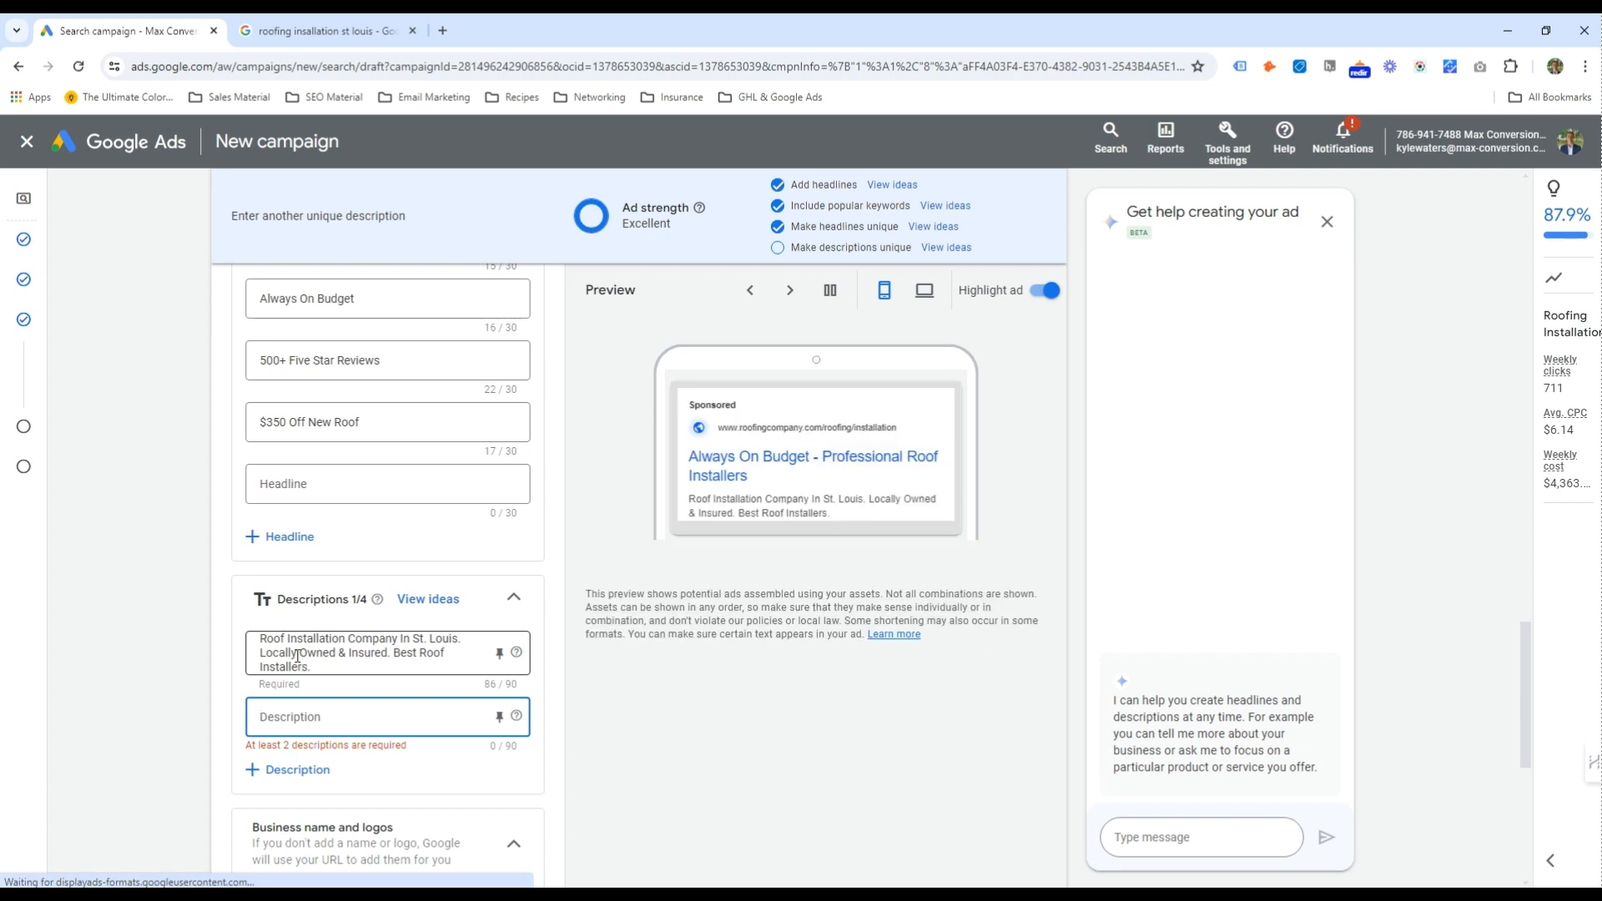
Enter "Shingle Roofs, Single Family, Metal, Commercial, Industrial, Flat, Solar, & More." as the second description of the ad
type("Metal")
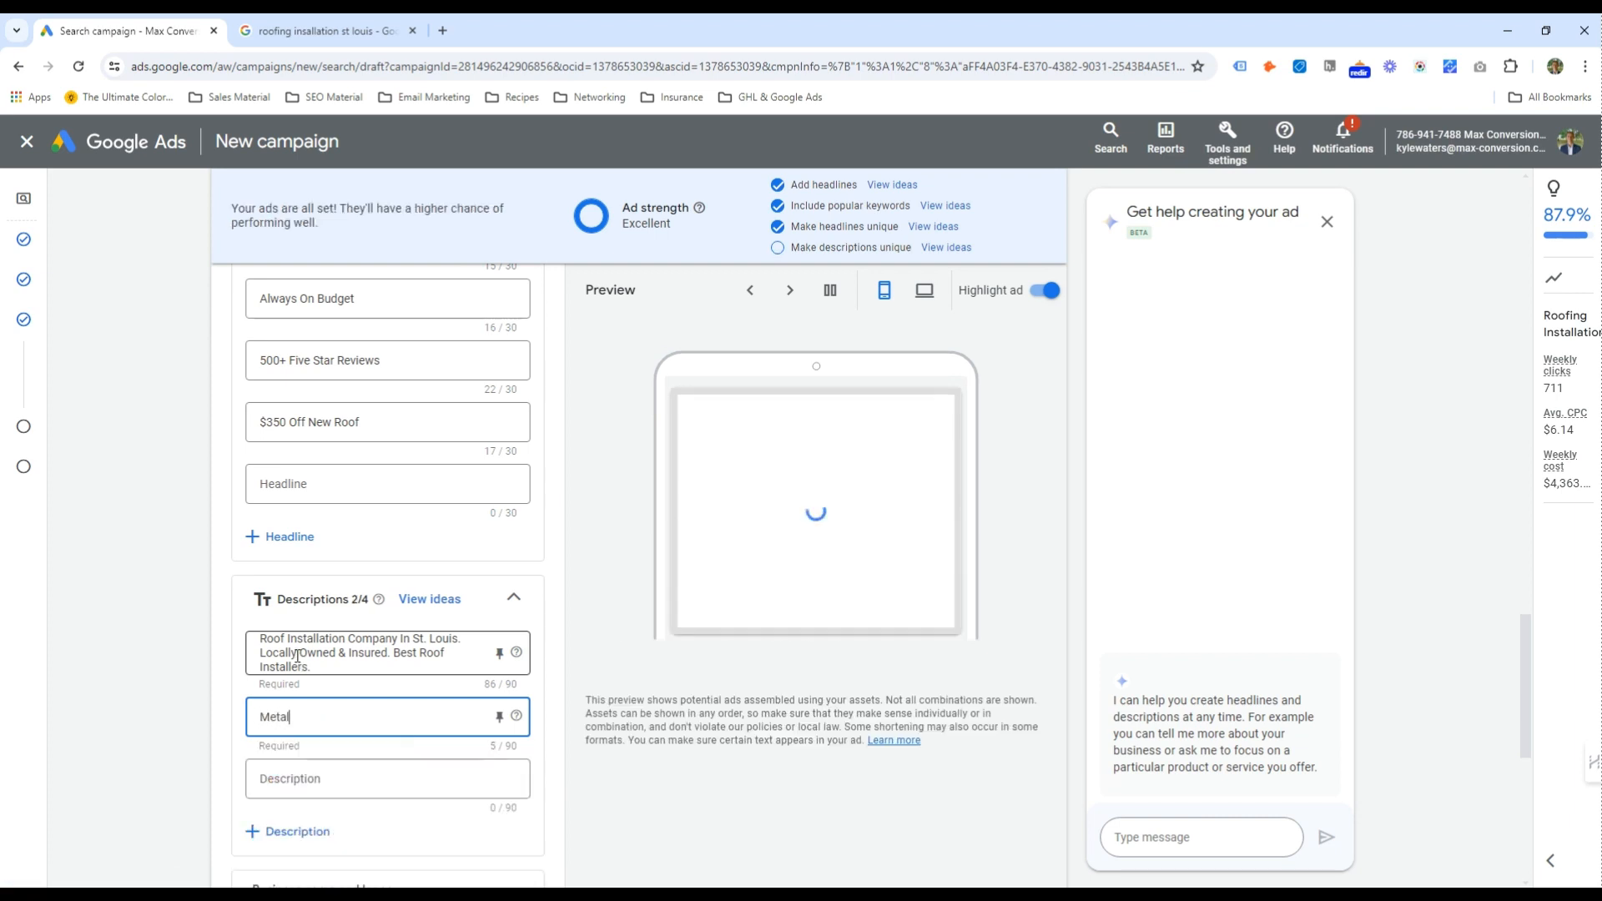
key("ctrl+a")
type("Shingle Roofs, Single Fa")
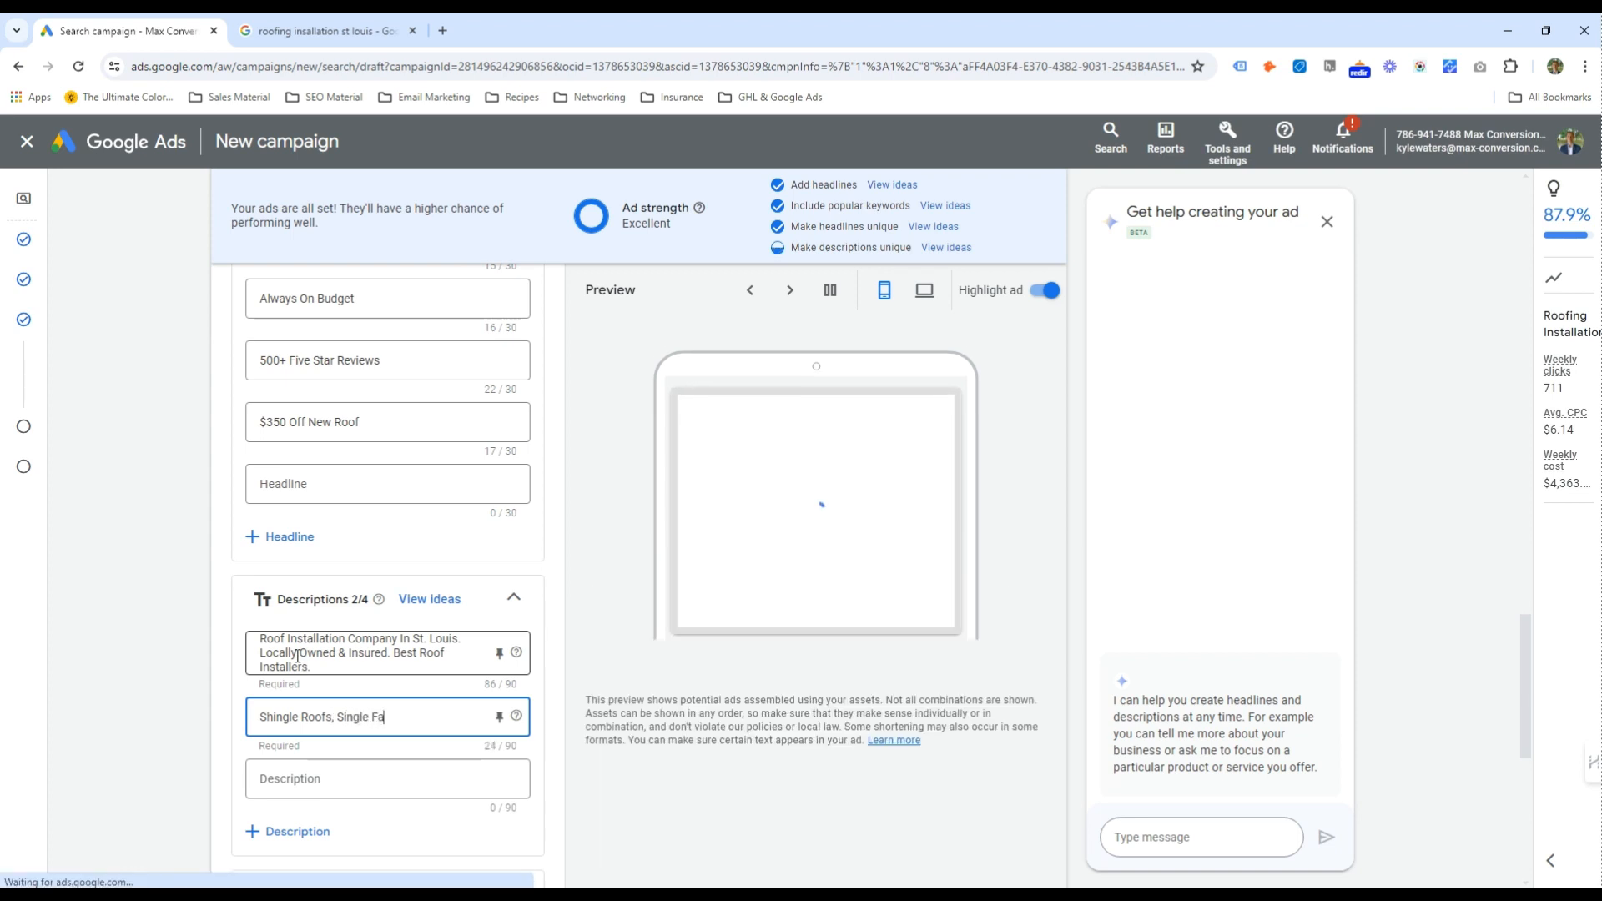
type("mily, Metal, Commercial, IKn")
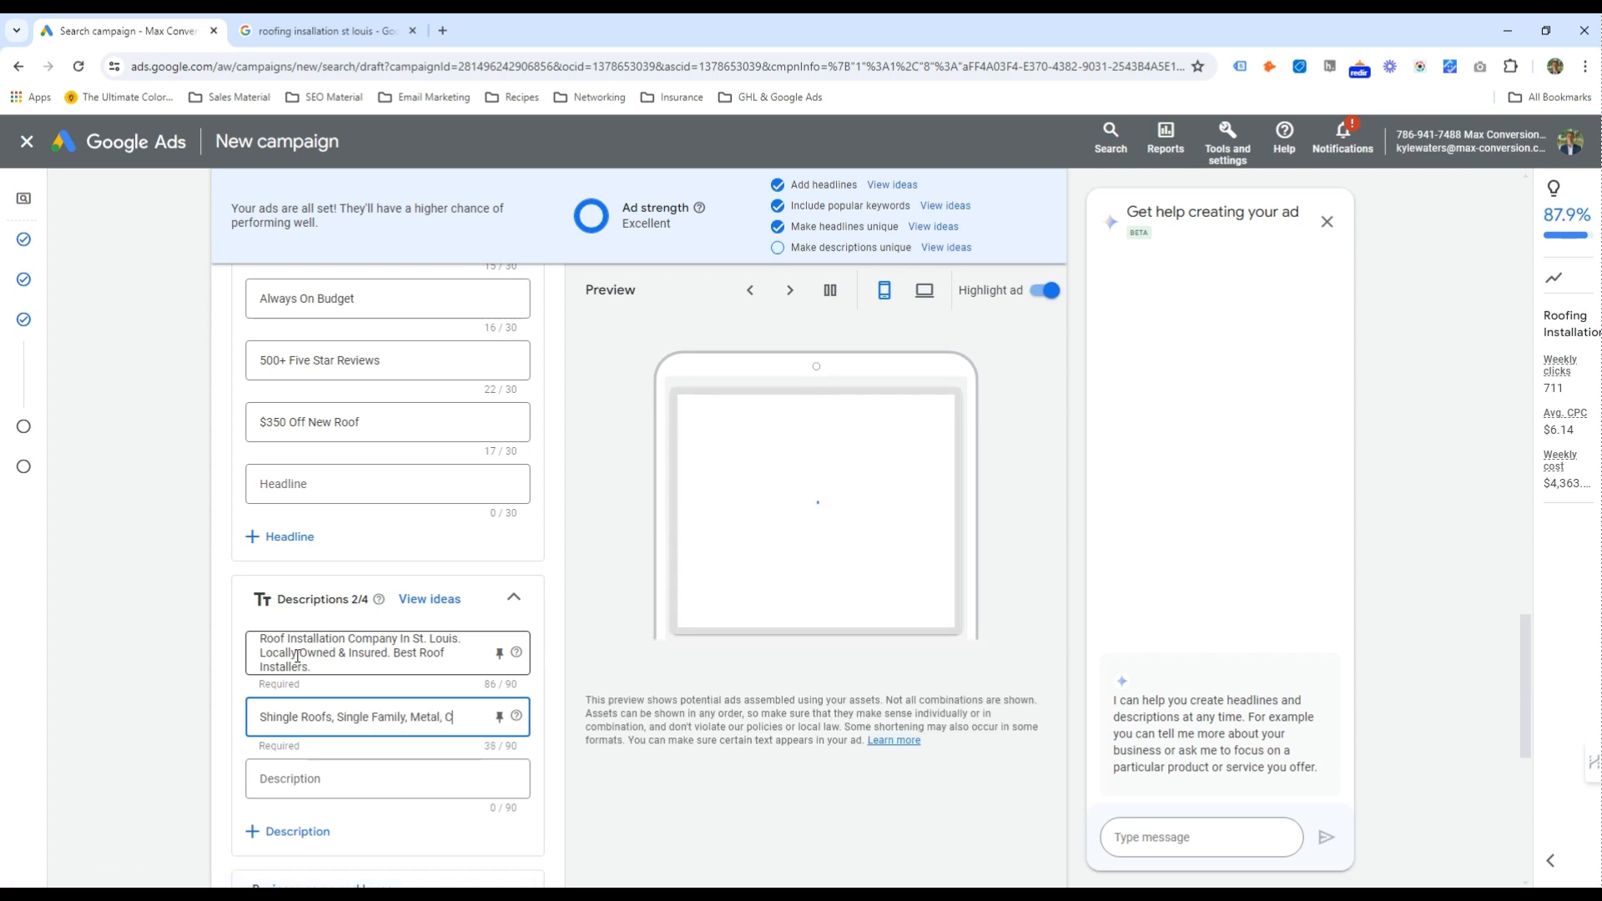
key("BackSpace")
key("BackSpace")
type("ndustrial,")
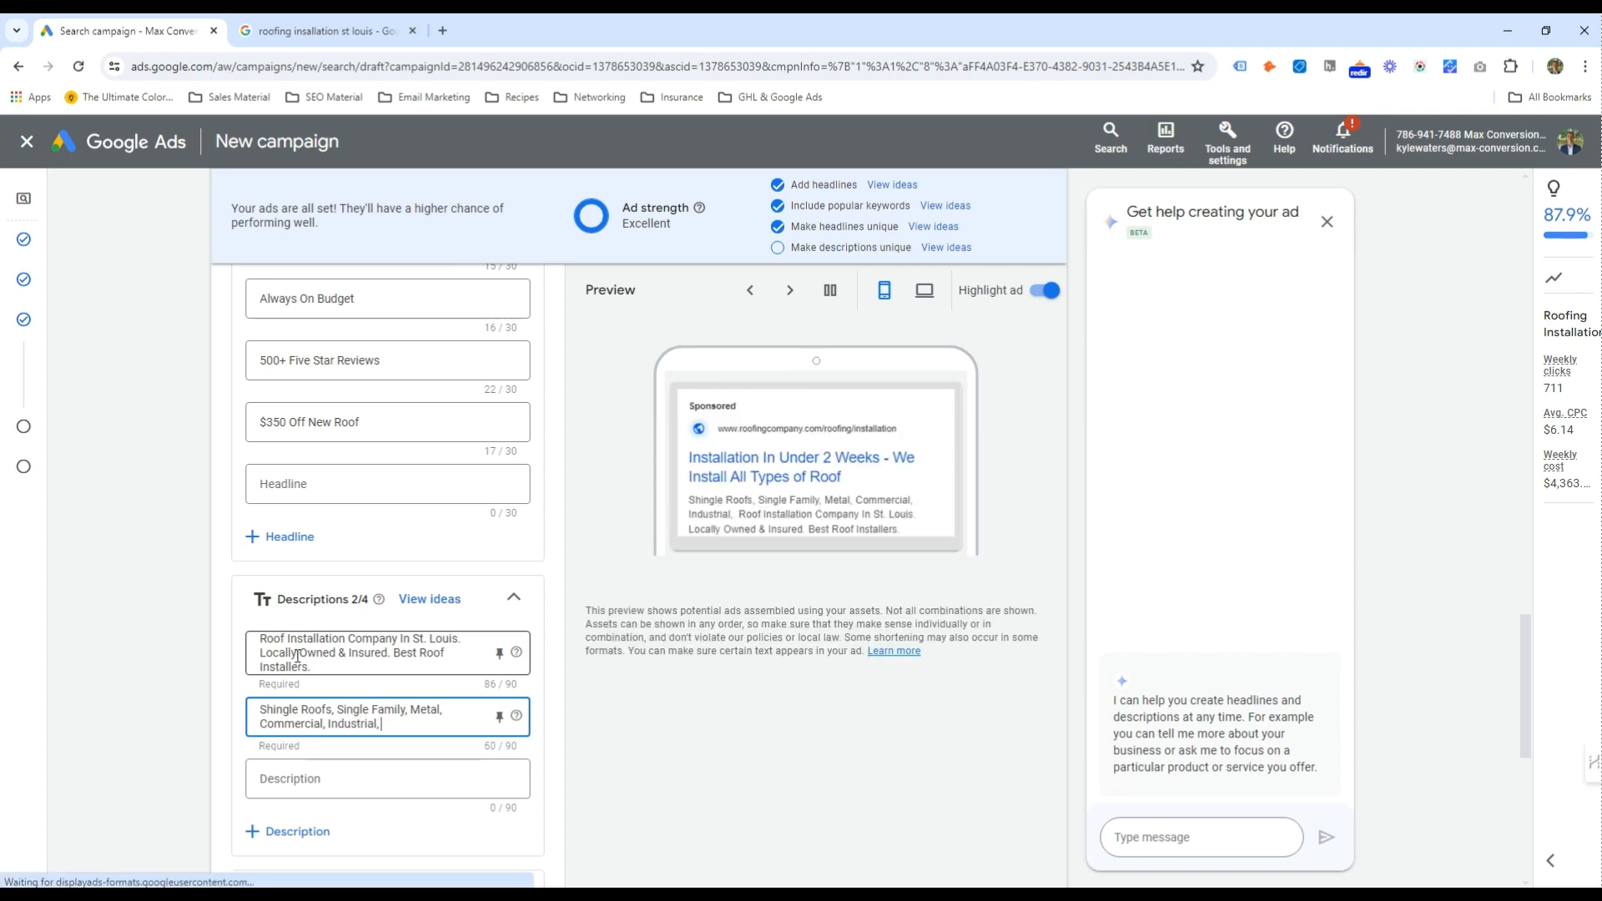
type(" Flat, S")
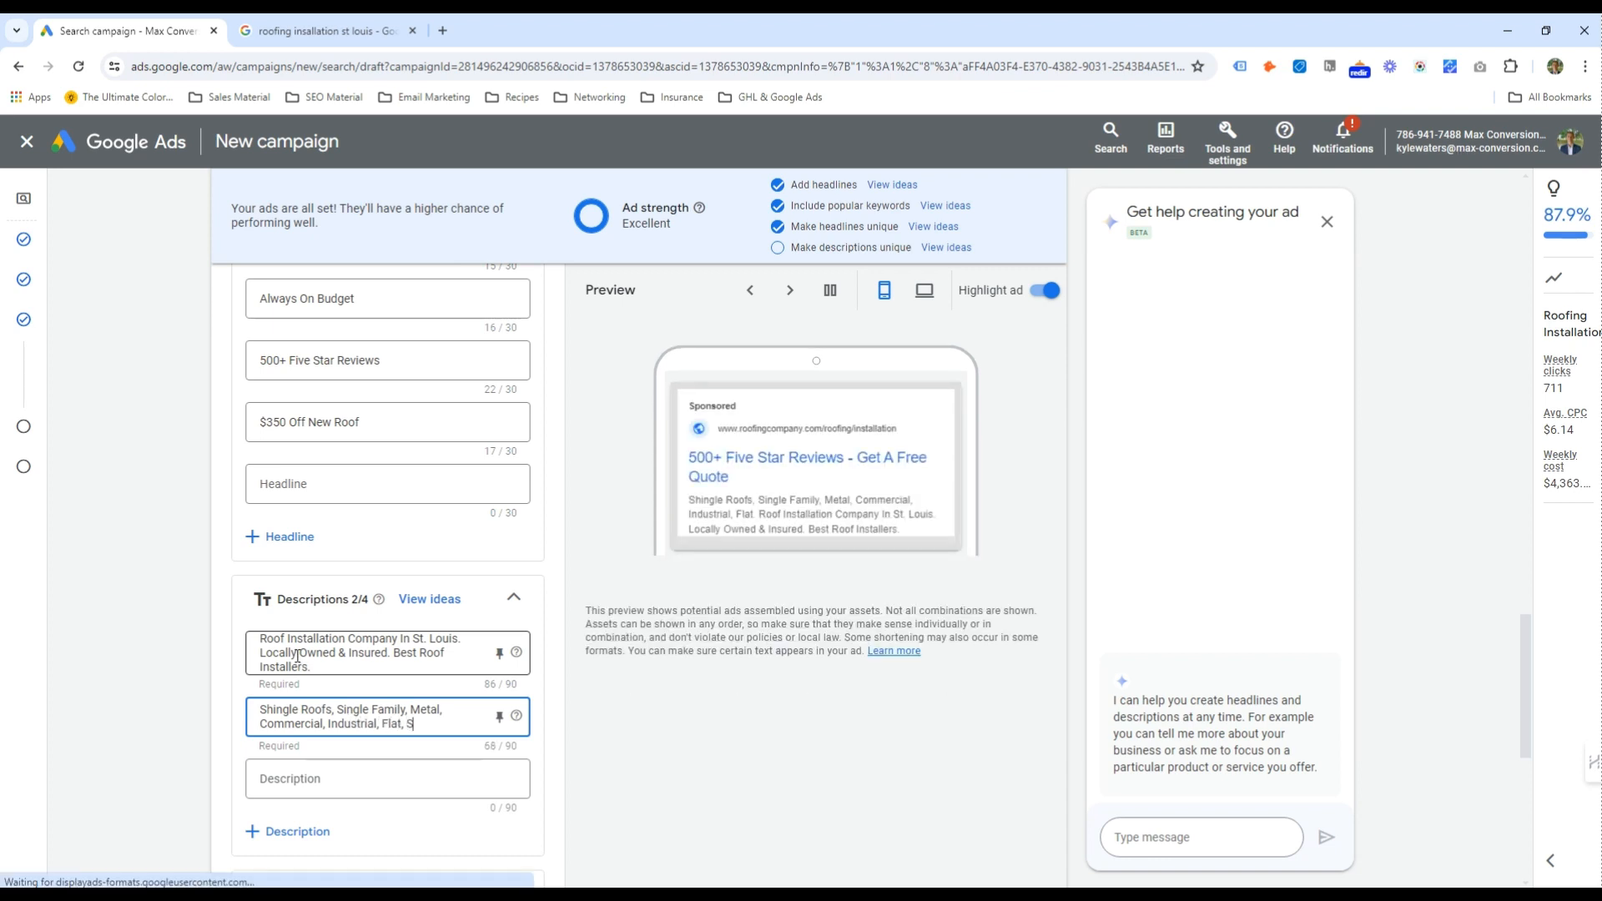
type("olar, & More.")
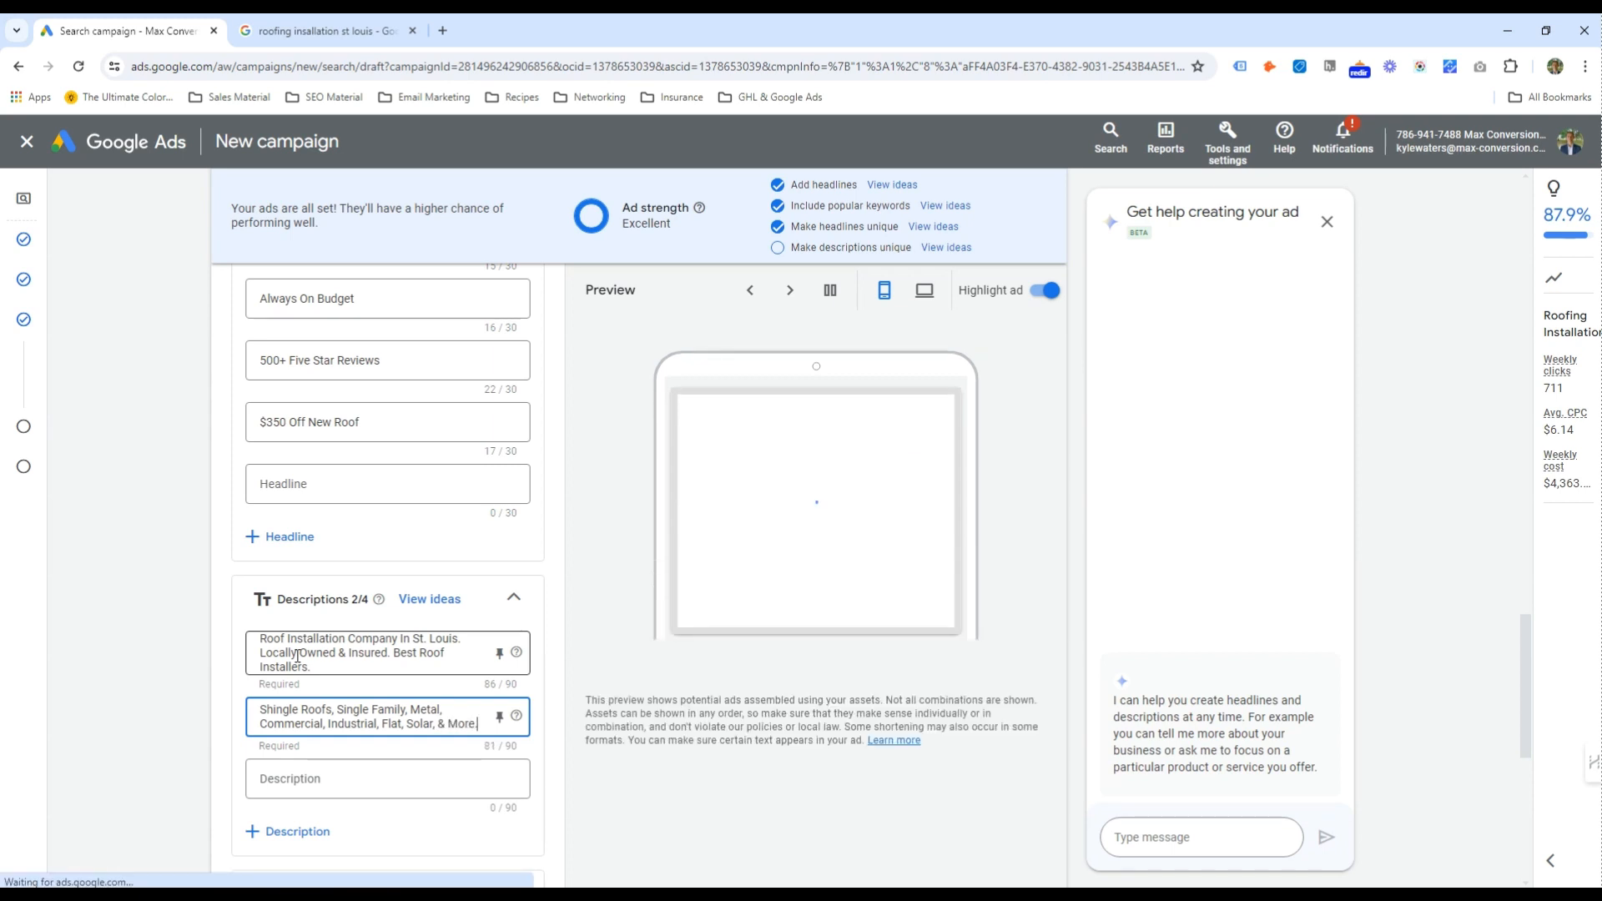
Enter "We Are Roofers In The St. Louis Area Helping Homeowners & Businesses Install & Repair." as the third description, correcting its spelling
key("Tab")
type("We")
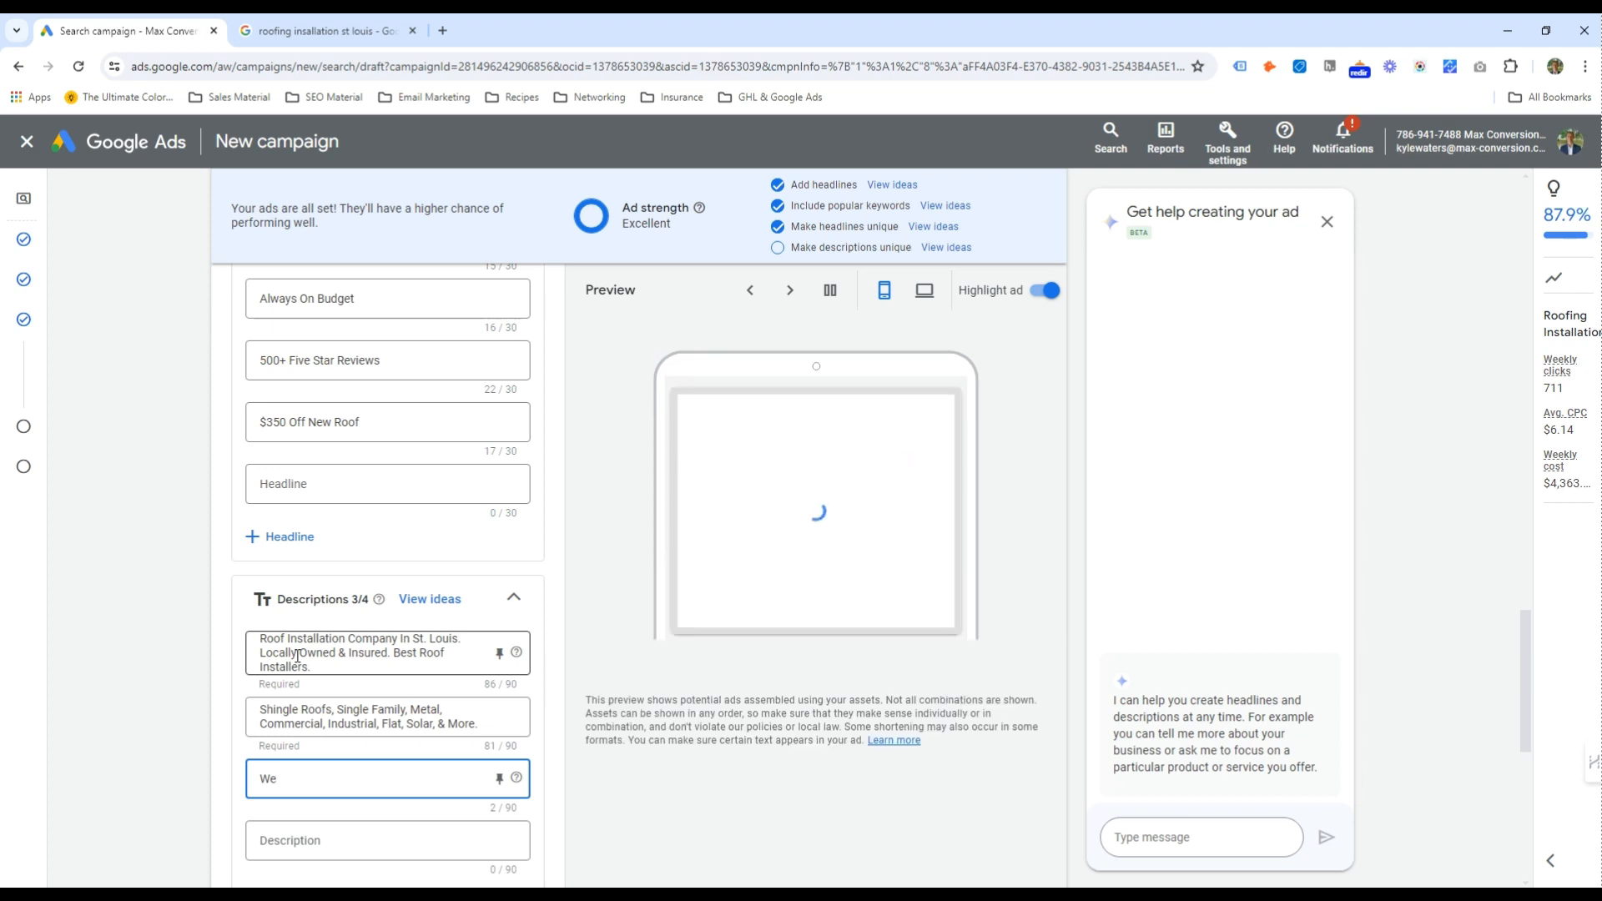
type(" Are Roofer")
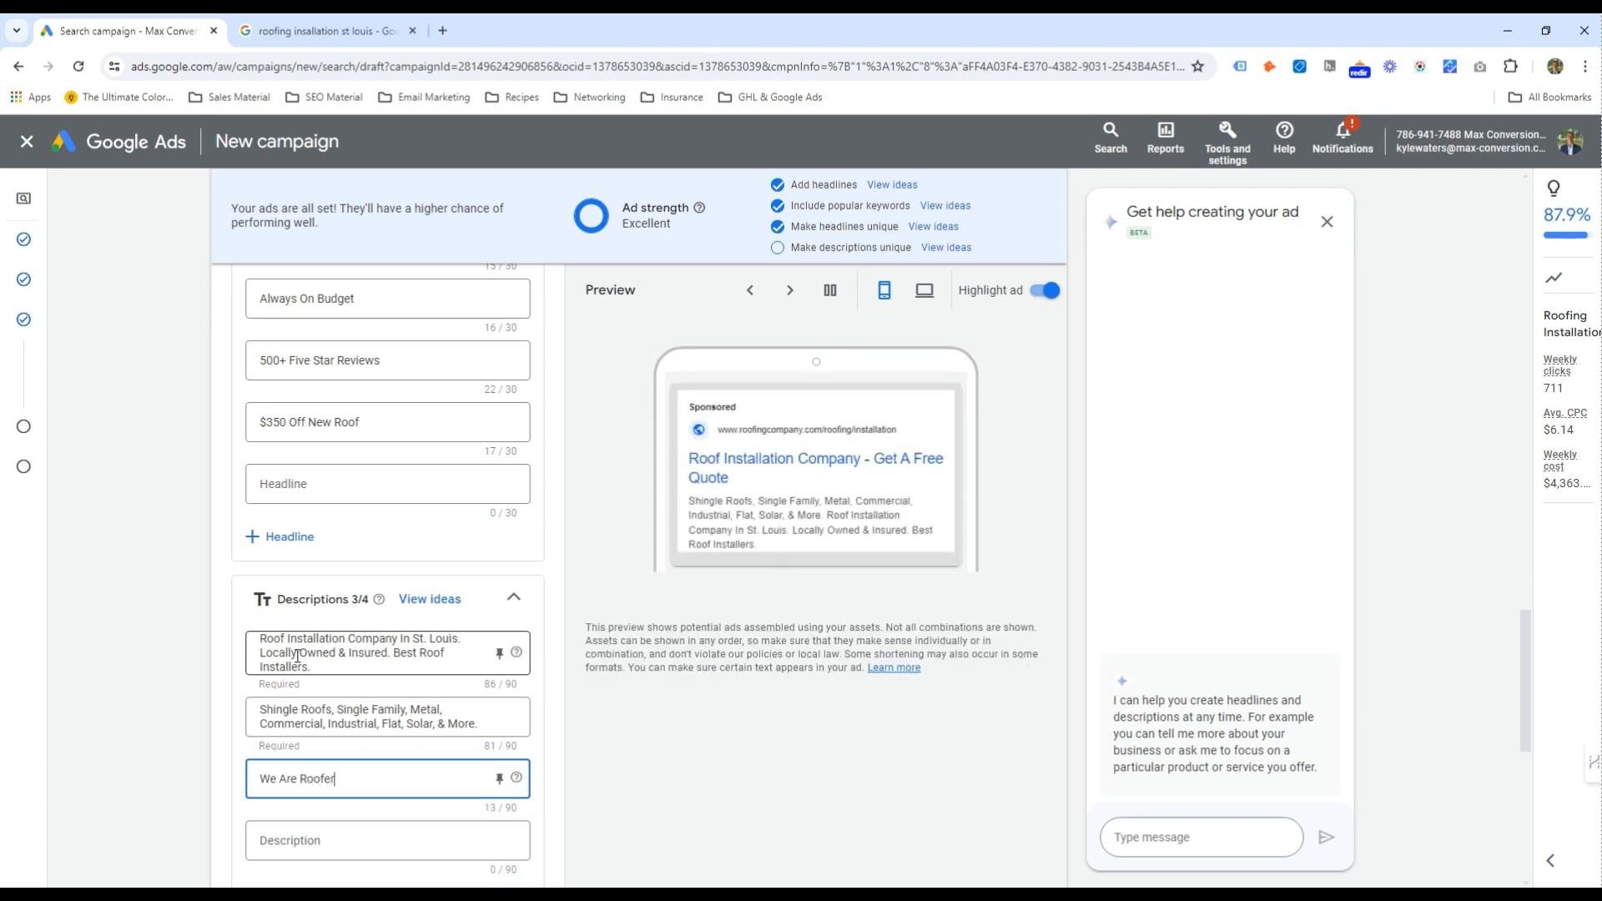
type("s In The St. Louis Area He")
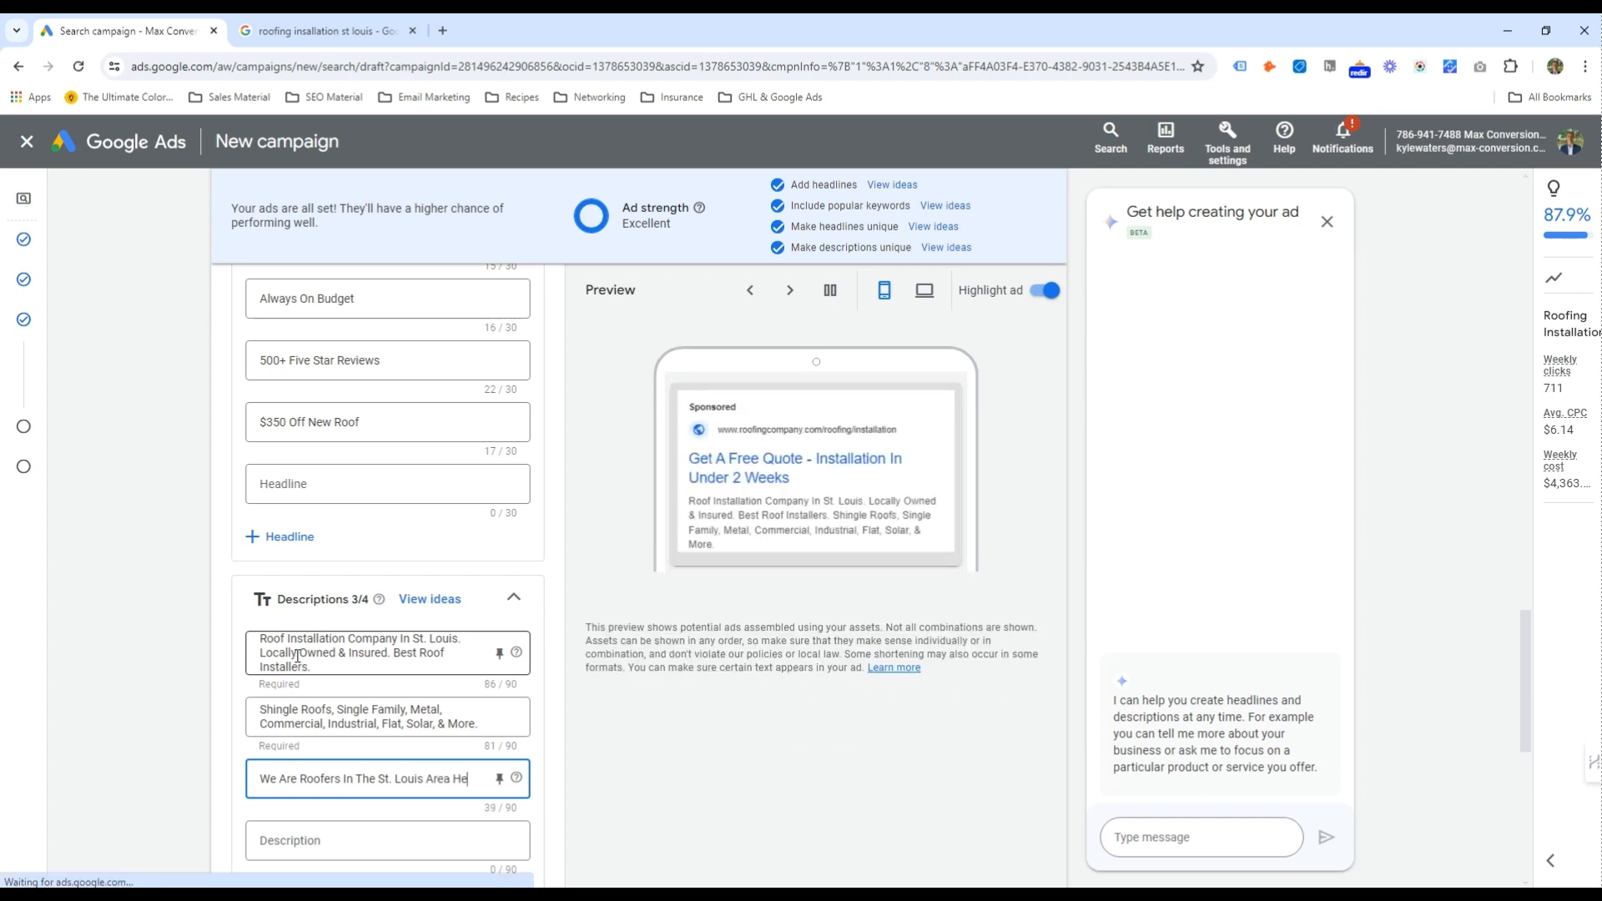
type("lpign Homeowners")
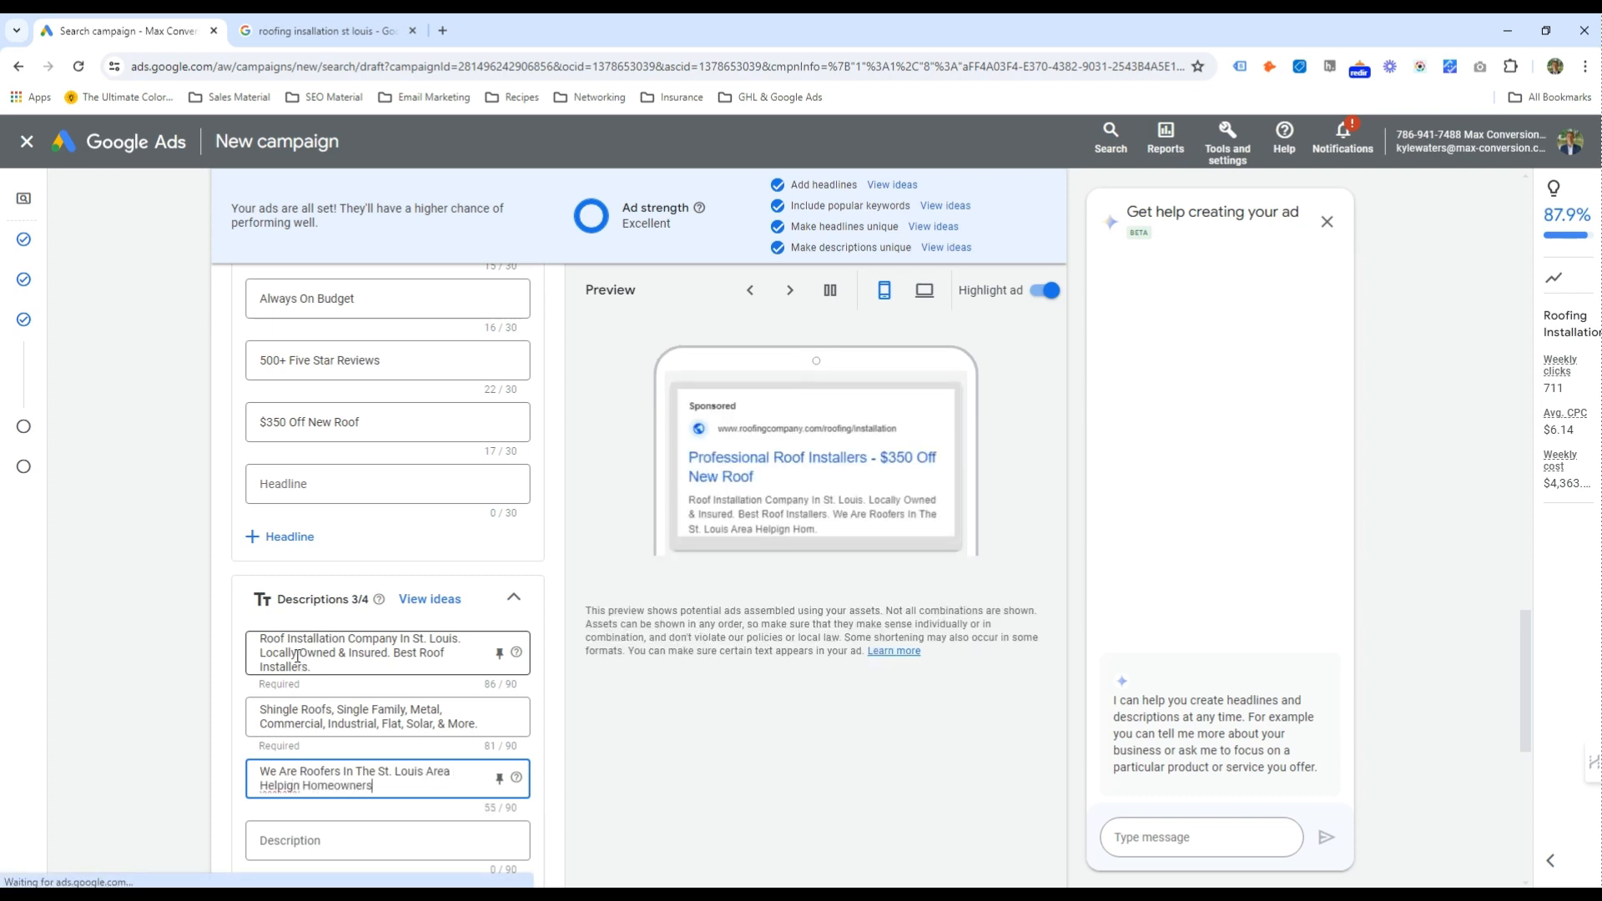
type(" & Busines")
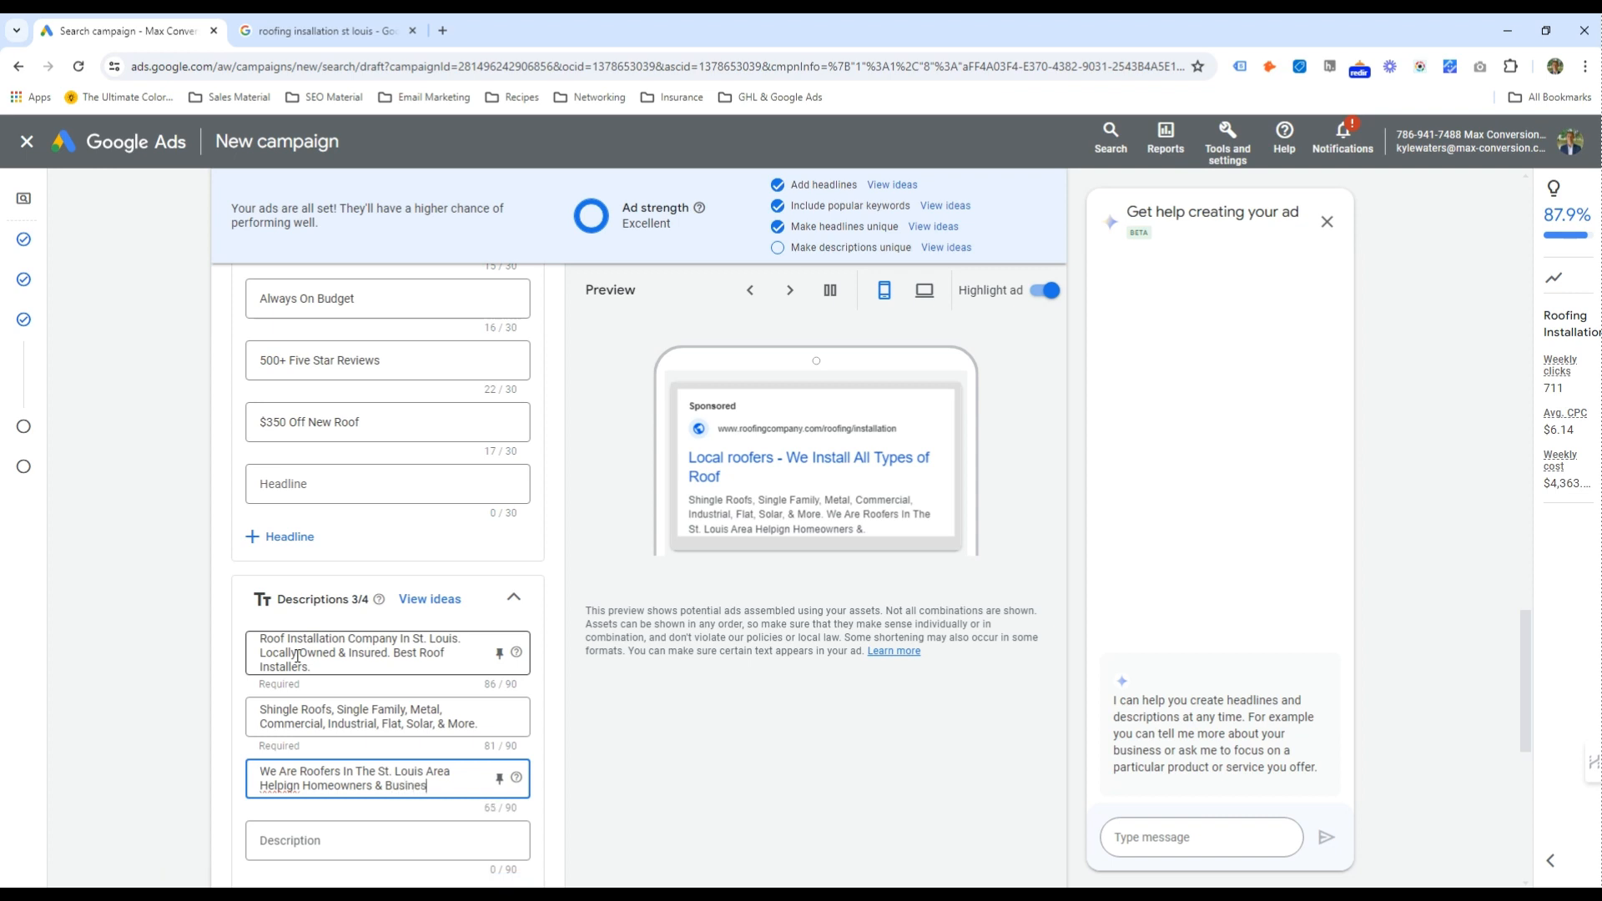
type("ses Installa")
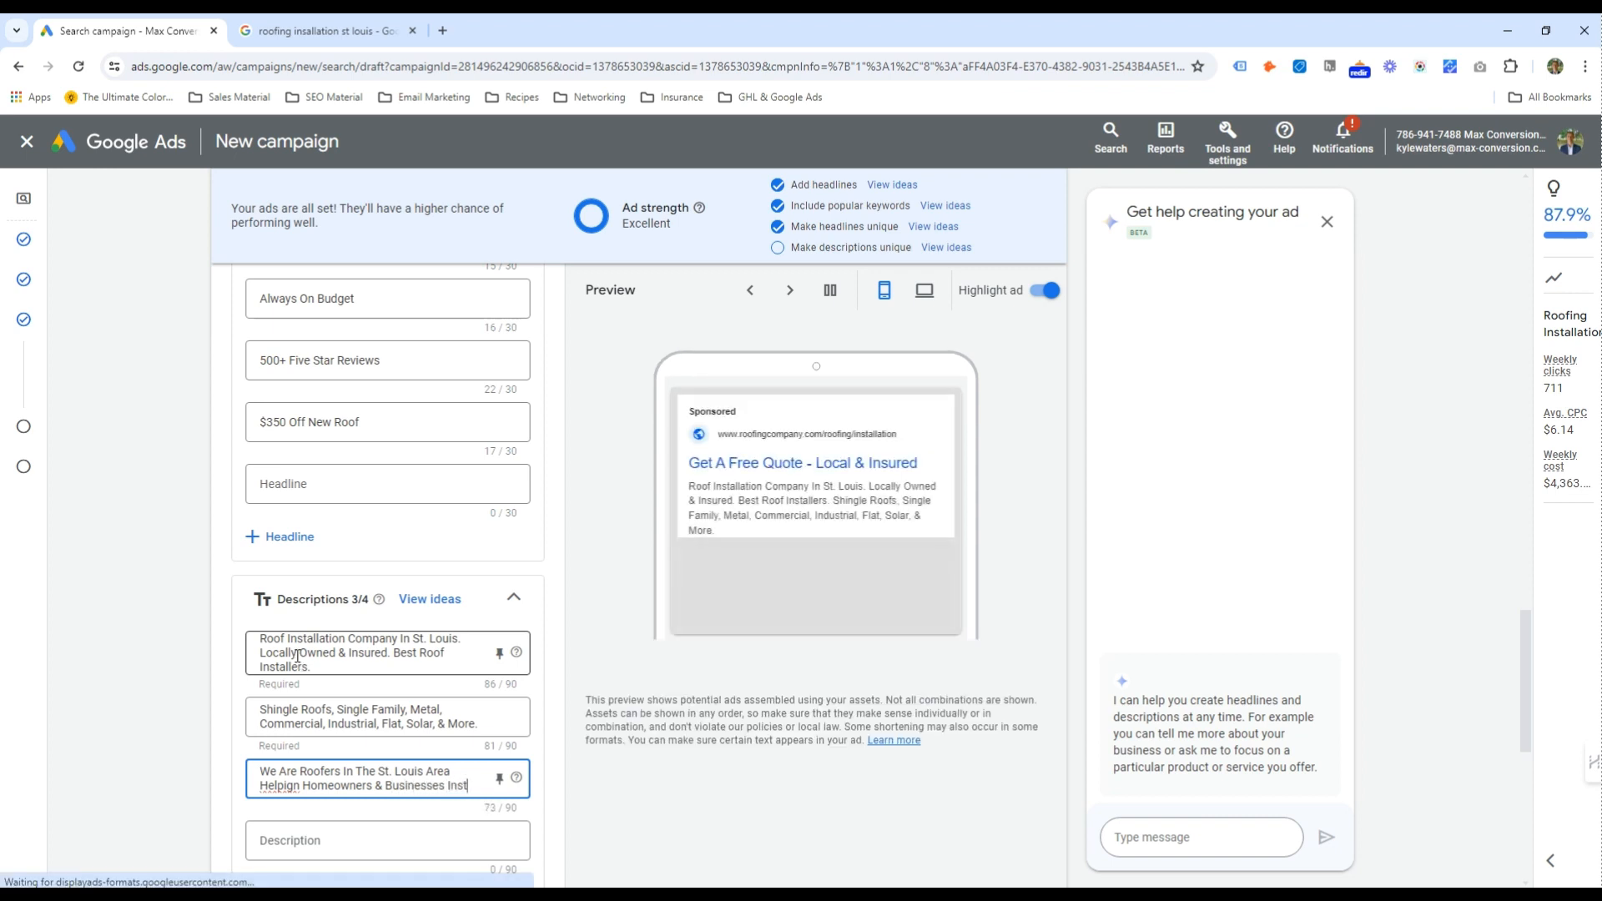
key("BackSpace")
type("& repai")
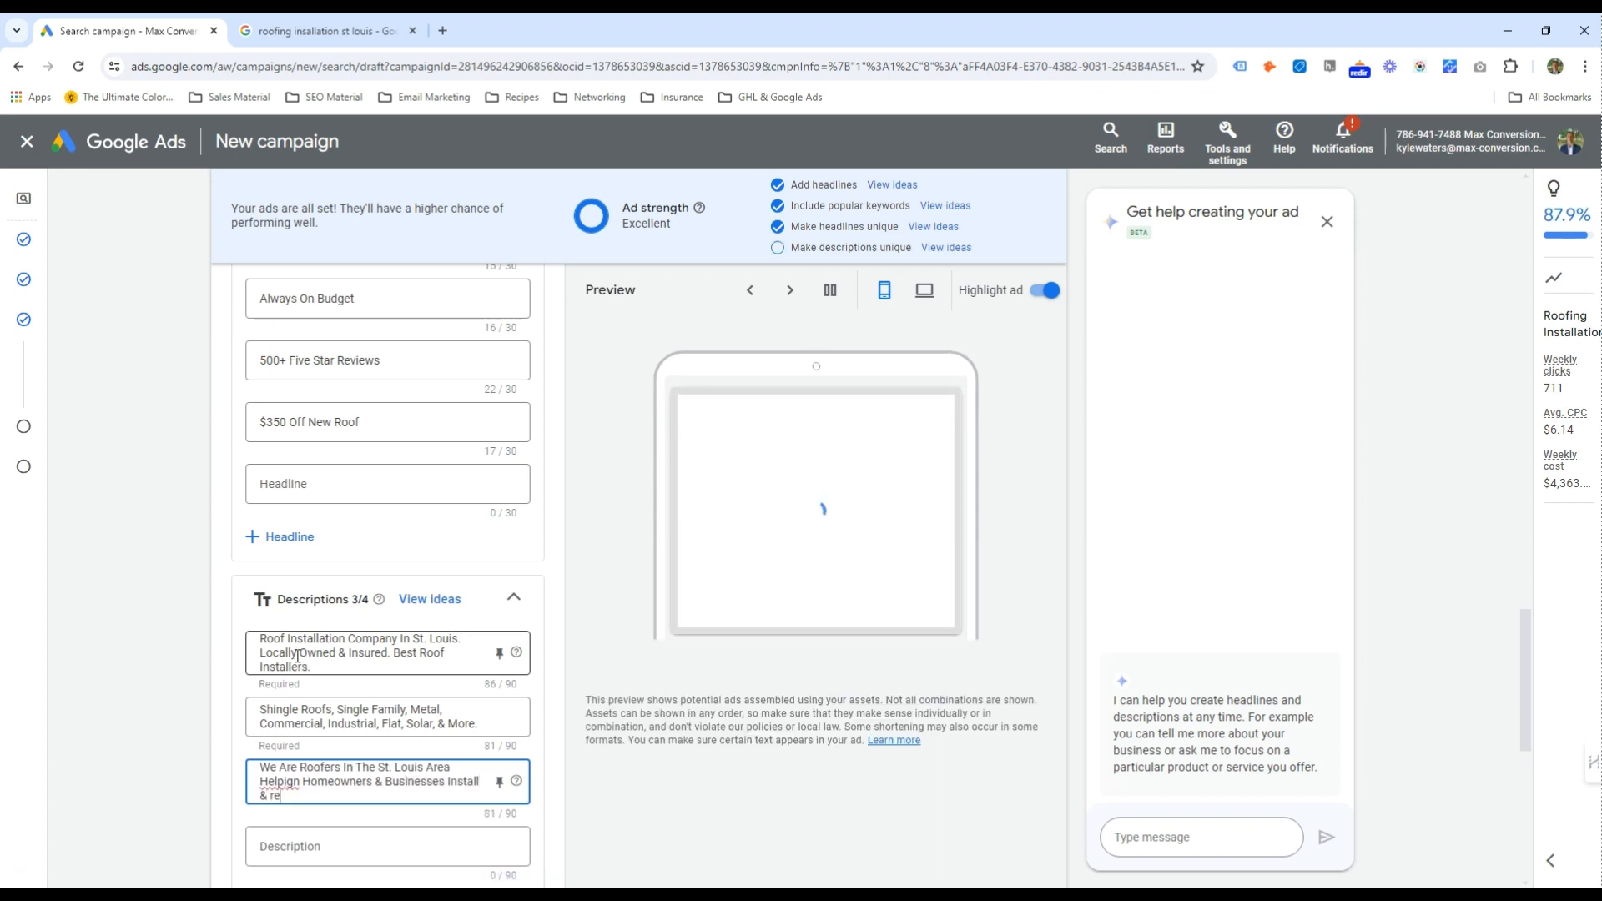
key("BackSpace")
key("BackSpace")
key("BackSpace")
key("BackSpace")
key("BackSpace")
type("Repair Roof")
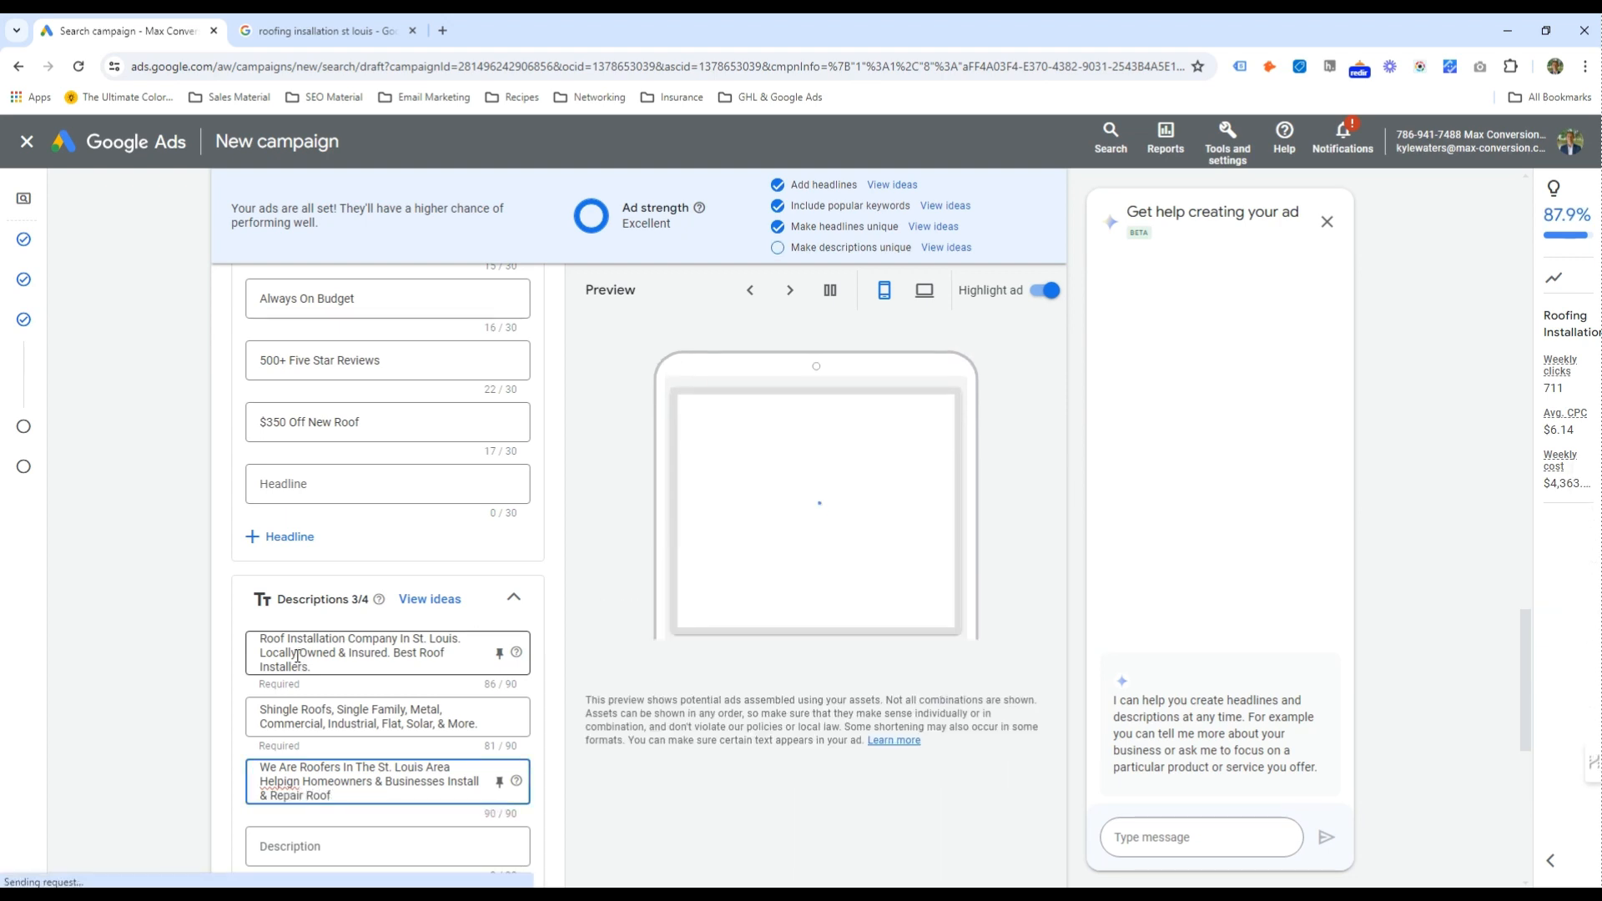
type(".")
key("BackSpace")
key("BackSpace")
key("BackSpace")
key("BackSpace")
key("BackSpace")
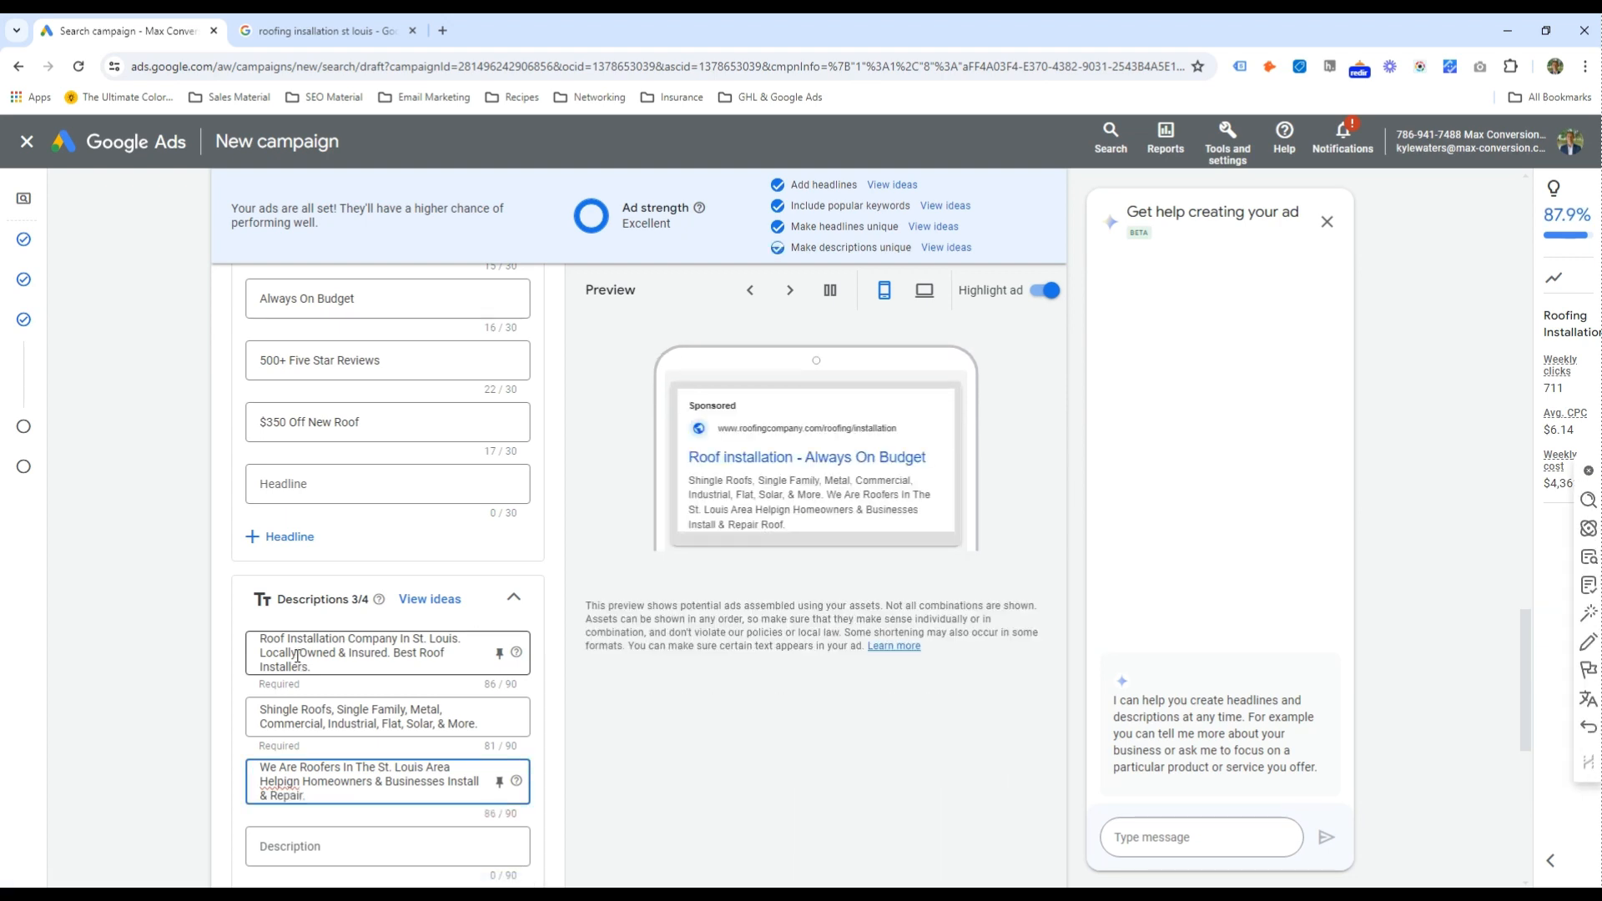
right_click(292, 781)
left_click(333, 452)
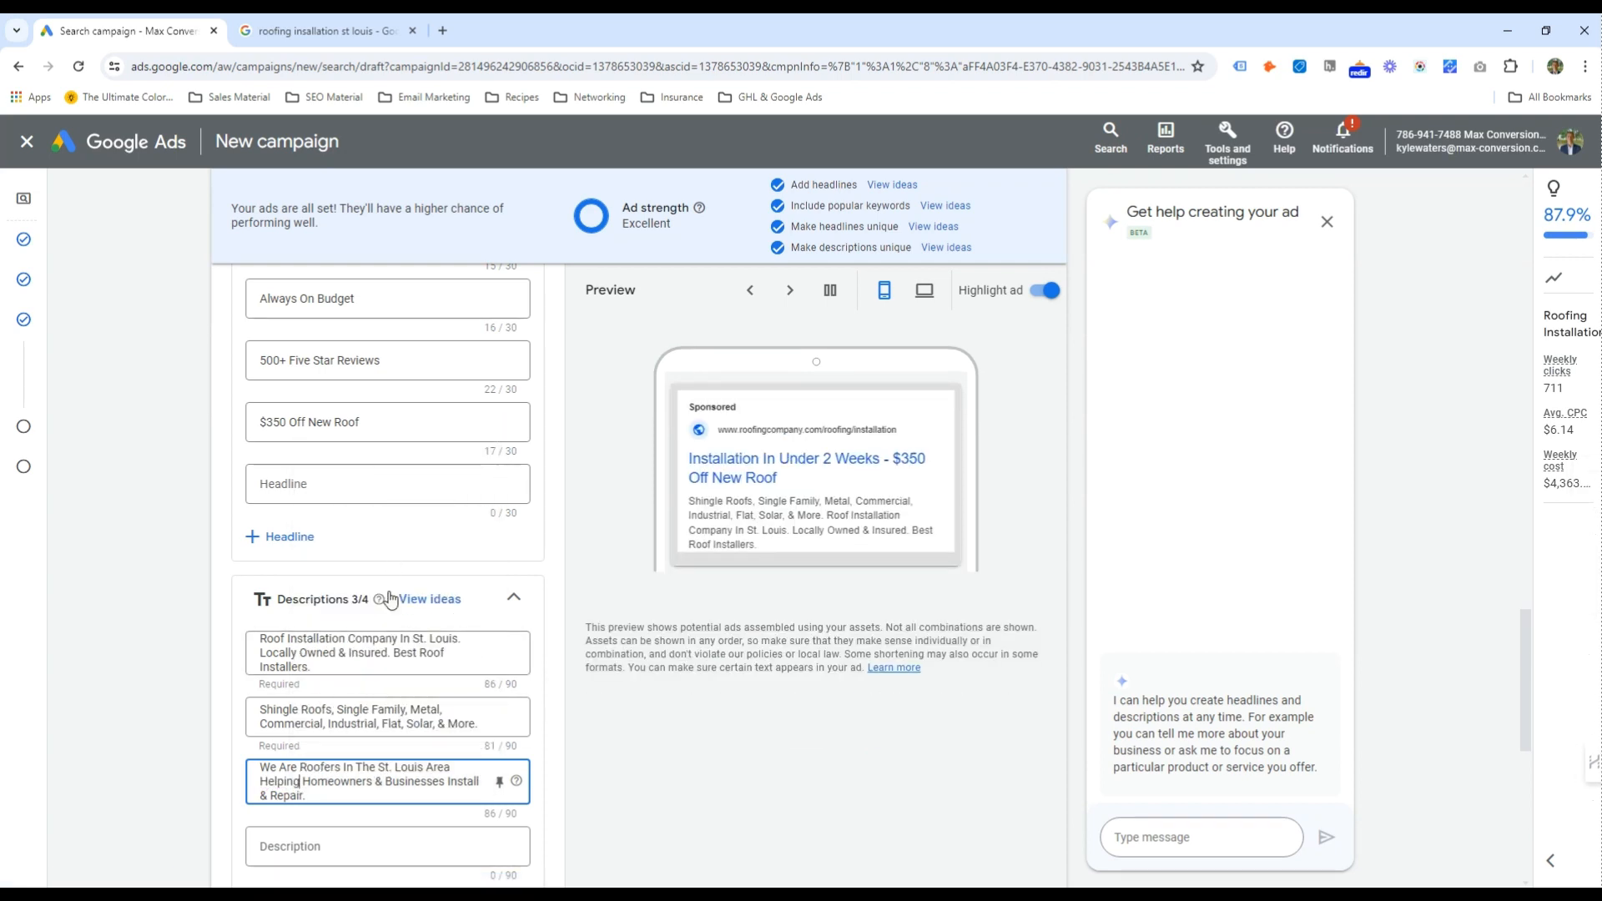
Check the ad's URL options, complete the ad, and continue to the campaign's budget settings
scroll(397, 704, "down", 7)
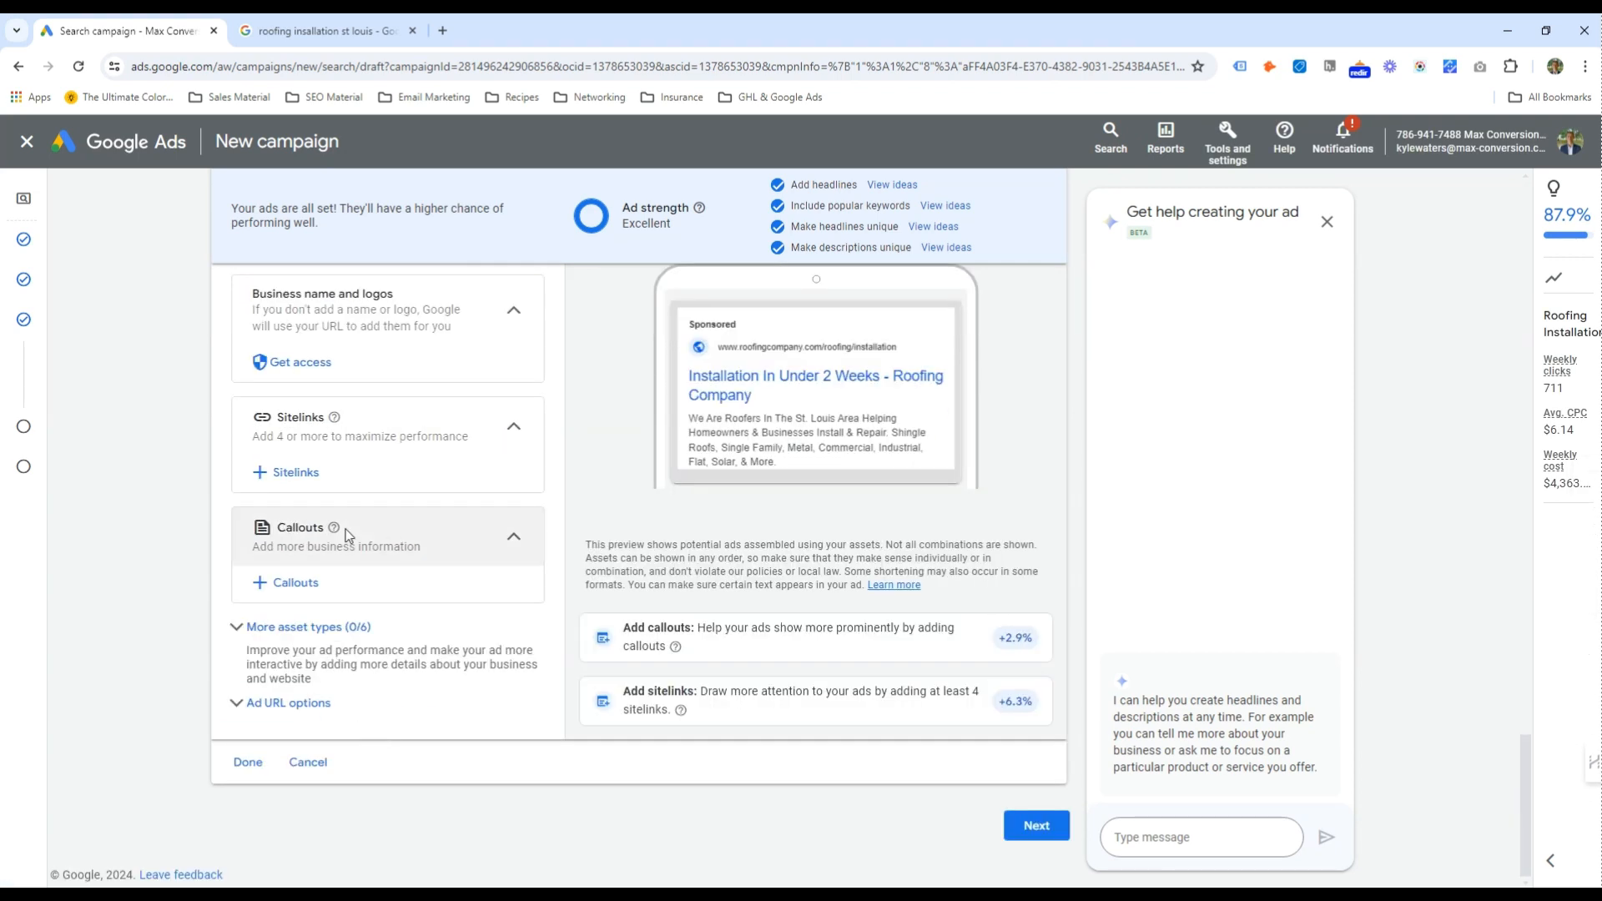
left_click(337, 706)
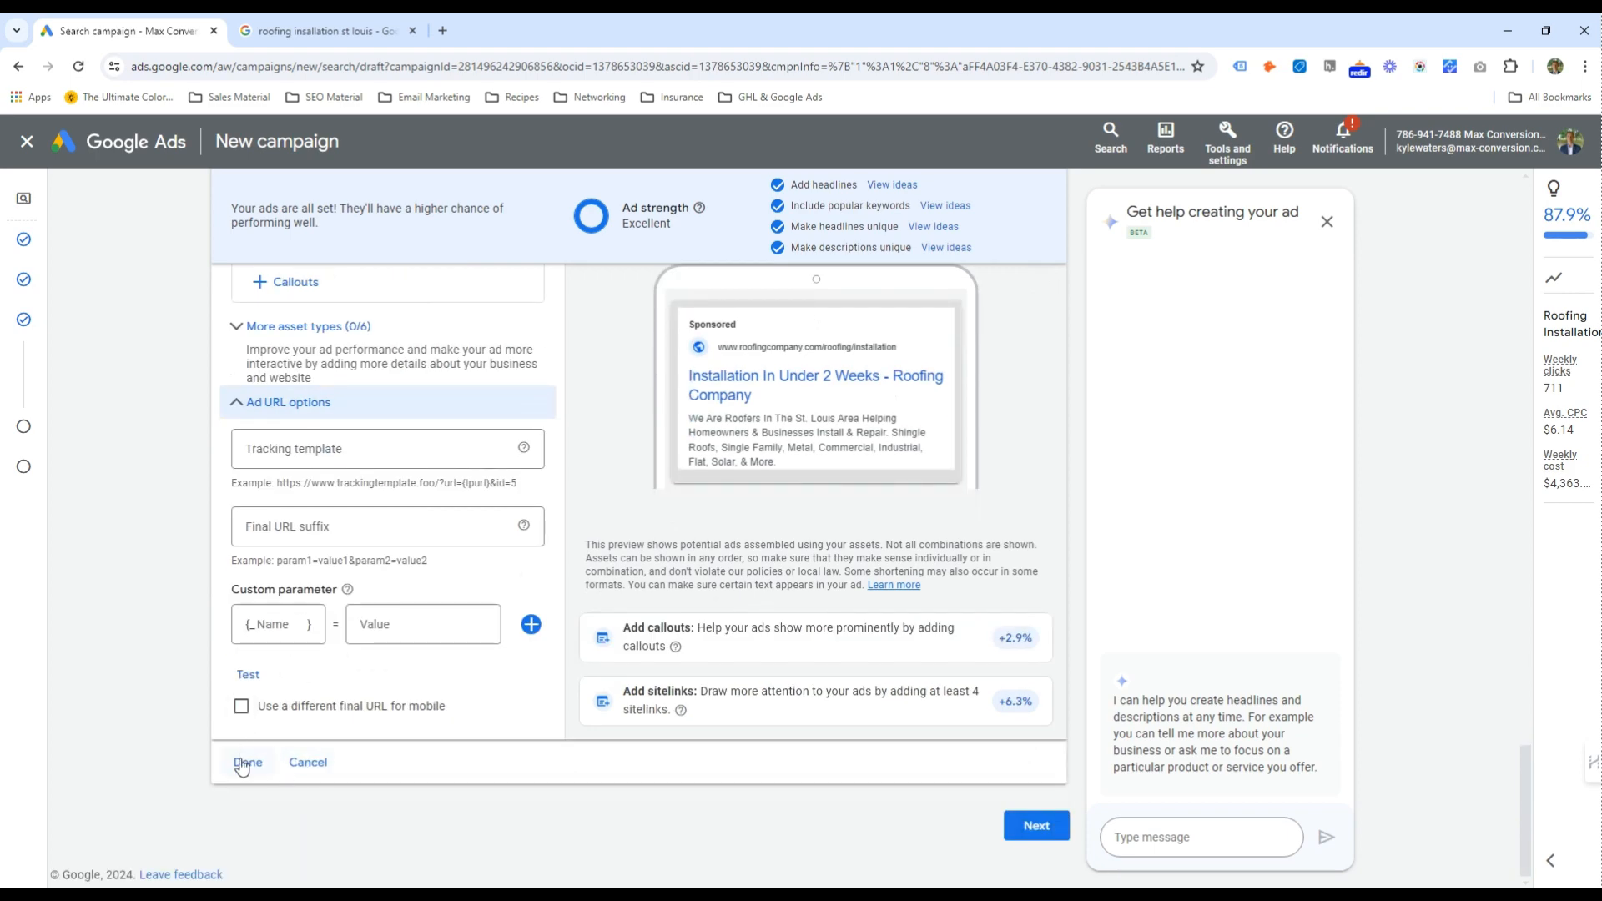
left_click(247, 761)
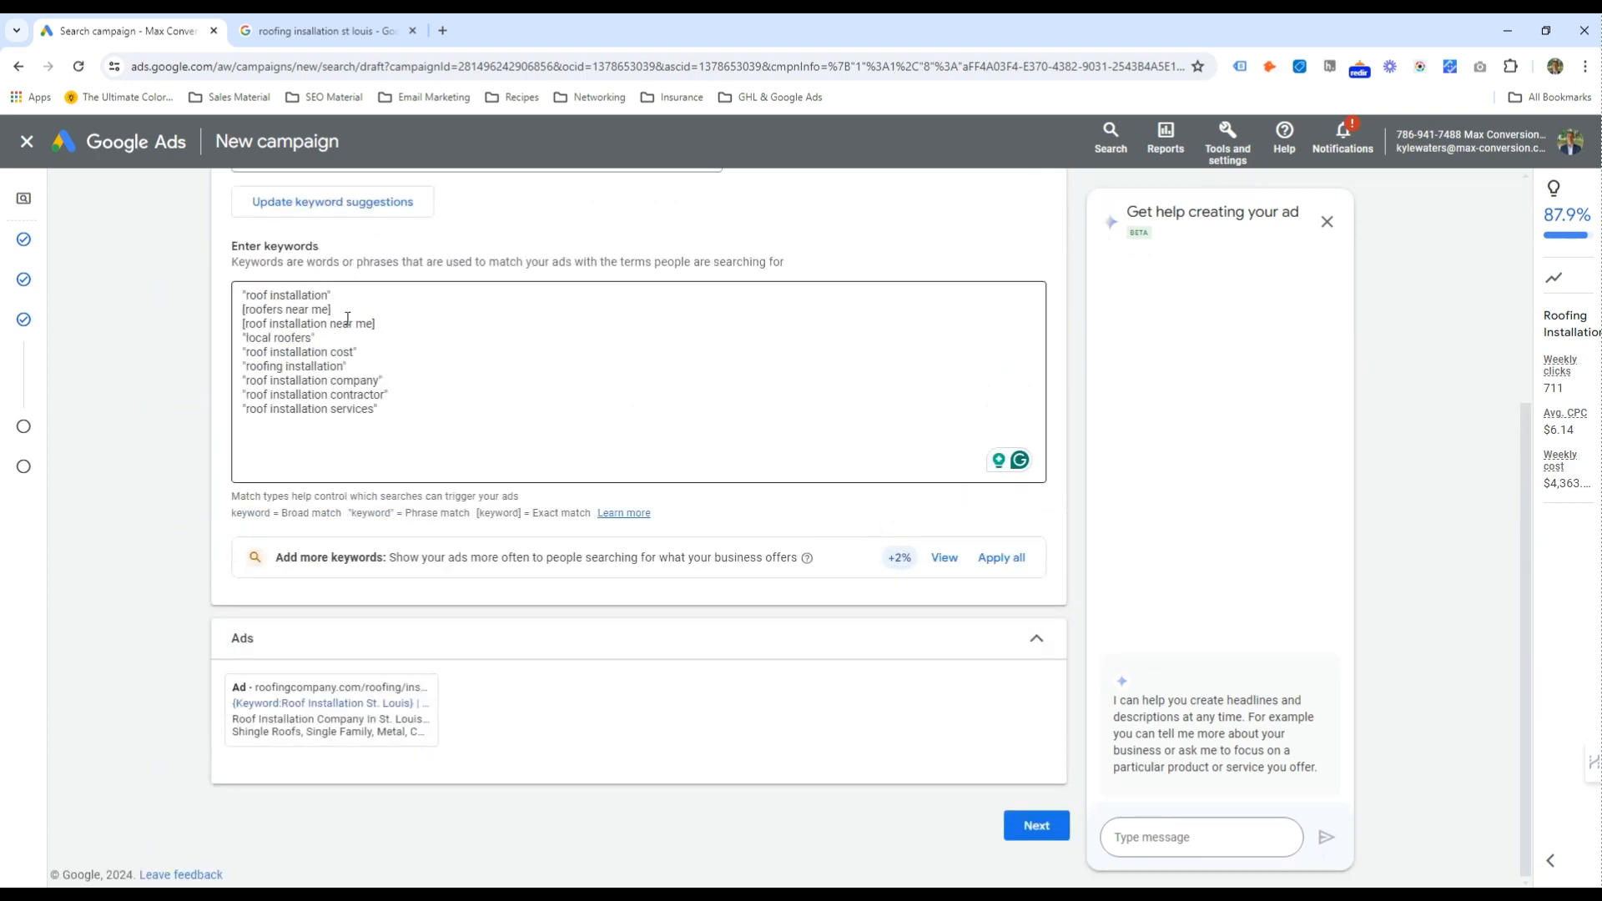
scroll(667, 785, "down", 3)
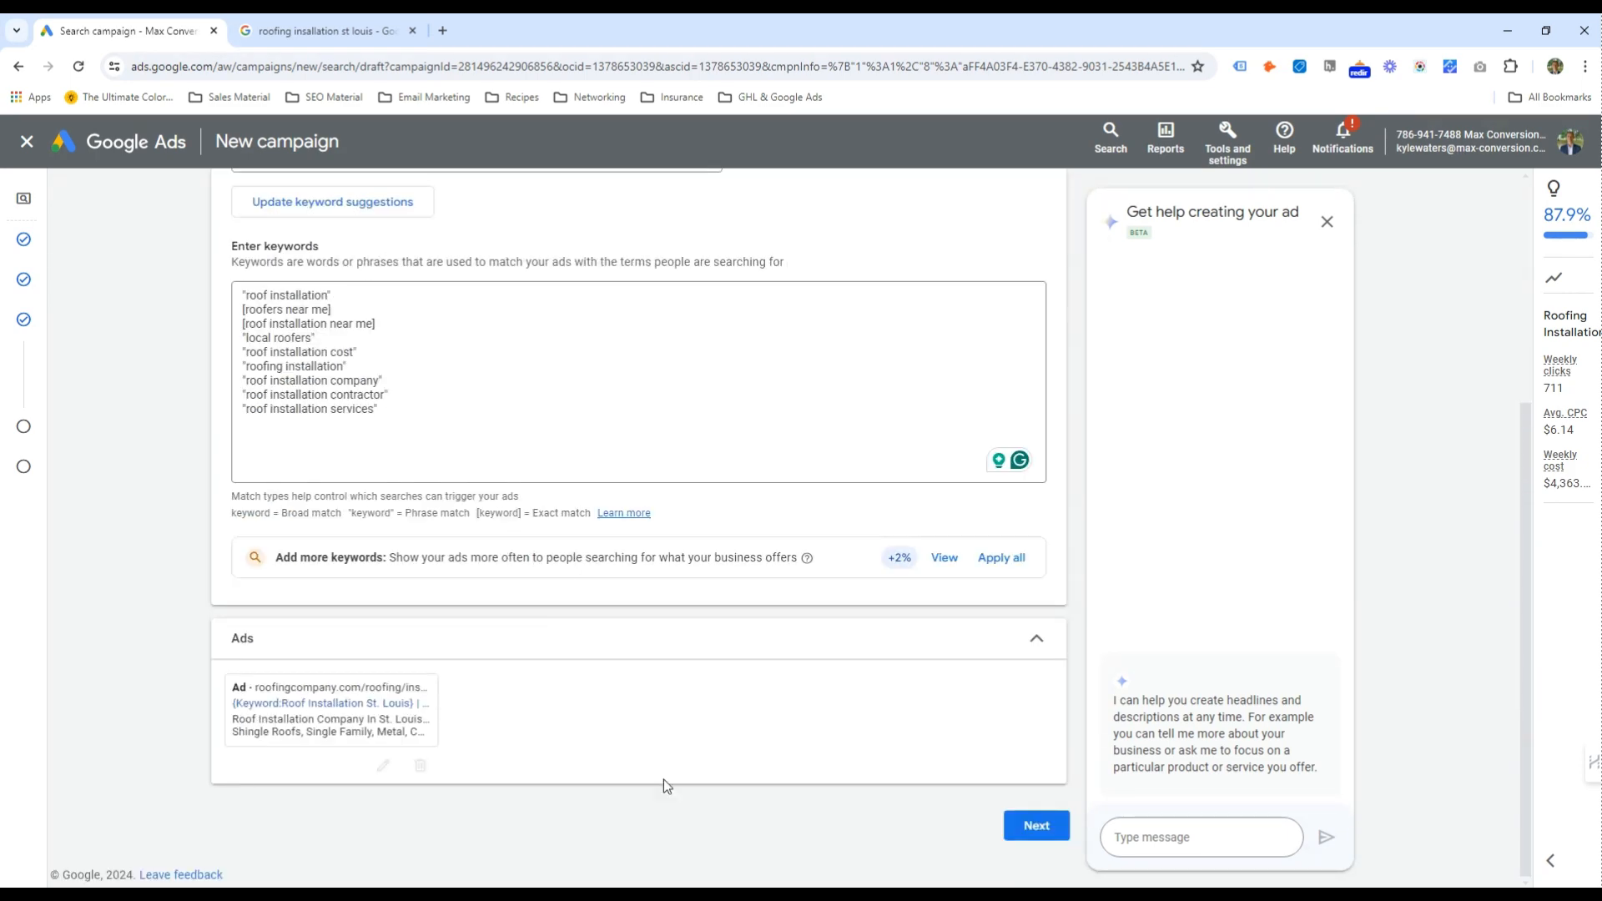
left_click(1032, 826)
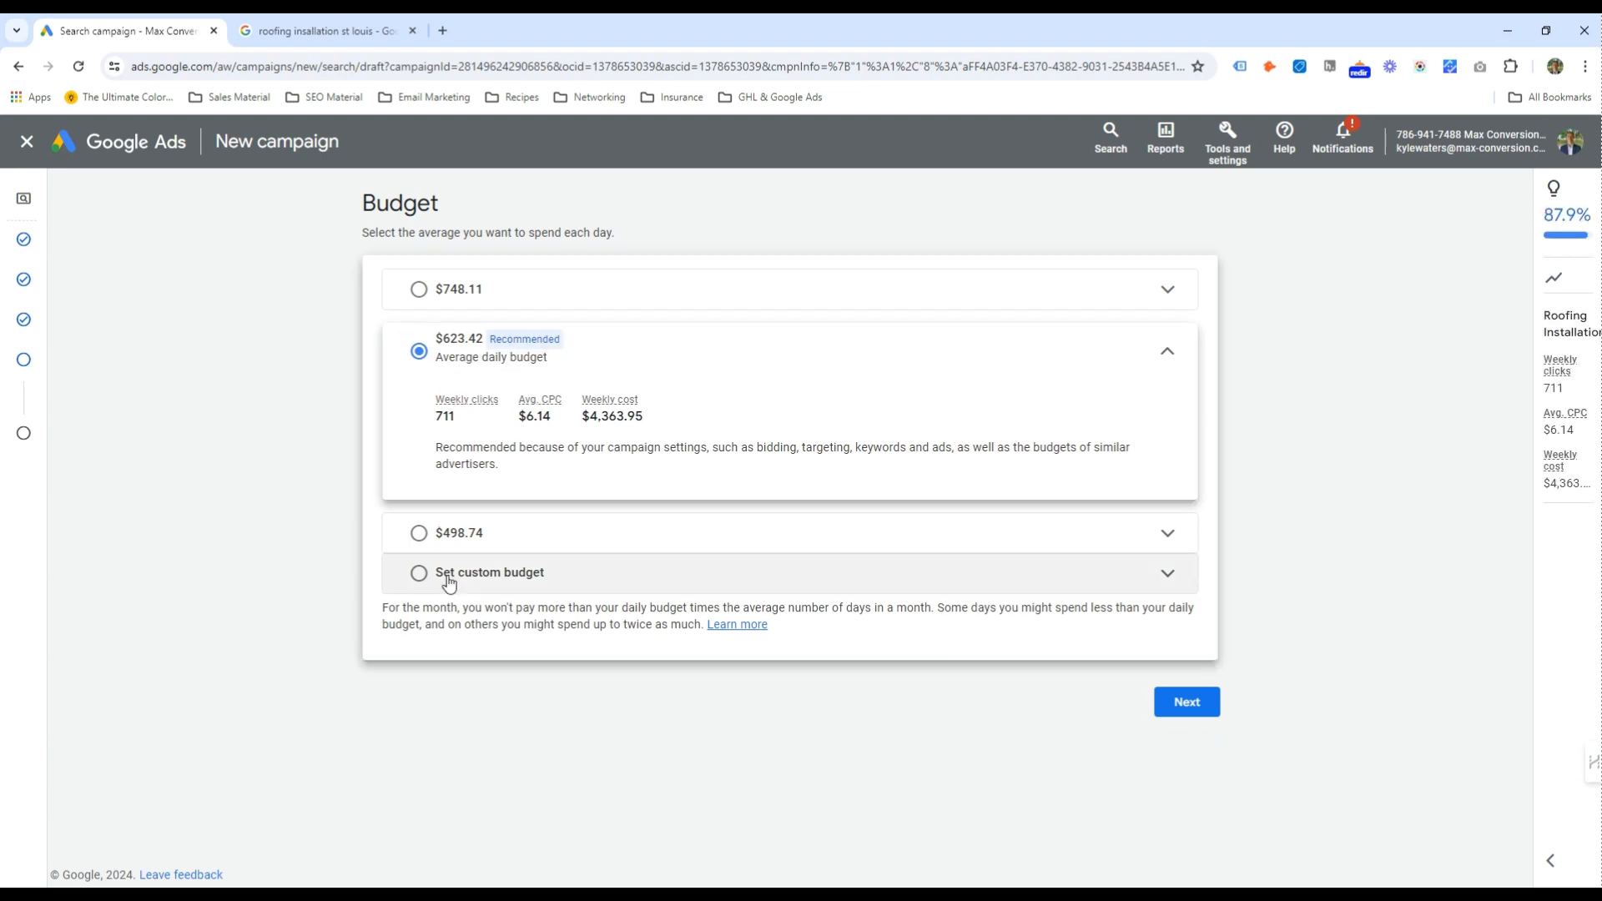
Set a custom average daily budget of $1.00 for the campaign and continue to its final review
left_click(449, 576)
double_click(493, 509)
left_click(1189, 720)
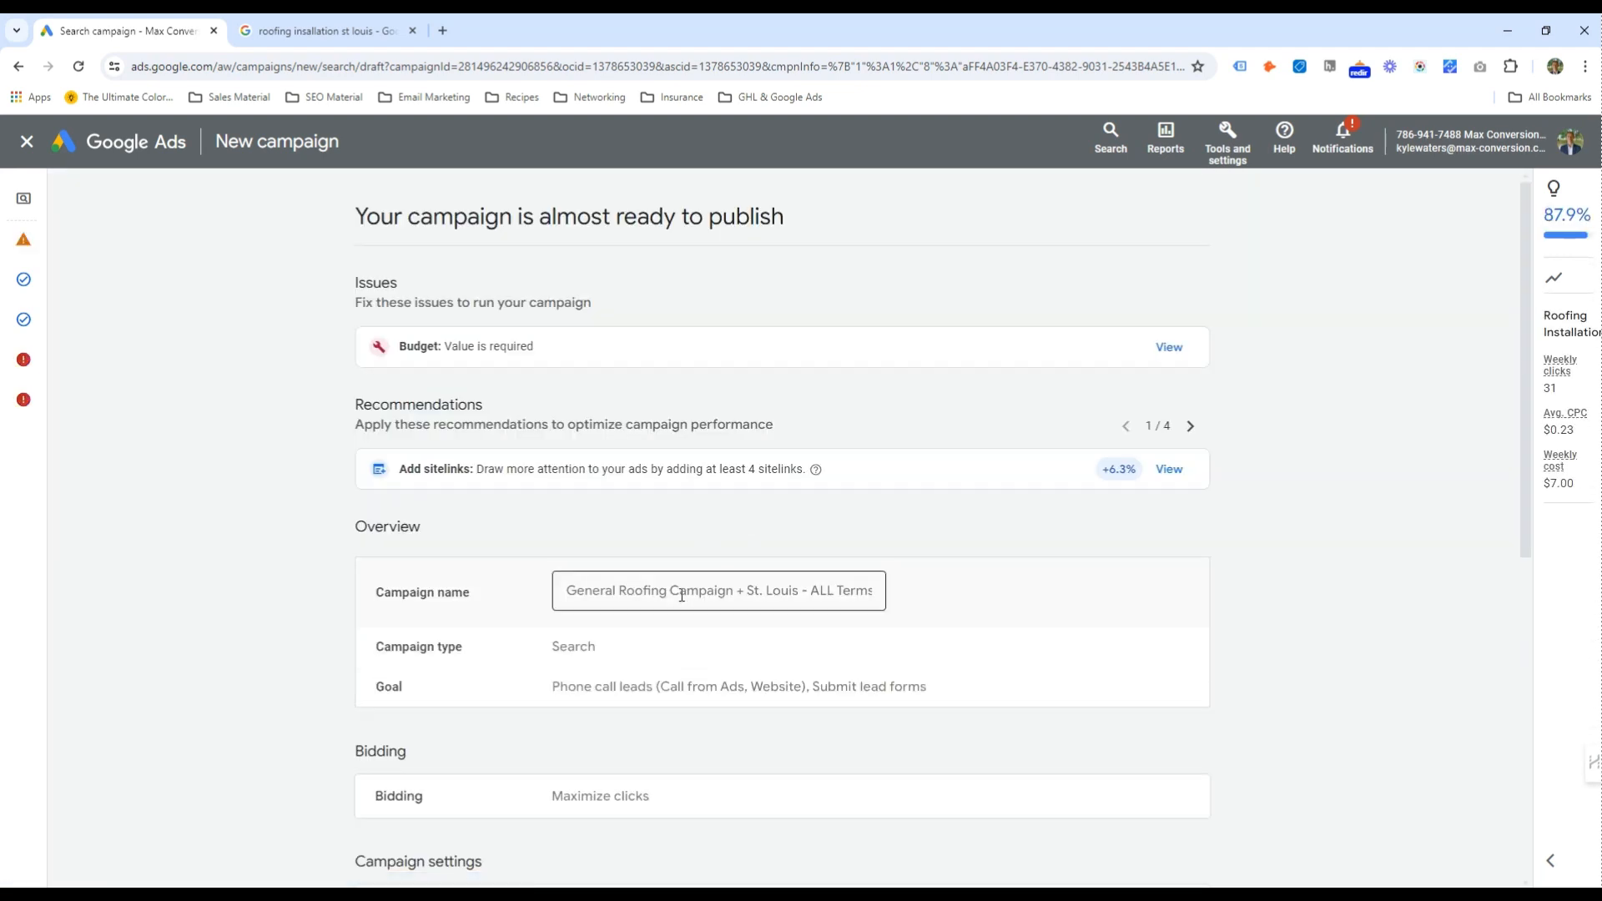
scroll(674, 605, "down", 7)
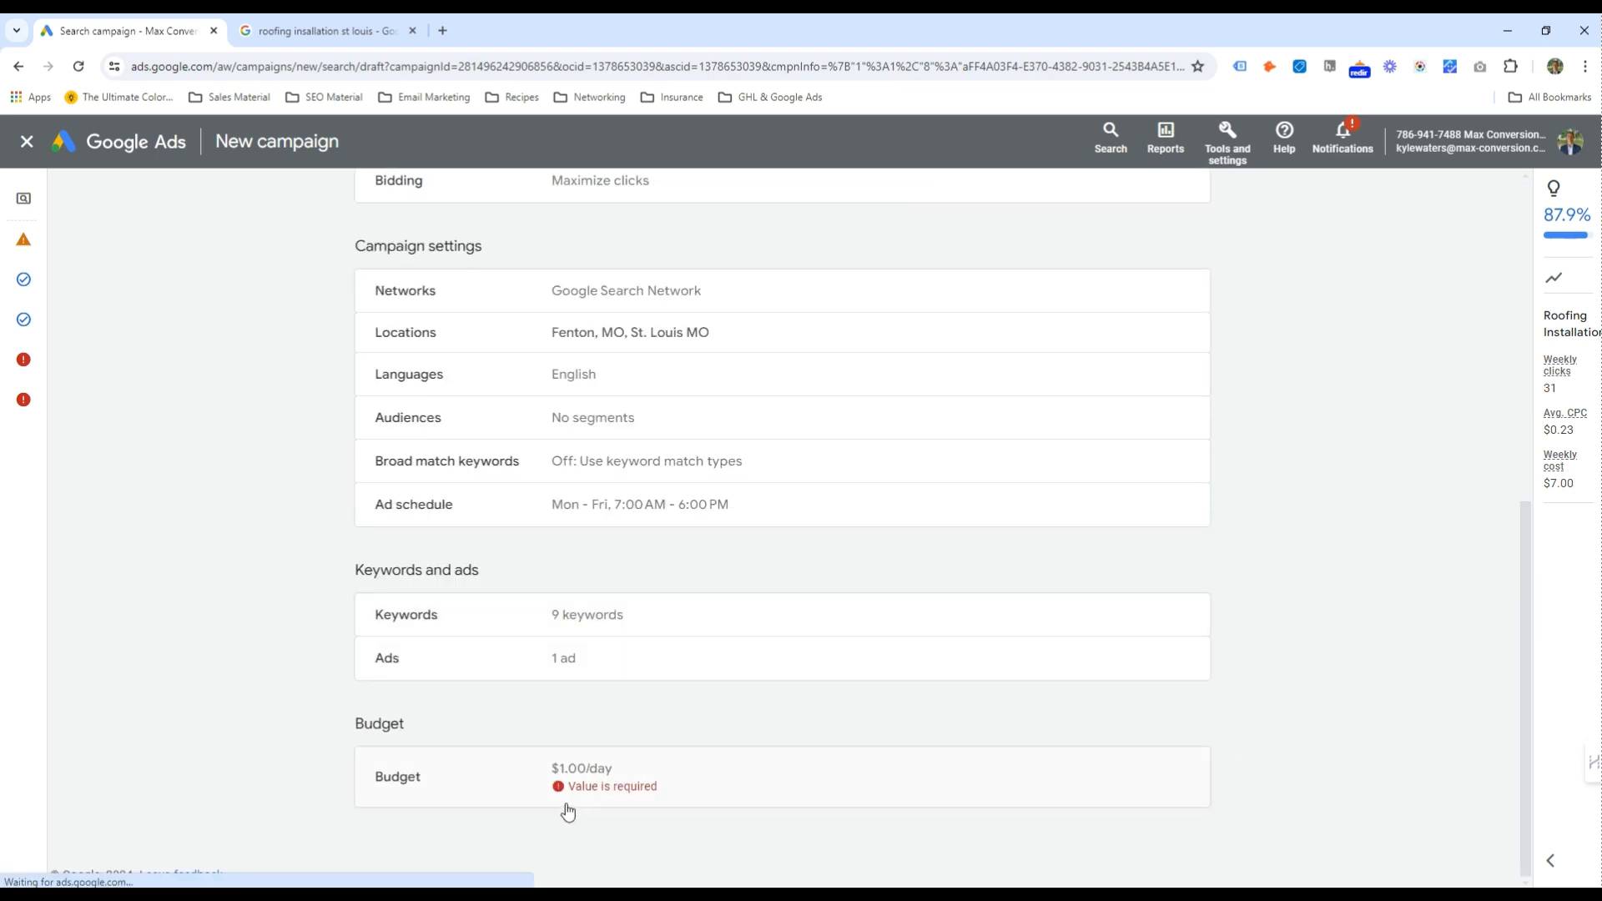
left_click(585, 785)
left_click(1202, 778)
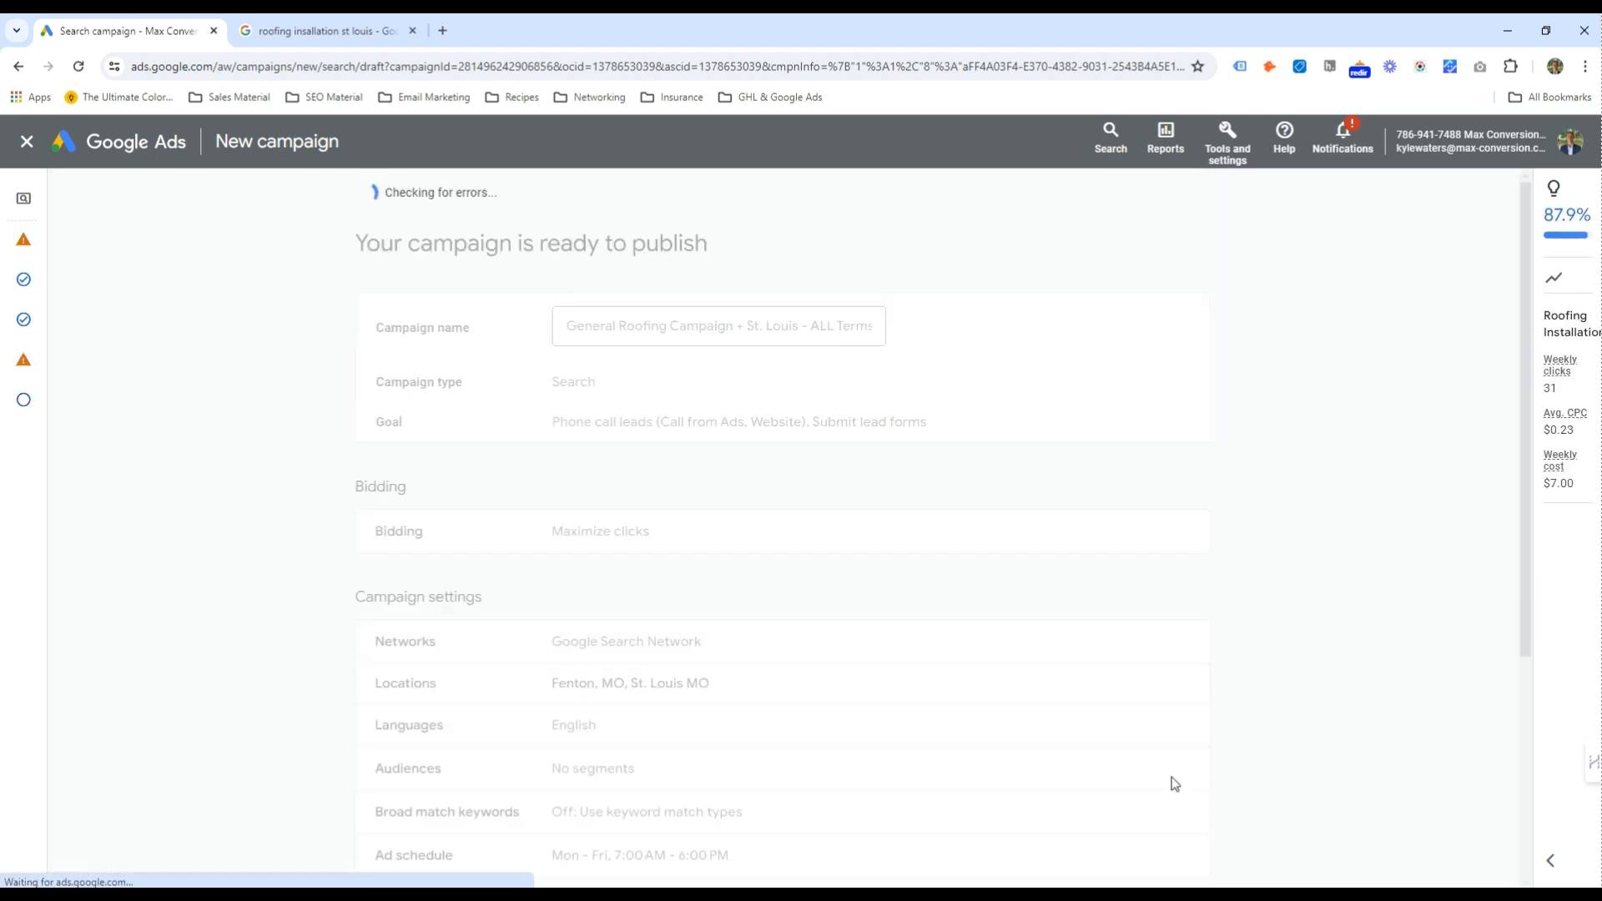
Publish the General Roofing Campaign + St. Louis - ALL Terms campaign and pause it
left_click(1155, 222)
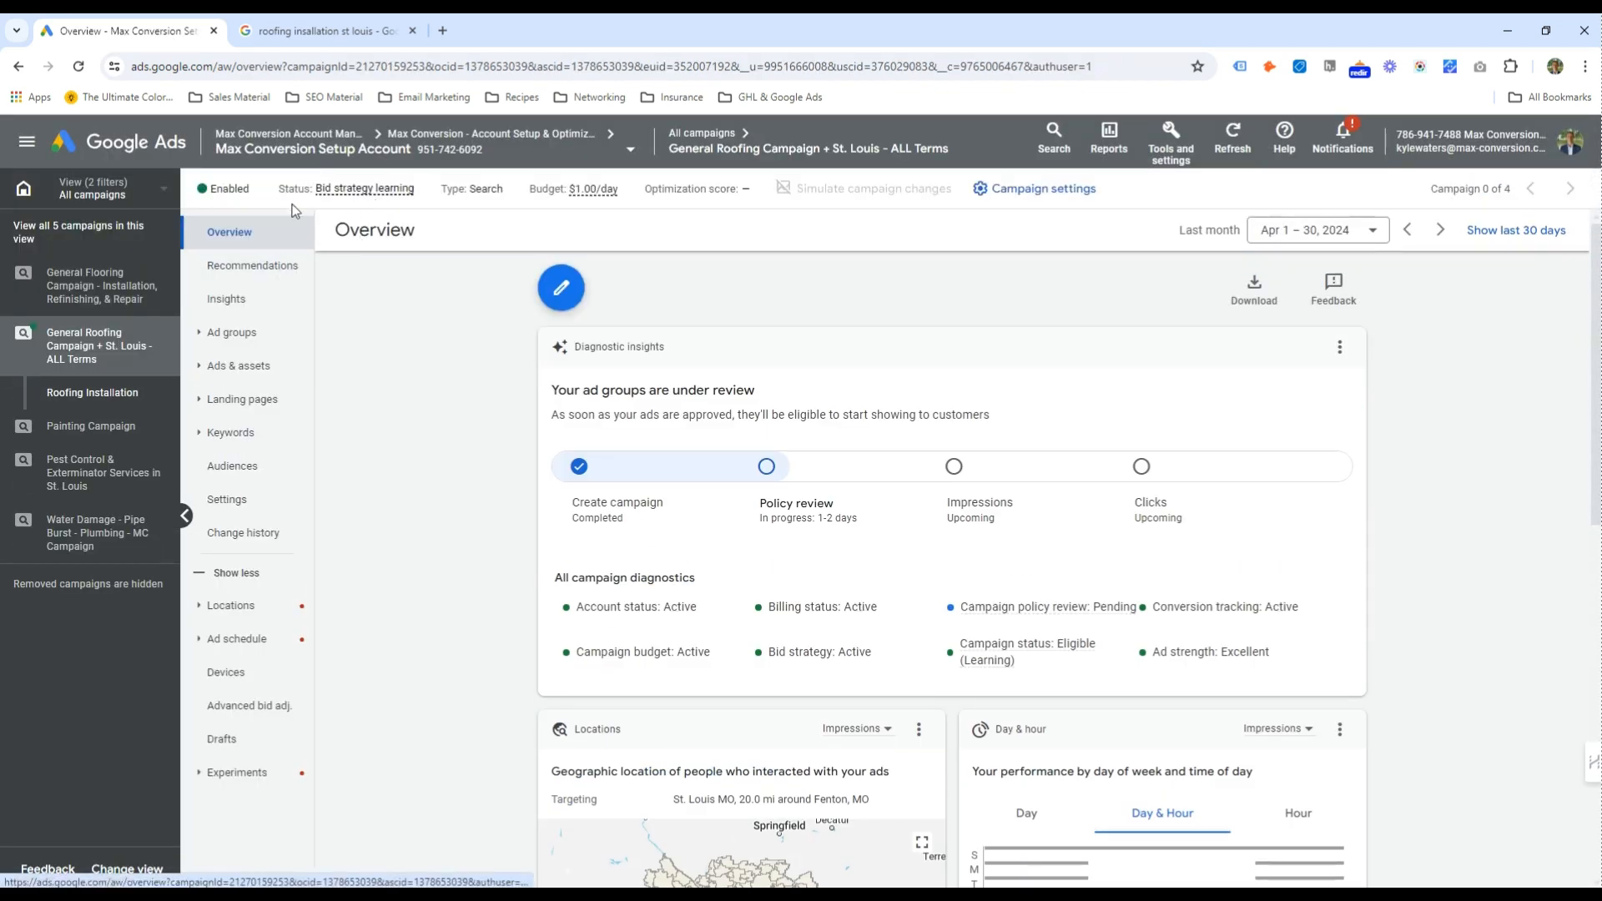
left_click(225, 190)
left_click(242, 250)
Open Keyword Planner and start discovering new keywords from products or services
left_click(1170, 141)
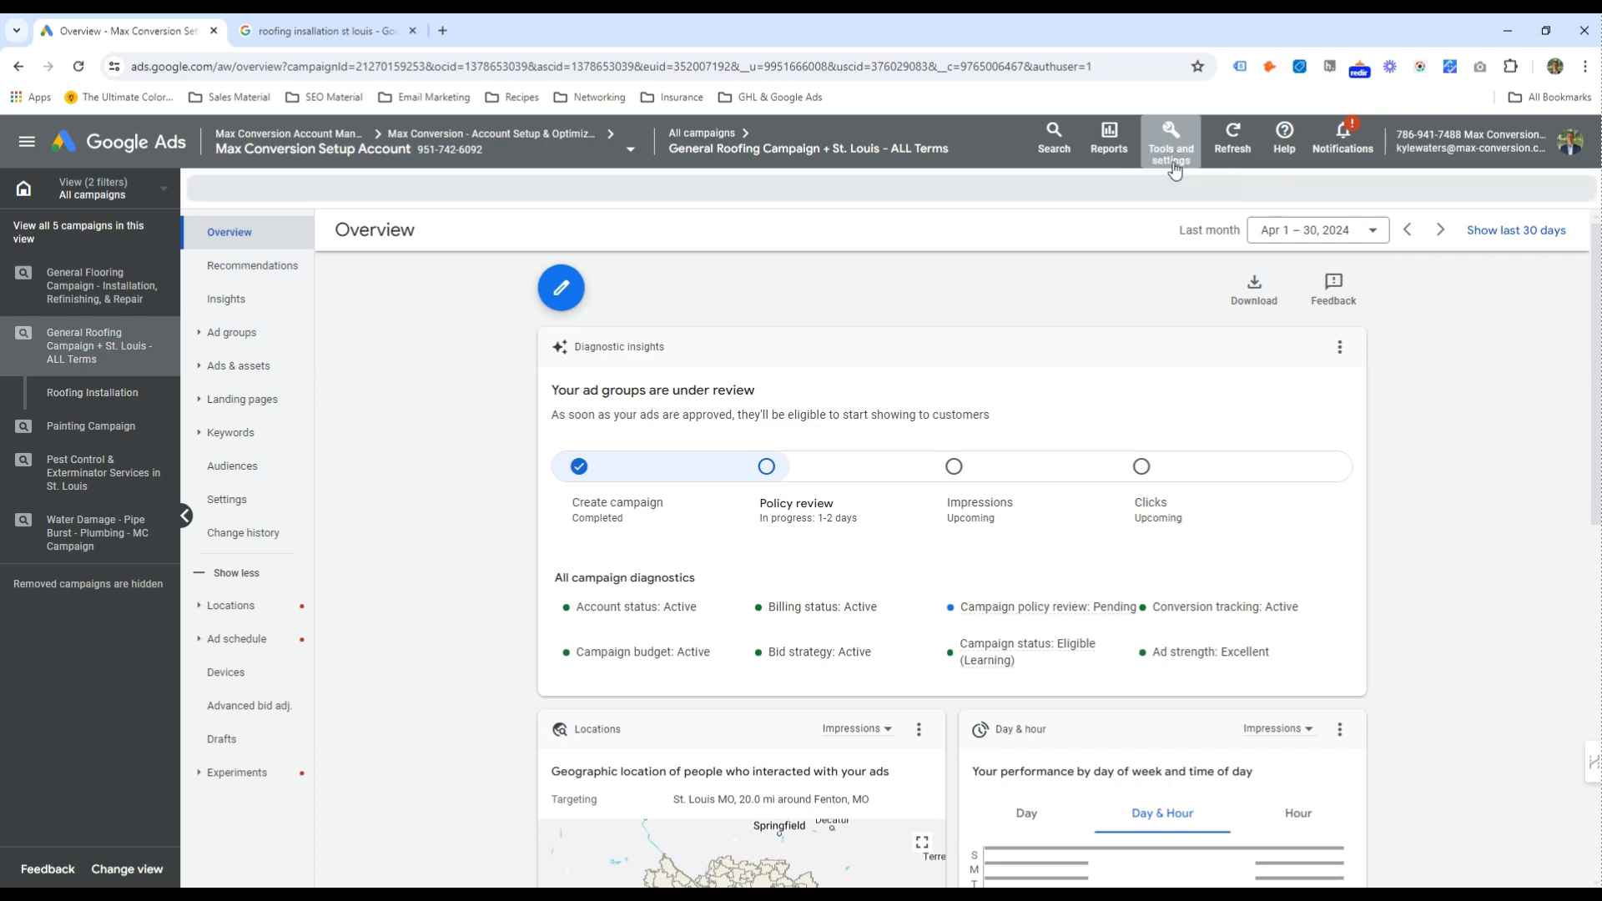
left_click(578, 282)
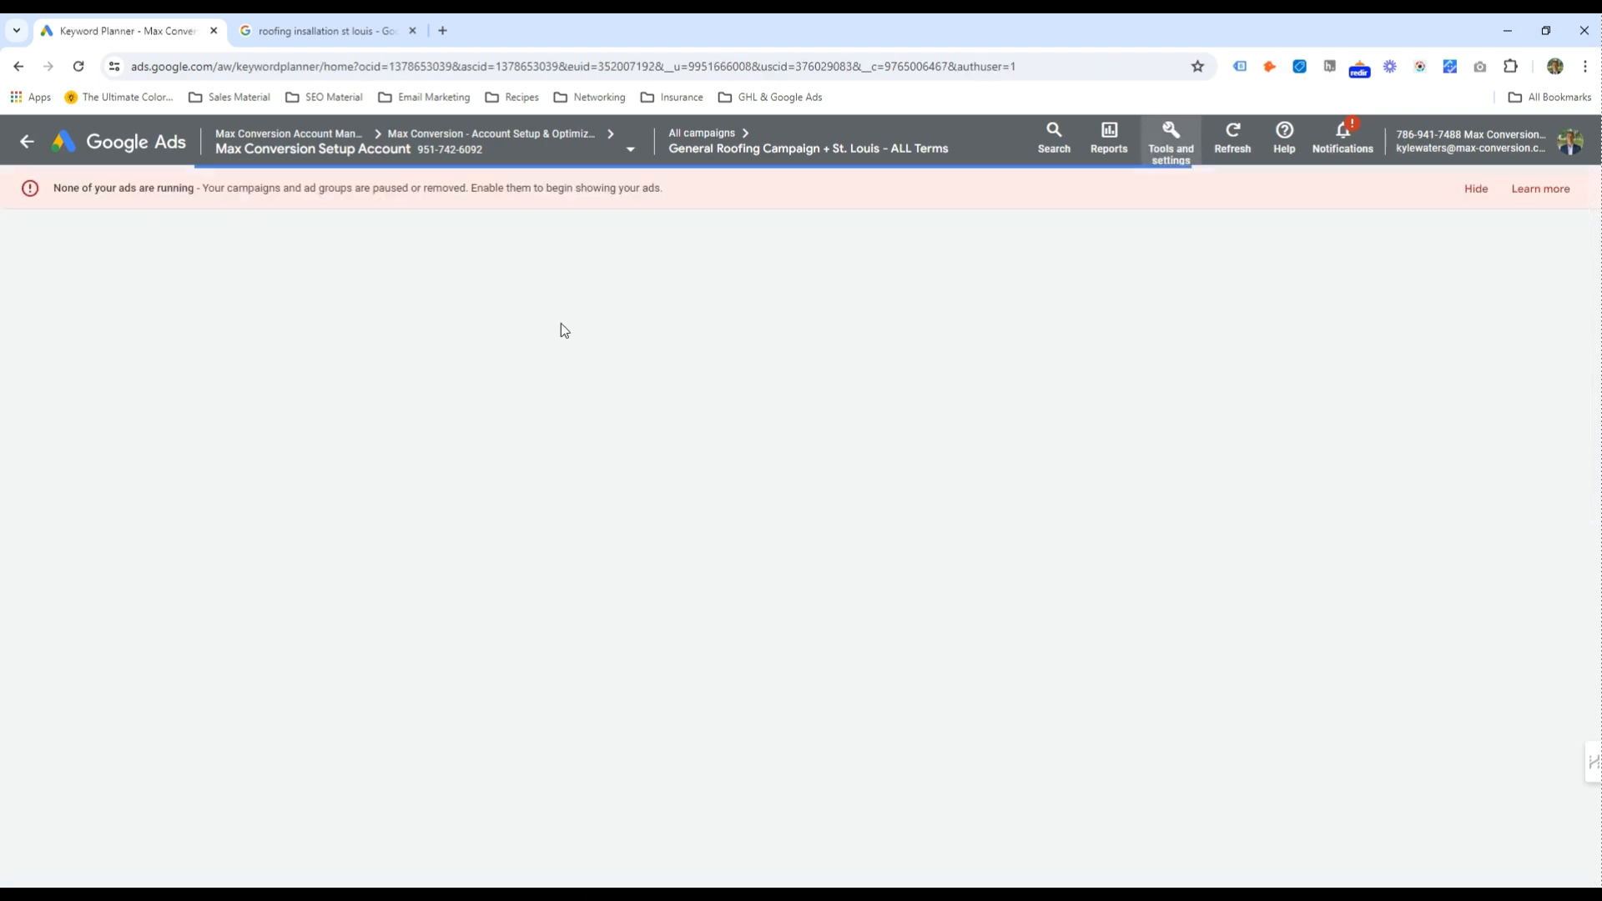
left_click(446, 460)
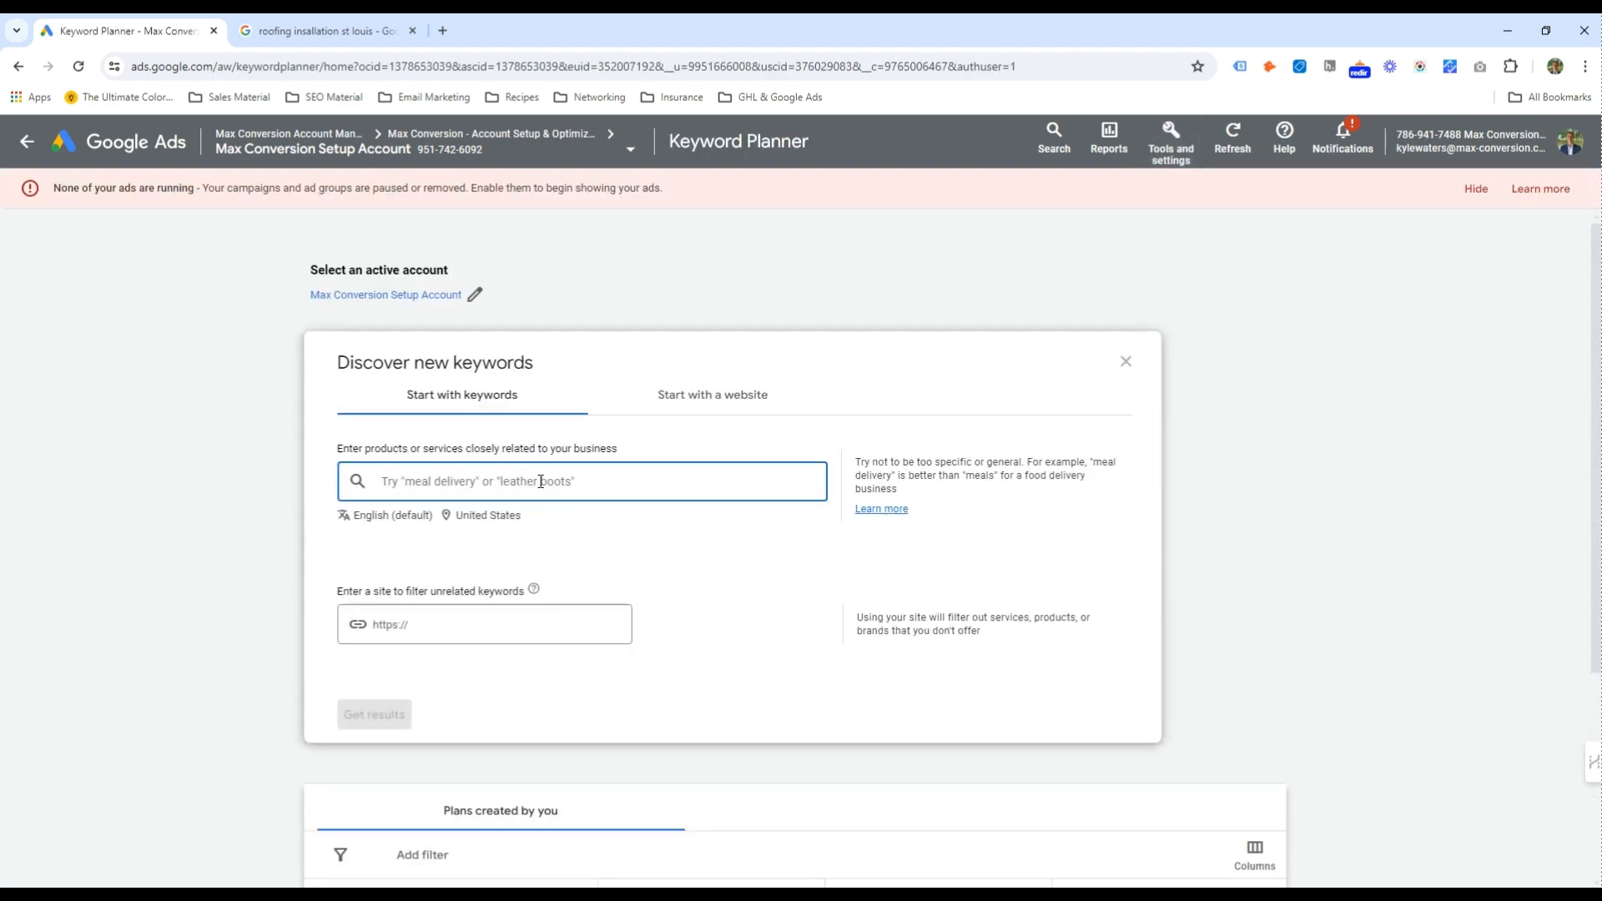
Set the keyword search location to the St. Louis MO Nielsen DMA region and save it
left_click(510, 516)
left_click(691, 446)
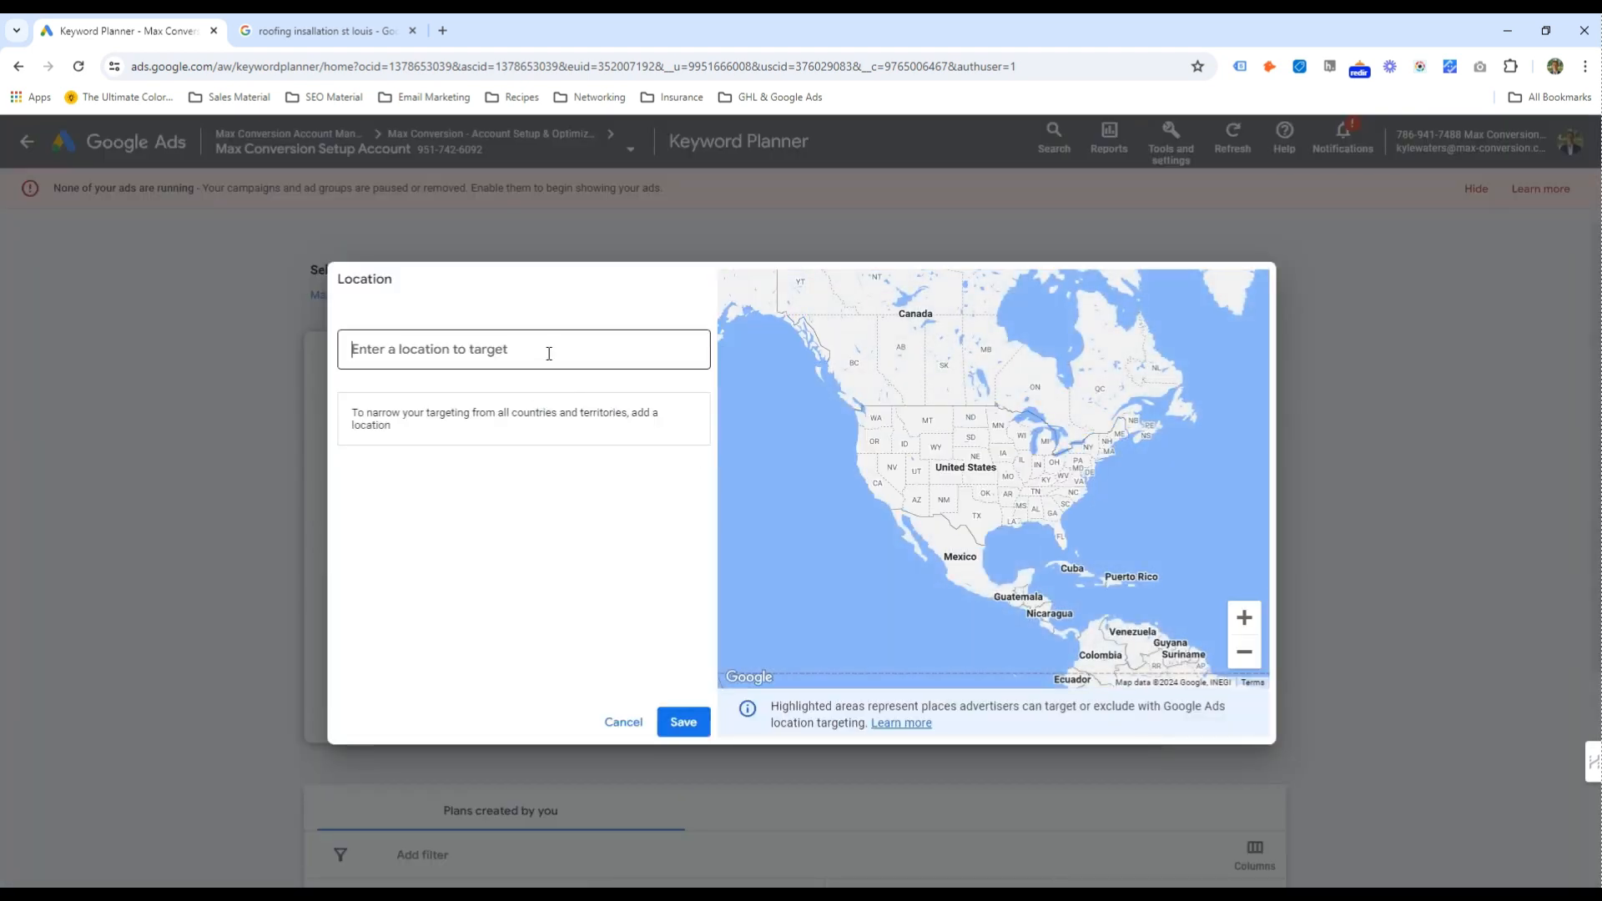
left_click(549, 354)
type("st louis")
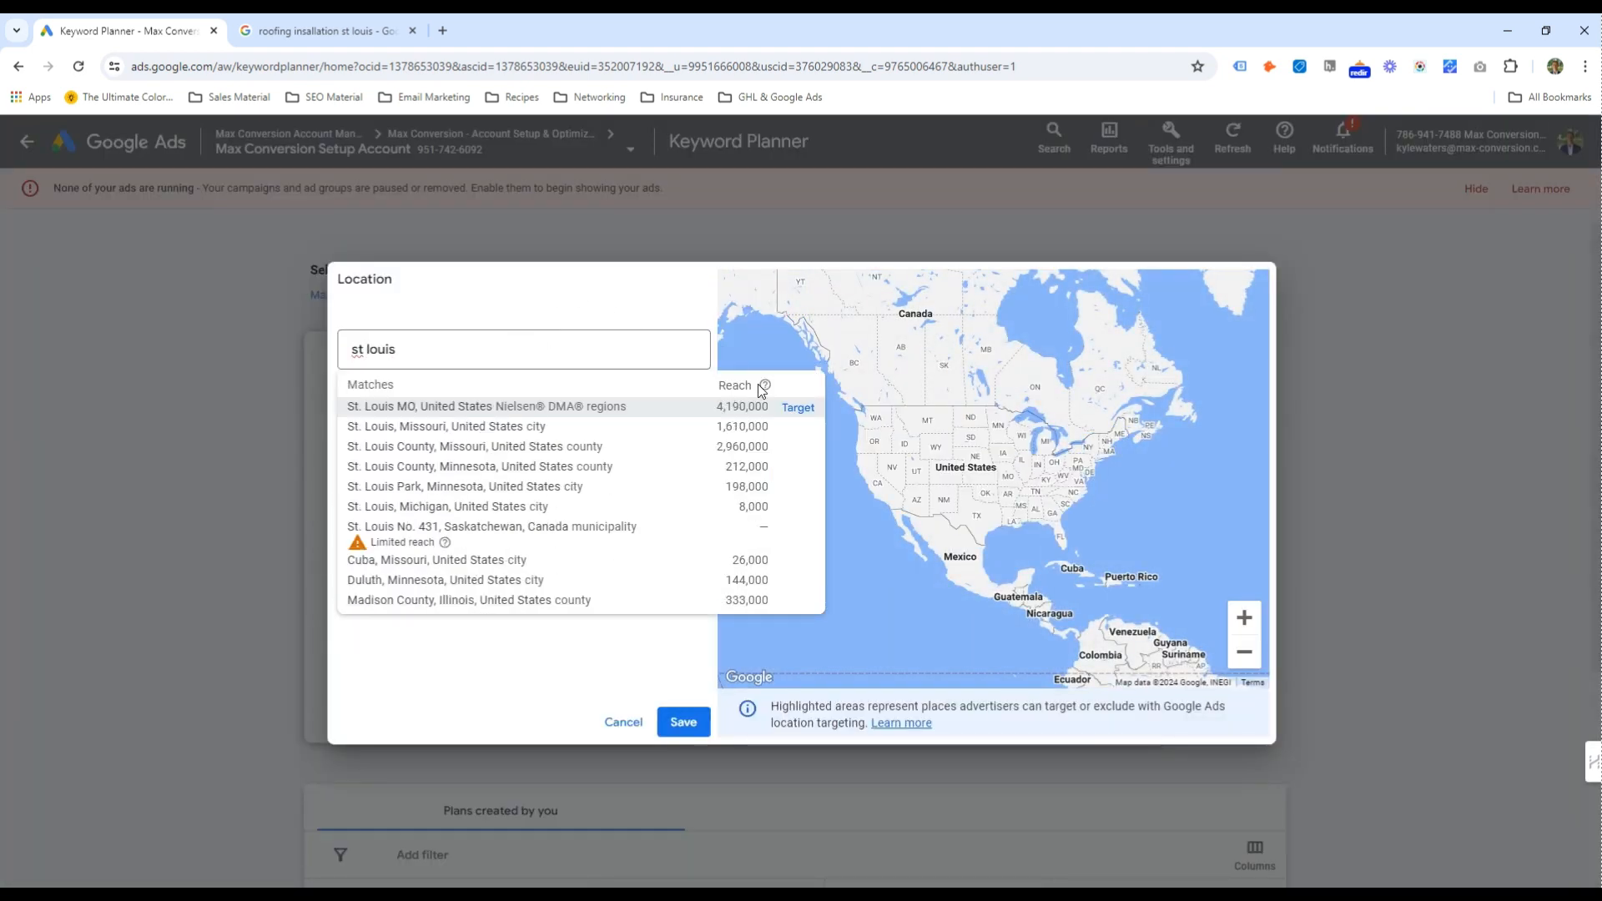
left_click(758, 404)
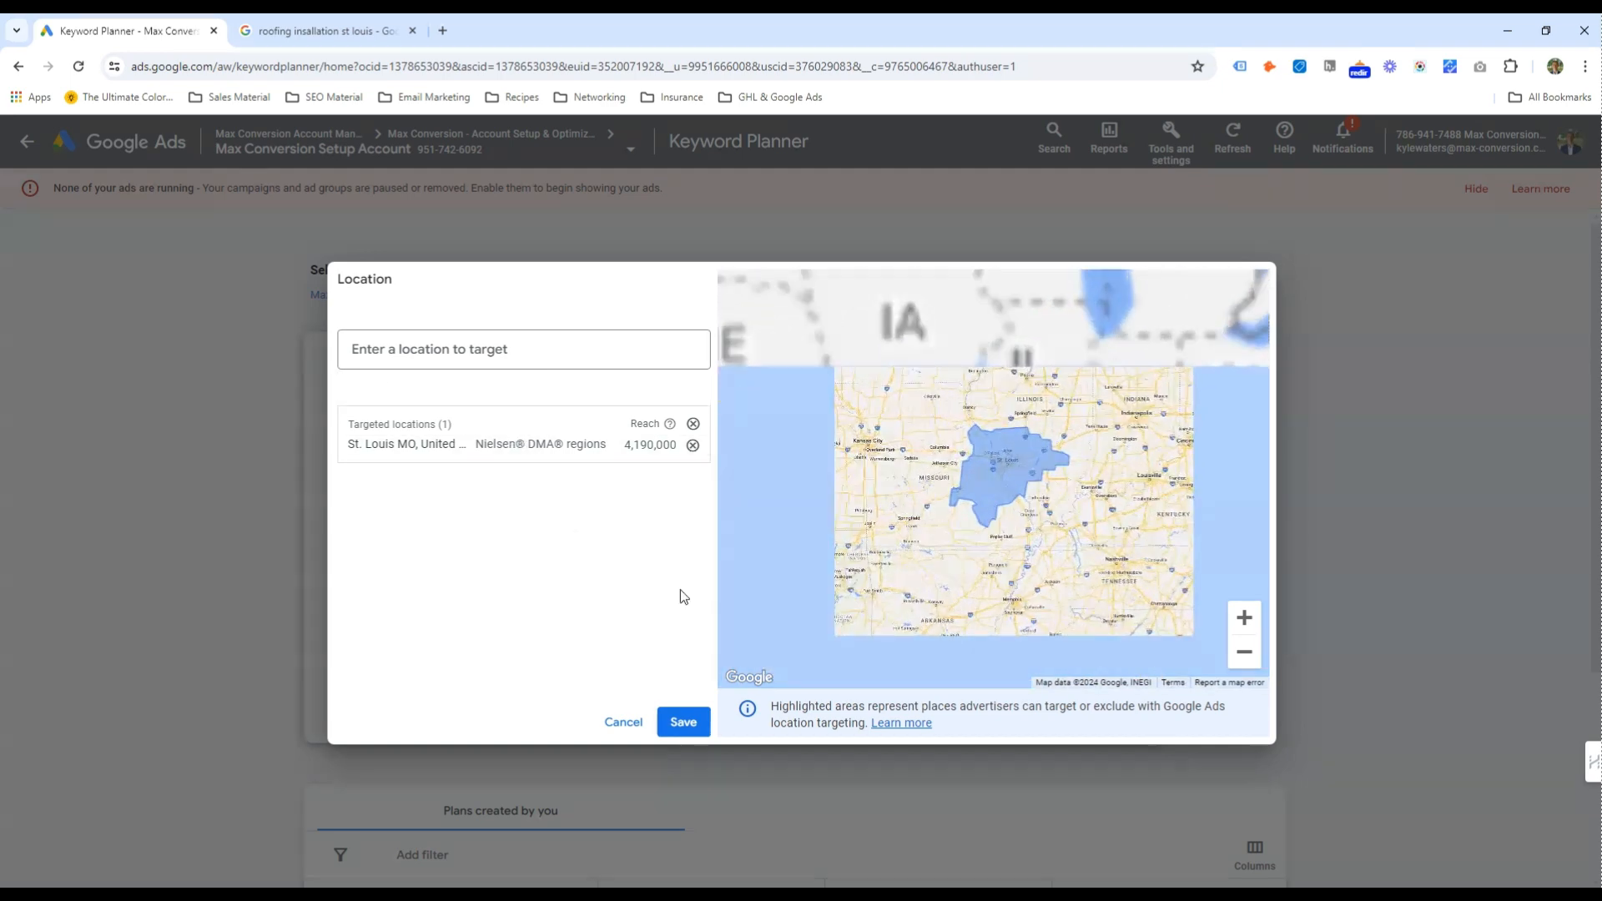
left_click(683, 722)
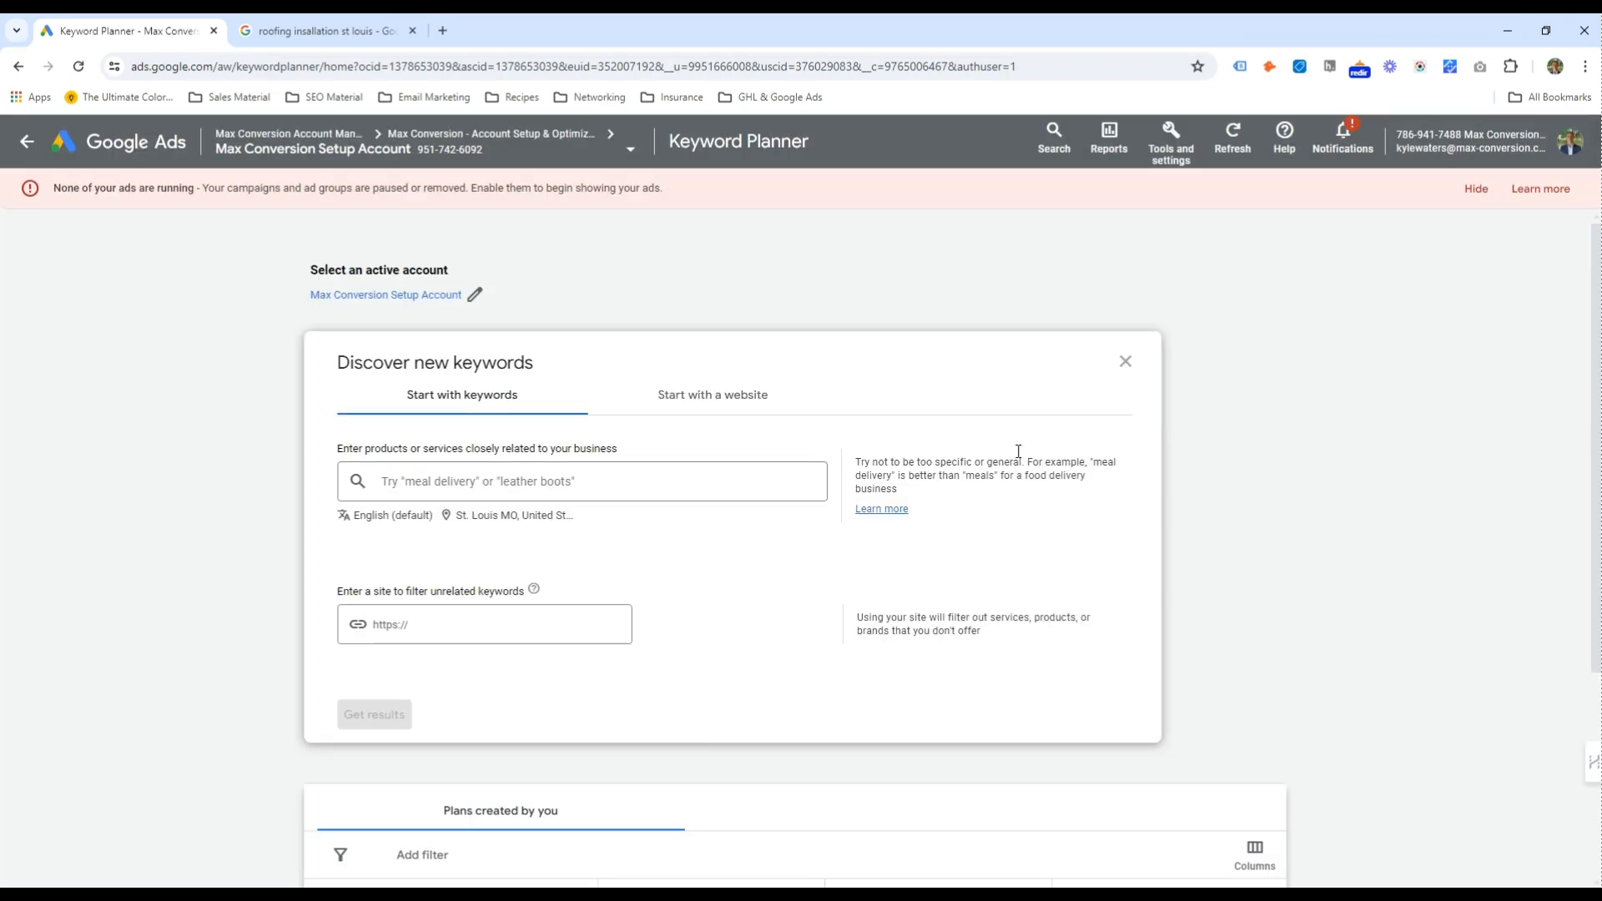
Get keyword ideas for the terms "roof installation company" and "roofer near me"
type("roof ins")
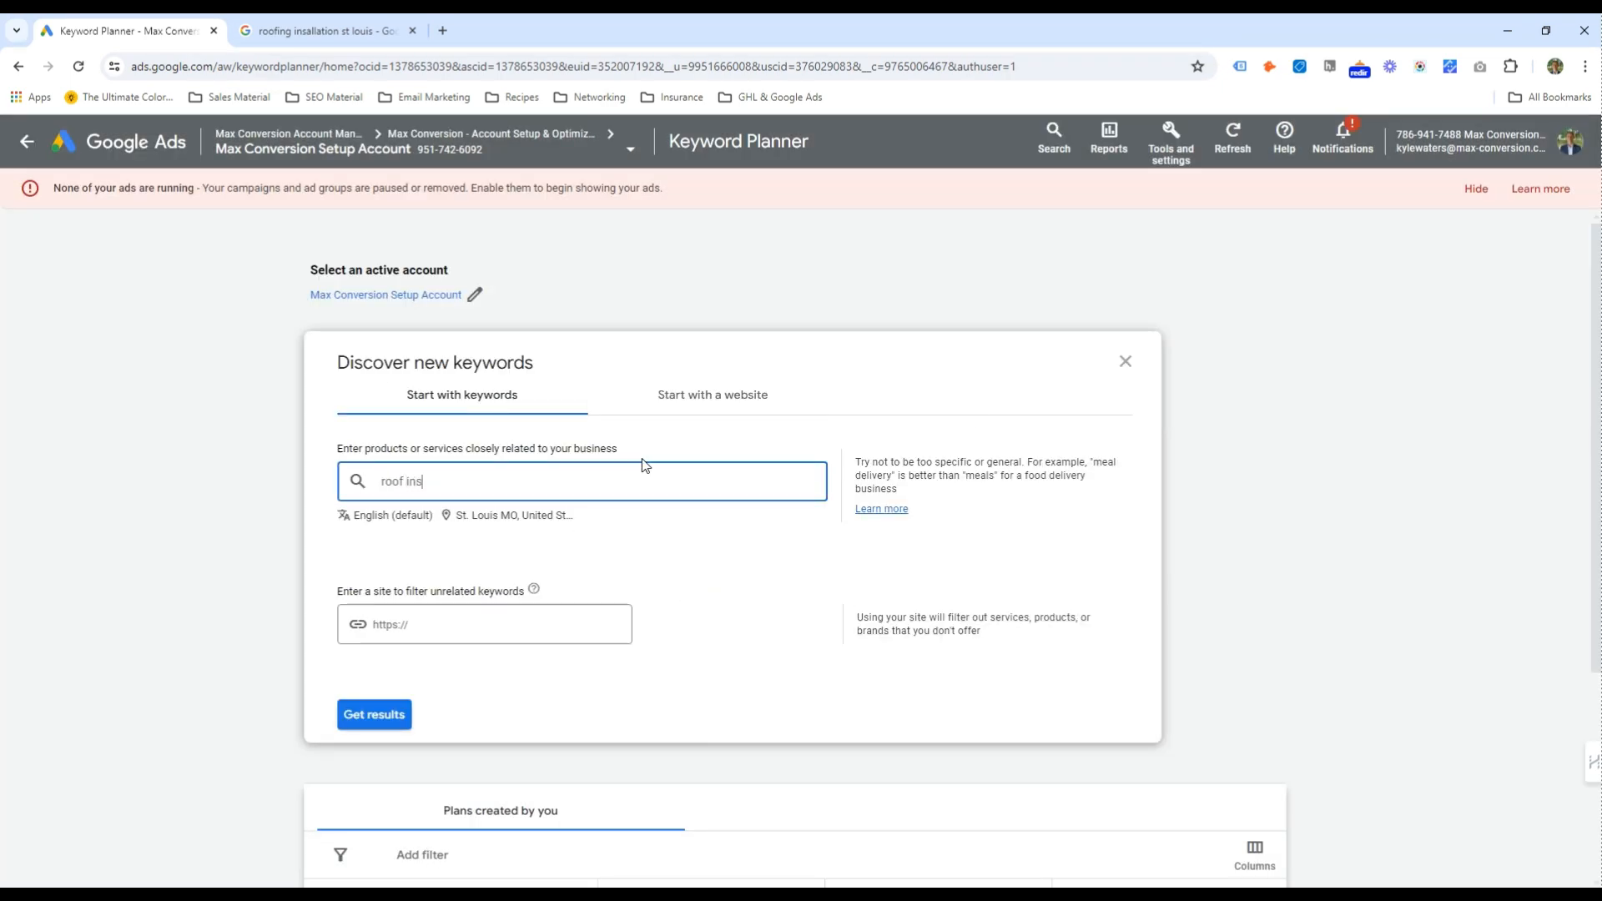
type("tallation company")
key("Return")
type("roof")
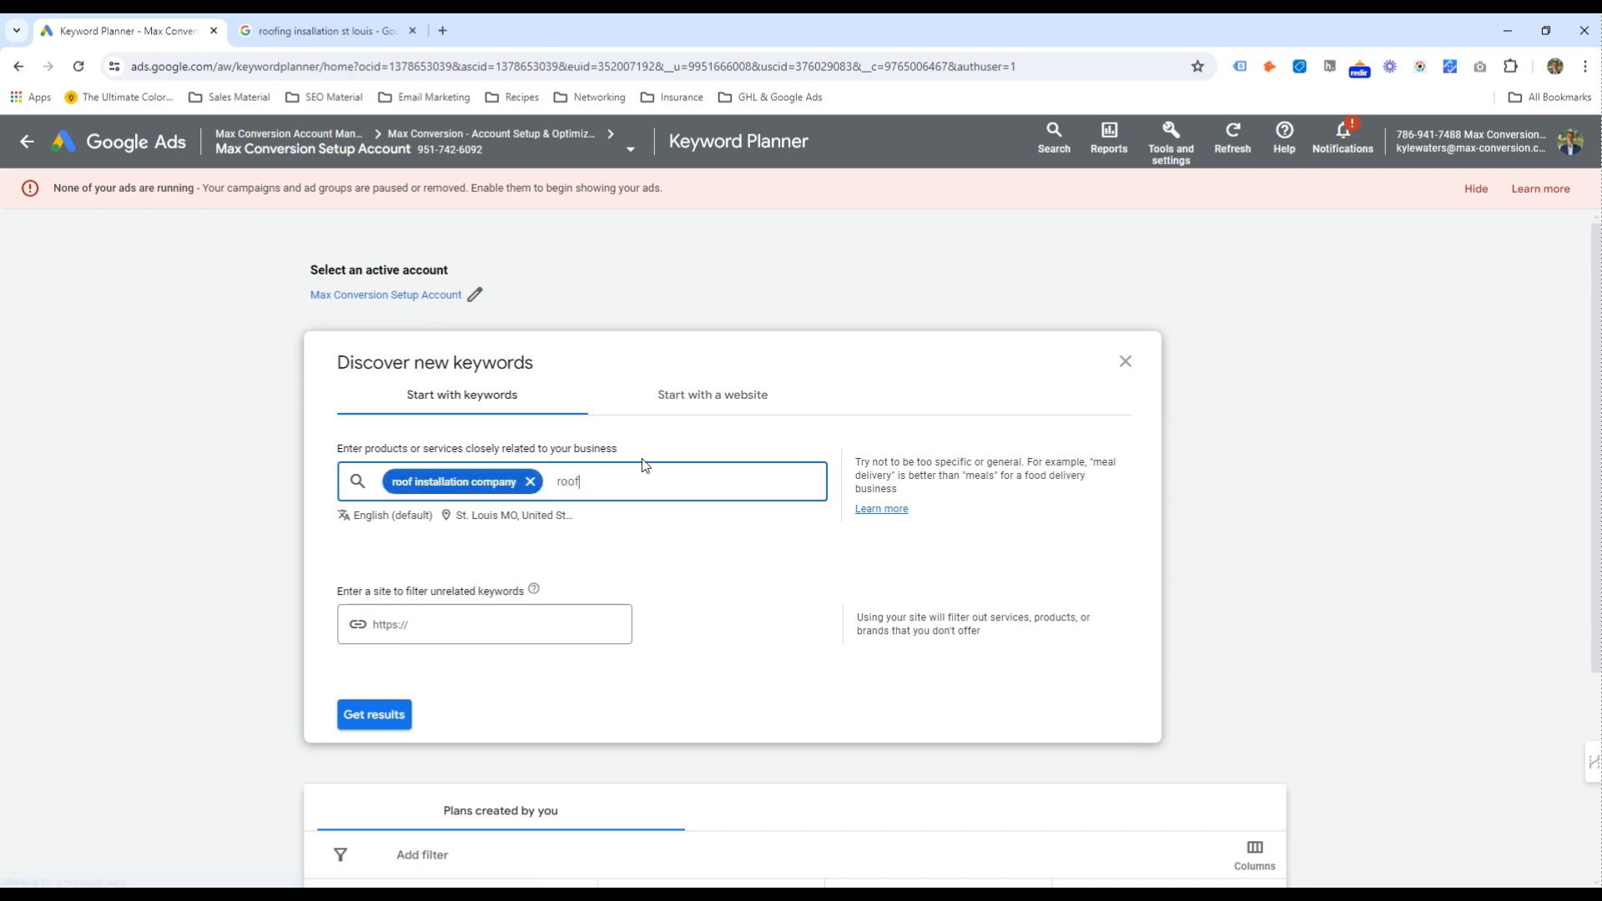
type("er near me")
key("Return")
left_click(392, 712)
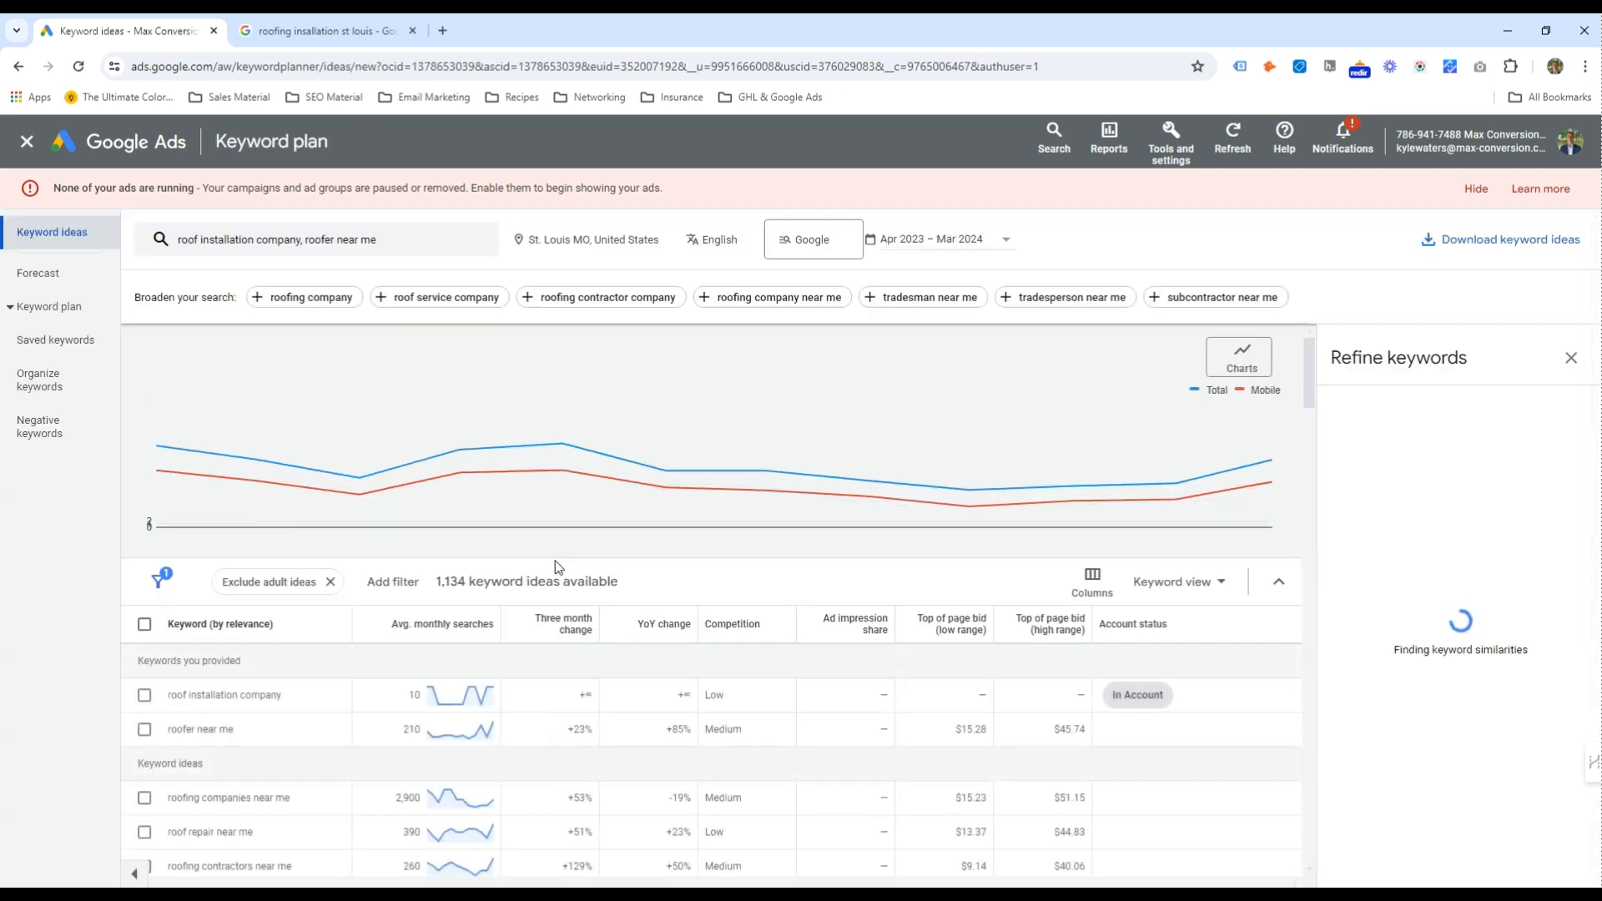
Examine the low and high top-of-page bids for "roofing contractors near me", "roofer near me" and "roofing companies near me"
scroll(560, 569, "down", 3)
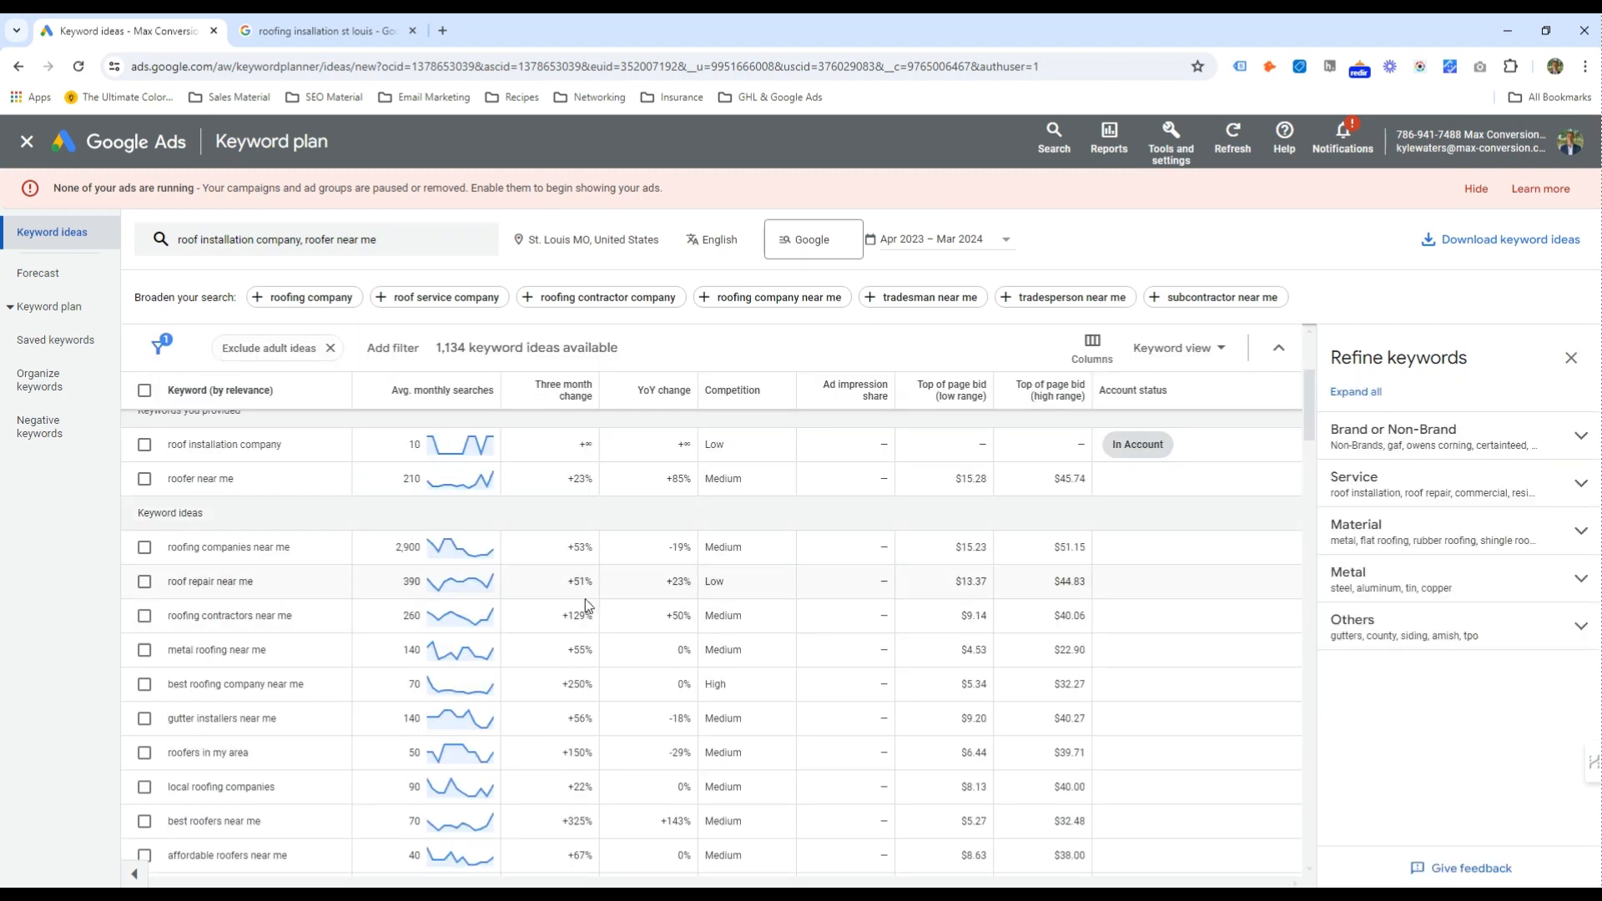
left_click_drag(294, 618, 166, 617)
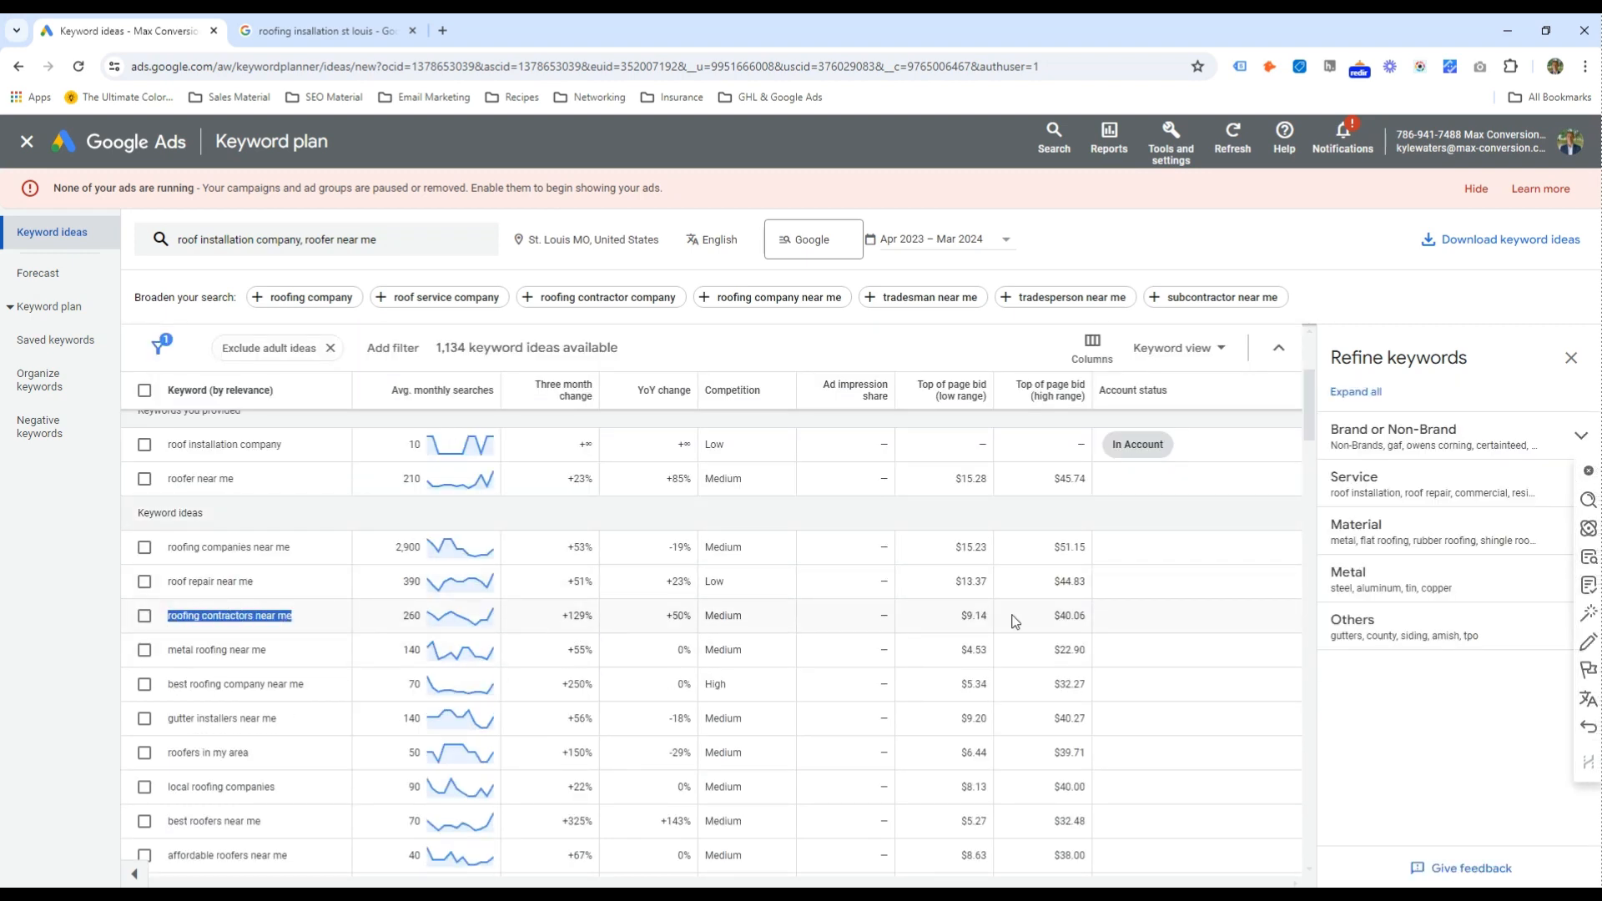
left_click_drag(958, 618, 1001, 621)
left_click(1120, 615)
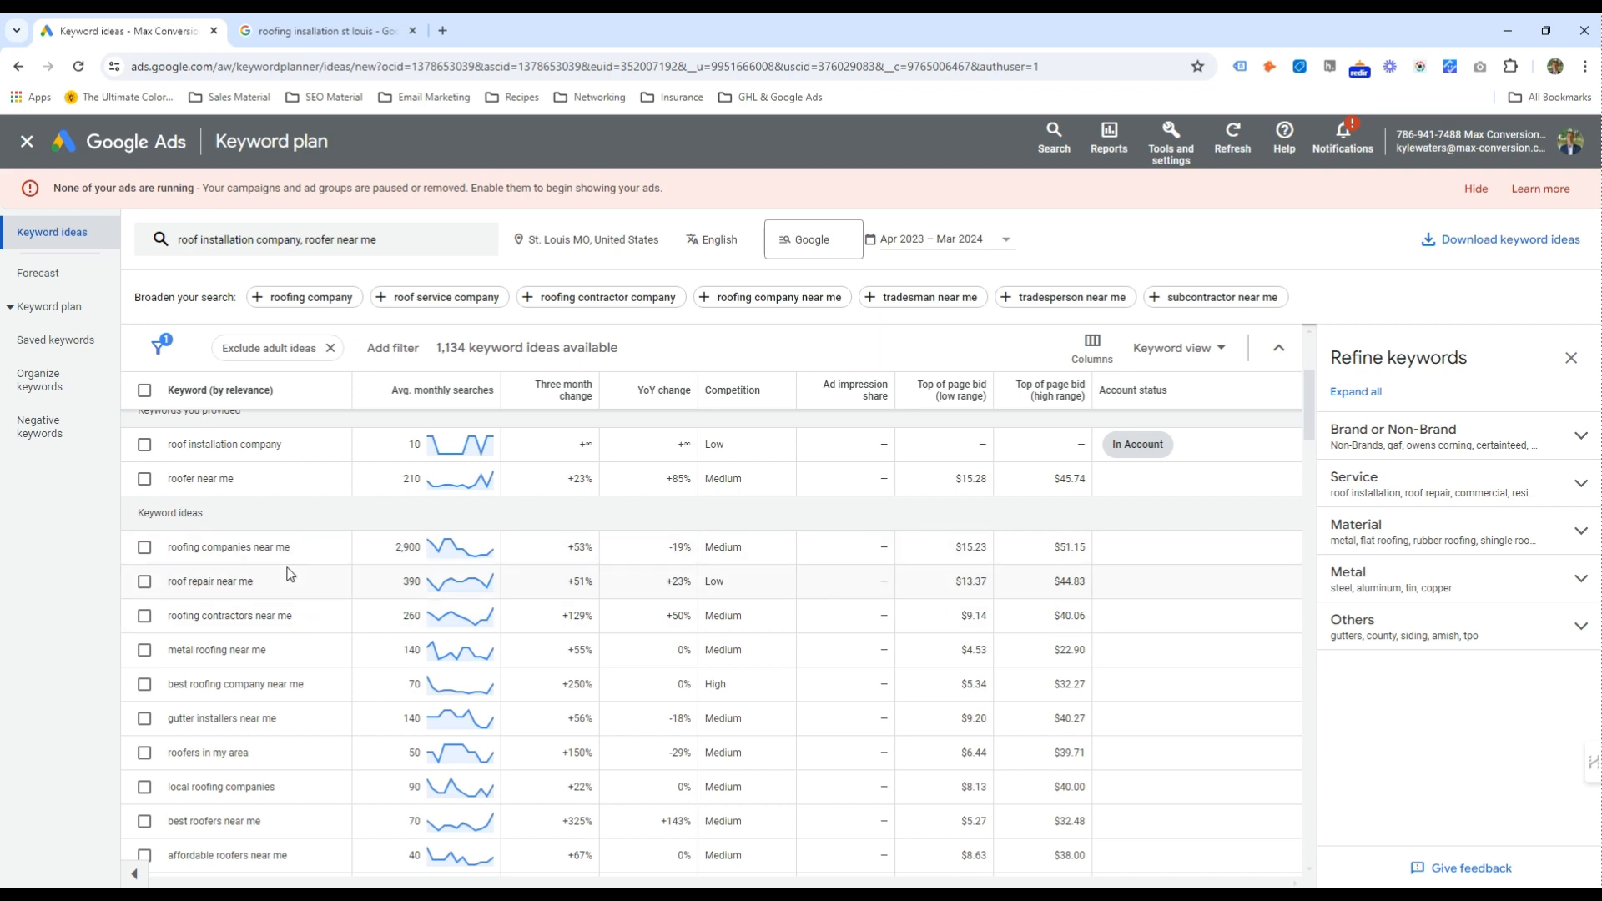
left_click_drag(282, 445, 167, 488)
left_click_drag(955, 480, 1094, 482)
left_click(1083, 481)
triple_click(242, 547)
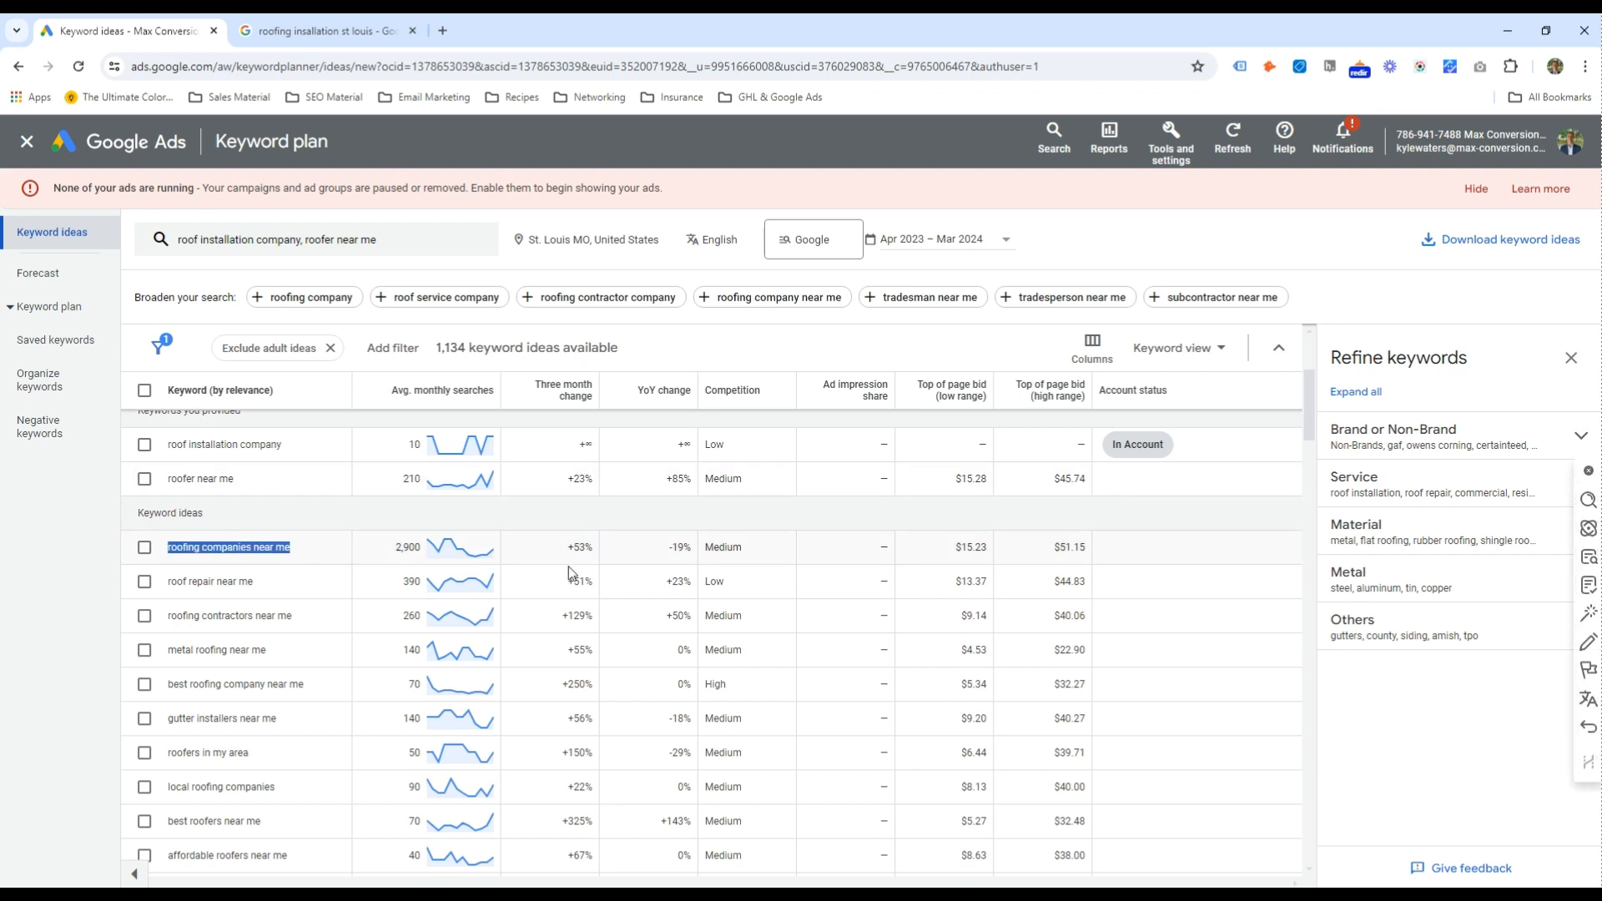
left_click_drag(953, 547, 1080, 549)
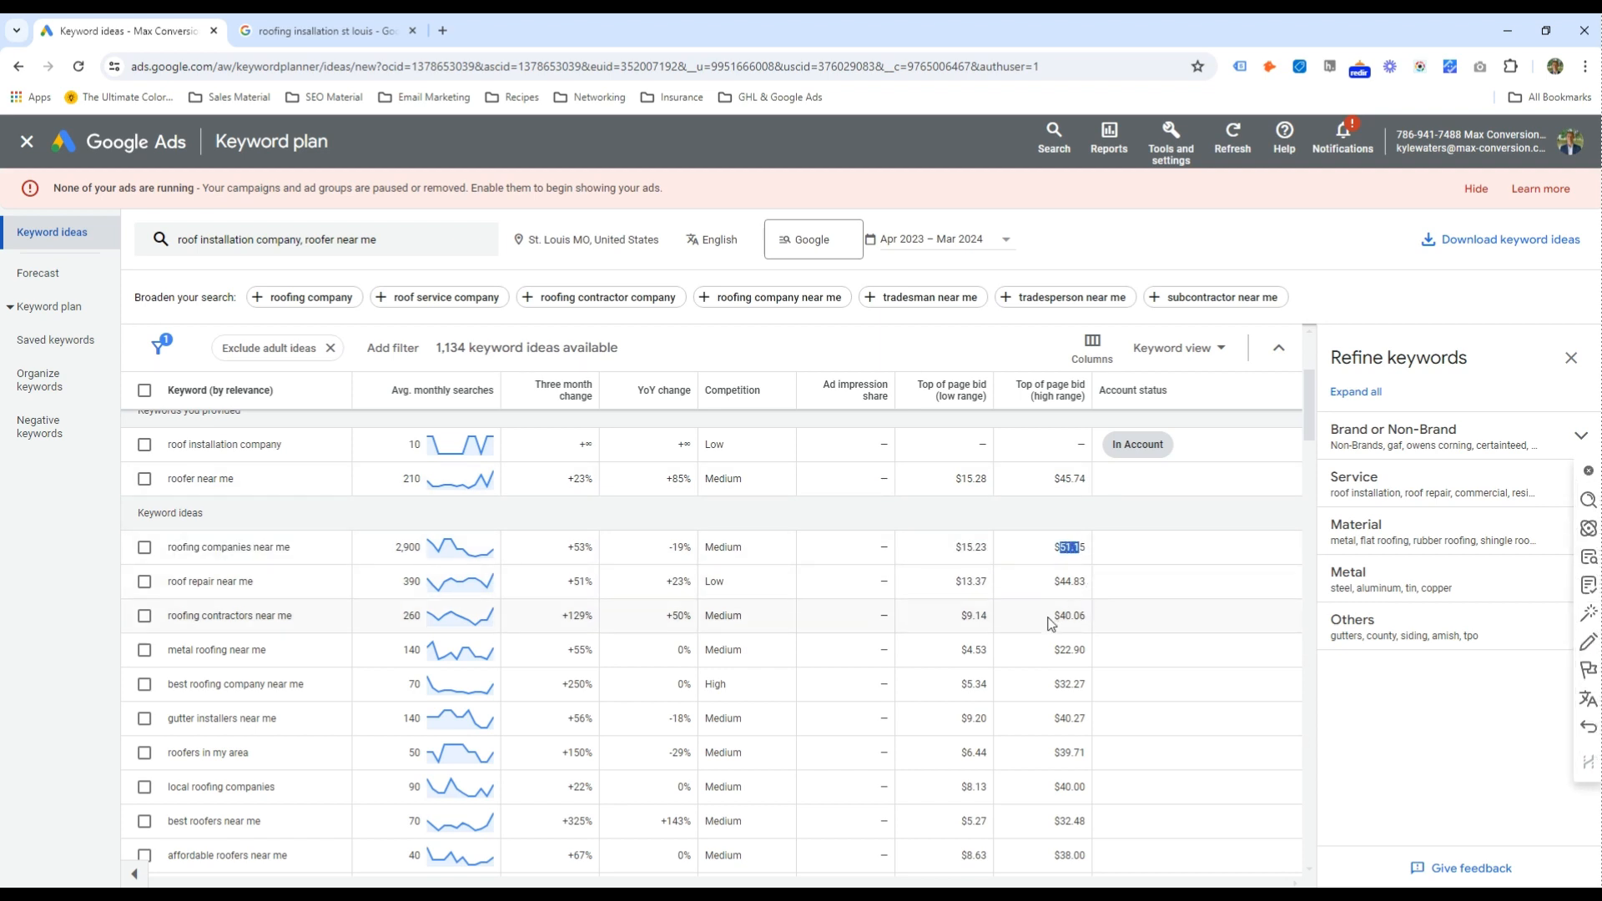
left_click(958, 552)
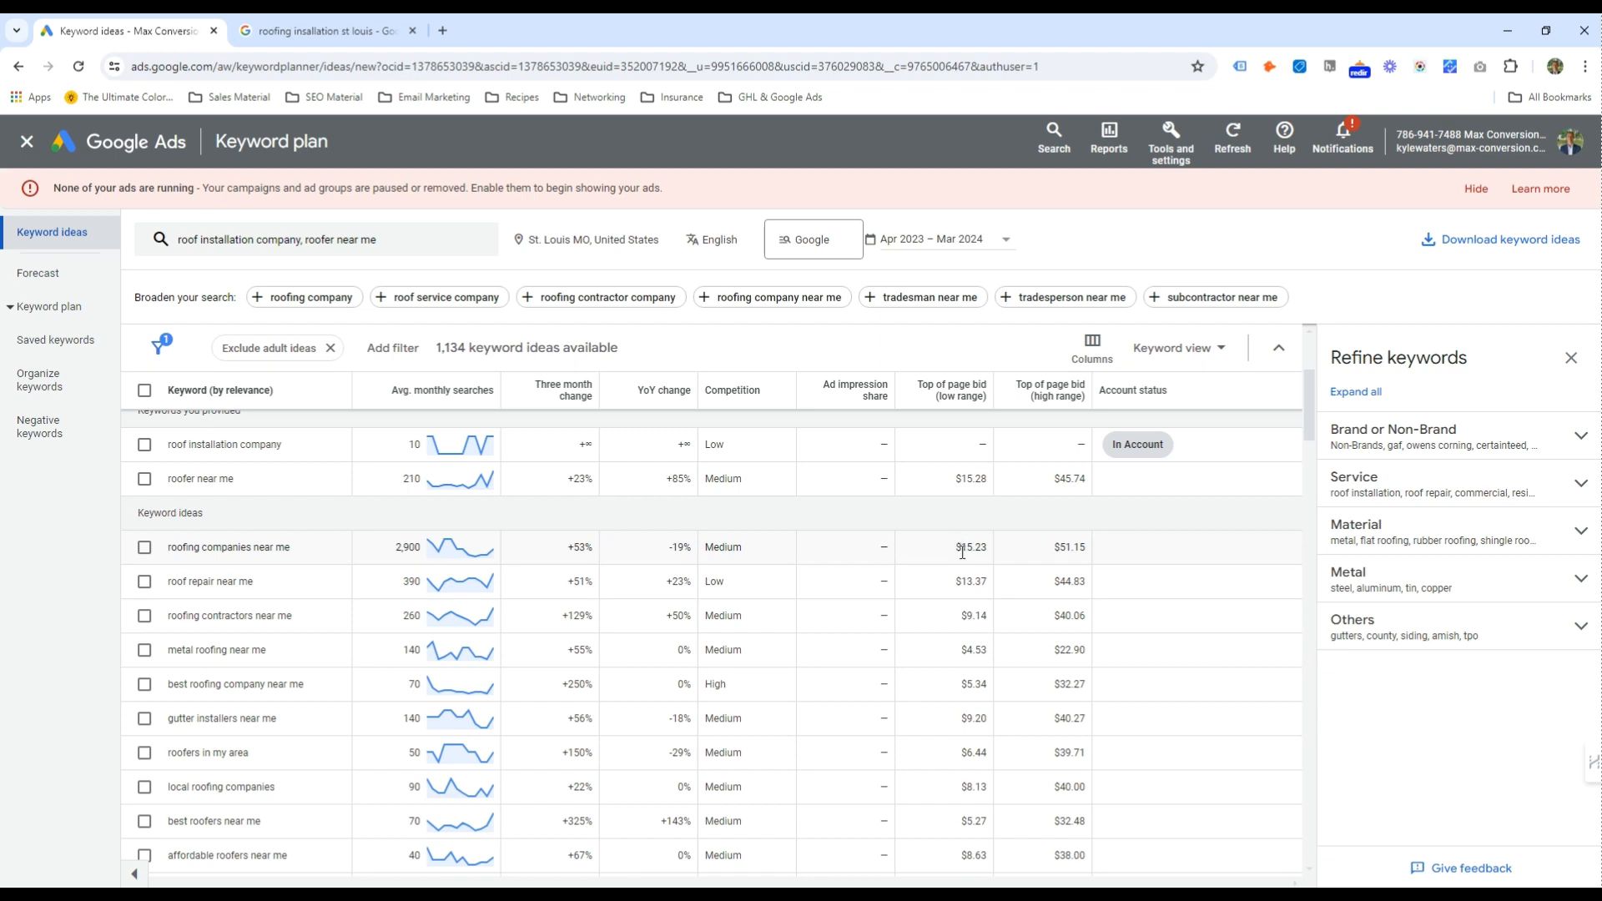
Compare the top-of-page bid ranges of "best roofing company near me" and "metal roofing near me" in the keyword ideas
left_click_drag(326, 686, 113, 686)
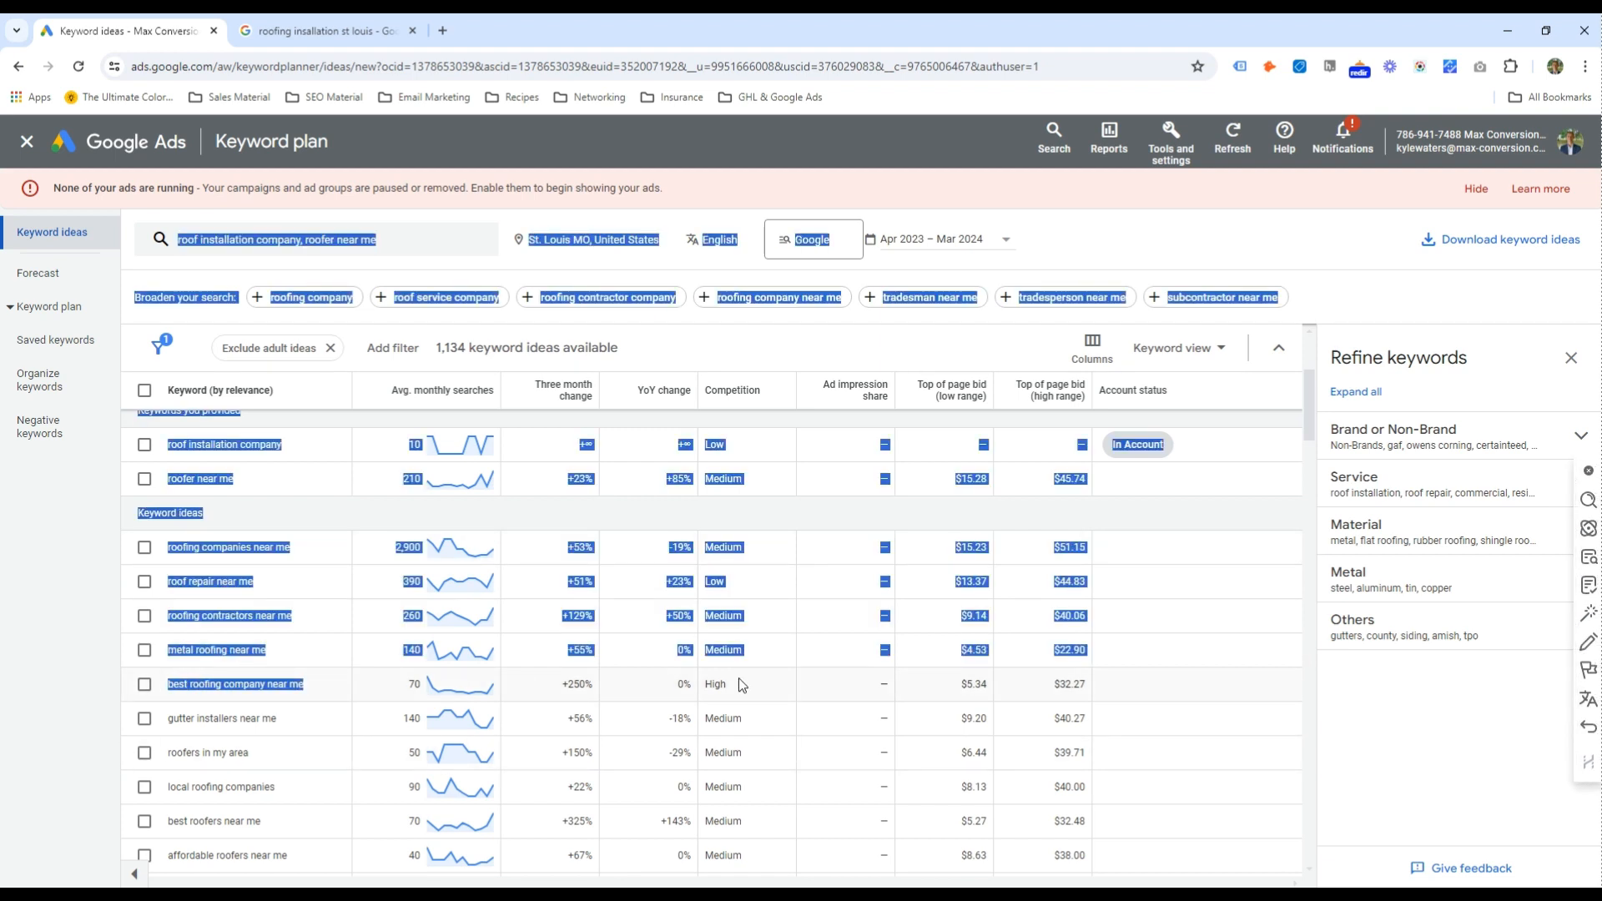
left_click(944, 697)
left_click_drag(1088, 684, 1058, 684)
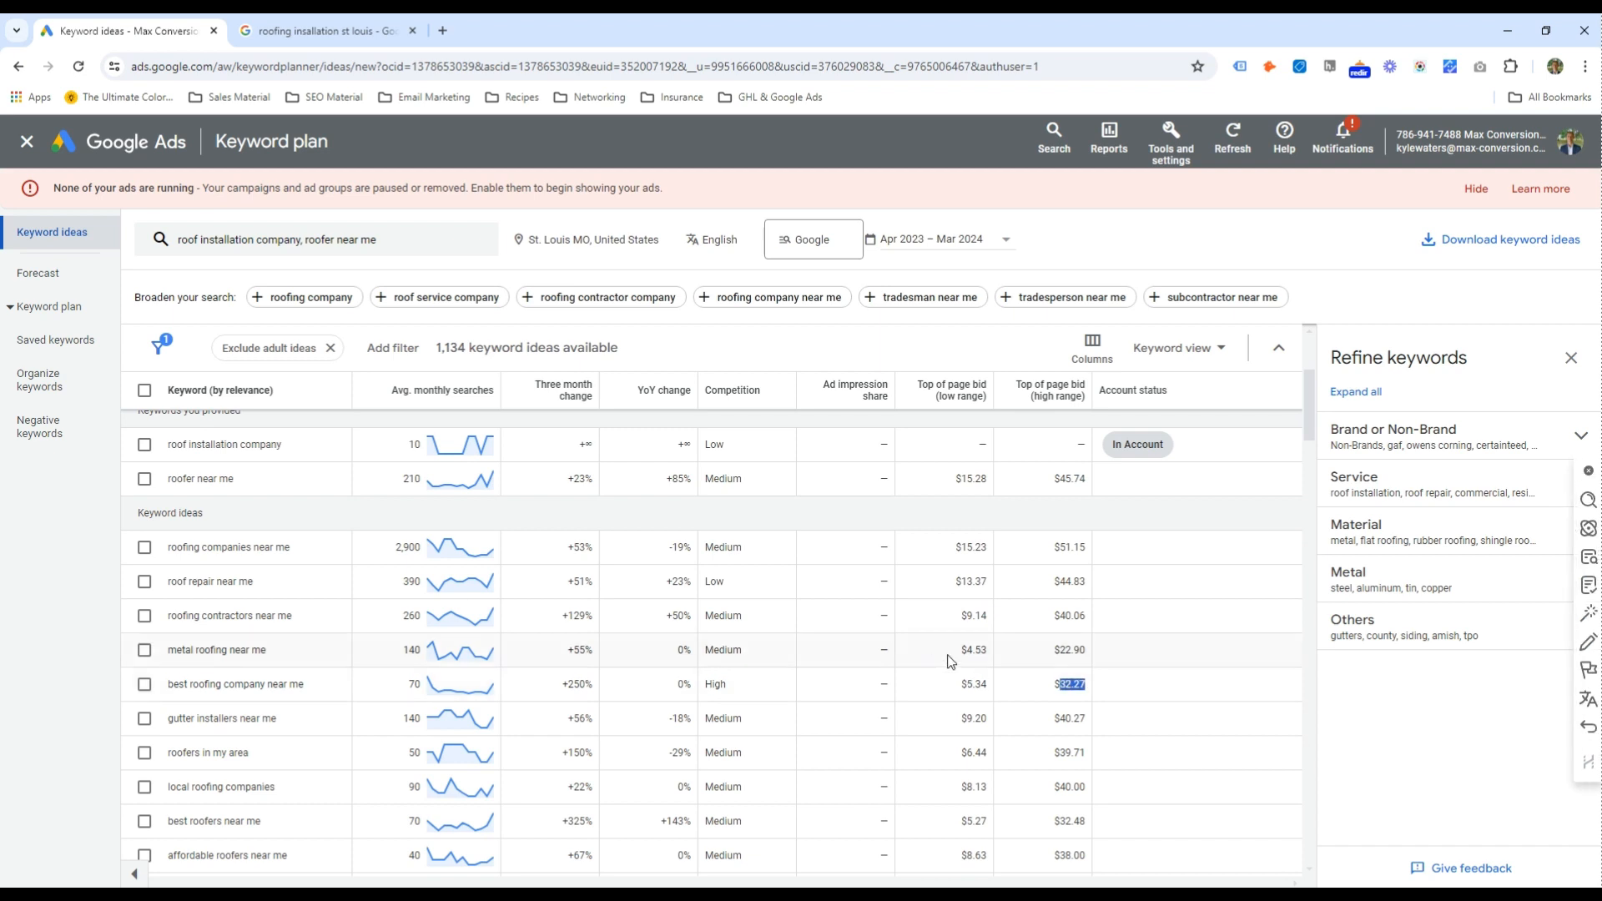
left_click_drag(961, 650, 1059, 651)
left_click_drag(253, 650, 195, 650)
left_click_drag(958, 650, 991, 651)
left_click(1077, 651)
double_click(1075, 651)
left_click_drag(270, 651, 211, 649)
left_click(212, 650)
triple_click(224, 649)
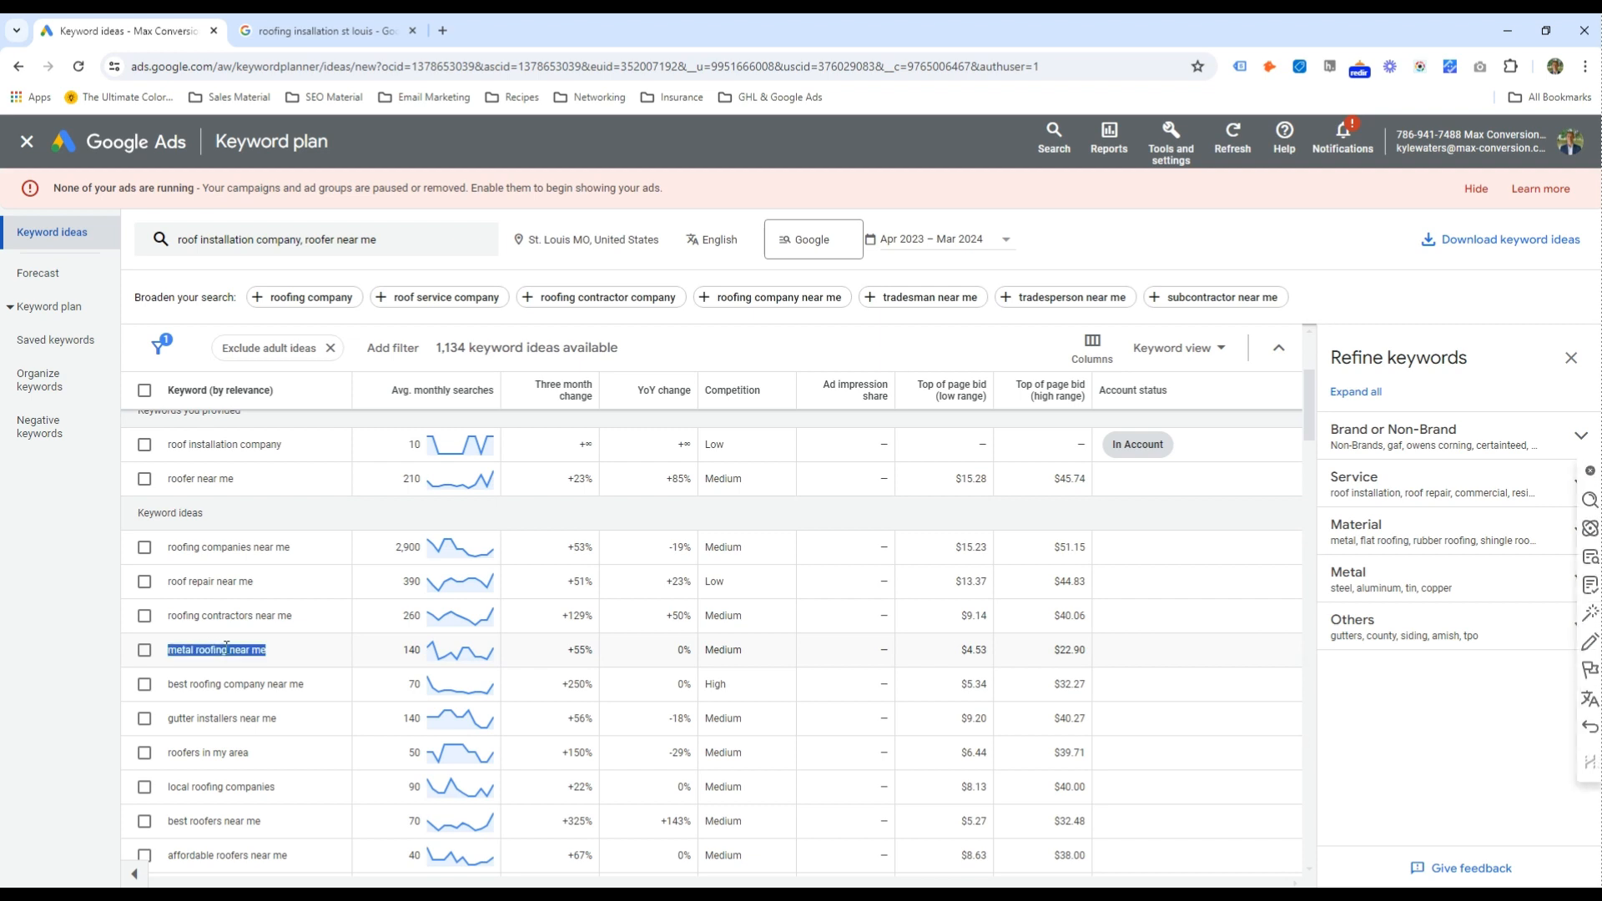
left_click(1042, 654)
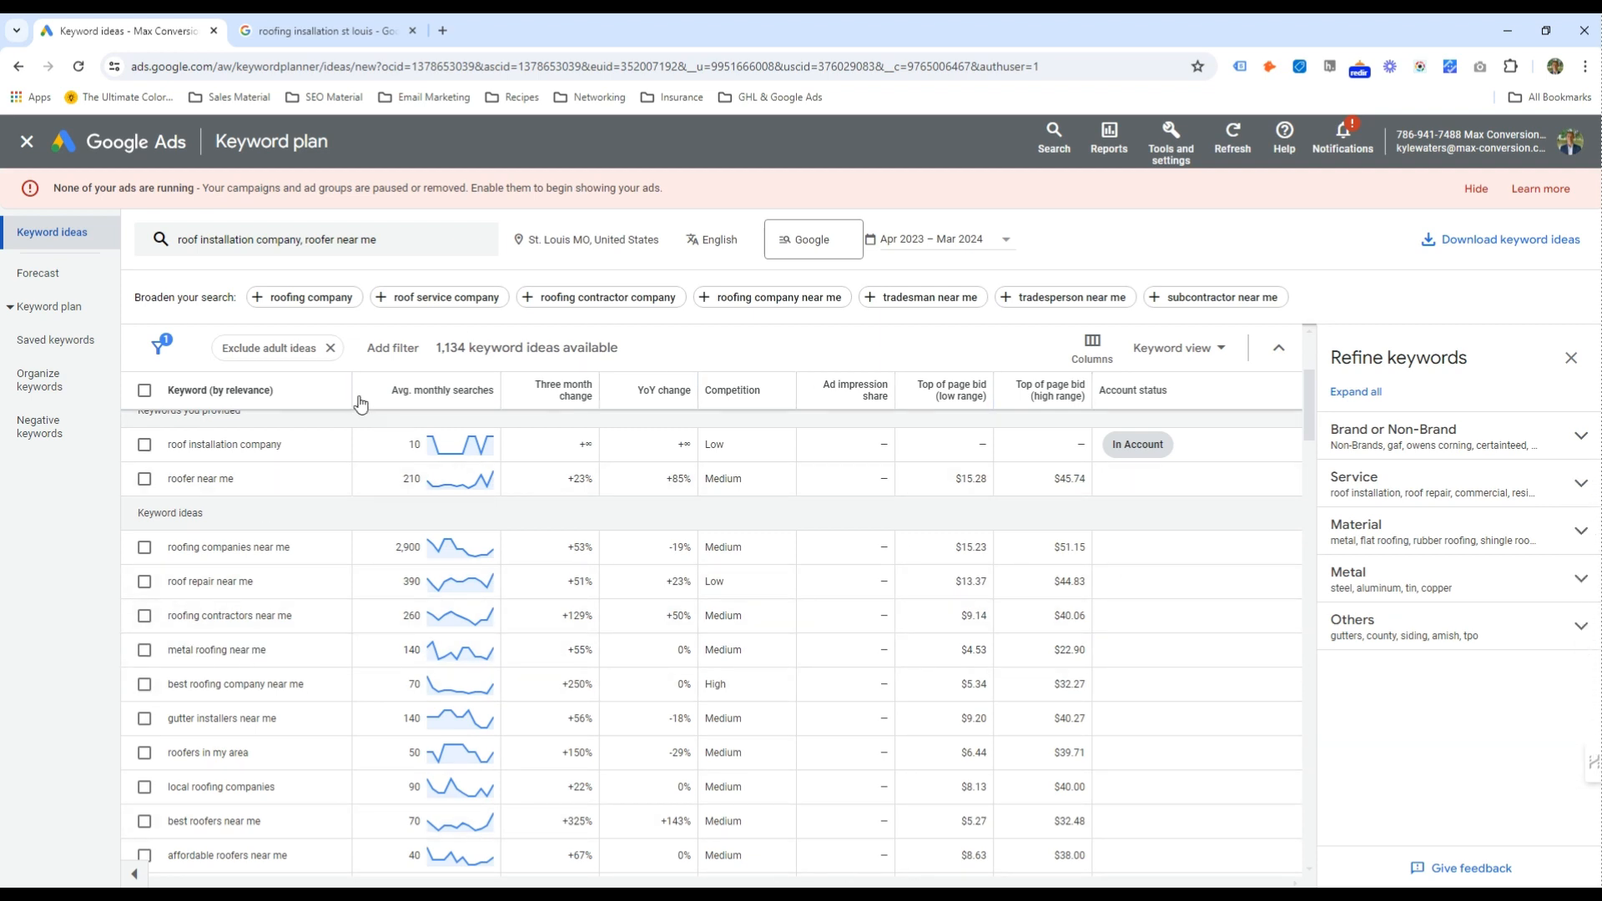
scroll(359, 409, "up", 3)
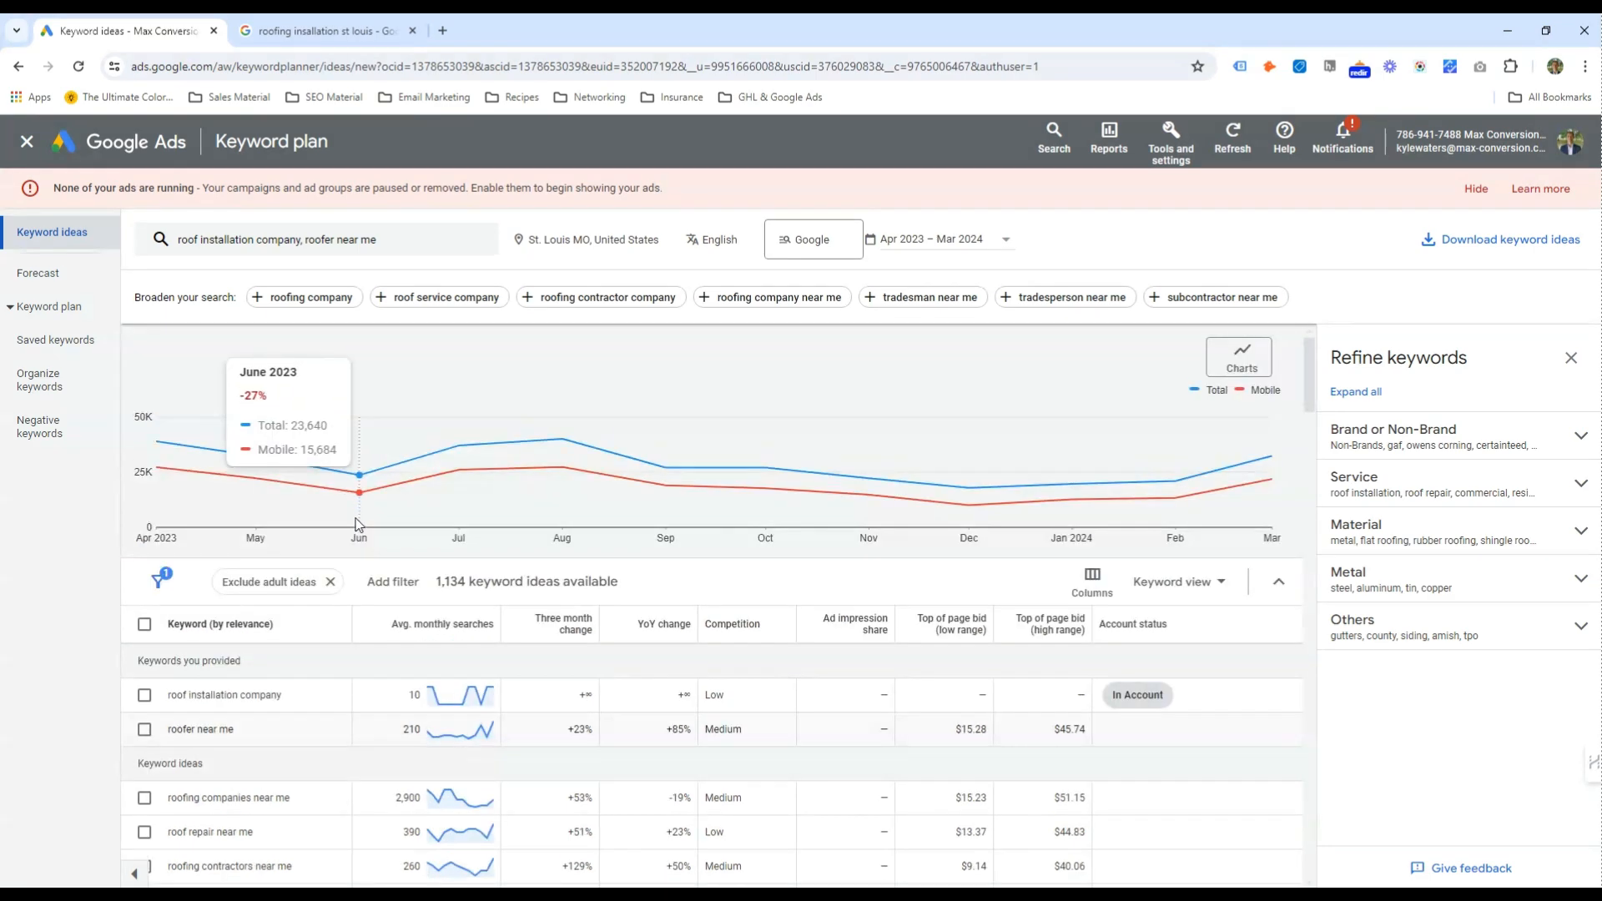
Leave Keyword Planner and open the General Roofing Campaign + St. Louis - ALL Terms campaign
left_click(27, 144)
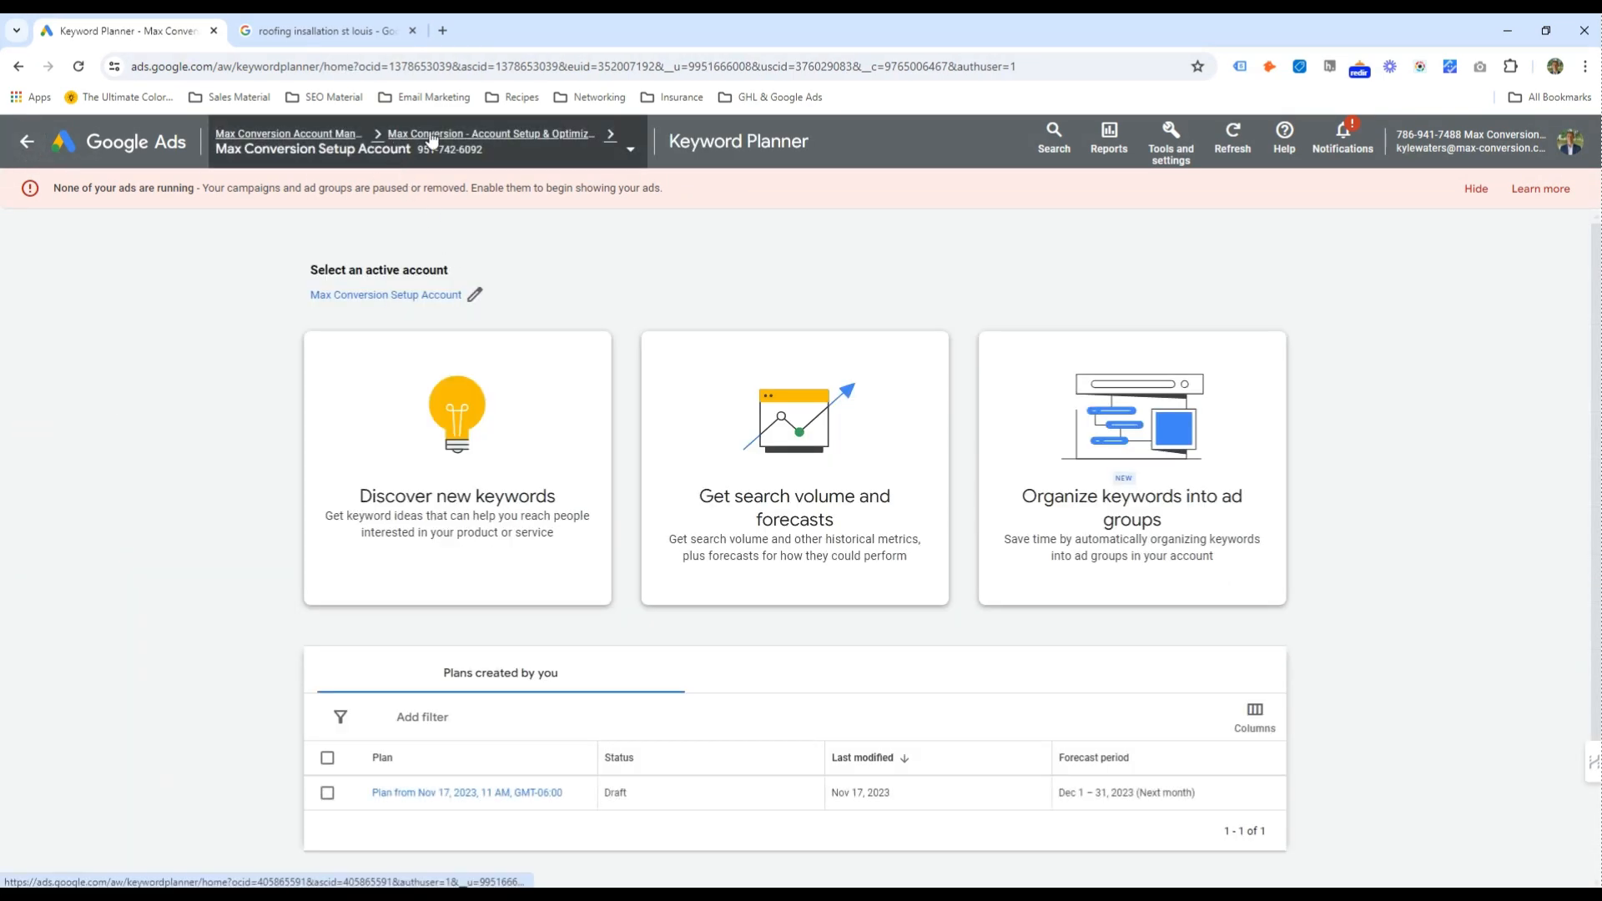
left_click(433, 140)
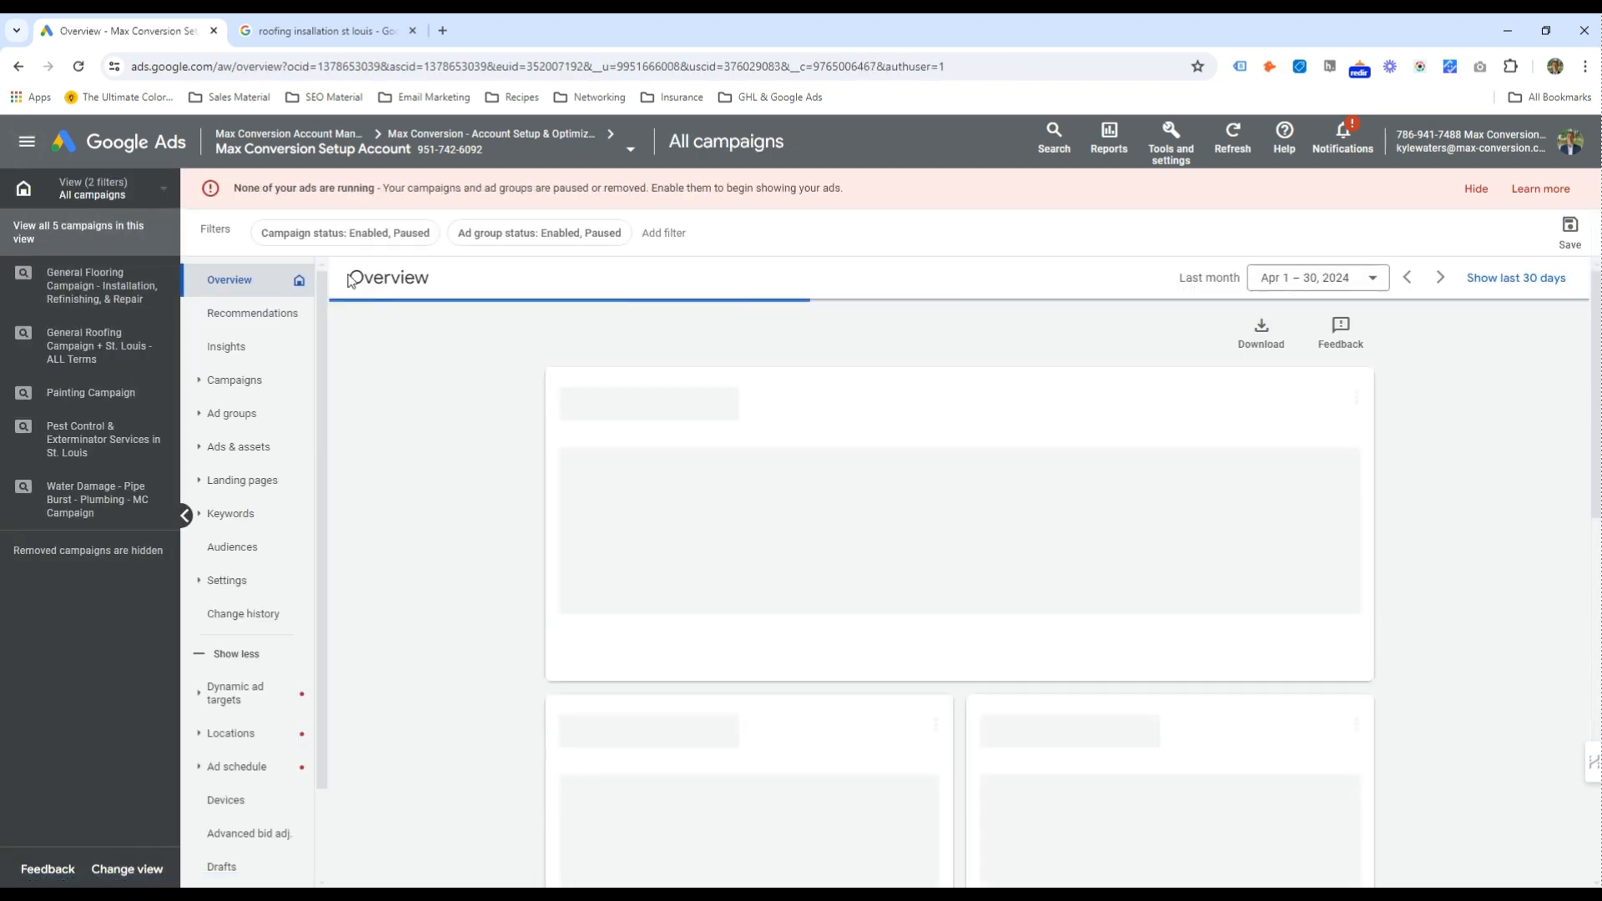
left_click(100, 344)
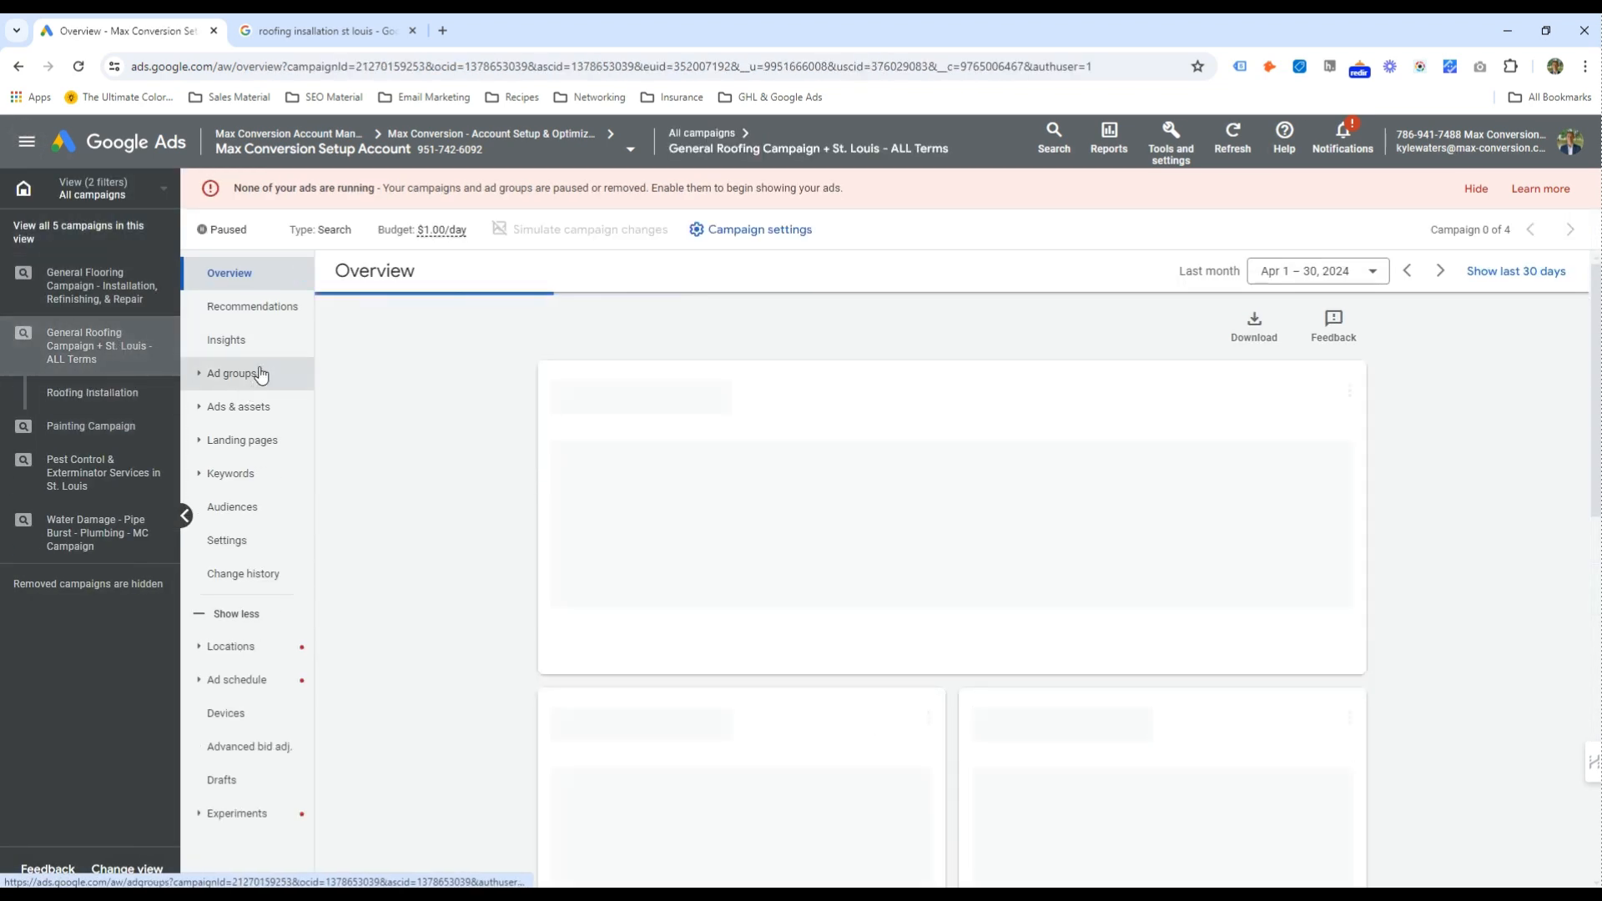
Set the campaign's maximum CPC bid limit to $28 under Maximize clicks, save it and close the campaign settings
left_click(789, 227)
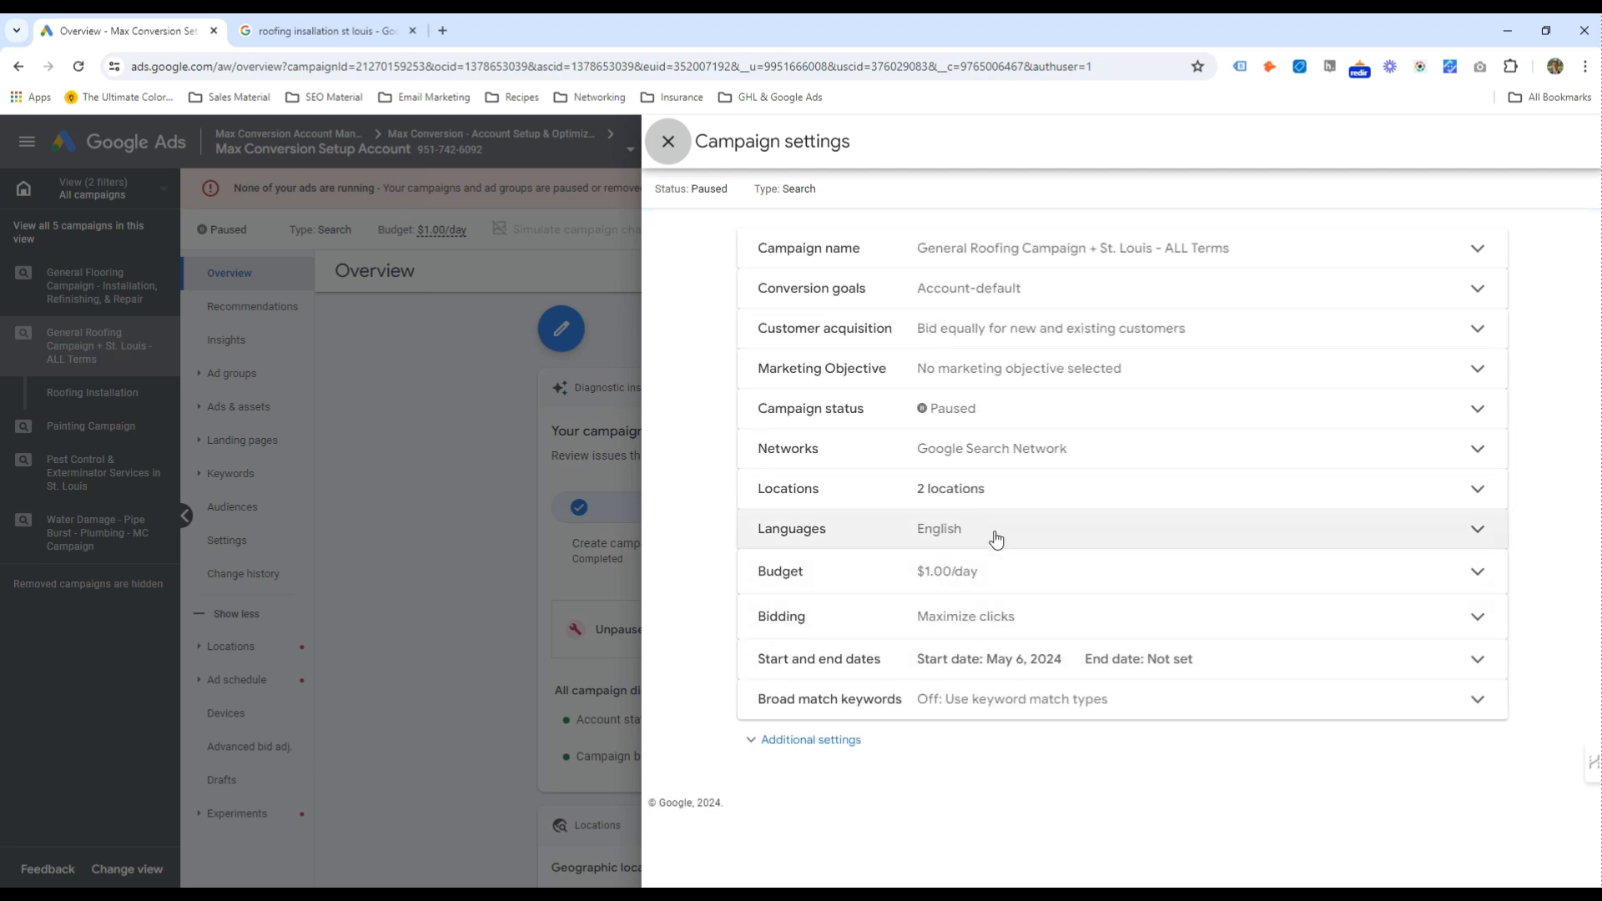
left_click(1004, 615)
left_click_drag(984, 734, 876, 715)
type("28")
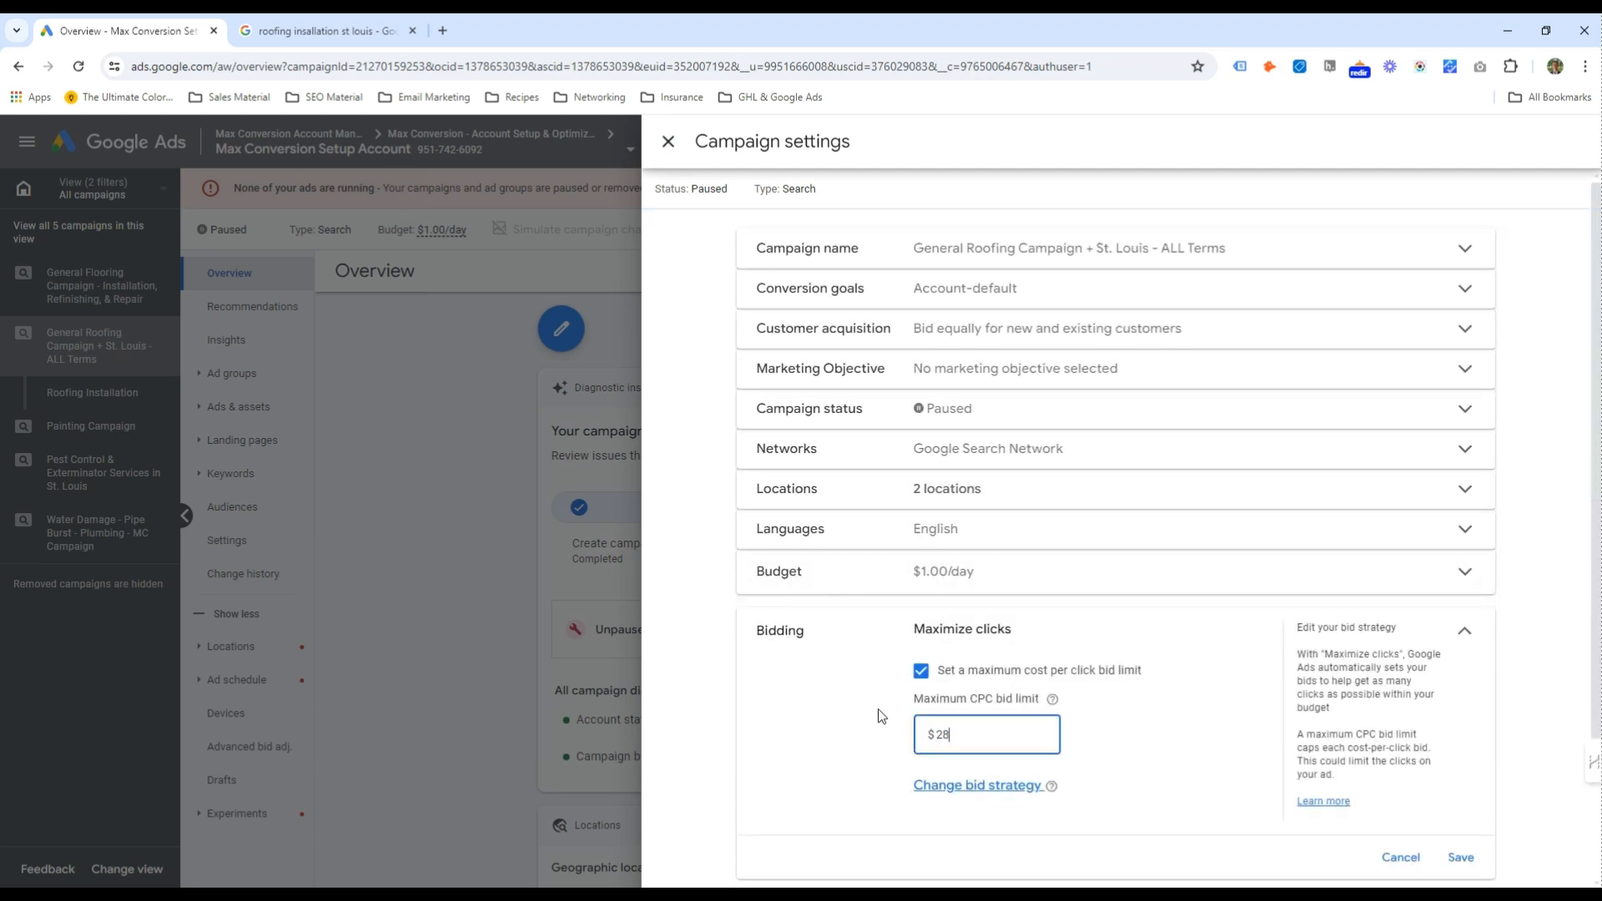
left_click(1457, 854)
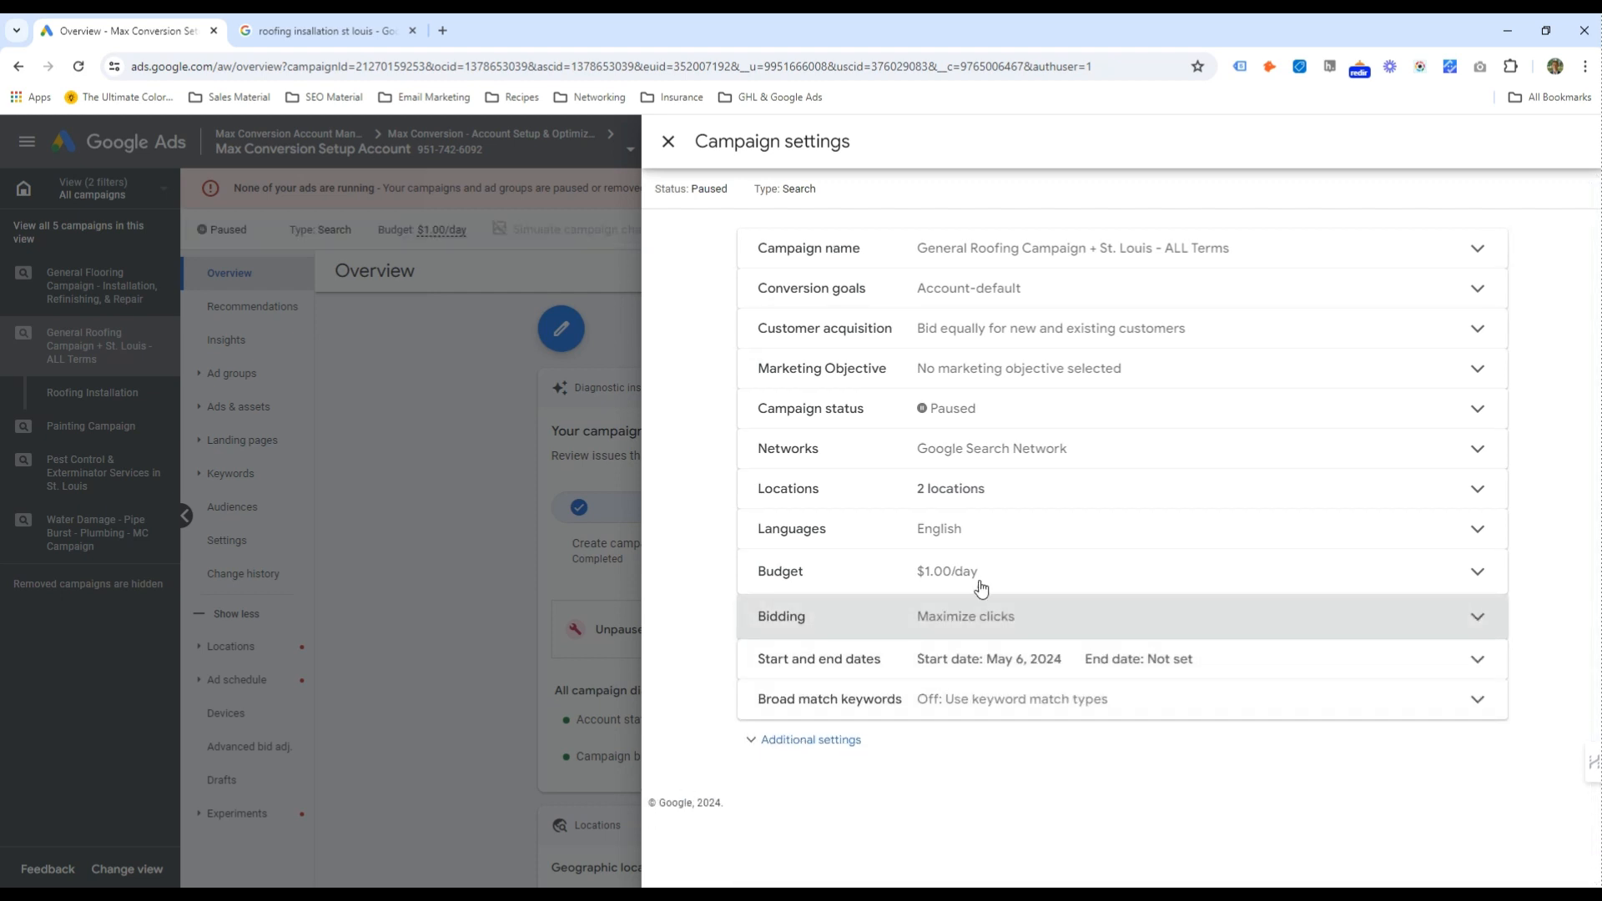
left_click(568, 480)
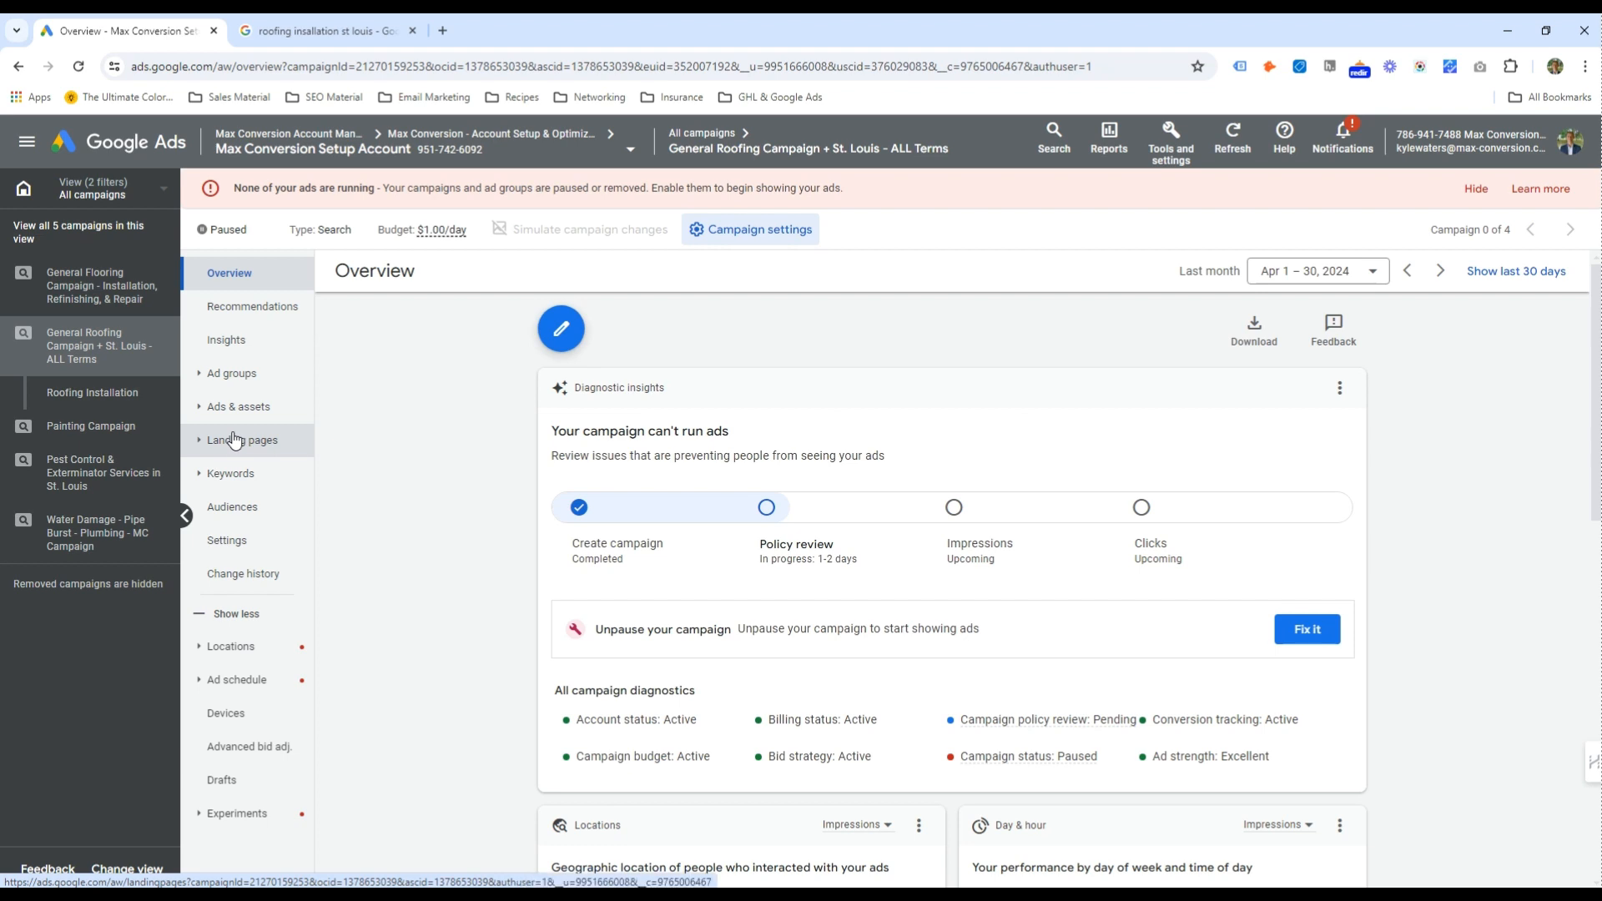
Show the campaign's ad groups and bring up the Ad Groups Roofing note in Notepad beside them
left_click(227, 373)
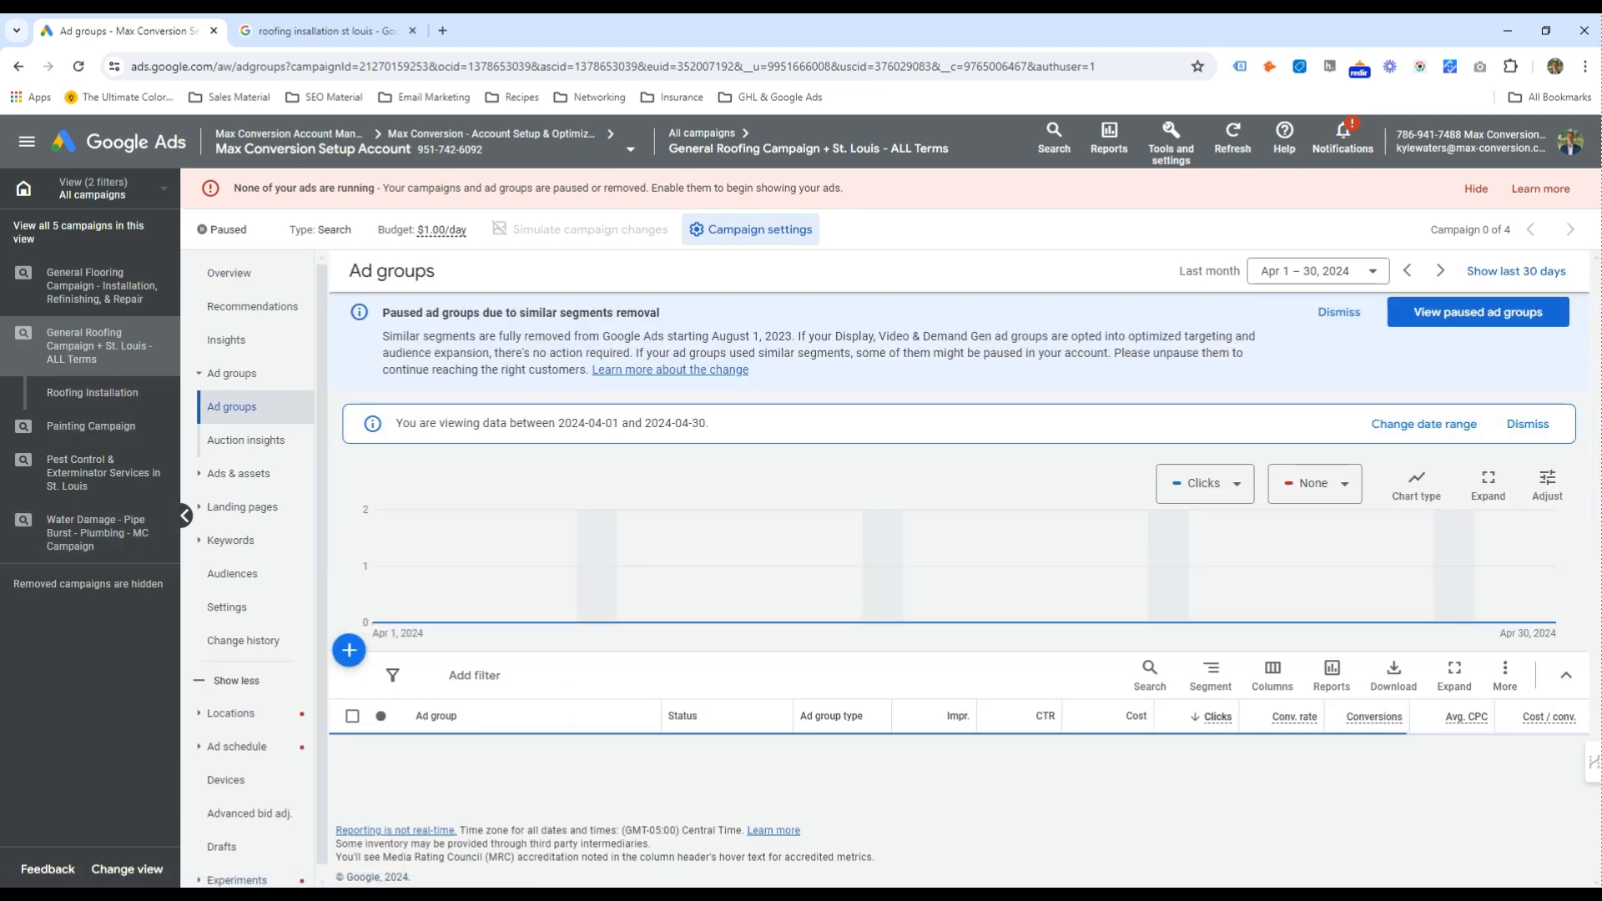
key("alt+Tab")
left_click_drag(1174, 182, 1196, 211)
left_click_drag(1094, 282, 1144, 388)
left_click(1151, 390)
left_click_drag(1258, 402, 973, 285)
left_click(1007, 265)
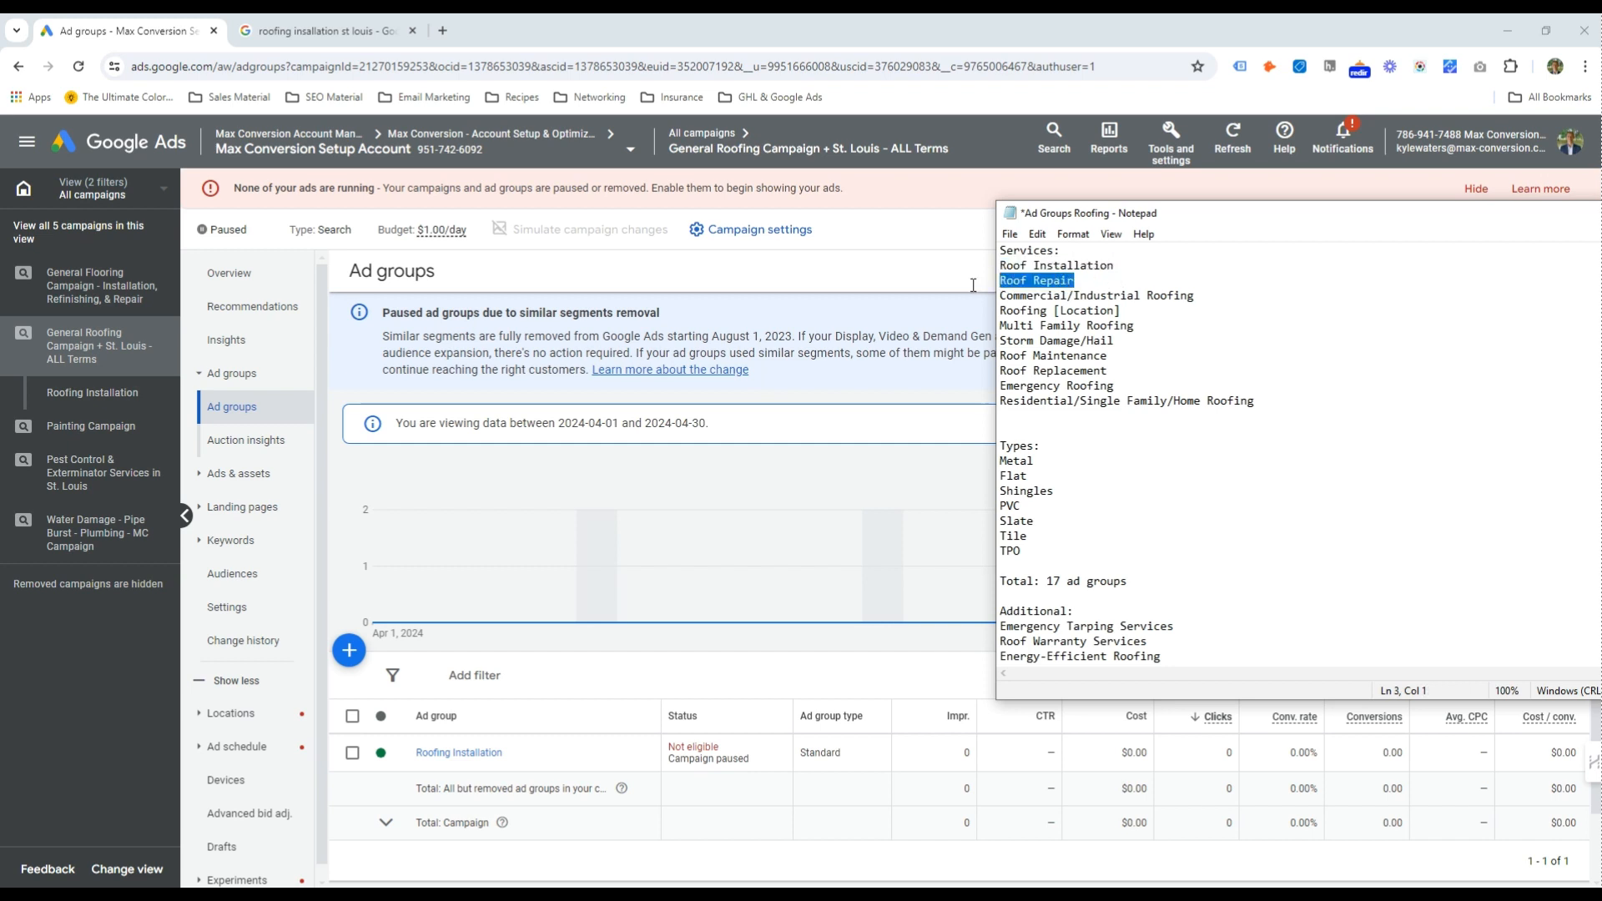
Move the Roof Maintenance and Roof Replacement lines directly below Roof Repair and delete the leftover blank line
left_click_drag(1101, 365, 1006, 357)
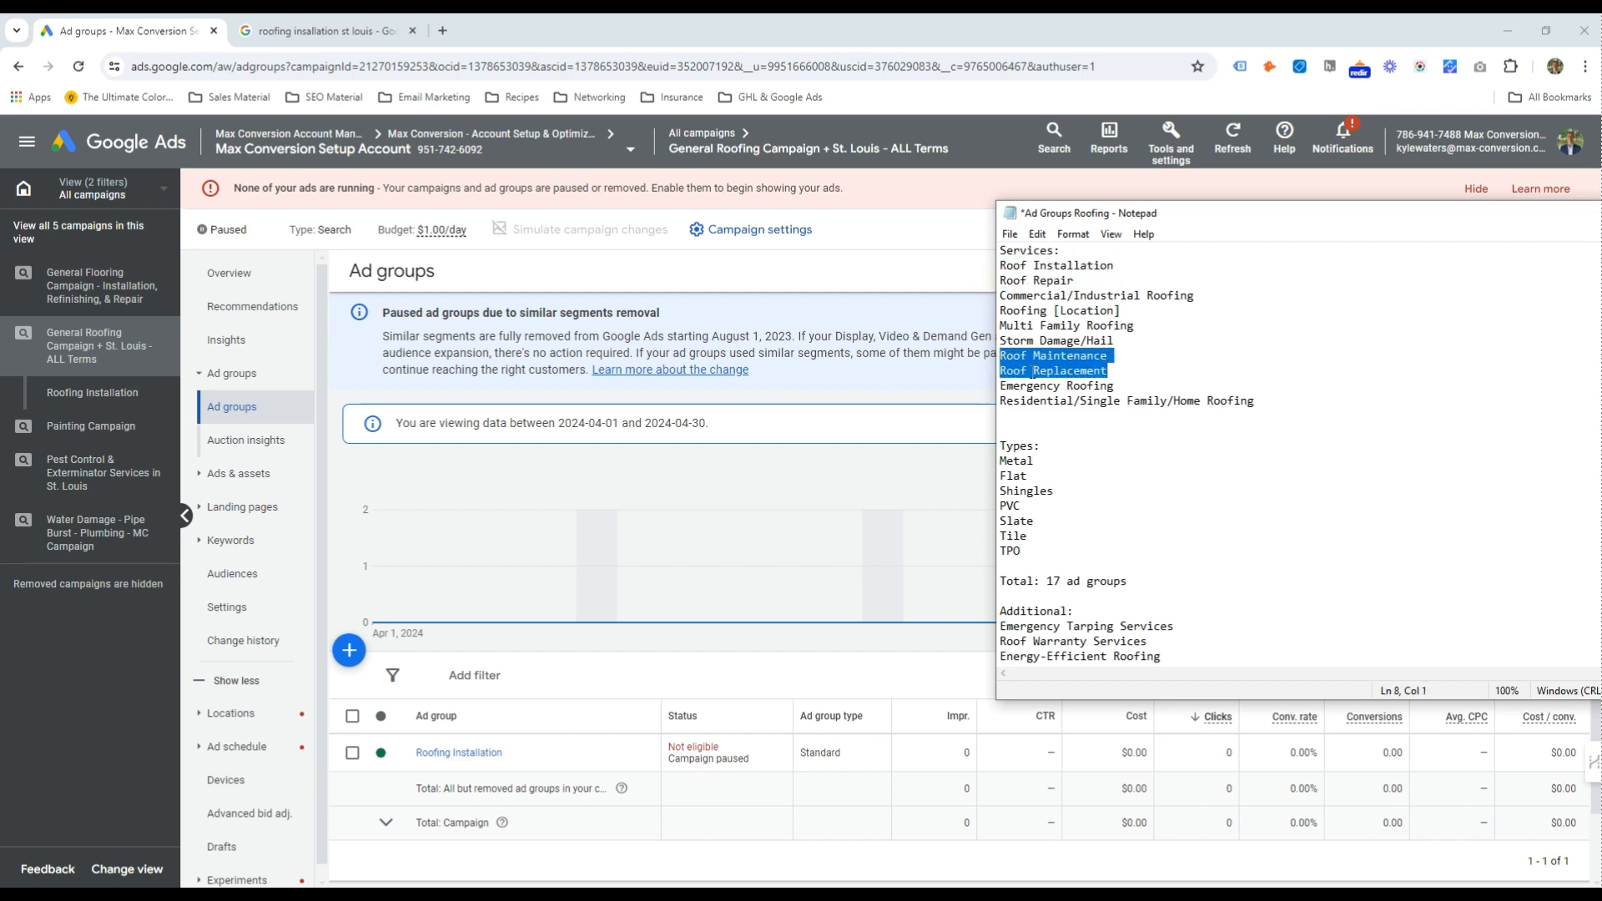
key("Delete")
type("Roof Maintenance Roof Replacement")
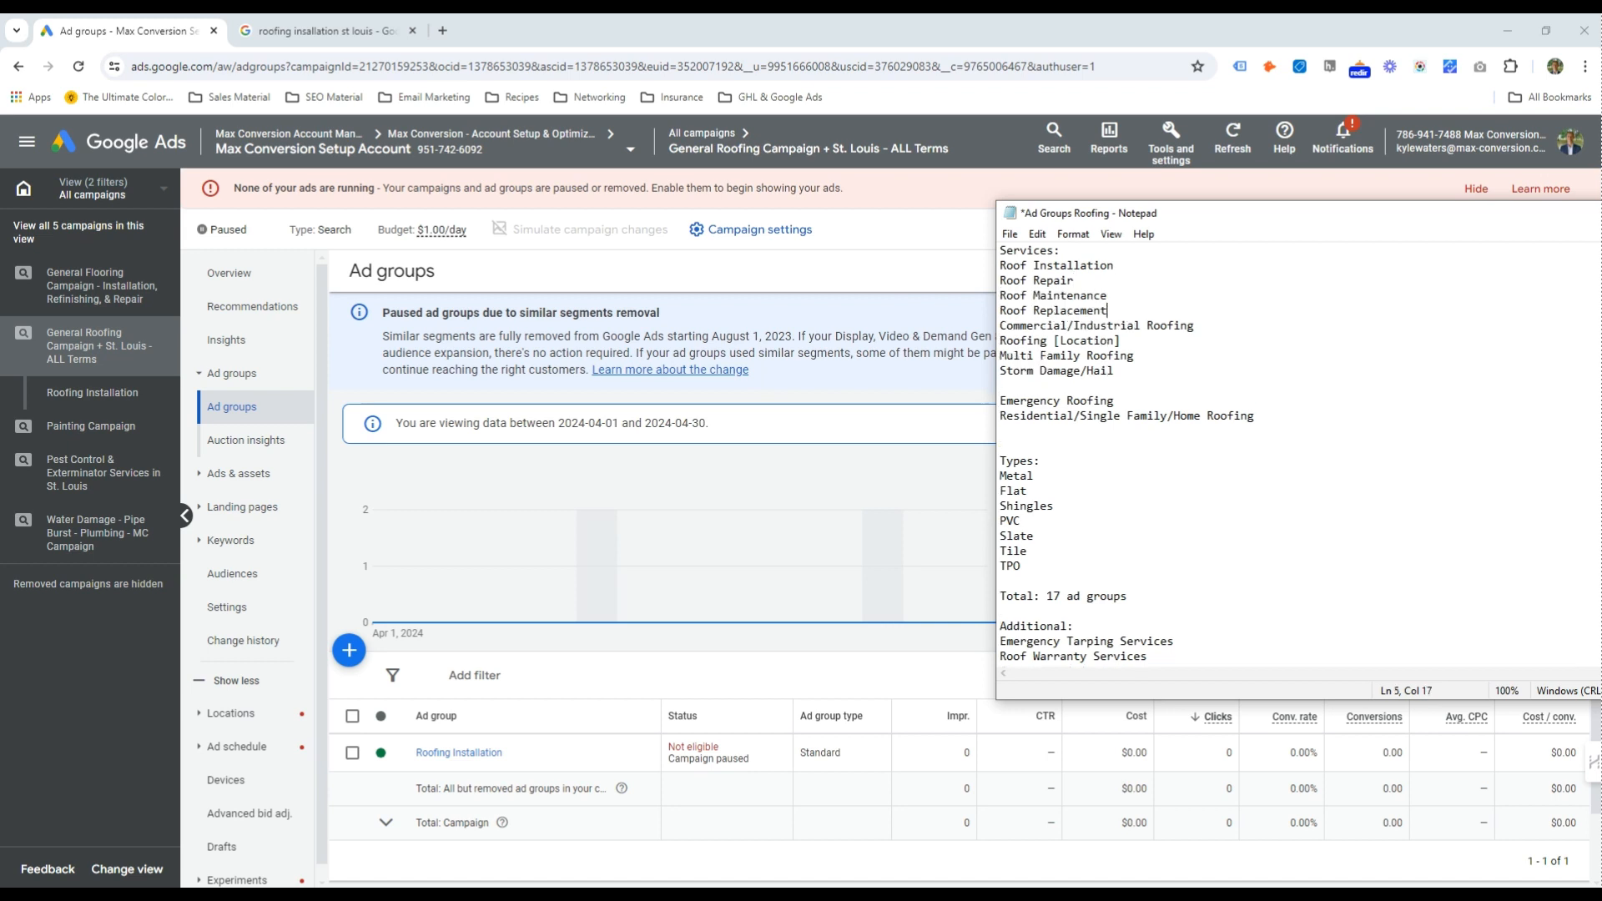
left_click(1060, 381)
key("Delete")
Review the planned service ad groups in the note, from Roof Installation to Residential/Single Family/Home Roofing, and move the note out of view
left_click_drag(1113, 311, 957, 270)
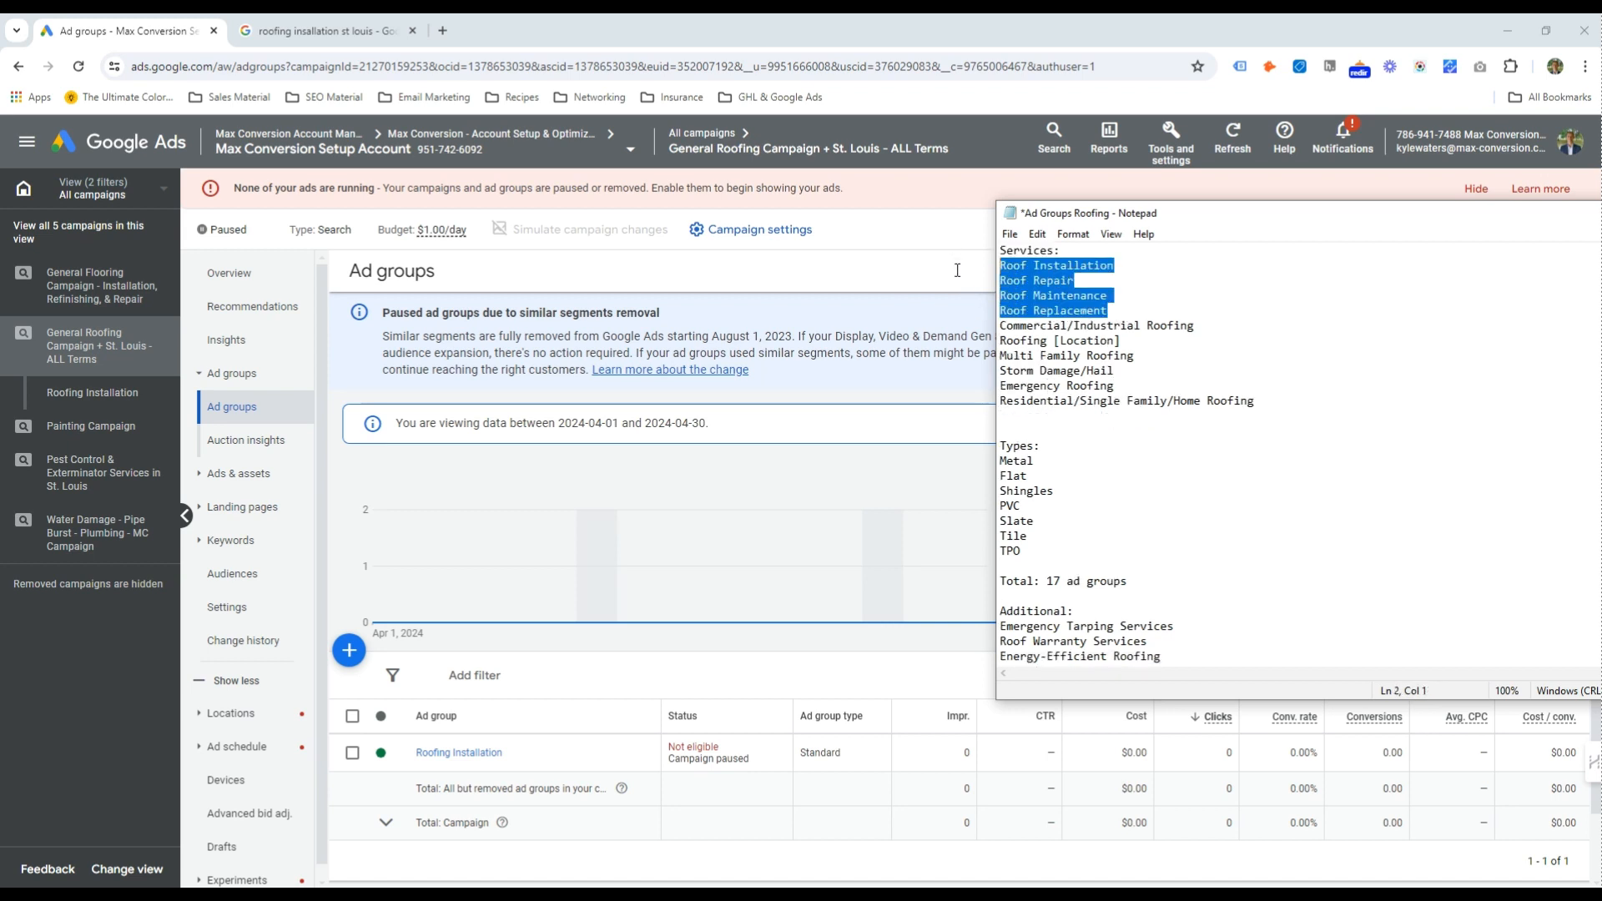
left_click(1083, 312)
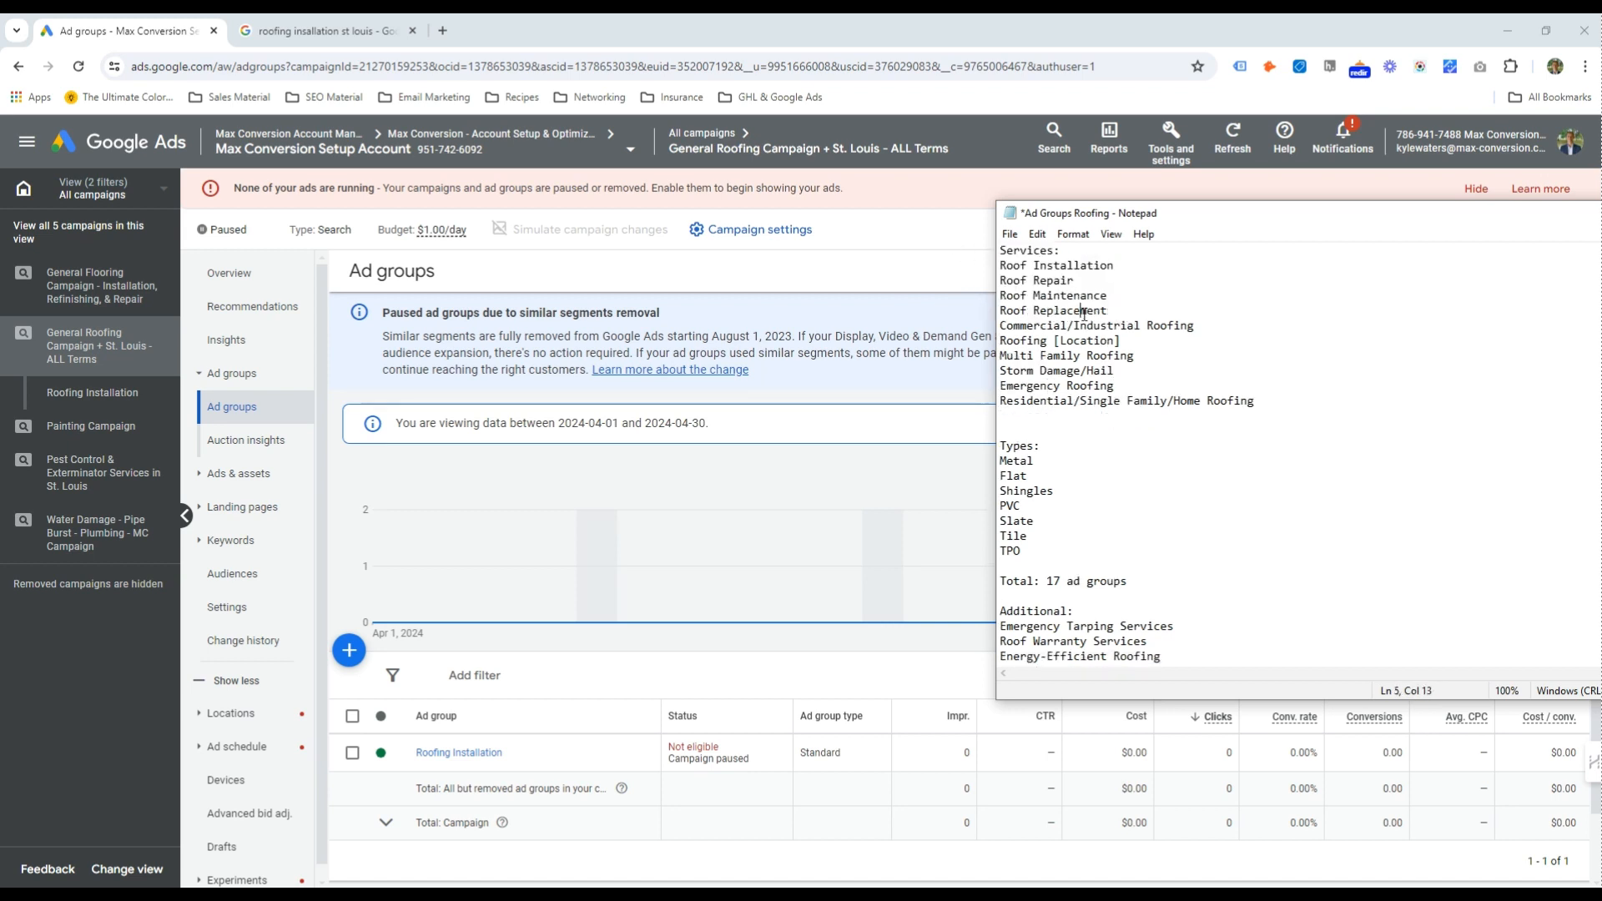
left_click_drag(1117, 267, 1001, 264)
triple_click(1033, 264)
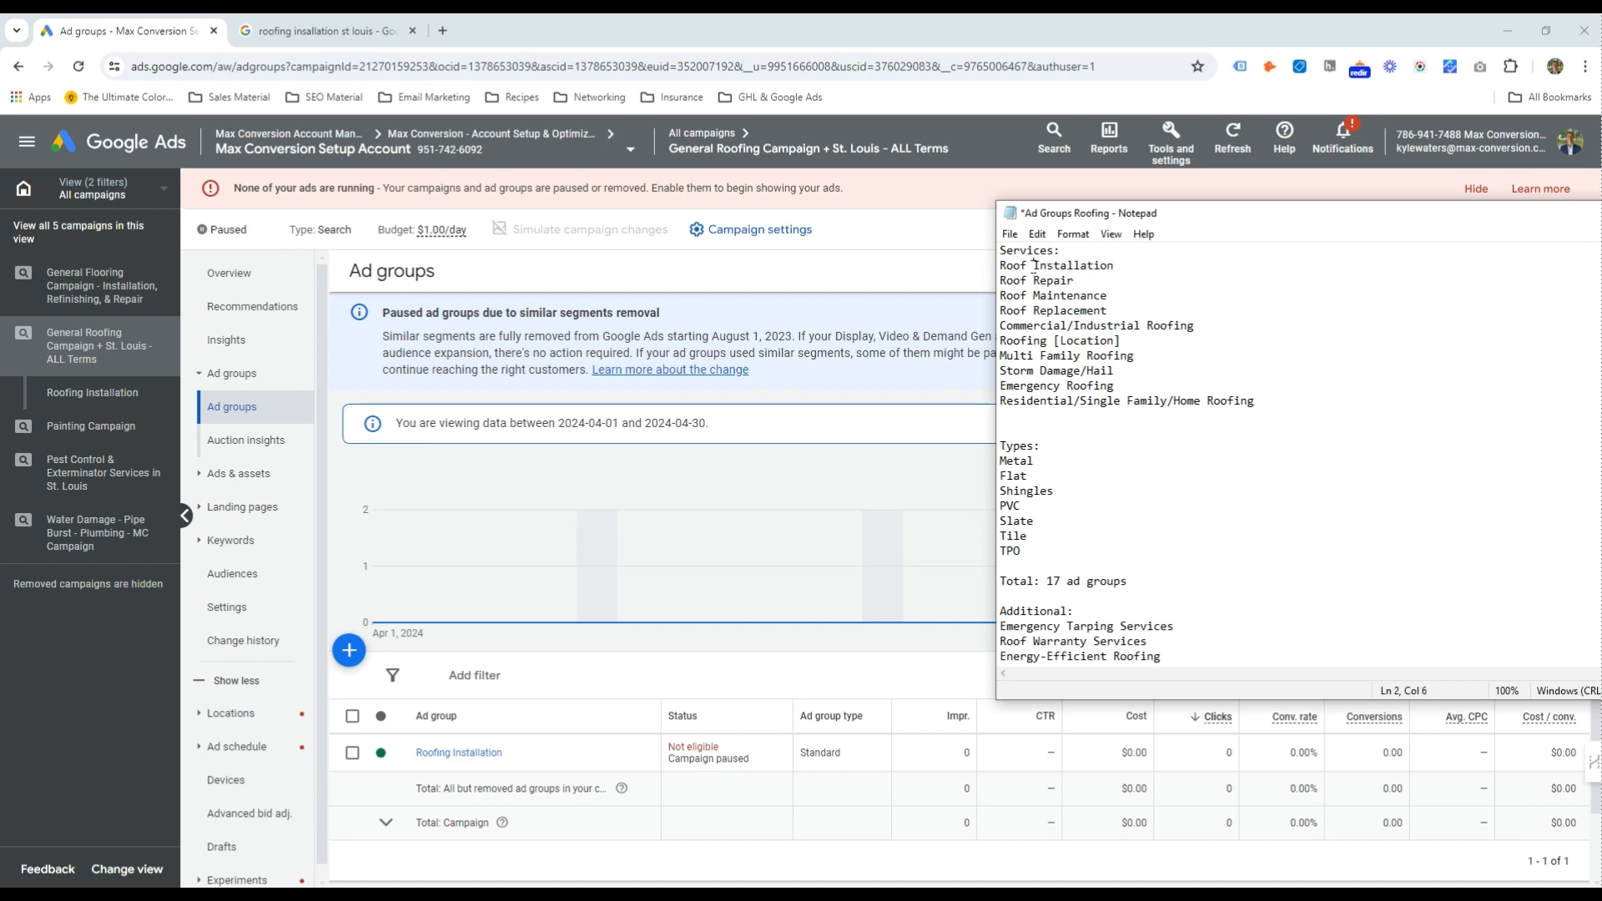
left_click(1132, 264)
left_click_drag(1140, 265, 897, 268)
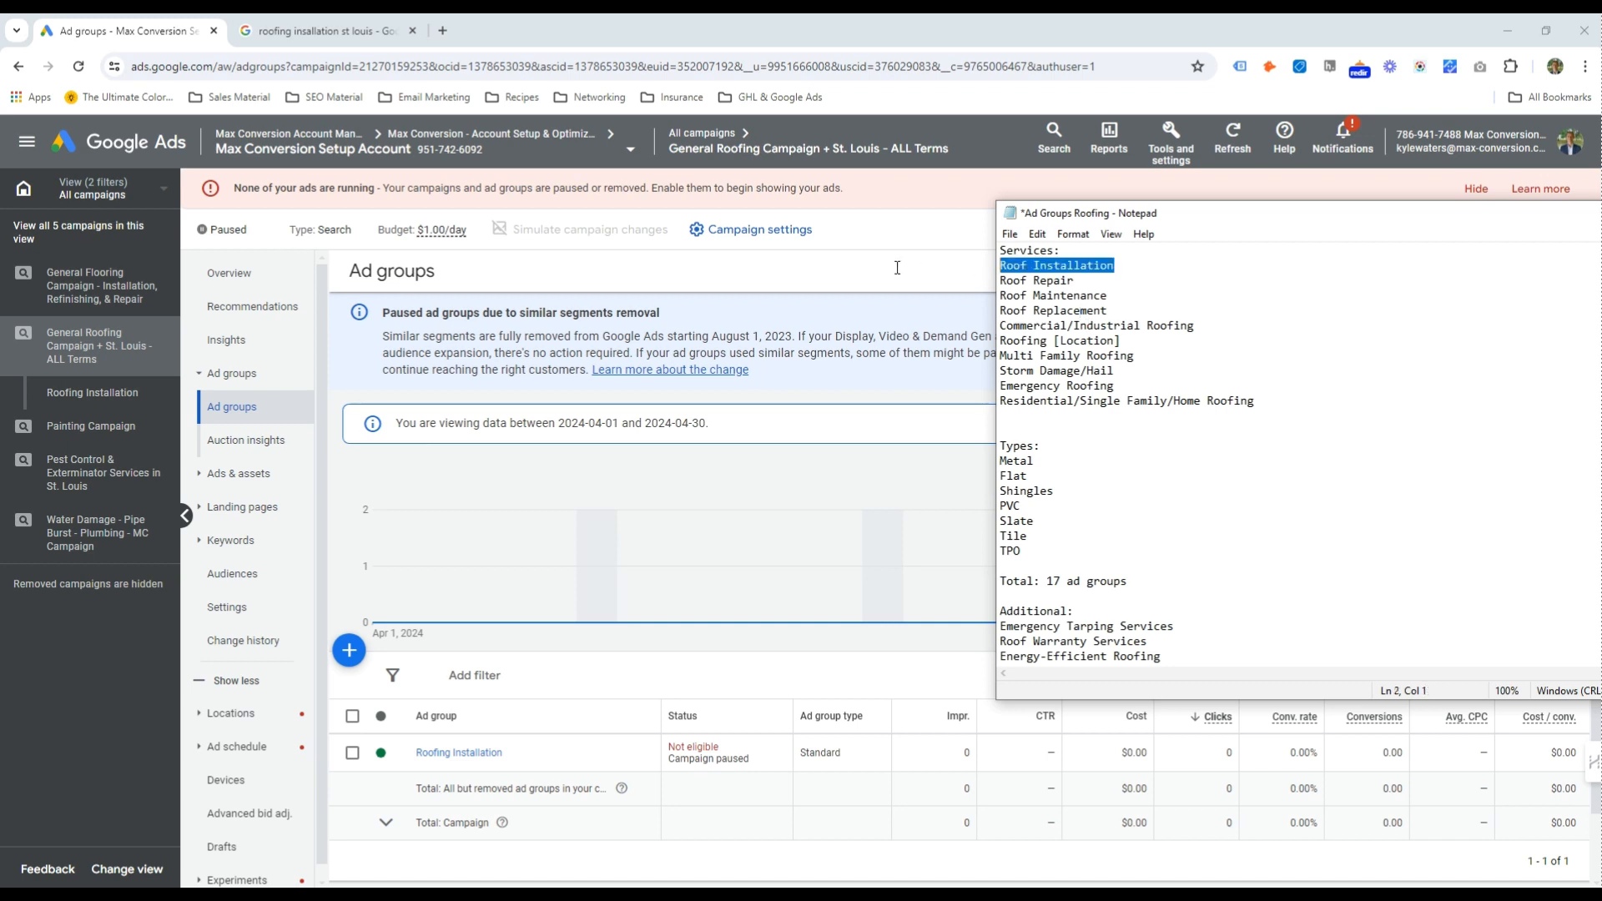
double_click(1045, 330)
double_click(1042, 341)
double_click(1035, 357)
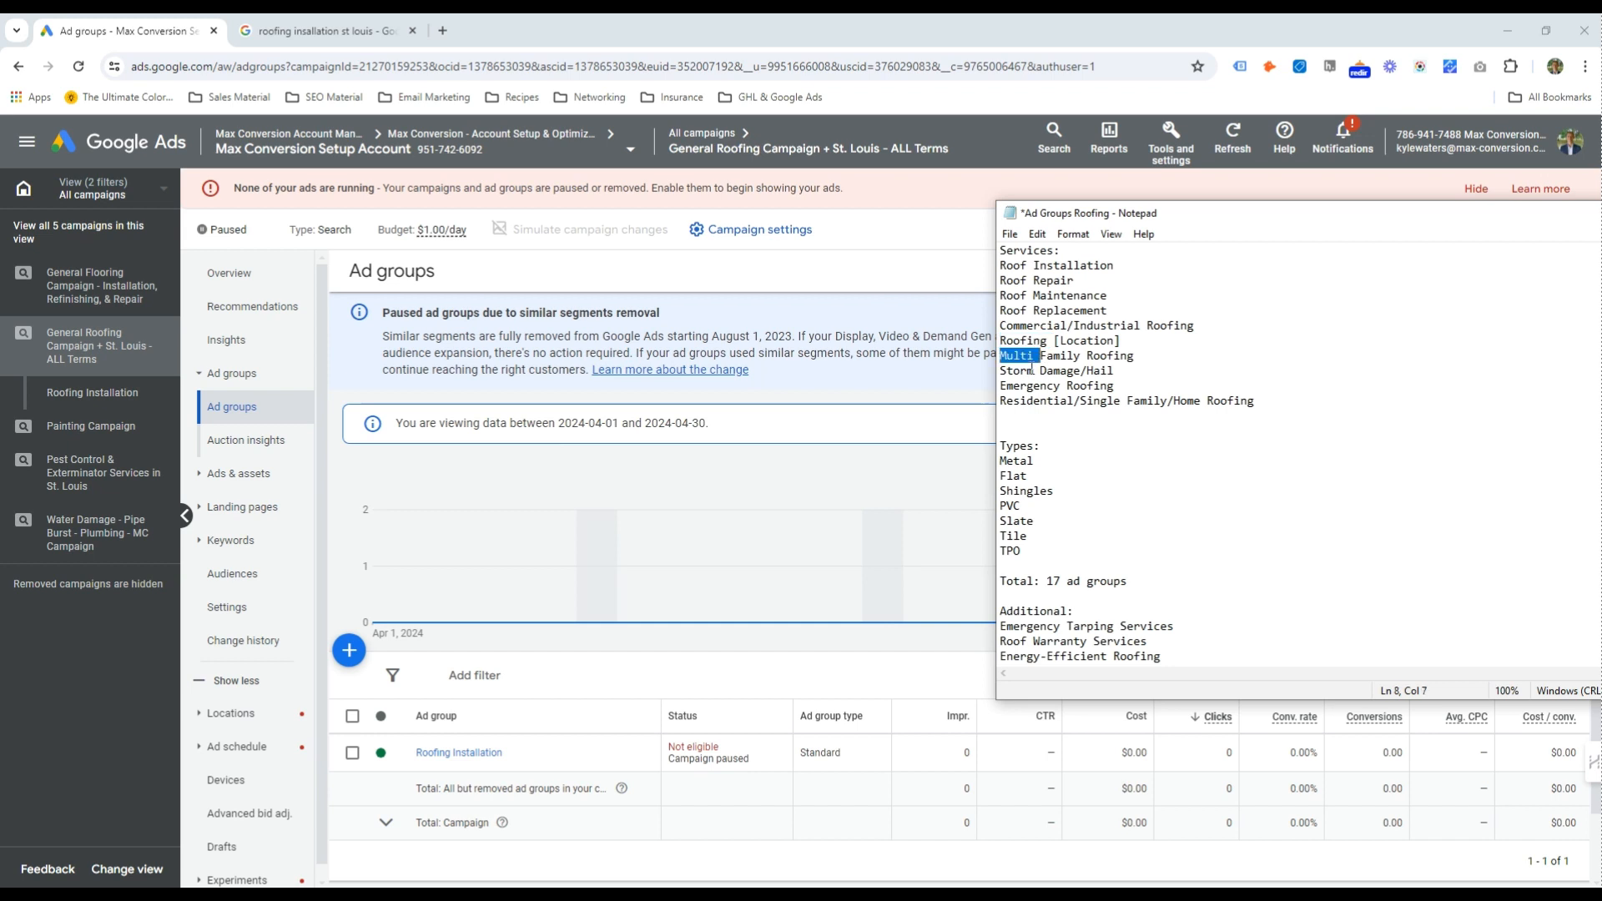
left_click(1035, 372)
left_click_drag(1032, 384, 1031, 406)
left_click(1028, 425)
double_click(1063, 401)
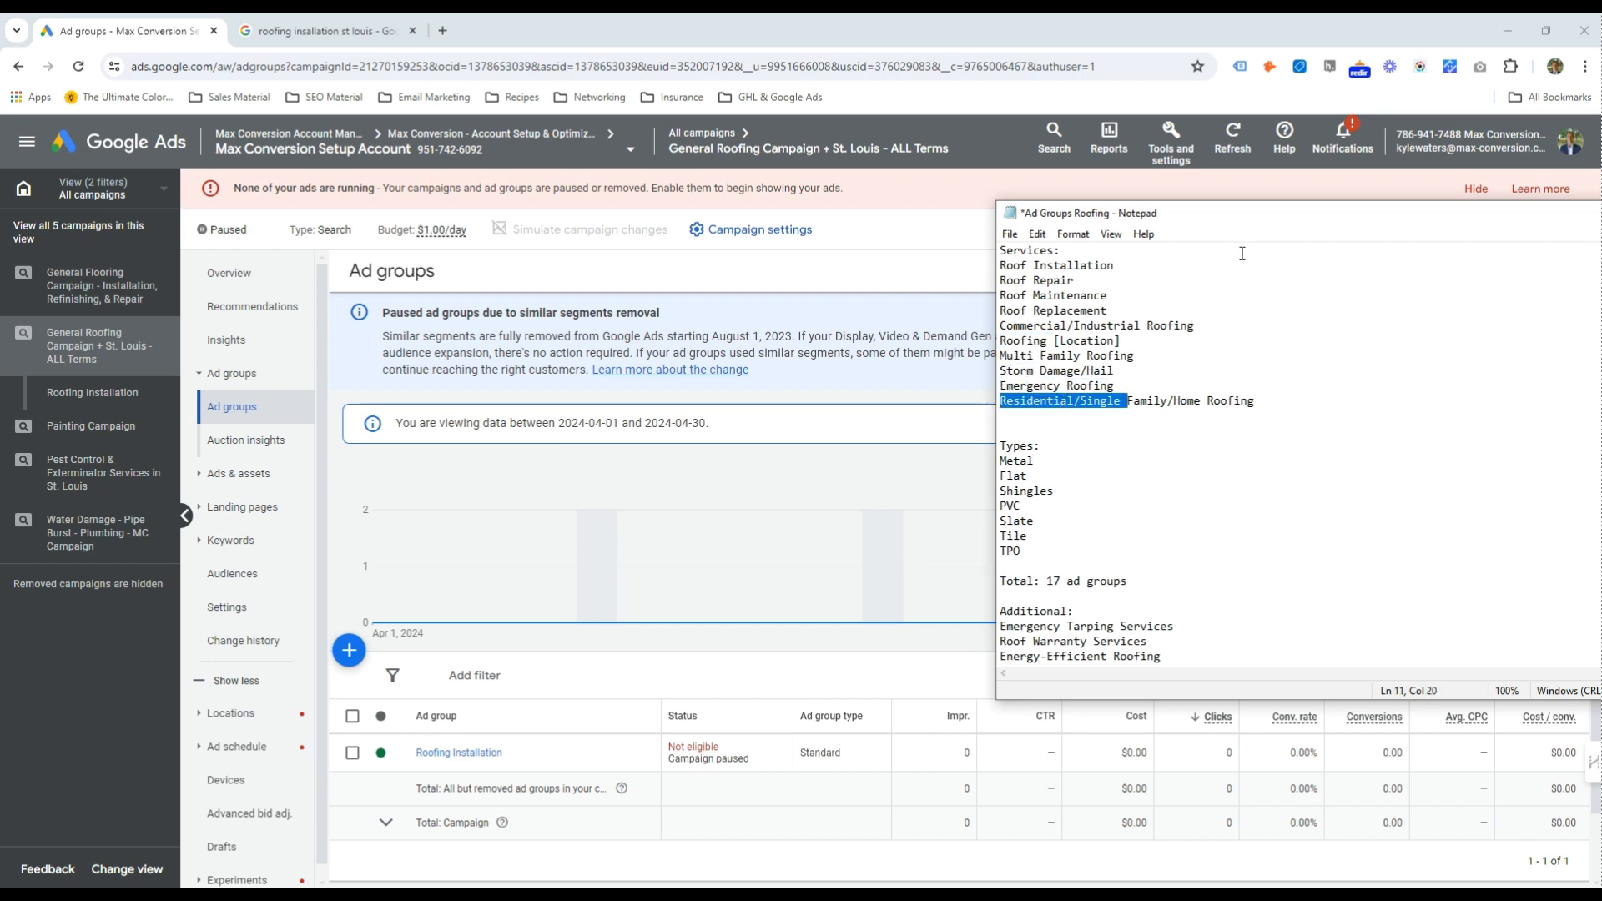
left_click_drag(1122, 310, 1001, 281)
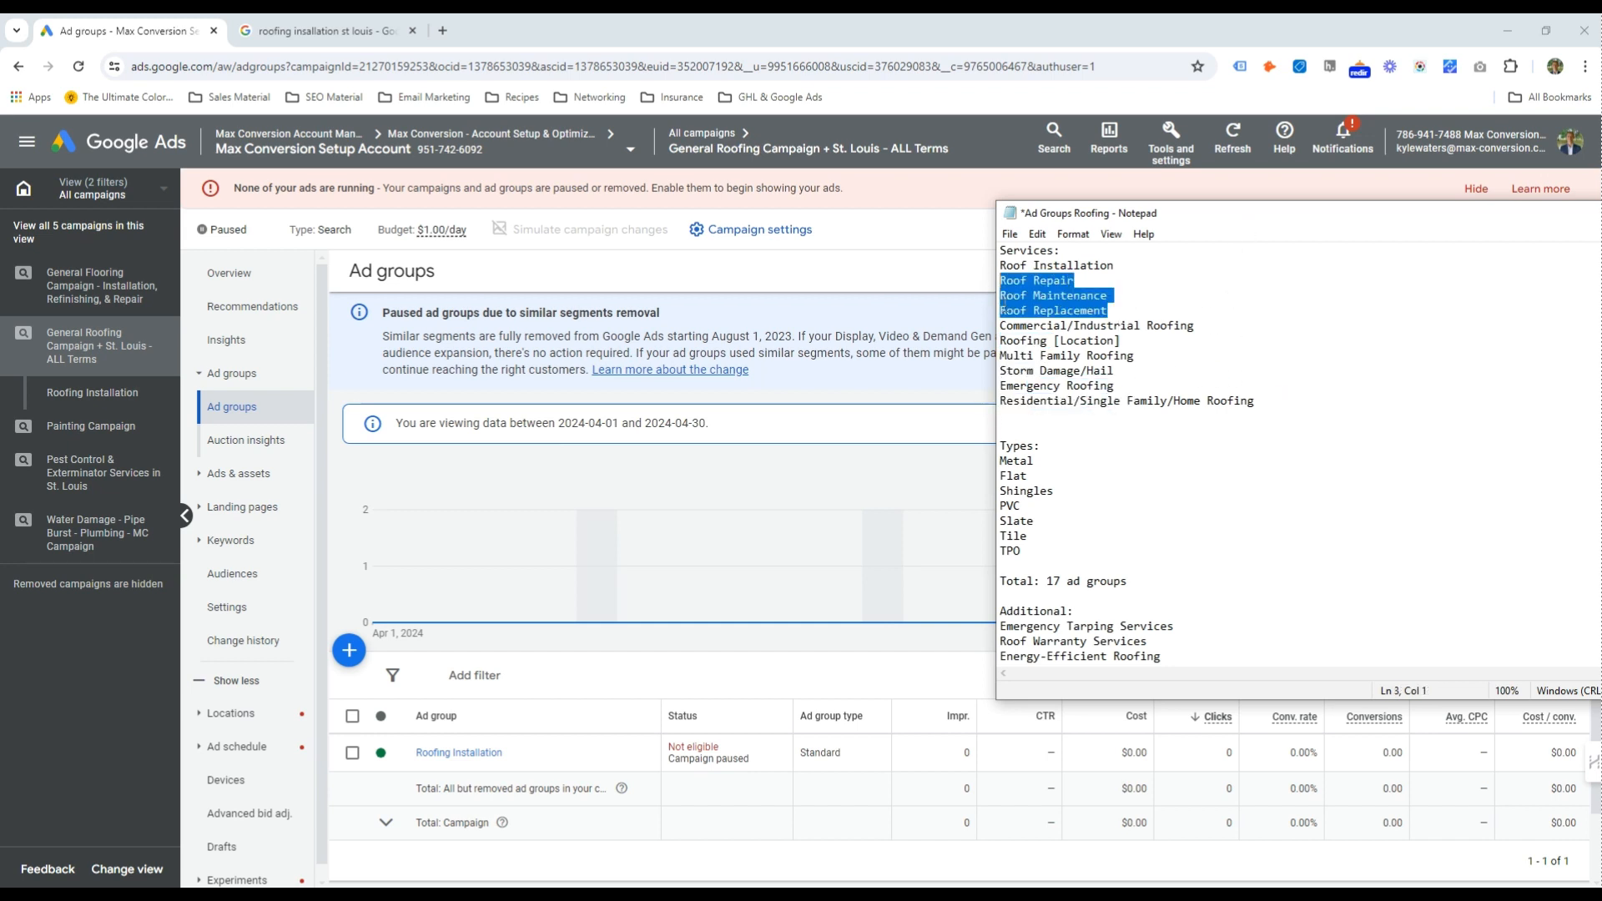
left_click(1018, 327)
left_click(1016, 386)
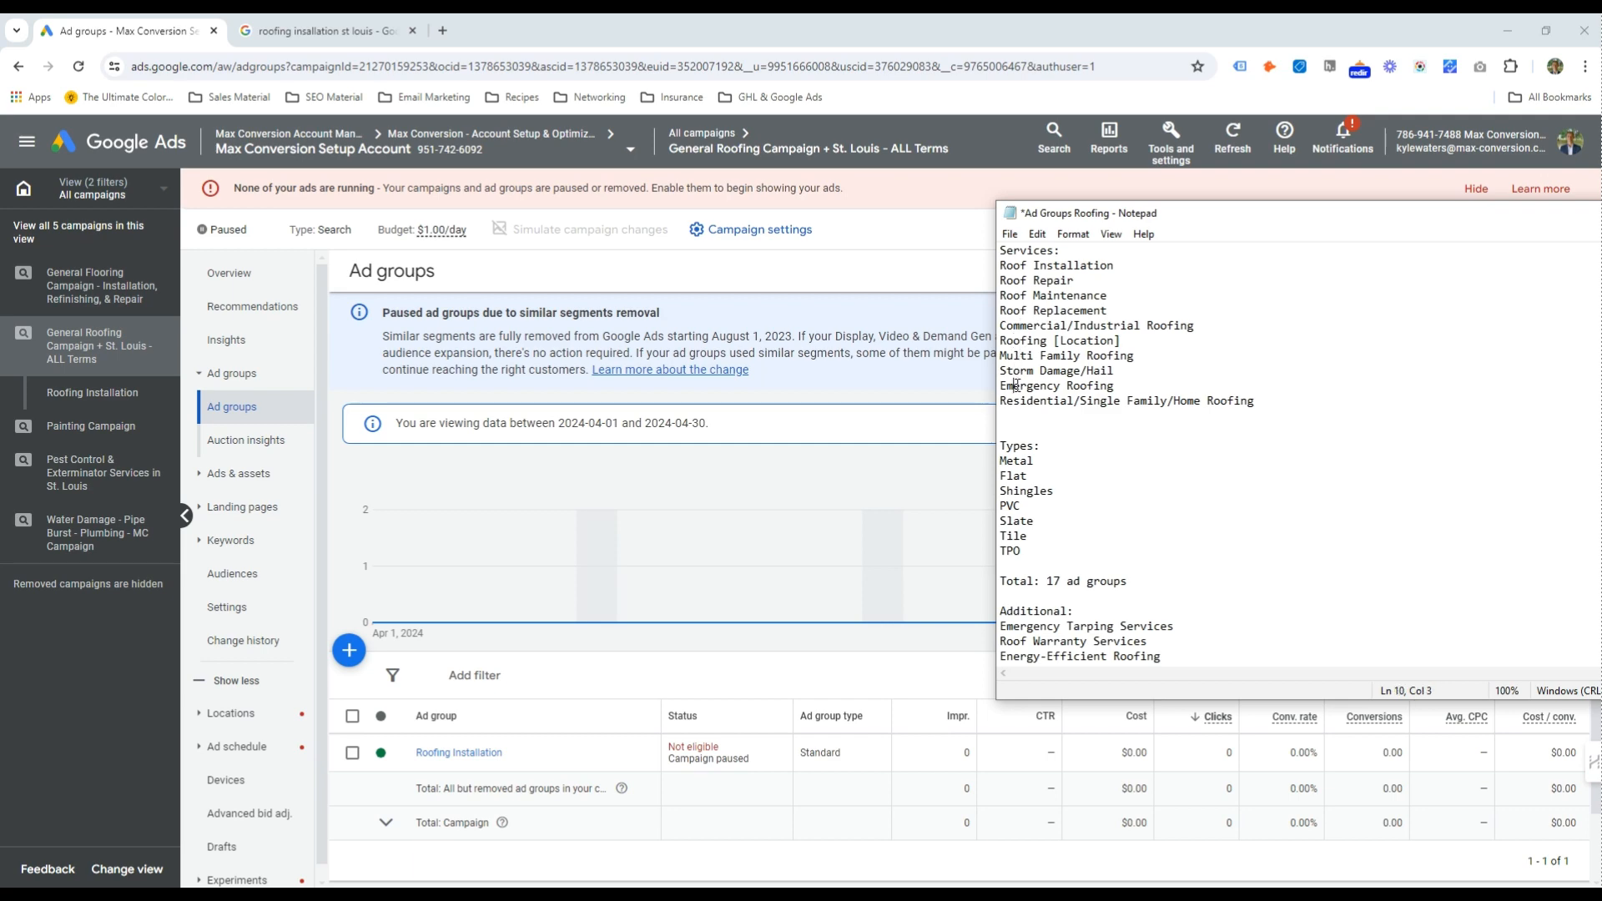
left_click_drag(1014, 401, 1020, 401)
left_click_drag(1374, 209, 1601, 212)
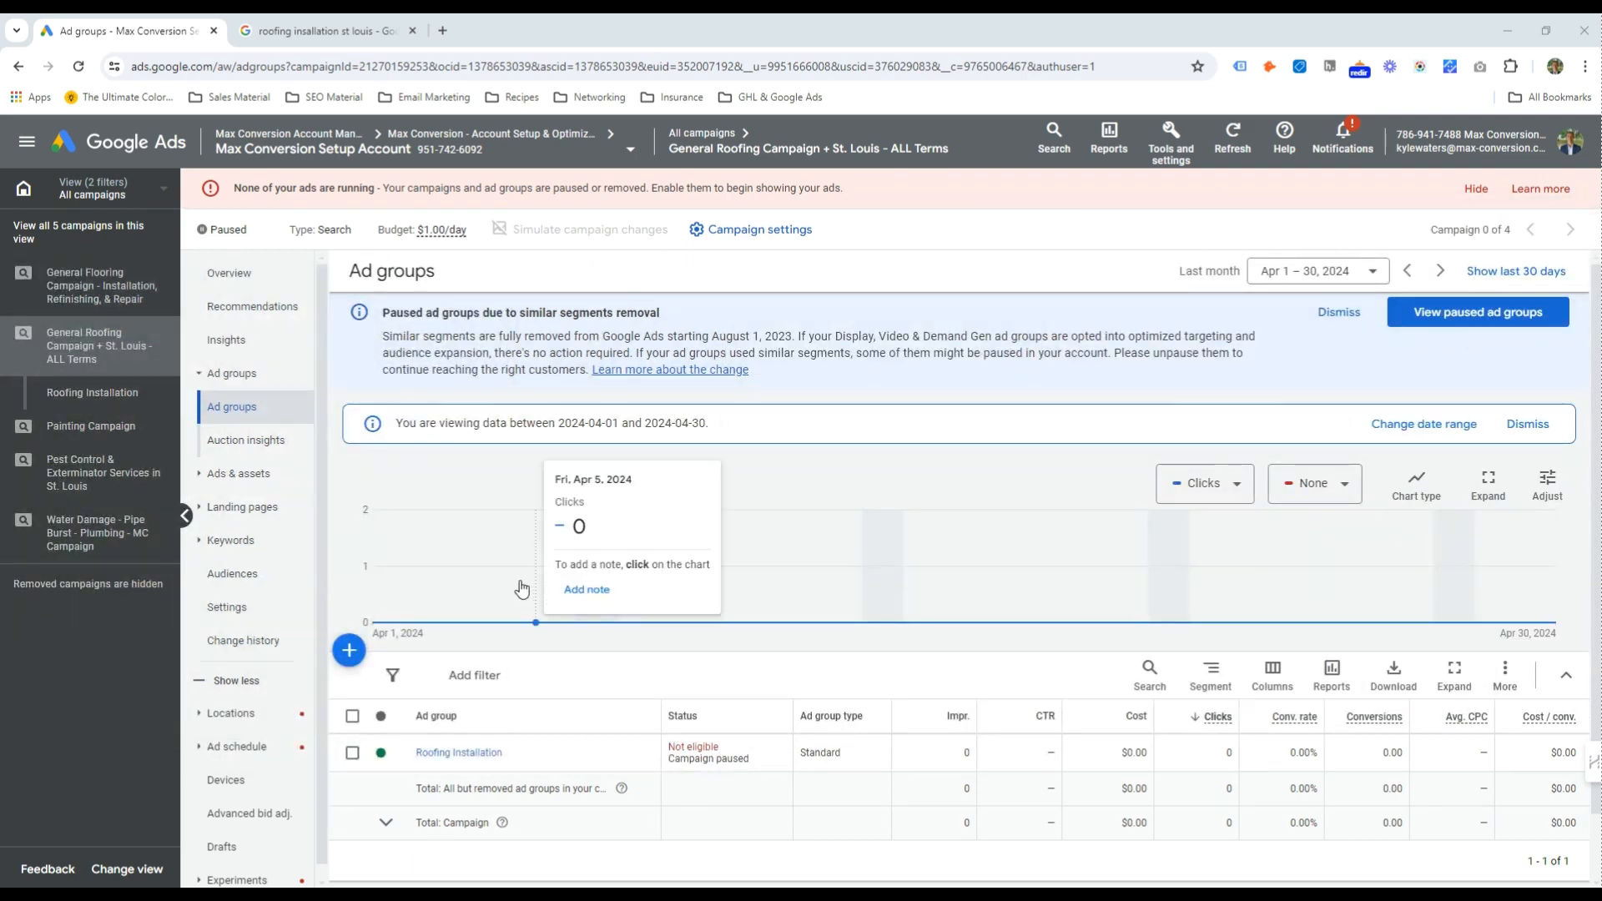
Copy the Roofing Installation ad group and paste it into the General Roofing Campaign + St. Louis - ALL Terms campaign
scroll(501, 613, "down", 1)
left_click(352, 680)
left_click(439, 601)
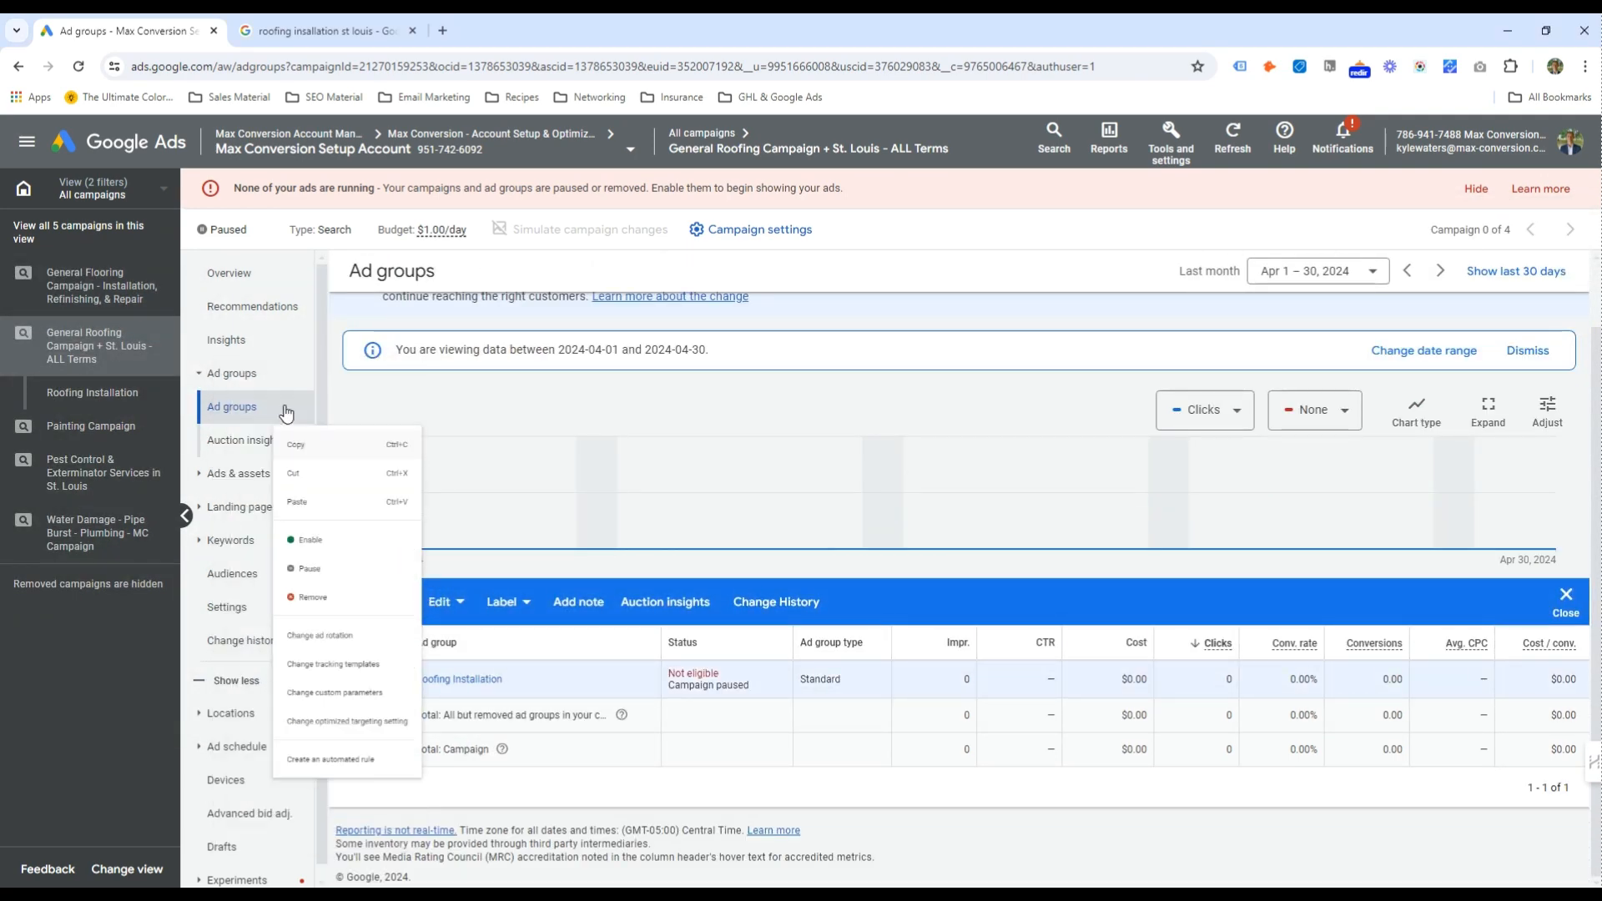
left_click(250, 381)
left_click(1565, 596)
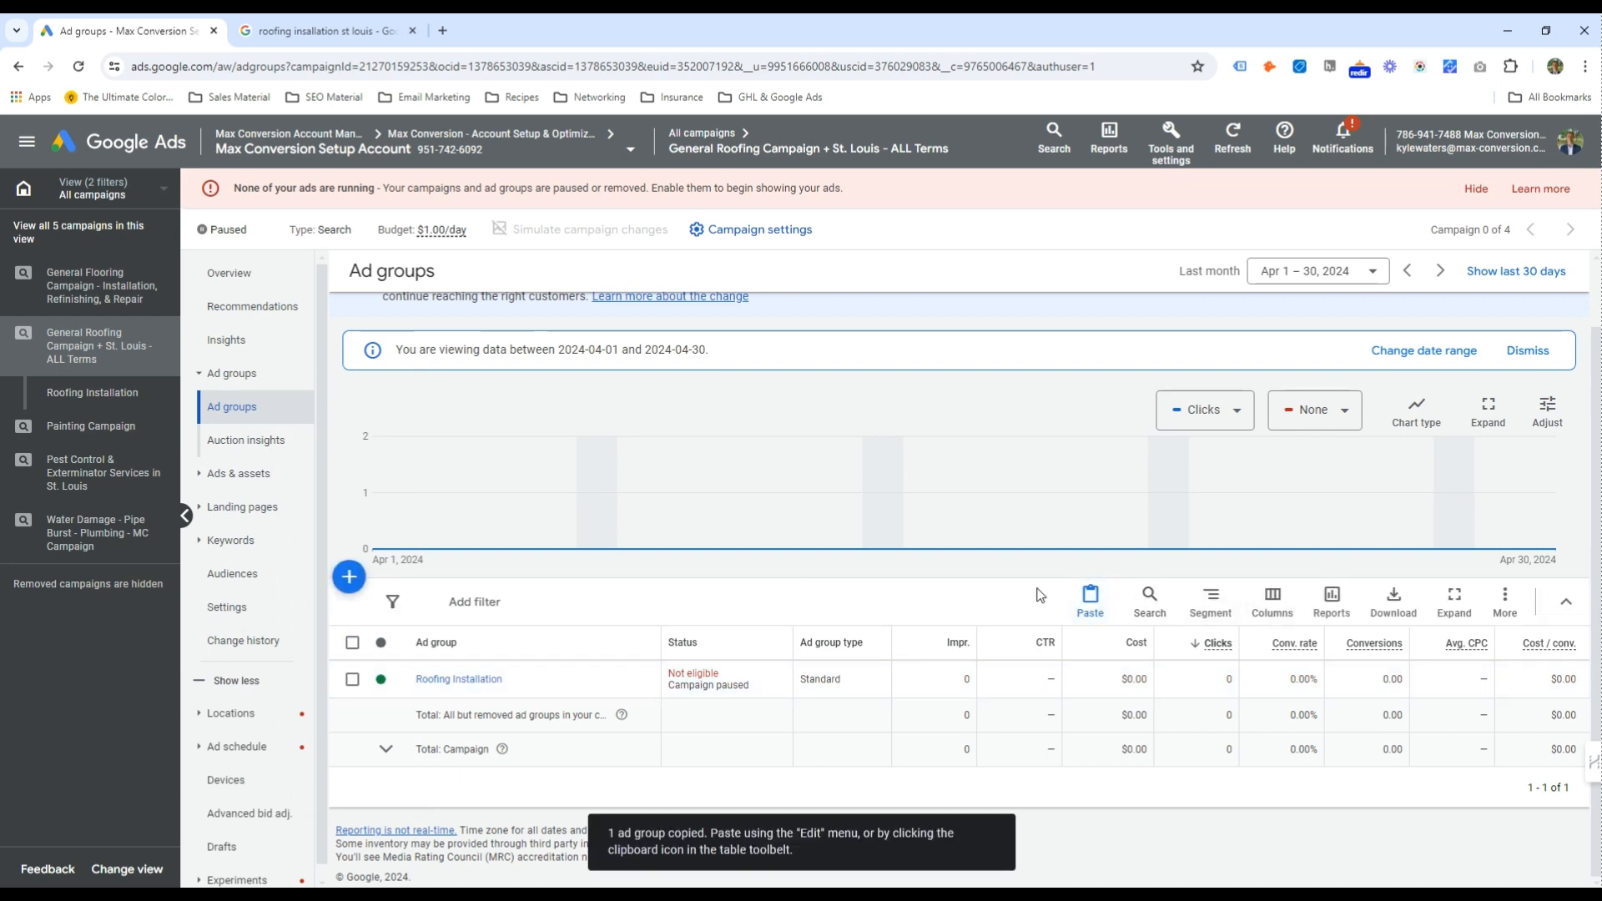
left_click(1088, 605)
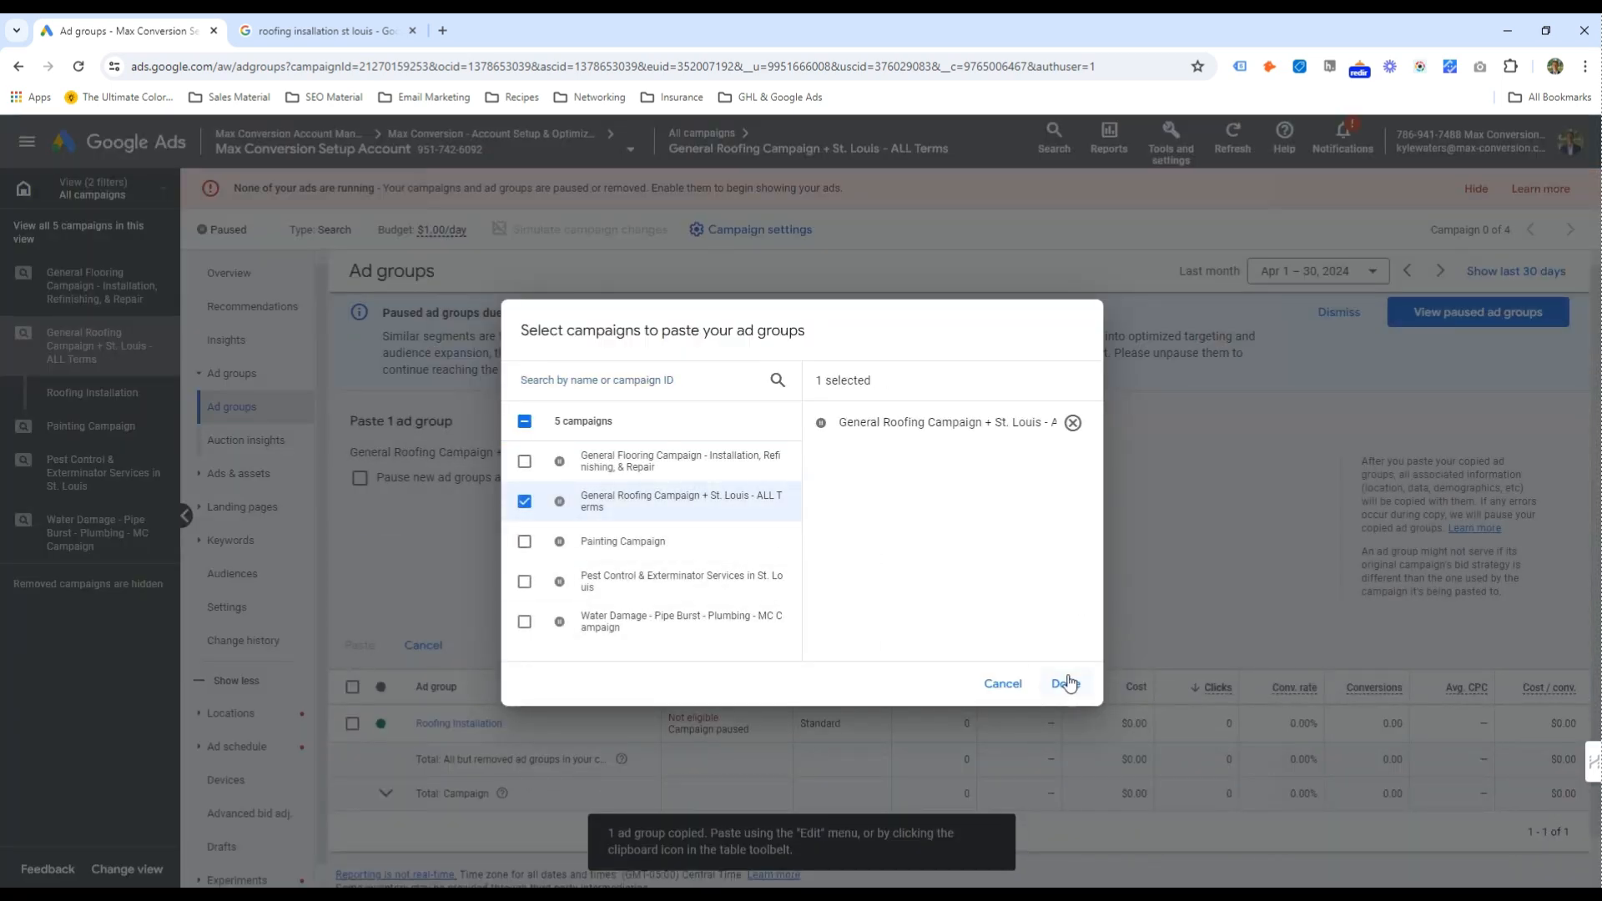
left_click(1065, 683)
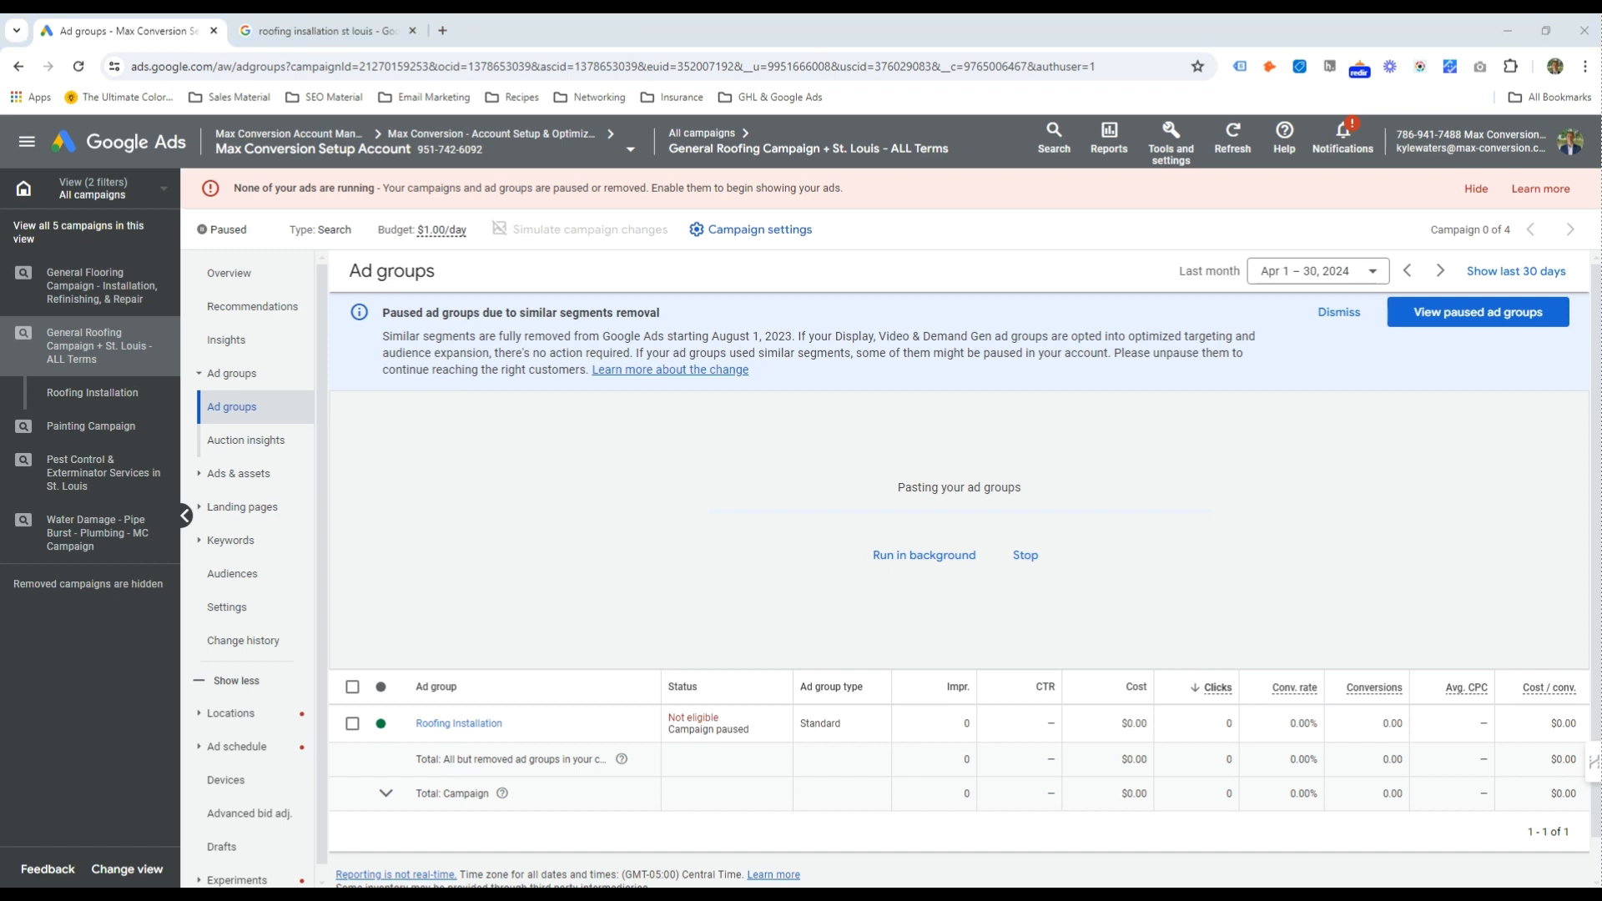
Copy the Roofing Installation and Roofing Installation #2 ad groups and paste them into General Roofing Campaign + St. Louis - ALL Terms, running in the background
left_click(935, 557)
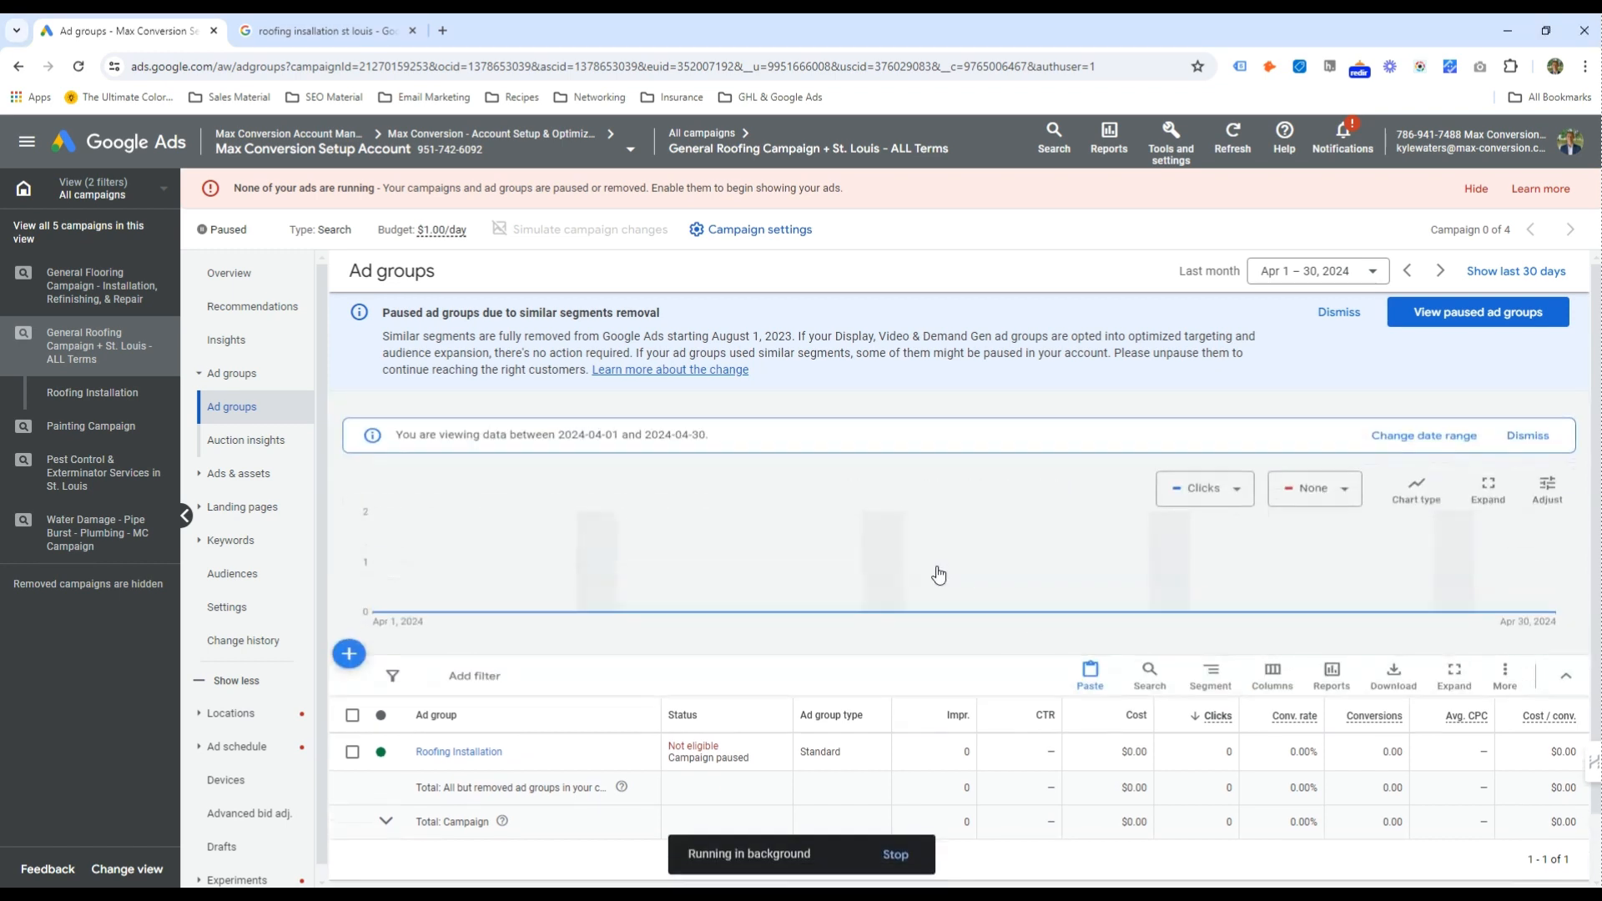
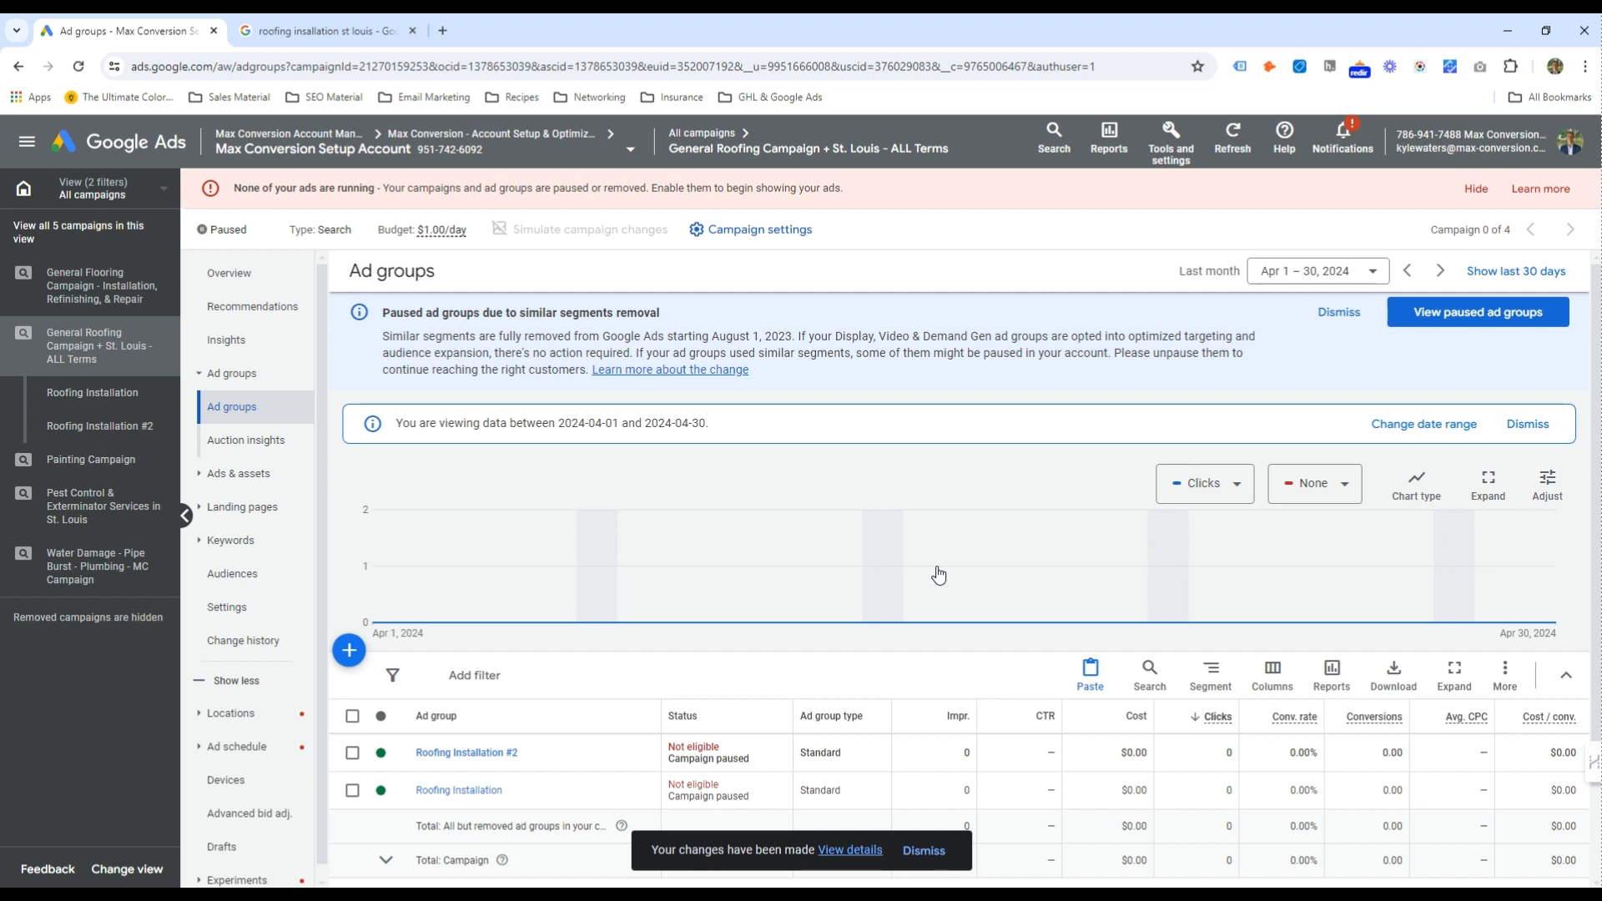
left_click(352, 790)
left_click(352, 752)
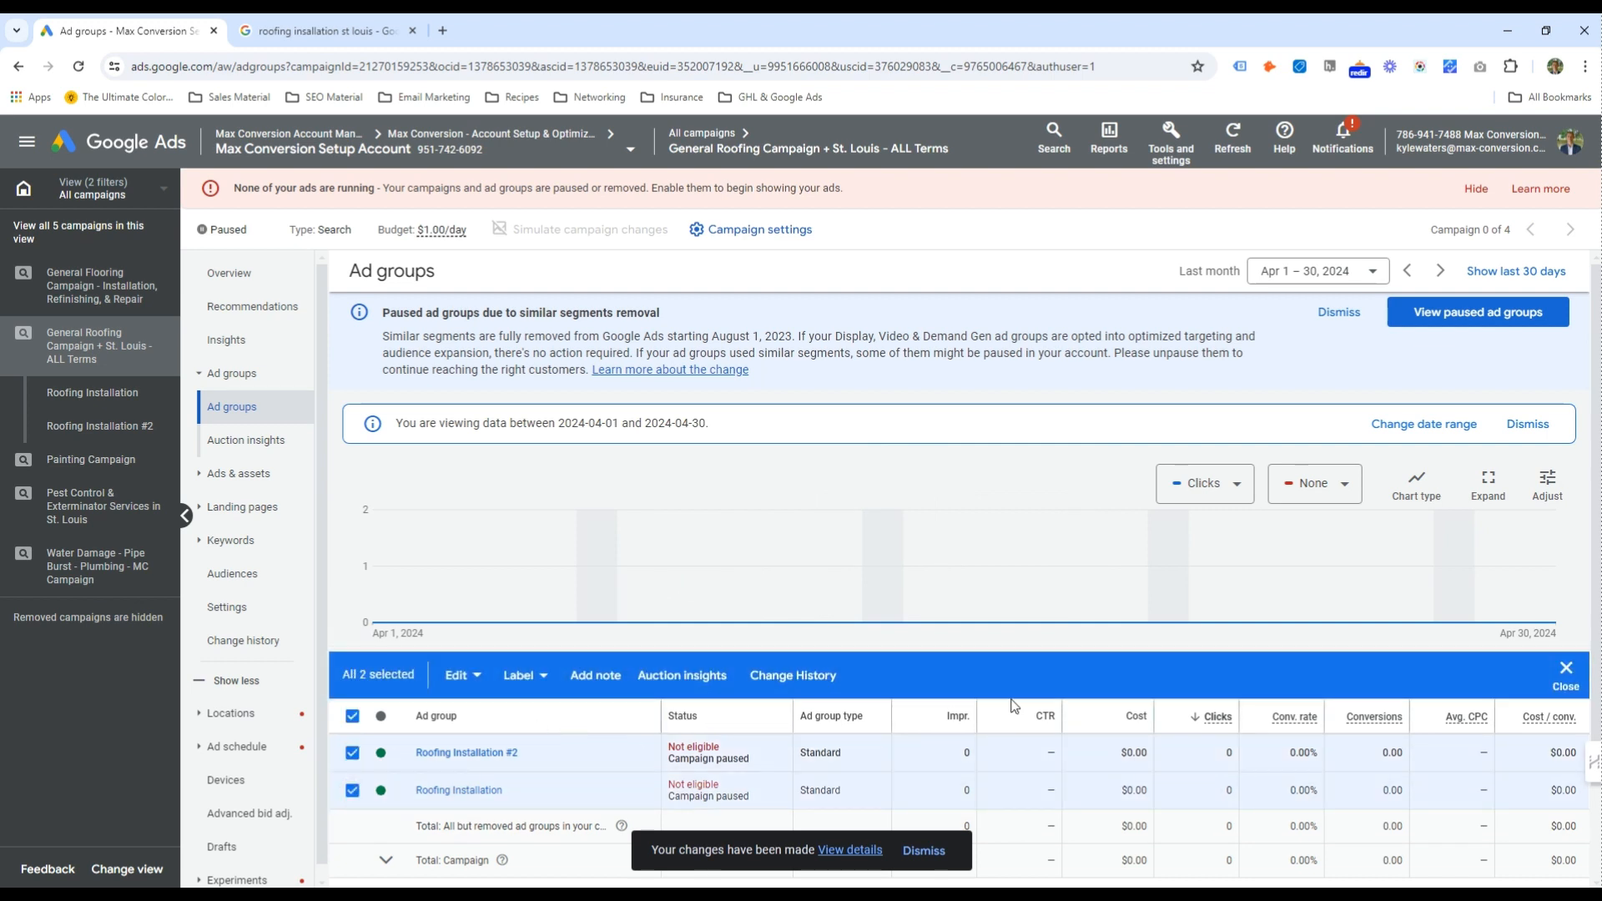
left_click(462, 671)
left_click(283, 225)
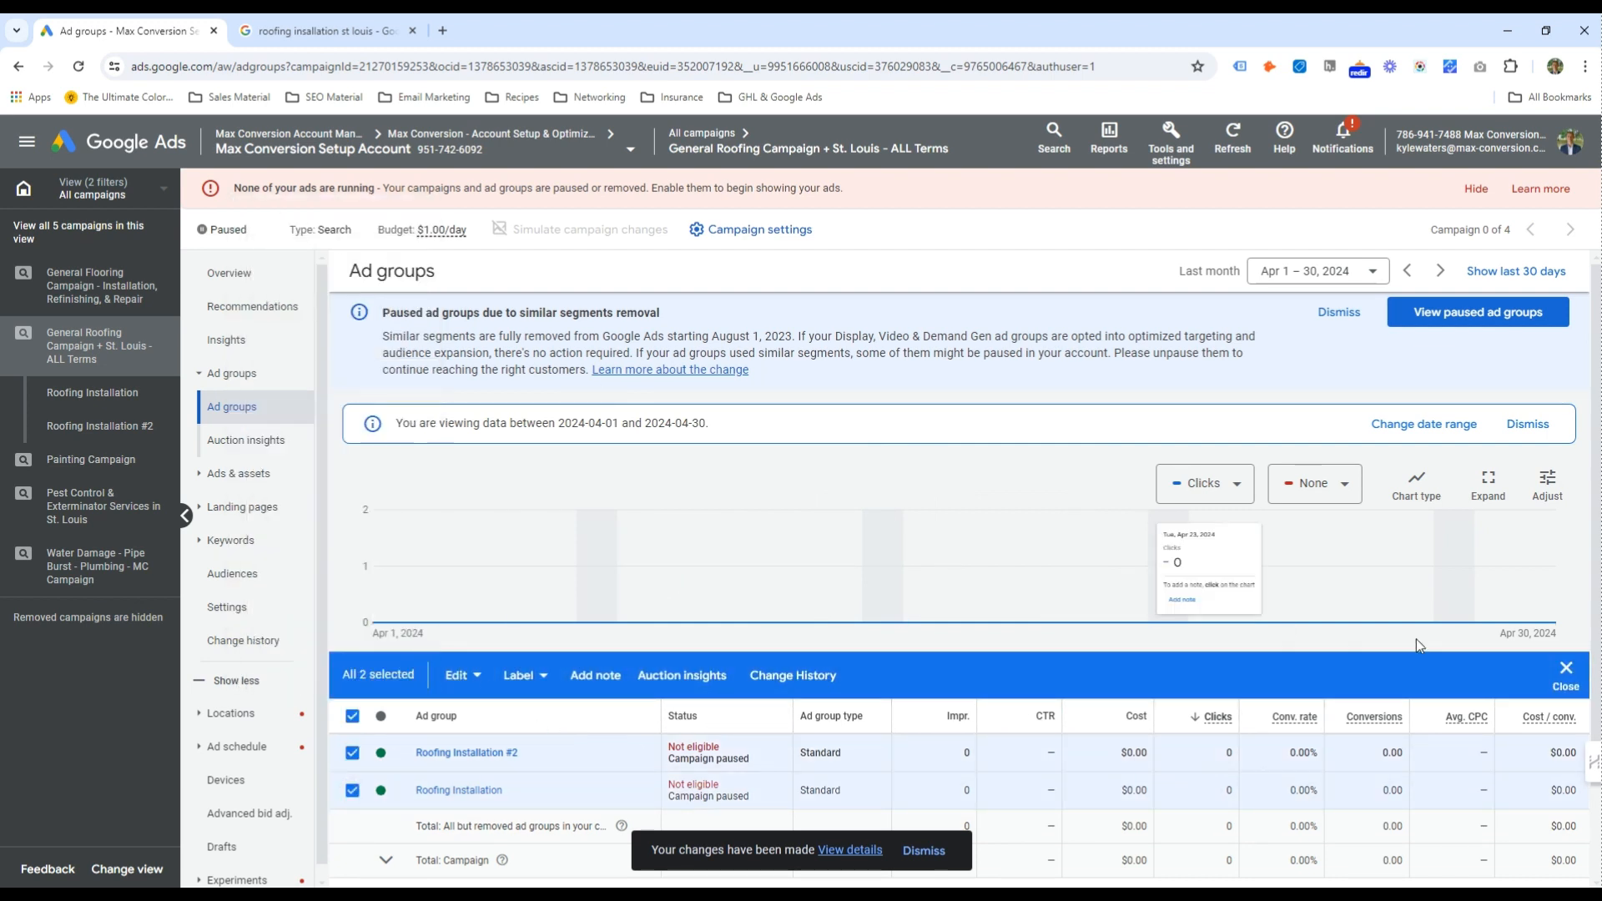
left_click(1566, 672)
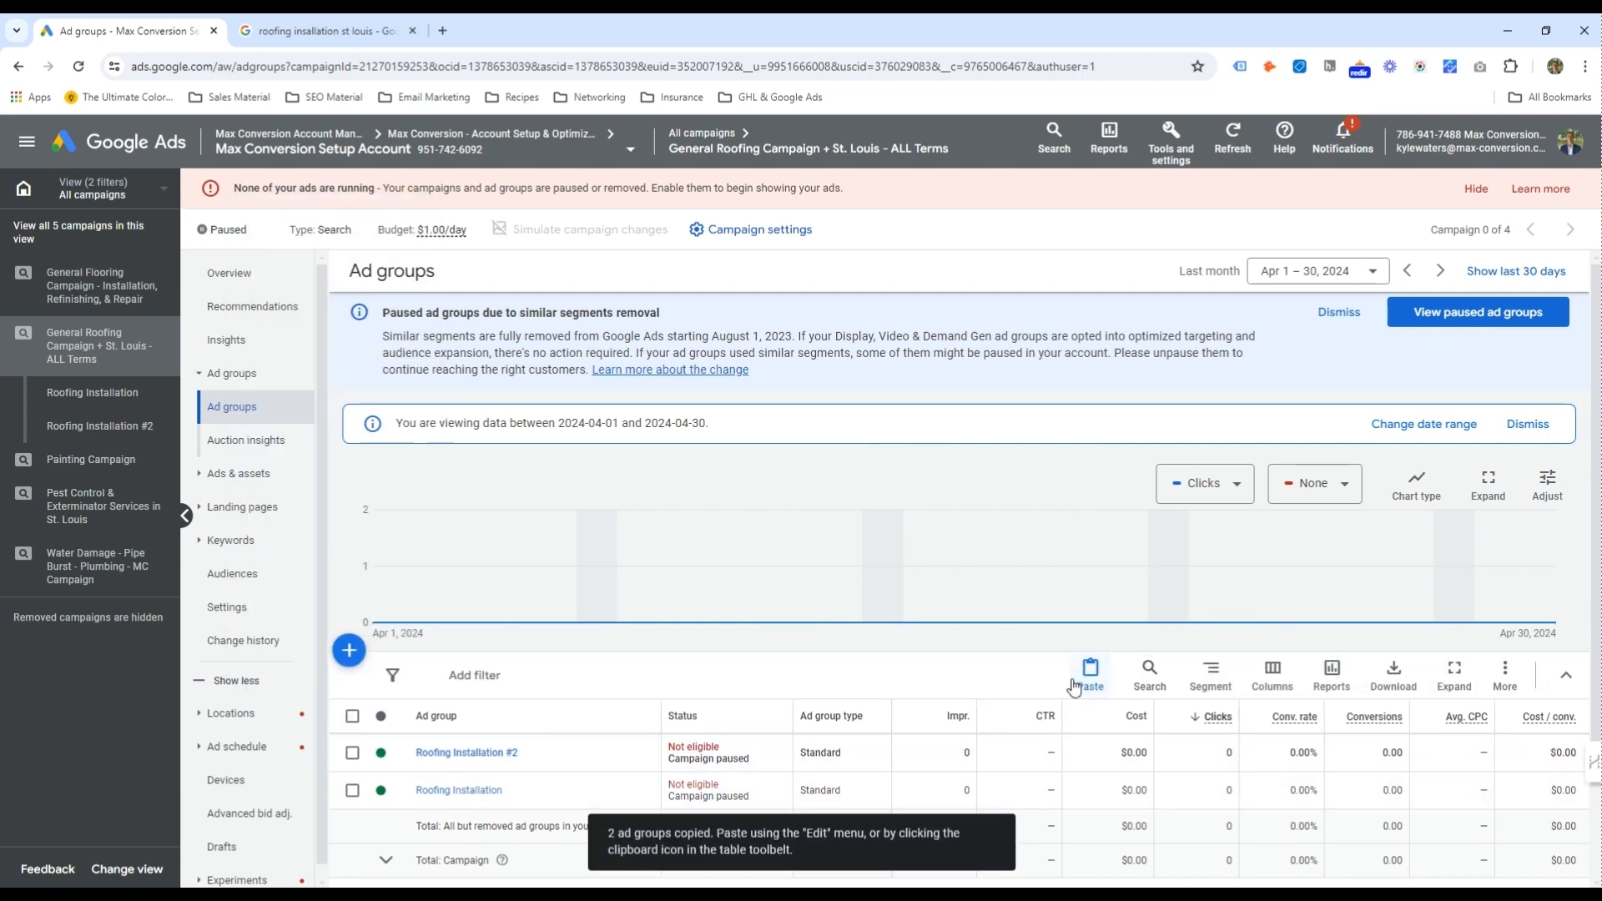
left_click(1075, 686)
left_click(525, 497)
left_click(1058, 679)
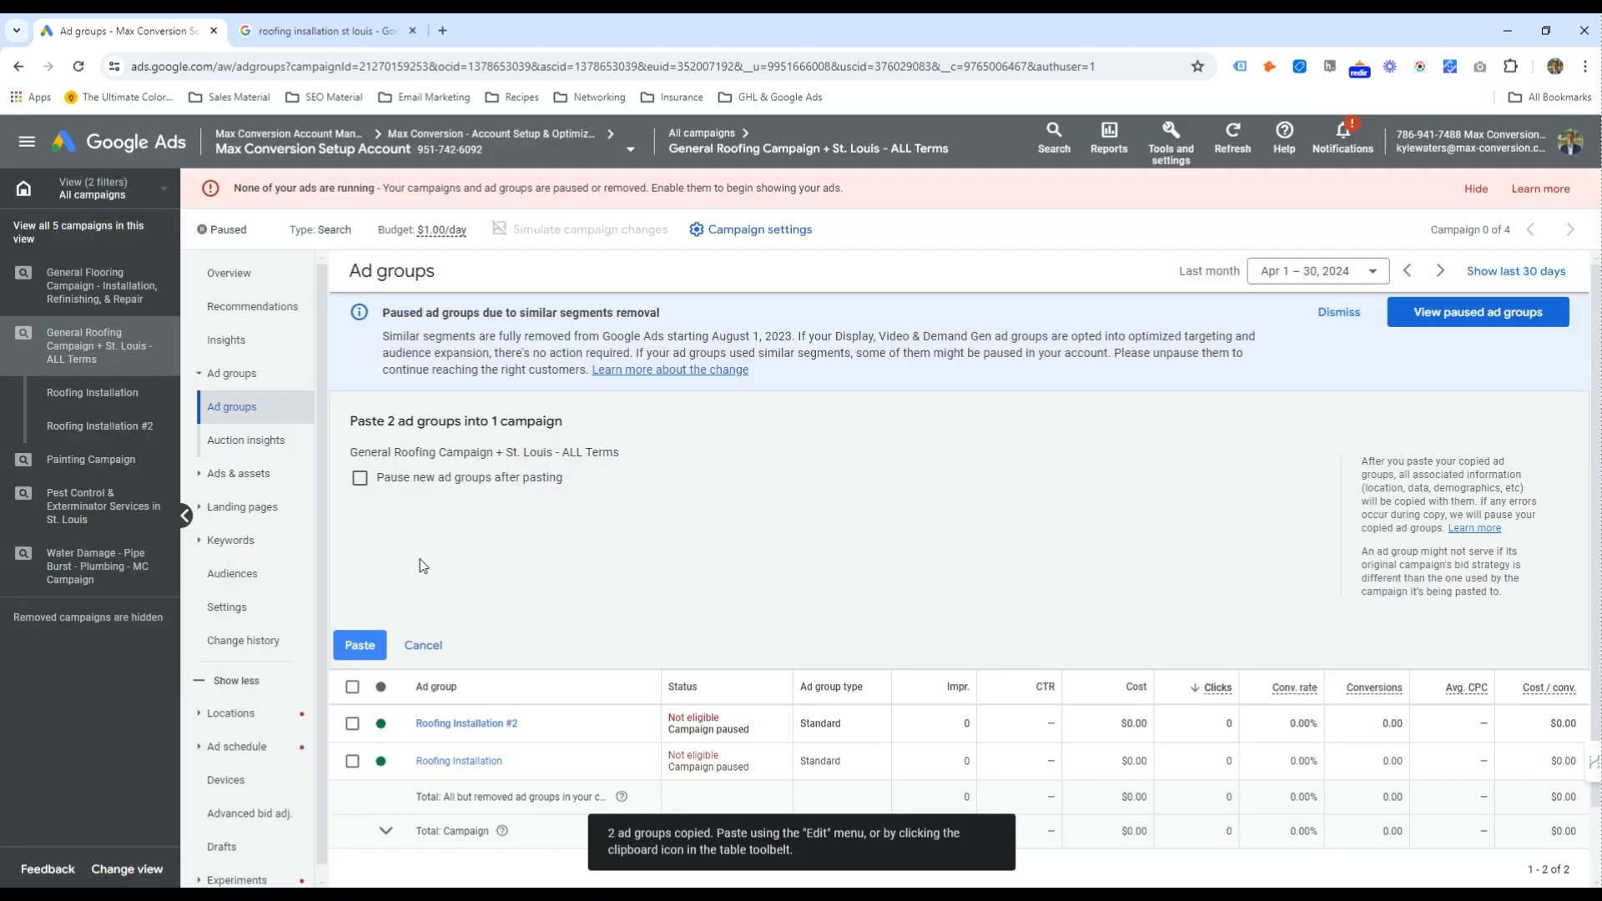
left_click(360, 645)
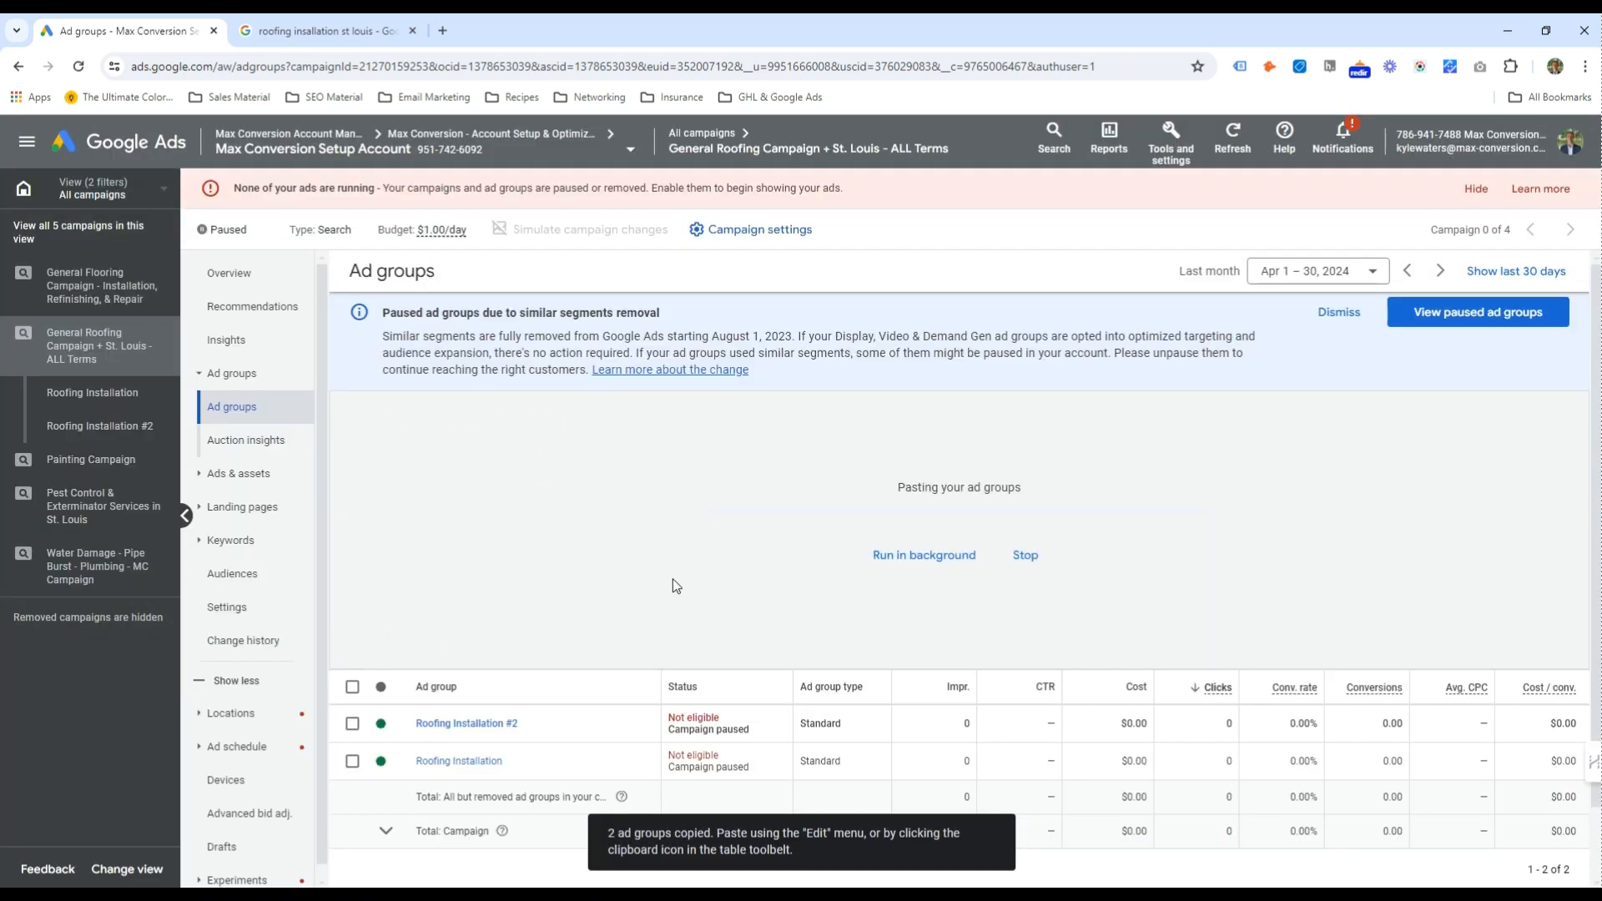
left_click(878, 559)
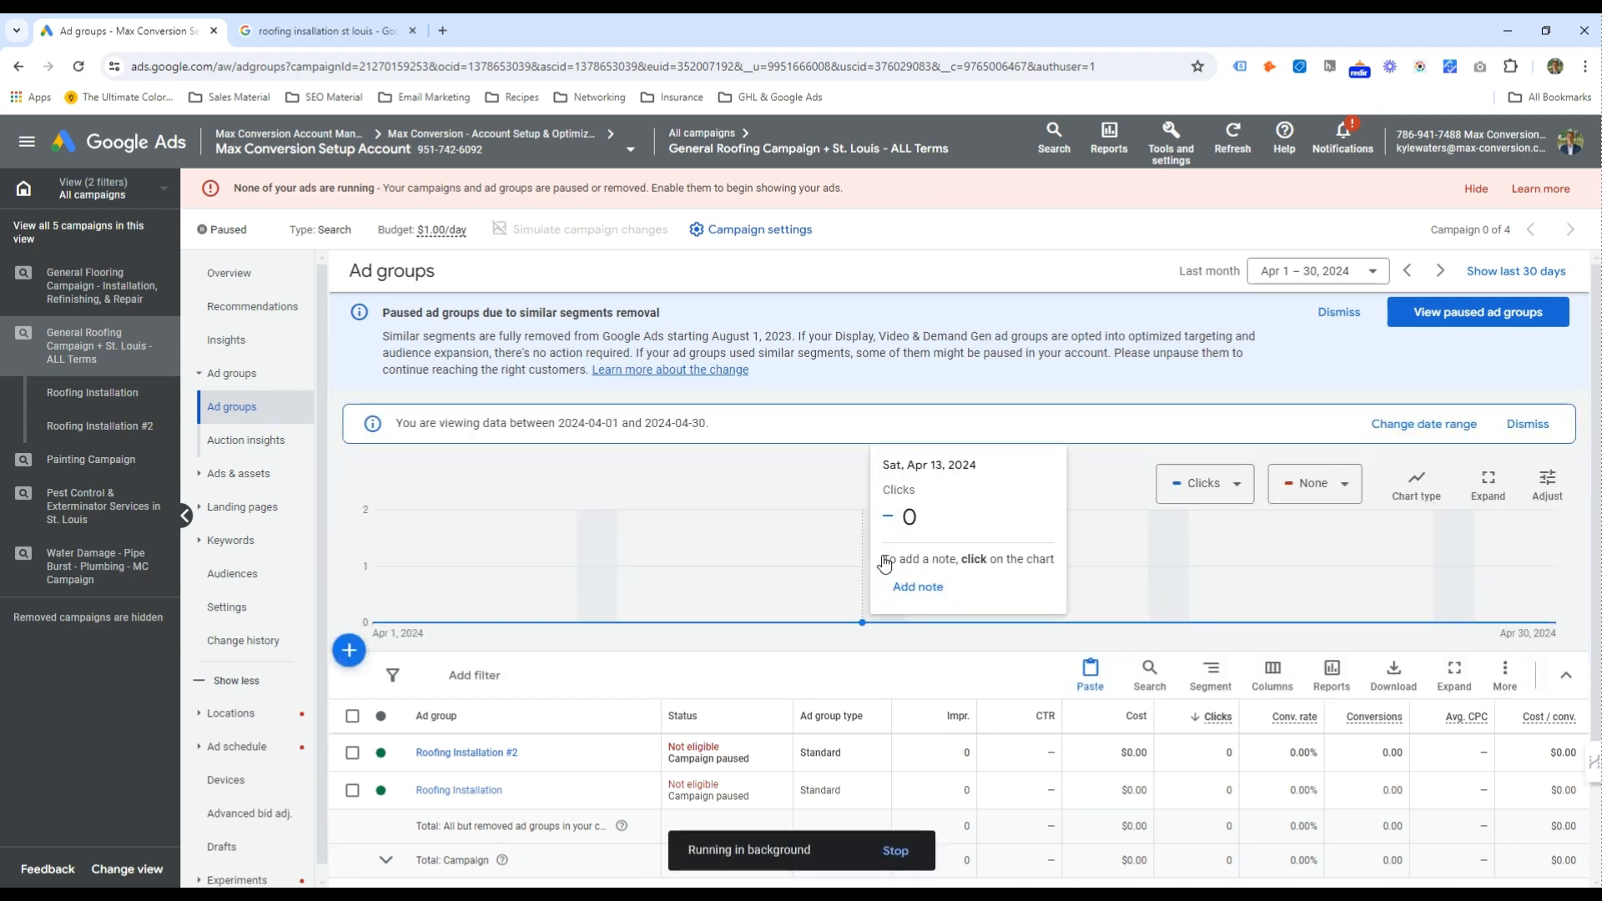
Paste the two copied ad groups into General Roofing Campaign + St. Louis - ALL Terms once more and reload the page
left_click(1091, 673)
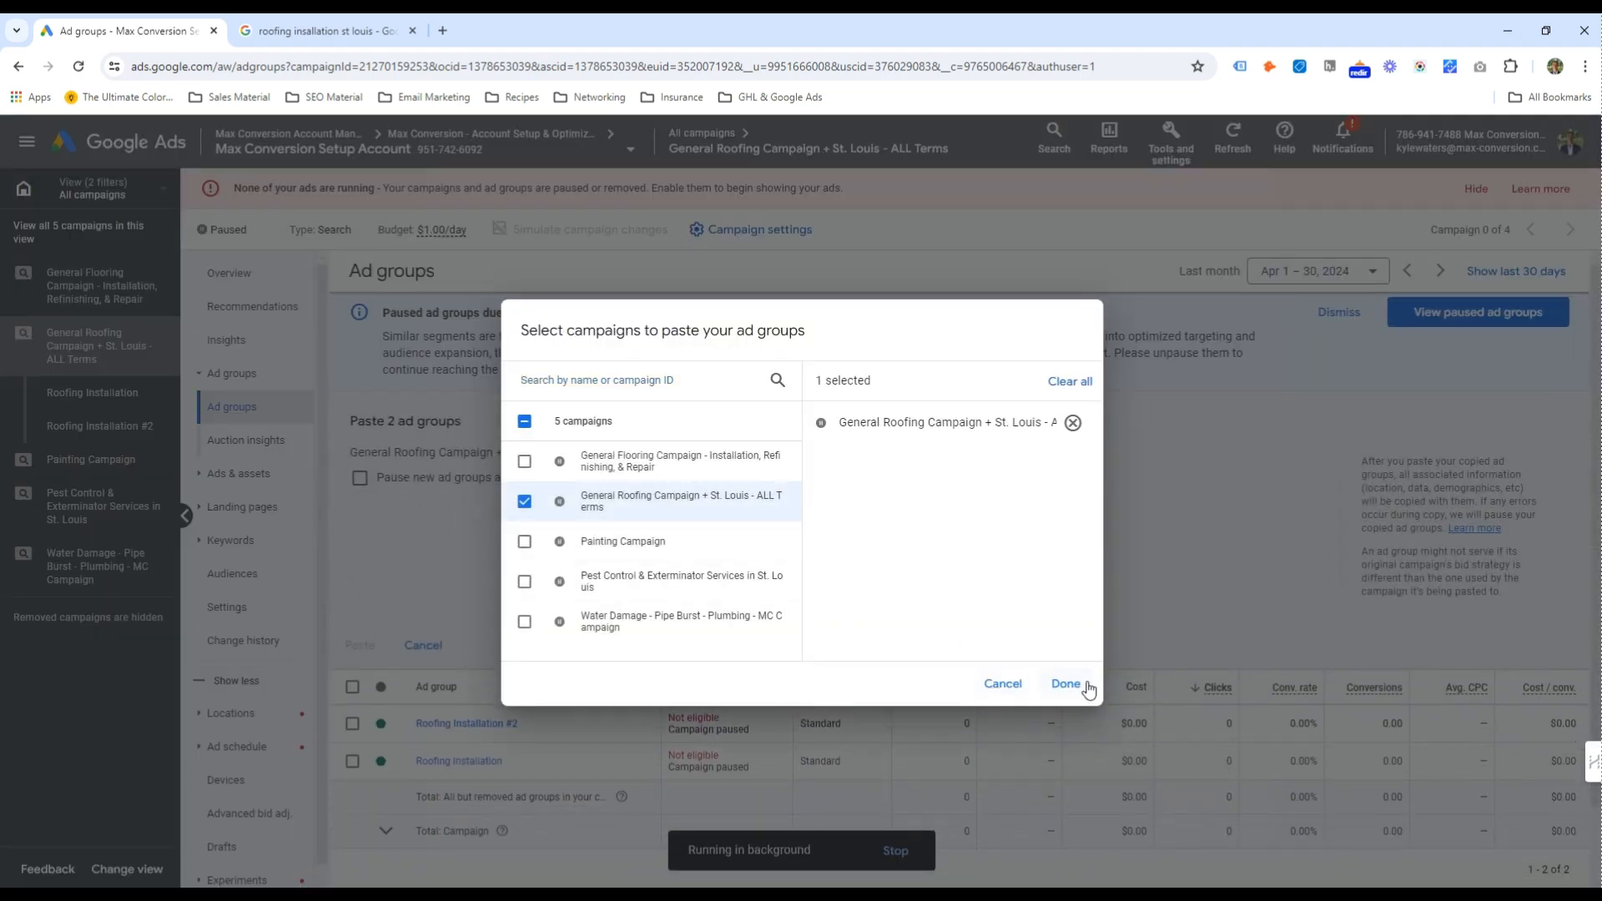
left_click(1087, 686)
left_click(358, 649)
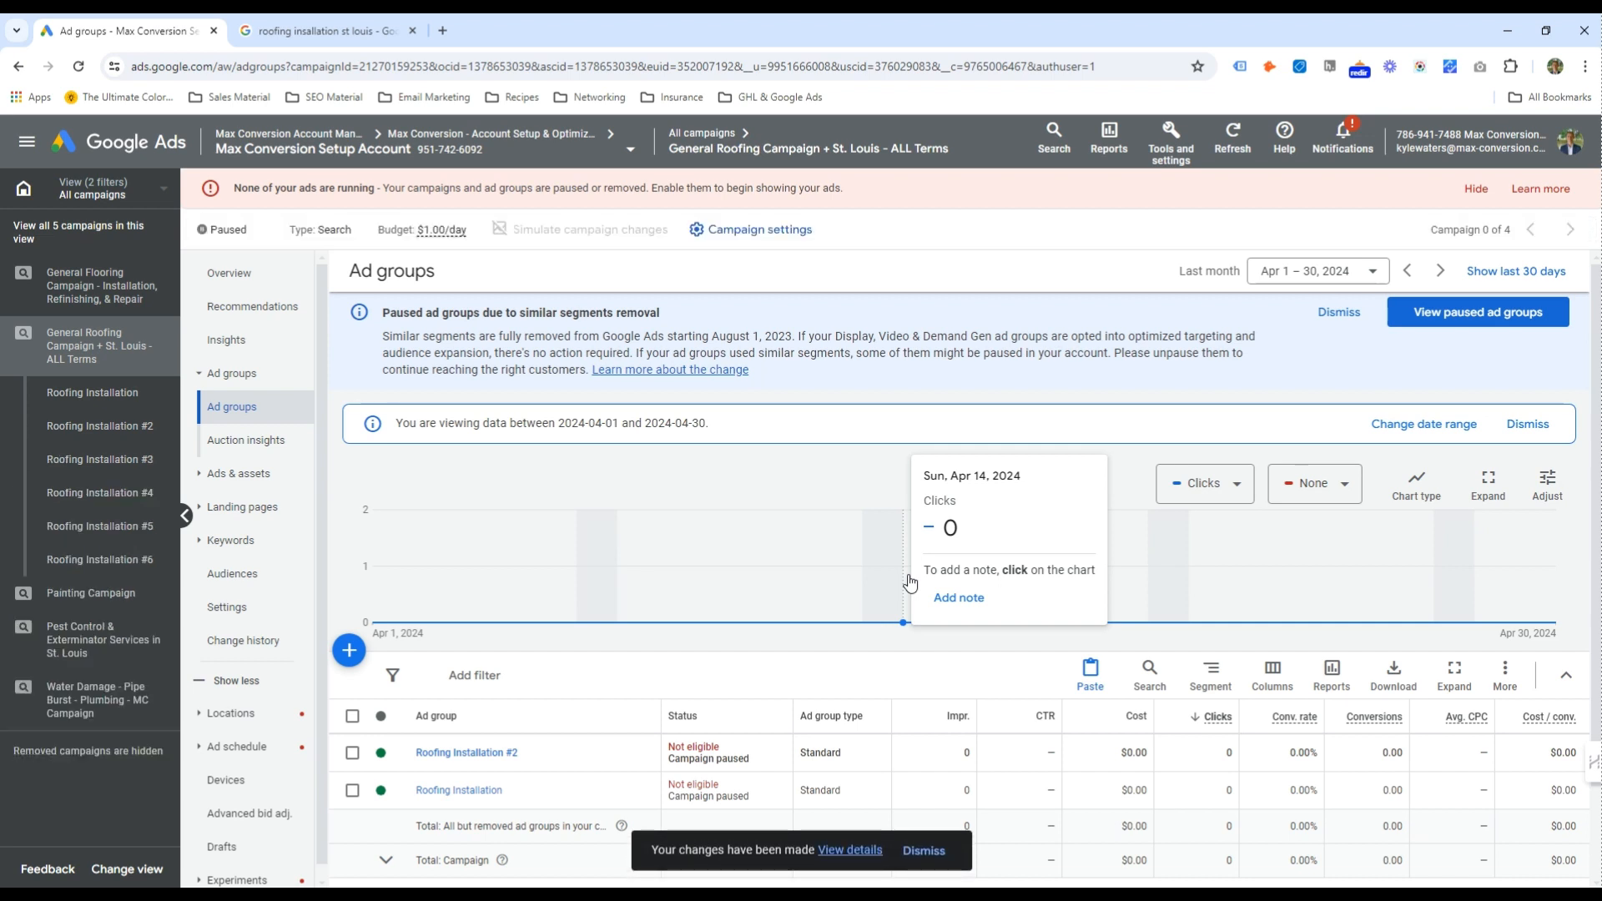
left_click(77, 66)
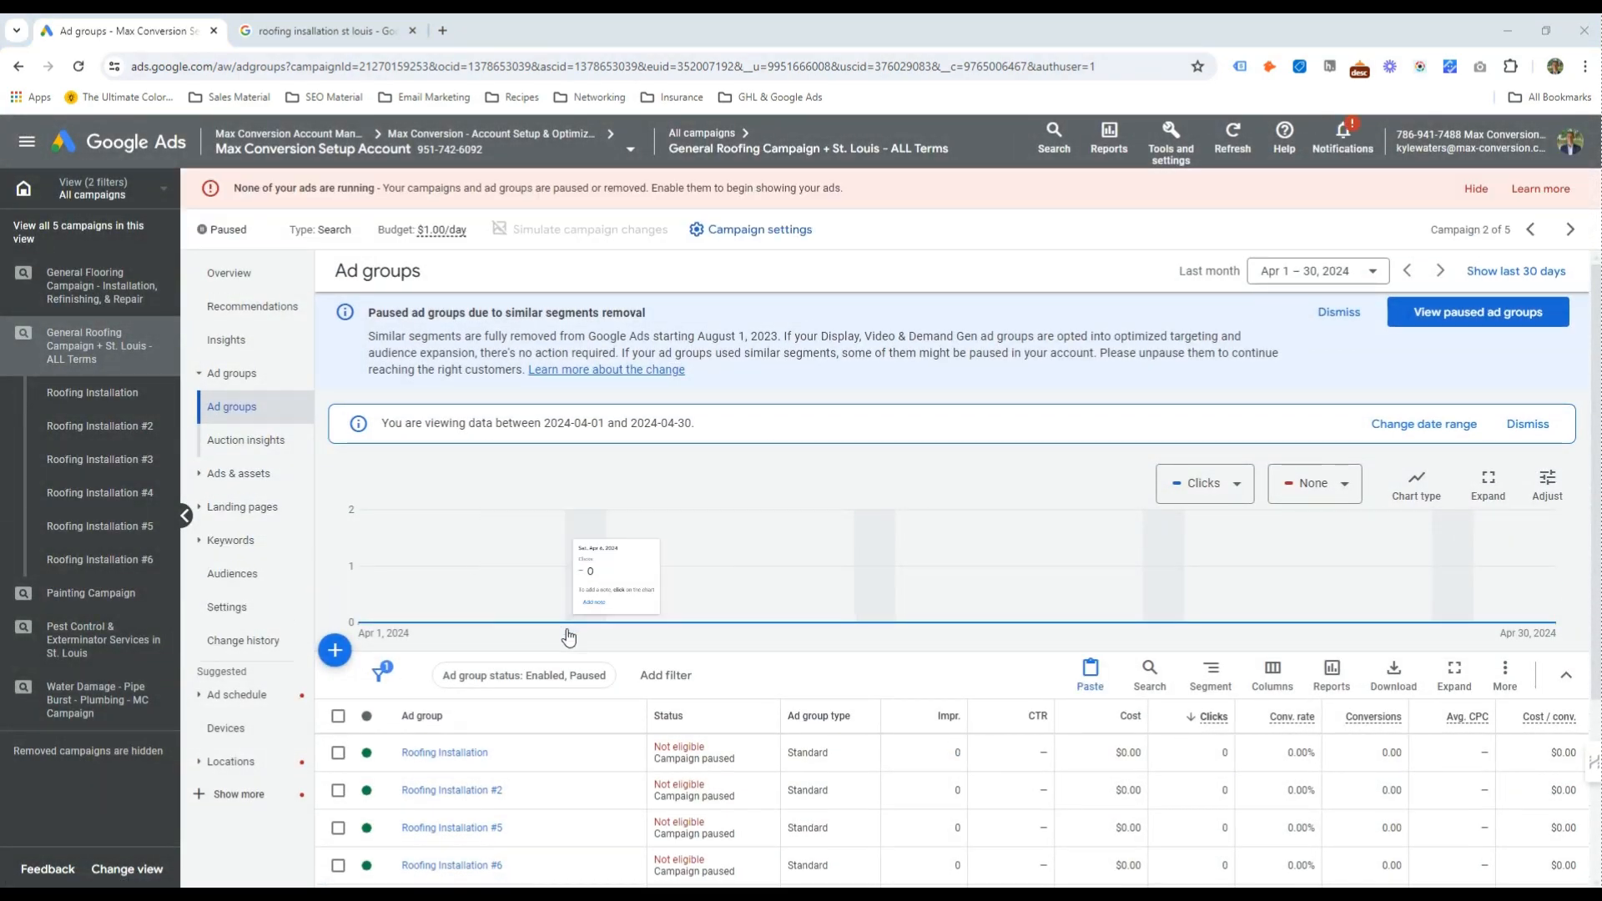
scroll(576, 667, "down", 3)
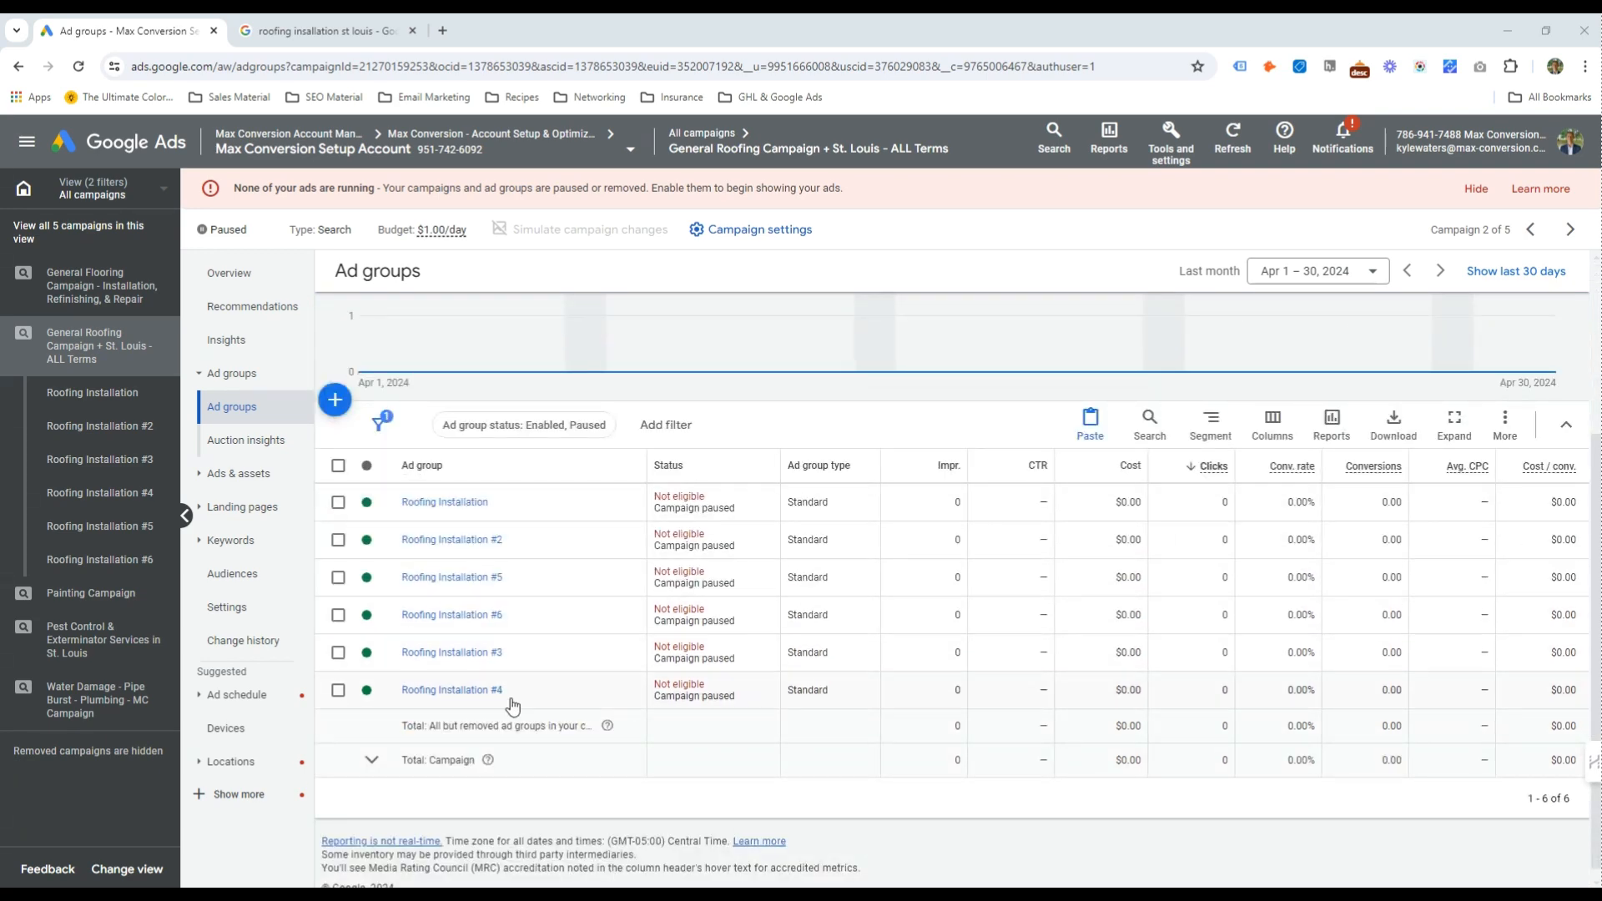
left_click(338, 615)
left_click(338, 577)
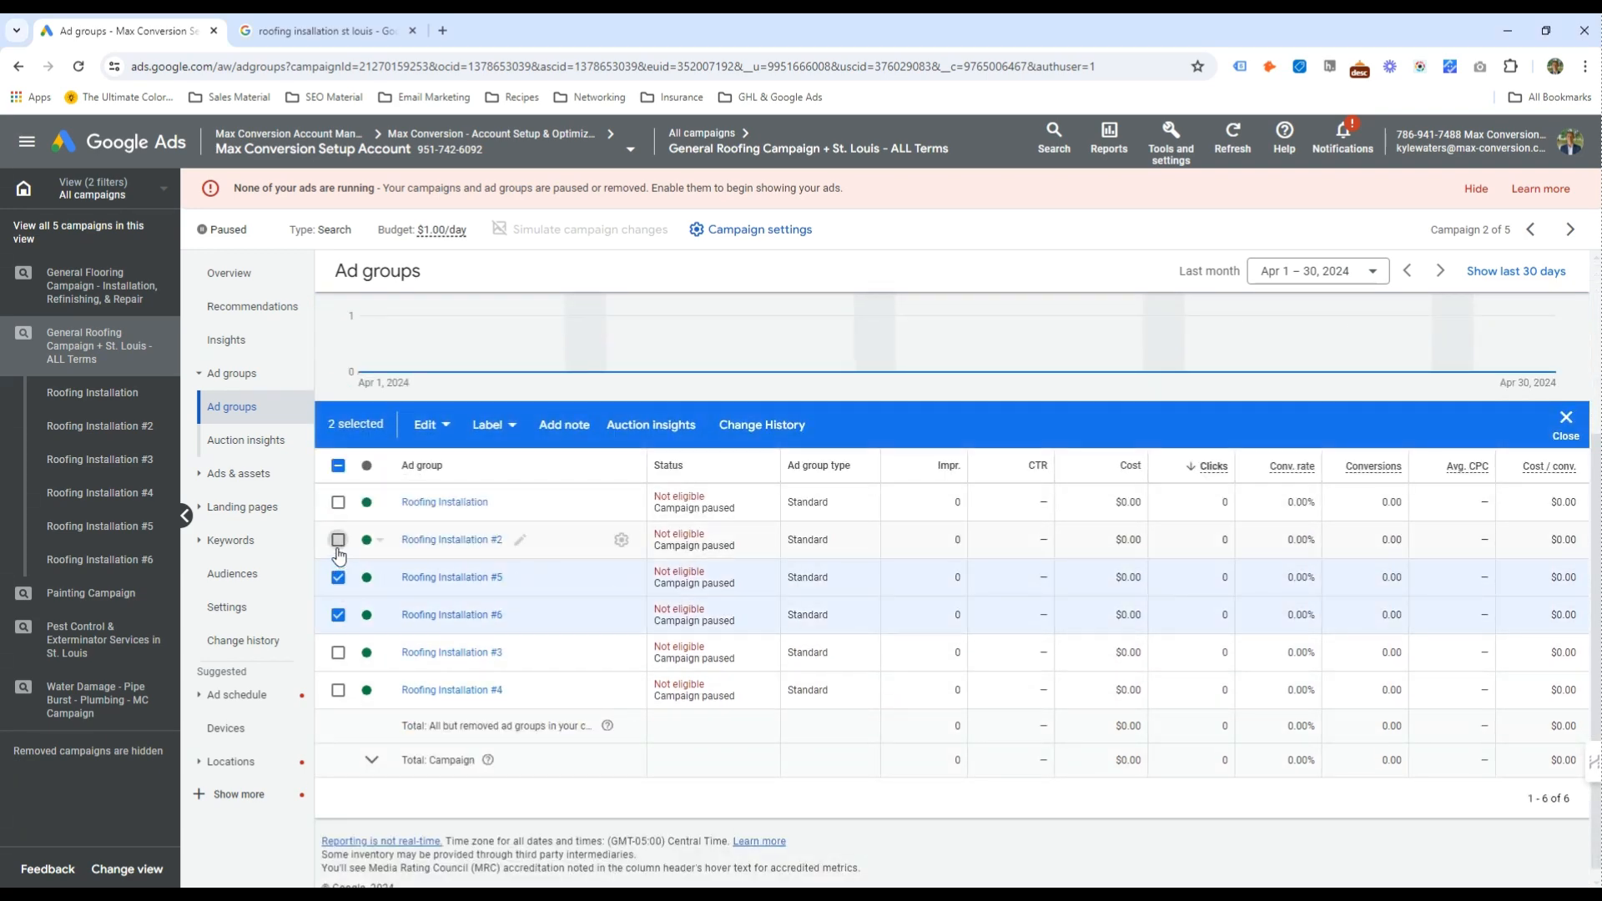
left_click(337, 539)
left_click(338, 653)
left_click(338, 690)
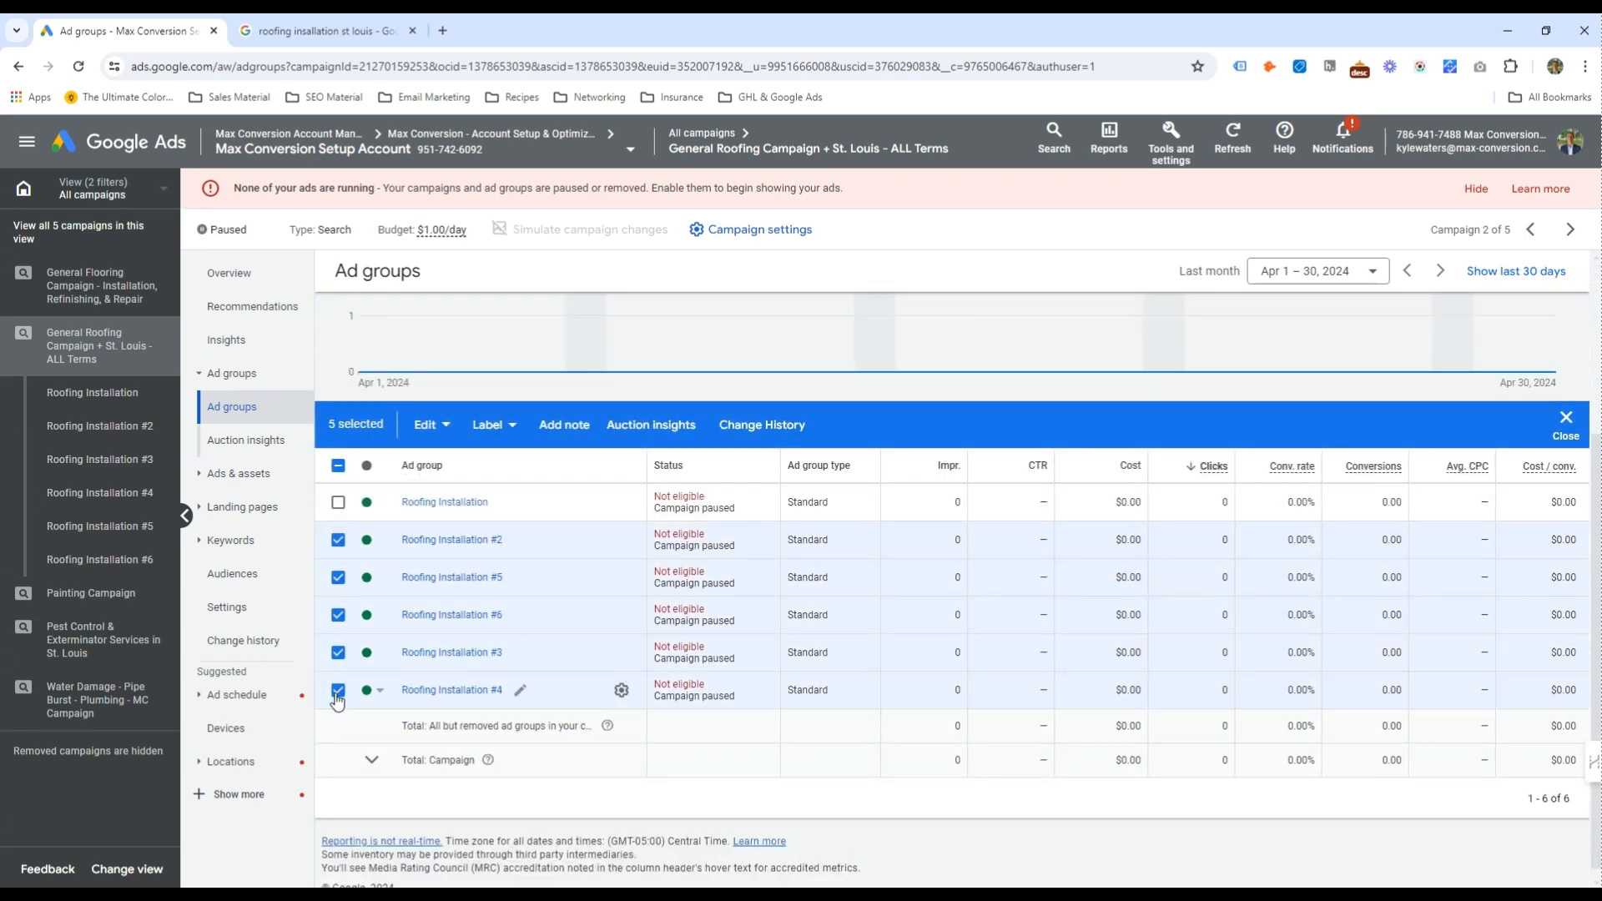
left_click(338, 690)
left_click(338, 540)
left_click(338, 577)
left_click(338, 614)
left_click(337, 652)
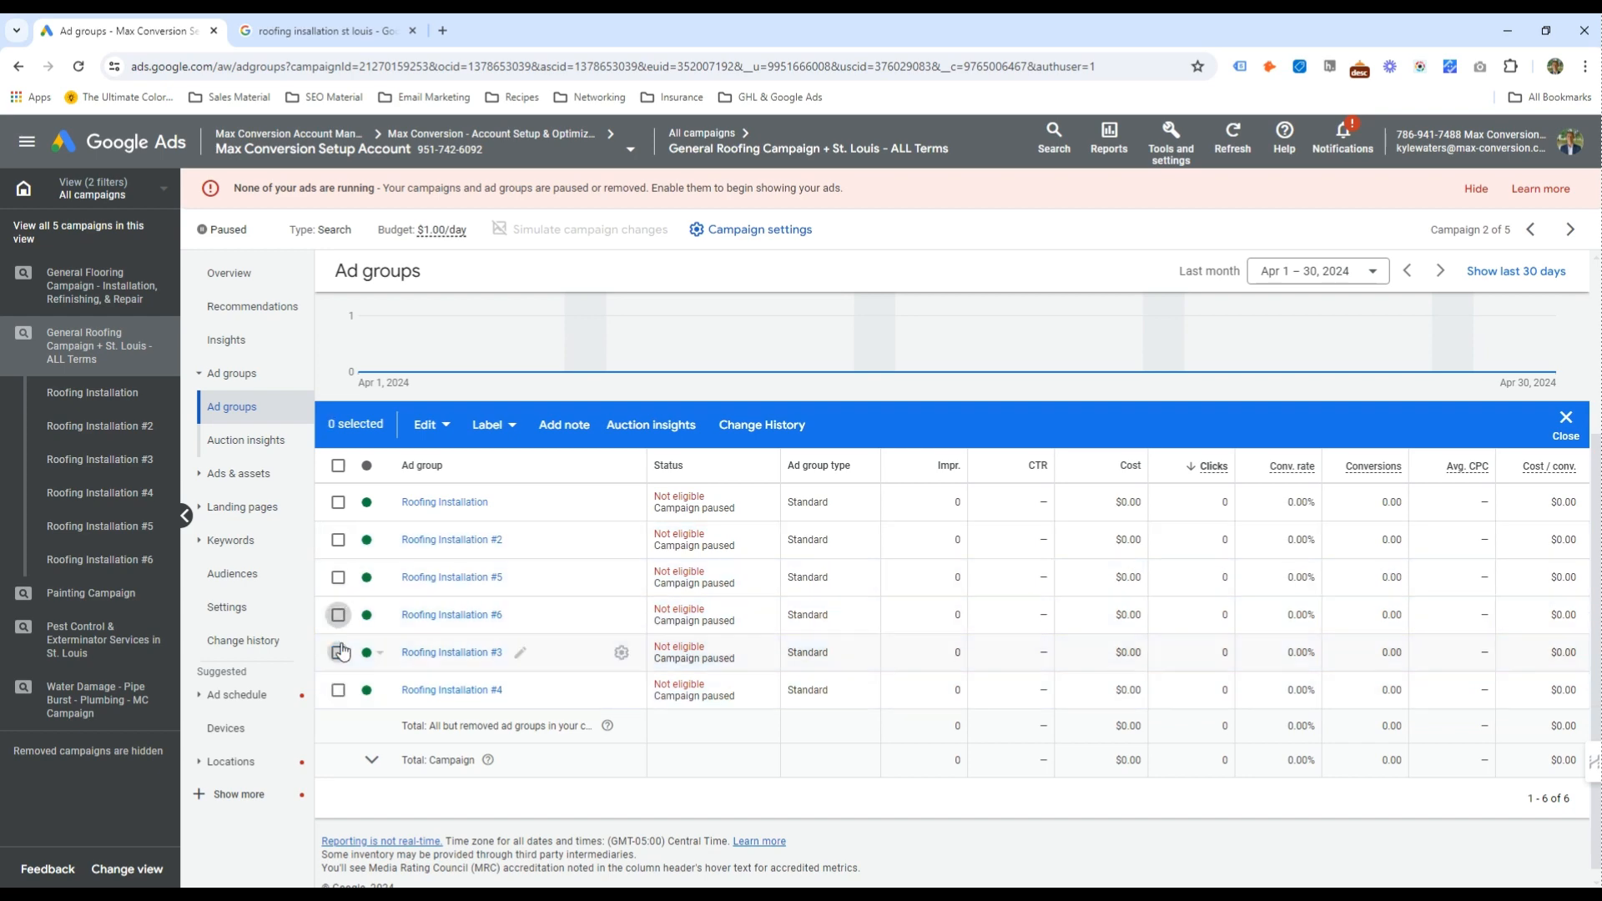
Review the roofing types in the Ad Groups Roofing note, from Metal to TPO, and return to the ad group list
key("alt+Tab")
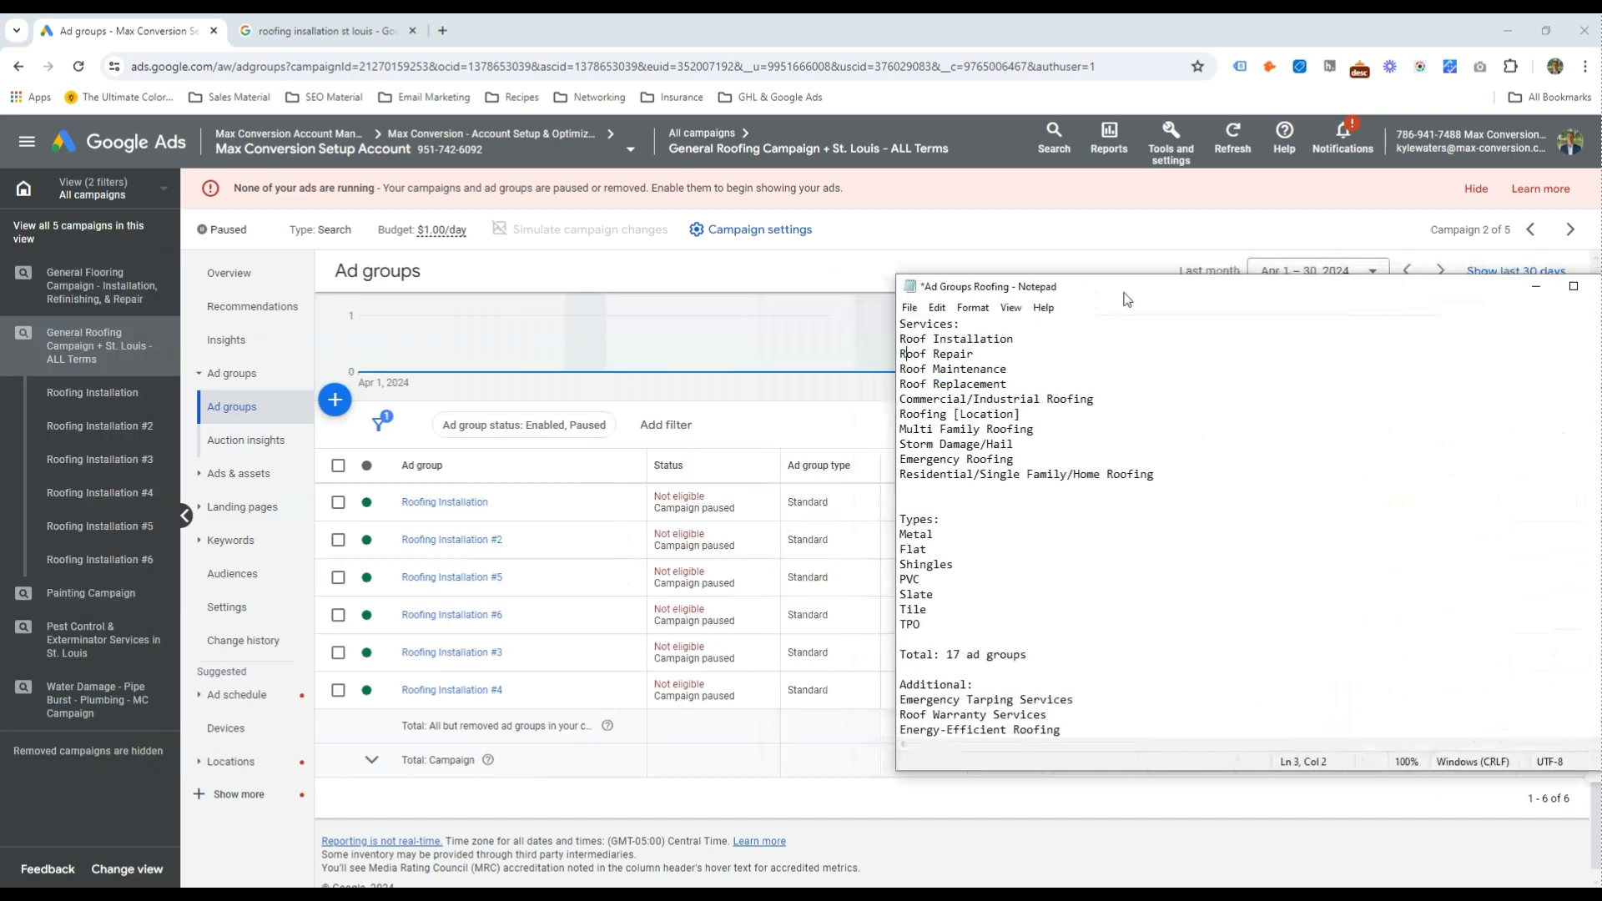
double_click(911, 536)
left_click_drag(962, 554, 897, 569)
left_click_drag(939, 585, 893, 613)
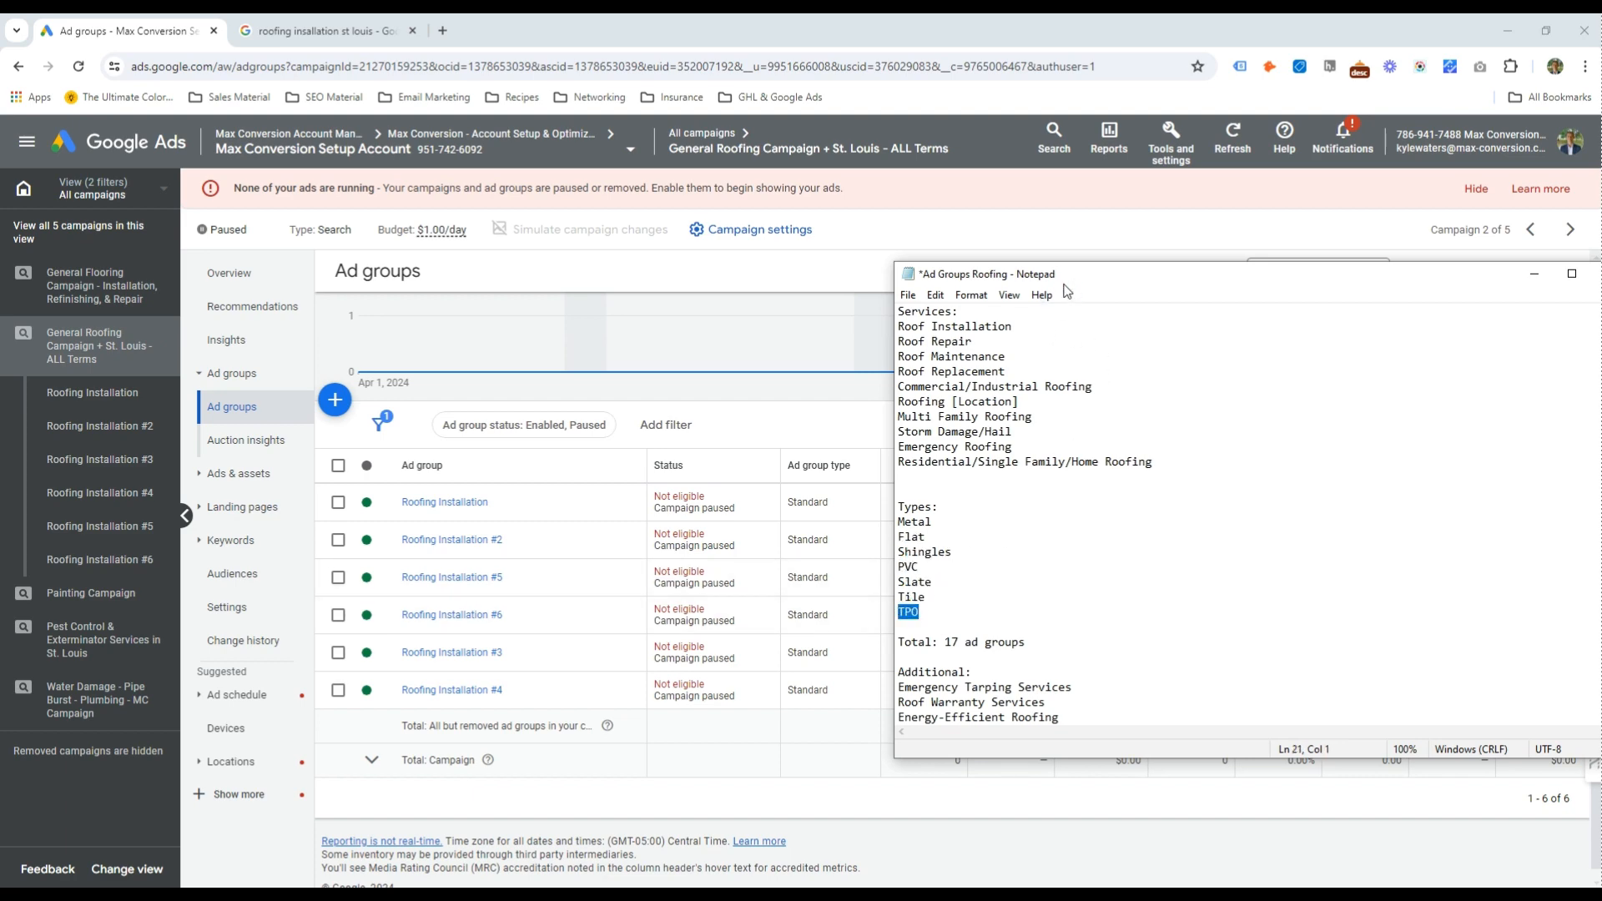
key("alt+Tab")
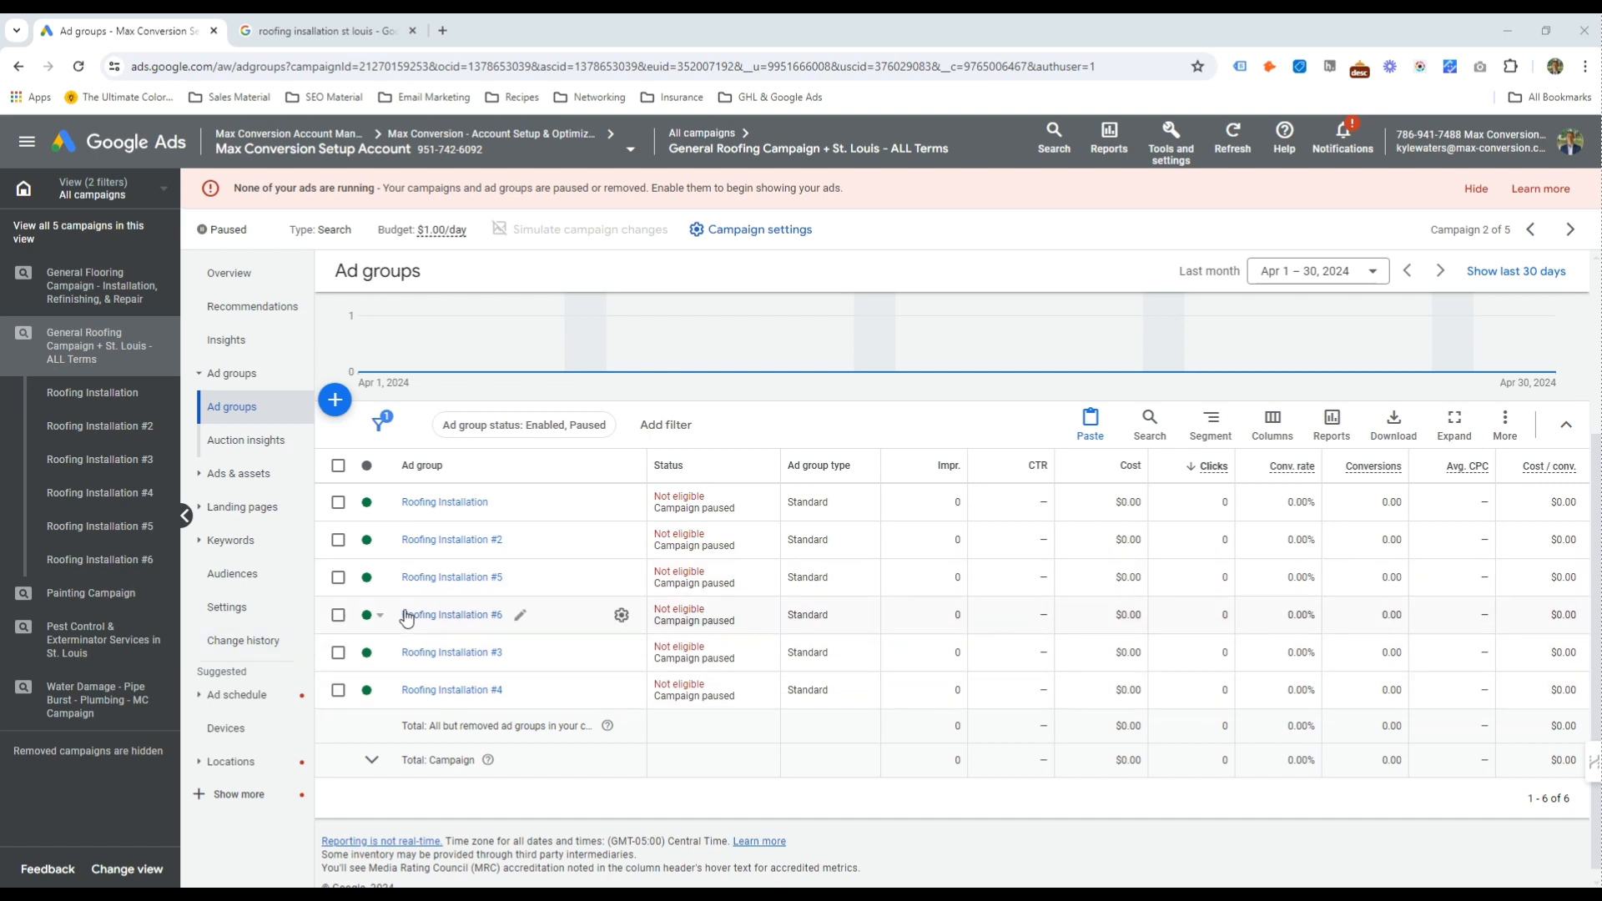
Copy all six Roofing Installation ad groups and paste them into General Roofing Campaign + St. Louis - ALL Terms, running in the background
left_click(338, 501)
left_click(338, 539)
left_click(338, 576)
left_click(338, 614)
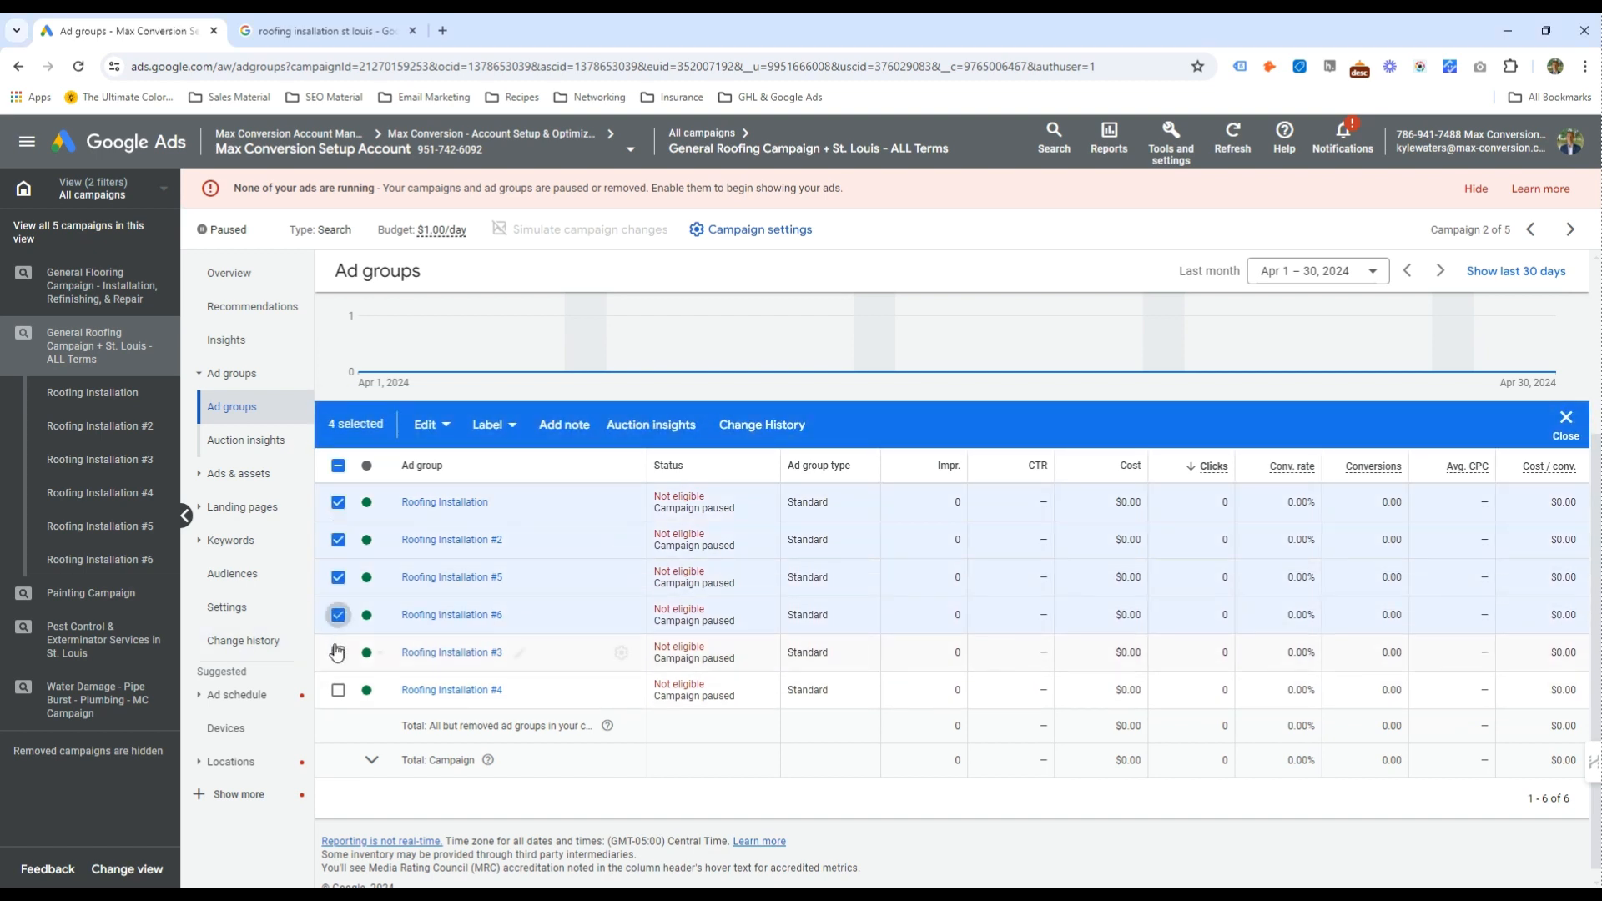
left_click(338, 652)
left_click(337, 689)
left_click(443, 425)
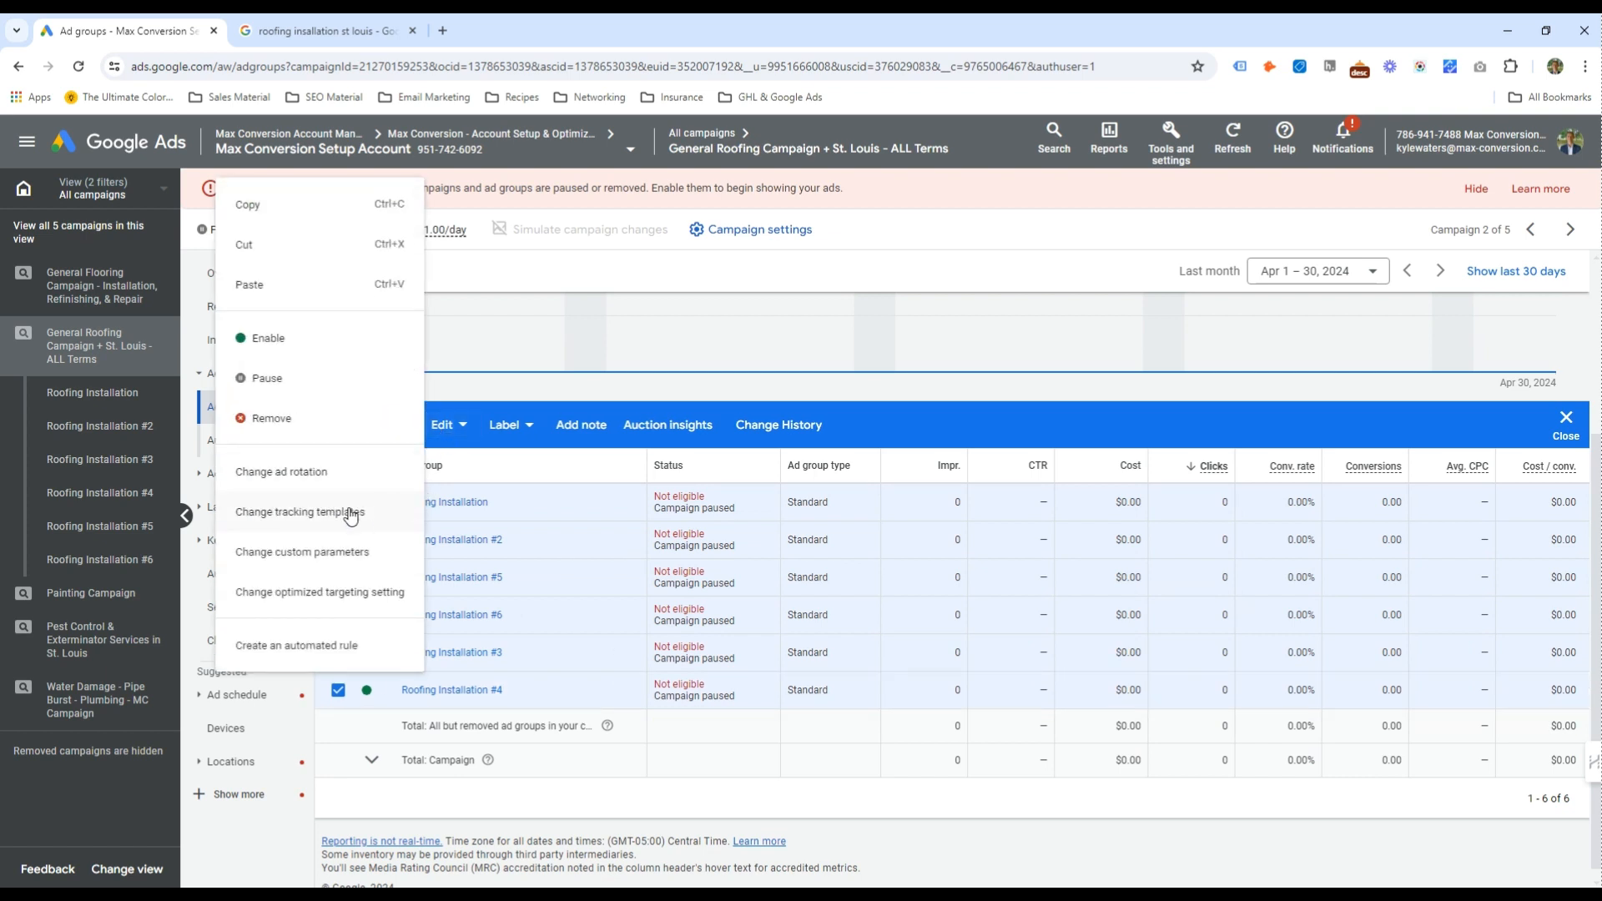
left_click(263, 229)
left_click(1562, 429)
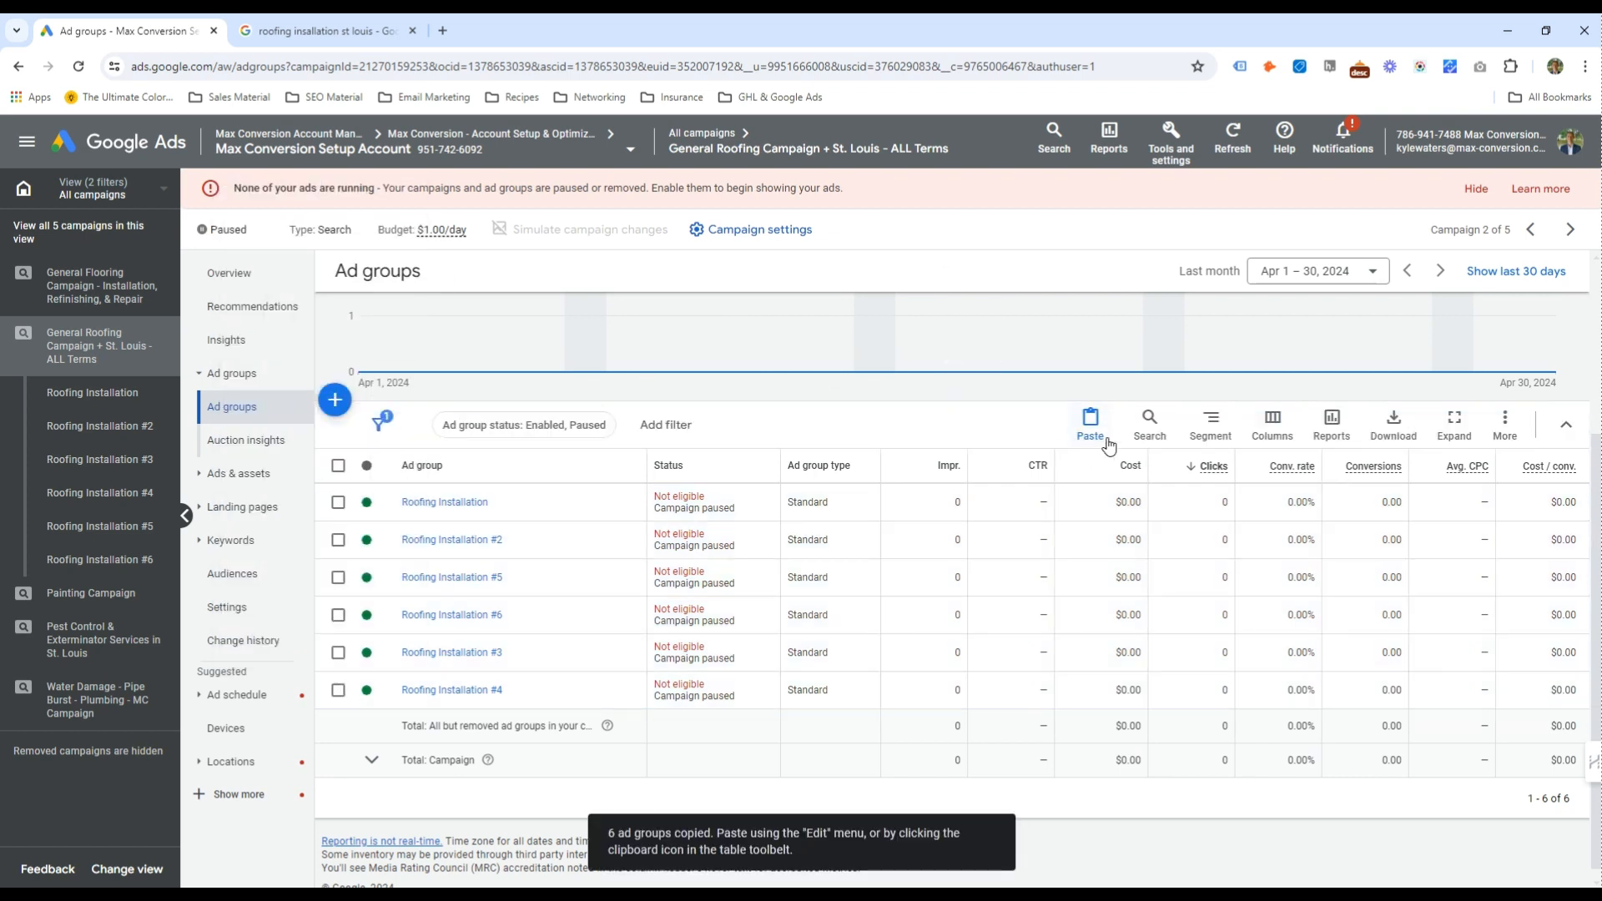
left_click(1091, 426)
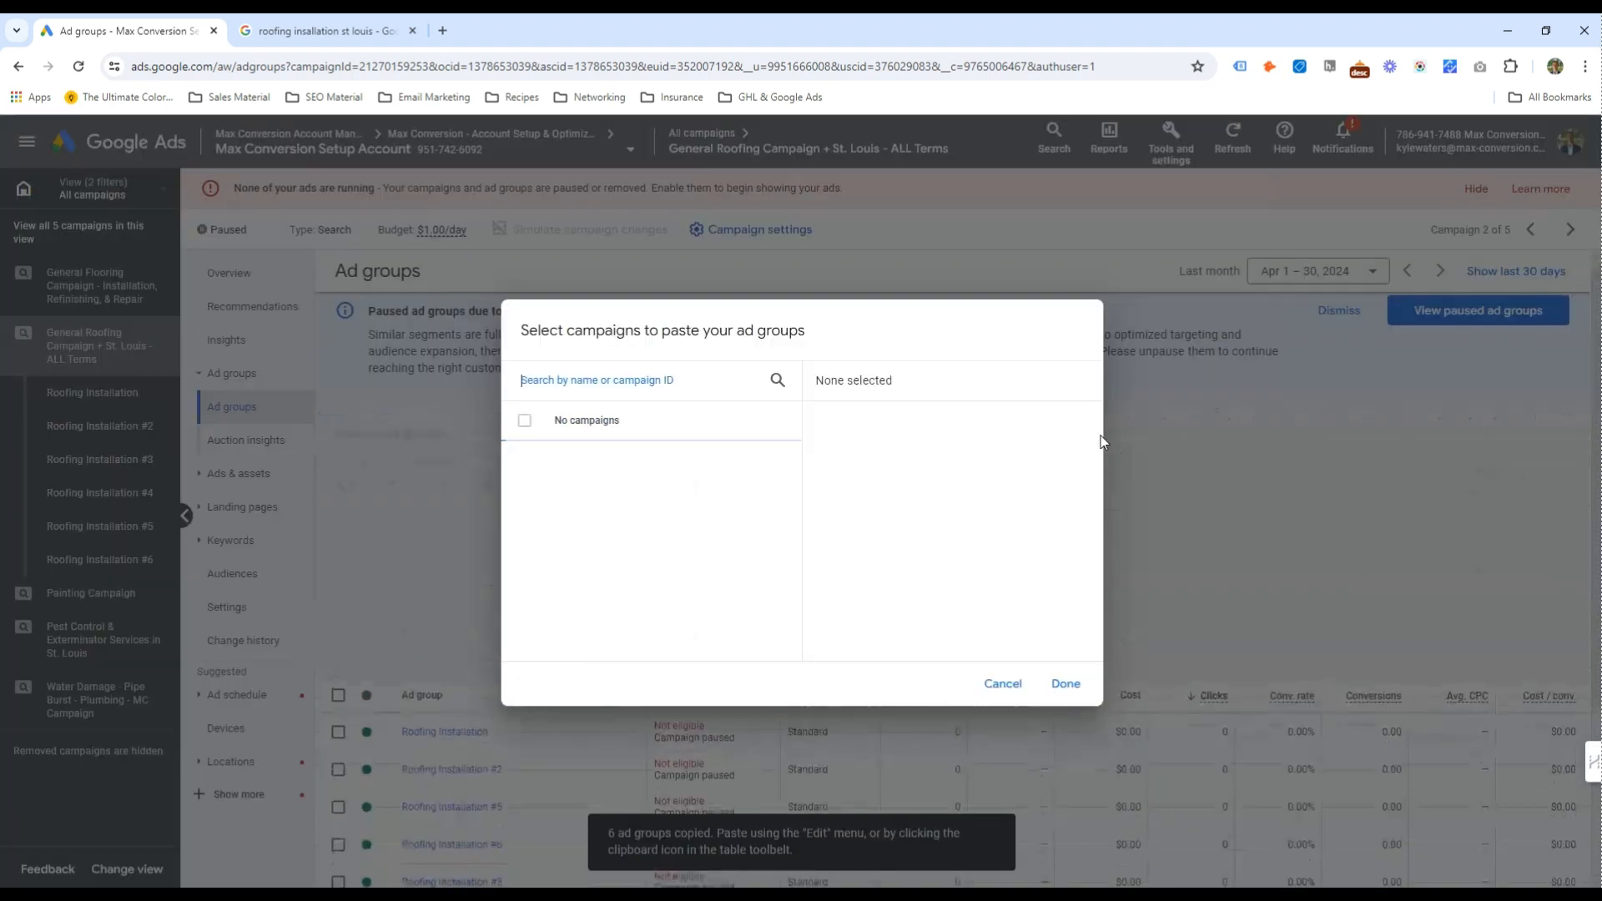
left_click(634, 503)
left_click(1064, 680)
left_click(338, 659)
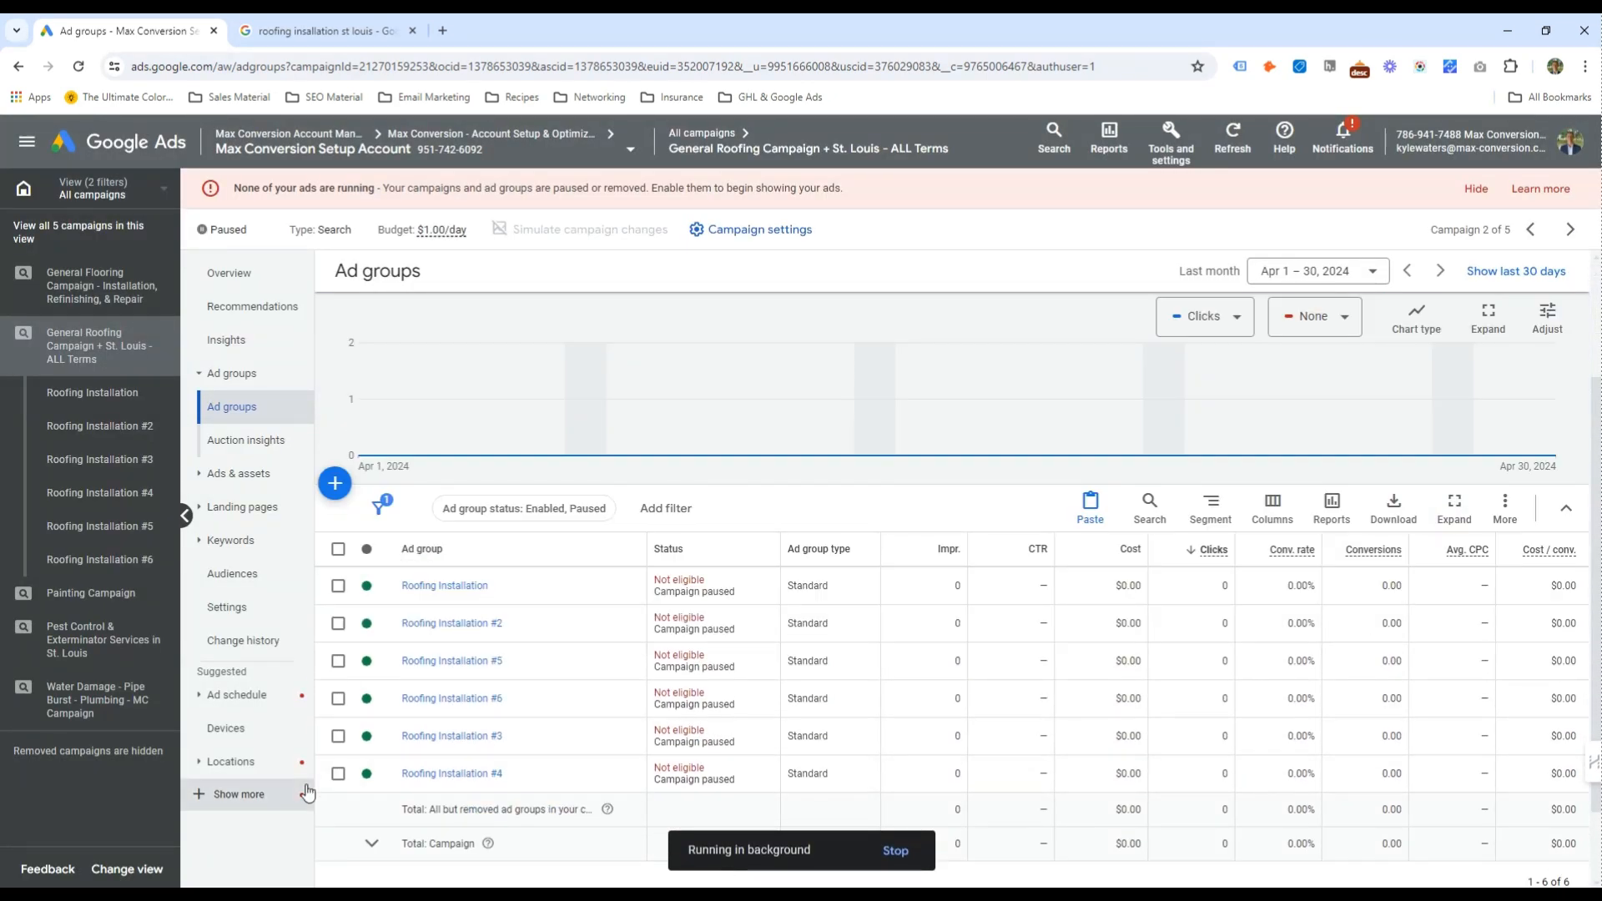
Copy Roofing Installation #3 and #4, paste them into the General Roofing campaign in the background, and reload the page
left_click(337, 774)
left_click(338, 736)
left_click(425, 515)
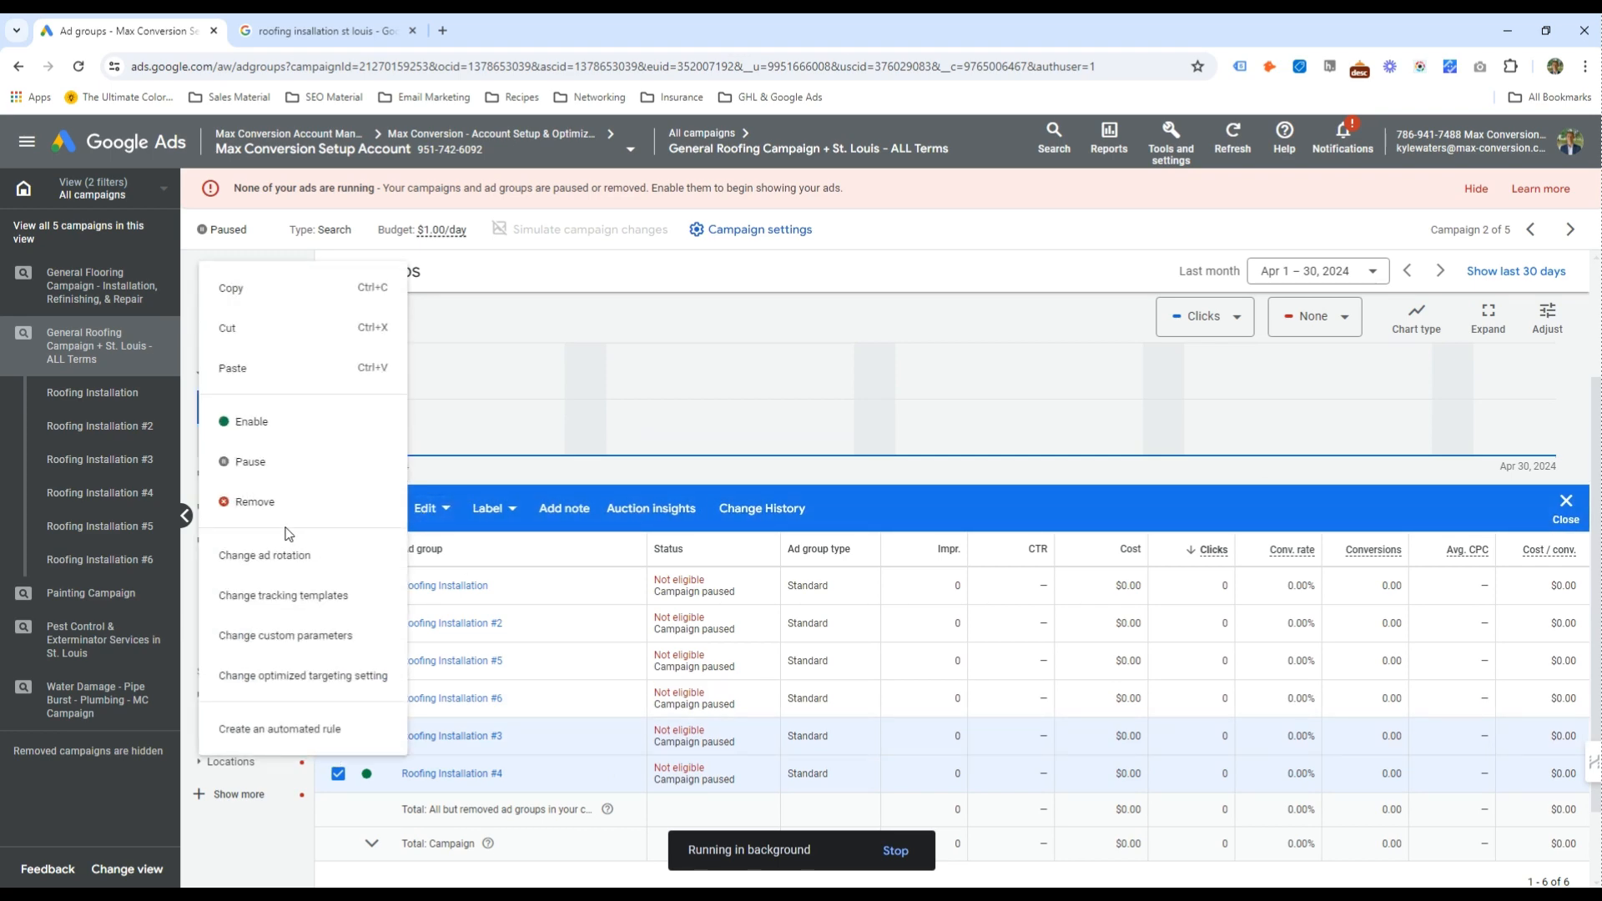
left_click(261, 307)
left_click(1573, 524)
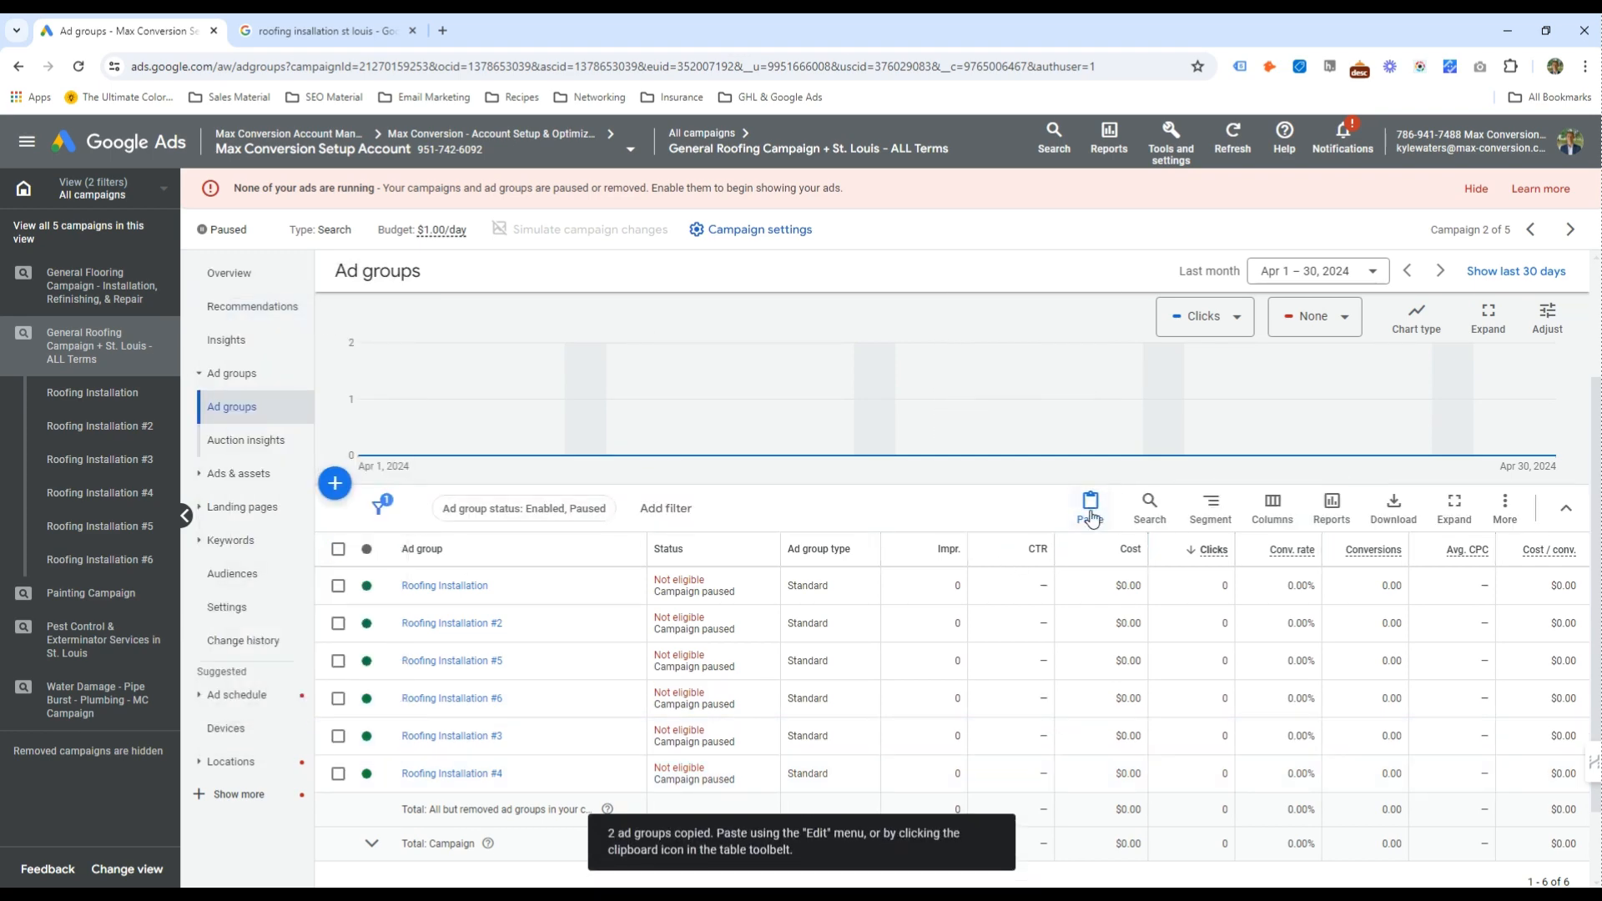
left_click(1090, 505)
left_click(679, 509)
left_click(1062, 683)
left_click(337, 639)
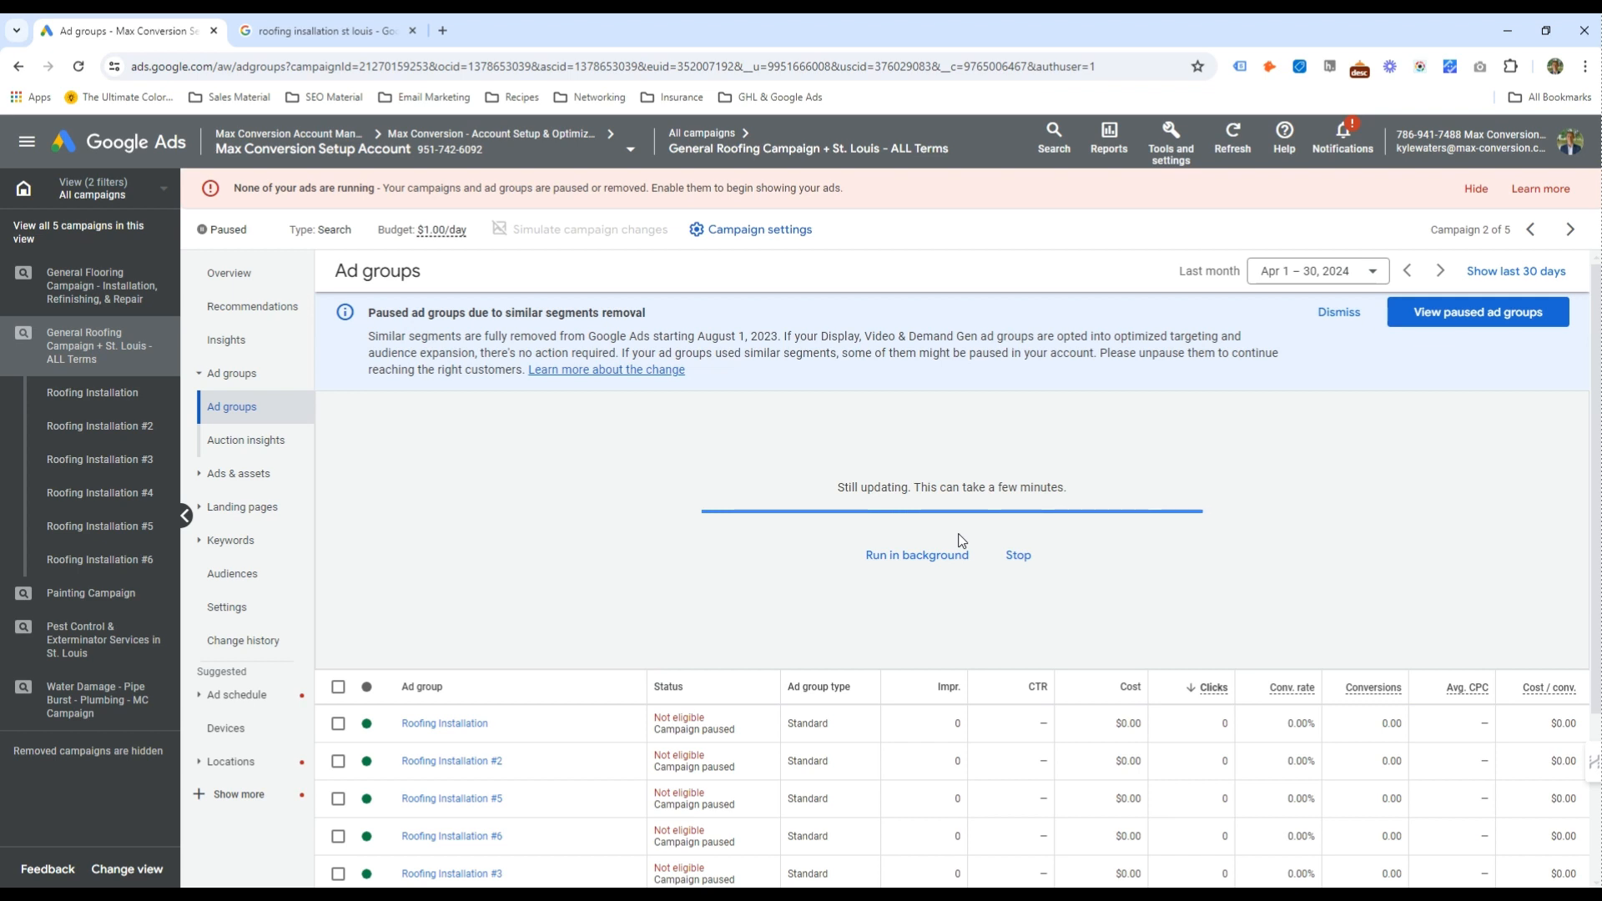
scroll(918, 534, "down", 2)
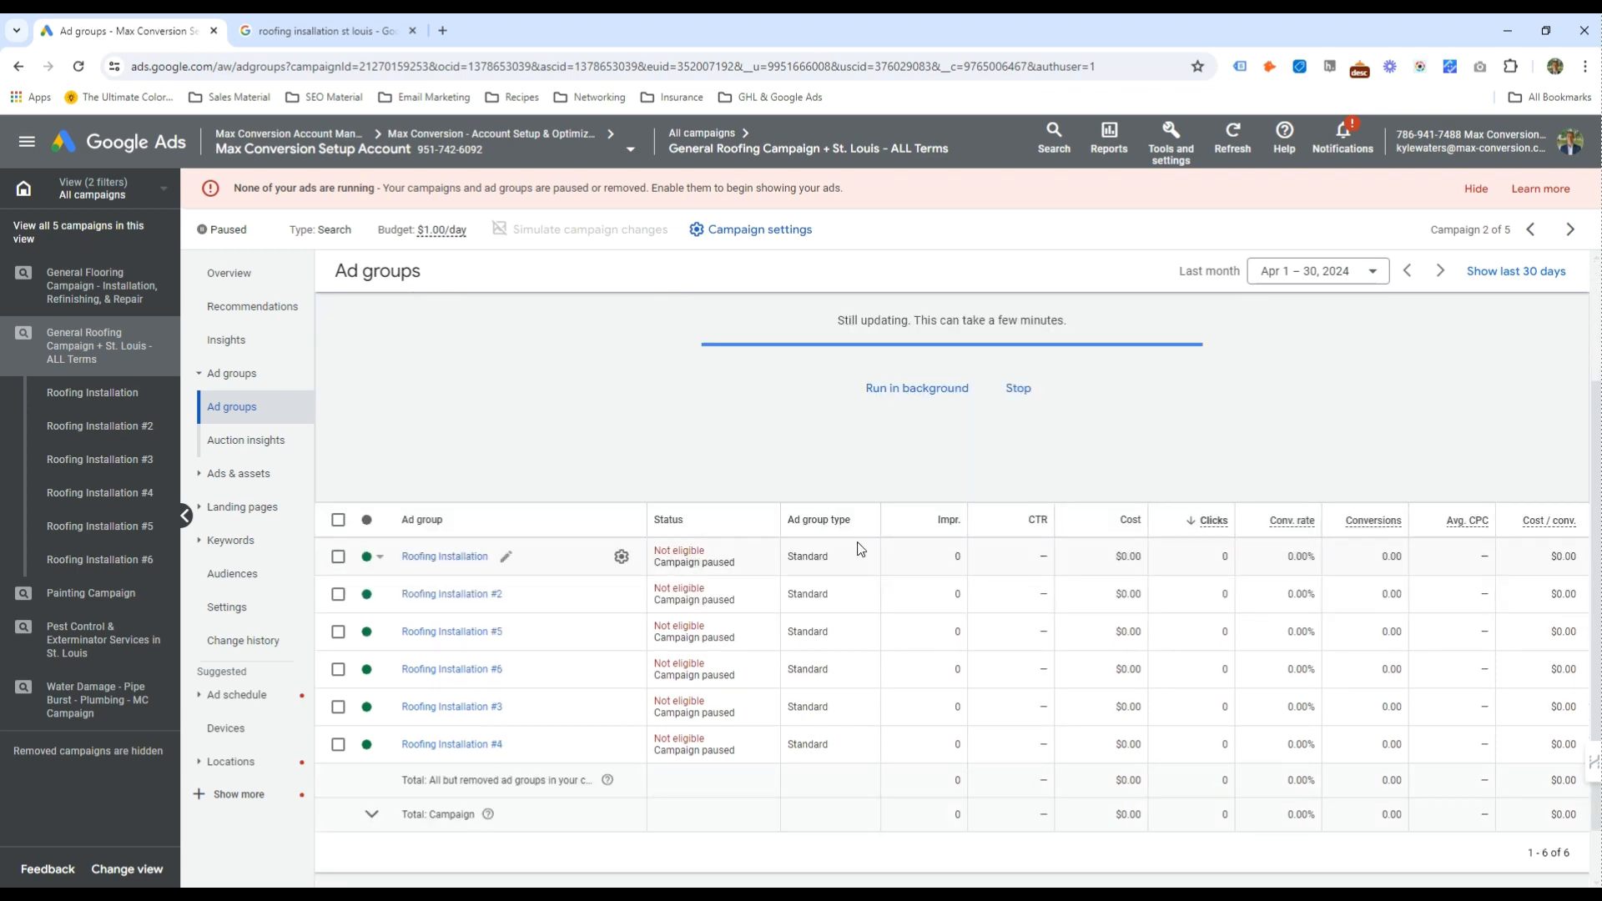
left_click(948, 395)
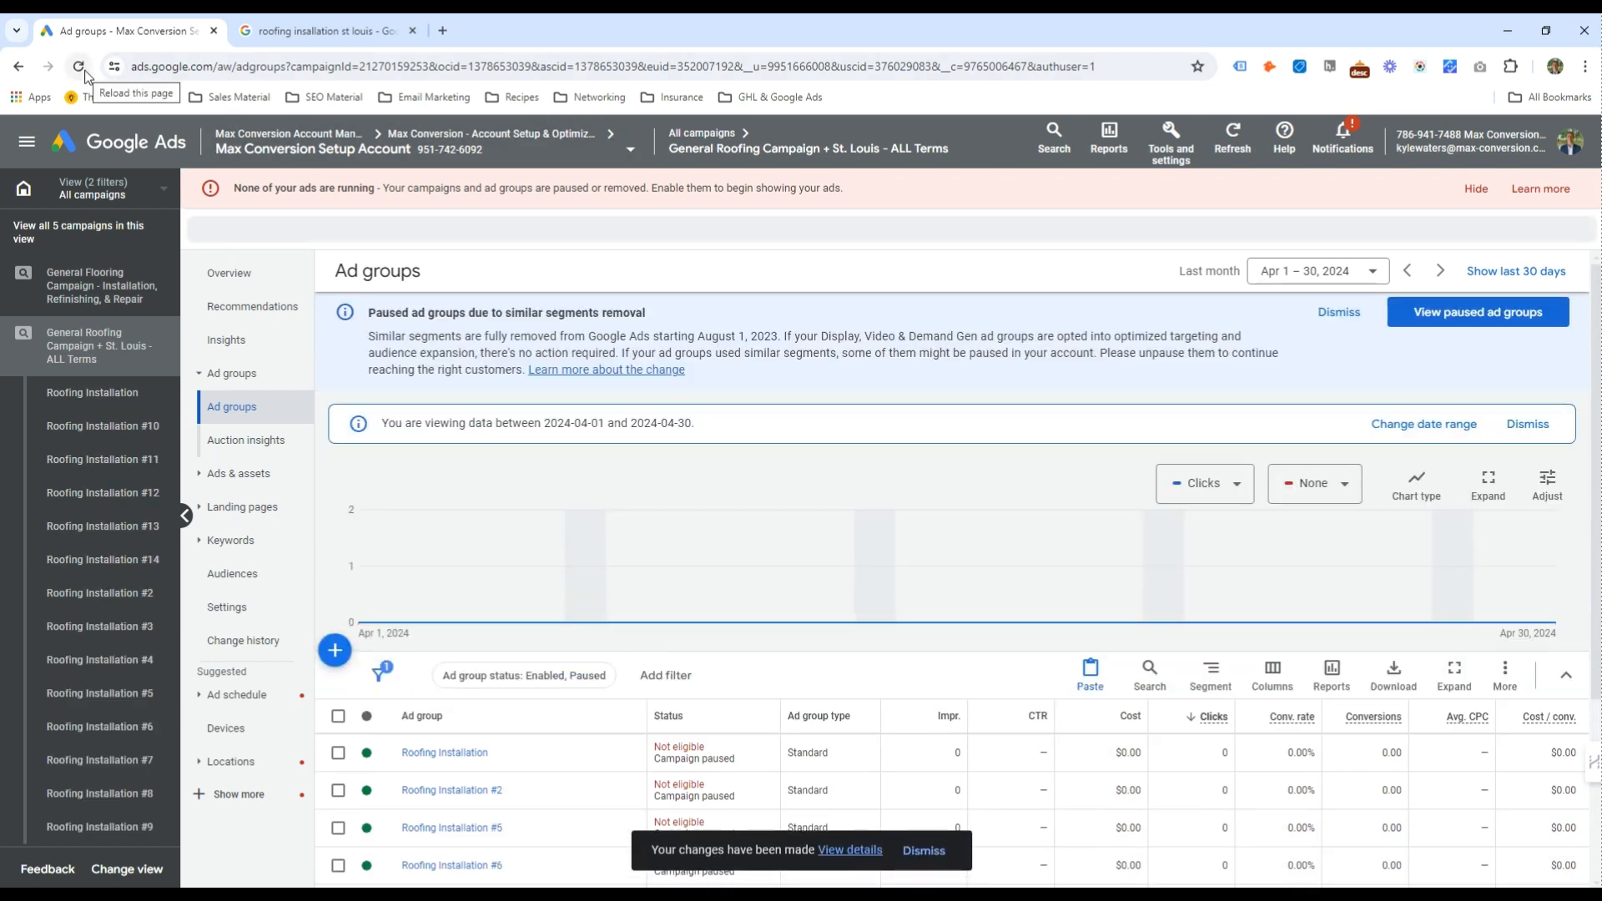
left_click(80, 69)
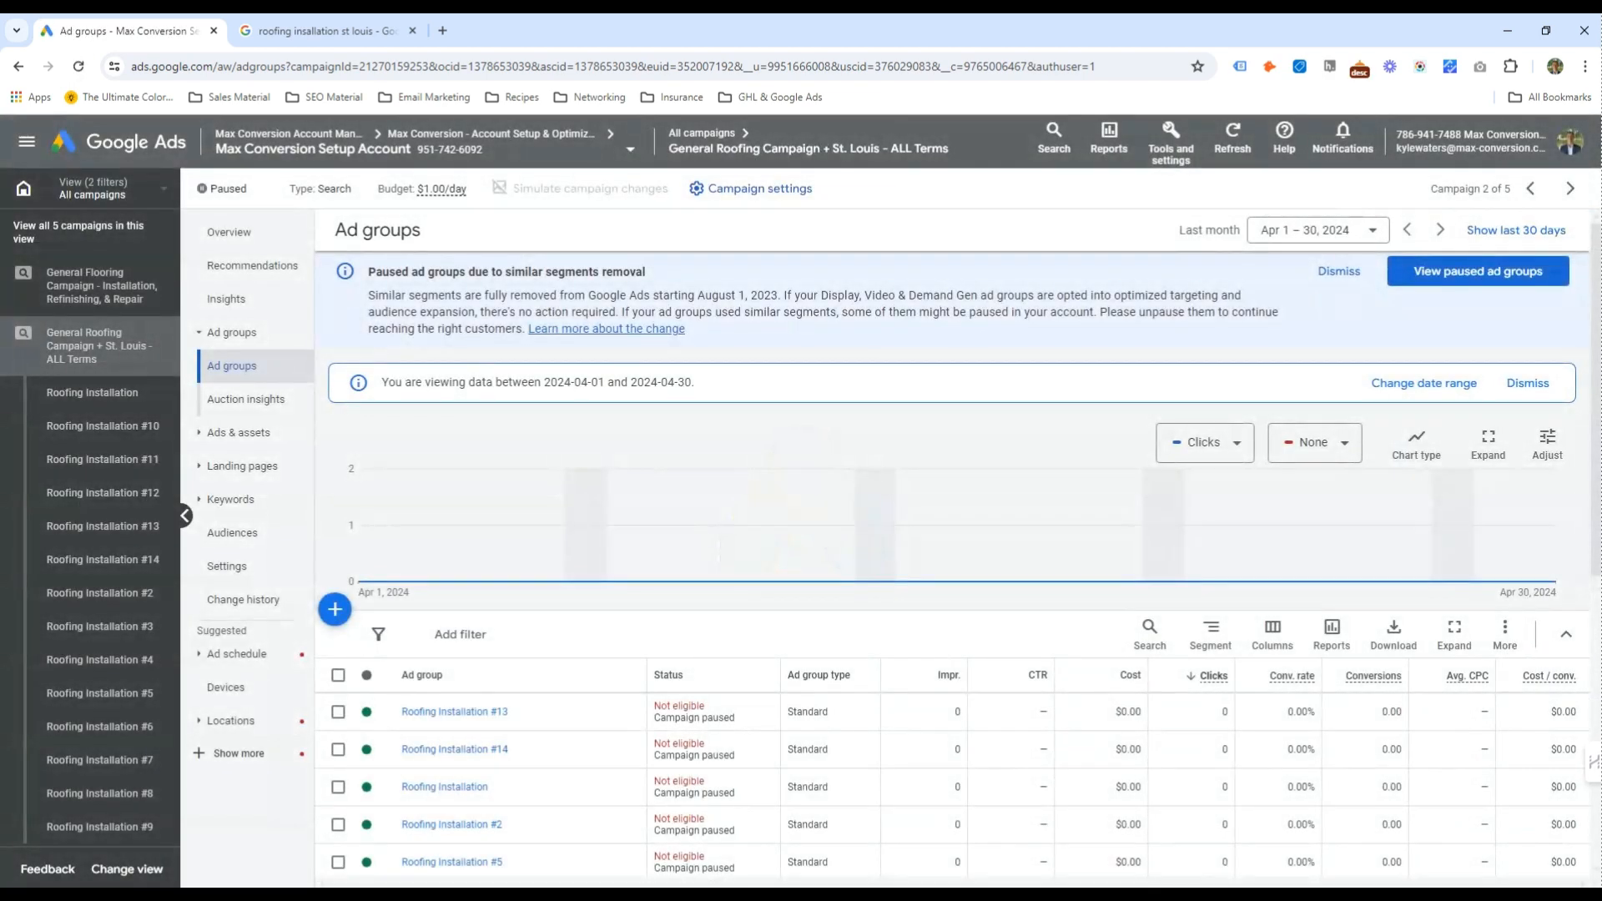
Place the Ad Groups Roofing note beside the ad group list and review its services against the duplicated ad groups
key("alt+Tab")
left_click_drag(1548, 241, 1494, 237)
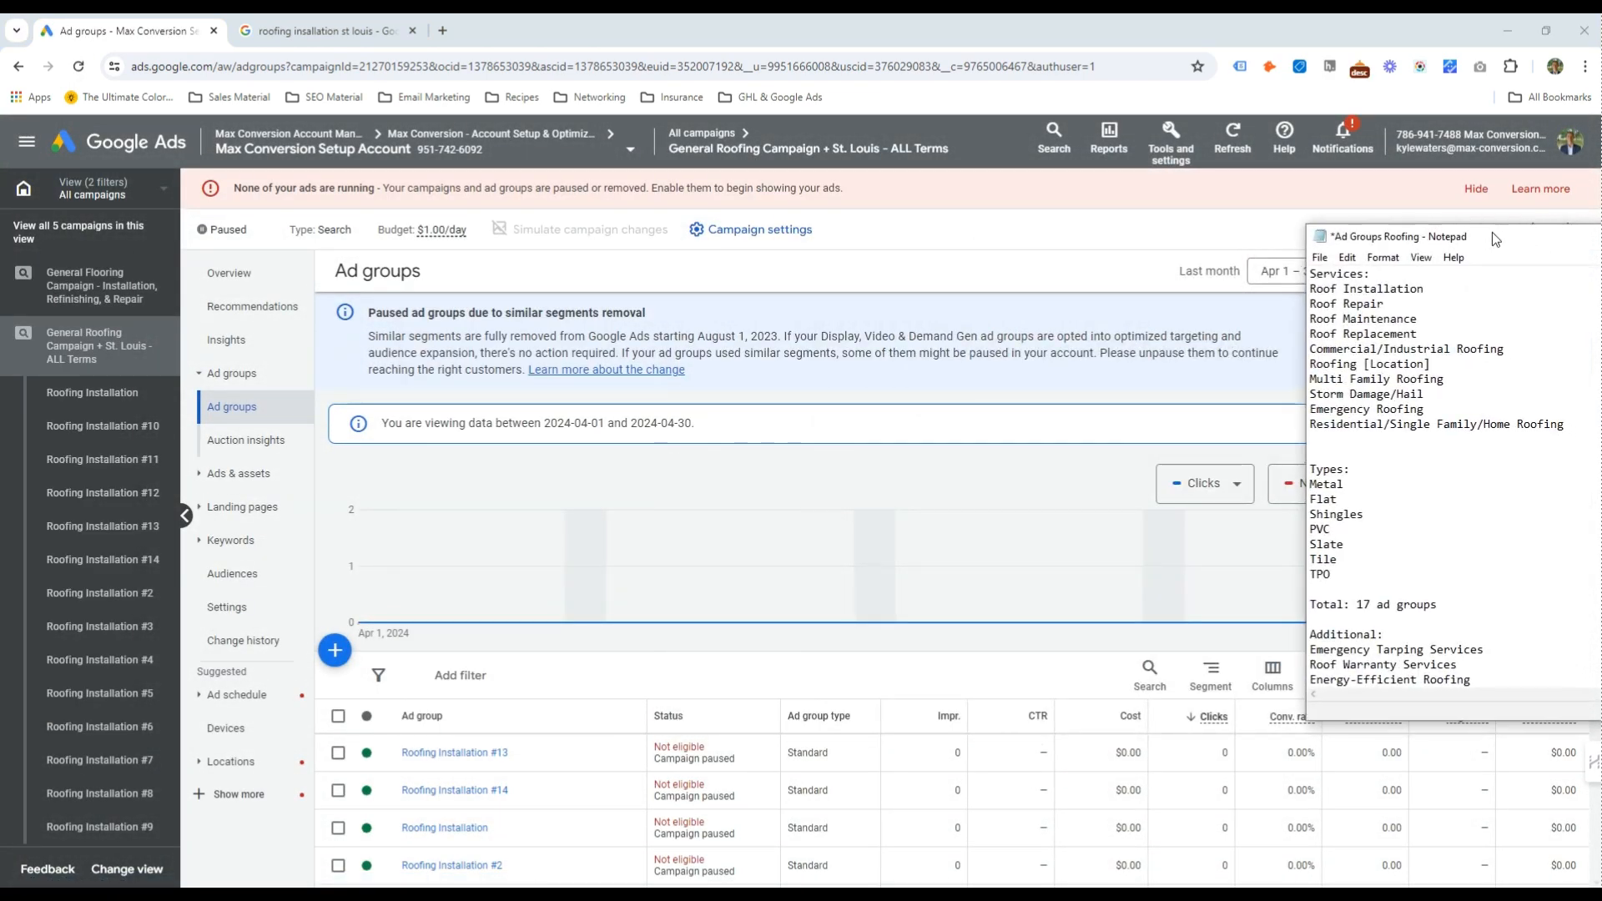
scroll(629, 595, "down", 5)
scroll(630, 596, "down", 3)
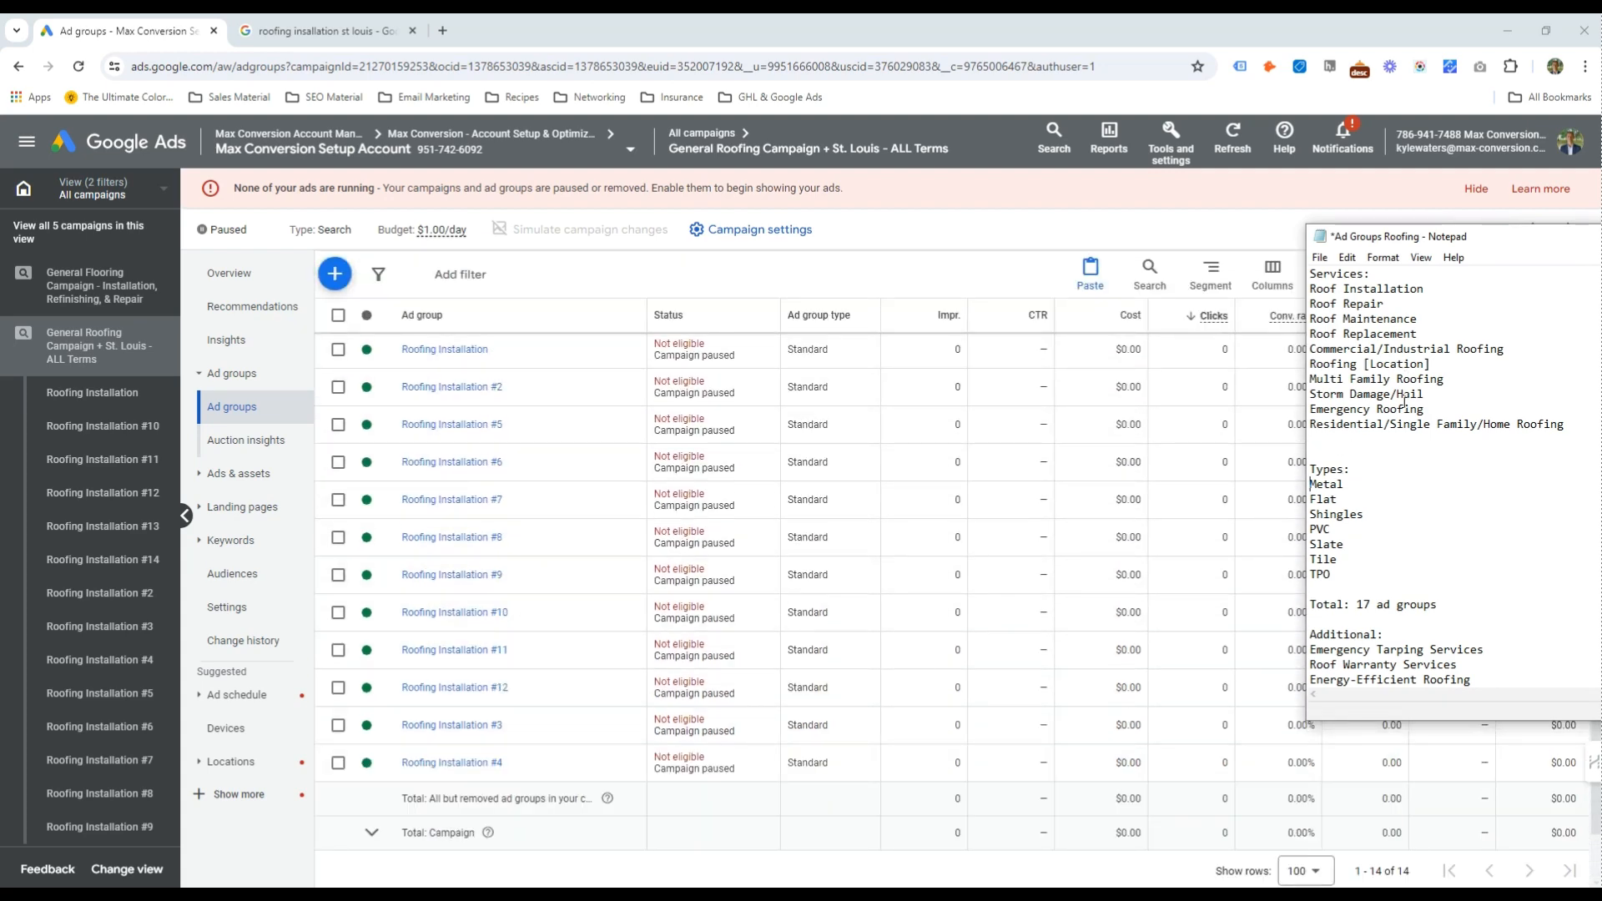
left_click_drag(1311, 334, 1523, 423)
left_click_drag(1455, 322, 1289, 288)
left_click(1435, 334)
Rename the Roofing Installation #2 ad group to Commercial/Industrial Roofing, copying the name from the note
mouse_move(1308, 349)
left_mouse_down()
mouse_move(1459, 349)
mouse_move(1304, 349)
left_mouse_up()
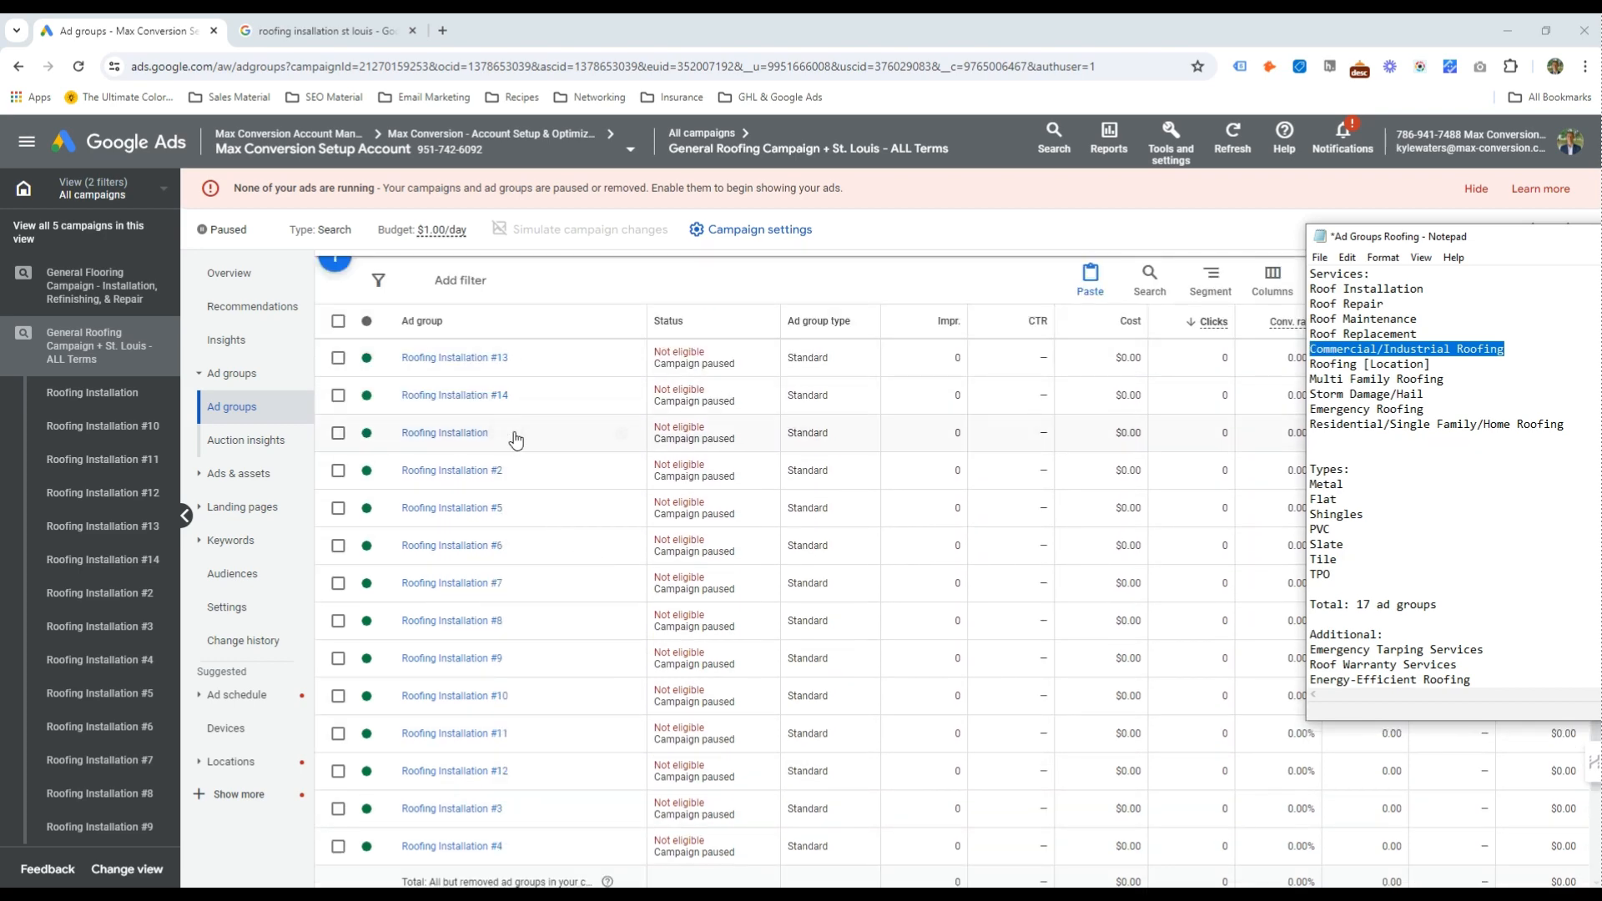
left_click(524, 471)
key("ctrl+a")
key("ctrl+v")
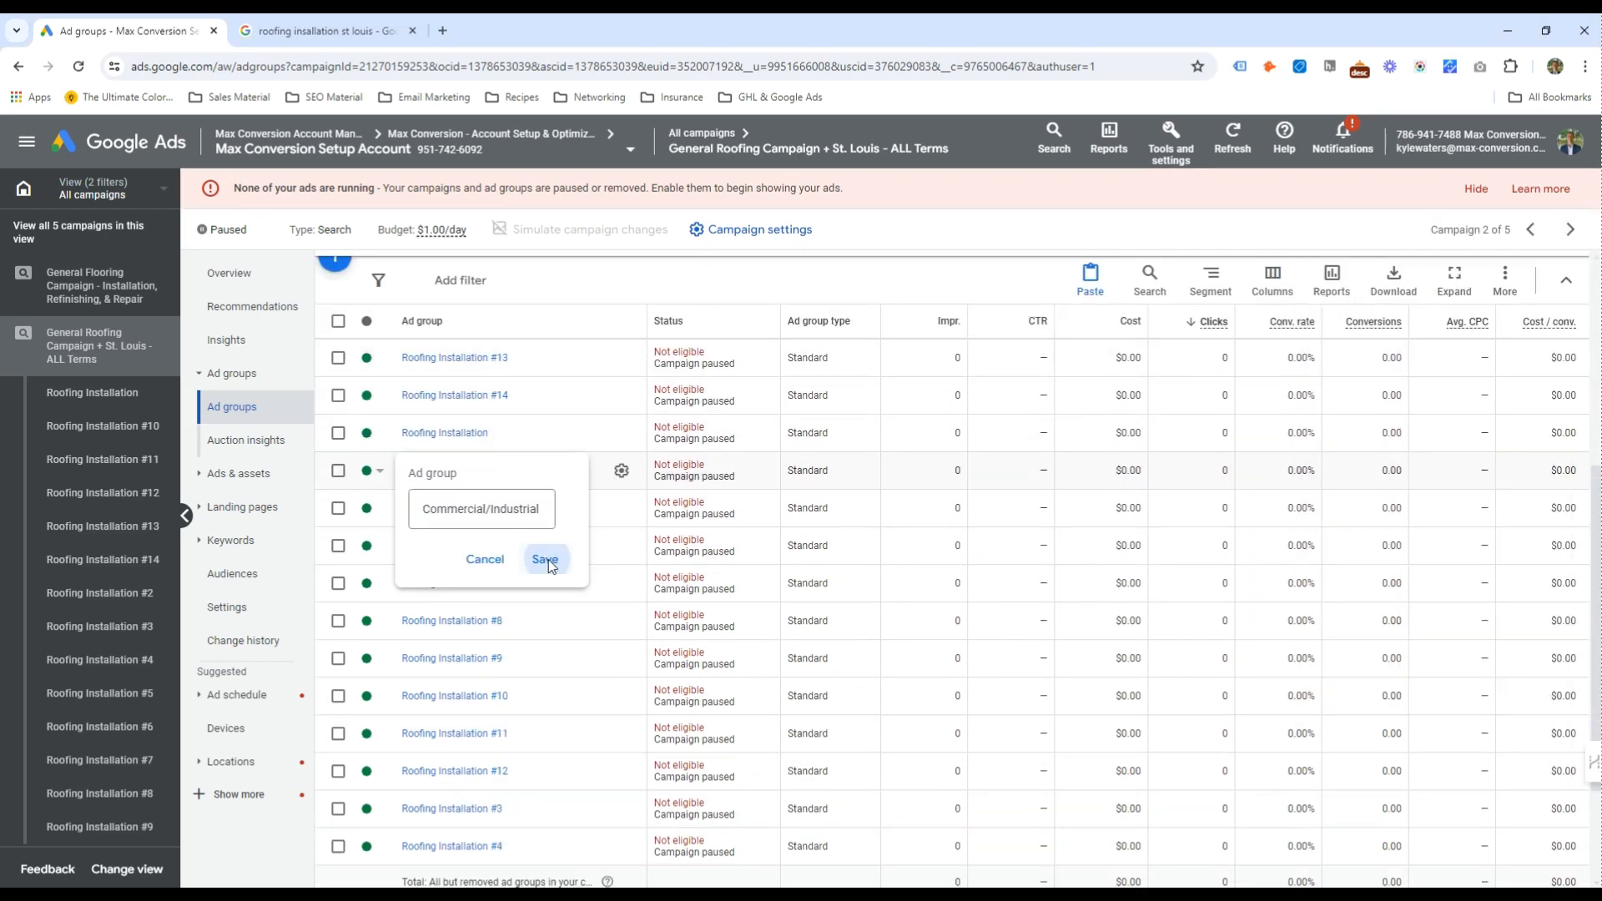
left_click(544, 559)
Rename the Roofing Installation #5 ad group to Roofing St. Louis, replacing the [Location] placeholder copied from the note
left_click(442, 896)
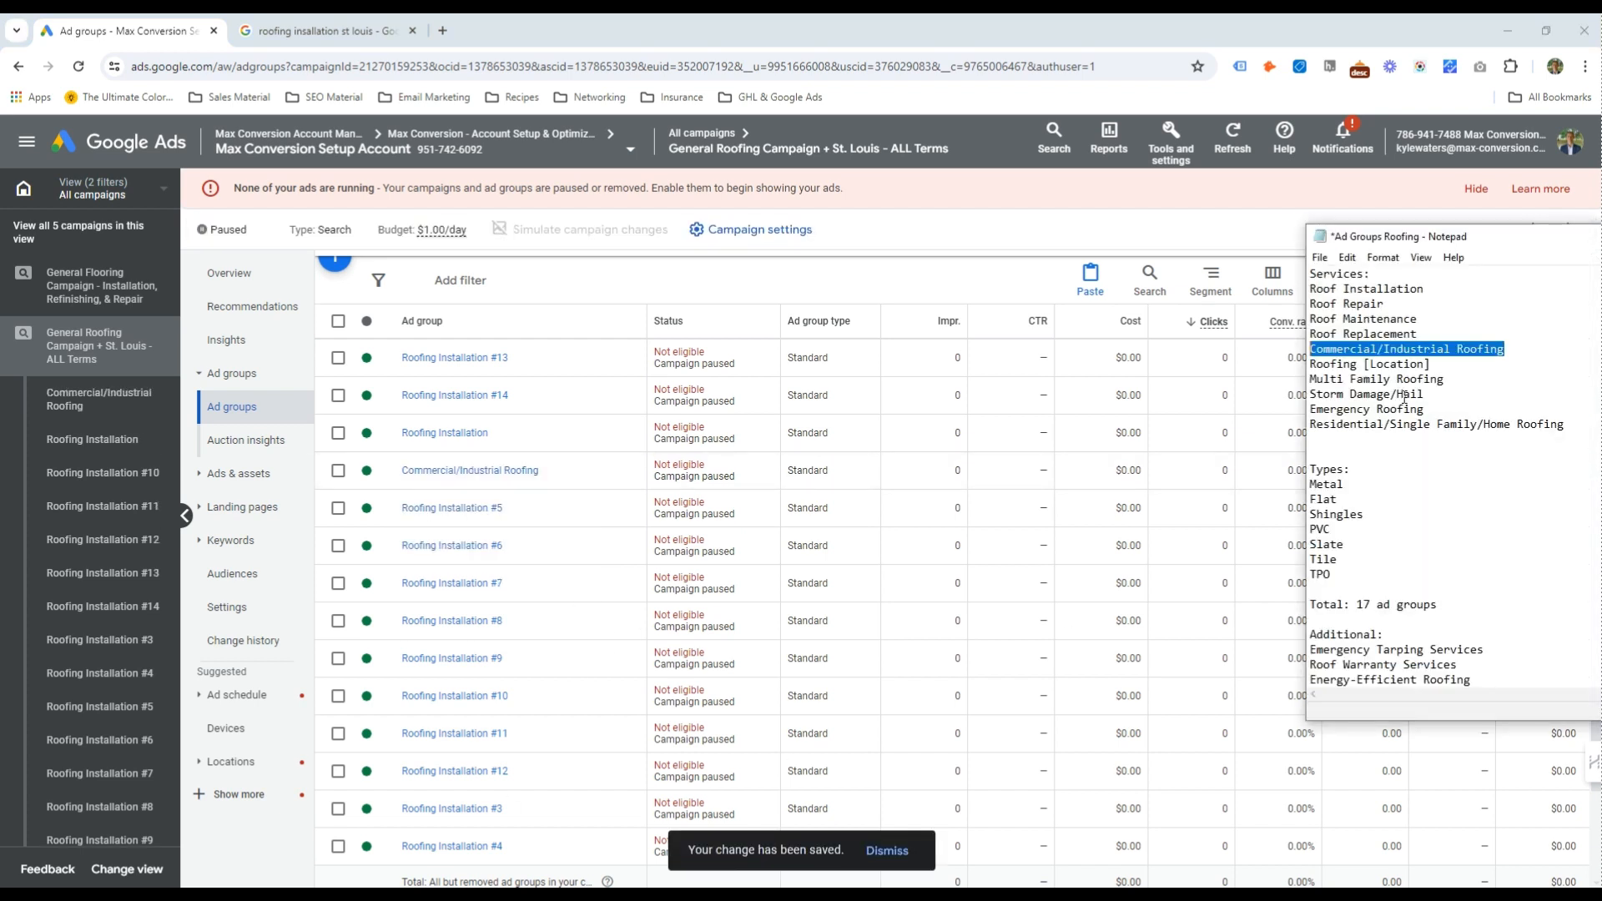
left_click_drag(1435, 365, 1289, 365)
key("ctrl+c")
left_click(524, 508)
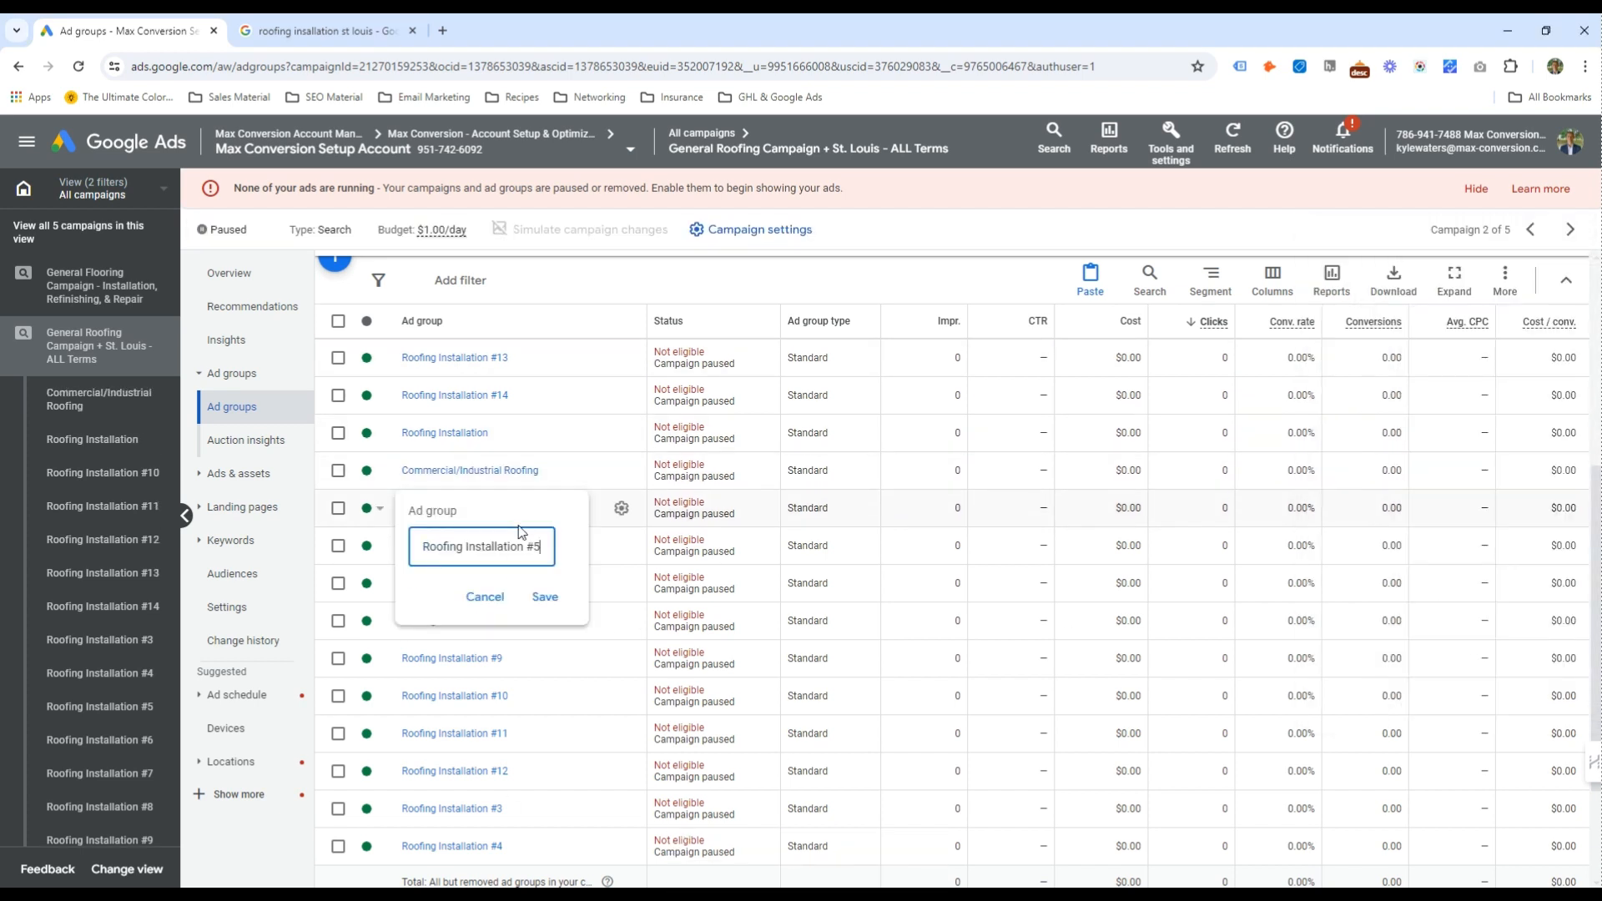
key("ctrl+a")
key("ctrl+v")
key("ctrl+shift+Left")
key("ctrl+shift+Left")
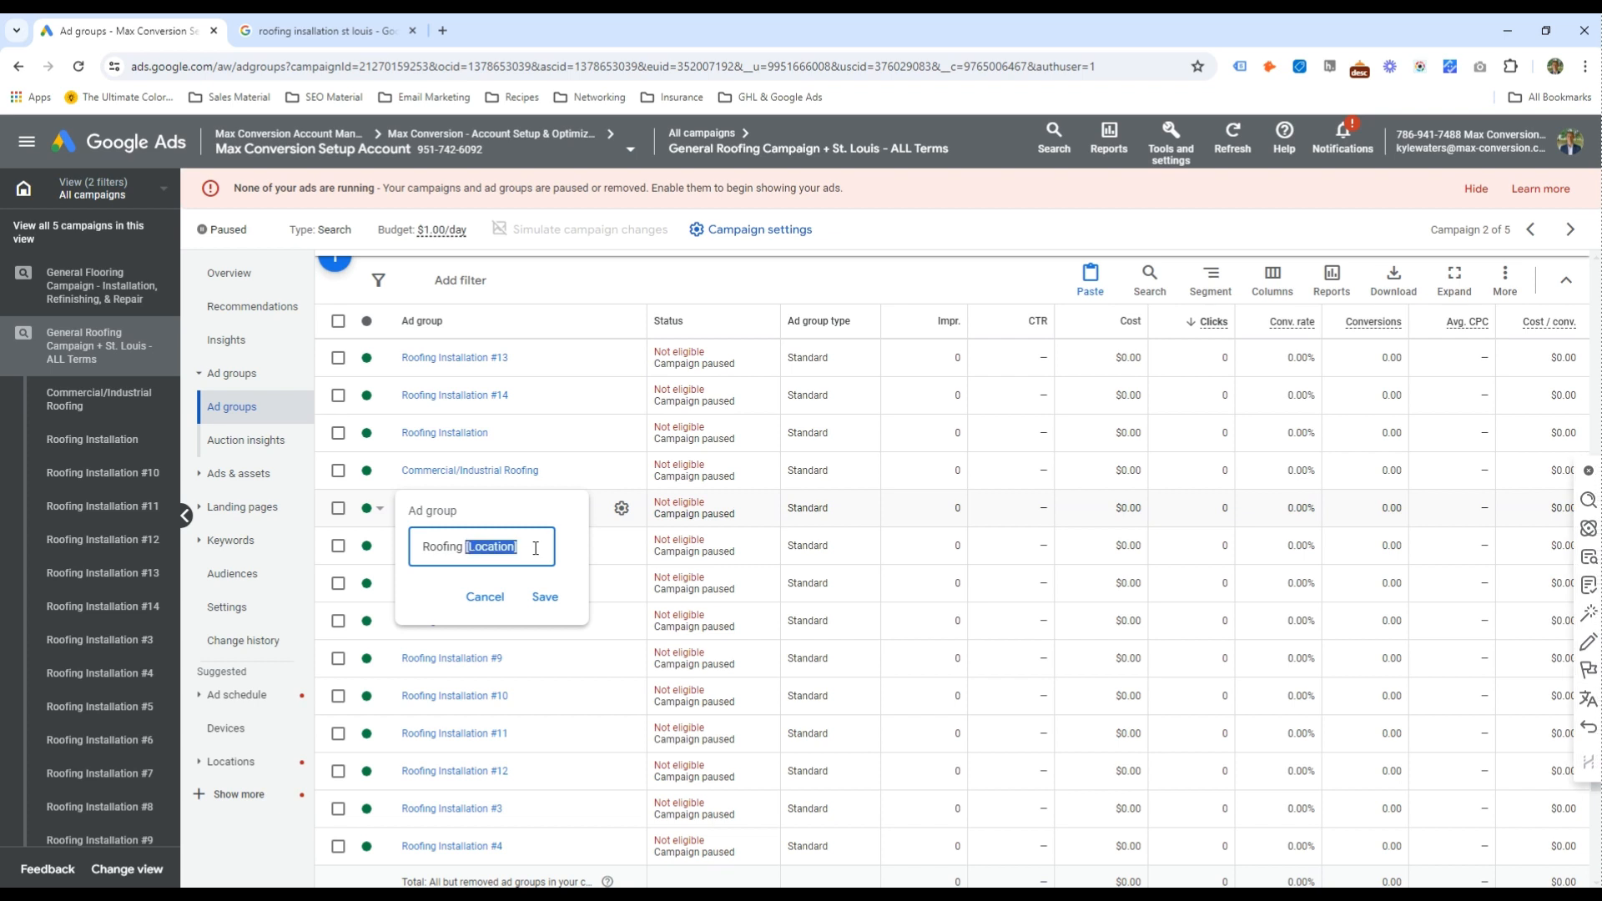
type("St. Louis")
key("Return")
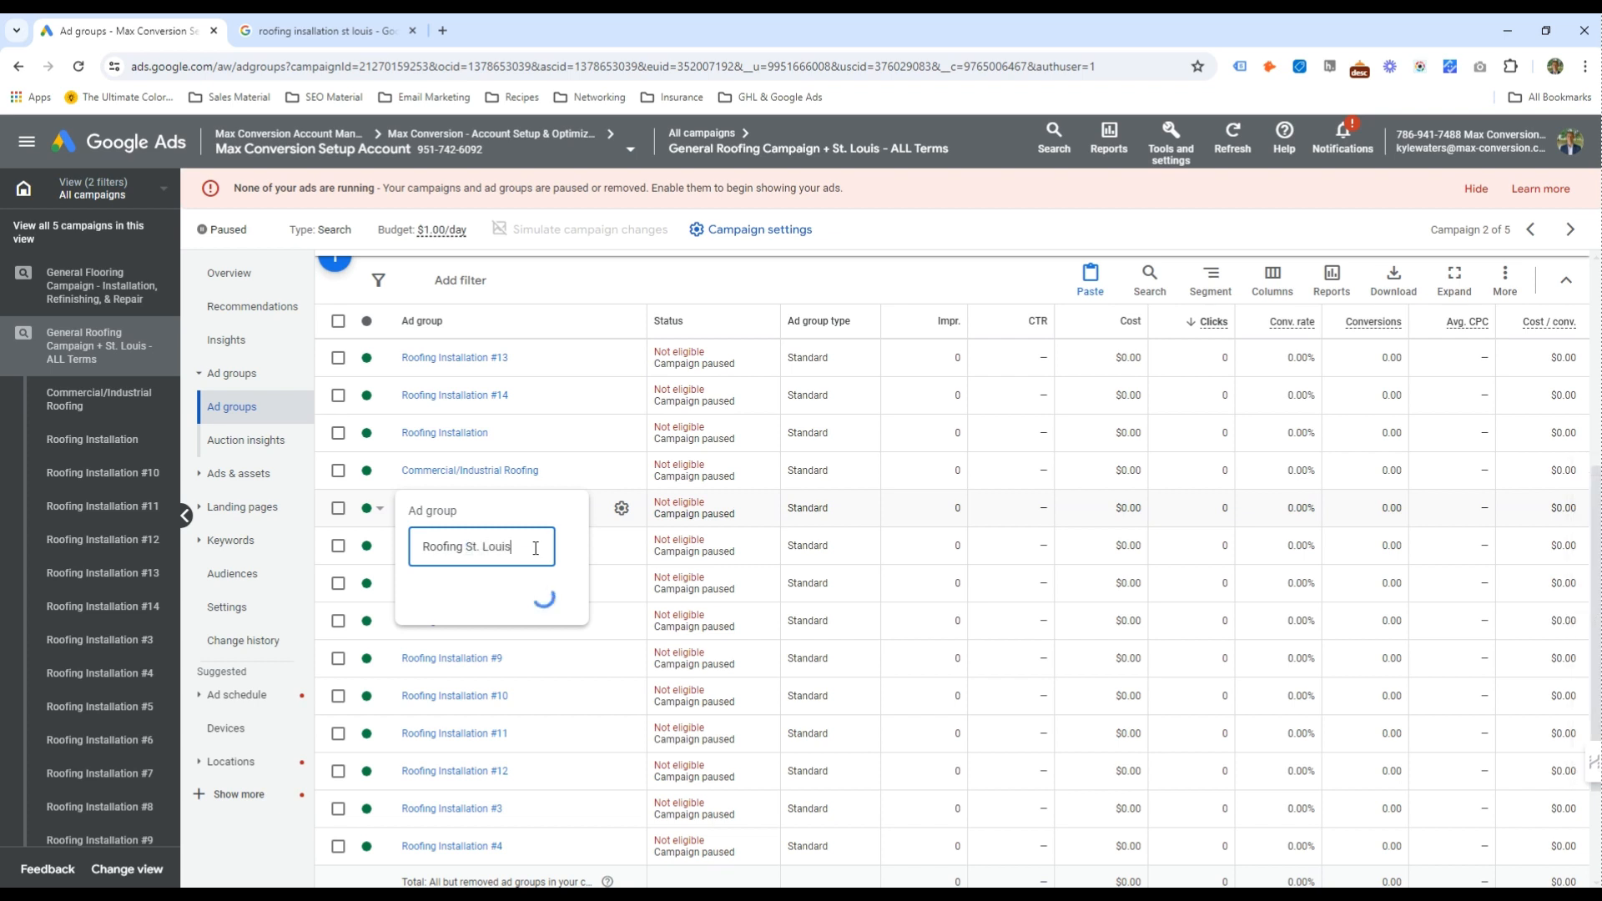
Rename the Roofing Installation #6 ad group to Multi Family Roofing, copying the name from the note
key("alt+Tab")
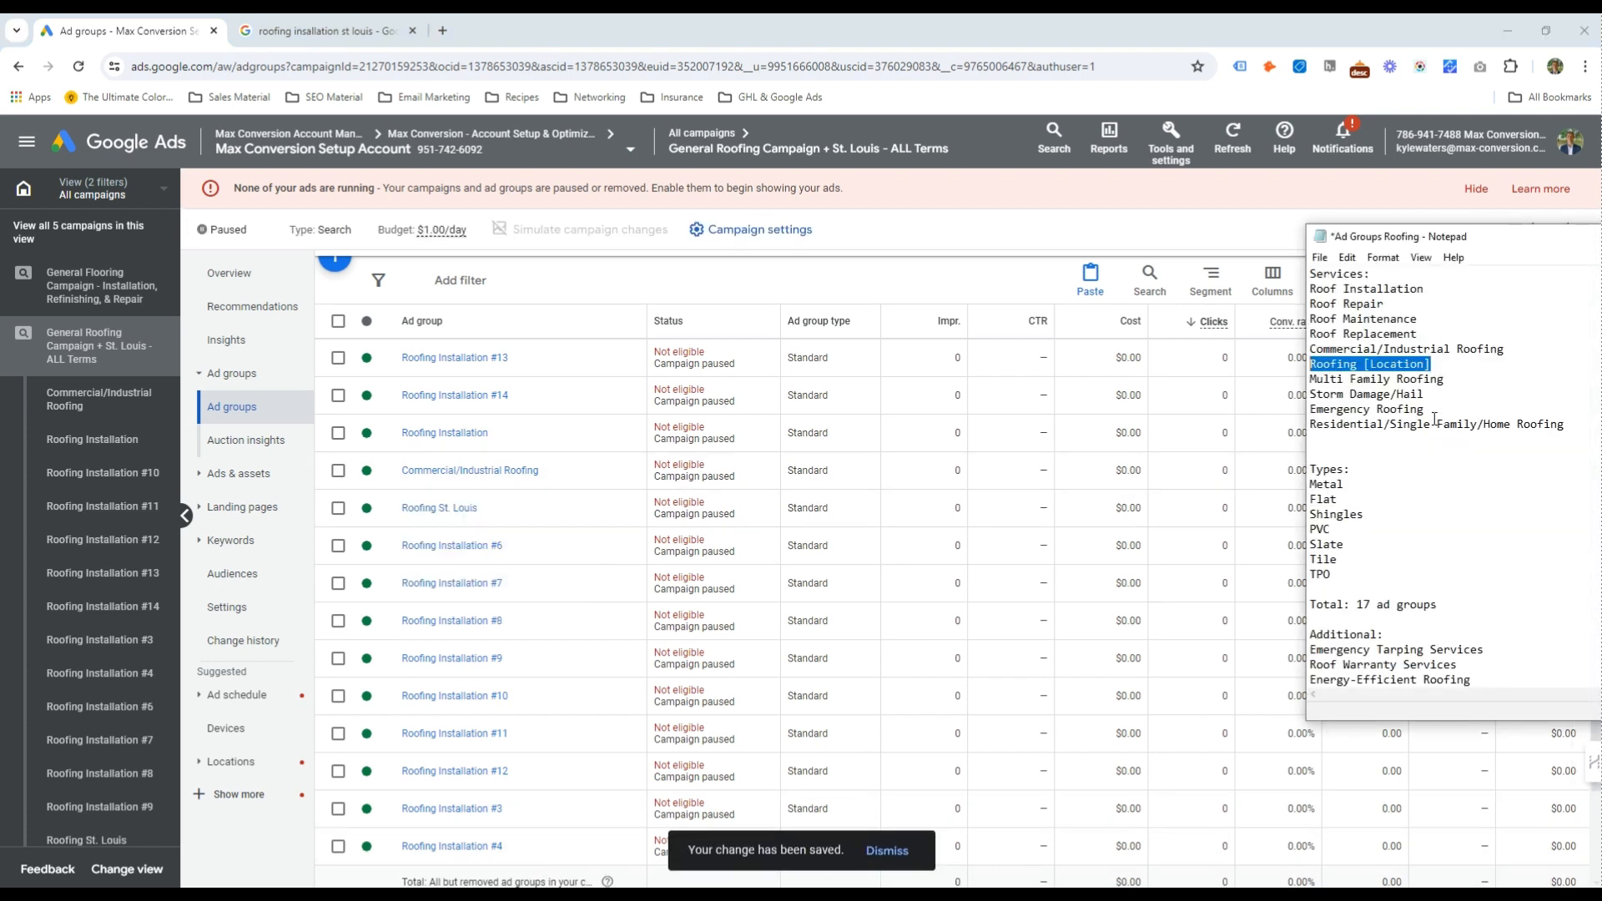
left_click_drag(1444, 379, 1284, 385)
key("ctrl+c")
left_click(514, 547)
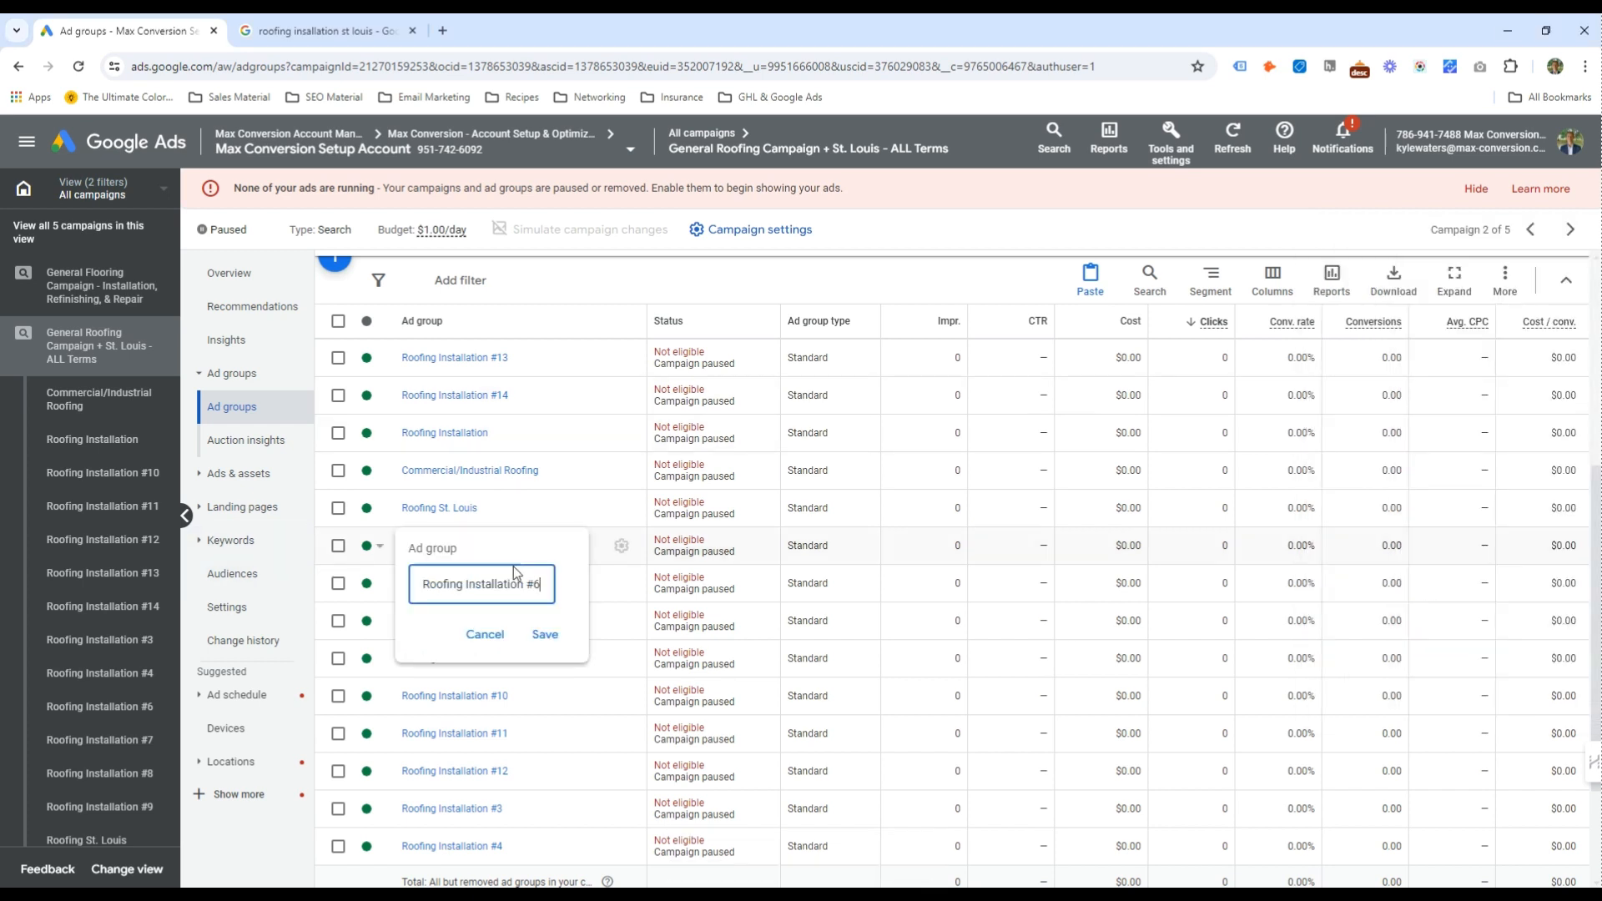
key("ctrl+a")
key("ctrl+v")
key("Return")
Rename the Roofing Installation #7 ad group to Storm Damage/Hail, copying the name from the note
key("alt+Tab")
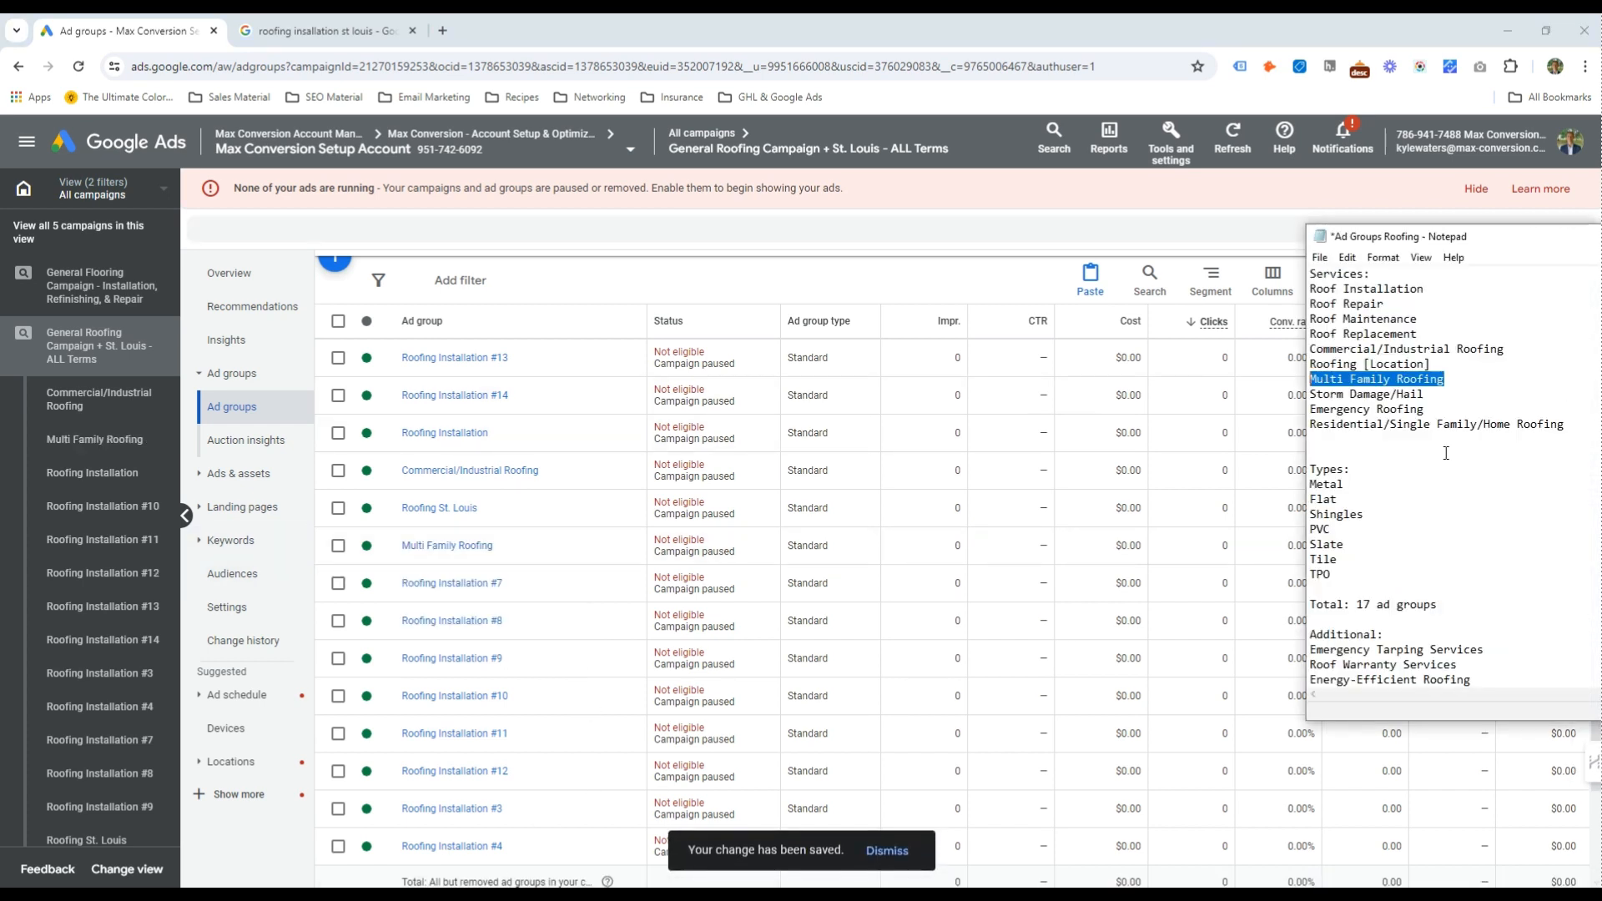
left_click_drag(1437, 394, 1261, 410)
left_click_drag(1453, 393, 1304, 394)
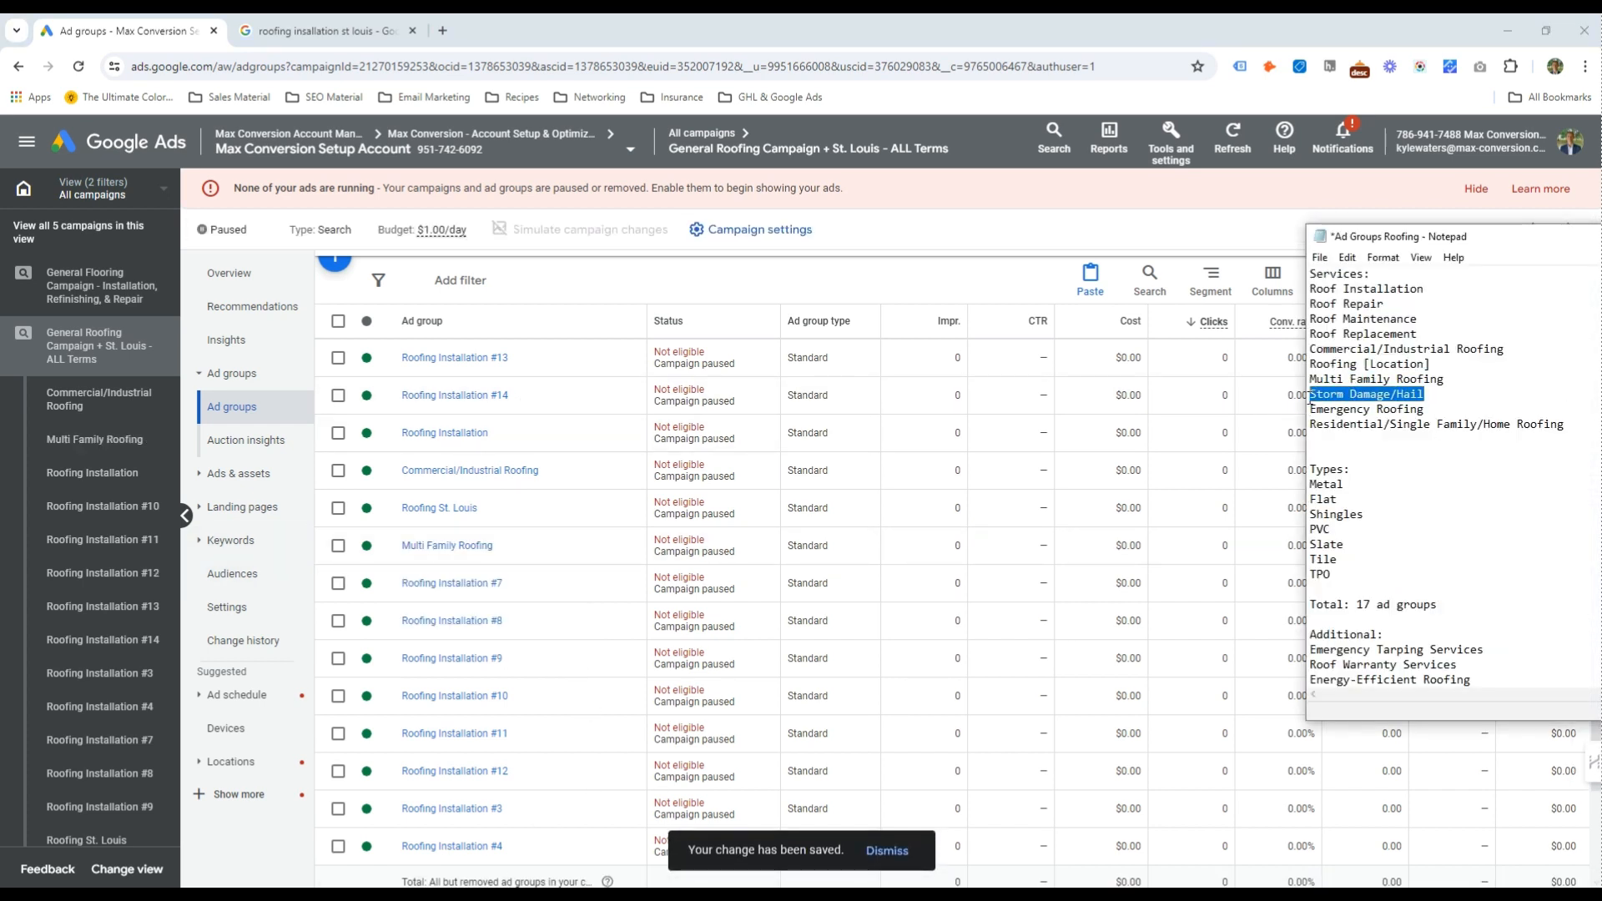
key("ctrl+c")
left_click(519, 588)
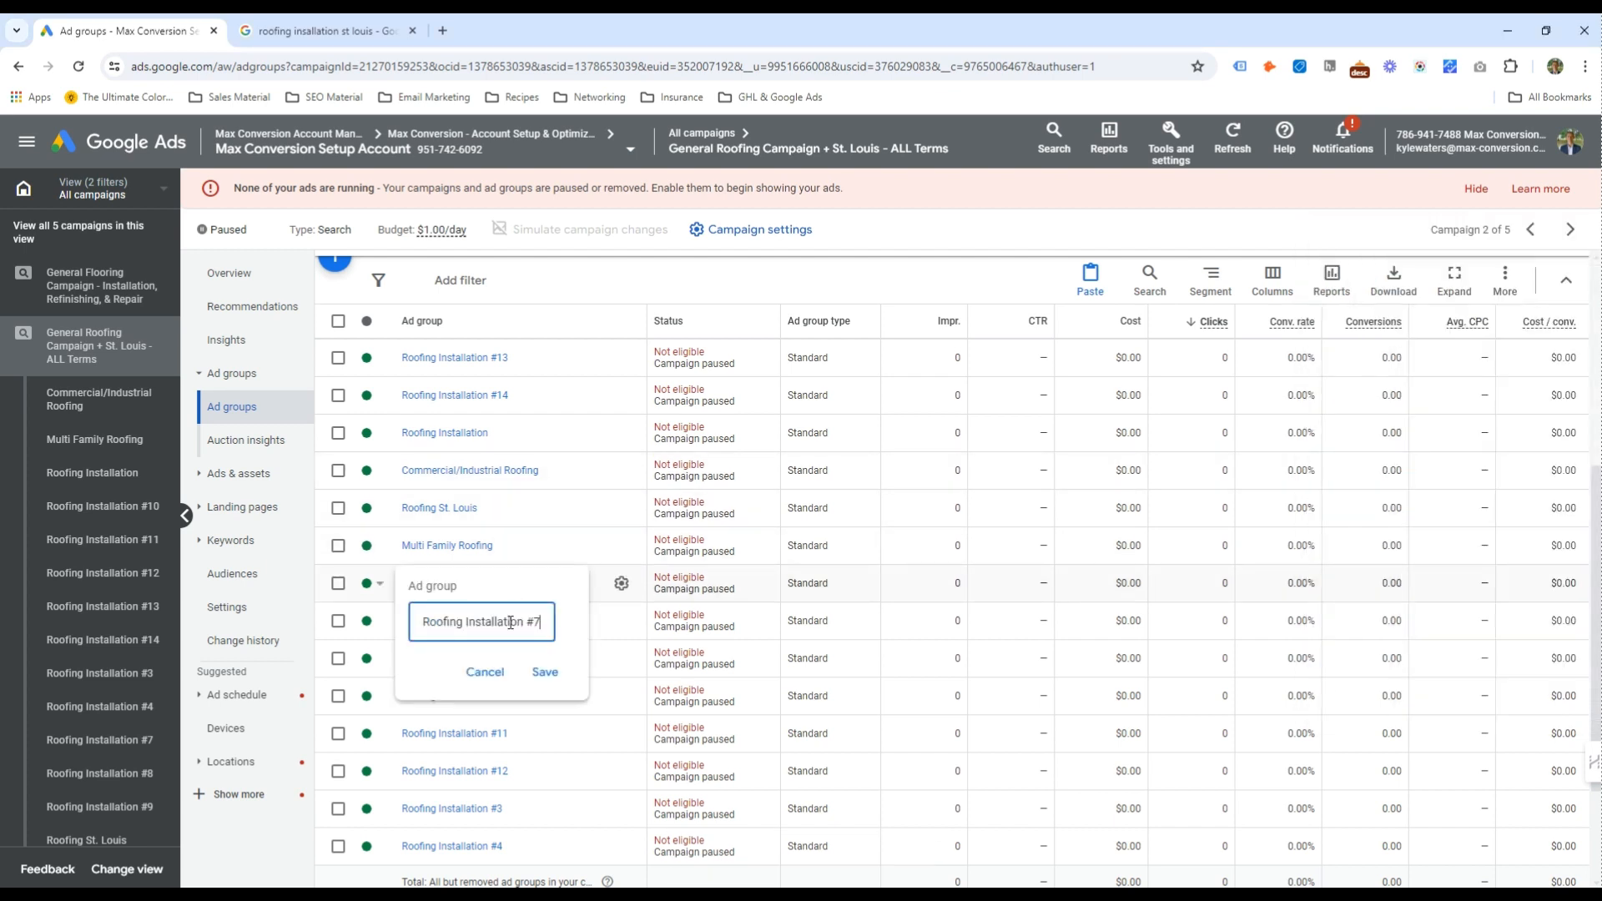
key("ctrl+a")
key("ctrl+v")
key("Return")
Rename the Roofing Installation #8 ad group to Emergency Roofing, copying the name from the note
key("alt+Tab")
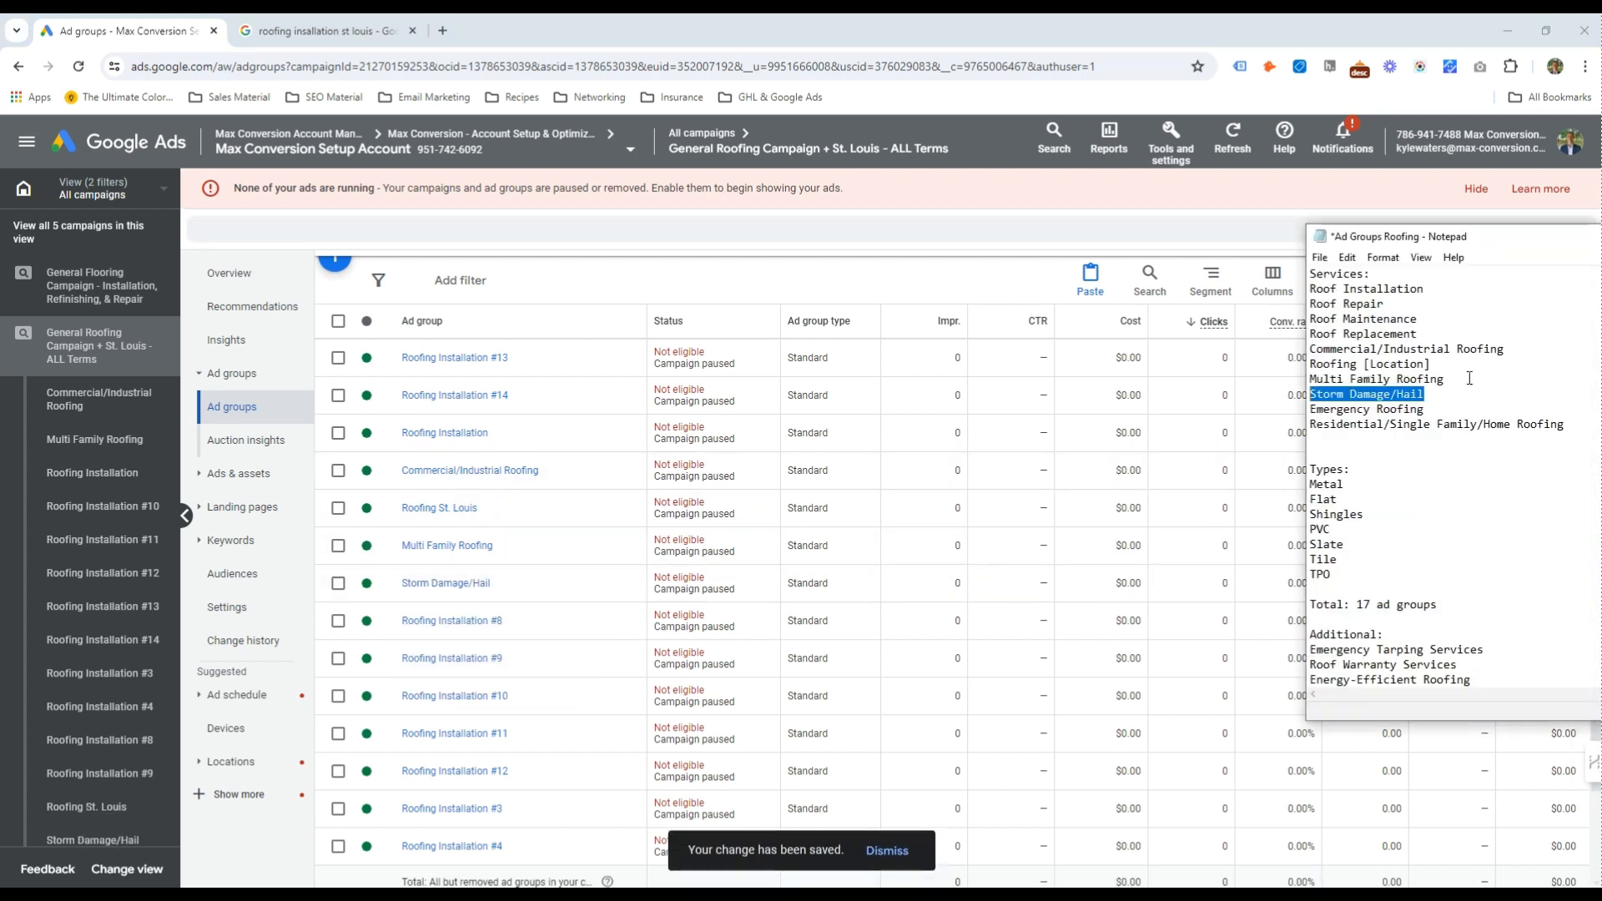
left_click_drag(1429, 409, 1305, 413)
left_click(519, 622)
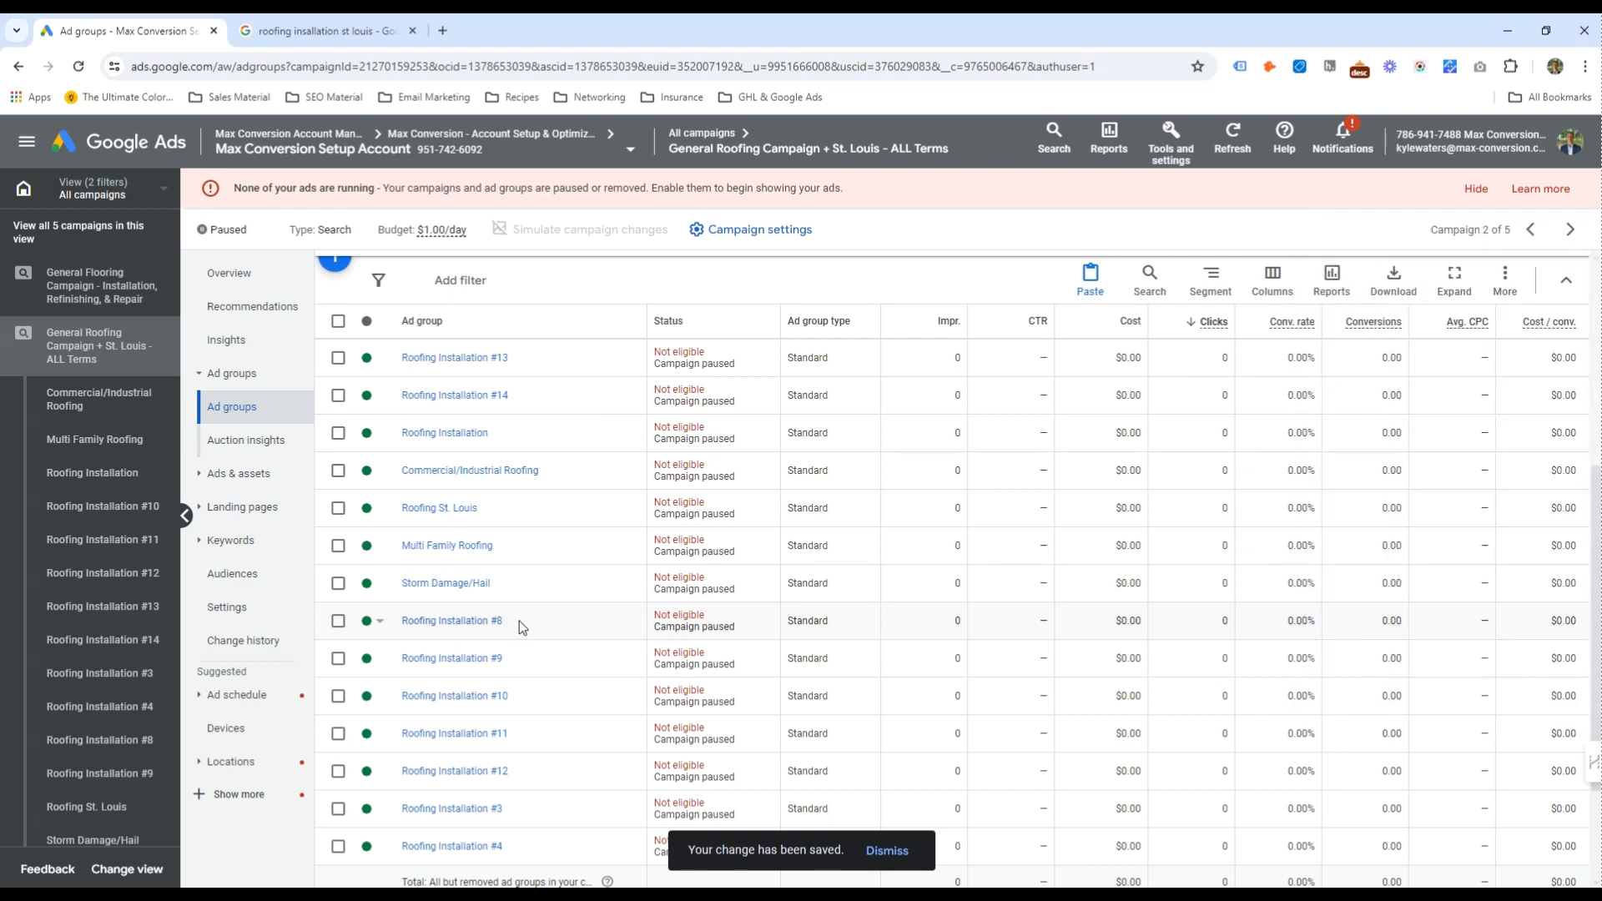
key("ctrl+v")
left_click(558, 707)
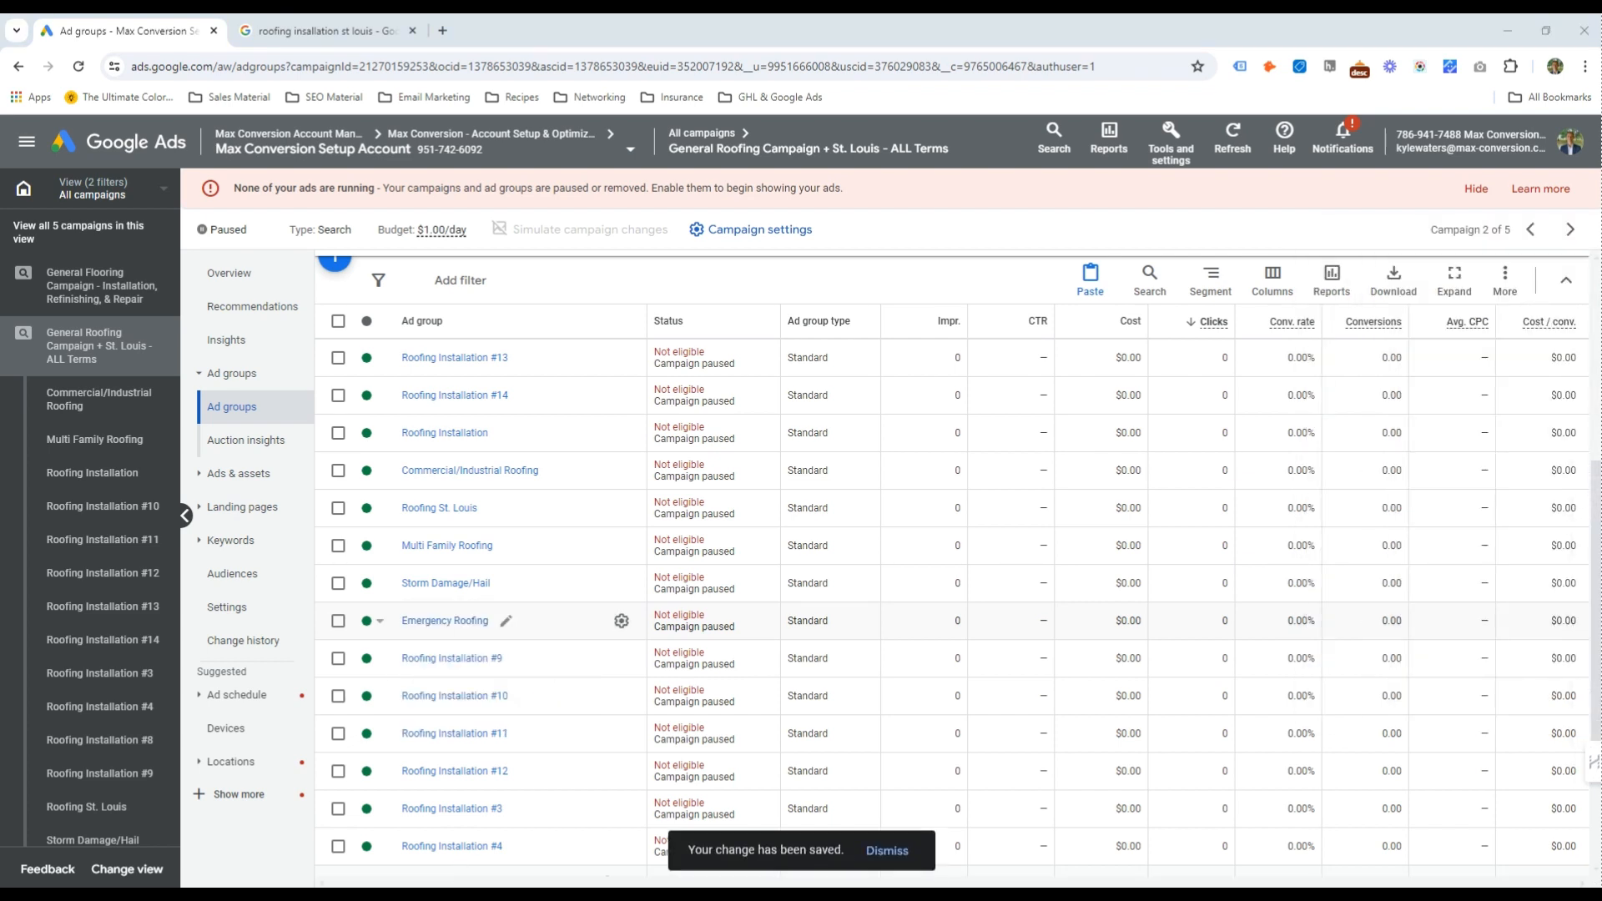
Rename the Roofing Installation #9 ad group to Residential/Single Family/Home Roofing, copying the name from the note
key("alt+Tab")
left_click_drag(1565, 425, 1266, 430)
key("ctrl+c")
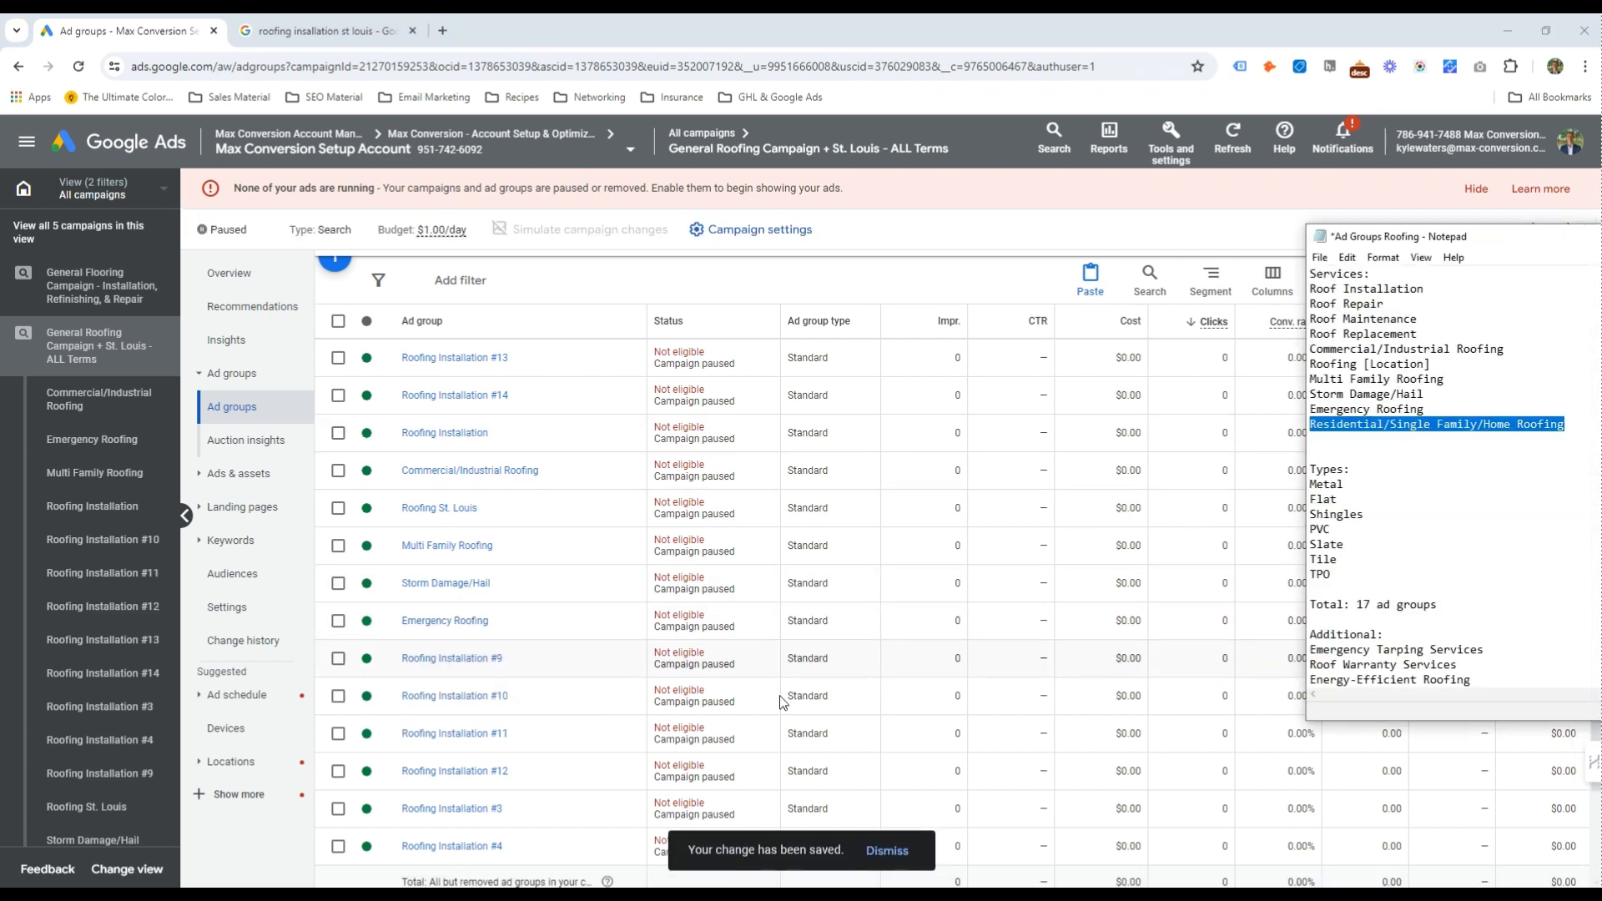
left_click(522, 659)
key("ctrl+v")
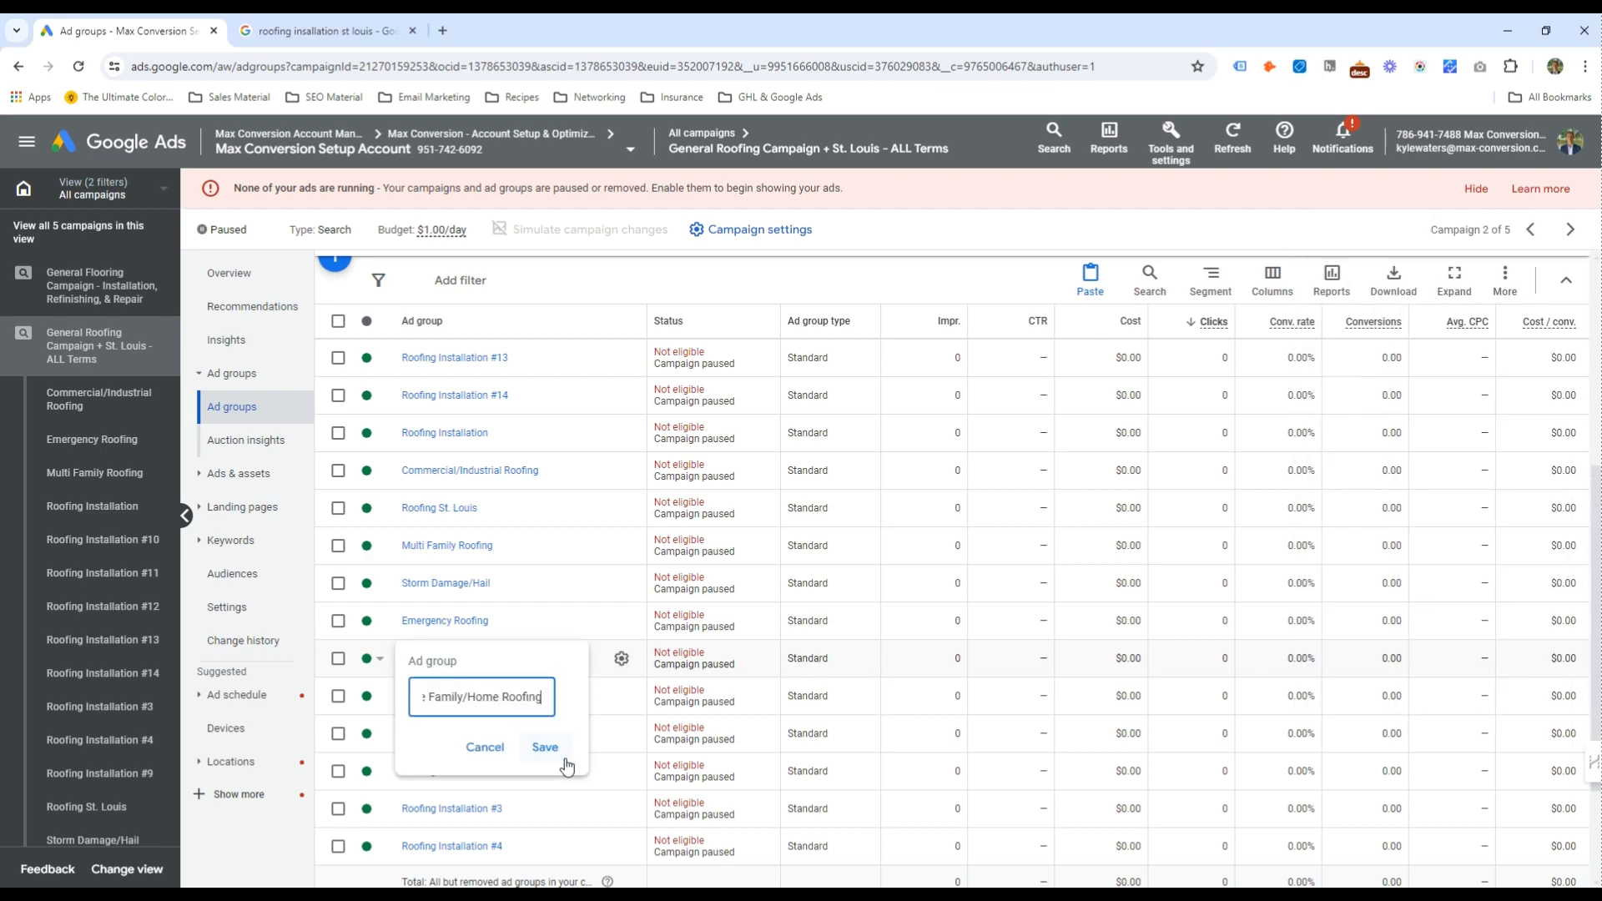
left_click(552, 749)
Rename the Roofing Installation #10 ad group to Metal, copying the first roofing type from the note
key("alt+Tab")
left_click_drag(1345, 485, 1295, 493)
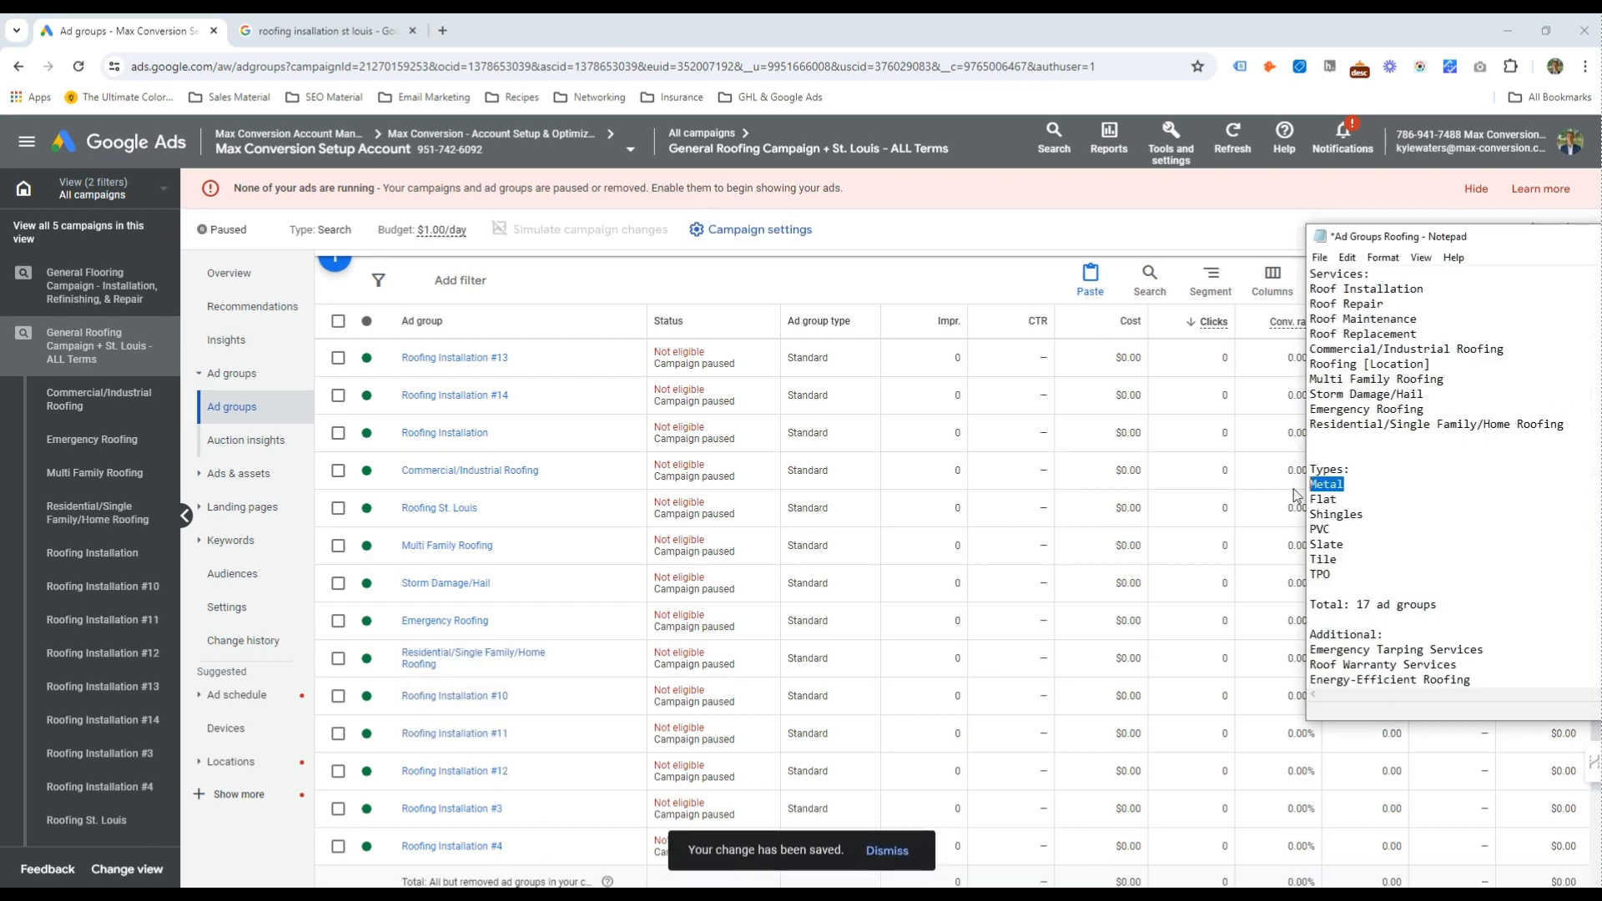
key("ctrl+c")
left_click(530, 693)
key("ctrl+a")
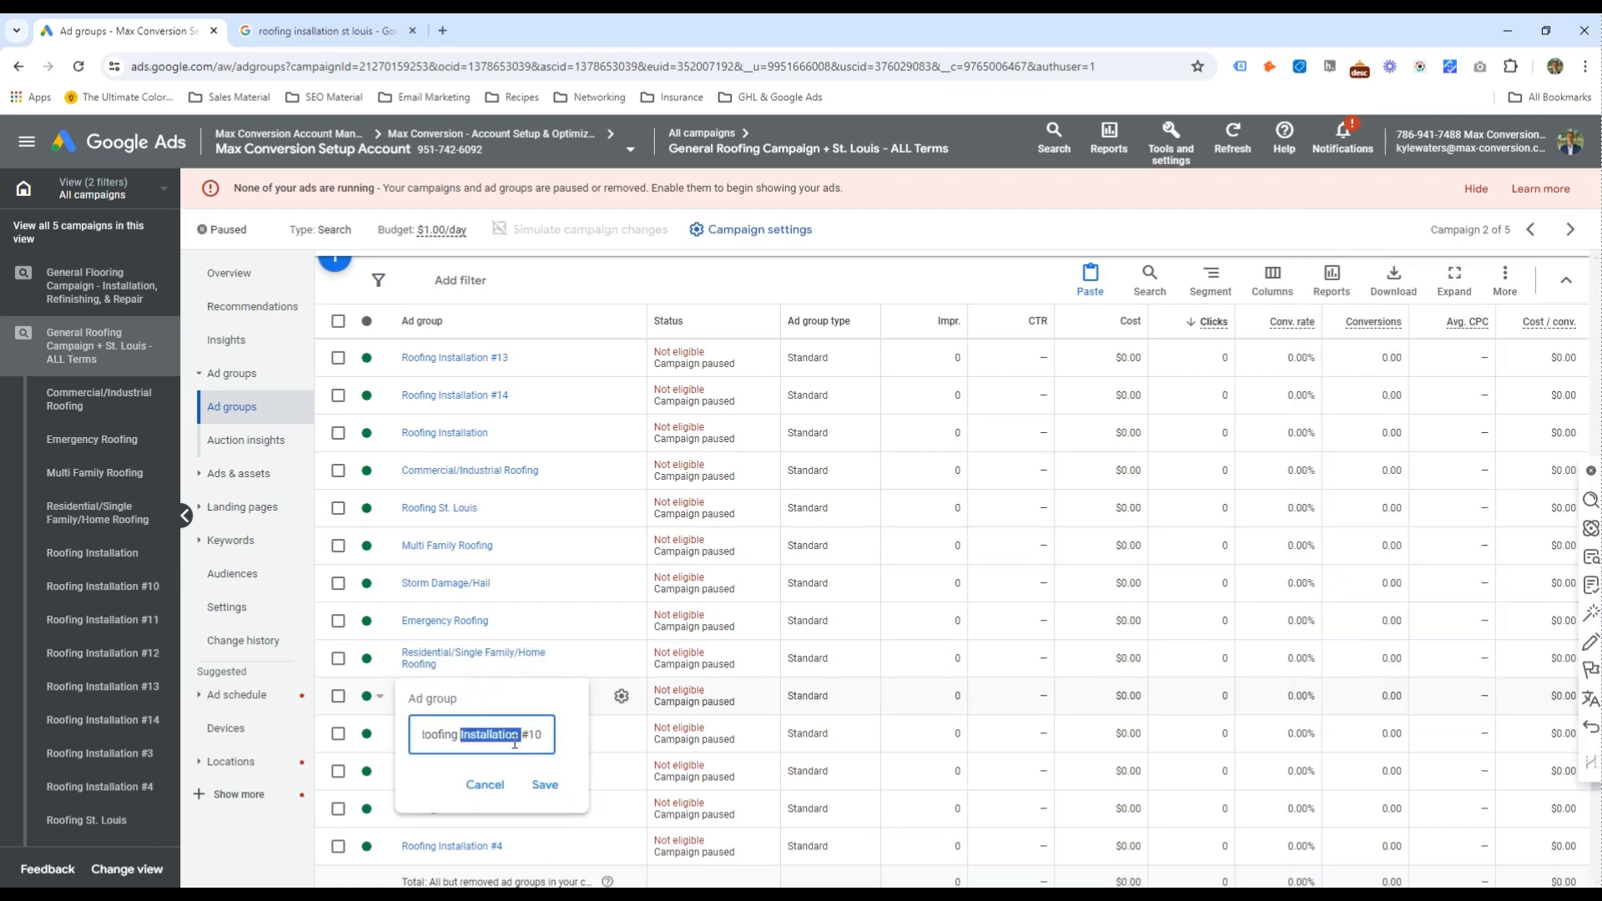
key("ctrl+v")
left_click(545, 784)
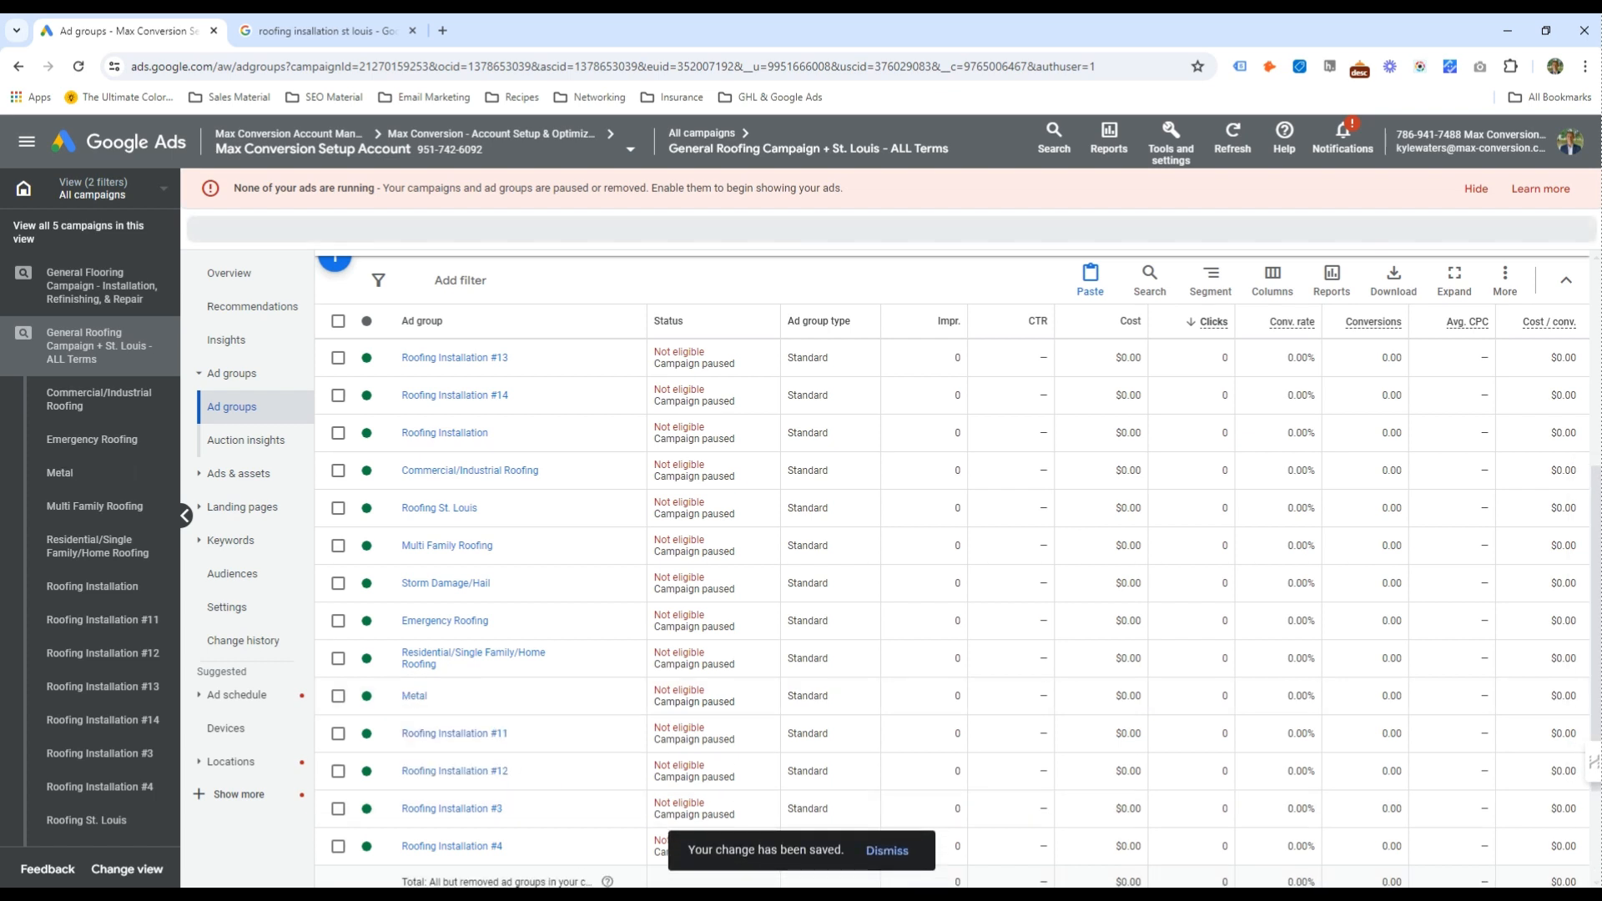
Rename the Roofing Installation #11 ad group to Flat, copying the roofing type from the note
key("alt+Tab")
key("Down")
key("shift+End")
key("ctrl+c")
left_click(528, 734)
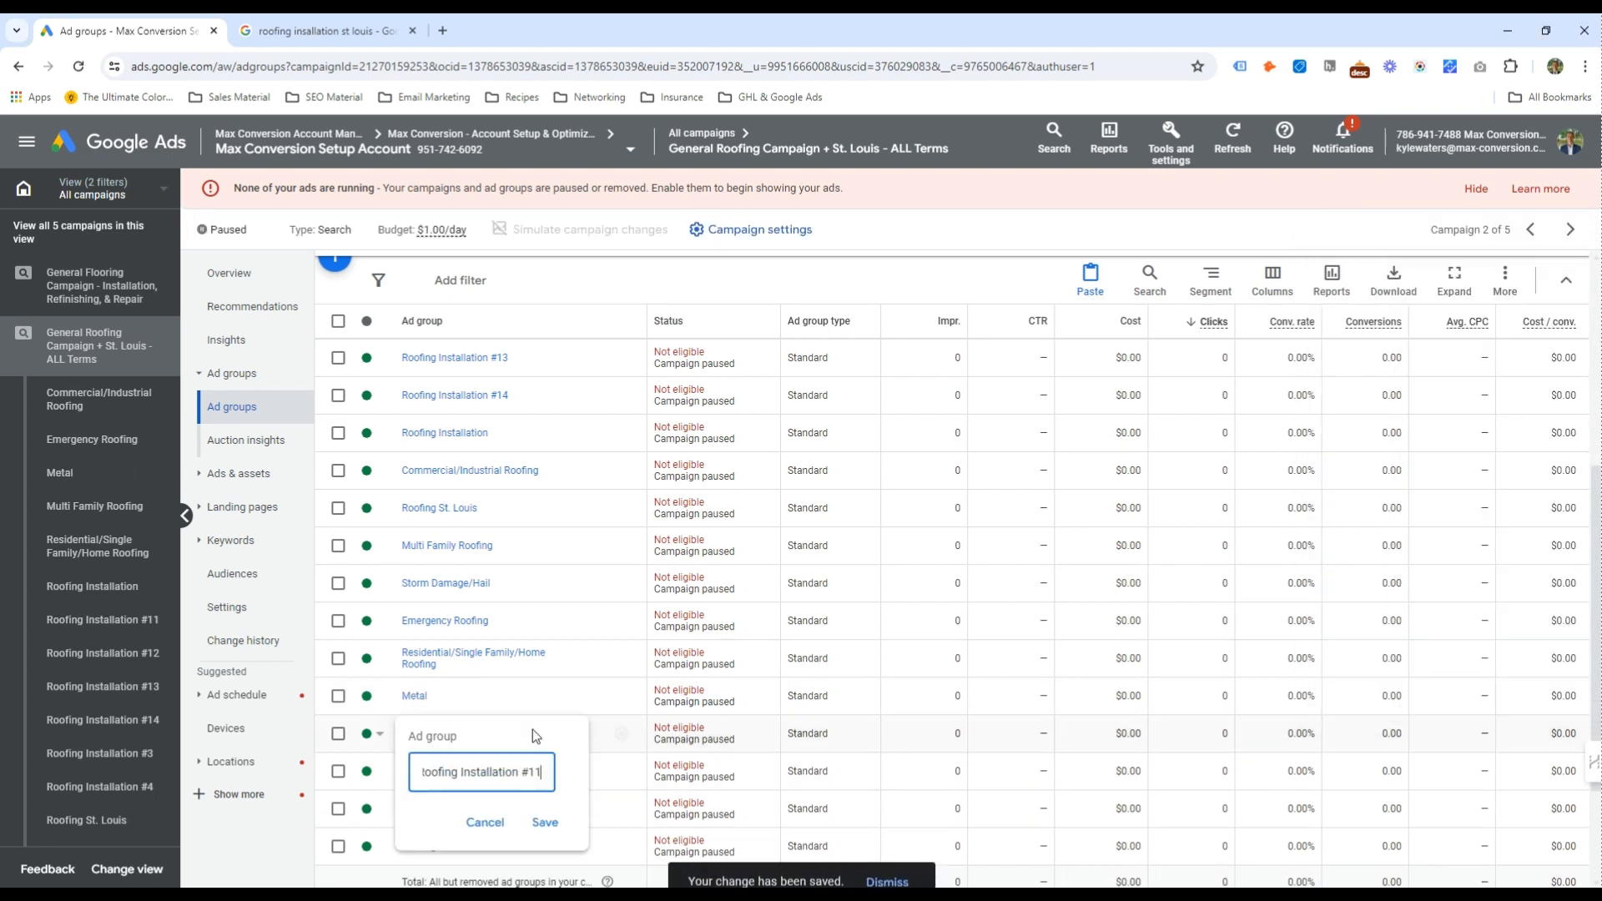
key("ctrl+a")
key("ctrl+v")
left_click(543, 821)
Rename the Roofing Installation #12 ad group to Shingles, copying the roofing type from the note
key("alt+Tab")
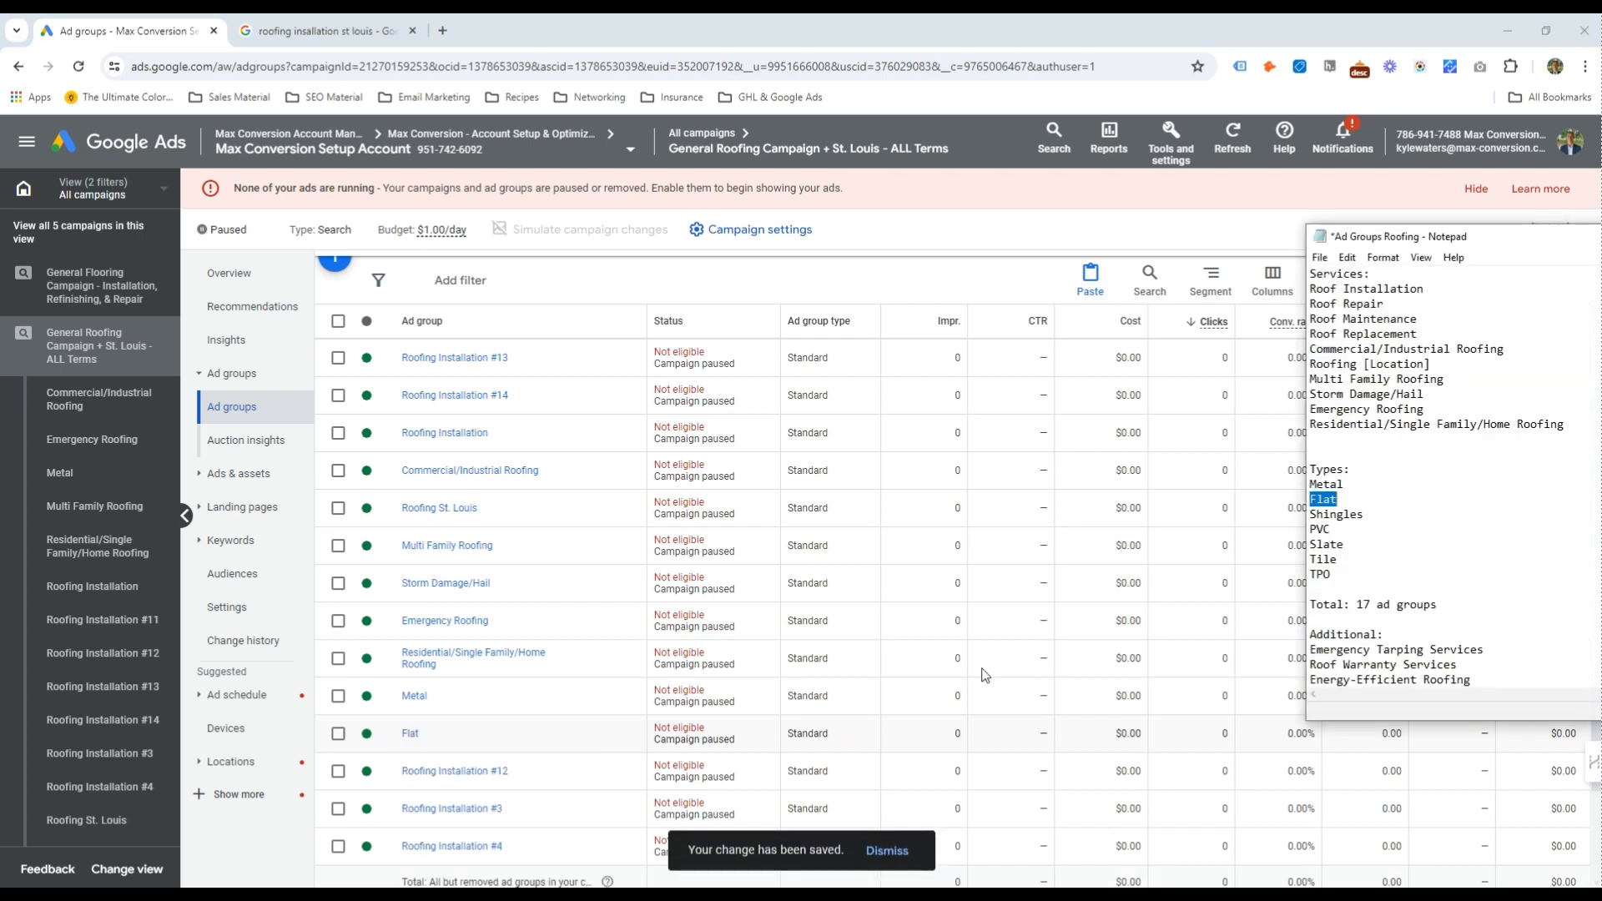
key("Down")
key("shift+End")
key("ctrl+c")
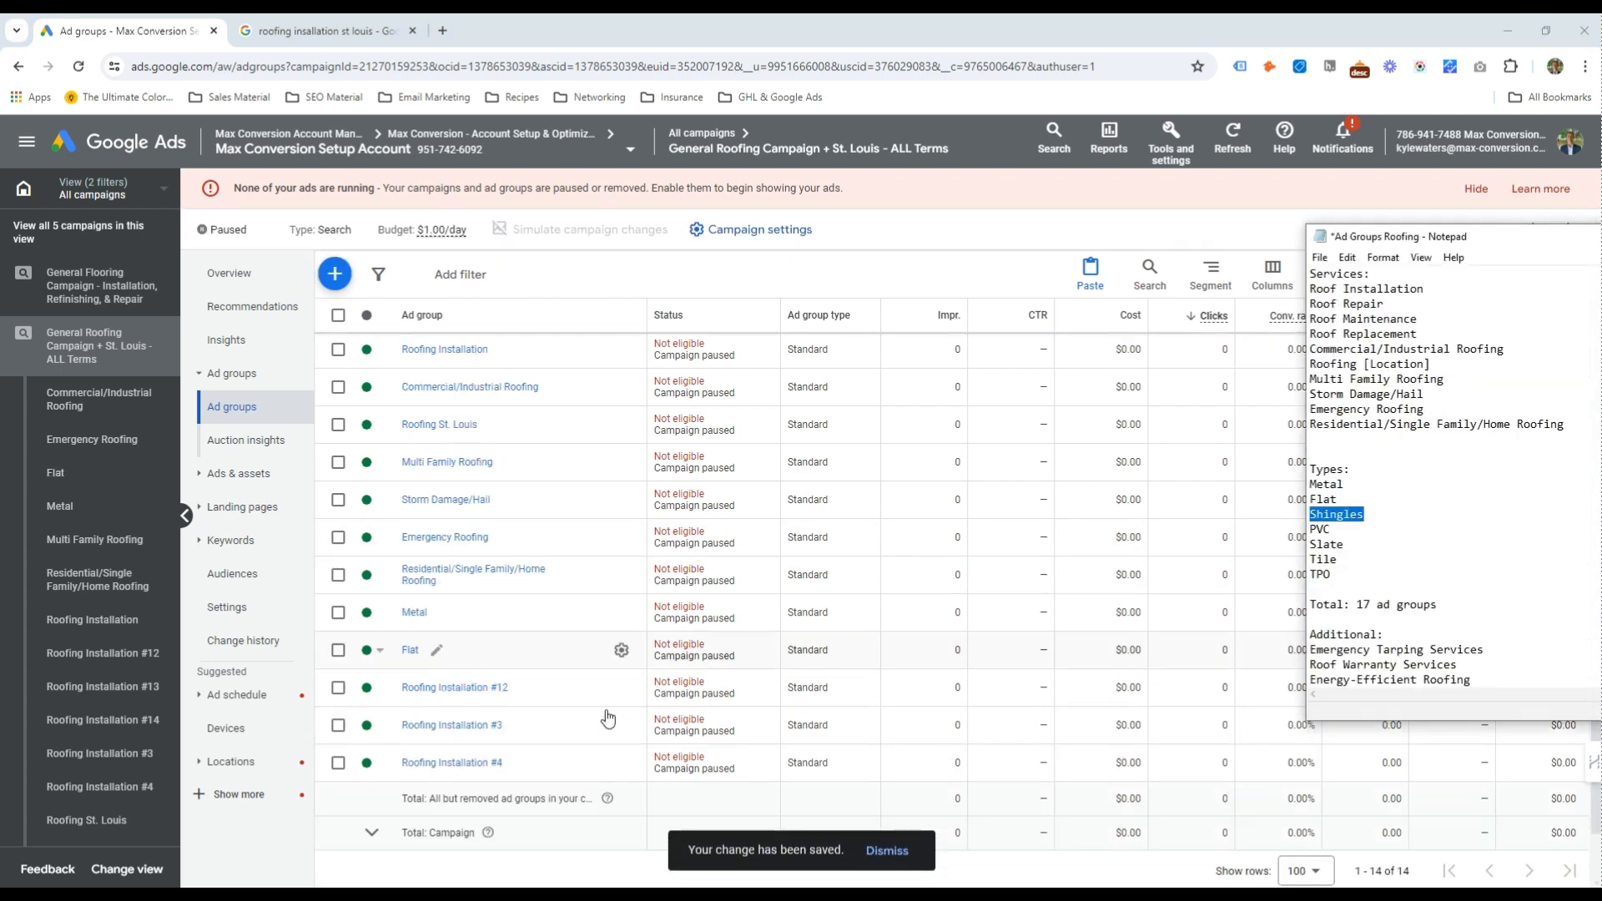
key("alt+Tab")
left_click(529, 688)
key("ctrl+a")
key("ctrl+v")
left_click(545, 776)
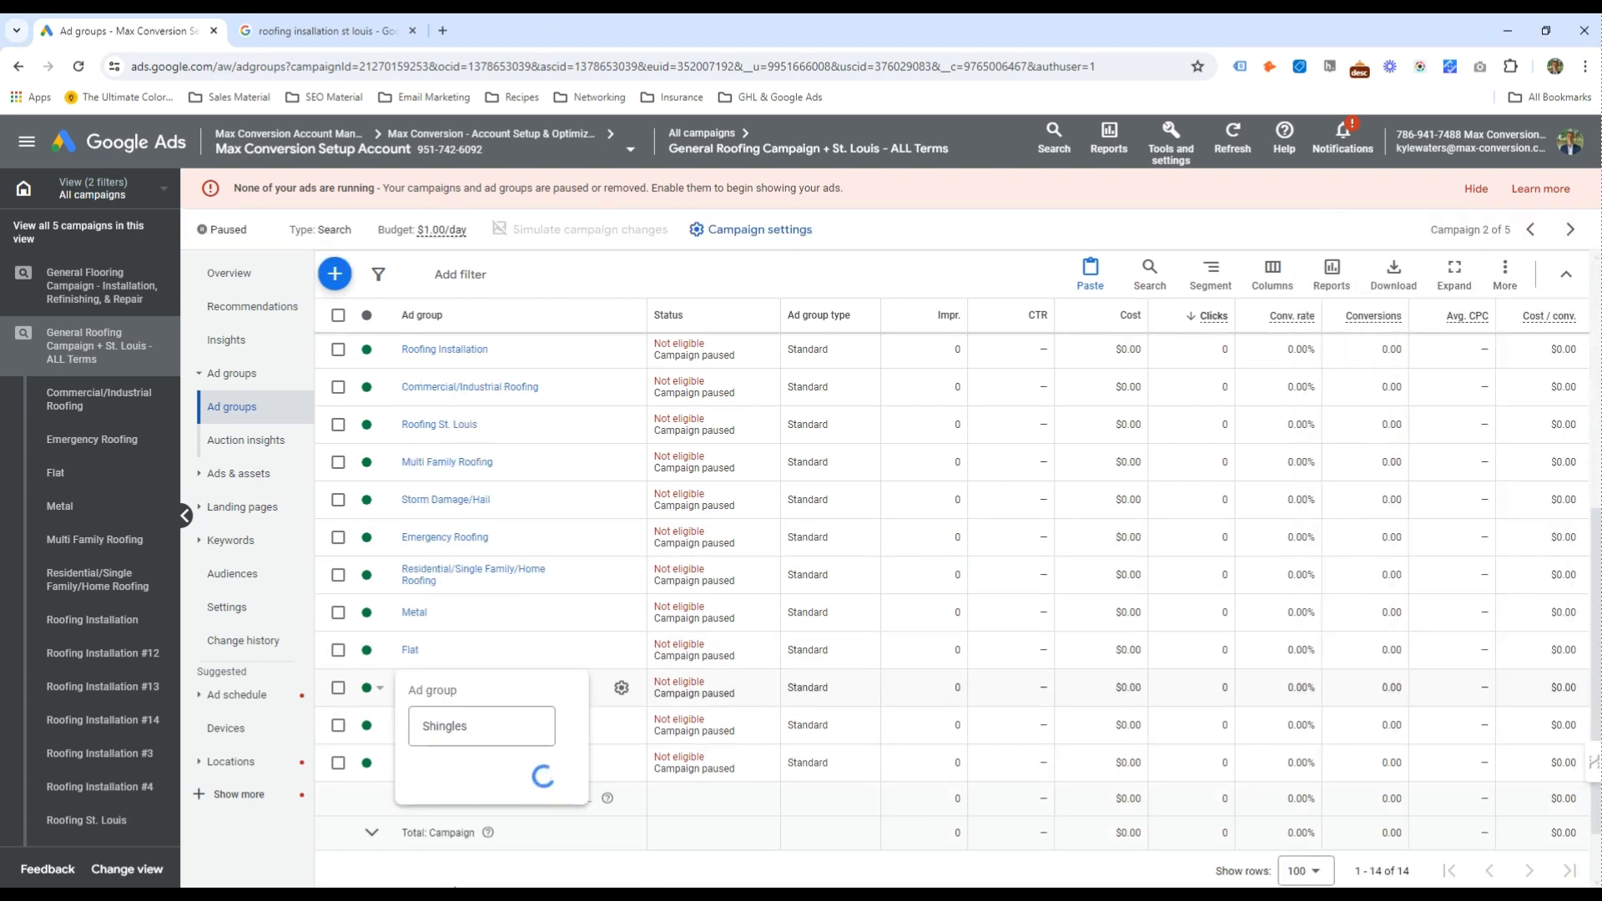
Rename the Roofing Installation #3 ad group to PVC, copying the roofing type from the note
key("alt+Tab")
double_click(1320, 528)
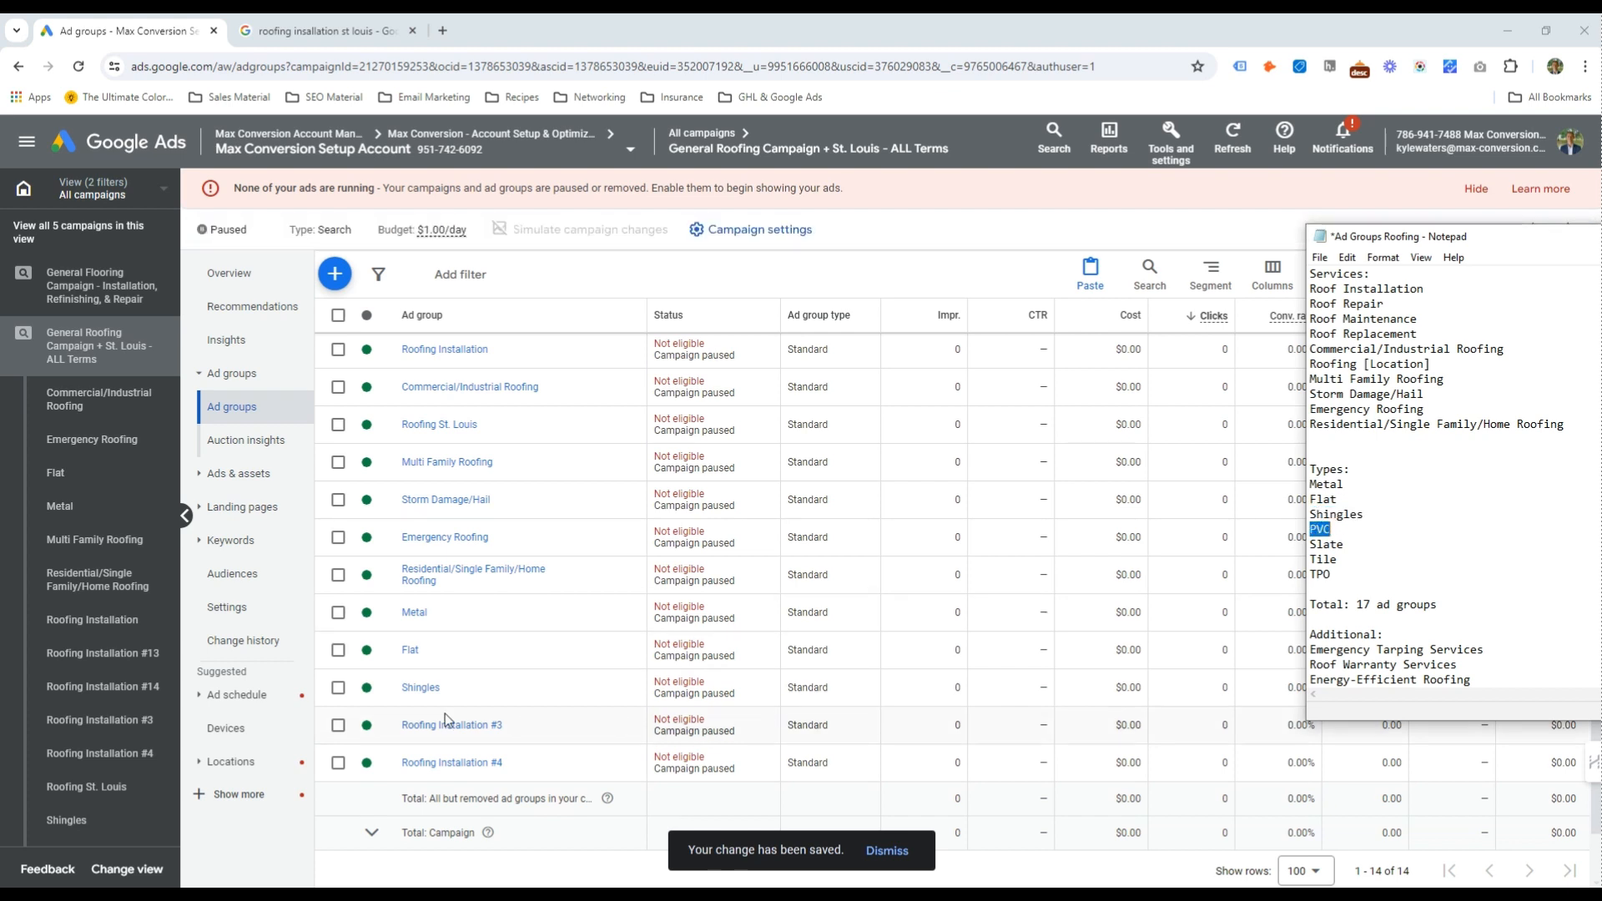
key("ctrl+c")
key("alt+Tab")
left_click(522, 727)
key("ctrl+a")
key("ctrl+v")
left_click(543, 813)
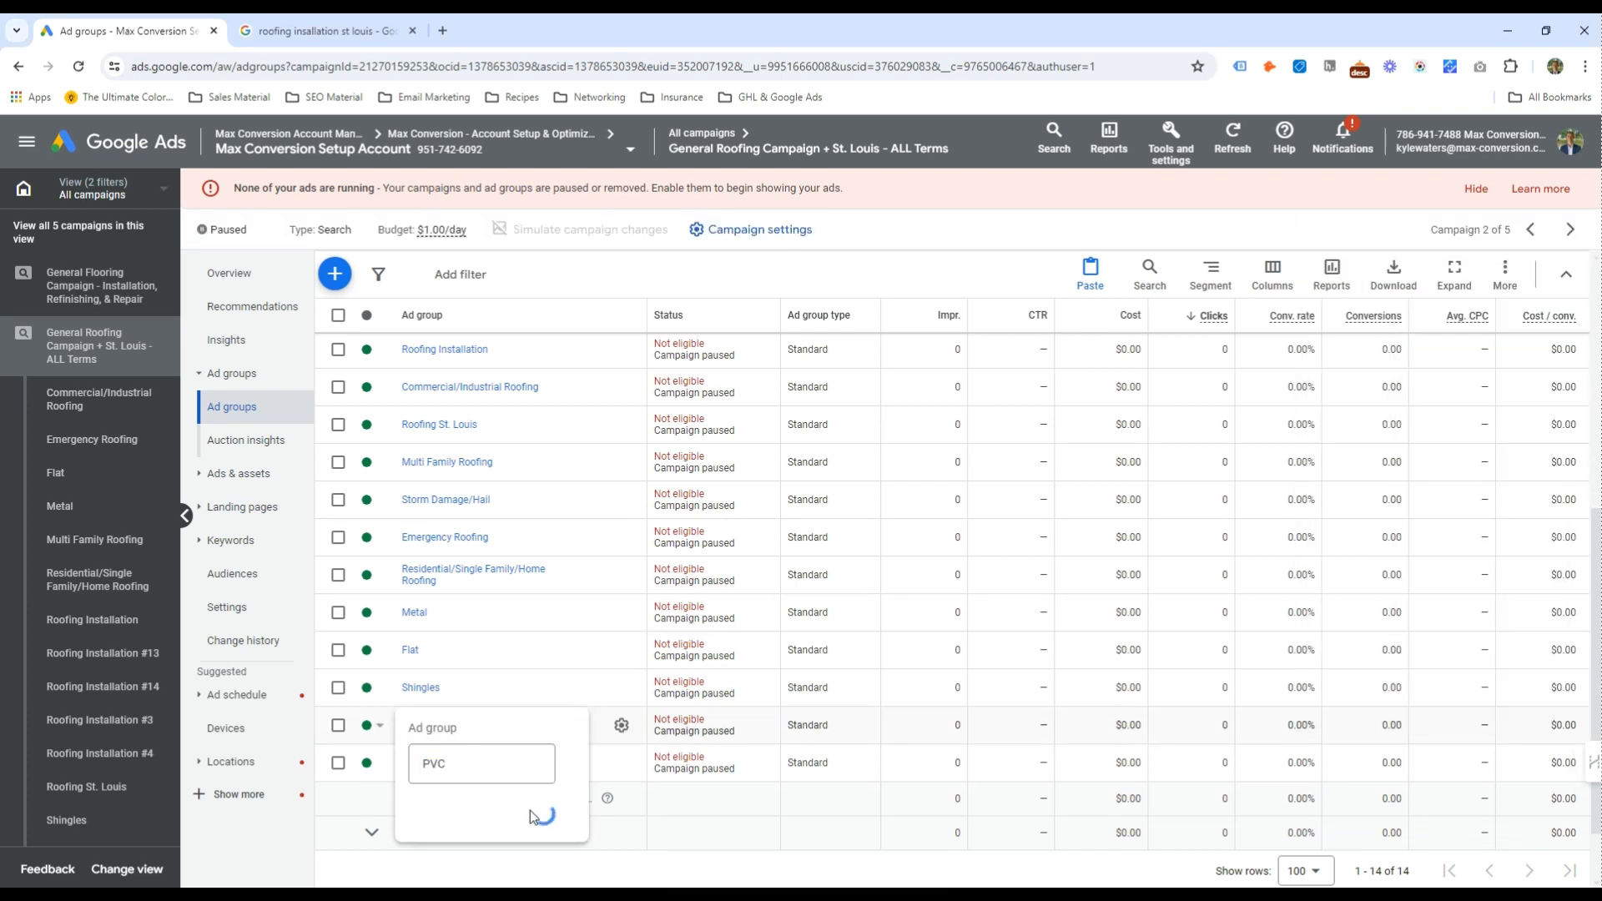
Rename the Roofing Installation #4 ad group to Slate, copying the roofing type from the note
key("alt+Tab")
double_click(1325, 544)
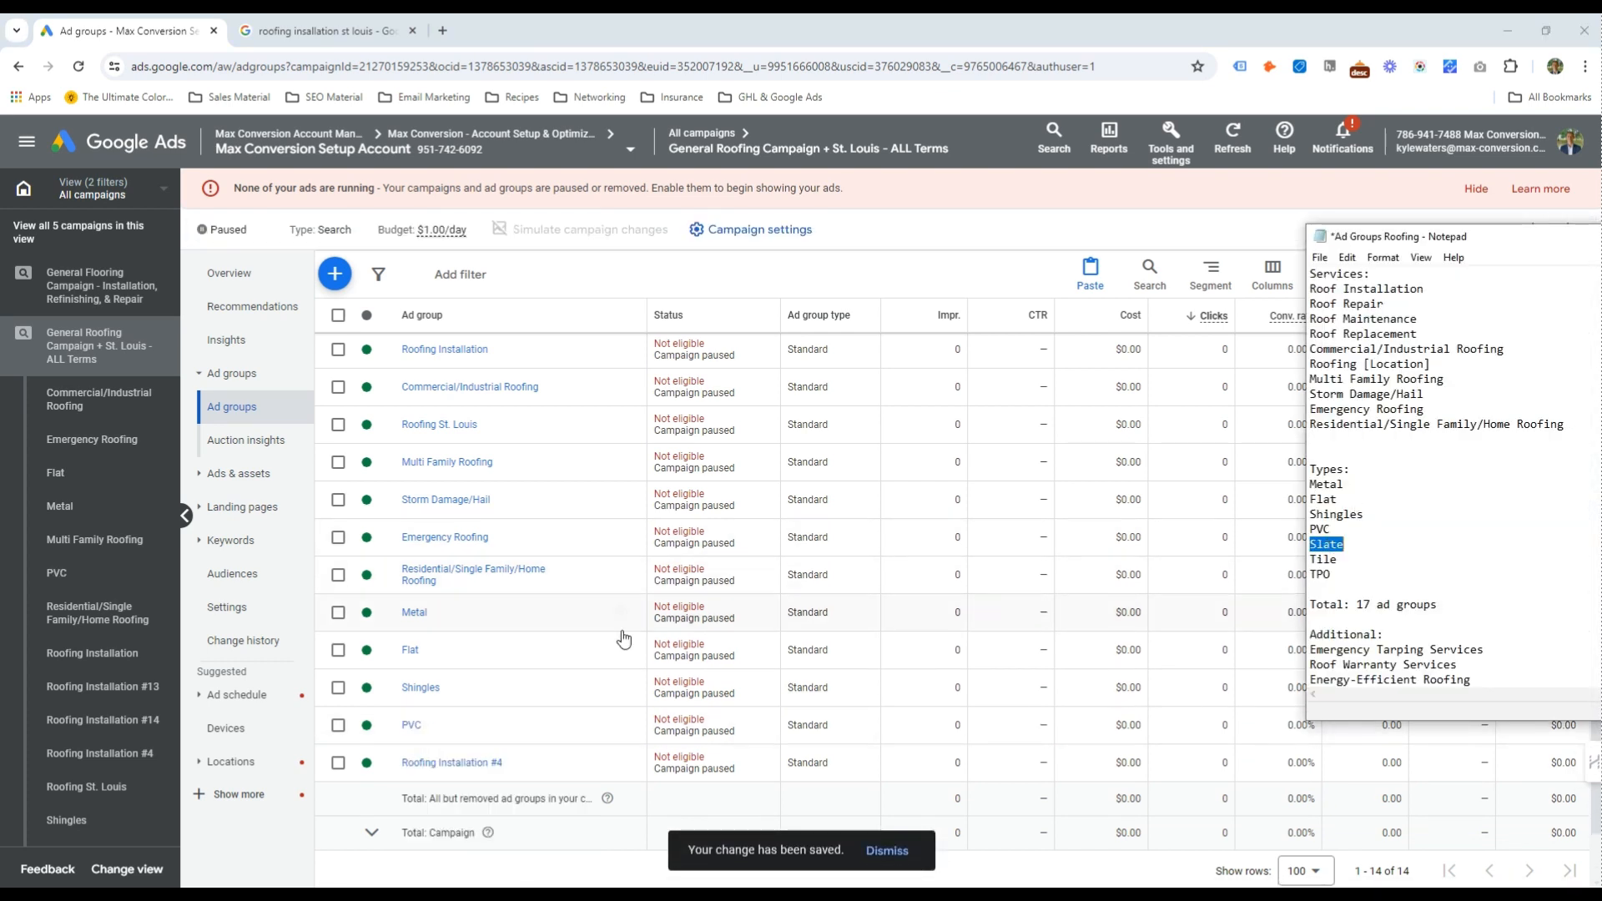
key("ctrl+c")
key("alt+Tab")
left_click(519, 763)
key("ctrl+a")
key("ctrl+v")
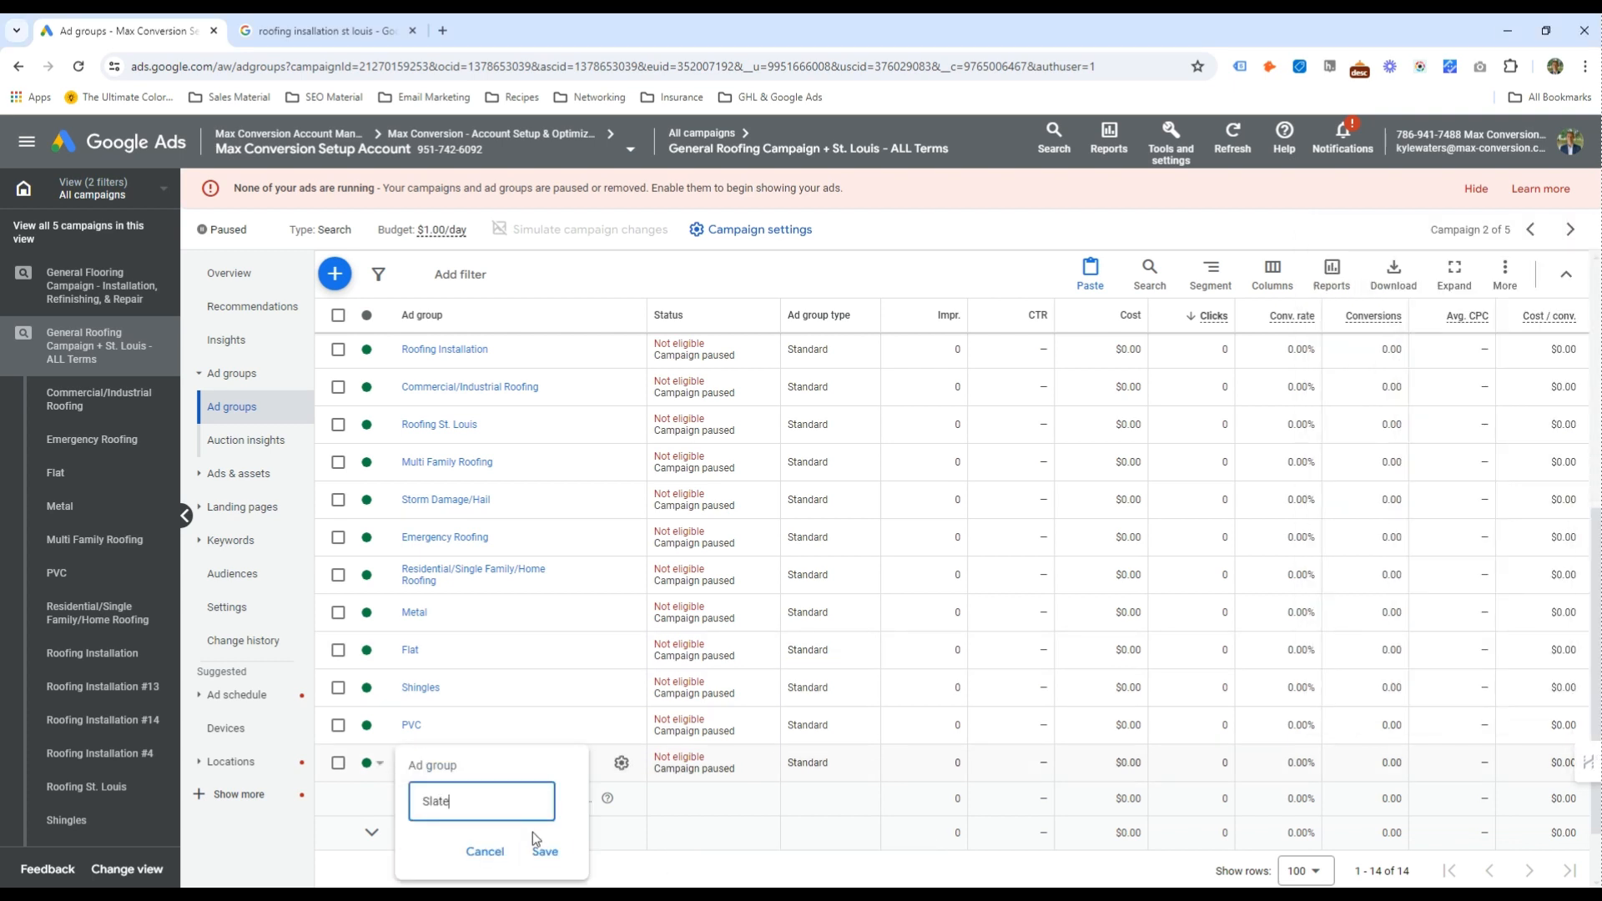
left_click(543, 850)
Rename the Roofing Installation #13 ad group to Tile, copying the roofing type from the note
key("alt+Tab")
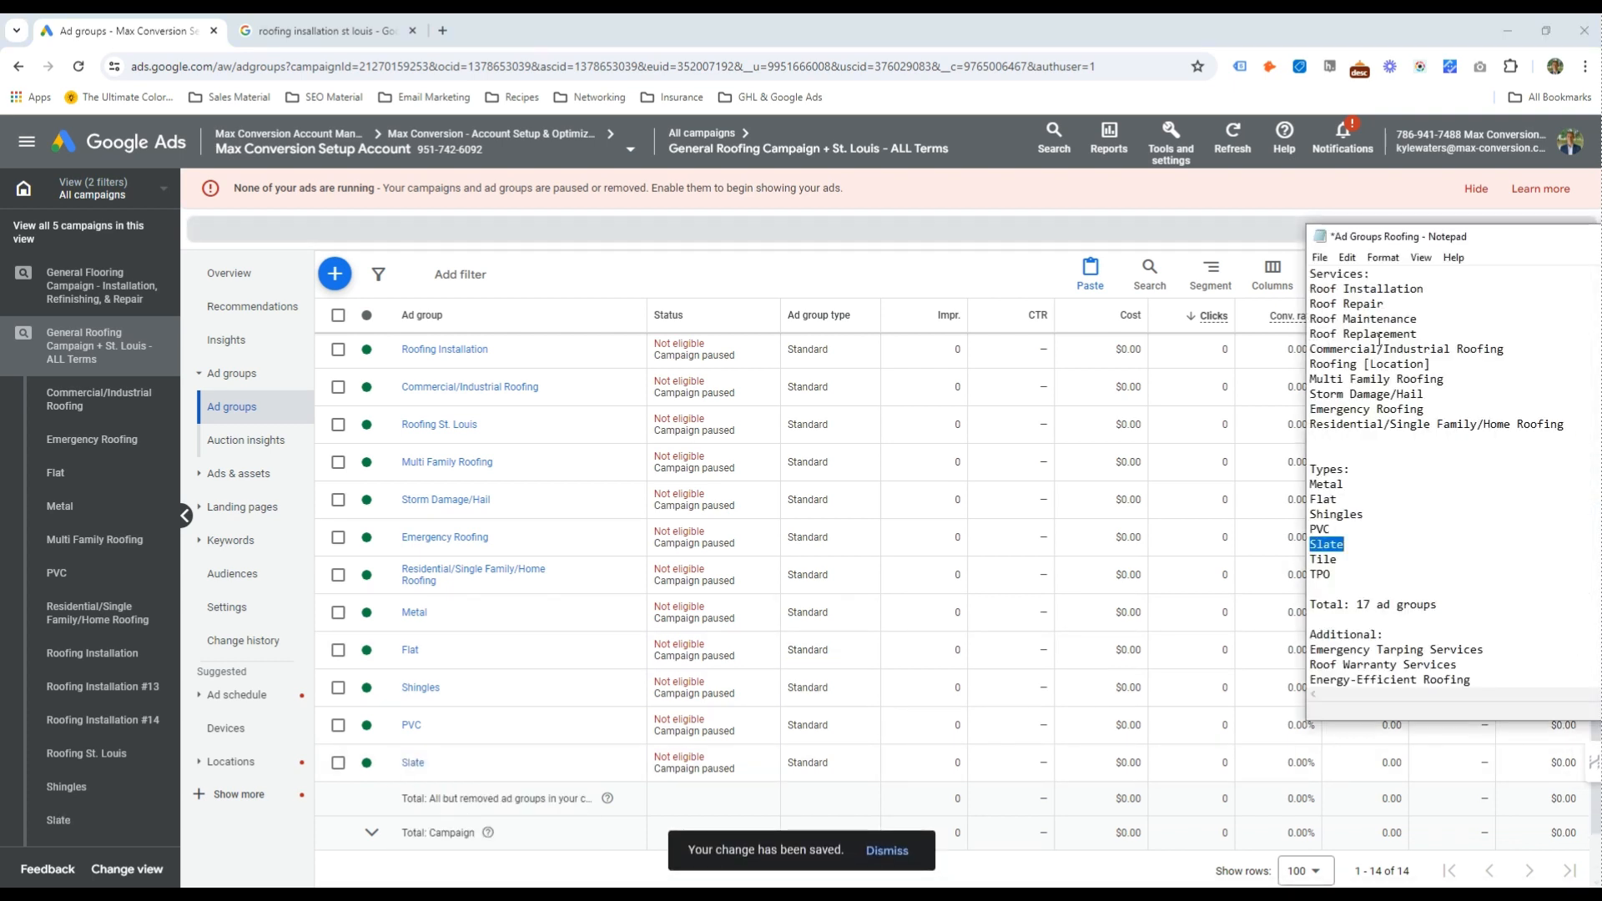
left_click_drag(1338, 349, 1430, 349)
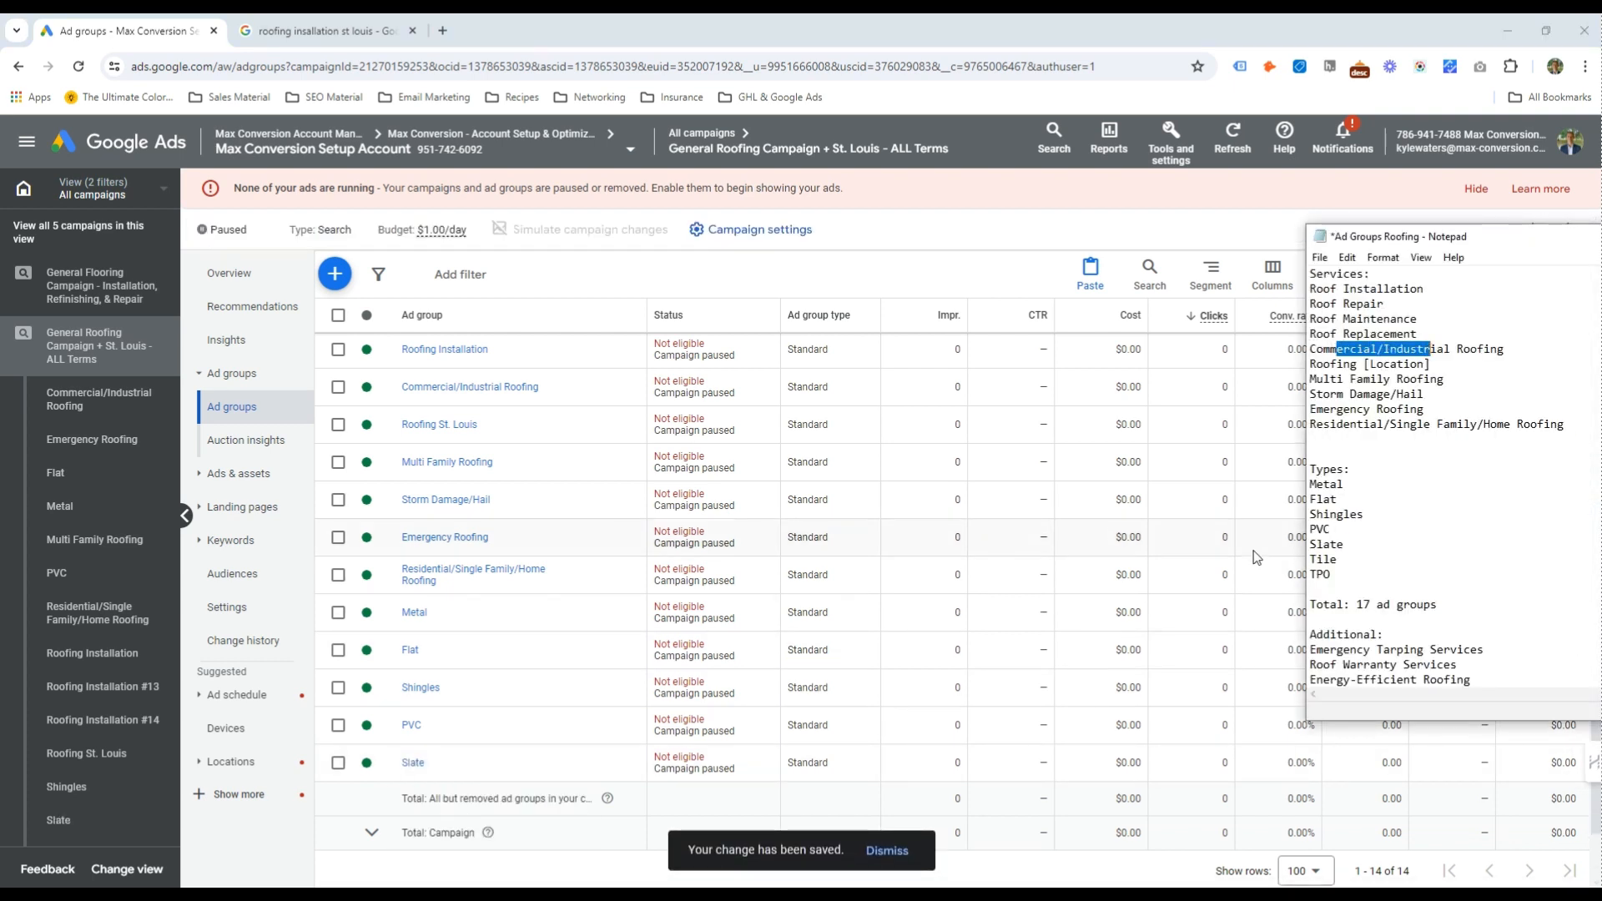
double_click(1324, 559)
left_click(527, 524)
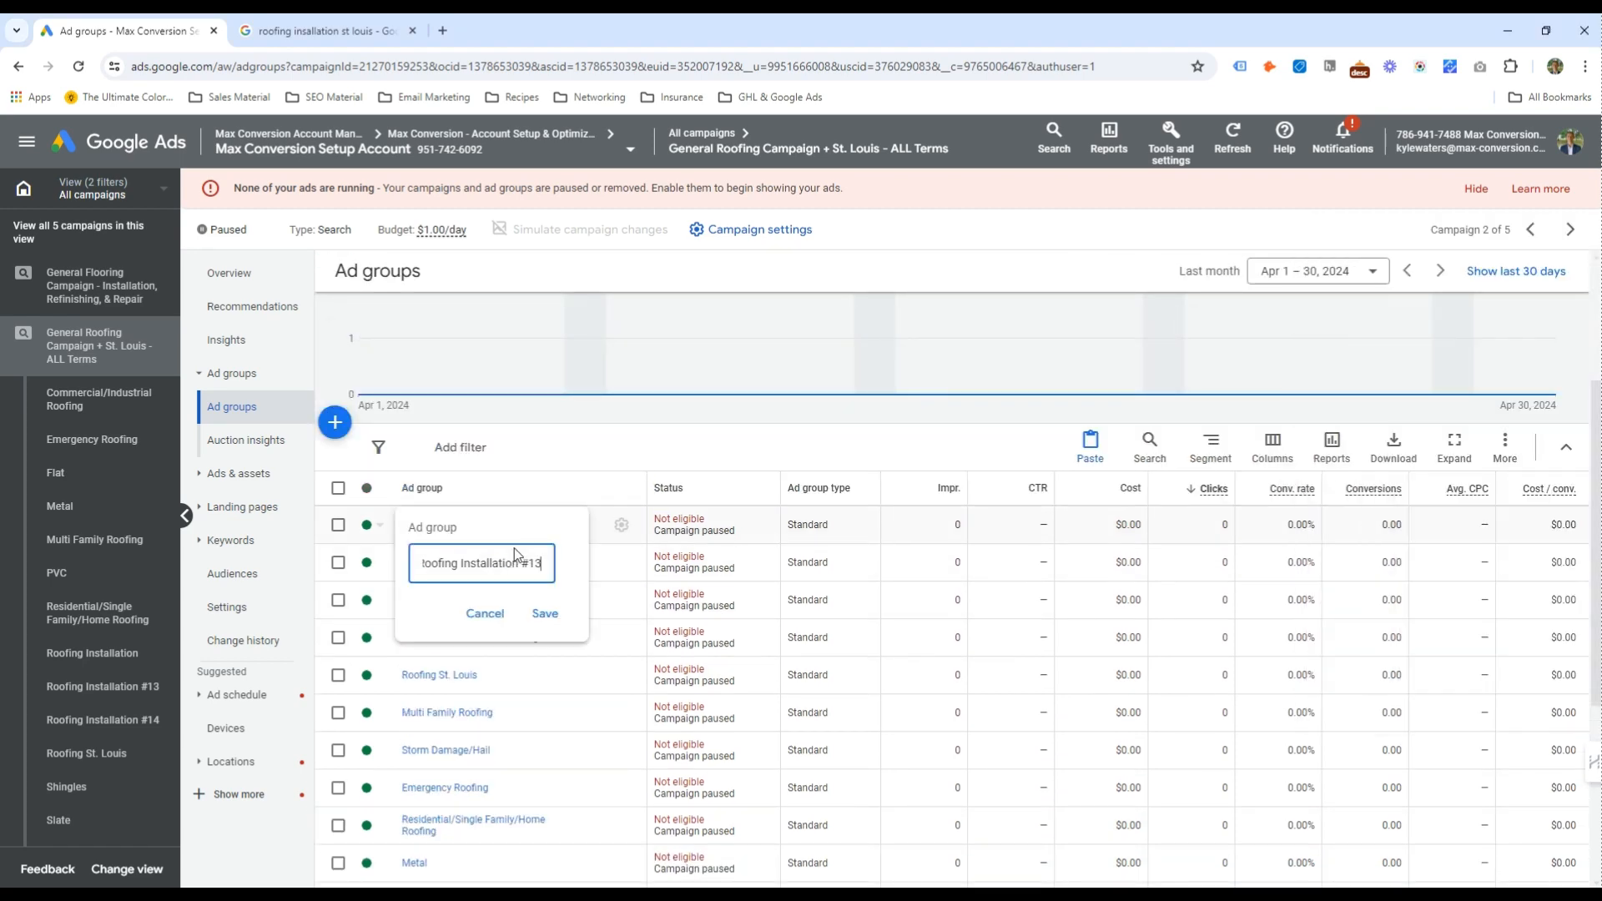
key("ctrl+a")
key("ctrl+v")
left_click(545, 614)
Rename the Roofing Installation #14 ad group to TPO, copying the last roofing type from the note
key("alt+Tab")
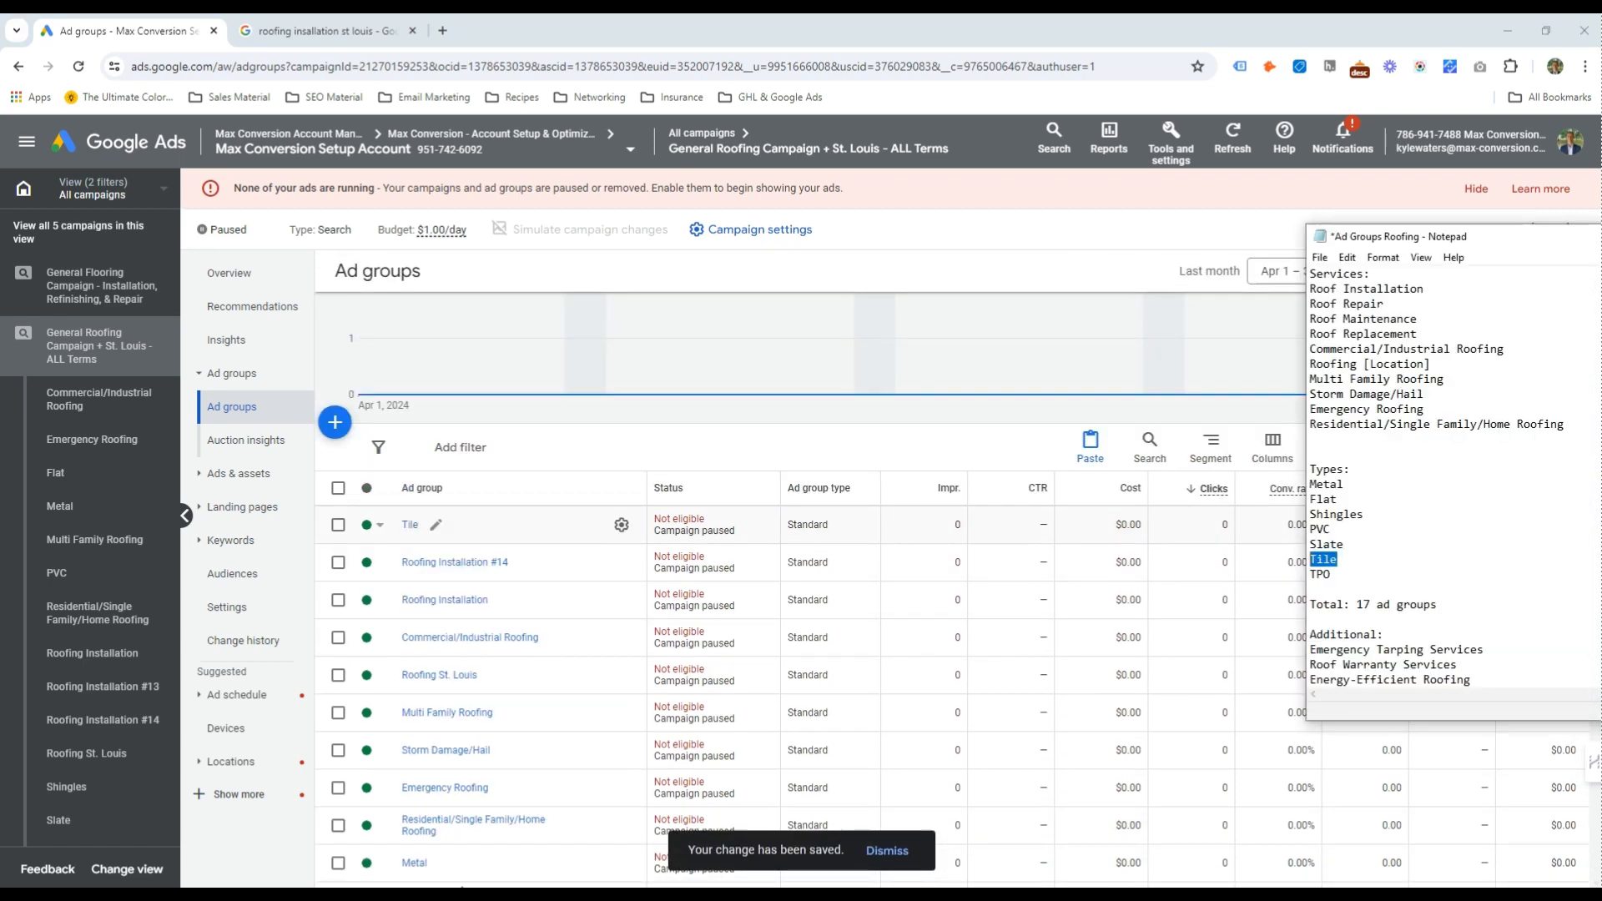
left_click(1330, 576)
double_click(1319, 576)
key("ctrl+c")
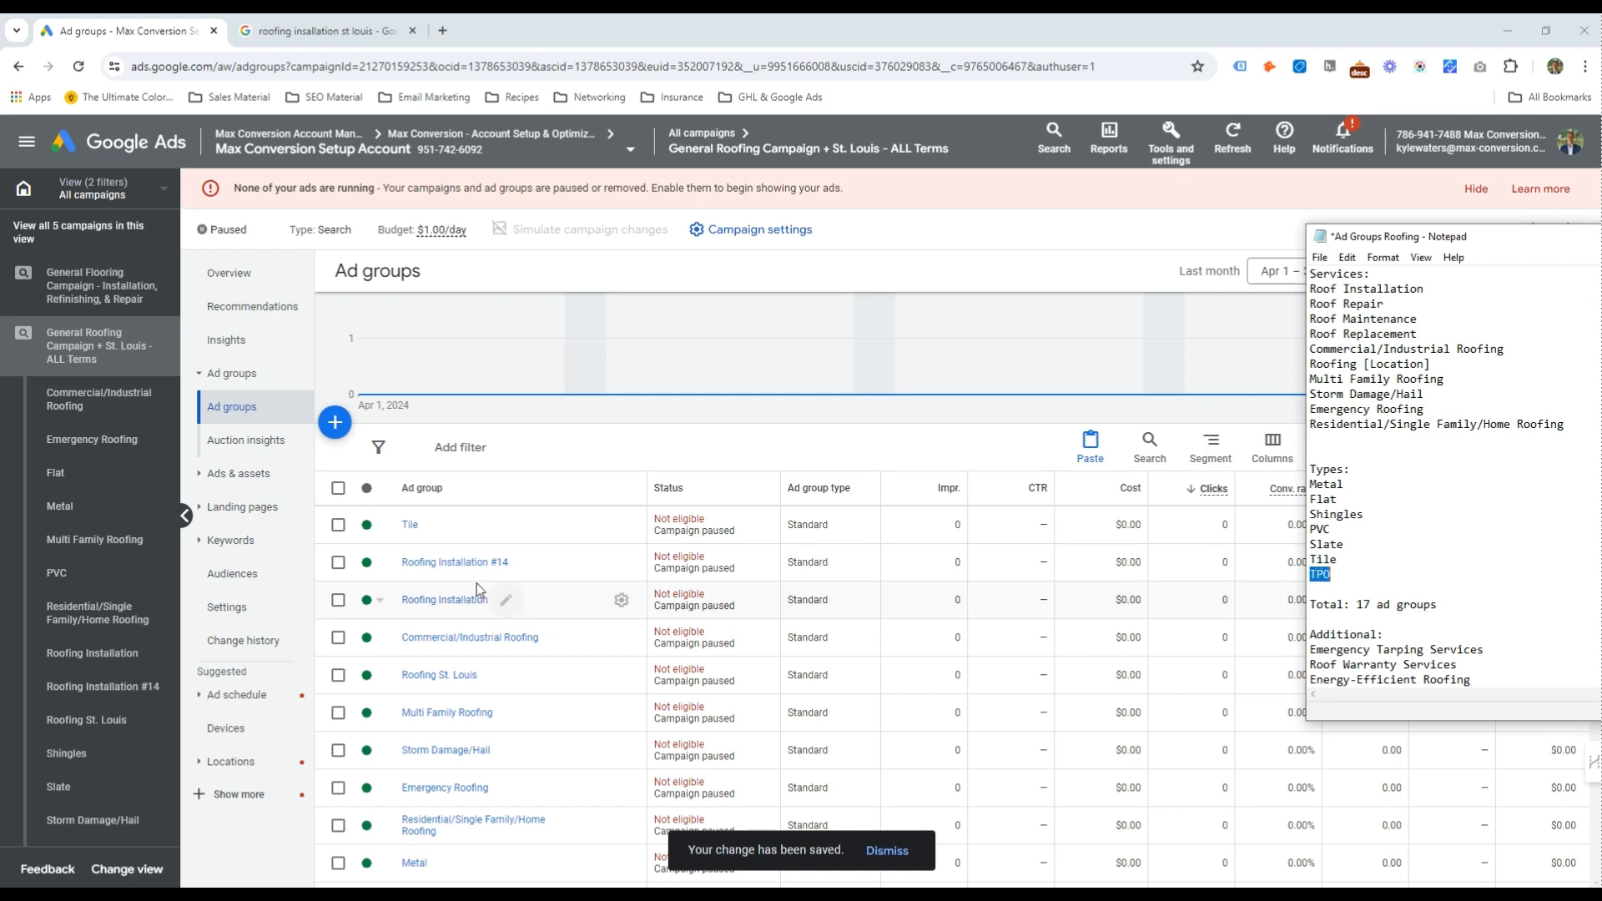
left_click(521, 562)
key("ctrl+a")
key("ctrl+v")
left_click(545, 651)
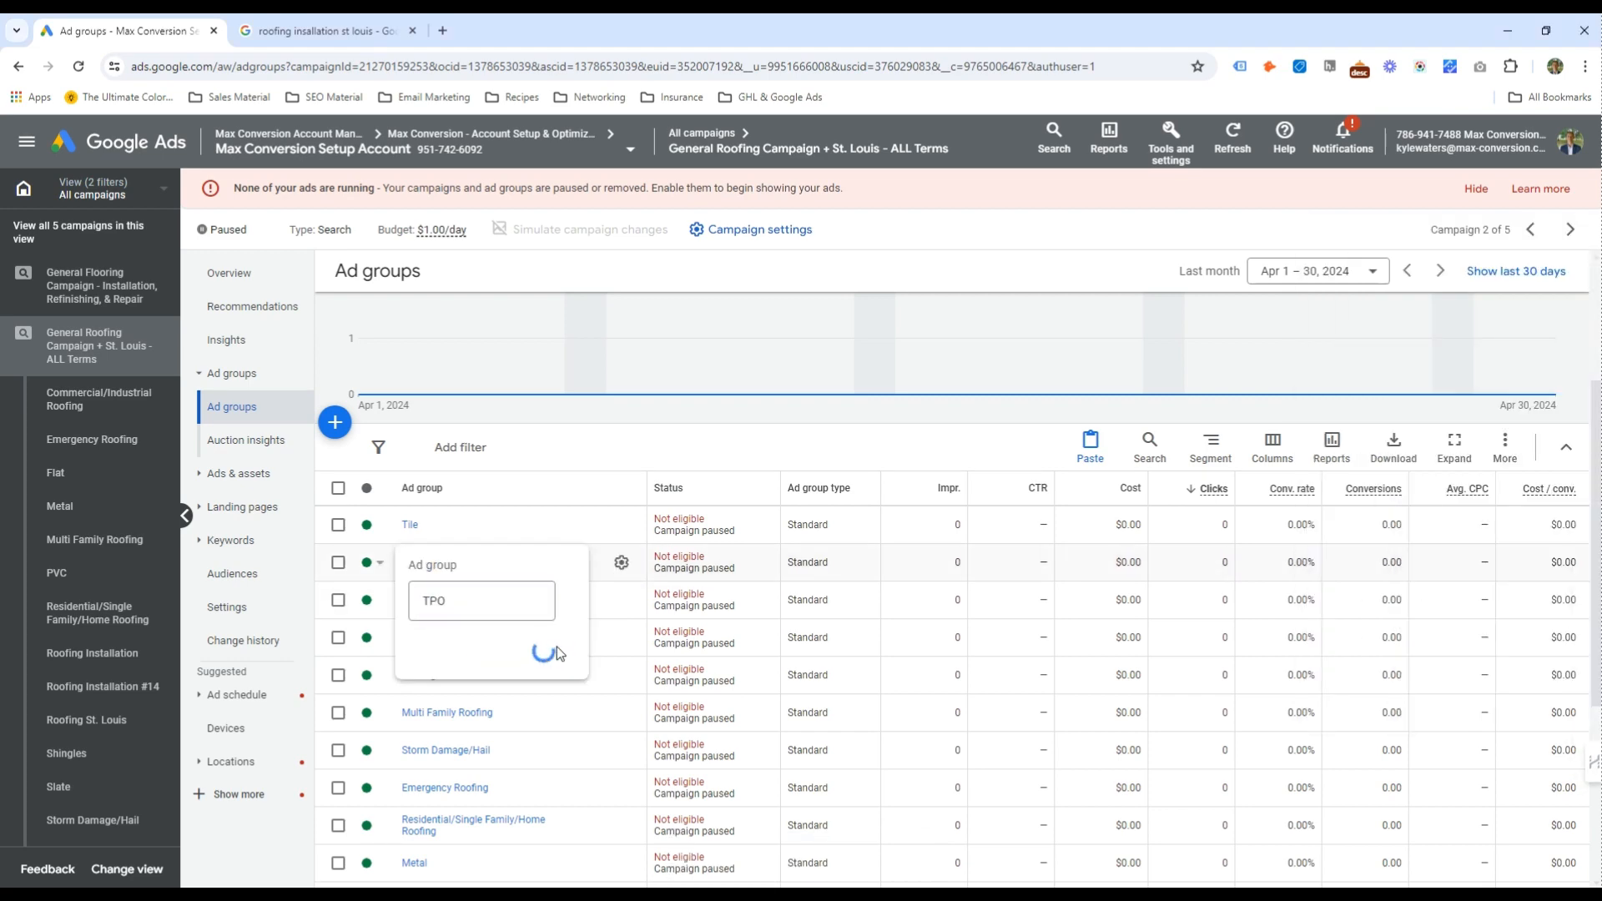
Copy the name Commercial/Industrial Roofing from the note and open the ad group of that name to show its search keywords
scroll(567, 641, "down", 2)
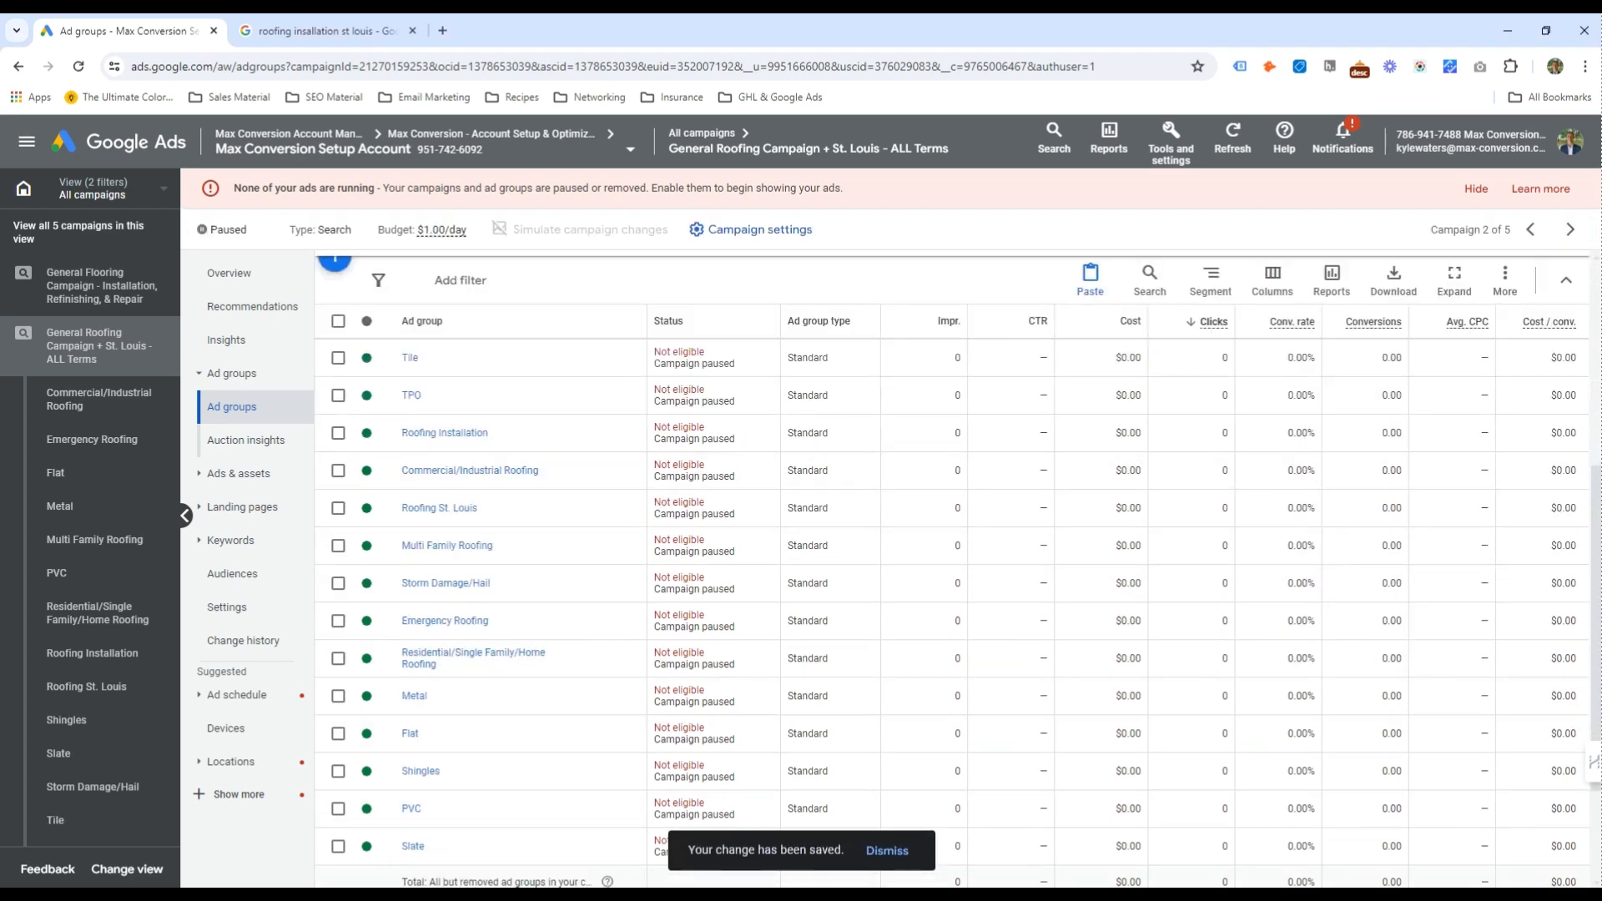
key("alt+Tab")
left_click_drag(1508, 349, 1306, 350)
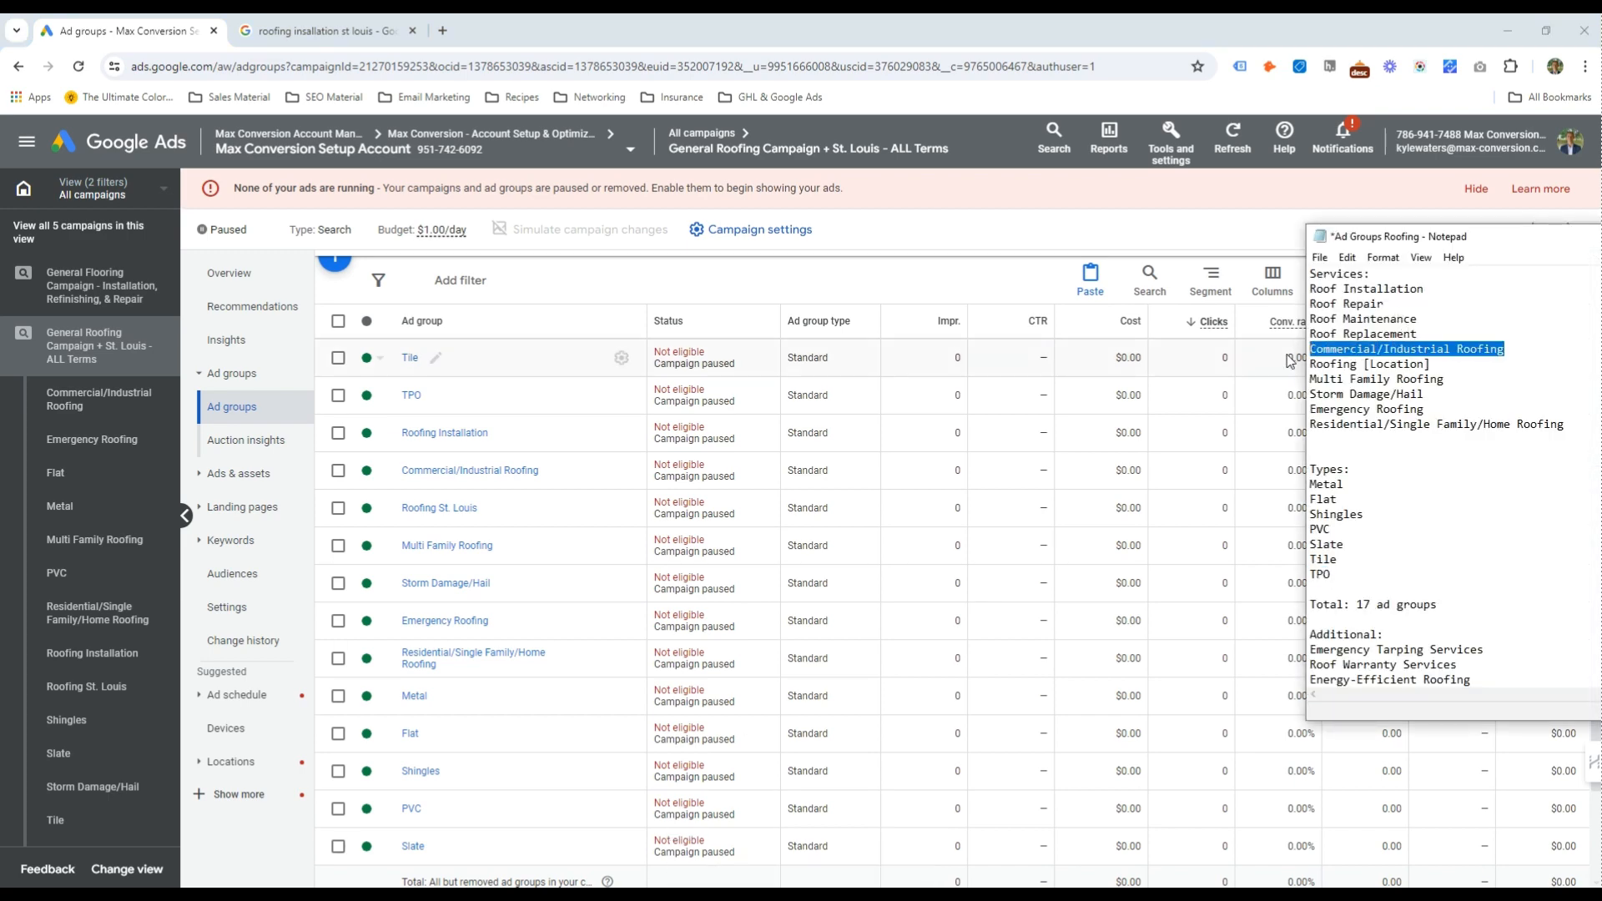
key("ctrl+c")
key("alt+Tab")
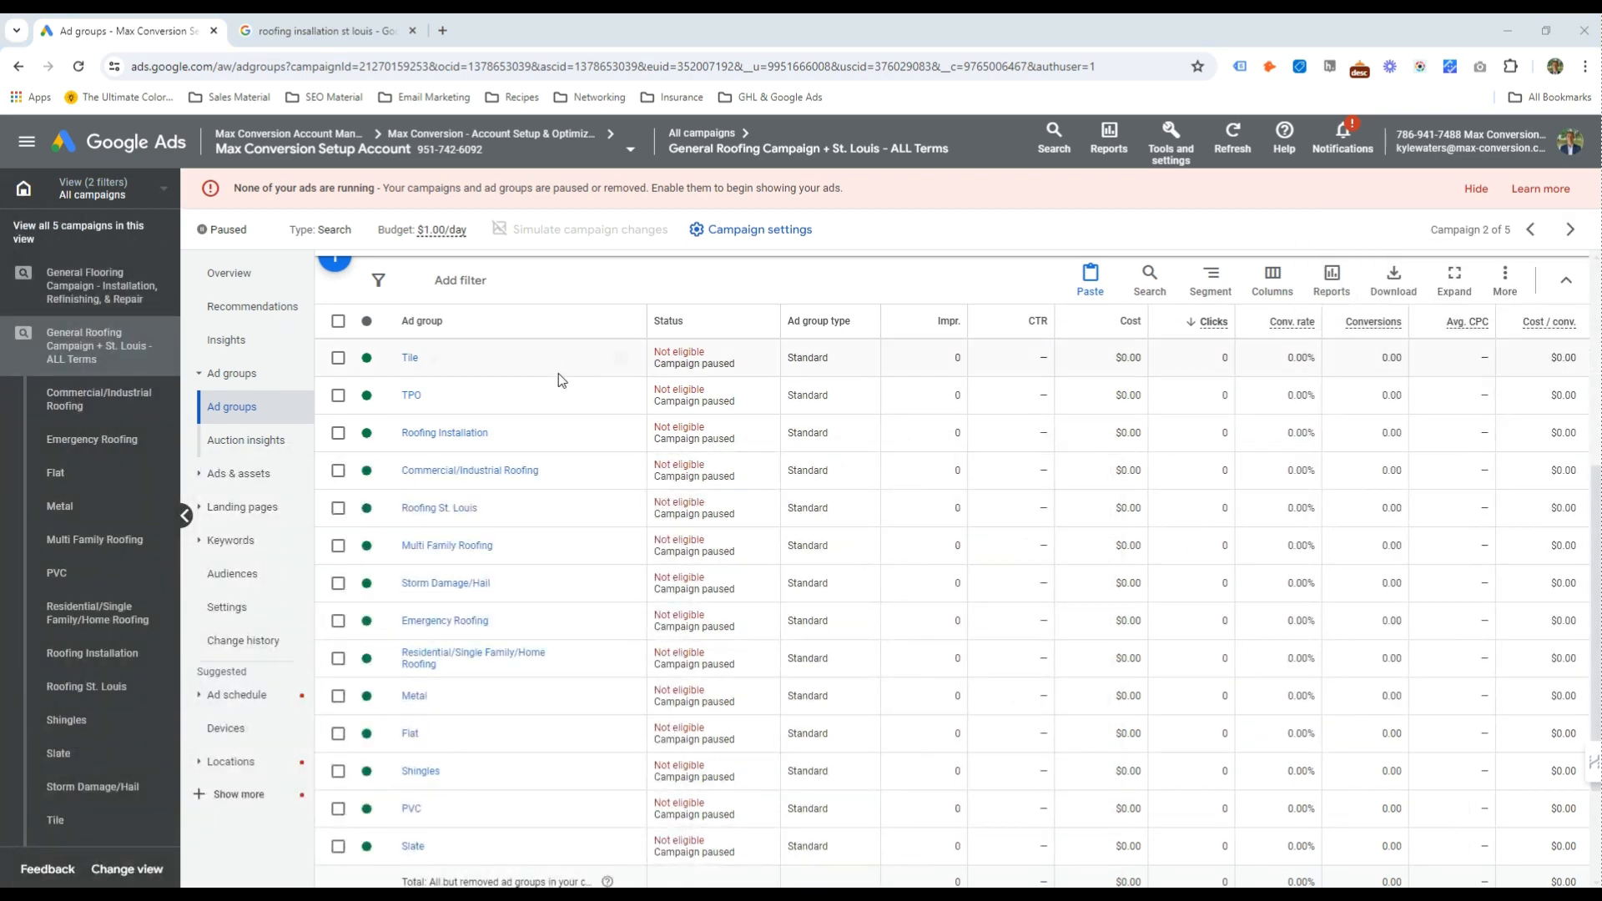
left_click(494, 471)
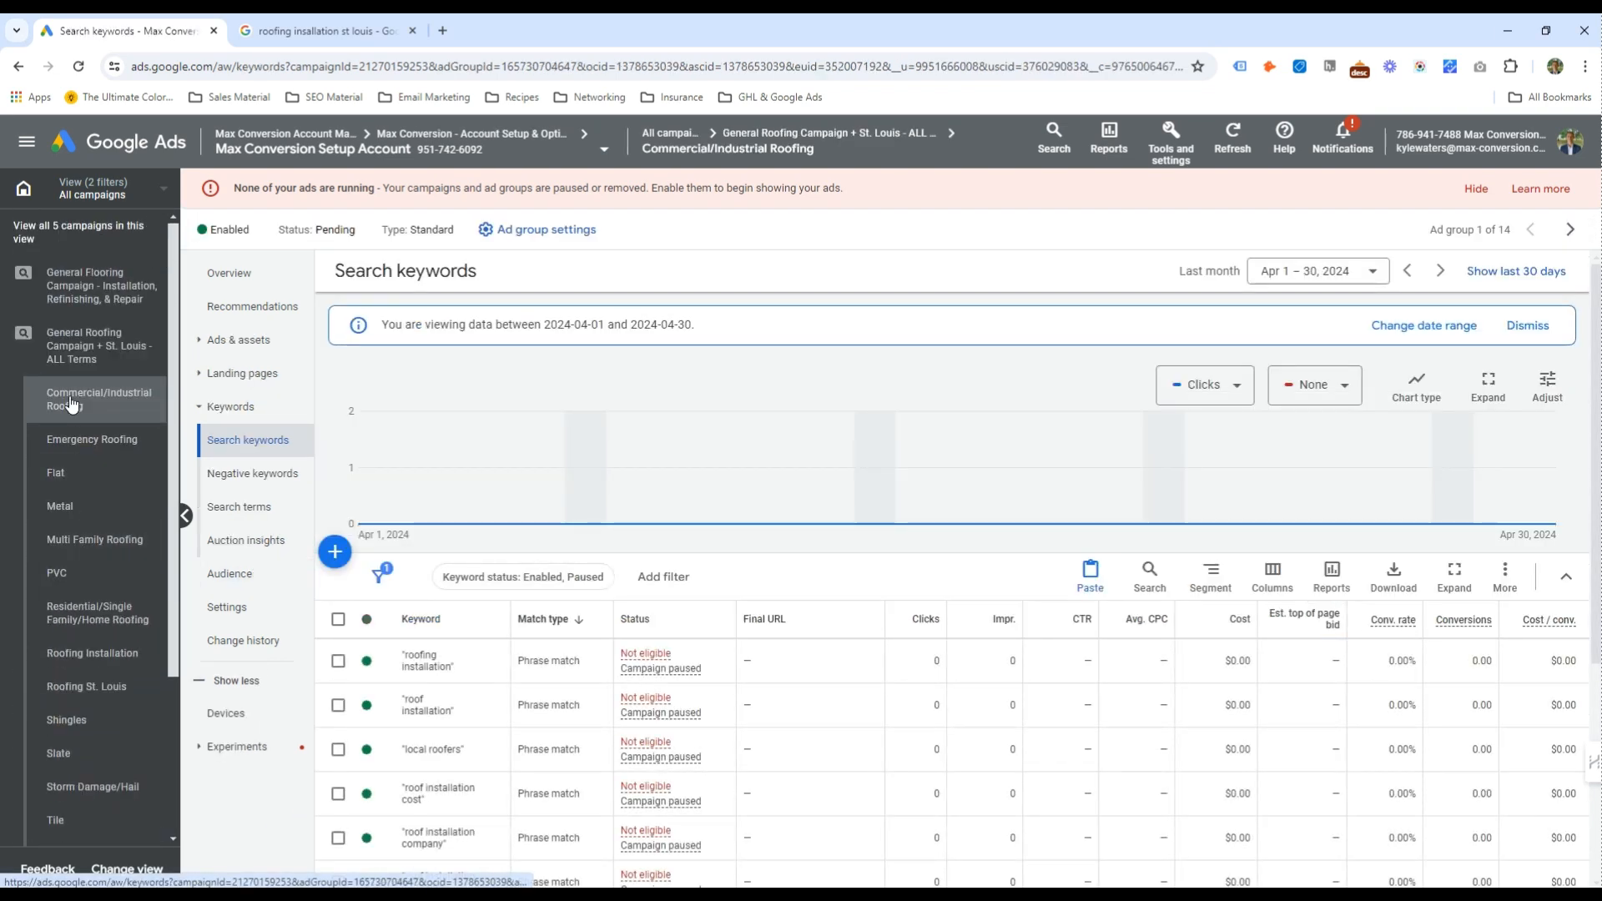
Remove all existing search keywords from the Commercial/Industrial Roofing ad group
scroll(117, 550, "down", 1)
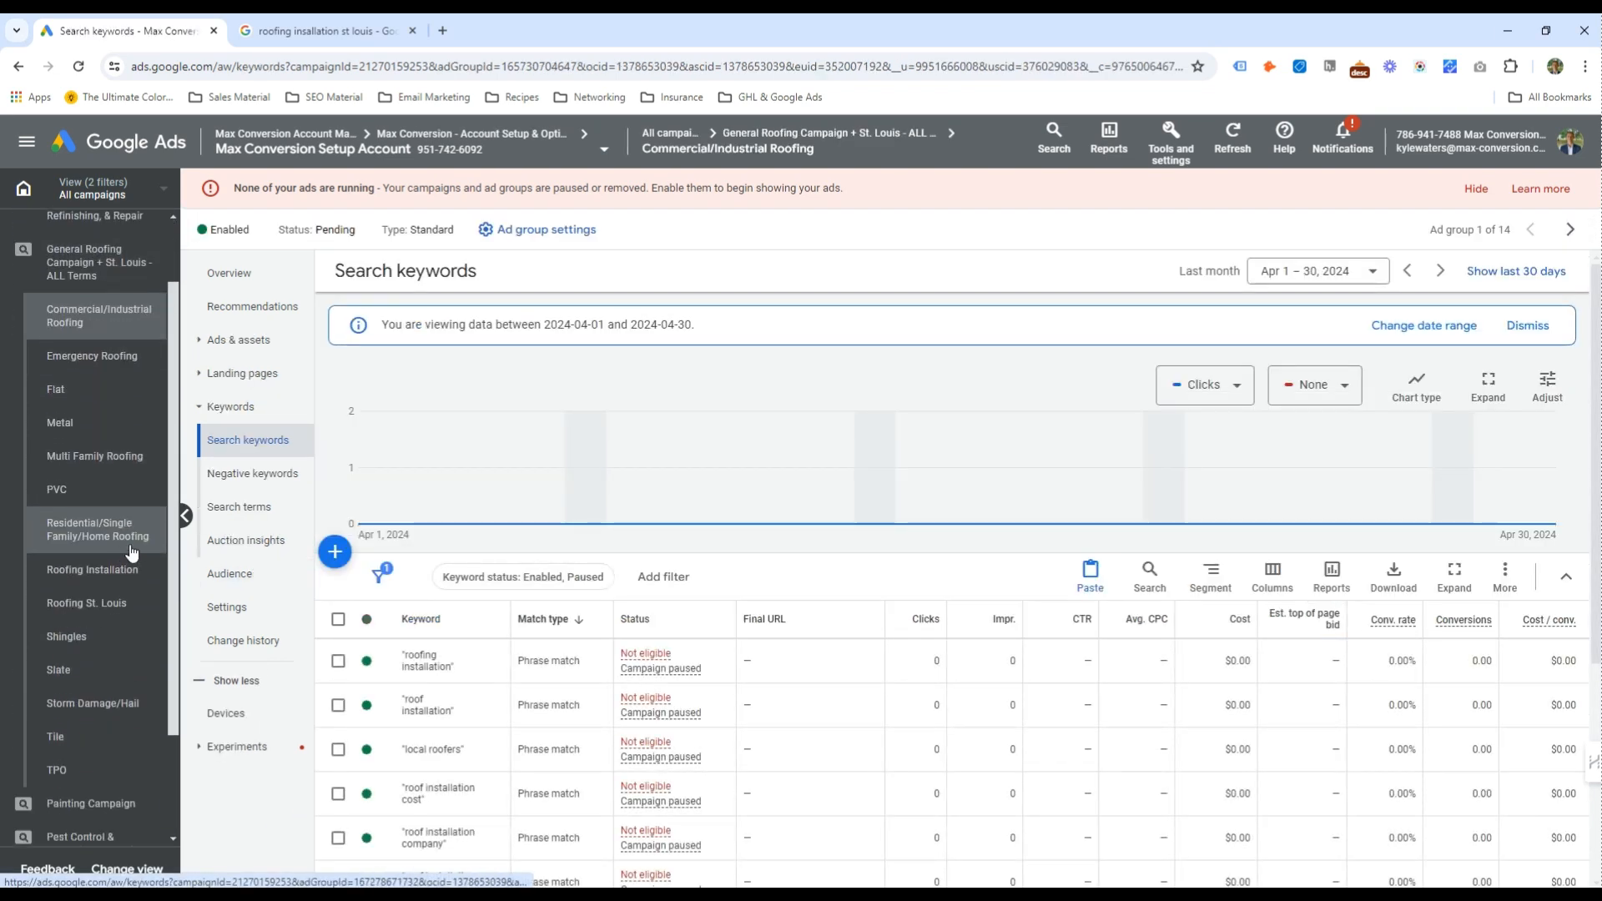
left_click(338, 620)
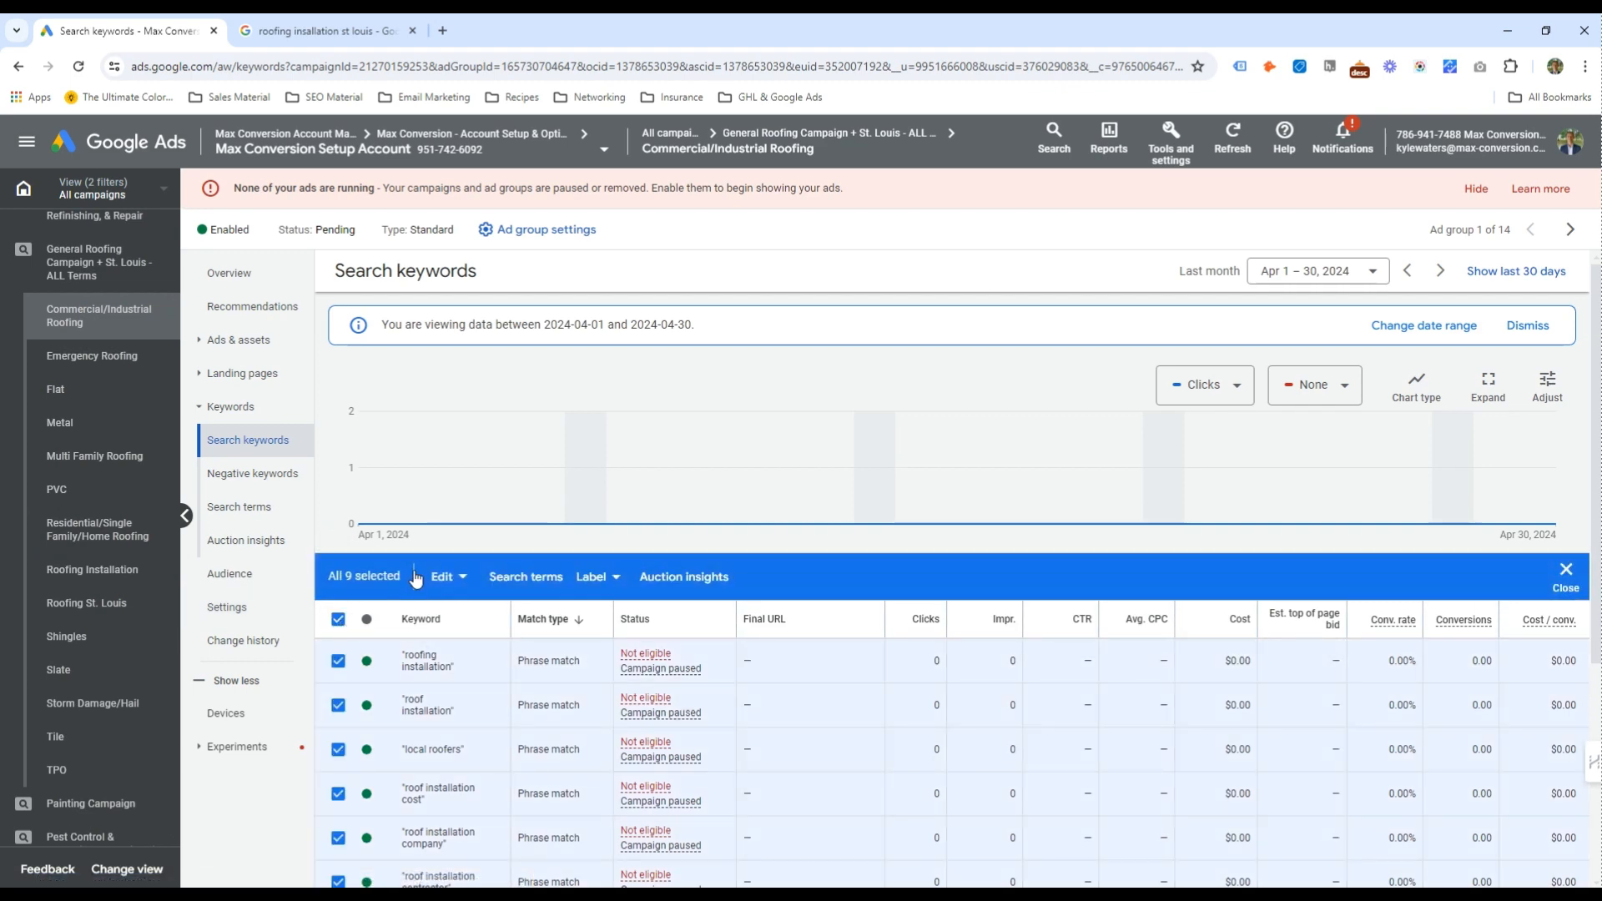
left_click(442, 576)
left_click(288, 529)
left_click(955, 567)
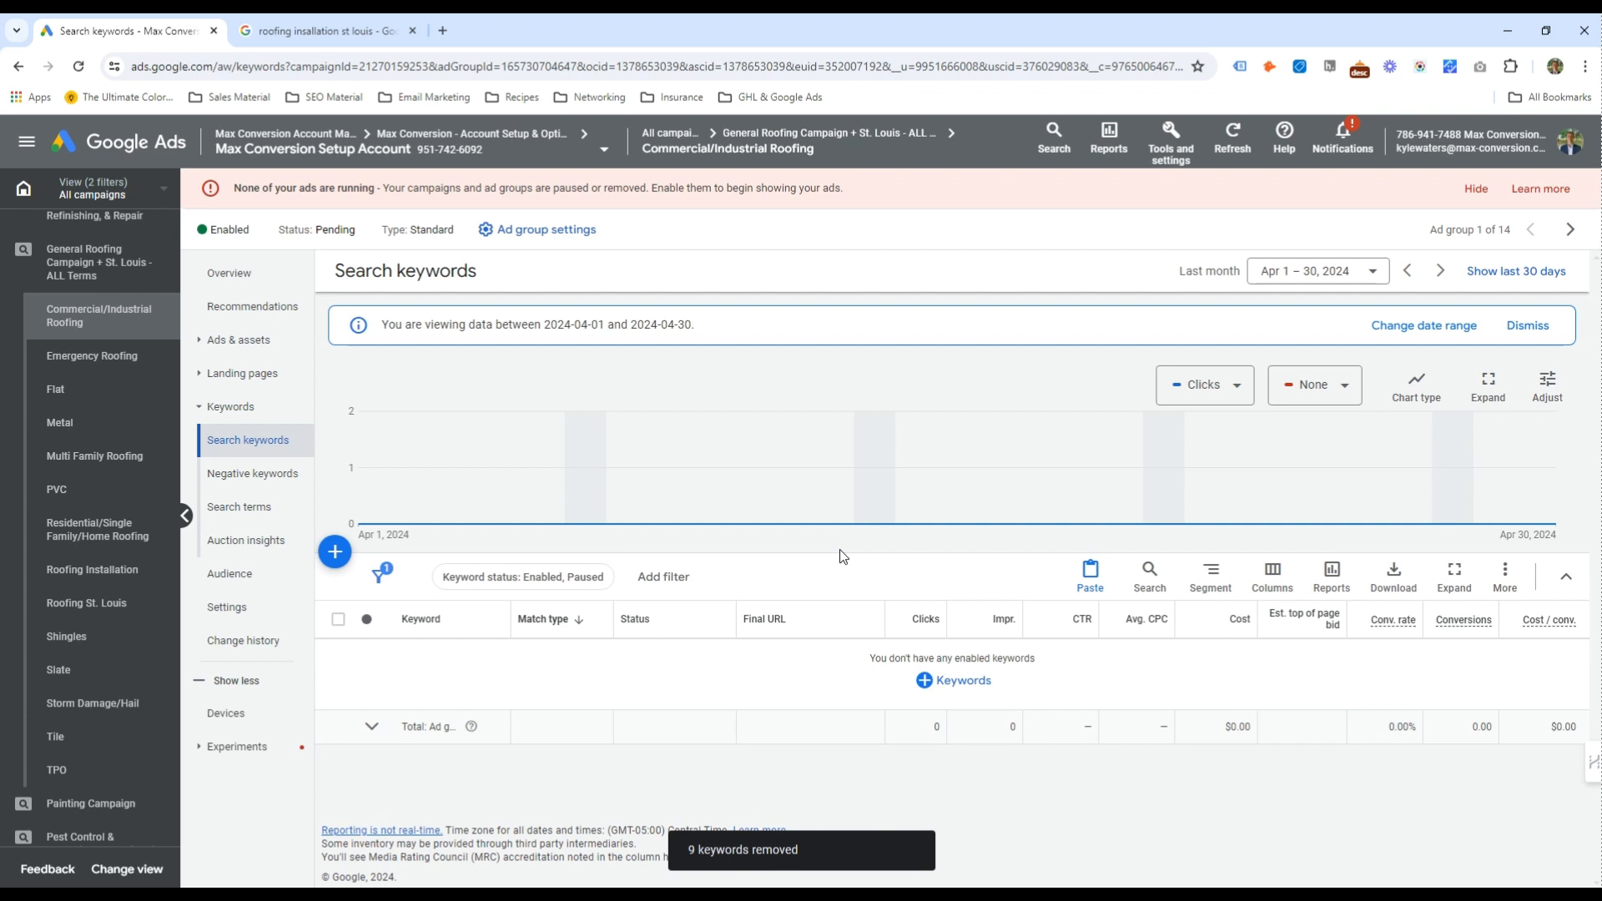
Add ideas for "commercial roofing" as new keywords: commercial roofing, its contractors near me, company near me and contractors variants, commercial roofers near me, commercial roof repairs, industrial roofing
left_click(930, 682)
left_click(797, 488)
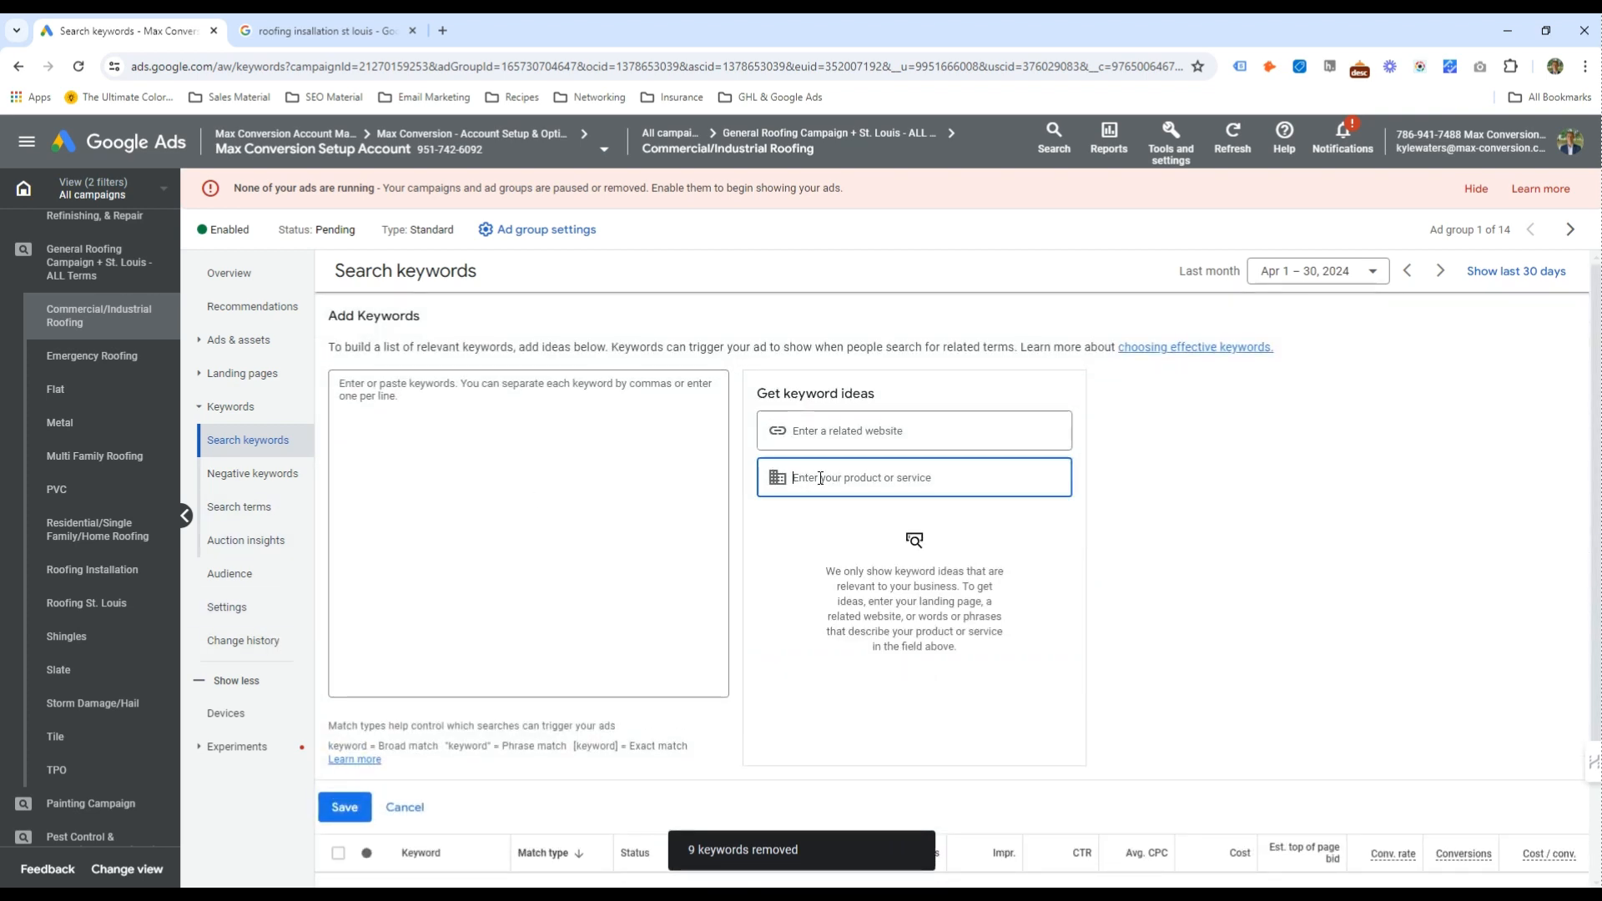
type("commercial roofing")
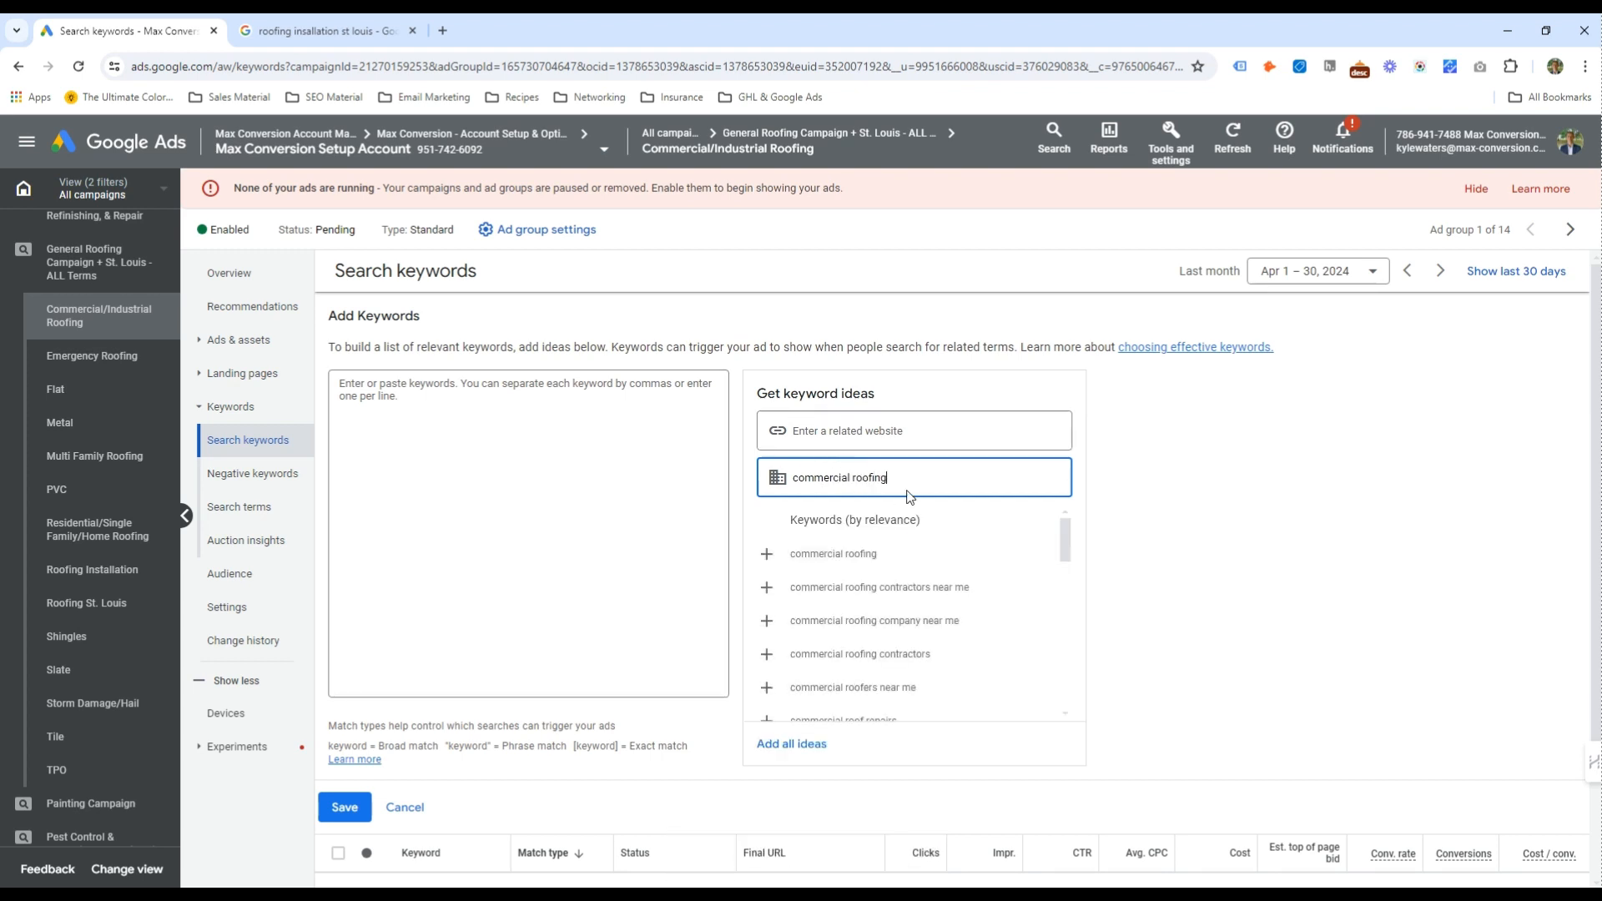
left_click(917, 567)
left_click(921, 570)
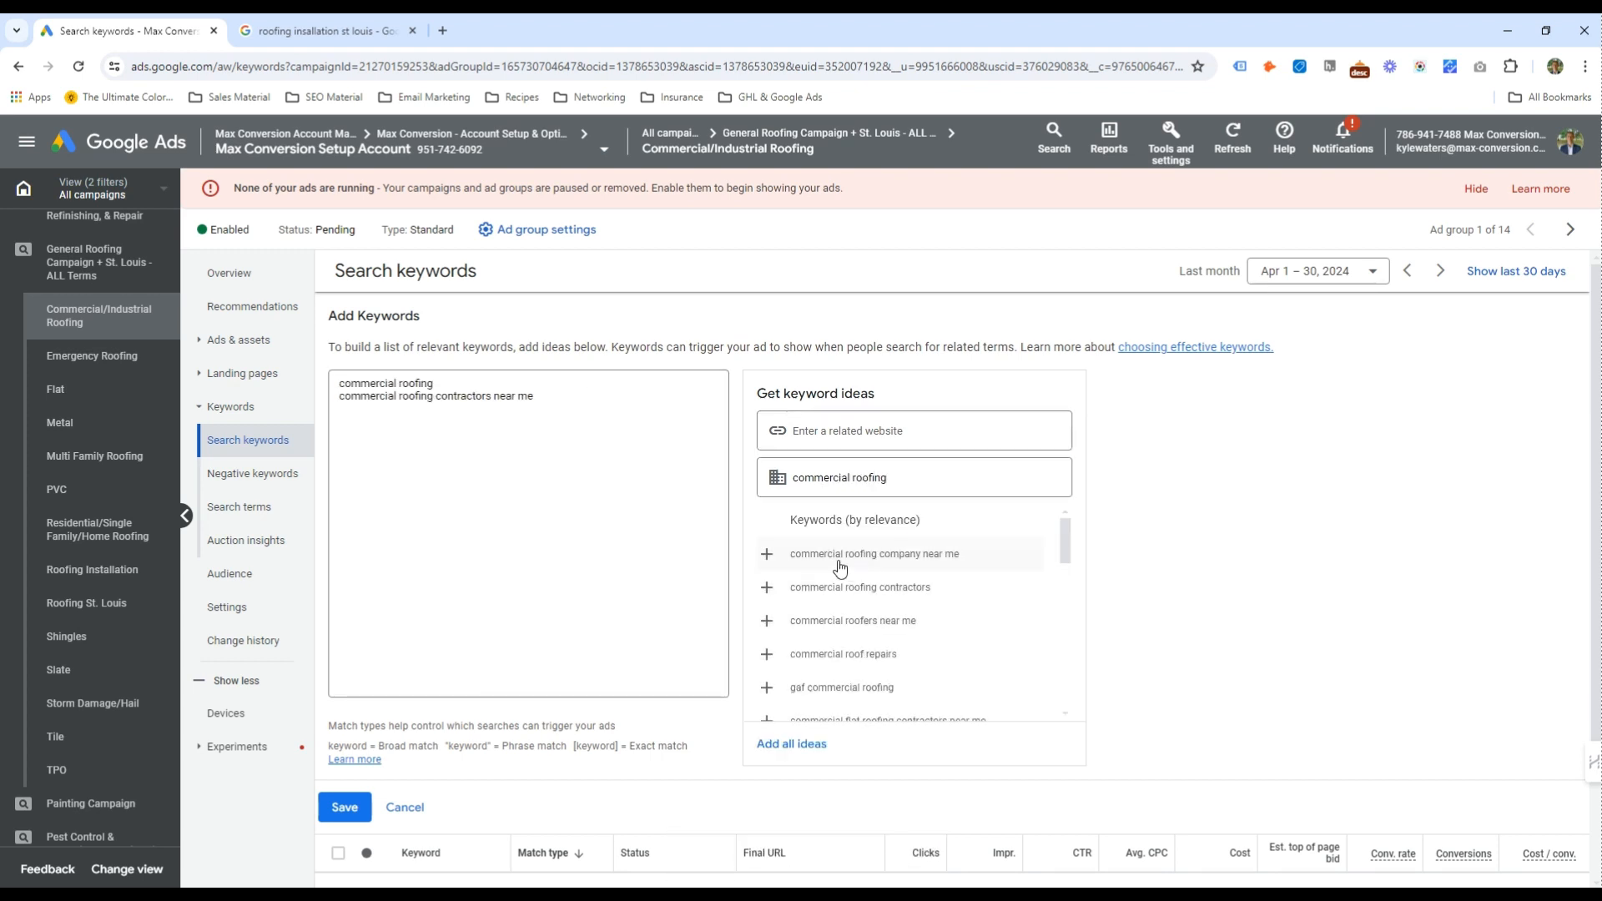
left_click(843, 565)
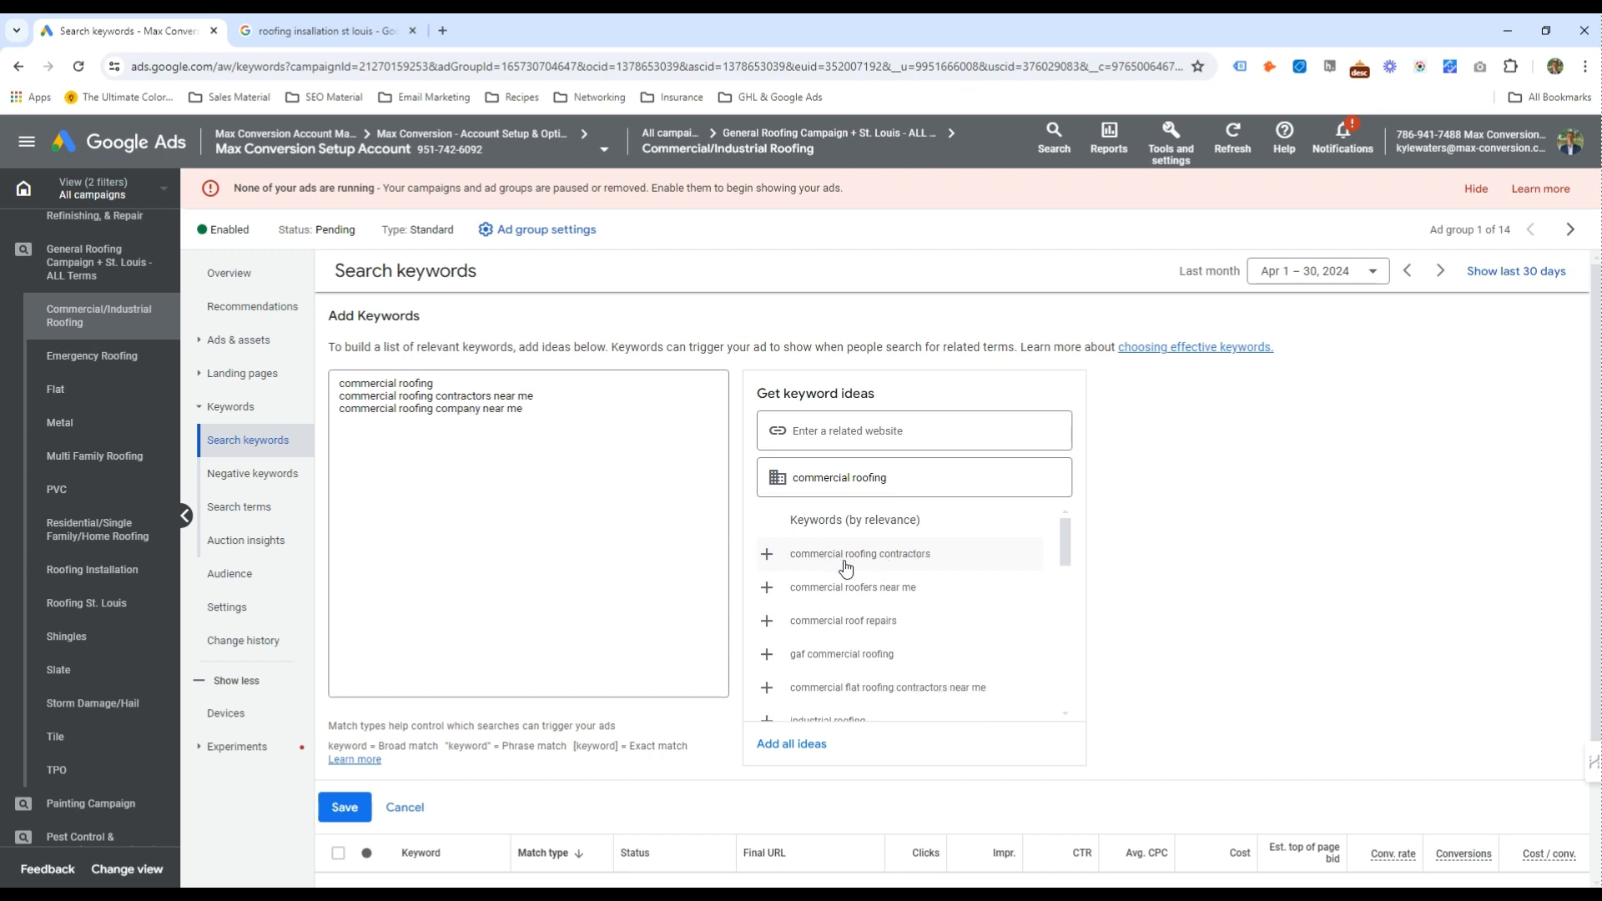
left_click(866, 567)
left_click(878, 571)
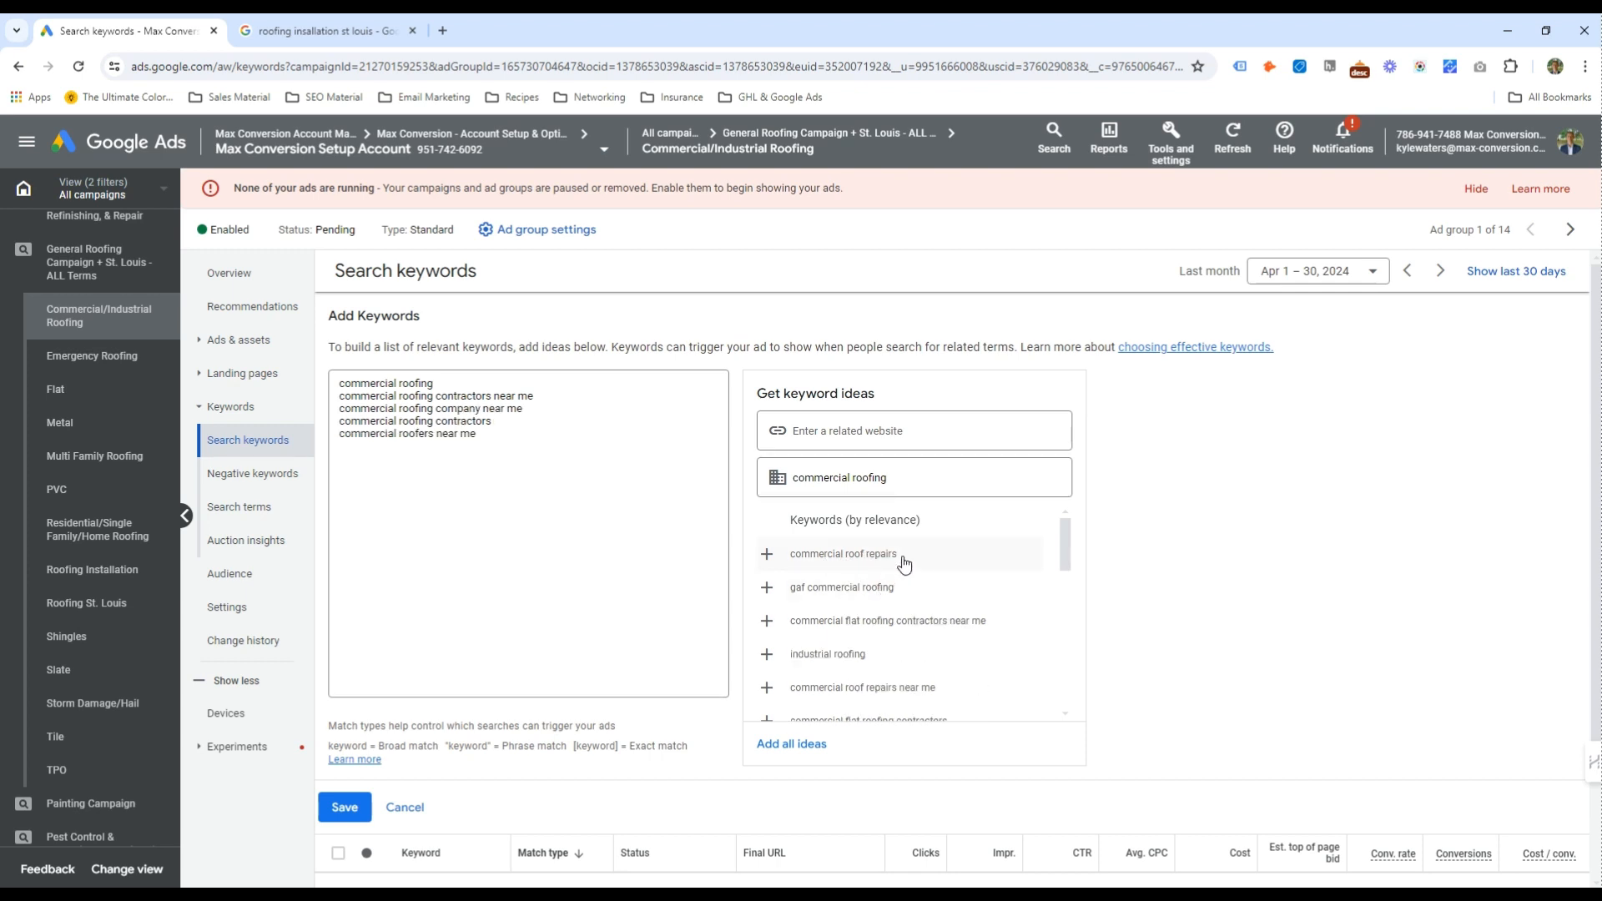
left_click(905, 562)
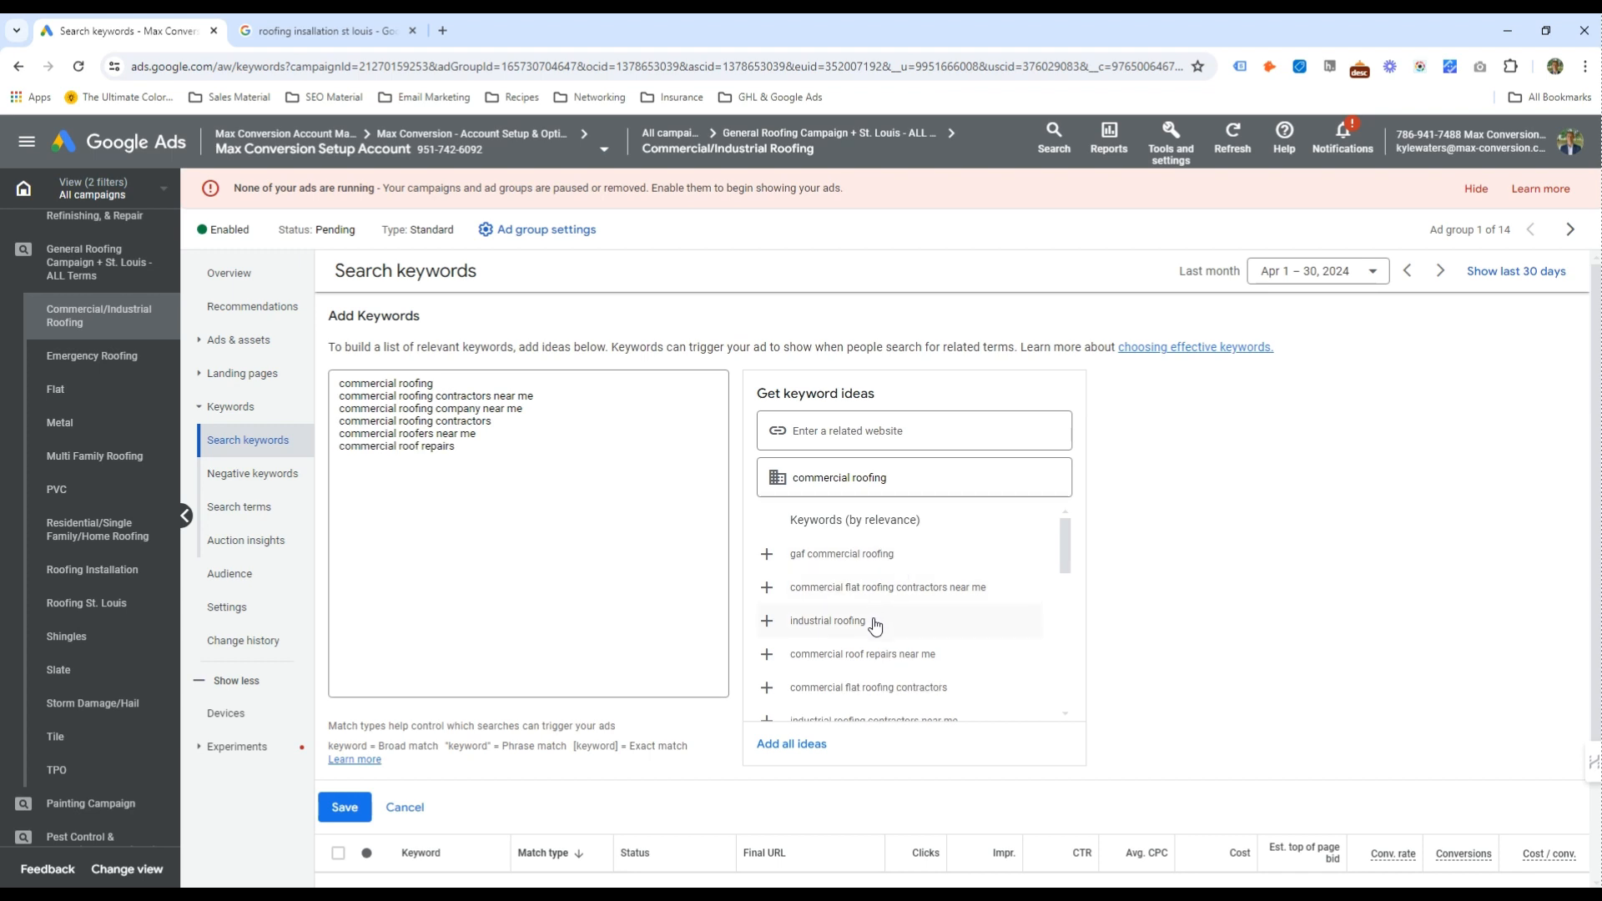
left_click(869, 626)
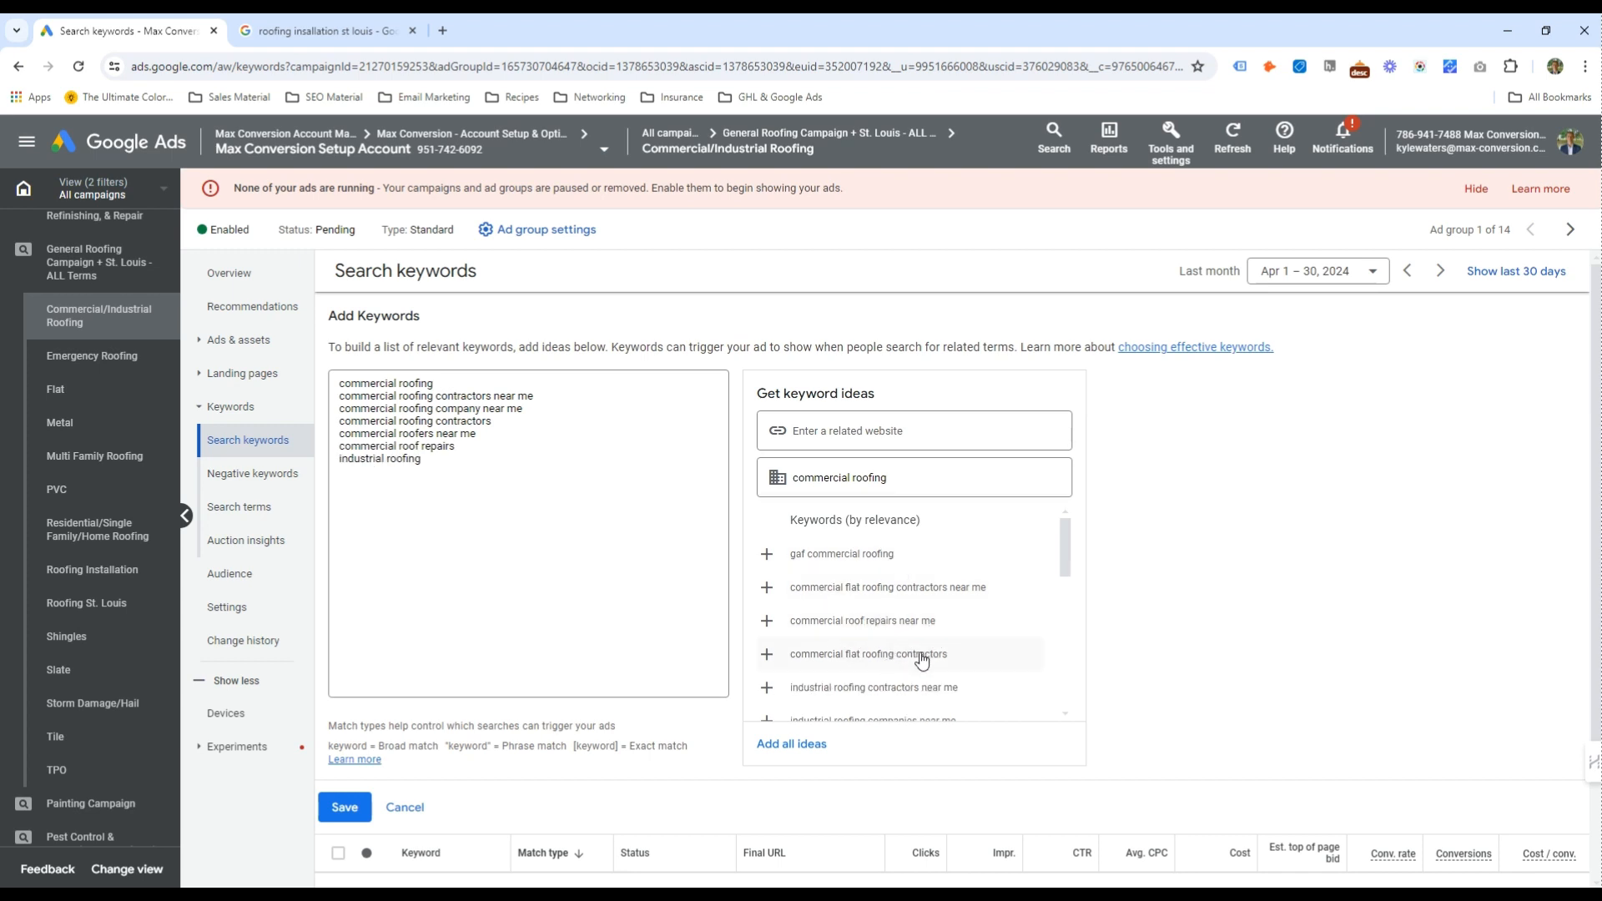
Add industrial roof company to the keyword list and enclose all keywords without "near me" in quotation marks for phrase match
left_click(576, 509)
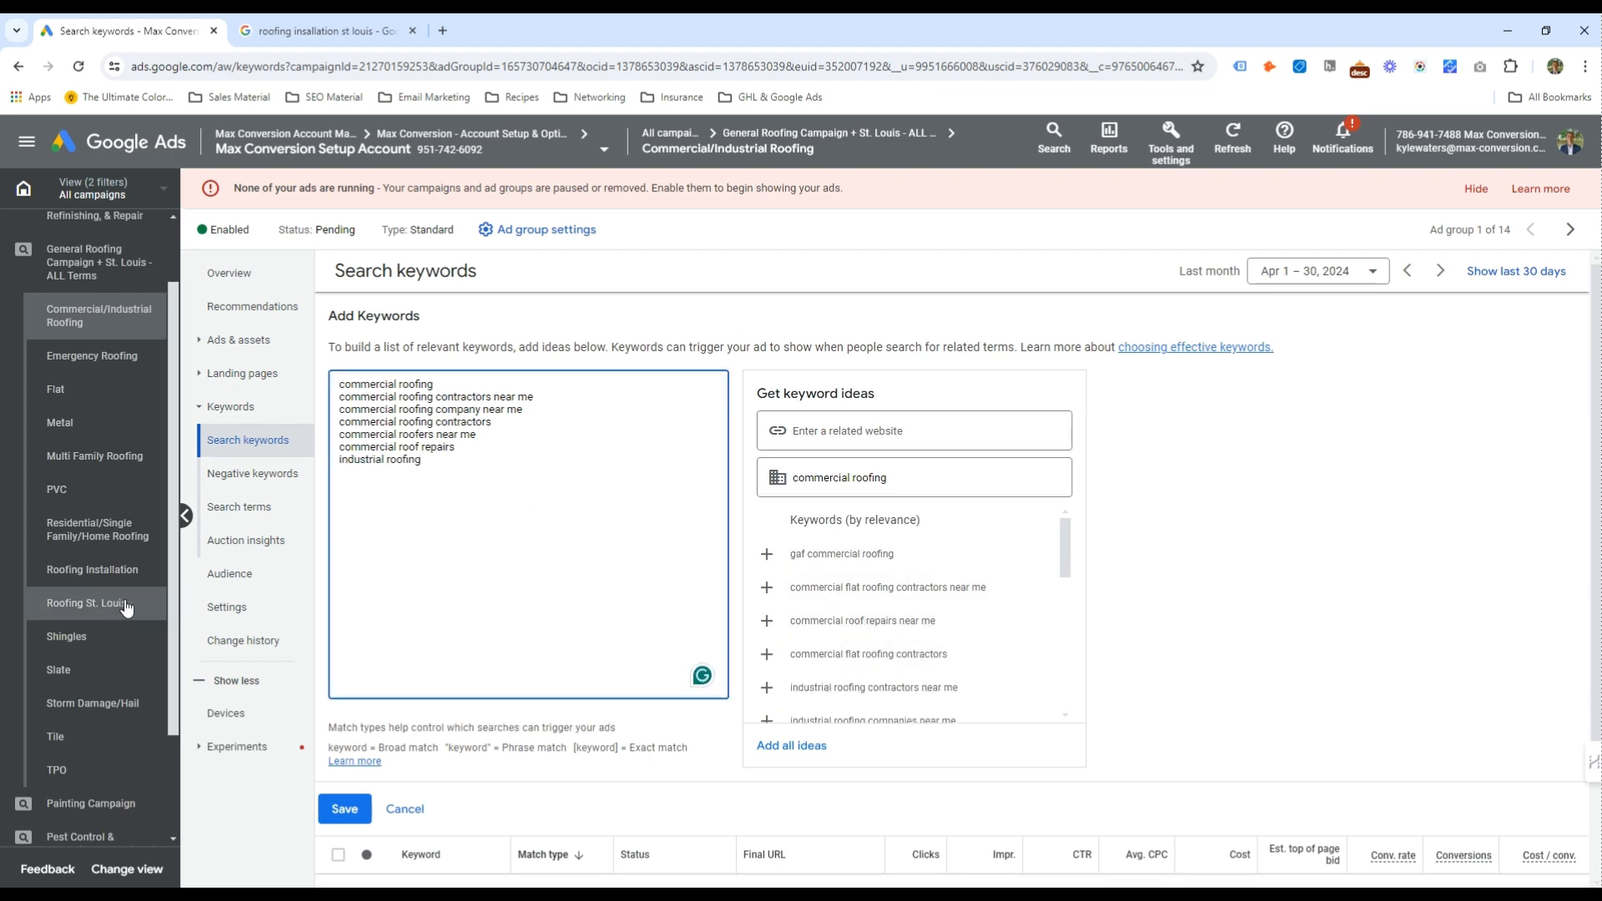
mouse_move(526, 459)
left_mouse_down()
mouse_move(424, 448)
mouse_move(497, 451)
left_mouse_up()
left_click(500, 452)
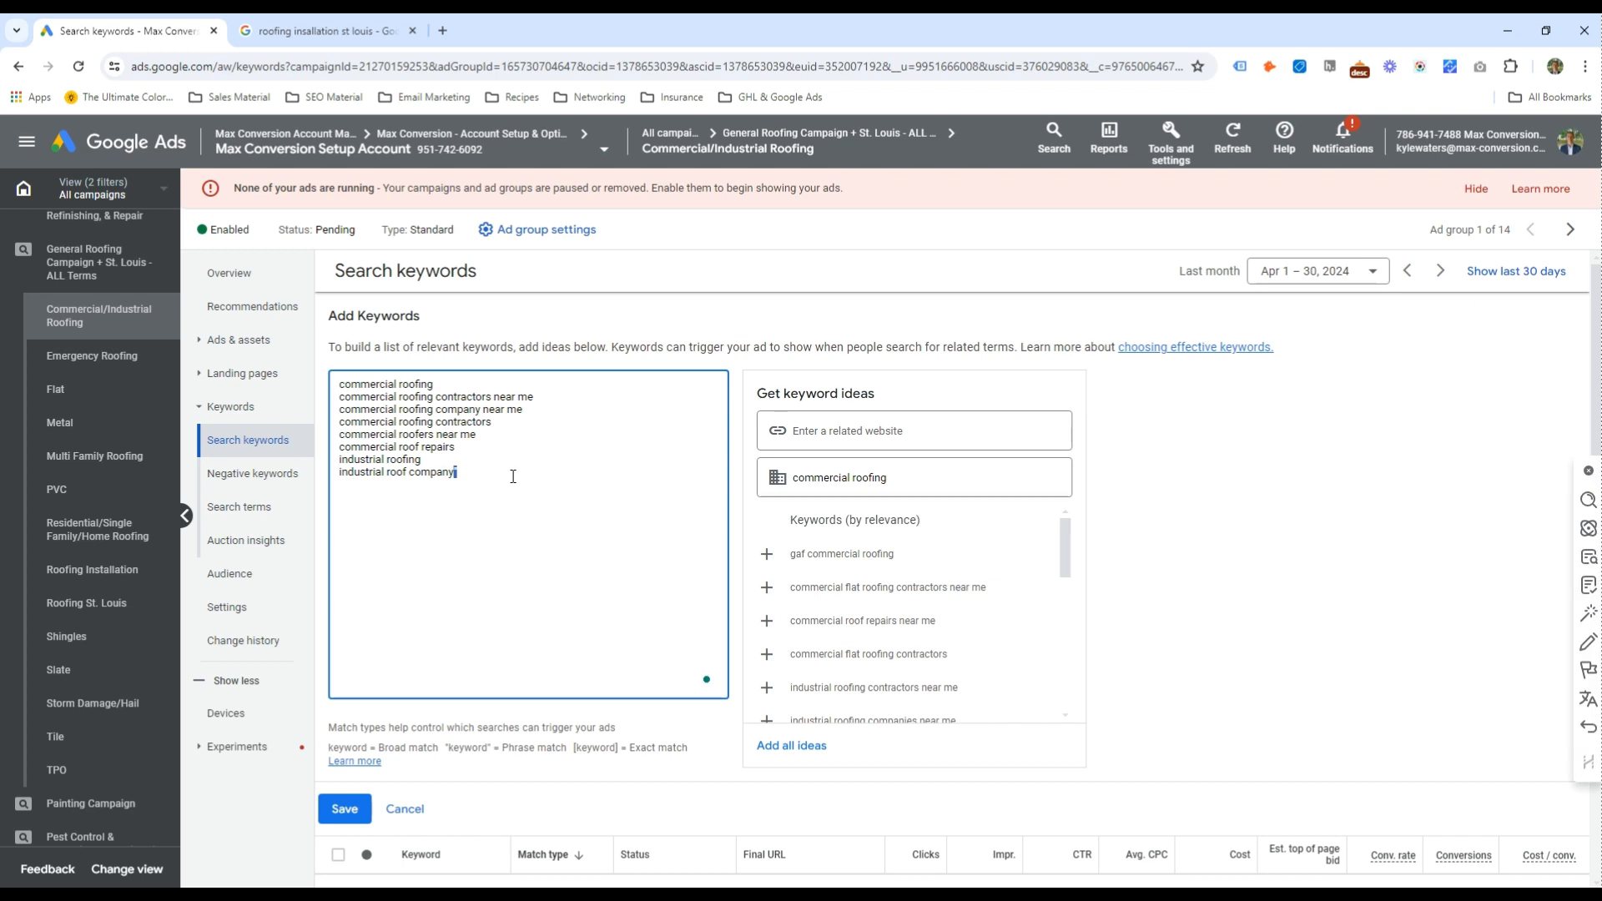
key("Up")
key("Up")
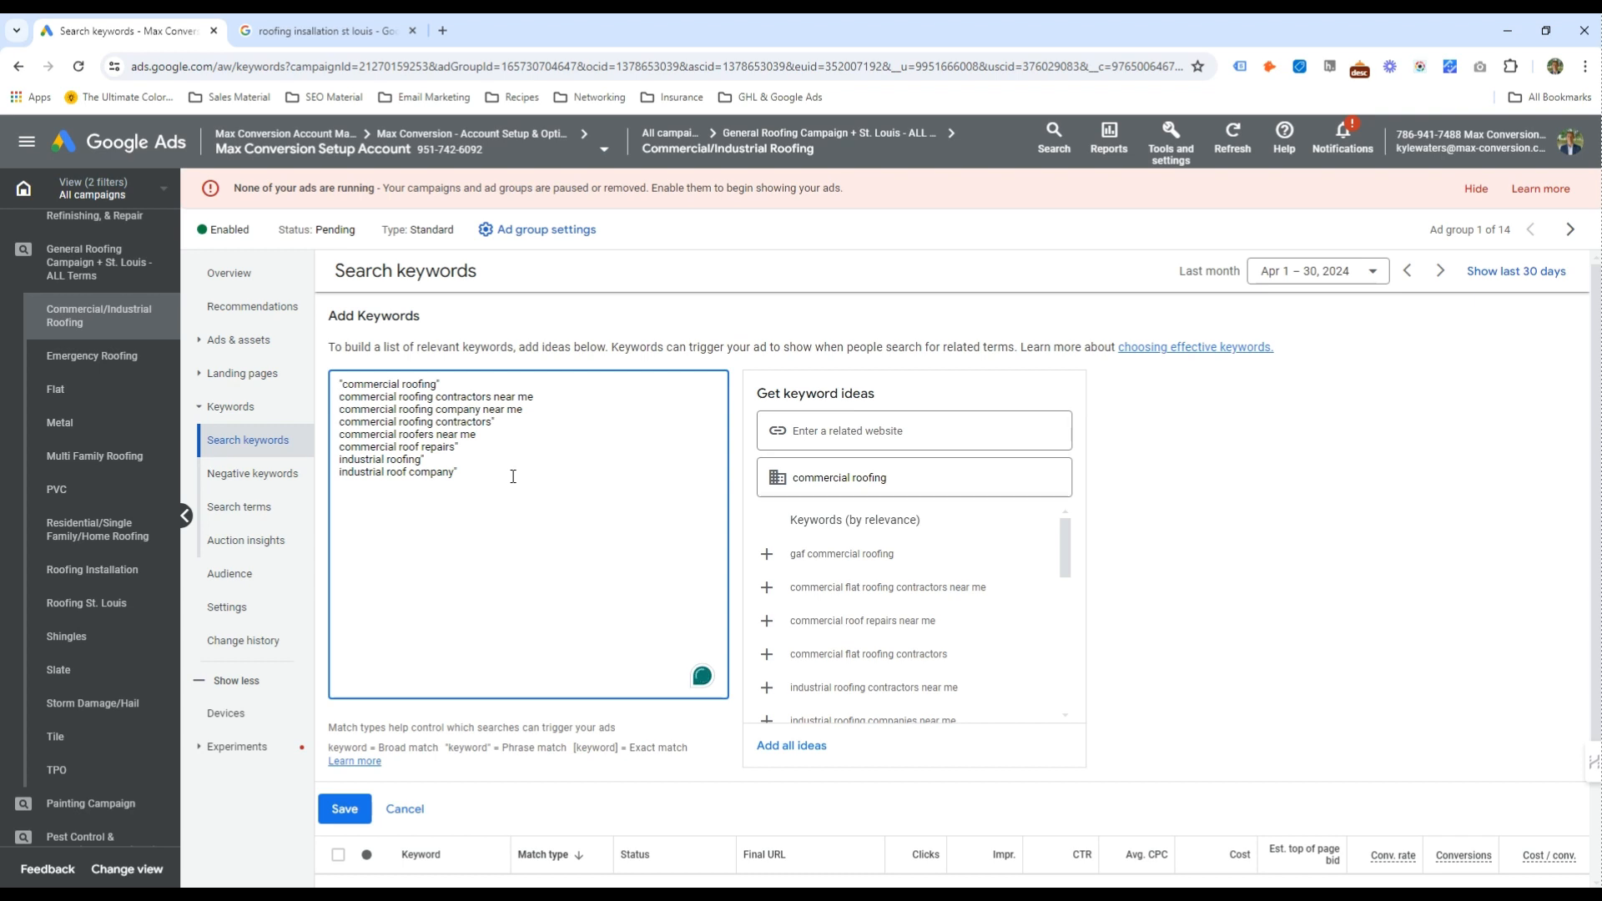
type("\"")
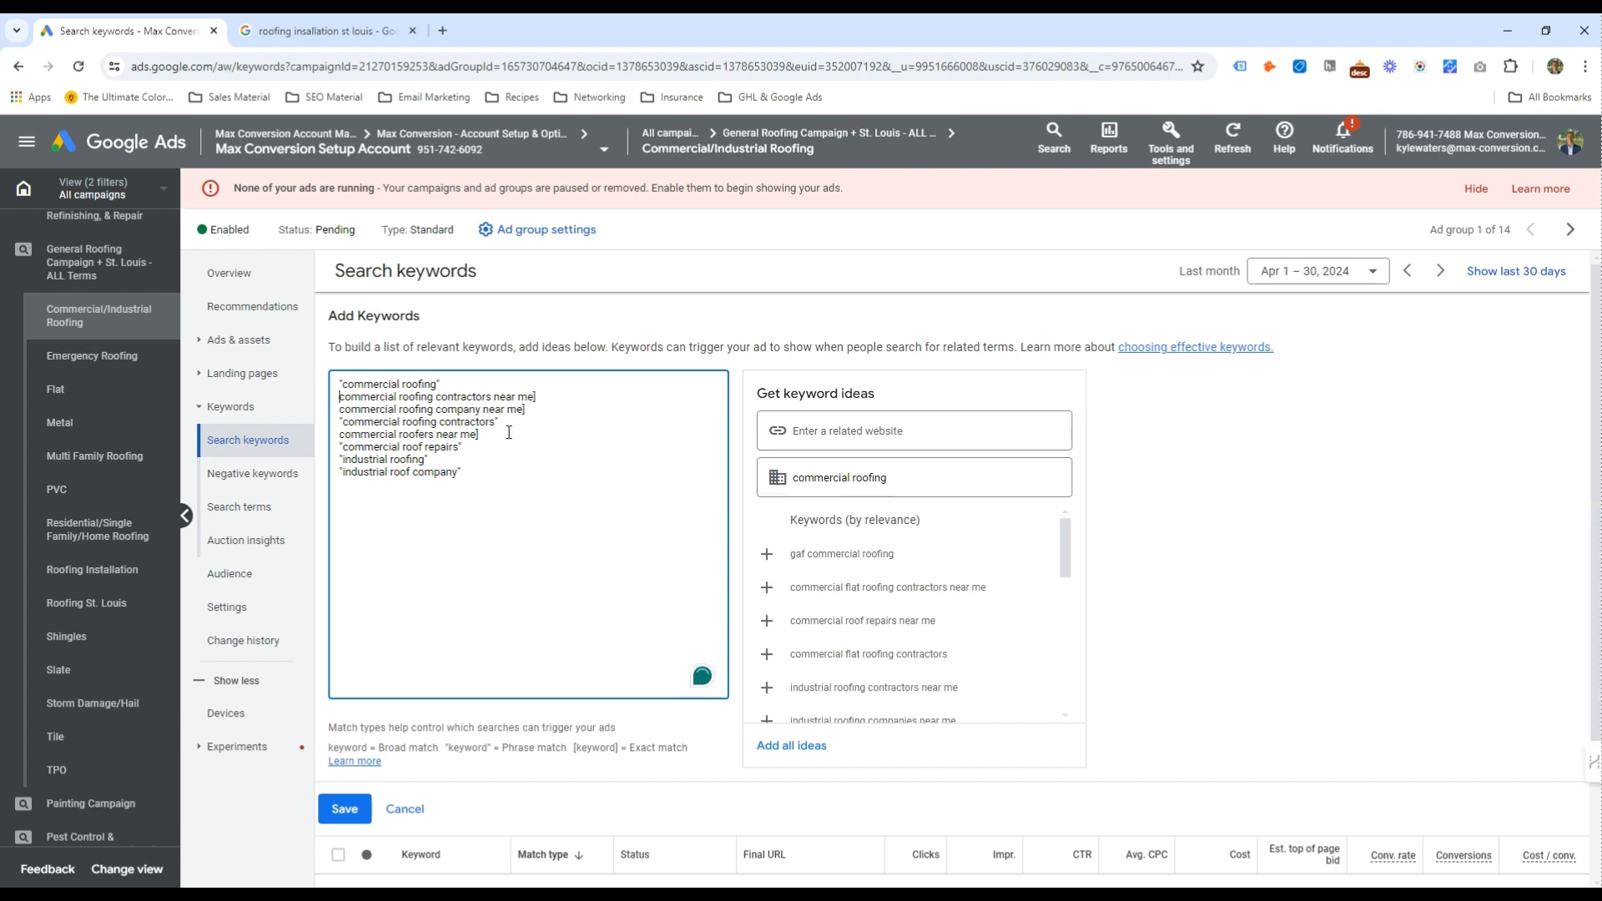
Enclose the three "near me" keywords in square brackets for exact match and save the keyword list
type("[")
key("Down")
key("Home")
type("[")
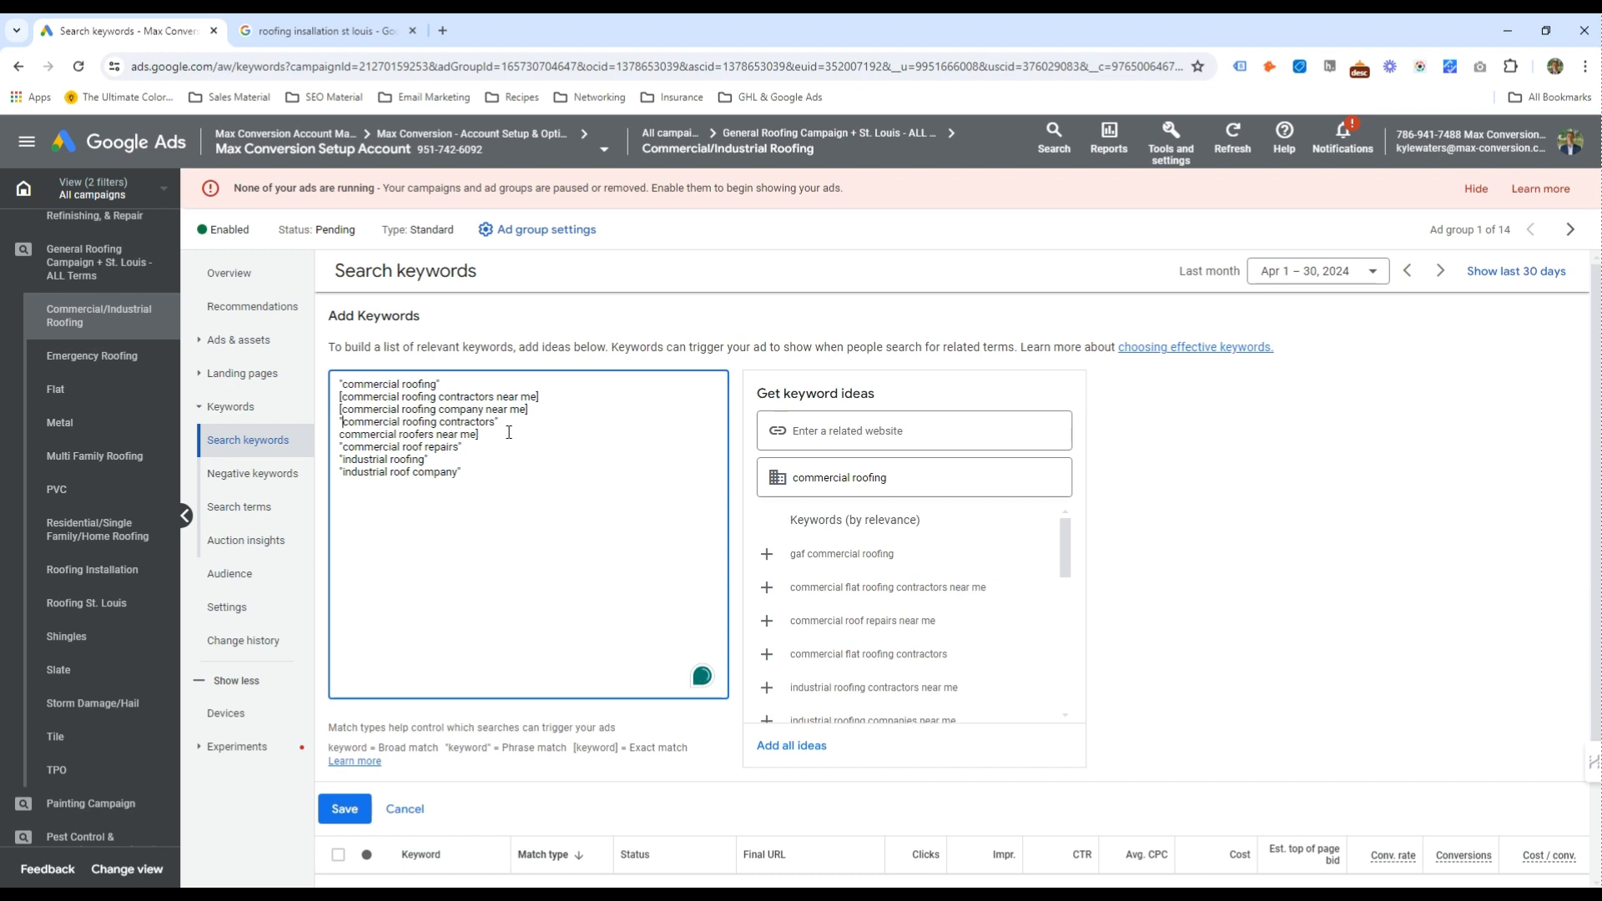
type("[")
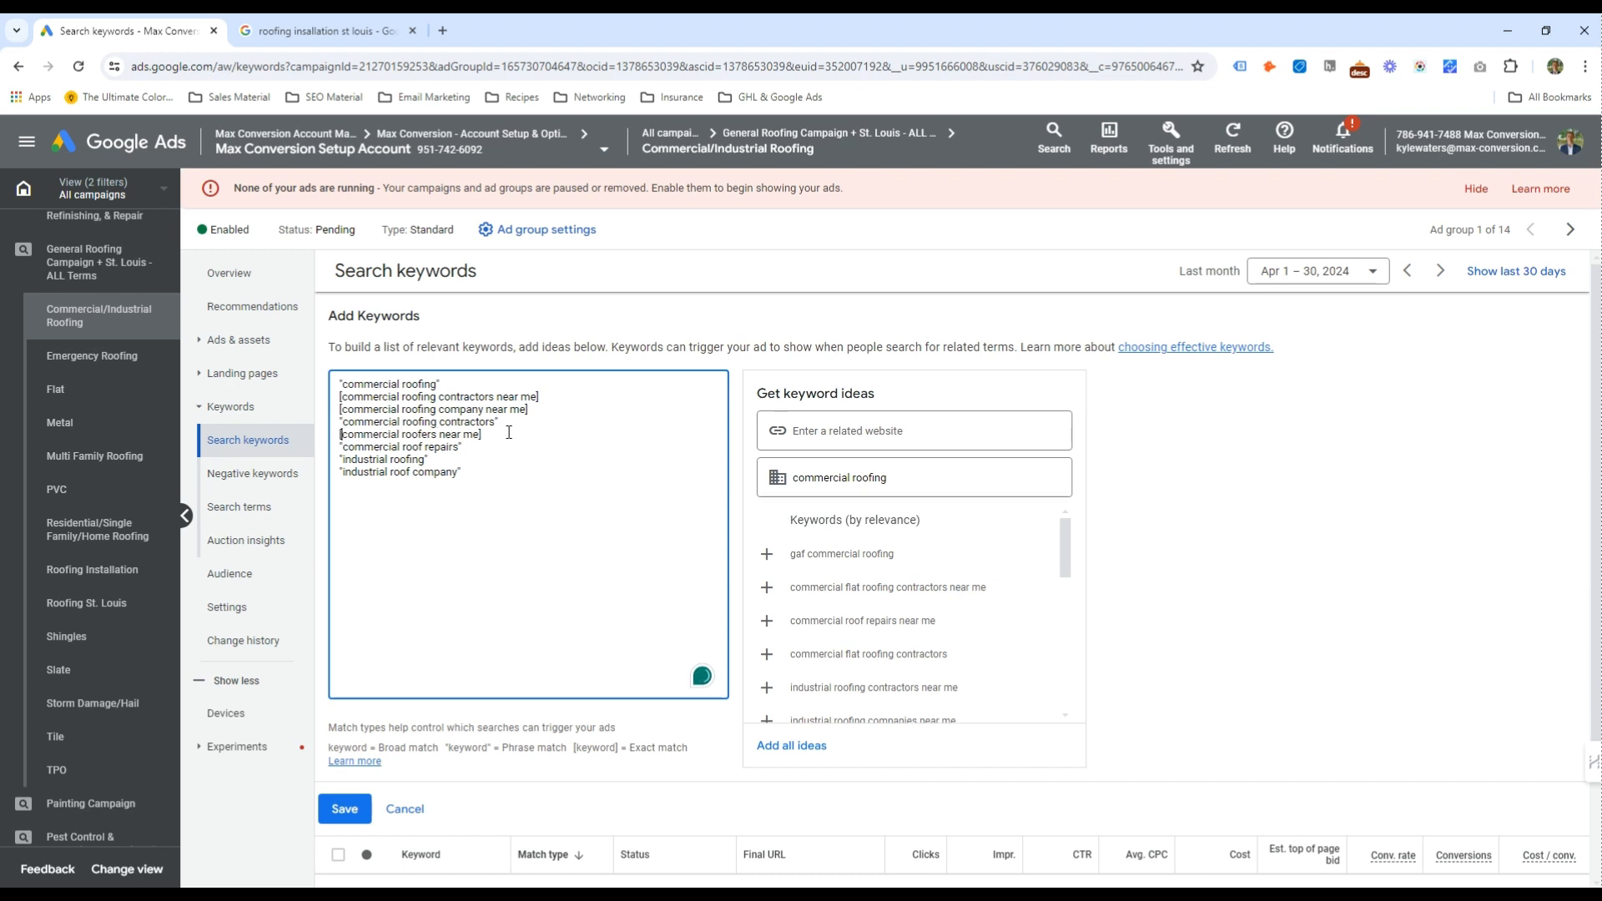
left_click(359, 802)
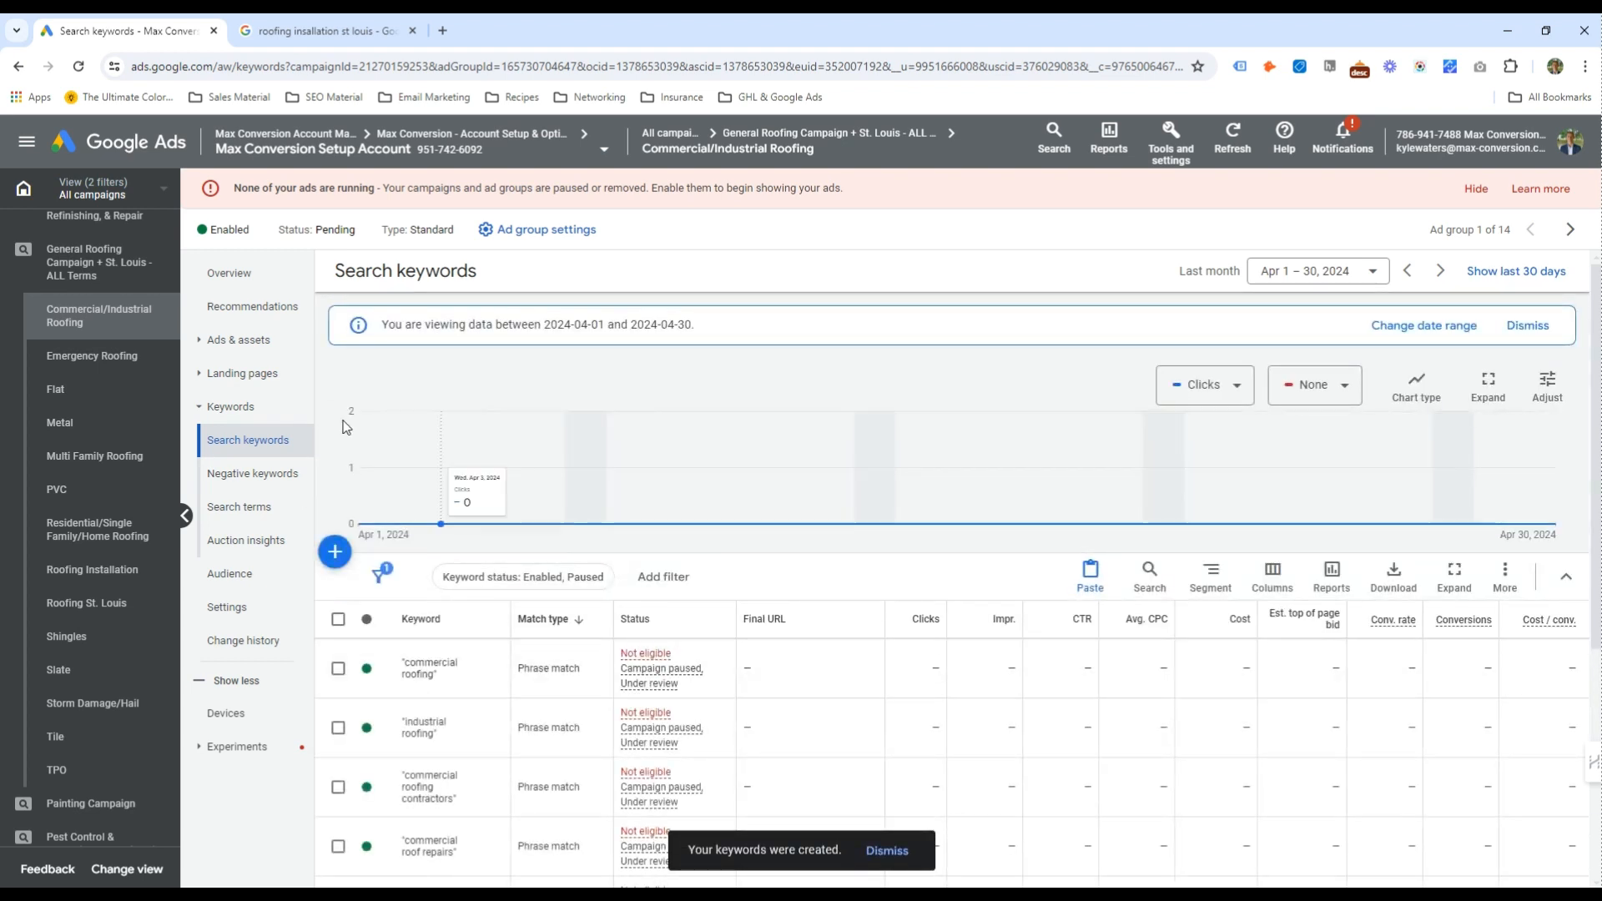
Open the ad group's responsive search ad for editing and set its display path to commercial/roof-company
left_click(269, 353)
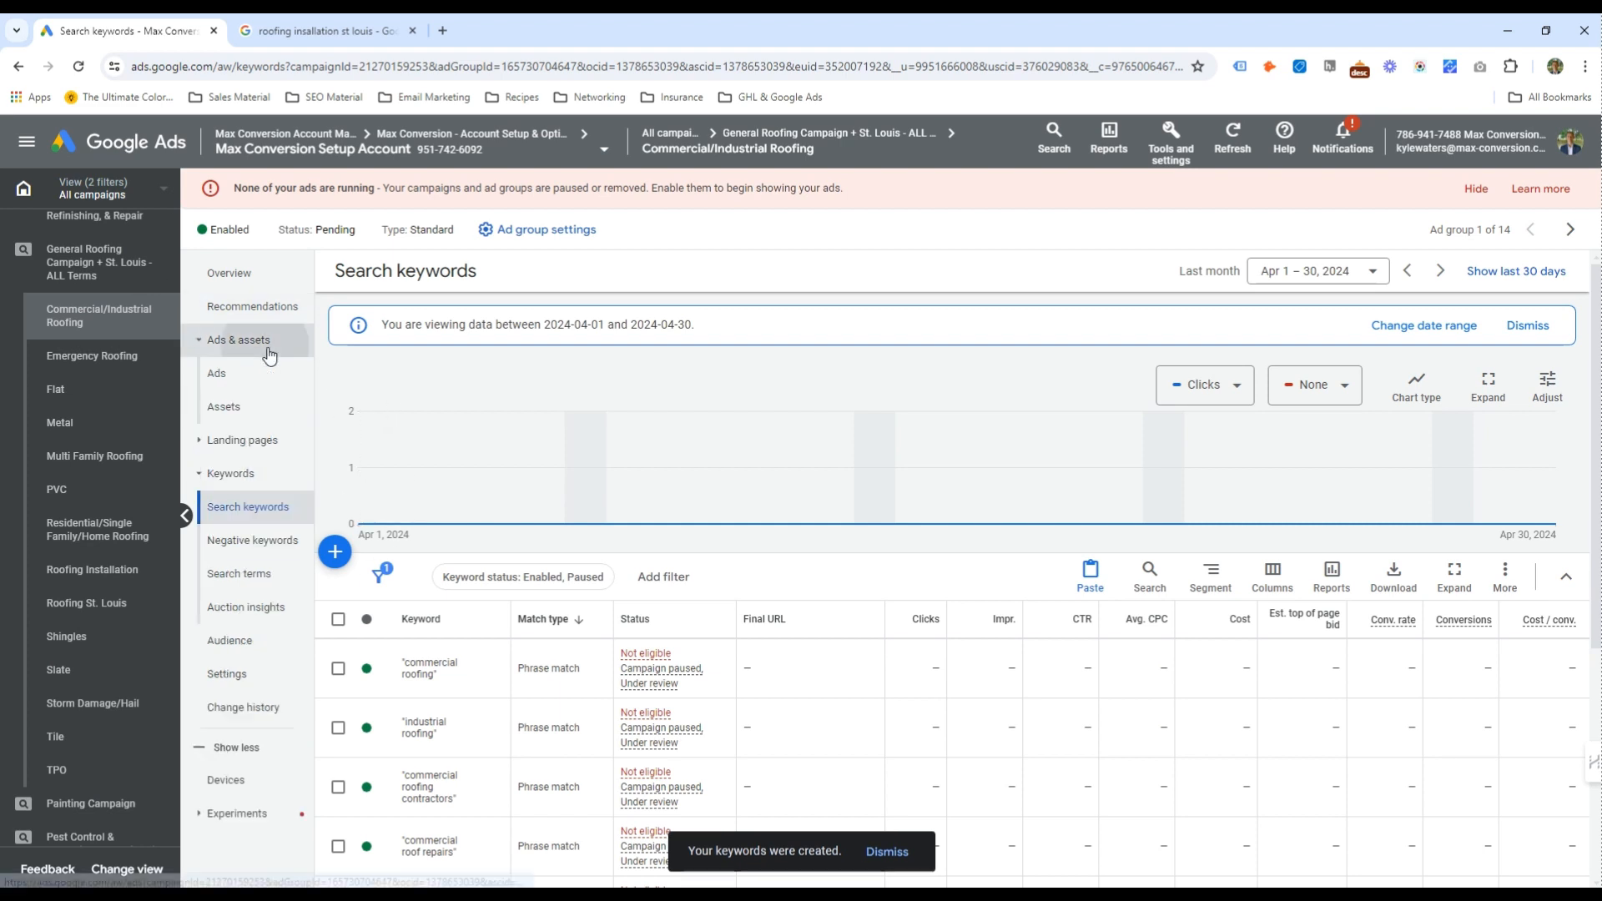
left_click(216, 373)
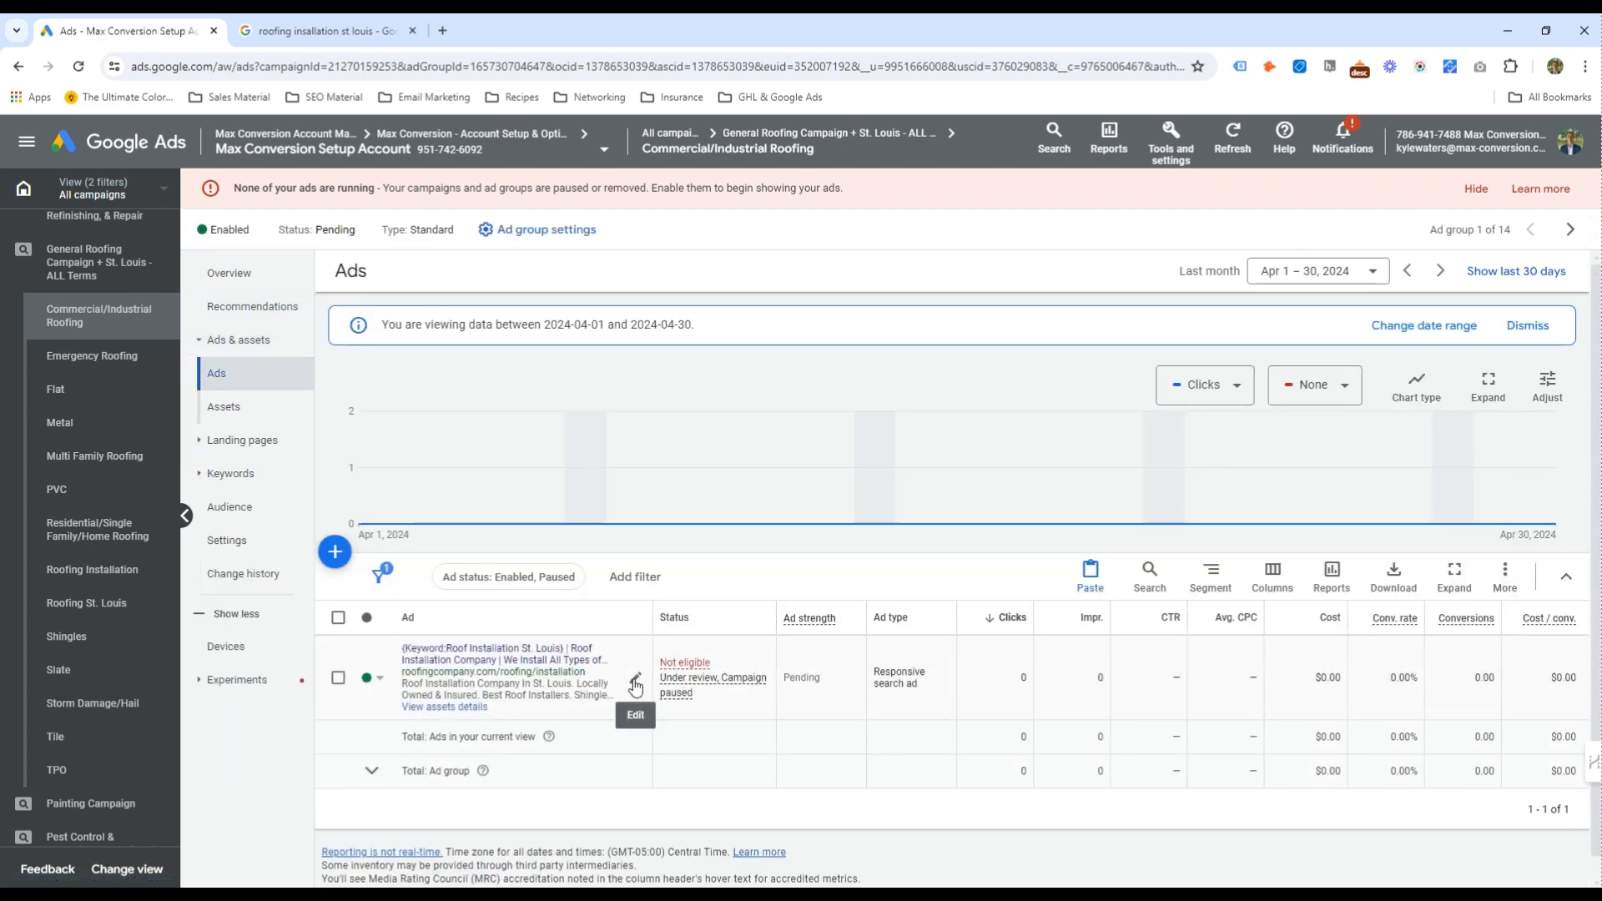
left_click(635, 687)
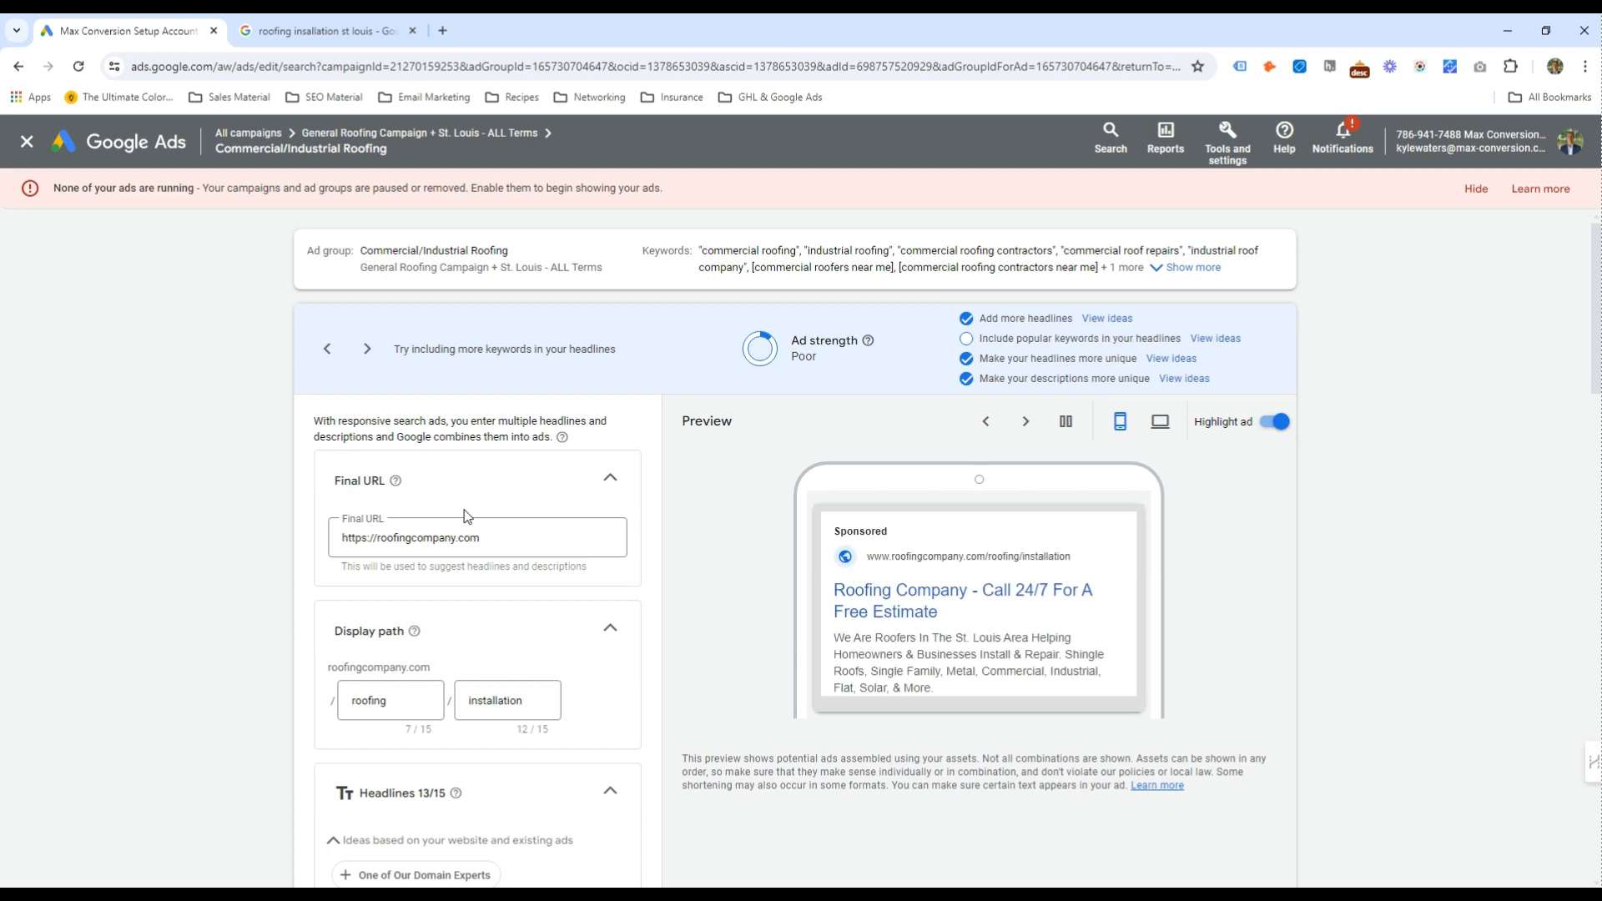
left_click_drag(393, 701, 347, 701)
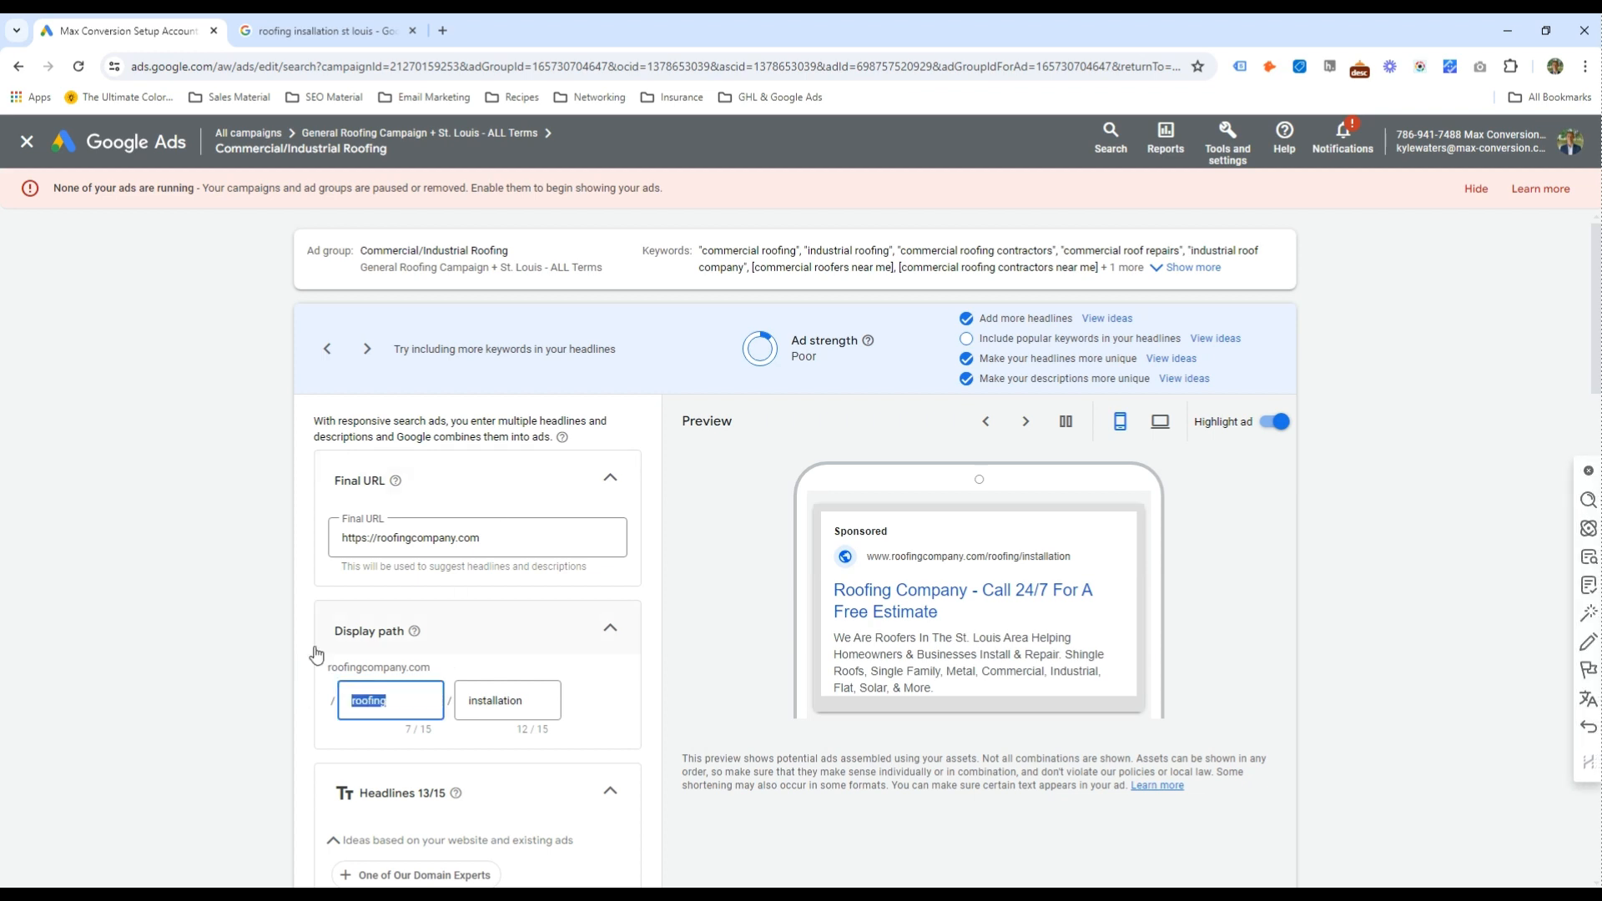
type("commercial")
key("Tab")
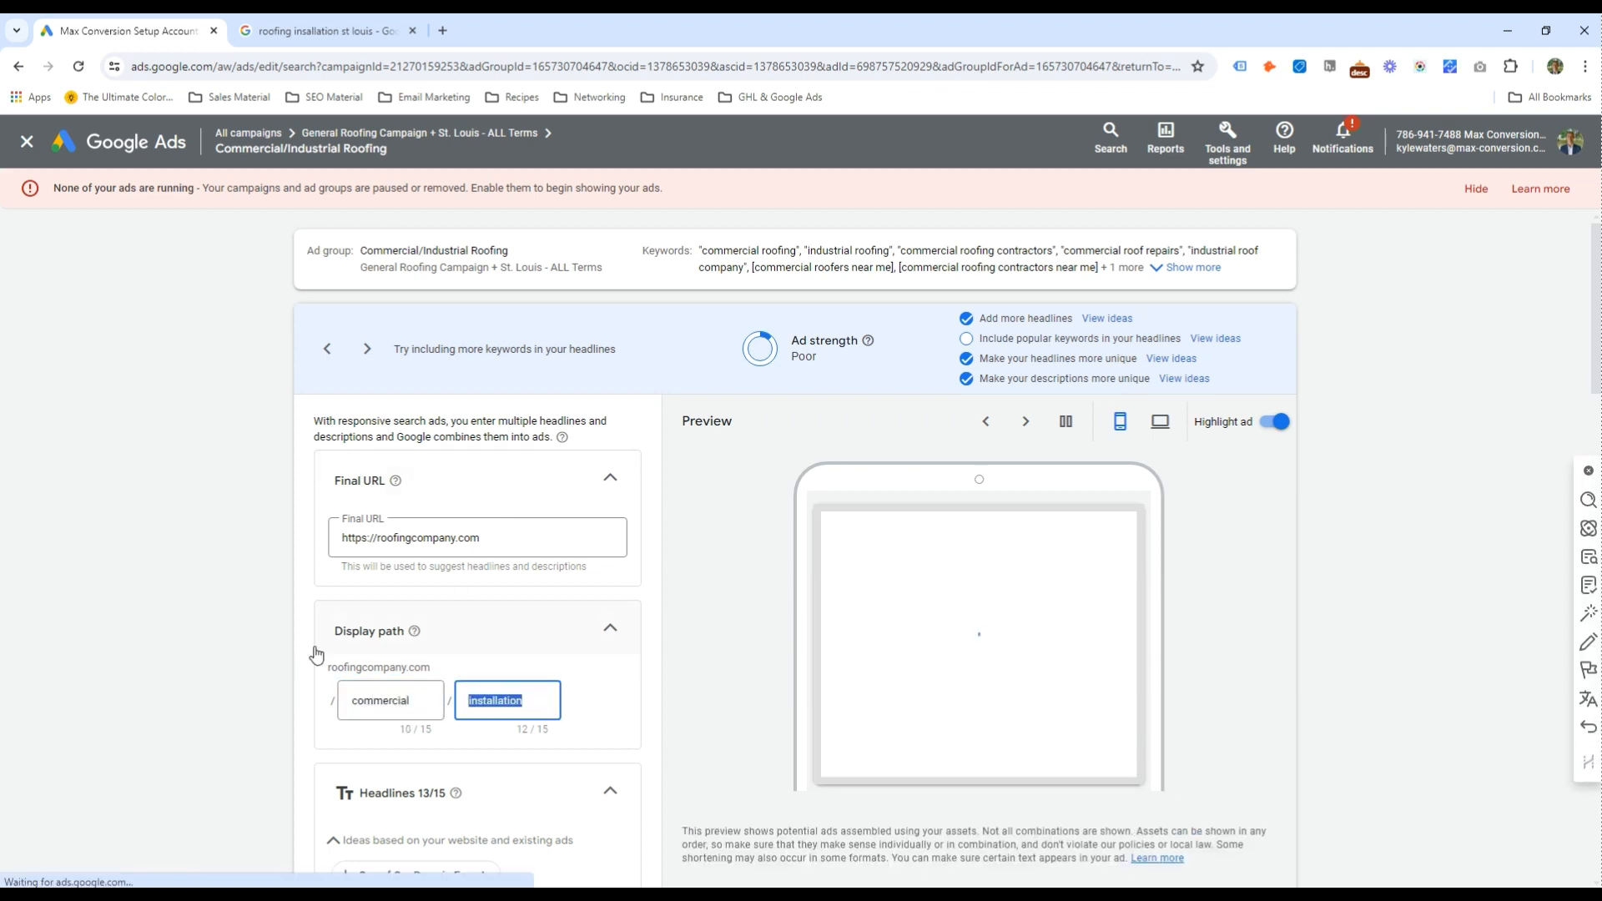
type("roofing")
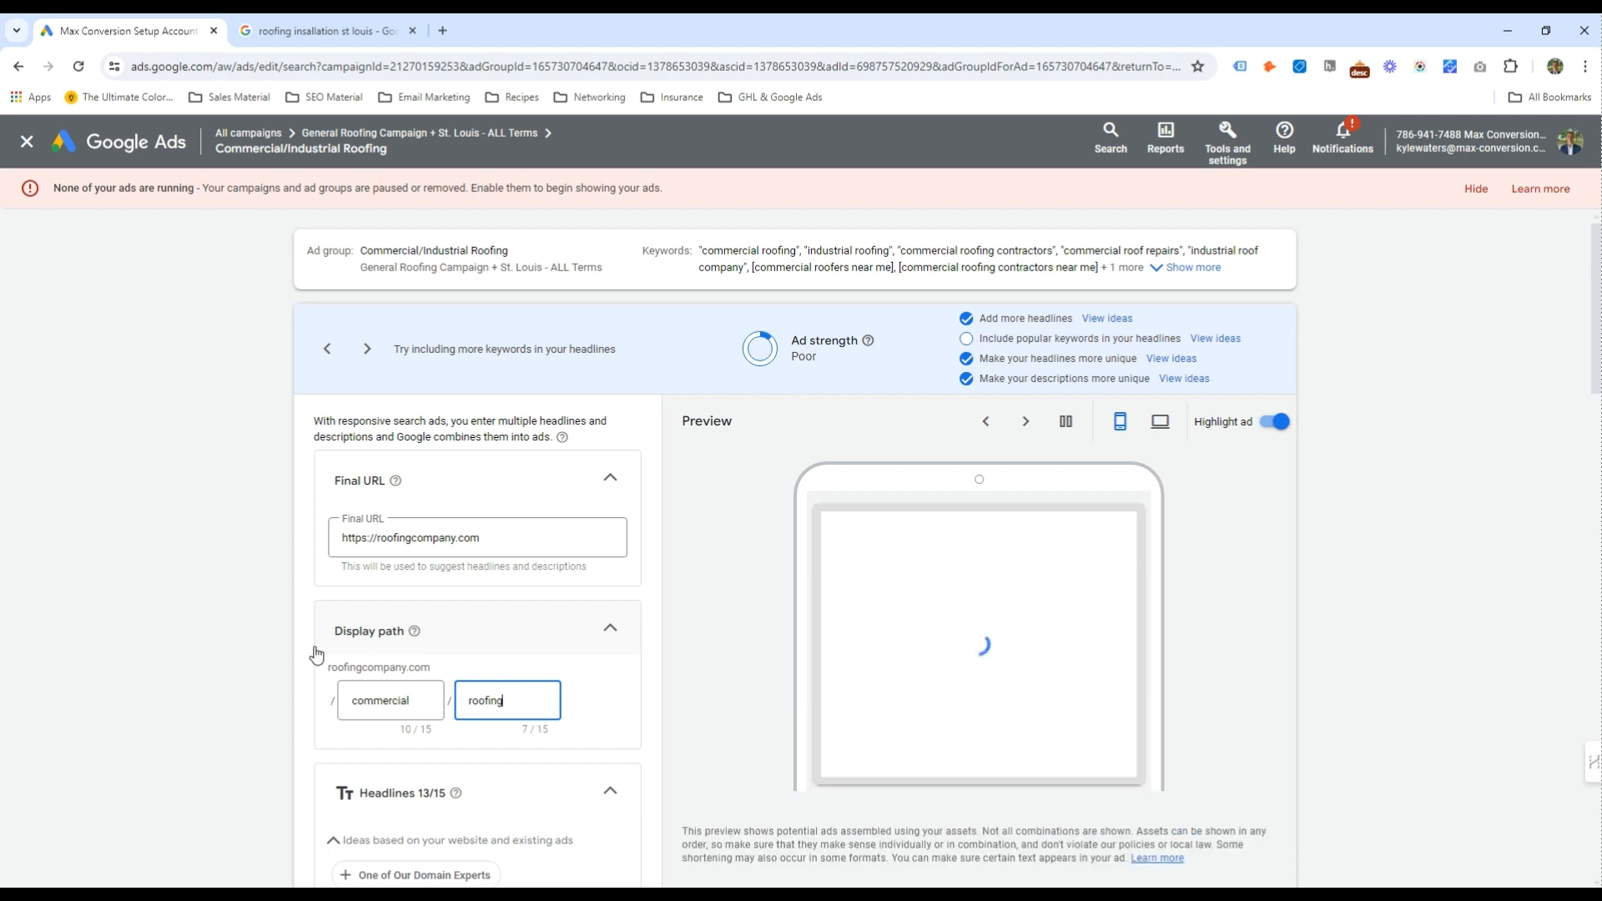
key("BackSpace")
key("BackSpace")
key("BackSpace")
type("-comm")
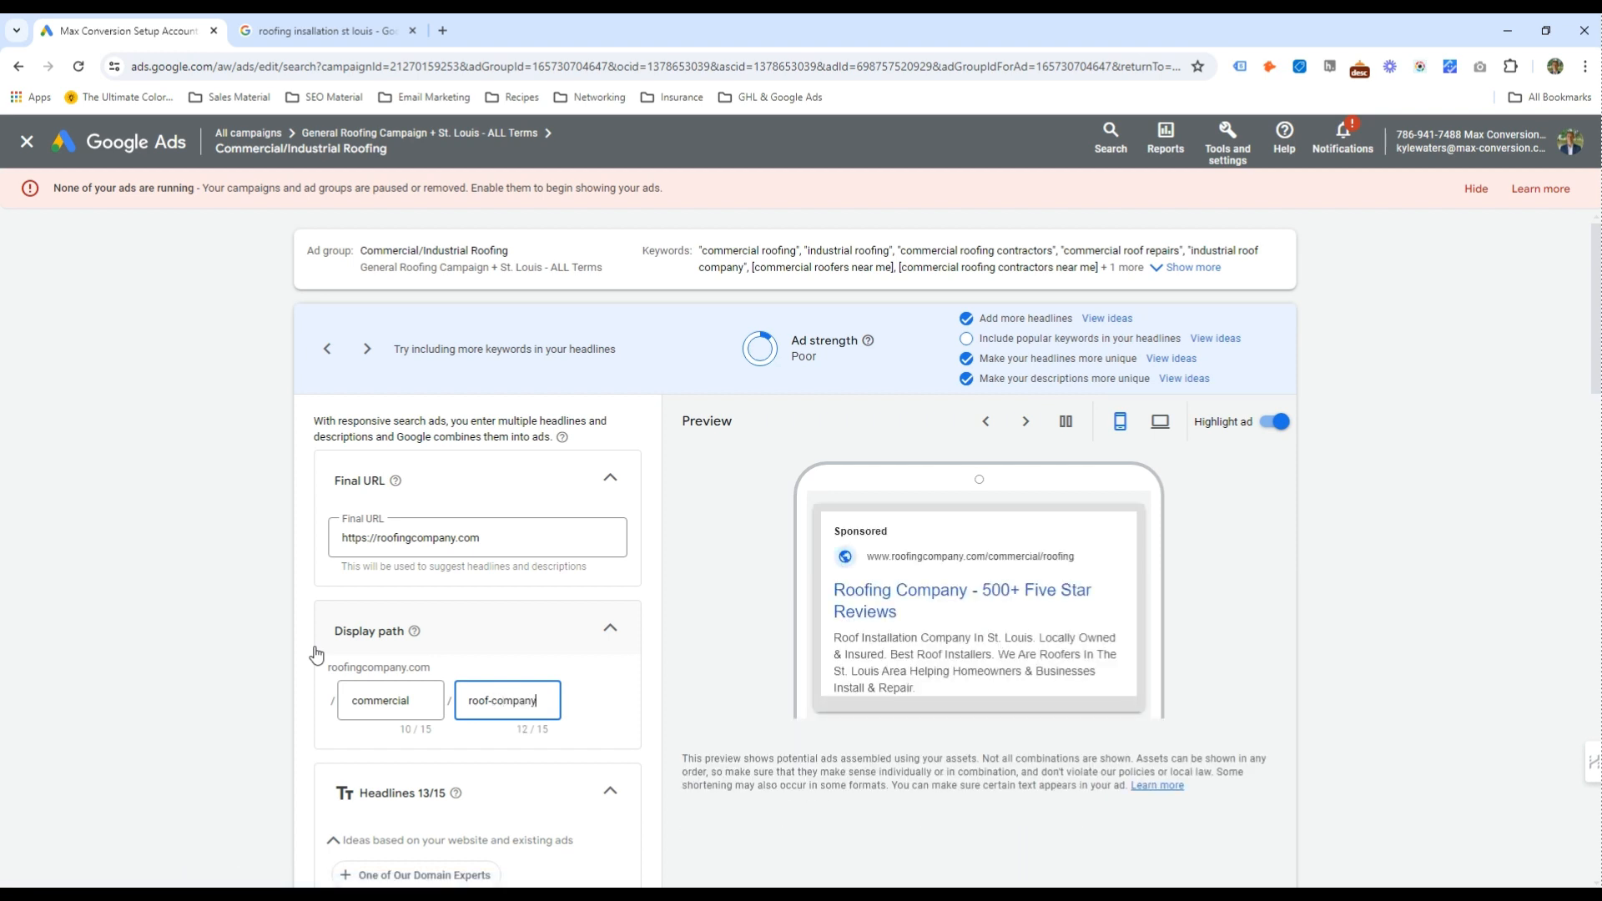
Set the default text of the first headline's keyword insertion to Commercial Roof Installation
scroll(375, 651, "down", 4)
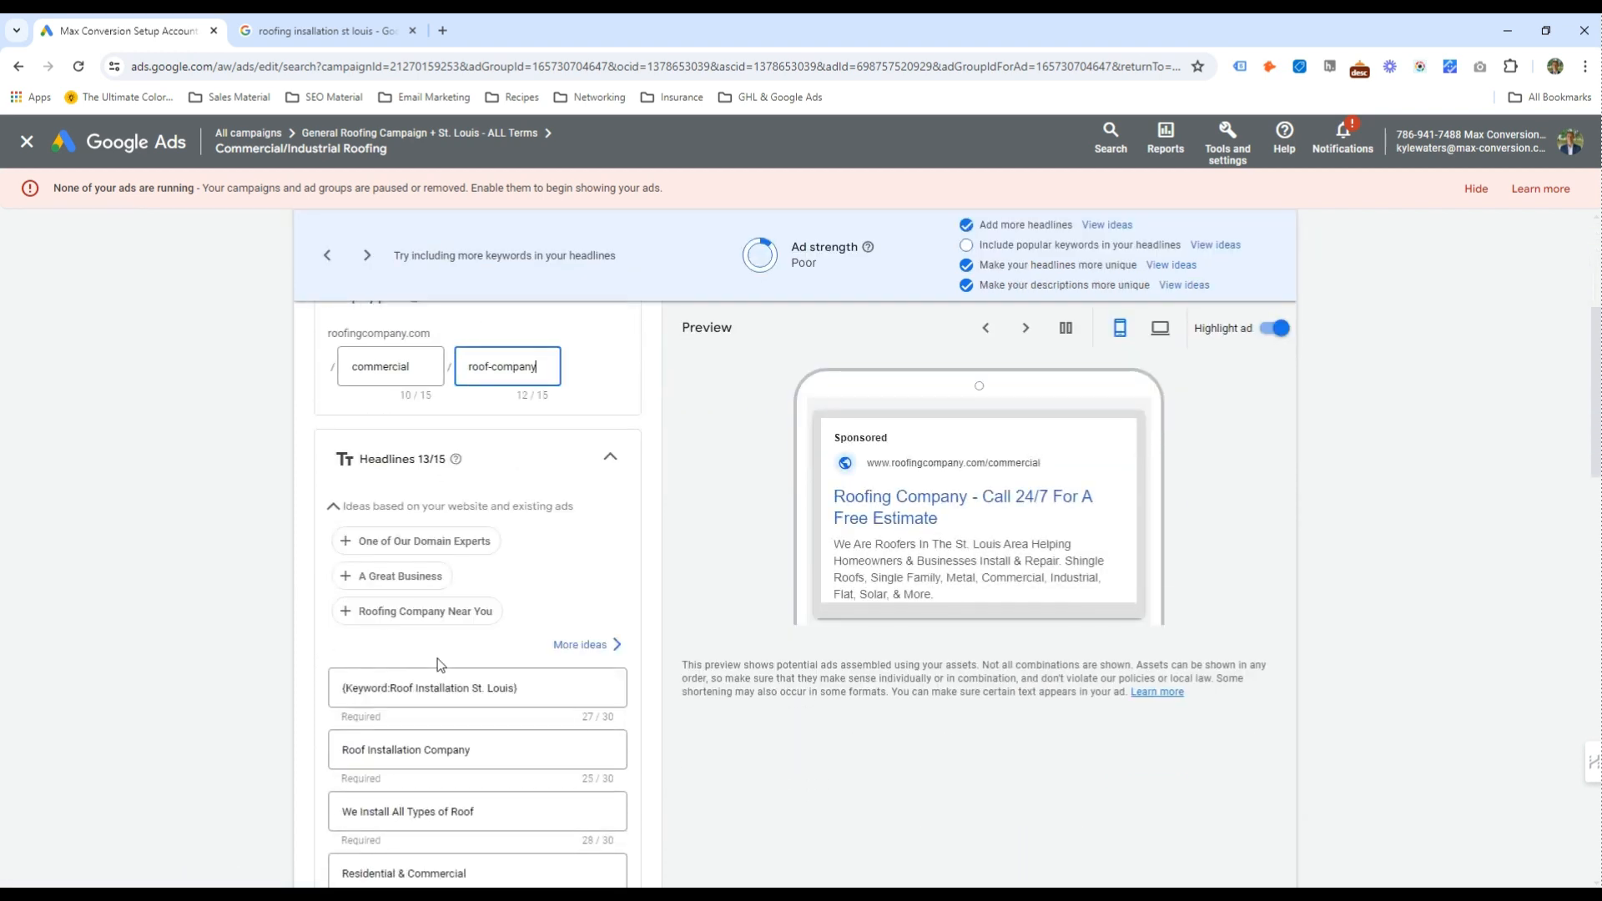
left_click(403, 689)
double_click(371, 715)
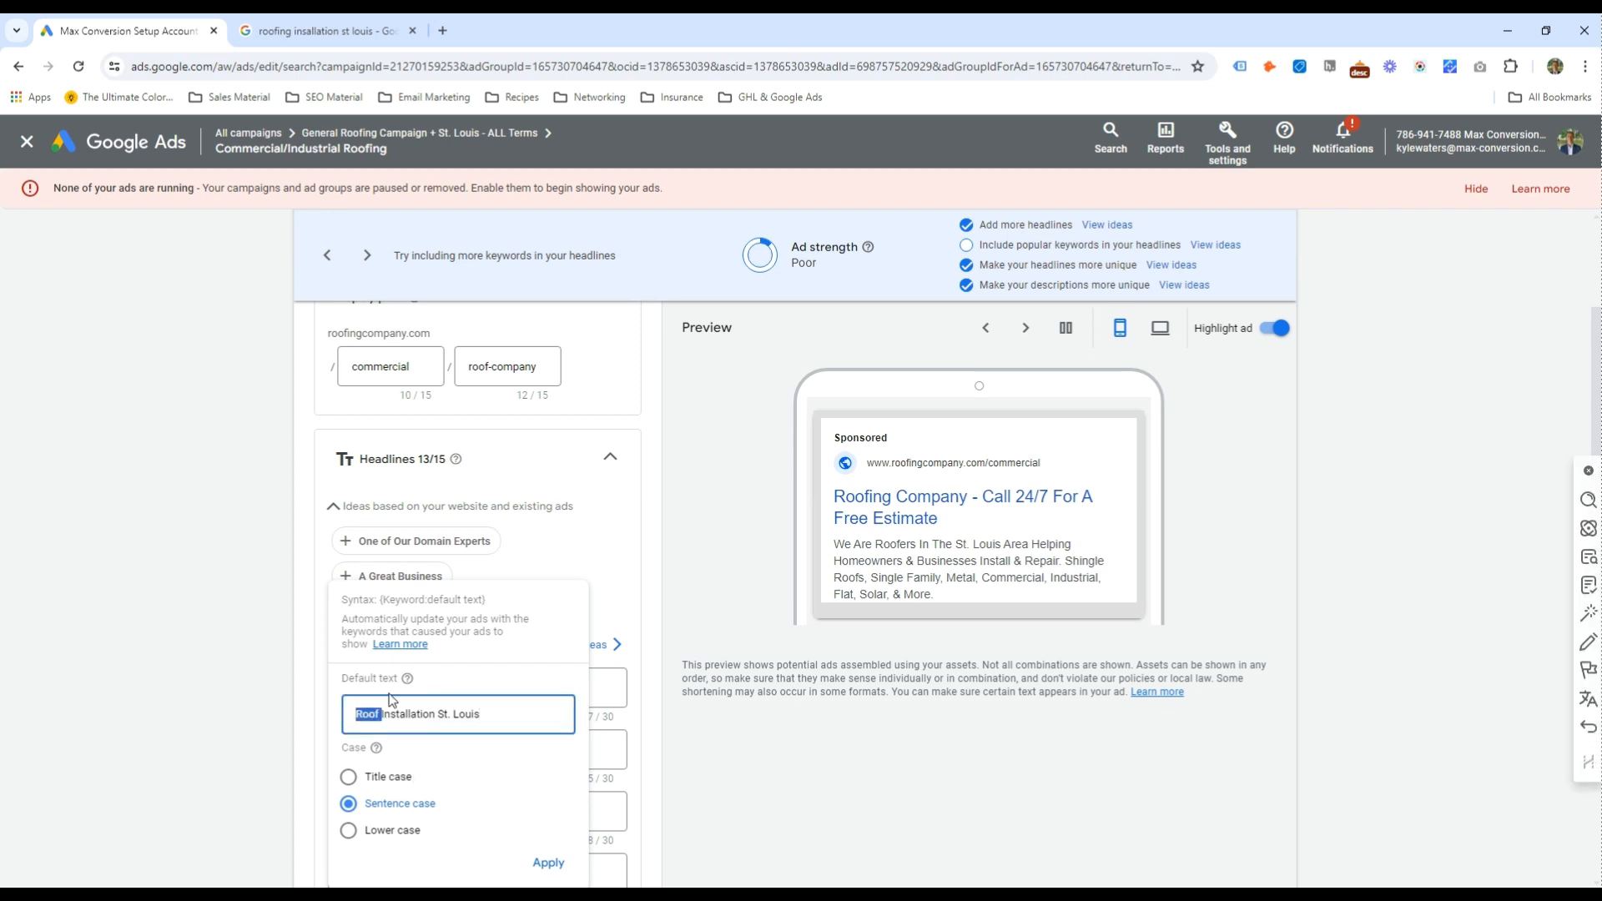
type("Commercial")
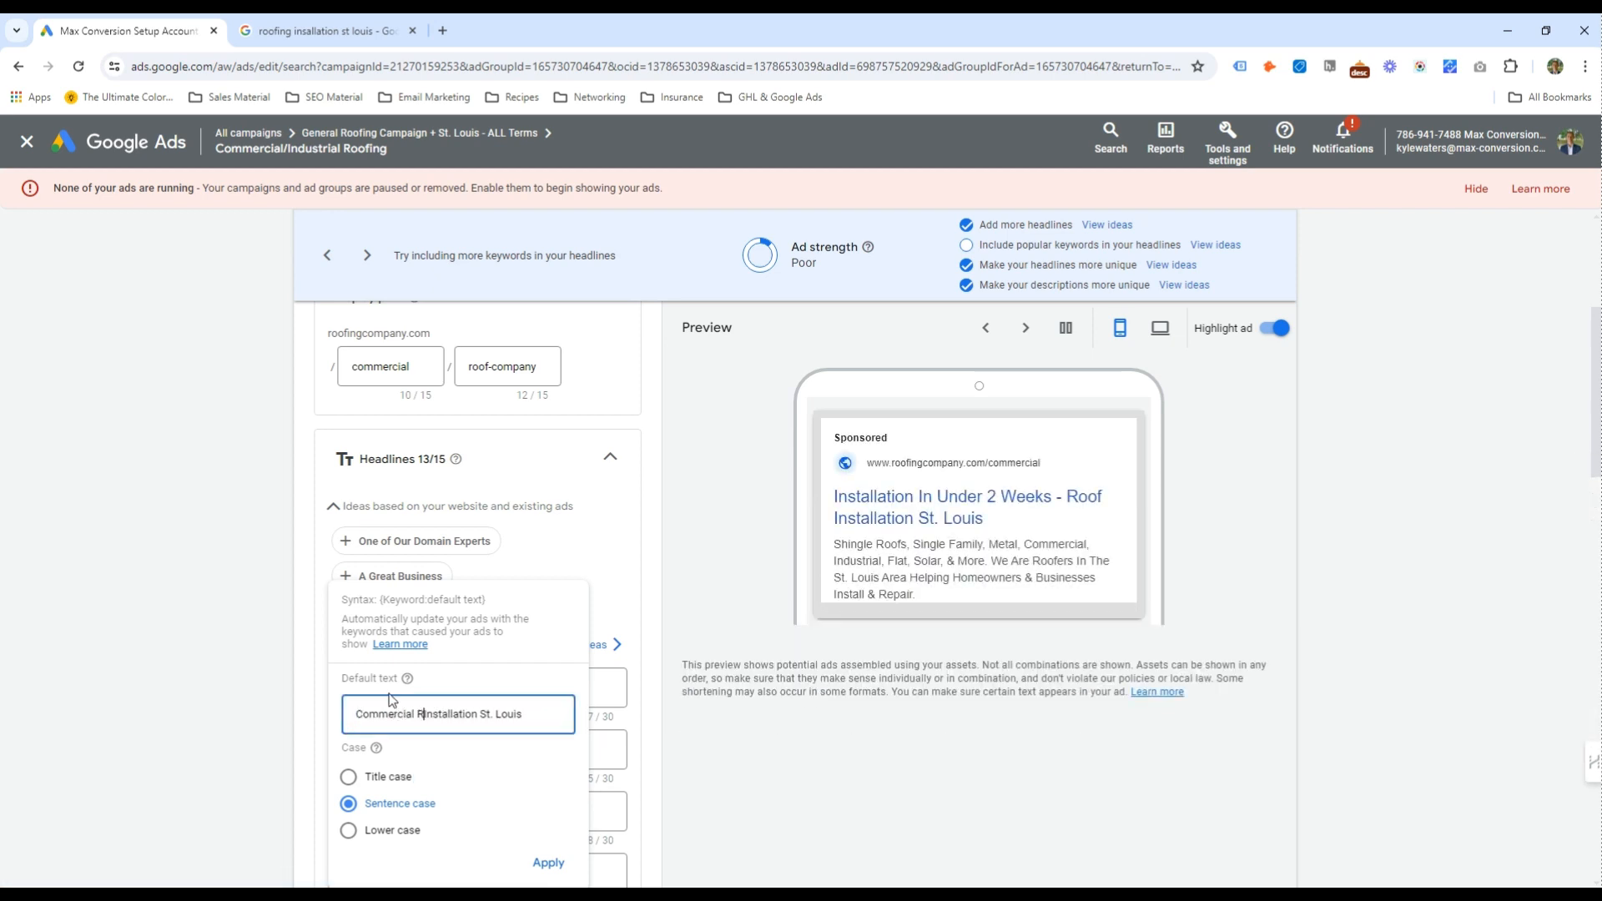
key("ctrl+shift+Right")
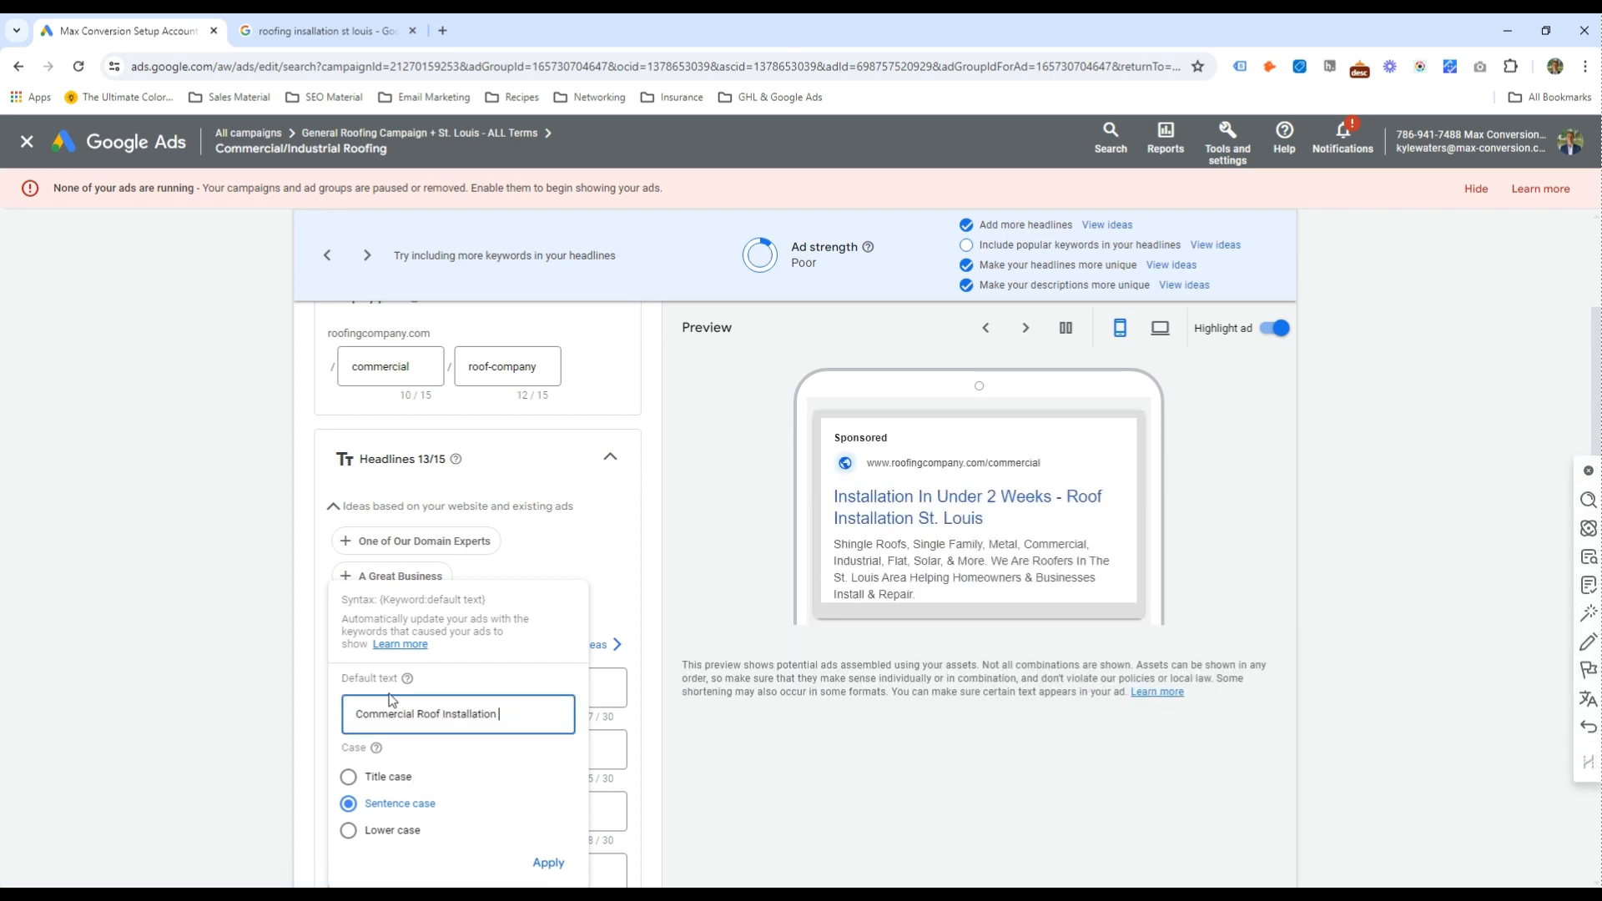
key("Return")
Reword the second headline, Roof Installation Company, as Commercial Roof Company St. Louis
scroll(450, 618, "down", 2)
left_click(355, 584)
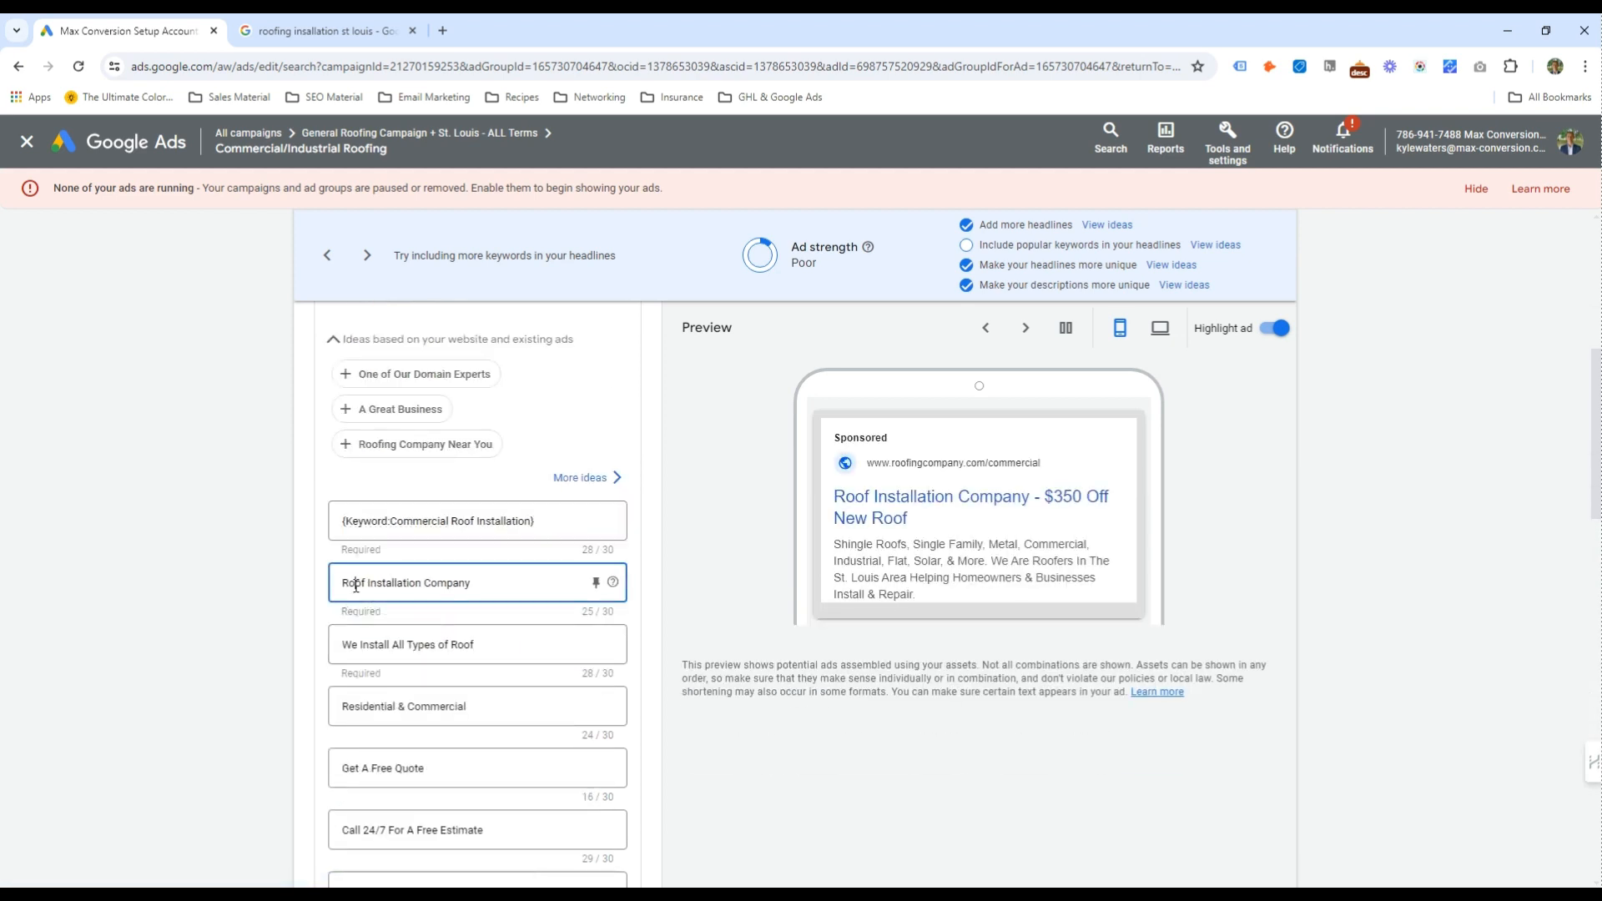
double_click(356, 584)
double_click(401, 584)
double_click(447, 583)
double_click(398, 582)
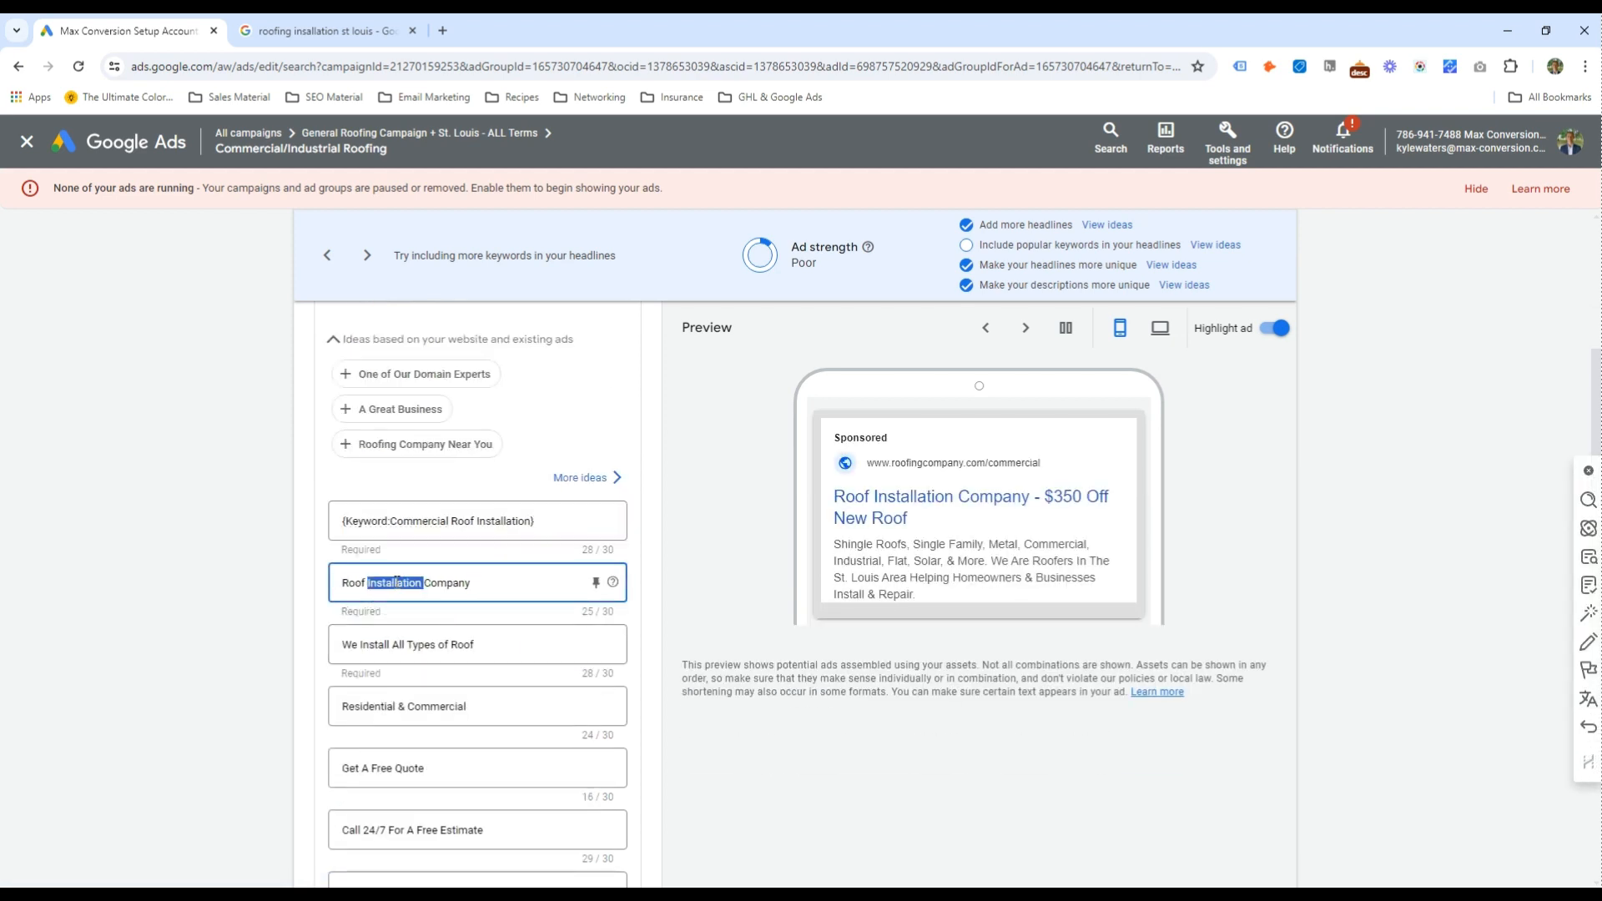
key("BackSpace")
key("Home")
type("Commercial")
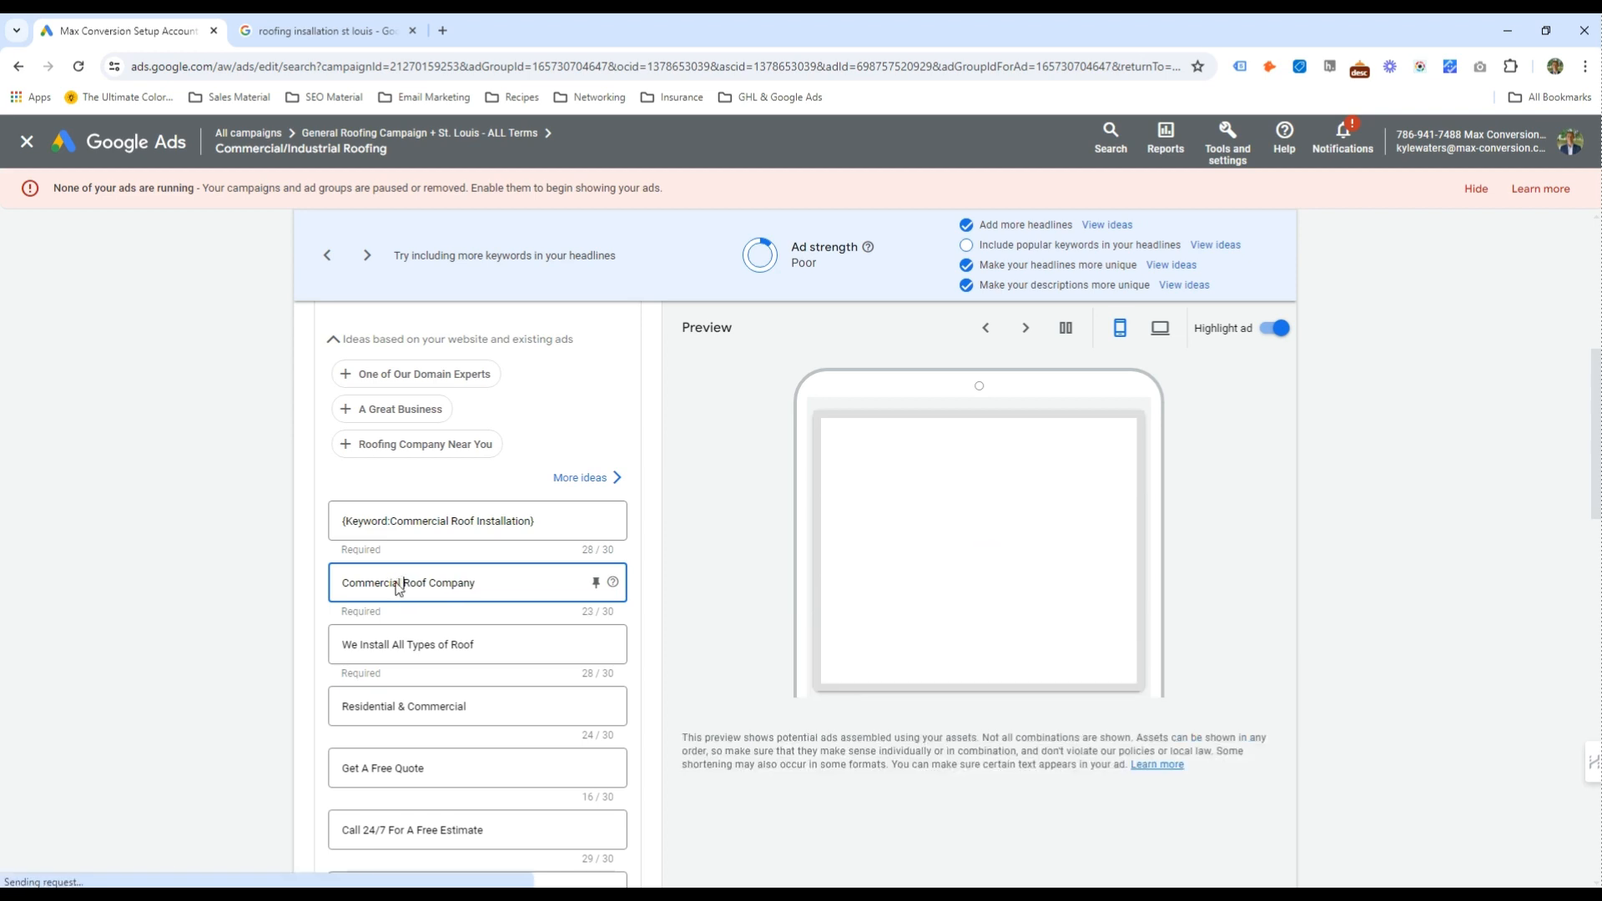
key("End")
type("St. L")
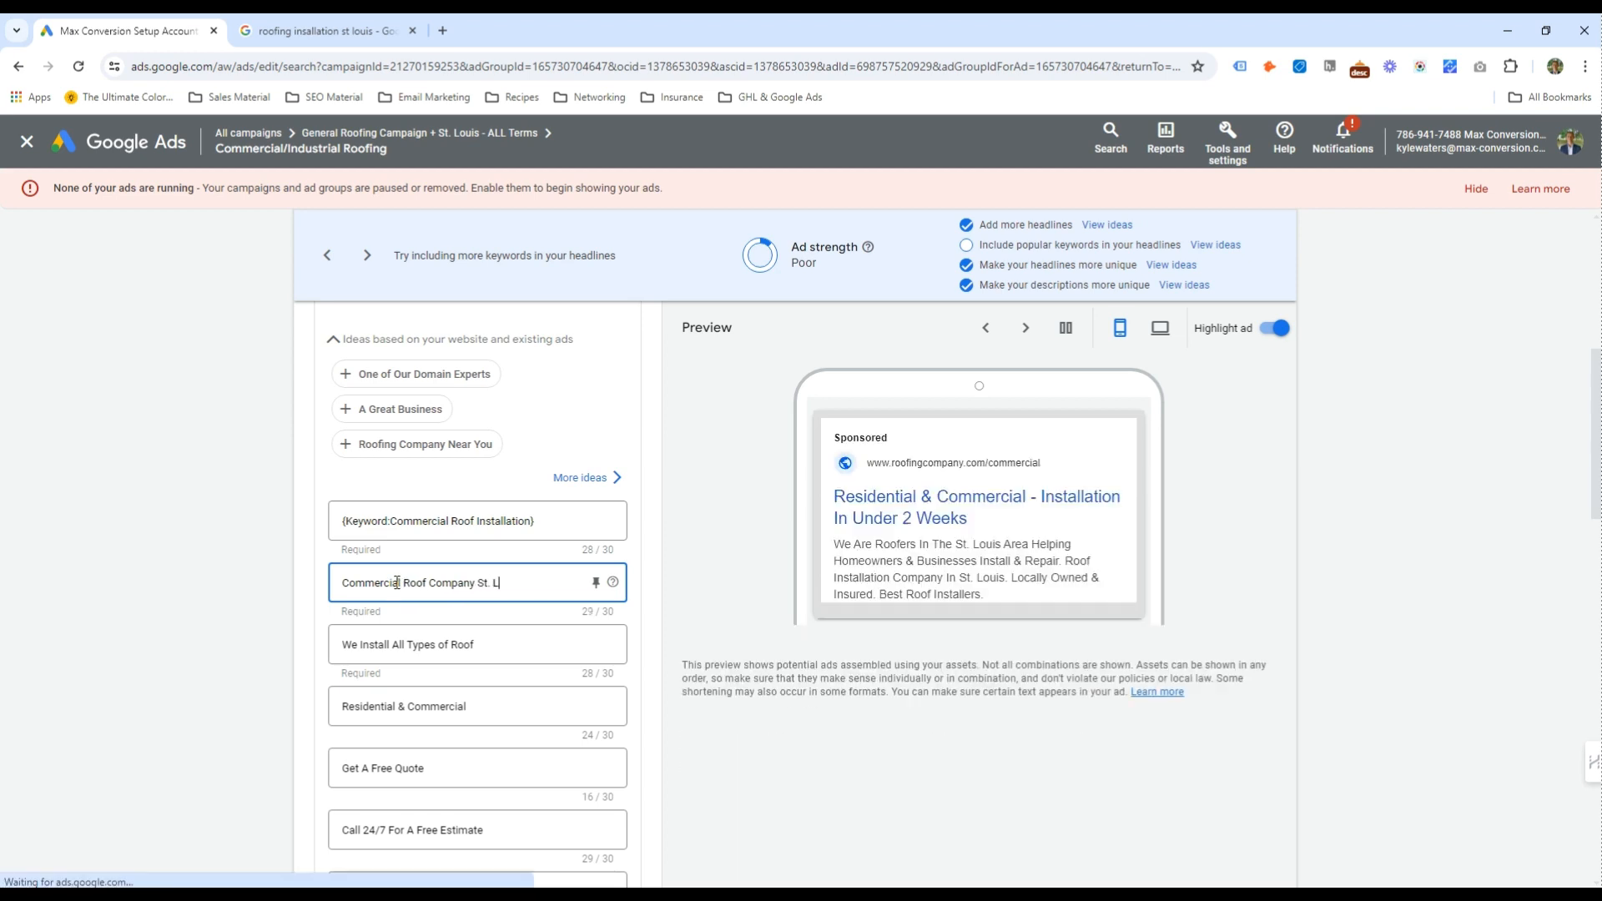
type("ouis")
Shorten the second headline to Commercial Roofers St. Louis
double_click(454, 584)
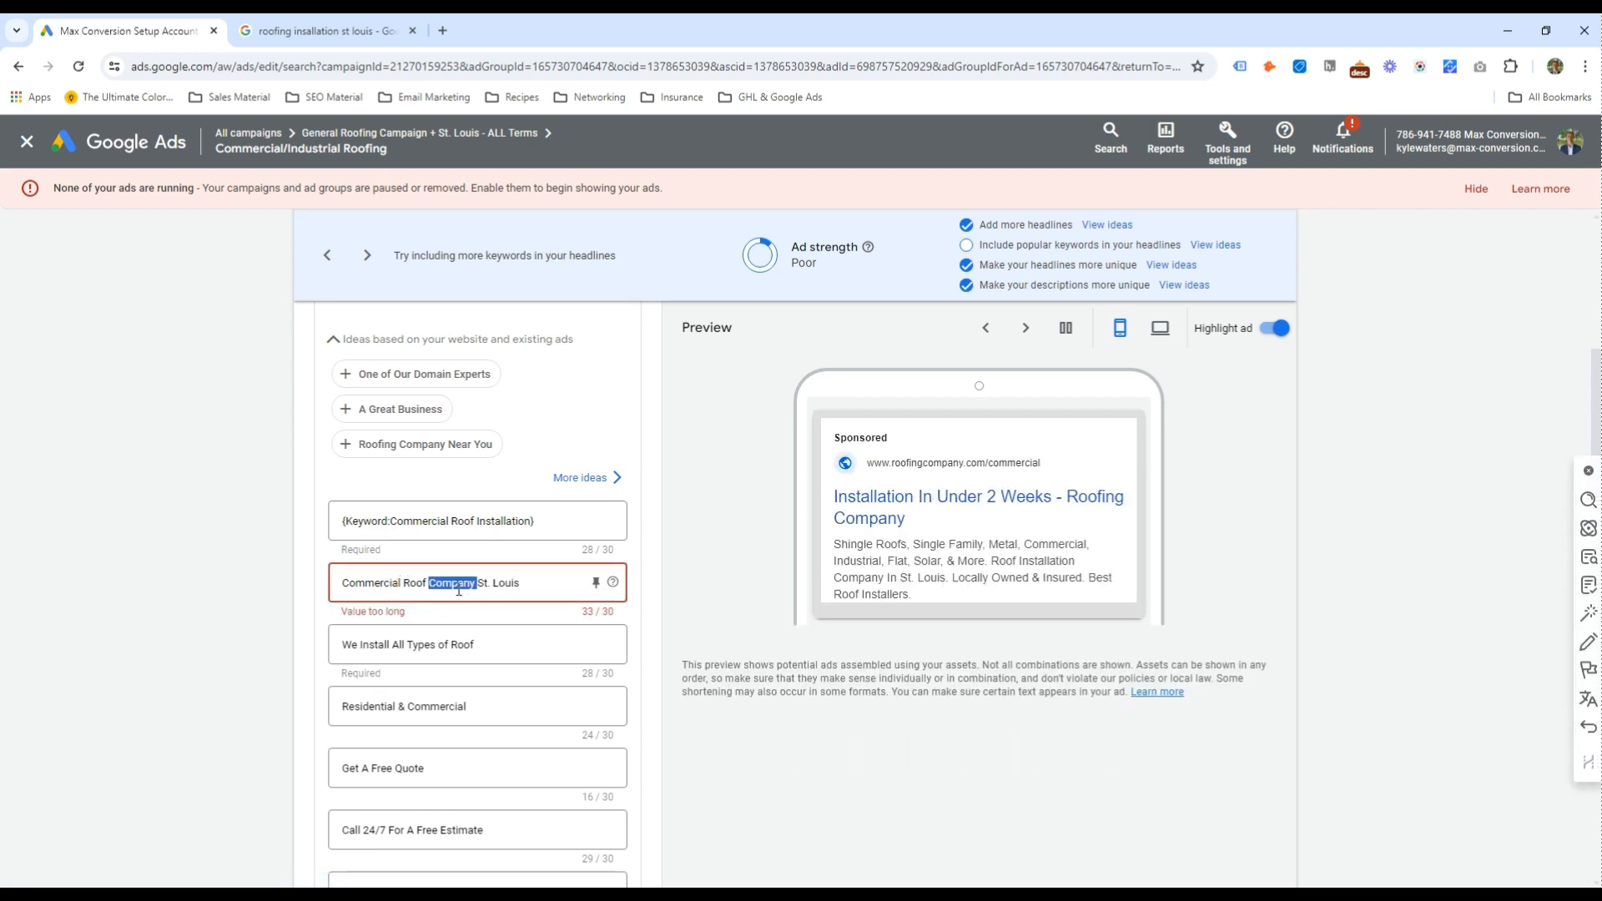
key("BackSpace")
key("BackSpace")
type("ers")
Reword the Residential & Commercial headline as Professional Commercial Roofer
scroll(417, 589, "down", 1)
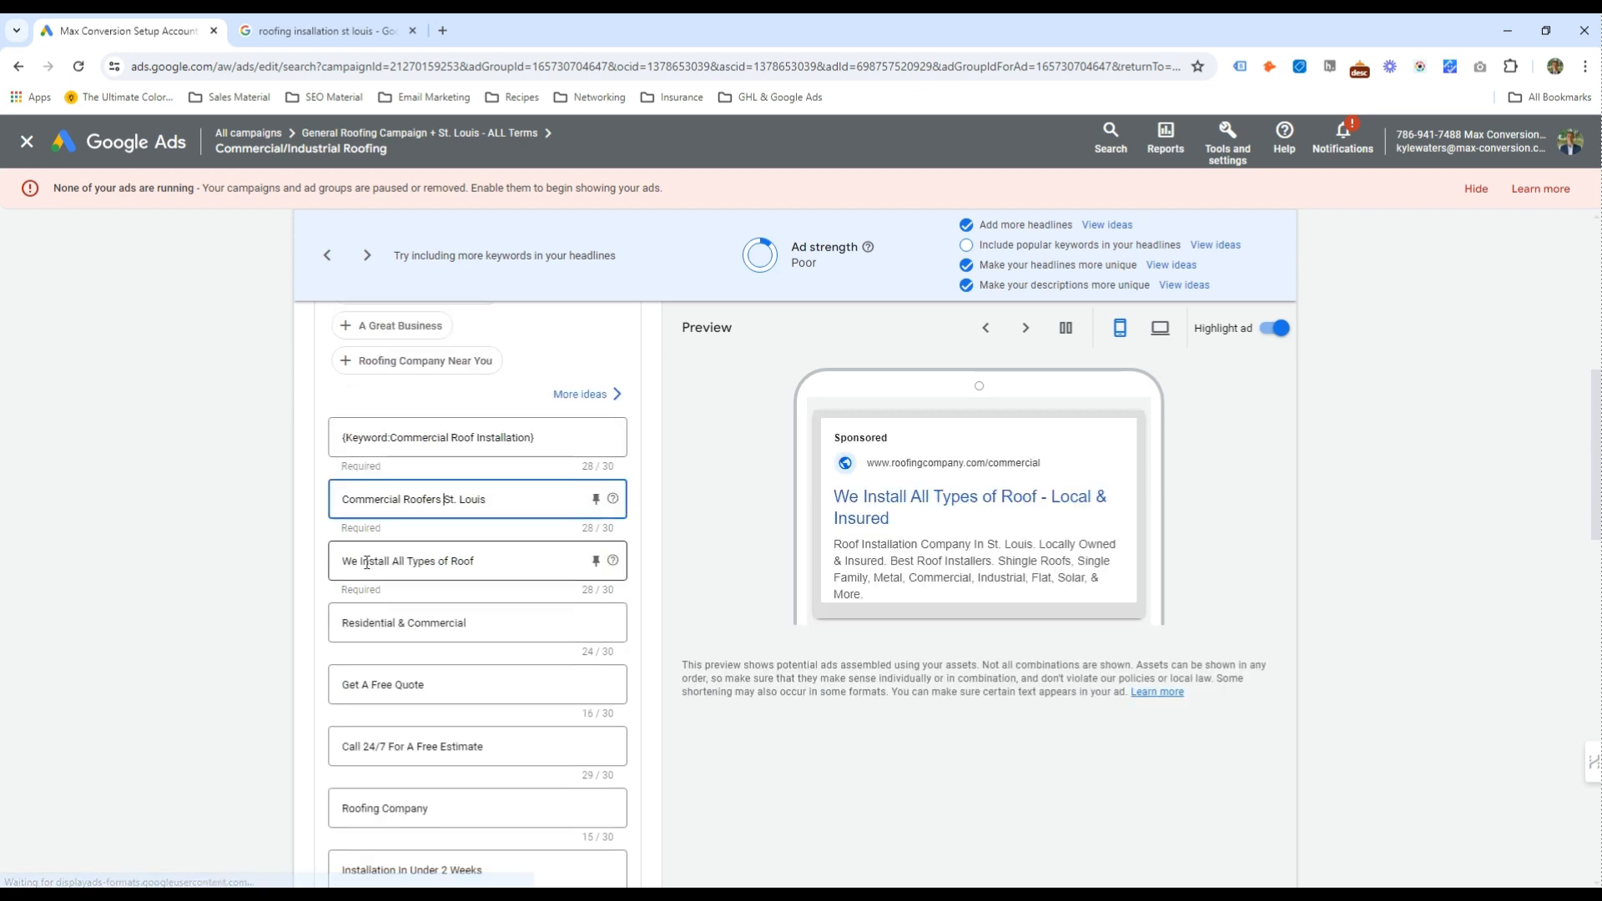
left_click_drag(362, 563, 477, 565)
left_click_drag(407, 624, 318, 632)
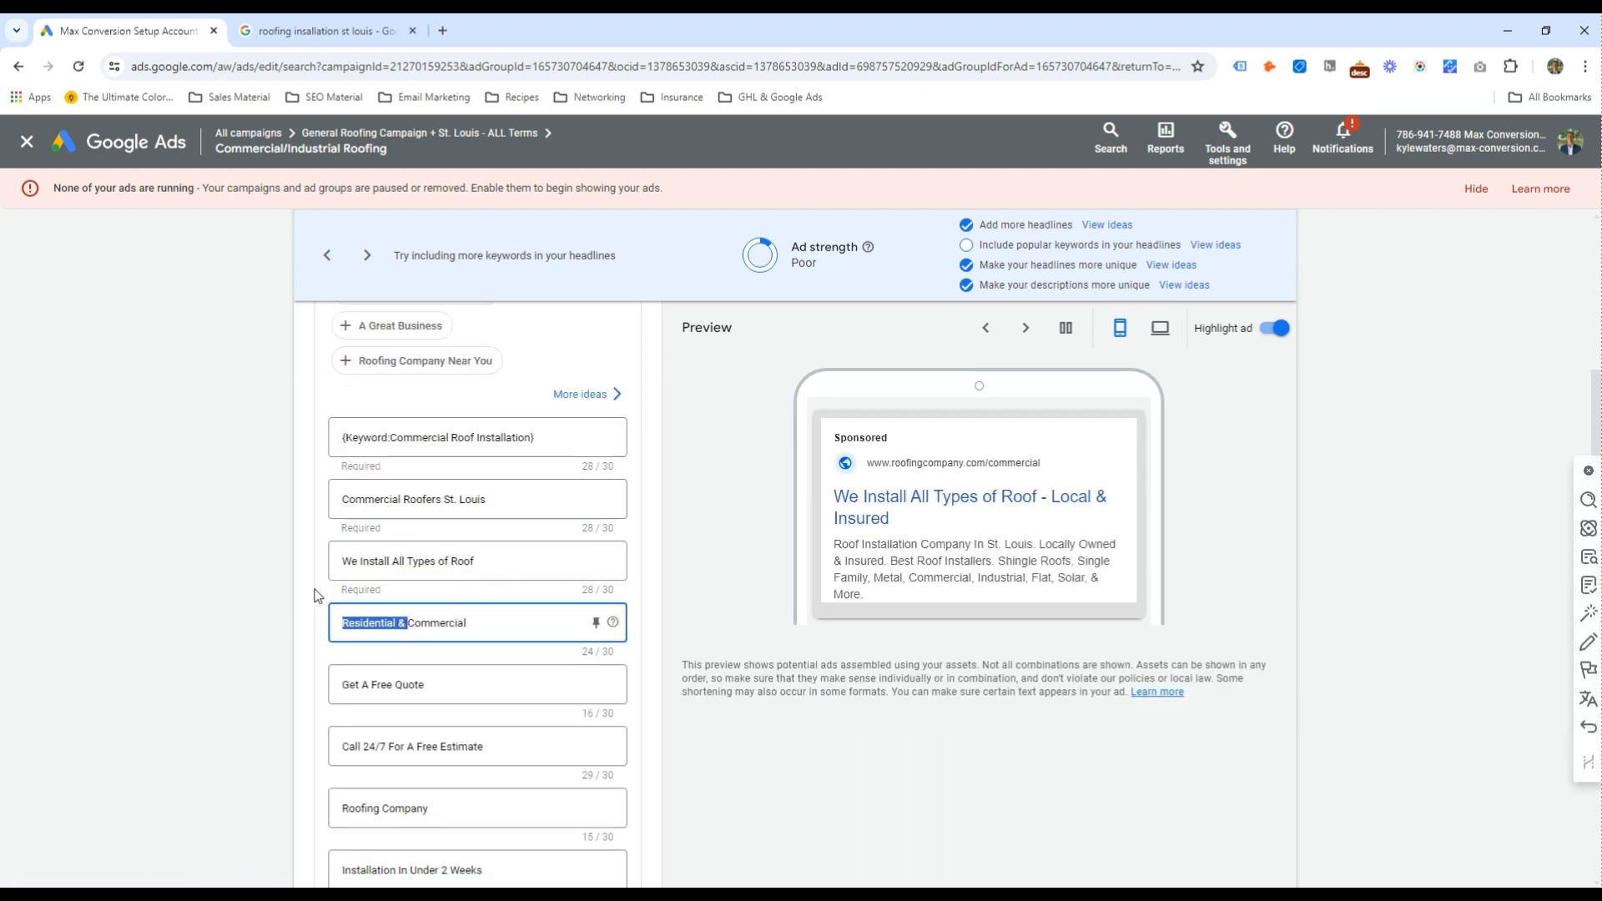
key("BackSpace")
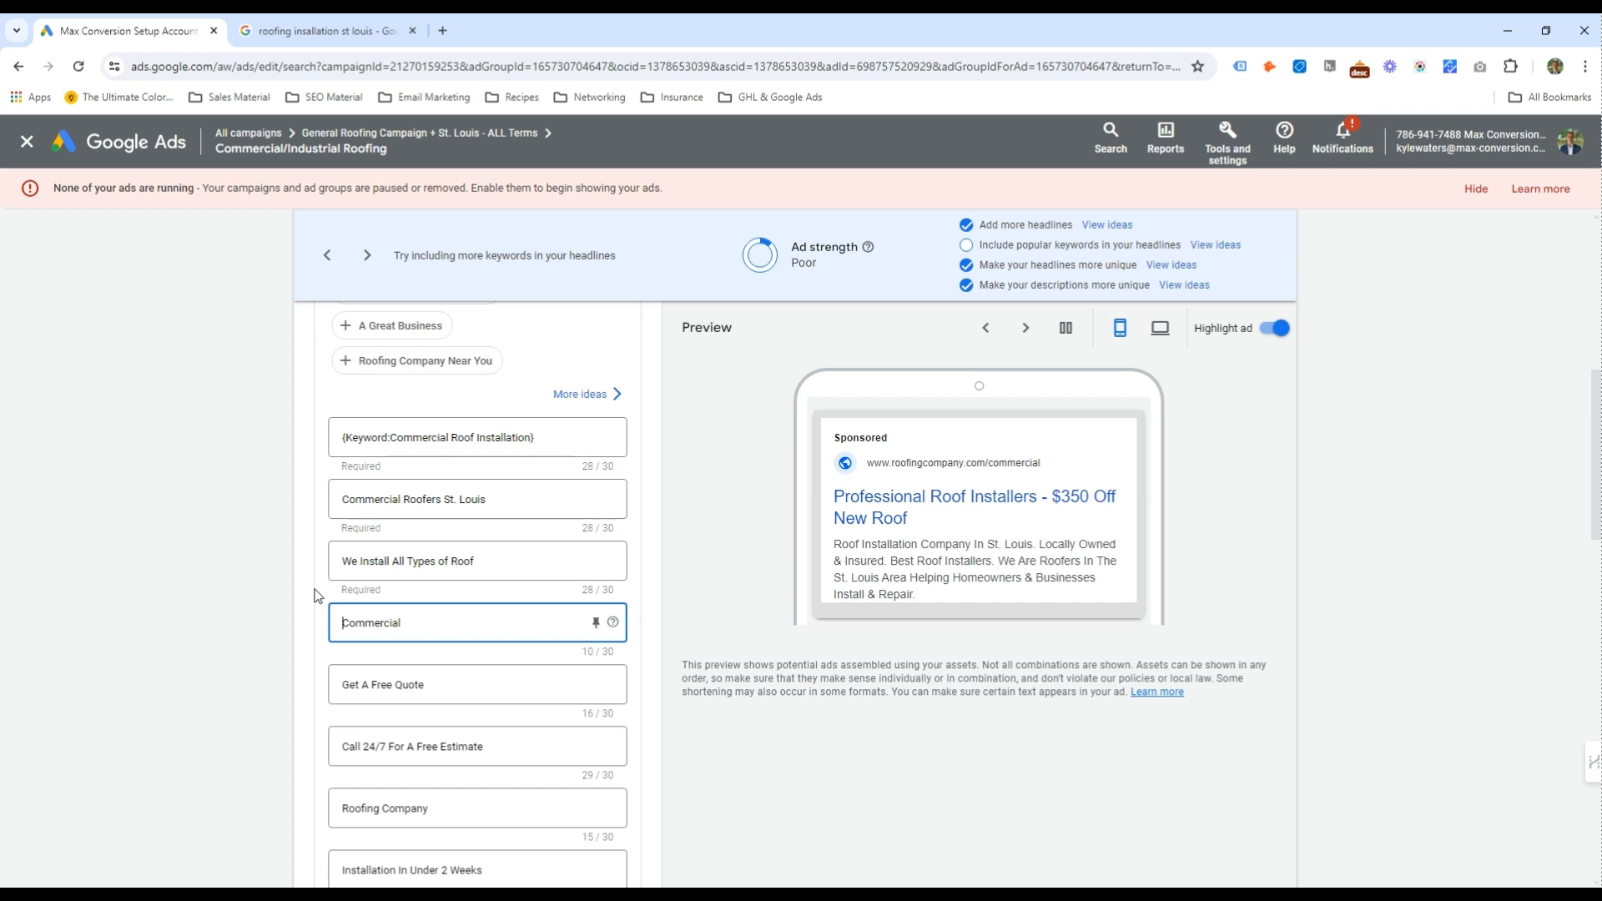
type("Professional")
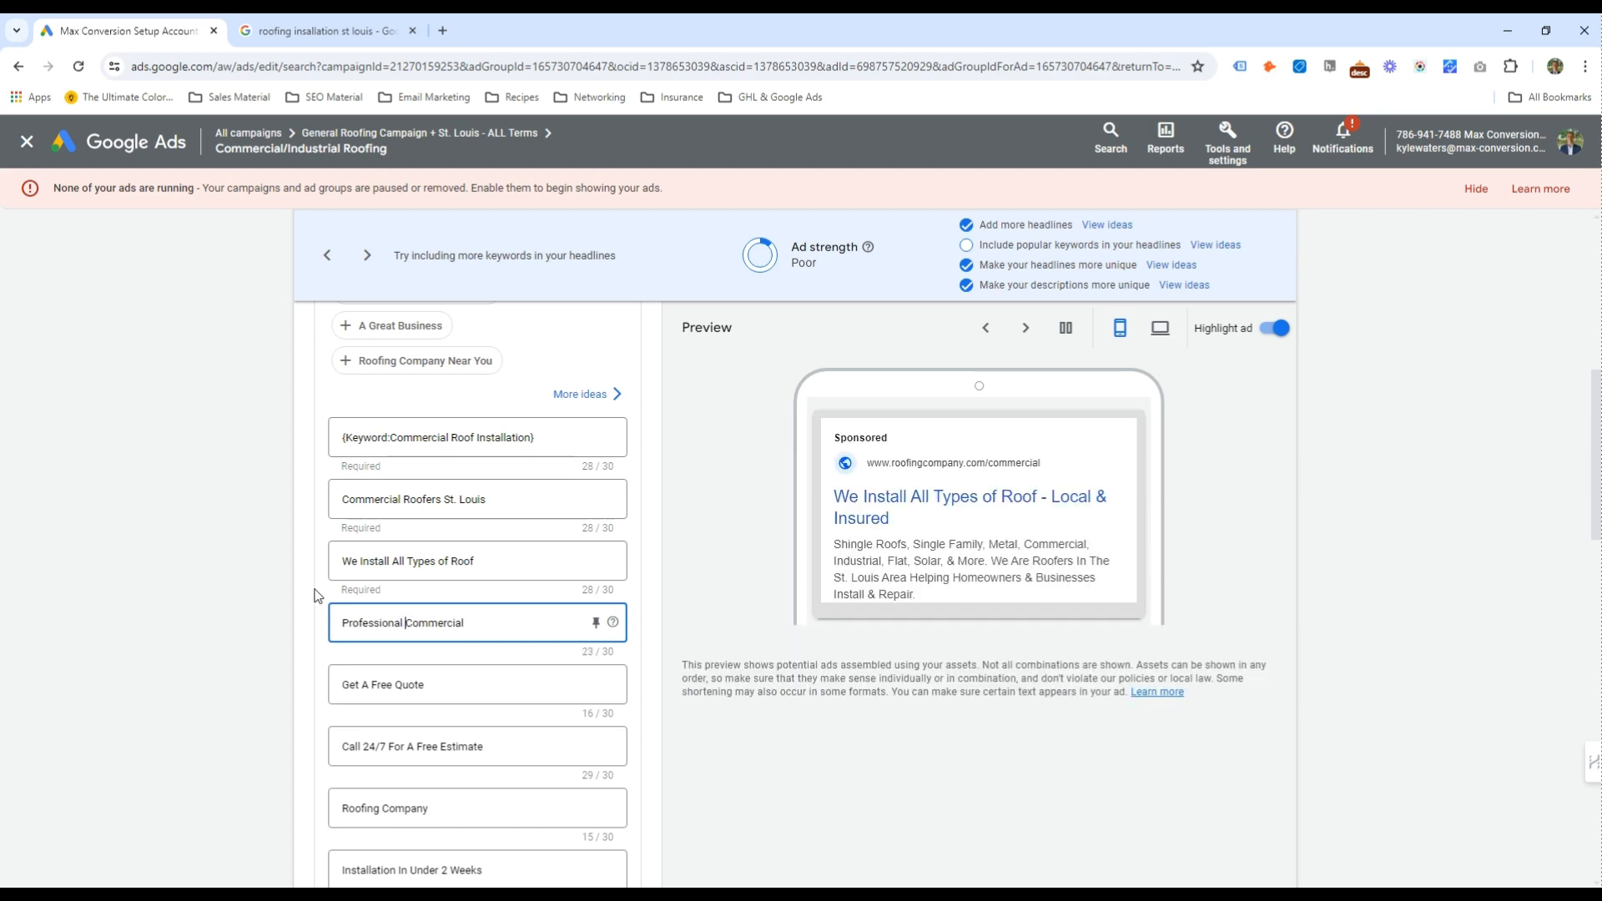
key("End")
type("Roofers")
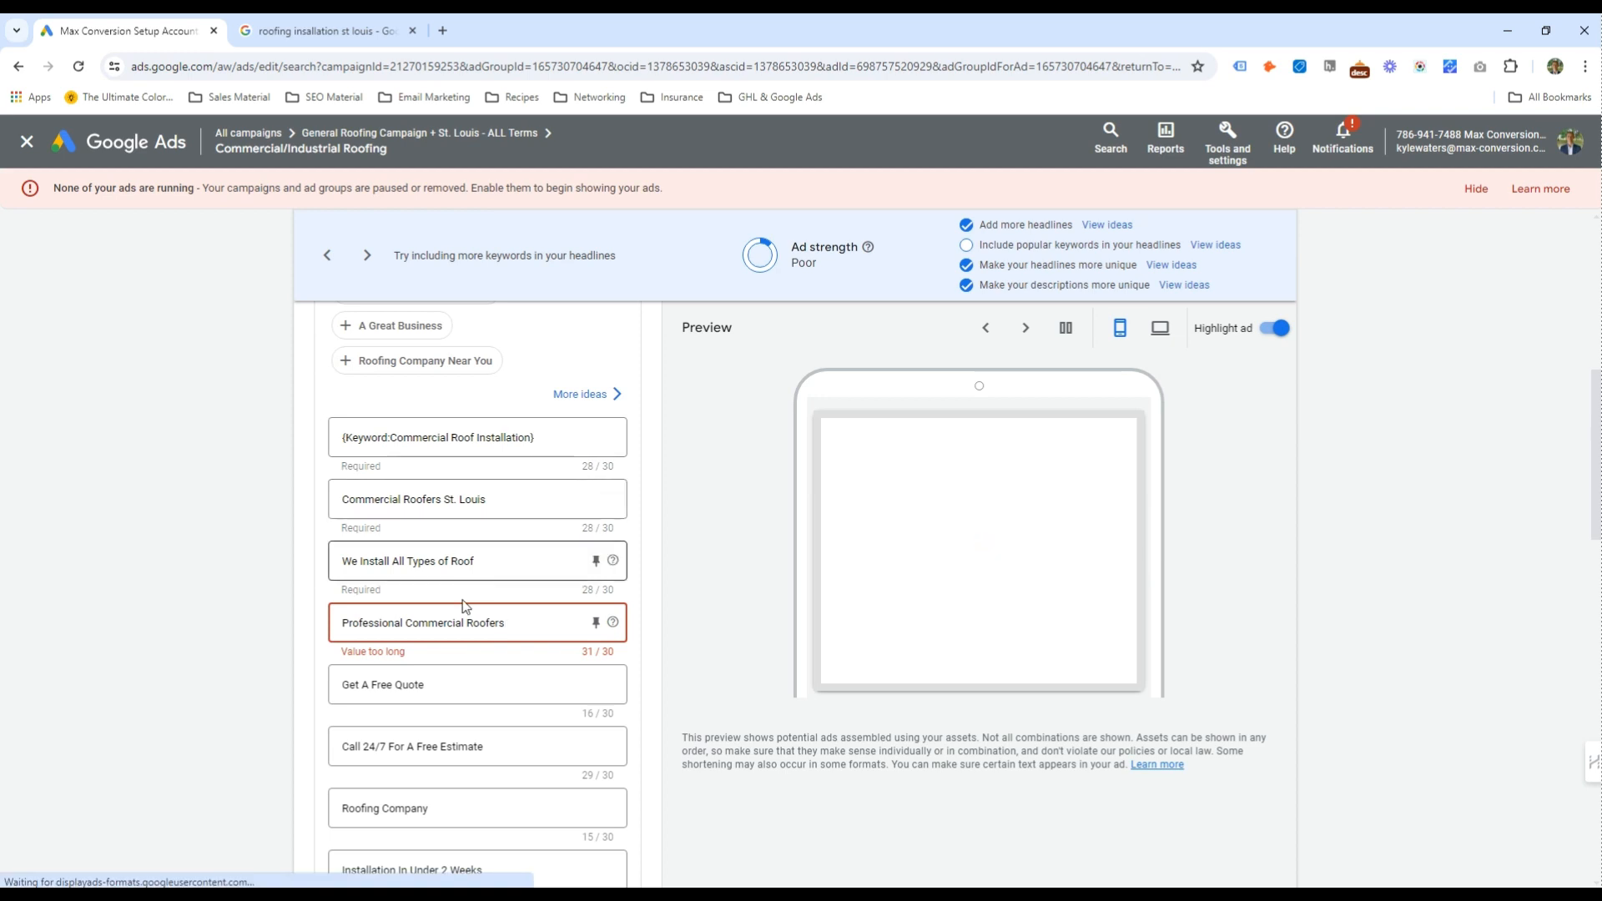
key("BackSpace")
Fill the first empty headline, below $350 Off New Roof, with Flat Roof Installation
scroll(469, 621, "down", 2)
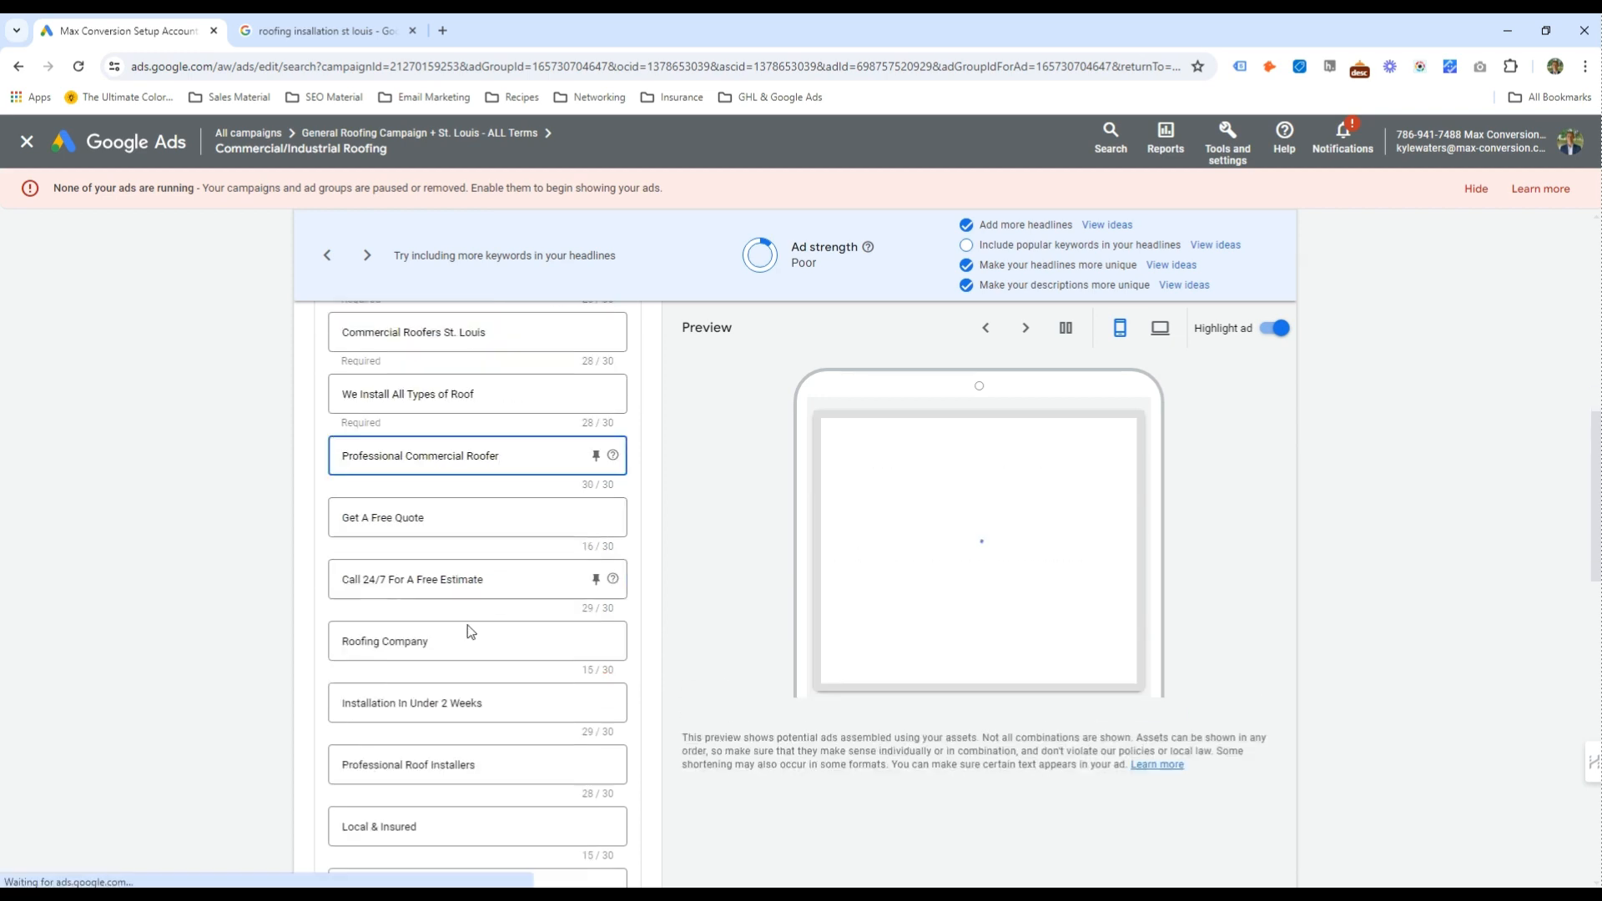
scroll(469, 631, "down", 4)
left_click(413, 724)
type("Flat Ro")
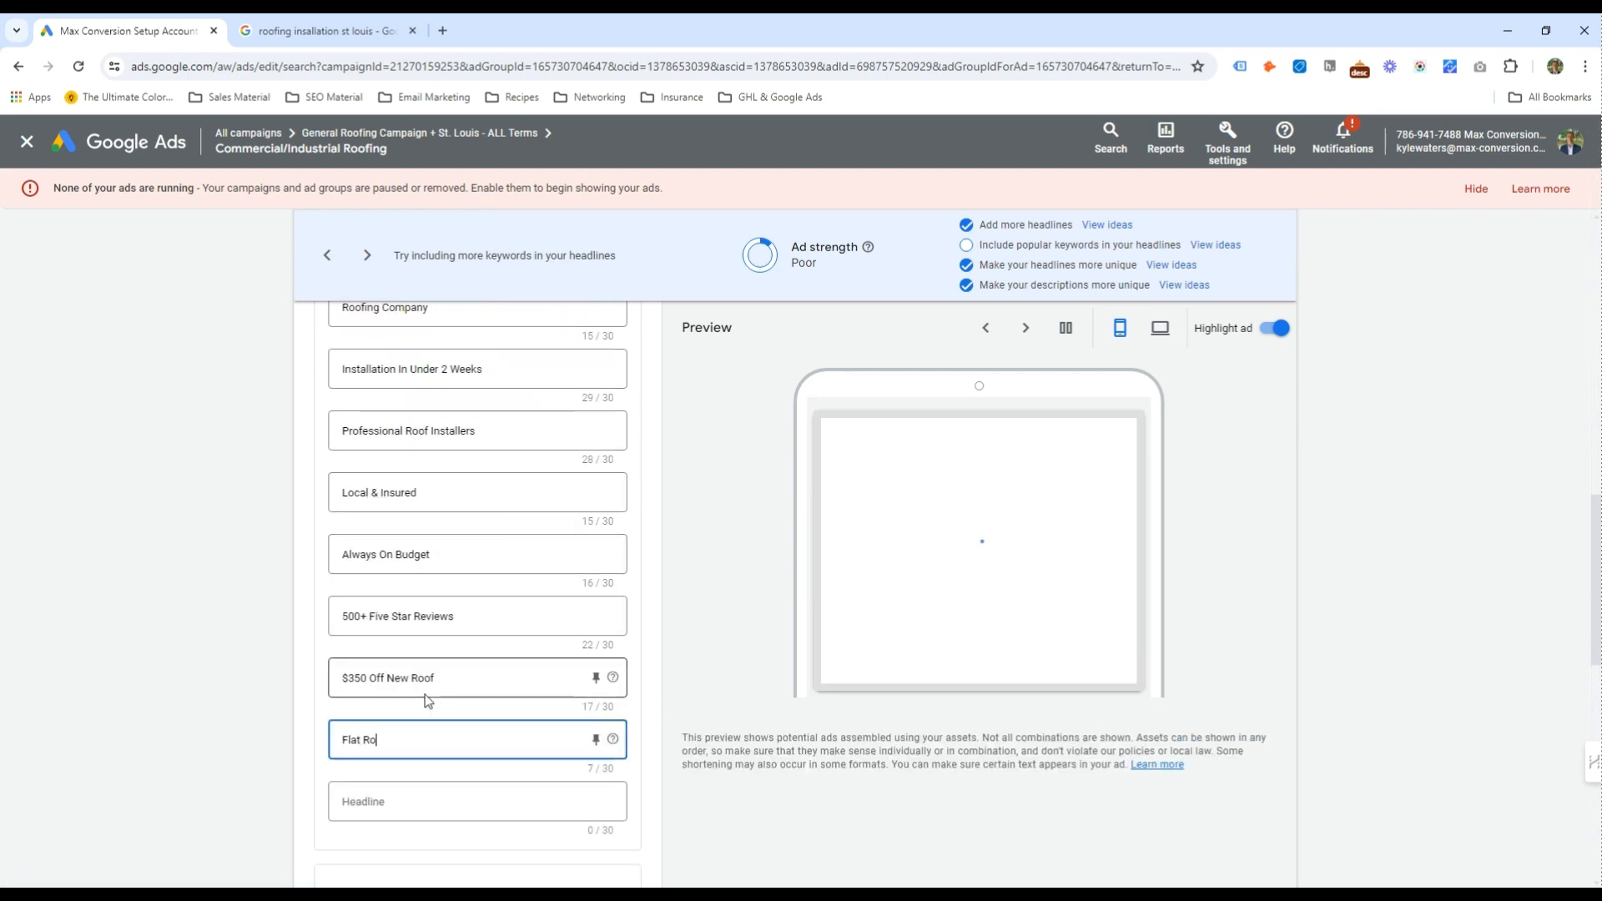
type("of Instal")
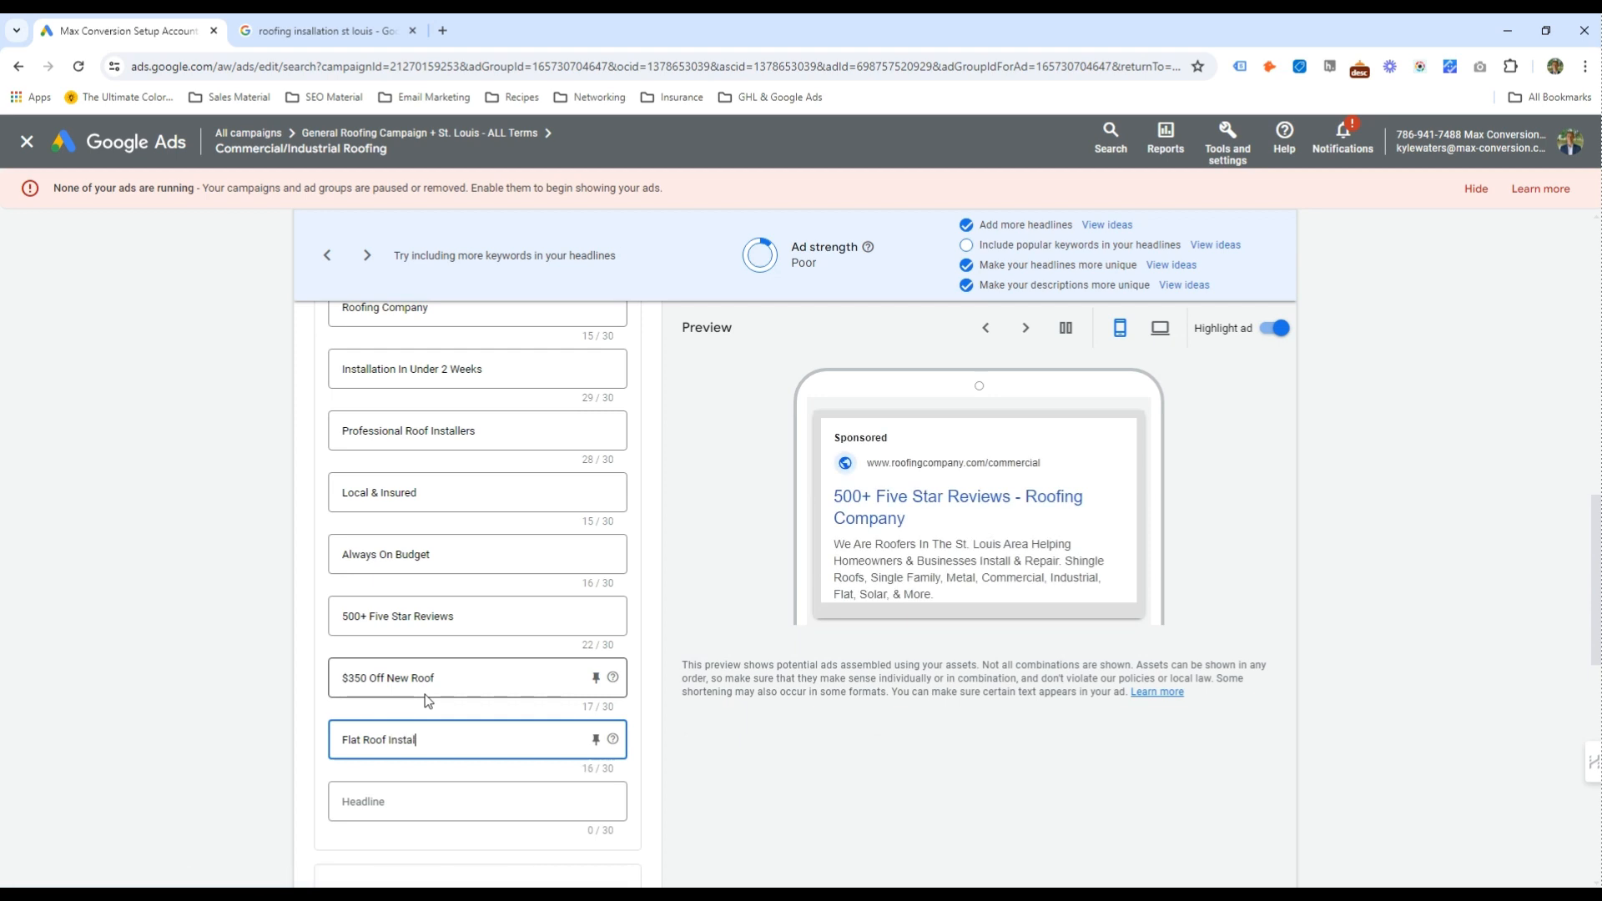
type("lation")
Fill the last empty headline with the text Flat, Shingles, Metal, & More
left_click(422, 788)
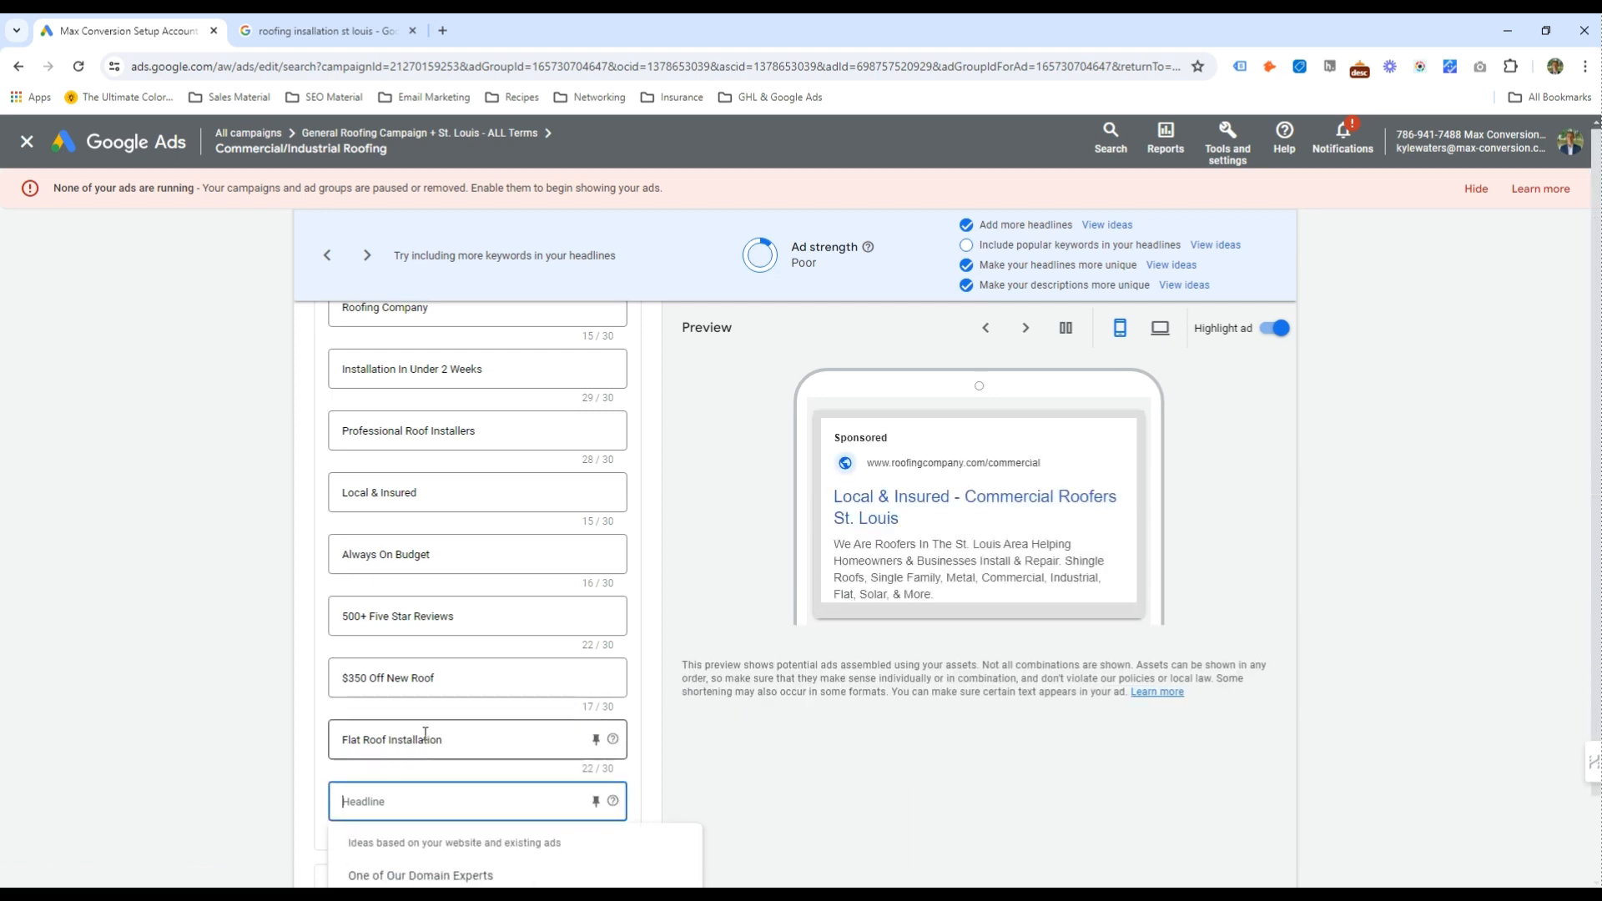
scroll(425, 733, "down", 1)
type("Flat, Shingles")
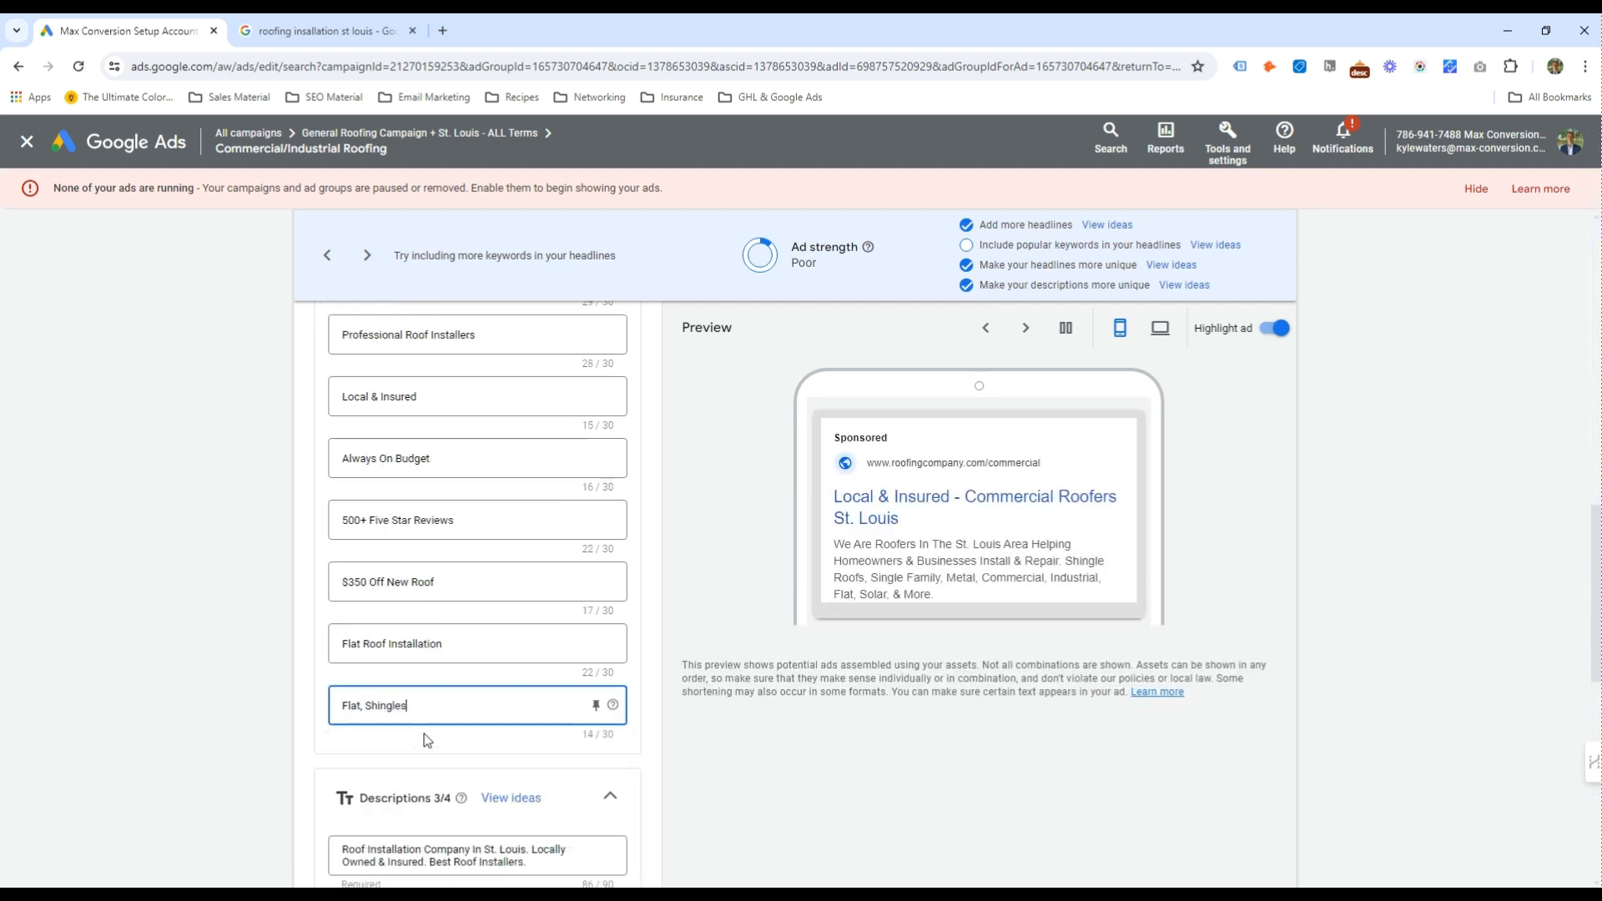
type(", Metal, & More")
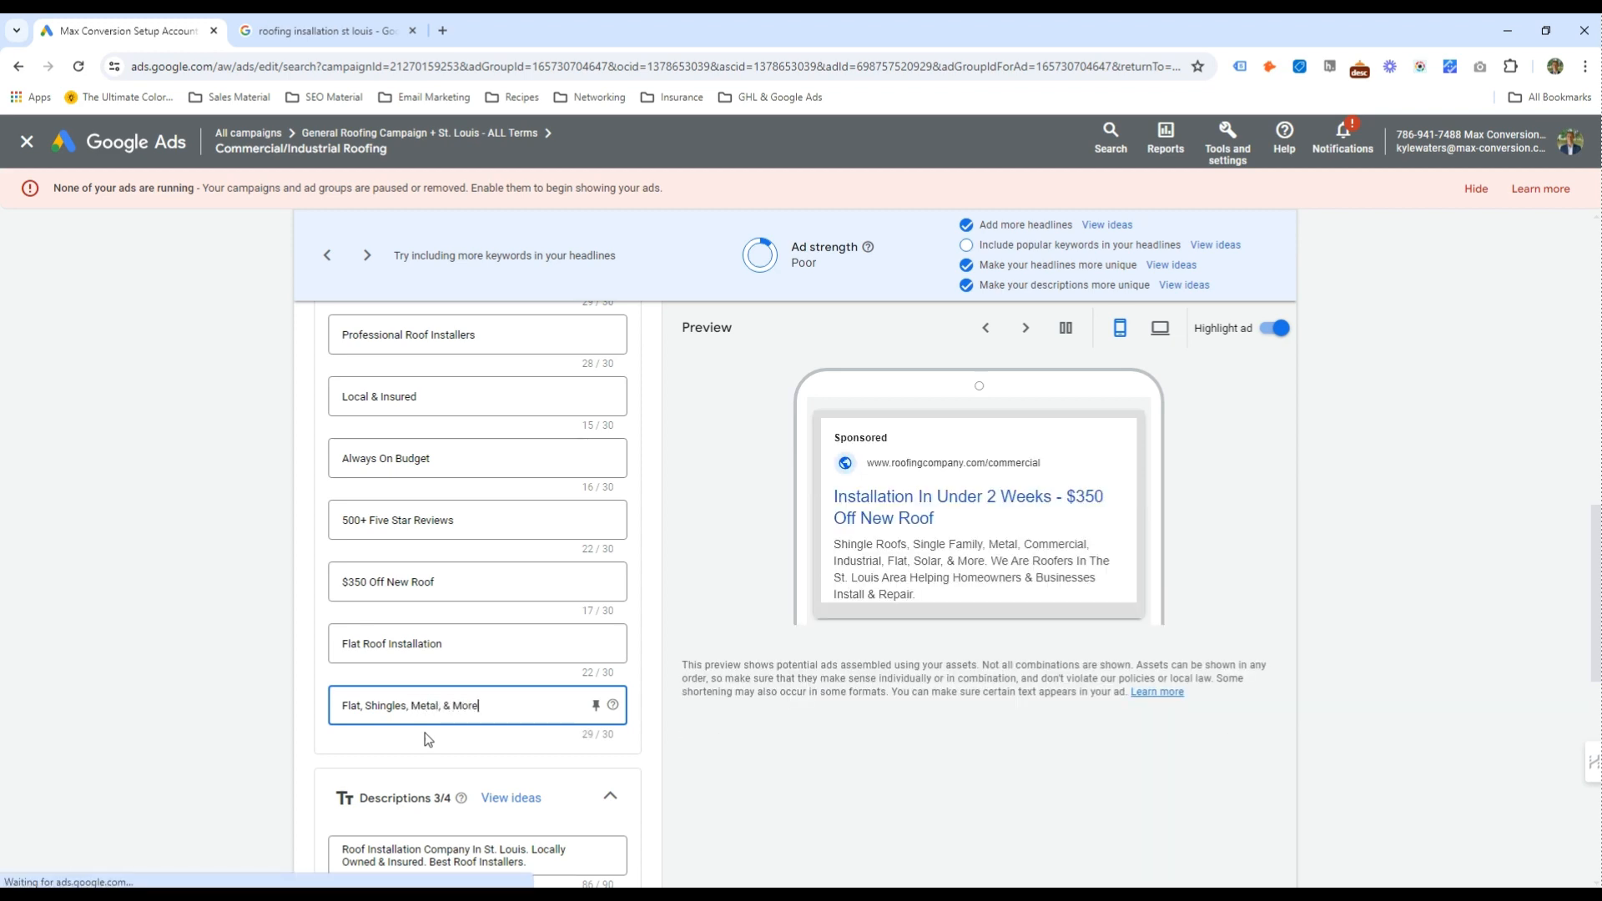
Replace the "$350 Off New Roof" headline with "Roofing Company Near You"
scroll(409, 650, "up", 1)
triple_click(478, 663)
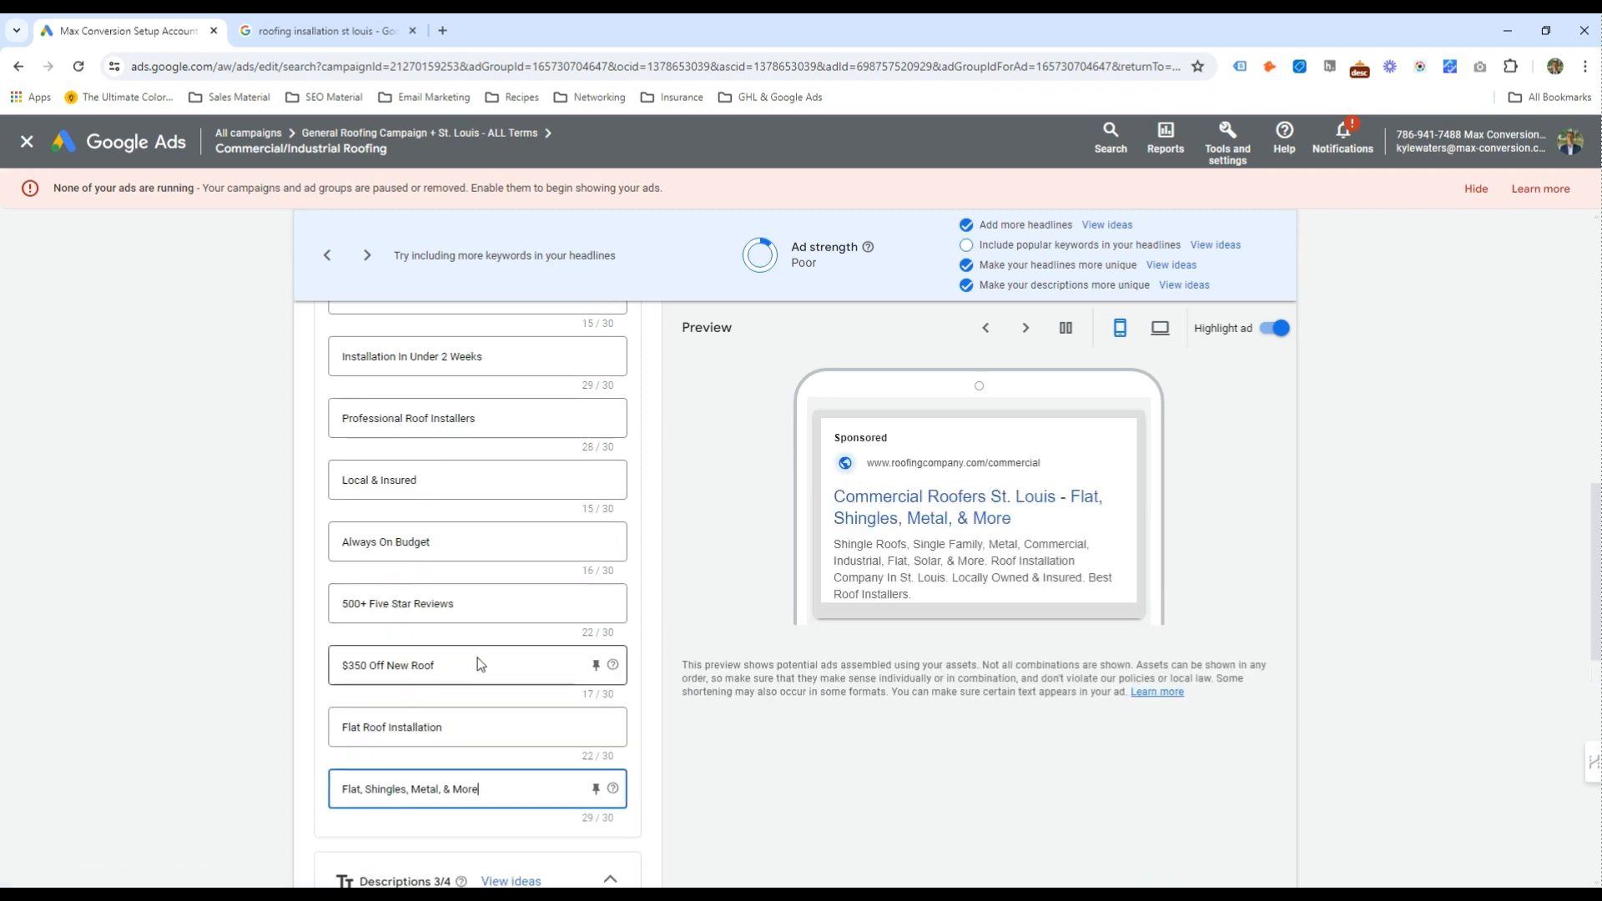
key("BackSpace")
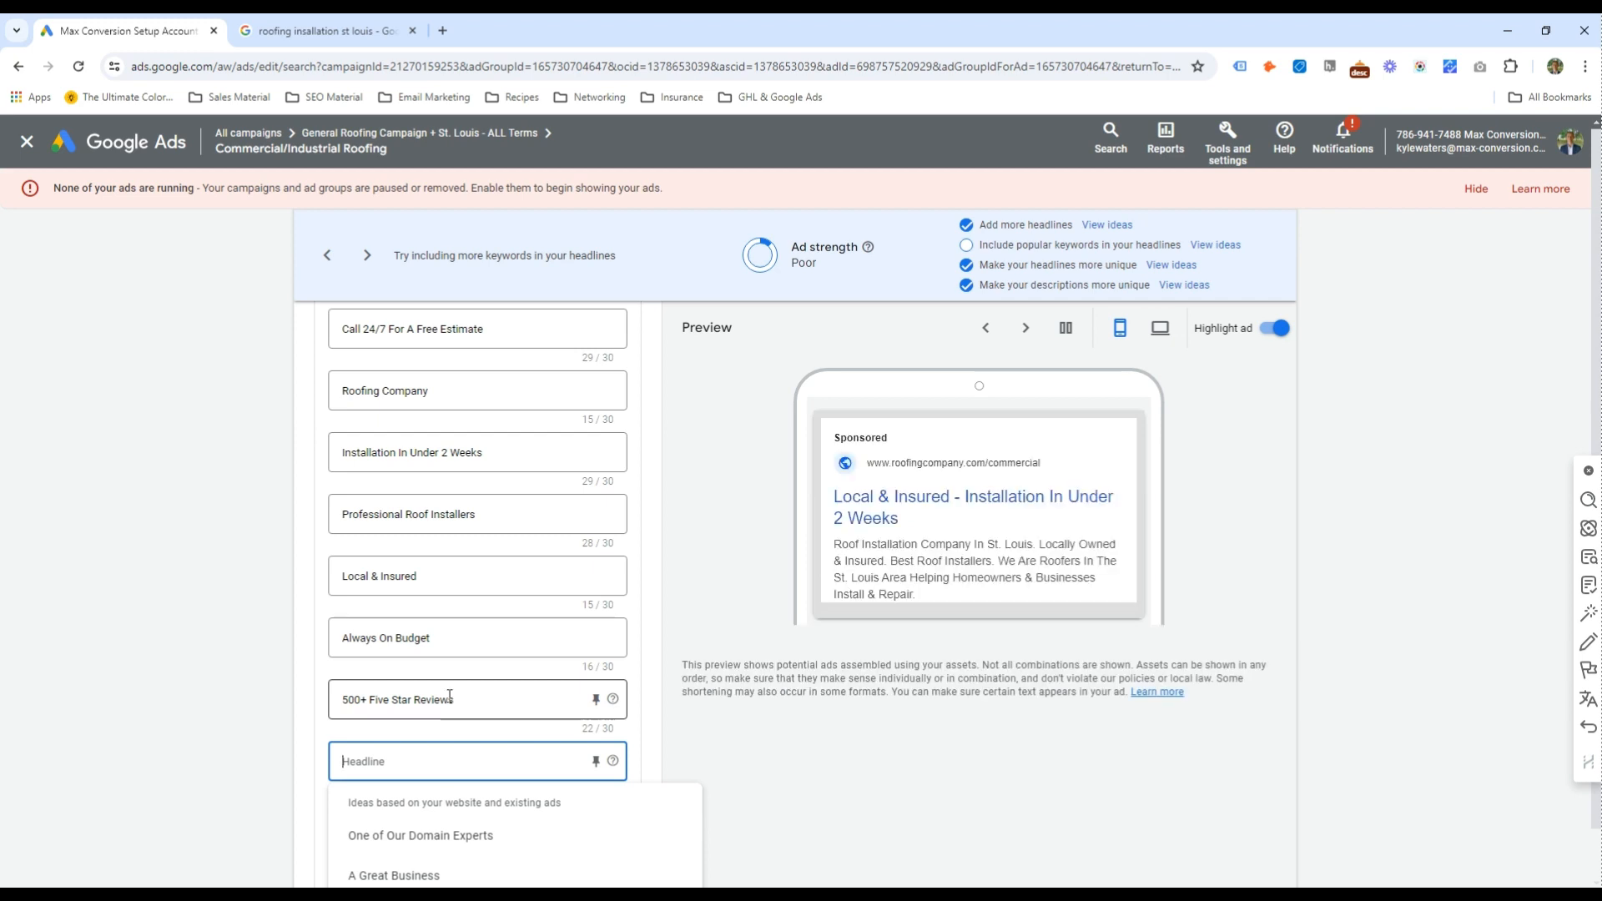
left_click(421, 832)
scroll(421, 832, "down", 1)
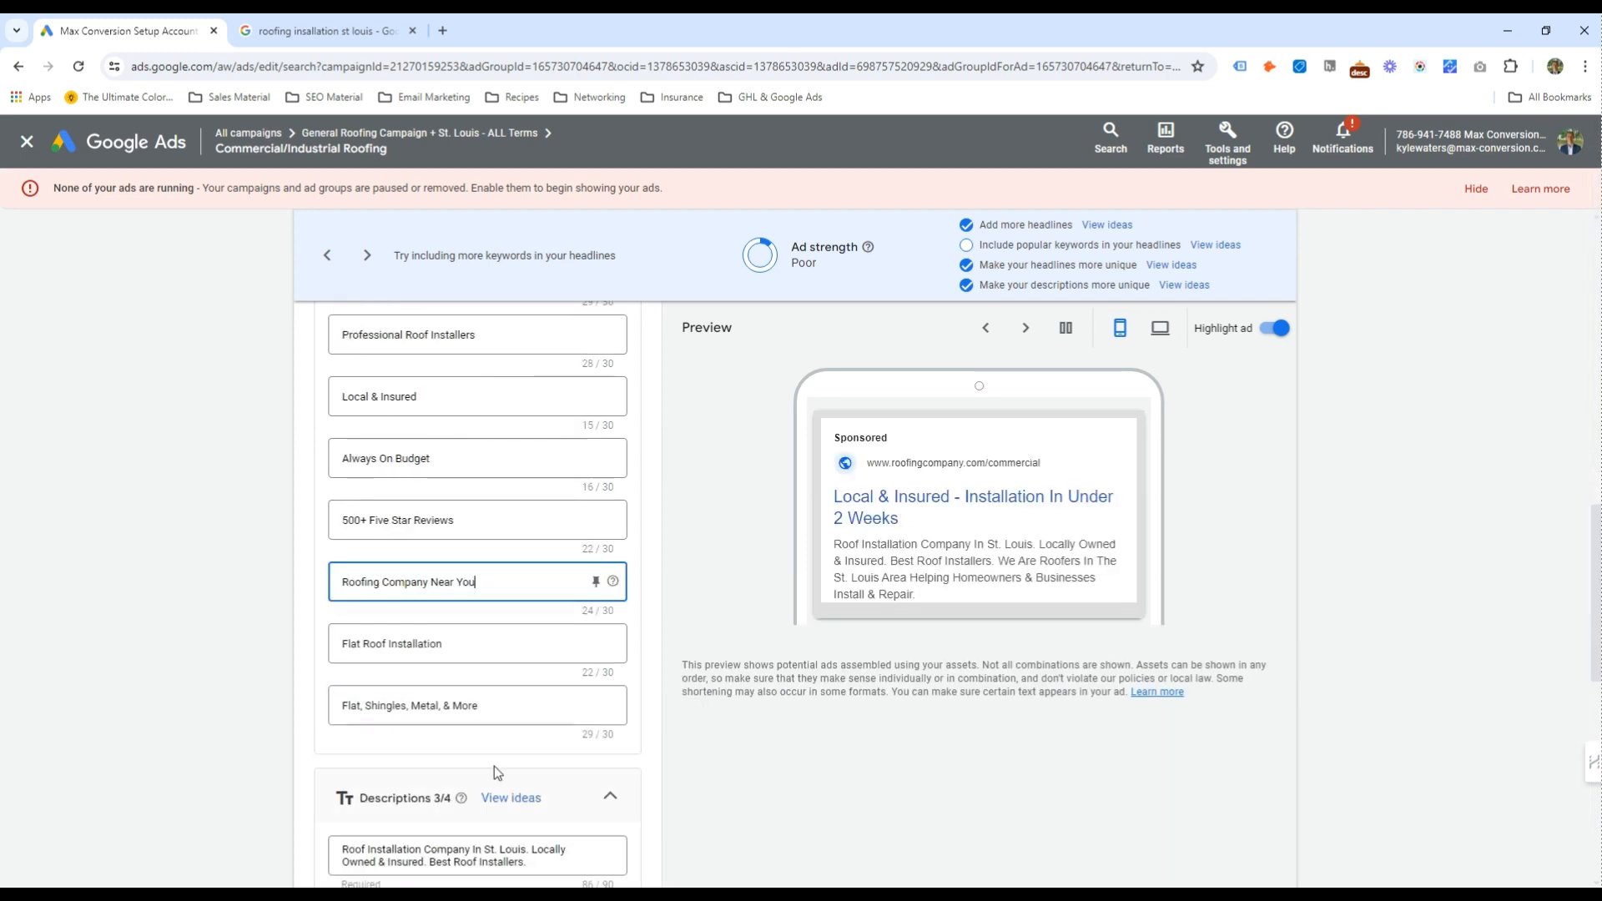
Review the ad's headlines from the keyword insertion headline through the flat roof ones for fit with commercial roofing
triple_click(389, 586)
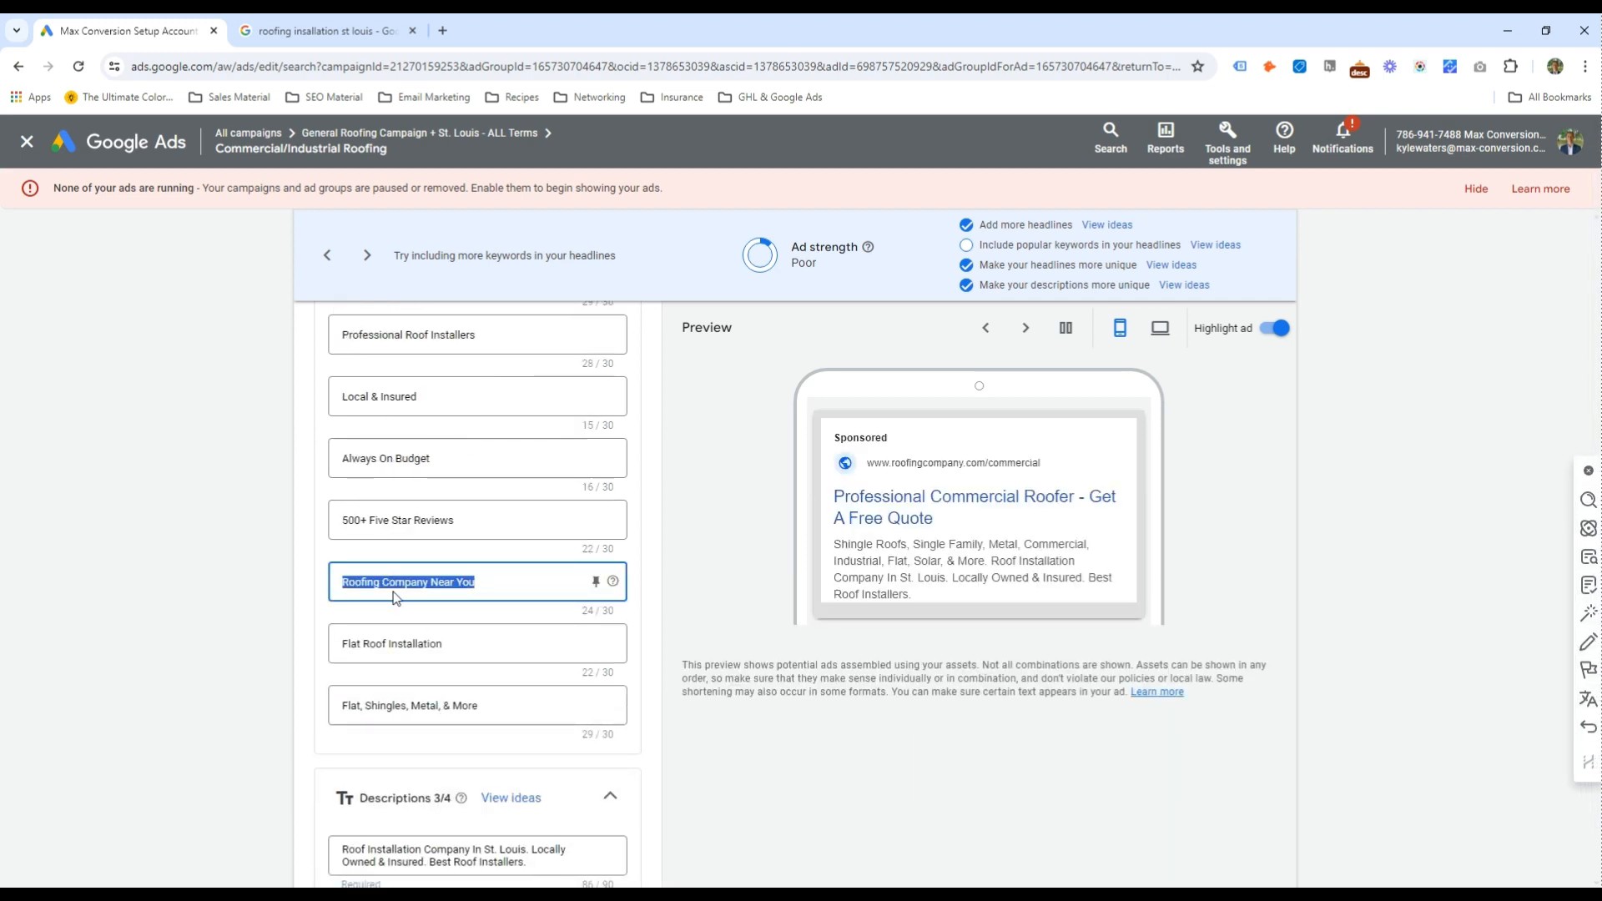
scroll(410, 599, "up", 2)
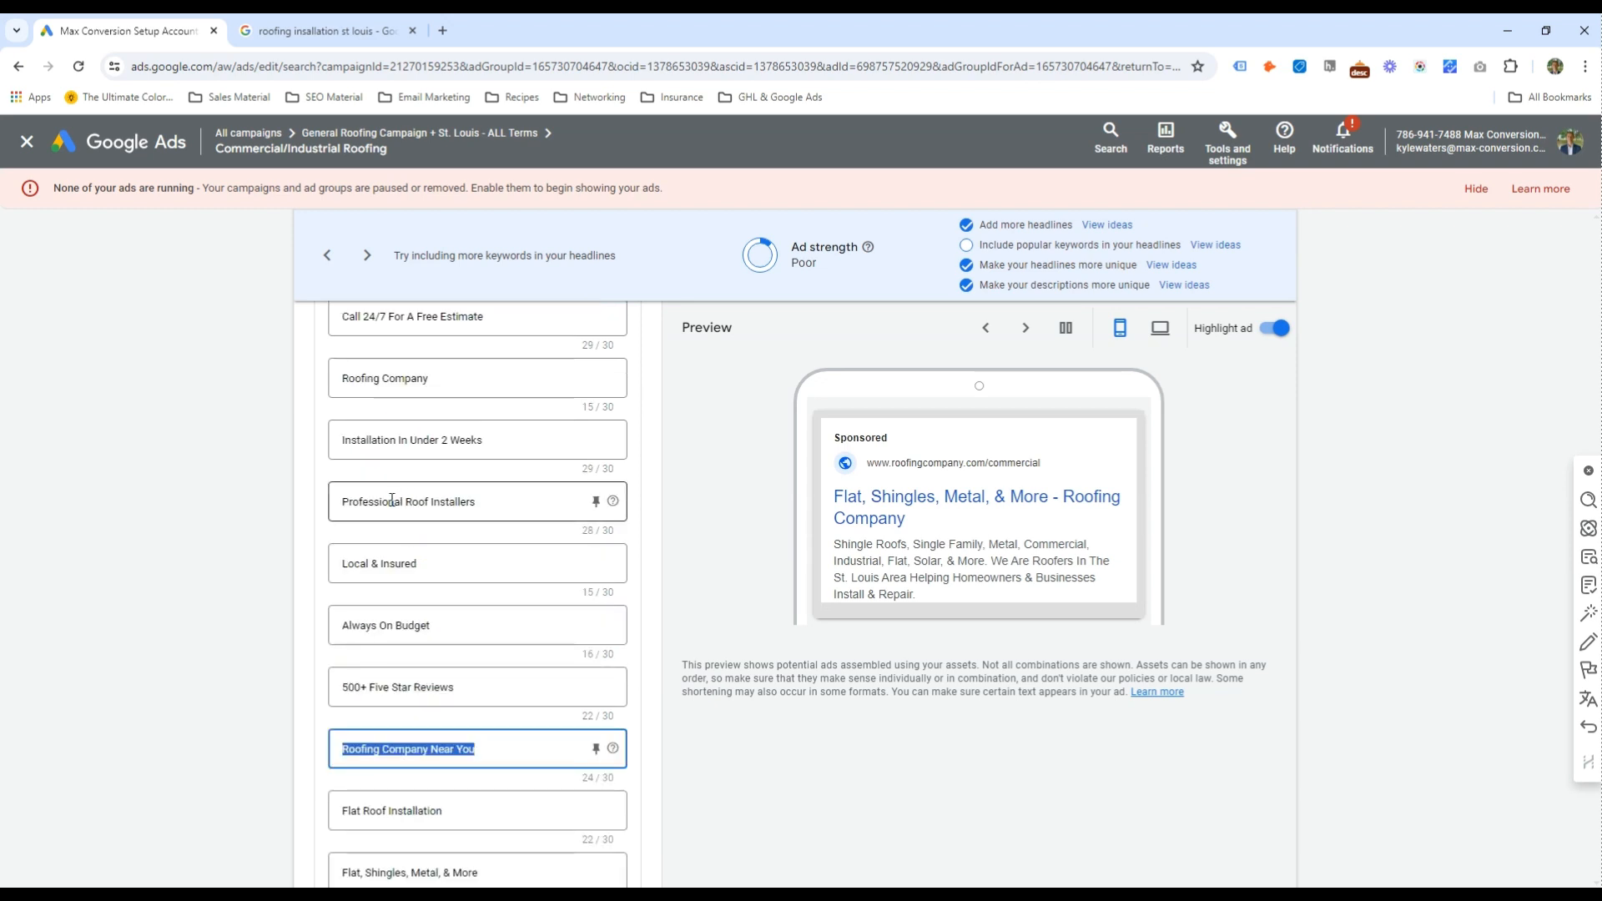
scroll(400, 467, "up", 2)
scroll(398, 516, "up", 2)
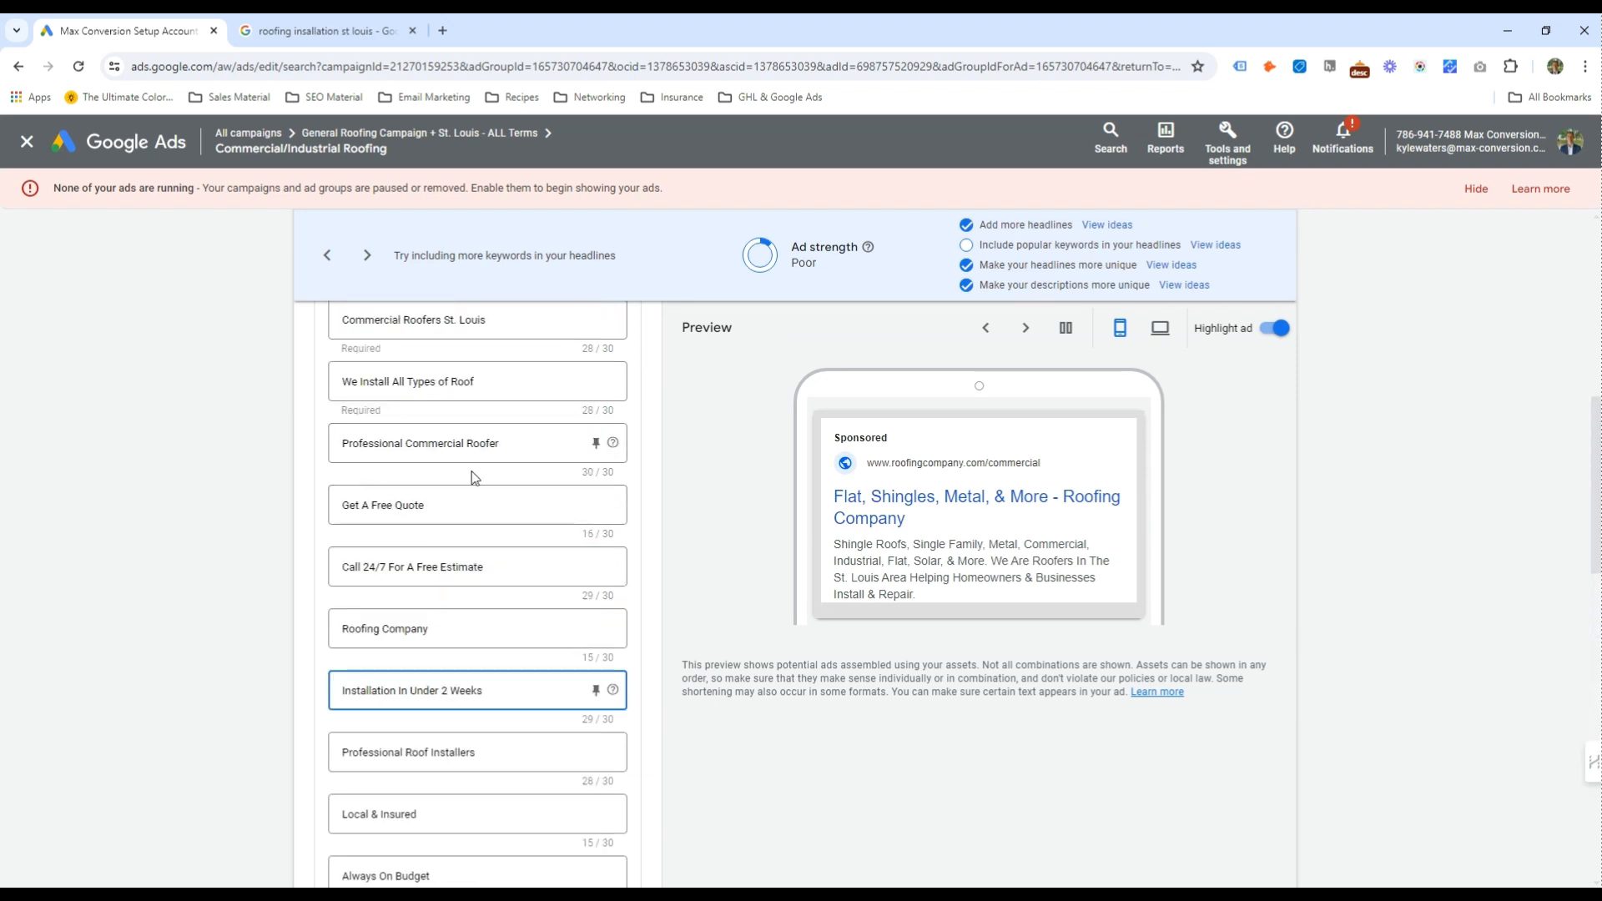
double_click(422, 528)
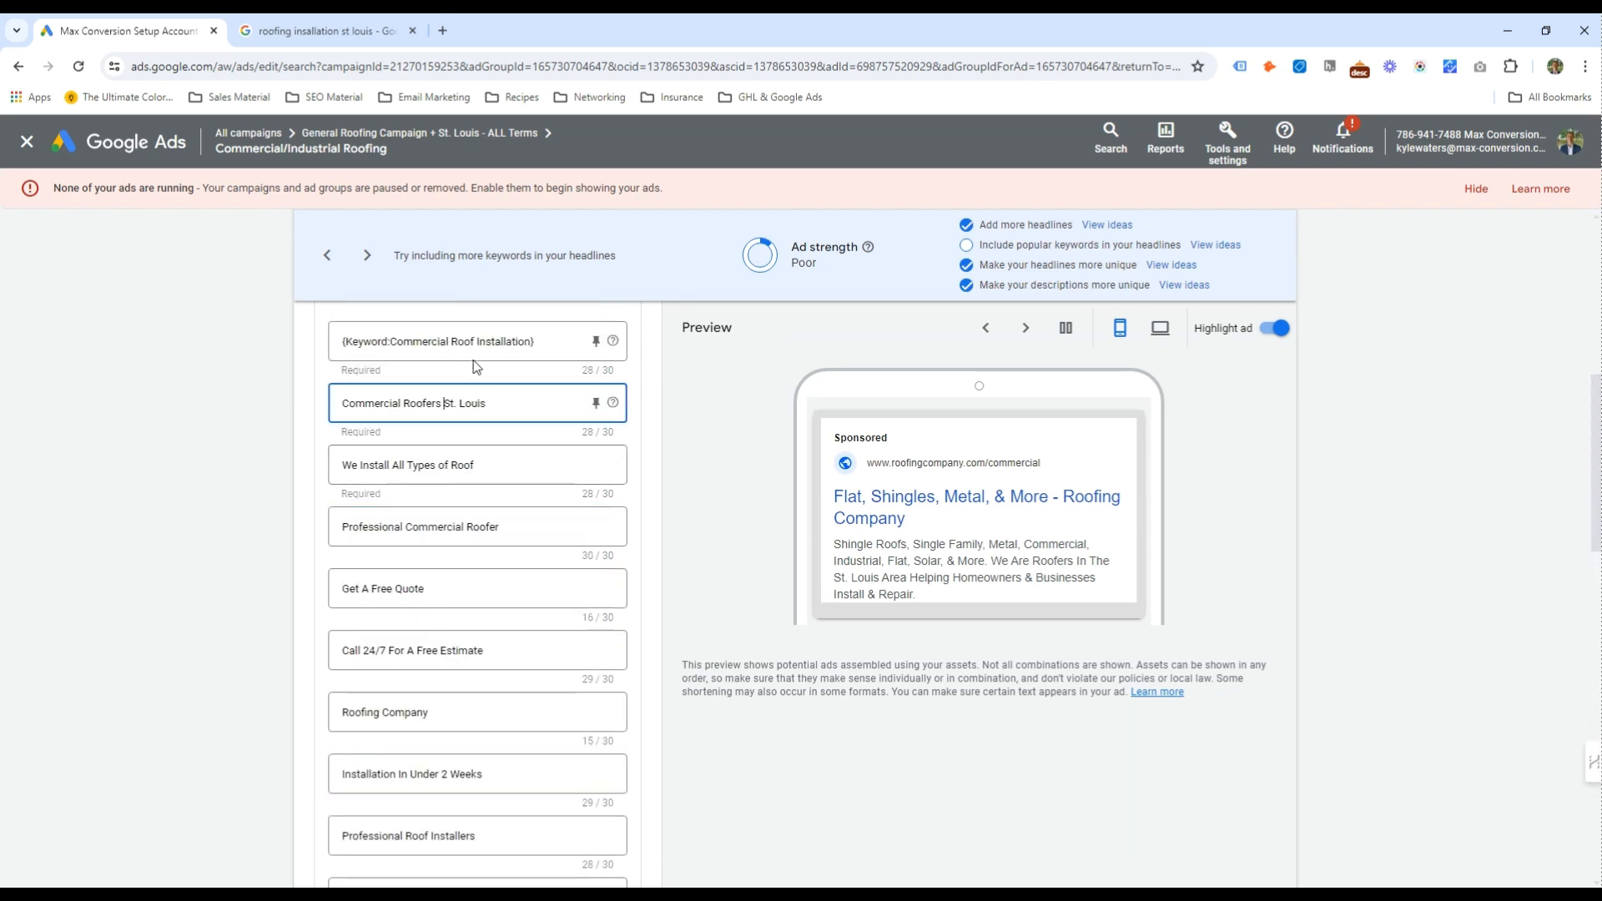
double_click(420, 341)
scroll(449, 734, "down", 8)
scroll(437, 704, "up", 2)
left_click(409, 645)
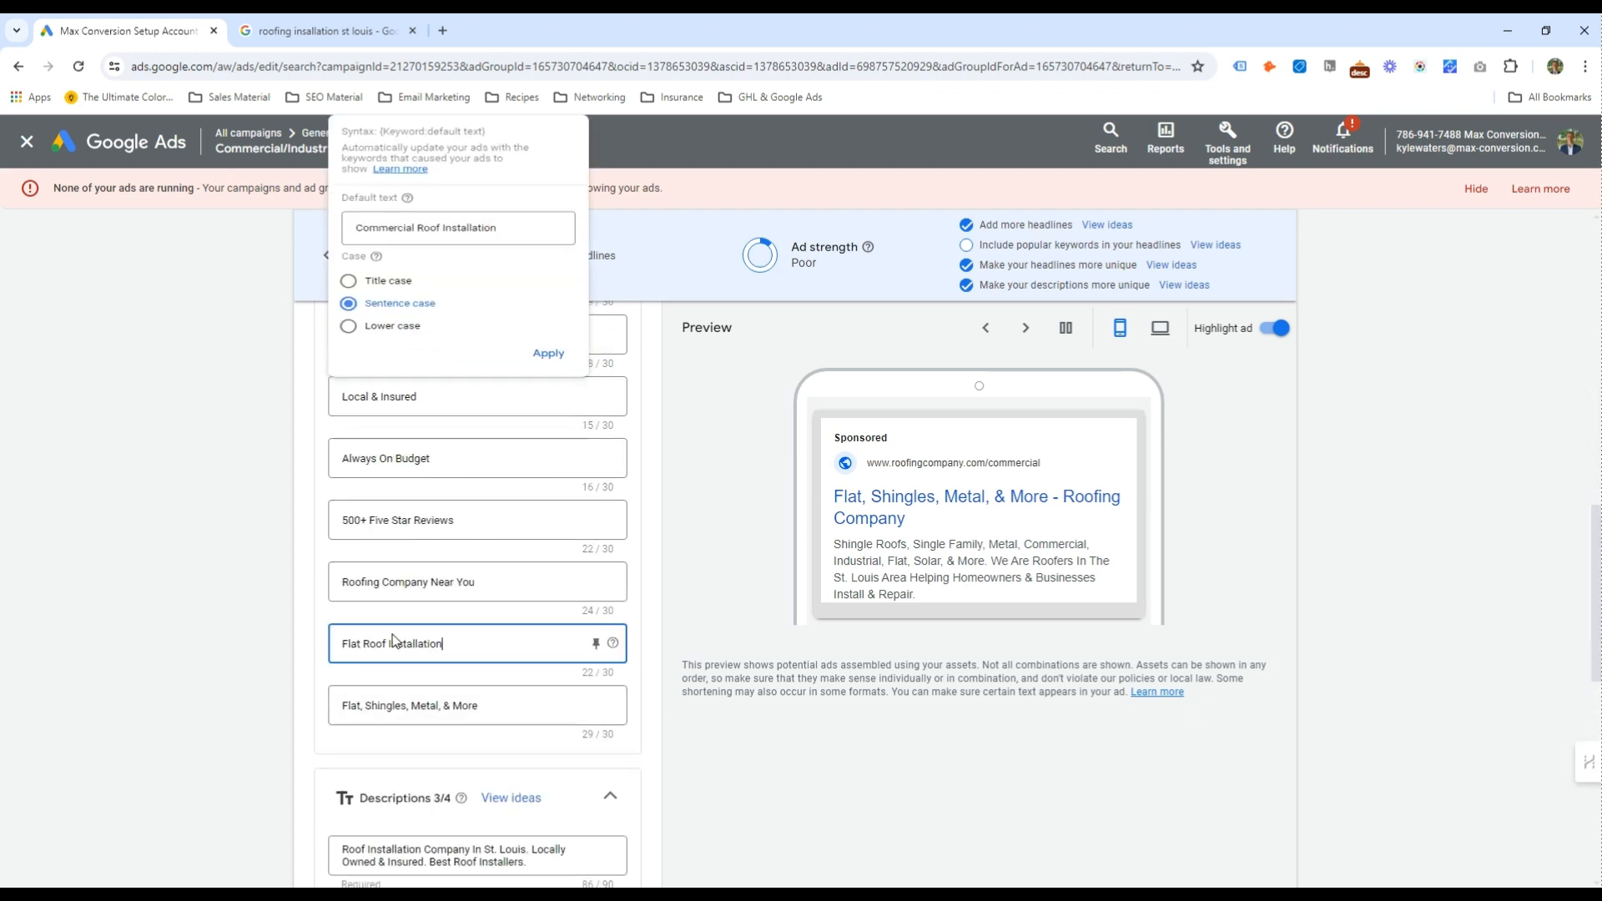
Change the first description to "Commercial Roof Installers In St. Louis. Locally Owned & Insured. Best Roof Installers."
scroll(373, 709, "down", 4)
double_click(348, 515)
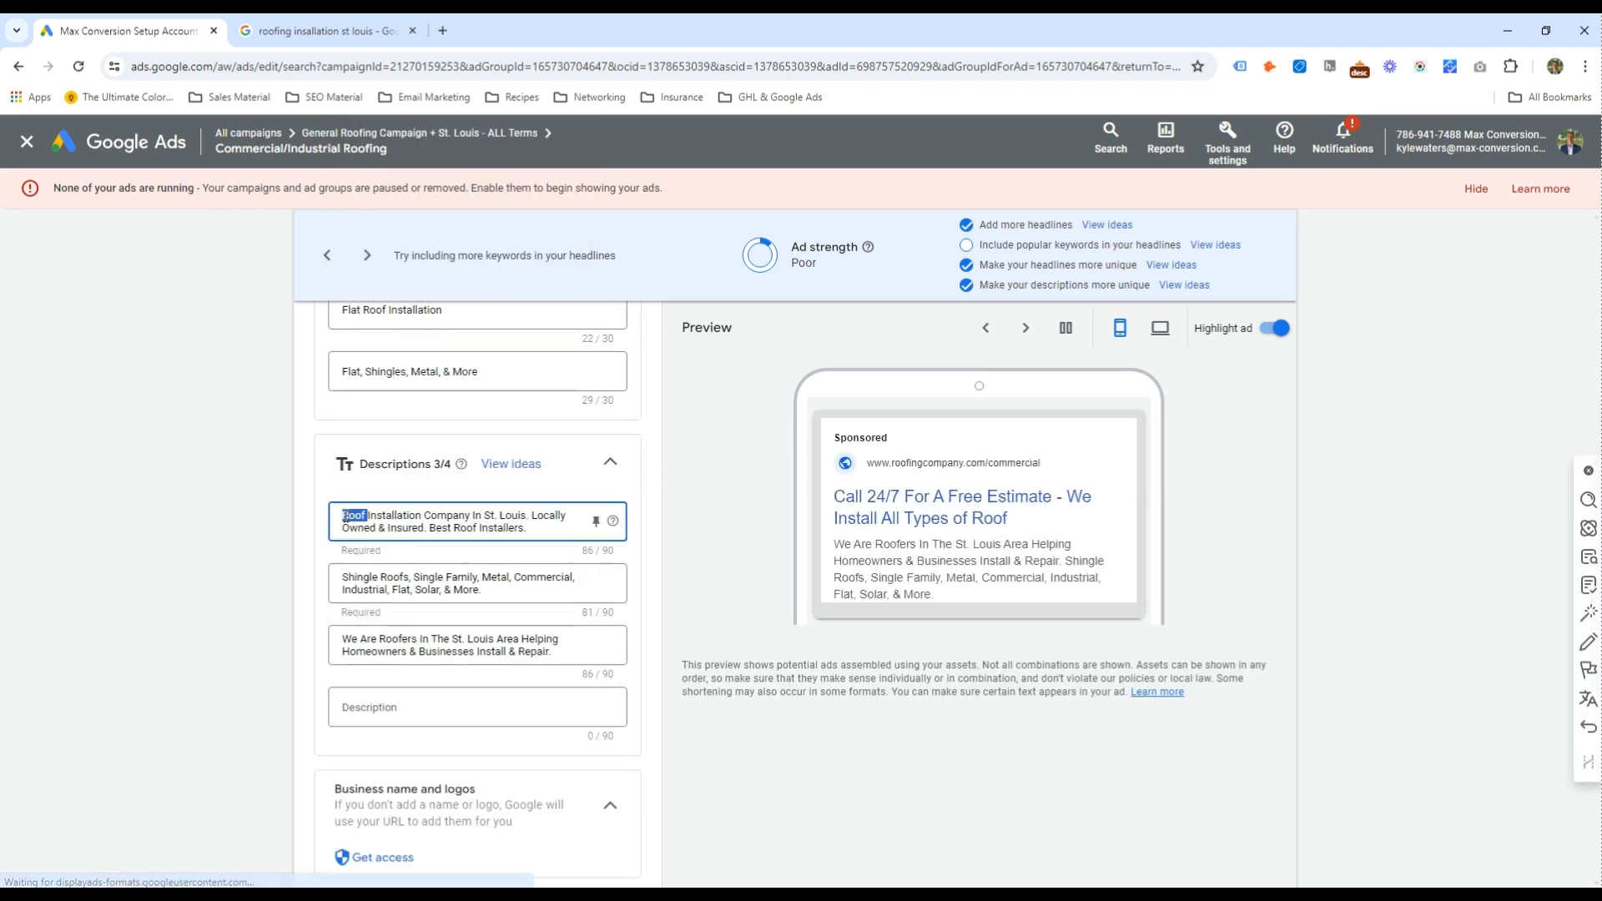
key("BackSpace")
type("Commercial Roof Insallte")
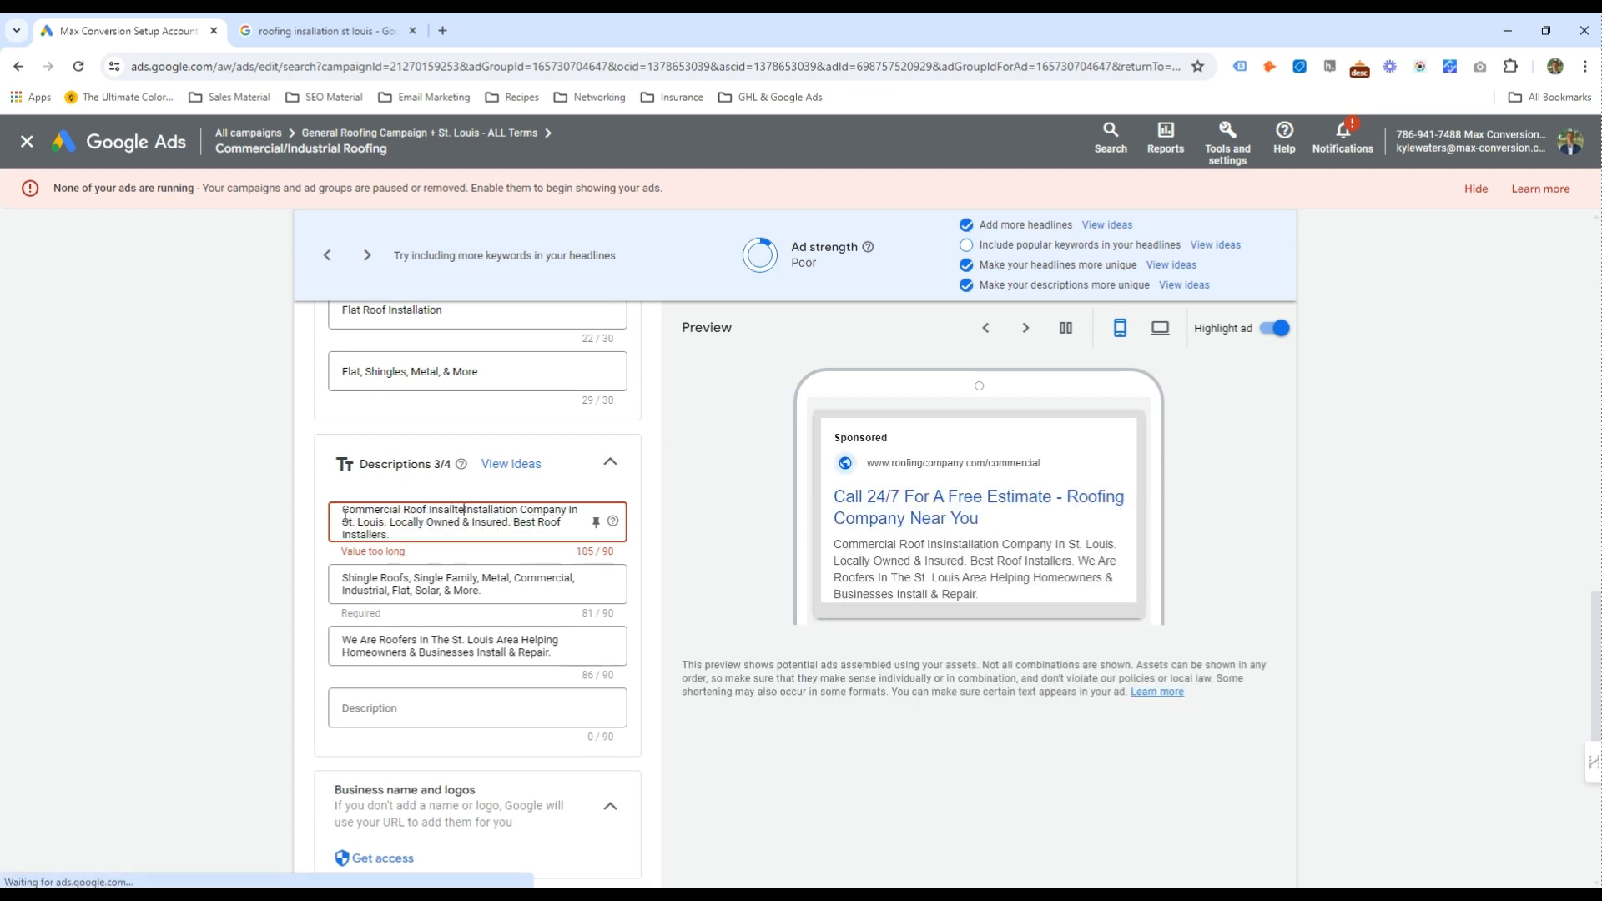
key("ctrl+Delete")
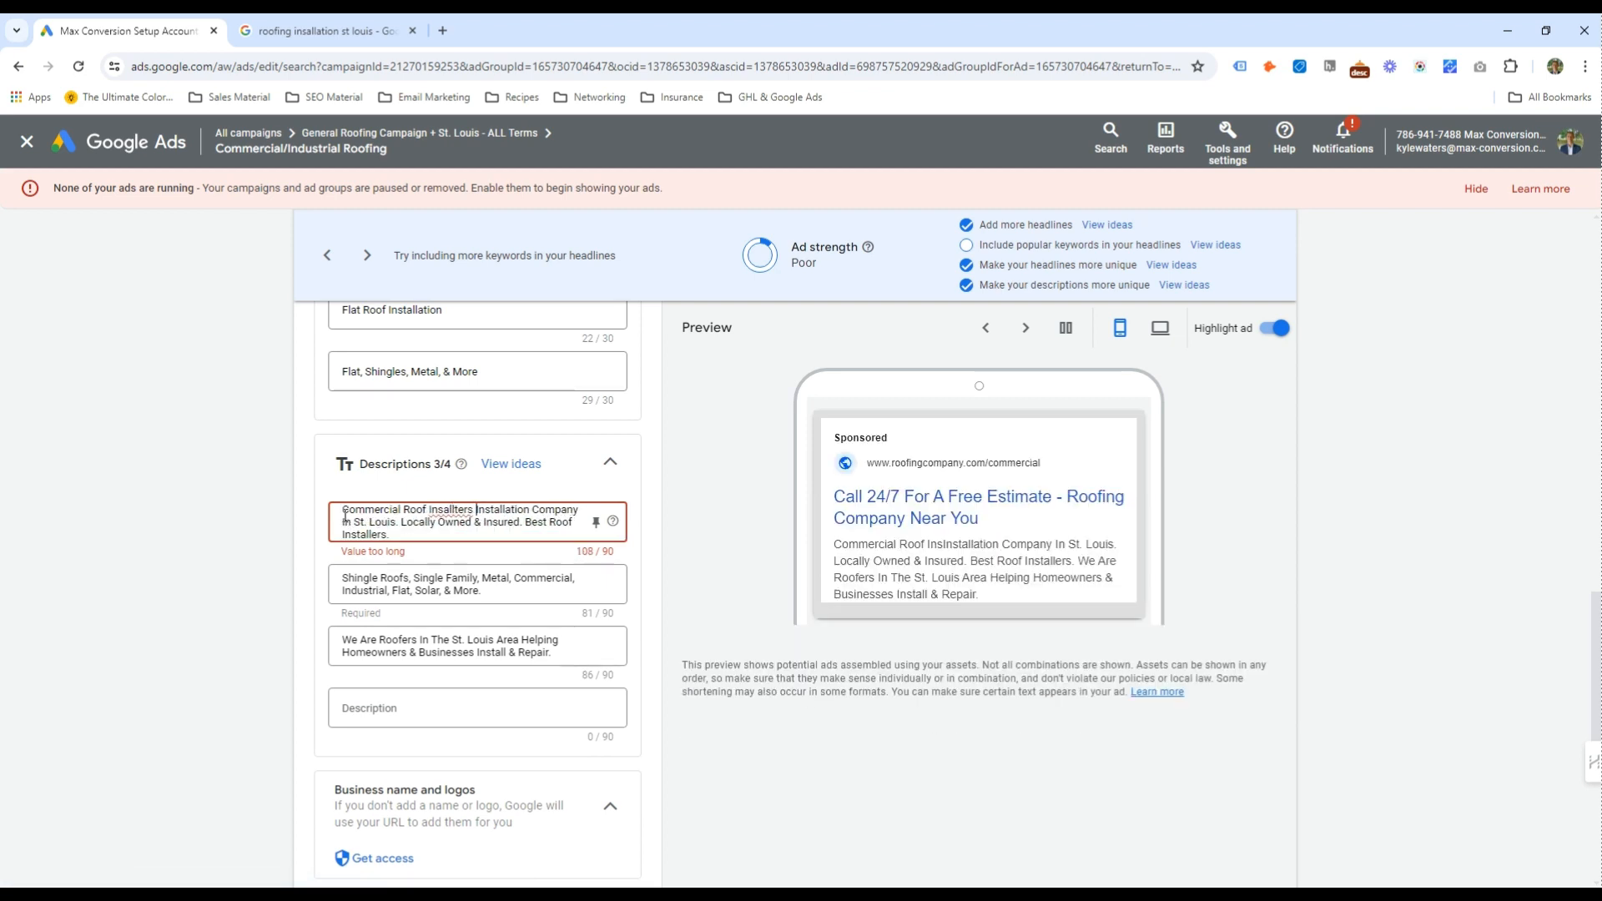
type("llters")
double_click(499, 510)
key("BackSpace")
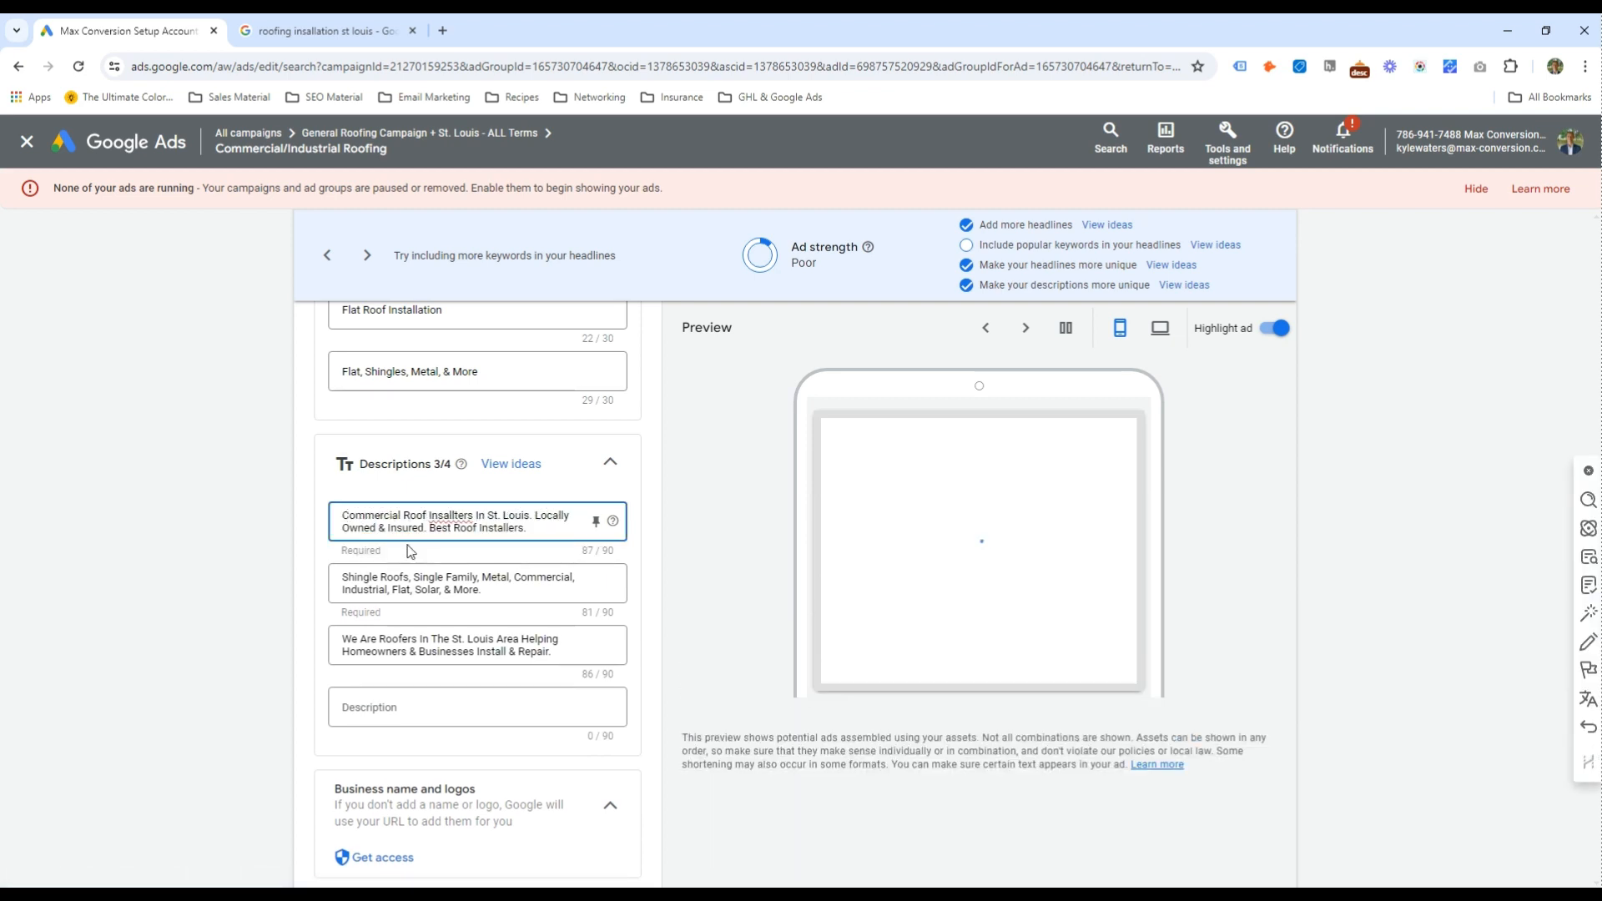
right_click(451, 514)
left_click(484, 166)
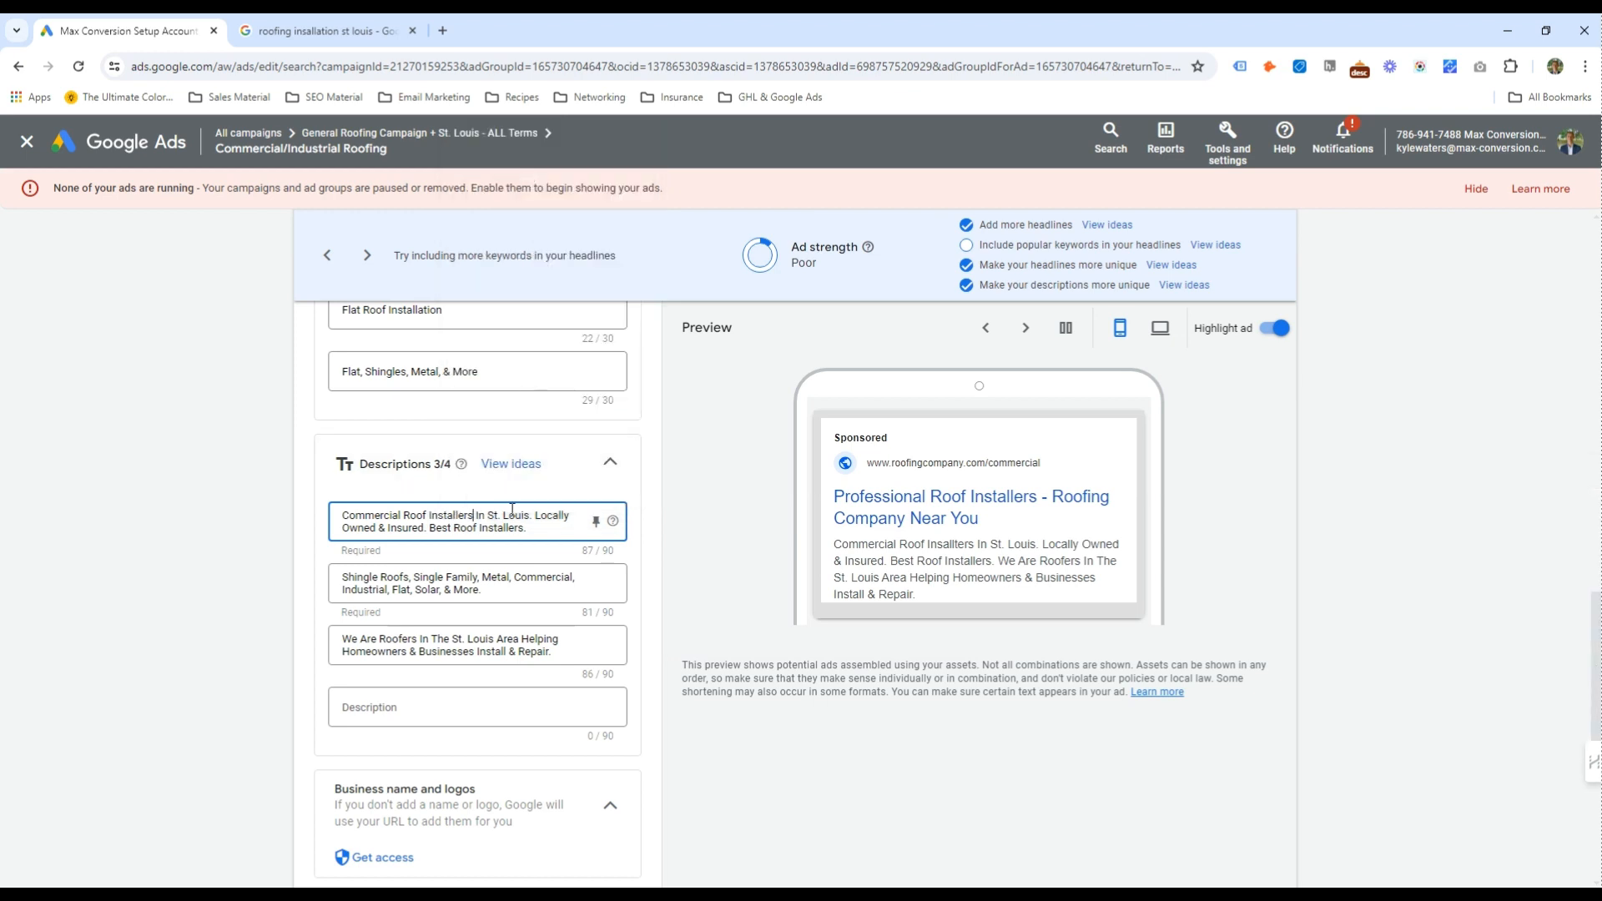
left_click(528, 526)
double_click(511, 527)
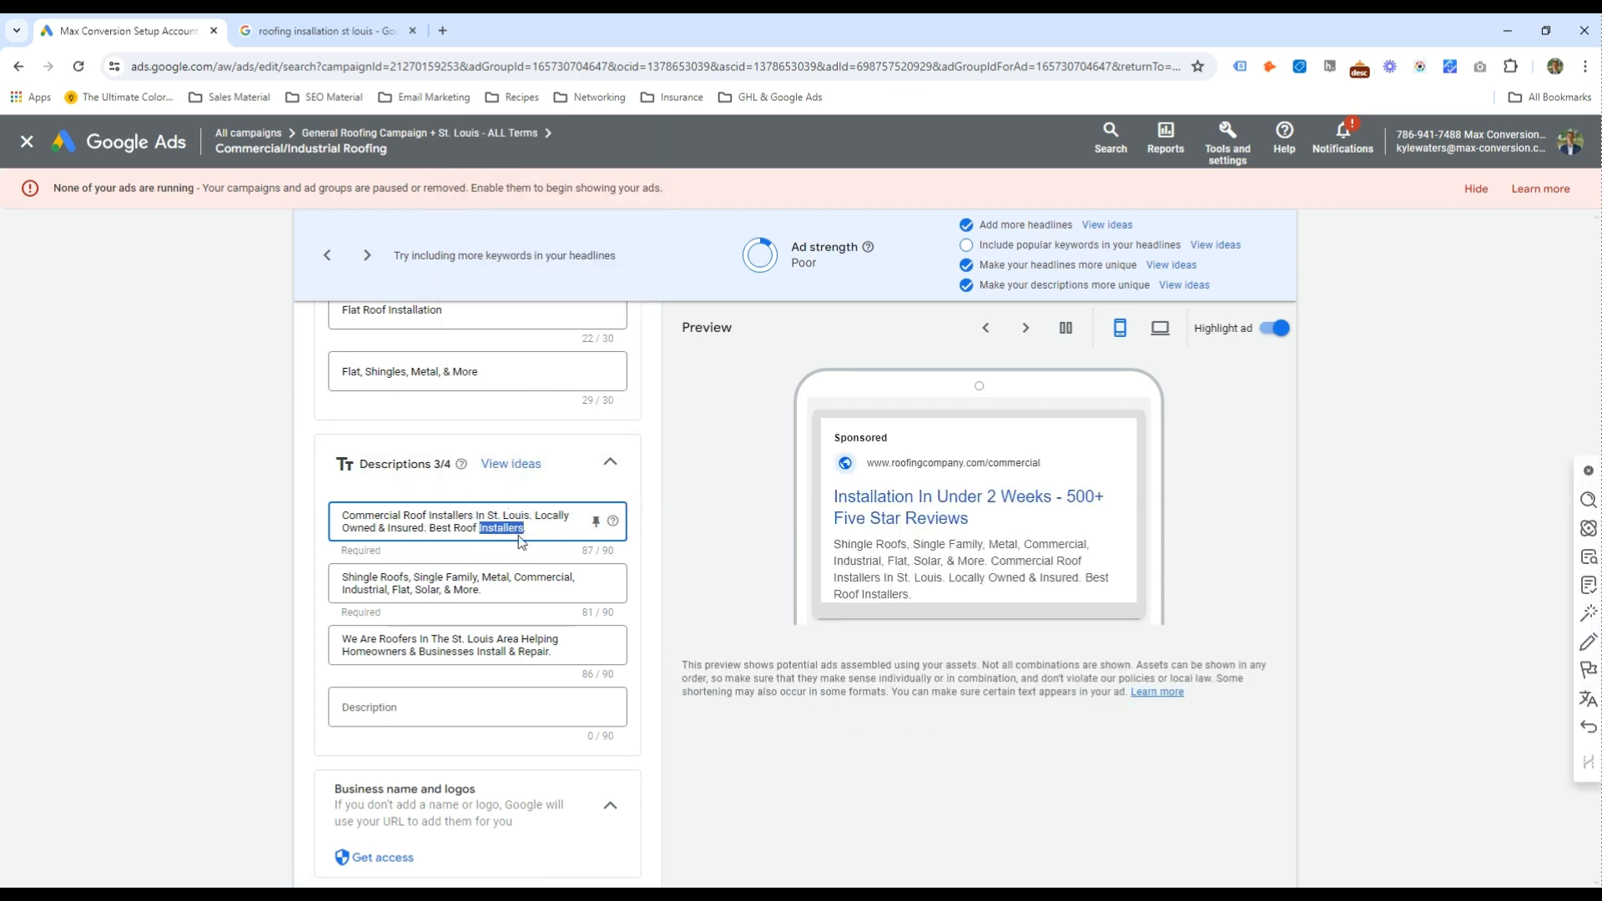
Change the third description to "We Are Roofers In The St. Louis Area Helping Businesses Install & Repair Their Roofs."
left_click_drag(354, 650, 476, 670)
left_click(469, 654)
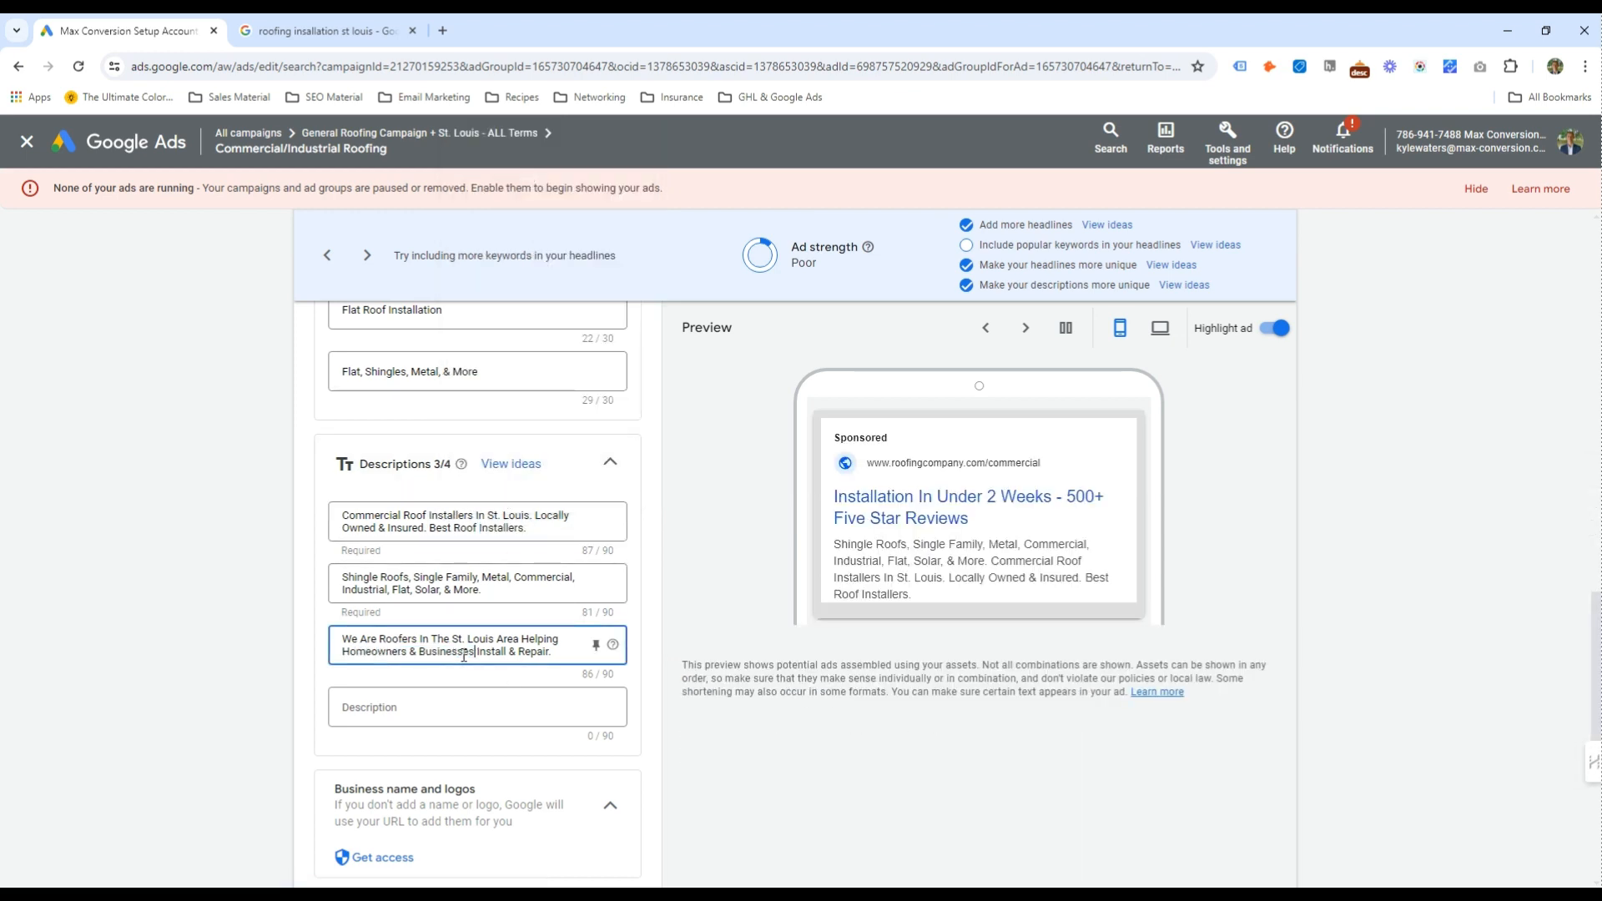
double_click(383, 654)
key("Delete")
key("Delete")
key("Delete")
key("Delete")
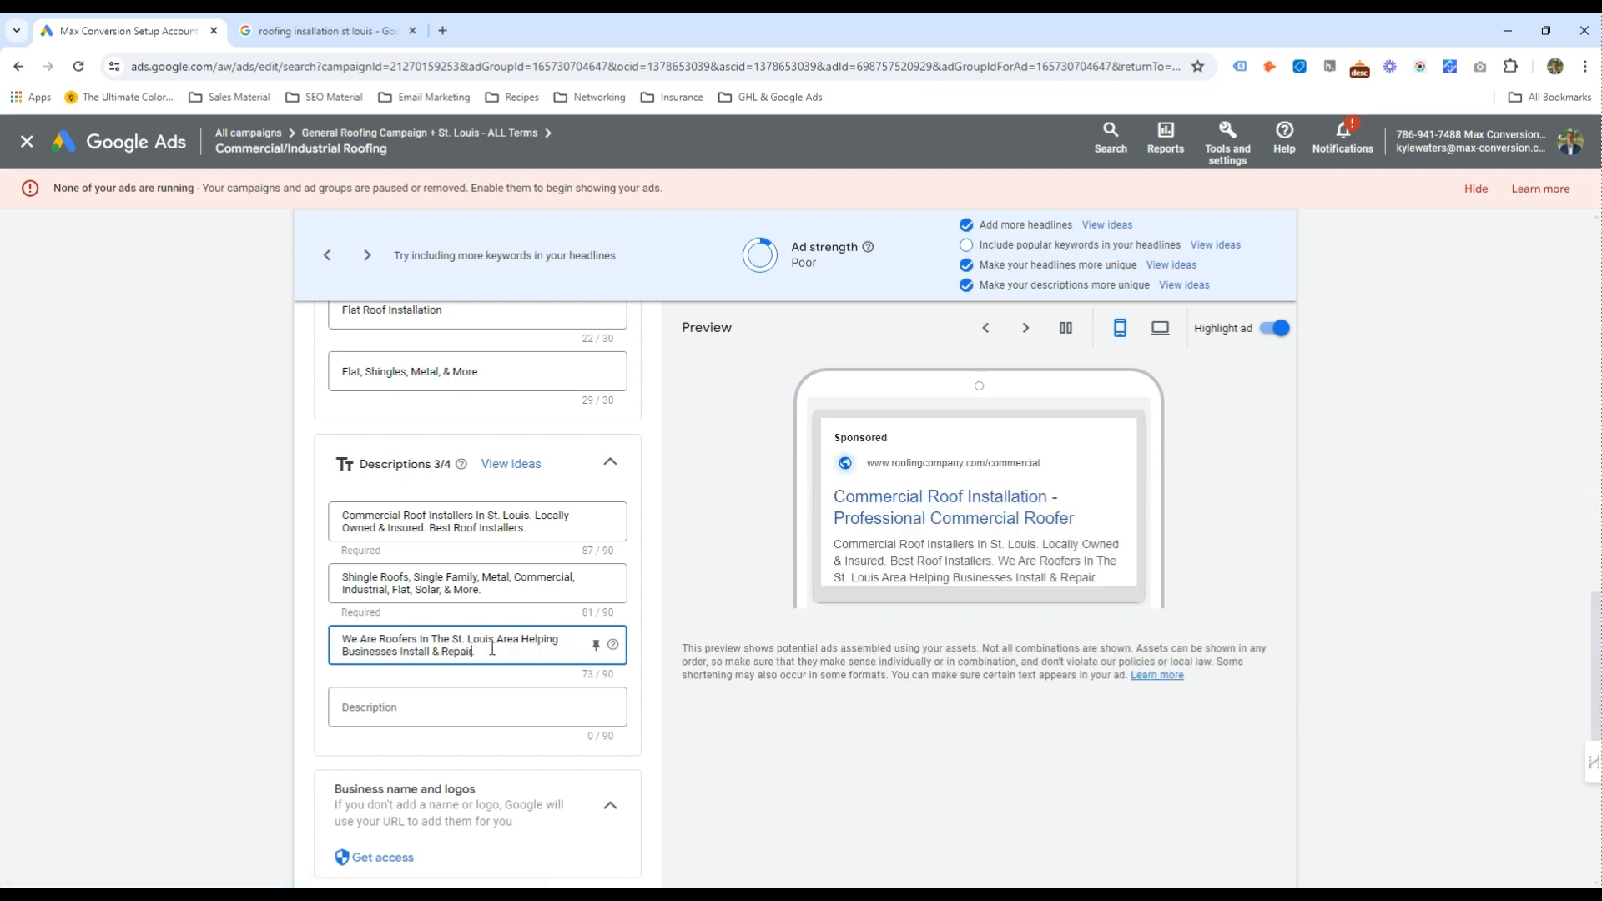
type("Their R")
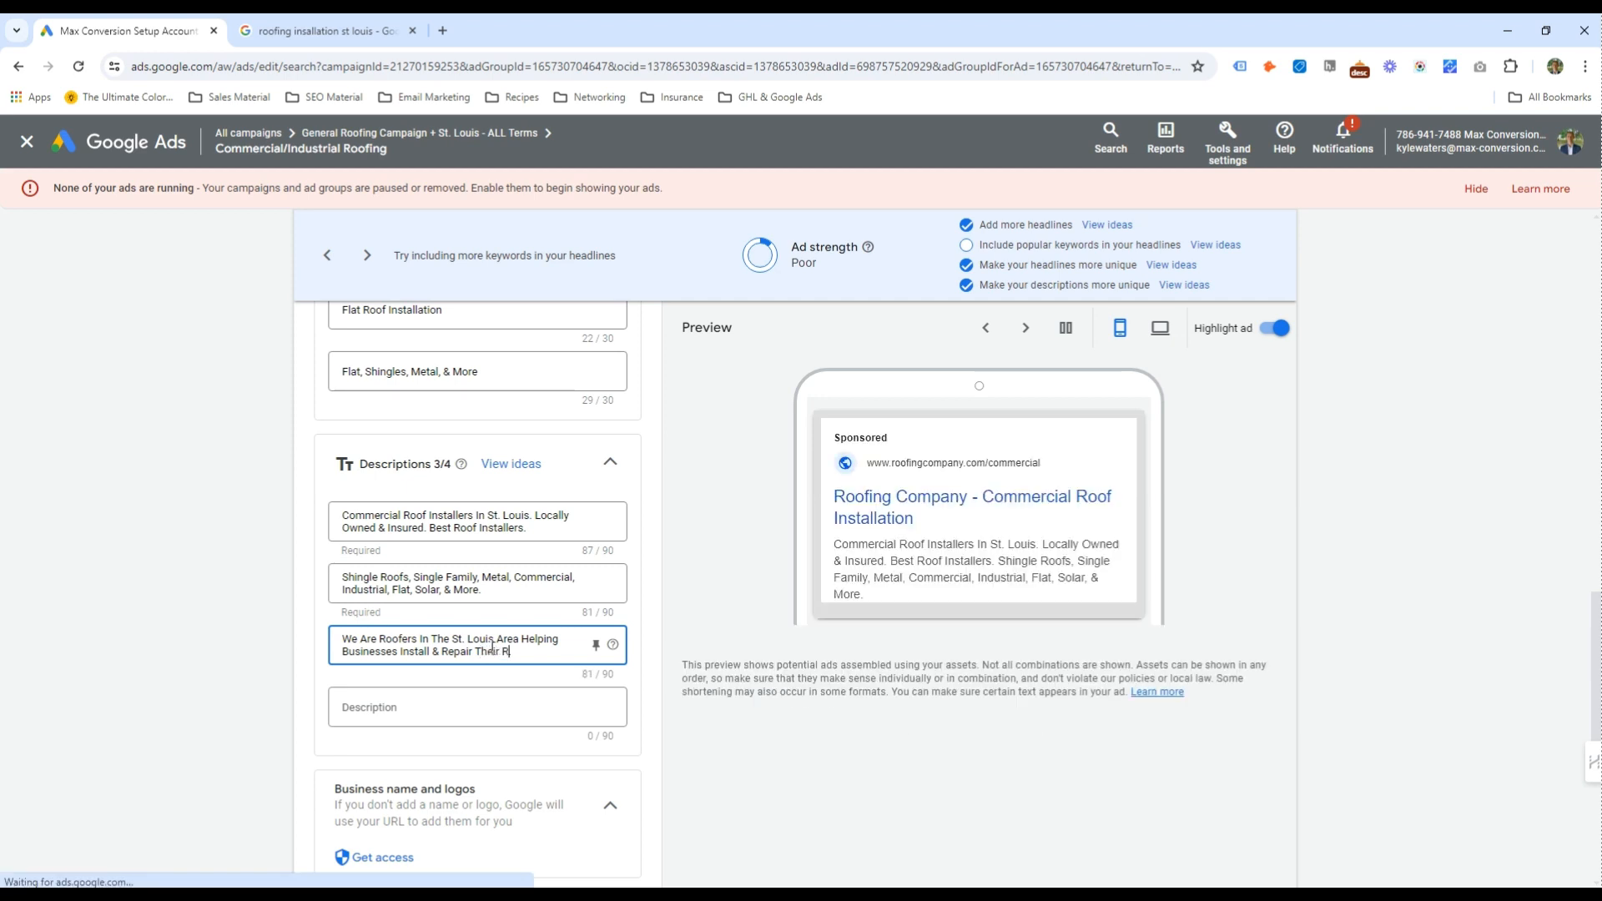
type("oofs.")
Read through the ad's three descriptions to check their wording for commercial roofing
left_click_drag(487, 593, 317, 568)
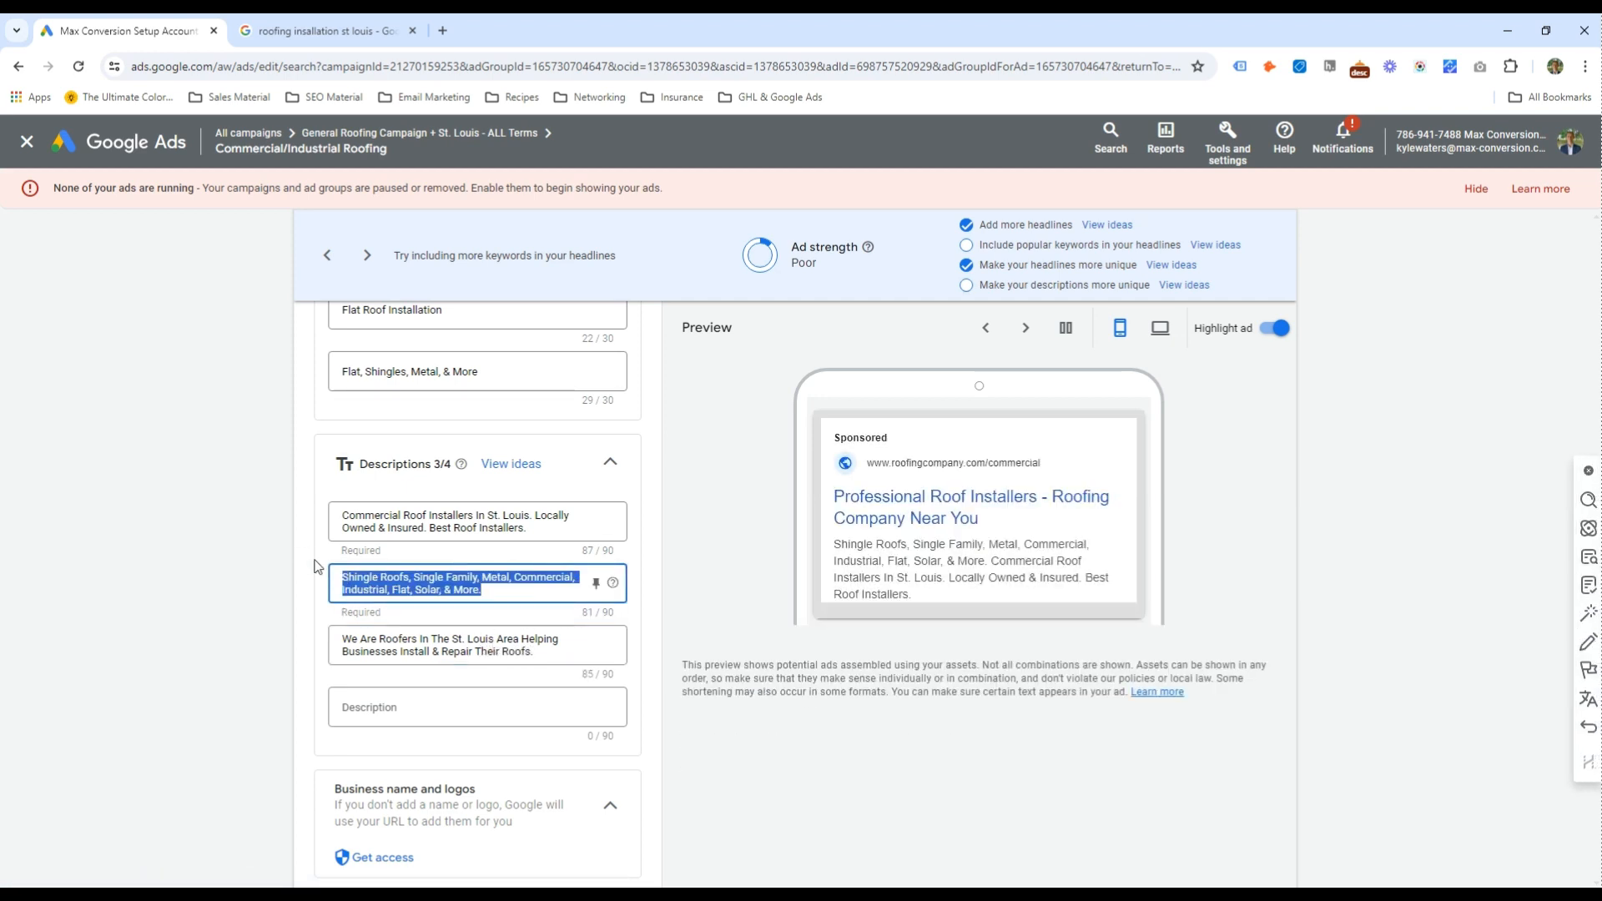
left_click(405, 659)
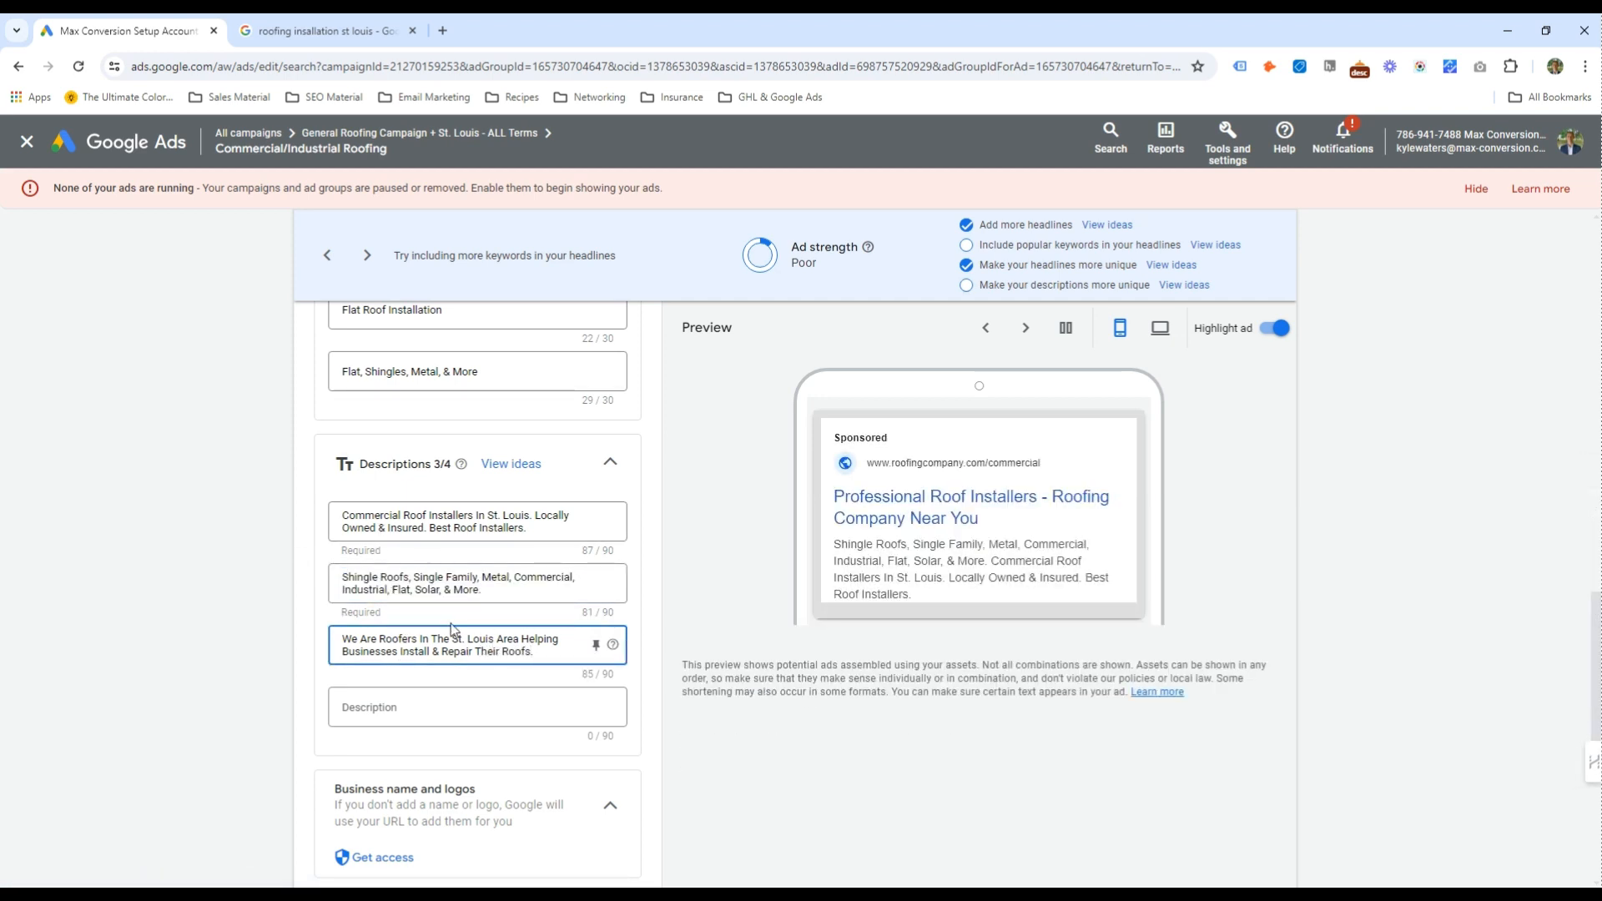
left_click(435, 639)
left_click(430, 574)
double_click(417, 516)
left_click(484, 527)
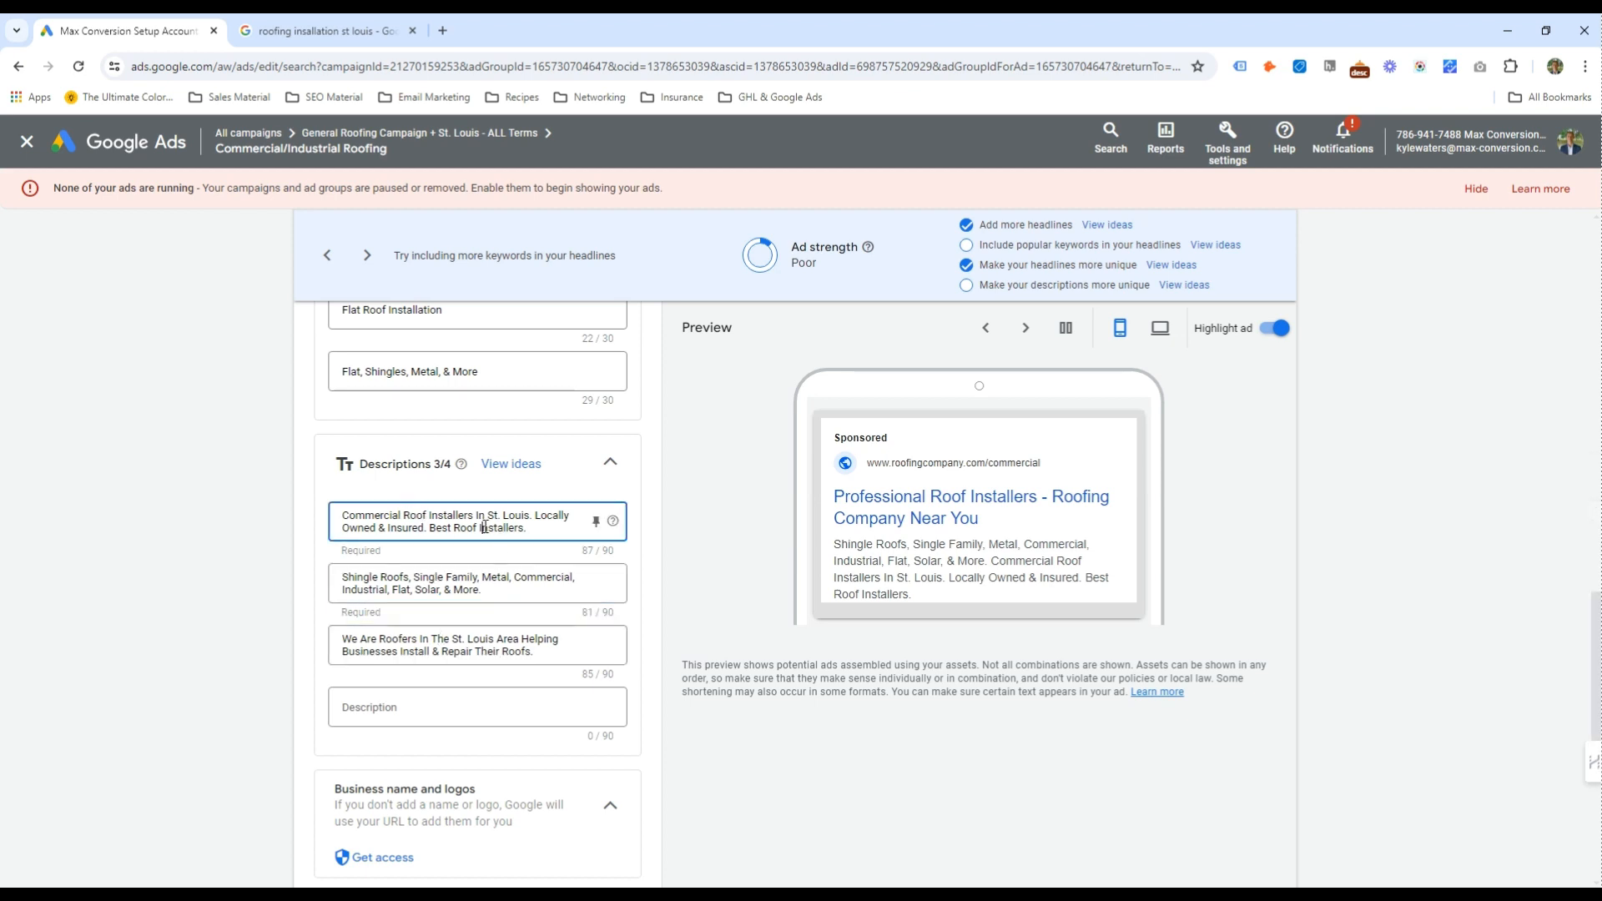
double_click(348, 517)
Save the Commercial/Industrial Roofing ad, choosing to continue with the known destination mismatch issue
scroll(465, 669, "down", 5)
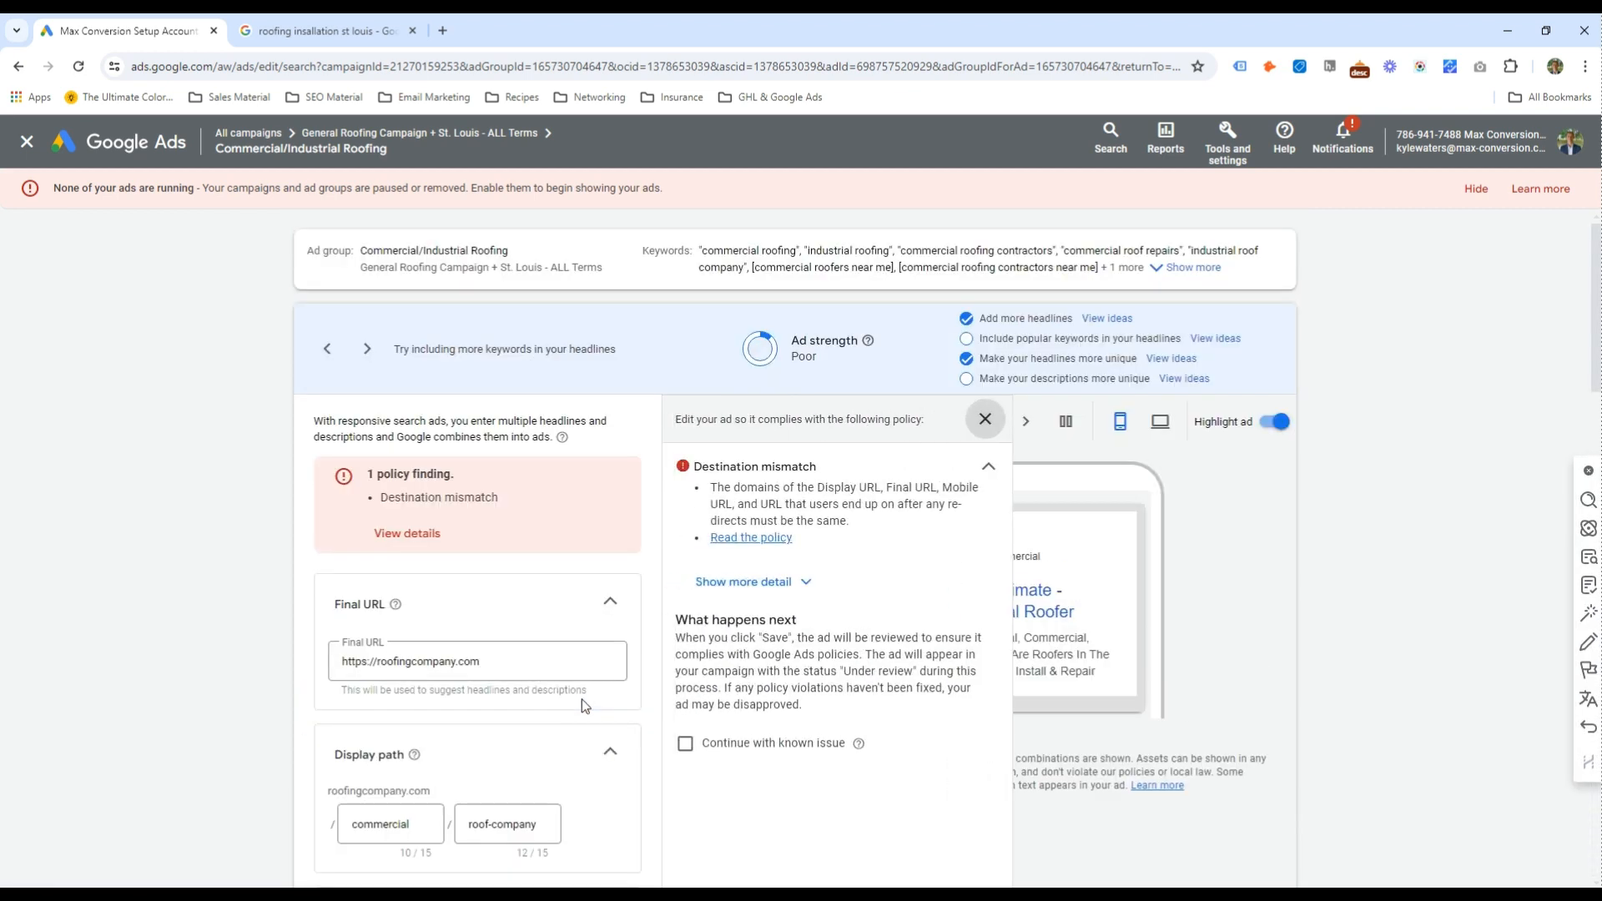
scroll(580, 601, "down", 3)
scroll(701, 672, "up", 2)
left_click(685, 659)
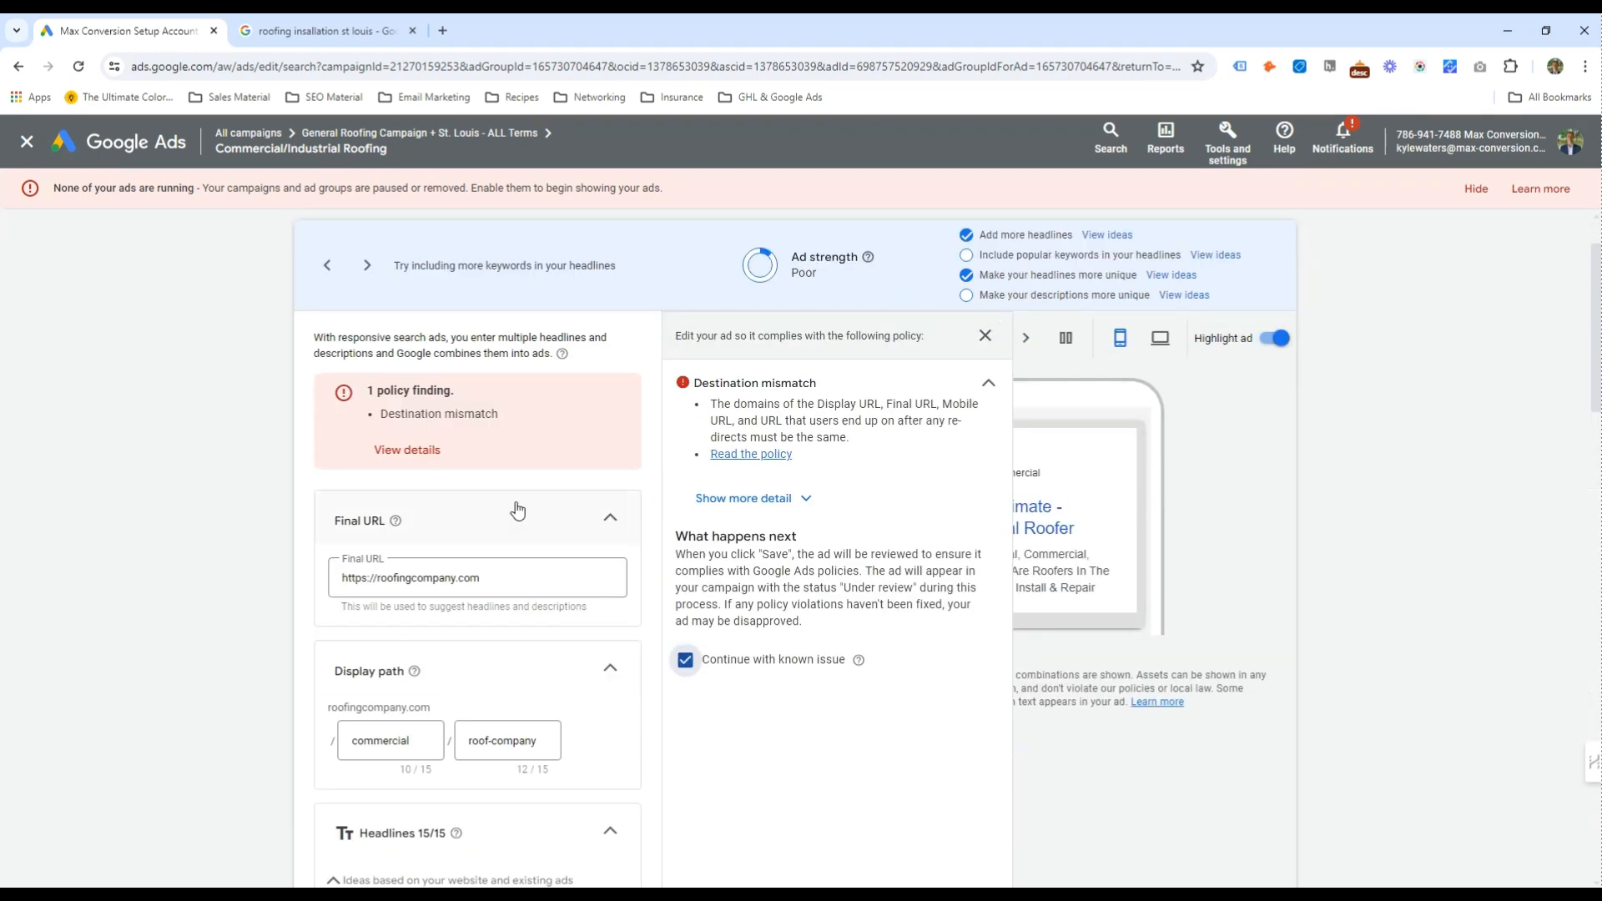
scroll(437, 648, "down", 6)
scroll(437, 648, "down", 12)
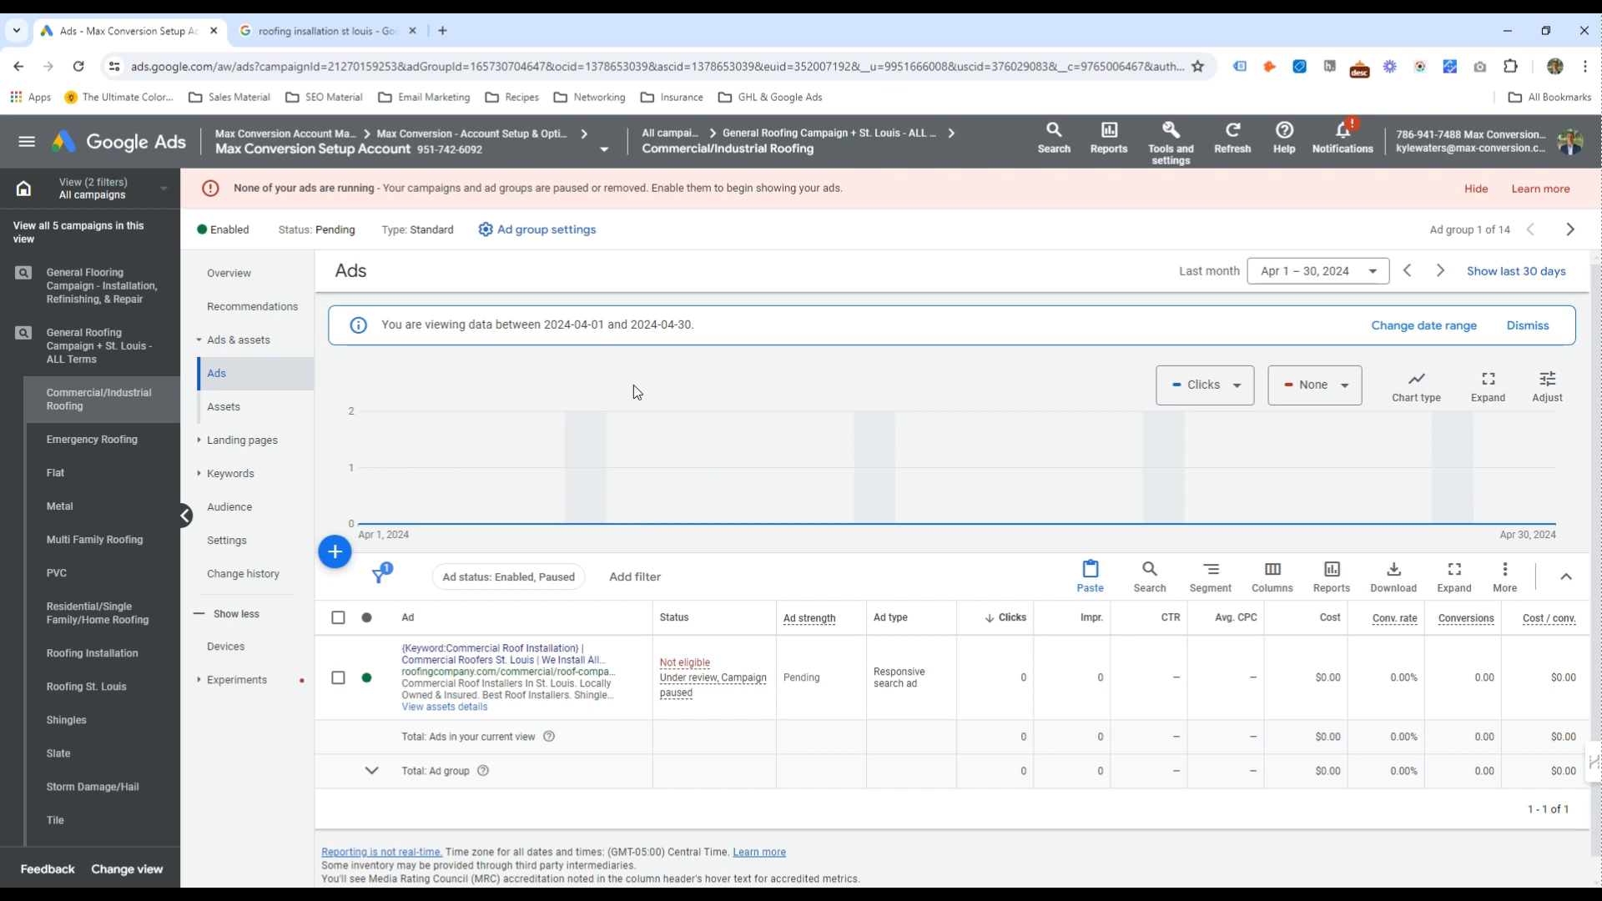
Check the Commercial/Industrial Roofing keywords and compare its ad with those of the Roofing Installation and Emergency Roofing ad groups
left_click(230, 473)
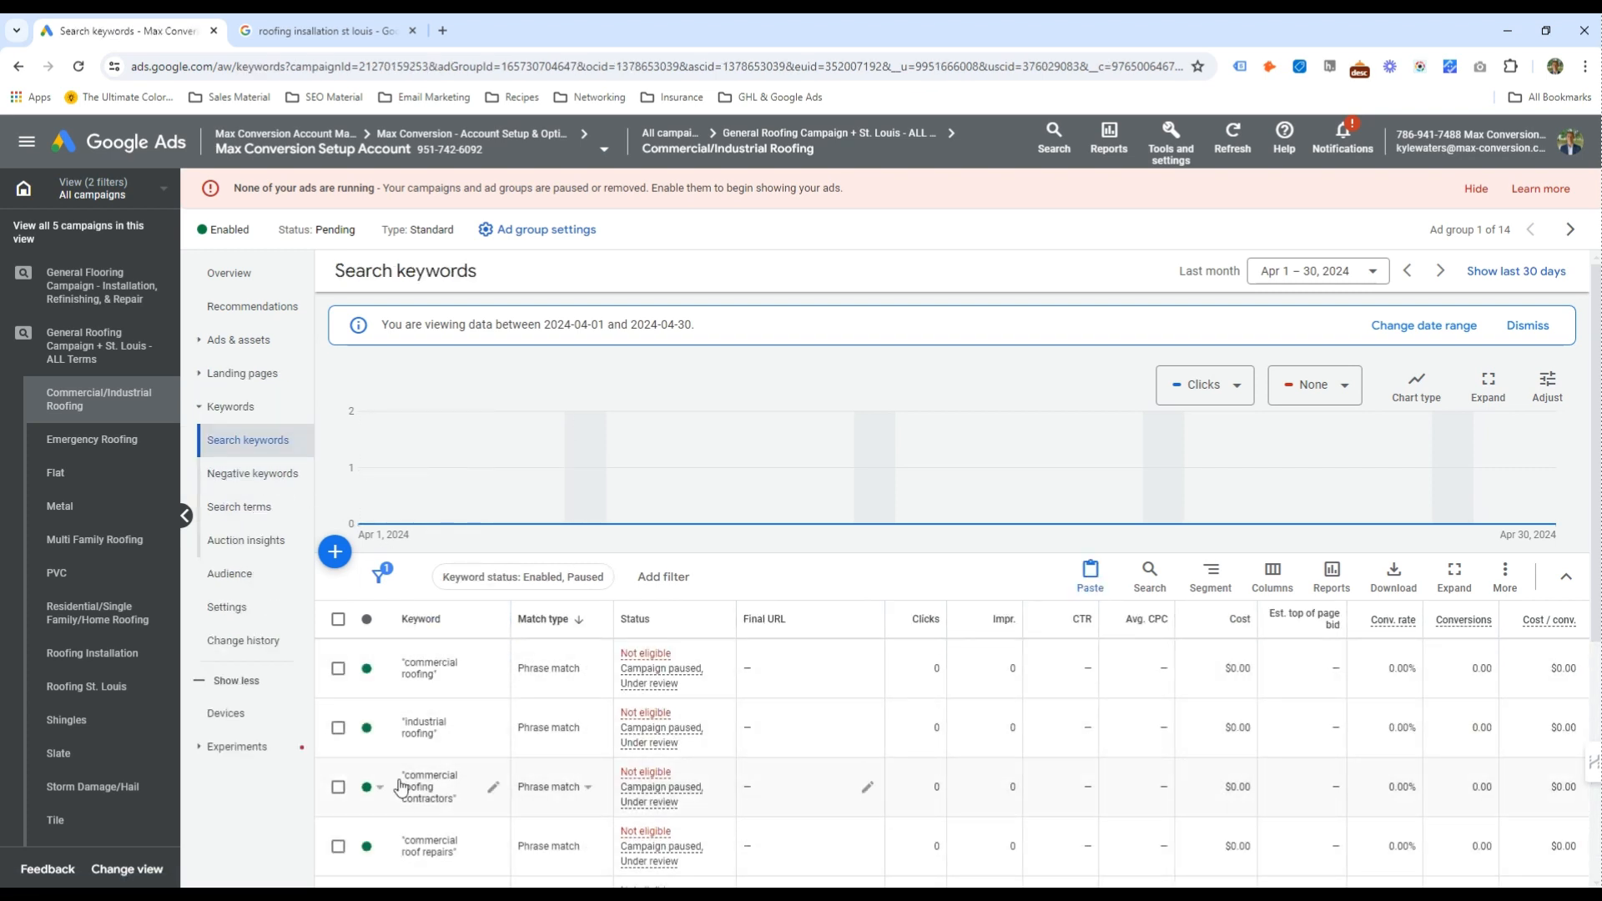
left_click(218, 340)
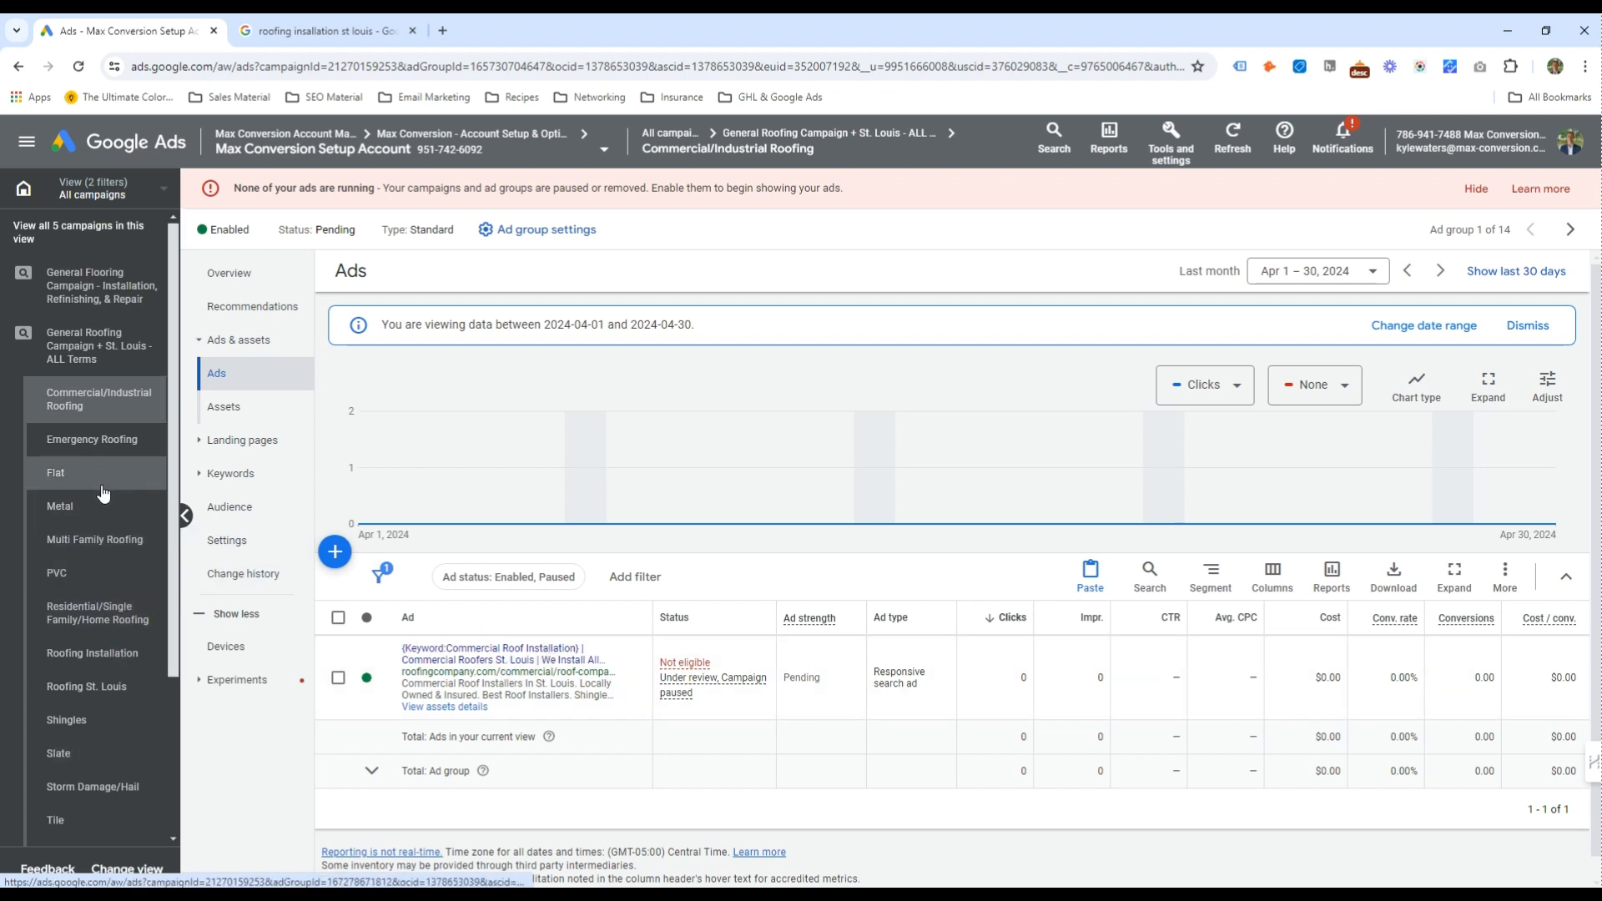
scroll(96, 568, "down", 1)
left_click(106, 574)
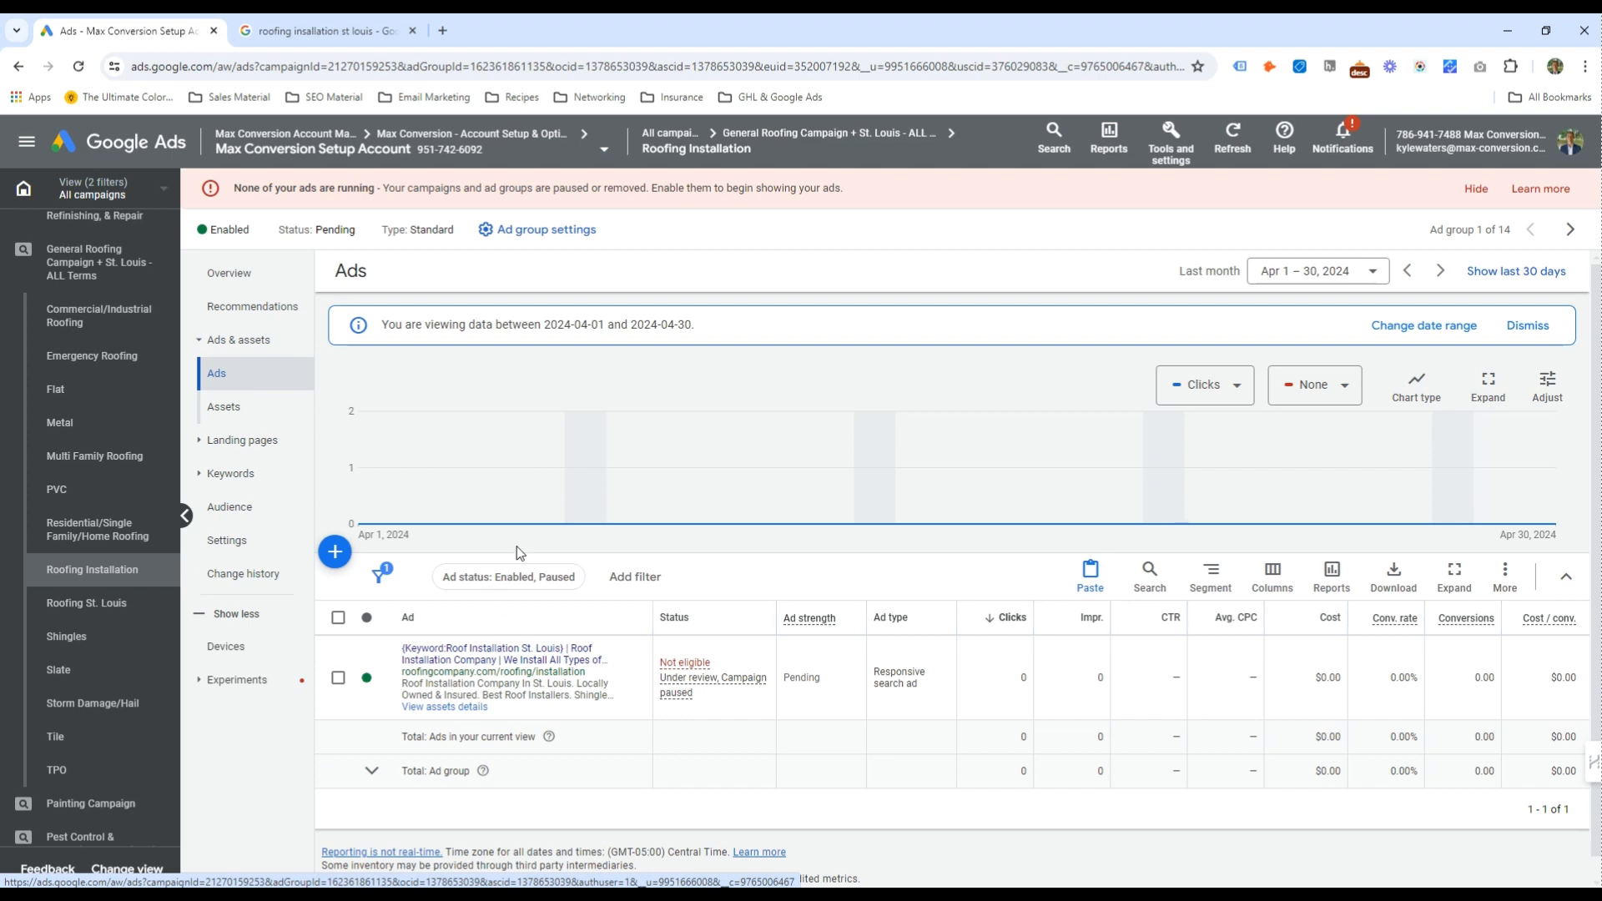
left_click(98, 316)
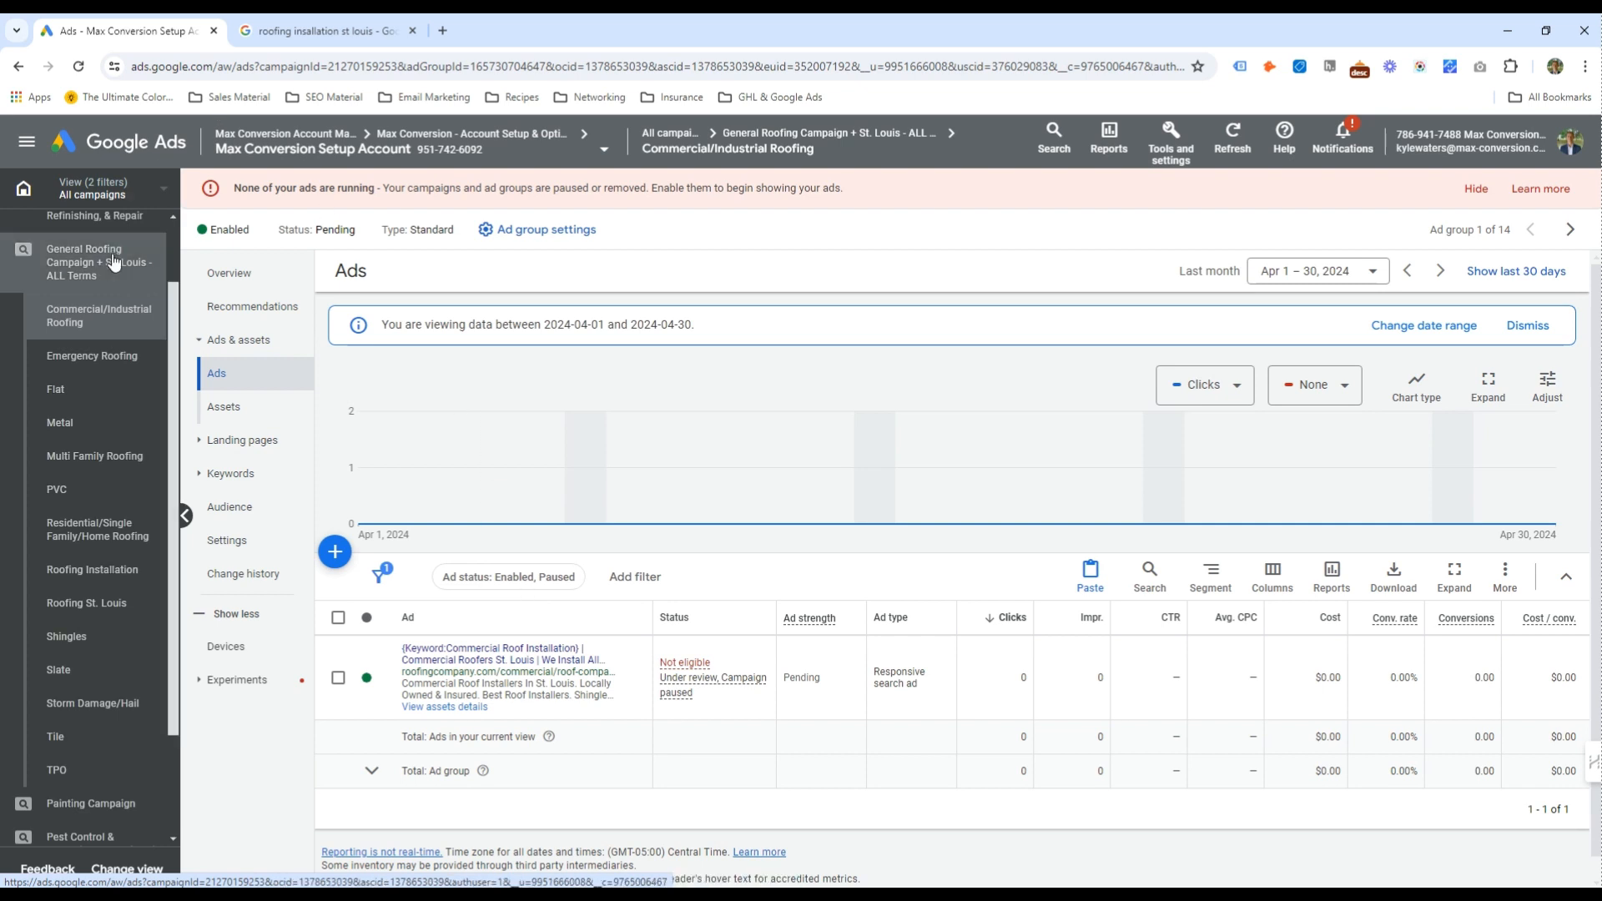
left_click(121, 353)
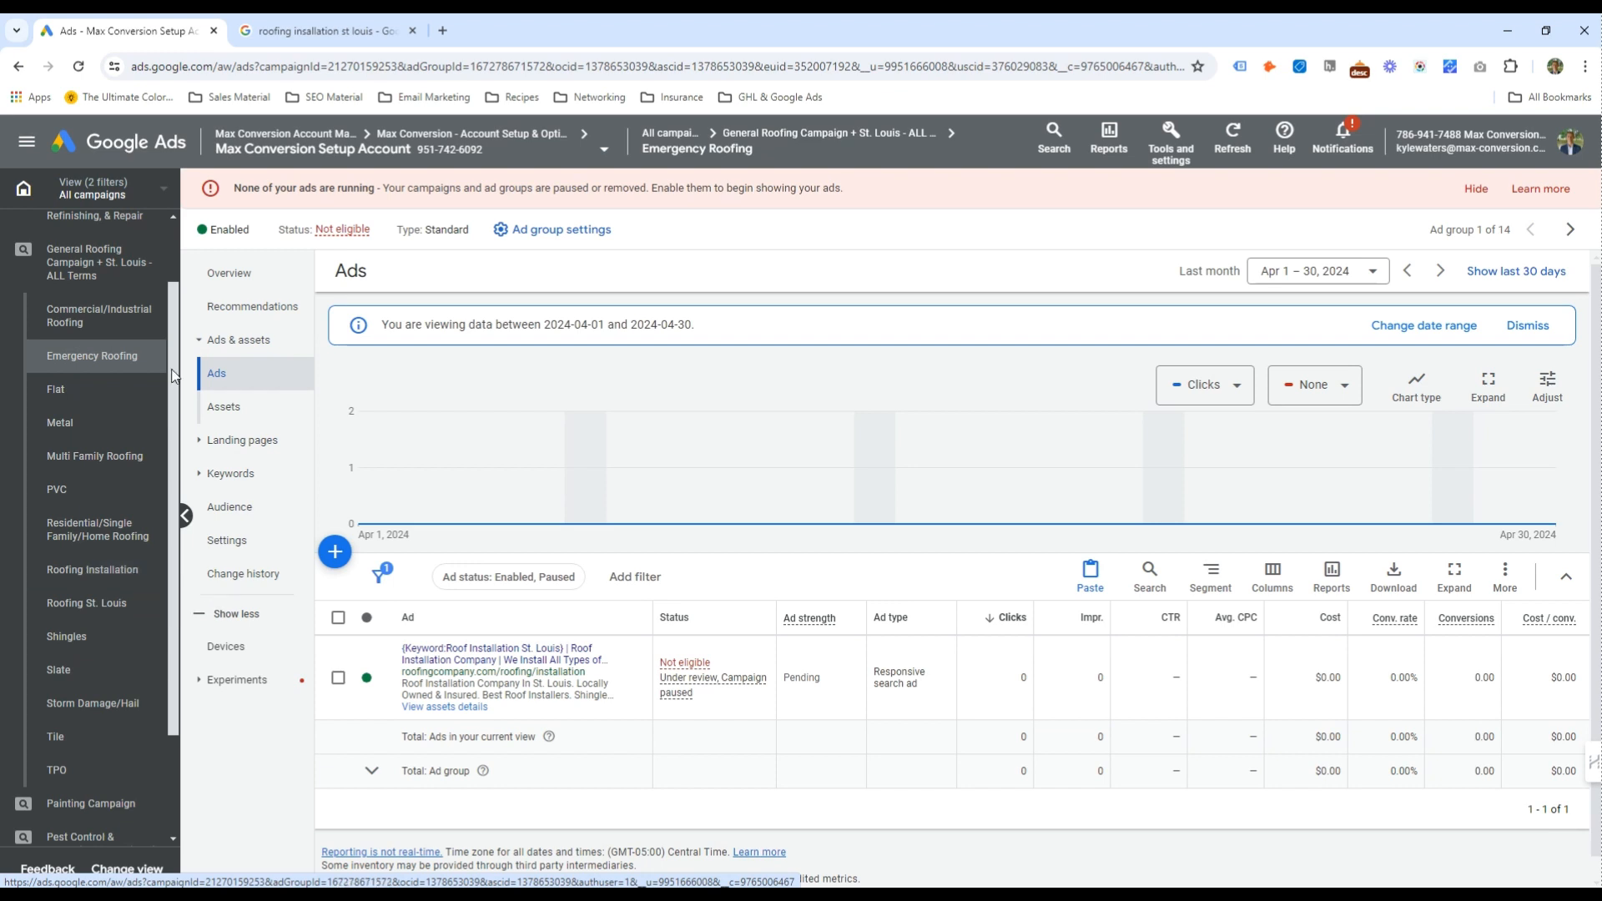
Look over the full list of ad groups in the General Roofing Campaign + St. Louis - ALL Terms campaign
left_click(79, 288)
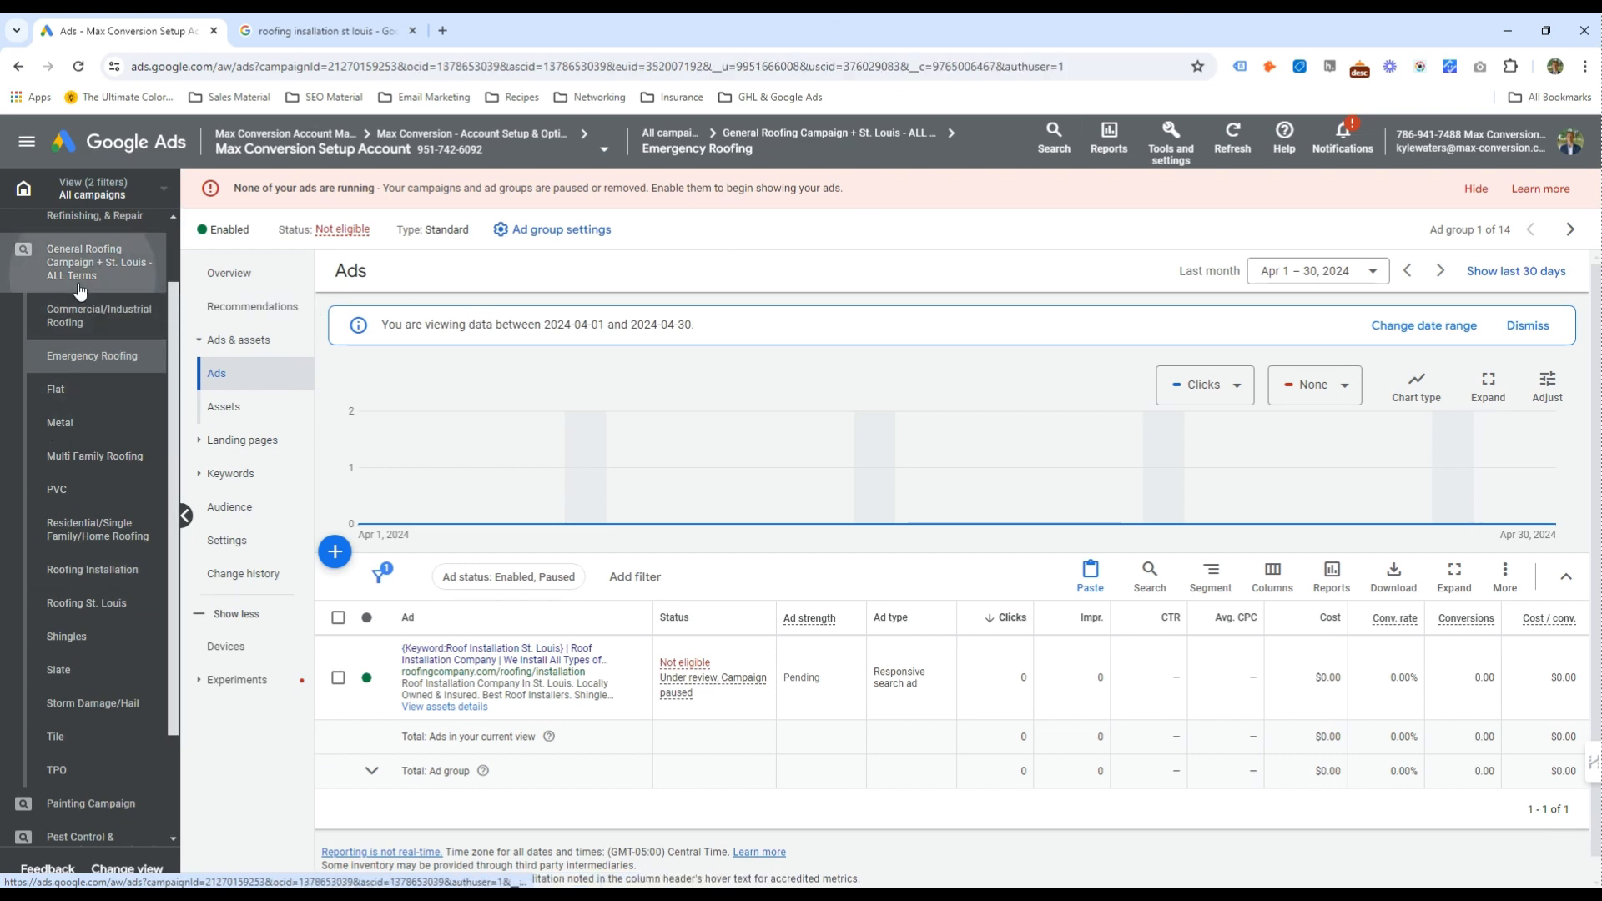
scroll(562, 672, "down", 3)
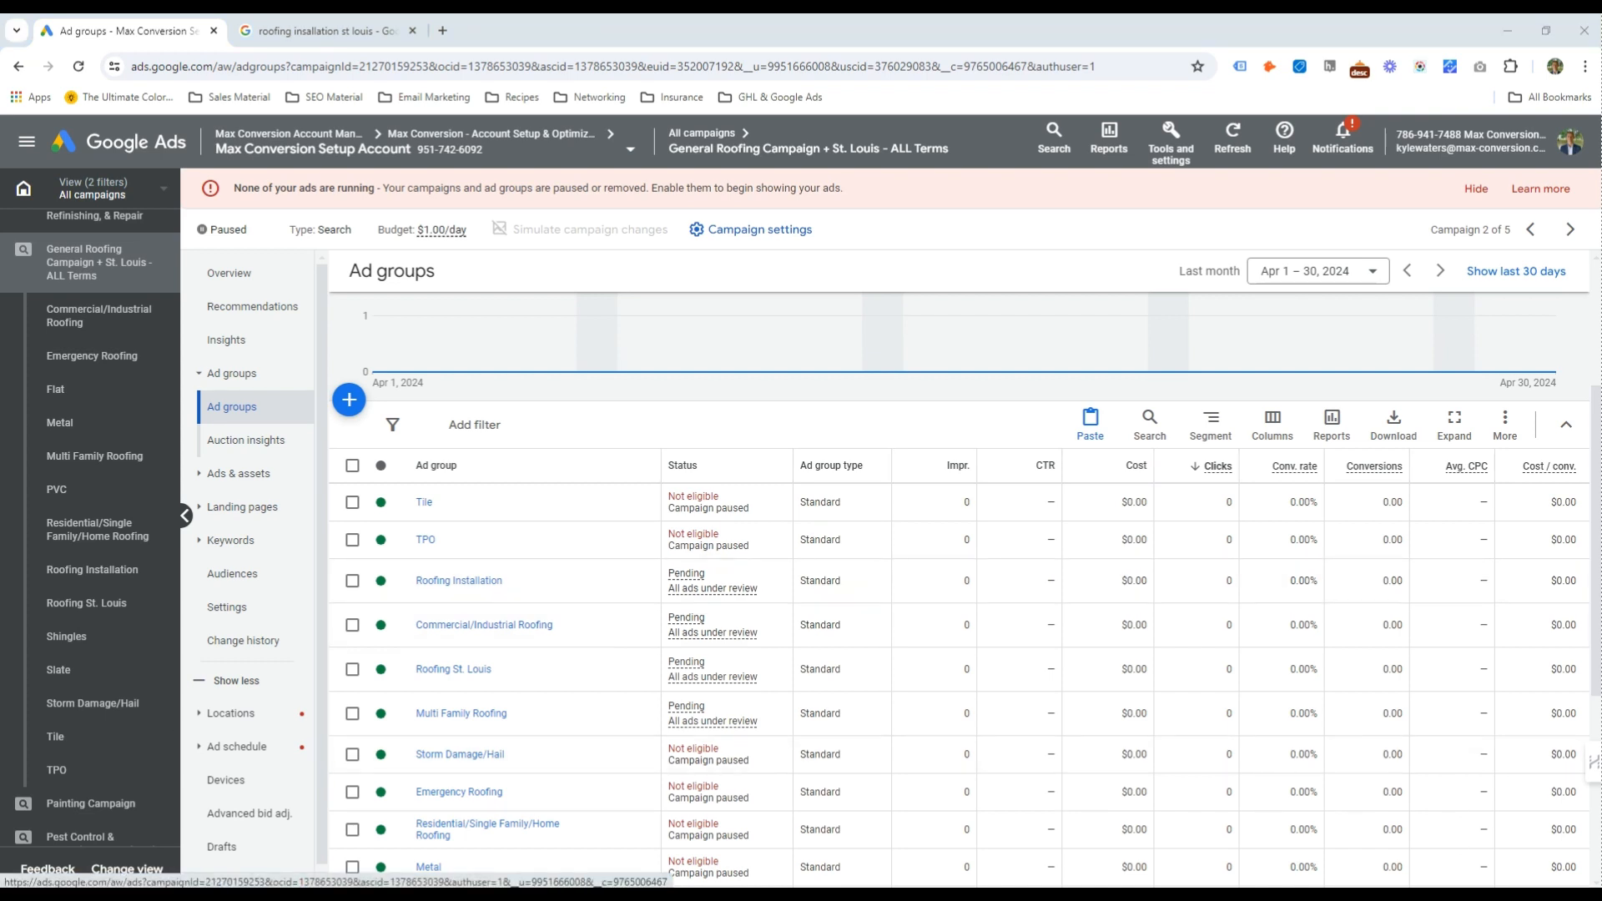
left_click_drag(1601, 218, 0, 173)
double_click(1331, 341)
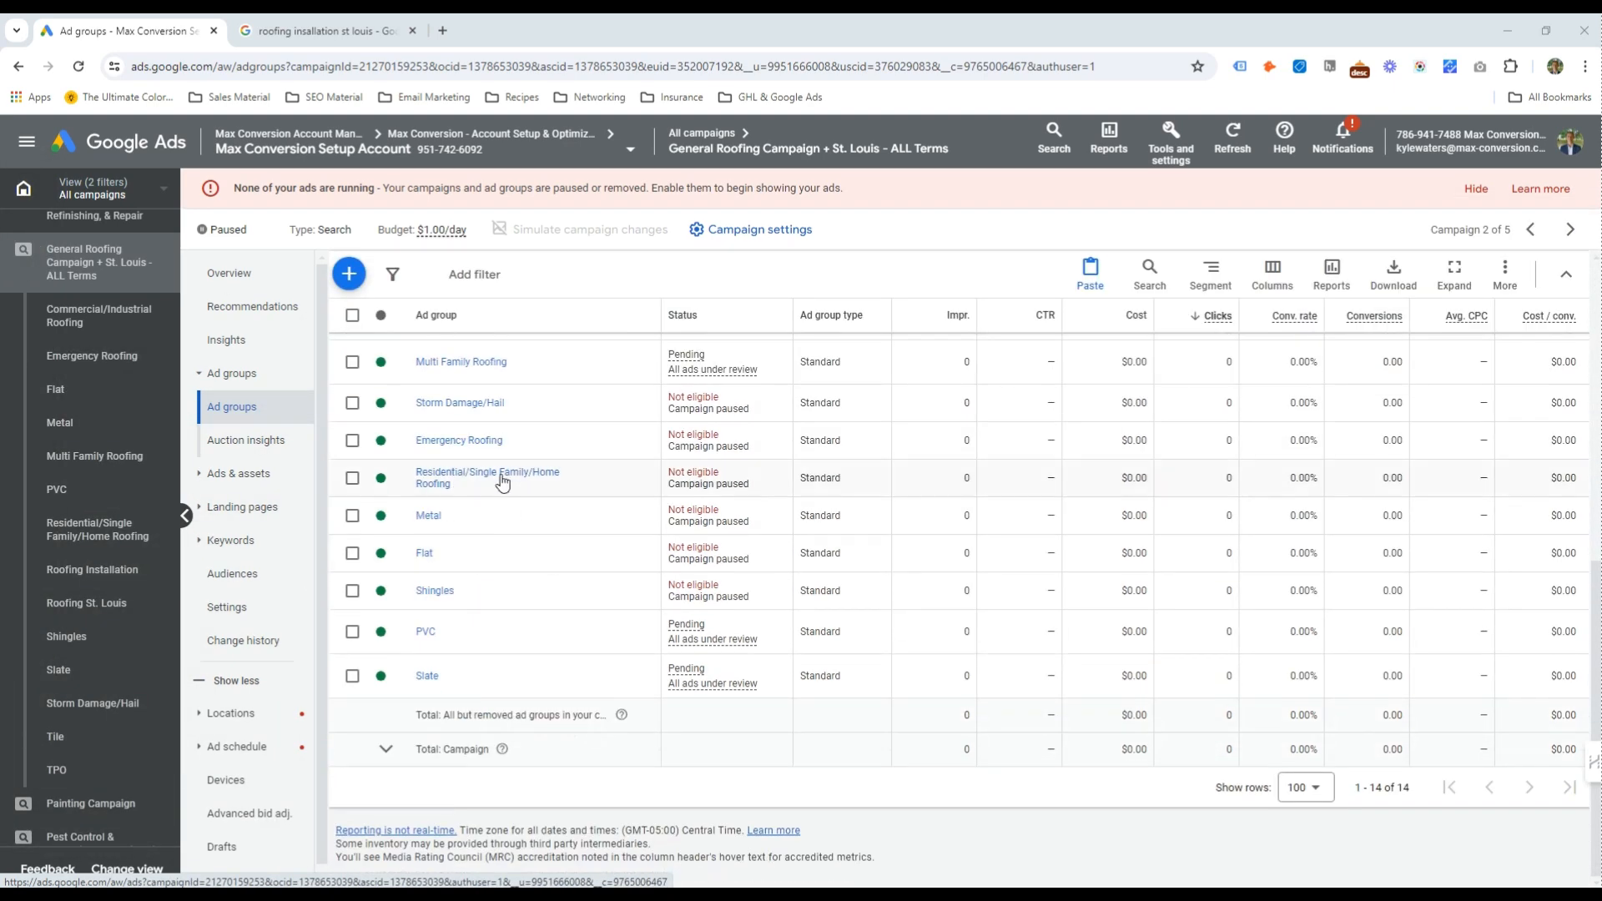
Permanently remove all search keywords from the Roofing St. Louis ad group
left_click(120, 609)
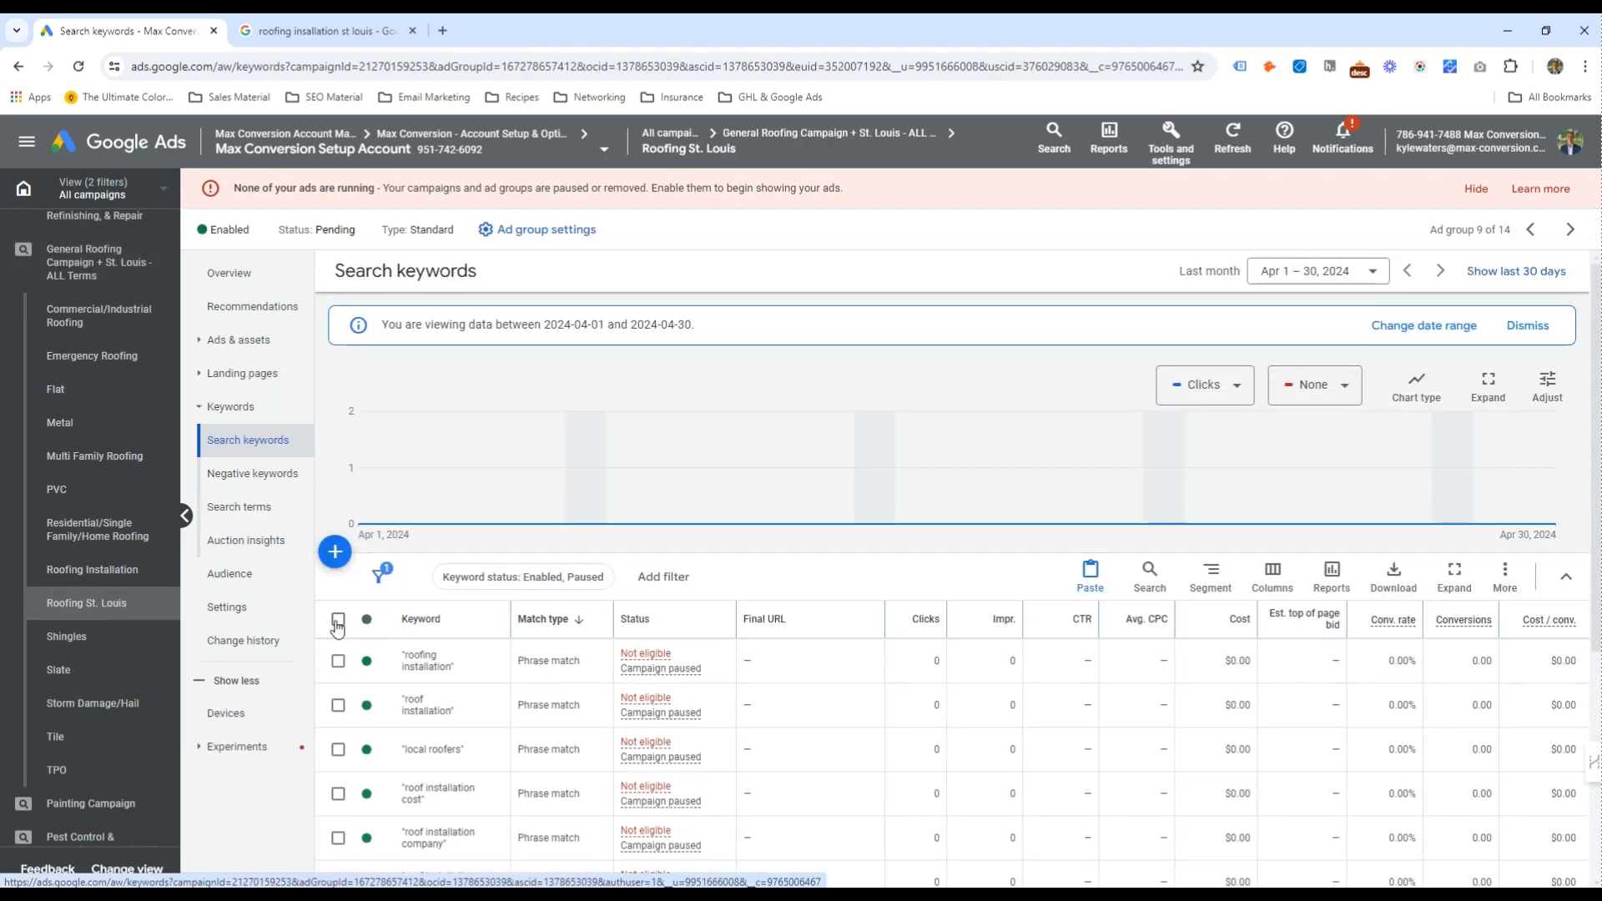
left_click(338, 619)
left_click(448, 576)
left_click(292, 540)
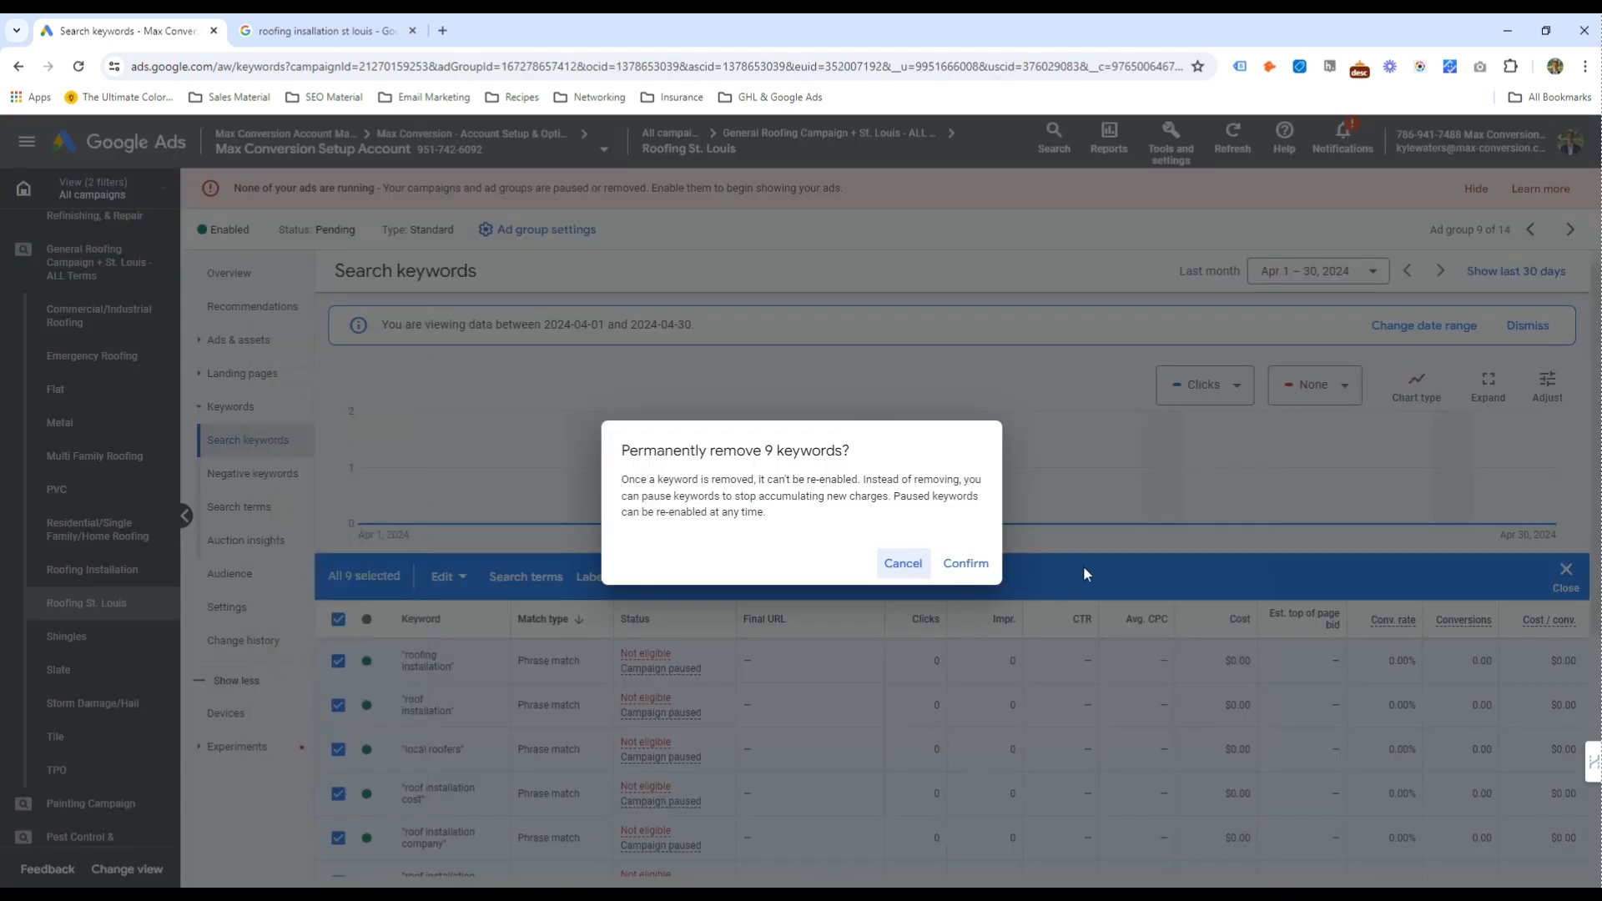
left_click(977, 563)
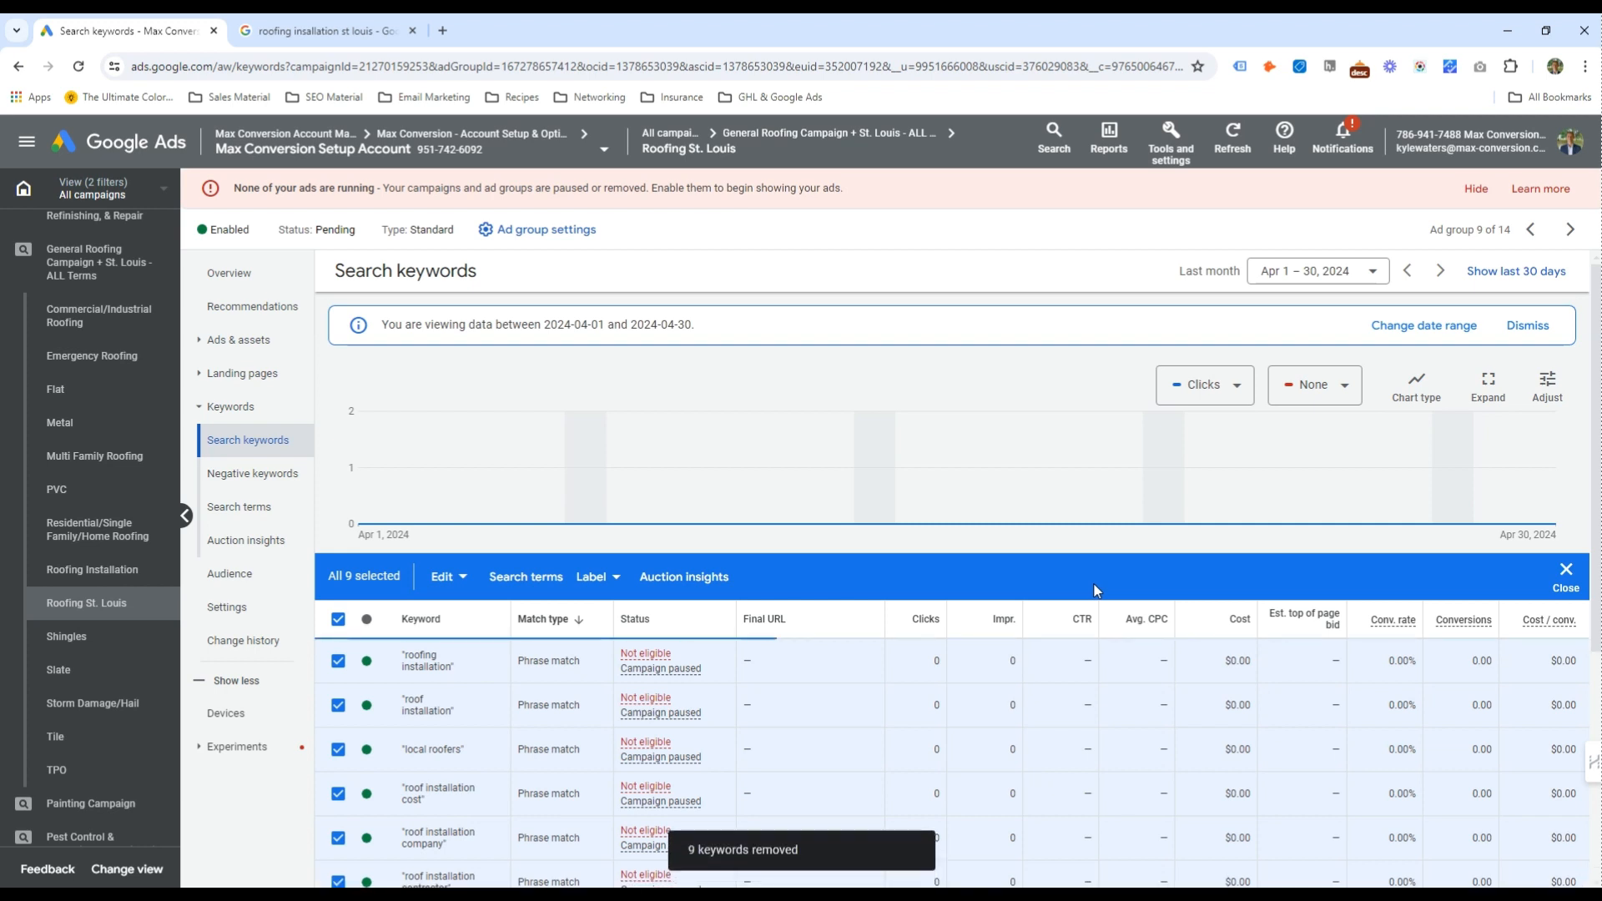
Start adding keywords to the Roofing St. Louis ad group and get keyword ideas for "roofing st louis"
left_click(924, 691)
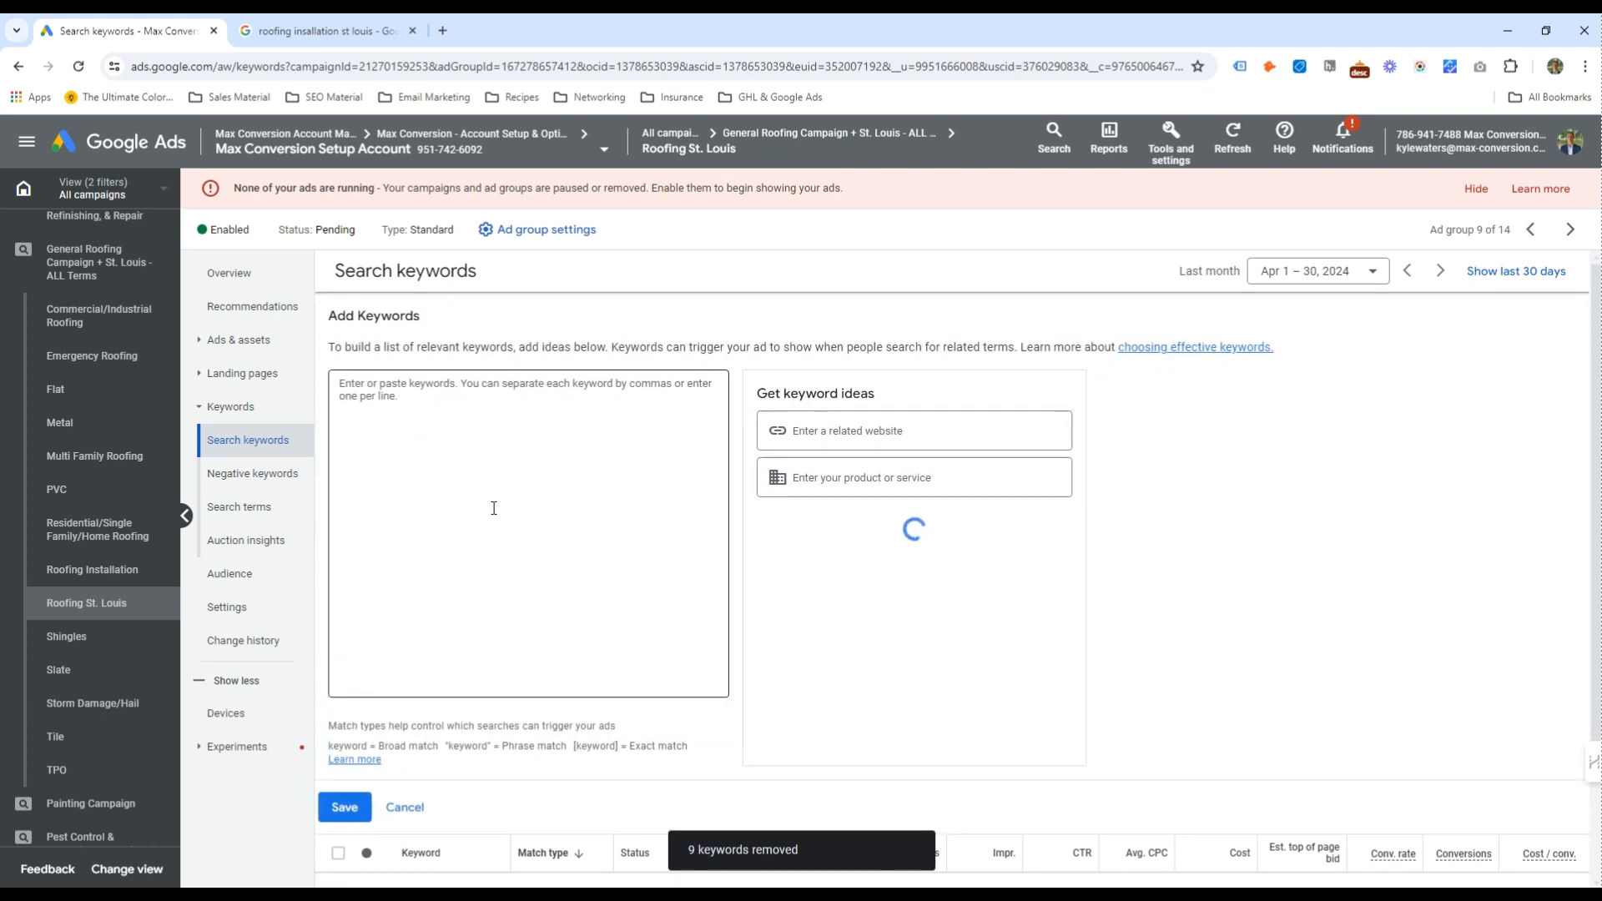
left_click(796, 477)
type("s")
key("BackSpace")
type("ro")
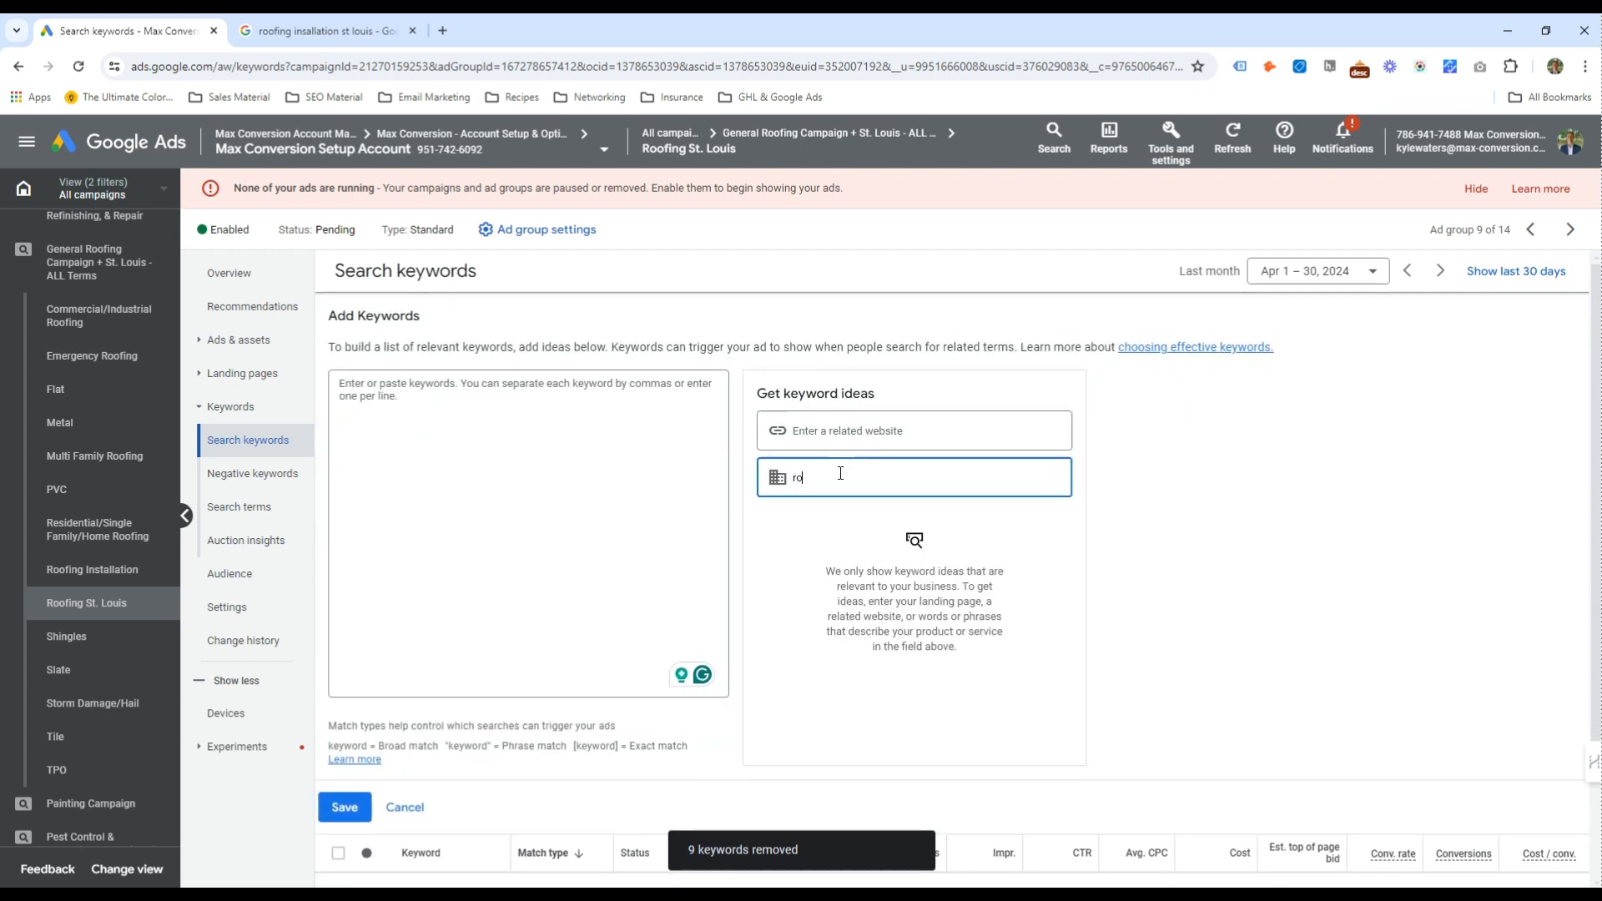
type("ofing st loius")
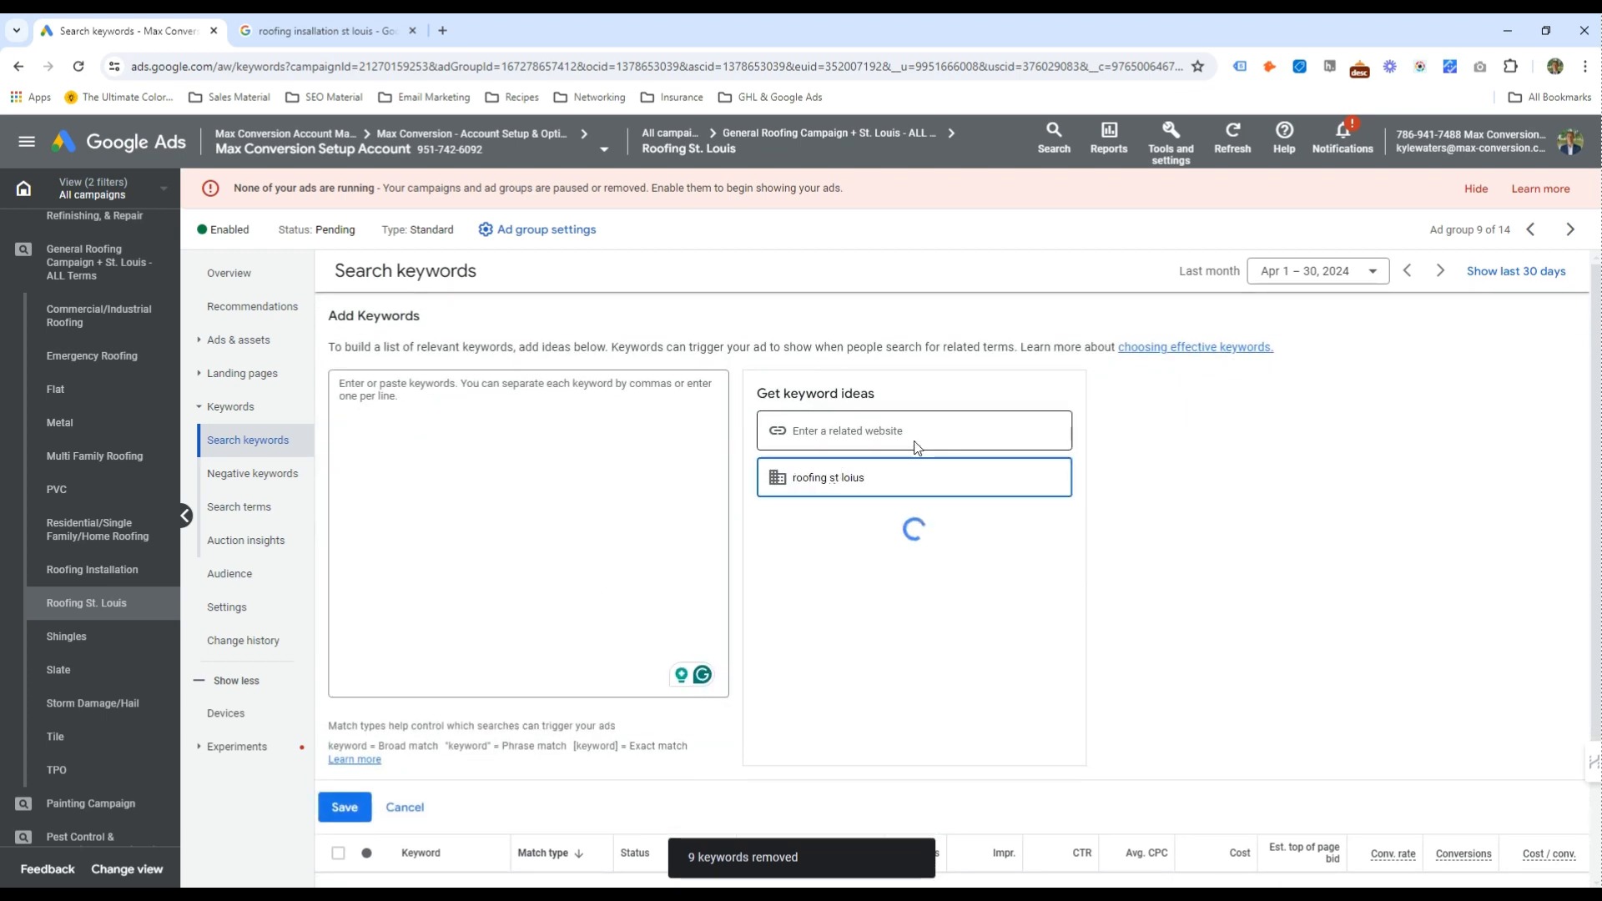
double_click(865, 476)
type("louis")
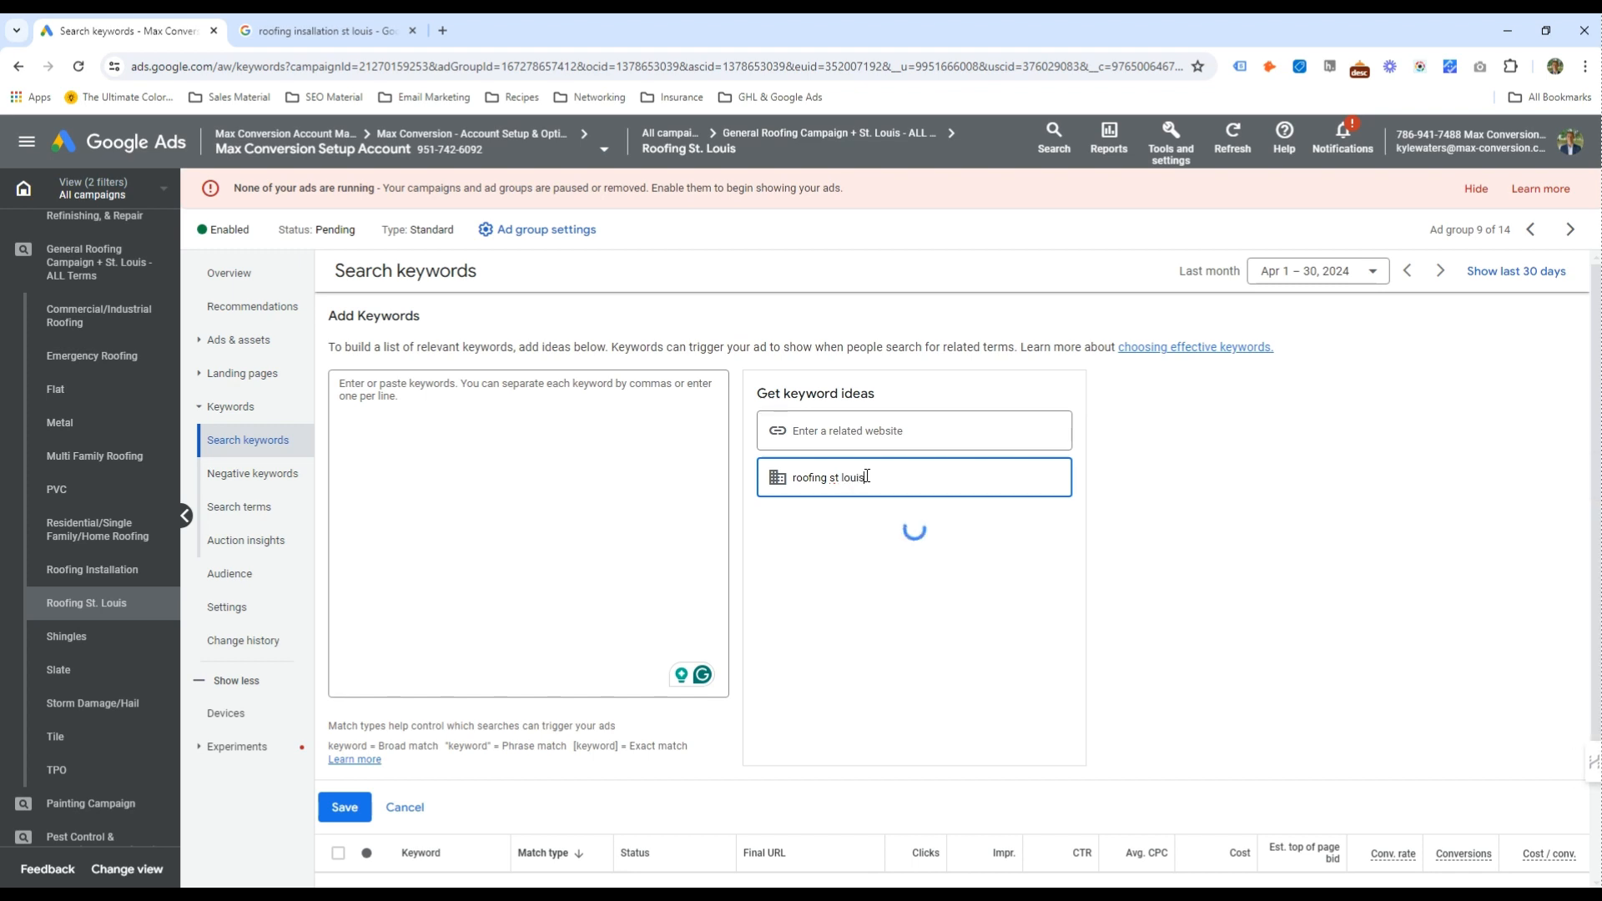
Enter the keyword roofing st louis and add the suggested keywords roofing companies st louis and roofers st louis
left_click(459, 492)
type("roofing st louis")
left_click(864, 554)
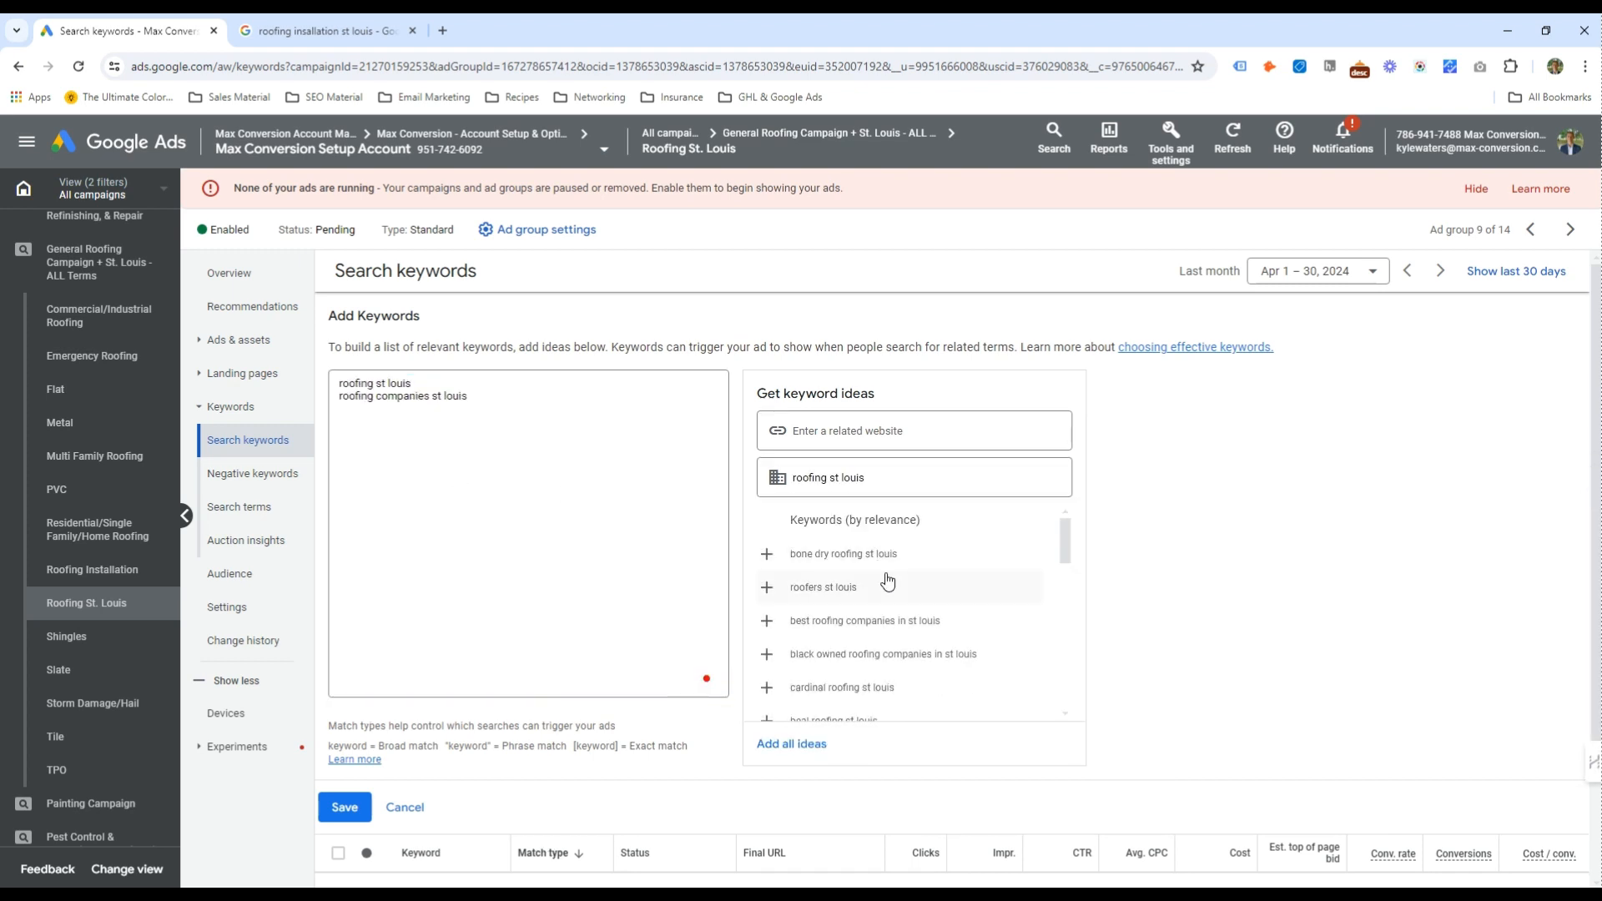
left_click(902, 585)
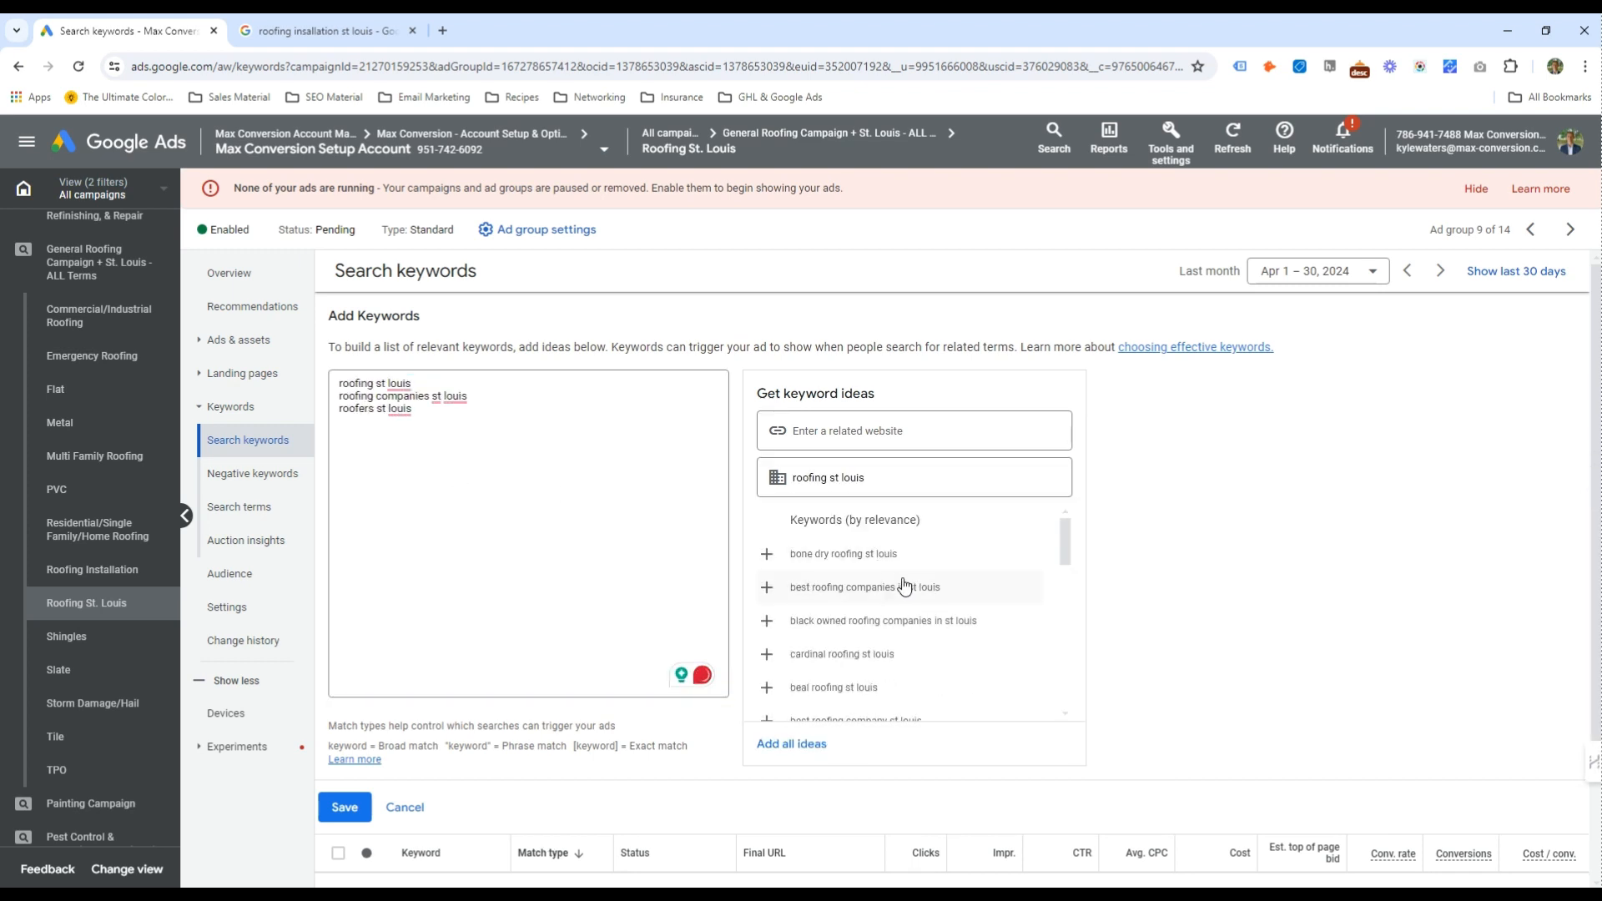
Add the keywords roofing installation st louis, roofers in stl and roofing installation in the lou to the list
left_click(583, 546)
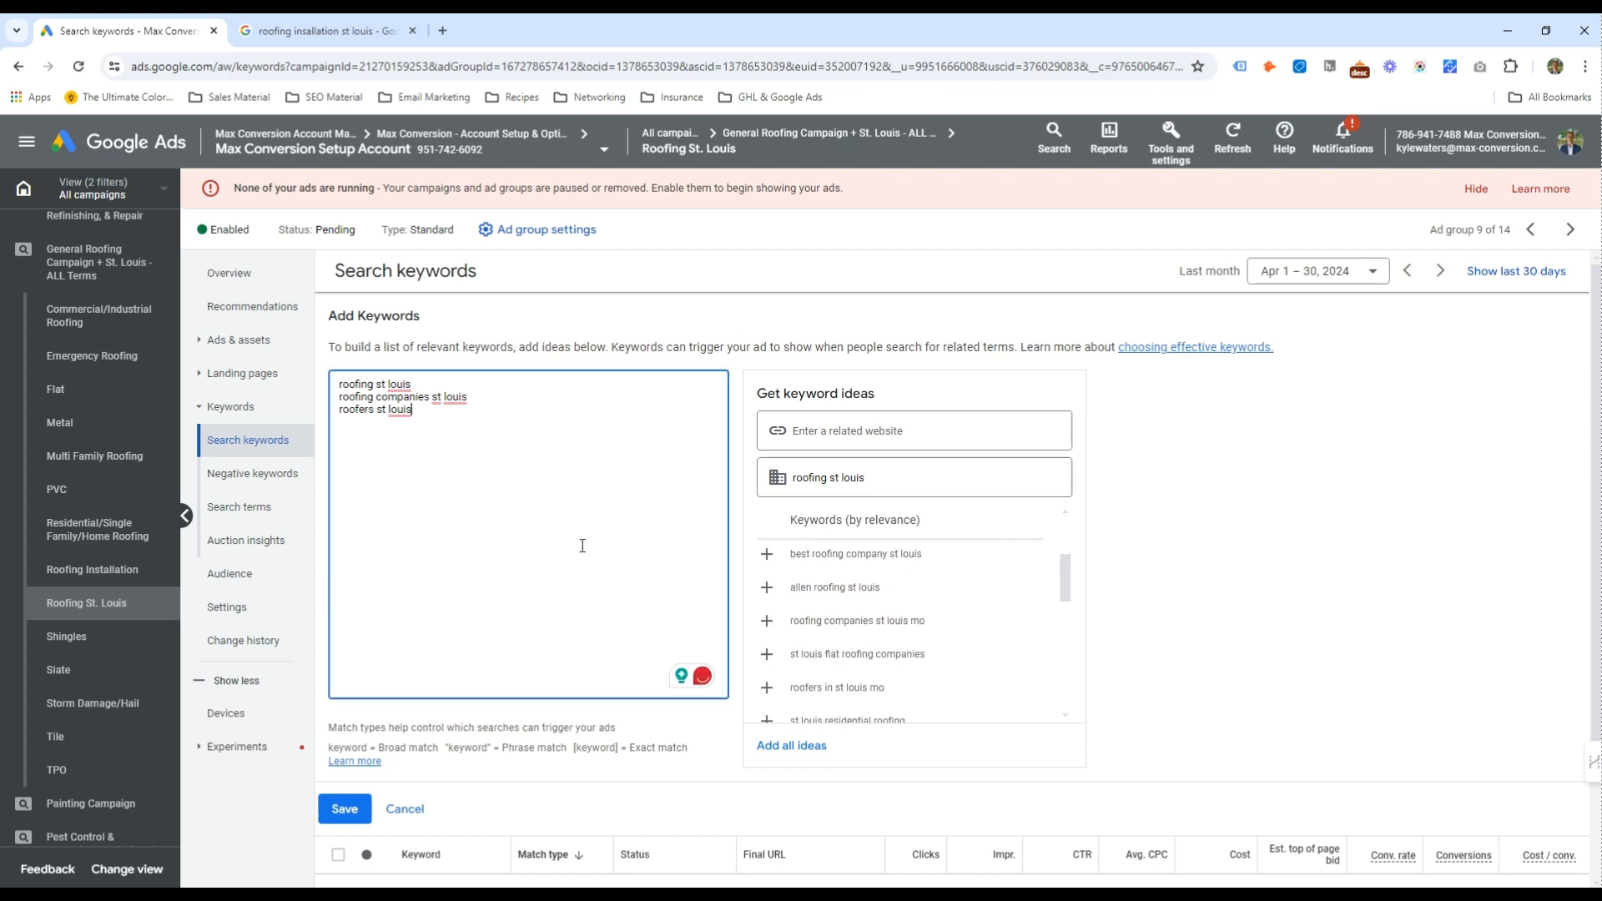
key("Return")
type("roofing install")
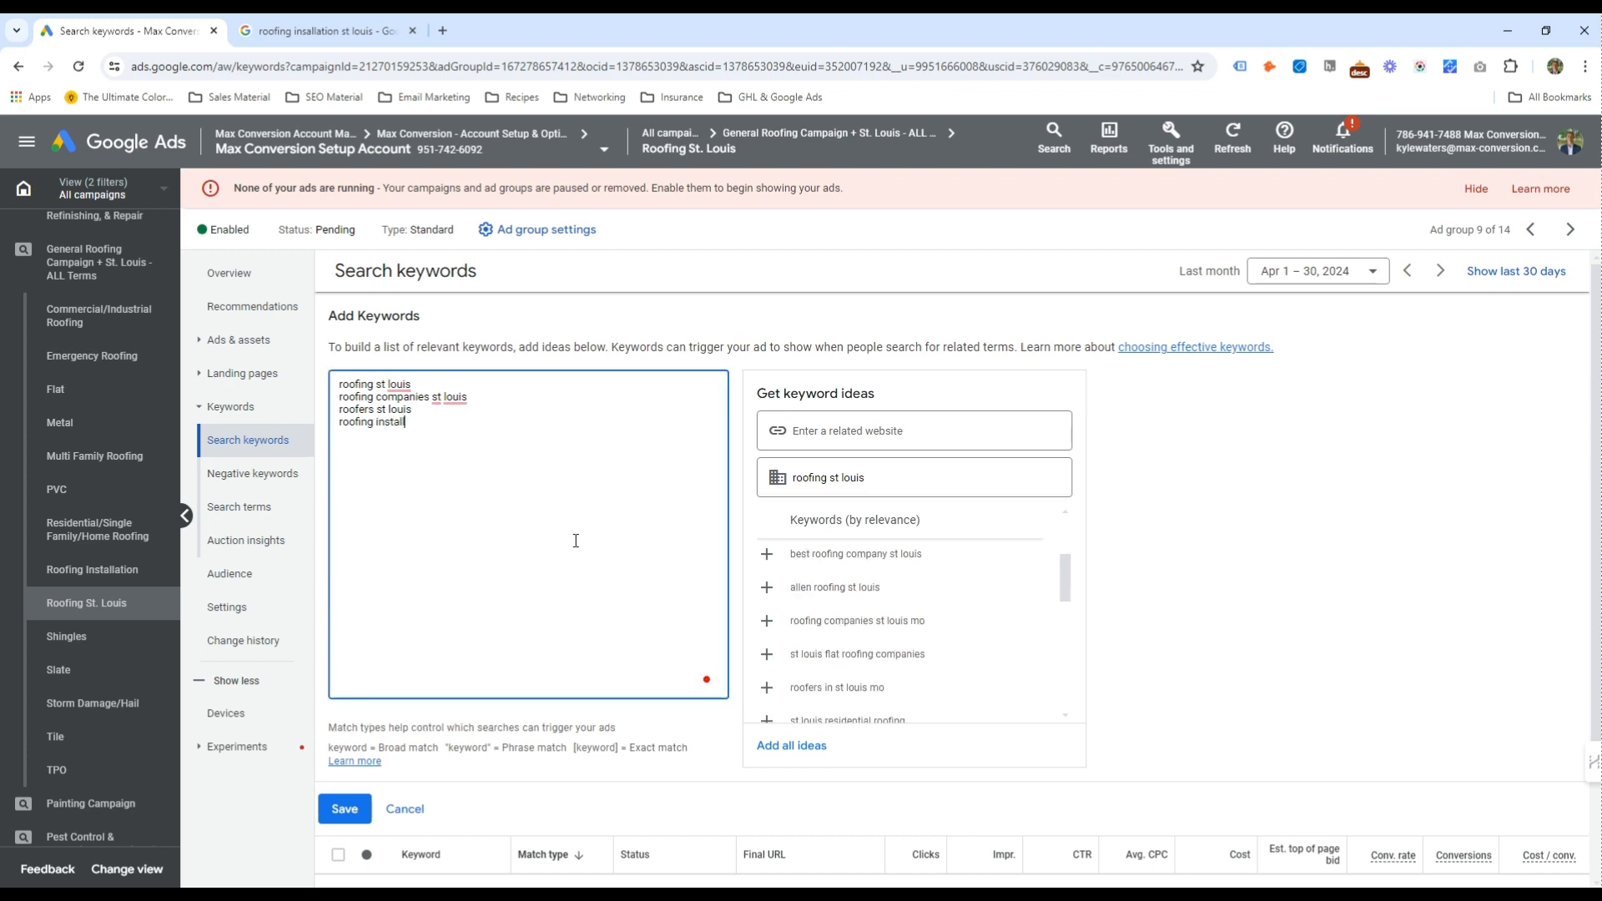
type("ation st louis")
key("Return")
type("roofing installa")
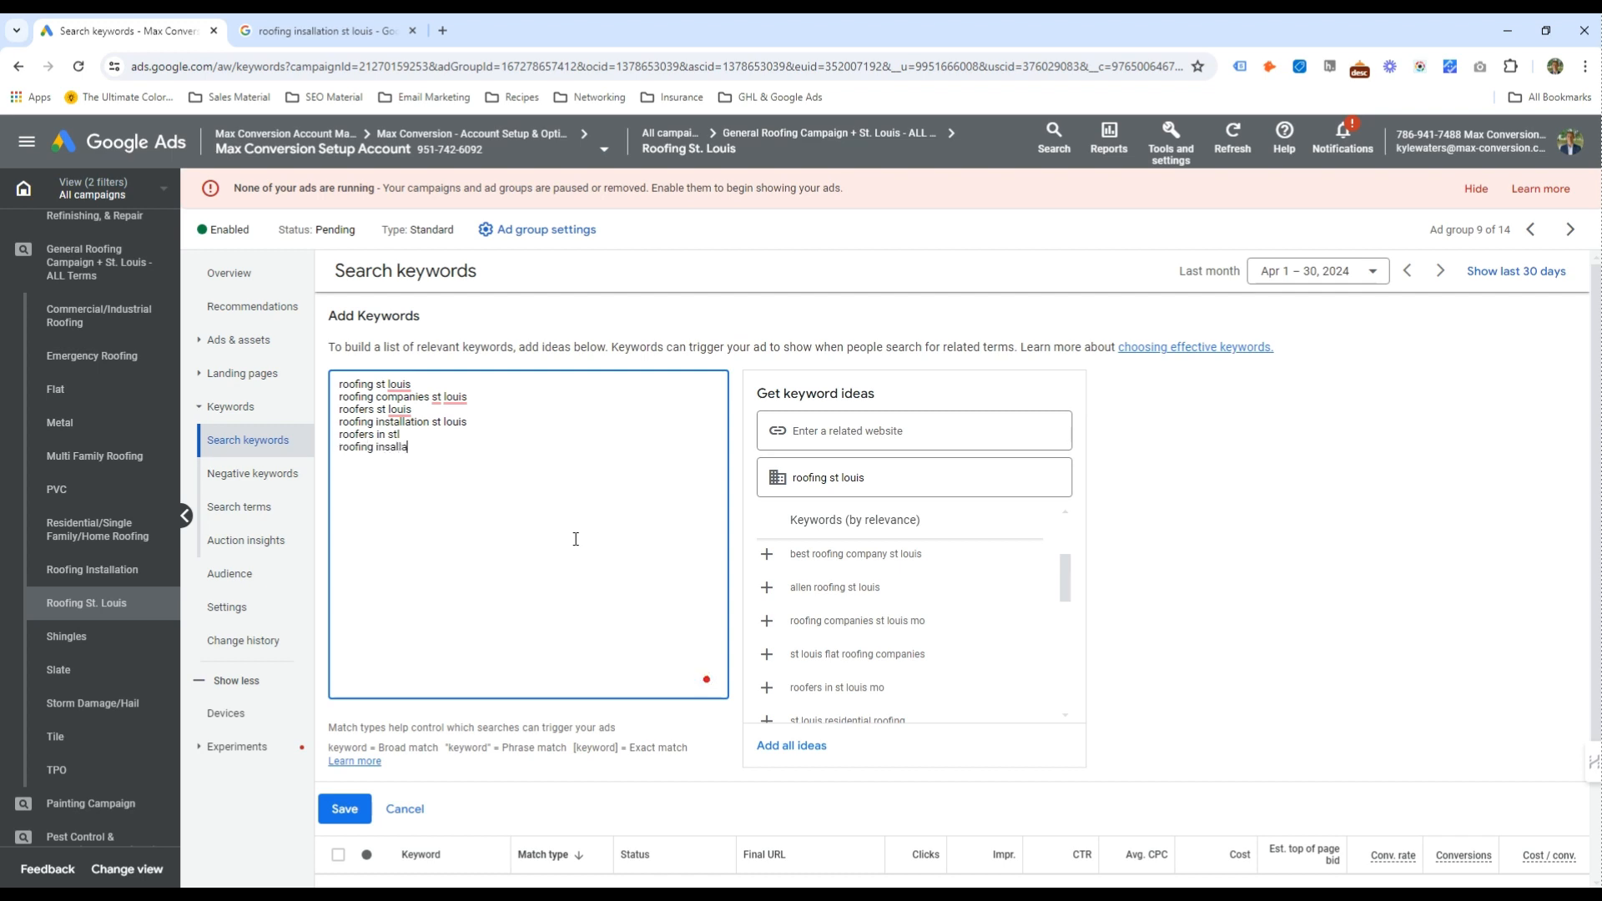
type("tion")
Enclose all six new keywords in quotation marks as phrase match and save them to the ad group
key("BackSpace")
type("\"")
key("Up")
type("\"")
key("Up")
key("End")
type("\"")
key("Up")
key("Home")
type("\"")
key("Down")
key("Home")
type("\"")
key("Down")
key("Home")
type("\"")
key("Down")
key("Home")
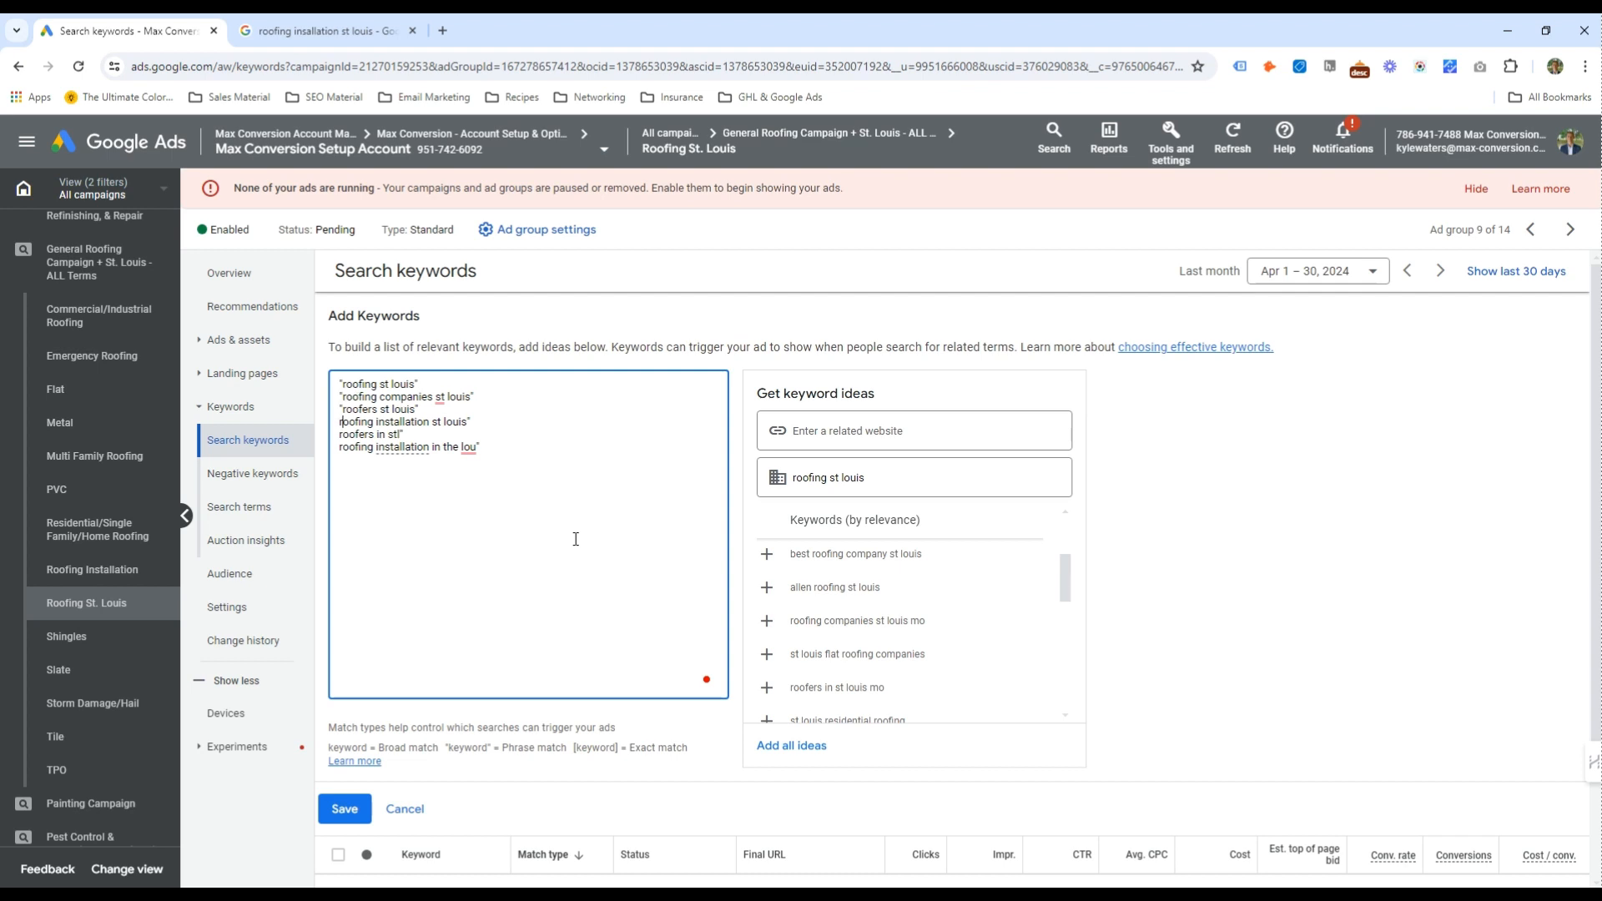
type("\" \"")
key("Down")
key("Home")
type("\"")
left_click(345, 809)
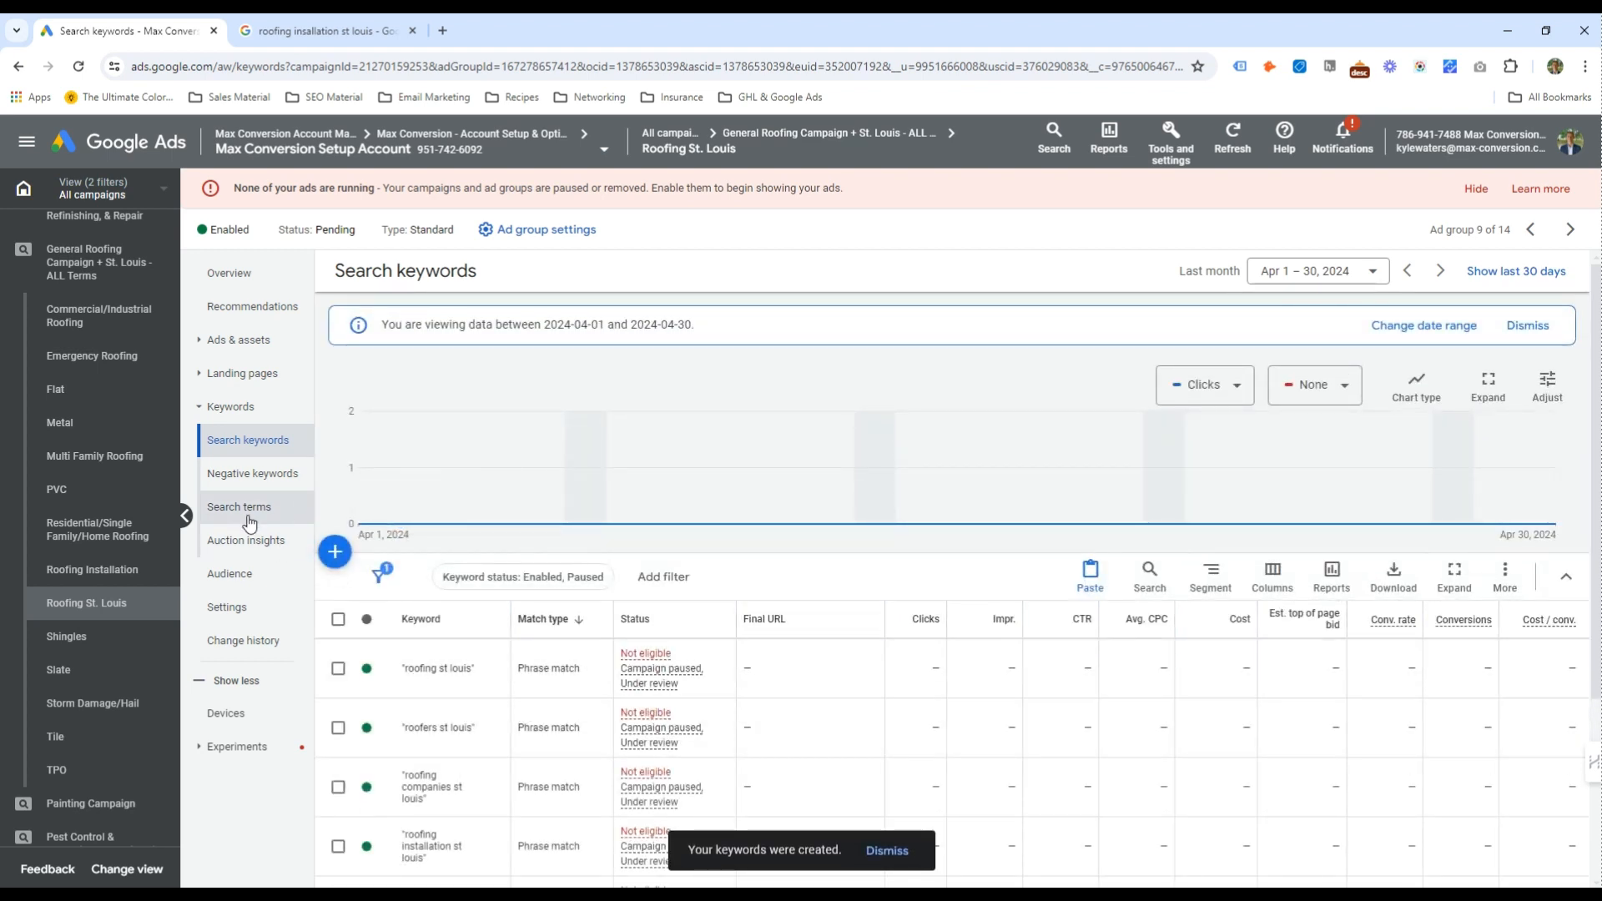
Open the responsive search ad of the Roofing St. Louis ad group for editing
left_click(238, 339)
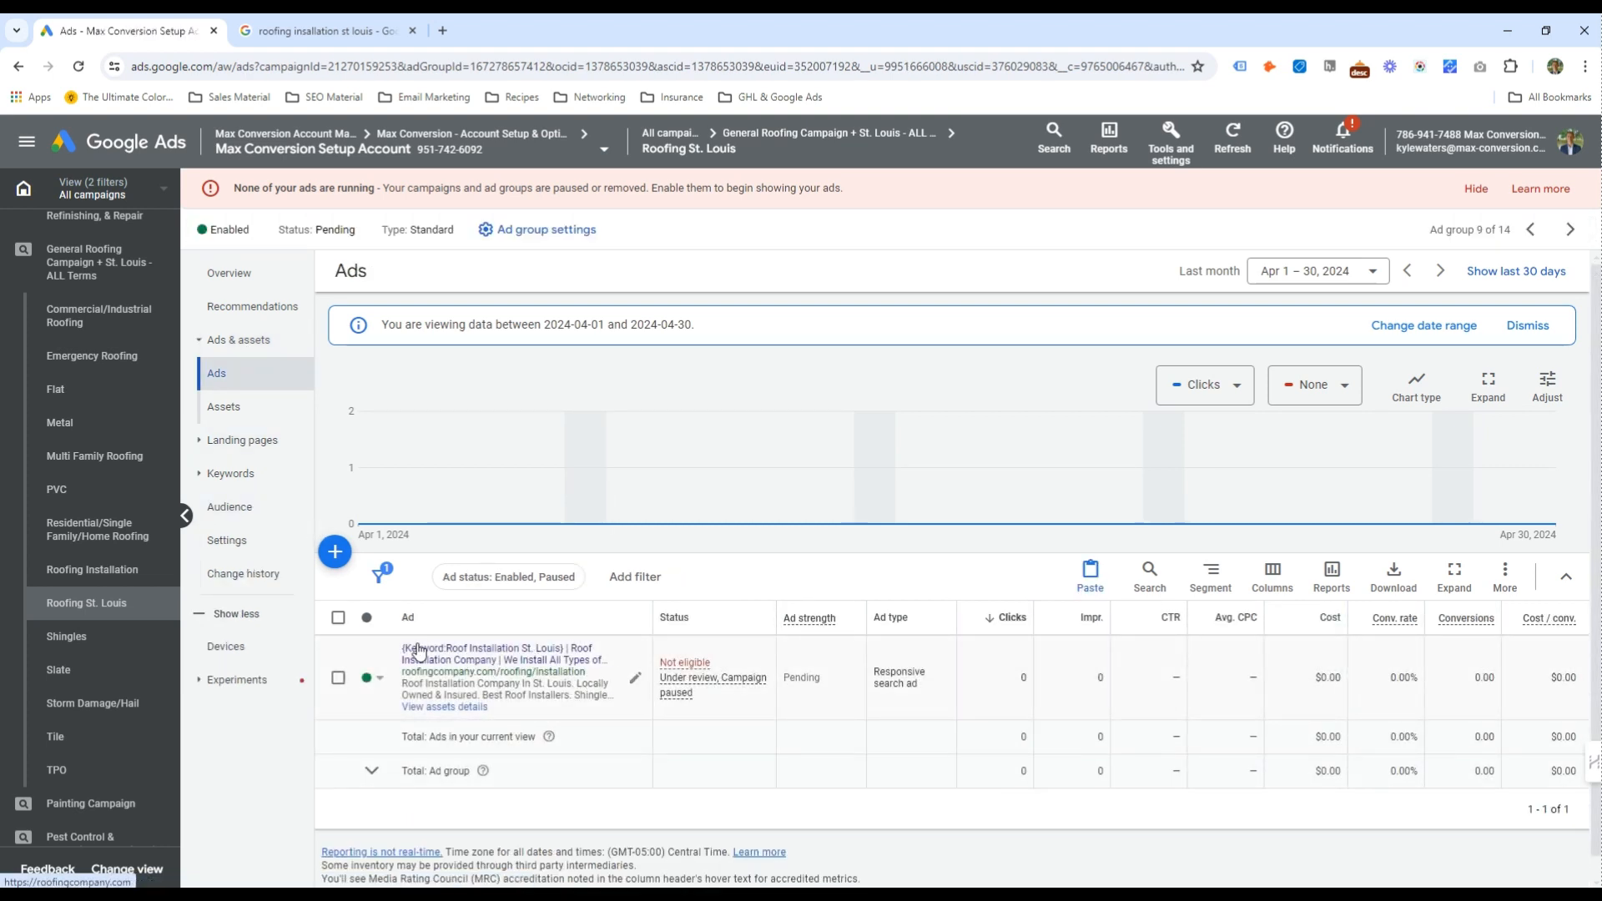
left_click(634, 680)
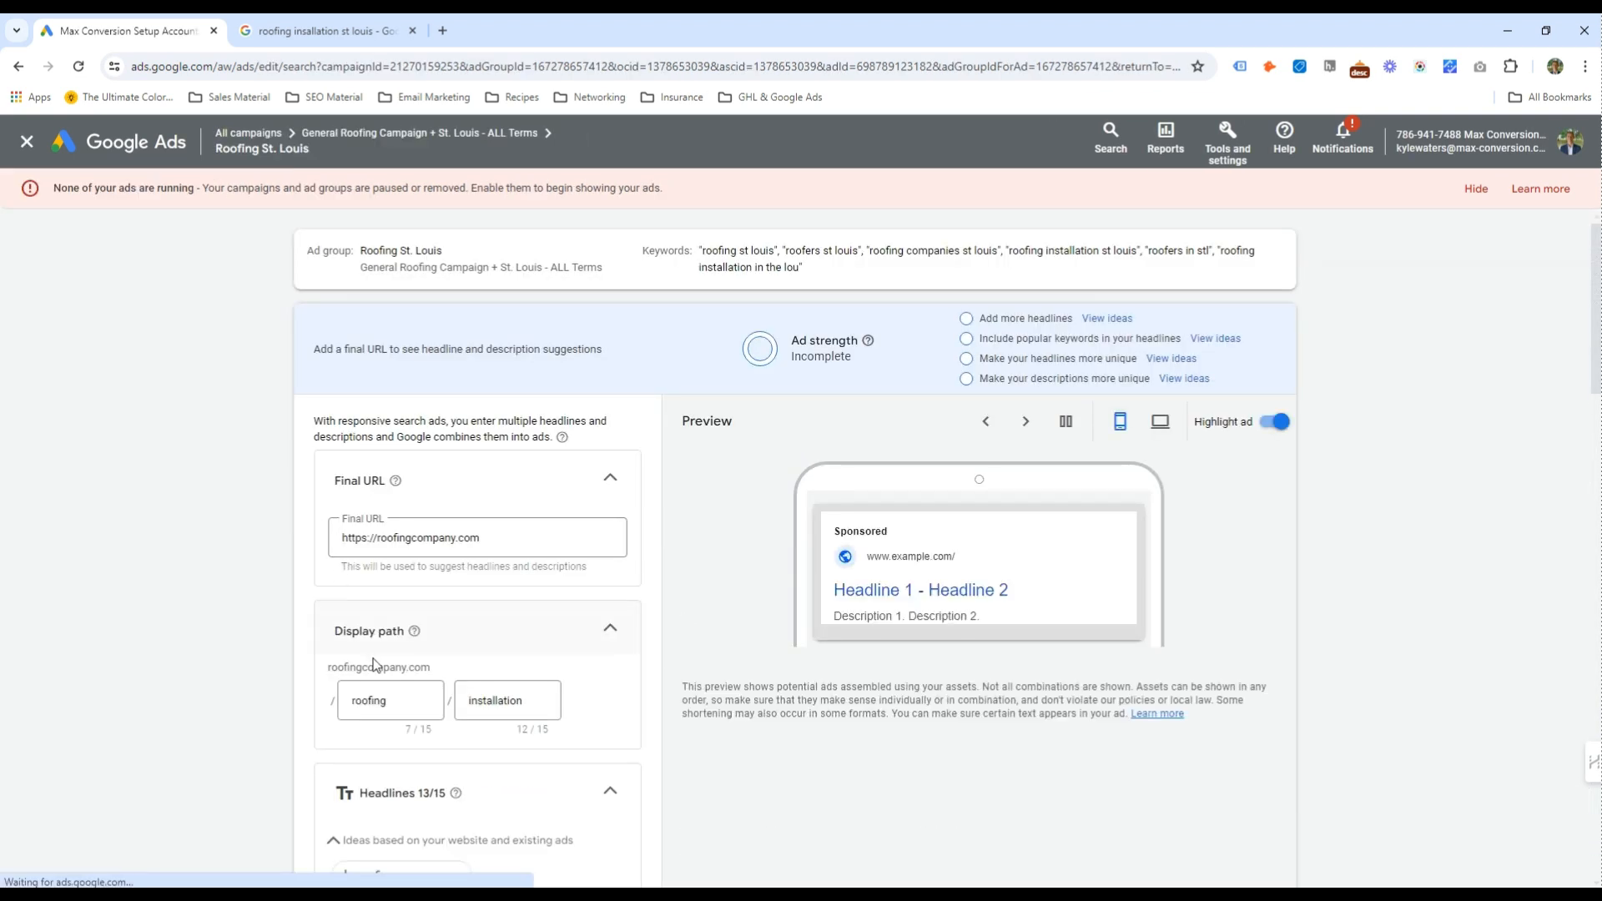
left_click(478, 703)
double_click(479, 703)
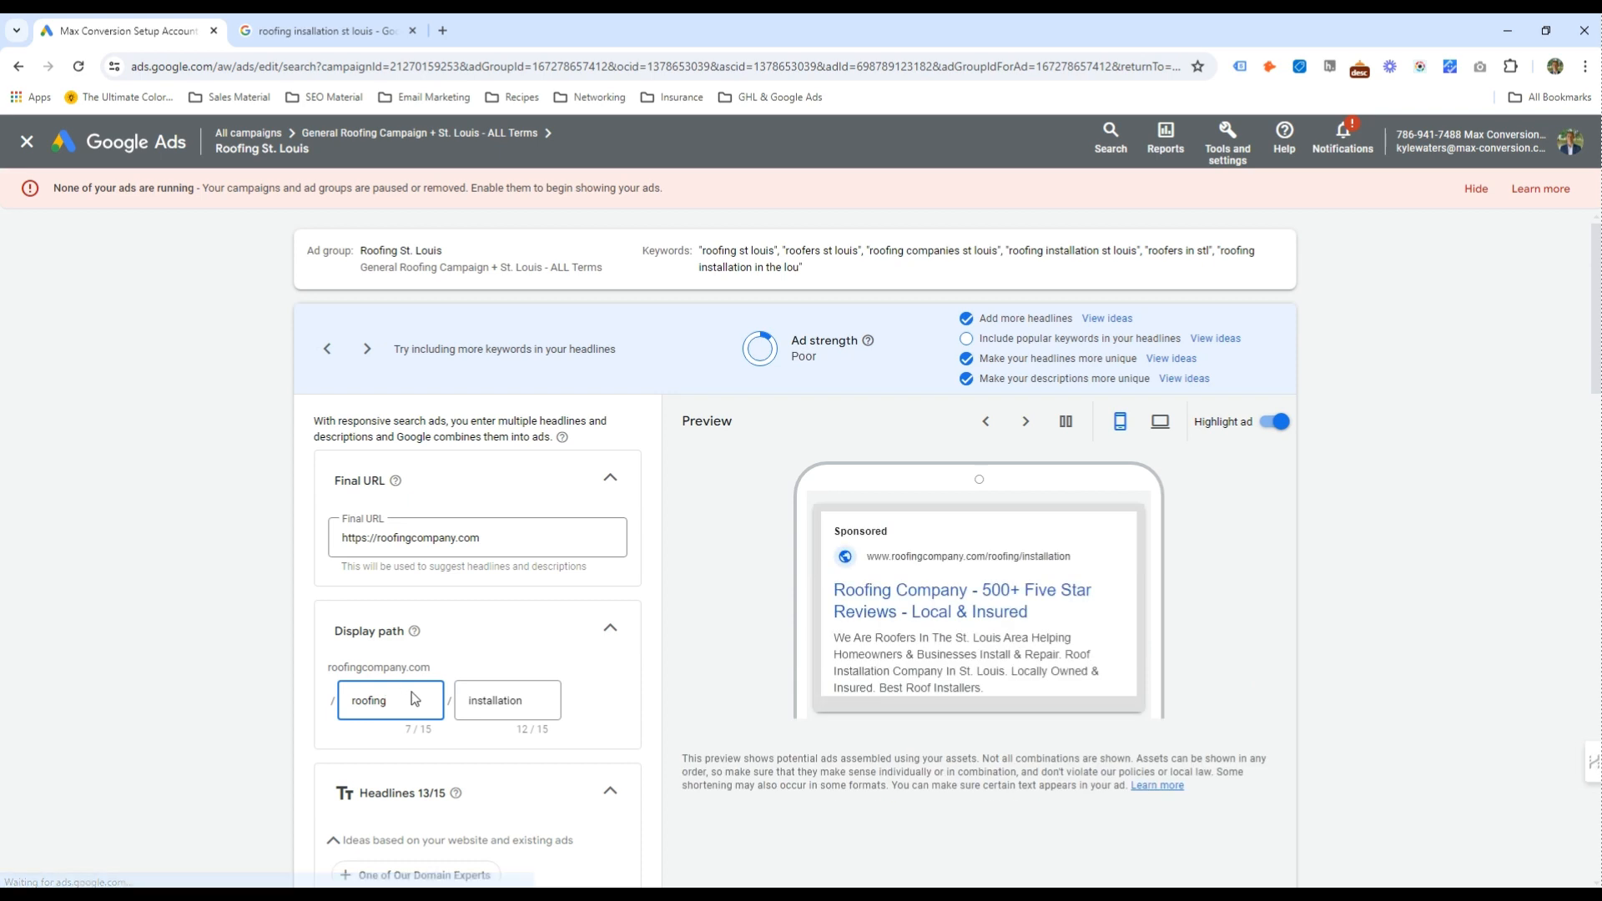
type("-s")
type("nstaller")
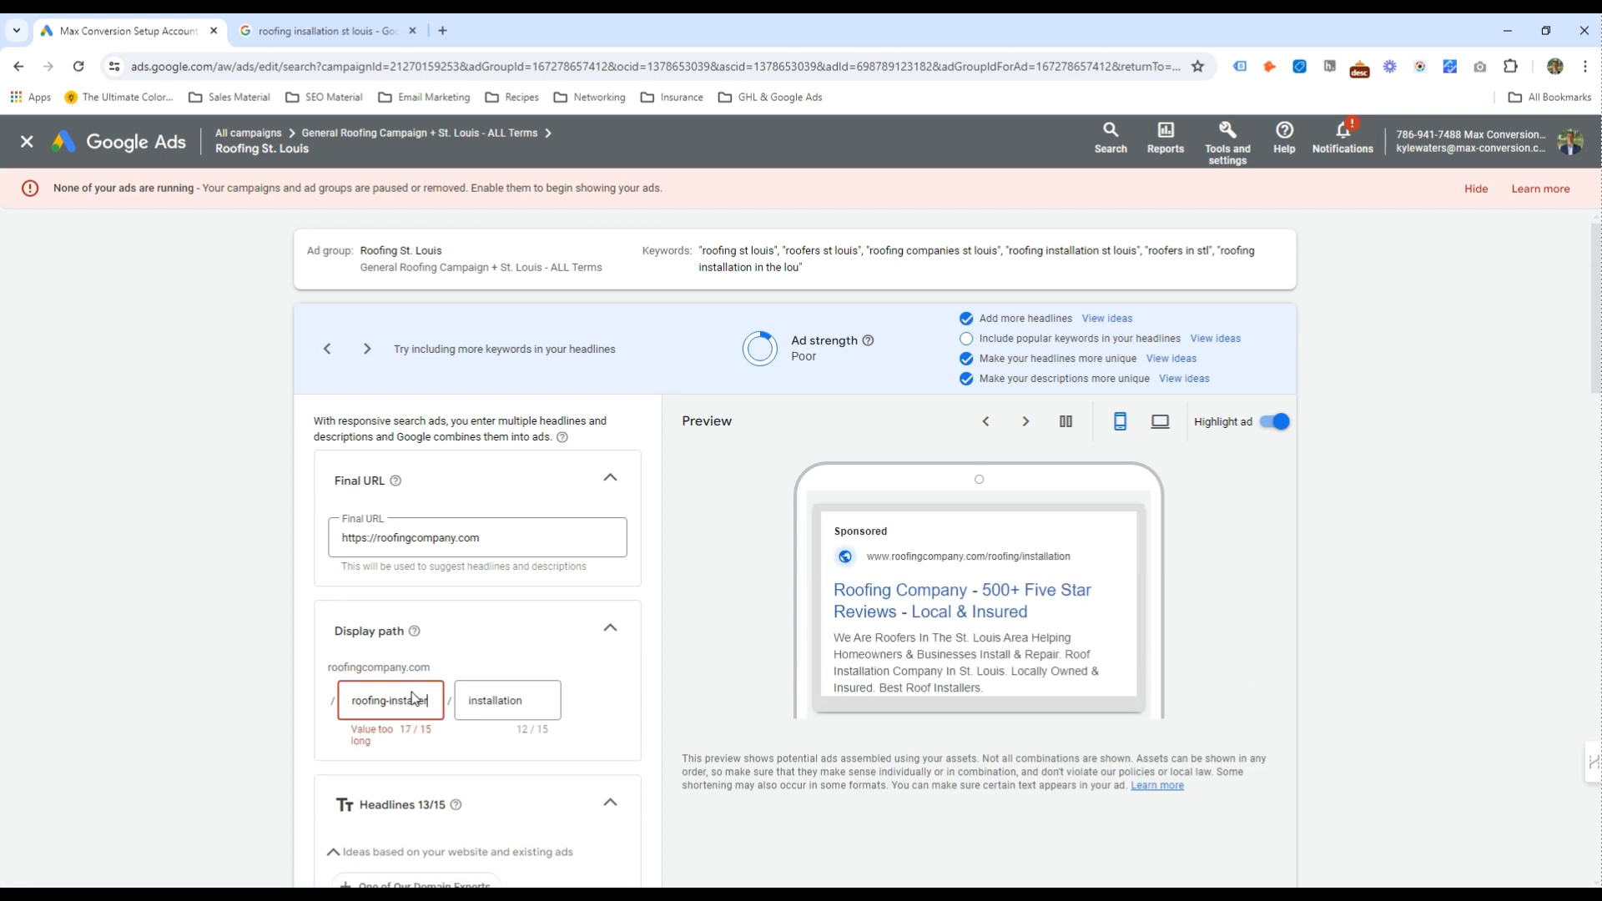
key("BackSpace")
key("BackSpace")
key("BackSpace")
key("BackSpace")
key("BackSpace")
key("BackSpace")
key("BackSpace")
key("BackSpace")
key("BackSpace")
Set the second part of the Roofing St. Louis ad's display path to st-louis
double_click(509, 698)
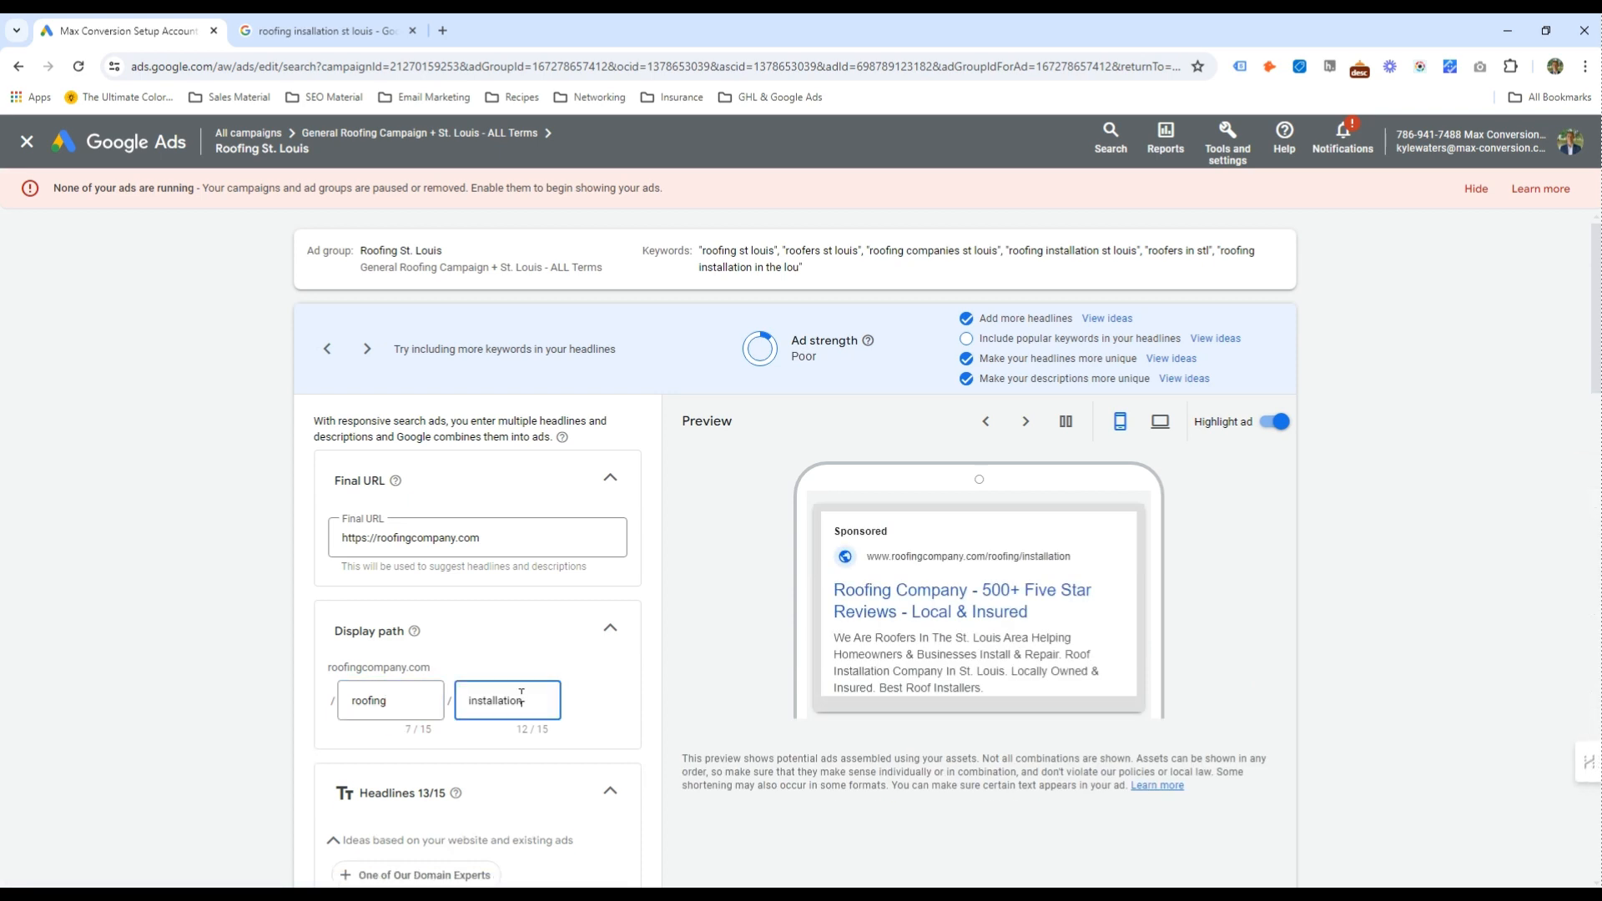
type("st-louis")
left_click(1012, 564)
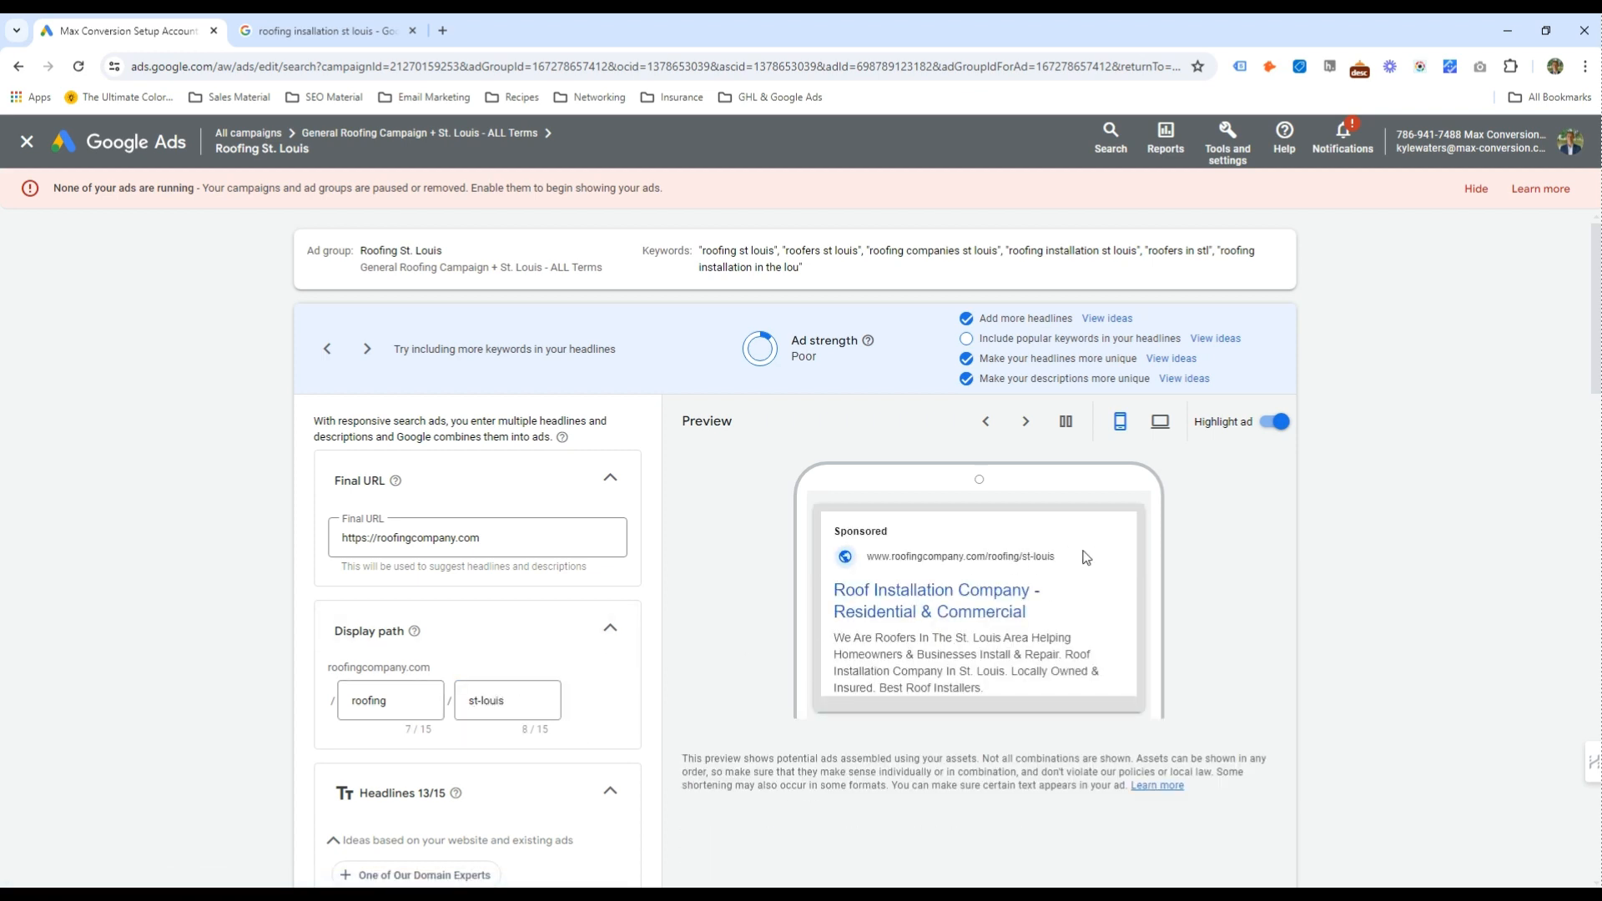
Go through the ad's headlines and extend the new roof discount headline to "$350 Off New Roof in St. Louis"
scroll(726, 622, "down", 5)
left_click(592, 605)
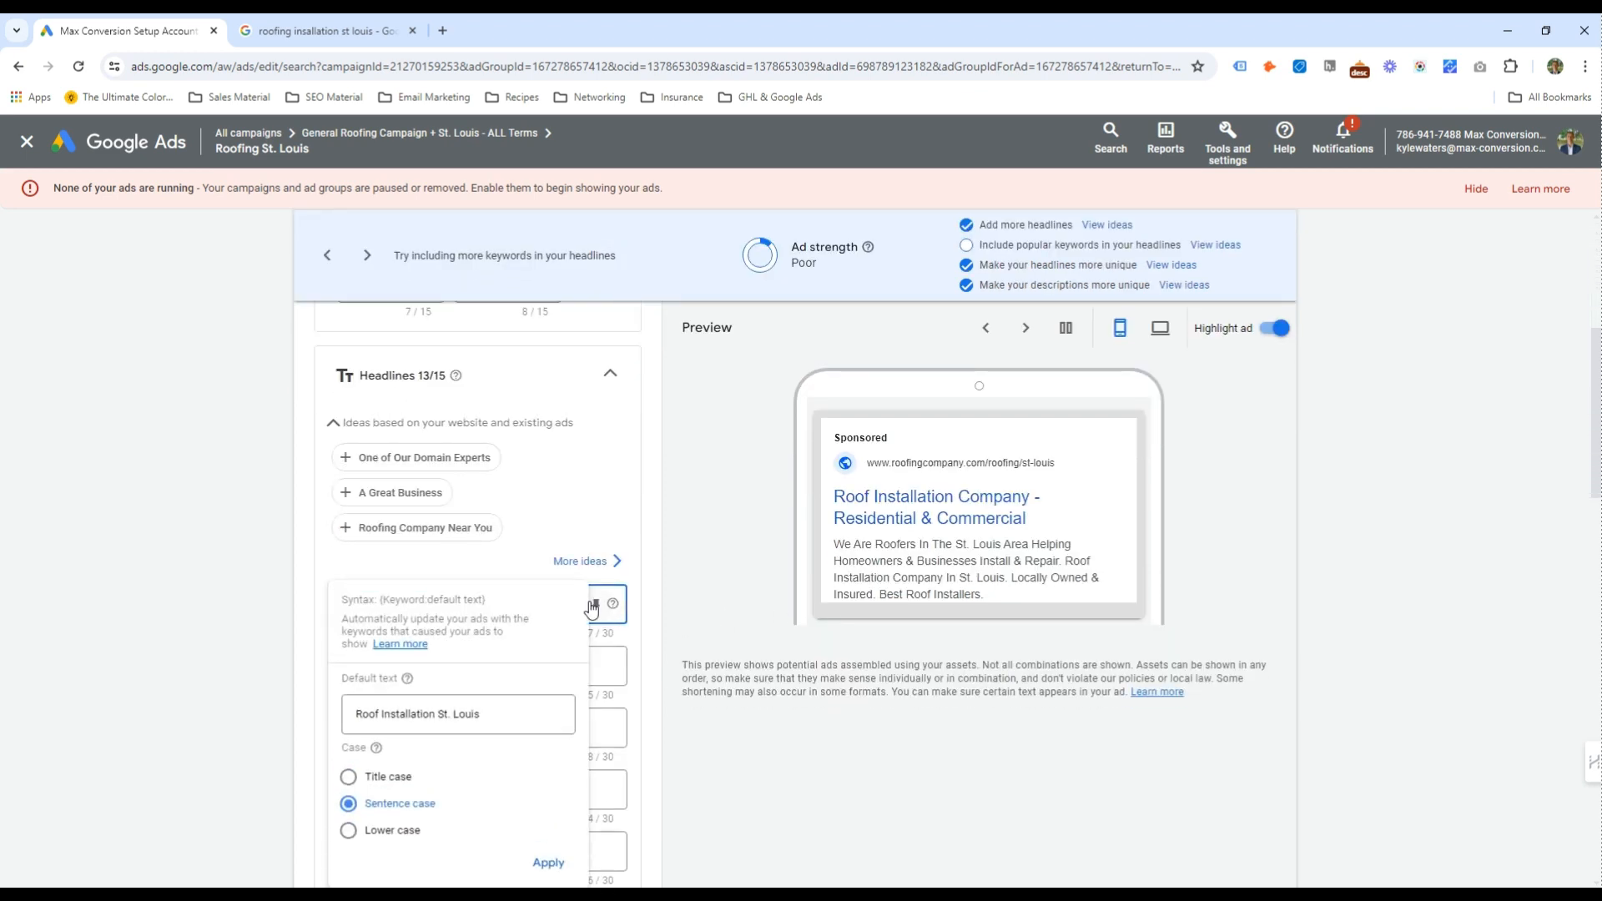
left_click(543, 561)
scroll(536, 584, "down", 6)
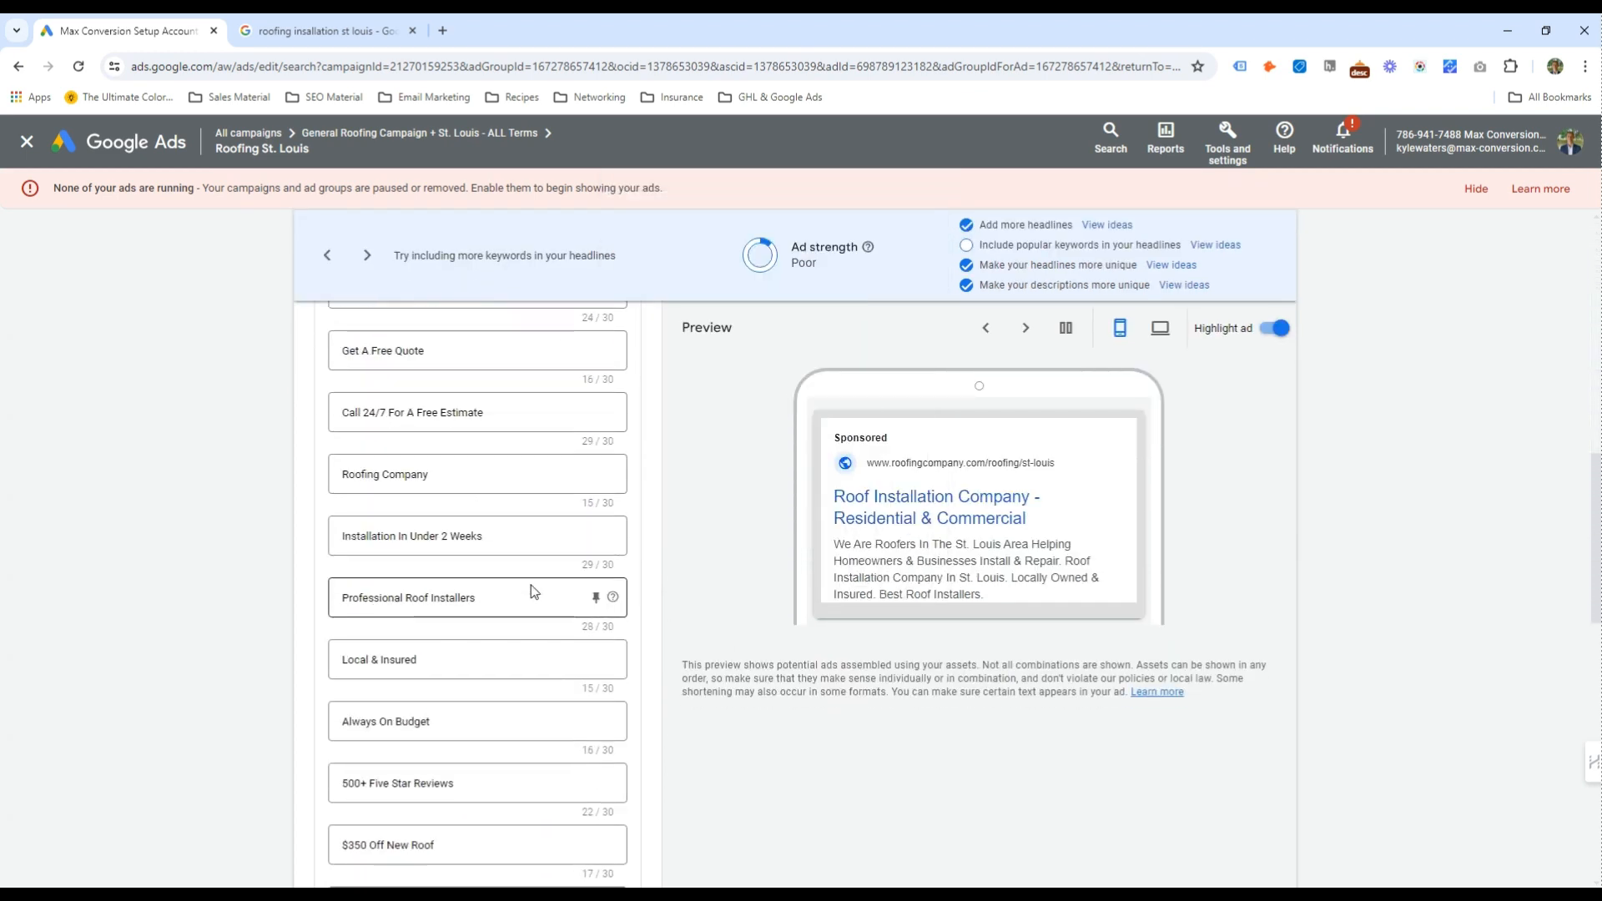
left_click(500, 615)
scroll(461, 693, "down", 3)
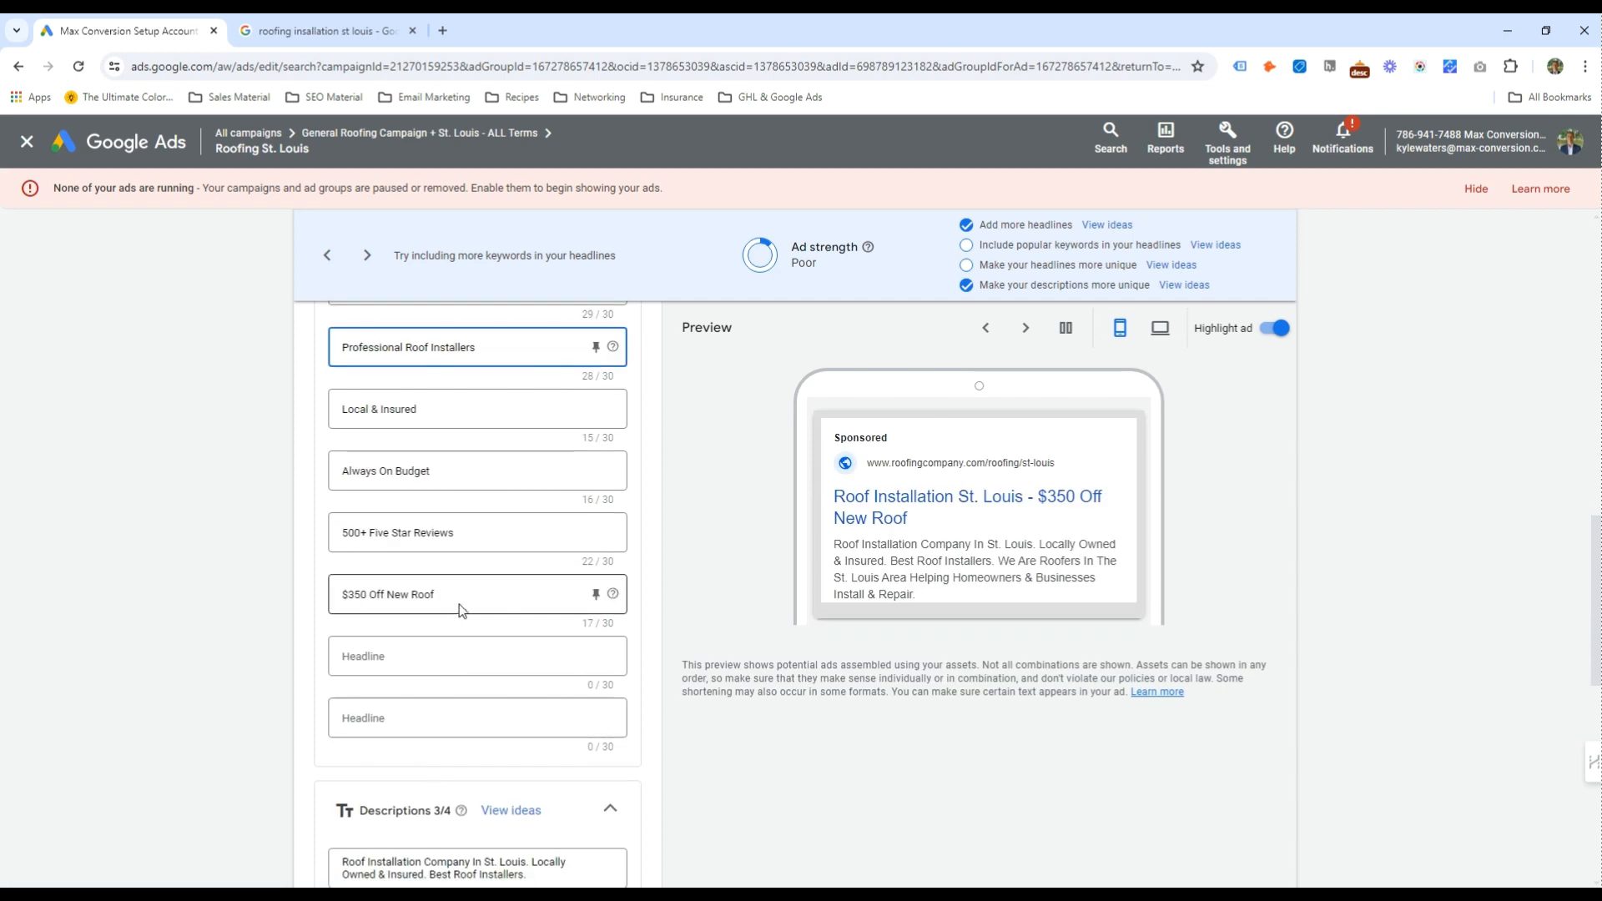
left_click(468, 594)
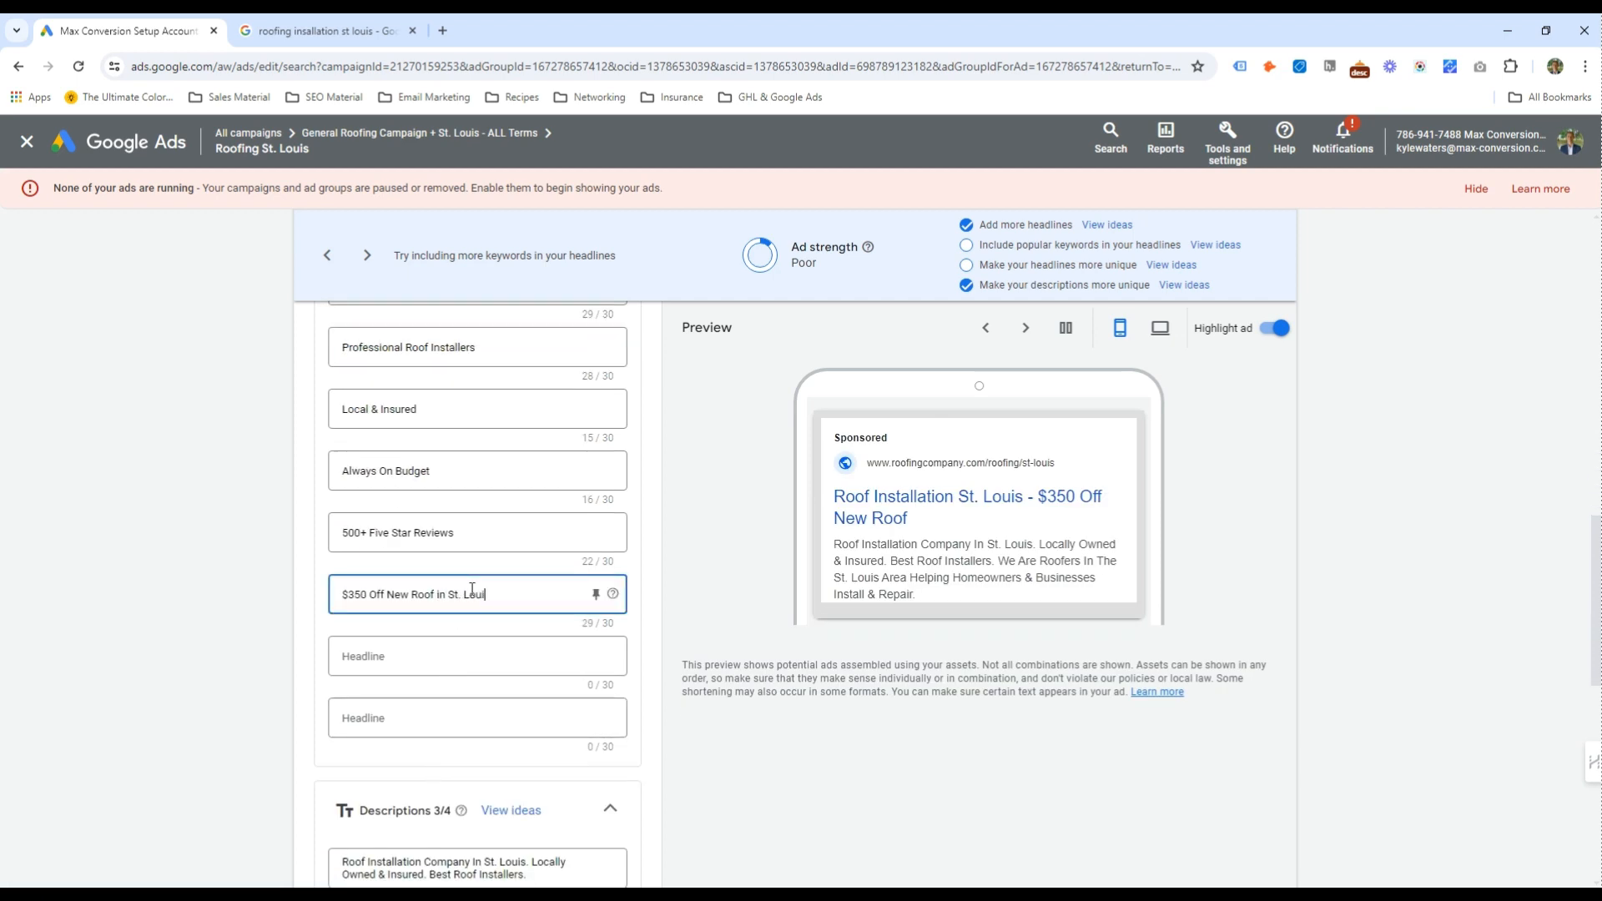
Check the ad's descriptions and save the Roofing St. Louis ad, choosing to continue with the known issue
scroll(455, 576, "down", 4)
left_click_drag(342, 529, 499, 523)
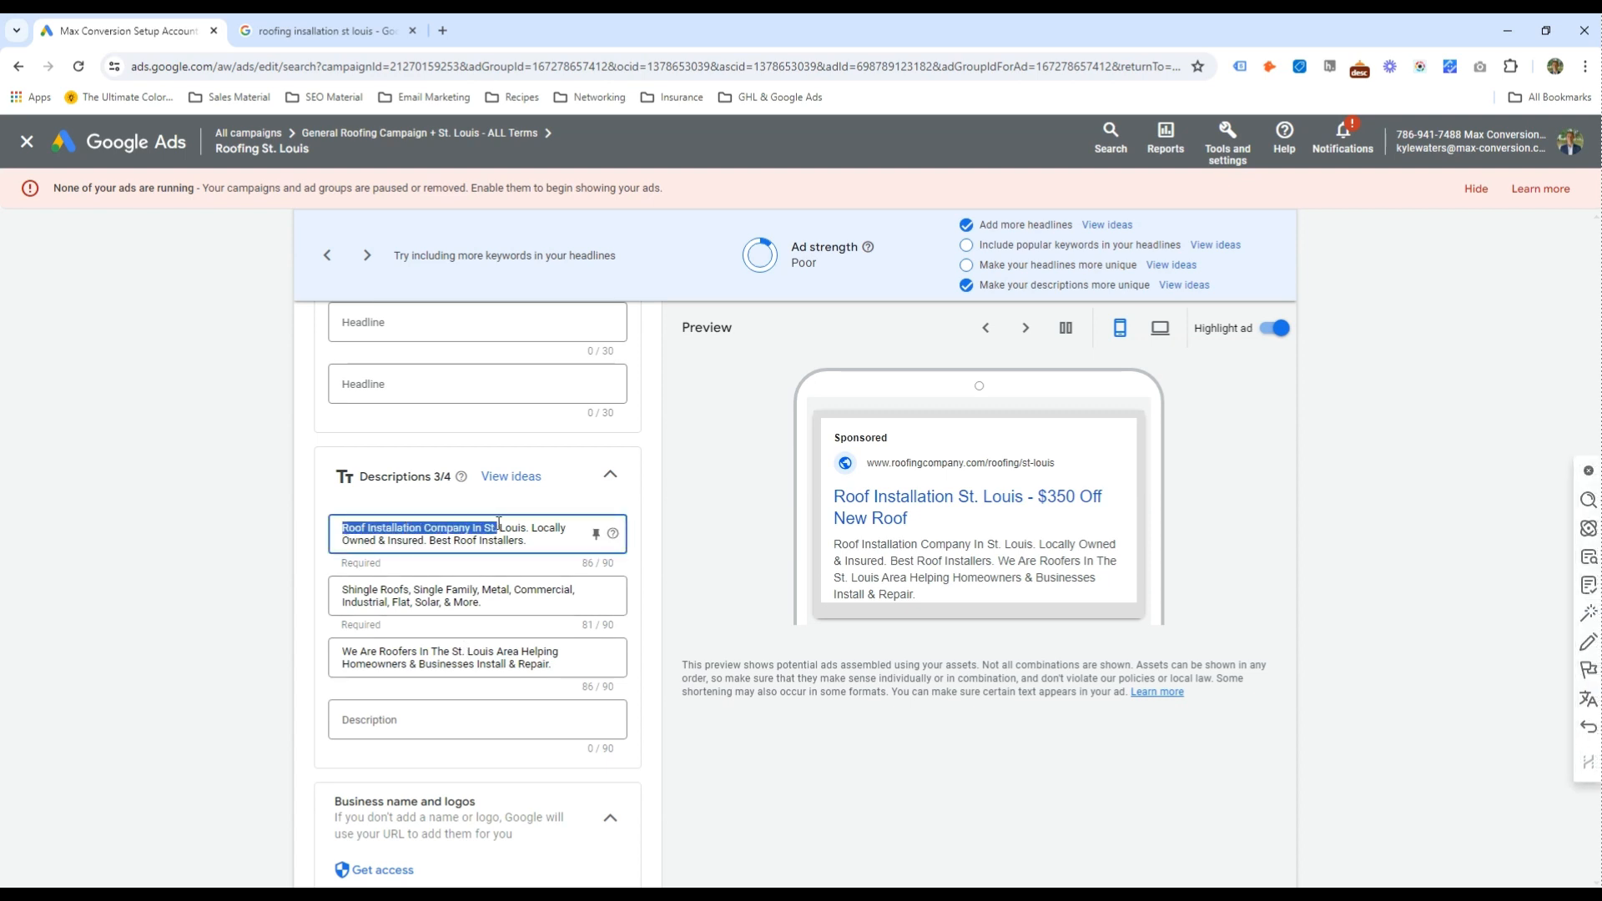
left_click(498, 523)
scroll(422, 743, "down", 5)
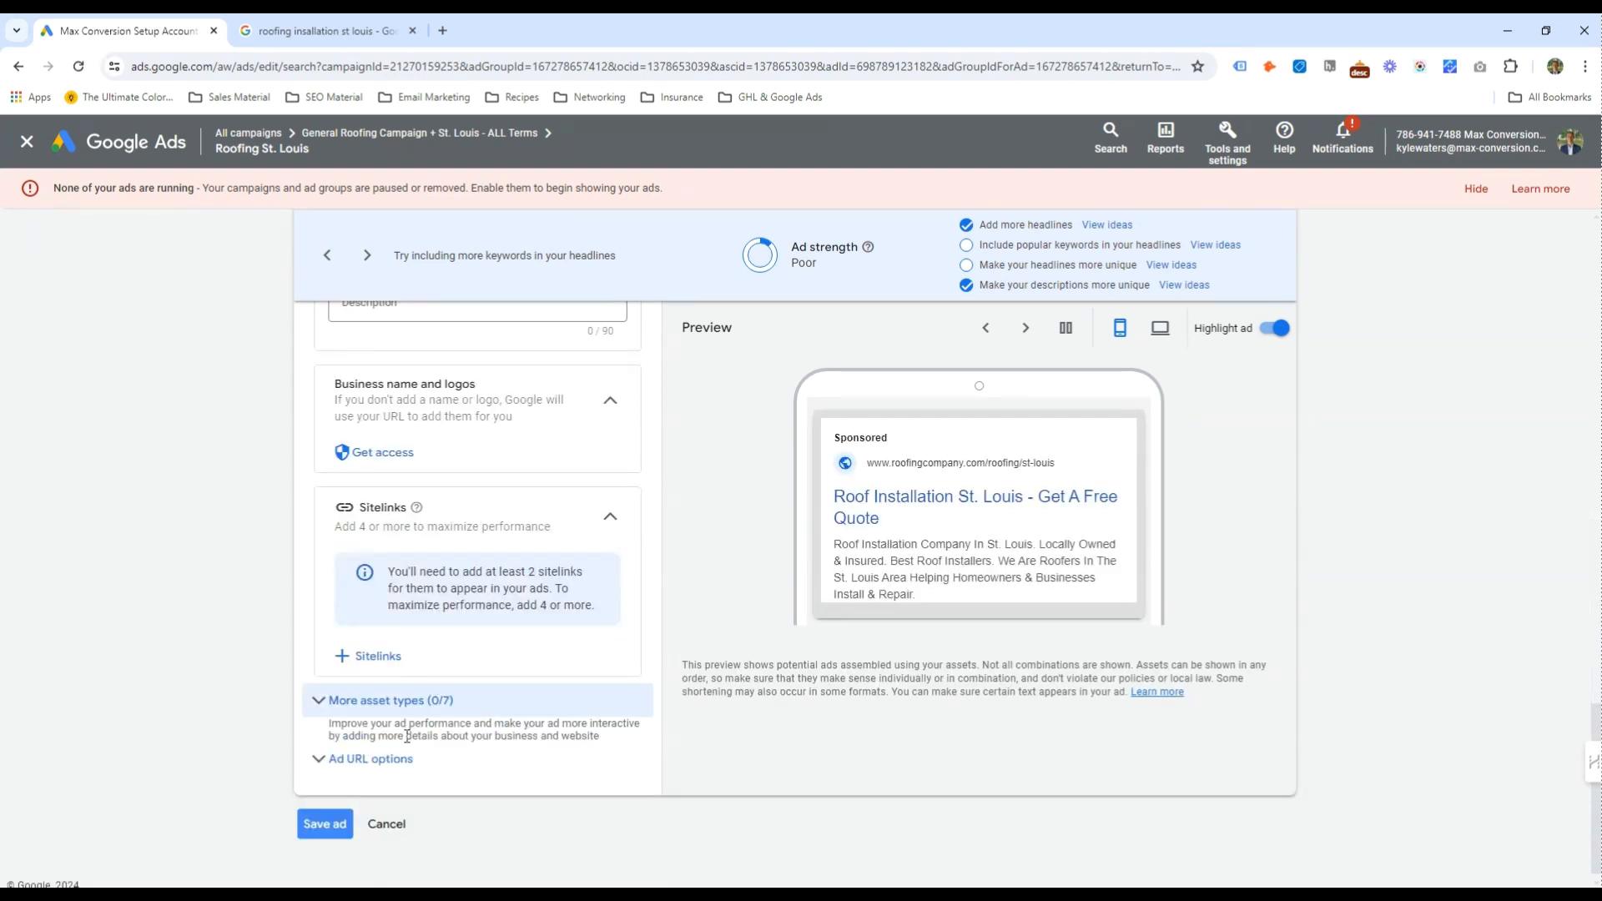
left_click(349, 821)
scroll(808, 397, "down", 5)
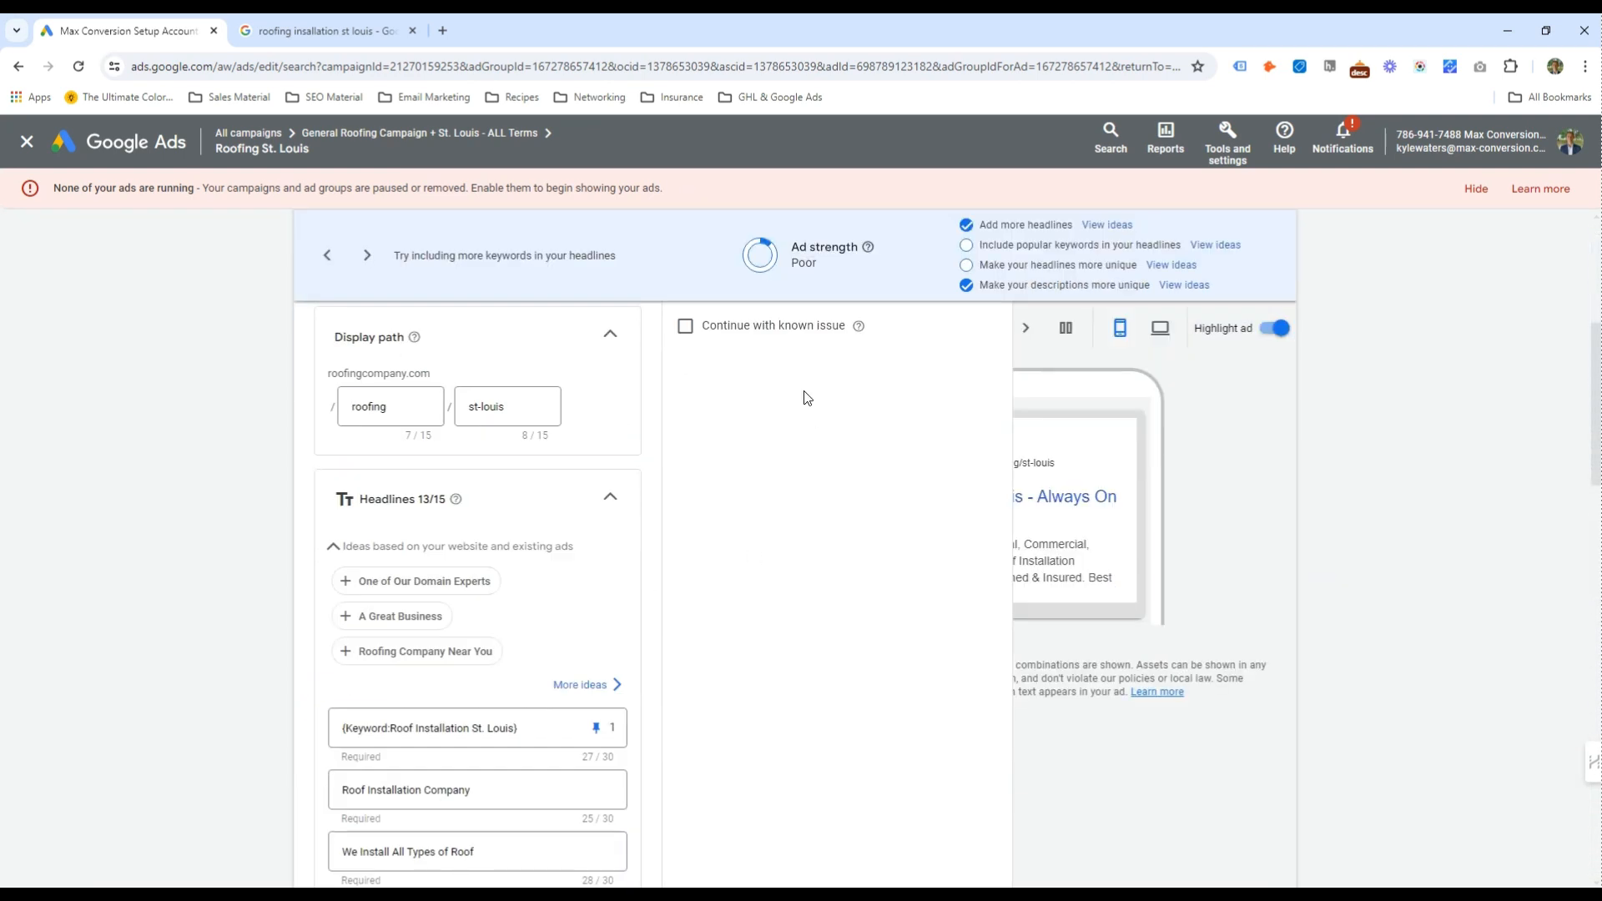
left_click(685, 326)
scroll(576, 461, "down", 19)
left_click(346, 805)
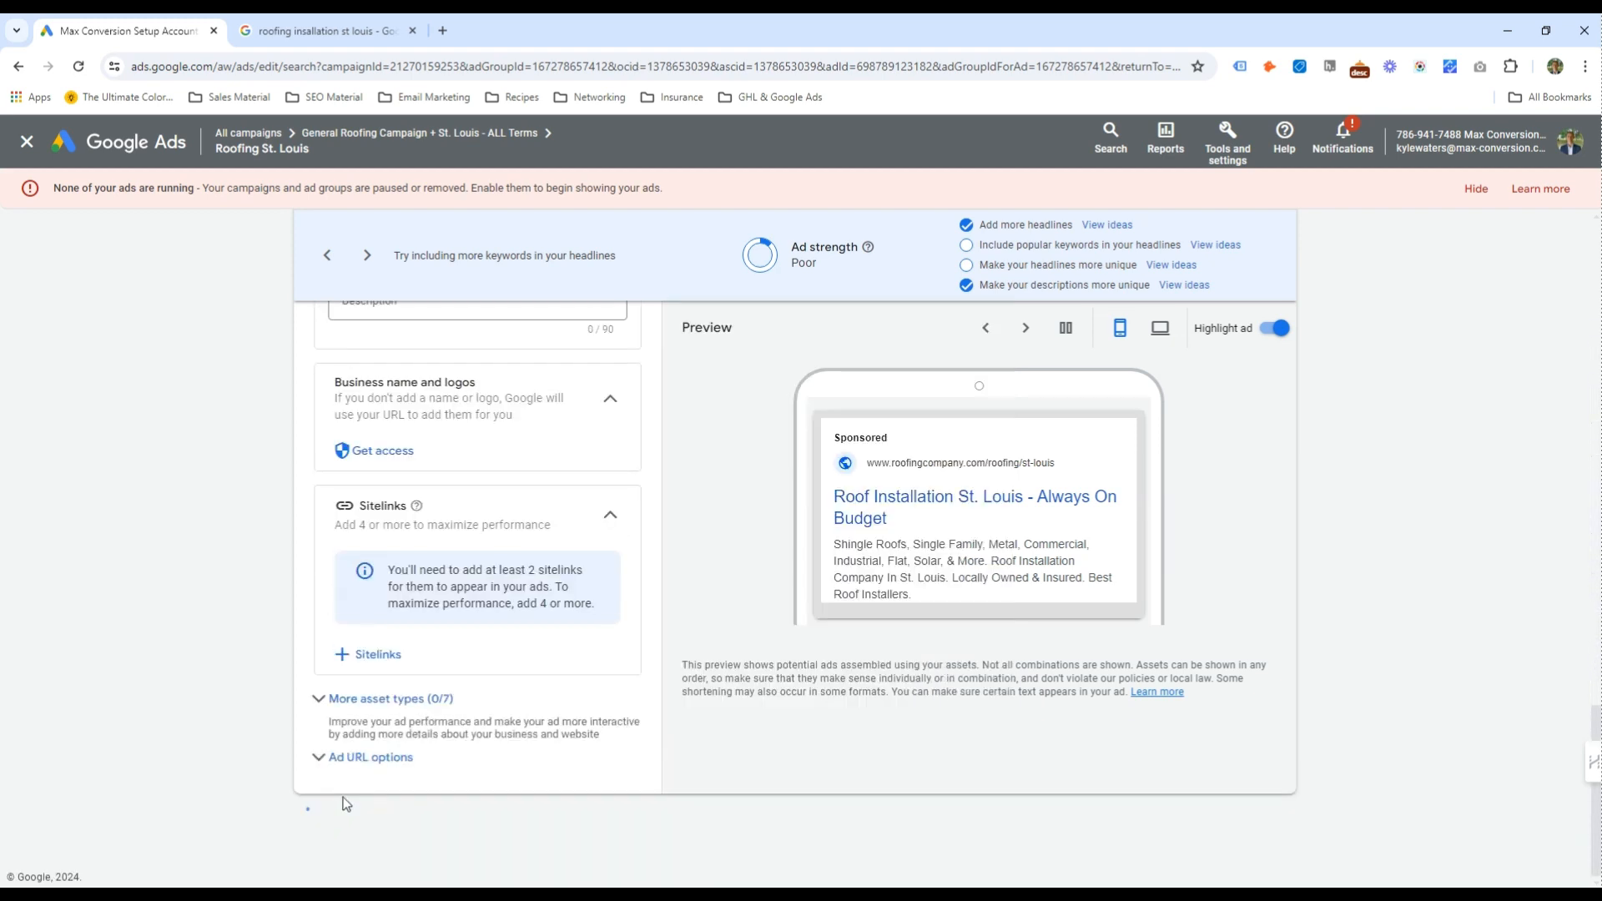
Switch to Notepad to check the planned roofing ad groups, then move the note aside and compare with the campaign's ad groups
key("alt+Tab")
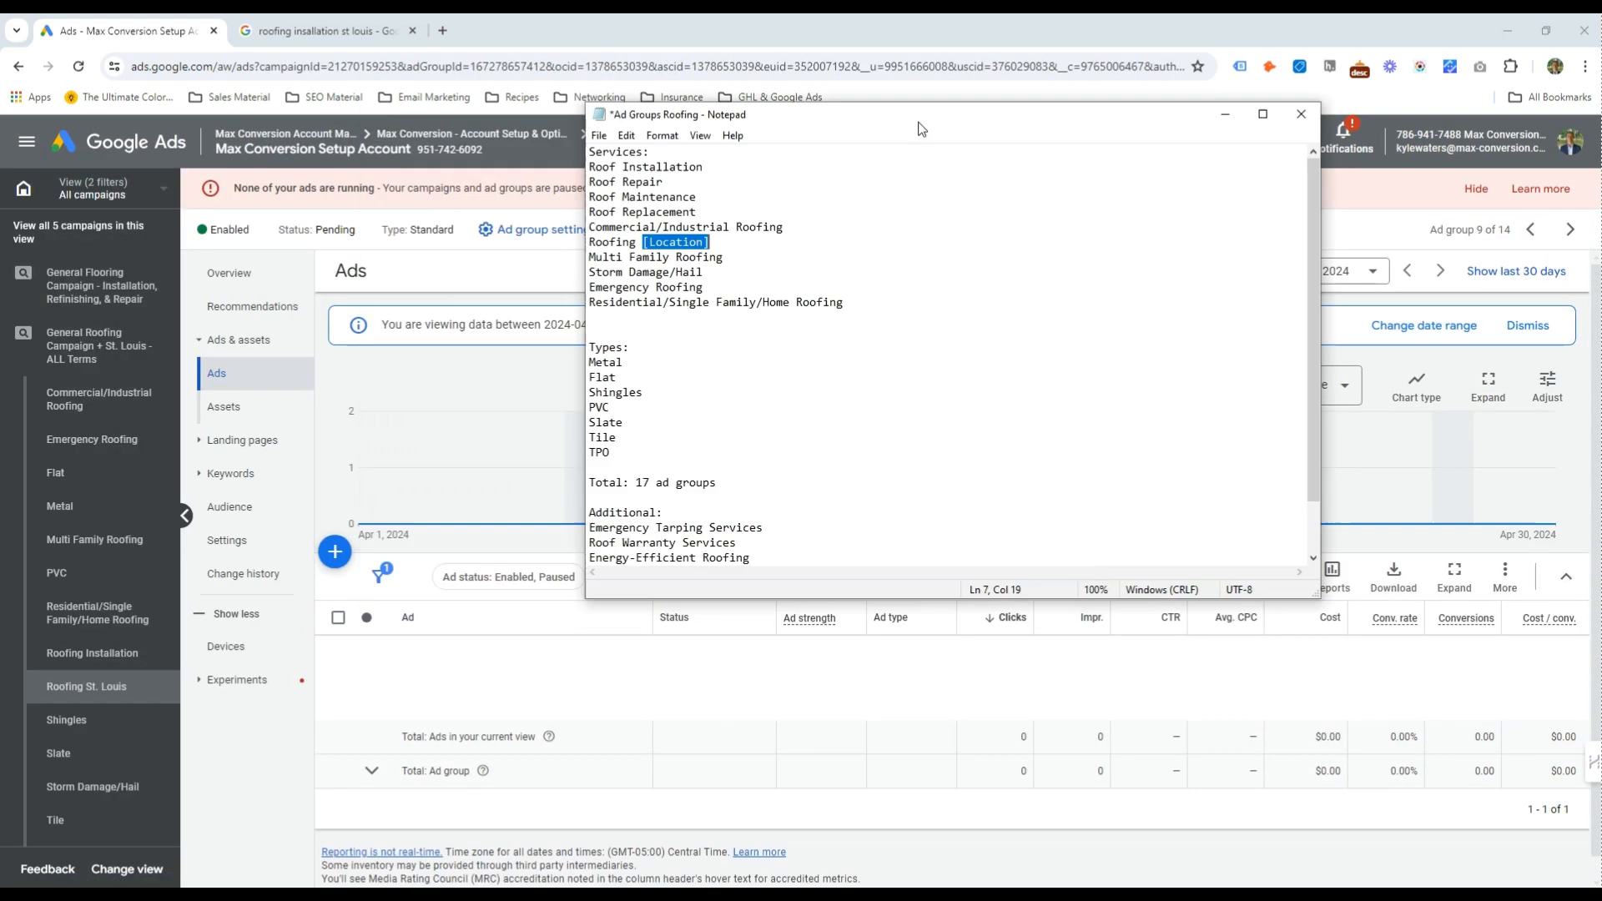
left_click_drag(919, 123, 1278, 192)
left_click_drag(1119, 330, 893, 327)
left_click_drag(1110, 184, 0, 226)
scroll(104, 621, "down", 3)
scroll(106, 584, "up", 3)
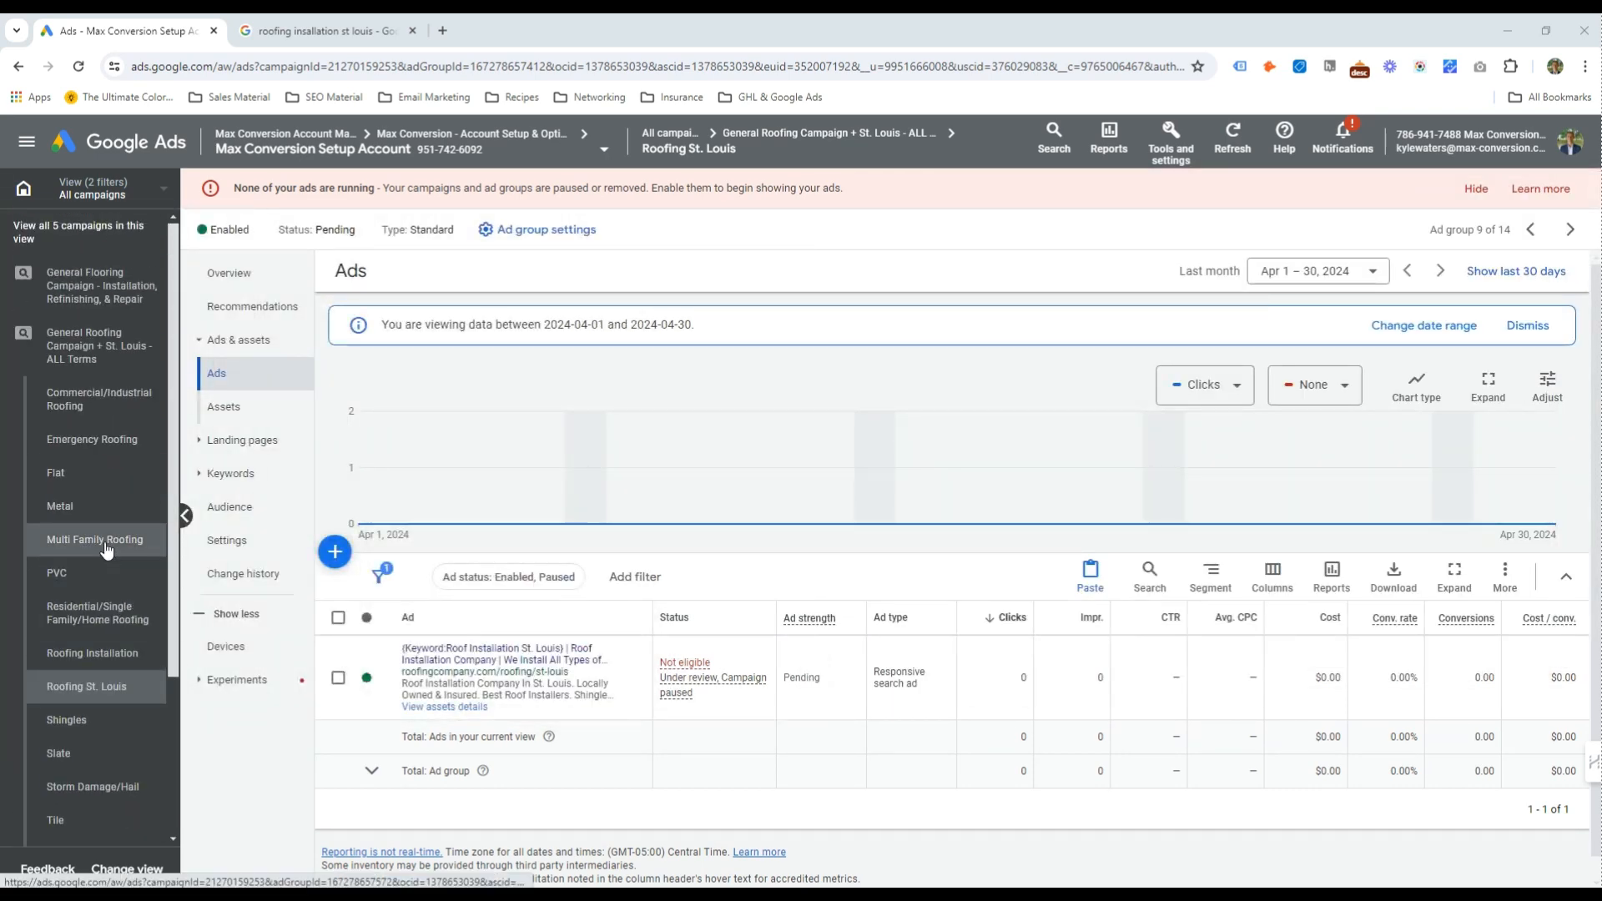
Open the Multi Family Roofing ad for editing and set its display path to multi-family/roofers
left_click(100, 541)
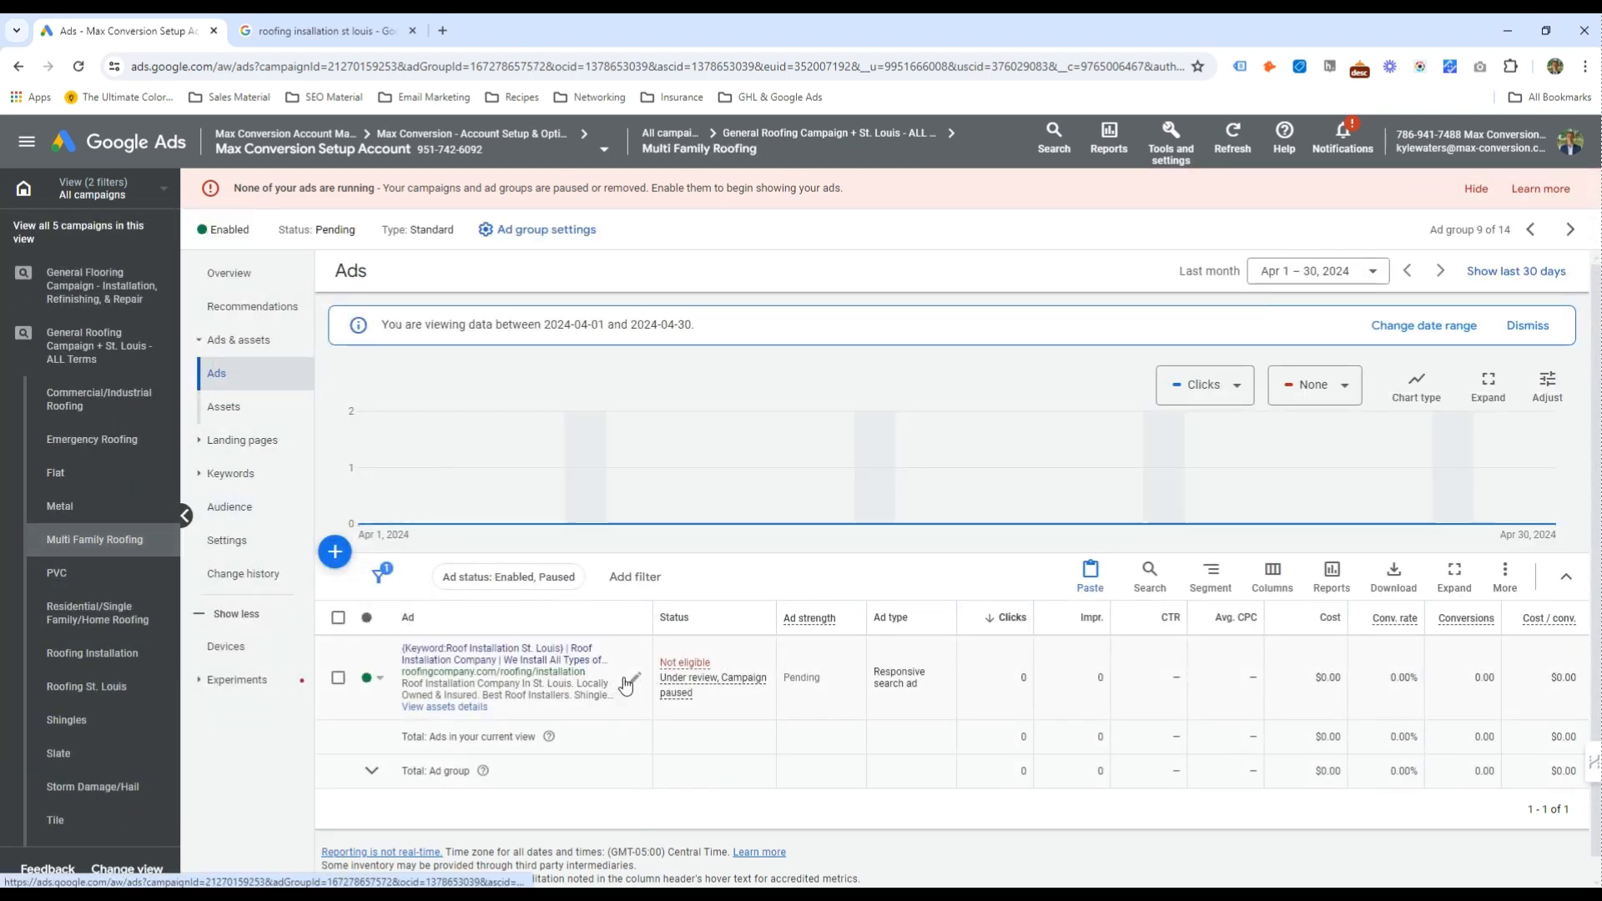
left_click(629, 681)
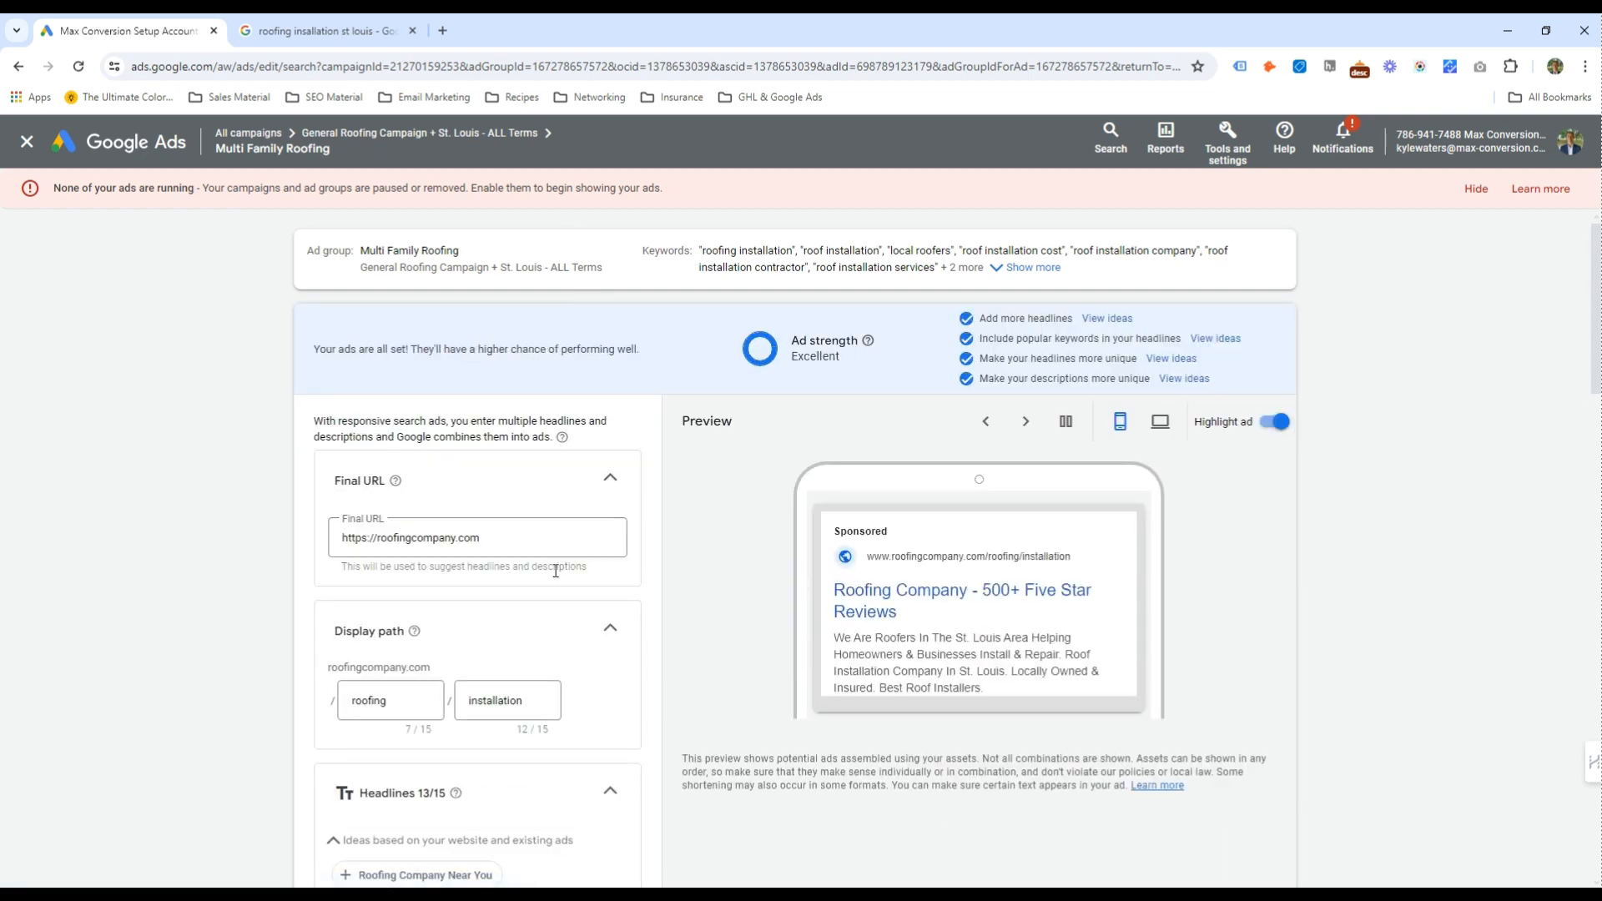
left_click(358, 699)
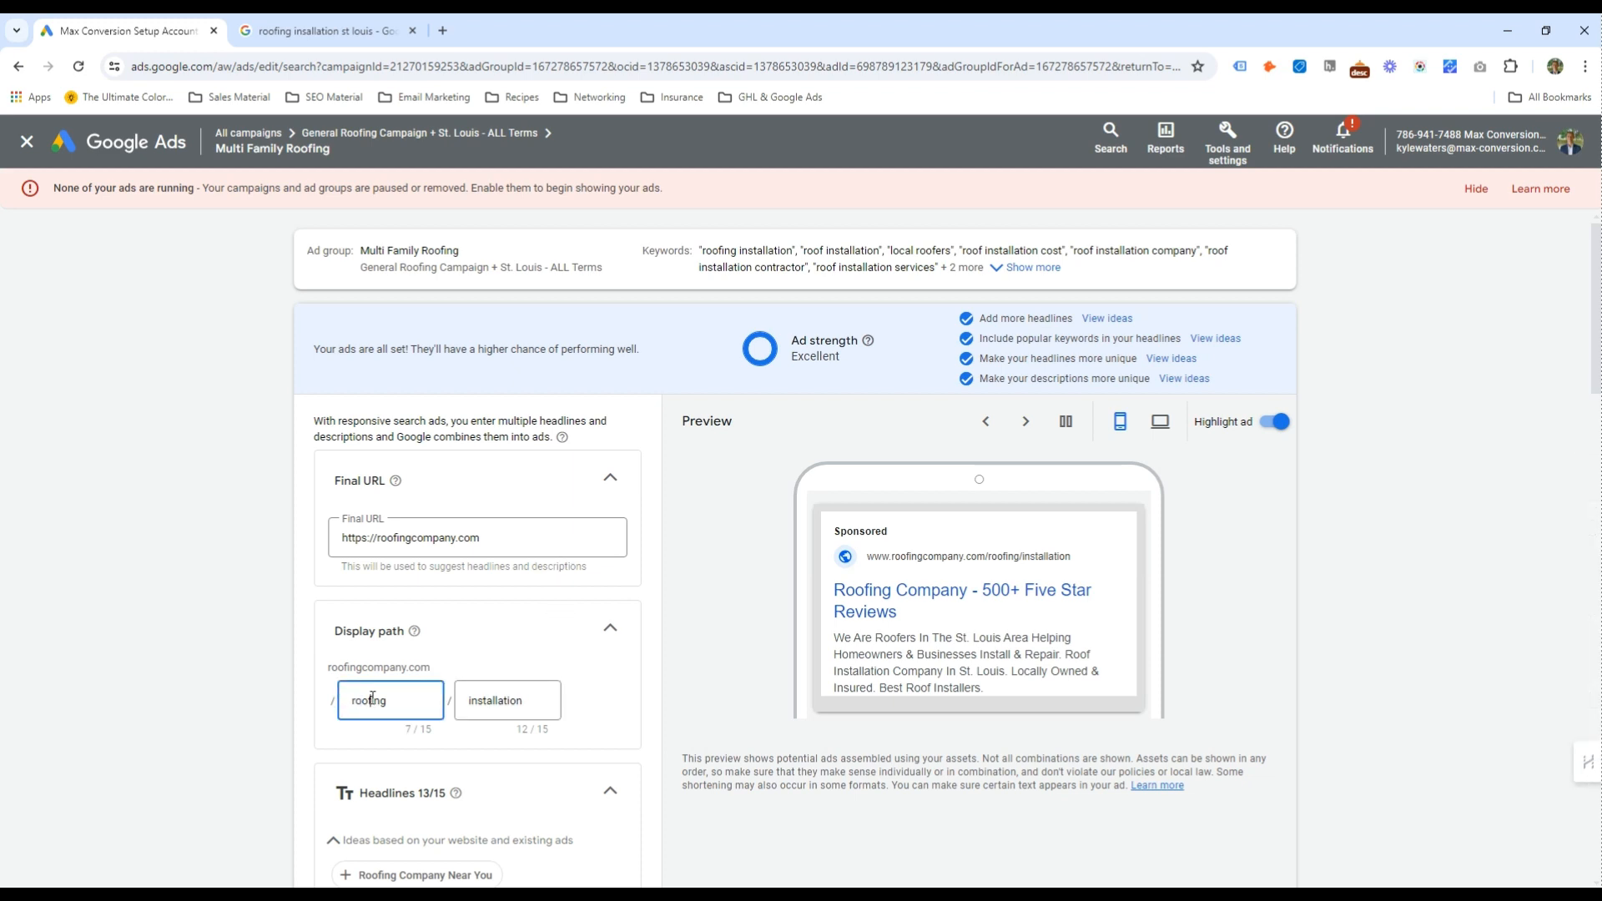
key("ctrl+a")
type("multi-family")
key("Tab")
type("roofers")
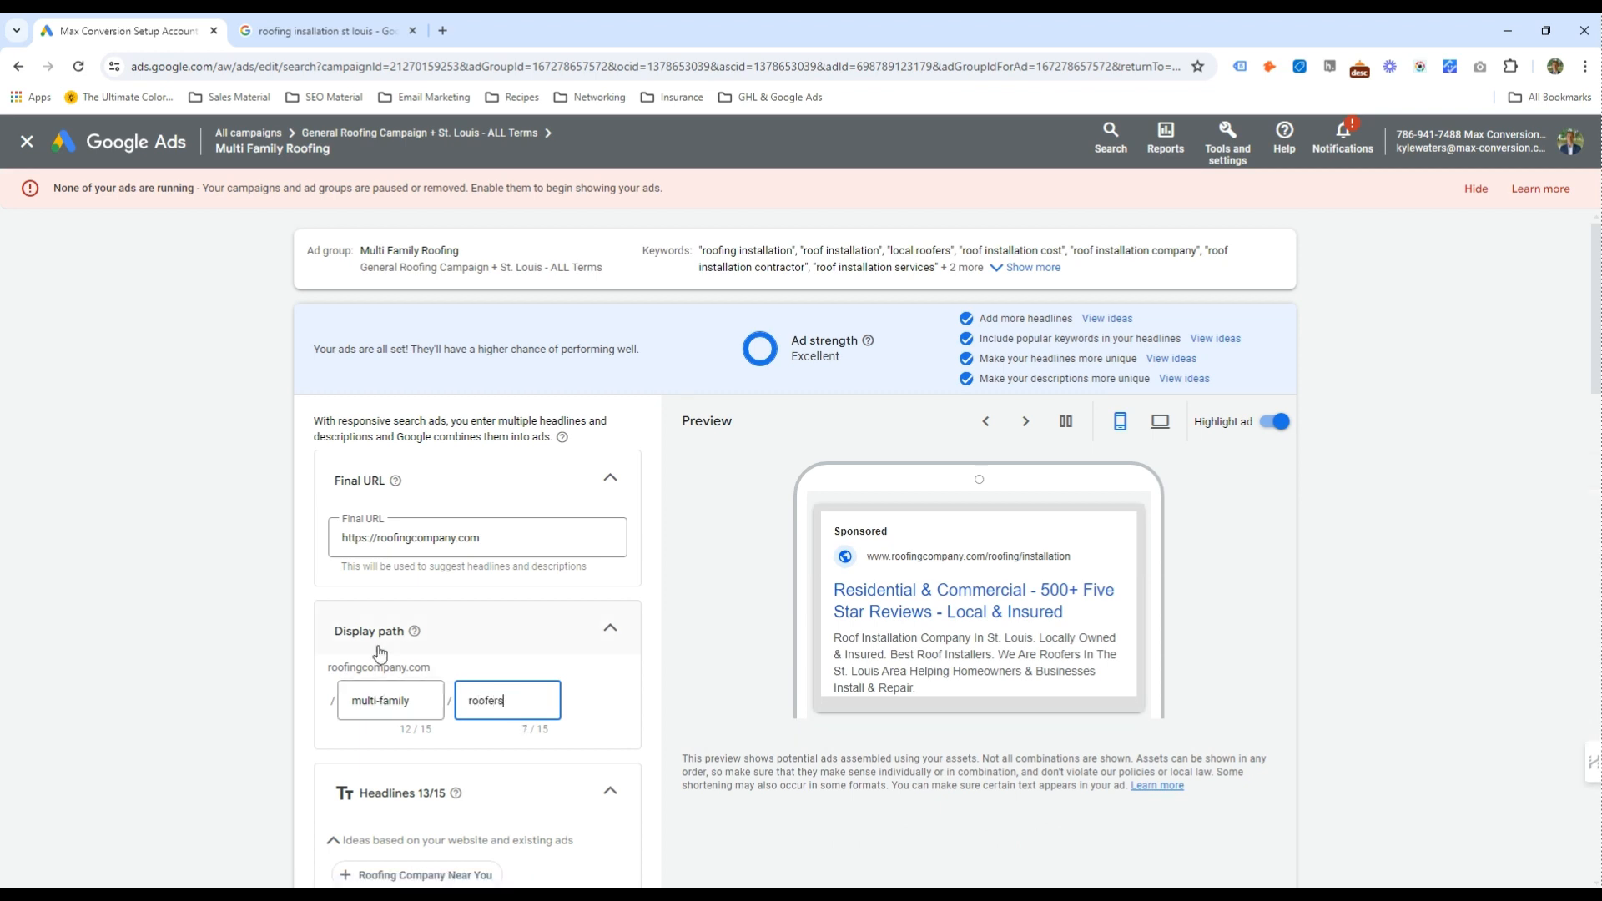
Change the default text of the ad's first keyword-insertion headline to "Multi-Family Roofers St. Louis"
scroll(384, 642, "down", 6)
left_click(434, 534)
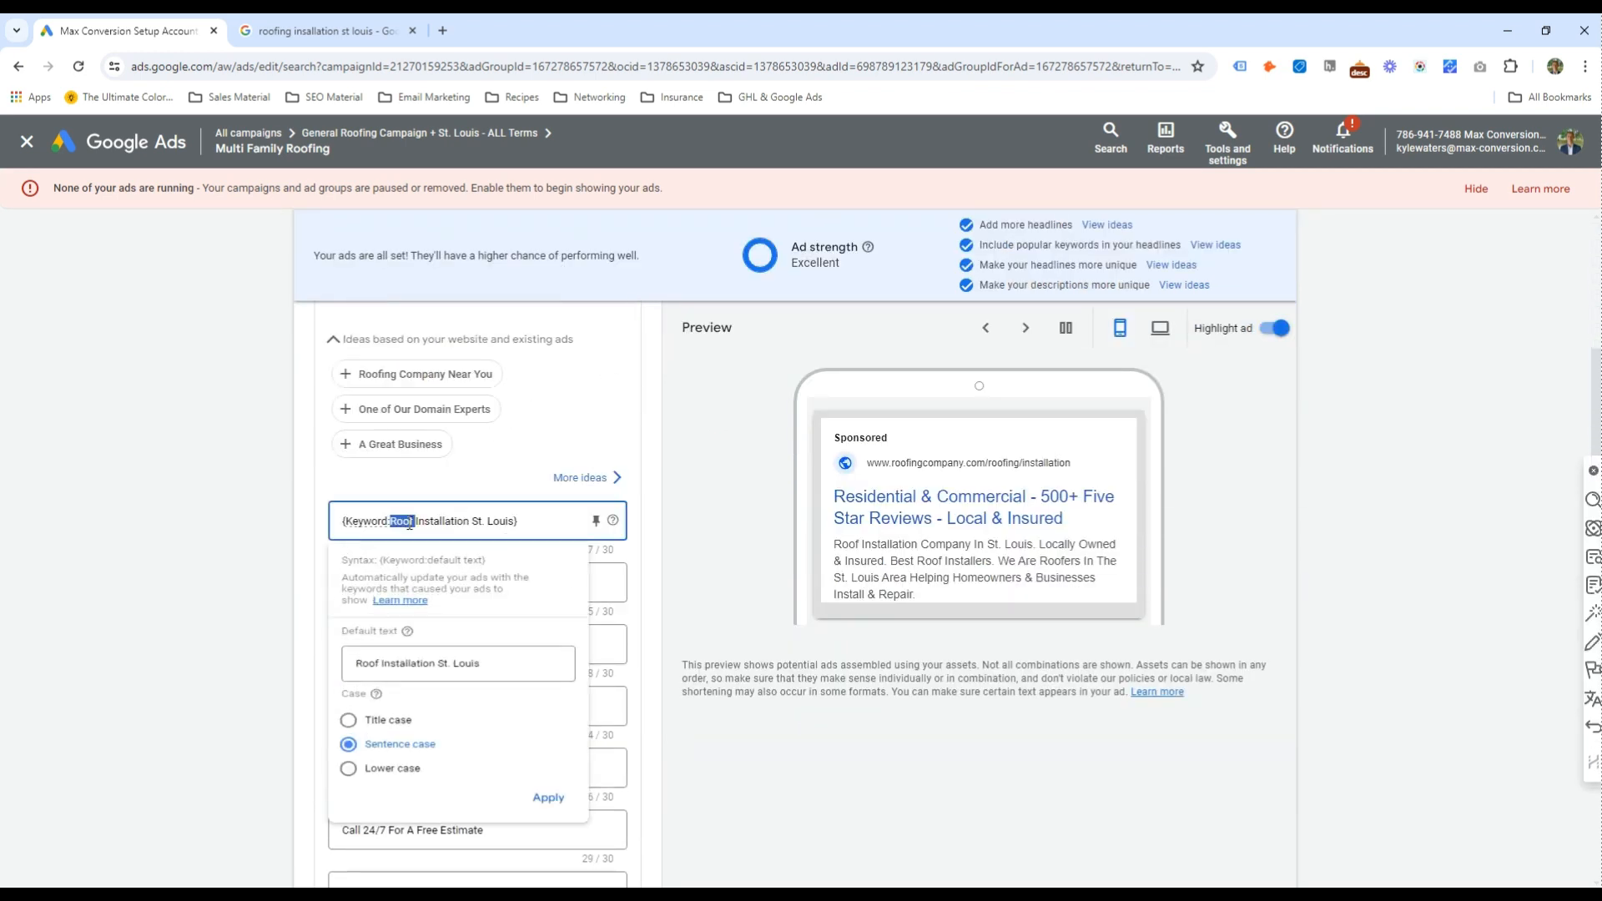
type("Multi-Fam")
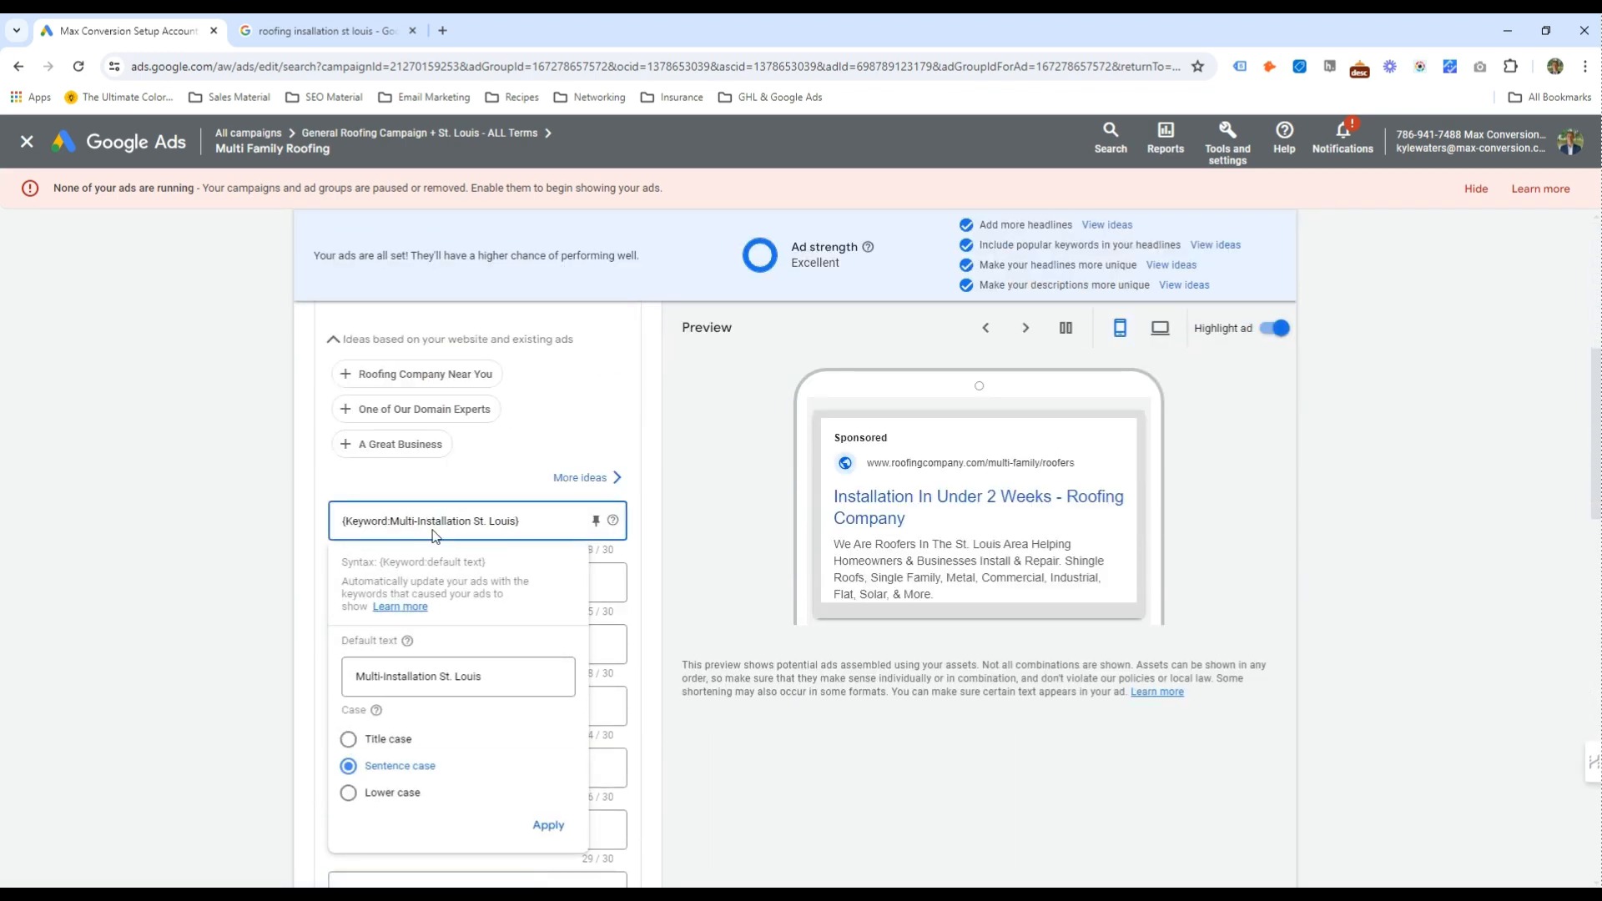
type("ily Roofers")
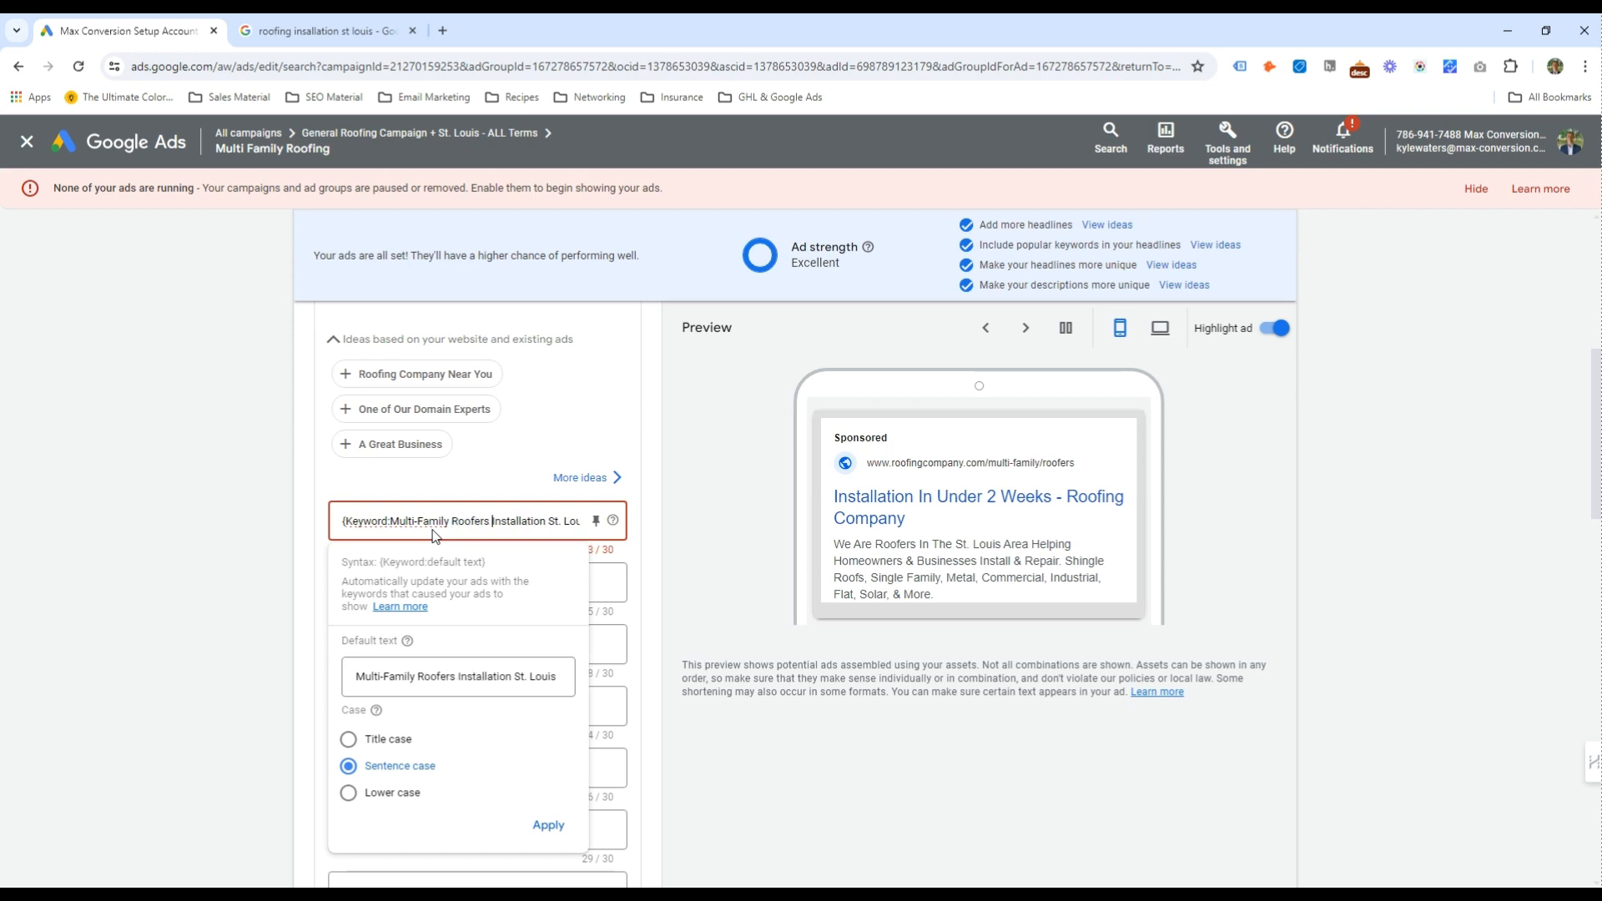
key("ctrl+Delete")
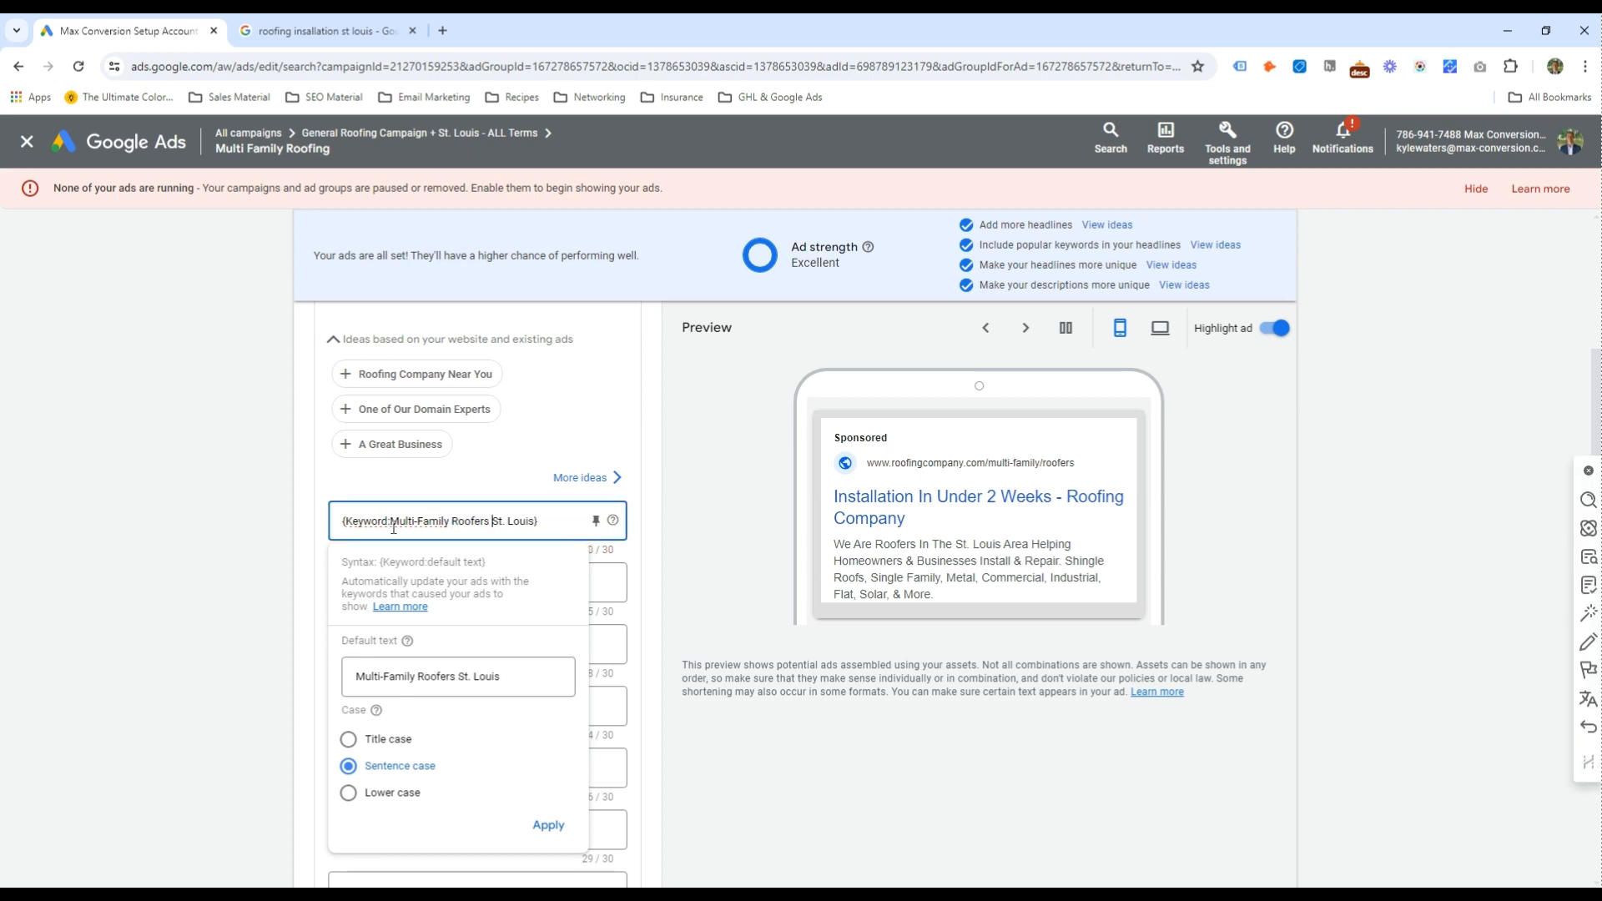
Change the ad's second headline to "Multi-Family Roof Installation", reusing the "Multi-Family" wording from the first headline
left_click_drag(390, 524, 449, 524)
key("ctrl+c")
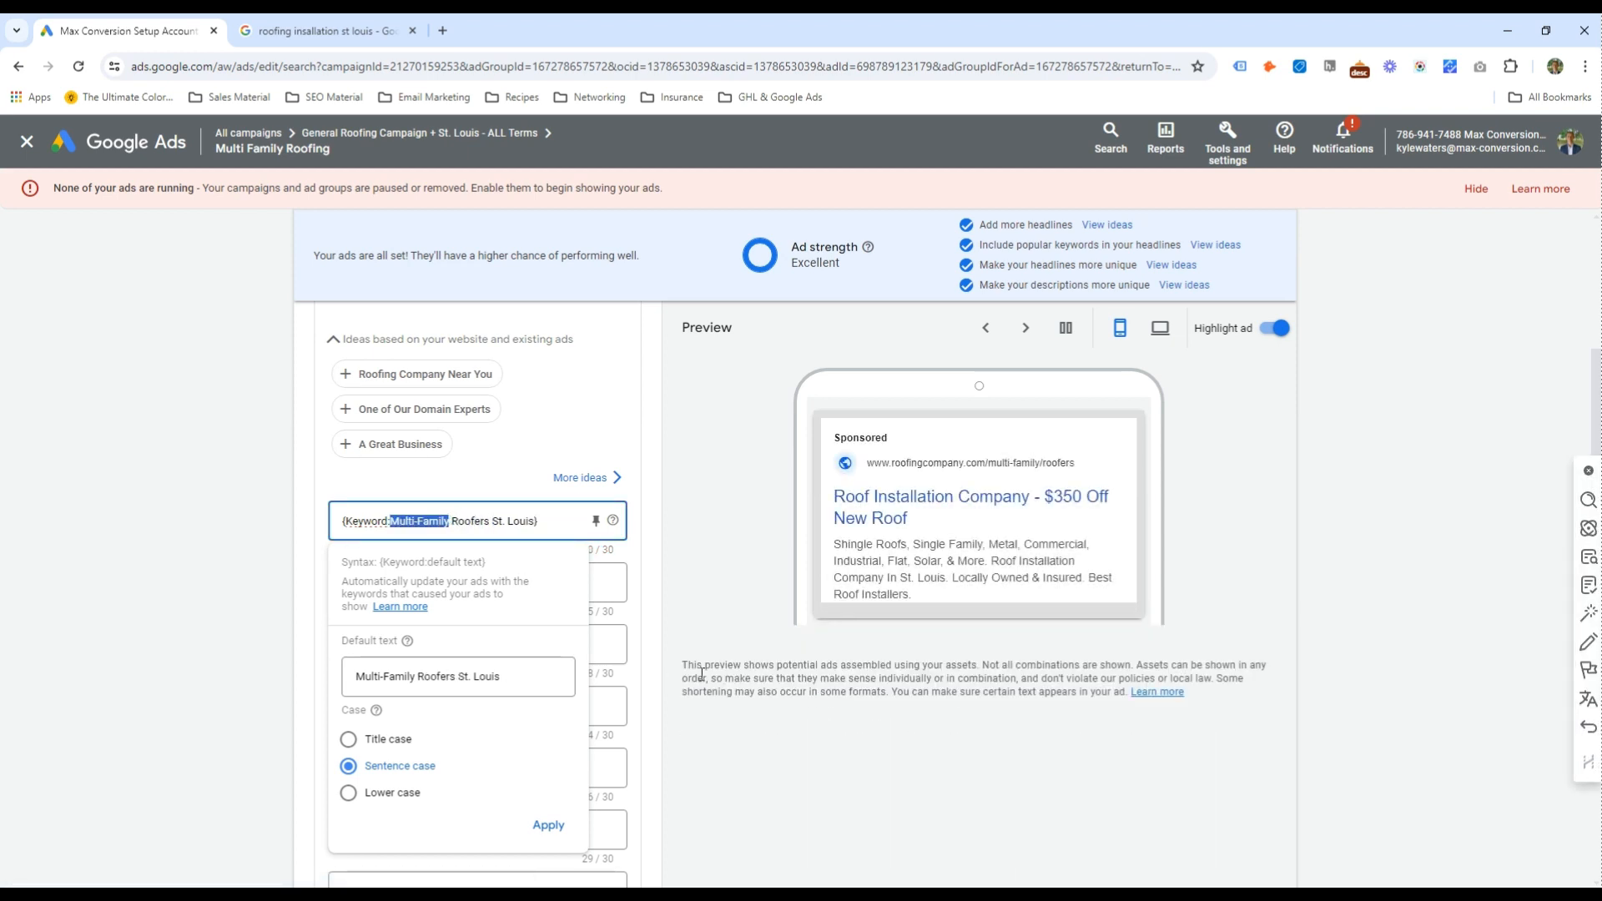
left_click(702, 672)
left_click(357, 582)
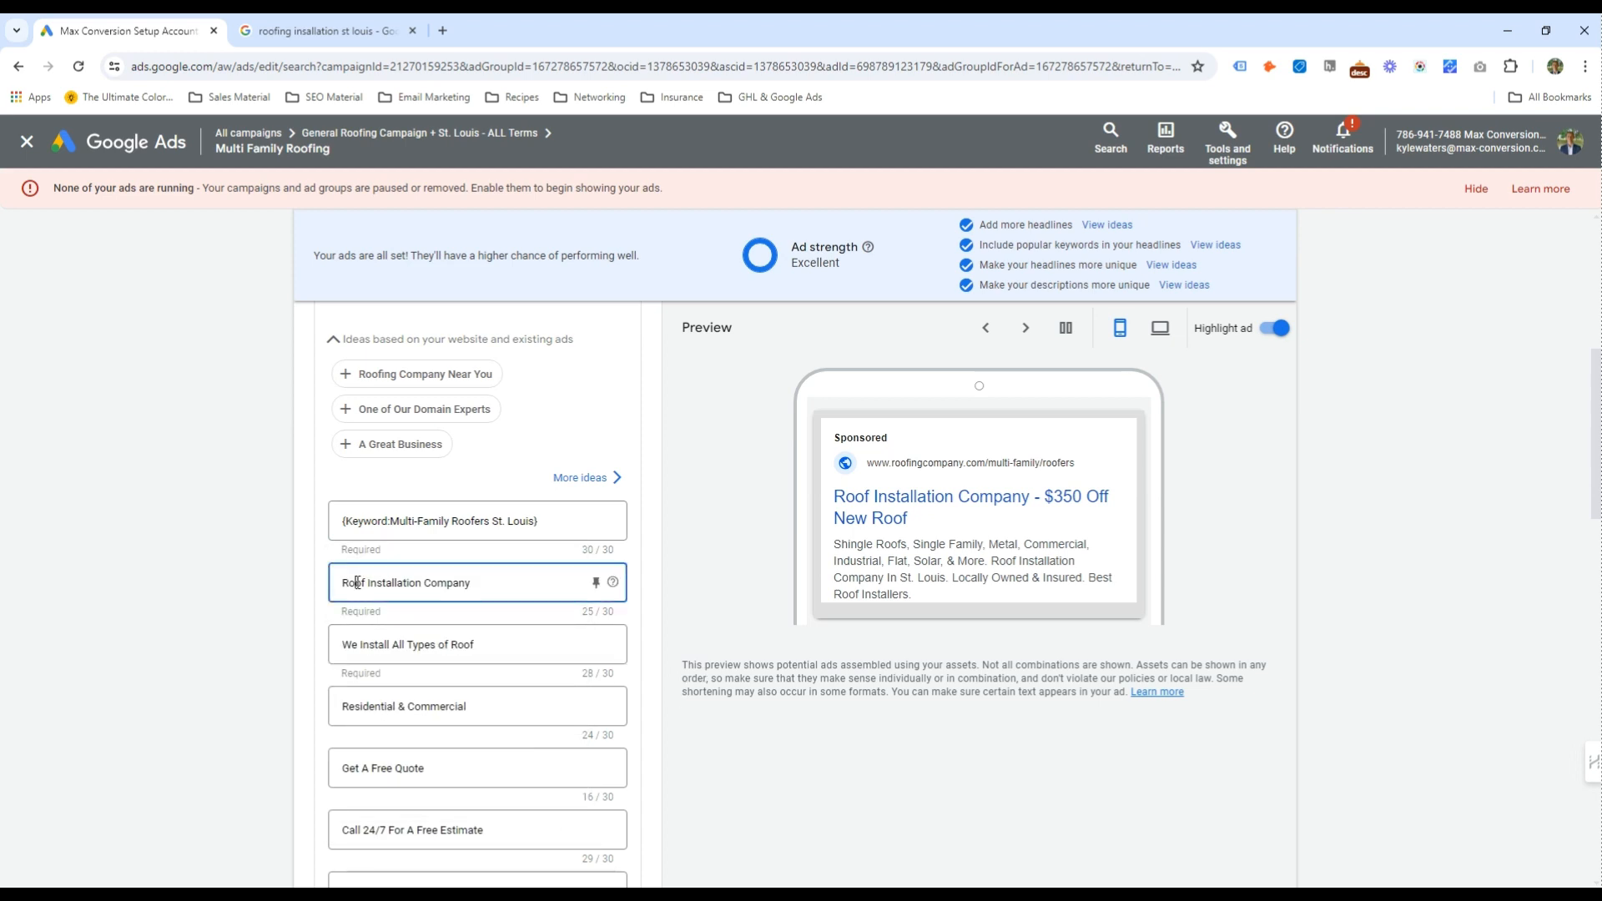
double_click(357, 582)
key("ctrl+v")
type("Roof")
key("ctrl+Right")
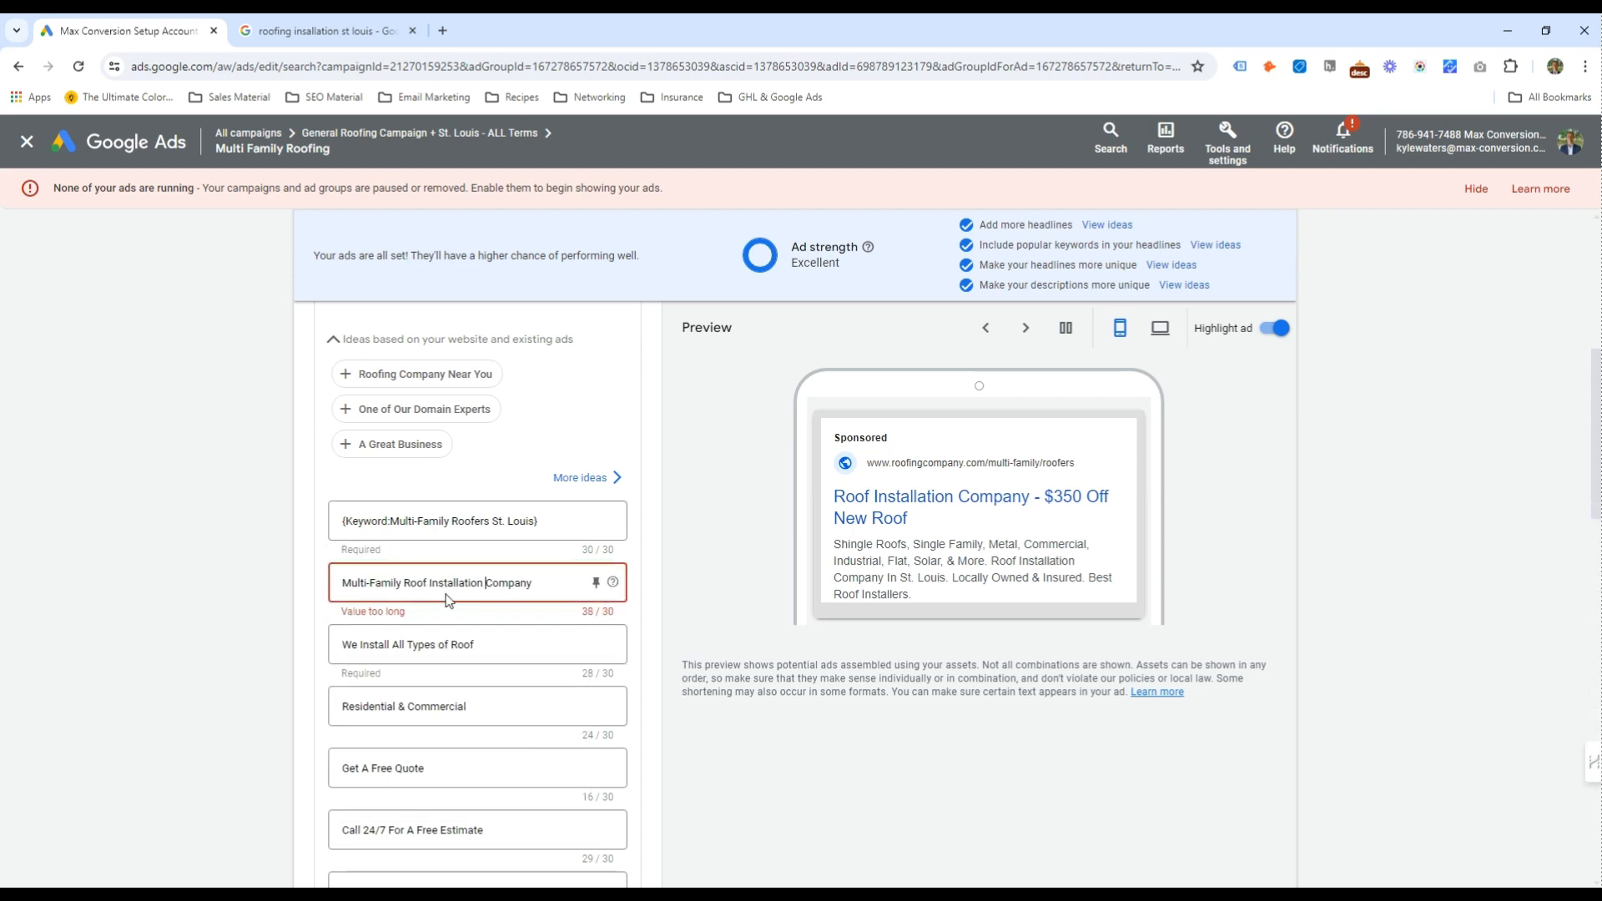
key("ctrl+Delete")
Change the ad's "Roofing Company" headline to "Multi-Family Roofers"
scroll(448, 599, "down", 4)
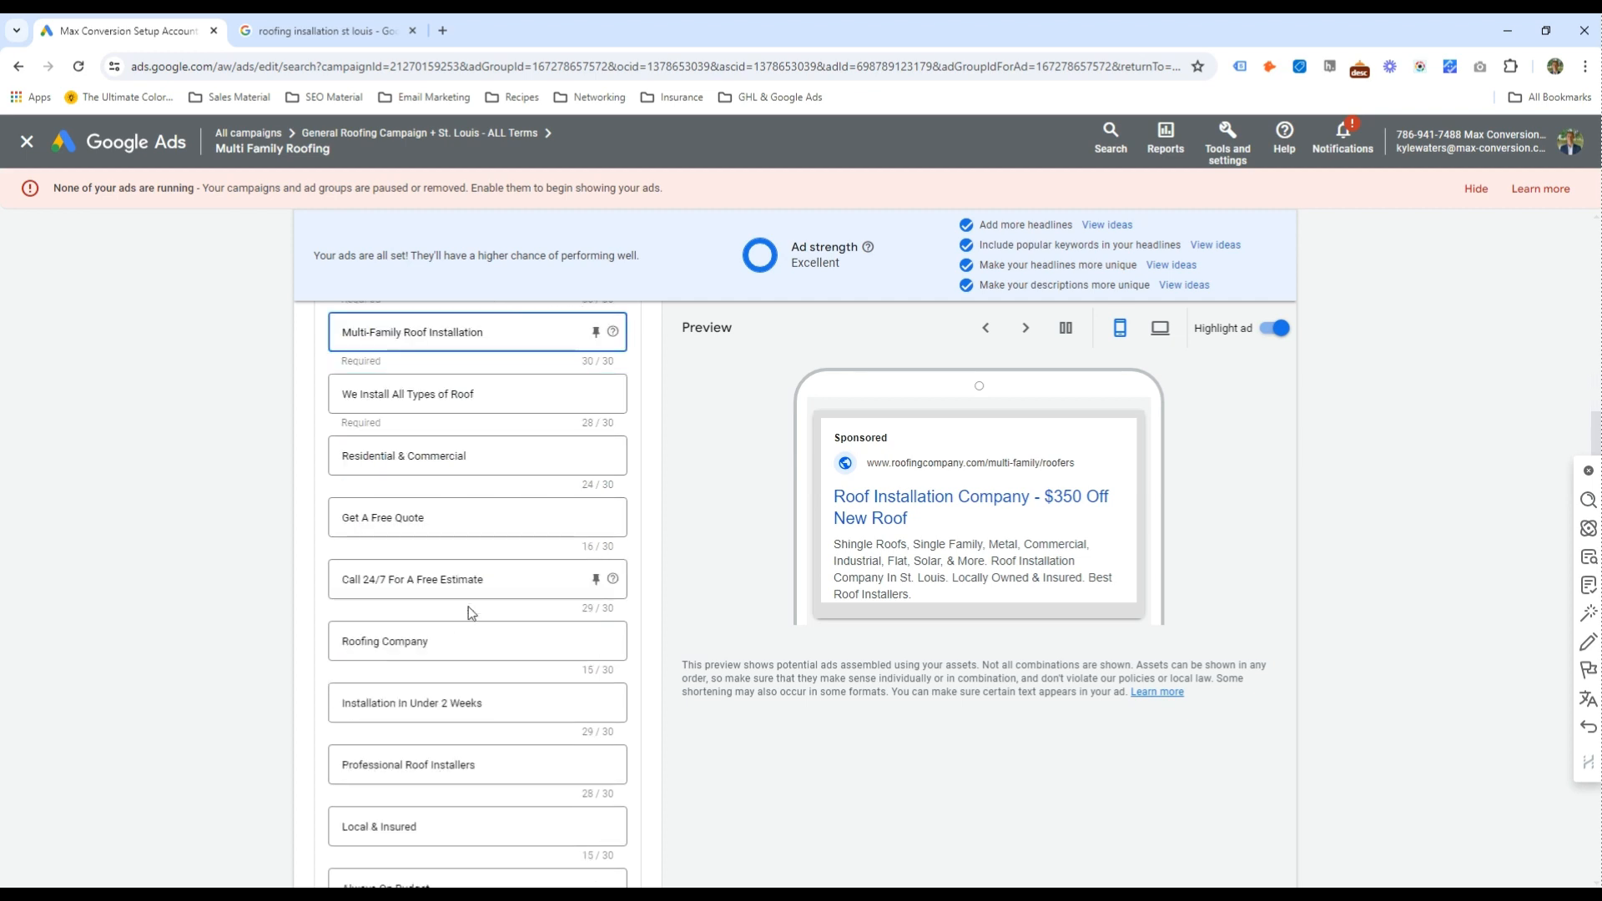
left_click(343, 558)
key("ctrl+v")
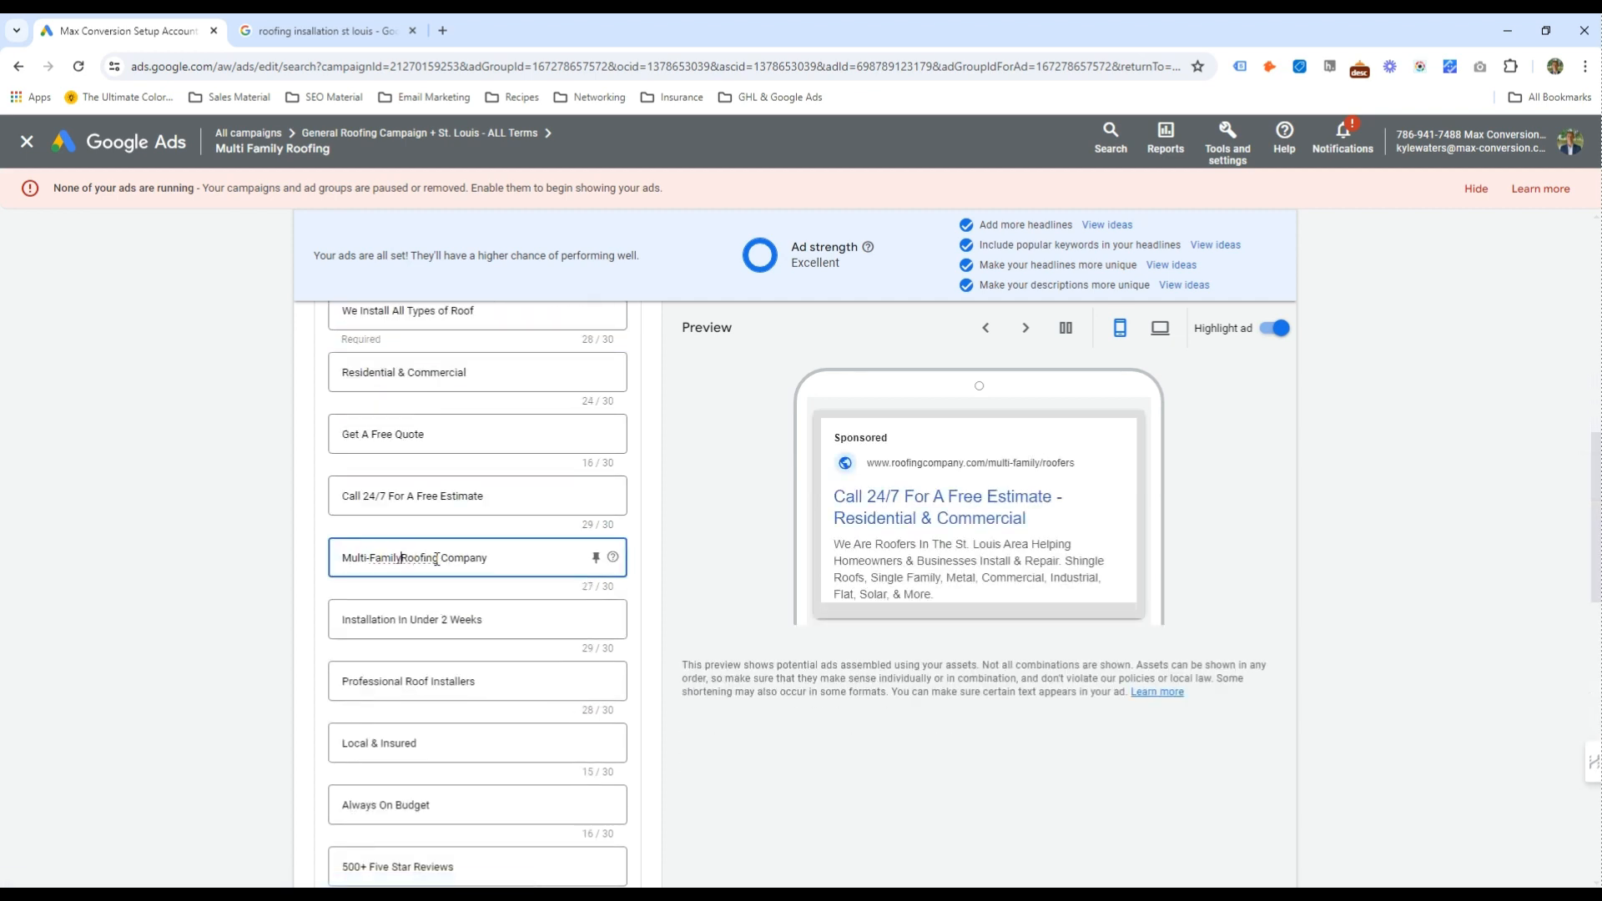
double_click(431, 559)
key("ctrl+shift+Right")
type("Roofers")
Reword the opening of the ad's first description to "Multi-Family Roof Installers In St. Louis."
scroll(458, 543, "down", 10)
scroll(366, 484, "up", 2)
double_click(351, 528)
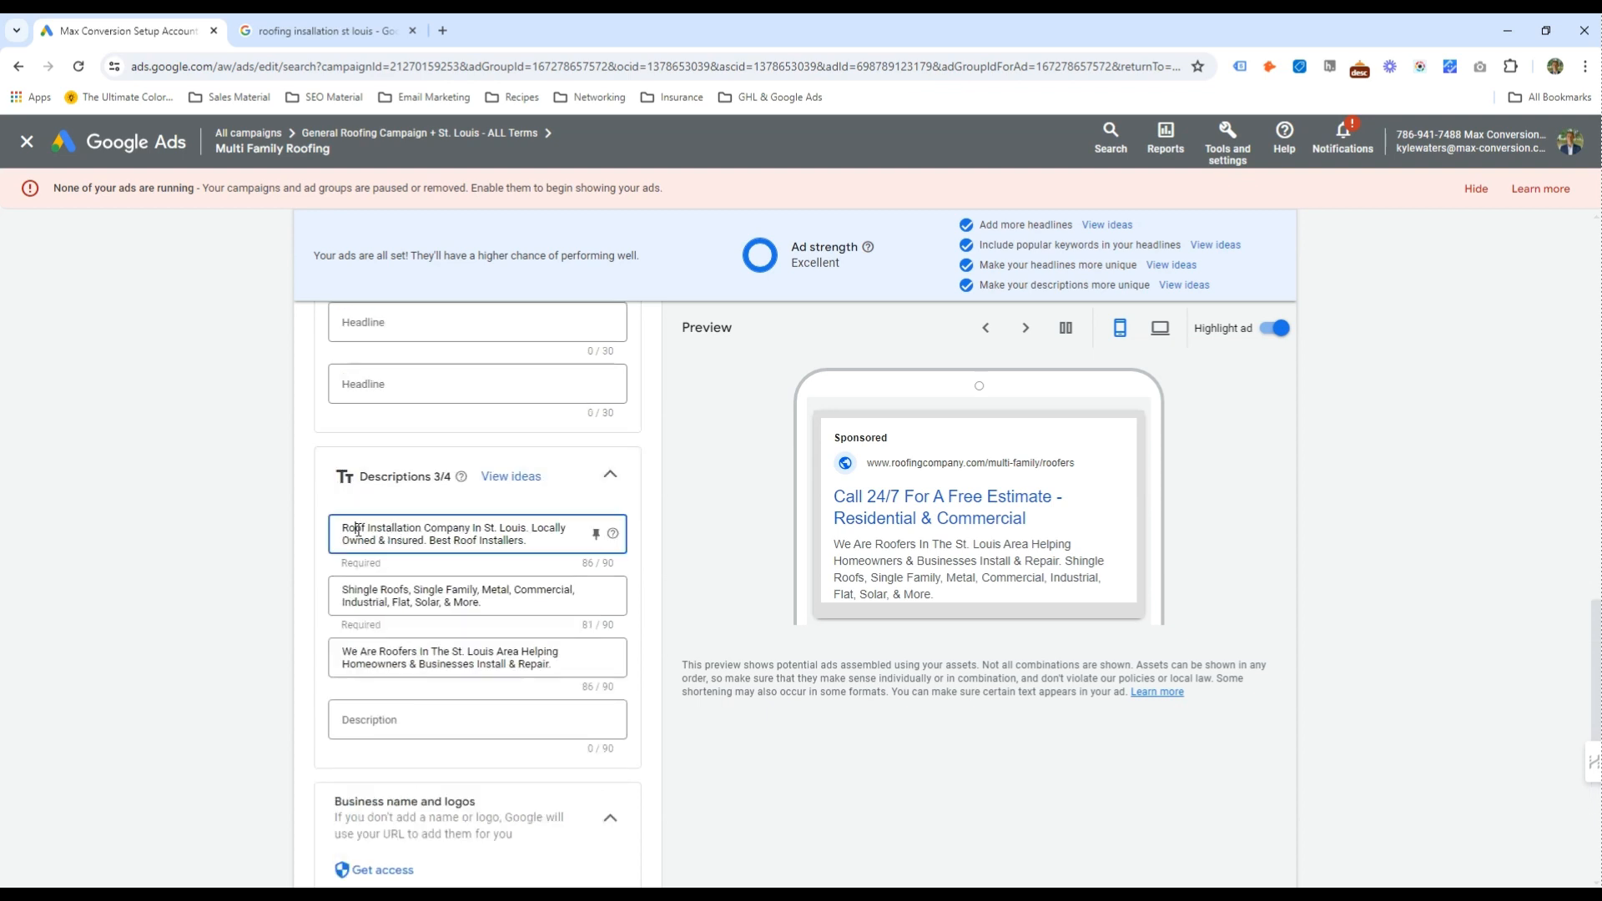
key("ctrl+v")
type("Roof")
key("ctrl+Right")
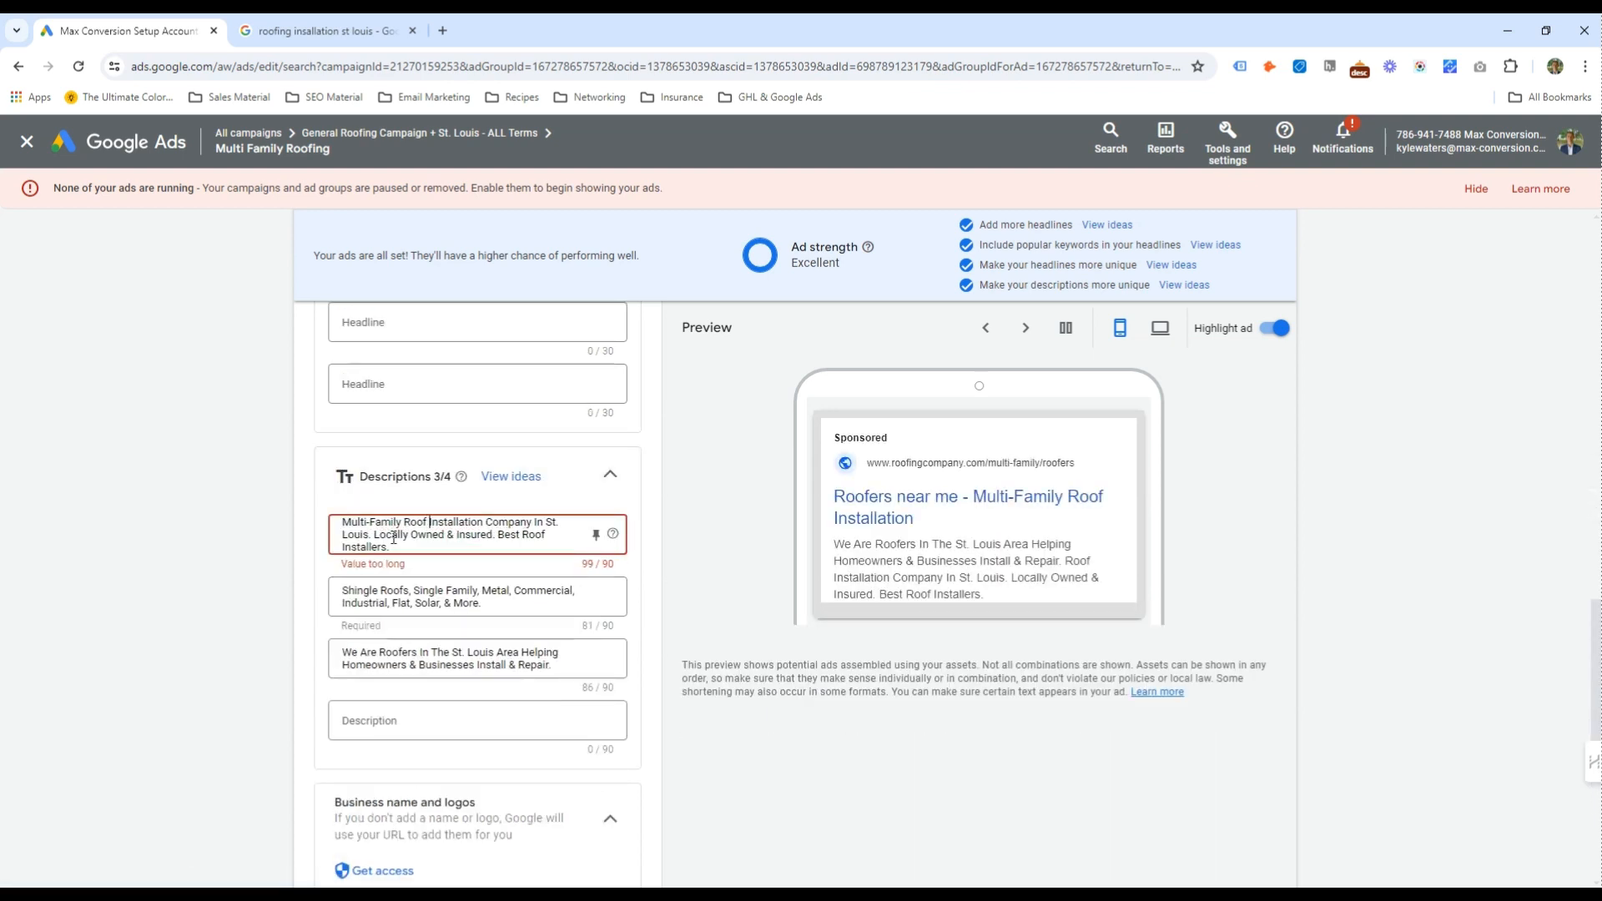
key("ctrl+shift+Right")
key("Delete")
key("ctrl+Right")
key("ctrl+shift+Left")
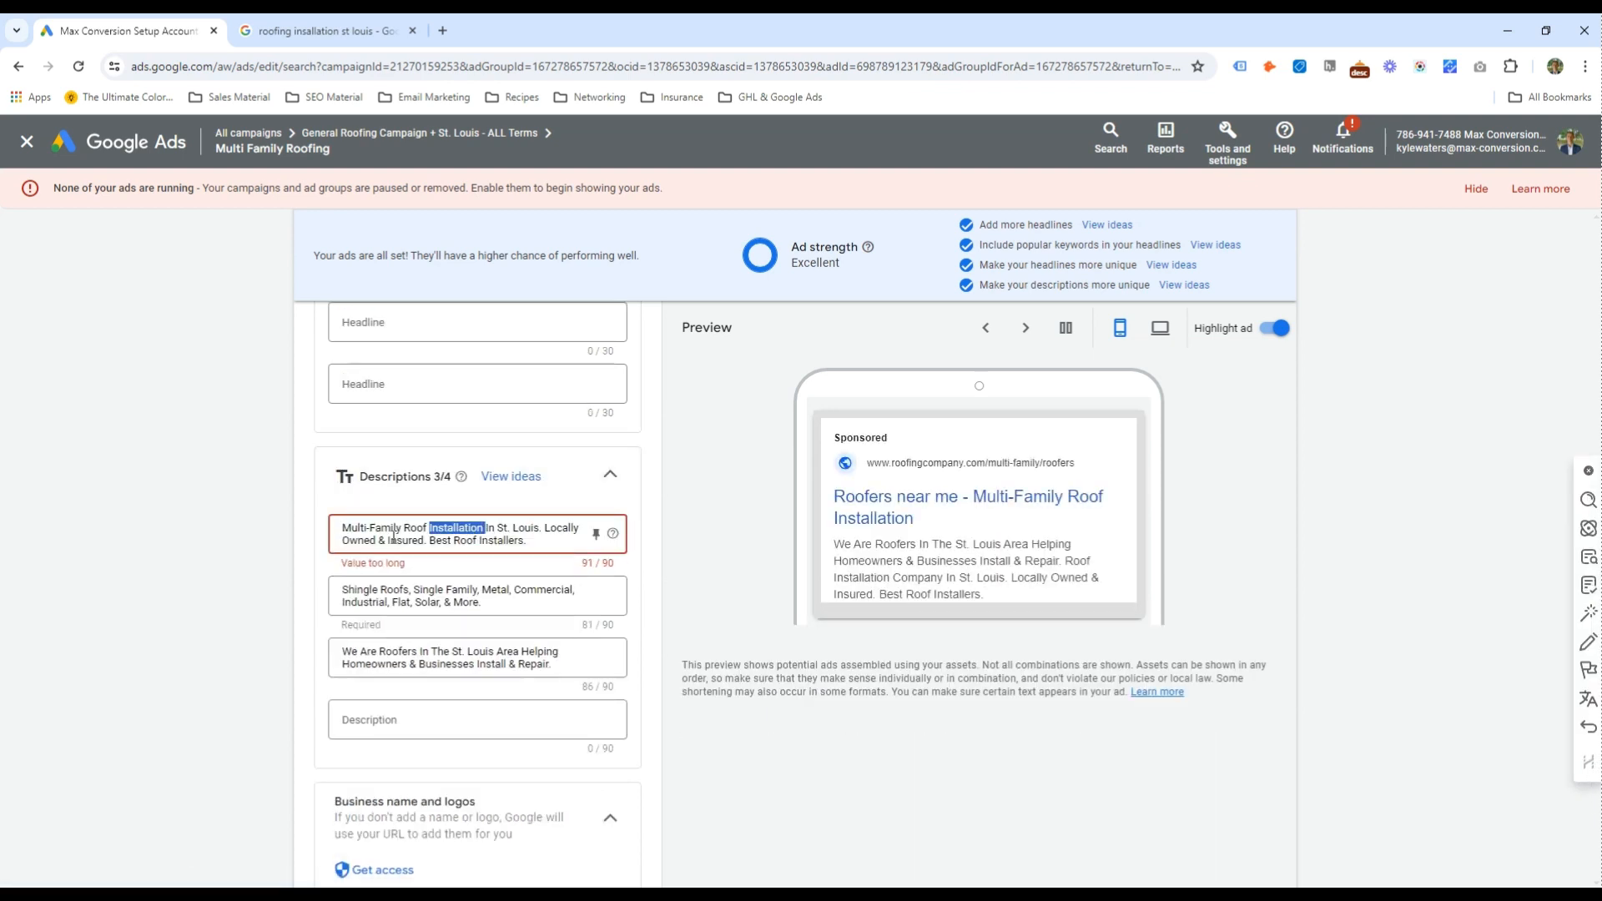
type("Installers")
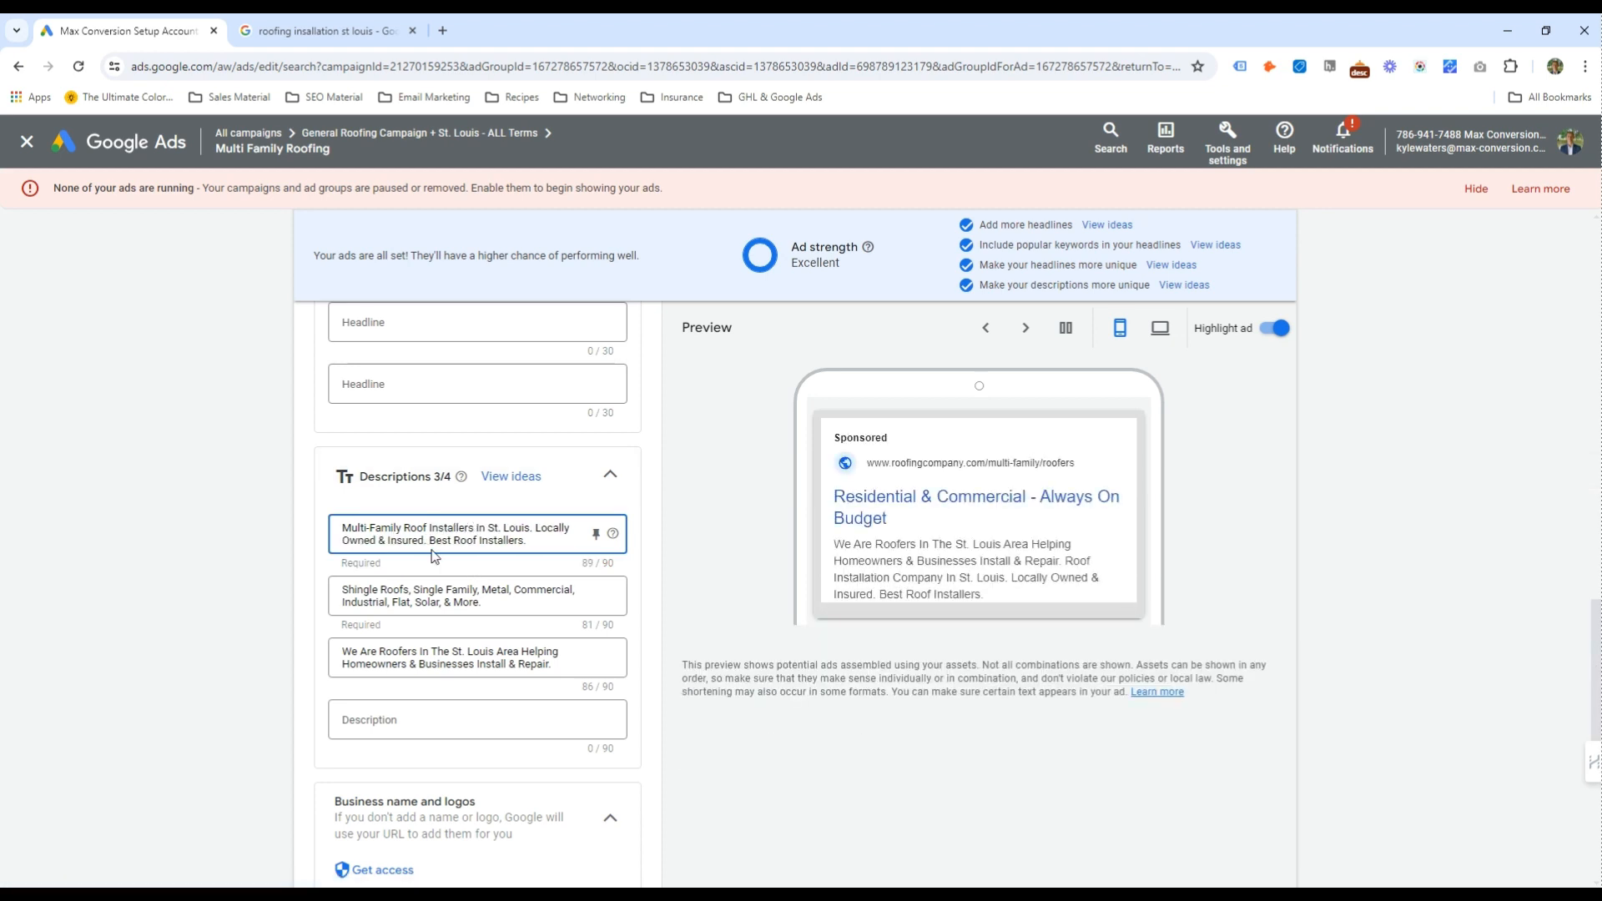
Replace "Homeowners & Businesses" with "Multi-Family Complexes" in the ad's third description and reread it
double_click(375, 664)
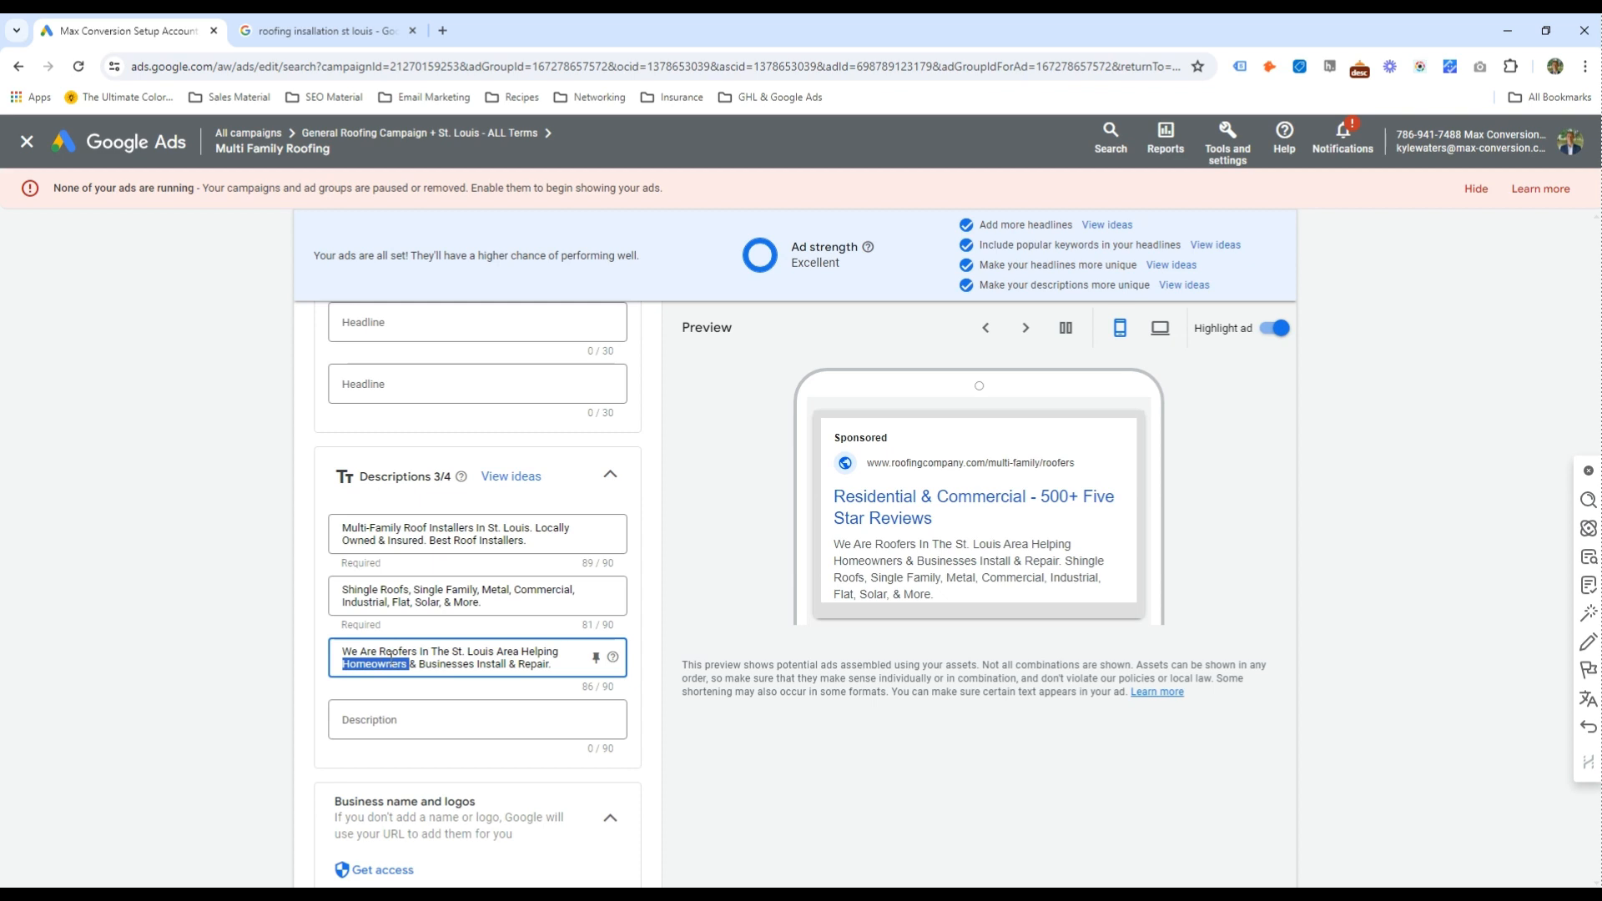
type("Multi-Family Complexe")
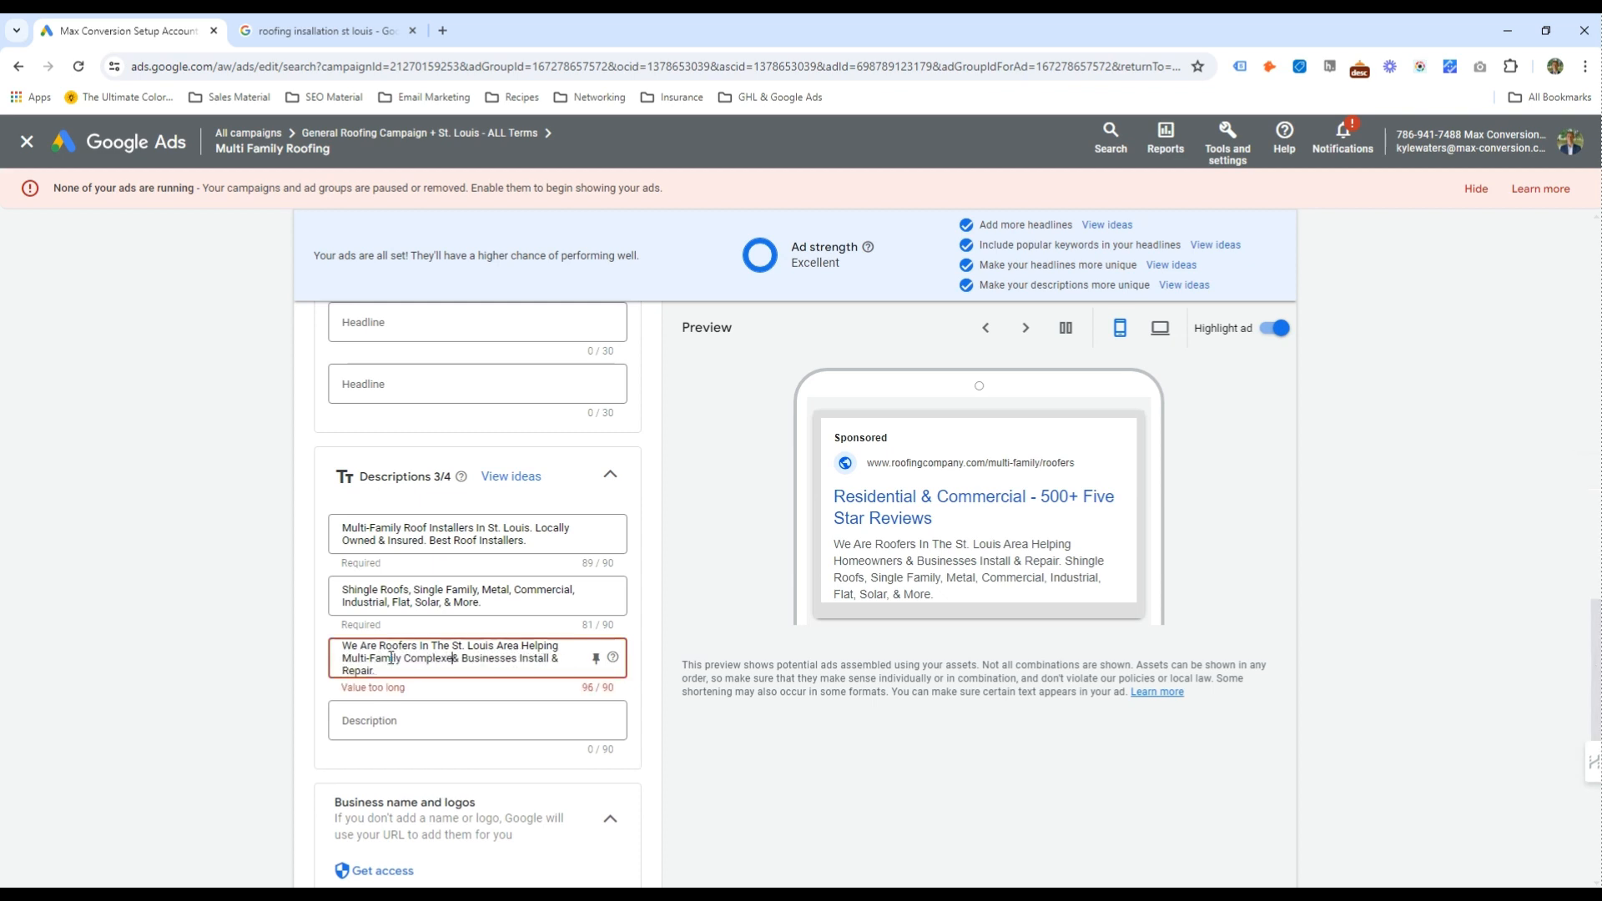
type("s")
key("ctrl+shift+Right")
key("ctrl+shift+Right")
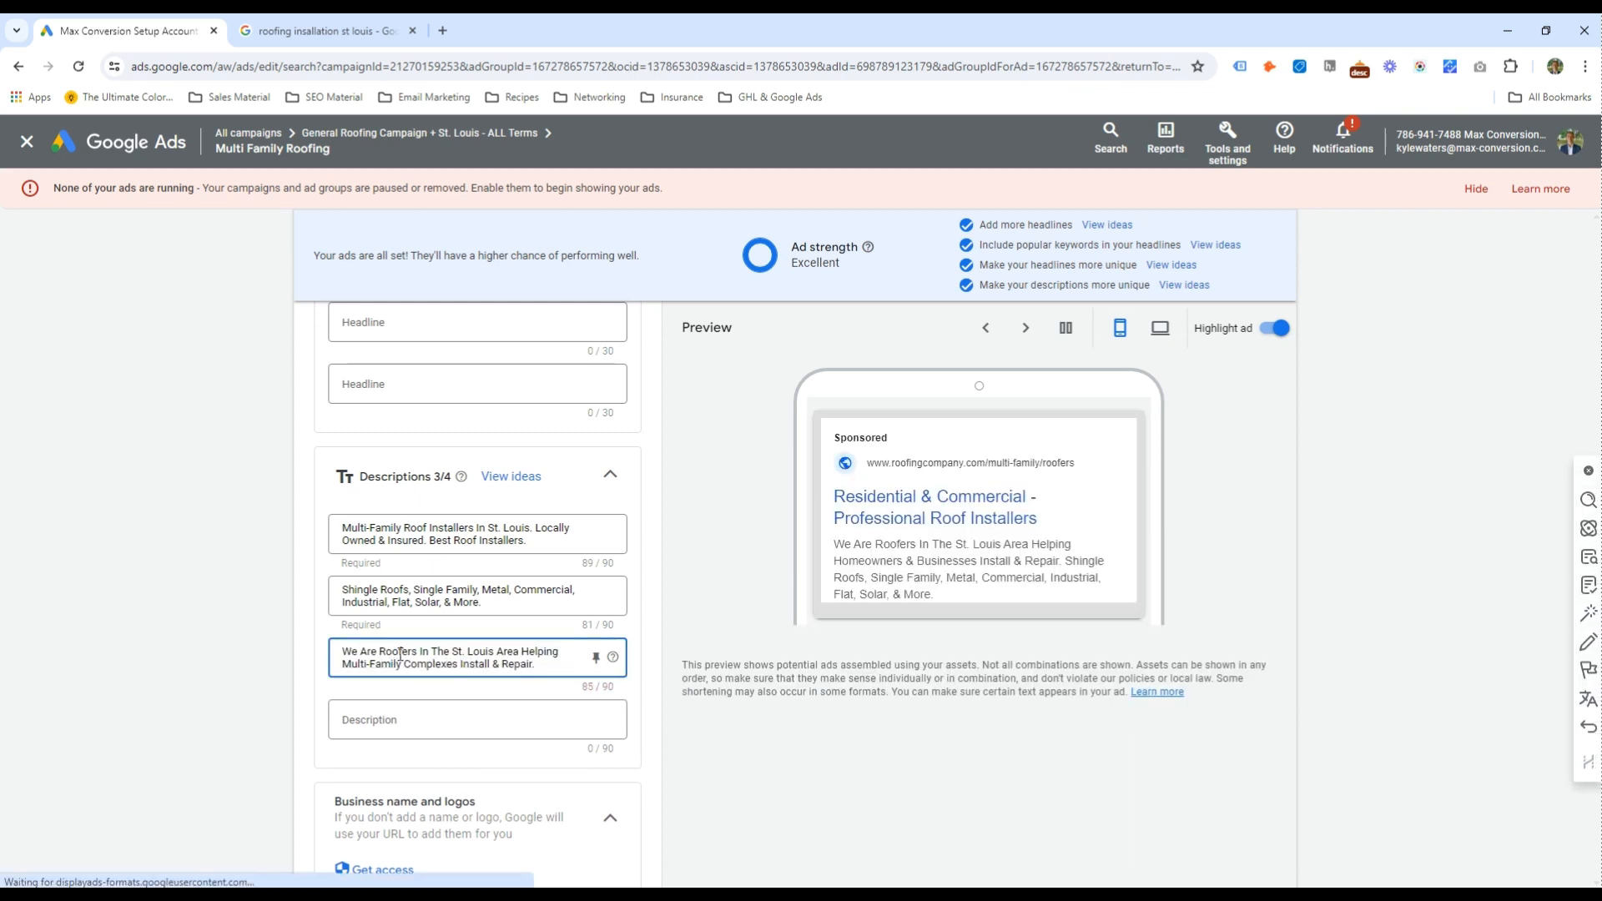
left_click_drag(378, 653, 546, 664)
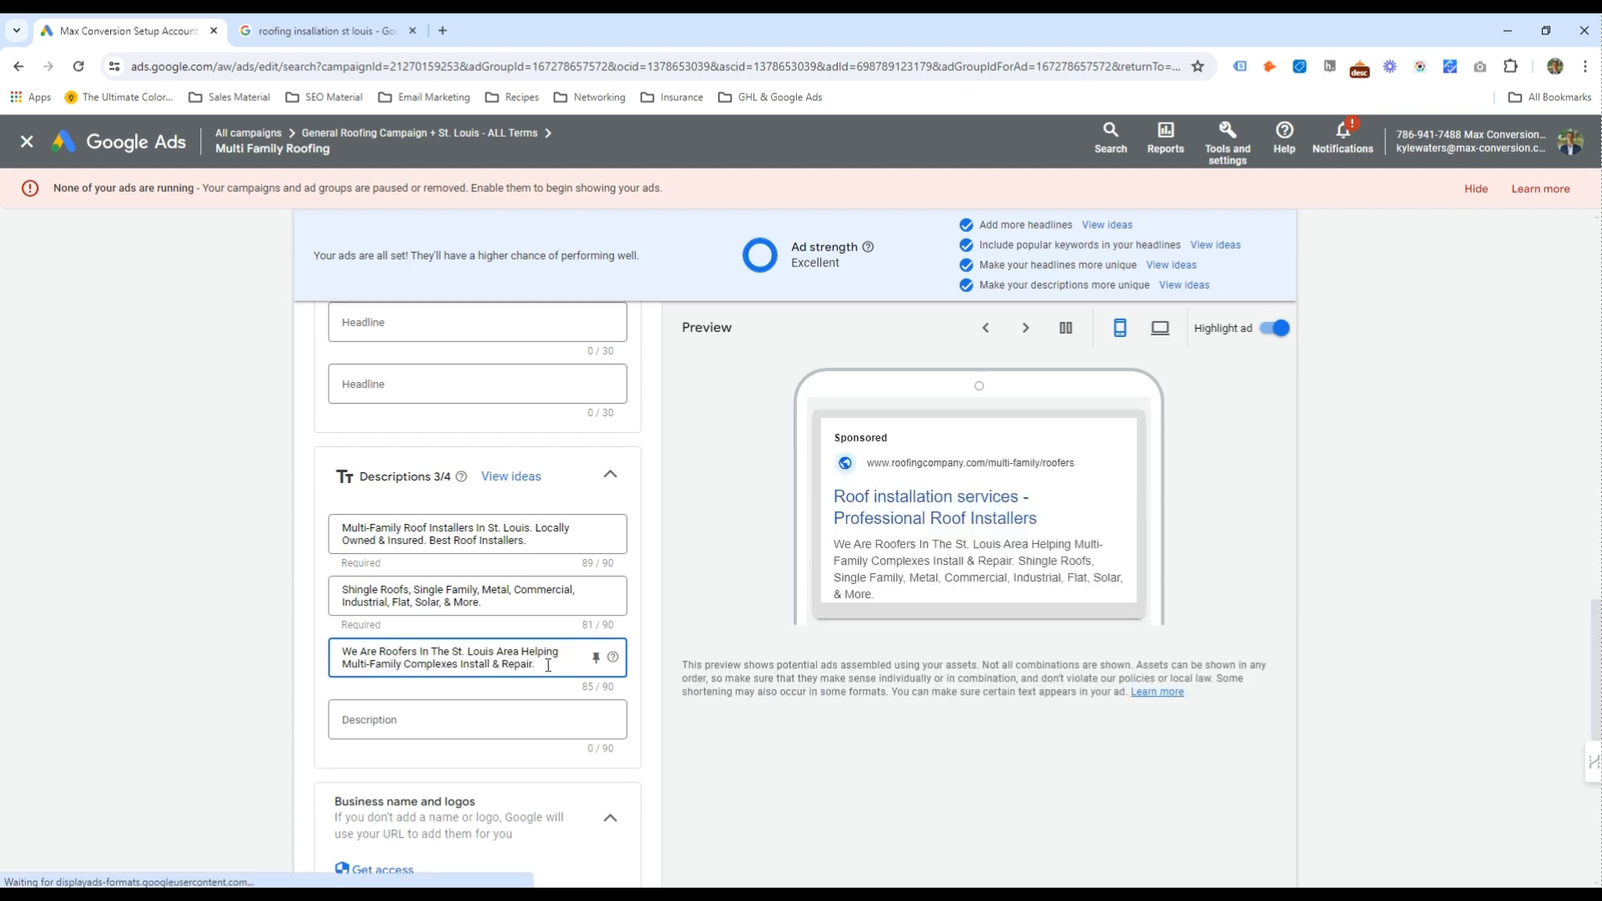
Save the Multi Family Roofing ad, choosing to continue with the known destination mismatch issue
scroll(501, 676, "down", 5)
left_click(313, 819)
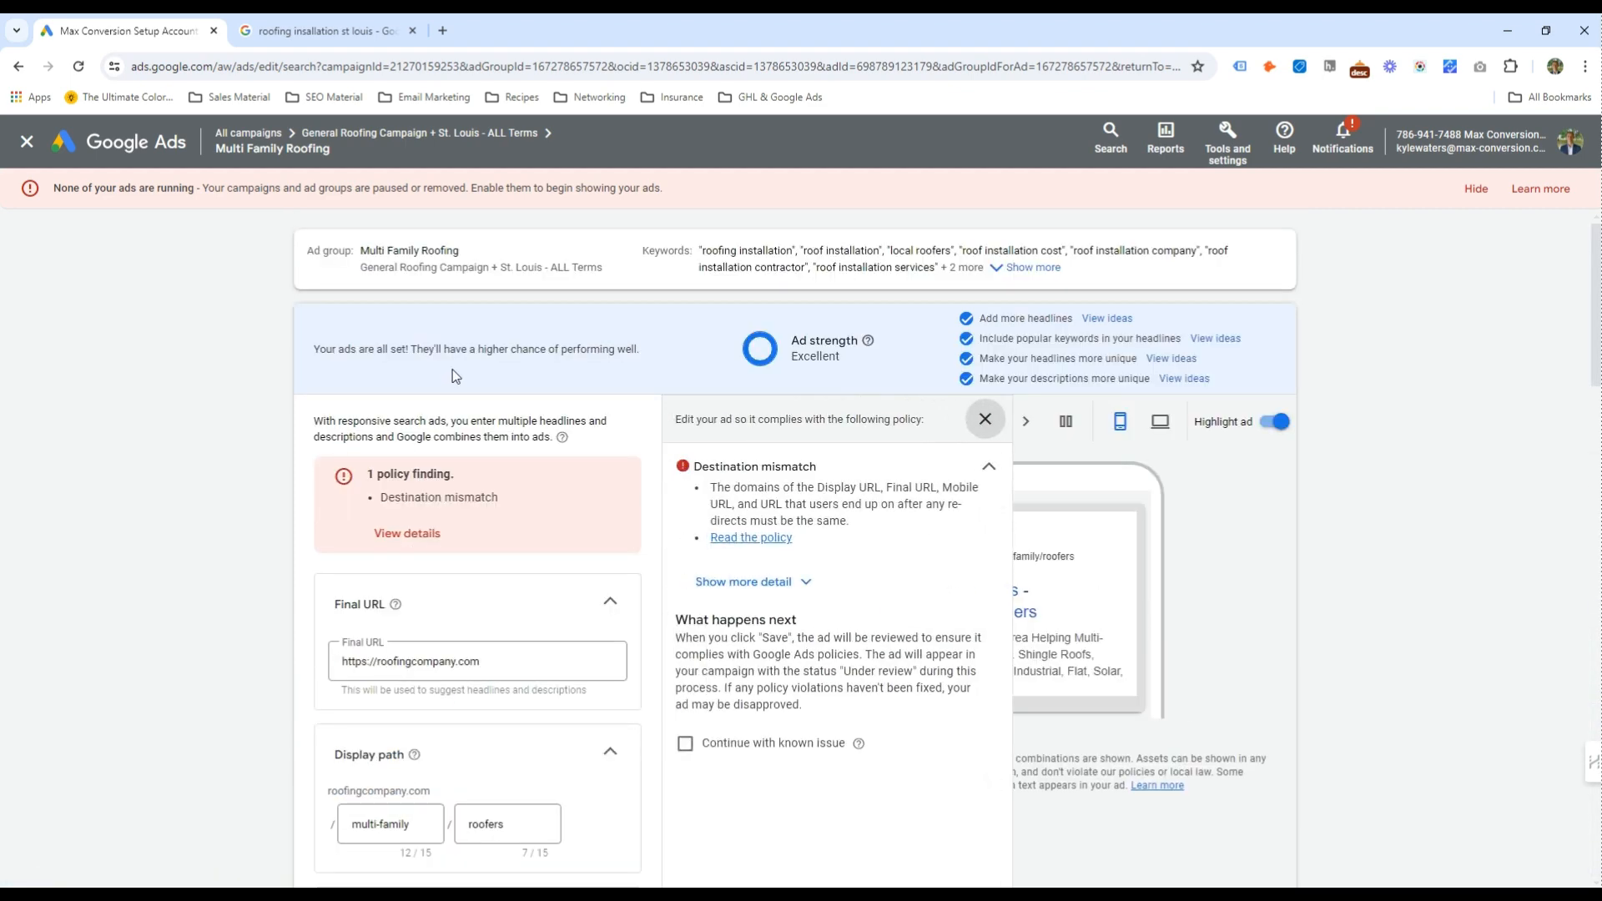
left_click(740, 744)
scroll(433, 558, "down", 10)
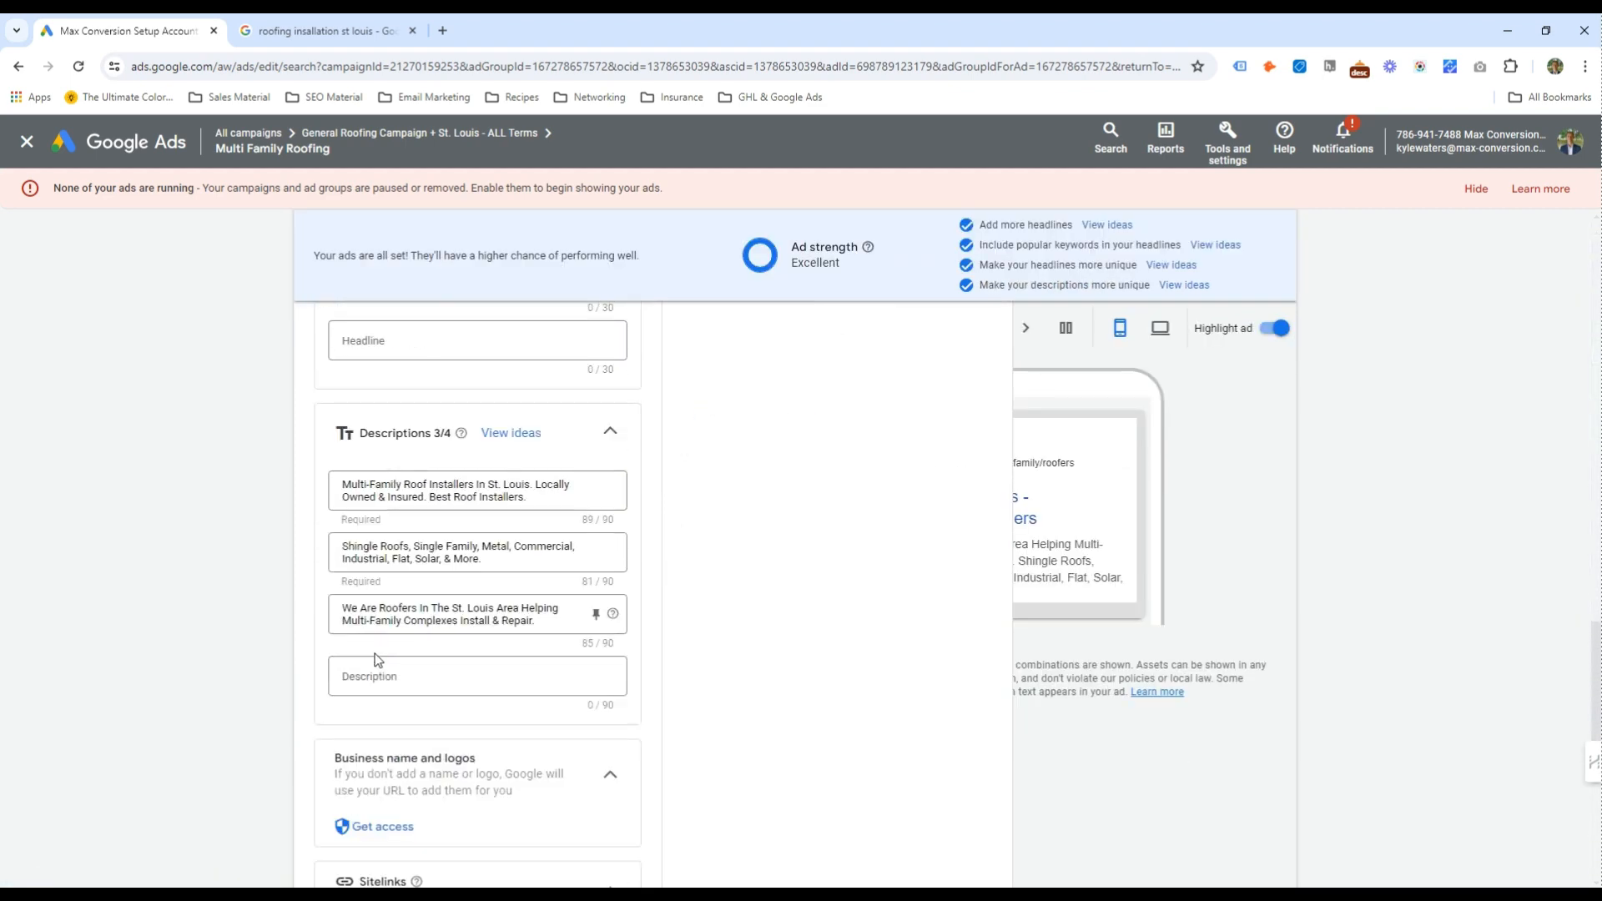
left_click(329, 815)
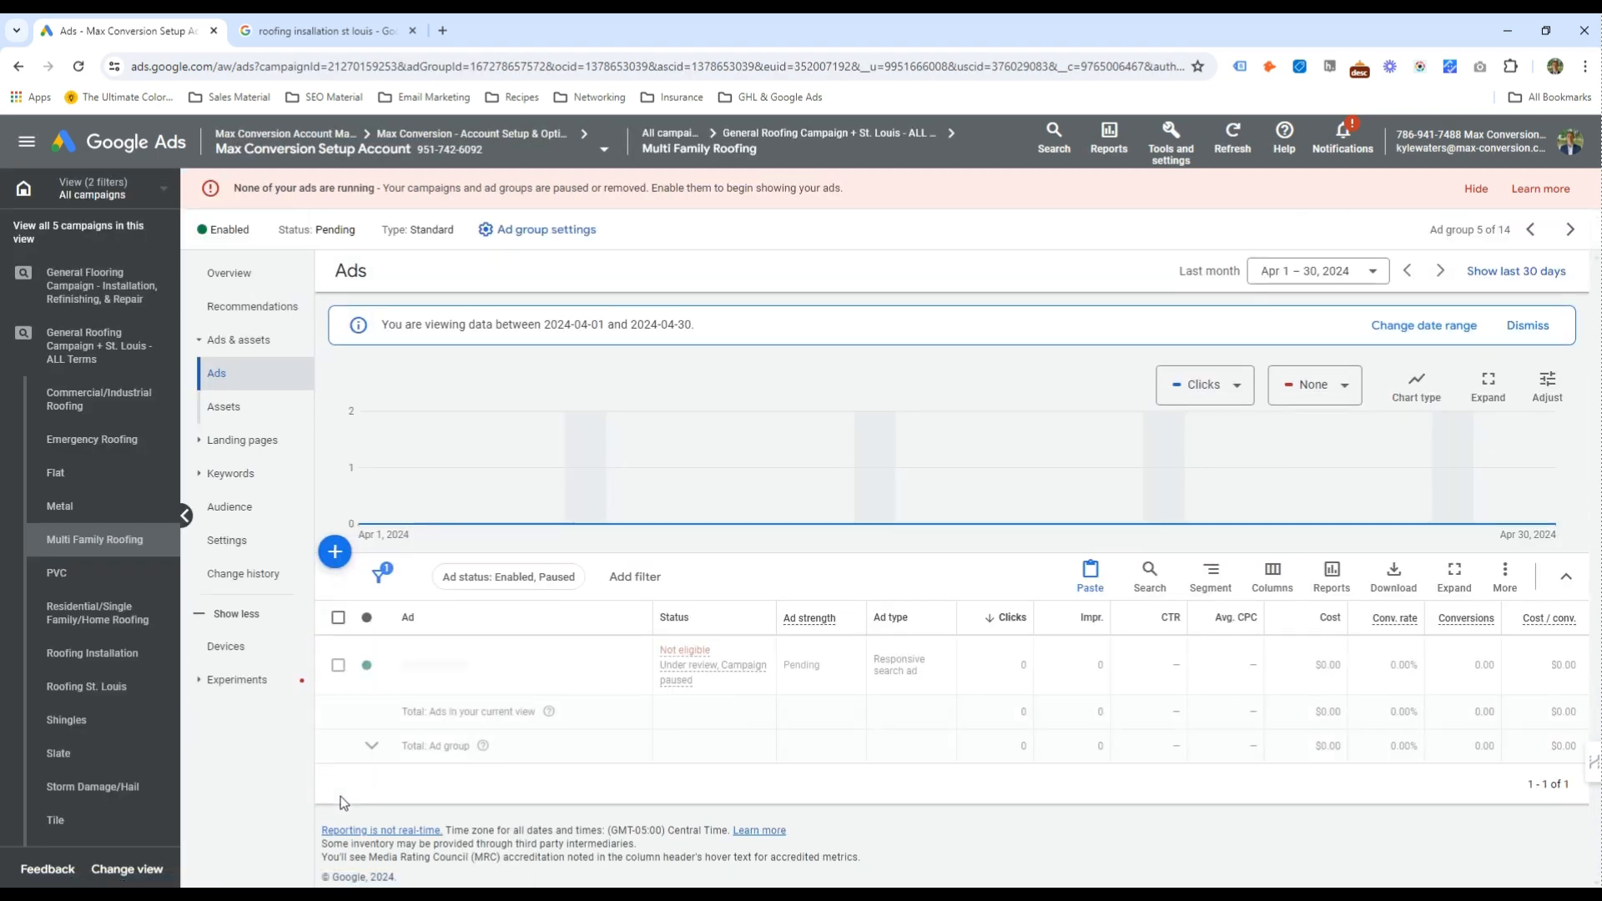
Permanently remove all existing search keywords from the Multi Family Roofing ad group
left_click(232, 473)
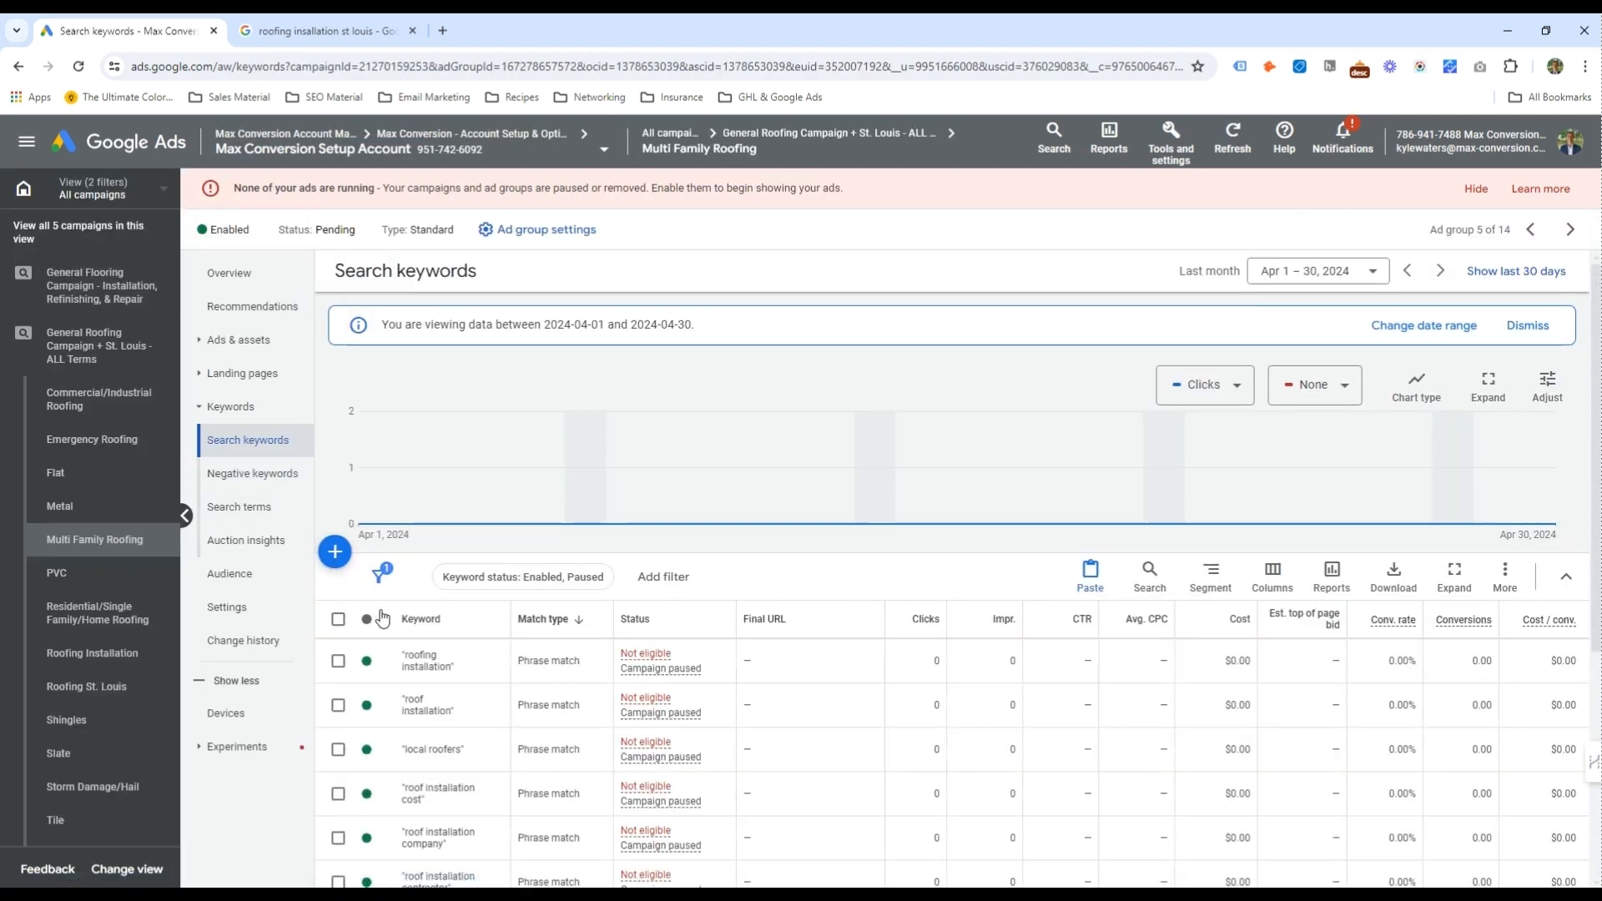
left_click(338, 618)
left_click(431, 584)
left_click(284, 536)
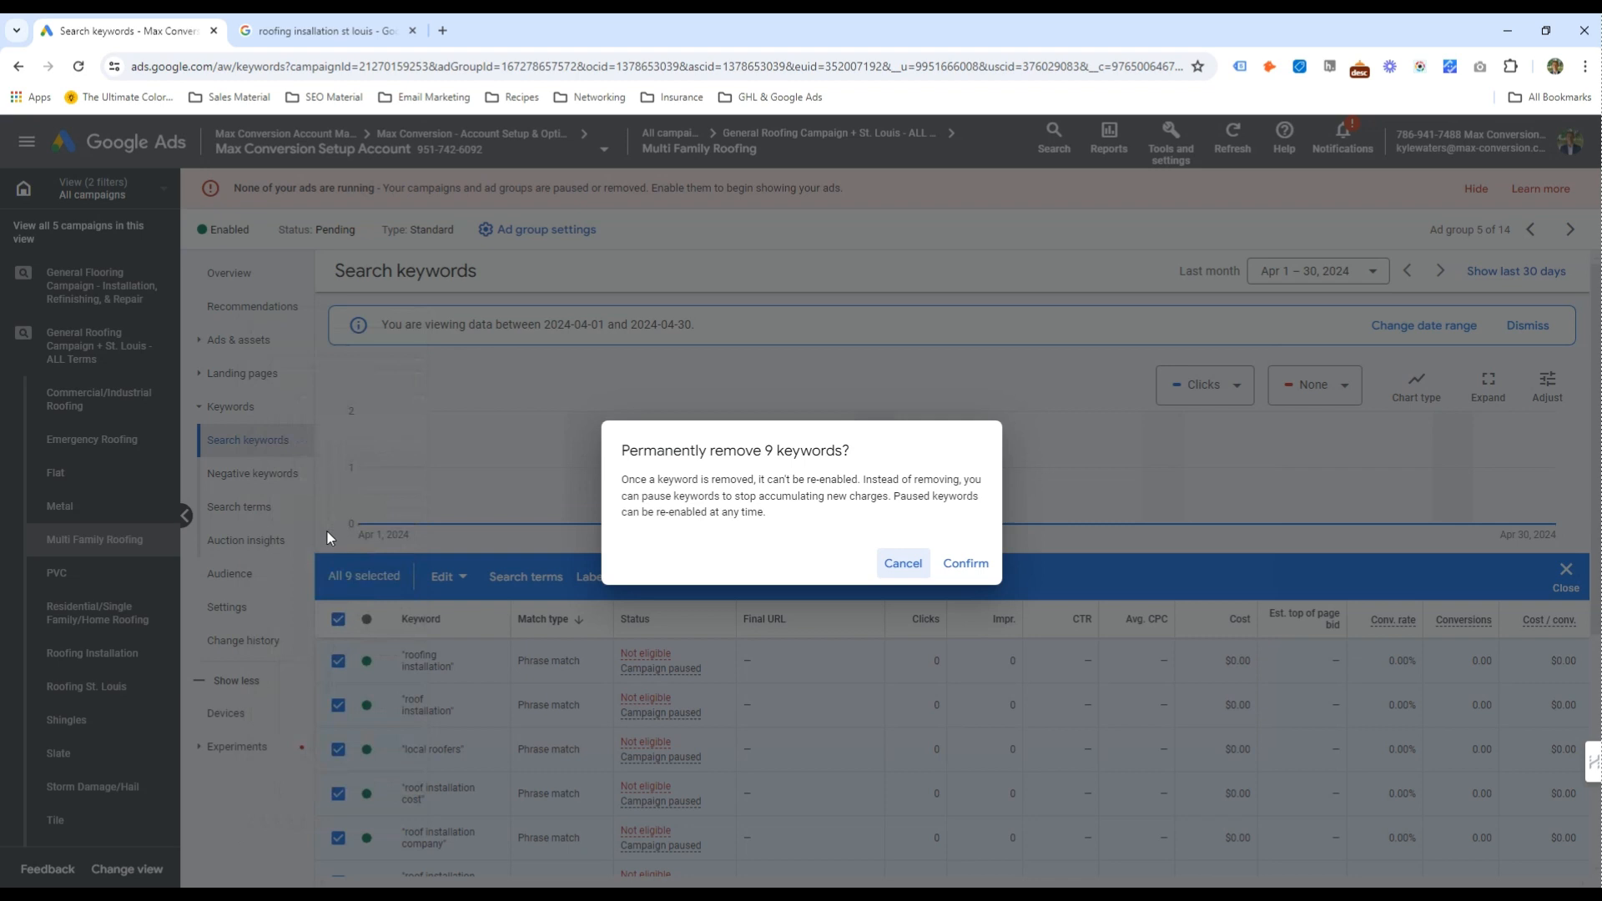
left_click(973, 564)
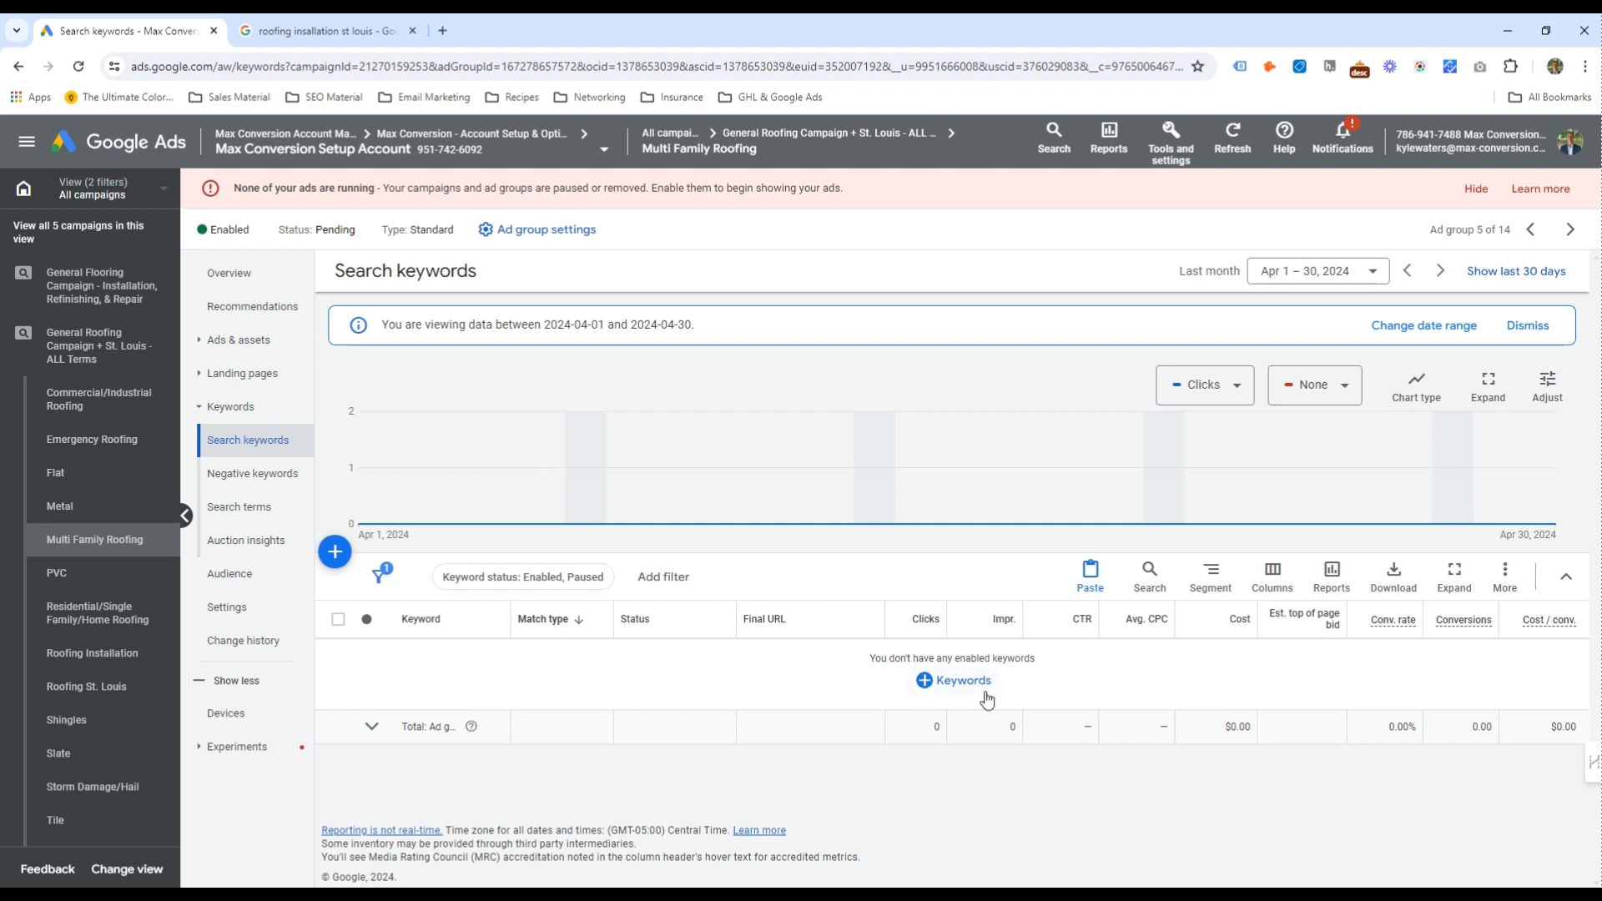
Start adding keywords to the ad group and look up keyword ideas for "Multi-Family roofers"
left_click(923, 677)
left_click(826, 490)
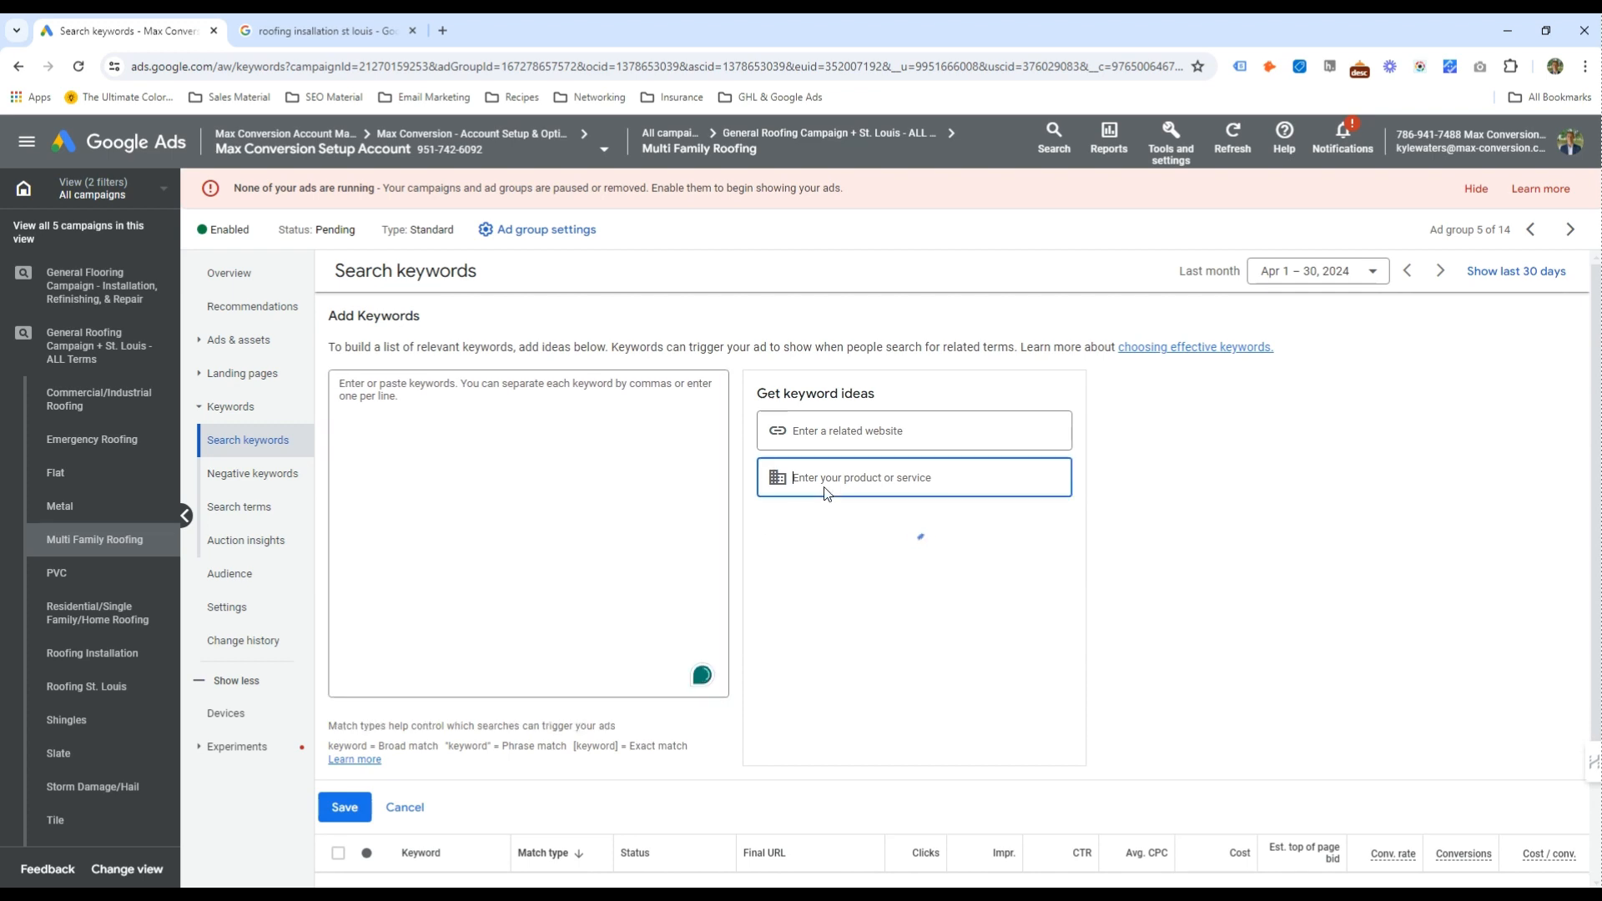
type("Multi-Family")
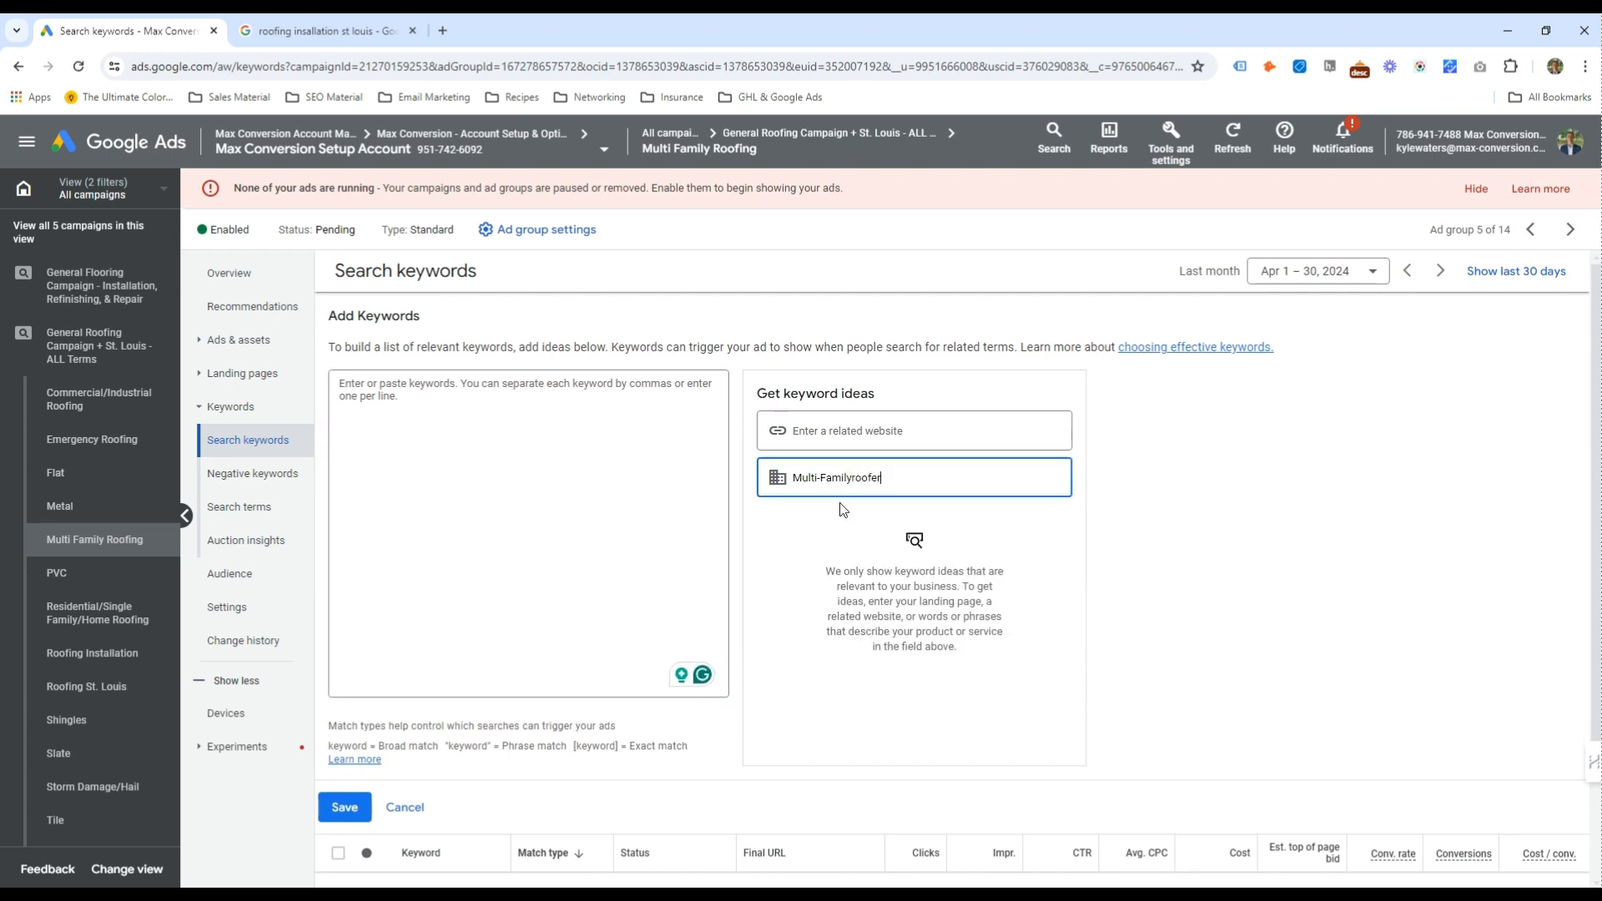
type("roofer")
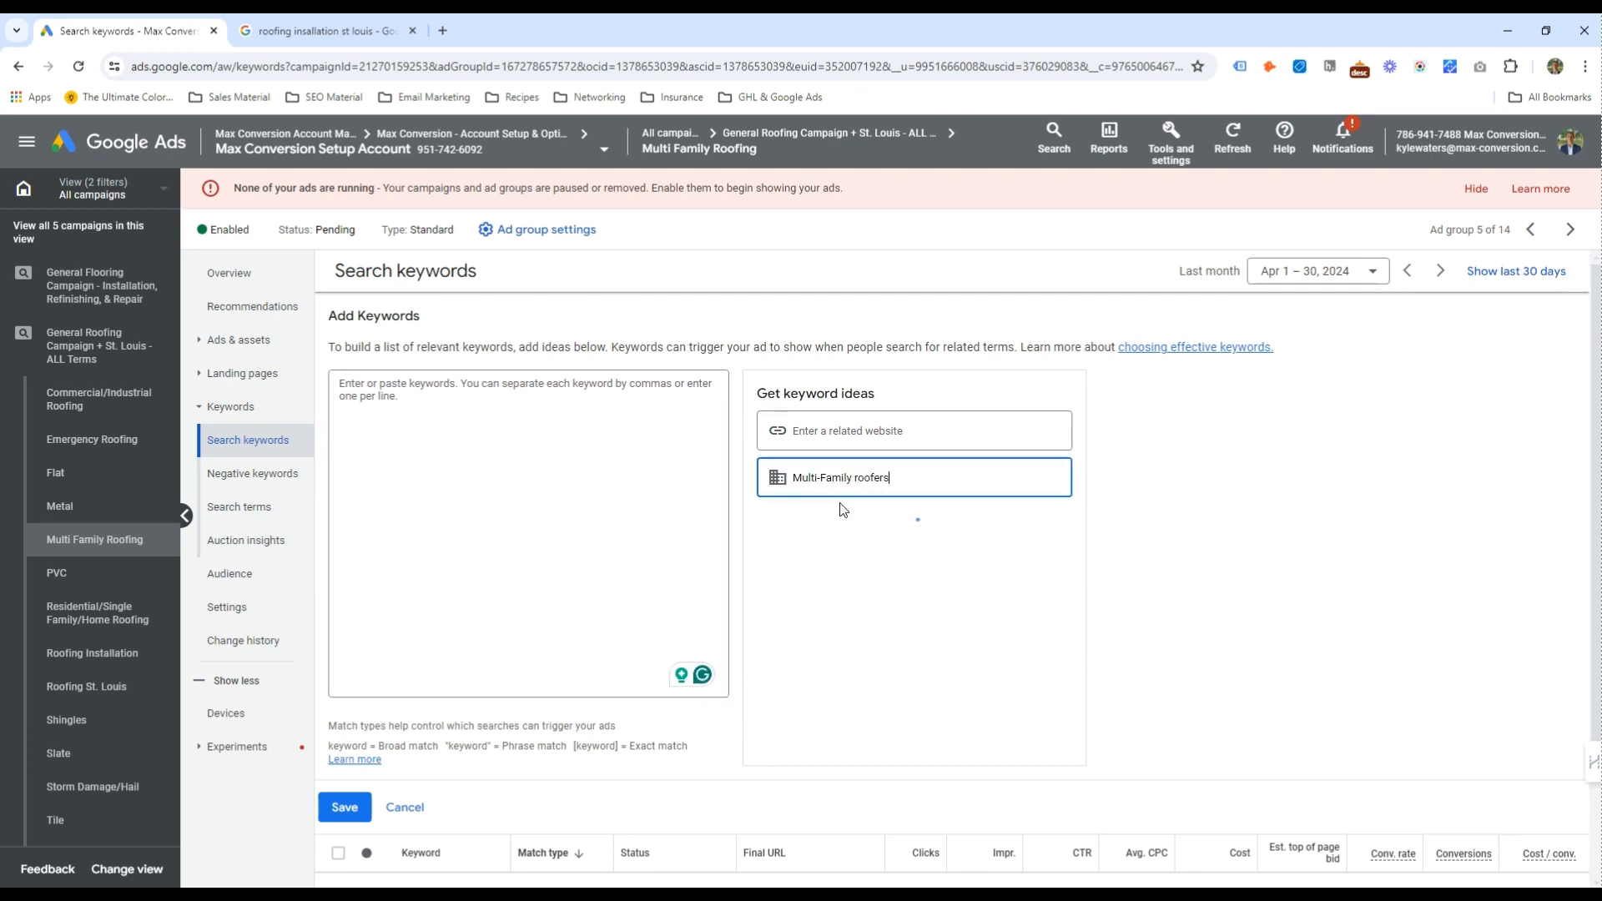
Enter "multi family roofing" as a new keyword and duplicate it on a second line
left_click(723, 457)
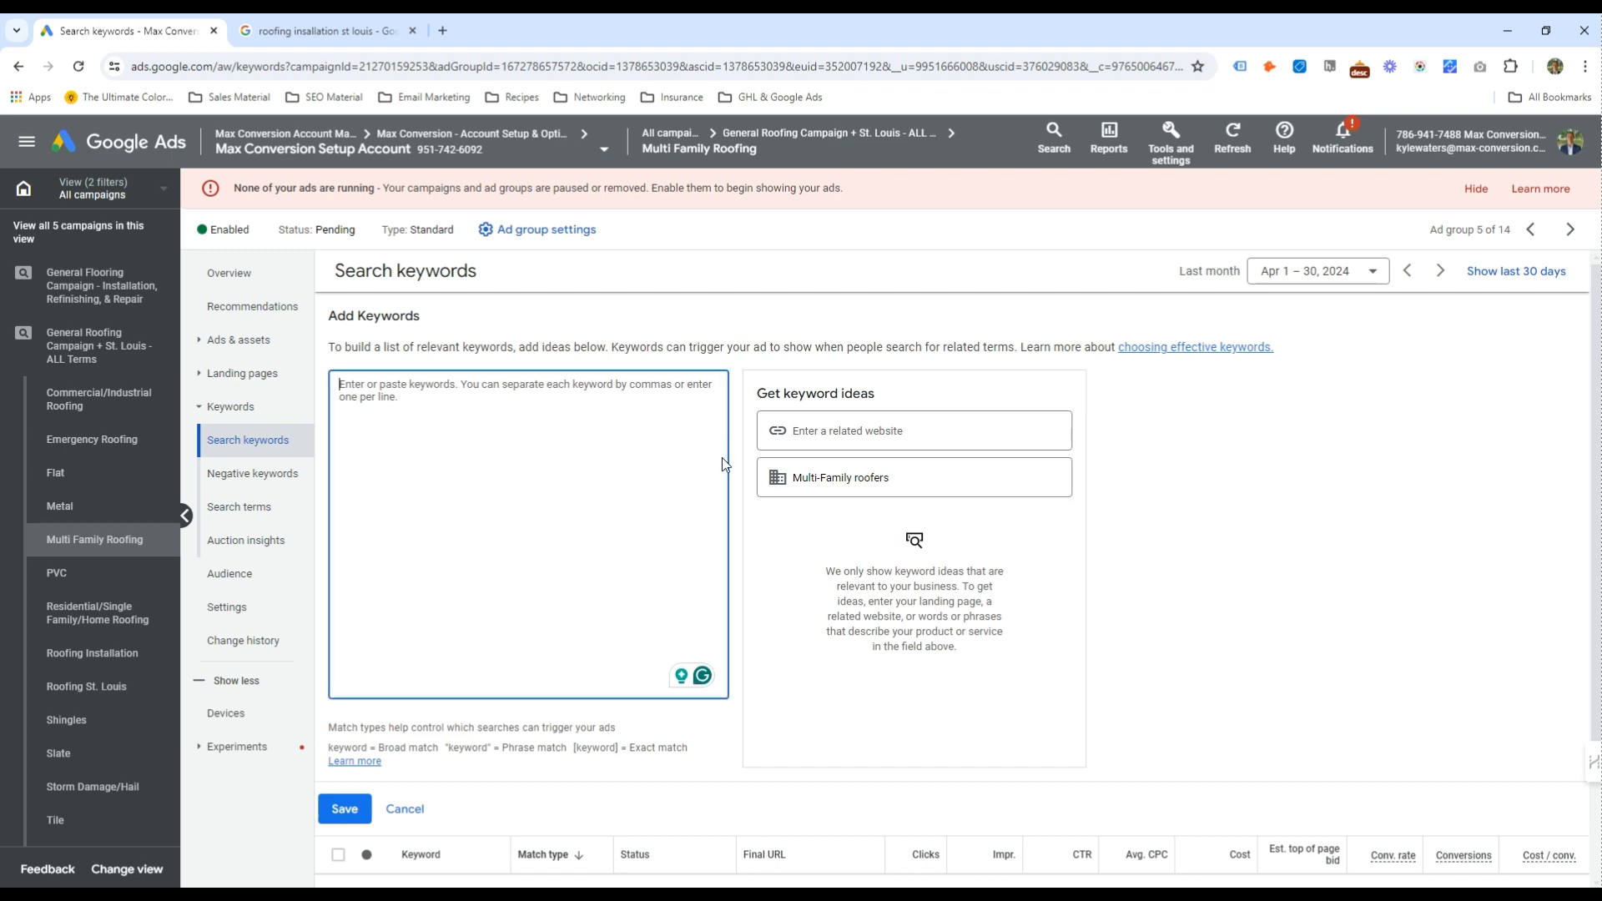
type("multi fami")
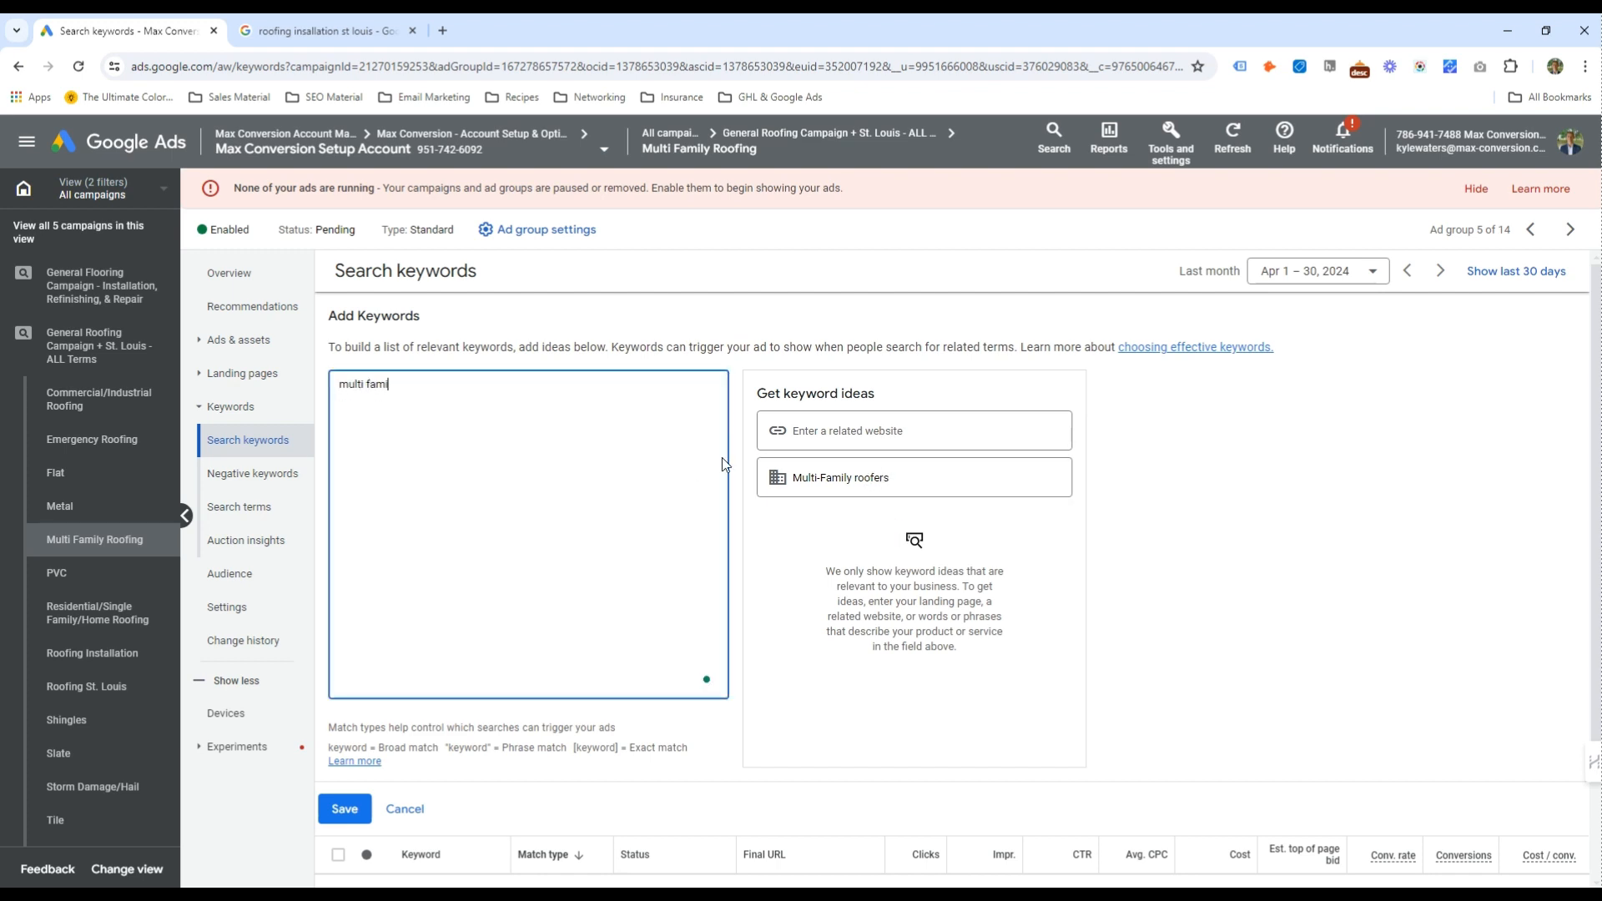
type("ly roofing")
key("ctrl+a")
key("ctrl+c")
key("ctrl+v")
key("ctrl+v")
Change the second keyword to "multi family roofers" and enclose both keywords in quotation marks for phrase match
left_click(508, 398)
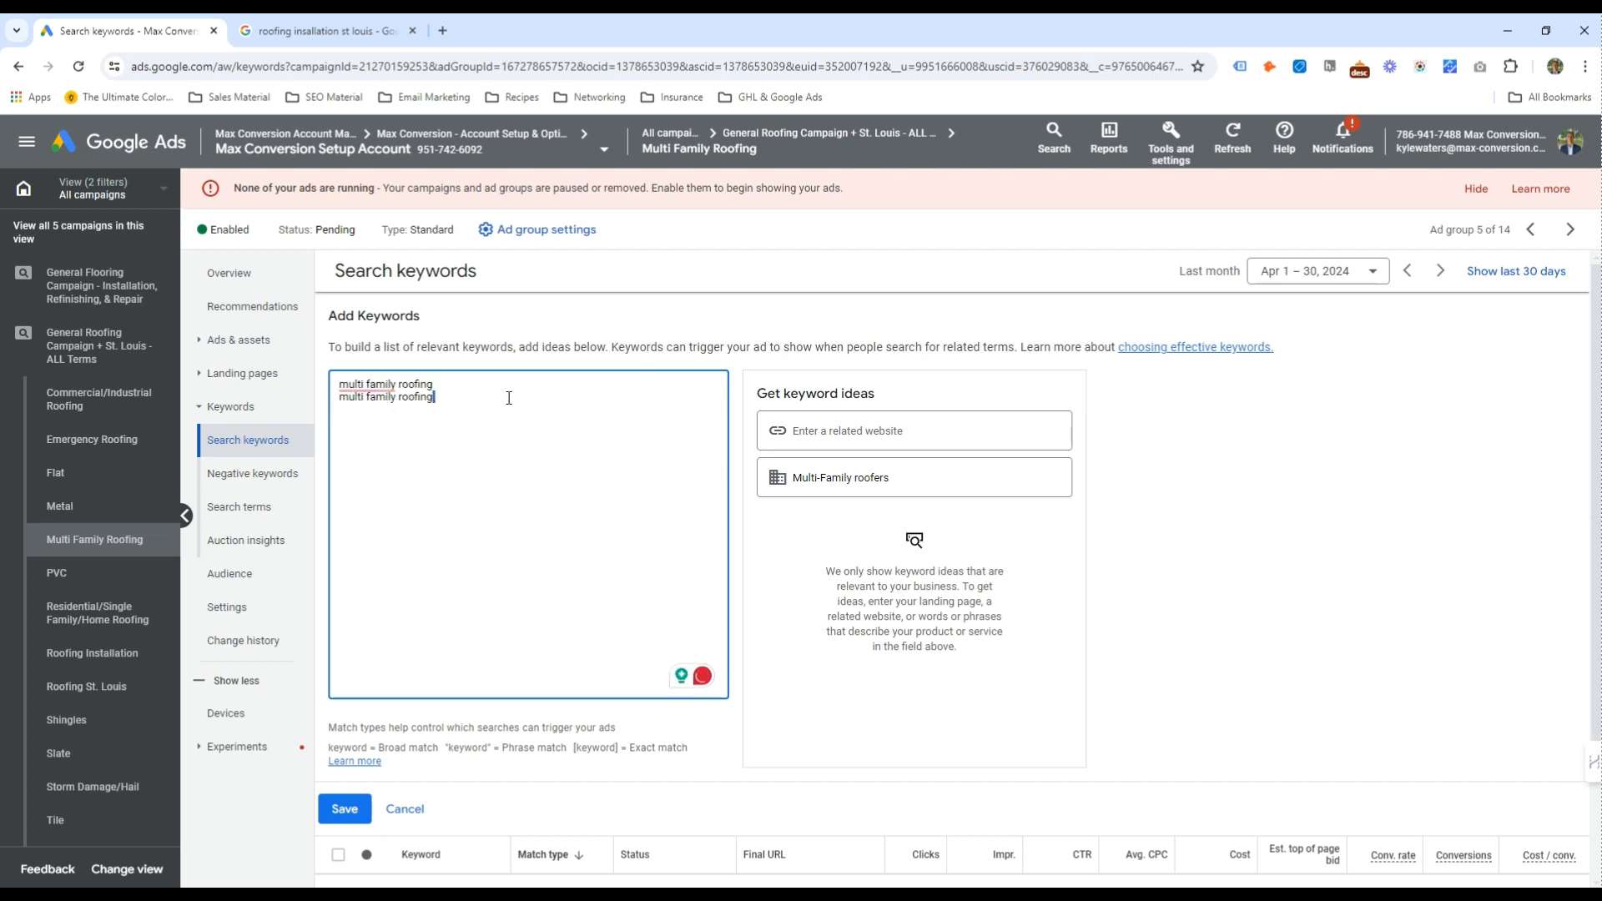
triple_click(510, 396)
left_click(525, 390)
key("BackSpace")
key("BackSpace")
key("BackSpace")
key("BackSpace")
key("BackSpace")
key("BackSpace")
key("BackSpace")
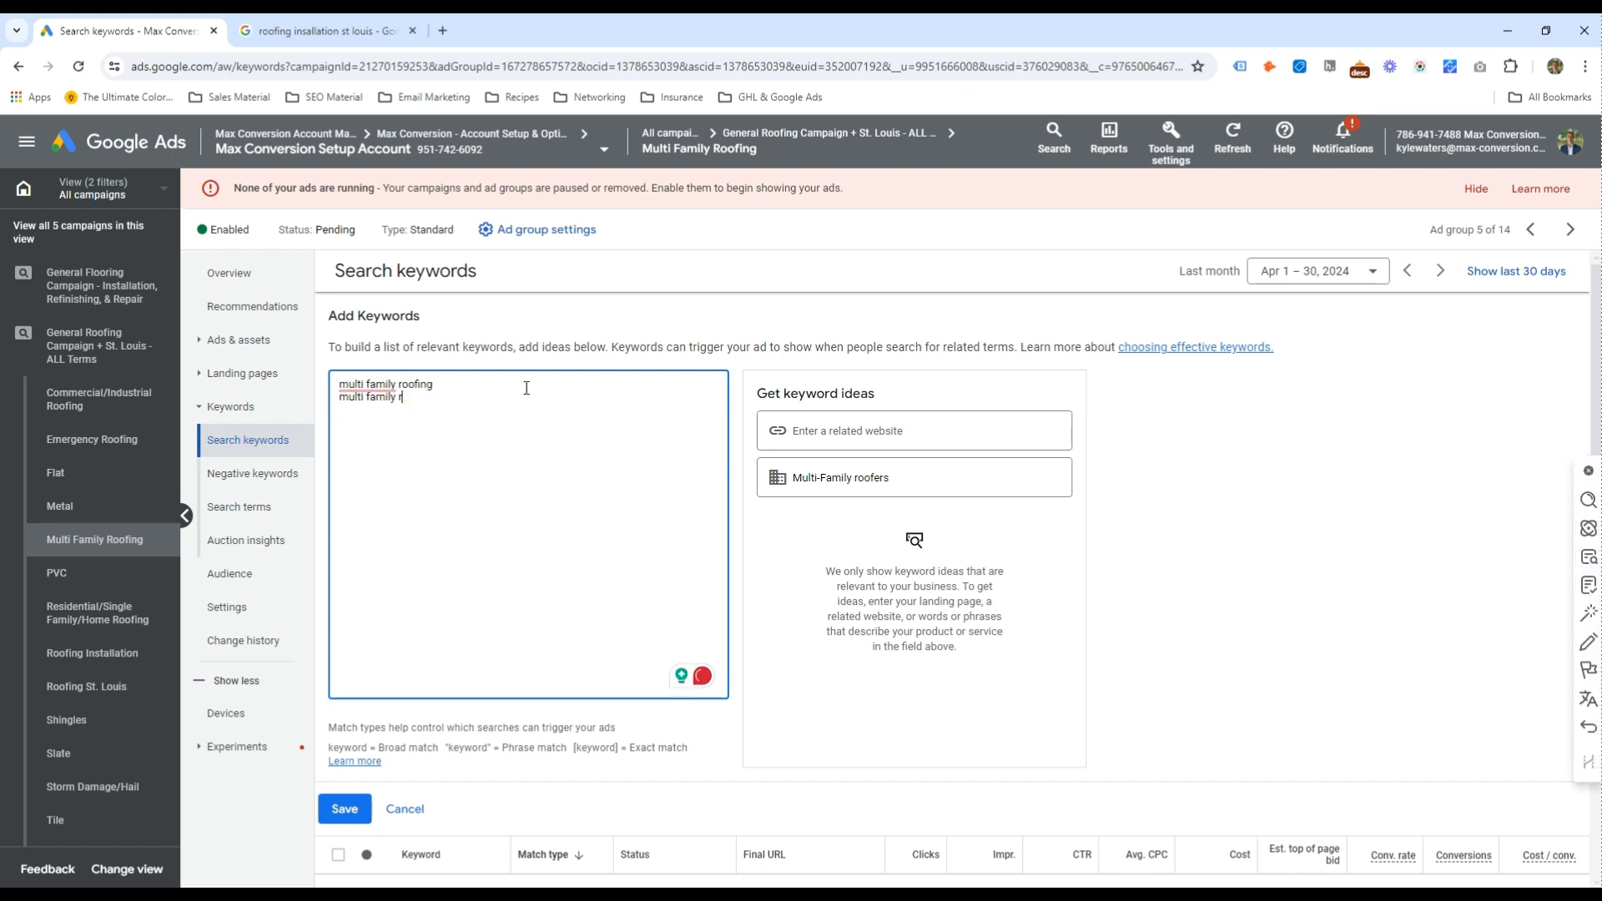
type("roofers\"")
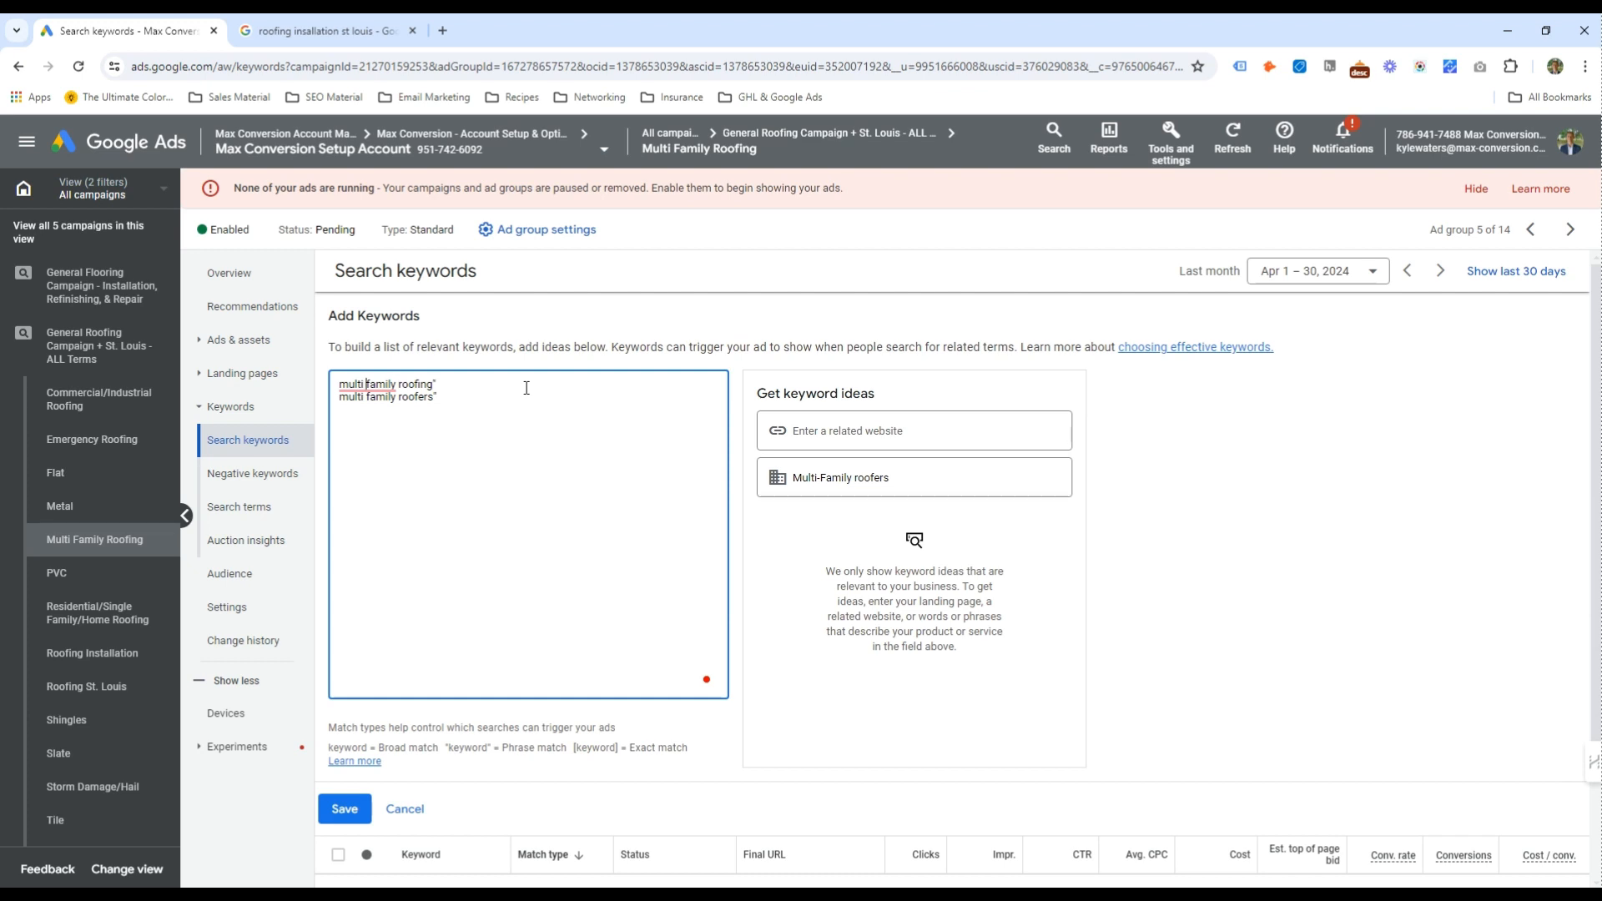
key("Home")
type("\"")
key("Down")
key("Home")
type("\"")
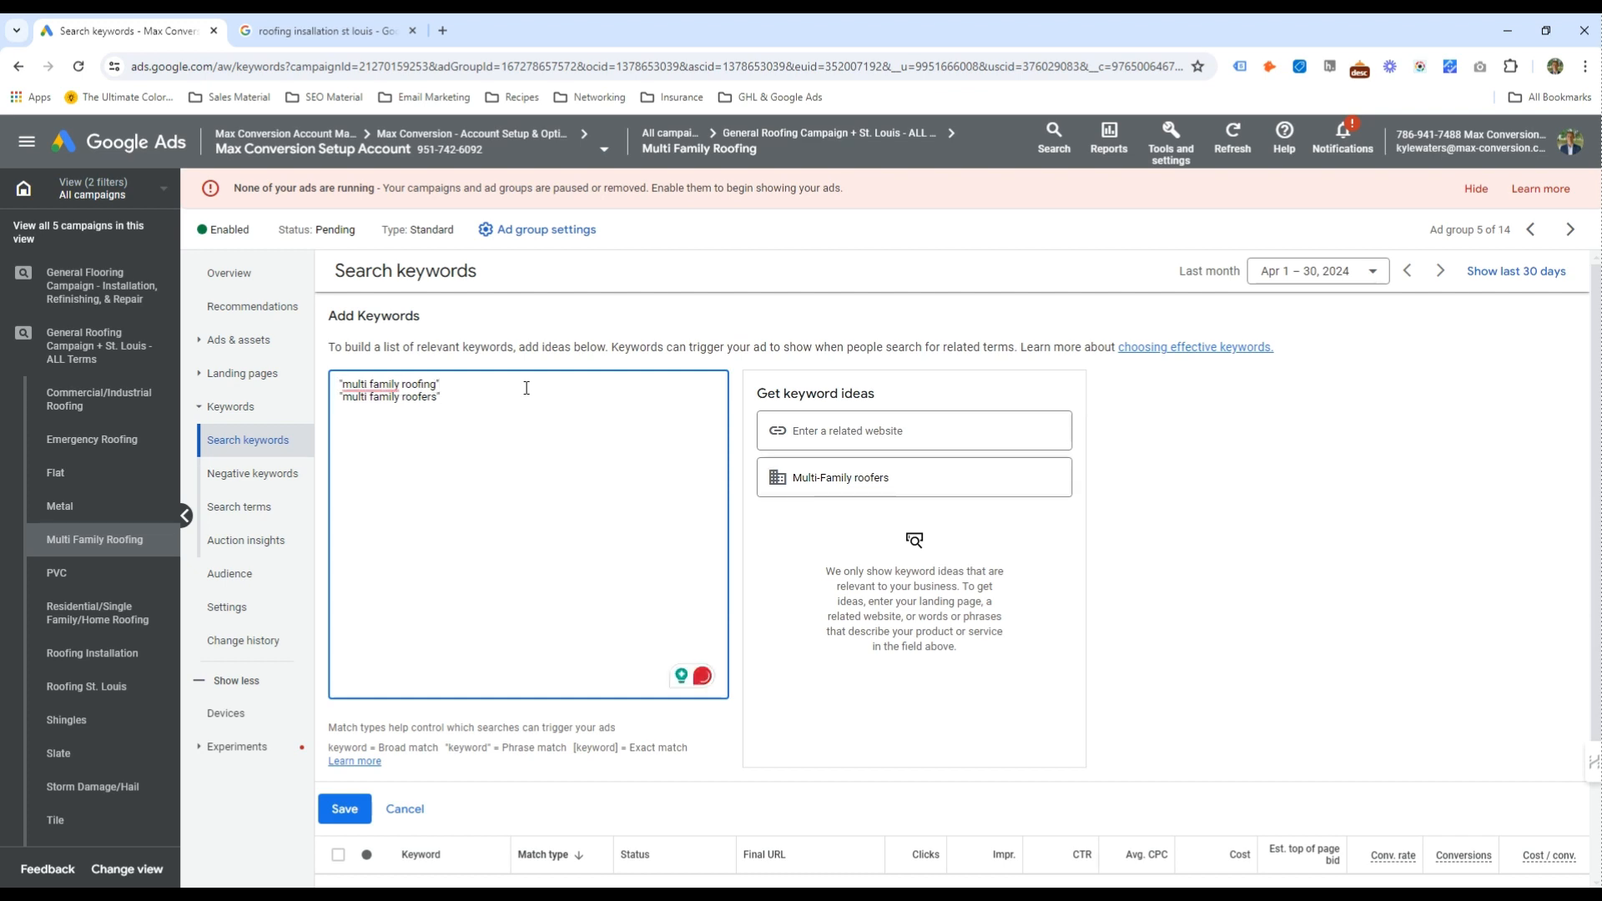
Add the phrase-match keywords "apartment complex roofing" and "apartment complex roofers", and save the keyword list to the ad group
key("Down")
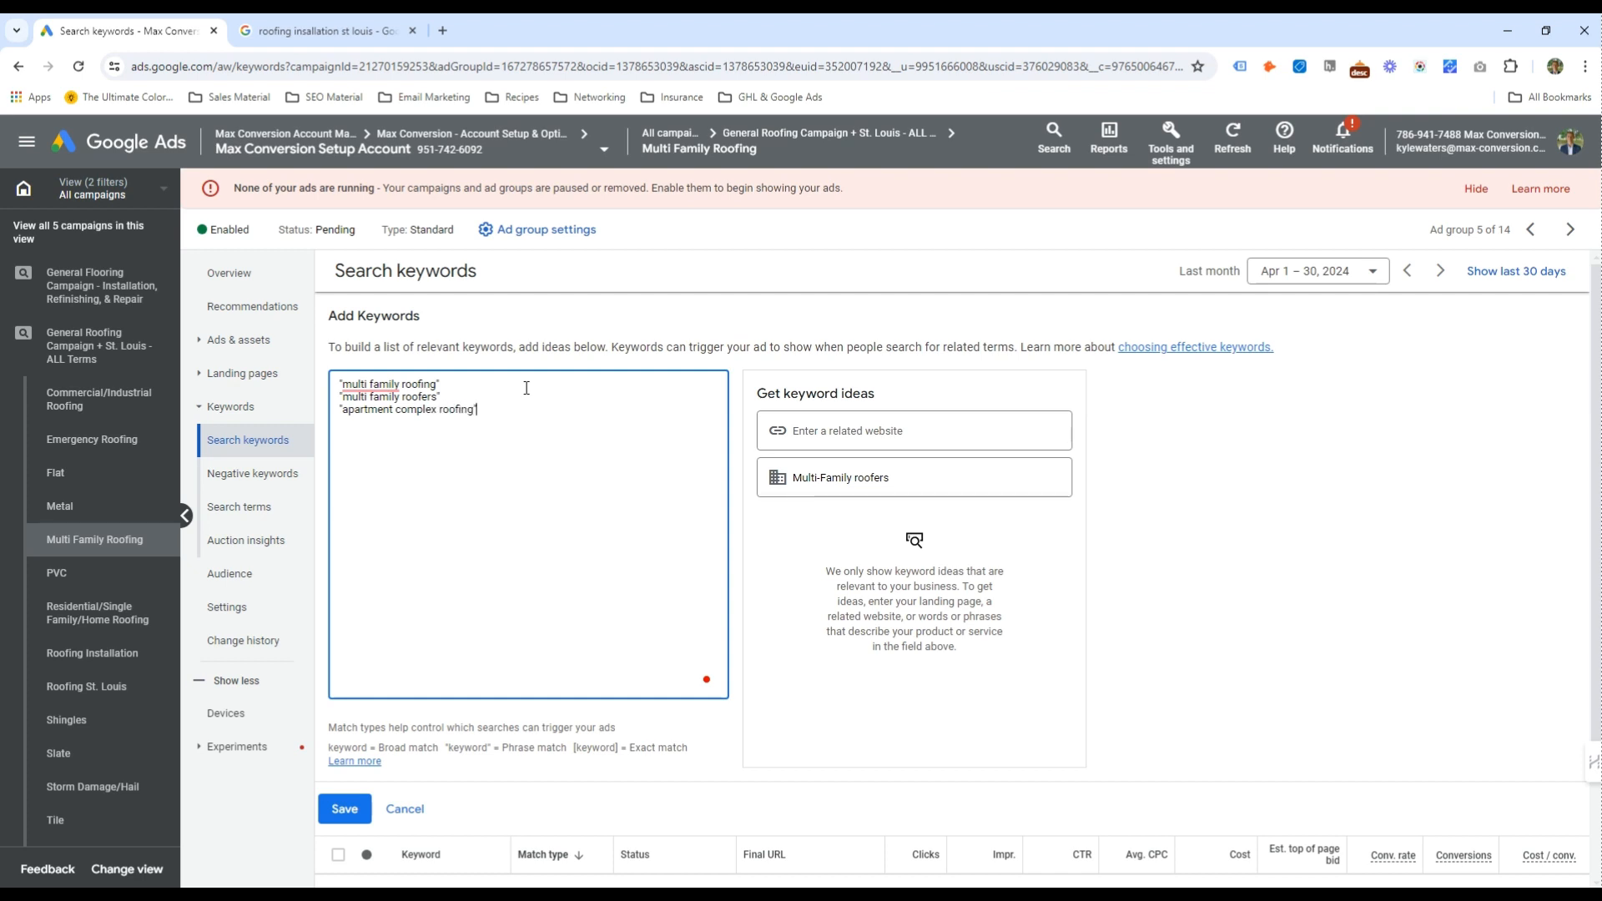
left_click_drag(537, 409, 338, 411)
left_click(380, 432)
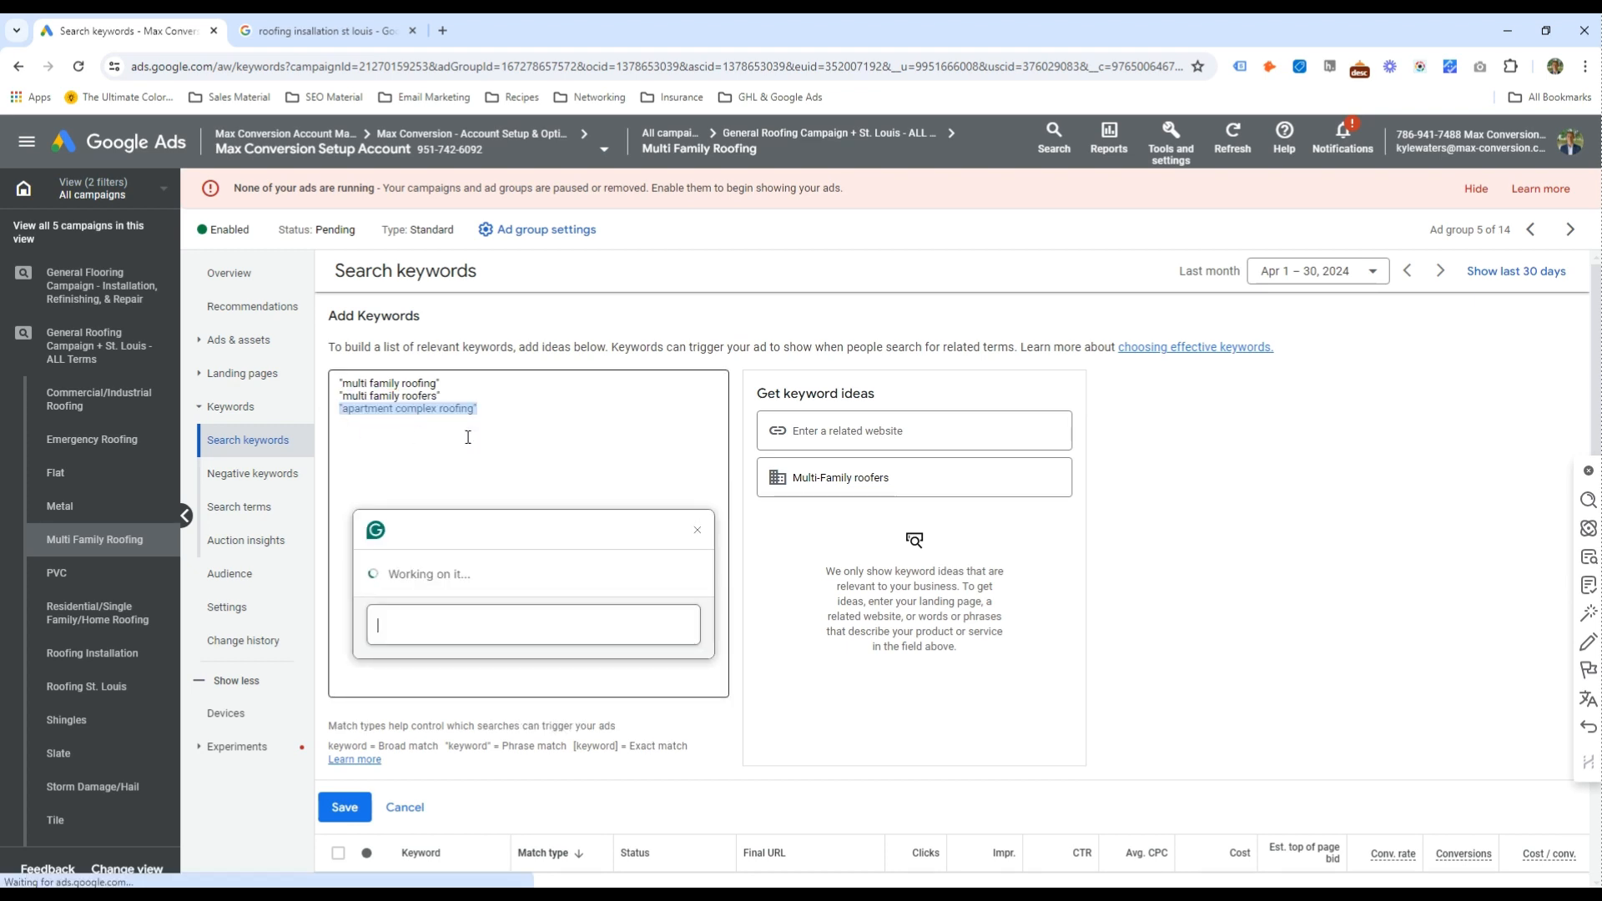
left_click(698, 531)
left_click_drag(506, 412, 421, 409)
left_click(576, 418)
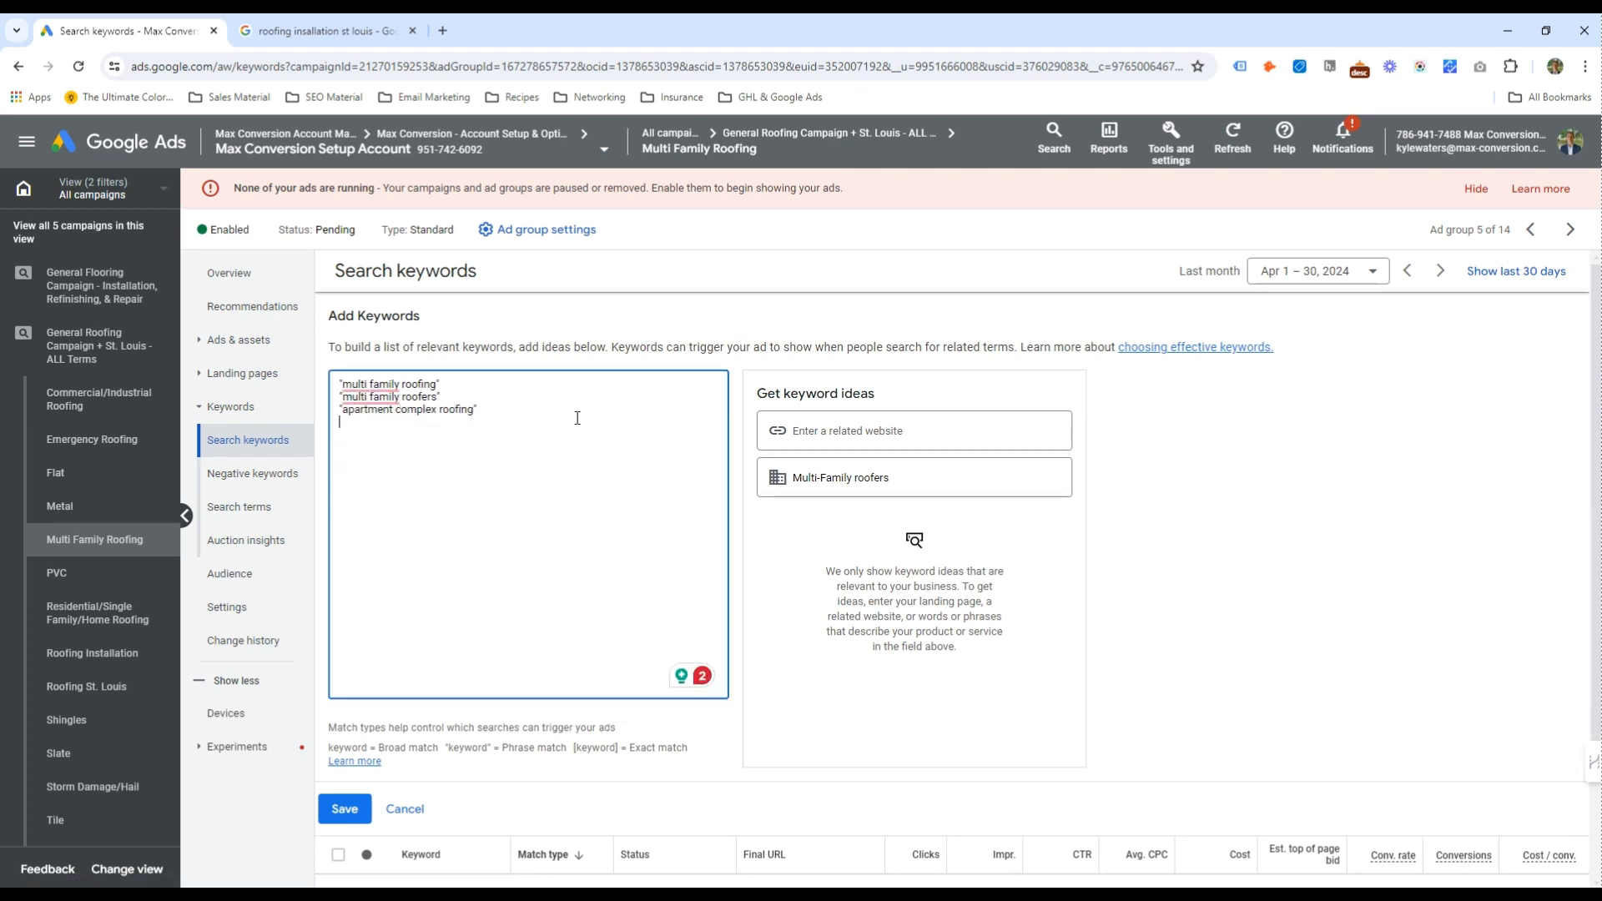
key("Return")
key("ctrl+v")
key("Left")
key("ctrl+shift+Left")
type("roof")
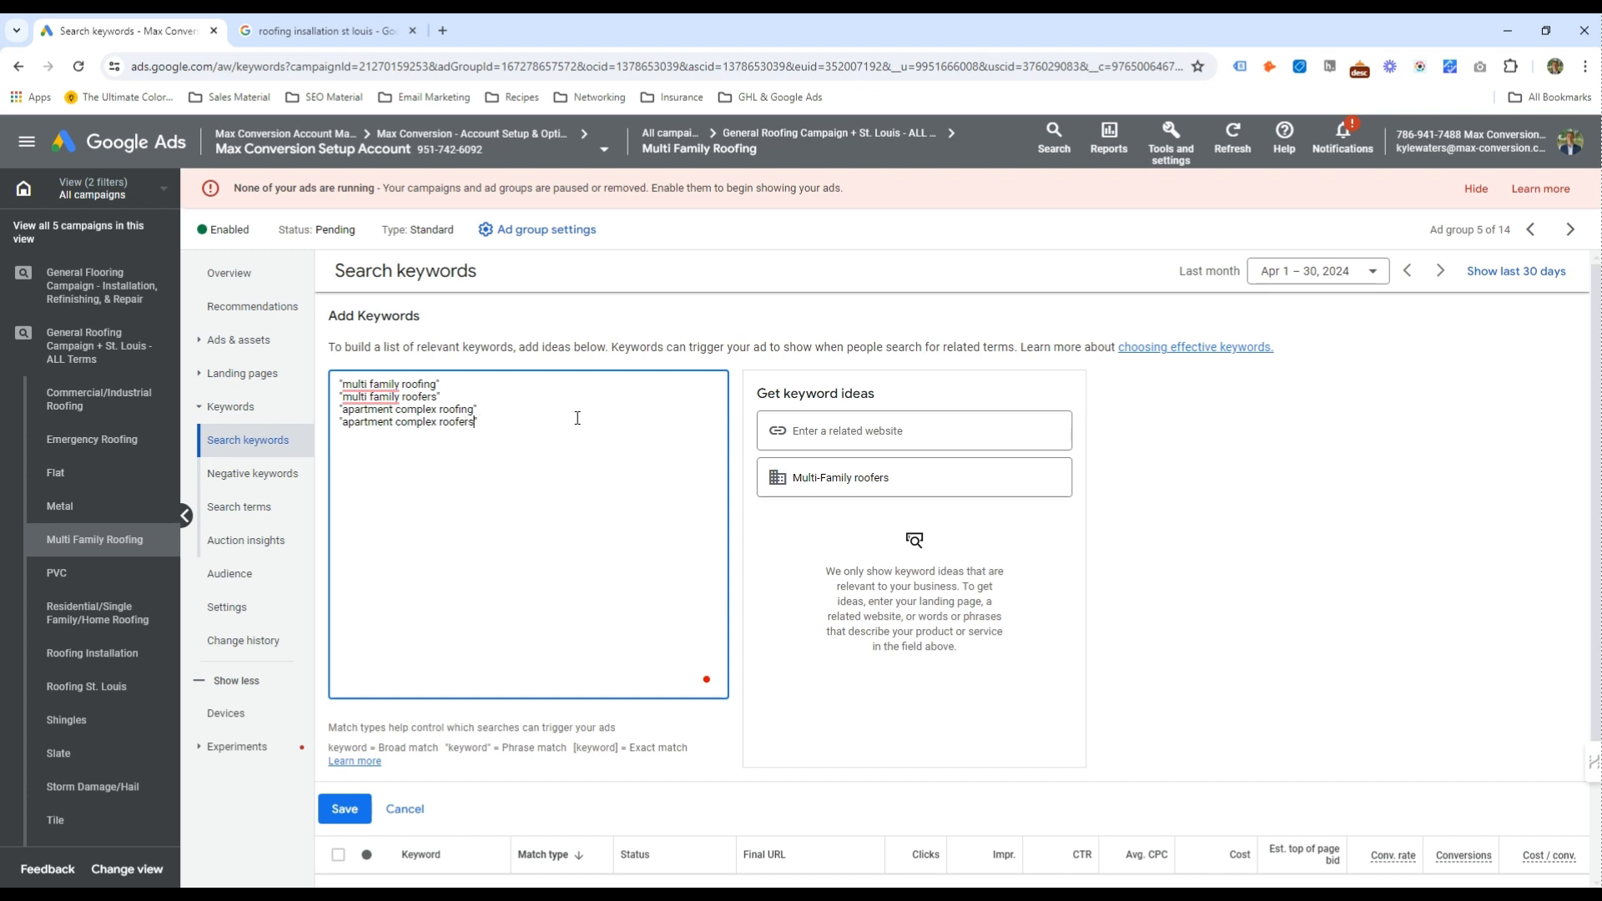
left_click(345, 808)
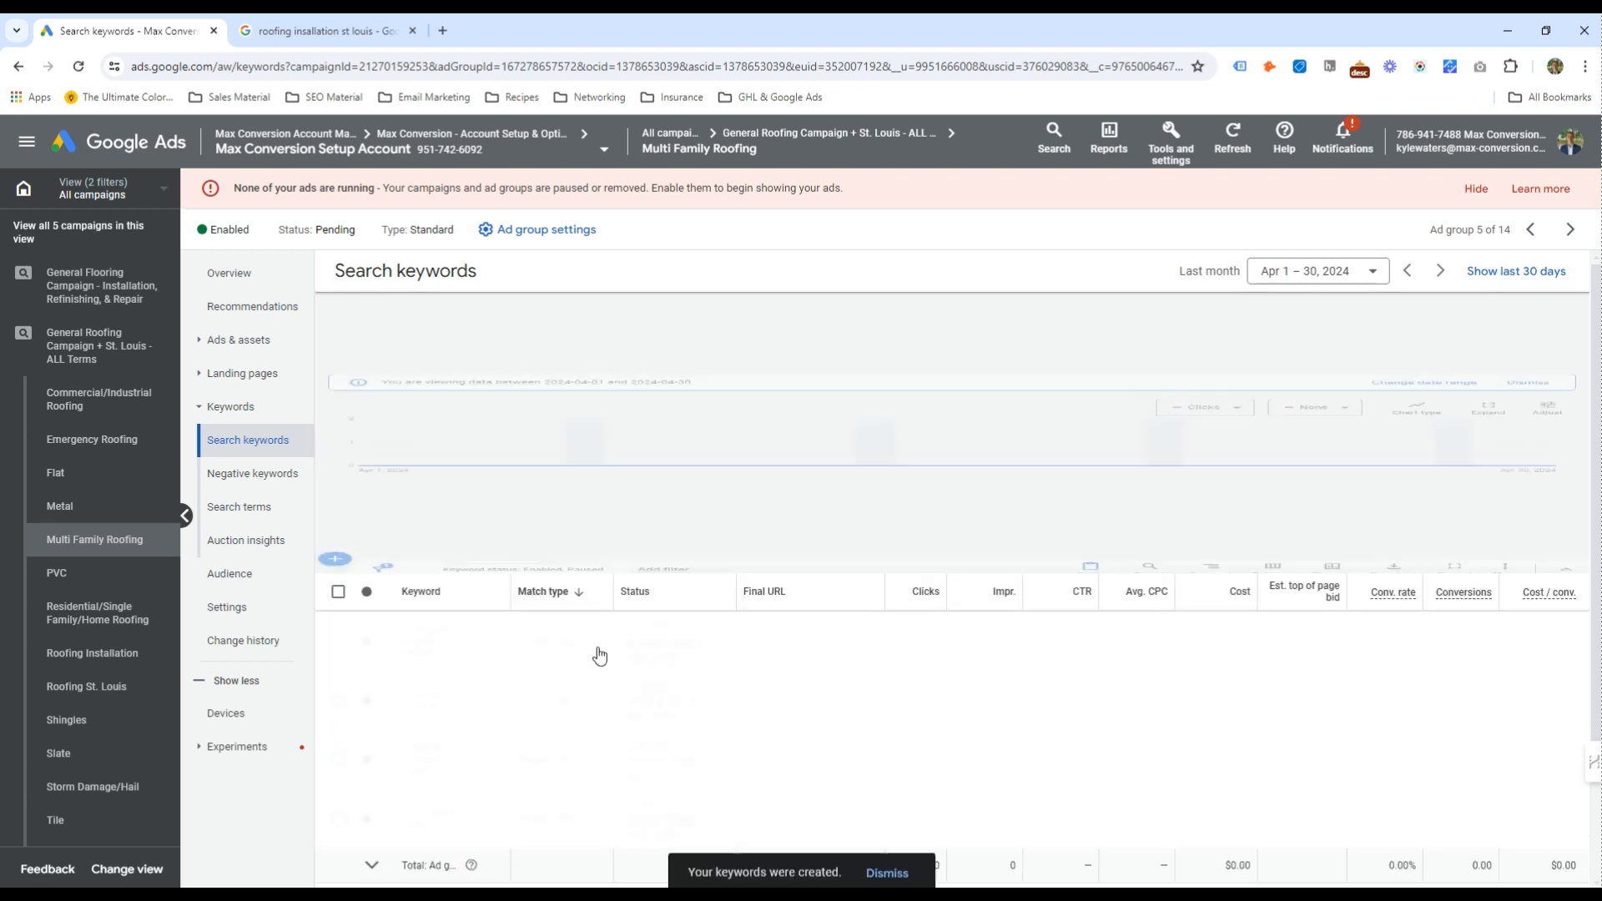
scroll(594, 637, "down", 2)
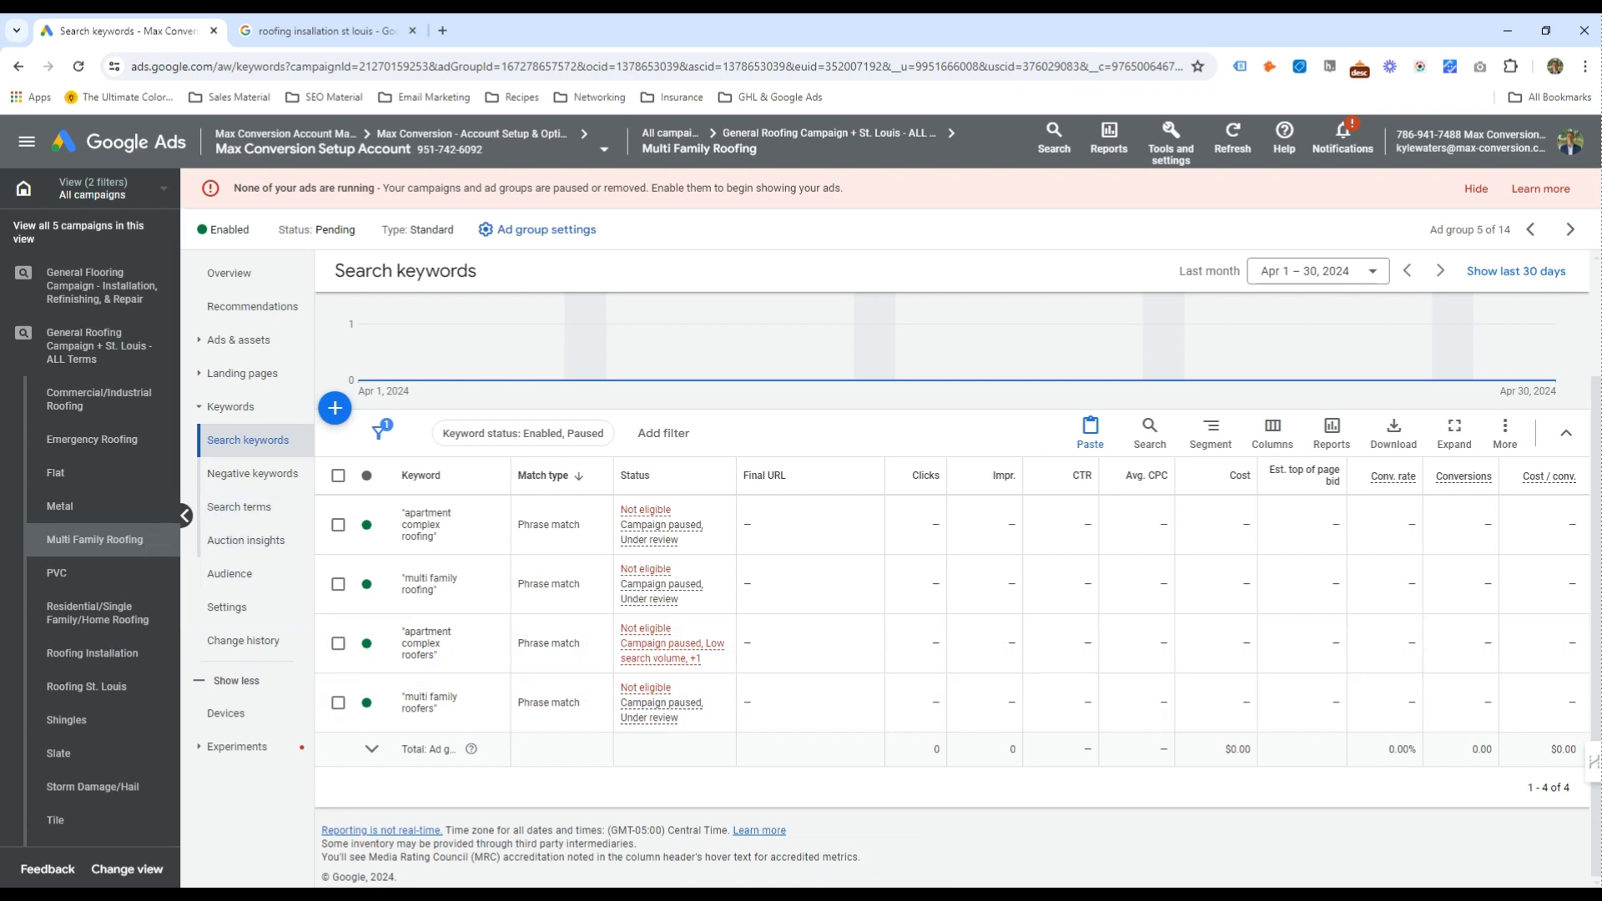
Check the Notepad ad group plan for the entry following Multi Family Roofing, and open the Storm Damage/Hail ad group's keywords
left_click_drag(1016, 215, 1154, 228)
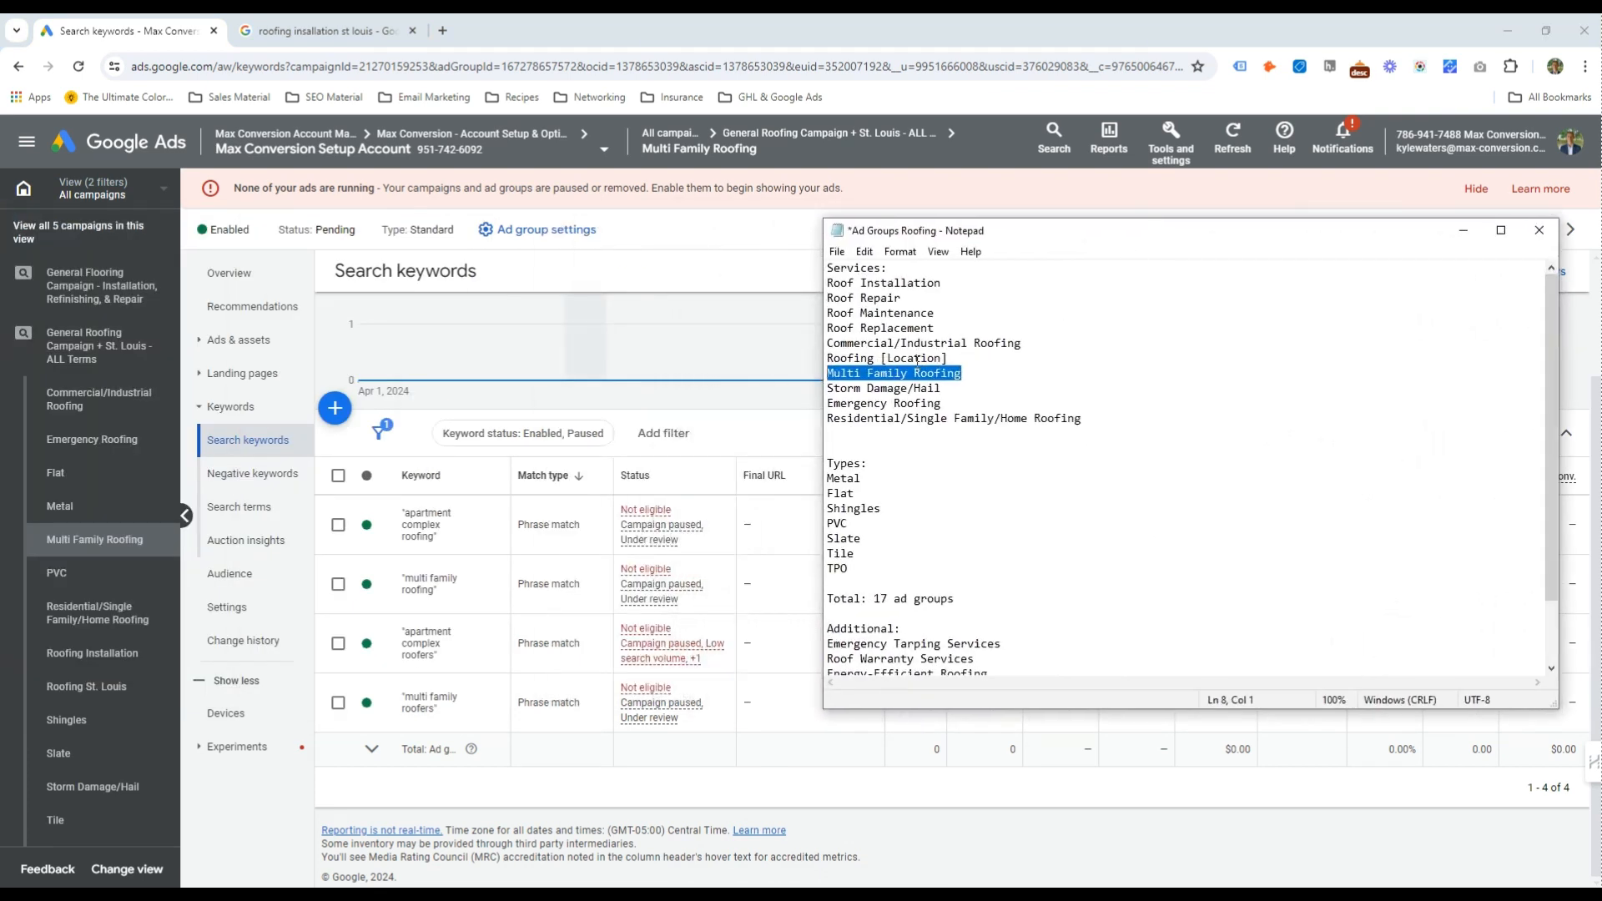
left_click_drag(952, 391, 764, 390)
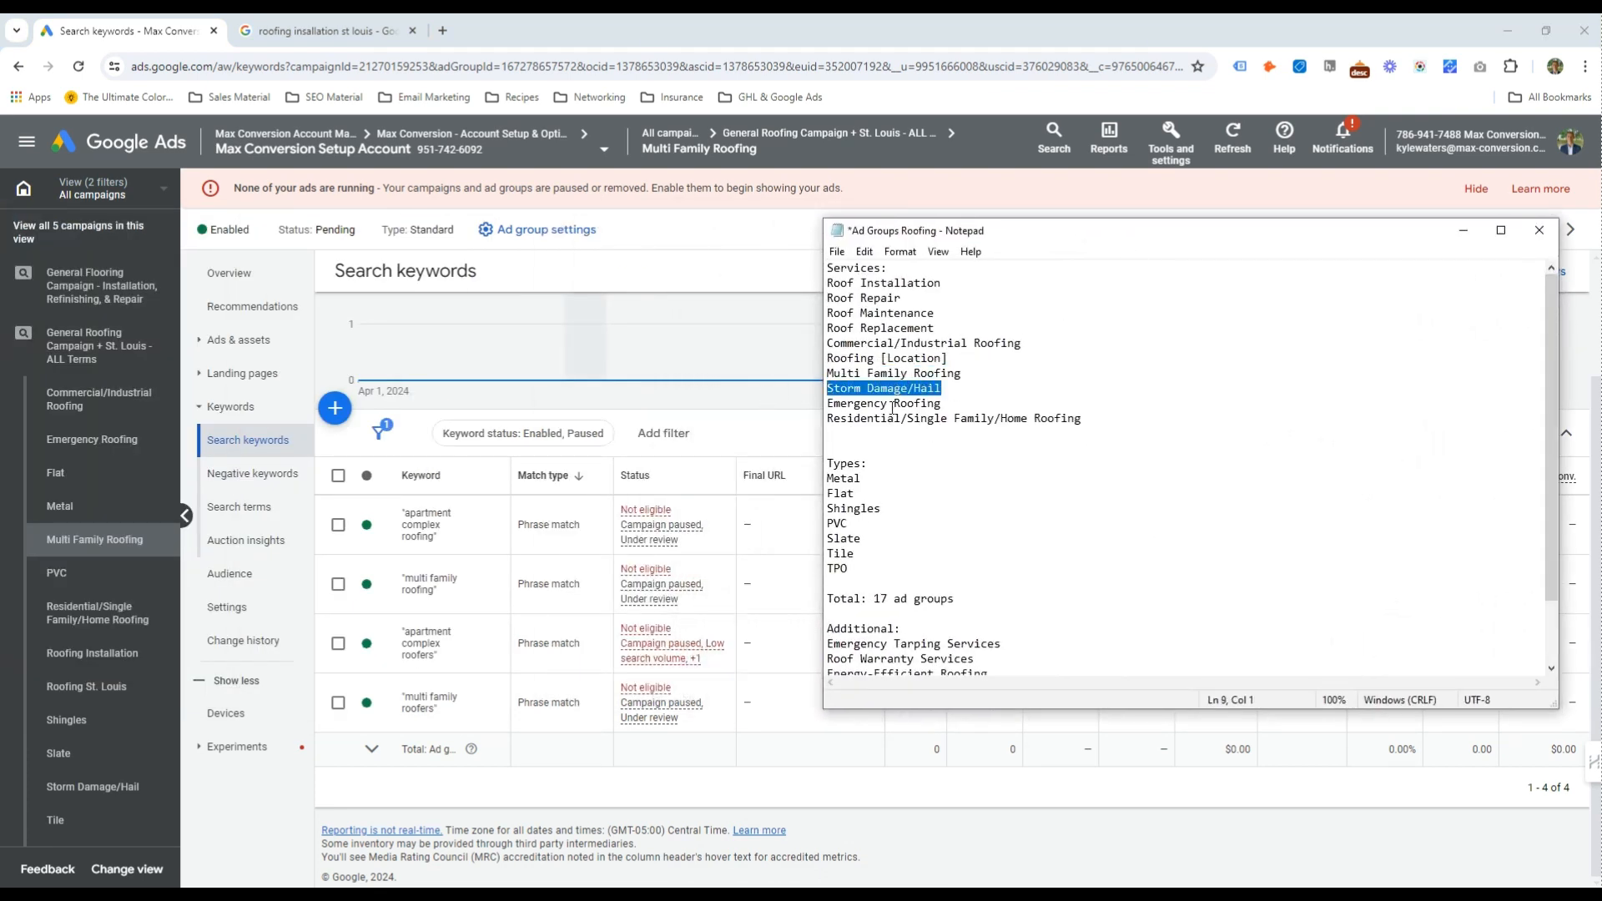
left_click_drag(892, 405, 825, 405)
left_click_drag(944, 390, 825, 389)
left_click_drag(1042, 233, 0, 256)
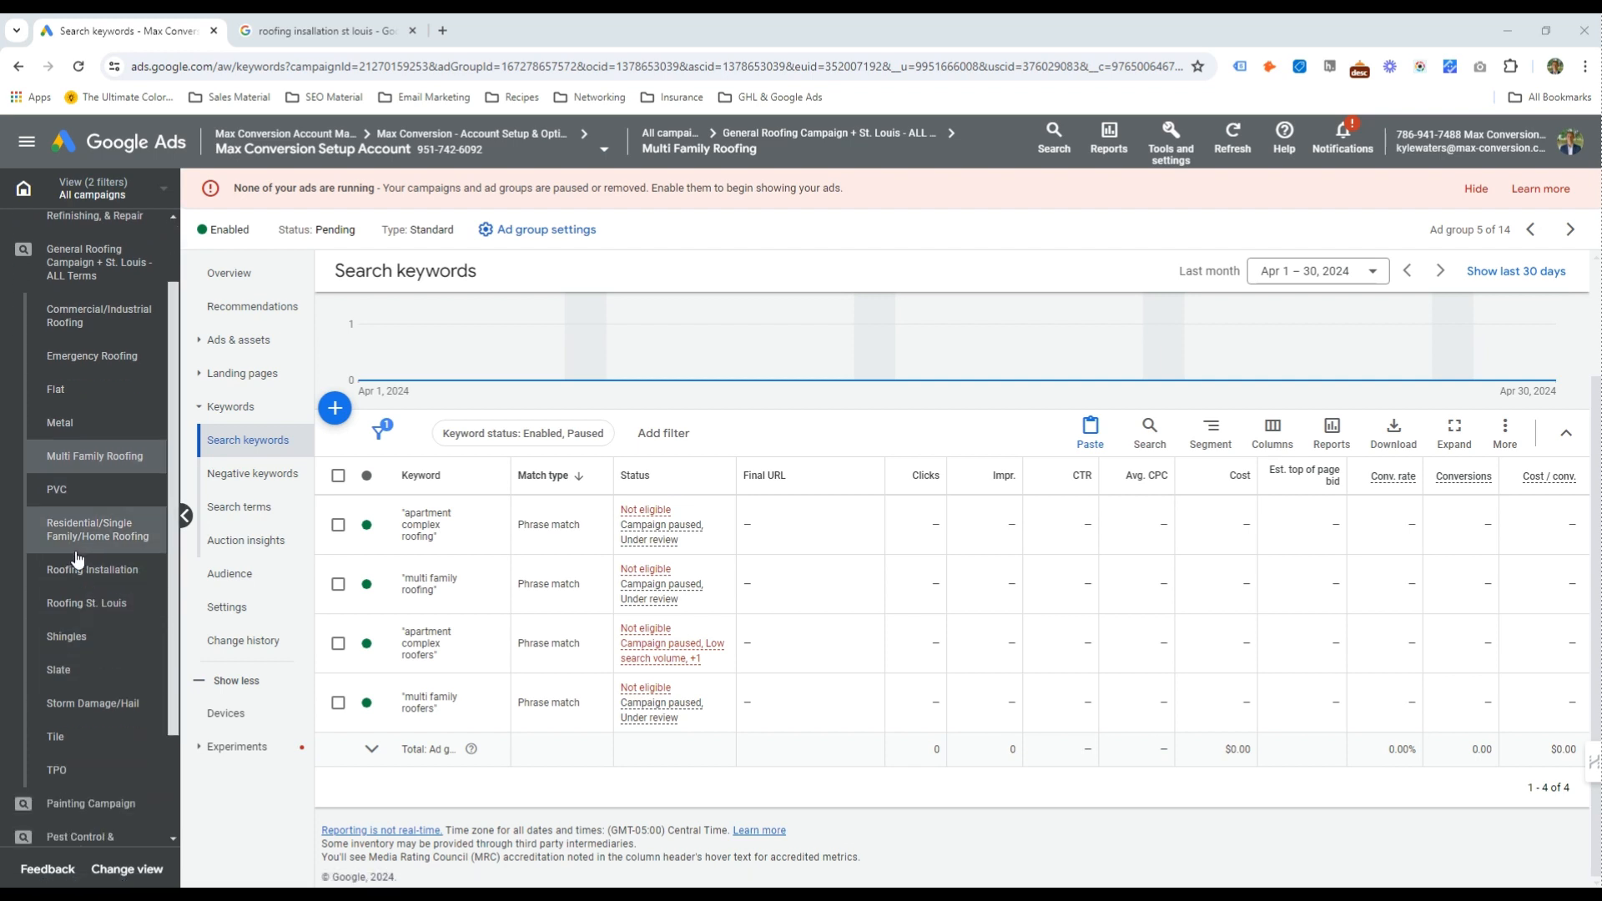
left_click(96, 704)
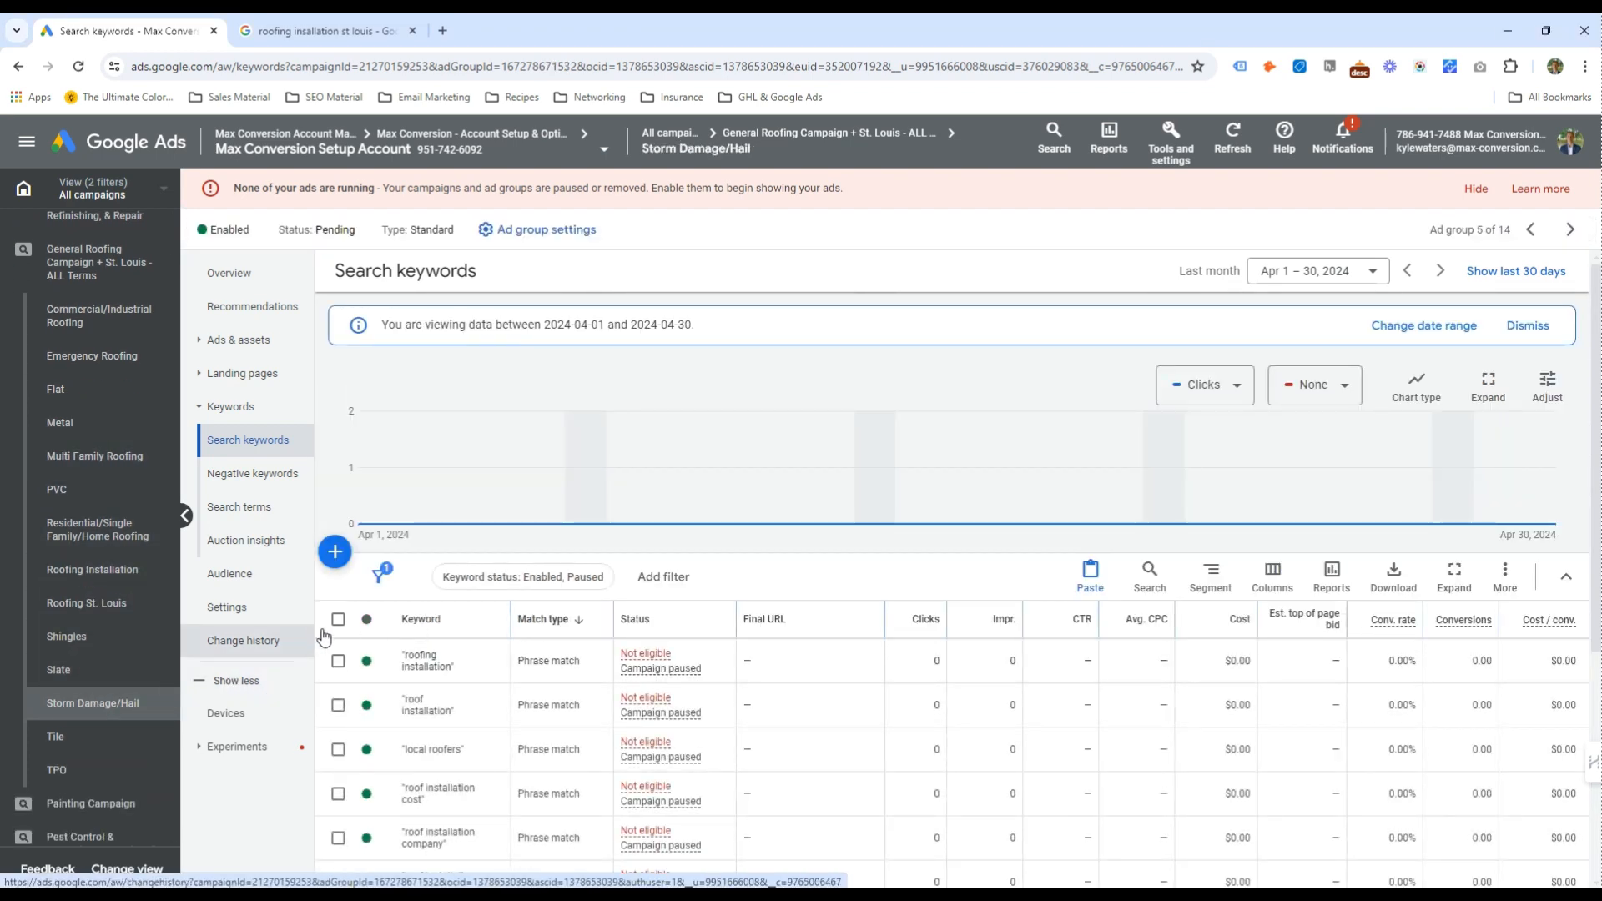
Remove all existing keywords from the Storm Damage/Hail ad group
left_click(338, 618)
left_click(447, 576)
left_click(359, 553)
left_click(968, 561)
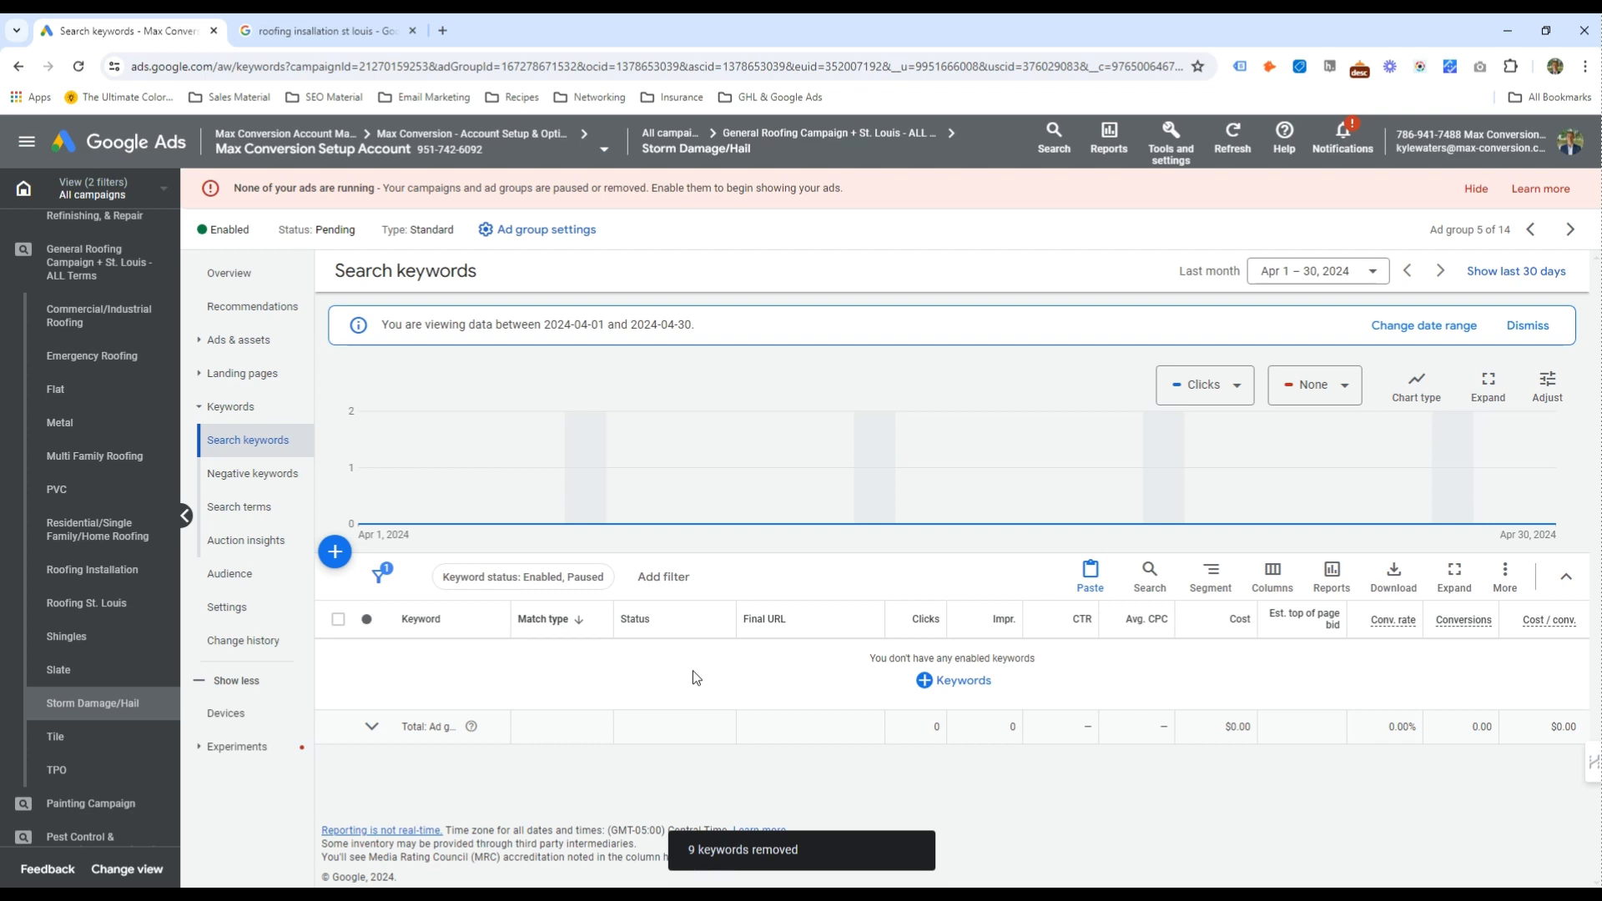
Start adding keywords to the ad group, entering the idea "storm damage roofers" and the keyword "hail damage roofing"
left_click(960, 680)
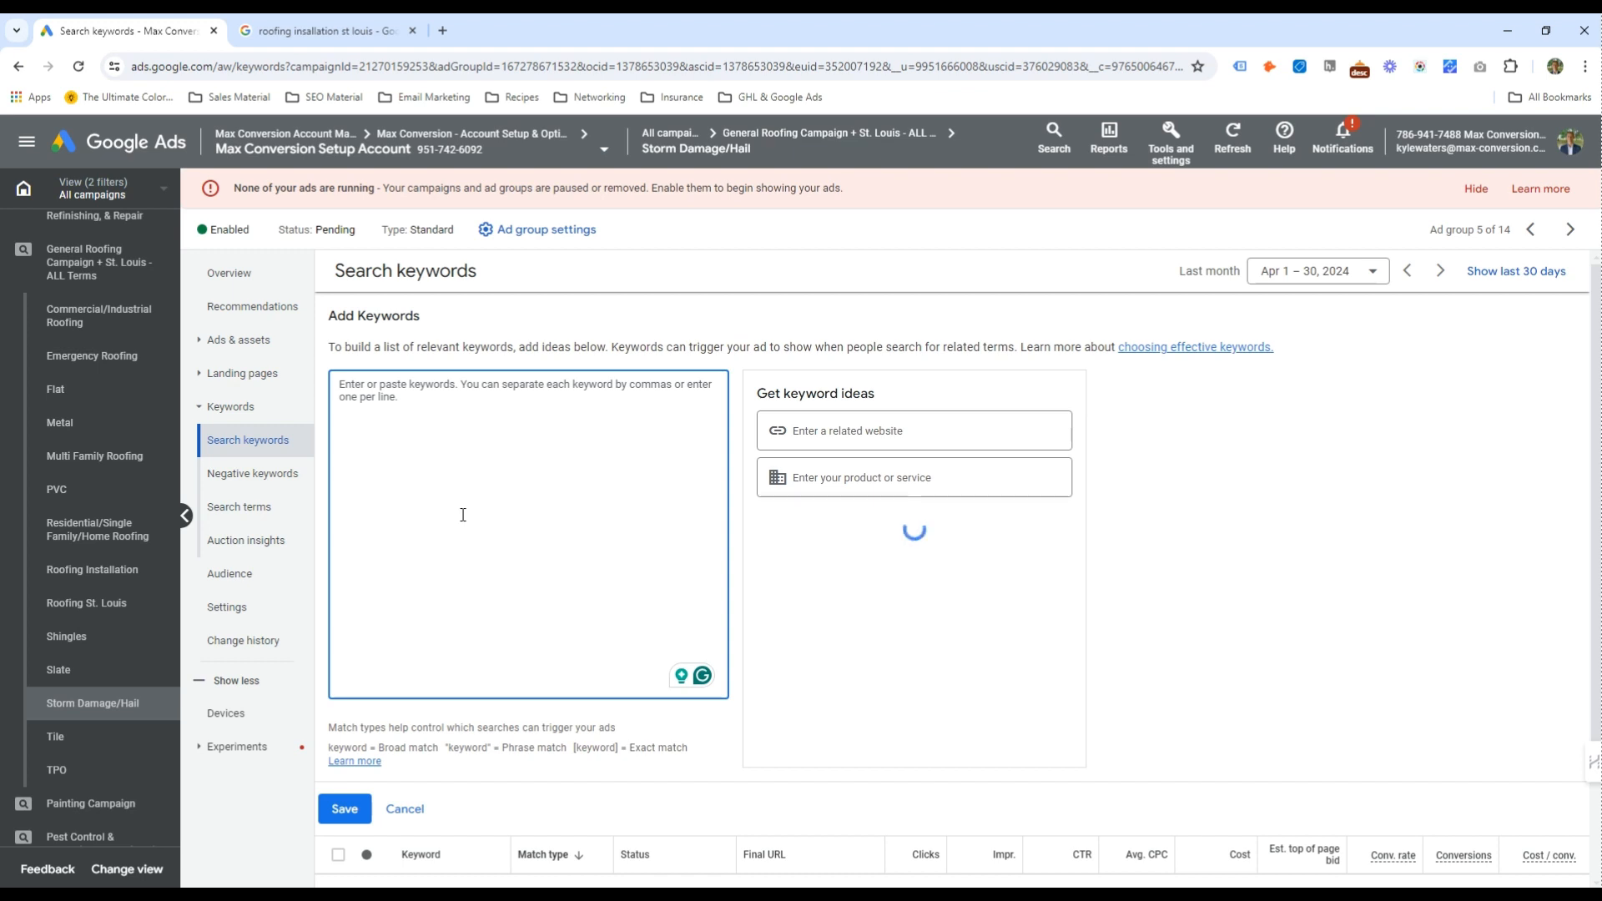
left_click(823, 484)
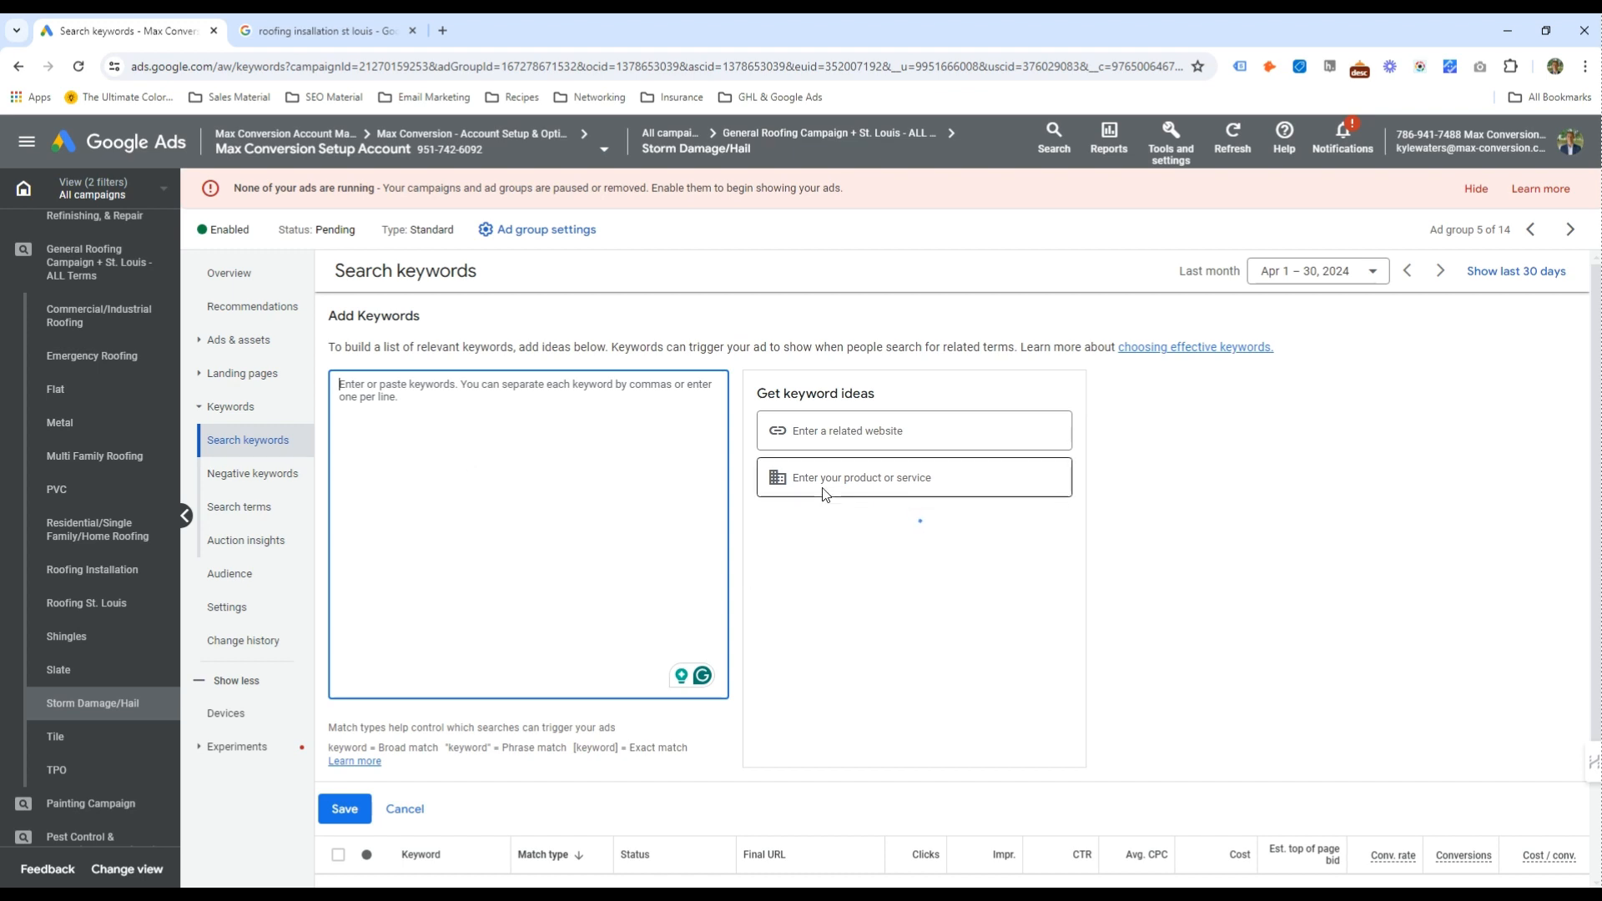
type("storm damage roofers")
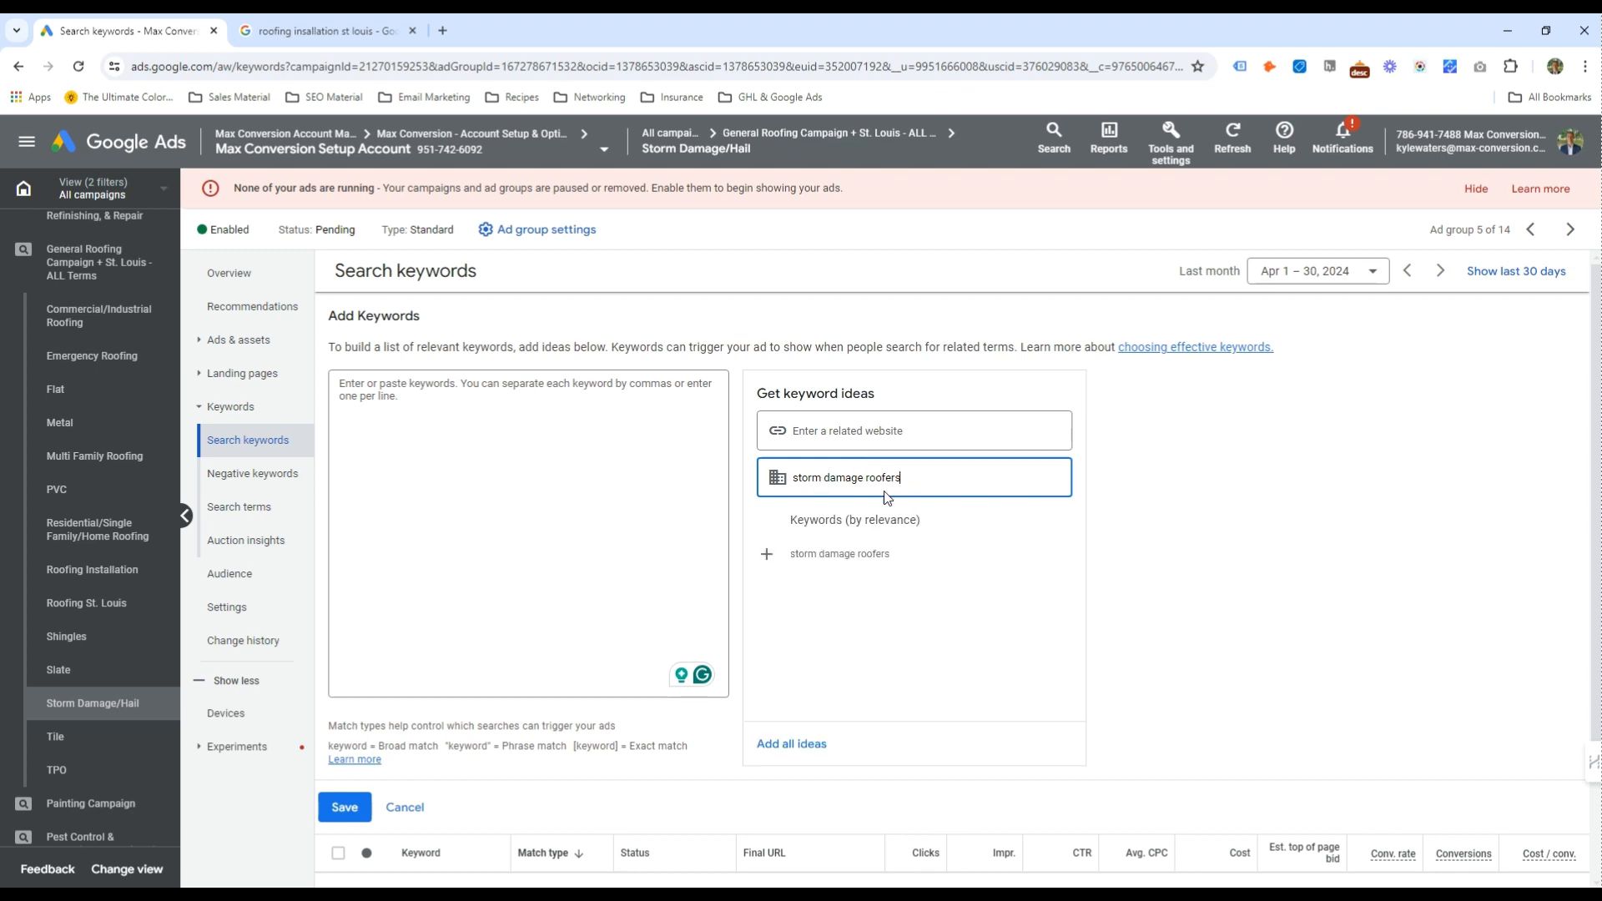
left_click(883, 551)
left_click(563, 447)
key("Return")
type("hail damage roofing")
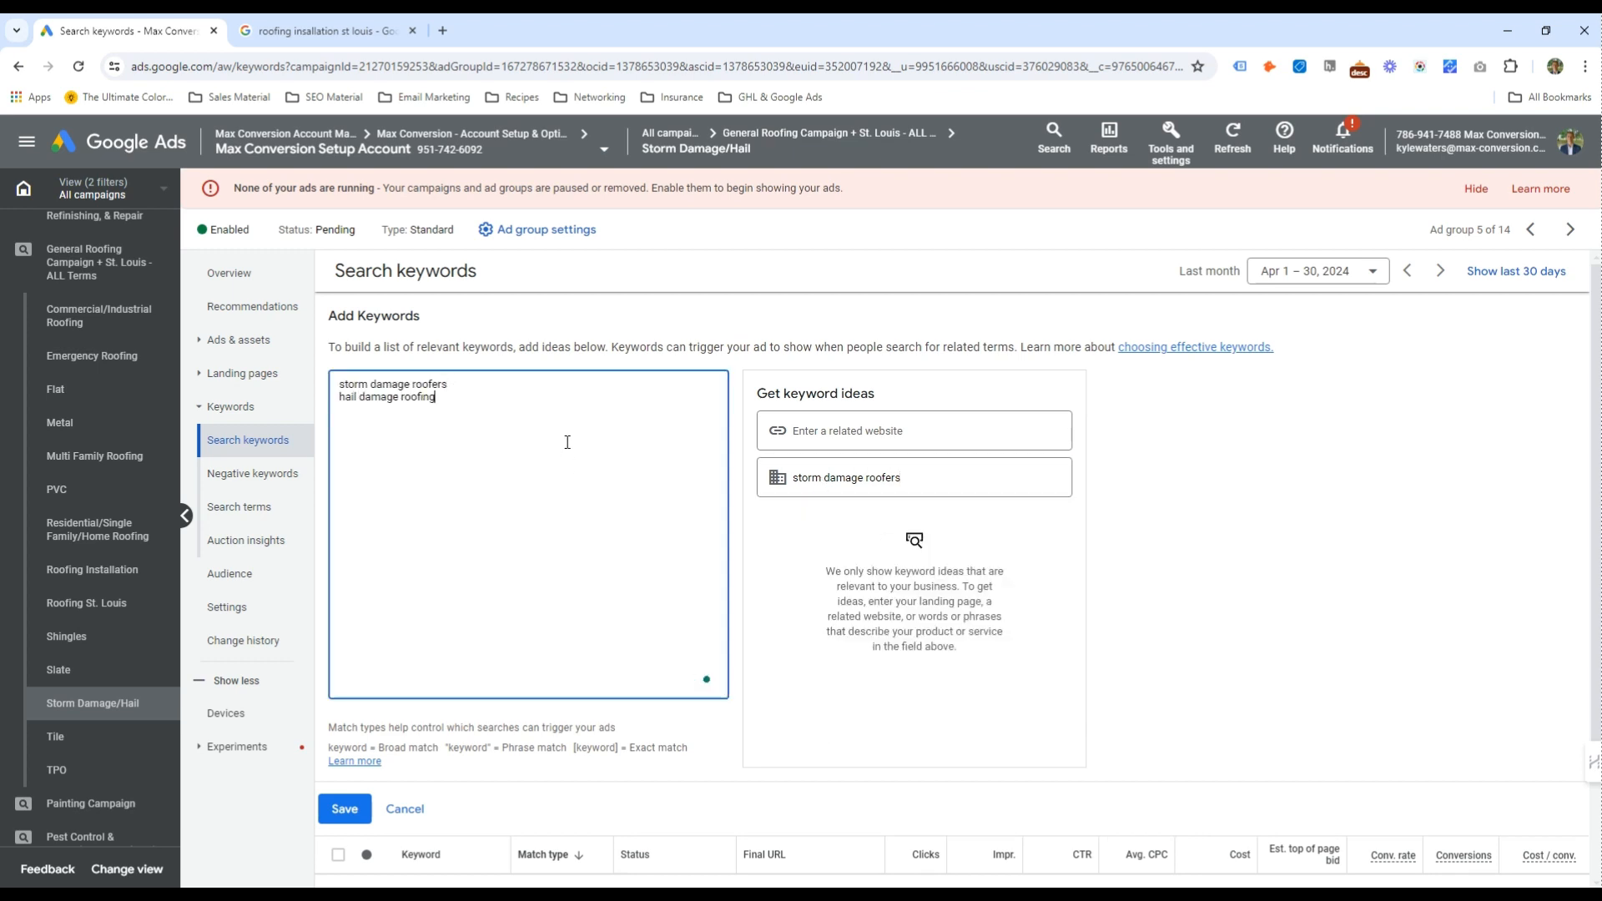
Look up keyword ideas for "hail damage roofing"
double_click(886, 478)
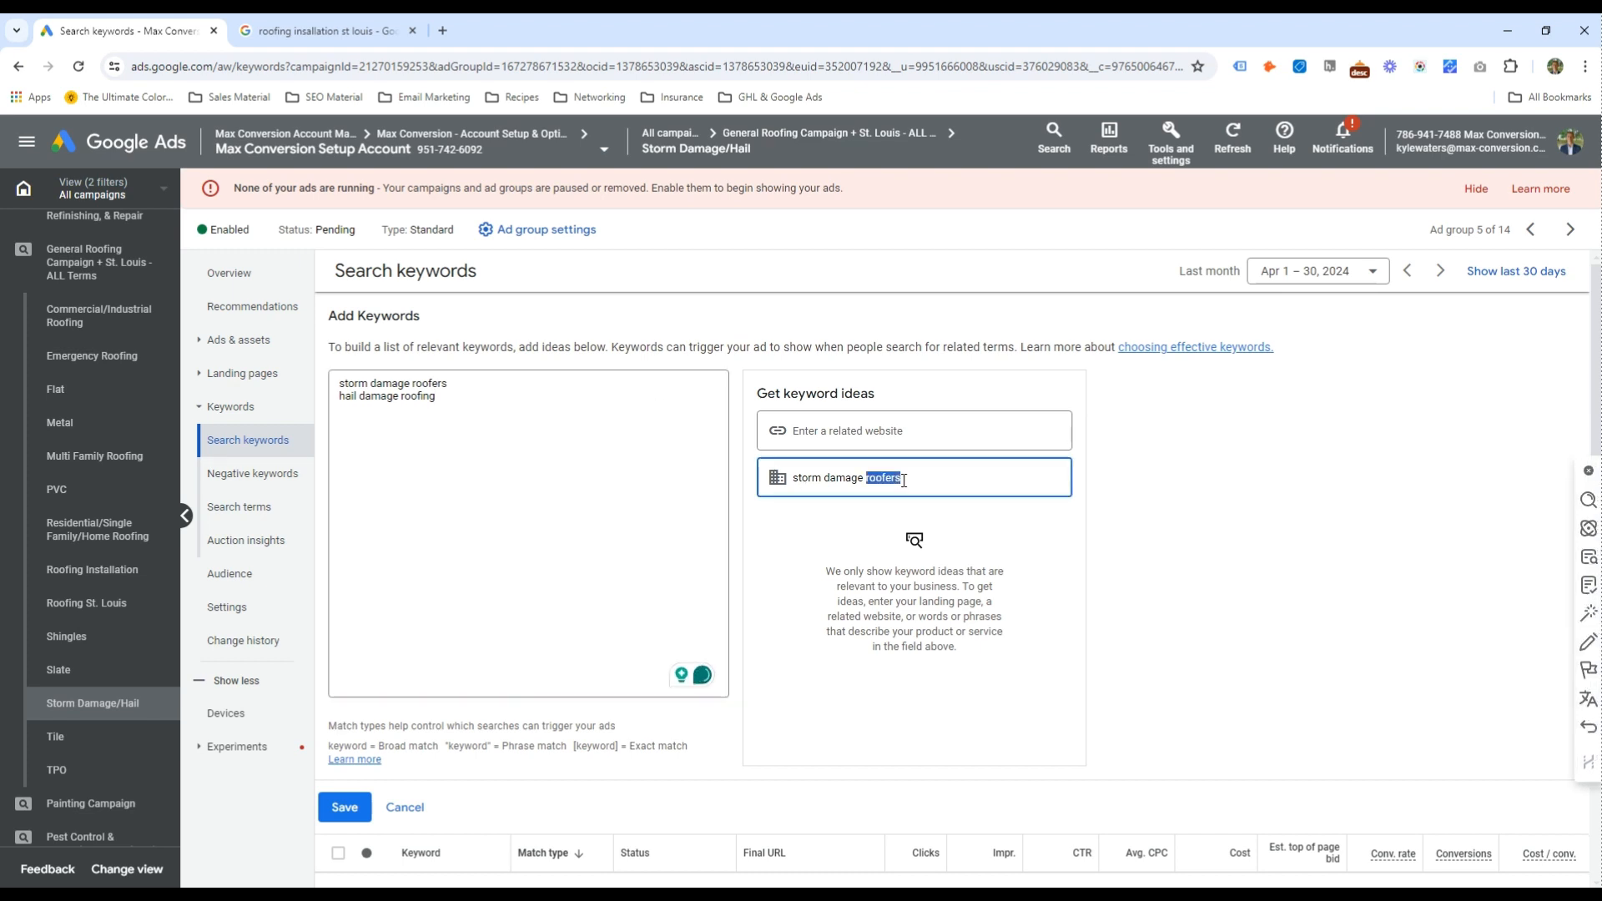
key("ctrl+a")
type("ro")
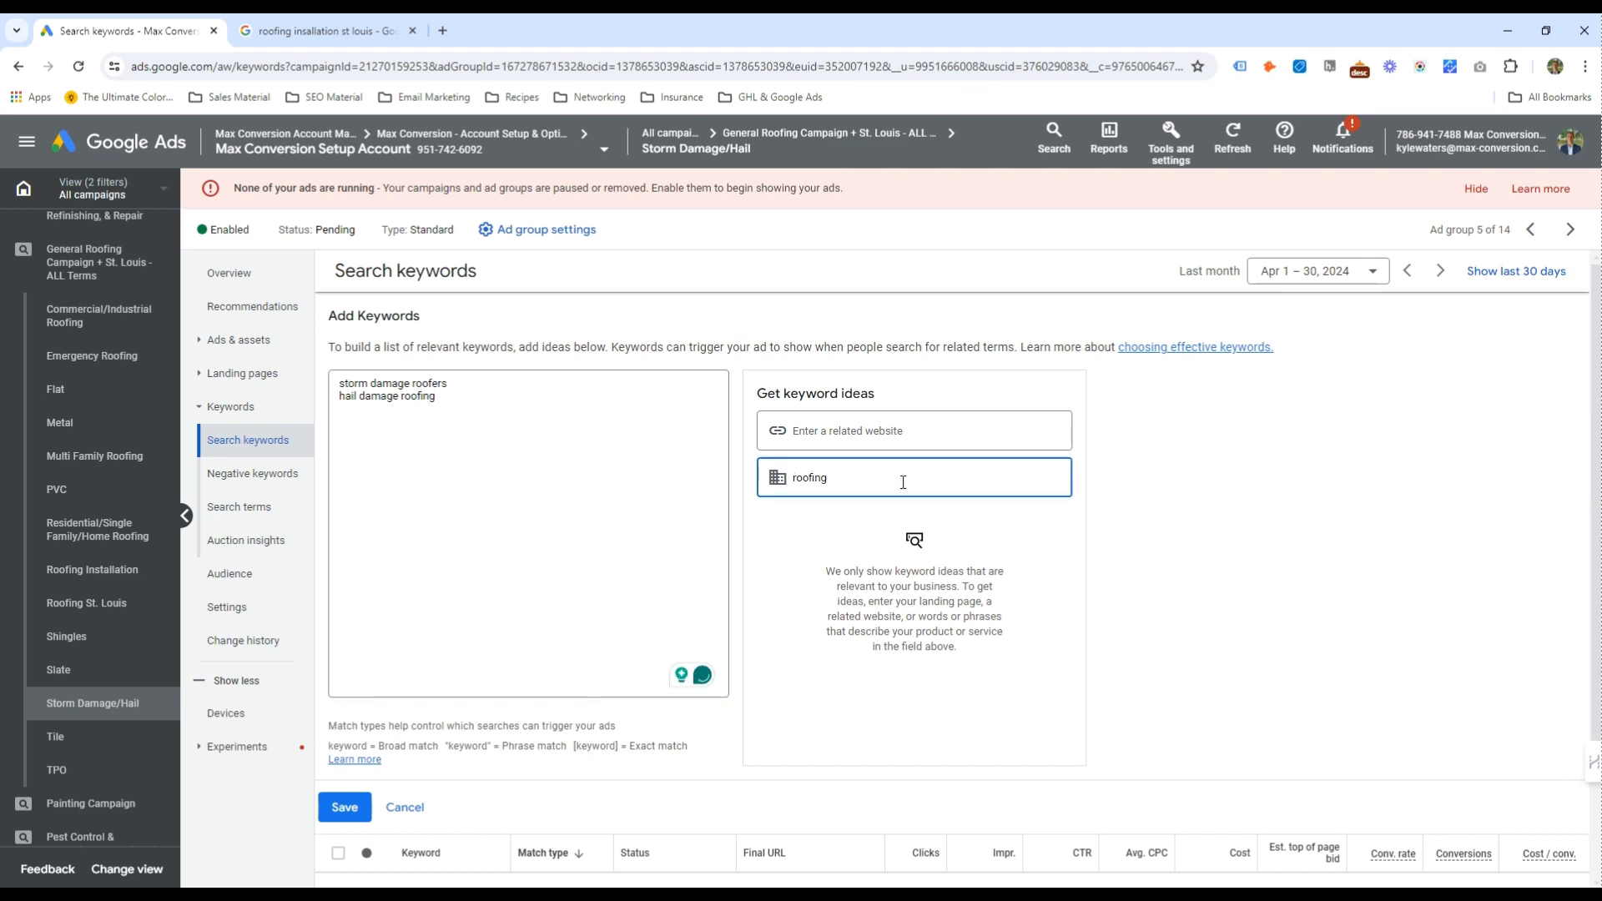
type("ofing")
key("ctrl+a")
type("hail")
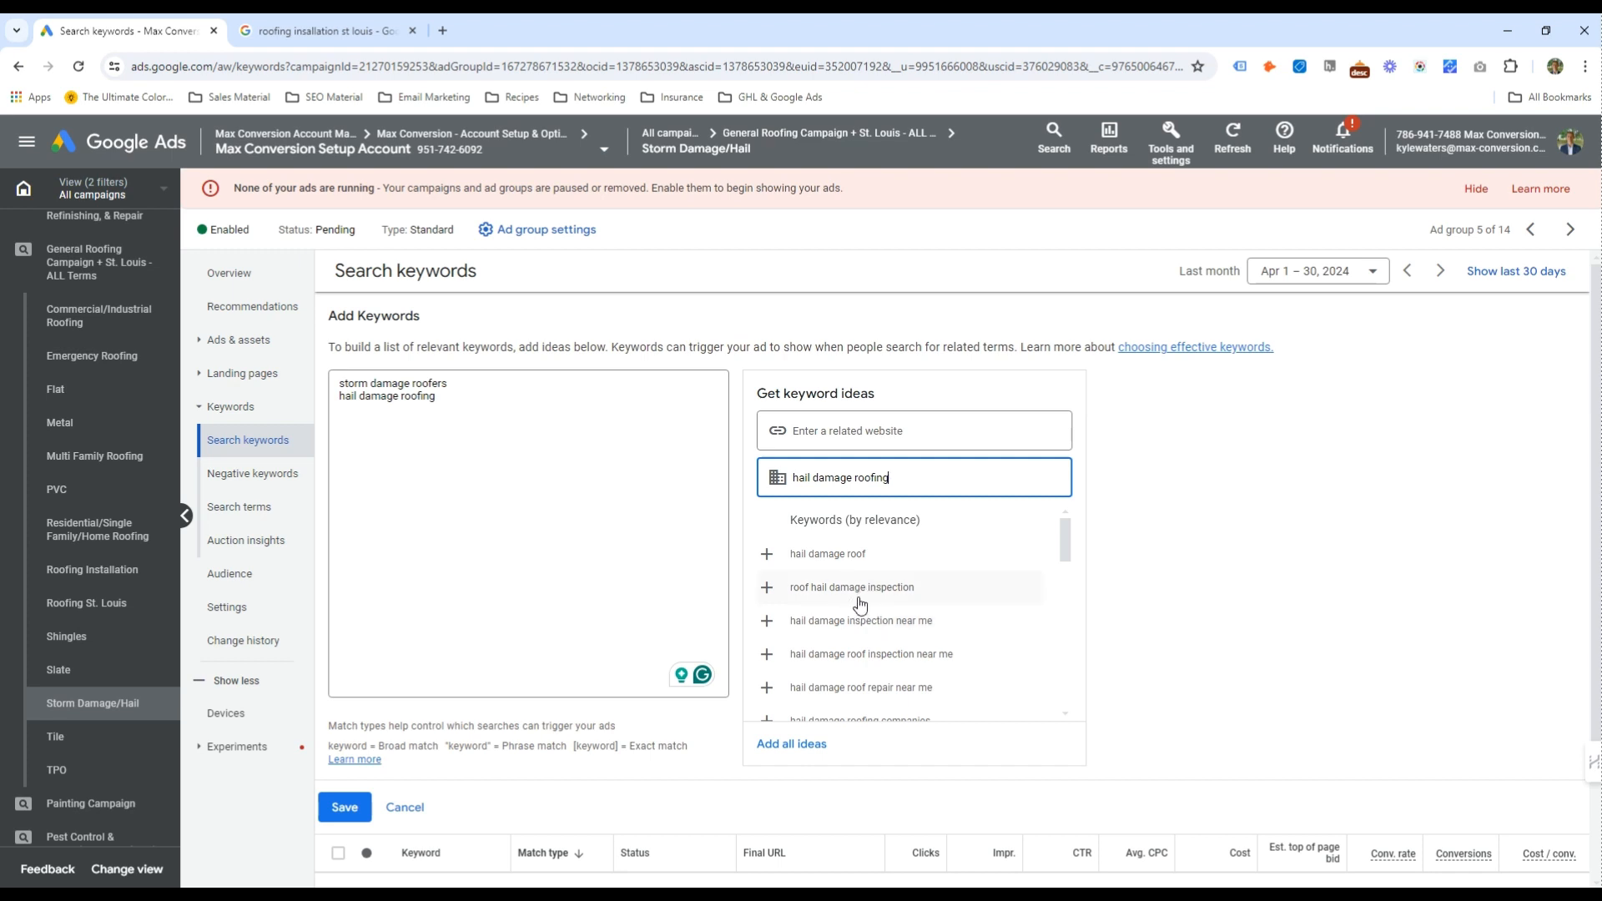
Add the ideas "hail damage roof repair near me", "hail damage roofing companies", "hail damage roofers" and "hail roof repair", looking up "hail damage roofers"
triple_click(904, 484)
left_click(915, 555)
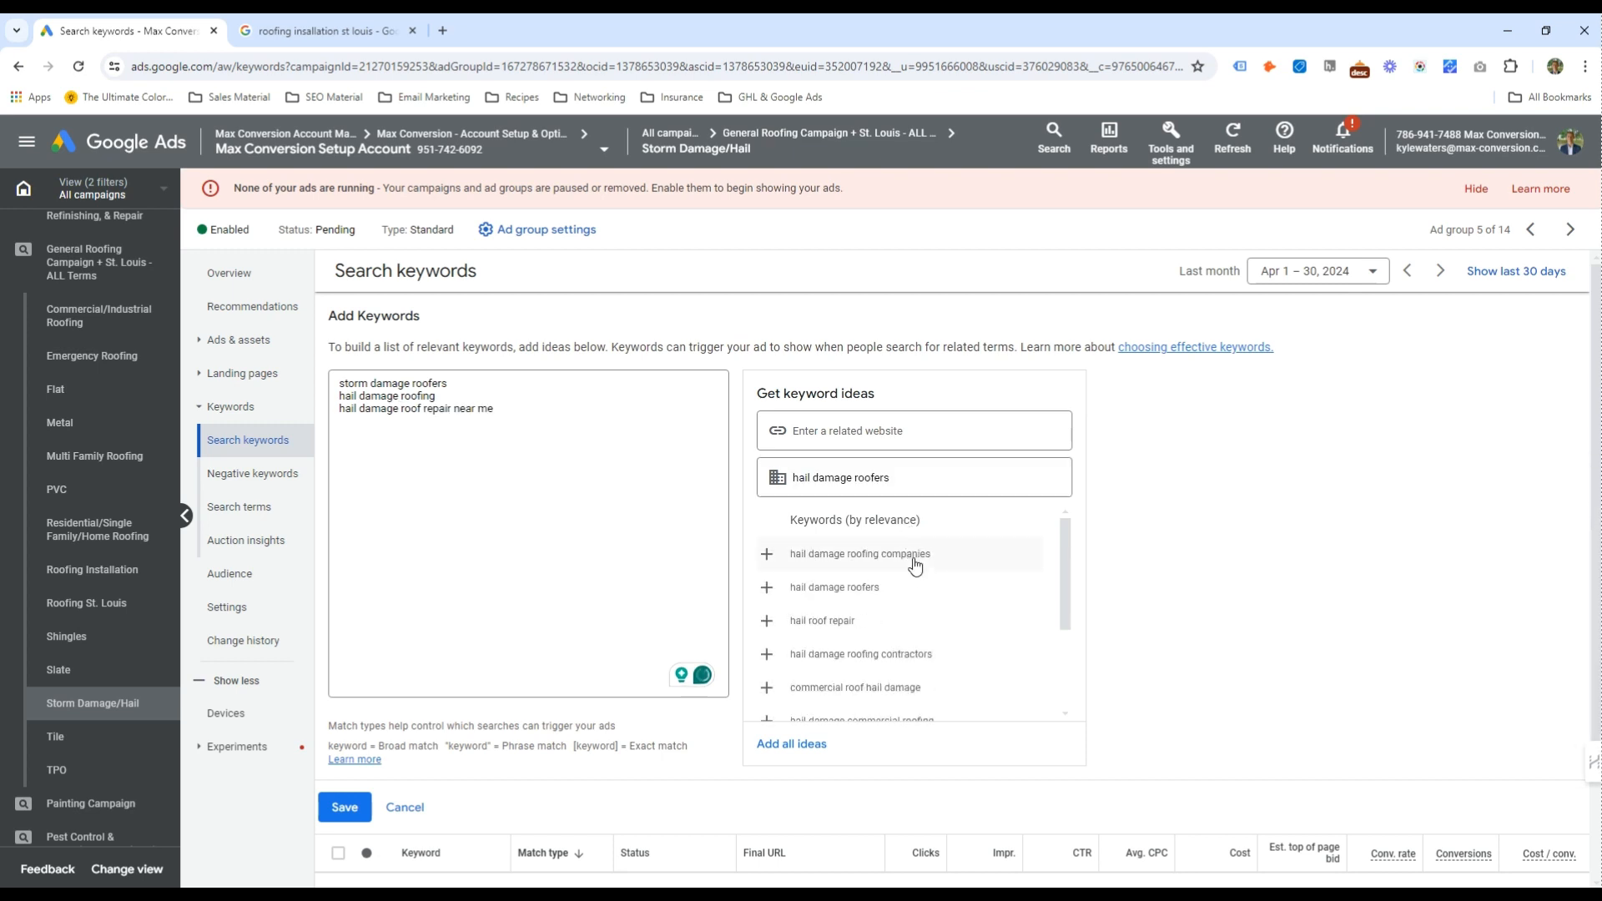
left_click(907, 560)
left_click(902, 571)
left_click(898, 569)
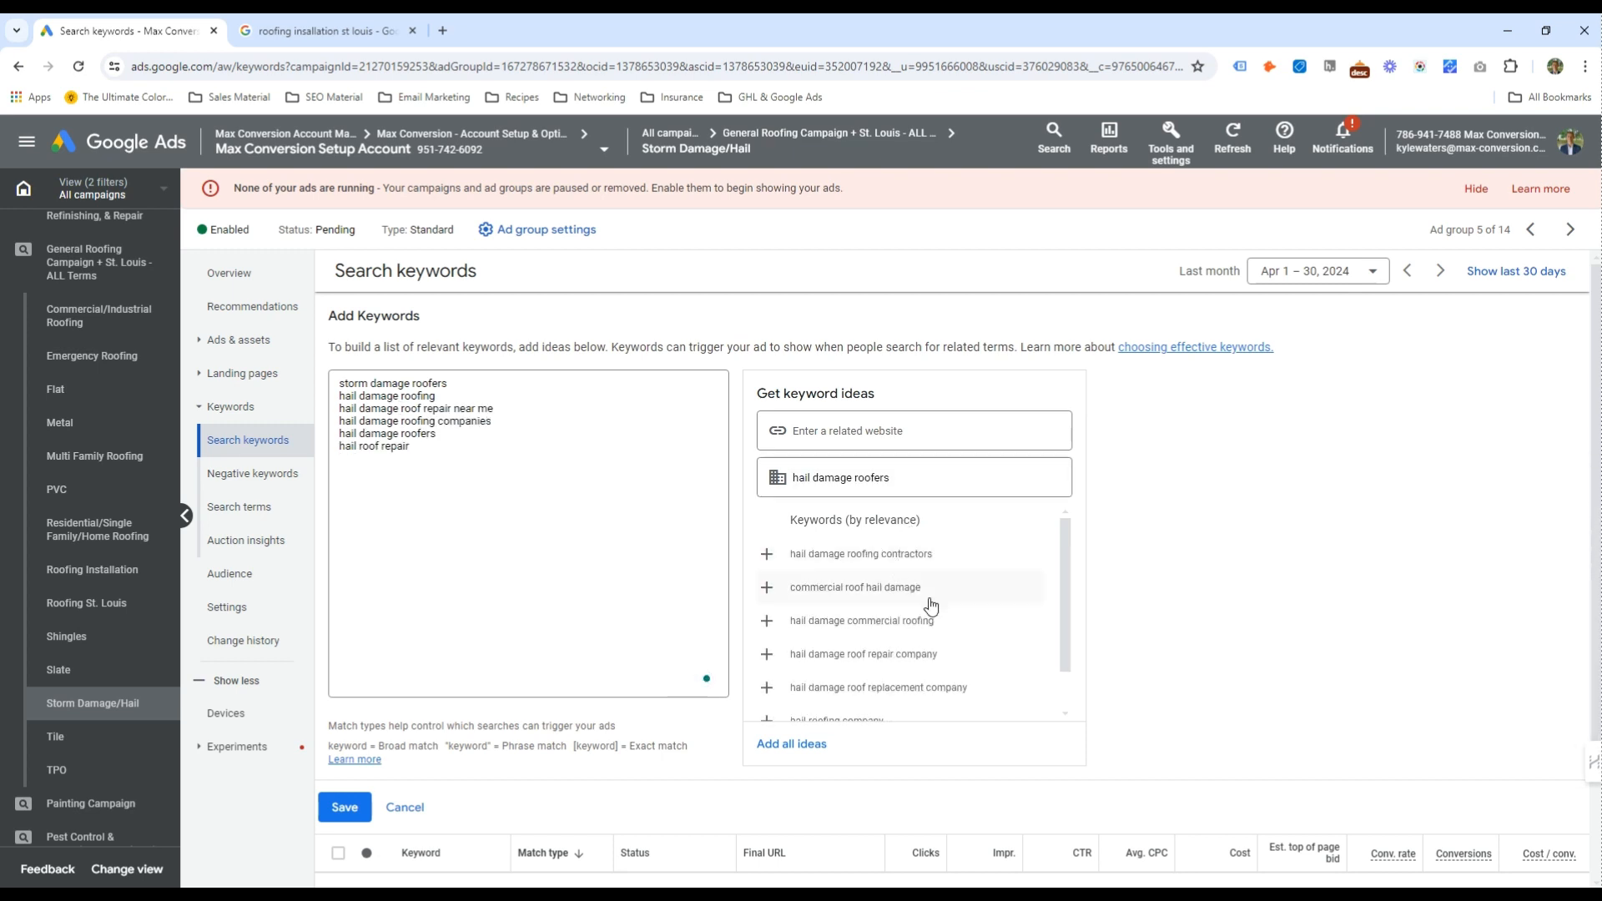
Add "storm damage roofing company" as the last keyword in the list
left_click(600, 454)
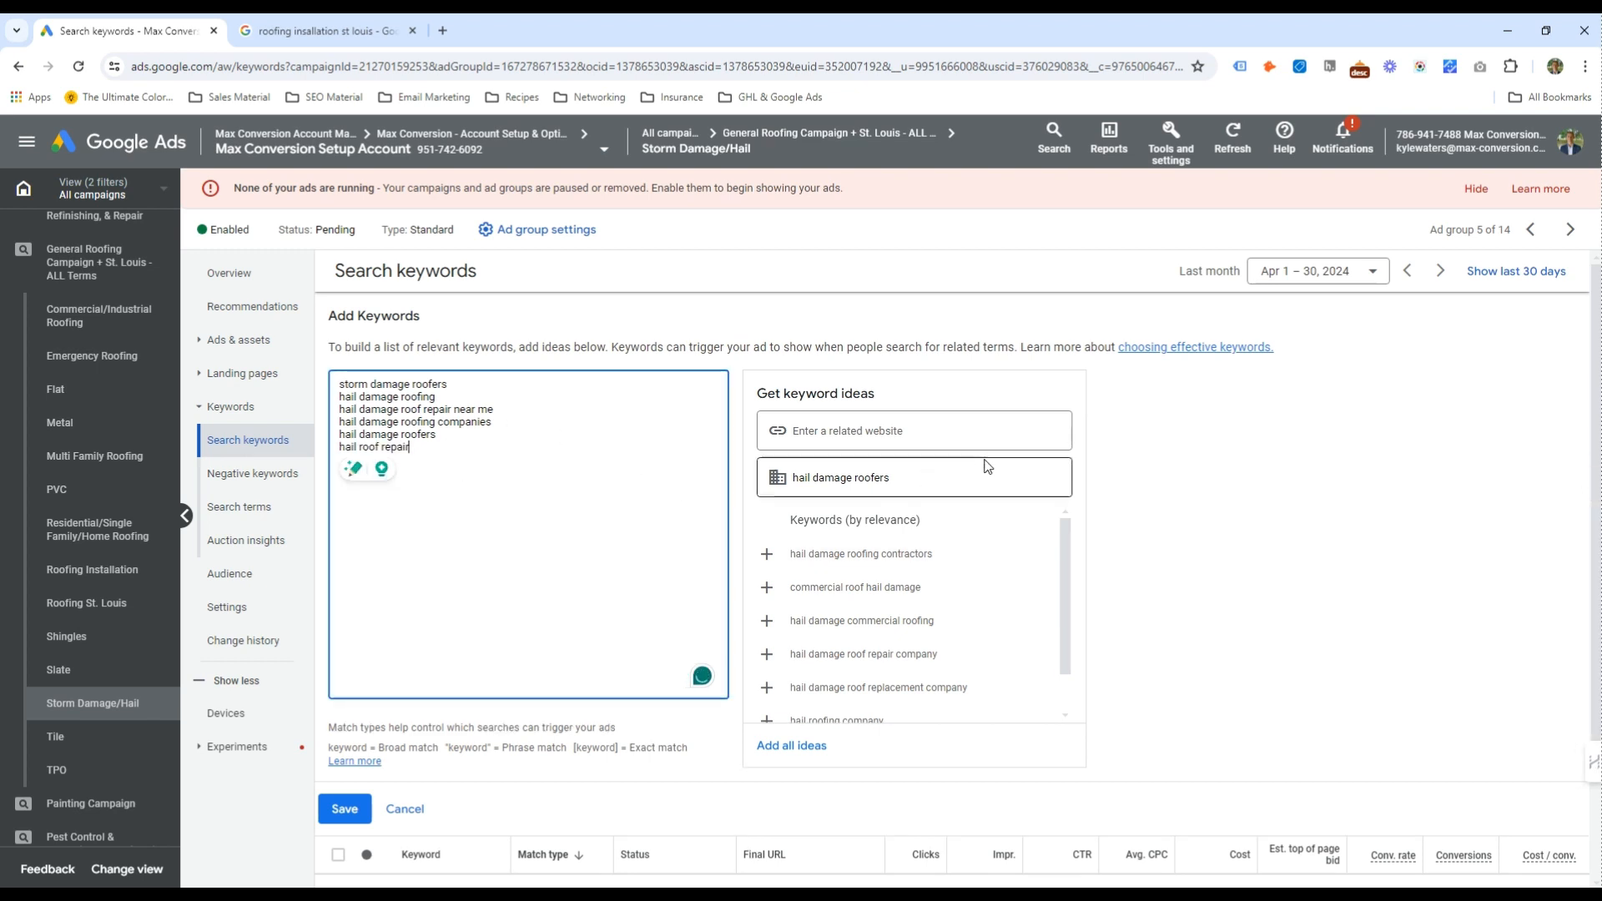
triple_click(962, 477)
left_click(543, 475)
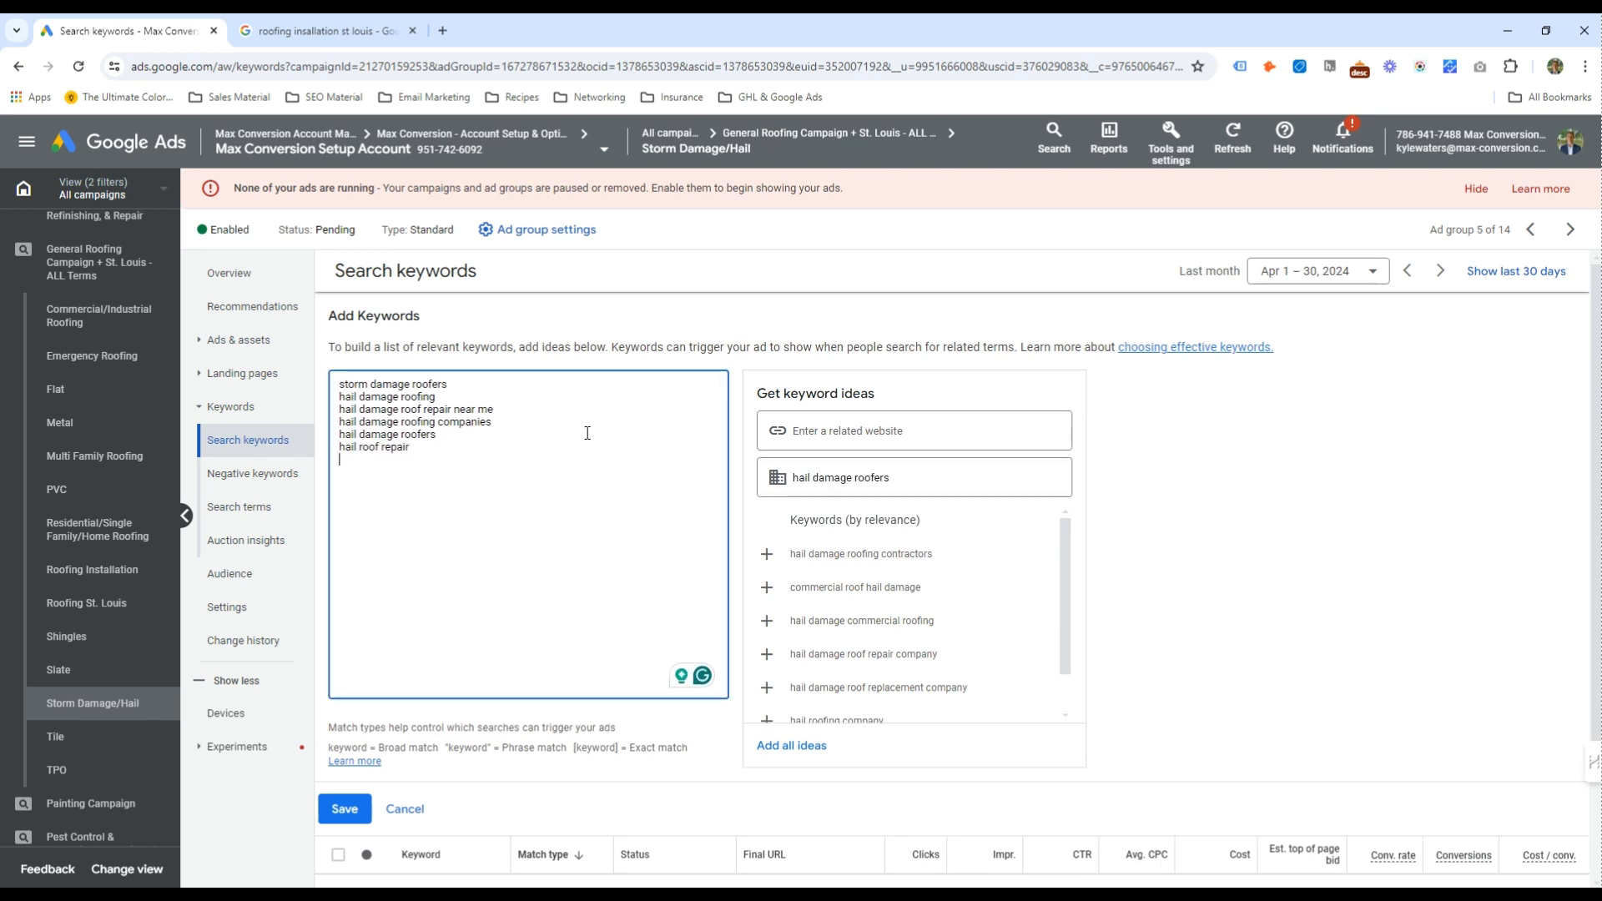
type("storm damage roofing")
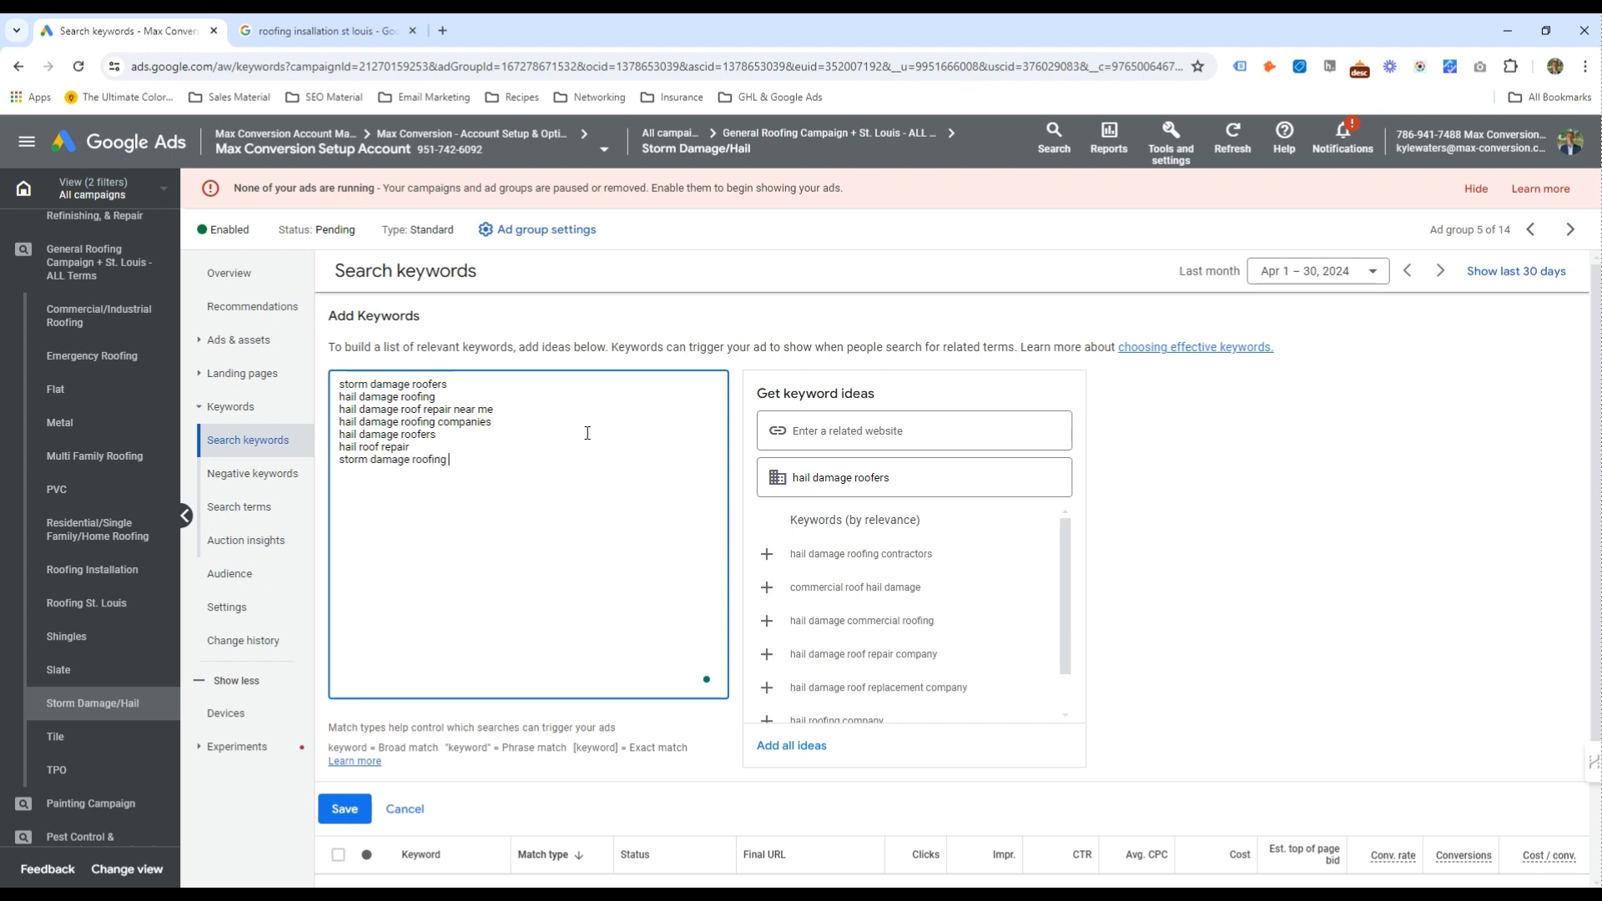
type(" company\"")
Enclose every keyword except "hail damage roof repair near me" in quotation marks for phrase match
key("Up")
type("\"")
key("Up")
key("ctrl+Right")
type("\"")
key("Up")
key("Up")
type("\"")
key("Up")
key("ctrl+Right")
type("\"")
key("ctrl+Left")
key("ctrl+Left")
key("ctrl+Left")
type("\"")
key("Down")
key("ctrl+Left")
type("\"")
key("Down")
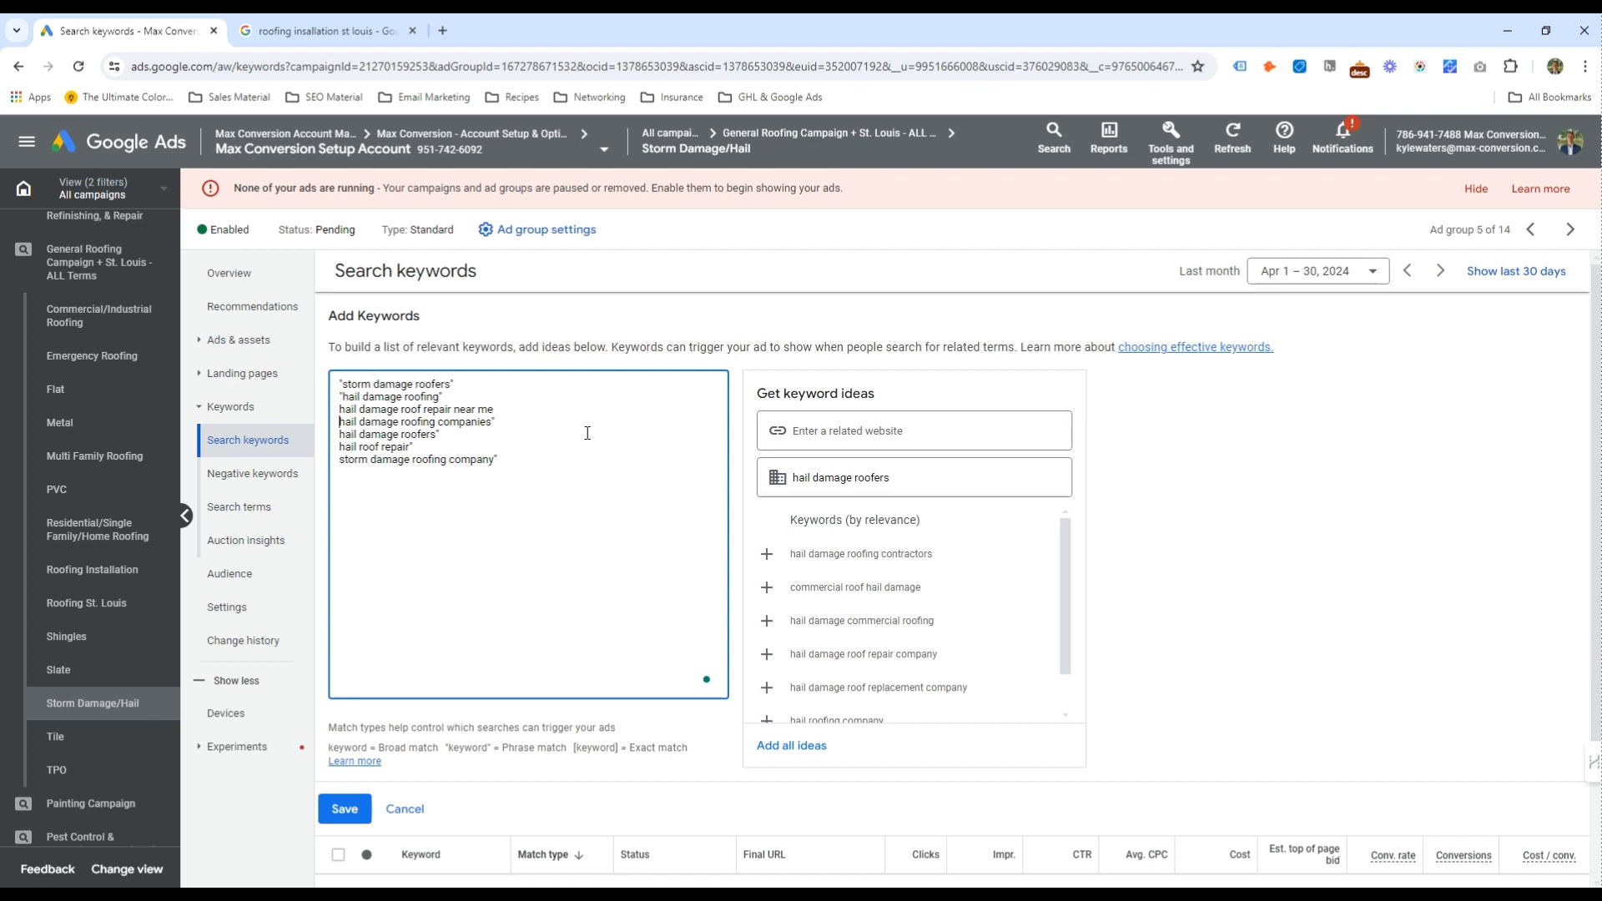
type("\"")
key("Down")
key("ctrl+Left")
type("\"")
key("Down")
key("ctrl+Left")
type("\"")
key("Down")
key("ctrl+Left")
type("\"")
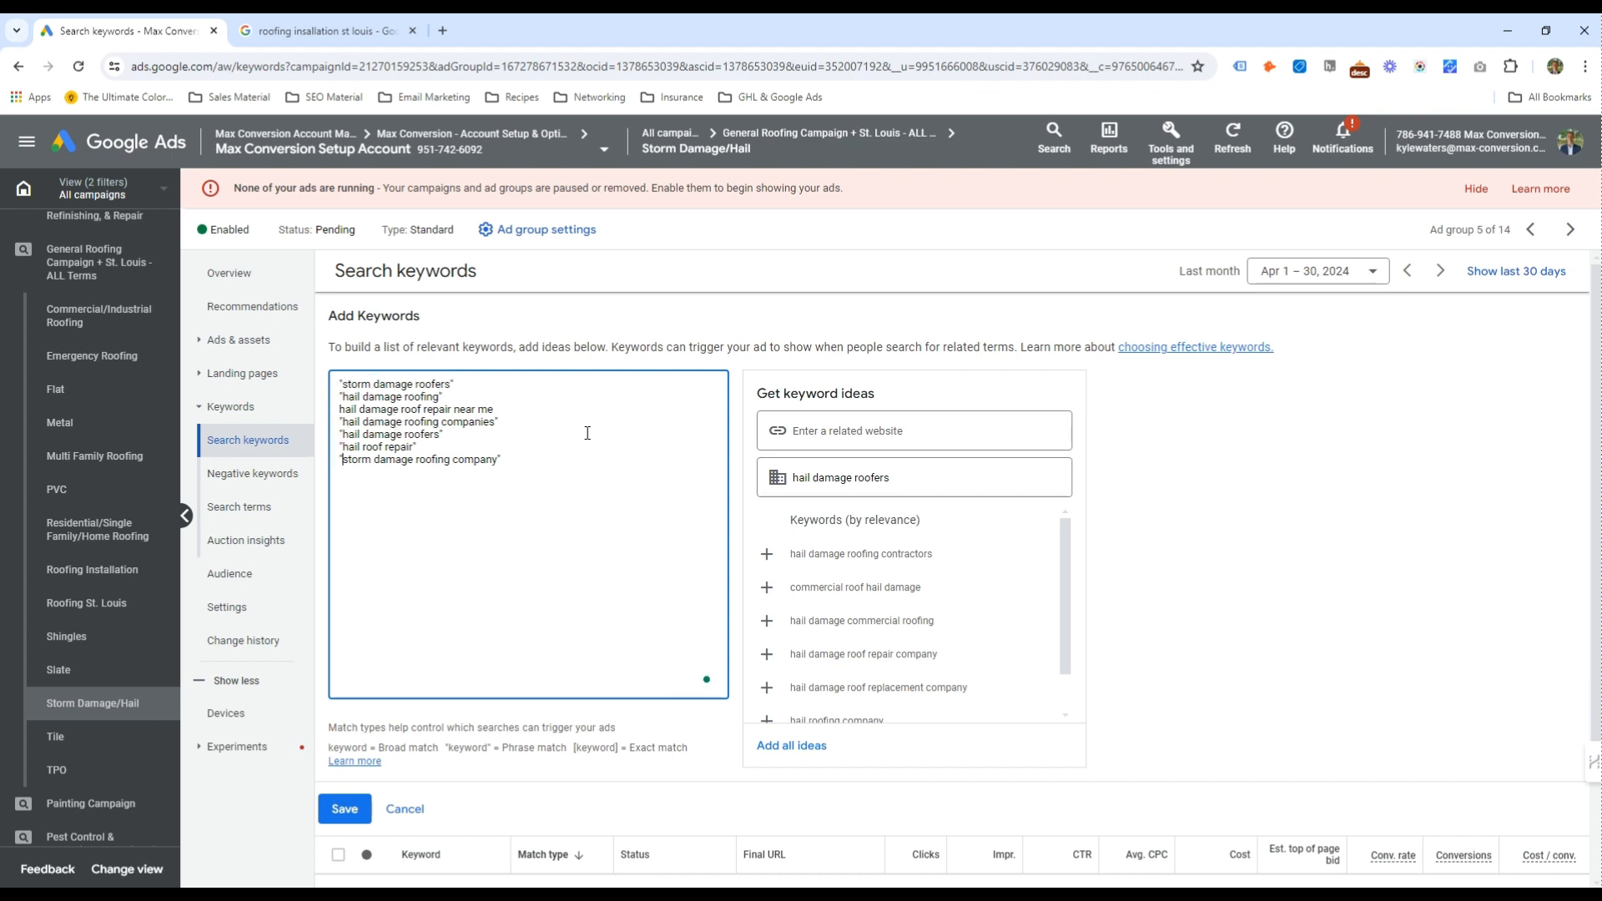
Enclose "hail damage roof repair near me" in square brackets for exact match, and save the keyword list to the ad group
key("Up")
key("Up")
key("Up")
type("\"")
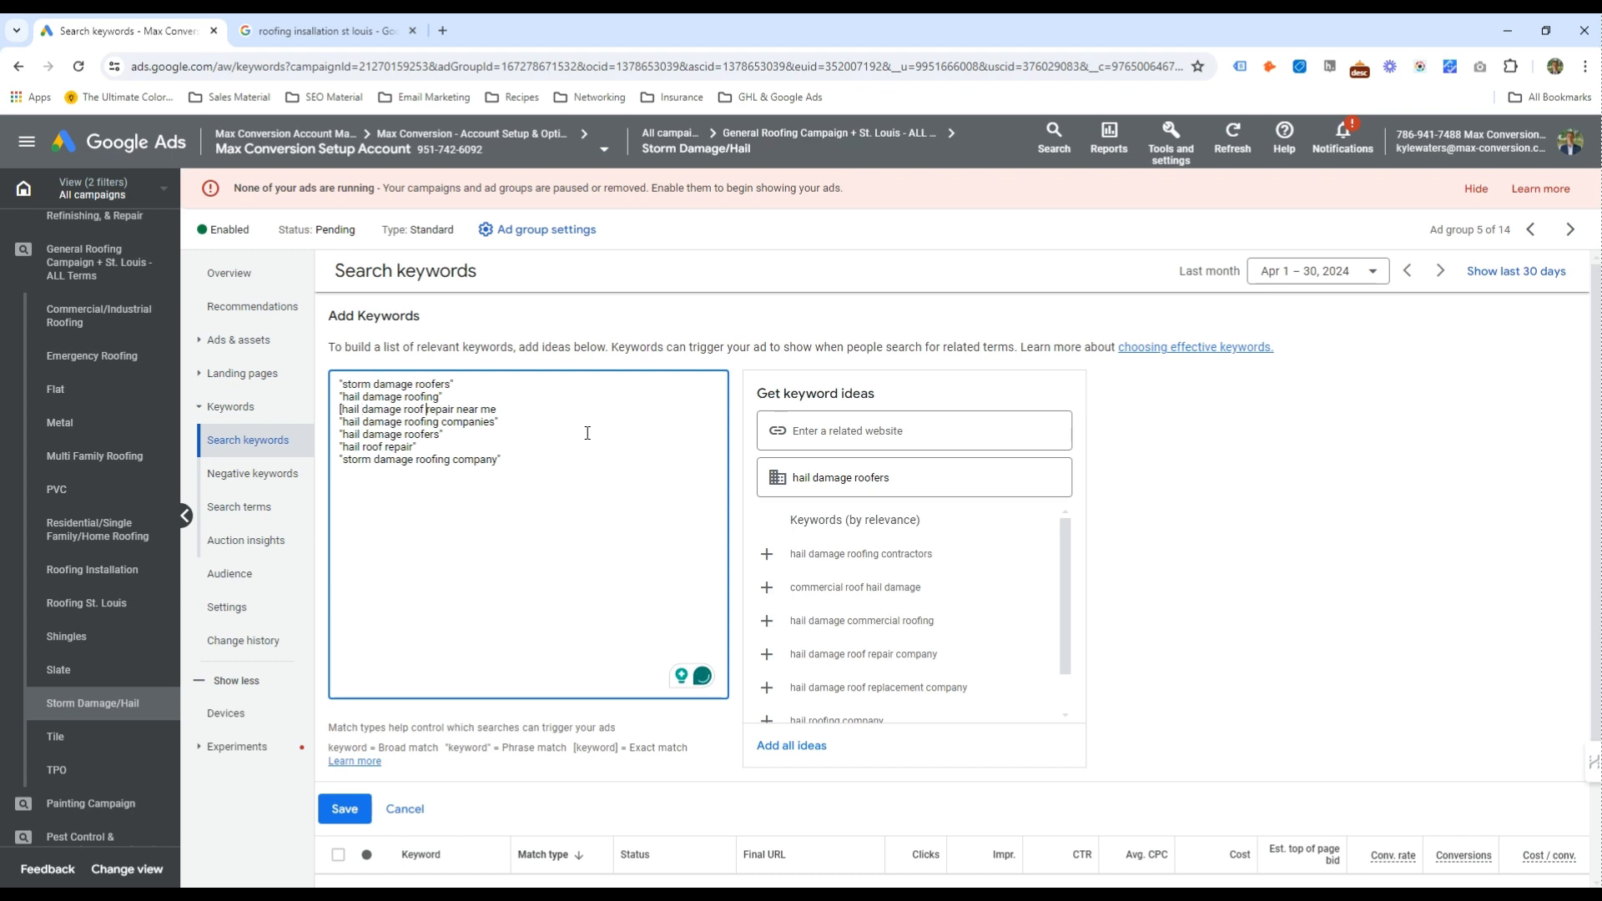
key("End")
type("]")
left_click(345, 809)
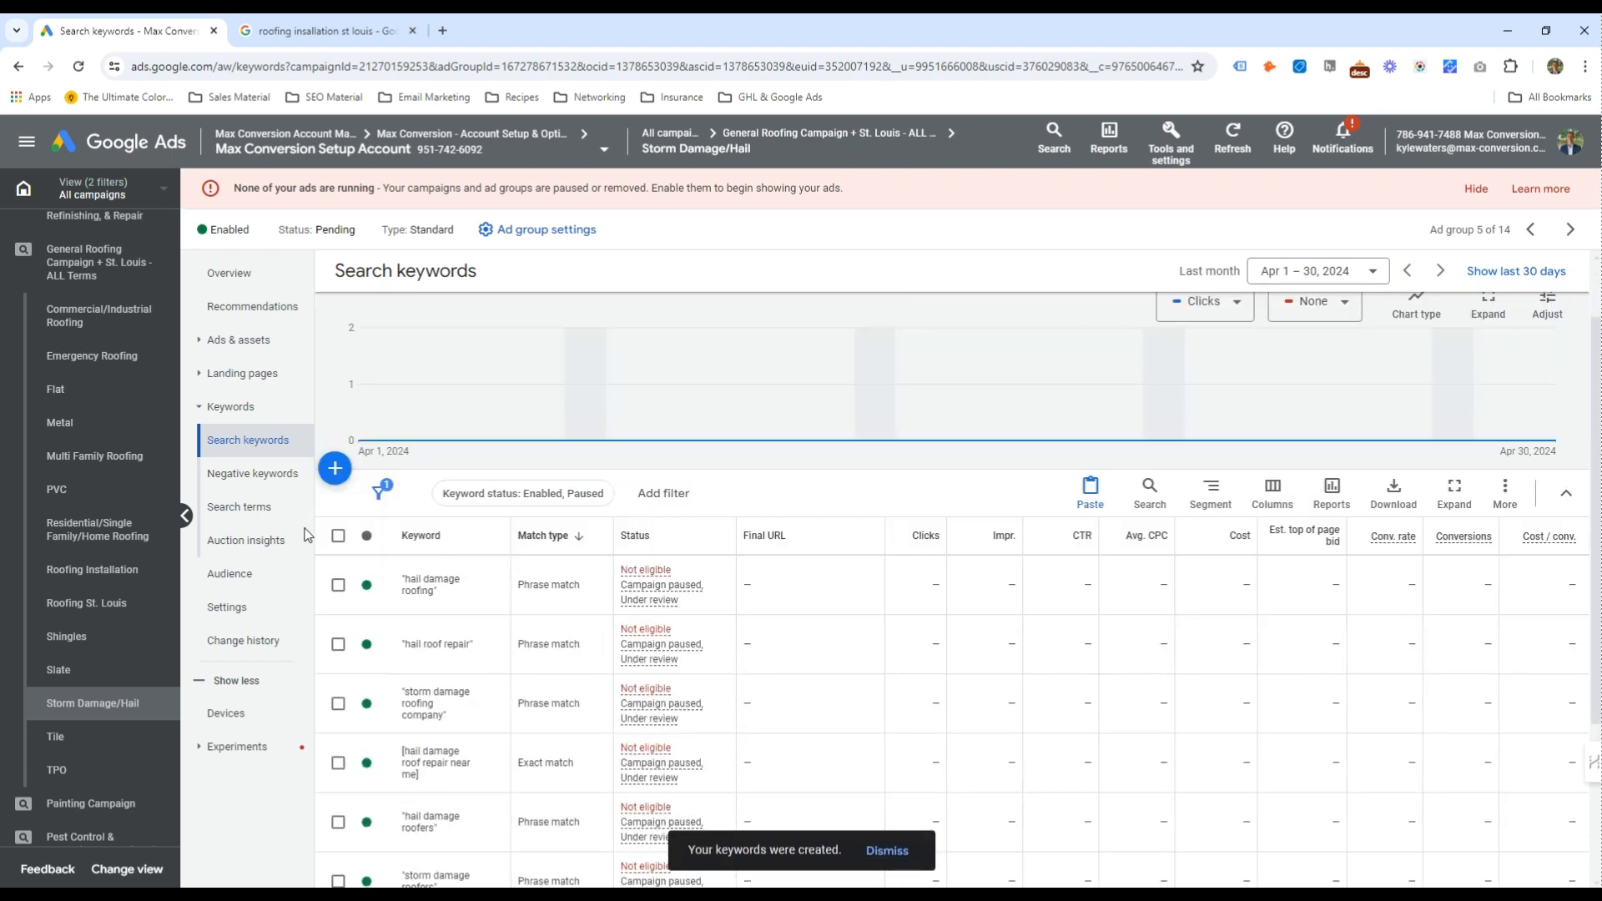
Open the Storm Damage/Hail responsive search ad for editing and set its display path to storm-damage/roofers
left_click(238, 340)
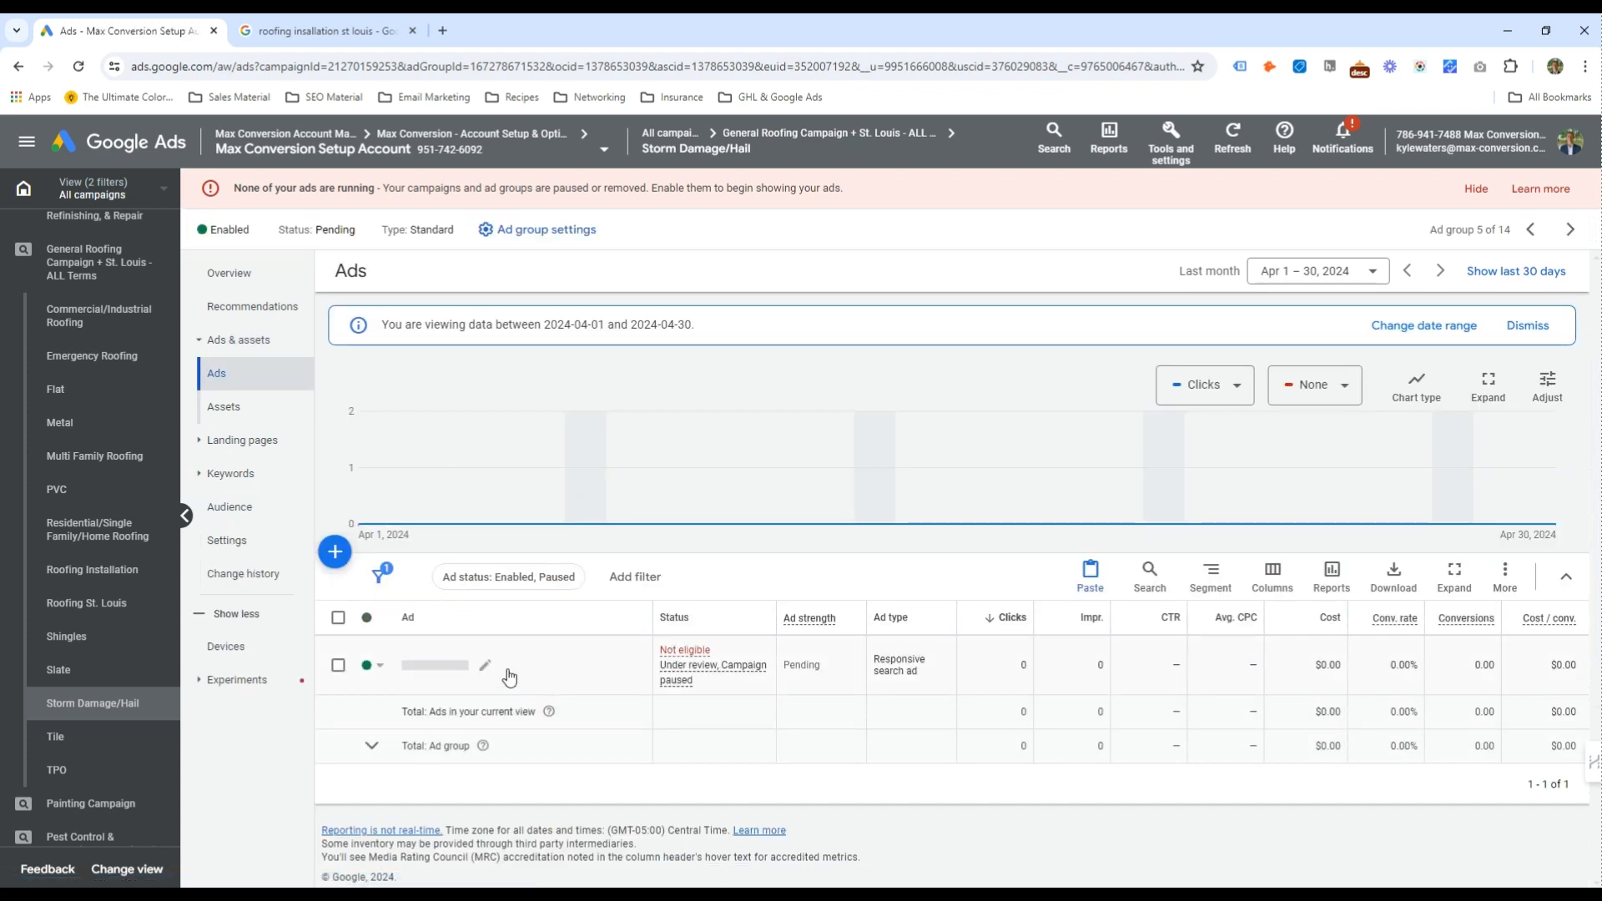
left_click(634, 683)
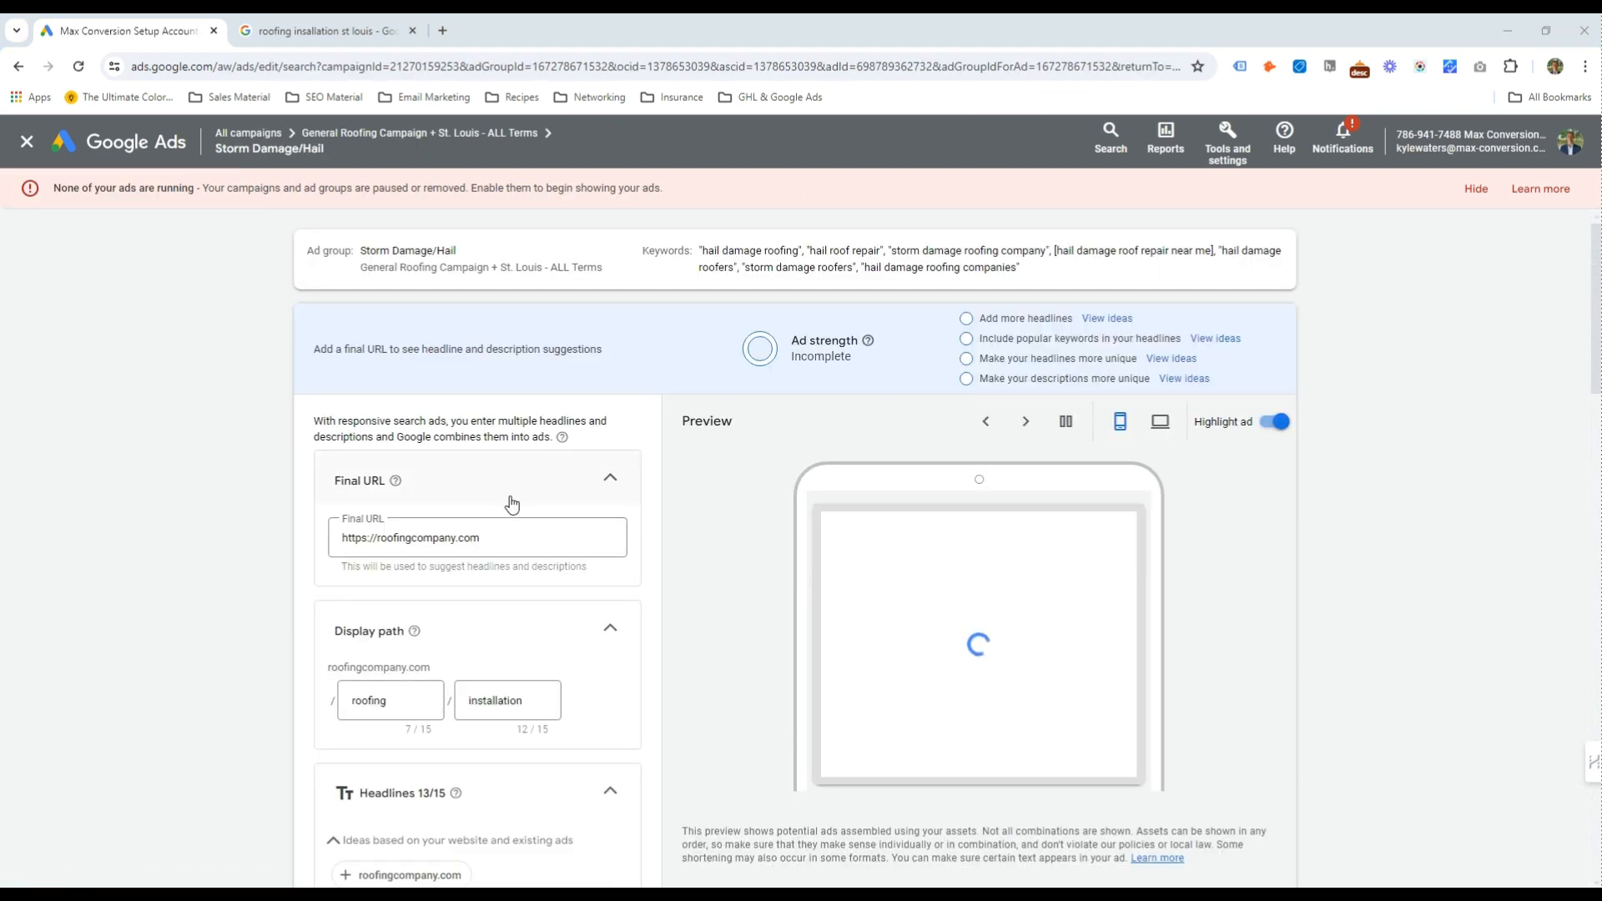
double_click(369, 701)
type("storm-damage")
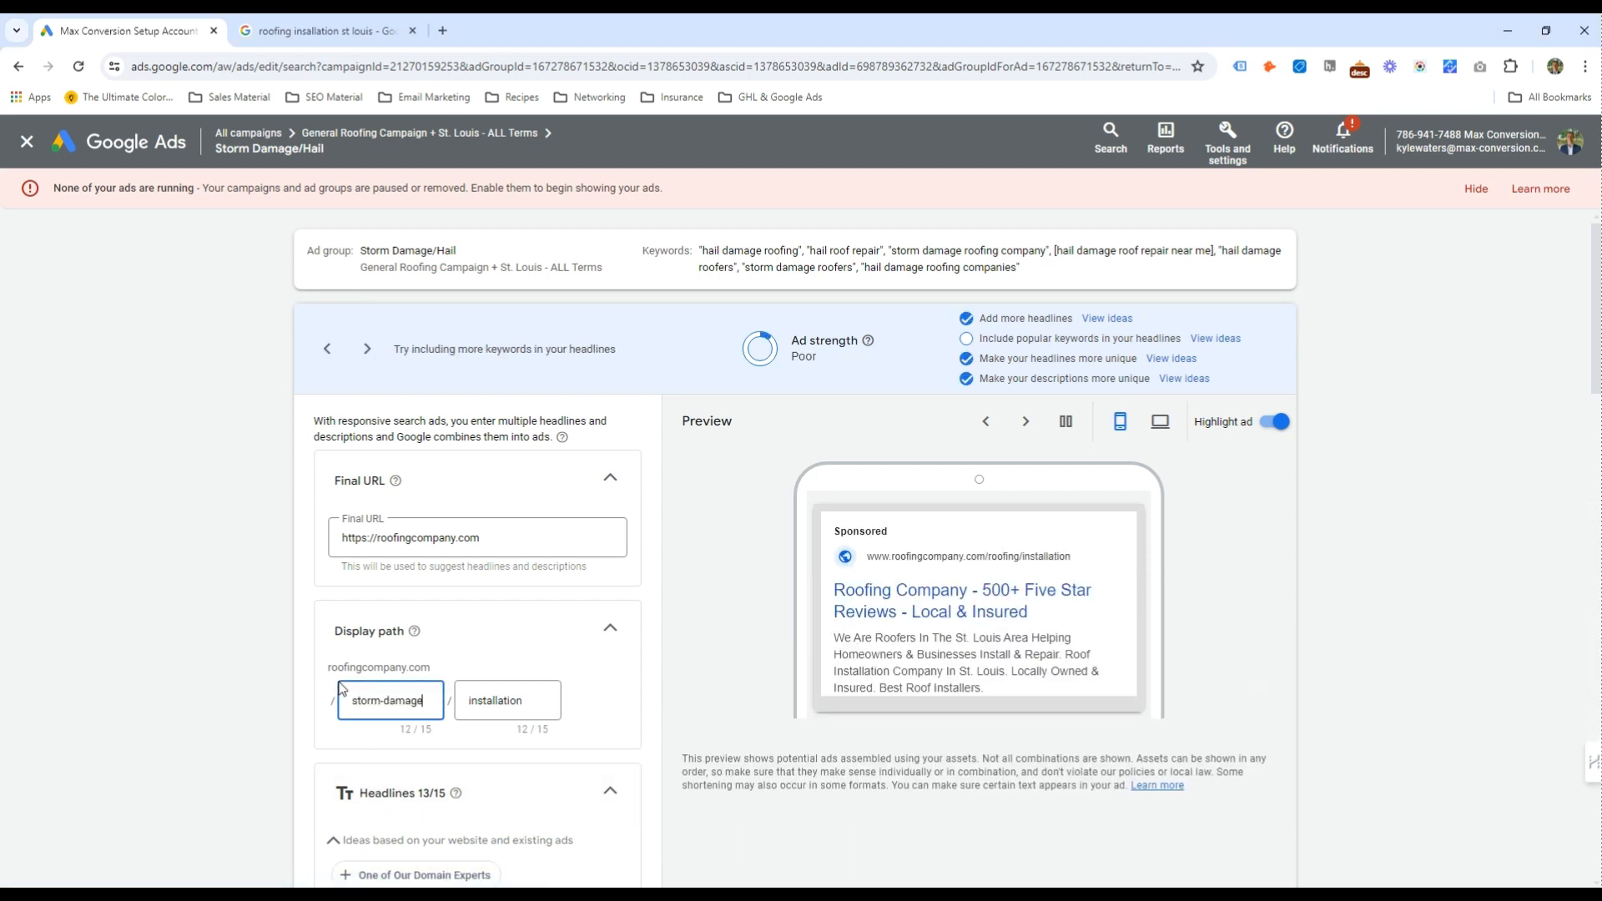
key("Tab")
type("ro")
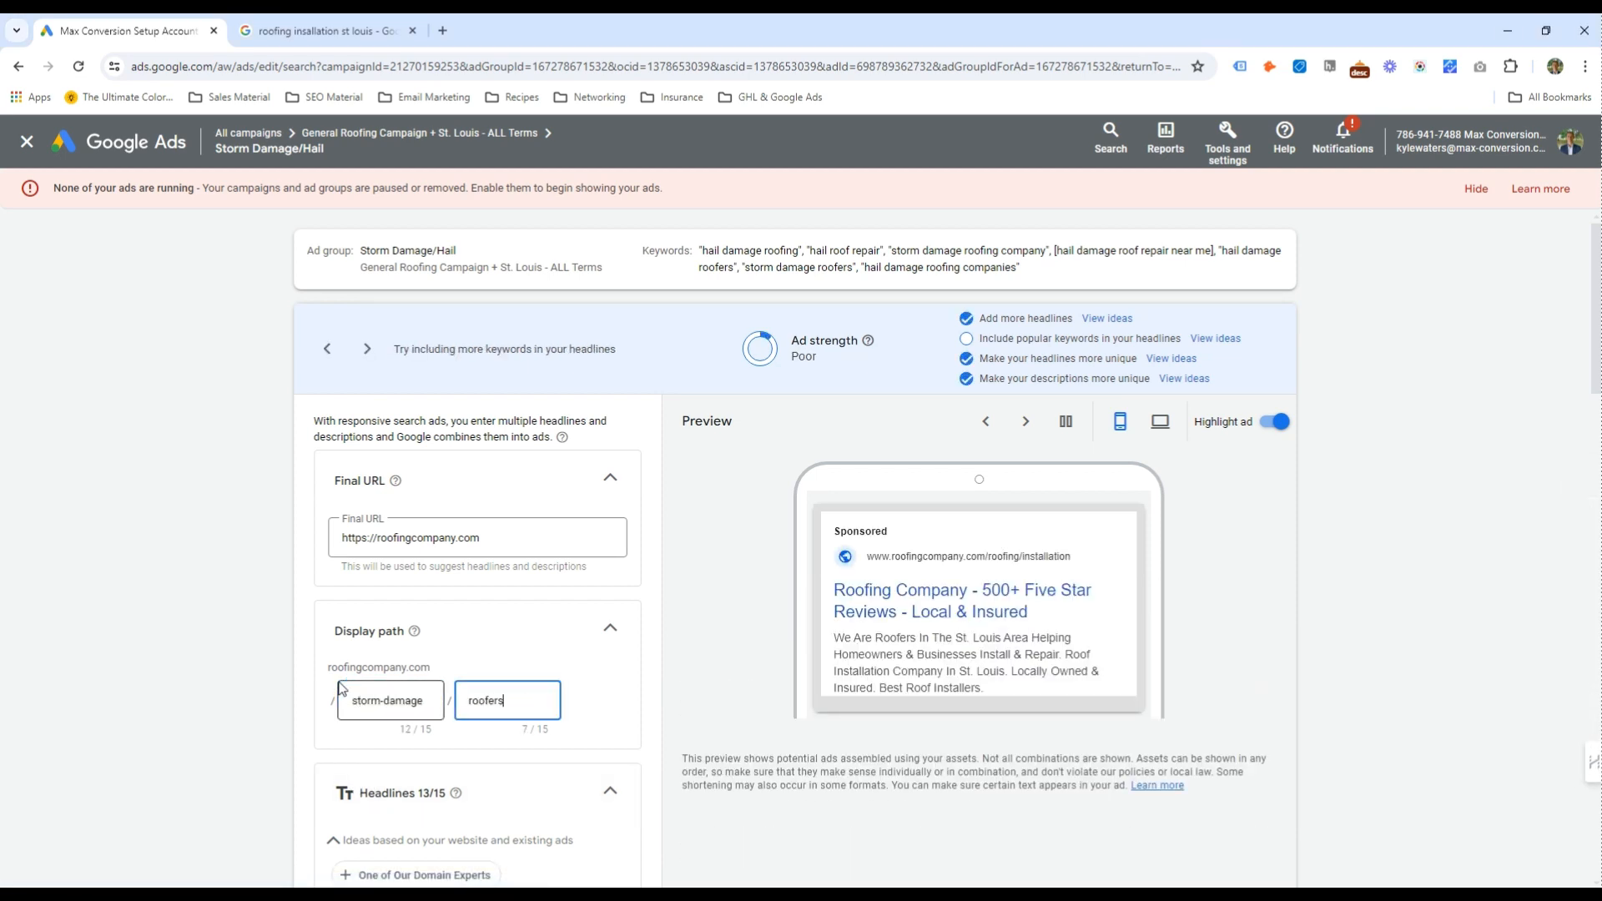
Replace the opening word "Roof" in the ad's first description with "Hail & Storm Damage"
scroll(411, 679, "down", 15)
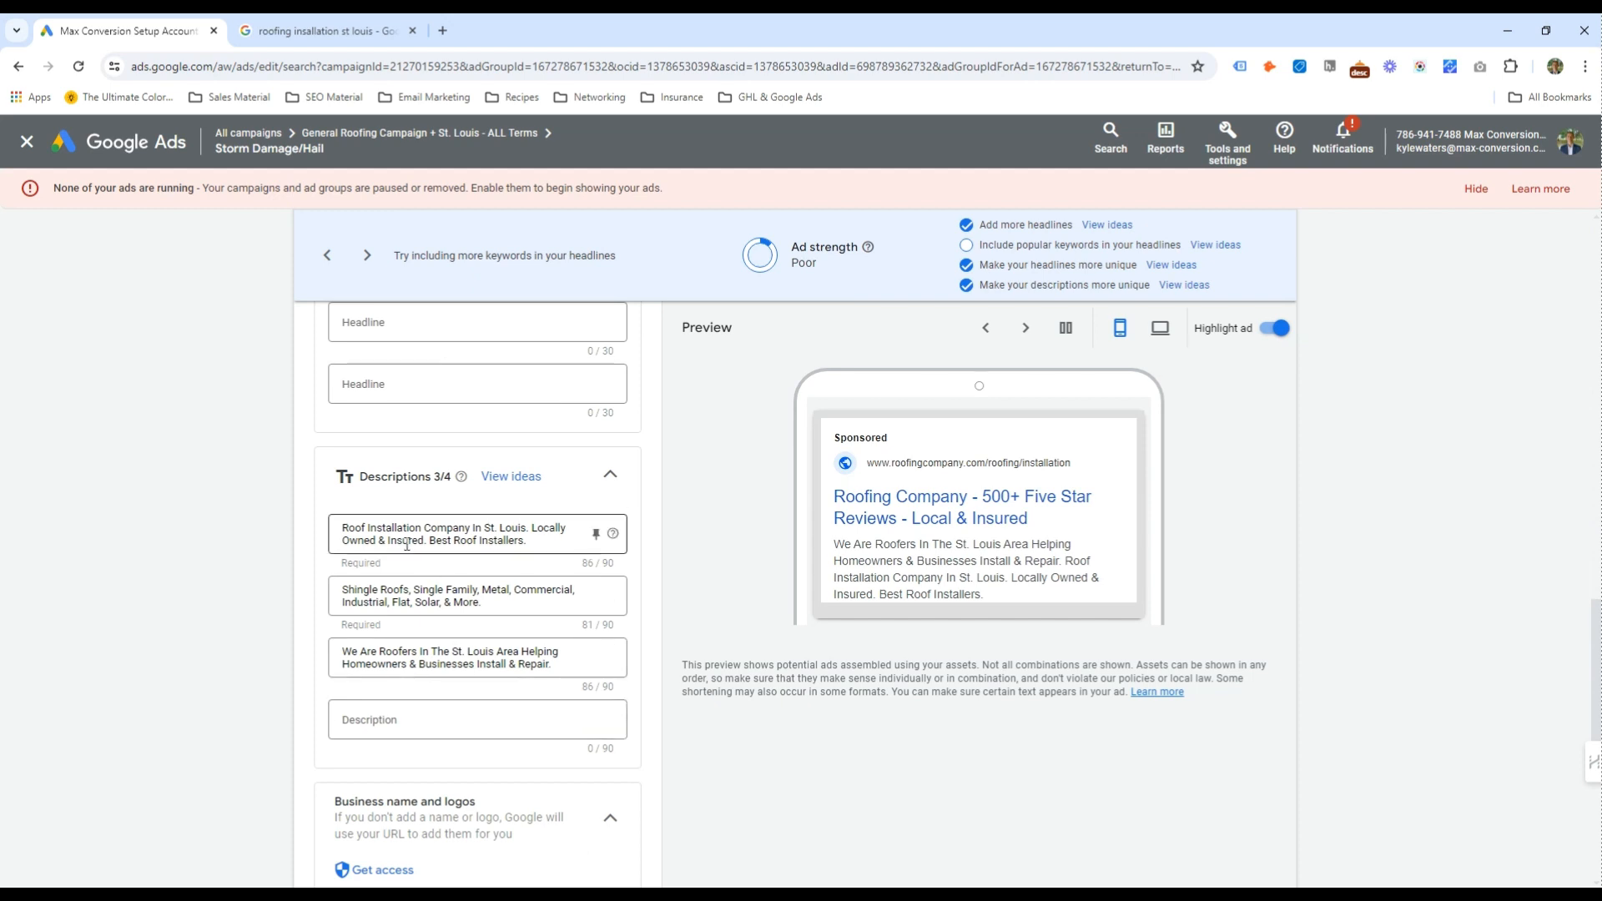
left_click(407, 544)
double_click(355, 529)
type("Hail dama")
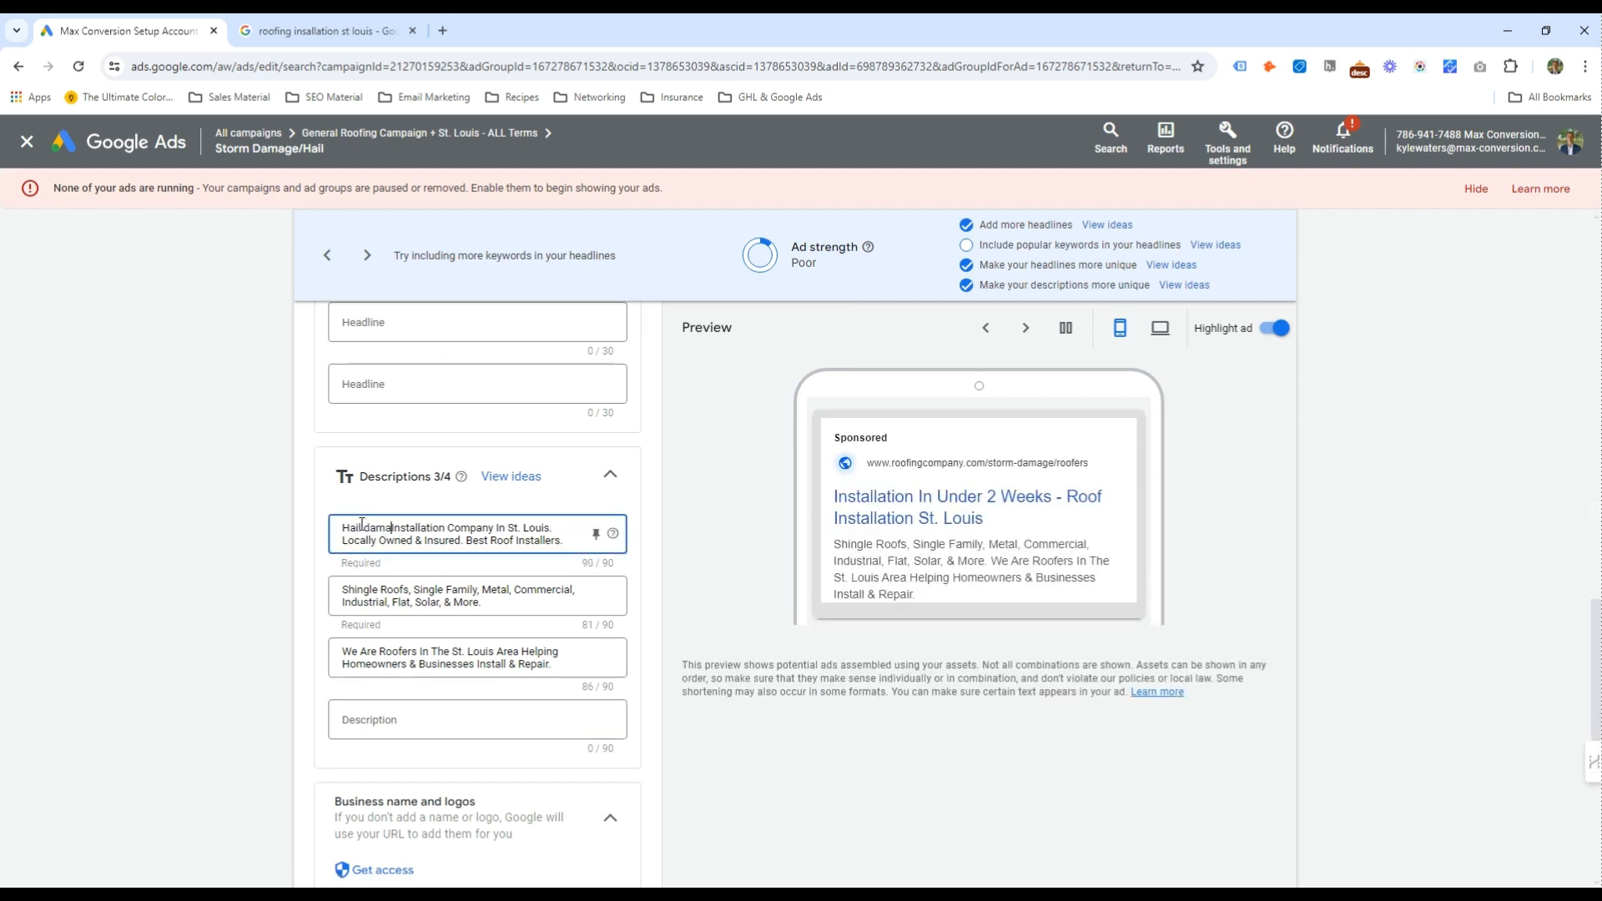
key("BackSpace")
key("BackSpace")
key("BackSpace")
key("BackSpace")
type("Damage")
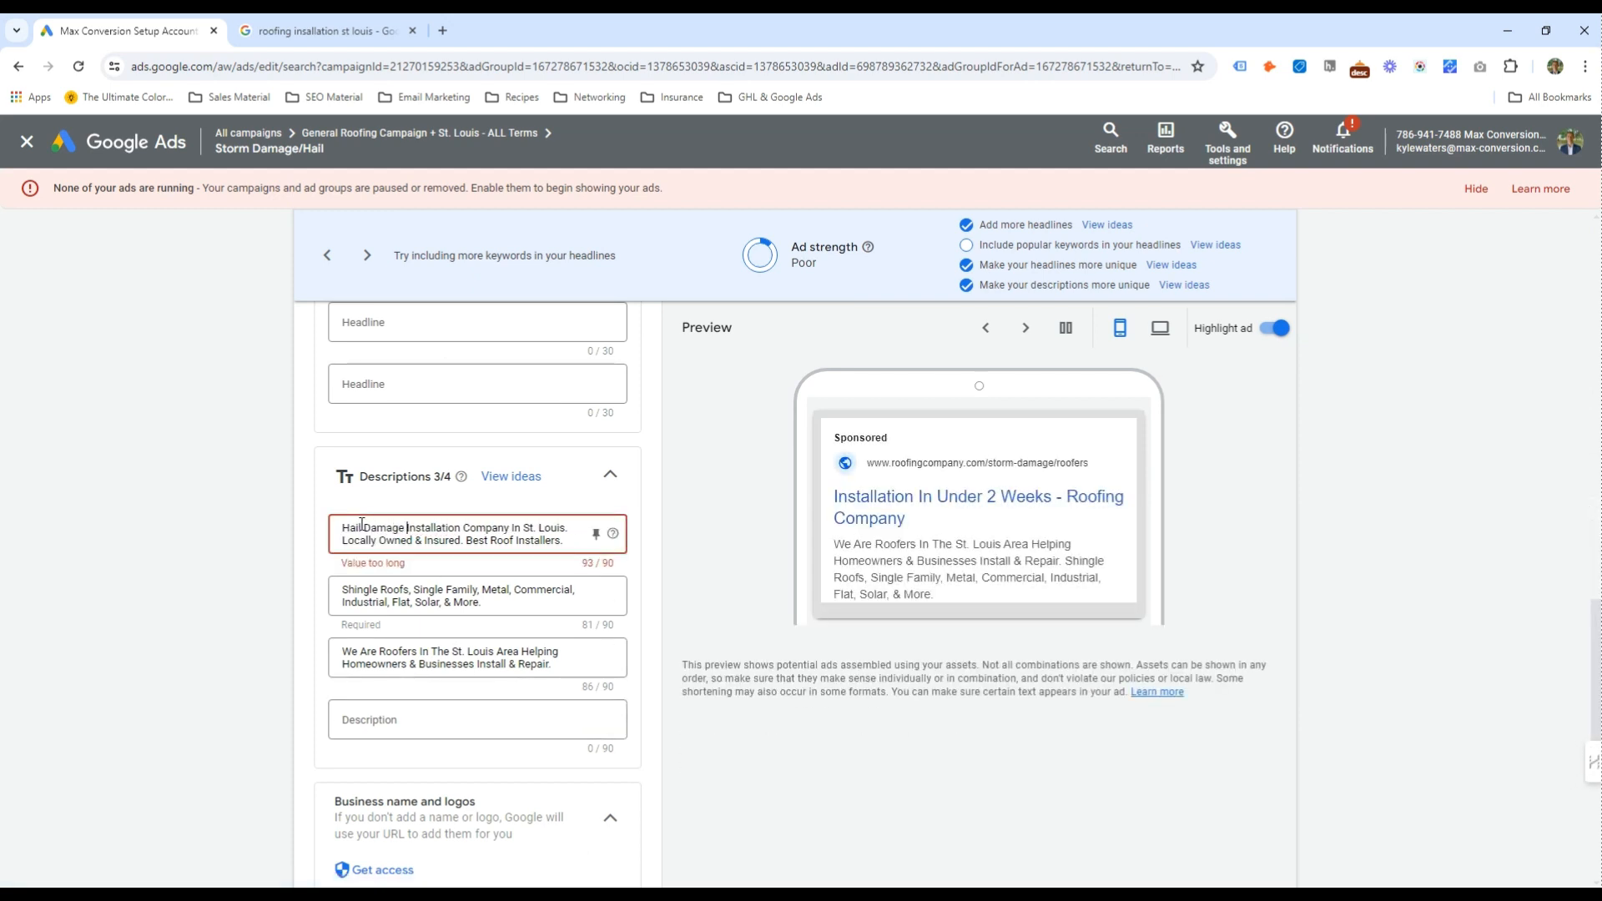
key("BackSpace")
key("BackSpace")
key("BackSpace")
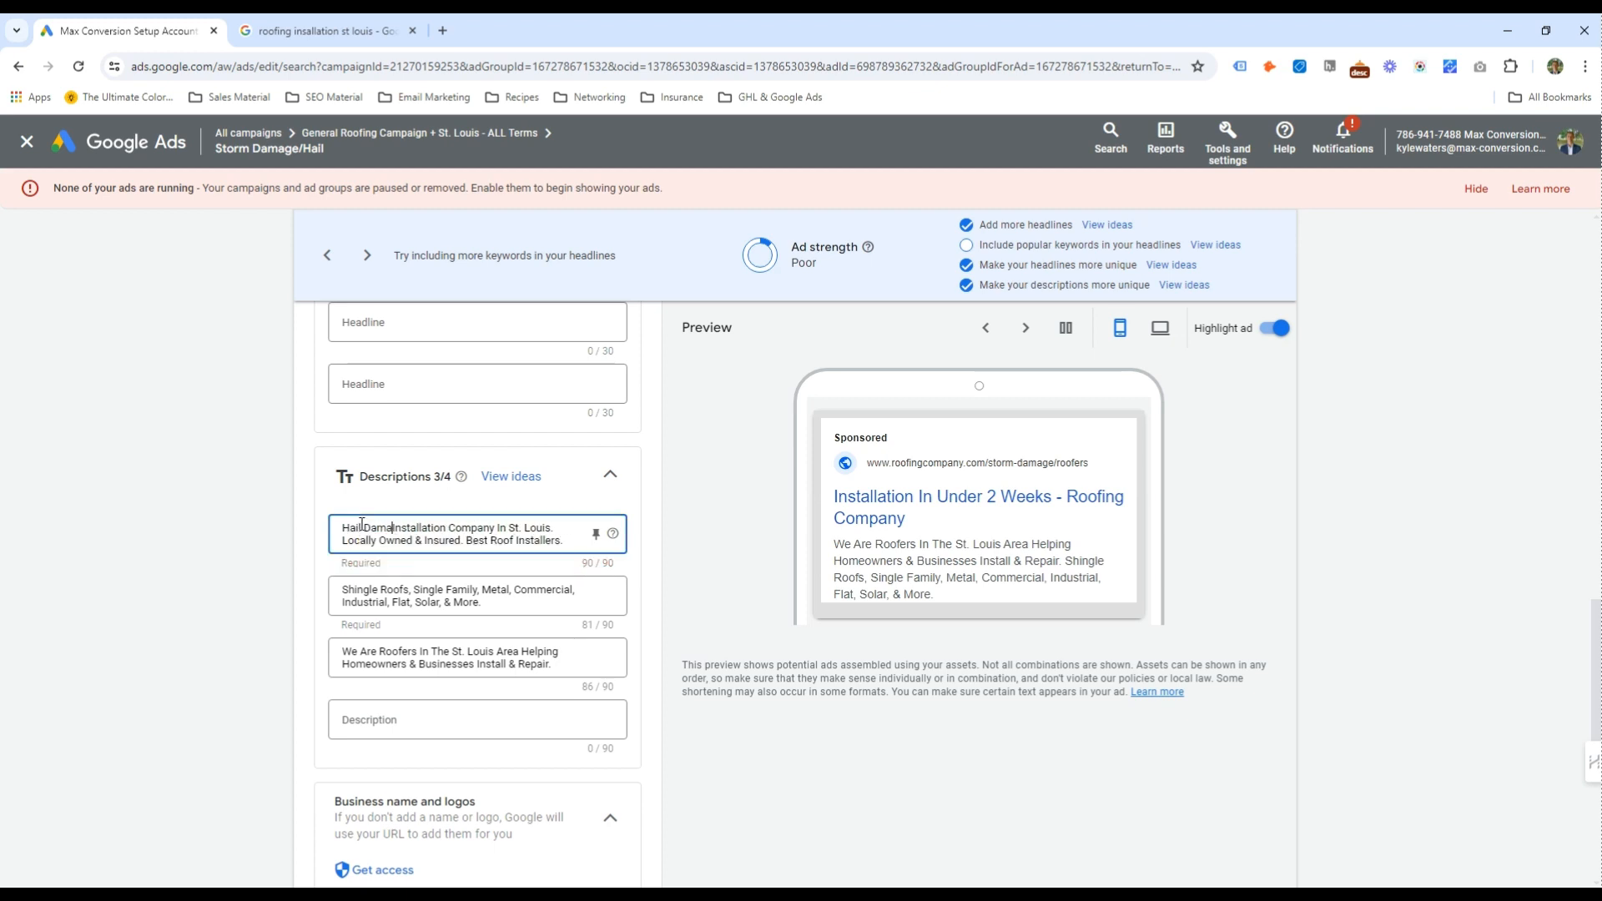
key("BackSpace")
key("BackSpace")
key("BackSpace")
key("BackSpace")
type("& Storm Damage")
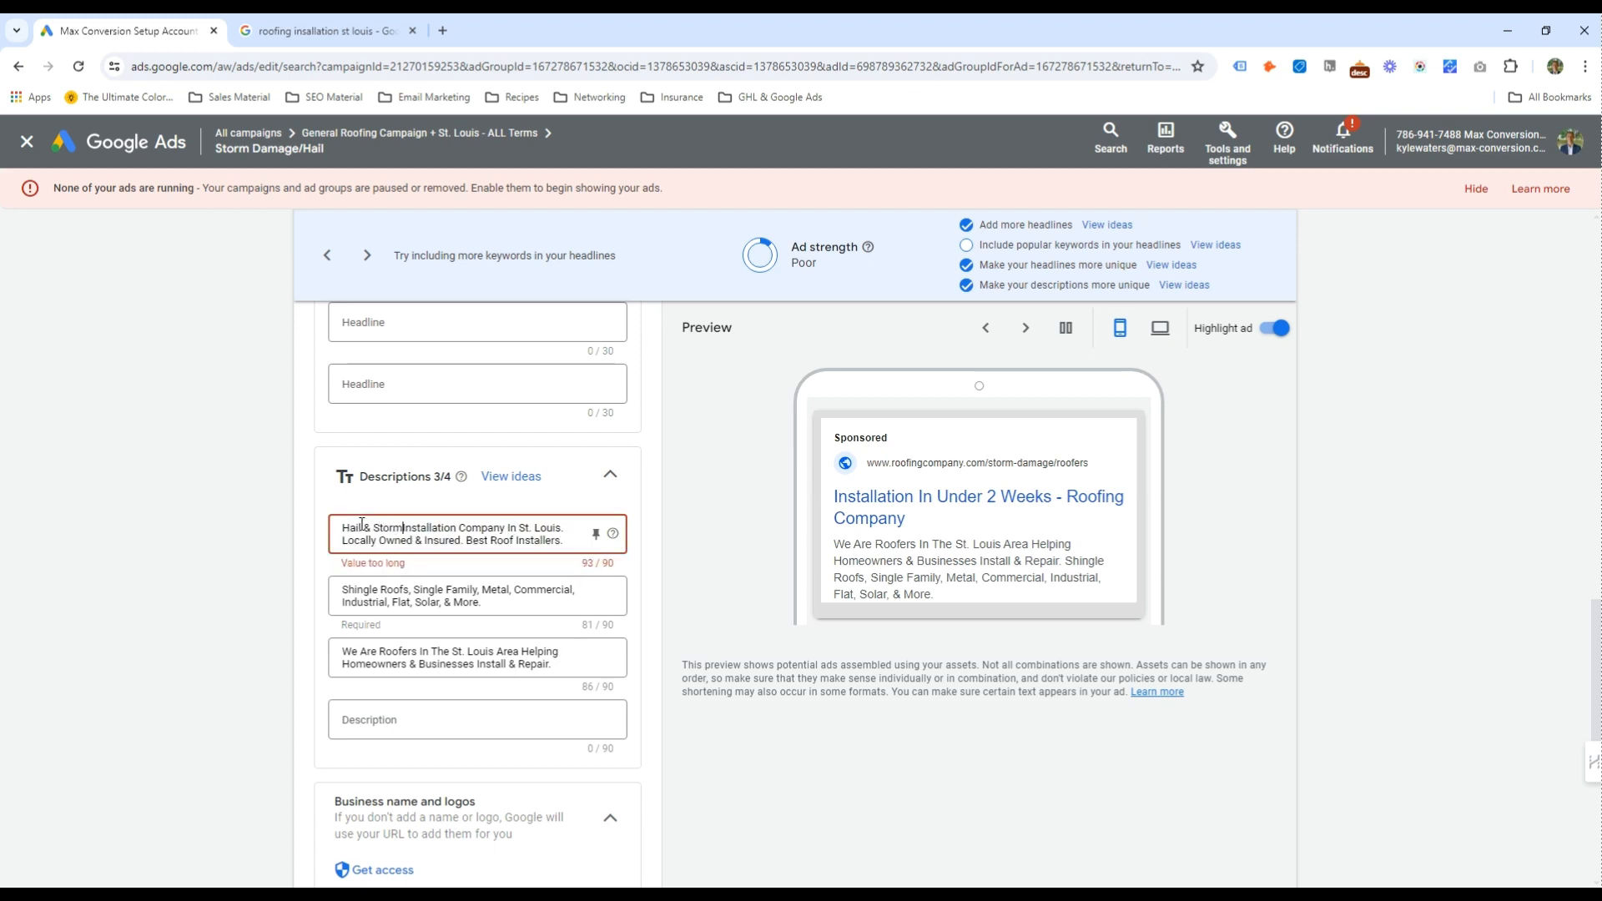
Replace "Installation Company" in the first description with "Roofers" so it begins "Hail & Storm Damage Roofers In St. Louis."
key("ctrl+shift+End")
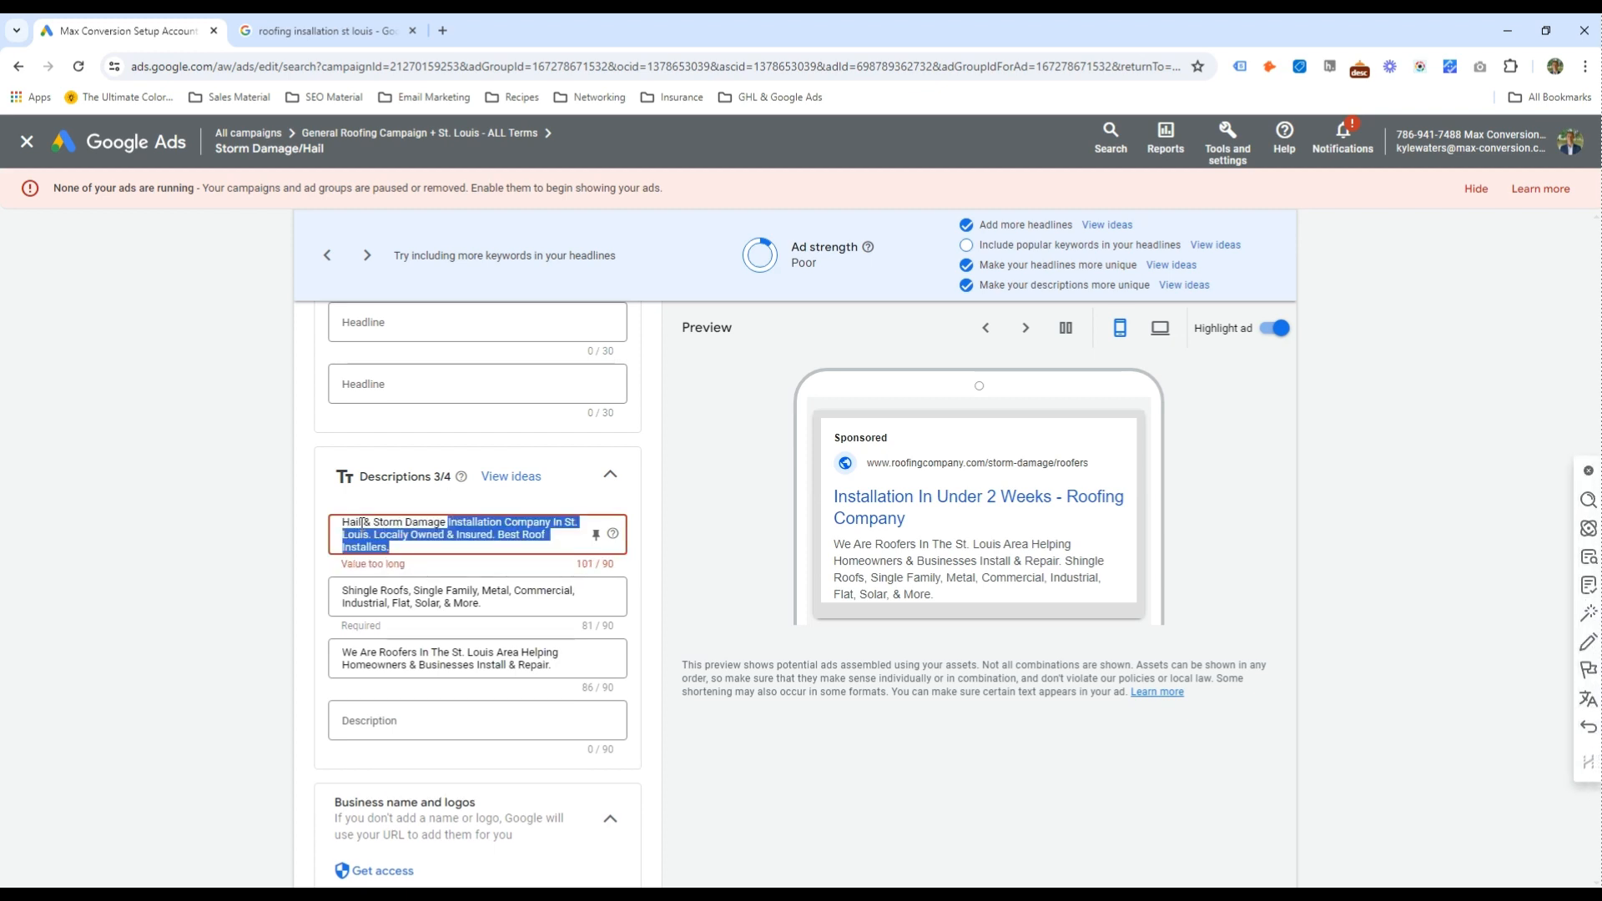
double_click(465, 528)
type("Roofers")
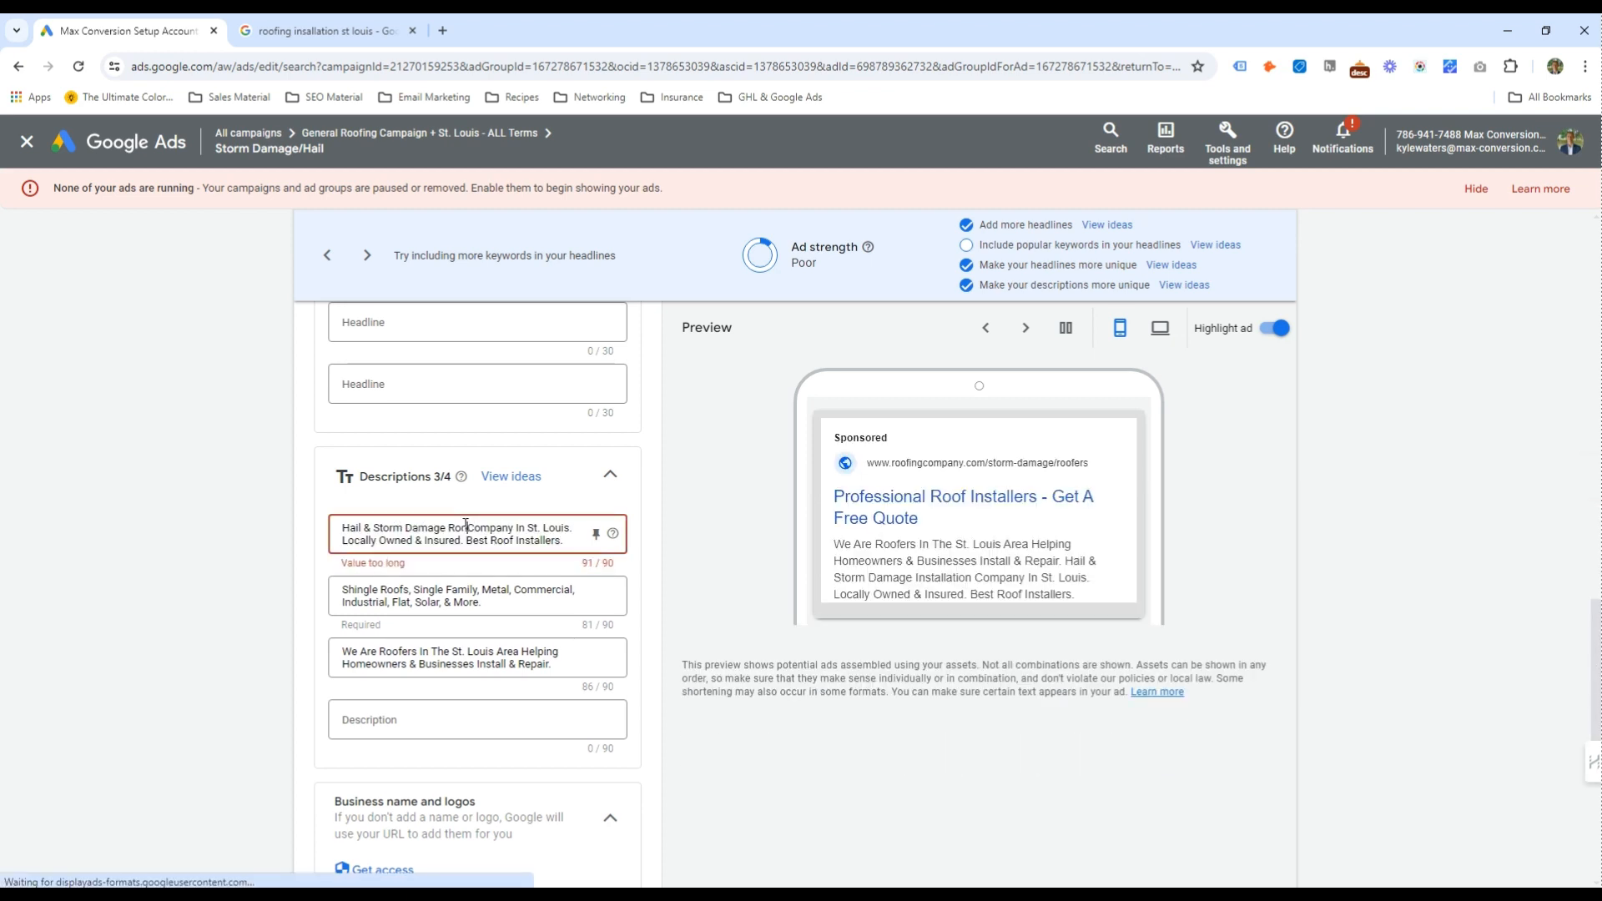
key("ctrl+shift+Right")
key("Delete")
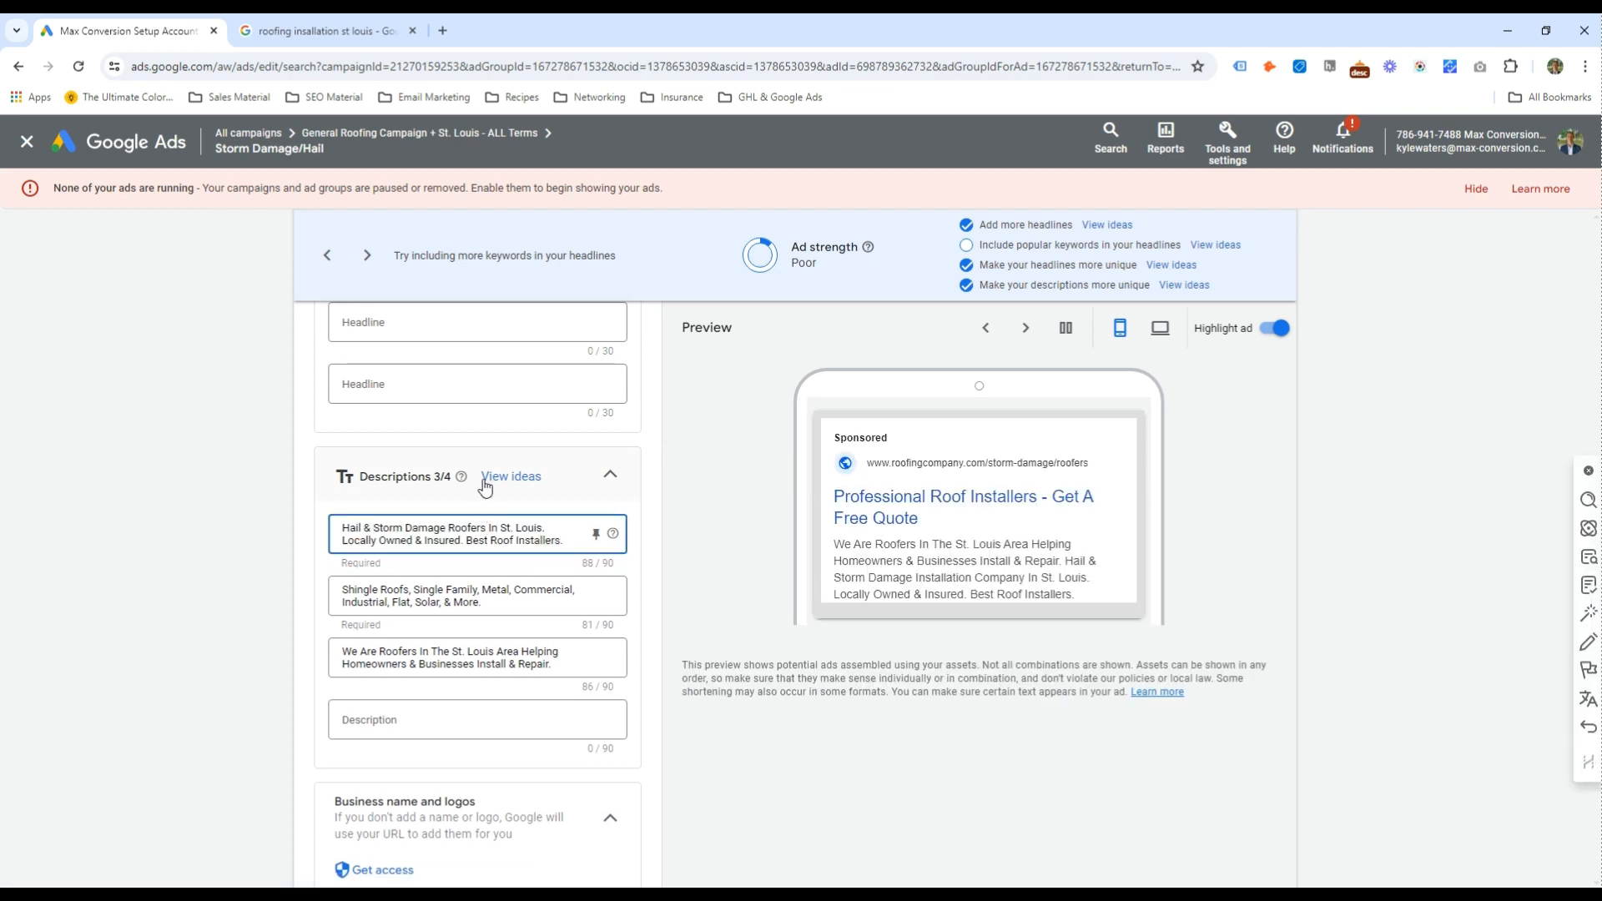
Copy "Hail & Storm Damage Roofers" from the first description into the first empty headline
scroll(379, 703, "up", 2)
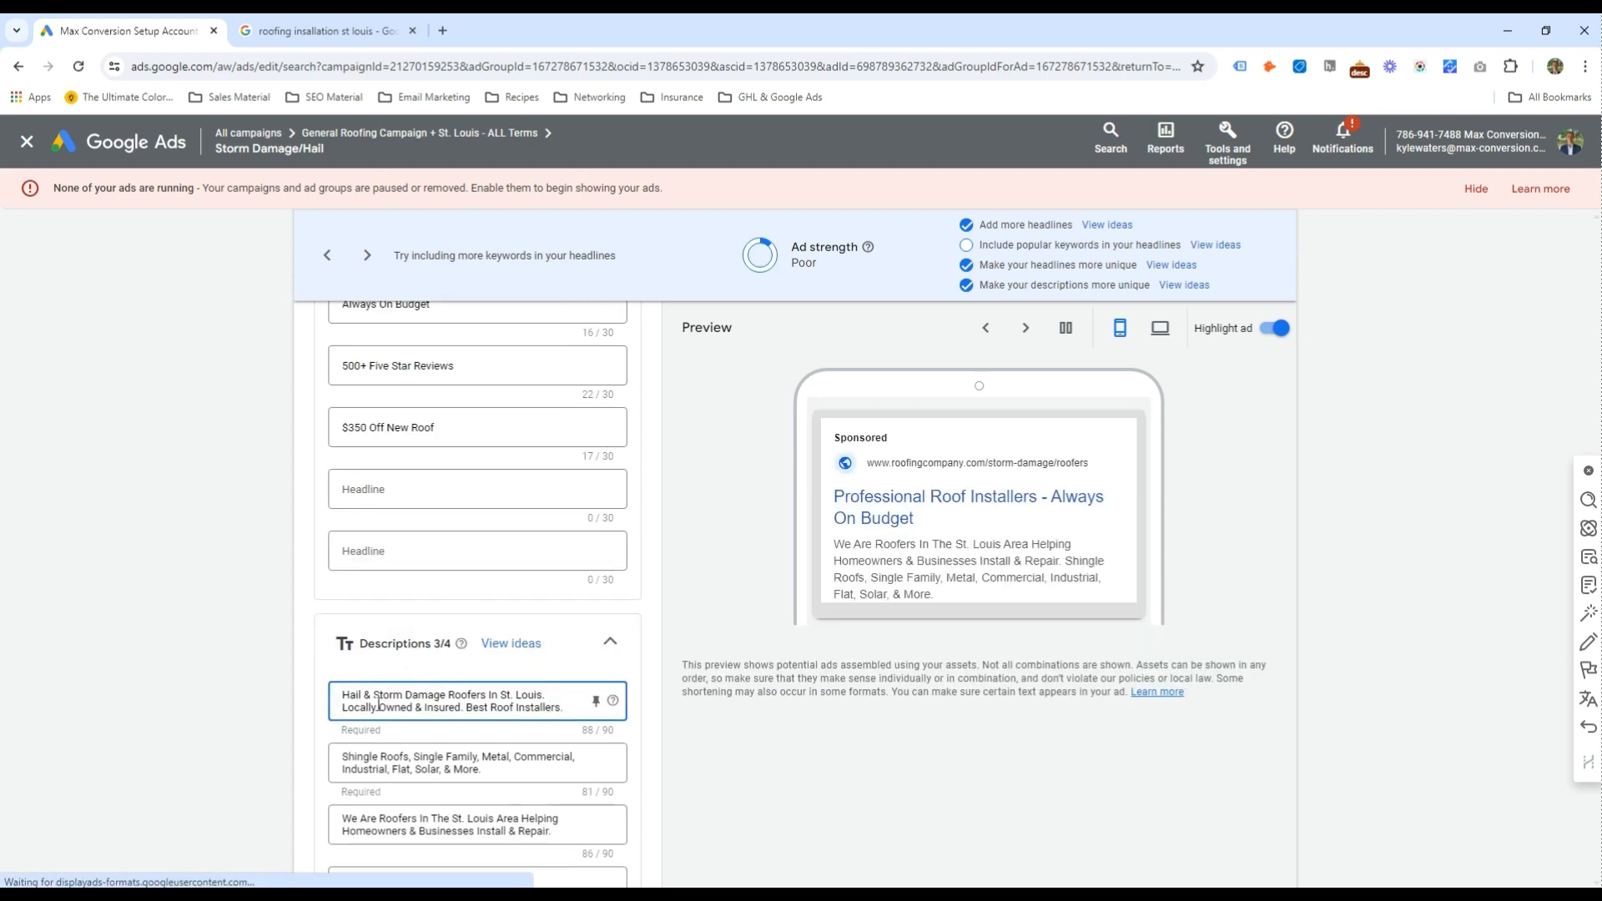
left_click_drag(488, 695, 341, 695)
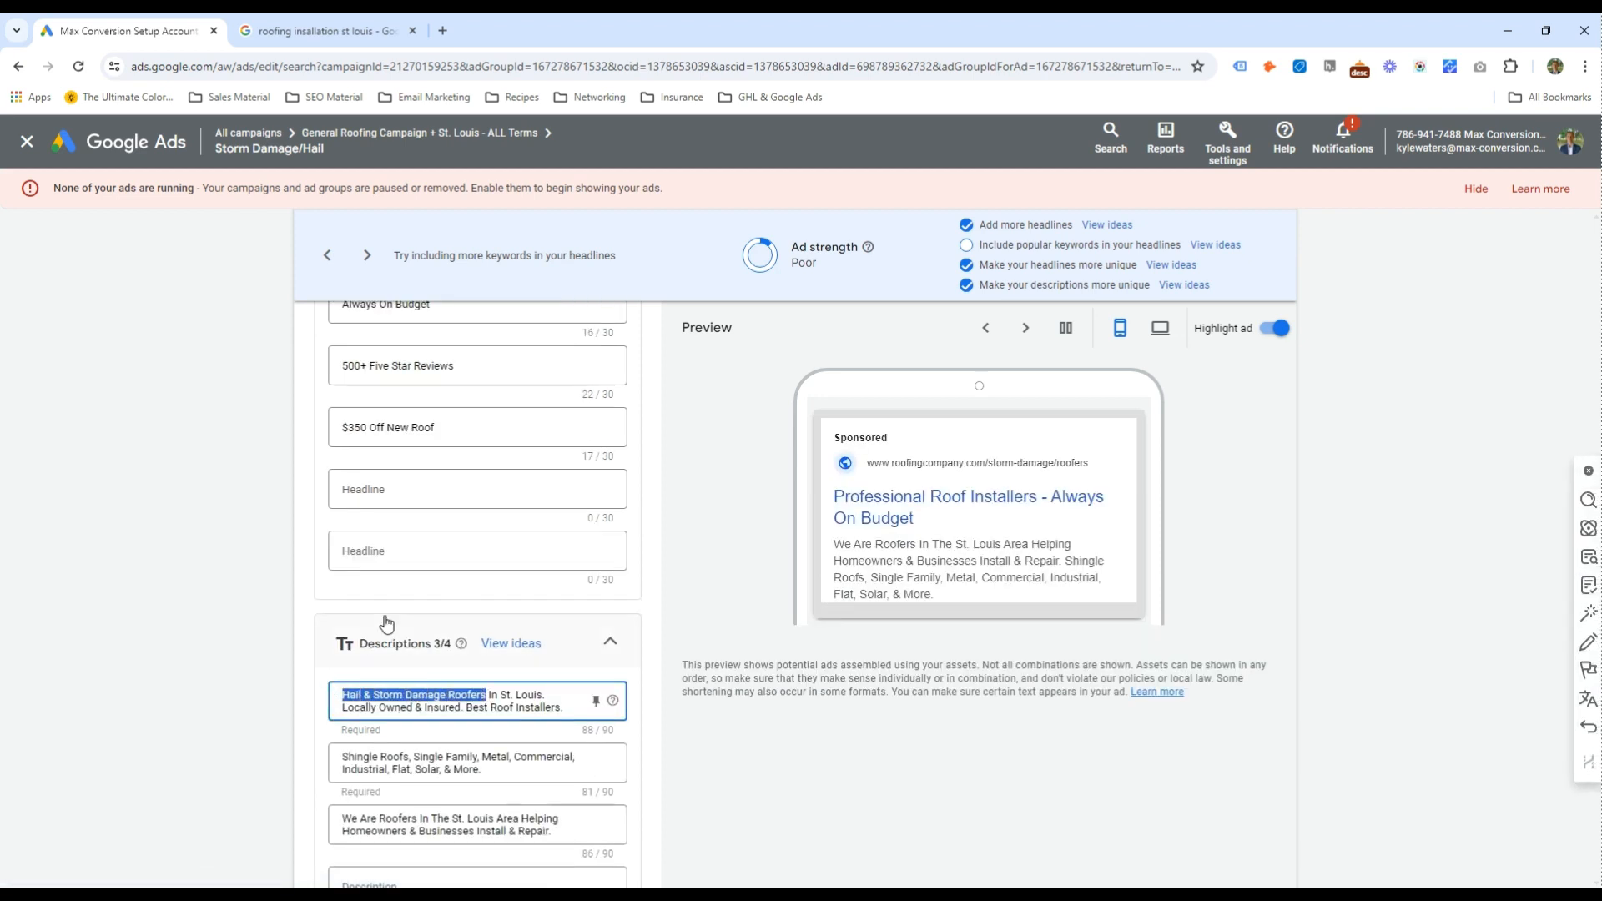
key("ctrl+c")
left_click(404, 485)
key("ctrl+v")
Set the default text of the keyword insertion headline to "Storm Damage Roofers St. Louis" and apply it
scroll(476, 563, "up", 2)
scroll(475, 563, "up", 10)
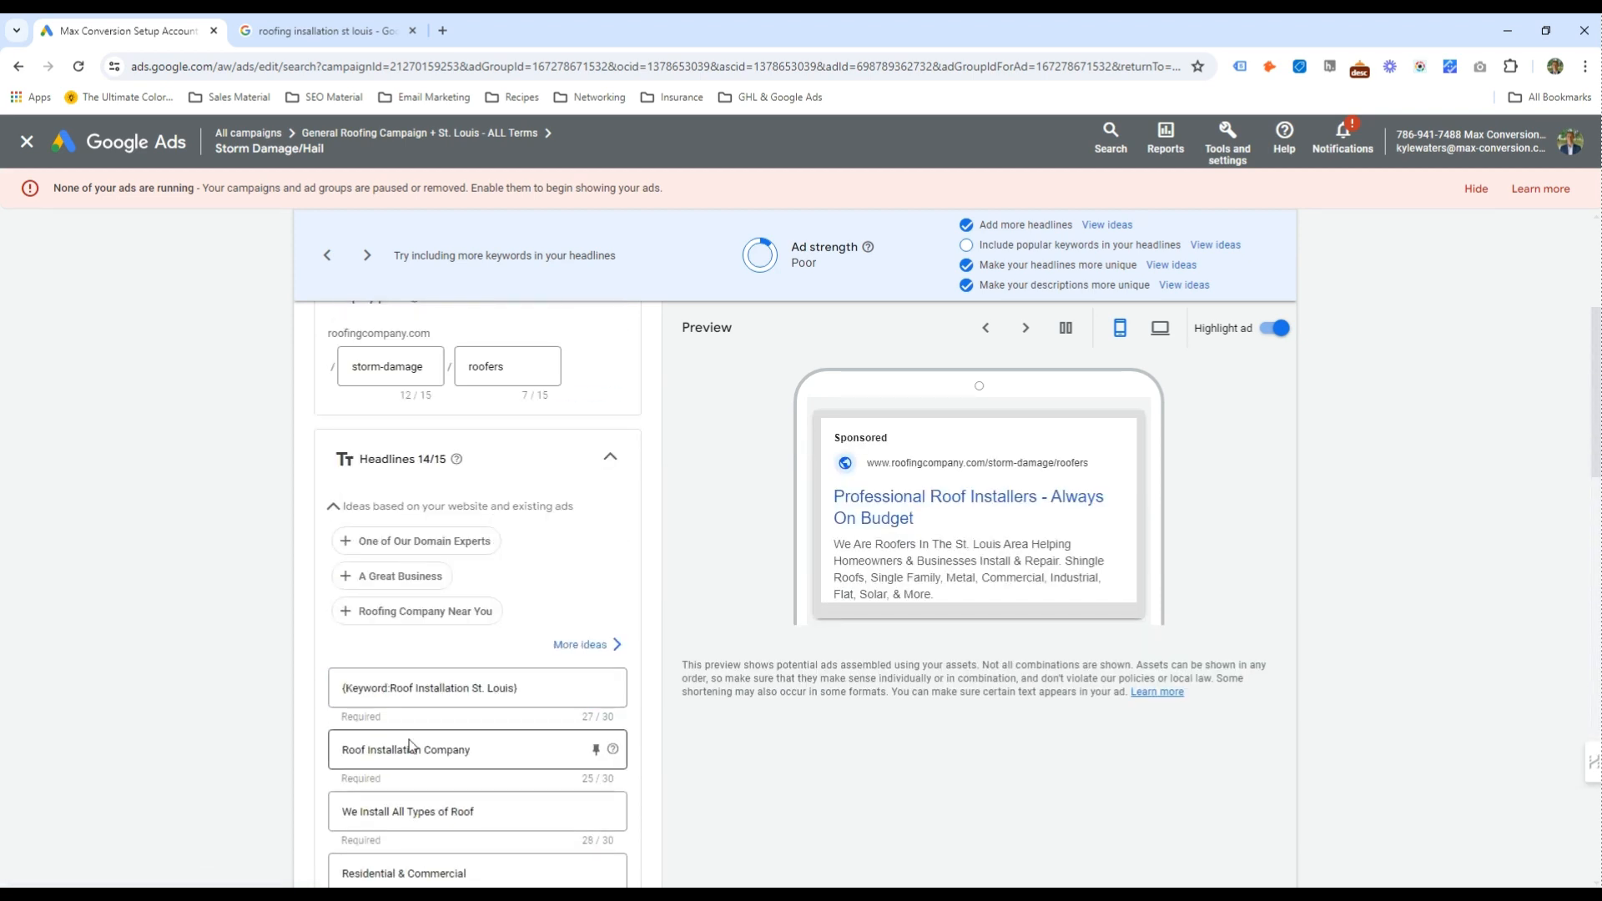
left_click(409, 680)
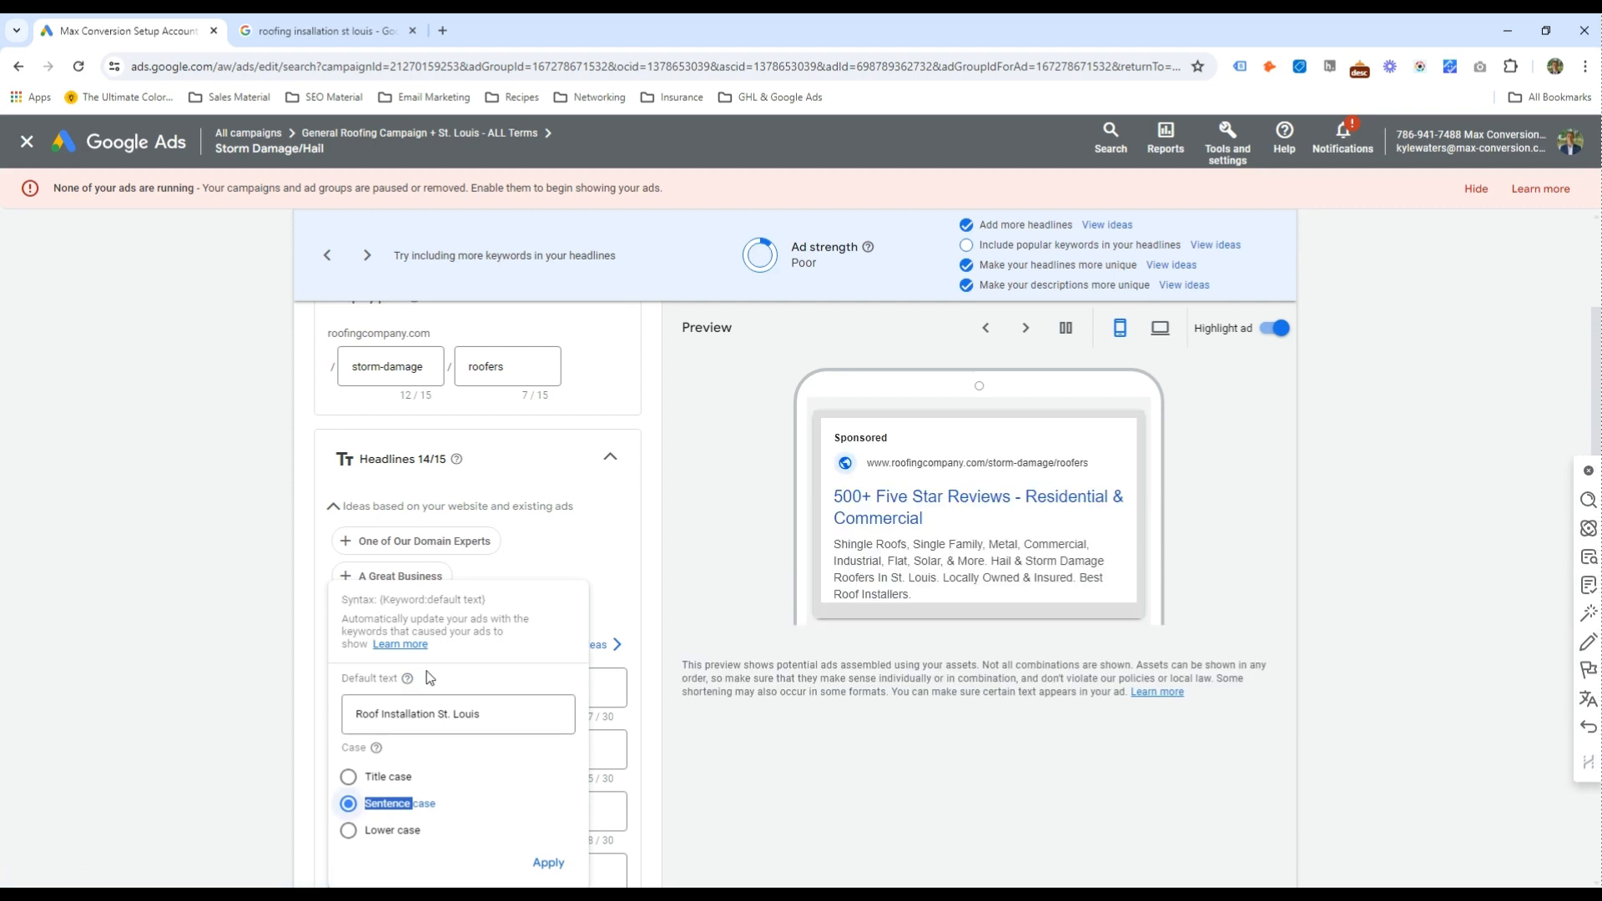
double_click(368, 715)
type("Storm Damage ")
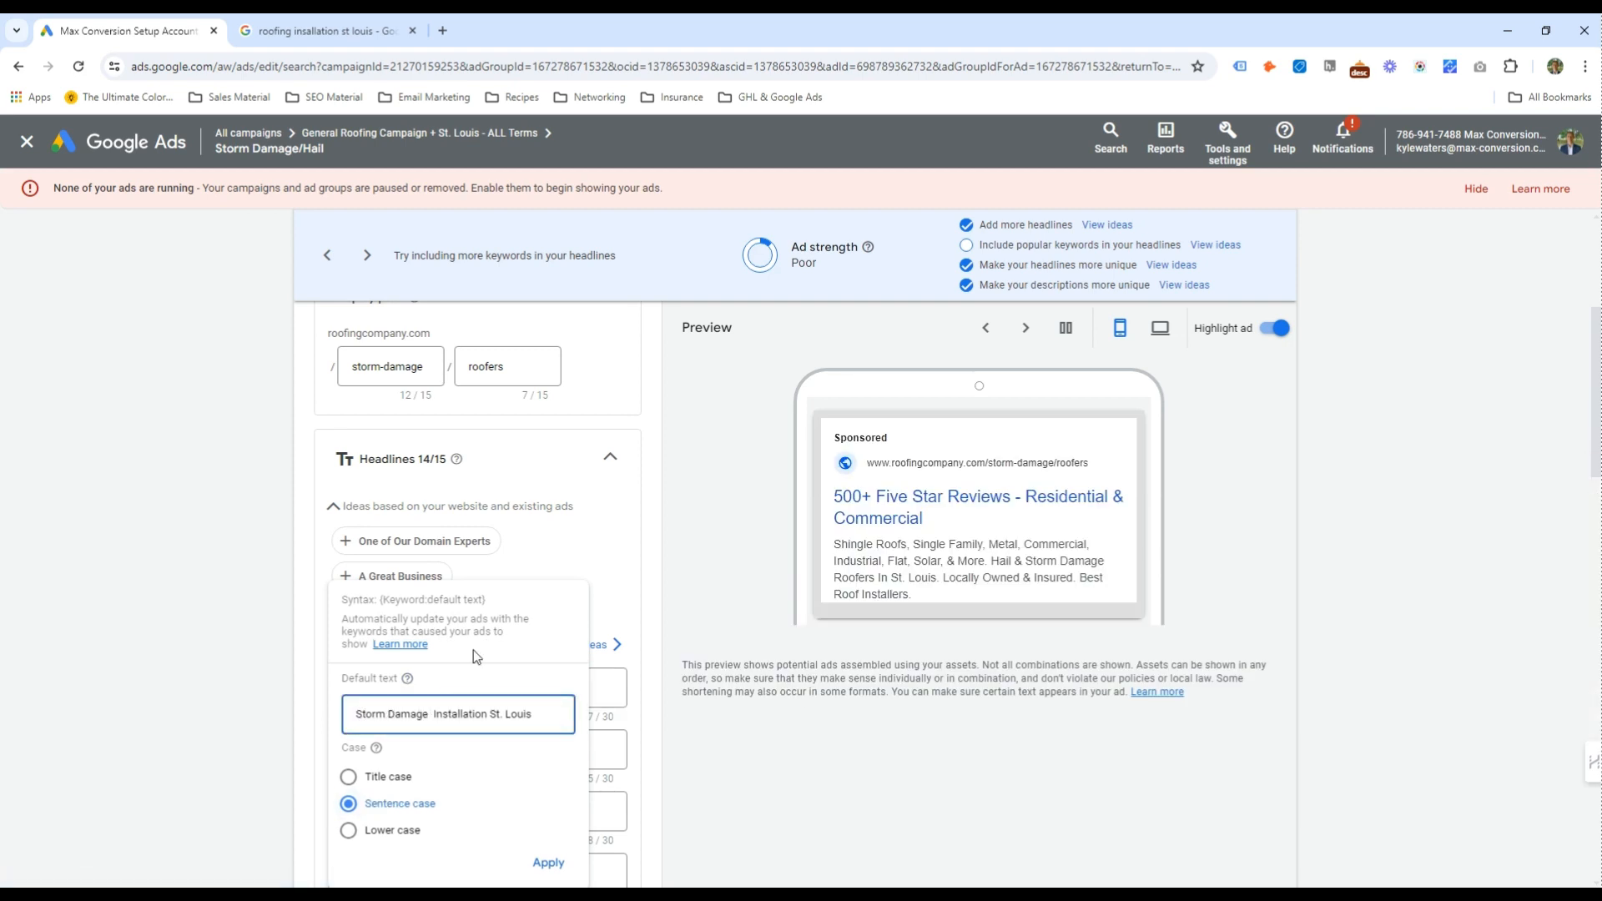
type("Roofers")
key("ctrl+shift+Right")
key("ctrl+shift+Right")
key("Delete")
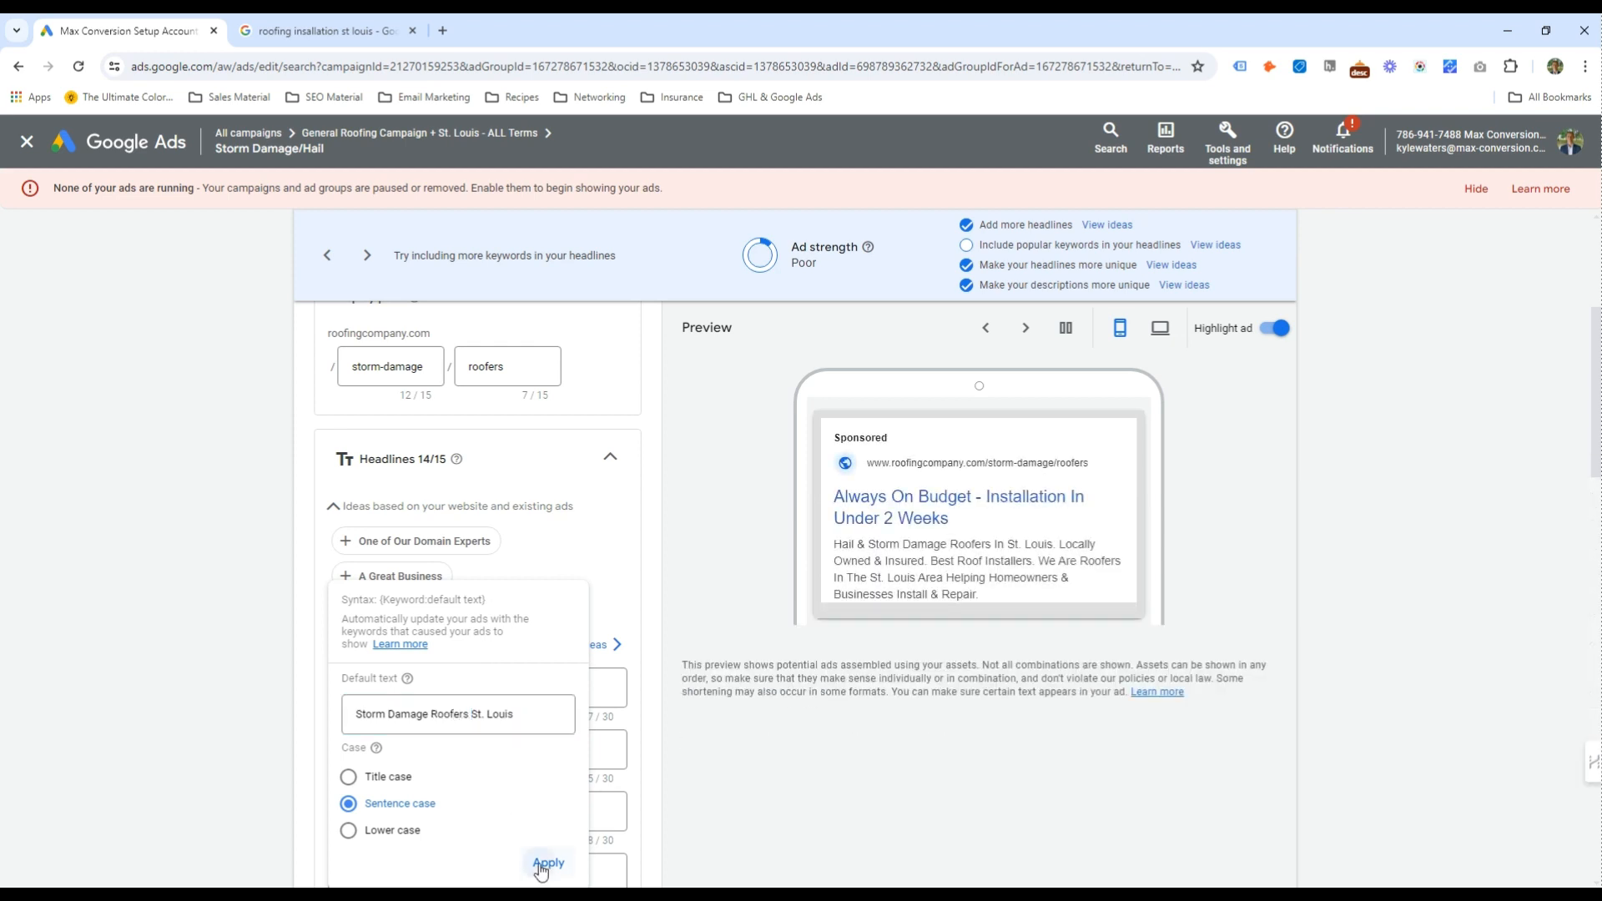
left_click(542, 862)
left_click(421, 684)
left_click(719, 751)
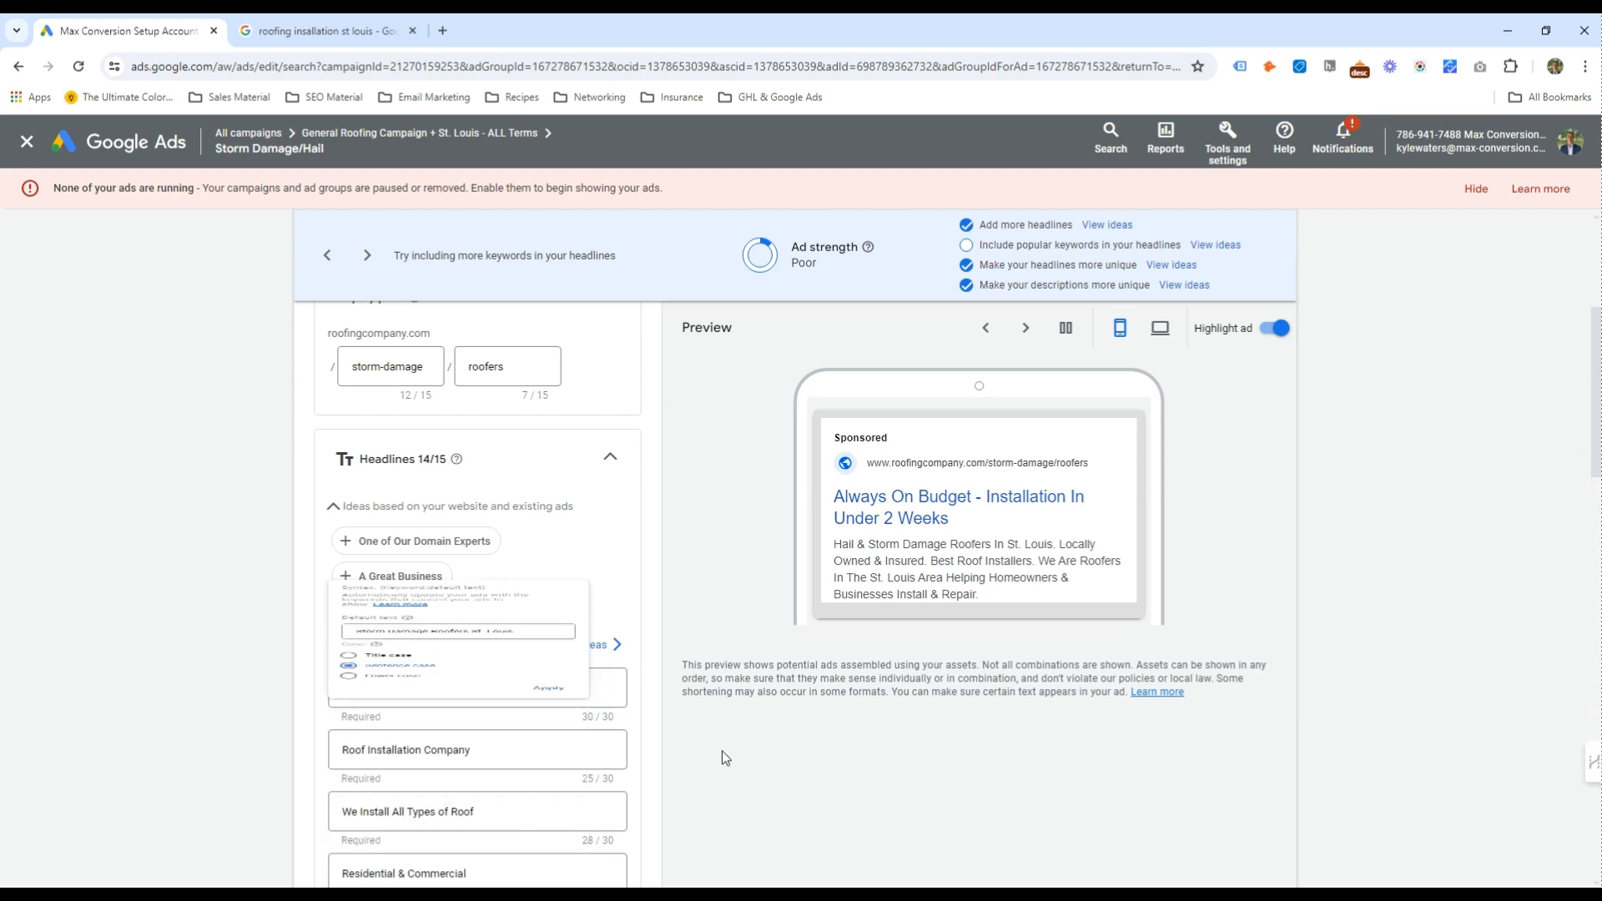
Replace the "Roof Installation Company" headline with "Storm & Hail Damage Roofers"
scroll(584, 667, "down", 2)
left_click(357, 582)
double_click(357, 583)
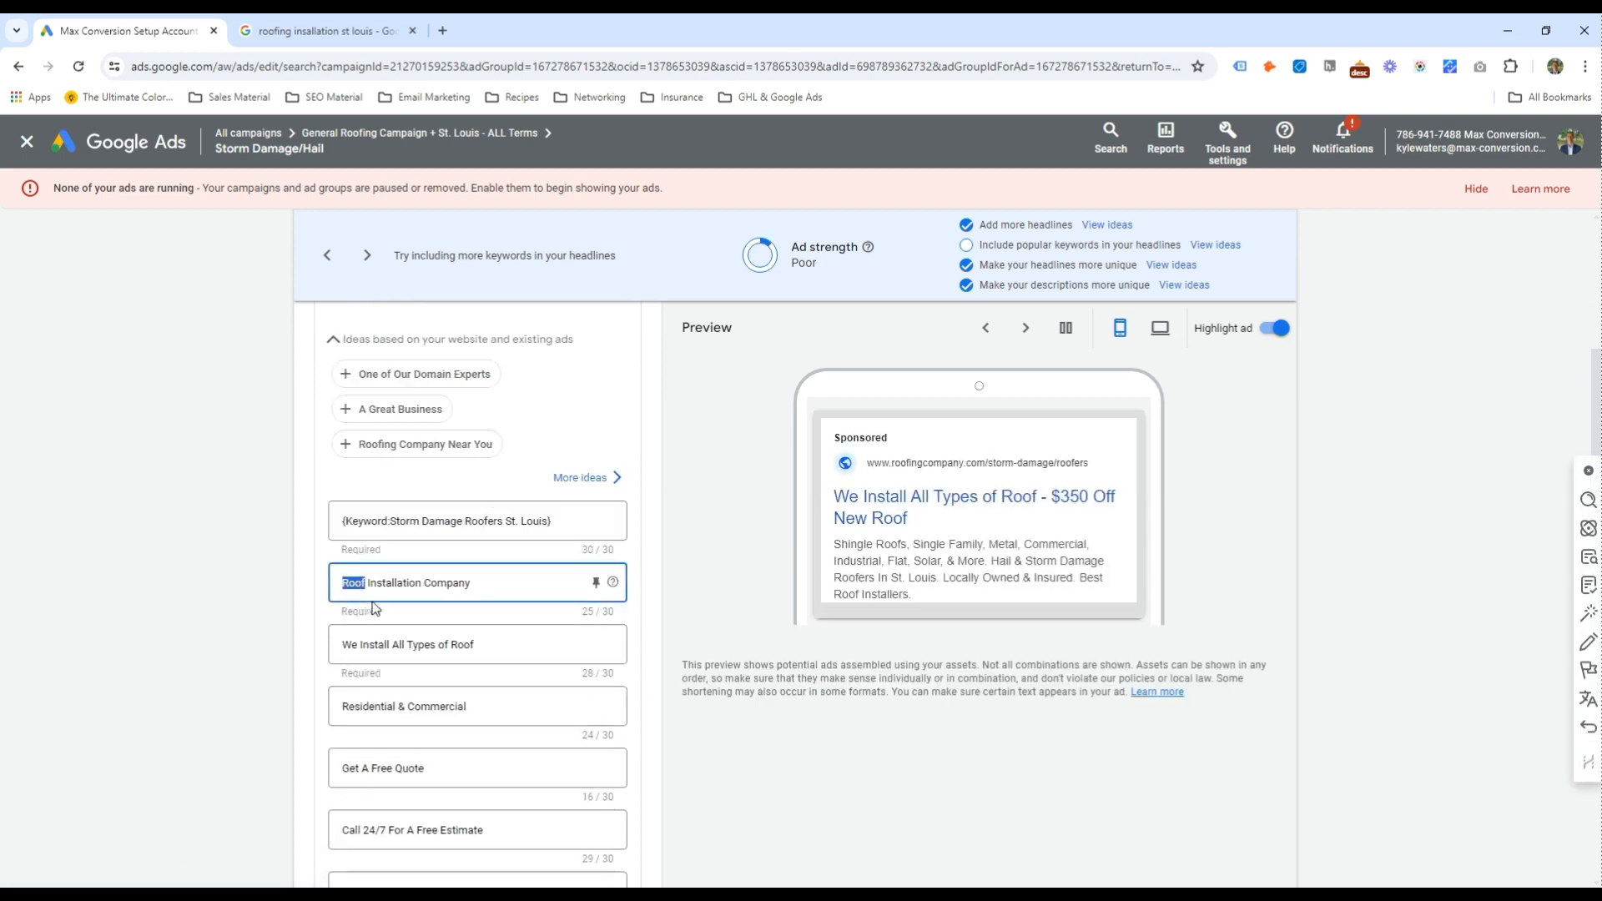
type("Storm & Hail")
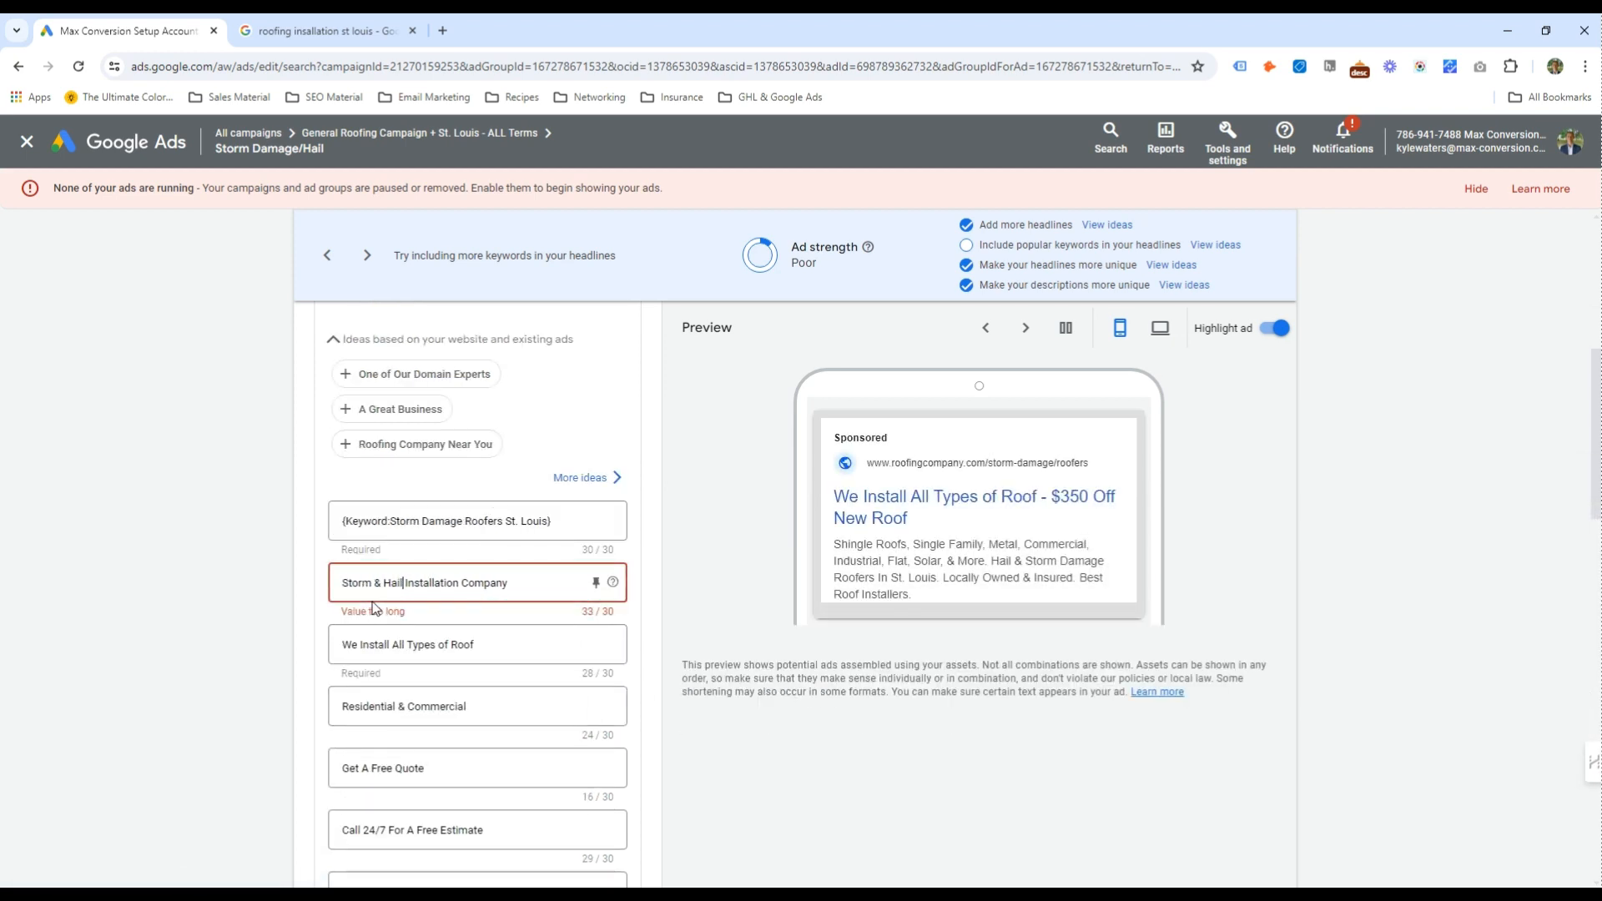
type(" Damage Roofers")
key("shift+End")
key("Delete")
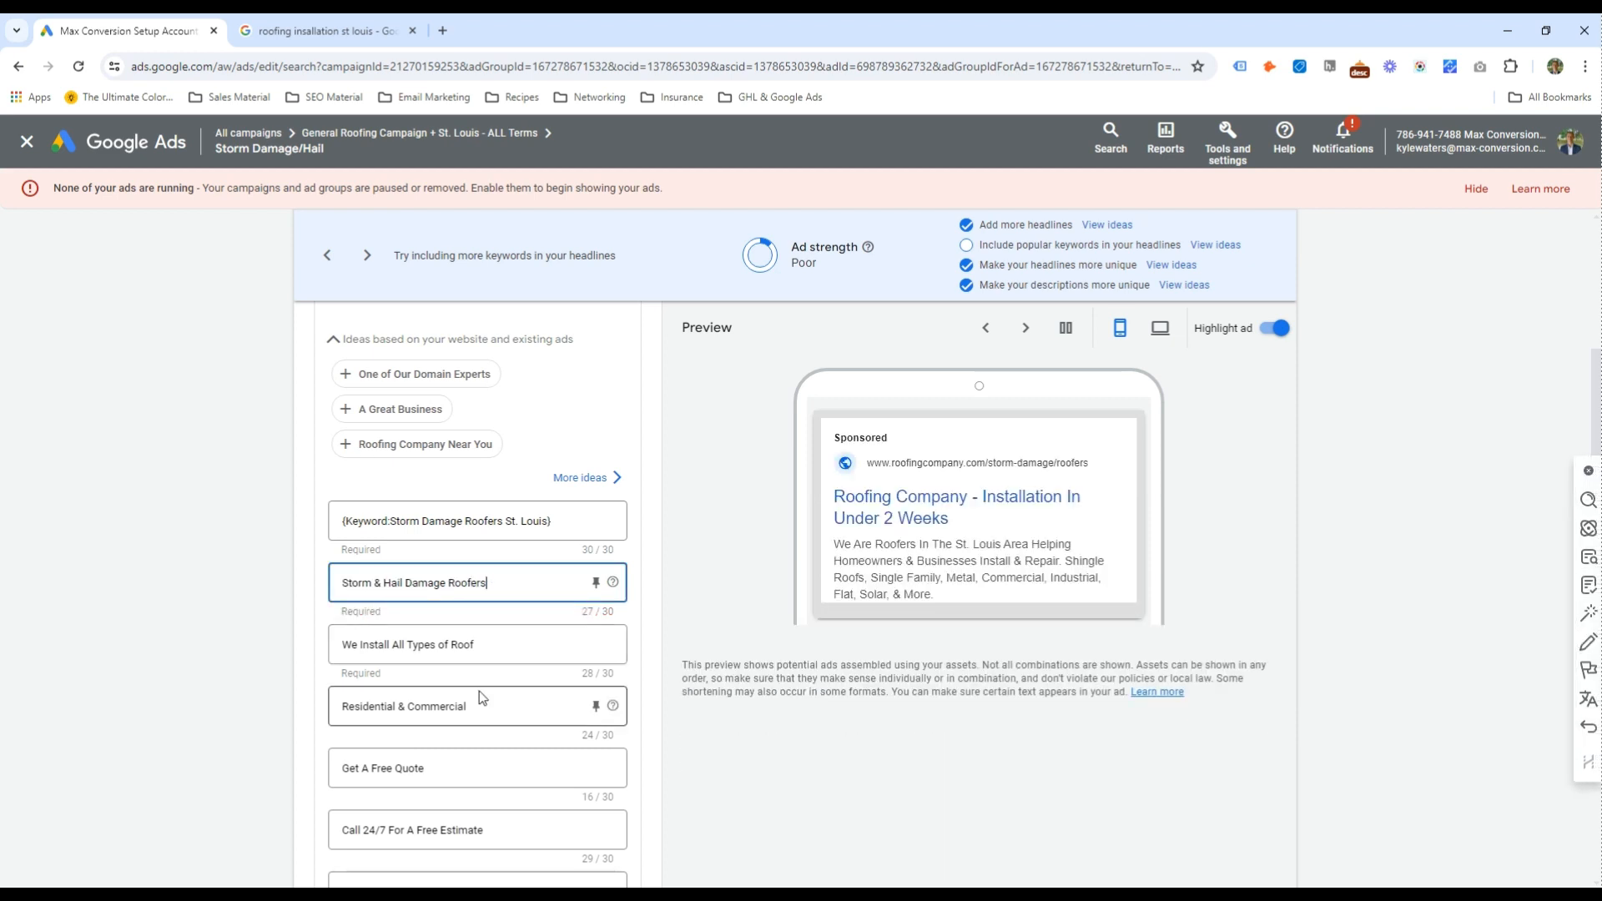
Pin the "Storm & Hail Damage Roofers" headline and the keyword insertion headline to position 1
left_click(596, 582)
left_click(651, 302)
left_click(595, 521)
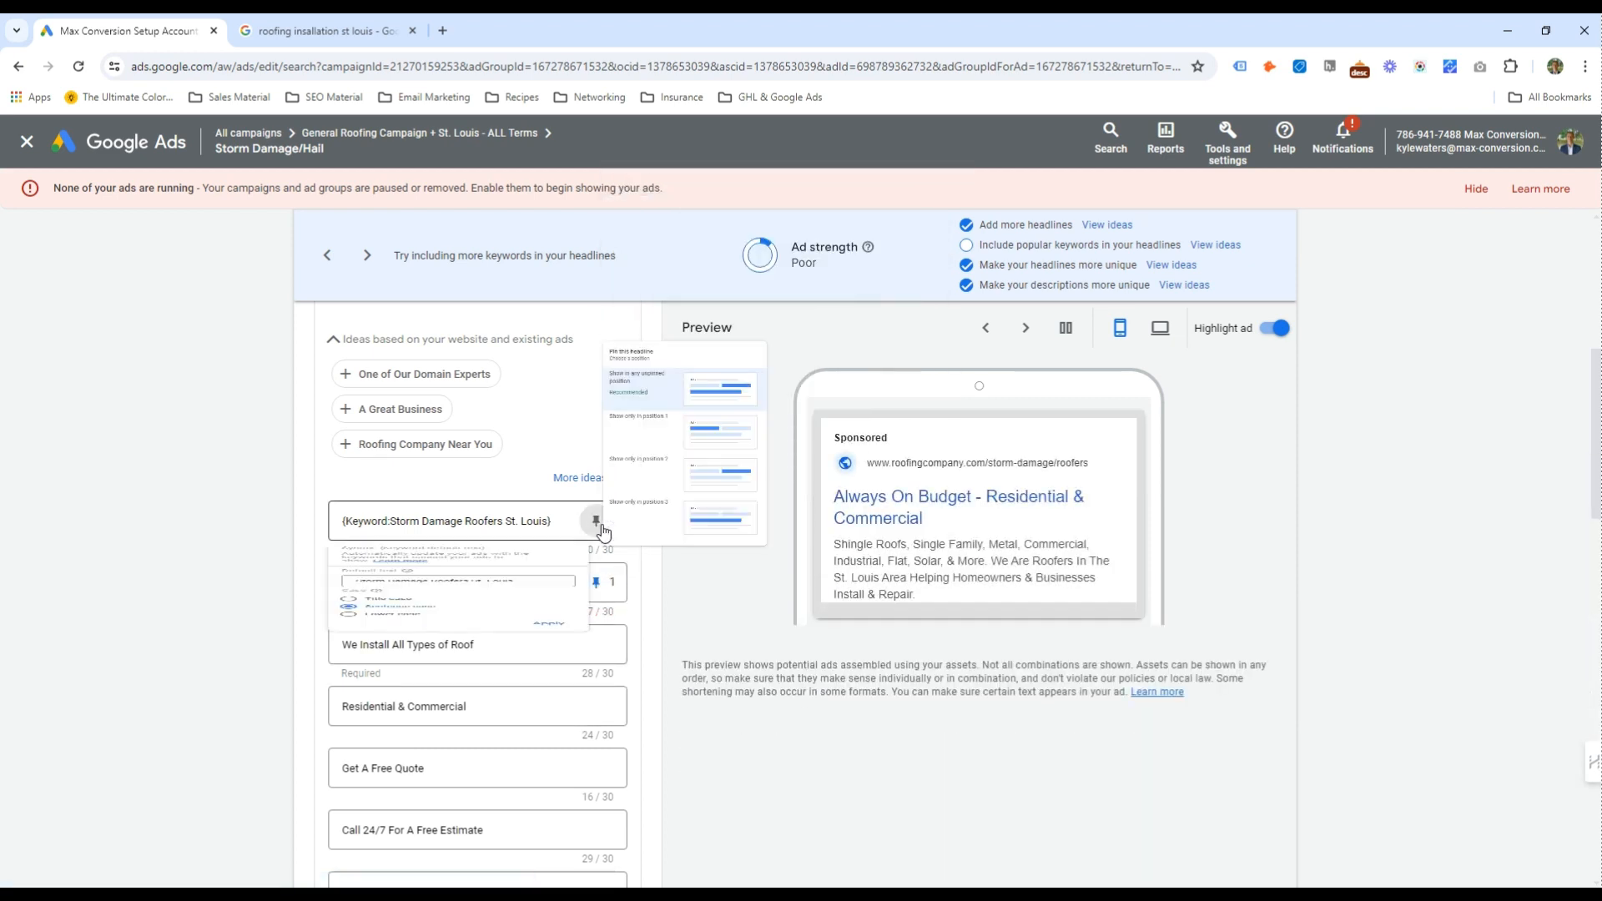
left_click(659, 275)
Replace "Install" with "Repair" in the third headline so it reads "We Repair All Types of Roof"
scroll(473, 536, "down", 2)
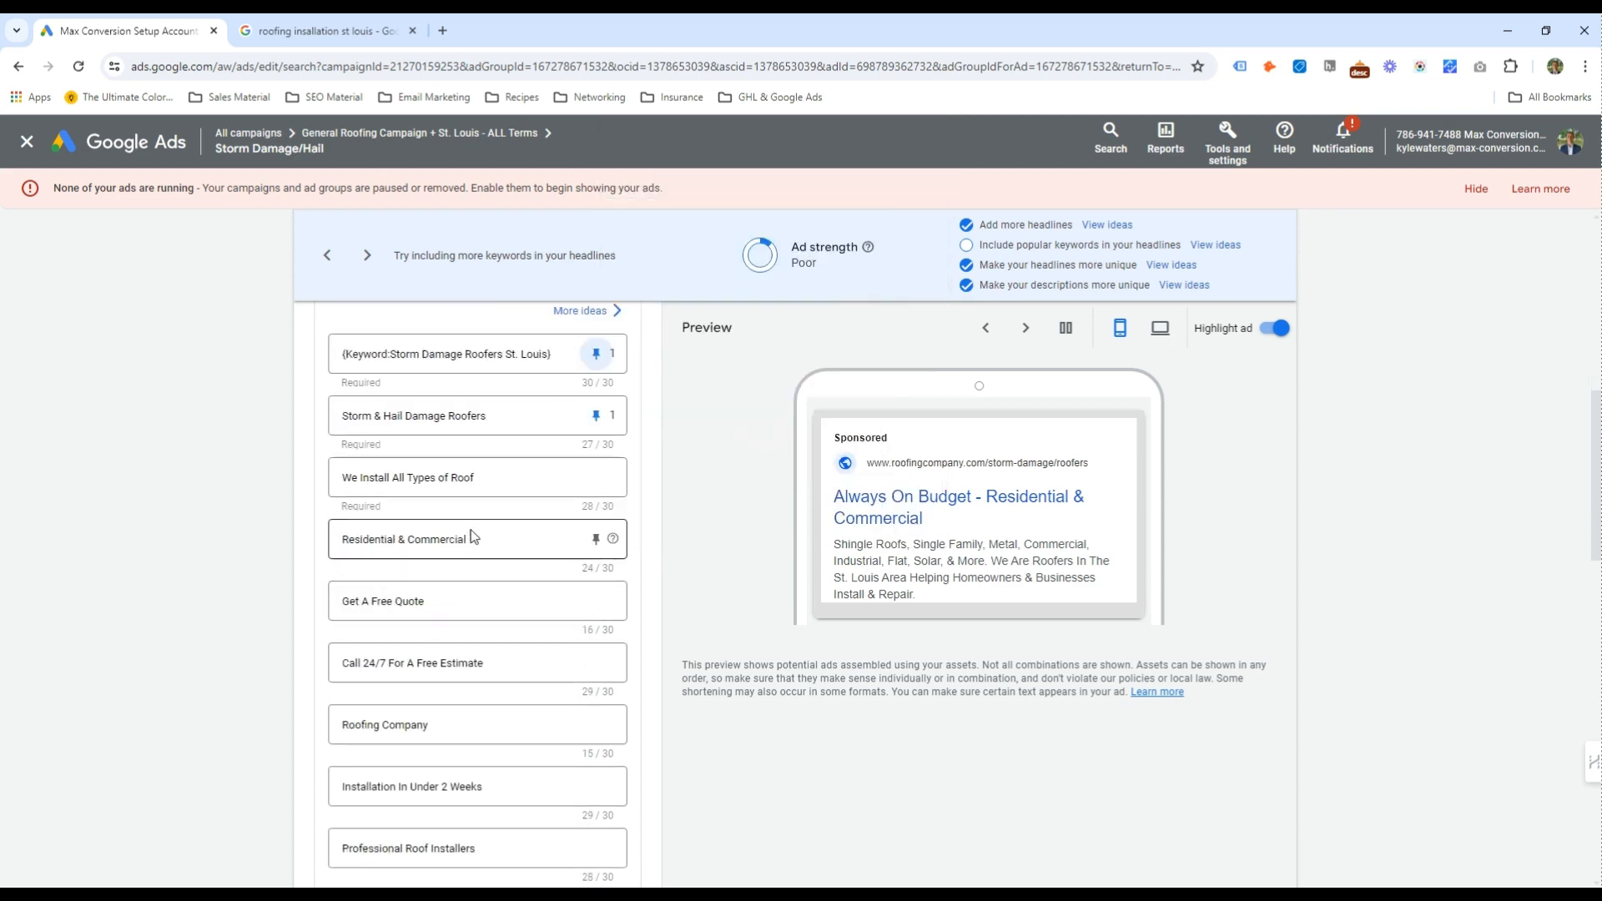
left_click(374, 477)
double_click(374, 477)
type("Repair")
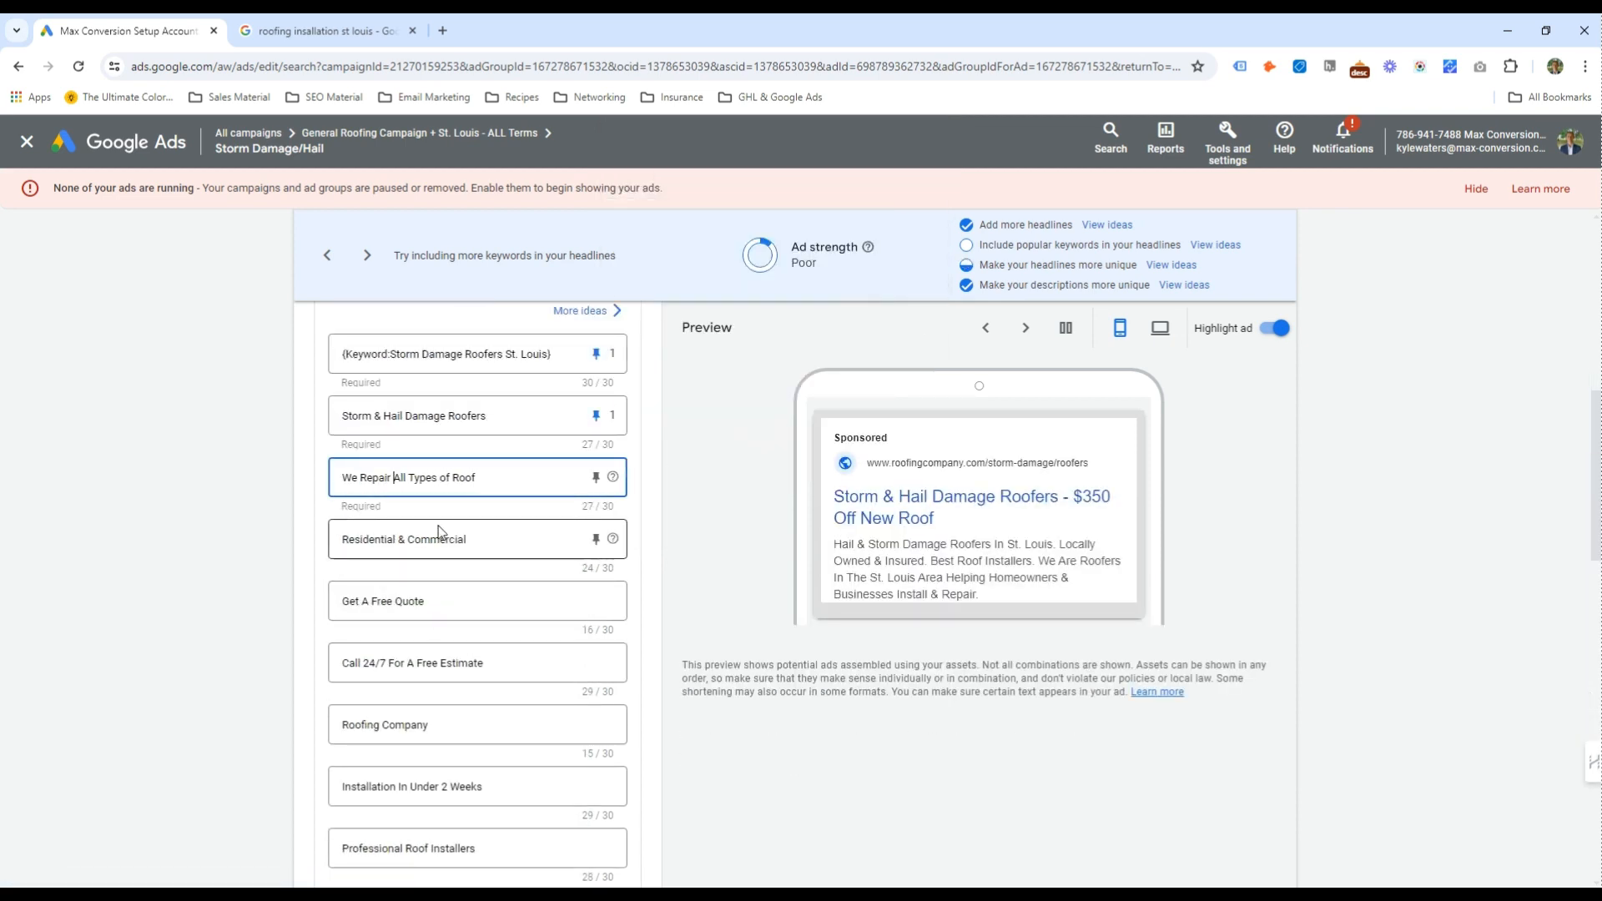
Fill the last empty headline with "Emergency Roofing Repair"
scroll(440, 531, "down", 6)
left_click(376, 798)
type("Emerg")
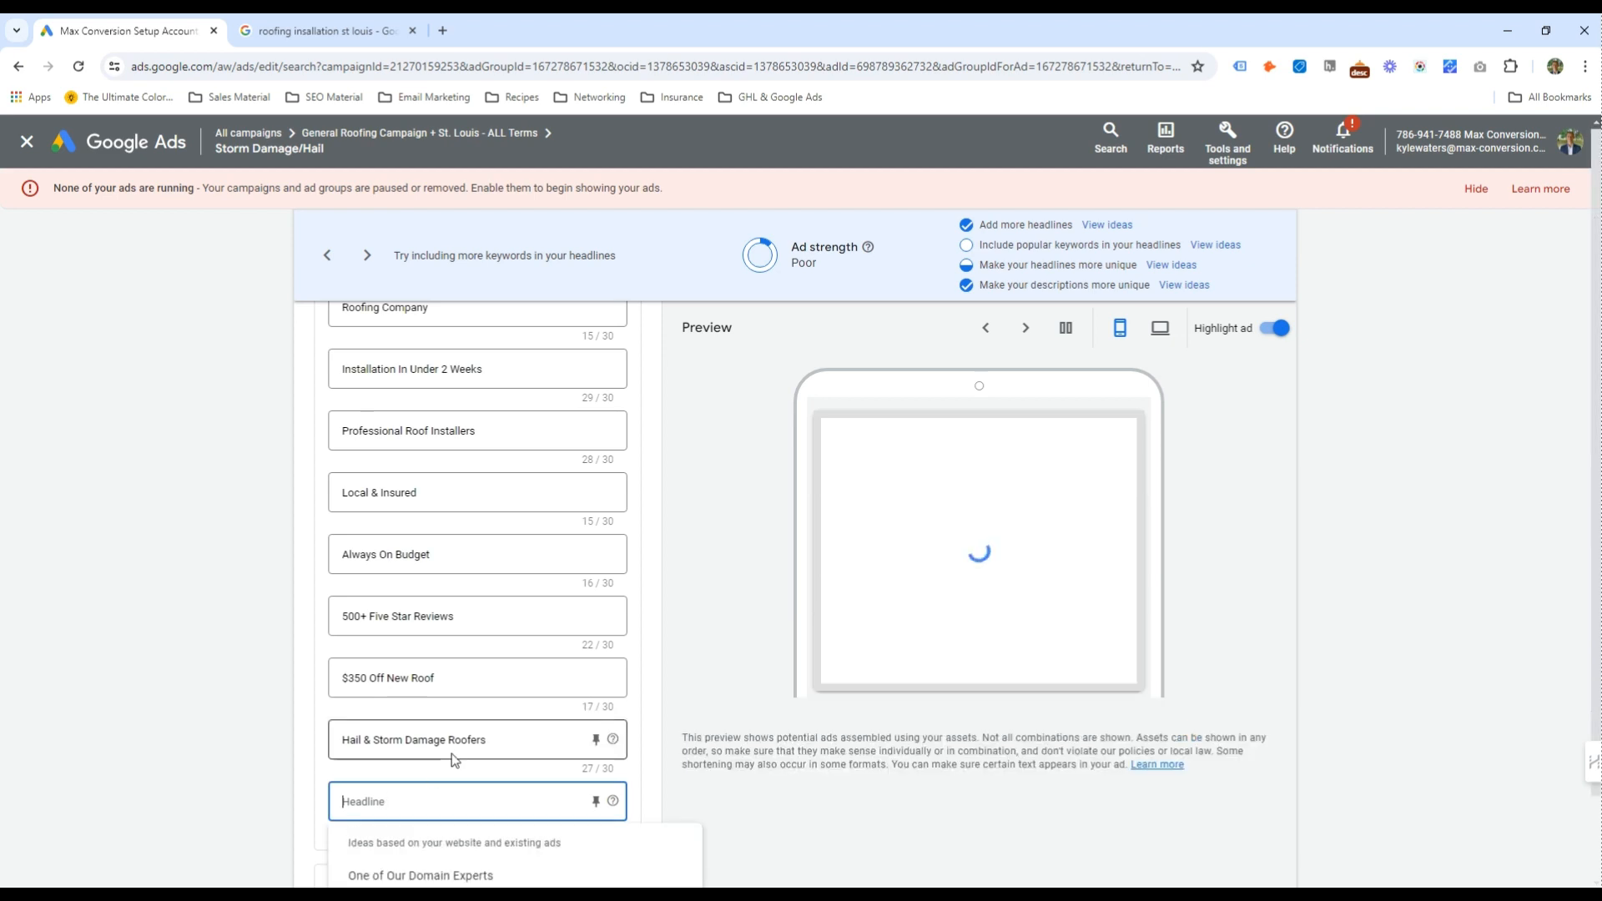
scroll(453, 753, "down", 1)
type("ency Roofing Repair STL")
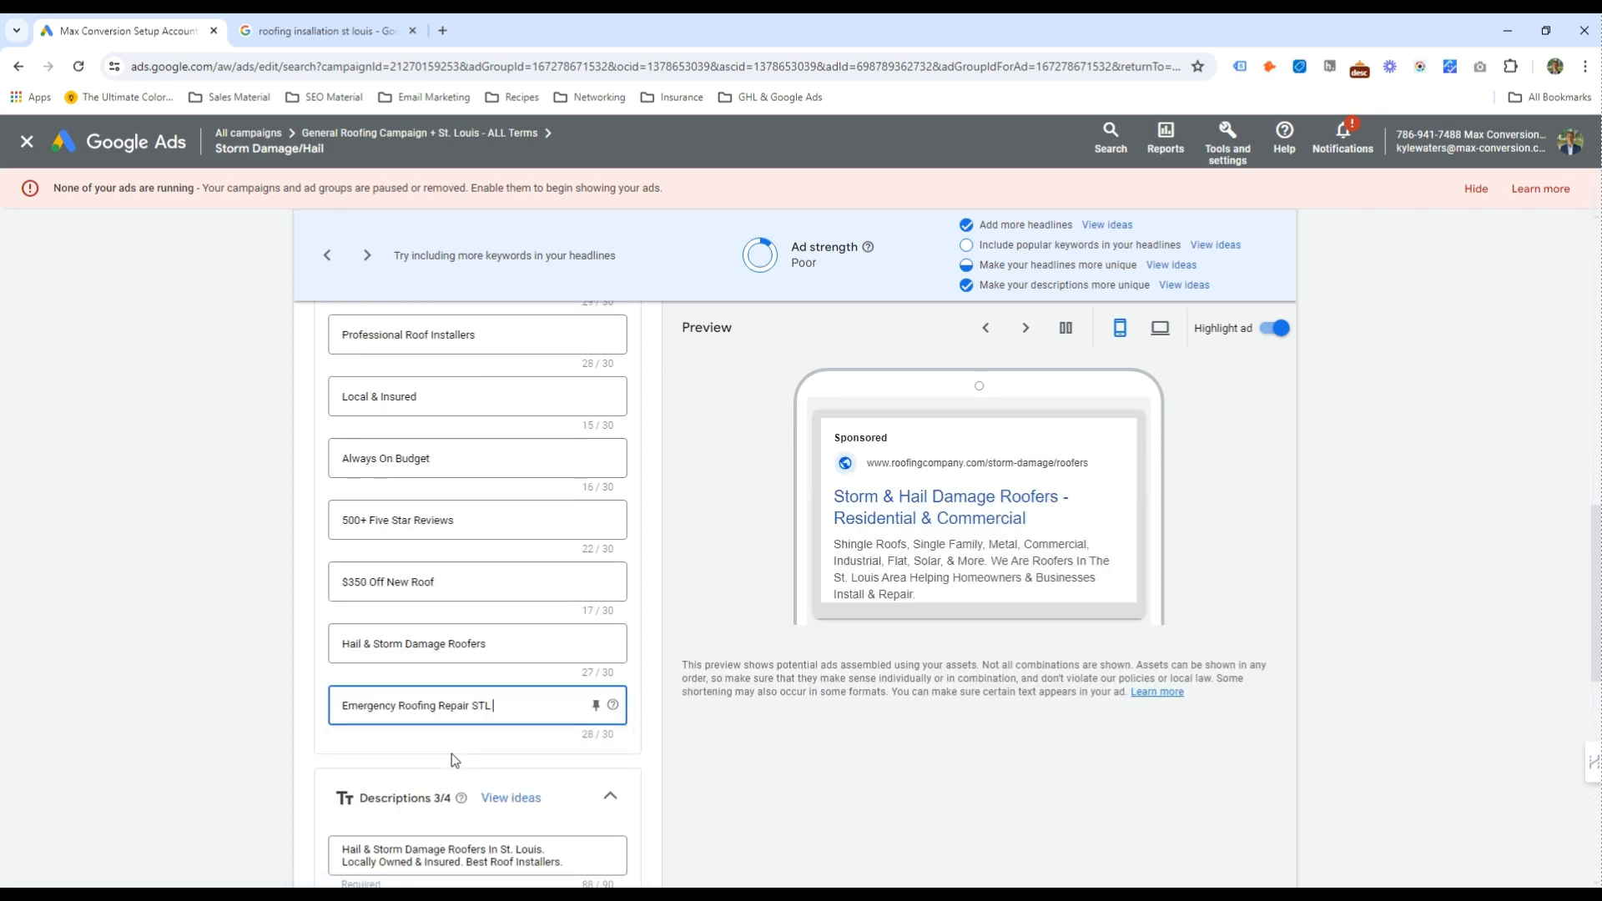
key("BackSpace")
key("BackSpace")
key("BackSpace")
key("BackSpace")
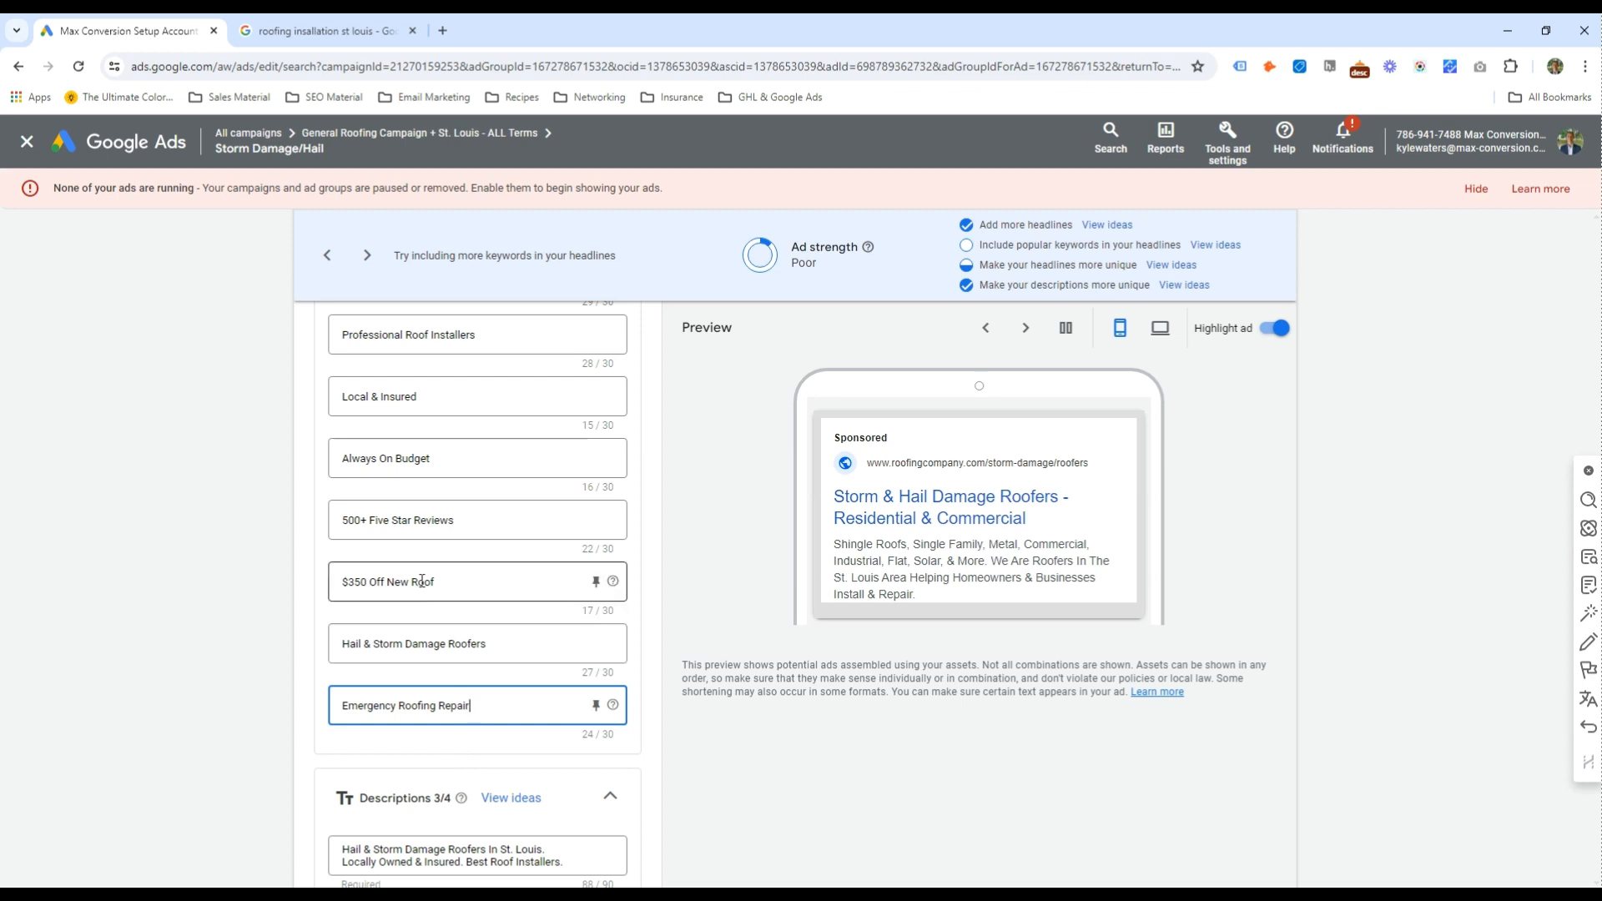
Replace the "$350 Off New Roof" headline with "24/7 Storm Damage Roofers"
scroll(421, 581, "up", 1)
left_click_drag(461, 665, 329, 655)
type("2")
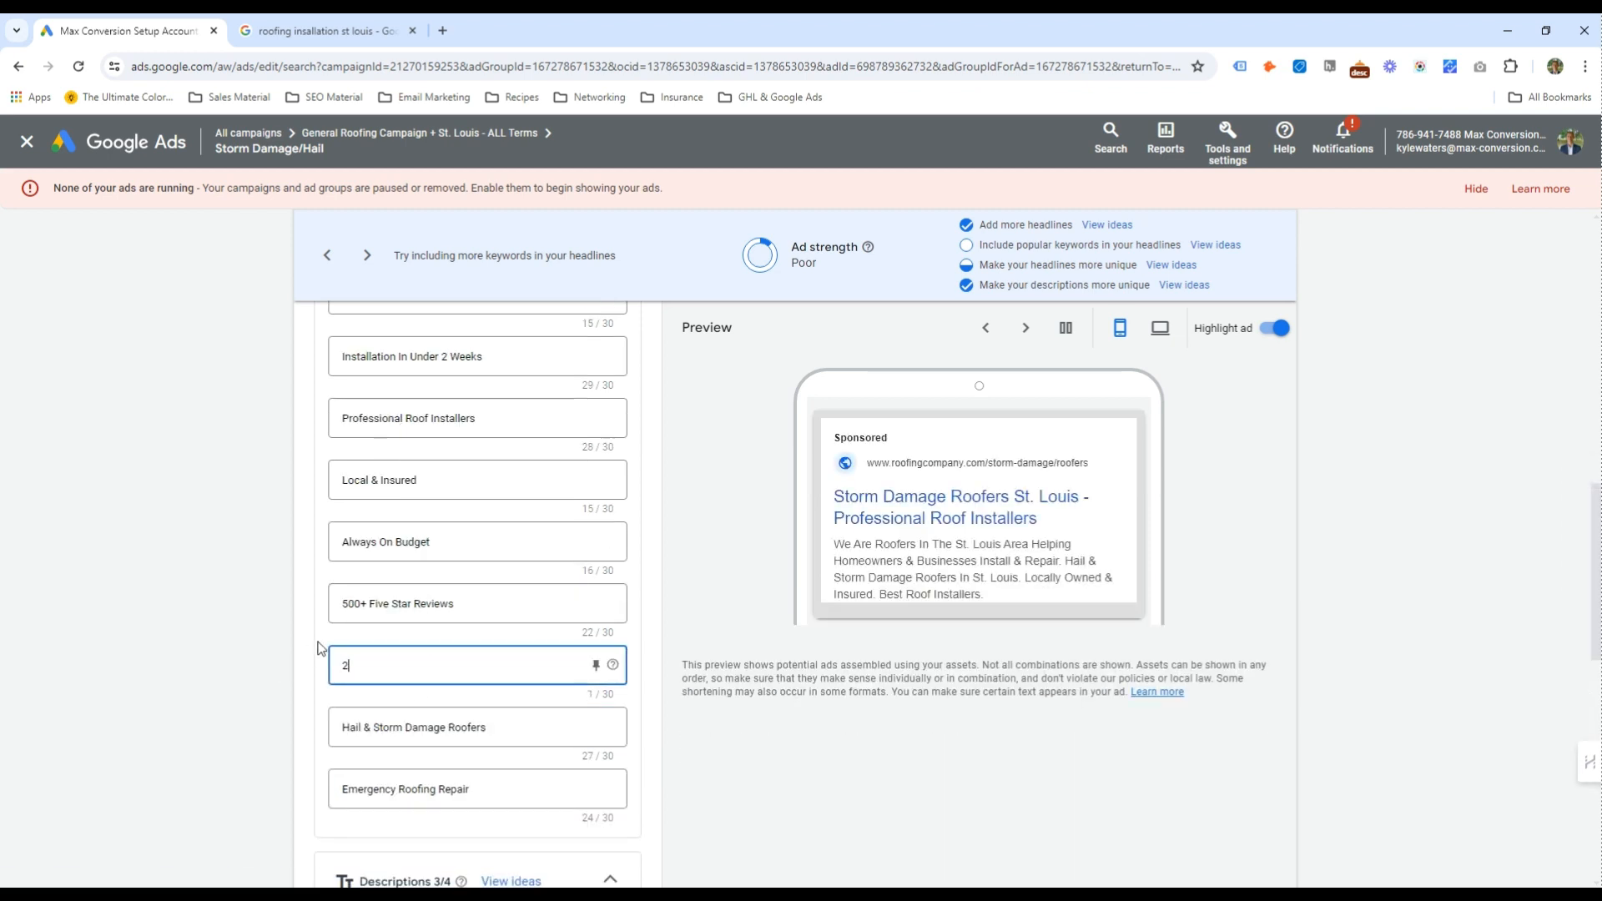
type("4/7 Roof")
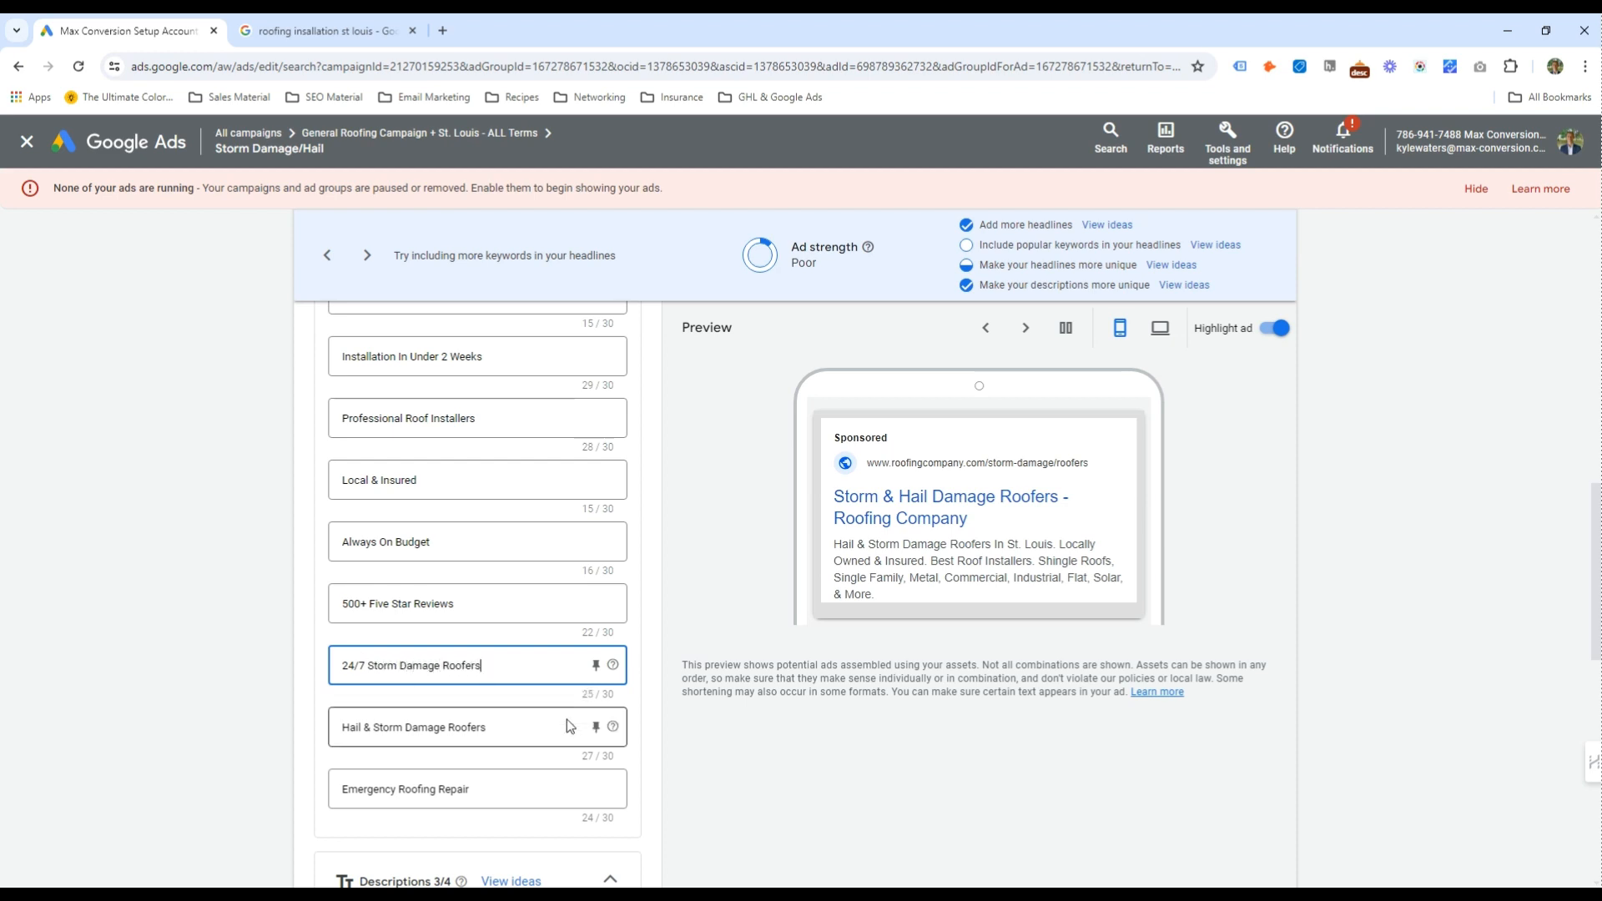
Compare the "24/7 Storm Damage Roofers" headline with the "Call 24/7 For A Free Estimate" headline
triple_click(371, 663)
left_click(398, 663)
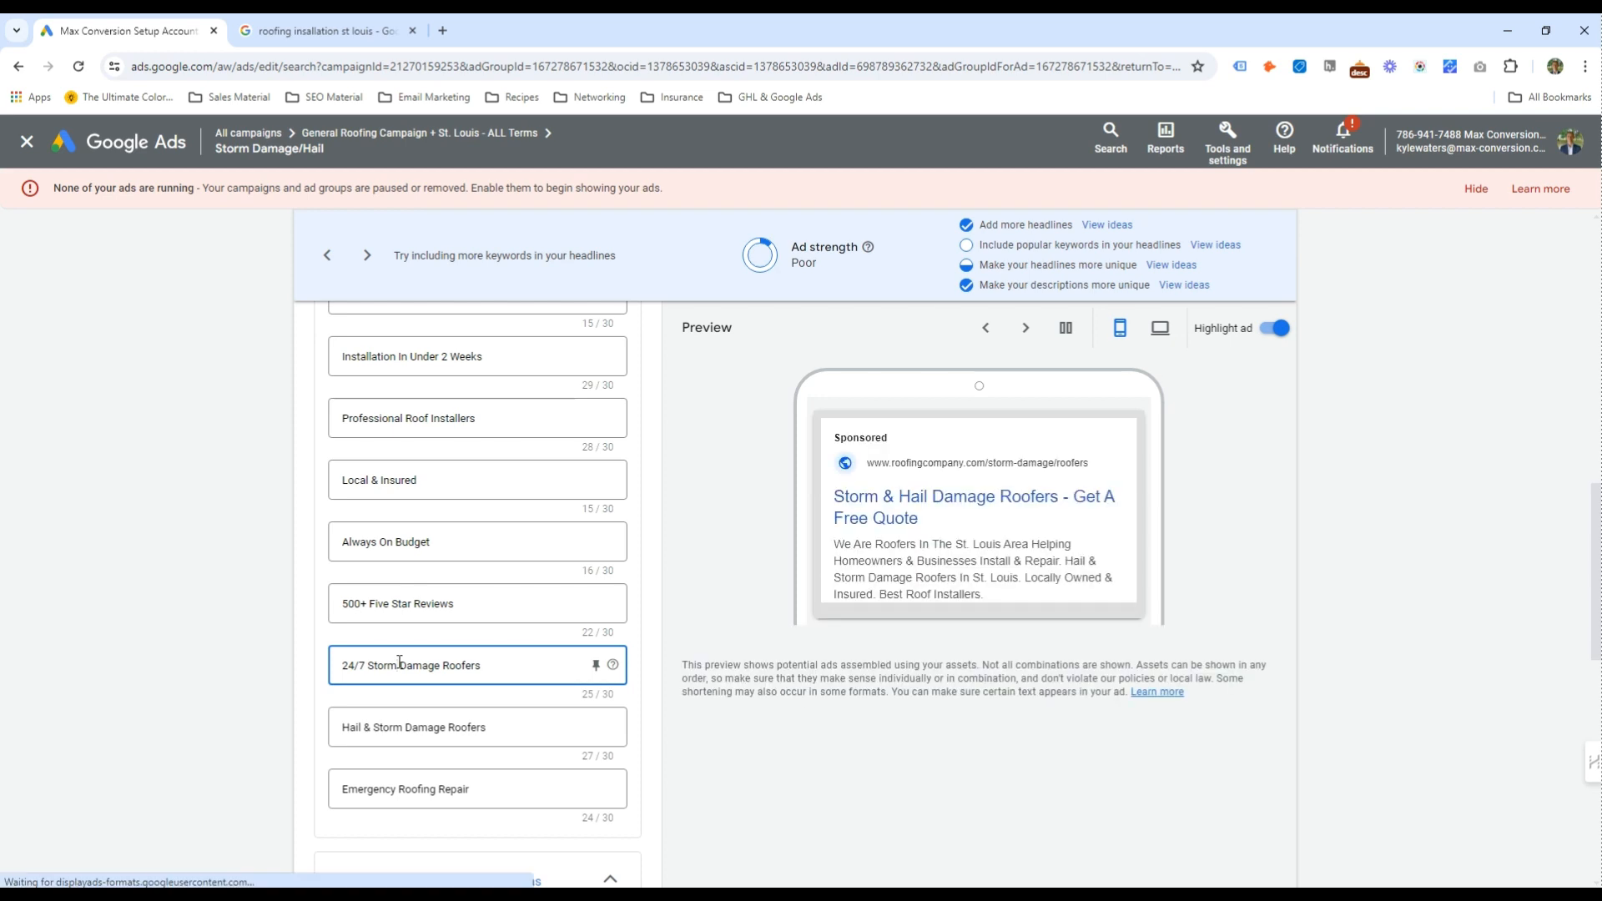
scroll(400, 659, "up", 5)
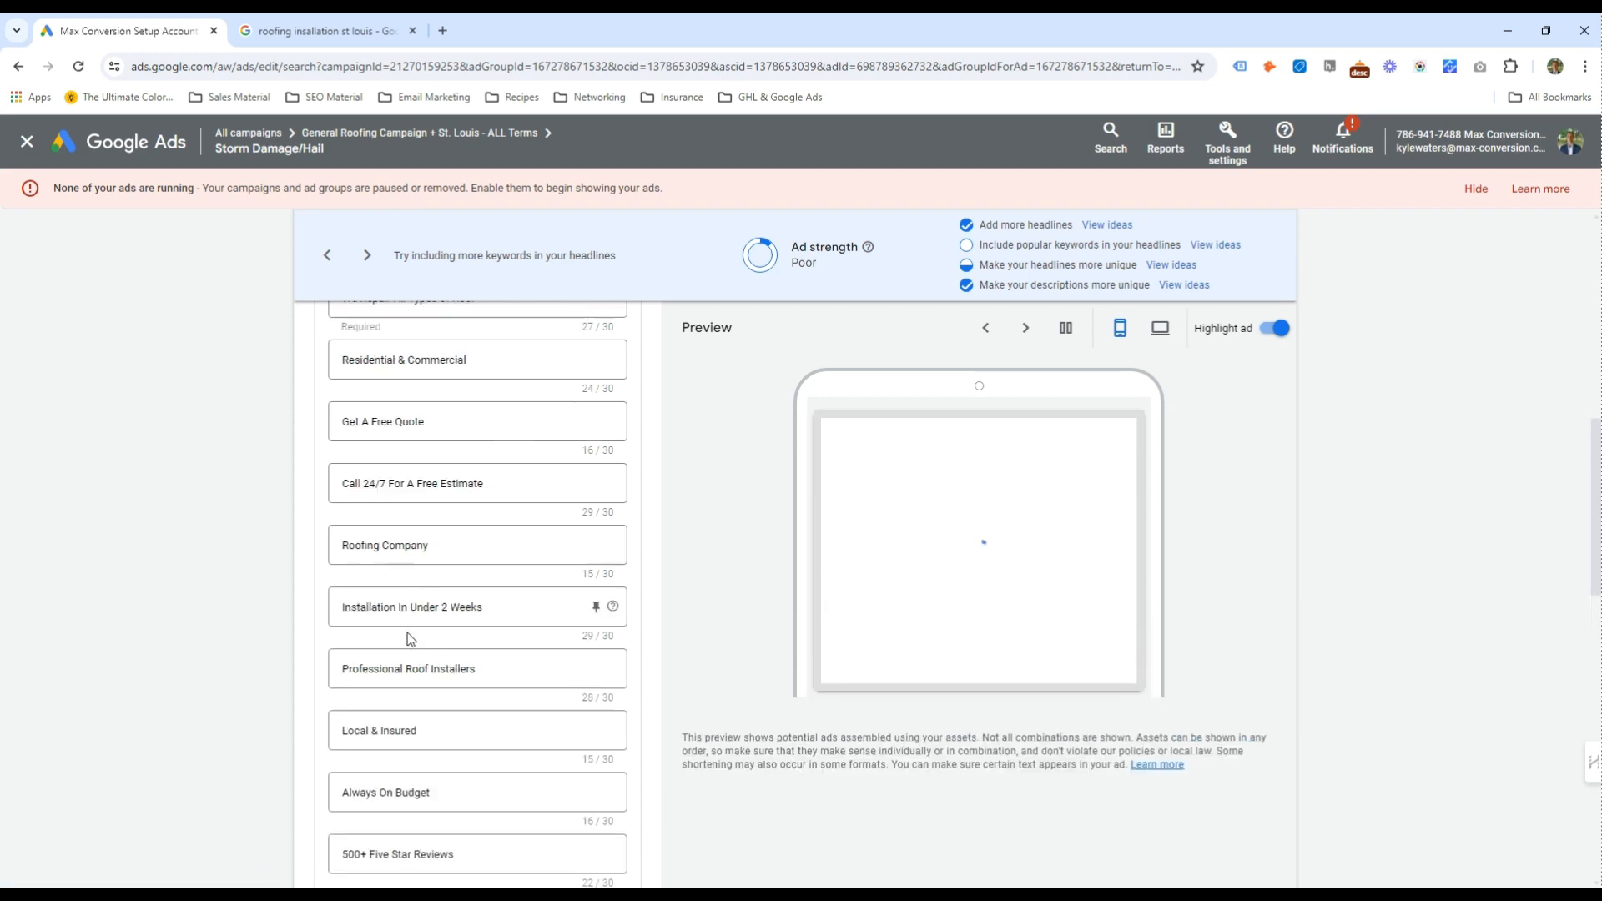
scroll(418, 619, "down", 2)
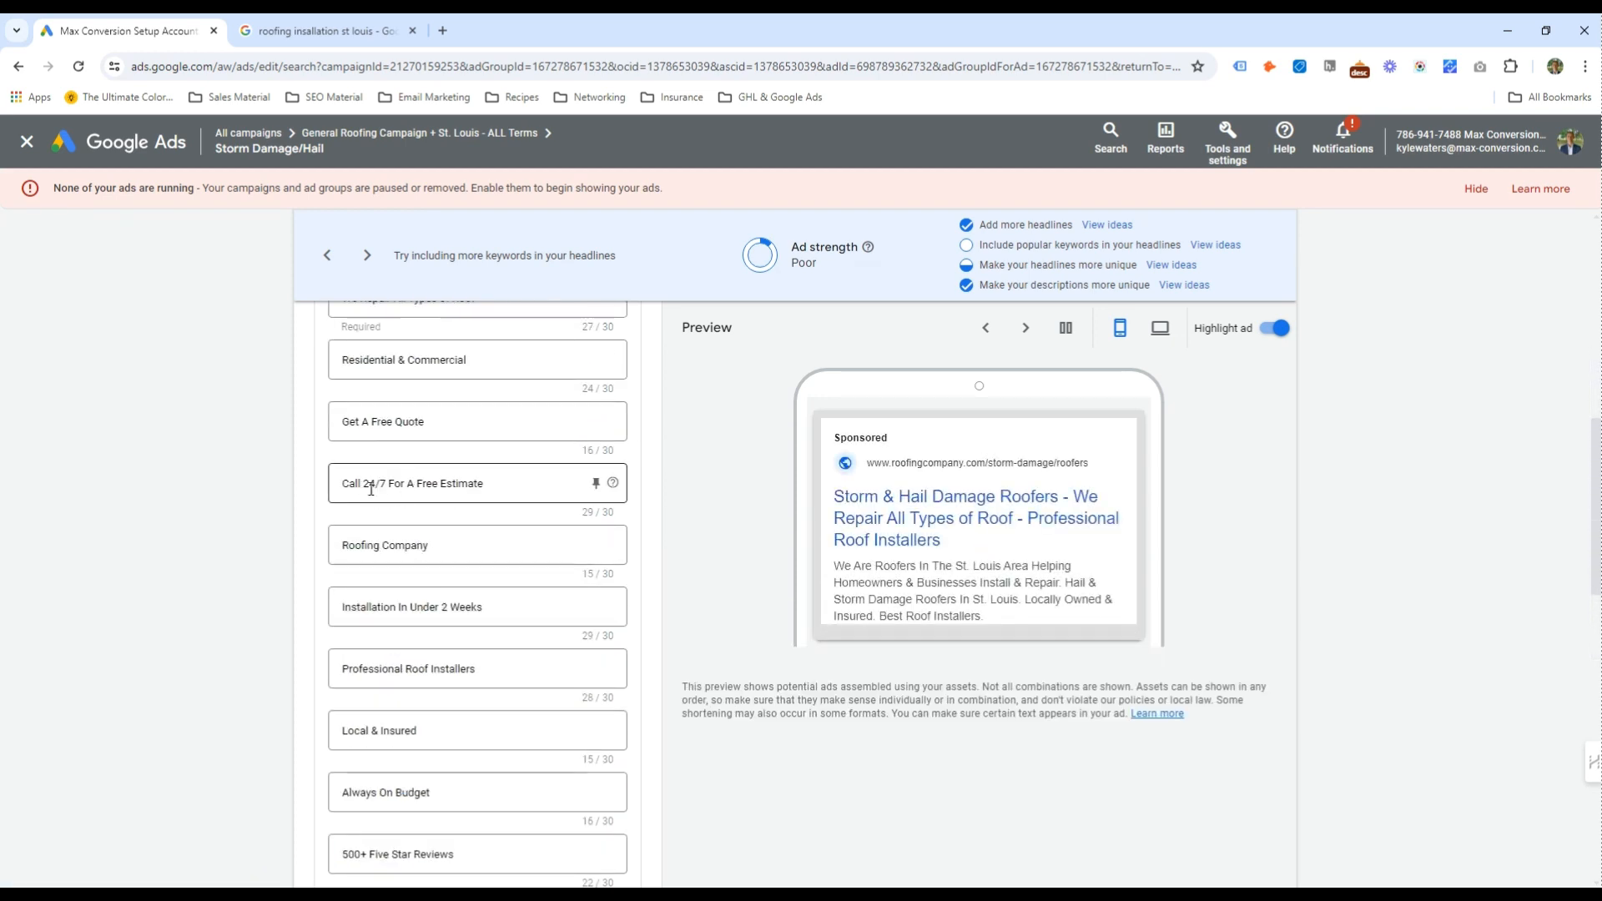
left_click_drag(364, 486, 480, 486)
scroll(480, 486, "down", 4)
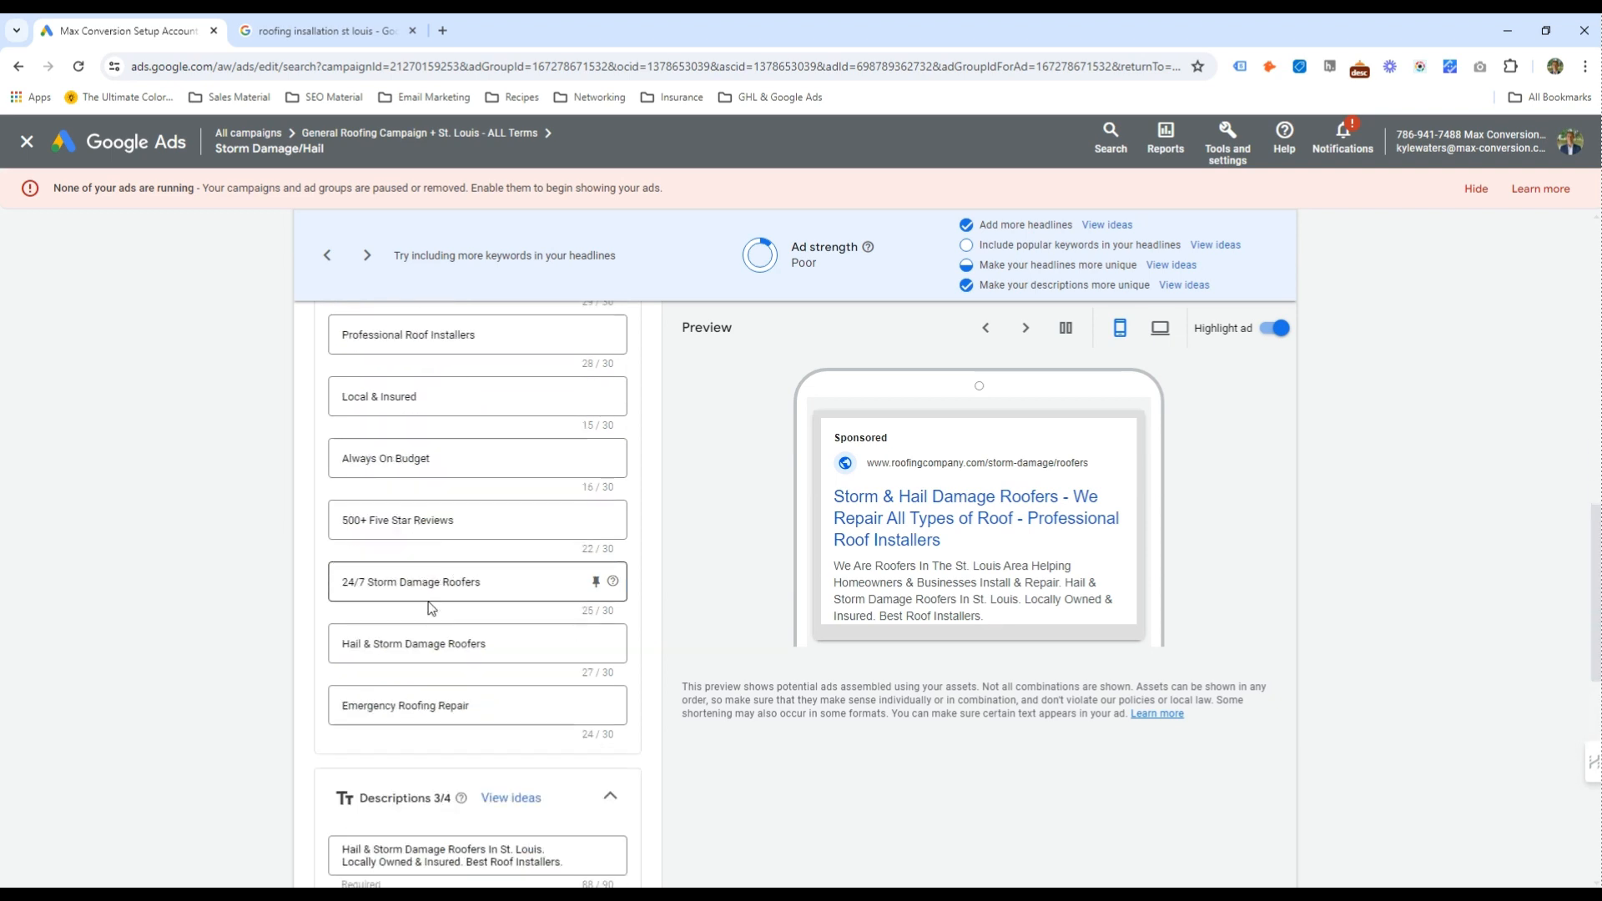
left_click(459, 582)
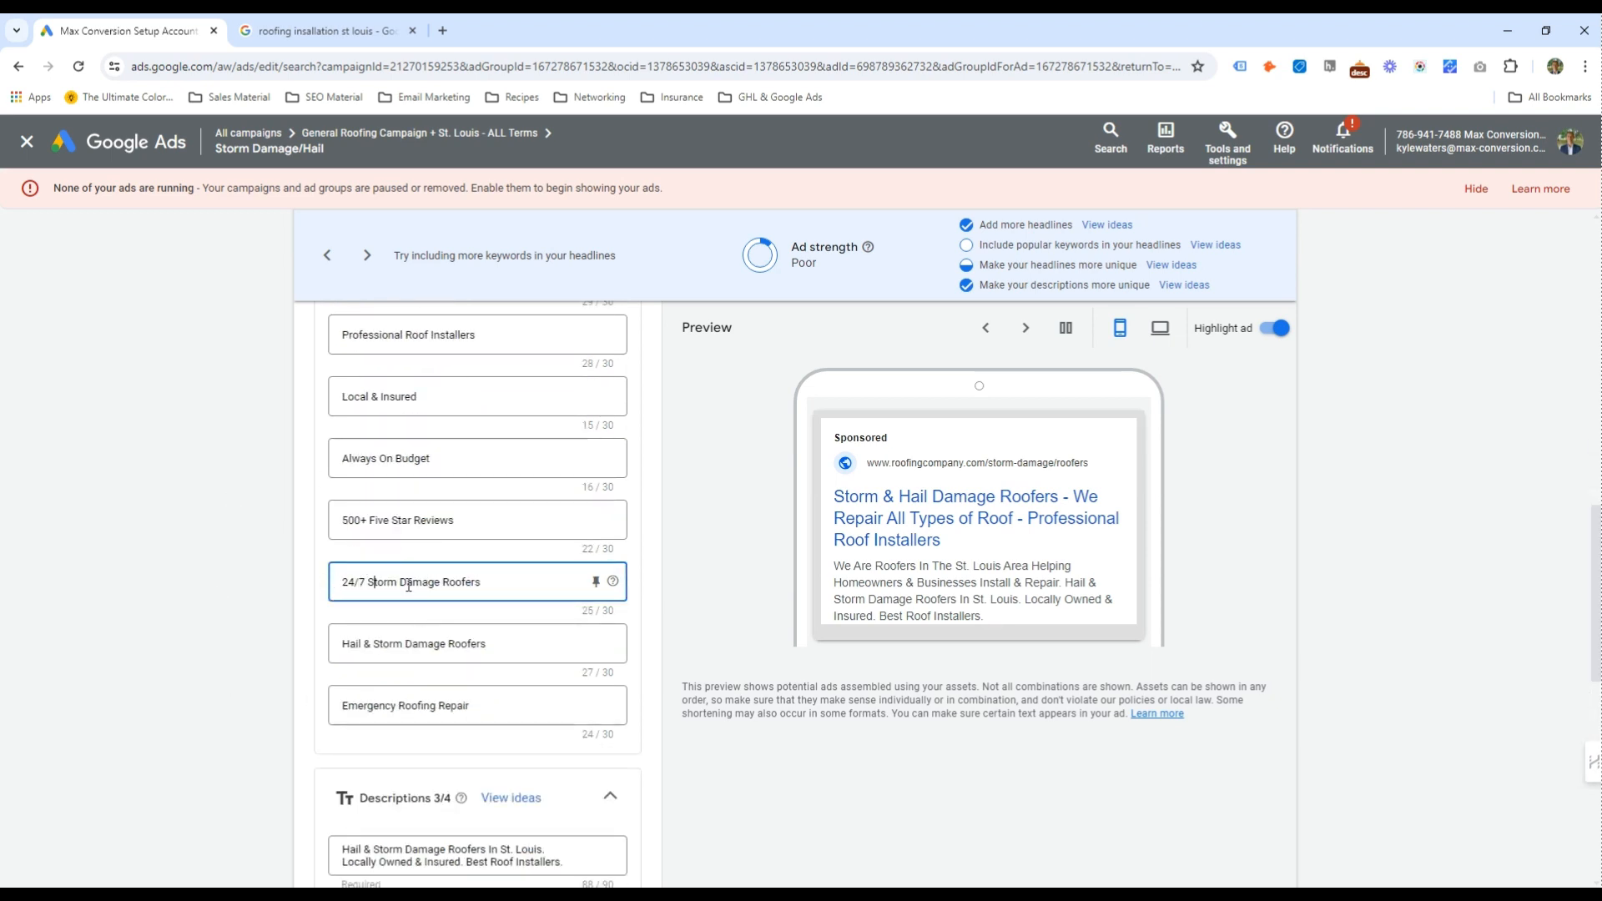
mouse_move(368, 583)
left_mouse_down()
mouse_move(481, 583)
mouse_move(368, 584)
mouse_move(351, 615)
mouse_move(359, 582)
left_mouse_up()
left_click(461, 586)
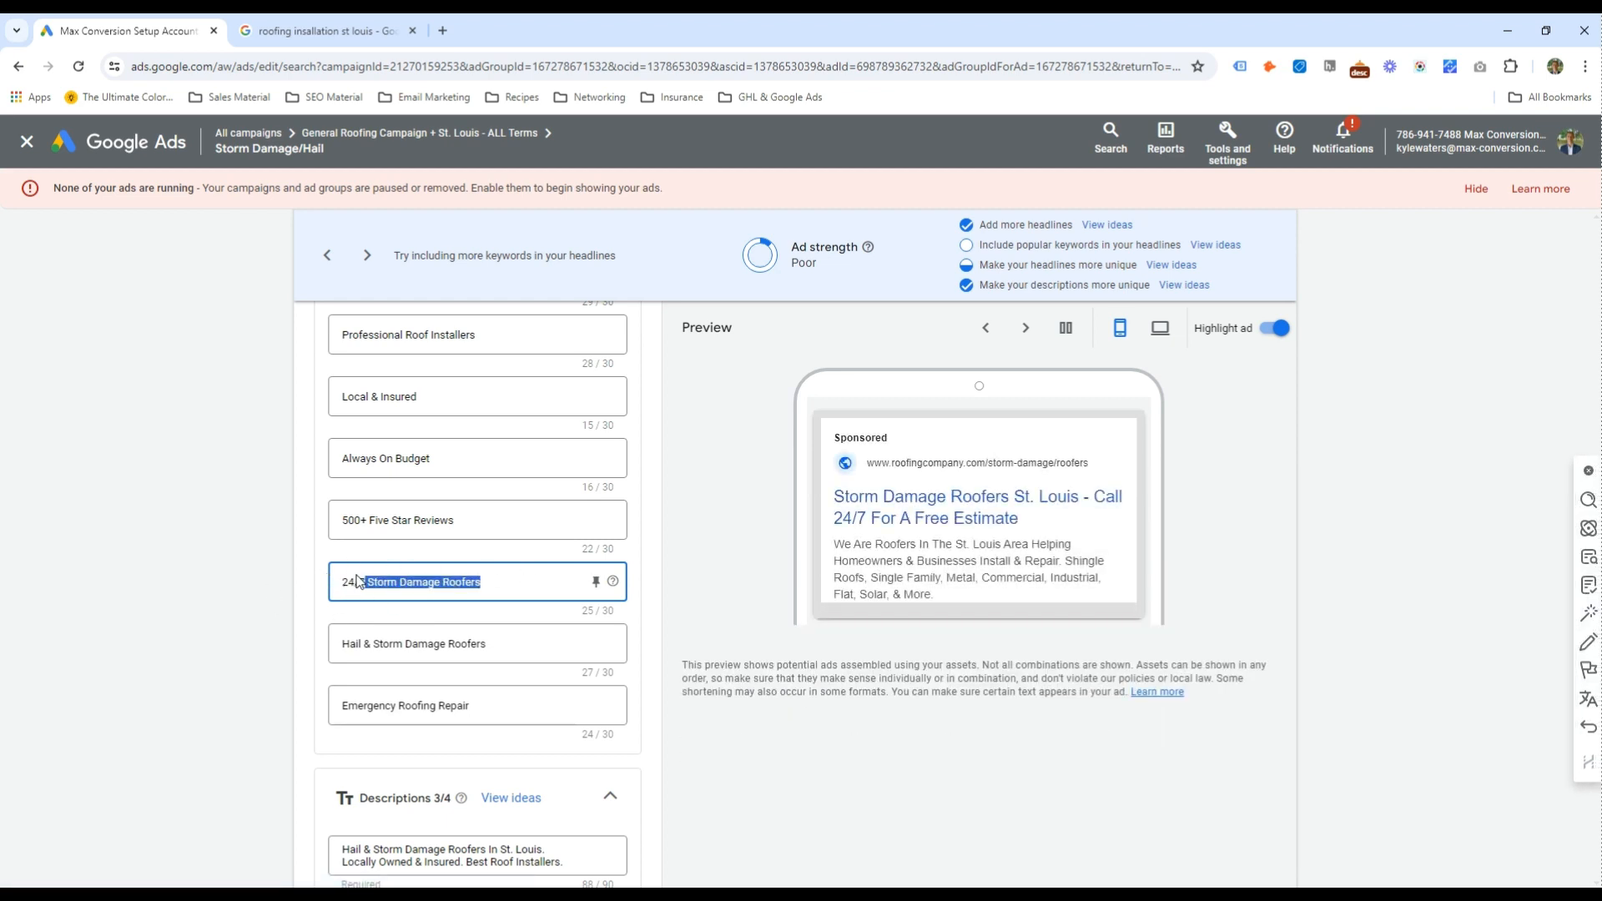
Save the edited Storm Damage/Hail responsive search ad
scroll(310, 663, "down", 10)
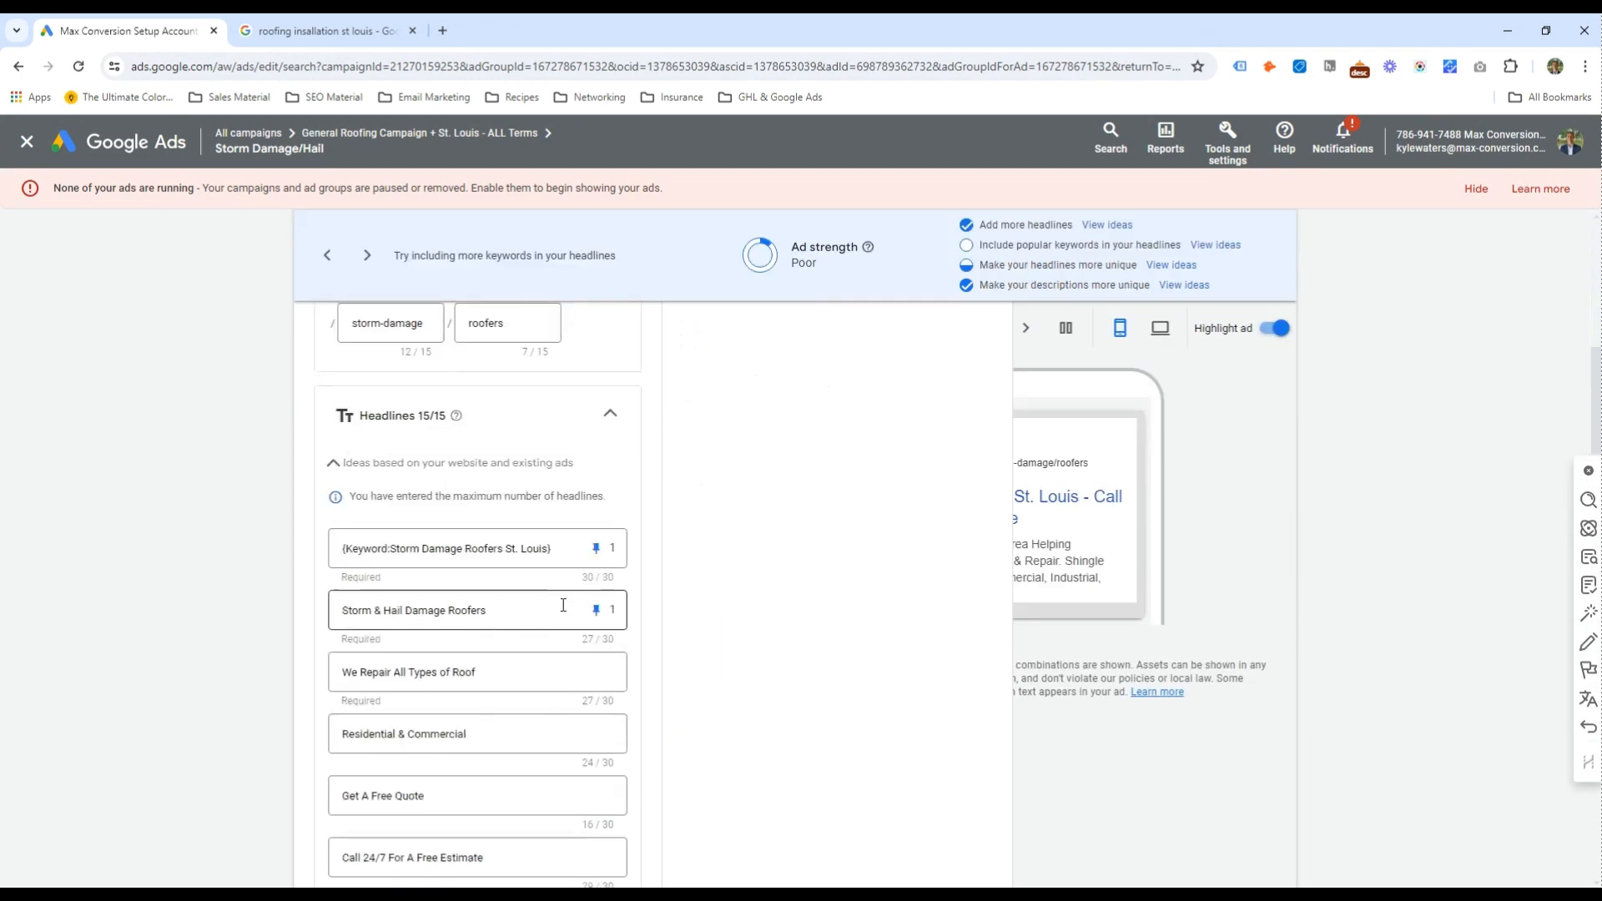
scroll(563, 605, "down", 10)
left_click(324, 815)
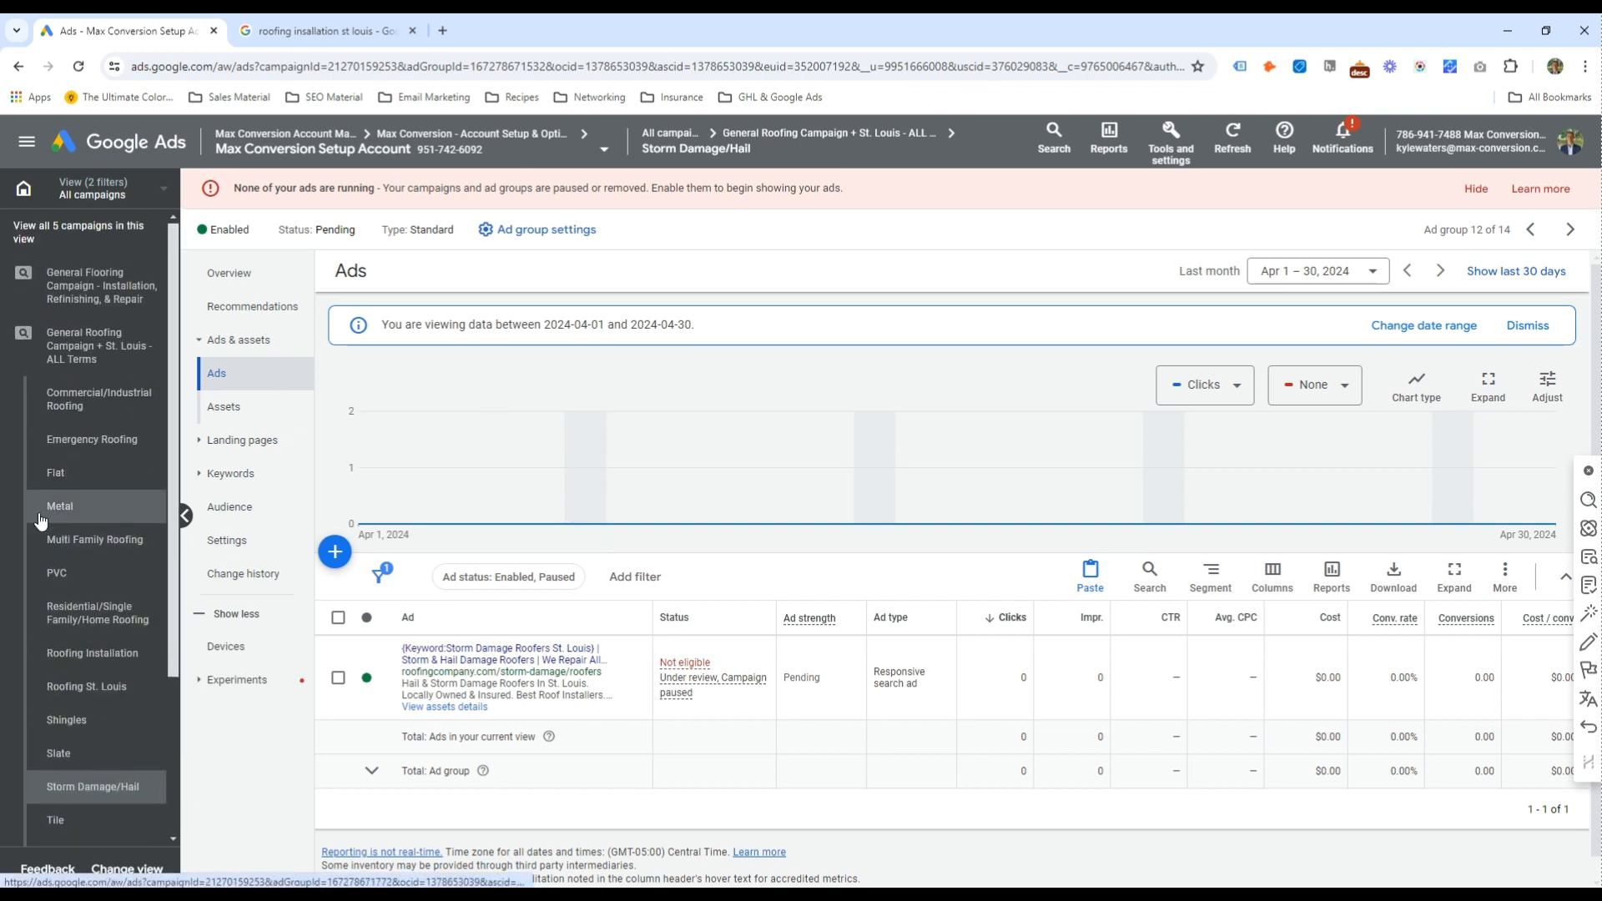
Review the general roofing campaign's ad groups and its ad schedule
left_click(46, 373)
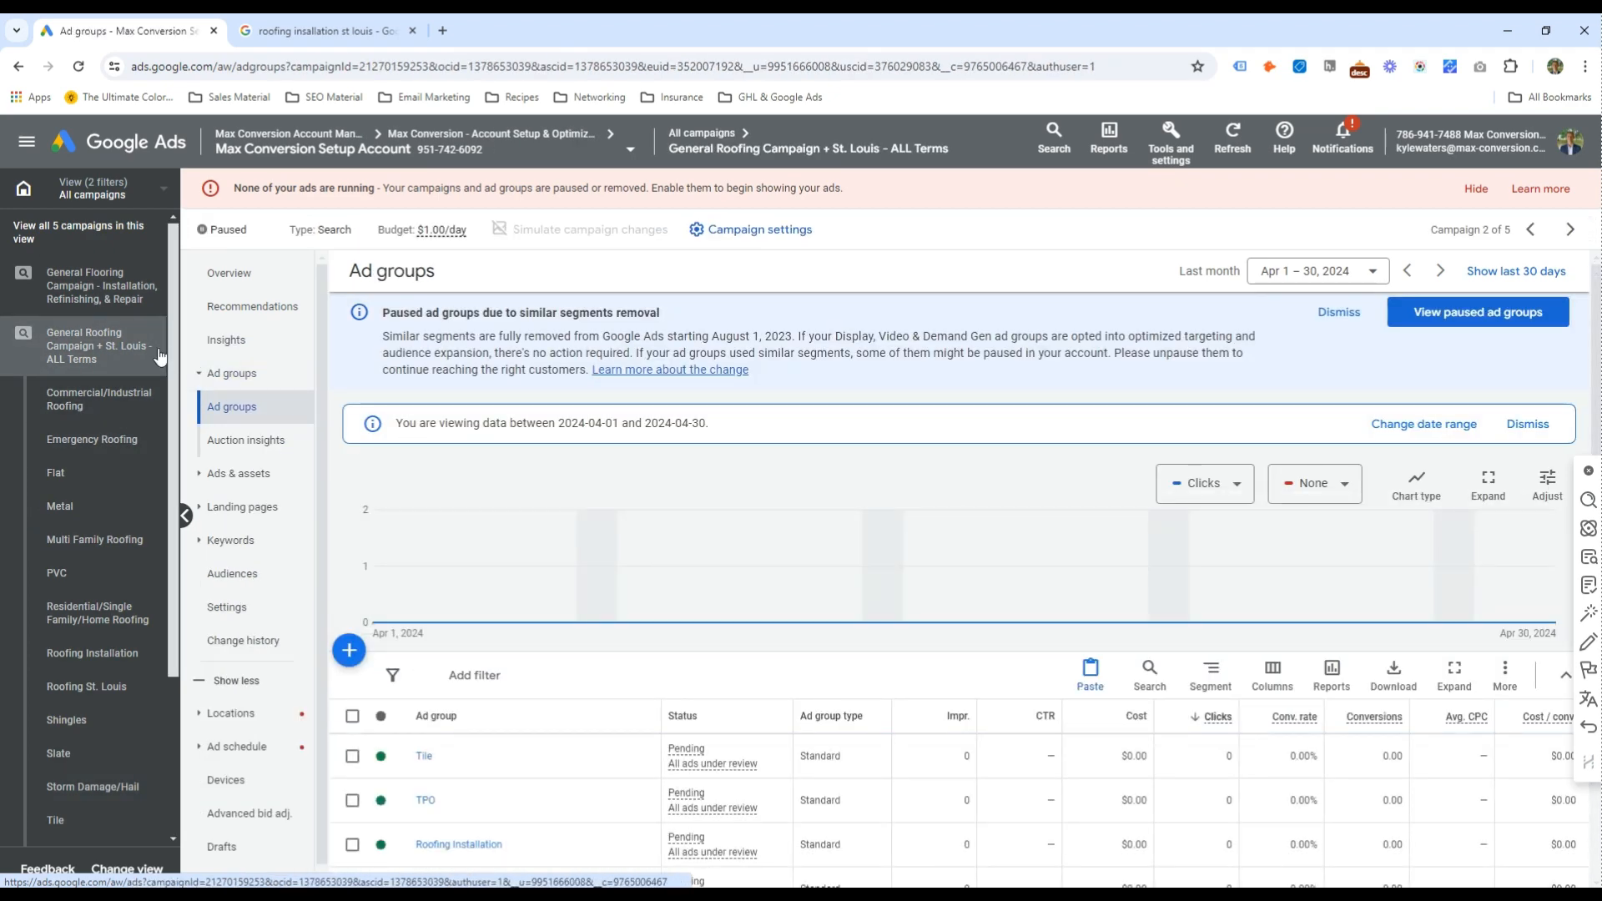
left_click(106, 351)
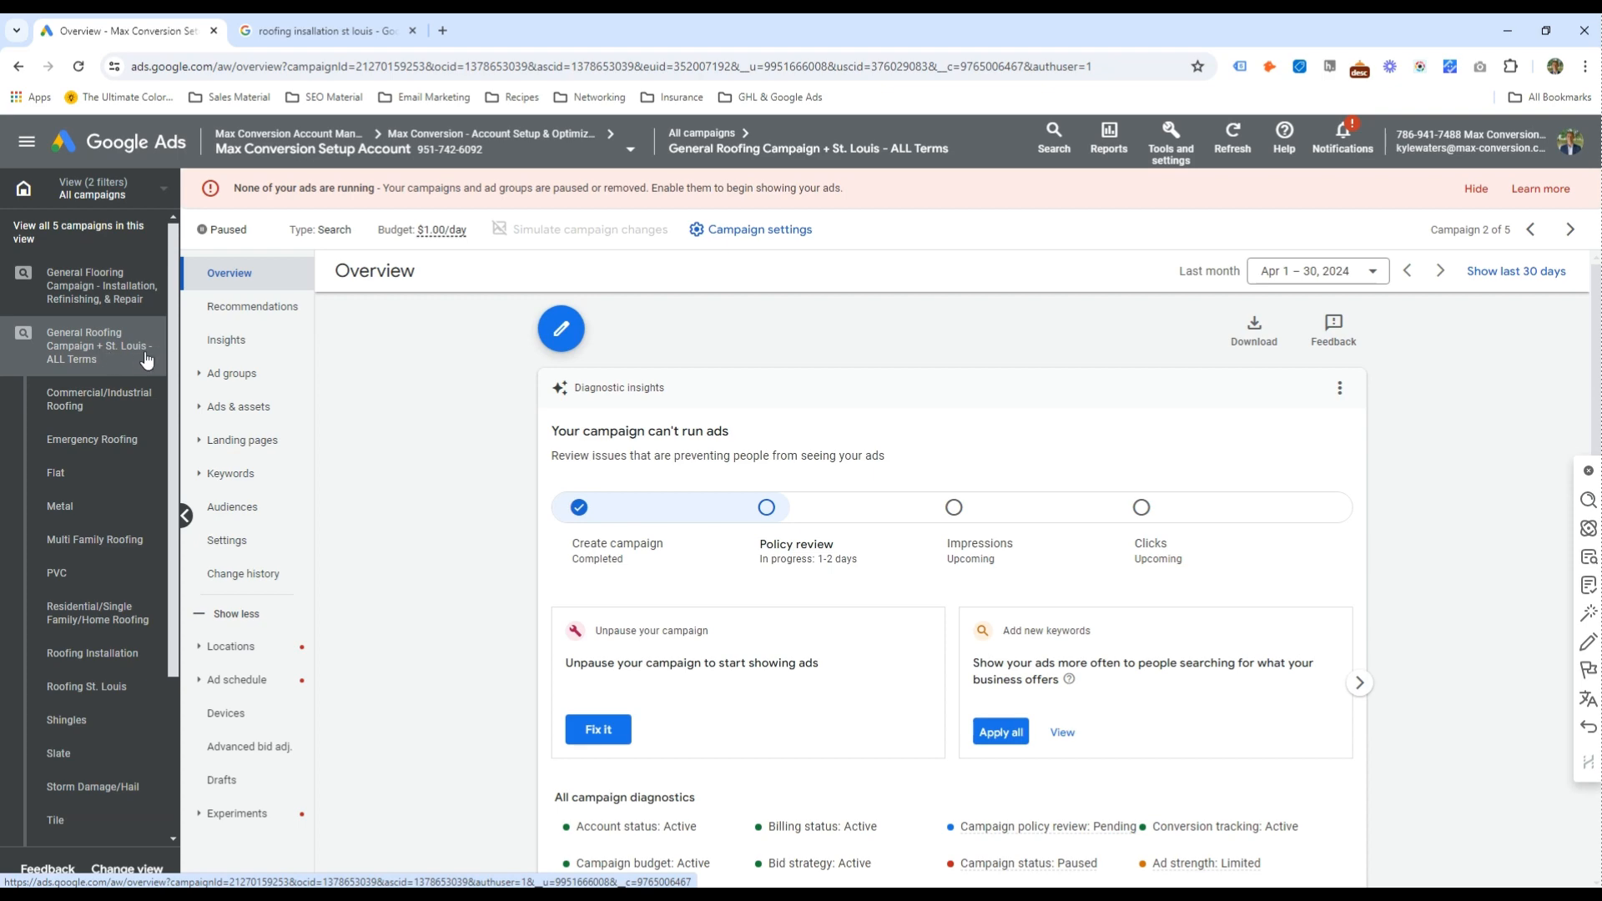
left_click(232, 373)
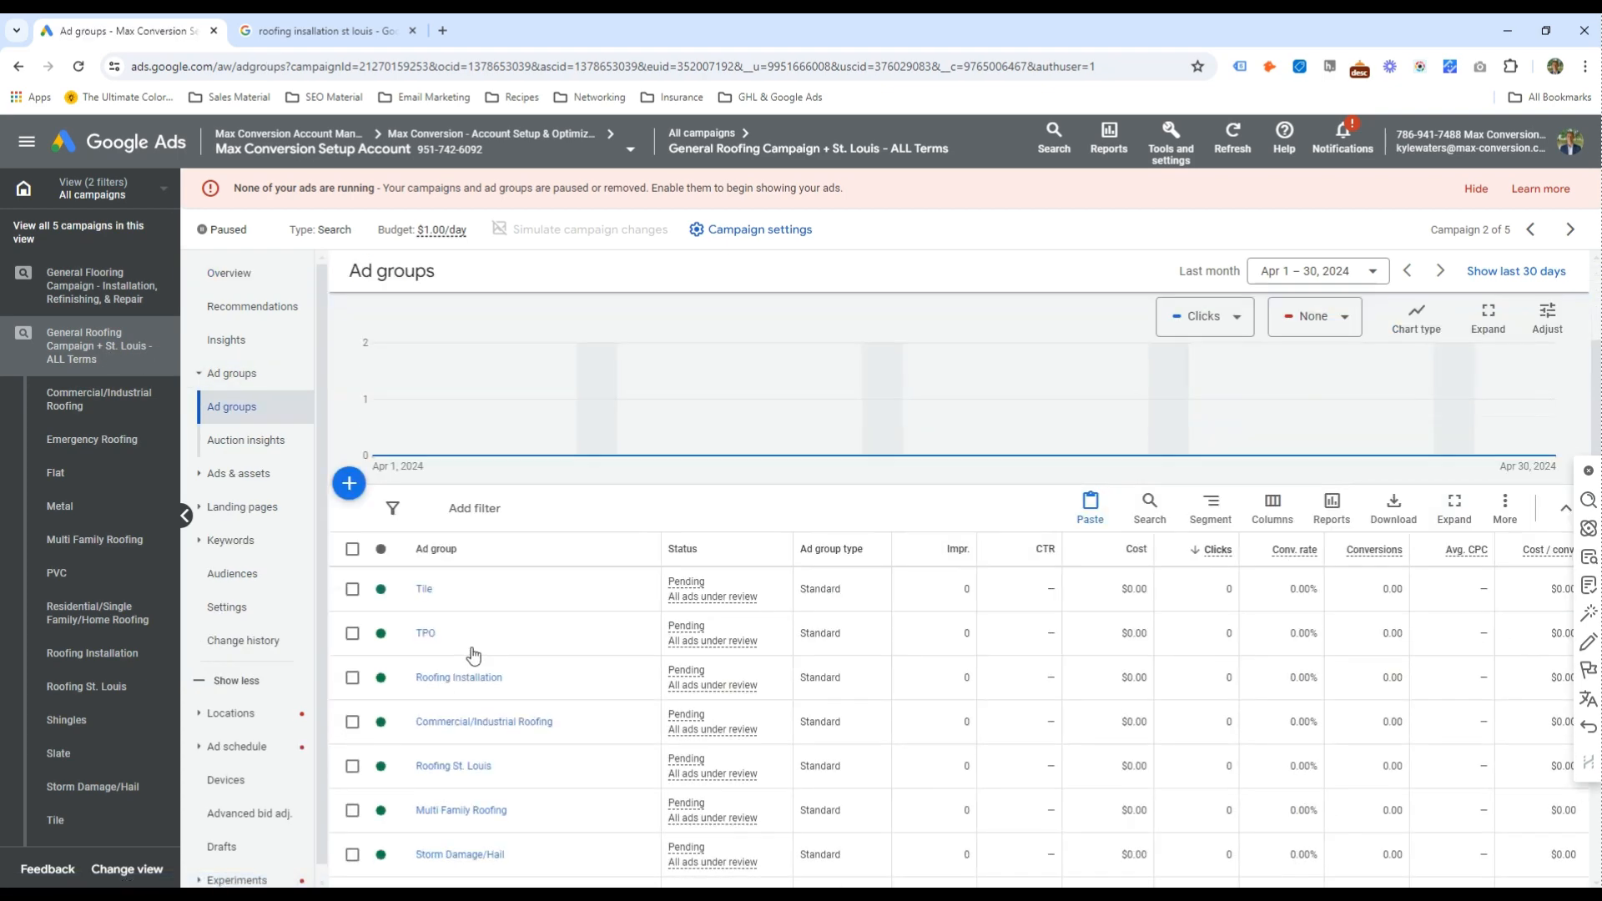
left_click(237, 746)
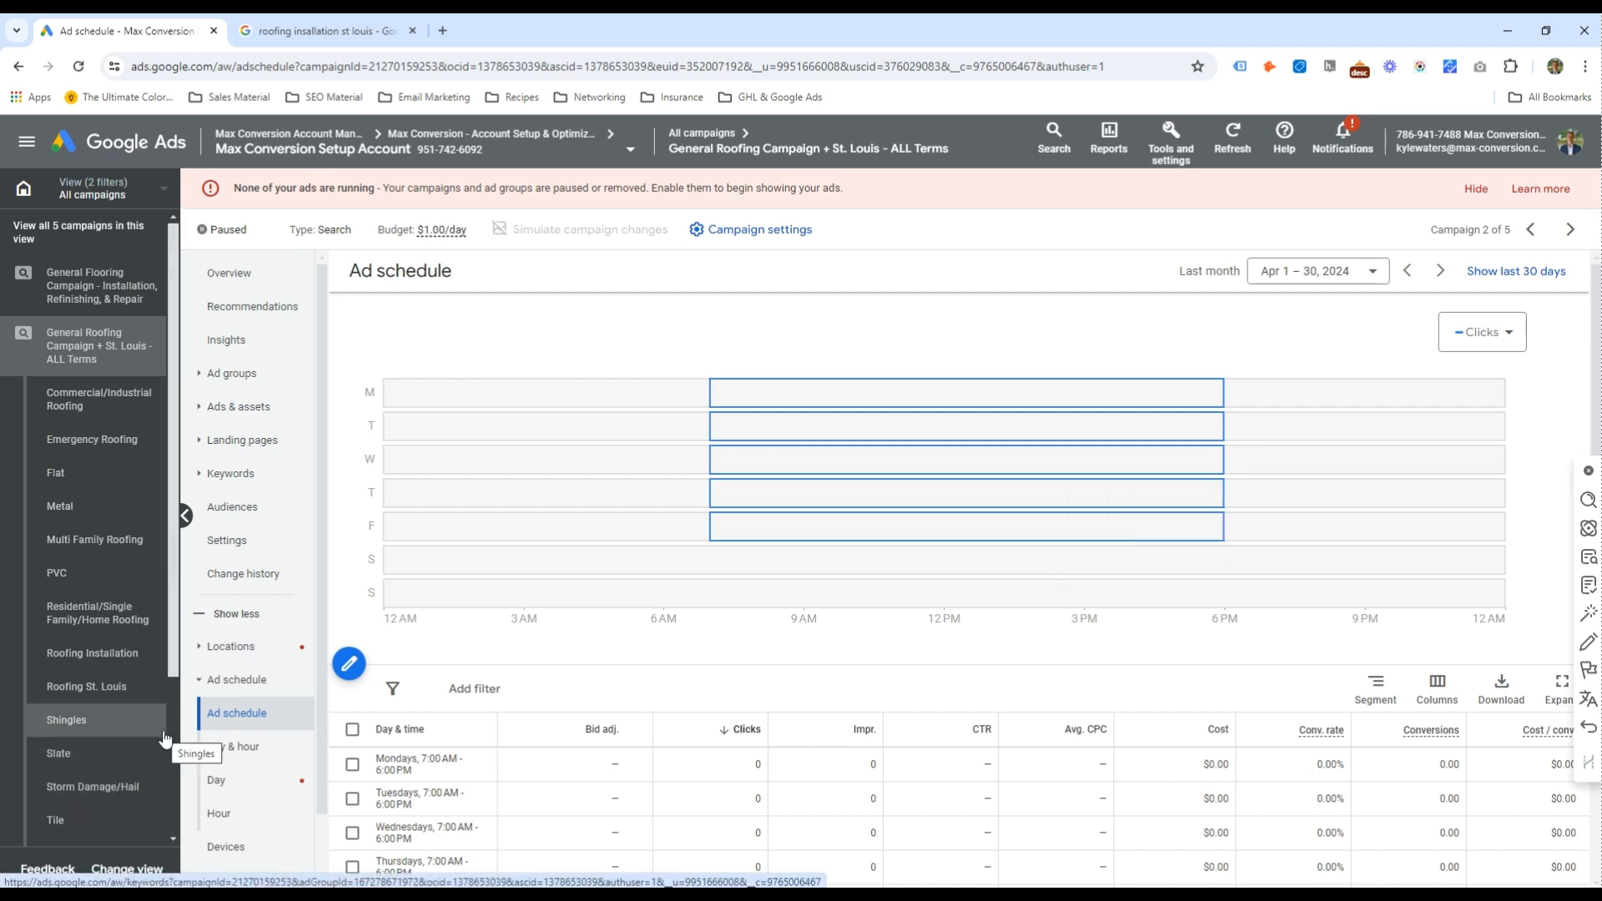
Return to the campaign's ad groups list and check Emergency Roofing in the Notepad ad group plan
left_click(92, 362)
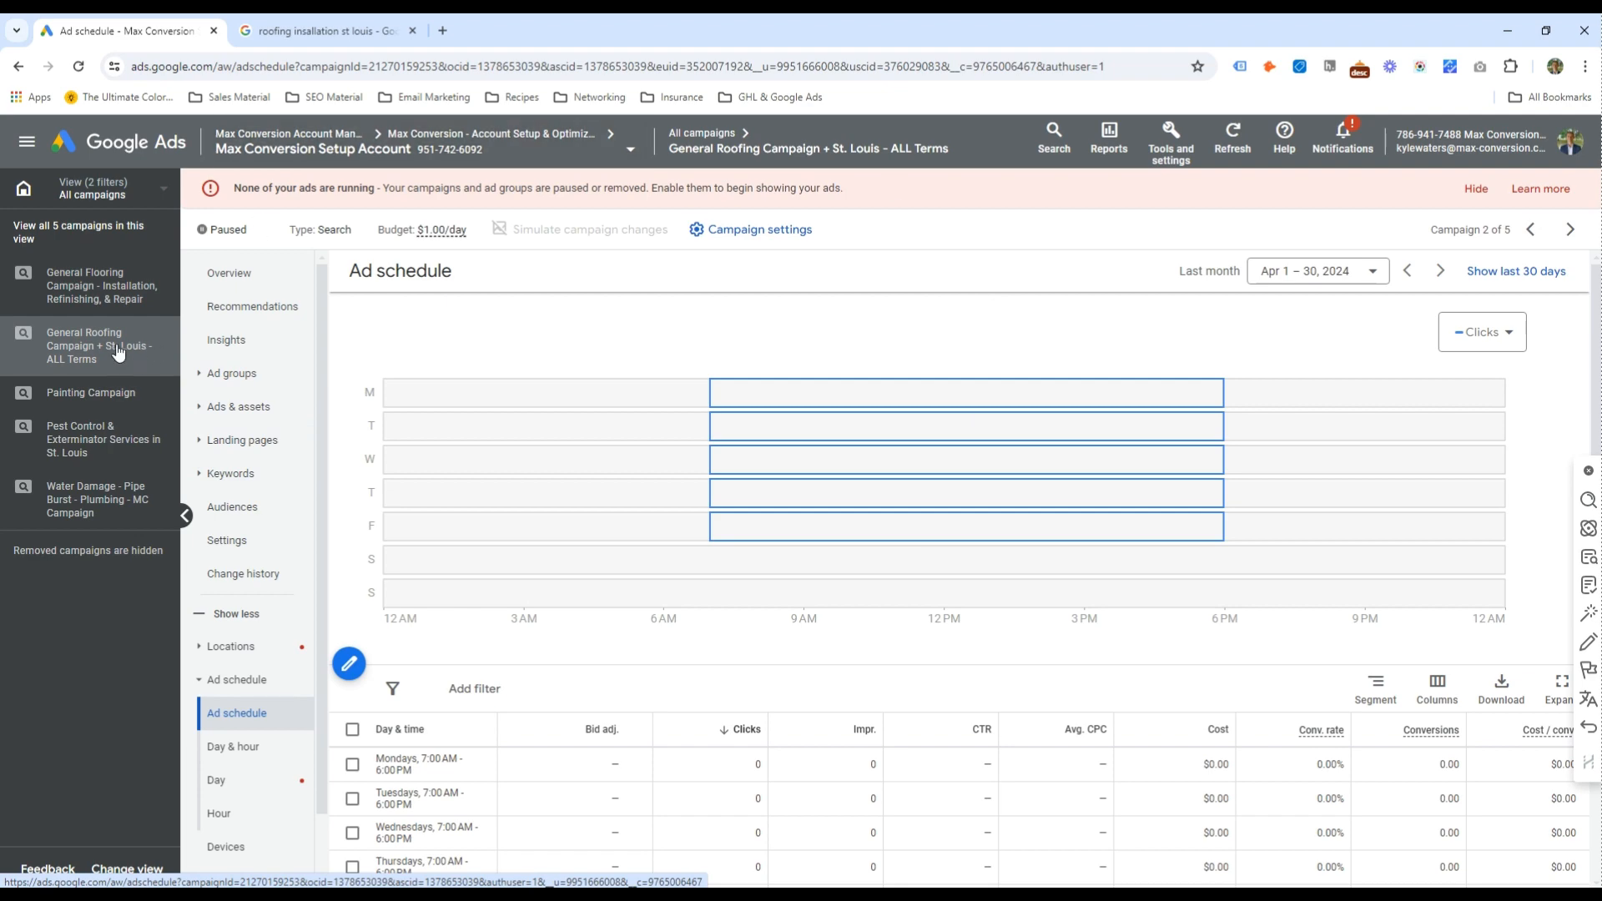
left_click(208, 390)
key("alt+Tab")
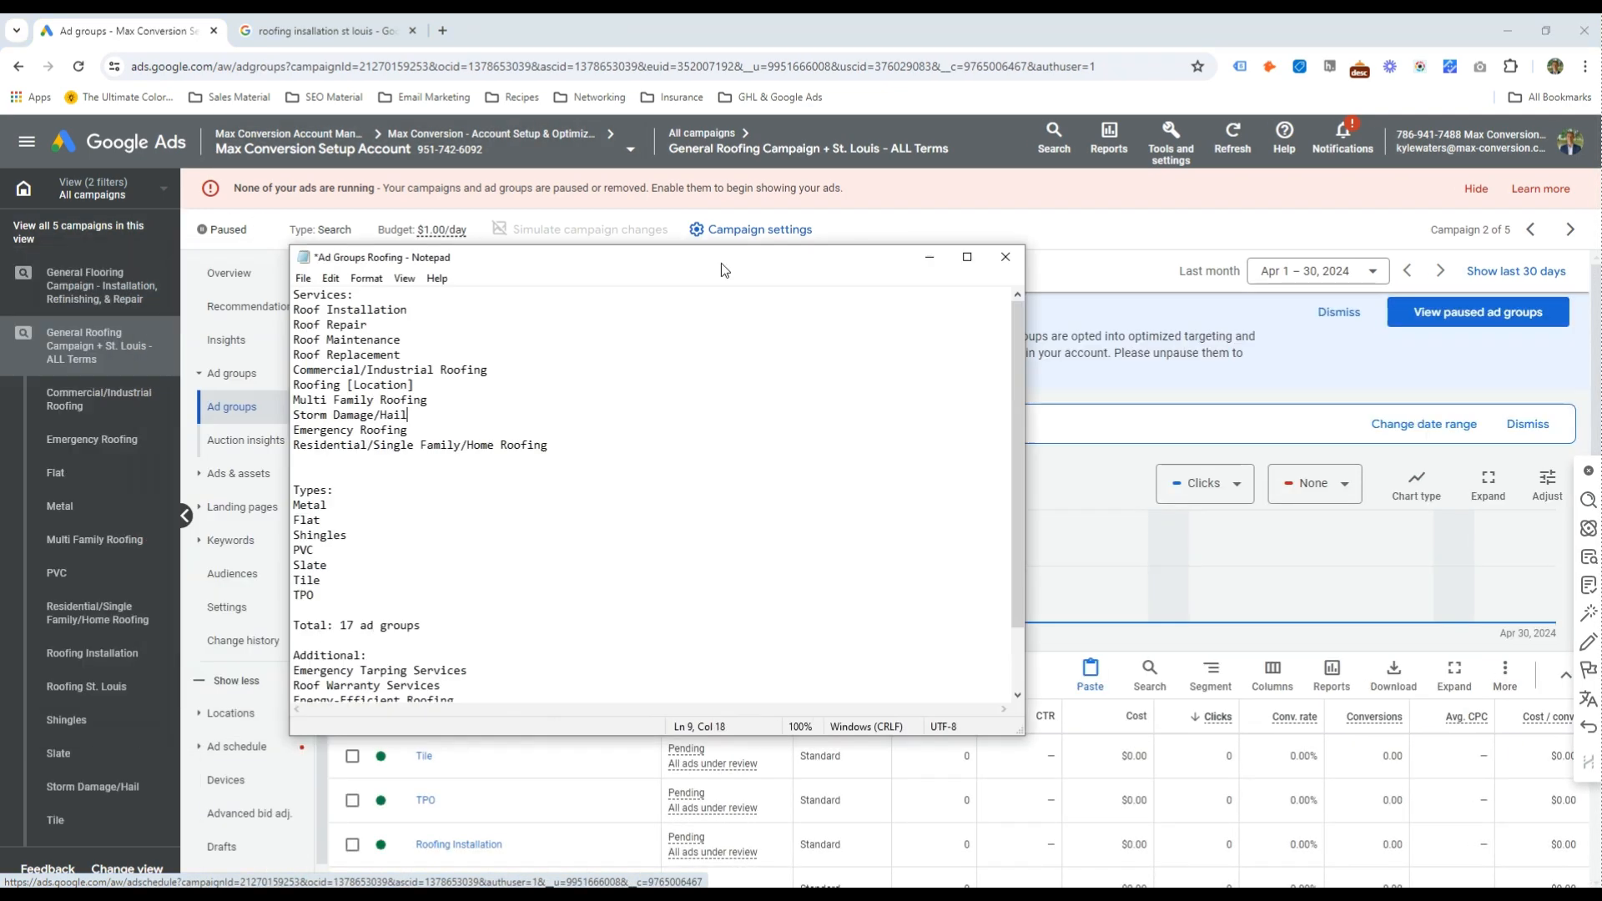
left_click_drag(720, 265, 1389, 280)
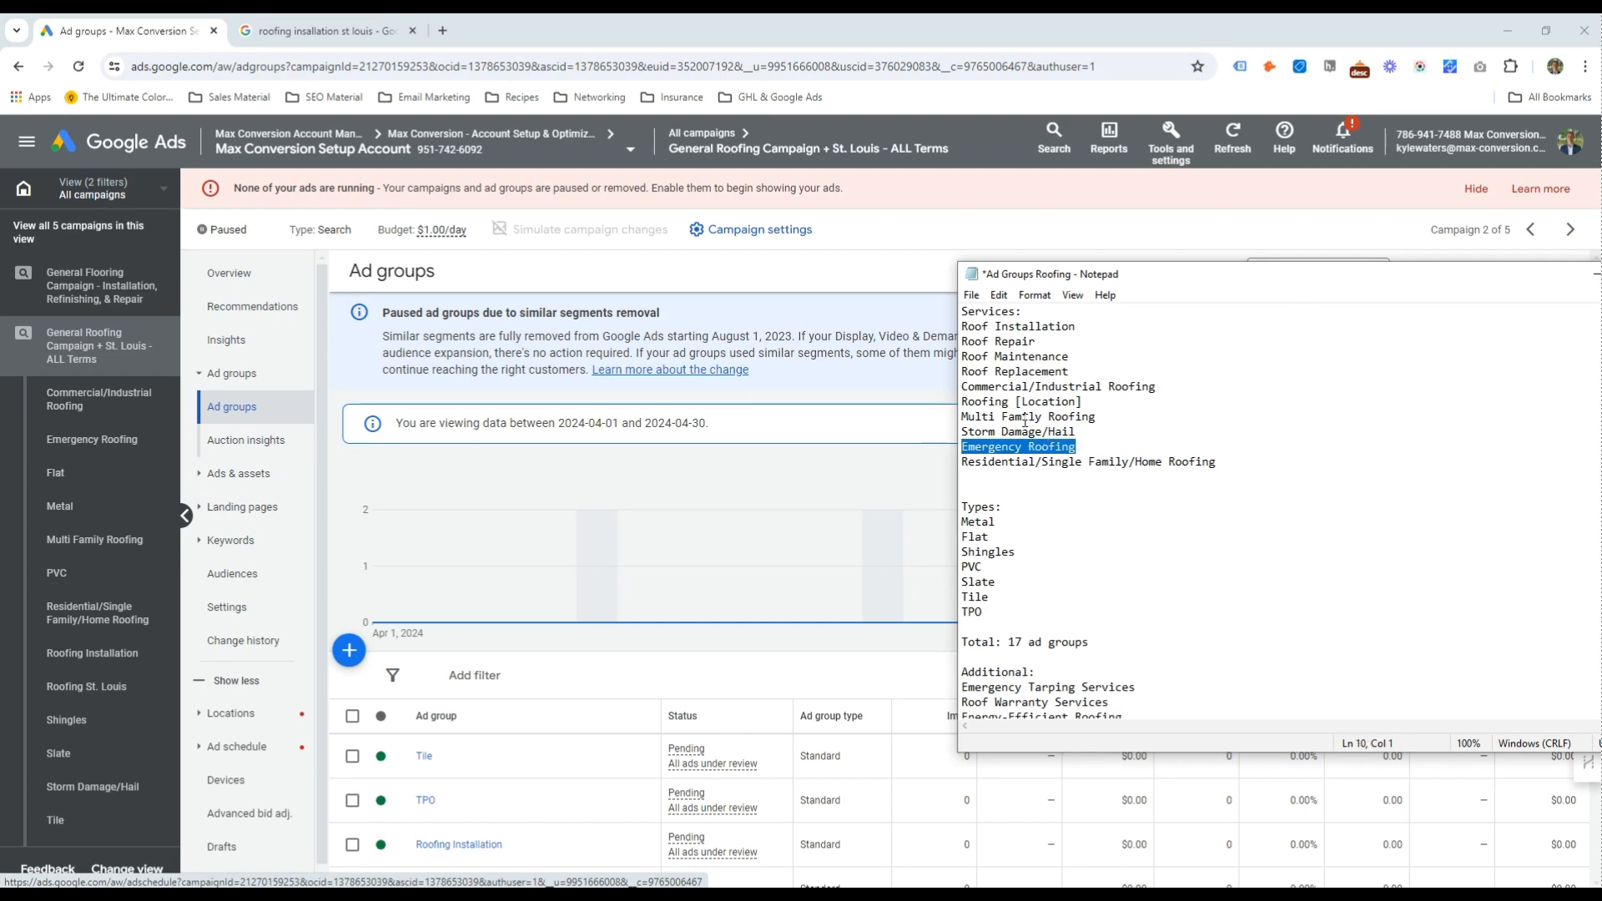
key("alt+Tab")
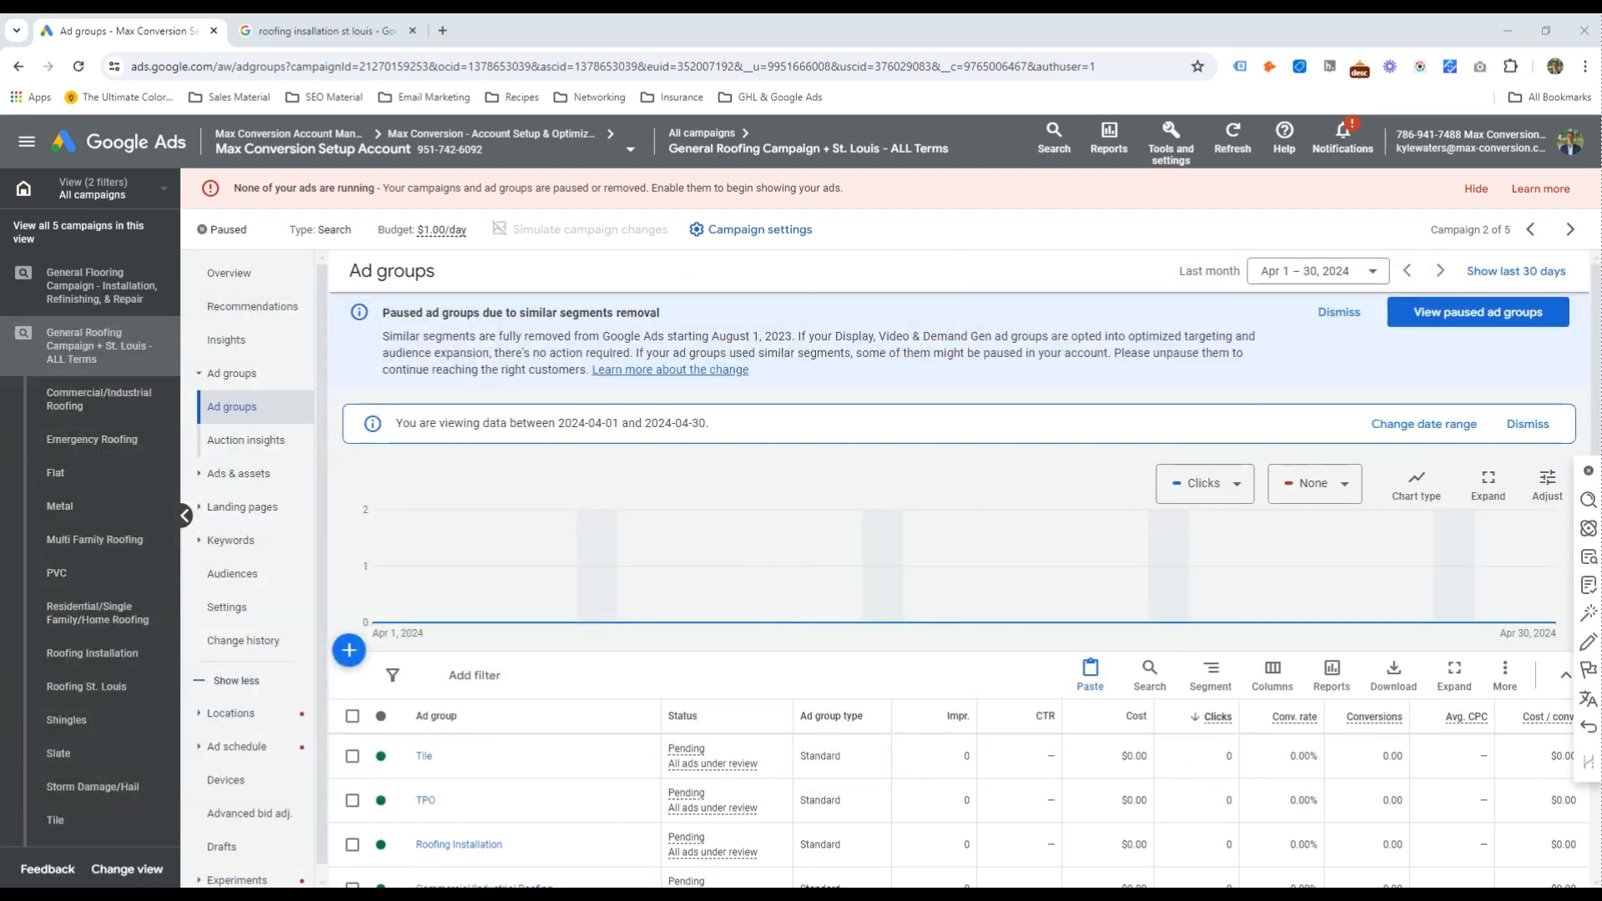
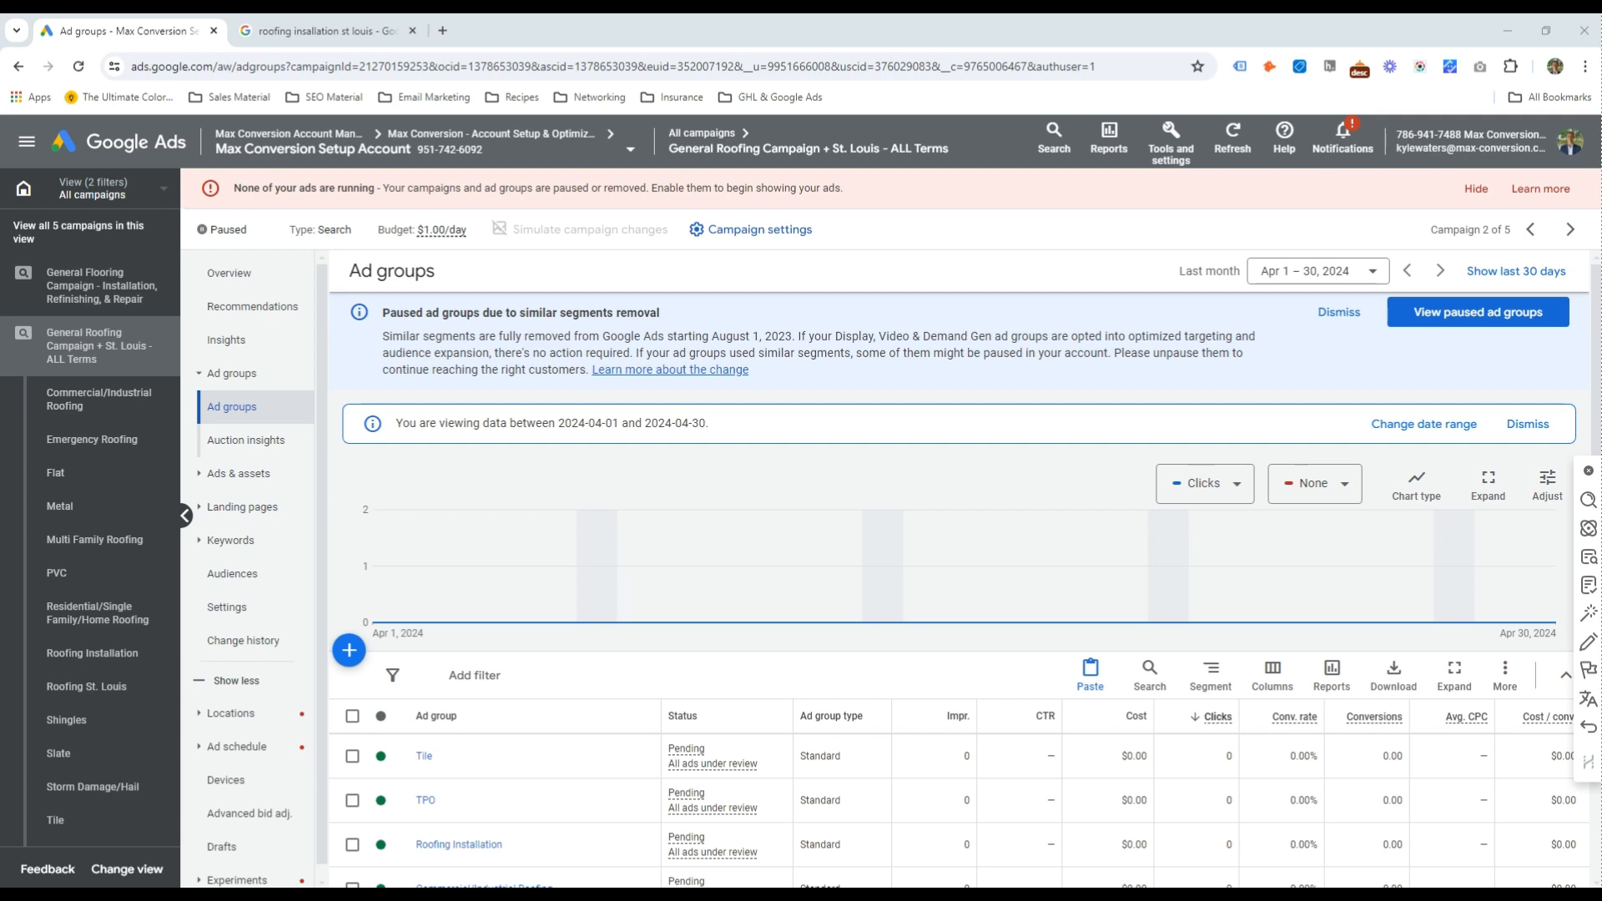
Fill the Emergency Roofing ad group with nine ideas for "emergency roofers", "near me" terms as exact match and the rest as phrase match, and save
scroll(606, 677, "down", 4)
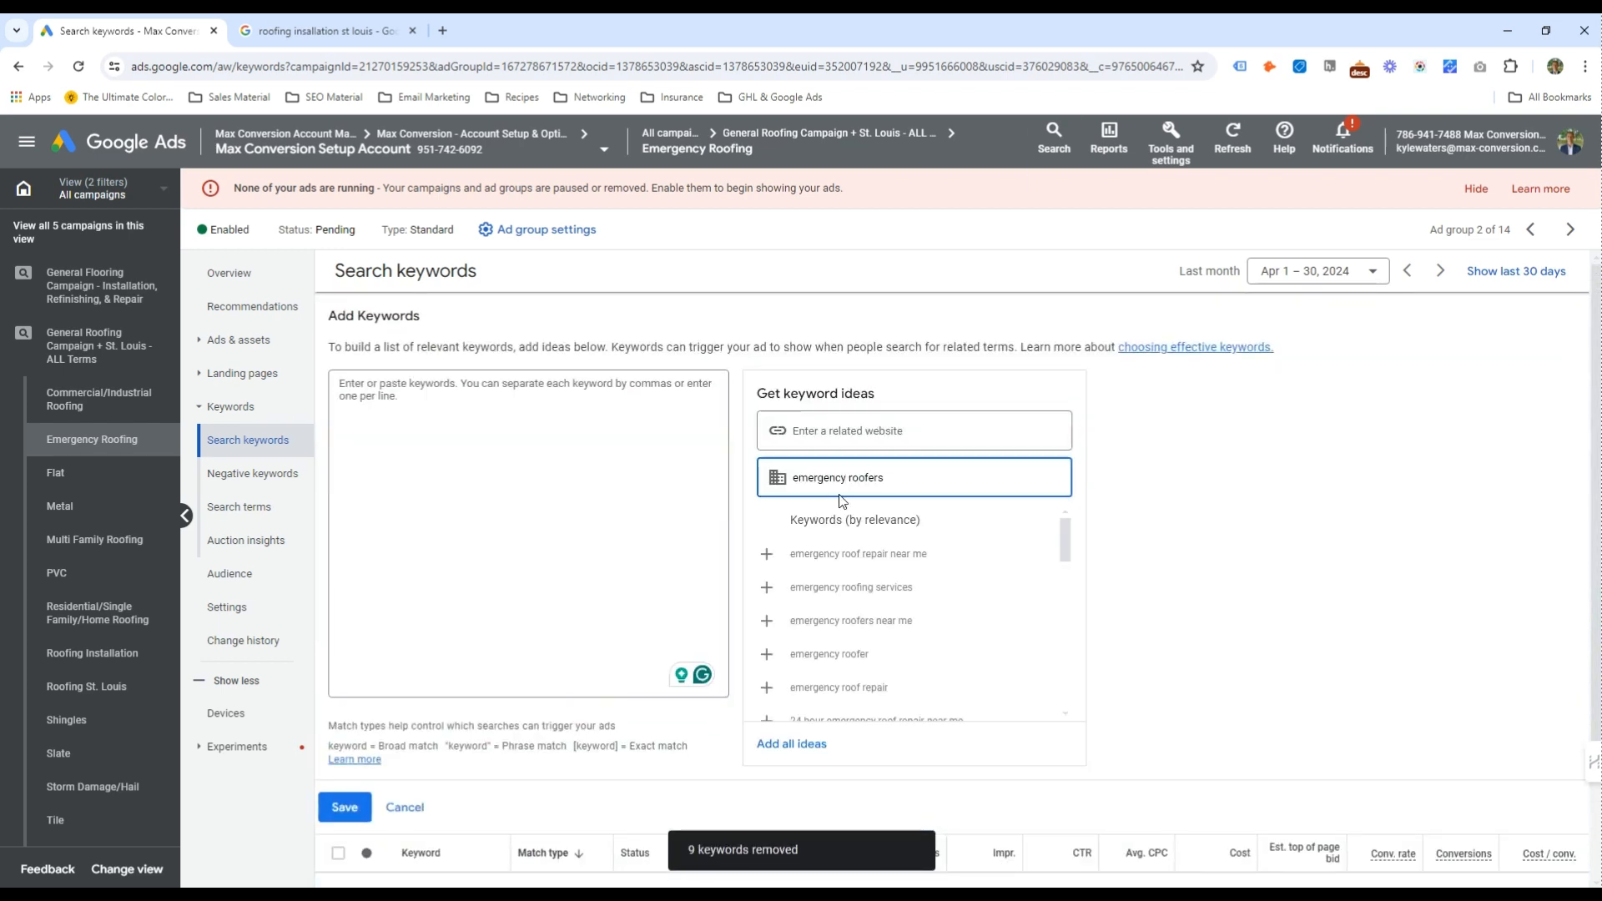
left_click(909, 559)
left_click(930, 594)
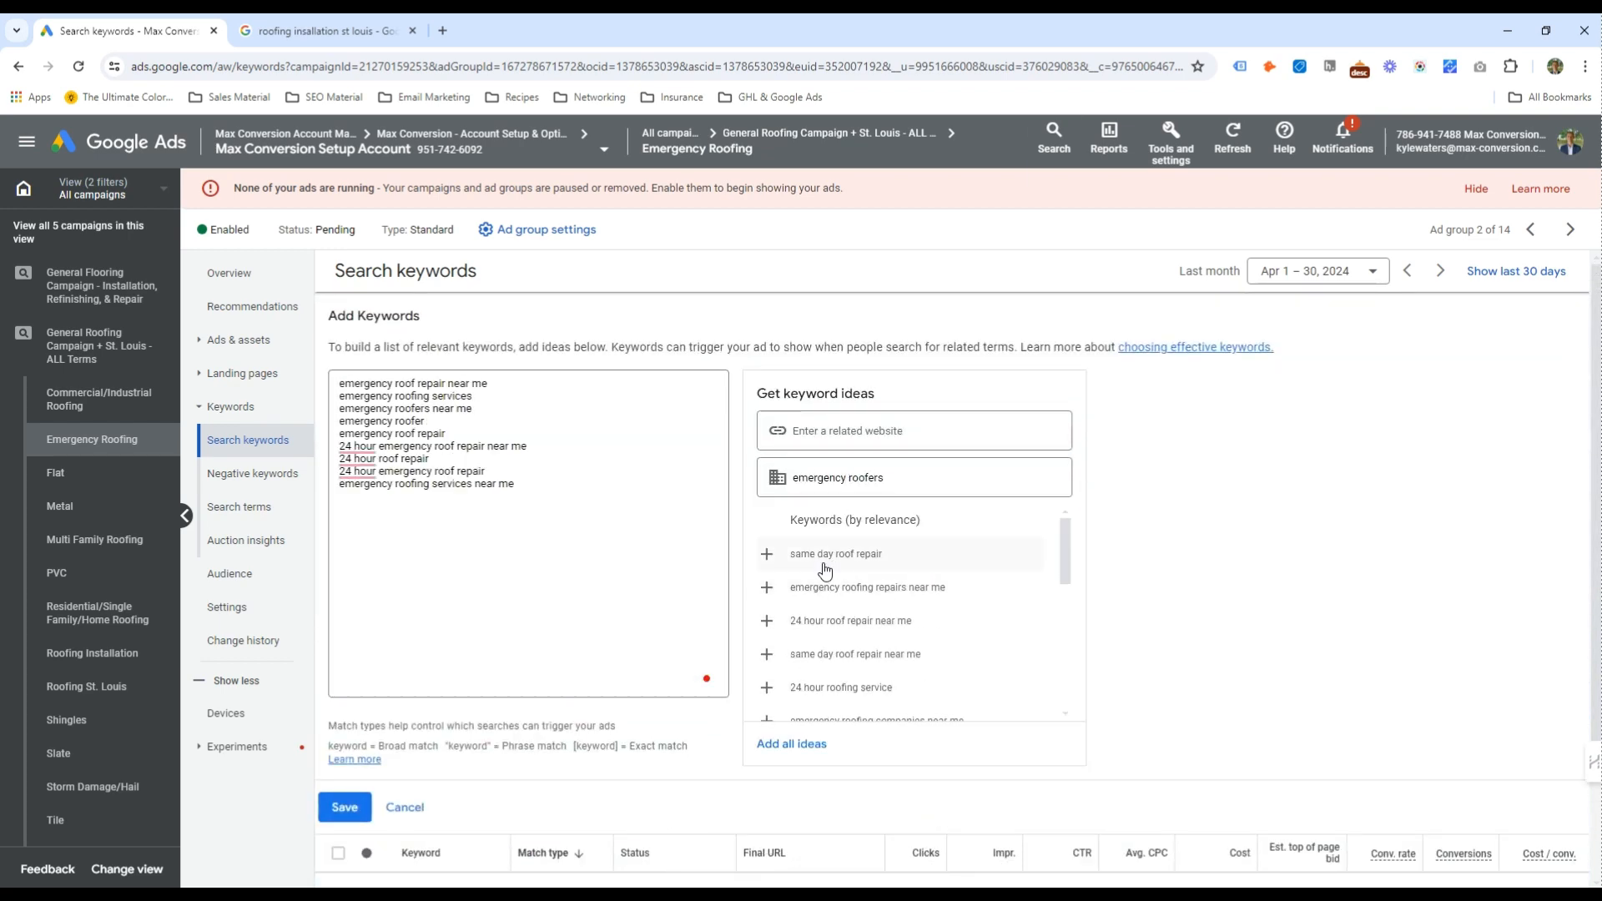
left_click(602, 503)
type("]")
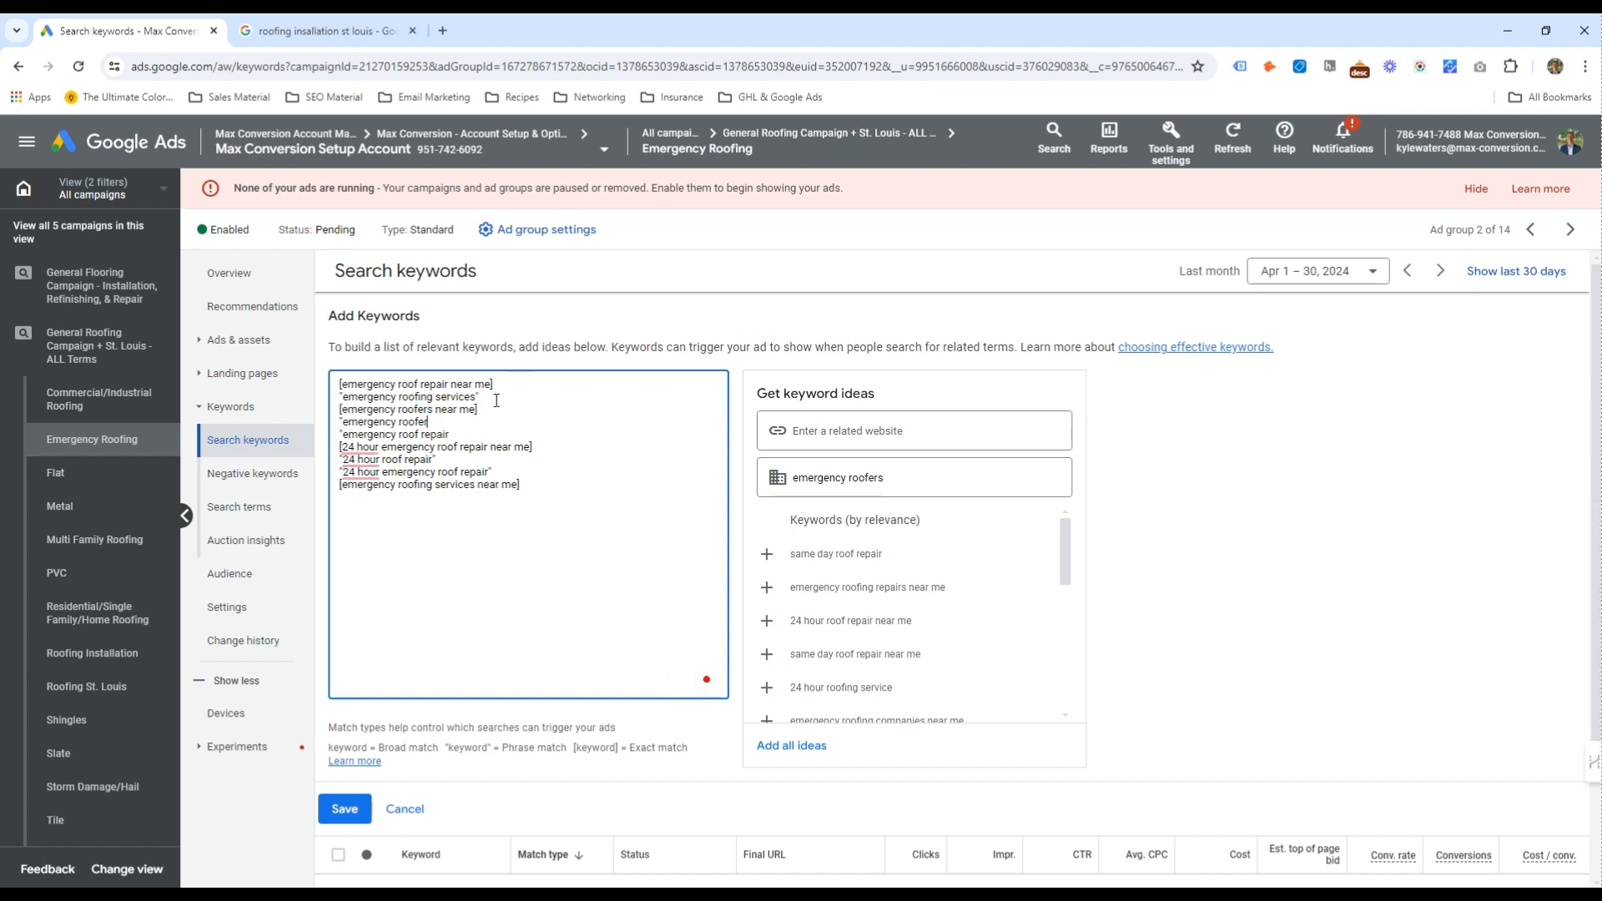
left_click(345, 808)
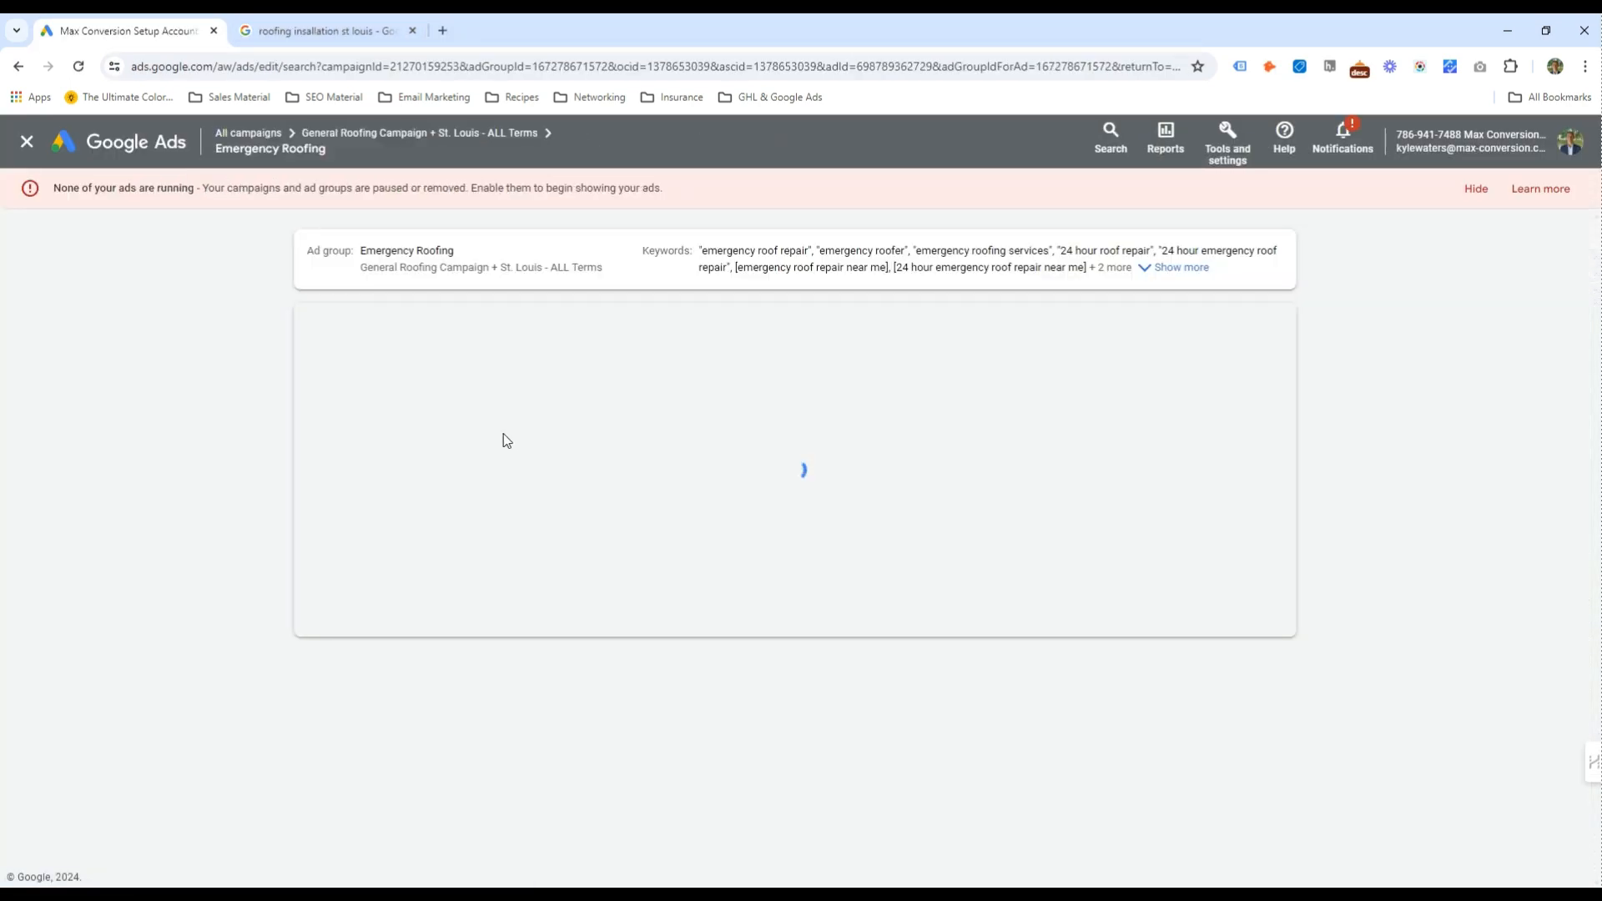
Set the Emergency Roofing ad's display path to Emergency/roofers
left_click_drag(407, 700, 308, 664)
type("Emergency")
key("Tab")
type("roofing")
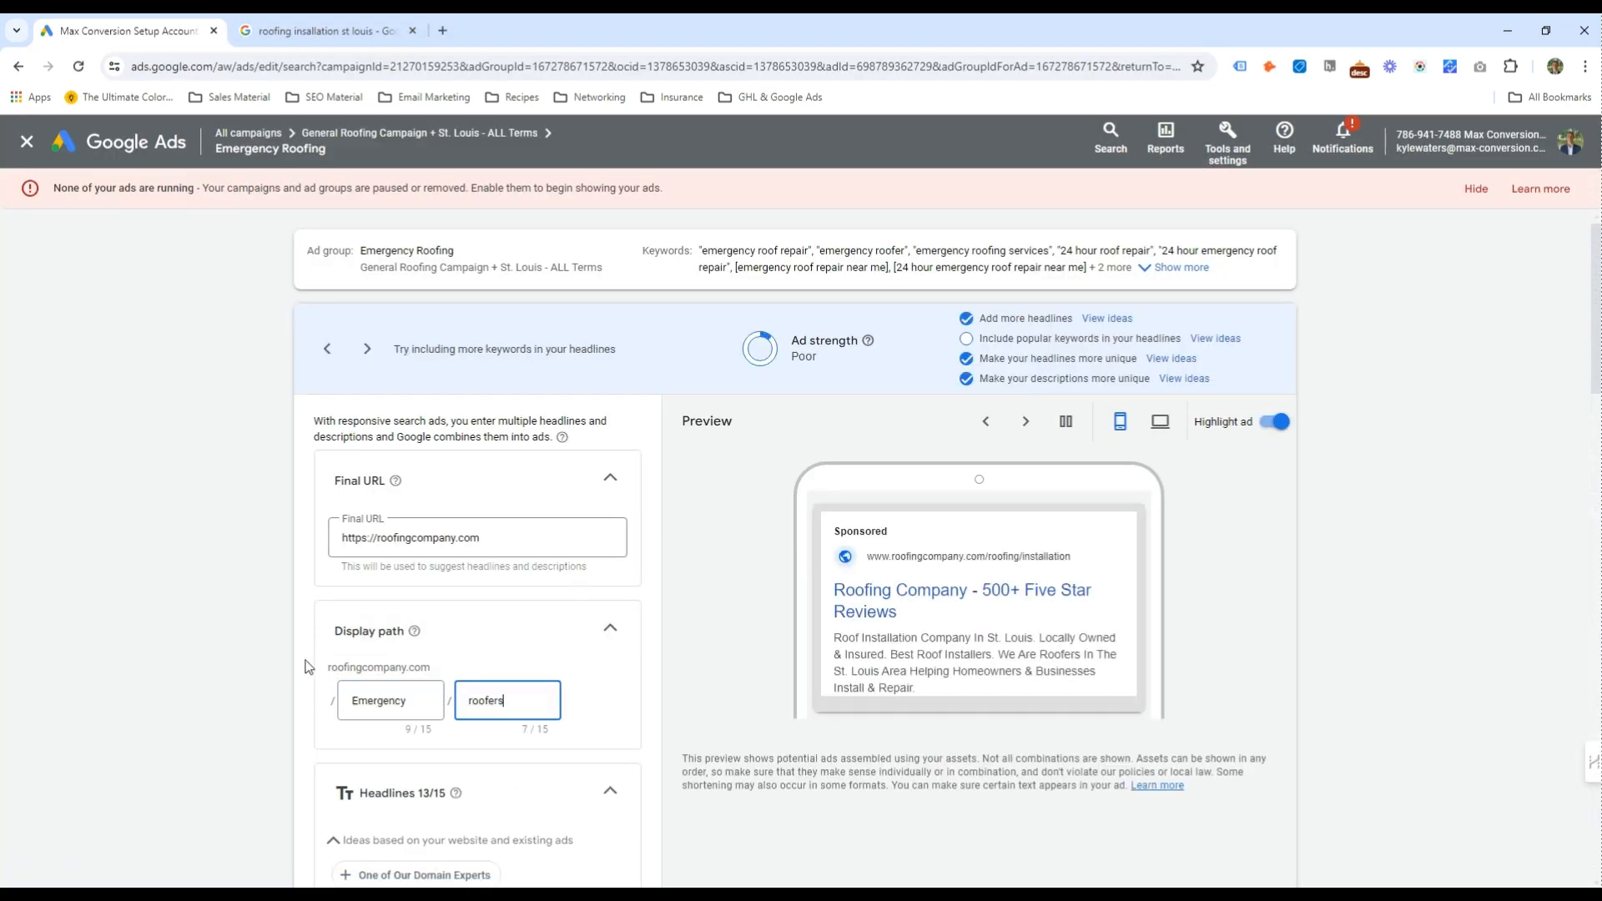
Change the first headline's keyword insertion default text to "Emergency Roofers St. Louis"
scroll(401, 660, "down", 7)
left_click(534, 439)
left_click(408, 443)
left_click_drag(354, 594, 381, 591)
type("24/7 R")
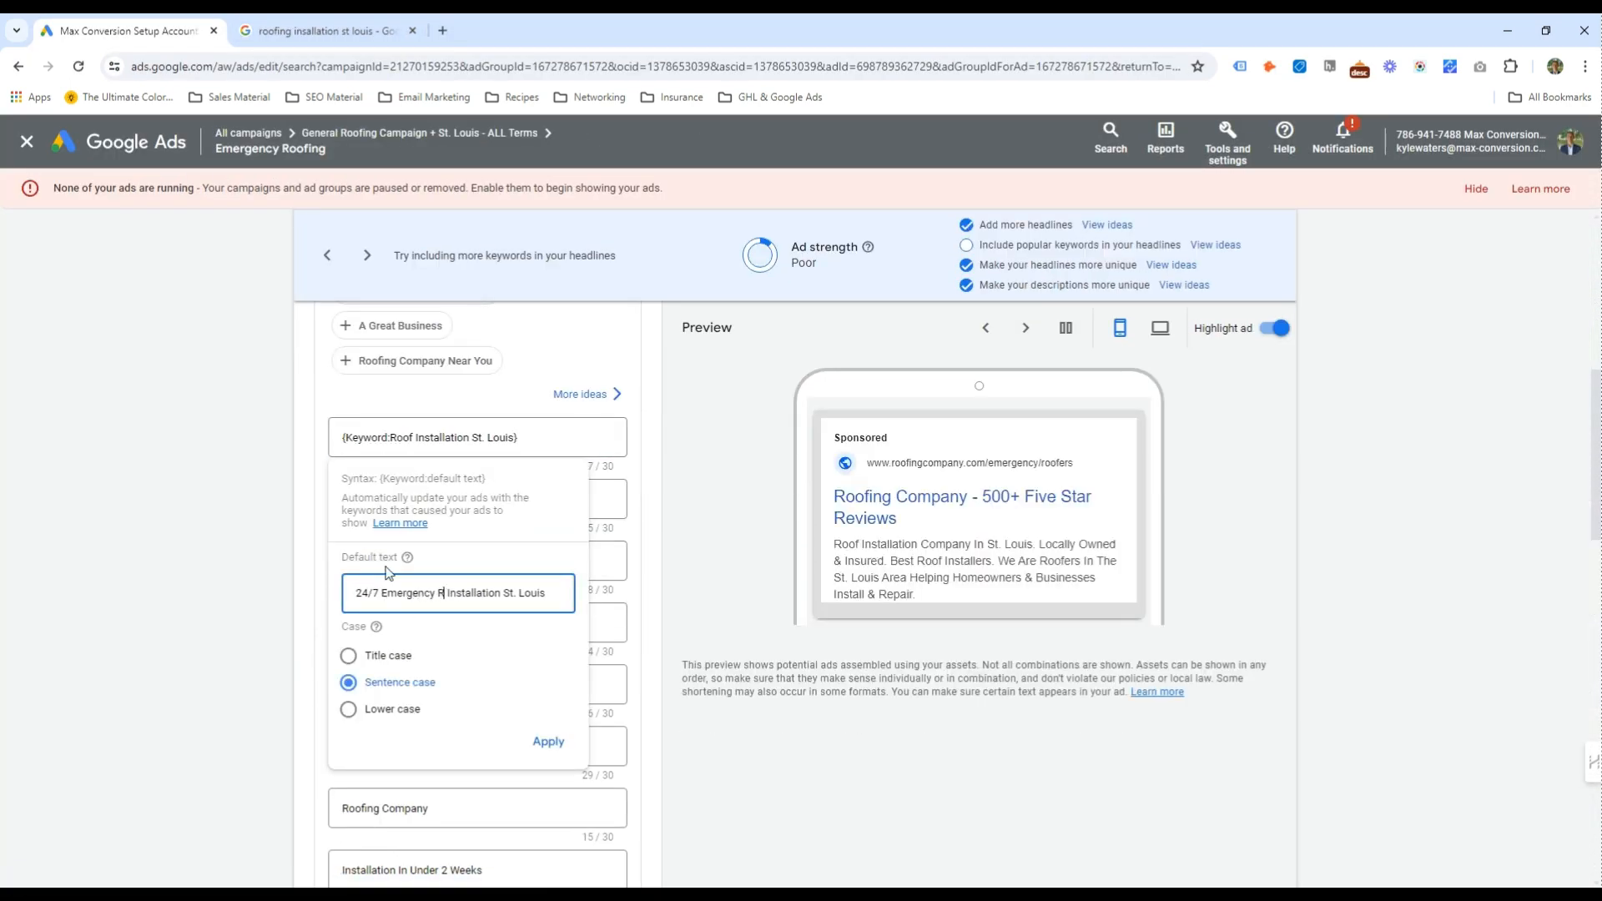
key("ctrl+Left")
key("ctrl+Left")
key("ctrl+BackSpace")
left_click(548, 742)
left_click(404, 437)
key("BackSpace")
key("BackSpace")
key("BackSpace")
key("BackSpace")
key("BackSpace")
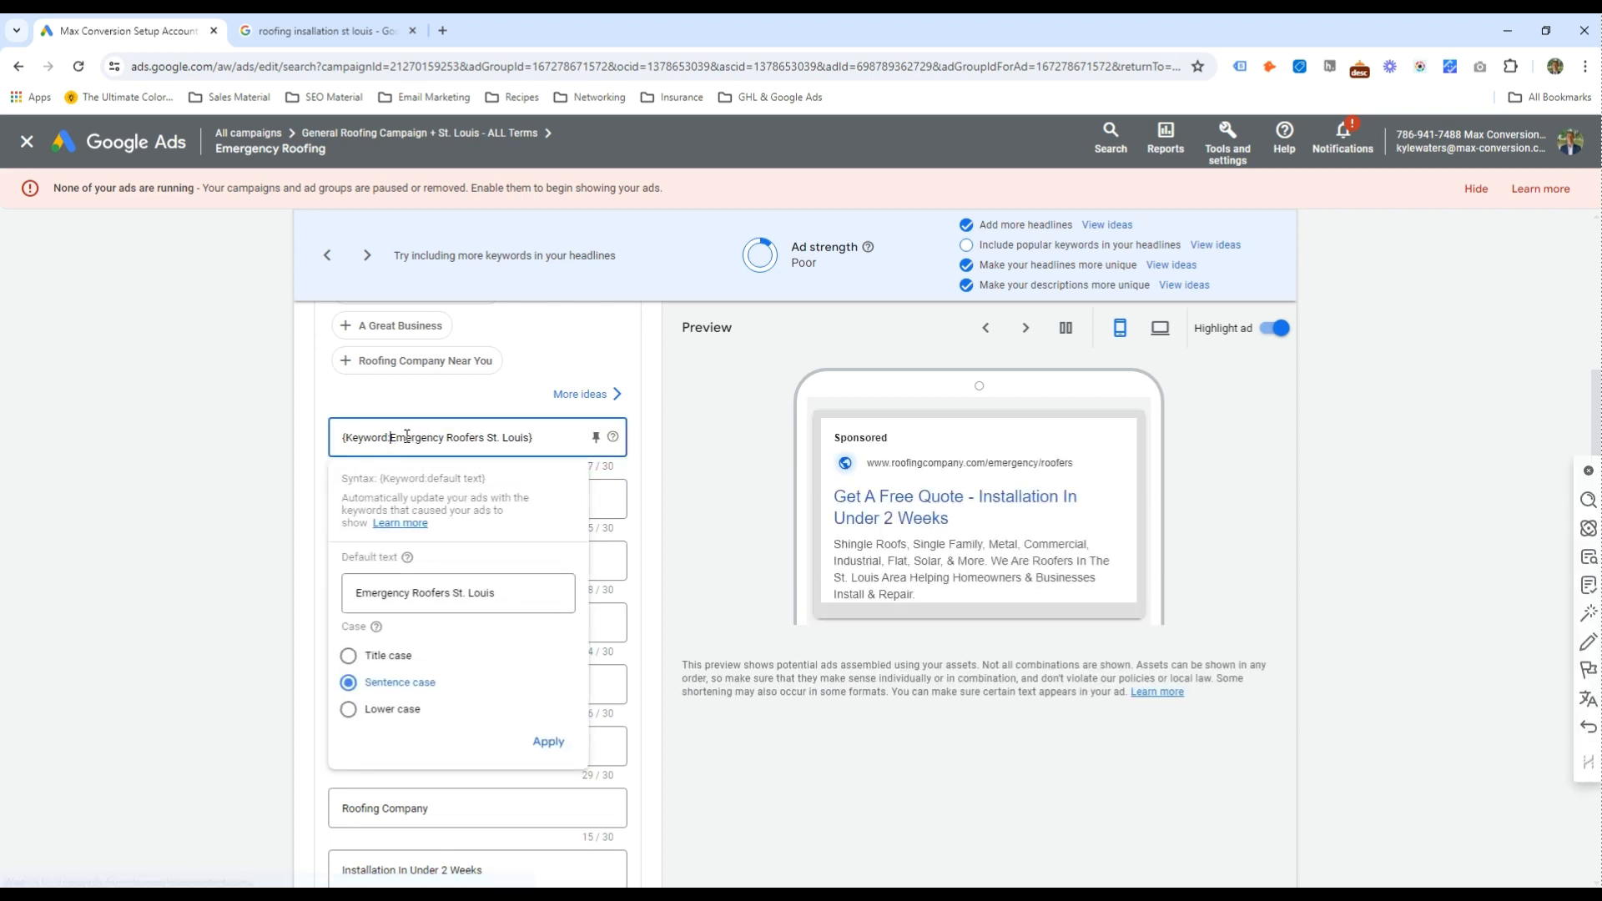
left_click(548, 741)
Replace the second headline with "Emergency 24/7 Roofers"
left_click(353, 499)
type("Emergency Roofers")
key("shift+End")
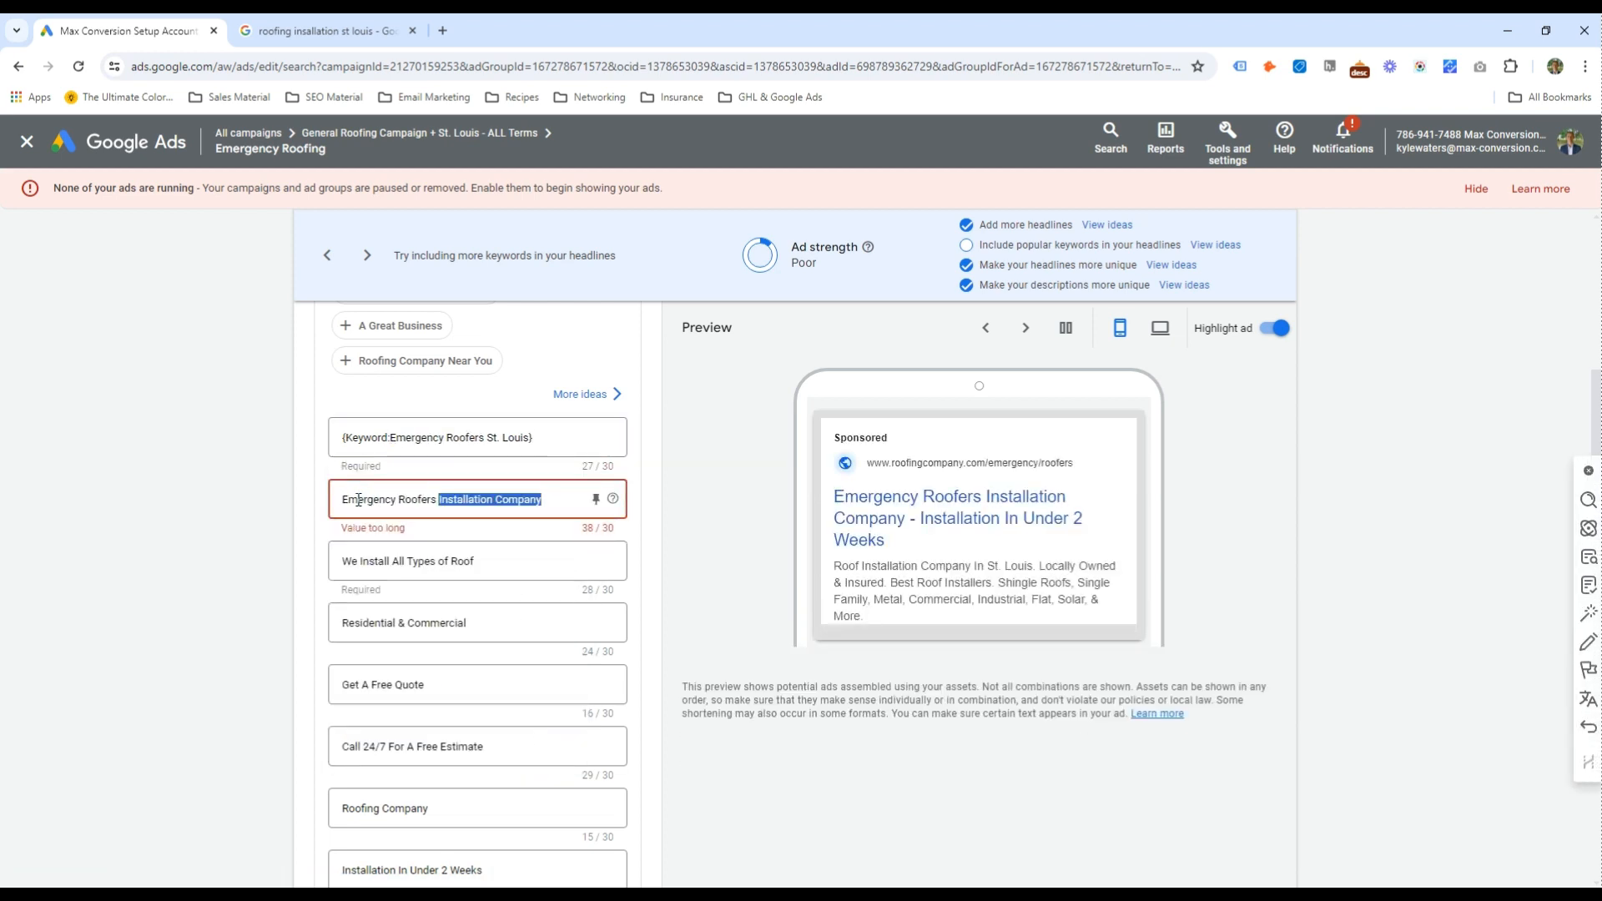
key("BackSpace")
key("BackSpace")
key("ctrl+Left")
type("24/7")
Reword the third headline as "We Repair All Types of Roof" and the "Roofing Company" headline as "Same Day Availability"
double_click(373, 561)
type("Repair")
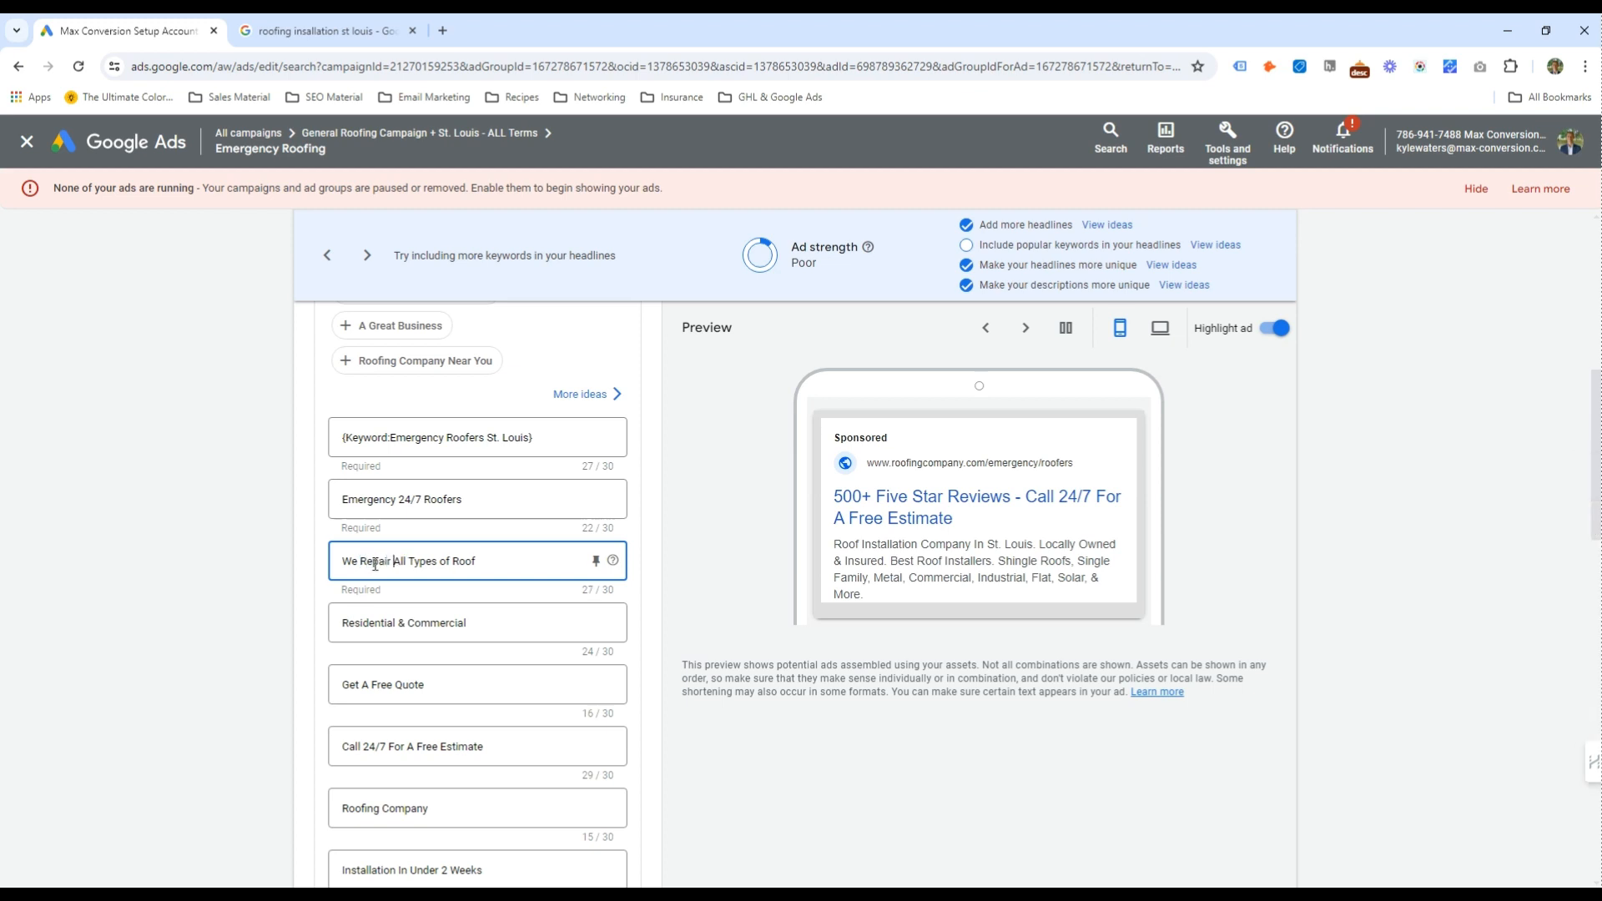
key("Tab")
scroll(486, 500, "down", 2)
left_click(345, 641)
type("Same Day")
scroll(433, 572, "down", 1)
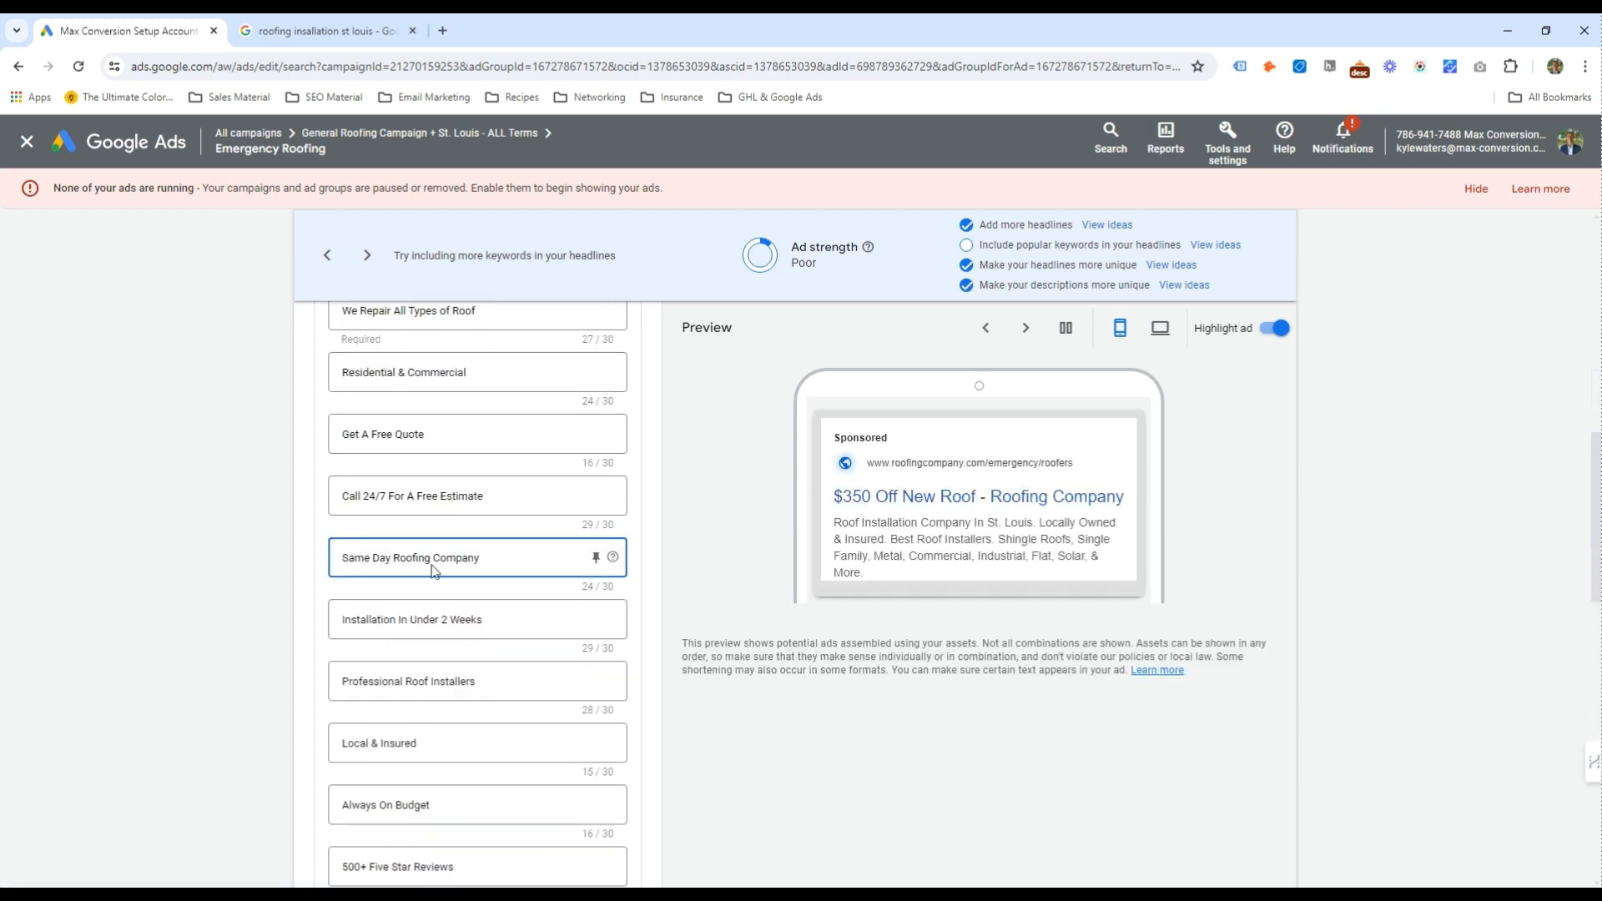
left_click_drag(394, 559, 558, 557)
type("Availability")
Change the two-week installation headline to "Repair Your Roof Quickly" and the installers headline to "Professional Roof Repair"
scroll(542, 550, "down", 2)
left_click(500, 454)
key("ctrl+a")
type("Repair")
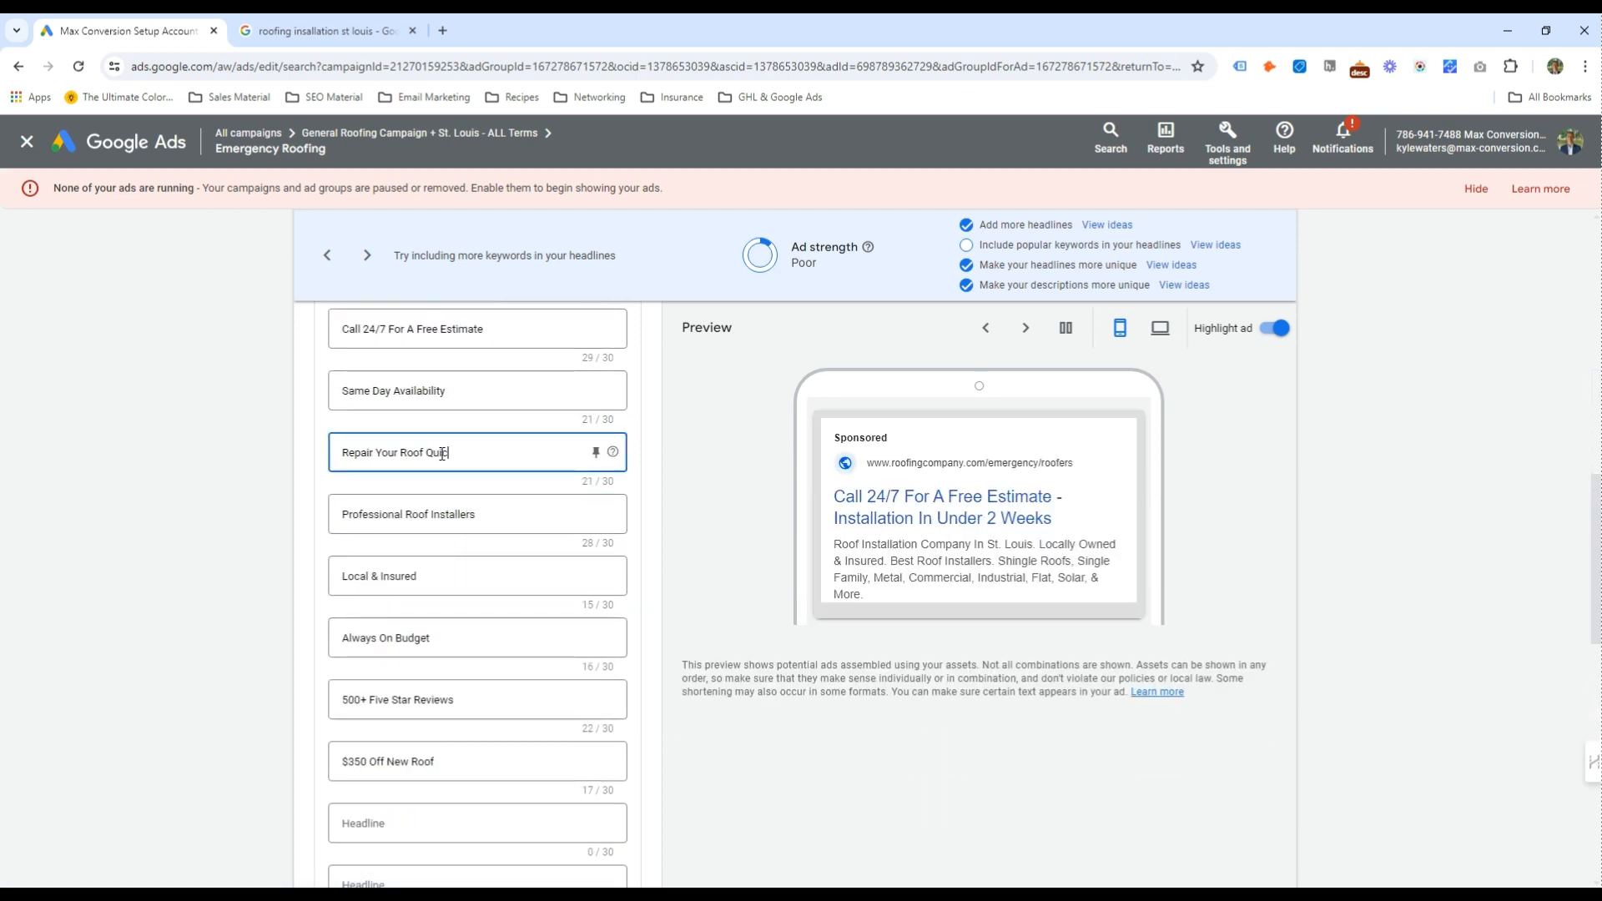
double_click(466, 517)
type("Repair")
Replace the "$350 Off New Roof" headline with "24/7 Emergency Roofers" and add the headline "You Call, We Our On The Way"
left_click(400, 762)
key("ctrl+a")
type("Emerge24/")
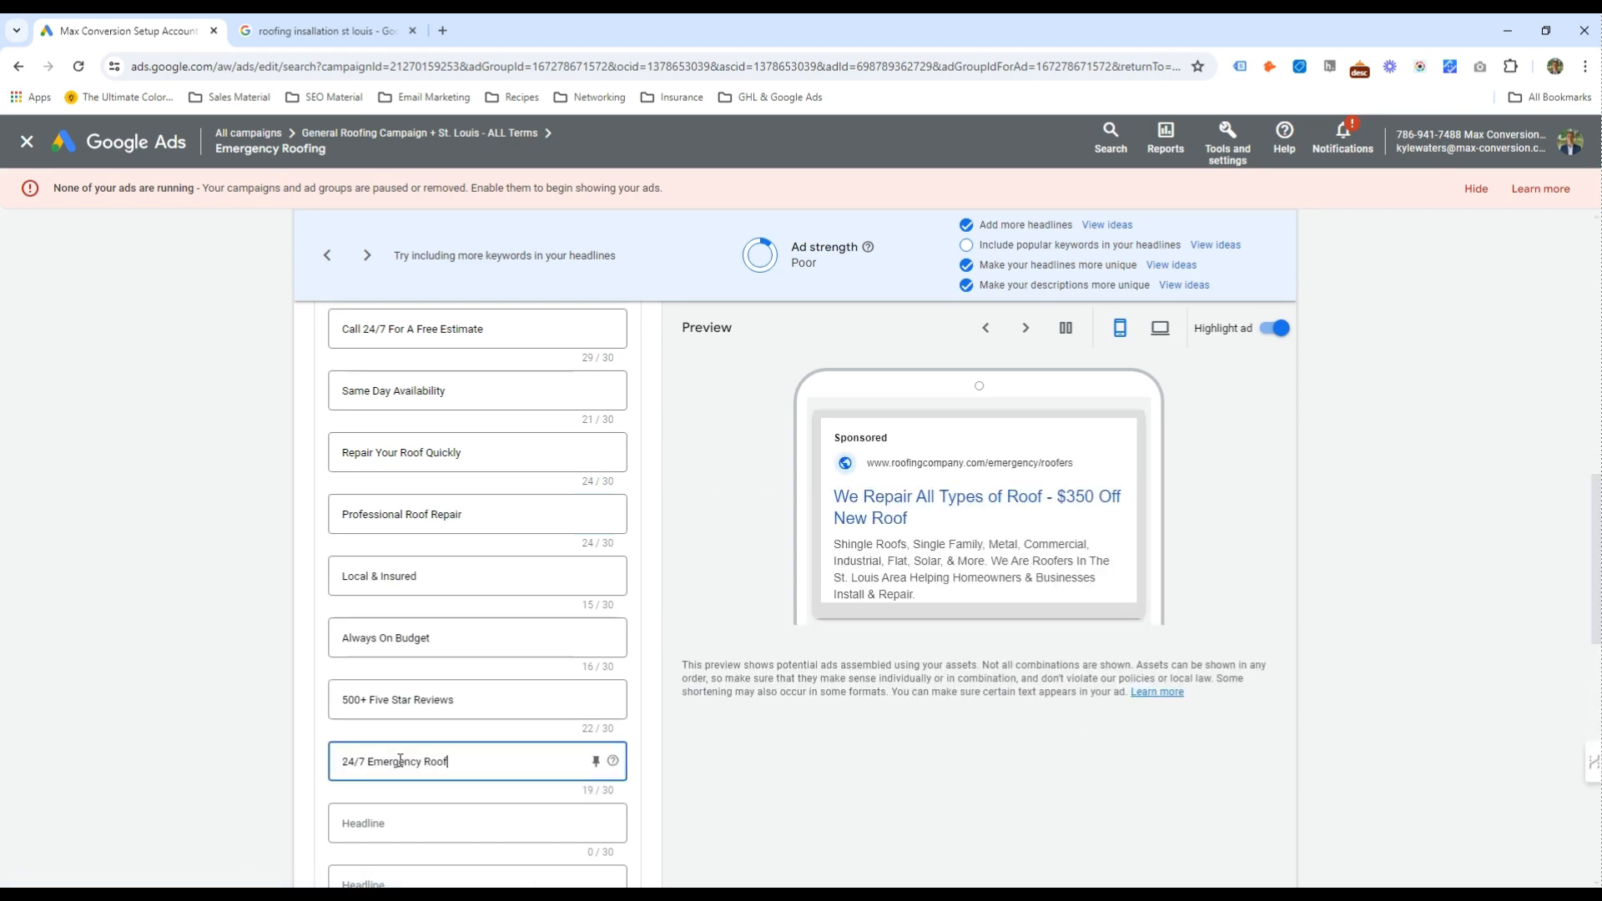
type("ers")
left_click(405, 822)
type("You Call, We bur On The Way")
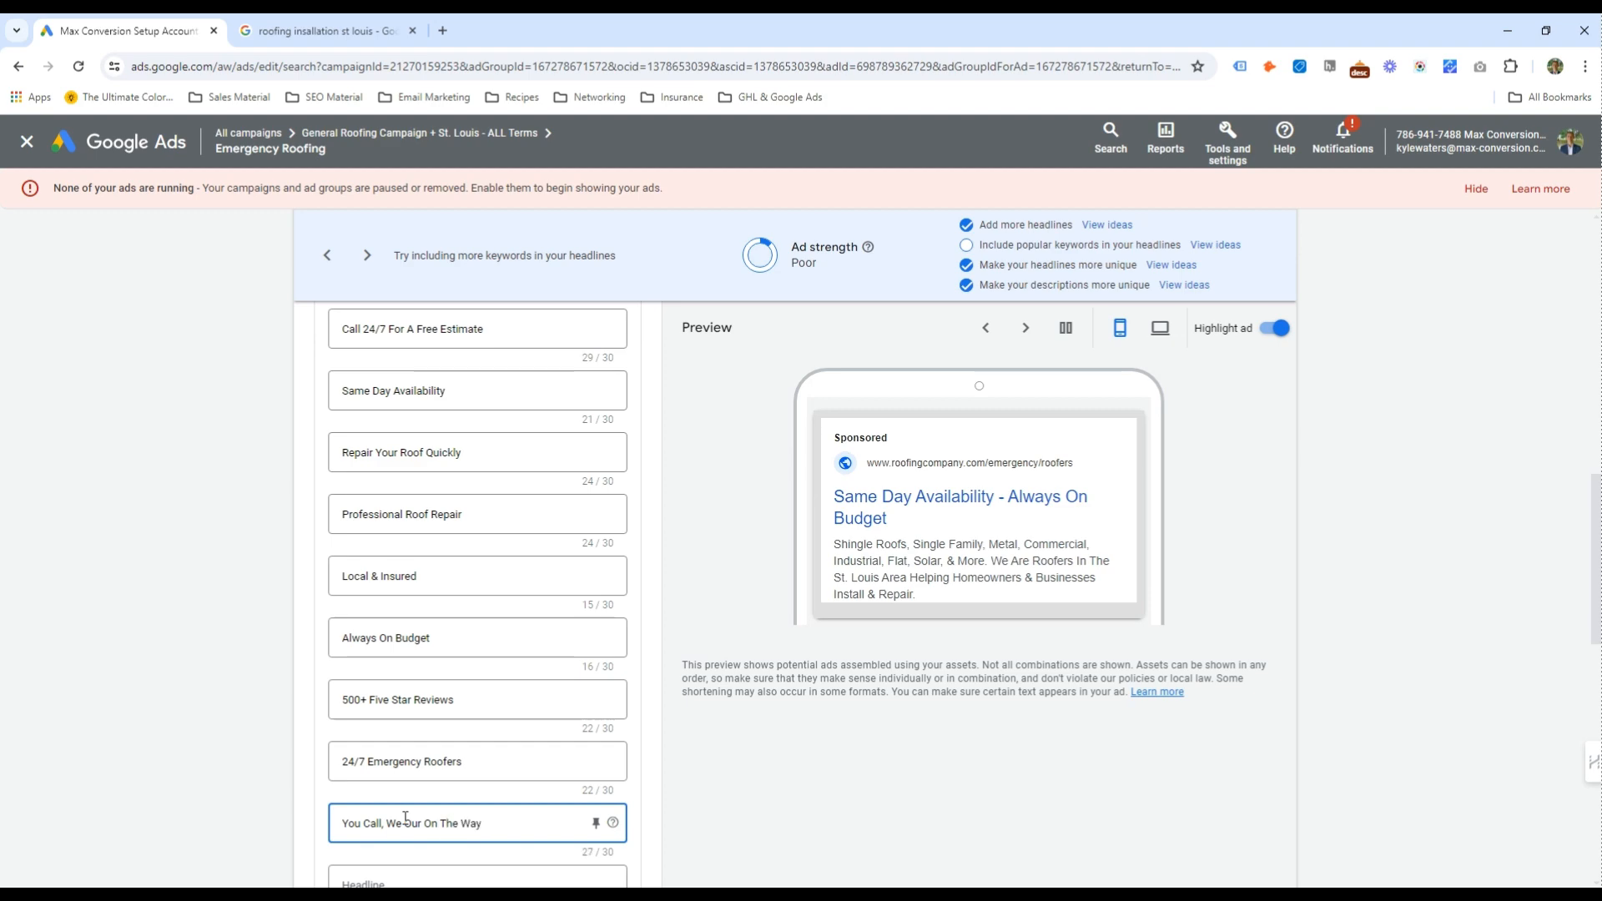
Reword the start of the first description as "Emergency Roof Repair Company In St. Louis" and save the ad
scroll(406, 818, "down", 4)
double_click(352, 694)
type("Emergency Roof Repair Installation Company In")
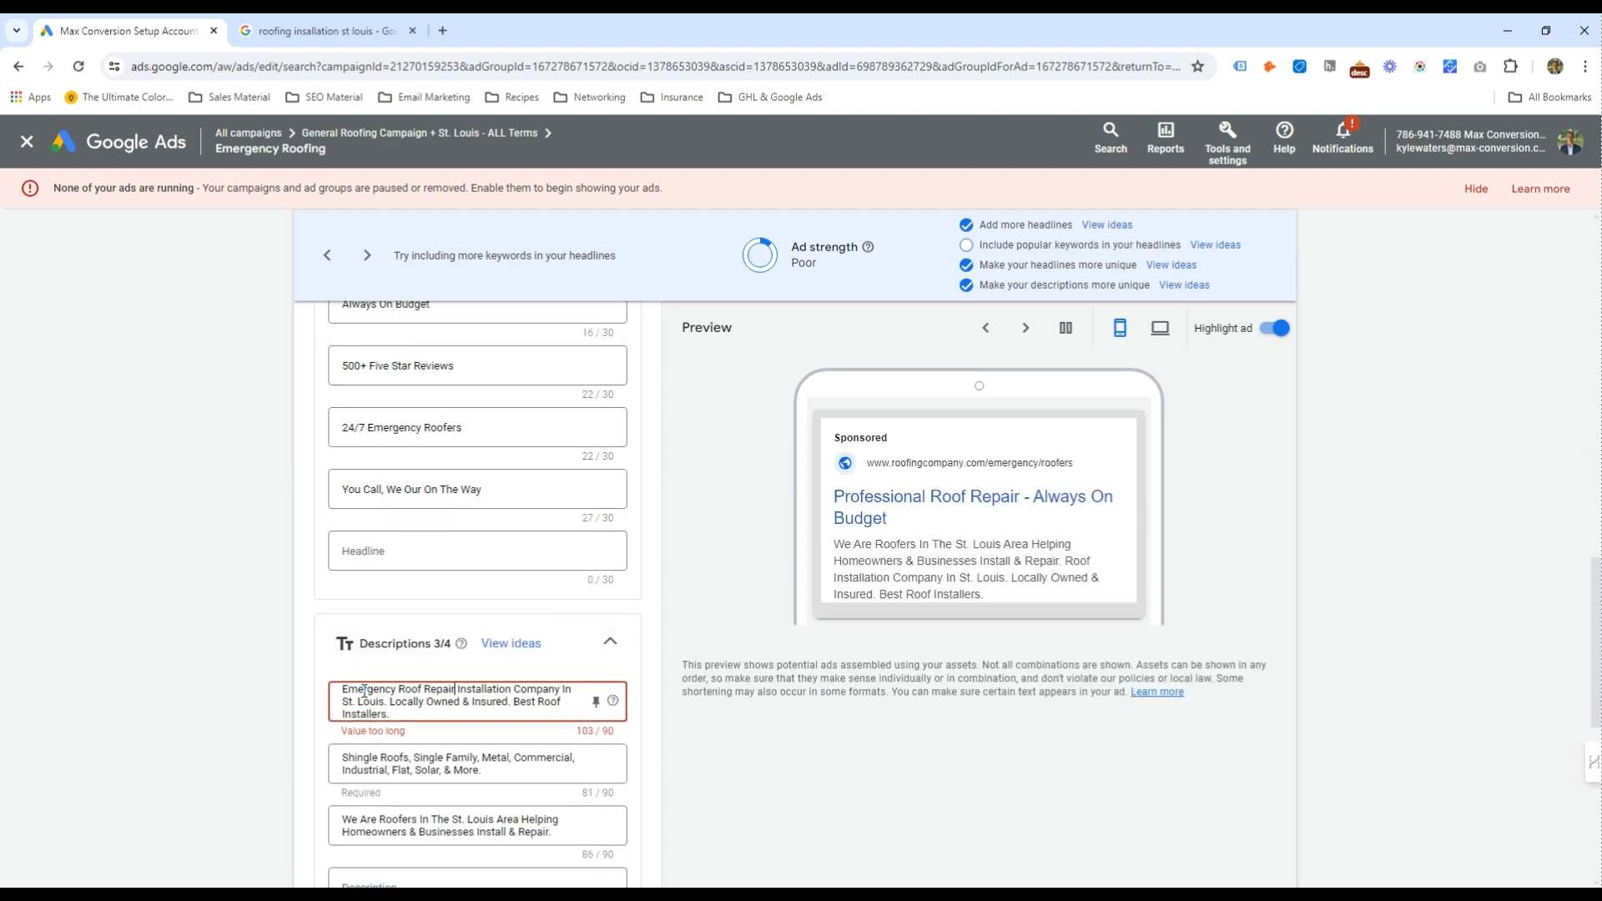
key("ctrl+Delete")
scroll(406, 741, "down", 10)
left_click(329, 813)
left_click(686, 745)
scroll(687, 744, "down", 20)
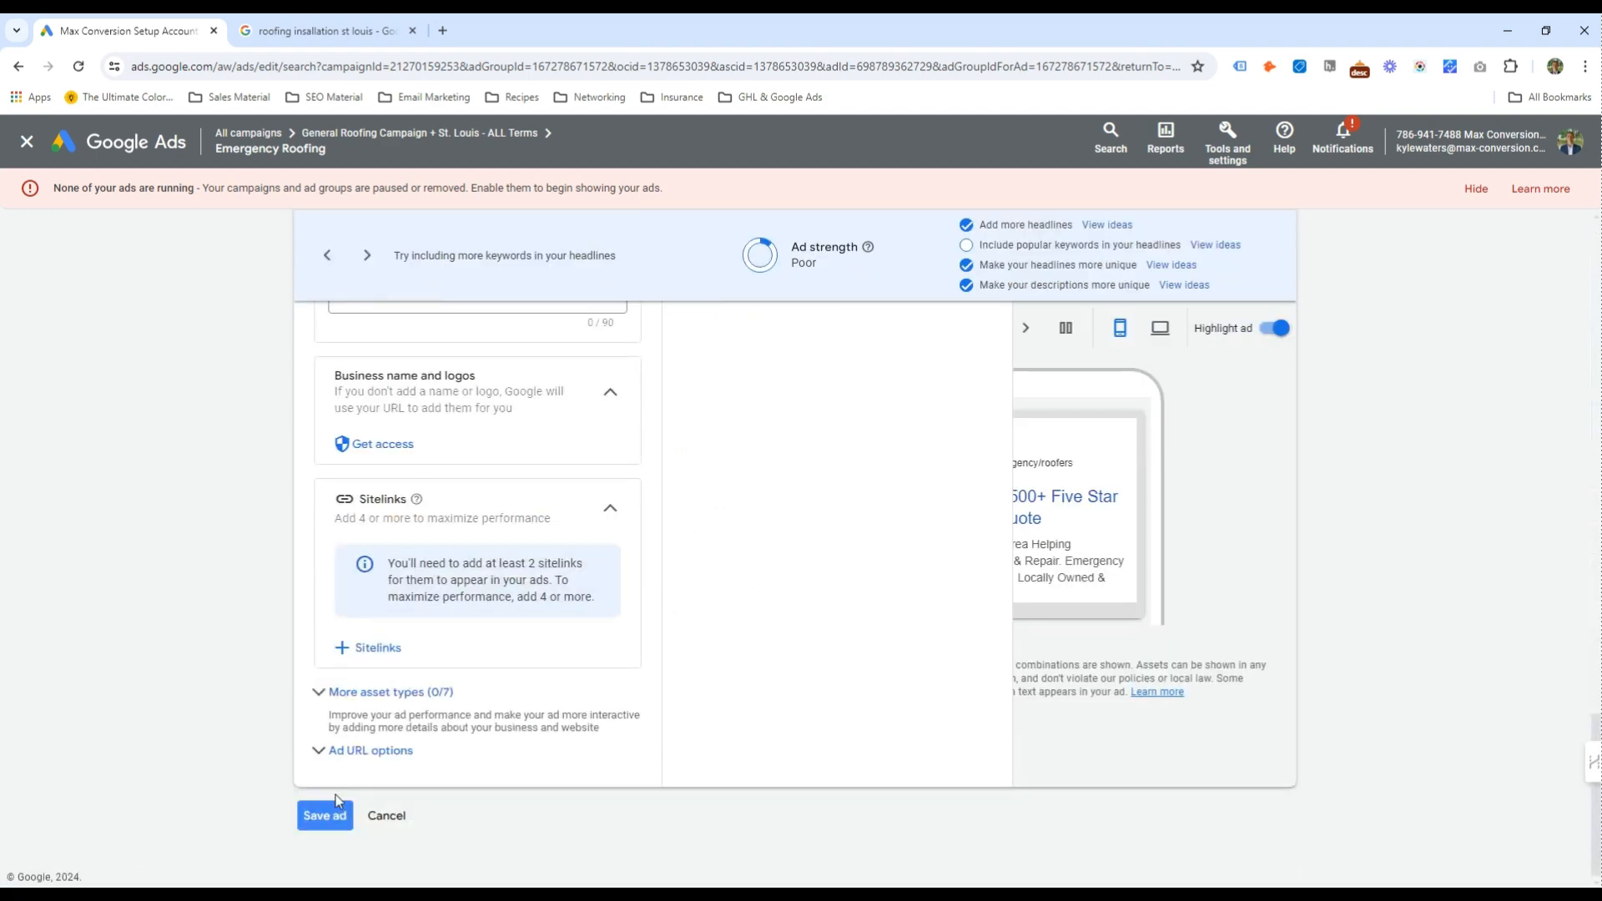
left_click(336, 809)
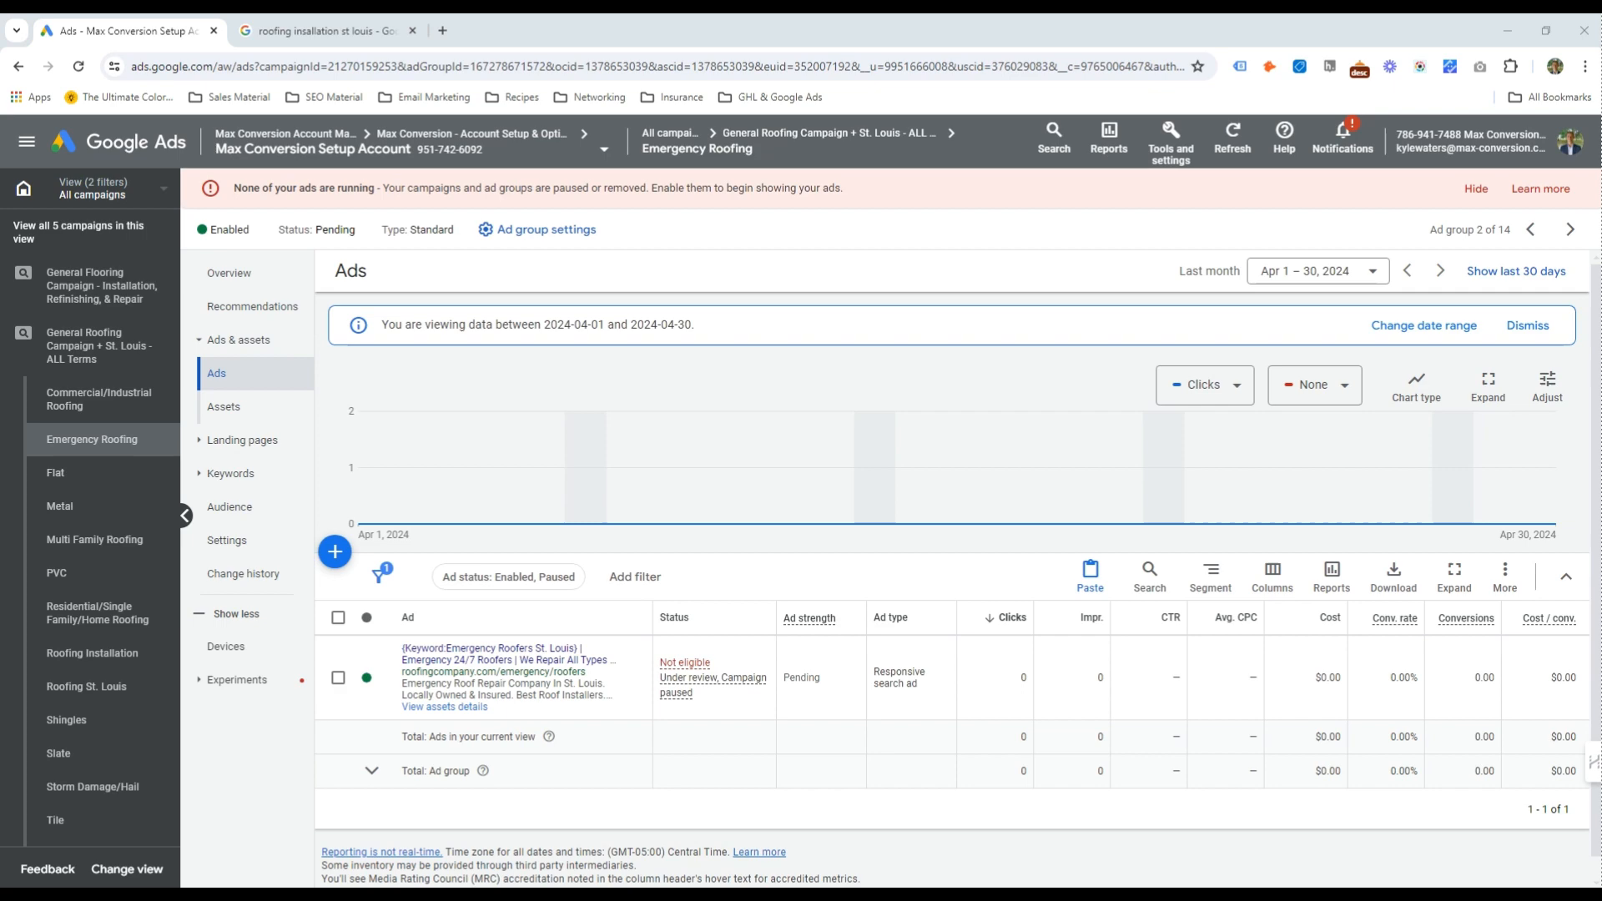
Check the Notepad ad group plan and open the Residential/Single Family/Home Roofing ad for editing
key("alt+Tab")
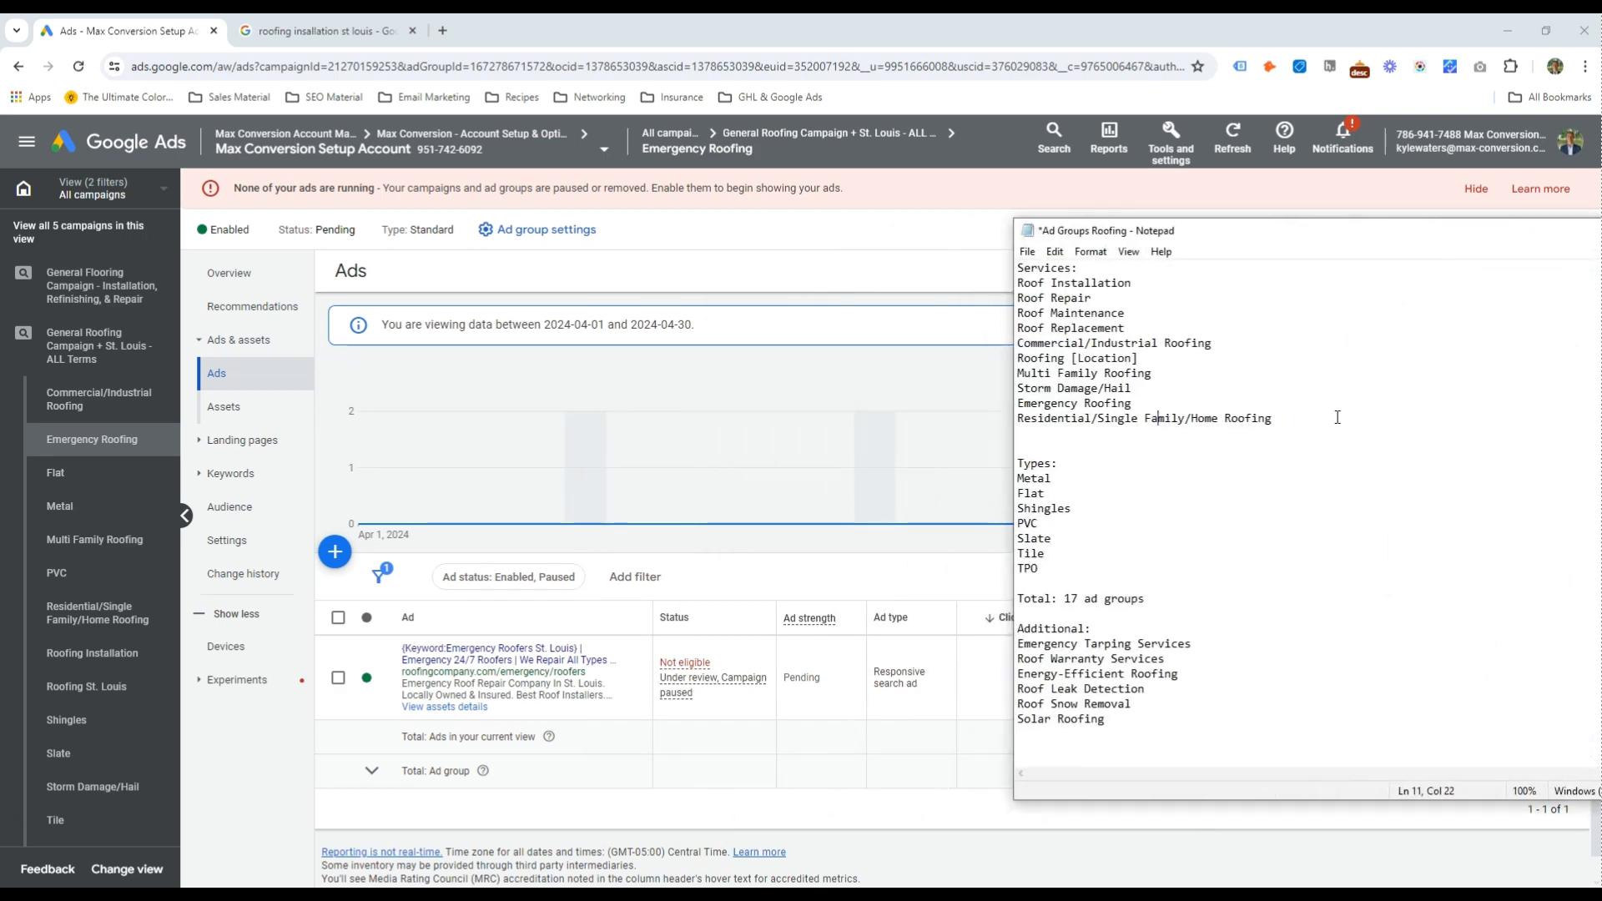
left_click(97, 613)
left_click(627, 688)
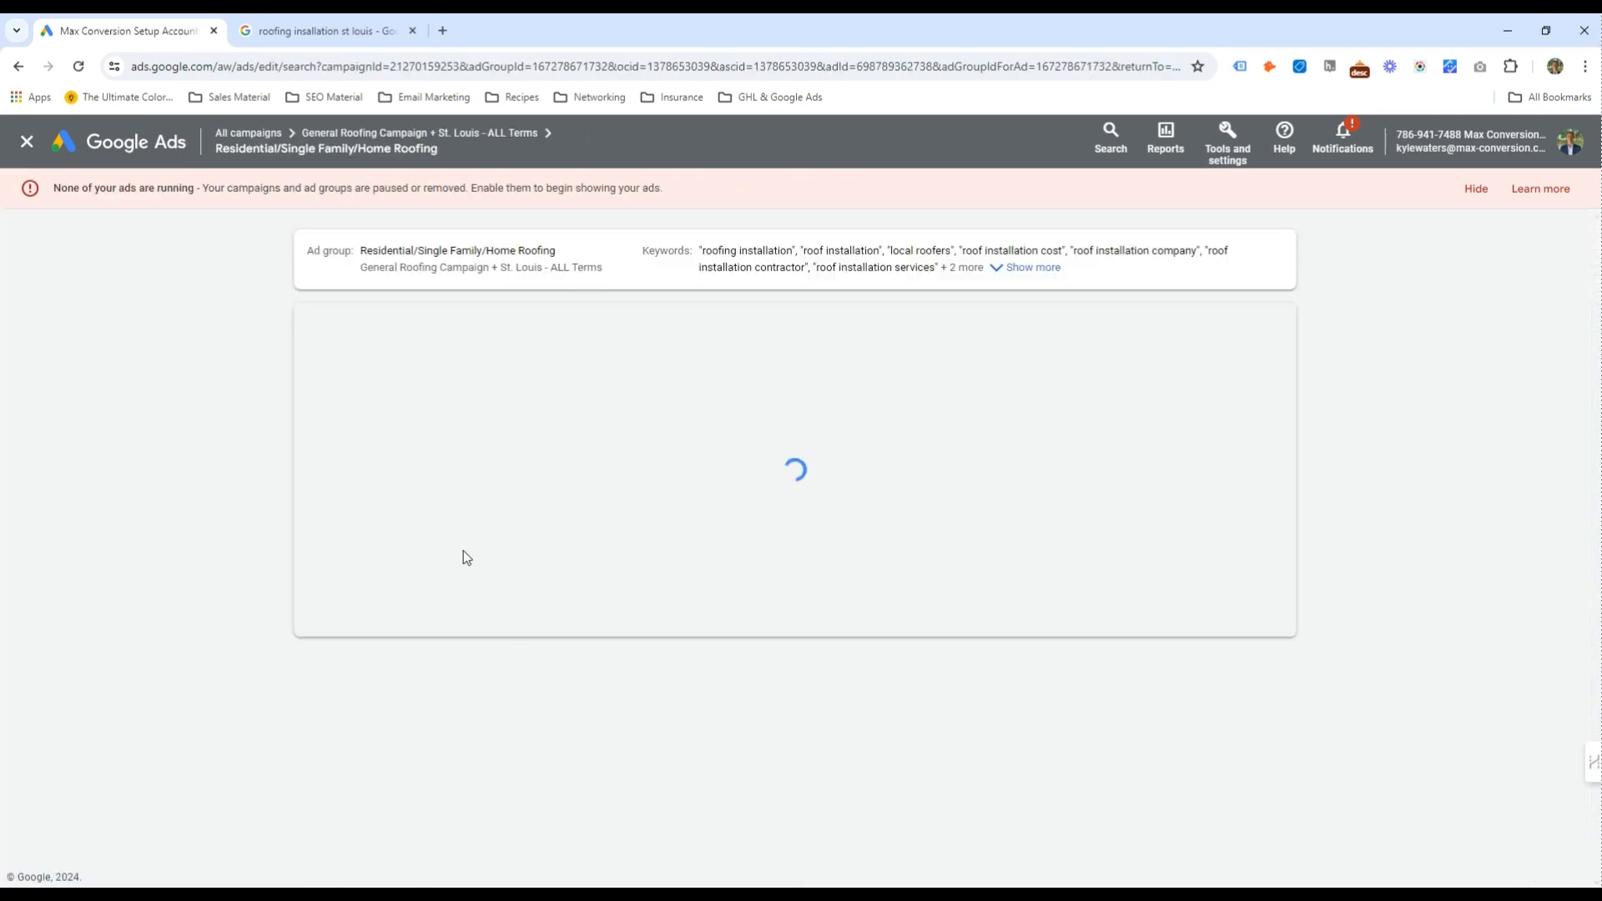
Set the residential ad's display path to residential/roofers
left_click_drag(399, 701, 324, 681)
type("residential")
key("Tab")
type("roofers")
key("Tab")
Change the first headline's keyword insertion default text to "Residential Roofers St. Louis"
scroll(348, 687, "down", 4)
left_click(359, 689)
left_click(359, 714)
type("Residential")
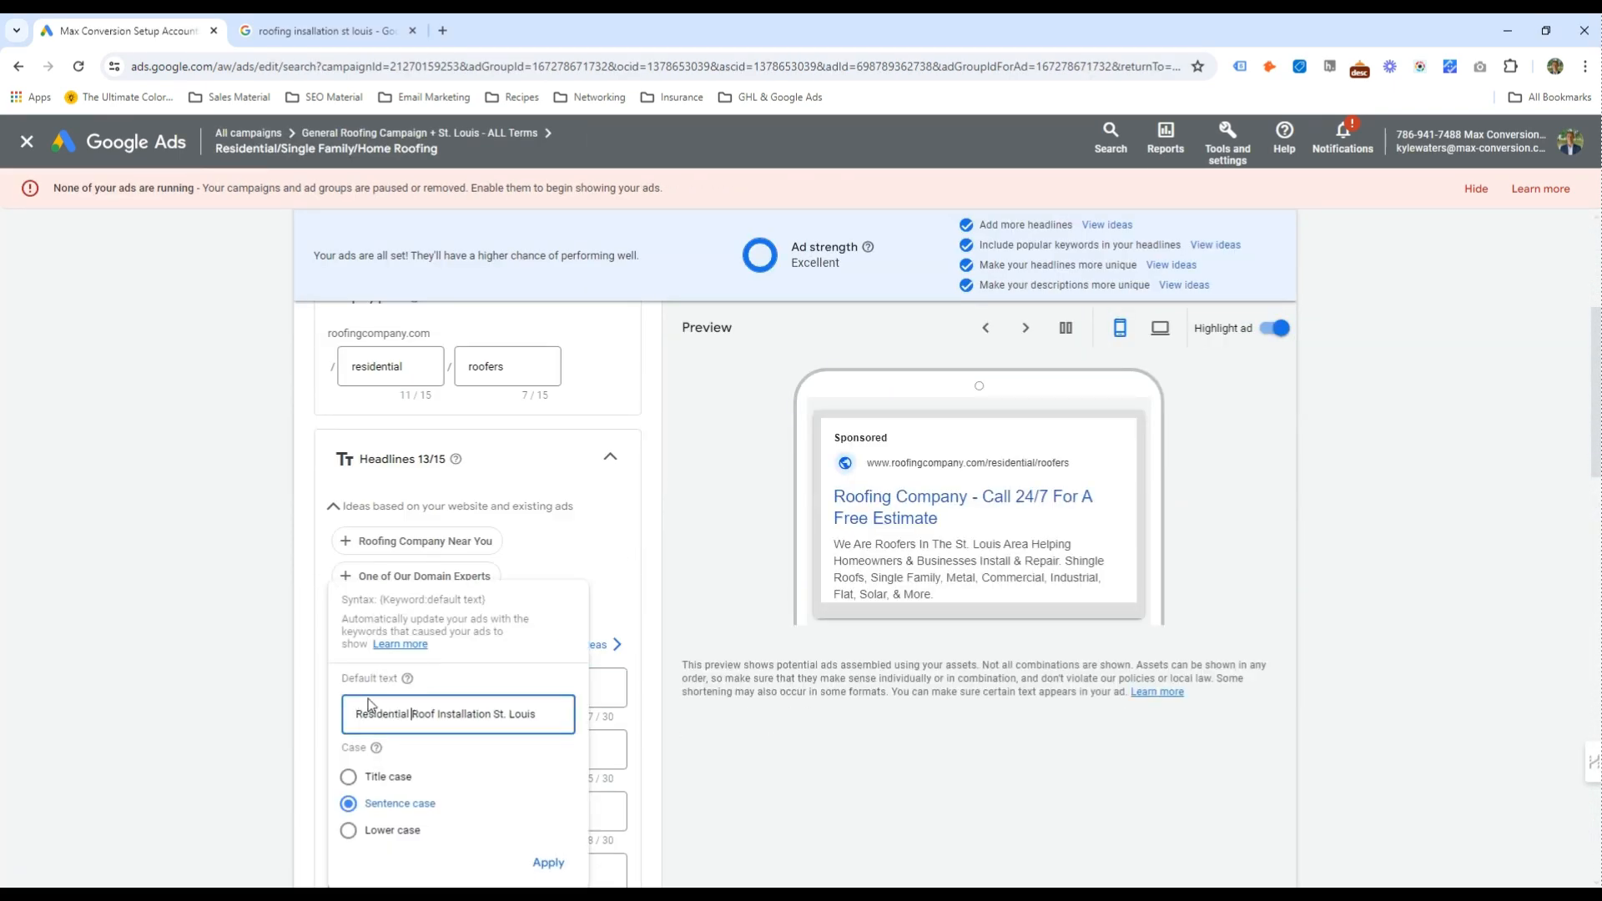
key("ctrl+shift+Right")
key("ctrl+shift+Right")
type("Roofers")
key("Return")
scroll(524, 659, "down", 2)
Put "Residential" in front of the first description's text and correct its spelling
scroll(524, 659, "down", 10)
left_click(345, 693)
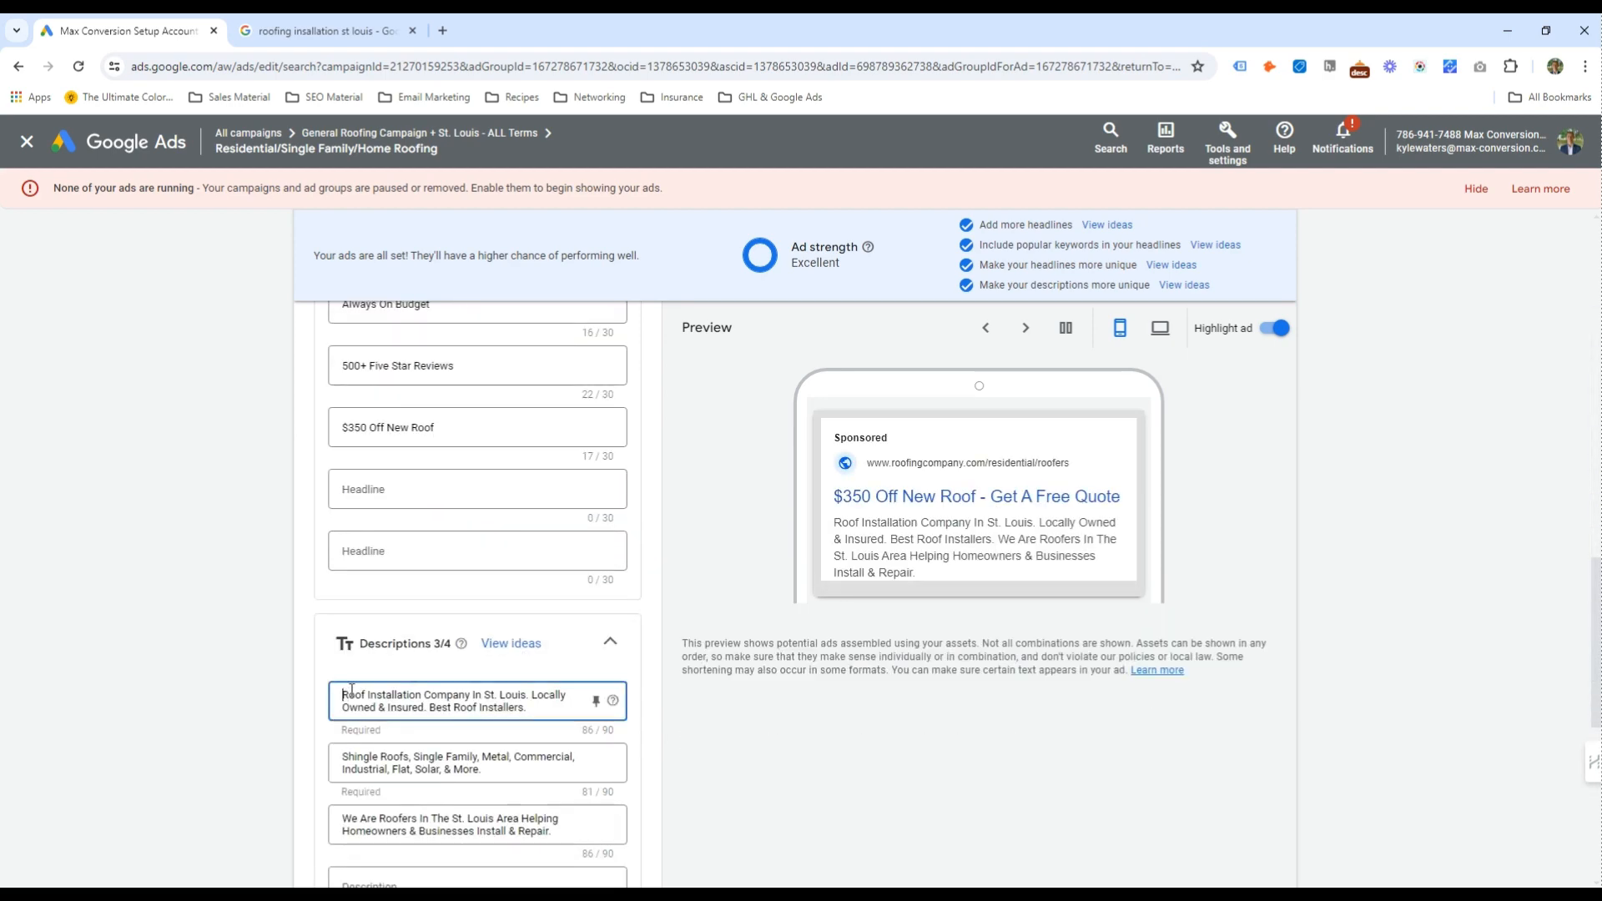
type("Residental")
right_click(358, 691)
left_click(434, 348)
scroll(467, 713, "down", 7)
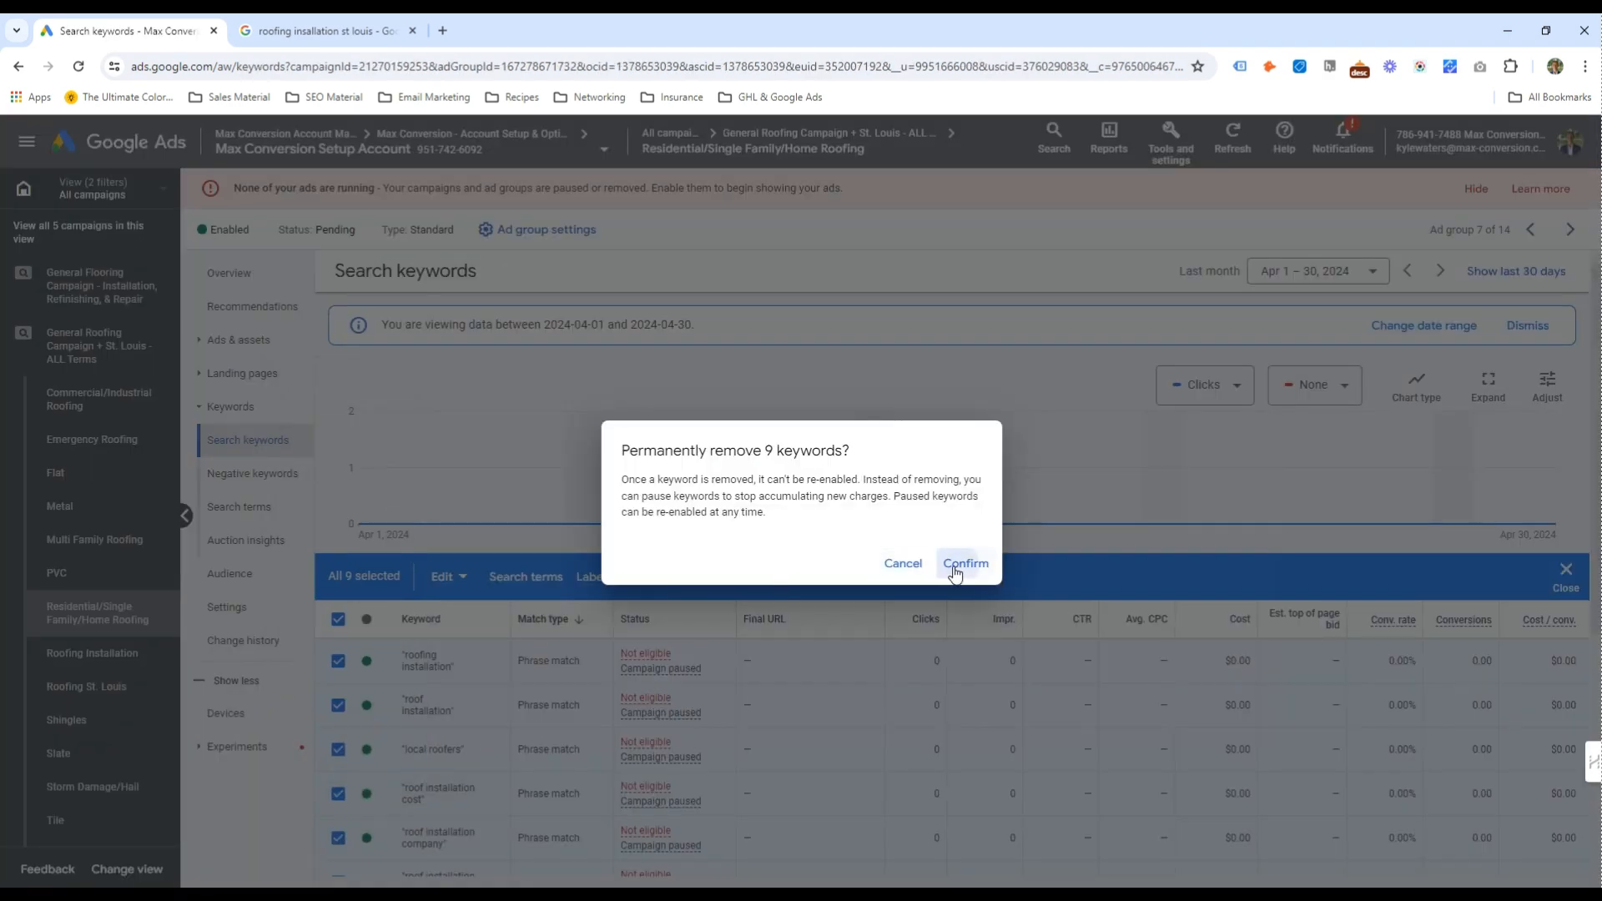
Remove all nine keywords from the residential ad group and look up keyword ideas for "residential roofers"
left_click(956, 568)
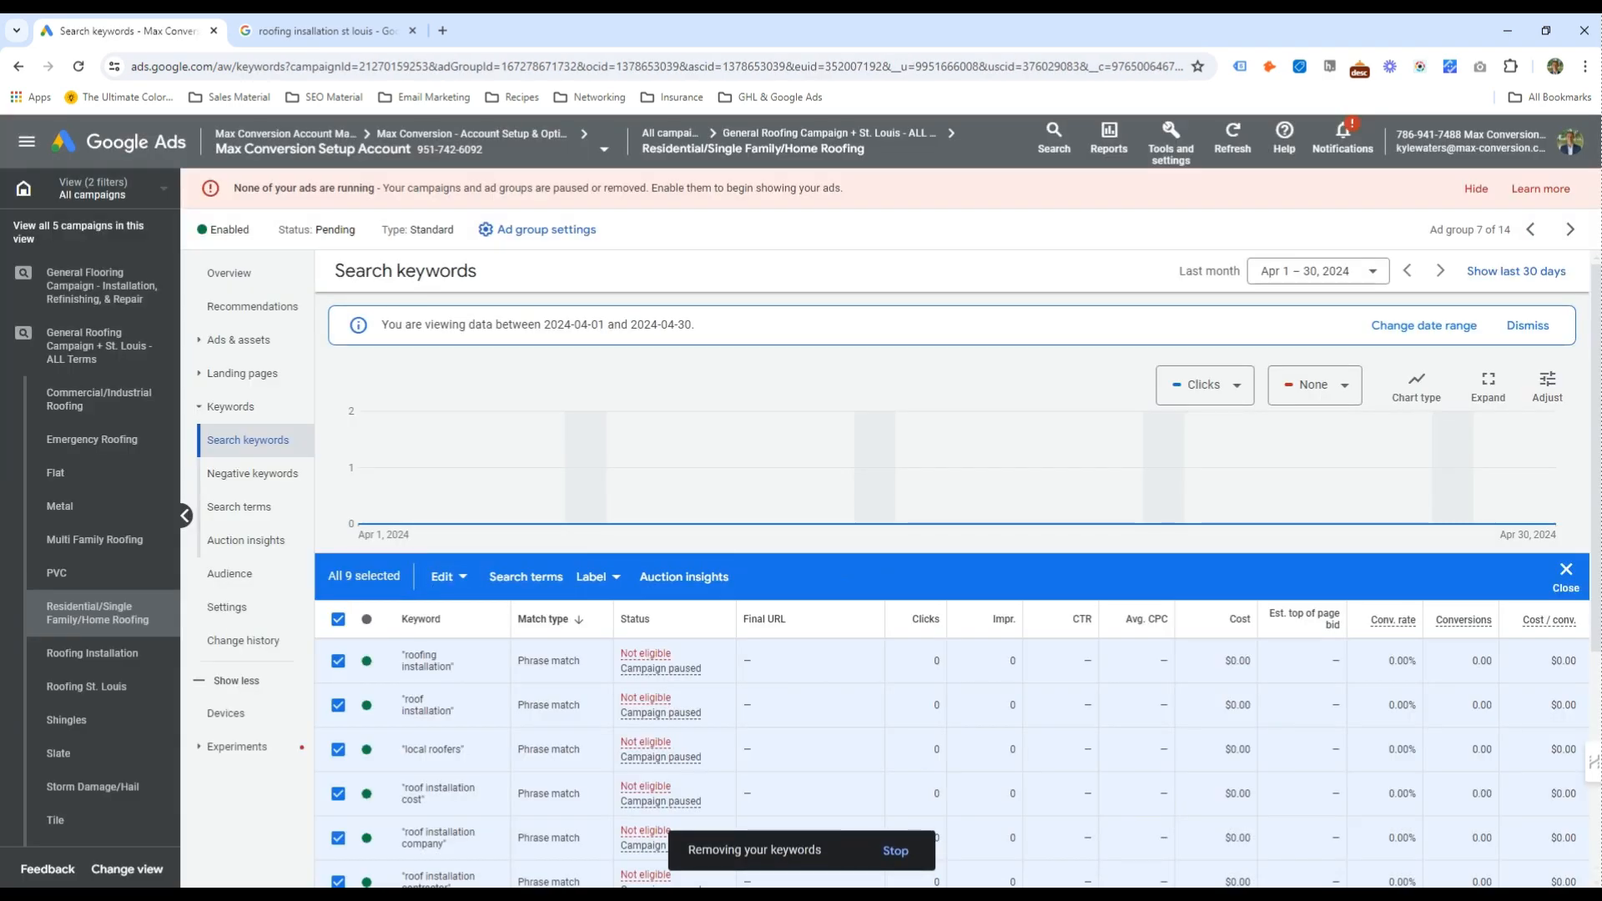
left_click(333, 551)
left_click(944, 473)
type("residential roofers")
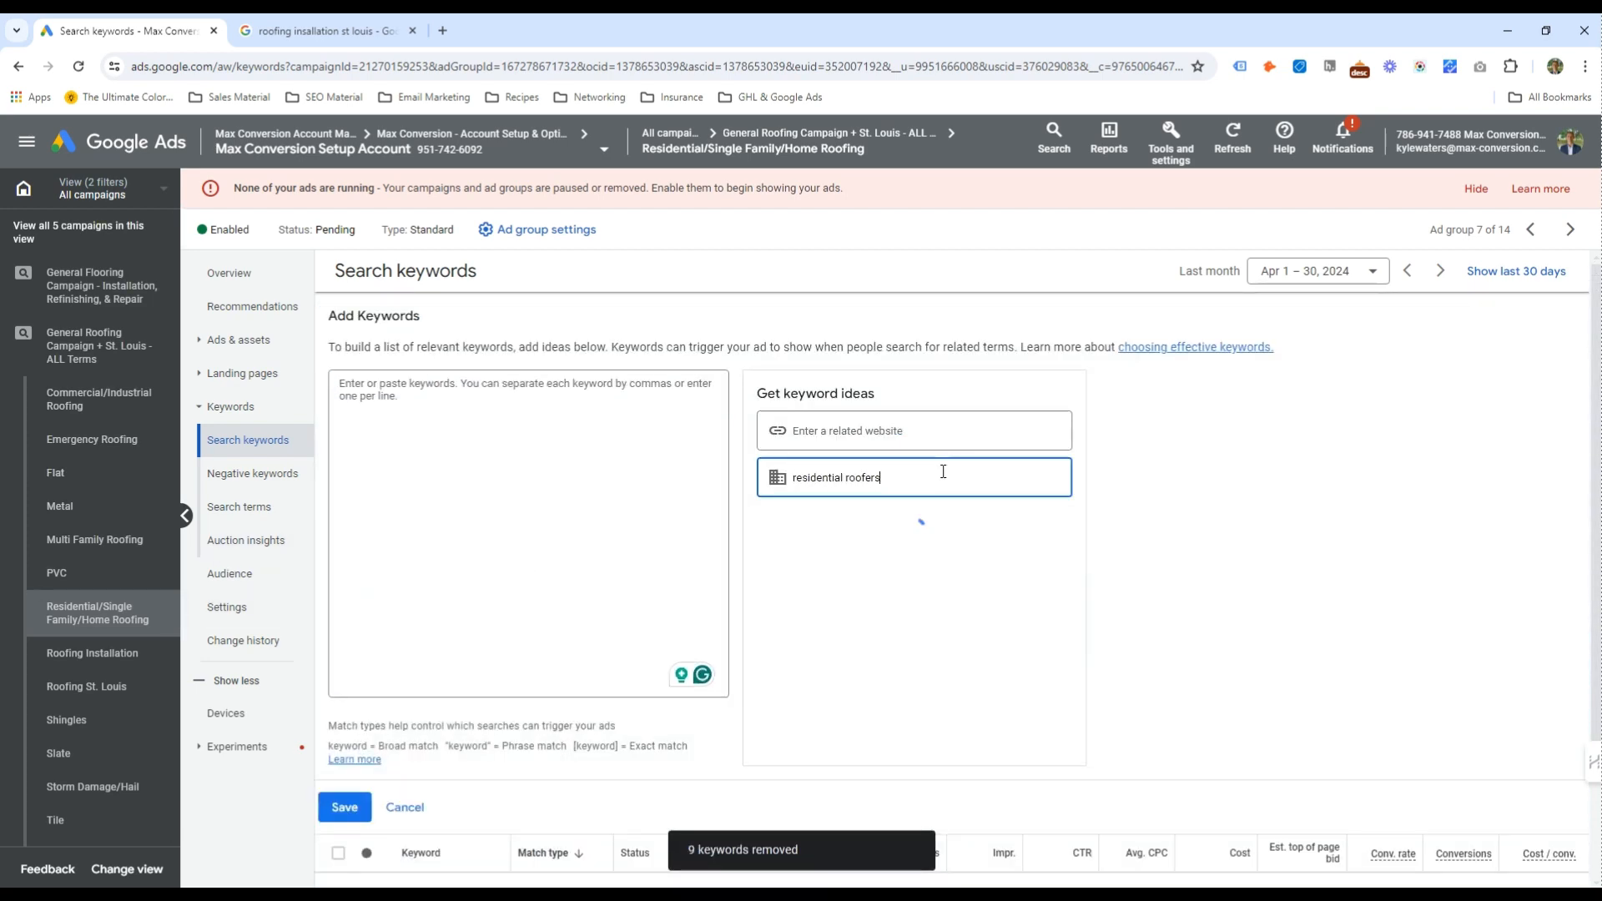
Enter the keywords "residential roofers", "roofing company for homeowner", "single family roofers" and "residential roofing company"
left_click(858, 554)
left_click(858, 478)
left_click(419, 472)
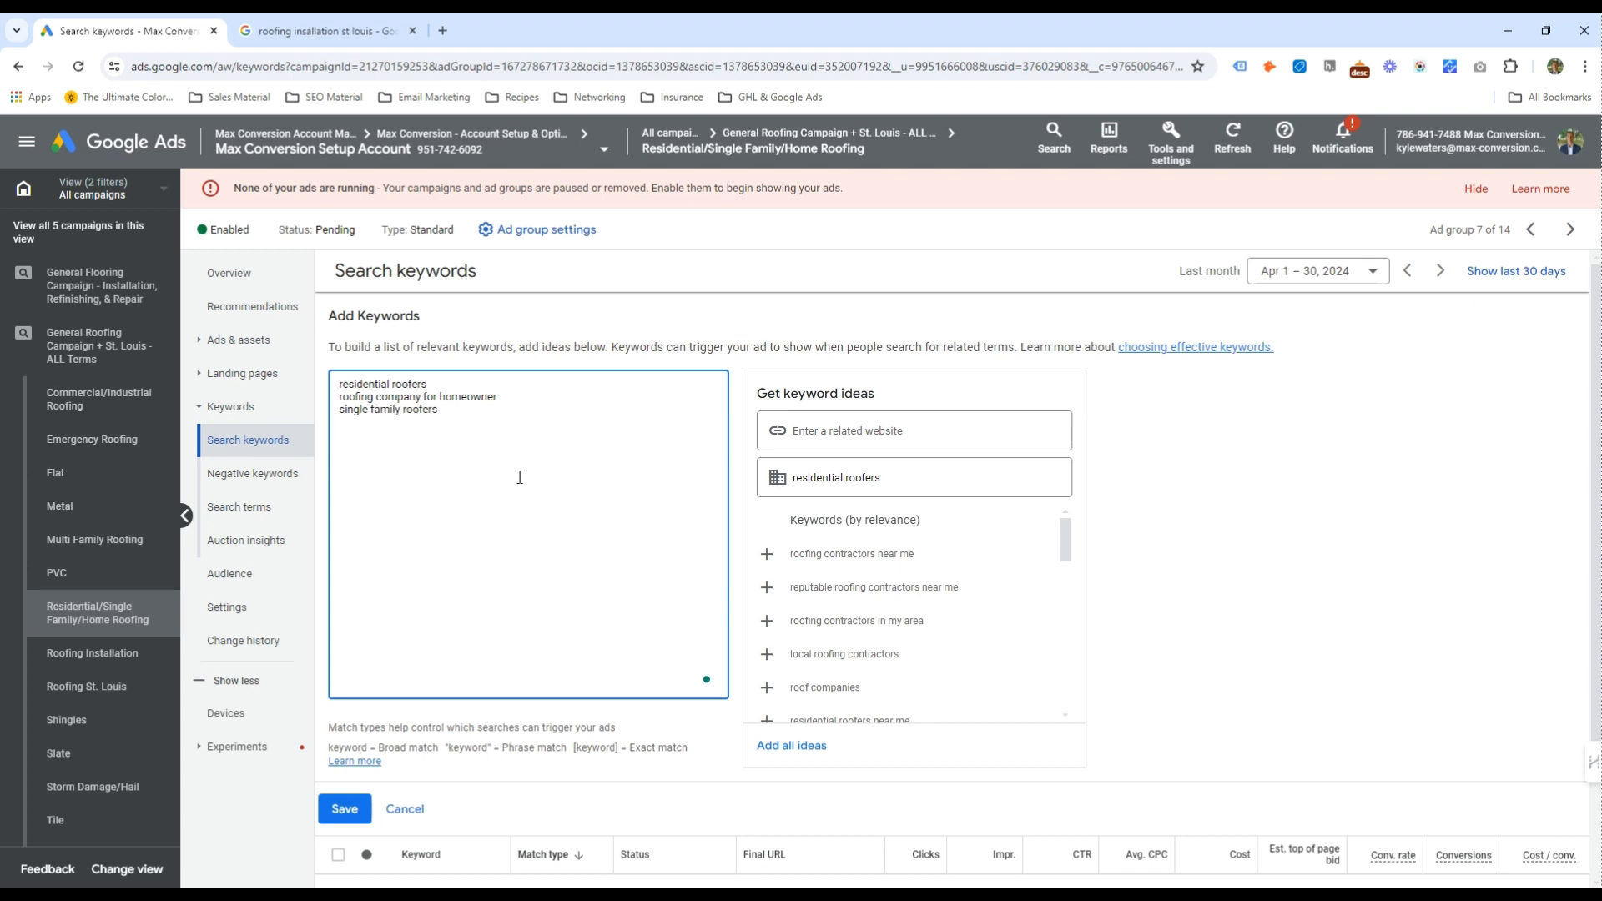
key("BackSpace")
key("BackSpace")
key("BackSpace")
key("BackSpace")
type("any")
key("shift+Home")
key("End")
key("Return")
Add "residential roofing service" and "residential roofing contractor", and save all the residential keywords as phrase match
type("residential roofers")
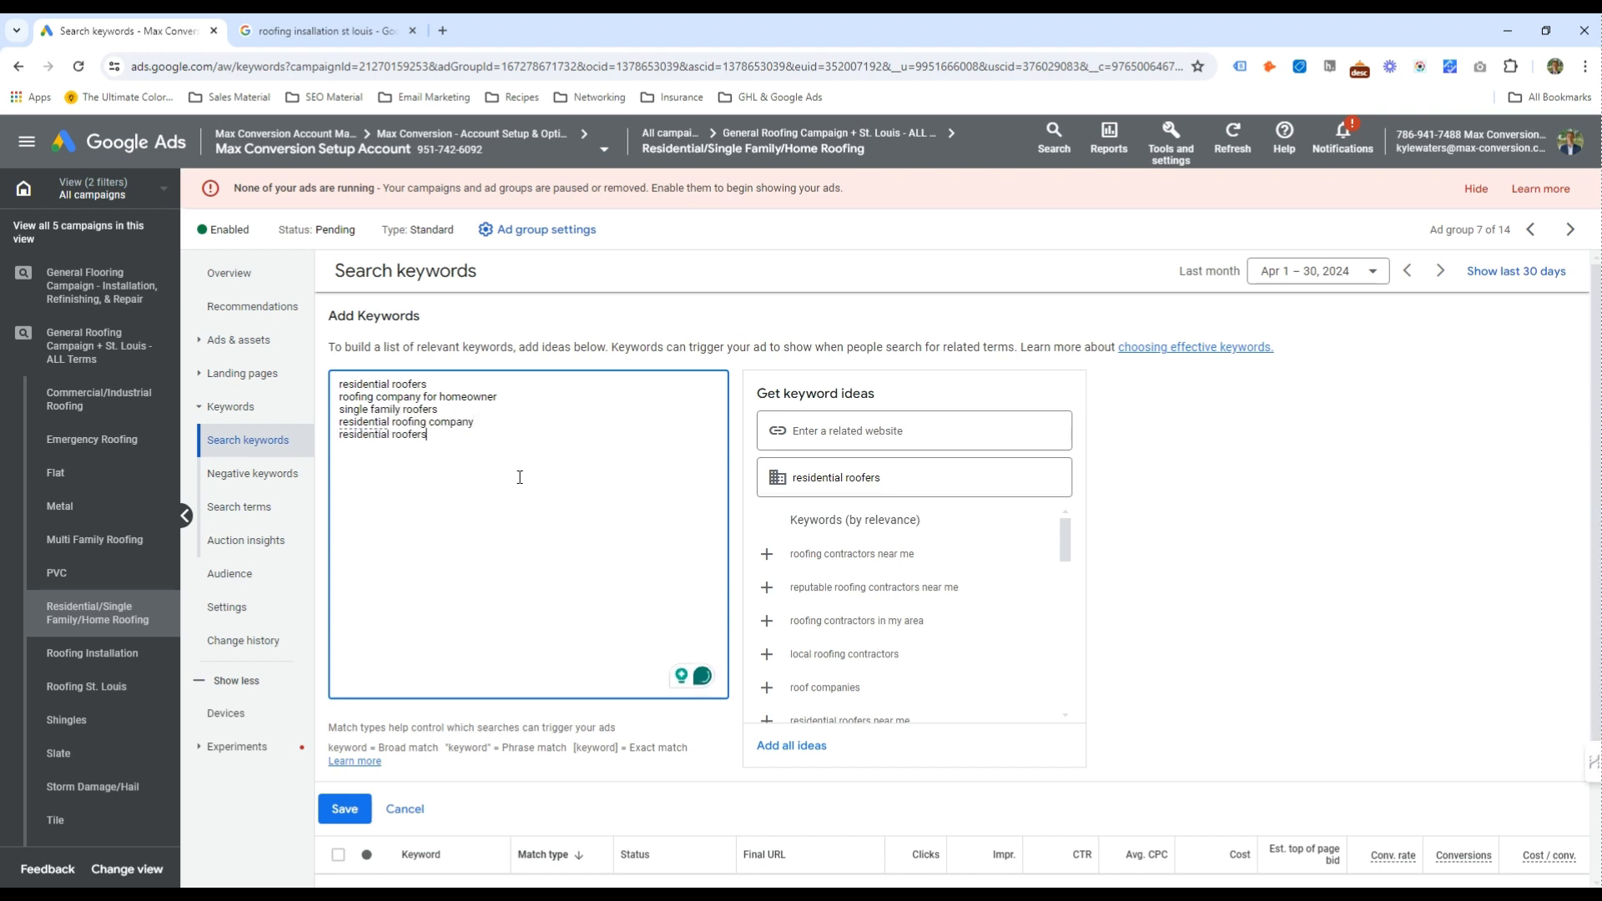
key("ctrl+z")
key("ctrl+z")
key("shift+Home")
key("ctrl+c")
key("End")
key("Return")
key("ctrl+v")
key("BackSpace")
key("BackSpace")
key("BackSpace")
key("BackSpace")
key("BackSpace")
key("BackSpace")
key("BackSpace")
type("s")
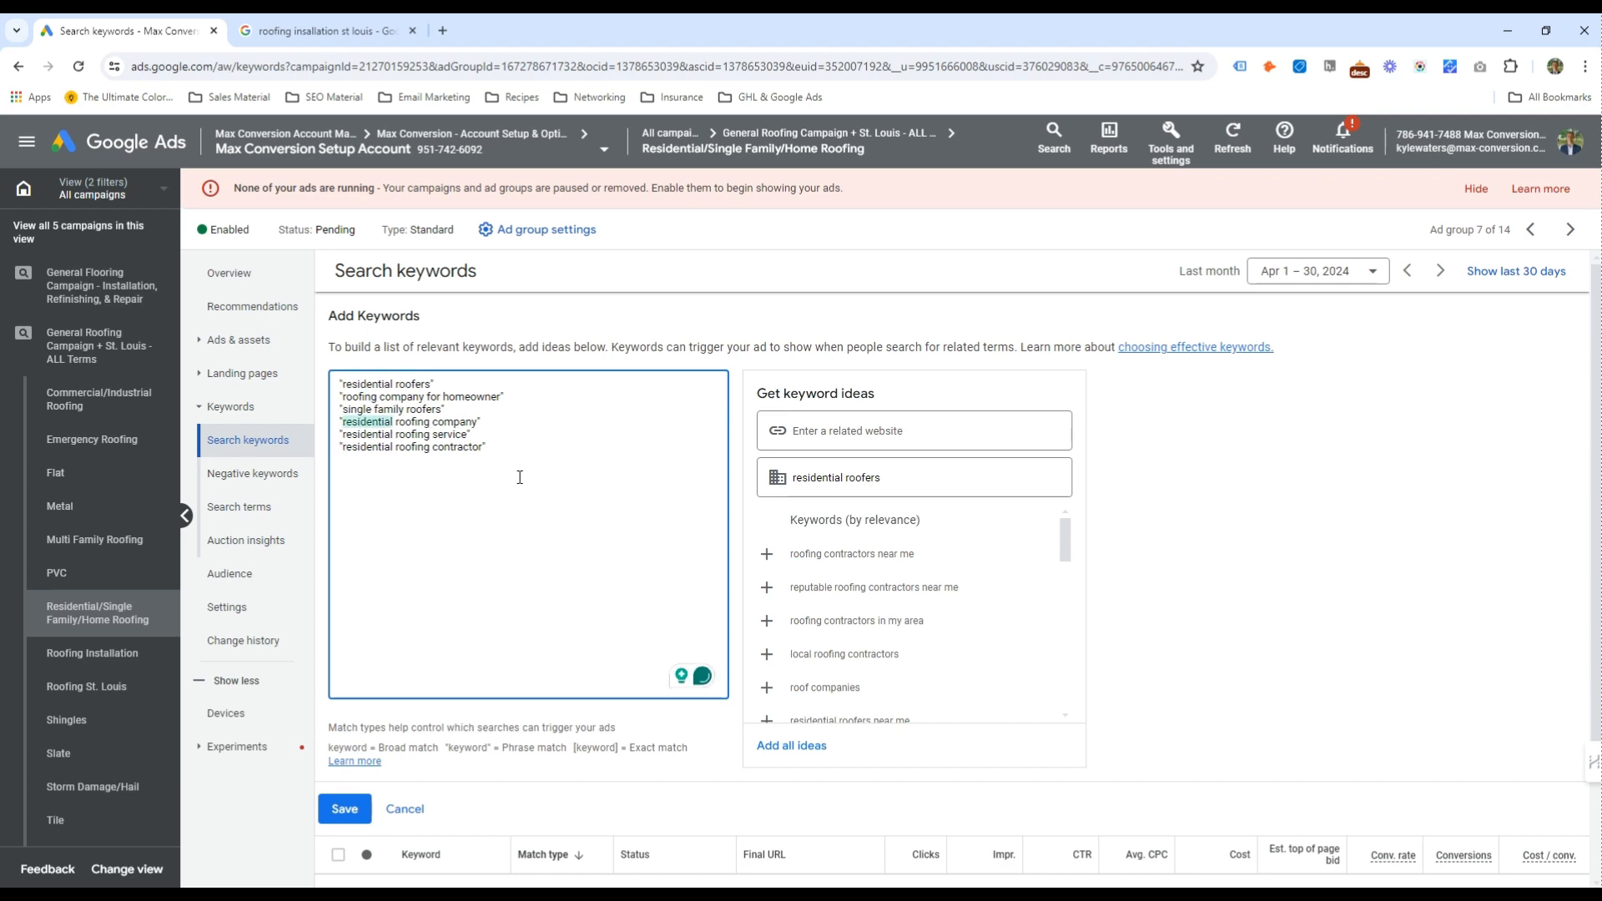
left_click(345, 809)
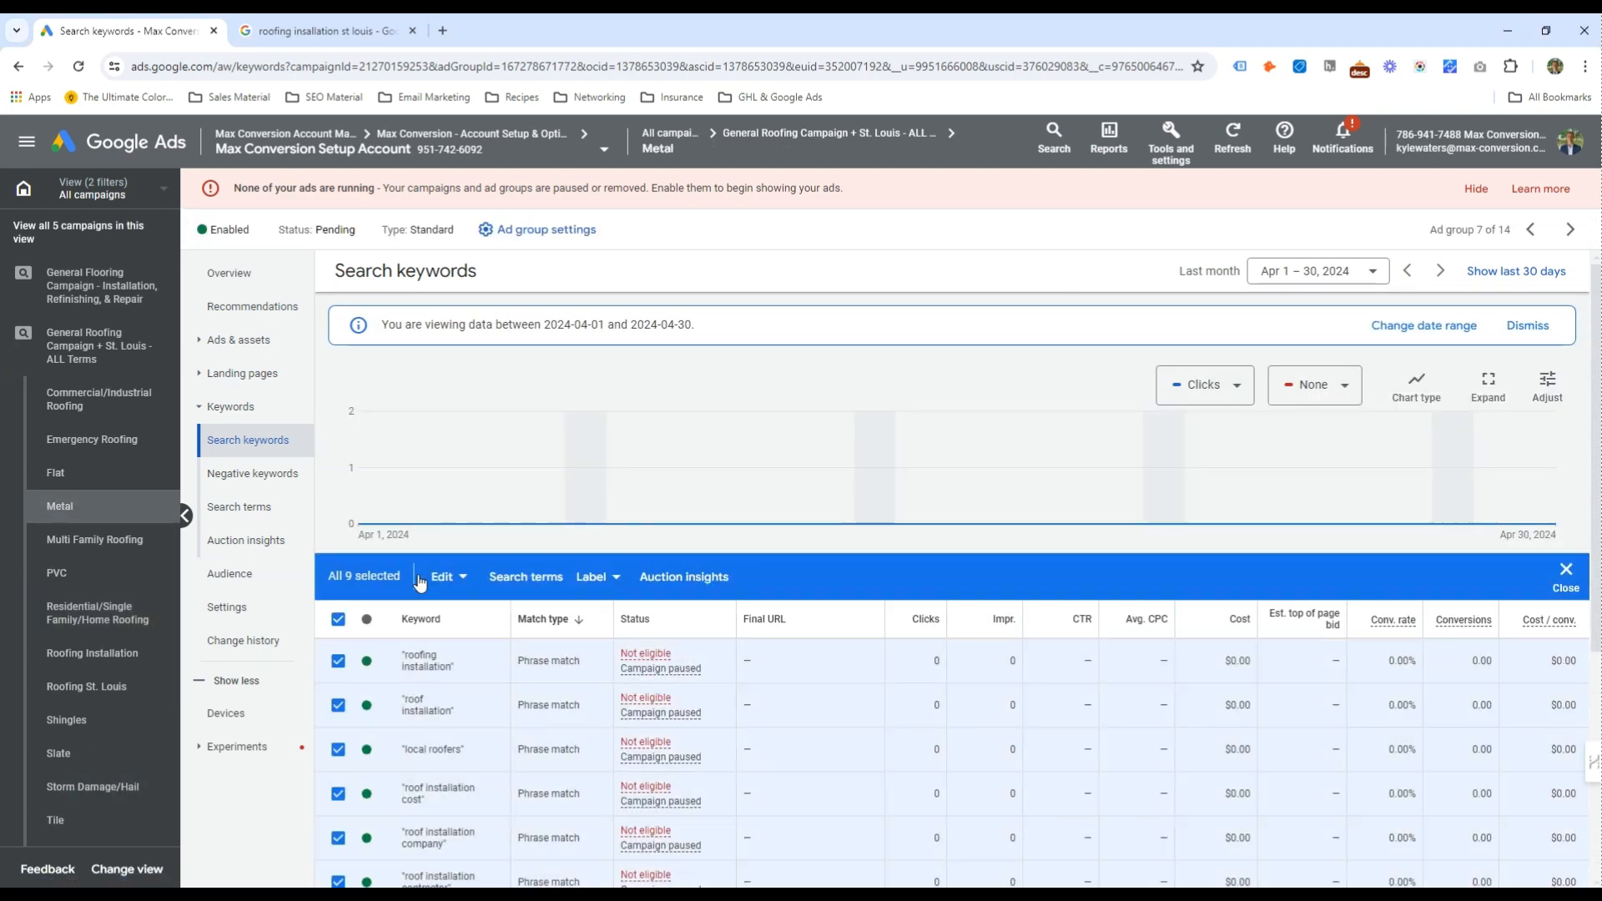
Remove all nine keywords from the Metal ad group and look up keyword ideas for "Metal roofing"
left_click(958, 541)
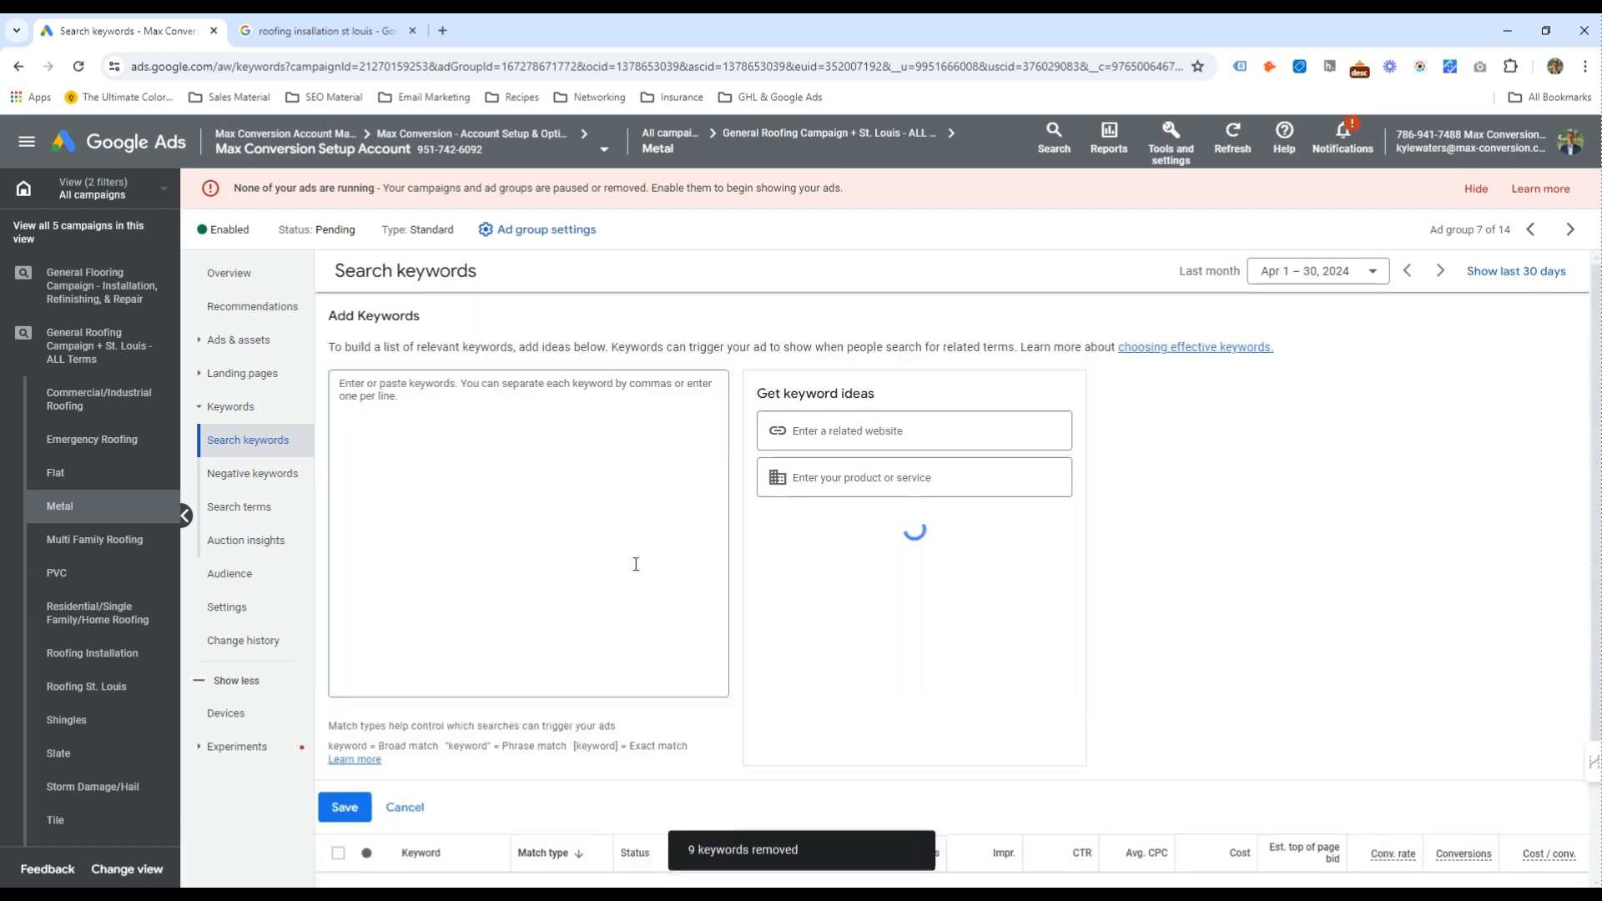
left_click(920, 477)
type("Metal roofing")
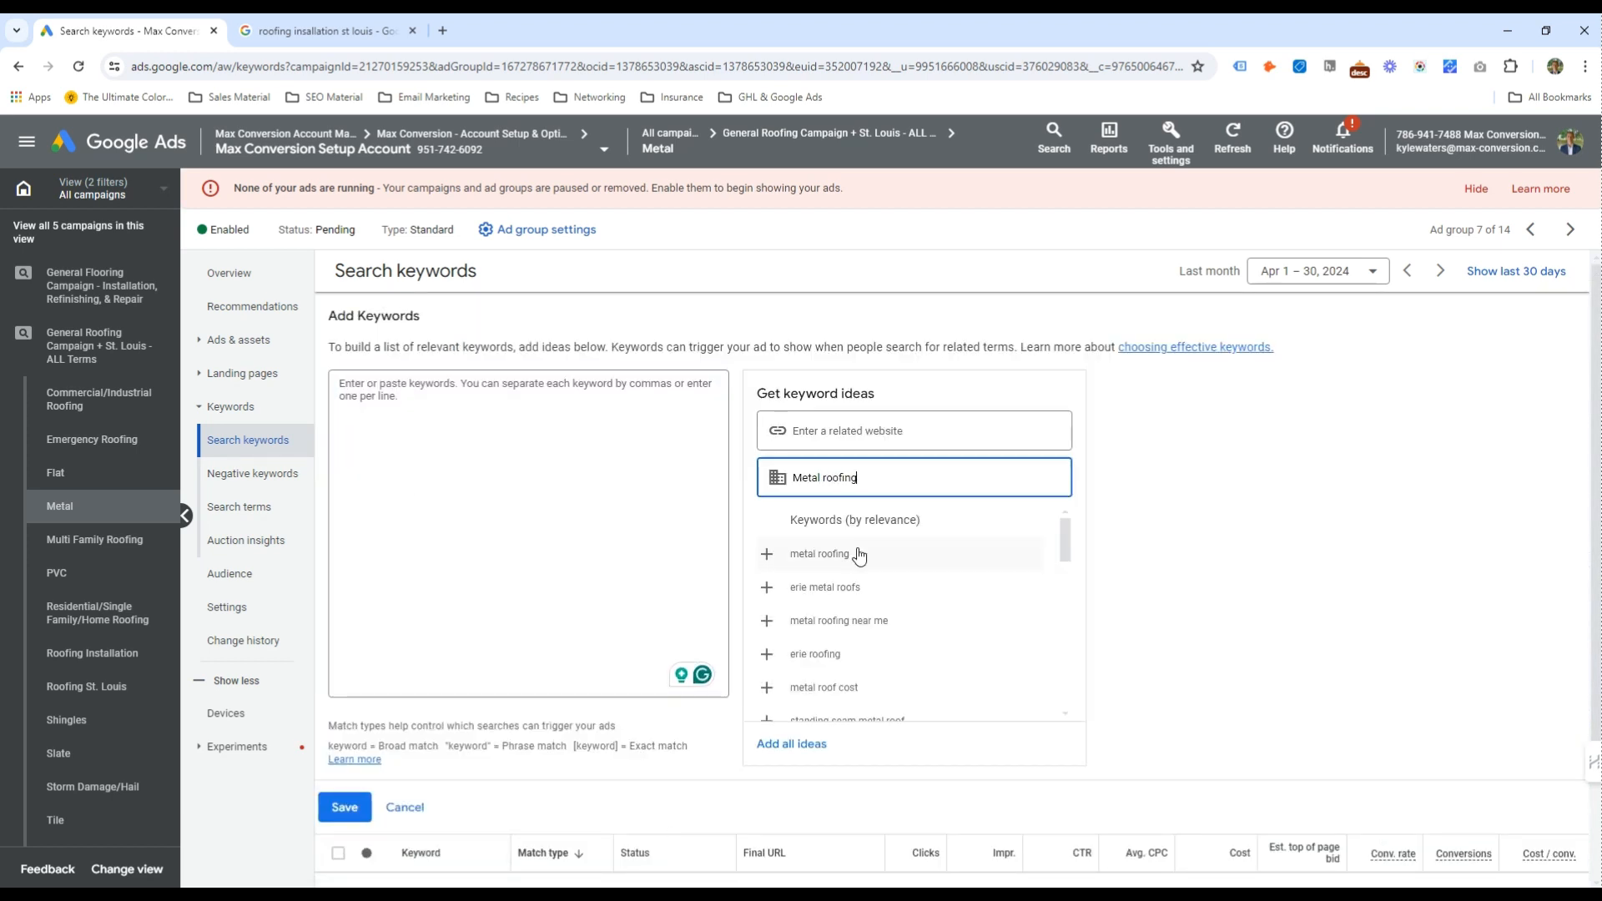
Add the ideas for metal roof cost and for metal roofing, roofing companies, roof installers and roofing contractors "near me"
left_click(873, 655)
left_click(896, 684)
left_click(847, 655)
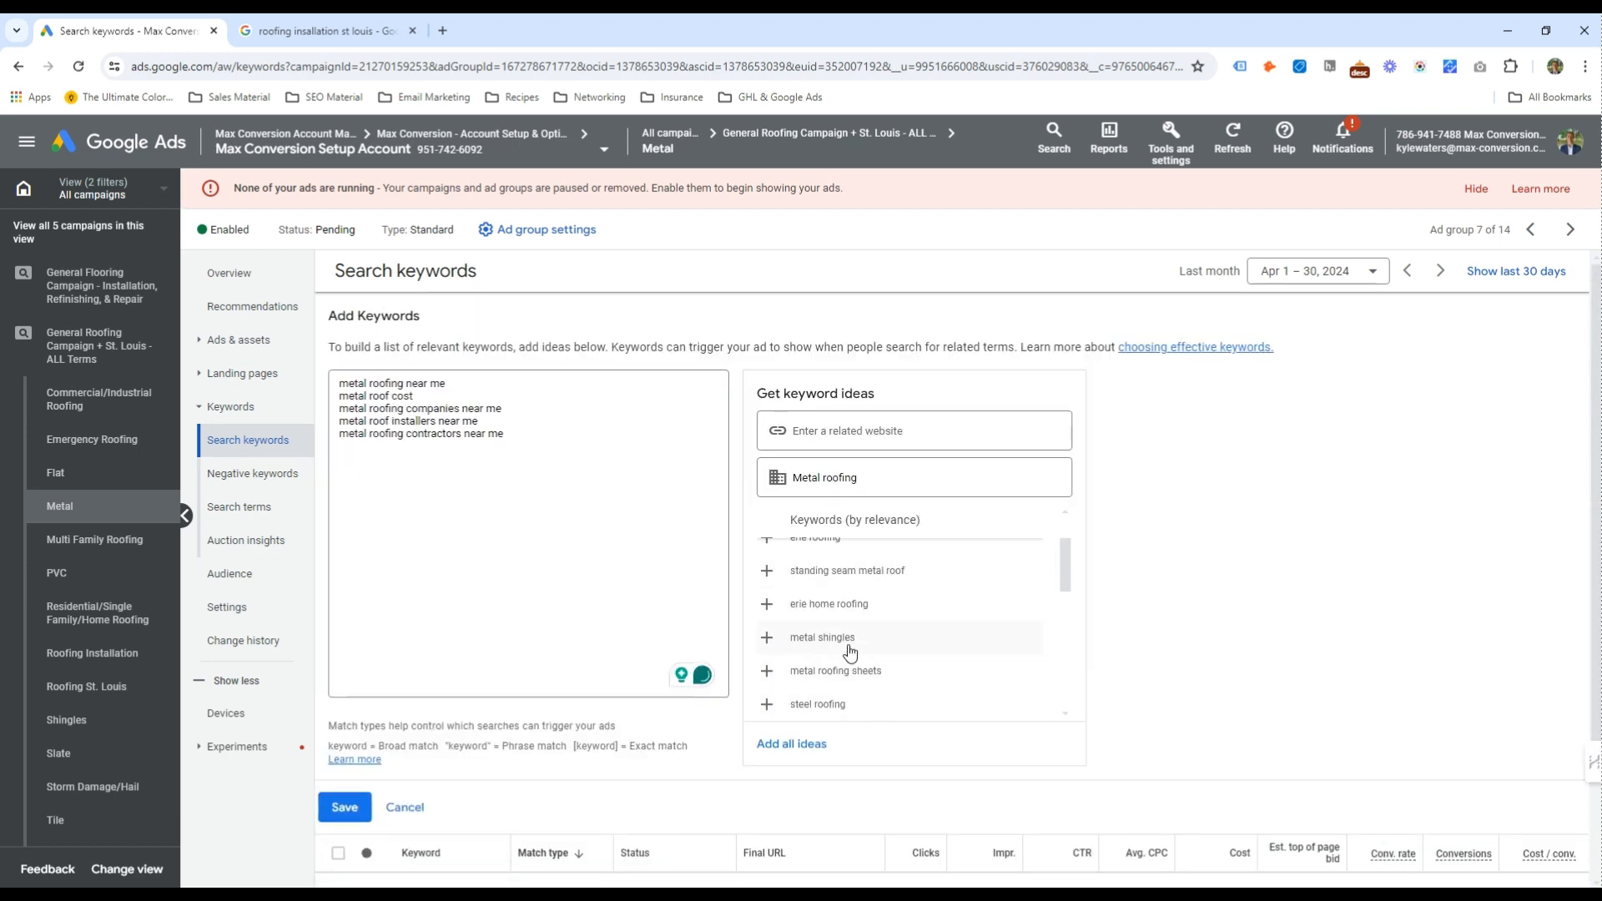
Make the "near me" keywords exact match, with "metal roof cost", "metal roof installers" and "metal roofers" as phrase match, and save them
scroll(849, 596, "up", 1)
type("]")
key("Up")
type("]")
key("Up")
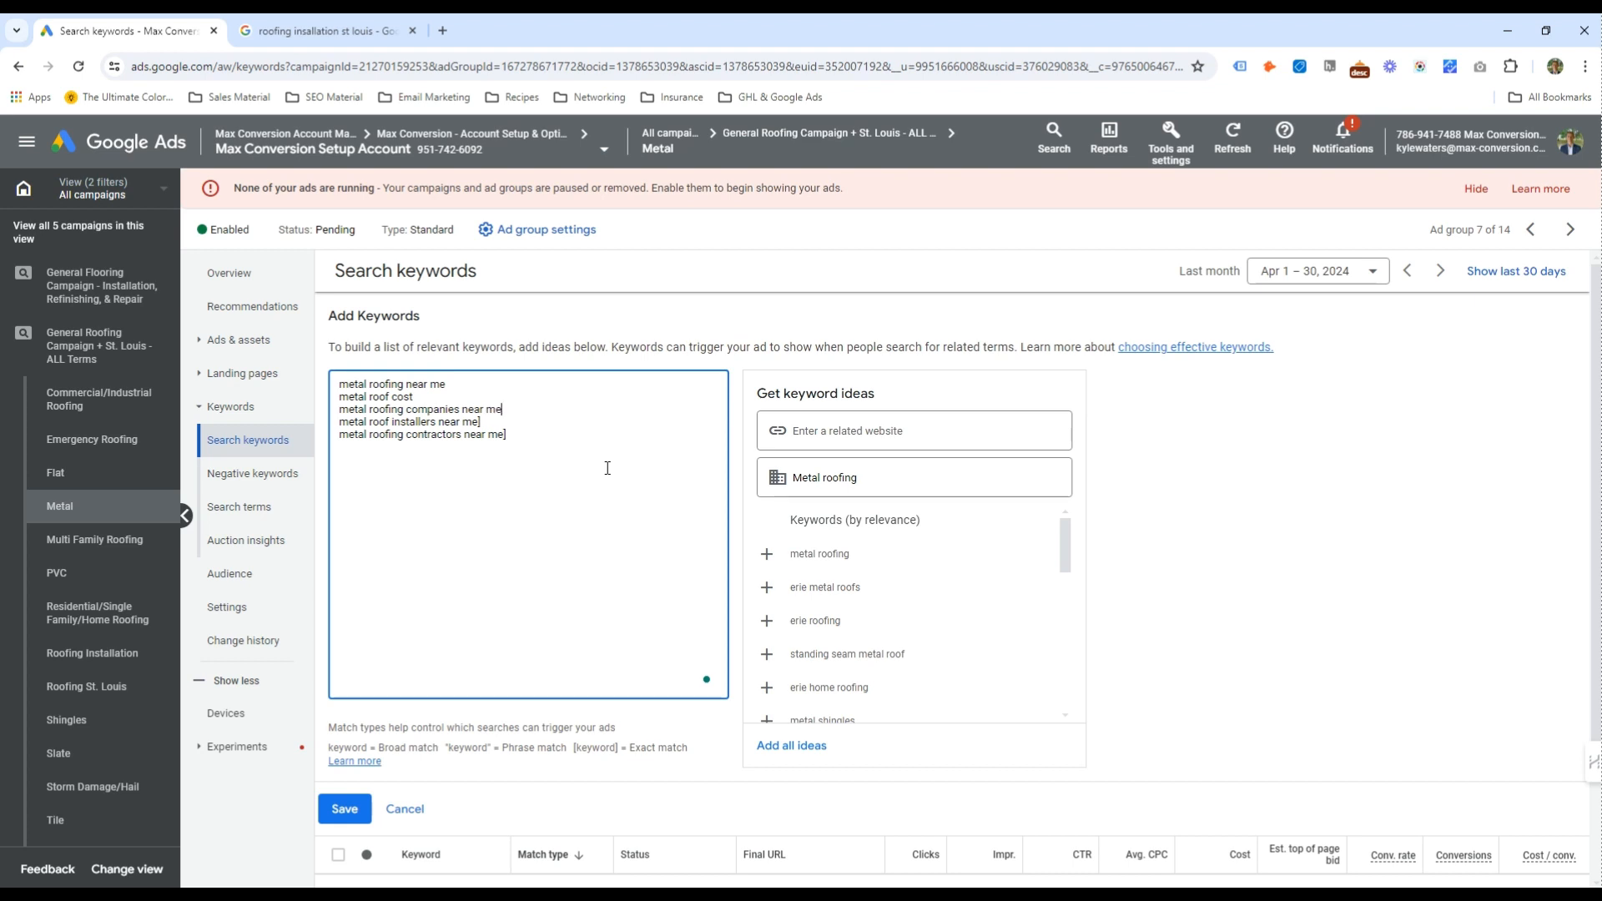
type("]")
key("Up")
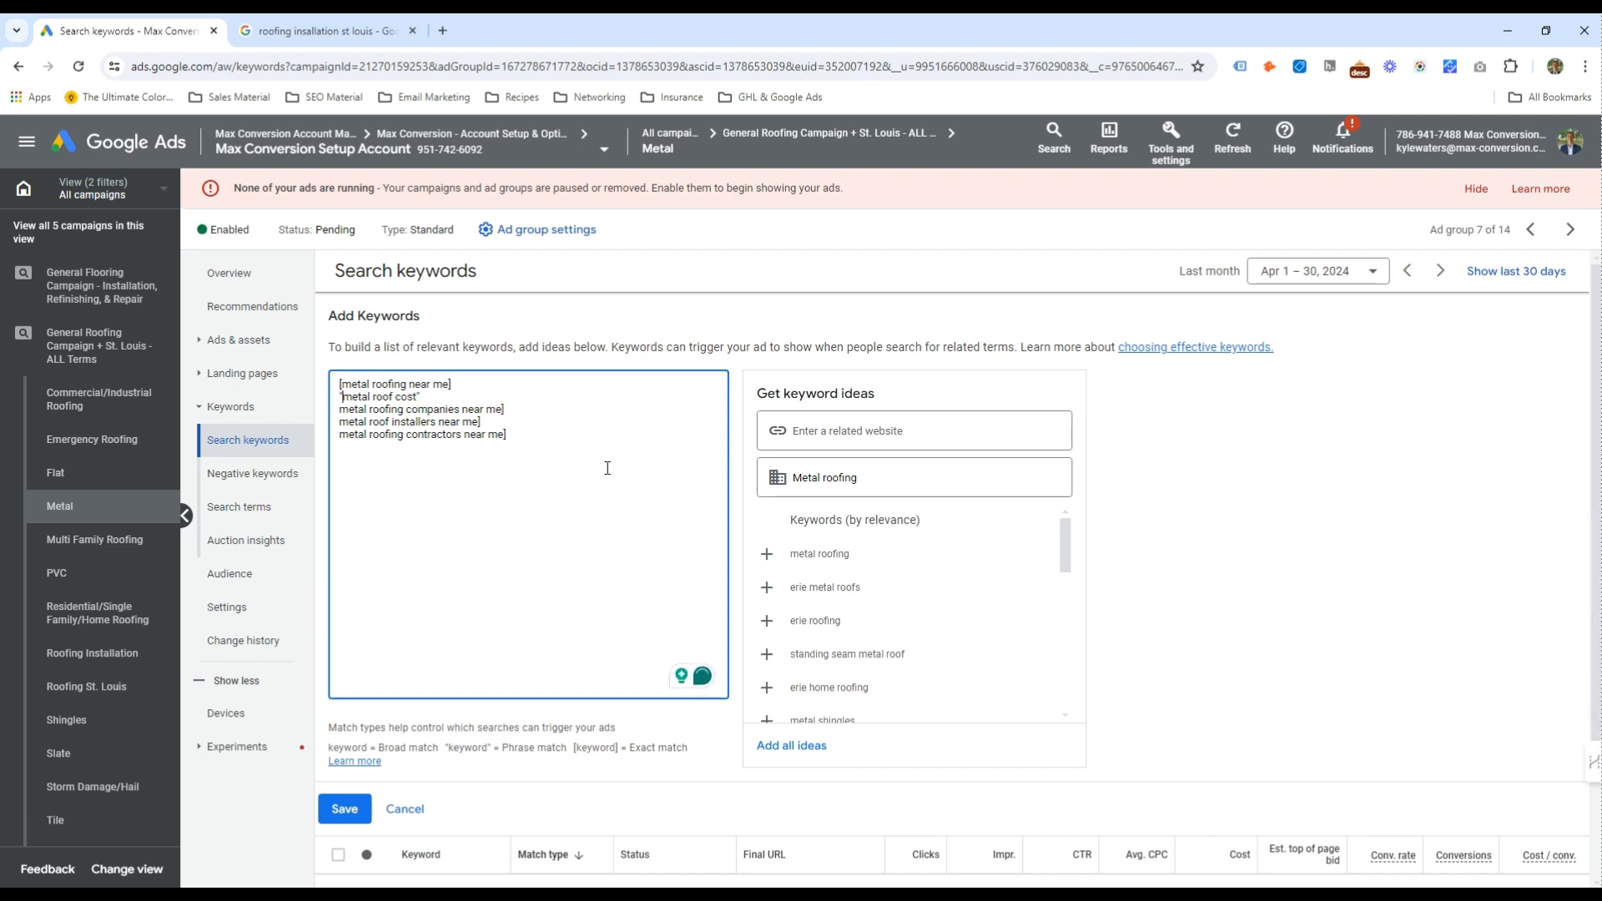
key("Down")
type("[")
key("Down")
key("Home")
type("[")
key("Down")
key("Home")
type("[")
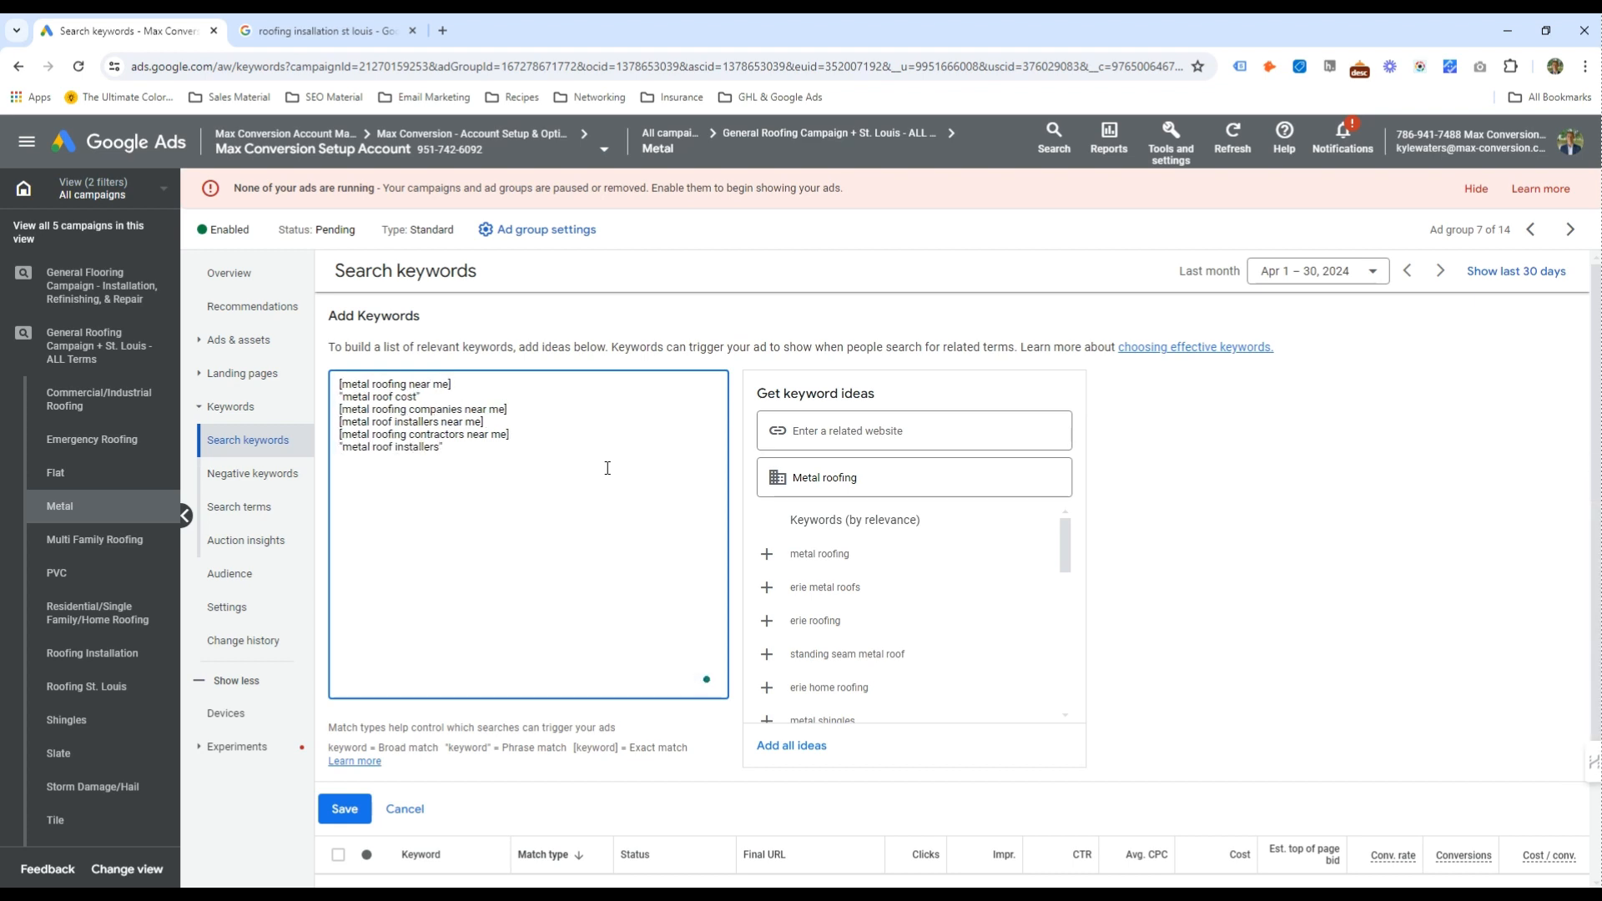
key("ctrl+a")
left_click(344, 808)
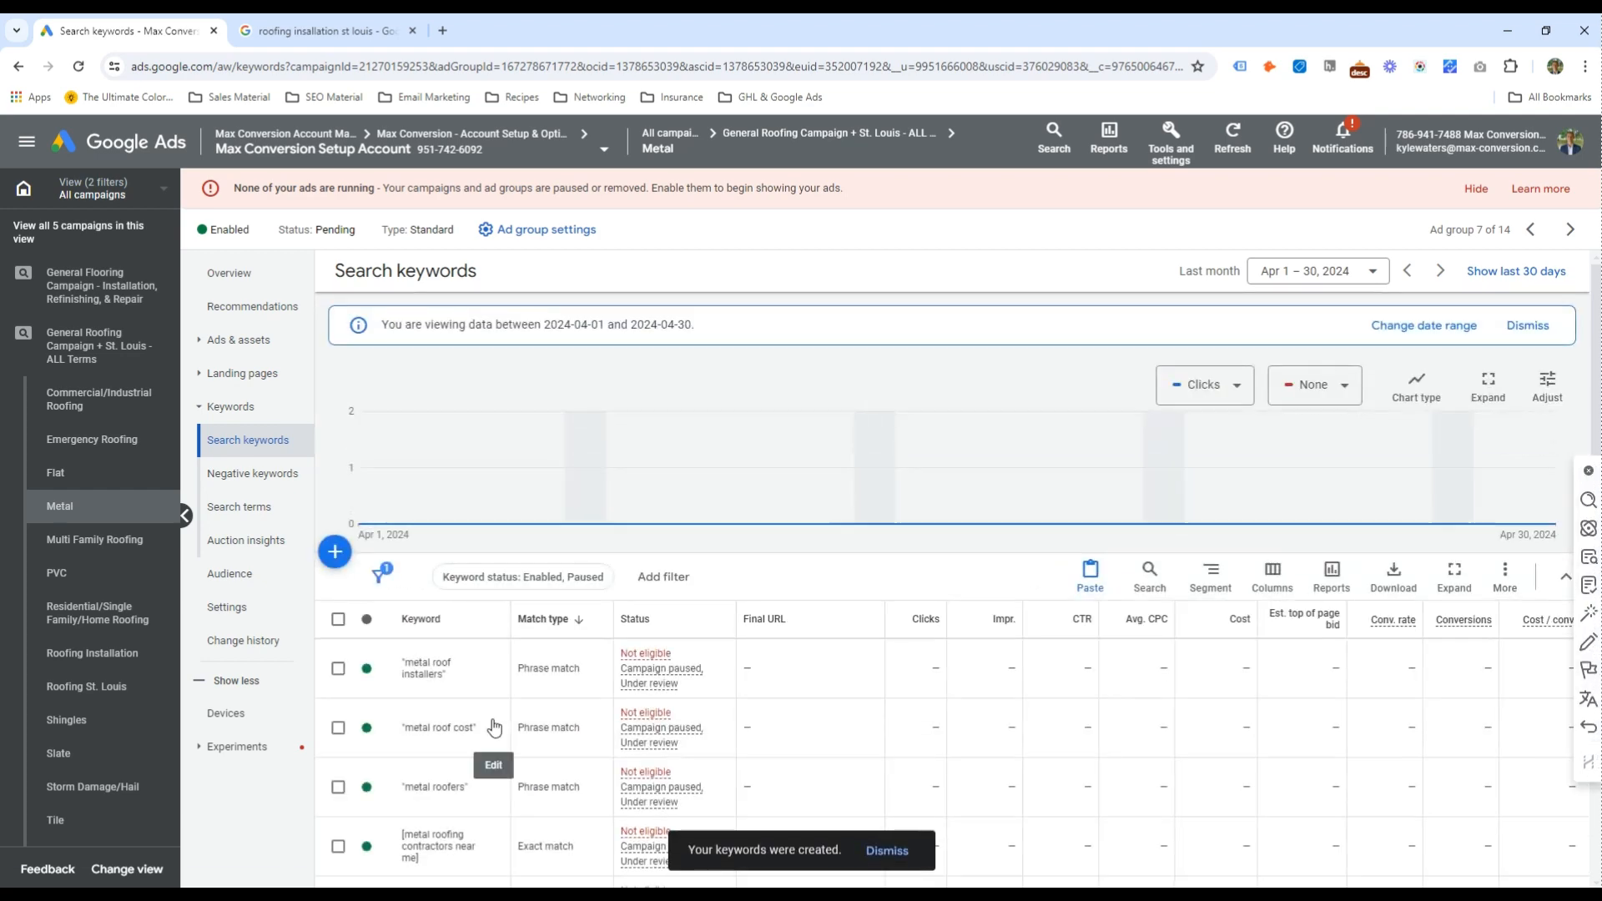
Open the Metal ad group's responsive search ad for editing
left_click(122, 512)
left_click(523, 709)
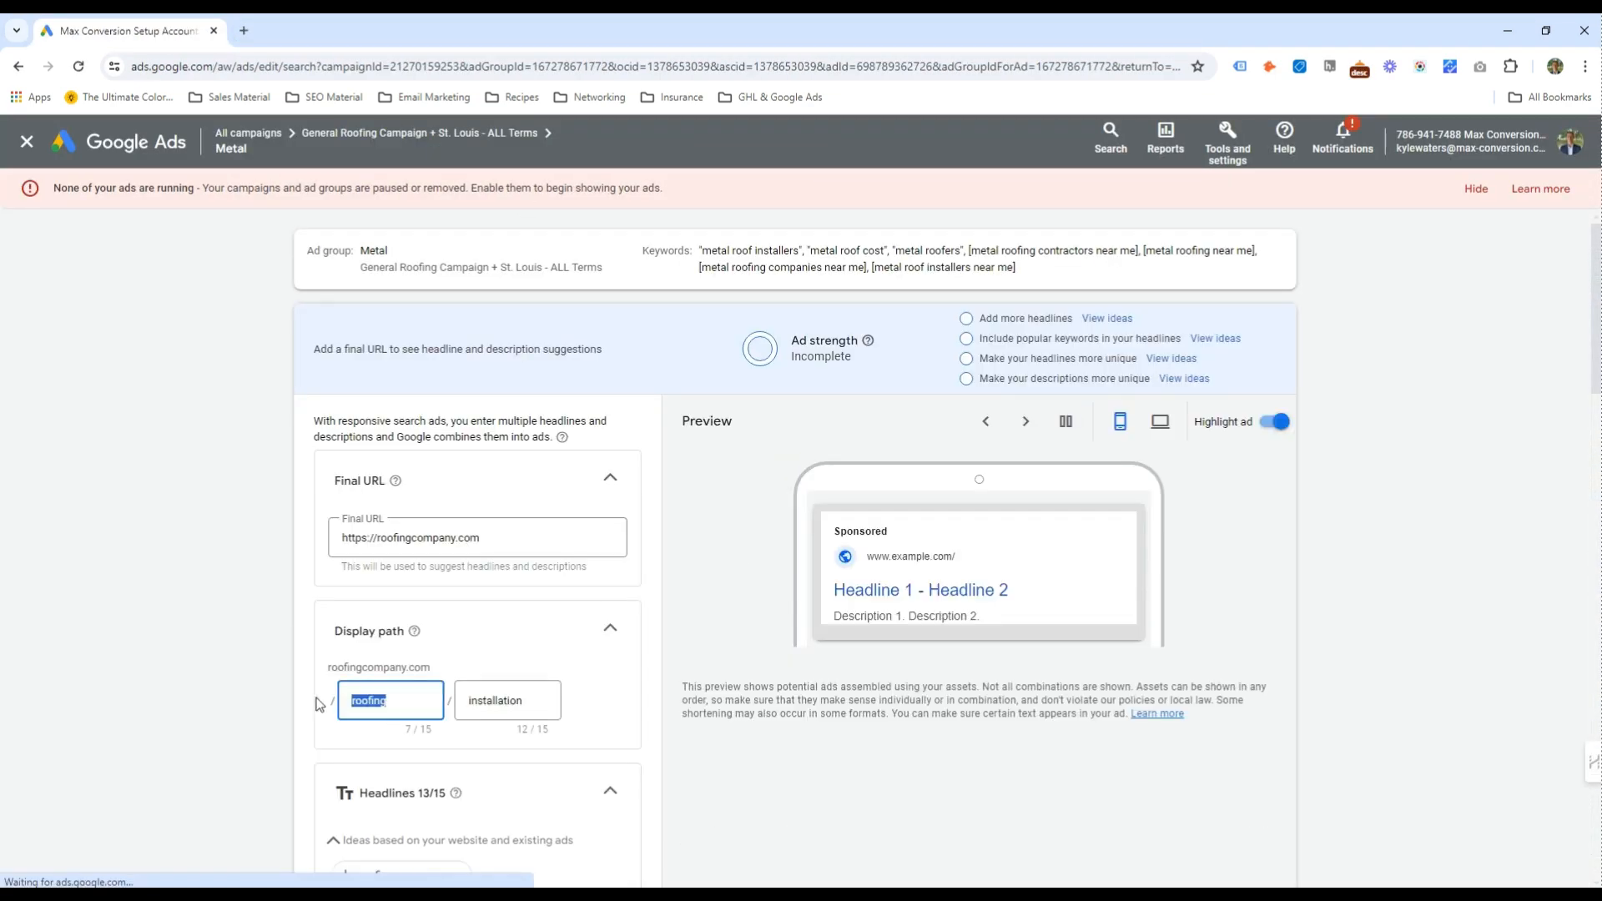
Set the Metal ad's display path to metal/roofing and the first headline's keyword default text to "Metal Roof Installation STL"
key("Tab")
type("roofing")
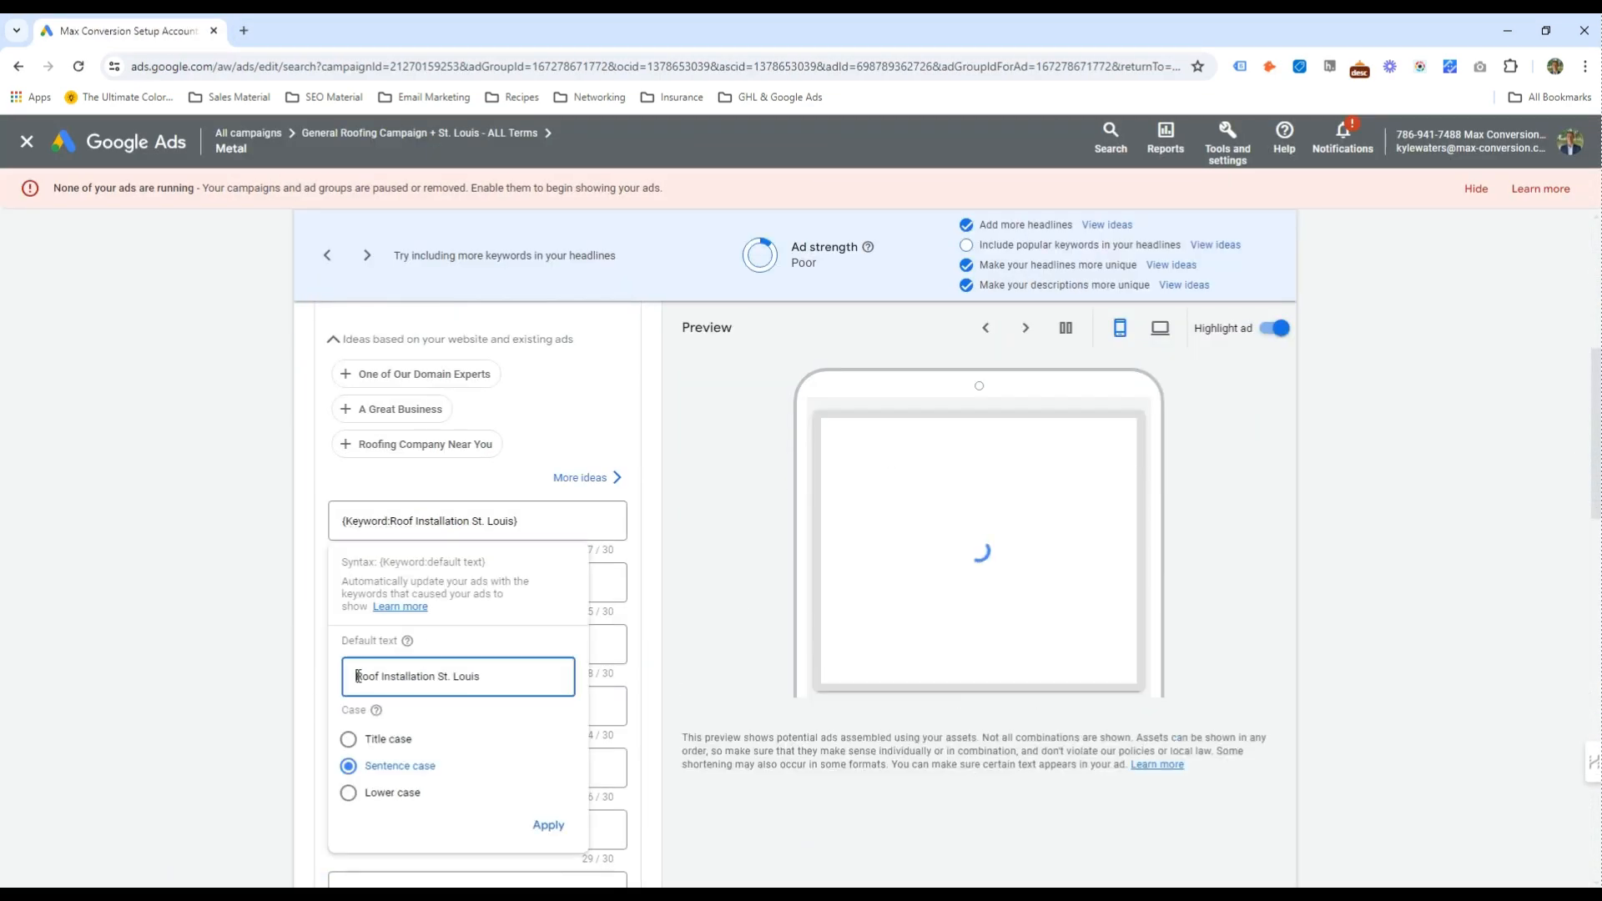
double_click(496, 676)
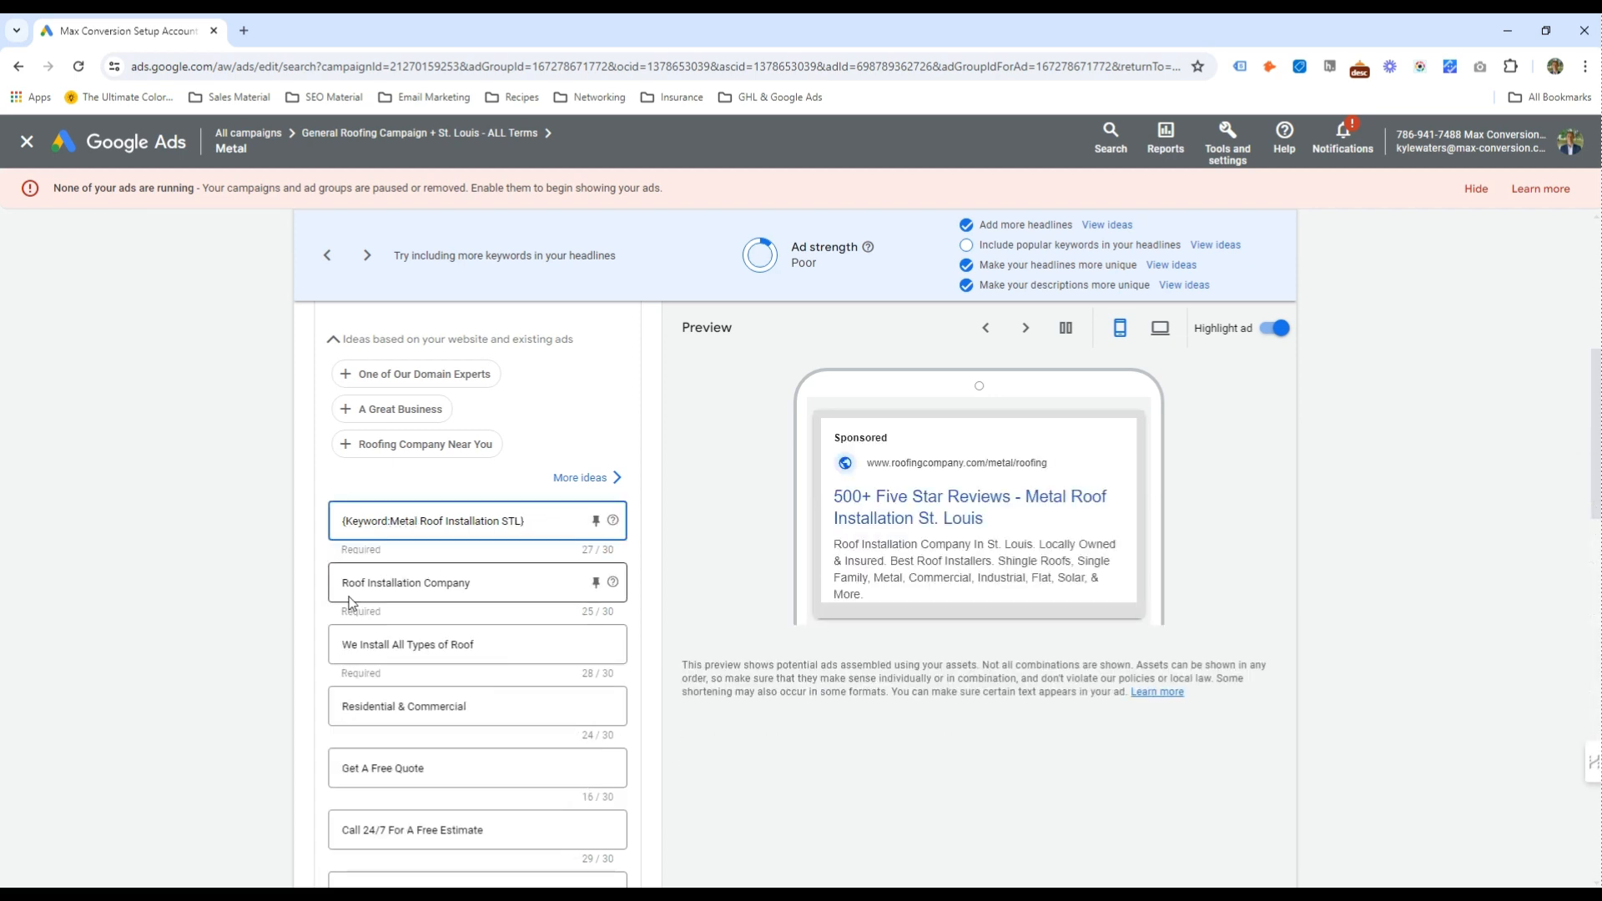
Reword the second headline as "Professional Metal Roofers" and the "Roofing Company" headline as "Metal Roofing Company"
left_click(408, 583)
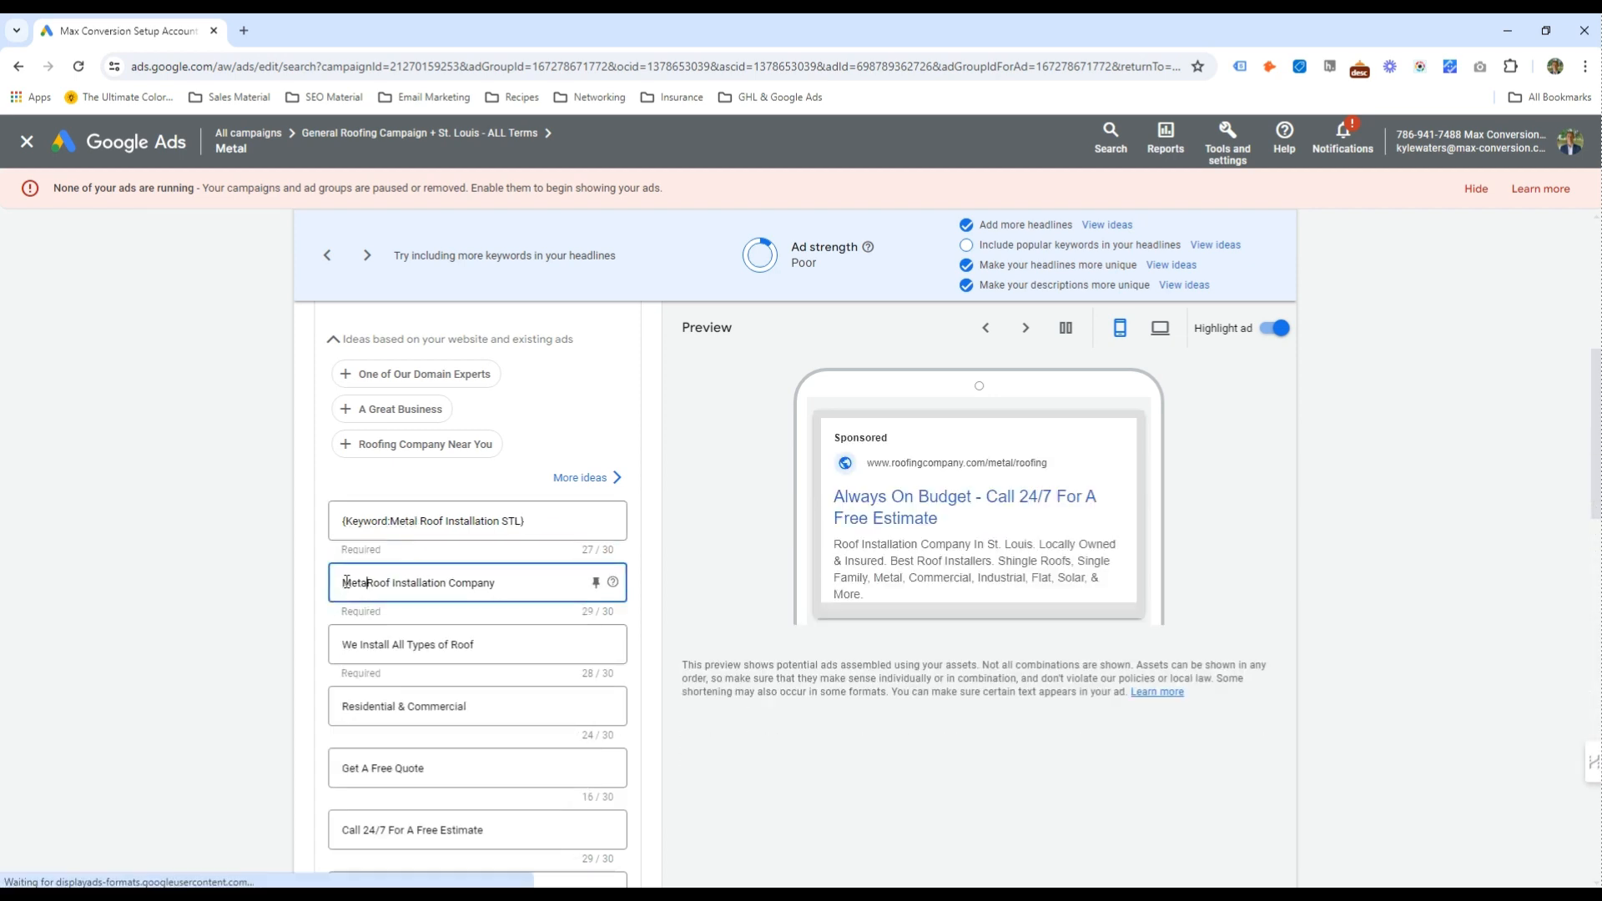
type("ers")
double_click(440, 582)
key("BackSpace")
key("BackSpace")
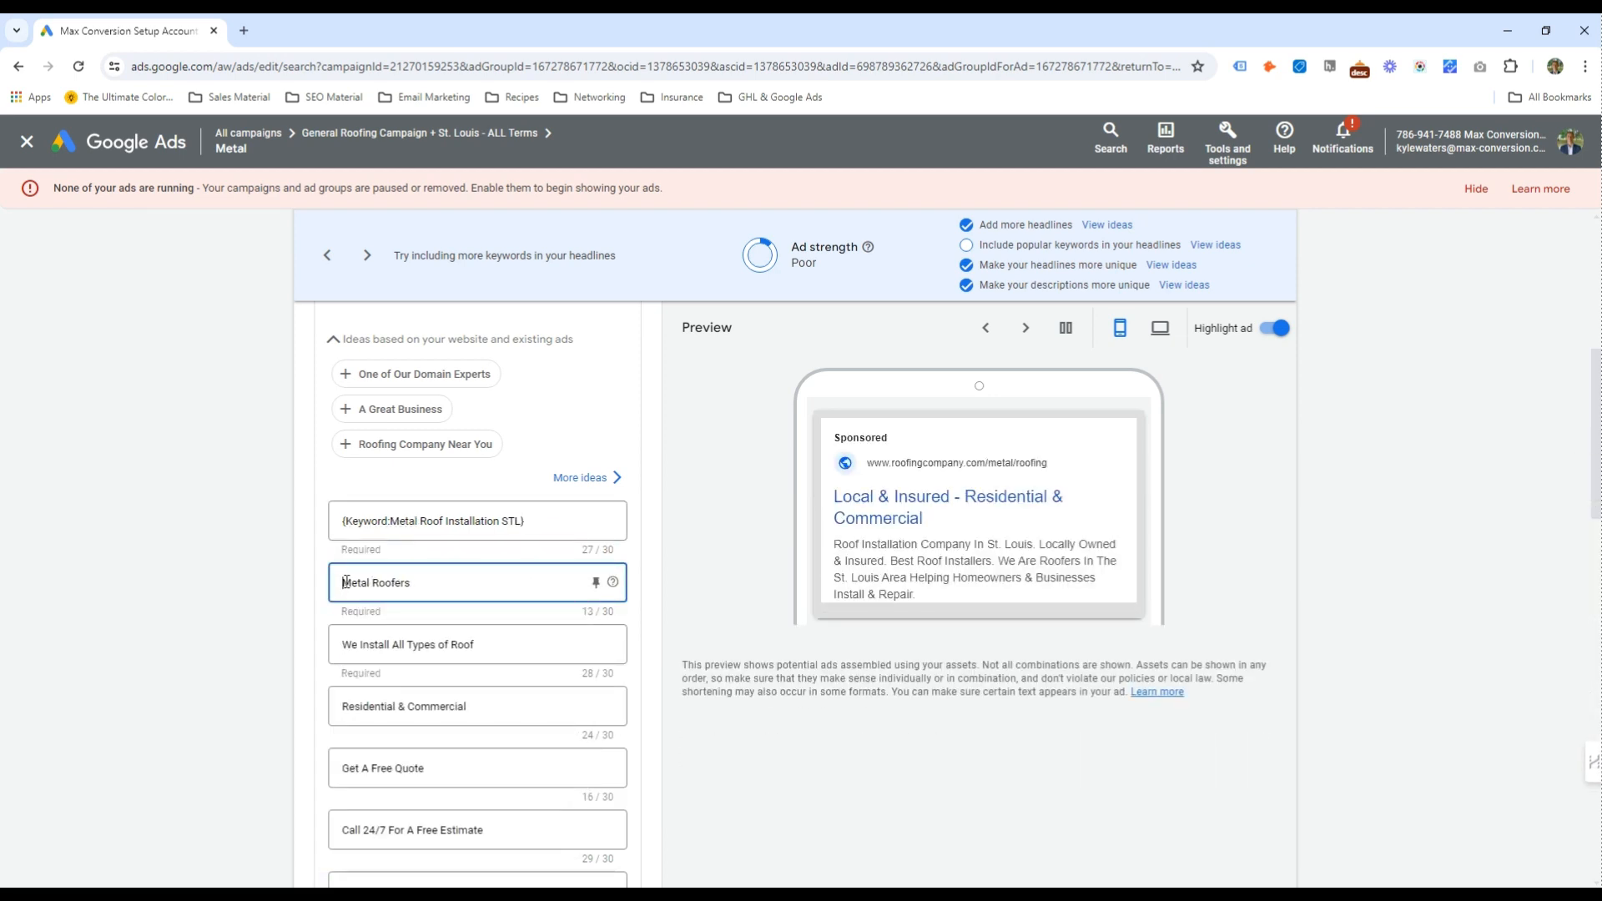
left_click(408, 645)
scroll(408, 647, "down", 3)
left_click(340, 643)
type("Metal Roofing Company")
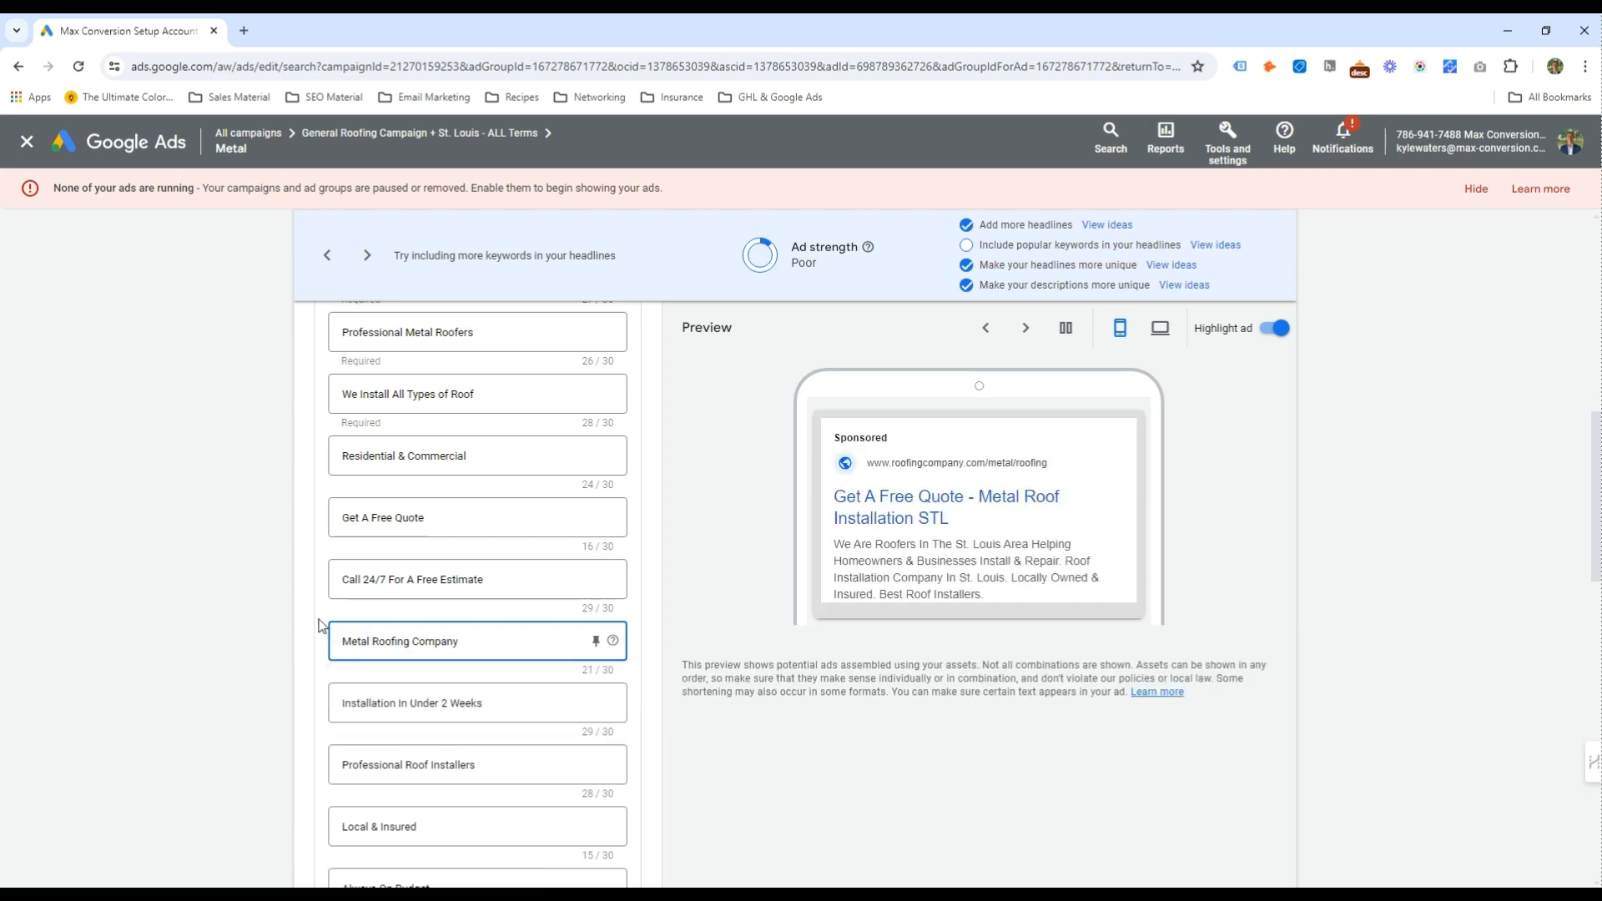
Replace the last filled headline of the Metal ad with "Expert Metal Roofers Nearby"
scroll(334, 634, "down", 4)
left_click(402, 735)
type("Expert Metal Roofers Near")
scroll(458, 701, "down", 1)
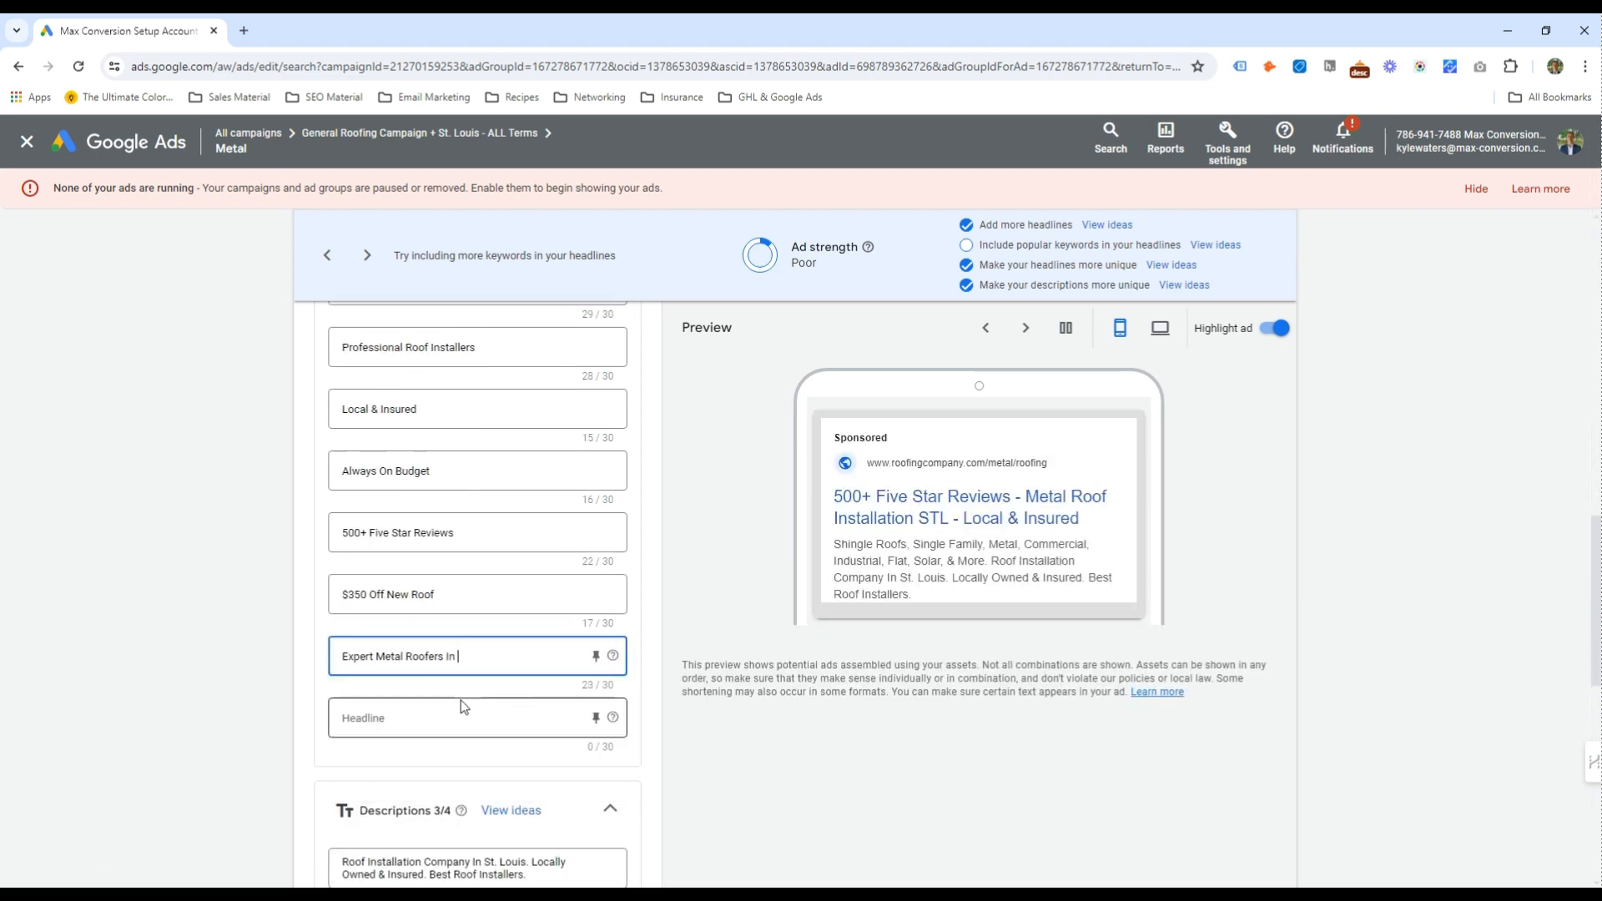
type("Me")
Reword the first description as "Metal Roofers In St. Louis. Locally Owned & Insured. Best Install & Repair." and save the Metal ad
scroll(464, 707, "down", 5)
double_click(351, 444)
type("Metal Roofers")
key("ctrl+Delete")
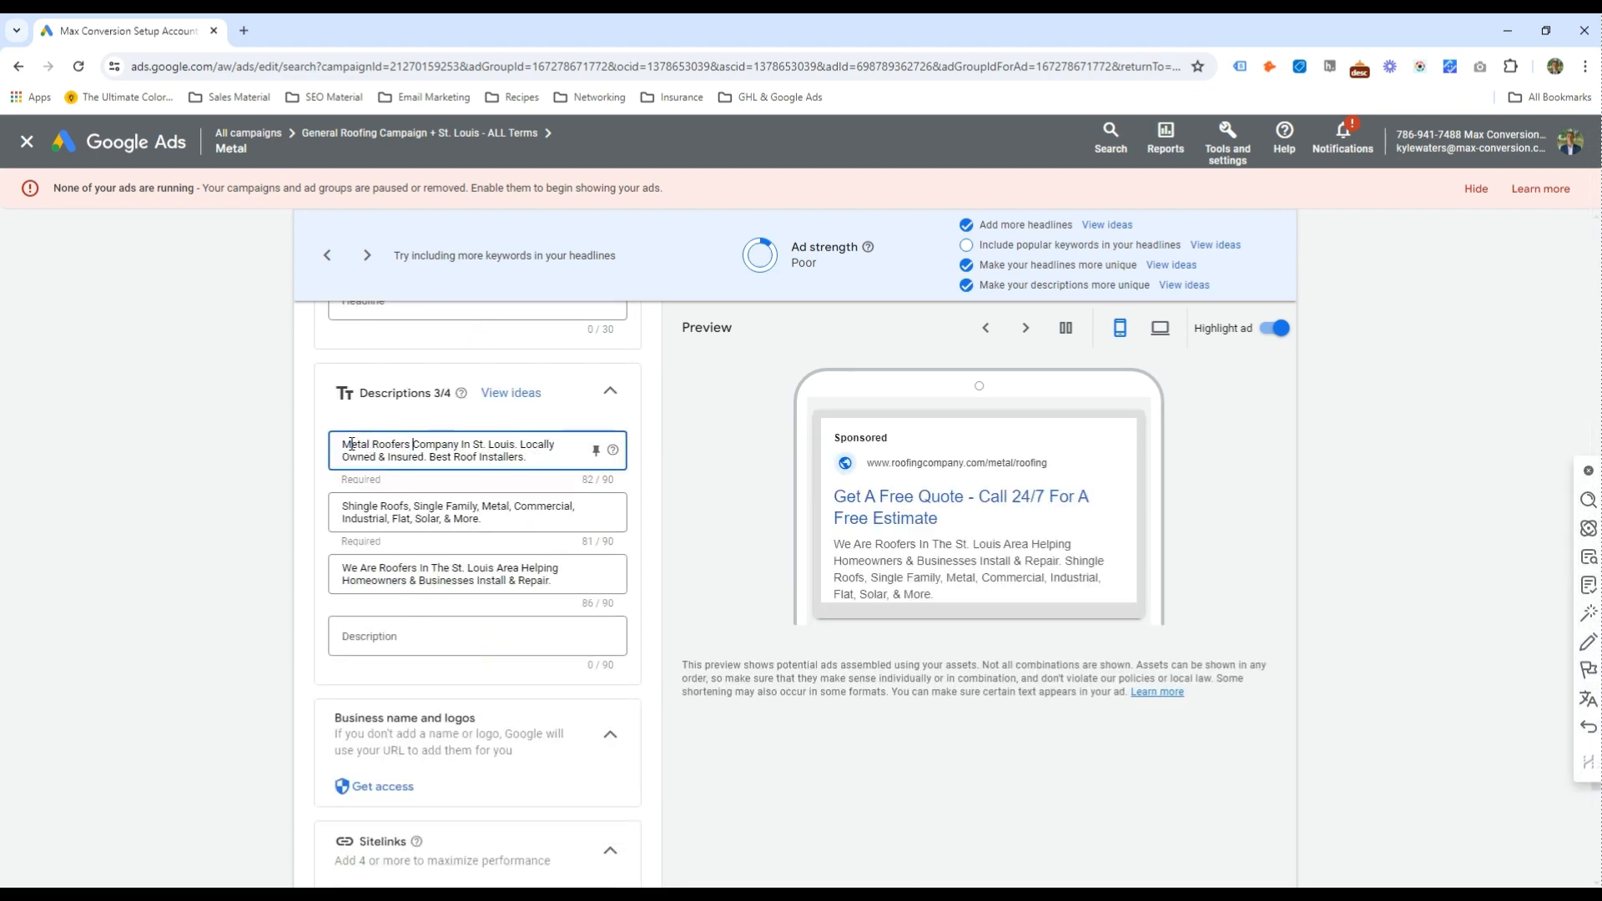
key("ctrl+Delete")
type("Install &")
double_click(463, 457)
key("Delete")
key("Delete")
key("Delete")
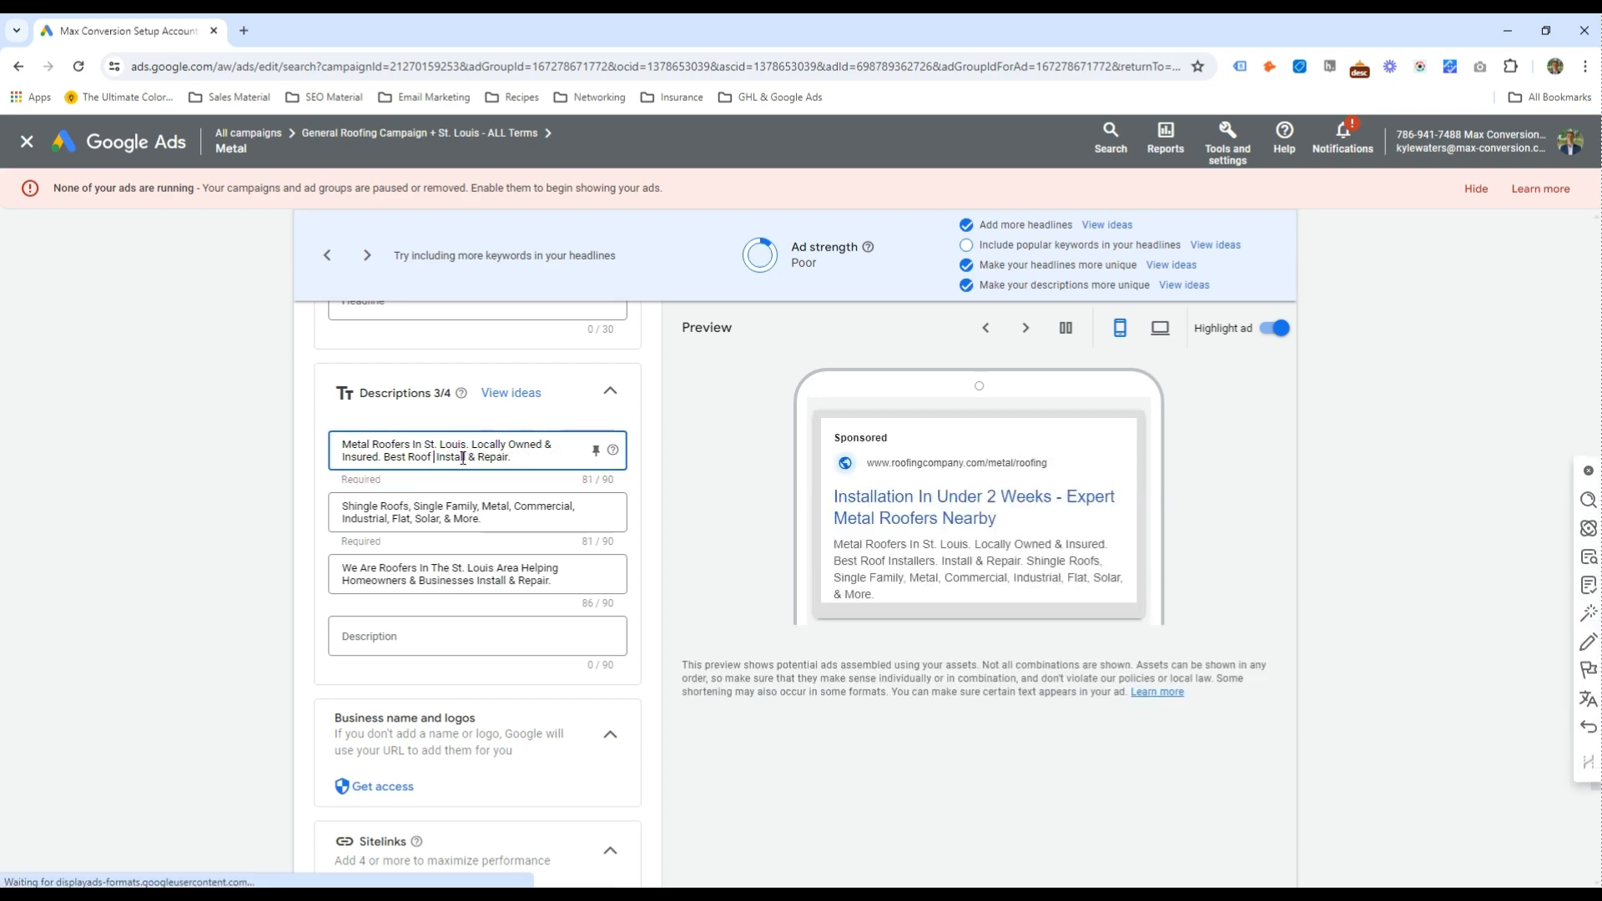
type("Best")
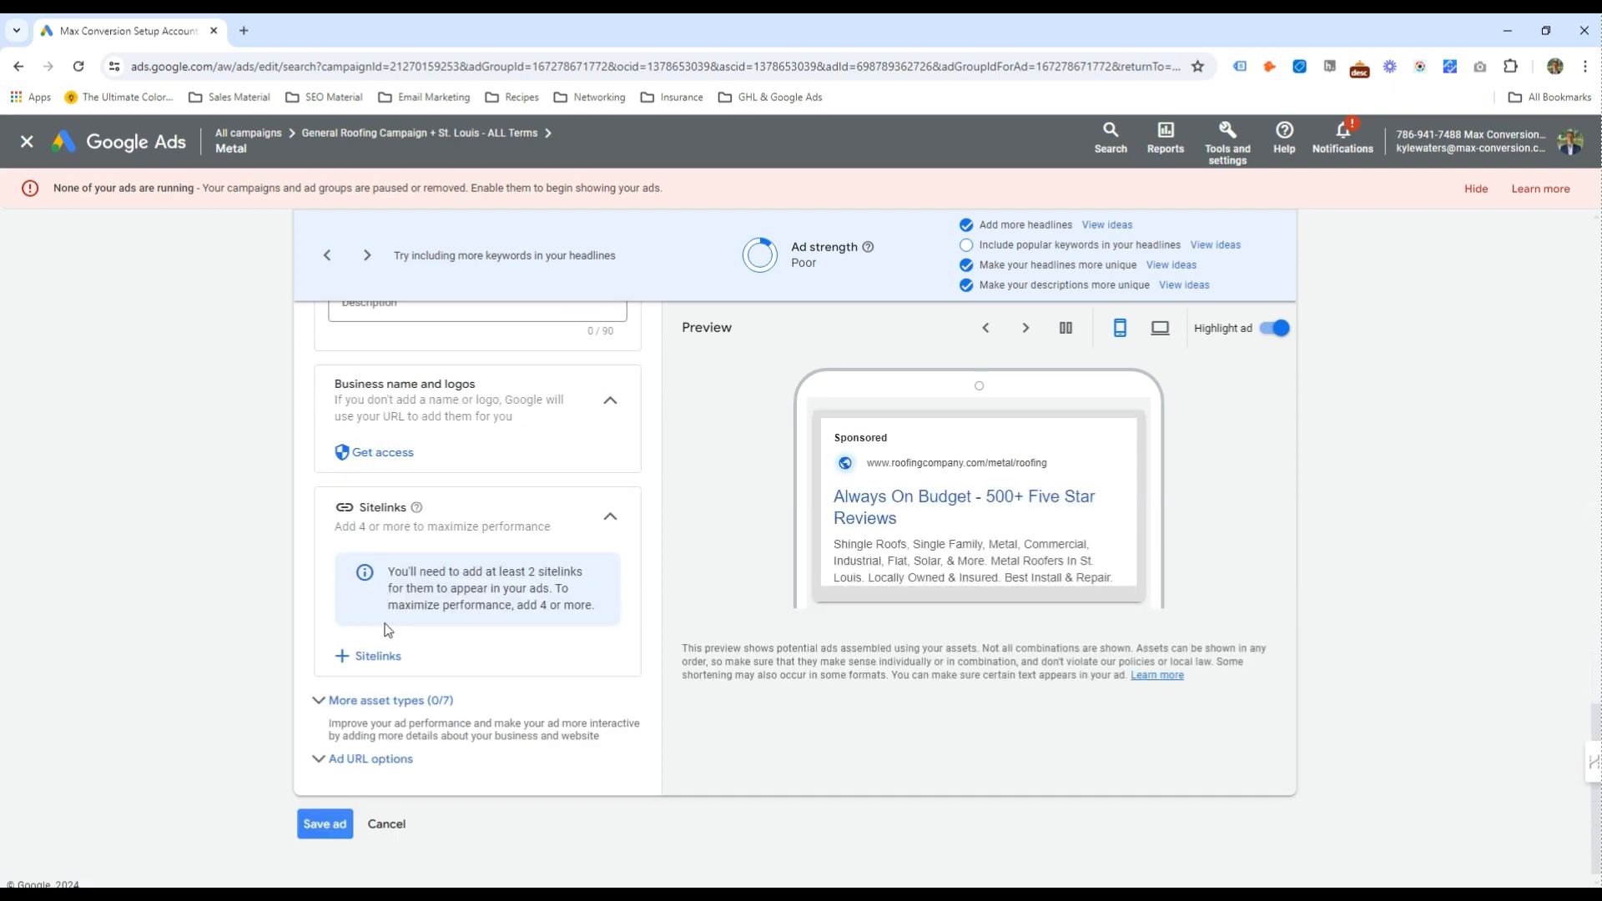
scroll(608, 465, "up", 5)
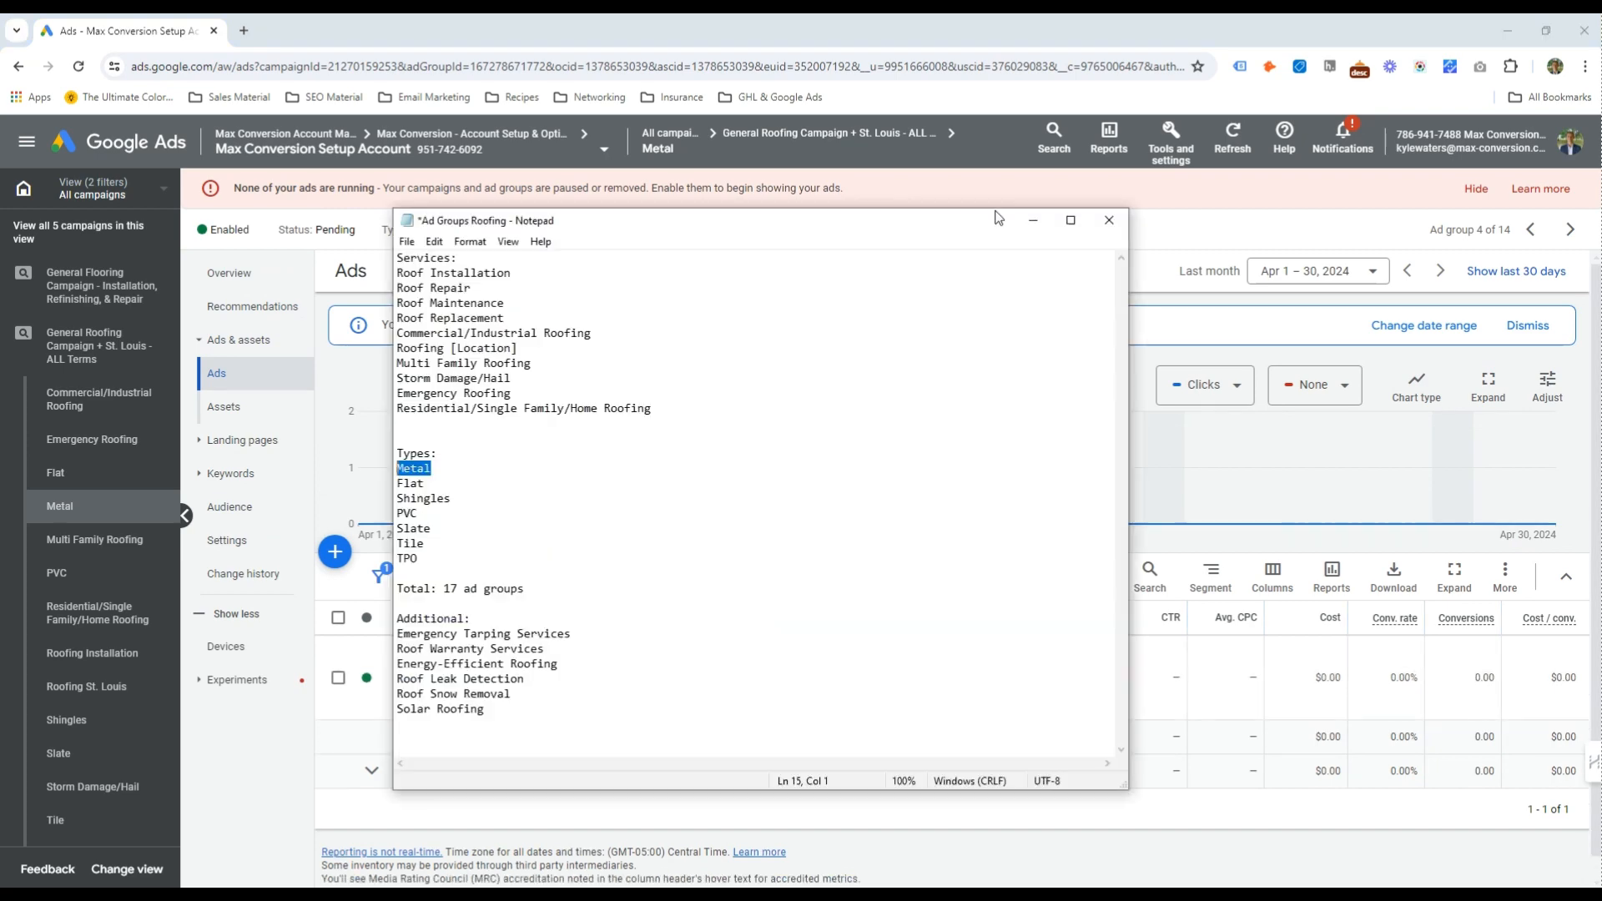
Move the Notepad ad group list out of the way and open the Flat ad group's responsive search ad for editing
left_click_drag(999, 218, 1601, 197)
left_click(70, 477)
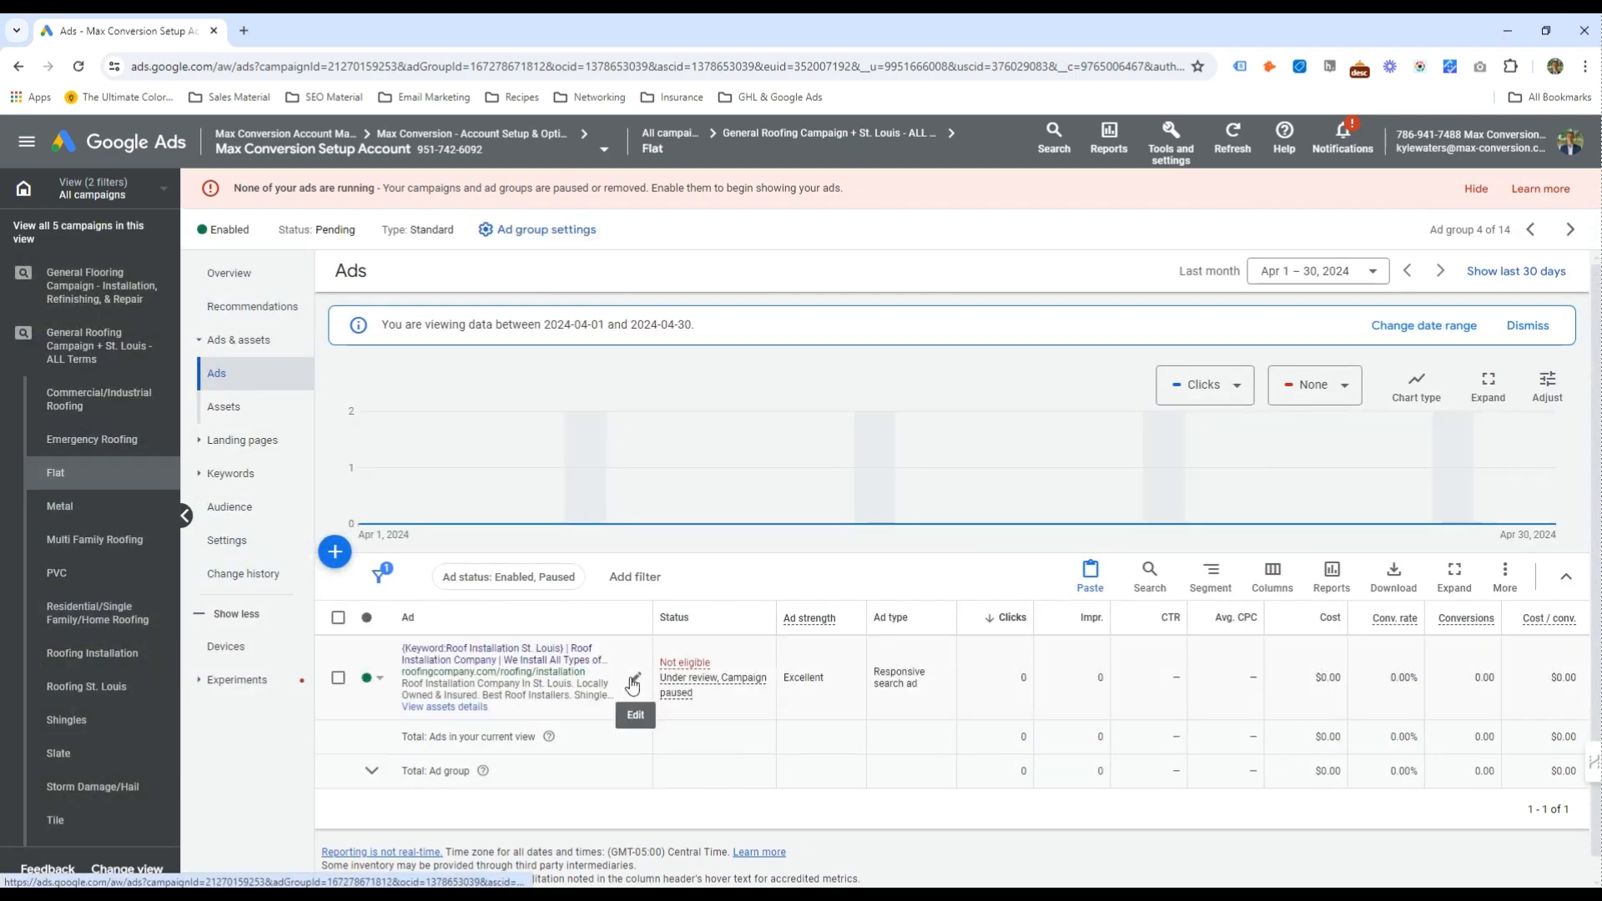
left_click(634, 682)
Set the Flat ad's display path to flat-roof/installation
left_click_drag(403, 702, 288, 641)
type("flat")
key("Tab")
key("BackSpace")
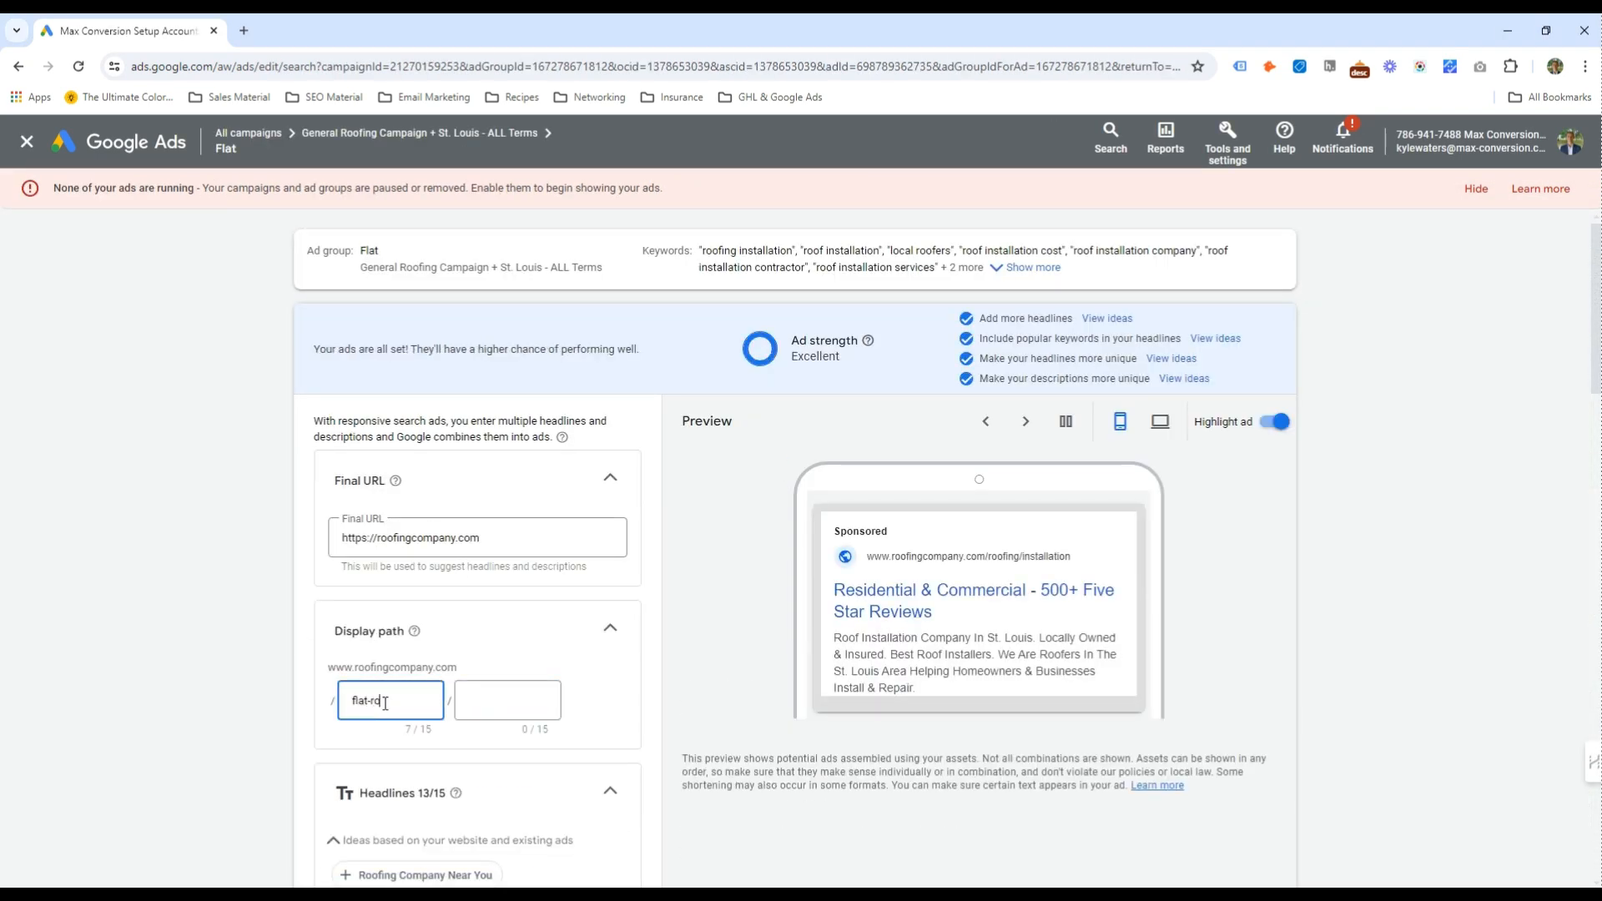
type("of")
key("Tab")
type("installation")
Set the first headline's keyword default text to "Flat Roof Install St. Louis"
scroll(385, 703, "down", 5)
left_click(409, 603)
left_click(354, 714)
type("Flat")
left_click(548, 862)
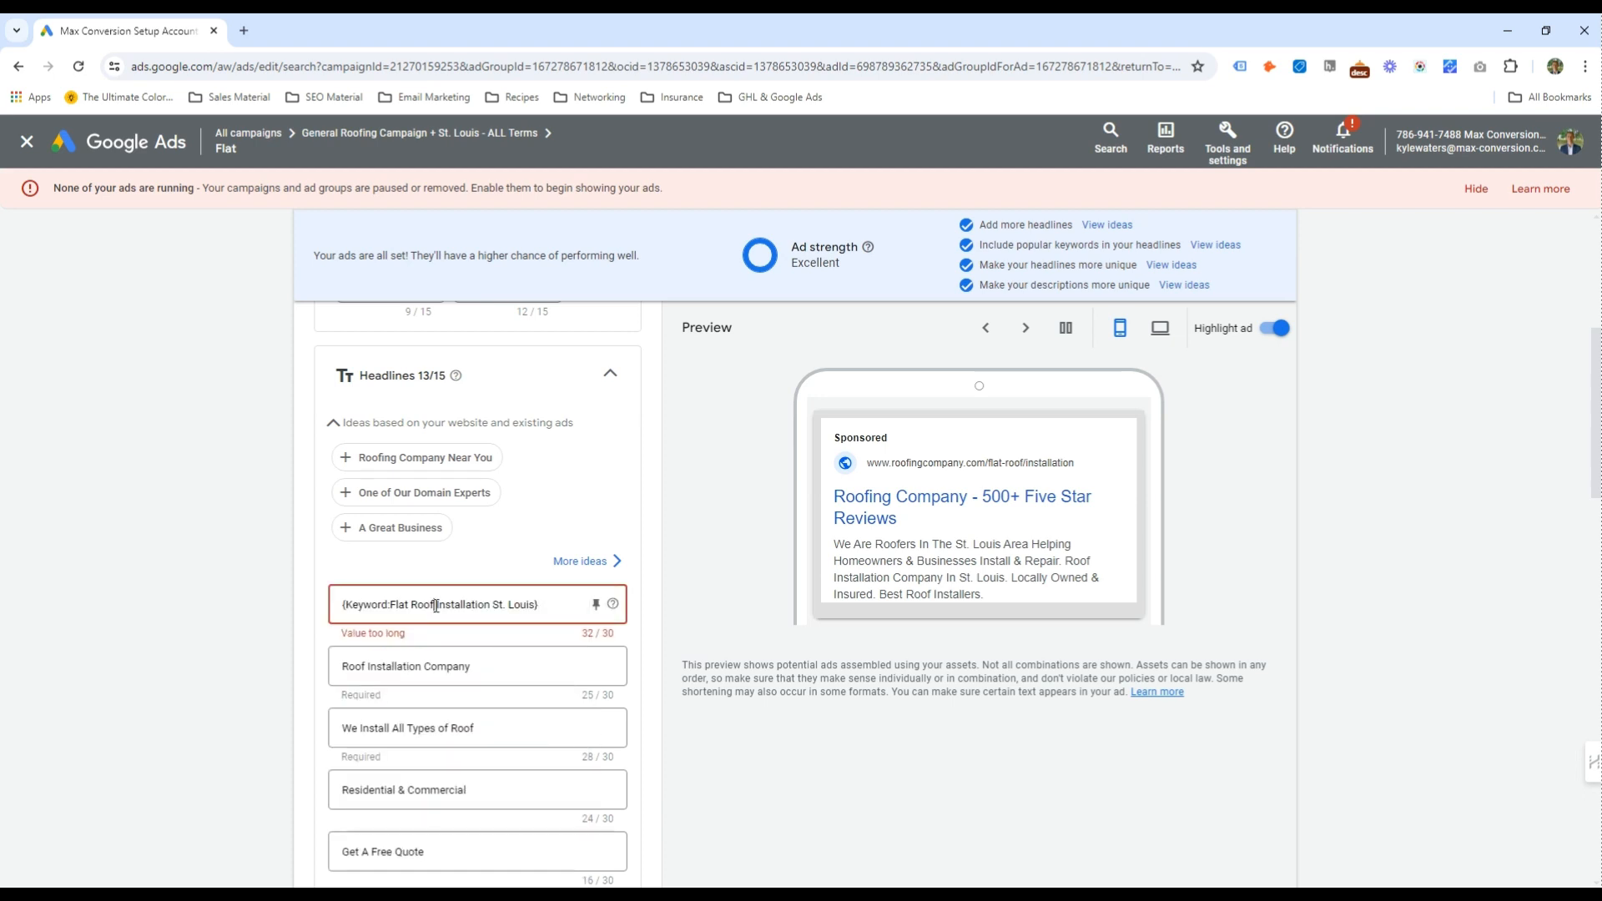
left_click(435, 605)
double_click(440, 713)
type("Install")
left_click(547, 861)
Reword the second headline as "Flat Roof Installation Company" and the last filled headline as "Flat Roofing Company in STL"
left_click(418, 668)
scroll(451, 618, "down", 8)
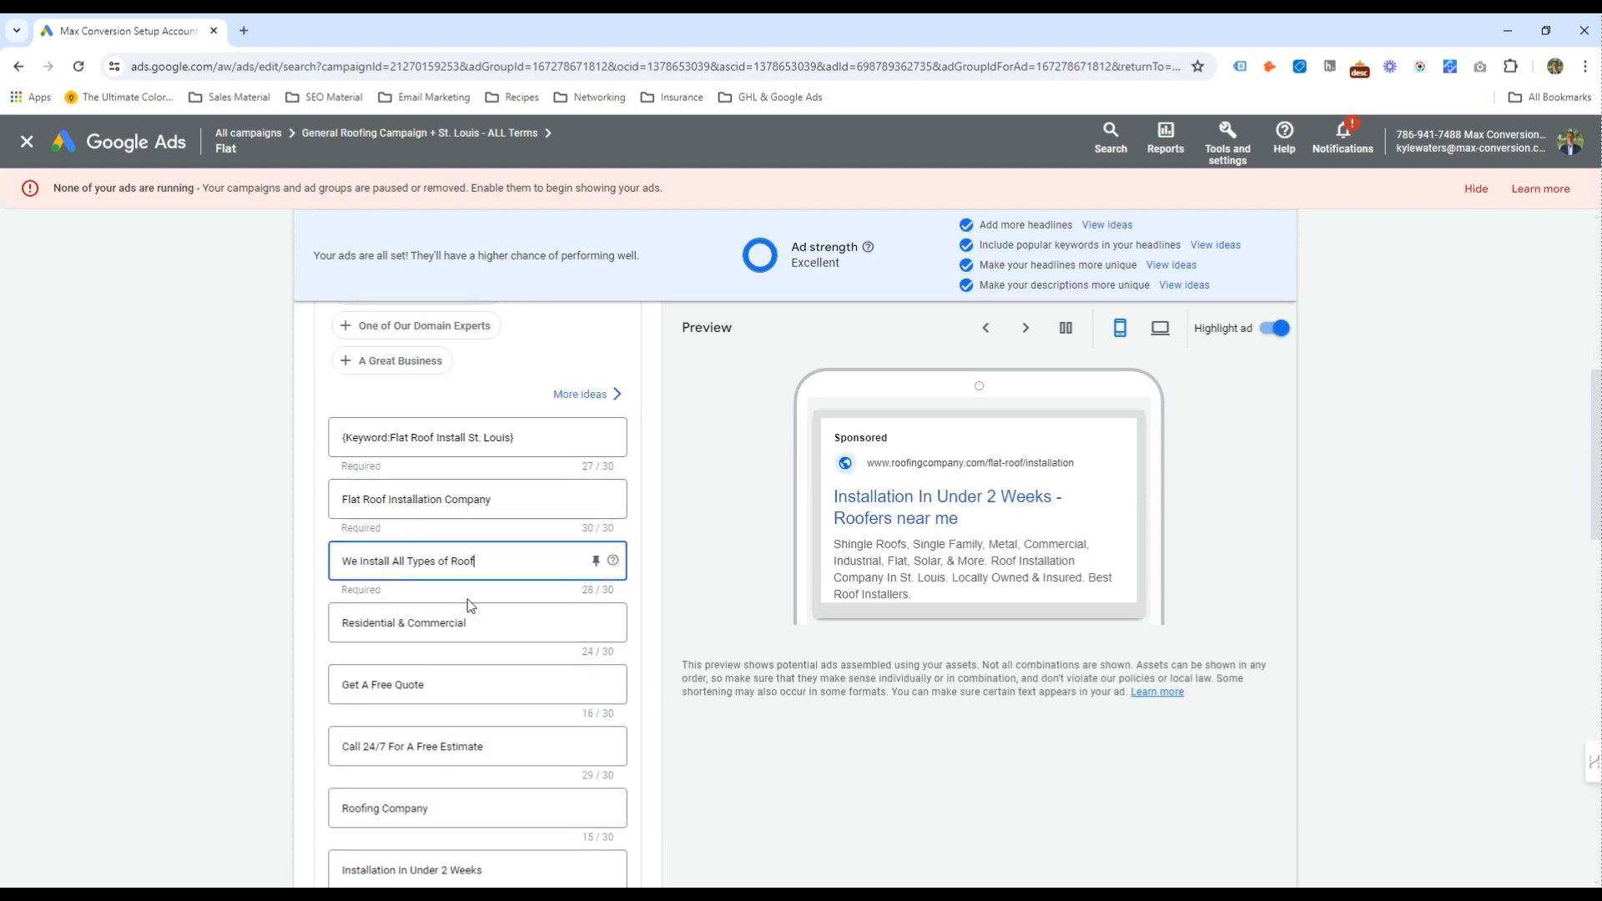
left_click(393, 739)
type("Flat Roofing Company in STL")
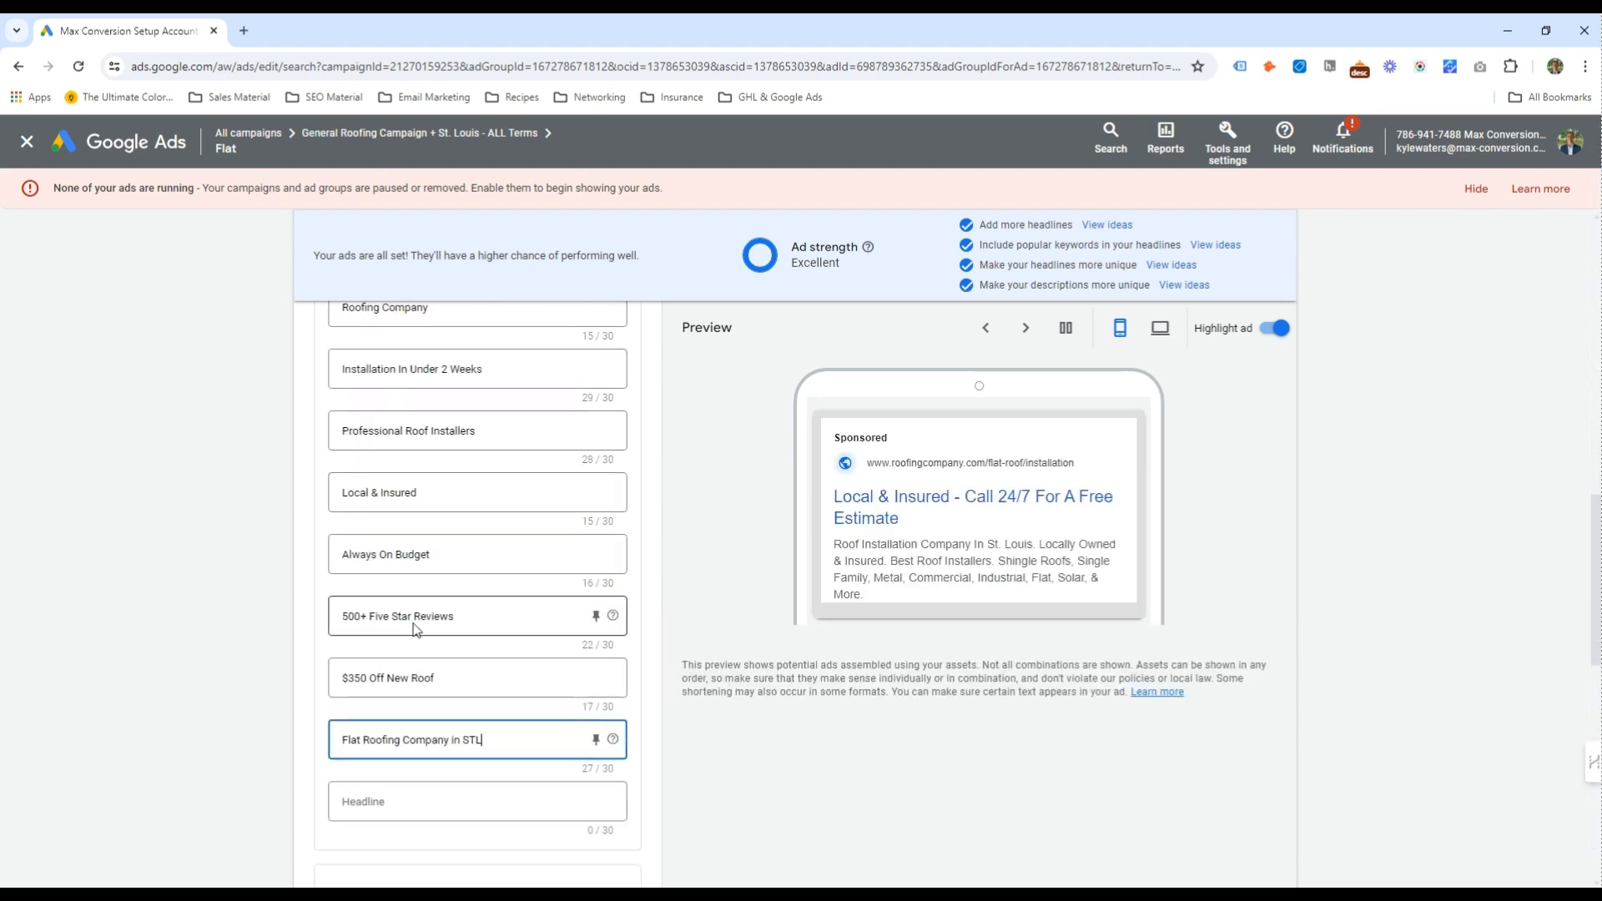
Reword the opening of the first description as "Flat Roof Installation Service In St. Louis"
scroll(416, 631, "down", 6)
left_click(343, 447)
type("Flat")
key("ctrl+Right")
key("ctrl+Right")
key("ctrl+Right")
key("BackSpace")
key("BackSpace")
key("BackSpace")
key("BackSpace")
key("BackSpace")
key("BackSpace")
key("BackSpace")
key("BackSpace")
type("Services")
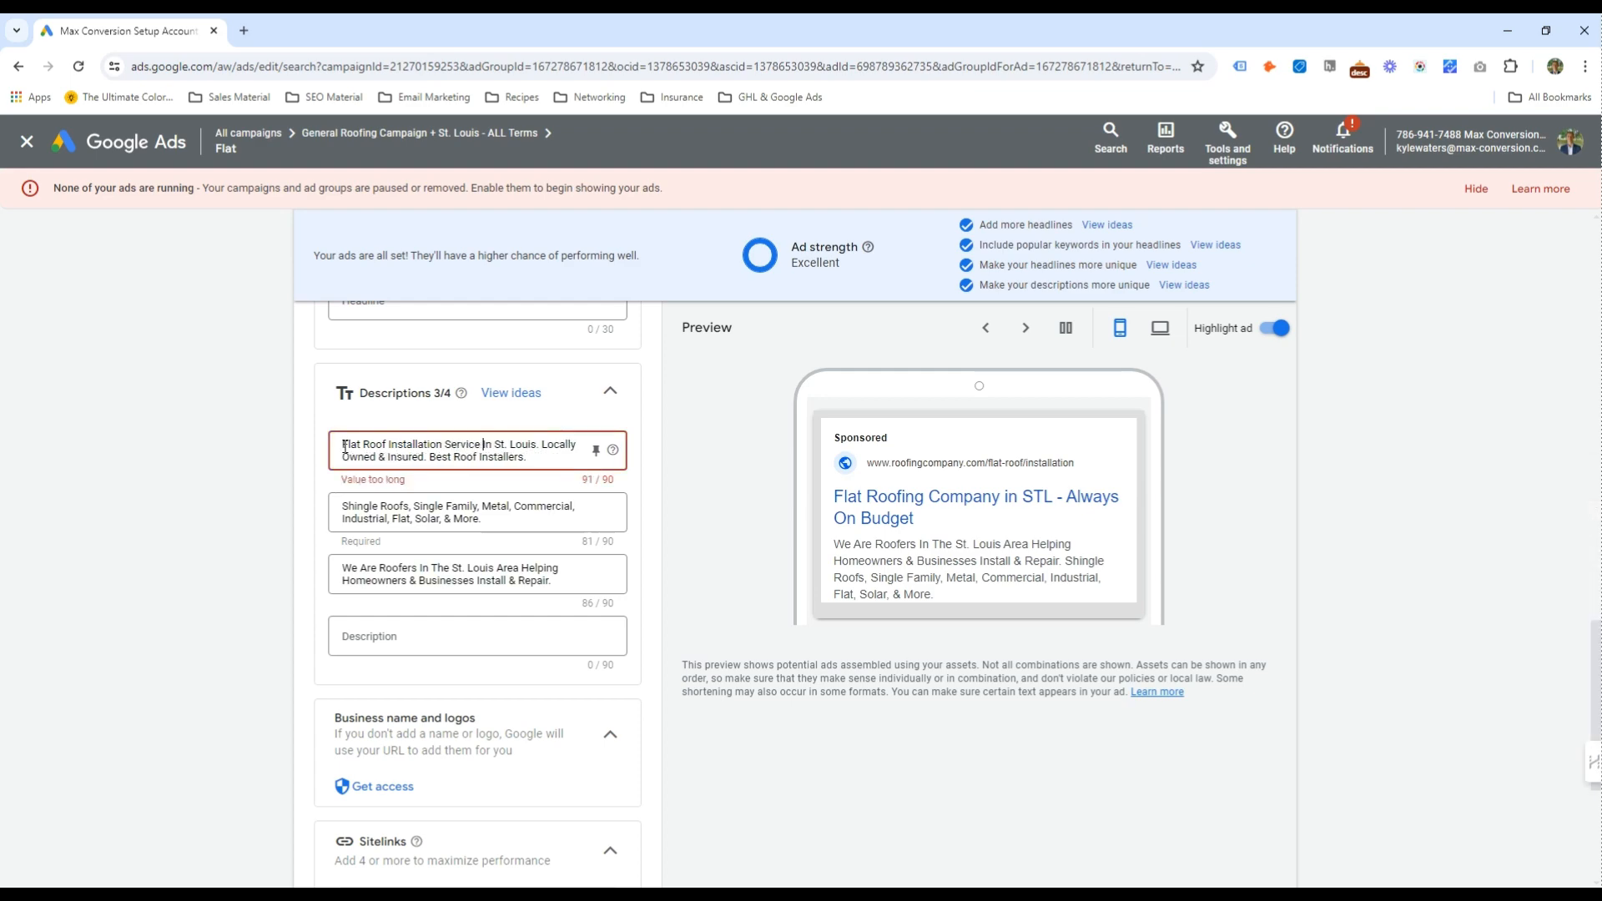
Delete the final period of the first description to fit the character limit, and save the Flat ad
left_click(554, 455)
key("BackSpace")
scroll(534, 584, "down", 5)
left_click(326, 818)
scroll(511, 622, "down", 20)
left_click(326, 820)
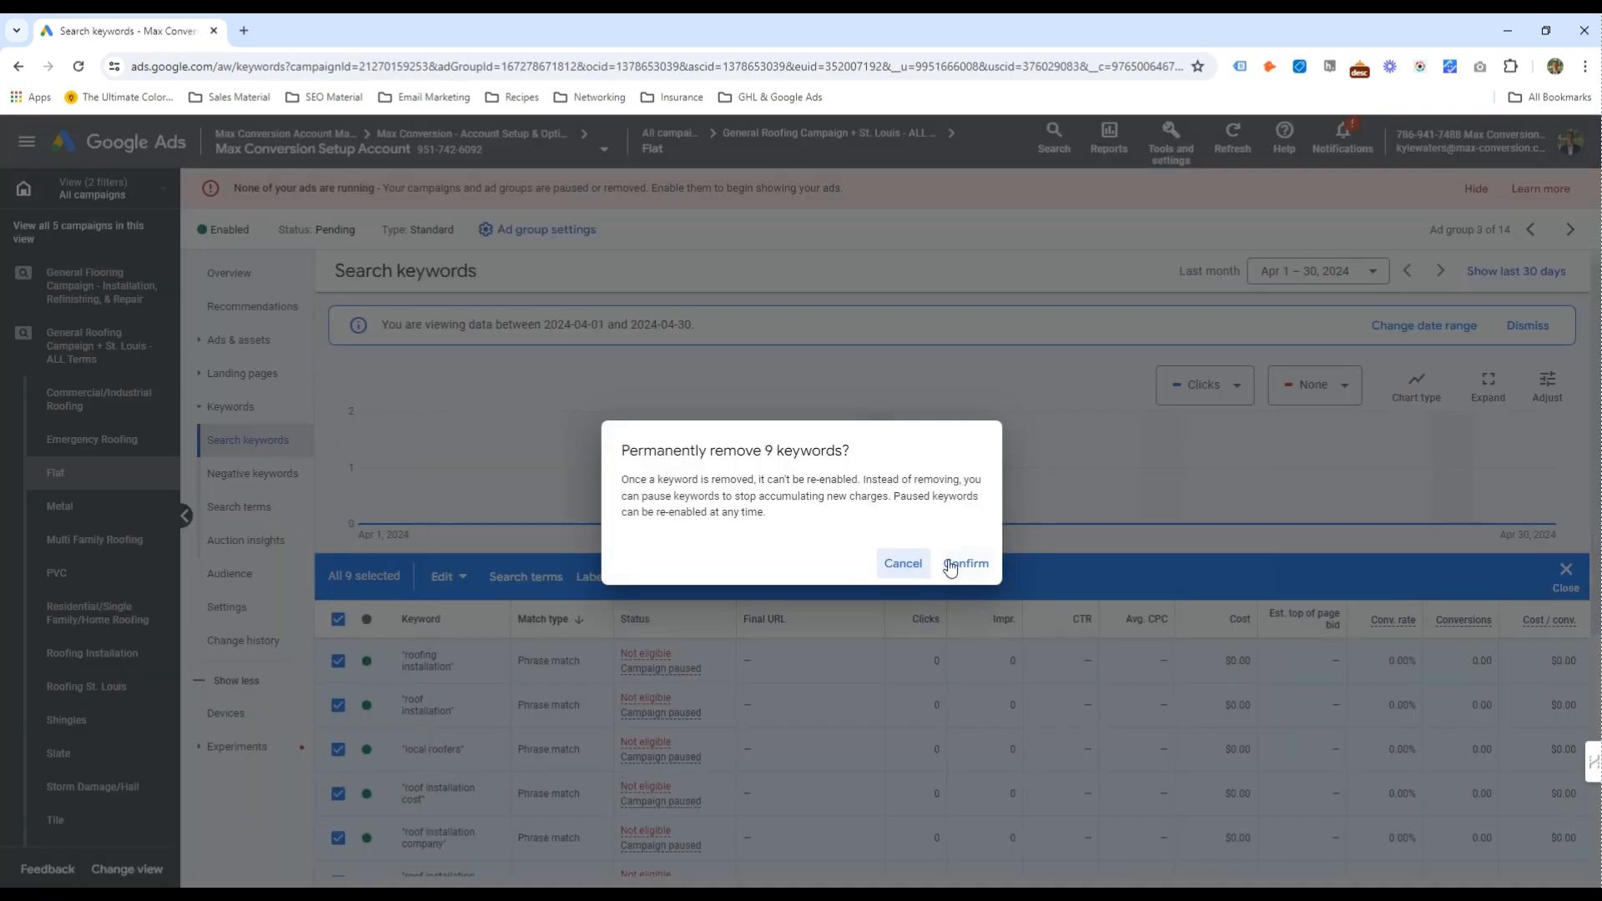
Remove all nine keywords from the Flat ad group and paste the Metal keyword list into the new keywords
left_click(951, 562)
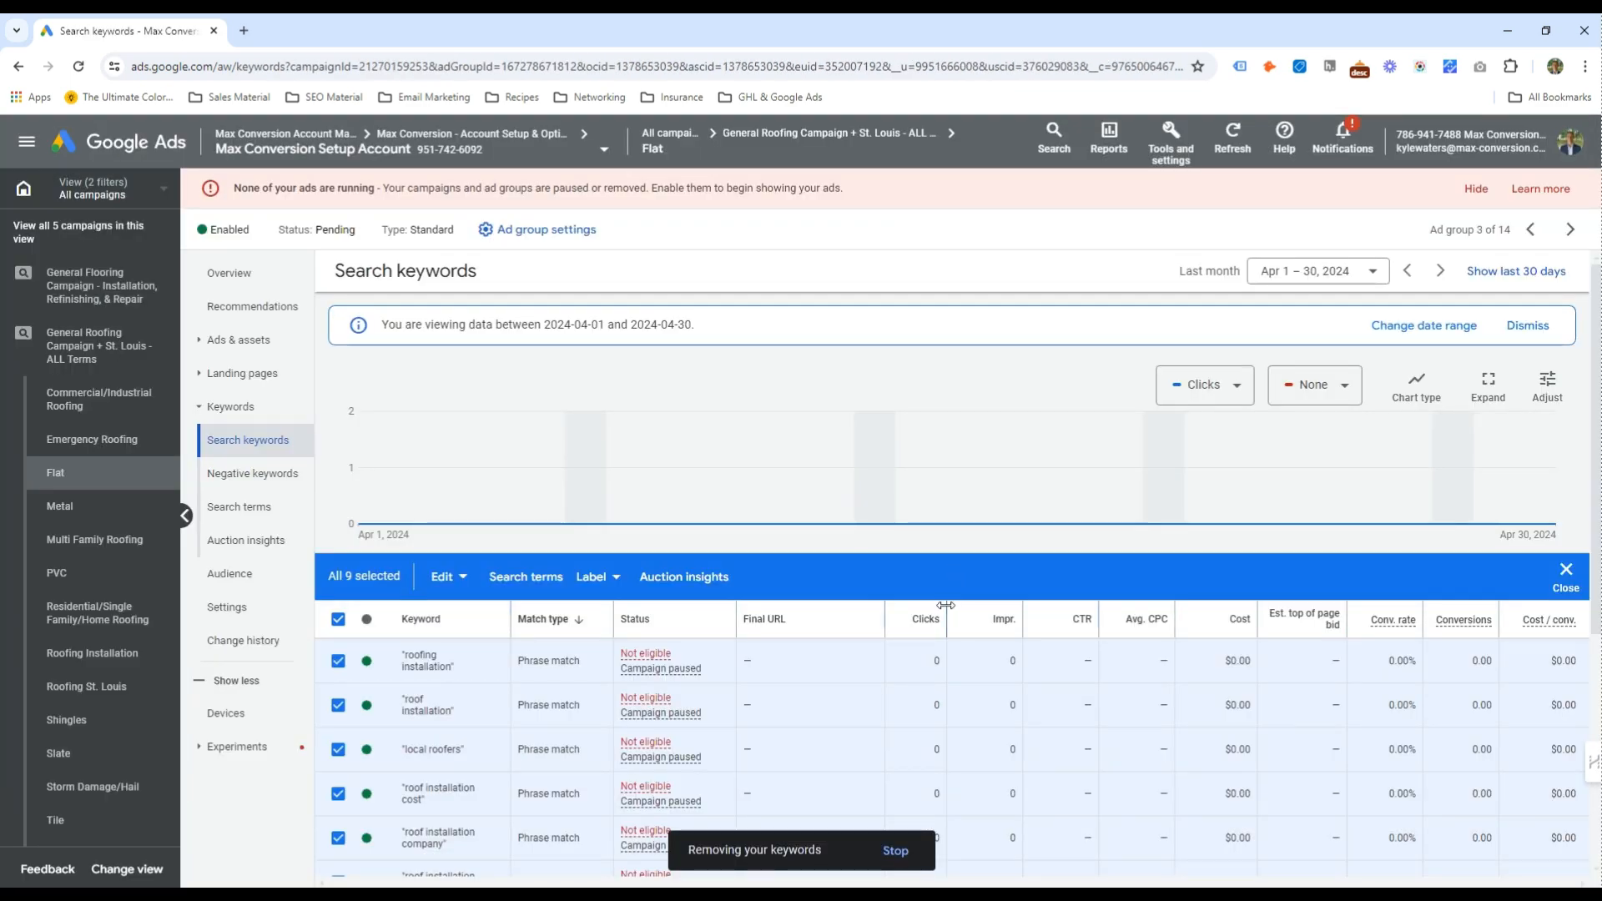
left_click(334, 552)
left_click(481, 594)
type("[metal roofing near me] \"metal roof cost\" [metal roofing companies near me] [metal roof installers near me] [metal roofing contractors near me] \"metal roof installers\" \"metal roofers\"")
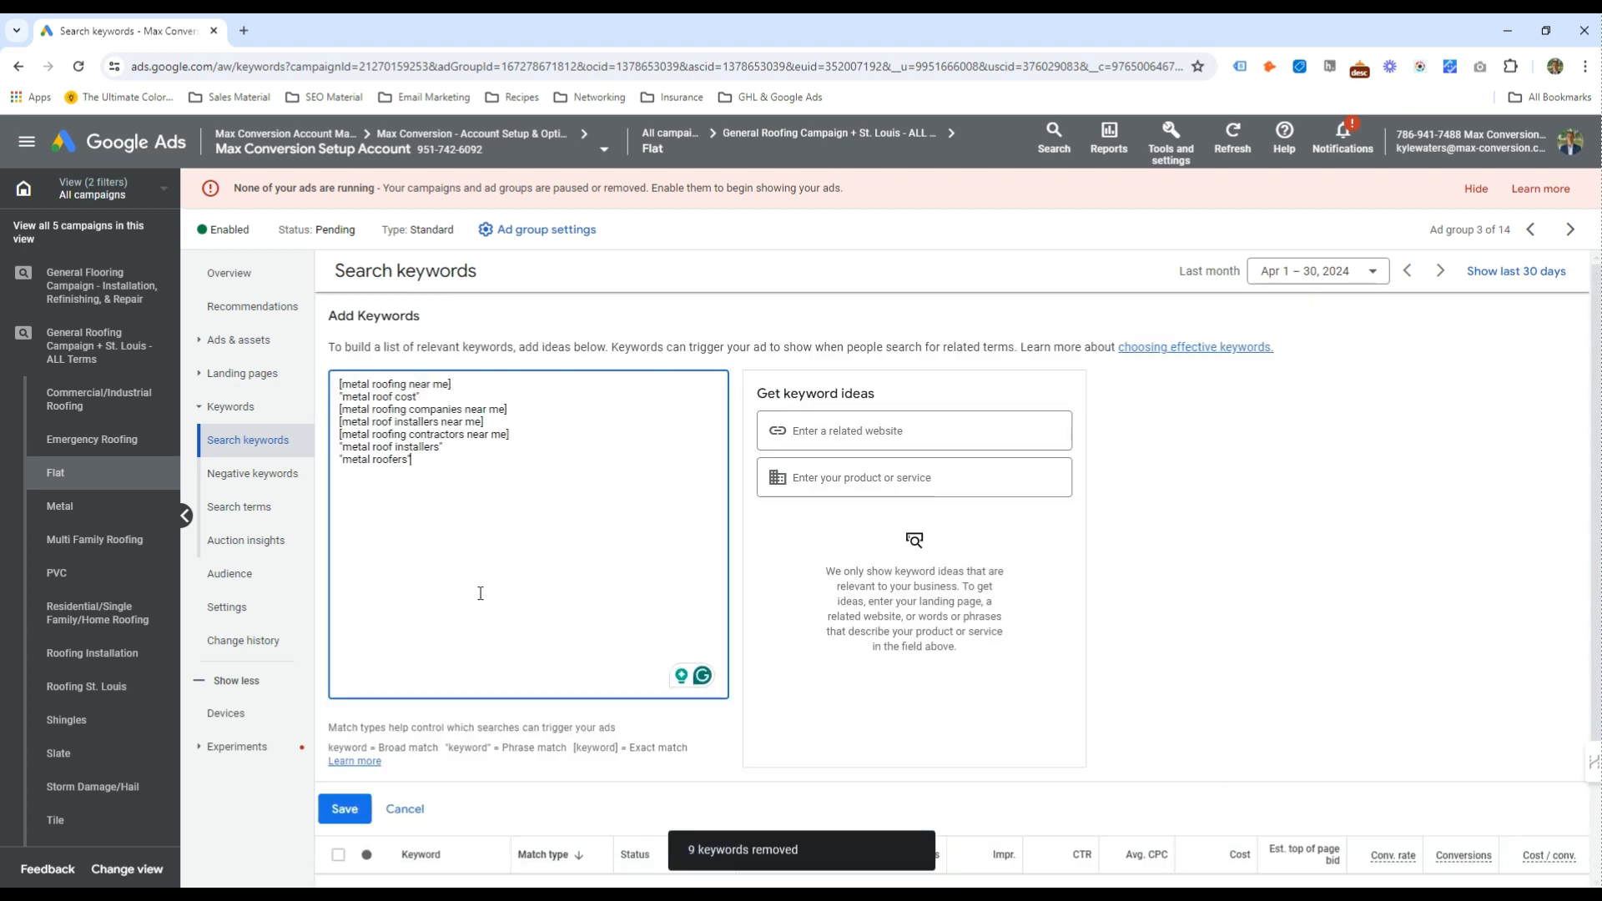
Change "metal" to "flat" in all seven pasted keywords, copy the list, and save the keywords
double_click(351, 385)
type("flat")
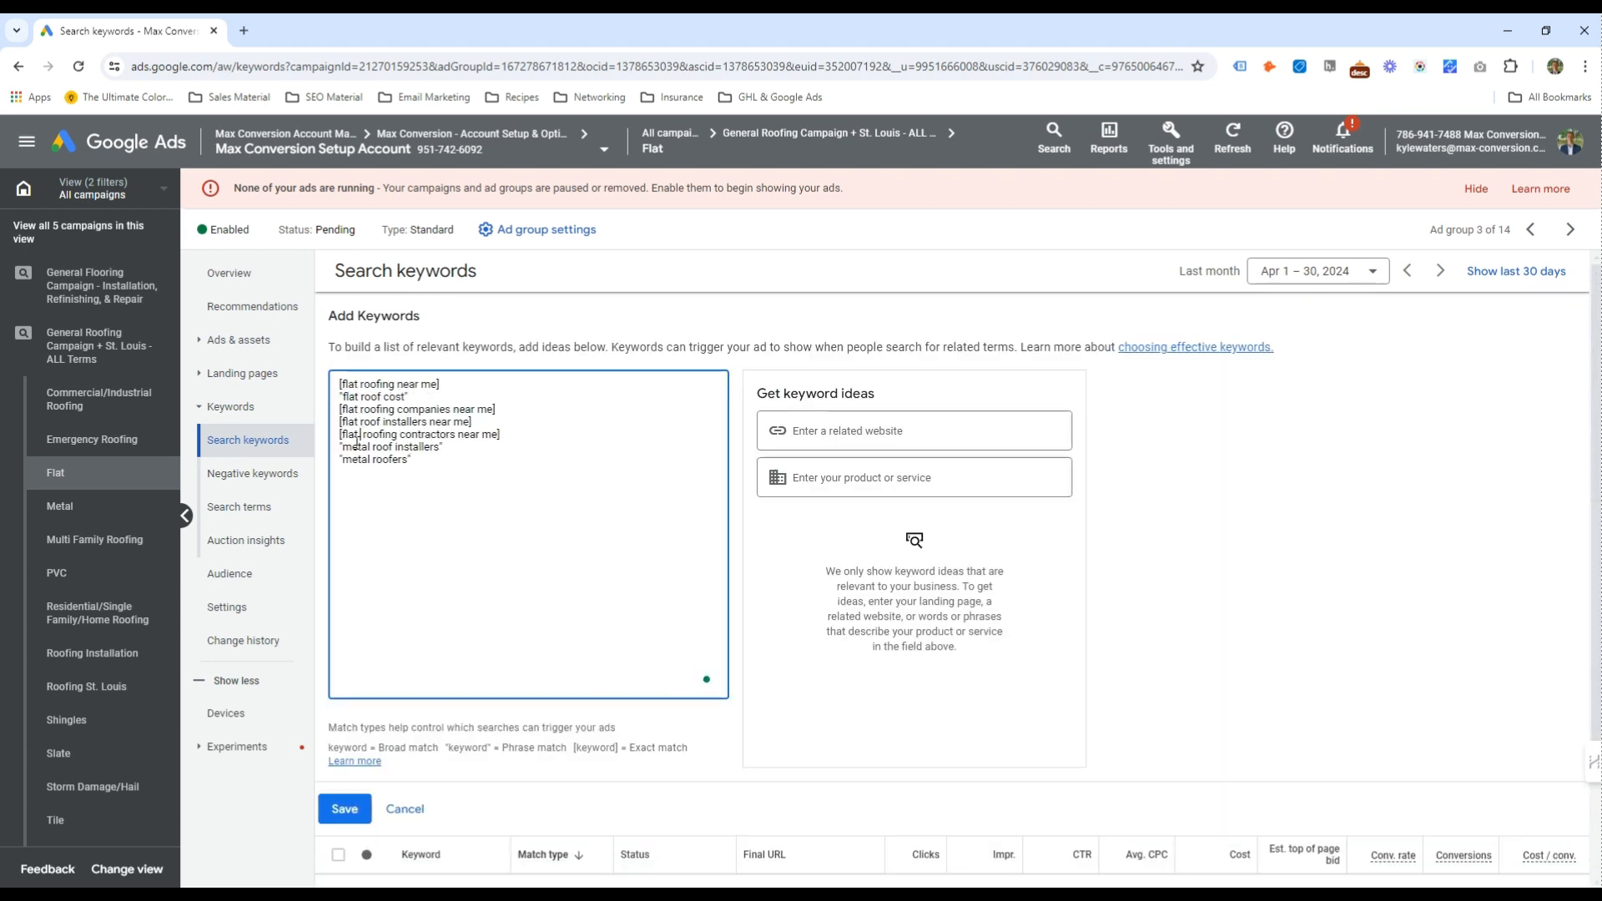
key("ctrl+a")
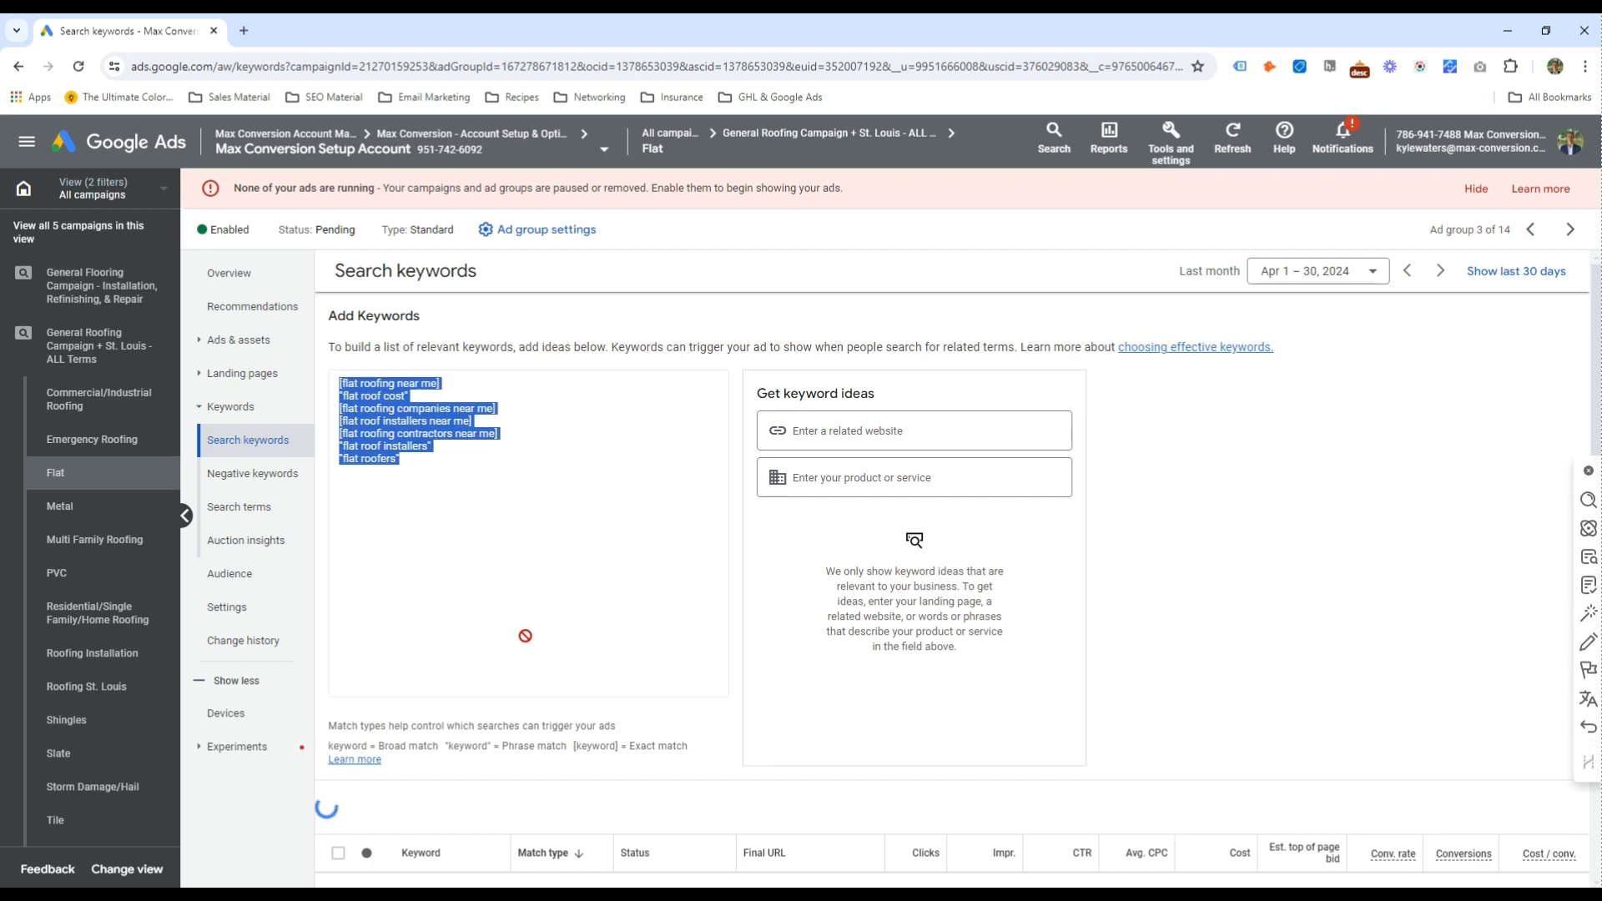
left_click(344, 808)
Remove all nine existing keywords from the Shingles ad group
left_click(67, 720)
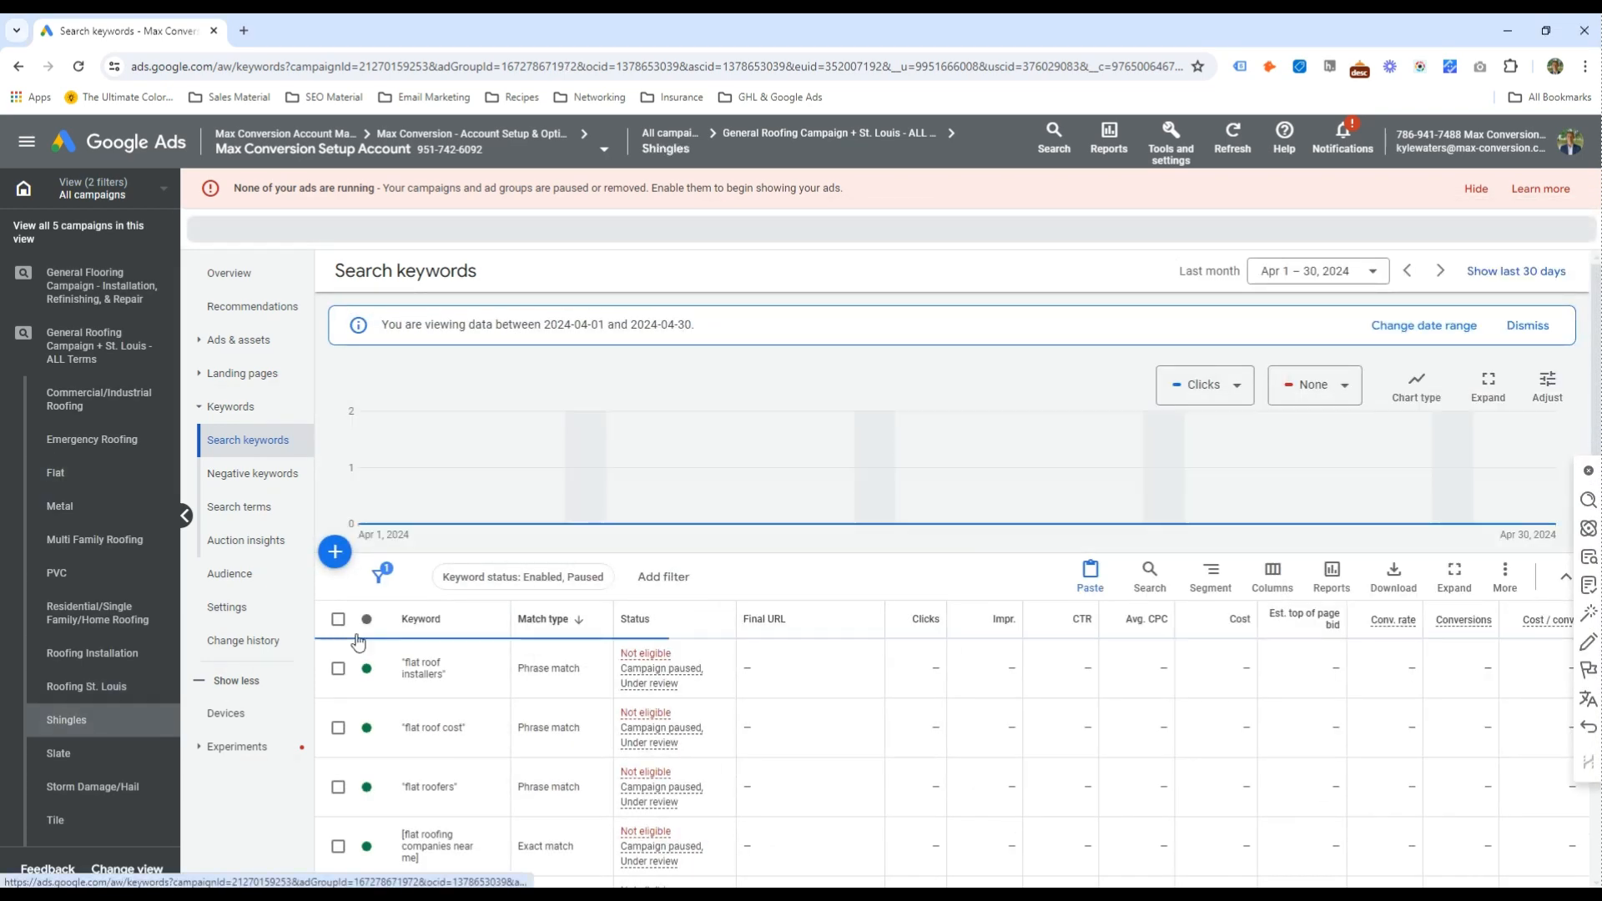
left_click(338, 619)
left_click(448, 576)
left_click(456, 717)
left_click(965, 563)
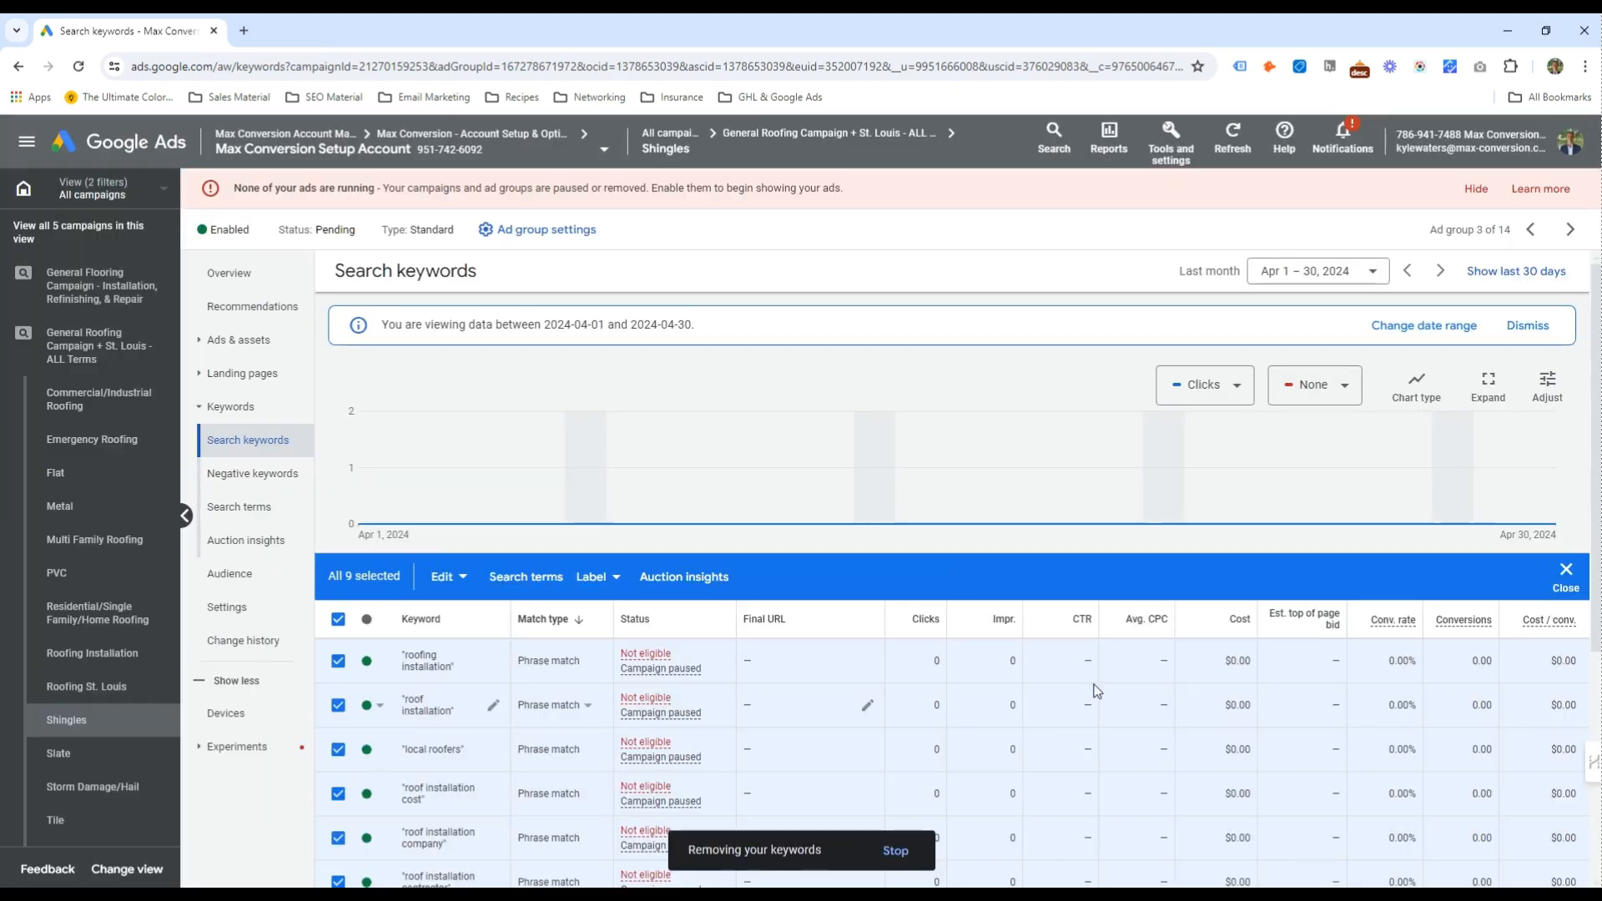
Paste the Flat keyword list into the Shingles ad group and change "flat" to "shingle" in every keyword
double_click(352, 385)
type("shingle")
double_click(354, 397)
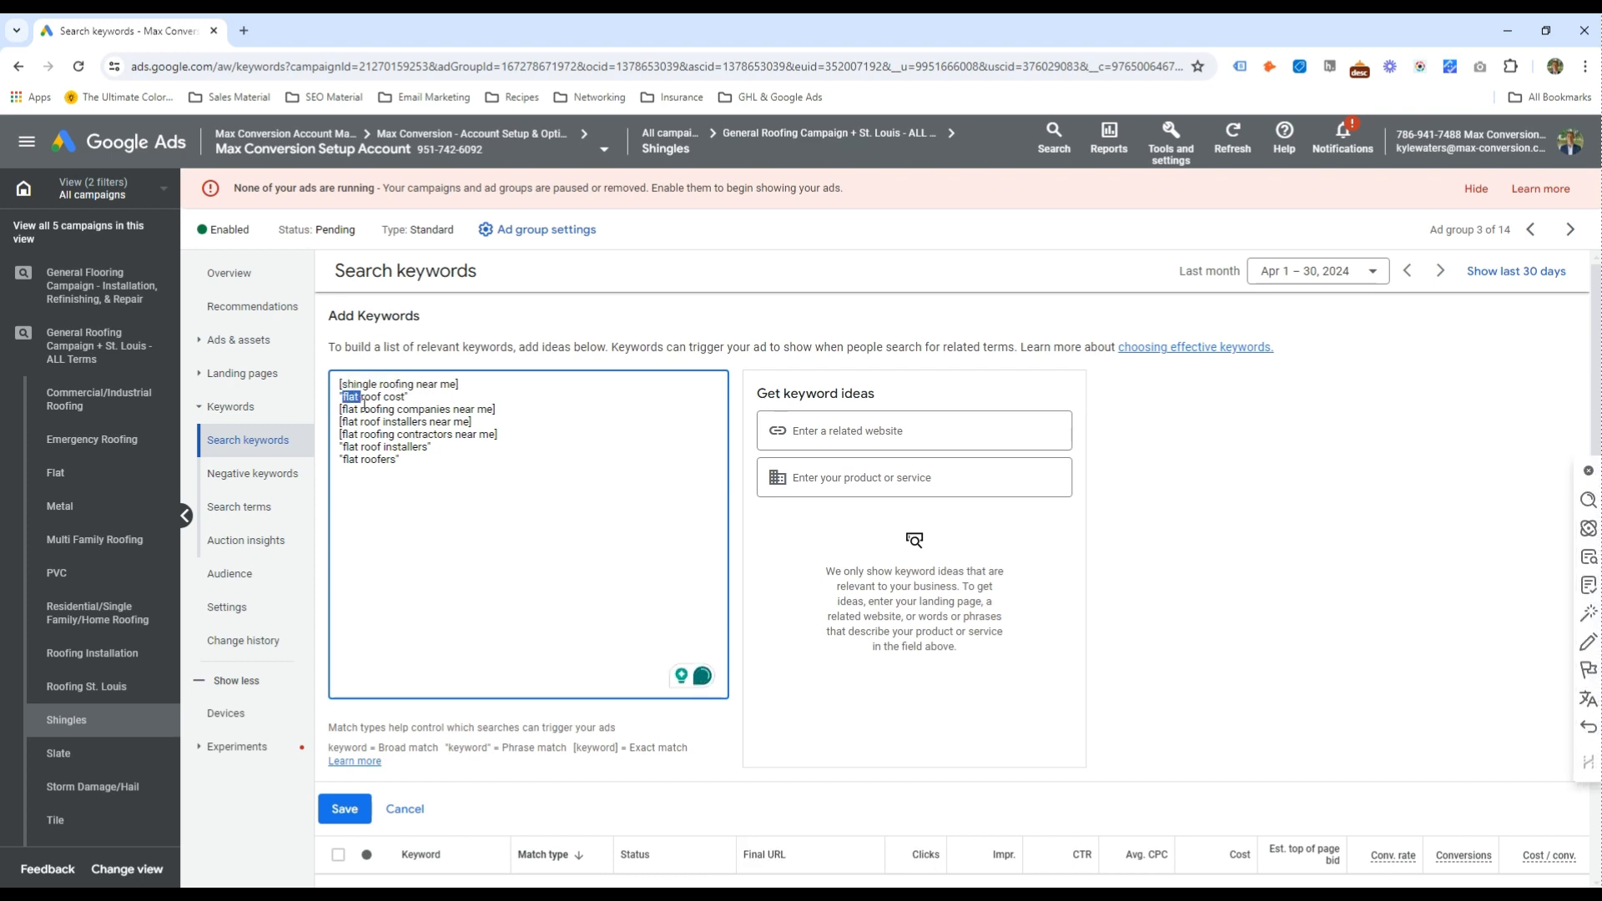
key("ctrl+v")
double_click(353, 409)
key("ctrl+v")
double_click(353, 423)
key("ctrl+v")
Look up ideas for "shingle roofing installation", add "shingle roofers near me" and "asphalt roofers near me", and save the keywords
left_click(887, 477)
type("shingle roofing installation")
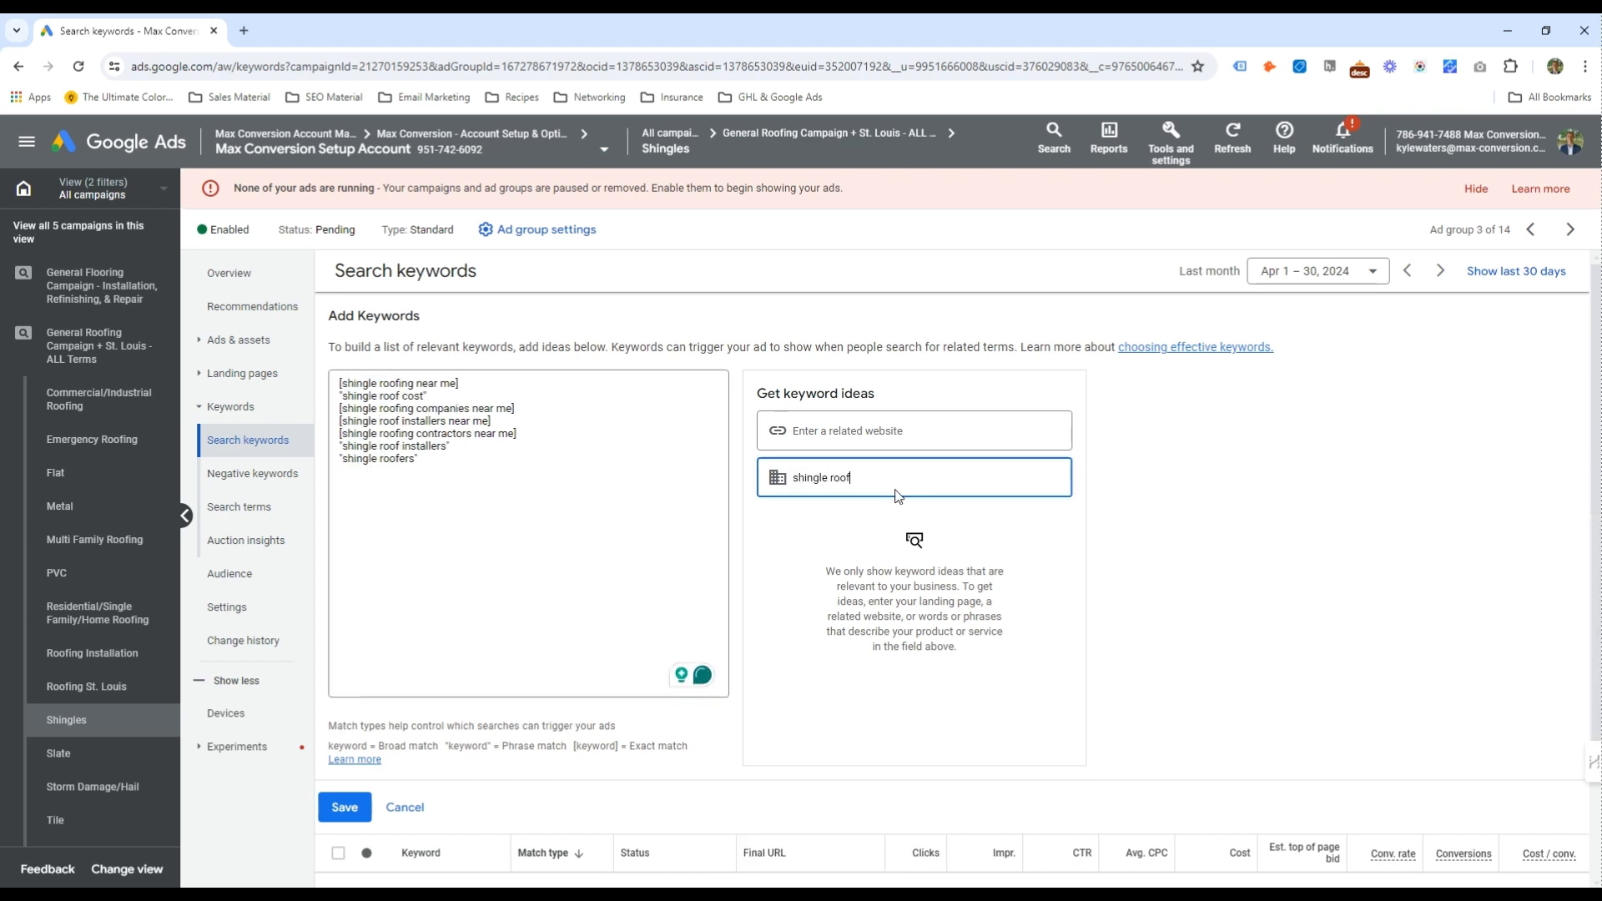
double_click(887, 472)
left_click(767, 654)
left_click(767, 654)
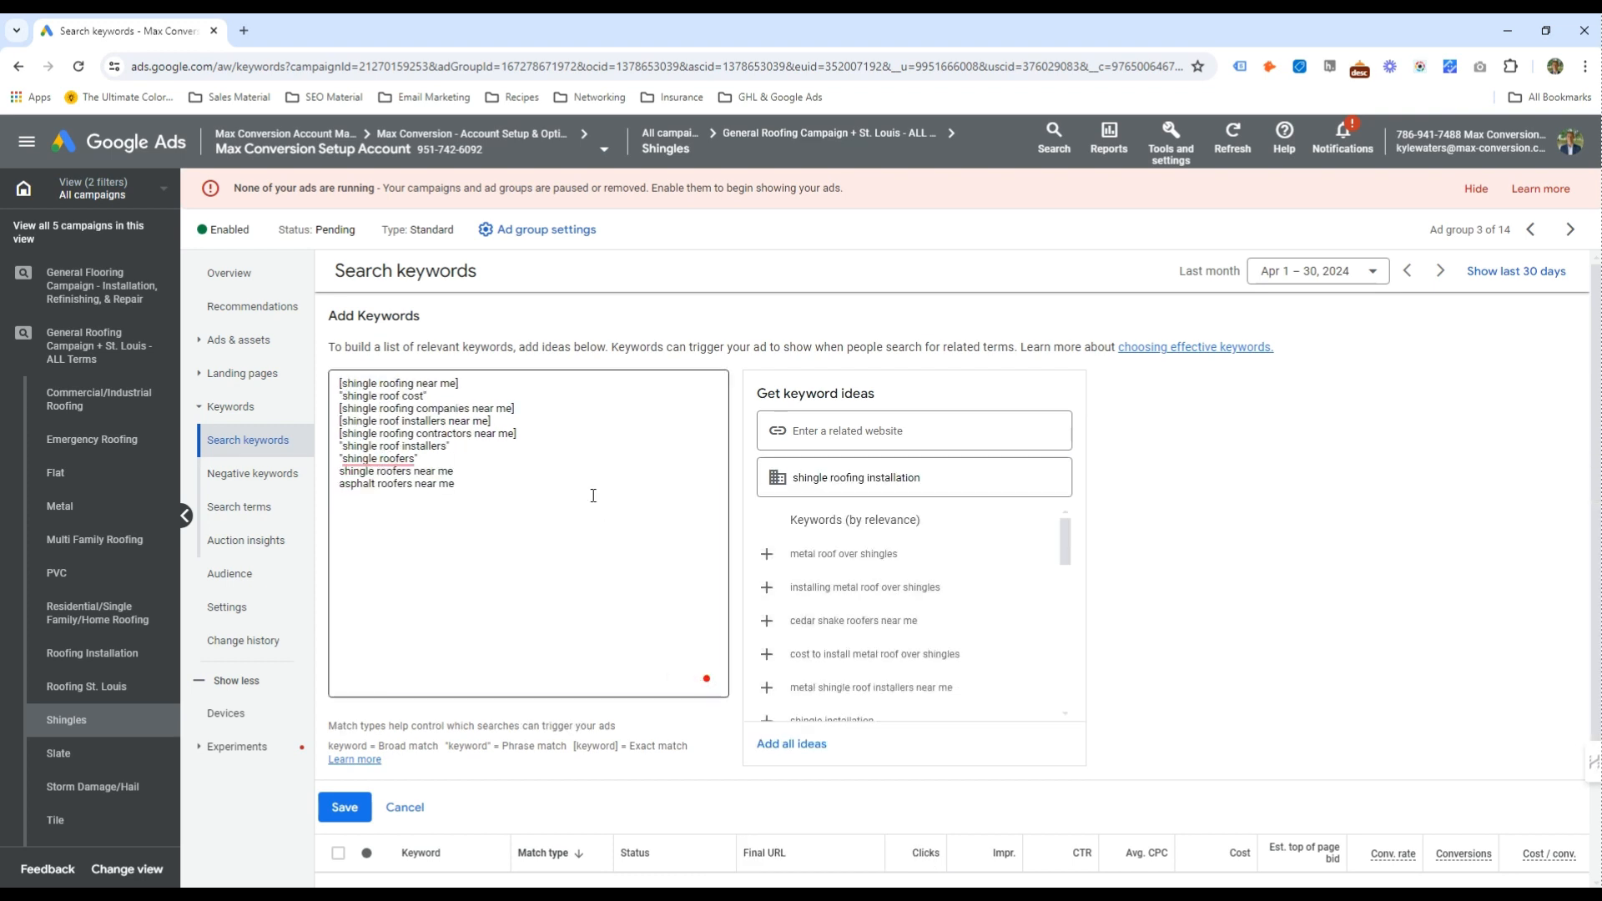
left_click(631, 466)
left_click(345, 810)
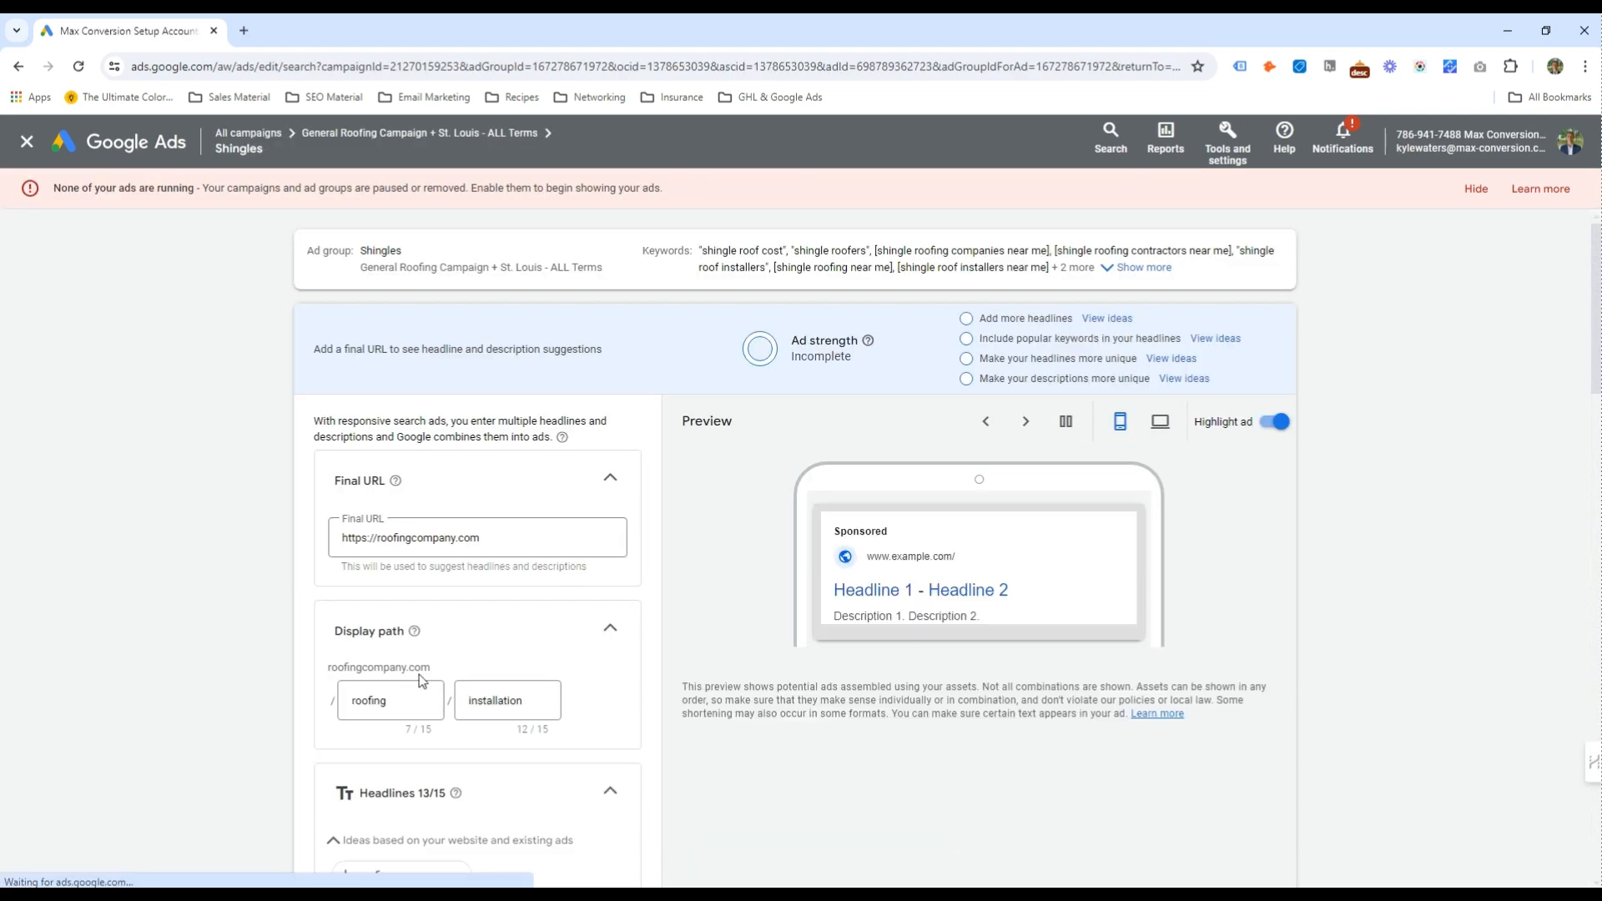
Set the display path of the Shingles ad to shingle/roofers
double_click(373, 701)
type("shingle")
key("Tab")
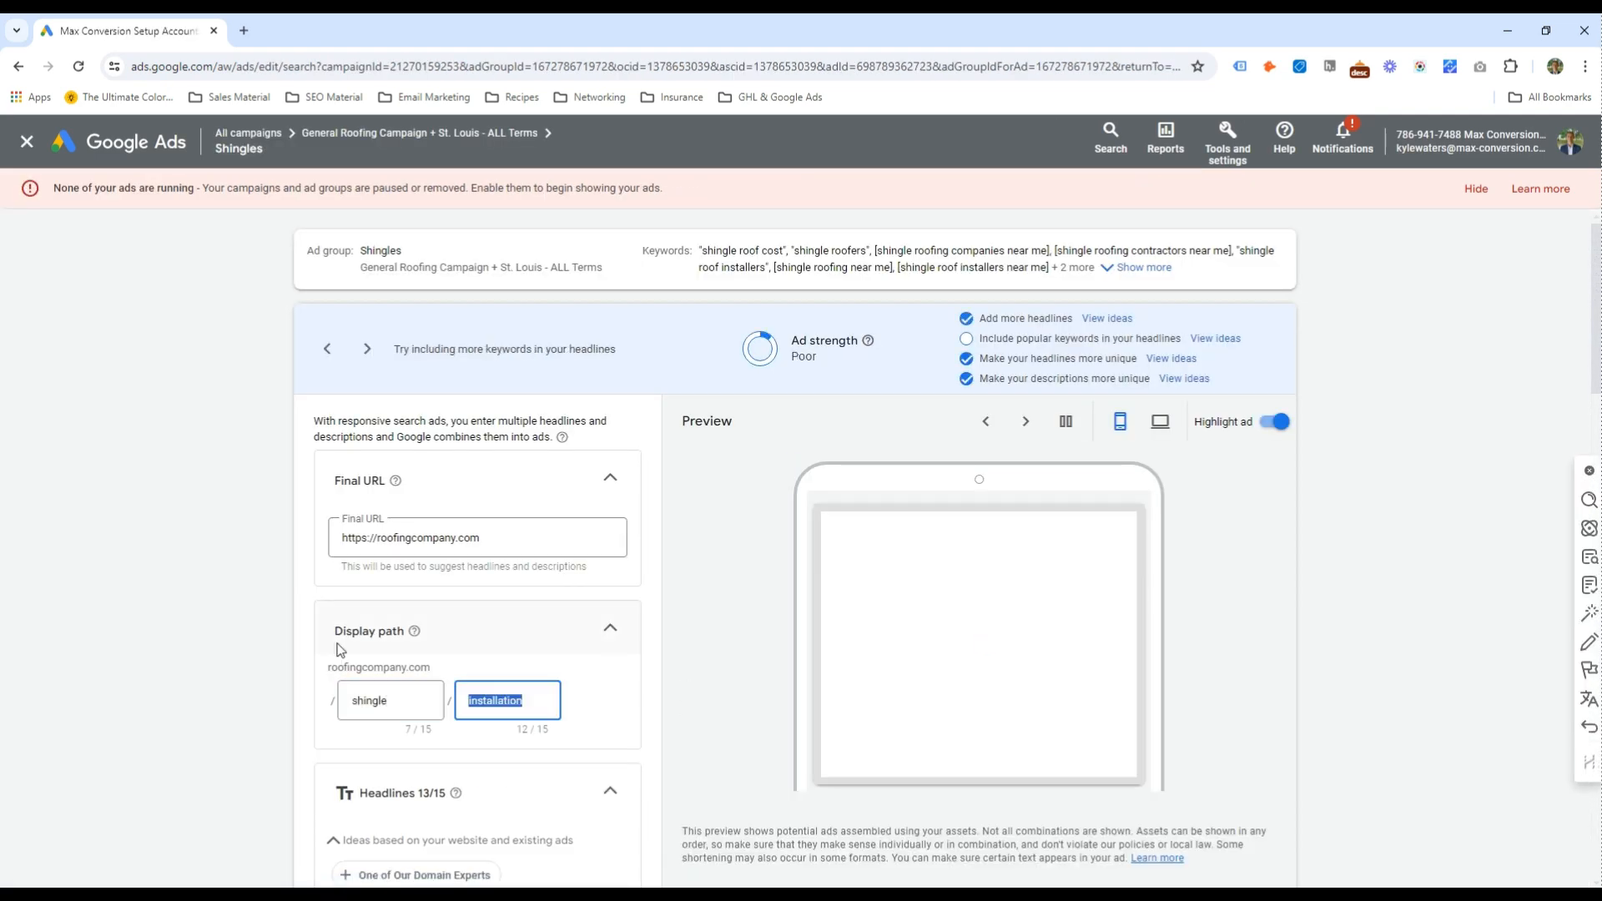
type("roofers")
Set the first headline's keyword default text to "Shingle Roof Installation STL"
scroll(350, 634, "down", 6)
left_click(382, 523)
double_click(368, 674)
type("Shingle Roof")
key("ctrl+Right")
key("shift+End")
type("STL")
key("Return")
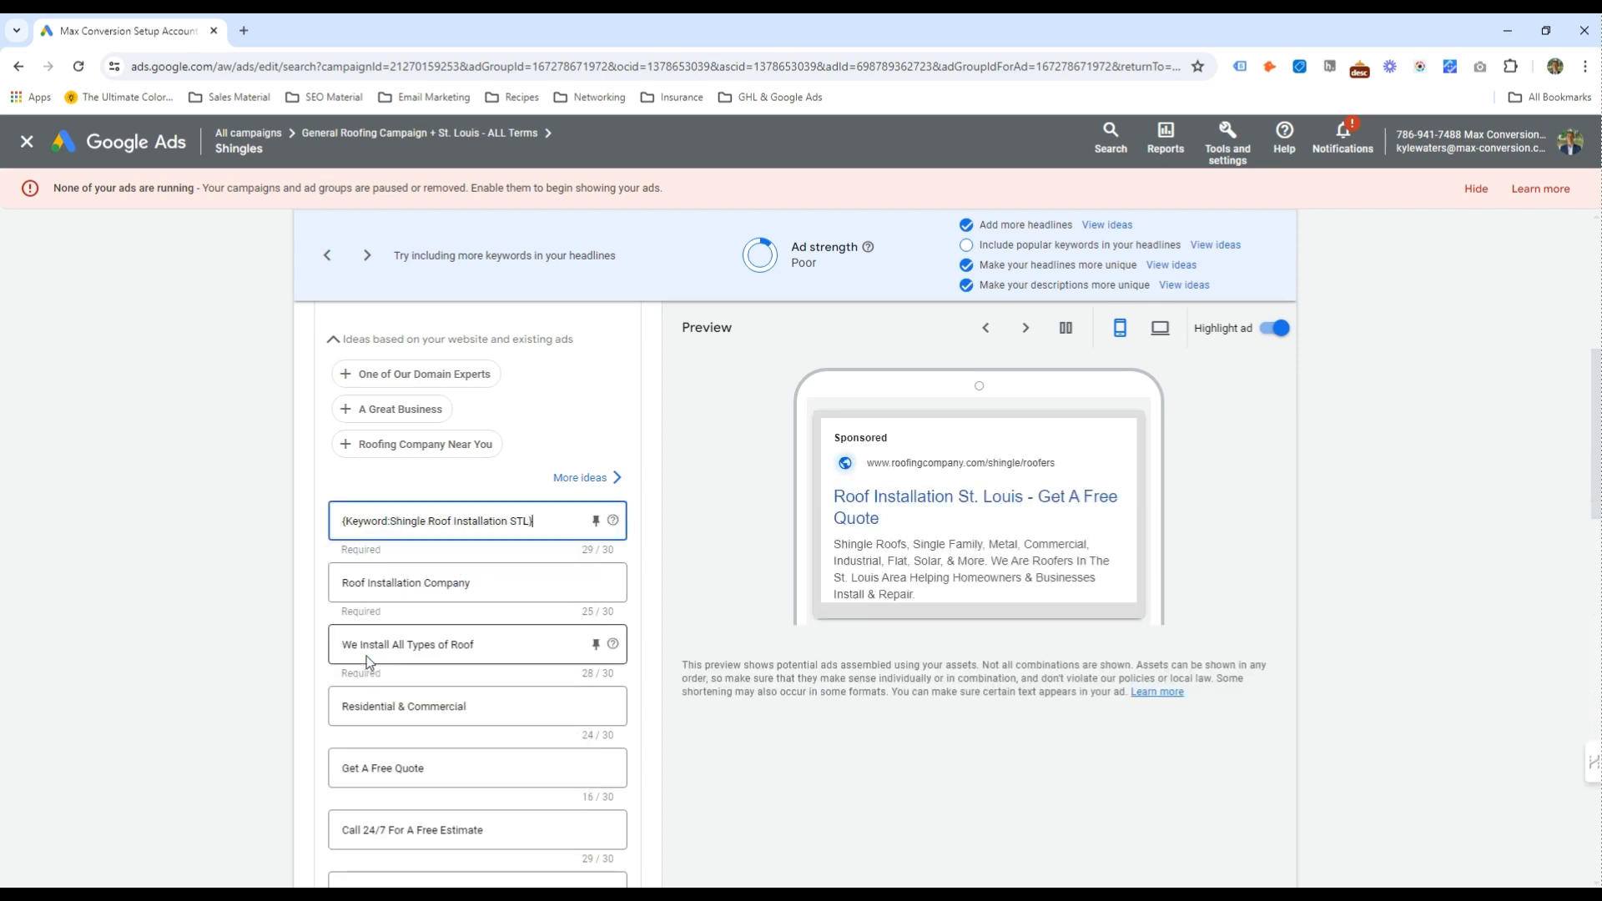
Reword the second headline of the Shingles ad as "Shingle Roofers Nearby"
type("Shingle")
key("ctrl+Right")
key("Left")
type("ers")
key("Right")
key("shift+End")
type("Nearby")
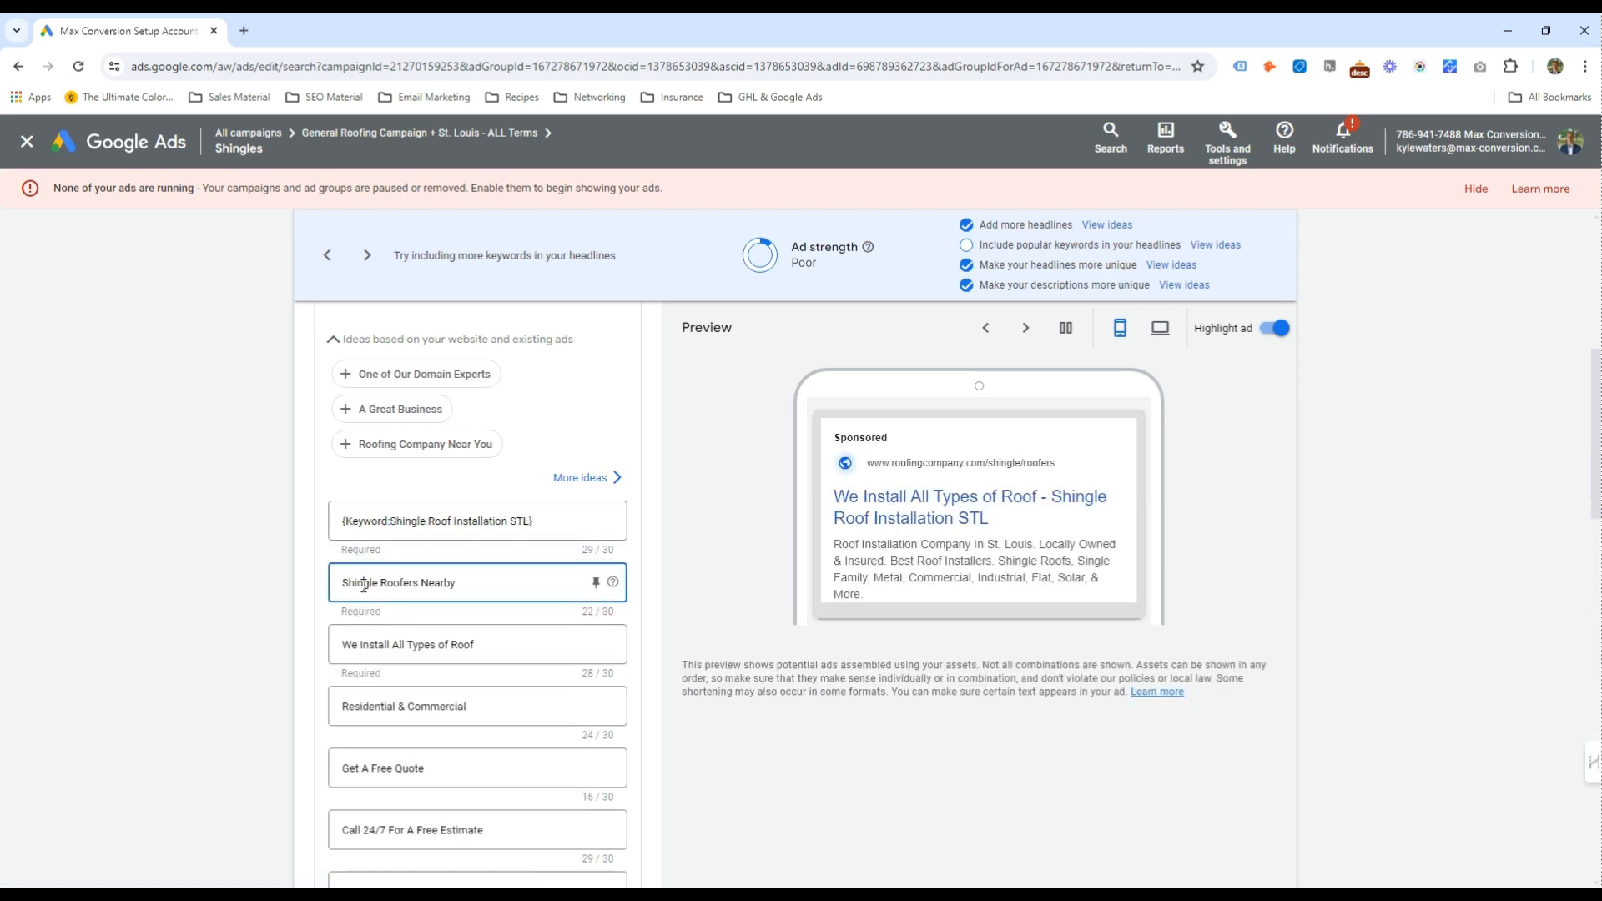
Replace the last filled headline with "Asphalt & Shingle Roofers", correcting the spelling of "Asphalt"
scroll(367, 584, "down", 8)
left_click(404, 726)
type("Ashphalt & Shingle Roofers")
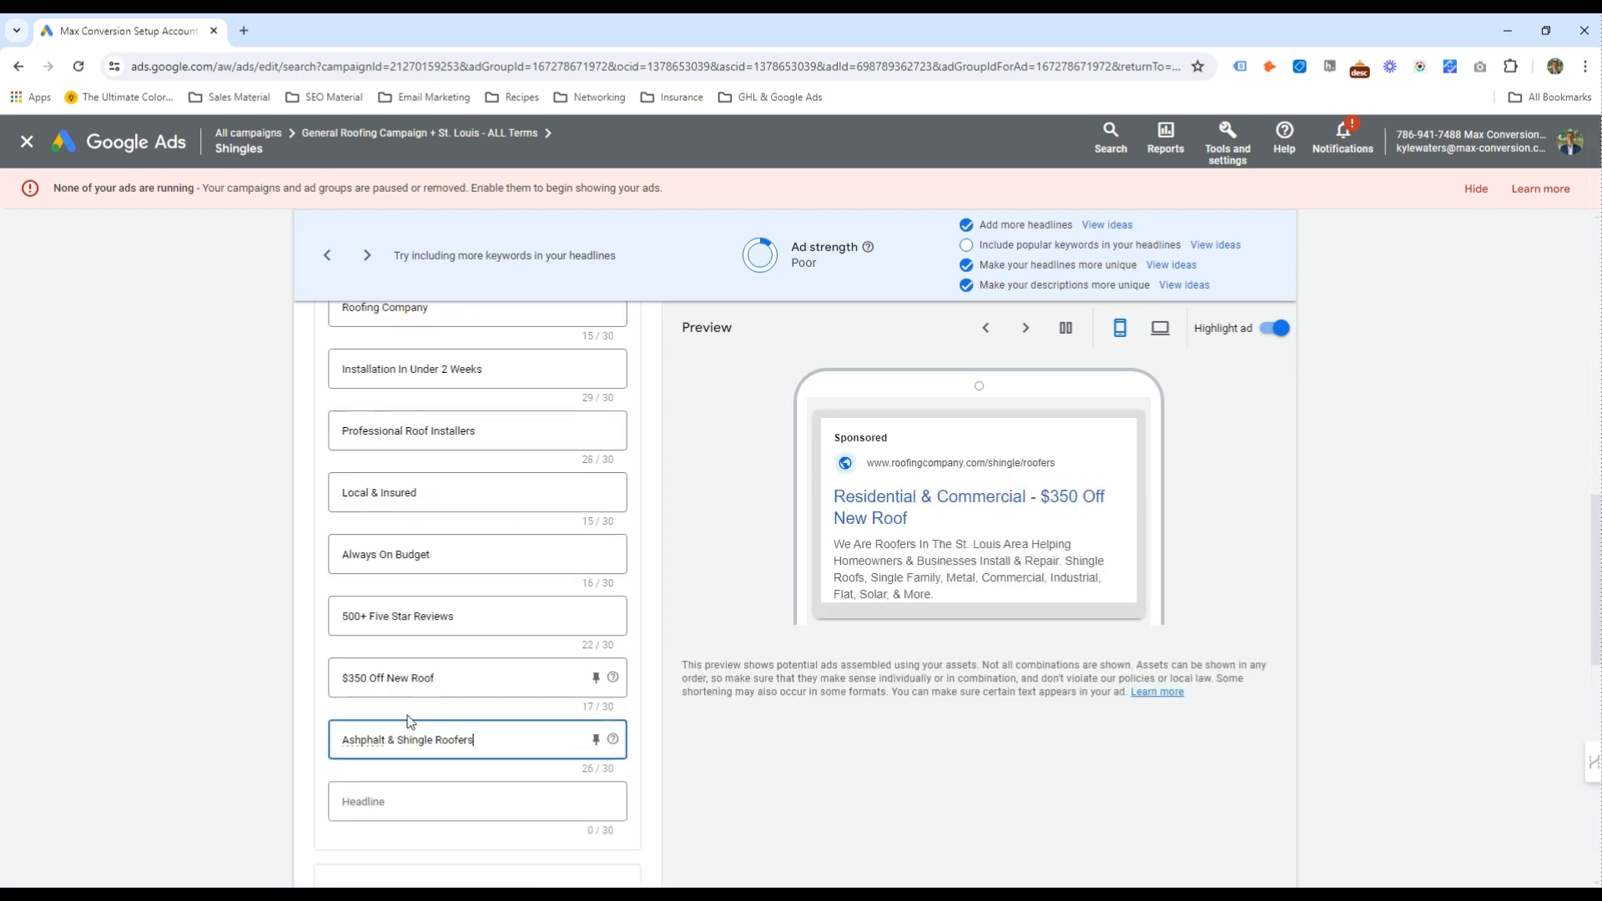
right_click(374, 739)
left_click(411, 429)
Start the first description with "Shingle Roof Installation Company", rework its closing "Best" phrase, and save the Shingles ad
scroll(428, 699, "down", 3)
left_click(428, 699)
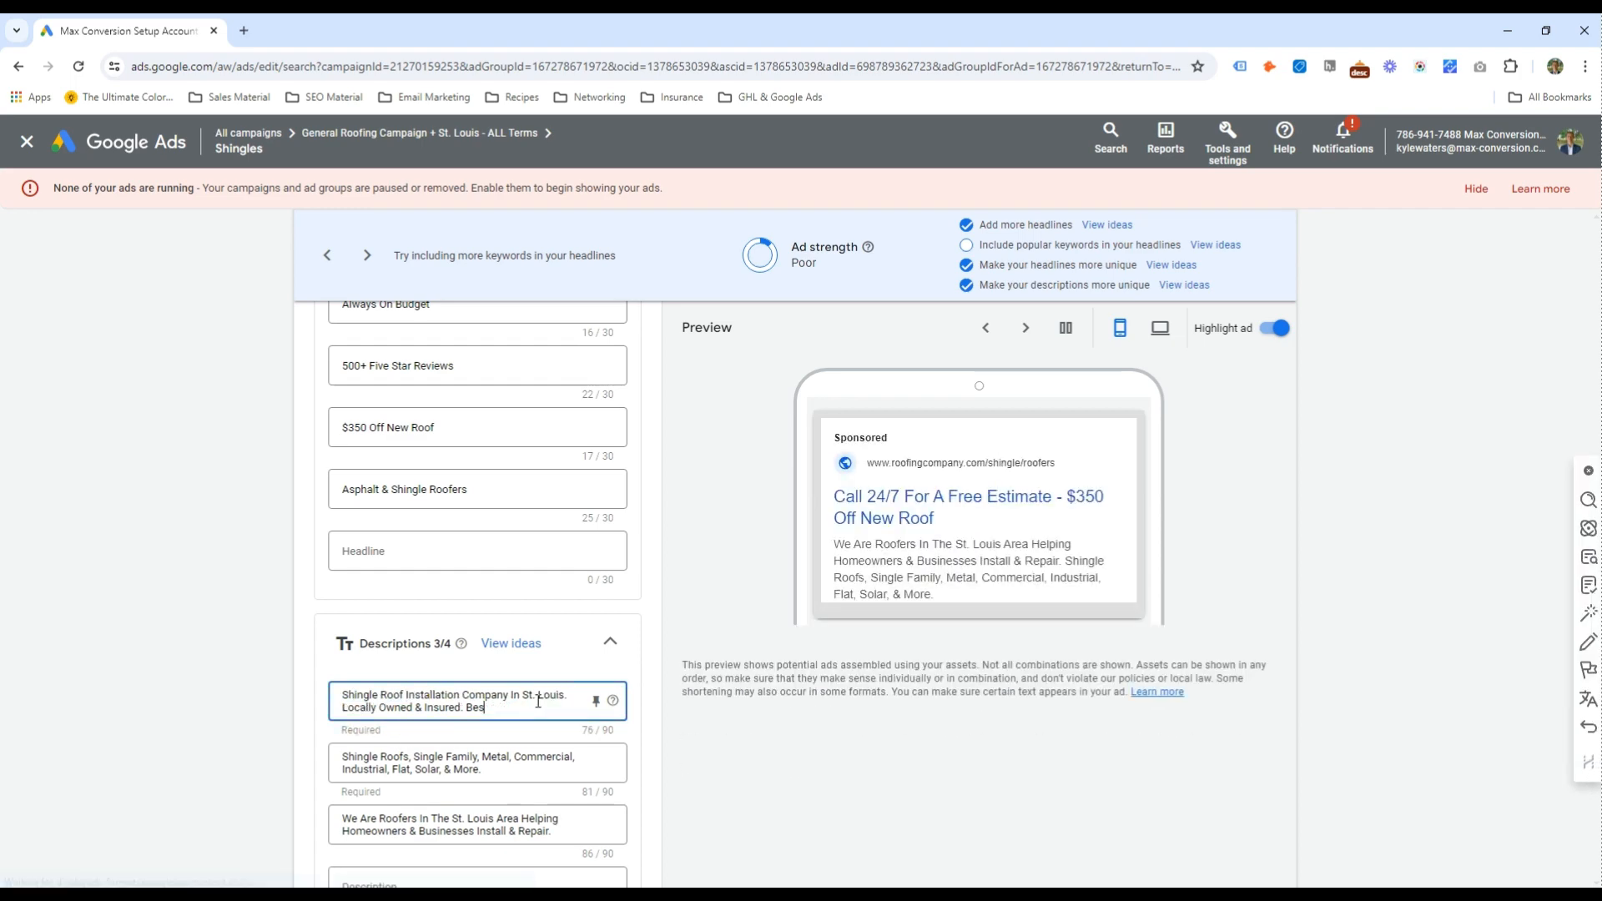
scroll(531, 710, "down", 7)
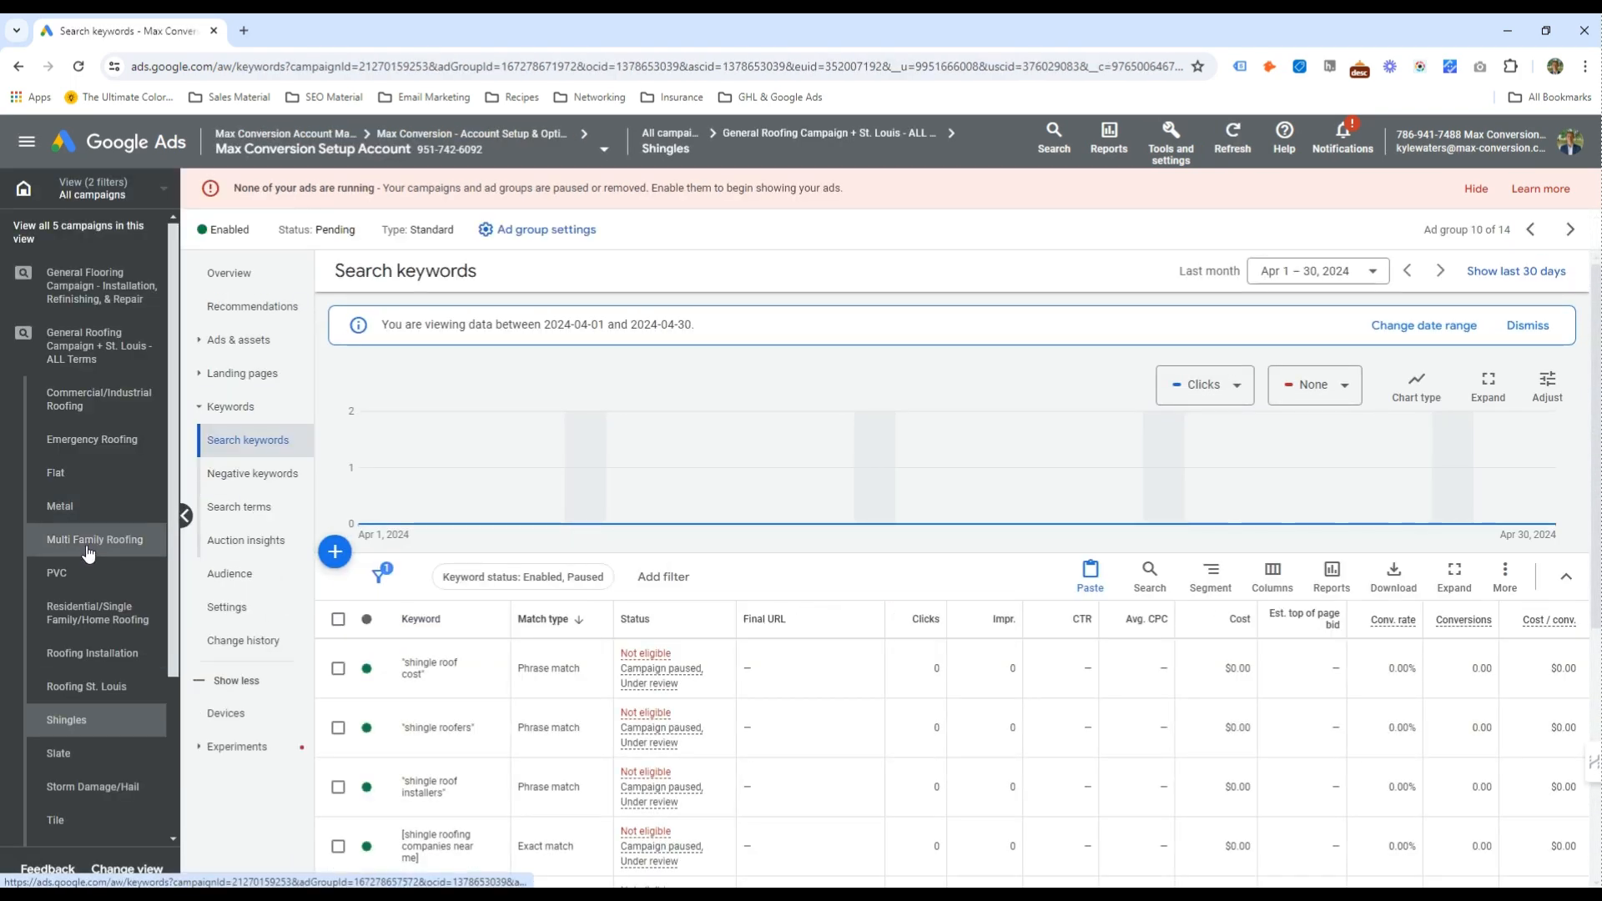
Open the PVC ad group's search keywords and permanently remove all of its existing keywords
key("alt+Tab")
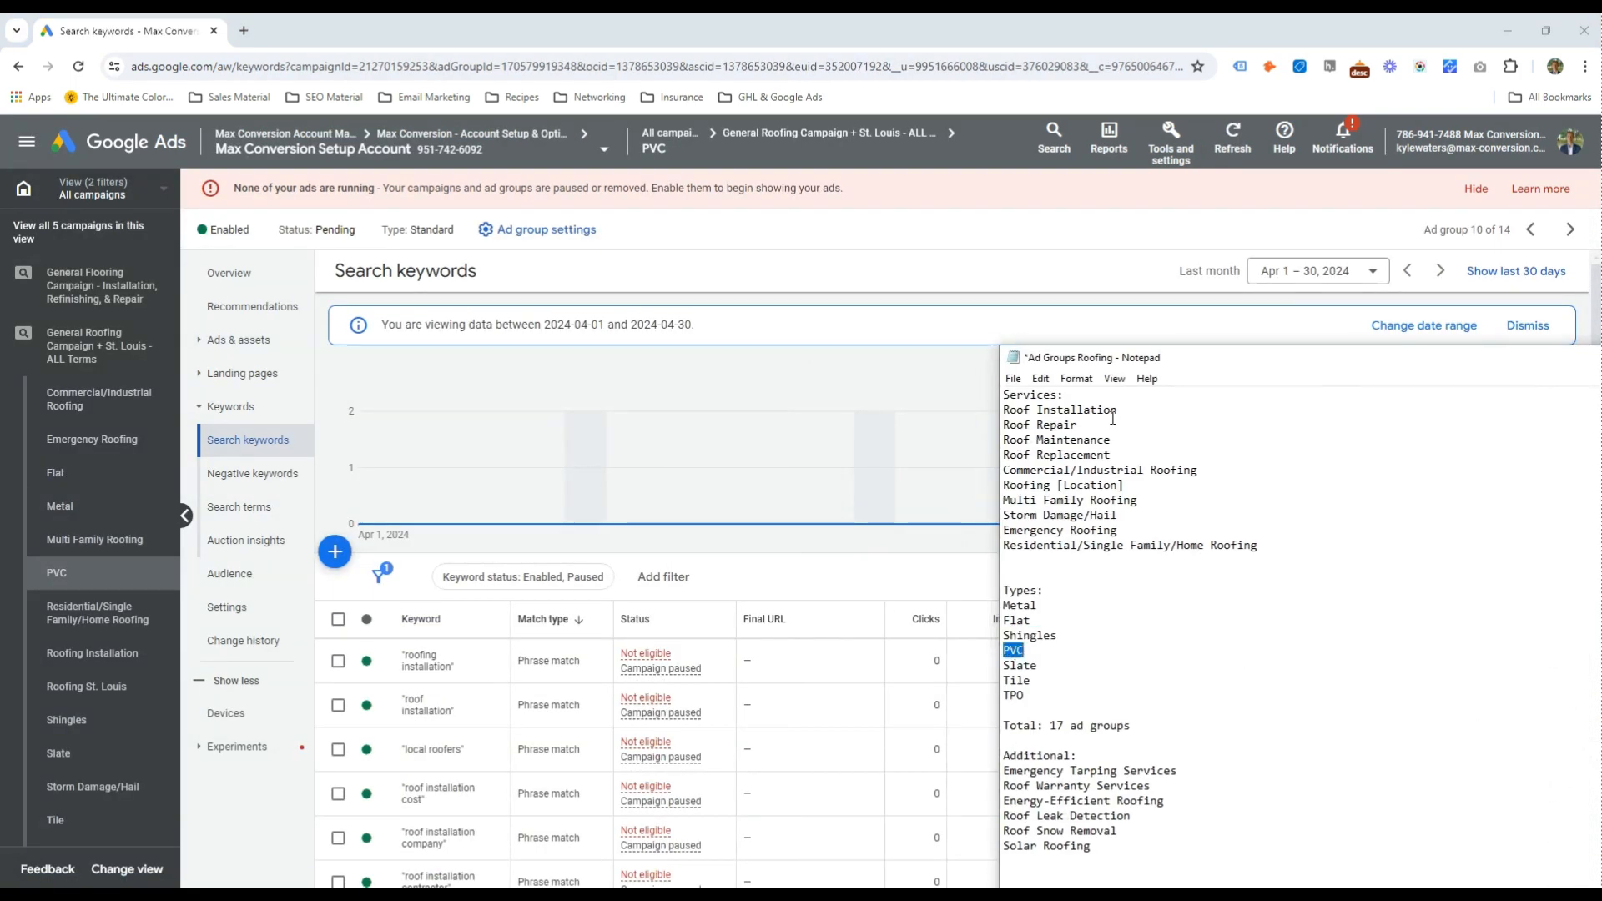
key("alt+Tab")
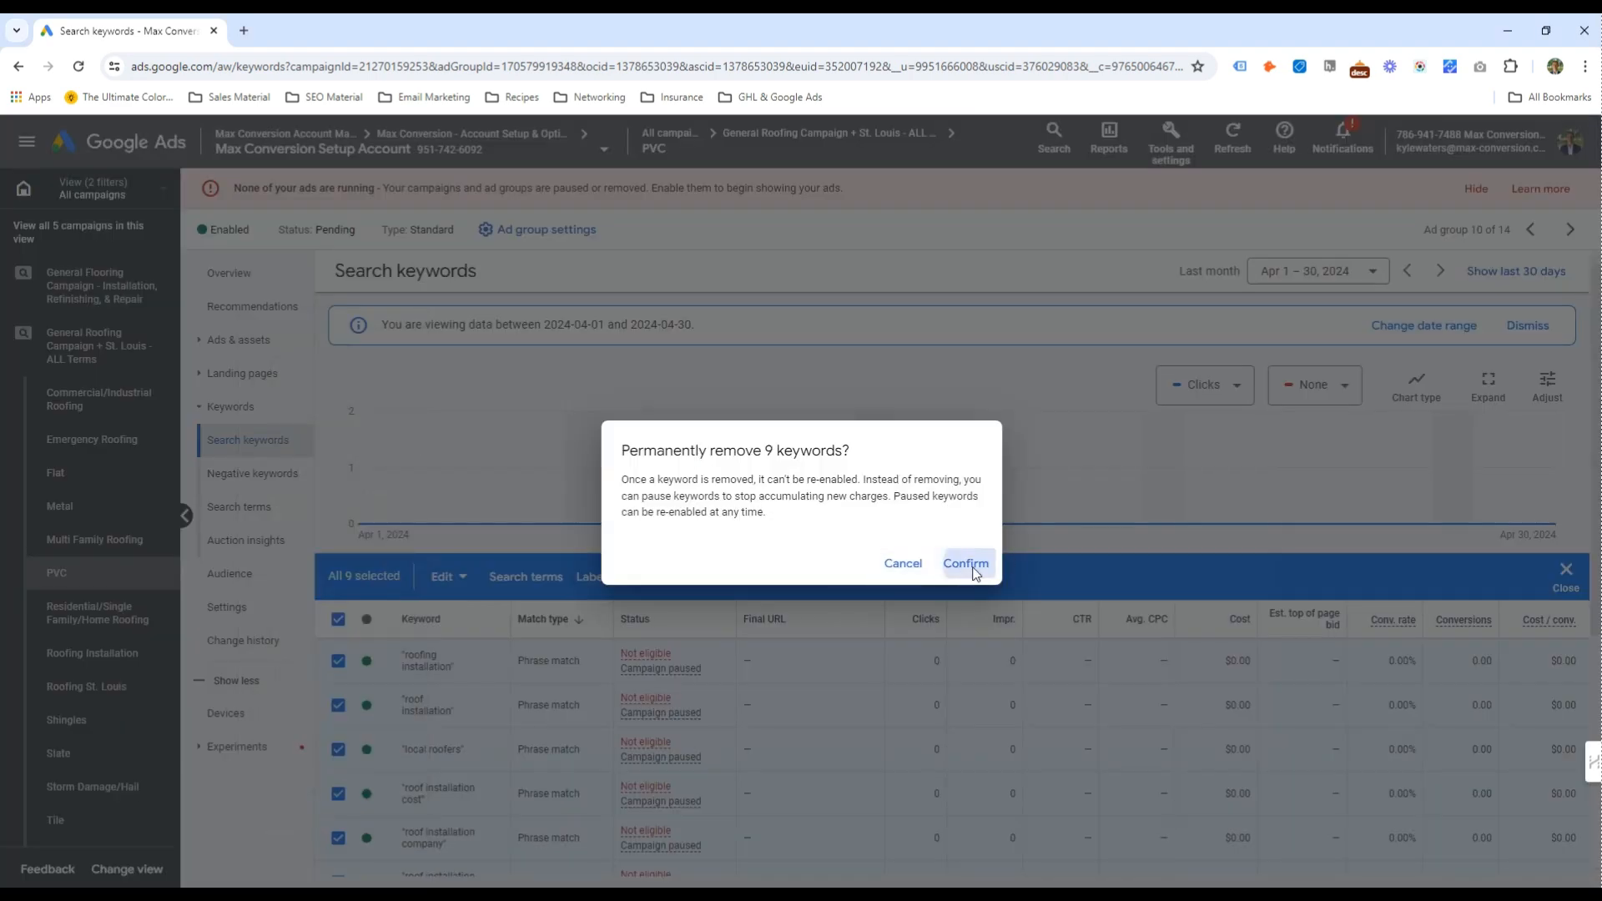
left_click(964, 560)
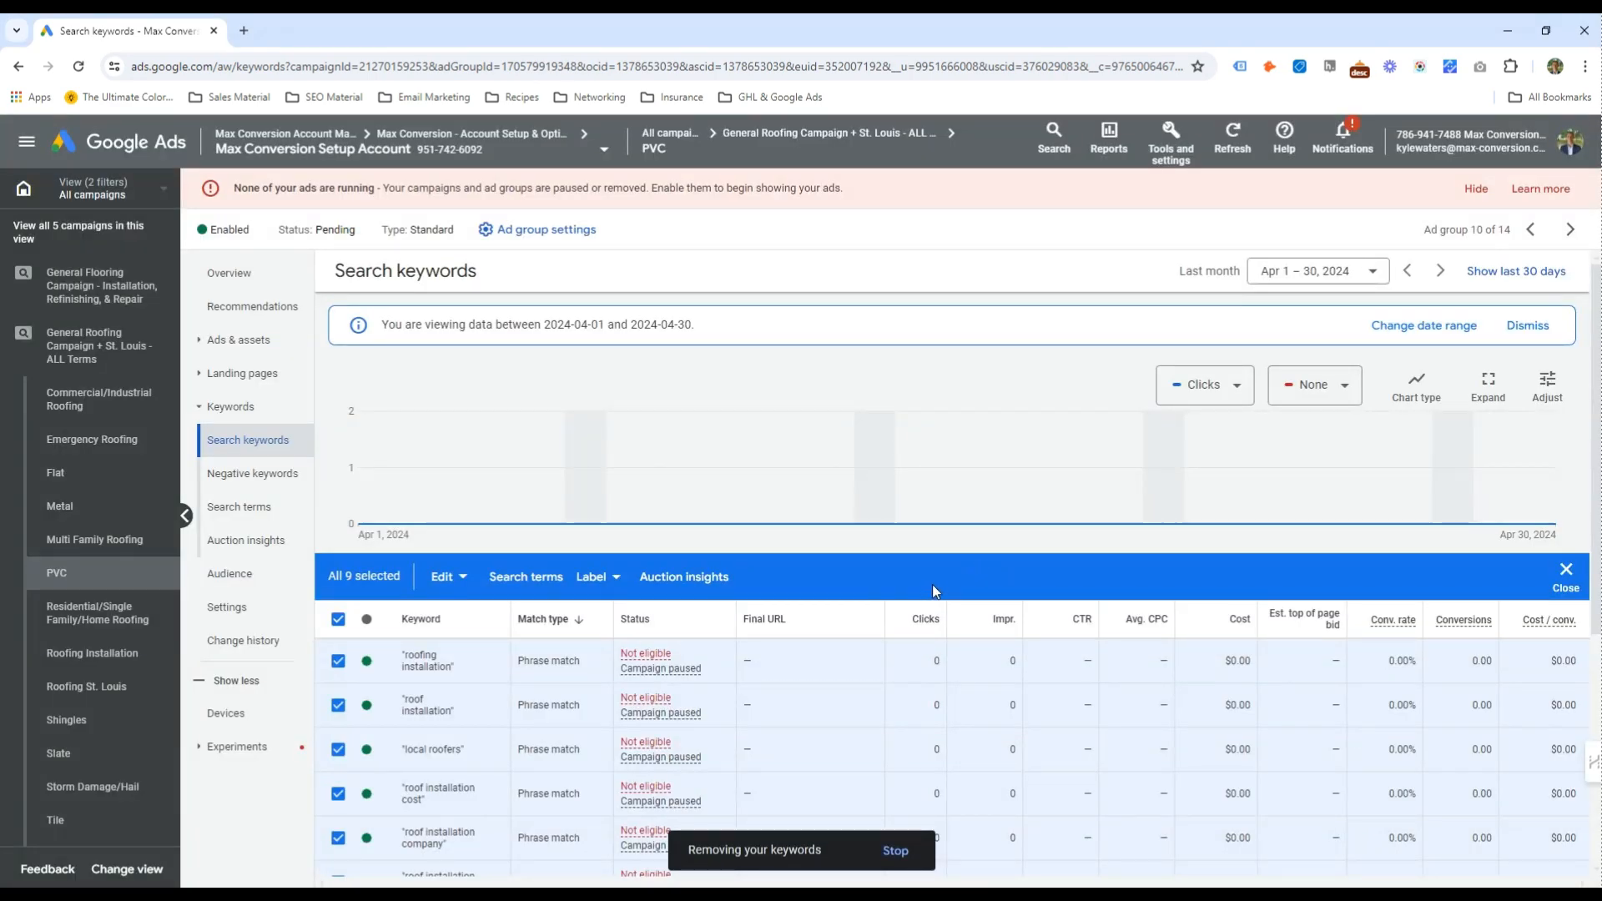
left_click(953, 679)
Look up keyword ideas for "pvc roofers" and copy that phrase
left_click(950, 476)
type("pvc ")
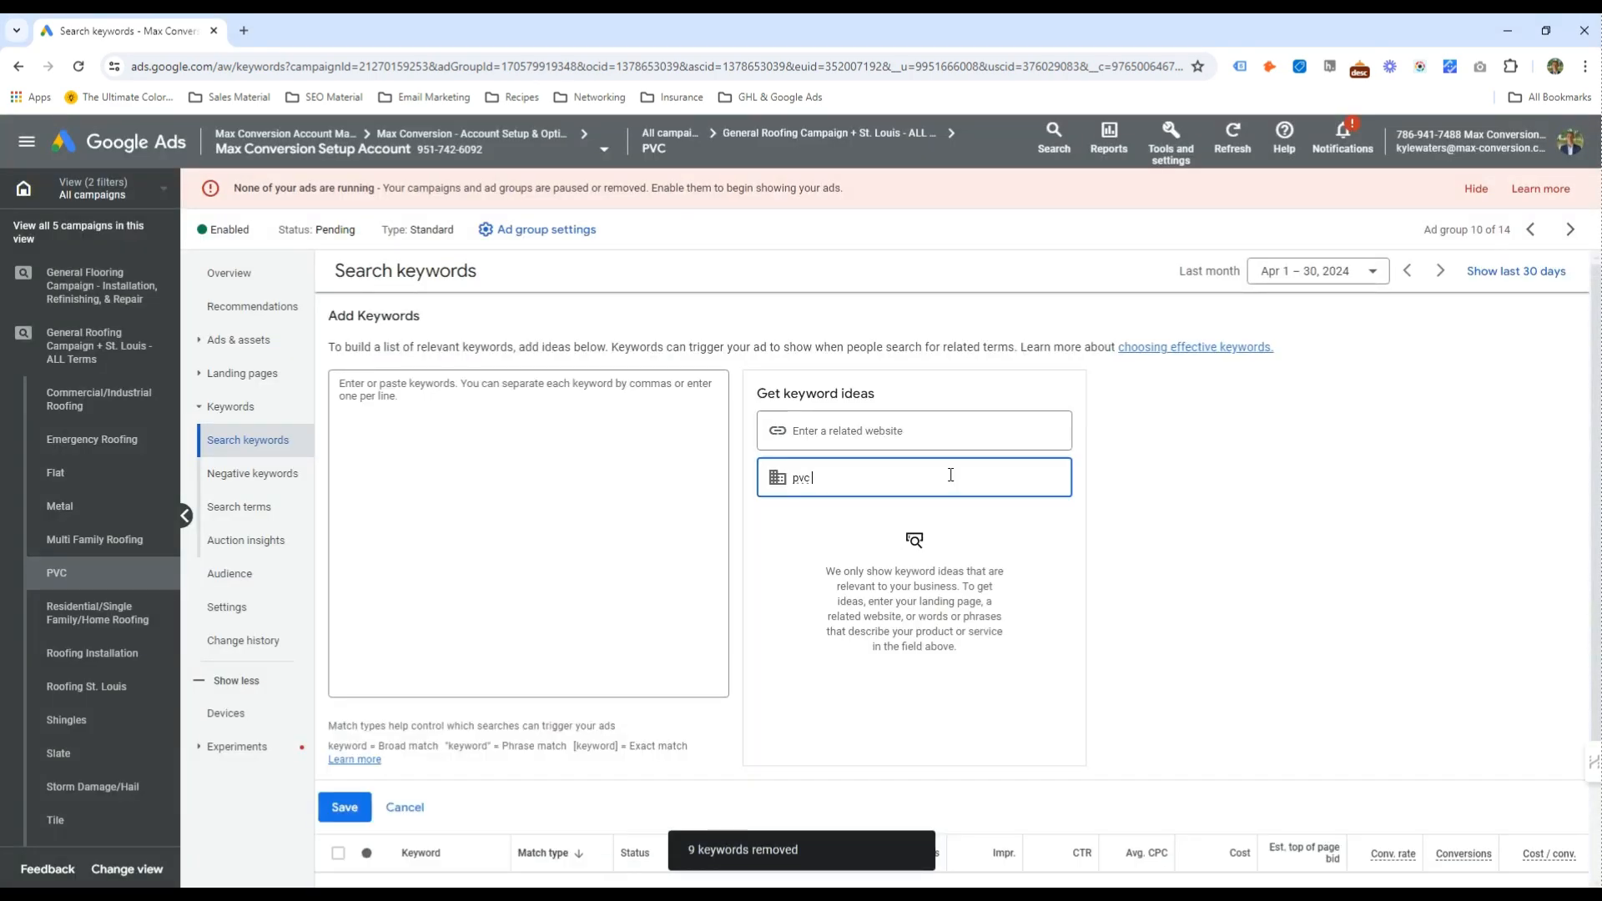
type("roofers")
key("ctrl+a")
key("ctrl+c")
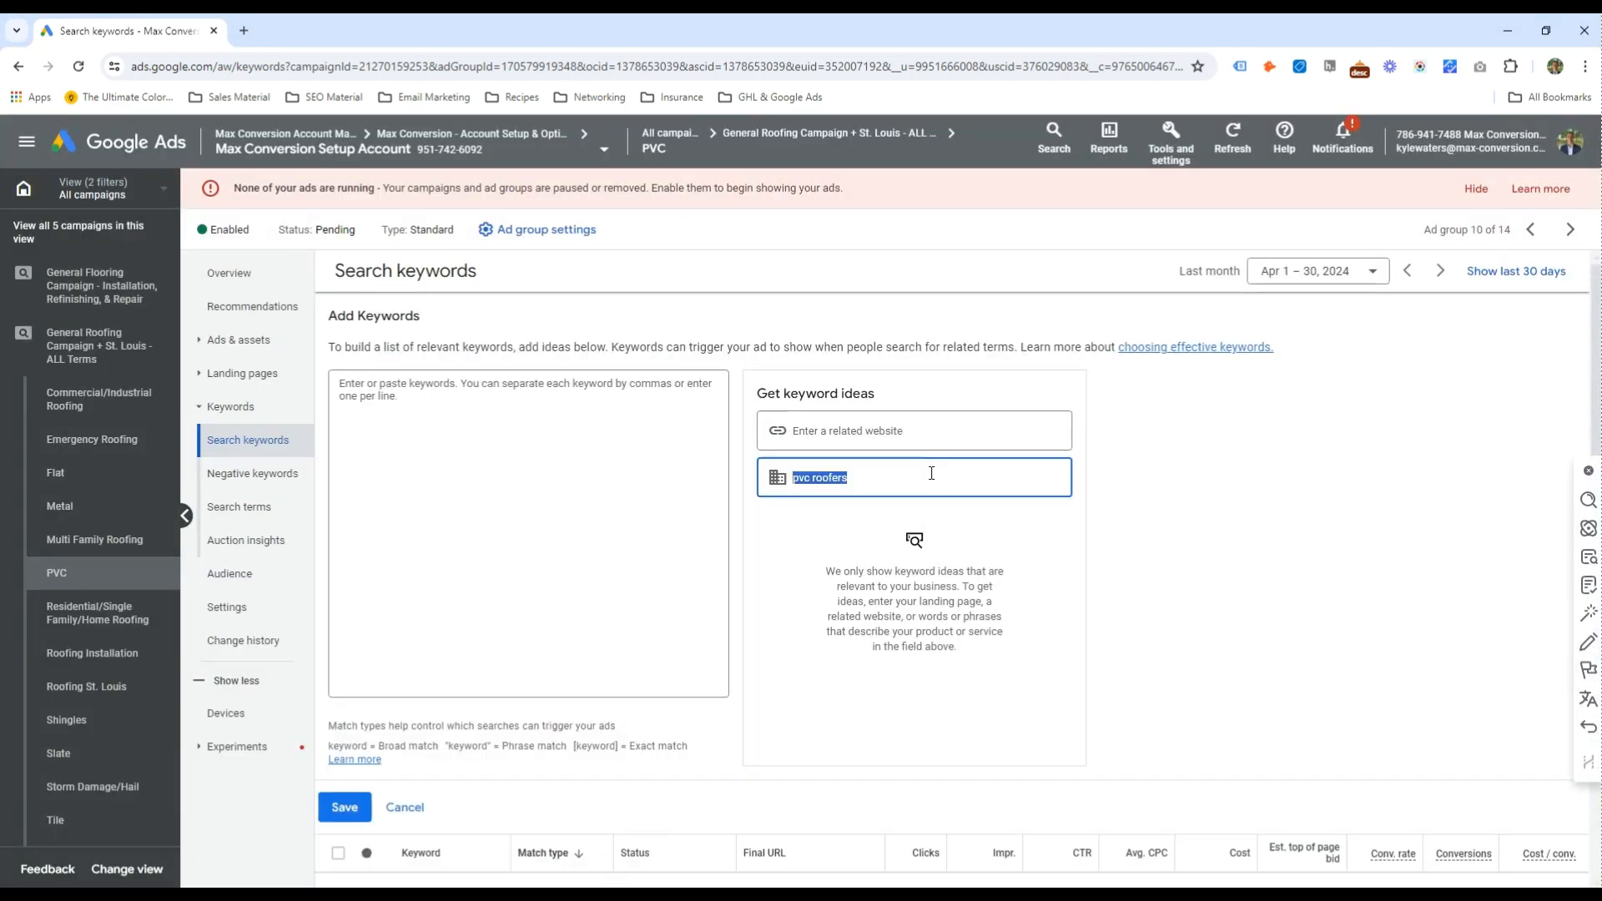
Add "pvc roofers", "pvc roofing installation", "pvc roofing repair" and "PVC roofing st louis" as phrase-match keywords and save them
left_click(628, 468)
key("ctrl+v")
key("Return")
type("p")
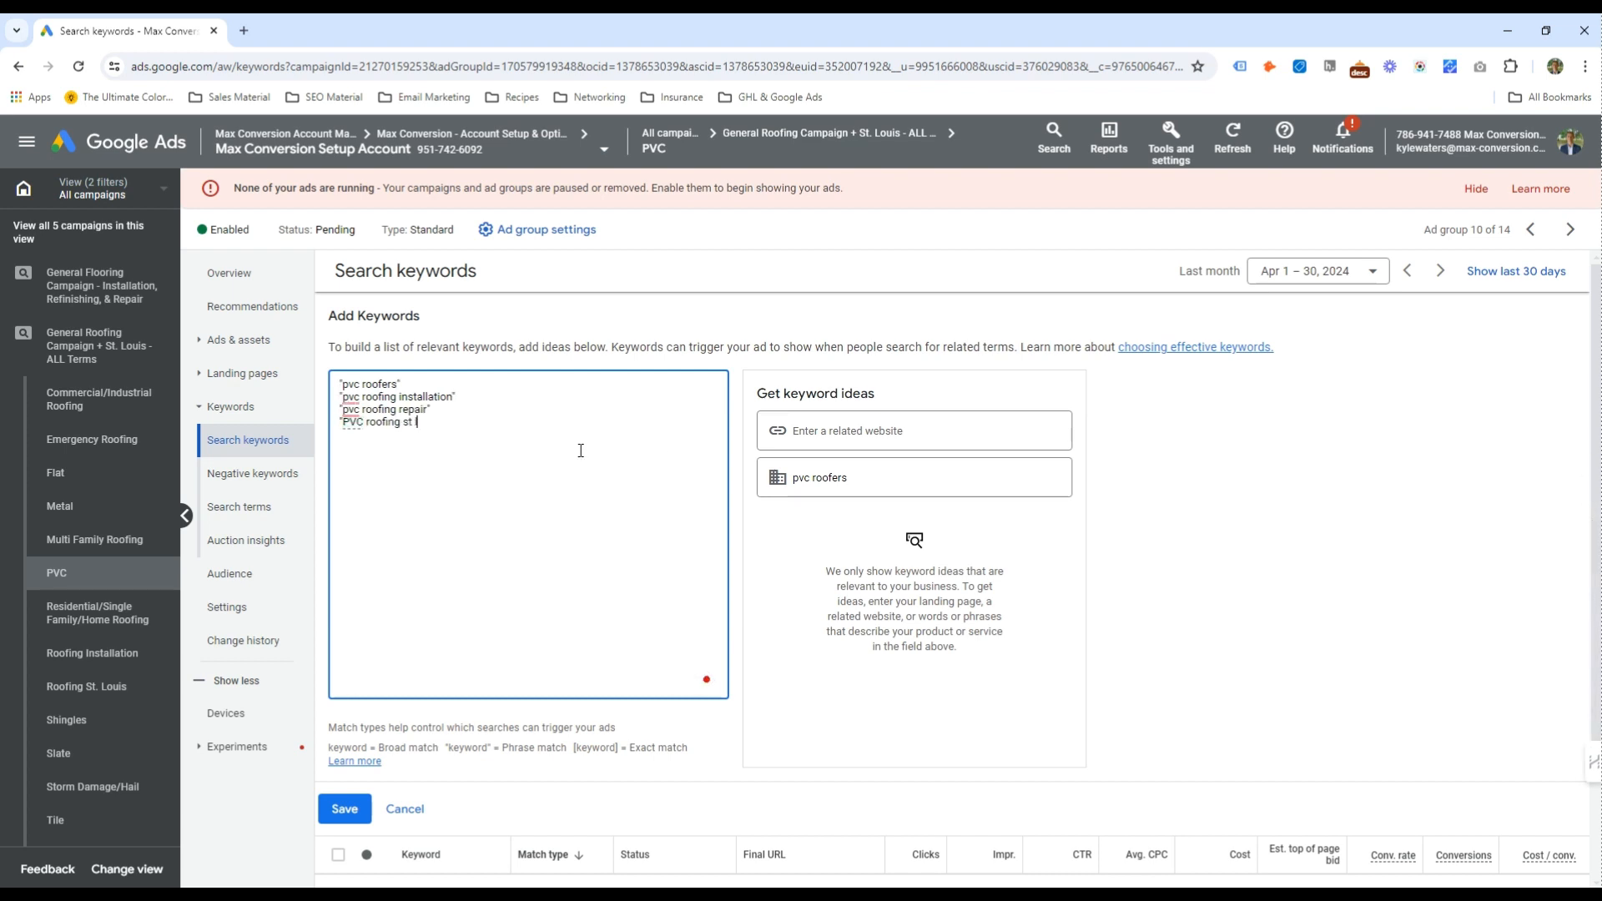
left_click(344, 808)
Open the PVC ad for editing and set its display path to PVC / Roofing
left_click(248, 342)
left_click(633, 688)
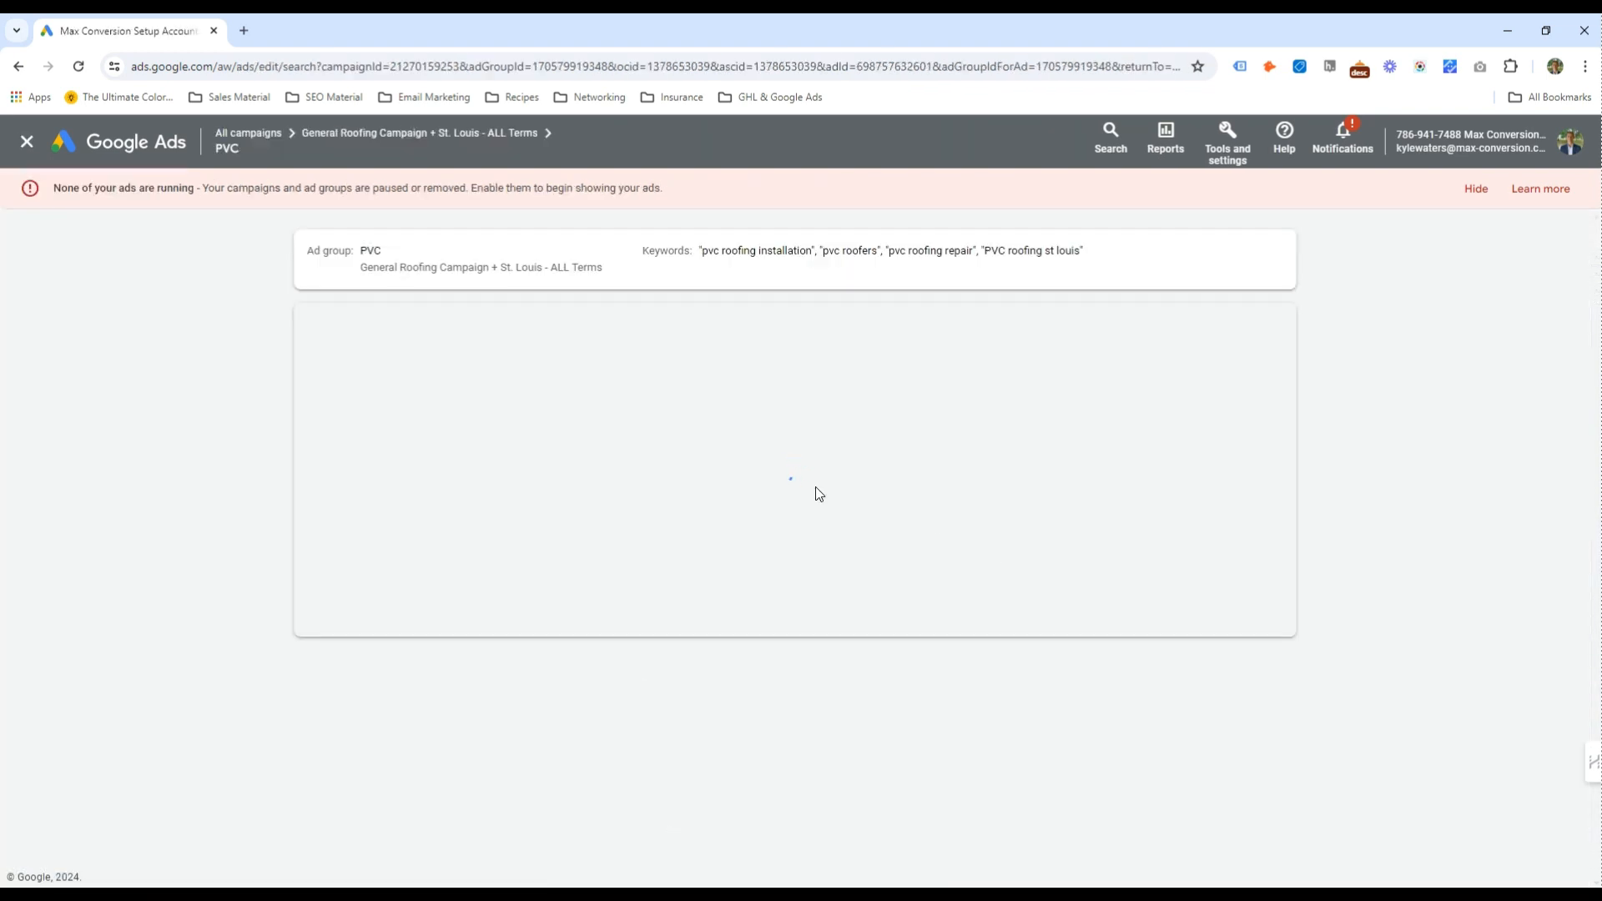
left_click(381, 853)
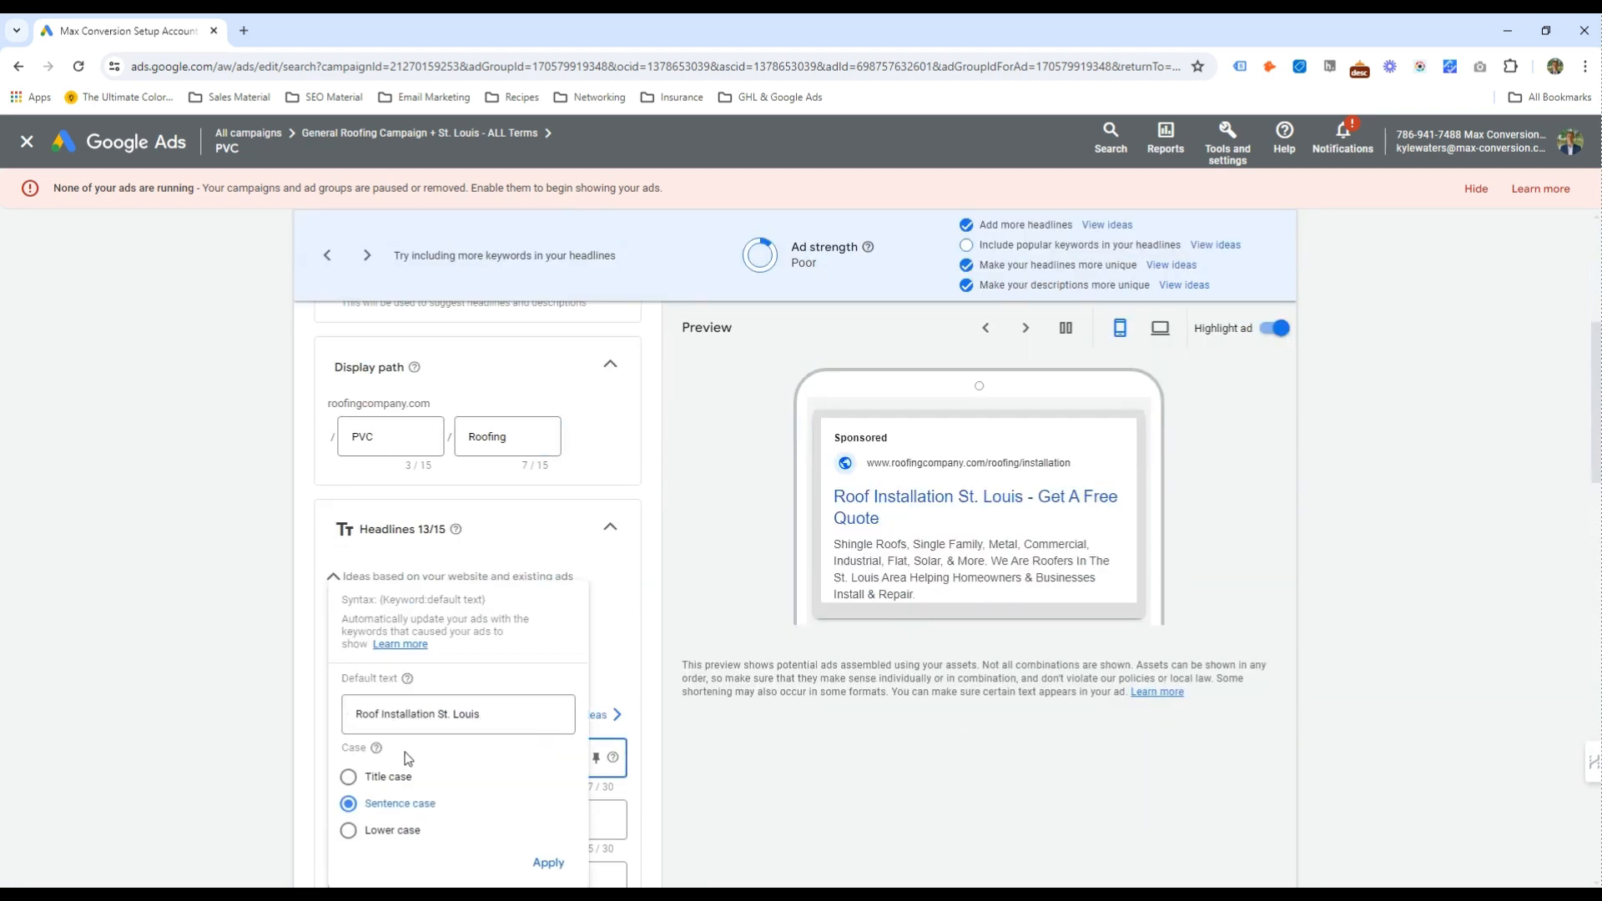
Set the first headline's keyword default text to "PVC Roofers In St. Louis"
left_click(357, 716)
type("PVC Roofers In")
key("Delete")
key("Delete")
key("Delete")
key("Delete")
key("Delete")
key("Delete")
key("Delete")
key("Delete")
key("Delete")
key("Delete")
key("Delete")
key("Delete")
left_click(561, 863)
Add "PVC" to the "Roof Installation Company", "Roofing Company" and "$350 Off New Roof" headlines of the PVC ad
left_click(402, 757)
double_click(367, 715)
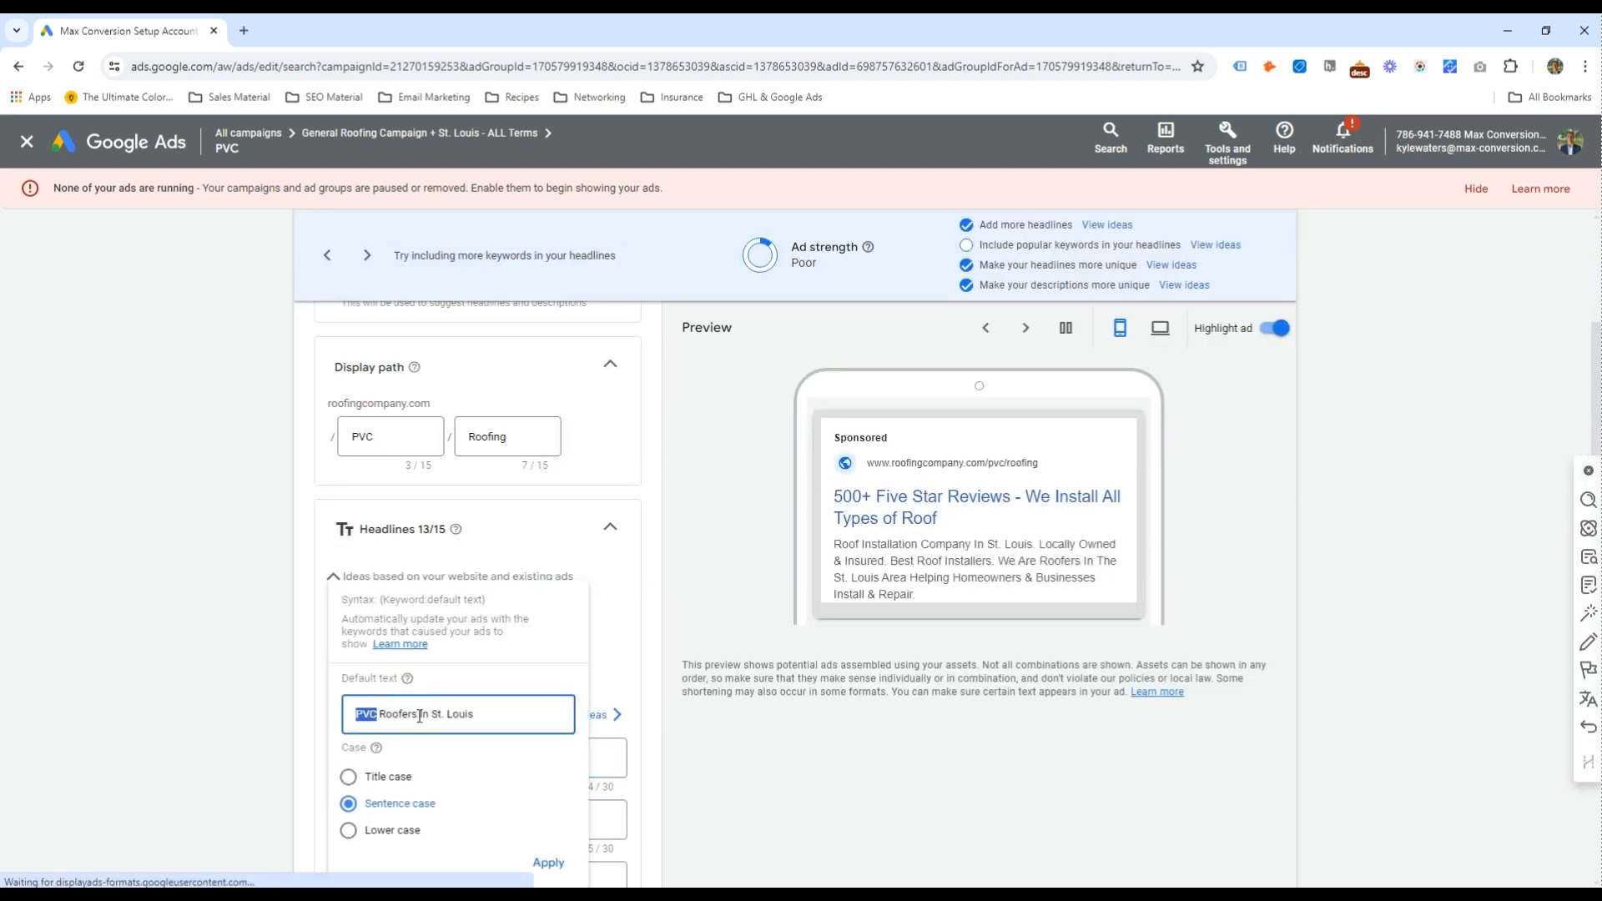
left_click(548, 862)
scroll(353, 429, "down", 5)
scroll(386, 484, "down", 5)
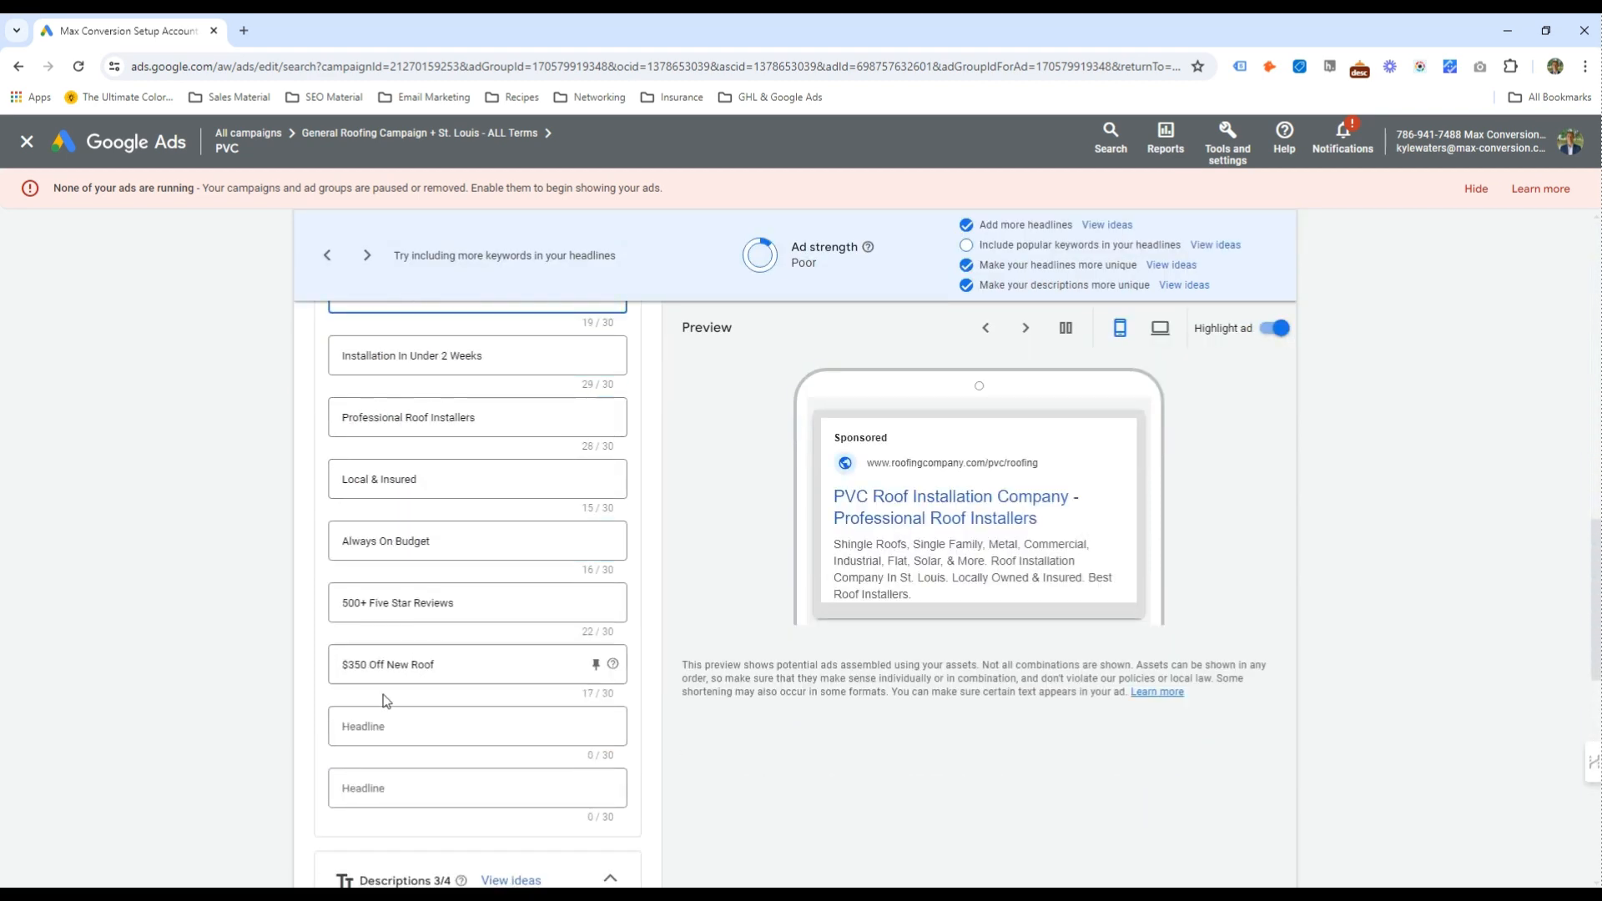
left_click_drag(438, 666, 337, 667)
left_click(410, 666)
type("PVC")
Reword the opening of the first description as "PVC Roofers In St. Louis" and save the PVC ad
scroll(392, 584, "down", 5)
left_click(372, 518)
type("PVC")
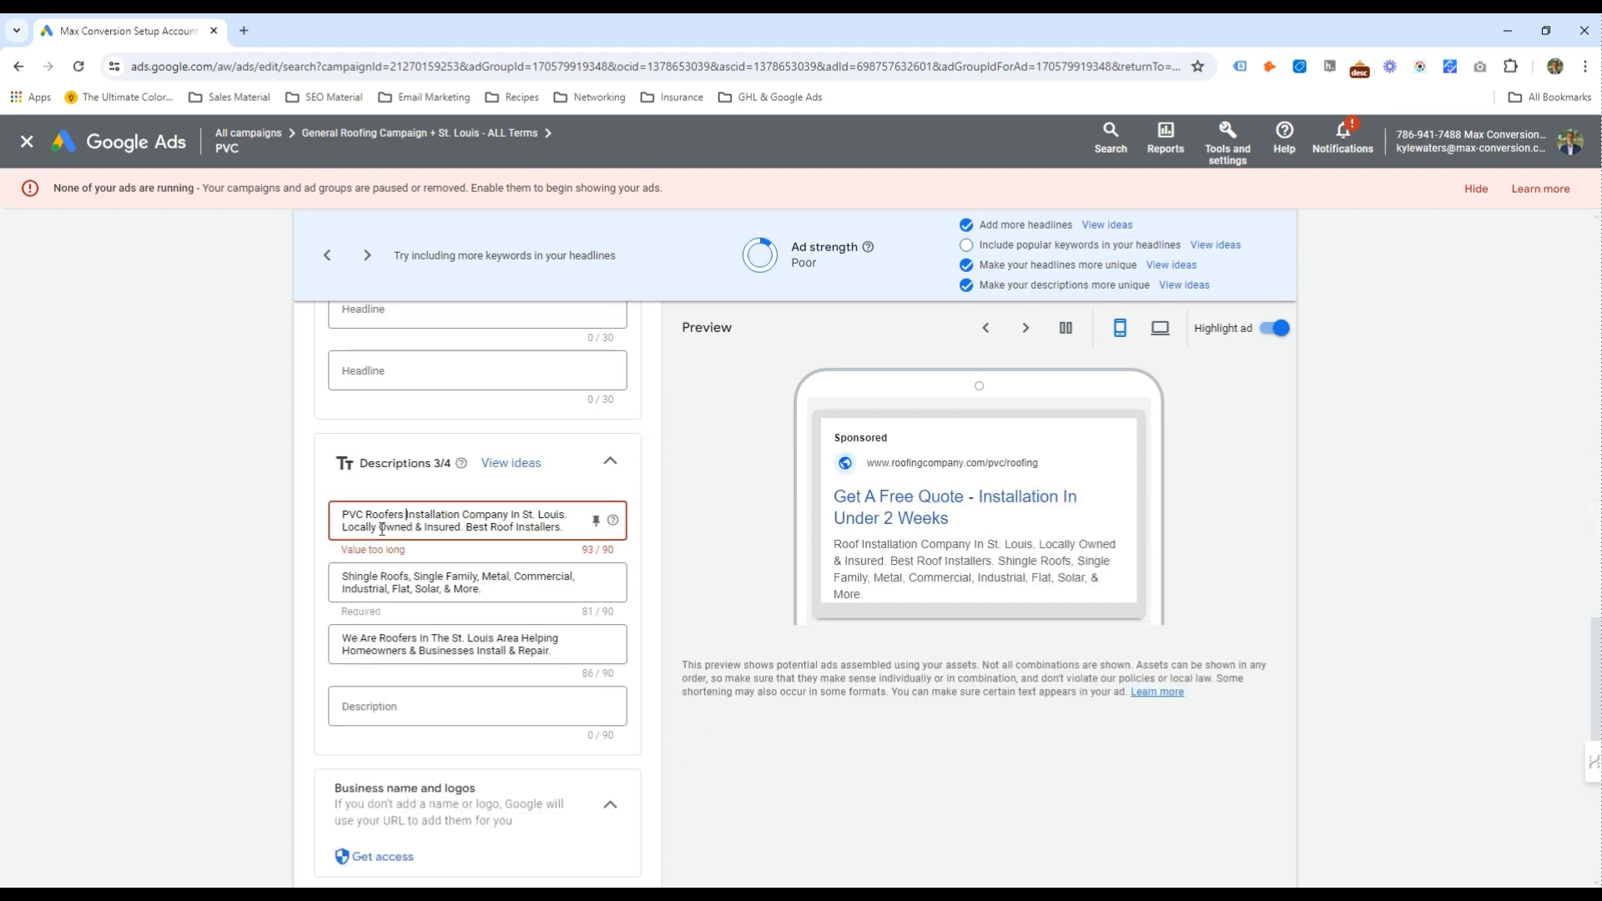
scroll(372, 518, "down", 5)
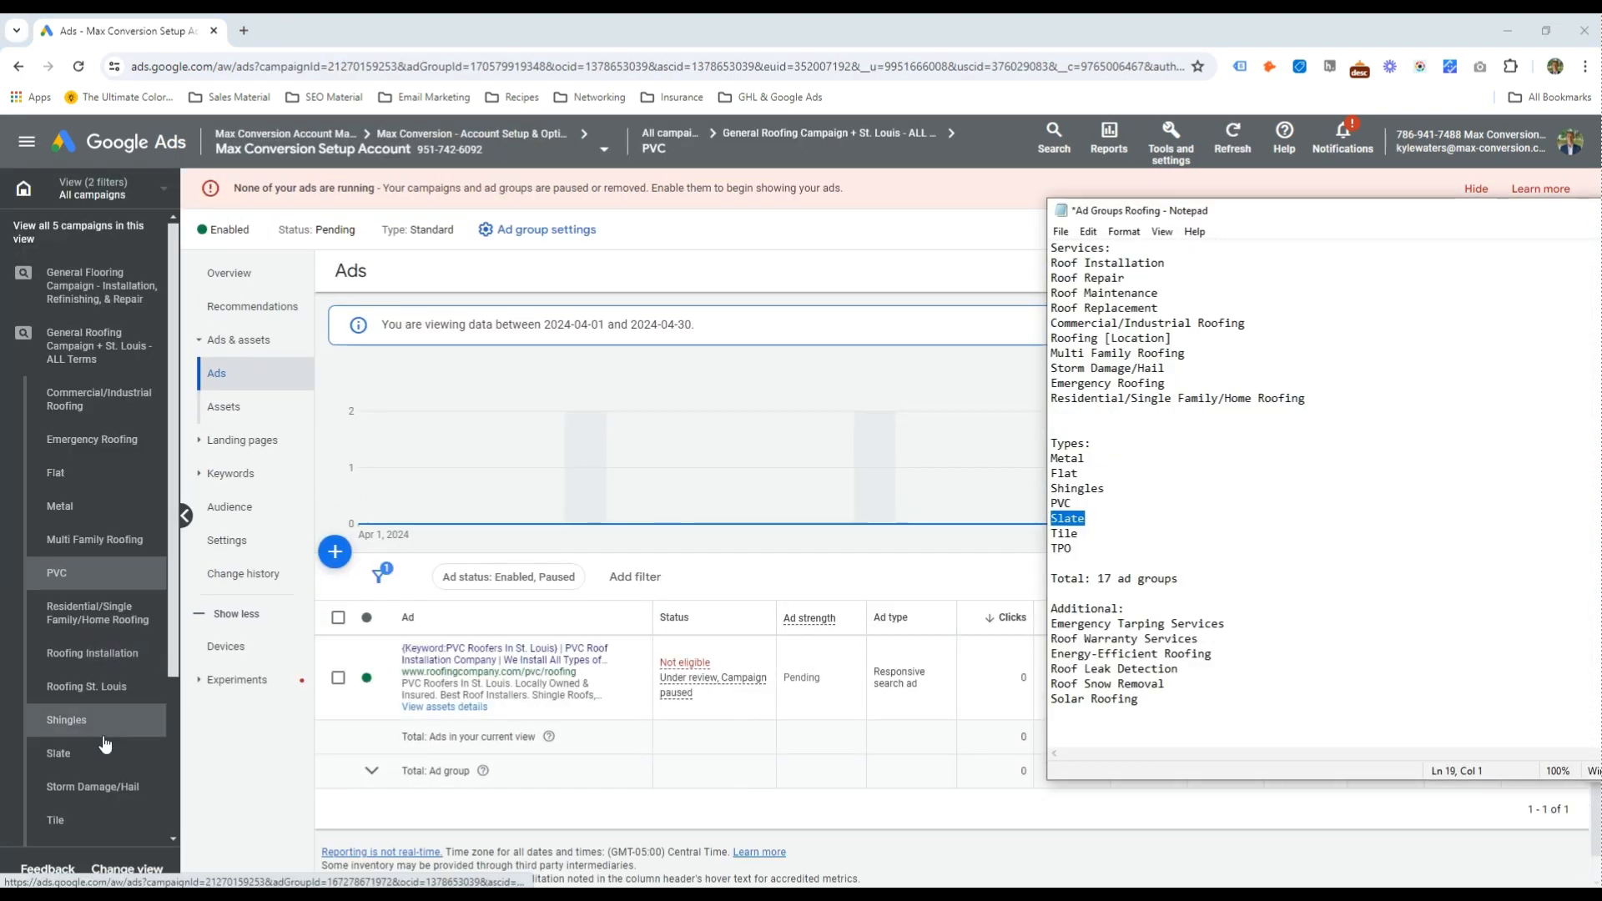
Set the Slate ad's display path to Slate / roofing and its first headline's keyword default text to "Slate Roofers in St. Louis"
left_click(59, 753)
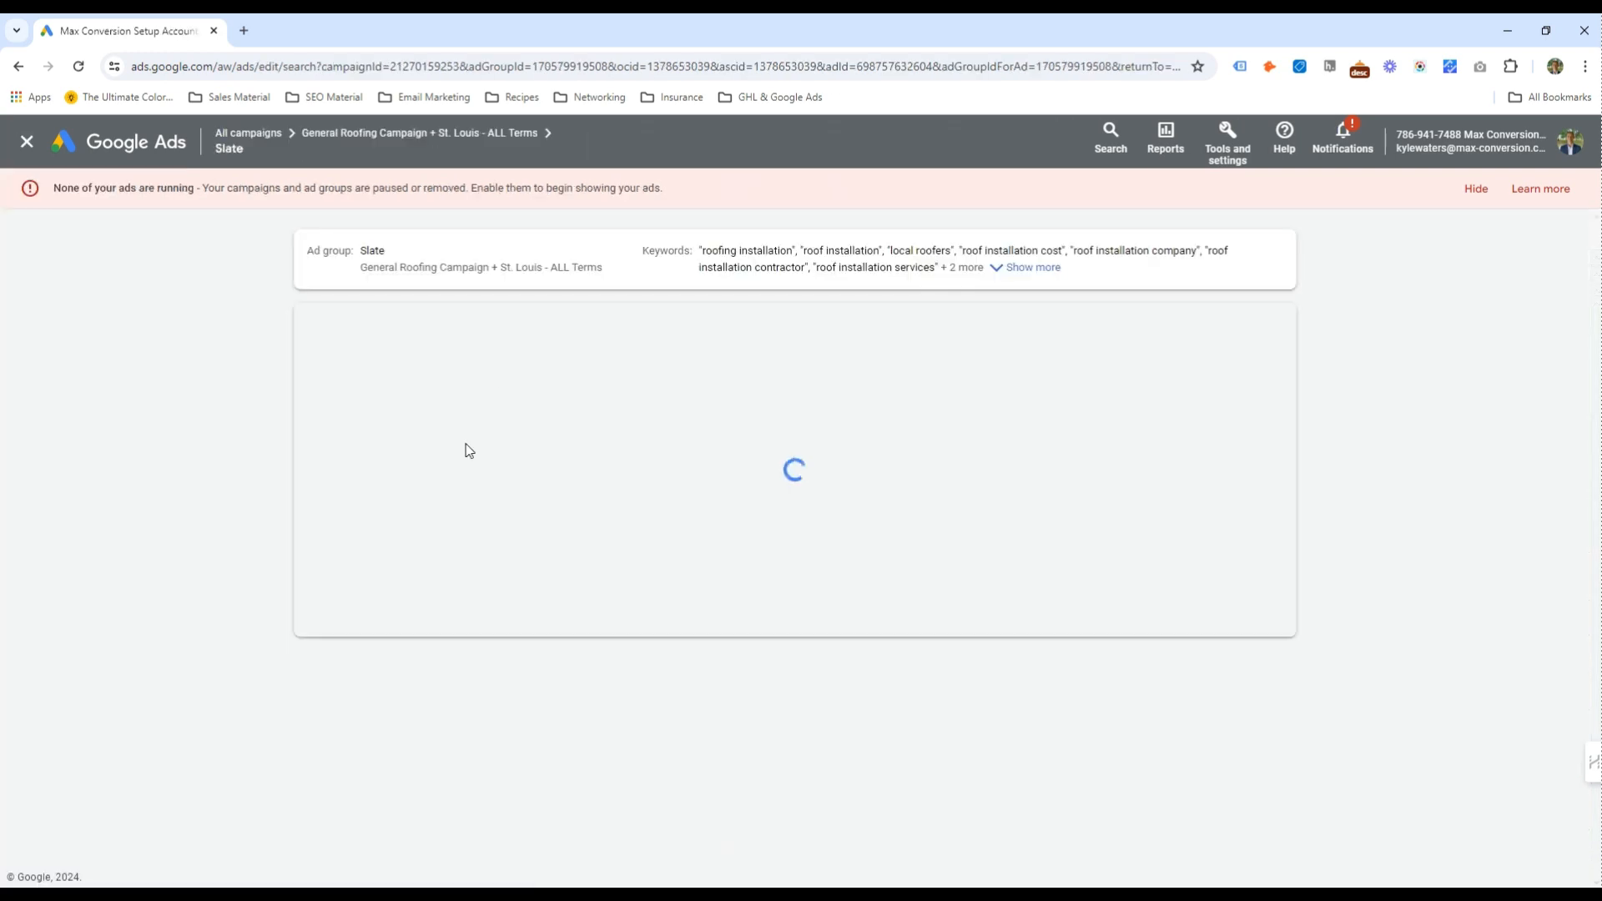
key("Tab")
type("roofing")
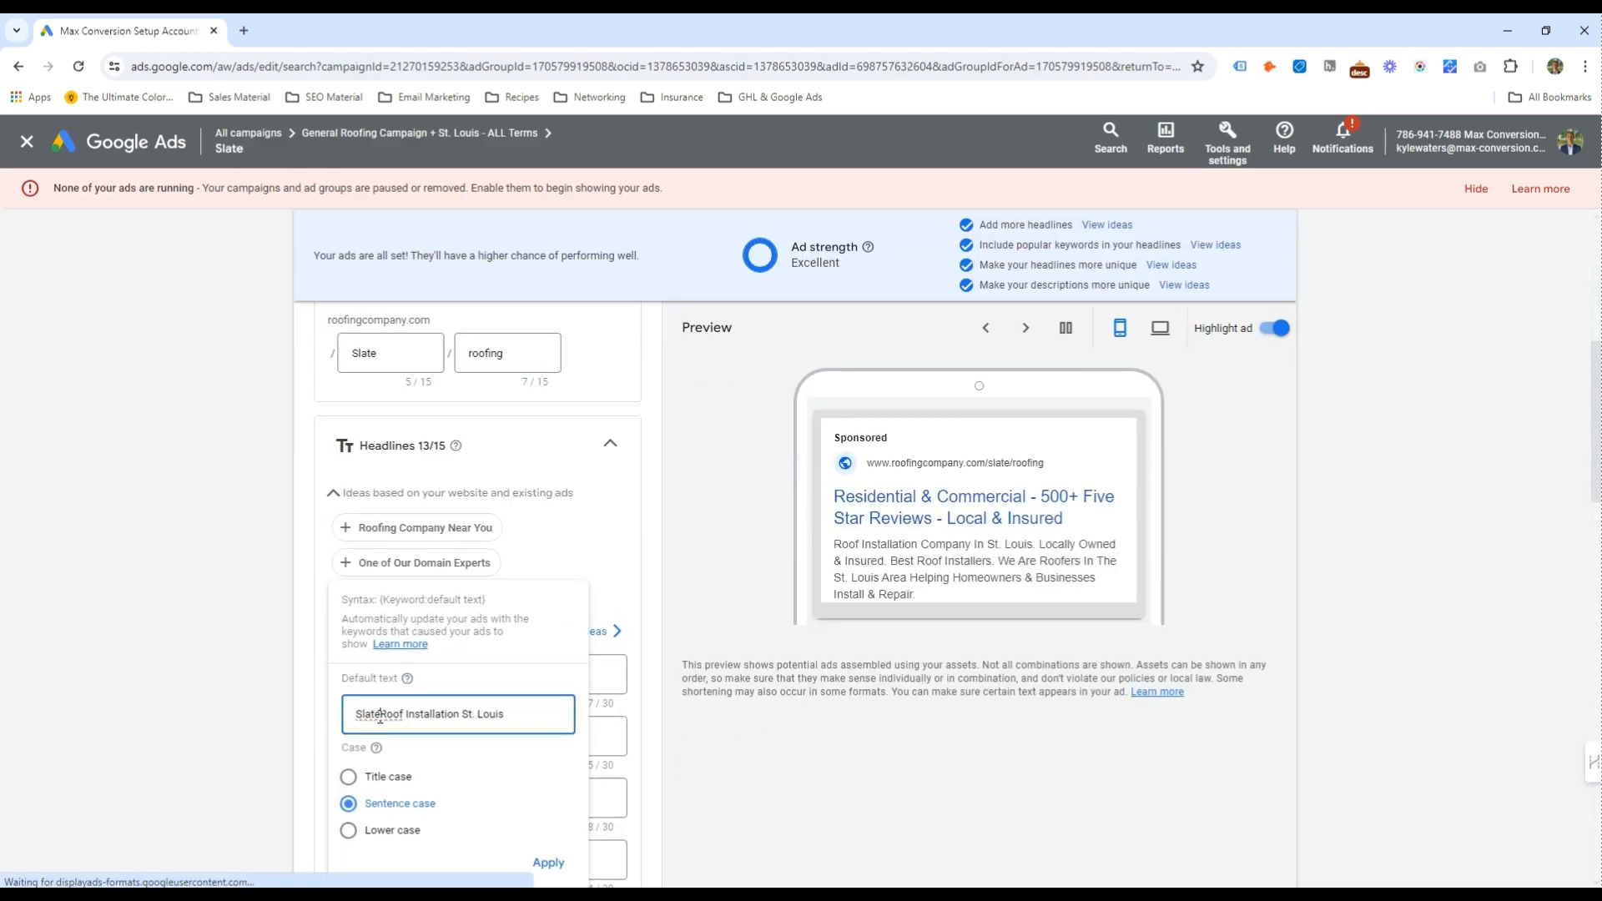
scroll(441, 711, "down", 4)
left_click(400, 527)
Reword the "Professional Roof Installers" headline as "Professional Slate Roofers"
scroll(420, 574, "down", 3)
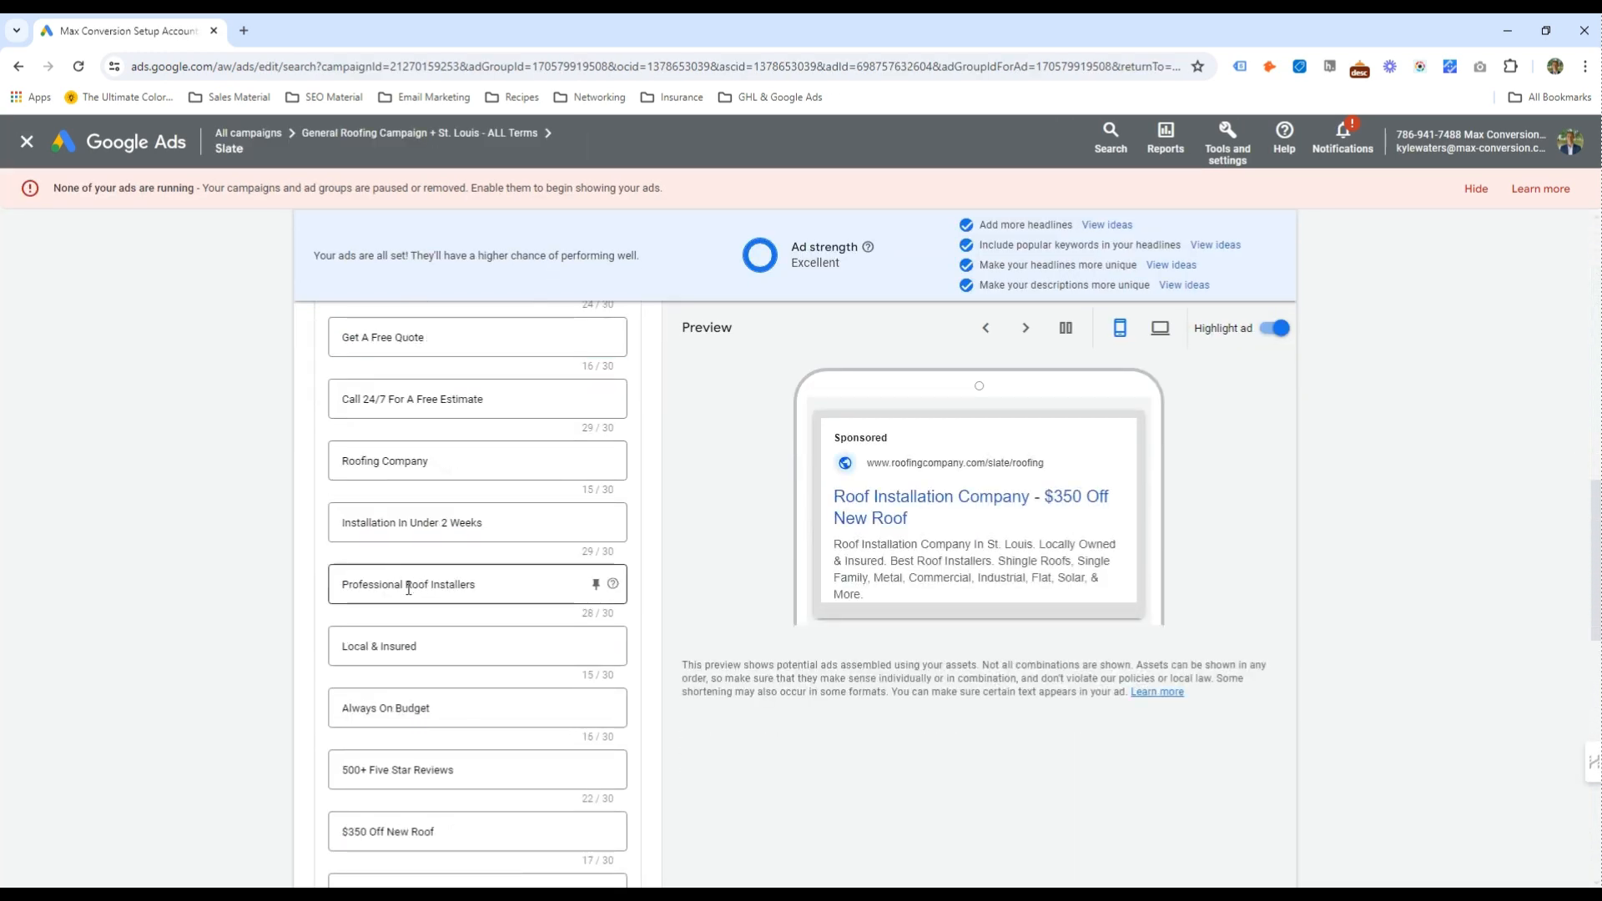
left_click(408, 588)
type("Slate")
double_click(375, 585)
type("ers")
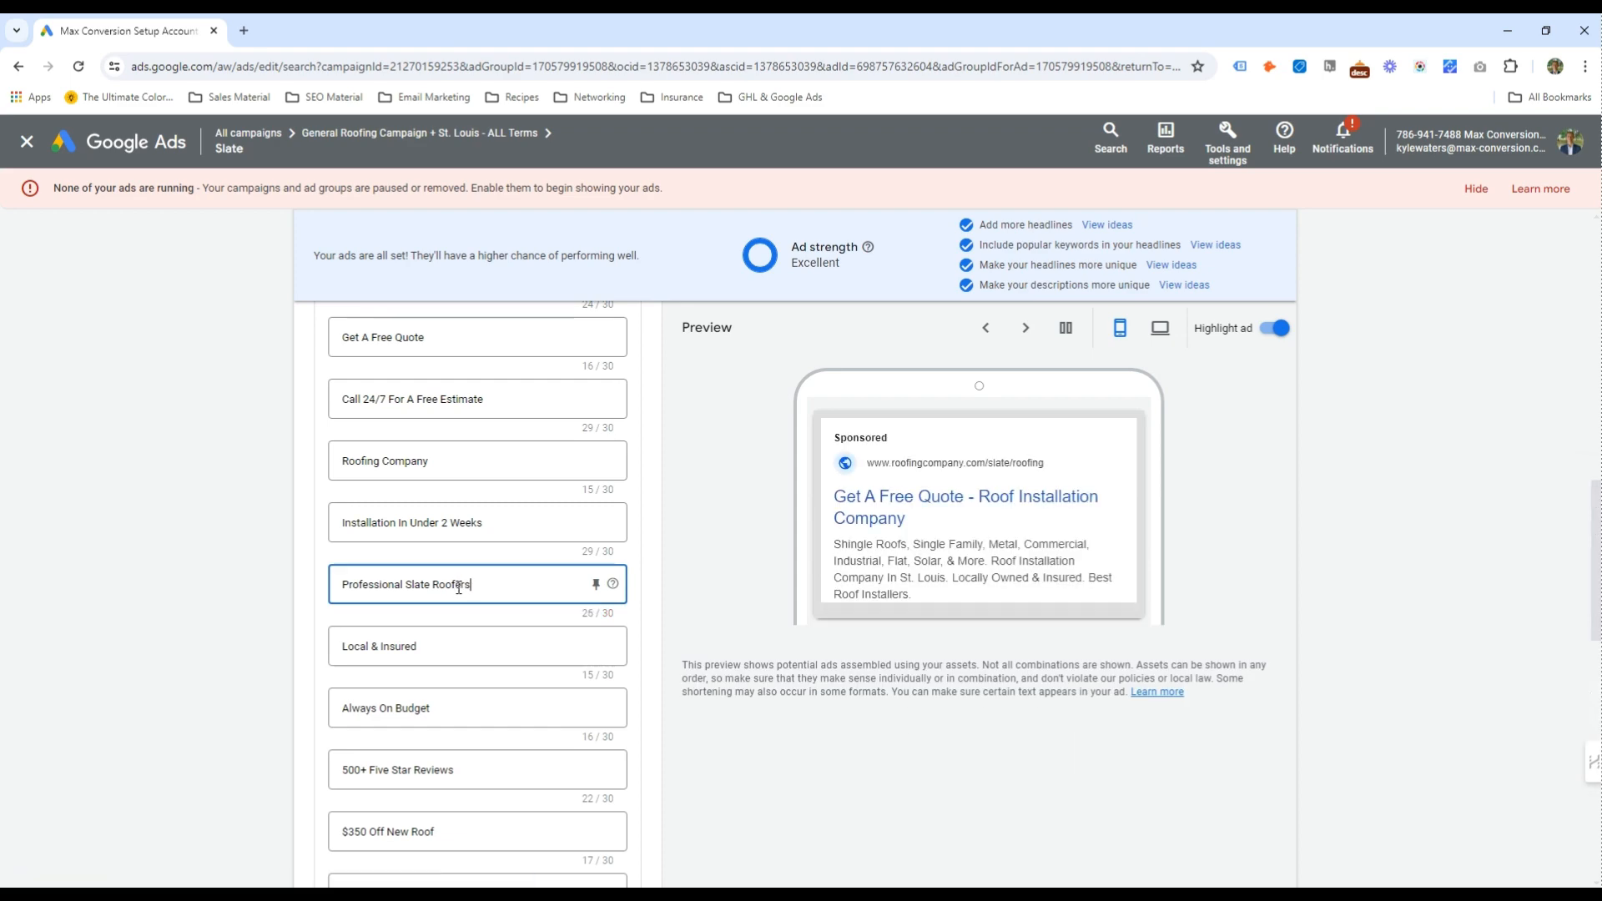
Add "Slate" to the "Roofing Company" and "$350 Off New Roof" headlines
left_click(367, 461)
left_click(411, 835)
type("Slate")
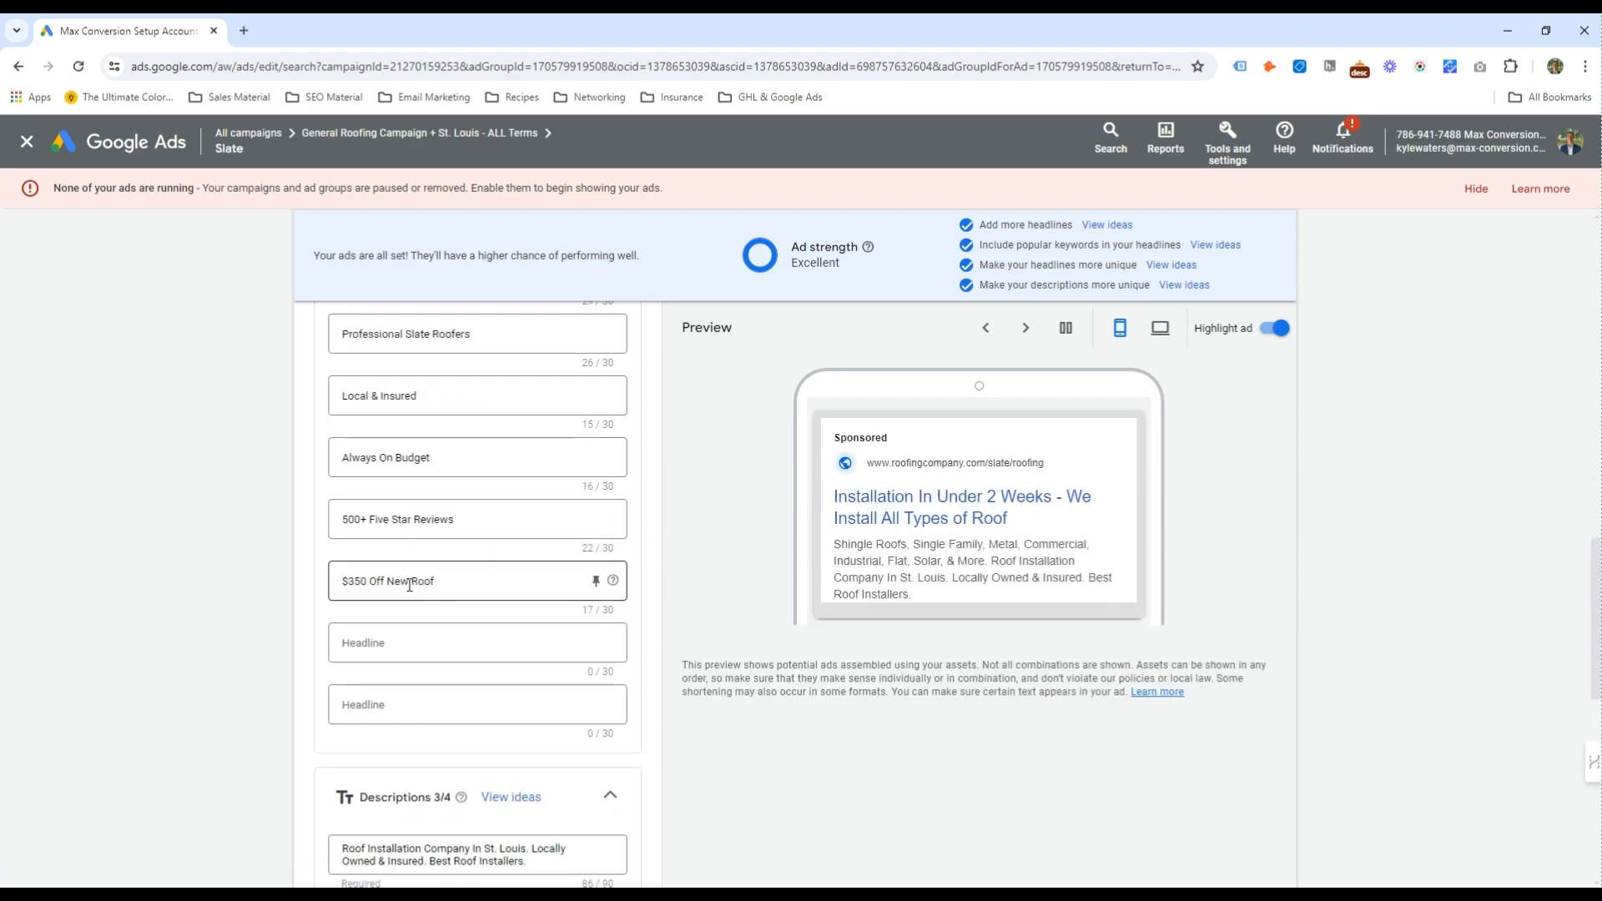
Reword the opening of the first description as "Slate Roof Installation in St. Louis" and save the Slate ad
scroll(412, 584, "down", 3)
left_click(343, 597)
type("Slate")
double_click(455, 599)
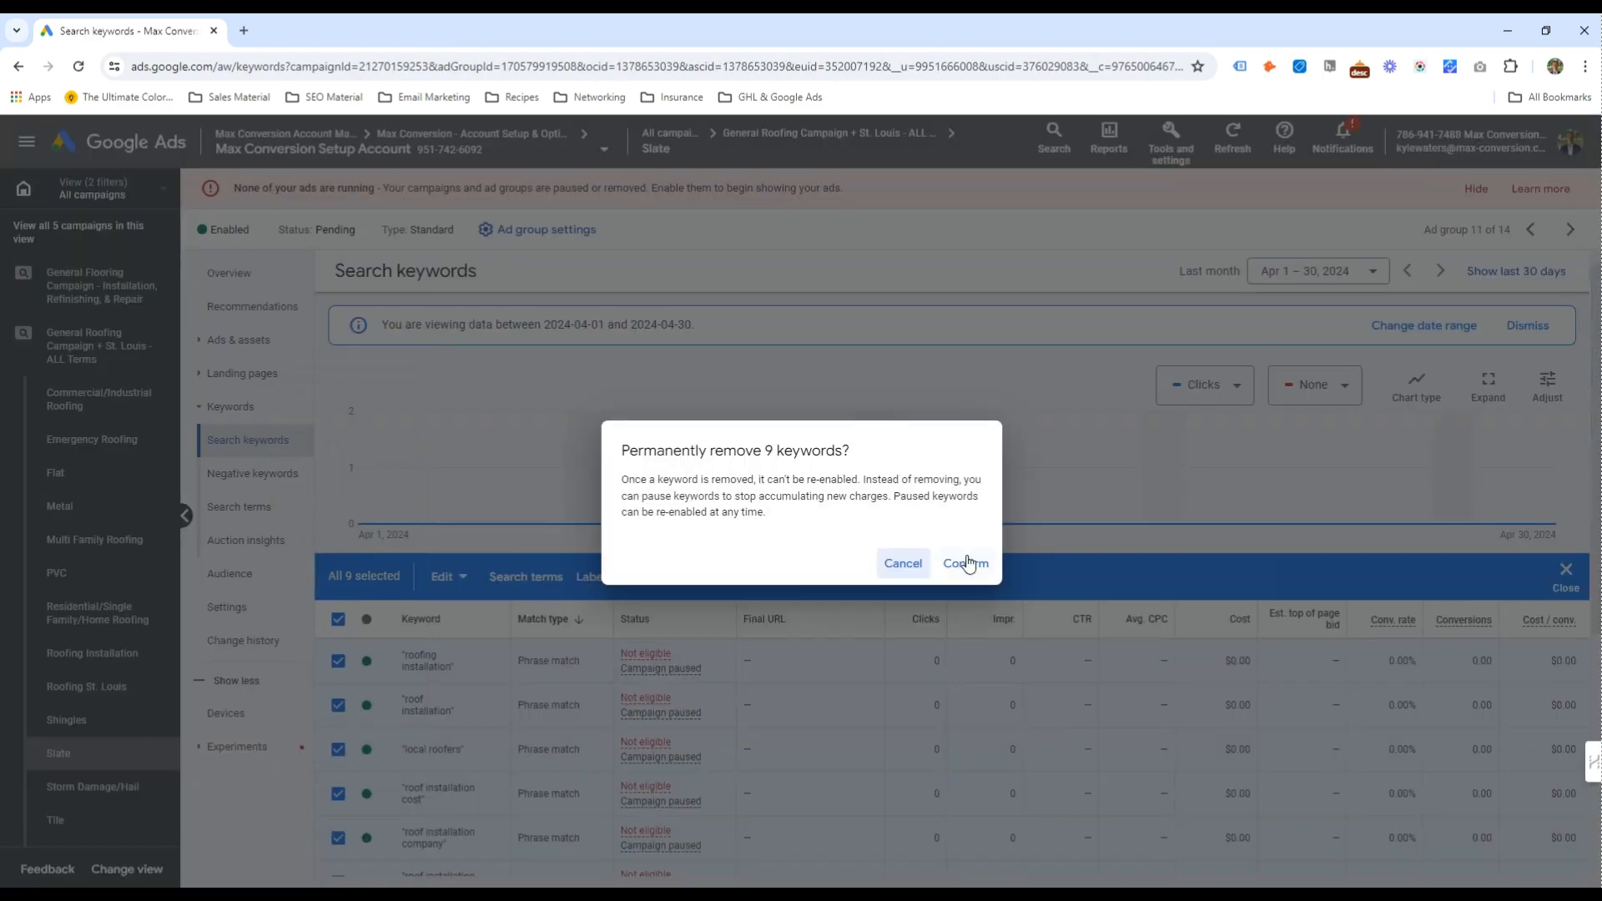
Remove all existing keywords from the Slate ad group and look up keyword ideas for "Slate roofers"
left_click(966, 564)
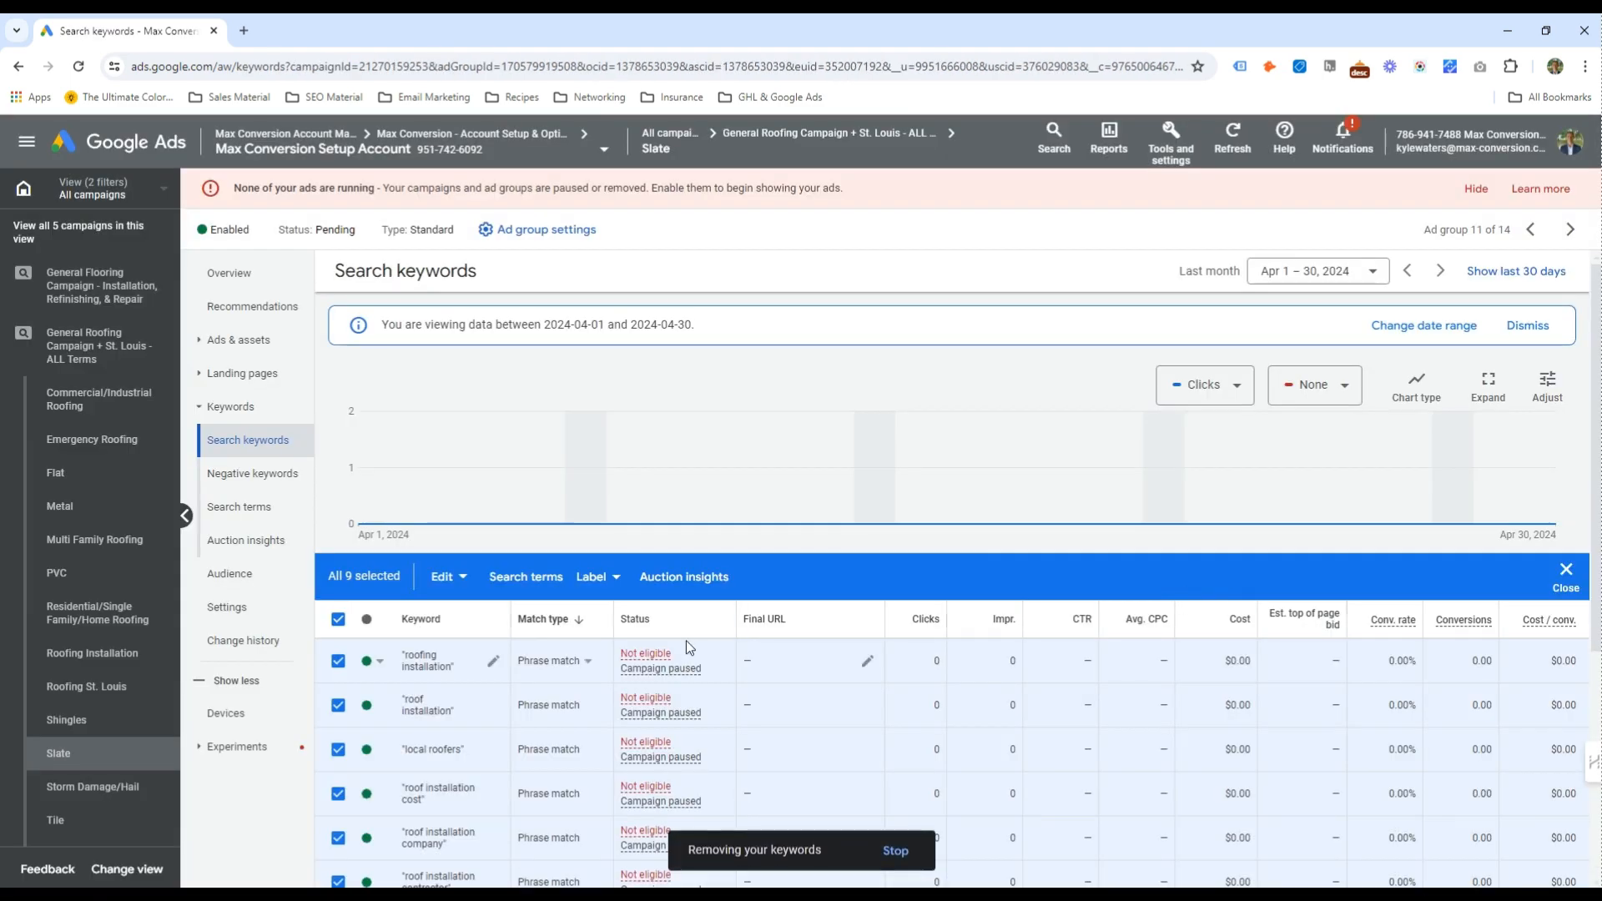
left_click(333, 551)
left_click(859, 476)
type("Slate roofers")
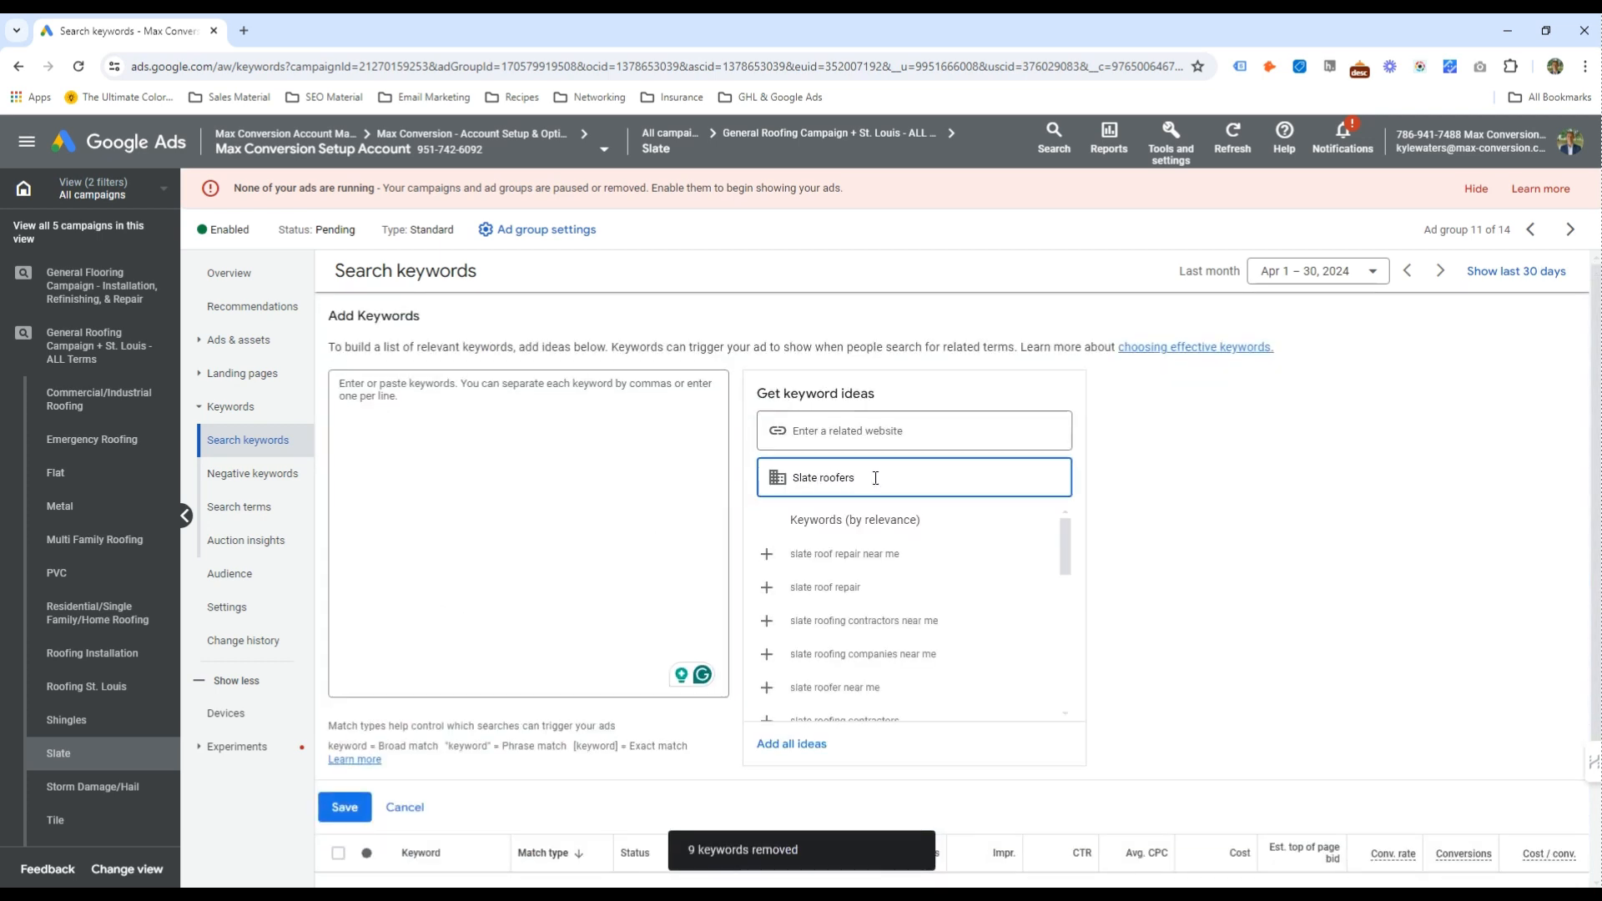
Add twelve suggested slate keywords to the list, from "slate roof repair near me" through "slate roof installers"
left_click(901, 524)
left_click(905, 554)
left_click(905, 554)
left_click(906, 554)
left_click(905, 554)
left_click(903, 556)
left_click(903, 556)
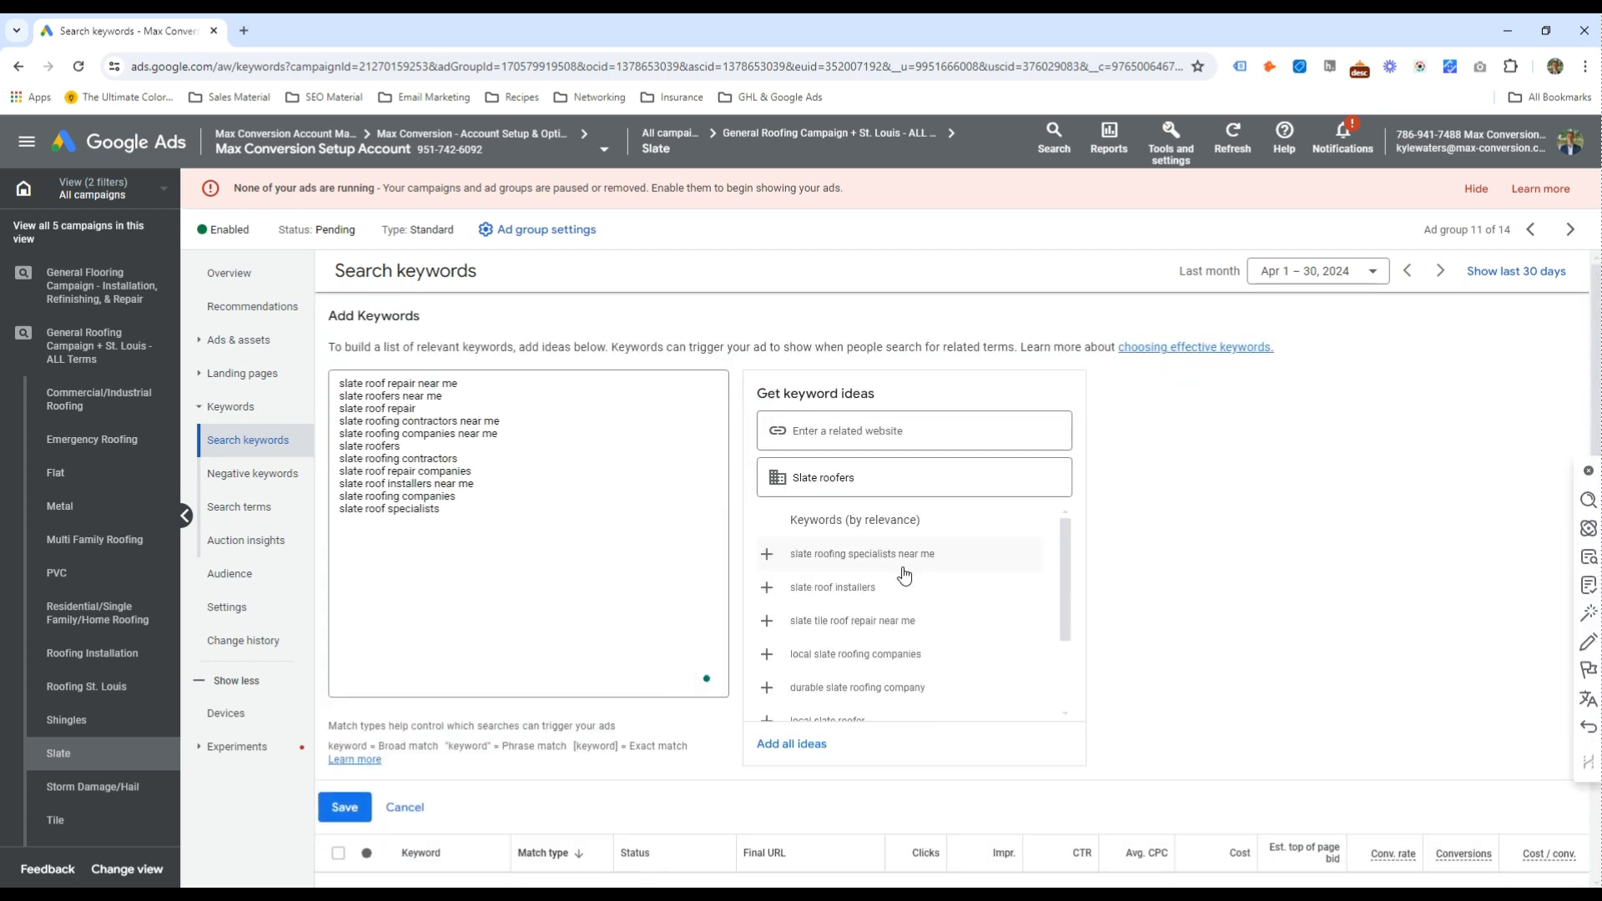
left_click(903, 556)
left_click(904, 556)
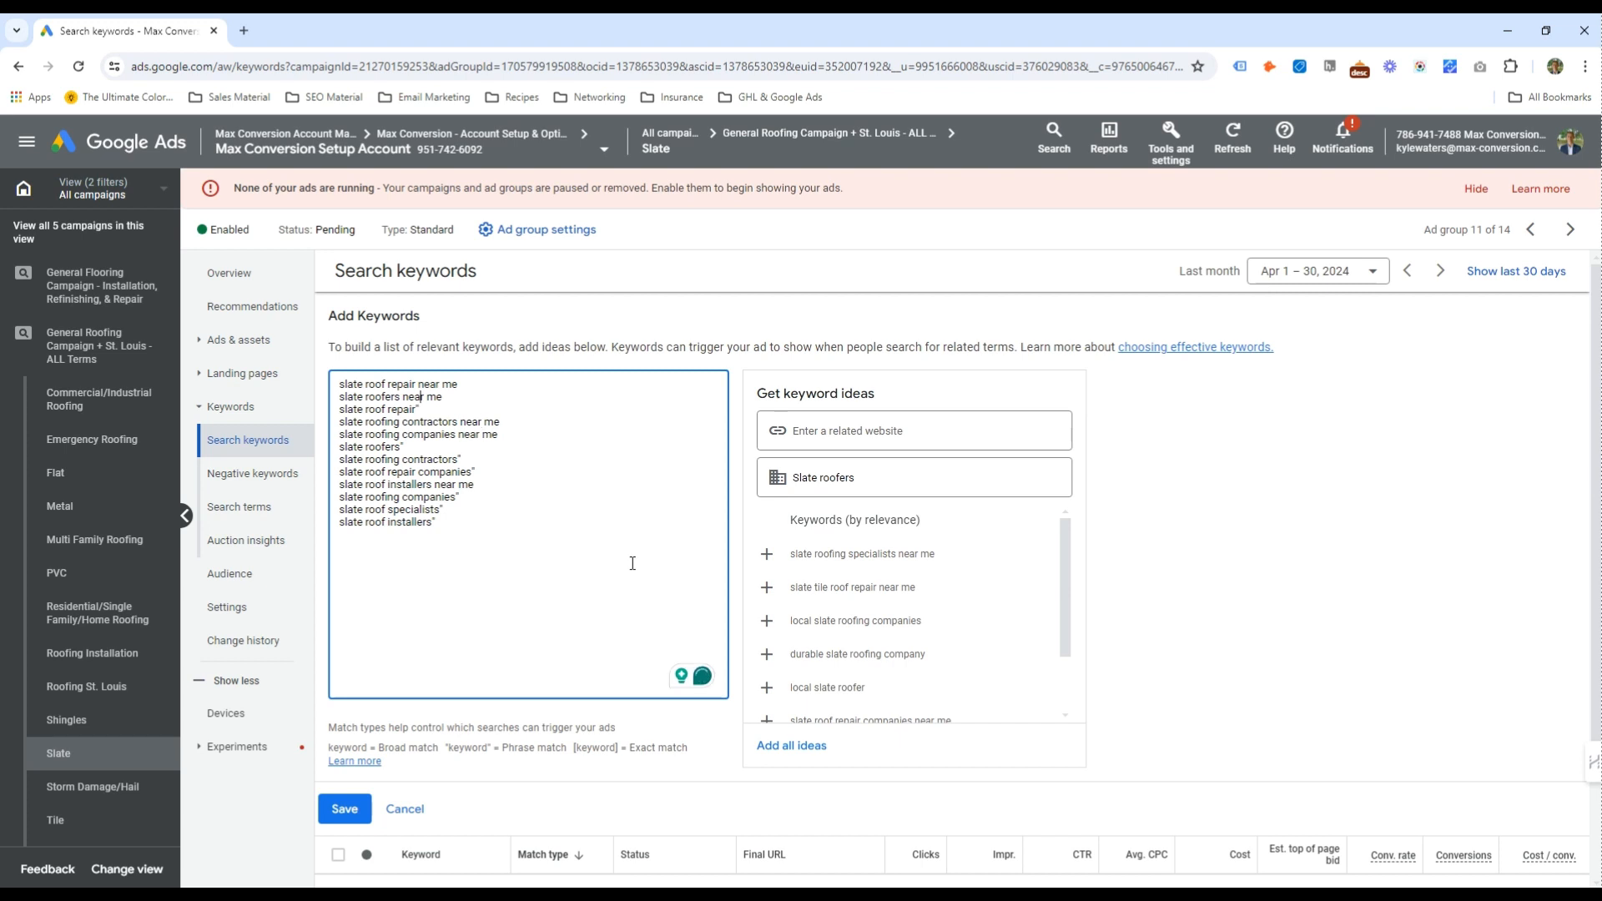
Enclose the slate keywords without "near me" in quotation marks to make them phrase match
type("\"")
key("Down")
key("Left")
type("\"")
key("Down")
key("Down")
key("Left")
type("\"")
key("Down")
key("Left")
key("quotedbl")
key("Down")
key("Left")
key("quotedbl")
Enclose the "near me" slate keywords in square brackets for exact match and save the keyword list
key("Up")
key("Up")
key("Up")
key("Left")
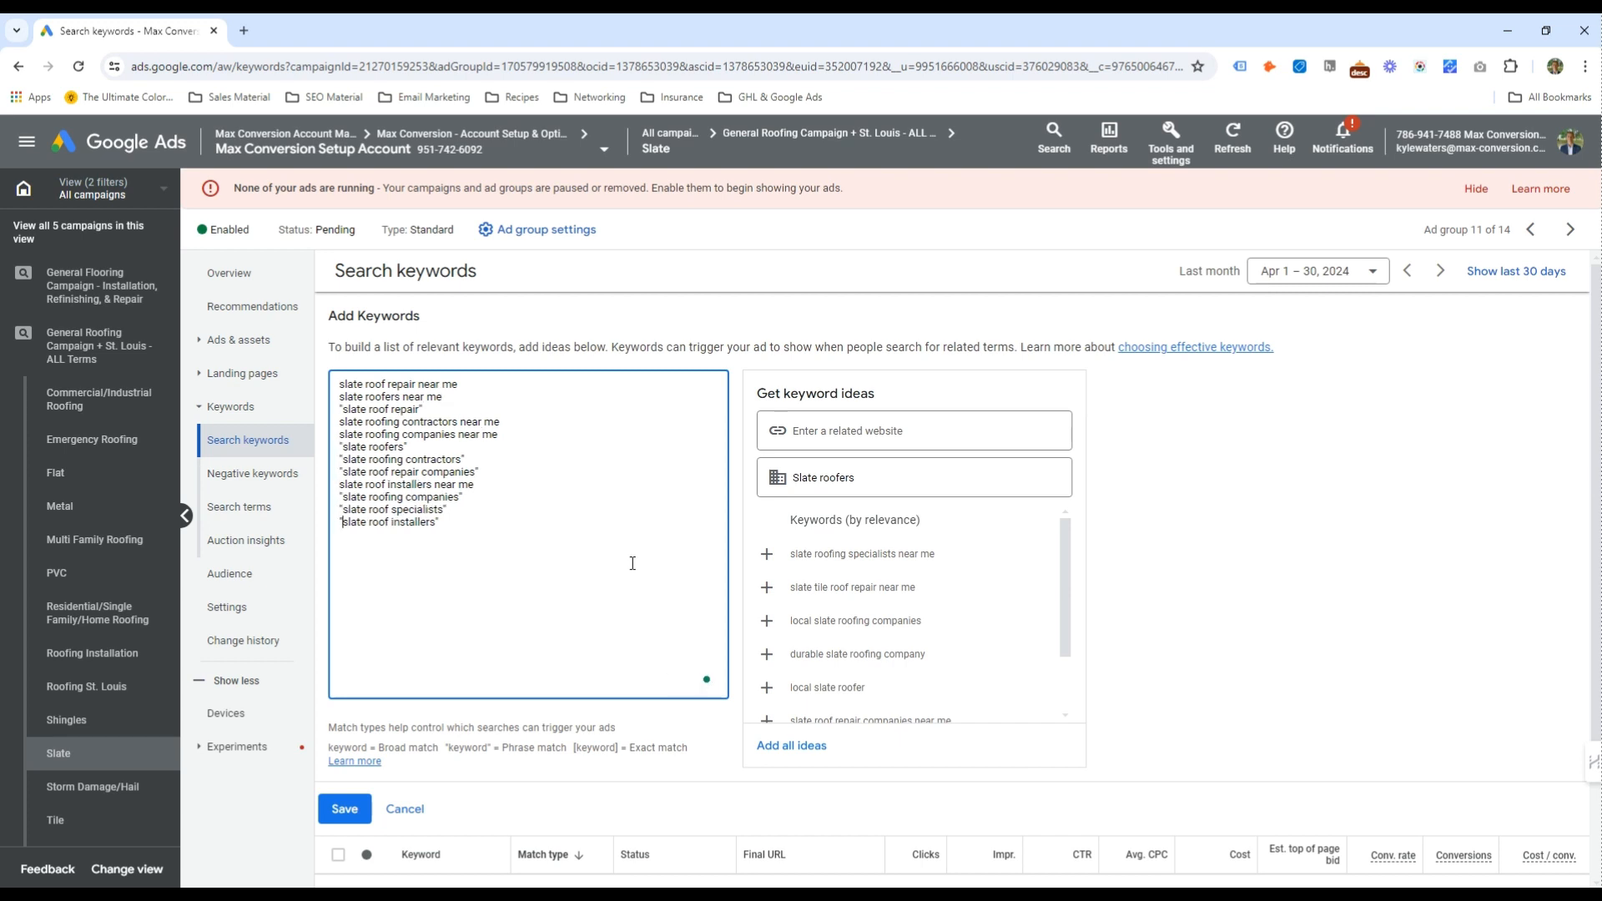
type("[")
left_click(586, 482)
key("Up")
key("Up")
key("Left")
type("[")
key("Up")
key("Left")
type("[")
left_click(479, 389)
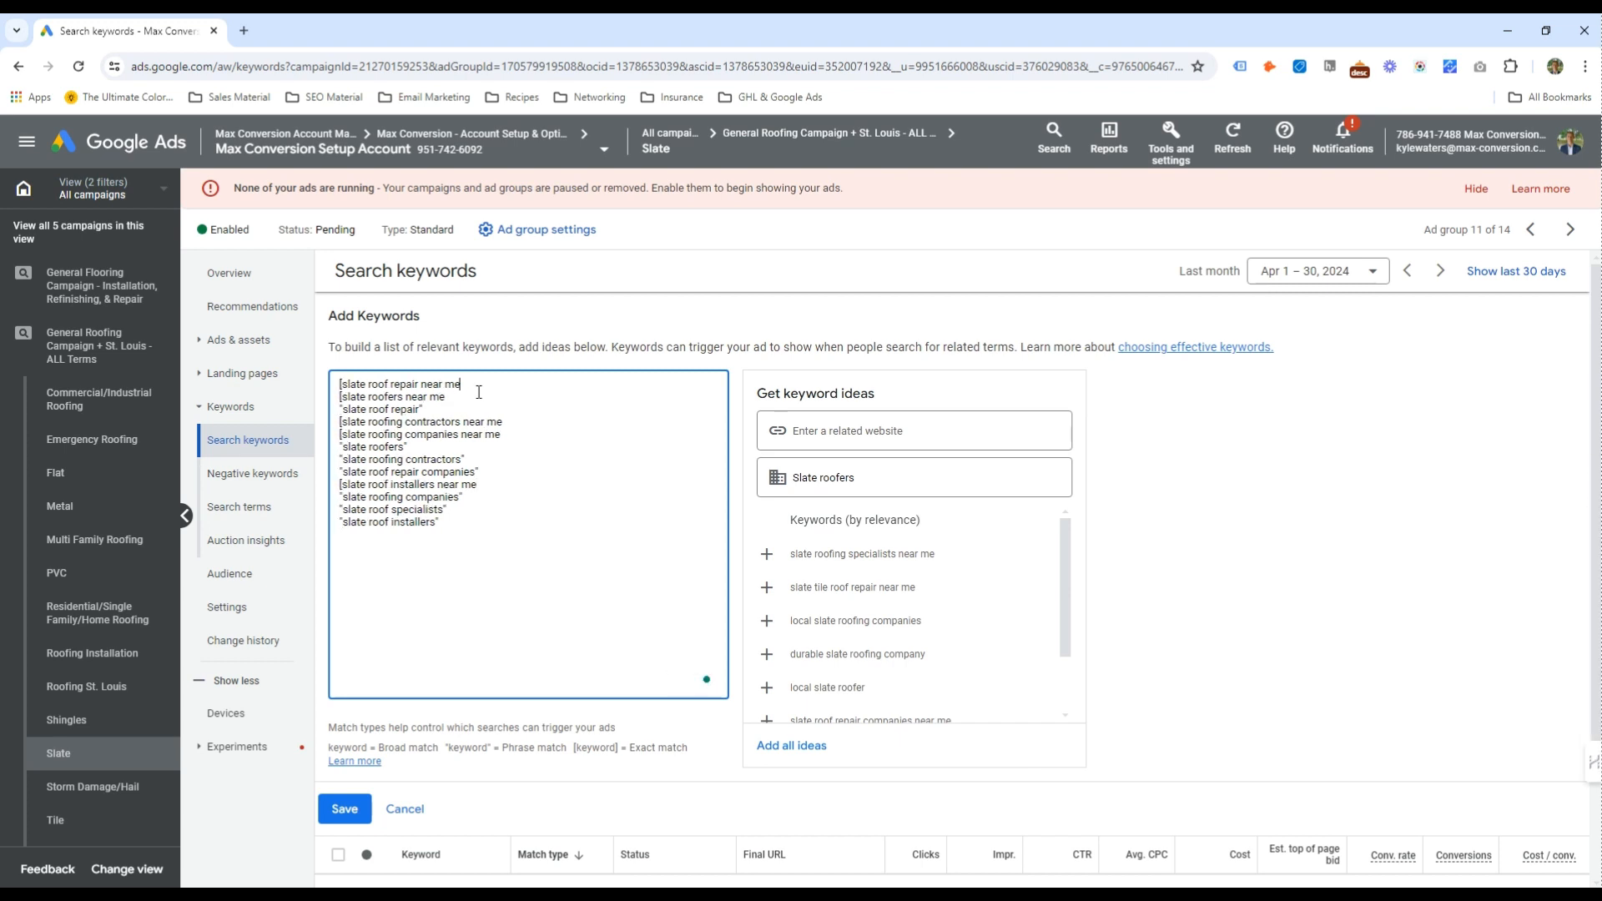
type("]")
key("Down")
key("bracketright")
key("Down")
key("Down")
key("Down")
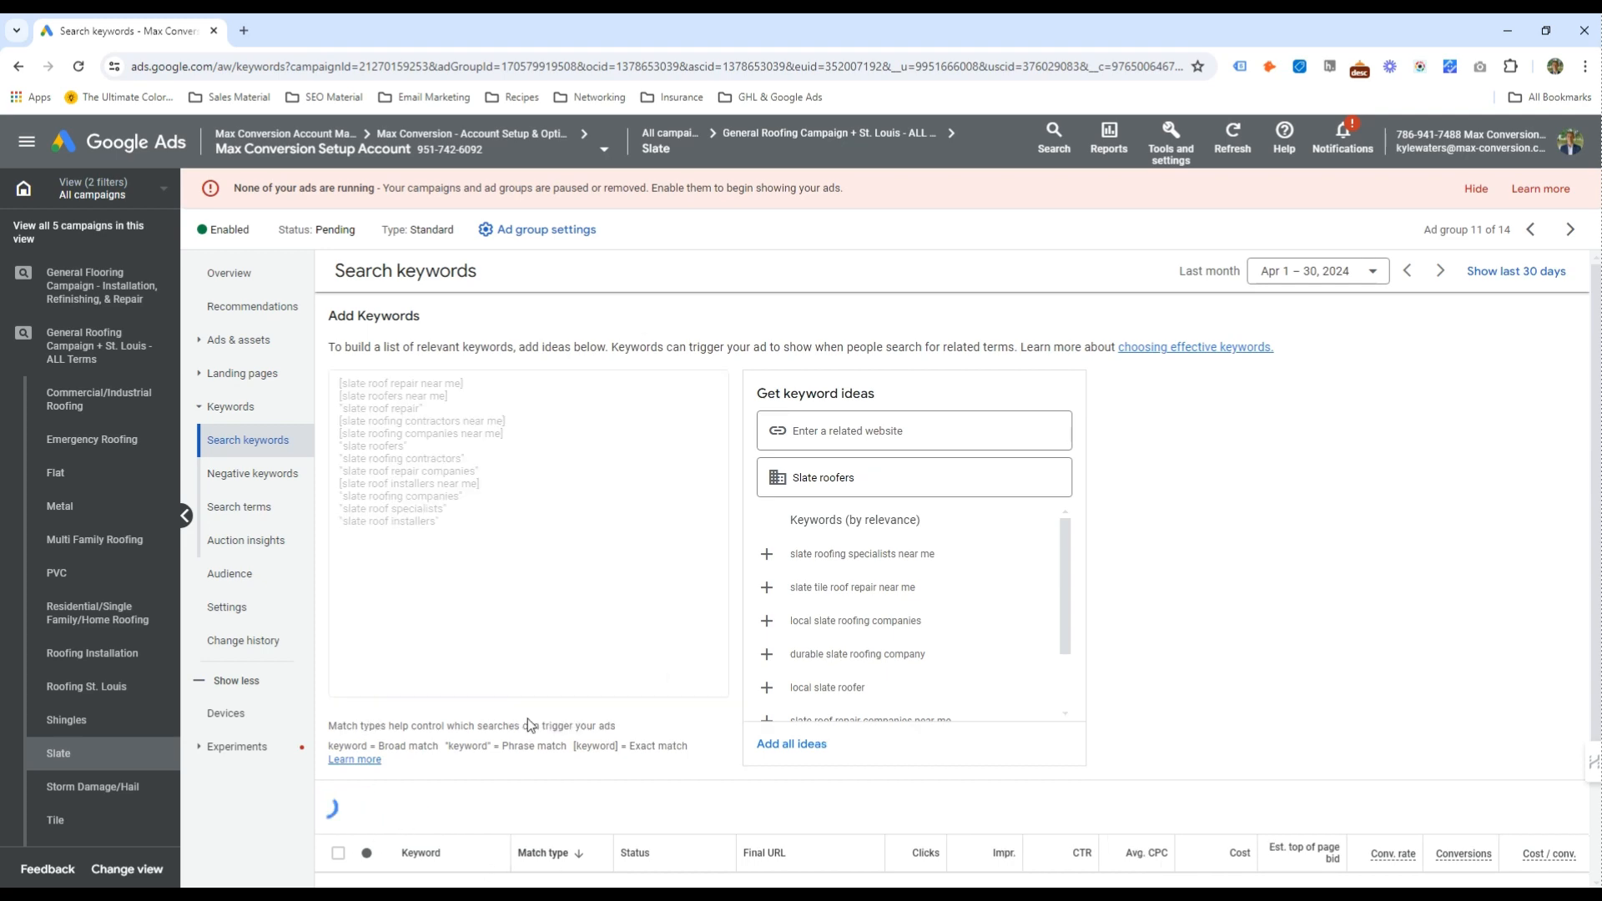
left_click(345, 808)
Open the ad of the Tile ad group for editing and set its display path to Tile / roofing-company
left_click(241, 340)
key("alt+Tab")
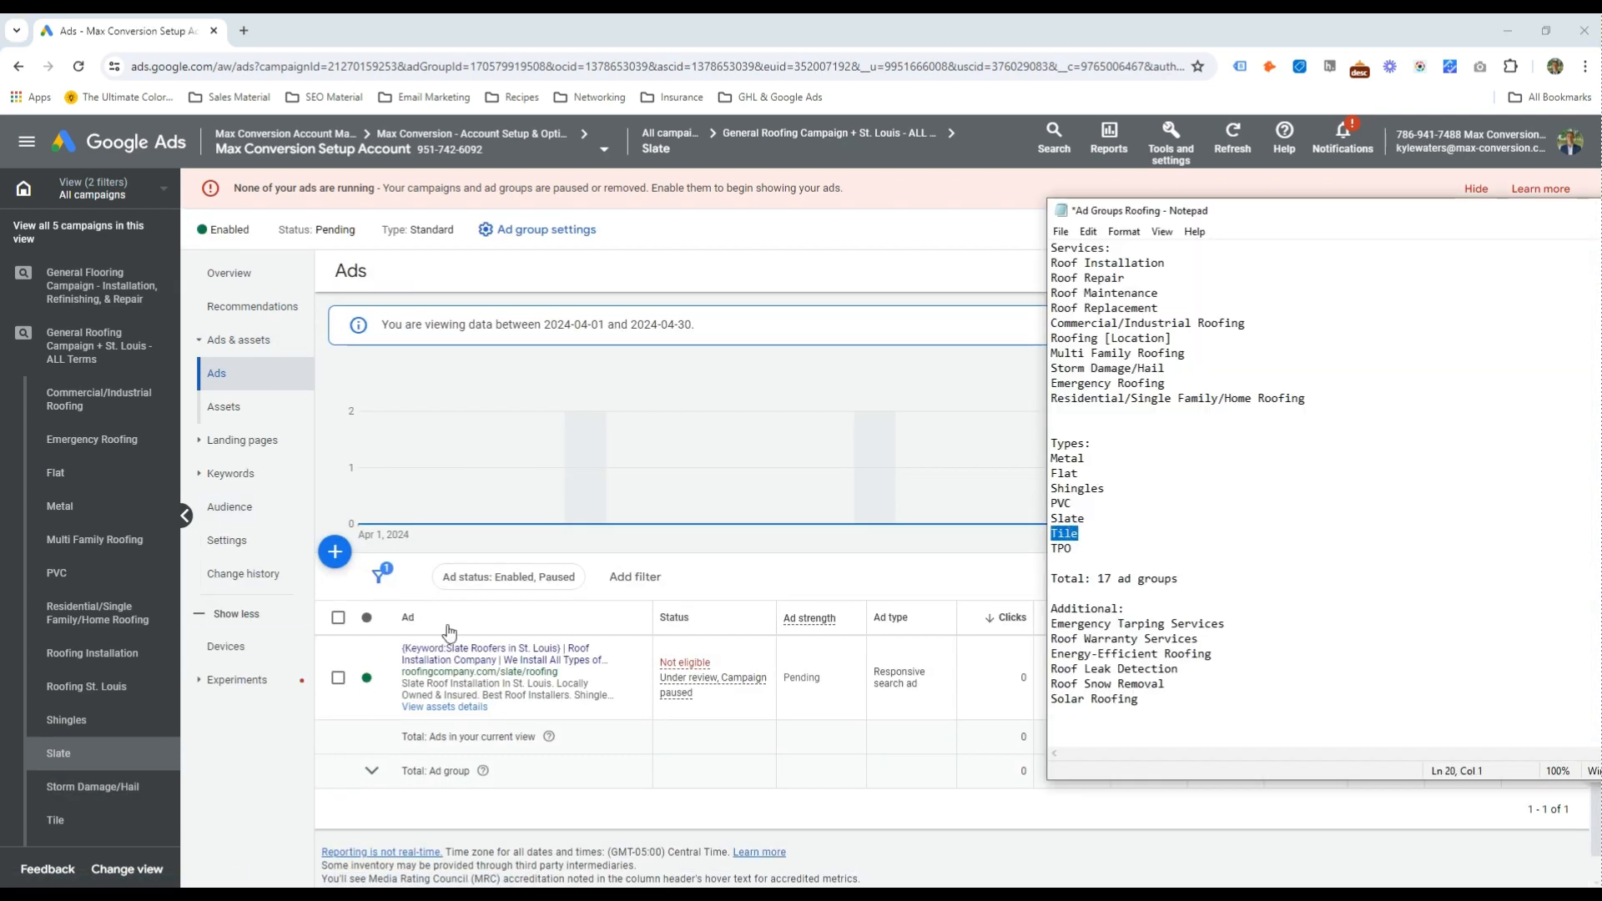
left_click(55, 820)
left_click(637, 677)
double_click(373, 854)
type("Tile")
left_click(533, 855)
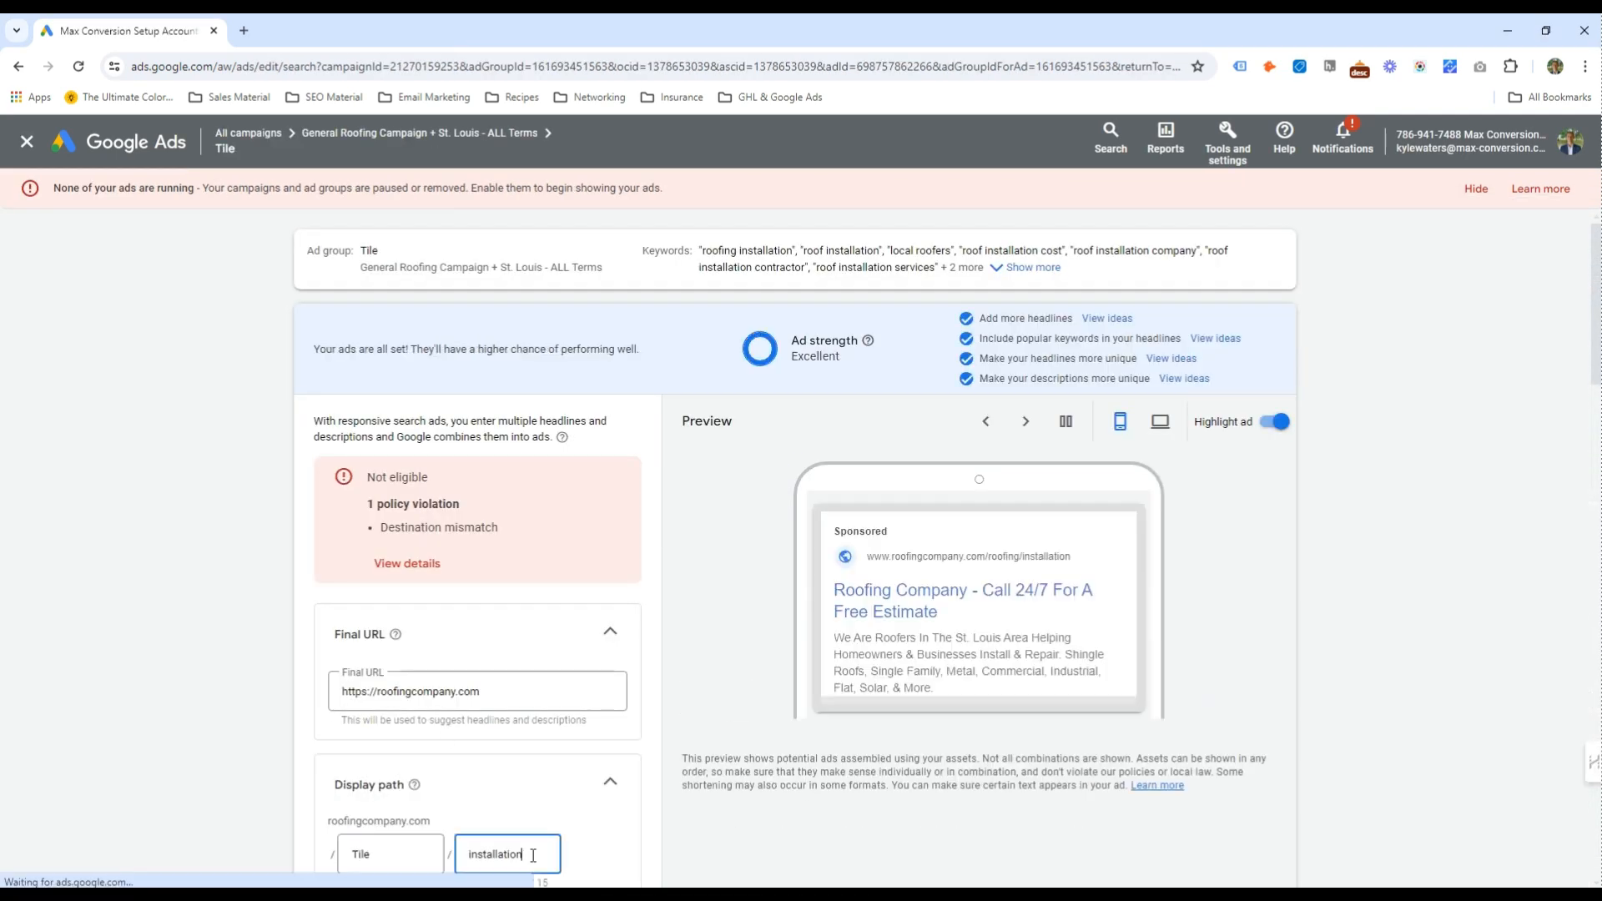
double_click(533, 855)
type("roofing-company")
Set the first headline's keyword default text to "Tile Roof Installers St. Louis"
scroll(465, 704, "down", 7)
left_click(409, 592)
left_click(355, 716)
type("Tile")
double_click(424, 709)
type("Install")
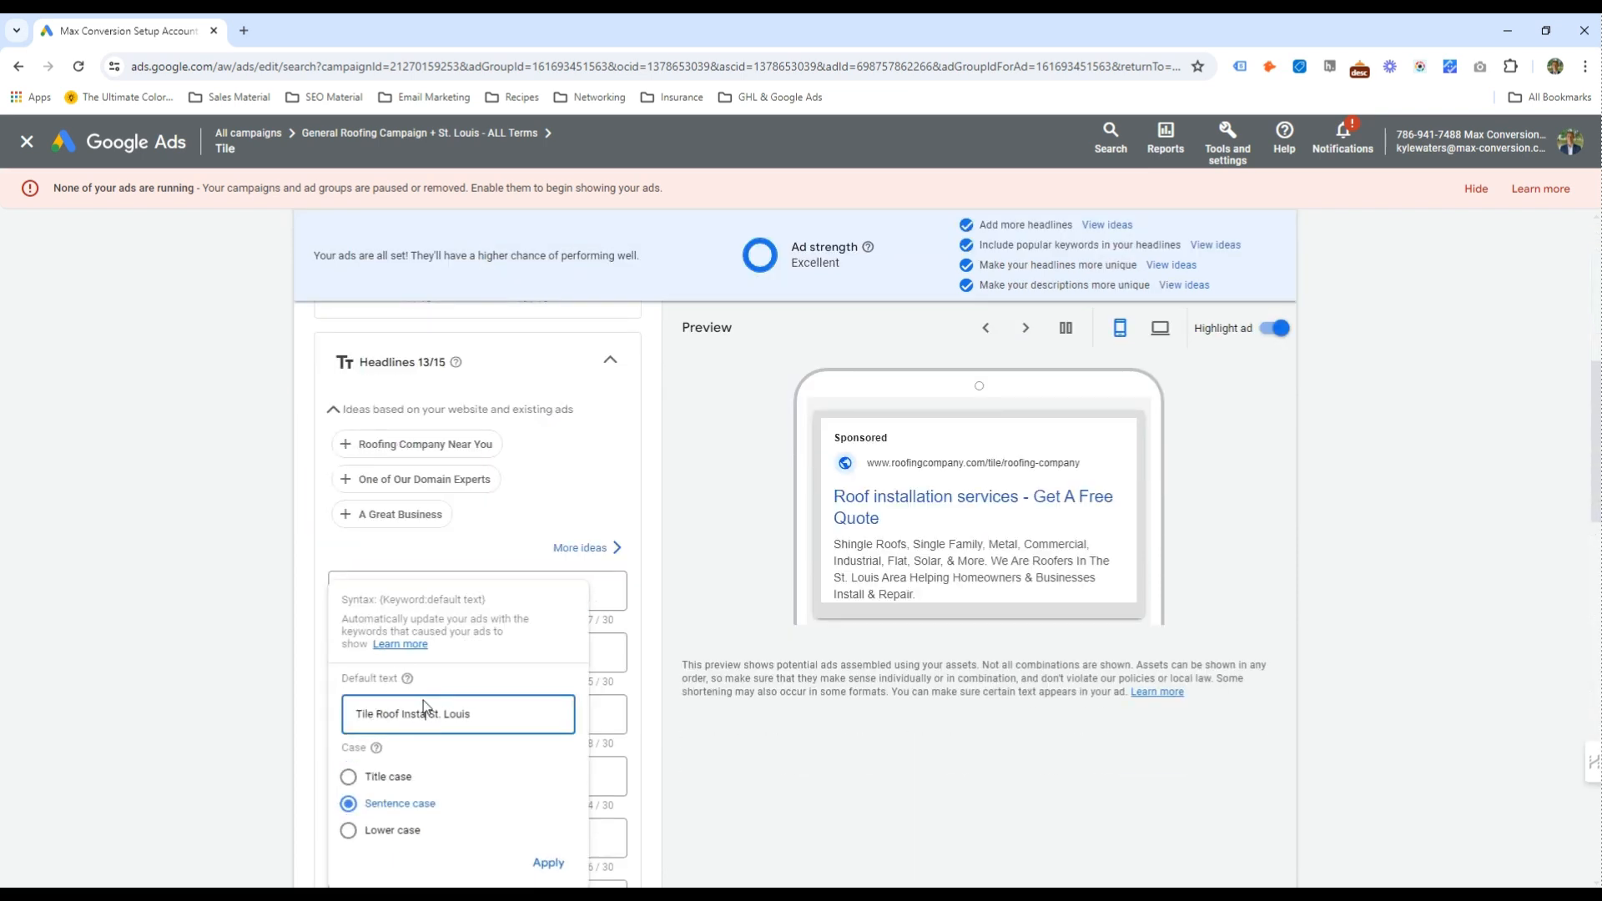
type("ers")
left_click(549, 863)
Reword the second headline as "Tile Roof Installation Company" and the third as "We Install Tile Roofs"
left_click(343, 654)
type("Tile")
double_click(399, 715)
type("Tile")
left_click_drag(411, 715, 474, 717)
type("Roofs")
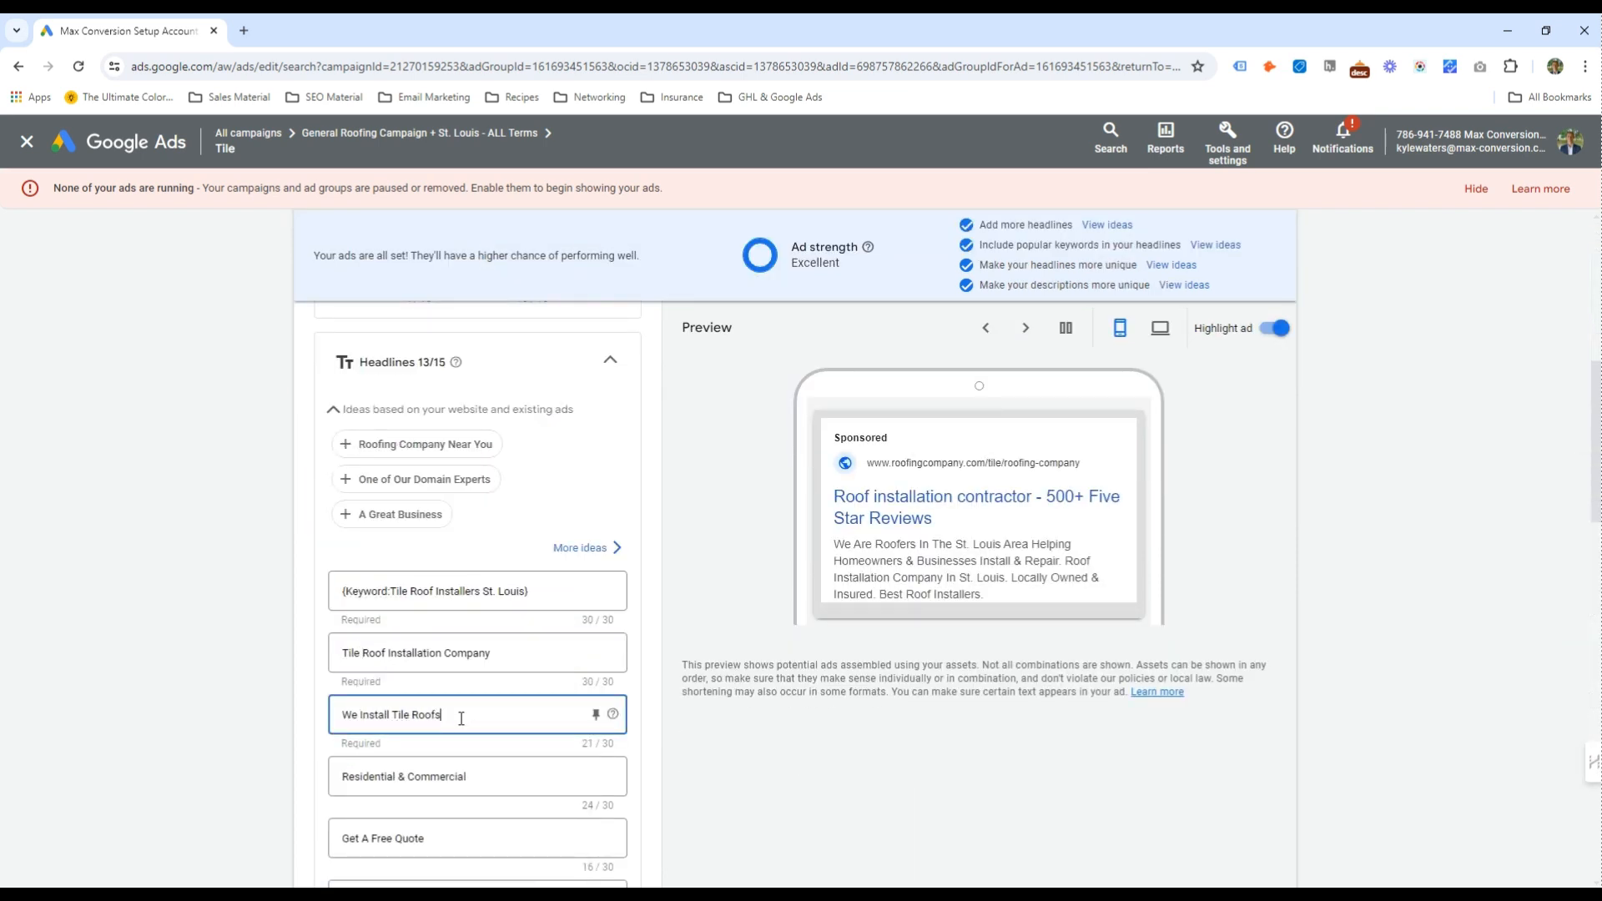
Start the "Roofing Company" headline with "Tile" and reword the discount headline as "$350 Off New Tile Roof"
scroll(461, 719, "down", 4)
left_click(343, 631)
type("Tile")
scroll(358, 655, "down", 3)
left_click(409, 746)
type("Tile")
Insert "Tile" at the start of the first description and save the Tile ad
scroll(398, 667, "down", 5)
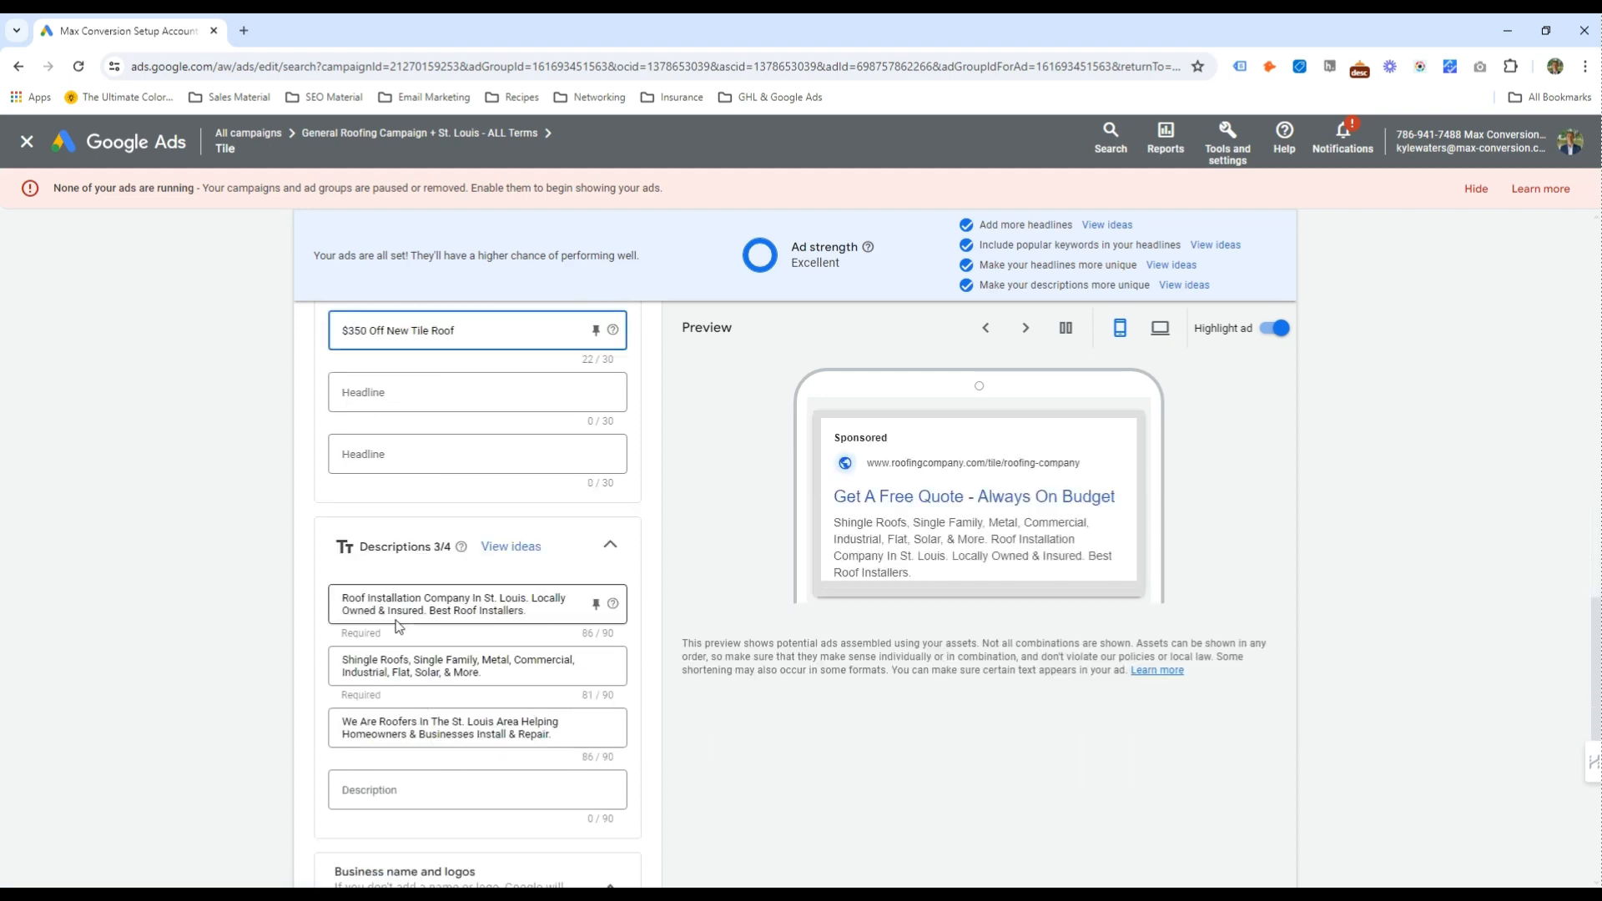
left_click(343, 599)
type("Tile")
scroll(467, 709, "down", 5)
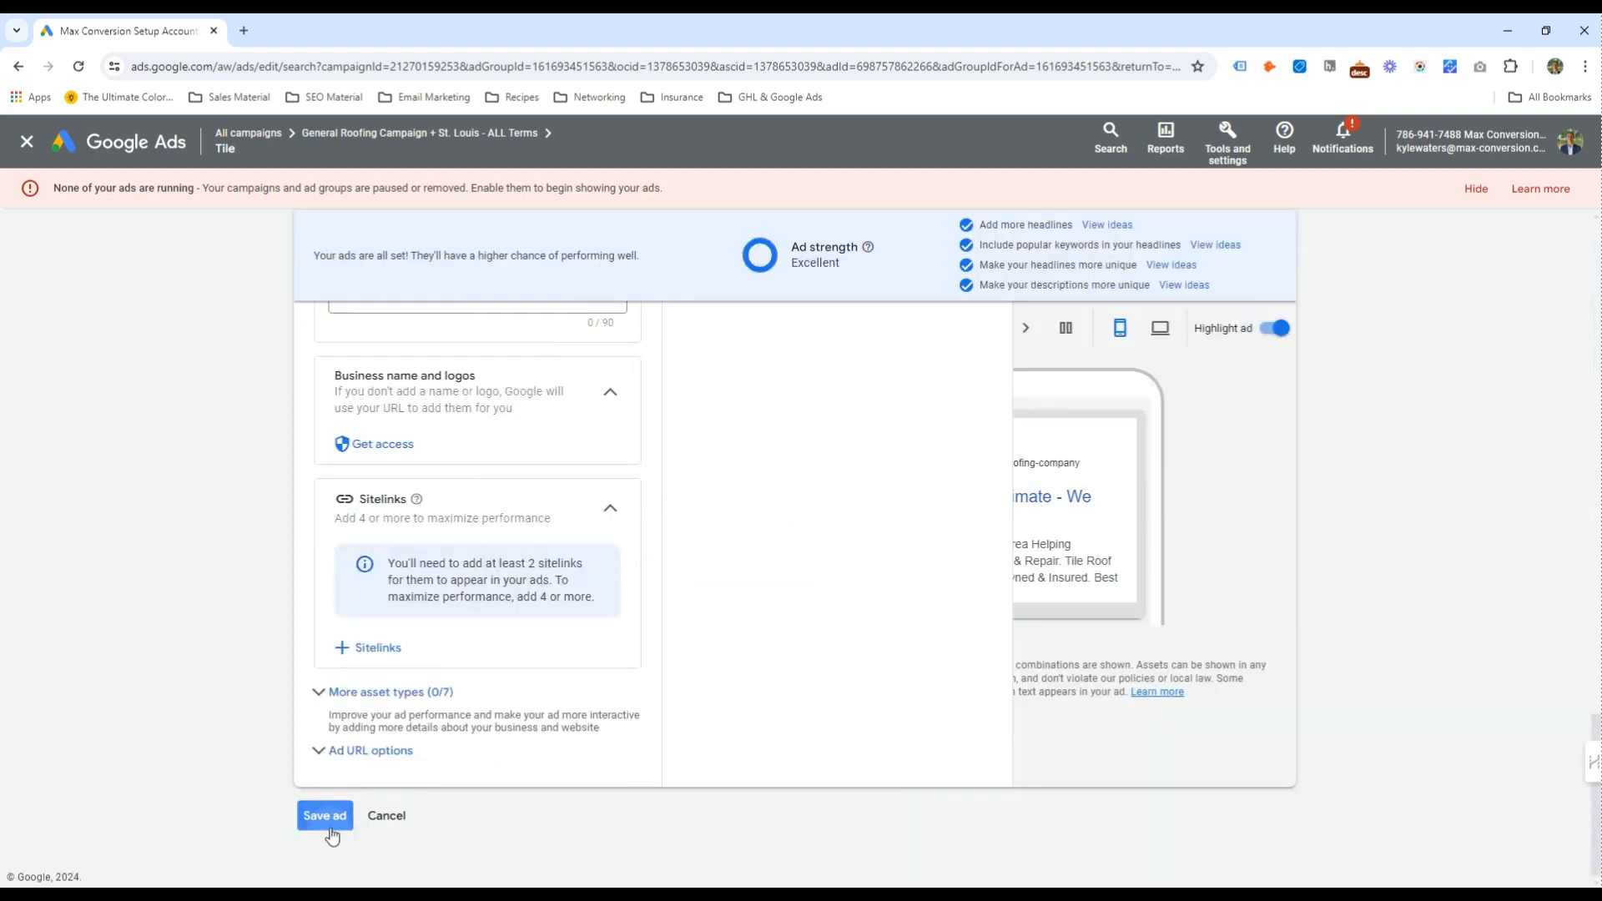
left_click(324, 816)
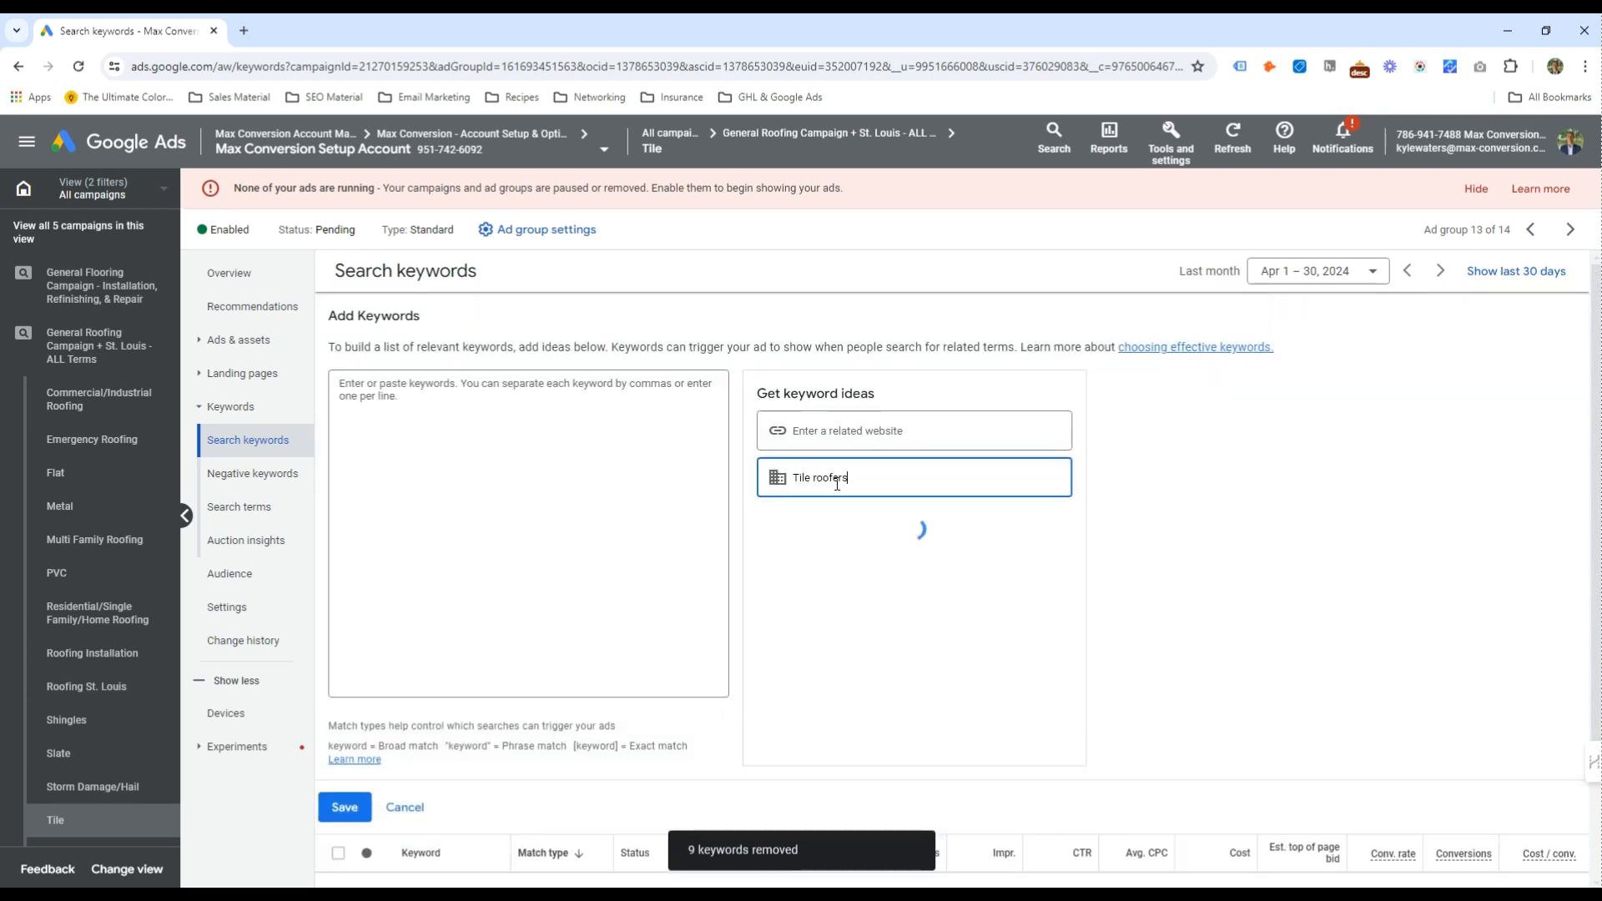
Add suggested tile keywords to the Tile ad group's list, including "tile roofers near me", "clay tile roof repair" and "tile roof installation"
left_click(869, 558)
left_click(834, 621)
left_click(842, 626)
left_click(851, 629)
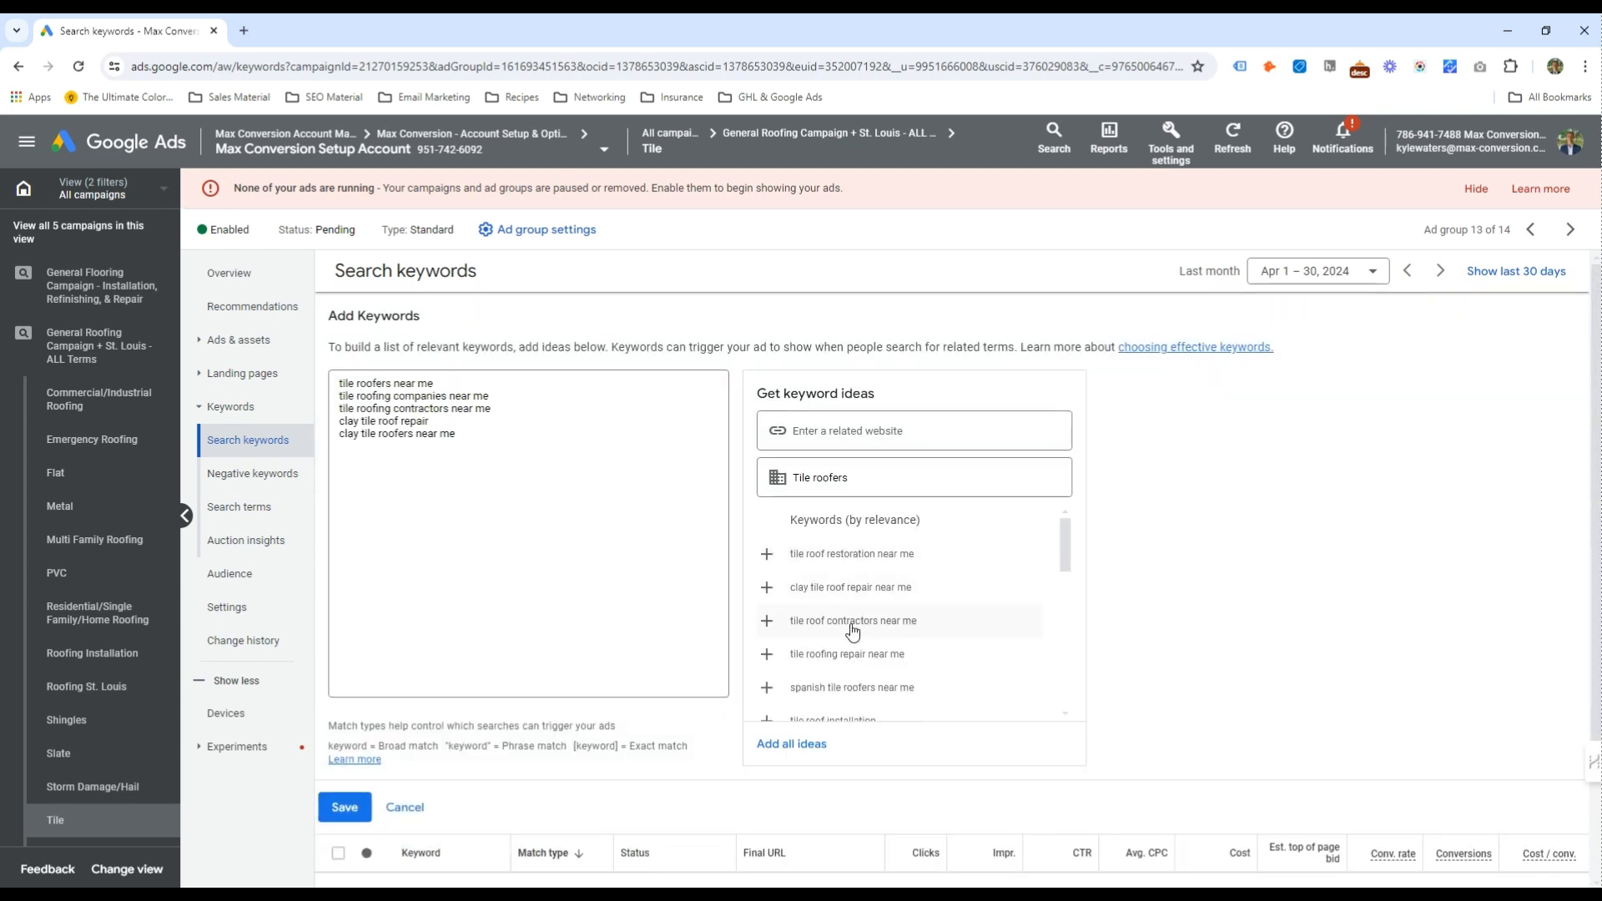
left_click(858, 654)
left_click(861, 659)
left_click(861, 667)
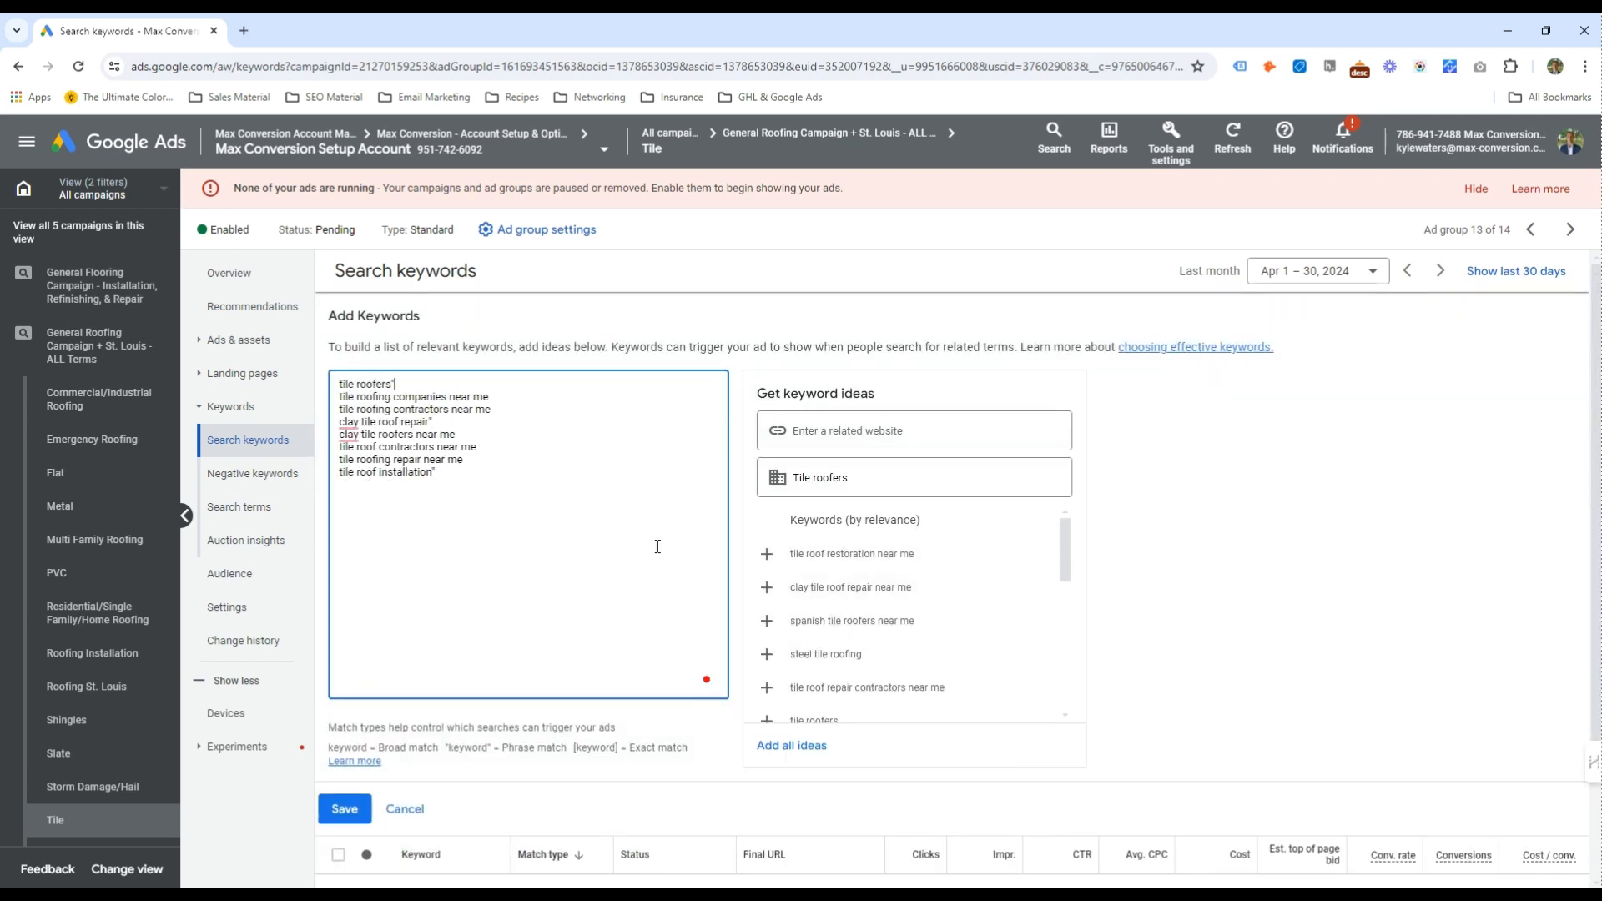
Mark the "near me" tile keywords as exact match, the other tile keywords as phrase match, and save the list
type("]")
key("Down")
key("Down")
type("]")
key("Down")
type("[")
key("Left")
key("Up")
type("[")
key("Left")
key("Up")
type("\"")
key("Left")
key("Up")
type("[")
key("Left")
key("Up")
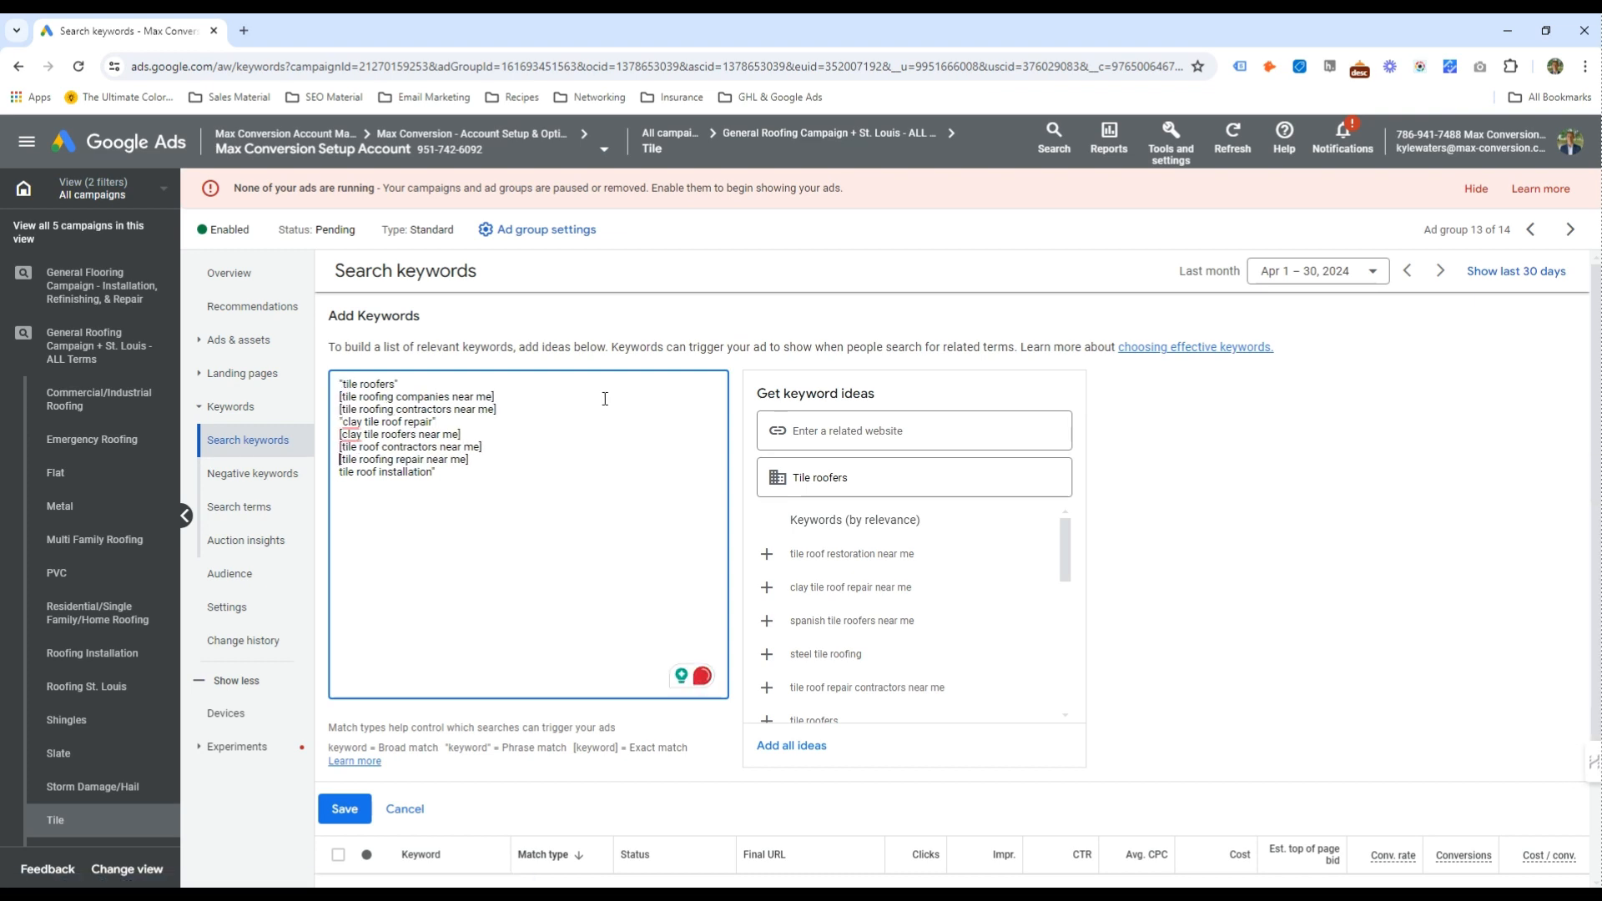
left_click(345, 809)
Remove all existing keywords from the TPO ad group and request keyword ideas for "TPO roofing"
key("alt+Tab")
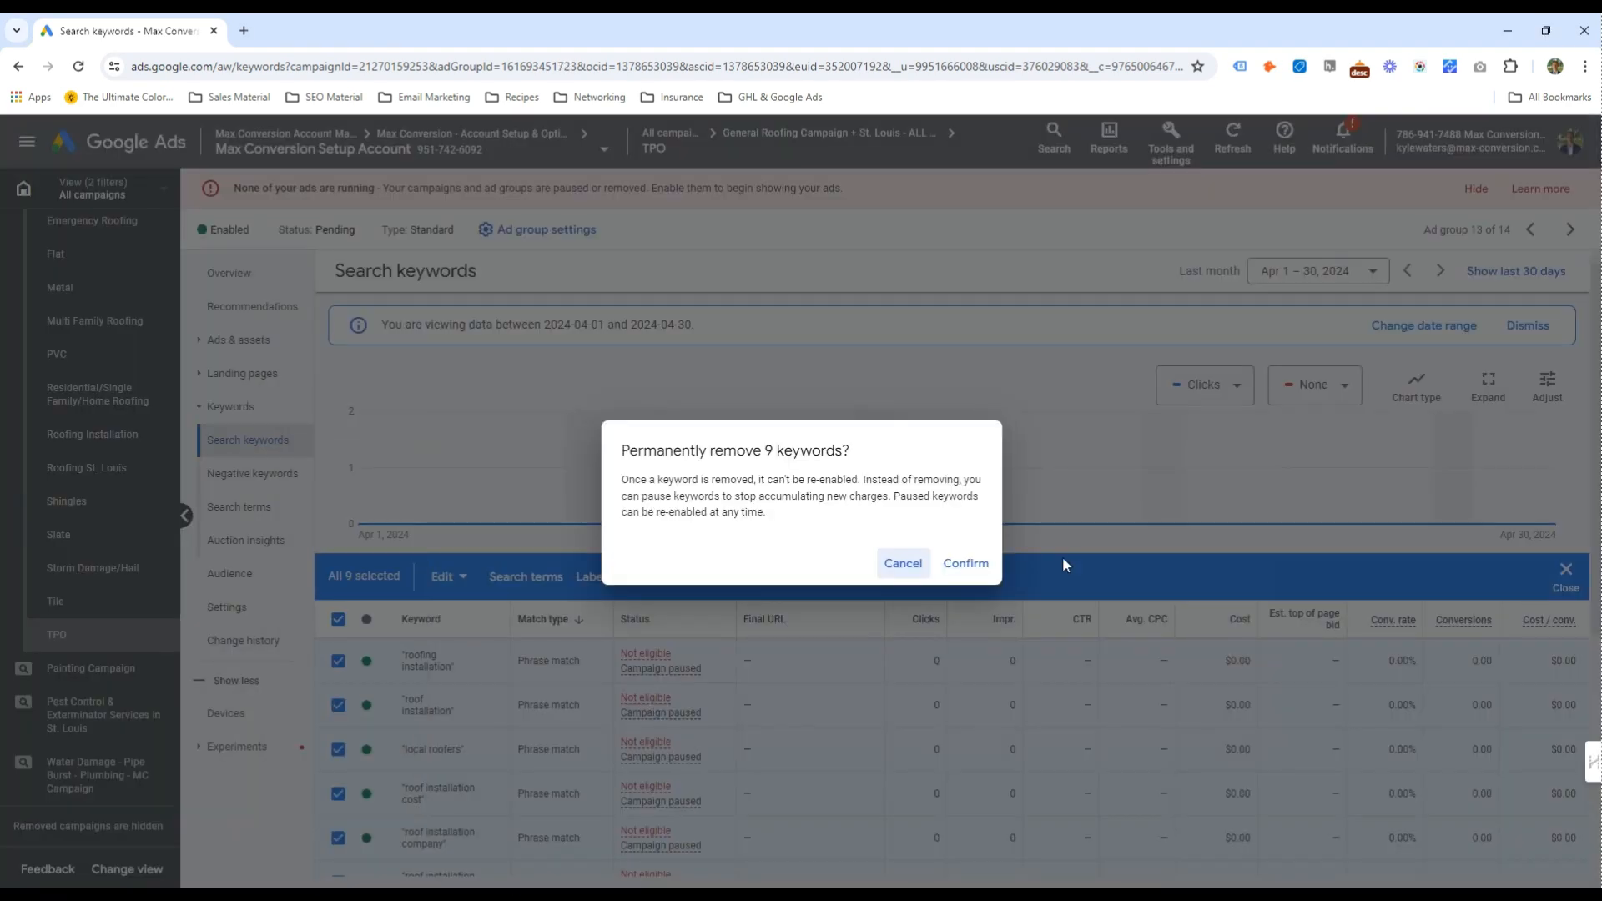
left_click(965, 562)
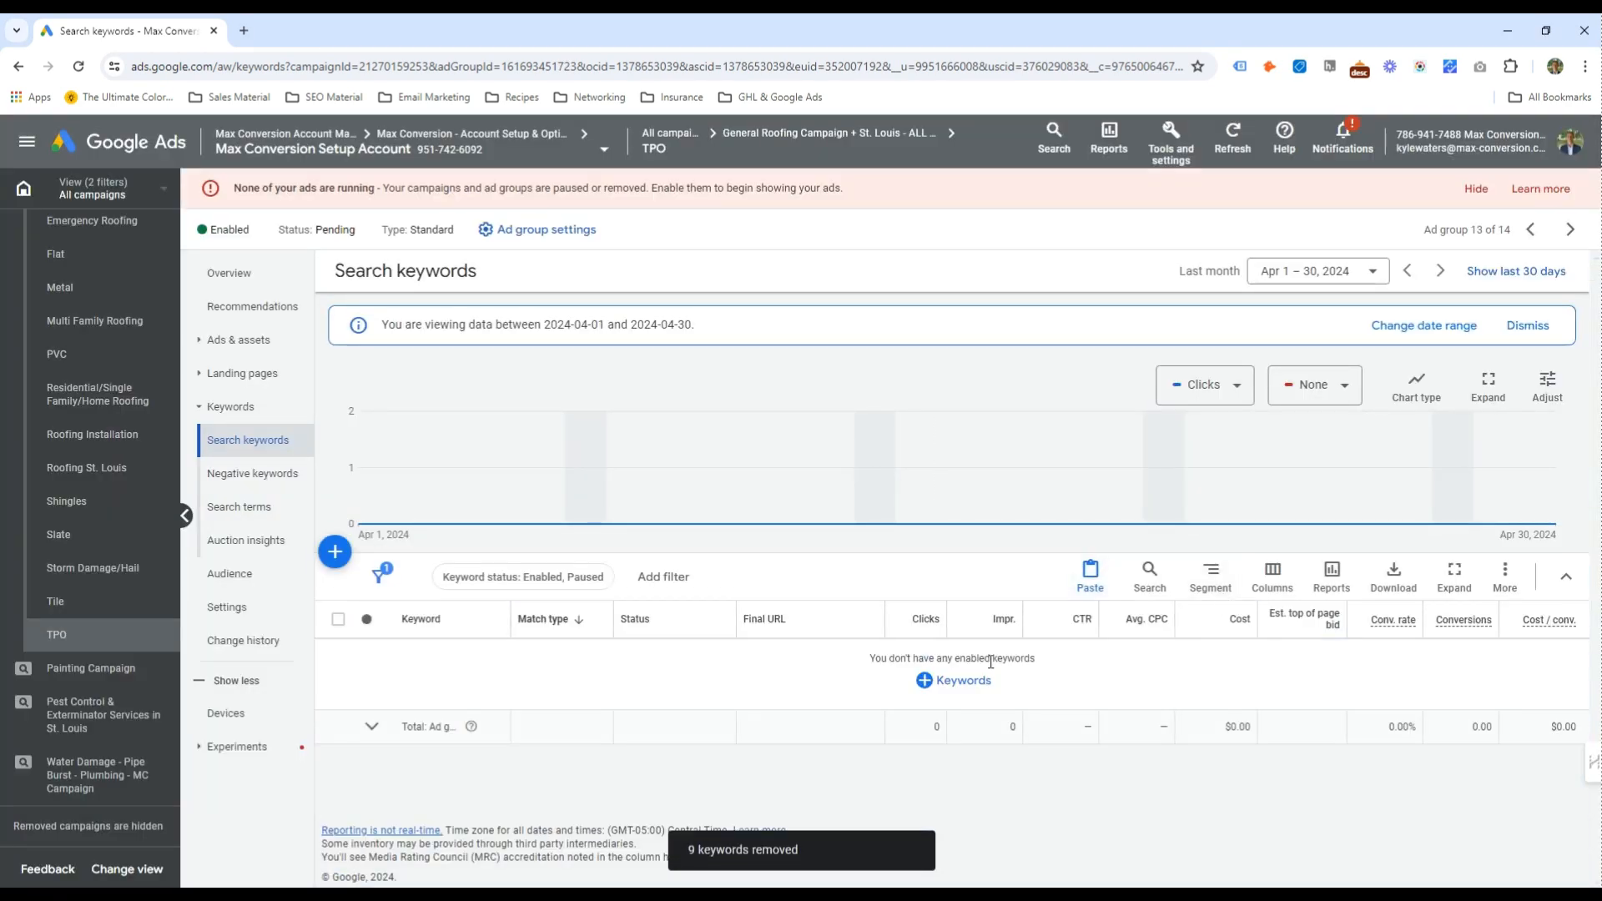
left_click(966, 677)
left_click(590, 543)
type("TPO")
left_click(812, 484)
type("TPO roofing")
Add suggested TPO keywords covering roofing cost, installation, contractors, roof system, rubber roofing, companies and services
left_click(832, 554)
left_click(832, 554)
left_click(832, 554)
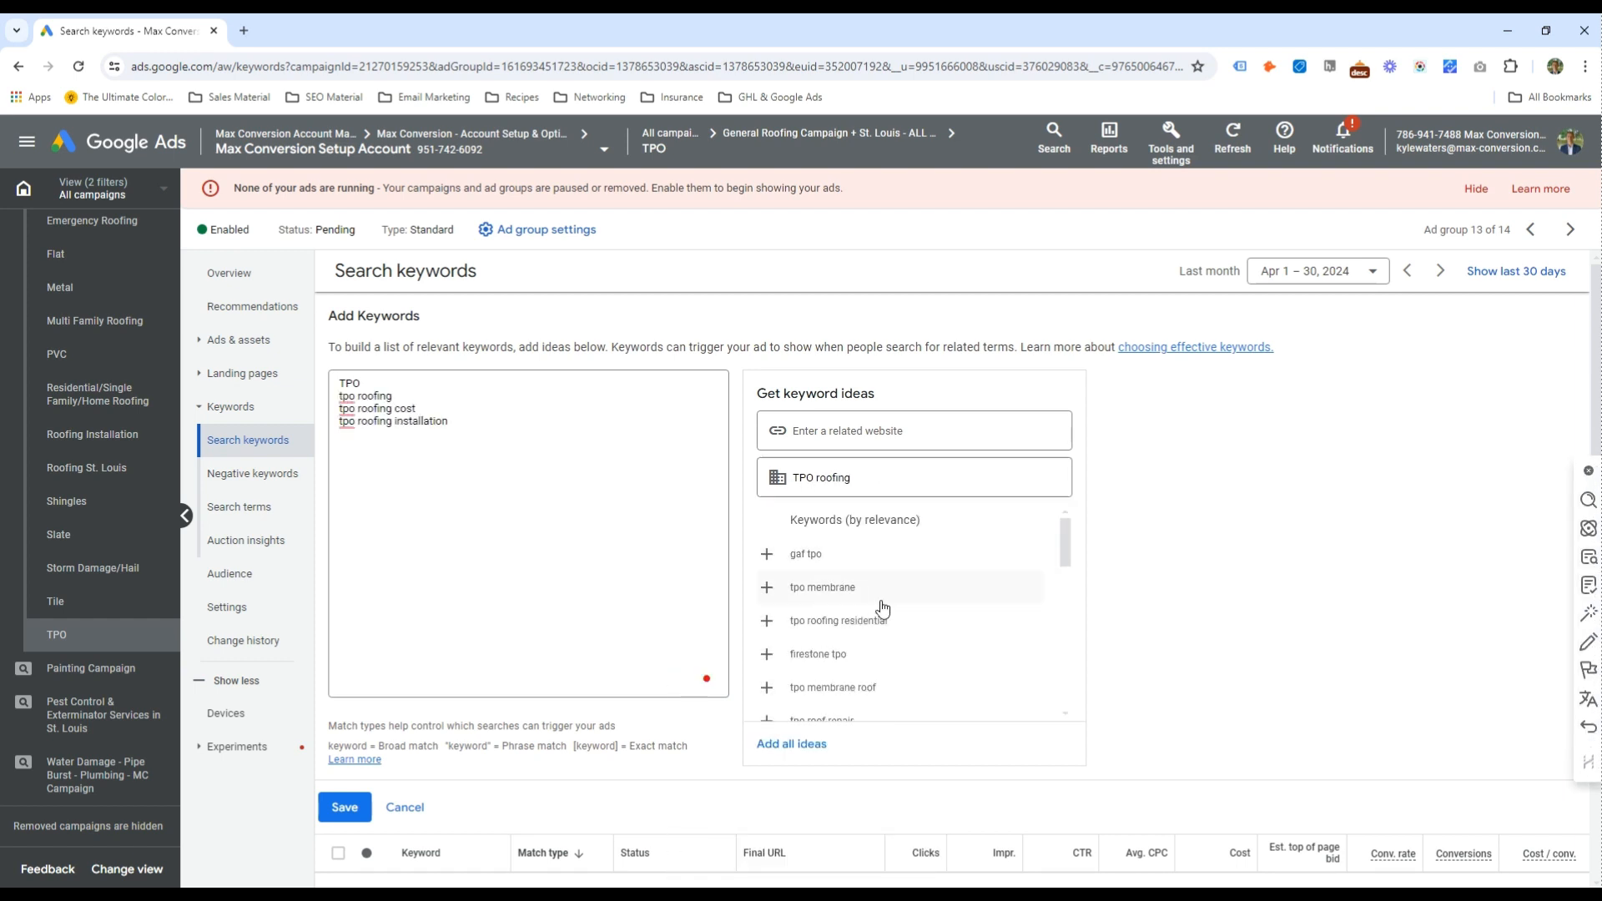
scroll(896, 623, "down", 3)
left_click(913, 684)
left_click(880, 622)
left_click(905, 683)
scroll(899, 667, "down", 2)
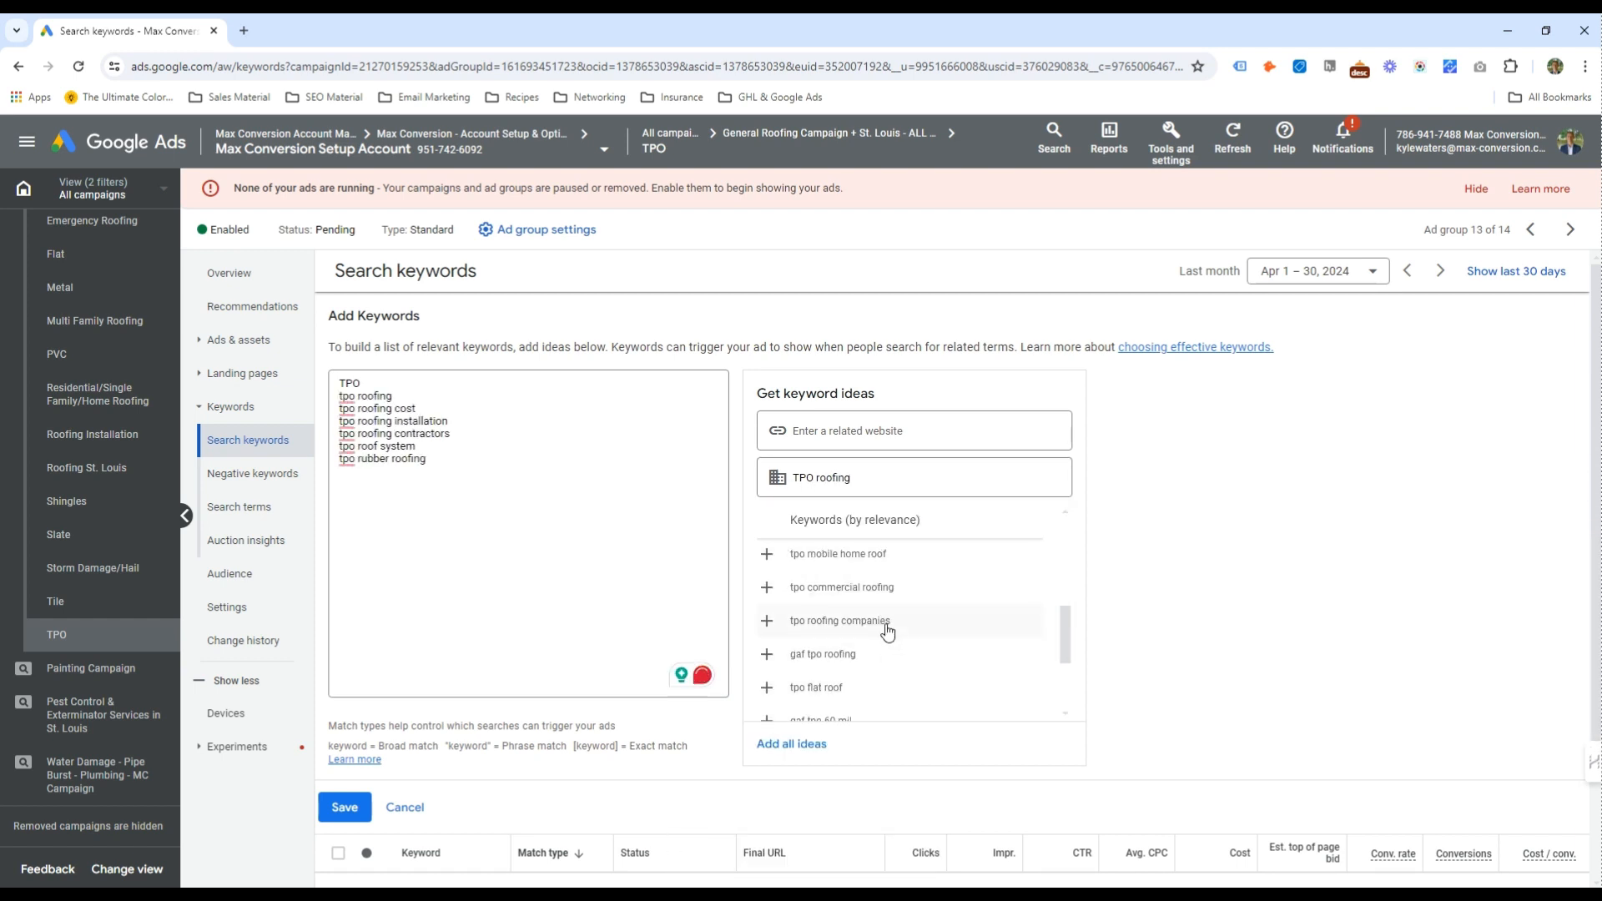
left_click(885, 627)
triple_click(587, 473)
key("Return")
type("tpo roofing companies")
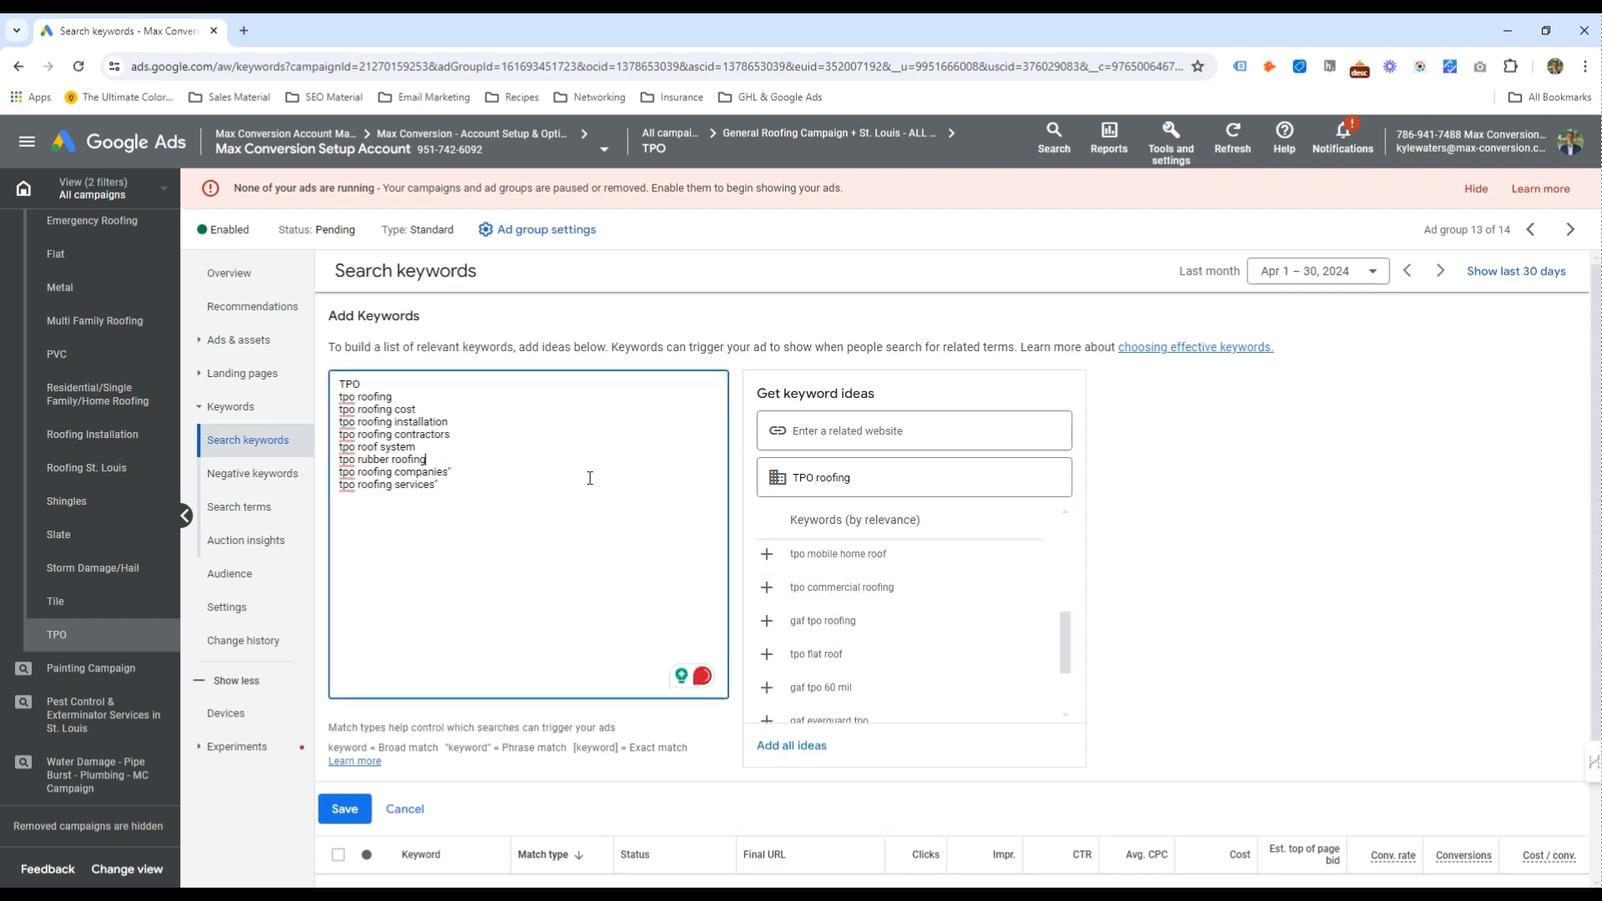
Delete the "TPO" and "tpo roofing" lines, put the remaining TPO keywords in phrase-match quotes and save them
key("Up")
type("\"")
key("Up")
type("\"")
key("Up")
key("BackSpace")
key("BackSpace")
key("BackSpace")
key("Delete")
key("Delete")
type("\"")
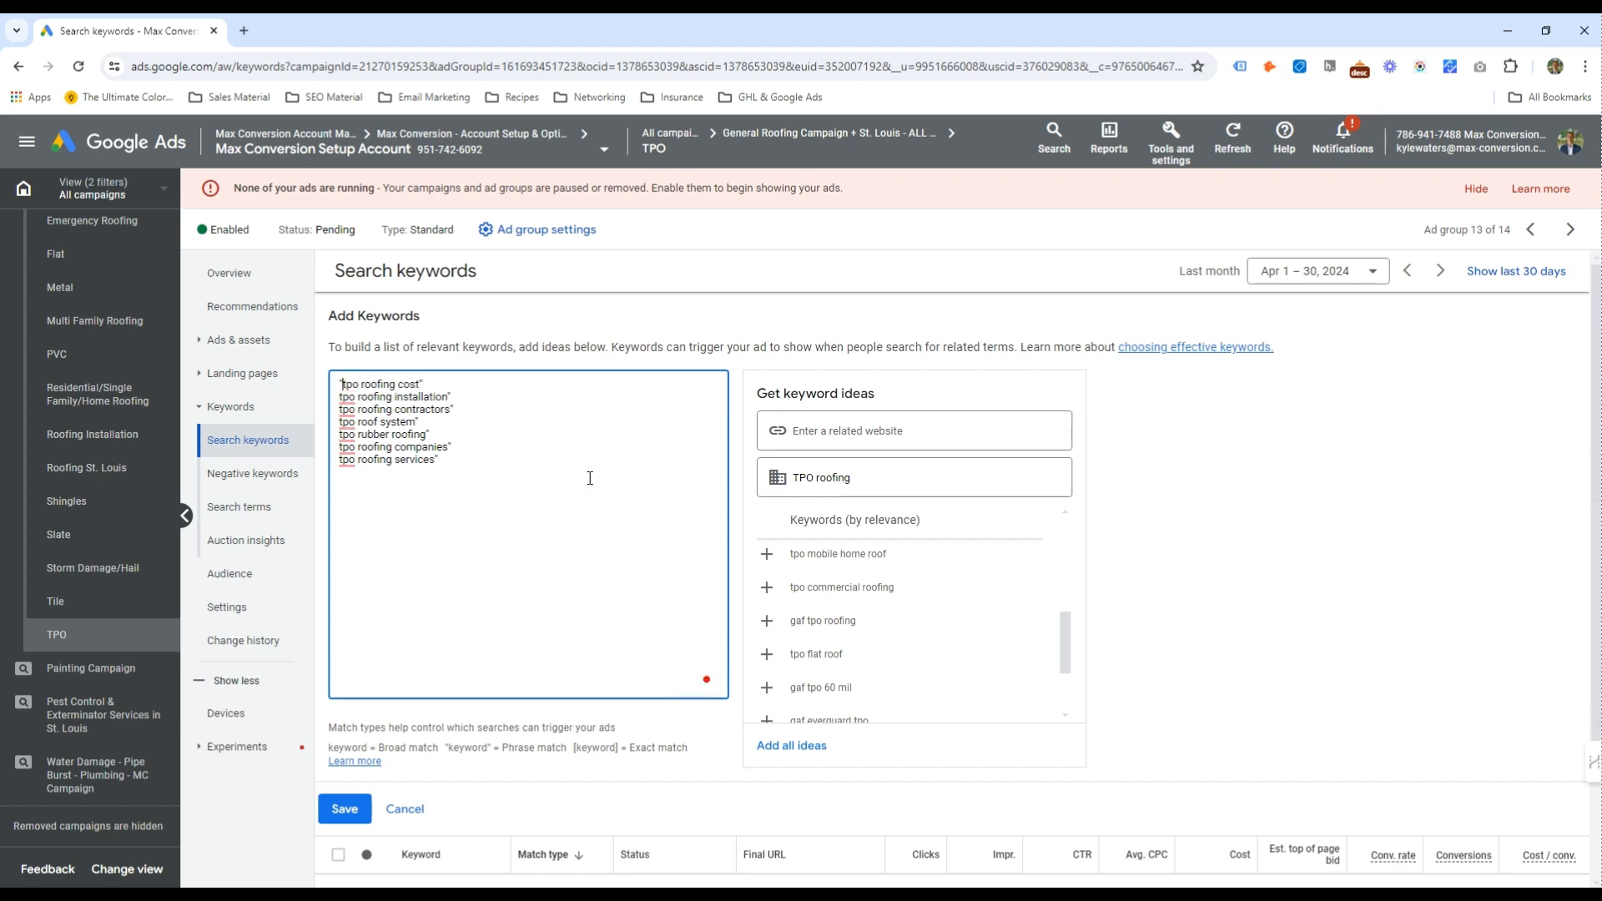
key("Down")
key("Left")
type("\"")
key("Down")
key("Left")
type("\"")
key("Down")
key("Left")
type("\"")
left_click(345, 808)
Open the TPO ad group's responsive search ad for editing and set its display path to "TPO" and "Roofers"
left_click(238, 341)
left_click(218, 373)
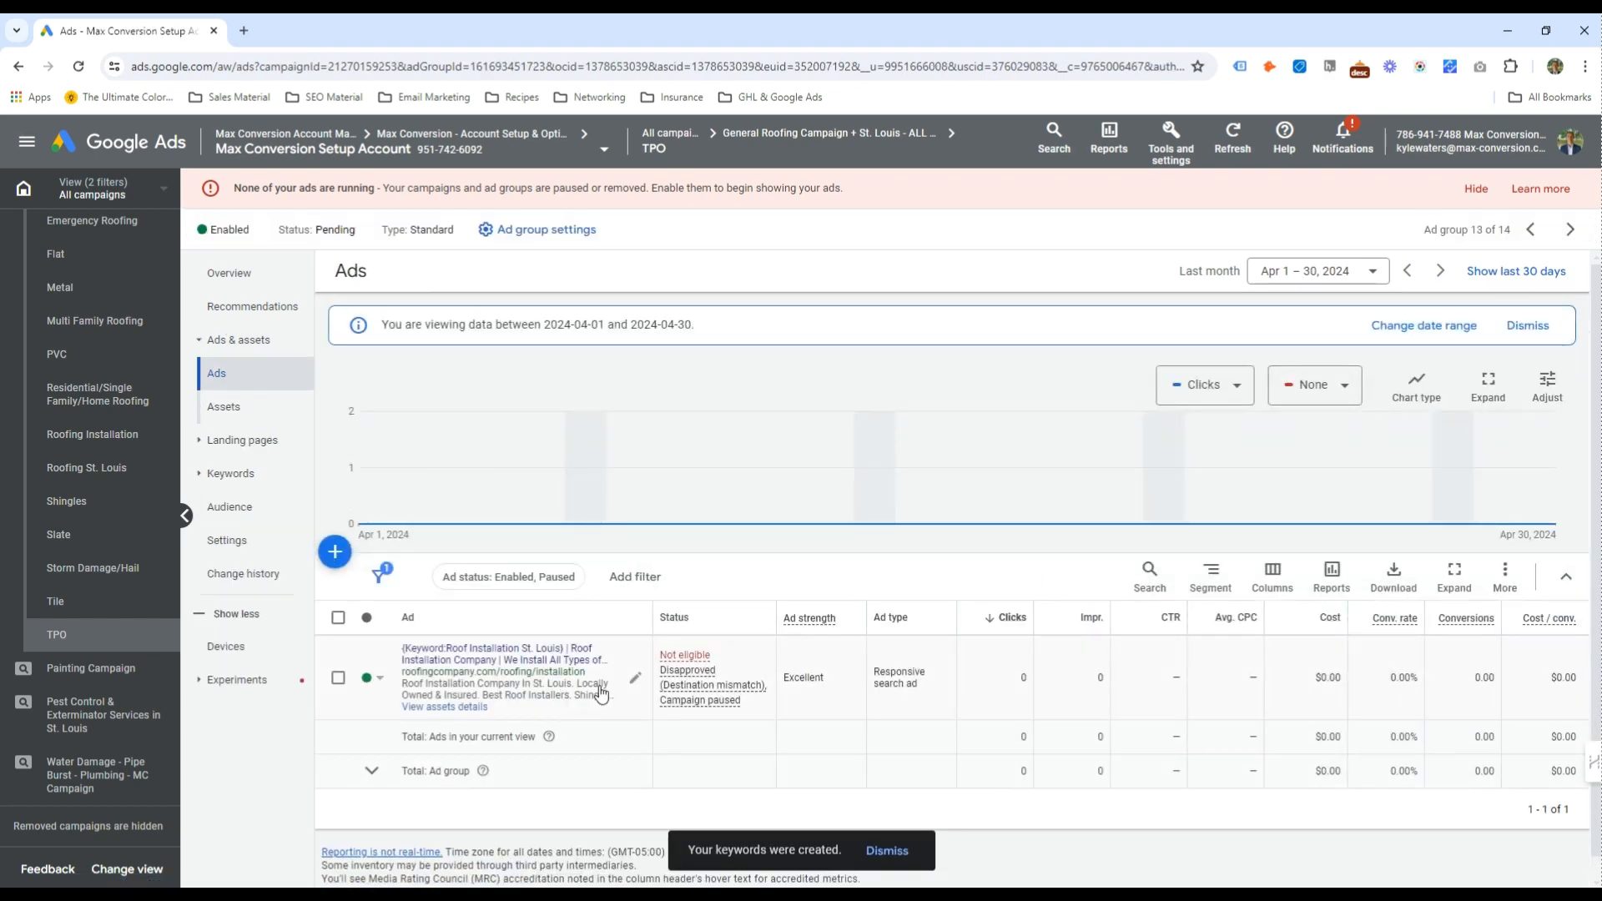
left_click(634, 677)
left_click_drag(389, 855, 287, 825)
type("TPO")
key("Tab")
type("Roofers")
Change the first headline's keyword insertion default text to "TPO Roof Installation St Louis"
scroll(290, 823, "down", 5)
left_click(433, 758)
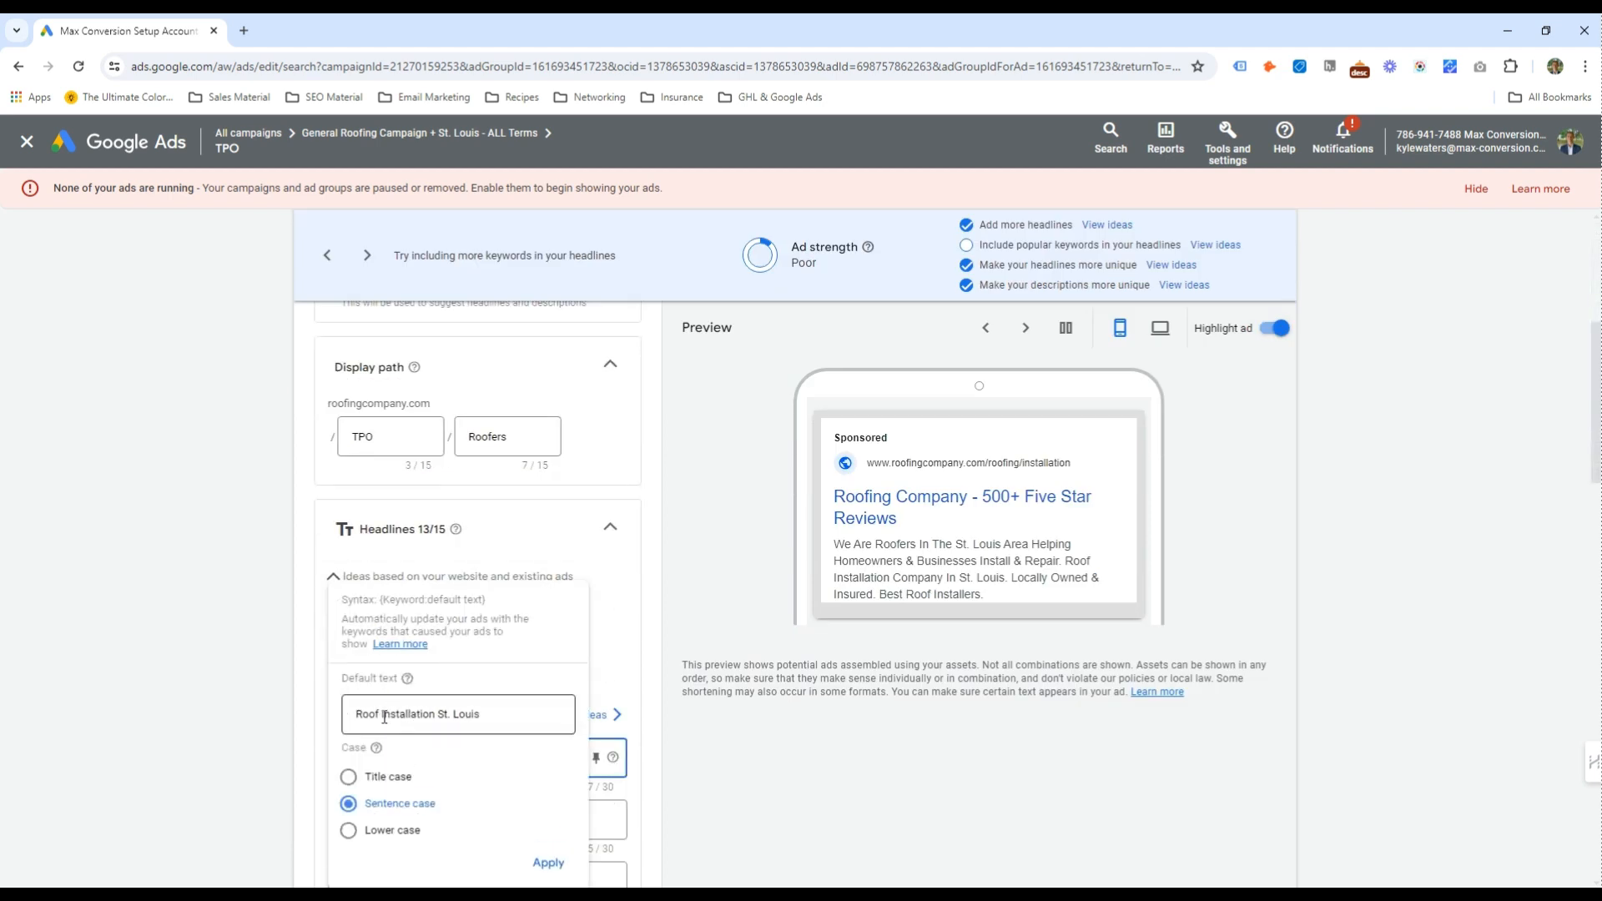
left_click(357, 713)
type("TPO")
left_click(547, 860)
left_click(522, 758)
key("BackSpace")
double_click(367, 715)
key("ctrl+c")
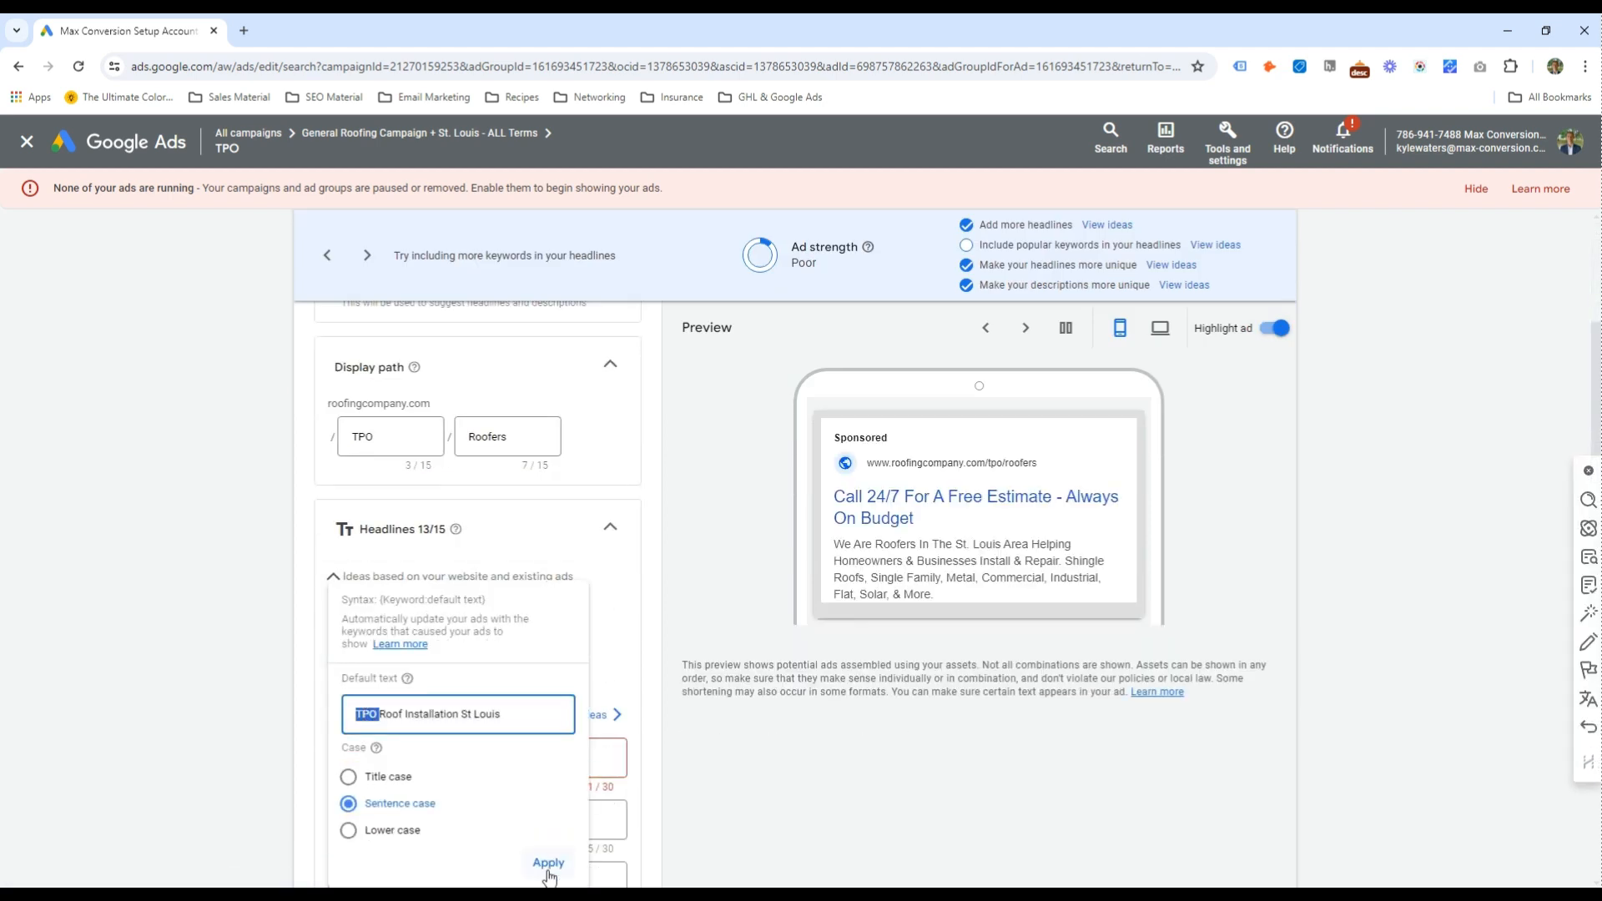
left_click(547, 861)
Reword the second headline as "TPO Roofers, Repair & Install"
left_click(343, 820)
key("ctrl+v")
double_click(398, 820)
key("BackSpace")
key("BackSpace")
type("ers,")
key("ctrl+shift+Right")
type("Rep")
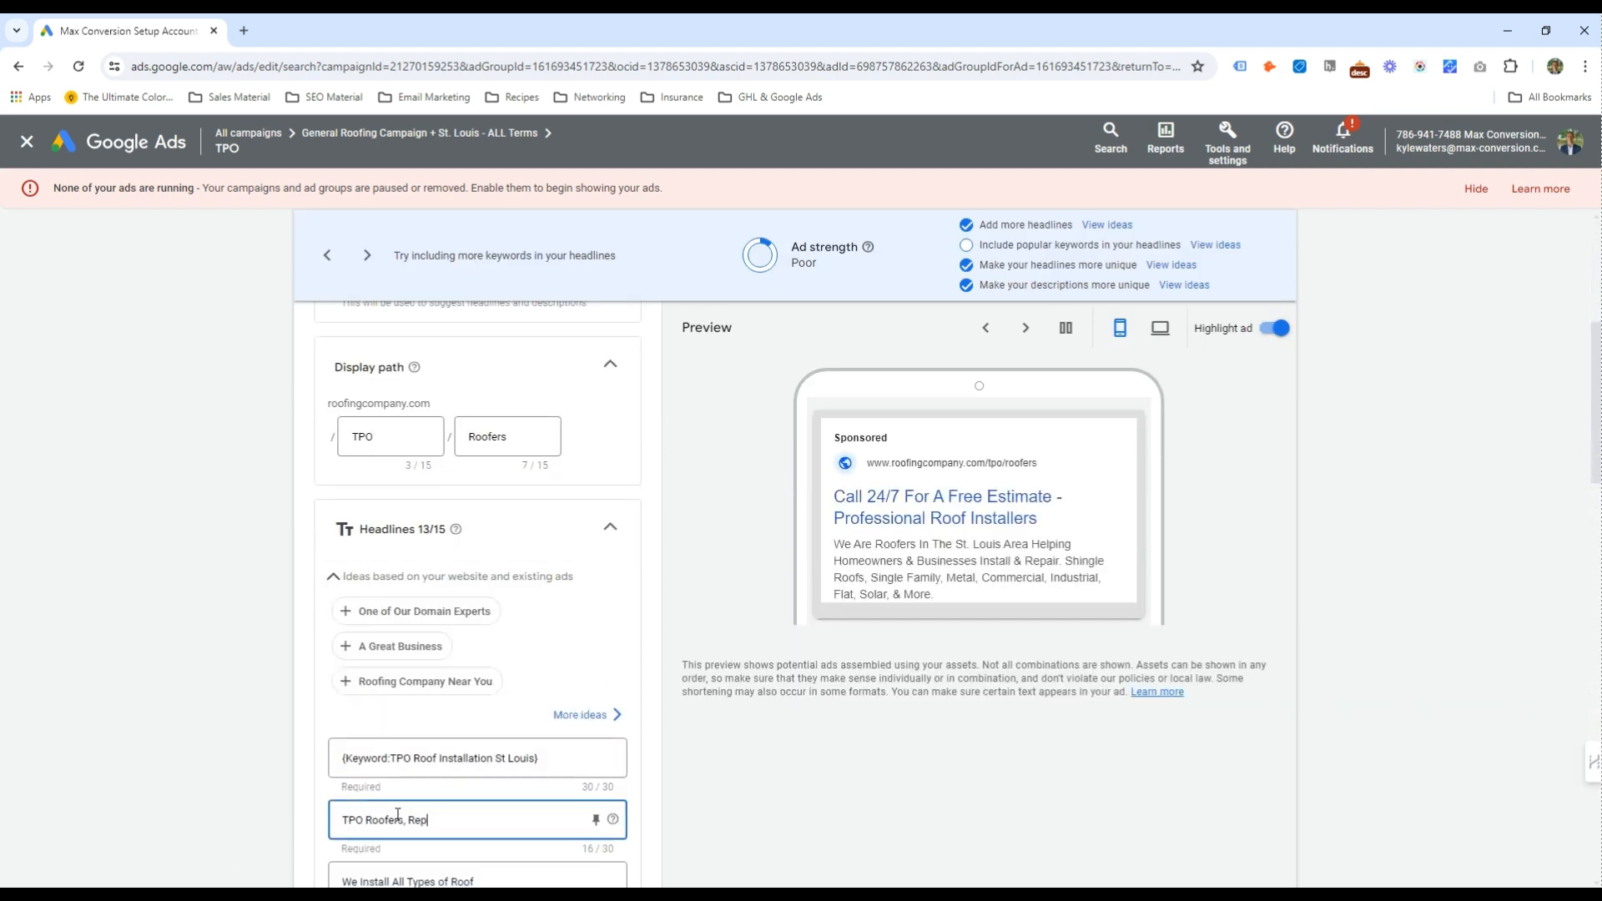
type("air & Install")
Start the "Roofing Company" headline with "TPO"
scroll(398, 815, "down", 5)
left_click(342, 711)
key("ctrl+v")
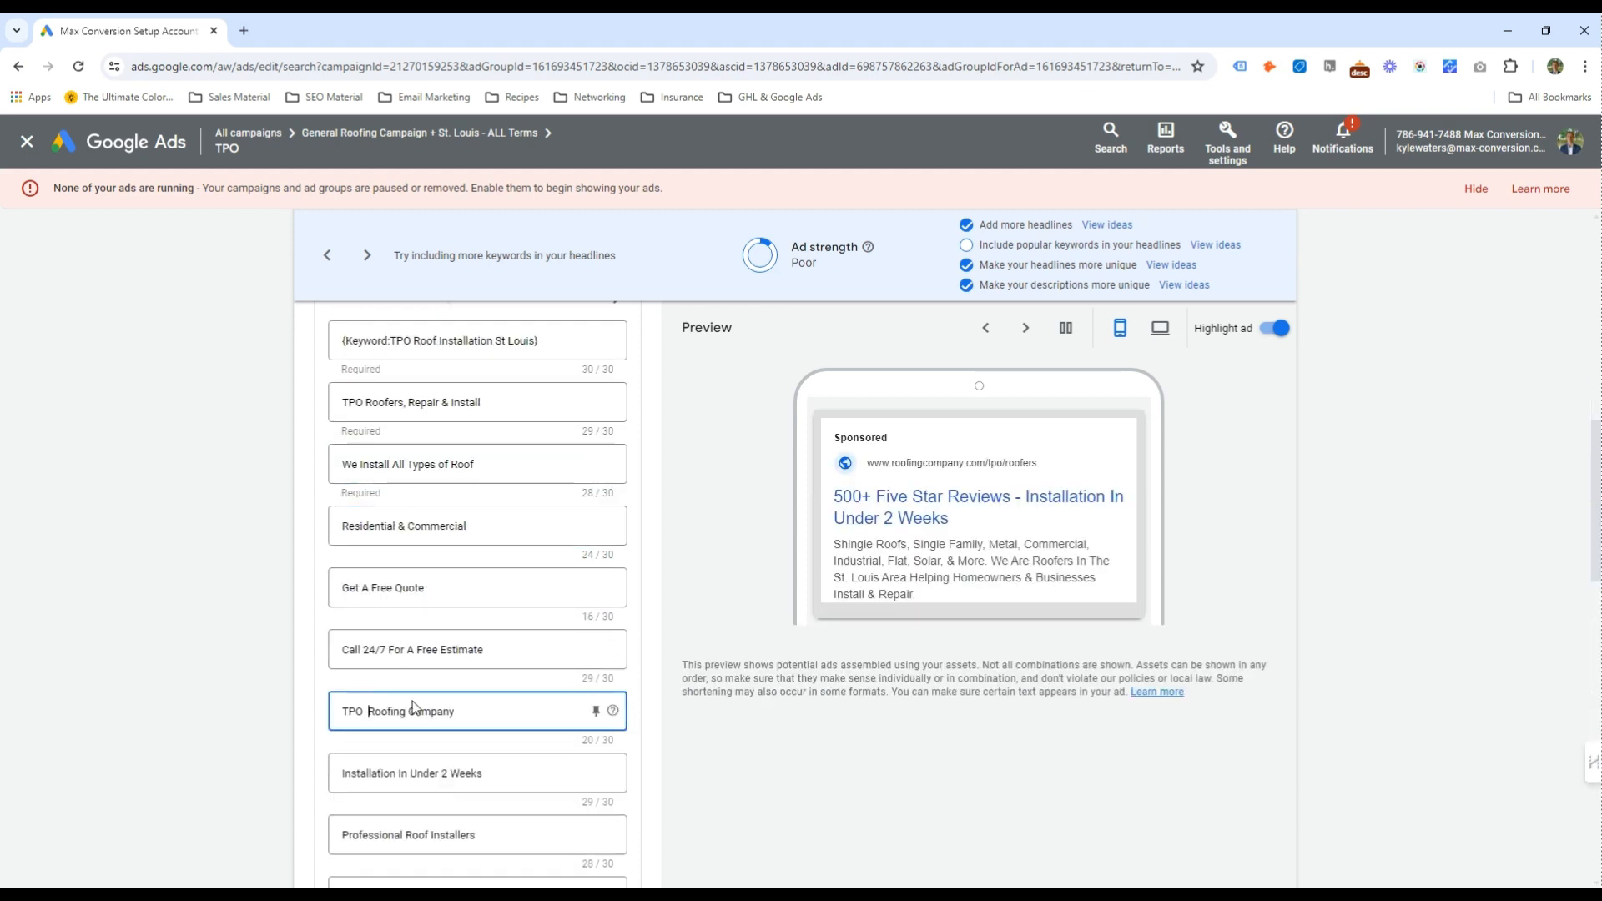
scroll(328, 818, "down", 3)
left_click(417, 584)
key("ctrl+v")
key("ctrl+z")
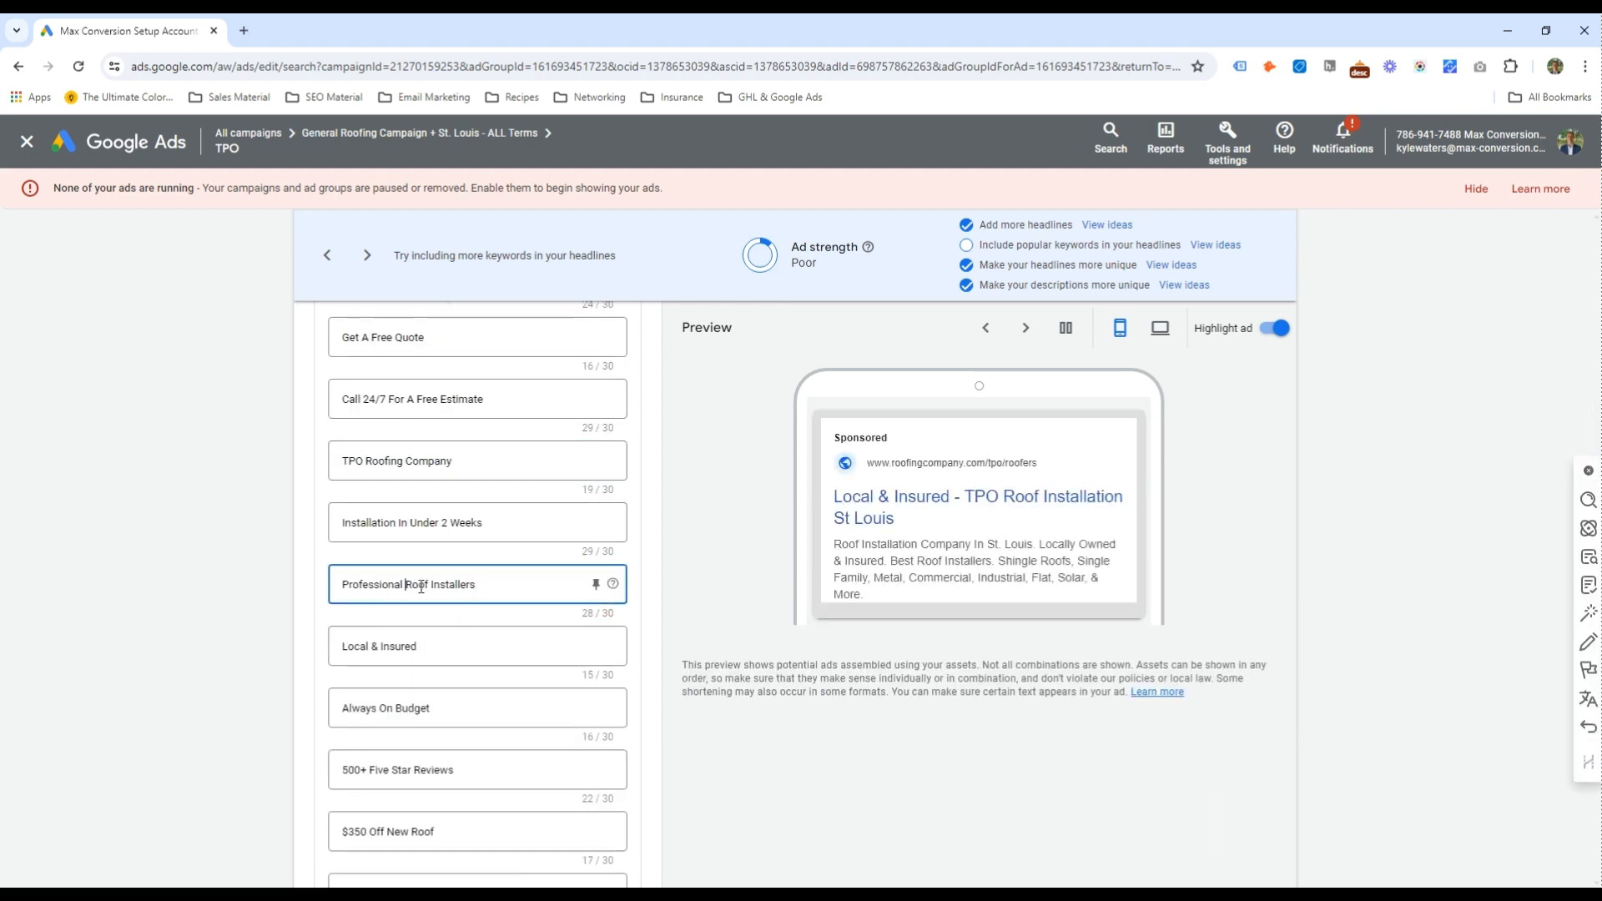
Reword the discount headline as "$350 Off New TPO Roof" and enter "Repair, Replace" as an additional headline
scroll(408, 744, "down", 2)
left_click(394, 664)
key("ctrl+v")
left_click(429, 724)
type("Repair, Replace")
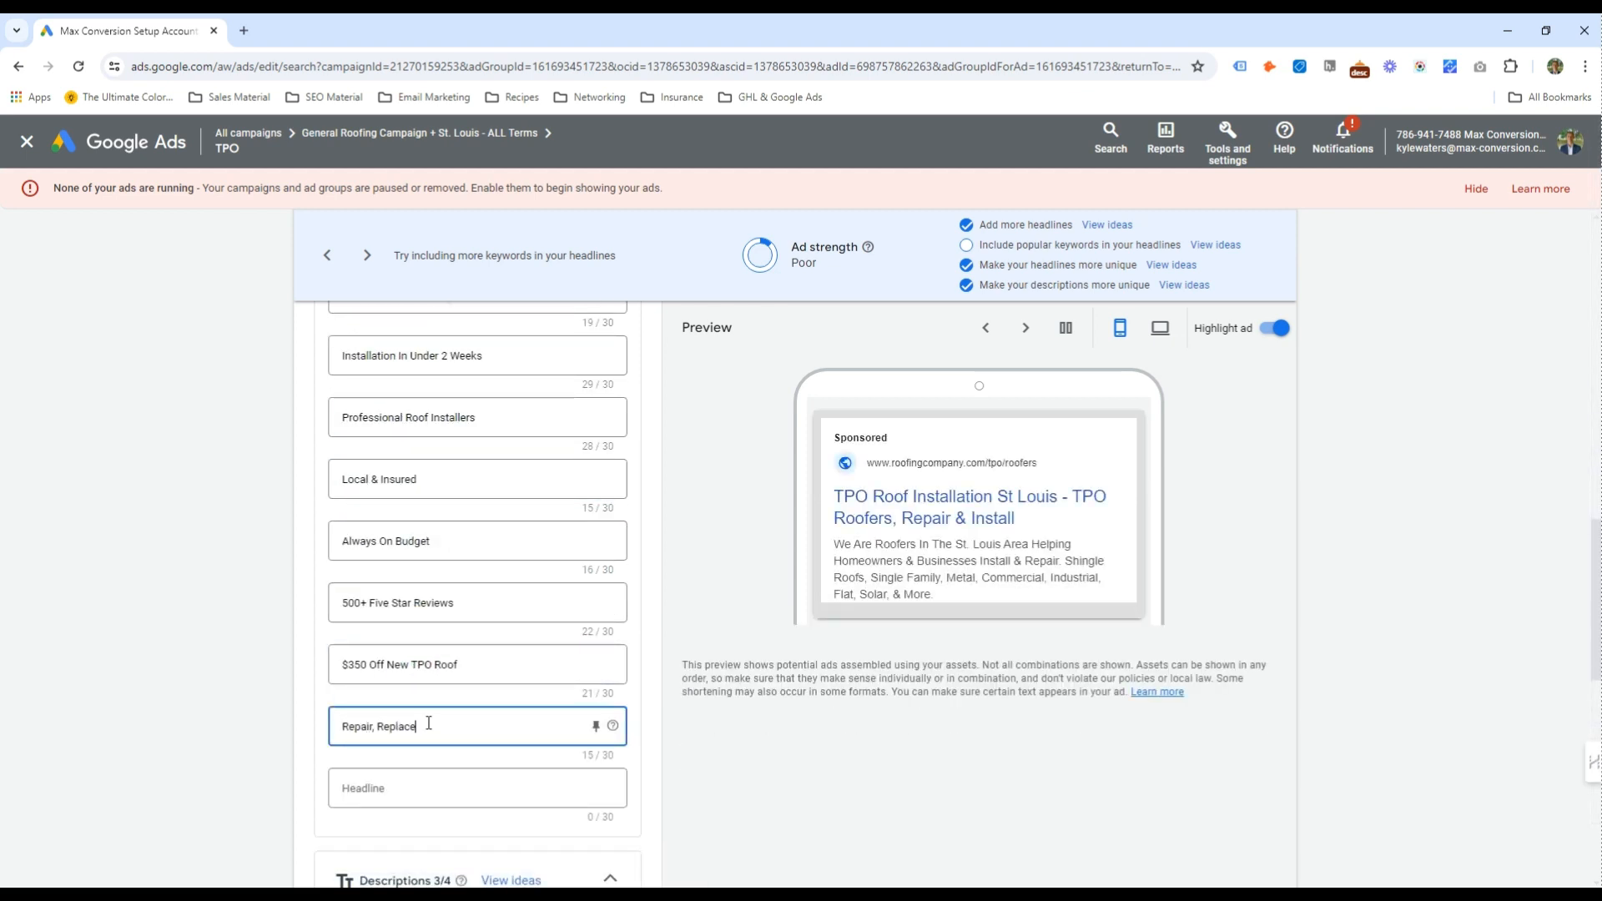
Reword the opening of the first description as "TPO Roofers In St. Louis"
scroll(429, 724, "down", 6)
left_click(343, 432)
key("ctrl+v")
double_click(421, 432)
key("BackSpace")
key("BackSpace")
type("ers")
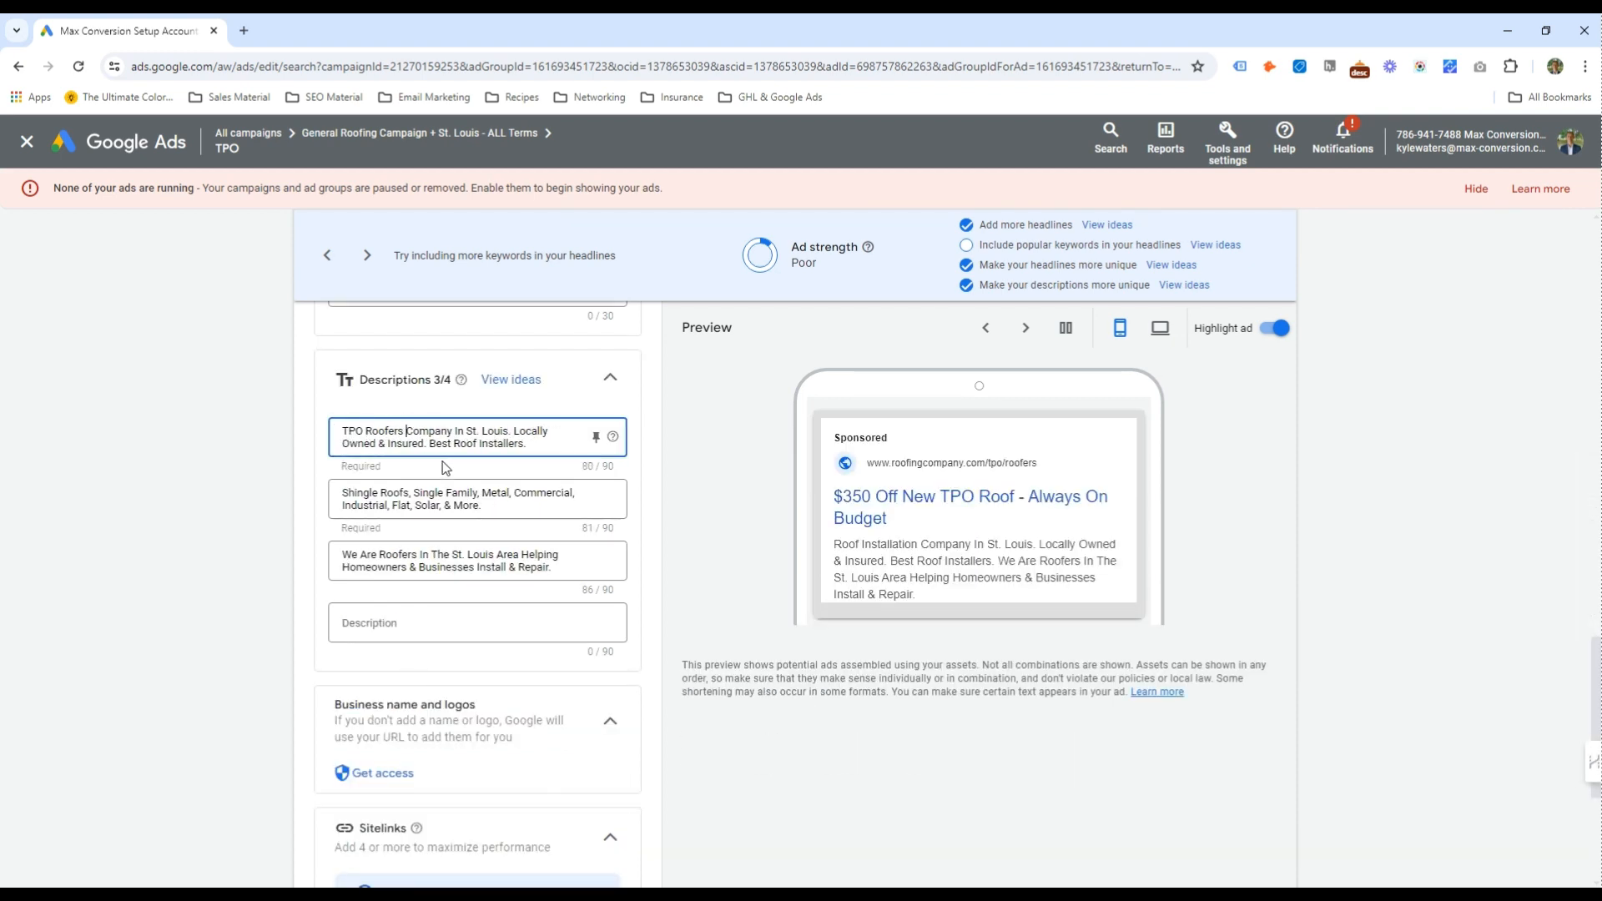
key("ctrl+shift+Right")
key("BackSpace")
Extend the end of the first description to "Best Roof Installers & Repairers." and save the TPO ad
left_click(478, 447)
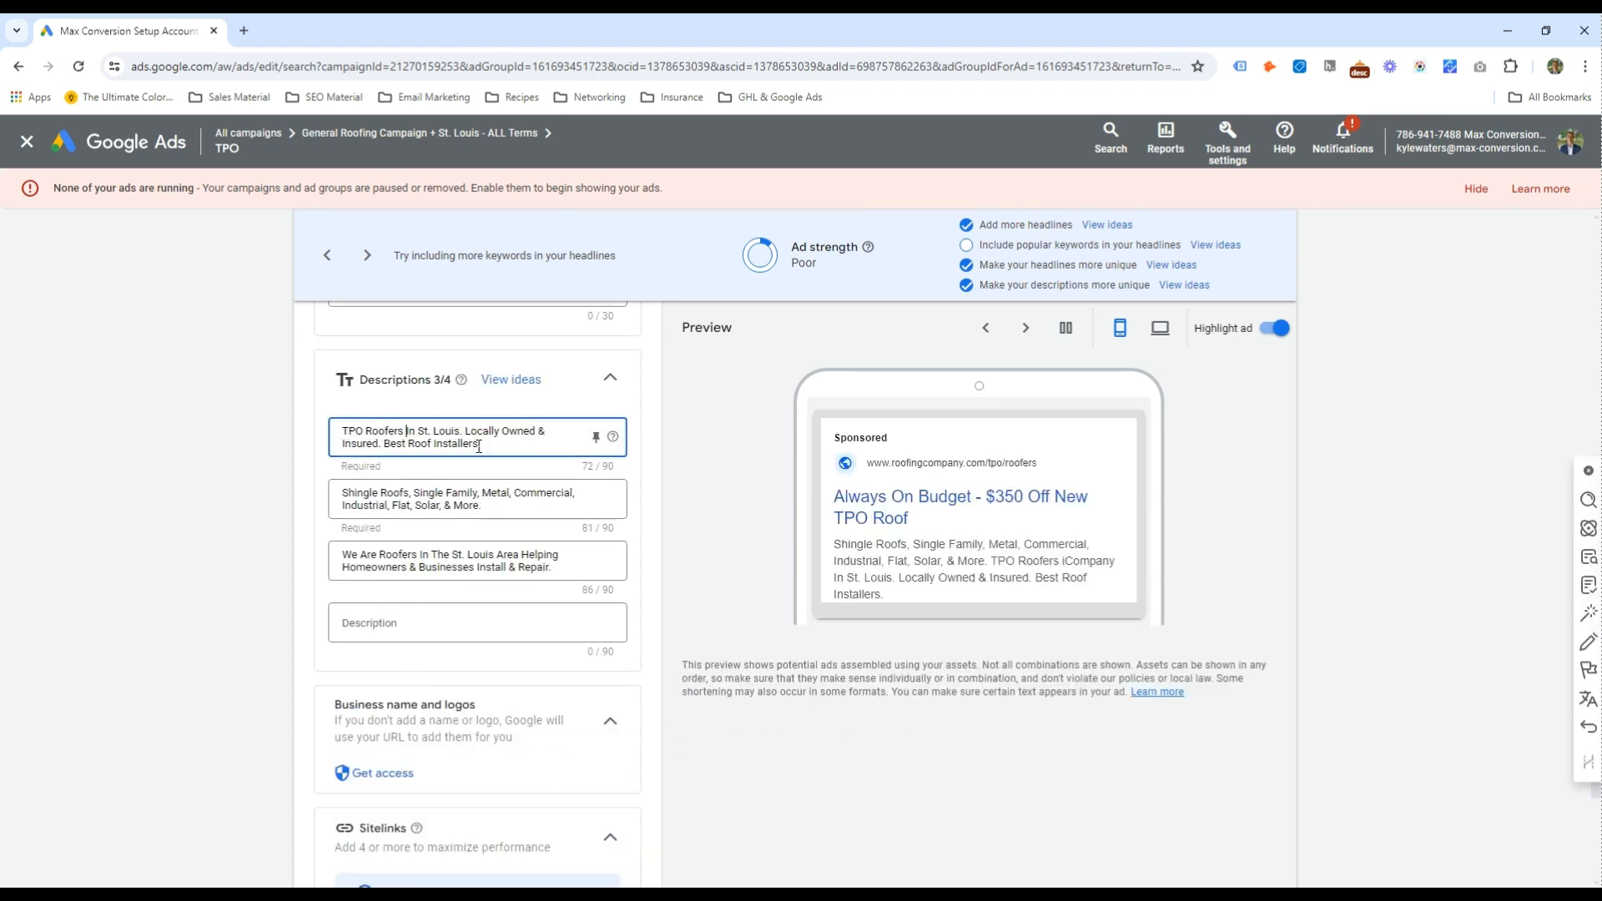
type("& Repairers")
key("Delete")
key("Delete")
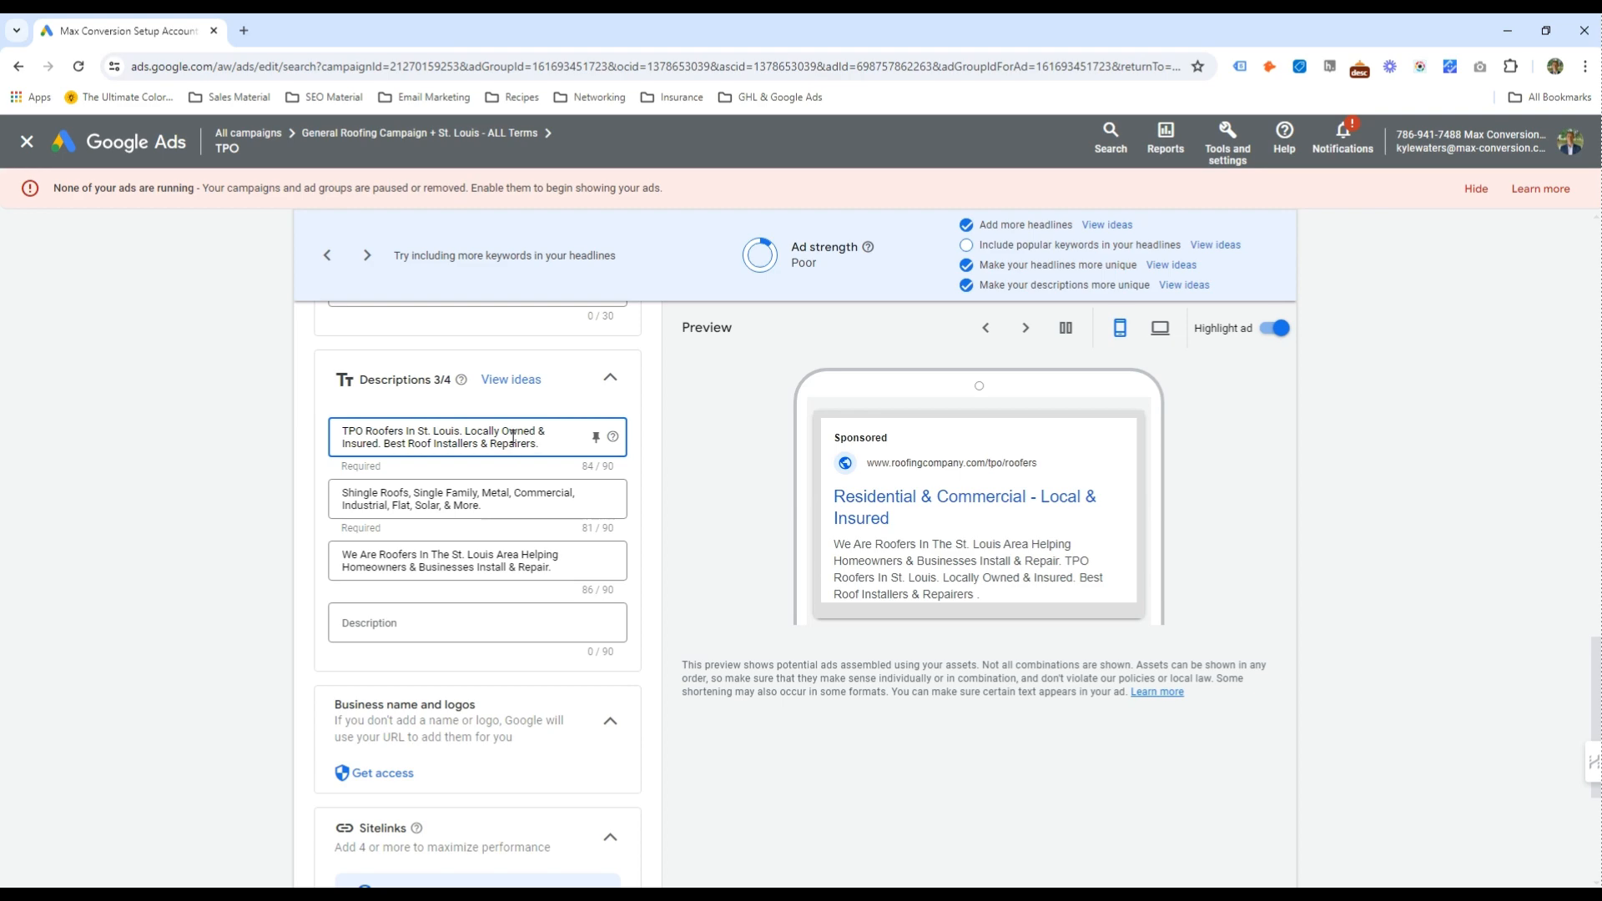
scroll(513, 450, "down", 4)
left_click(345, 817)
left_click(786, 745)
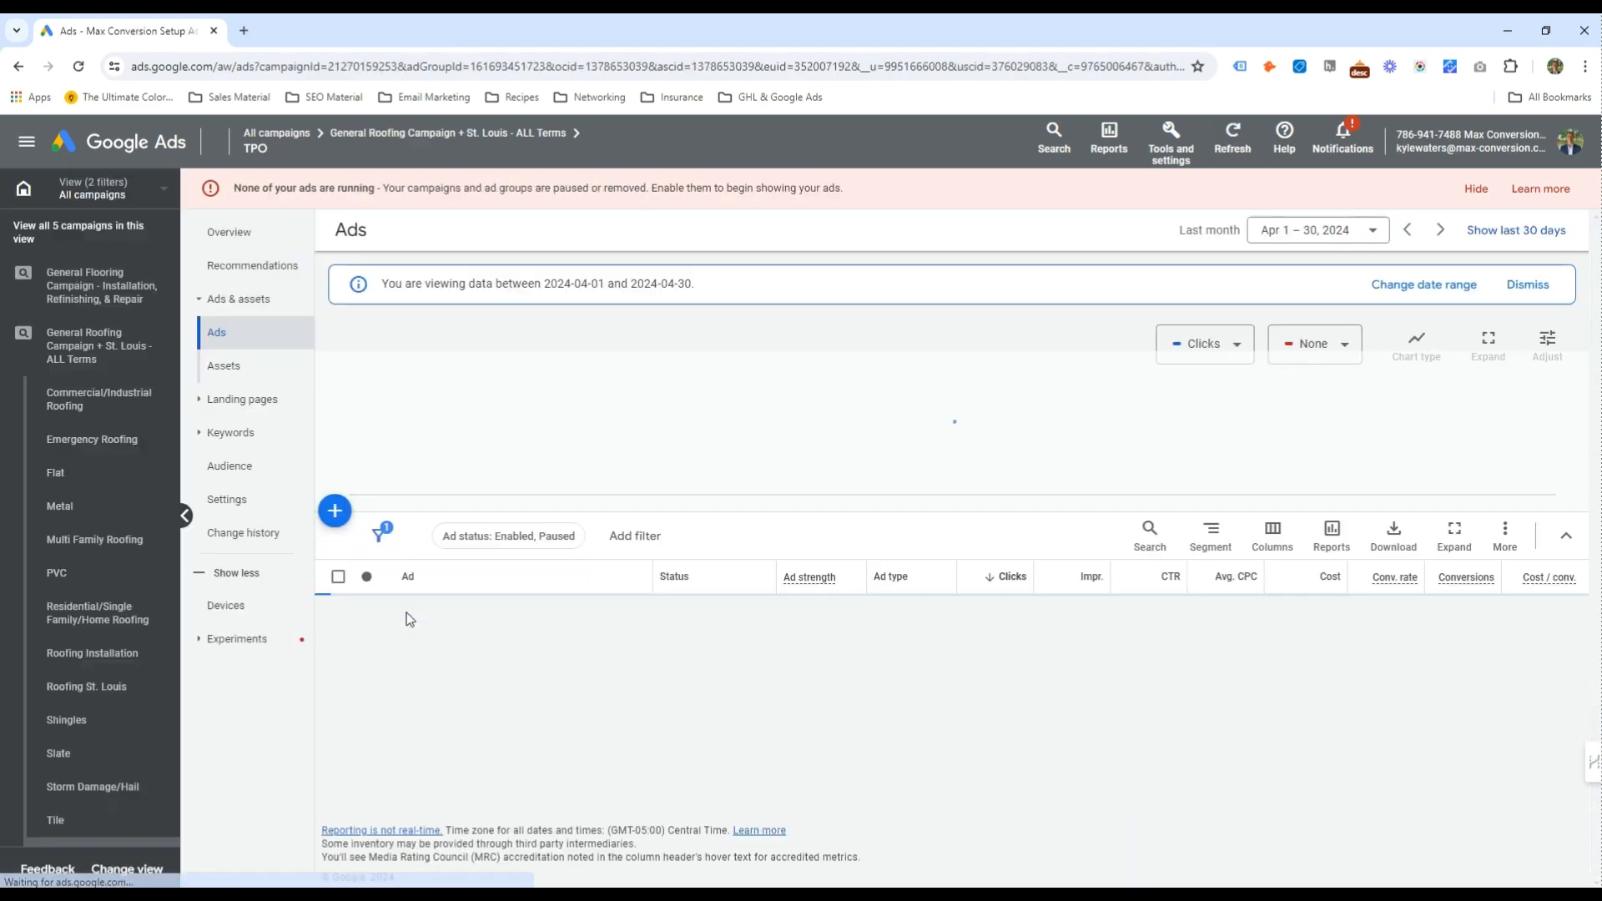
Open the roofing campaign's overview and check the Notepad ad group list for the roof repair, maintenance and replacement services
left_click(98, 345)
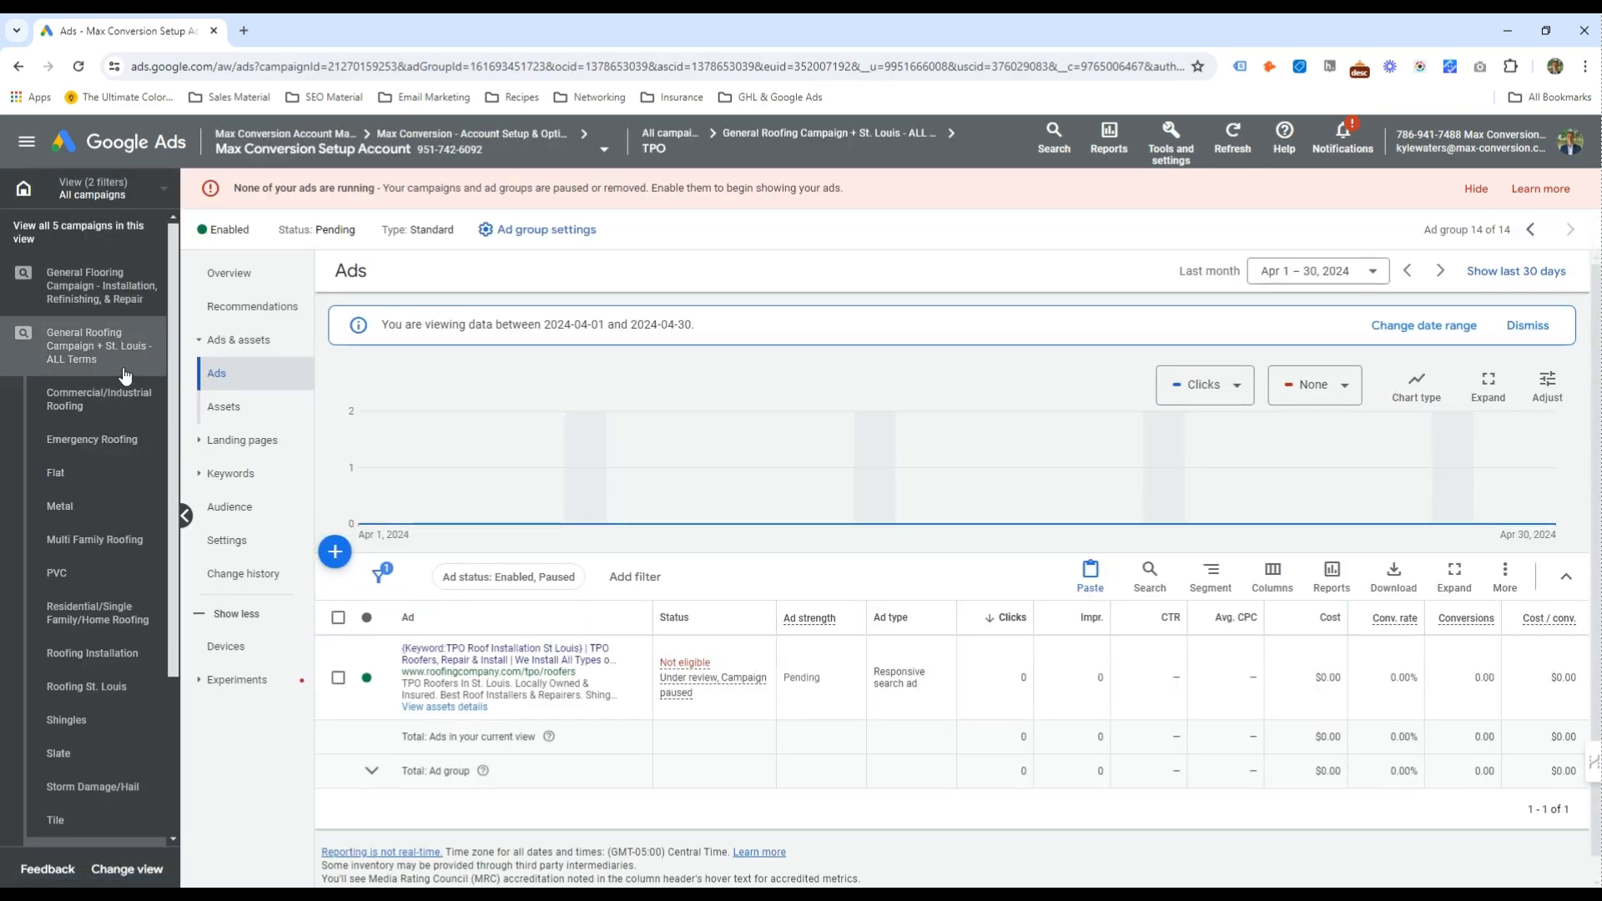
left_click(230, 273)
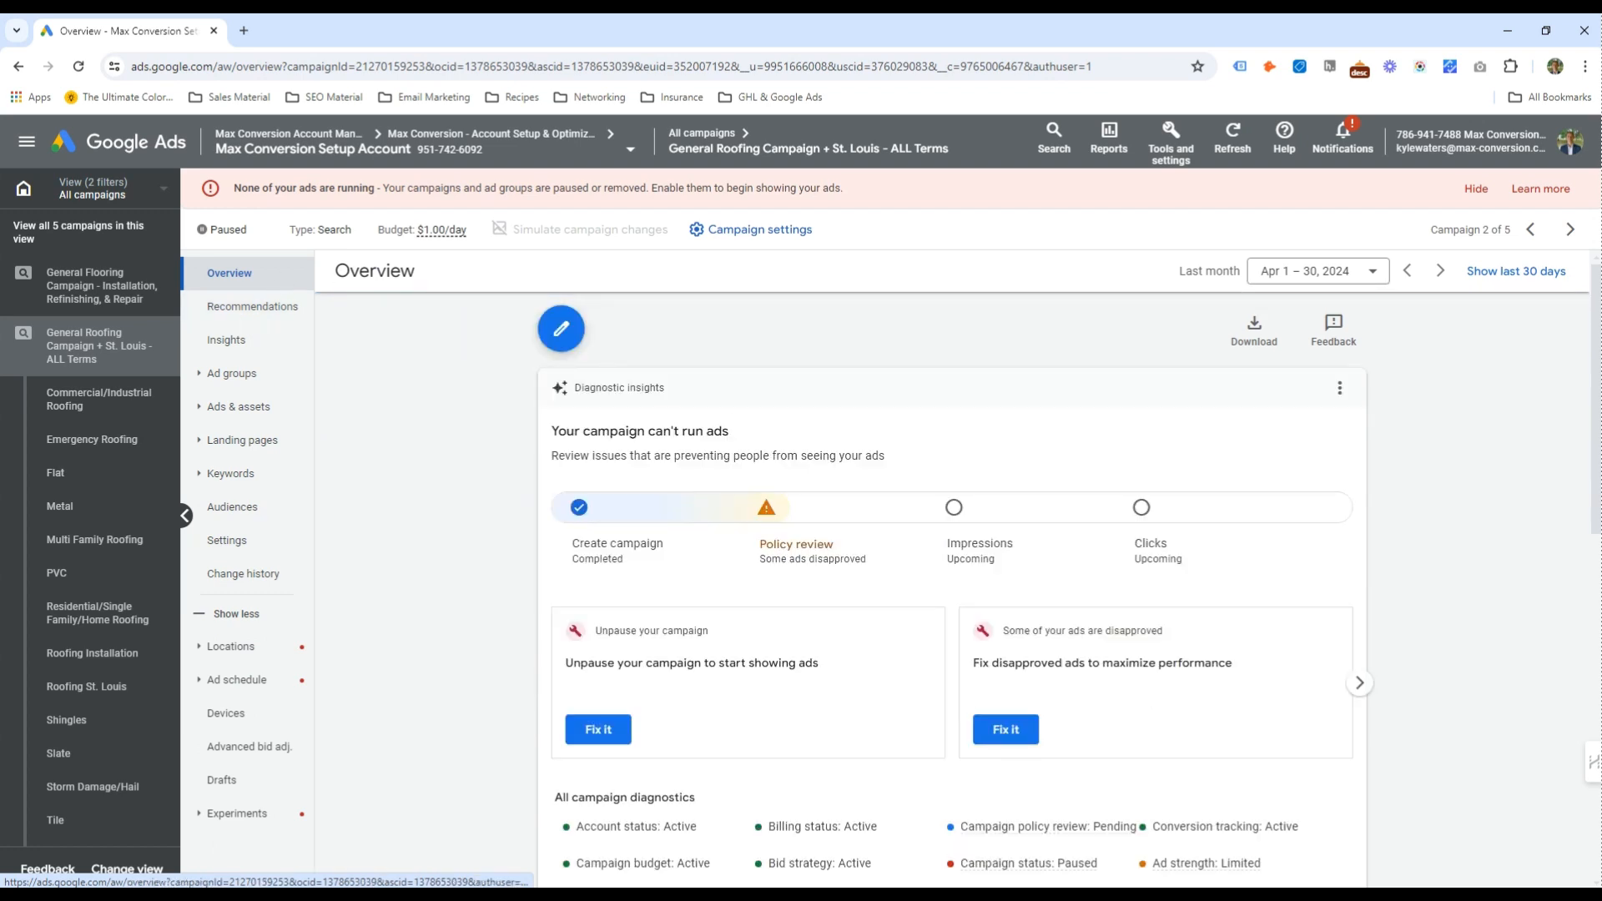
key("alt+Tab")
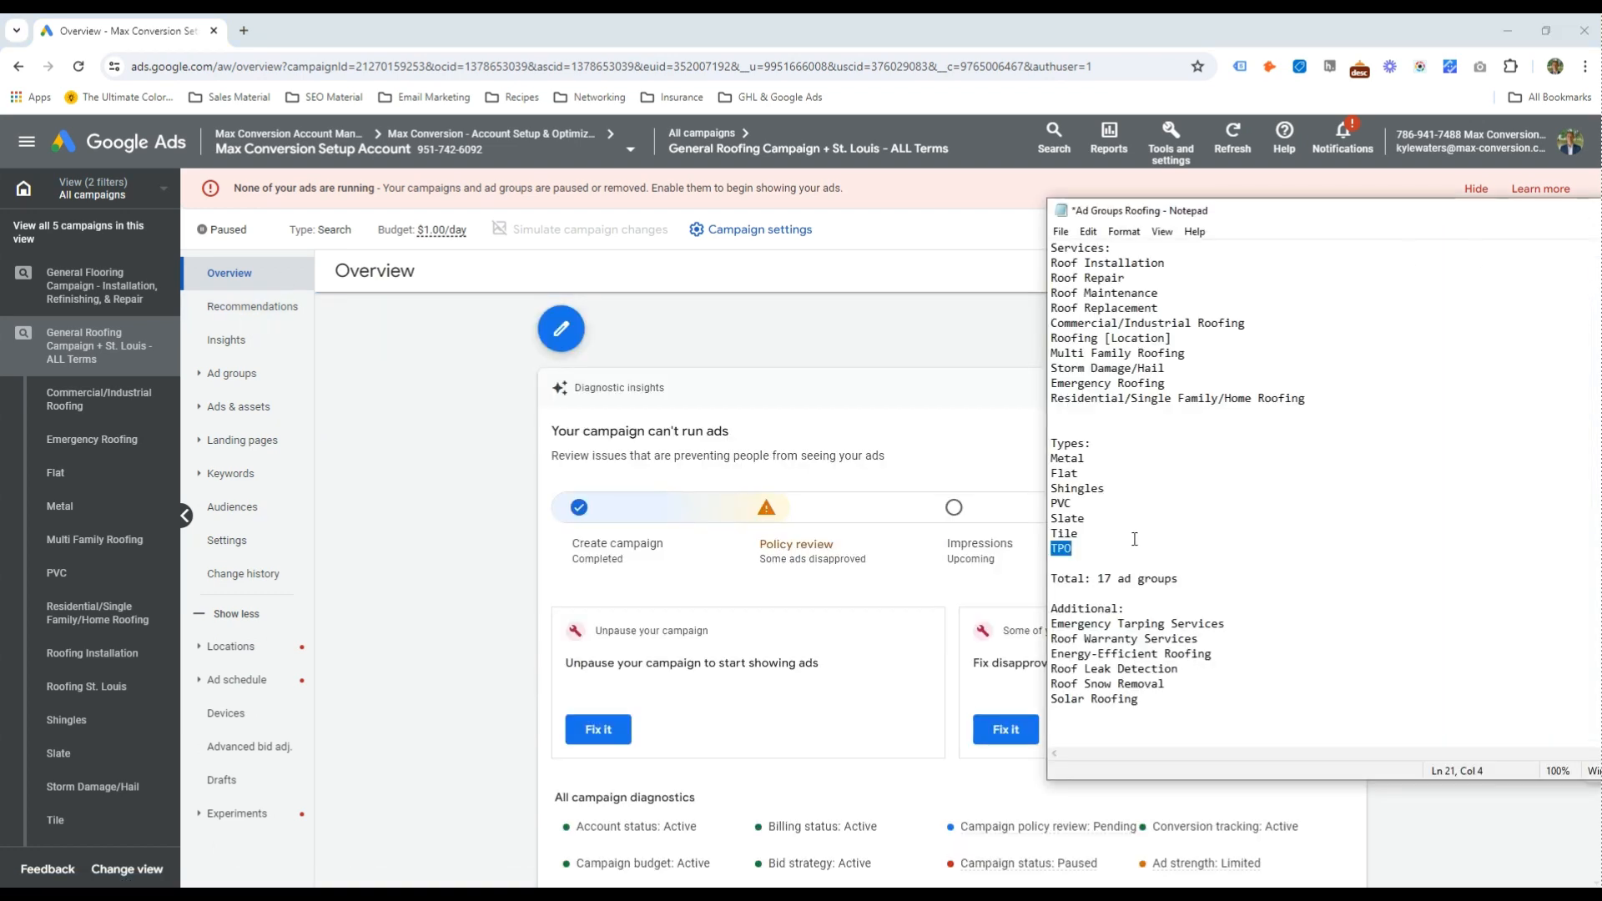
left_click_drag(1142, 550, 1058, 281)
left_click(1062, 284)
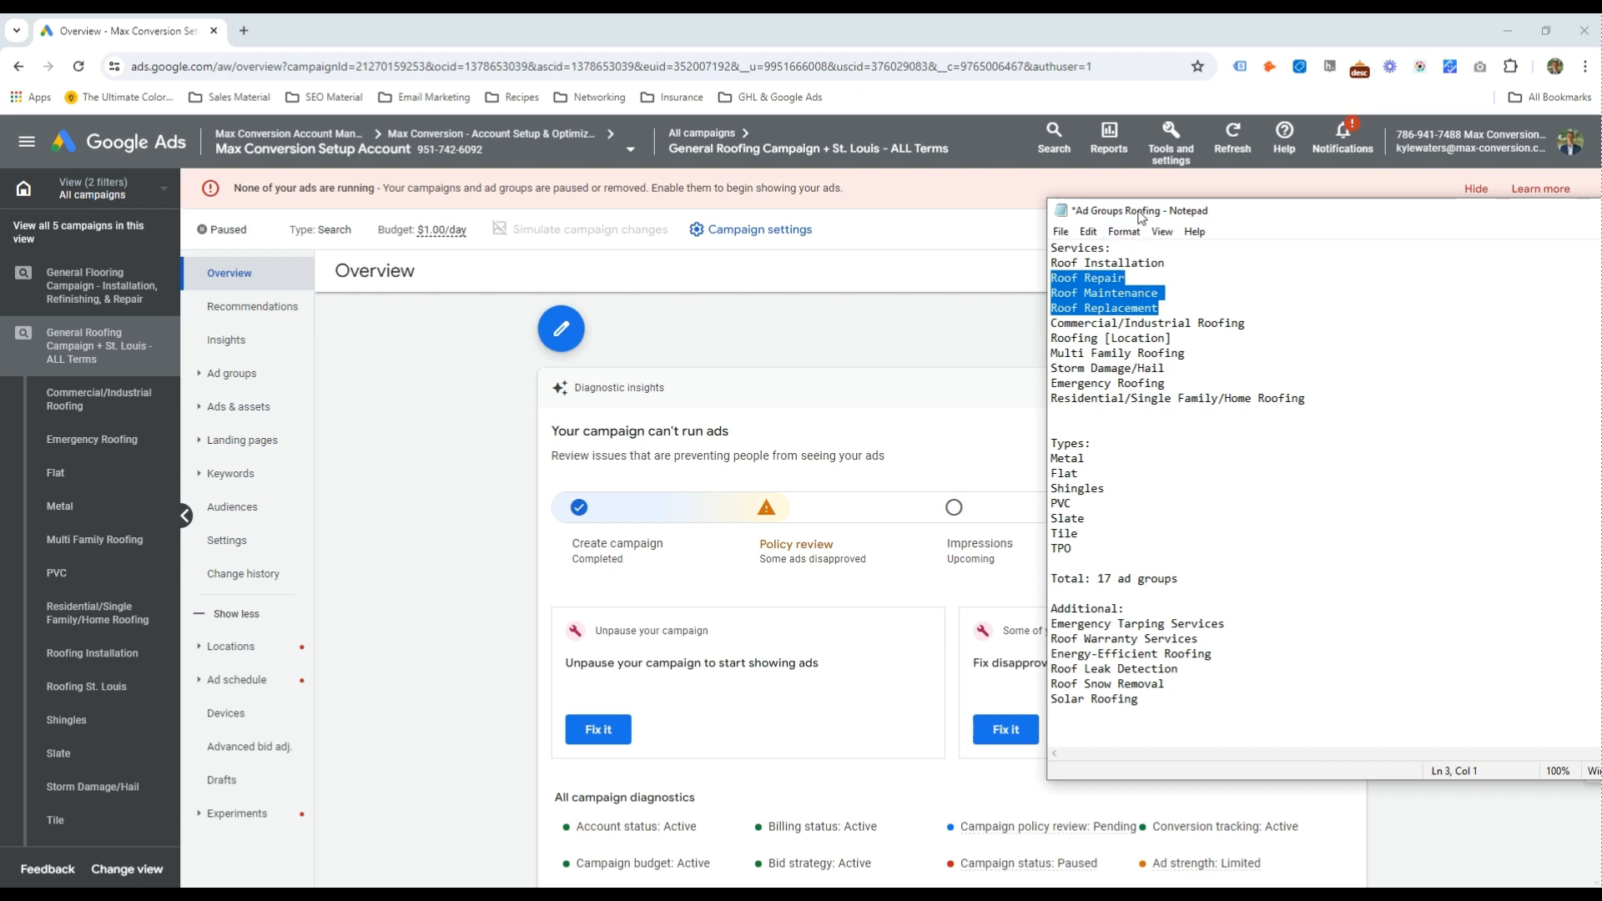
left_click_drag(1150, 214, 1600, 234)
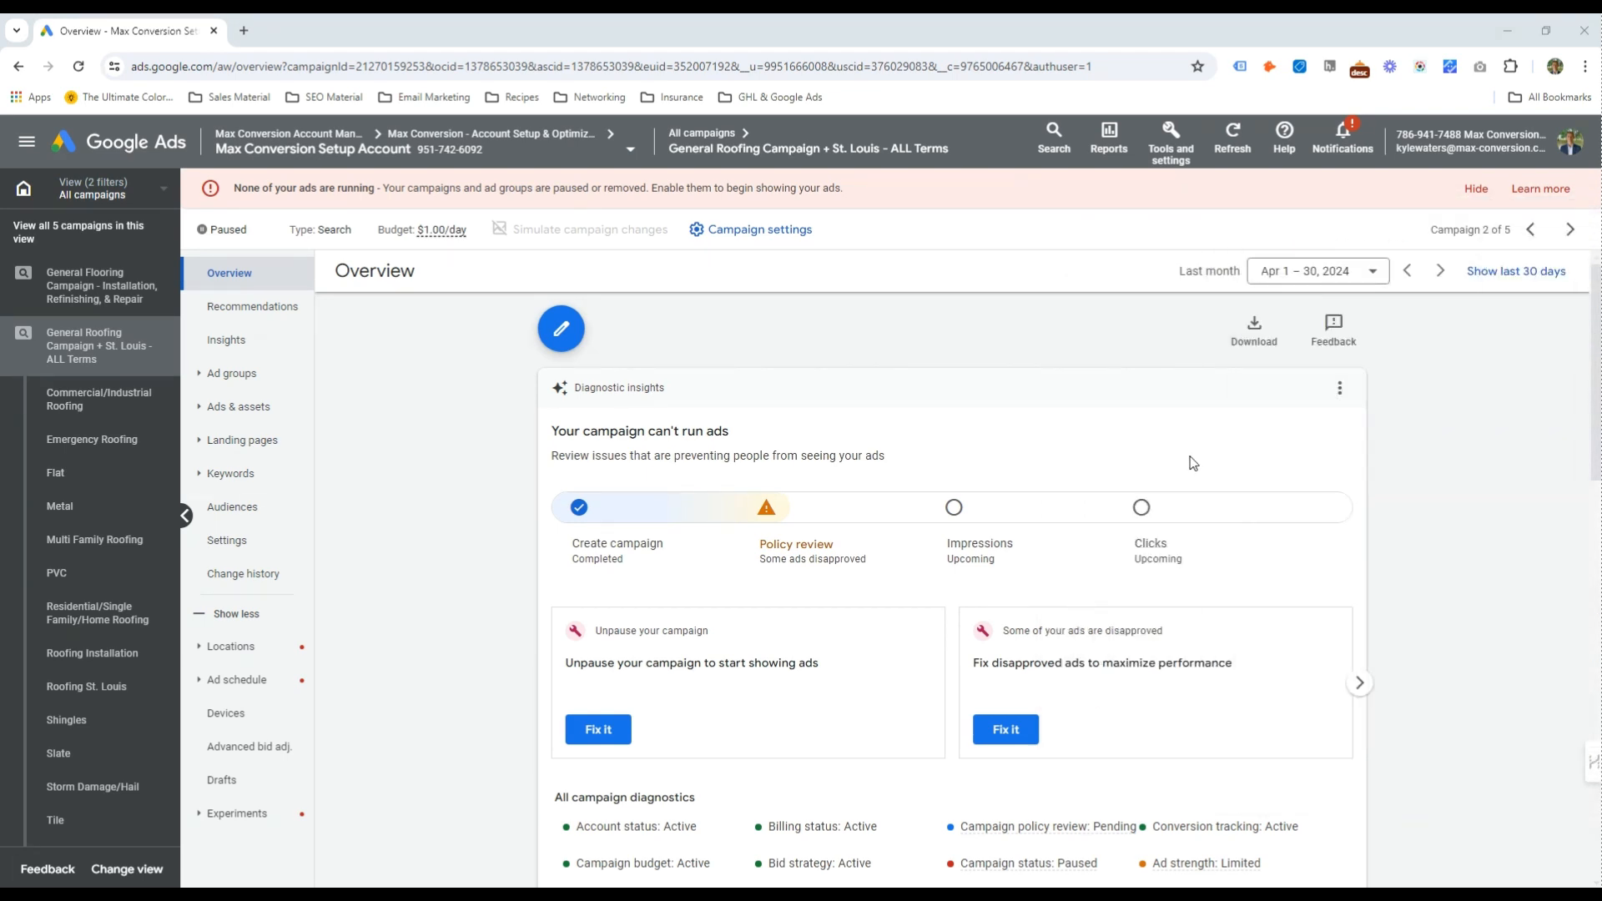
Copy the Roofing Installation, Emergency Roofing and Metal ad groups from the roofing campaign's ad group list
left_click(296, 371)
scroll(342, 409, "down", 5)
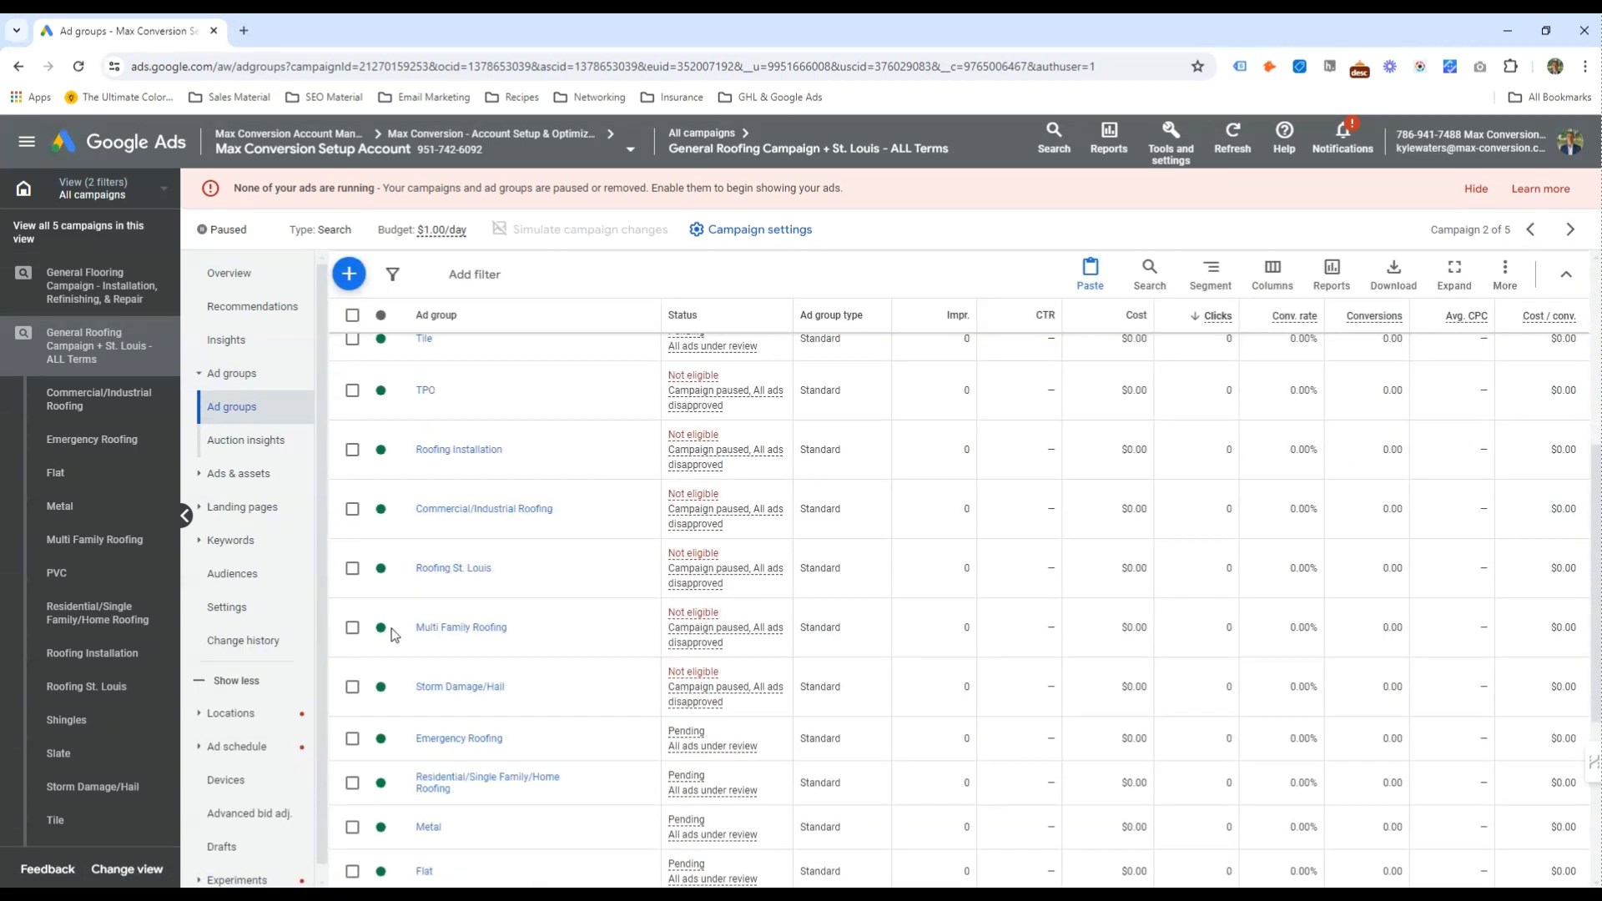
left_click(352, 366)
left_click(446, 274)
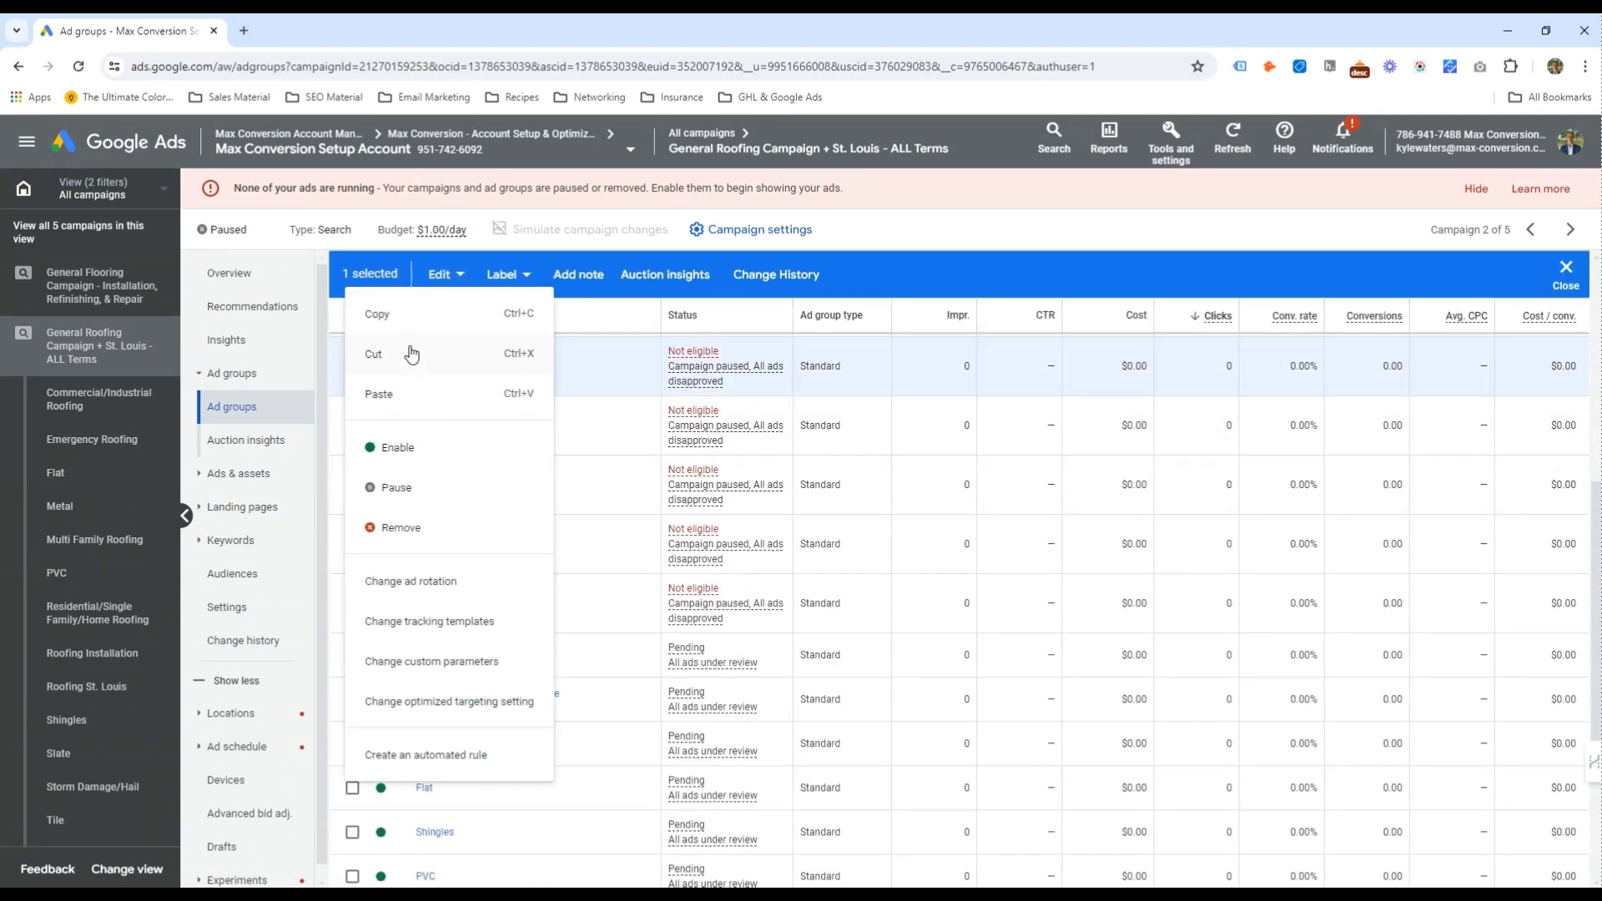
left_click(397, 320)
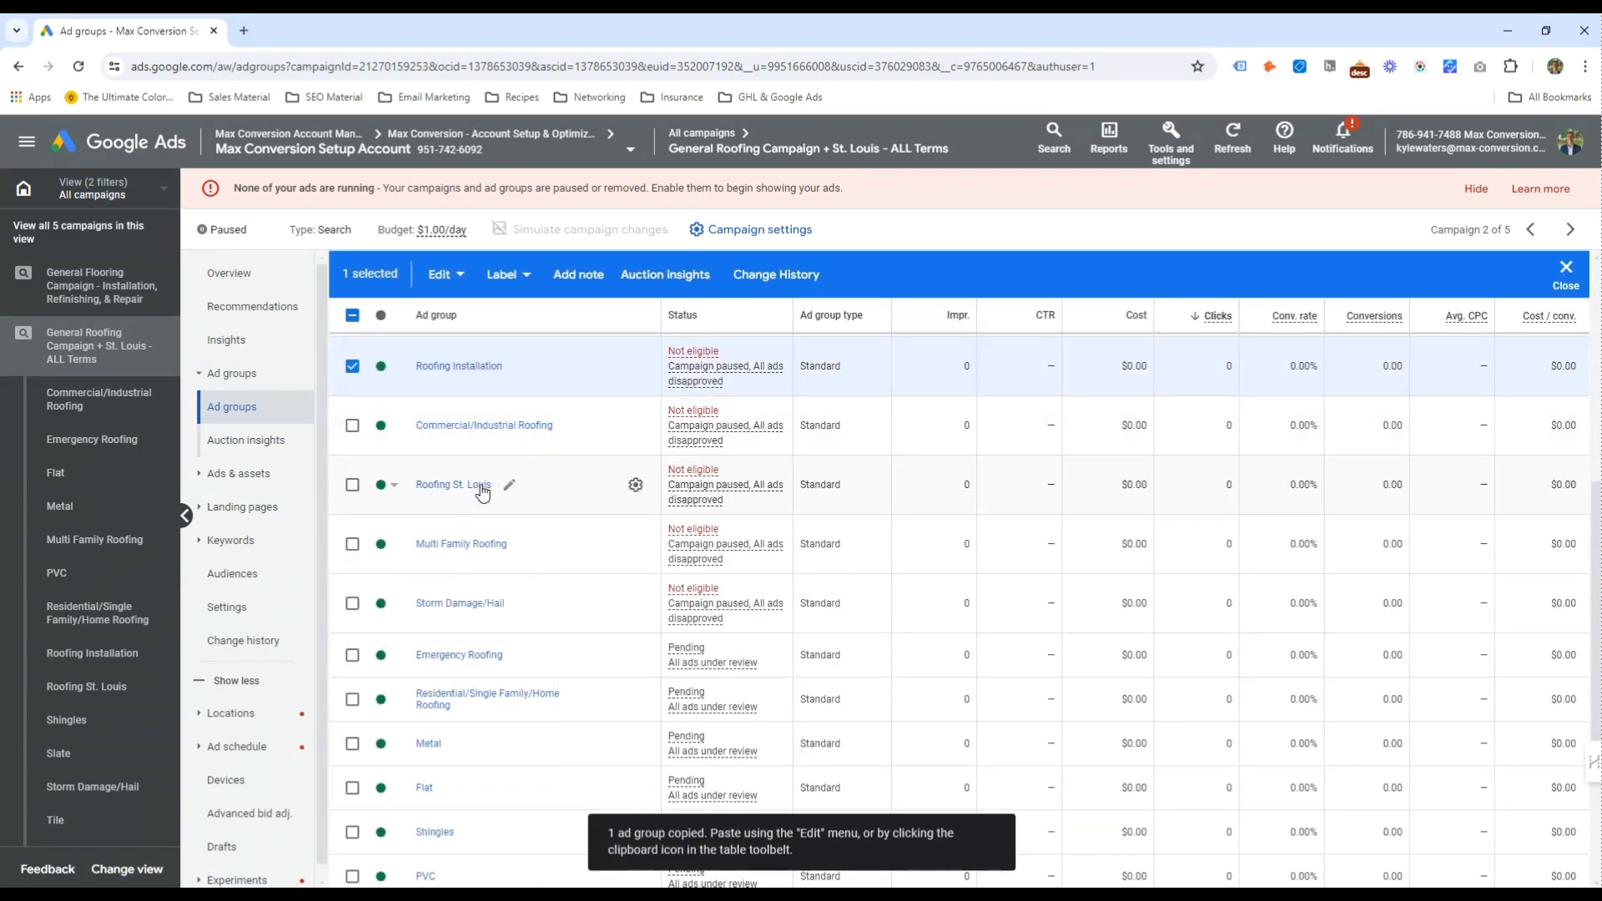
left_click(352, 656)
scroll(357, 755, "down", 2)
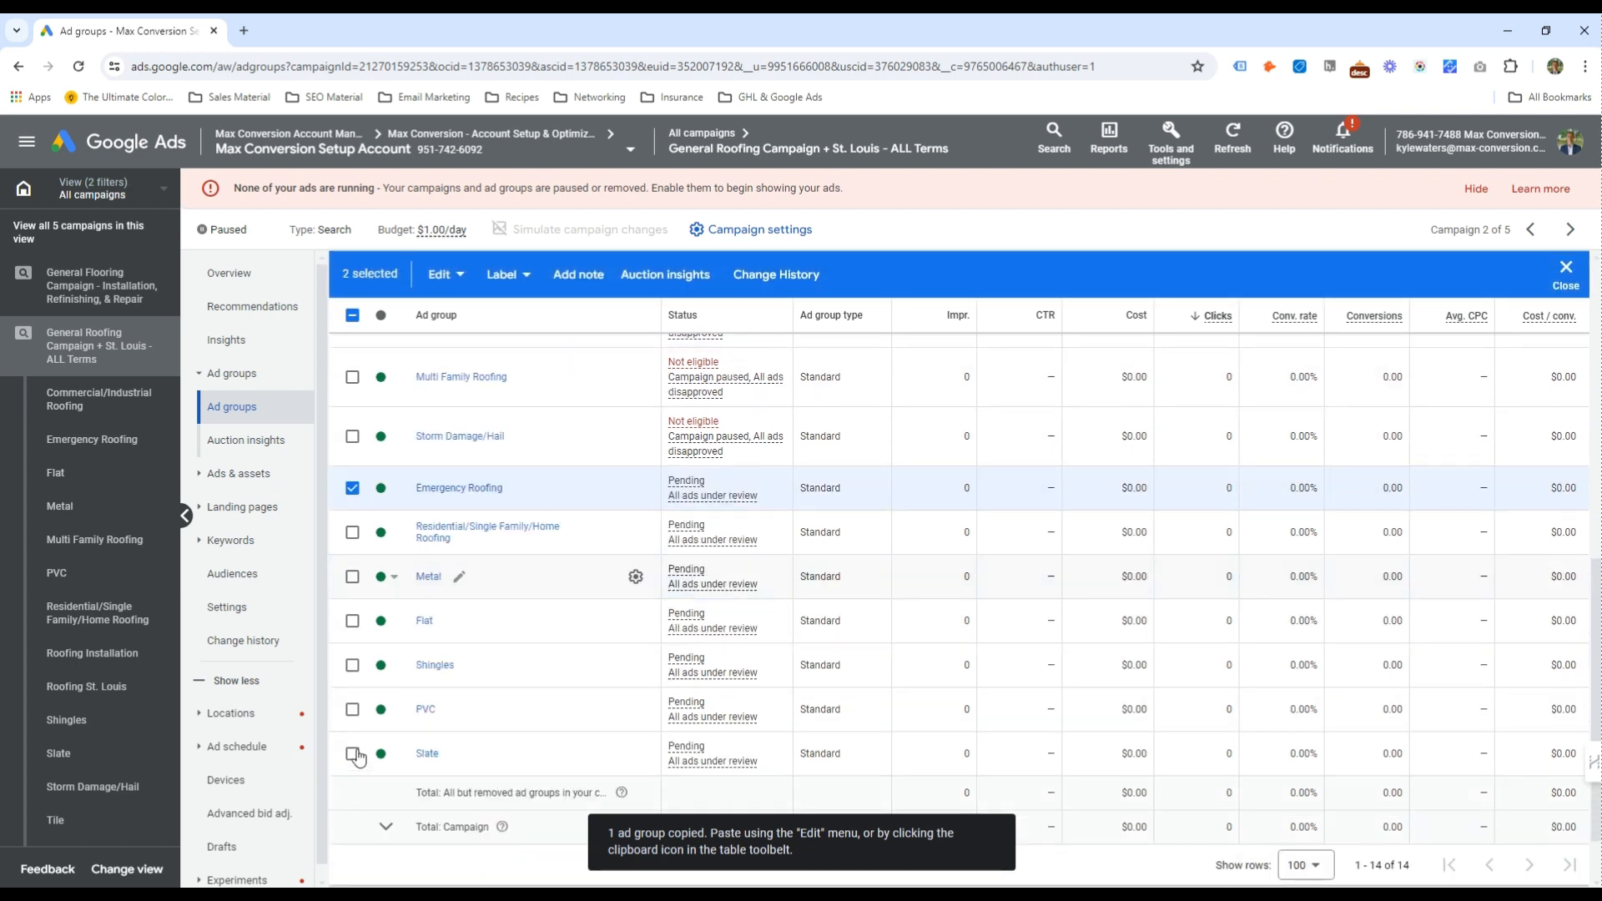
left_click(352, 576)
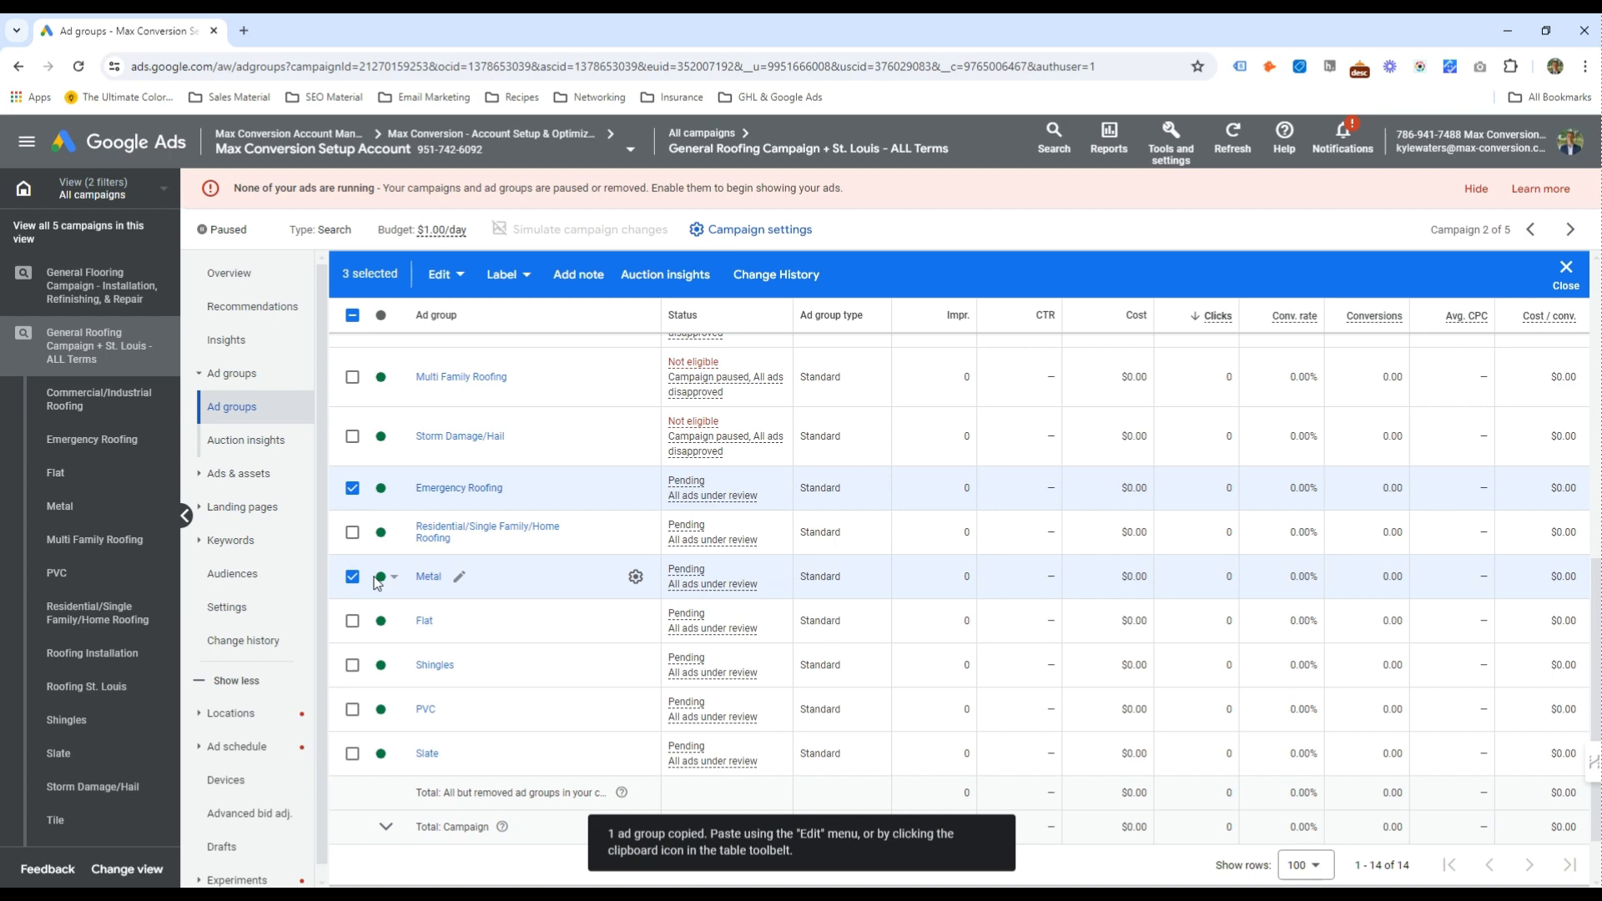
left_click(445, 274)
left_click(396, 324)
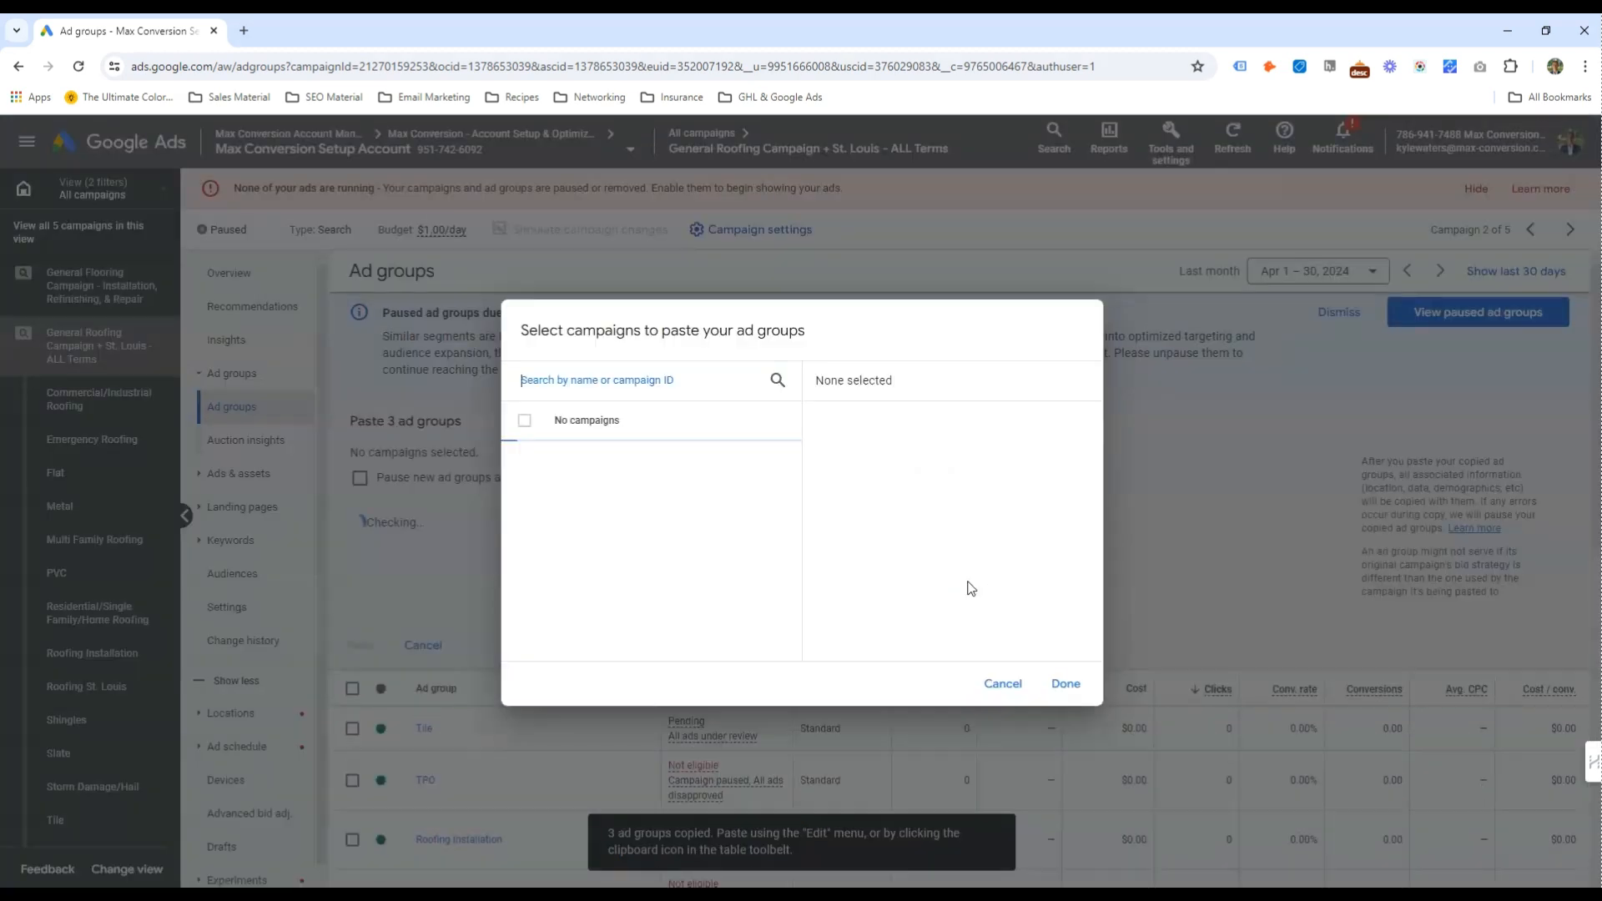
Paste the copied ad groups into "General Roofing Campaign + St. Louis - ALL Terms", running the paste in the background
left_click(618, 511)
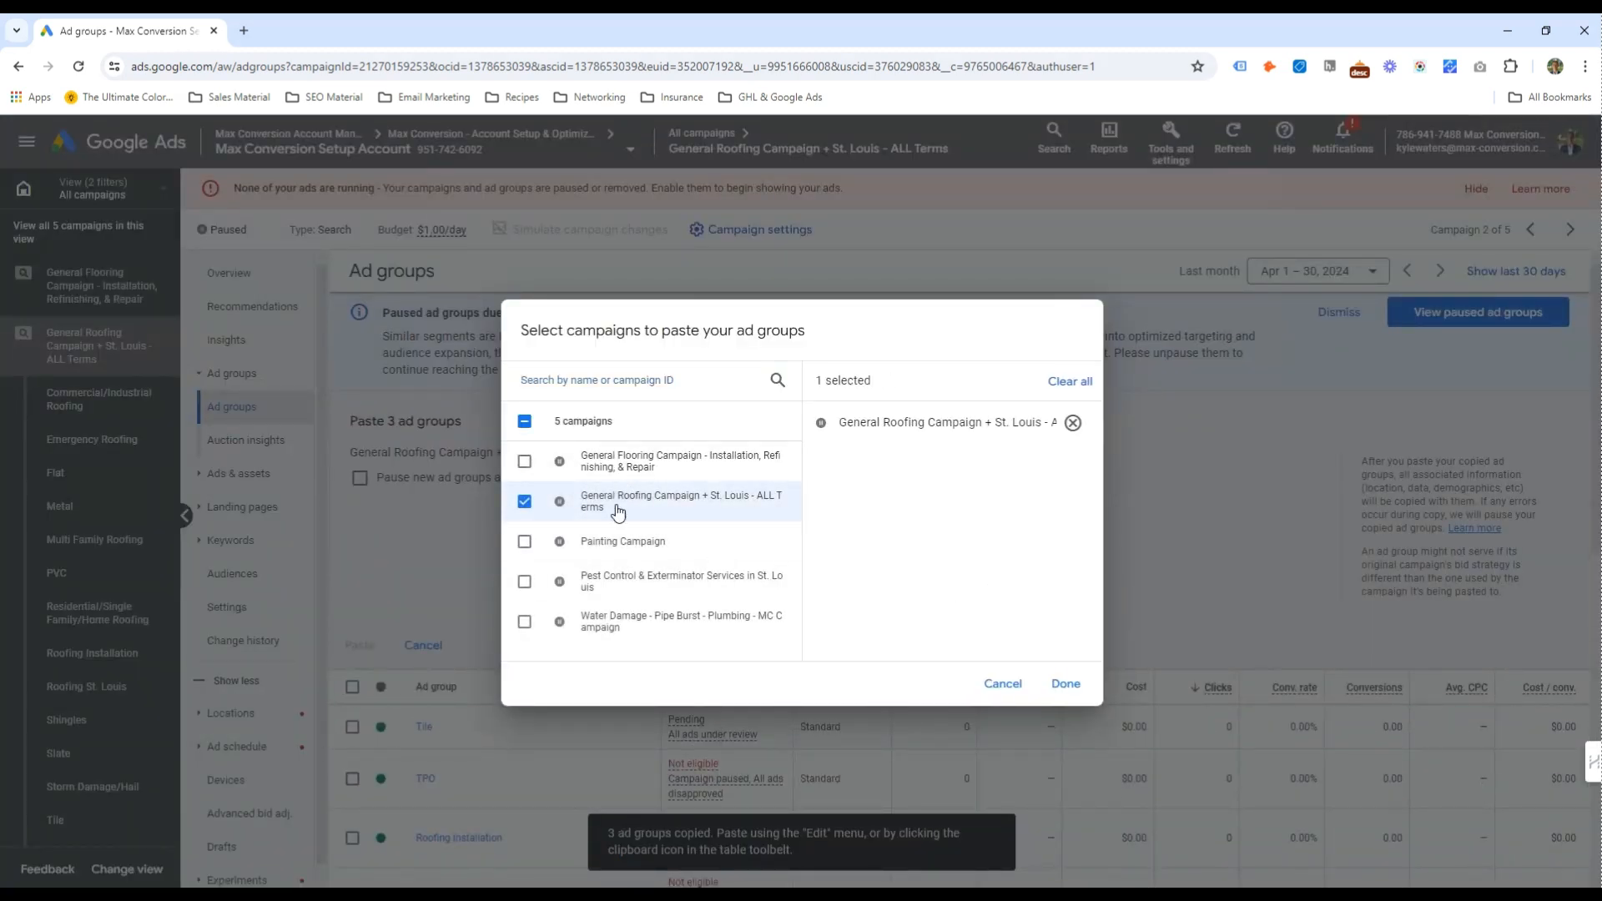
left_click(1058, 699)
left_click(359, 645)
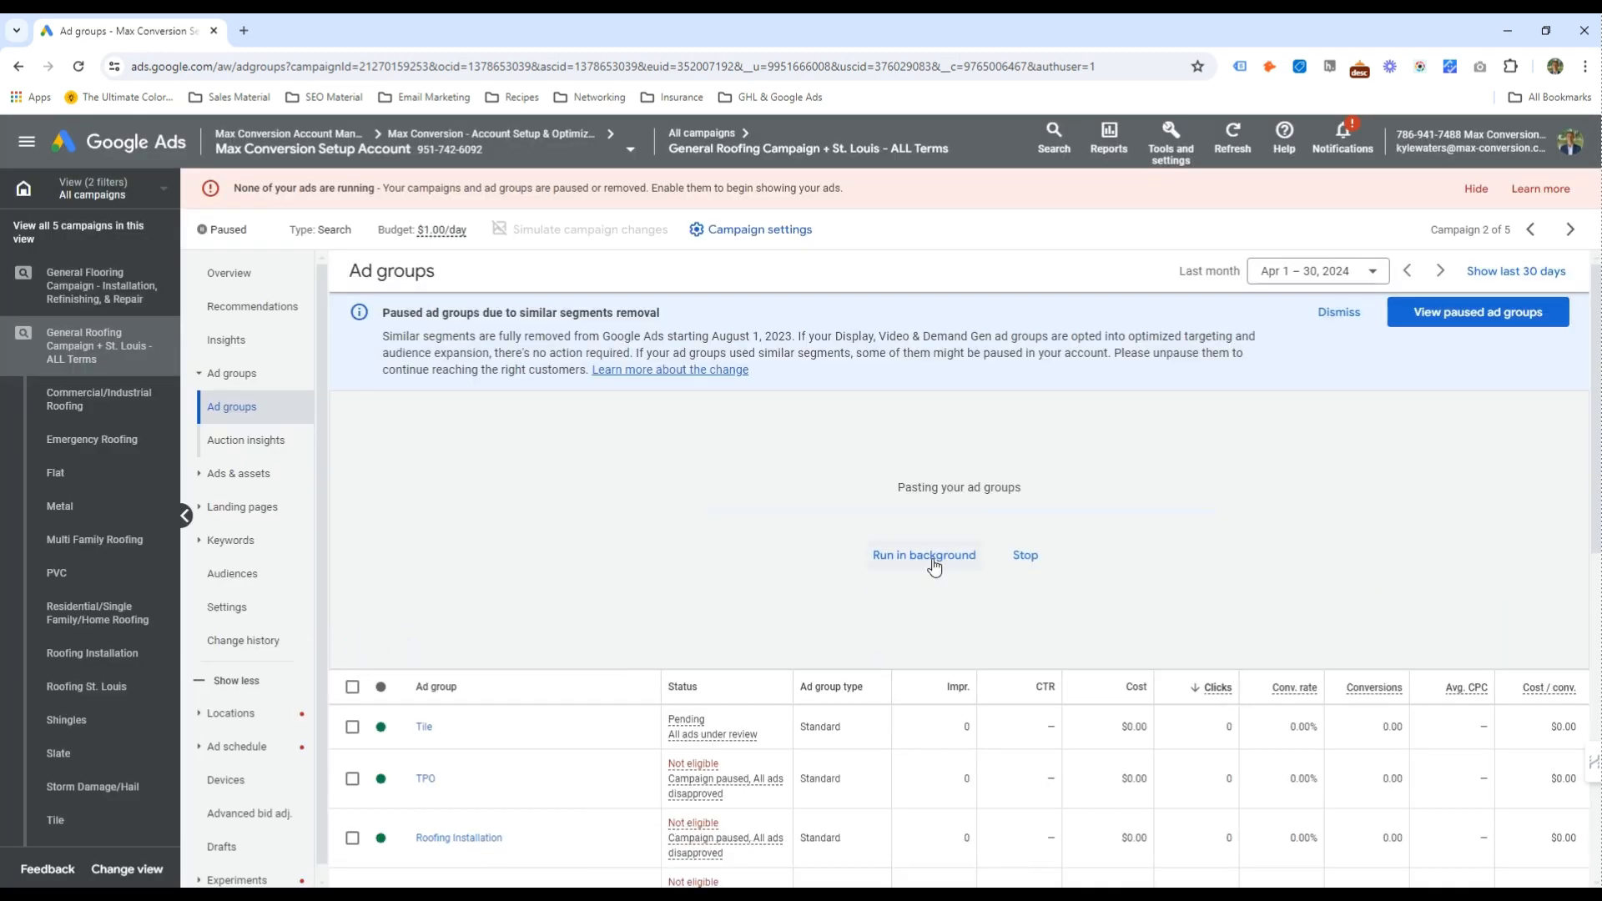
left_click(924, 555)
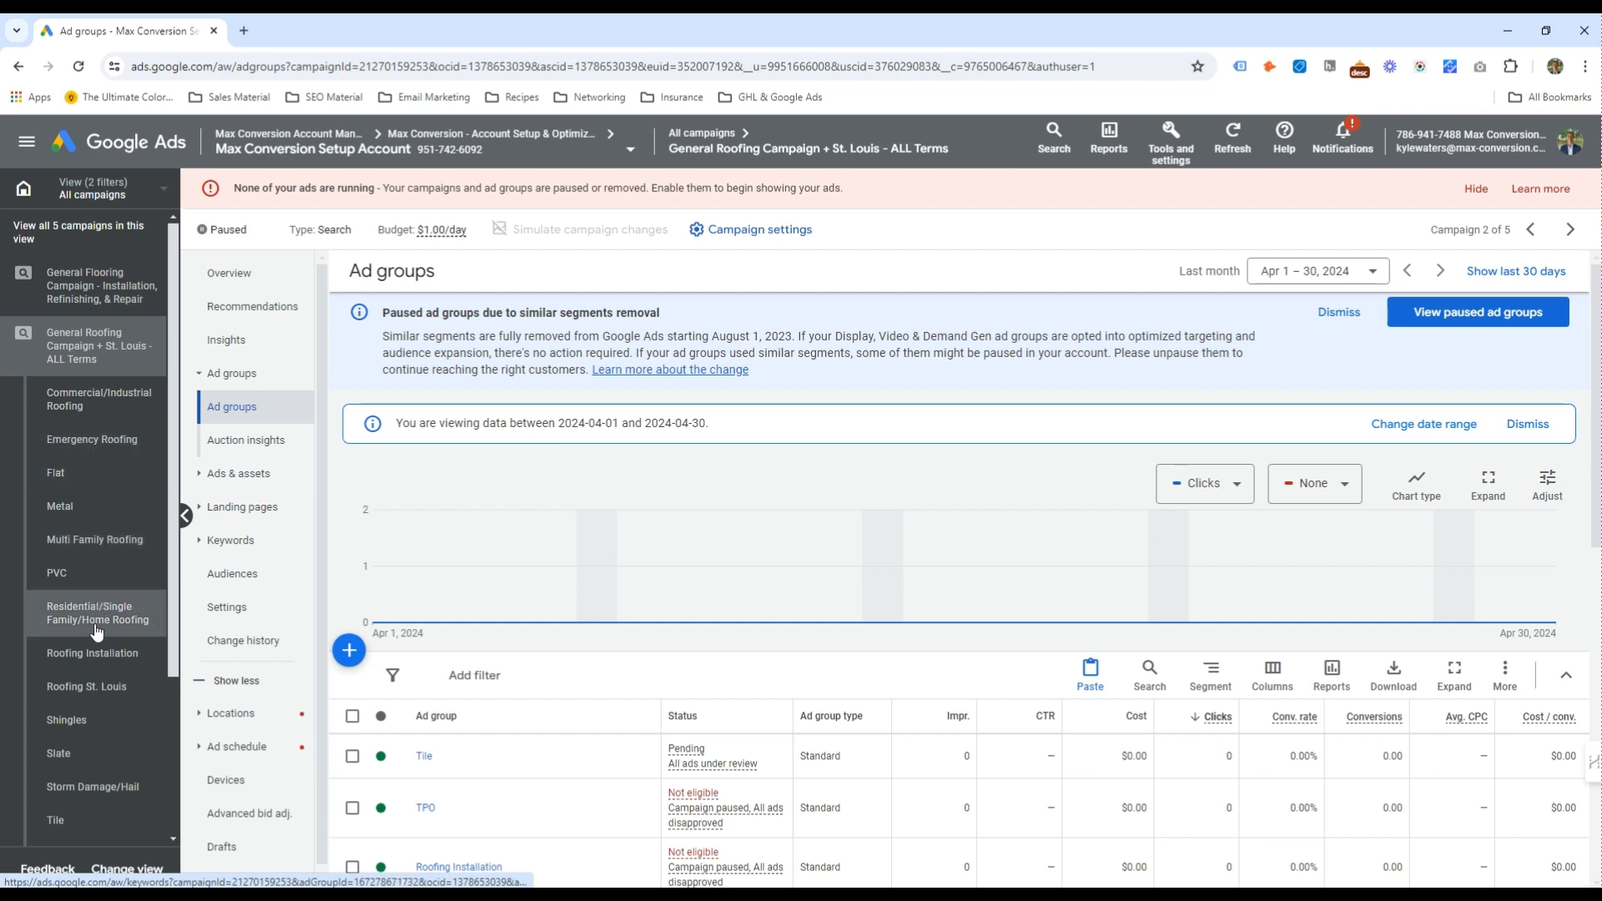
Look through the search keywords of the Roofing Installation and Shingles ad groups
left_click(108, 660)
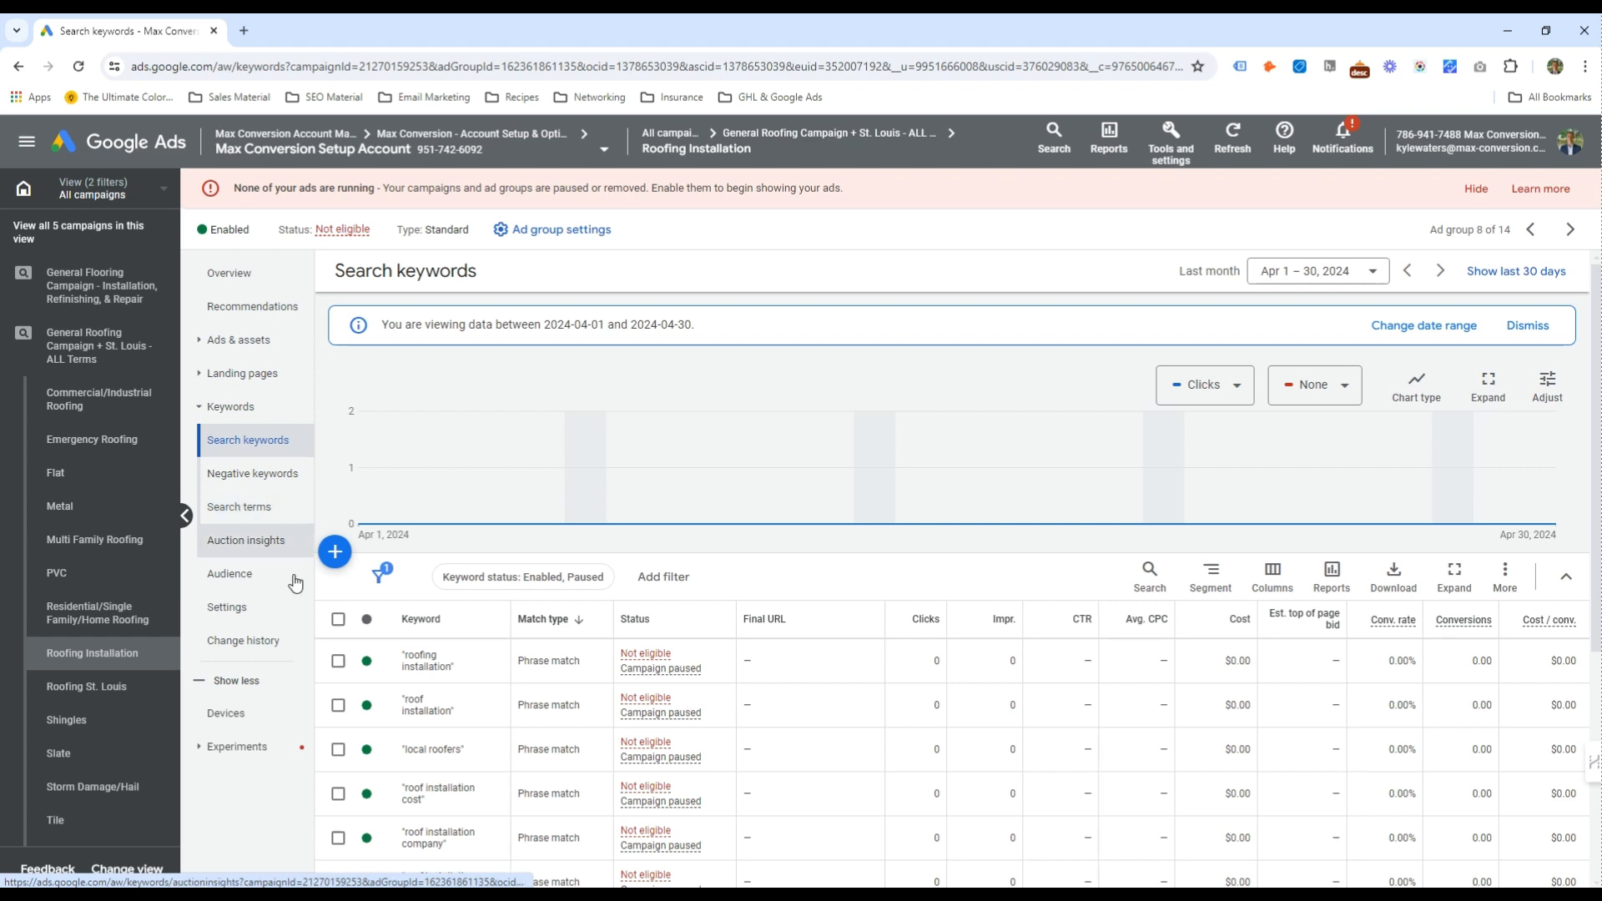
scroll(361, 480, "down", 1)
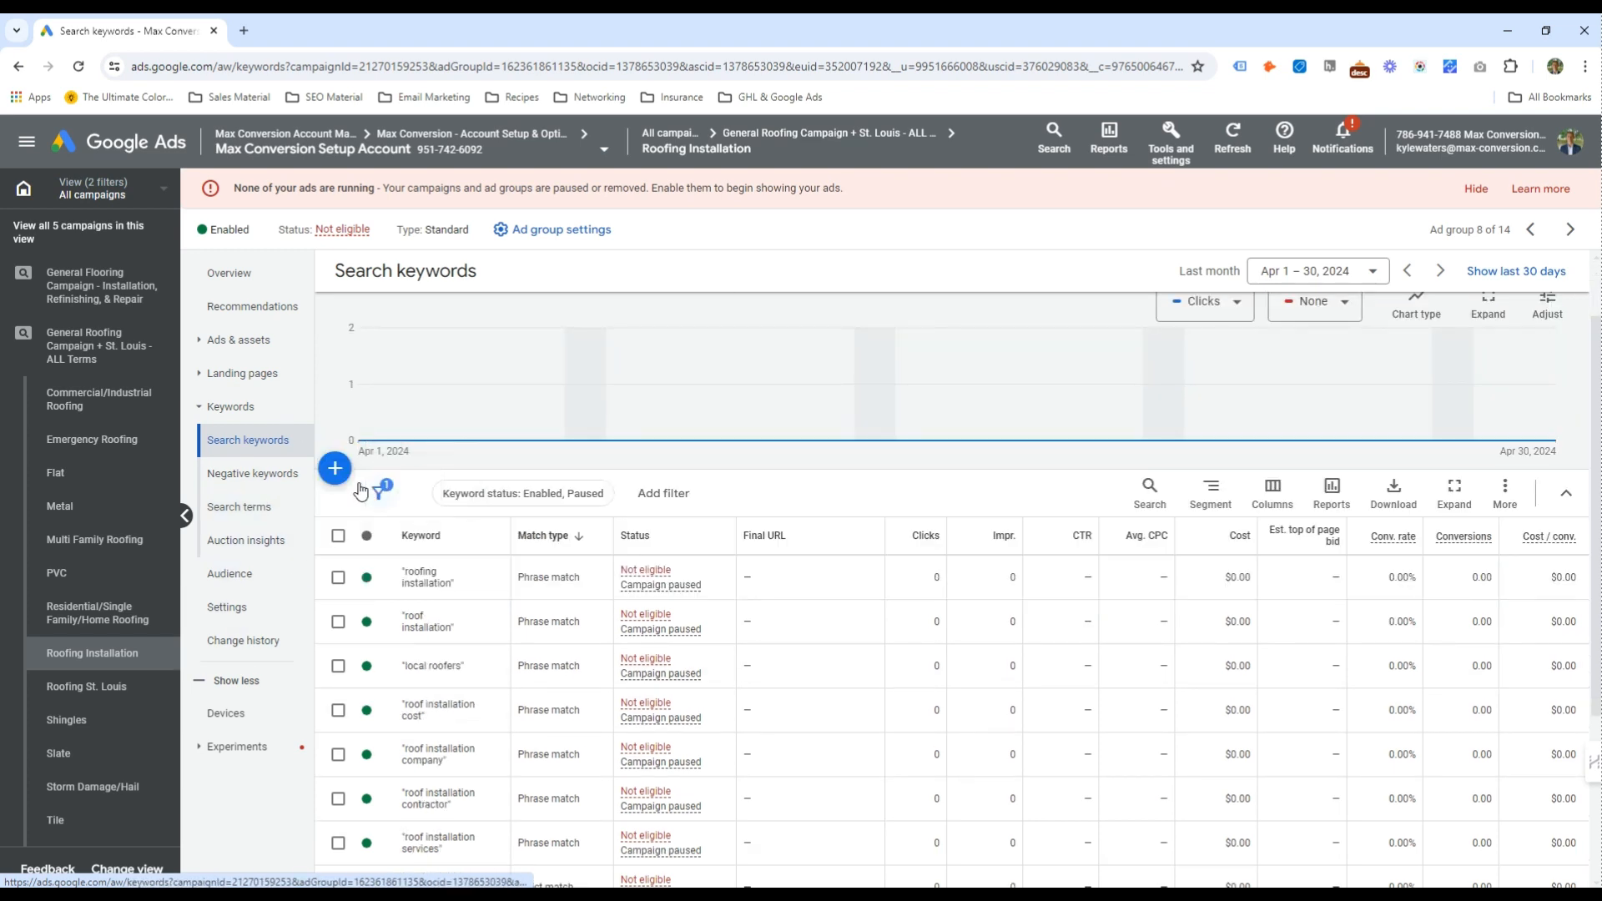
left_click(98, 675)
left_click(98, 719)
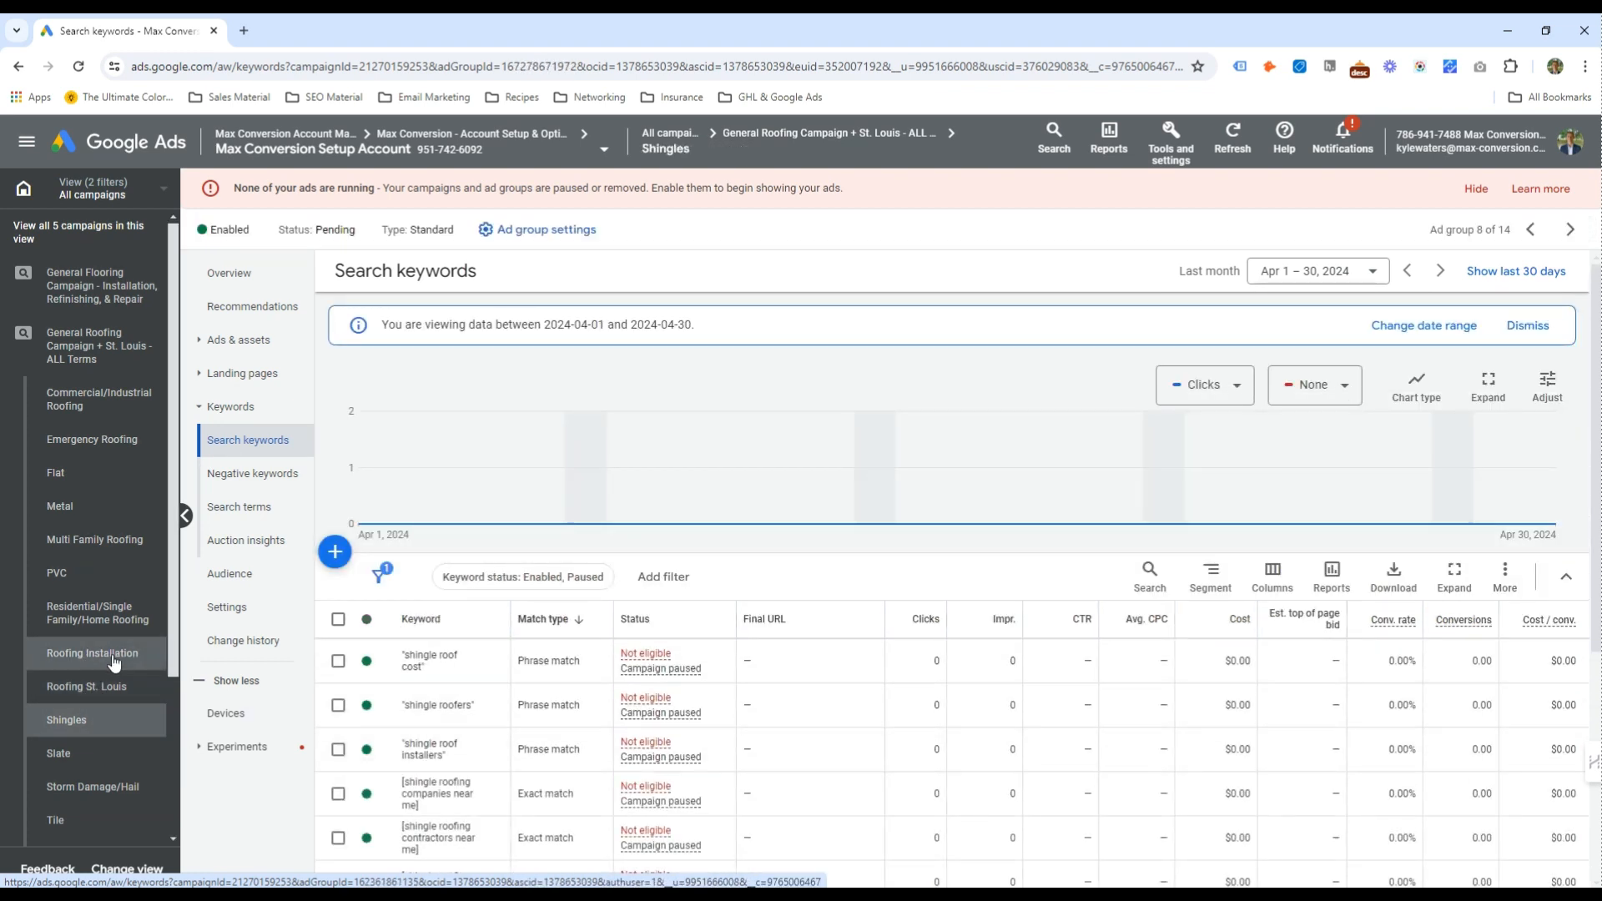
Open the ad group list of "General Roofing Campaign + St. Louis - ALL Terms" and look for the pasted #2 copies
left_click(98, 346)
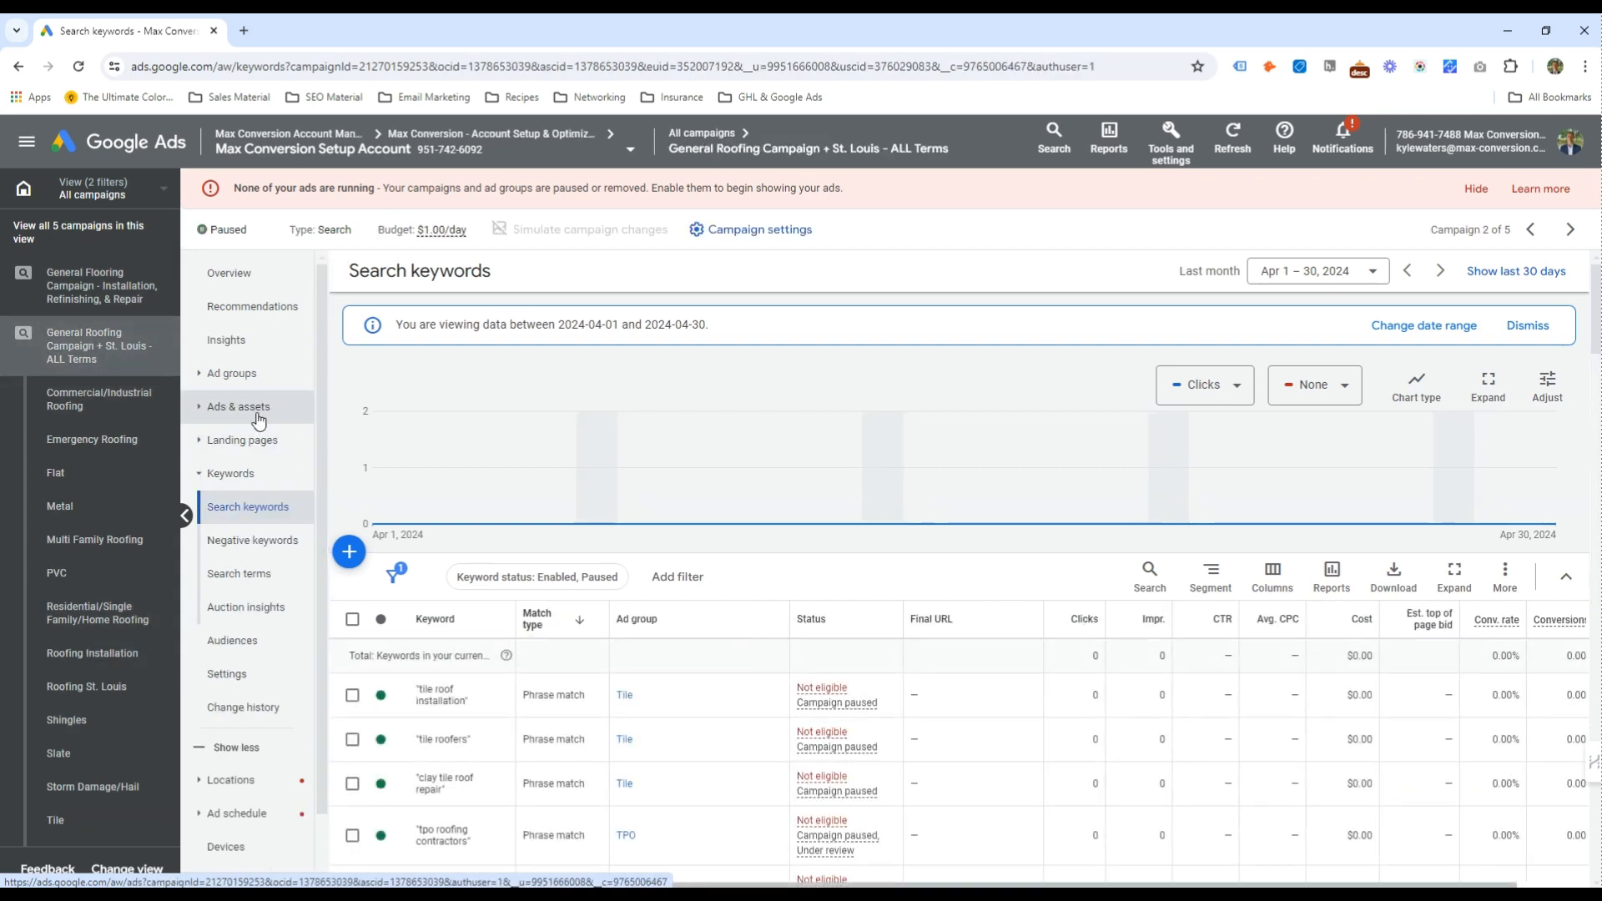
left_click(274, 411)
scroll(580, 627, "down", 5)
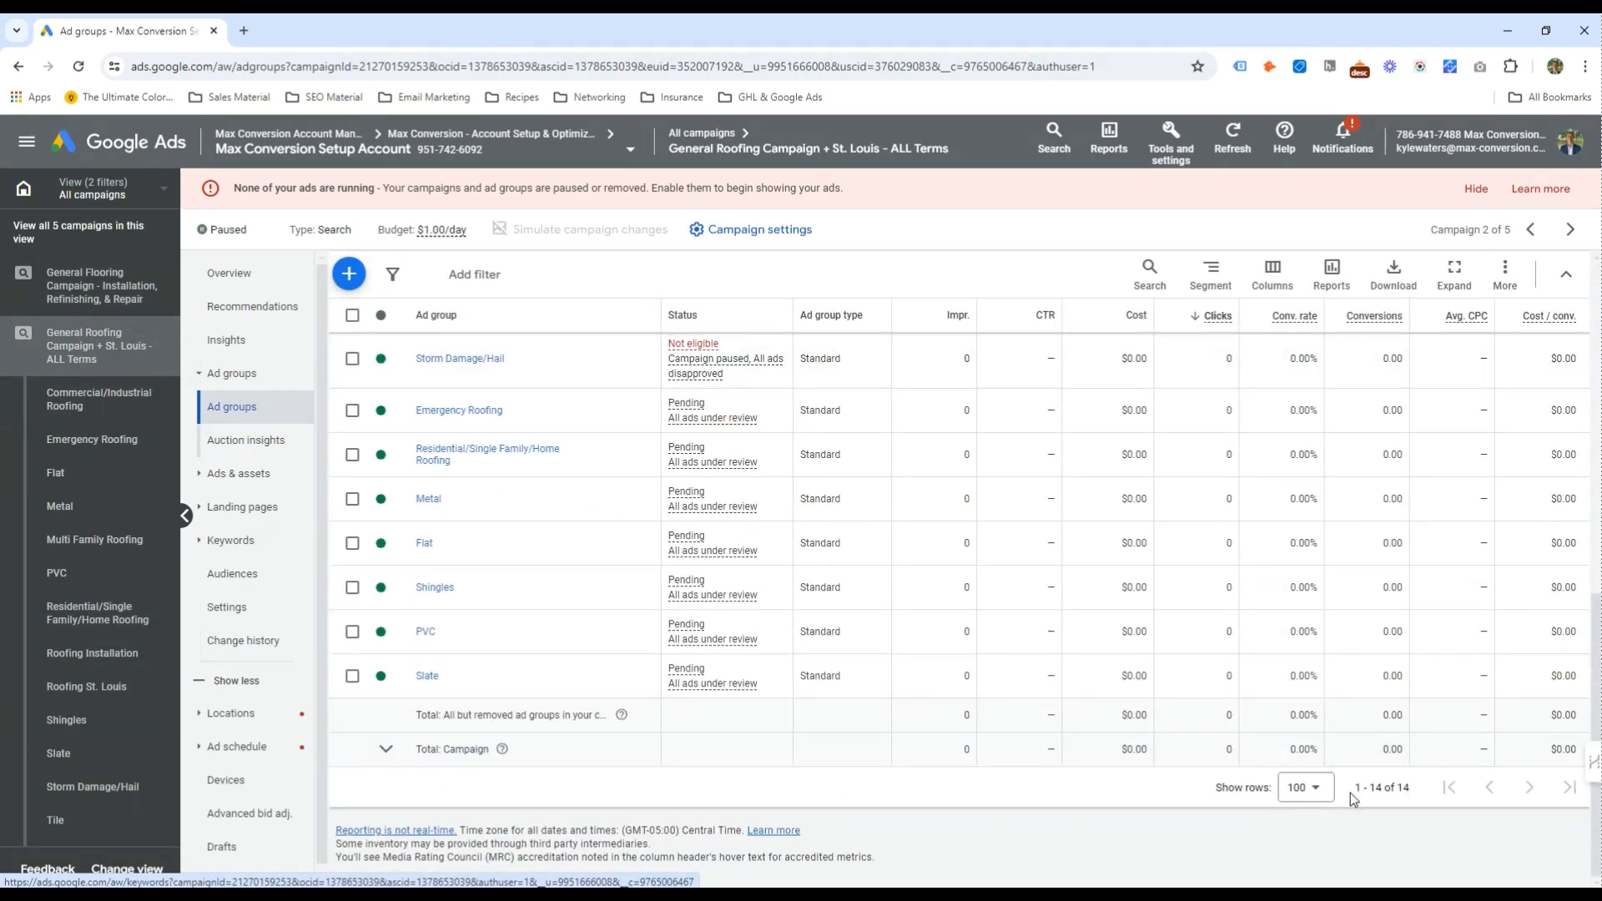
scroll(504, 590, "up", 5)
scroll(511, 595, "down", 5)
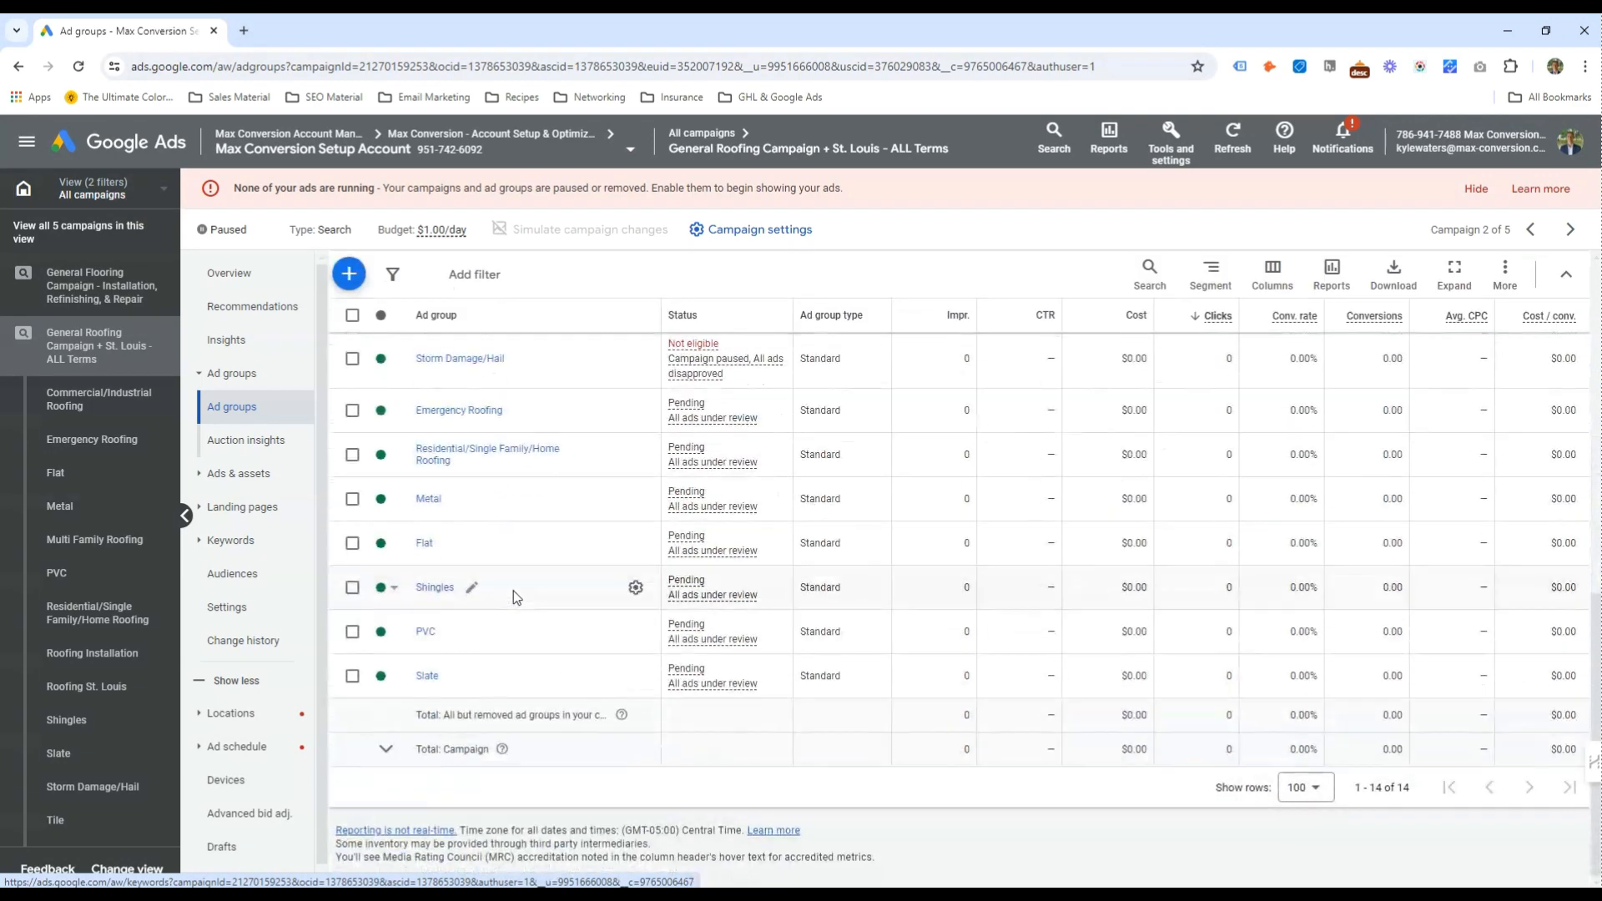
scroll(513, 590, "up", 5)
left_click(237, 420)
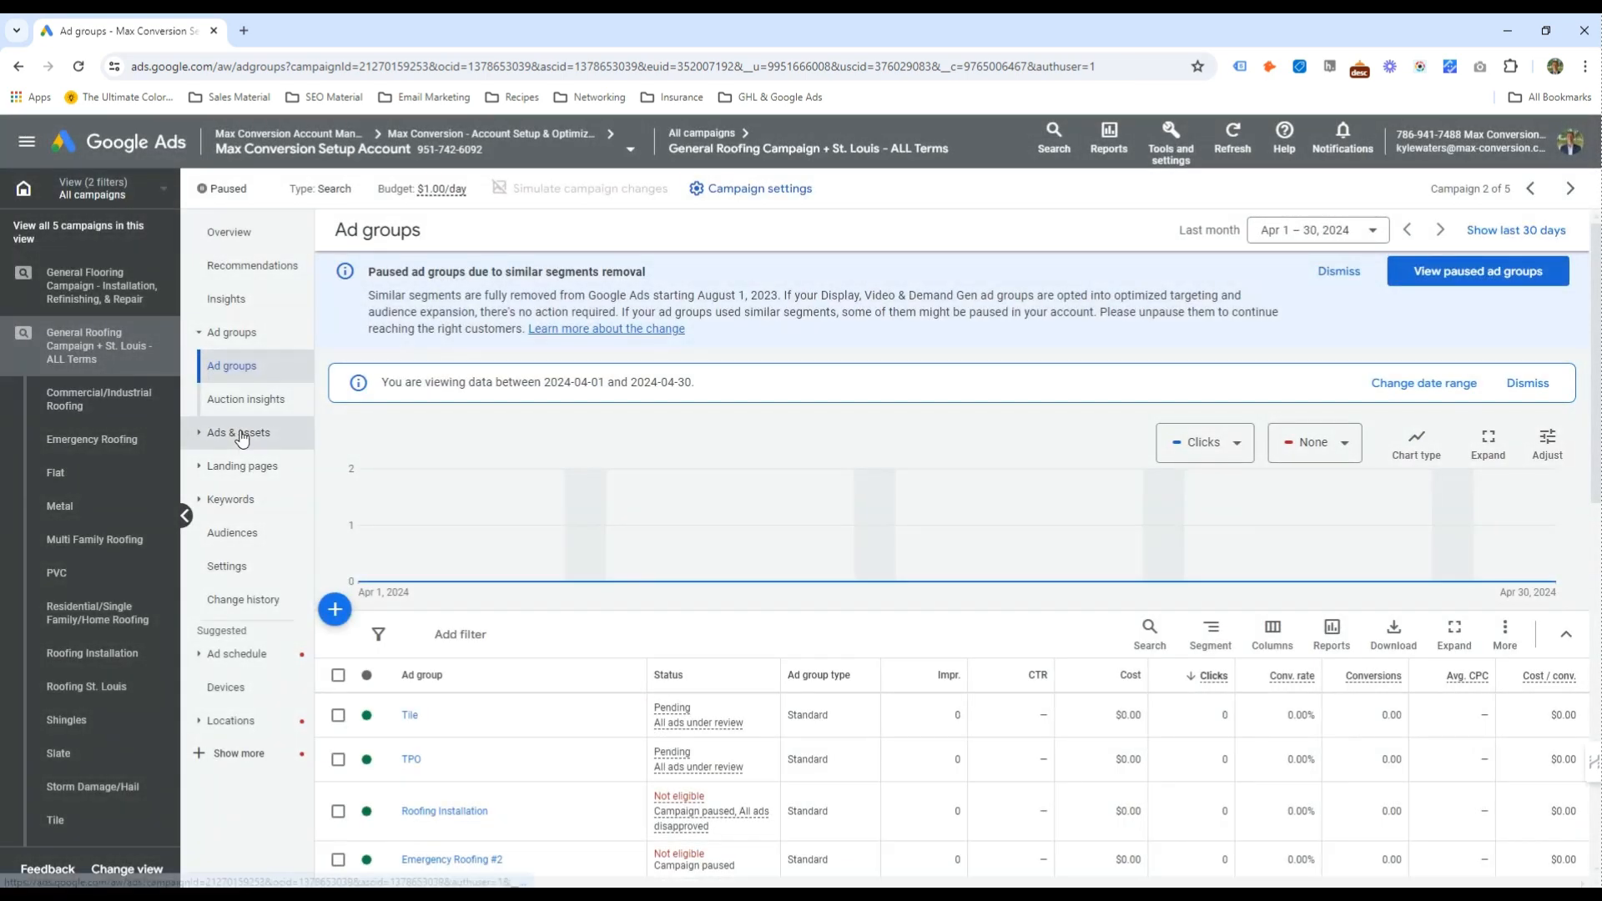
scroll(116, 584, "down", 4)
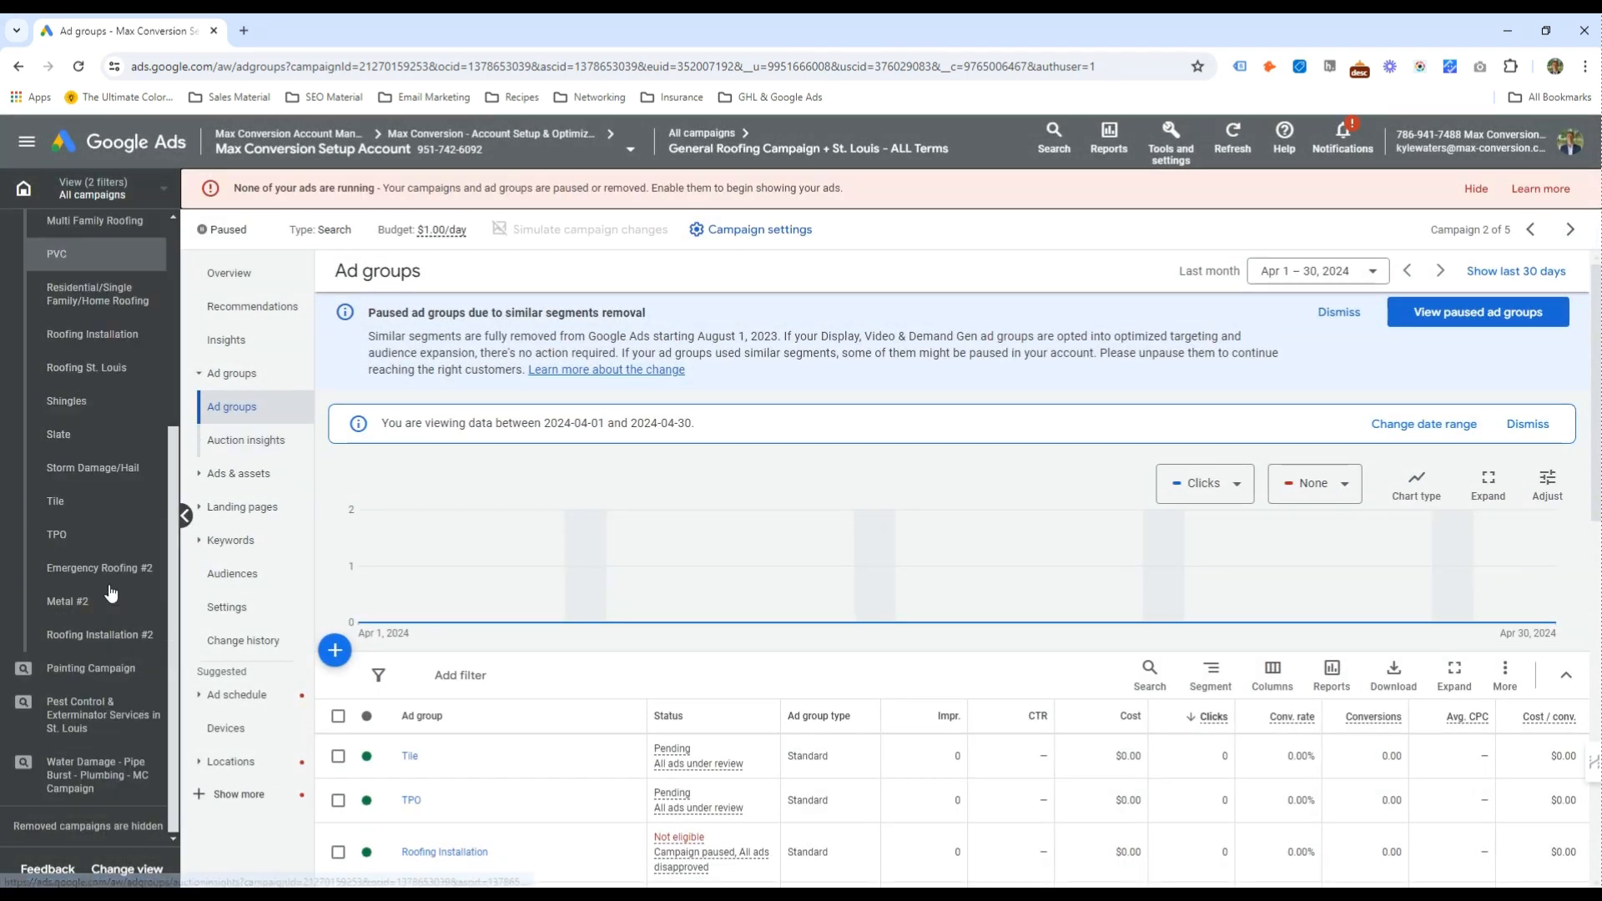
scroll(514, 589, "down", 6)
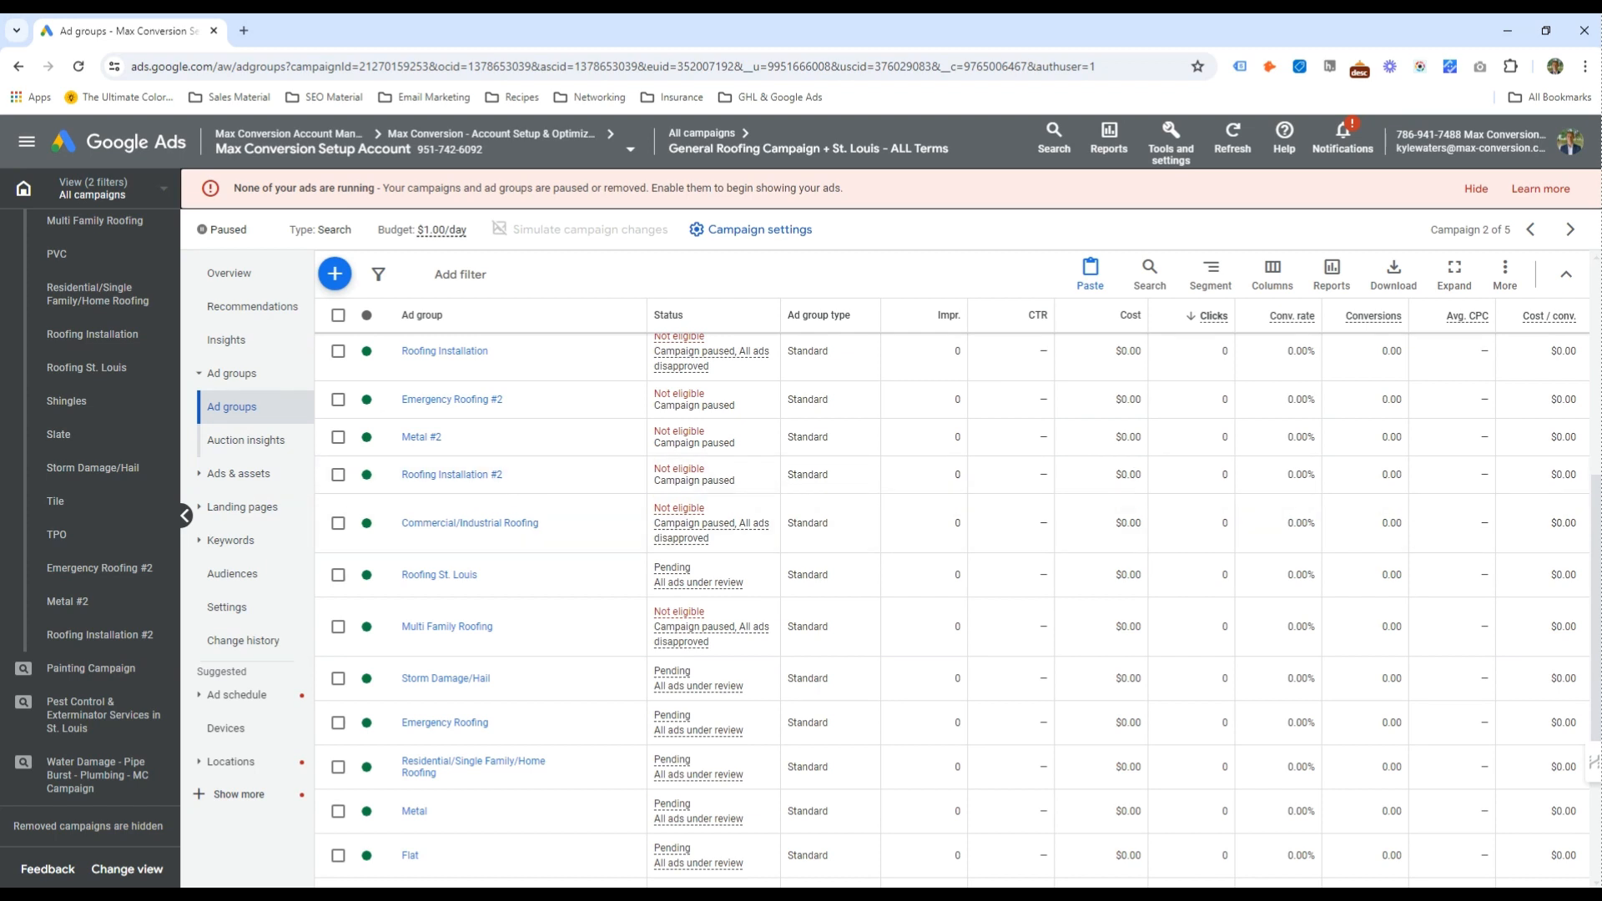
Rename the ad group "Roofing Installation #2" as "Roof Repair" and "Metal #2" as "Roof Maintenance"
left_click(520, 475)
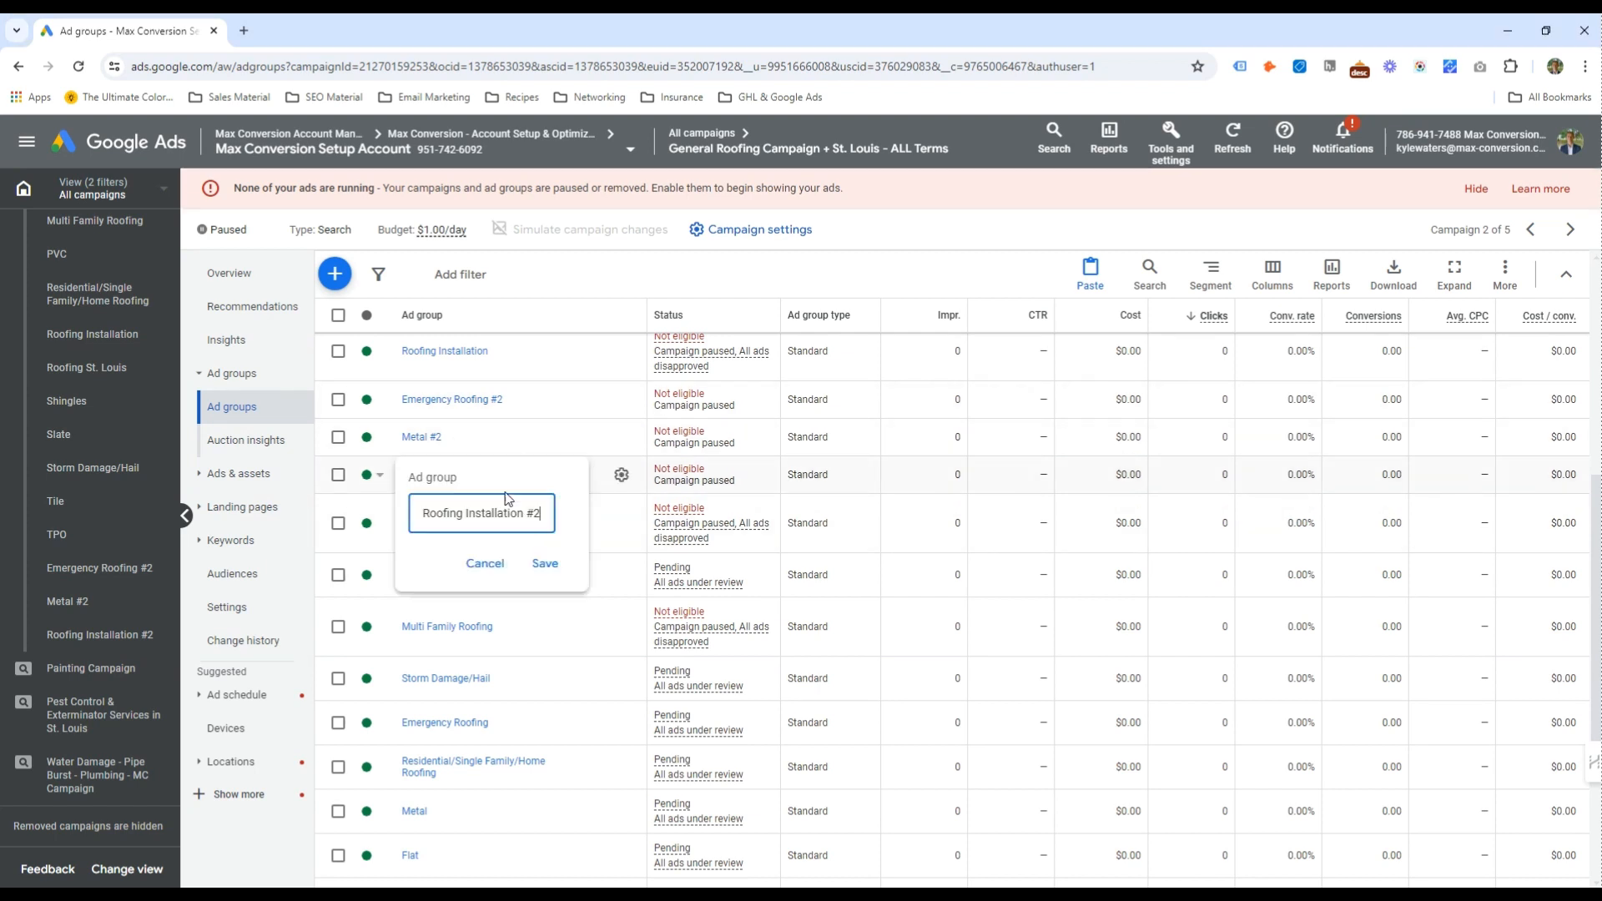
double_click(507, 512)
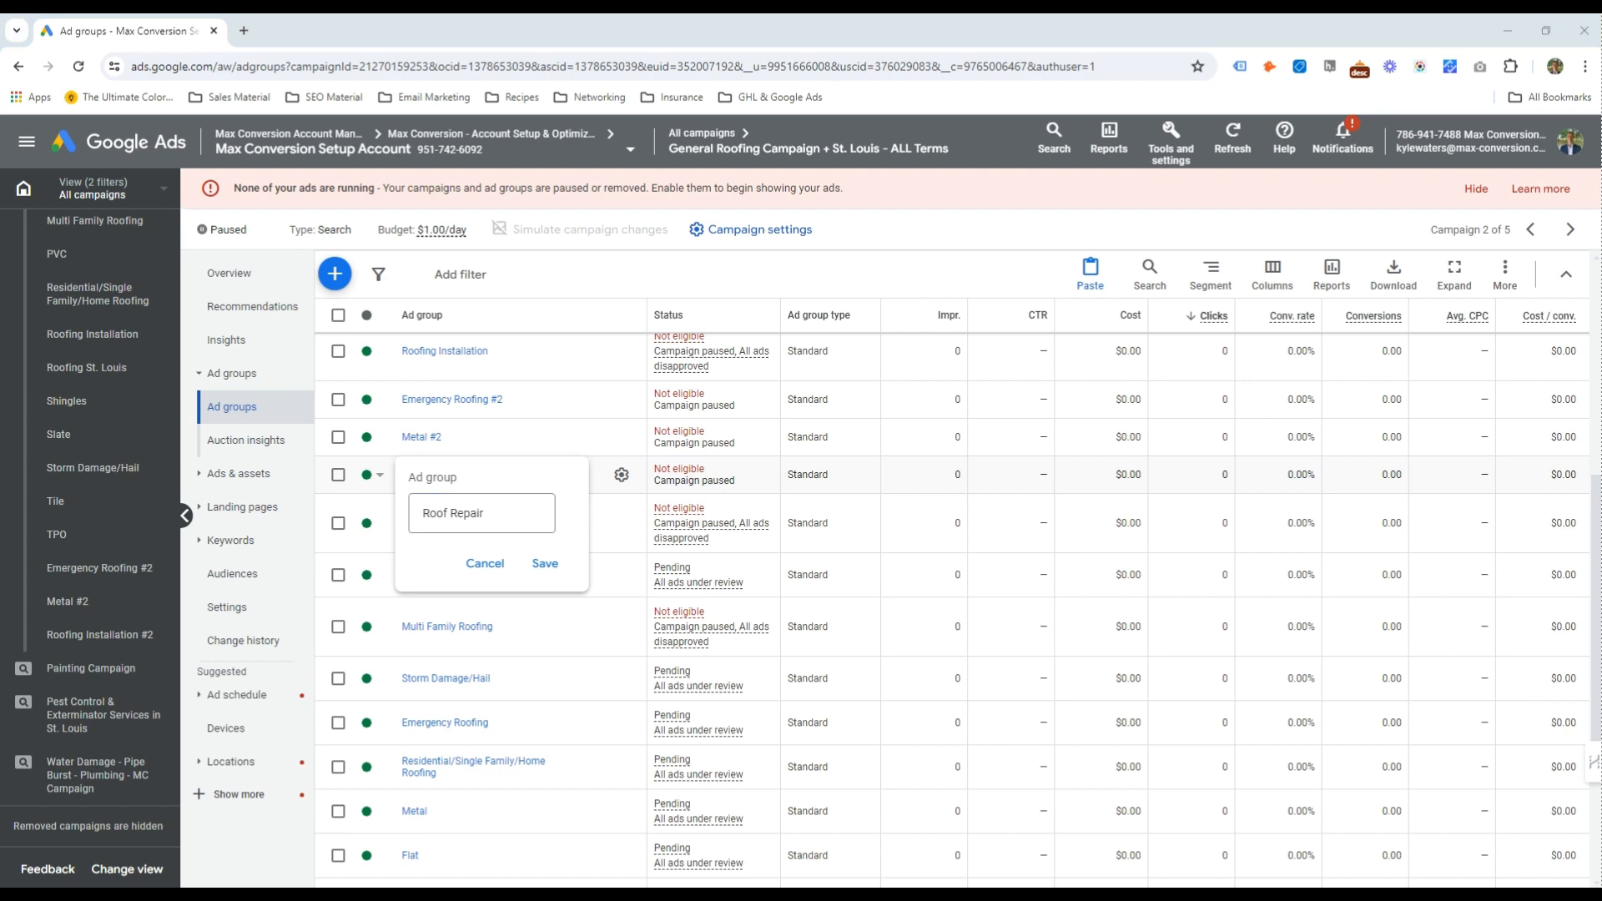
left_click(461, 439)
triple_click(481, 474)
type("Roof Maintenance")
left_click(541, 524)
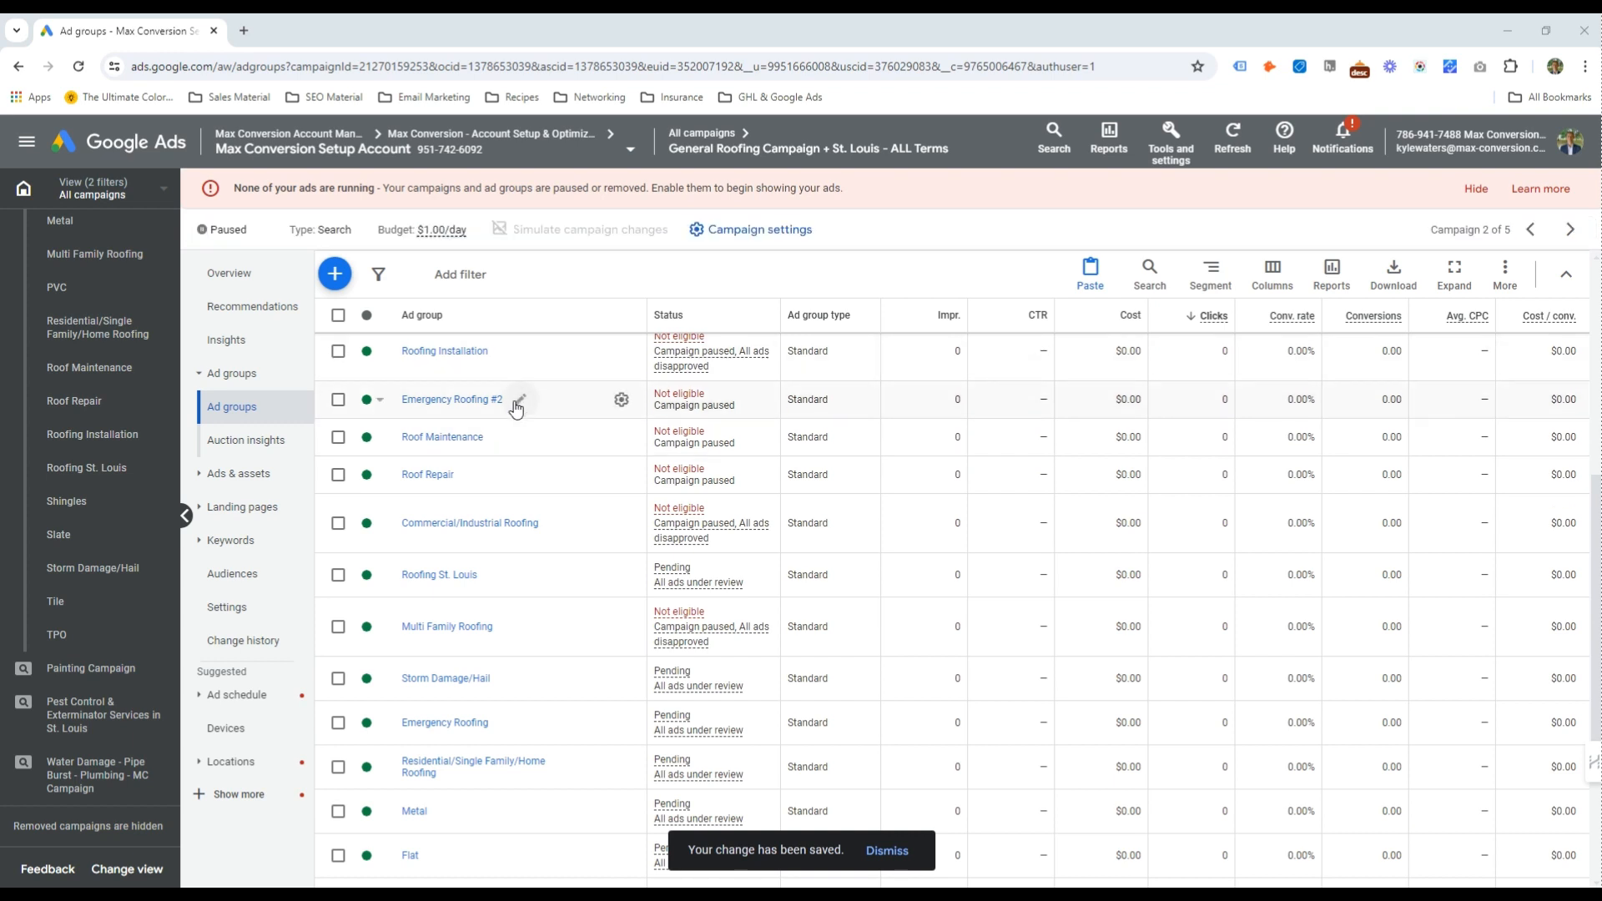
Rename the ad group "Emergency Roofing #2" as "Roof Replacement"
left_click(518, 401)
triple_click(481, 438)
type("Roof Replacement")
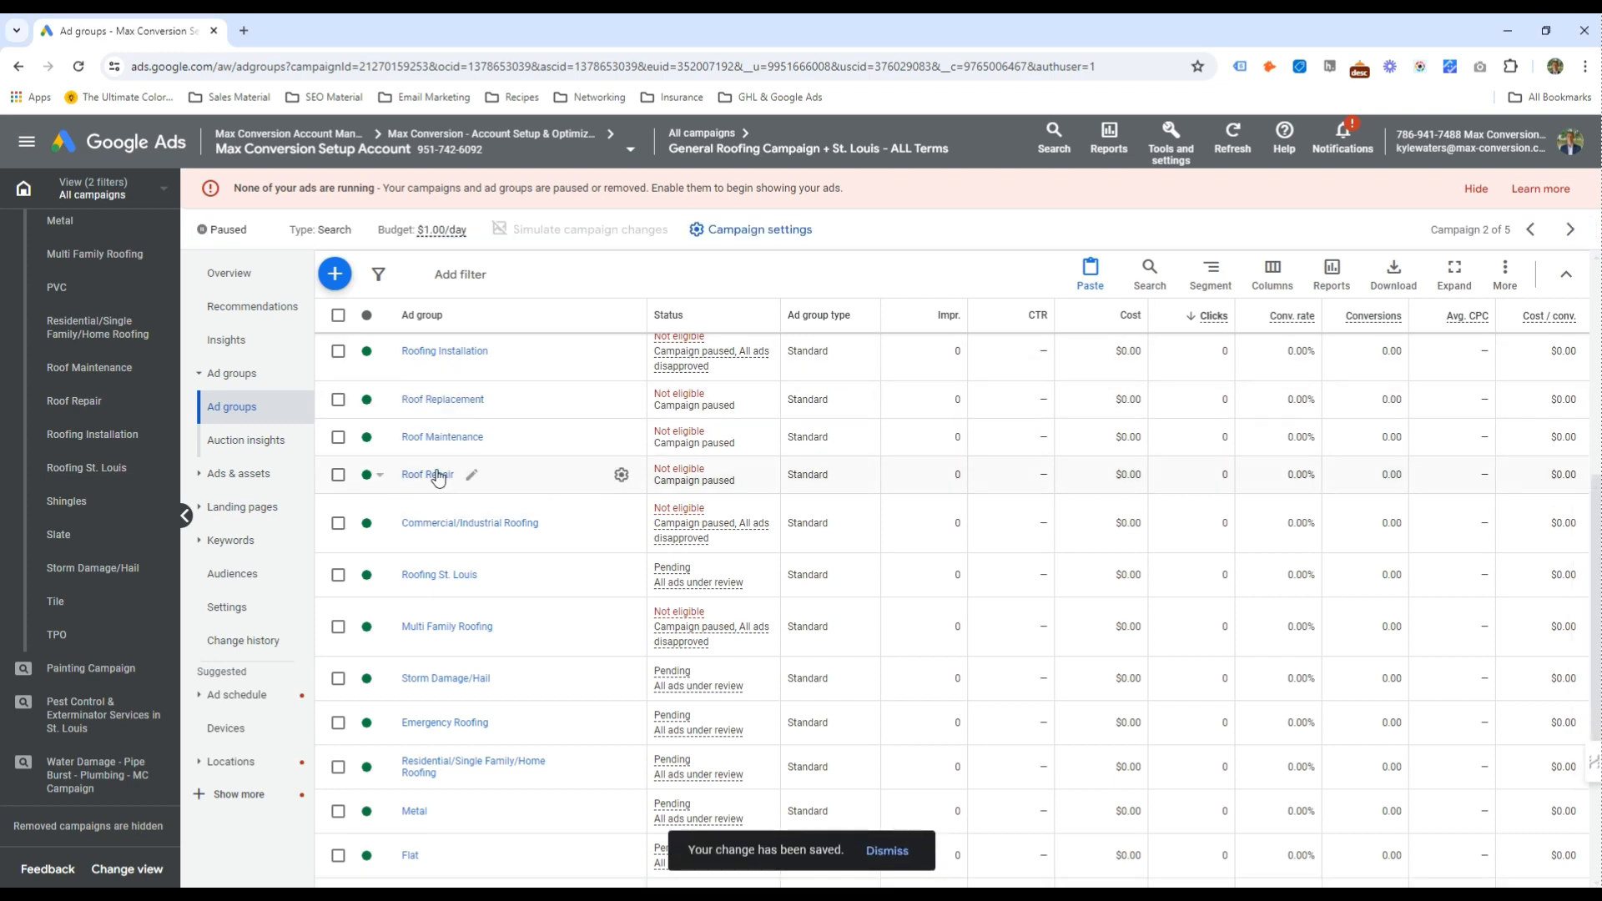
Remove all the existing search keywords from the Roof Repair ad group
left_click(429, 474)
left_click(337, 620)
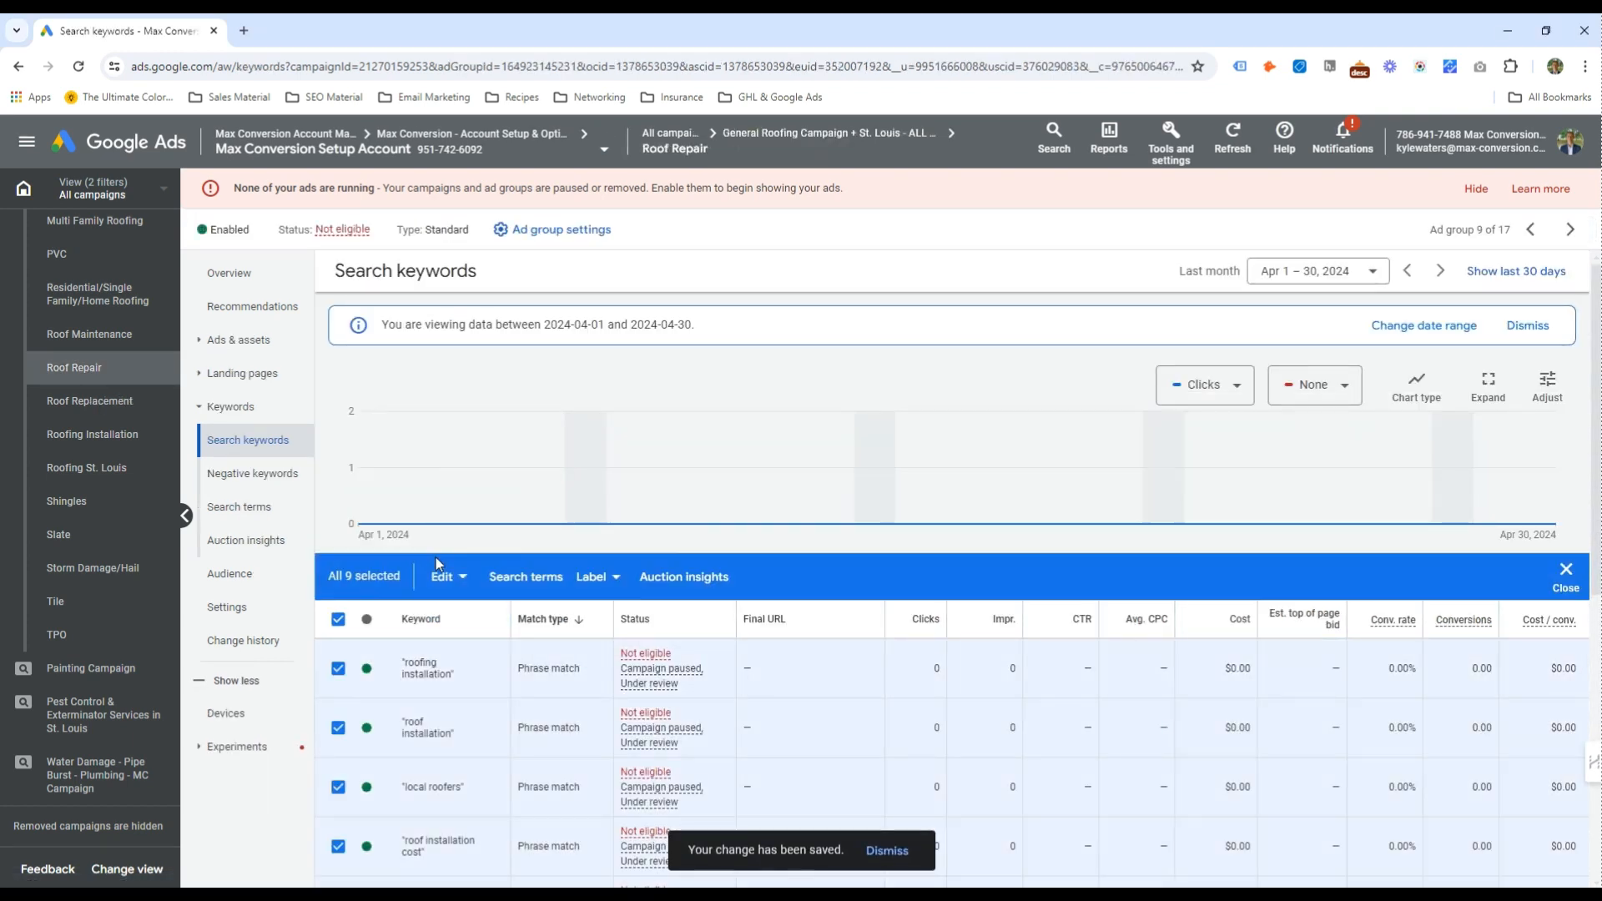
left_click(442, 576)
left_click(330, 537)
left_click(967, 564)
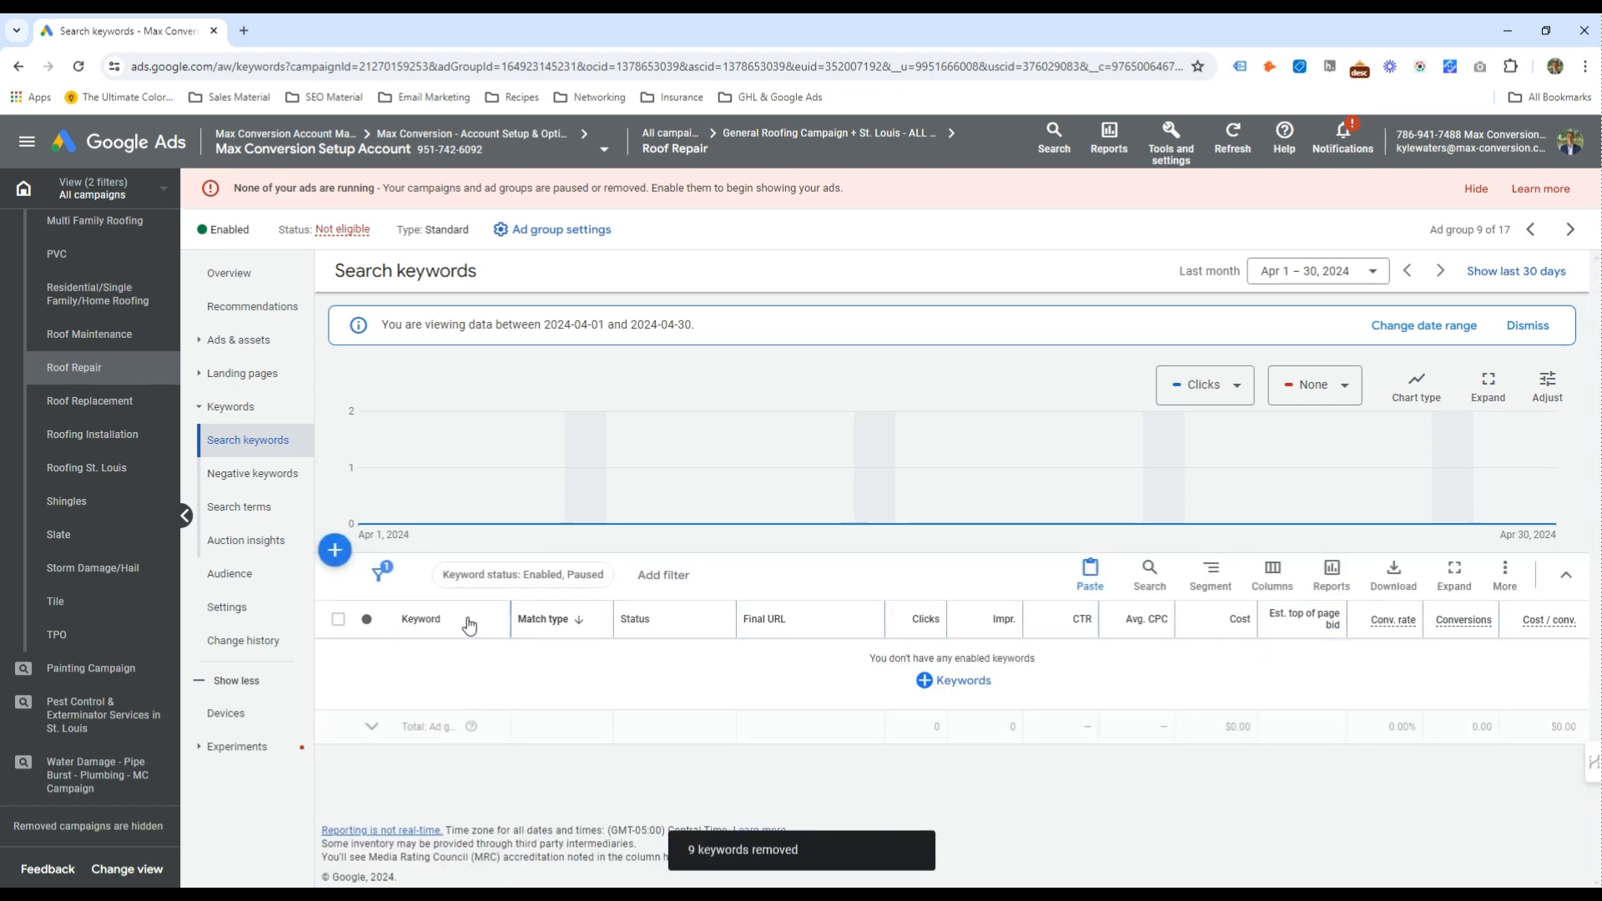
Start adding keywords to Roof Repair, get ideas for "roof repair", and add "roof repair near me"
left_click(955, 682)
left_click(819, 490)
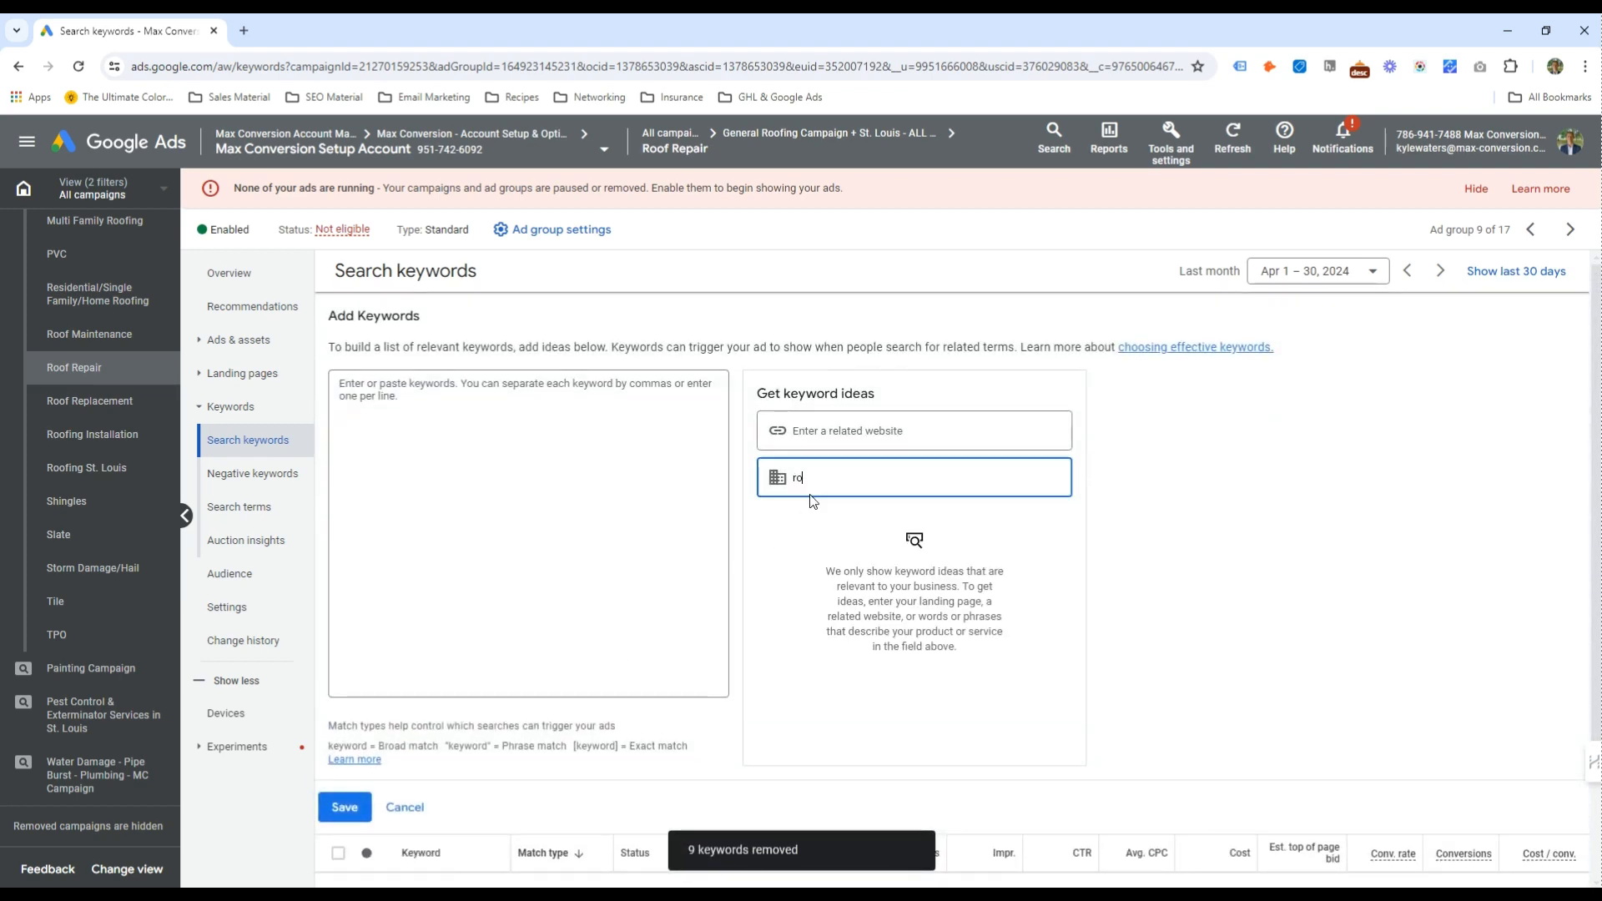
type("roof repair")
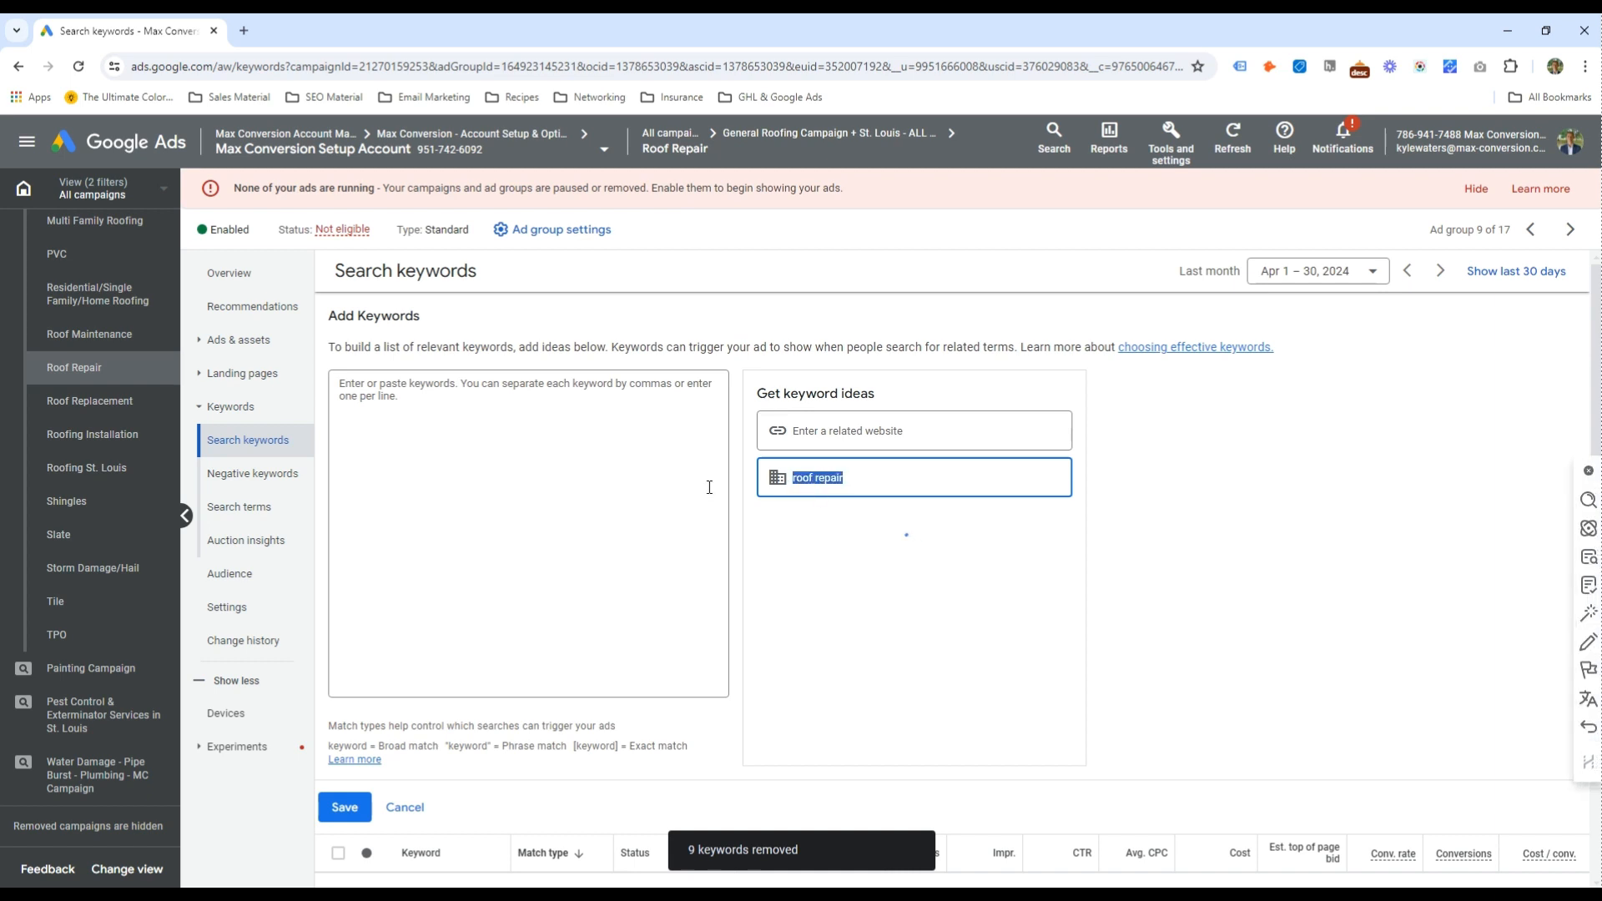
left_click(830, 553)
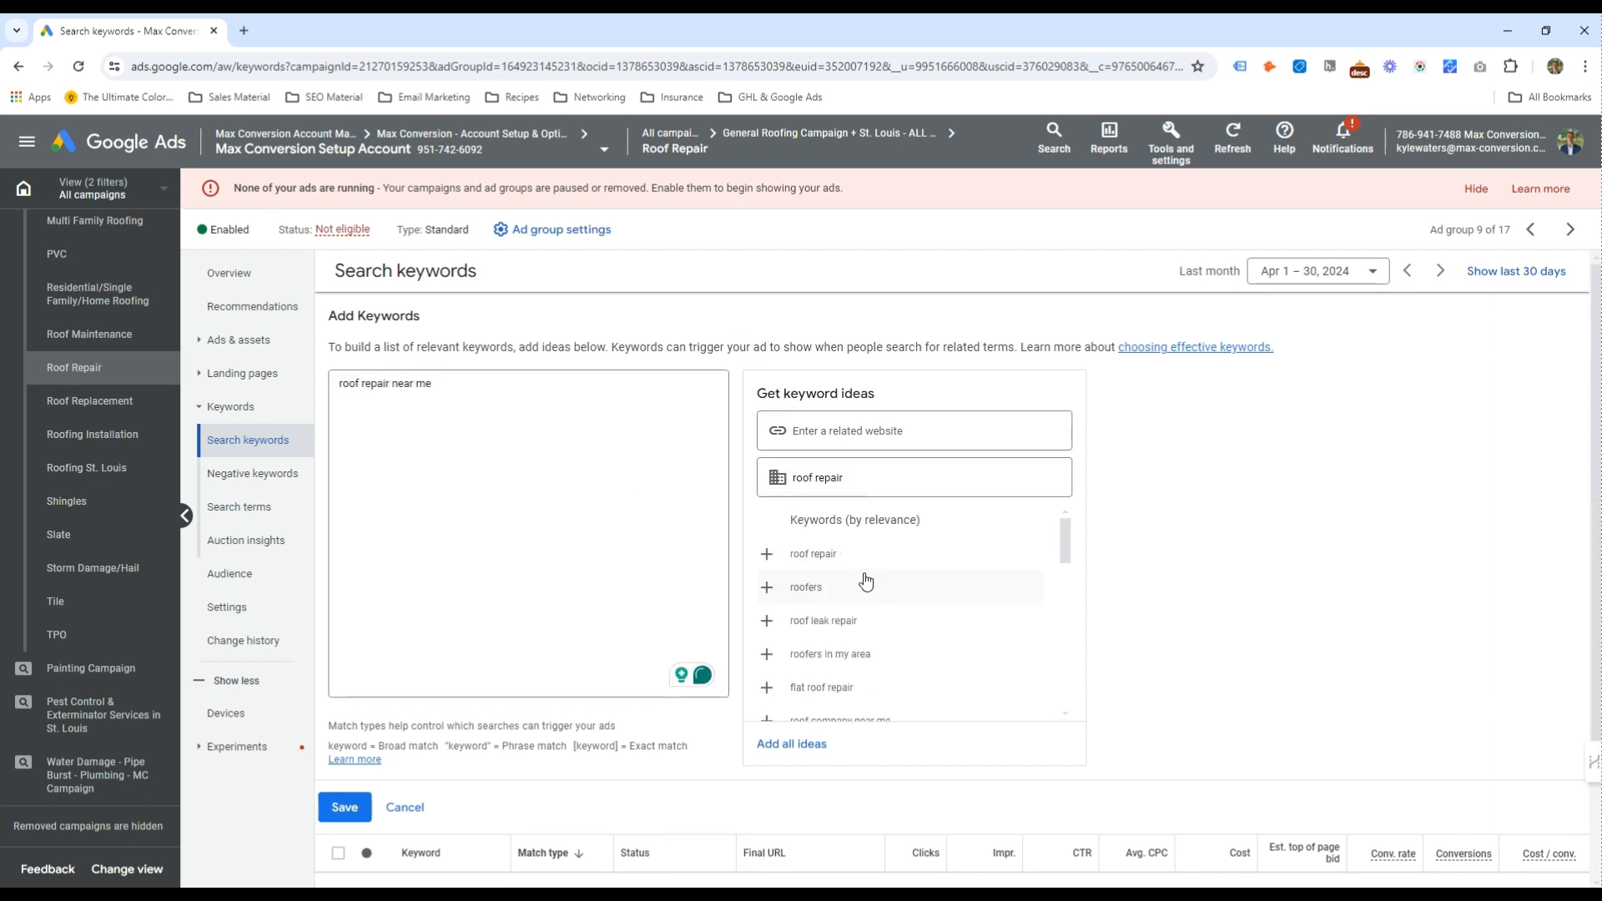
Get keyword ideas for "roof repair company" and add "roof repair near me" and "roofing contractors near me"
left_click(859, 478)
type("company")
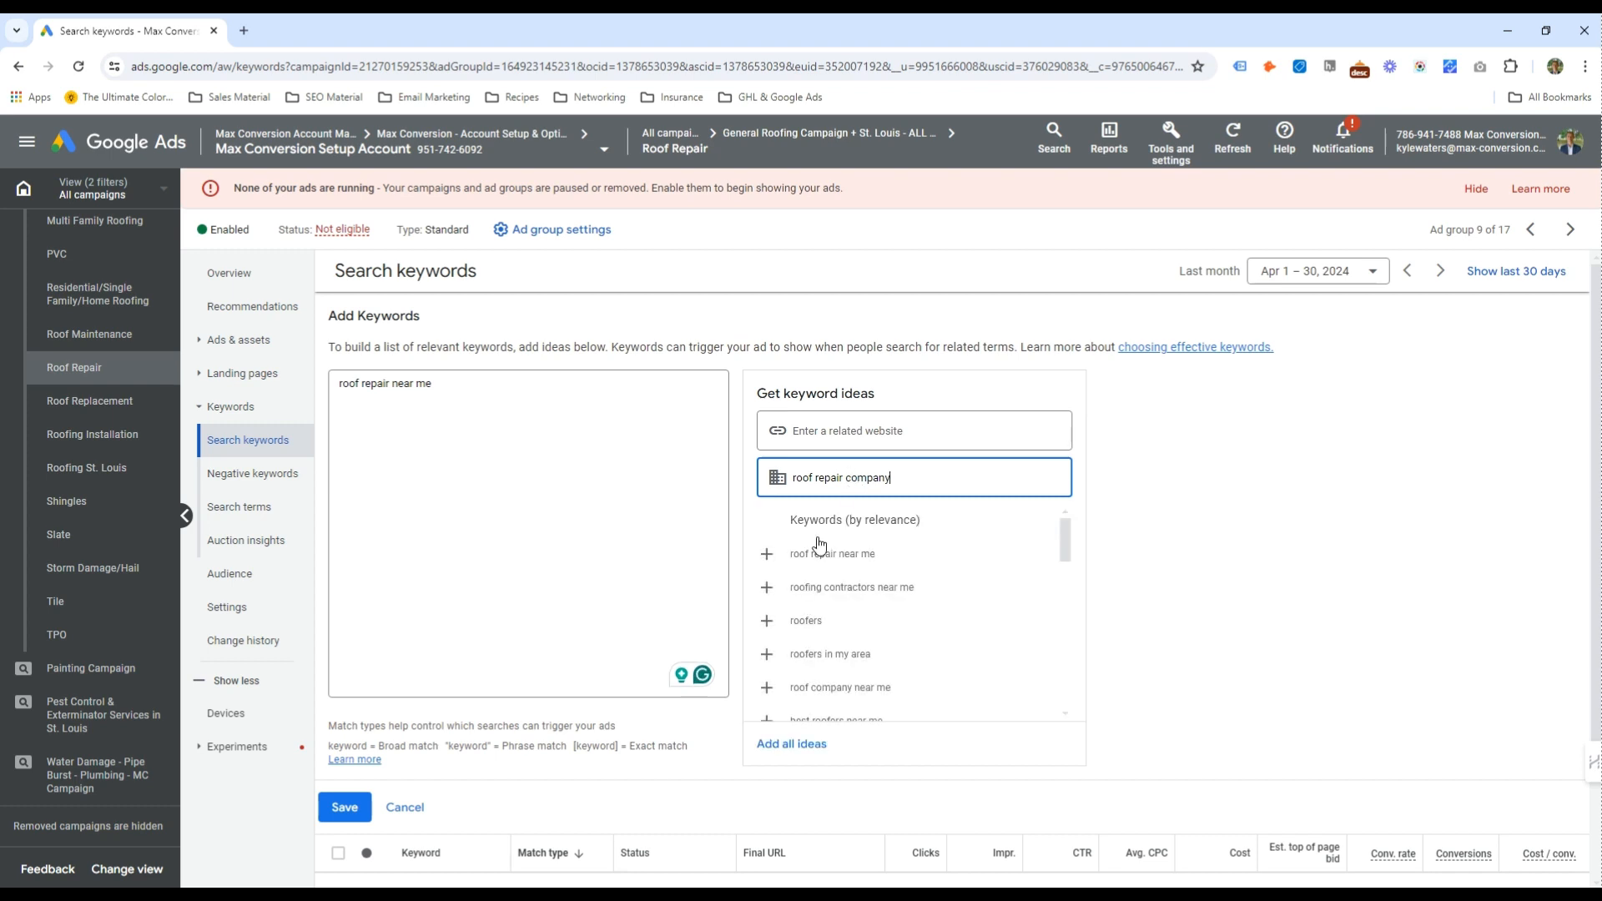
left_click(865, 559)
left_click(878, 556)
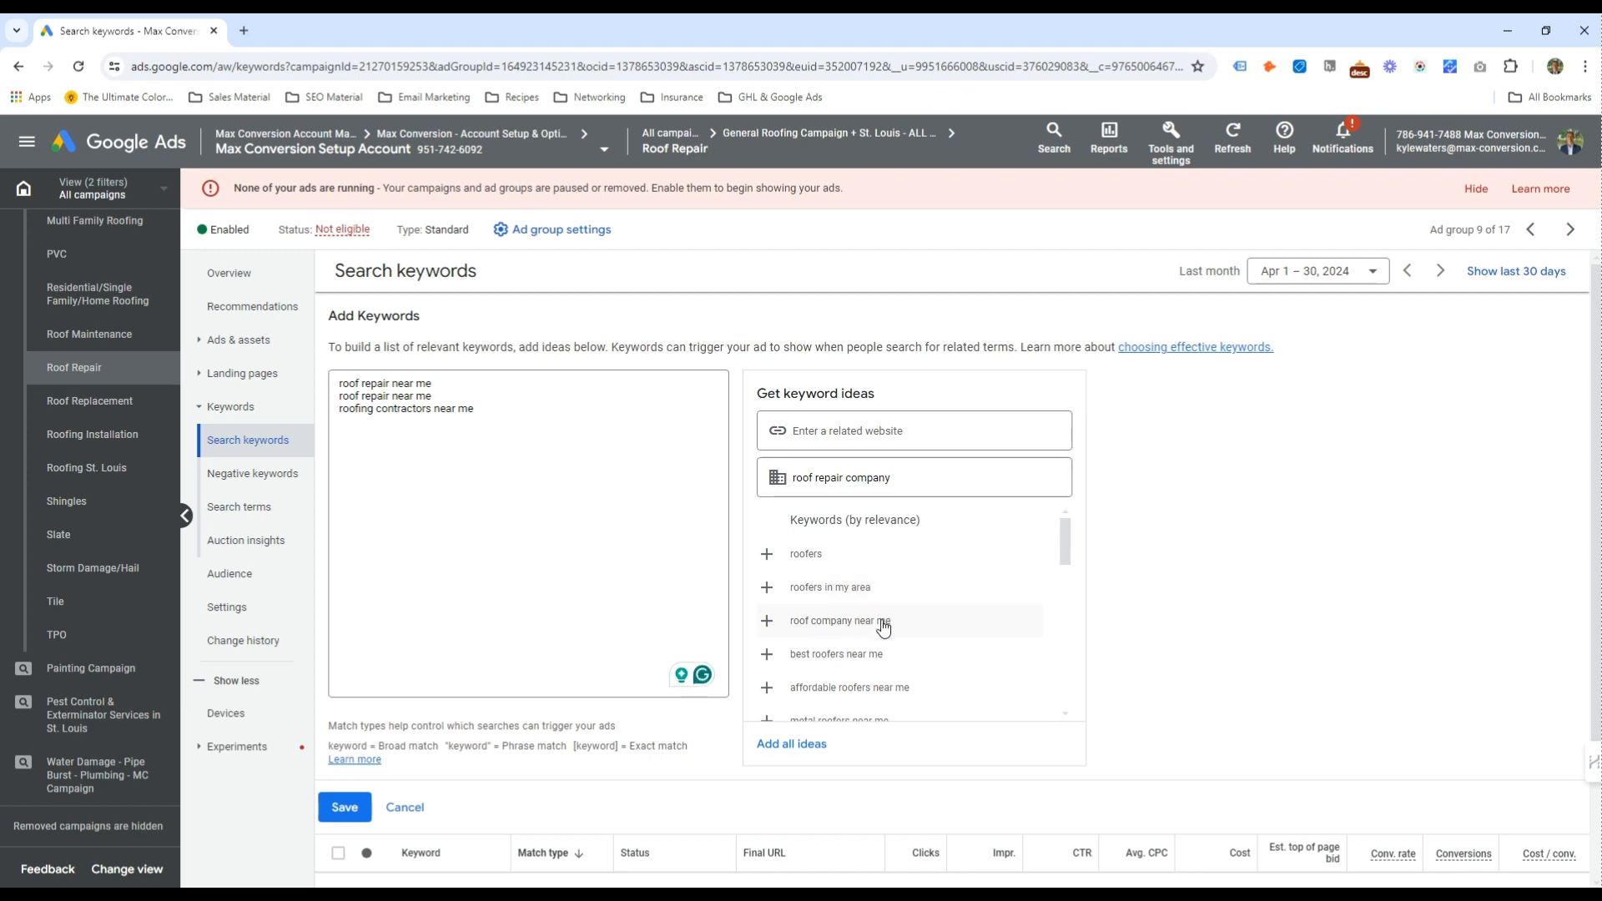
scroll(868, 668, "down", 1)
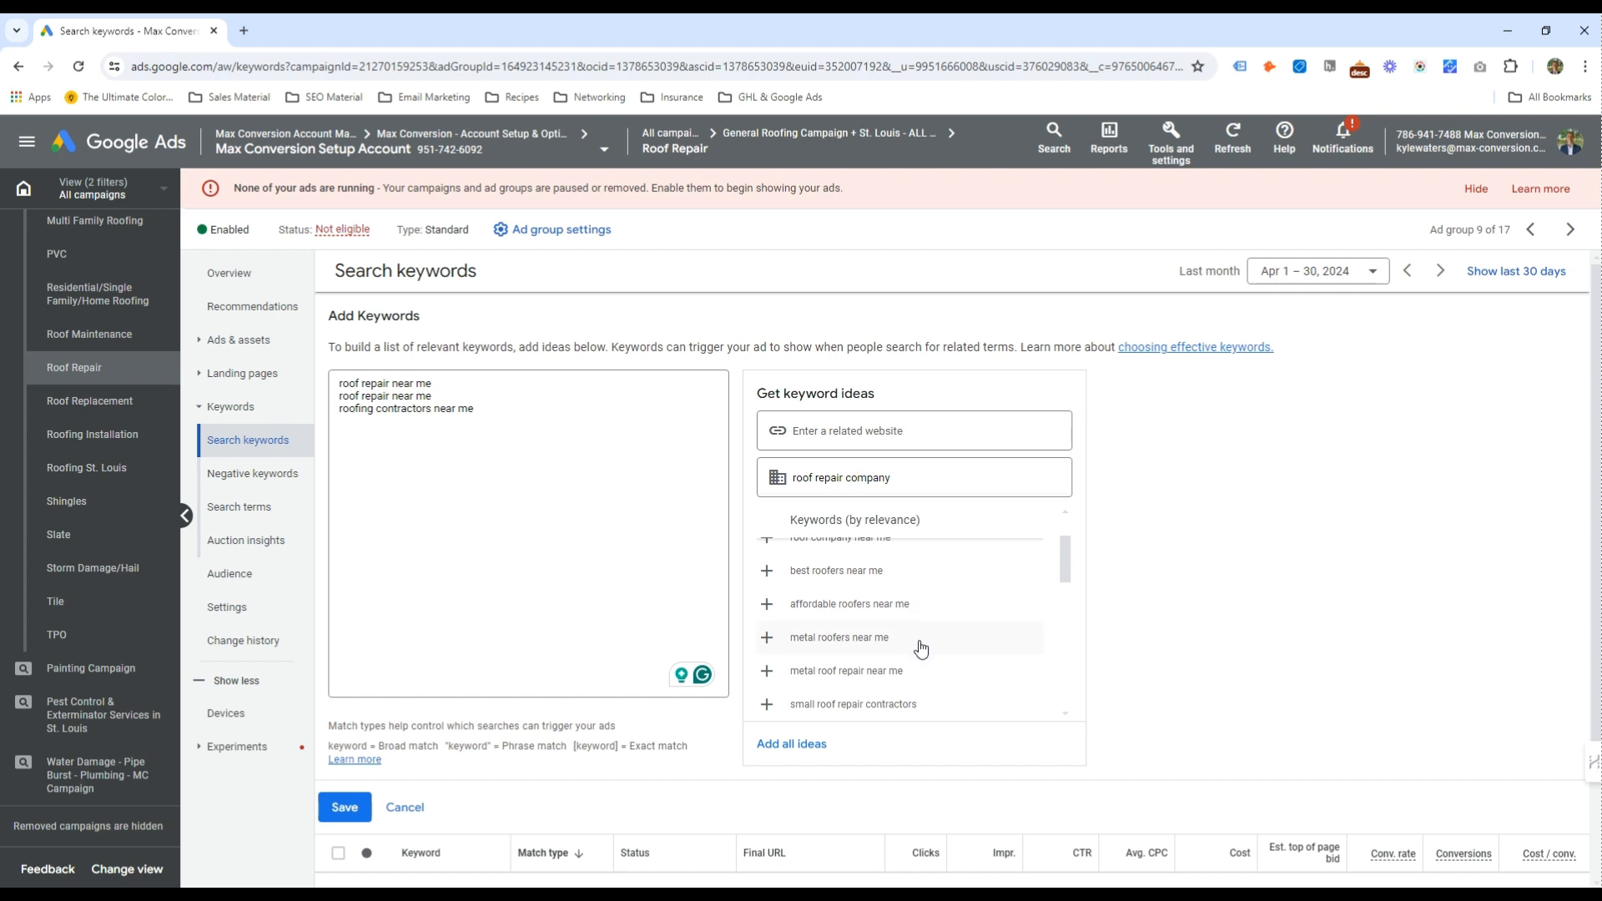
Change the duplicate "roof repair near me" keyword to "roof repair services"
left_click(589, 449)
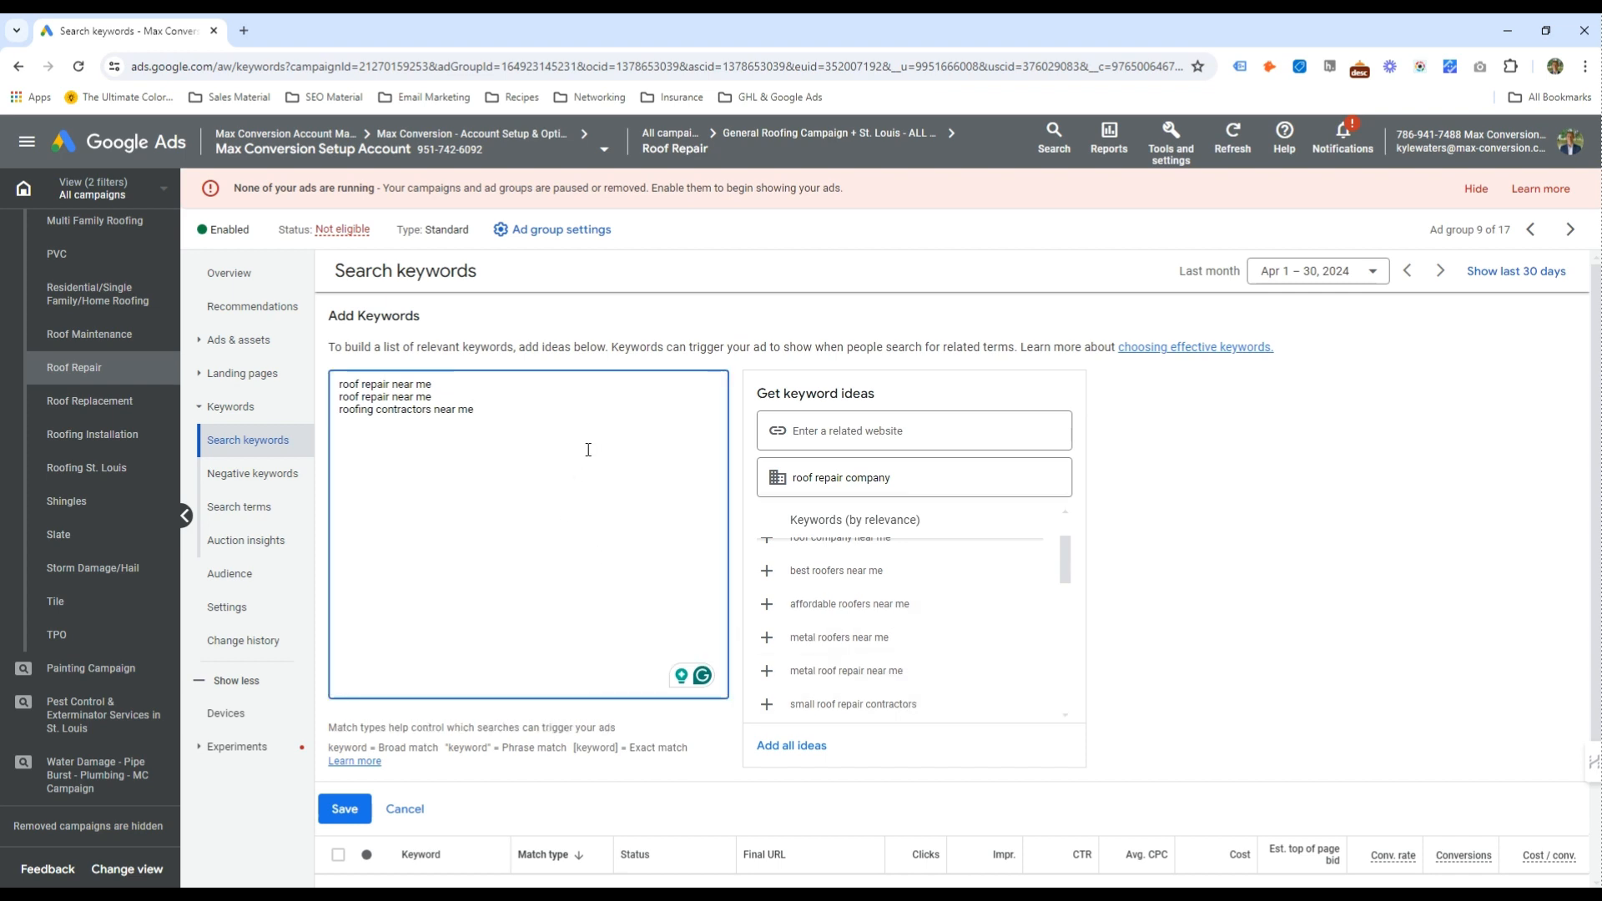
left_click_drag(589, 449, 326, 423)
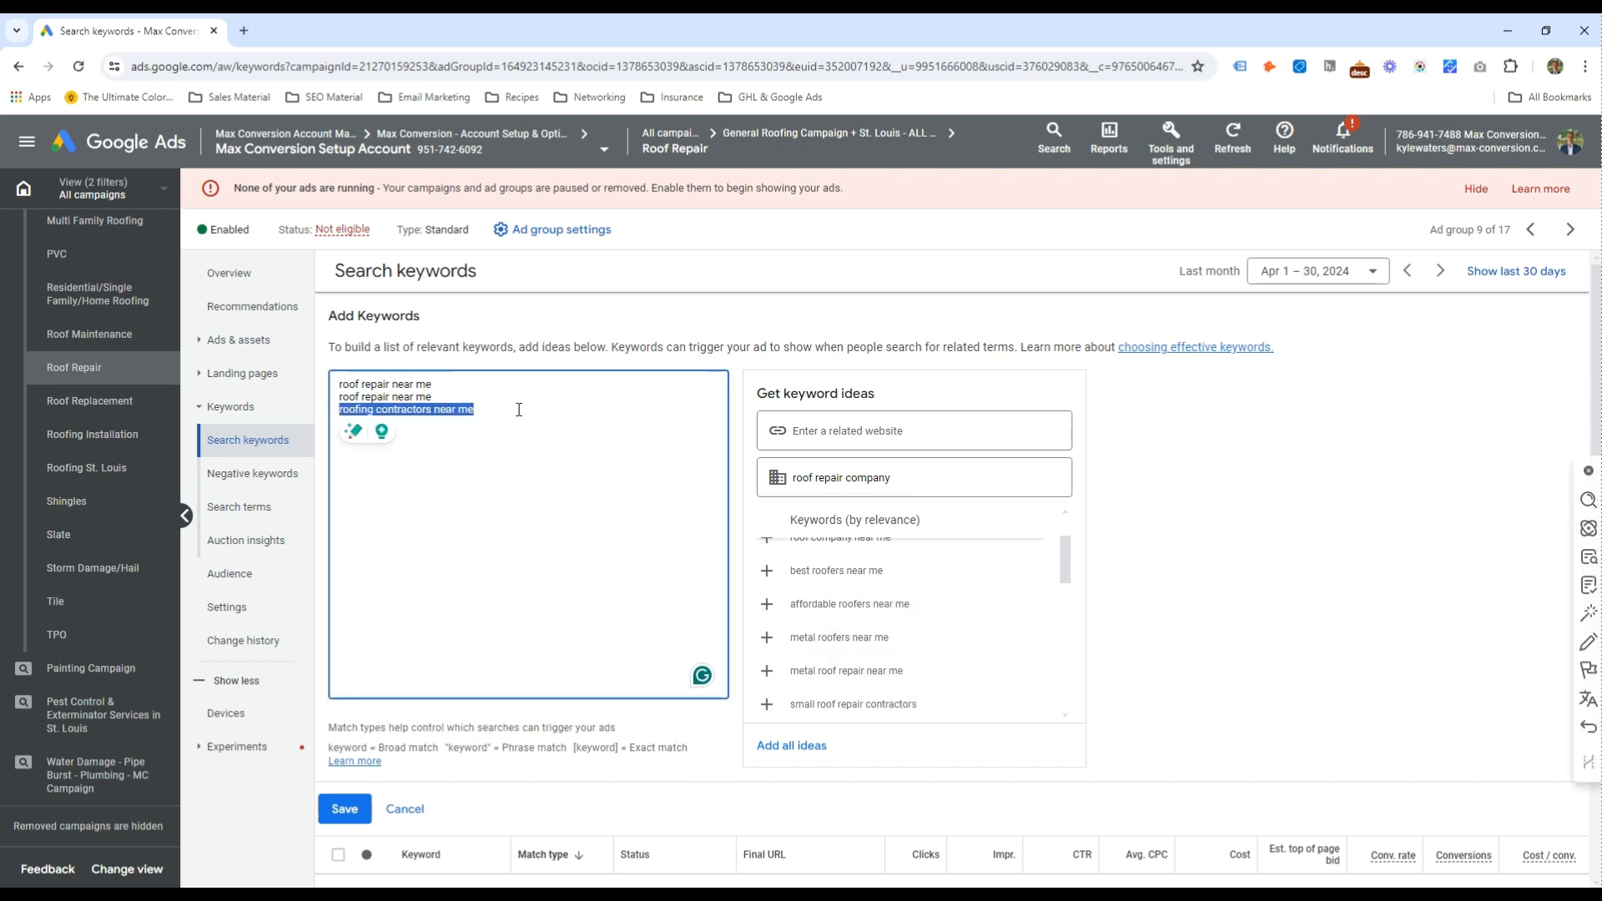
left_click(428, 397)
left_click_drag(395, 400, 511, 393)
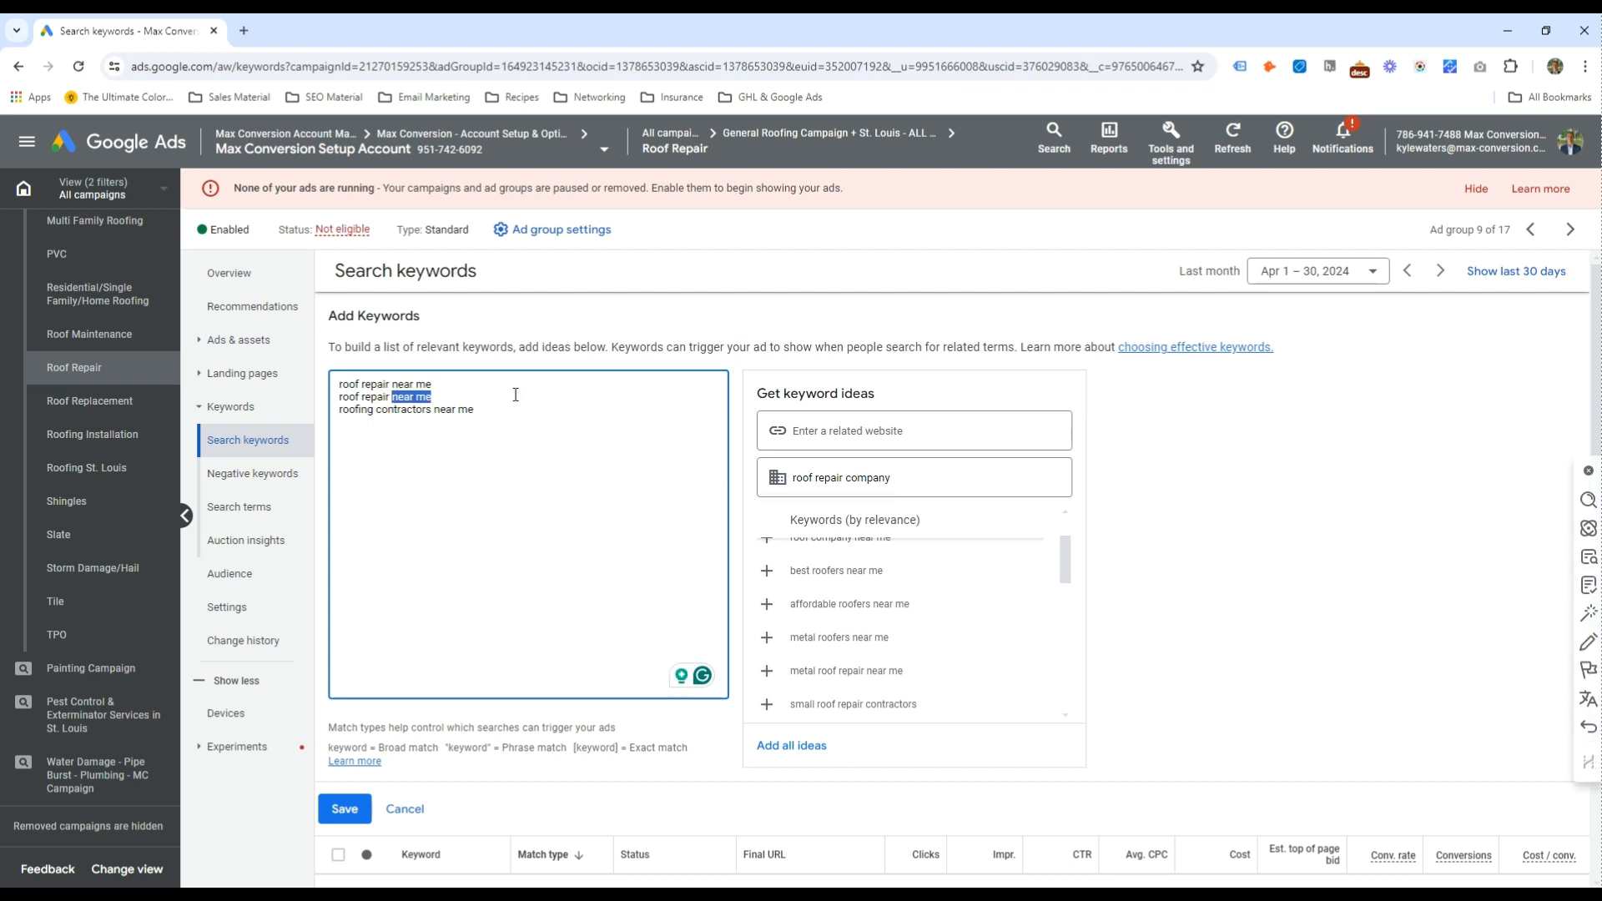
key("BackSpace")
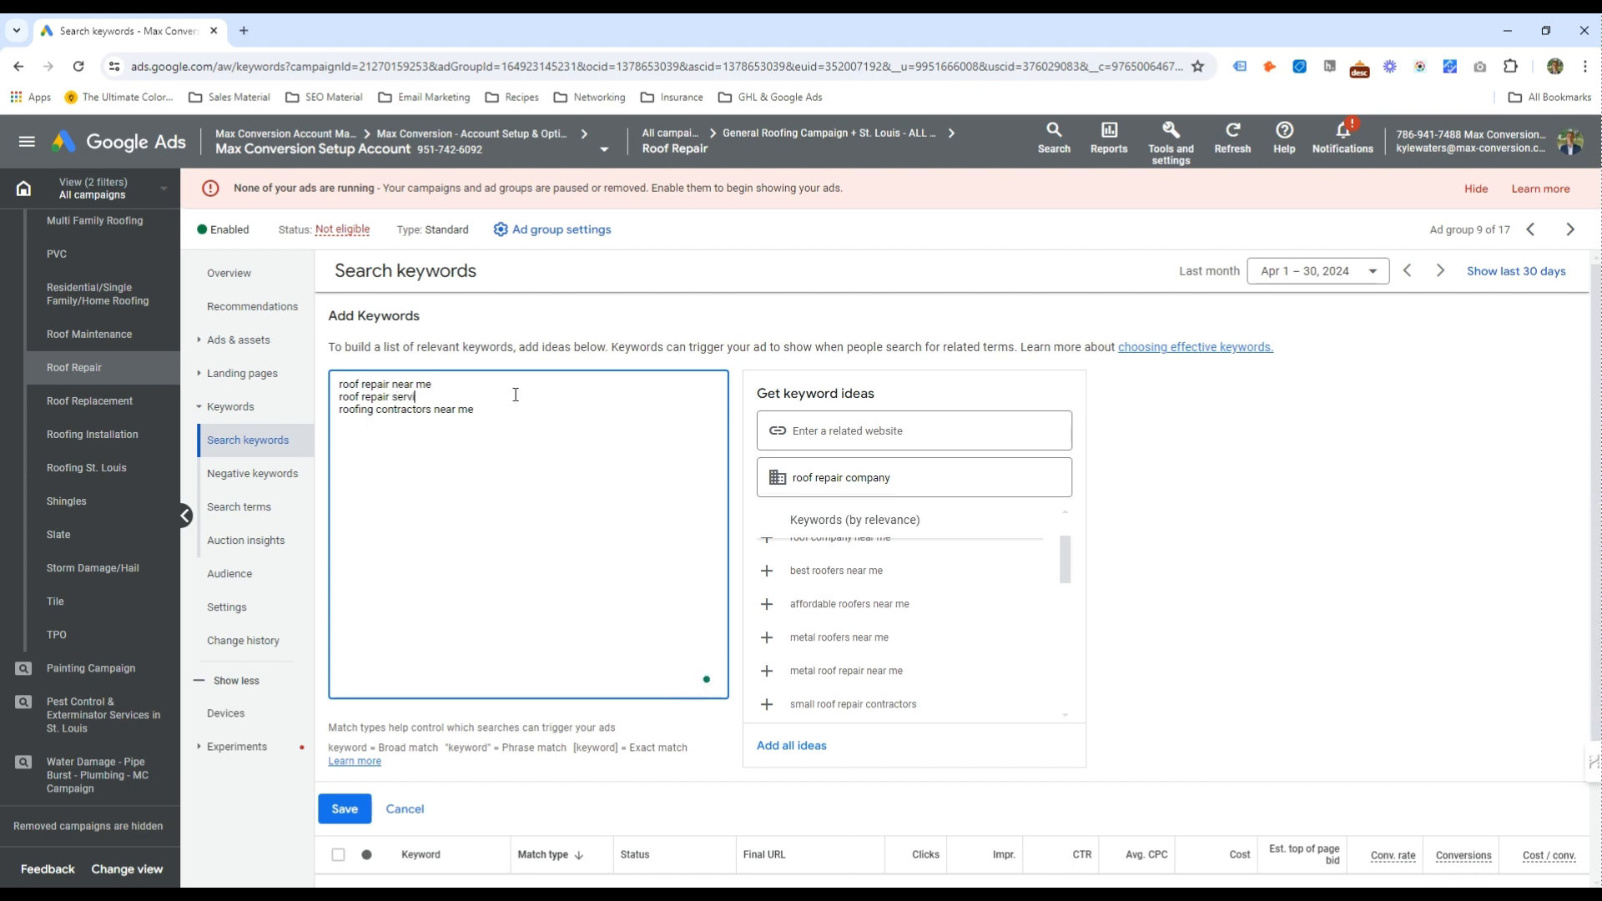
Add "roof repair company" and "roof repair contractor" to the end of the keyword list by adapting copies of the services keyword
key("ctrl+shift+Left")
key("ctrl+shift+Left")
key("ctrl+shift+Left")
key("ctrl+c")
key("Down")
key("Down")
key("Return")
key("ctrl+v")
key("ctrl+shift+Left")
type("d")
key("ctrl+v")
key("ctrl+shift+Left")
type("contractor")
Make the roof repair services, company and contractor keywords phrase match by enclosing them in quotation marks
key("Up")
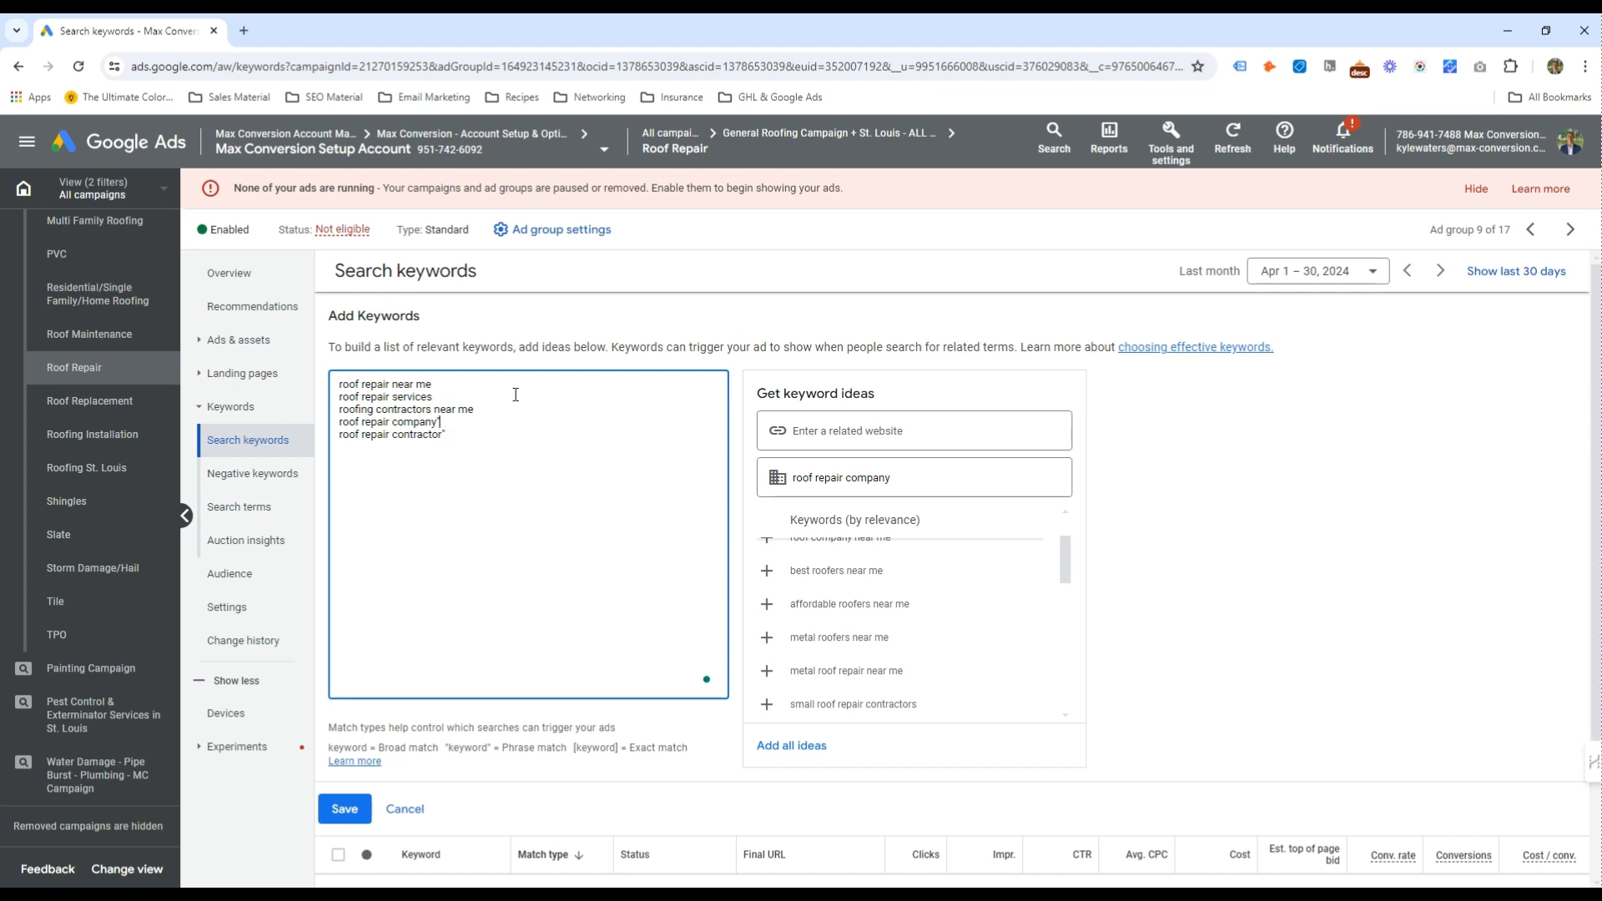
key("Home")
type("\"")
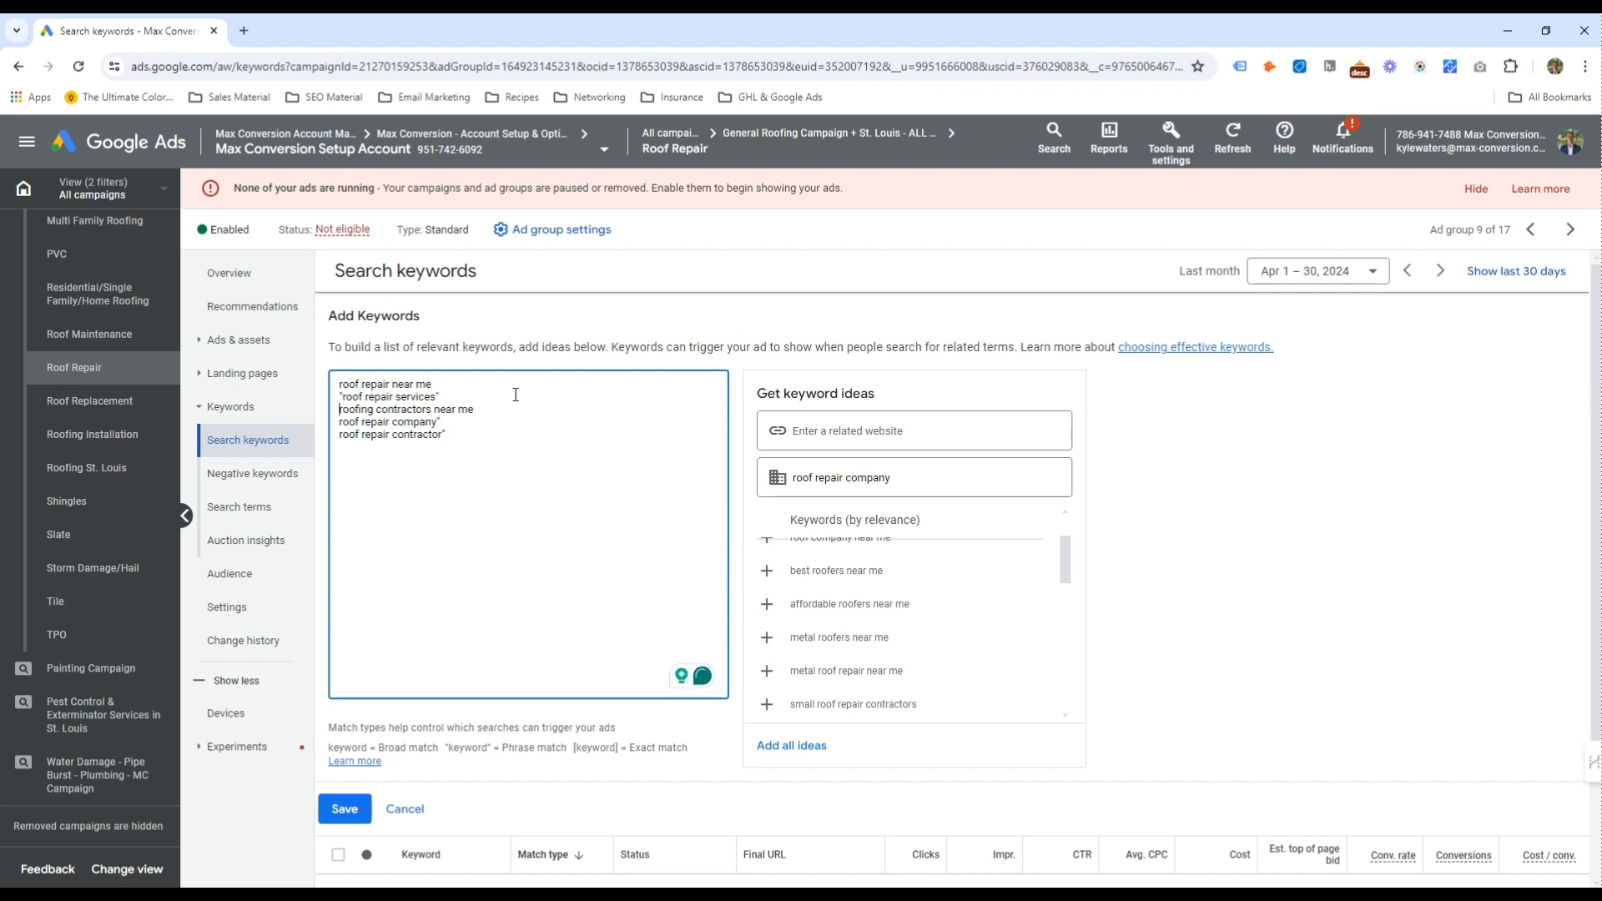
key("Down")
key("Down")
key("Home")
type("\"")
key("Down")
key("Home")
type("\"")
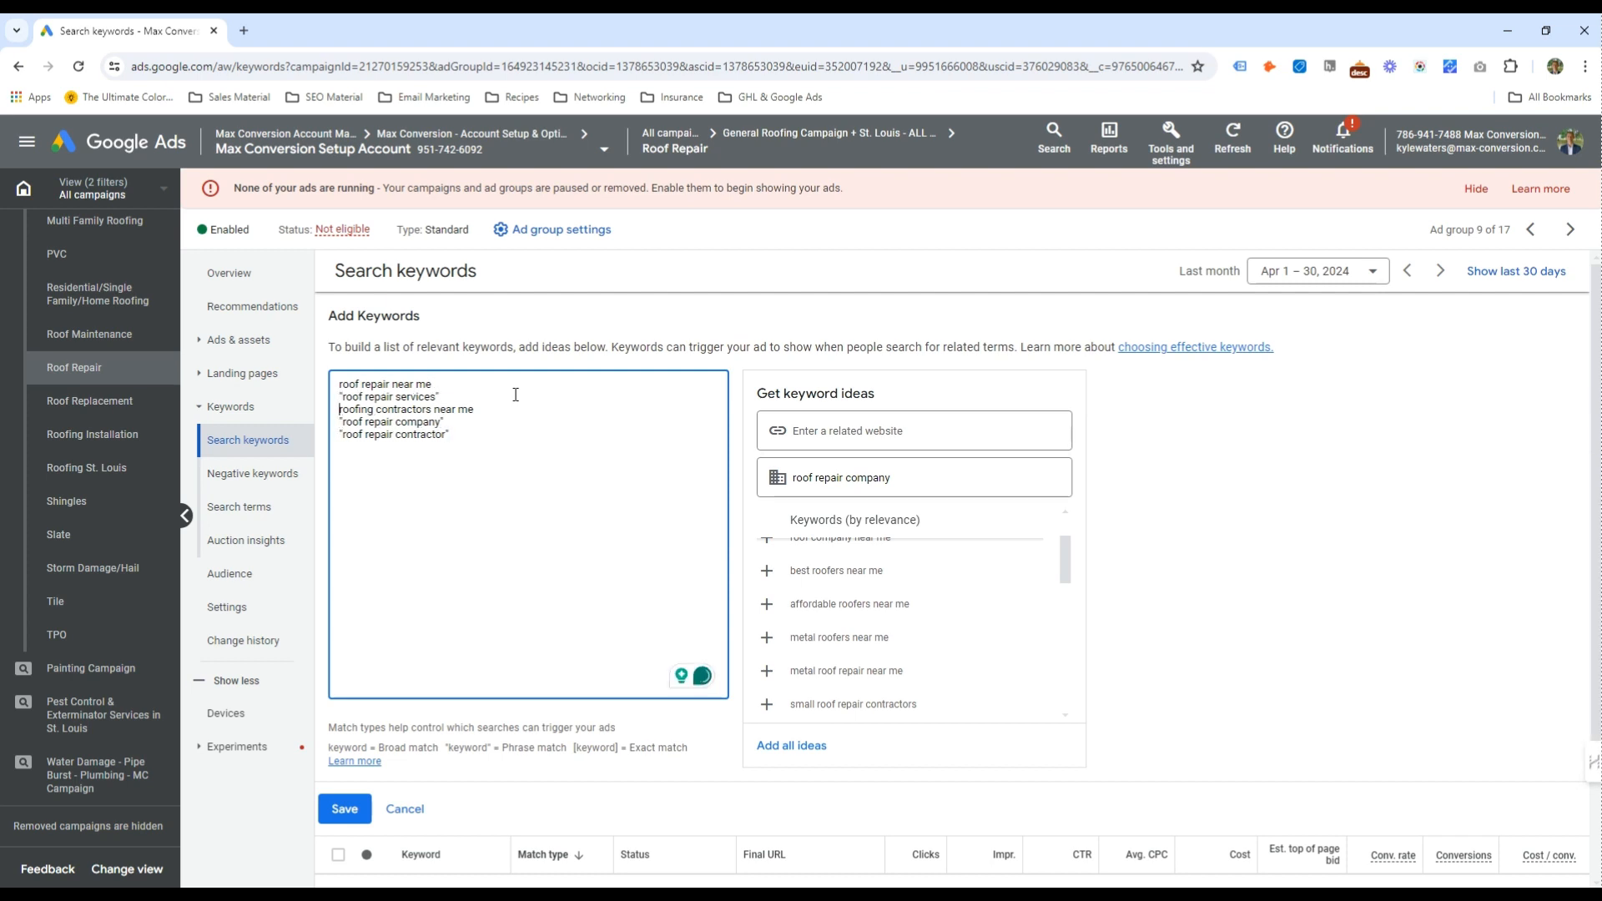
Make "roof repair near me" and "roofing contractors near me" exact match with square brackets, and save the keywords
key("Up")
key("Home")
key("Up")
type("[")
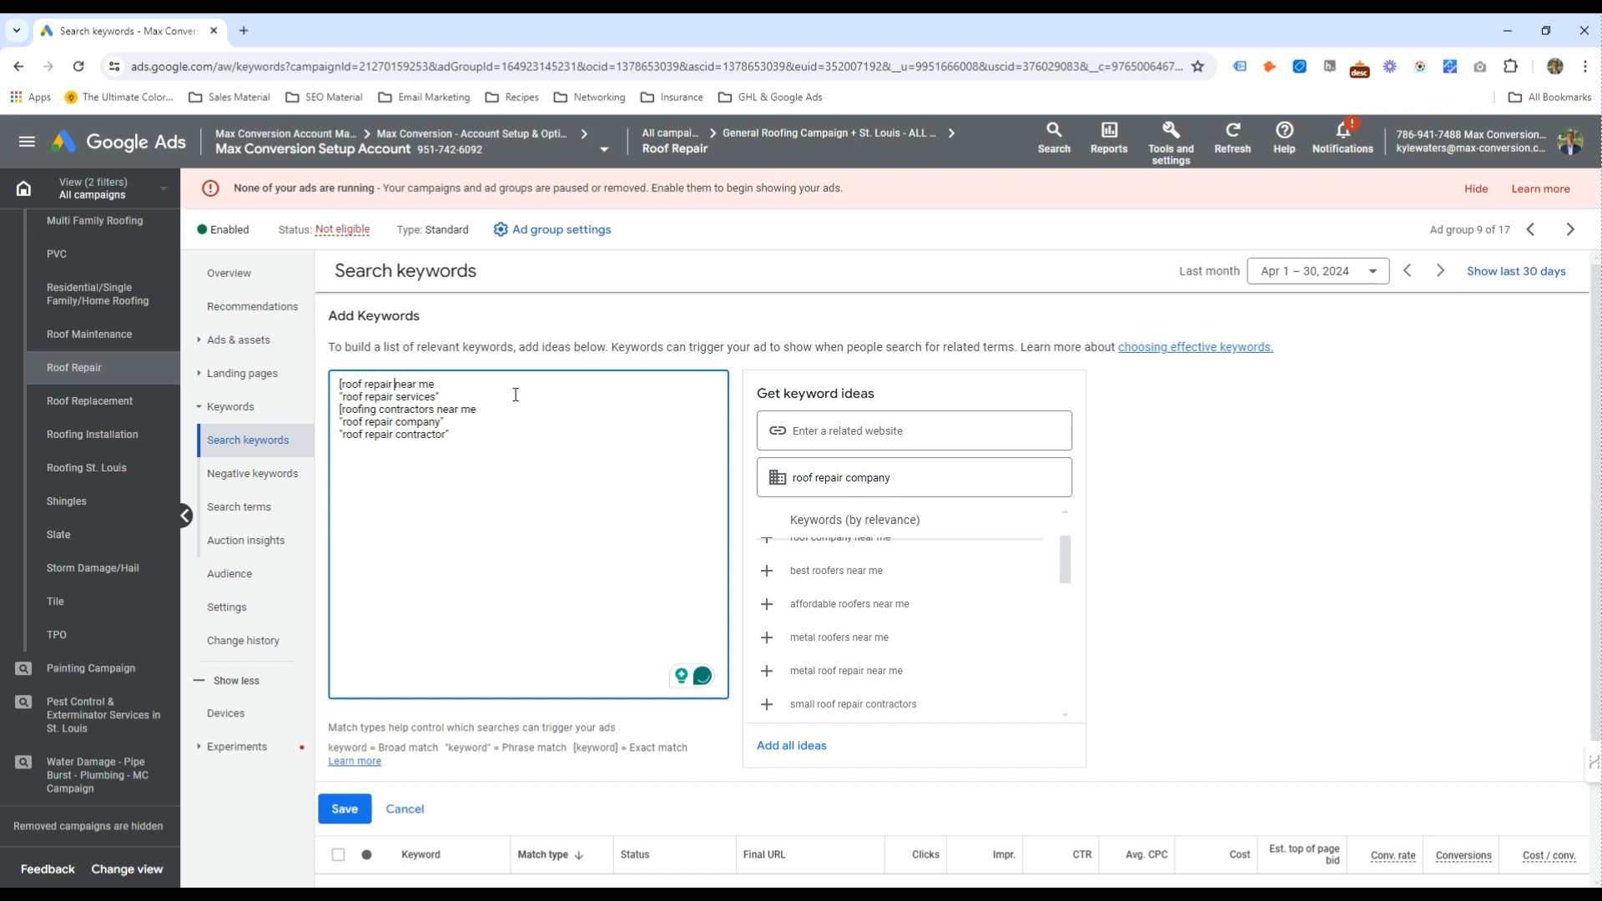
type("\"")
key("Down")
key("Right")
key("Right")
key("Right")
key("Right")
left_click(341, 807)
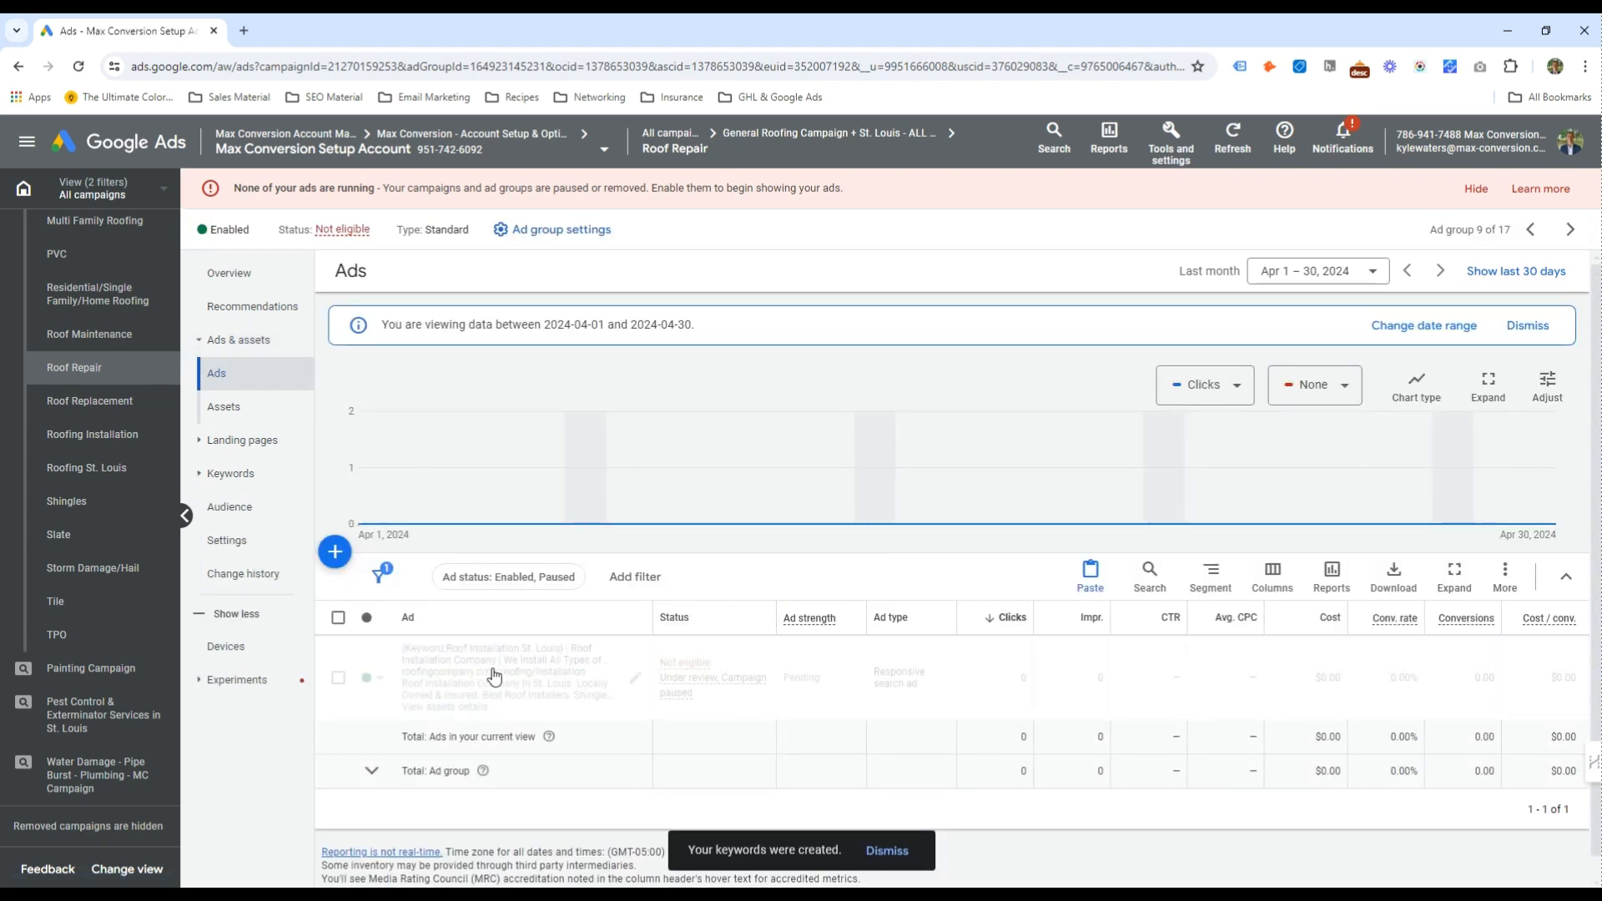
Open the Roof Repair group's responsive search ad for editing and set the second part of its display path to "repair"
left_click(547, 680)
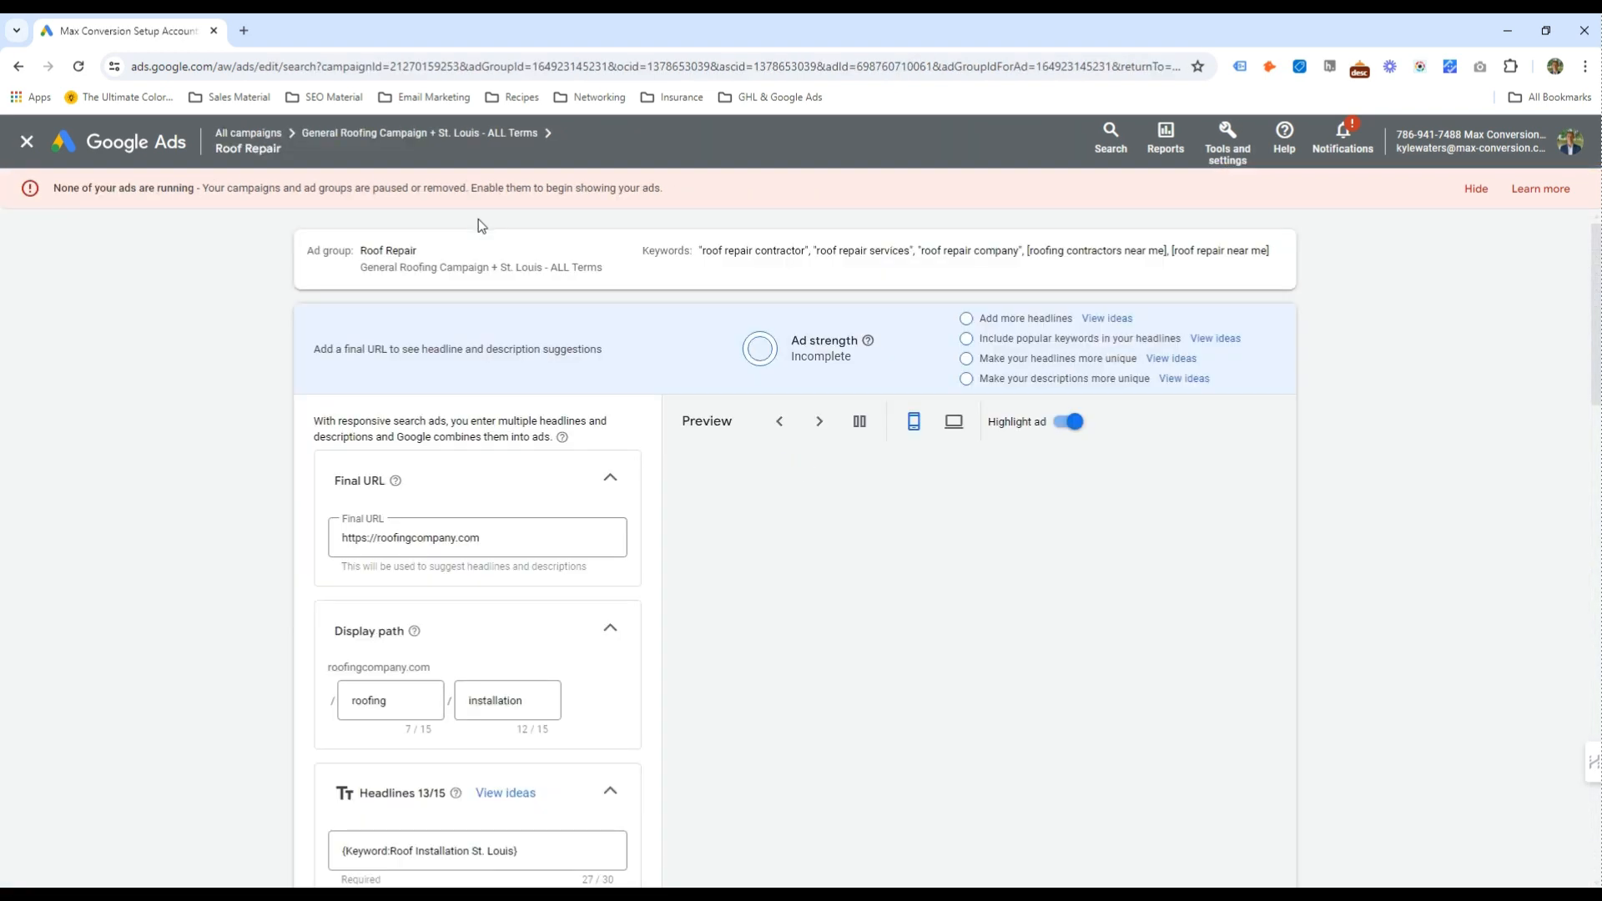
left_click(383, 703)
key("Tab")
type("repair")
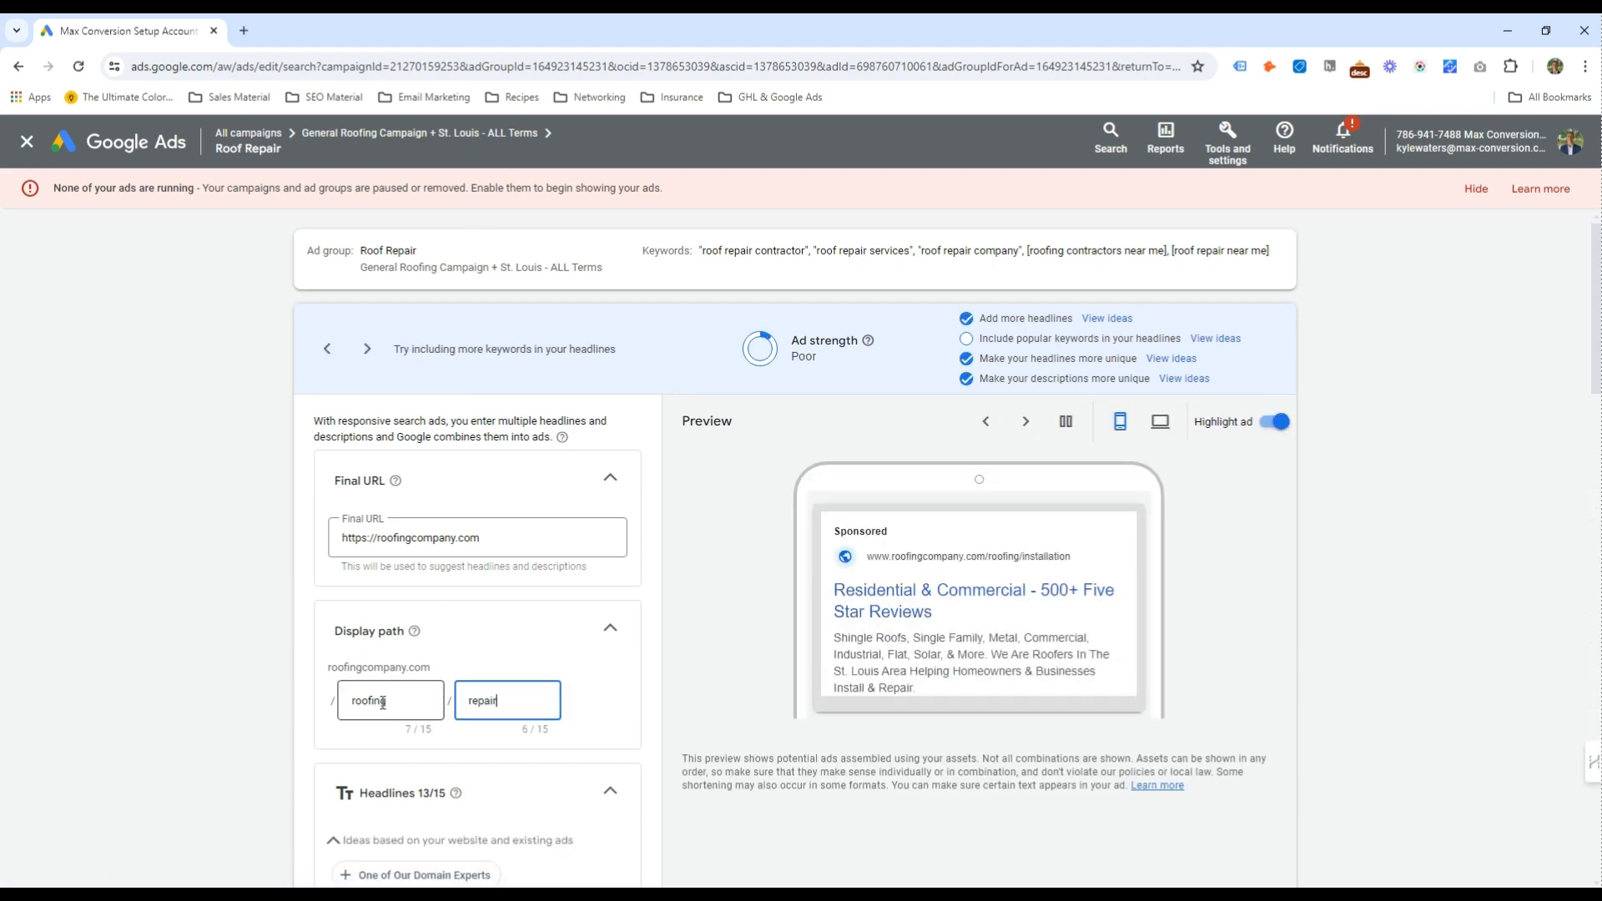
Set the keyword insertion headline's default text to "Roof Repair in St. Louis" and change the second headline to "Roof Repair Company"
scroll(418, 626, "down", 3)
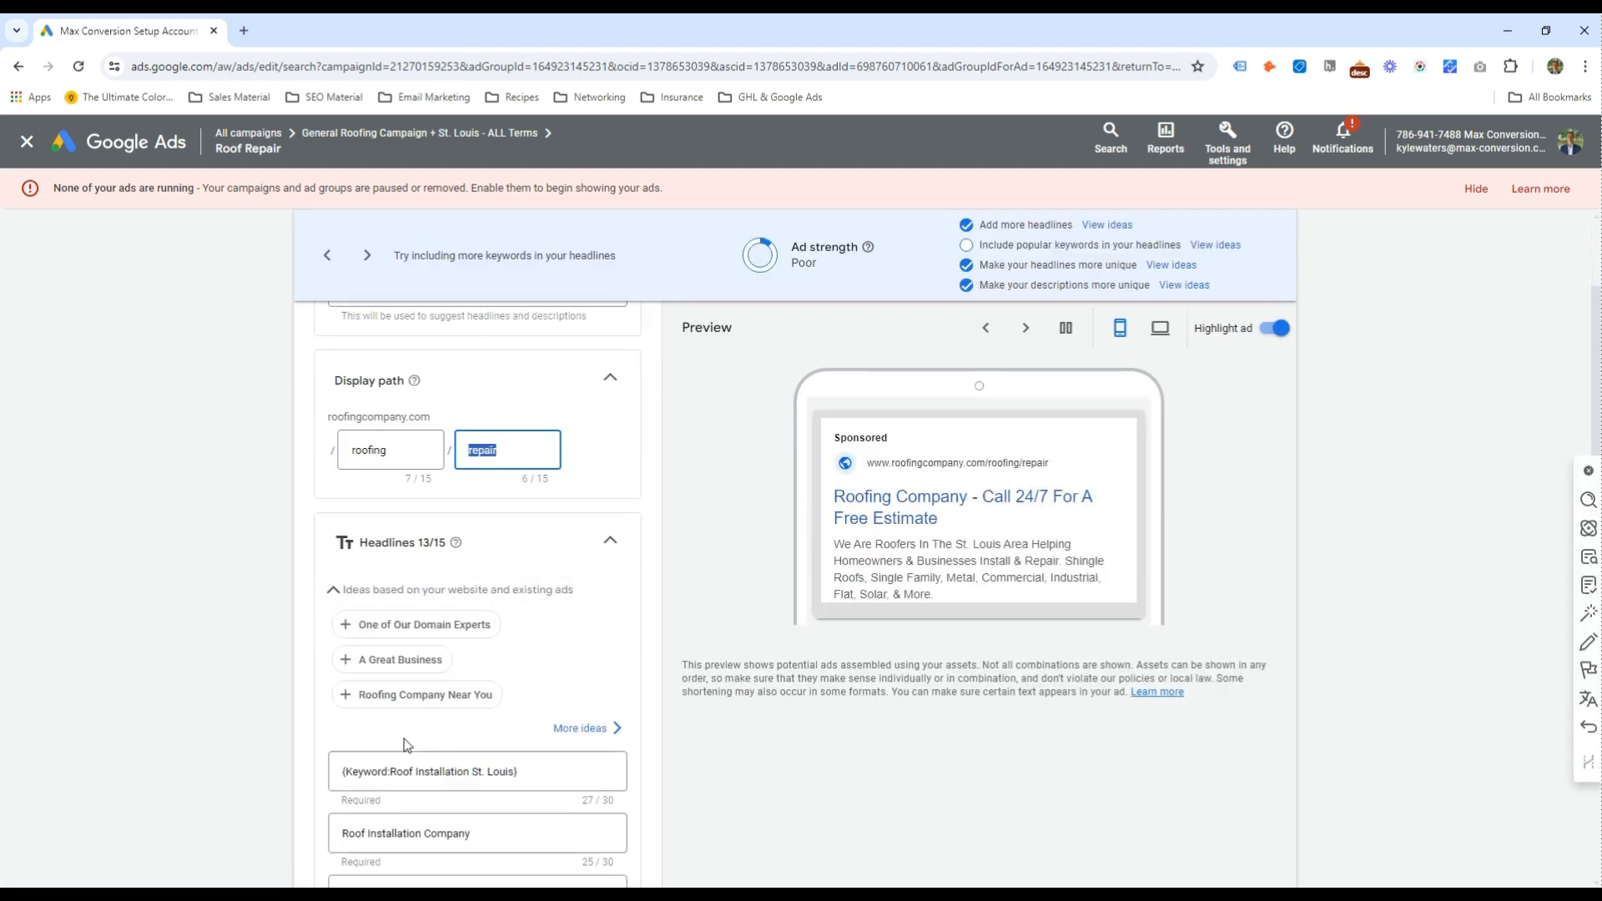
left_click(407, 766)
double_click(409, 714)
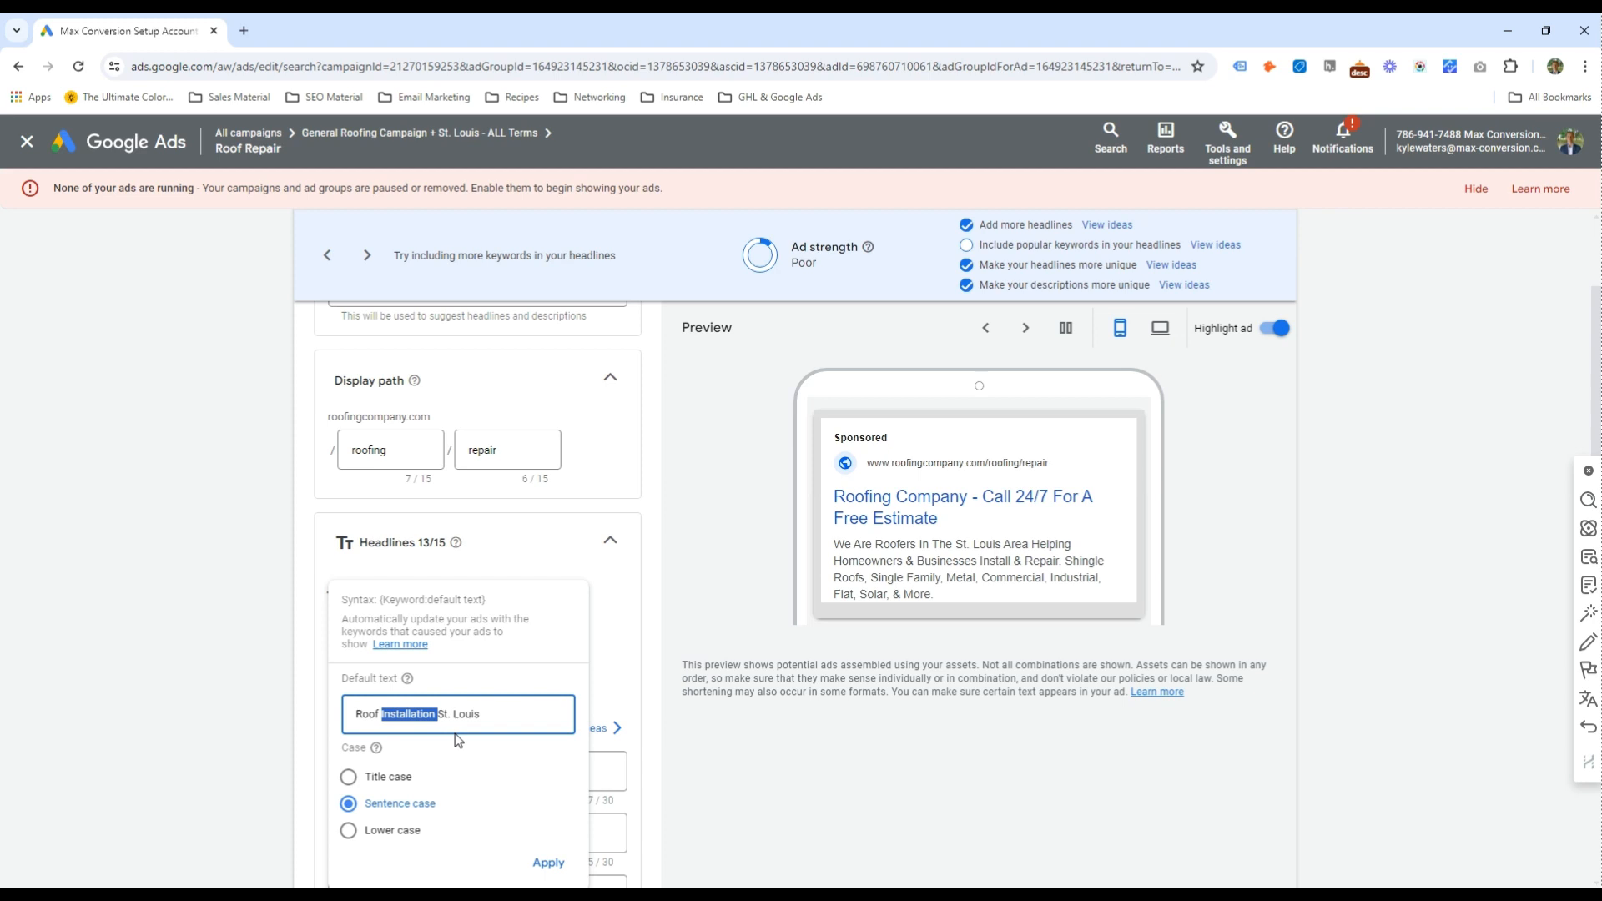
type("Reap")
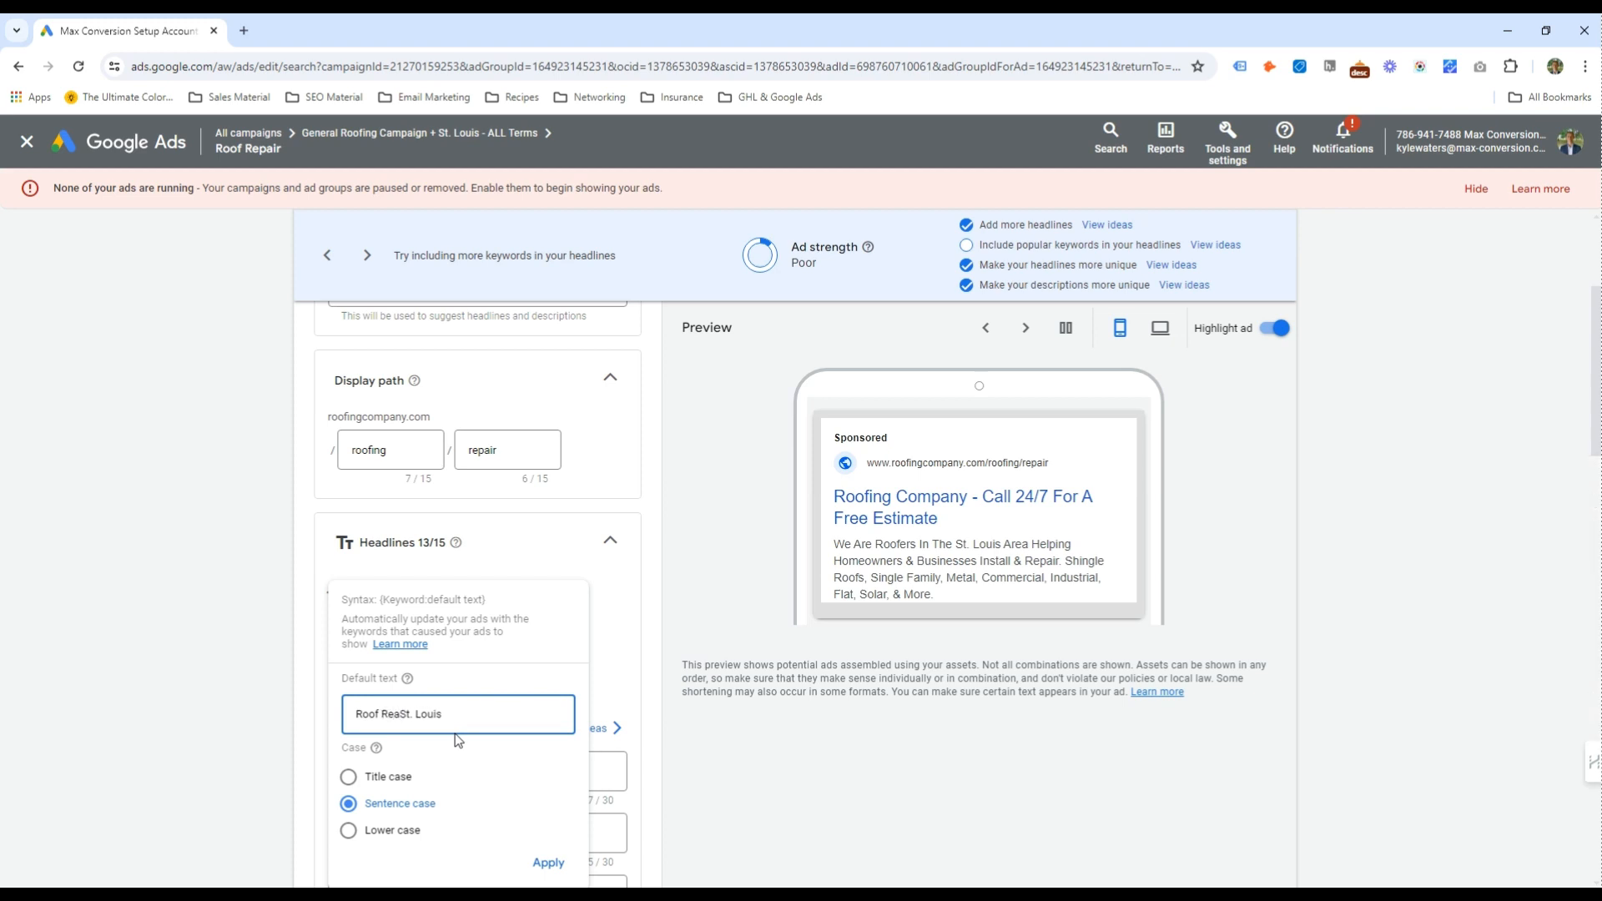
key("BackSpace")
key("BackSpace")
type("pair in")
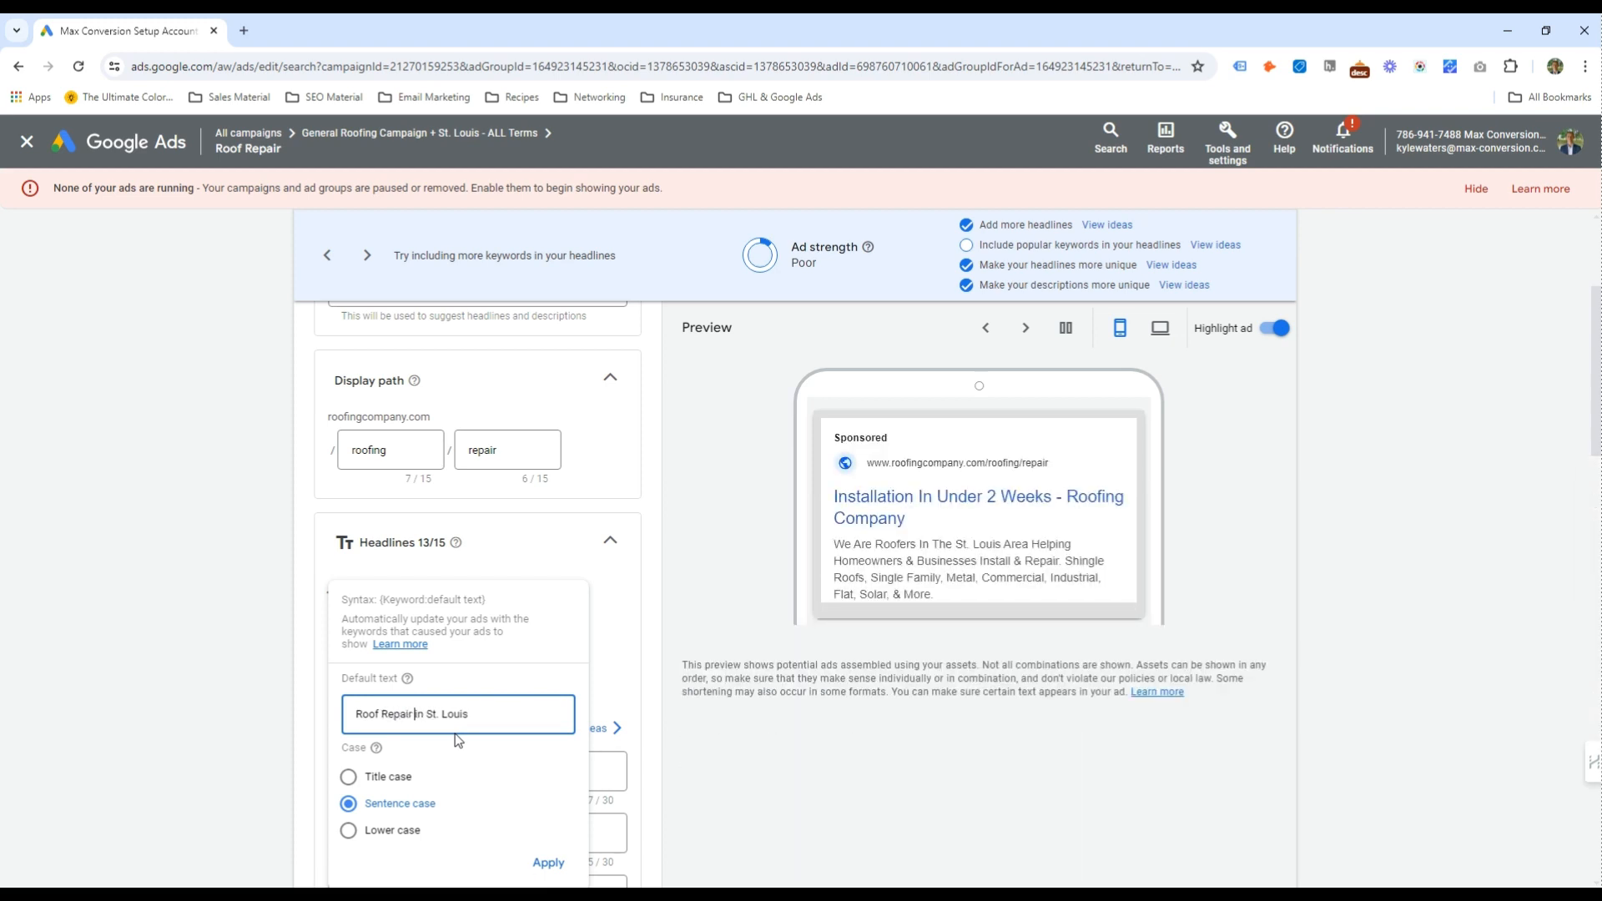
left_click(548, 863)
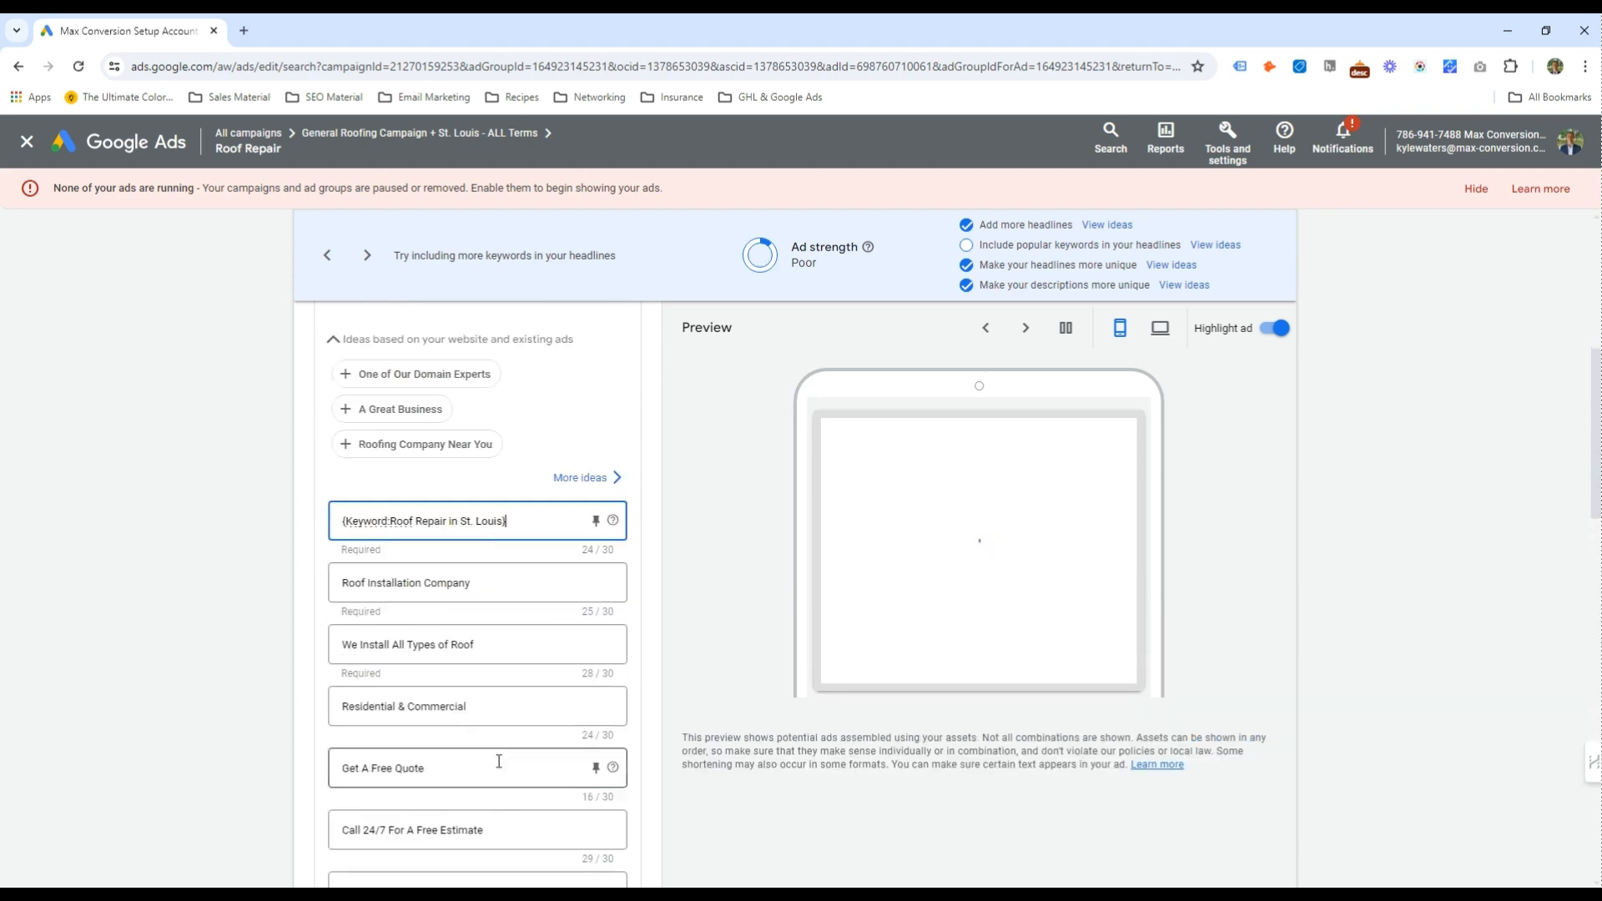
double_click(398, 582)
type("Repair")
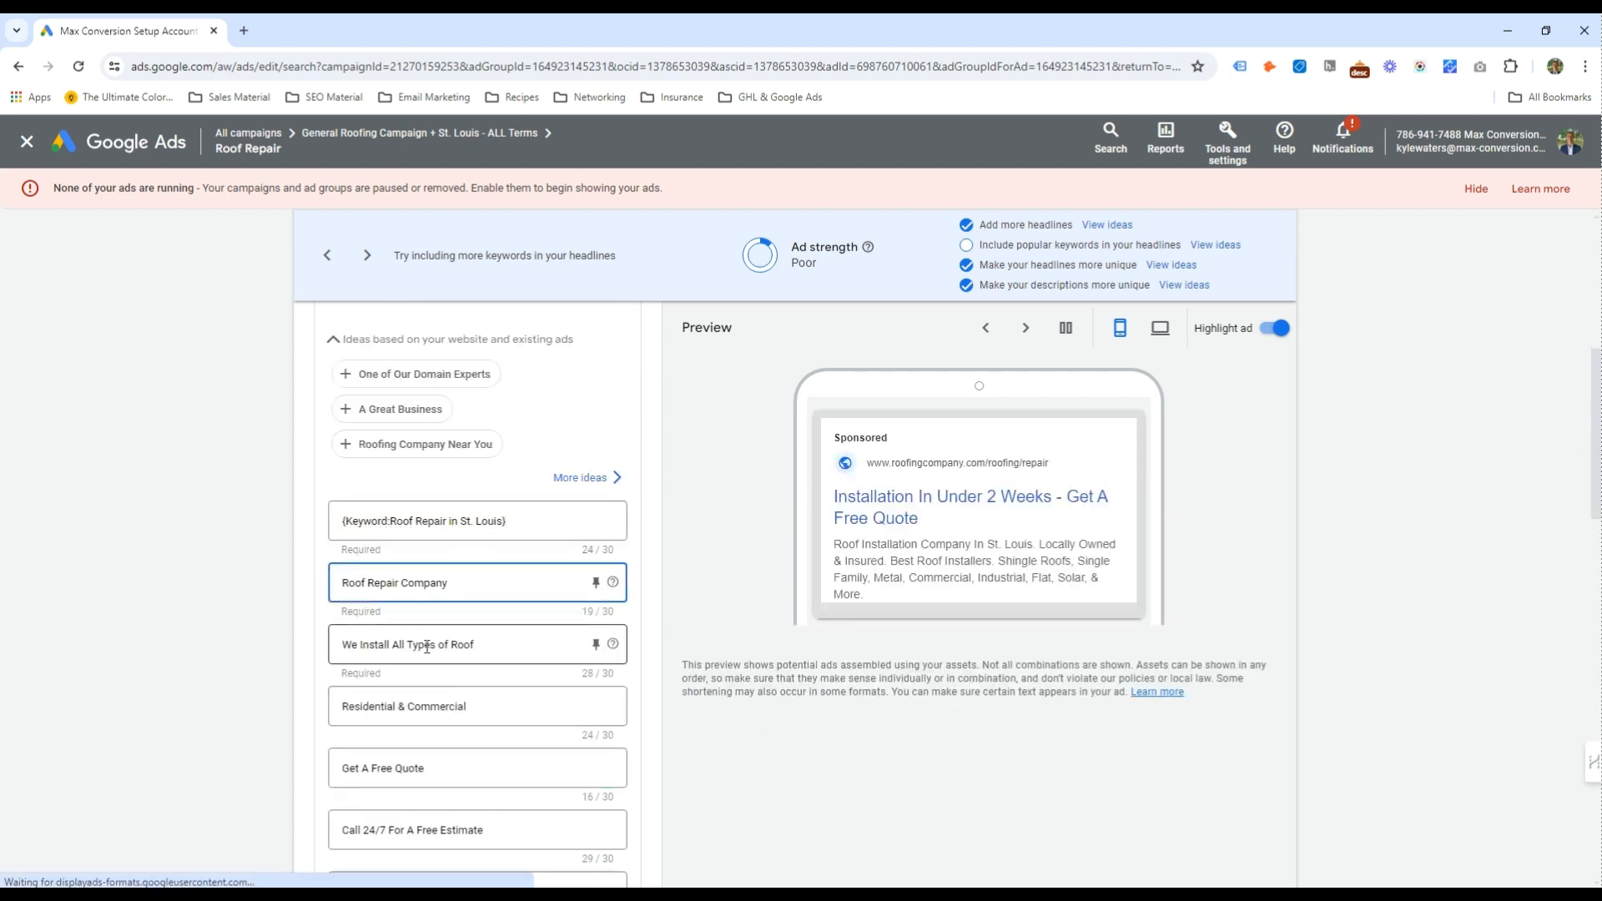
Change the third headline to "We Repair All Types of Roof" and the "Roofing Company" headline to "Roofing Repair Company"
double_click(378, 645)
type("Repair")
scroll(451, 646, "down", 2)
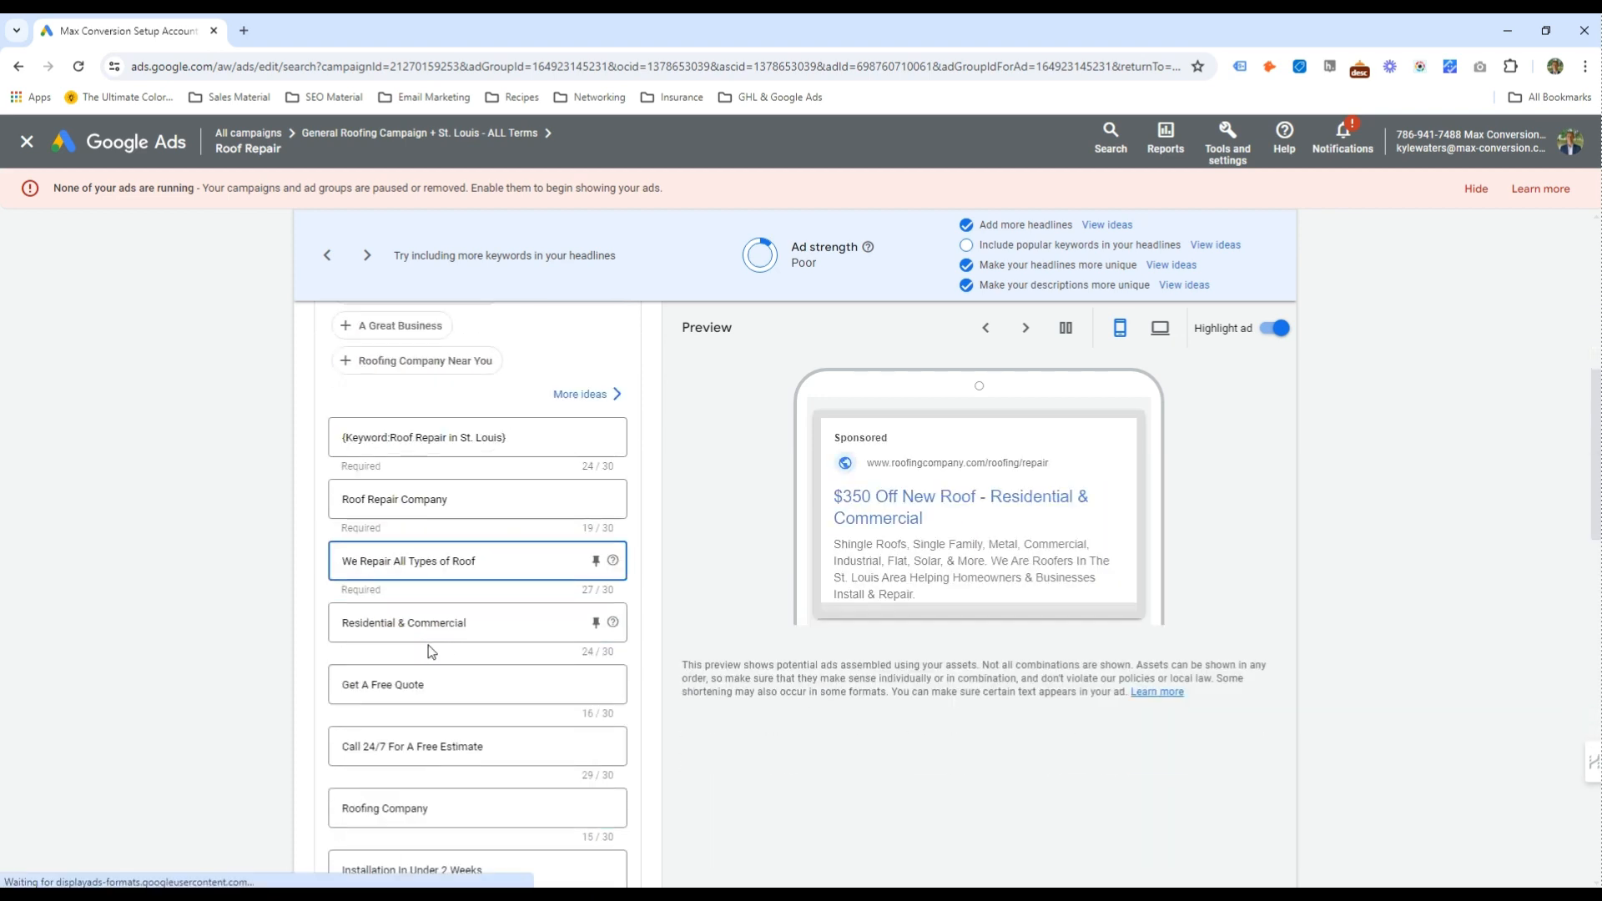
scroll(439, 667, "down", 1)
left_click(384, 642)
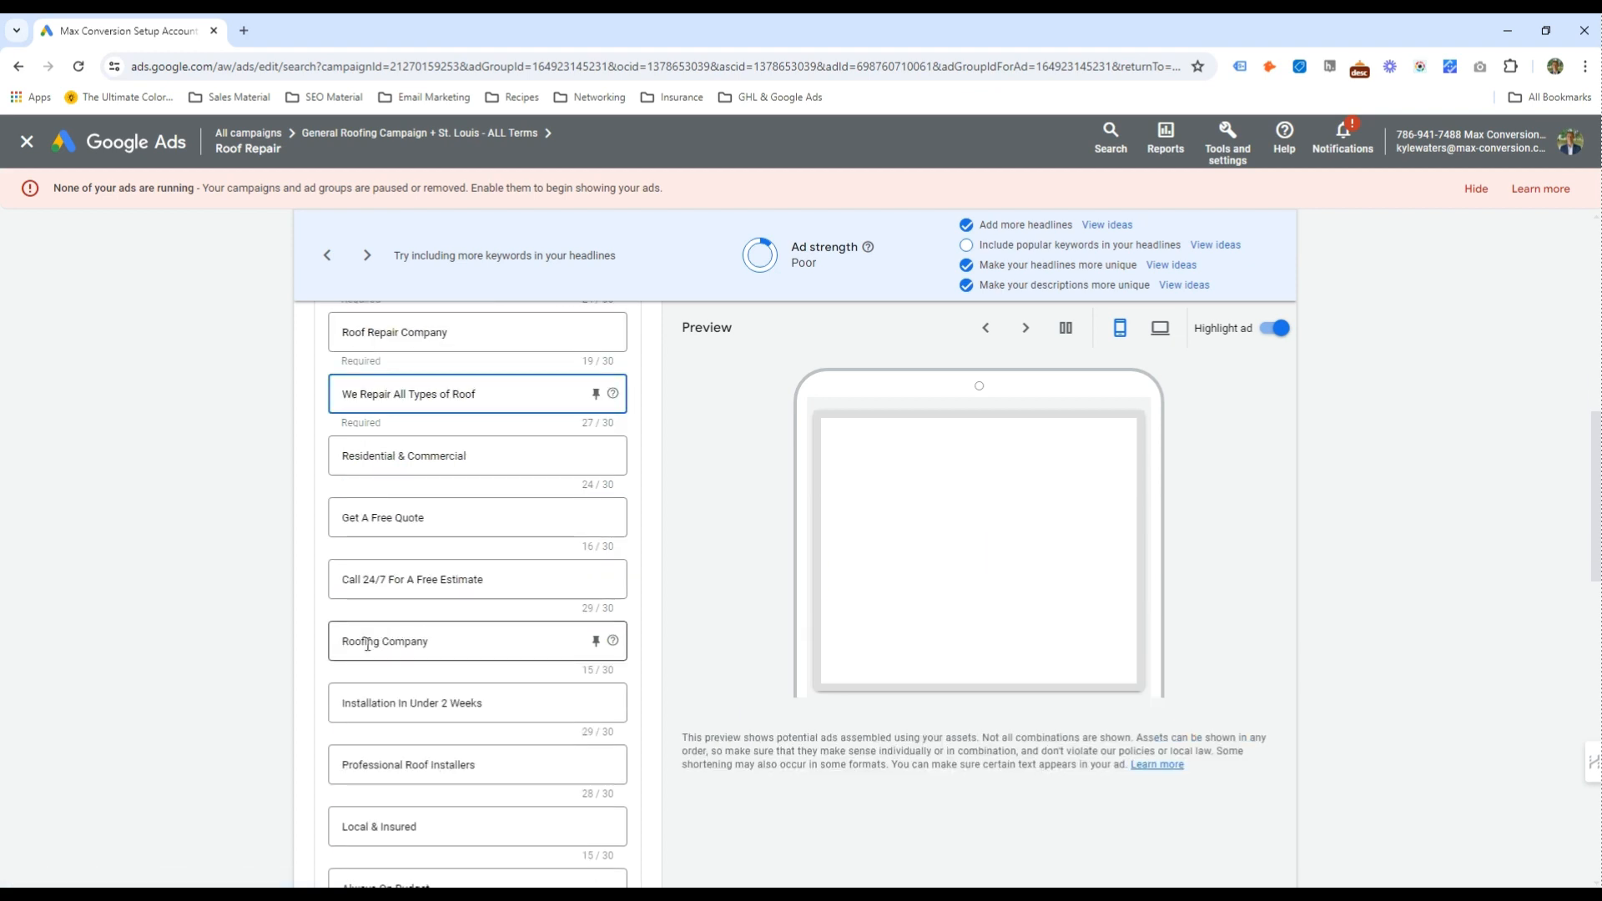
type("Repair")
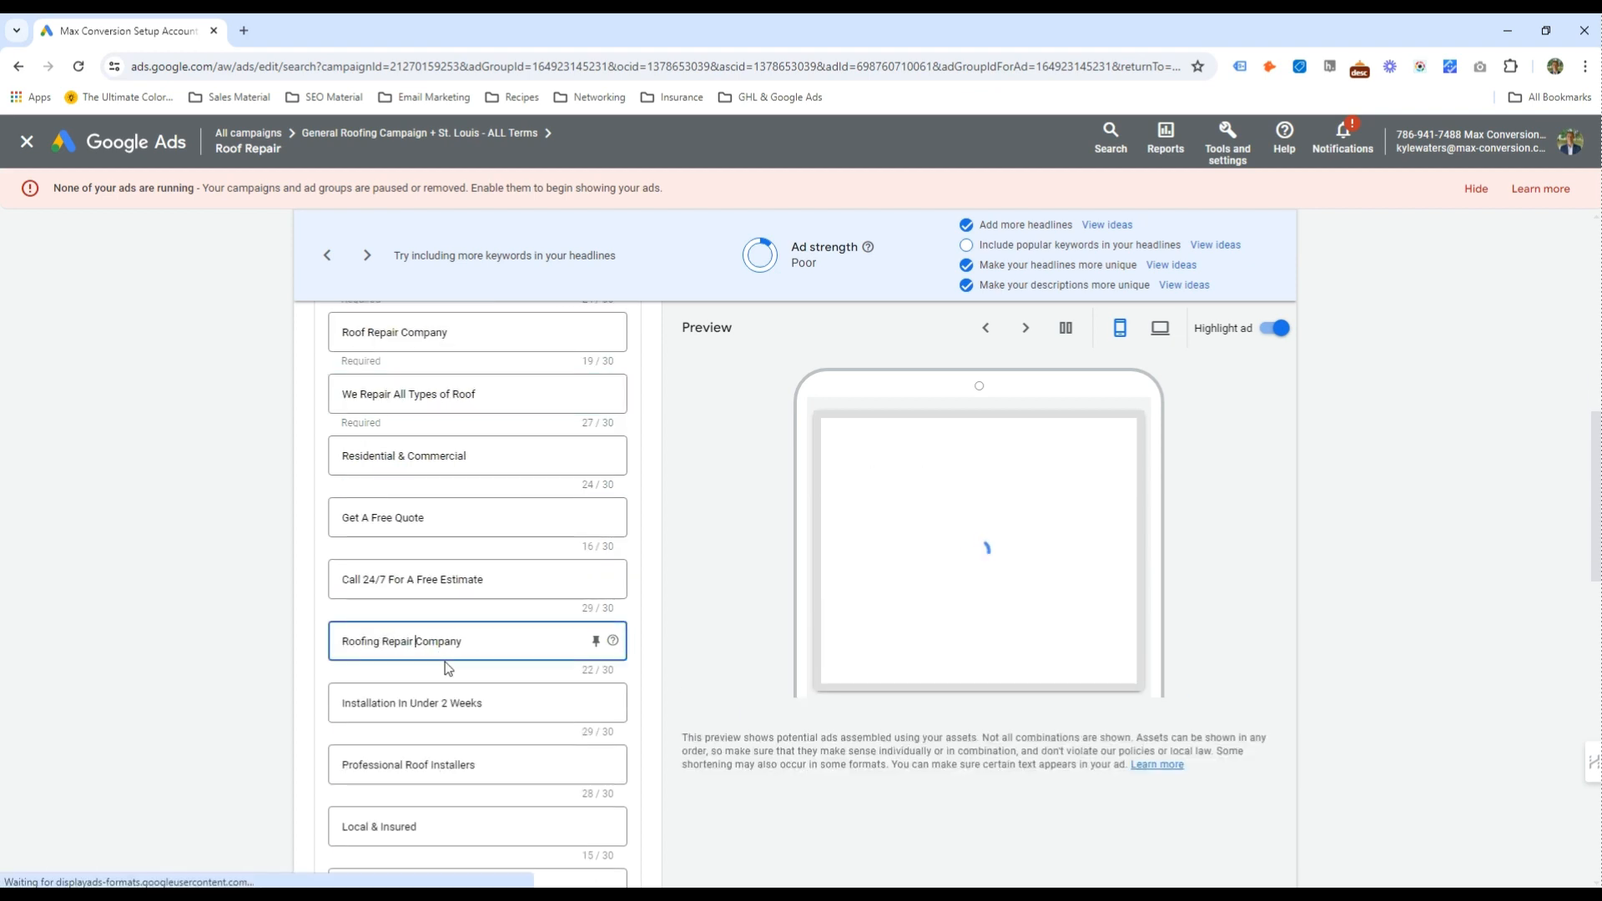
Replace the installation time headline with "Same Day Roof Repairs" and change the professional installers headline to "Professional Roof Repair"
scroll(430, 693, "down", 1)
left_click(378, 623)
double_click(378, 624)
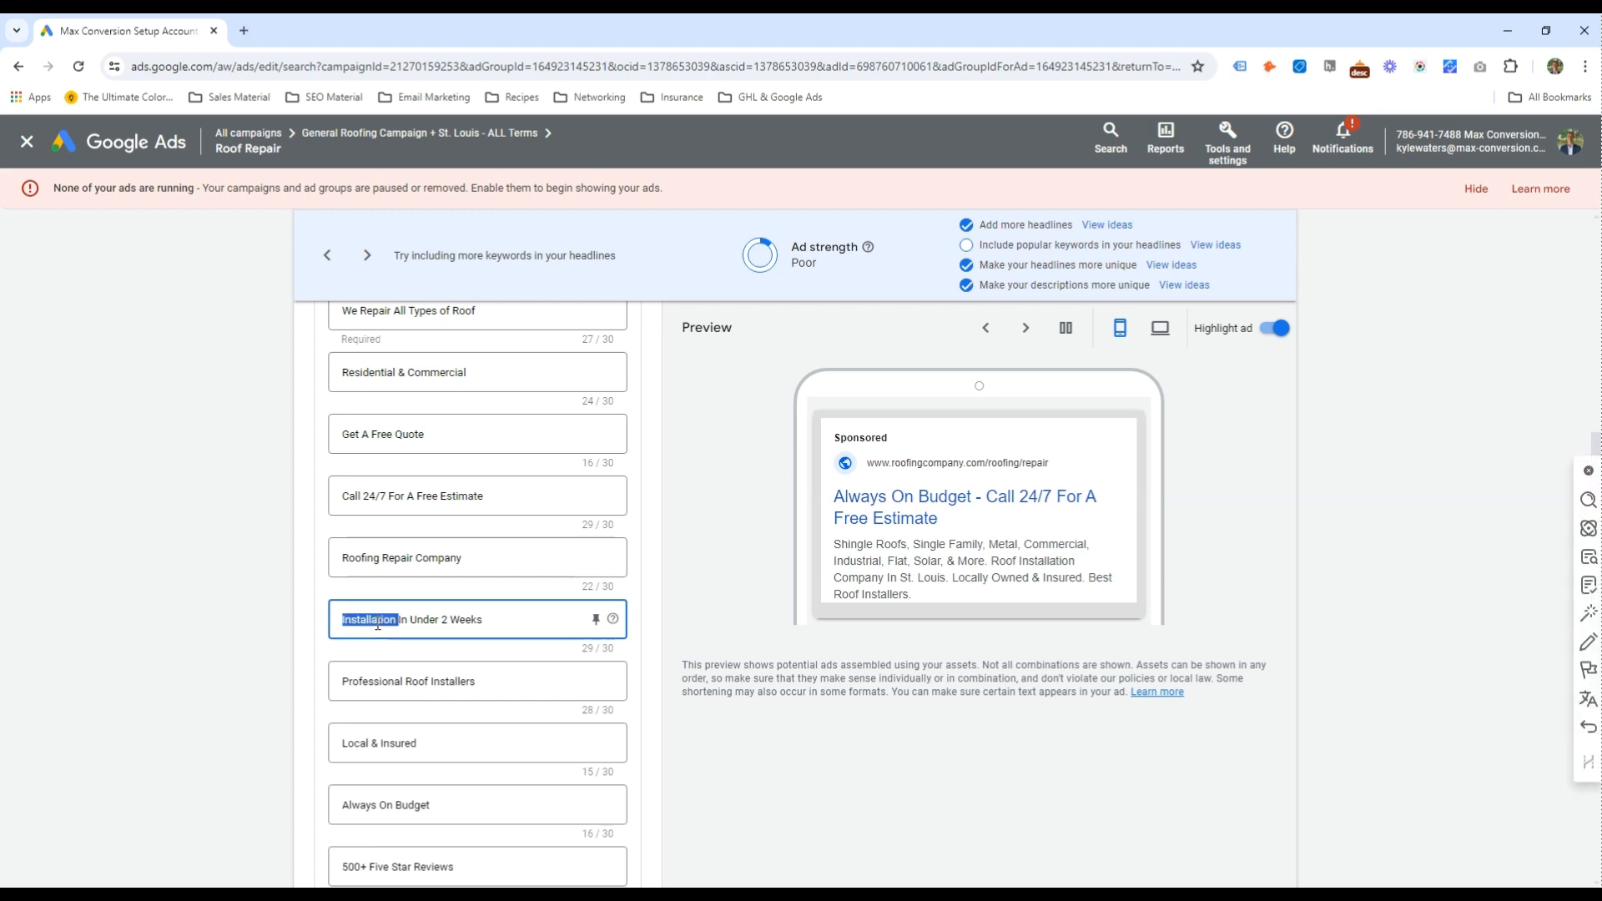
triple_click(378, 624)
type("Same D")
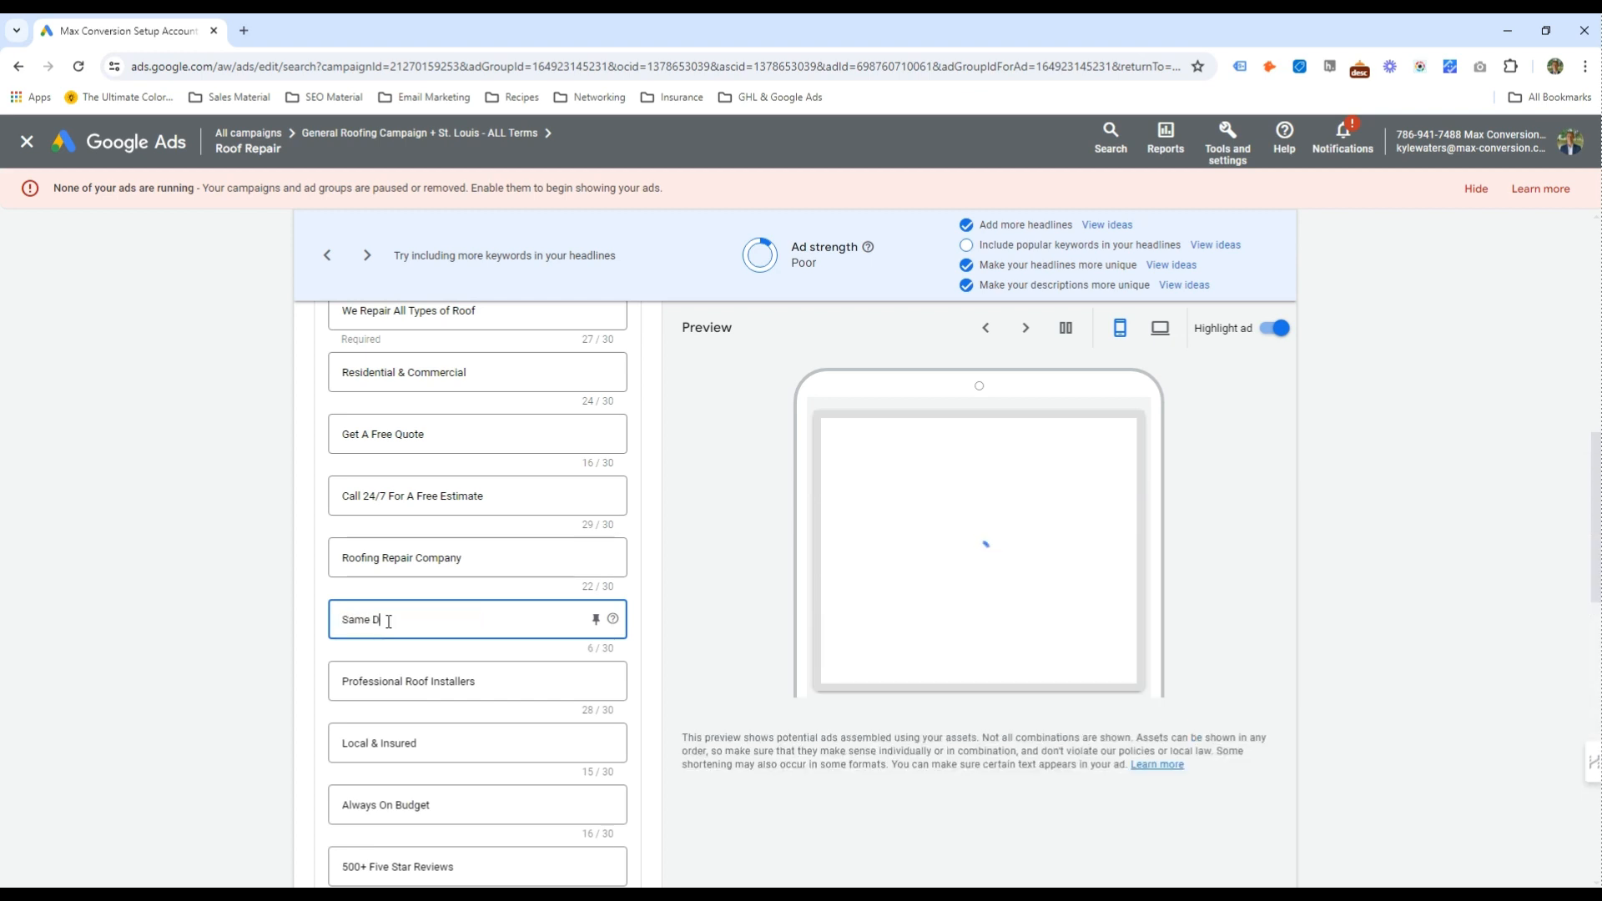
type("ay Roof")
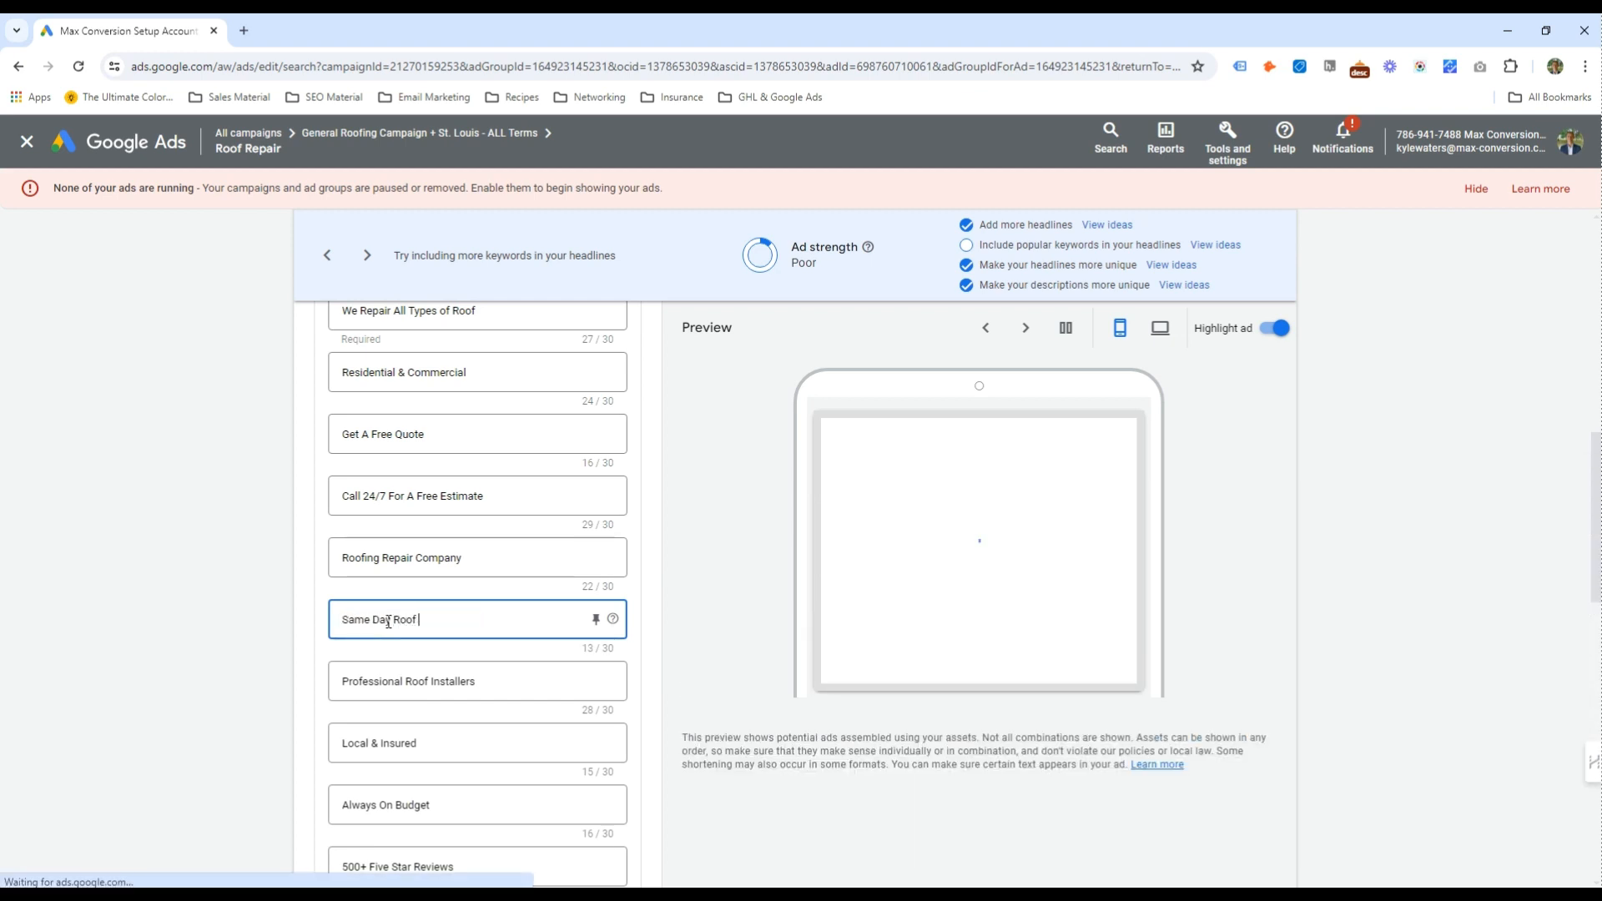
type(" Repairs")
double_click(454, 682)
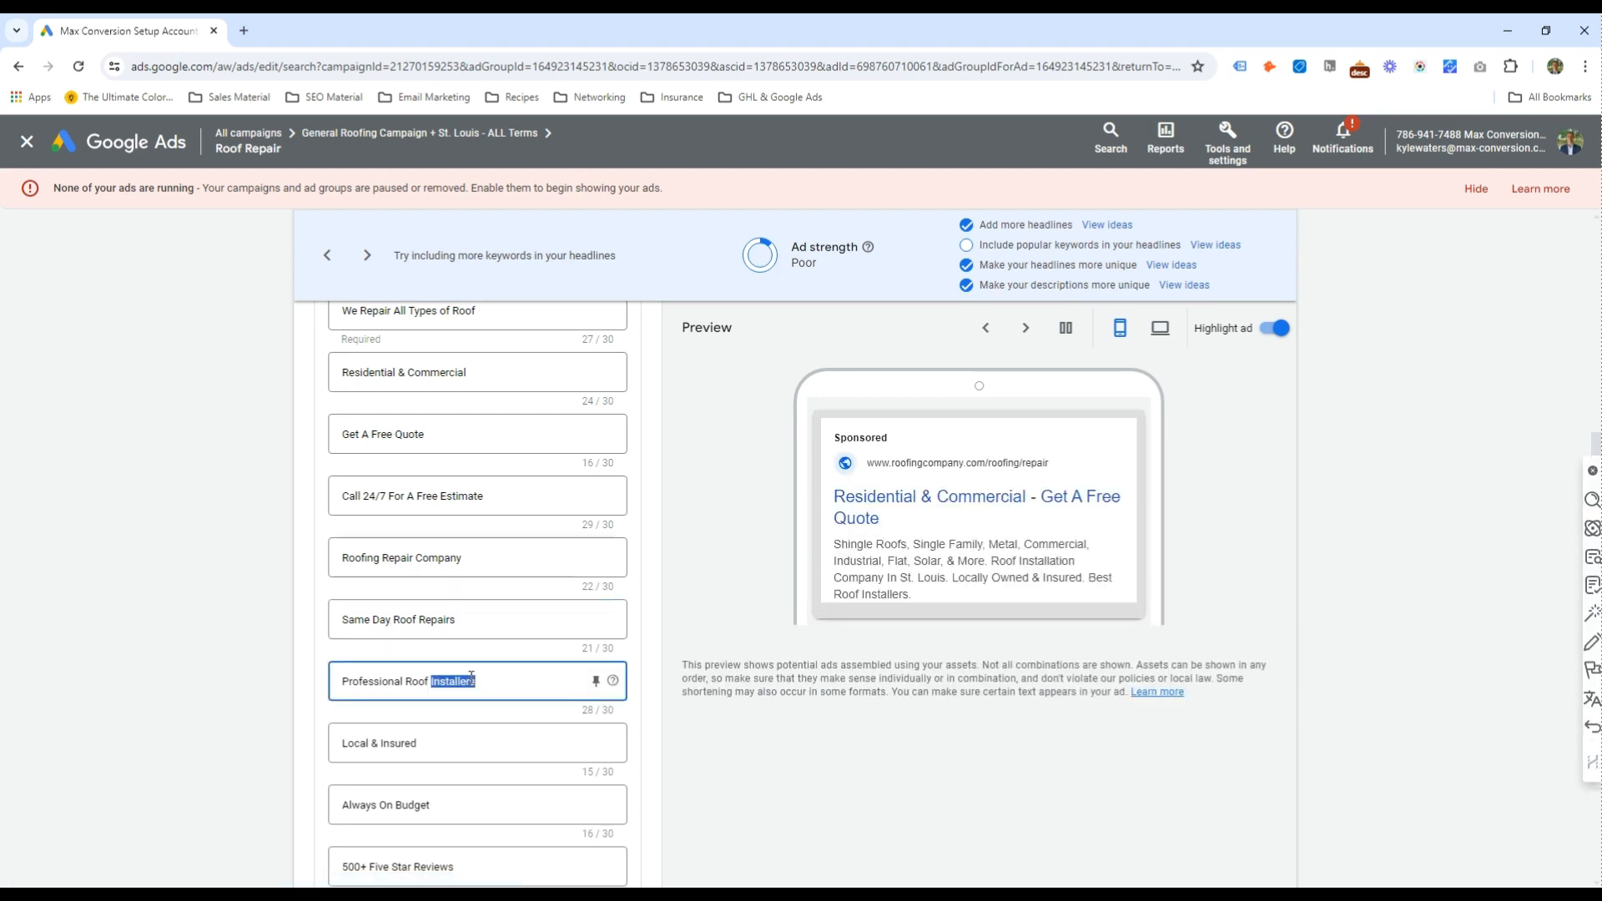
type("Repair")
Replace the "$350 Off New Roof" headline with "Save On Roofing Repair Service"
scroll(512, 692, "down", 1)
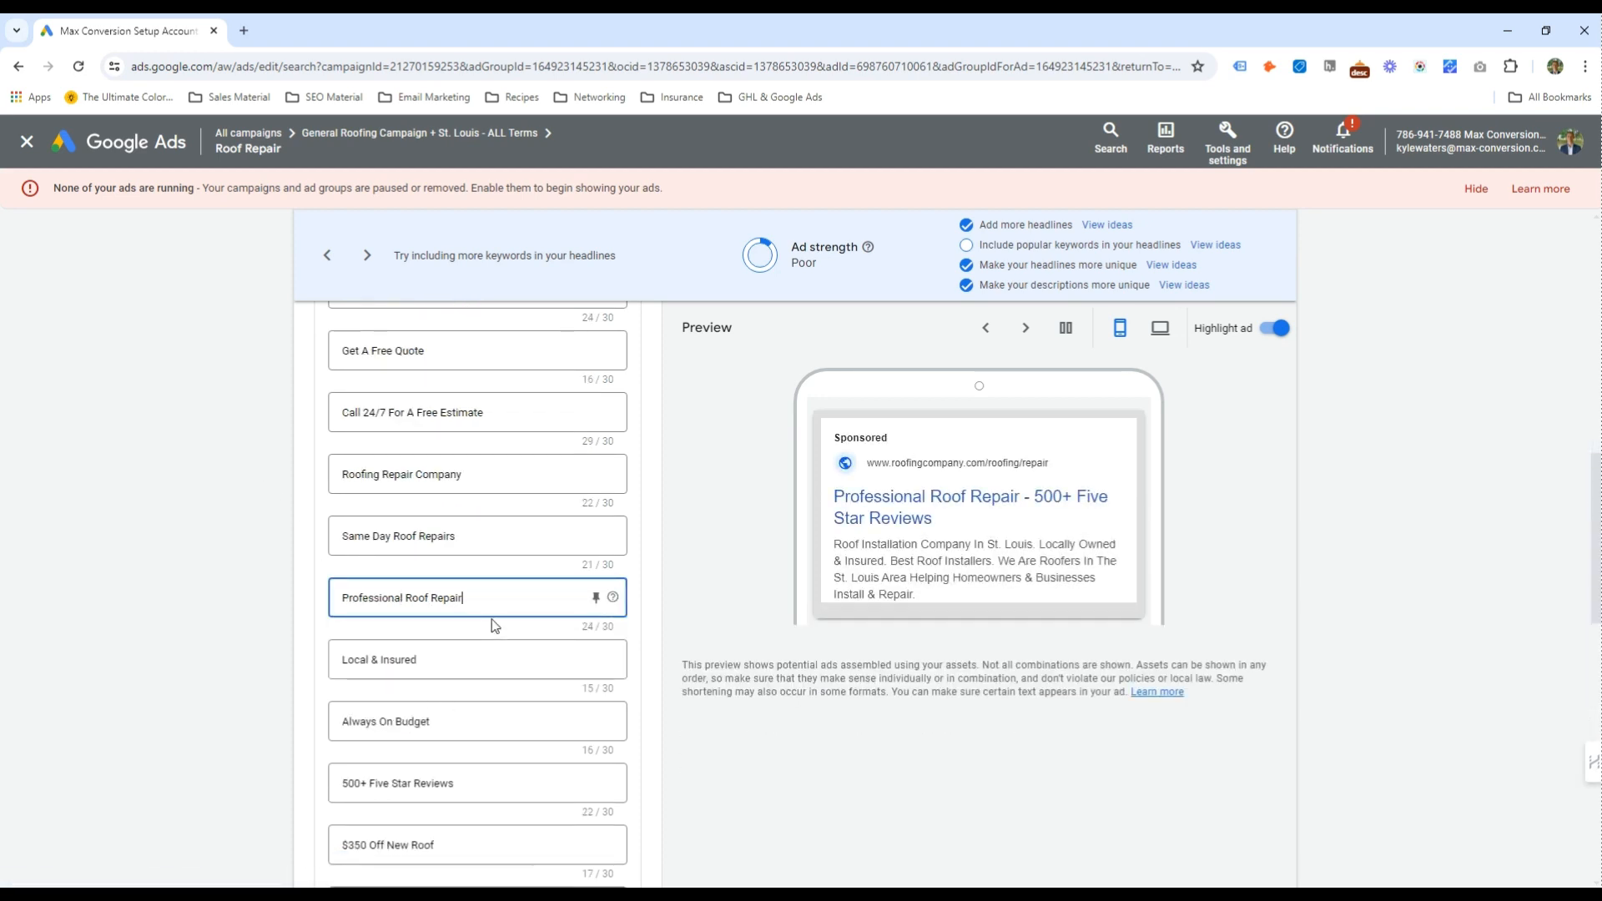
scroll(418, 667, "down", 3)
triple_click(421, 594)
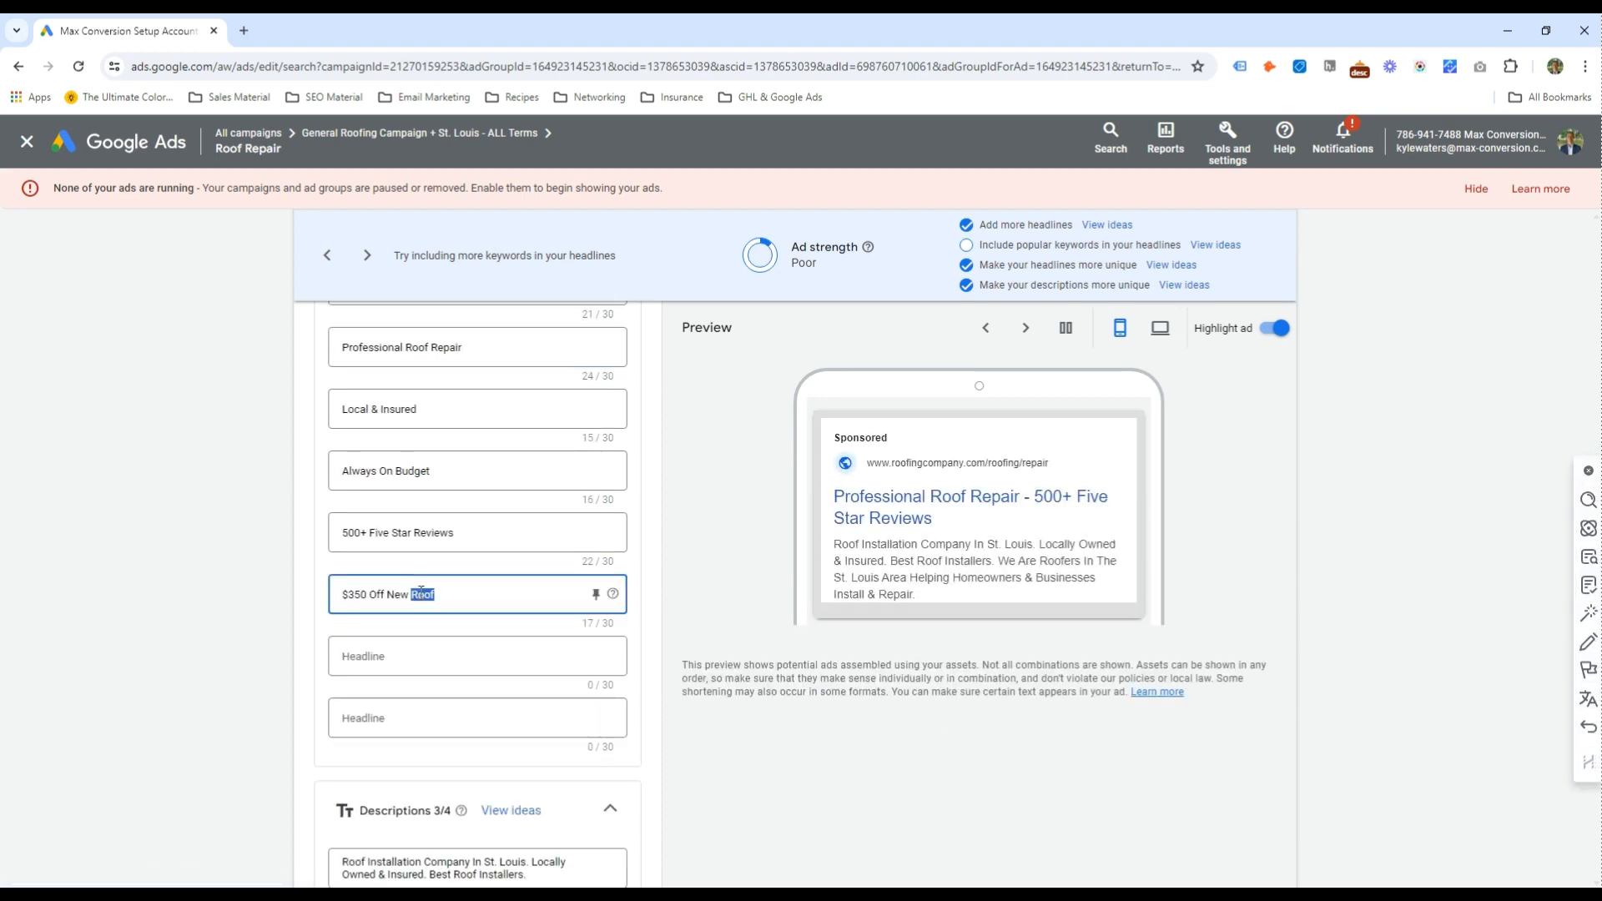
triple_click(444, 593)
type("S")
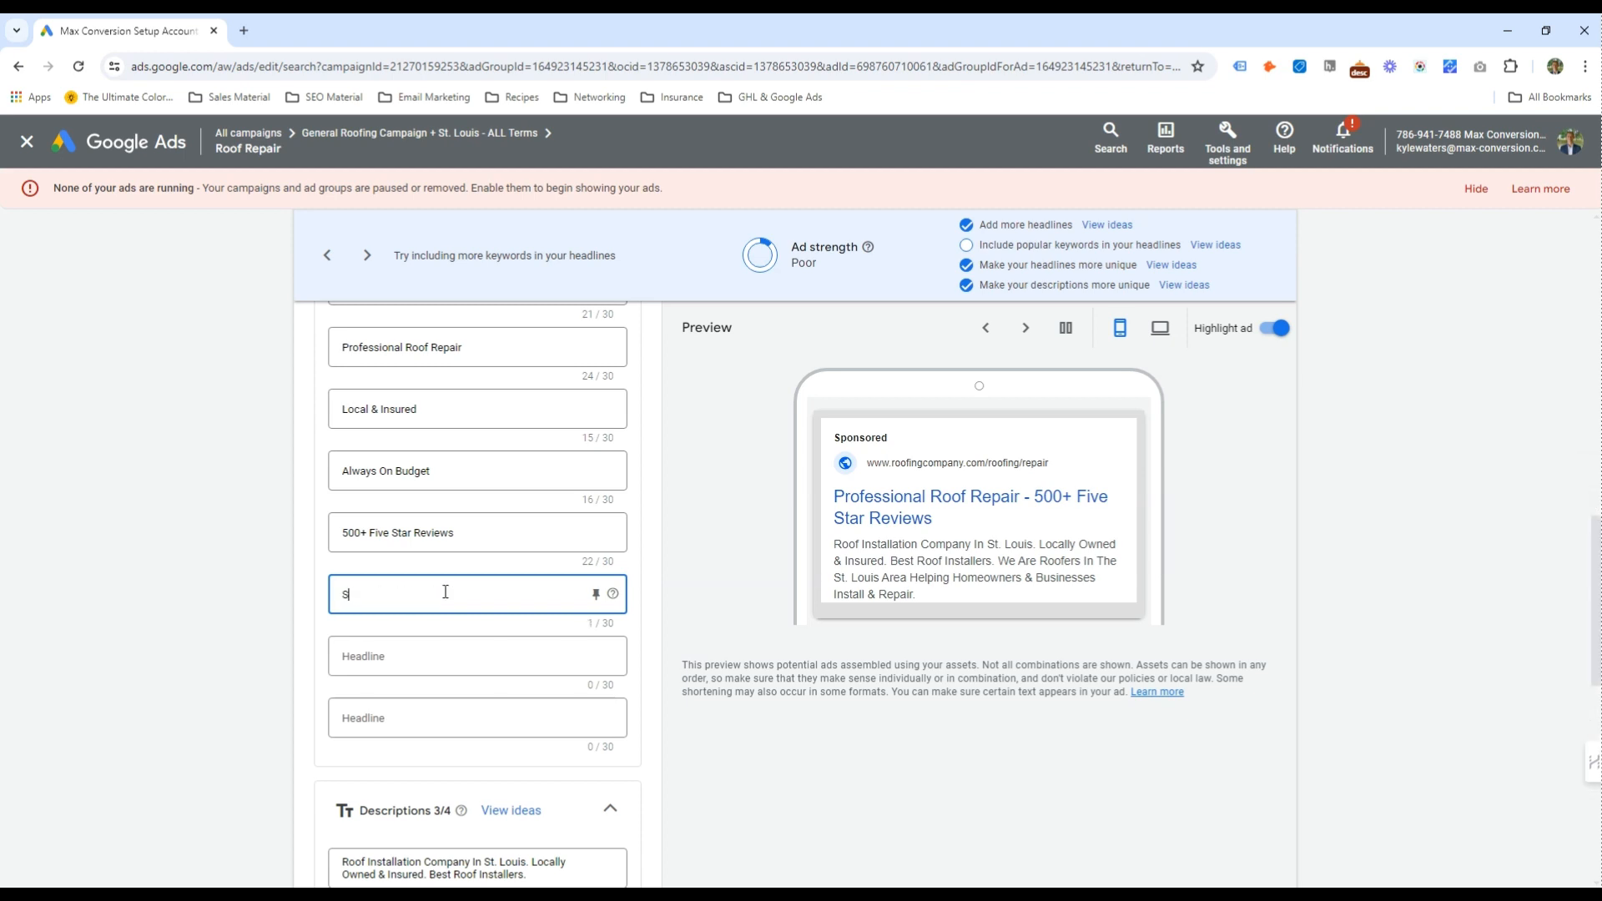
type("ave On Roofing Rep")
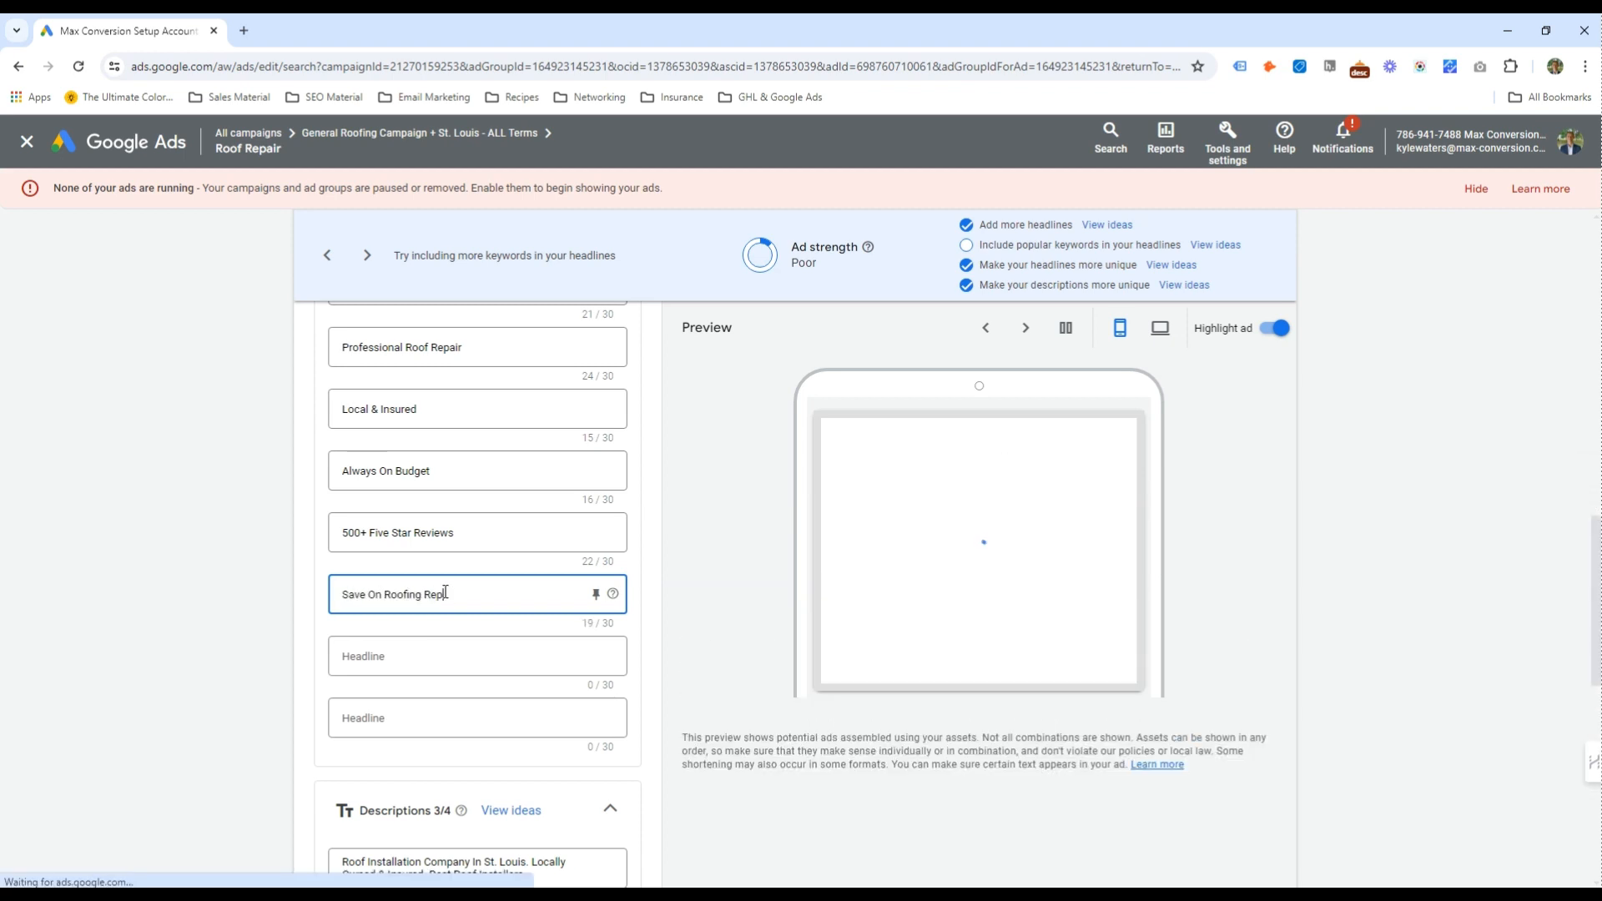
type("air Serv")
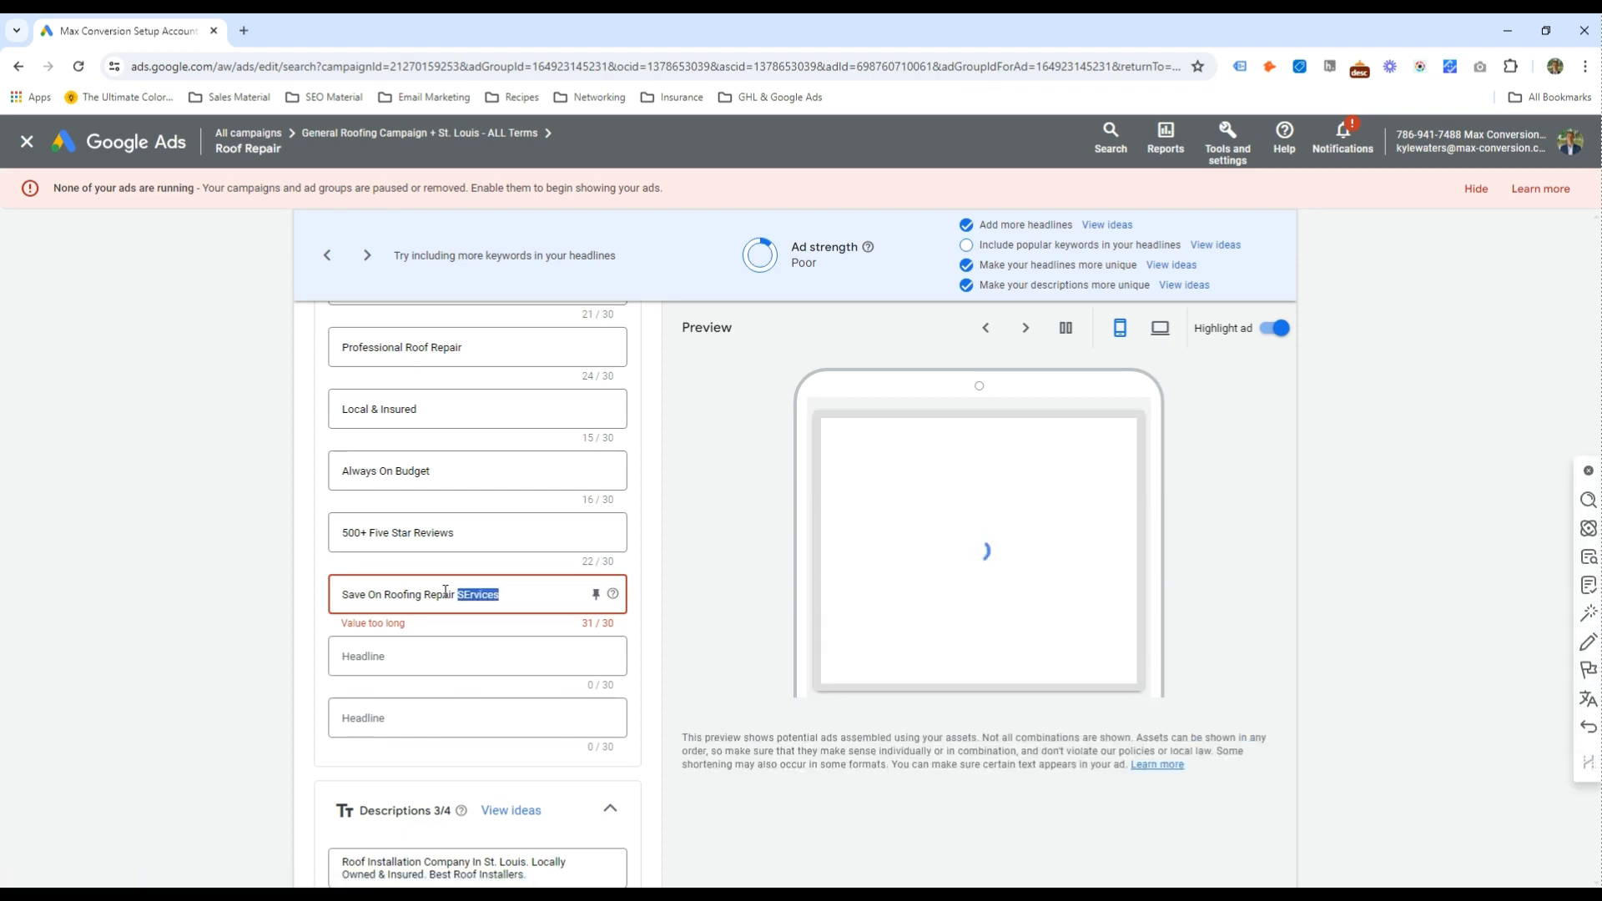
type("ice")
Shorten "Roofing" to "Roof" in the savings headline and make "Service" plural
key("ctrl+shift+Left")
key("ctrl+shift+Left")
key("ctrl+shift+Left")
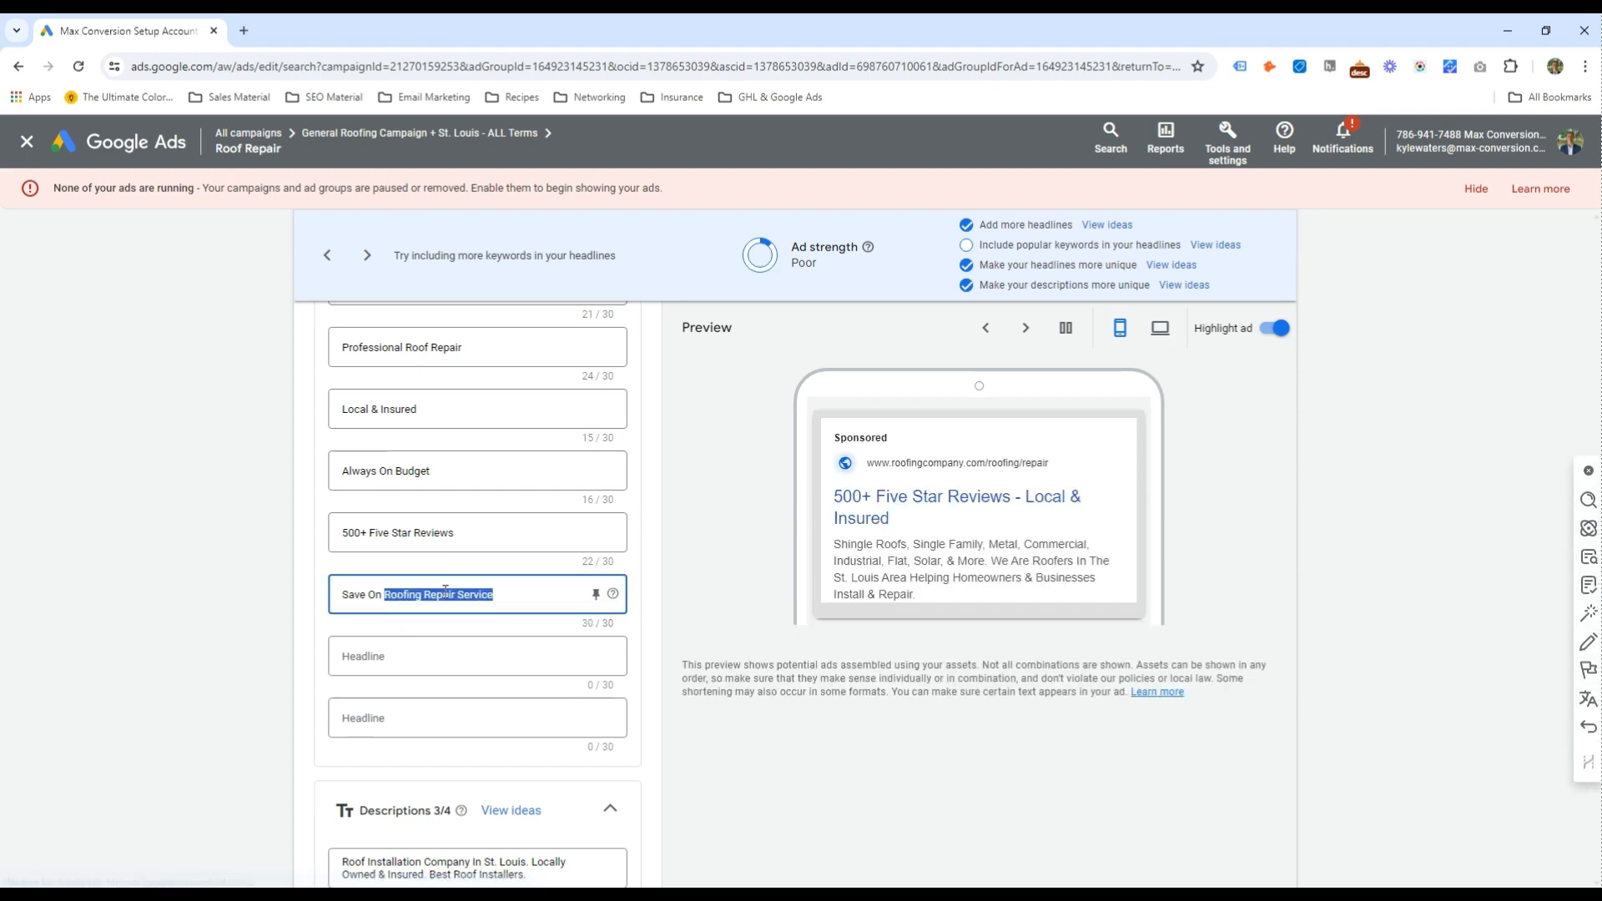
key("Left")
key("ctrl+shift+Right")
type("Roof")
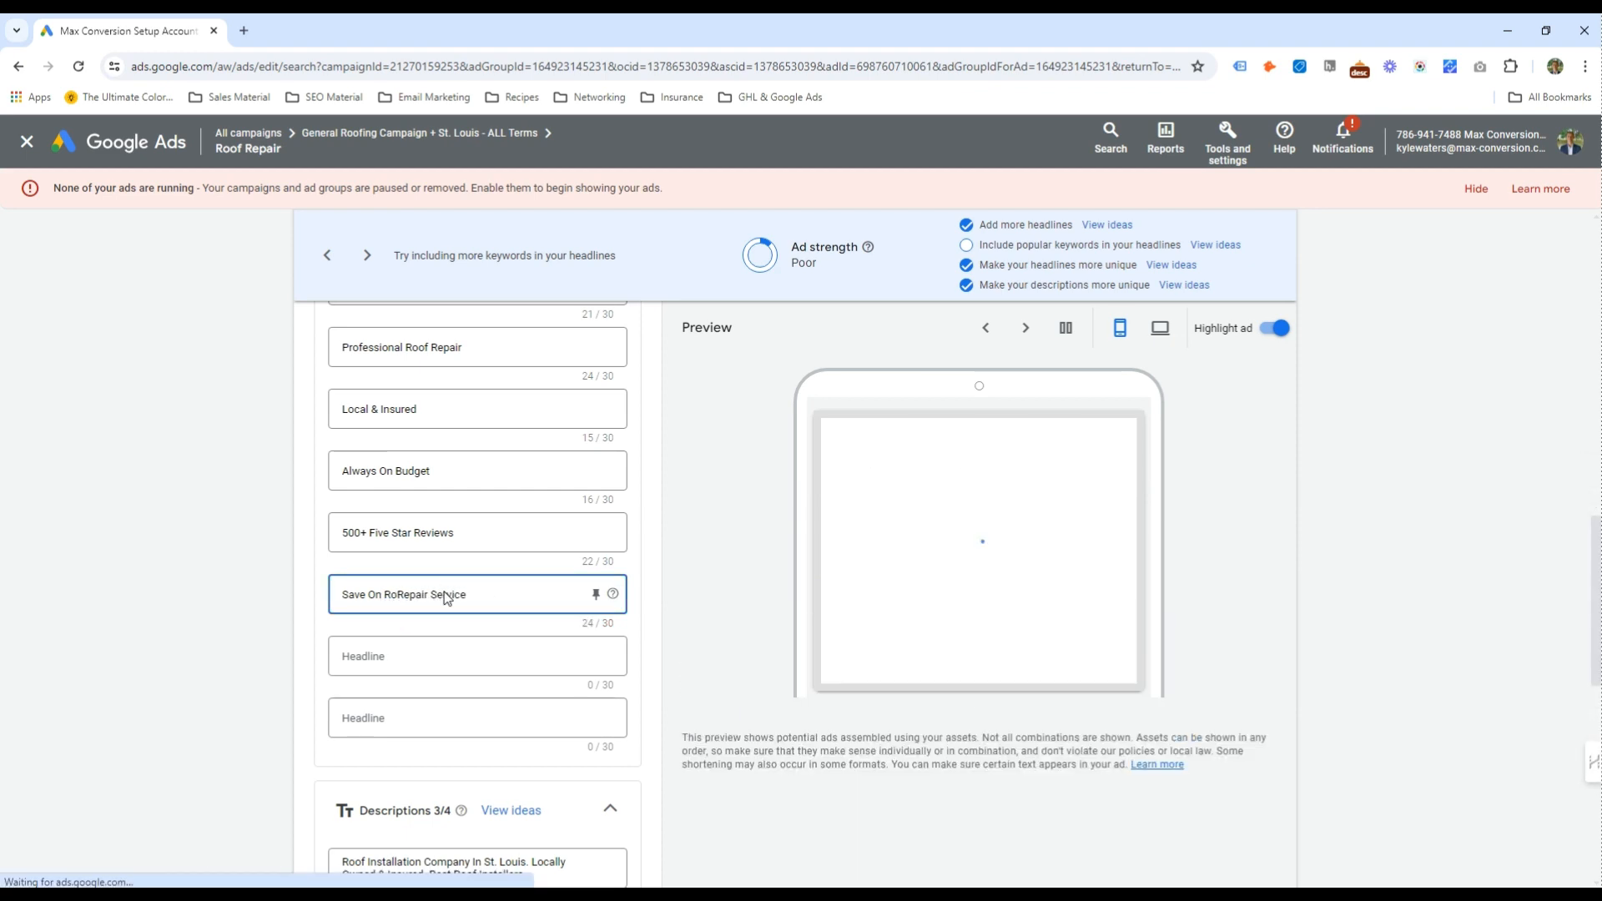
left_click(443, 594)
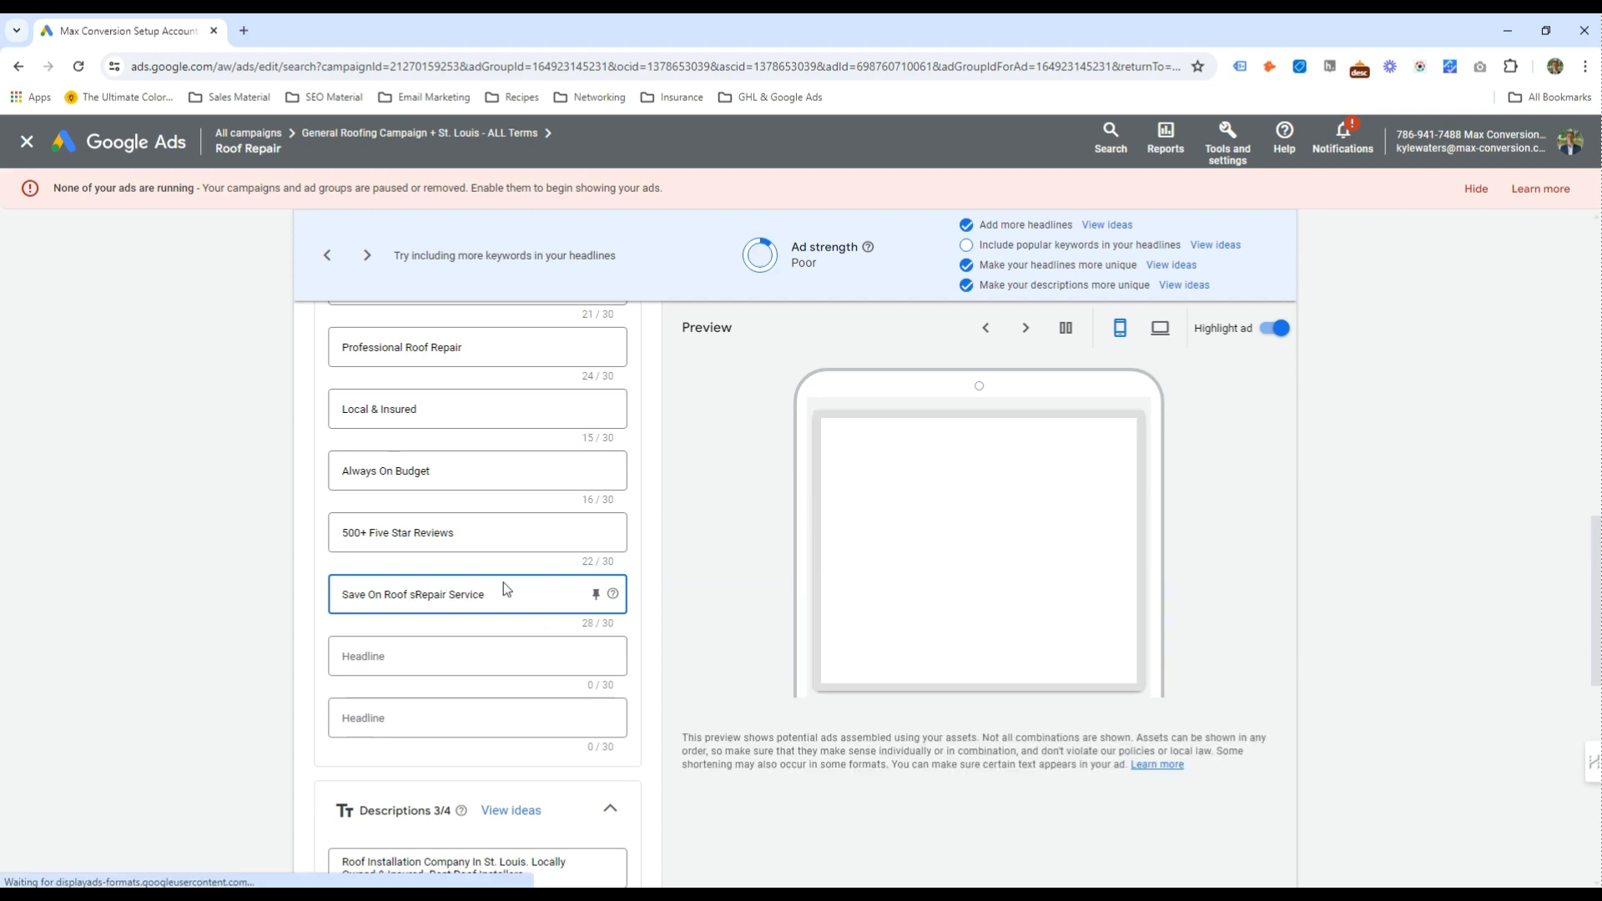
key("ctrl+Right")
type("s")
Change "Installation" to "Repair" in the first description and check the wording of the other two descriptions
scroll(503, 590, "down", 4)
double_click(409, 529)
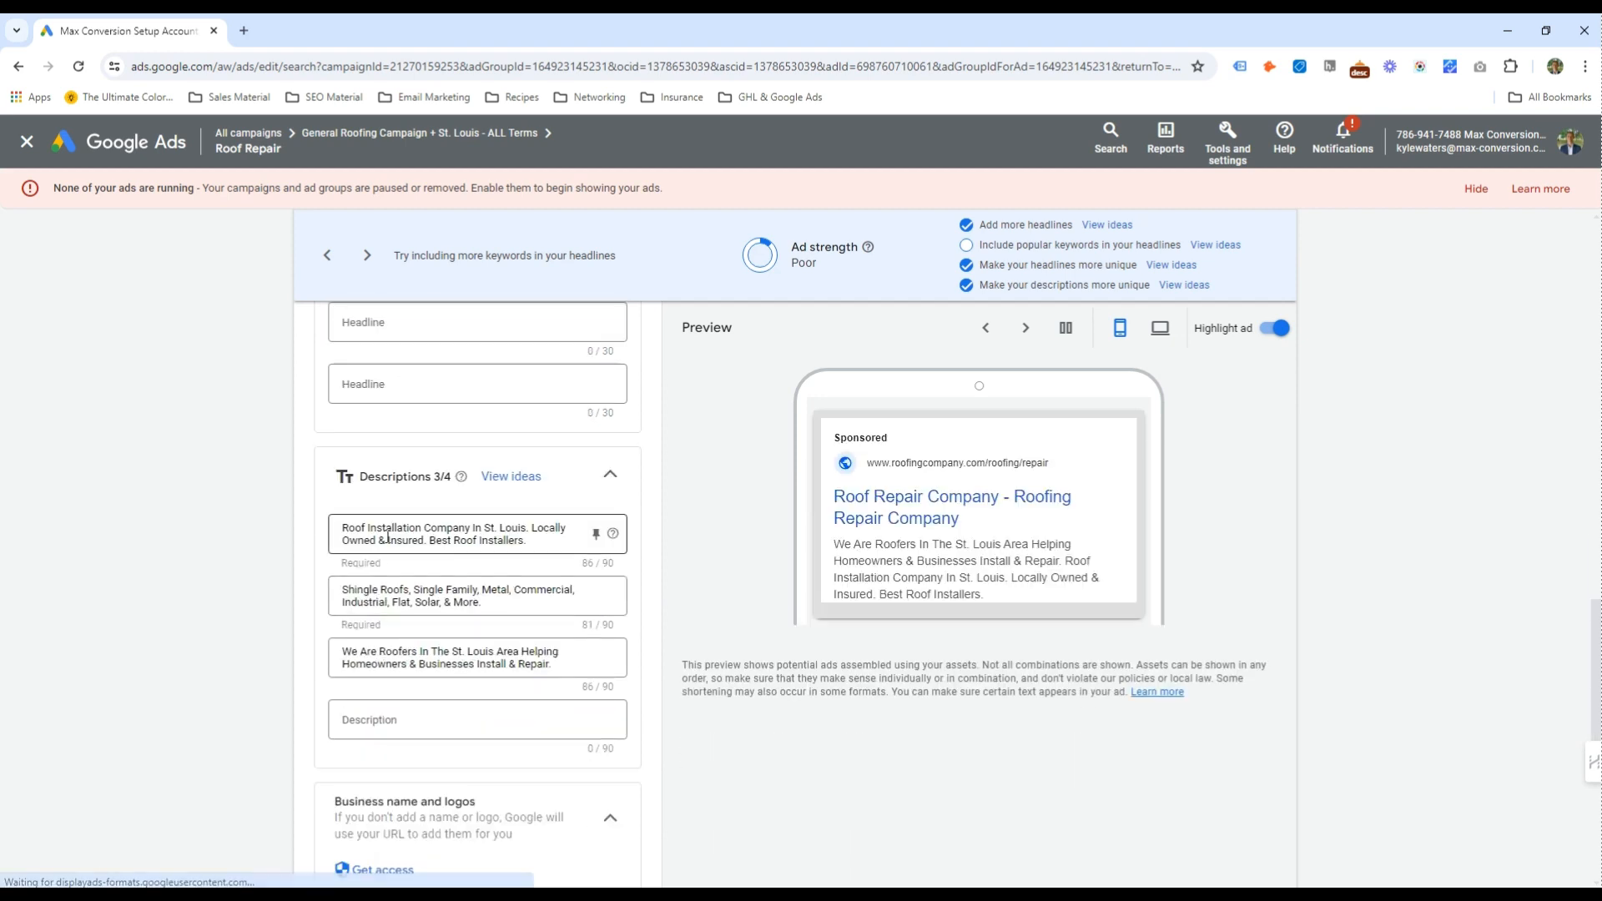
type("Repair")
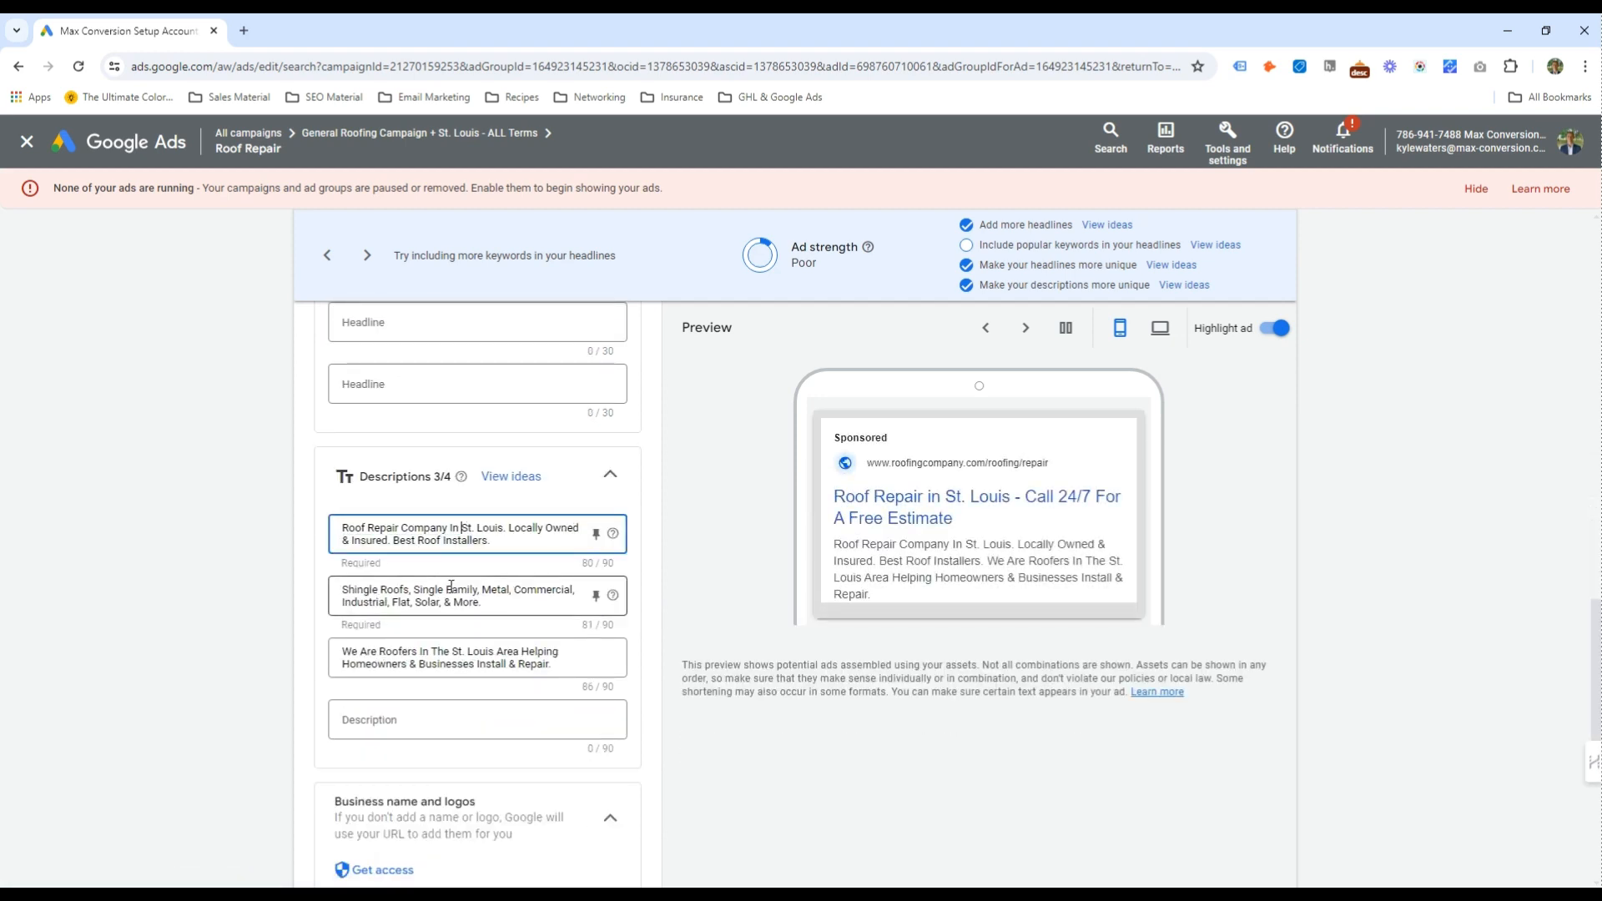
left_click_drag(399, 589, 466, 588)
left_click_drag(377, 651, 550, 668)
double_click(492, 664)
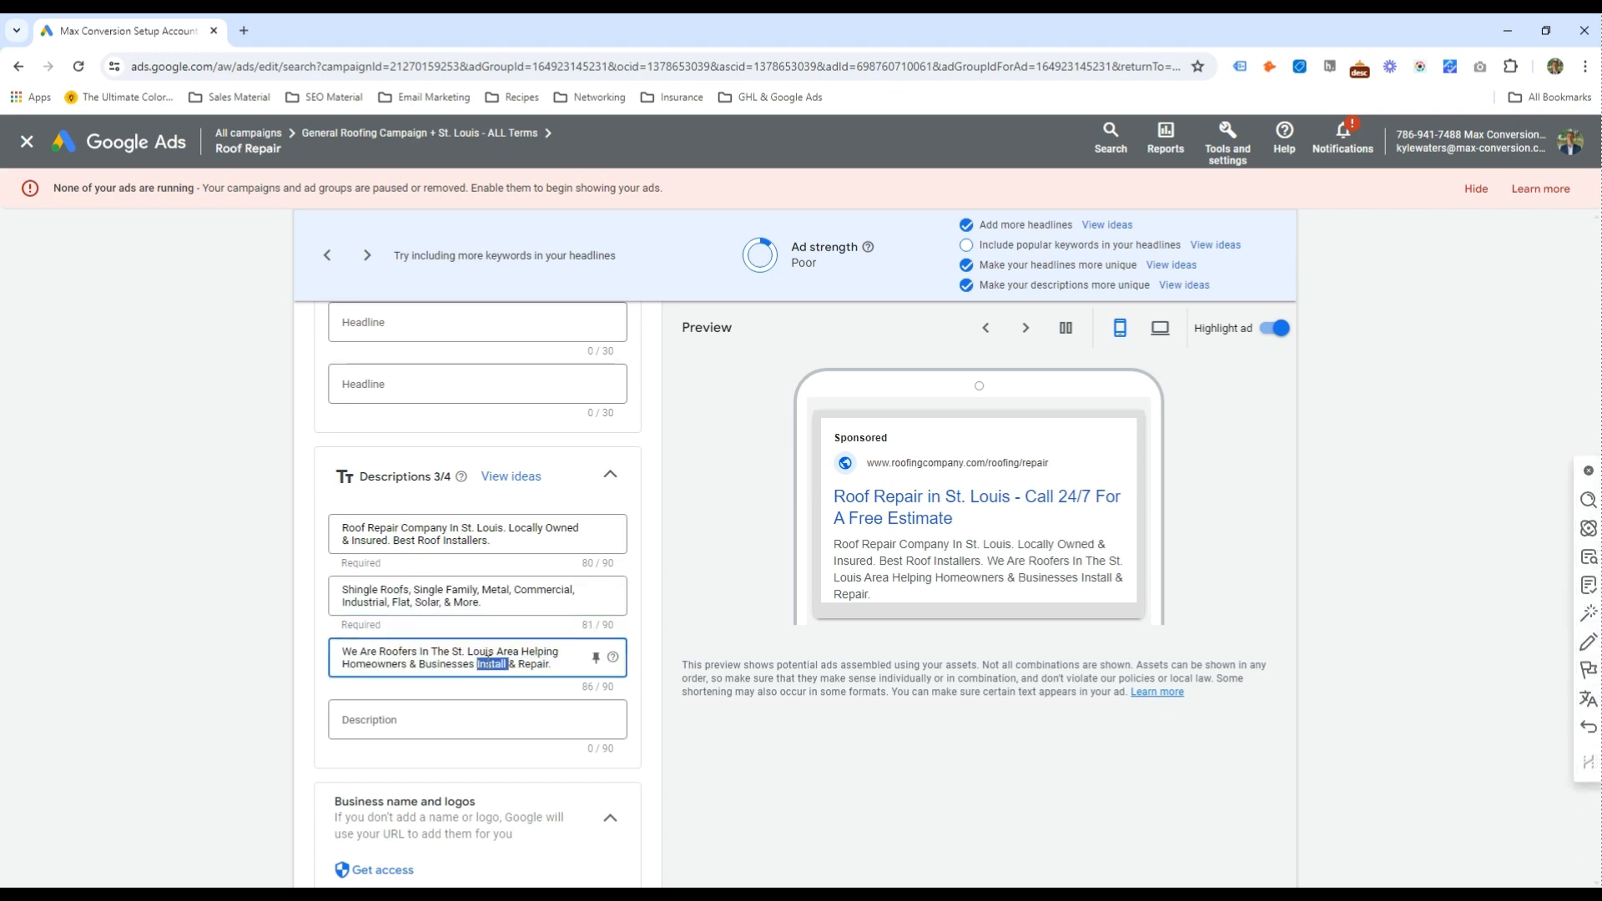
left_click(491, 664)
Submit the Roof Repair ad and choose to continue with the known destination mismatch issue
scroll(473, 694, "down", 5)
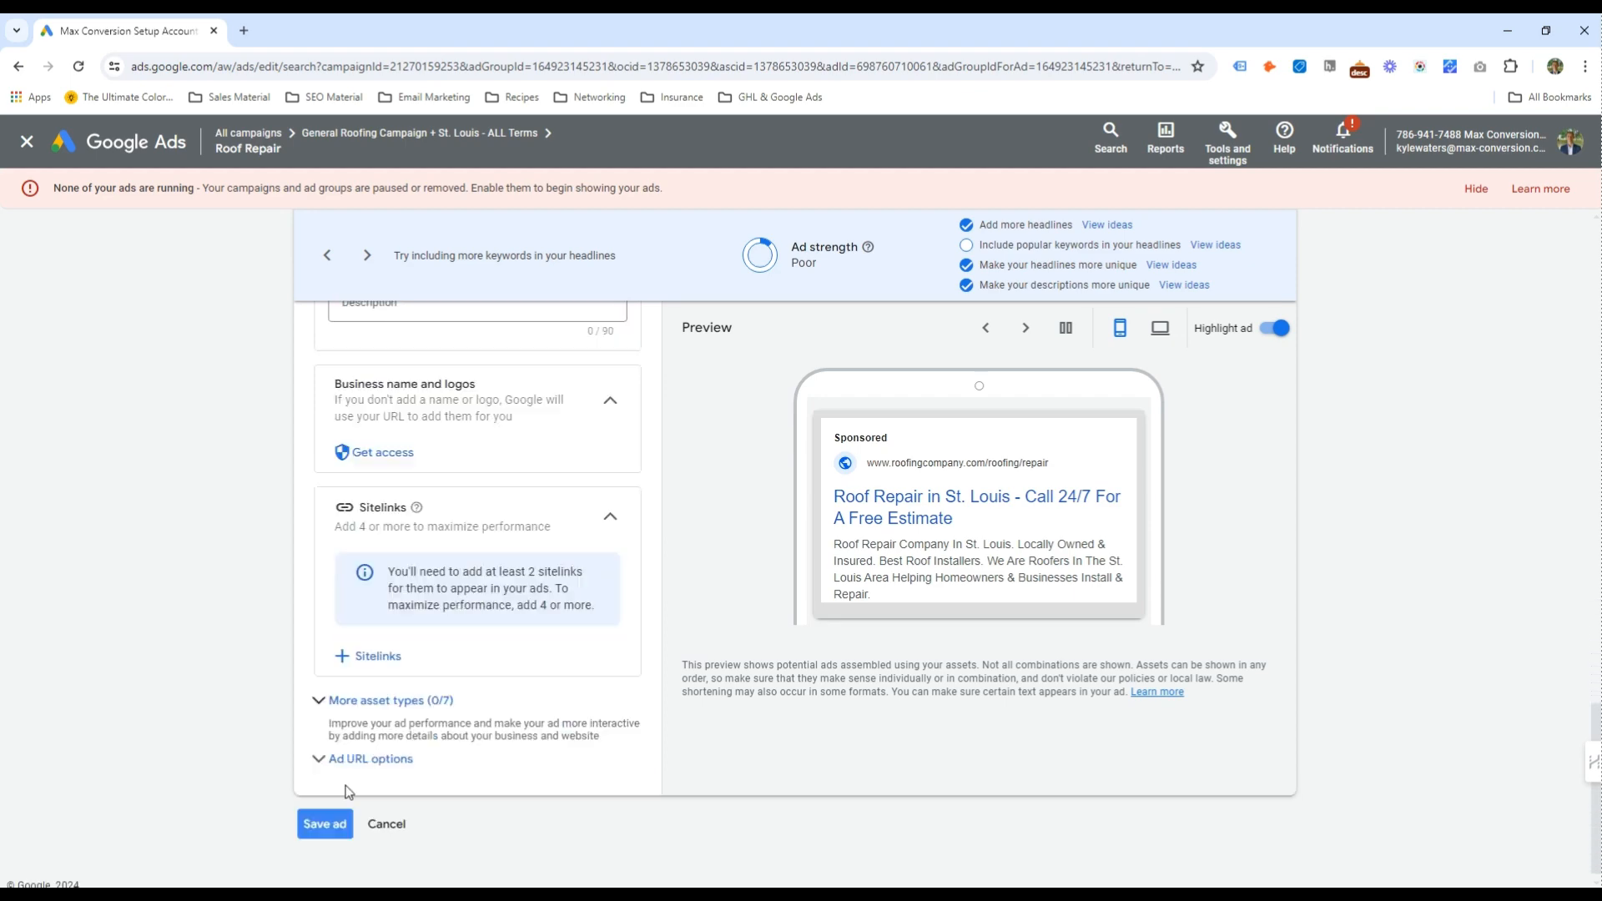
left_click(321, 816)
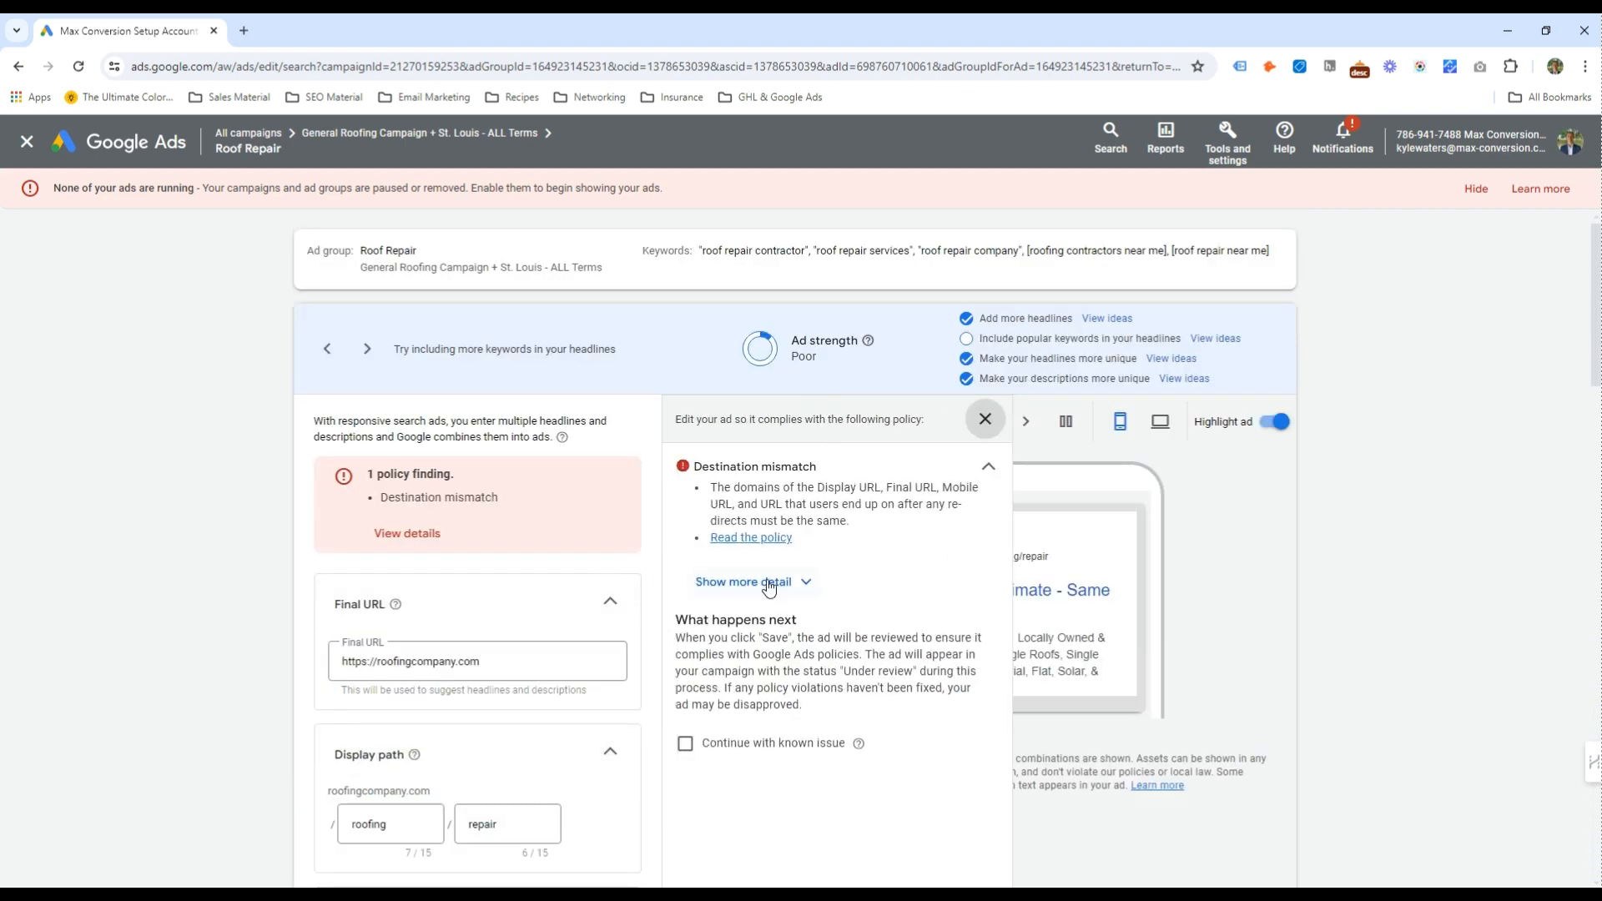
left_click(738, 740)
Search the page for "install" and change "Installers" to "Repairers" in the first description
scroll(542, 604, "down", 2)
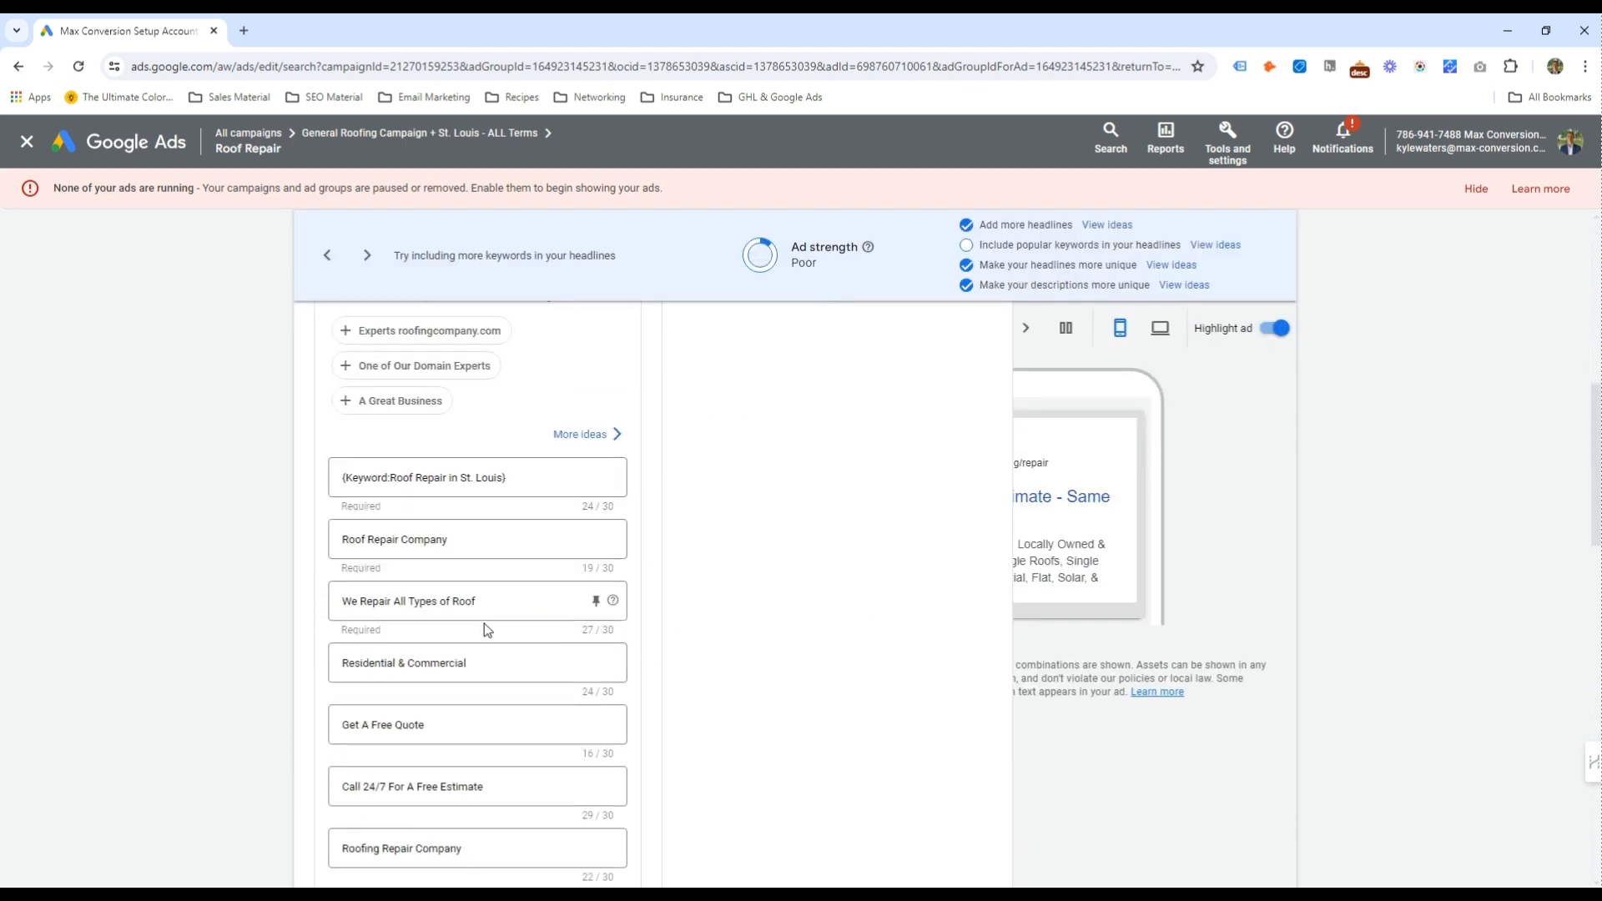
key("ctrl+f")
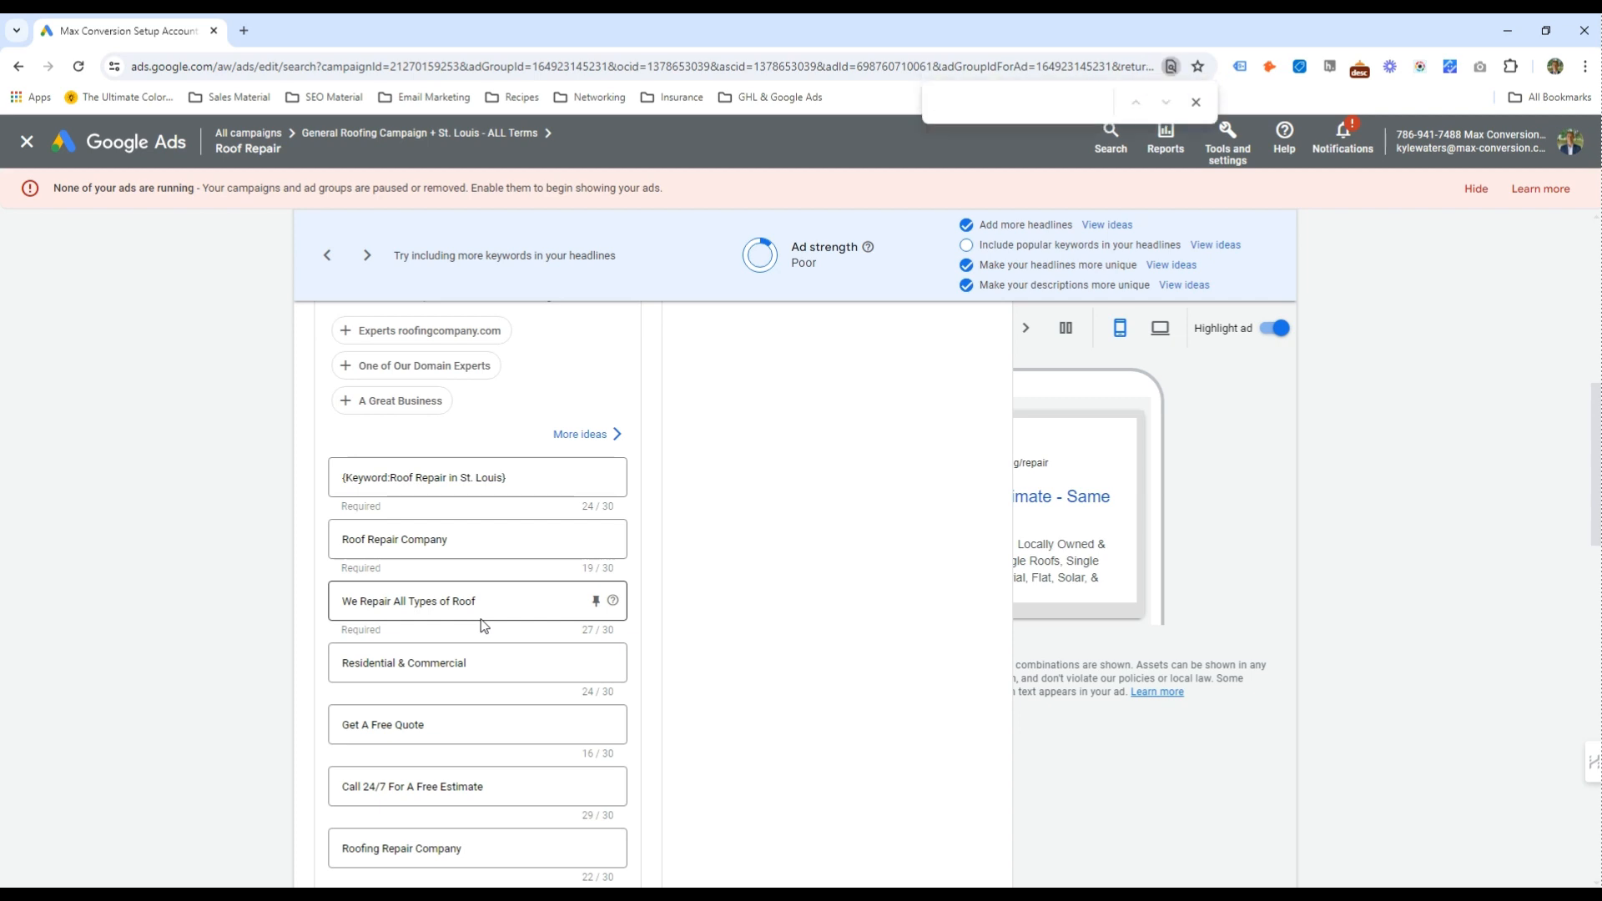
key("Return")
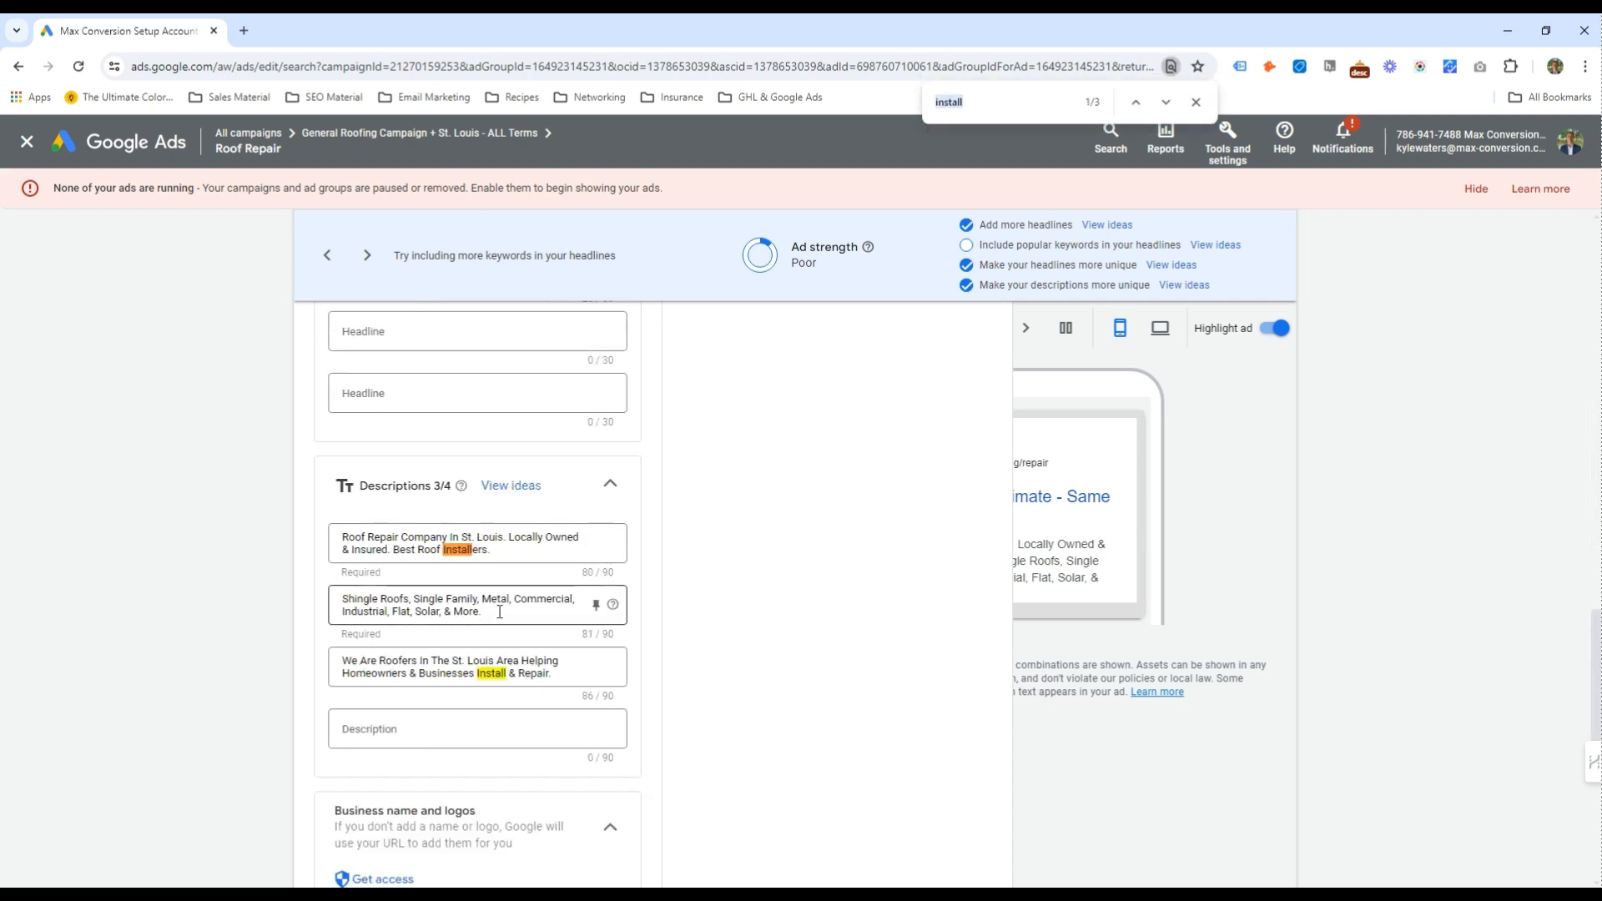
double_click(460, 550)
type("Repair ")
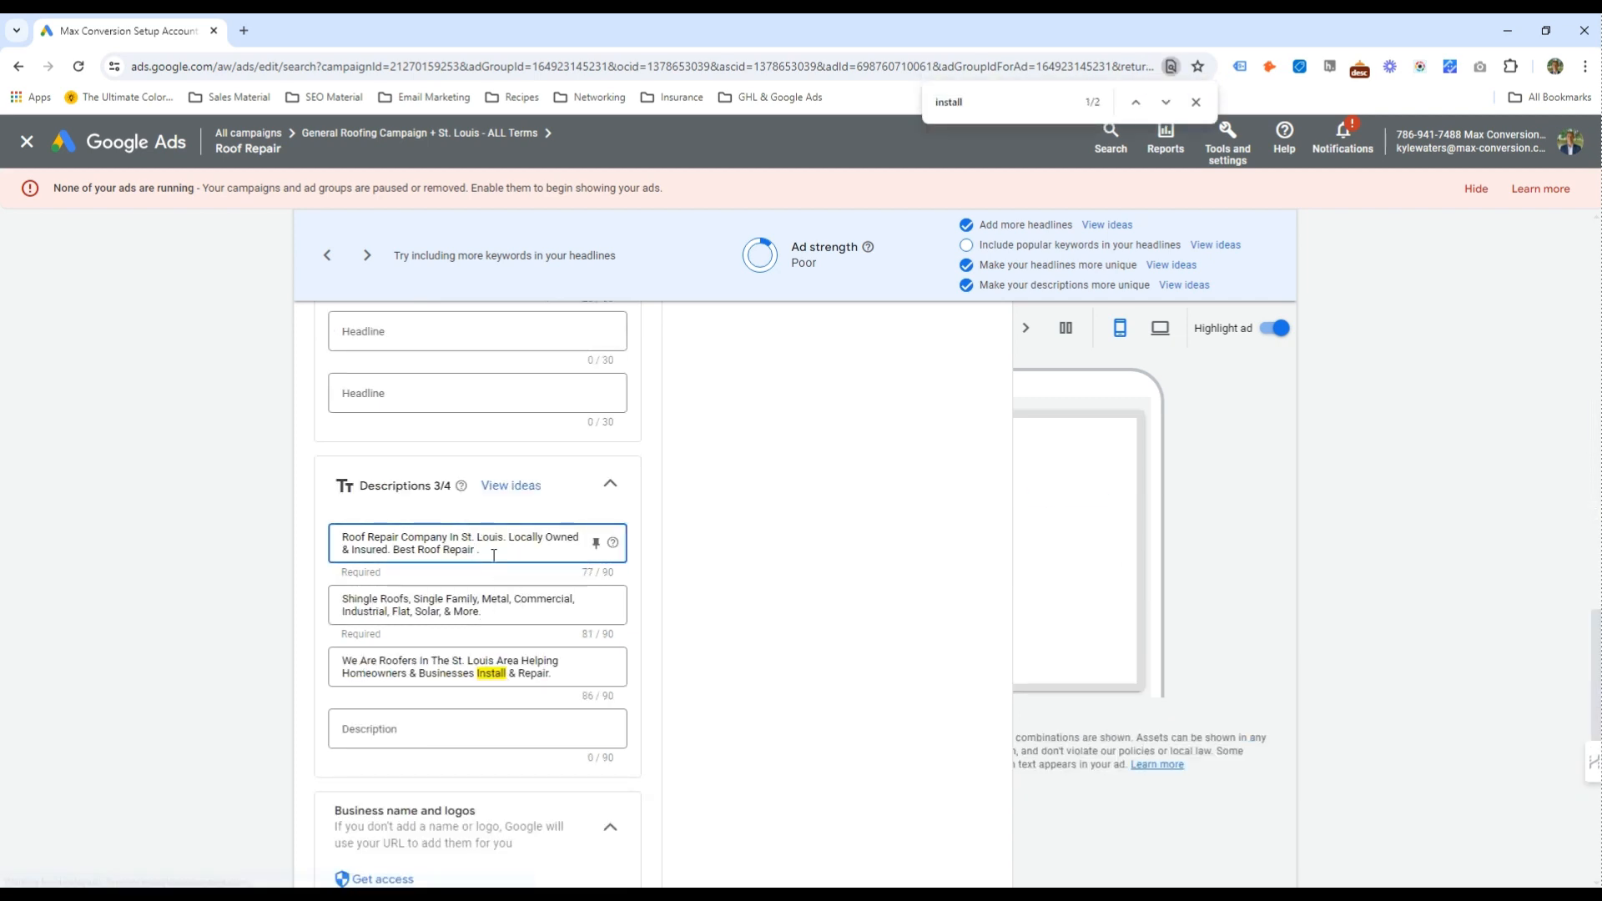
type("ers")
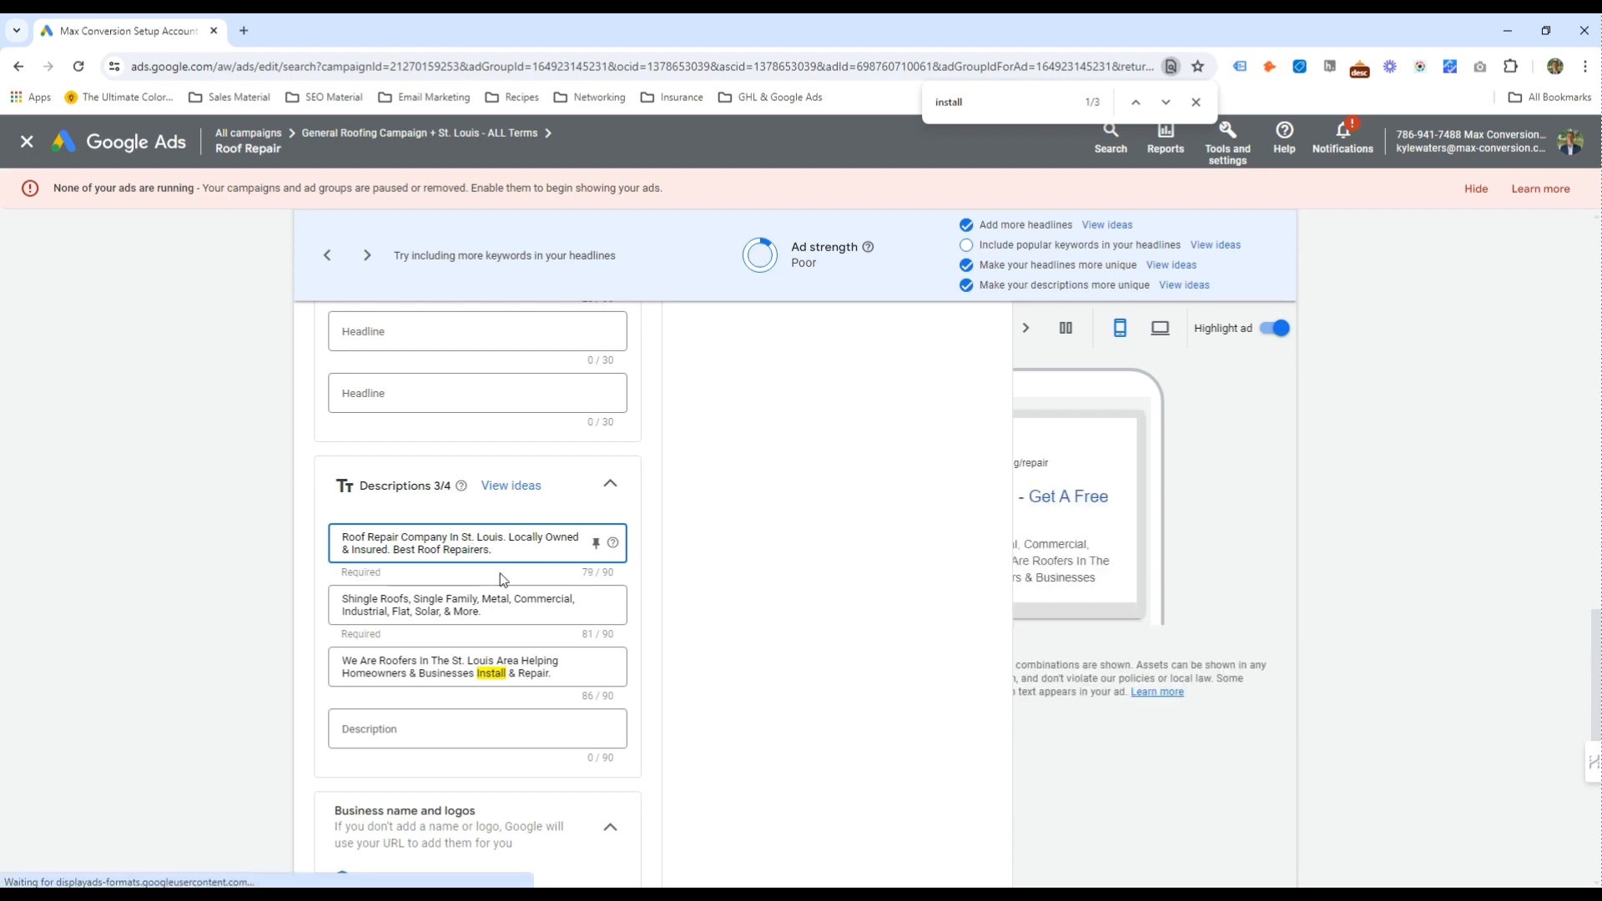
key("ctrl+shift+Left")
Check the third description's install wording and save the Roof Repair ad
left_click(517, 659)
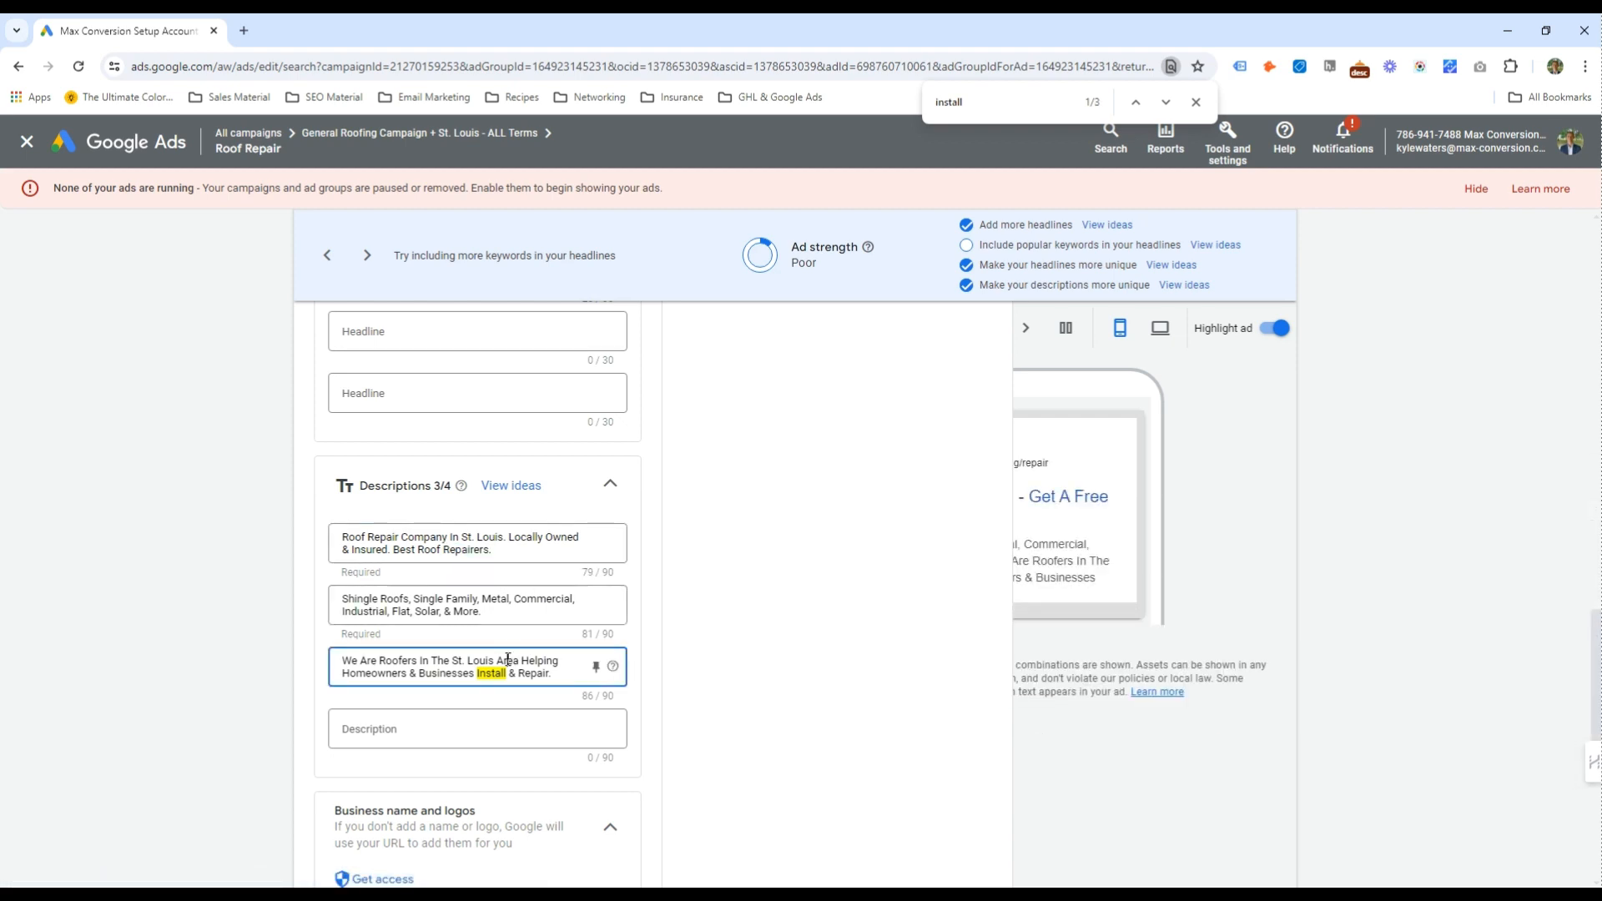
scroll(510, 656, "down", 5)
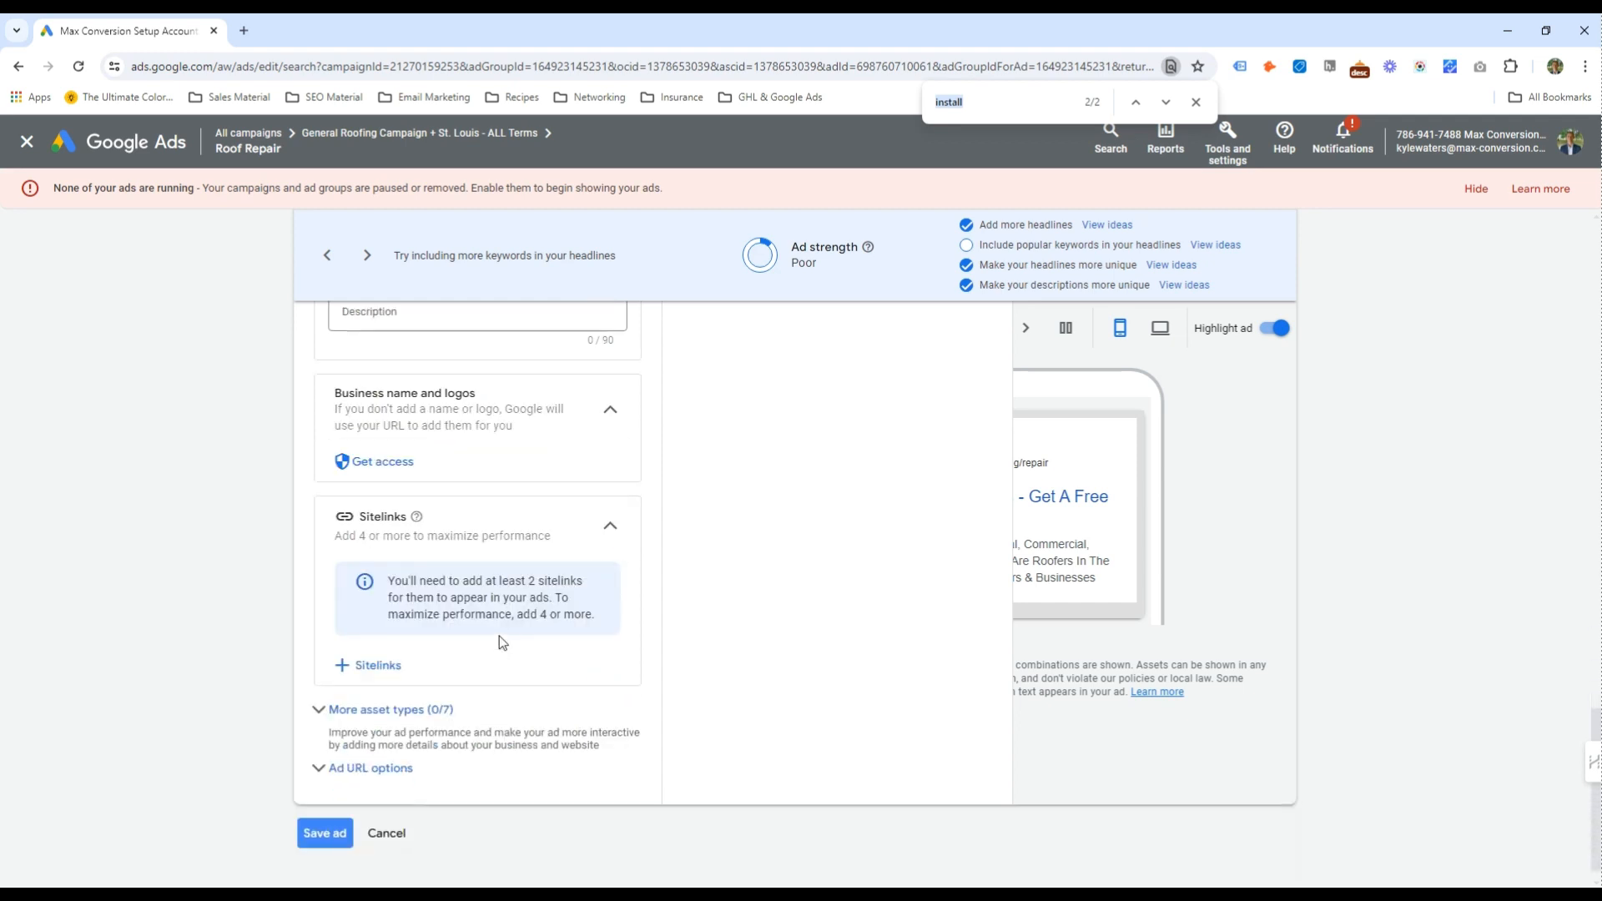
left_click(311, 845)
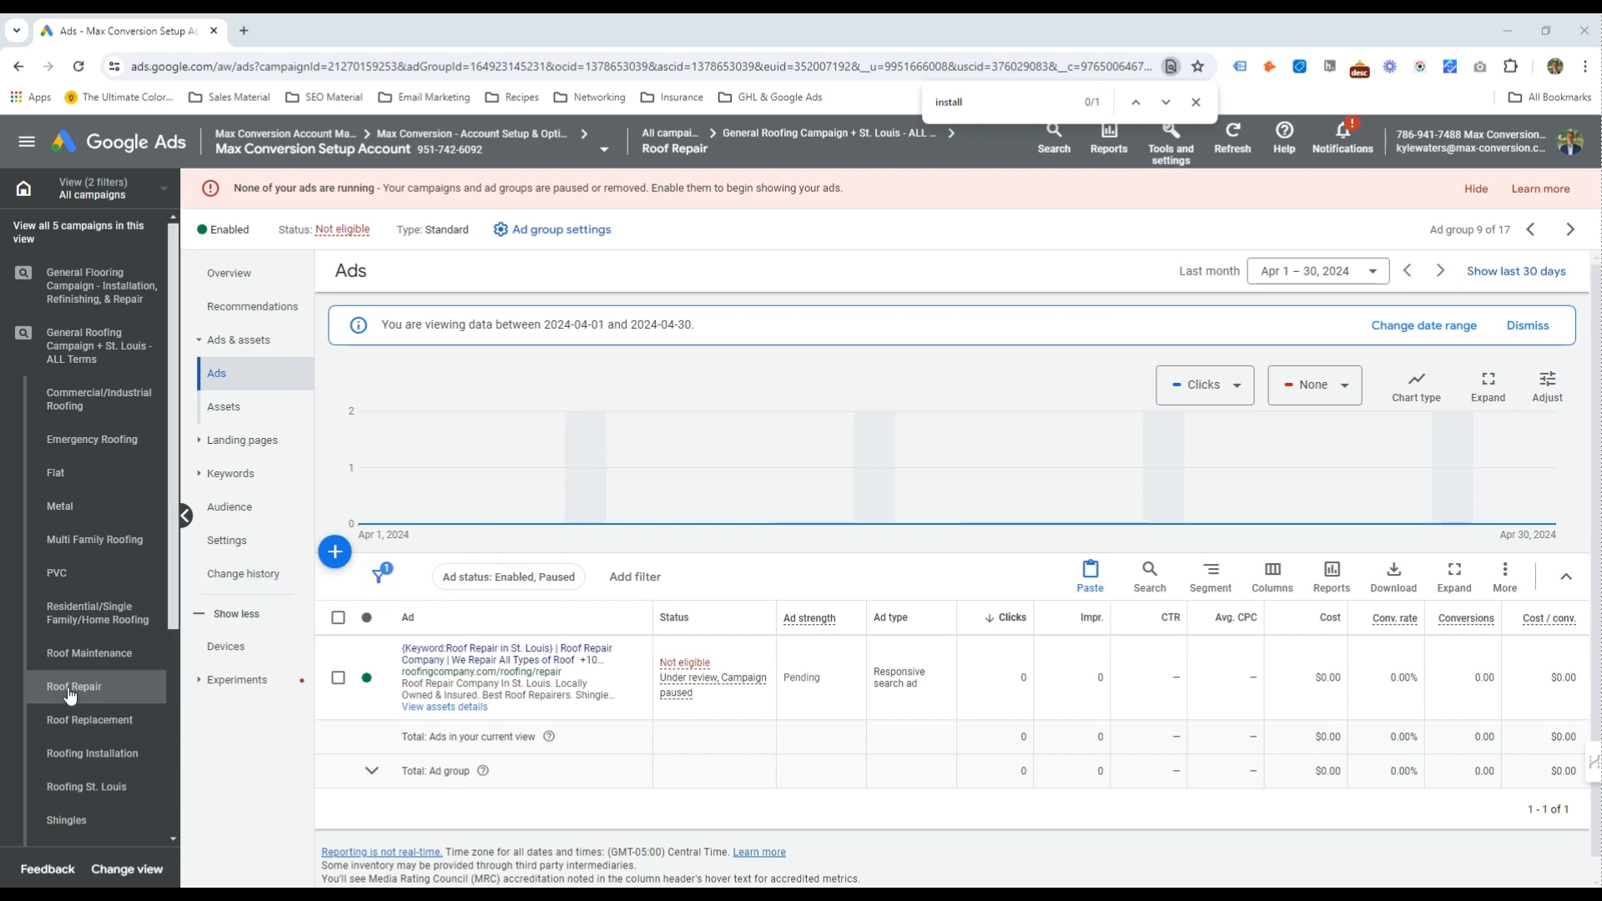
Open the Roof Maintenance group's responsive search ad for editing and set its display path to "Roofing" and "Maintenance"
left_click(89, 653)
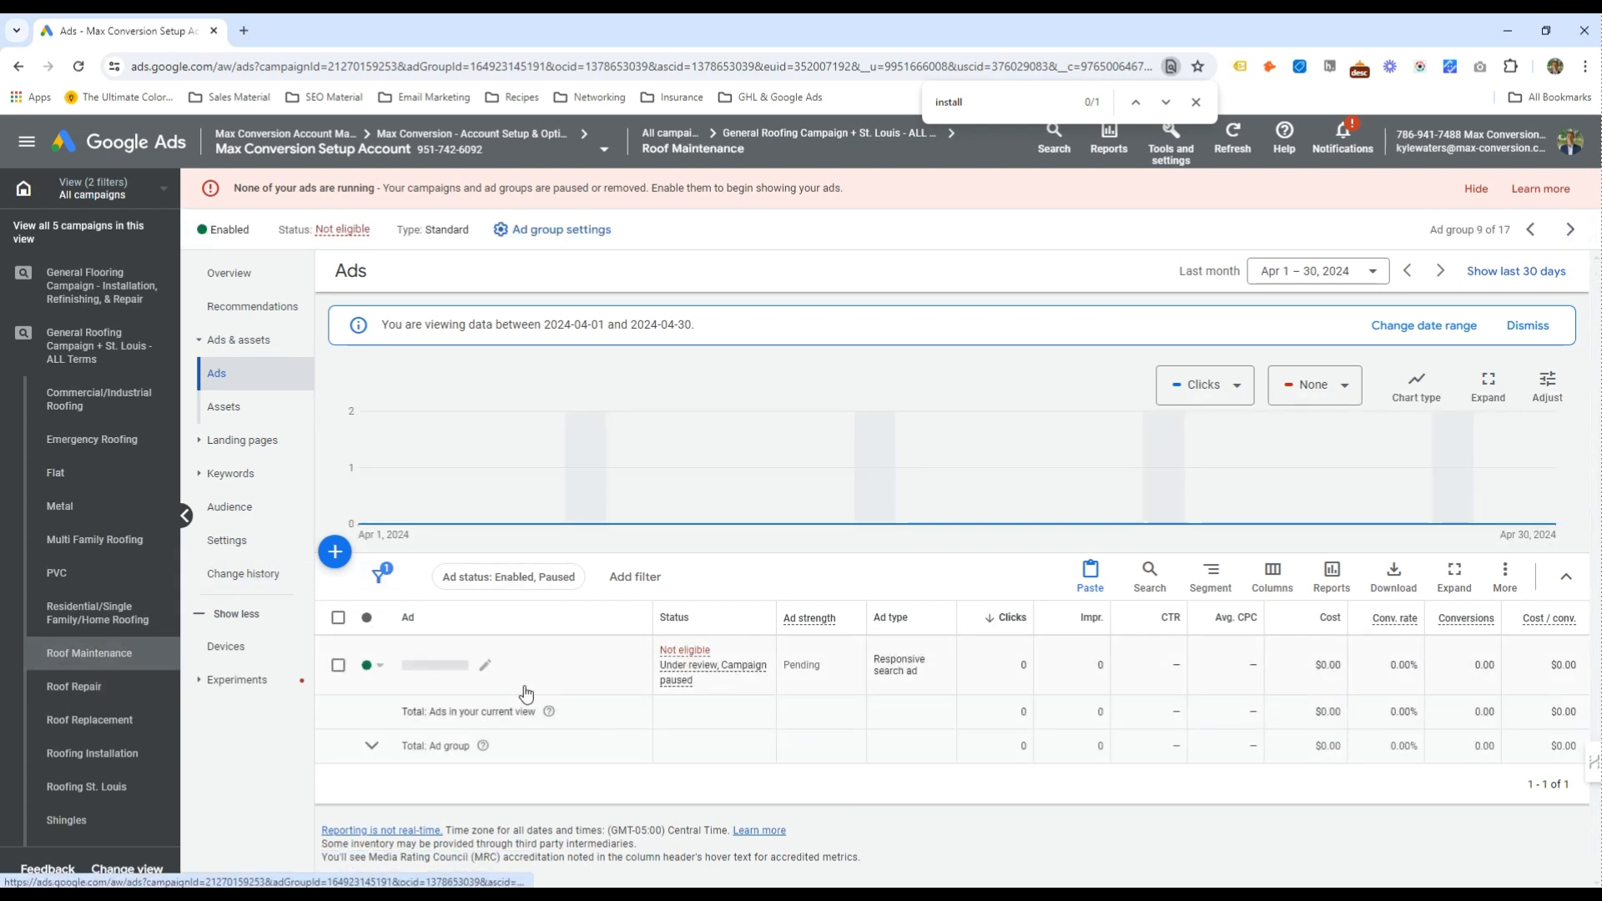
left_click(632, 679)
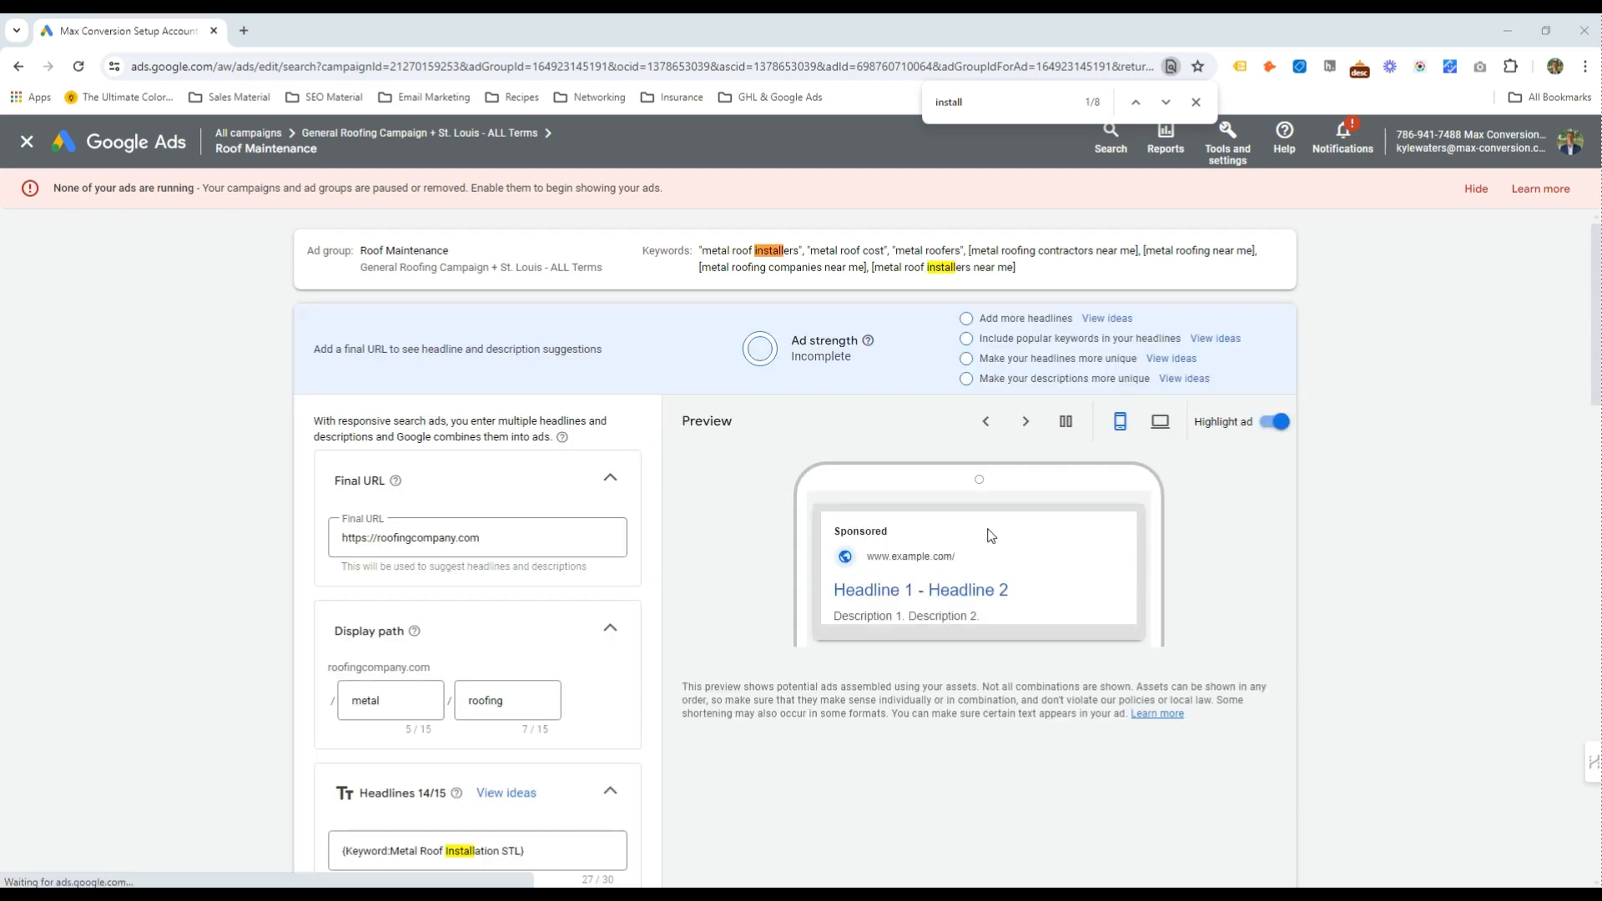
double_click(410, 700)
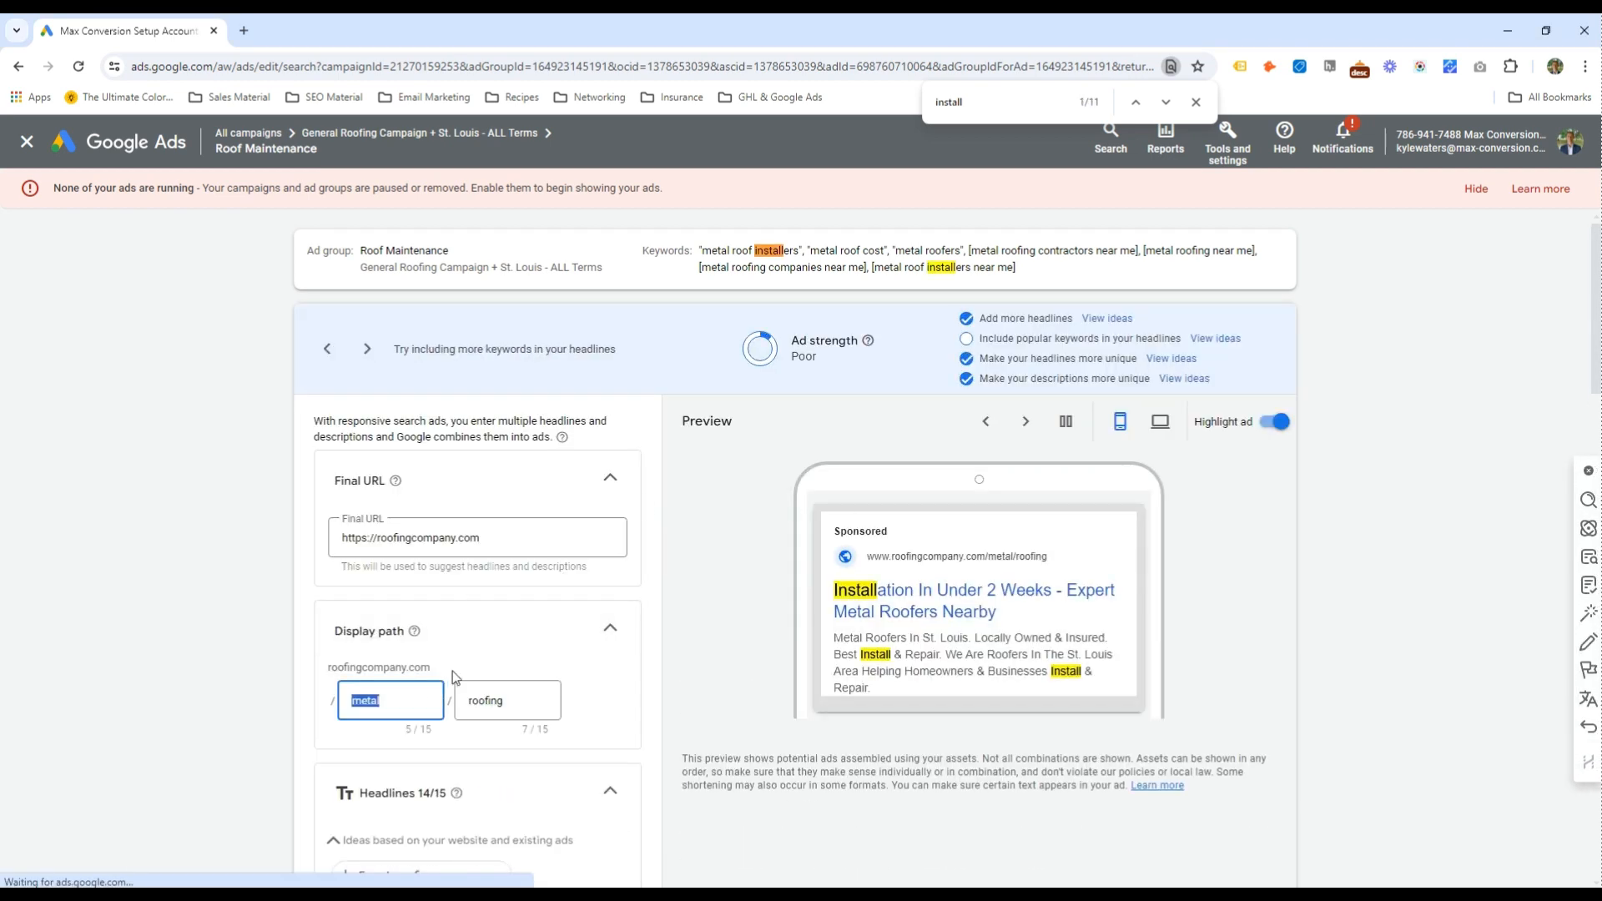
type("Roofing")
key("Tab")
type("Maintenance")
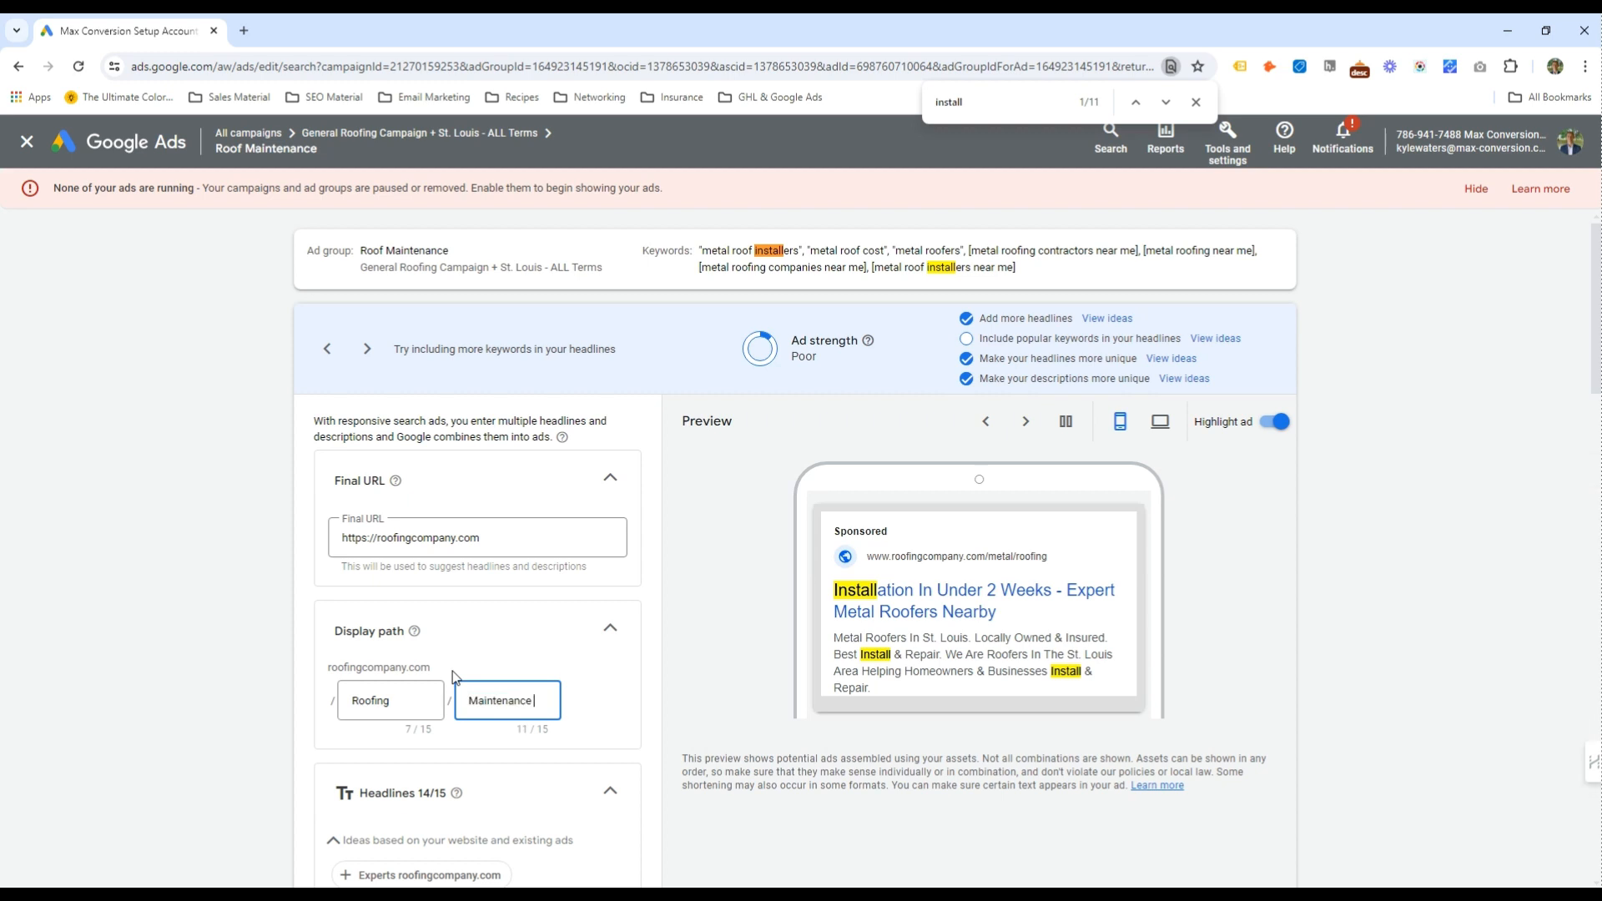
Set the default text of the first headline's keyword insertion to "Roof Maintenance in St. Louis" and apply it
scroll(496, 658, "down", 4)
left_click(453, 701)
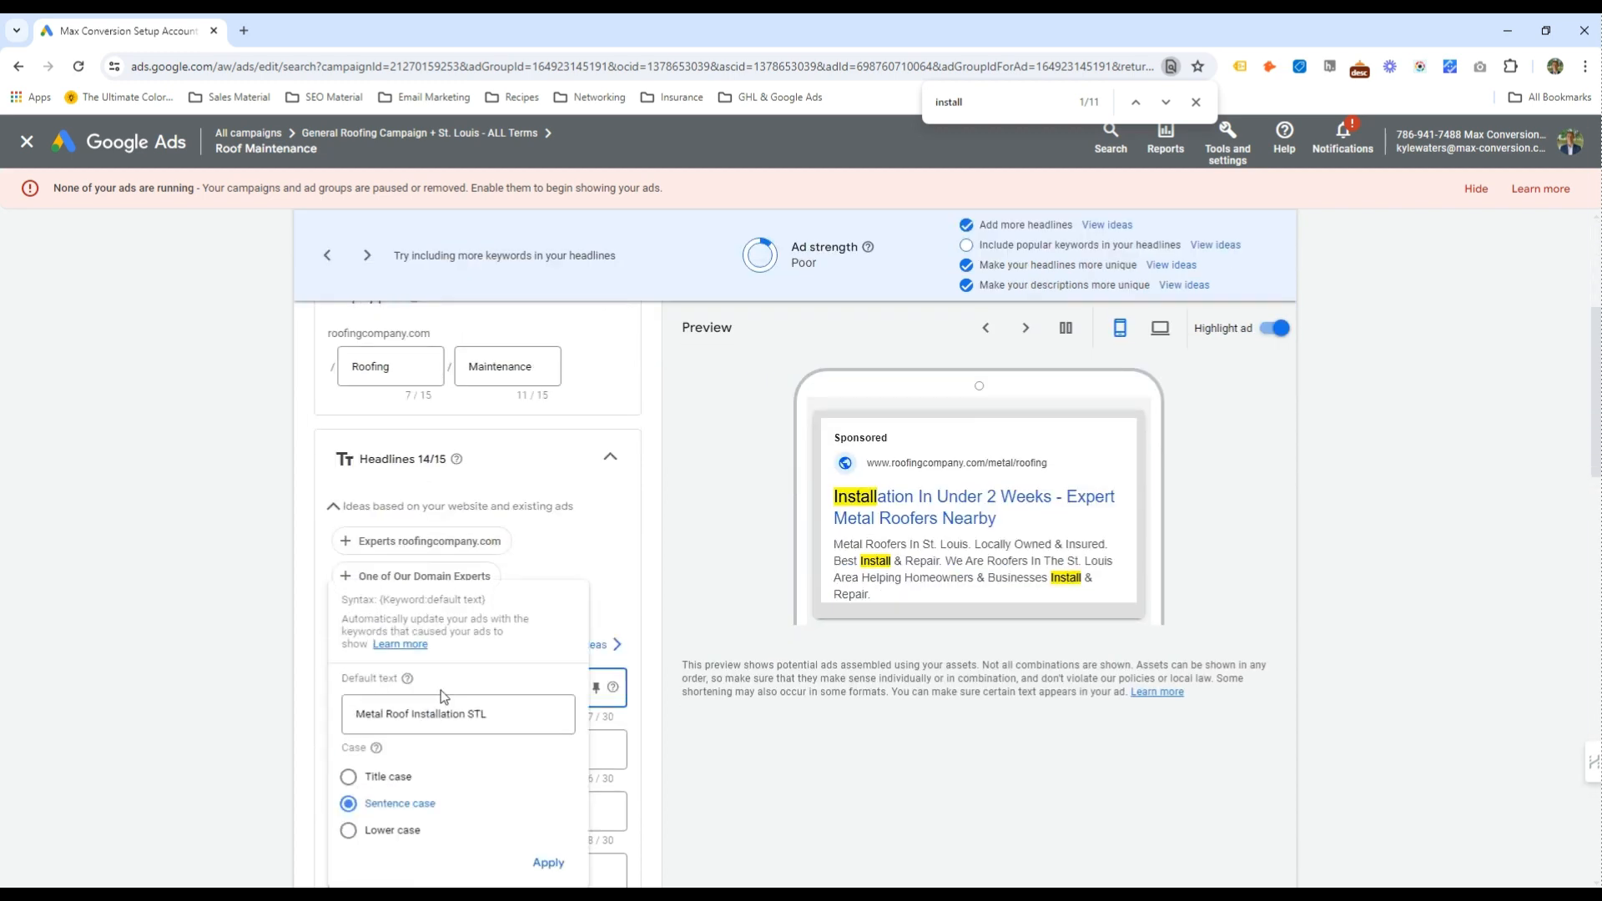
left_click(410, 714)
double_click(372, 713)
key("BackSpace")
double_click(386, 713)
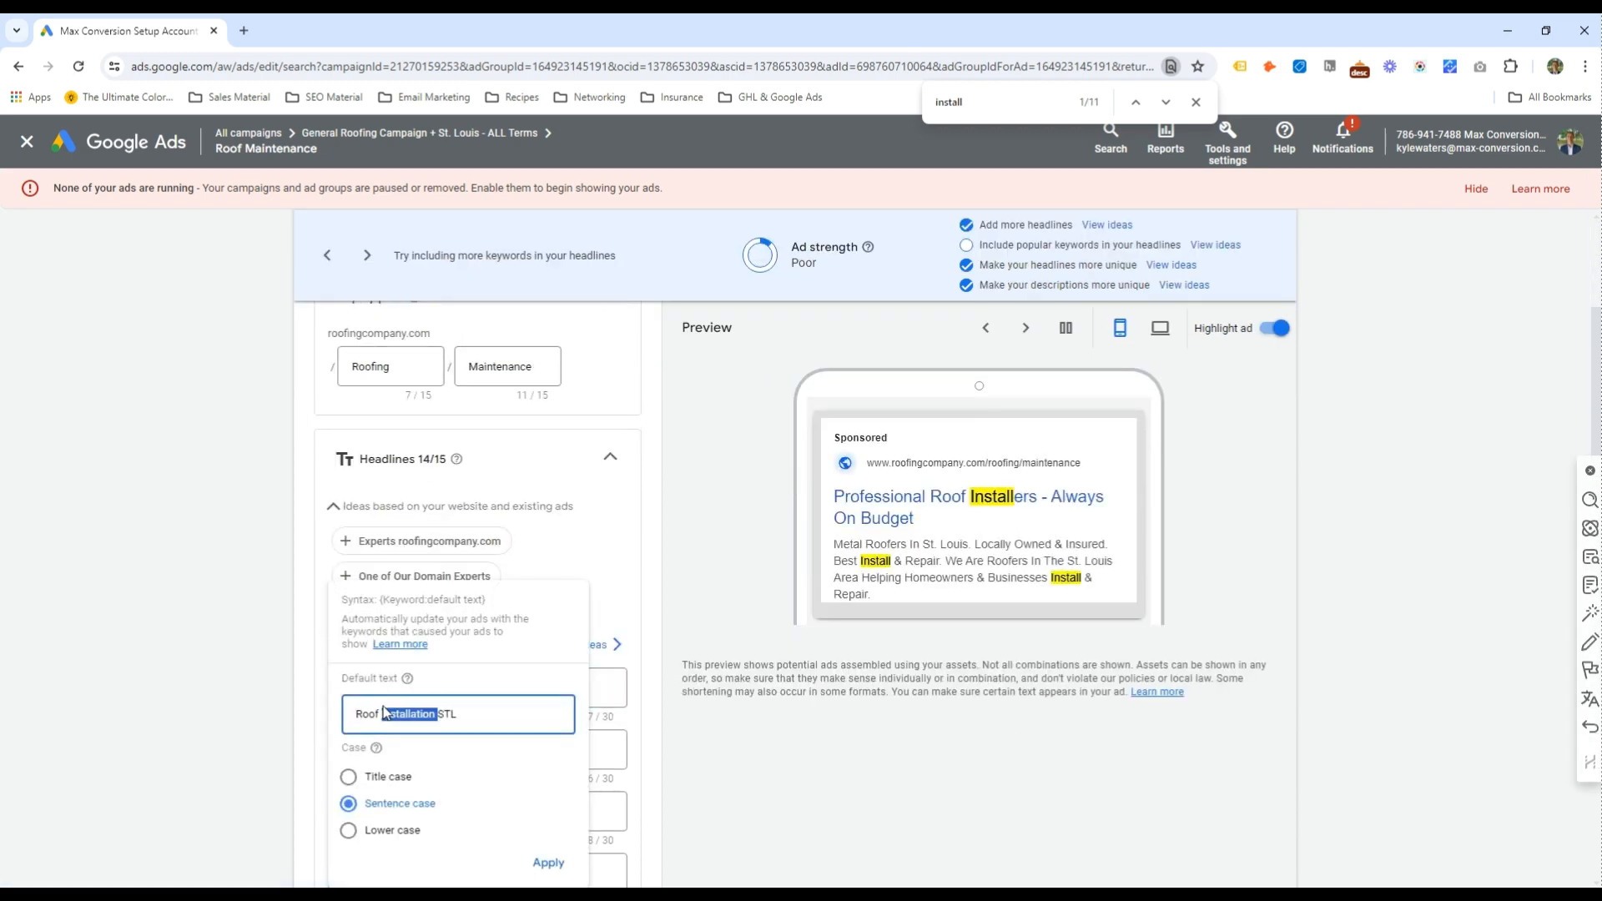
type("Maintenance in St.")
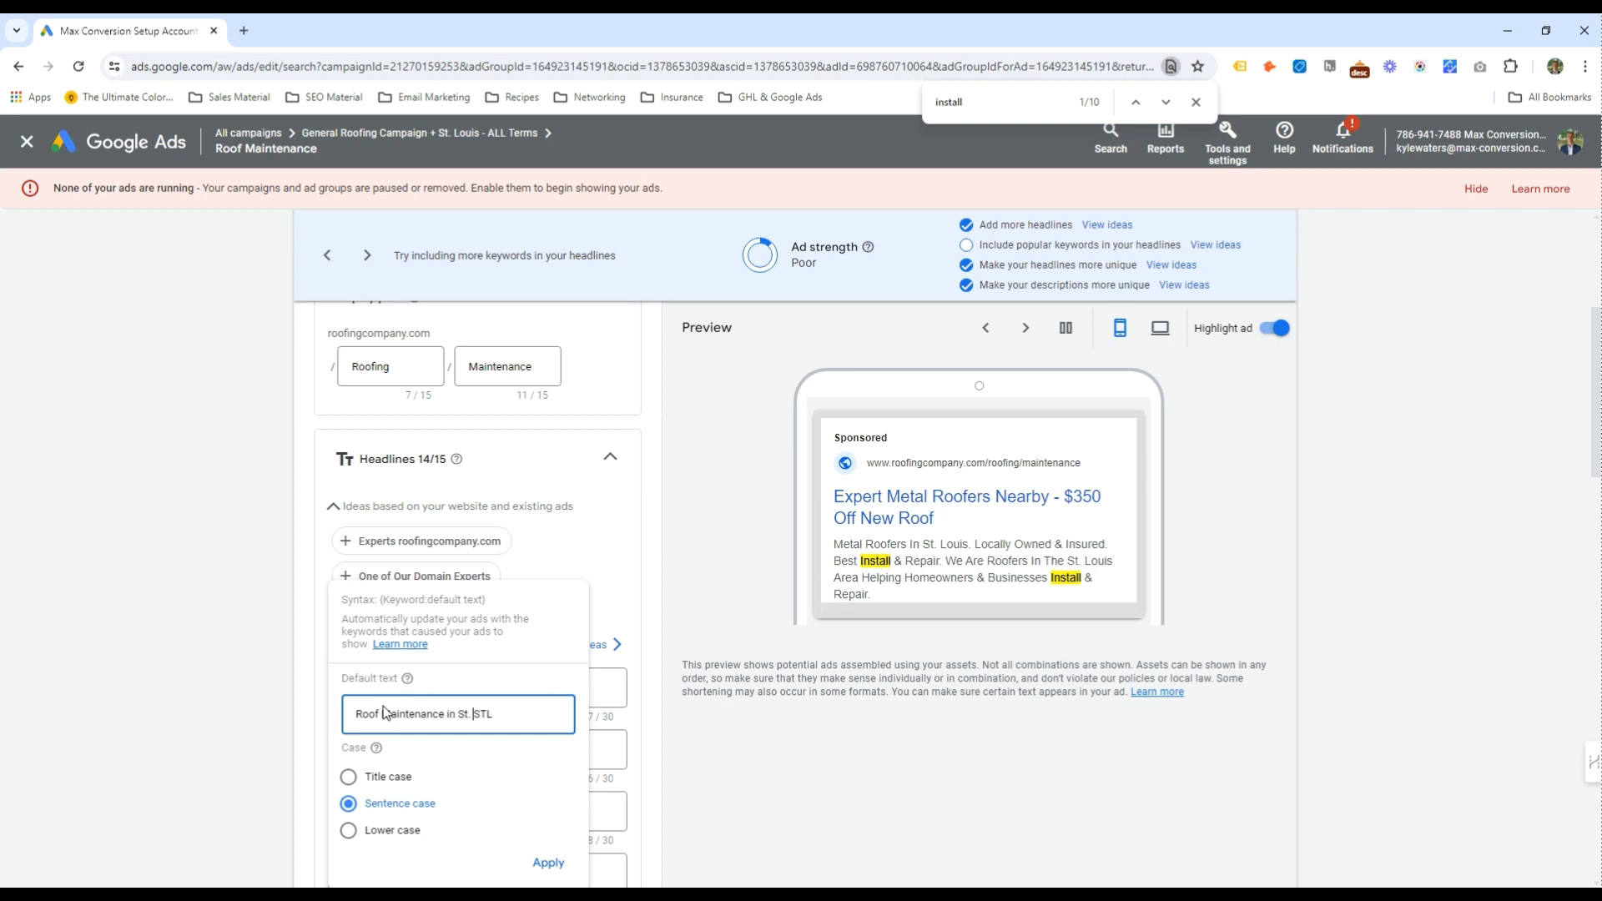
type(" Louis")
key("Delete")
key("Delete")
key("Delete")
key("Return")
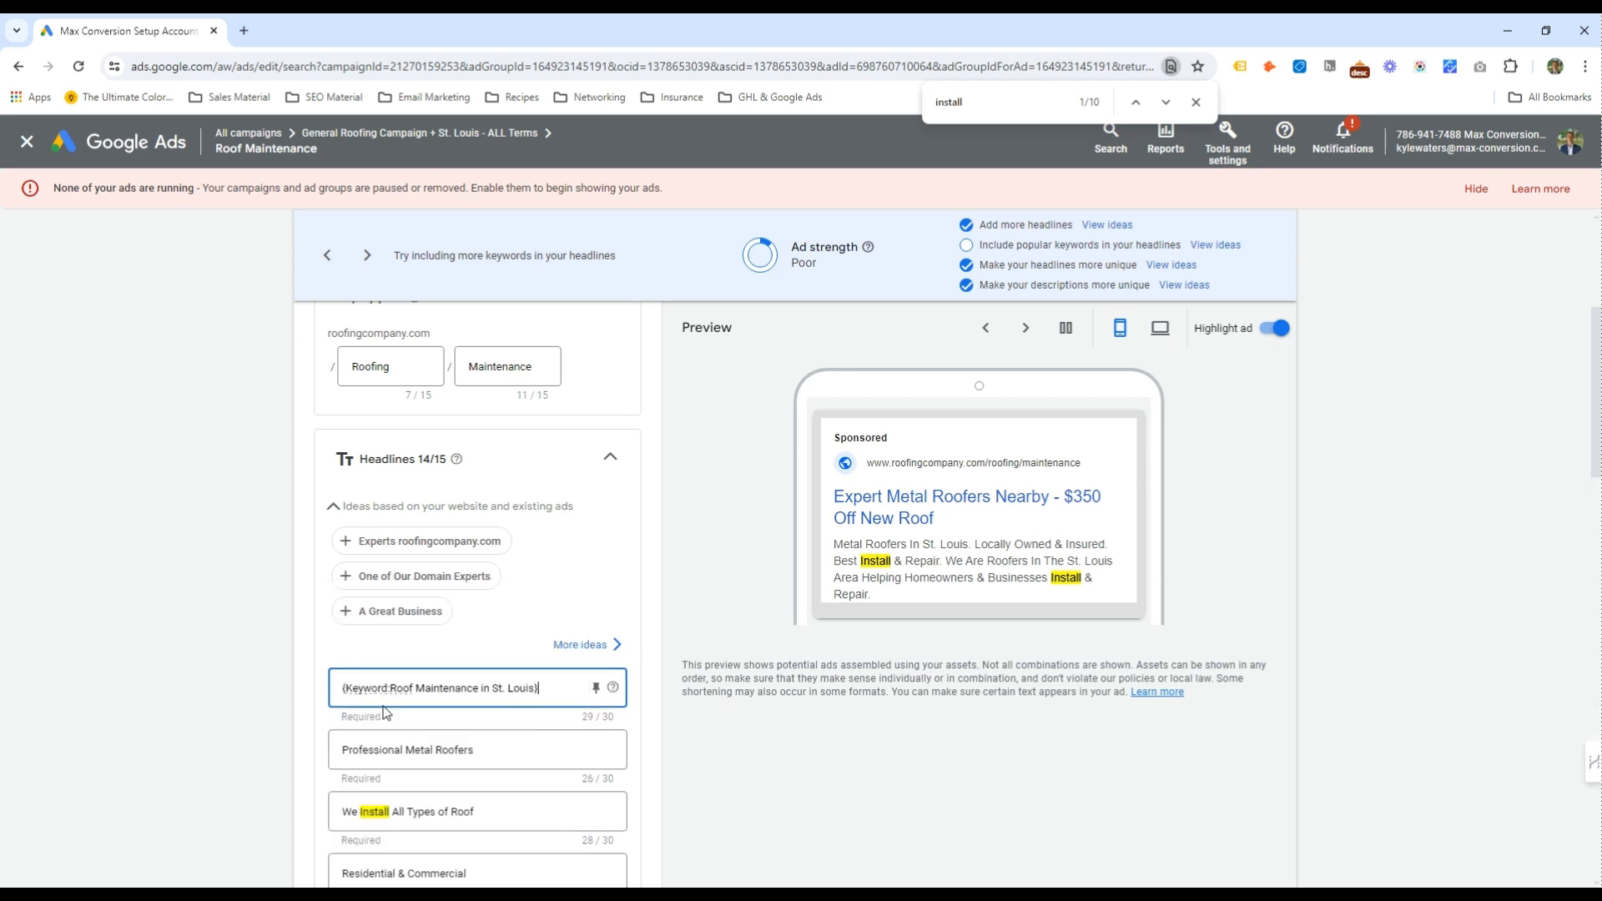
Copy the word "Maintenance" from the first headline's default text and use it to reword the second headline as "Professional Roof Maintenance"
left_click(447, 692)
double_click(435, 714)
key("ctrl+c")
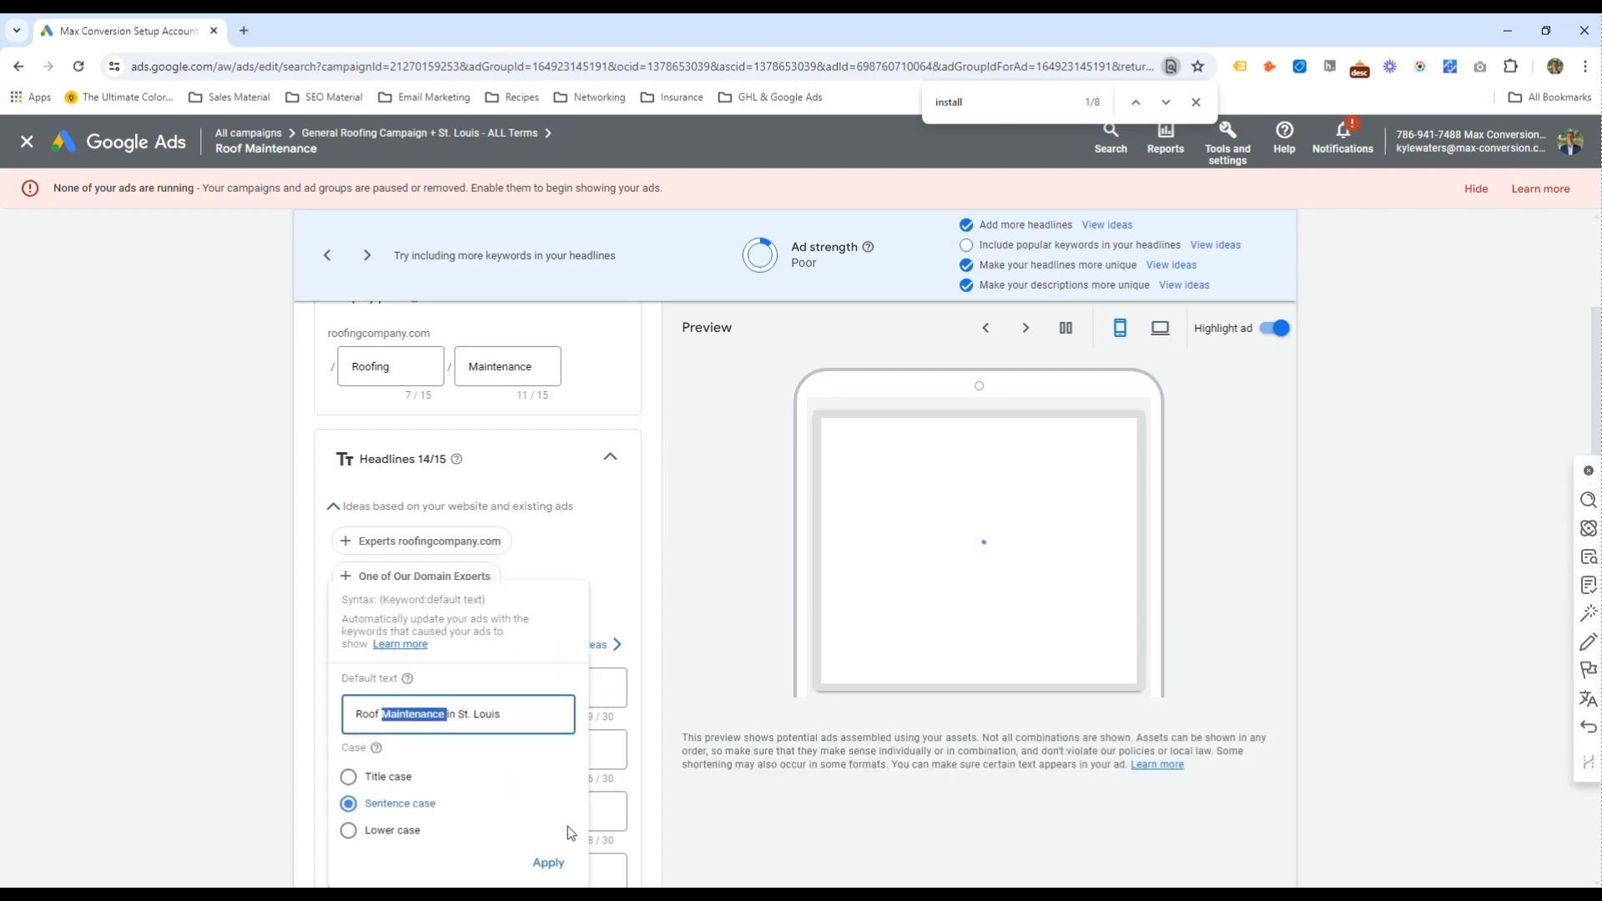
left_click(548, 860)
double_click(430, 752)
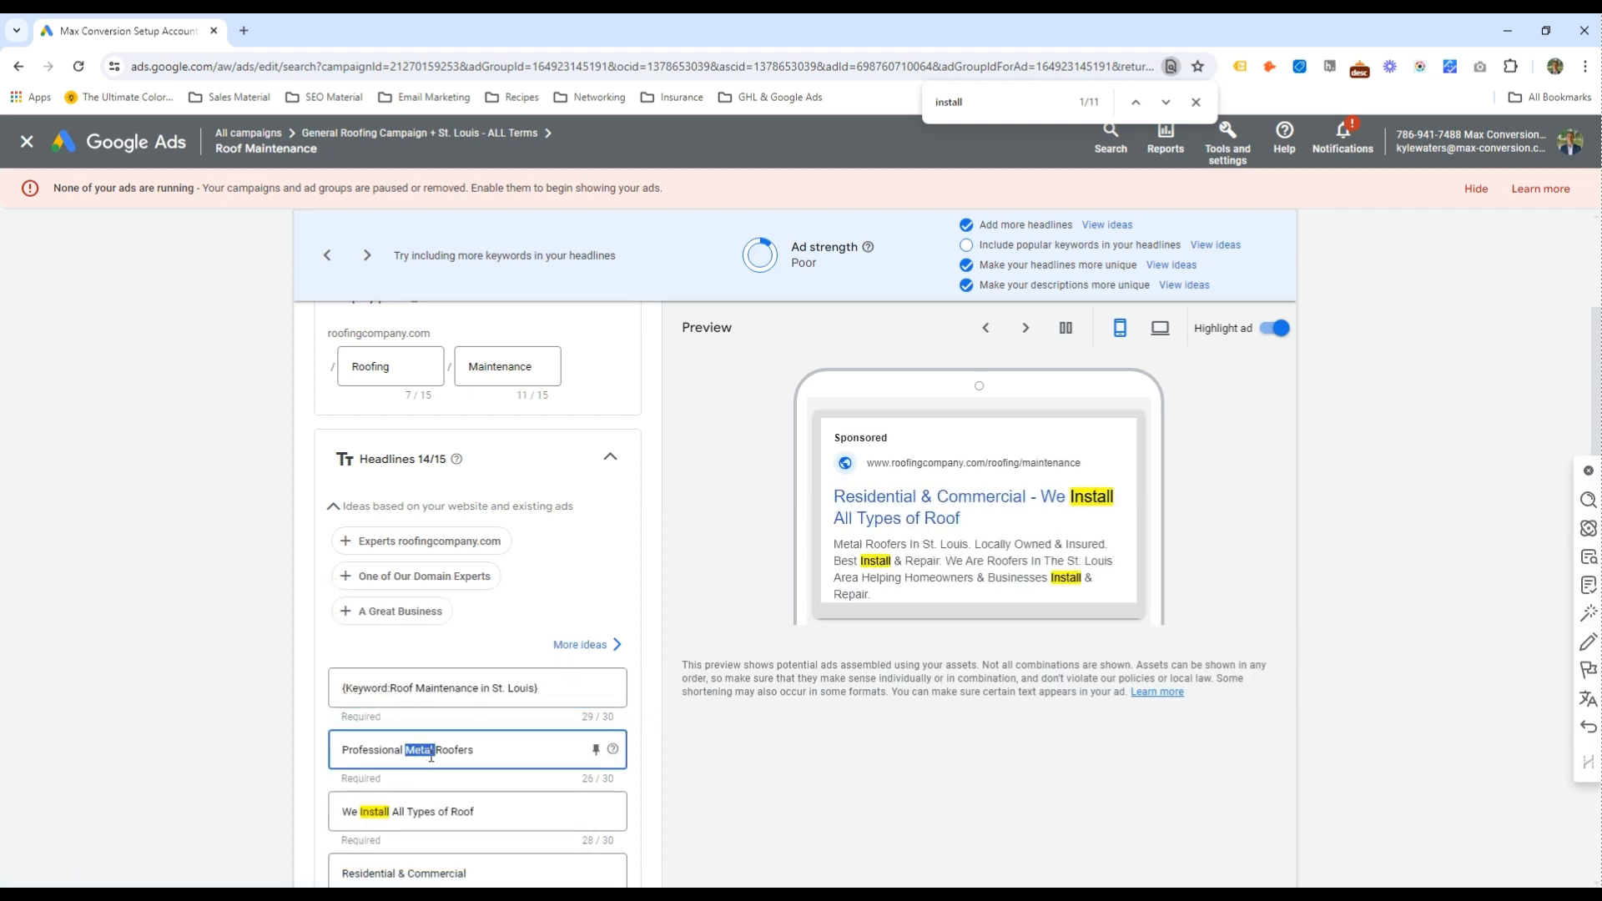
key("ctrl+v")
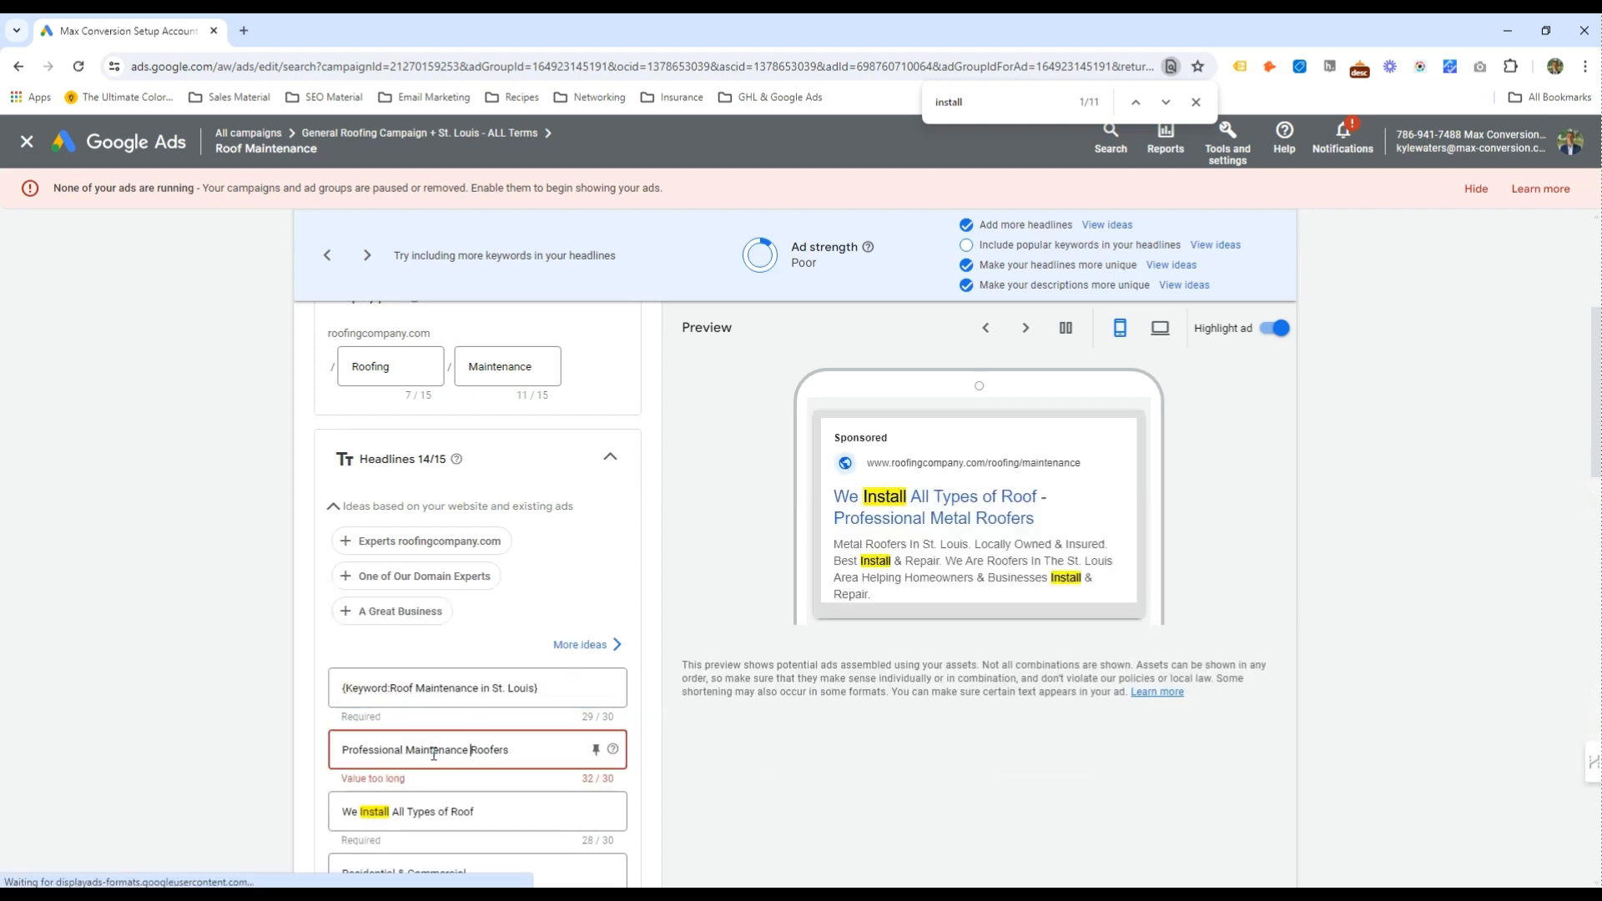
key("ctrl+shift+Right")
key("BackSpace")
key("Left")
key("ctrl+Left")
type("=")
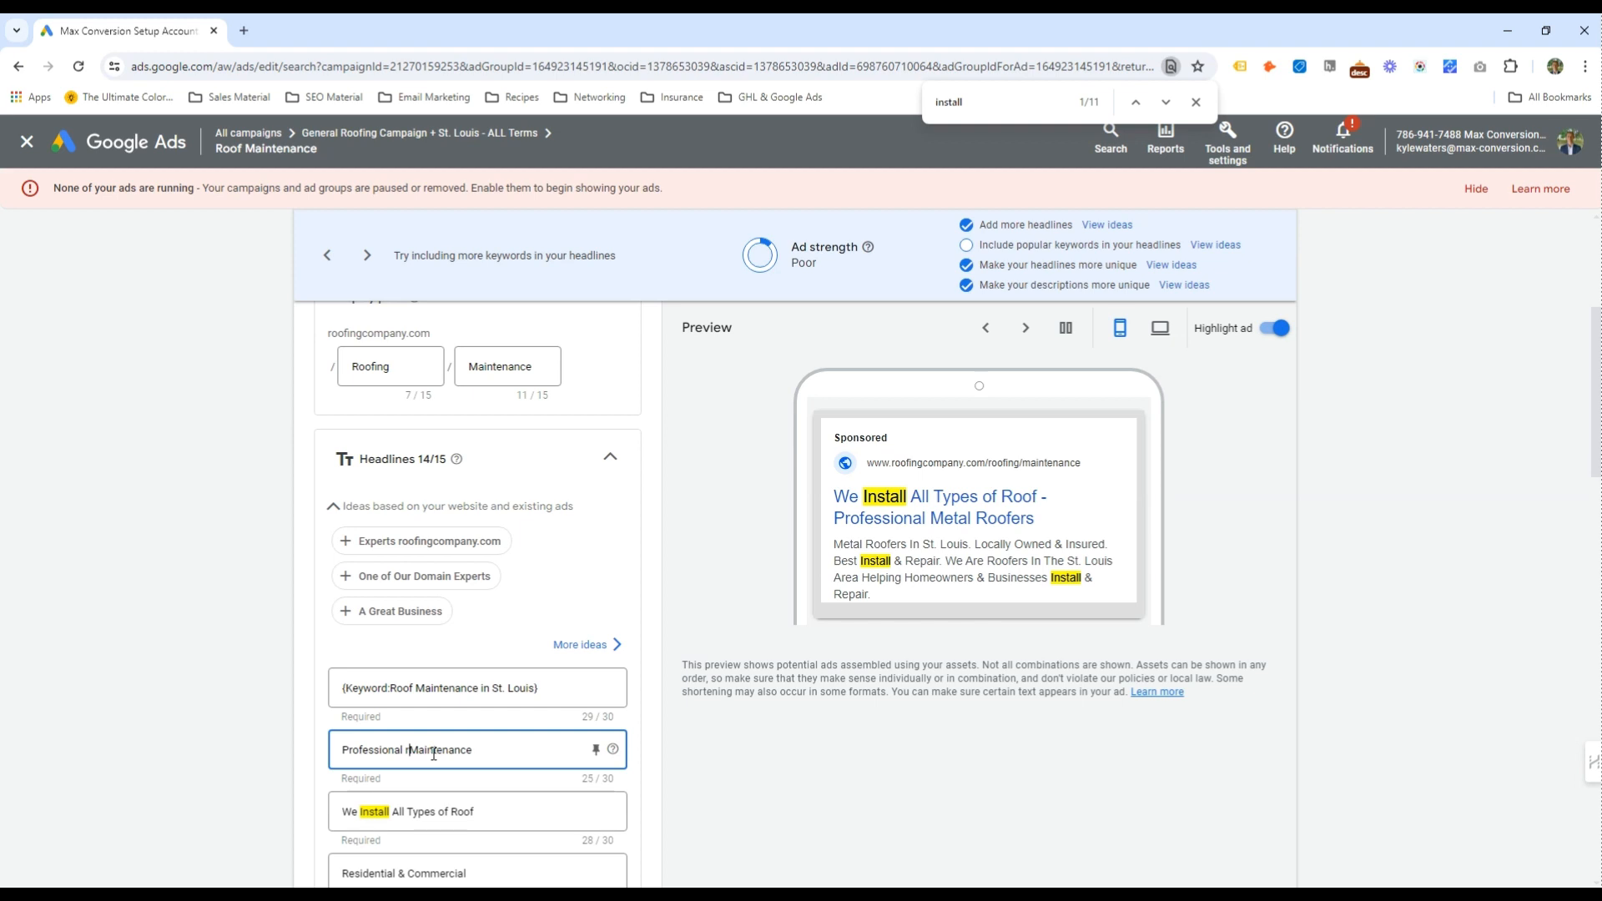
type("Roof")
Change "Install" to "Maintain" in the third headline so it reads "We Maintain All Types of Roof"
double_click(379, 811)
type("Mai")
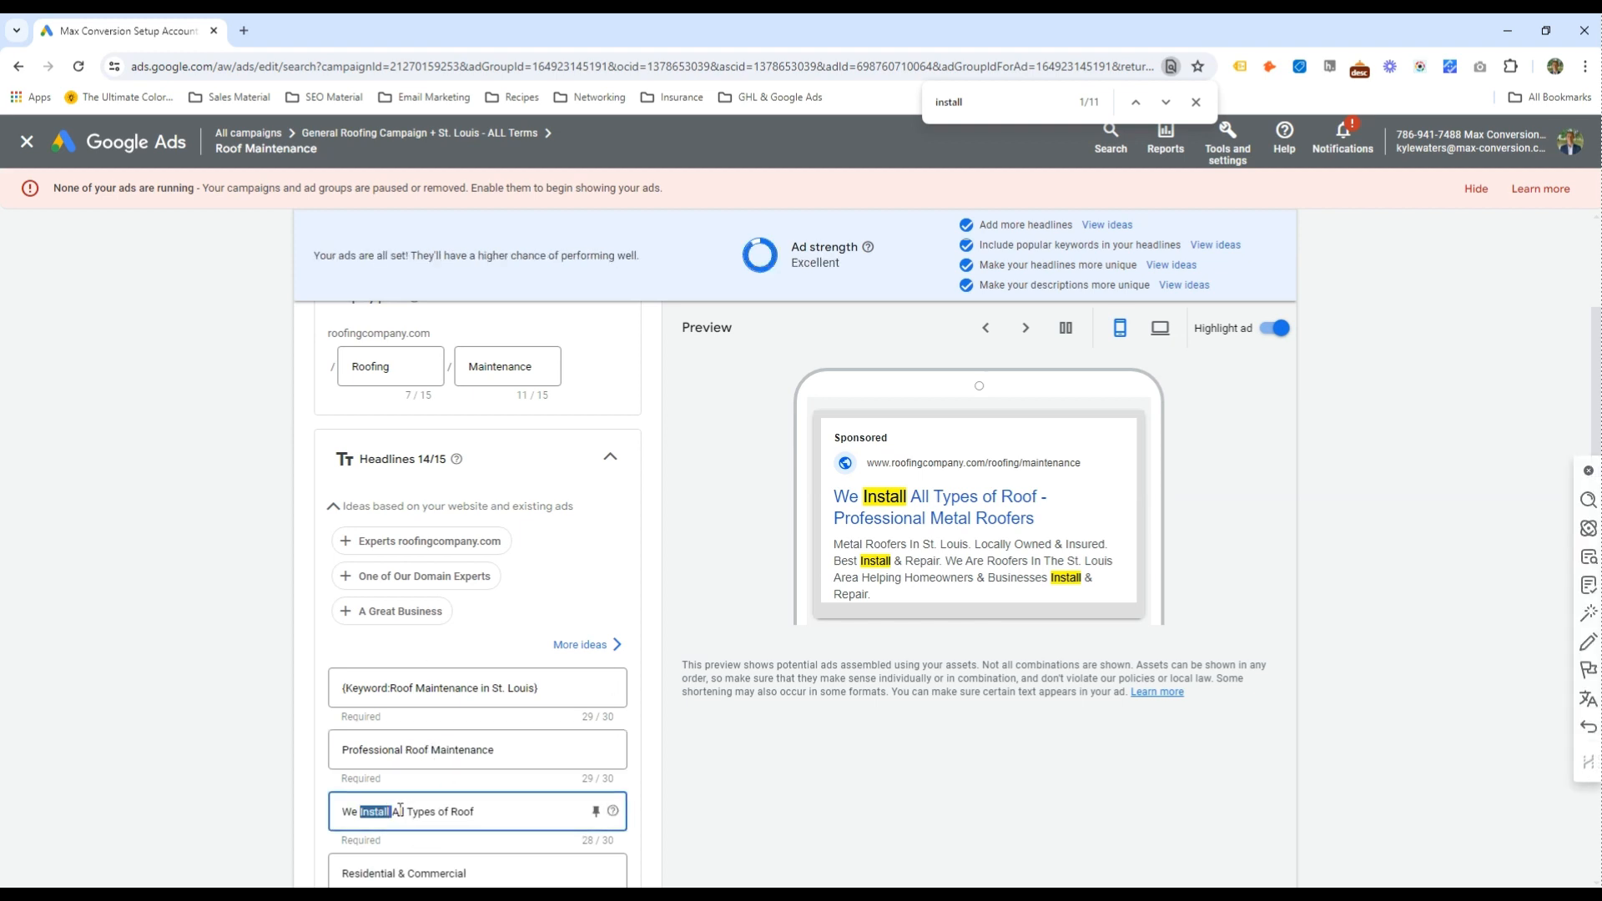
type("ntain")
Rewrite the "Installation In Under 2 Weeks" headline as "Maintenance Complete Monthly"
scroll(434, 734, "down", 5)
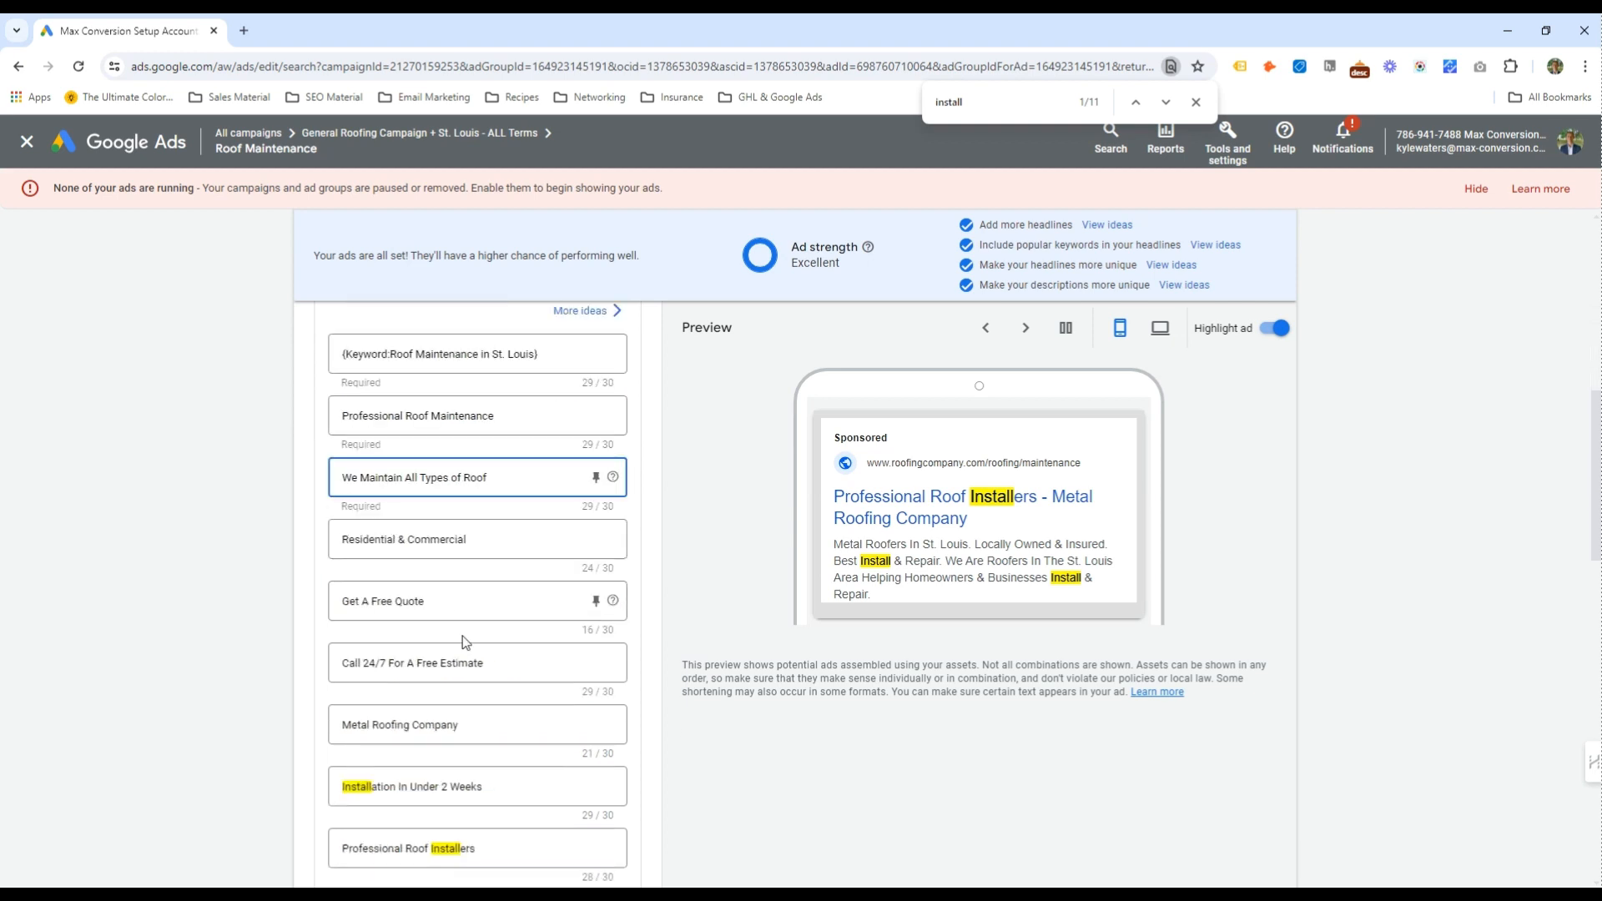
left_click(407, 701)
double_click(367, 702)
type("Maintenance")
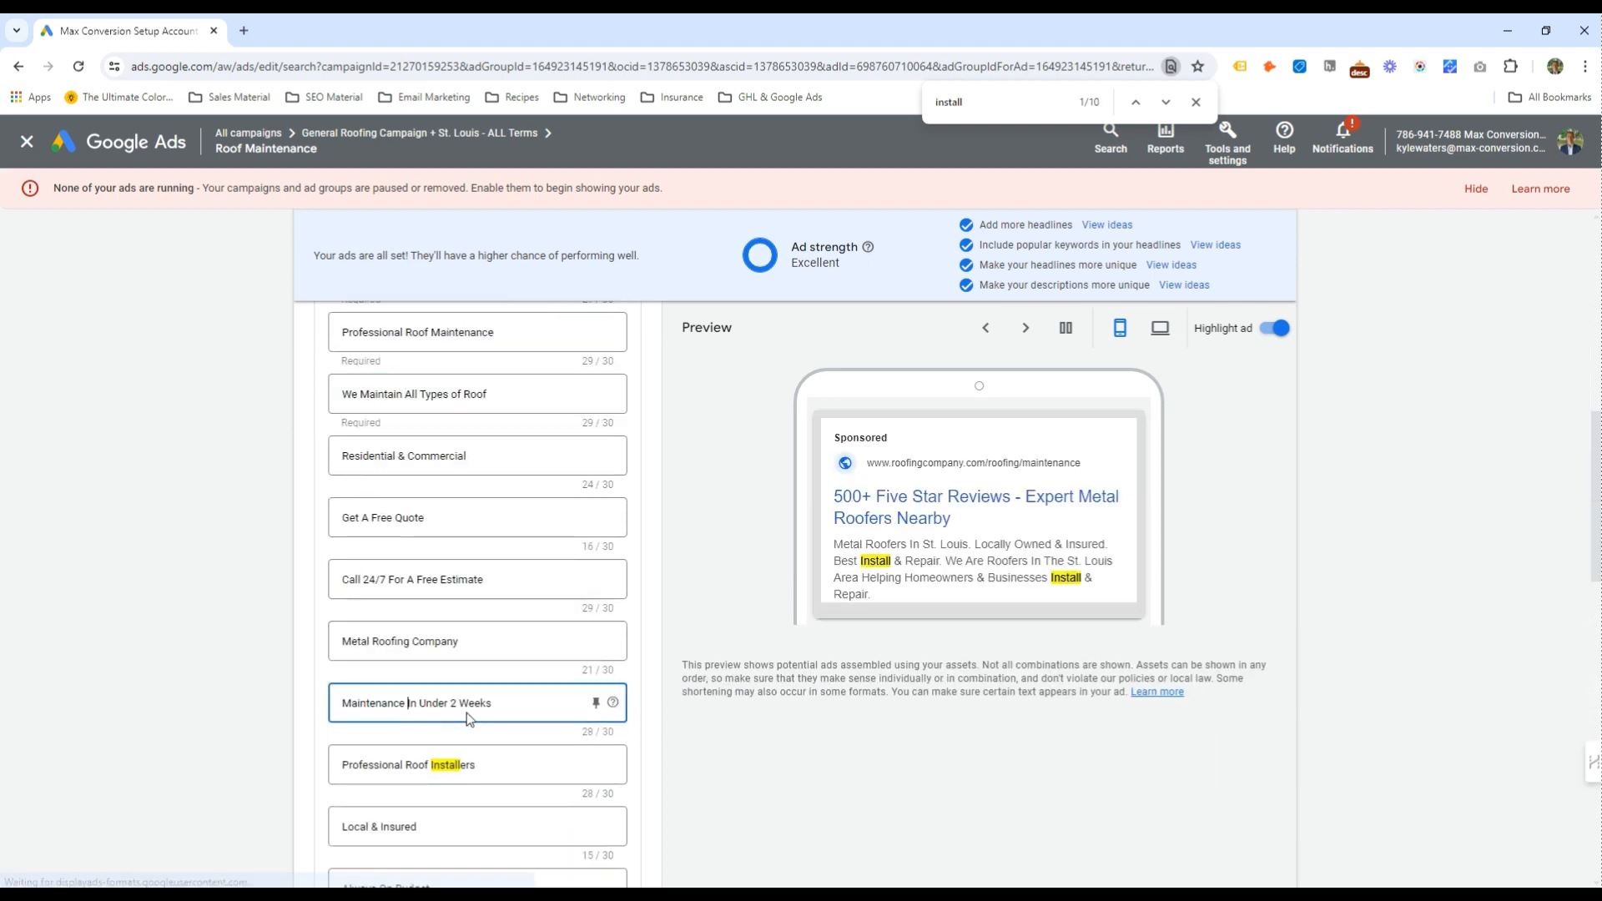
left_click_drag(410, 703, 513, 705)
type("Complete")
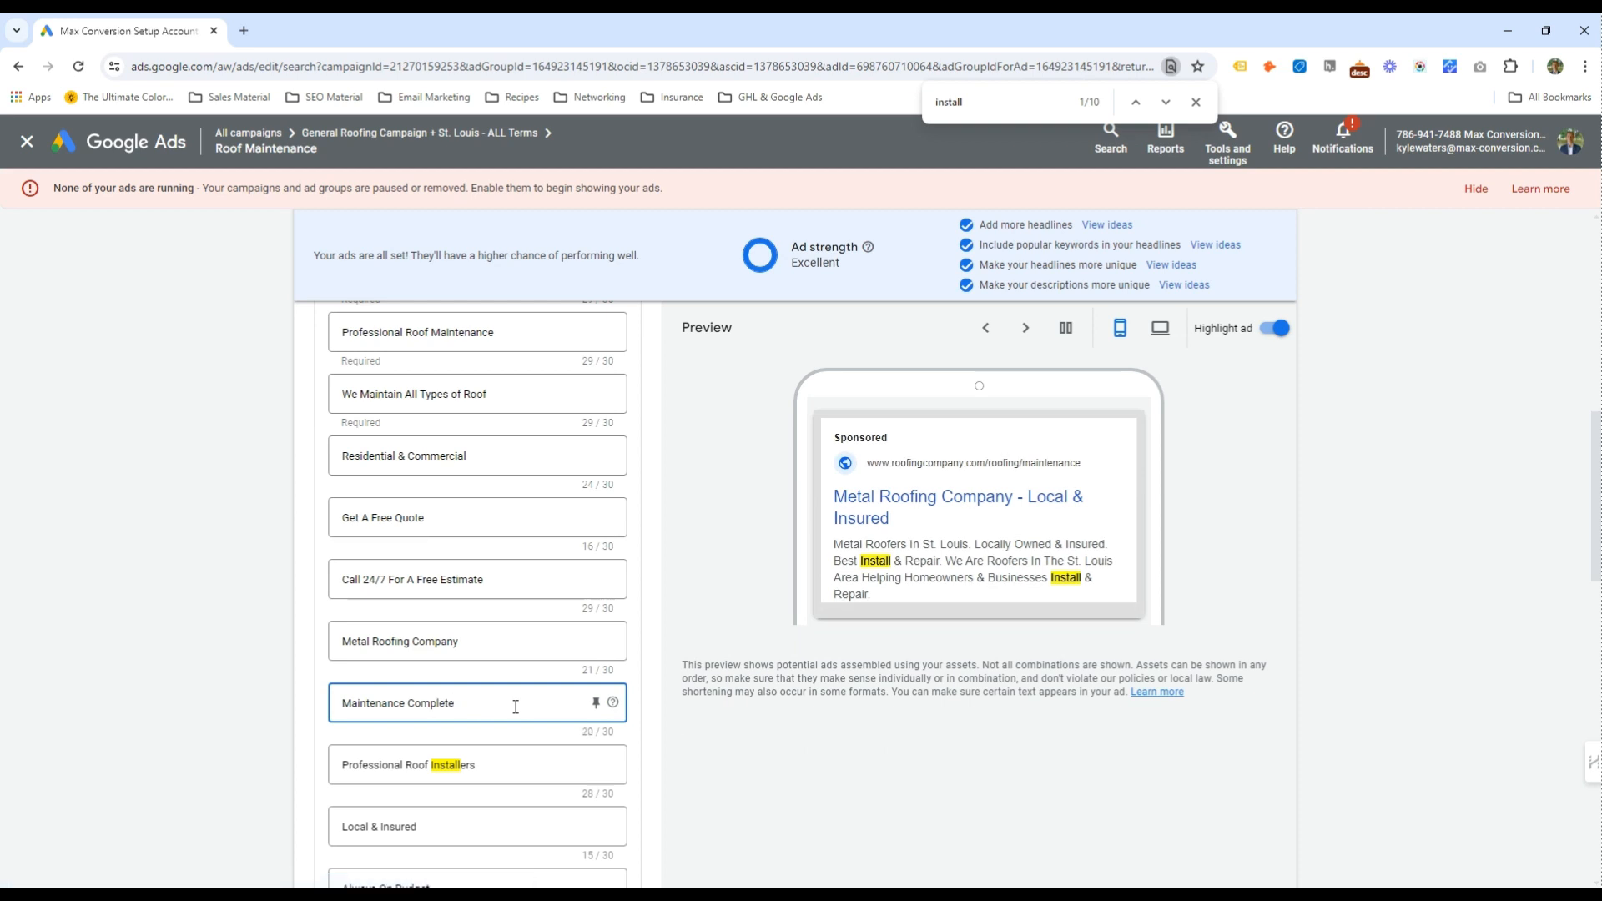
key("Home")
type("Monthly")
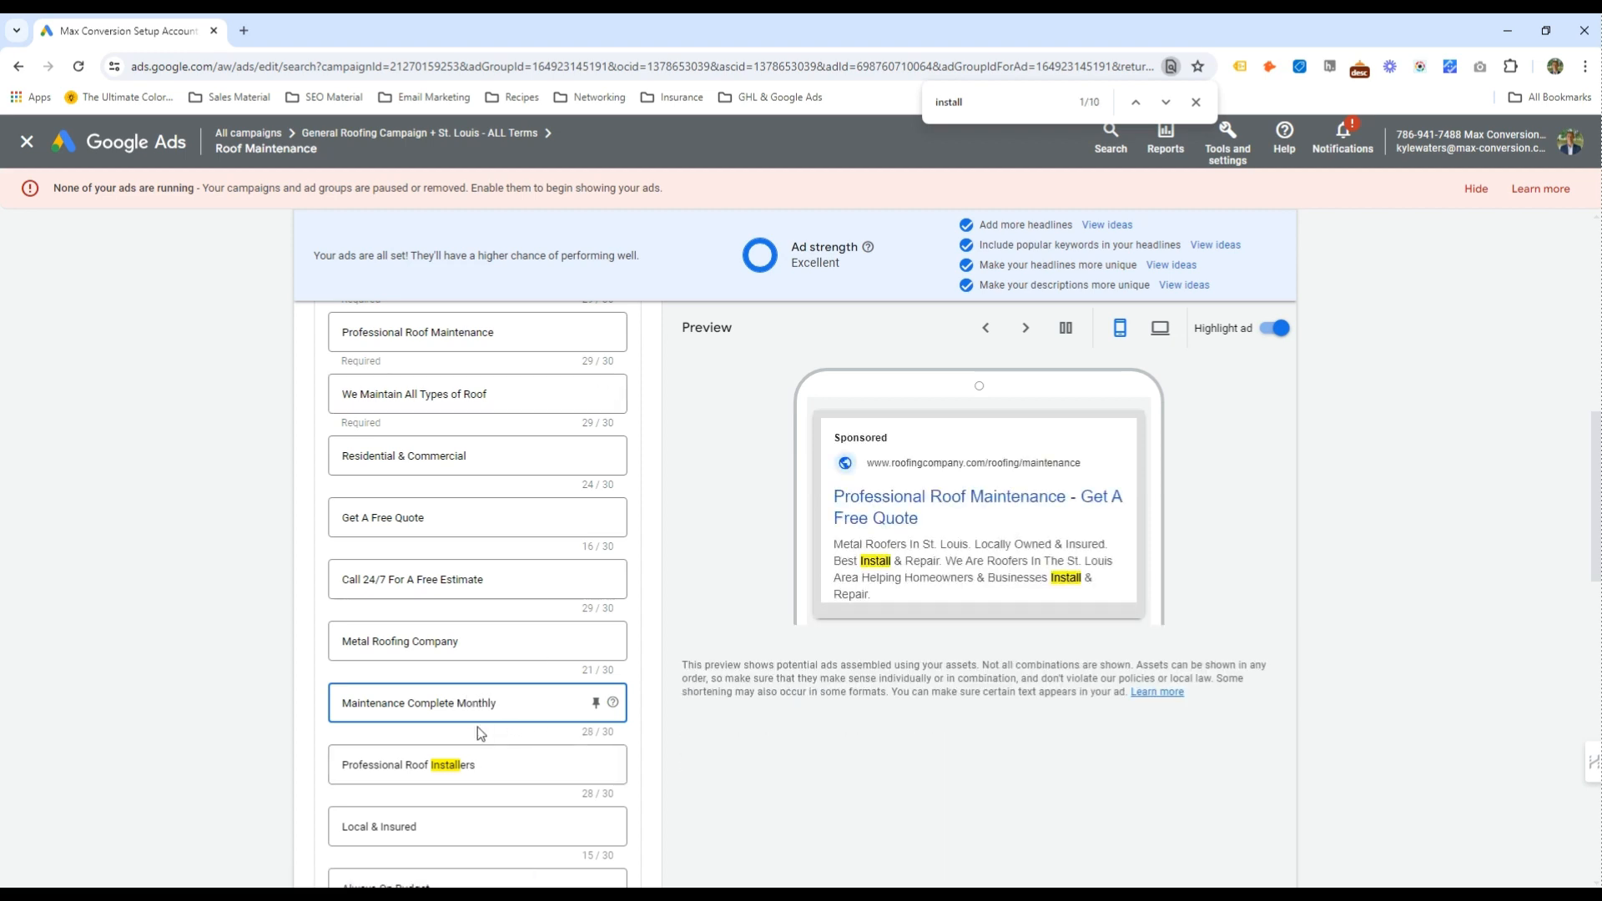
scroll(471, 684, "down", 2)
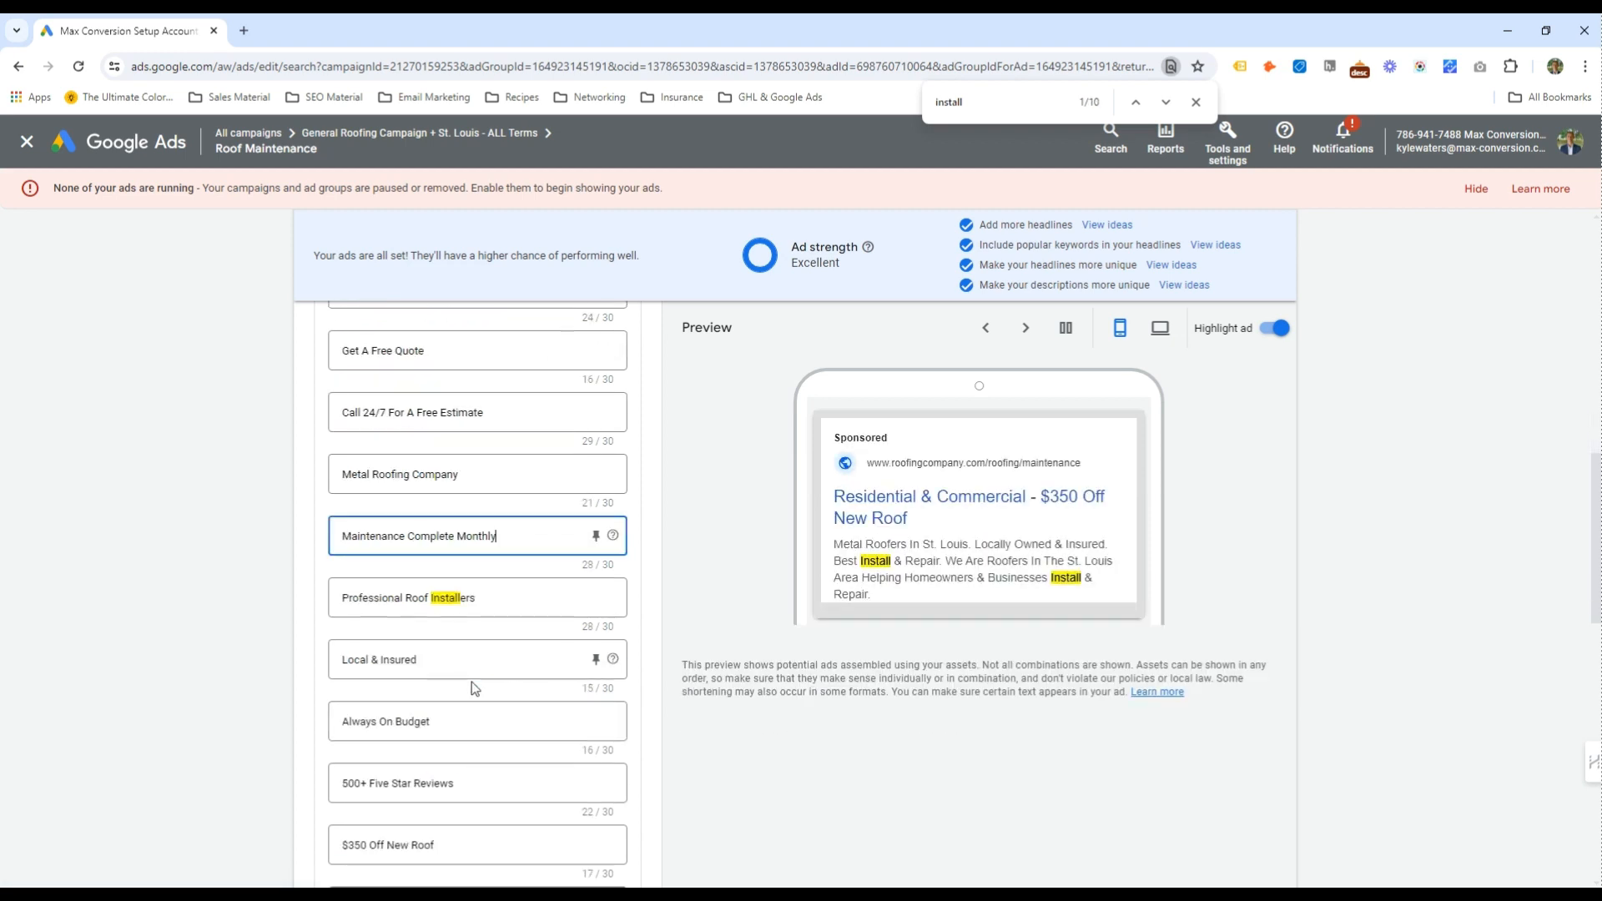
Replace the "Professional Roof Installers" headline with "Roof Maintenance"
left_click(458, 611)
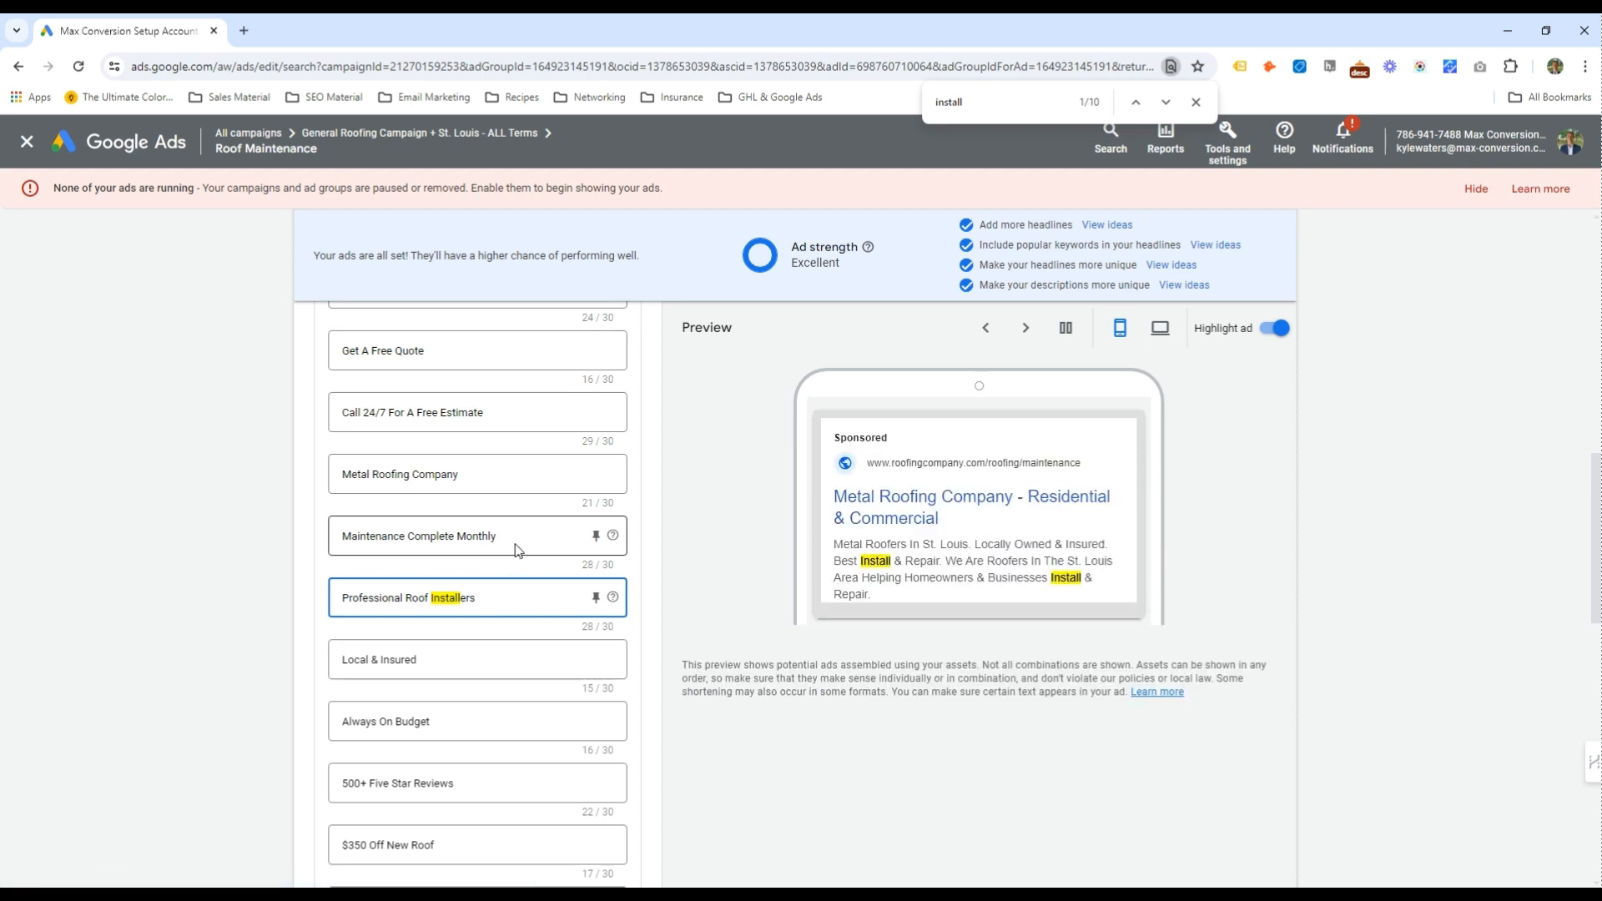
double_click(450, 600)
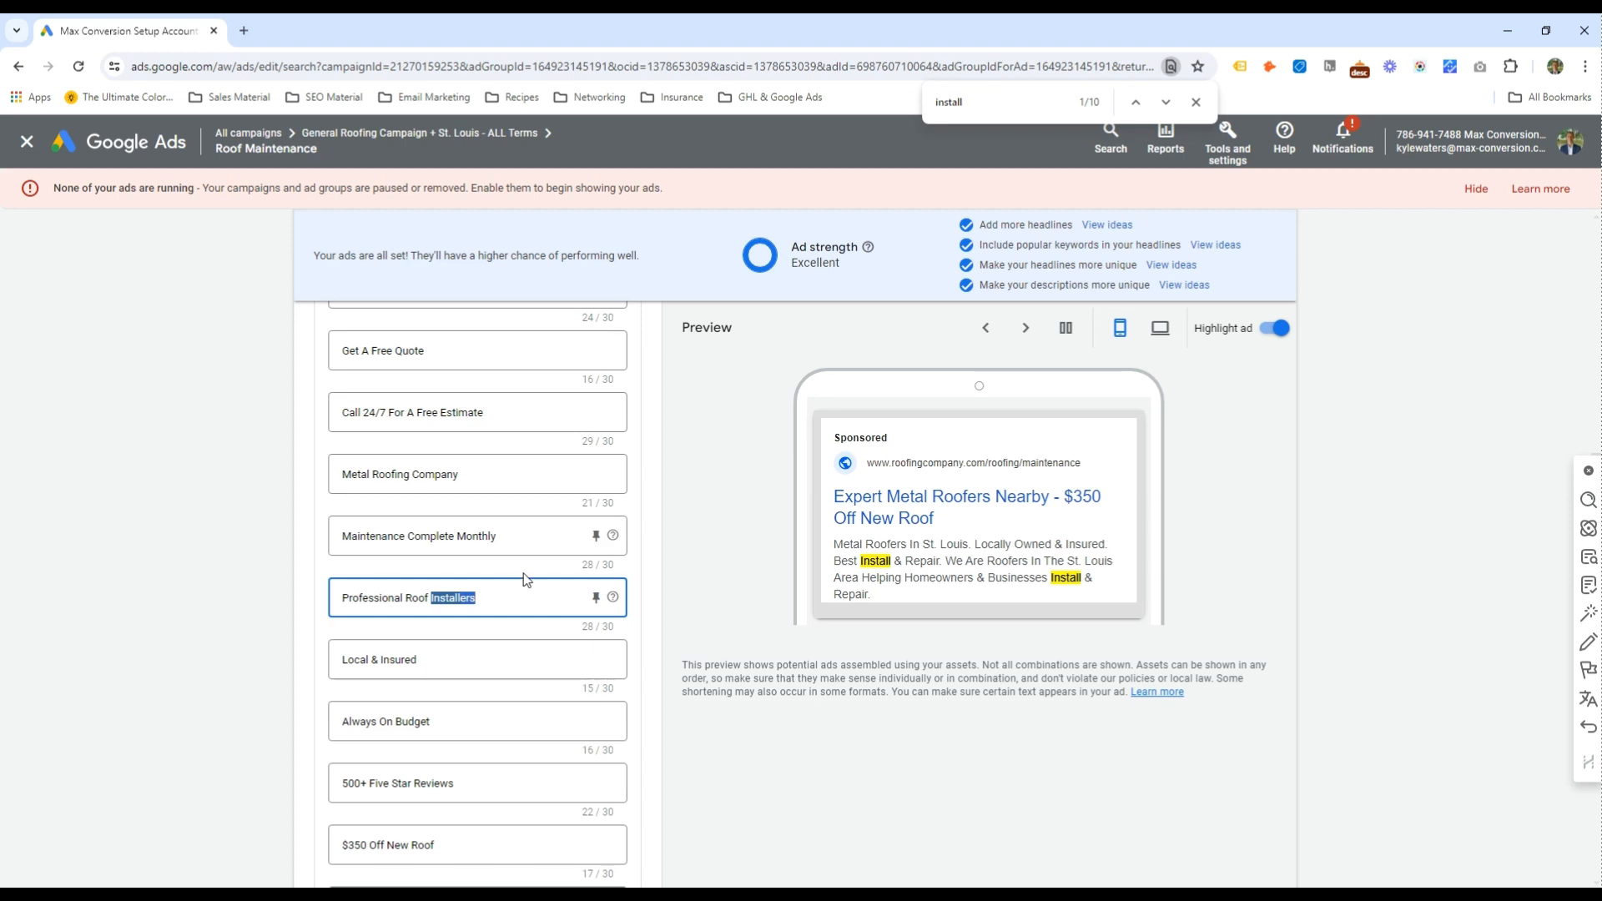
key("ctrl+v")
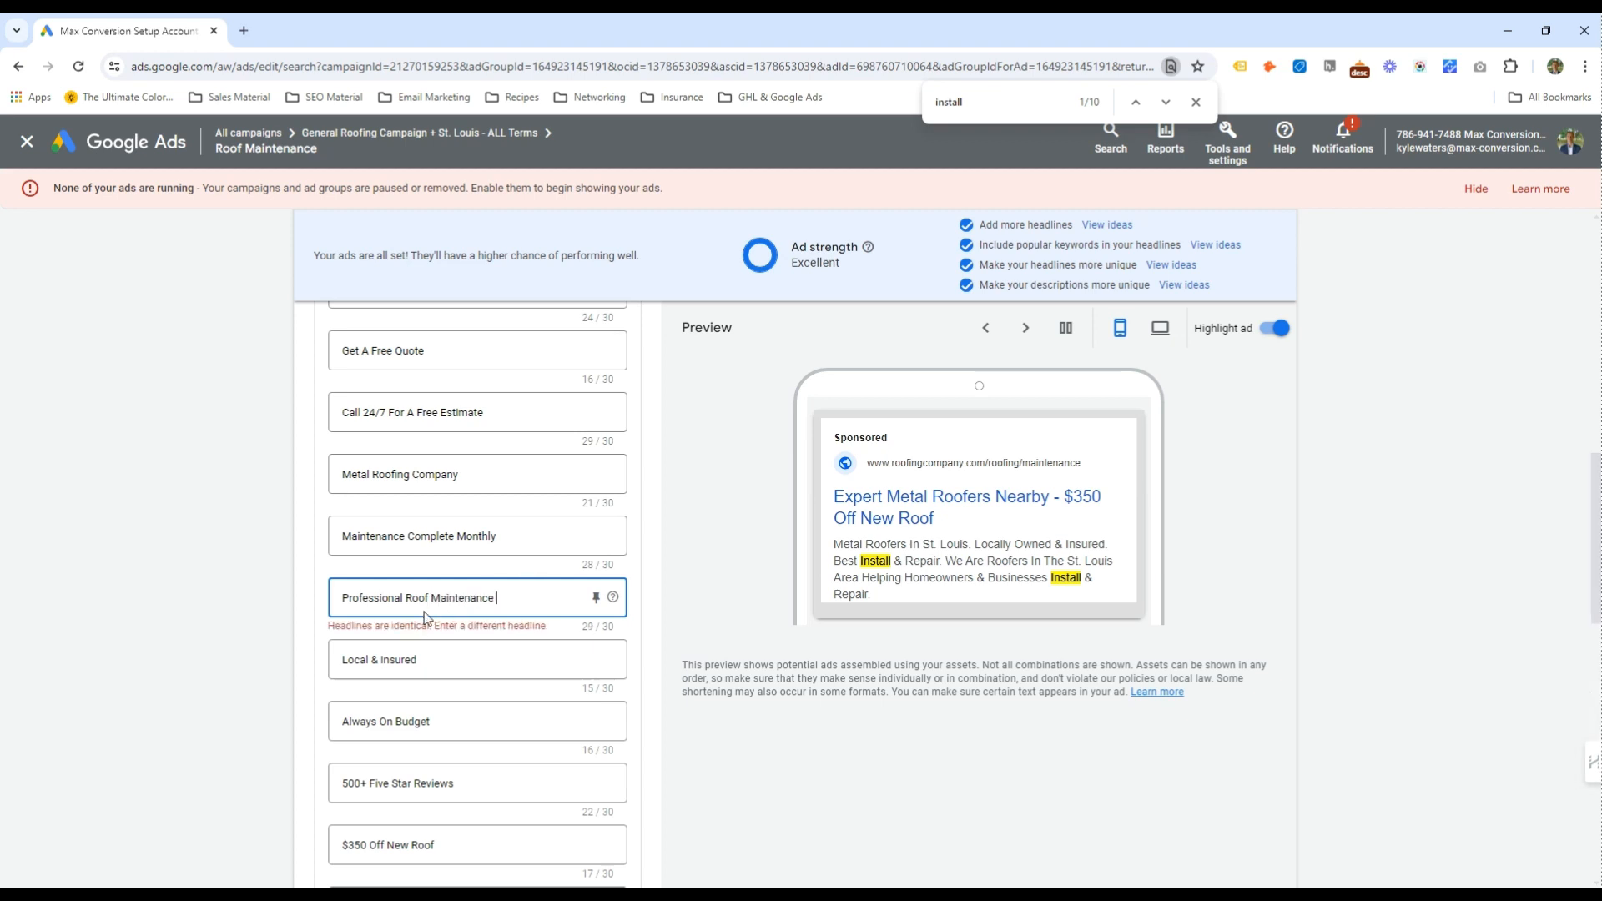
double_click(472, 598)
double_click(362, 597)
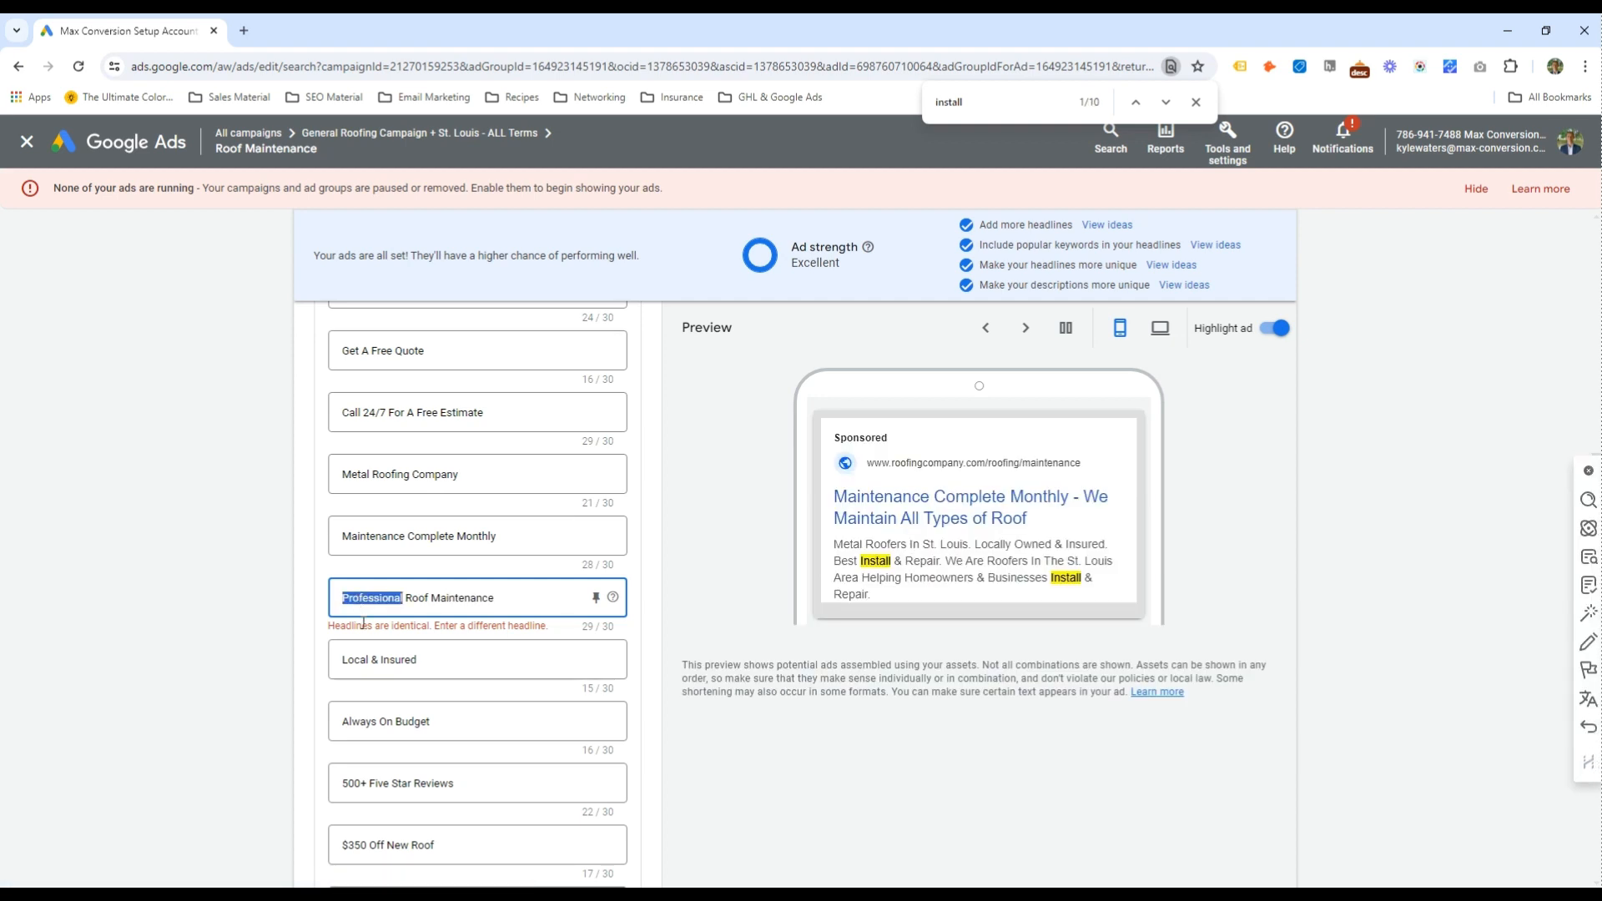
key("BackSpace")
scroll(422, 598, "down", 1)
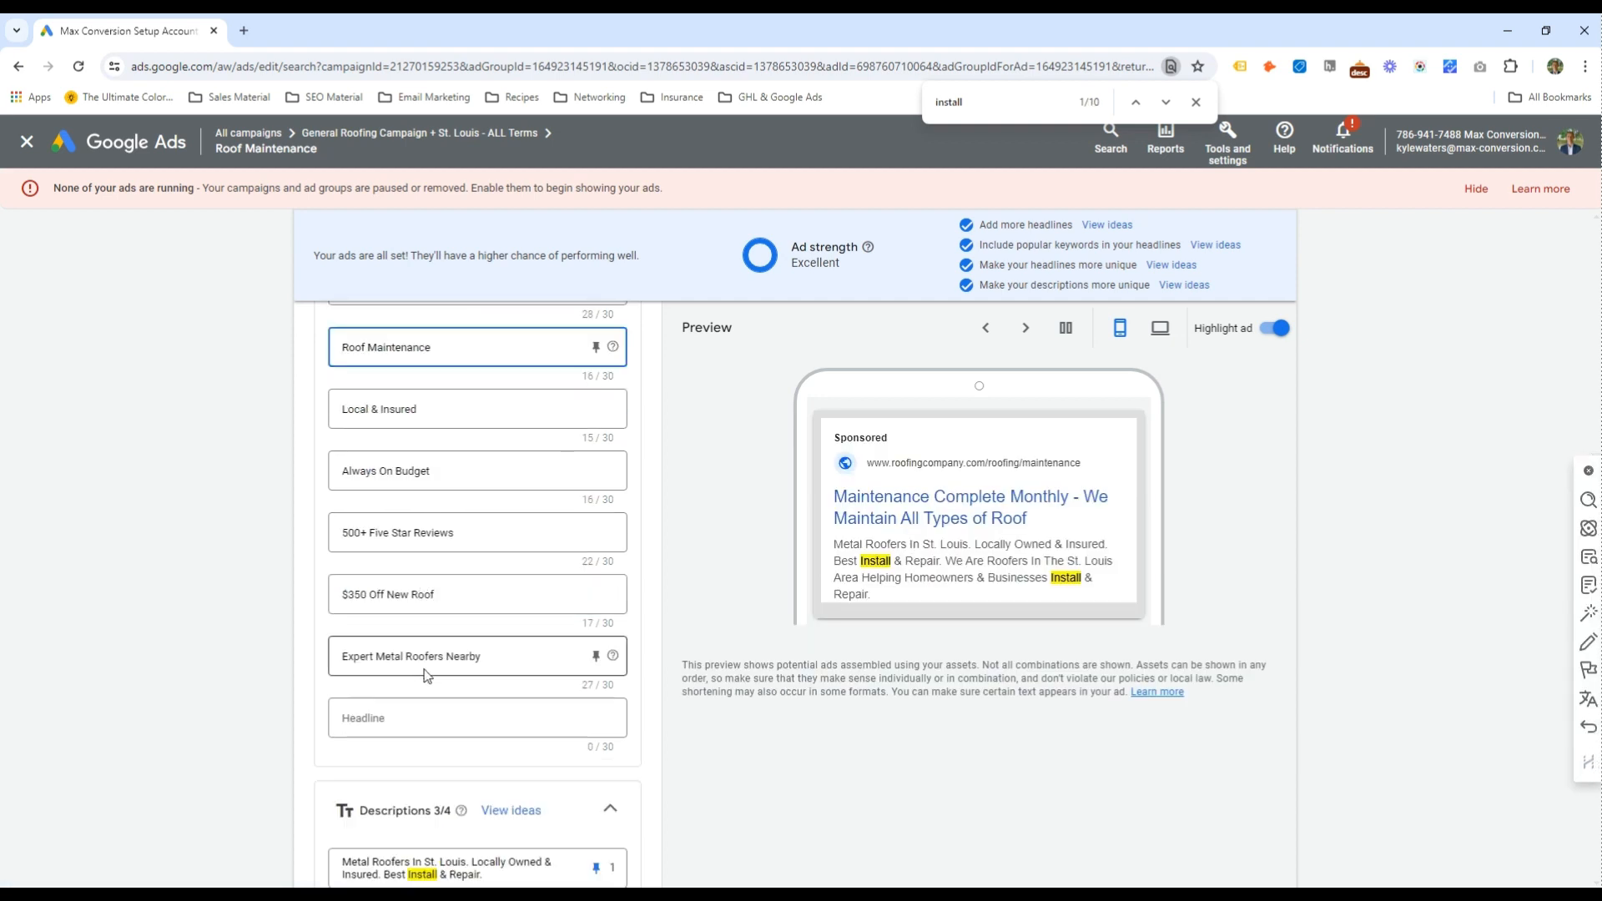
Replace the "$350 Off New Roof" headline with "Maintenance For Your Roof"
left_click(390, 595)
key("ctrl+a")
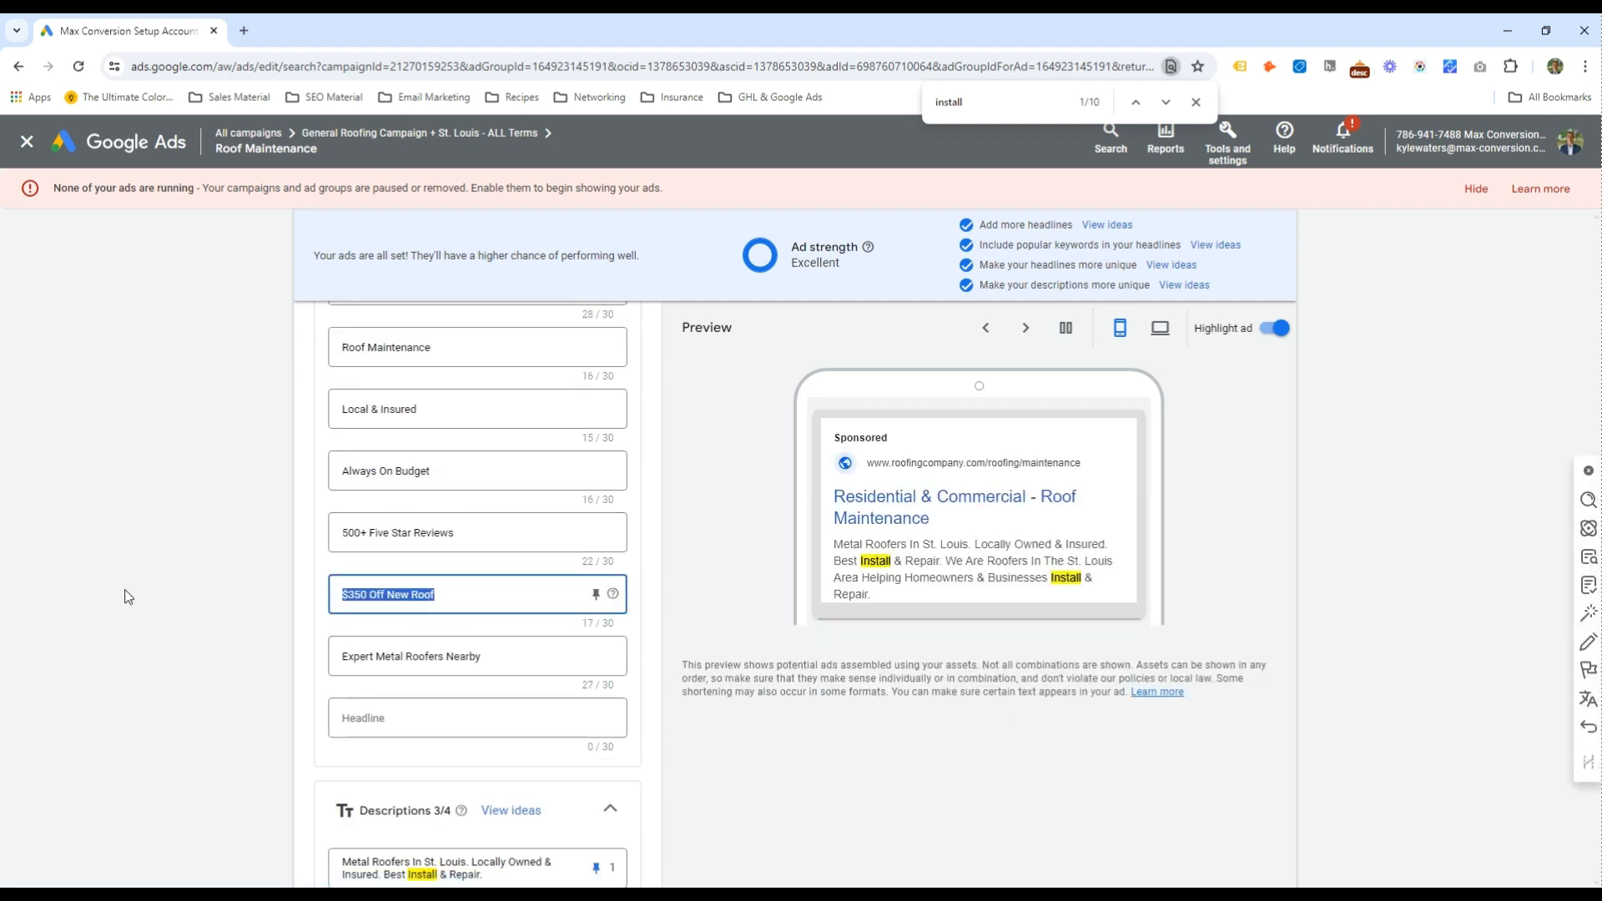
key("BackSpace")
type("Experts roofingcompany.com")
double_click(406, 665)
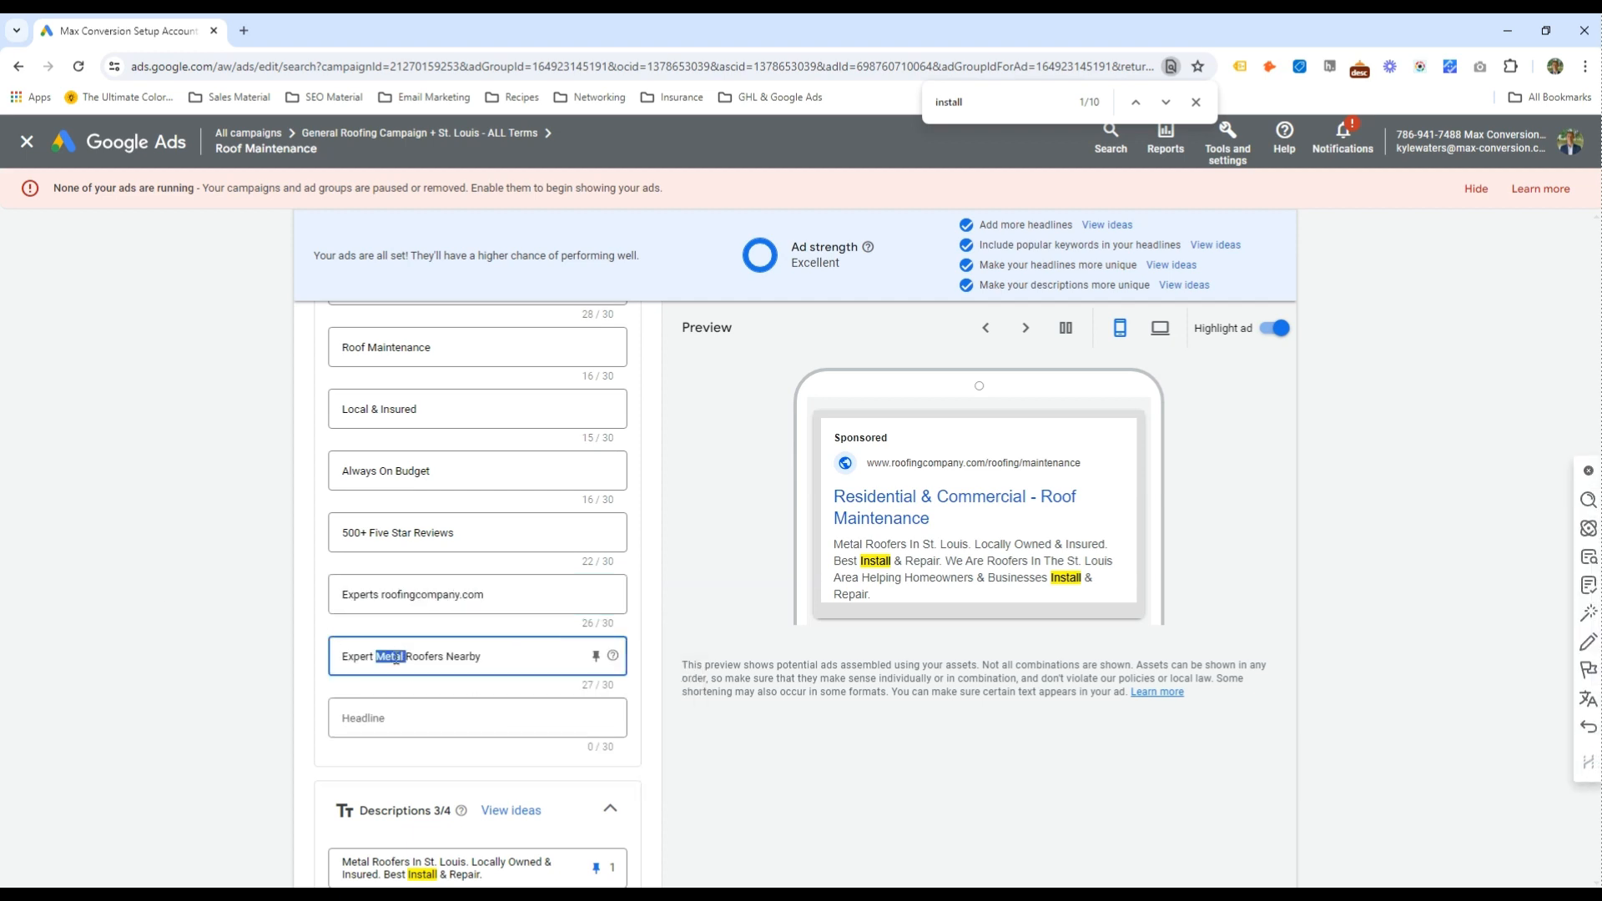
triple_click(496, 601)
type("Maintenance ")
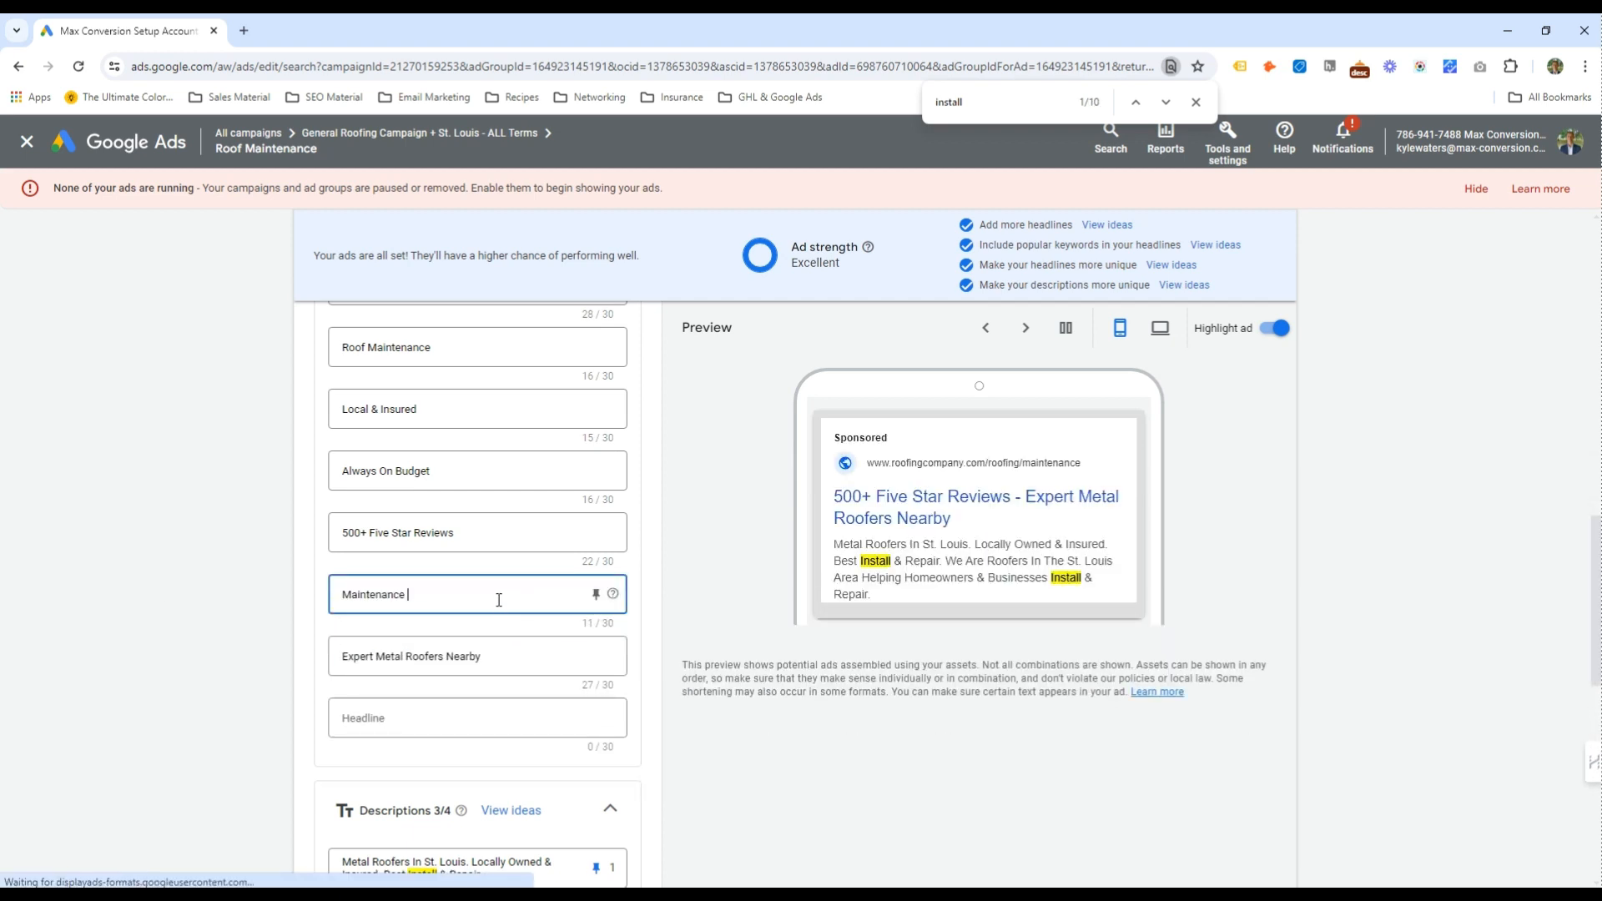
type("For Your Roof")
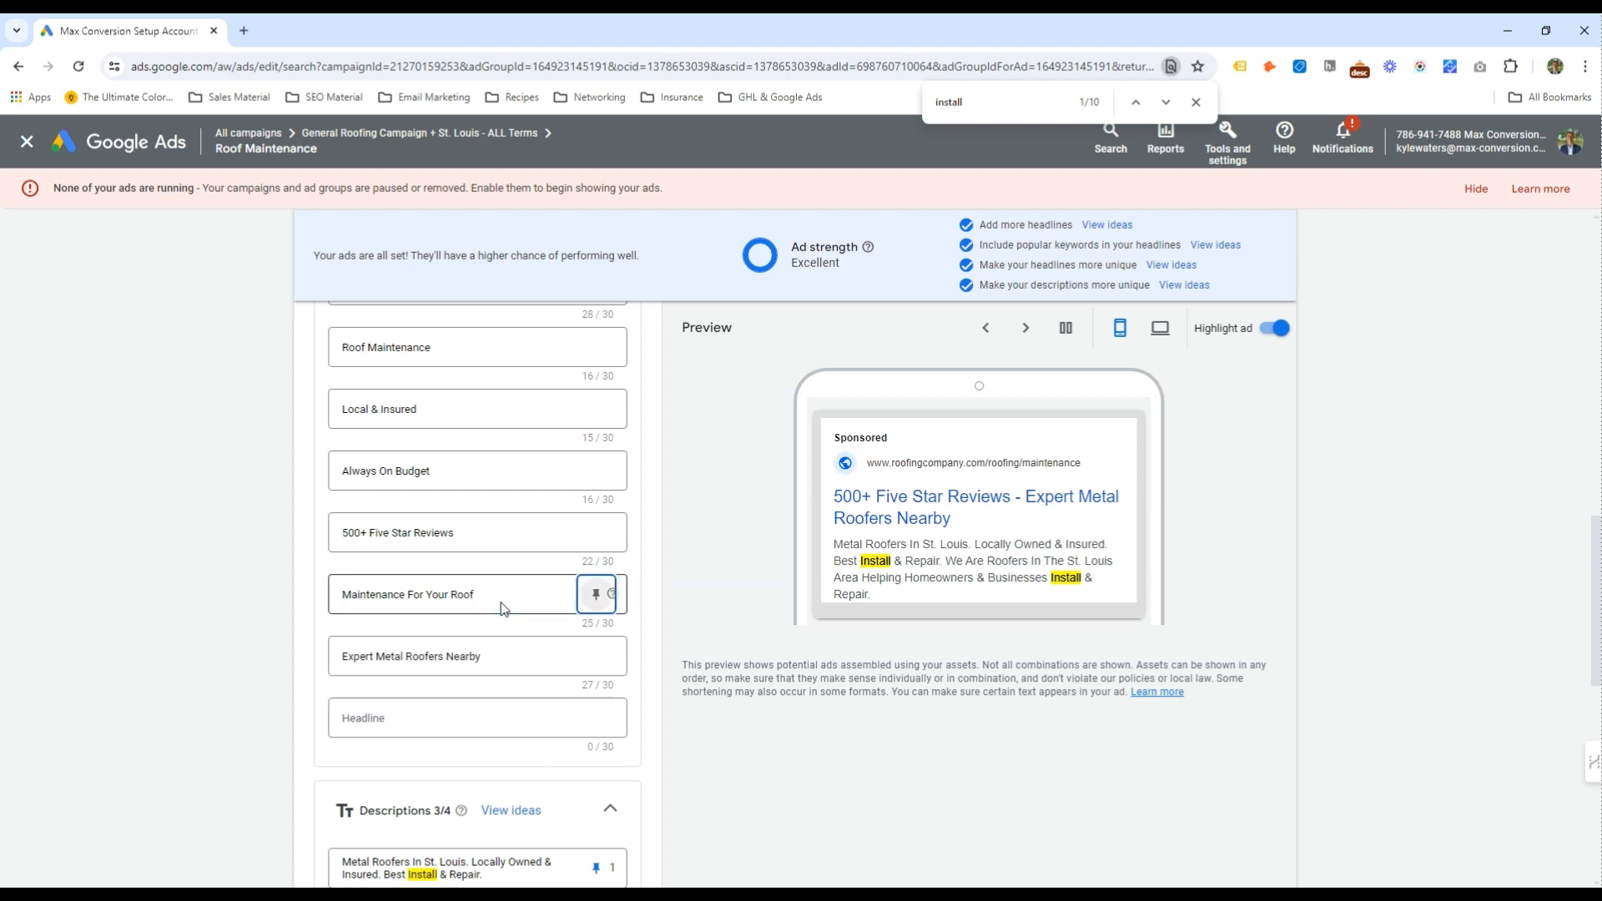
key("Tab")
key("BackSpace")
Change the opening words of the first description from "Metal Roofers" to "Roof Maintenance"
scroll(531, 639, "down", 5)
double_click(357, 445)
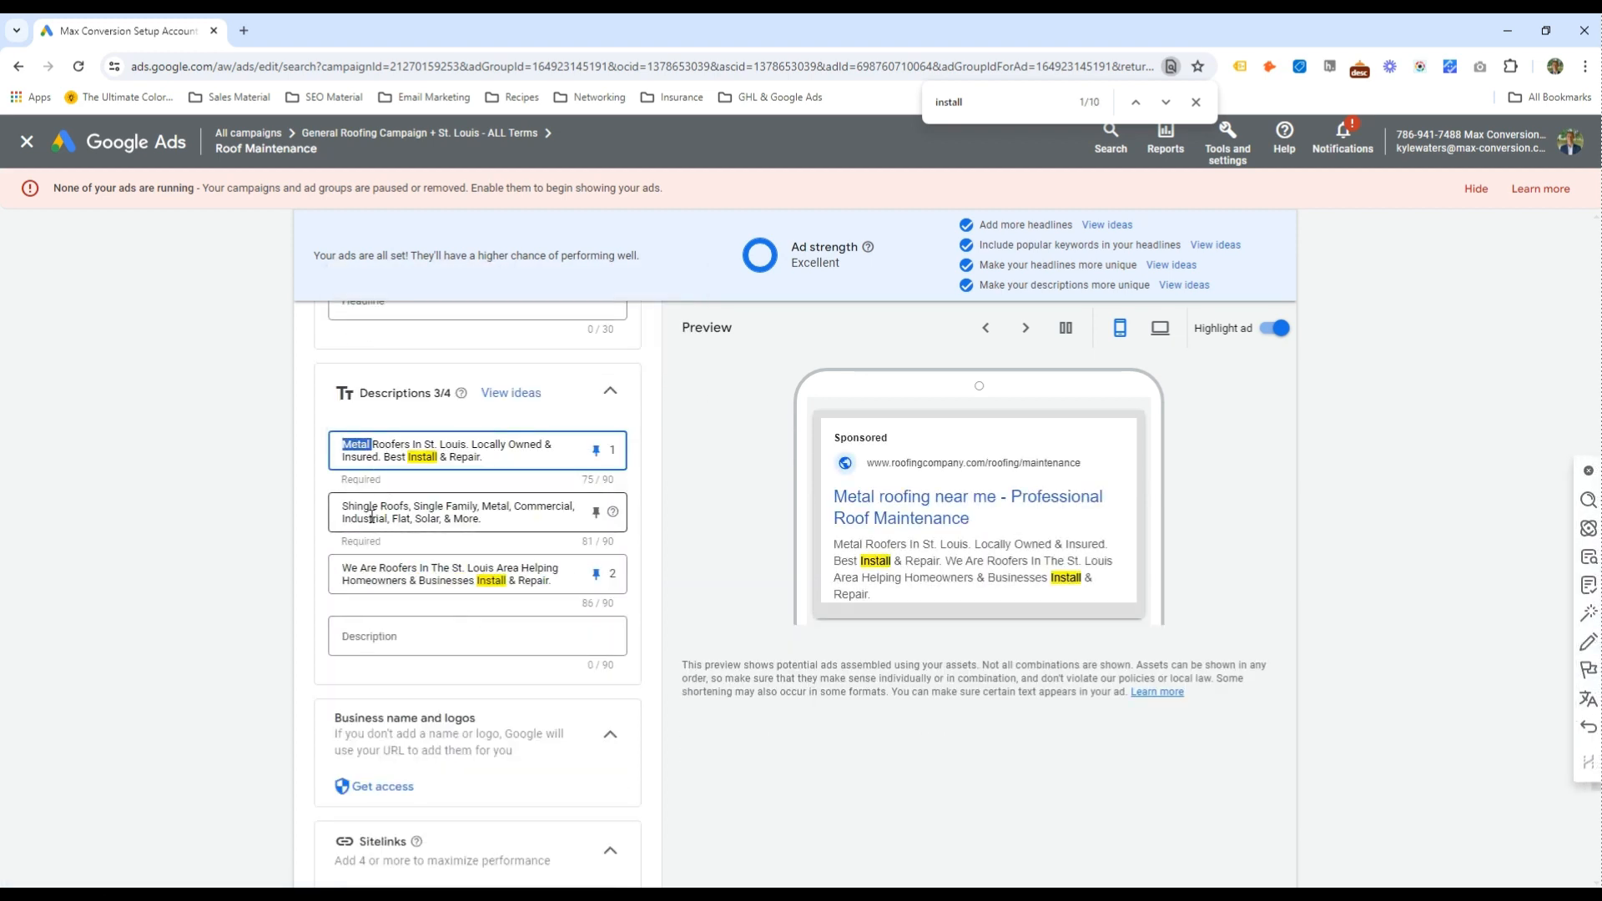
type("Roof Maintenance")
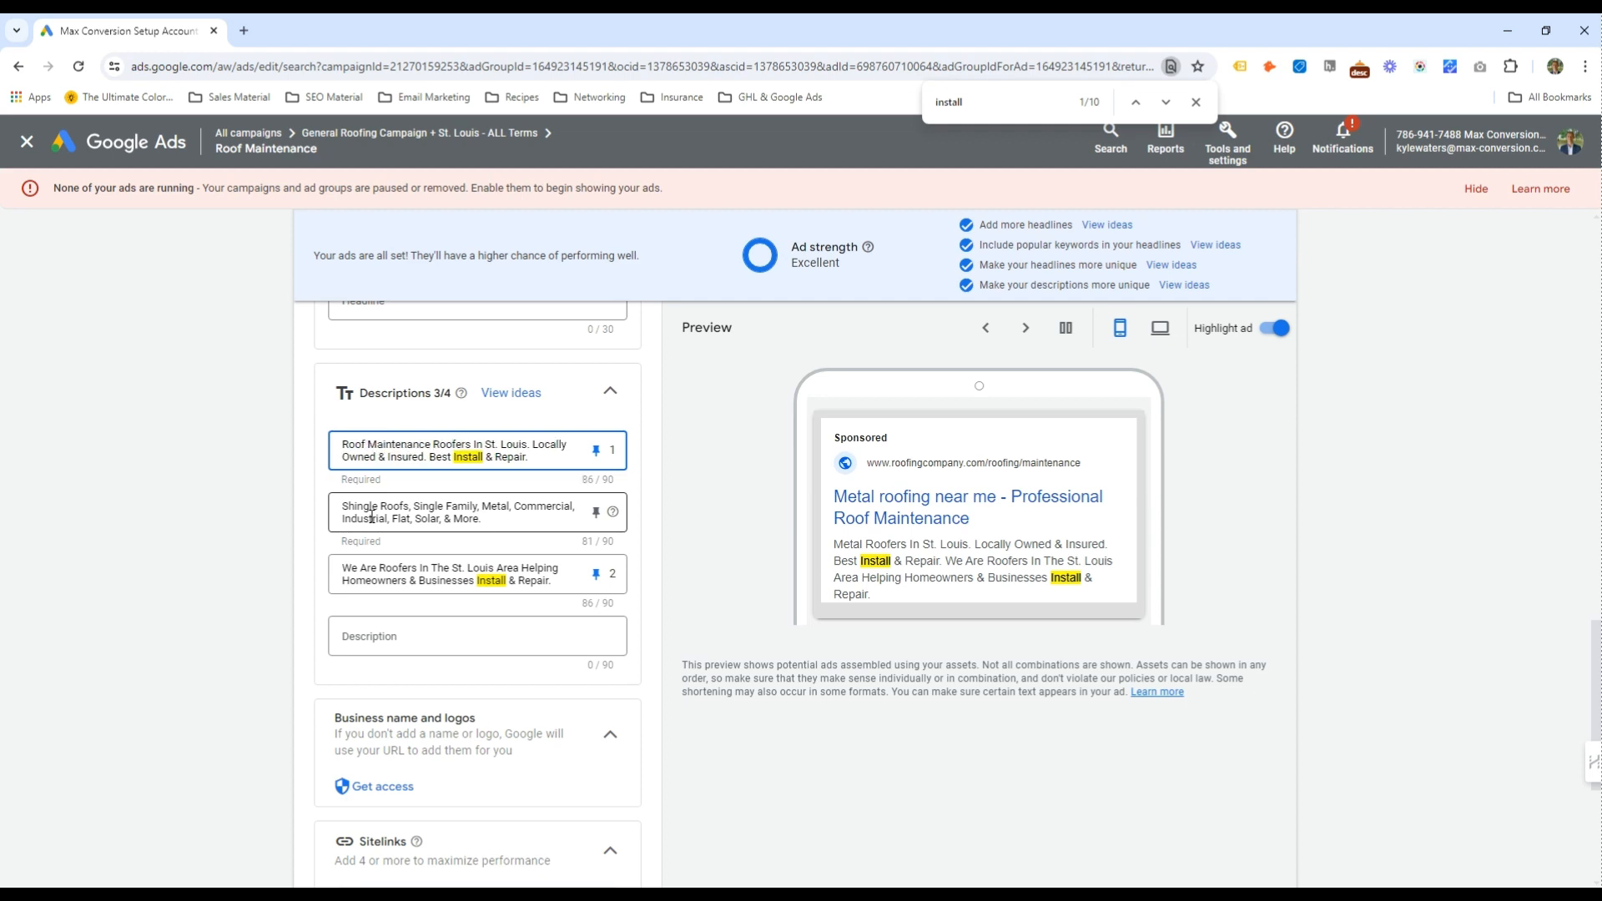
key("ctrl+Delete")
double_click(409, 446)
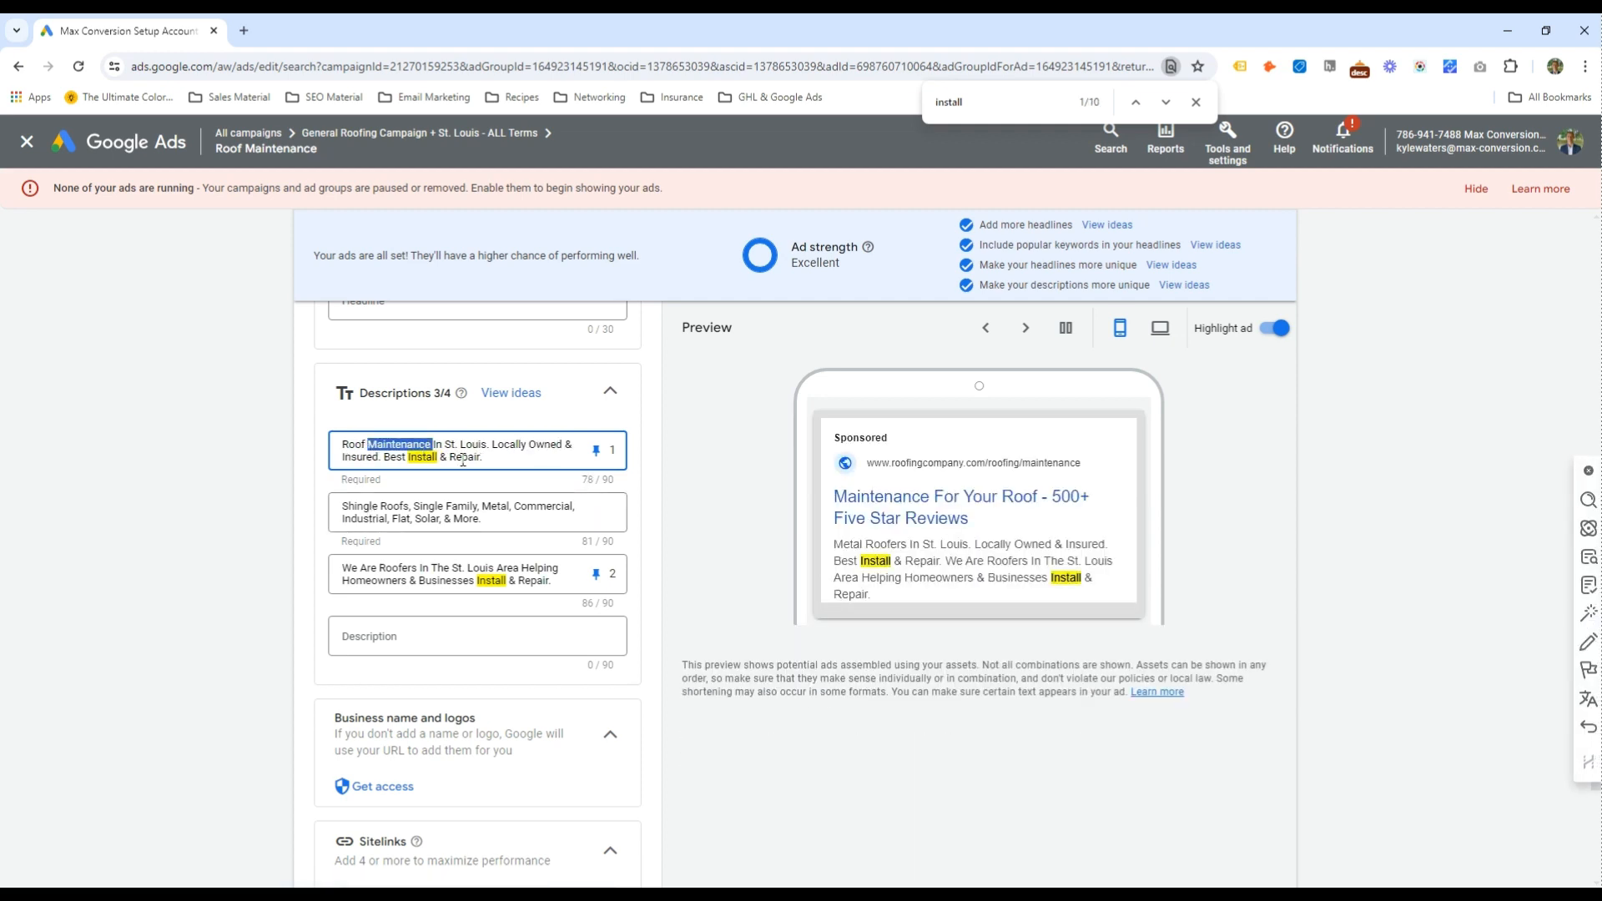
Reword the end of the first description from "Install & Repair" to "Packages To Maintain Roof" after "Best"
double_click(423, 457)
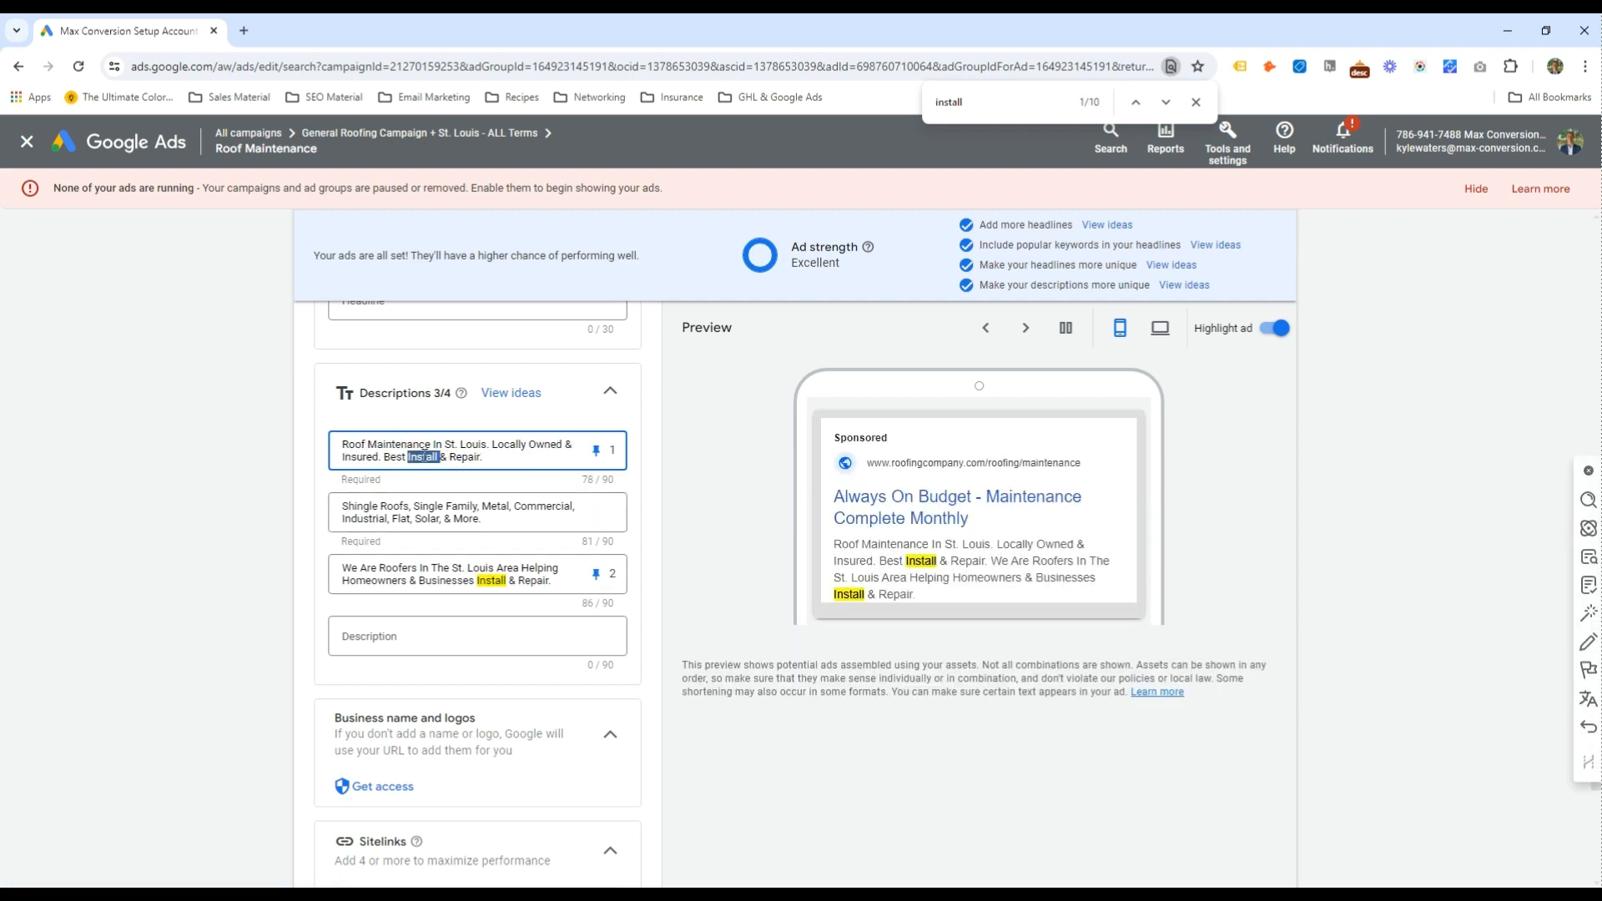
double_click(498, 581)
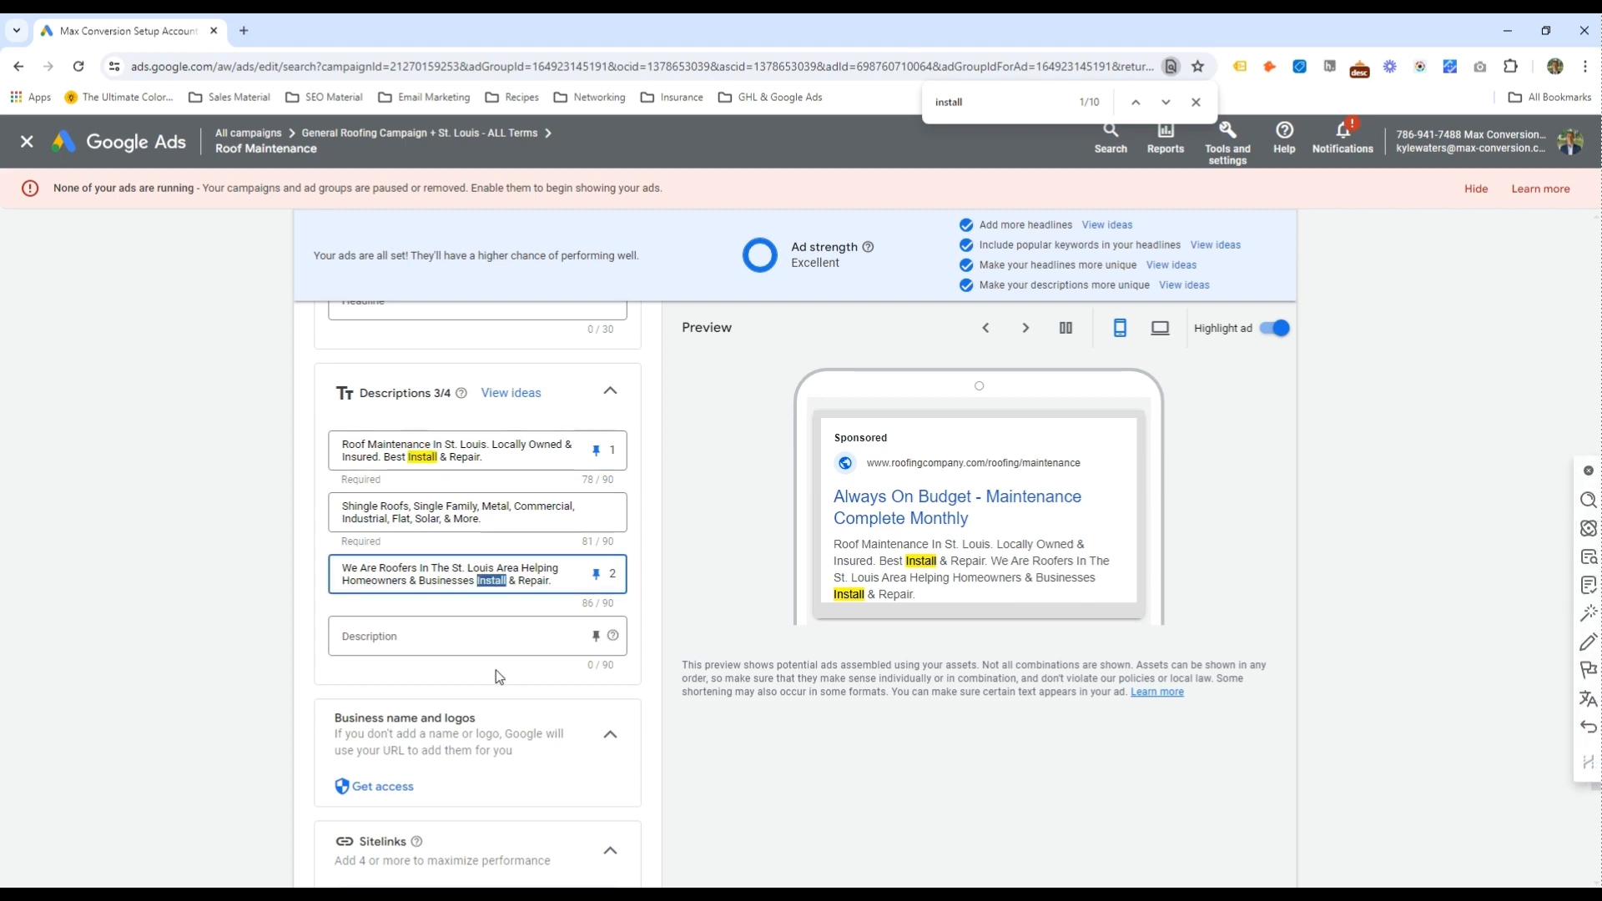
left_click(426, 458)
double_click(427, 459)
double_click(458, 460)
key("ctrl+shift+Left")
key("ctrl+shift+Left")
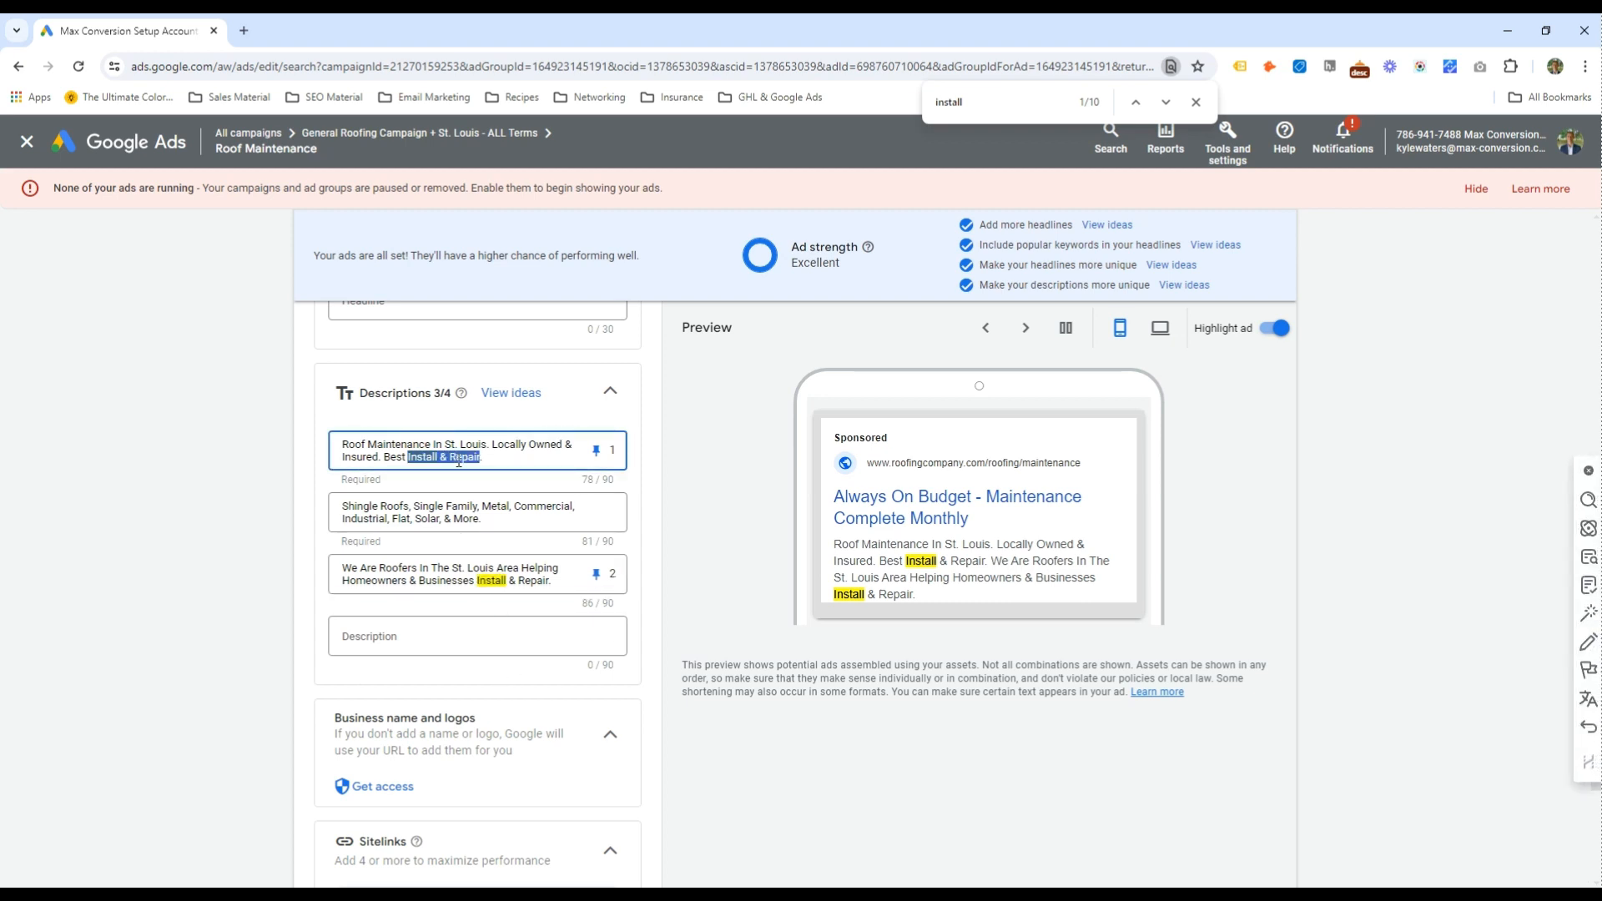
type("Best Packages To Mai")
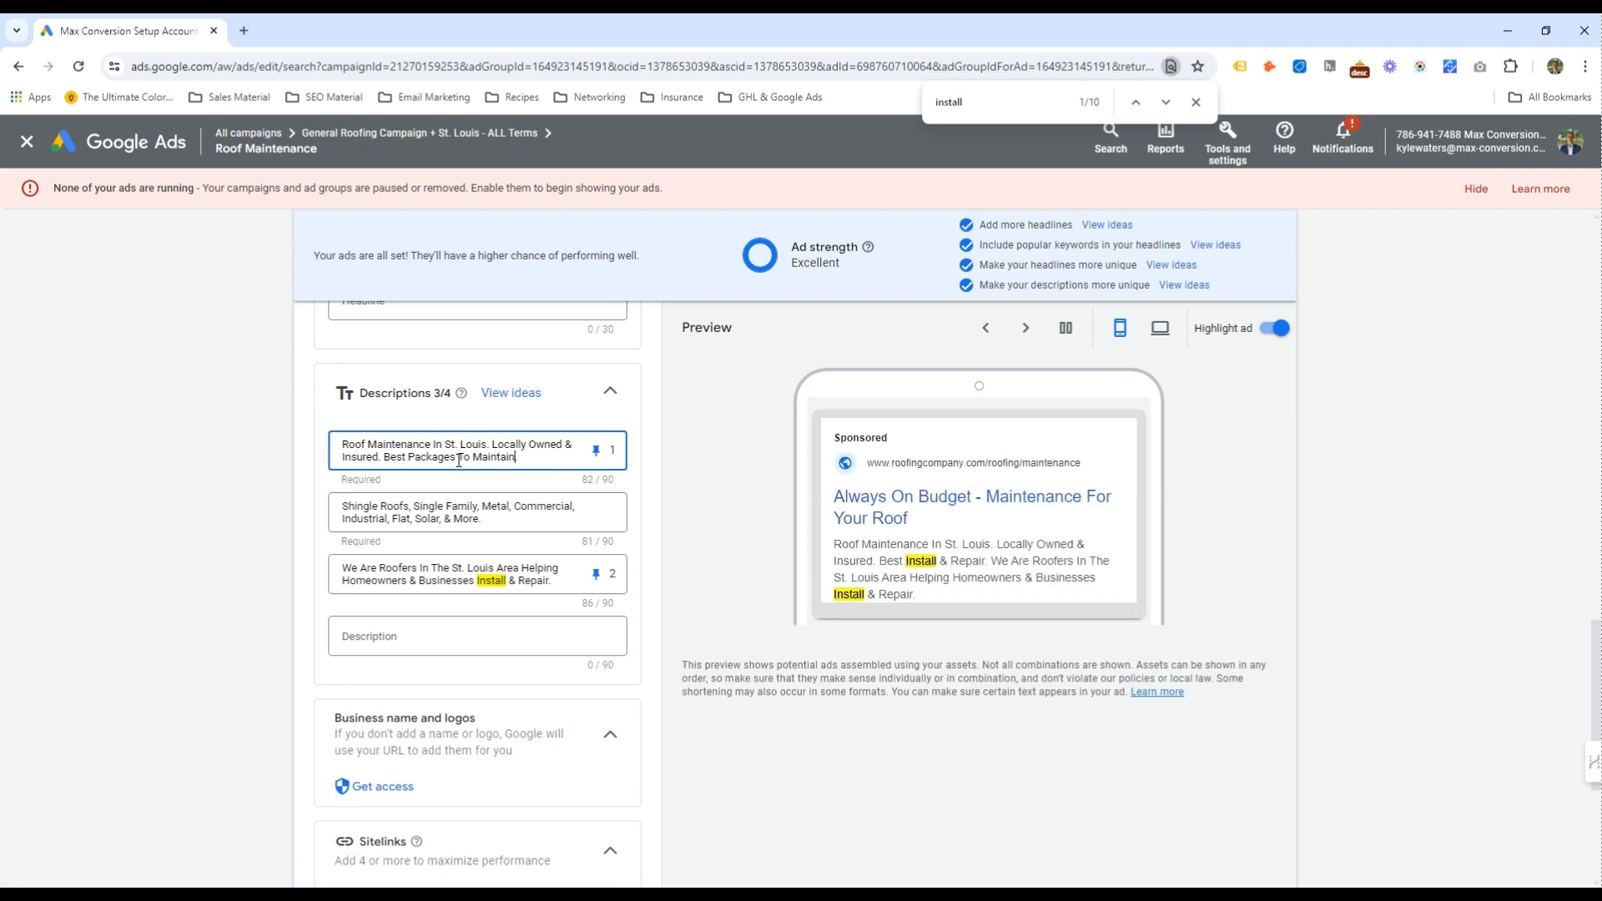
Save the edited Roof Maintenance ad
scroll(417, 731, "down", 5)
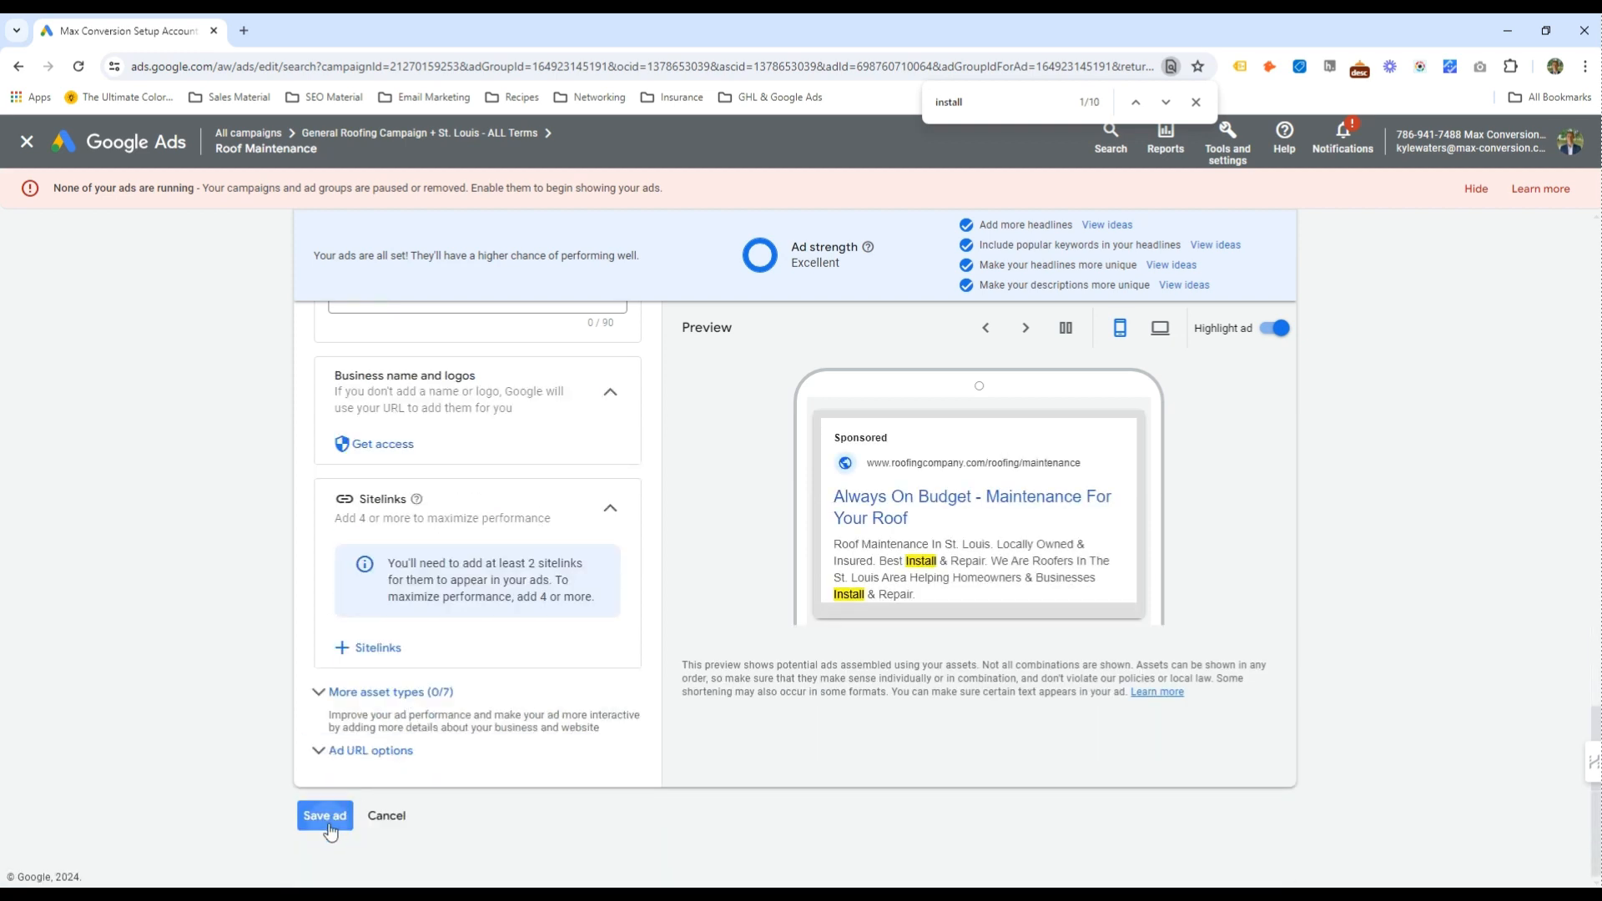
left_click(324, 817)
left_click(685, 743)
scroll(408, 856, "down", 10)
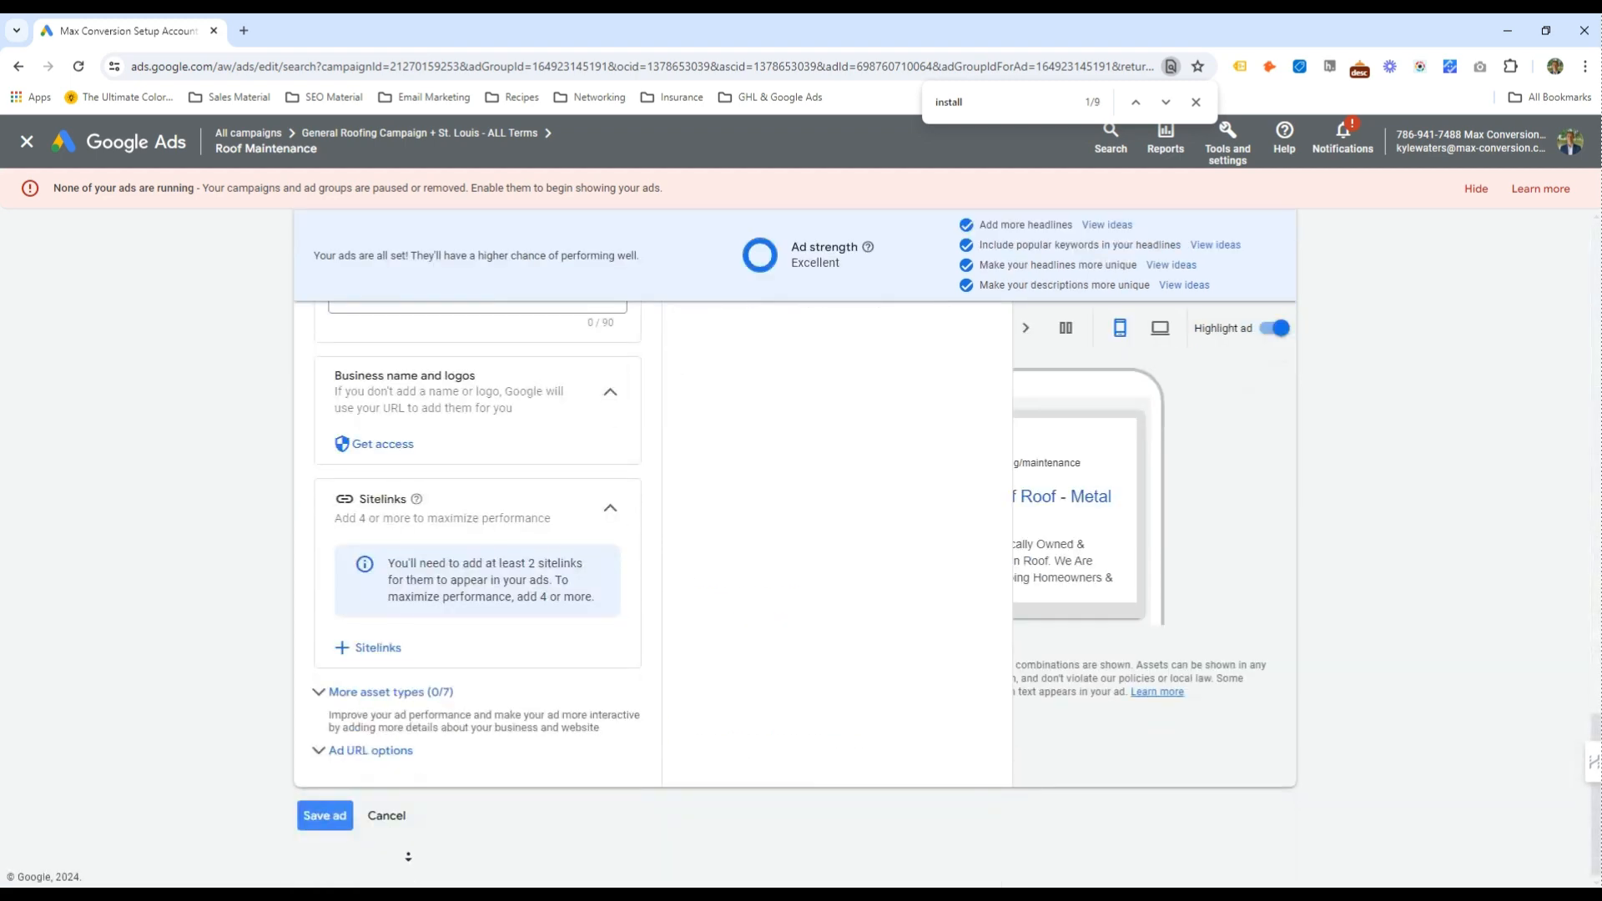
left_click(333, 816)
scroll(573, 507, "down", 10)
left_click(326, 816)
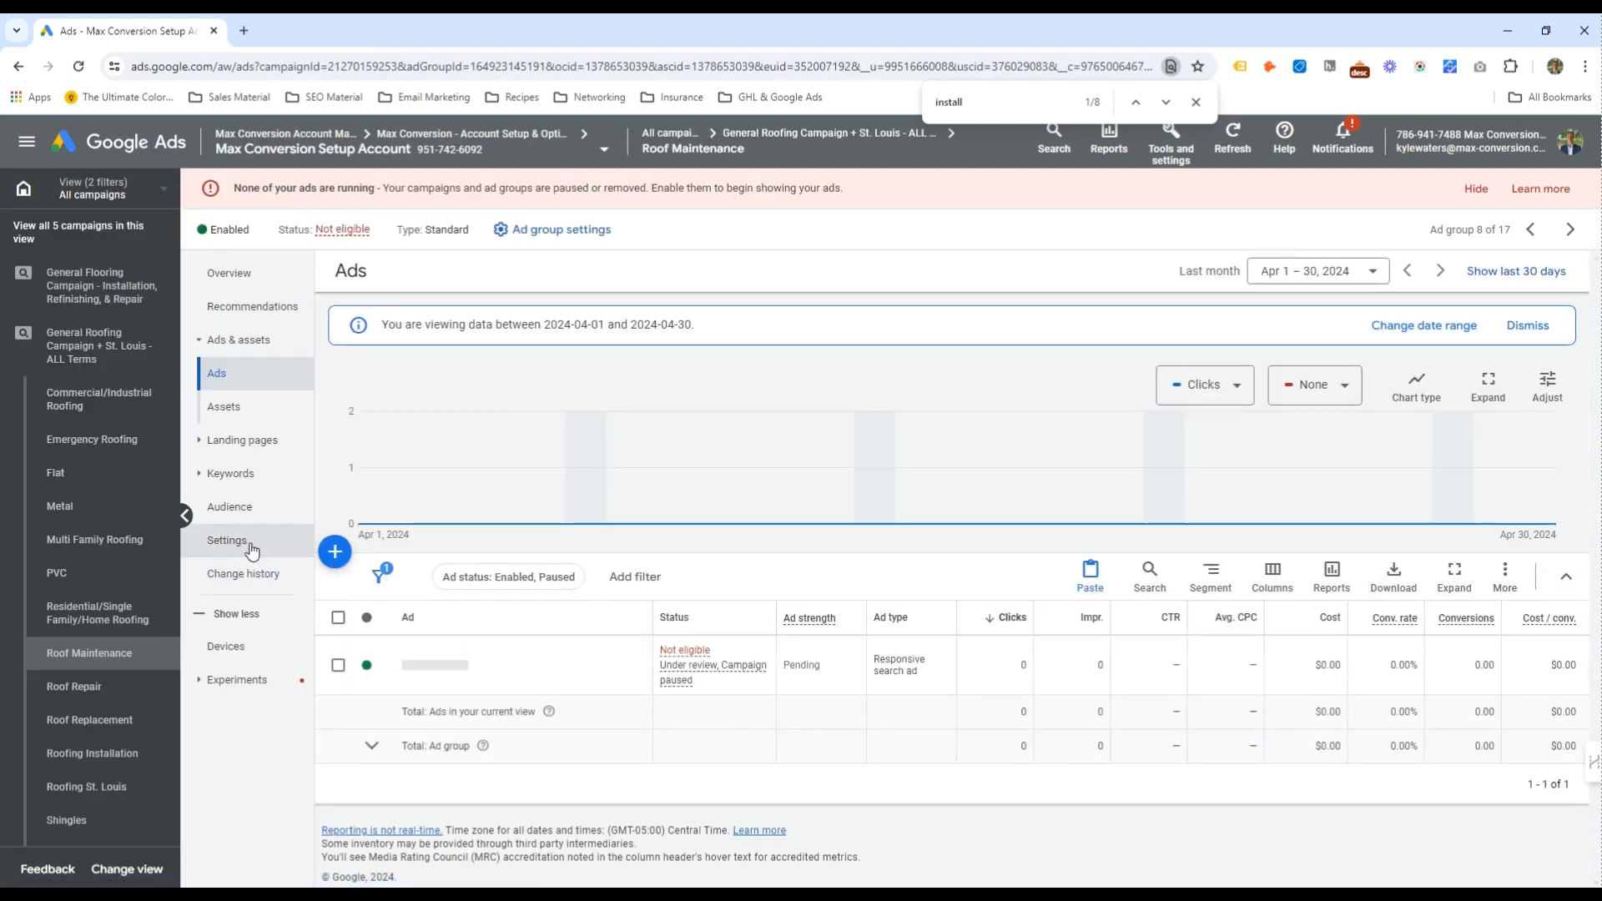
Remove all the existing metal roofing search keywords from the Roof Maintenance ad group
left_click(251, 448)
left_click(238, 486)
left_click(338, 619)
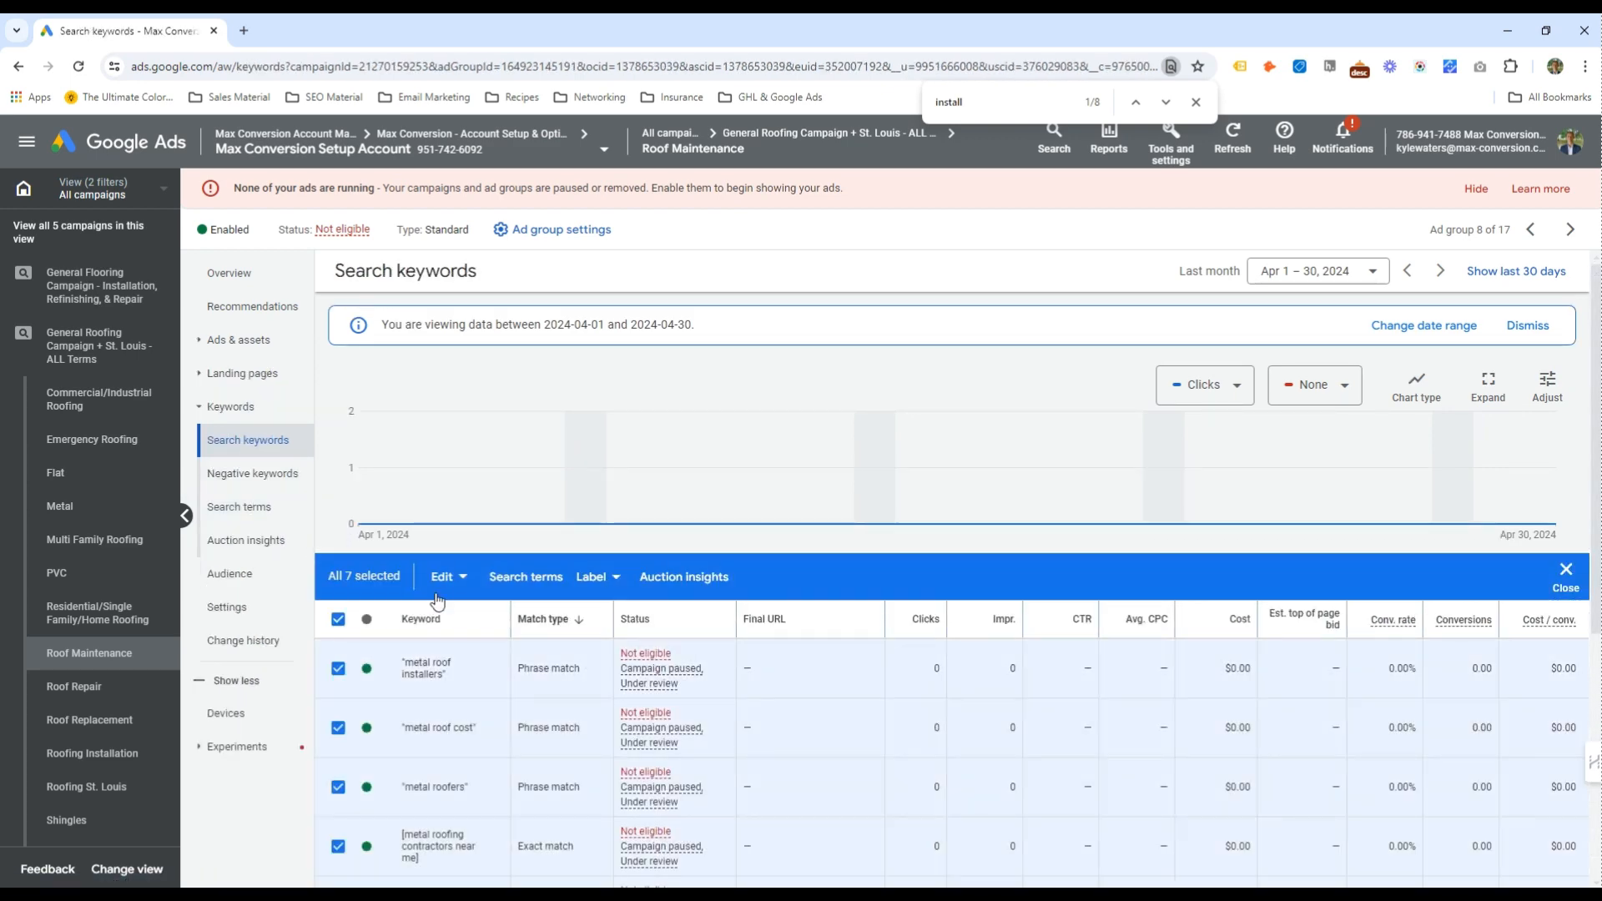
right_click(336, 581)
left_click(289, 539)
left_click(915, 562)
right_click(429, 581)
left_click(290, 539)
left_click(964, 563)
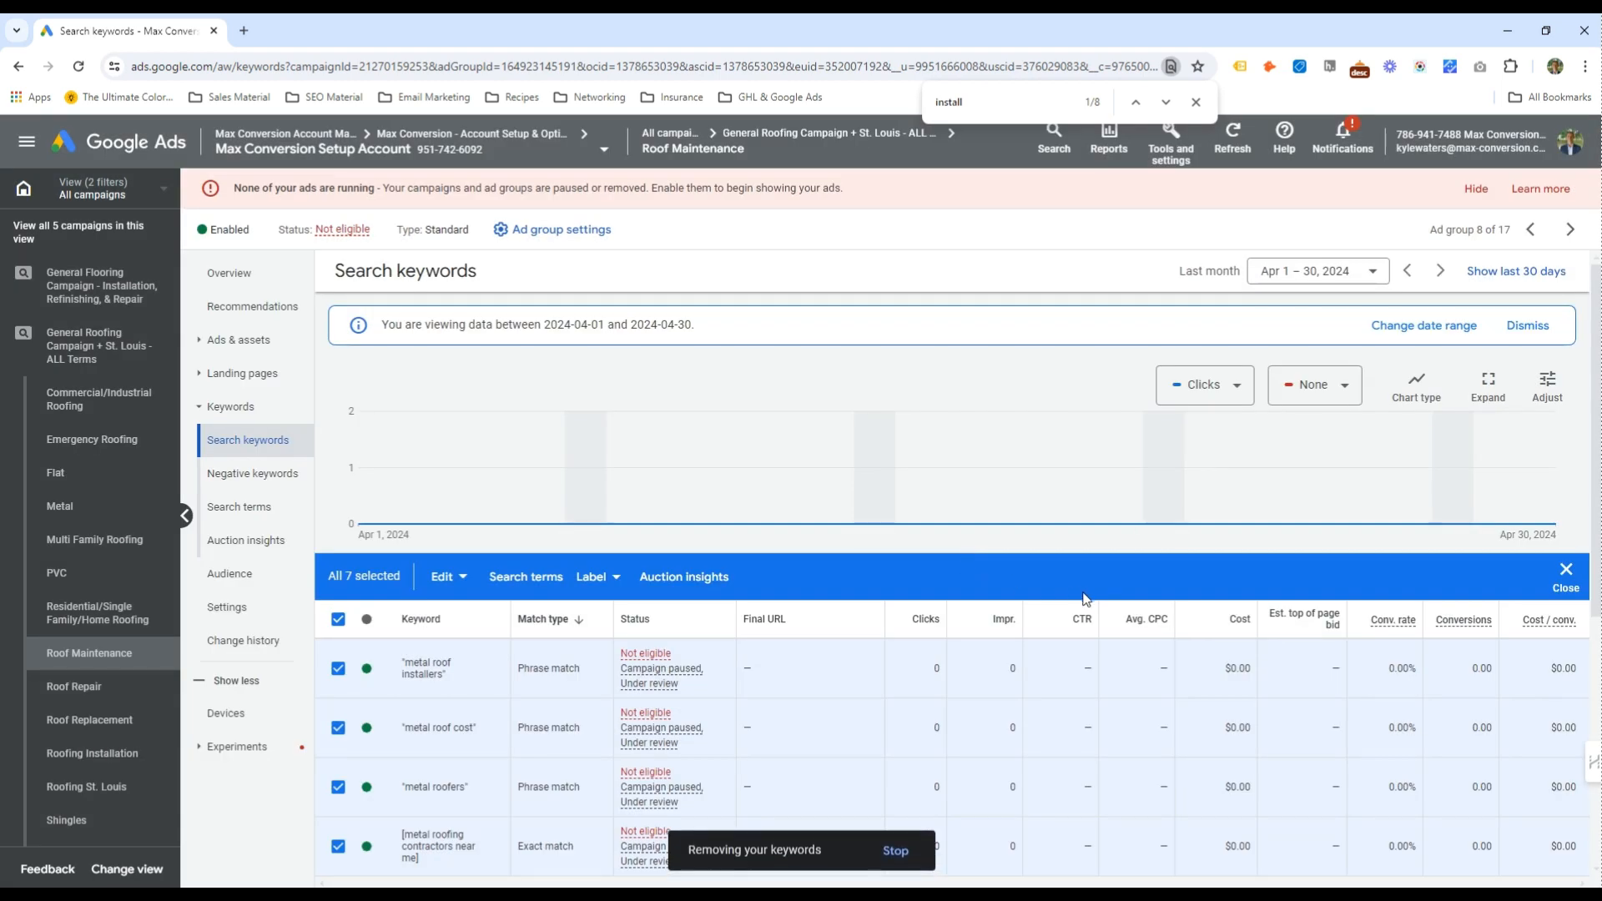
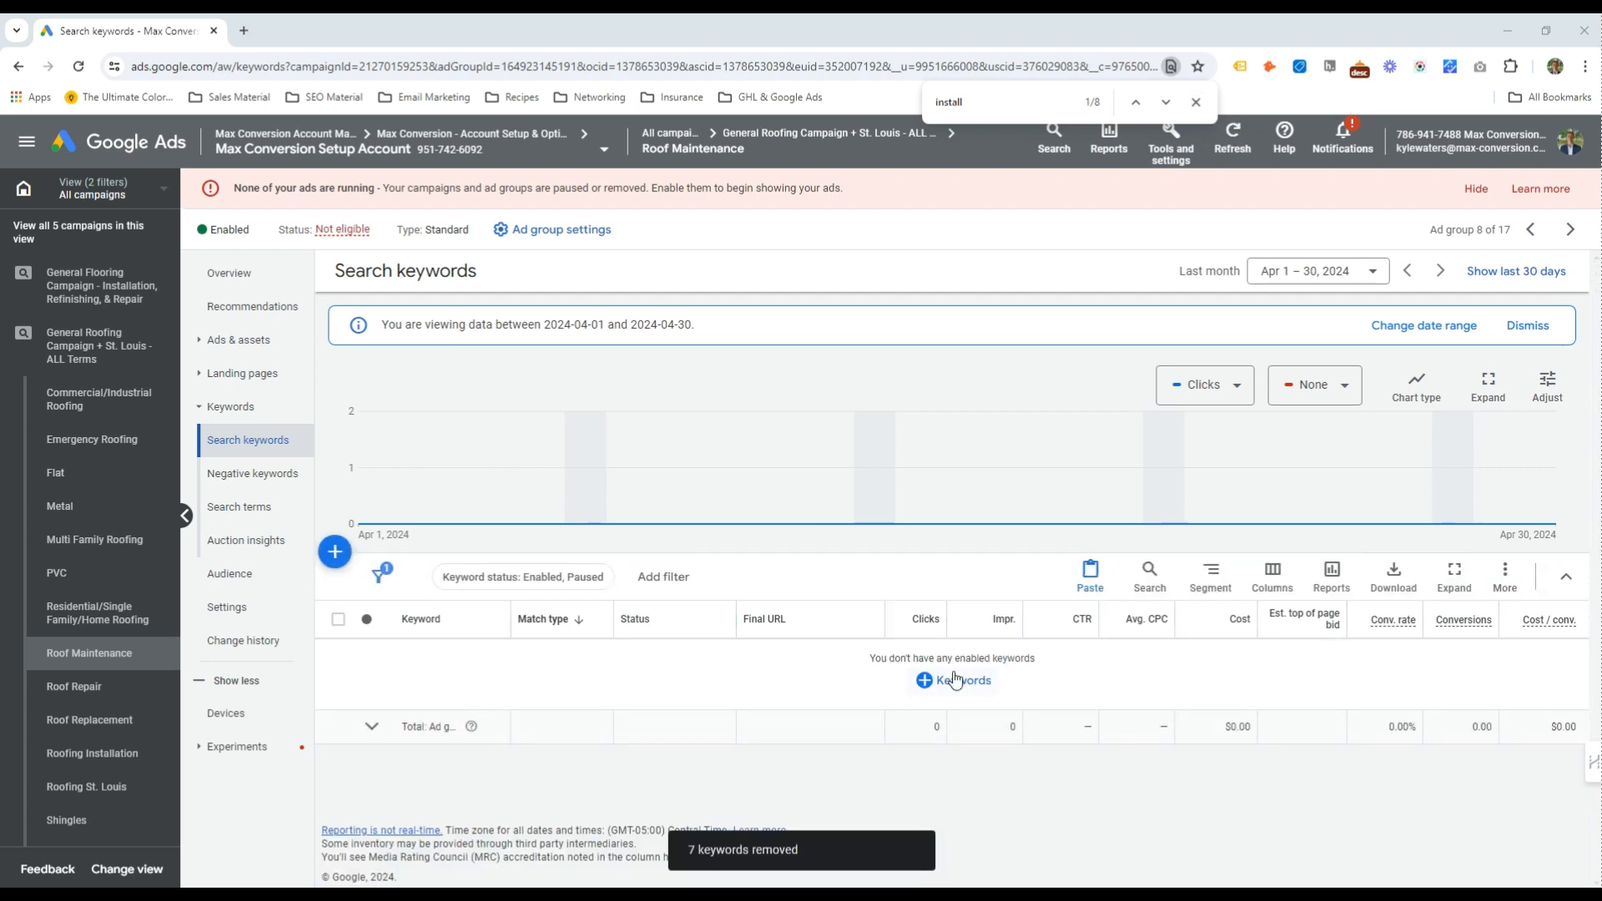
Start adding keywords to the ad group and get keyword ideas for "Roof Maintenance services"
left_click(762, 679)
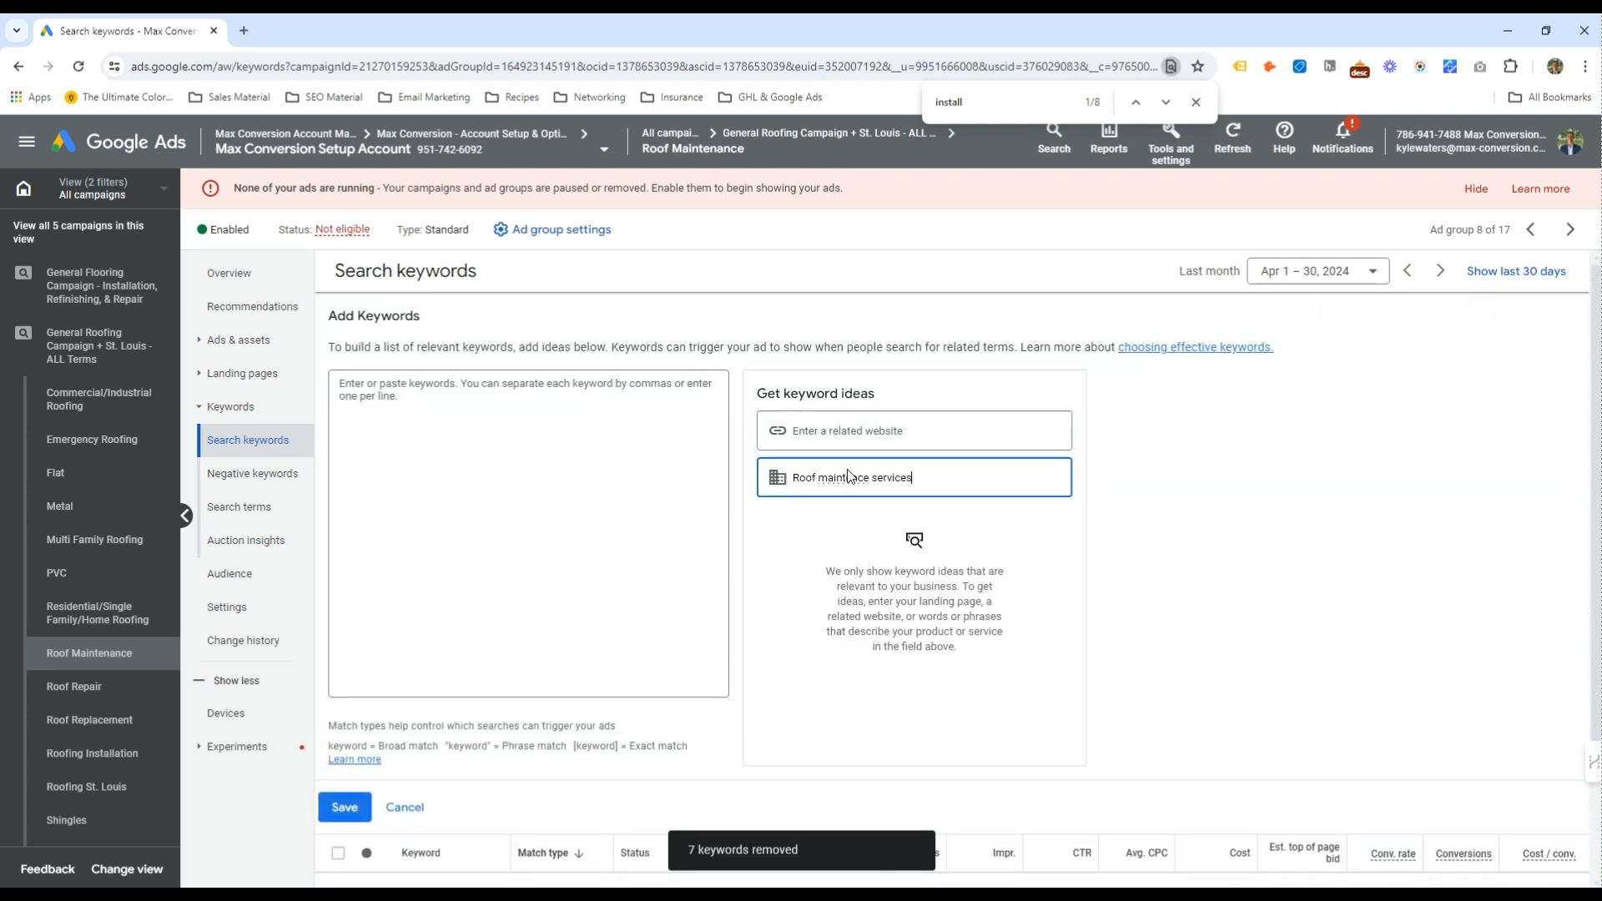
right_click(849, 477)
key("Escape")
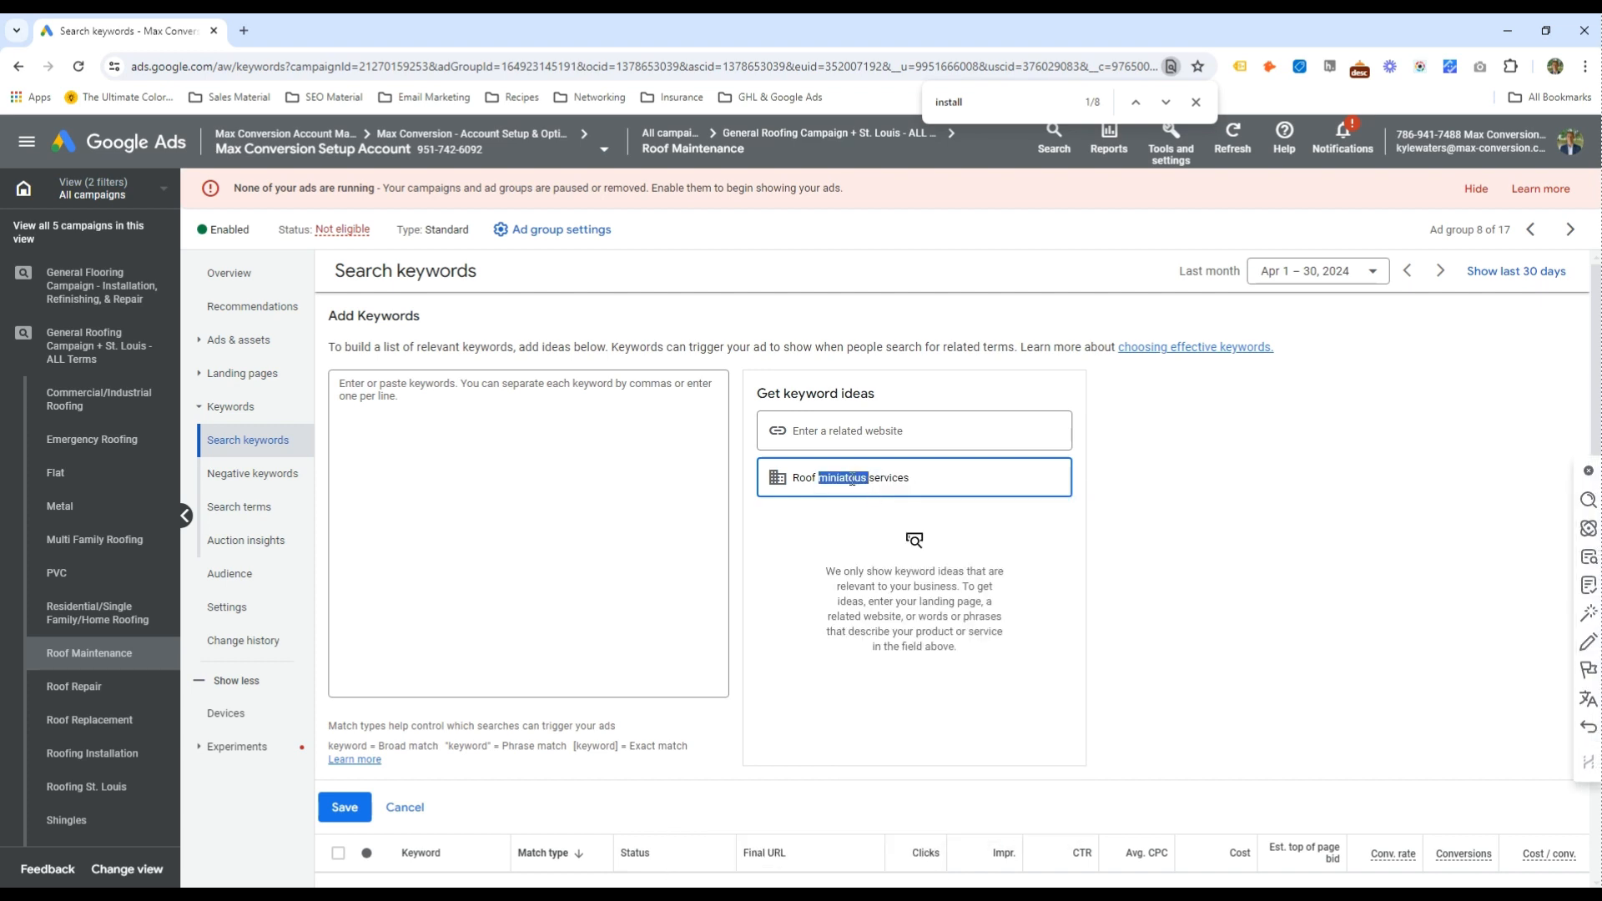
type("Maintenance")
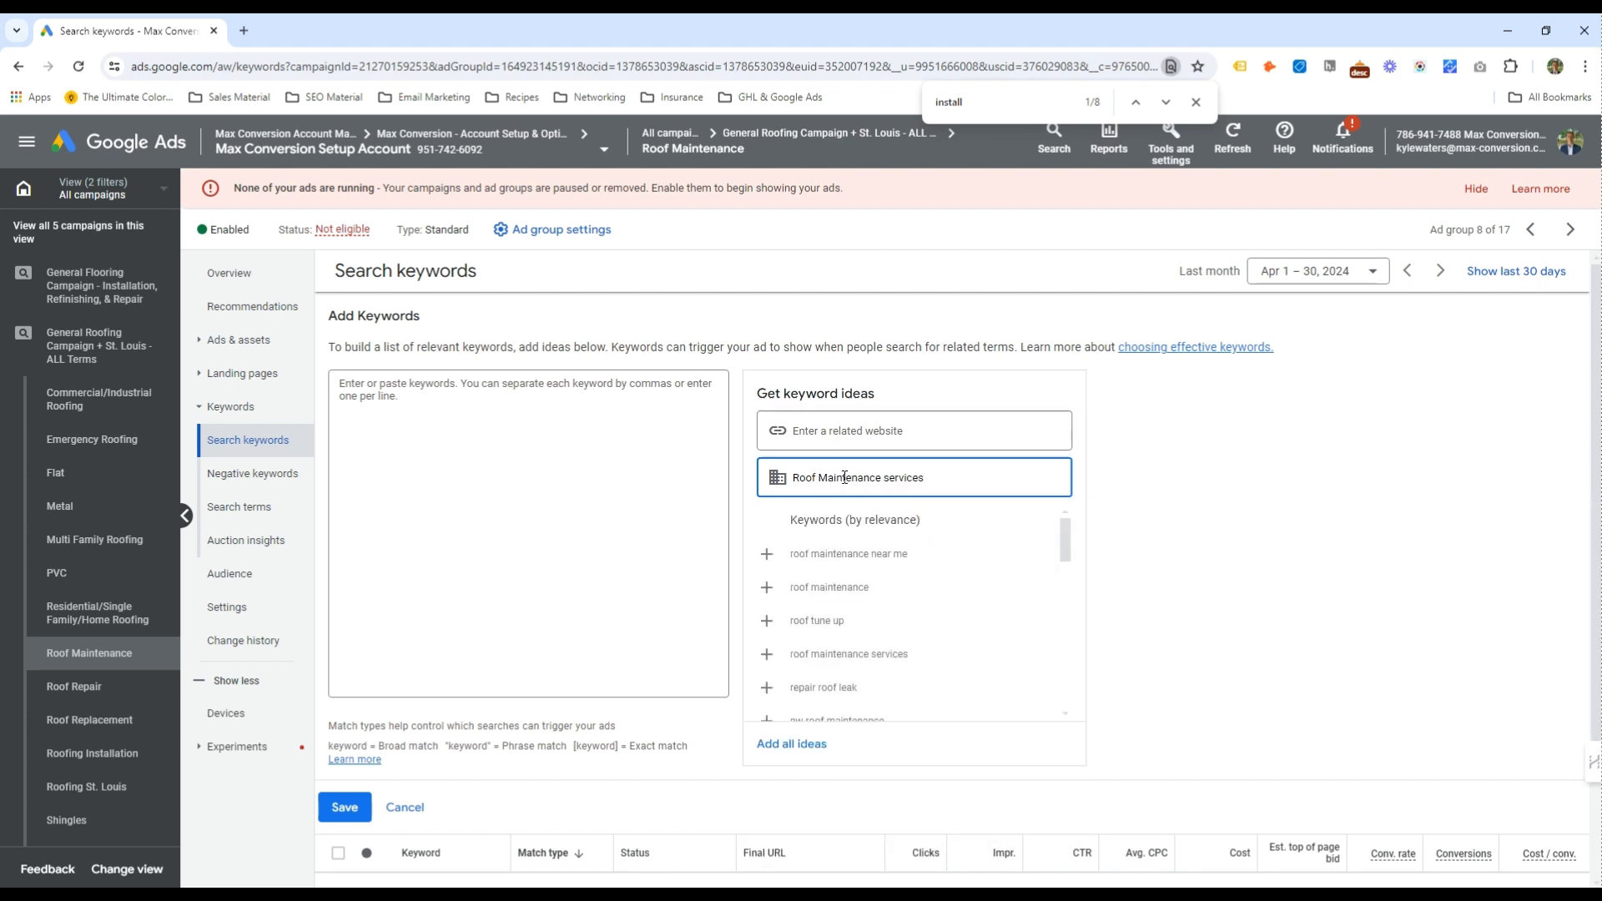
List the keywords roof maintenance near me, Roof Maintenance services, roof maintenance, roof tune up and roof maintenance services
left_click(880, 562)
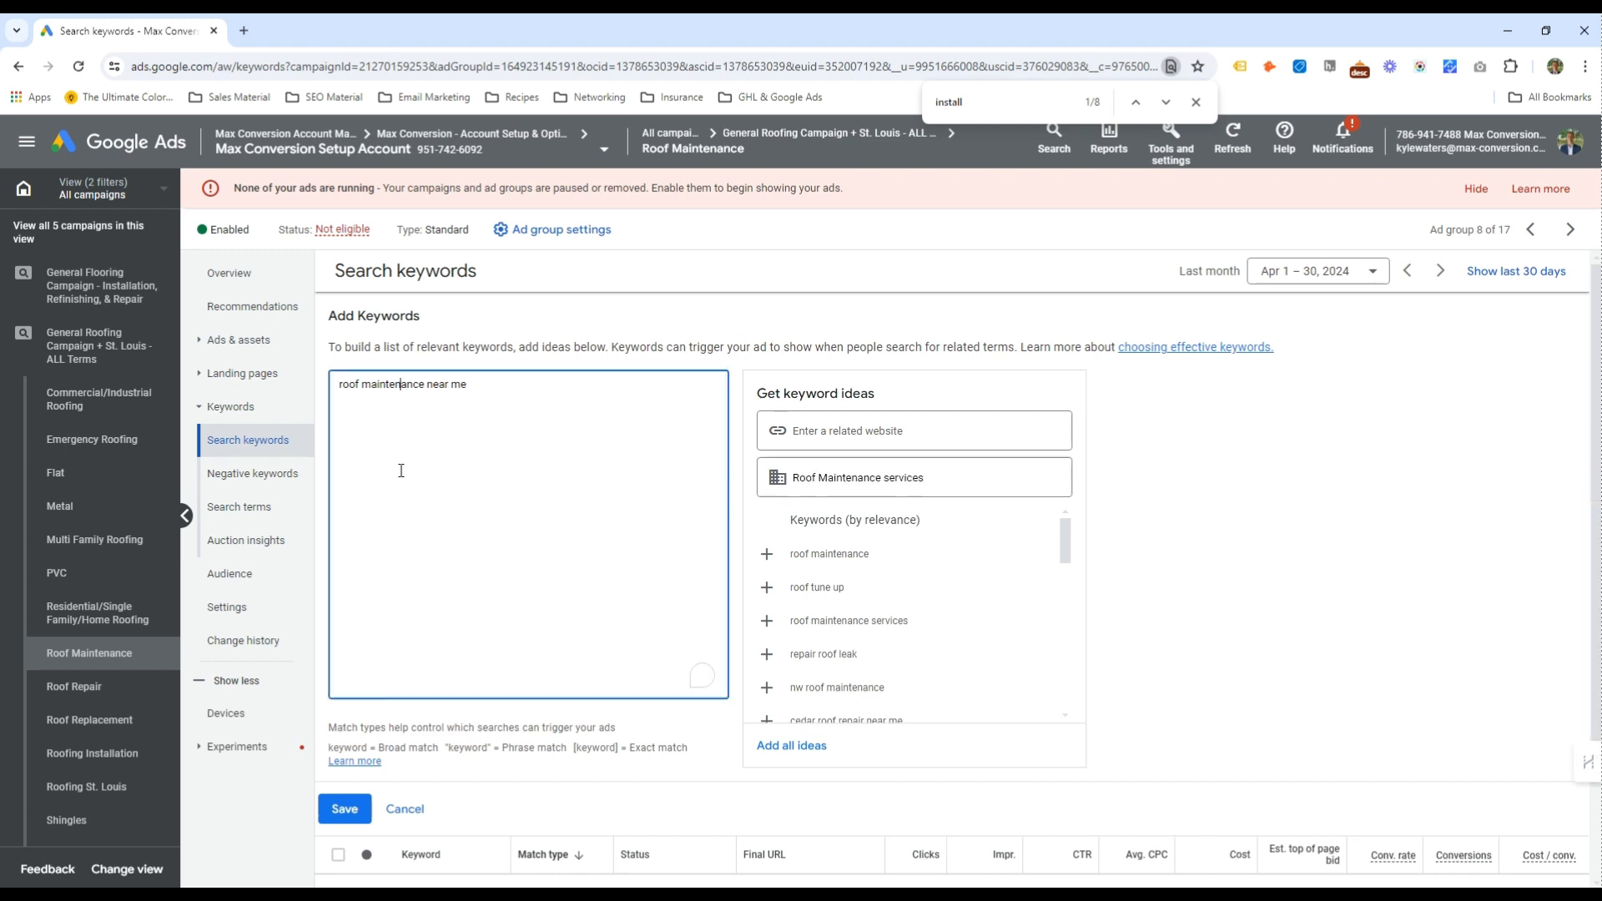
left_click(564, 470)
key("Return")
type("Roof Maintenance services")
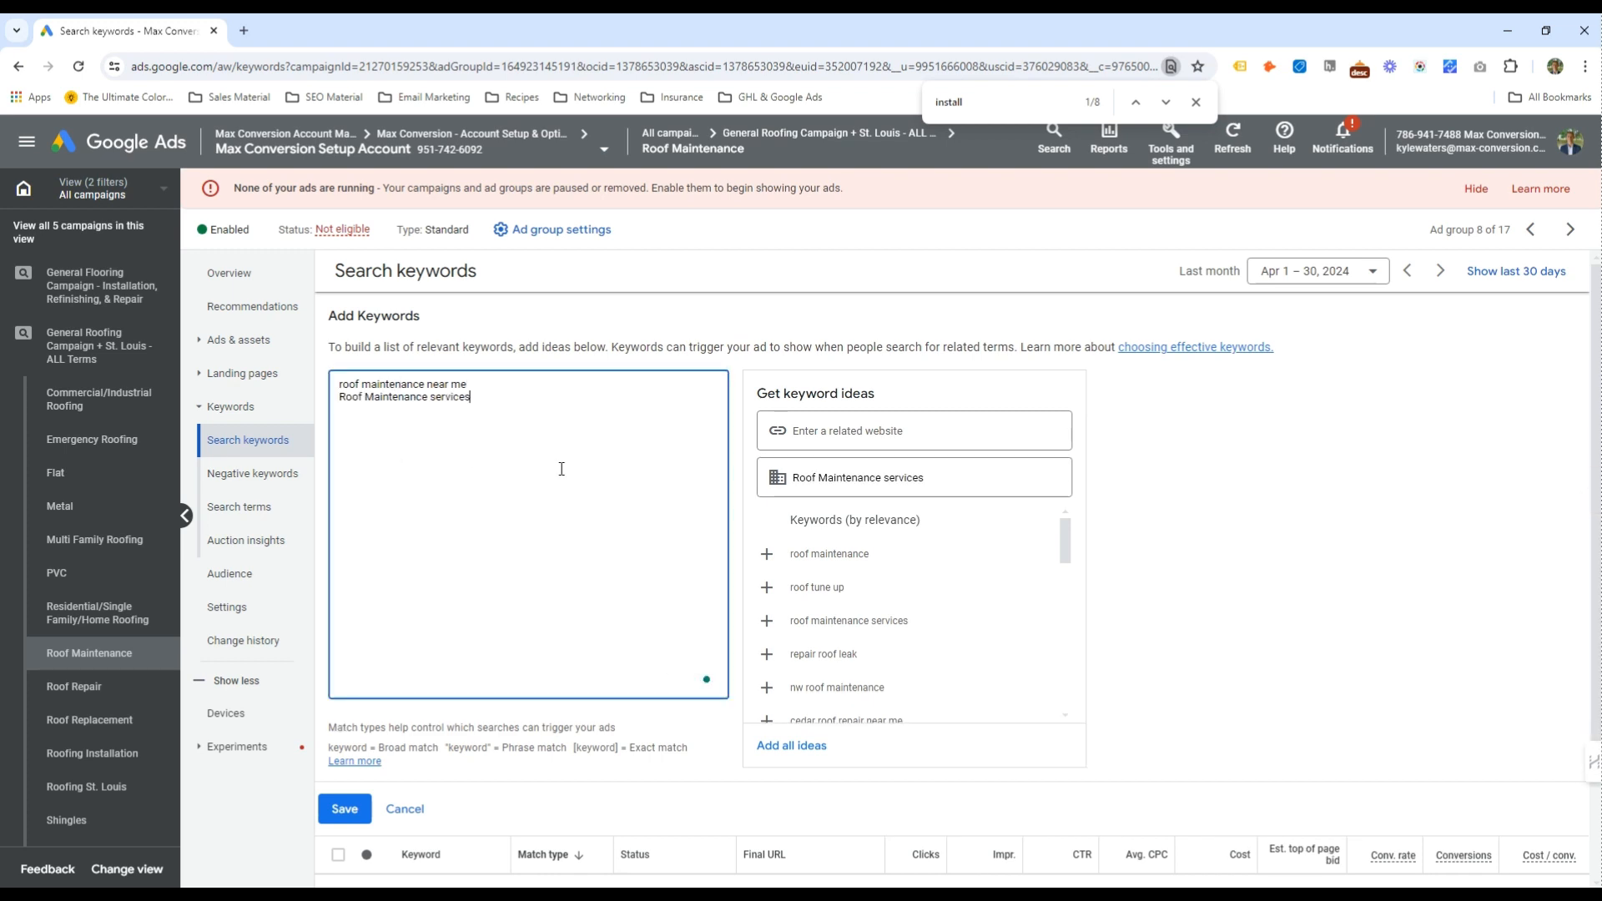
left_click(941, 558)
left_click(871, 557)
left_click(893, 561)
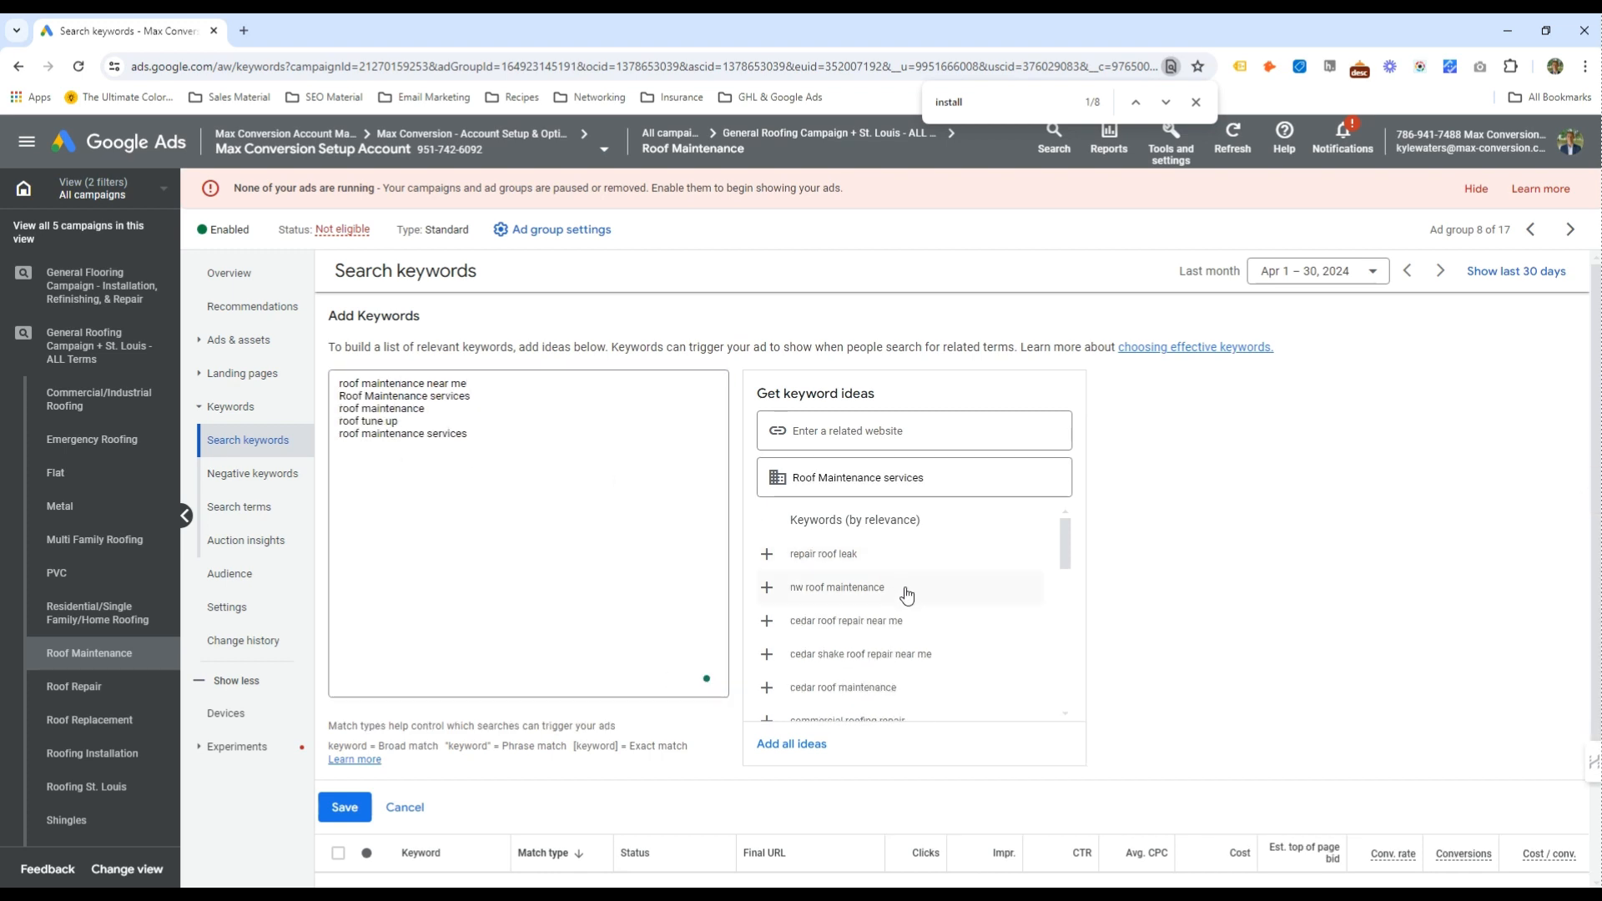
scroll(922, 696, "down", 3)
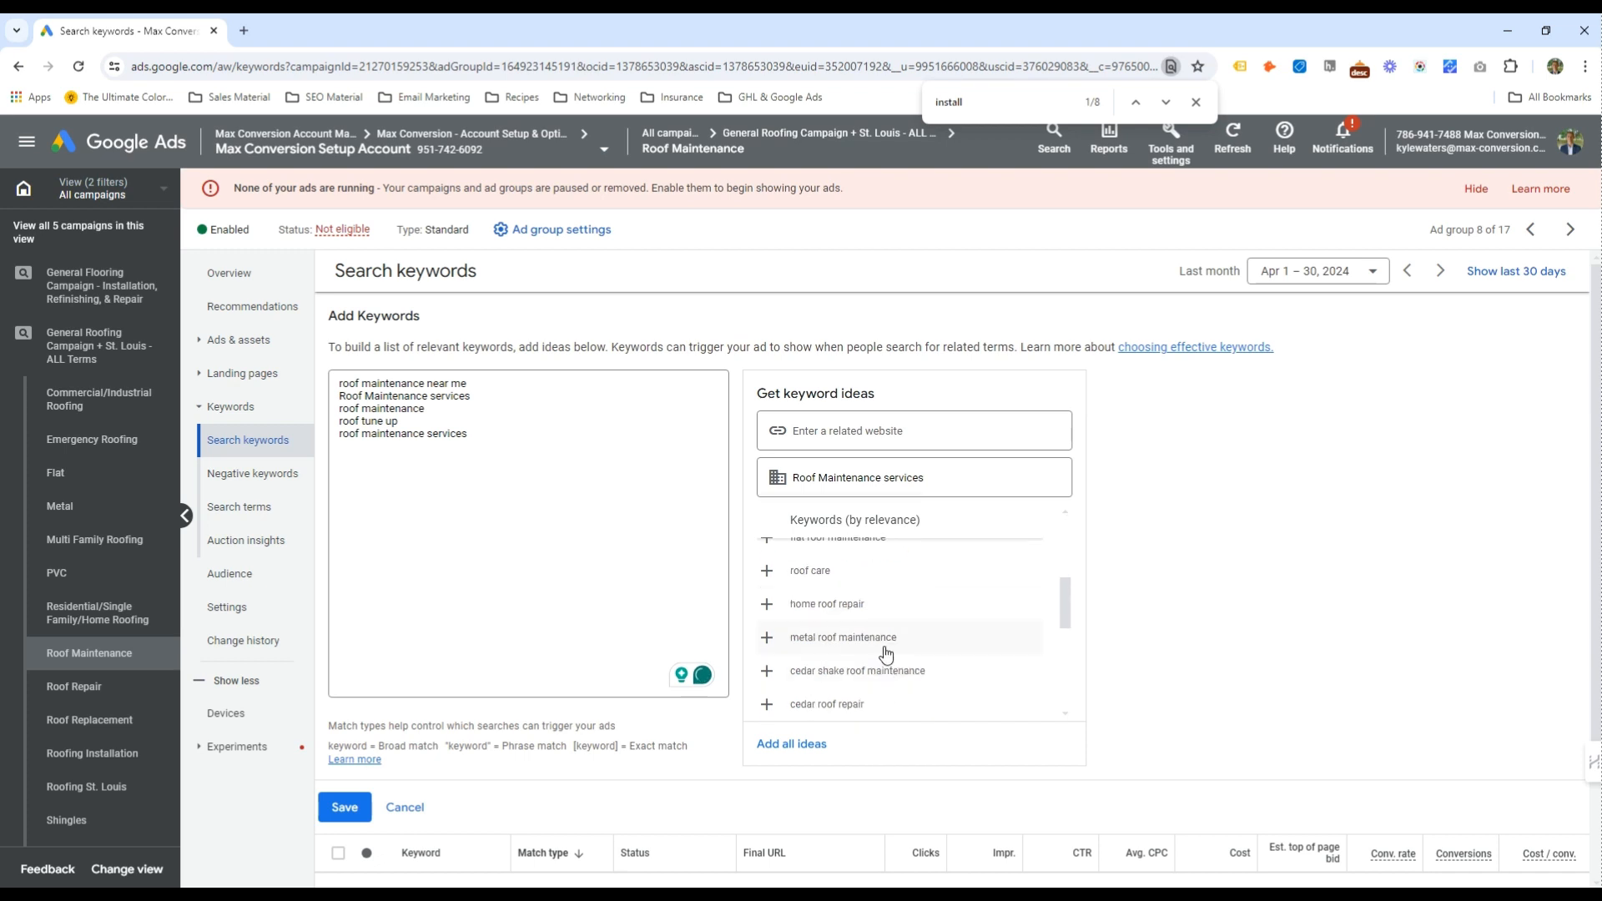
Make "roof maintenance near me" an exact match and the other four keywords phrase matches, and save the list
left_click(484, 453)
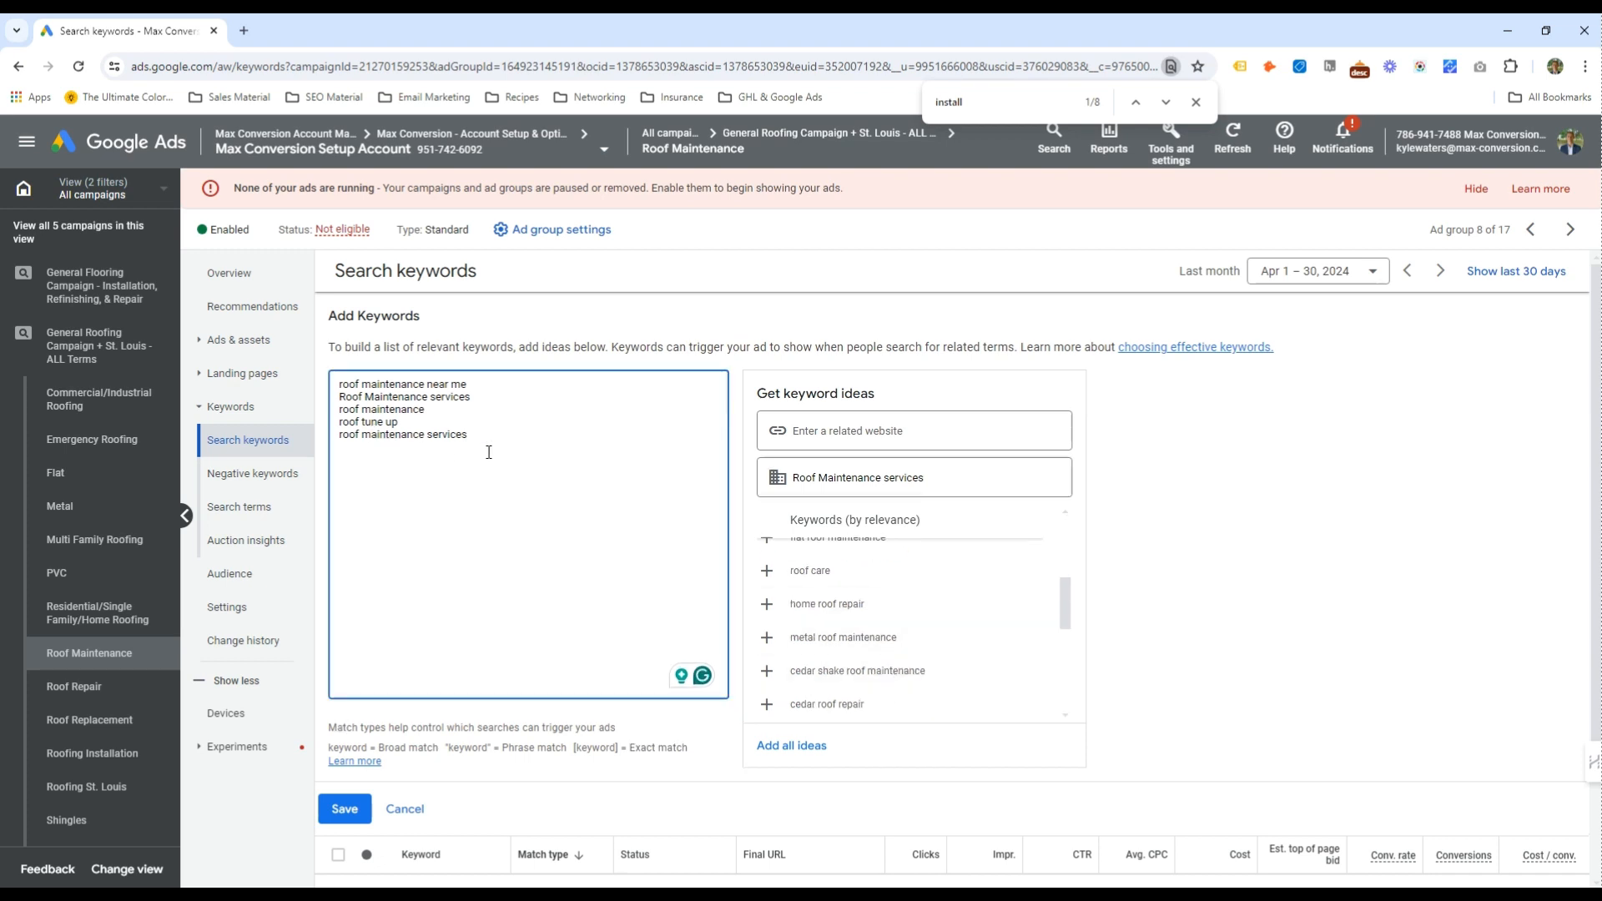
type("\"")
key("Up")
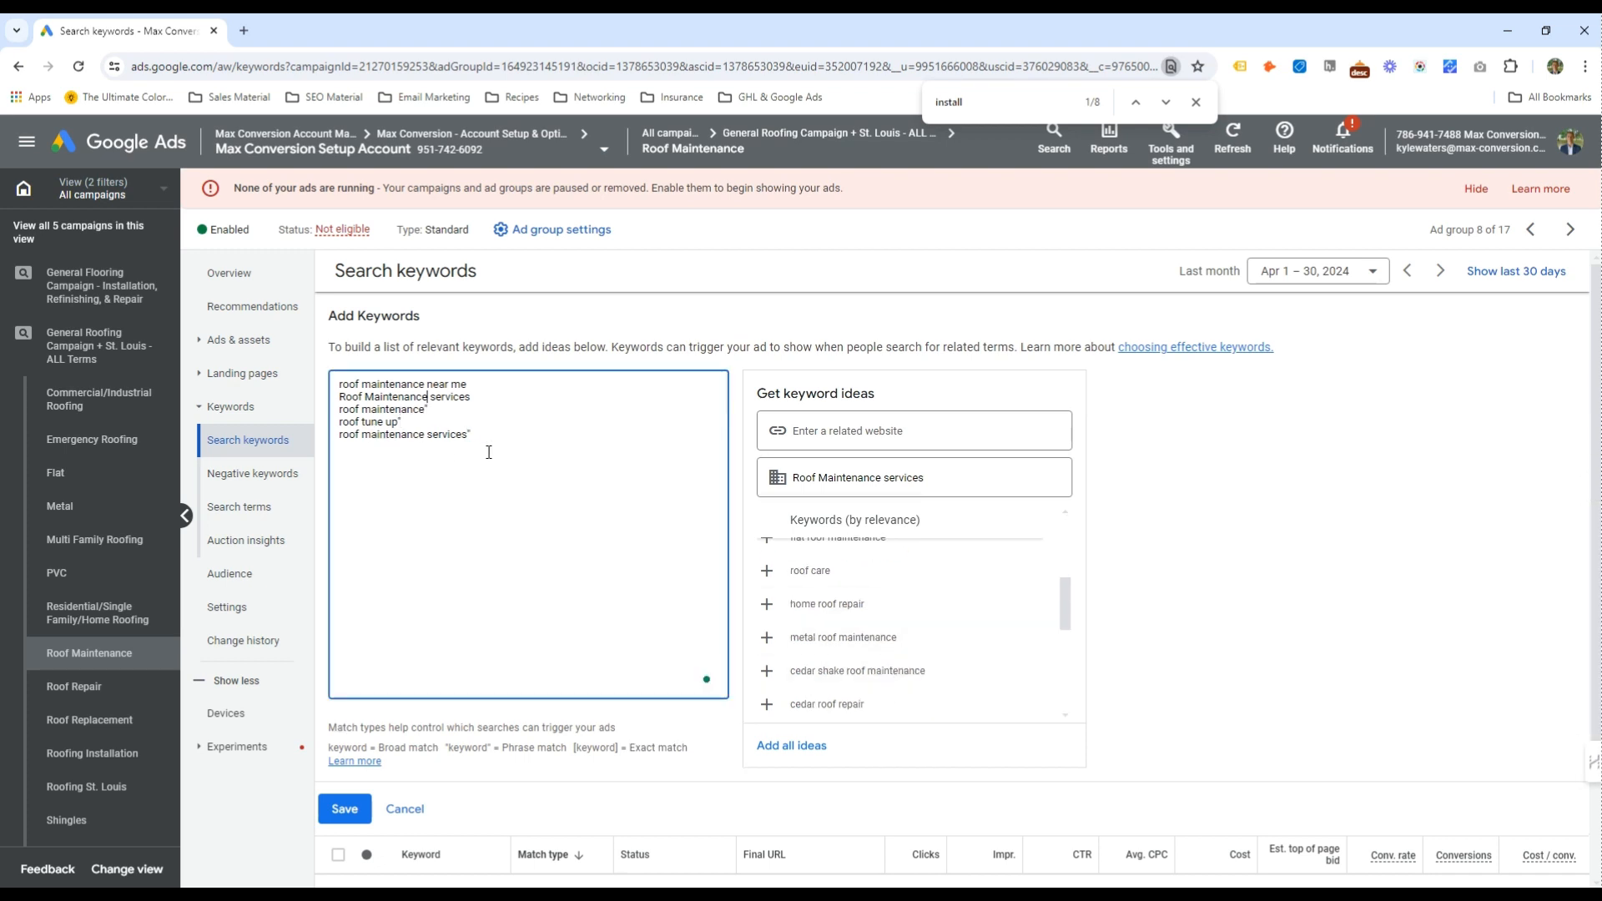
key("Down")
key("Home")
type("\"")
key("Down")
key("Home")
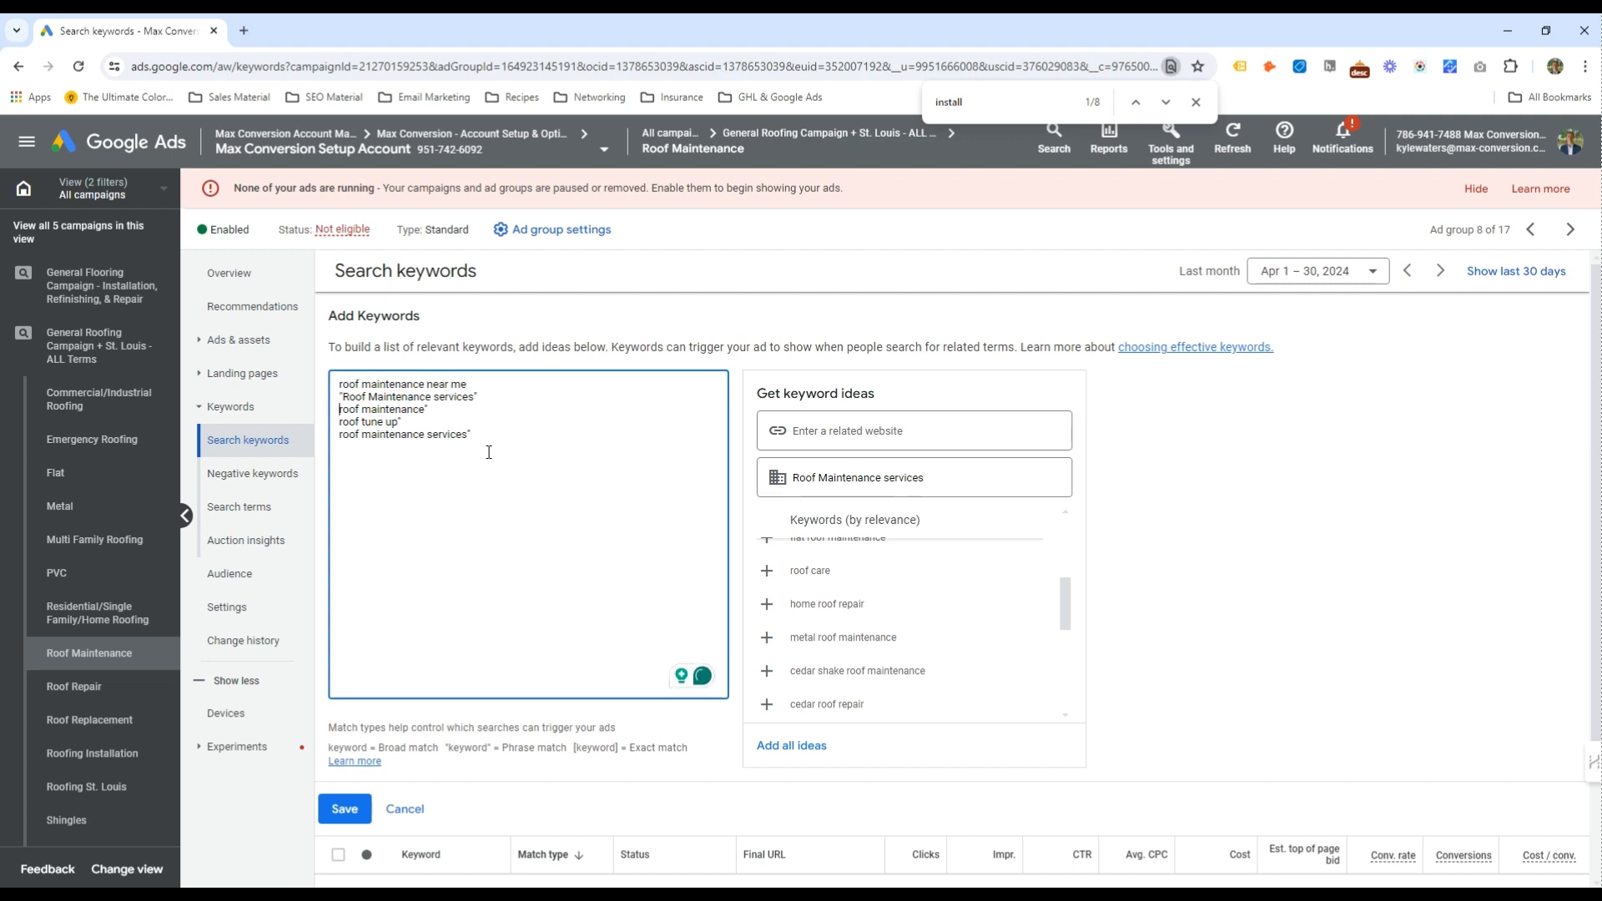
type("\"")
key("Down")
key("Home")
type("\"")
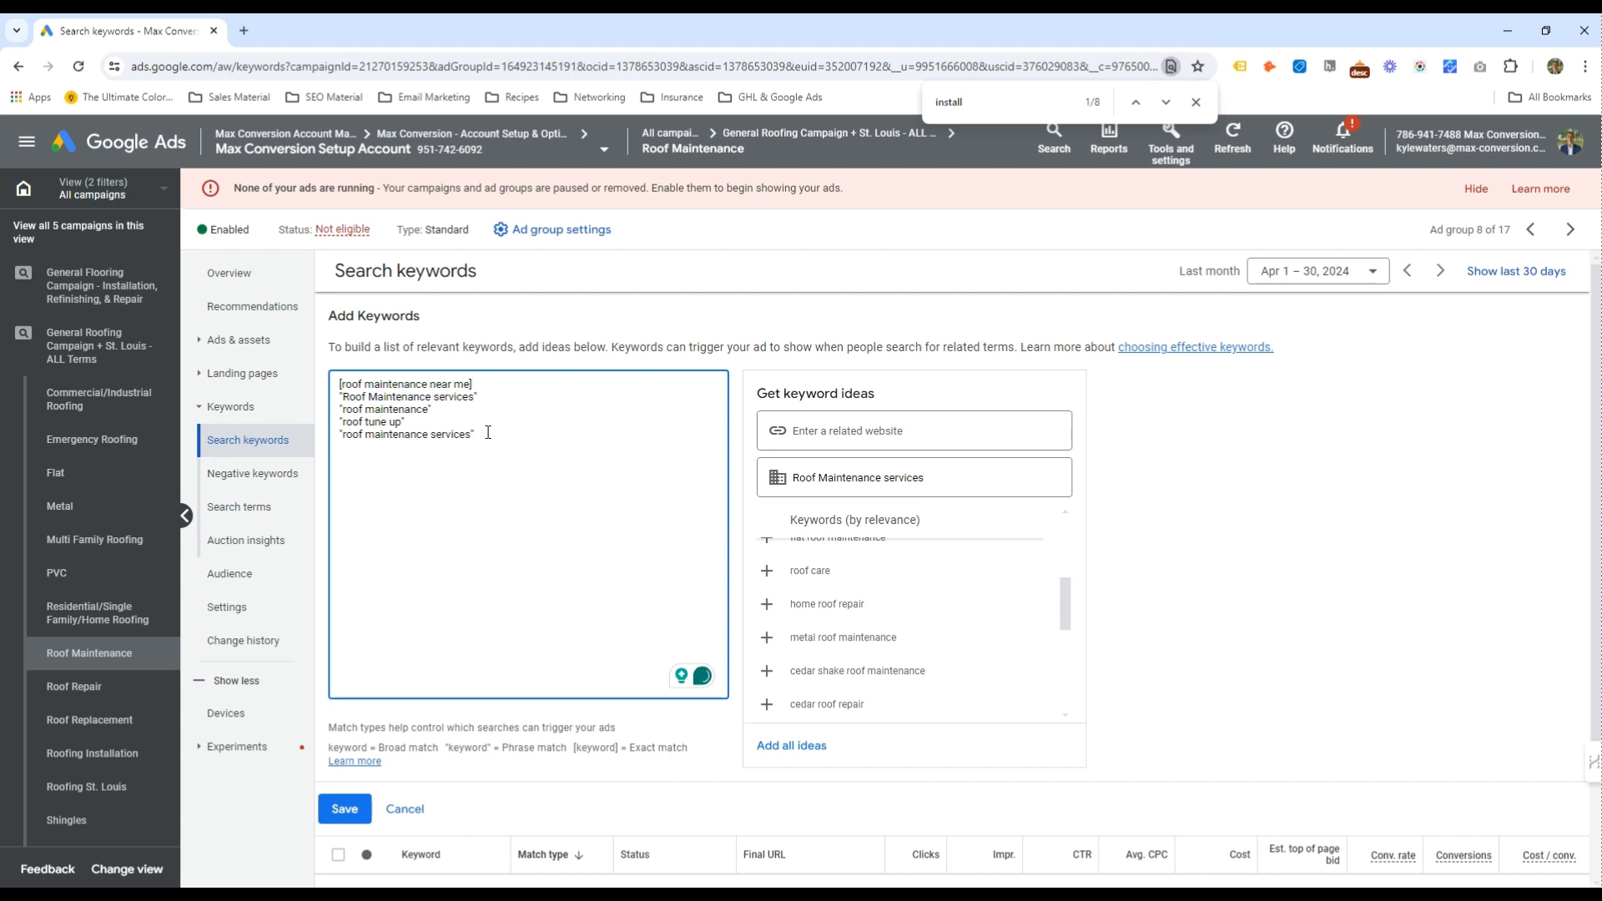
left_click(345, 808)
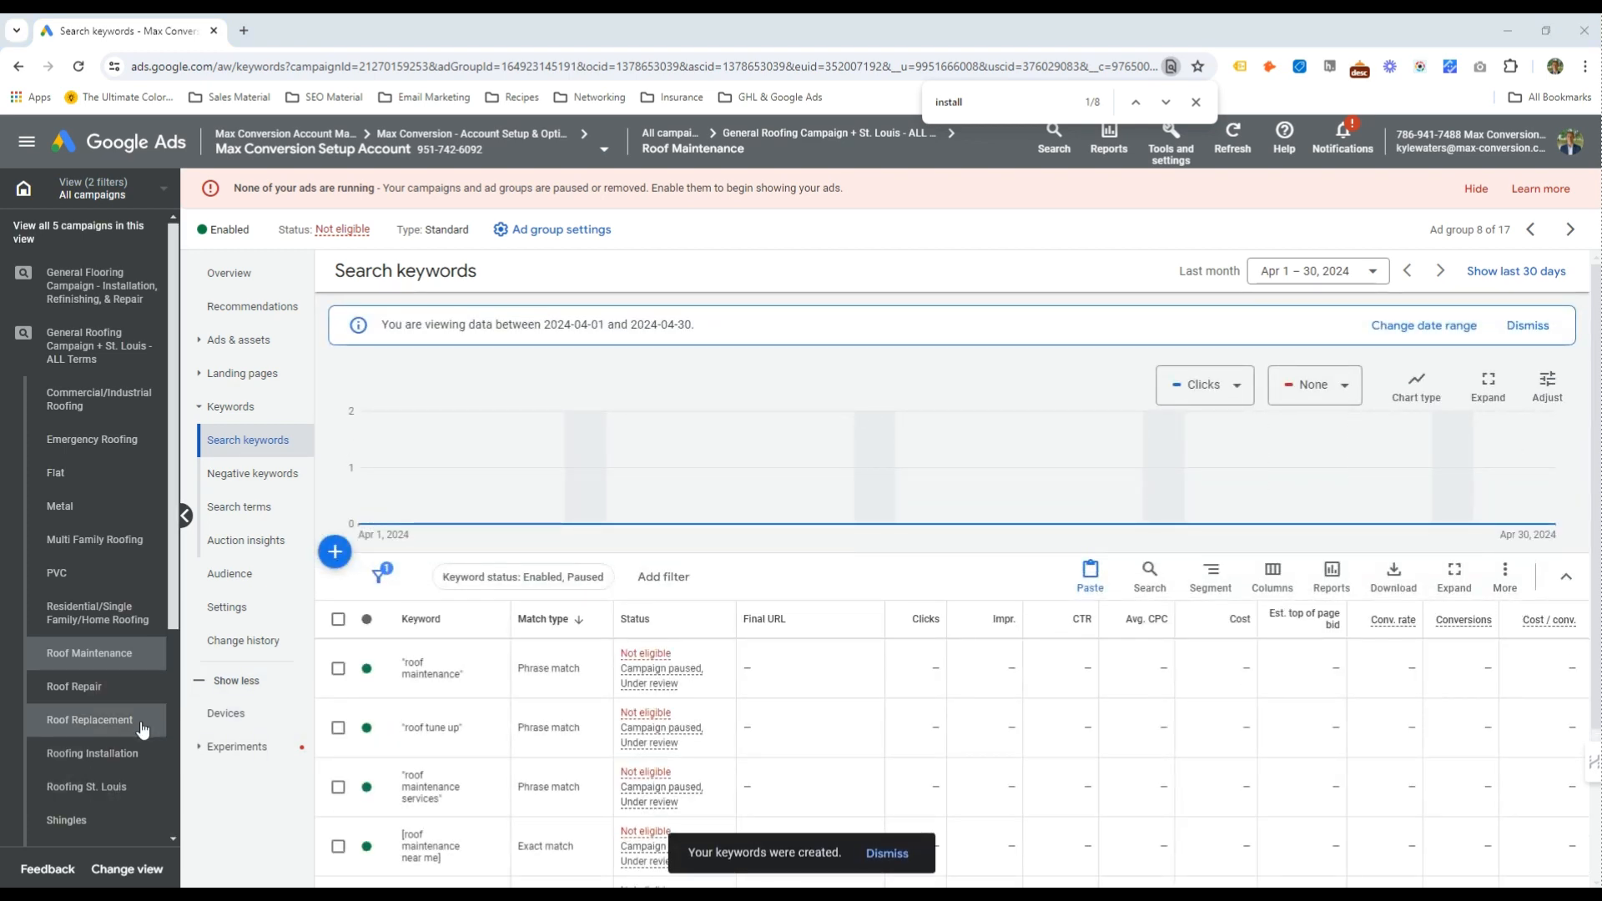
Remove all the existing search keywords from the Roof Replacement ad group
left_click(93, 721)
left_click(338, 619)
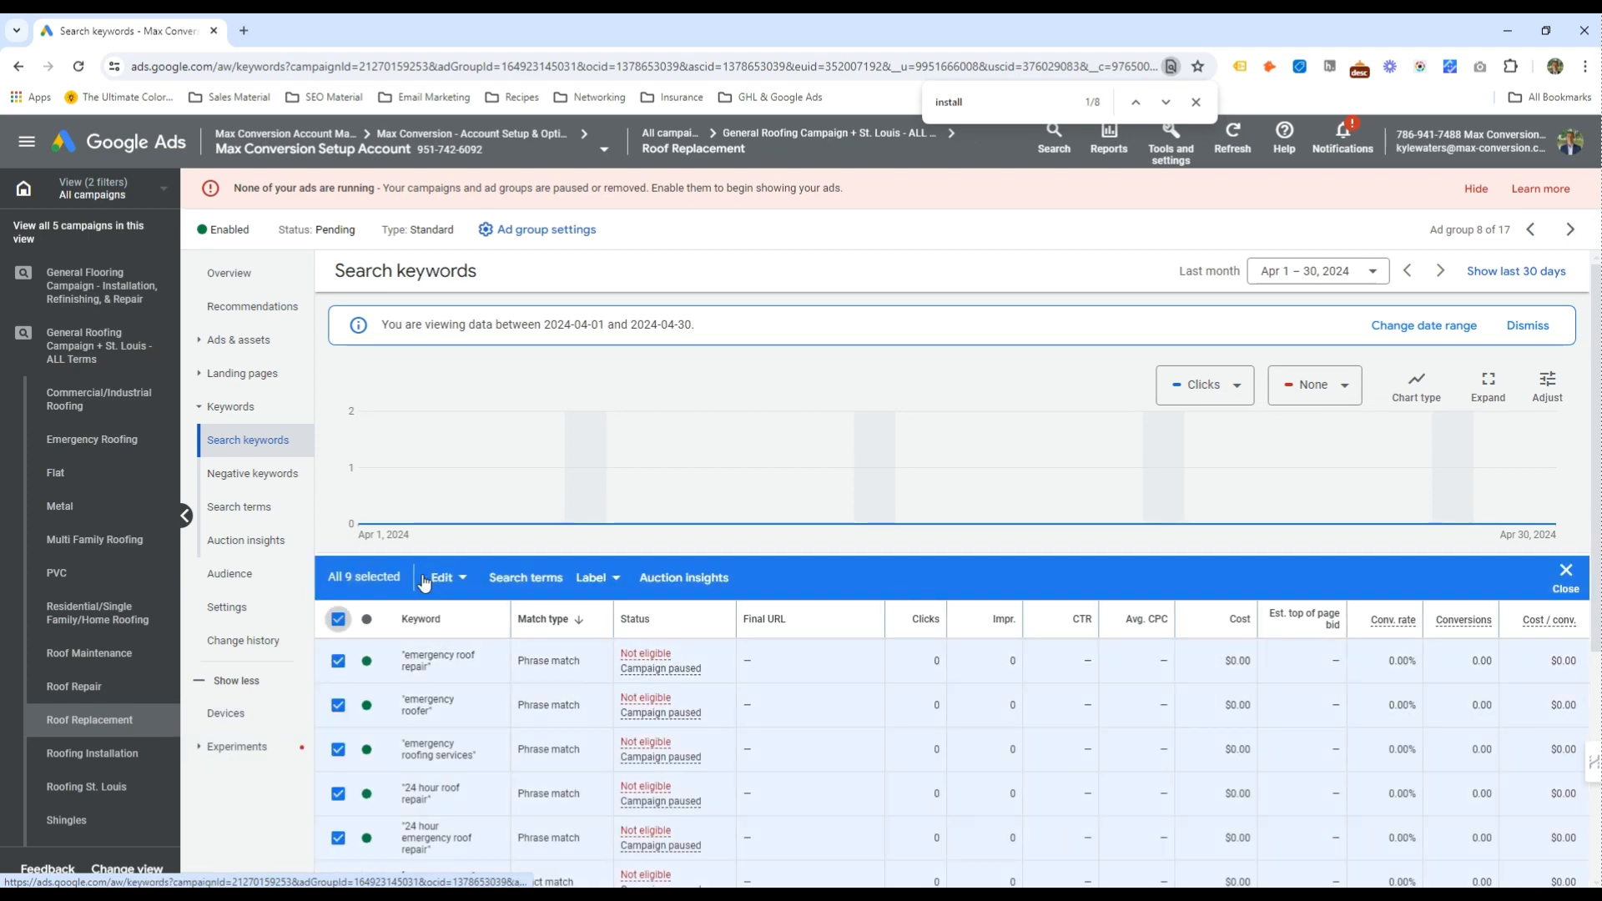
left_click(439, 578)
left_click(288, 539)
left_click(960, 562)
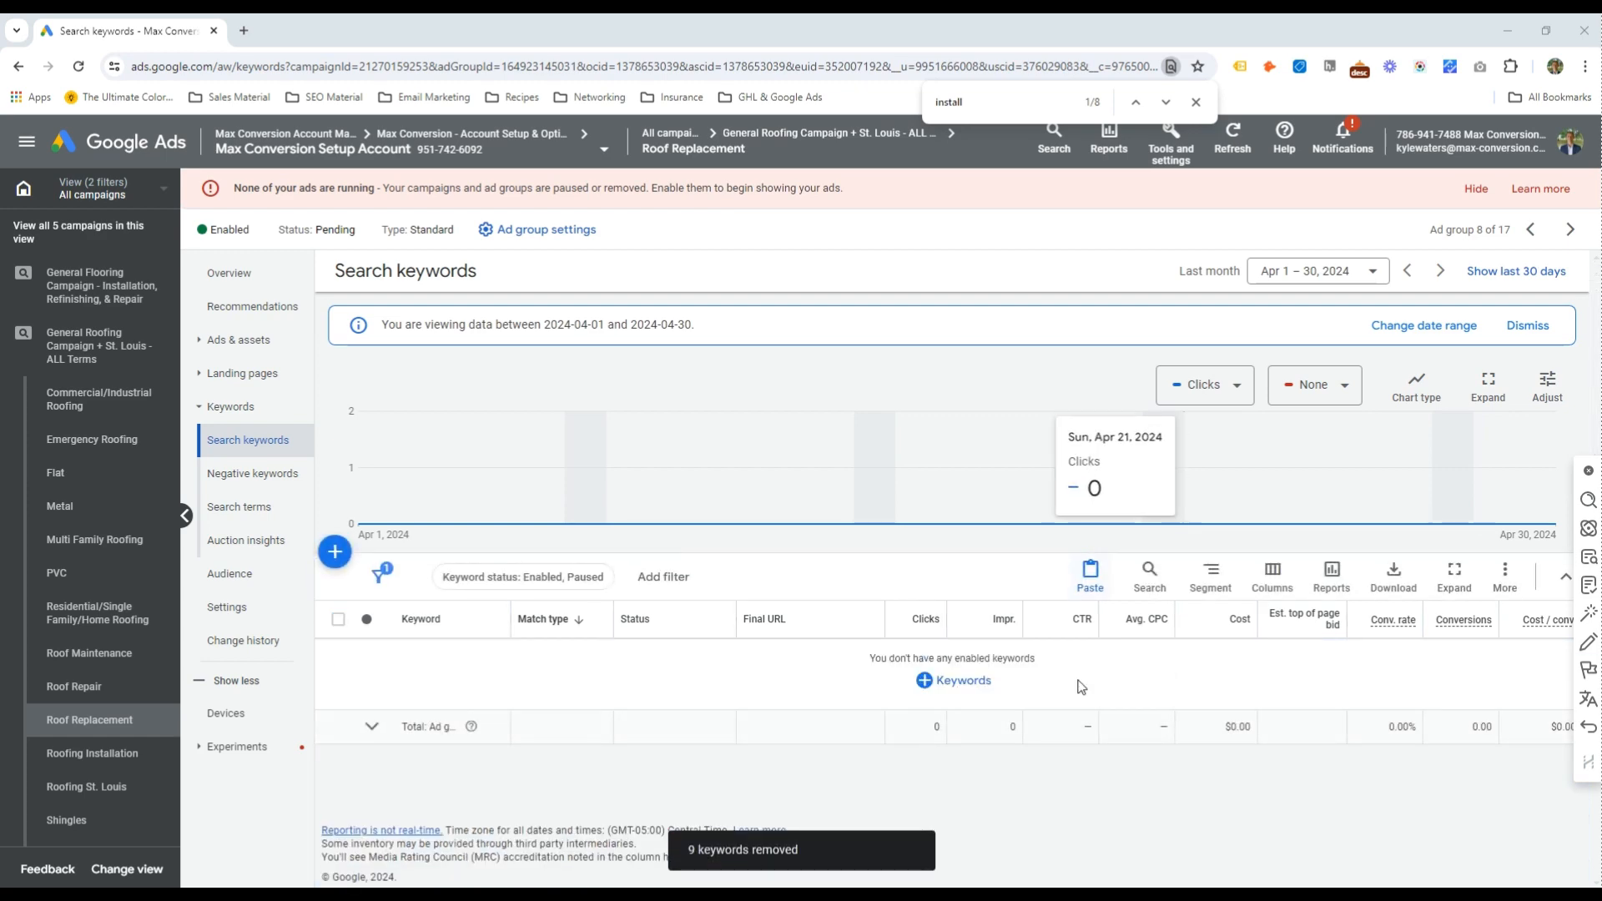
Start adding keywords to the Roof Replacement ad group and get keyword ideas for "roofing replacement"
left_click(972, 691)
left_click(942, 475)
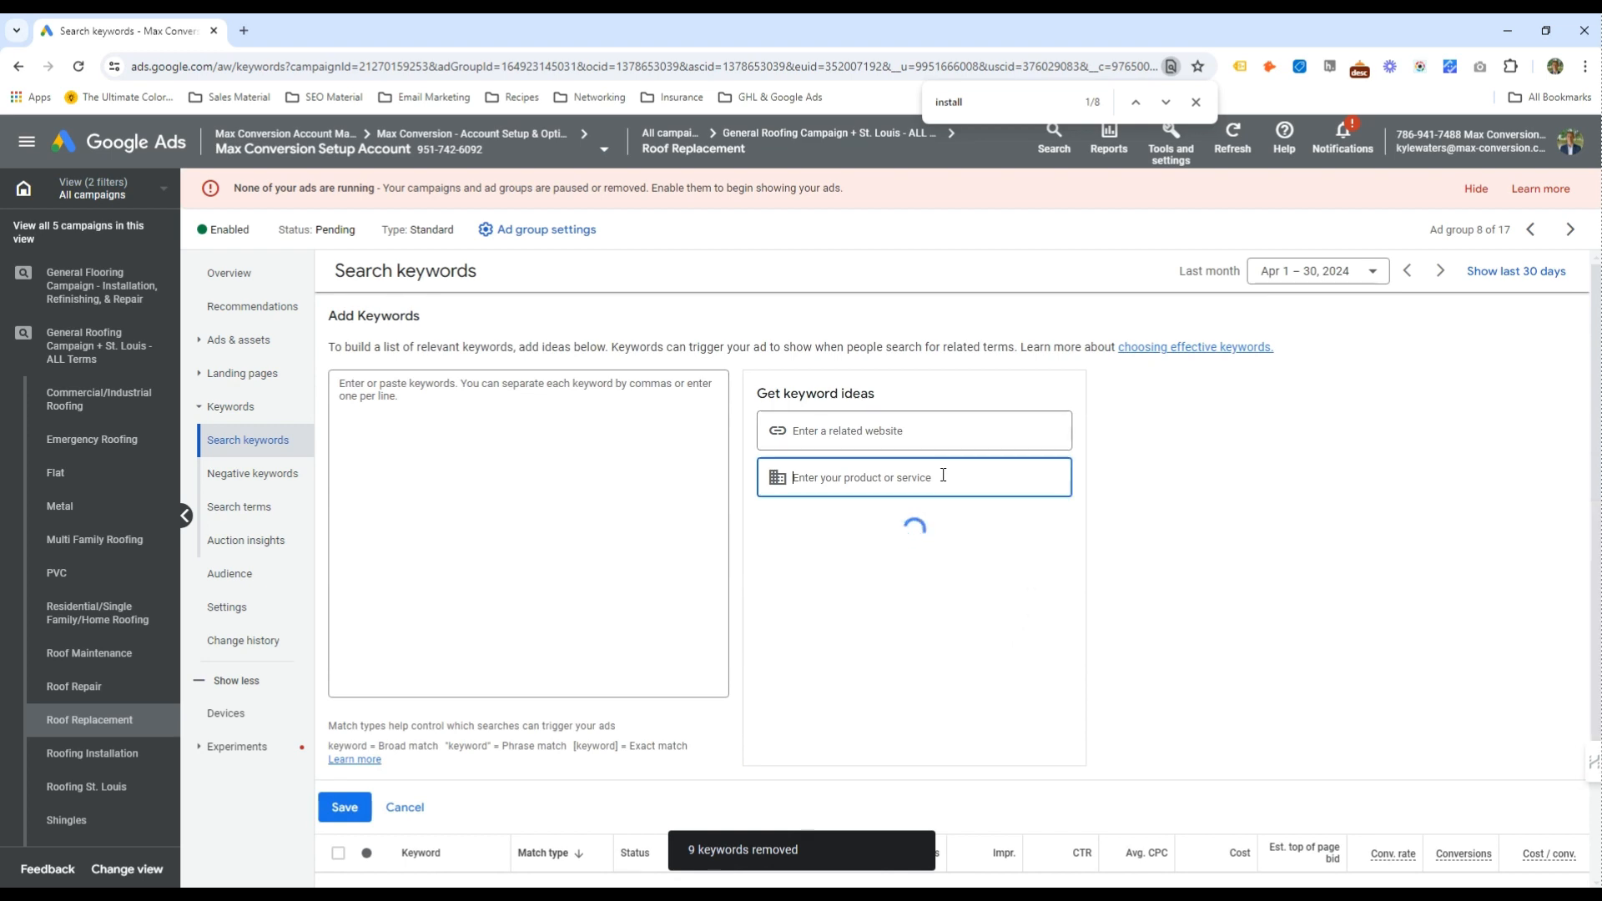
type("roofing replace")
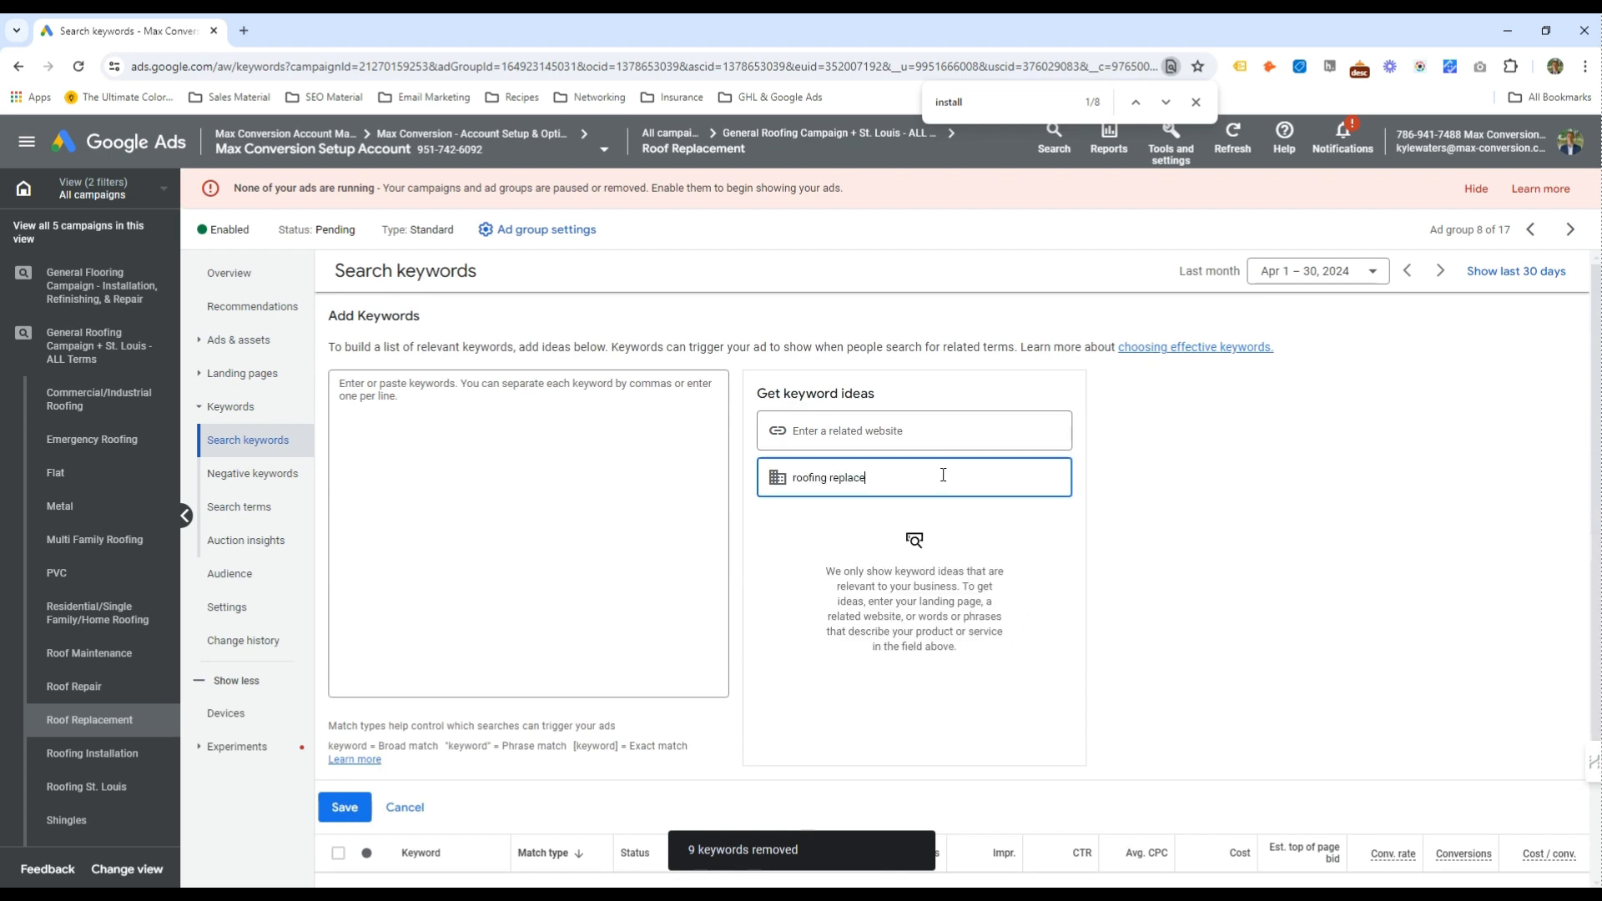
type("ment")
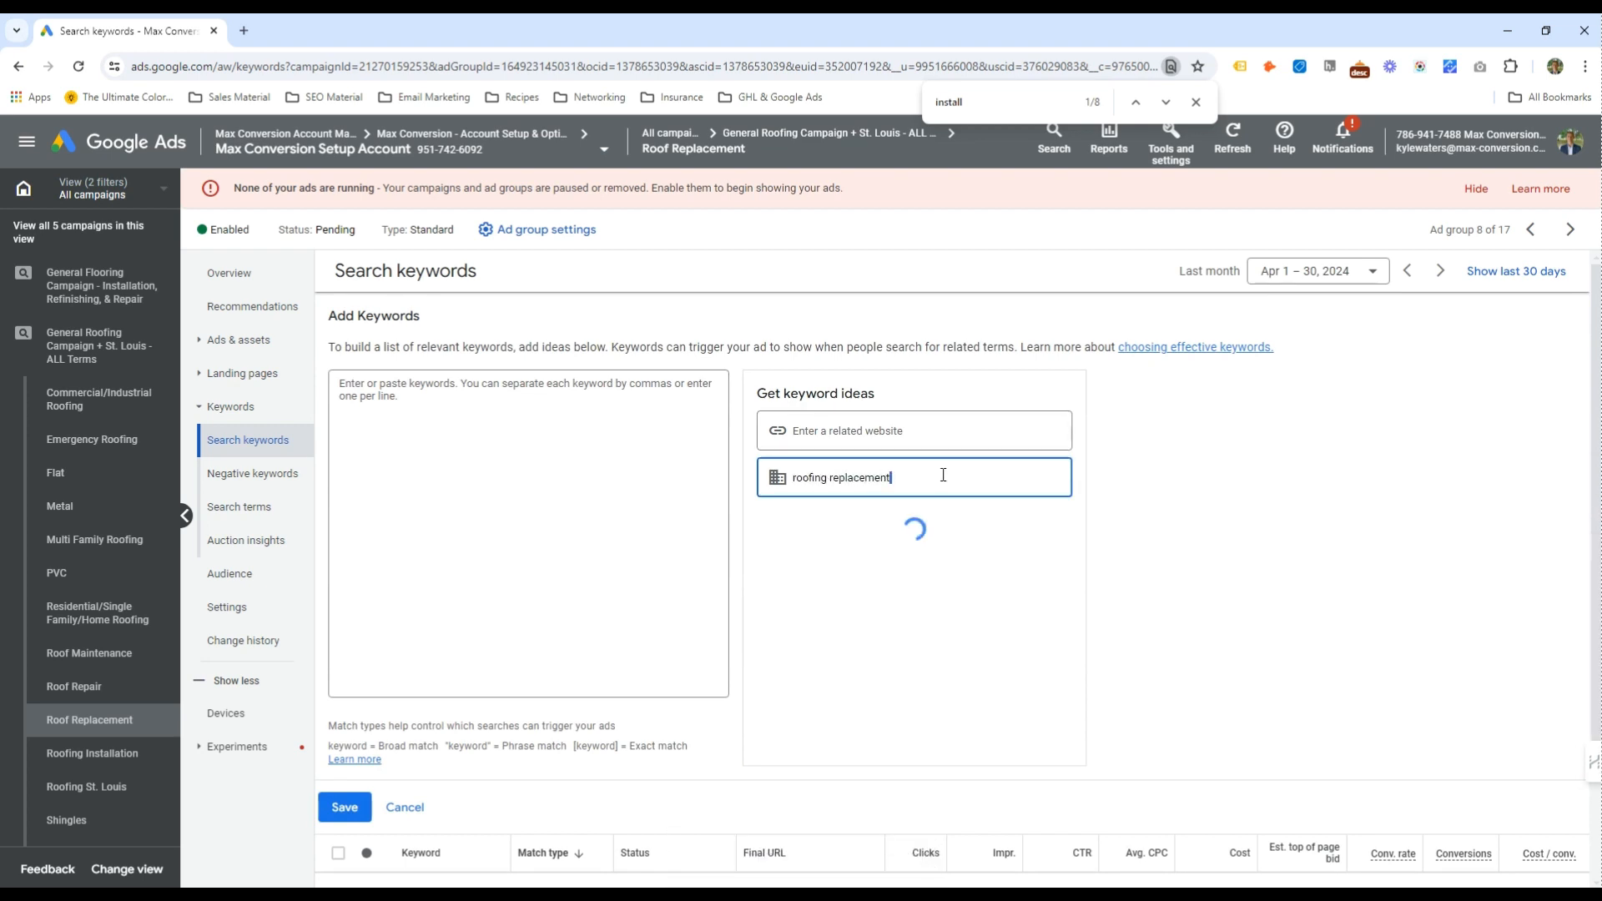
List the keywords roofing replacement and roofing replacement st louis, reusing the searched phrase
triple_click(943, 475)
key("ctrl+c")
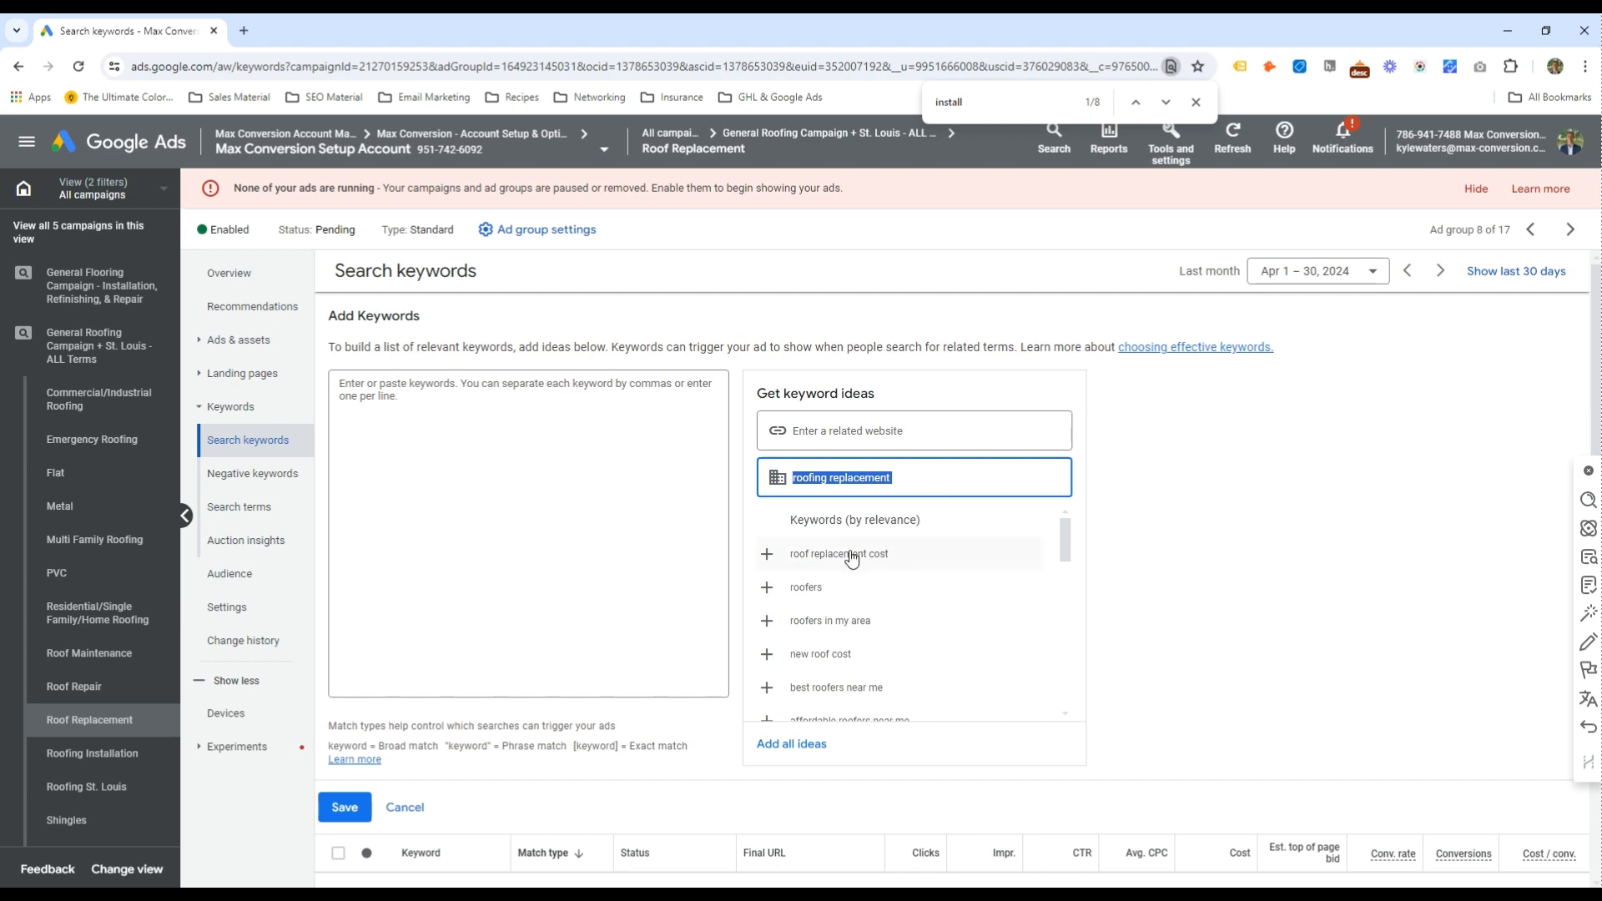
left_click(582, 528)
key("ctrl+v")
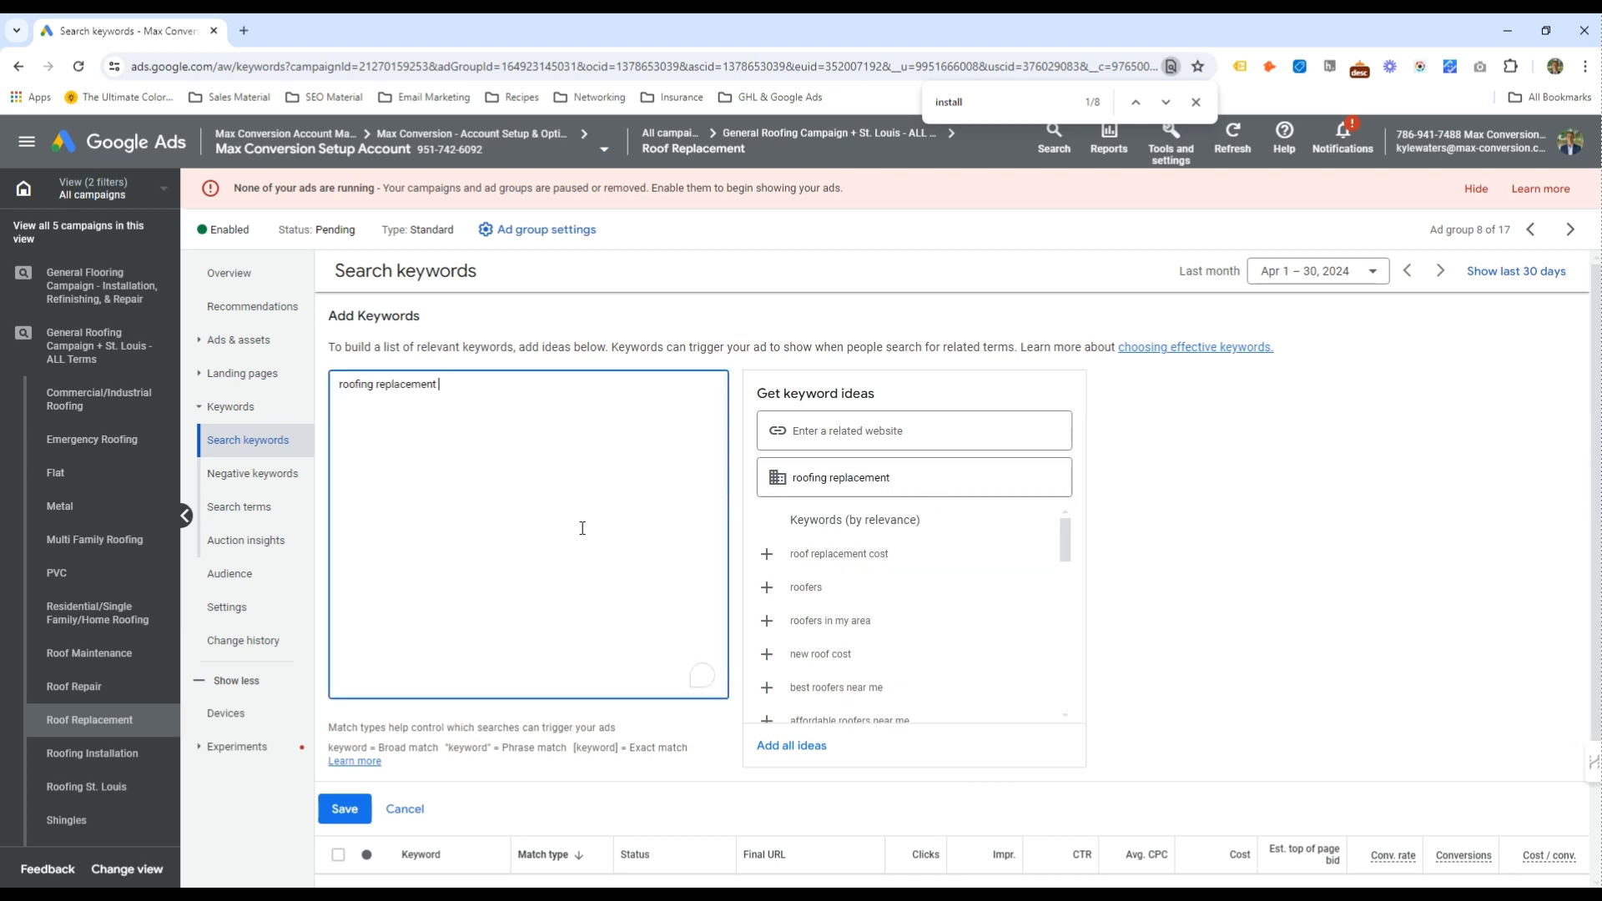
left_click(843, 622)
left_click(379, 401)
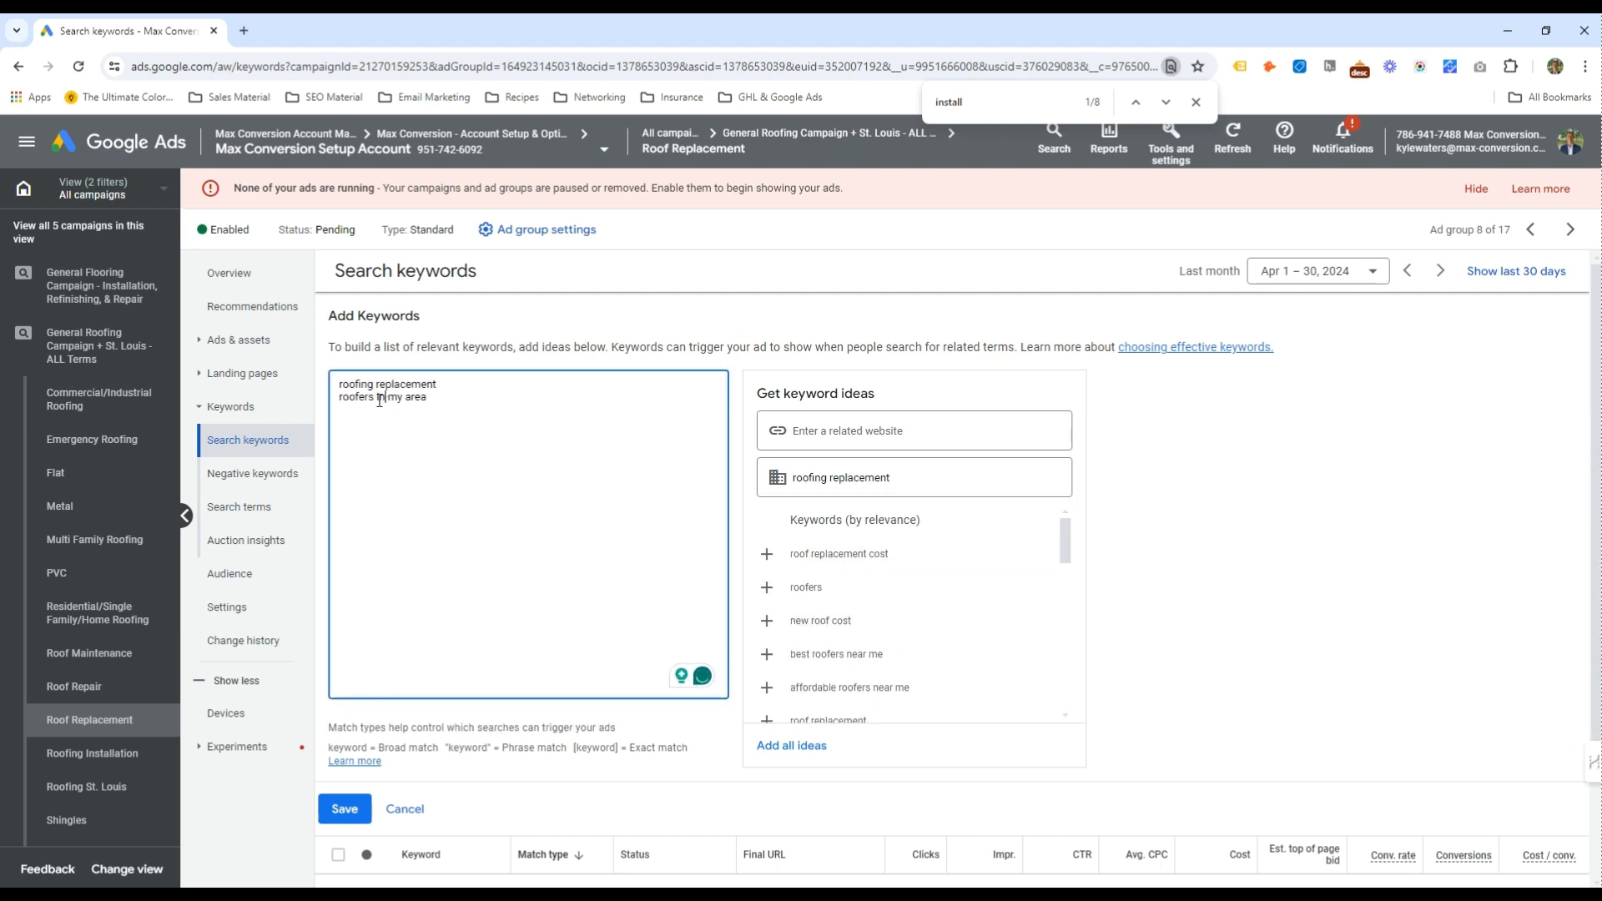
left_click_drag(380, 400, 504, 397)
triple_click(503, 397)
type("=")
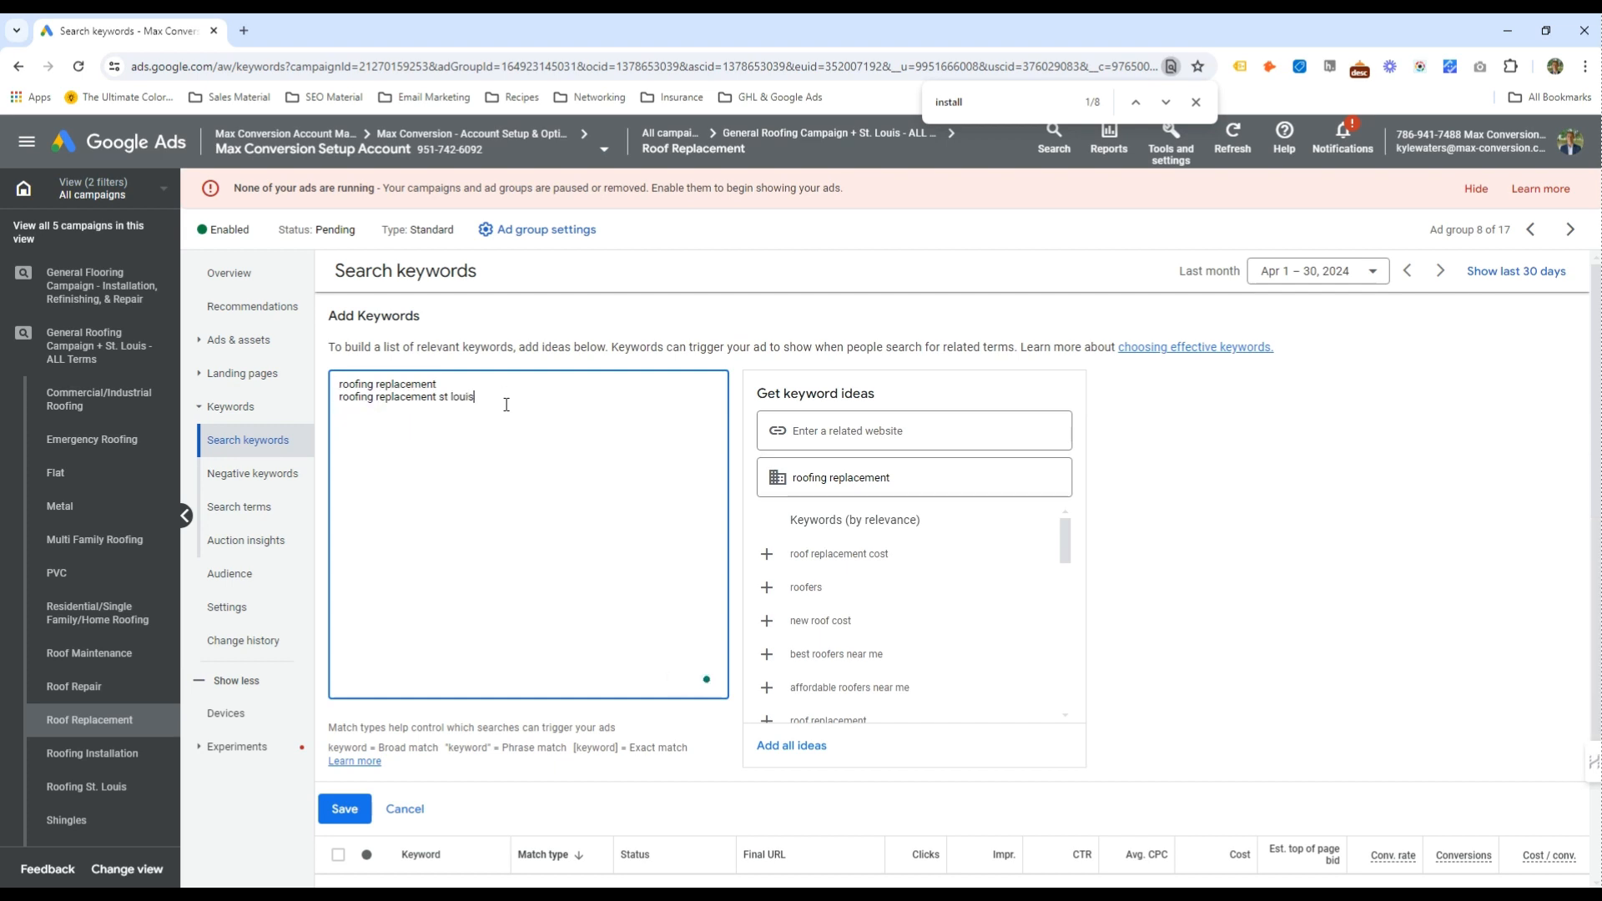
Add the suggested keyword roof replacement estimate, and local roofers near me reworded as local roof replacement
scroll(926, 684, "down", 3)
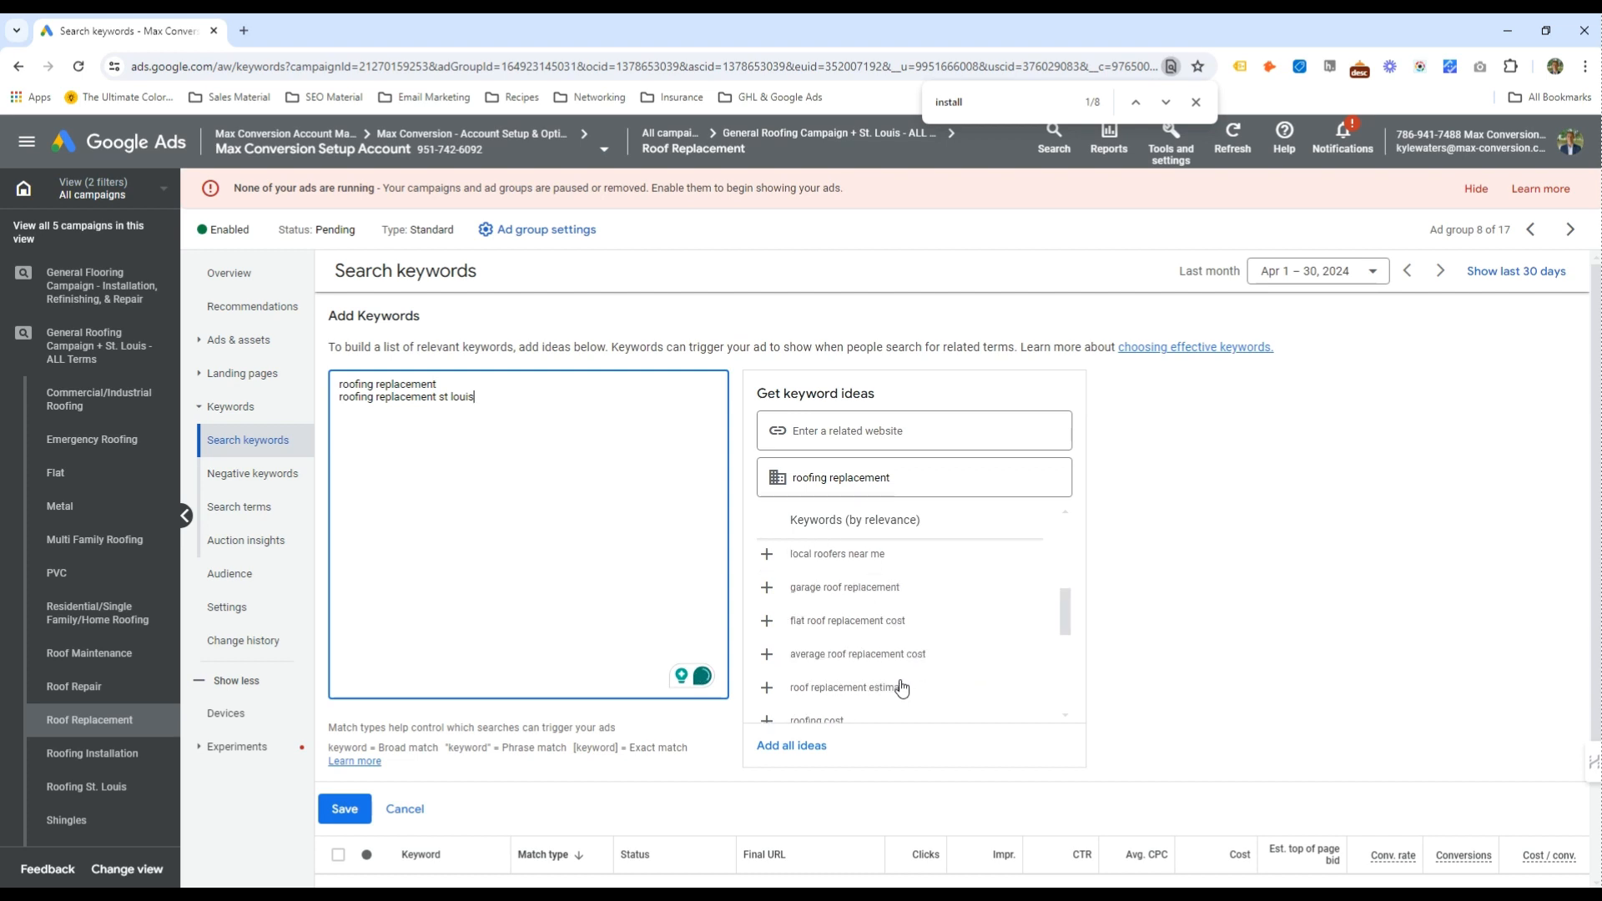
left_click(900, 691)
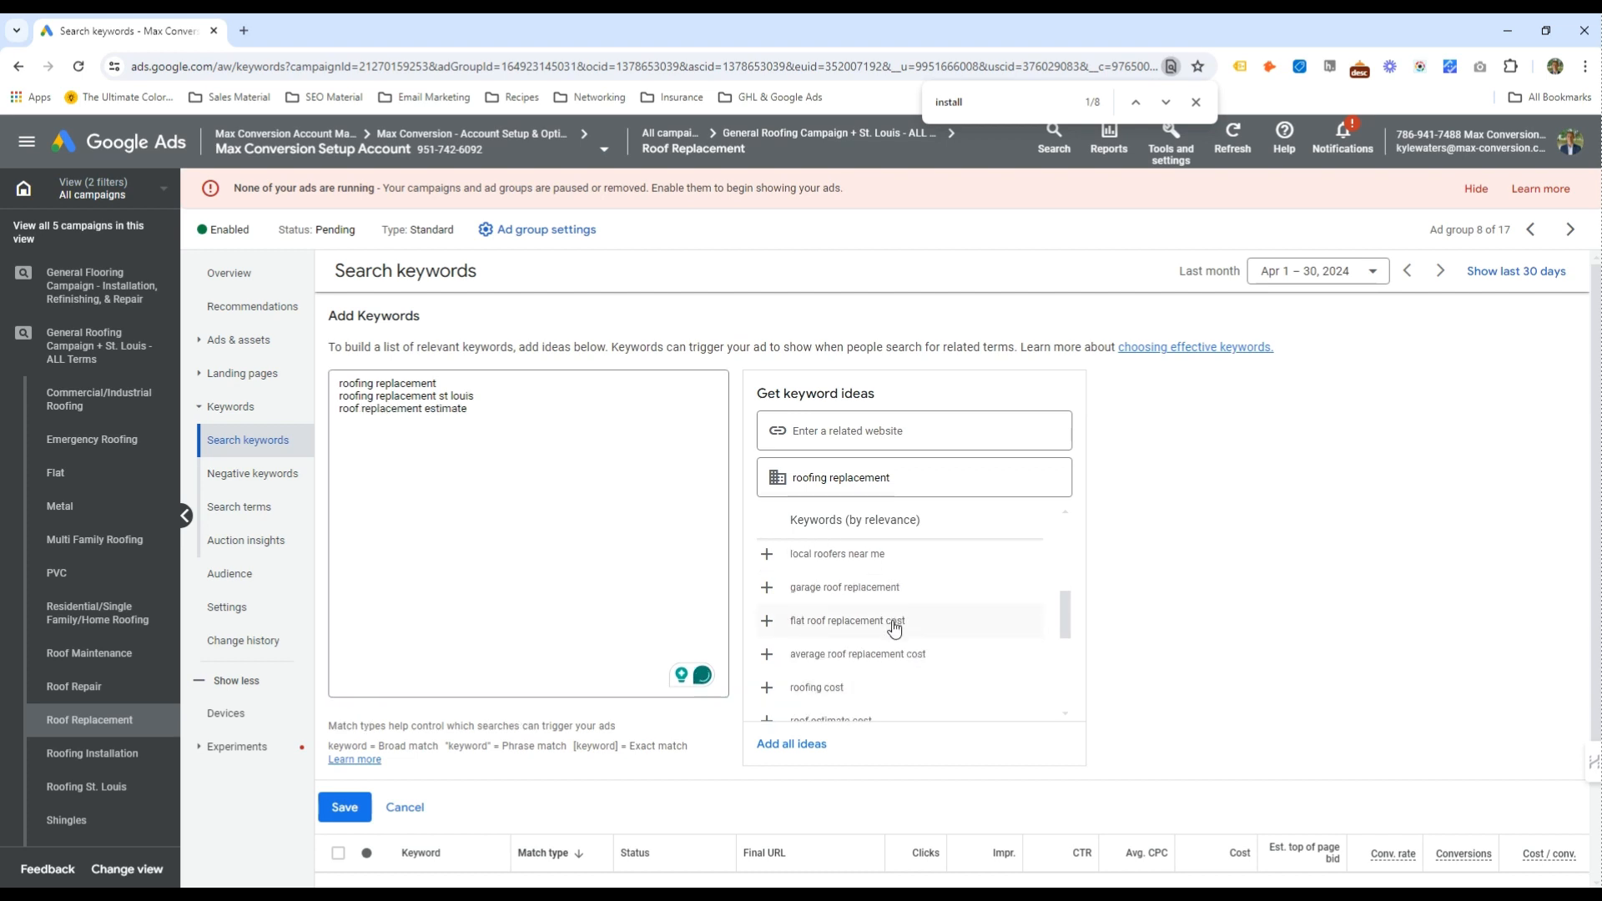
left_click(864, 562)
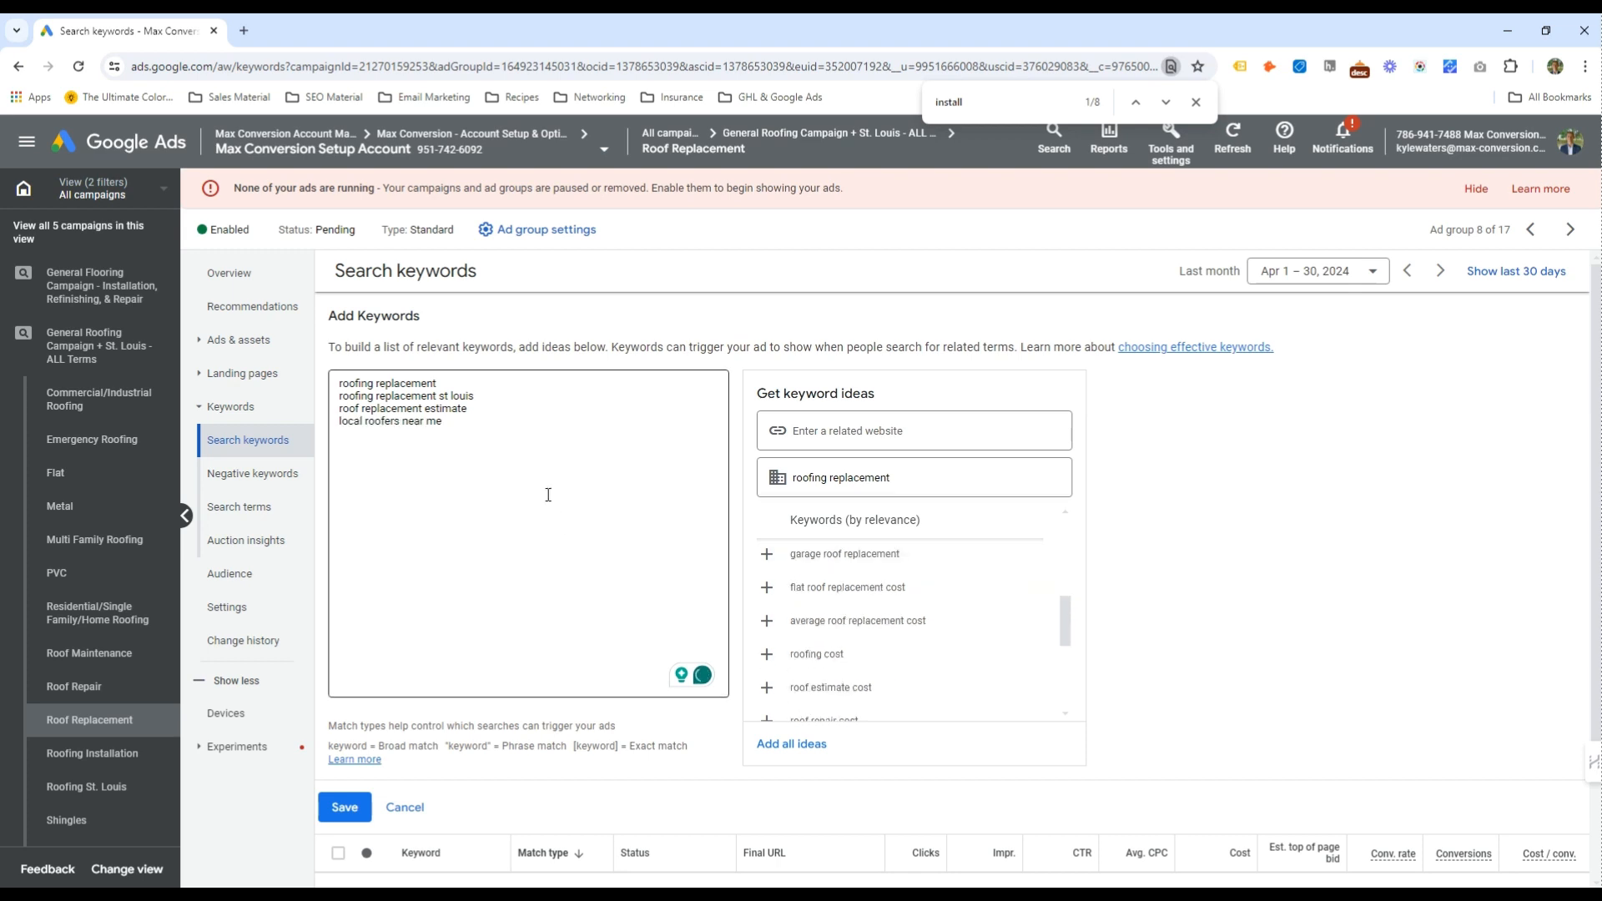
left_click_drag(443, 422, 414, 434)
type("replacement")
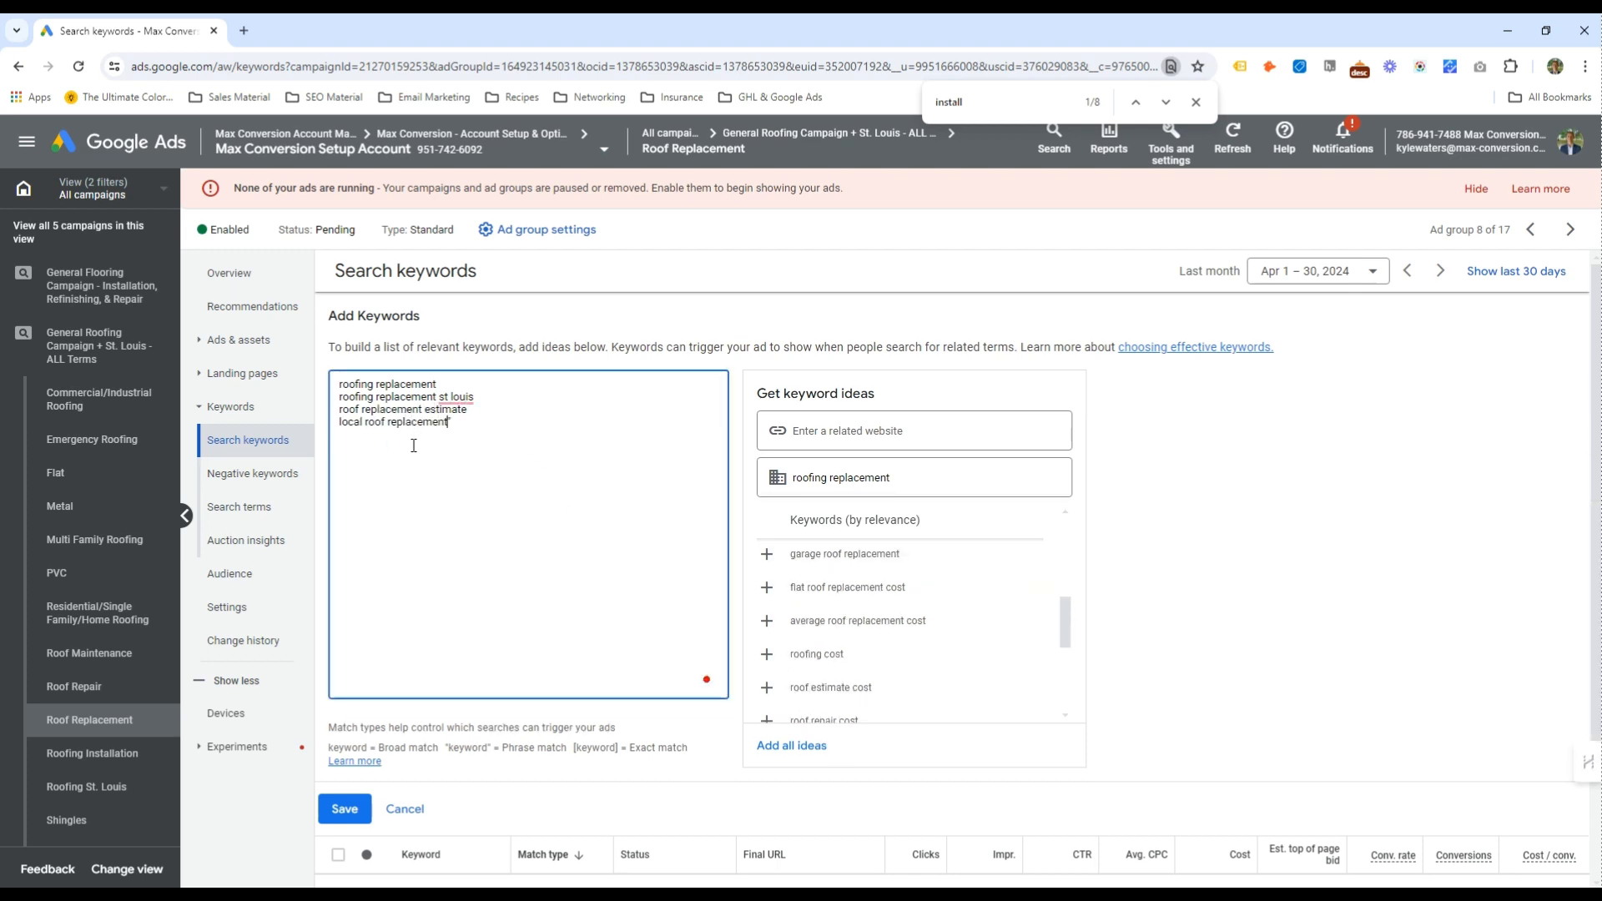
Make all four listed keywords phrase matches and save them to the ad group
type("\"")
key("Up")
type("\" \"")
key("Down")
type("\"")
key("Down")
type("\"")
key("Down")
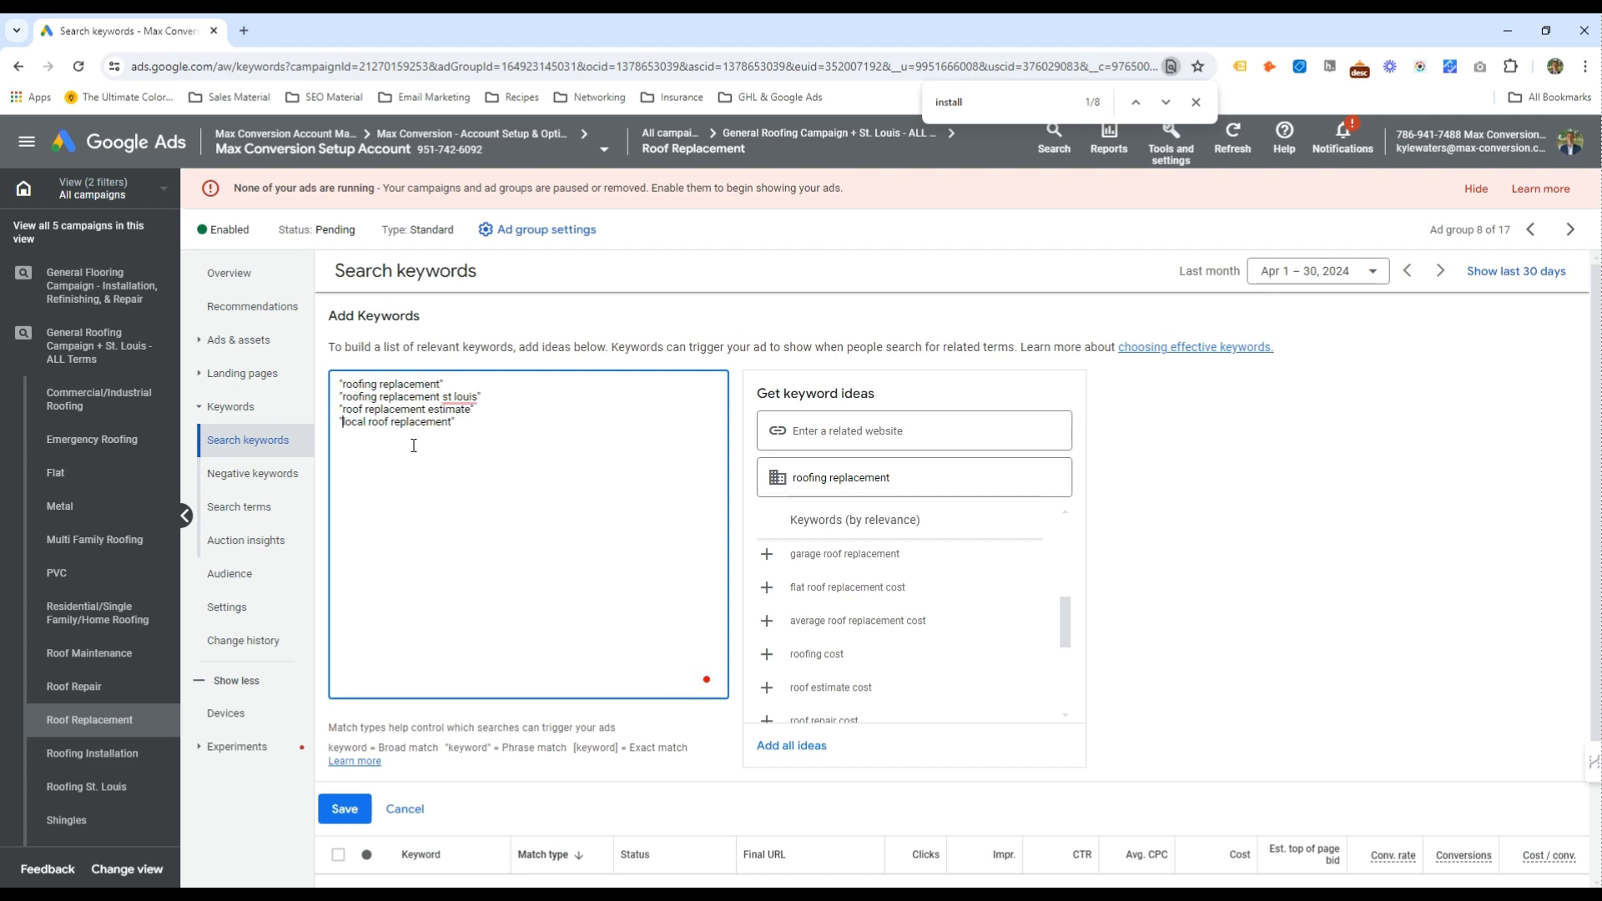
left_click(345, 809)
Open the Roof Replacement group's responsive search ad for editing and set its display path to roof/Replacement
left_click(255, 342)
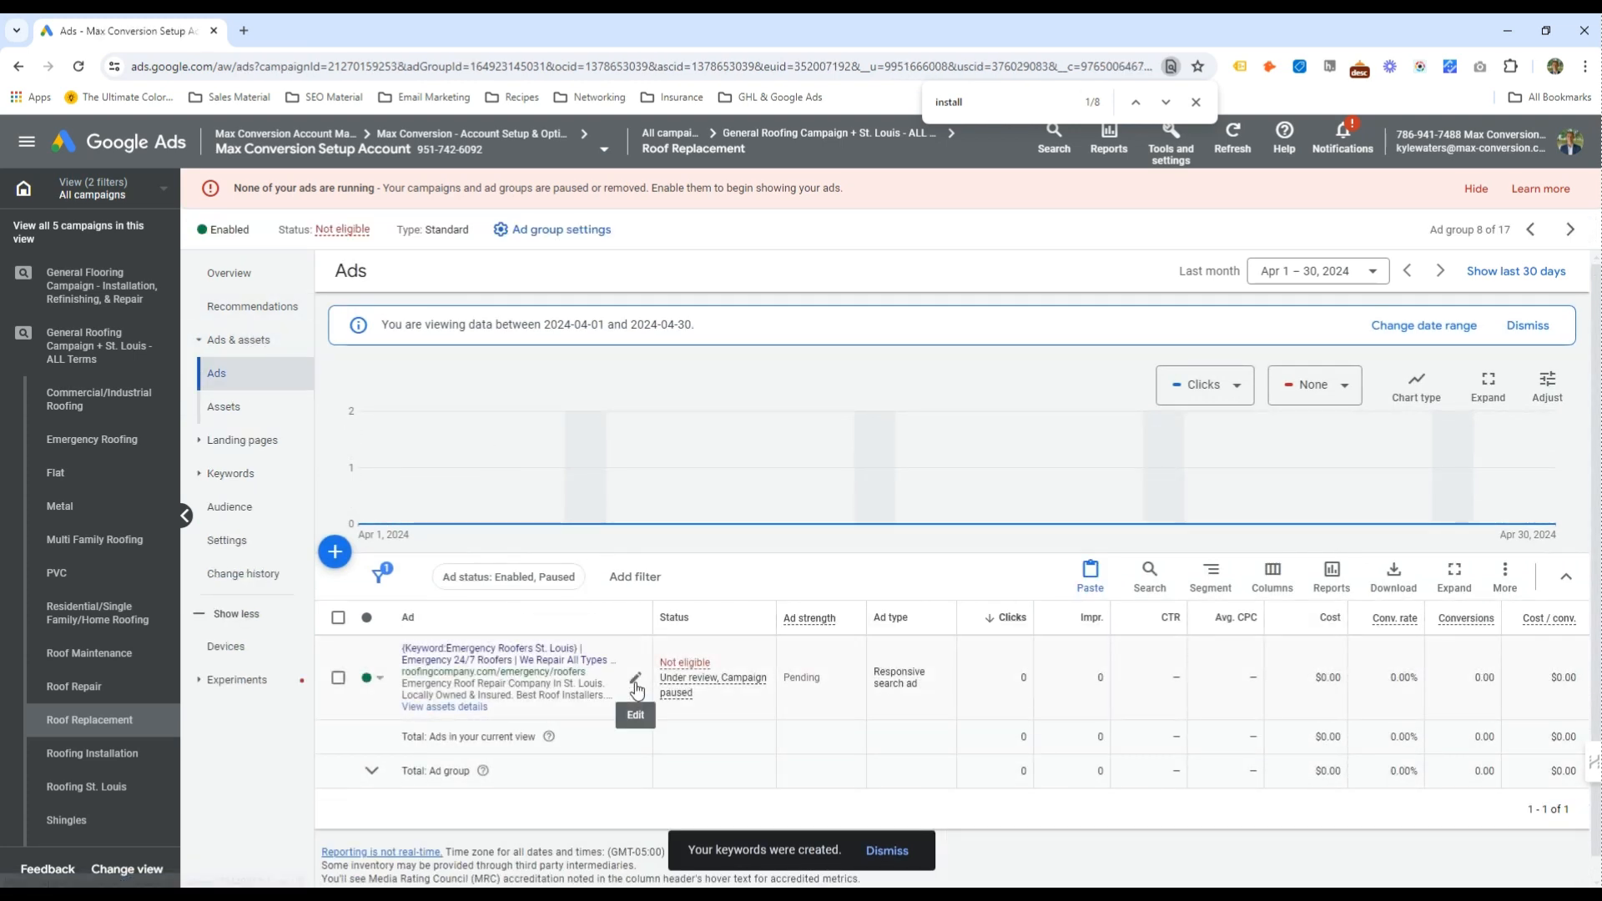
left_click(635, 679)
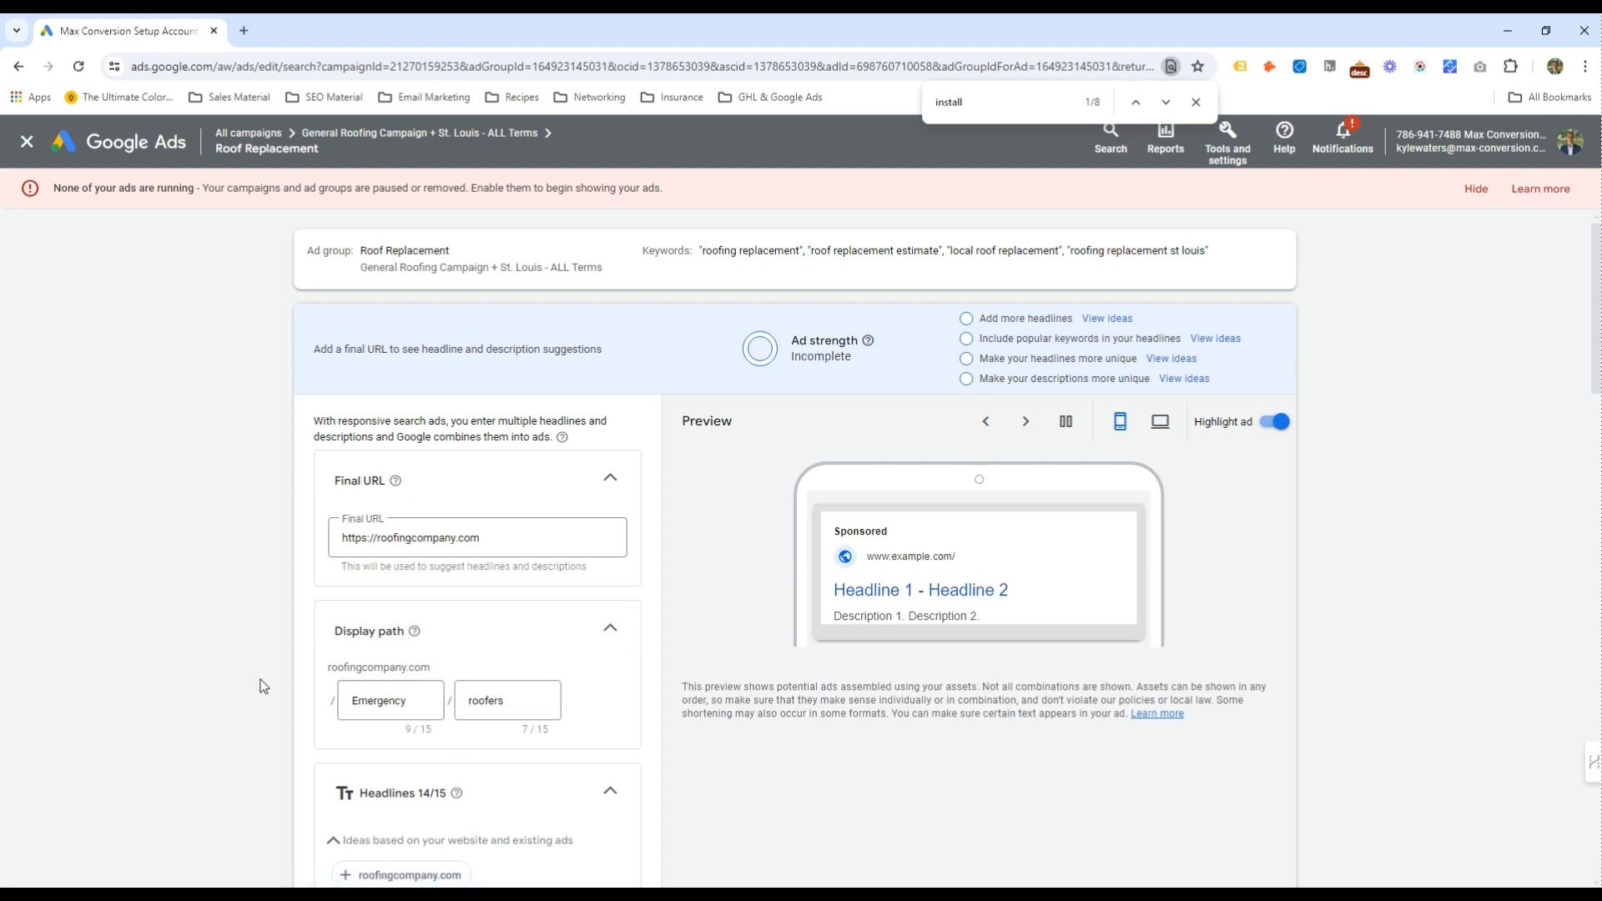
left_click_drag(409, 700, 315, 708)
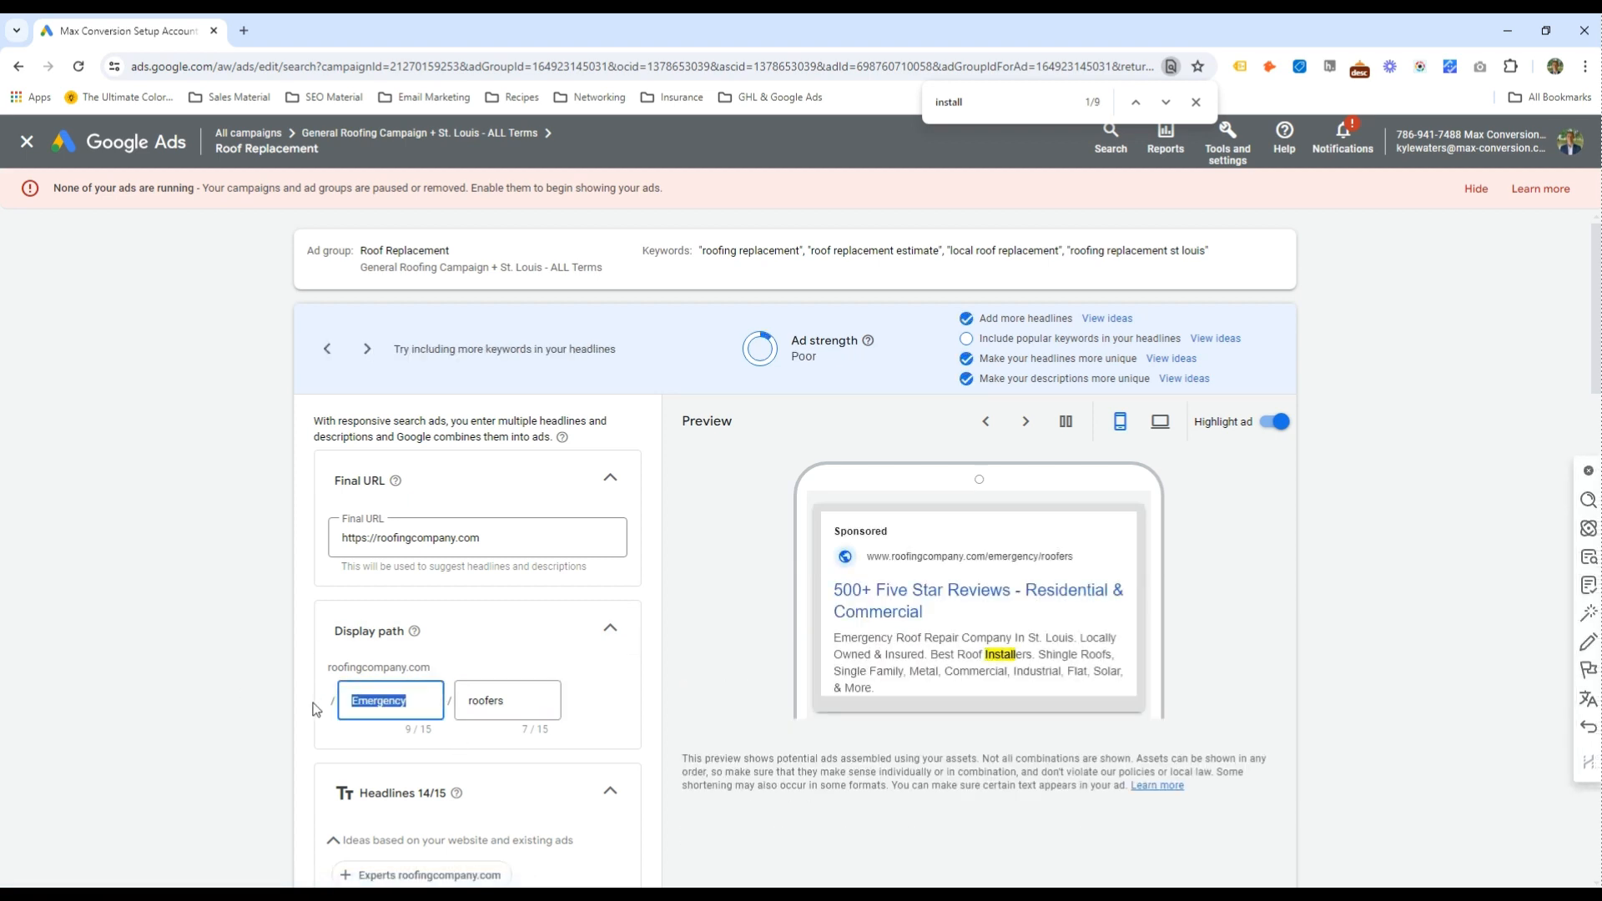
type("roof")
key("Tab")
type("Rpe")
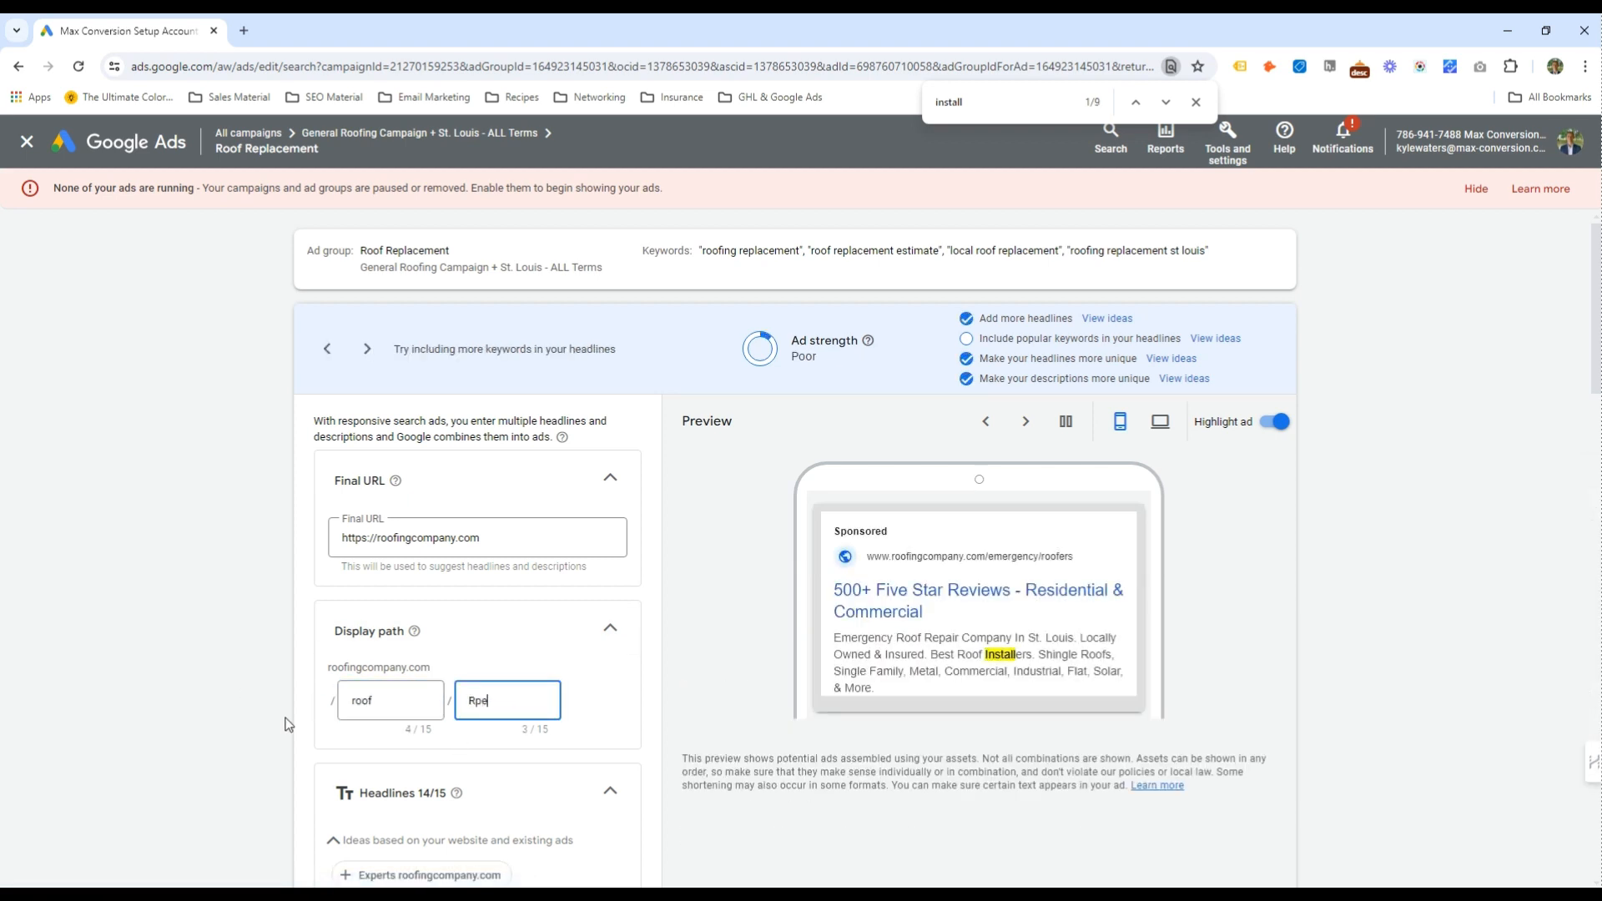
type("lacement")
key("Tab")
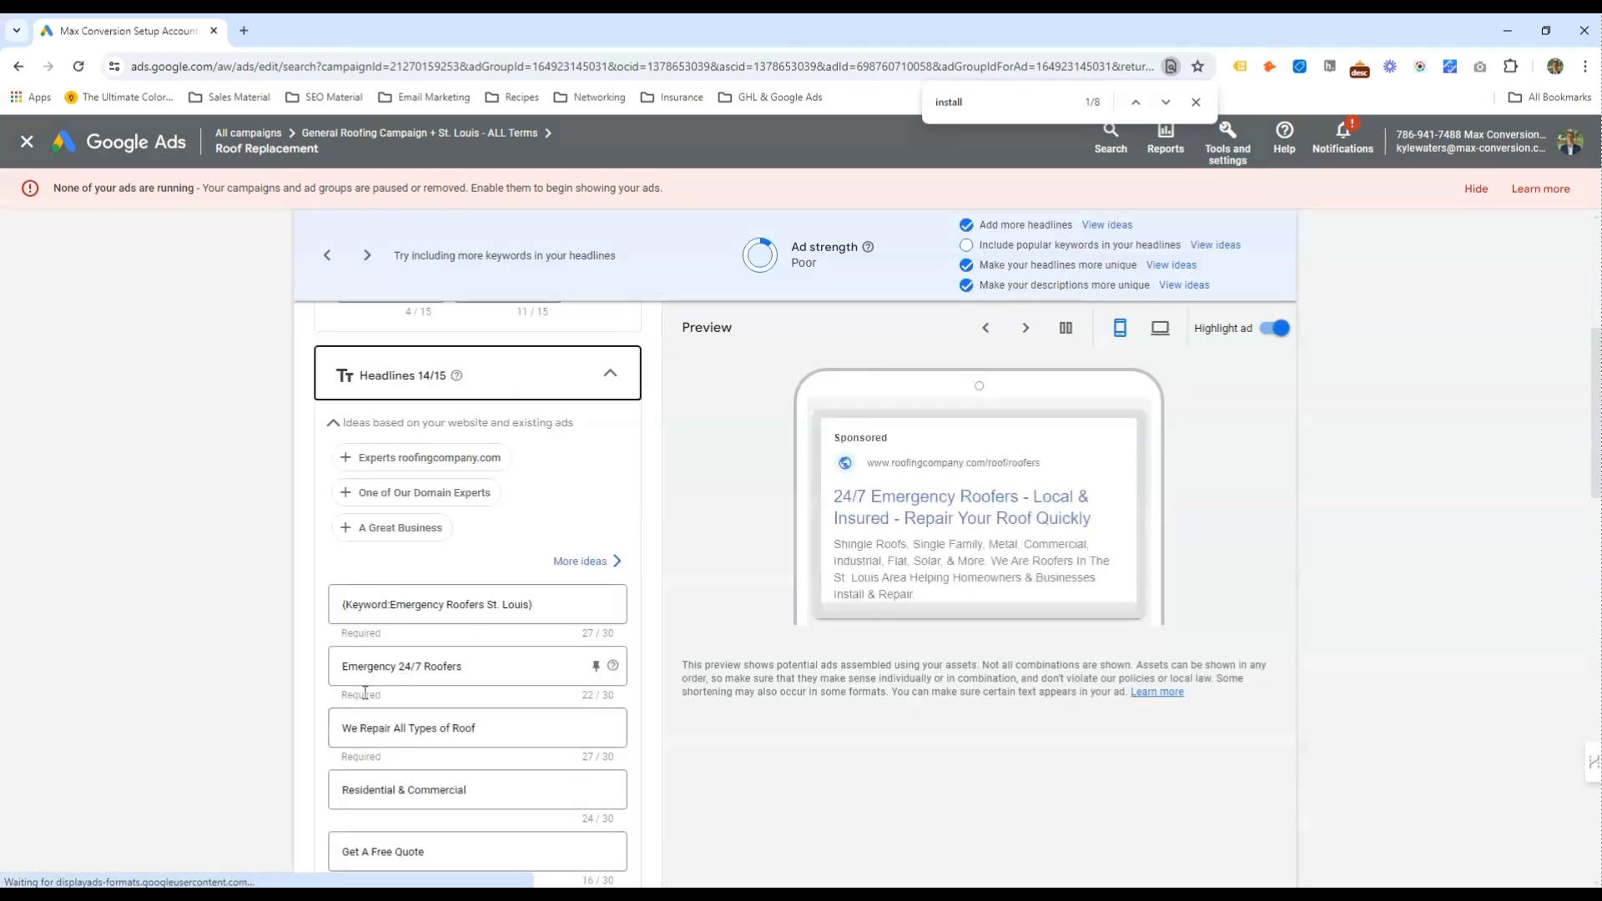
Set the default text of the first headline's keyword insertion to "Roof Replacement in St. Louis" and apply it
scroll(484, 417, "up", 2)
scroll(497, 451, "down", 3)
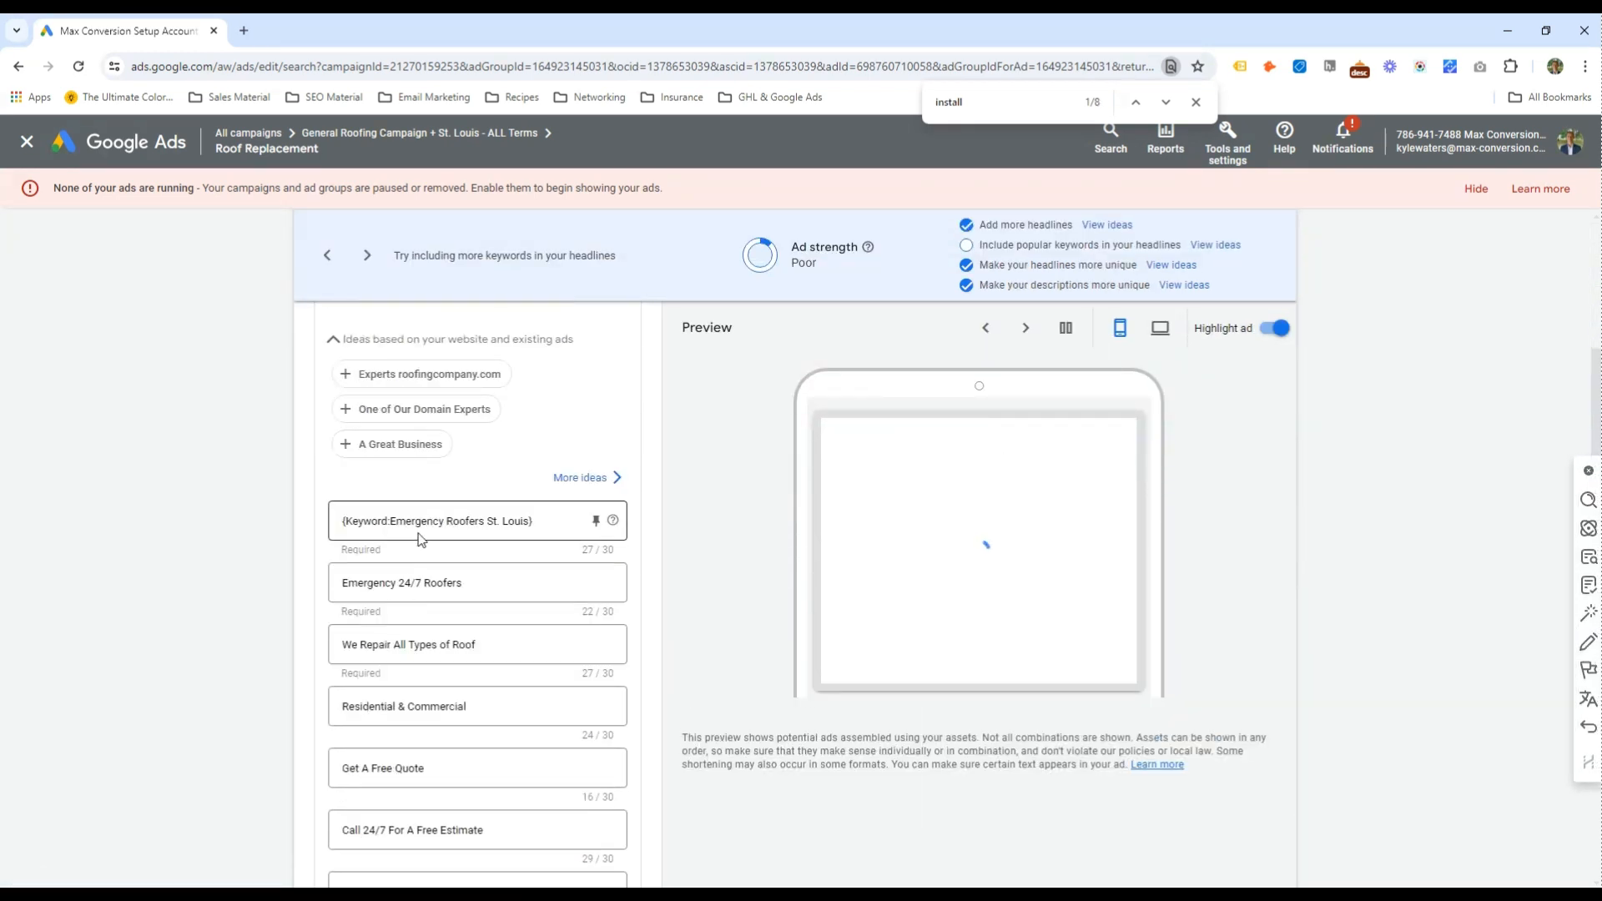
left_click(434, 521)
double_click(401, 677)
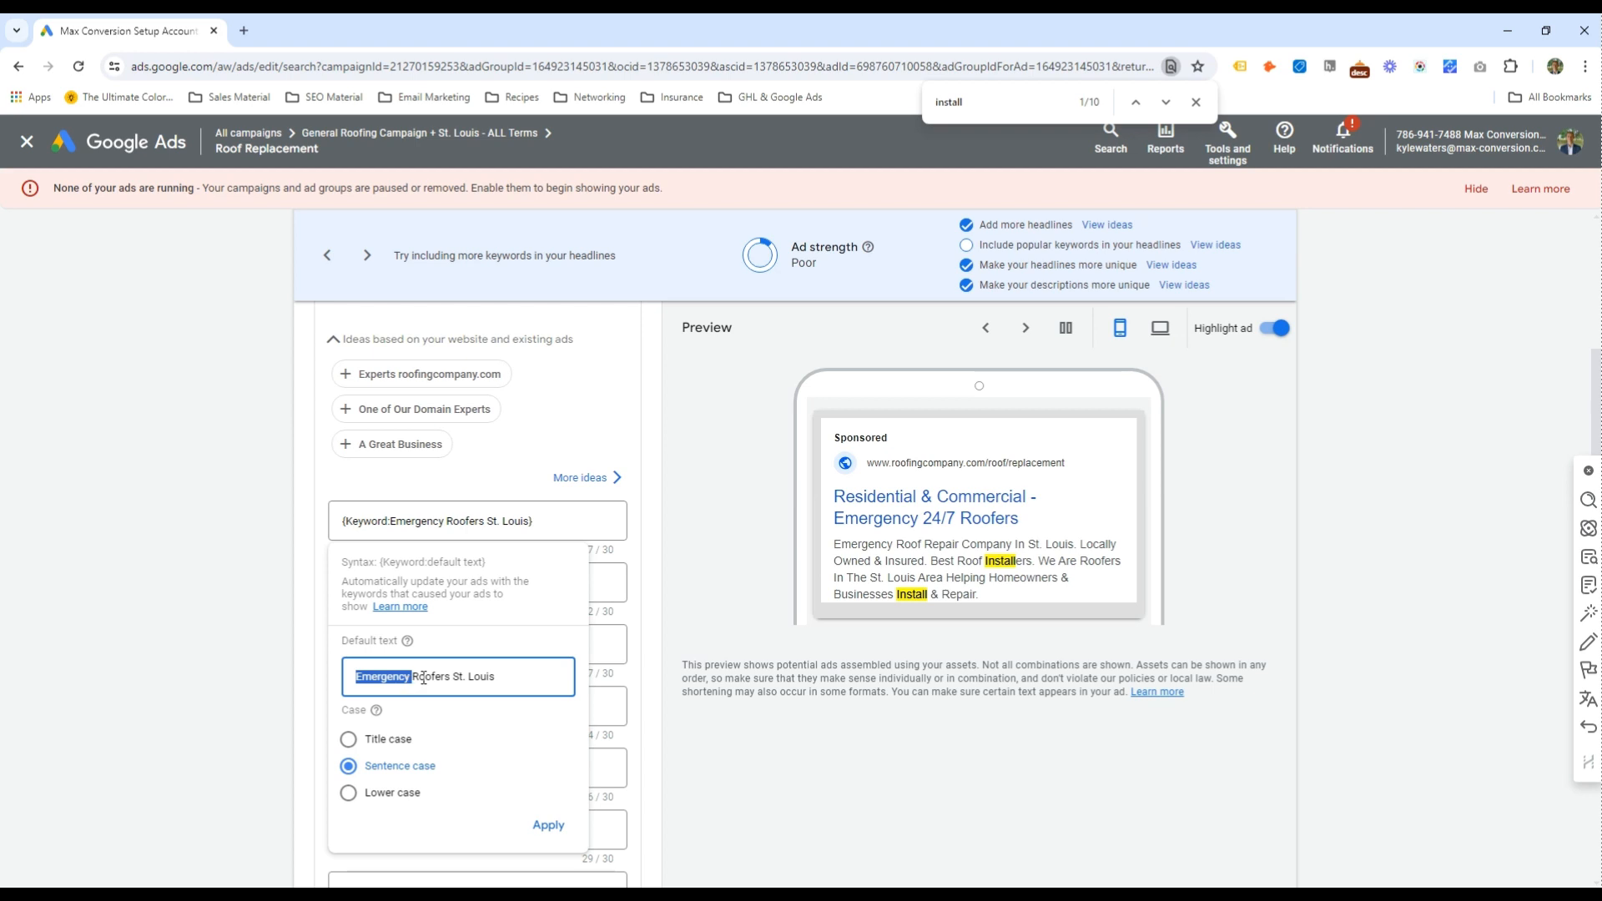
key("BackSpace")
key("ctrl+shift+Right")
type("Ro")
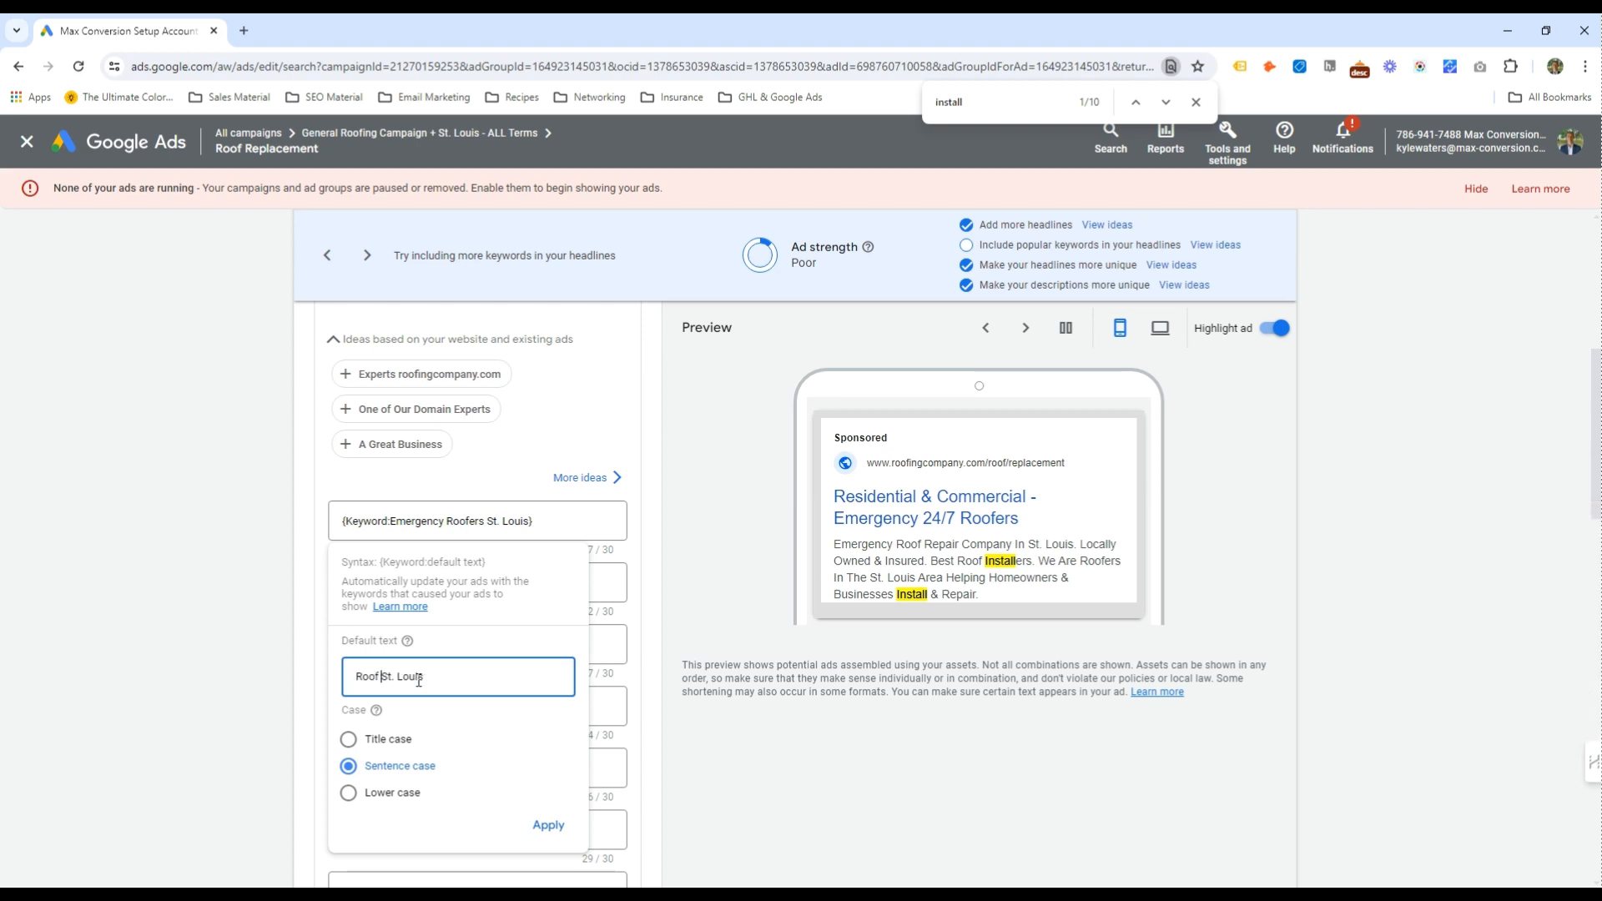
type("of v")
key("BackSpace")
type("replacement")
key("Delete")
type("R")
key("ctrl+shift+Right")
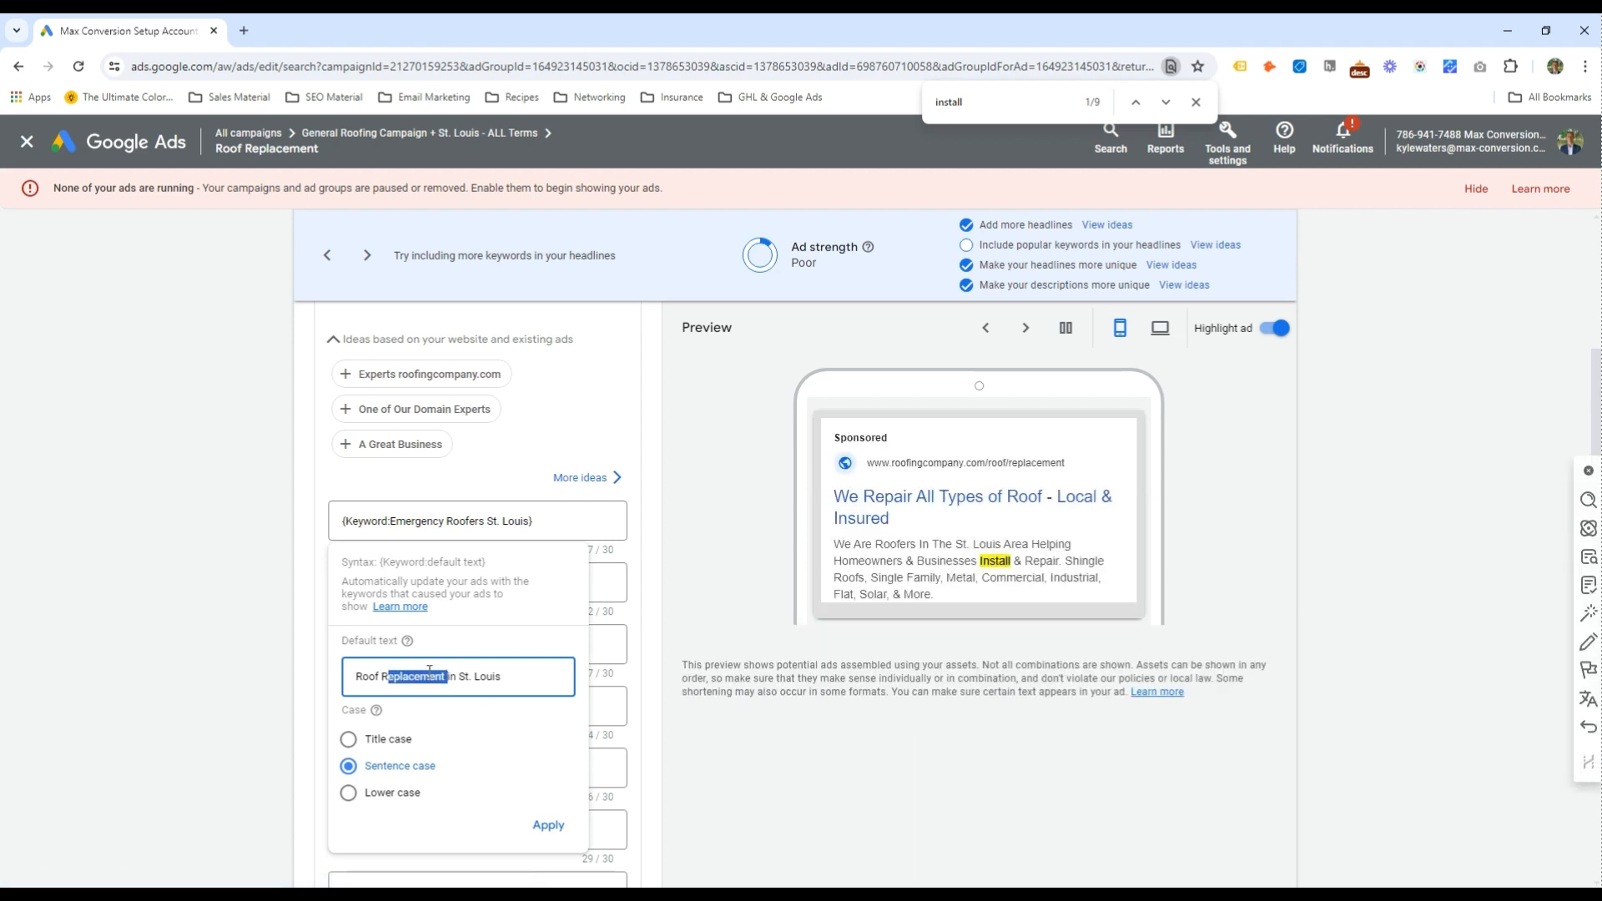
left_click(548, 824)
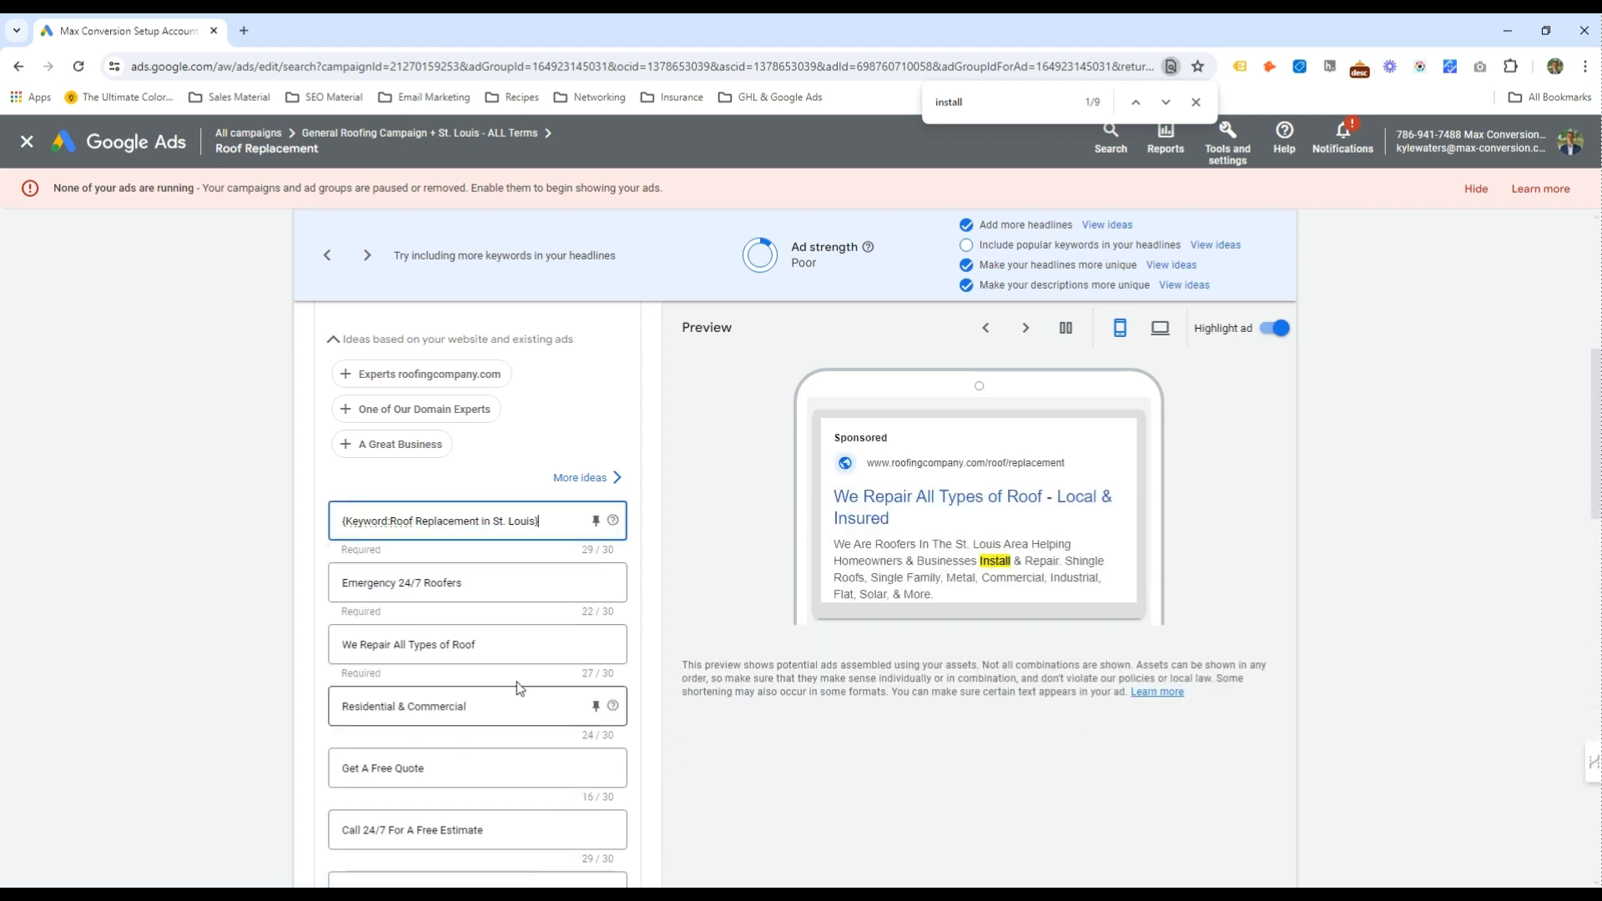
double_click(432, 584)
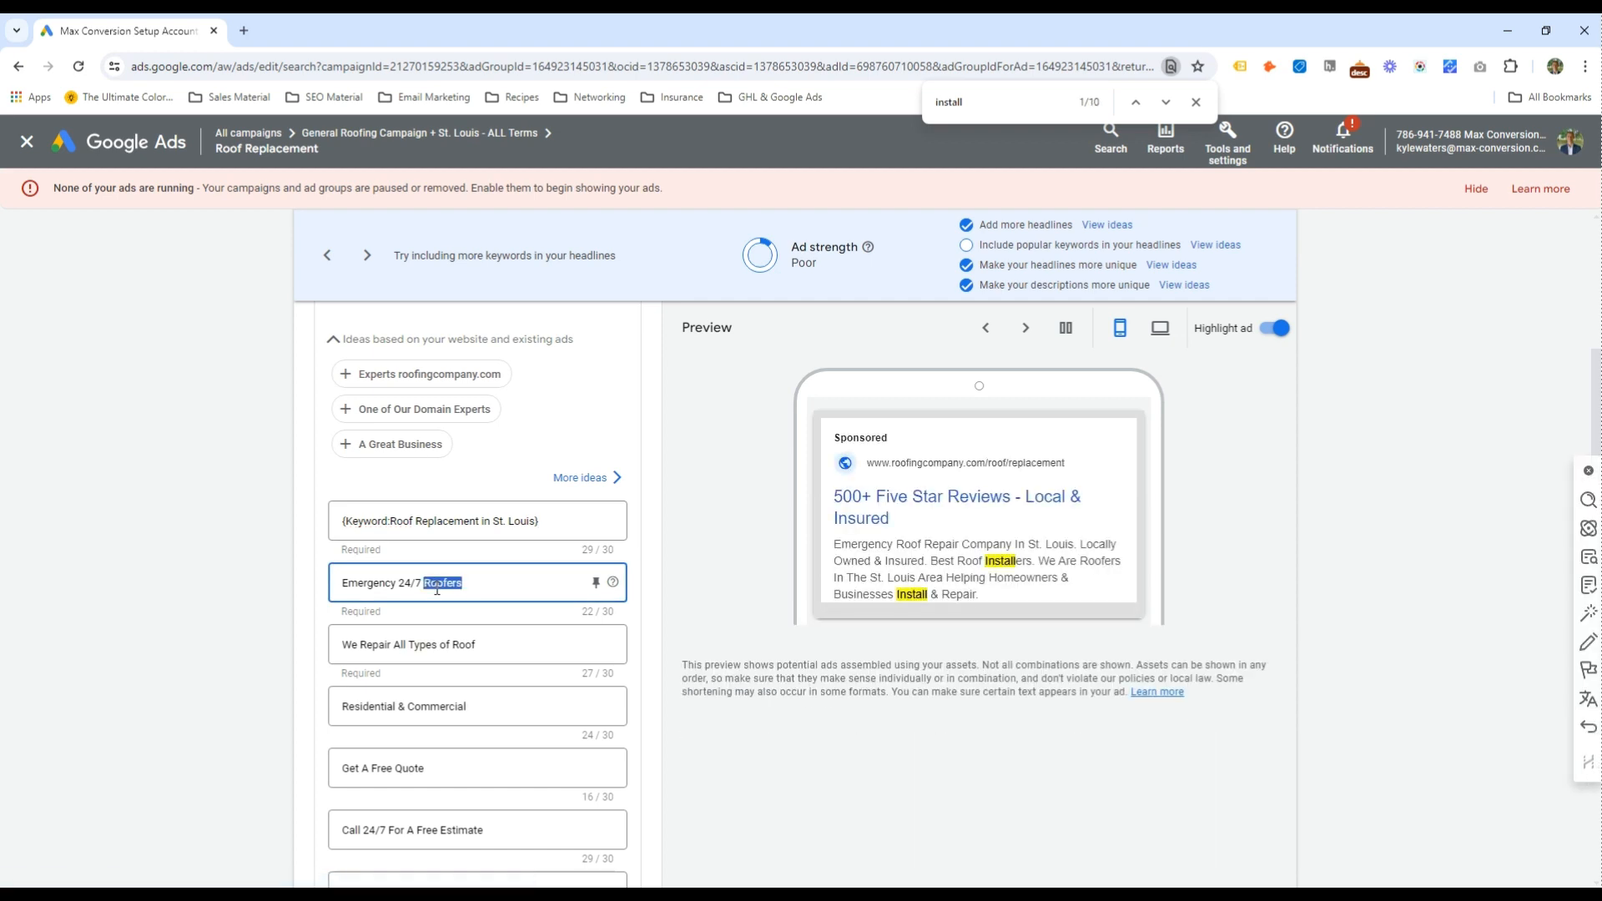
left_click_drag(358, 586, 494, 584)
left_click(517, 583)
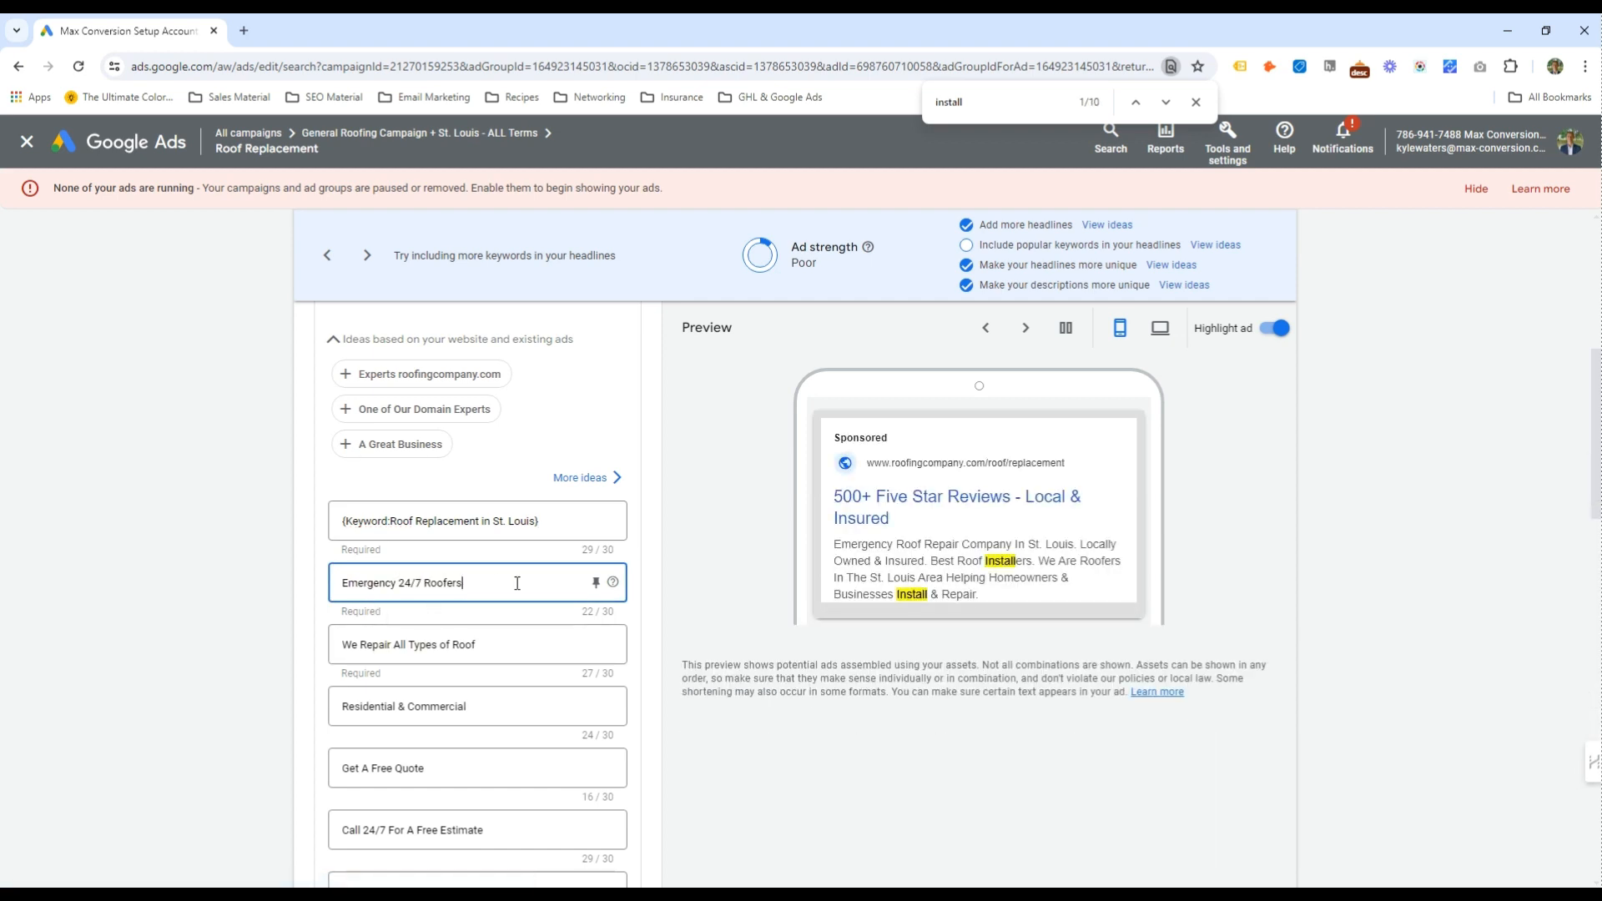
Change the headline "We Repair All Types of Roof" to "We Replace All Types of Roof"
scroll(501, 626, "down", 1)
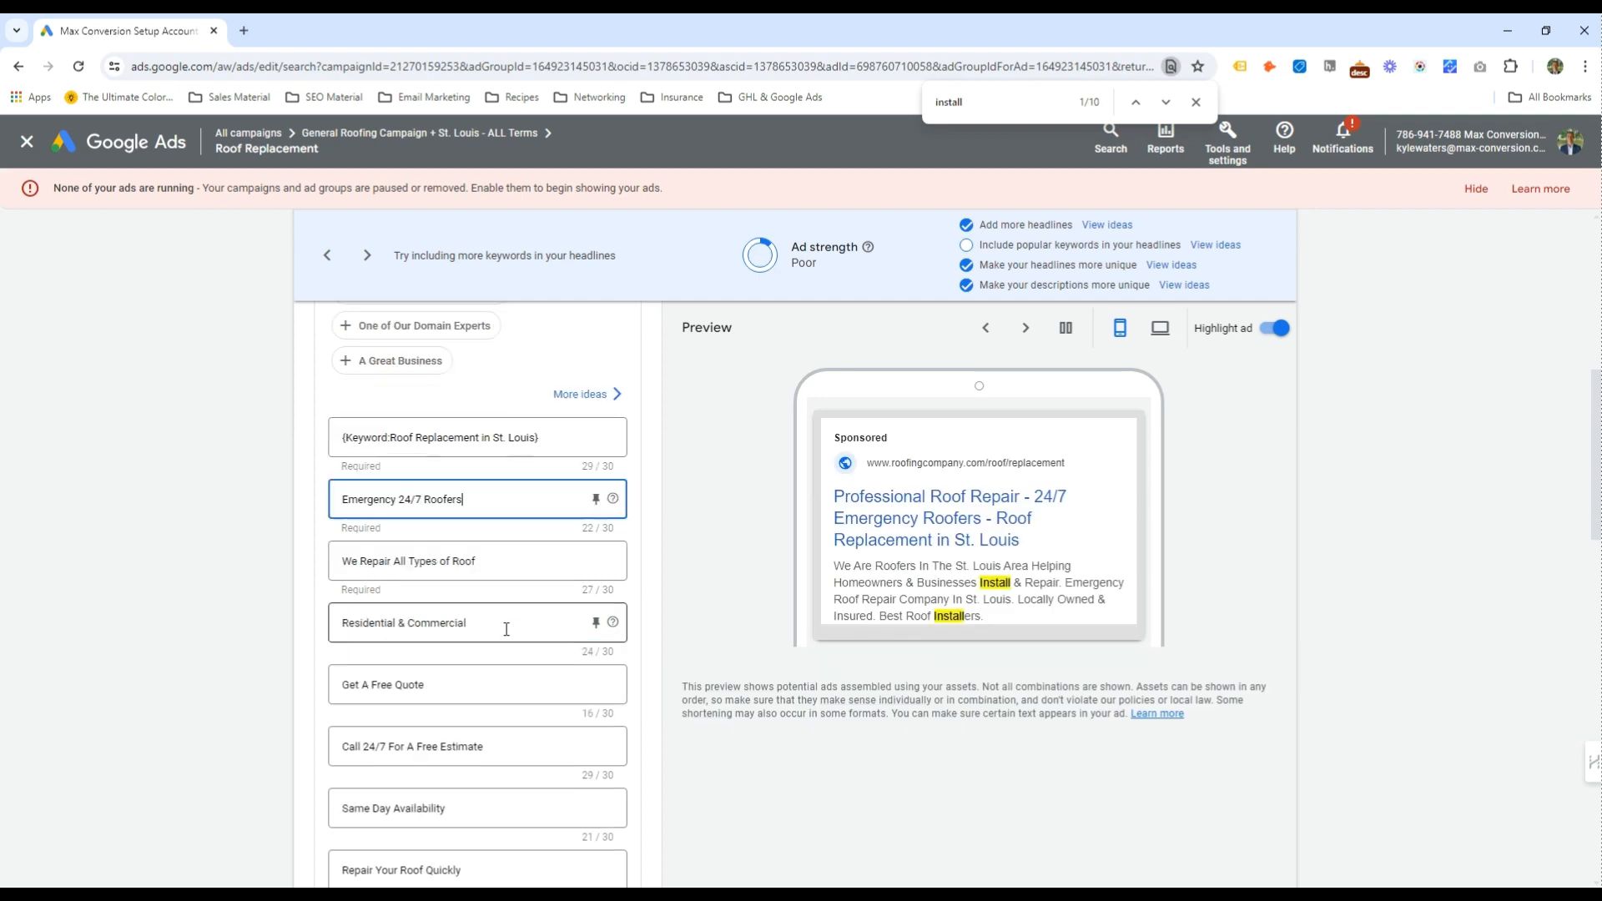
double_click(413, 559)
type("Replacement")
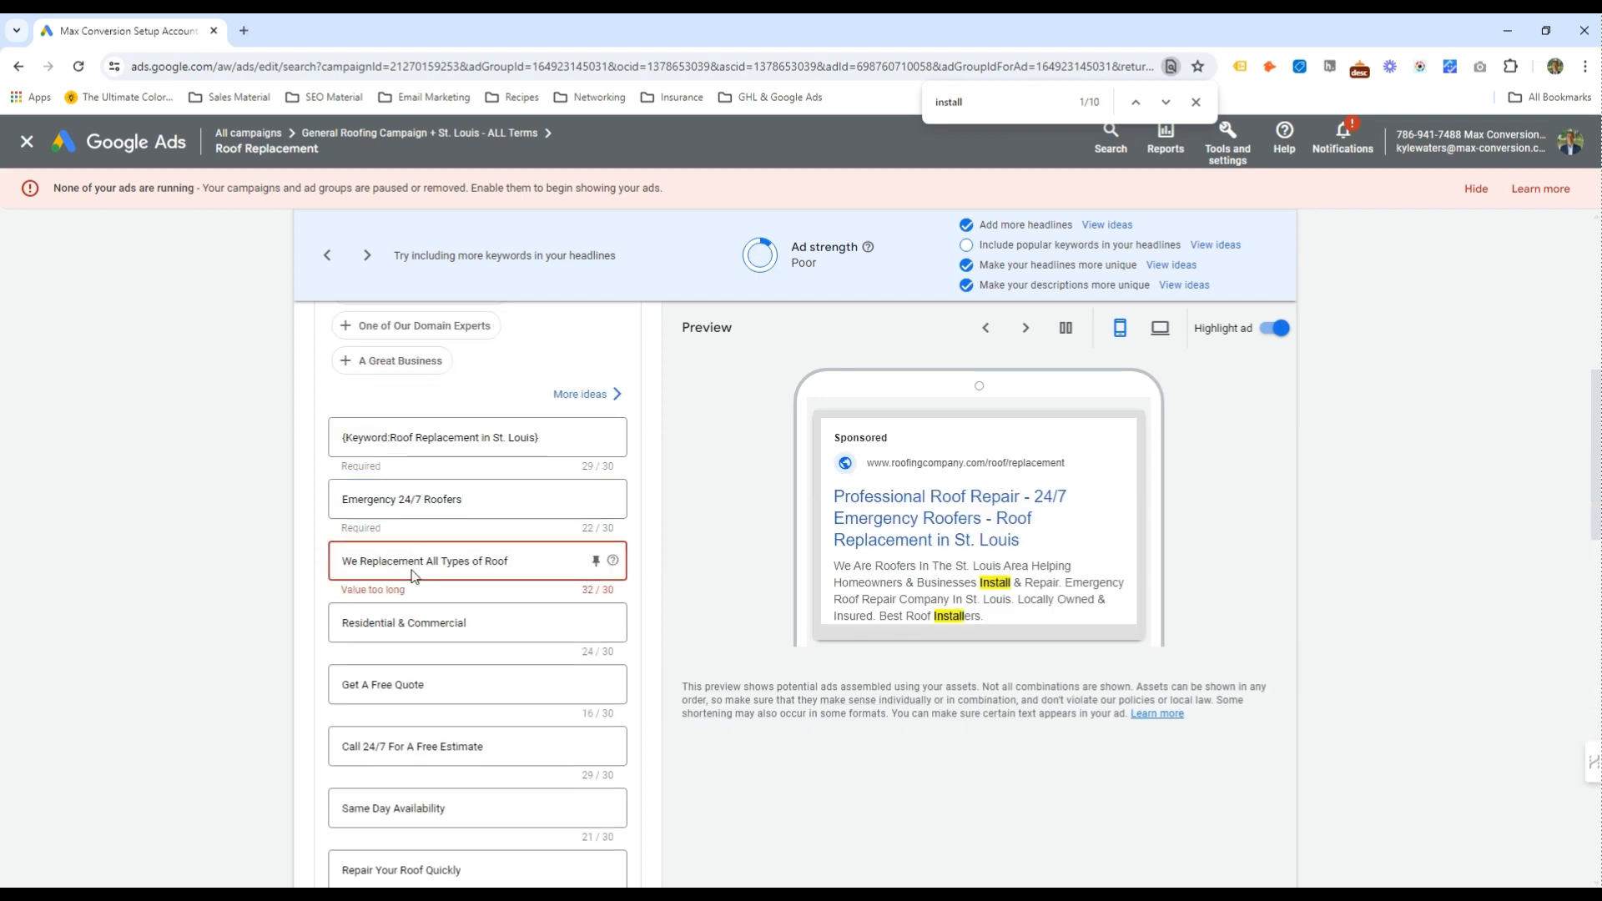
double_click(413, 574)
type("Repla")
Reword the "Repair Your Roof Quickly" headline as "Replace Your Roof Quickly"
scroll(458, 559, "down", 3)
left_click(420, 503)
left_click(419, 561)
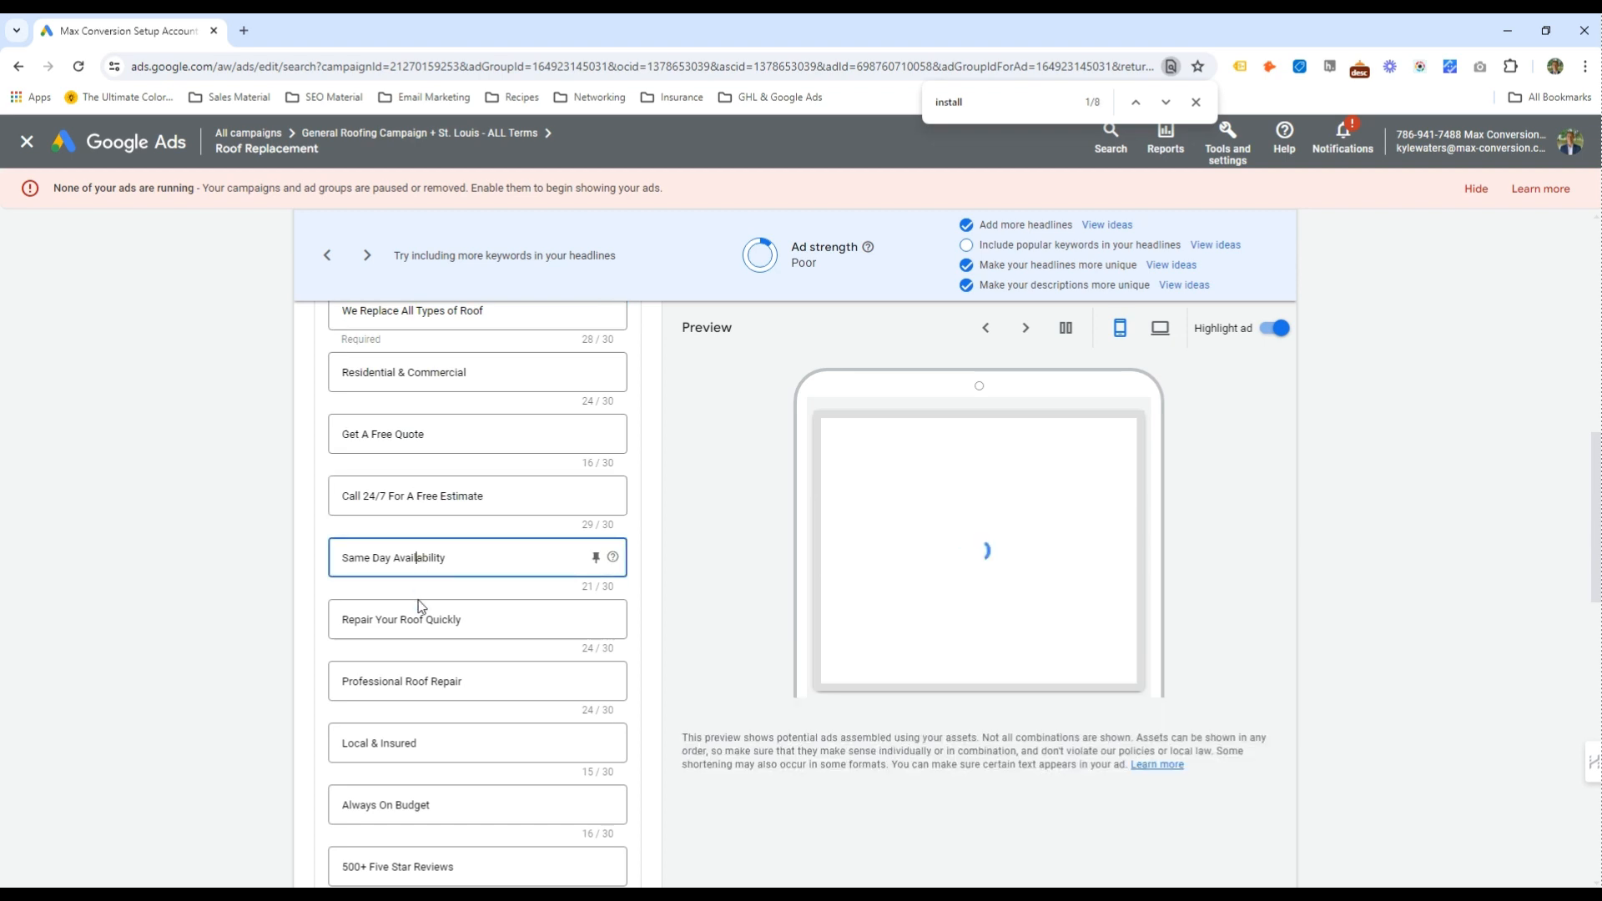
double_click(355, 617)
type("Replacement")
key("ctrl+shift+Left")
type("Replace")
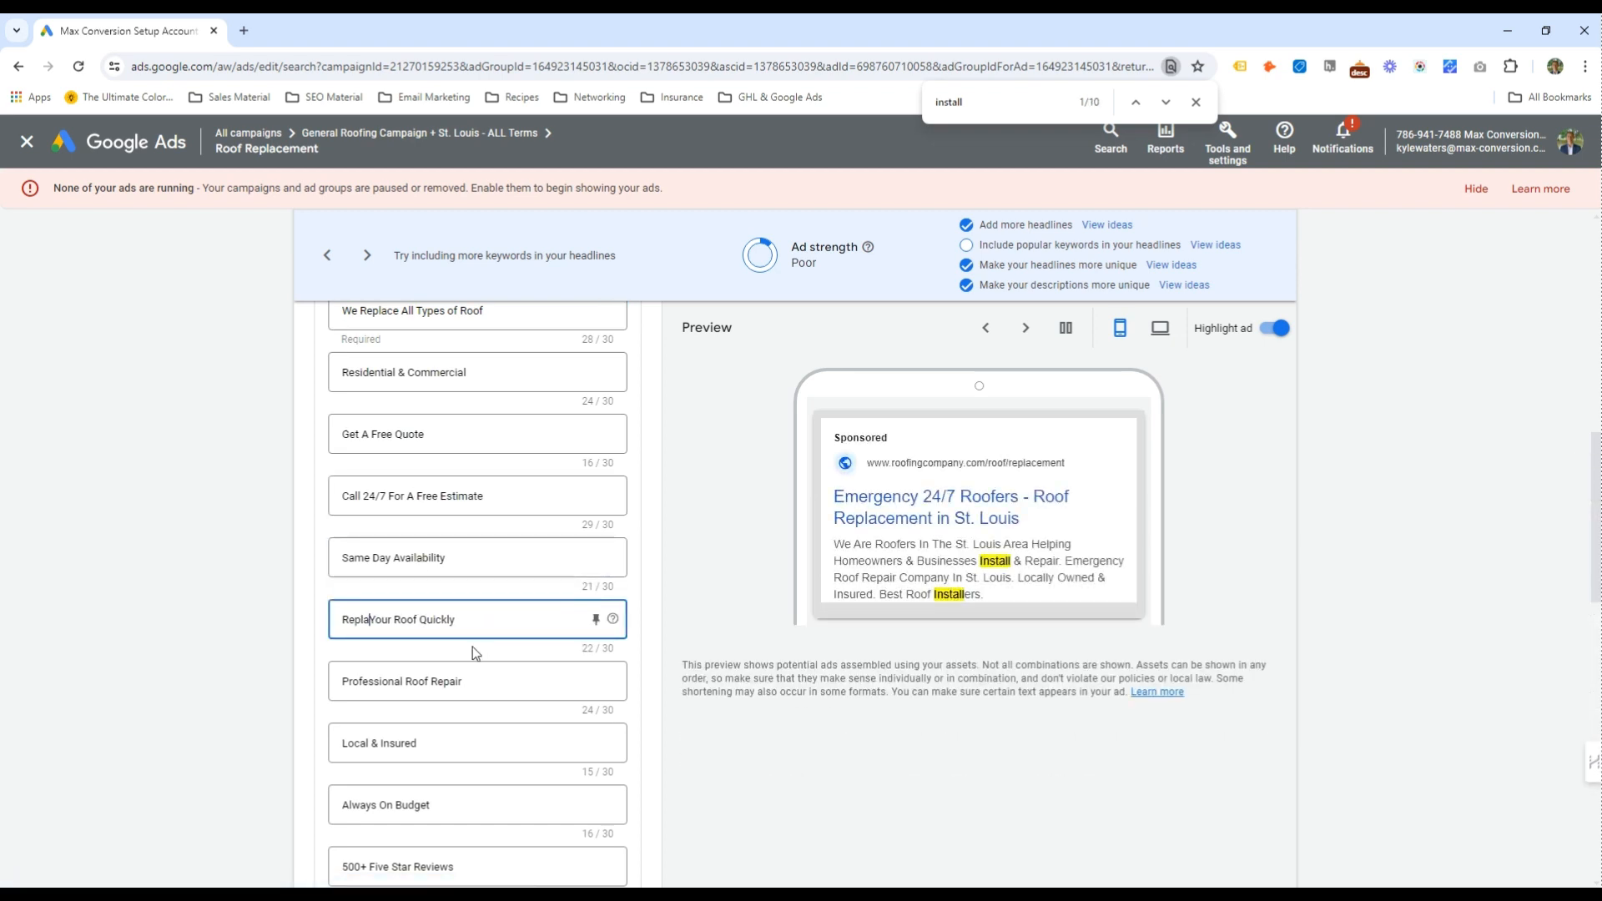
Change the "Professional Roof Repair" headline to "Professional Roof Replacement"
scroll(473, 648, "down", 1)
scroll(482, 597, "down", 2)
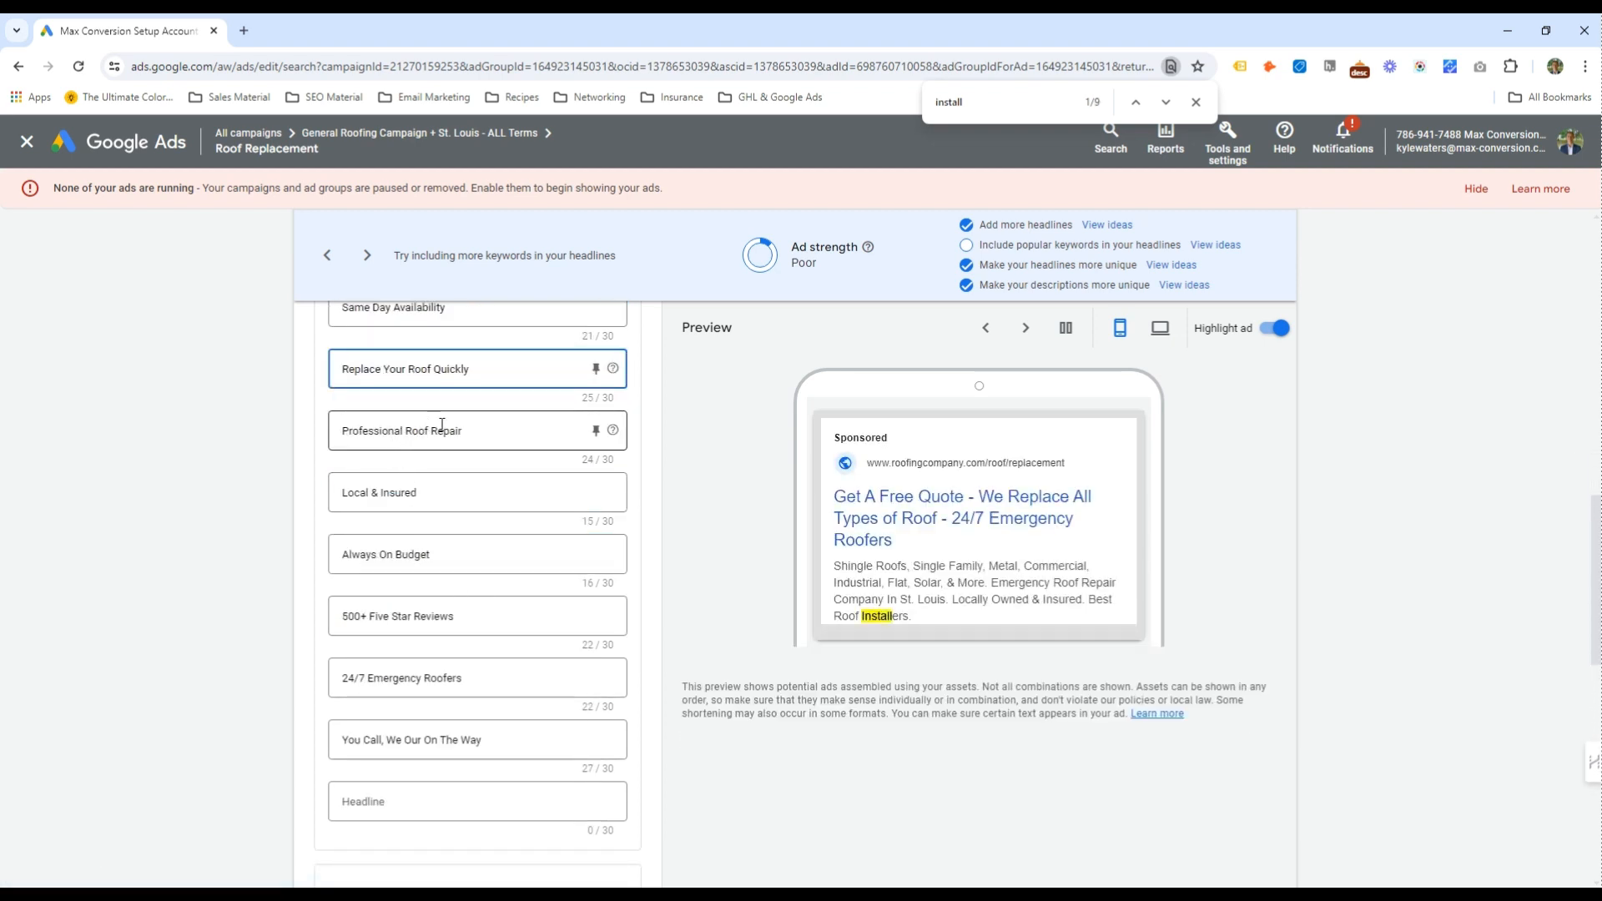
double_click(442, 429)
type("Replacement")
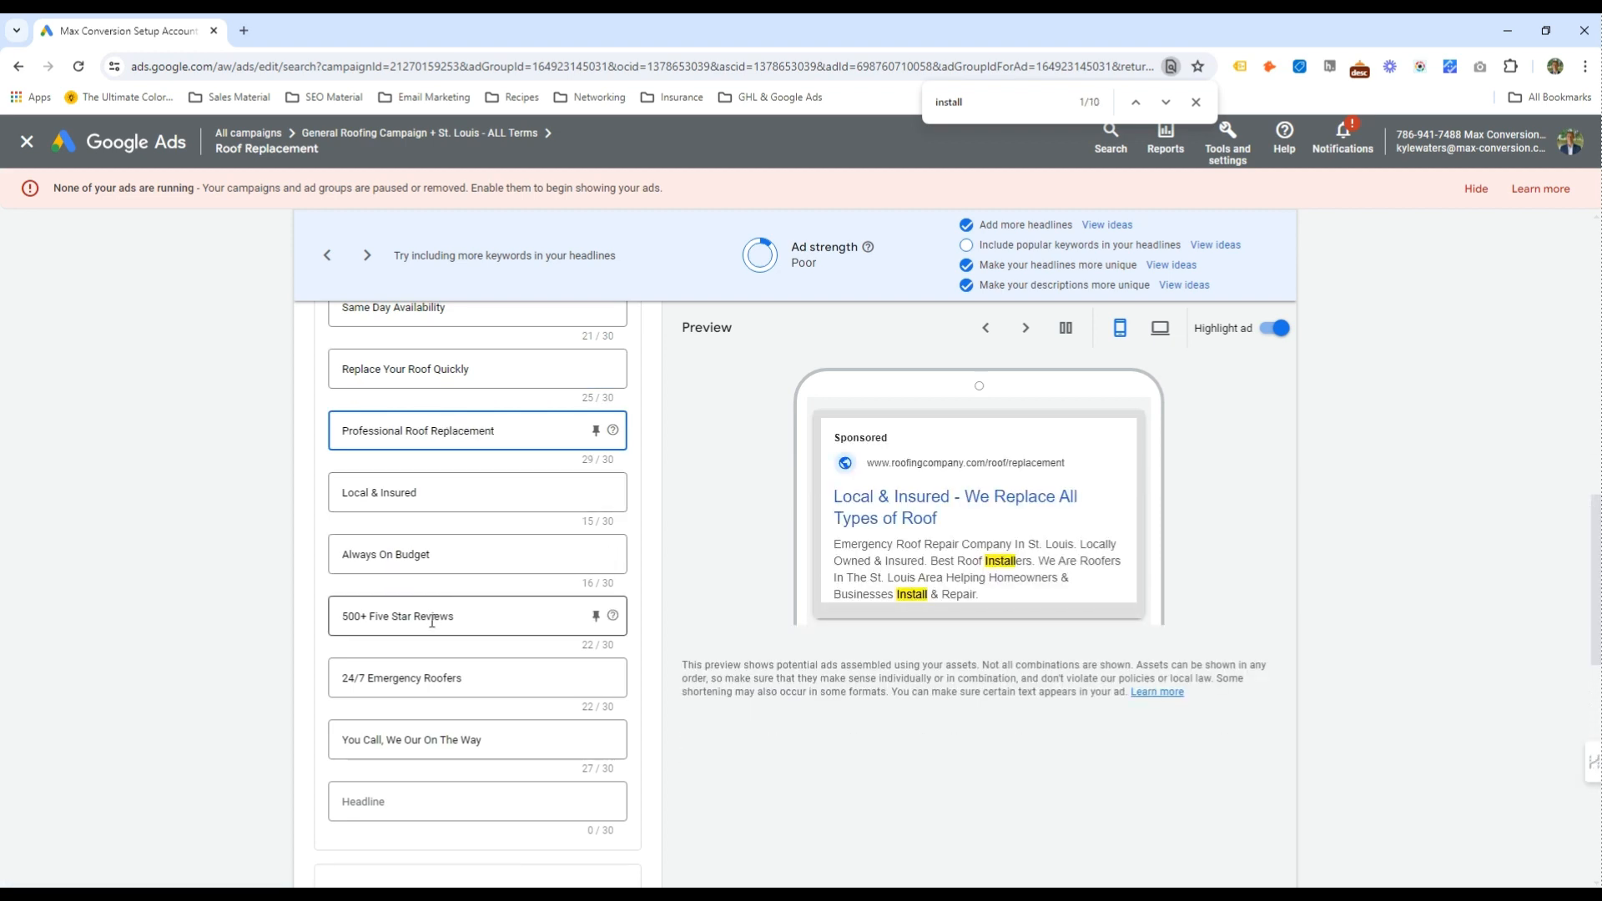
Change the opening of the first description to "Roofing Replacement Company In St. Louis"
scroll(424, 749, "down", 3)
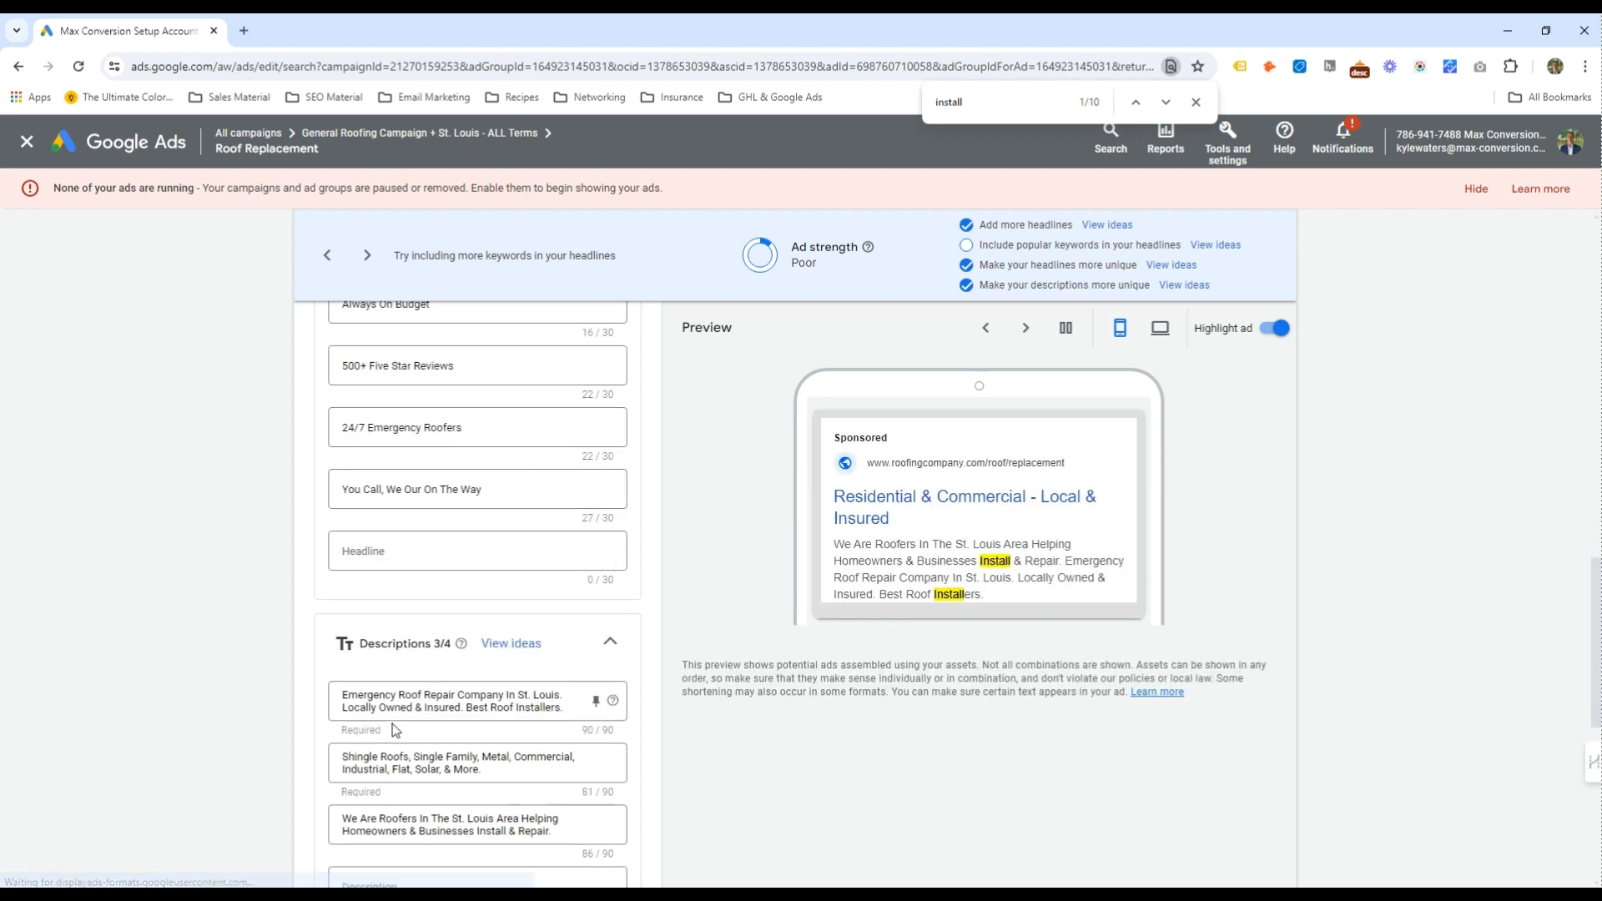
double_click(382, 695)
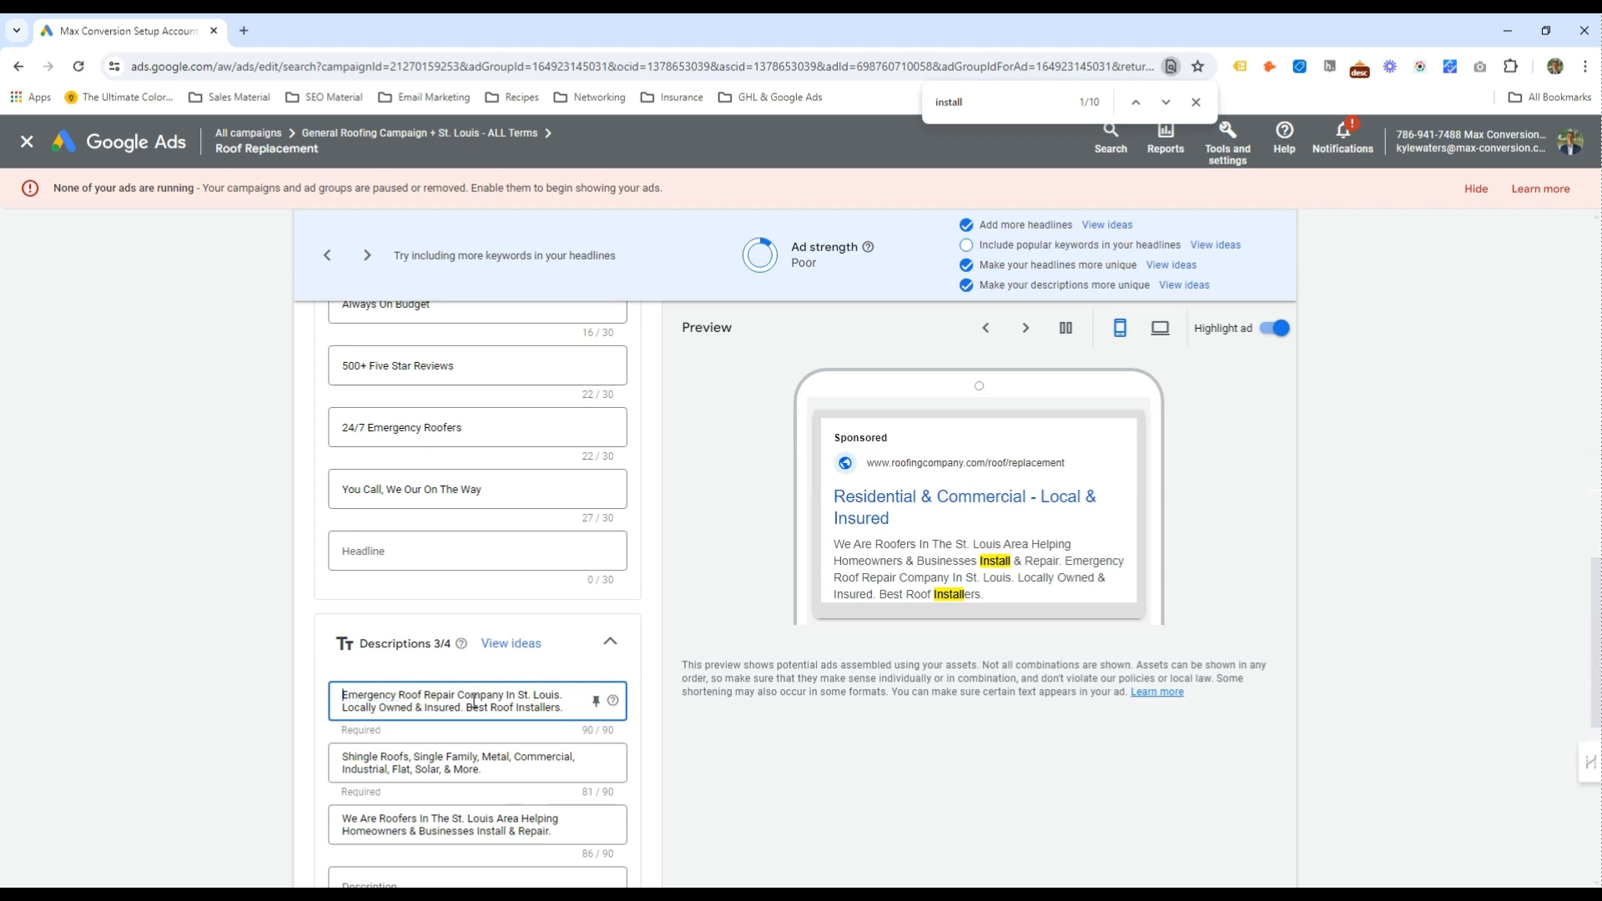
key("ctrl+shift+Right")
type("Roofing Replacement")
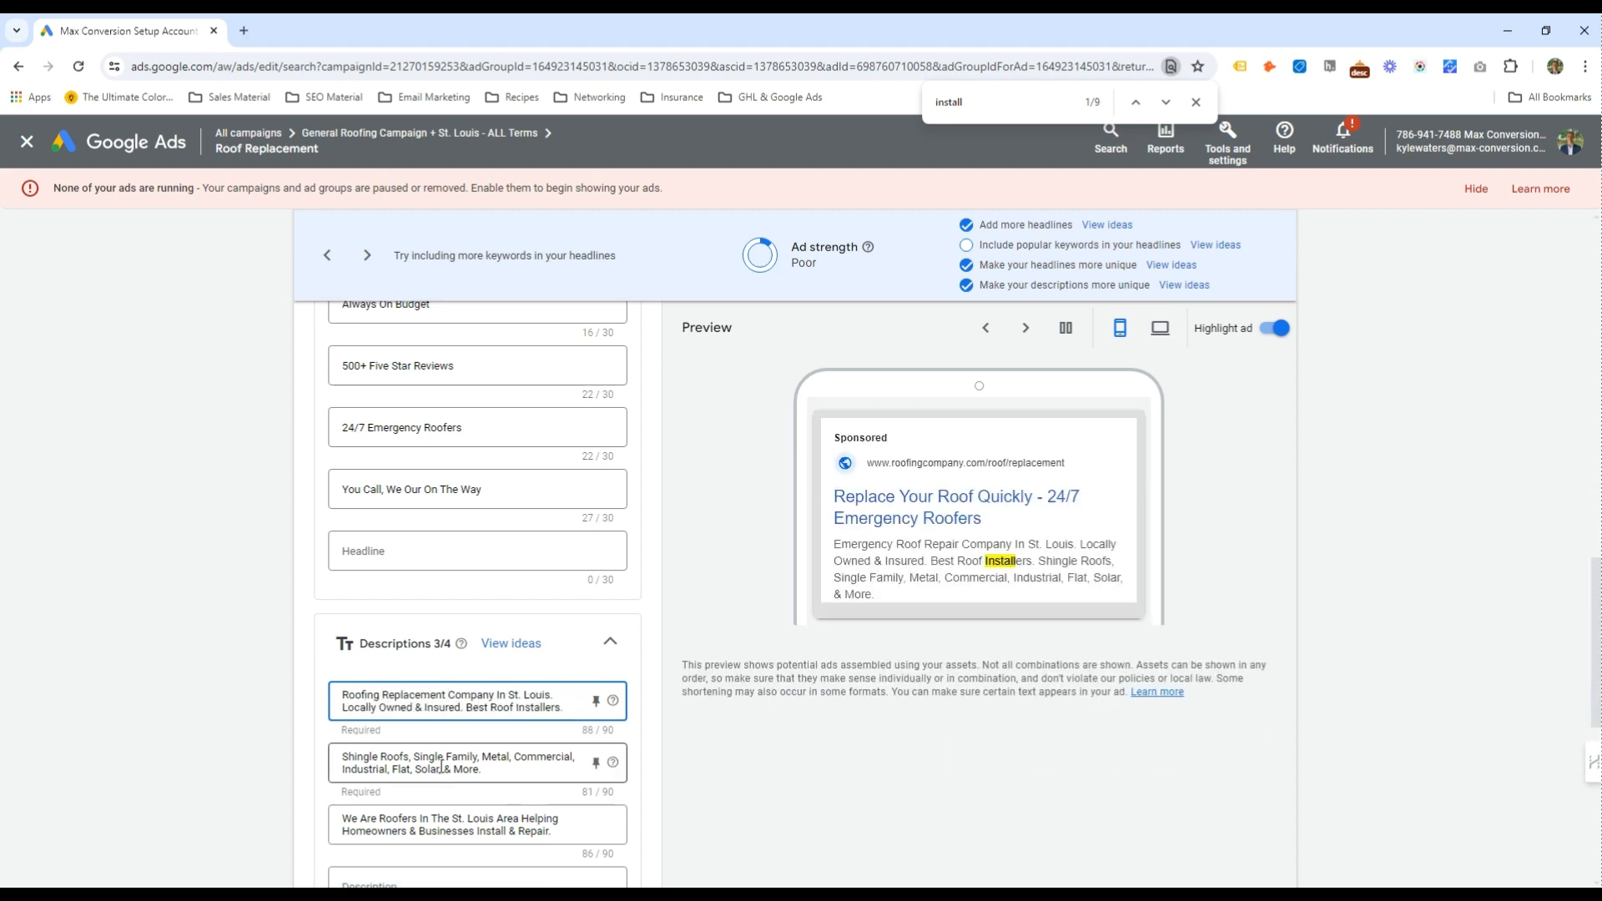
Change "Best Roof Installers" to "Best Roof Replacers" in the first description and replace the word "Install" in the third description
left_click(503, 707)
double_click(542, 707)
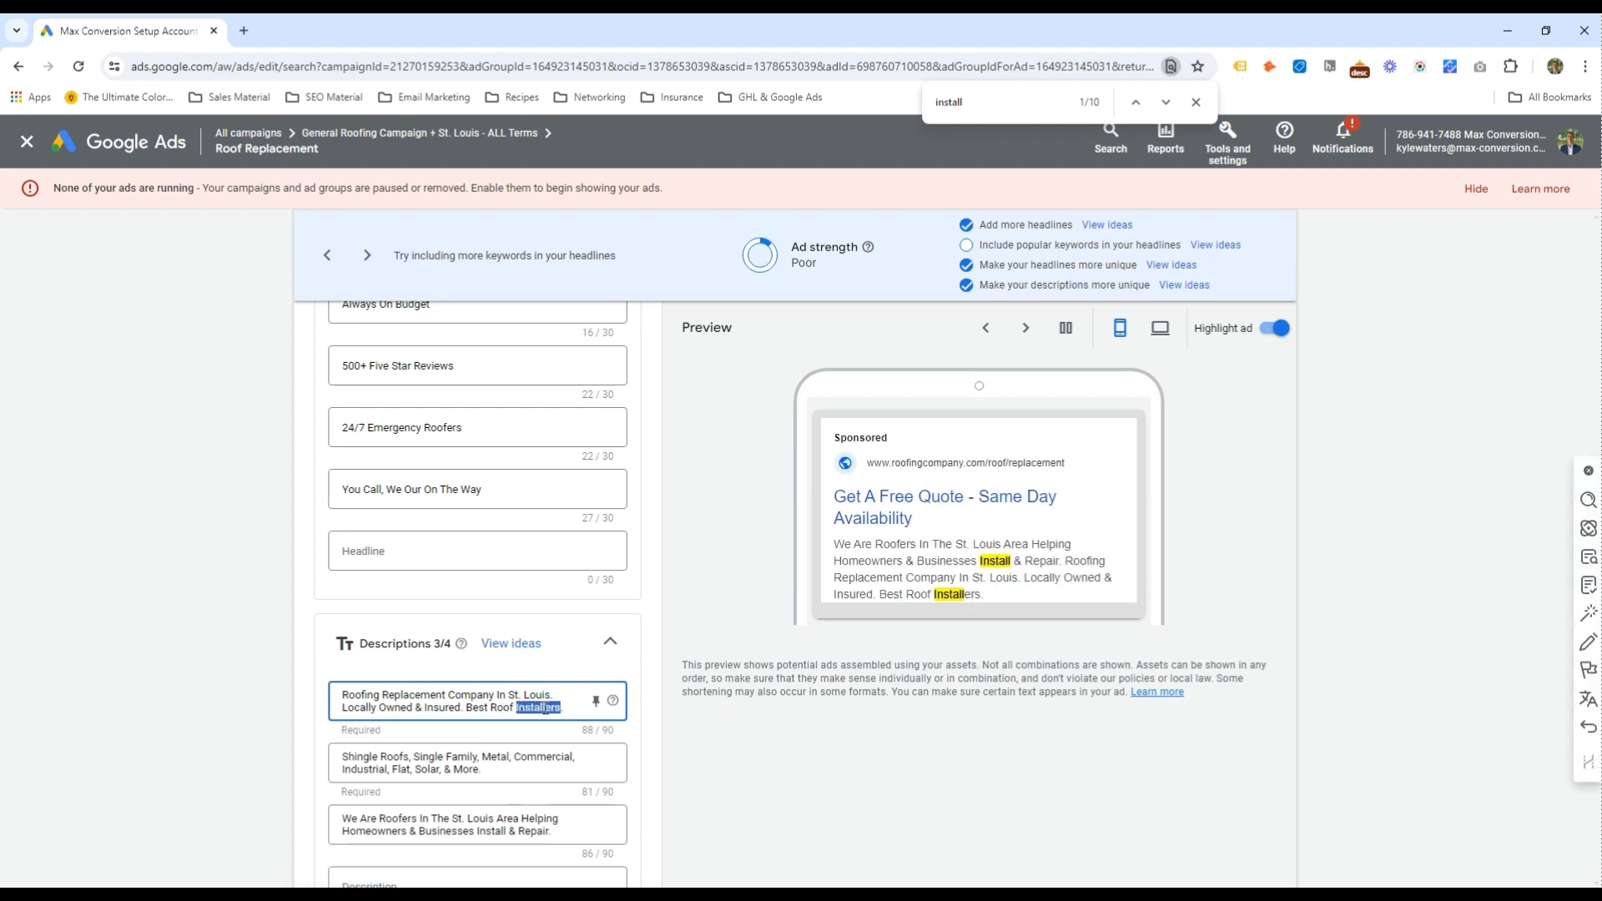
type("Repai")
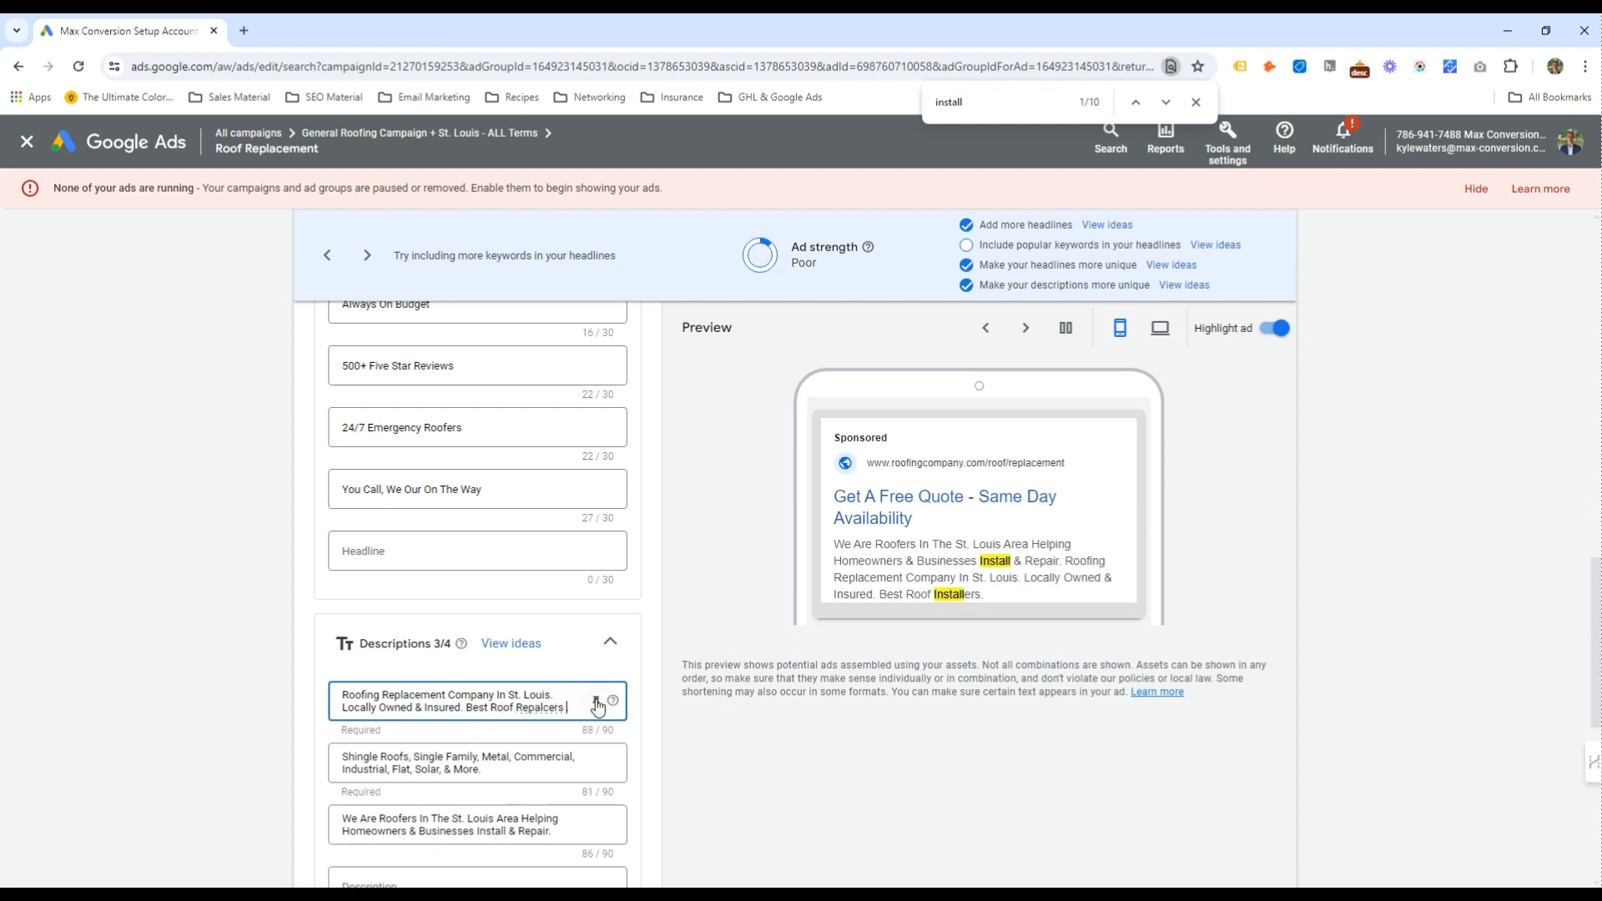
right_click(542, 708)
left_click(615, 343)
scroll(397, 774, "down", 1)
double_click(493, 747)
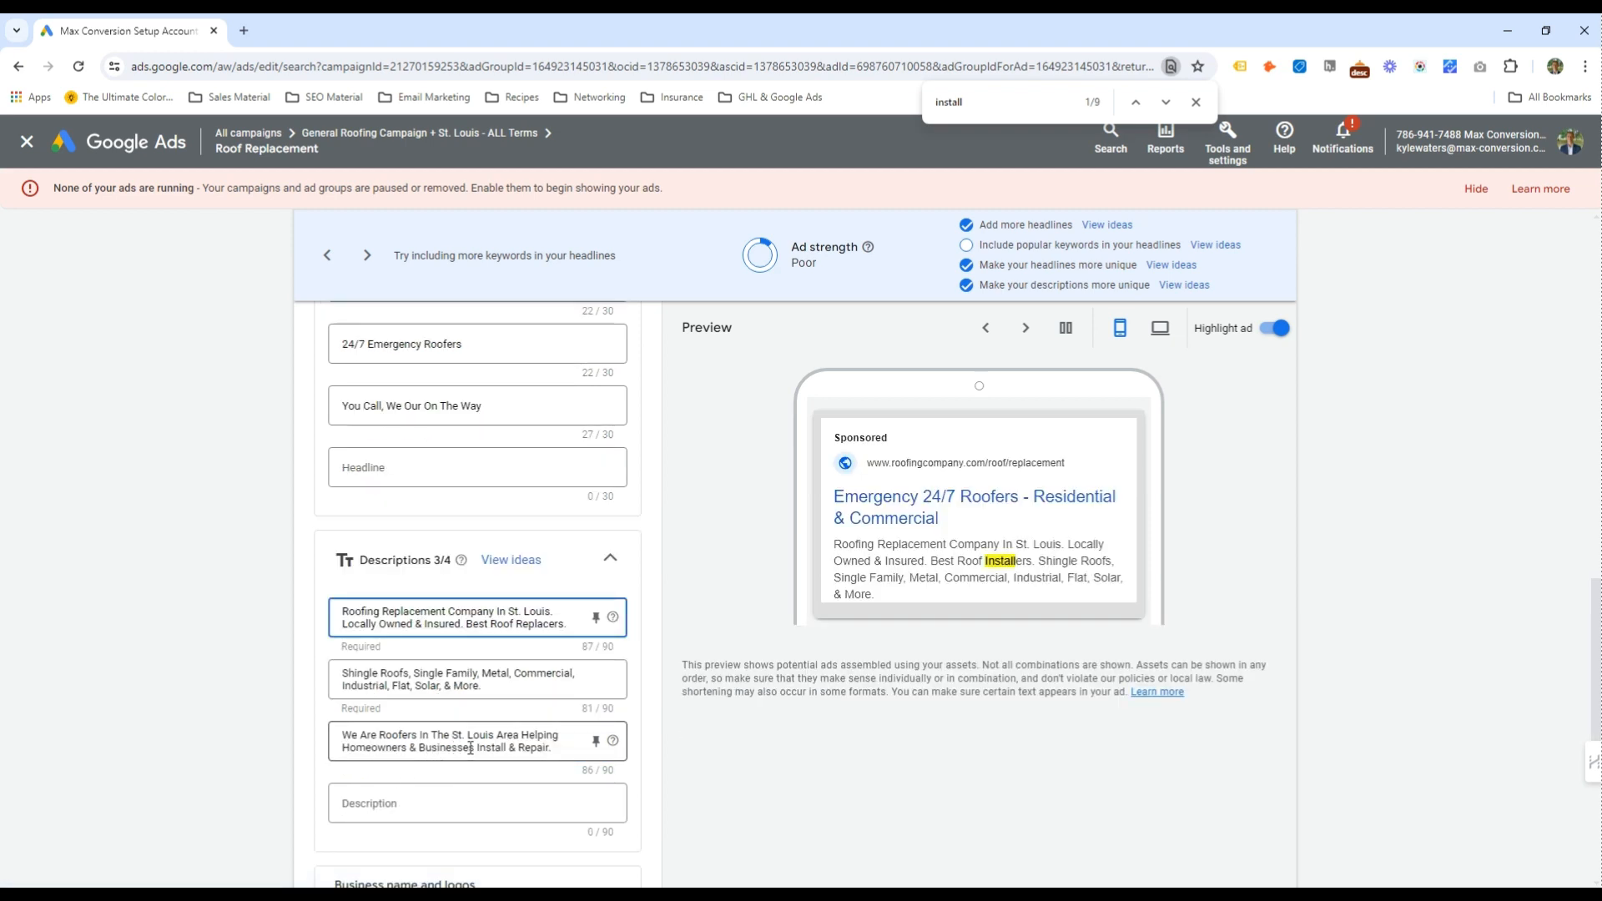
Save the Roof Replacement ad, choosing to continue with the known destination mismatch issue
scroll(452, 743, "down", 6)
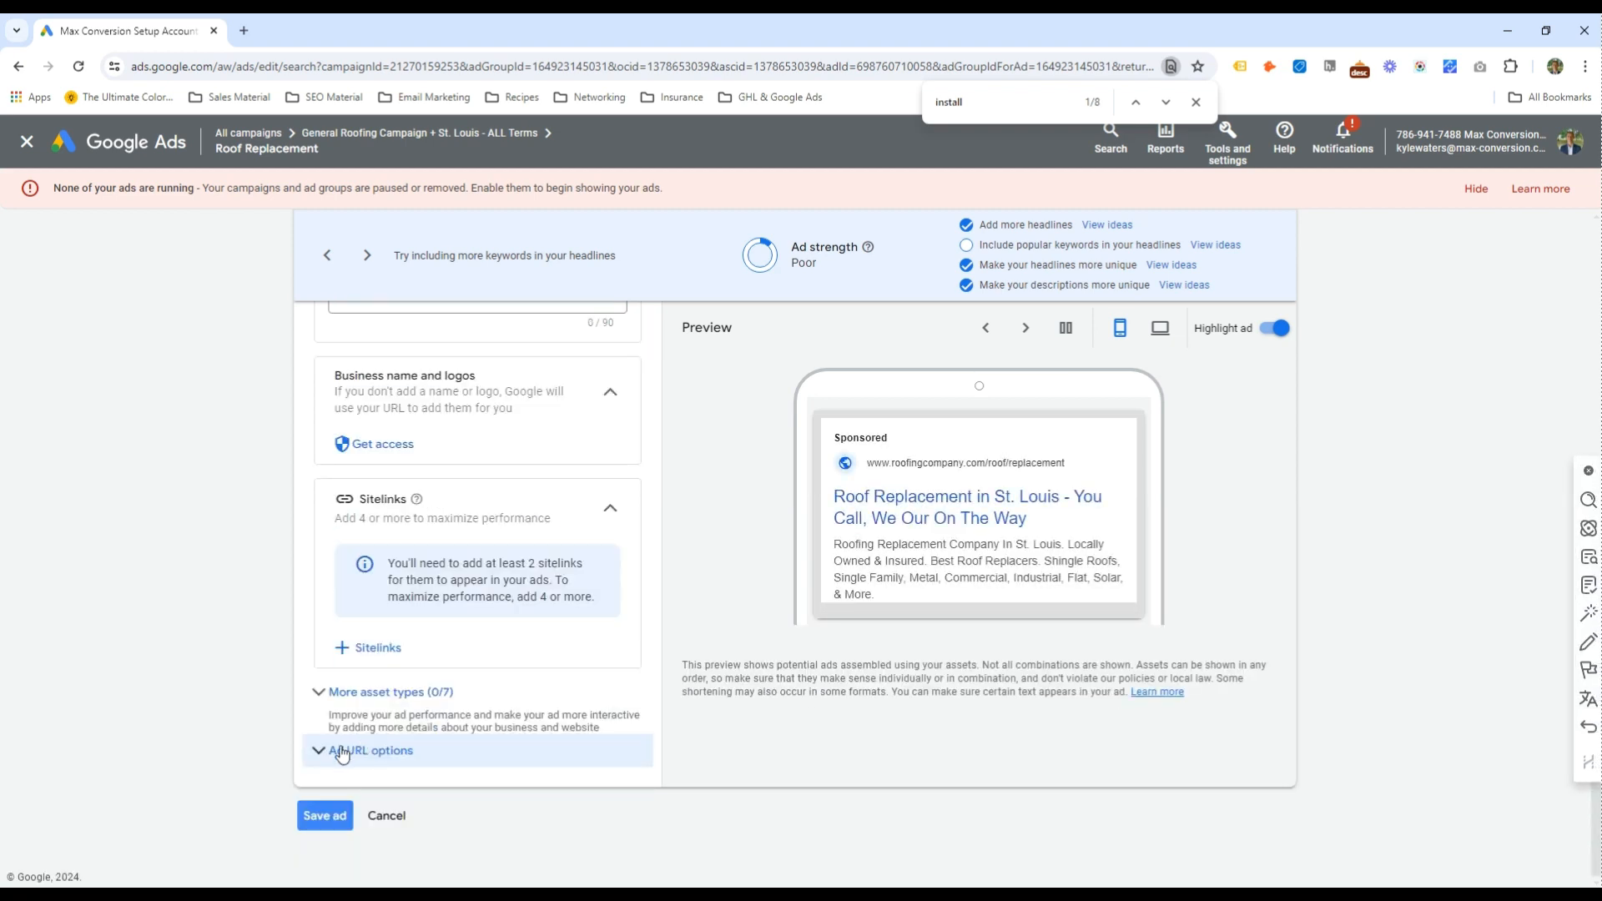
left_click(324, 816)
left_click(682, 745)
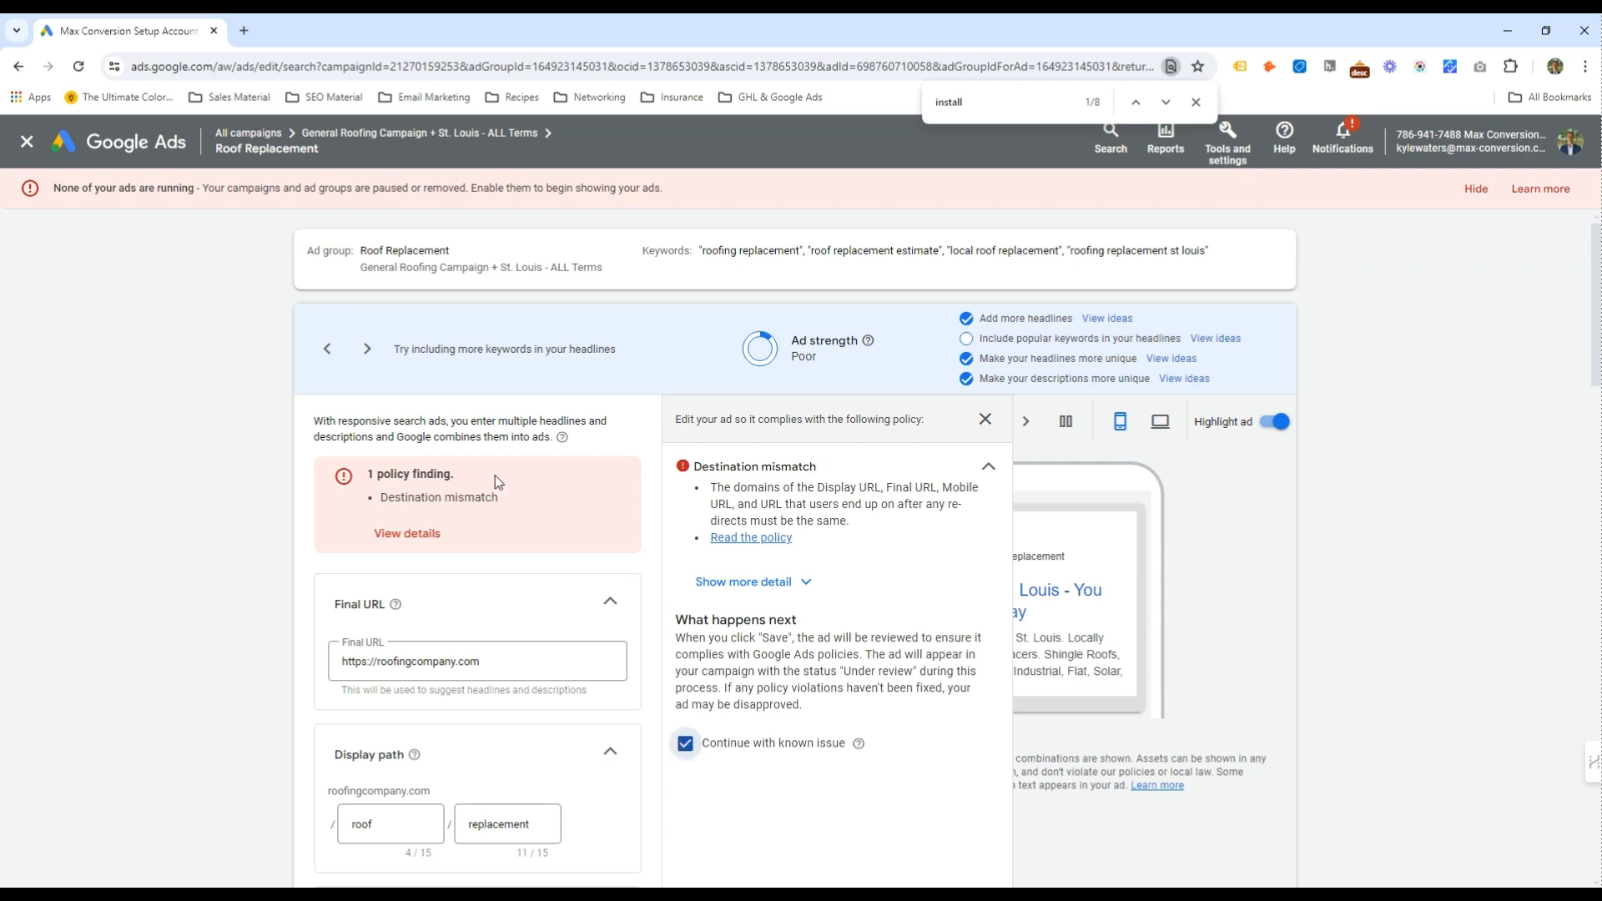
left_click(325, 816)
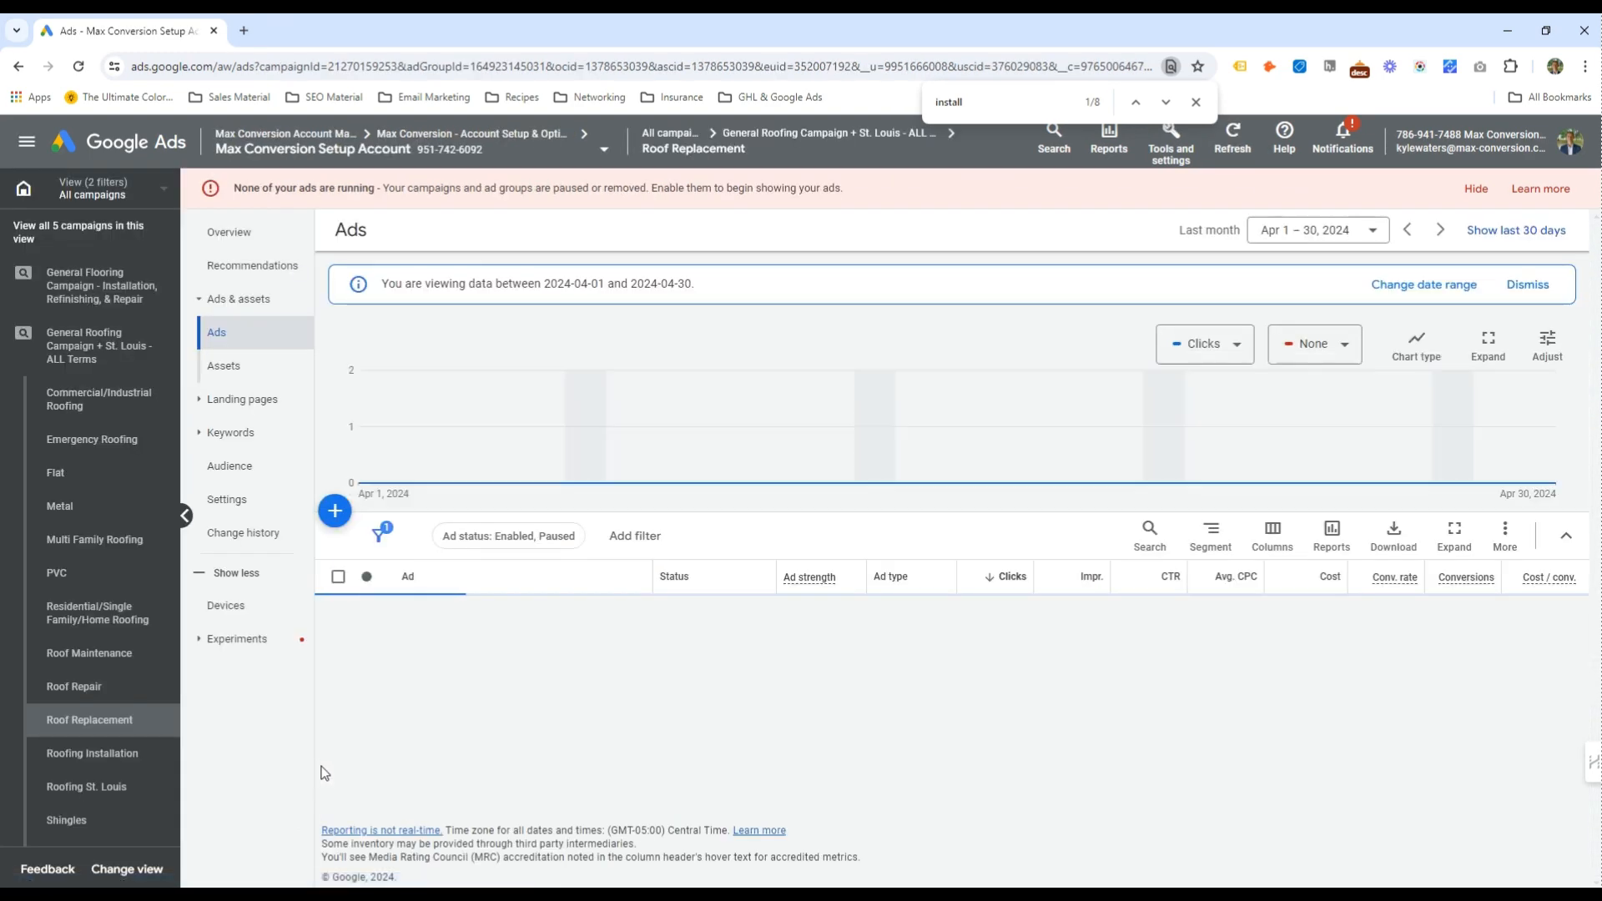
Review the Roof Replacement ad group's search keywords and open the overview of the General Roofing Campaign
left_click(254, 473)
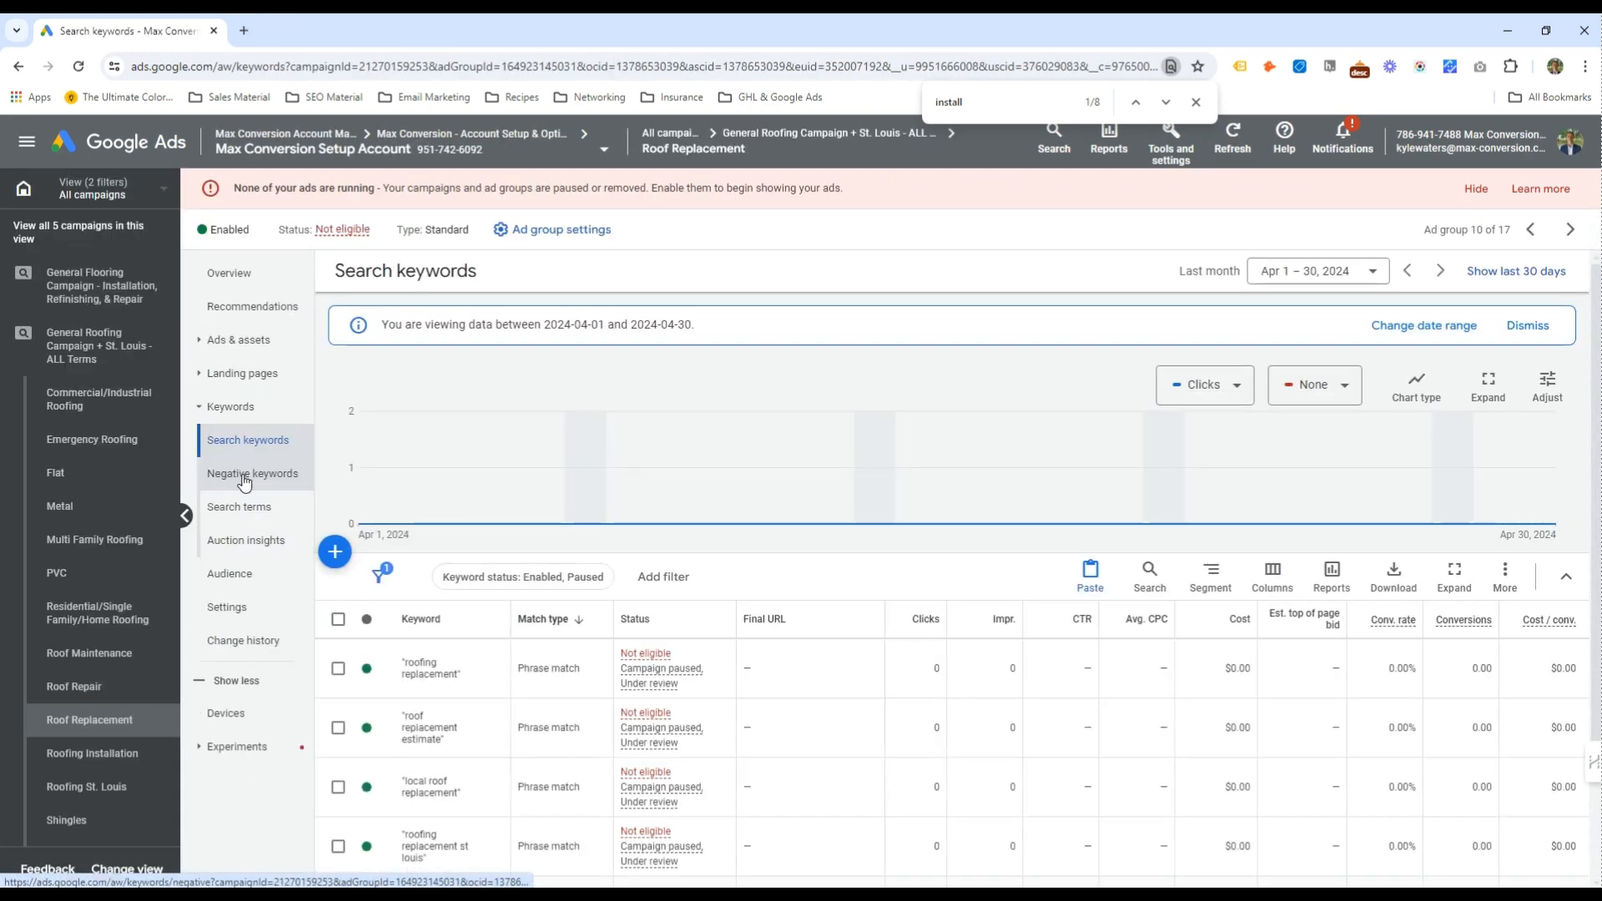
scroll(384, 717, "down", 2)
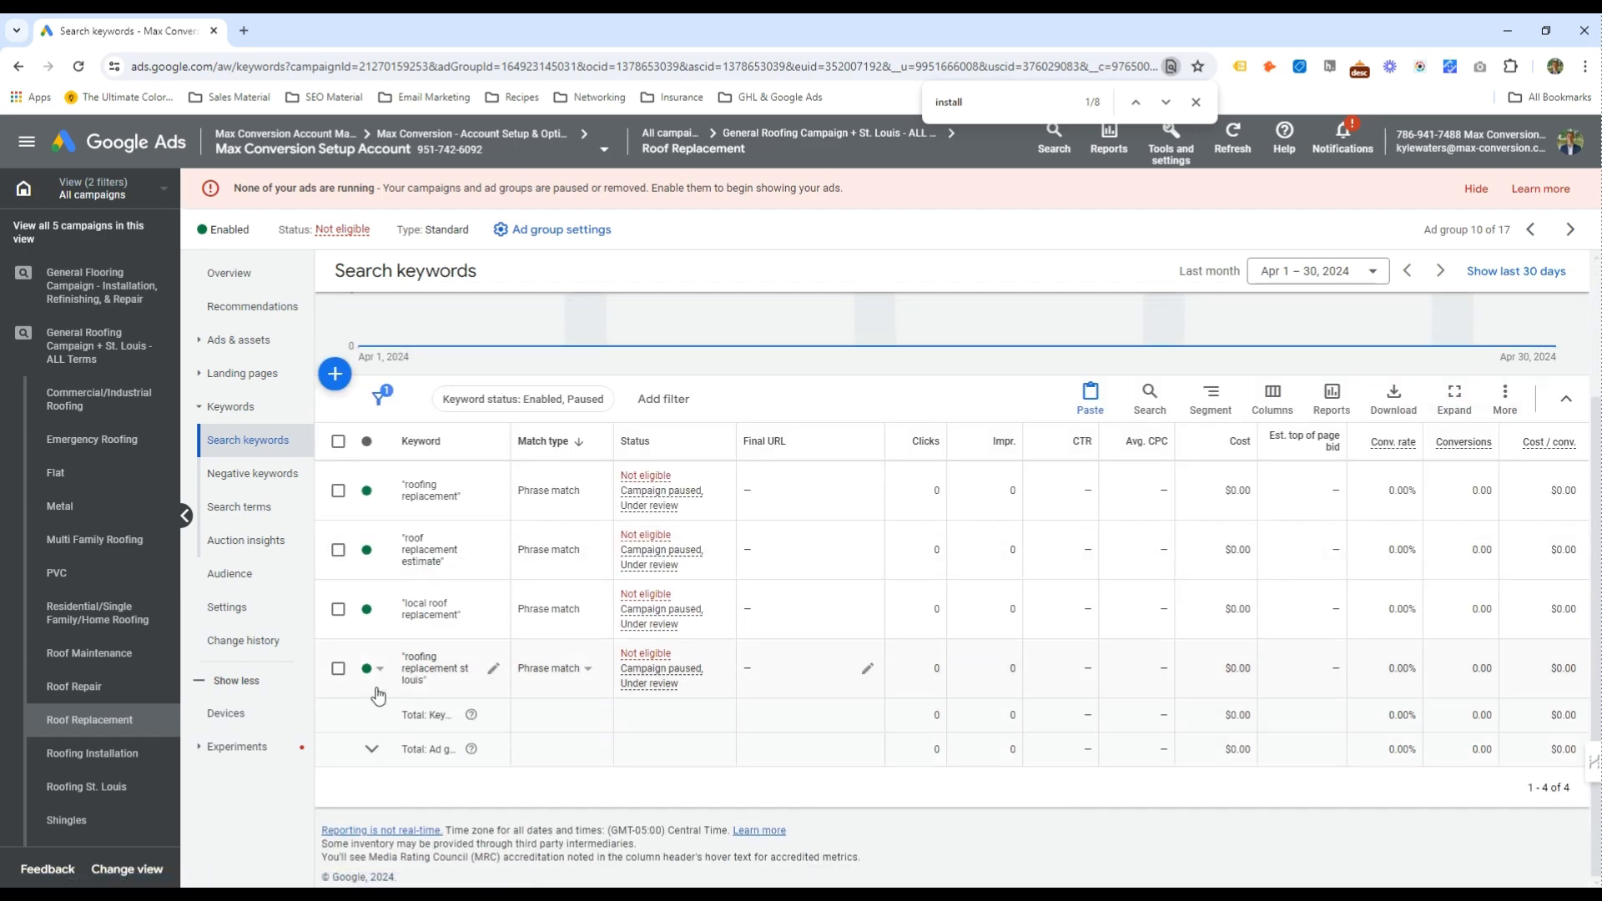
left_click(81, 359)
left_click(251, 275)
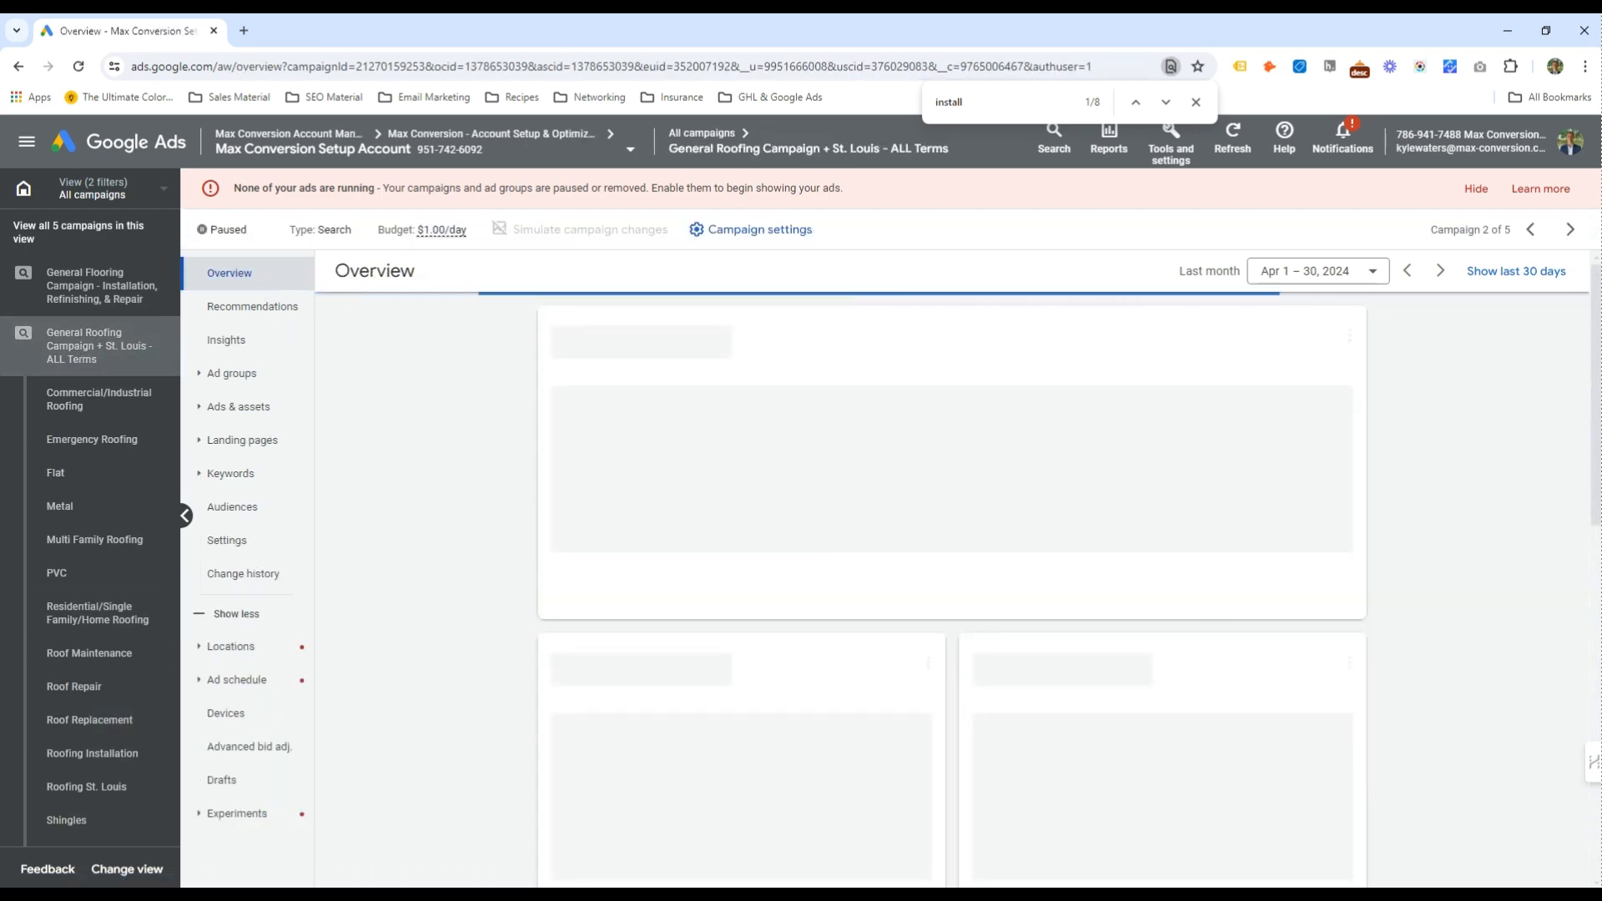
Switch to the Ad Groups Roofing notes in Notepad and review the Types, Services and Additional lists
left_click_drag(1600, 265, 1086, 291)
left_click_drag(1035, 631, 998, 538)
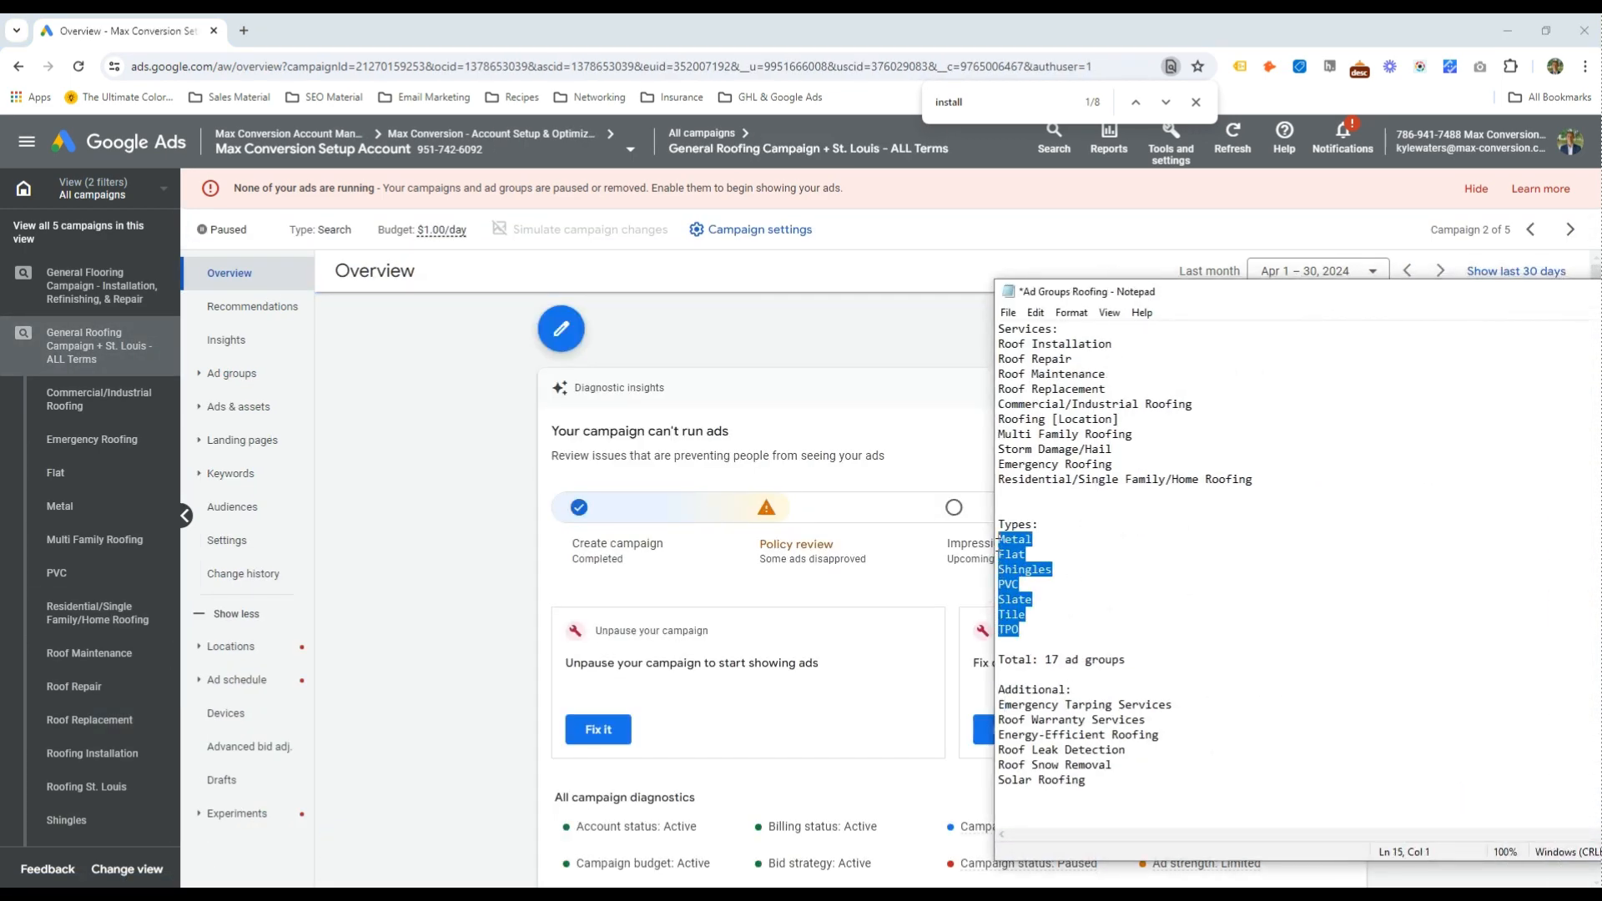
left_click_drag(1260, 487, 978, 345)
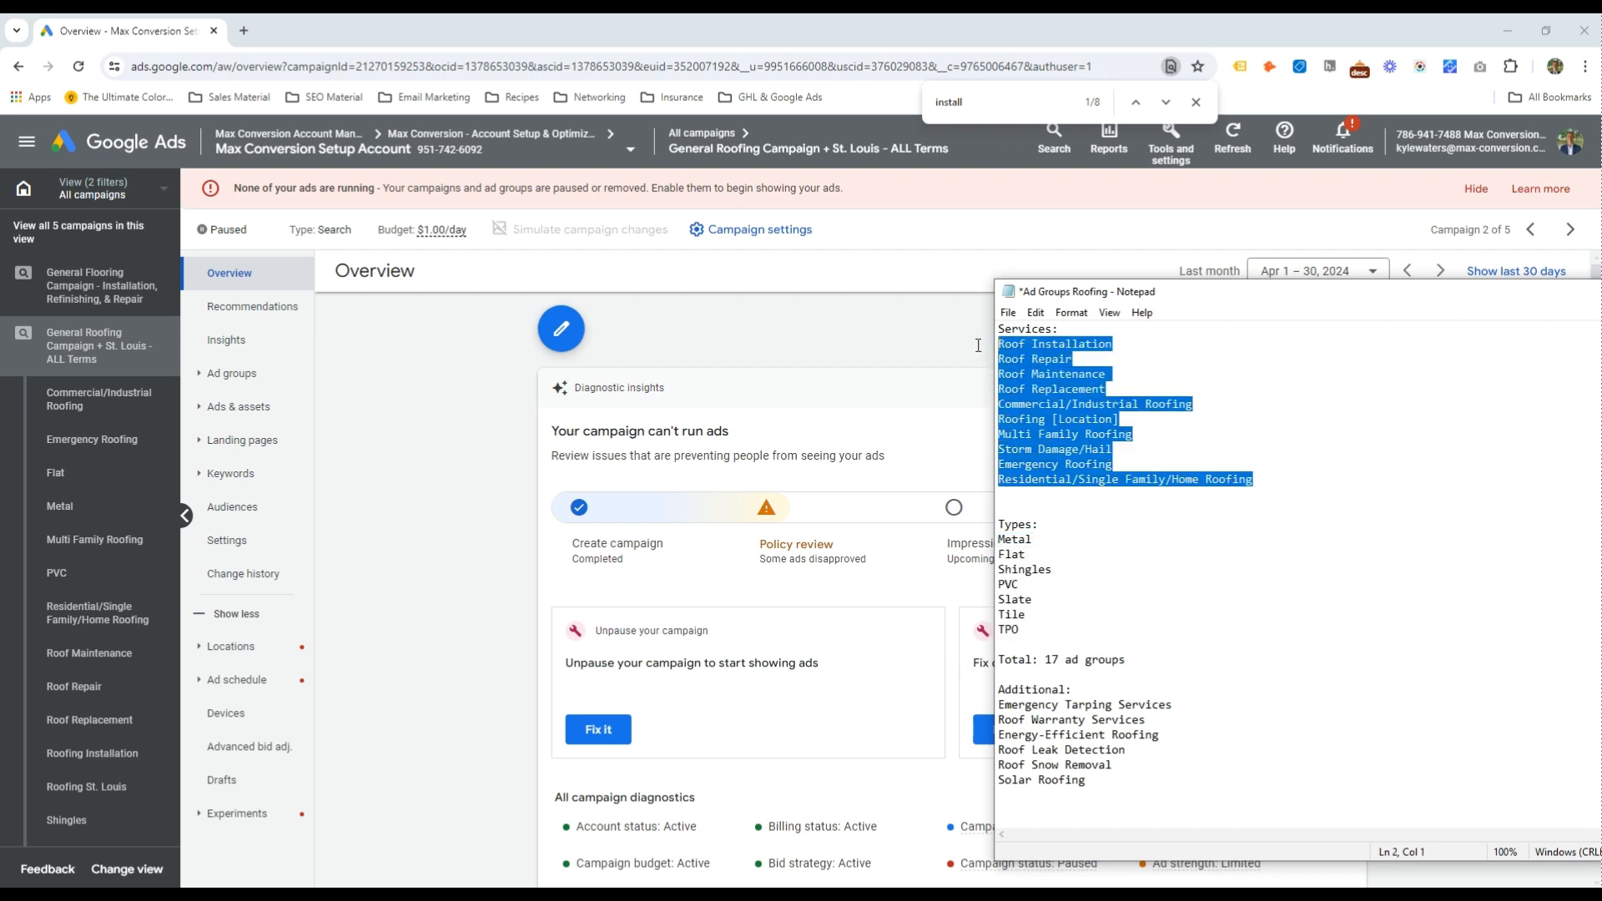
left_click(998, 692)
left_click_drag(1192, 723, 1227, 784)
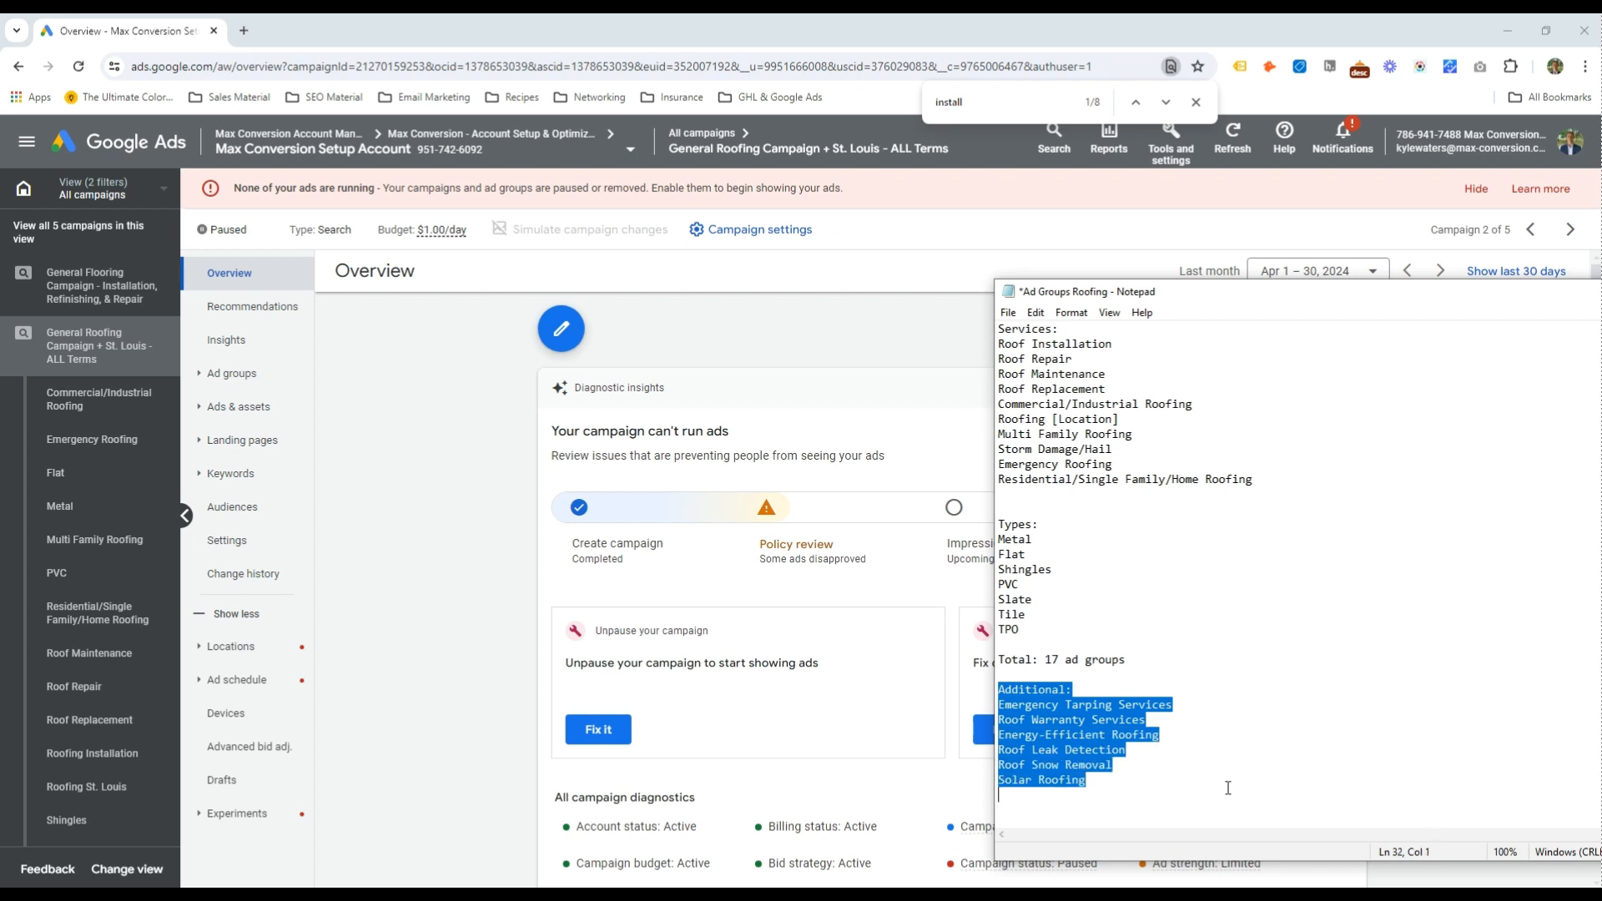
Examine the Additional ad group ideas, from Emergency Tarping Services to Solar Roofing, and close the browser's page search
left_click_drag(1118, 781, 977, 783)
left_click_drag(1138, 770, 964, 761)
left_click_drag(1159, 752, 1000, 706)
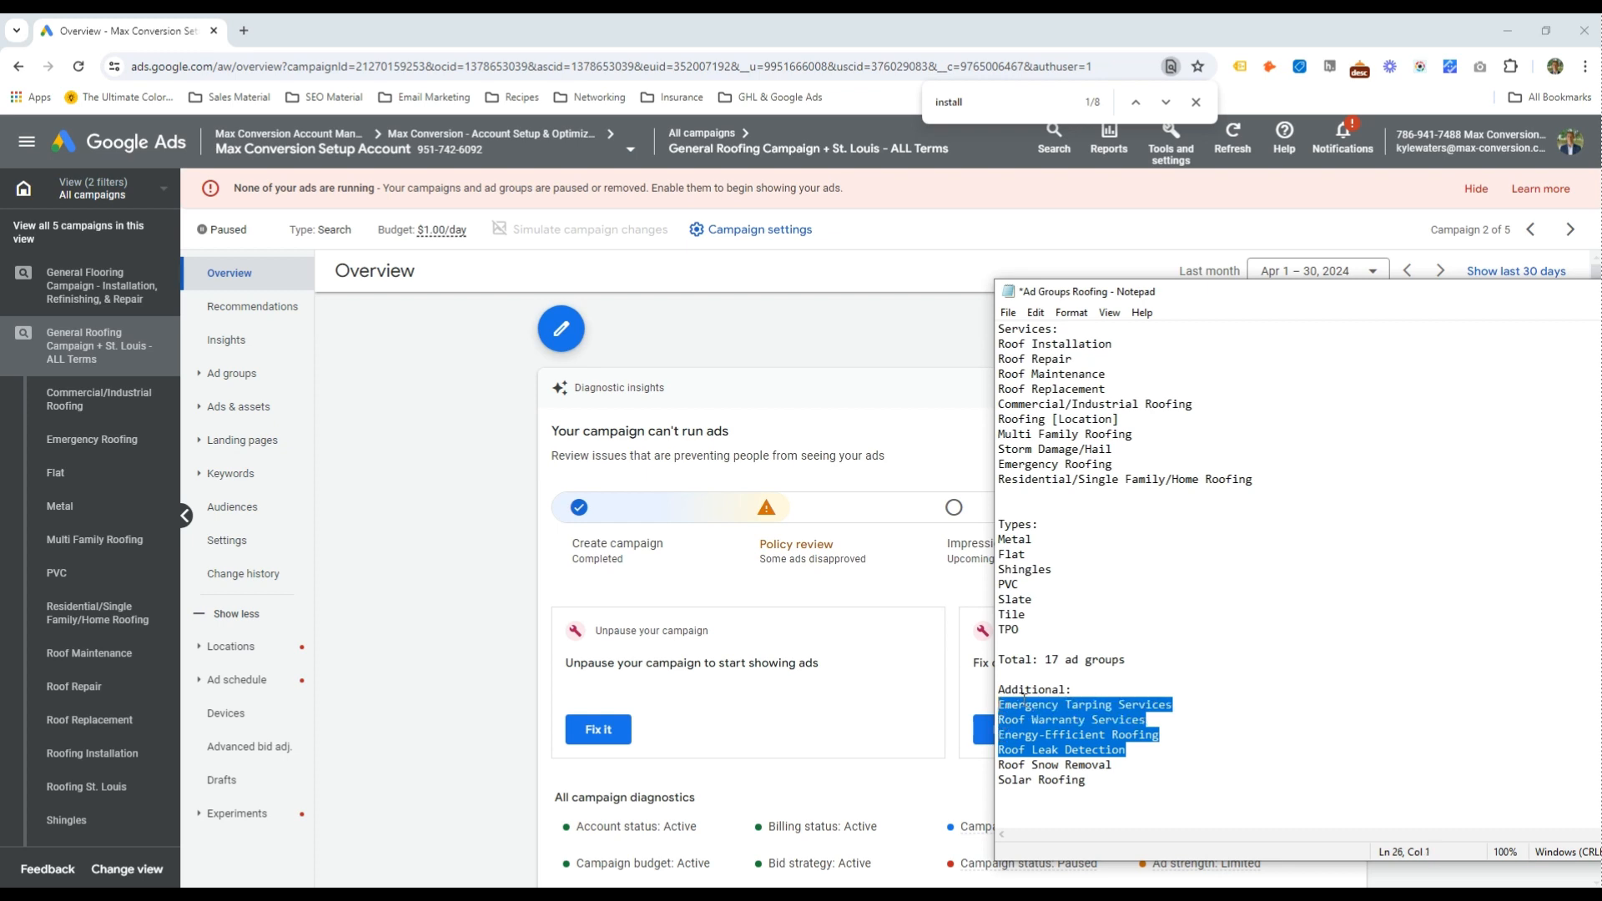
left_click(1033, 707)
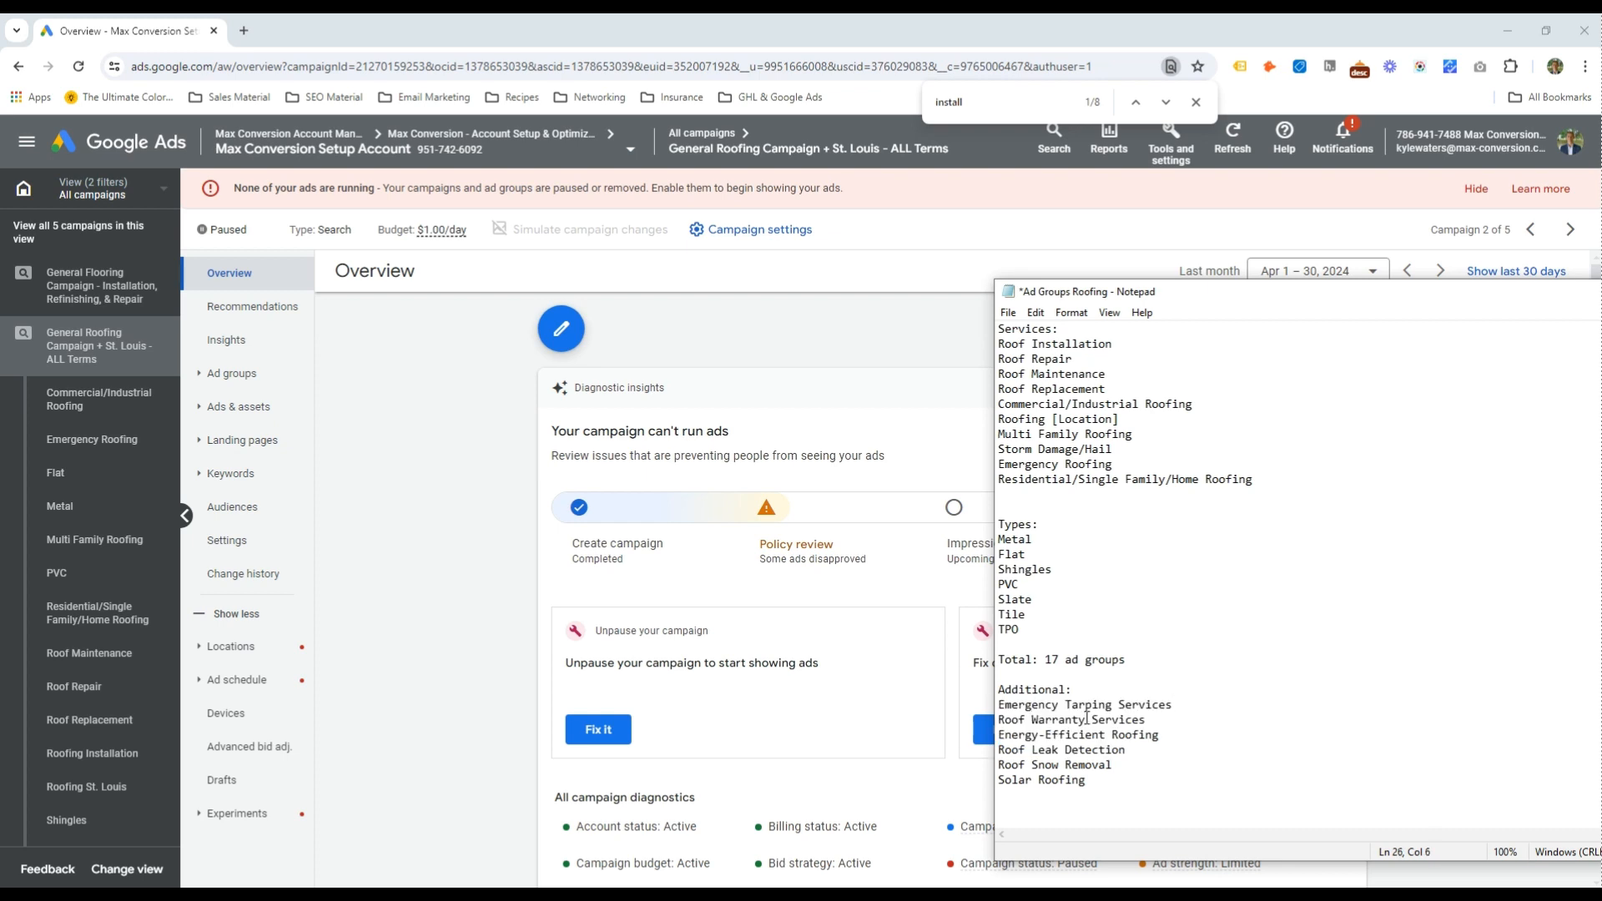
left_click_drag(1065, 705, 1186, 704)
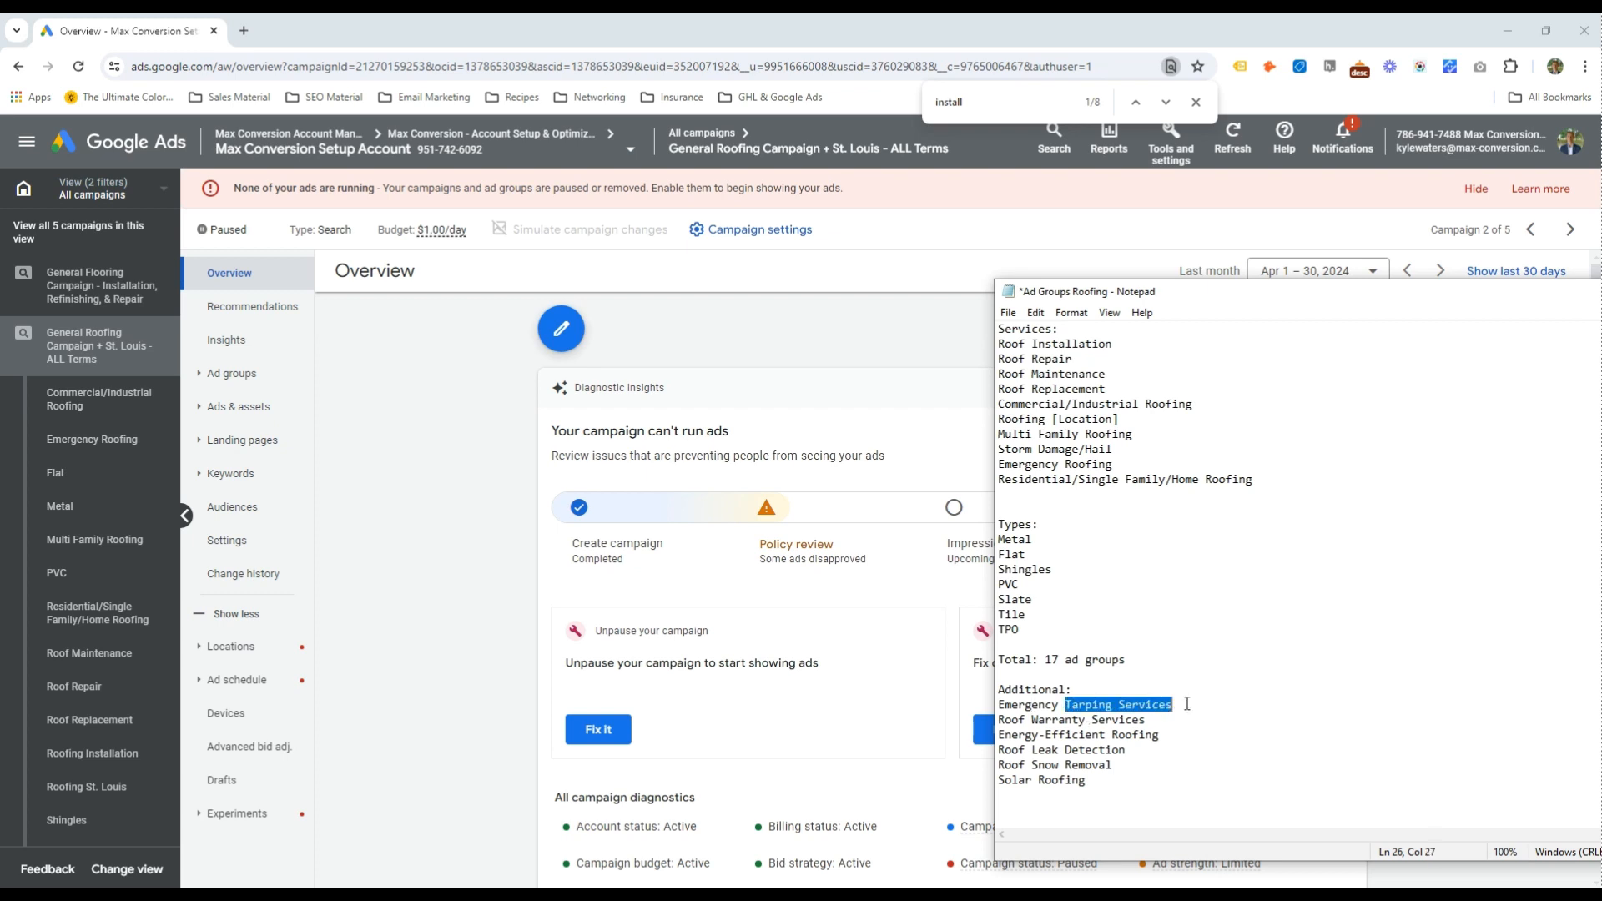
left_click(1090, 711)
left_click_drag(1051, 720, 1143, 720)
left_click(1119, 732)
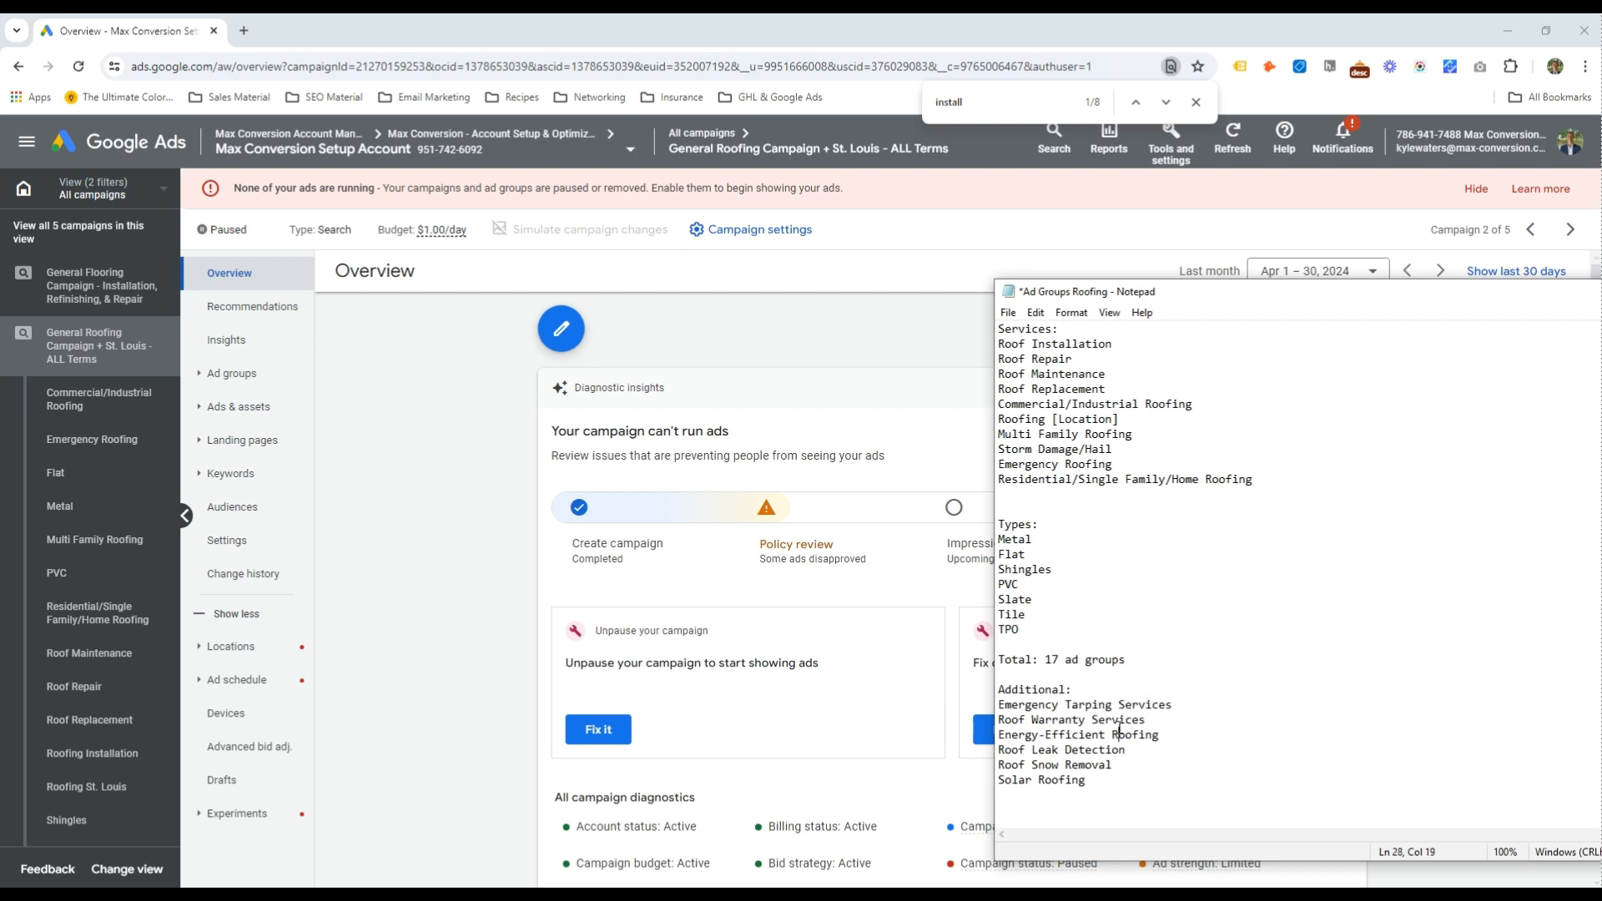
left_click_drag(1086, 788, 999, 761)
left_click(1087, 765)
left_click(1261, 22)
key("Escape")
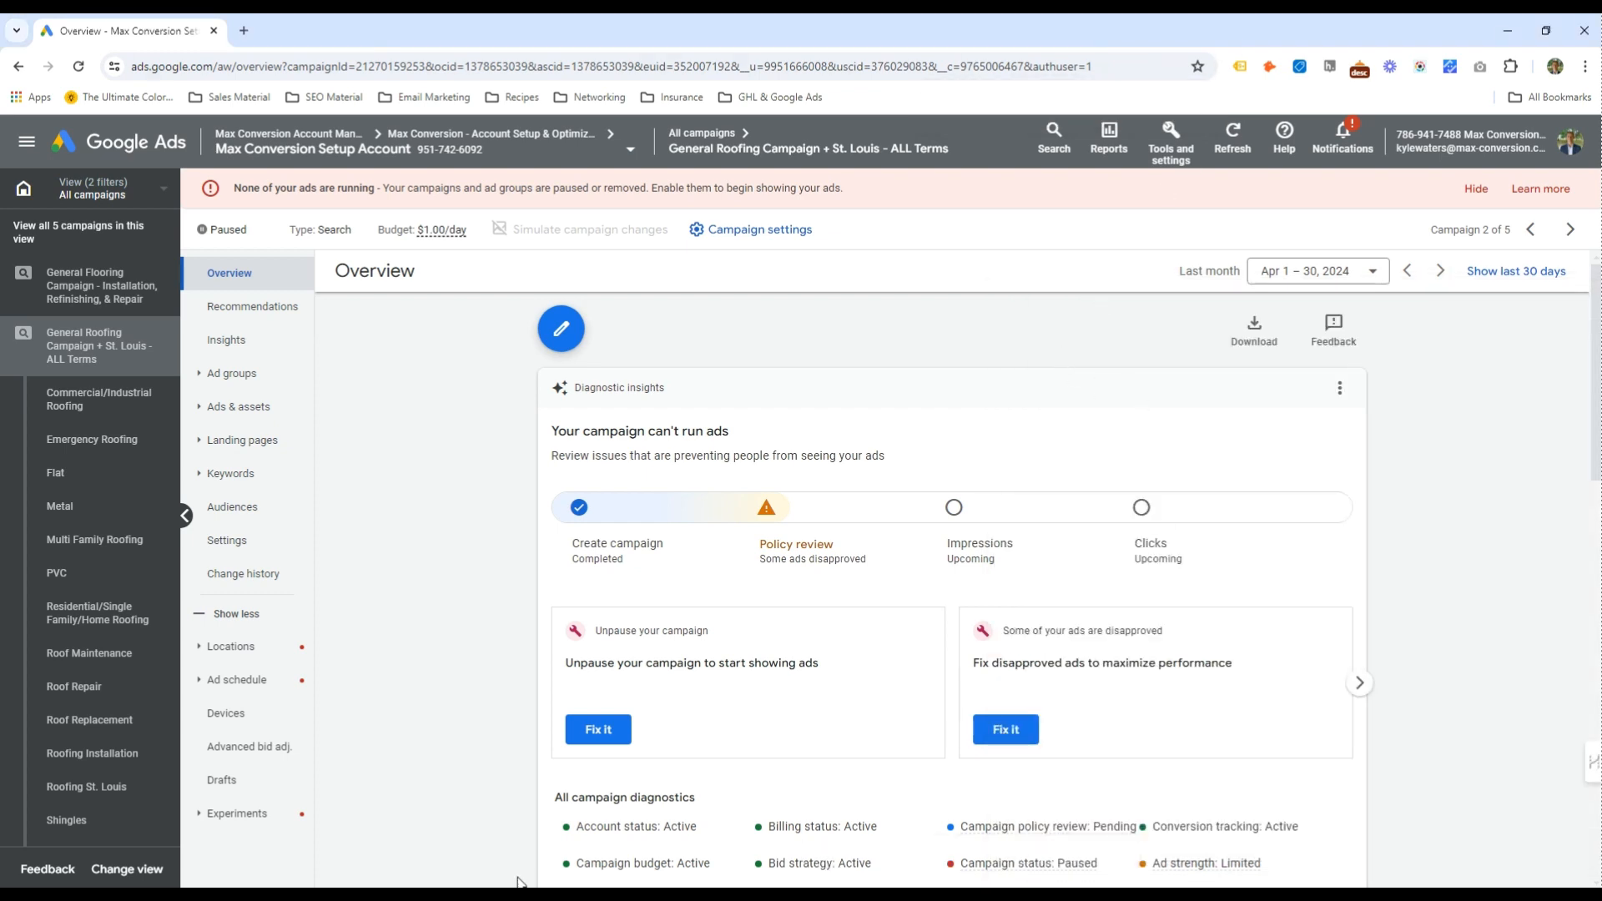
Return to the Notepad notes, review the full list of services and roof types, and move the notes off the screen
key("alt+Tab")
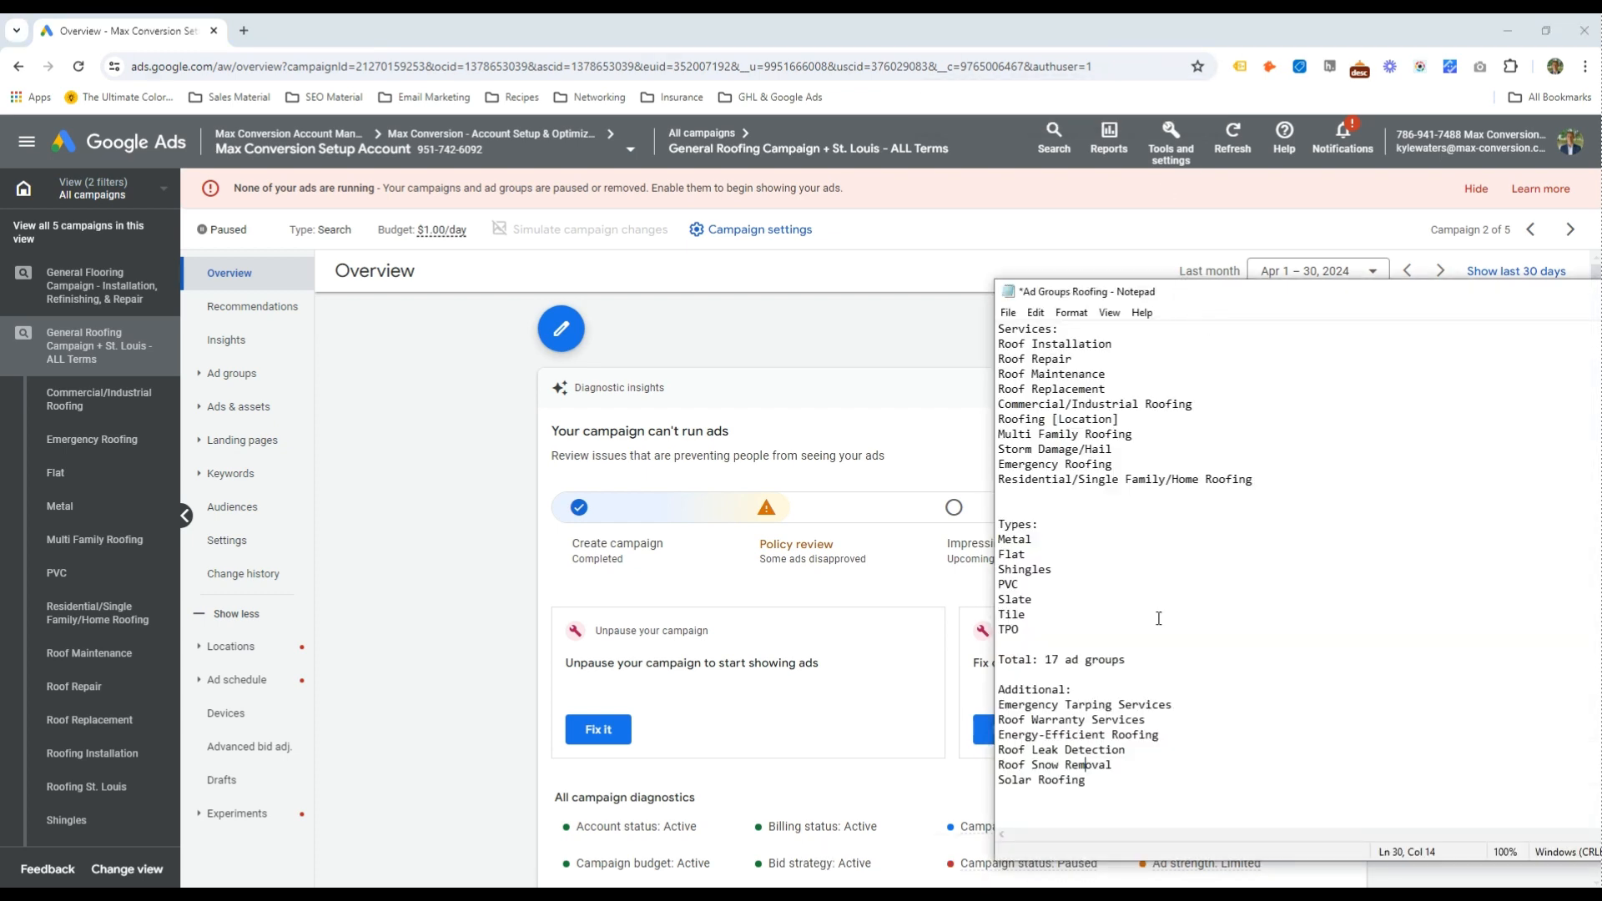
left_click_drag(1125, 660, 963, 344)
left_click(1185, 374)
left_click_drag(1185, 616, 1038, 298)
left_click(1096, 491)
left_click_drag(1187, 297, 1601, 300)
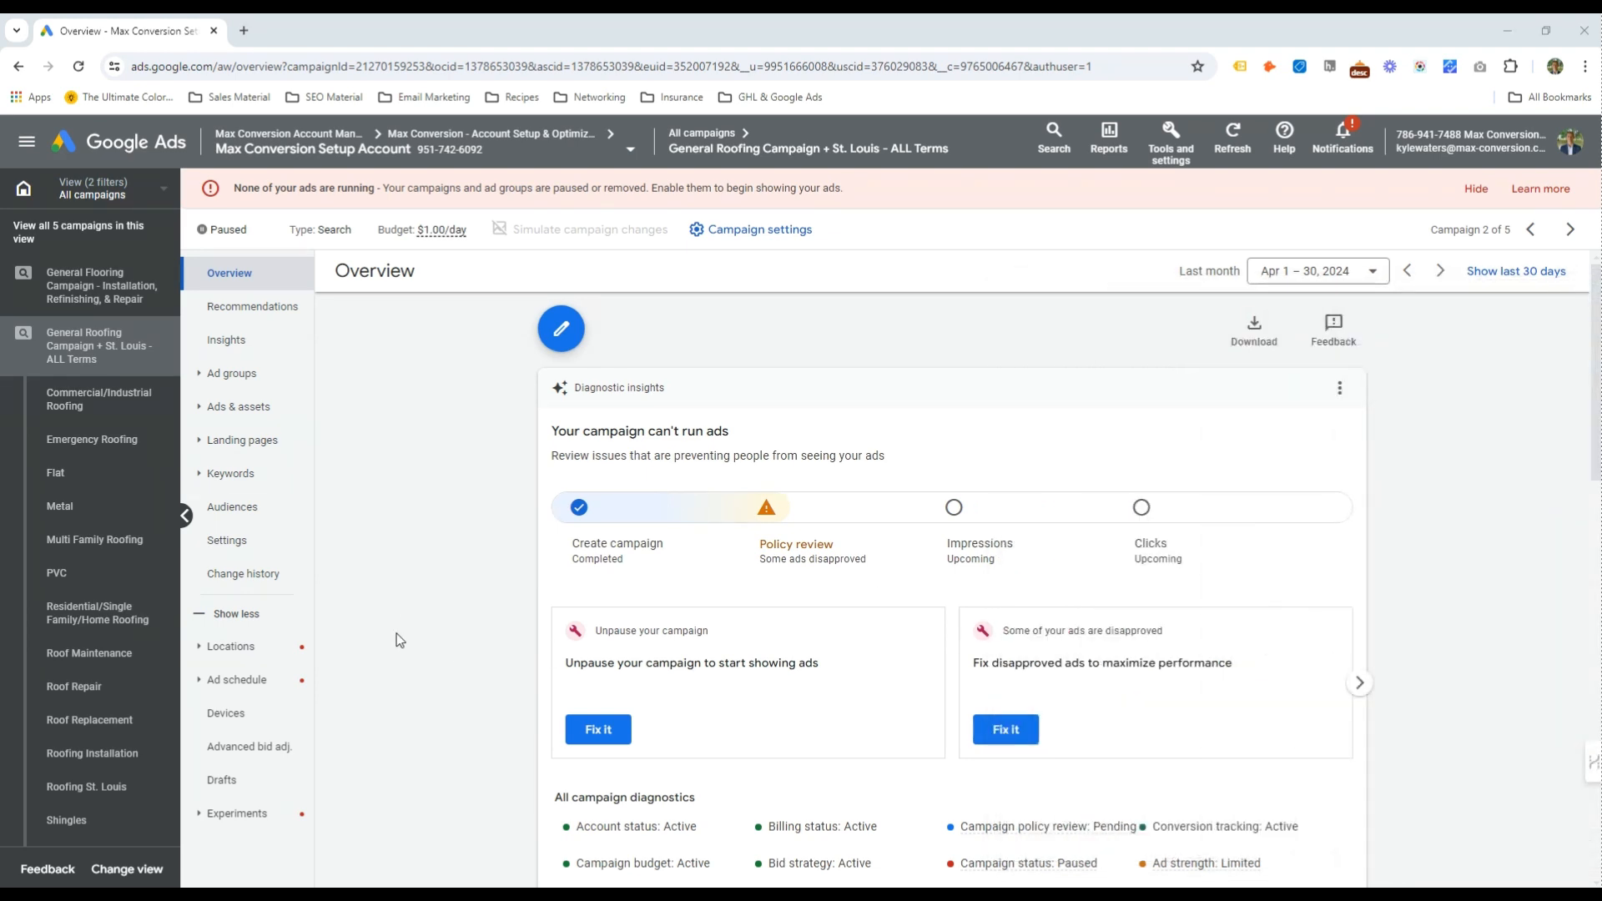
Open the negative keywords of the Commercial/Industrial Roofing ad group
left_click(260, 474)
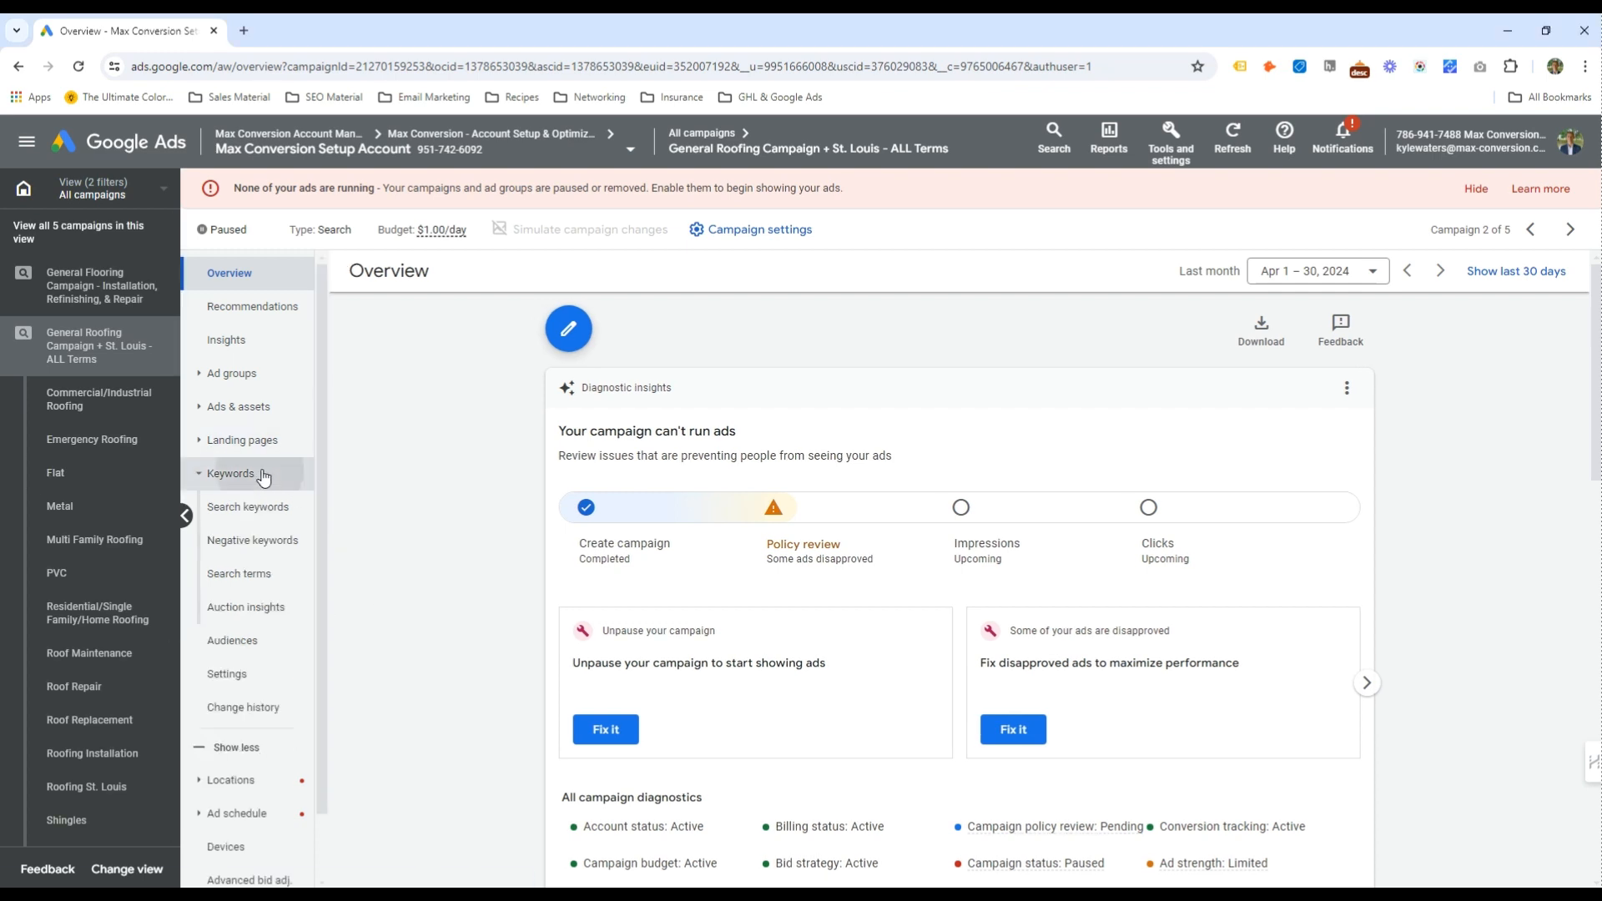
left_click(252, 542)
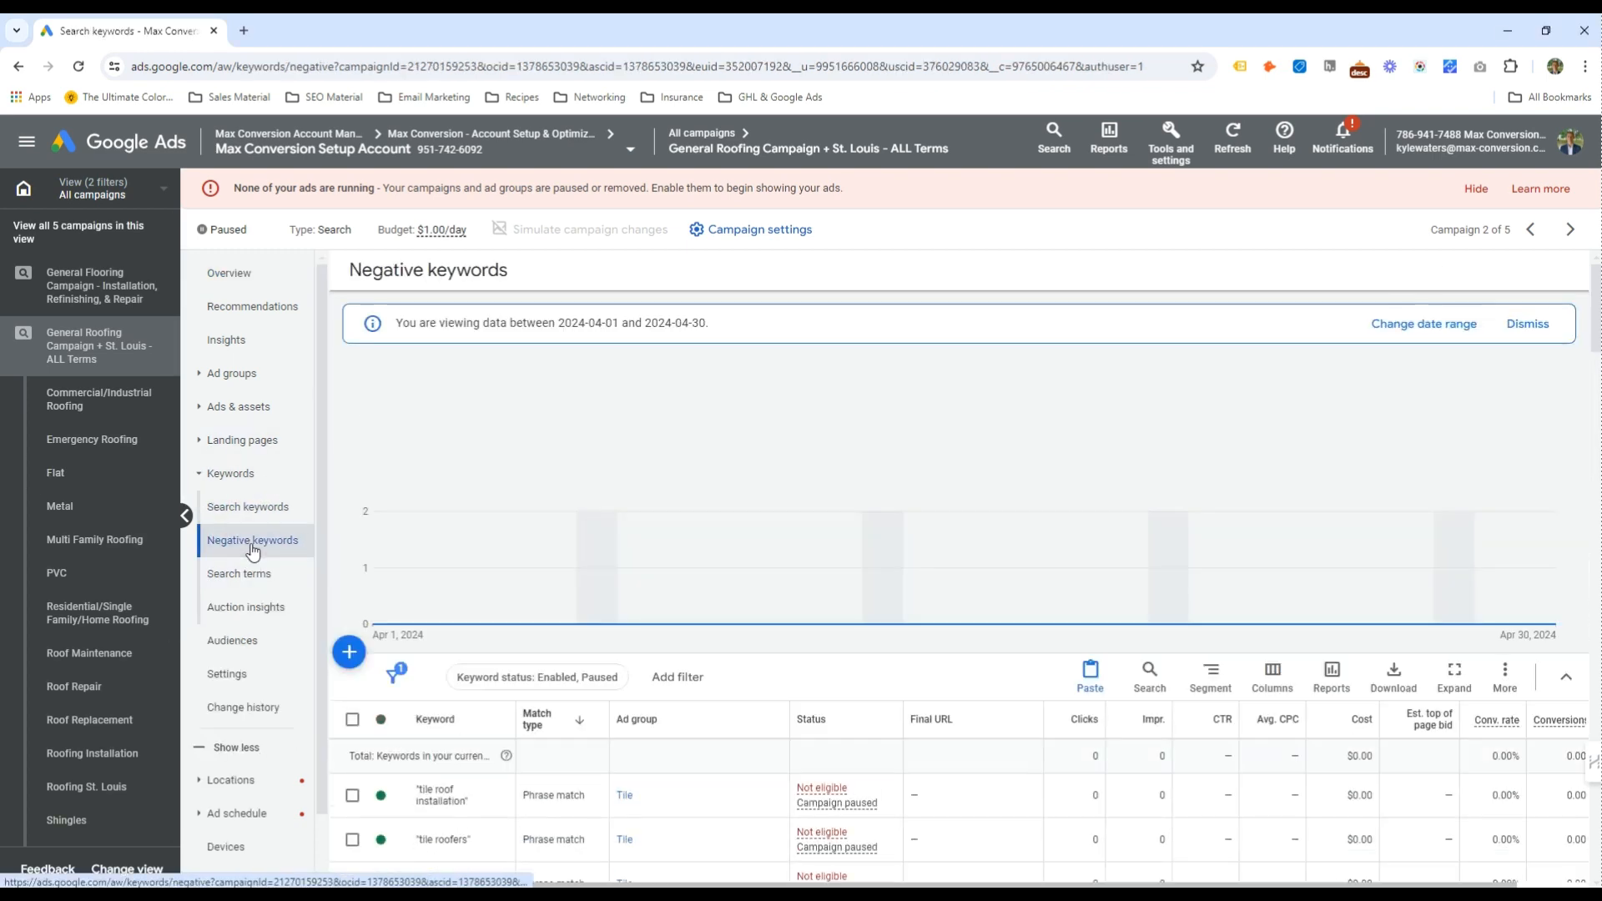
left_click(99, 399)
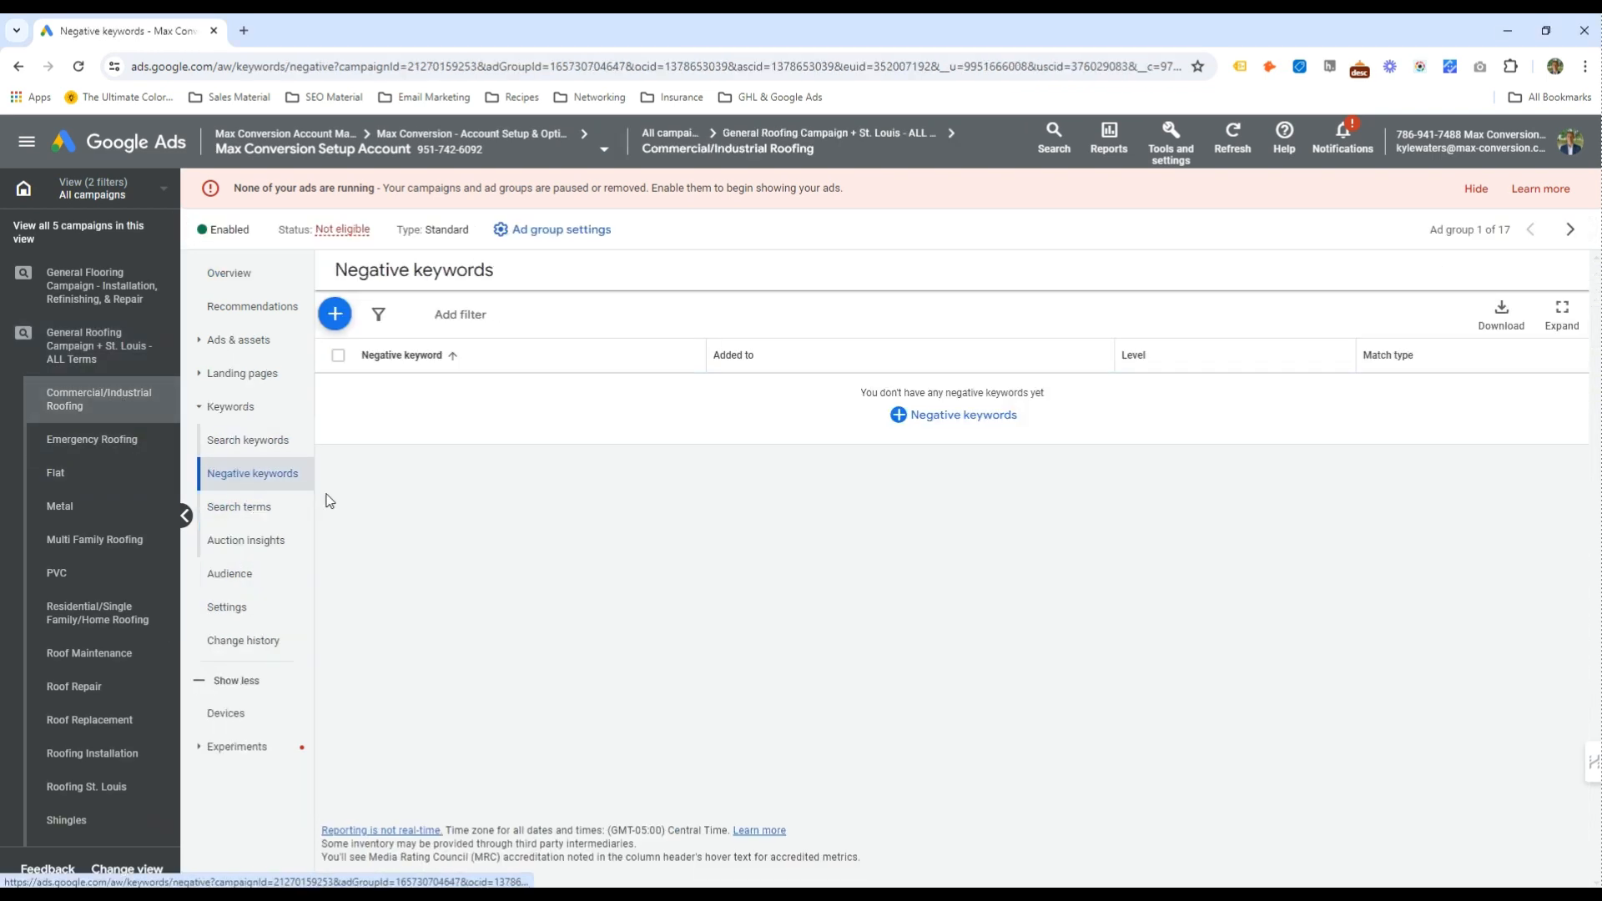
left_click(964, 416)
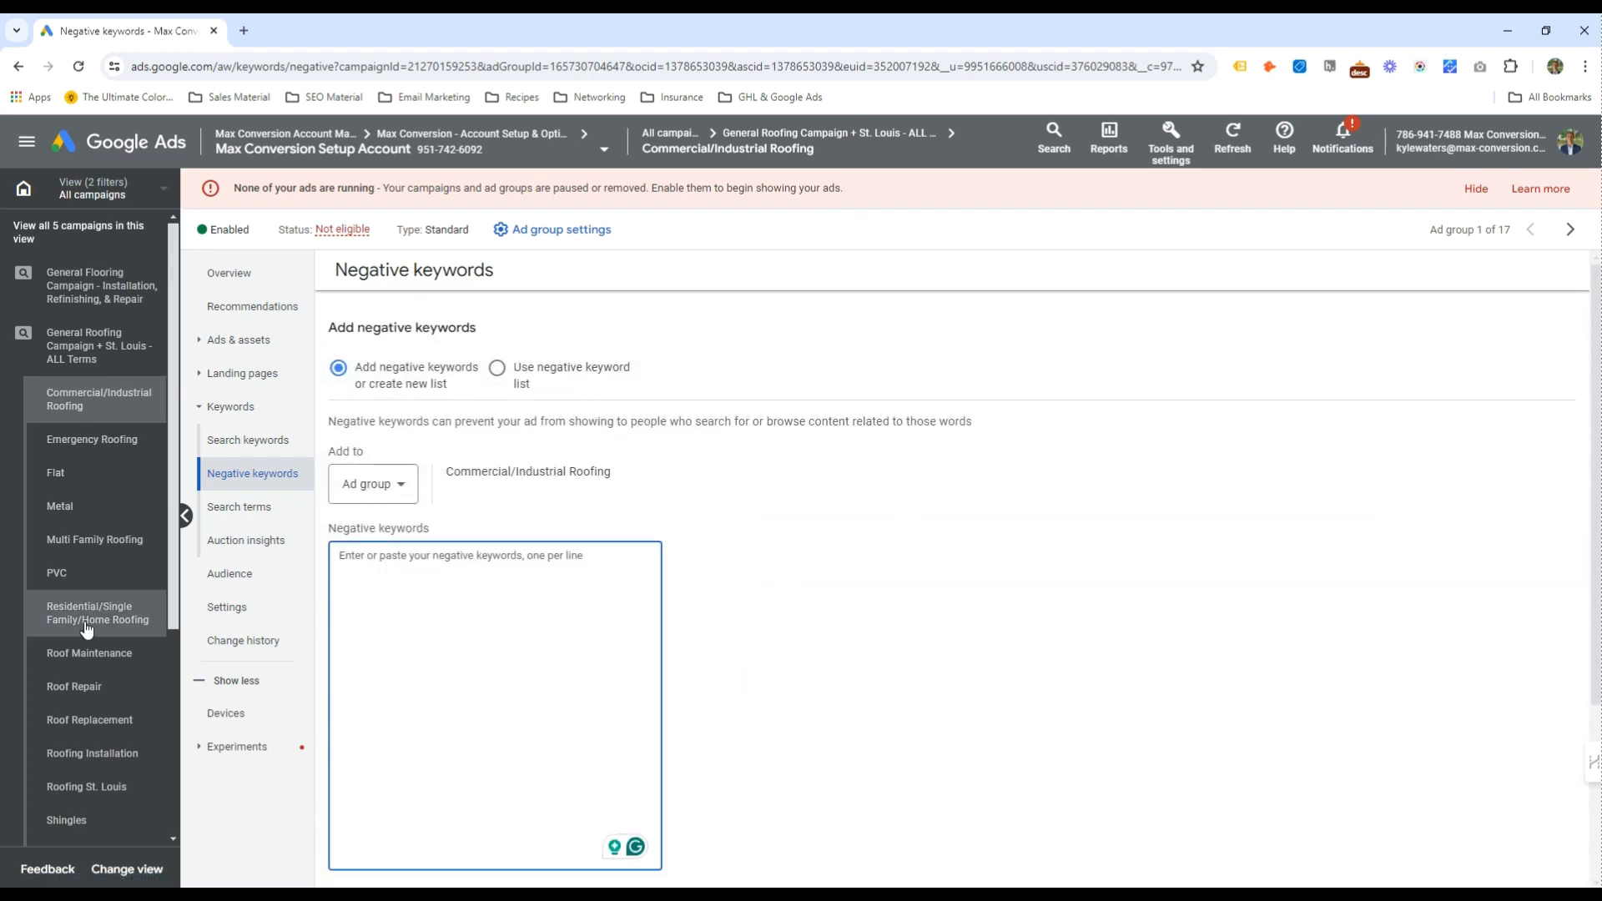
scroll(87, 627, "down", 5)
scroll(86, 628, "up", 4)
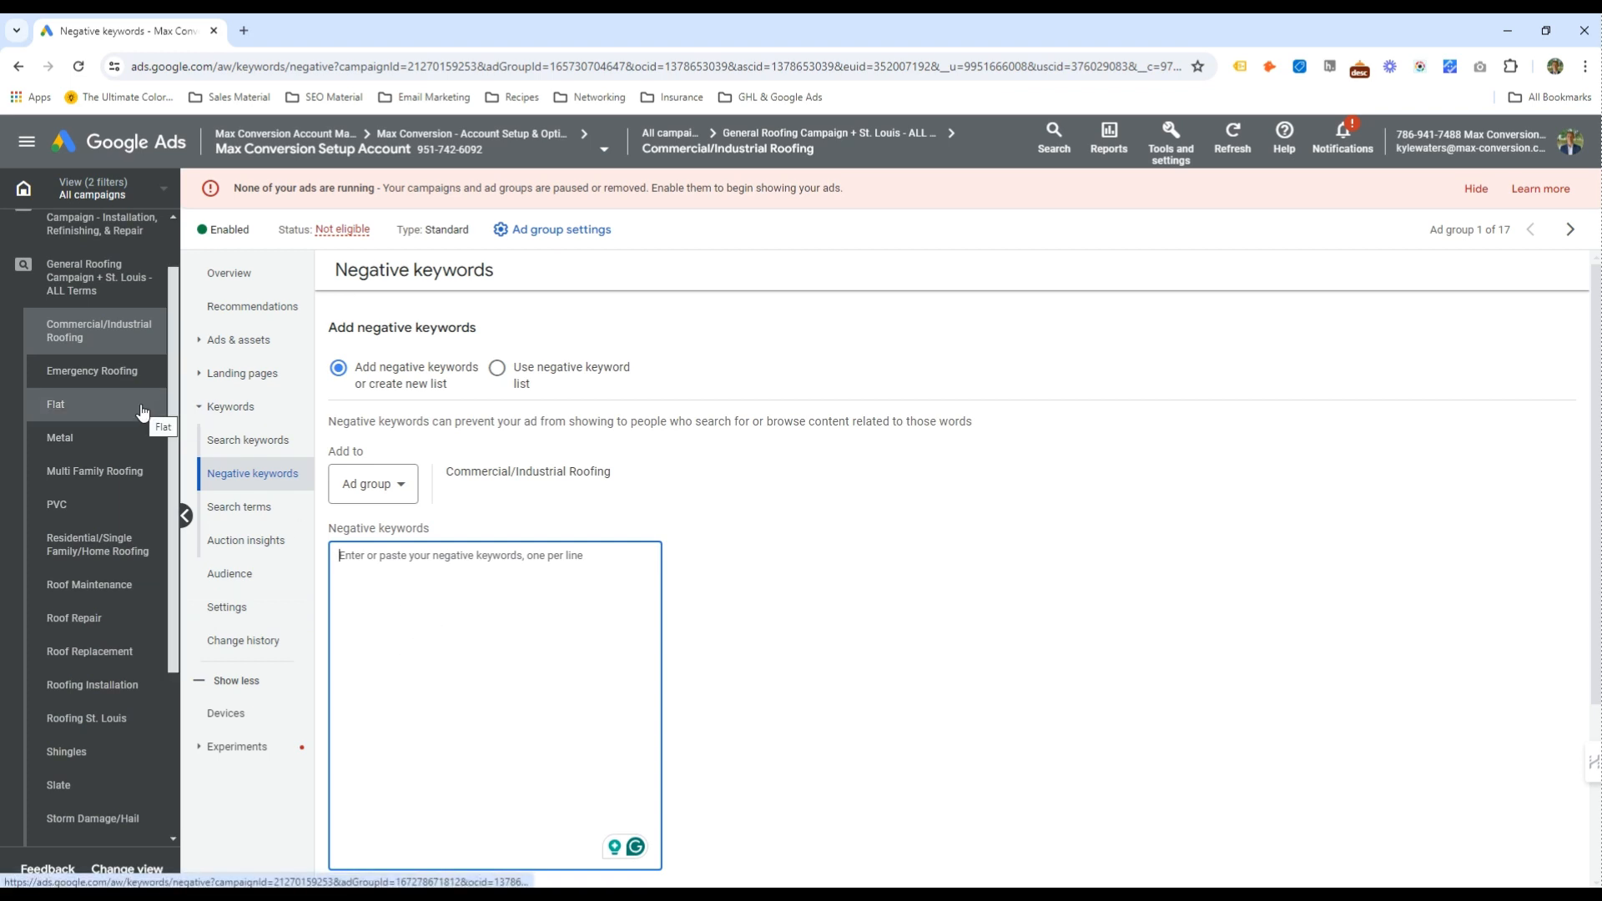
type("emergenc")
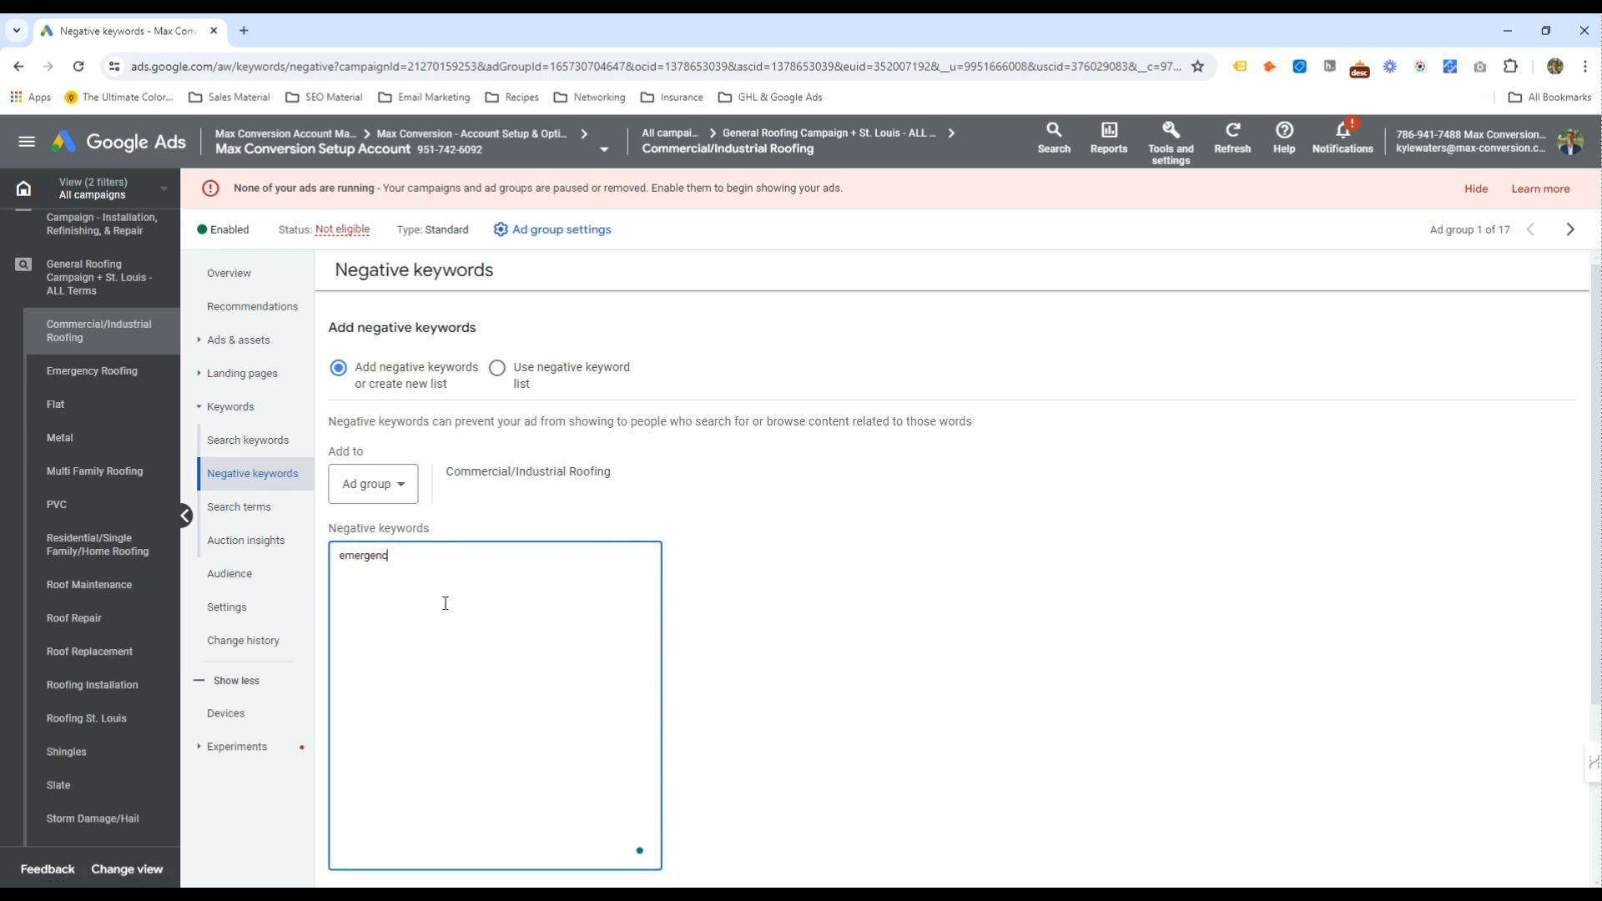
type("y\"")
key("Home")
type("\"")
key("Return")
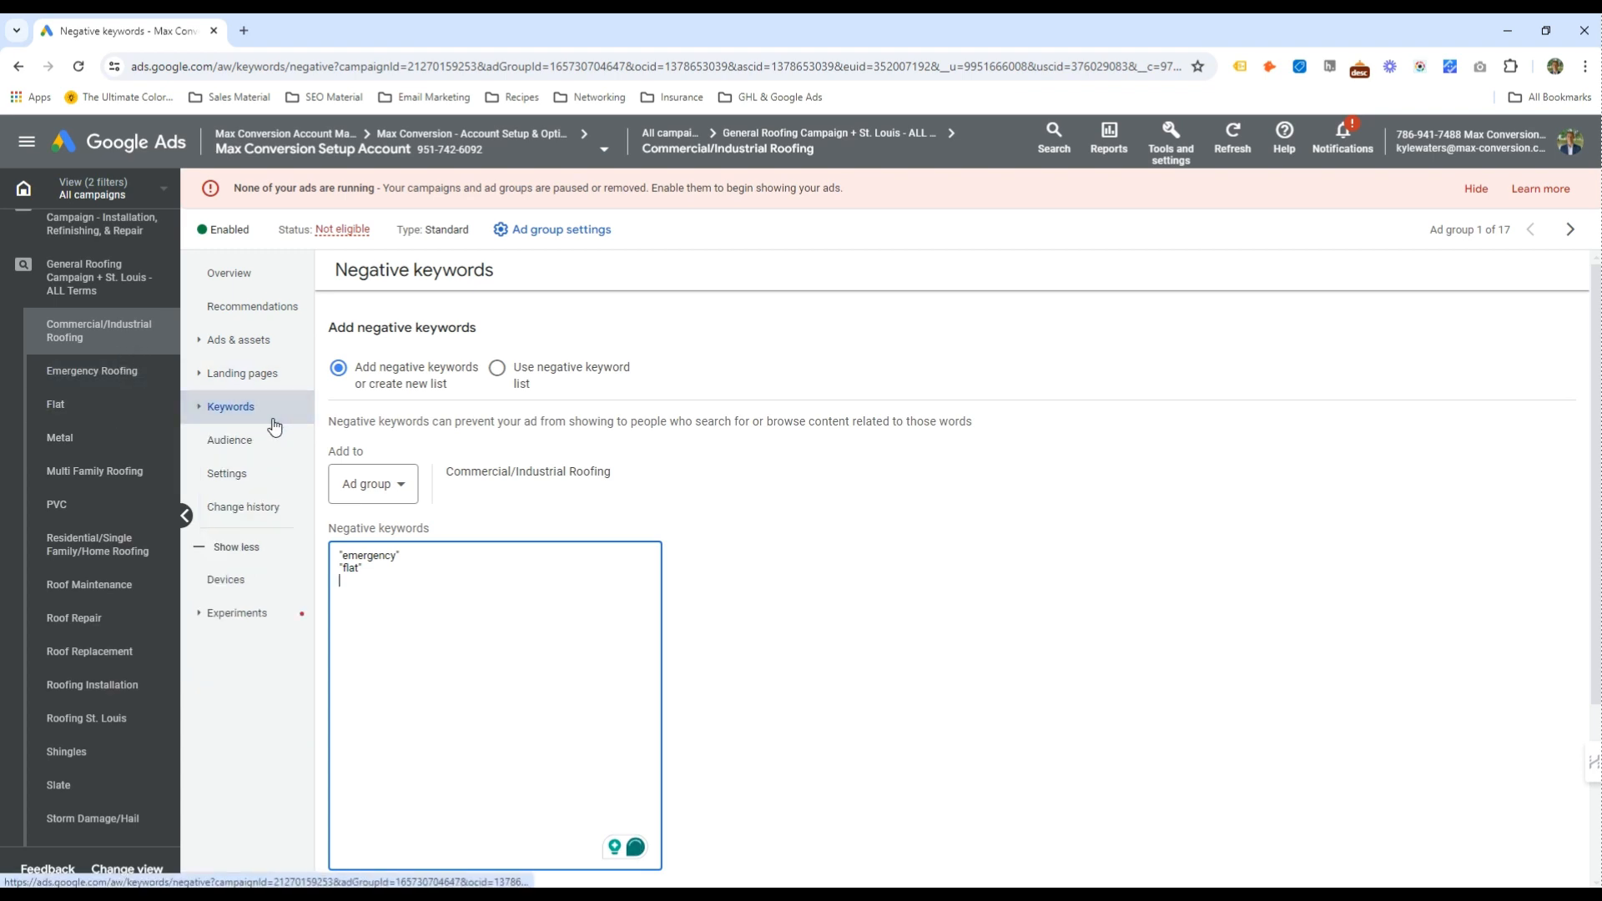
left_click(270, 447)
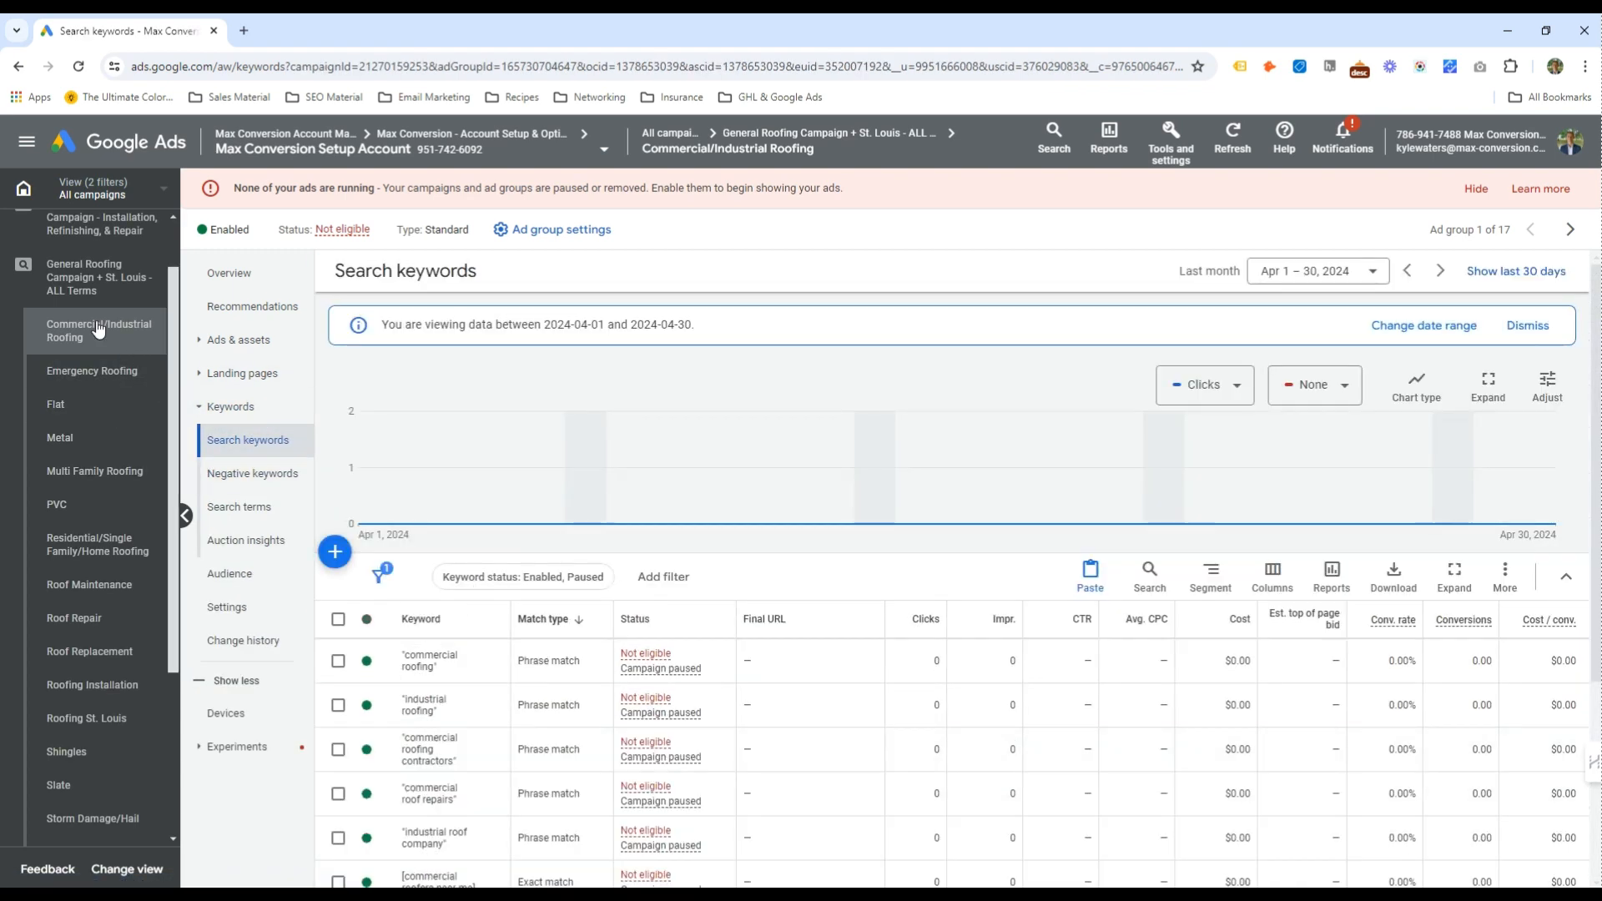
Start a negative keyword list for the Commercial/Industrial Roofing ad group with the phrase-match terms "emergency" and "flat"
left_click(249, 474)
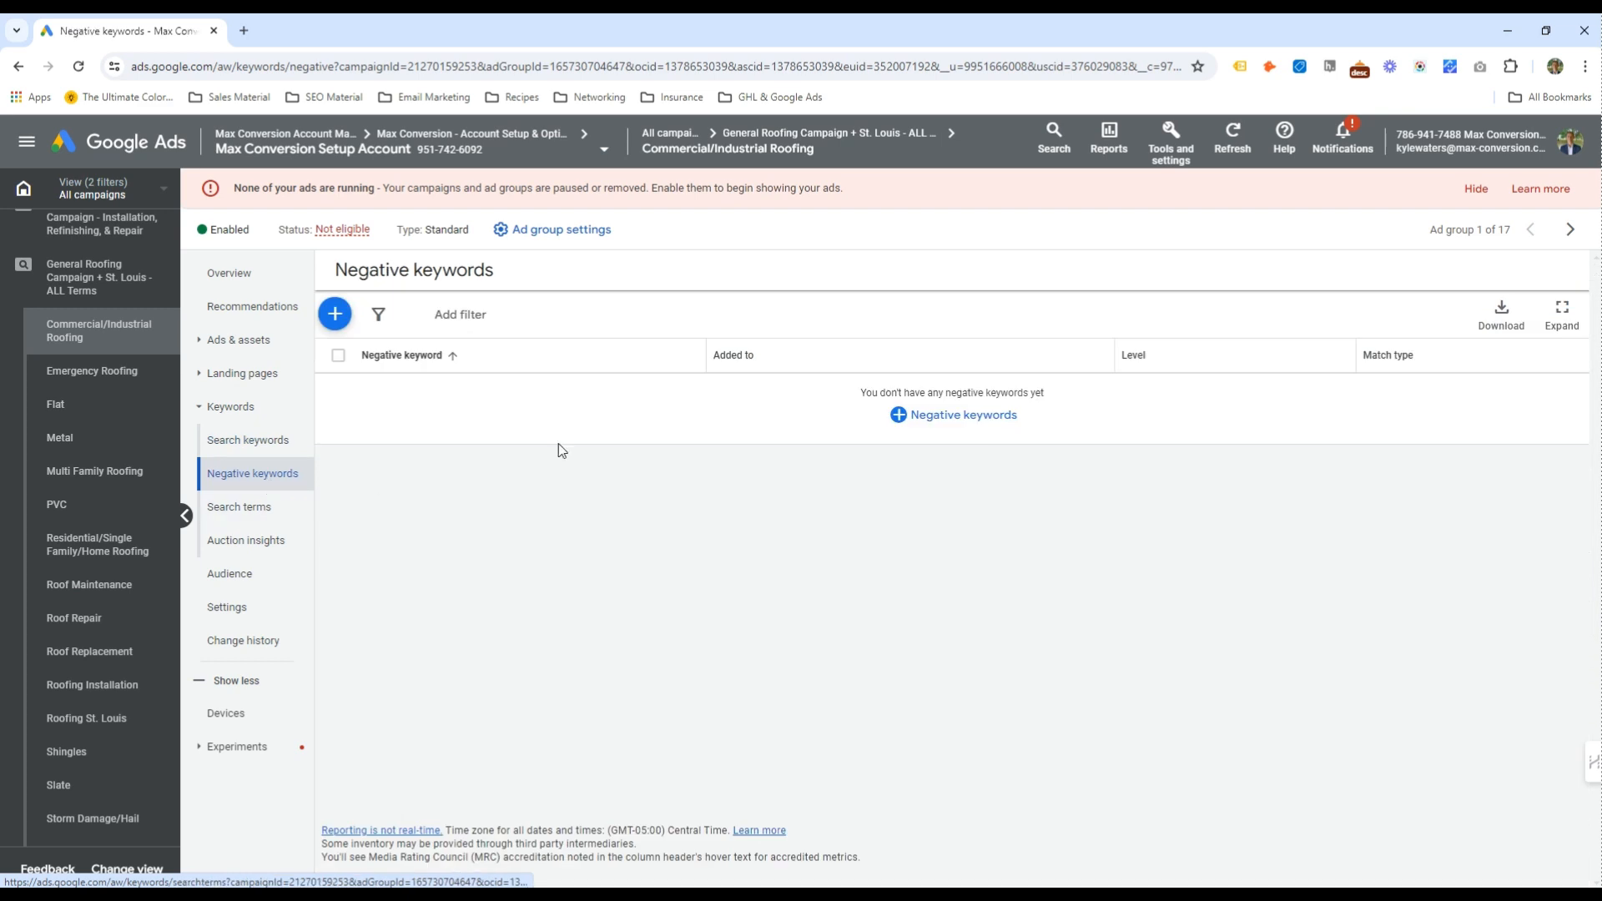
left_click(438, 615)
type("\"emergency")
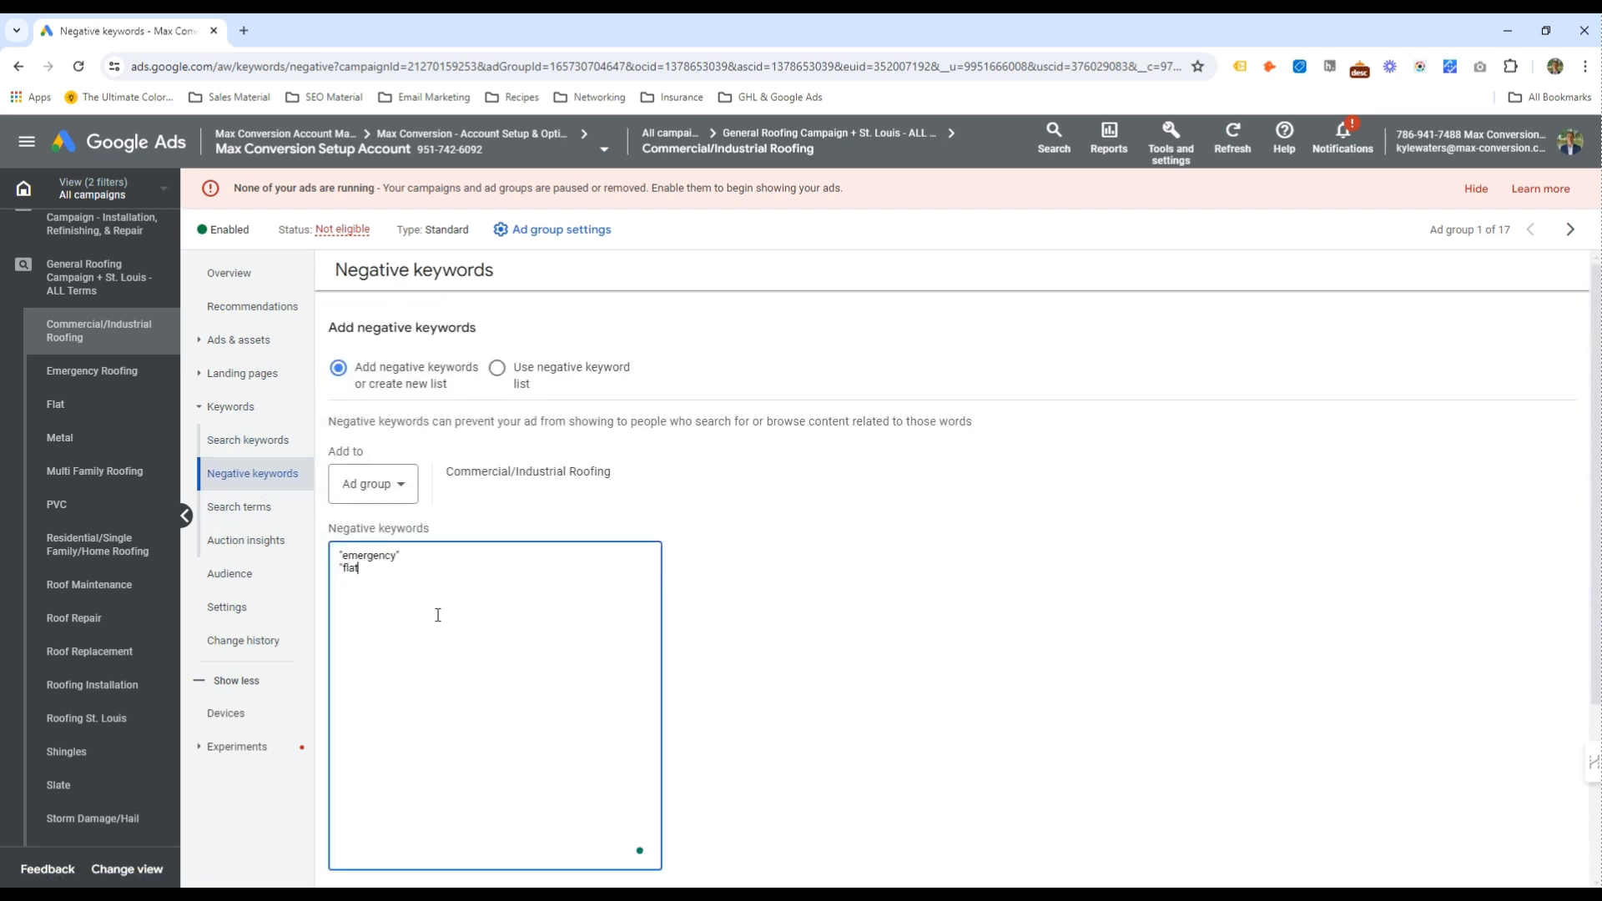
type("\"")
key("Return")
type("\"flat\"")
key("Return")
Add the phrase-match negative keywords "metal", "pvc", "multi" and "family" to the list, one per line
type("\"met")
type("al\"")
key("Return")
type("\"pvc\" \"multi\" \"")
type("famil")
type("y\"")
key("Return")
Add the phrase-match negative keywords "residential", "shingles" and "slate" to the list
type("residential")
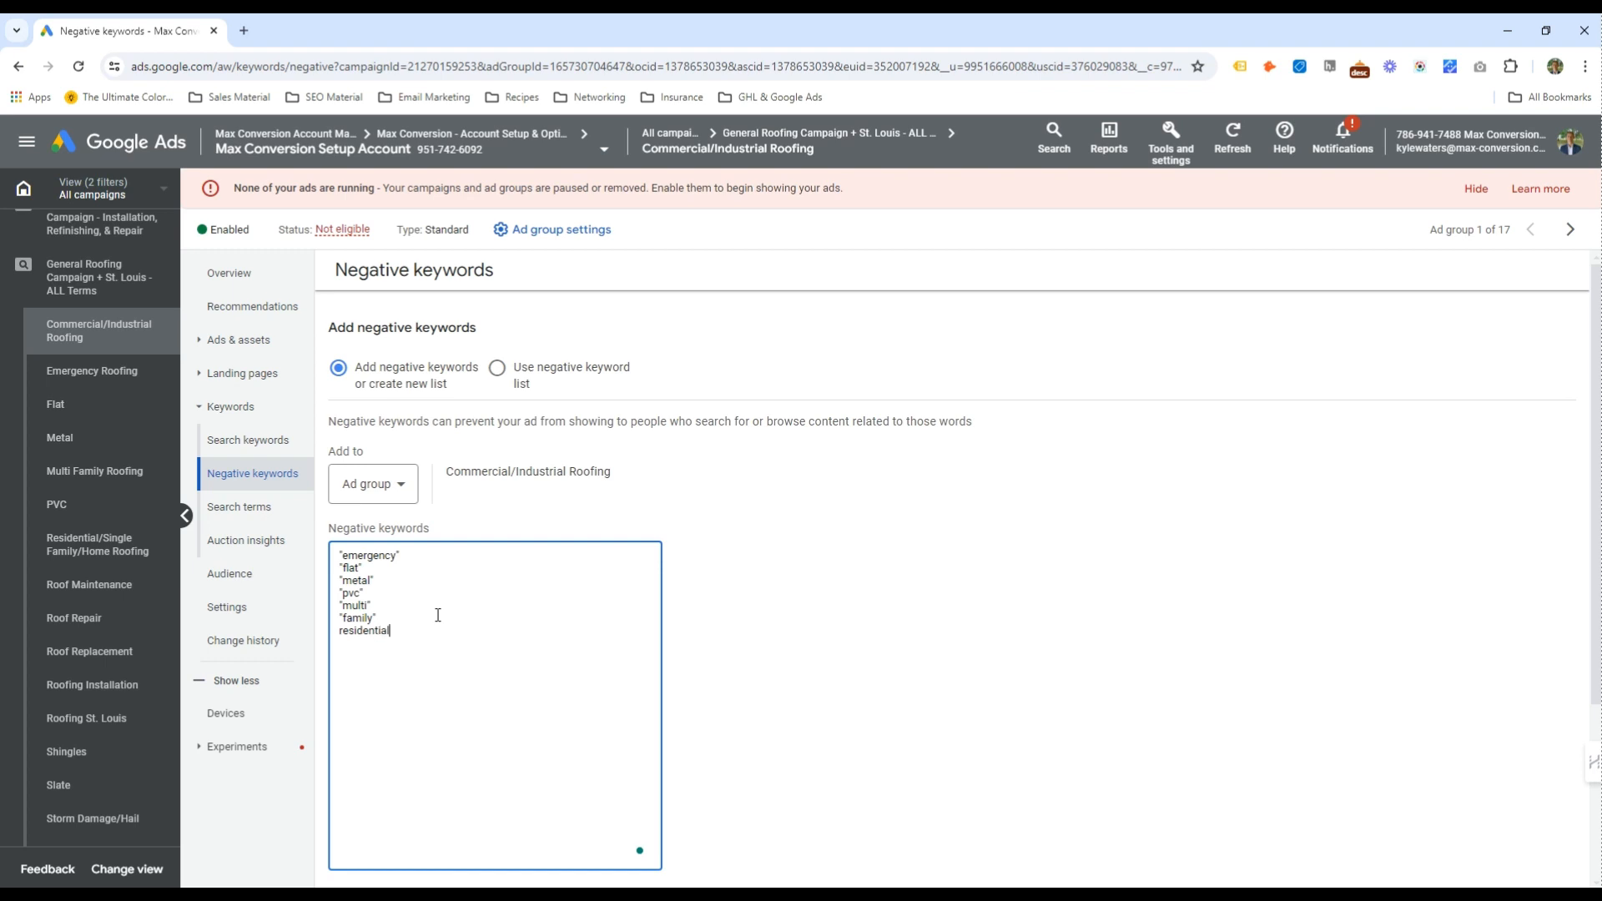
type("\"")
key("Return")
type("\"shingles")
scroll(70, 683, "down", 2)
type("\"sl")
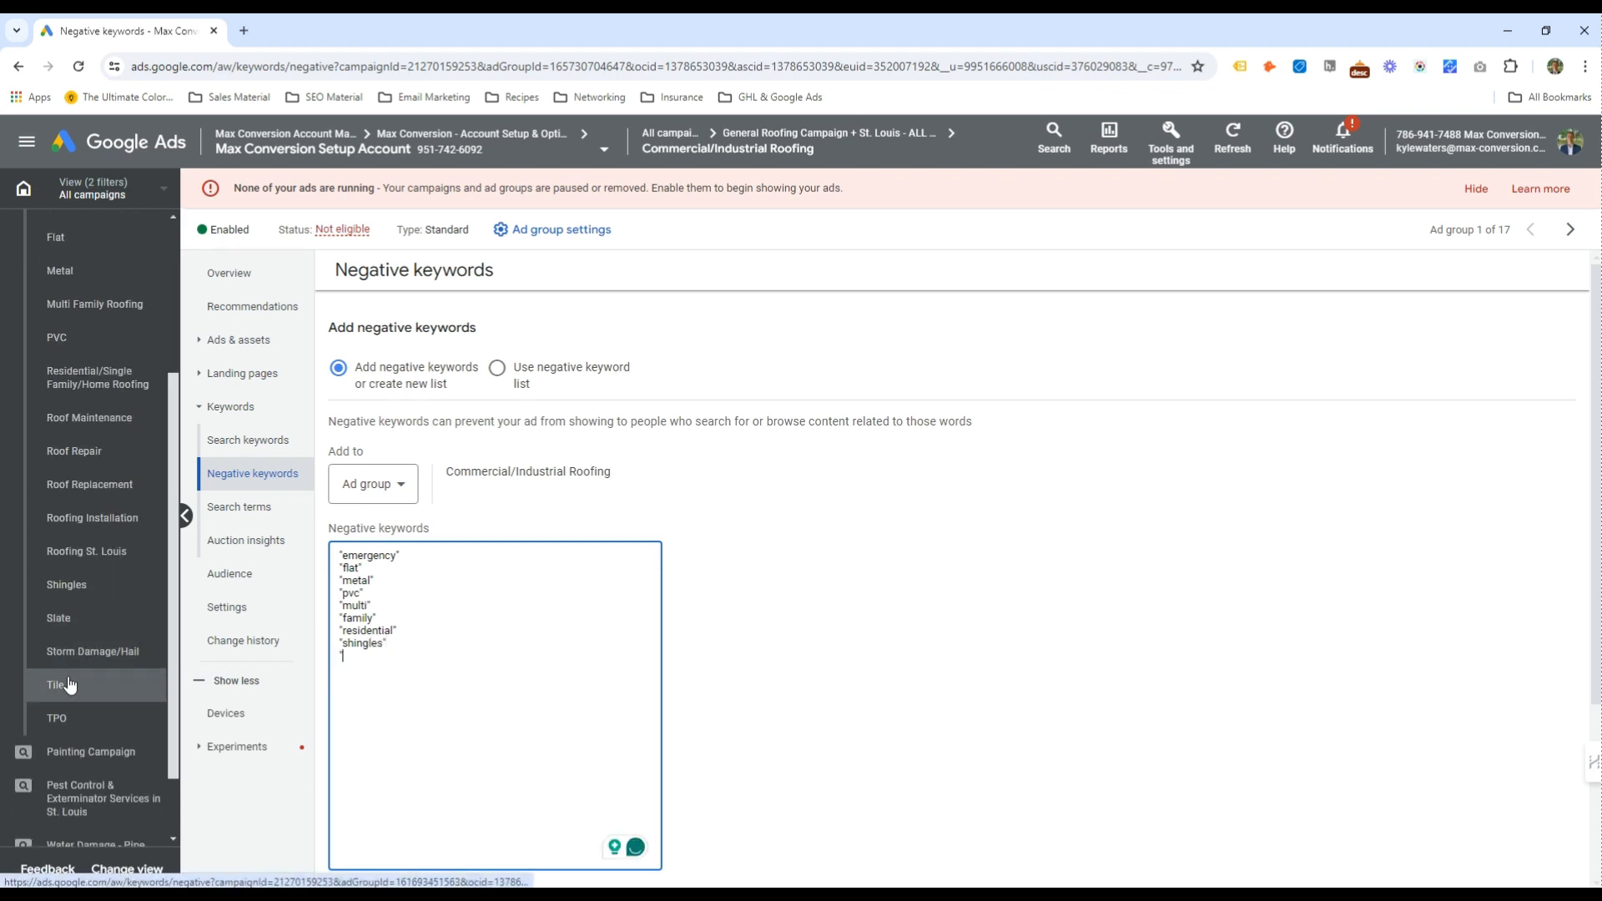
type("ate\"")
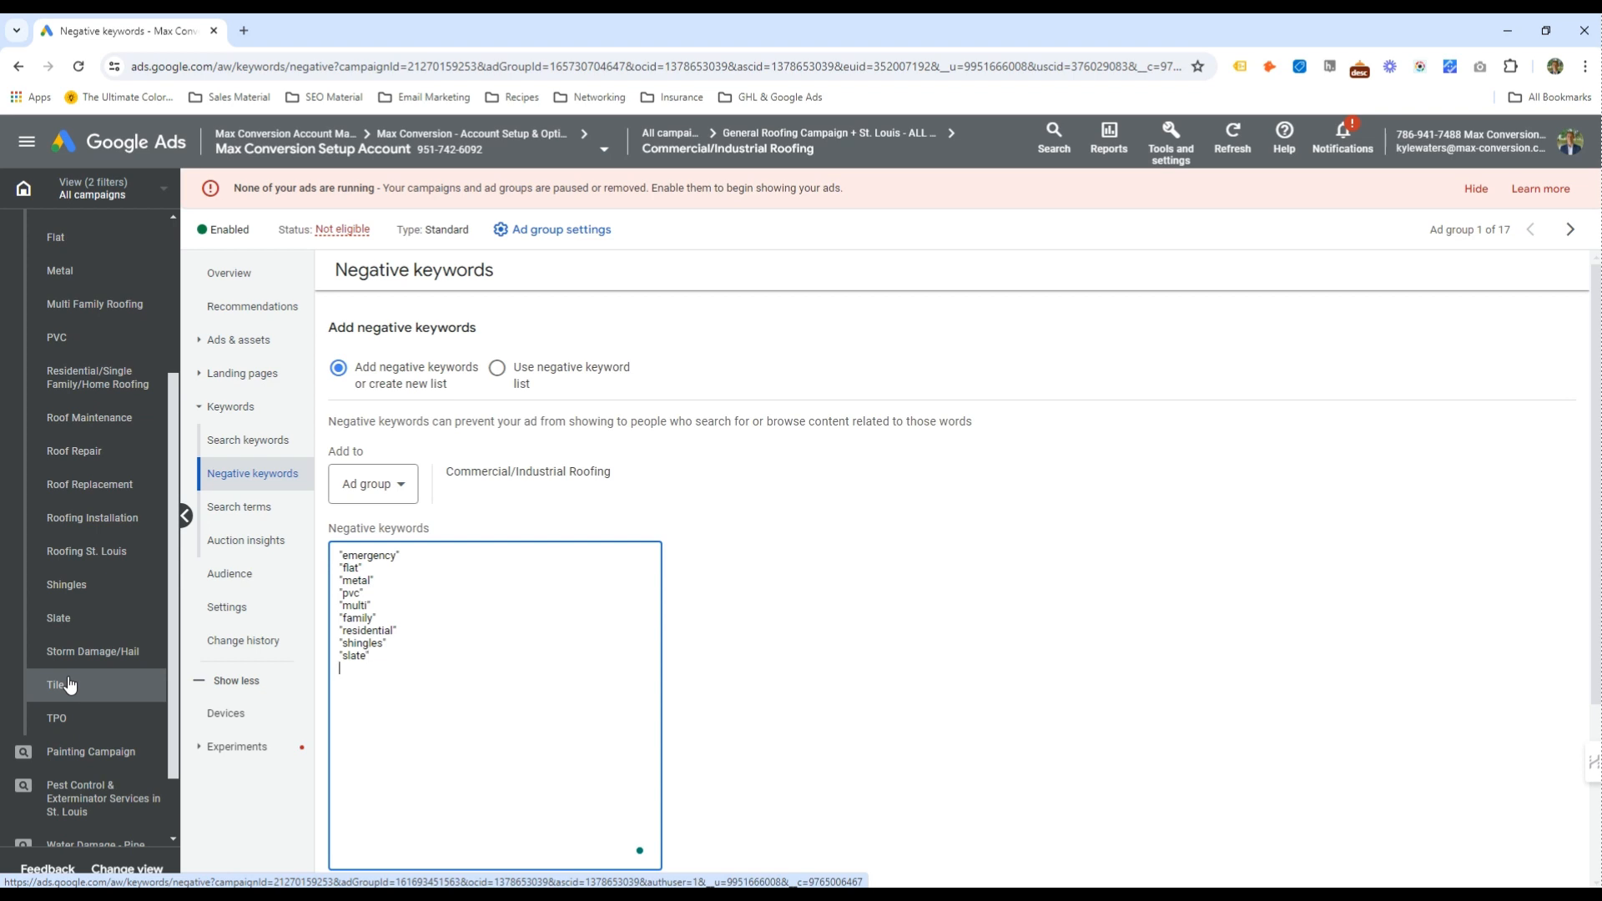
Complete the negative keyword list with the phrase-match terms "storm", "hail", "tile" and "tpo"
key("Return")
type("\"storm")
key("Return")
type("\"tile")
Copy the complete list of negative keywords and save it to the Commercial/Industrial Roofing ad group
key("ctrl+a")
key("ctrl+c")
scroll(425, 734, "down", 3)
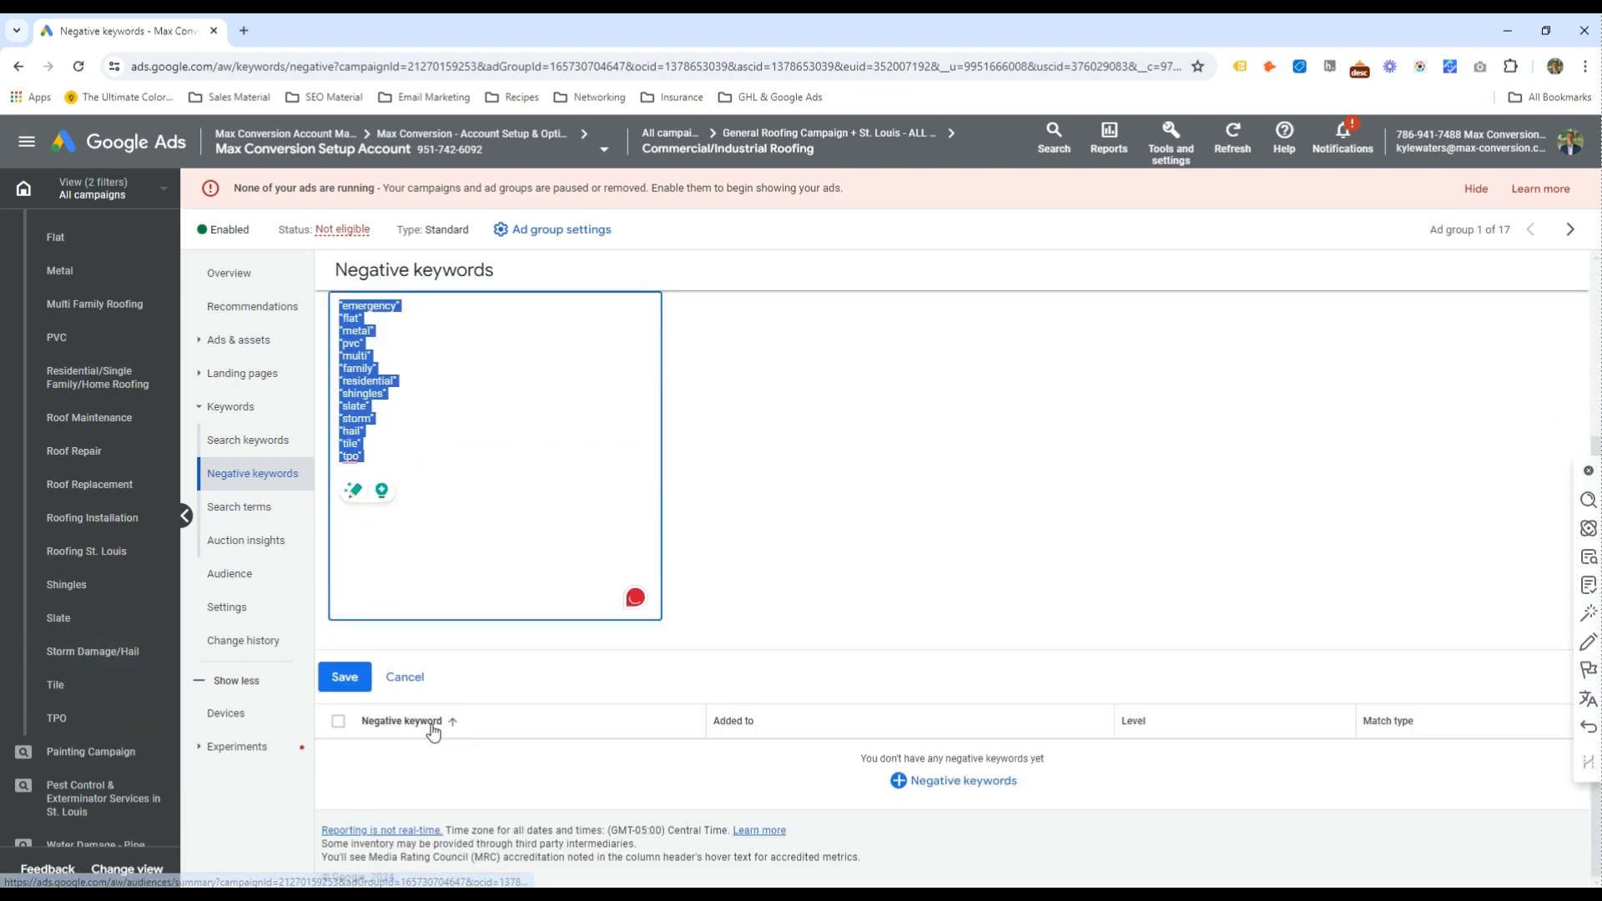
left_click(348, 678)
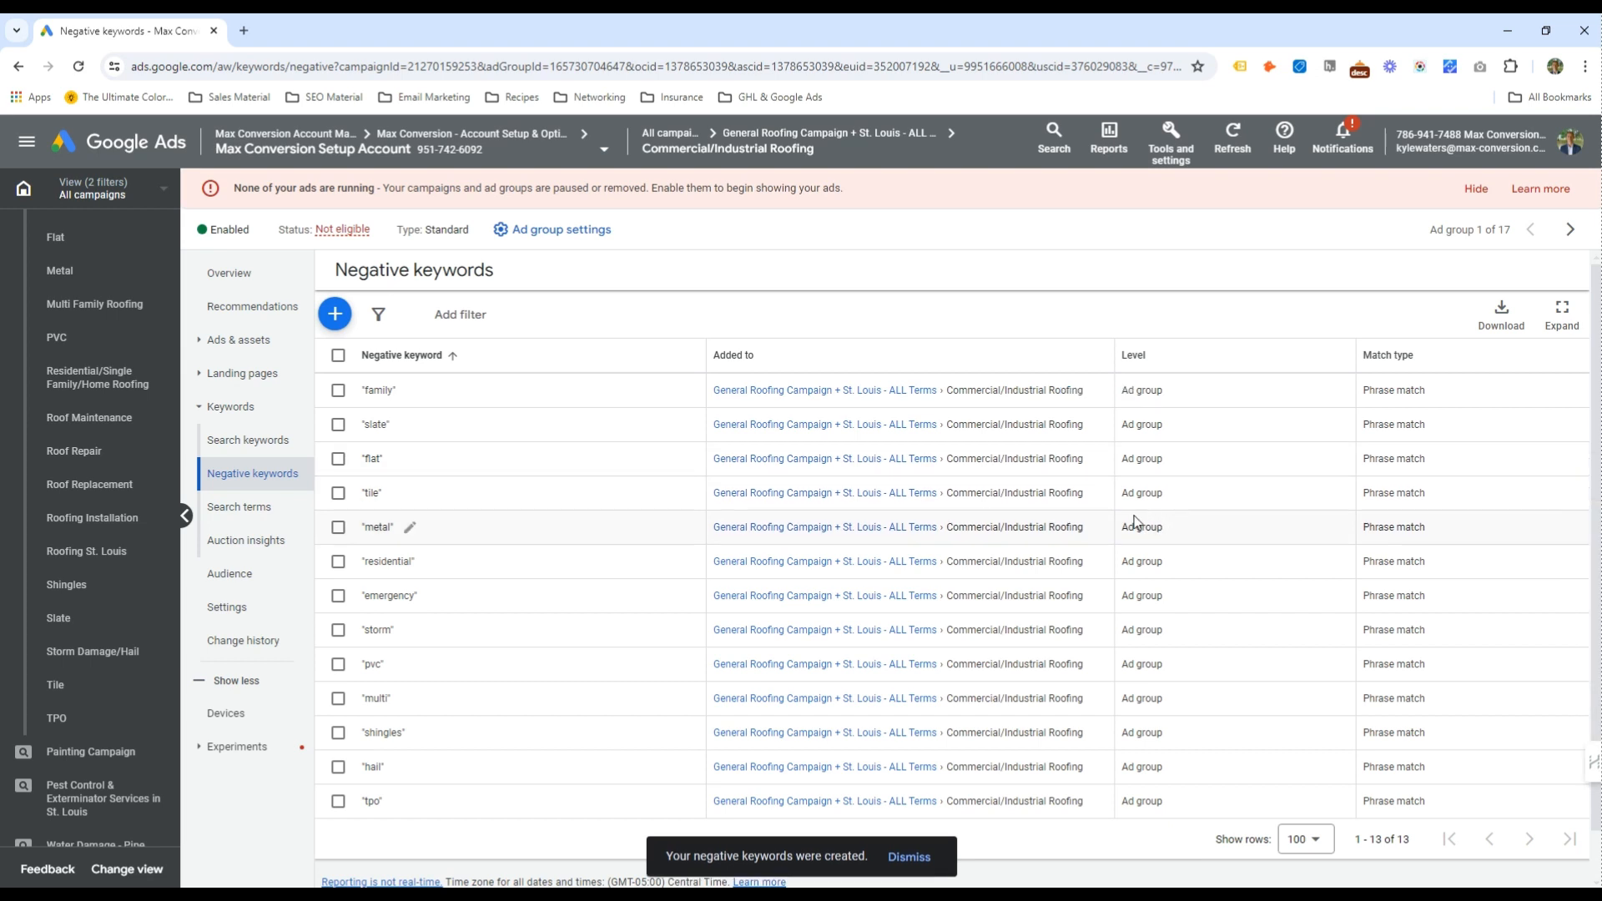
scroll(128, 487, "up", 3)
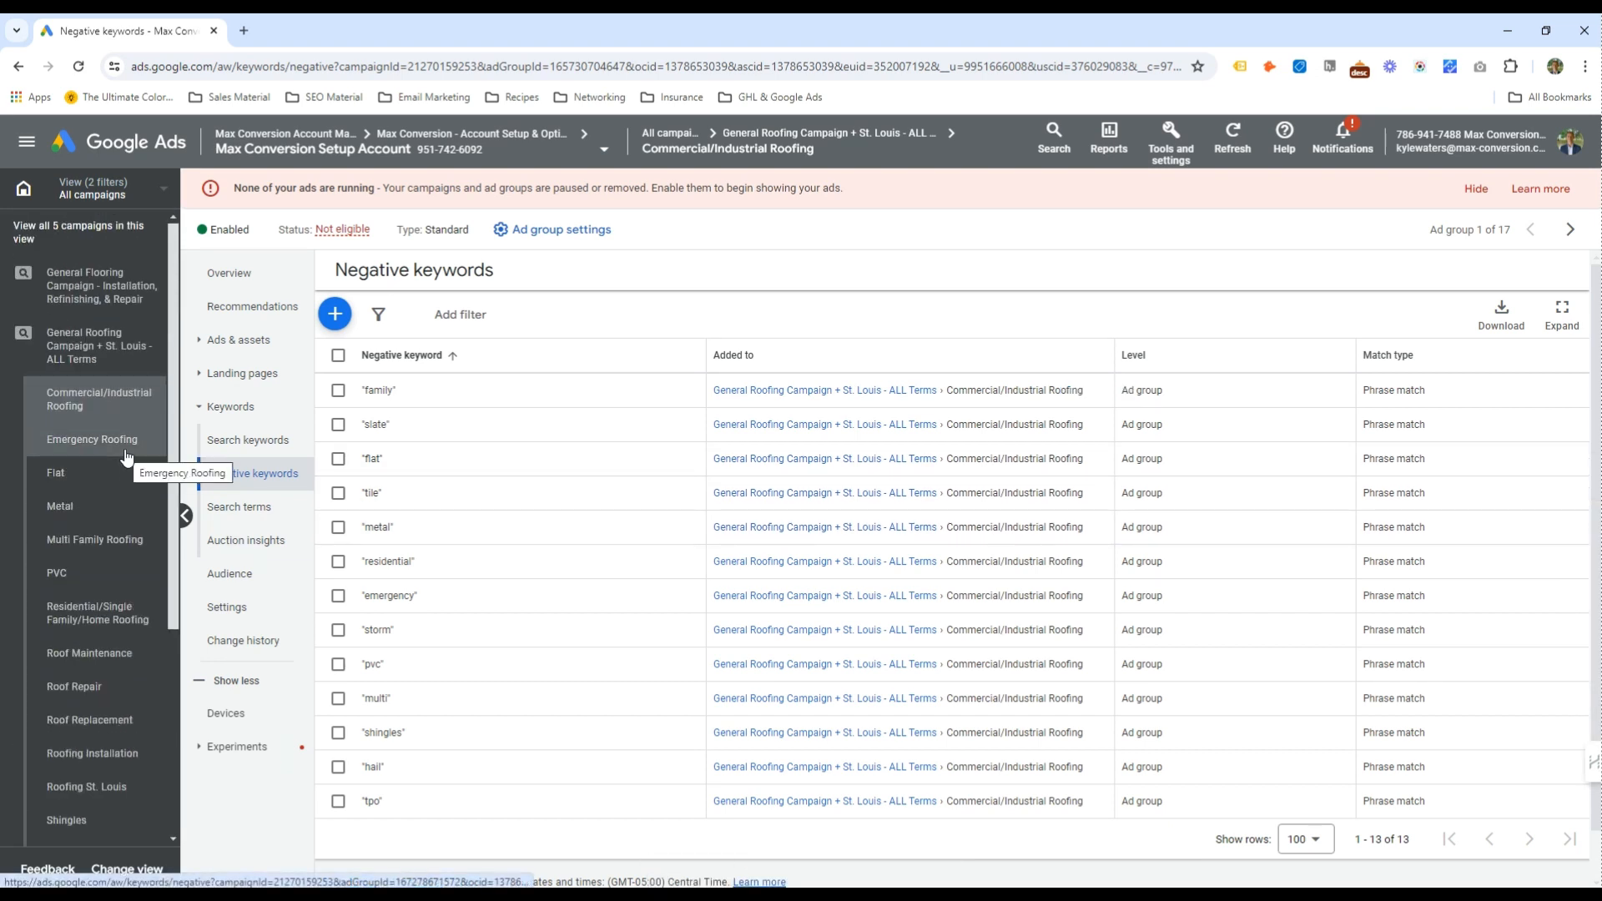
Paste the negative keyword list into the Emergency Roofing ad group and replace "emergency" with the phrase-match terms "commercial" and "industrial" on separate lines
left_click(127, 456)
left_click(338, 319)
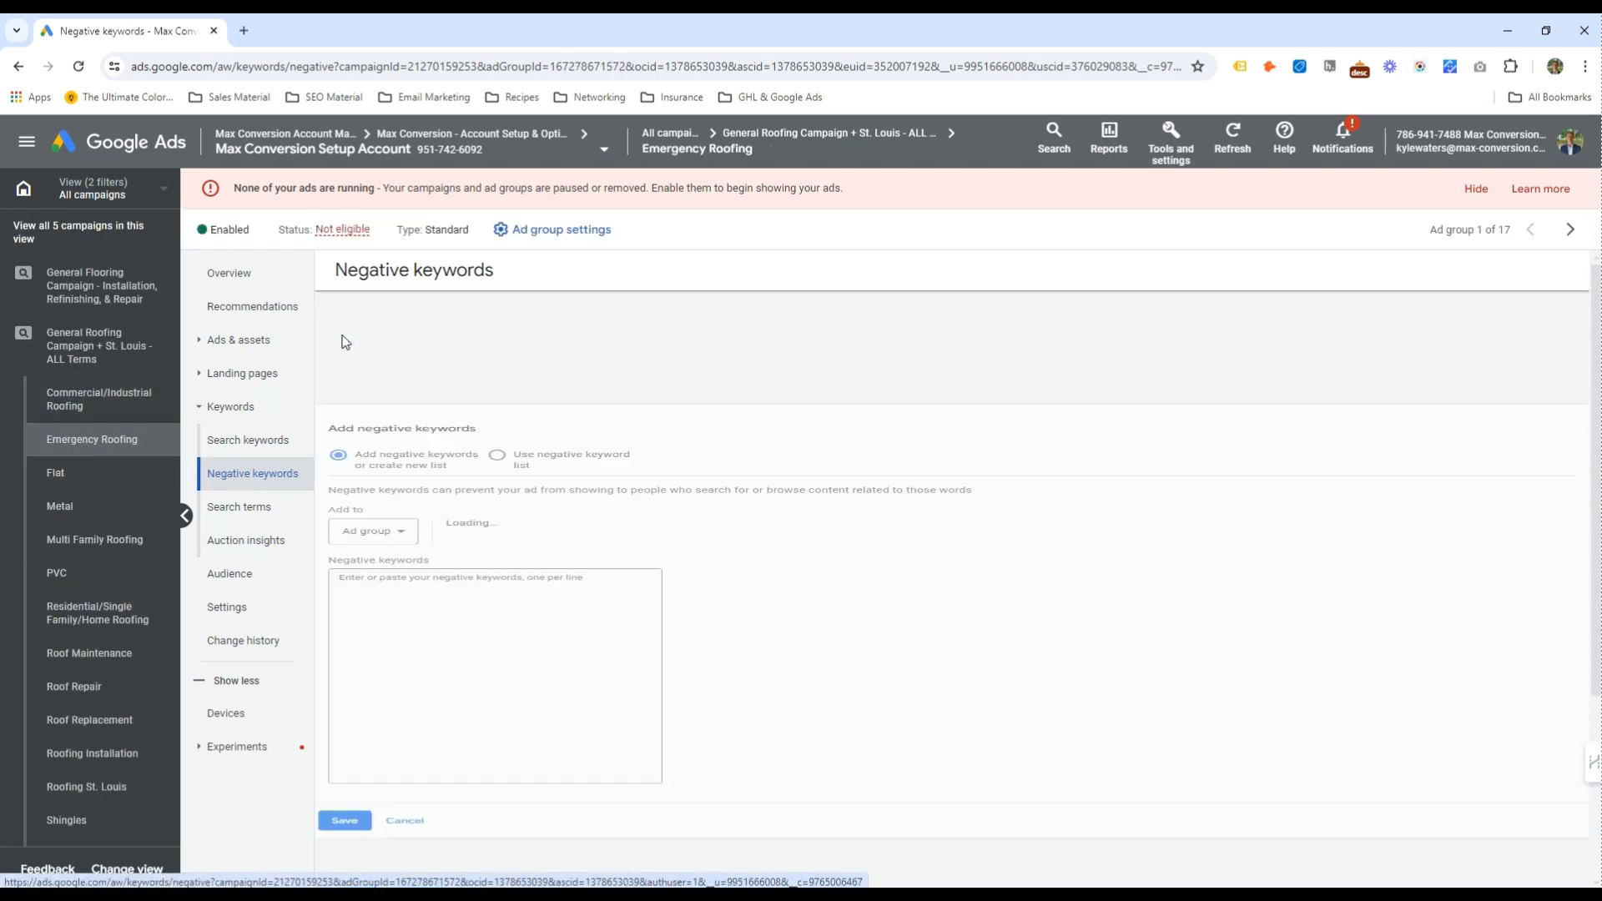
left_click(464, 626)
key("ctrl+v")
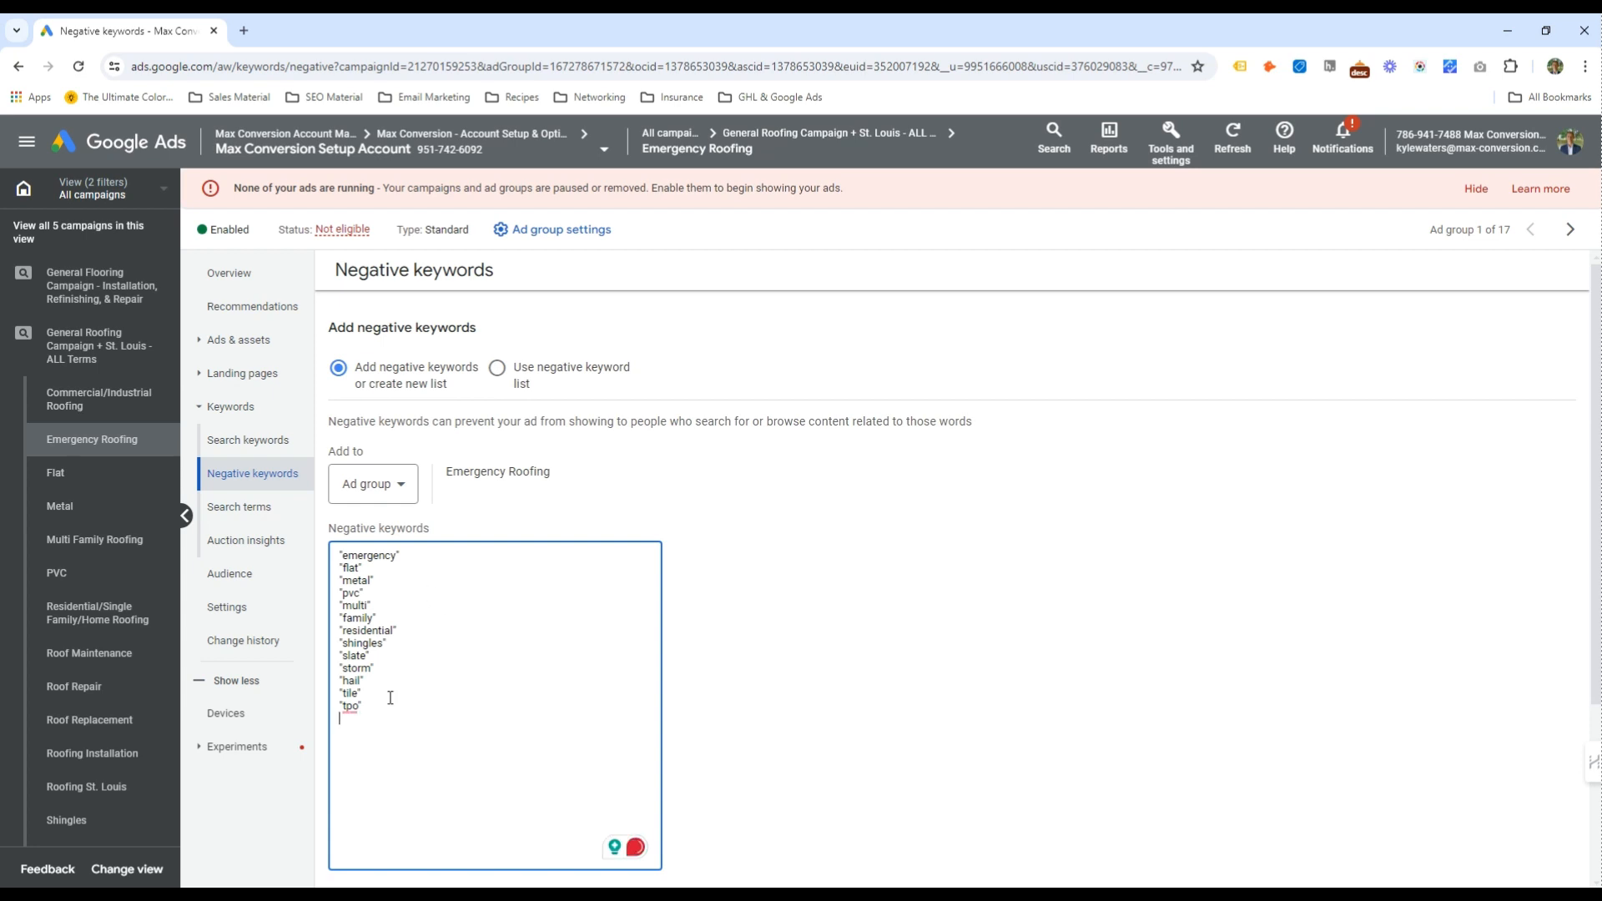
double_click(378, 560)
type("commercial")
key("Return")
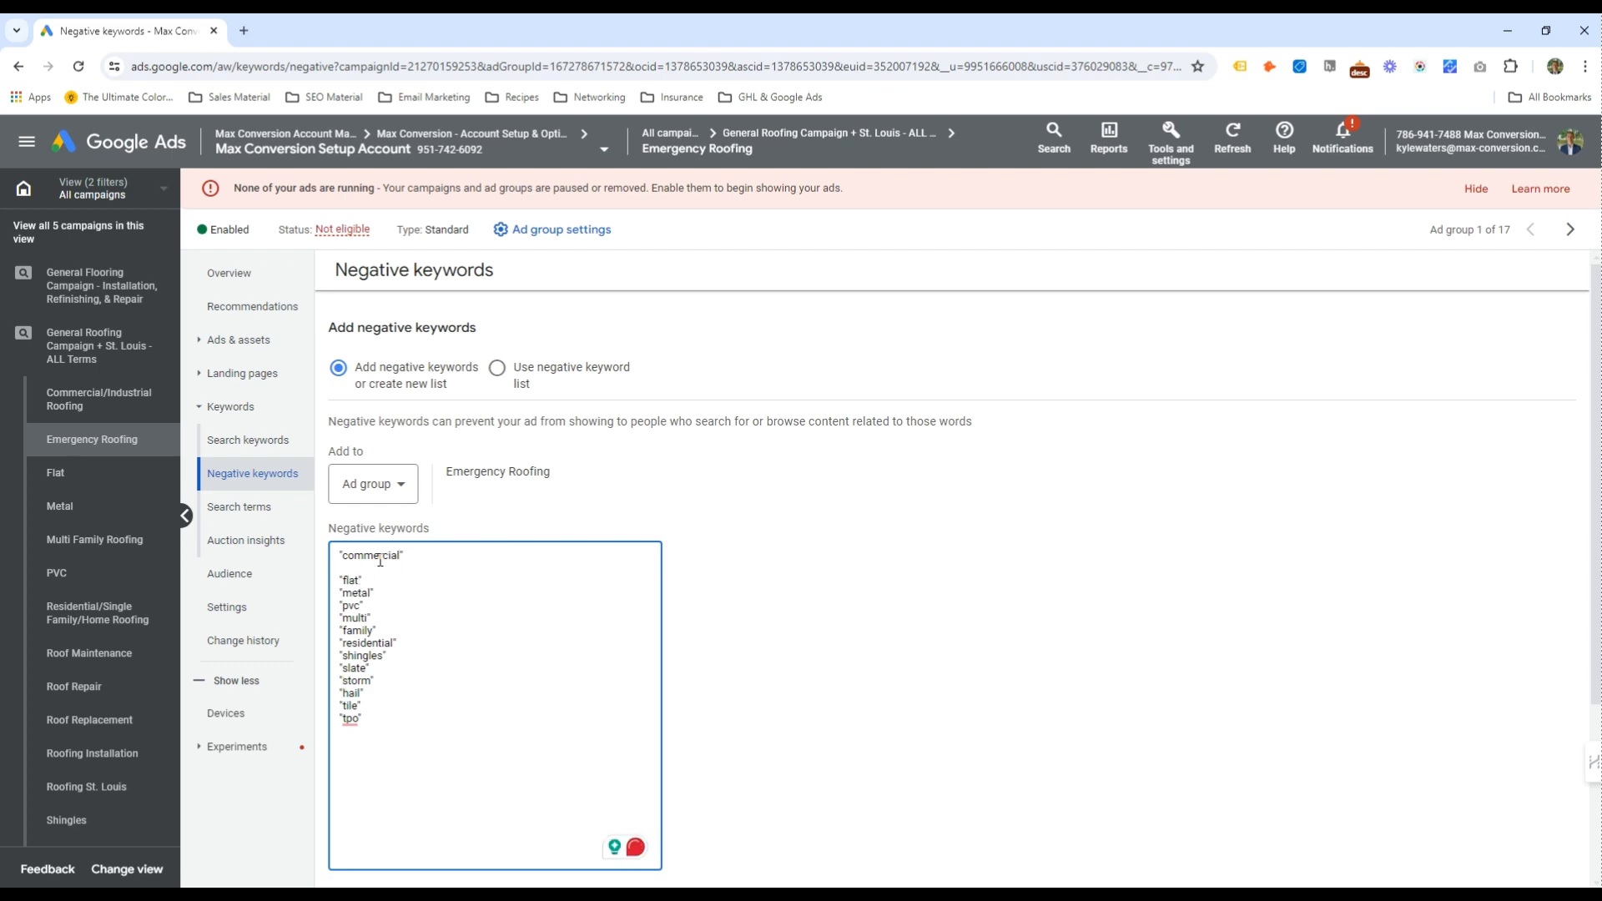
type("\"industrial")
Copy the entire revised negative keyword list and save it to the Emergency Roofing ad group
left_click_drag(376, 715, 312, 544)
key("ctrl+c")
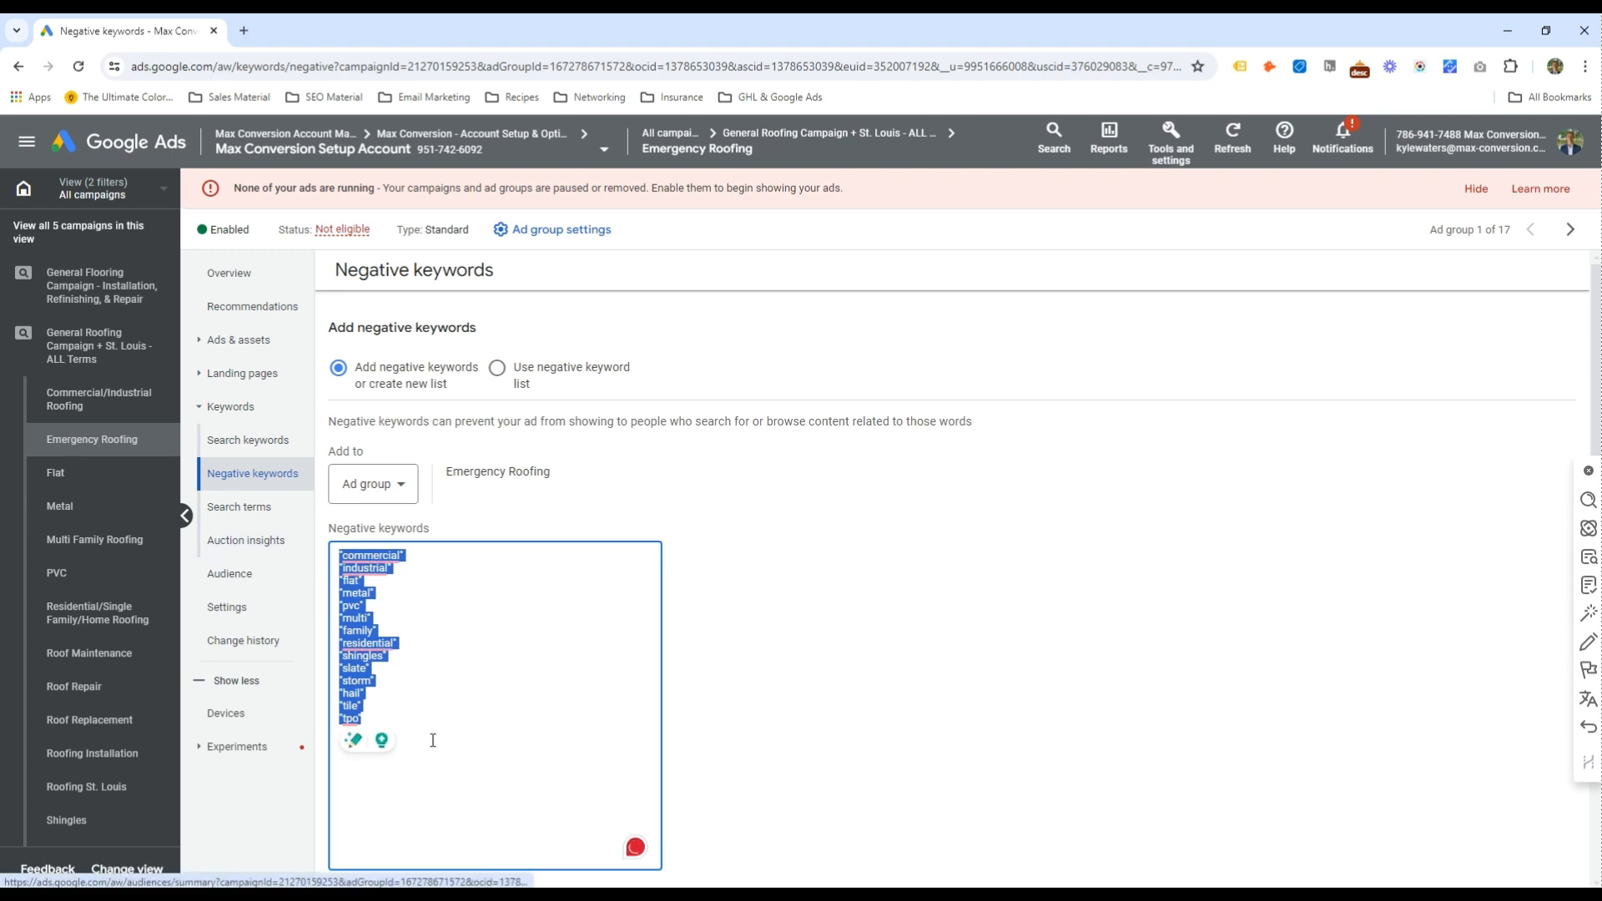
scroll(432, 740, "down", 2)
left_click(343, 759)
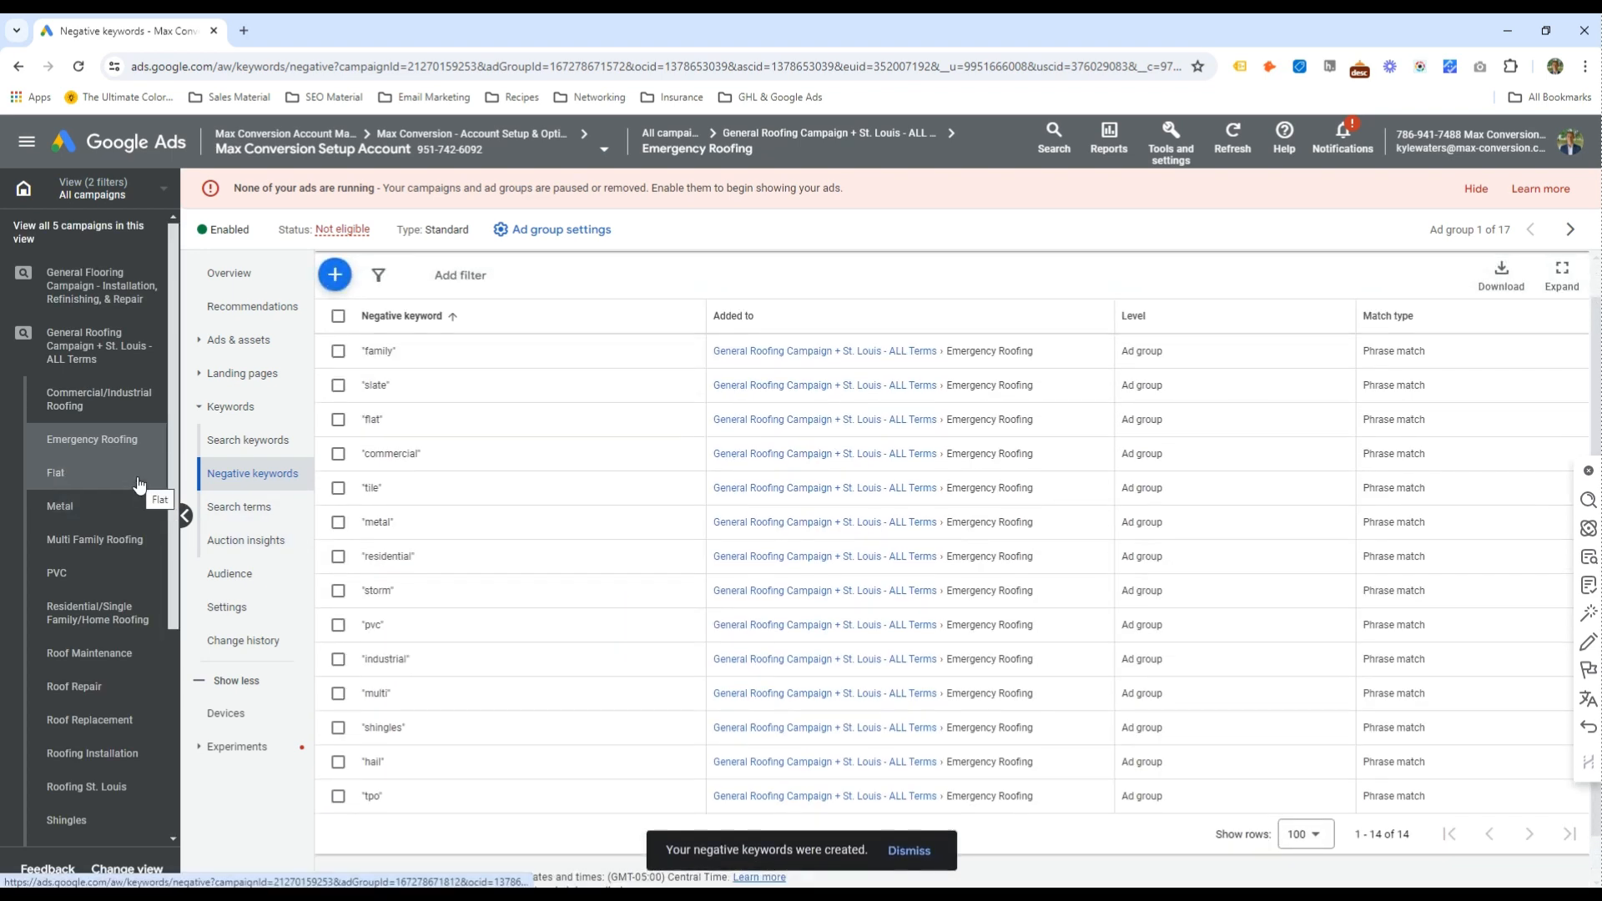
Add the copied negative keywords to the Flat ad group, replacing "flat" with "emergency", and save them
left_click(75, 472)
left_click(334, 314)
left_click(351, 579)
key("ctrl+v")
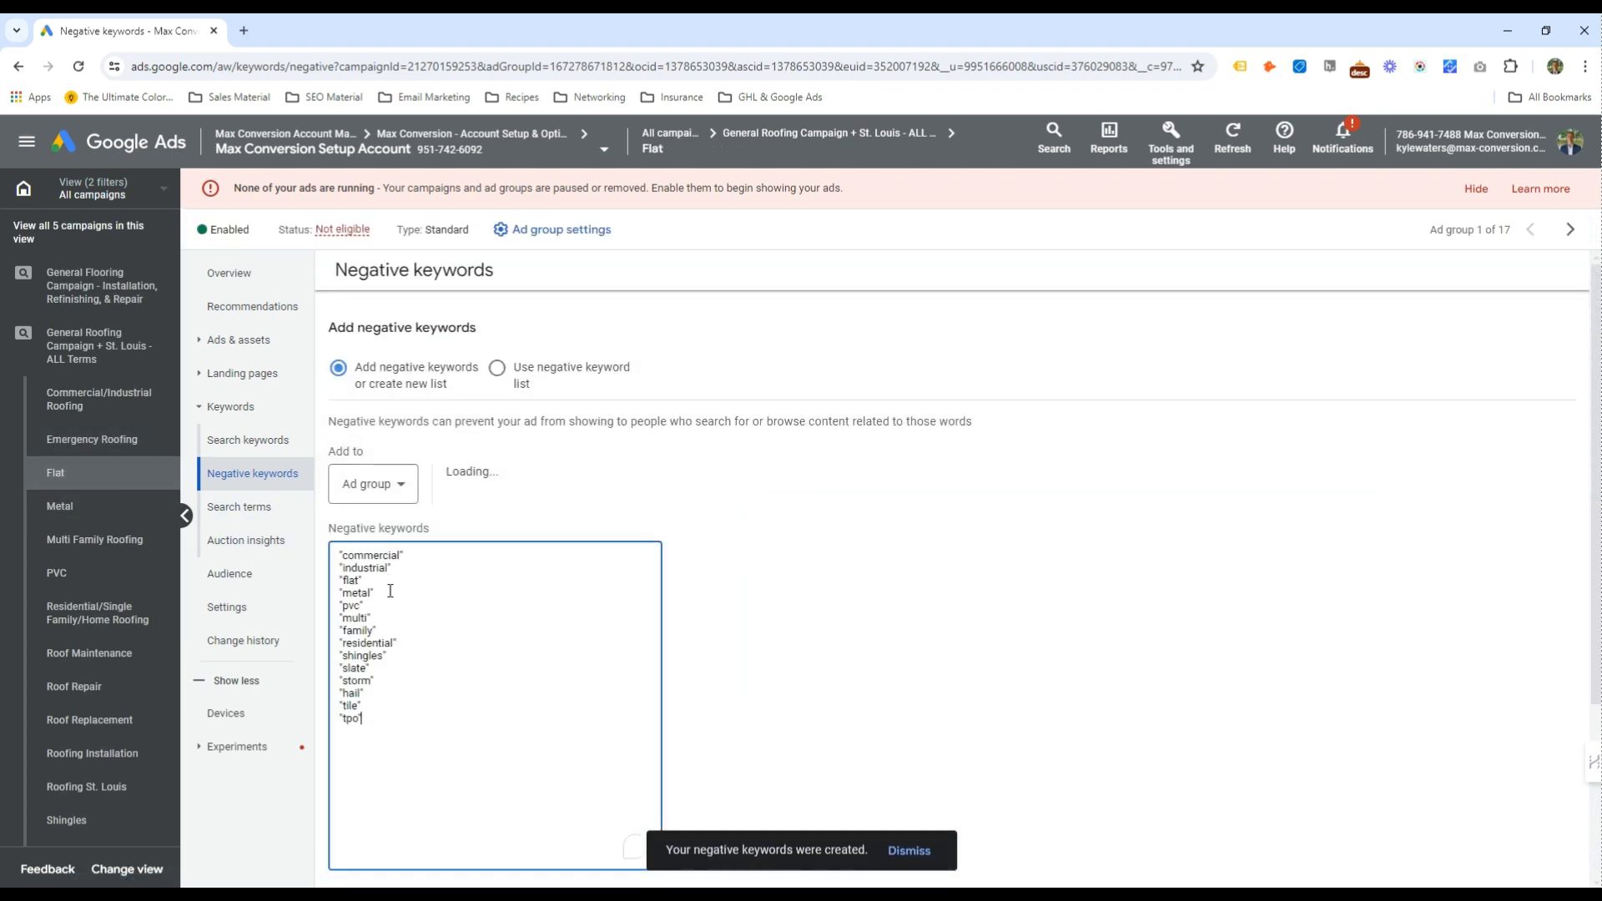
double_click(350, 578)
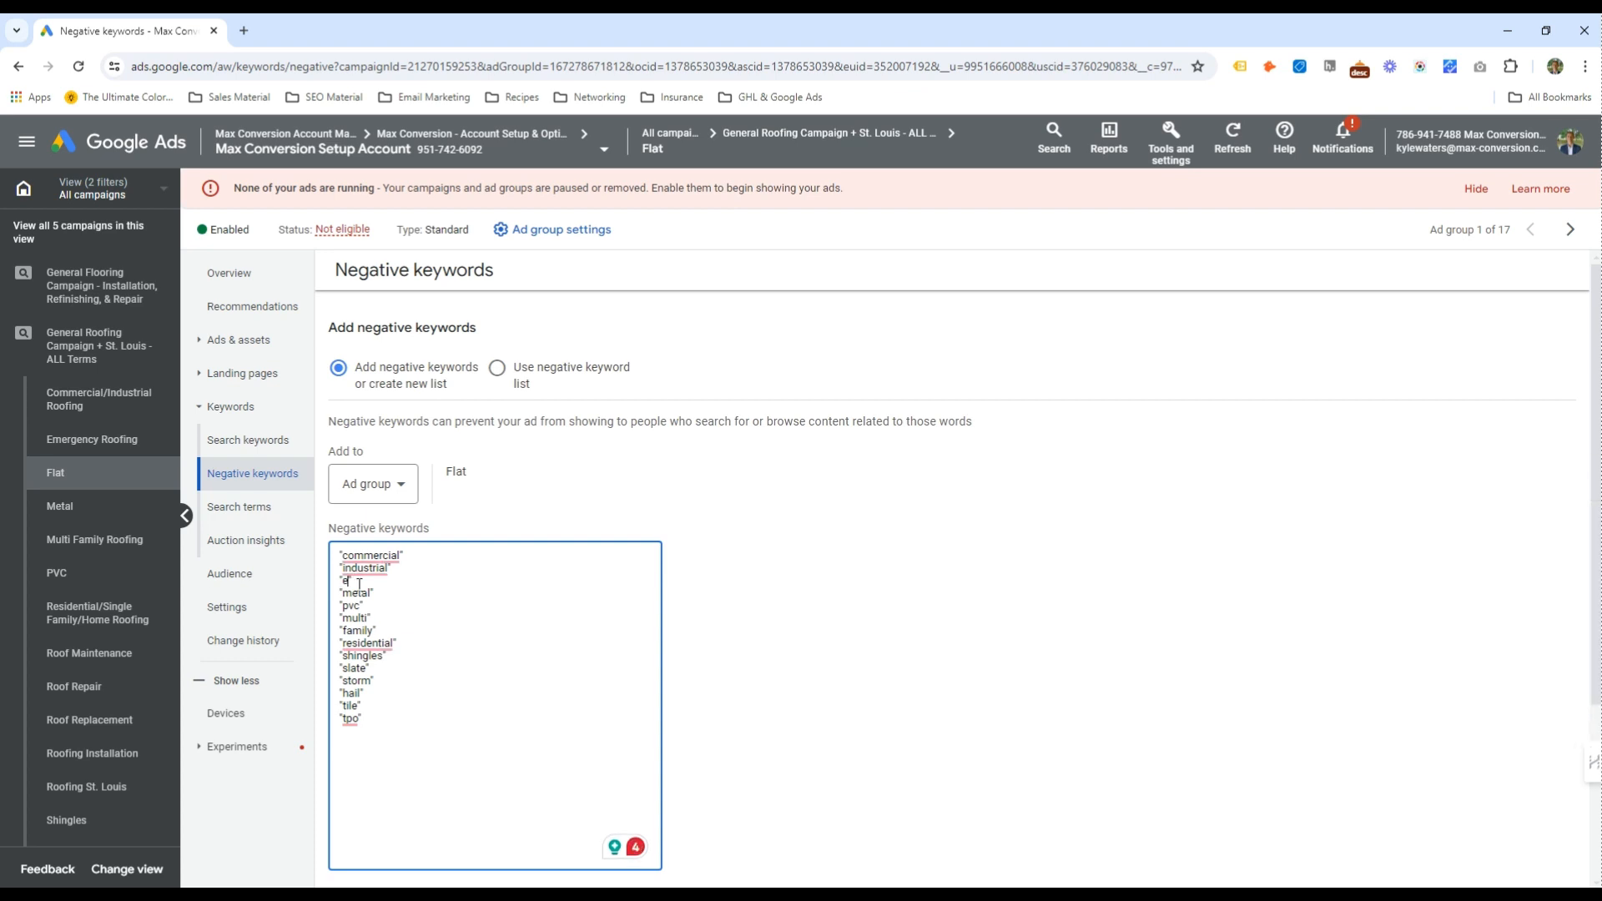
type("emergnecy")
double_click(378, 582)
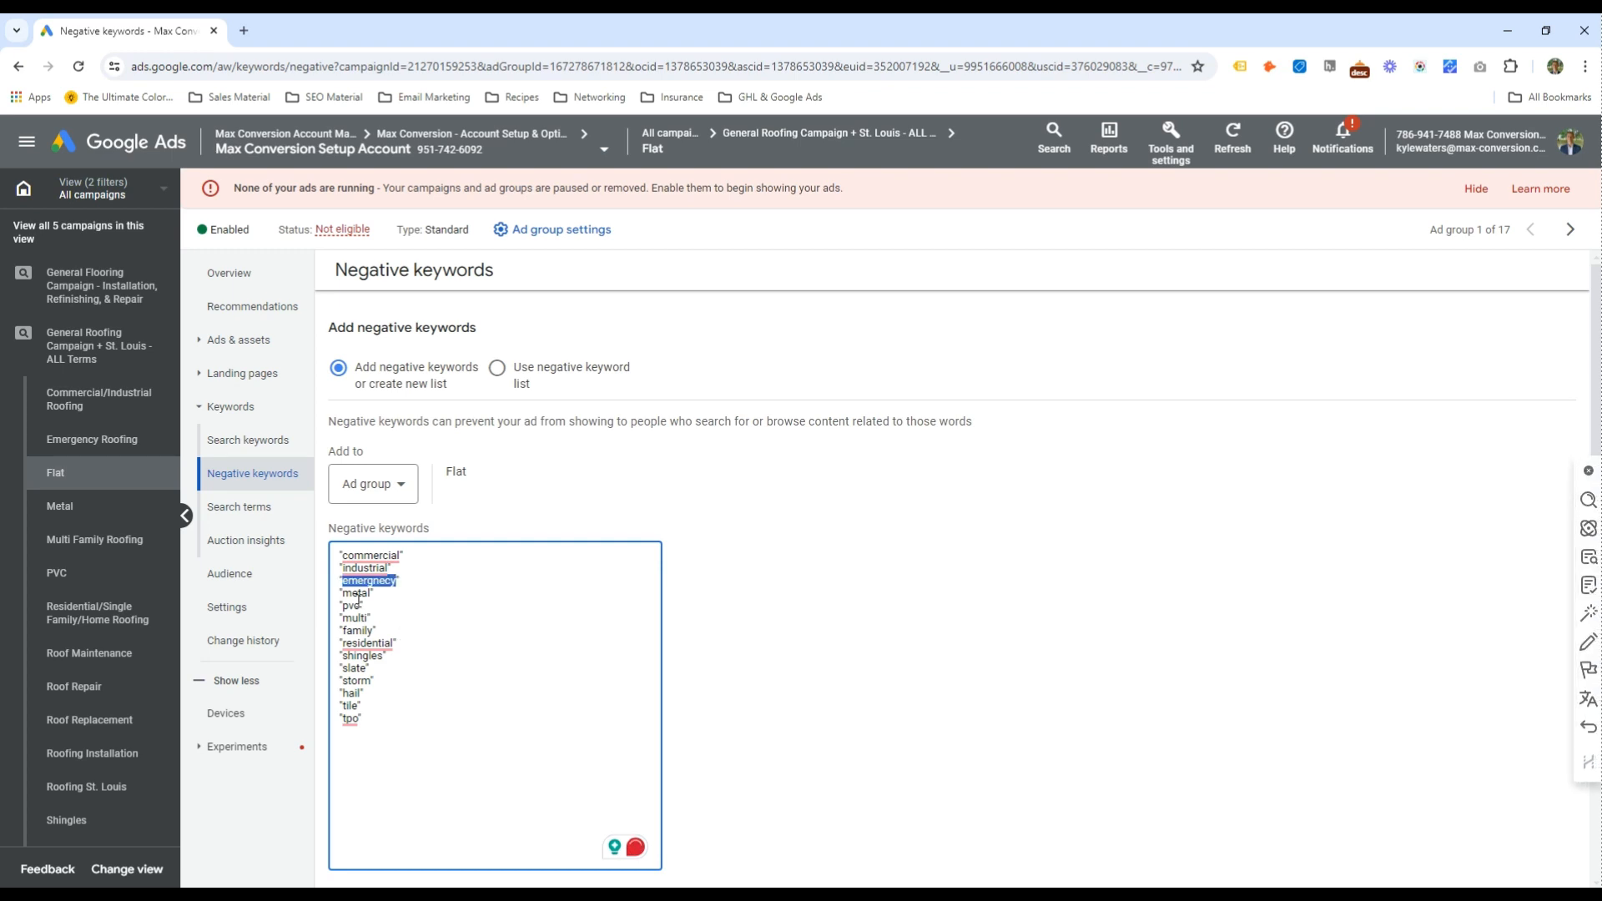
type("emerg")
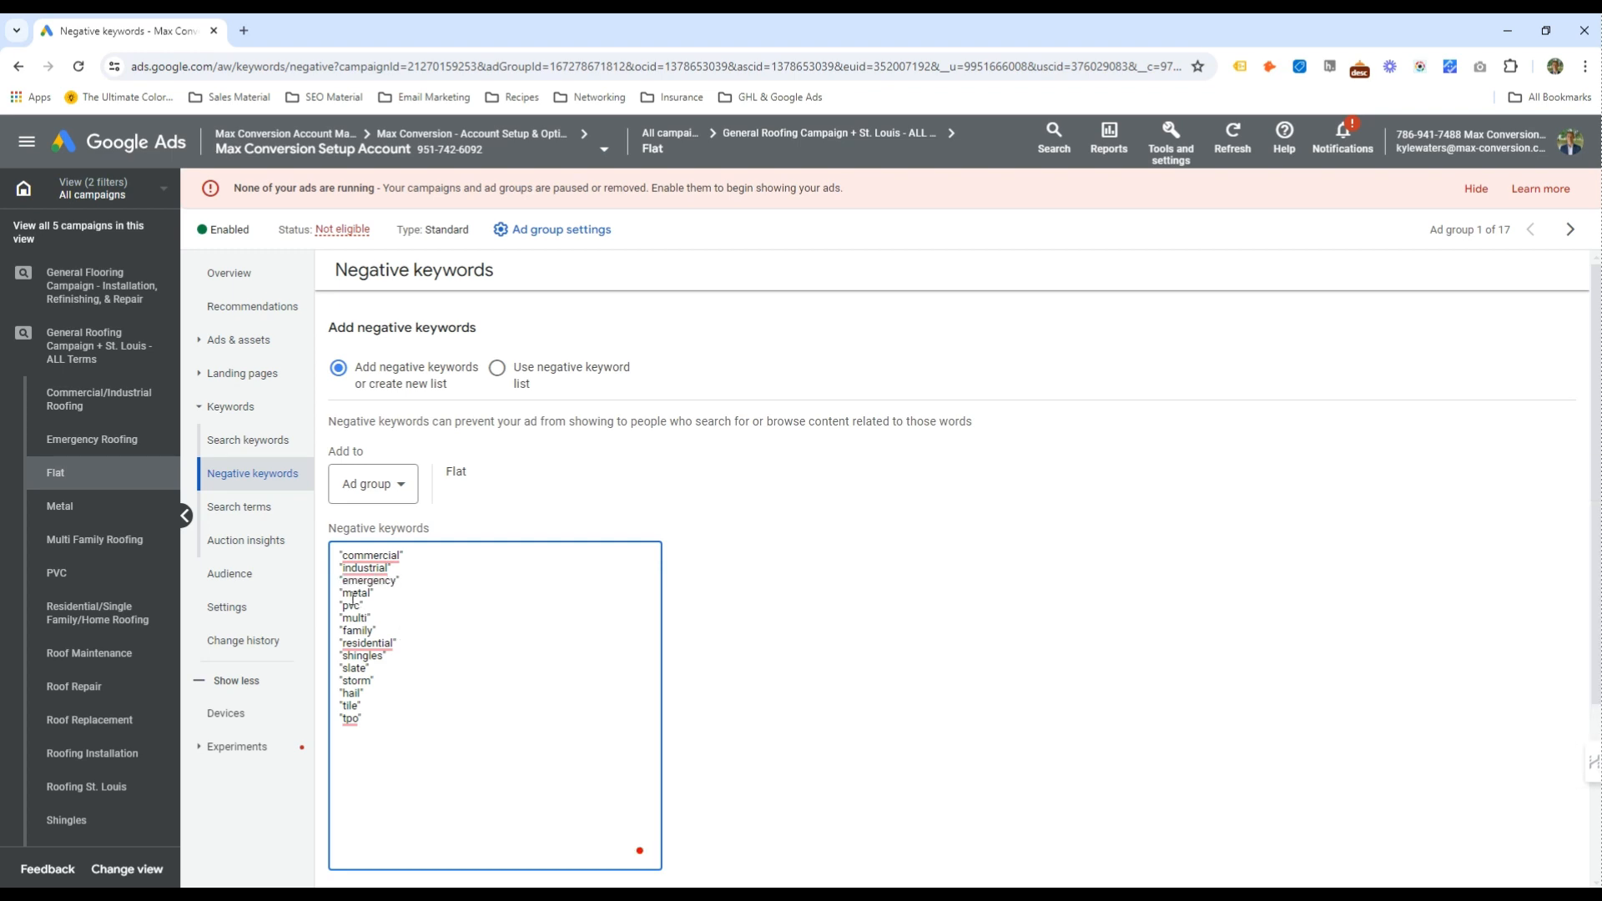
scroll(359, 598, "down", 3)
left_click(343, 672)
Add the copied negative keywords to the Metal ad group, replacing "metal" with "emergency", and save them
left_click(151, 509)
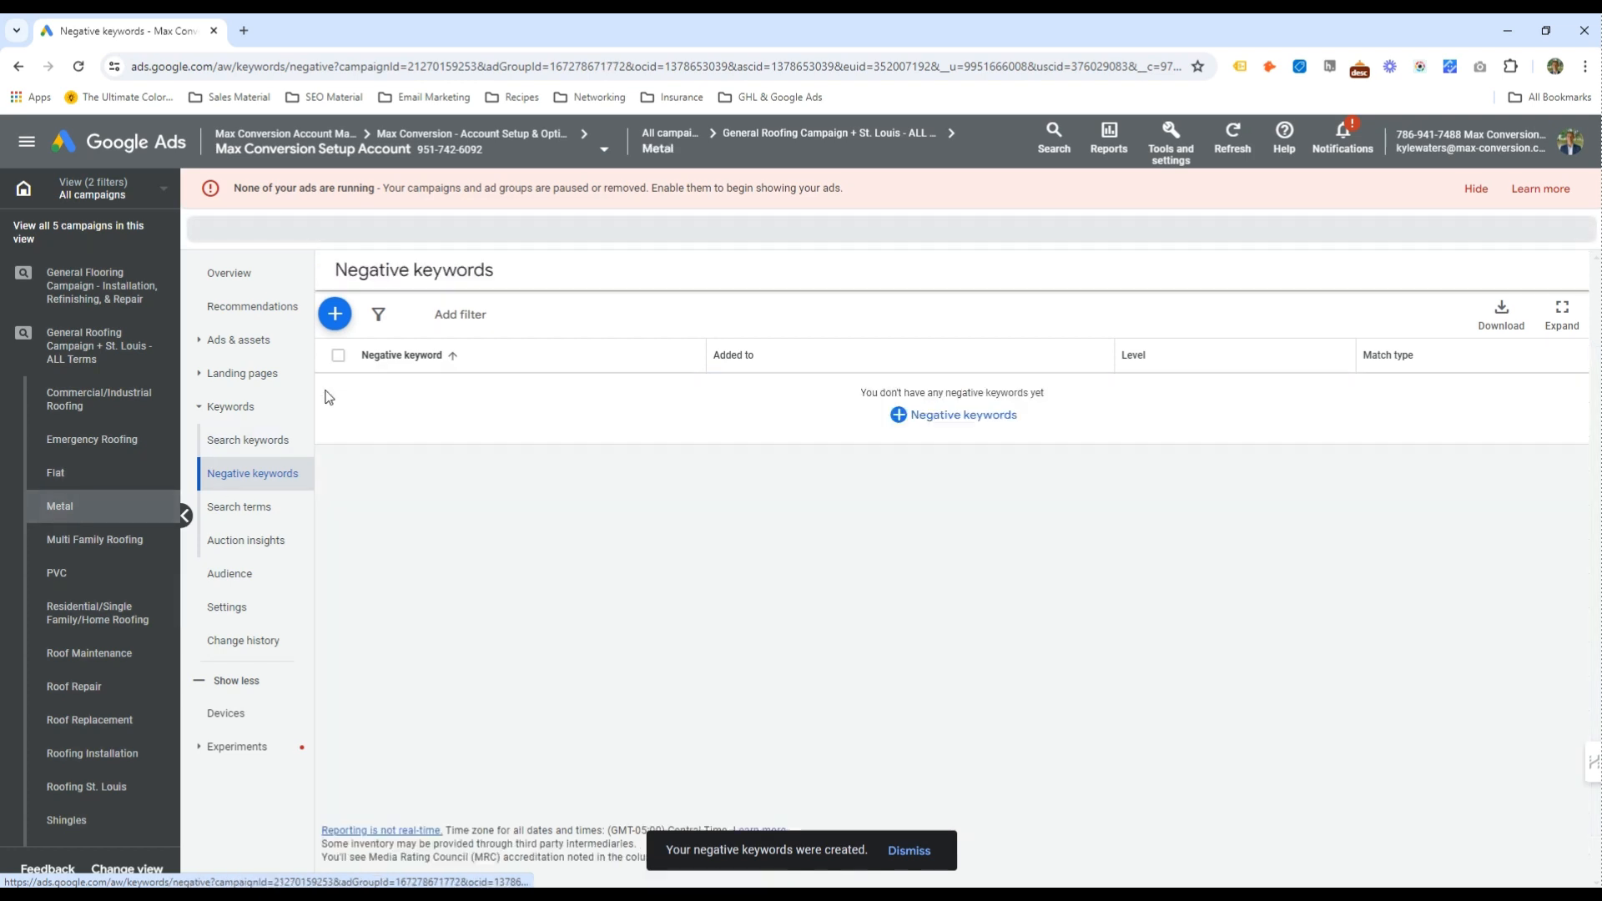
left_click(334, 317)
key("ctrl+v")
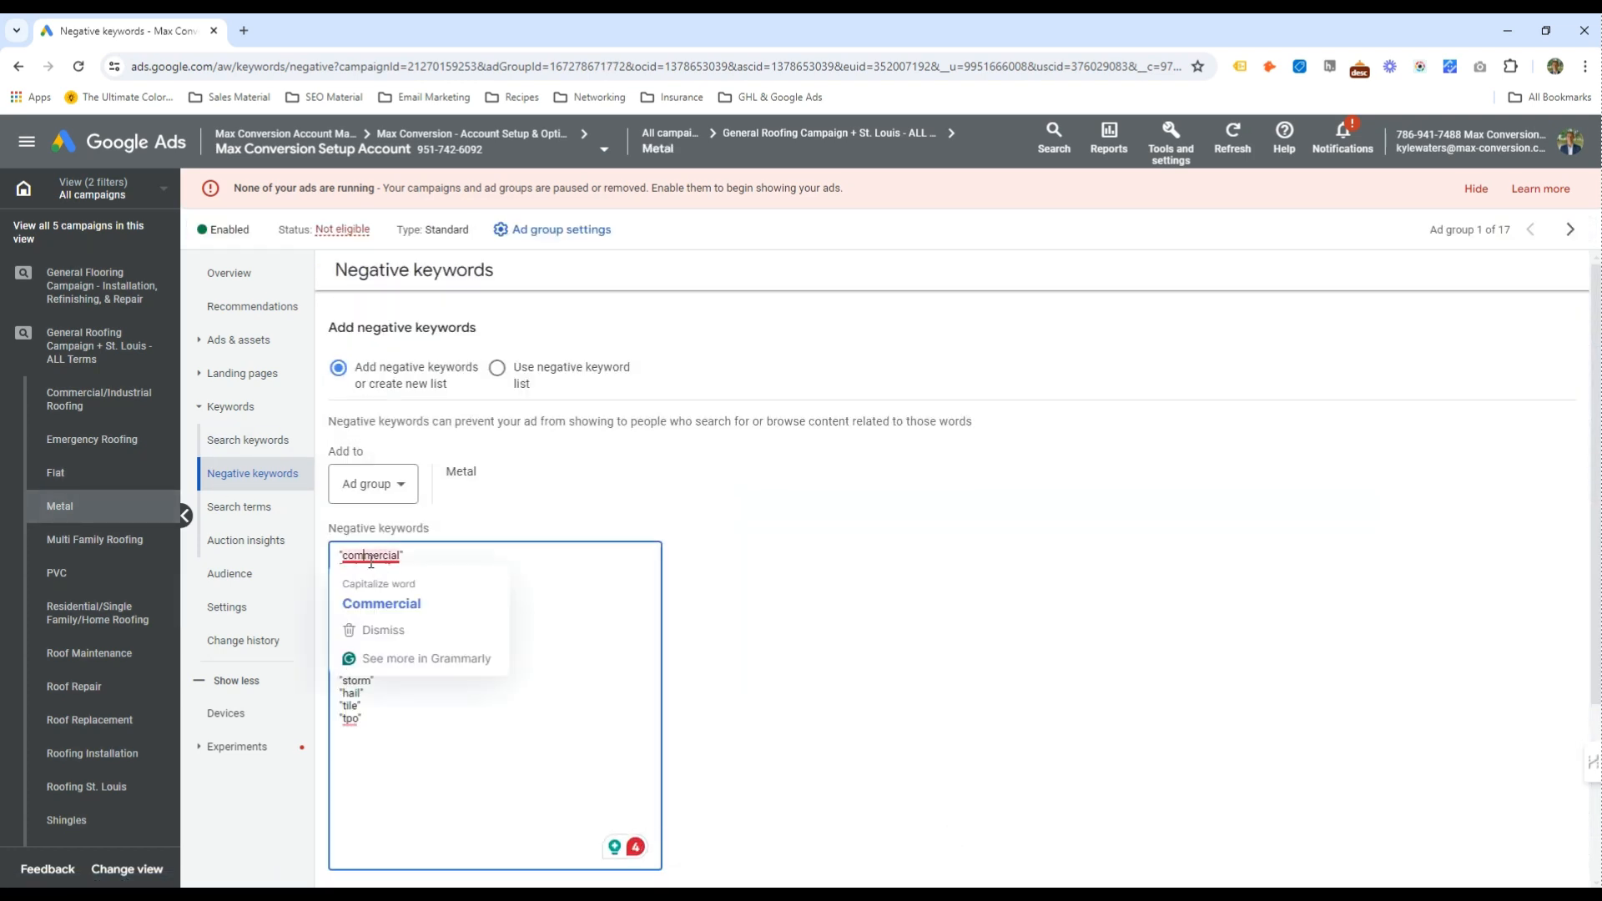
left_click(558, 669)
double_click(357, 592)
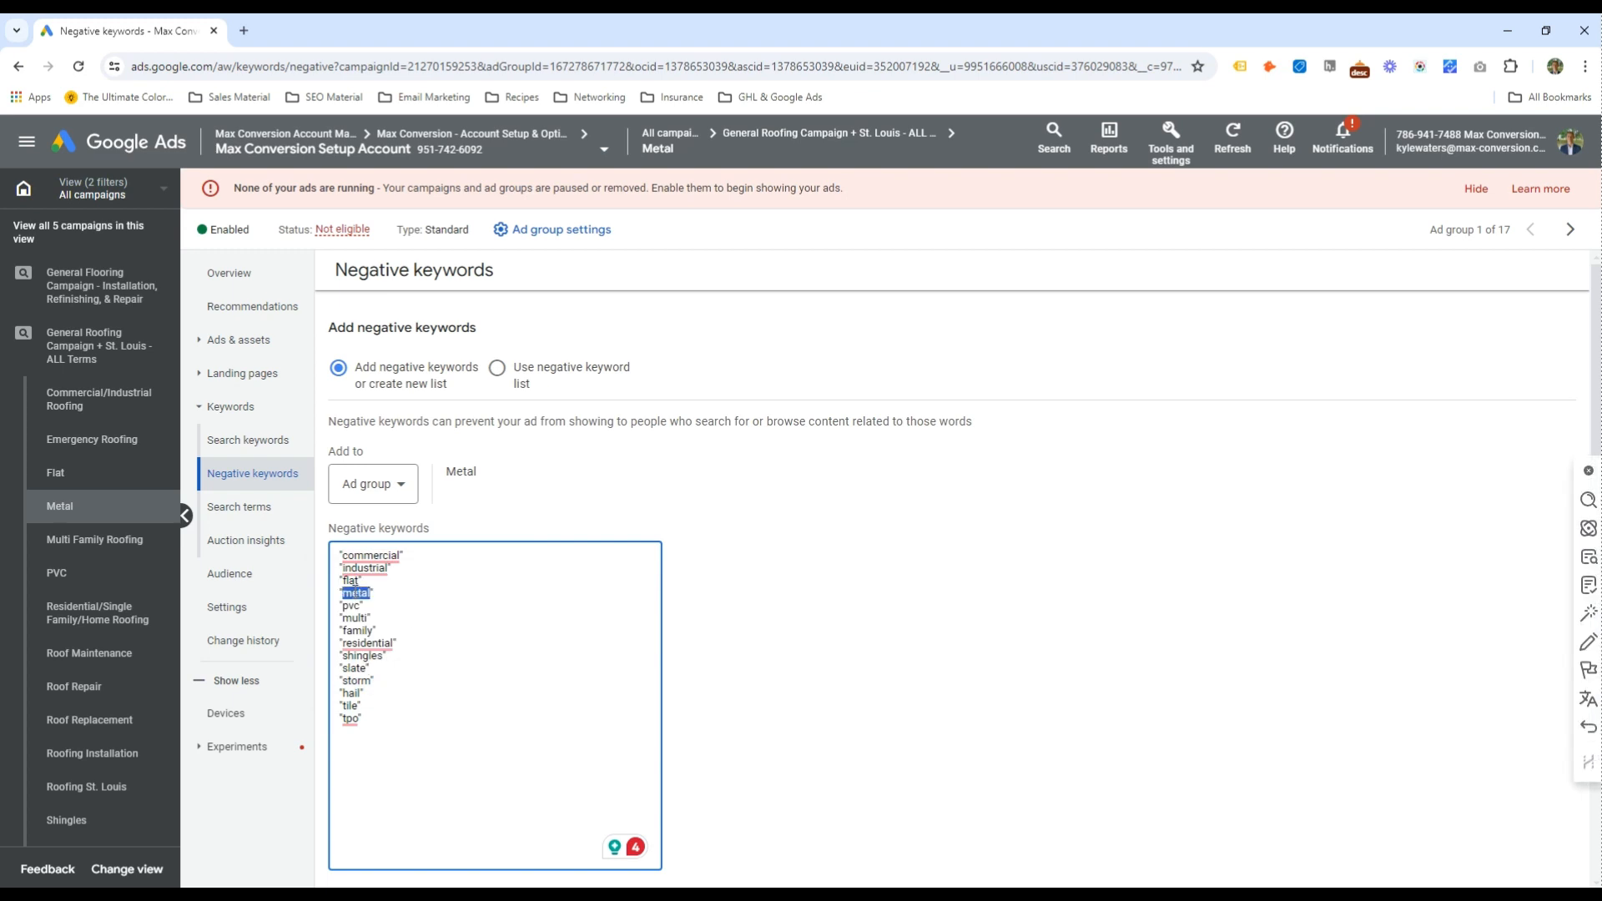
type("emergency")
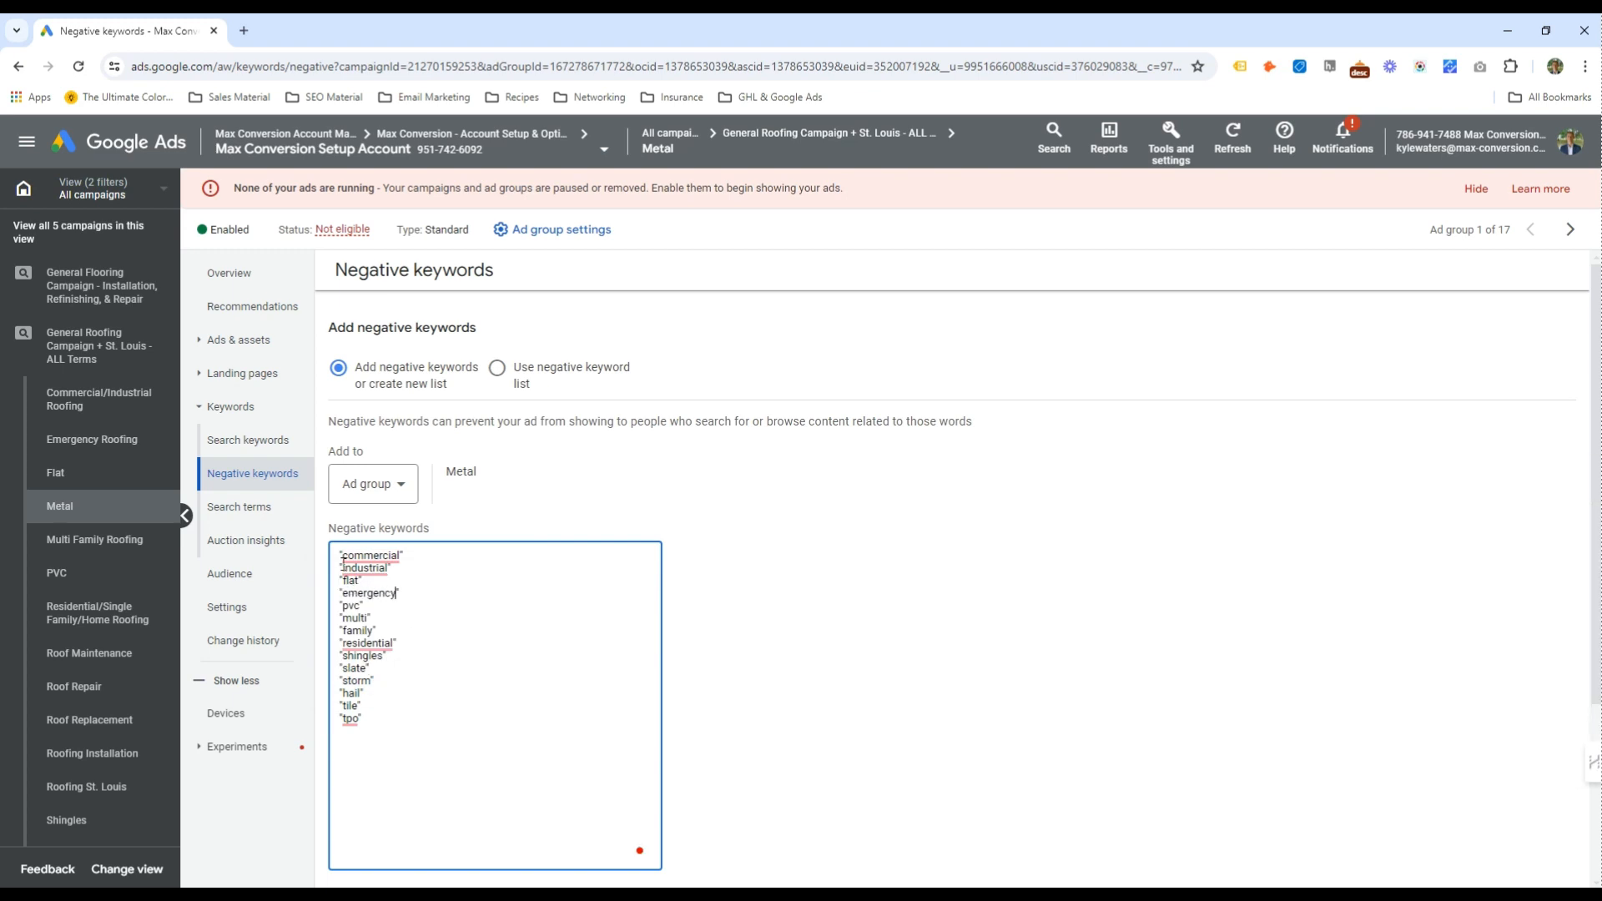
scroll(343, 564, "down", 2)
left_click(343, 759)
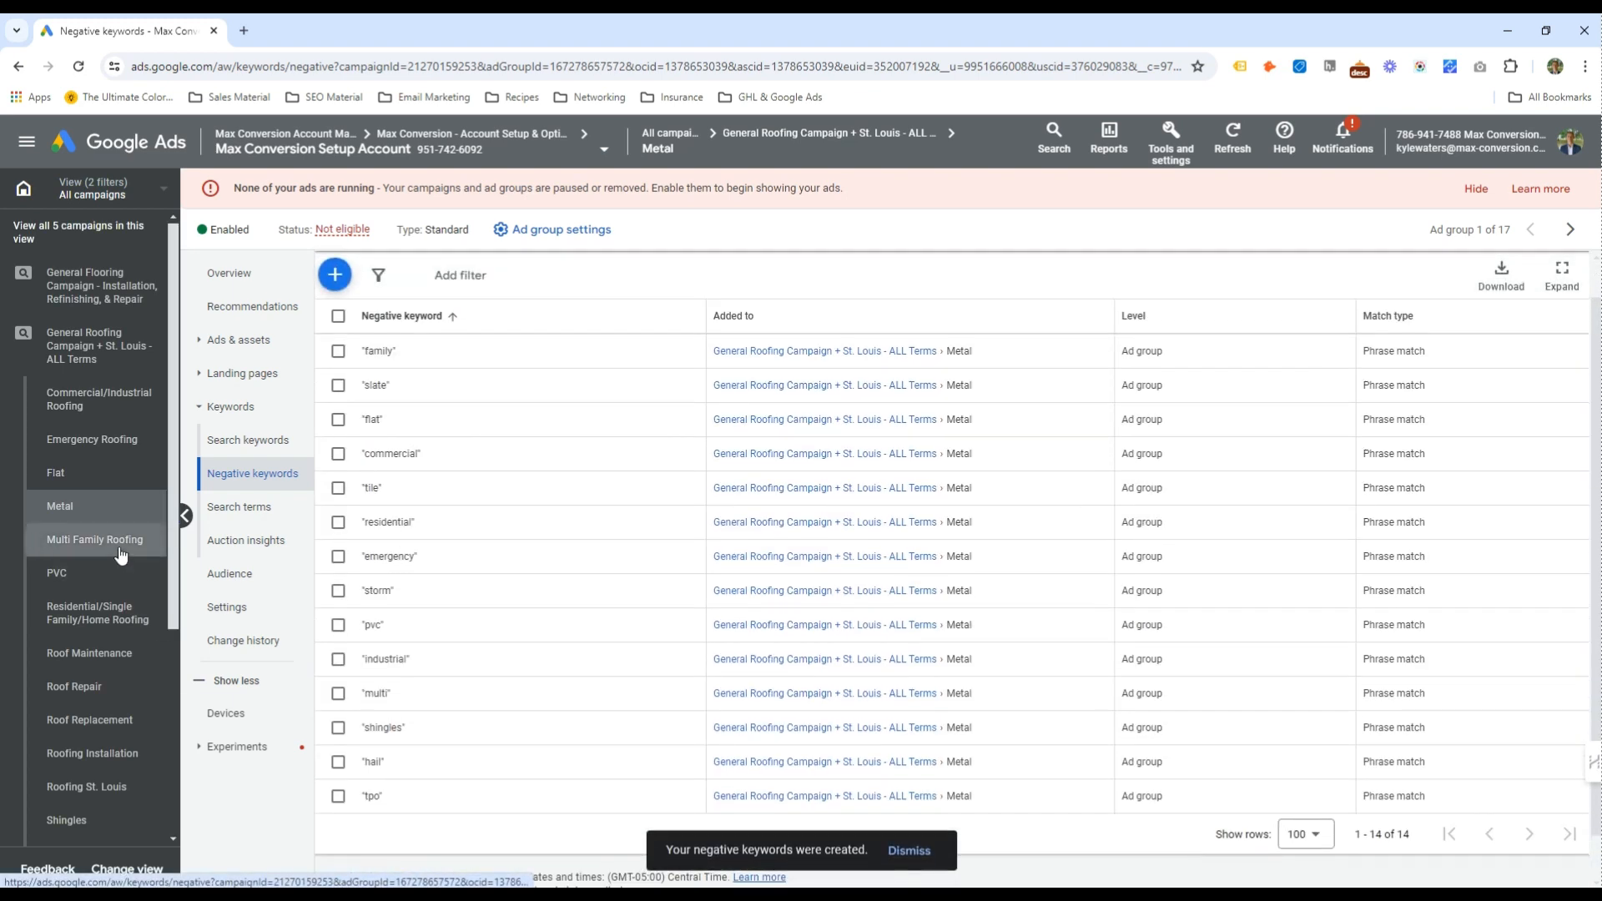
Paste the negative keyword list into the Multi Family Roofing ad group and replace "multi" with "emergency"
left_click(121, 555)
left_click(332, 317)
left_click(358, 625)
key("ctrl+v")
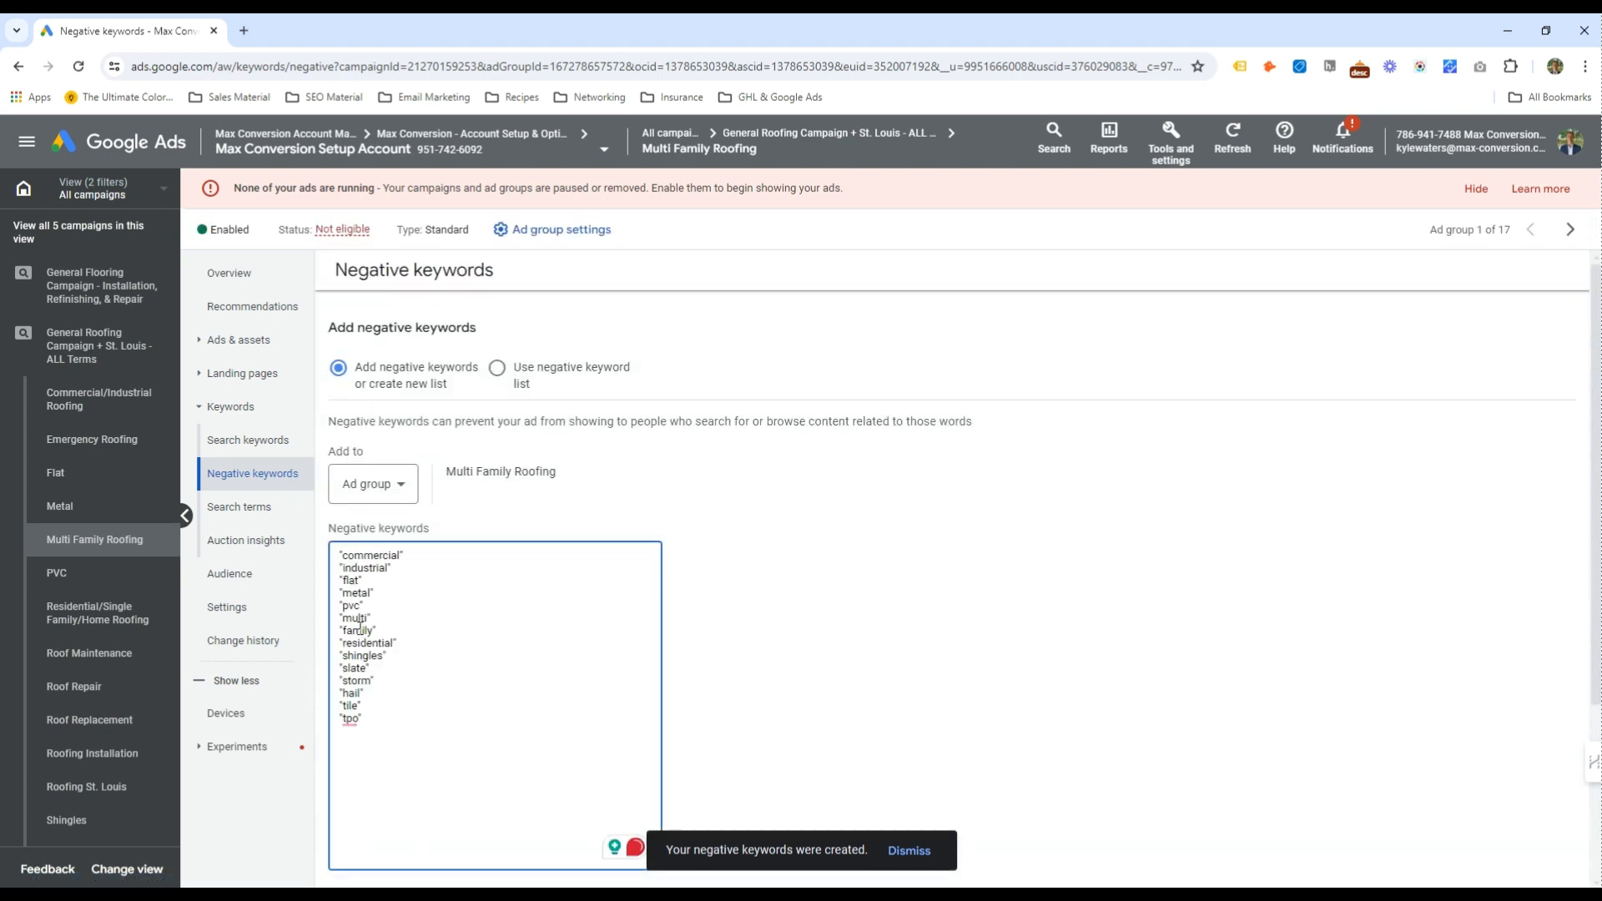
double_click(358, 622)
type("emergency")
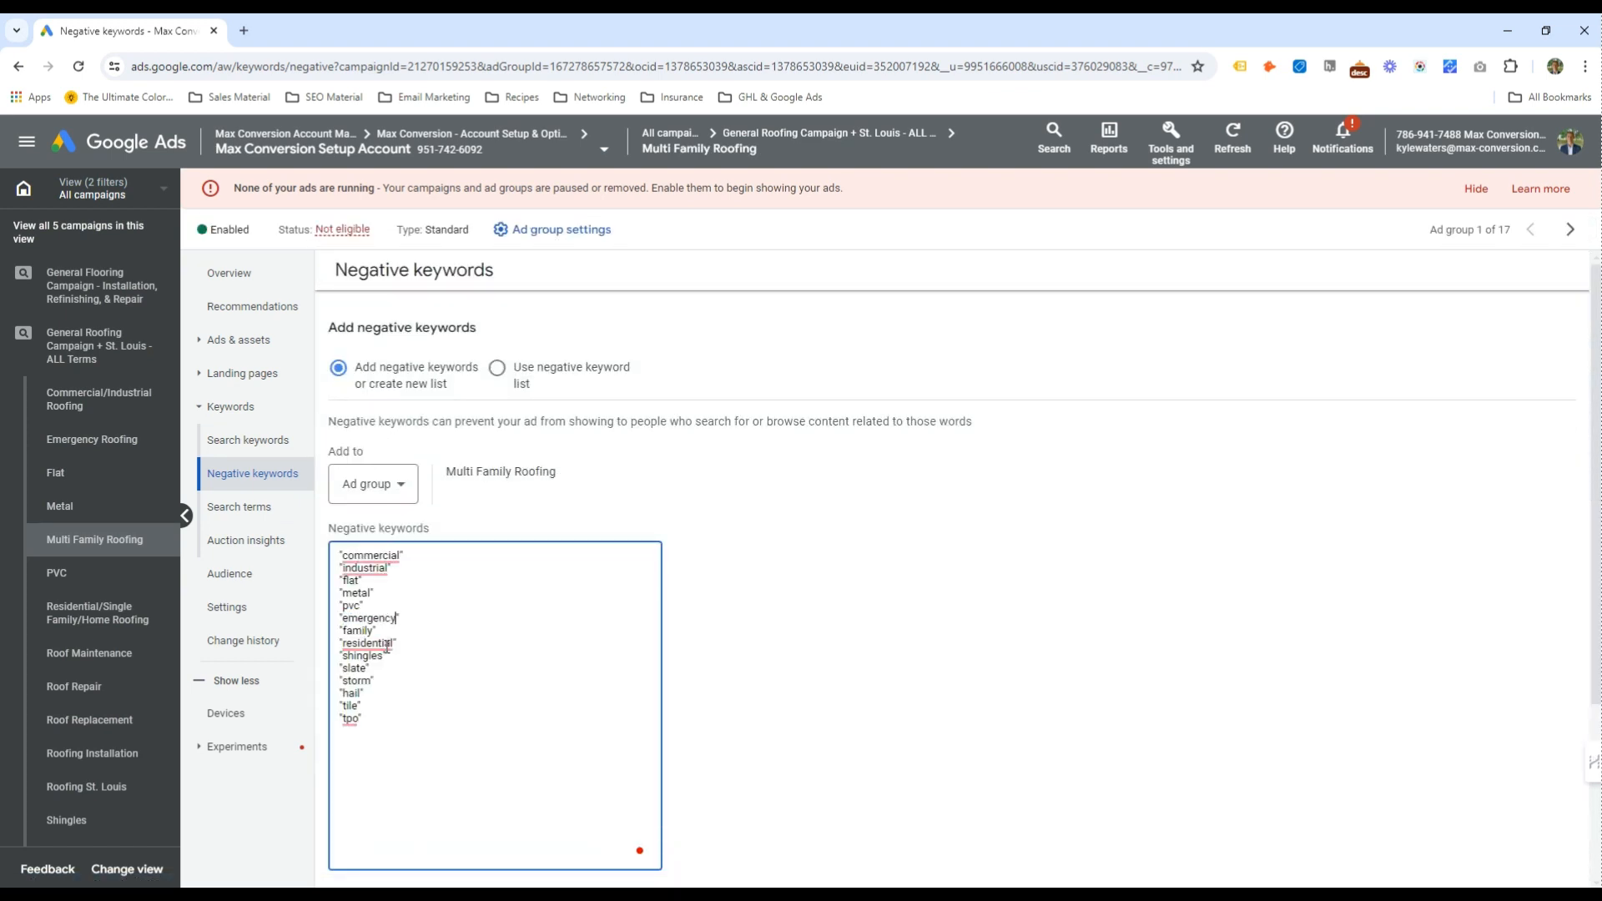
Remove "family" and its empty line from the list and save the Multi Family Roofing negative keywords
left_click_drag(376, 632, 336, 636)
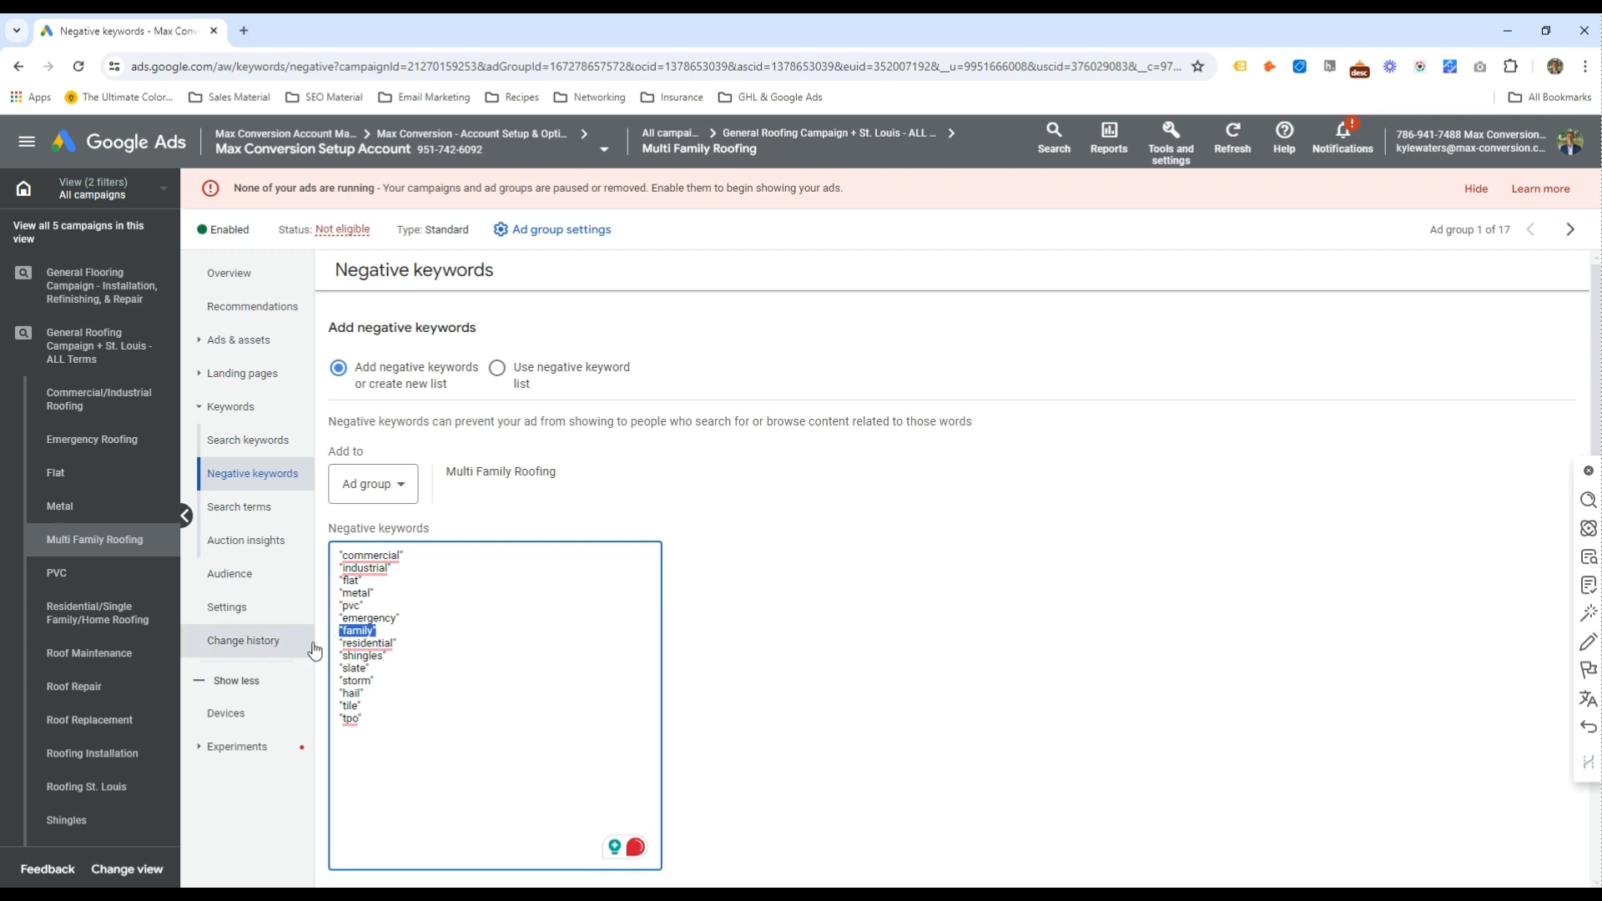
key("BackSpace")
key("BackSpace")
scroll(313, 650, "down", 3)
left_click(340, 675)
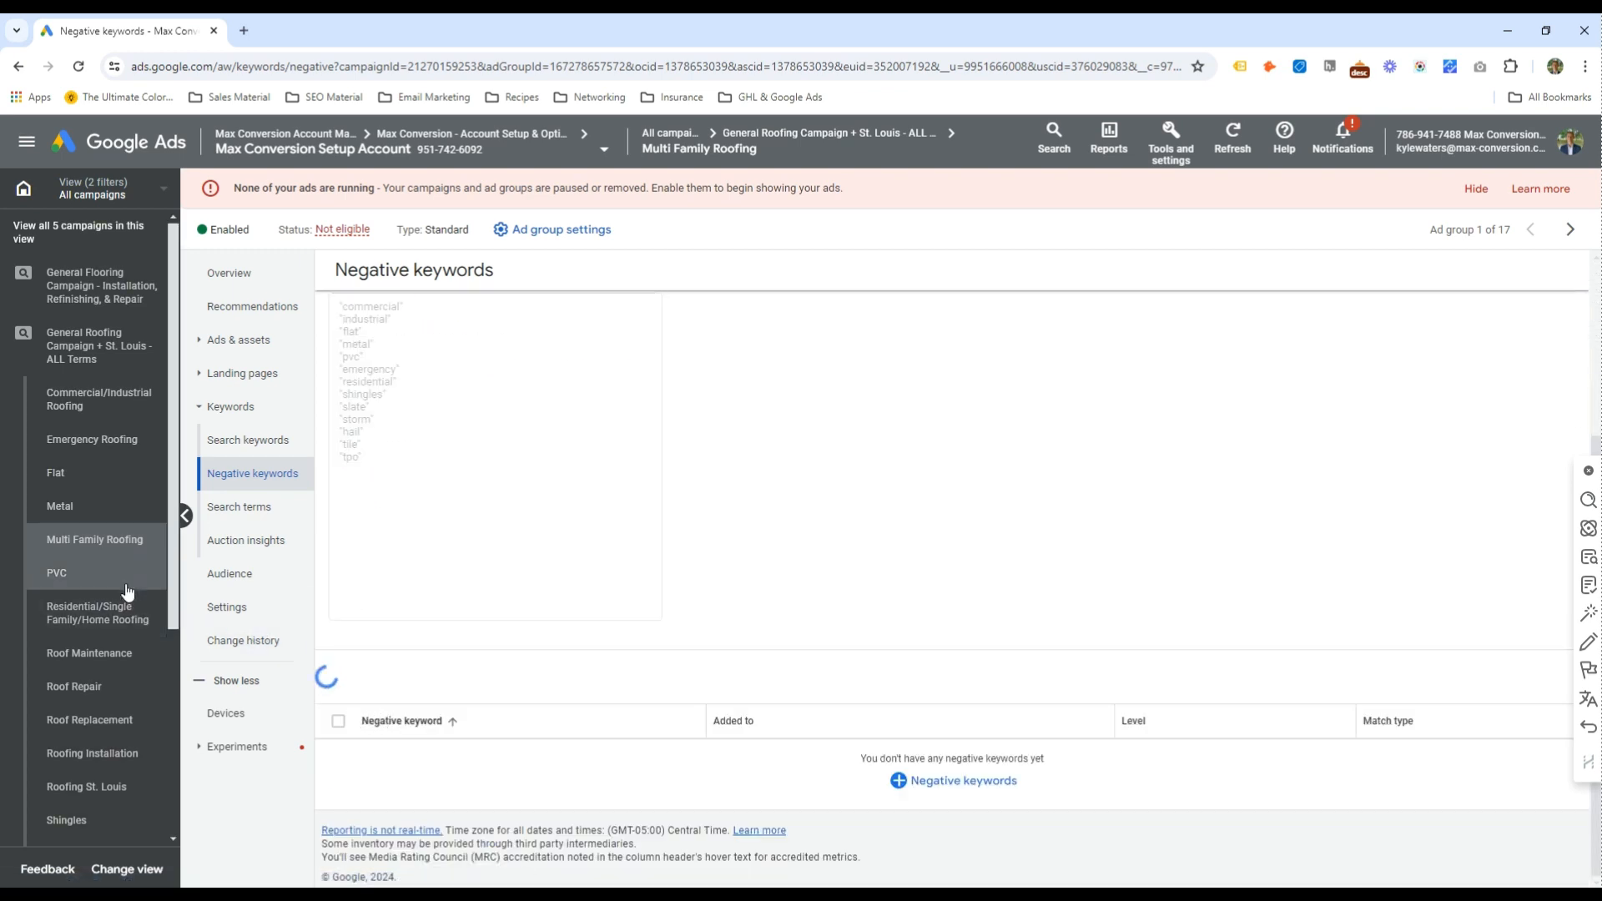
Add the copied negative keywords to the PVC ad group, replacing "pvc" with "emergency", and save them
left_click(126, 586)
left_click(338, 317)
left_click(429, 665)
key("ctrl+v")
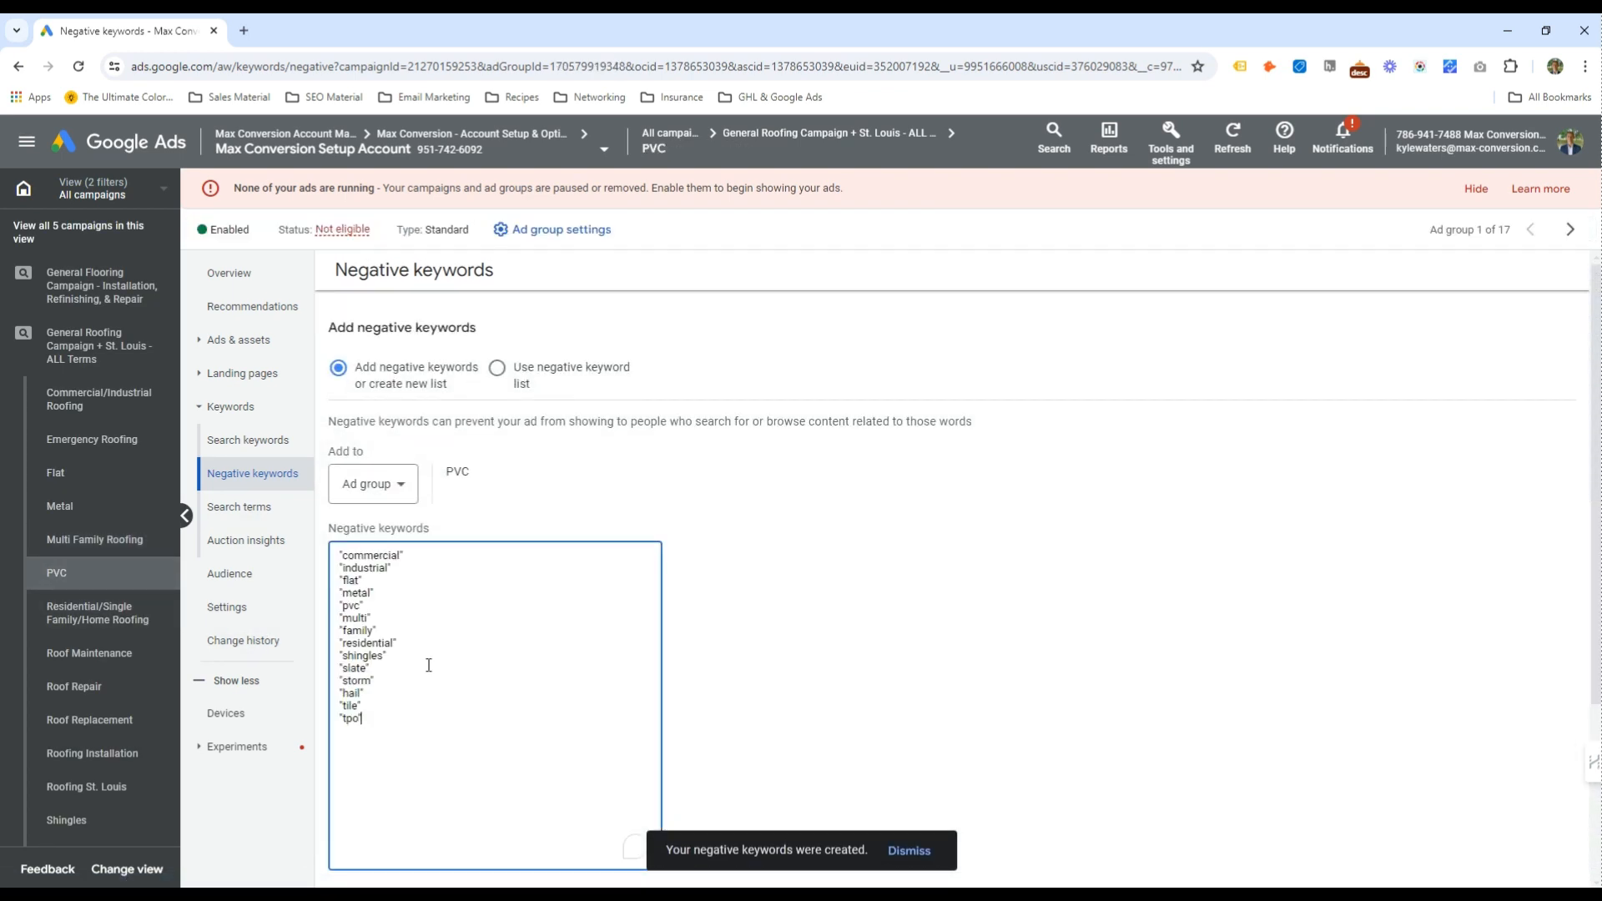
double_click(344, 607)
type("emergency")
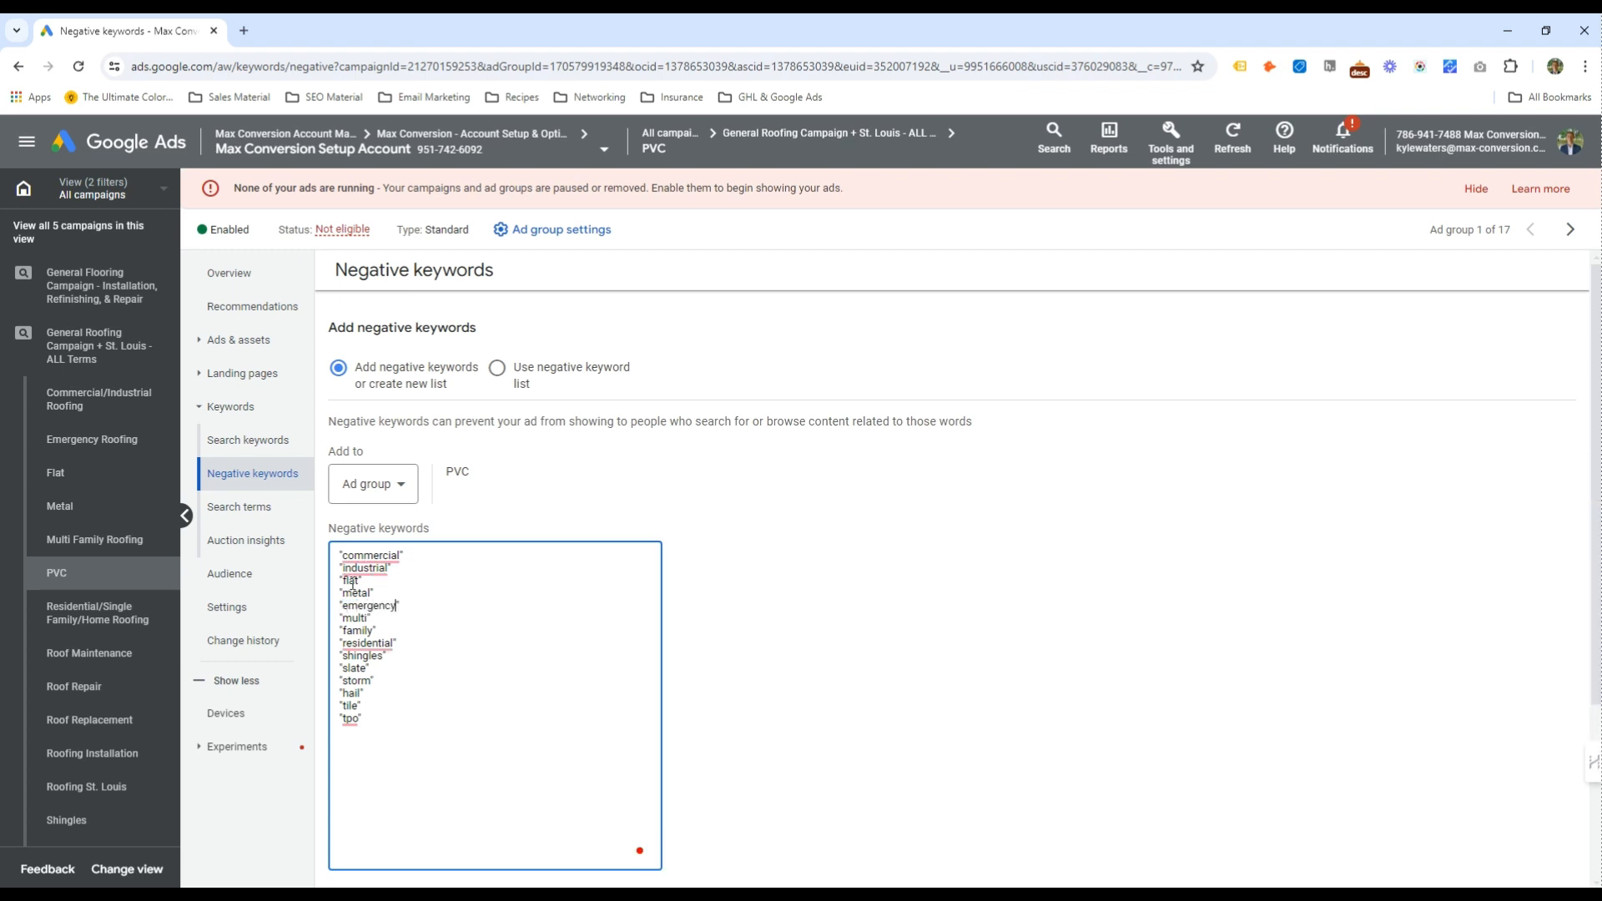
scroll(349, 735, "down", 2)
left_click(343, 757)
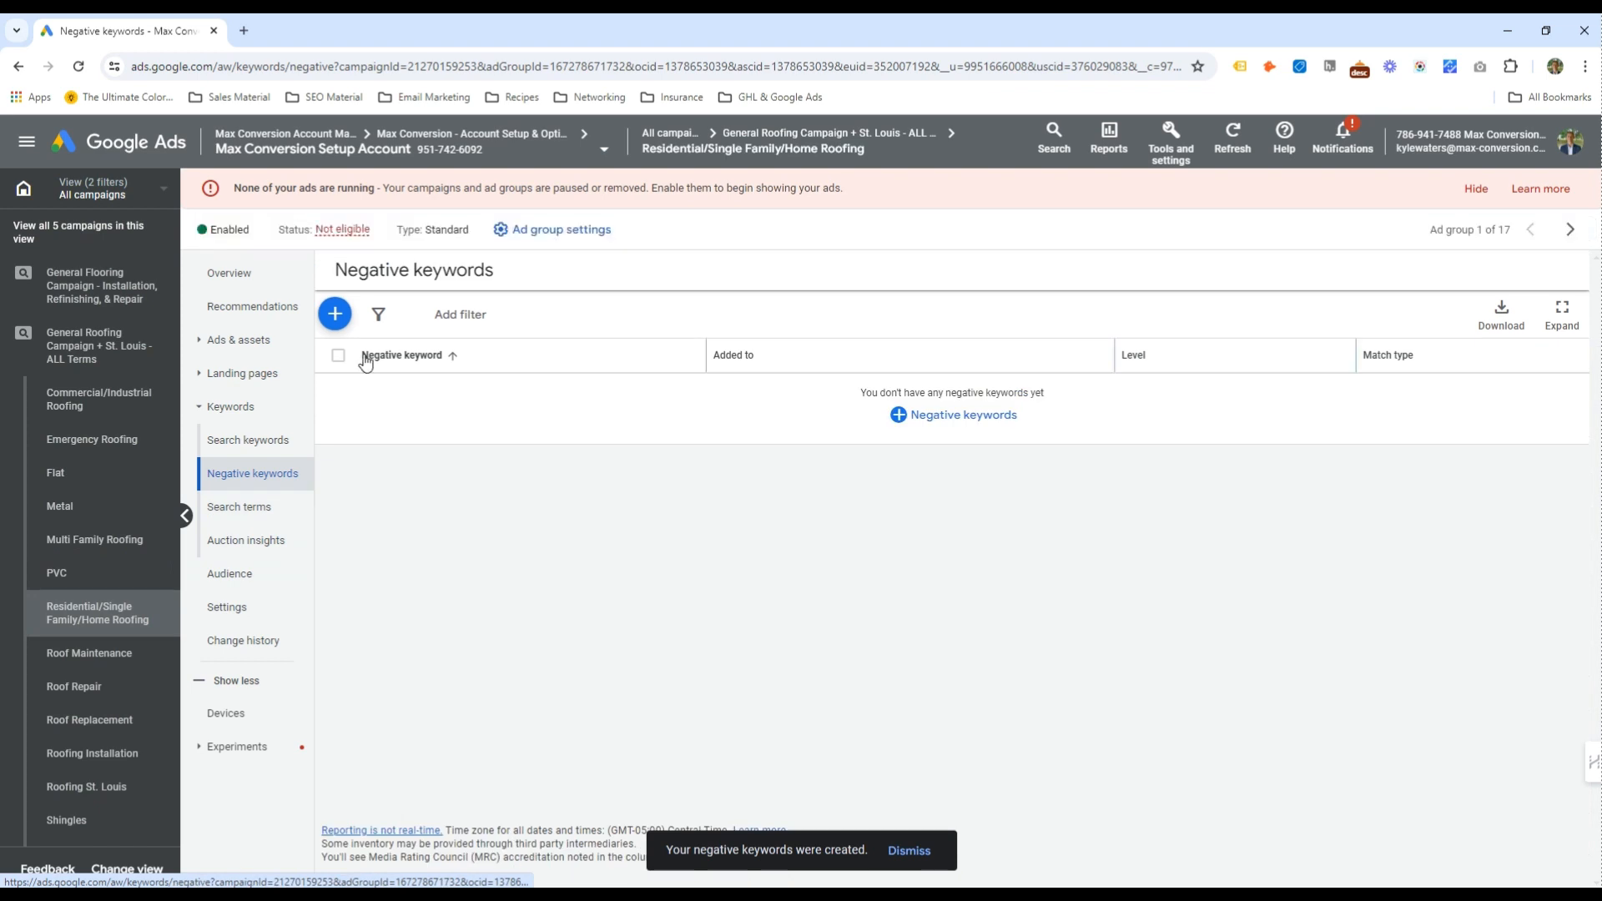
Paste the negative keyword list into the Residential/Single Family/Home Roofing ad group and remove "residential" with its empty line
left_click(338, 317)
left_click(409, 599)
type("\"commercial\" \"industrial\" \"flat\" \"metal\" \"pvc\" \"multi\" \"family\" \"residential\" \"shingles\" \"slate\" \"storm\" \"hail\" \"tile\" \"tpo\"")
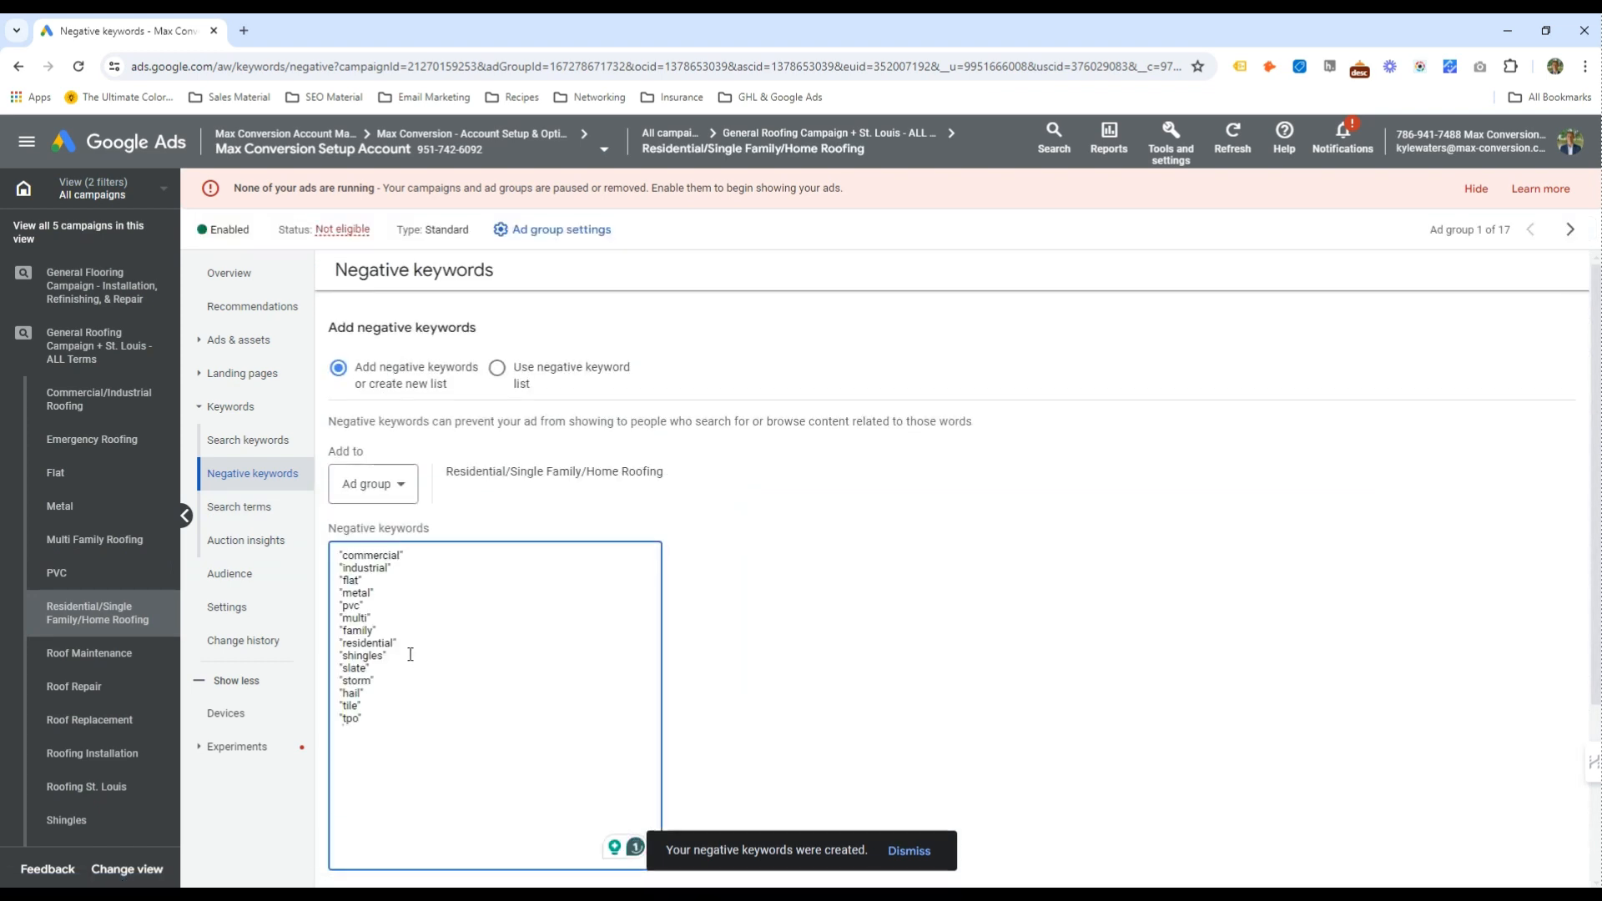
triple_click(377, 644)
key("BackSpace")
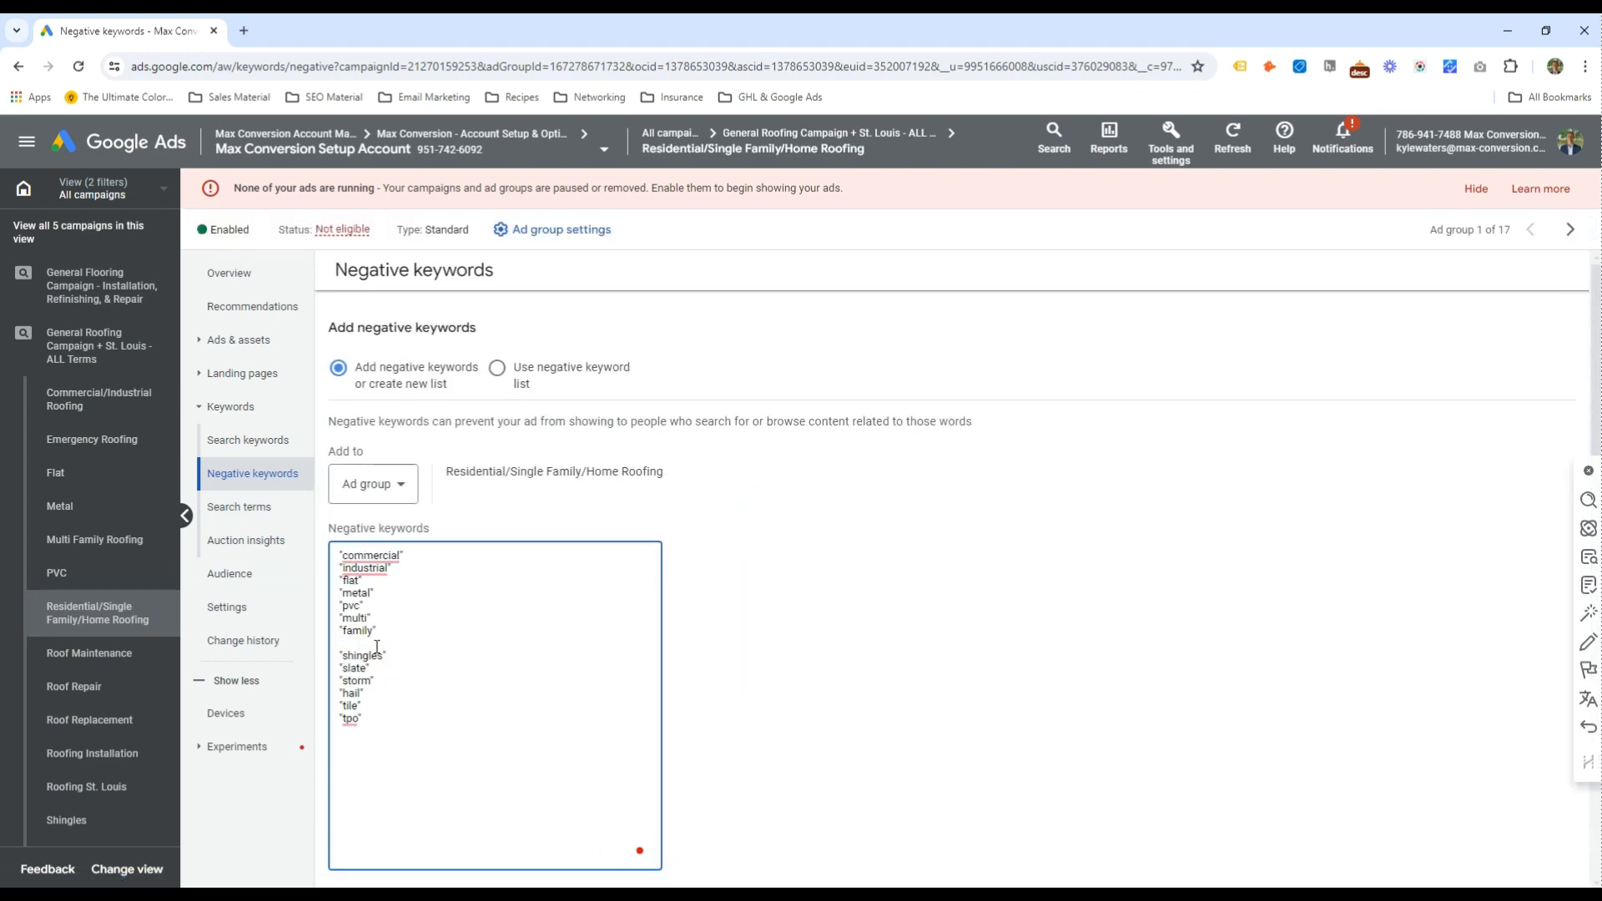
key("BackSpace")
Remove "family" from the list and save the negative keywords of the Residential/Single Family/Home Roofing ad group
left_click_drag(378, 632, 343, 628)
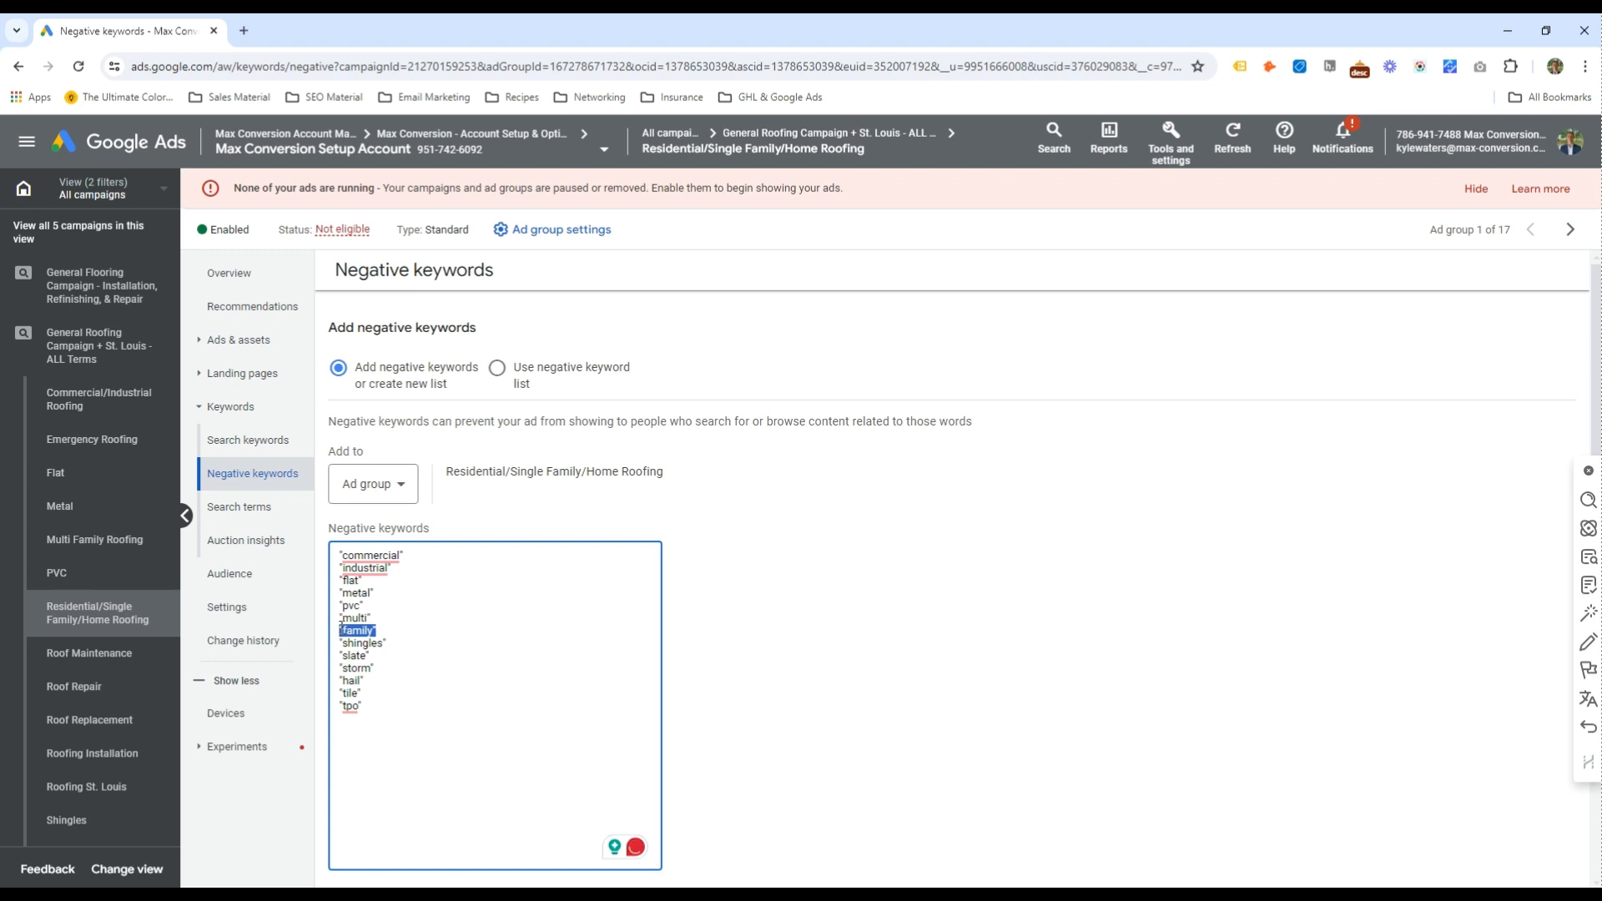
key("BackSpace")
key("BackSpace")
scroll(351, 751, "down", 2)
left_click(340, 759)
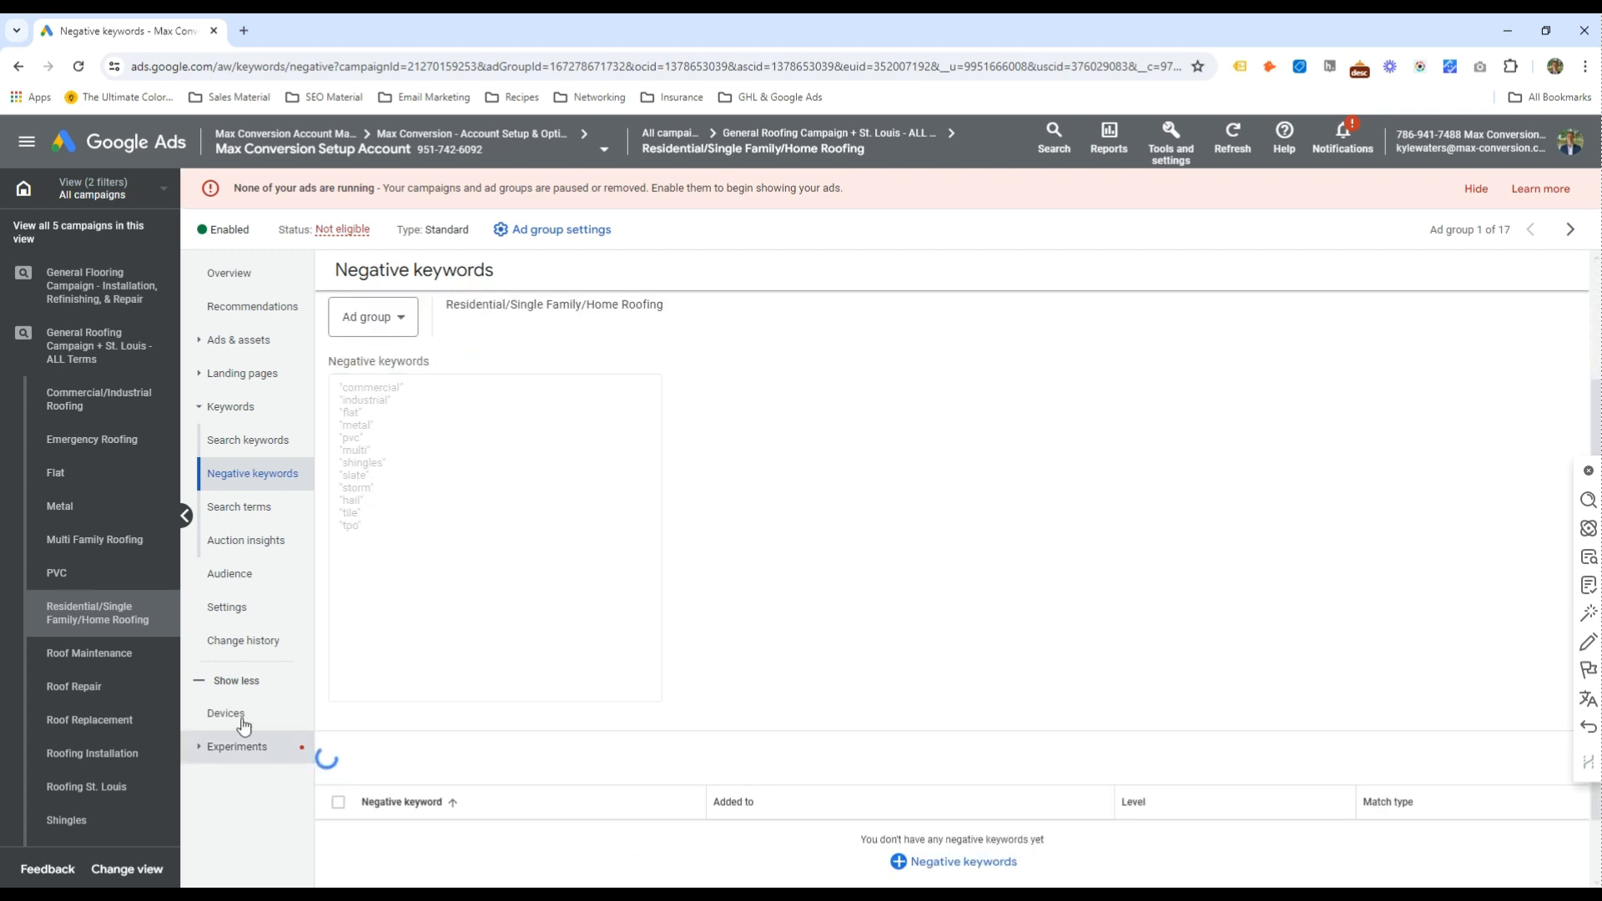
left_click(90, 652)
left_click(336, 321)
left_click(419, 646)
type("\"commercial\" \"industrial\" \"flat\" \"metal\" \"pvc\" \"multi\" \"family\" \"residential\" \"shingles\" \"slate\" \"storm\" \"hail\" \"tile\" \"tpo\"")
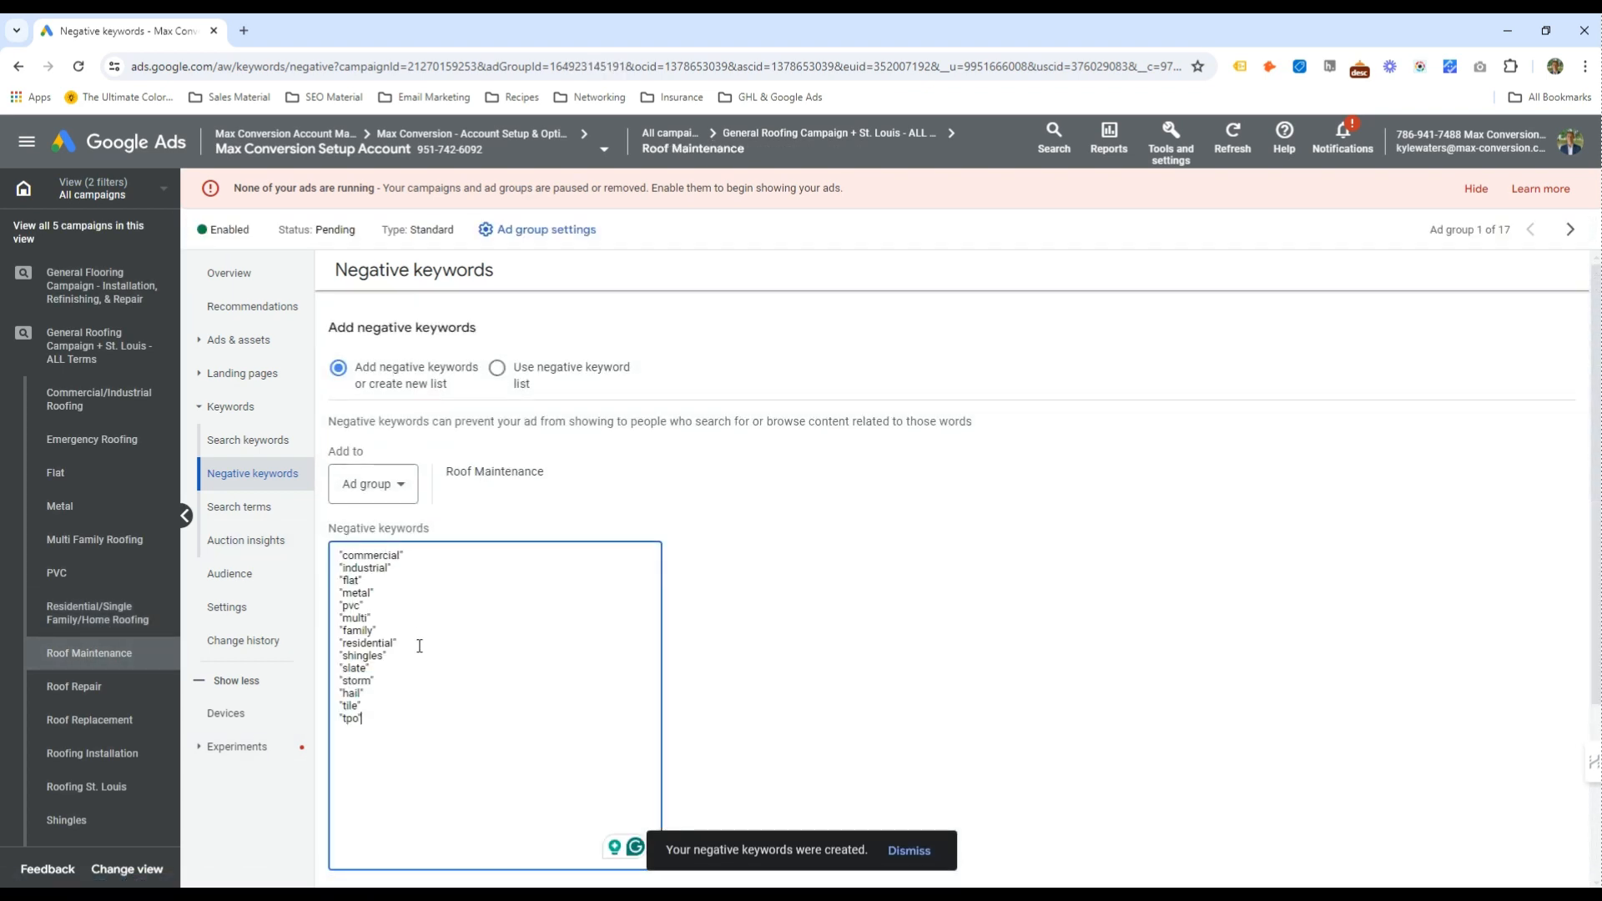
scroll(404, 678, "down", 2)
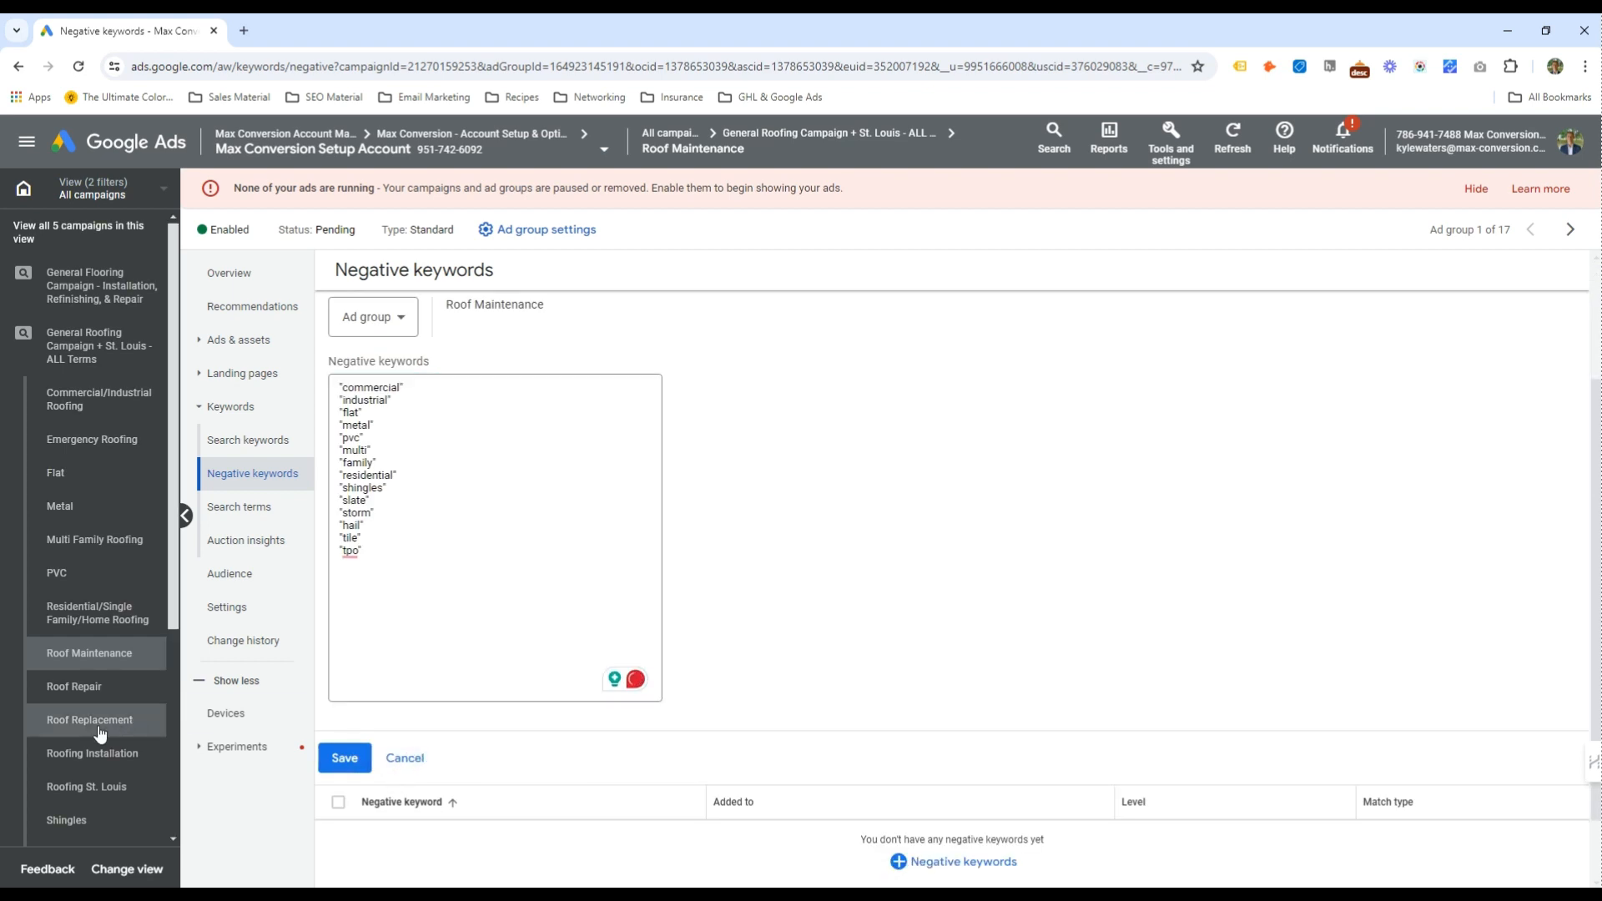
left_click(402, 759)
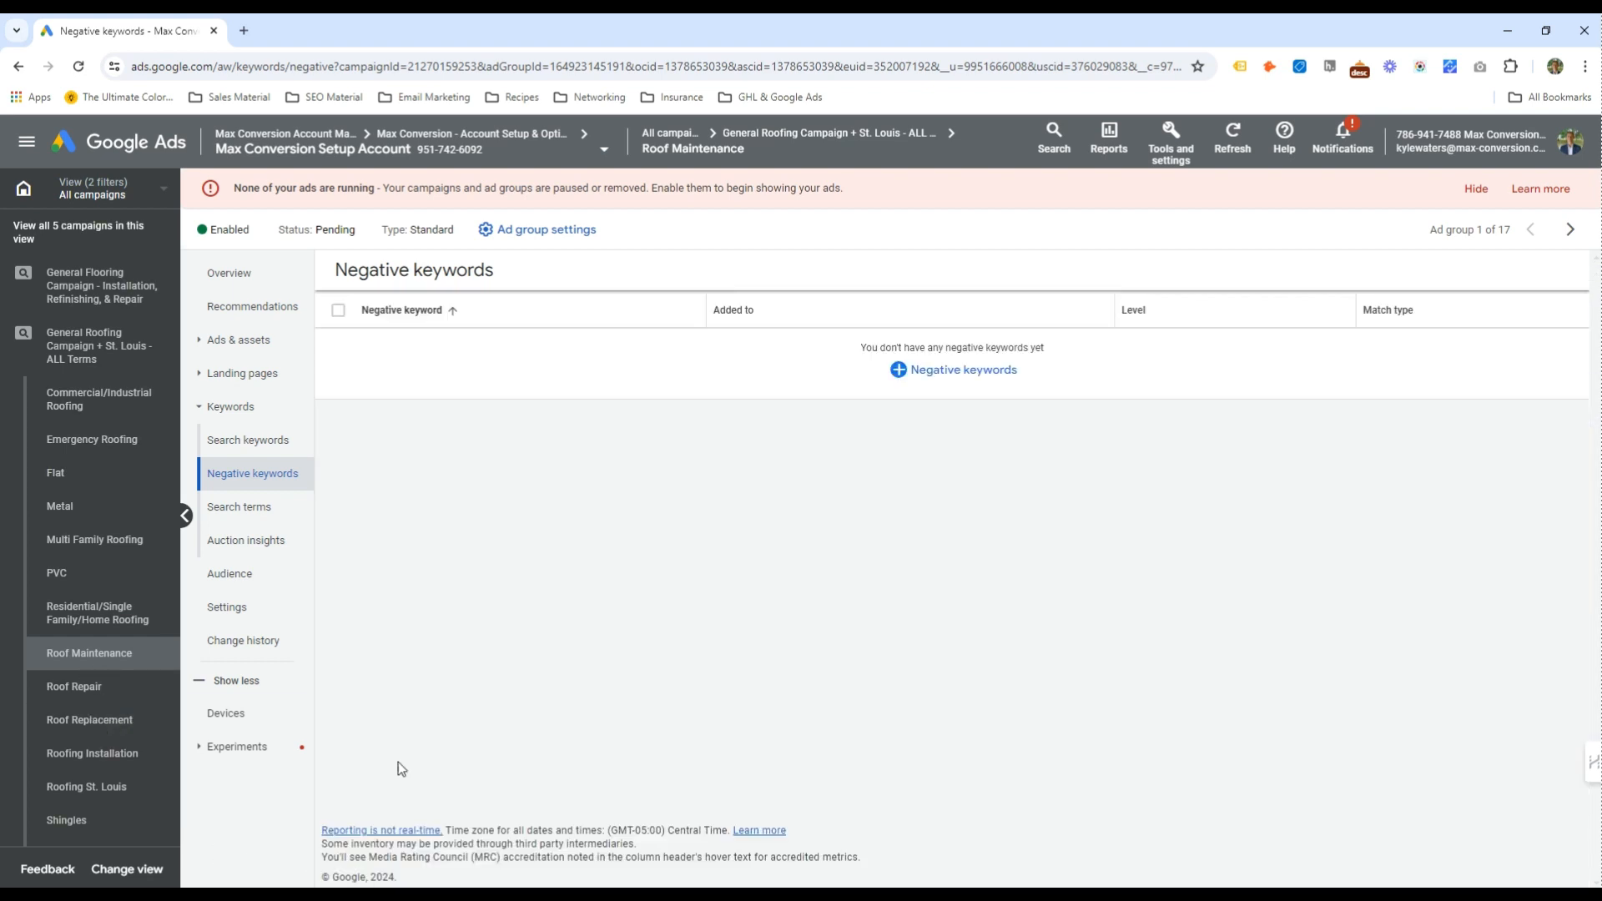
Add the copied negative keywords to the Shingles ad group, replacing "shingles" with "emergency", and save them
scroll(96, 673, "down", 2)
left_click(96, 654)
left_click(332, 317)
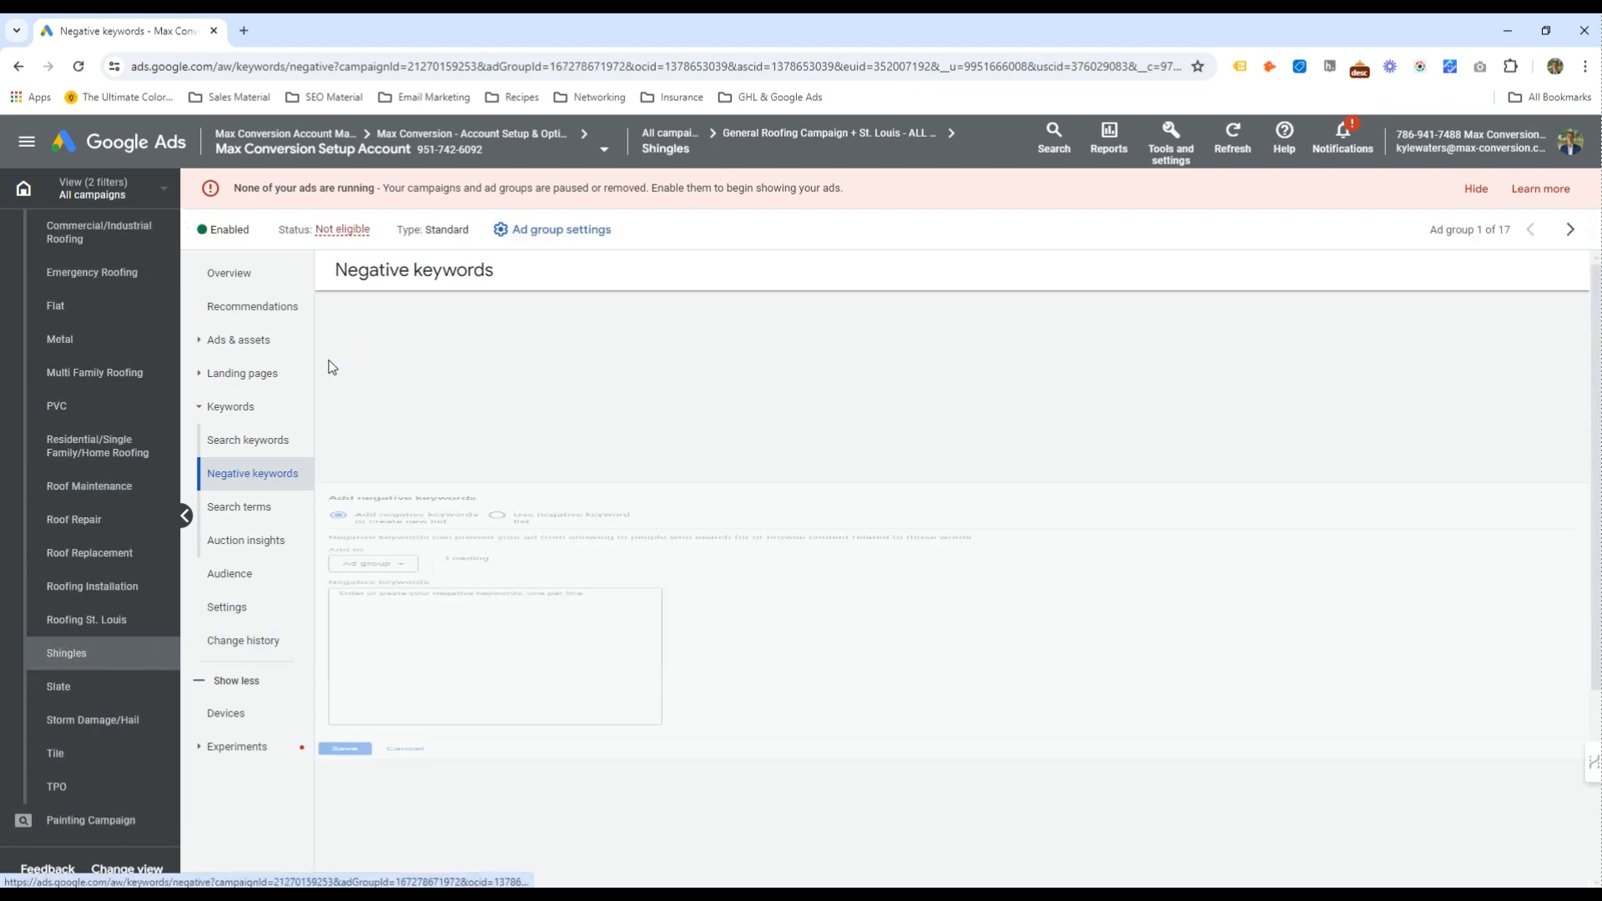
left_click(402, 610)
type("\"commercial\" \"industrial\" \"flat\" \"metal\" \"pvc\" \"multi\" \"family\" \"residential\" \"shingles\" \"slate\" \"storm\" \"hail\" \"tile\" \"tpo\"")
double_click(358, 657)
type("em")
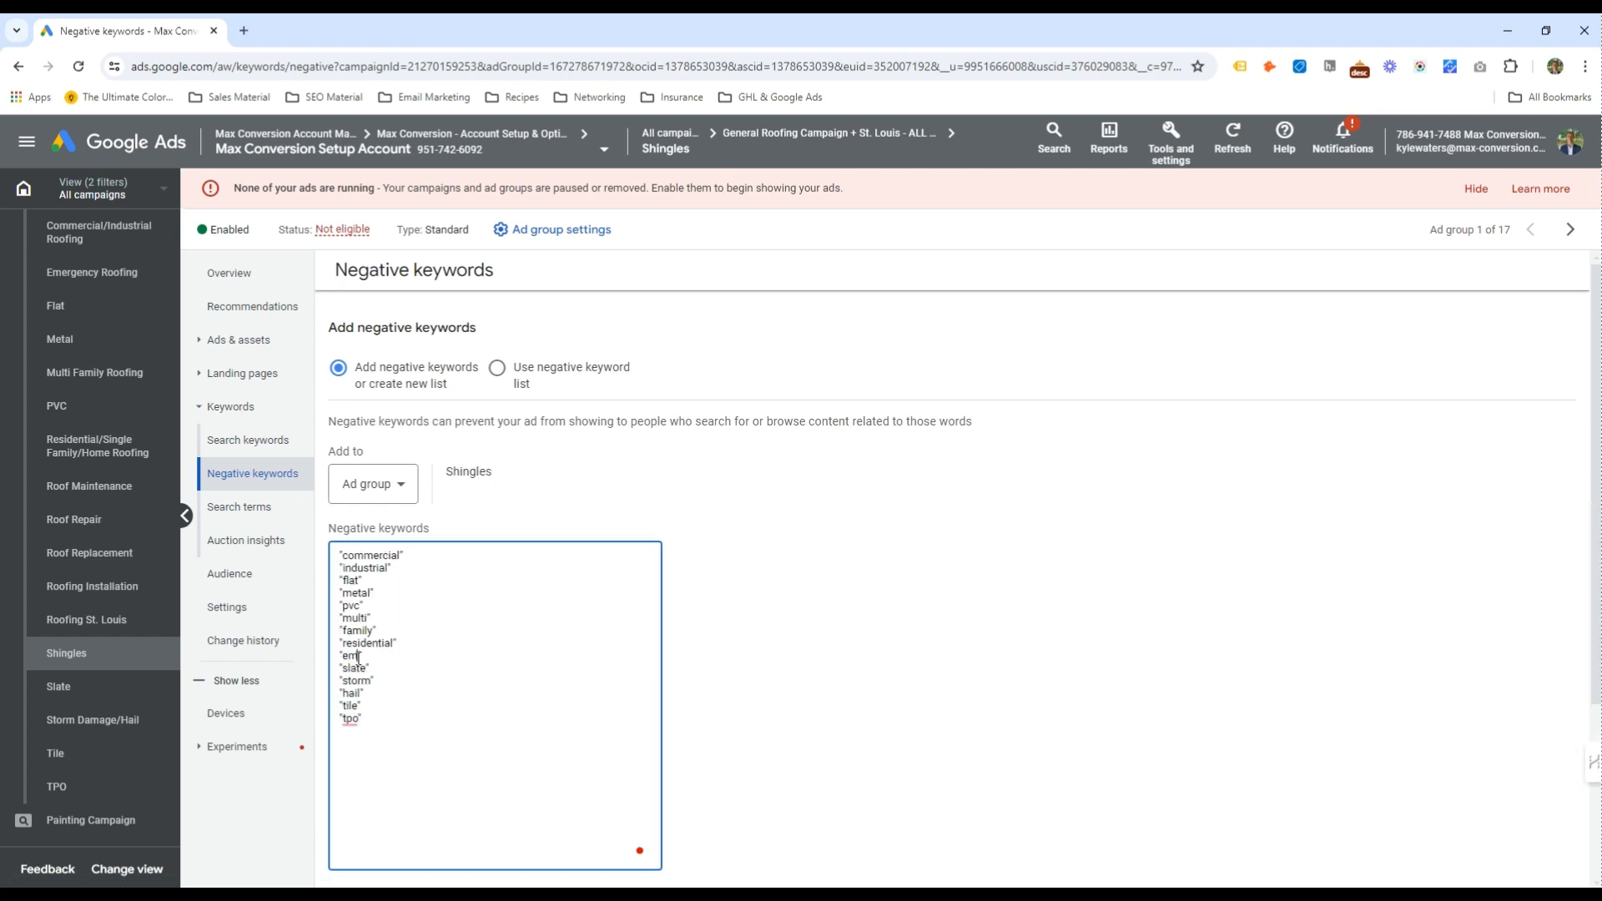
type("ergency")
scroll(358, 659, "down", 3)
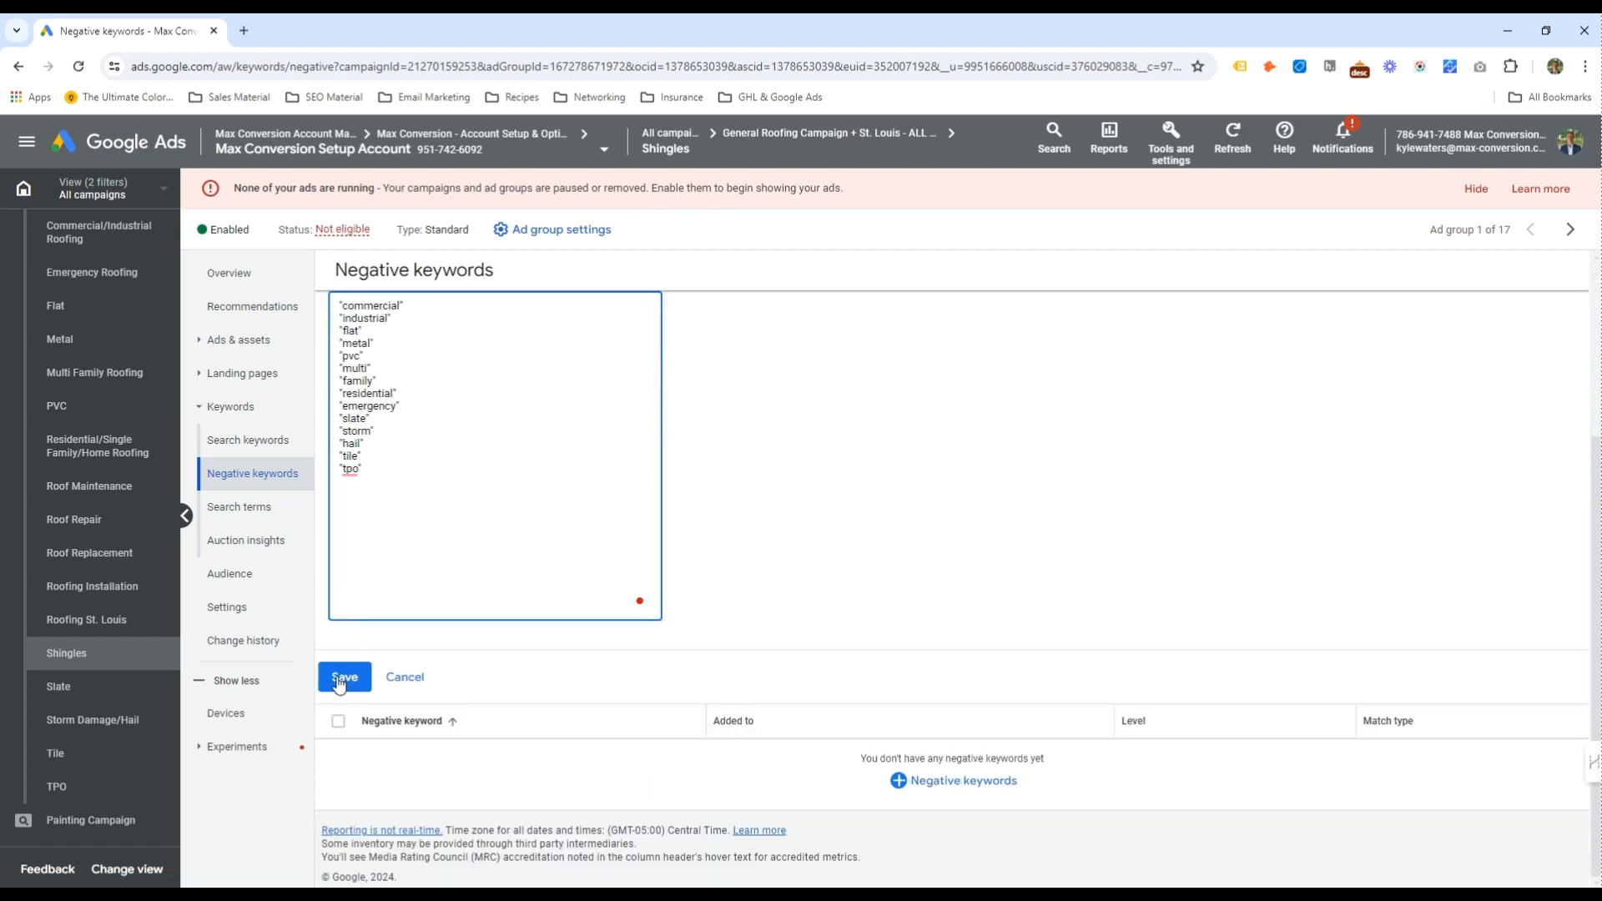
left_click(333, 674)
Add the copied negative keywords to the Slate ad group, replacing "slate" with "emergency", and save them
left_click(65, 692)
left_click(332, 313)
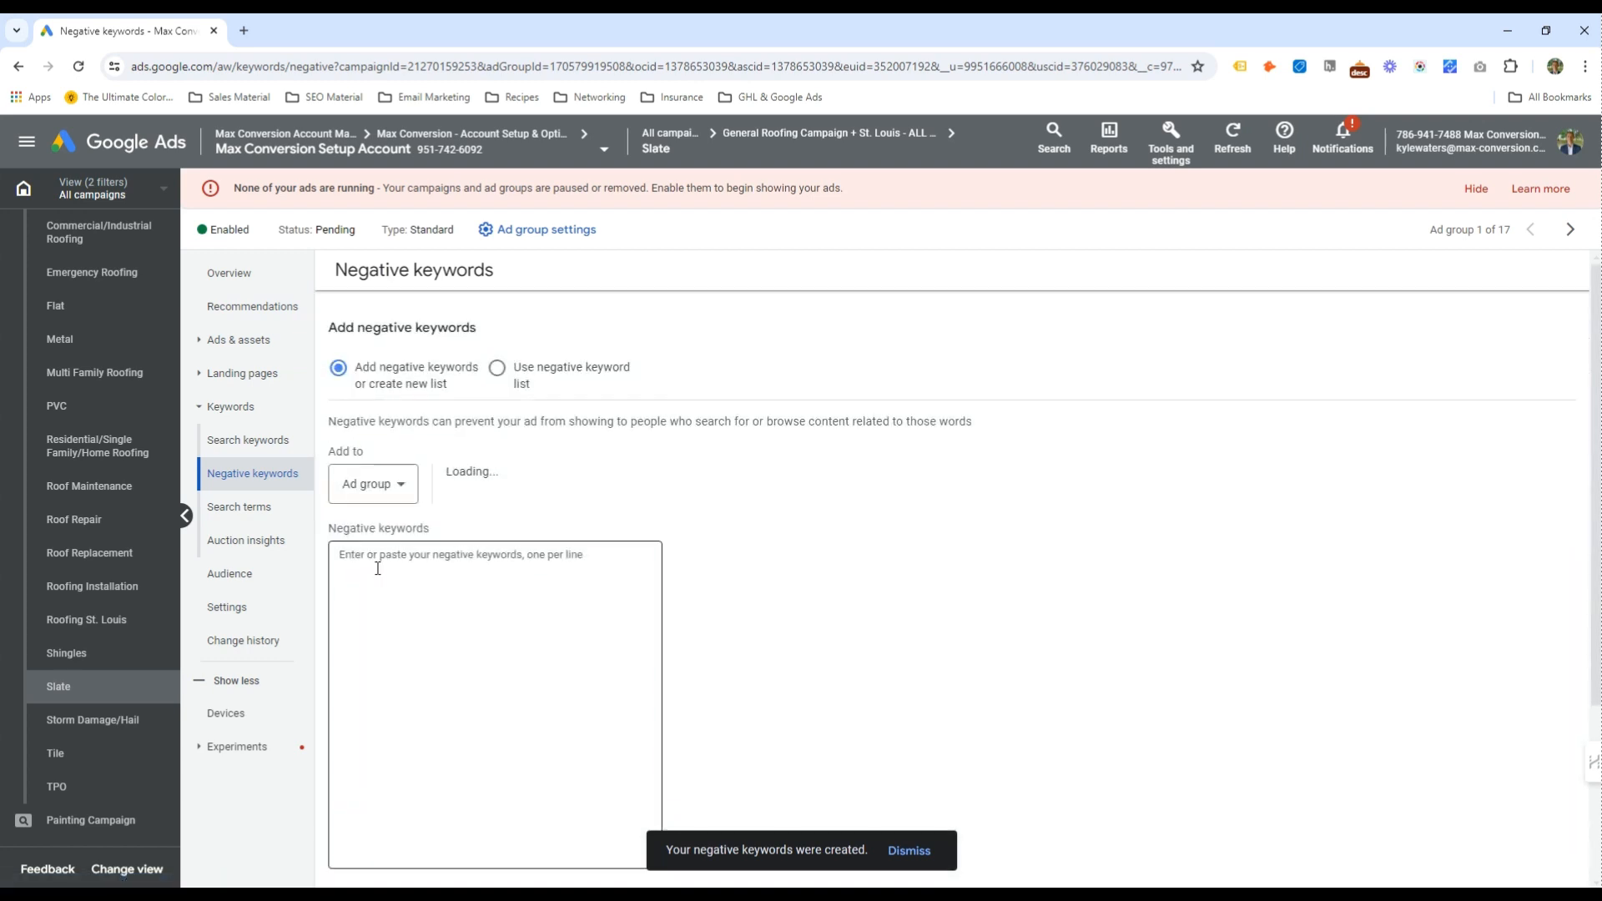
left_click(379, 564)
type("\"commercial\" \"industrial\" \"flat\" \"metal\" \"pvc\" \"multi\" \"family\" \"residential\" \"shingles\" \"slate\" \"storm\" \"hail\" \"tile\" \"tpo\"")
double_click(357, 668)
type("emergen")
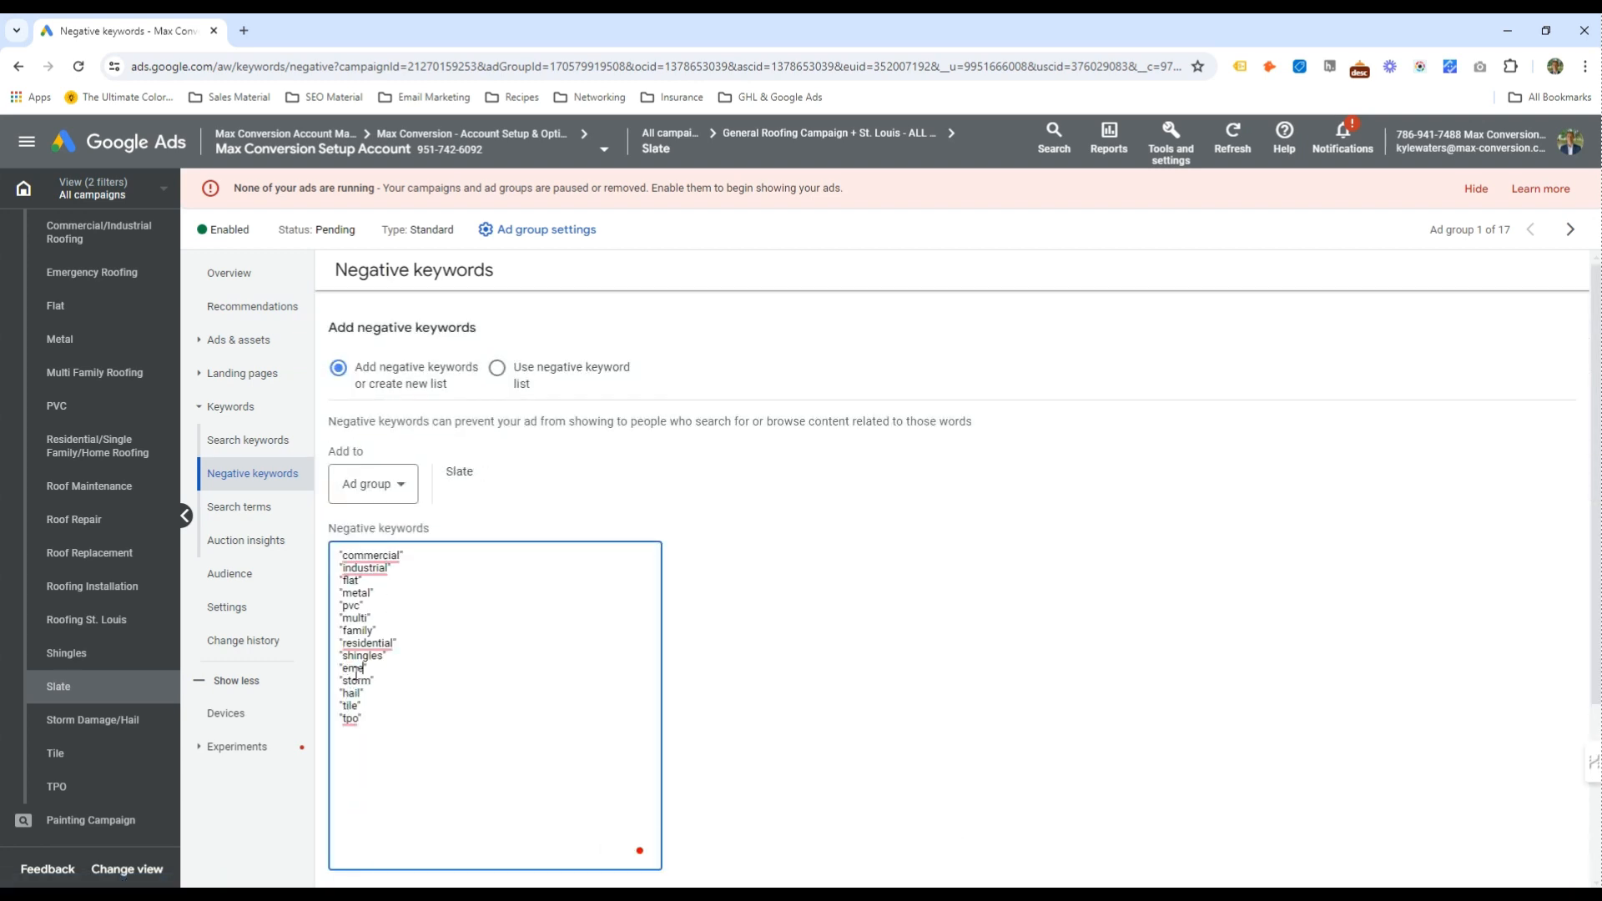
type("cy")
scroll(356, 675, "down", 2)
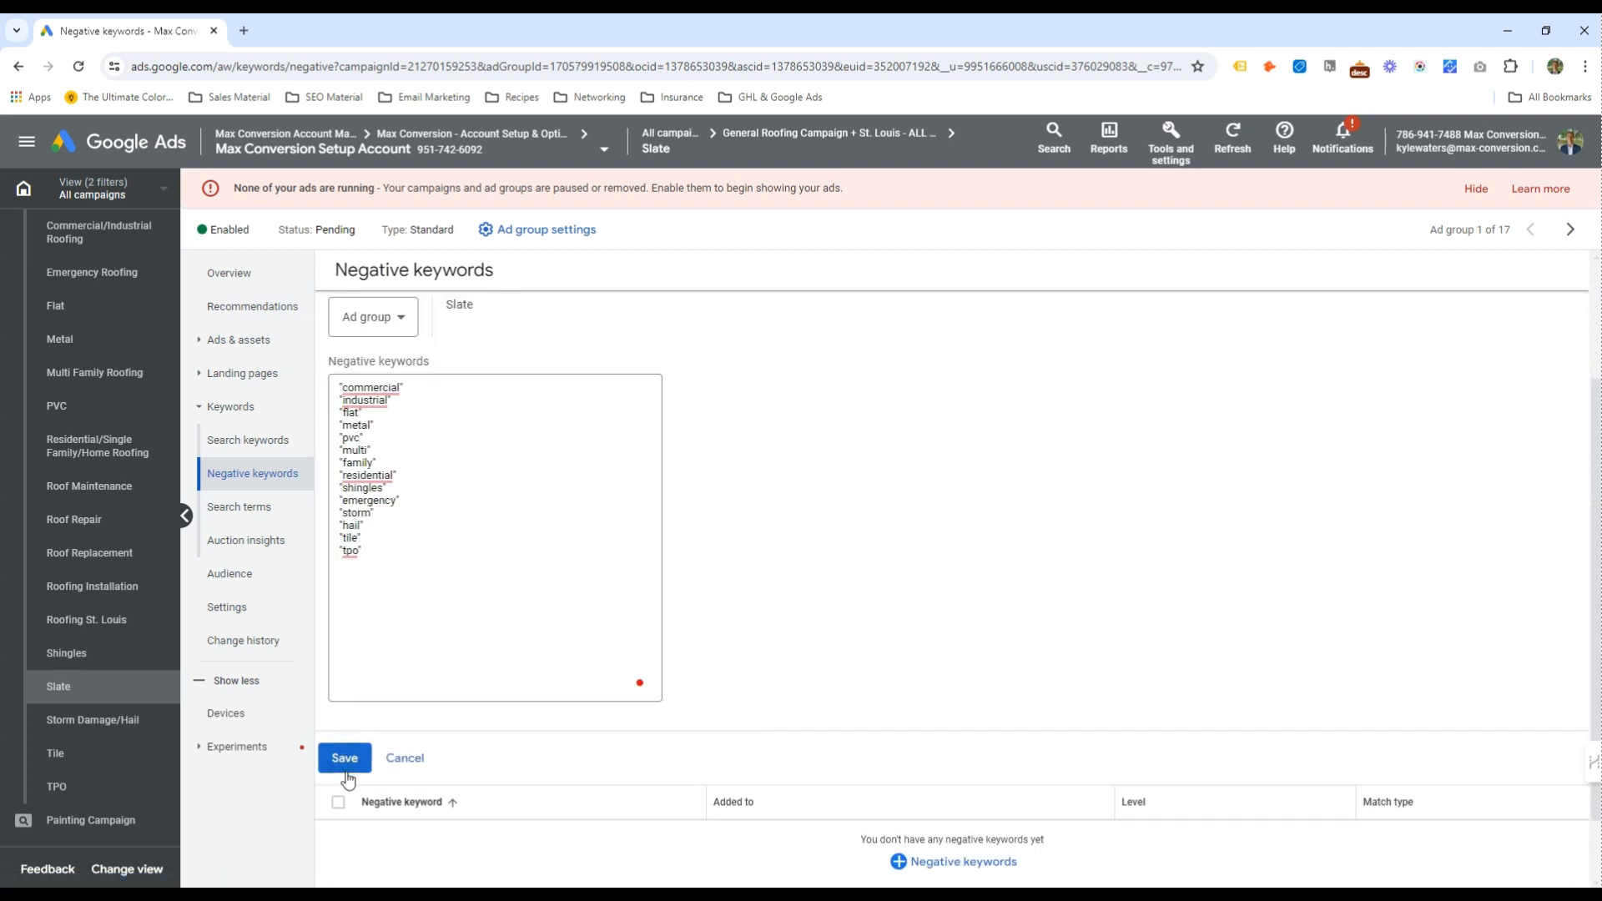
left_click(343, 758)
Add the copied negative keywords to the Storm Damage/Hail ad group, replacing "storm" and "hail" with "emergency", and save them
left_click(92, 719)
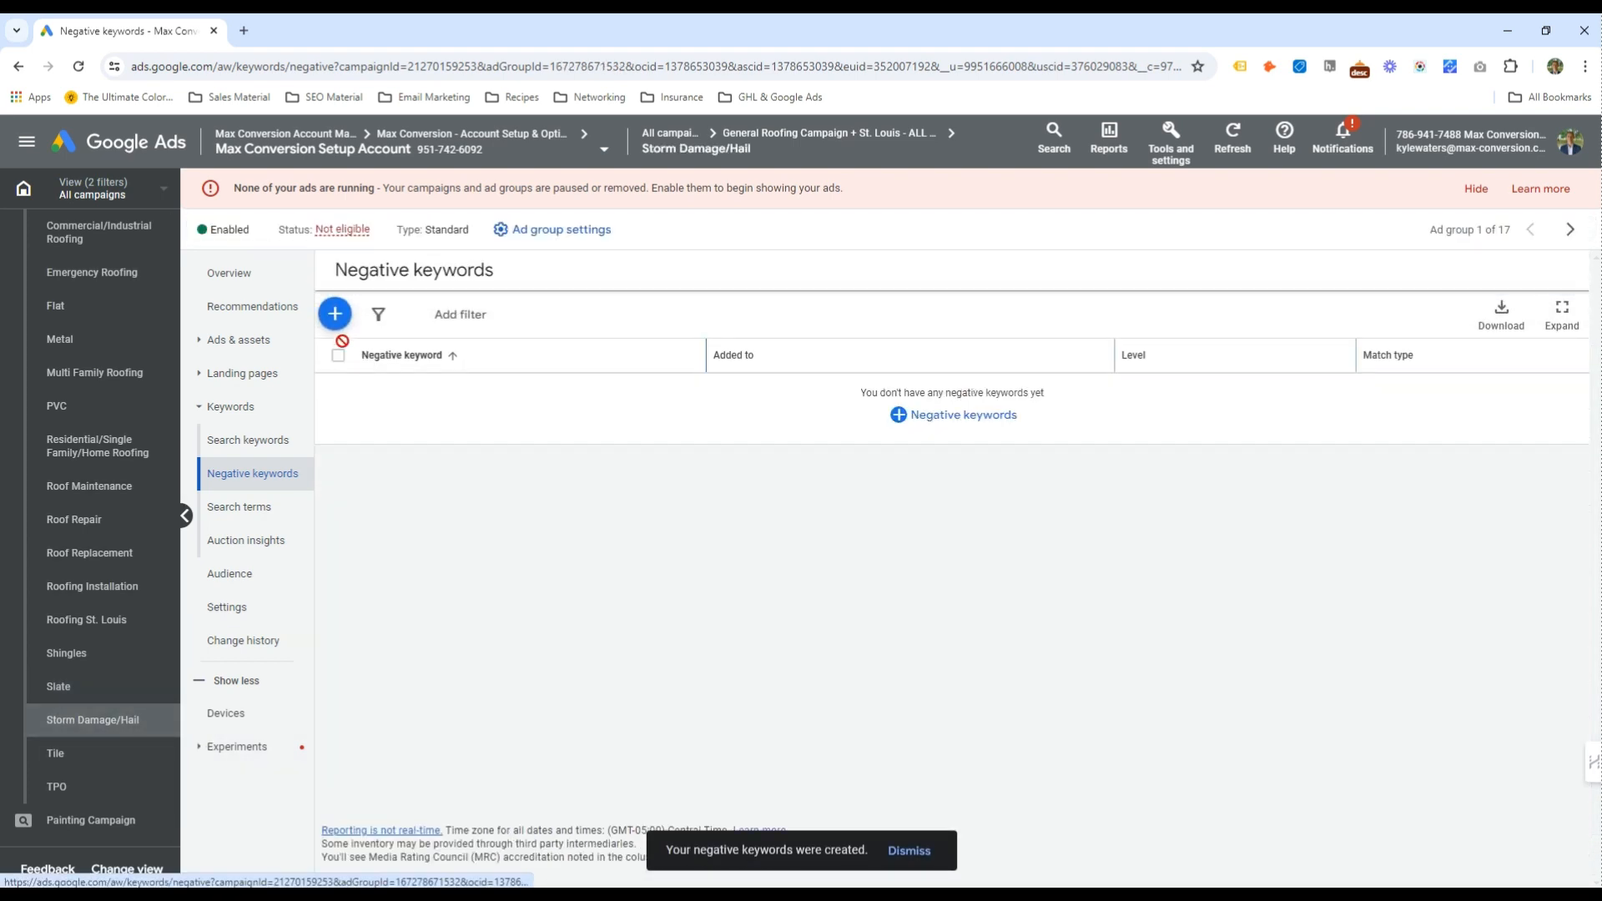
left_click(332, 315)
left_click(390, 583)
type("\"commercial\" \"industrial\" \"flat\" \"metal\" \"pvc\" \"multi\" \"family\" \"residential\" \"shingles\" \"slate\" \"storm\" \"hail\" \"tile\" \"tpo\"")
left_click_drag(373, 689, 337, 680)
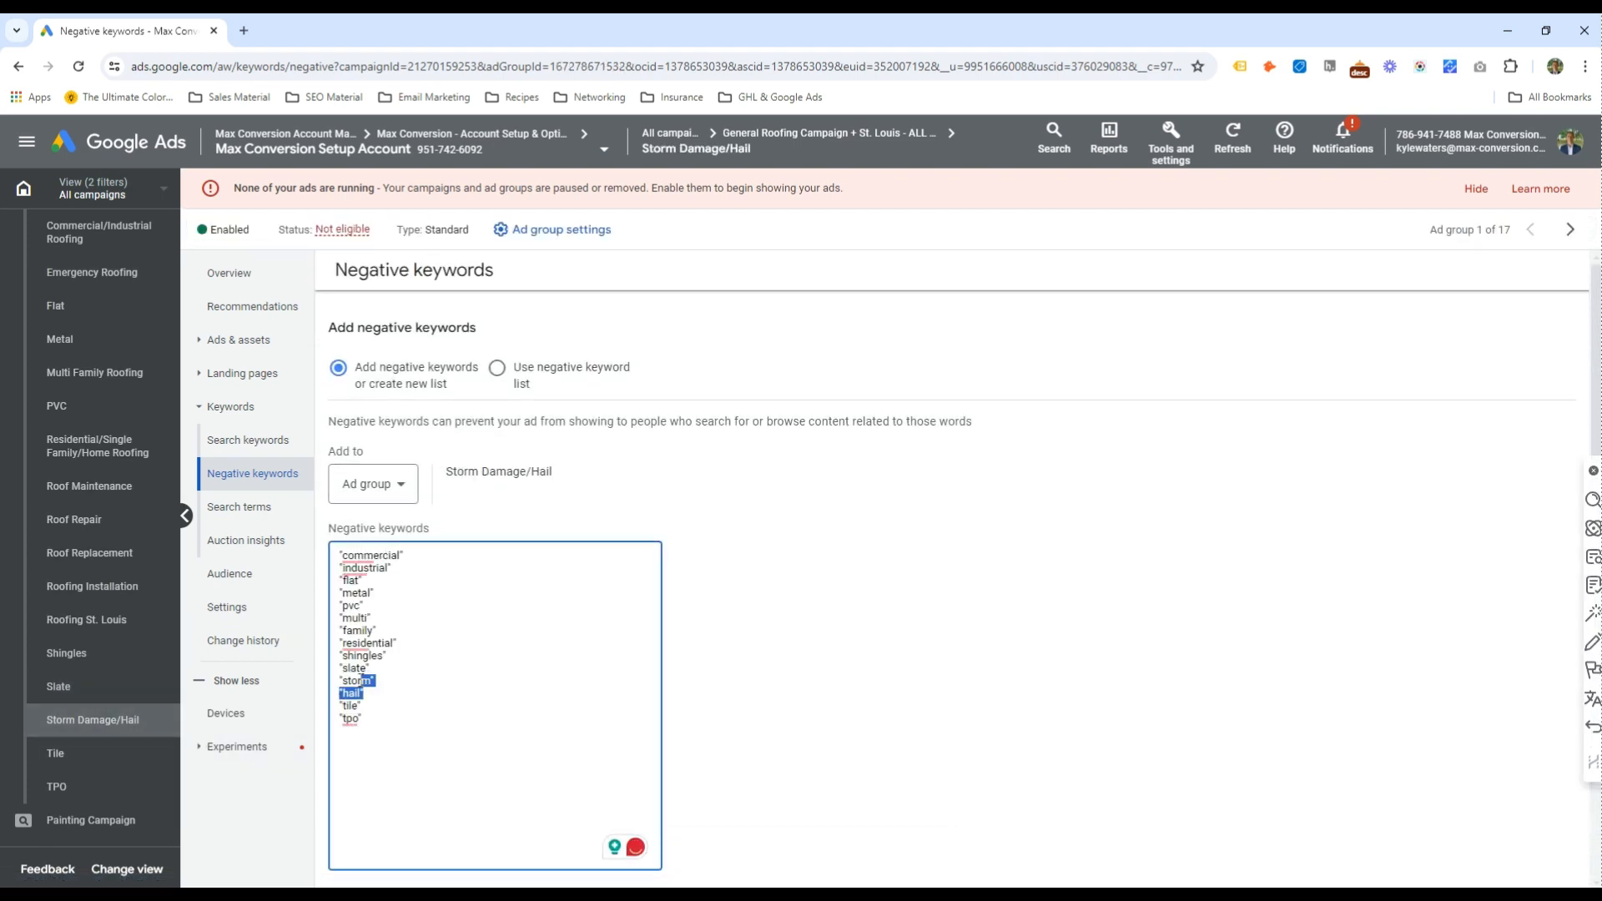
key("BackSpace")
key("BackSpace")
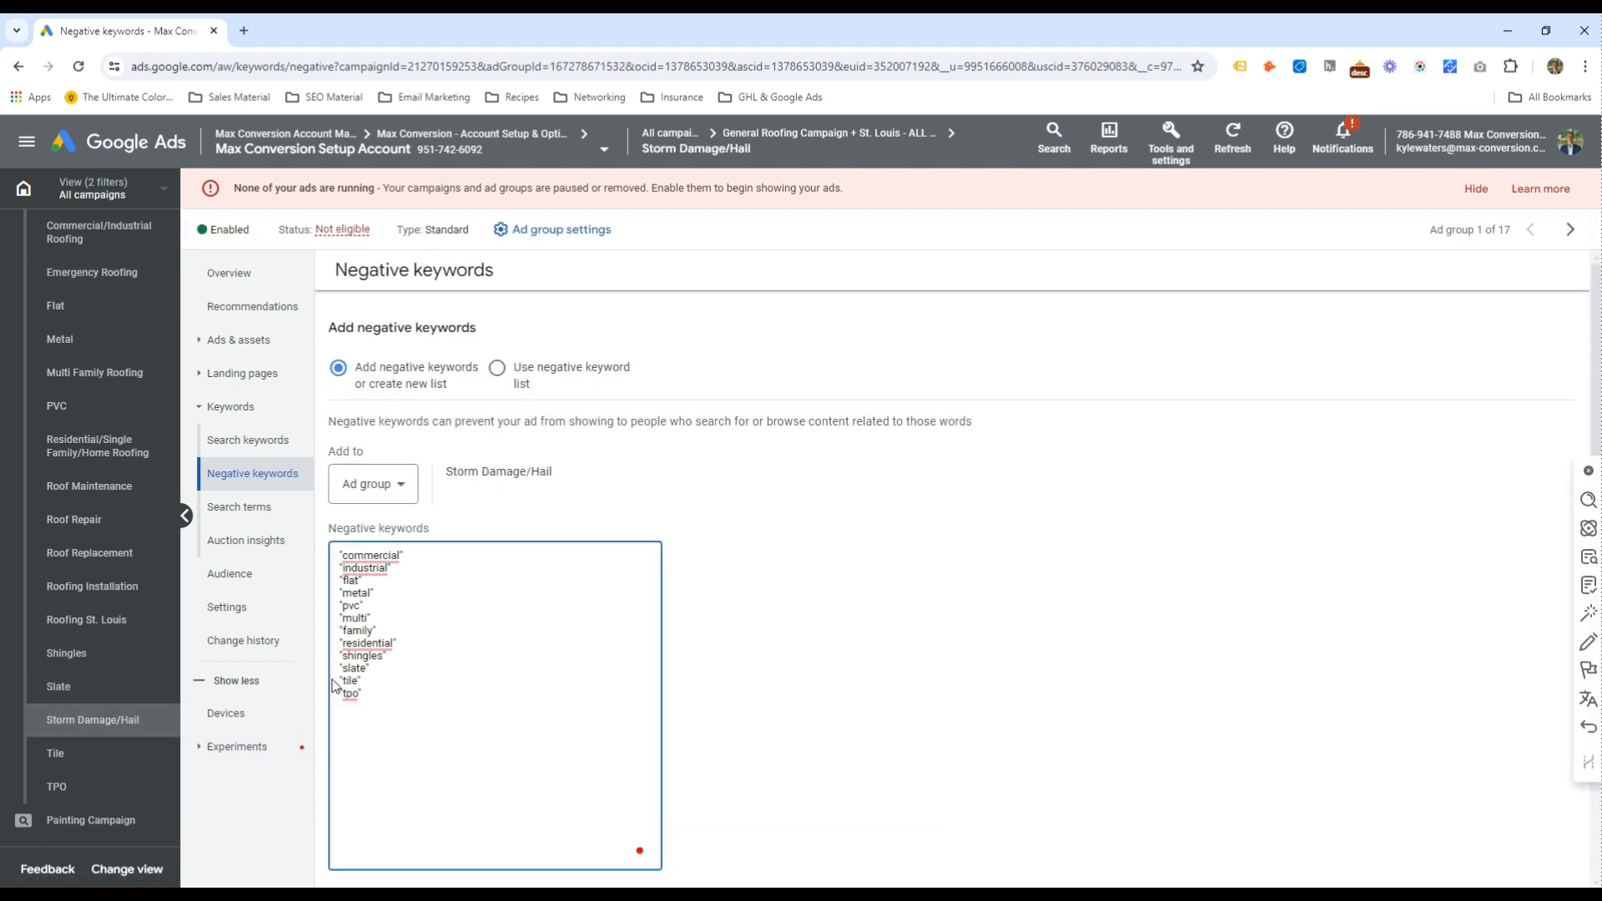
key("Return")
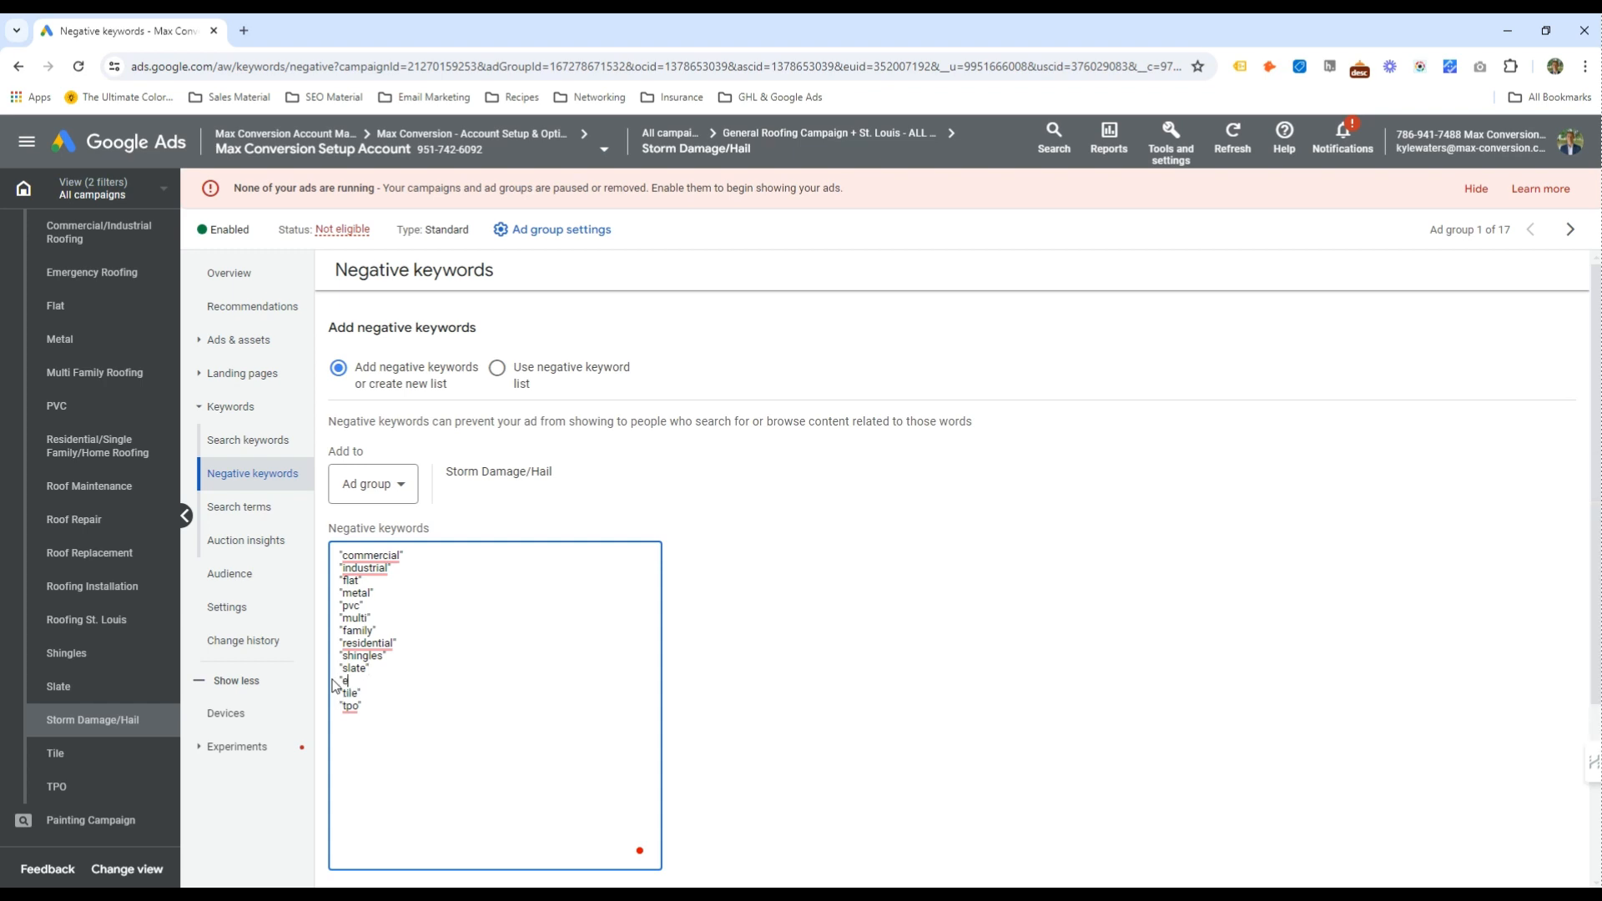
type("\"emergency\"")
scroll(334, 686, "down", 2)
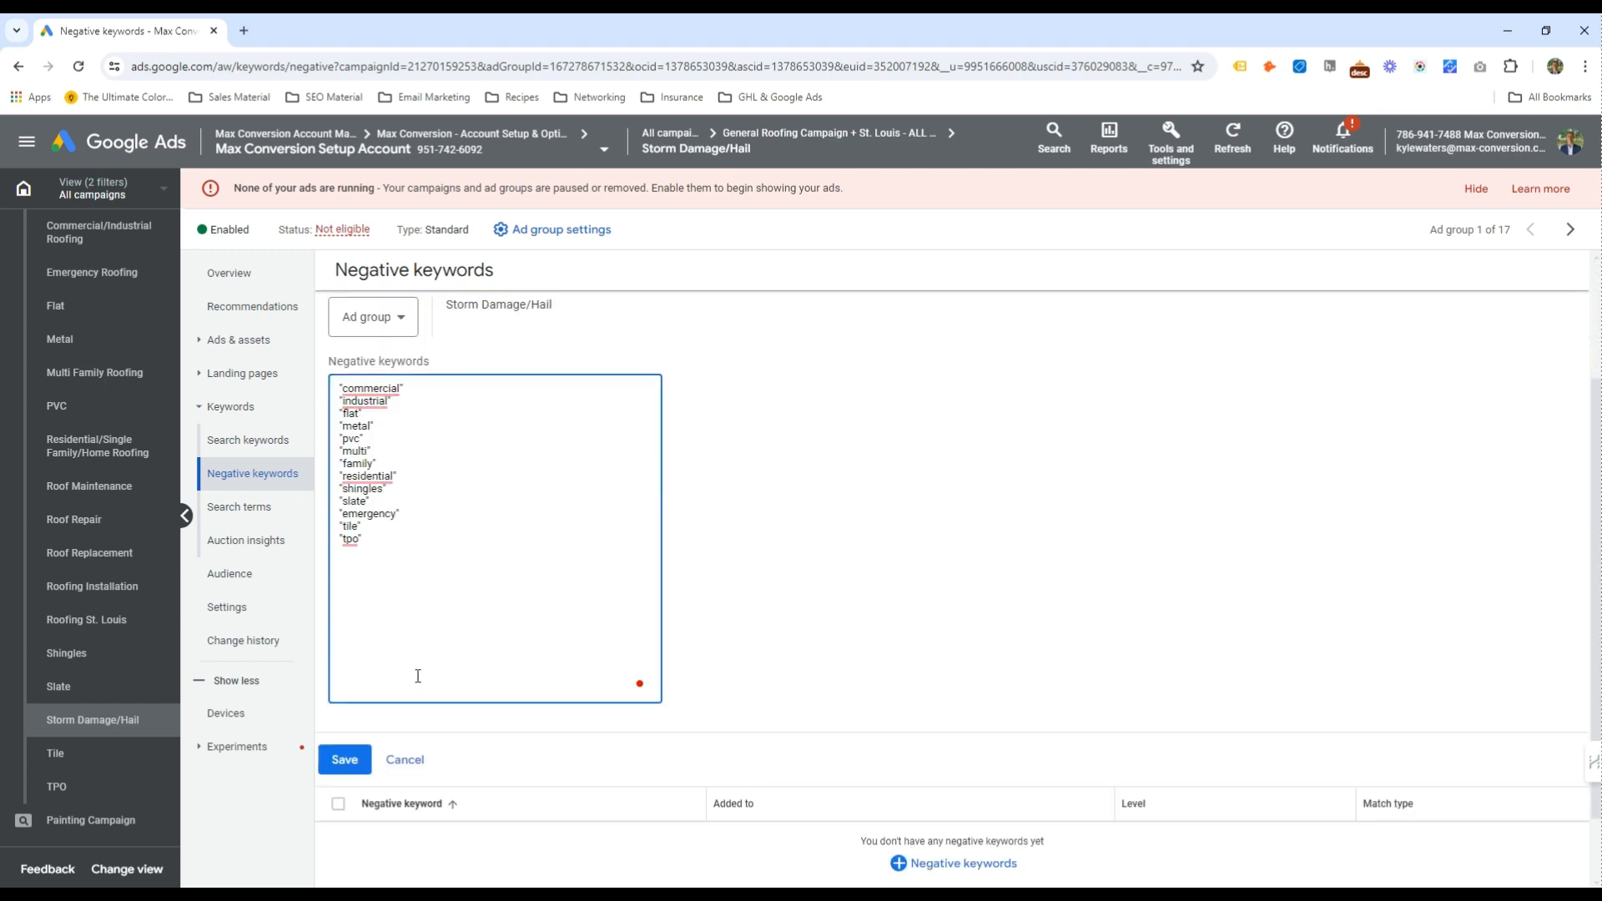
left_click(344, 757)
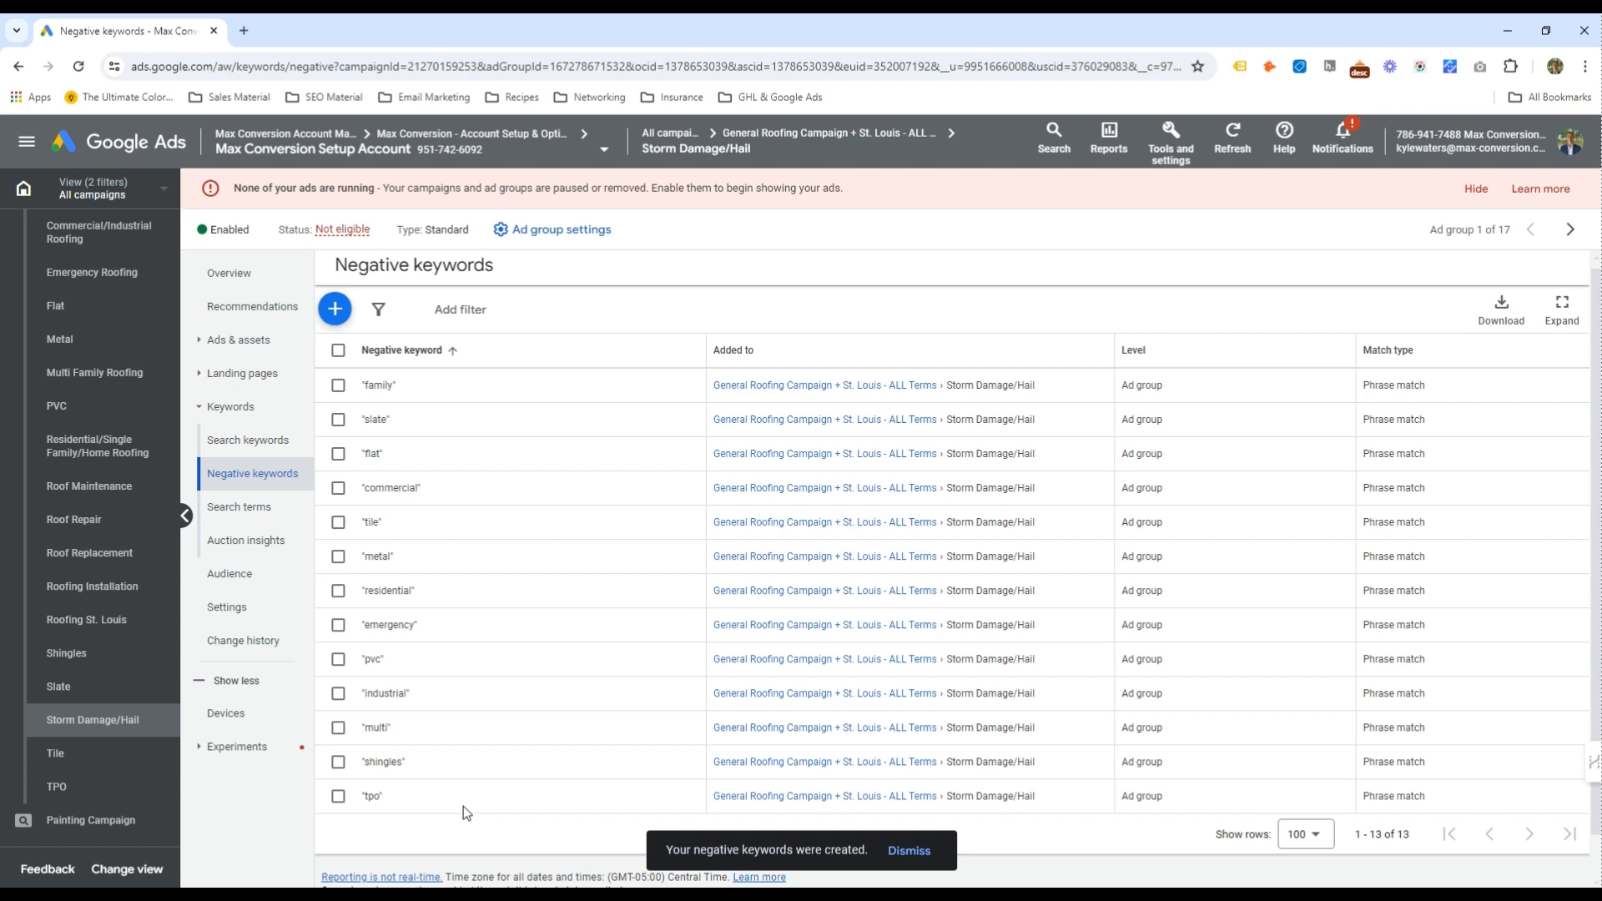
scroll(363, 624, "down", 2)
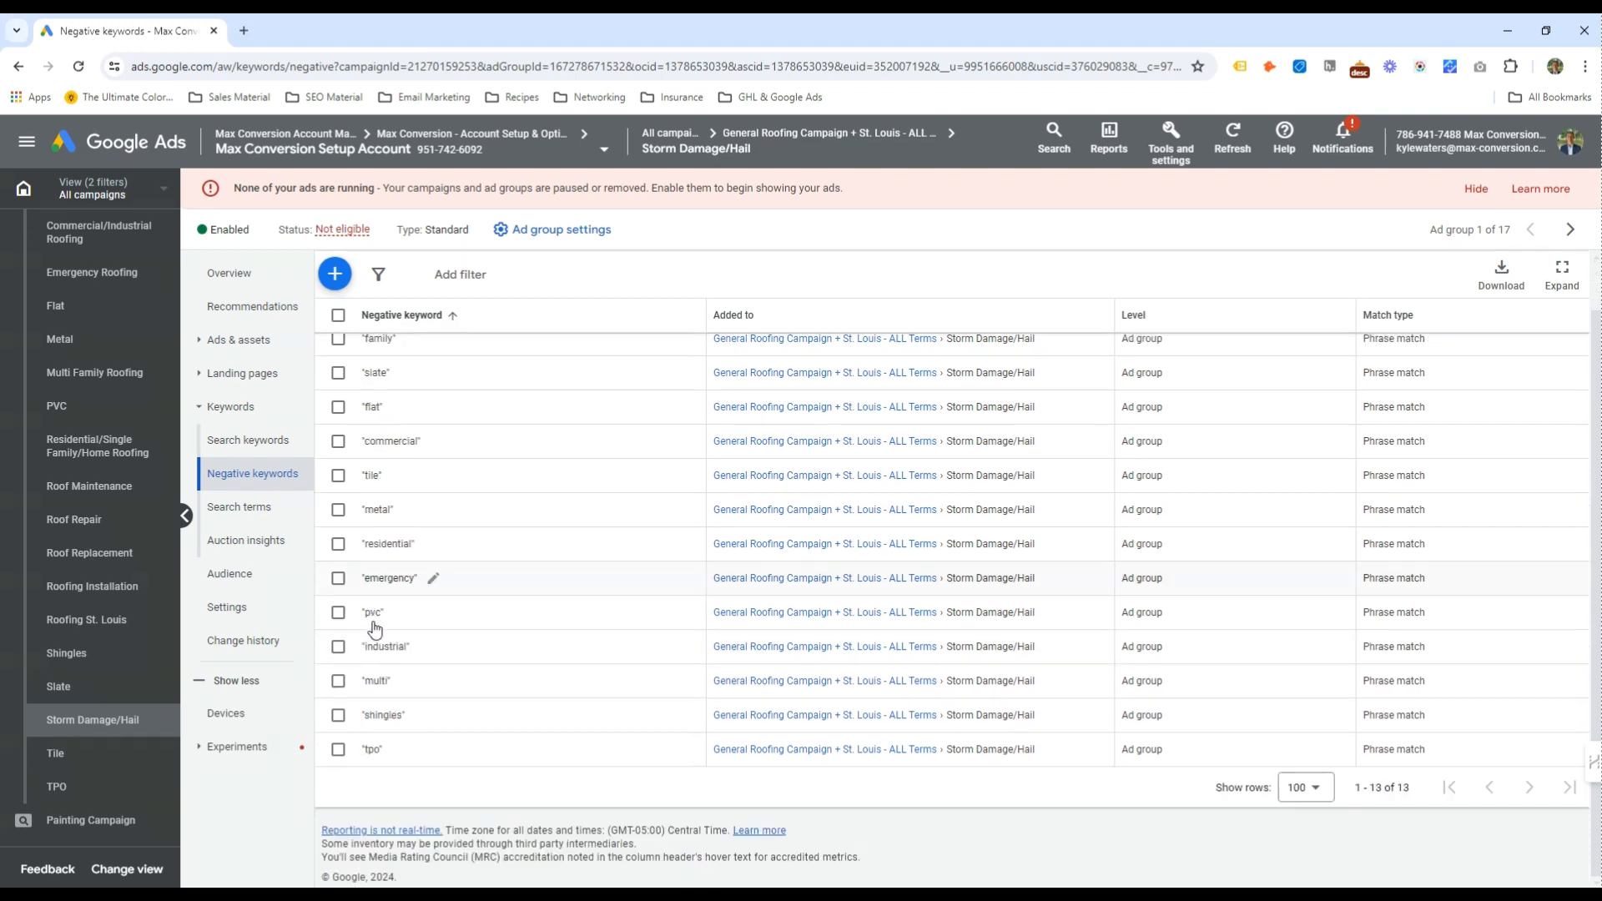
Add the copied negative keywords to the Tile ad group, replacing "tile" with "emergency", and save them
left_click(131, 754)
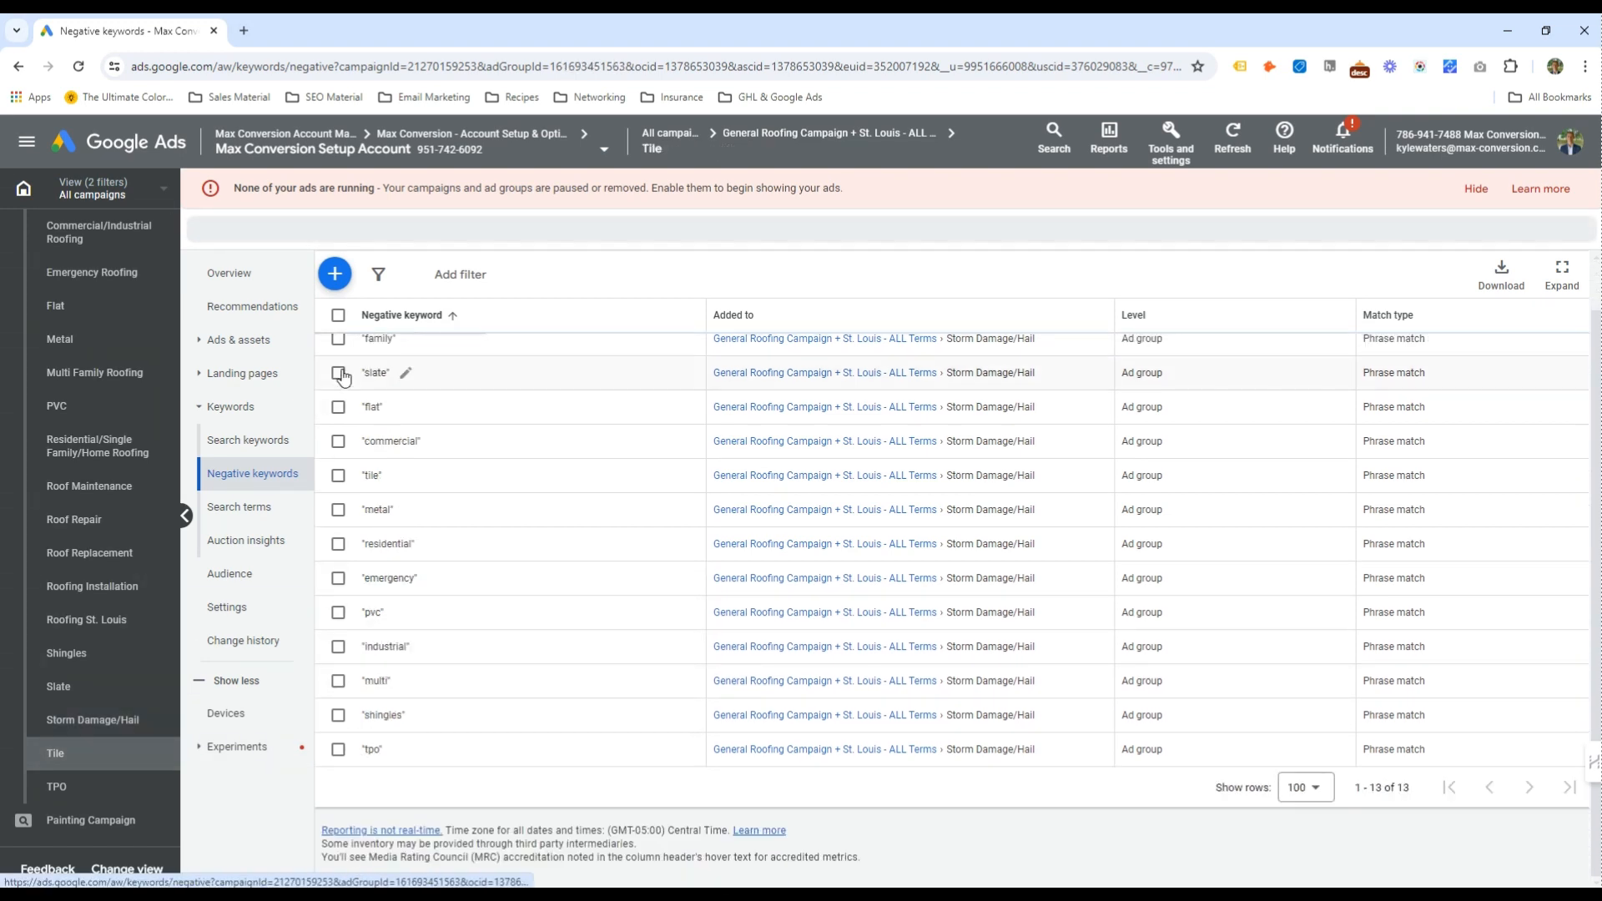
left_click(334, 314)
type("\"commercial\" \"industrial\" \"flat\" \"metal\" \"pvc\" \"multi\" \"family\" \"residential\" \"shingles\" \"slate\" \"storm\" \"hail\" \"tile\" \"tpo\"")
double_click(352, 706)
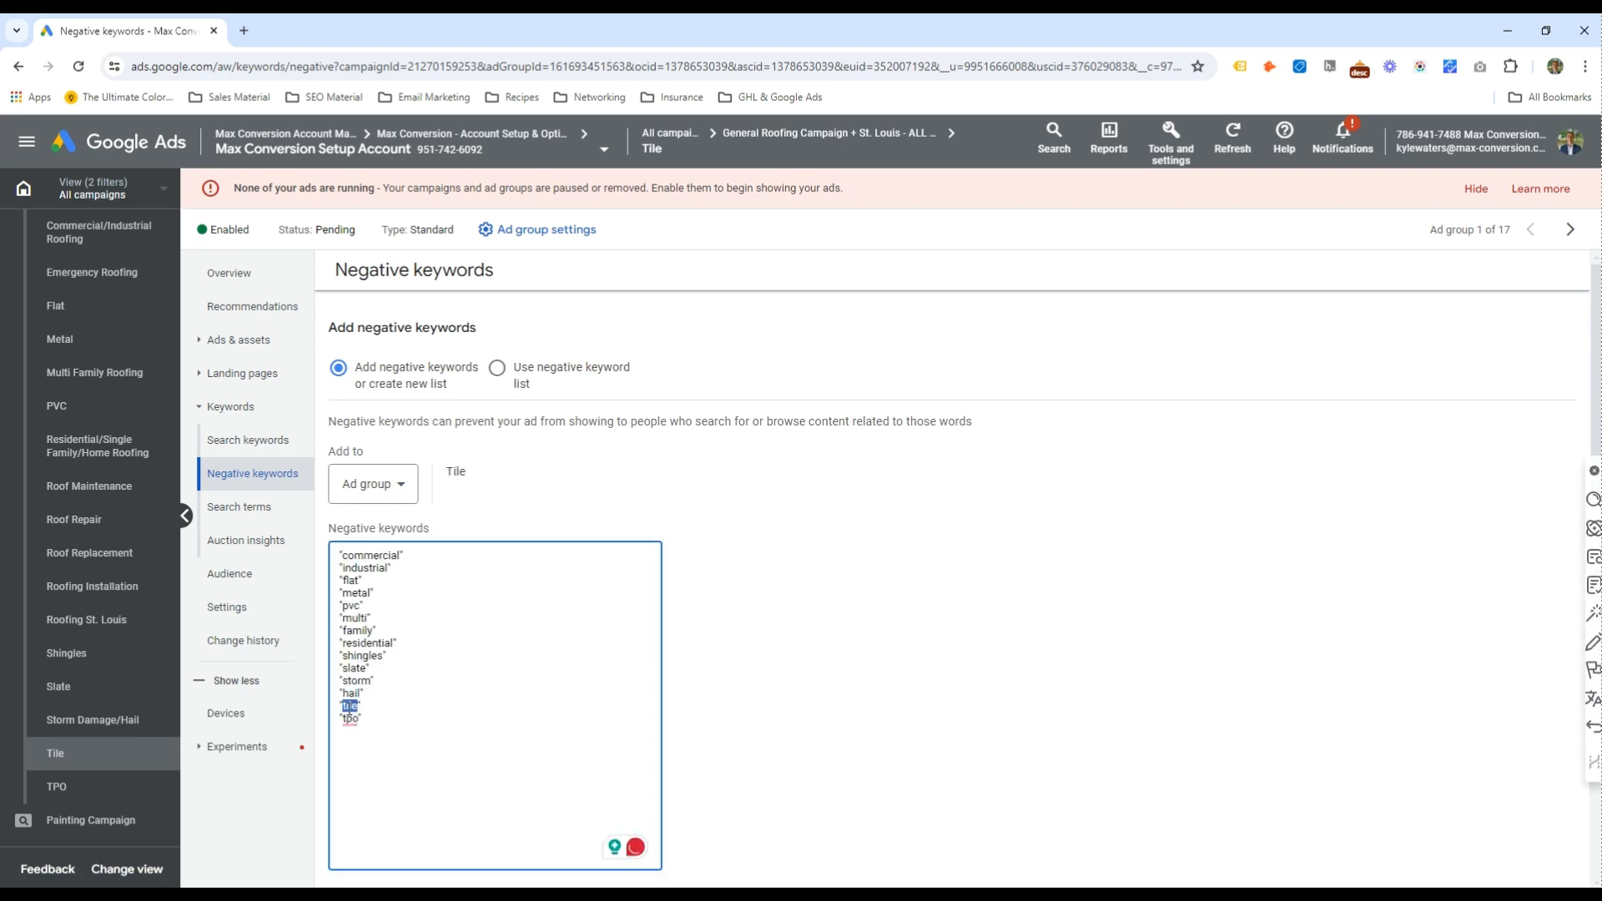
type("emergency")
scroll(356, 708, "down", 3)
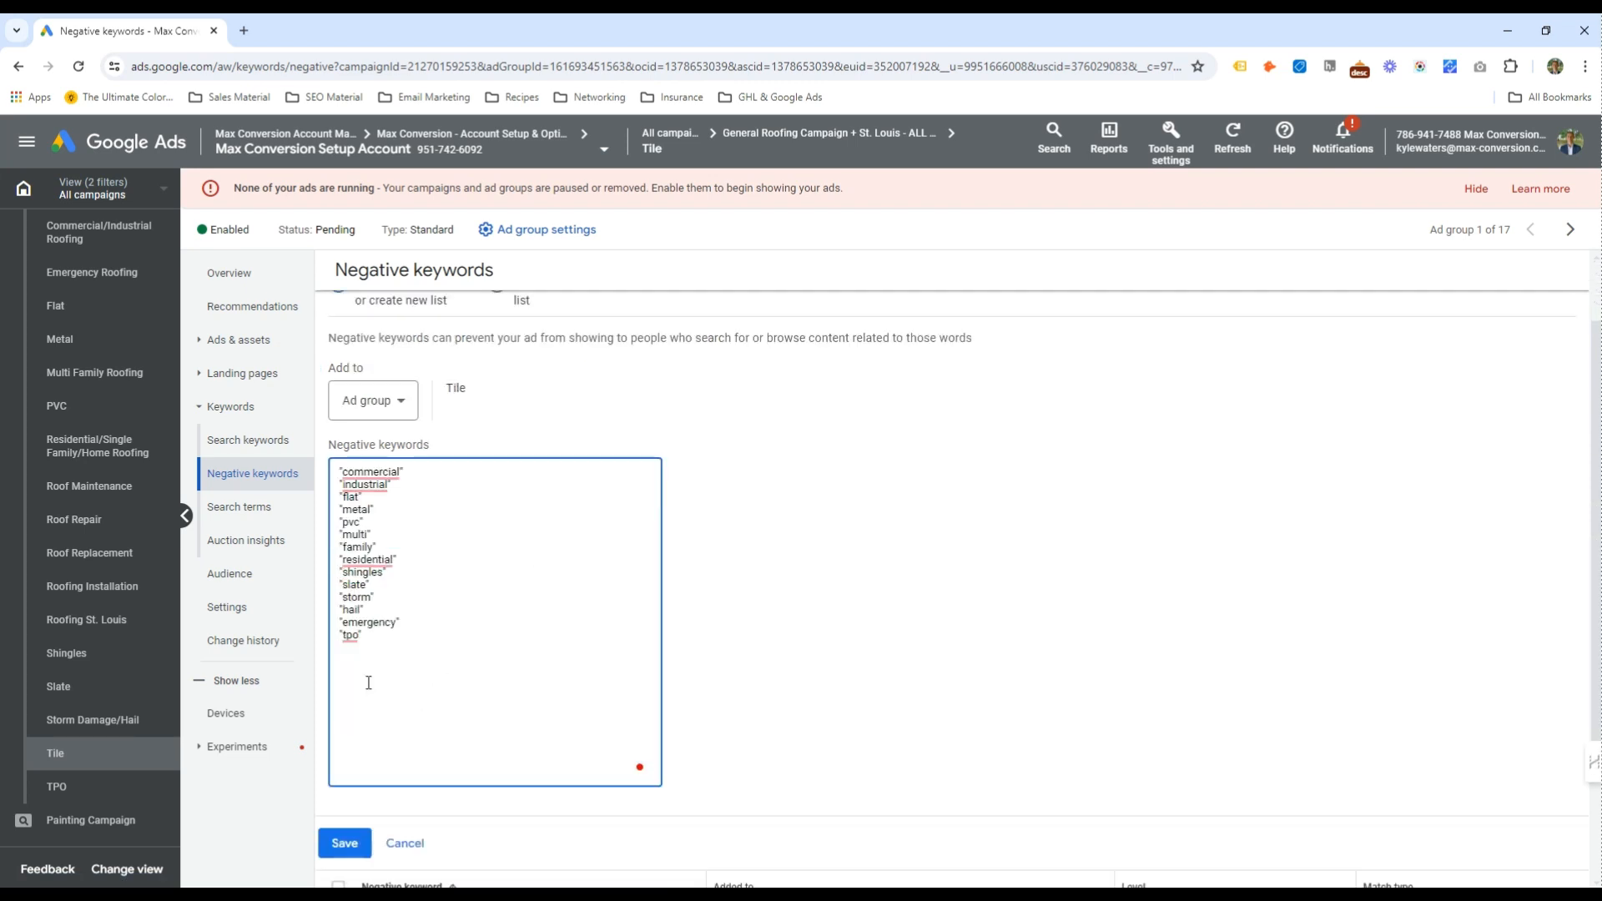
left_click(343, 674)
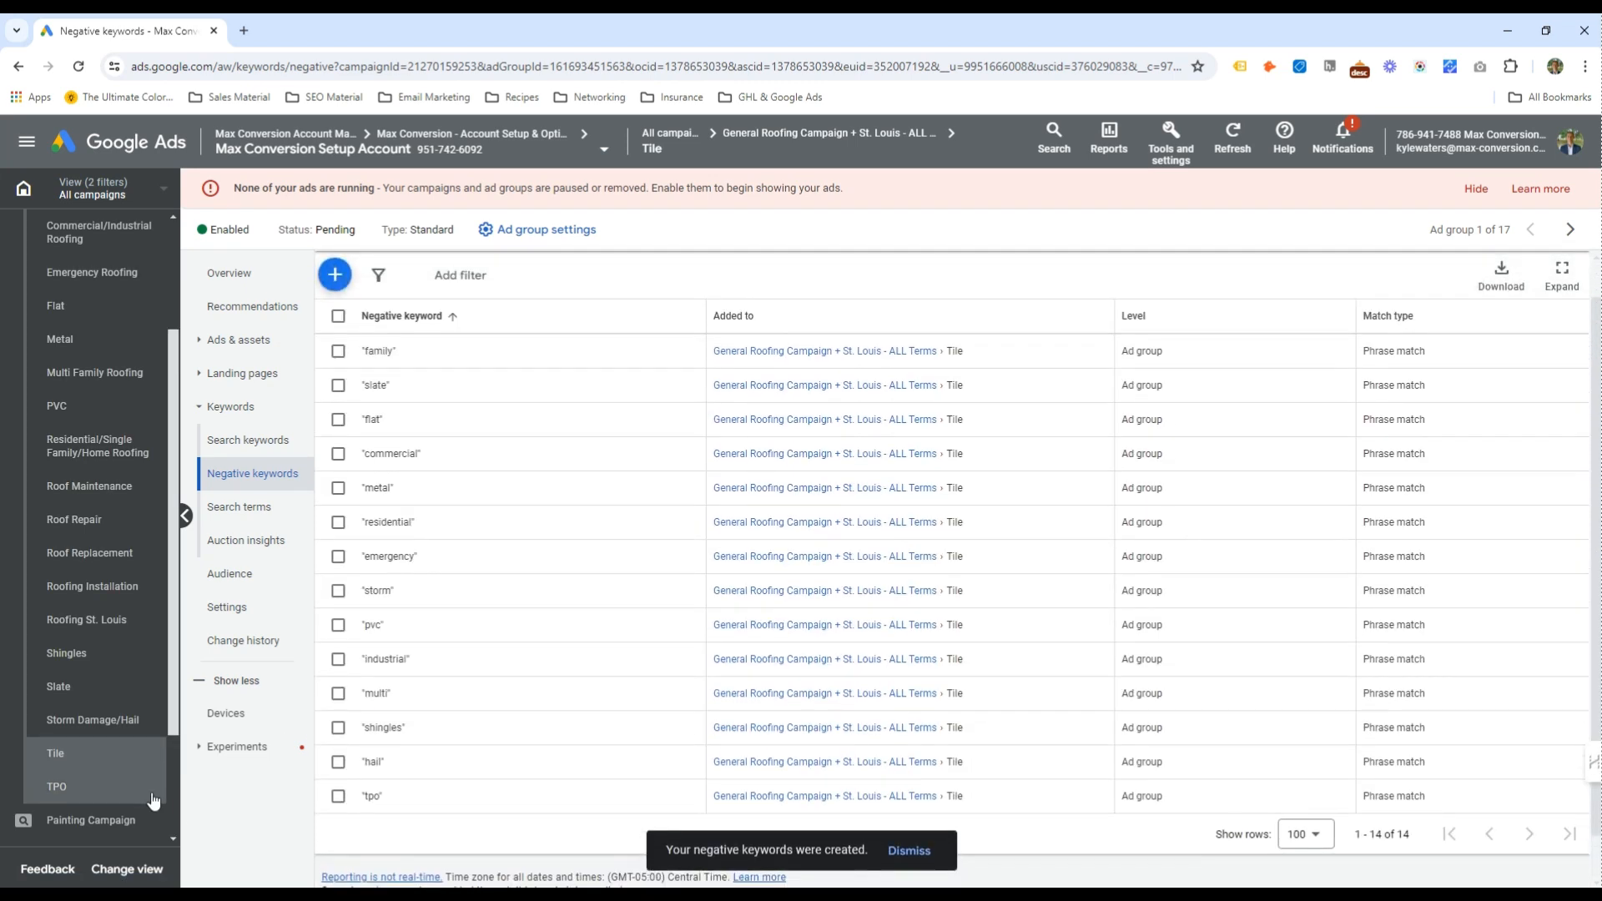
Add the copied negative keywords to the TPO ad group, replacing "tpo" with "emergency", and save them
left_click(56, 786)
left_click(334, 313)
type("\"commercial\" \"industrial\" \"flat\" \"metal\" \"pvc\" \"multi\" \"family\" \"residential\" \"shingles\" \"slate\" \"storm\" \"hail\" \"tile\"")
type("\"")
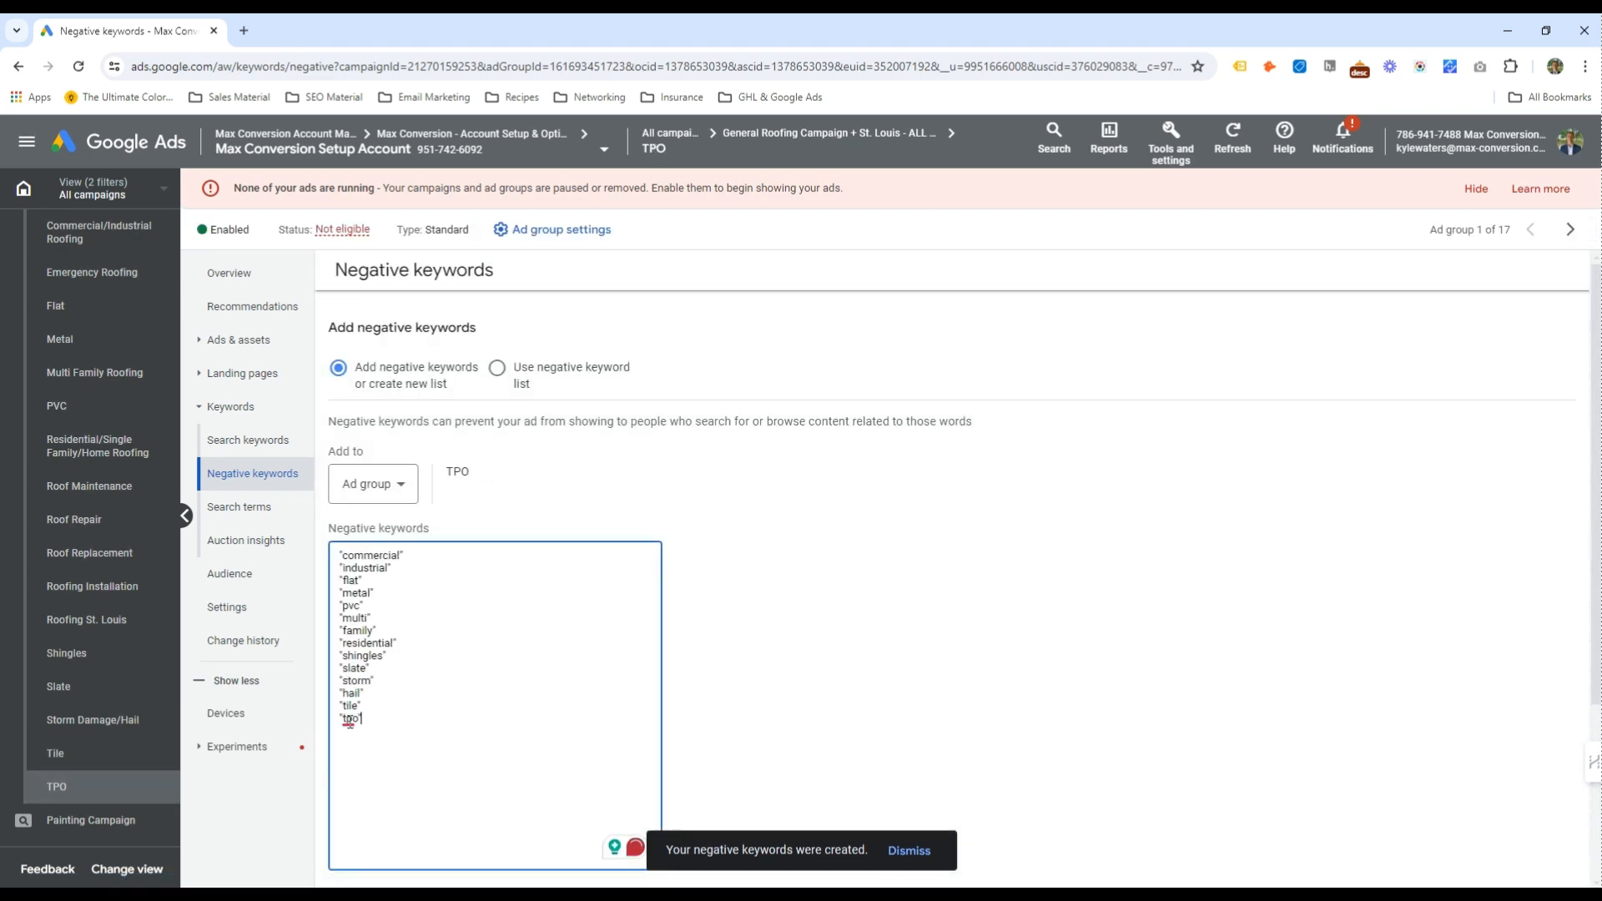
type("emergency\"")
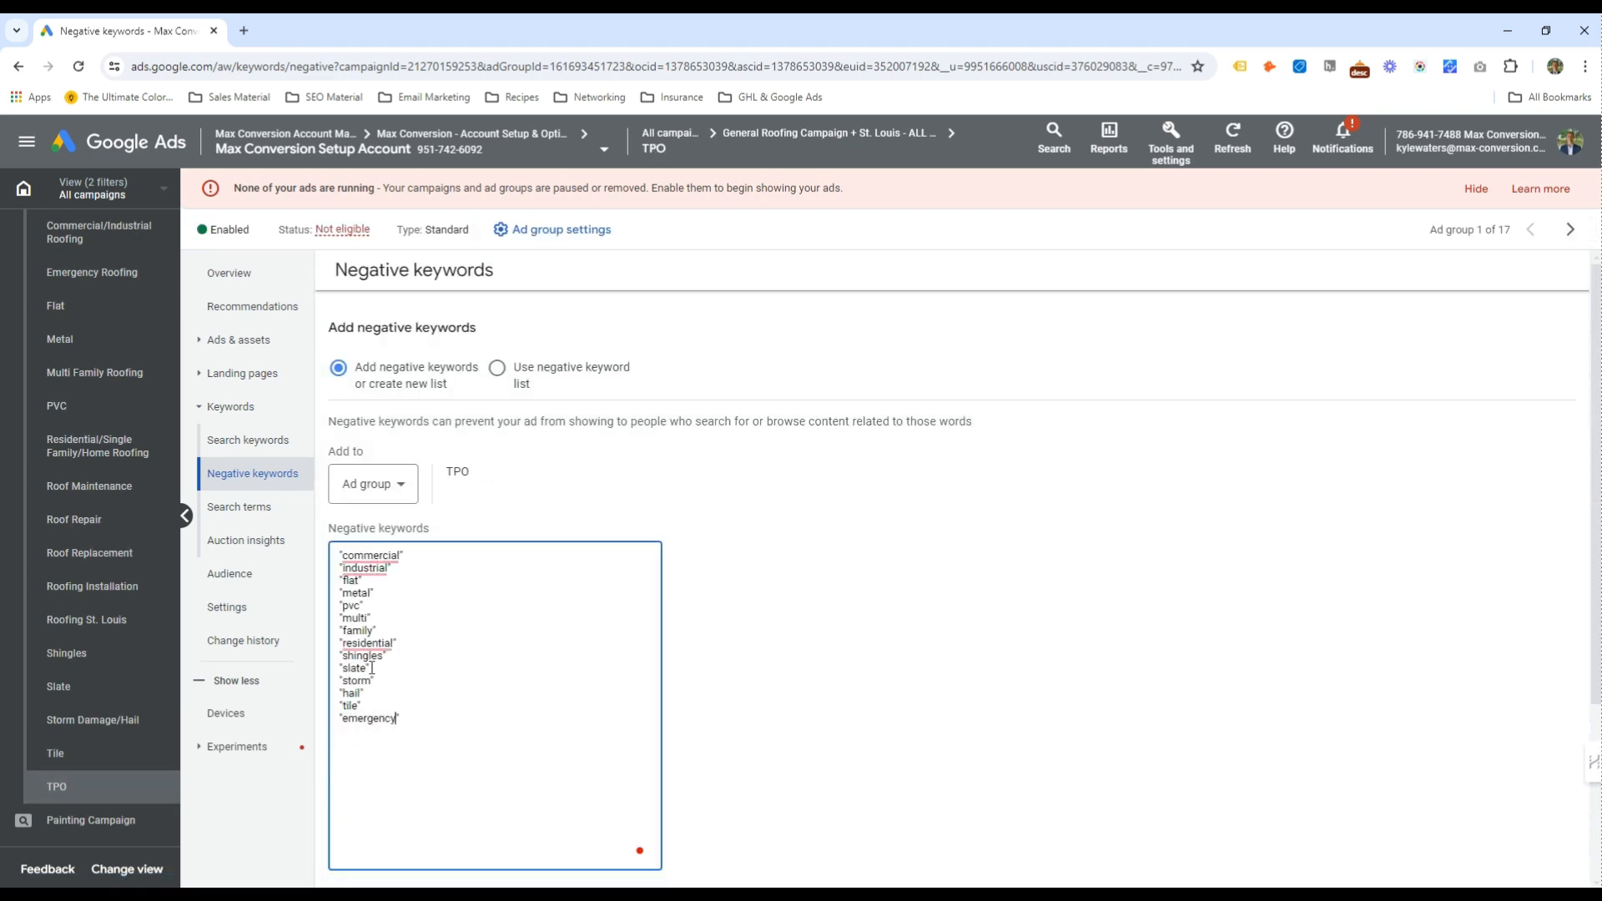
scroll(397, 689, "down", 2)
left_click(342, 759)
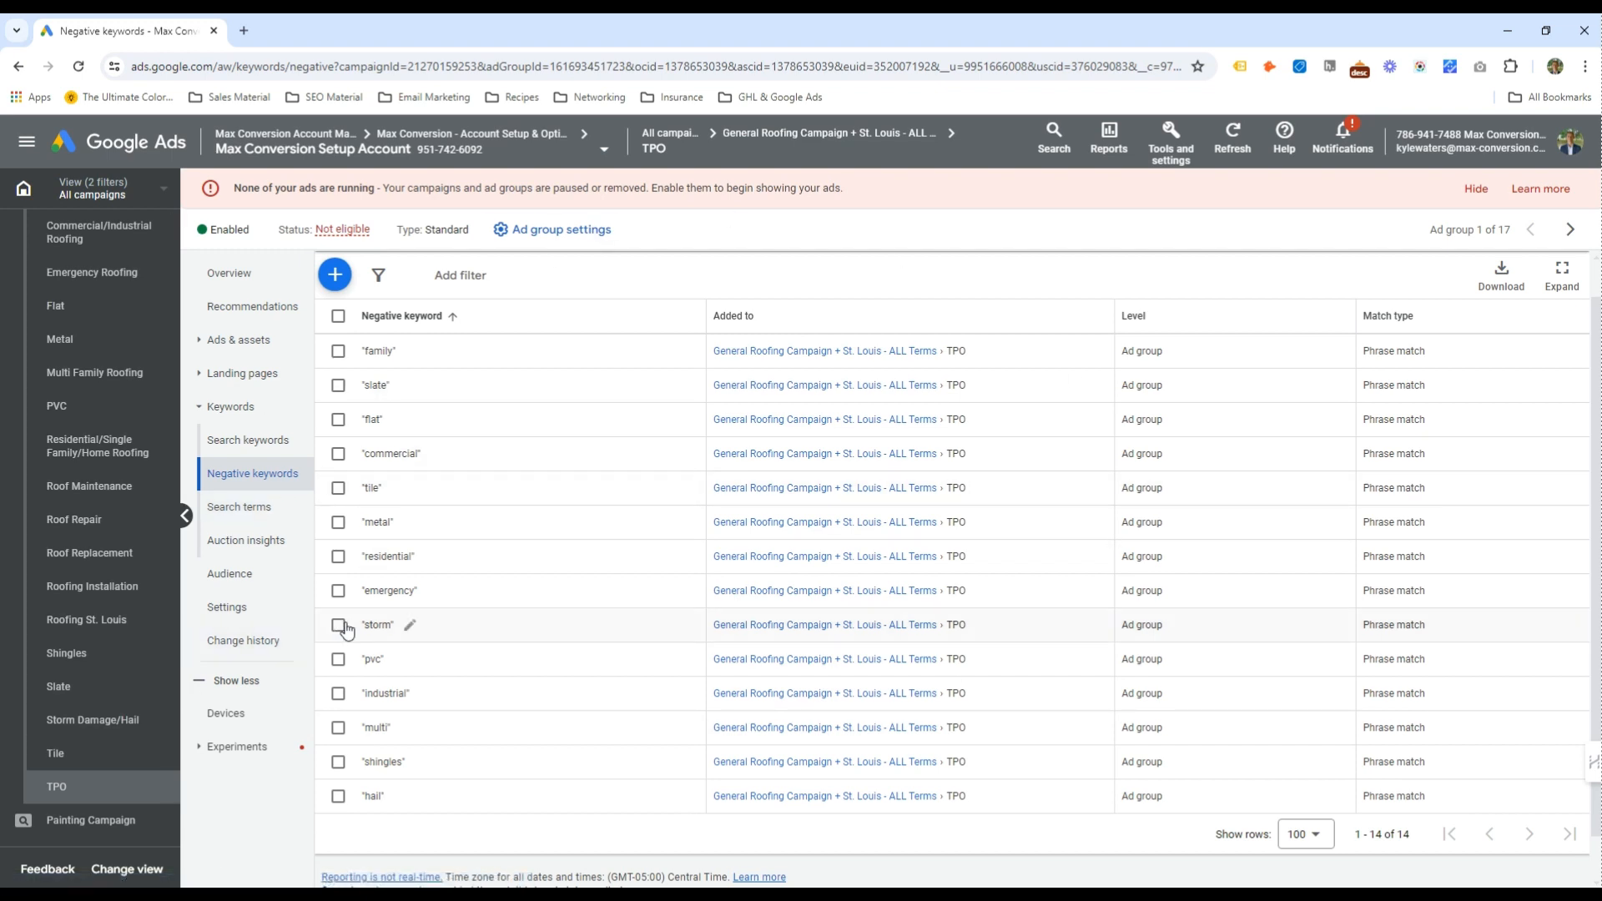
Paste the copied negative keywords into the Roof Maintenance ad group and append "emergency" to the list
left_click(105, 487)
left_click(901, 415)
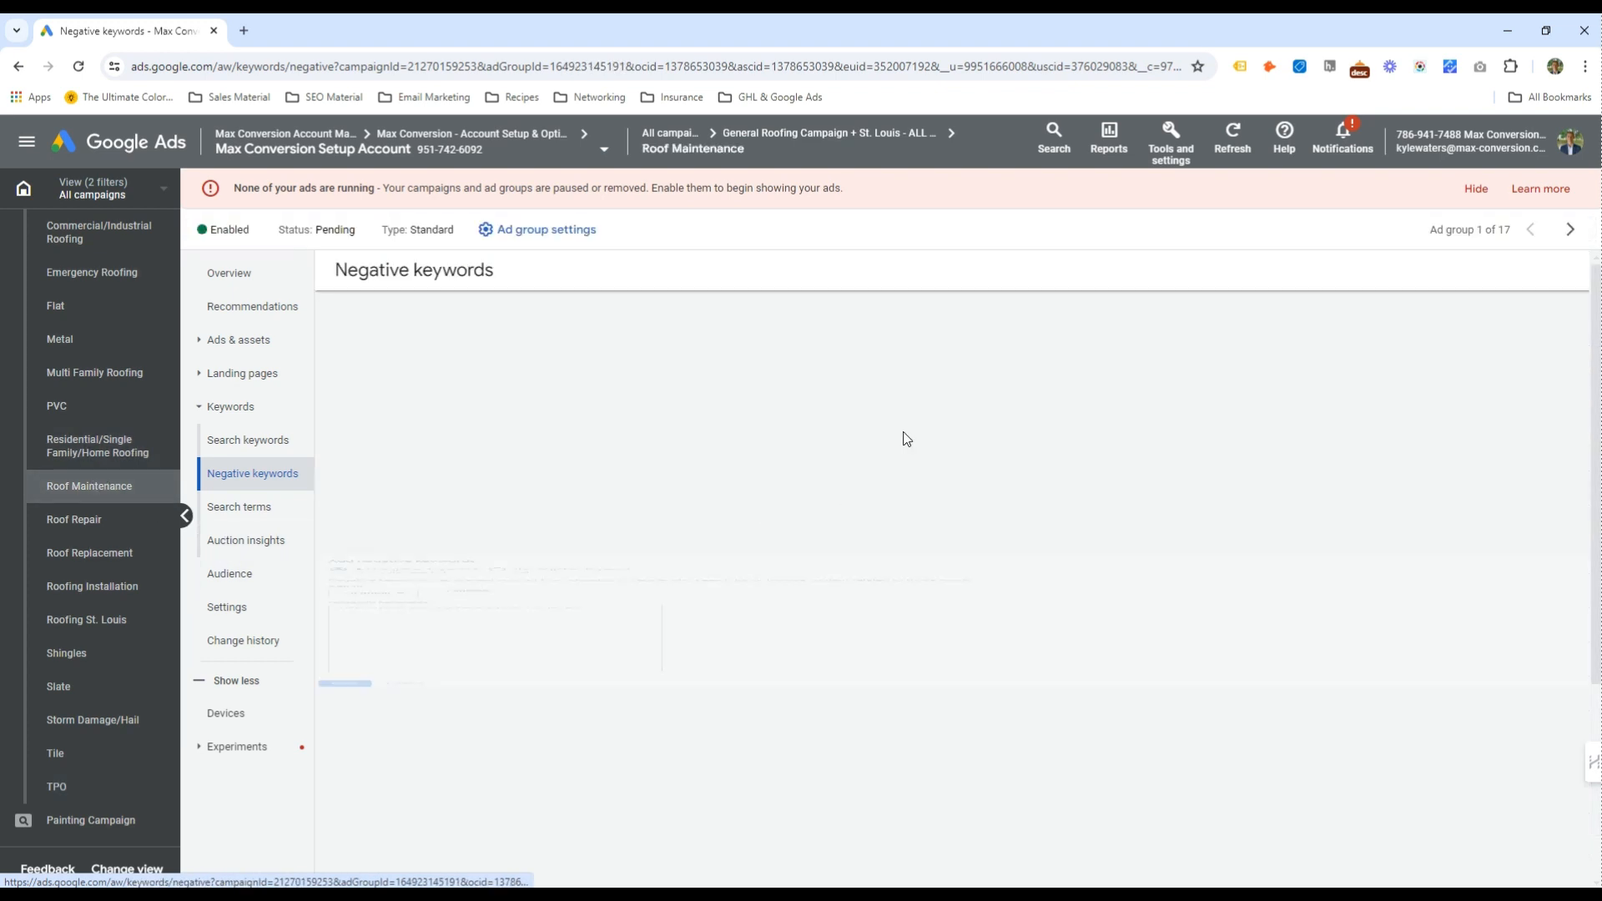
left_click(473, 588)
type("\"commercial\" \"industrial\" \"flat\" \"metal\" \"pvc\" \"multi\" \"family\" \"residential\" \"shingles\" \"slate\" \"storm\" \"hail\" \"tile\" \"tpo\"")
key("Return")
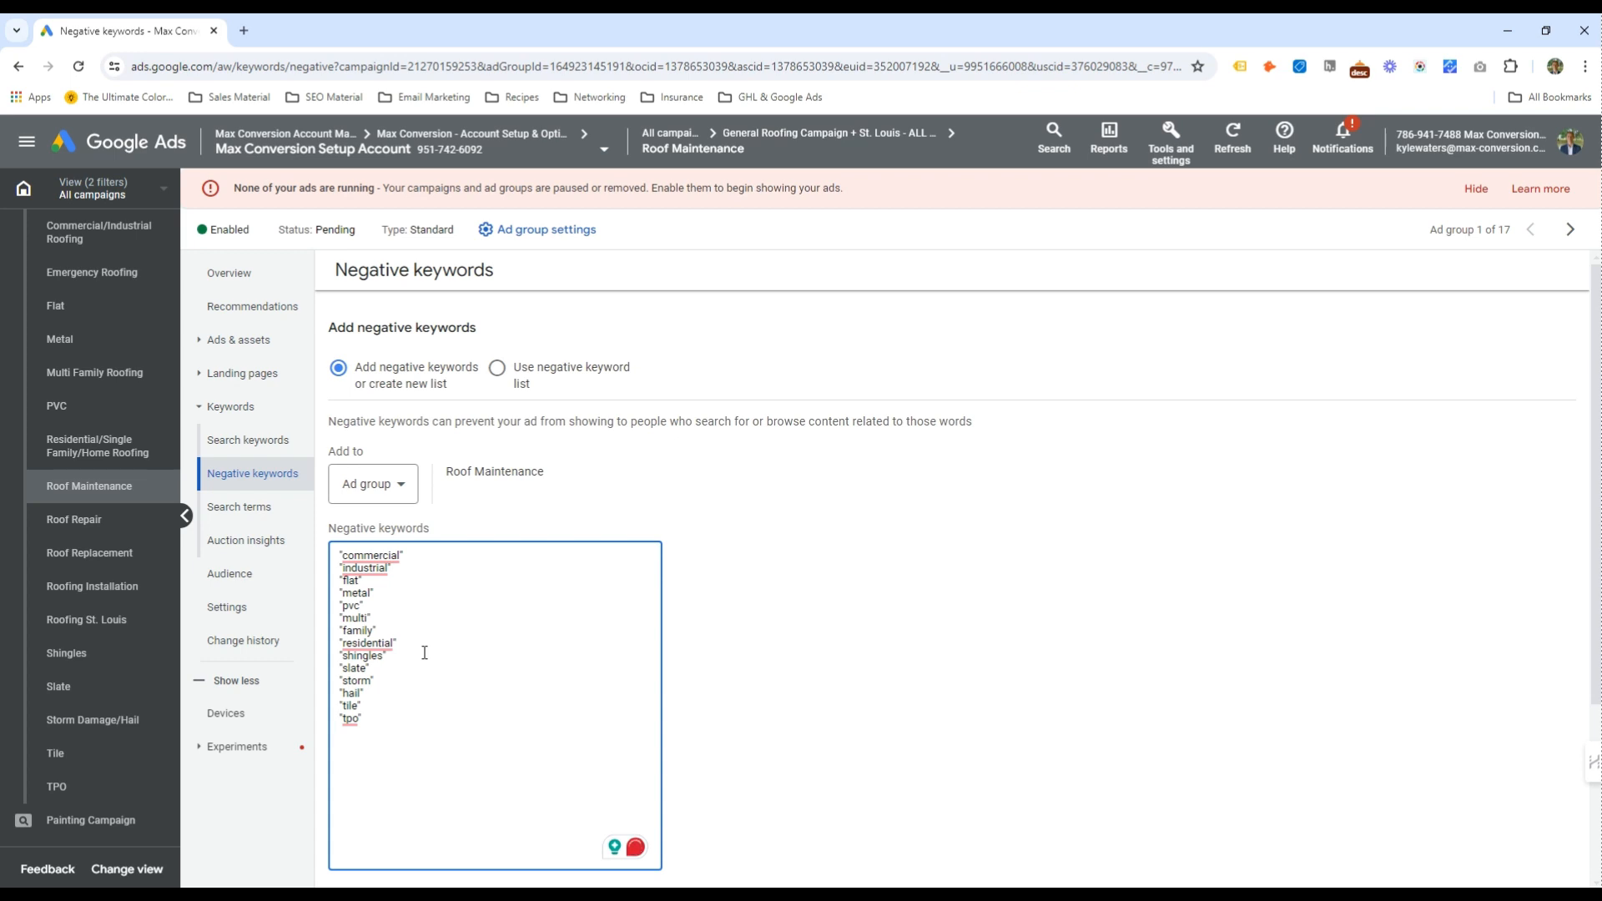
left_click_drag(379, 593, 423, 601)
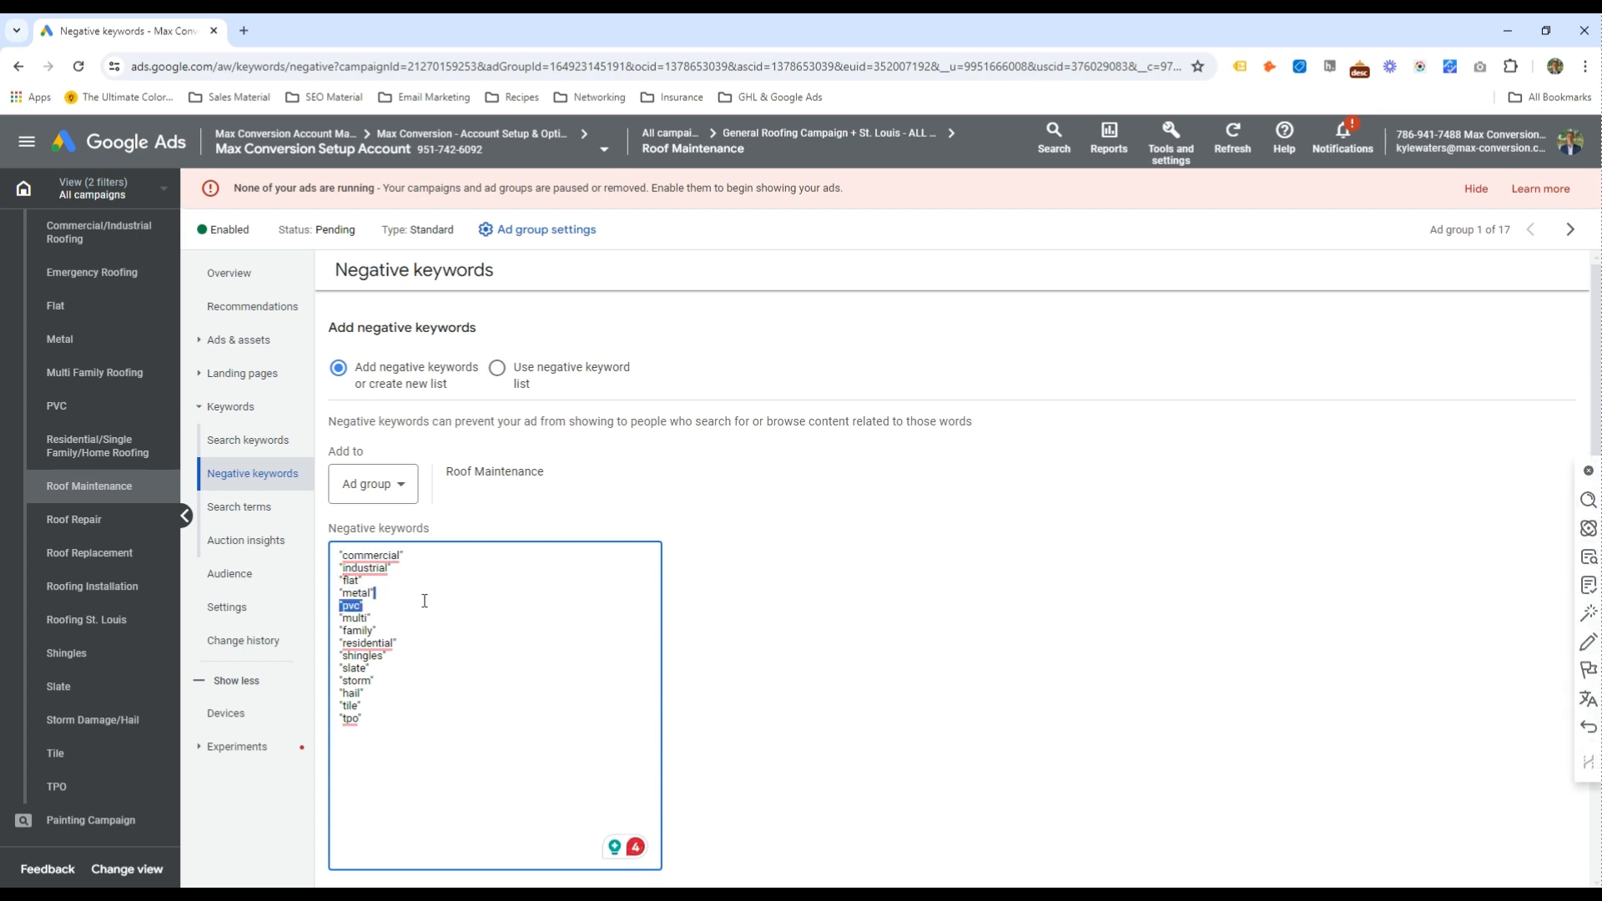
left_click(425, 601)
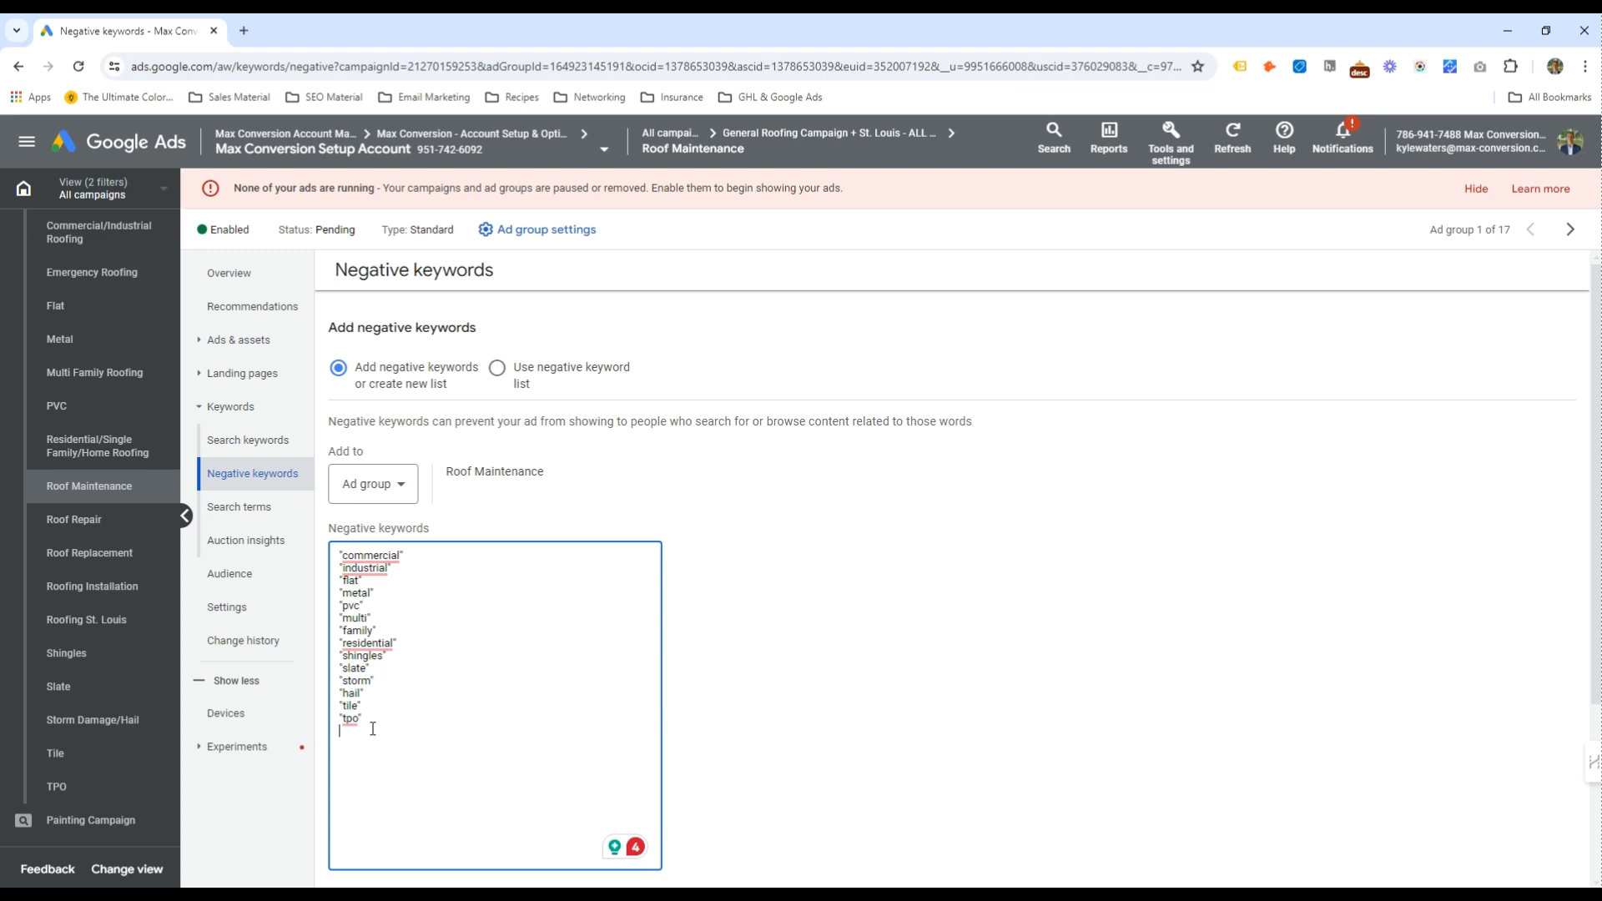
type("emergency\"")
Remove "family" and "residential" from the Roof Maintenance list and append "repair", "installation" and "install"
left_click_drag(415, 648, 308, 634)
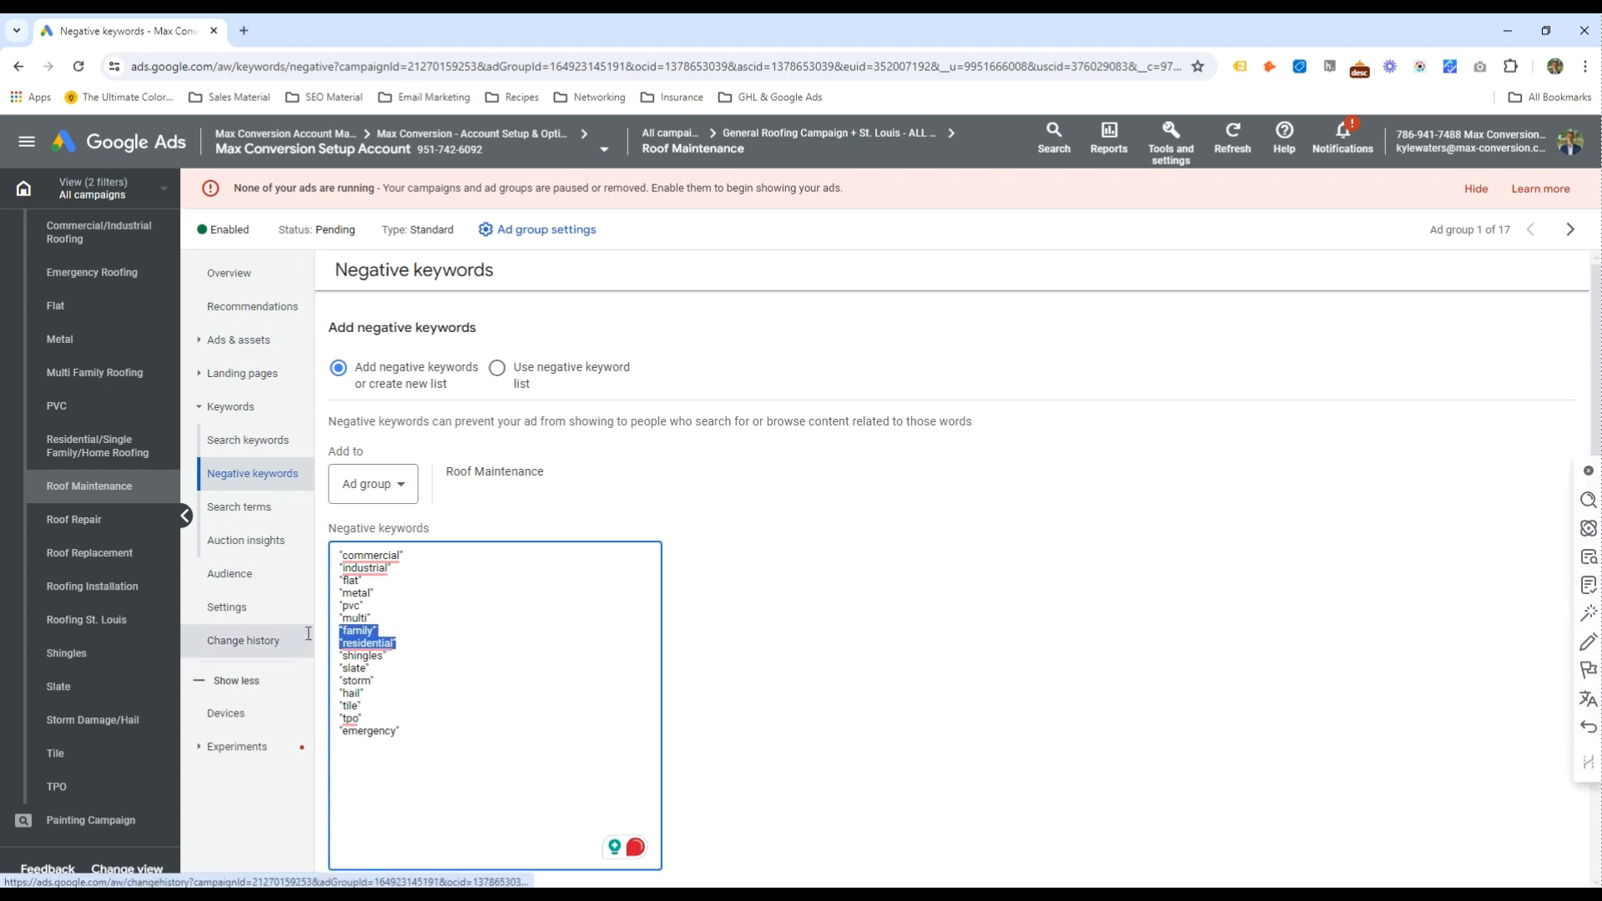
key("BackSpace")
key("BackSpace")
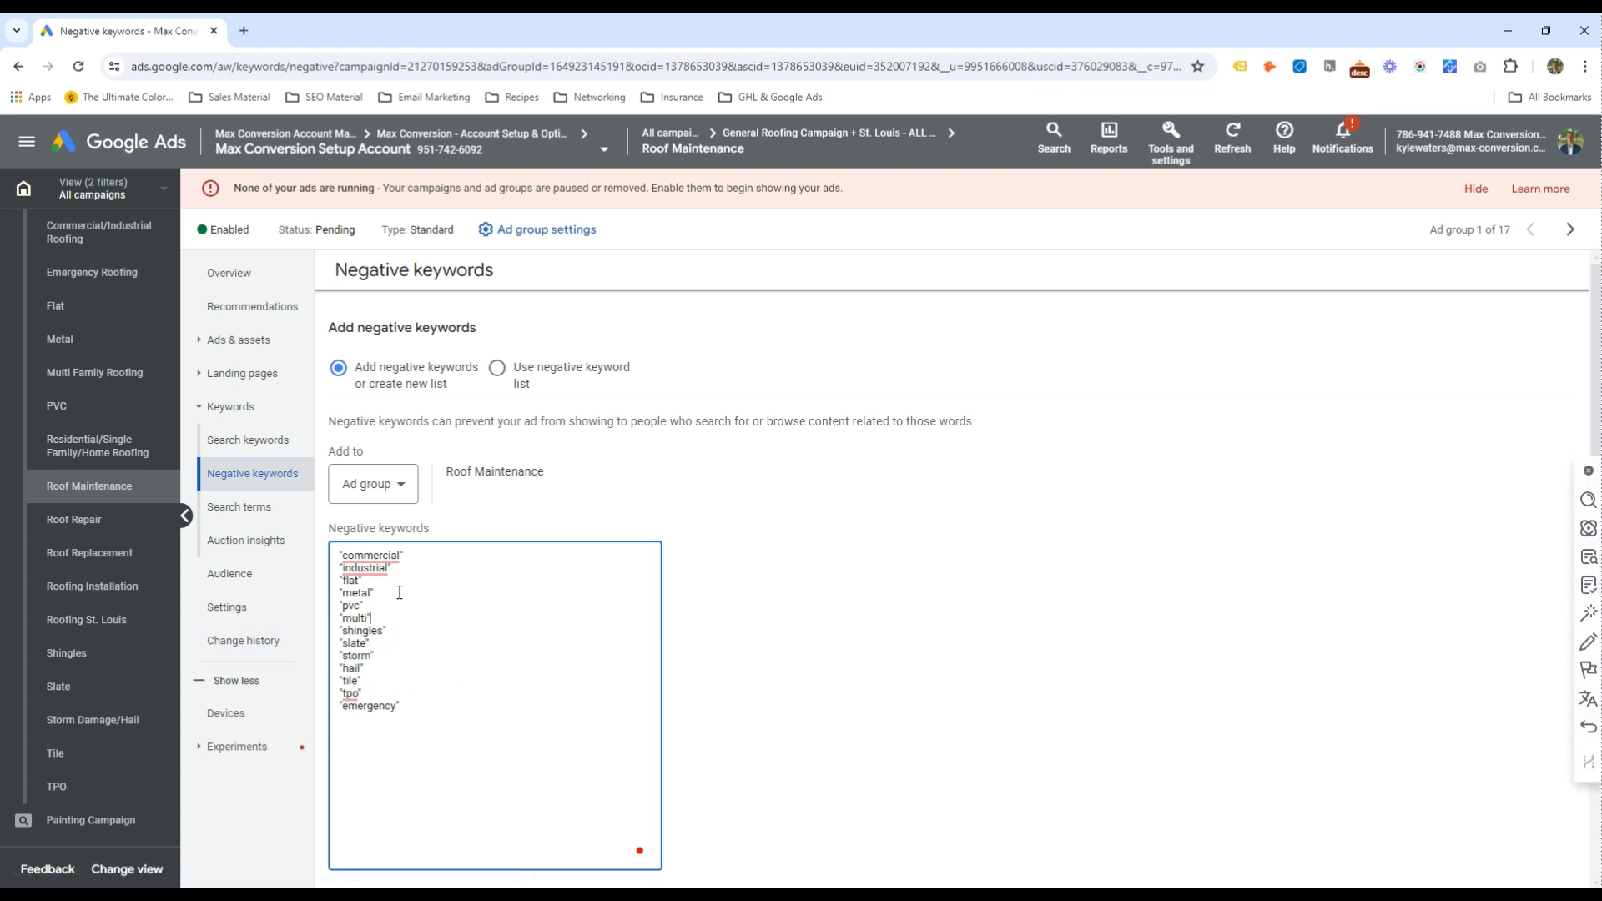
left_click(427, 709)
key("Return")
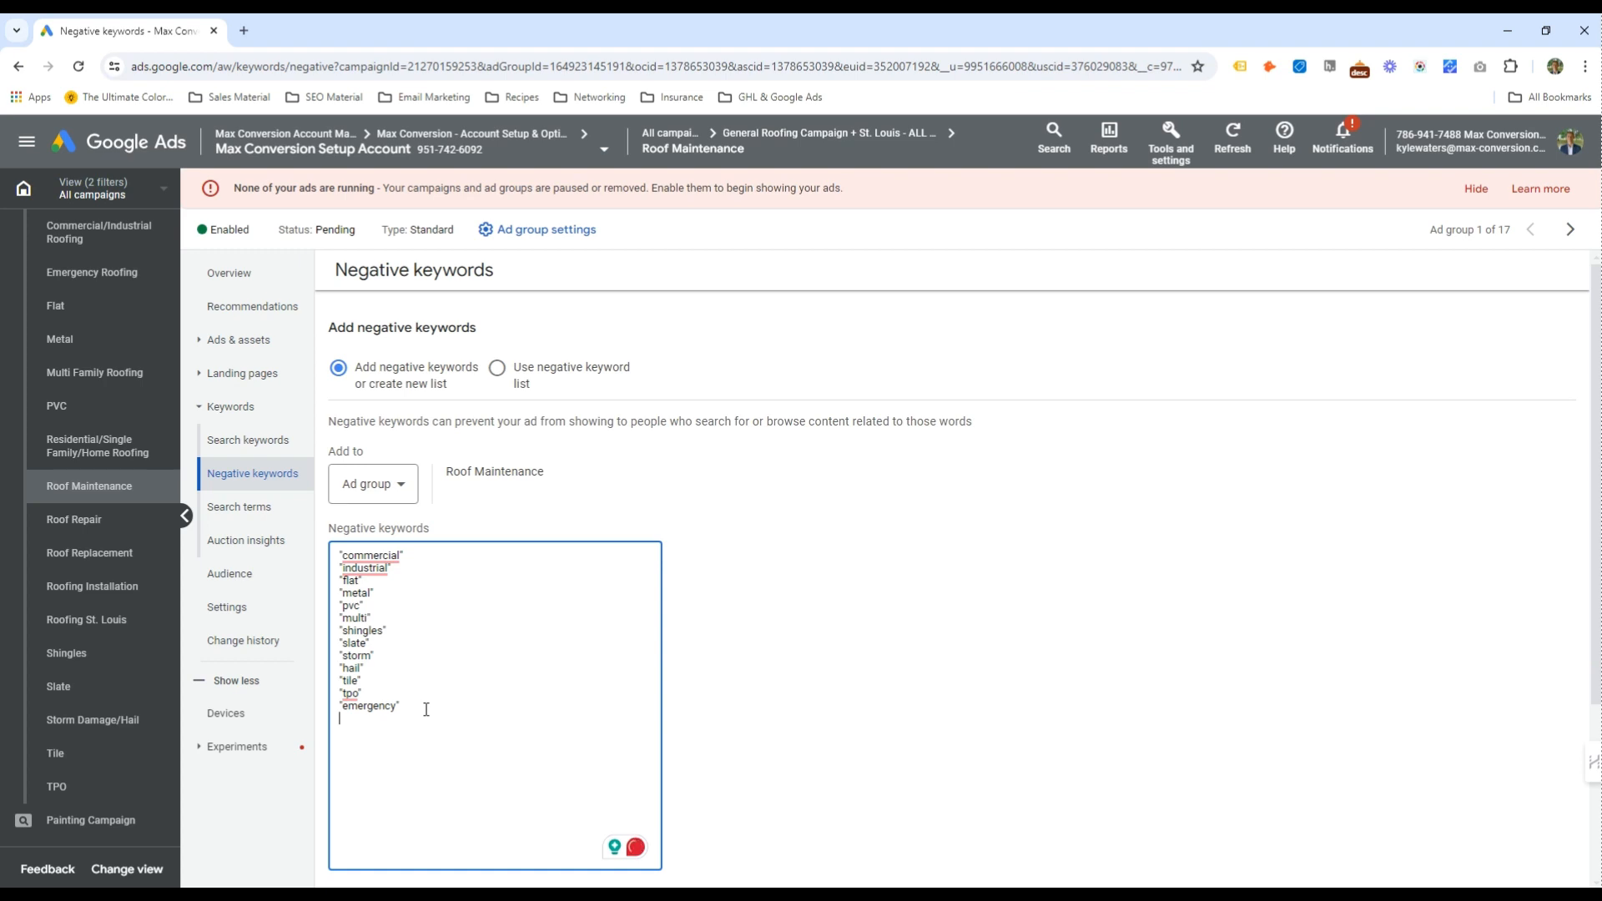
type("\"repair")
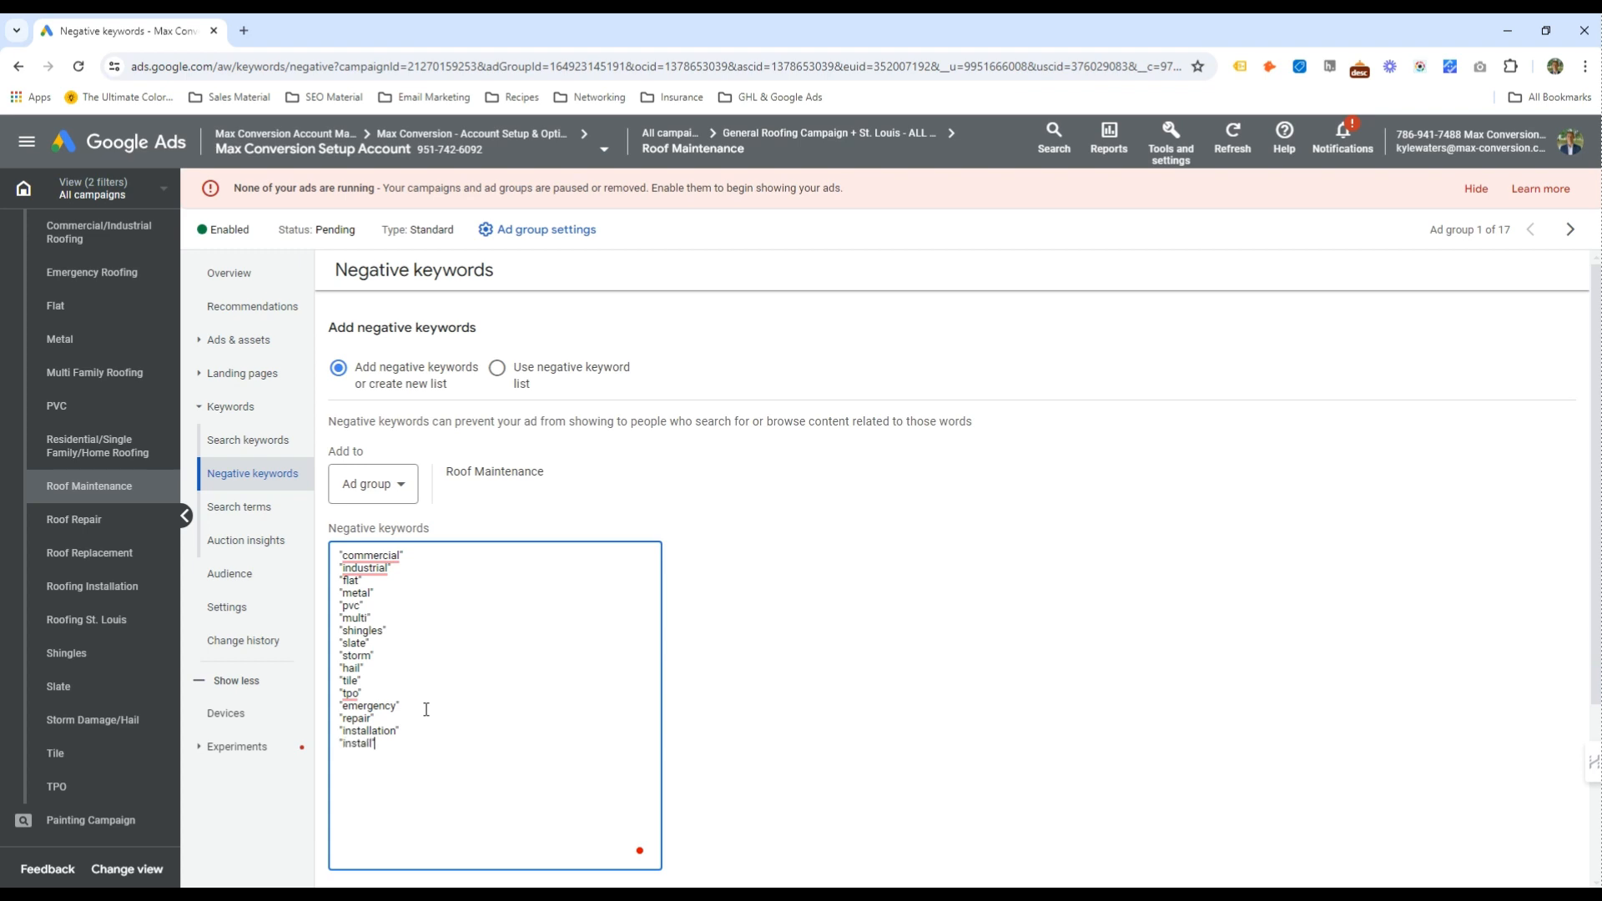
Copy the complete Roof Maintenance negative keyword list and save it to the ad group
left_click_drag(406, 740, 336, 553)
key("ctrl+c")
scroll(350, 667, "down", 3)
left_click(348, 676)
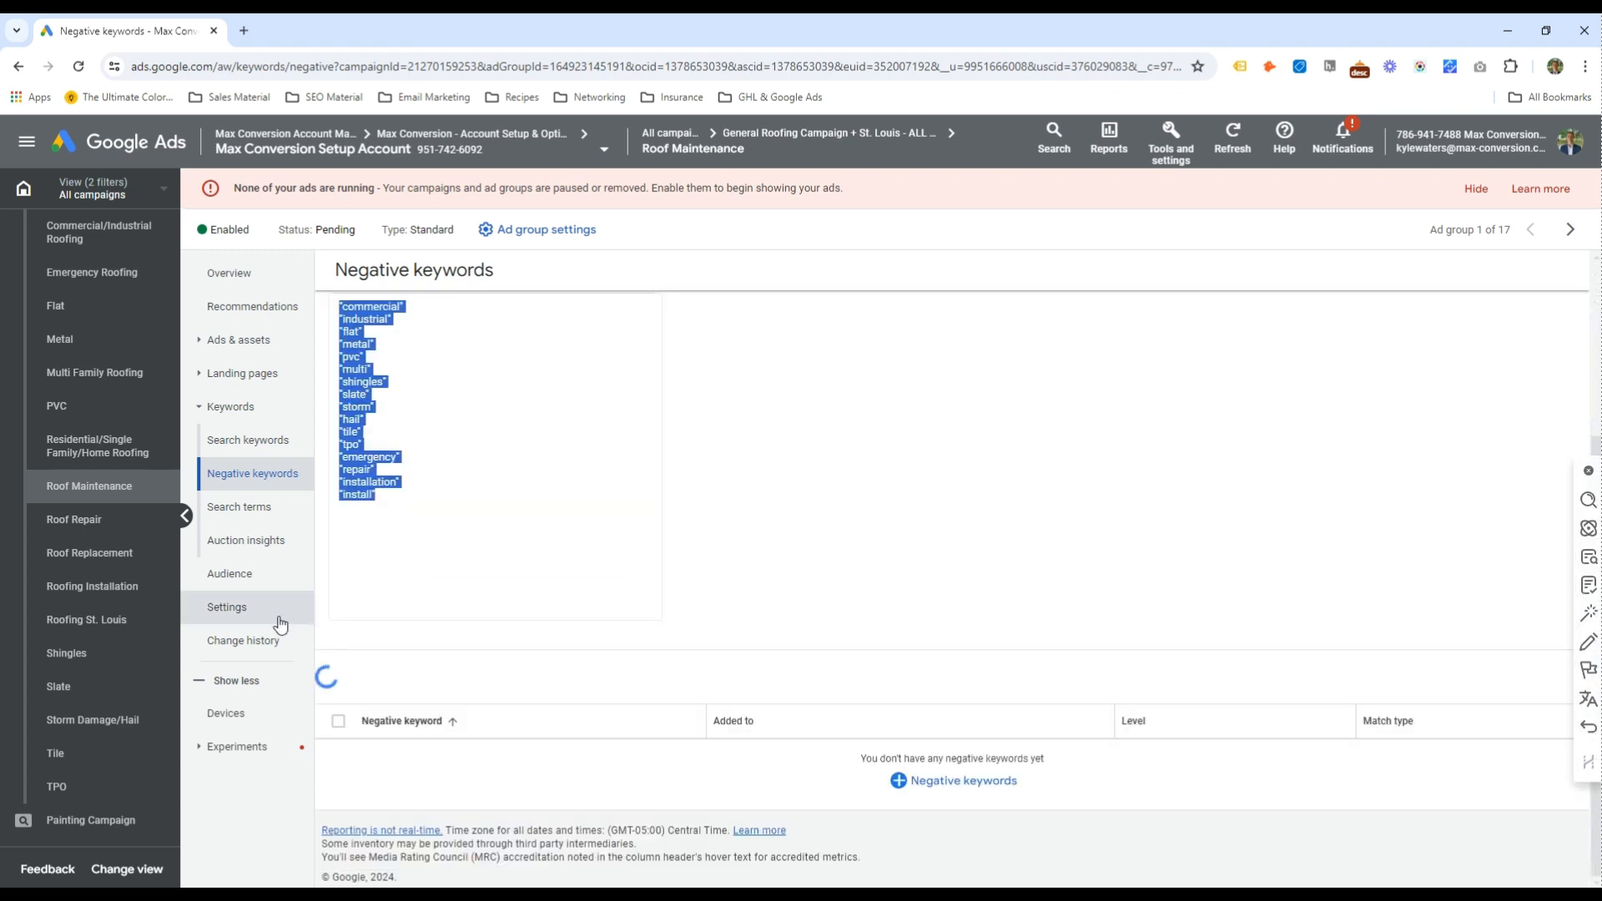
Paste the copied negative keywords into the Roof Repair ad group and replace "repair" with the correctly spelled "maintenance"
left_click(134, 530)
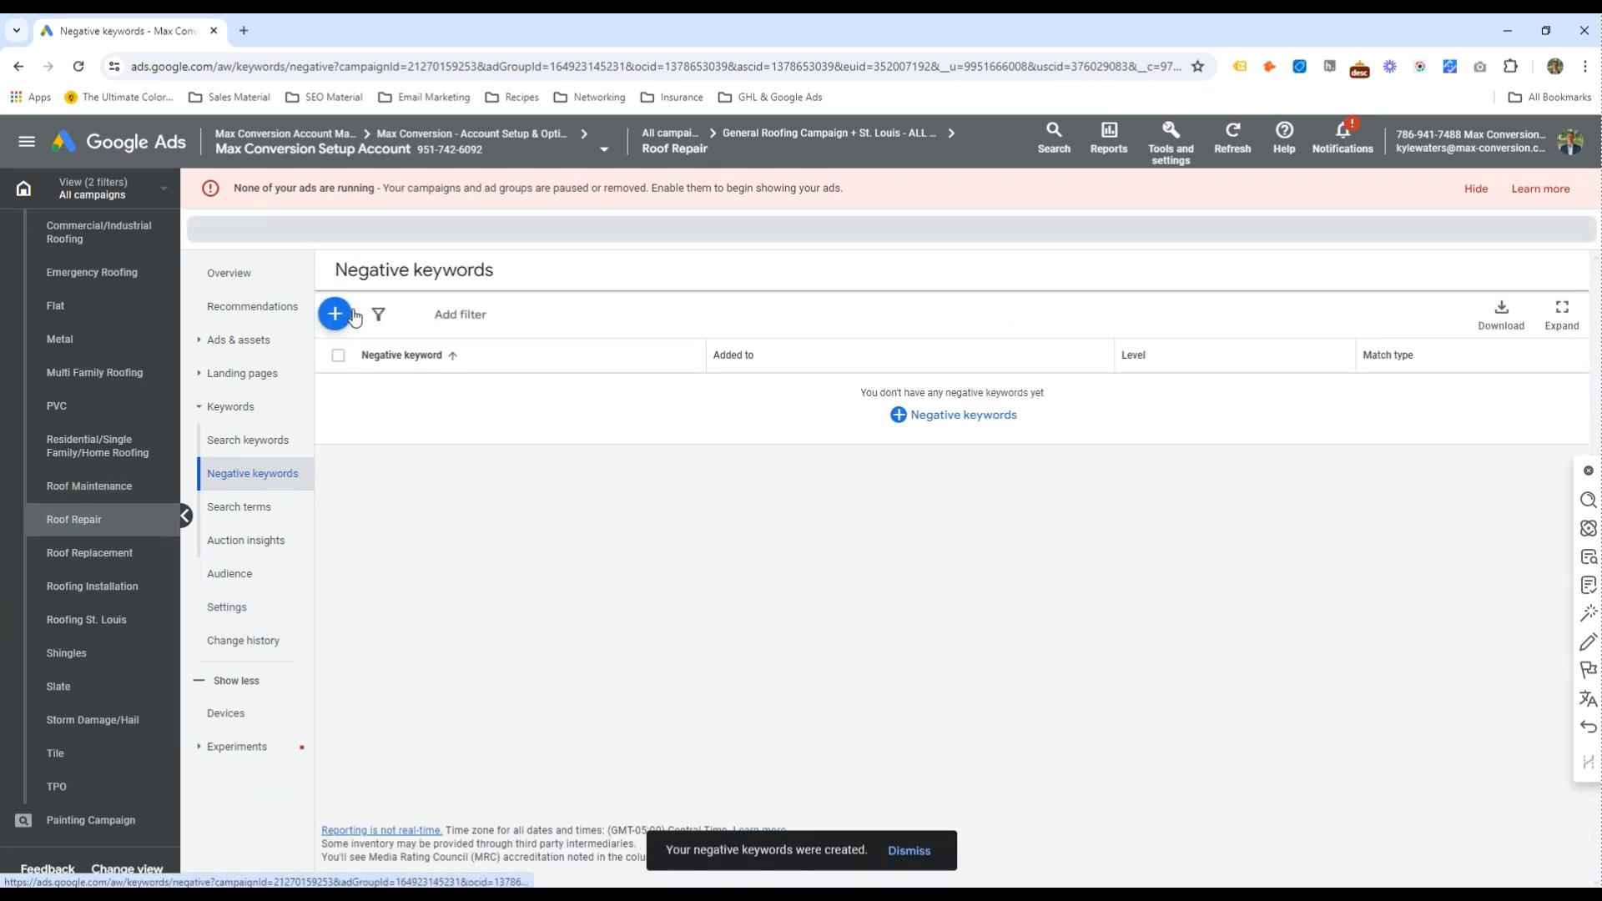
left_click(333, 315)
left_click(364, 718)
key("ctrl+v")
double_click(365, 718)
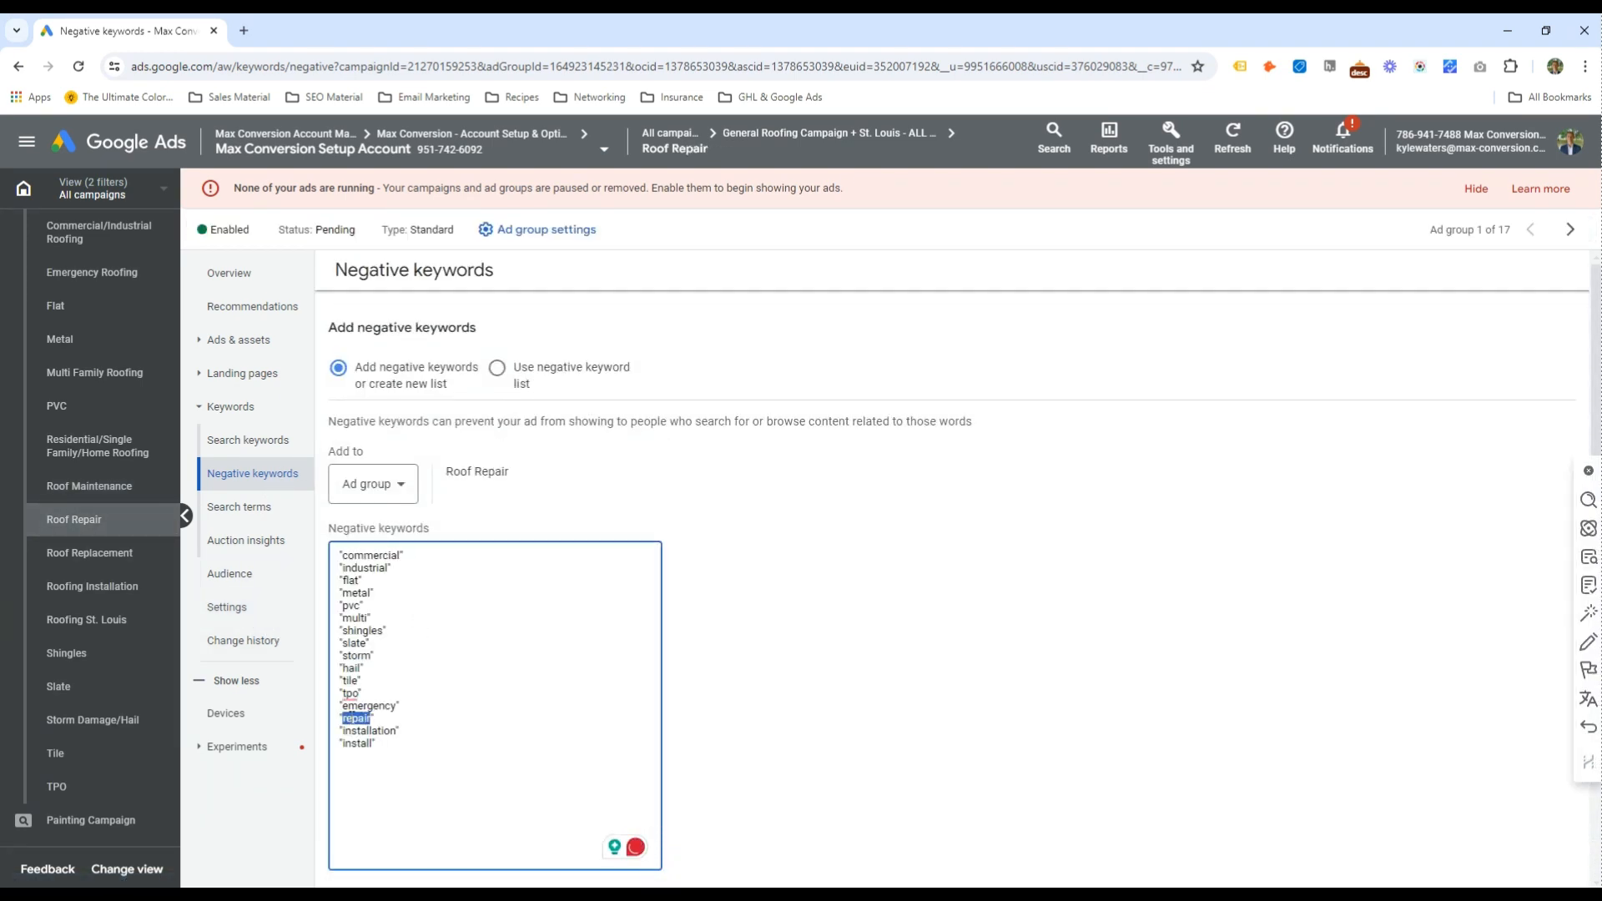
type("maintenacne")
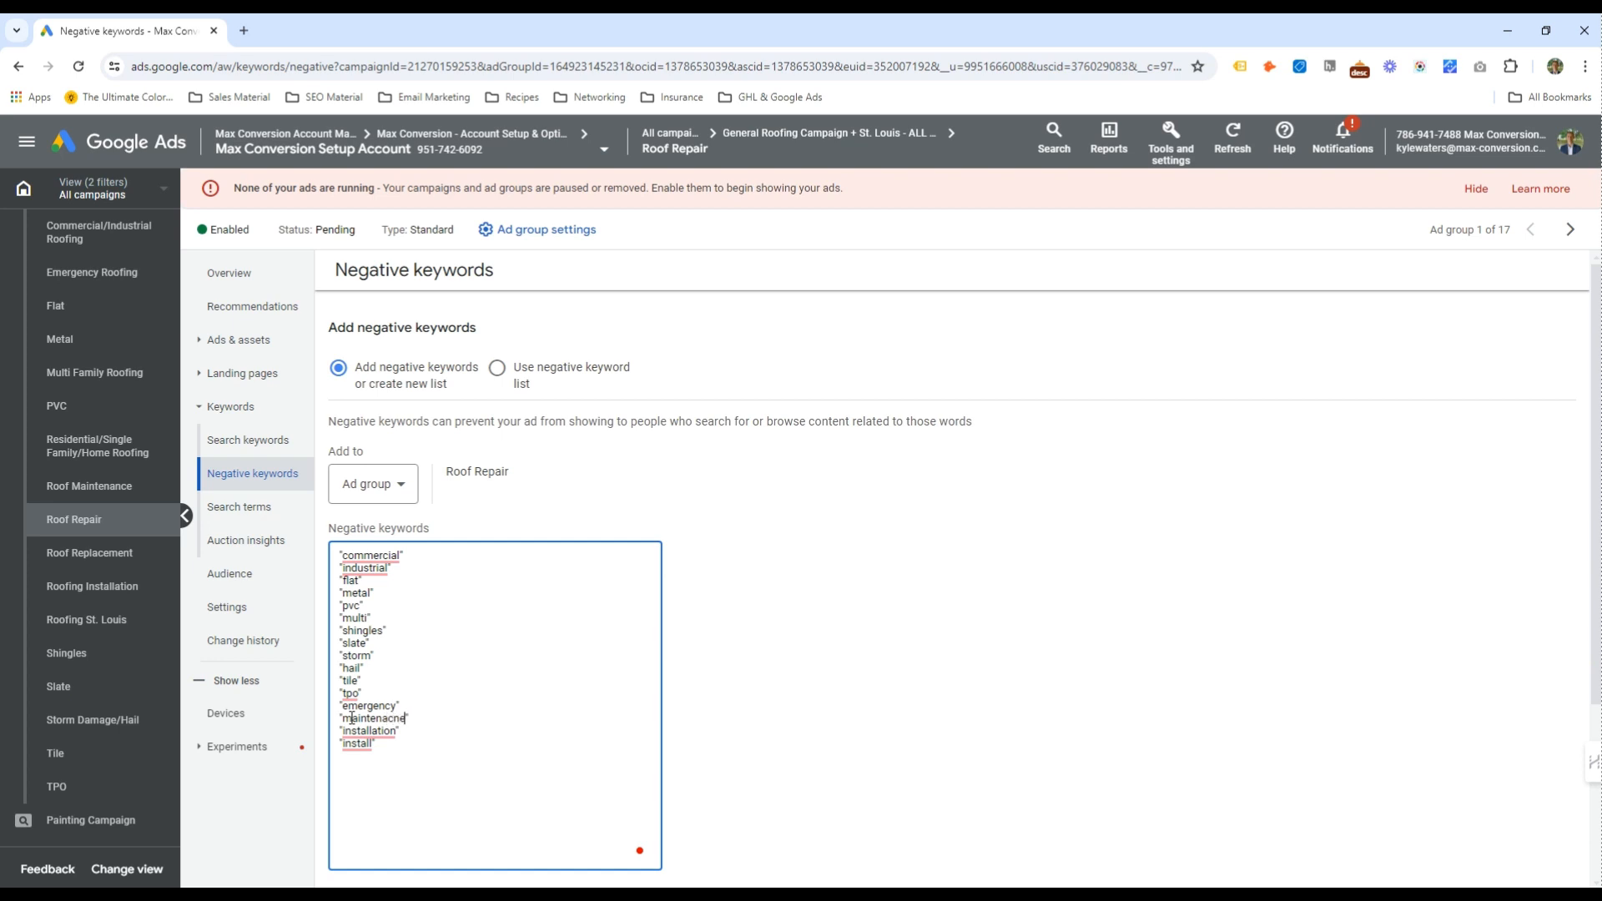
right_click(351, 719)
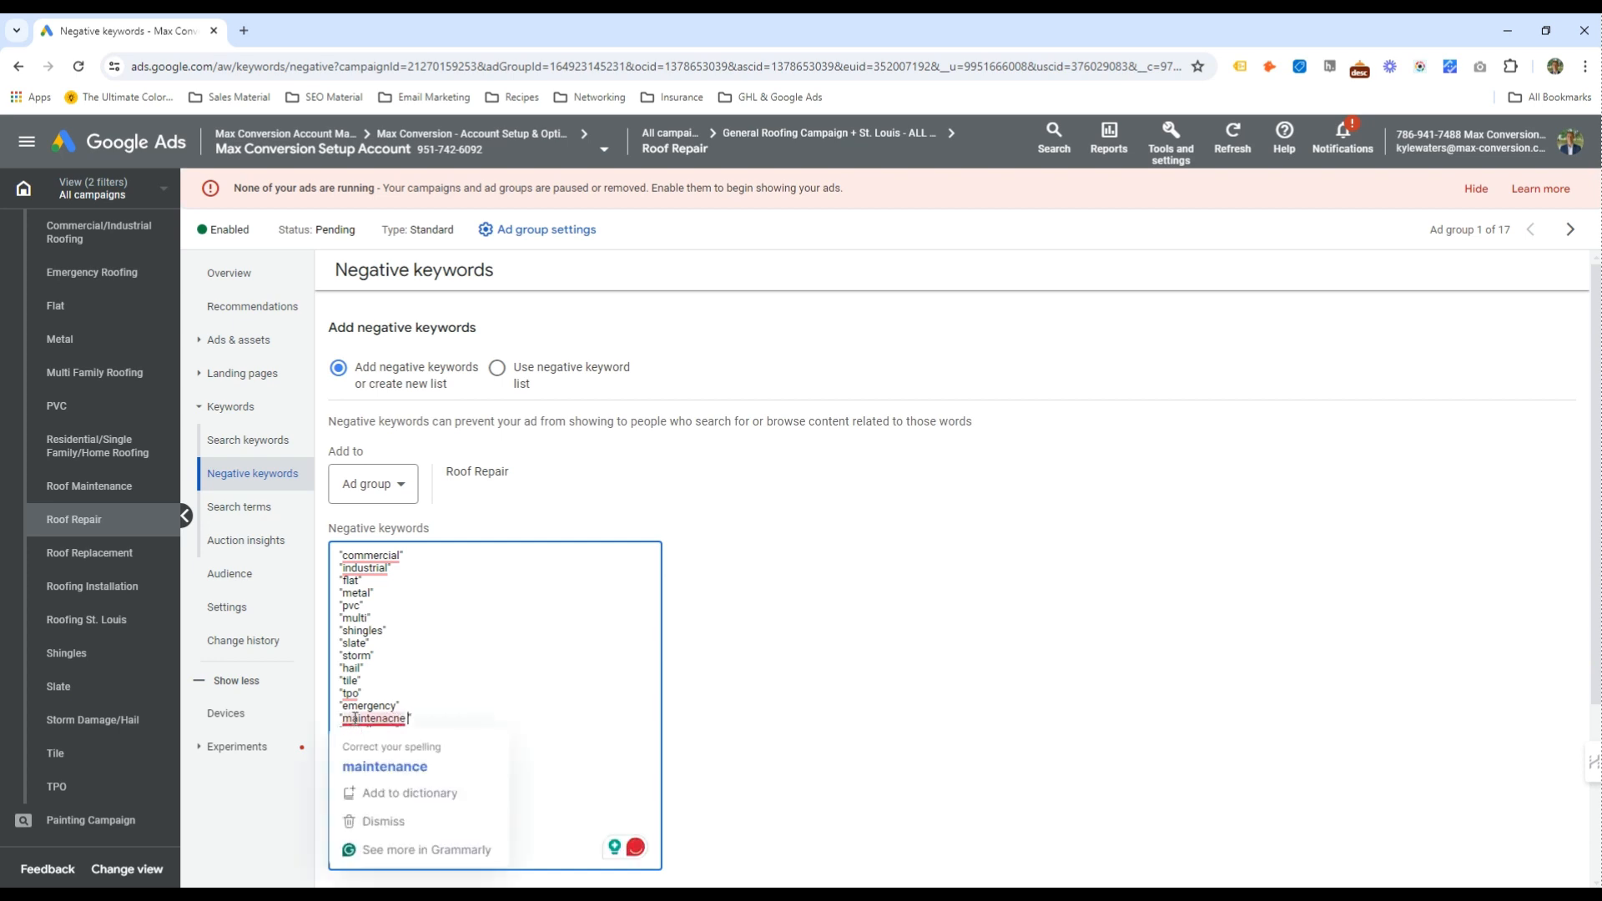
left_click(376, 748)
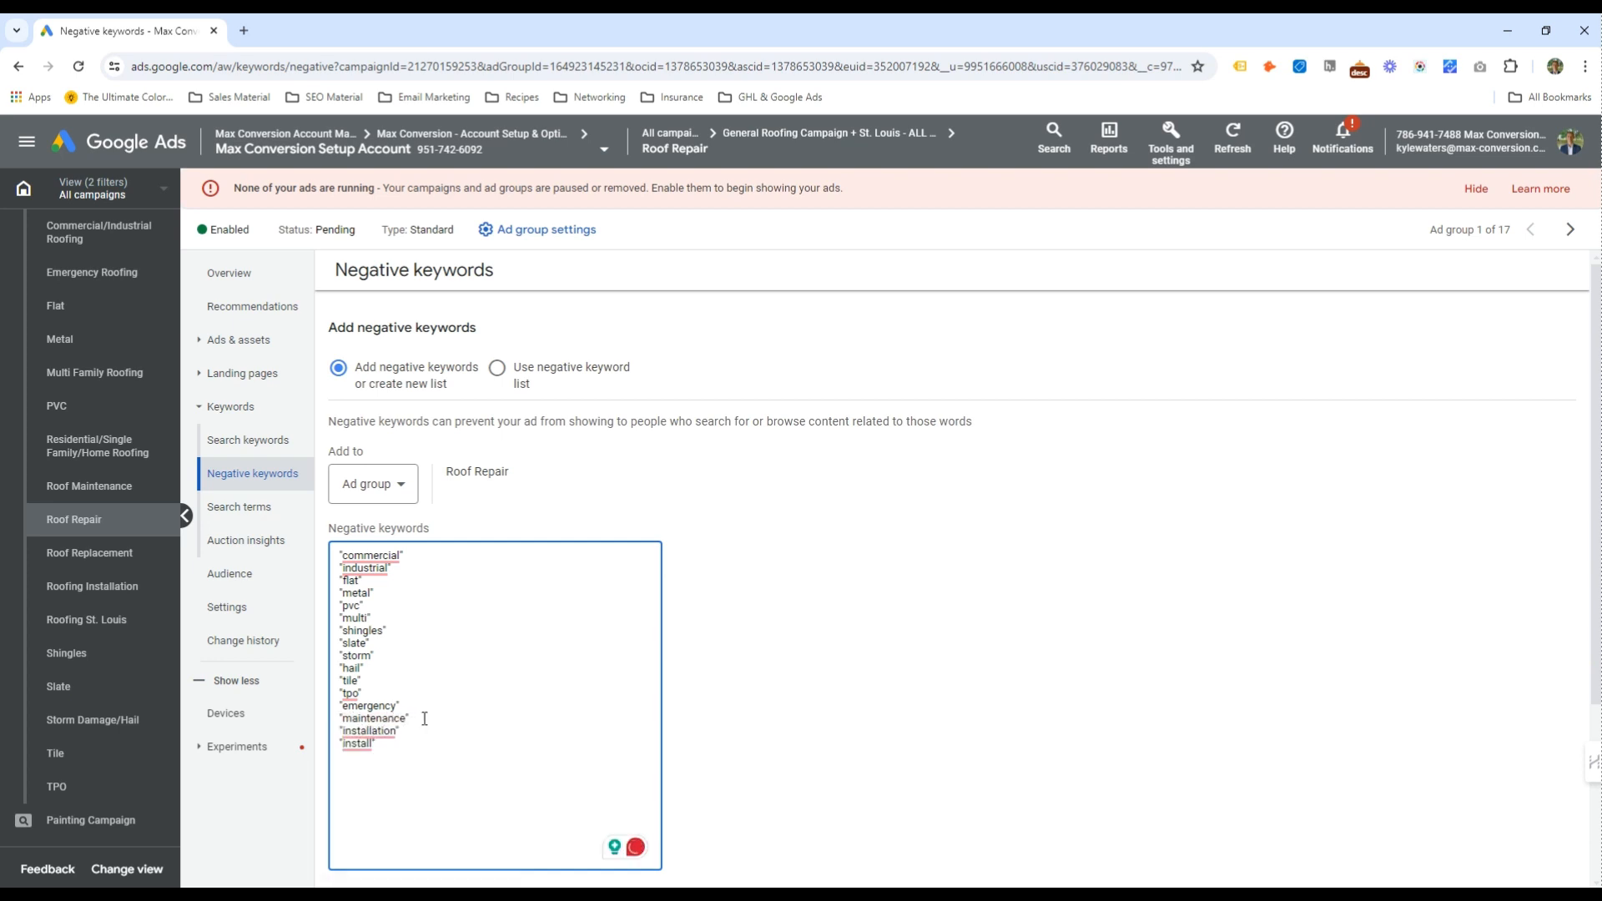
Select the whole Roof Repair negative keyword list and save the negative keywords to the ad group
double_click(394, 730)
left_click(461, 755)
scroll(400, 761, "down", 1)
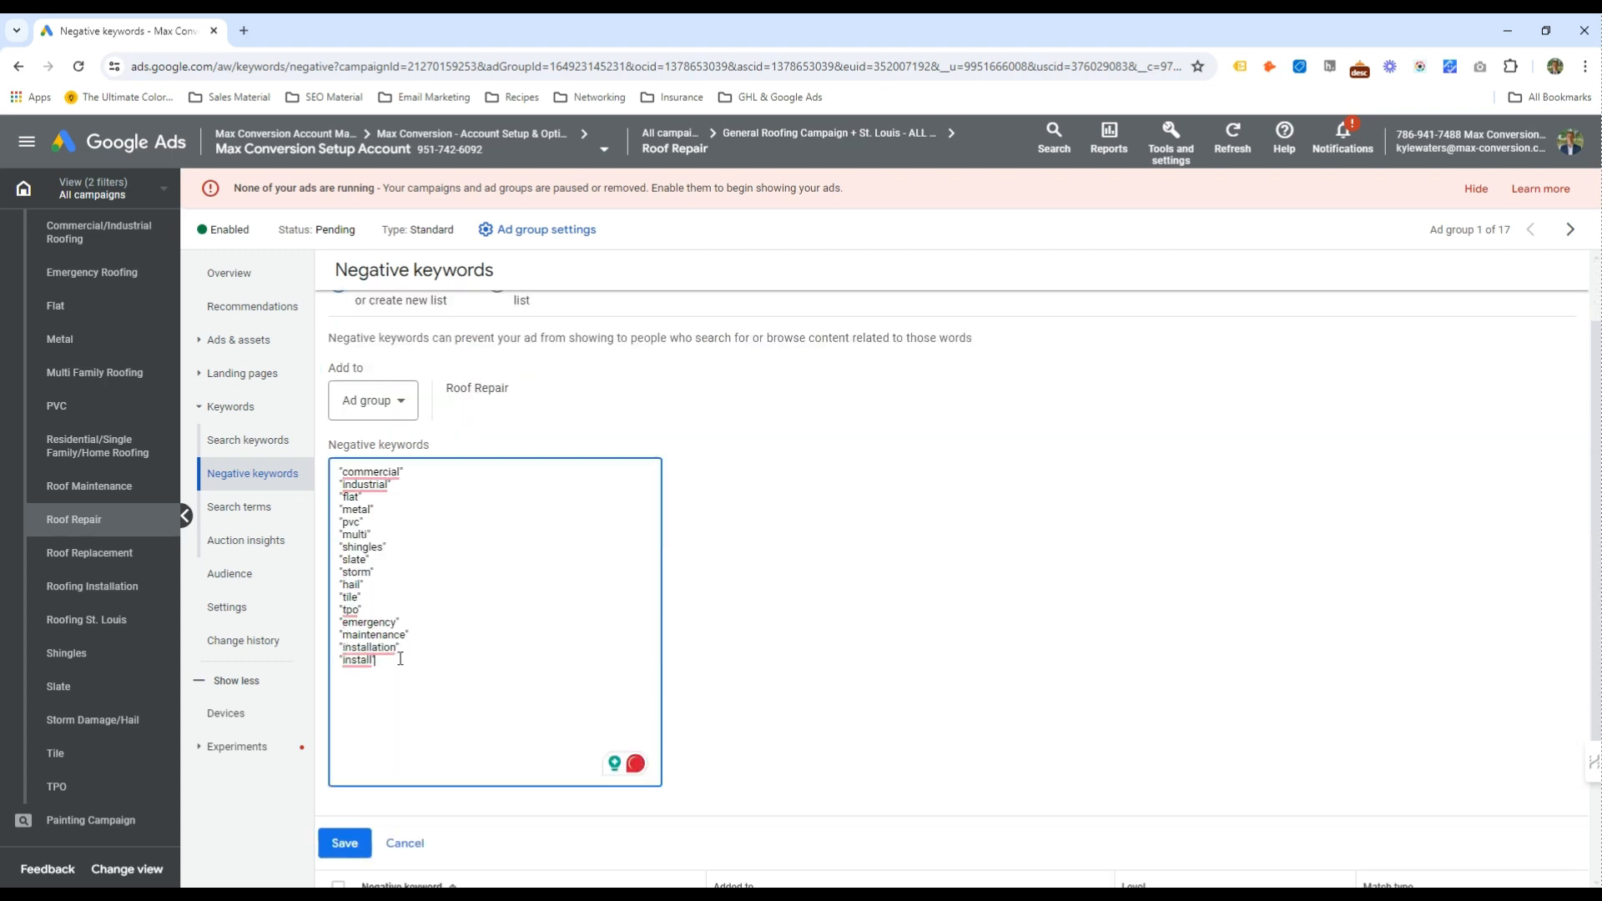
left_click_drag(400, 661, 293, 413)
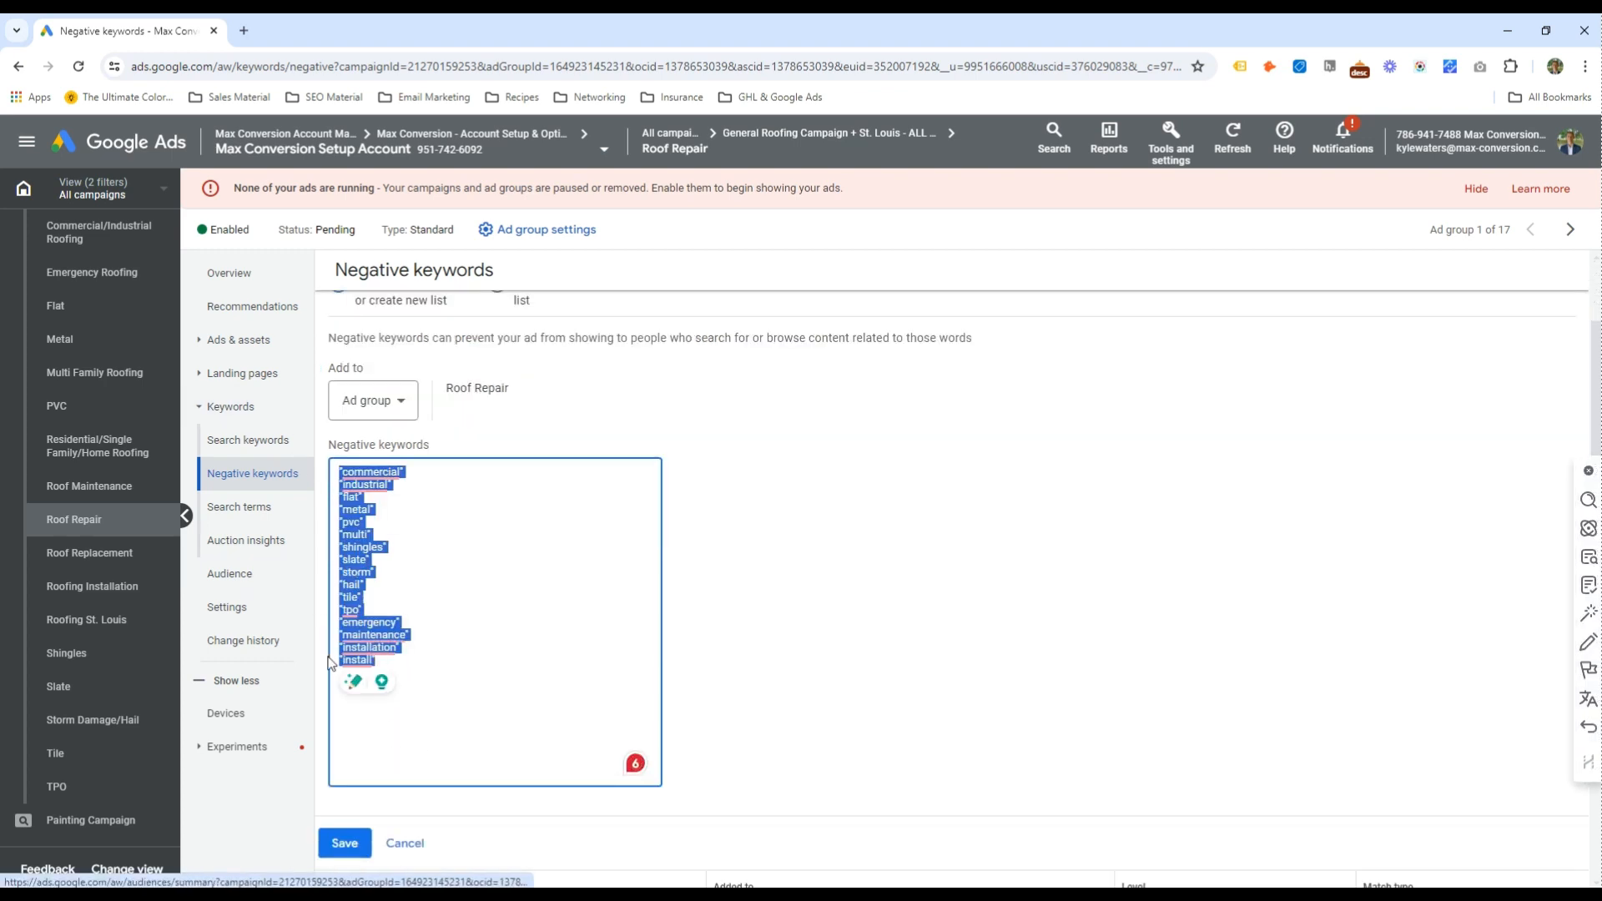
left_click(345, 843)
Paste the copied negative keywords into the Roof Replacement ad group and append "maintenance" to the list
left_click(142, 555)
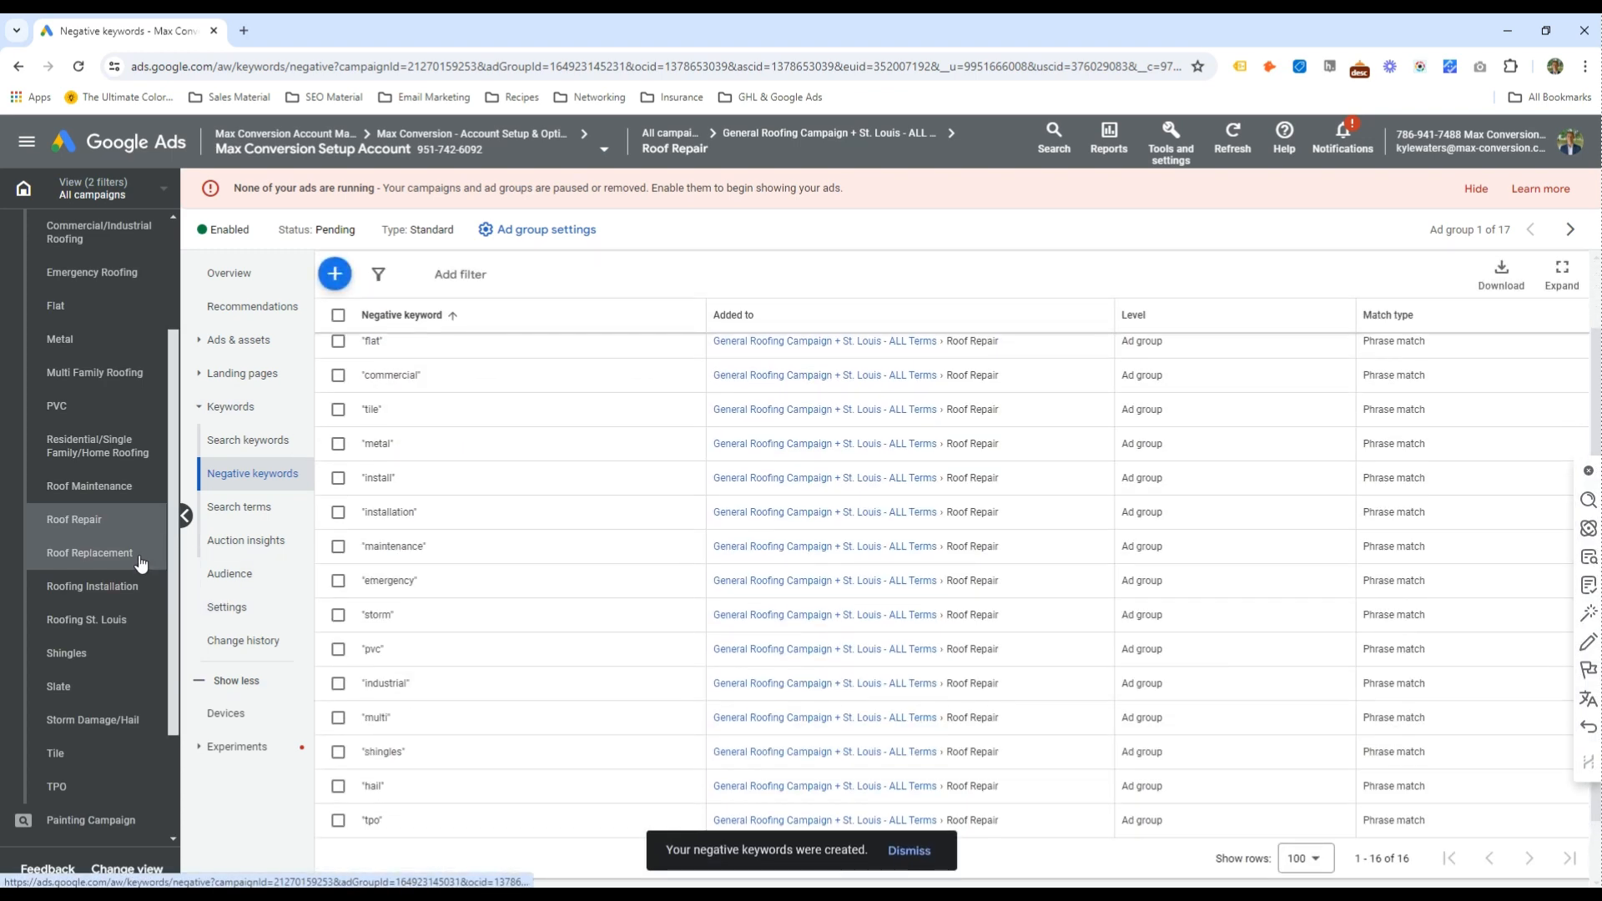
left_click(333, 317)
left_click(423, 646)
key("ctrl+v")
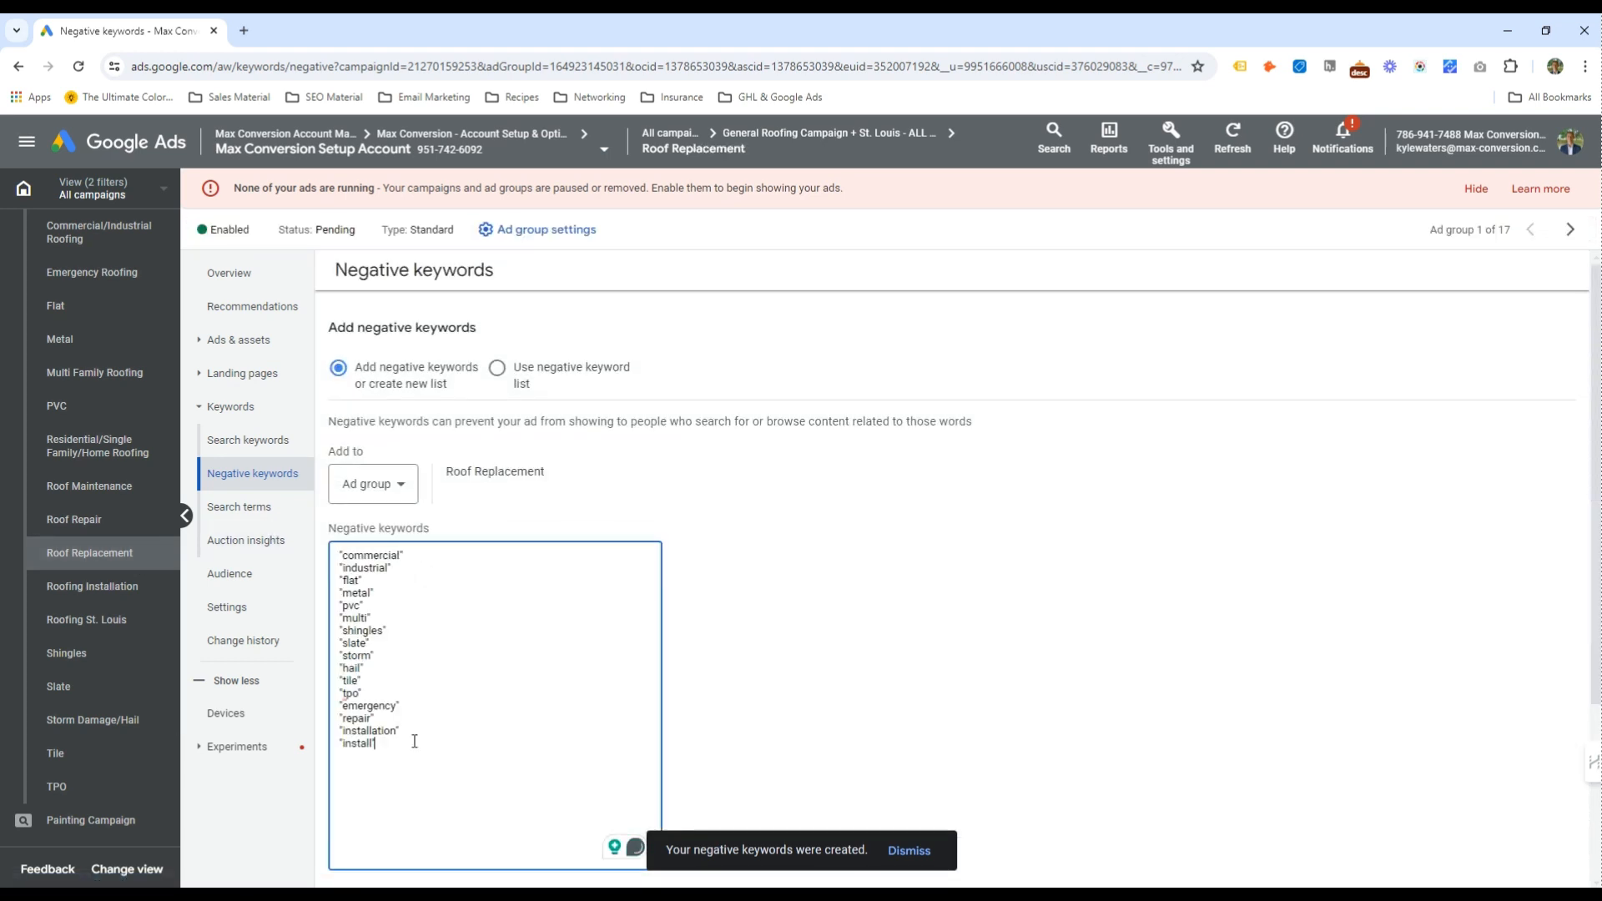
mouse_move(365, 715)
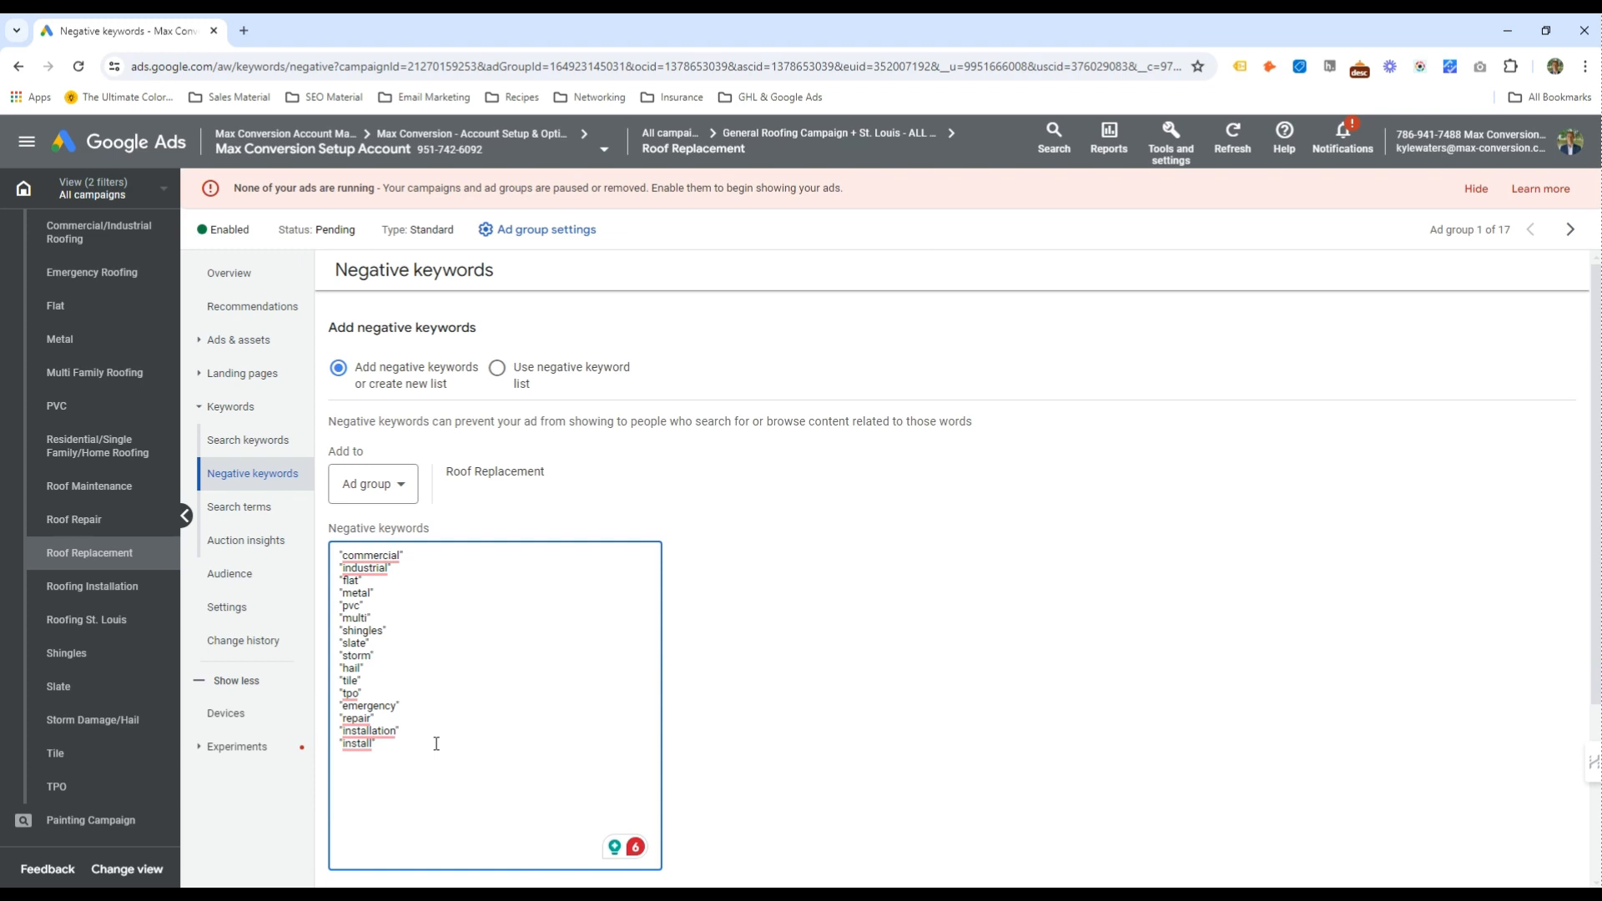
key("Return")
type("\"maintenance")
Copy the complete Roof Replacement negative keyword list and save it to the ad group
scroll(388, 801, "down", 1)
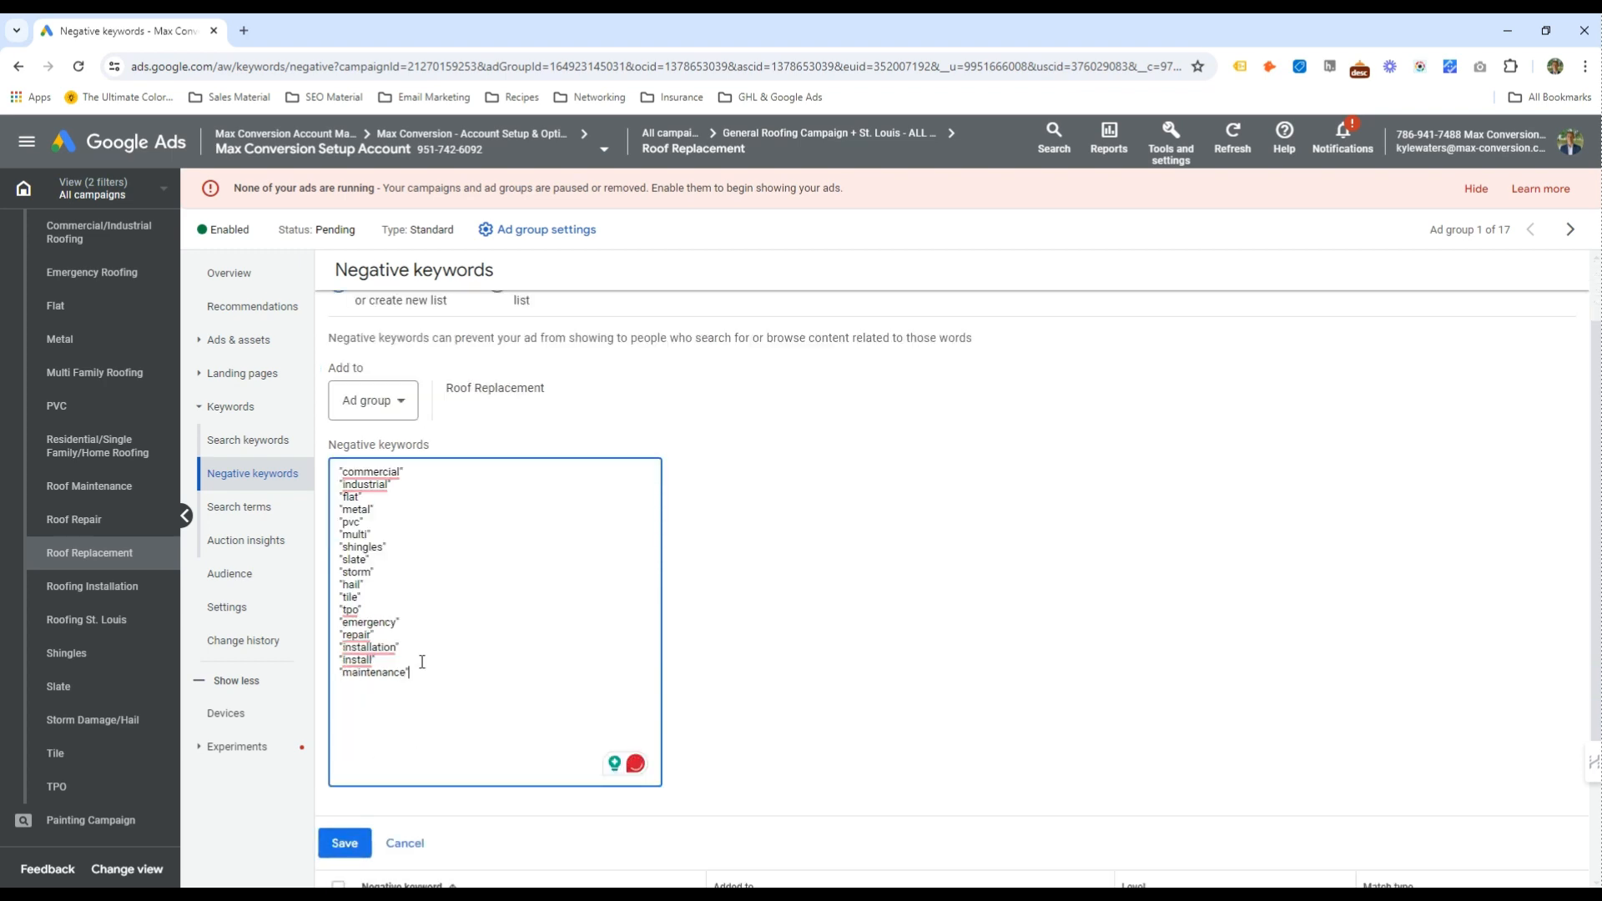
left_click_drag(418, 668, 283, 453)
key("ctrl+c")
left_click(351, 841)
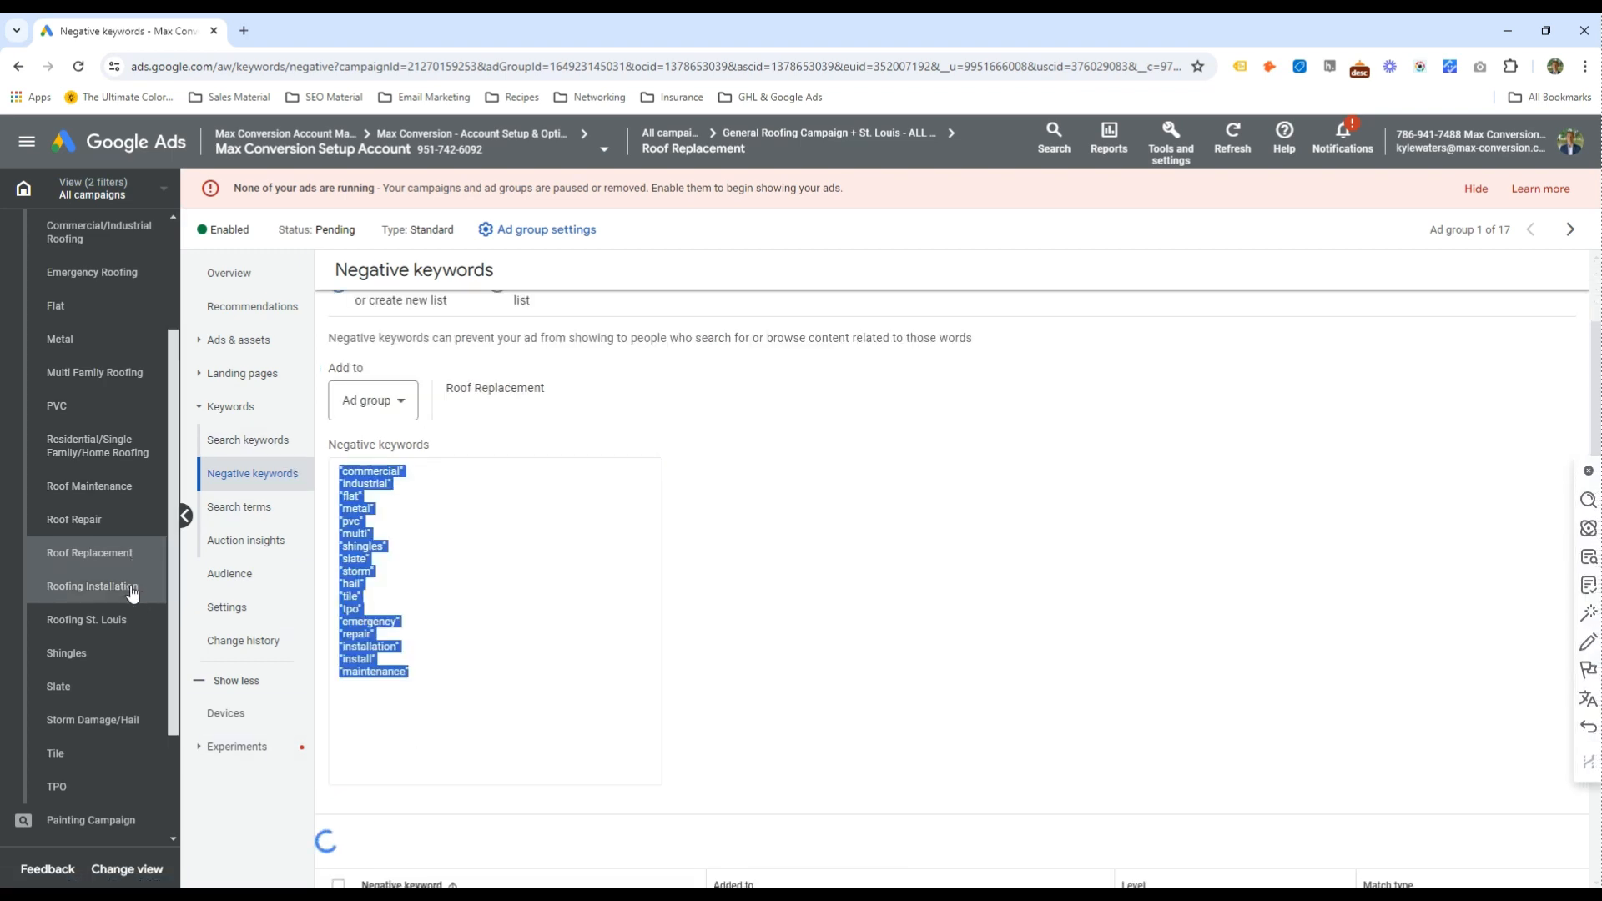
Paste the copied negative keywords into the Roofing Installation ad group and remove "installation" and "install" from the list
left_click(125, 587)
left_click(335, 314)
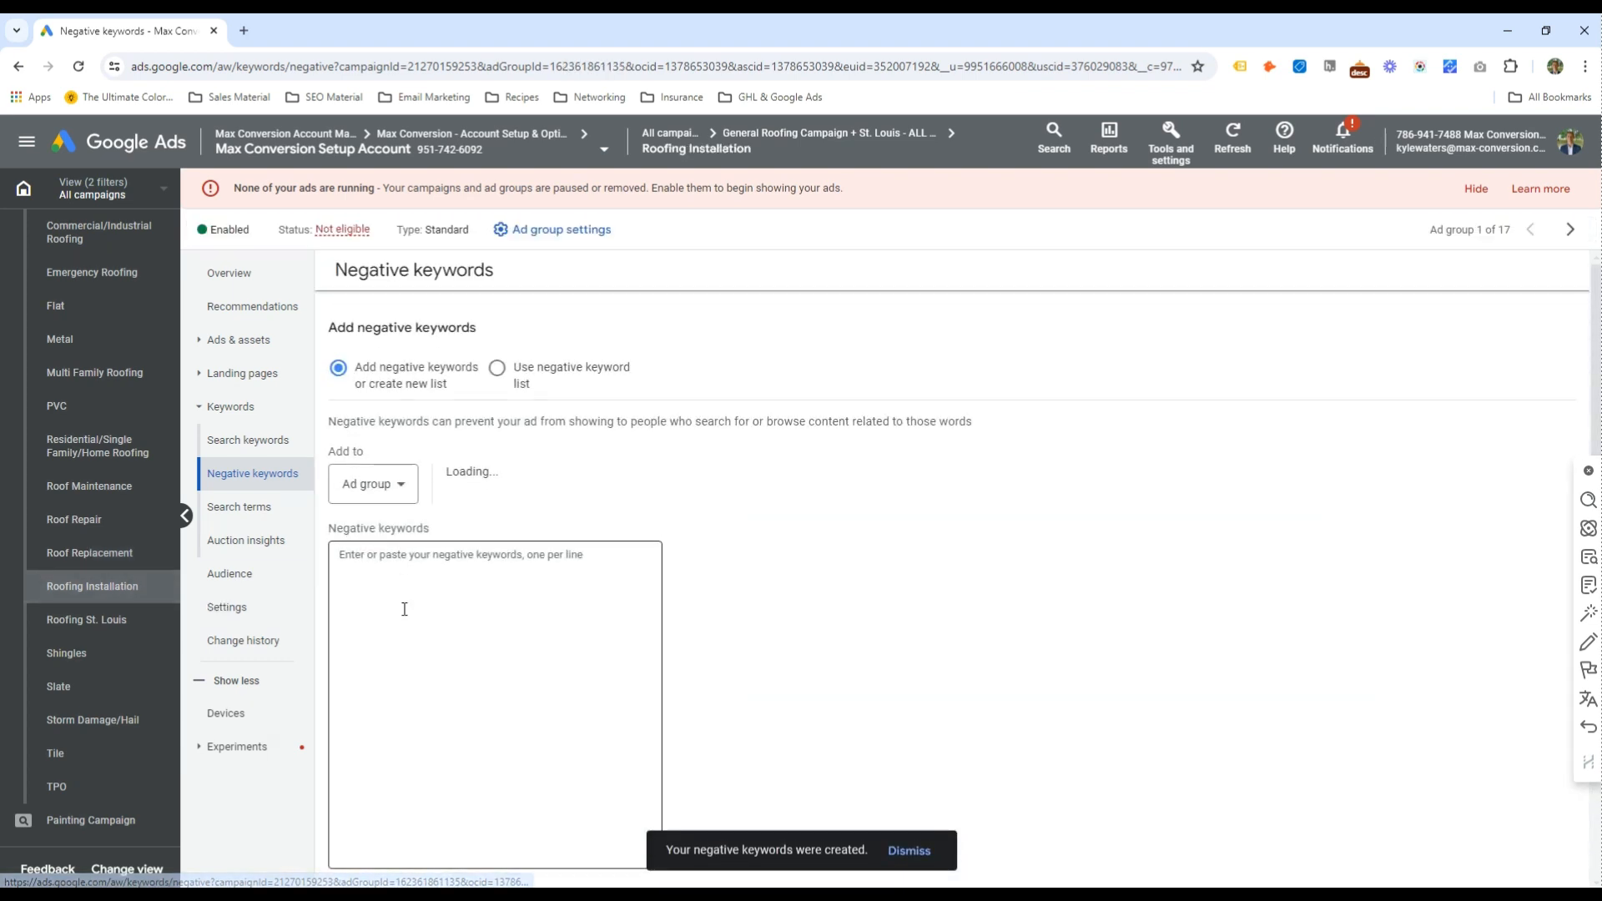
key("ctrl+v")
left_click_drag(404, 746, 330, 737)
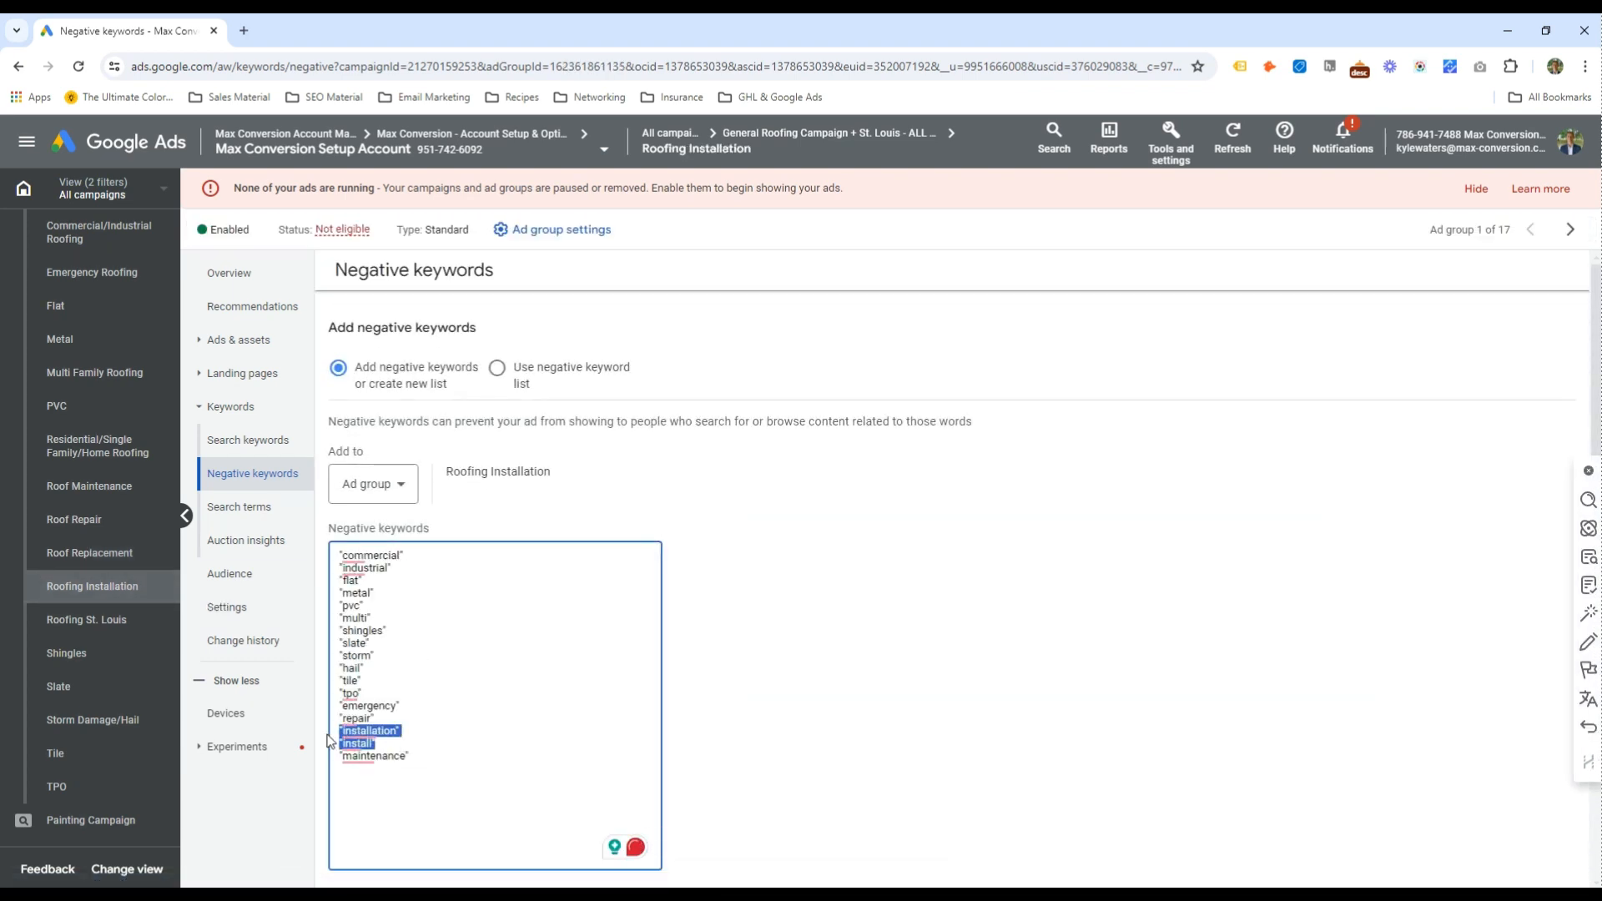
key("BackSpace")
key("BackSpace")
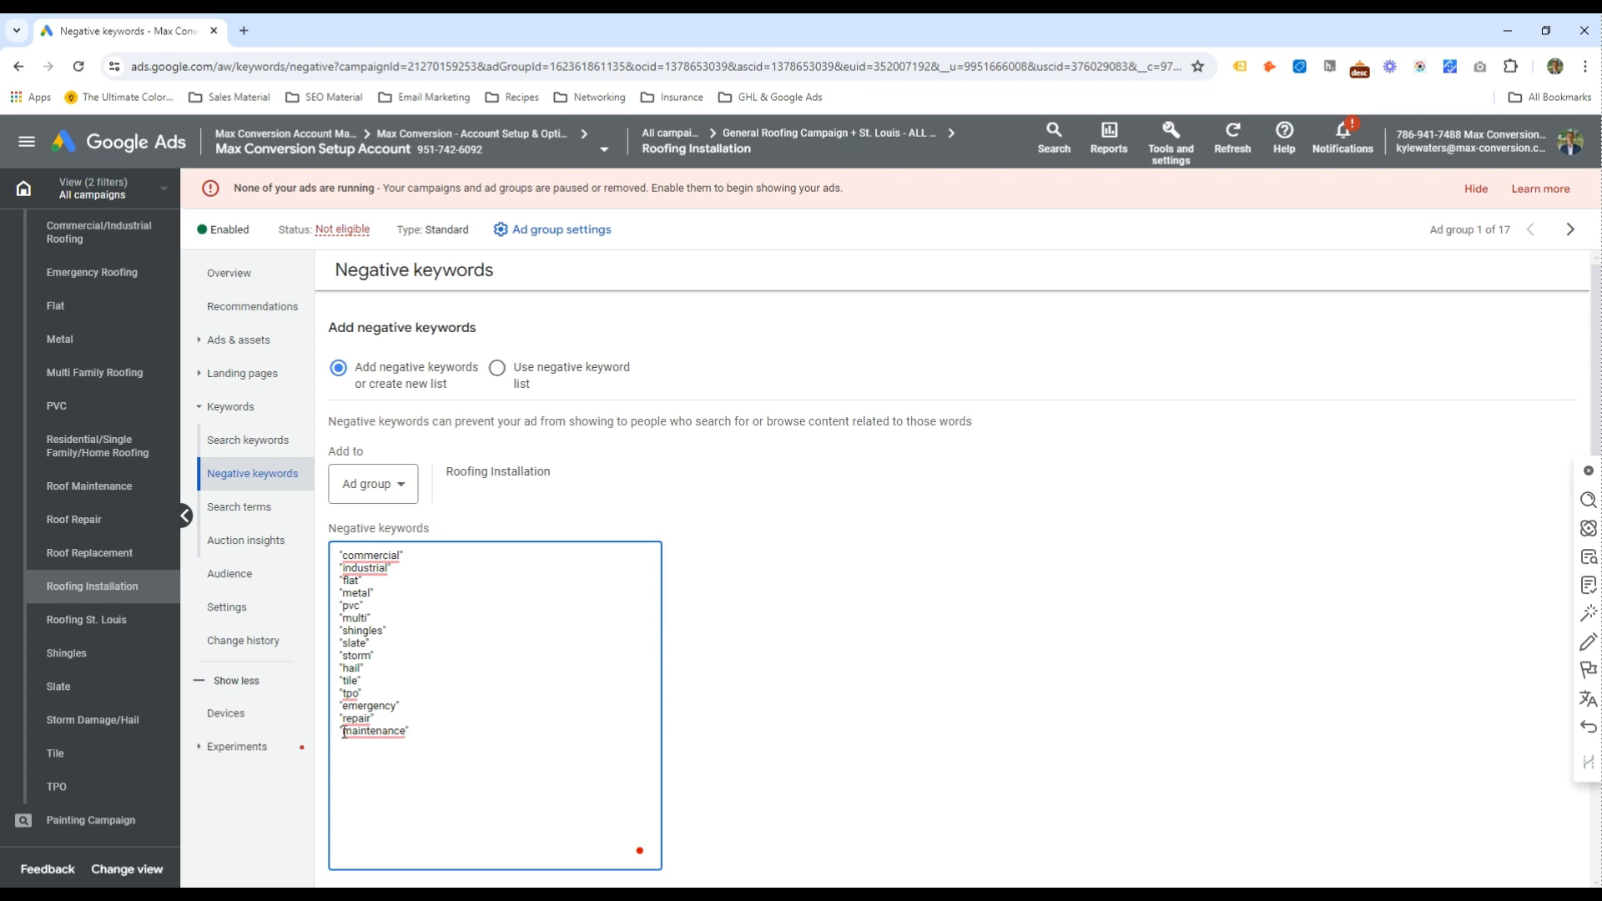
Append "replacement" as a phrase-match entry to the Roofing Installation negative keyword list and save it
left_click(441, 742)
key("Return")
type("\"replacement")
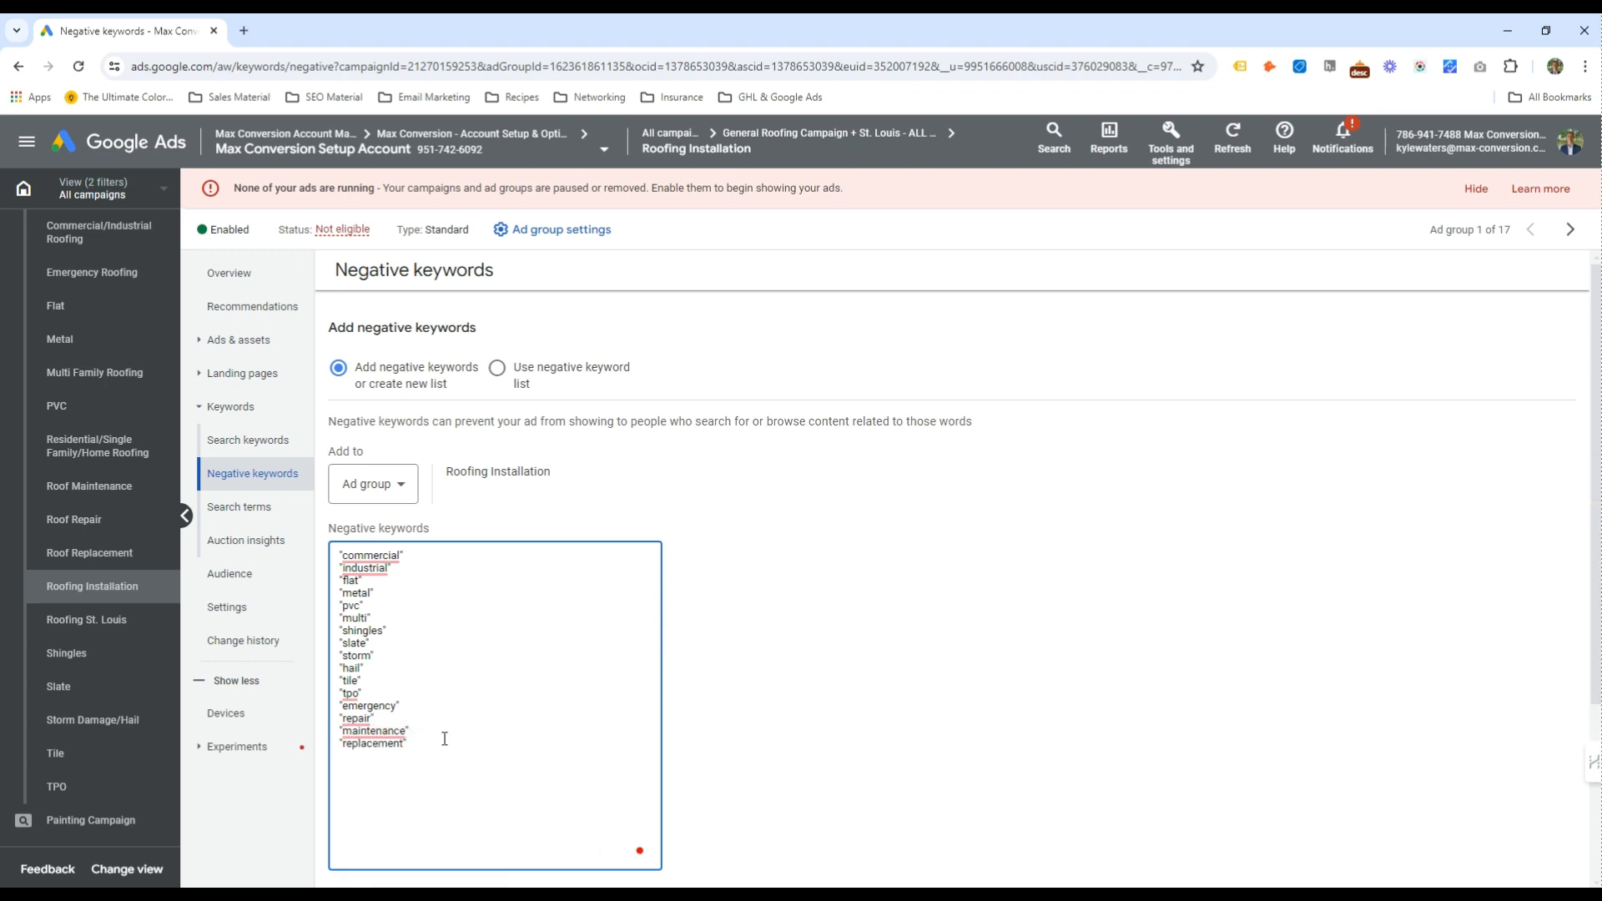
scroll(445, 738, "down", 2)
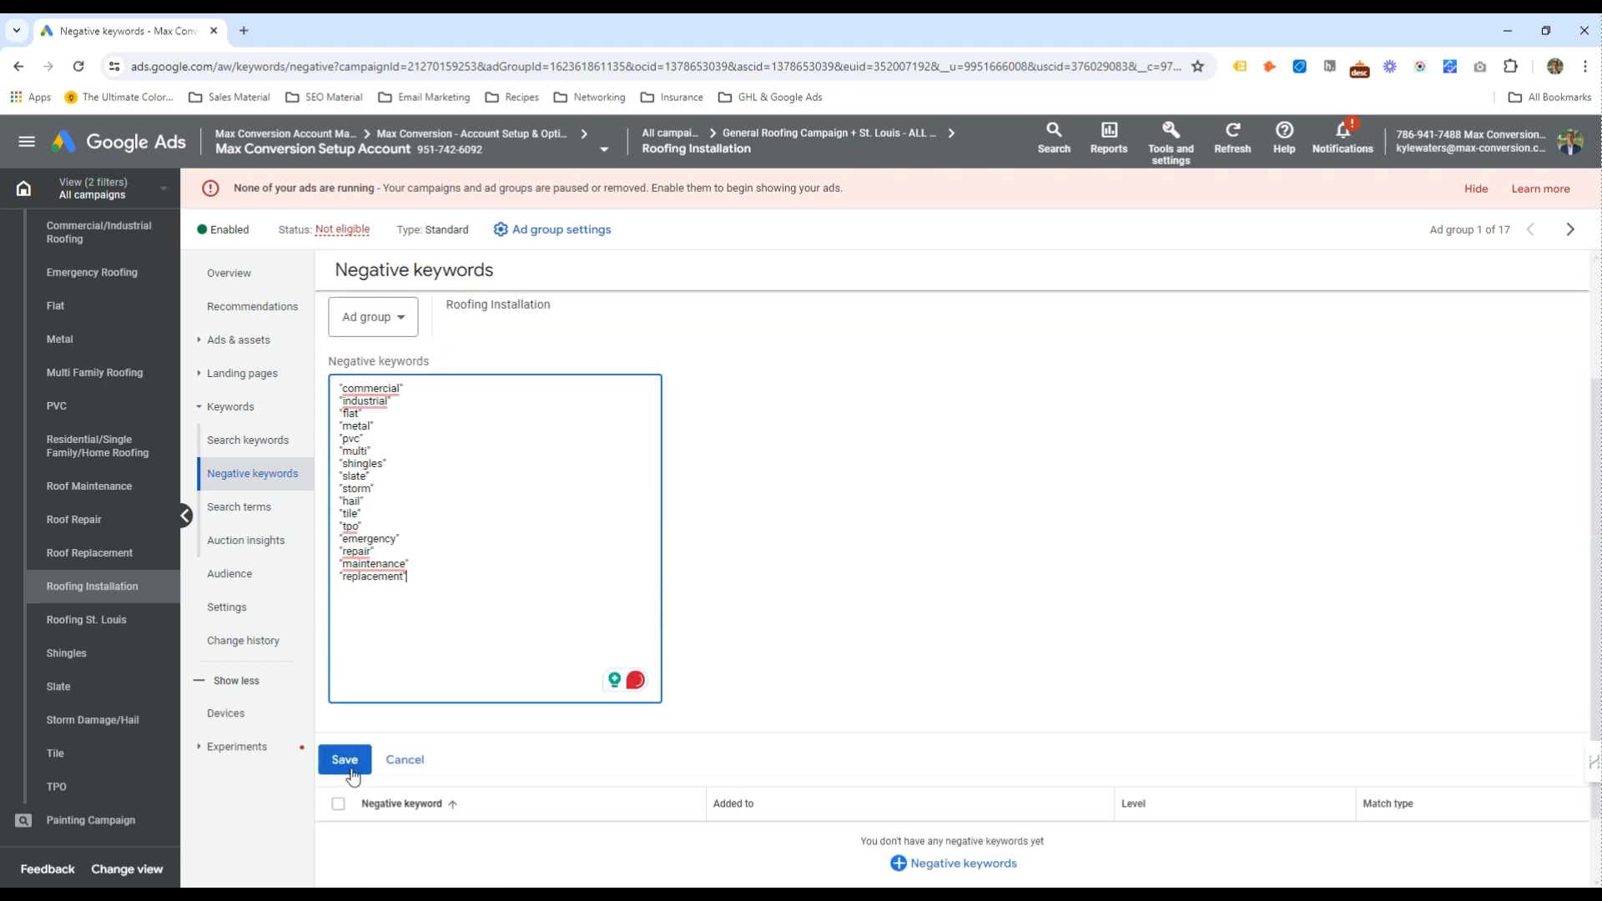
left_click(343, 761)
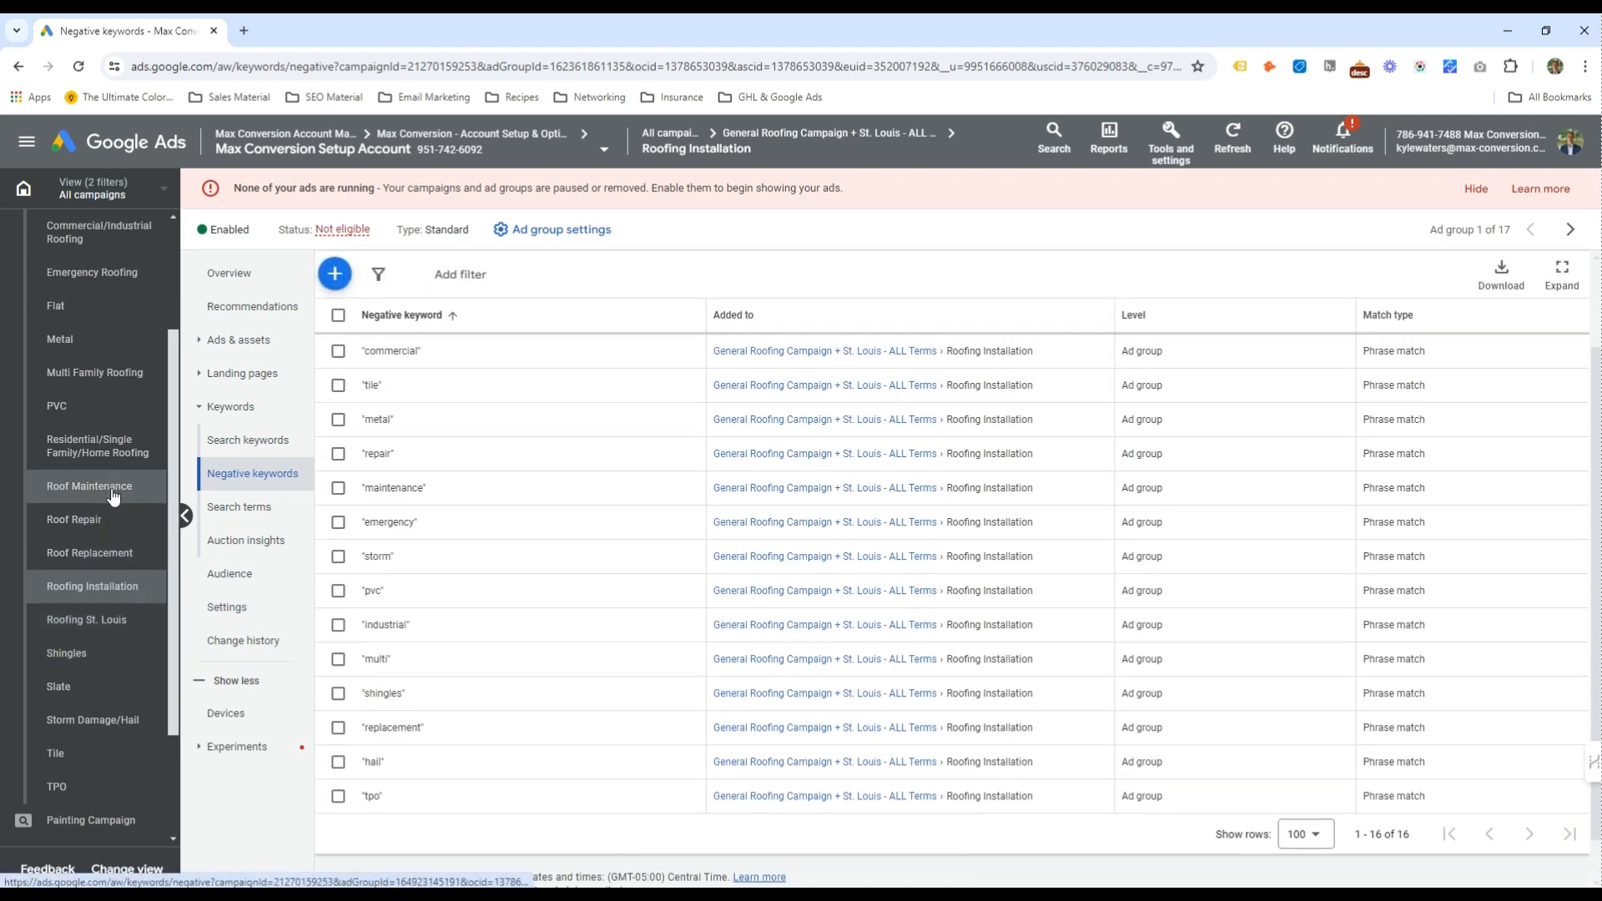
Add "replacement" as a negative keyword to the Roof Maintenance ad group and save it
left_click(118, 499)
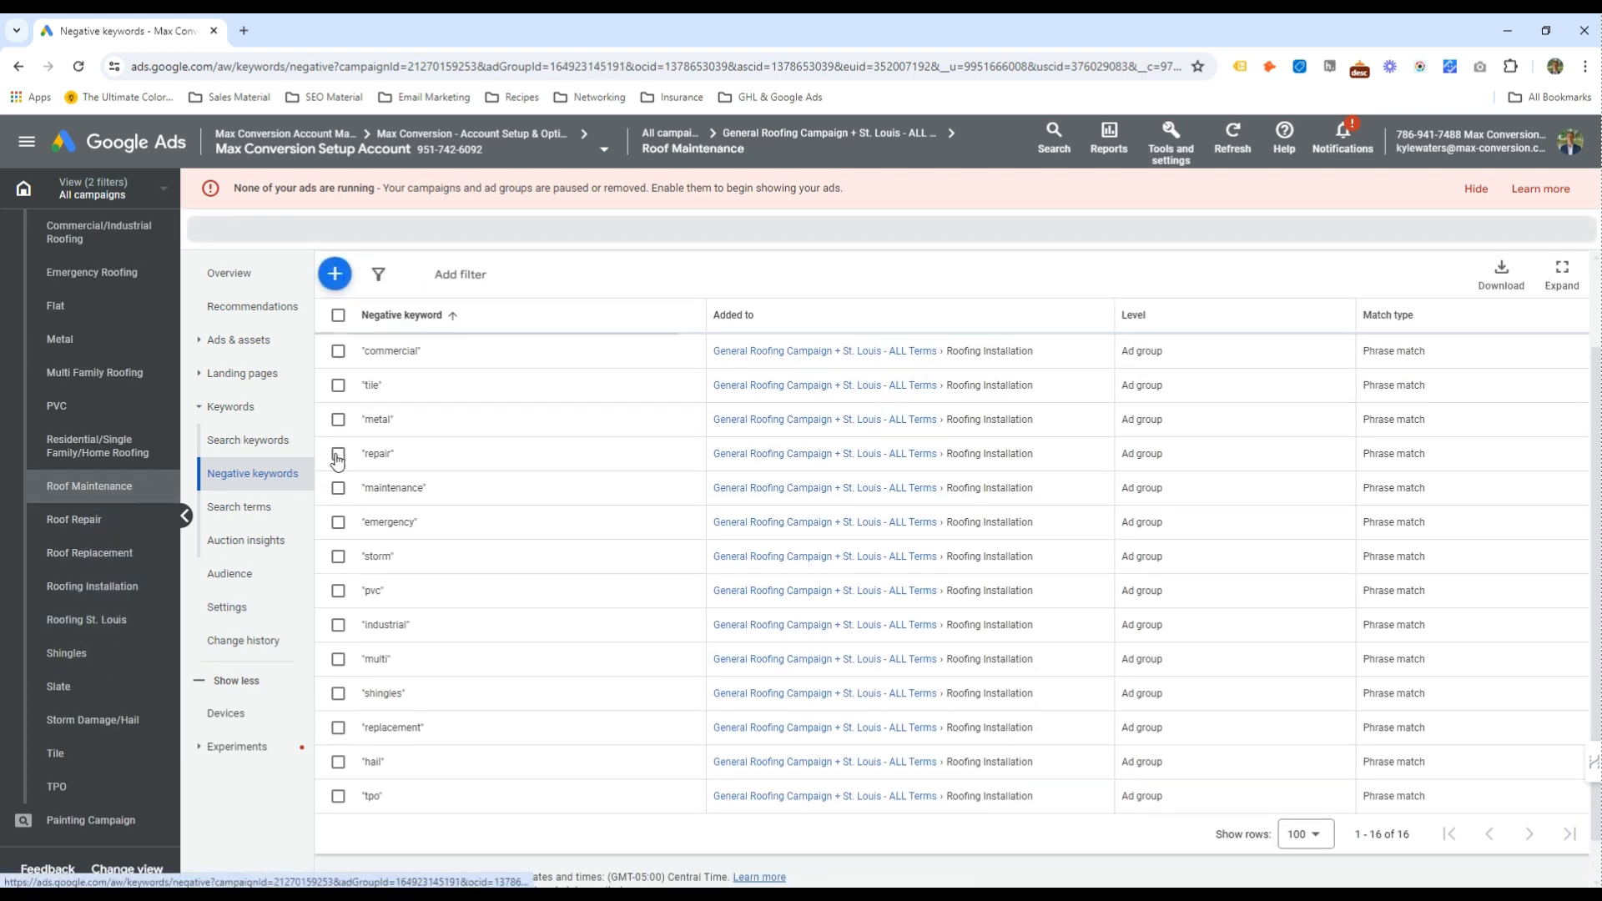
left_click(334, 311)
type("\"repla")
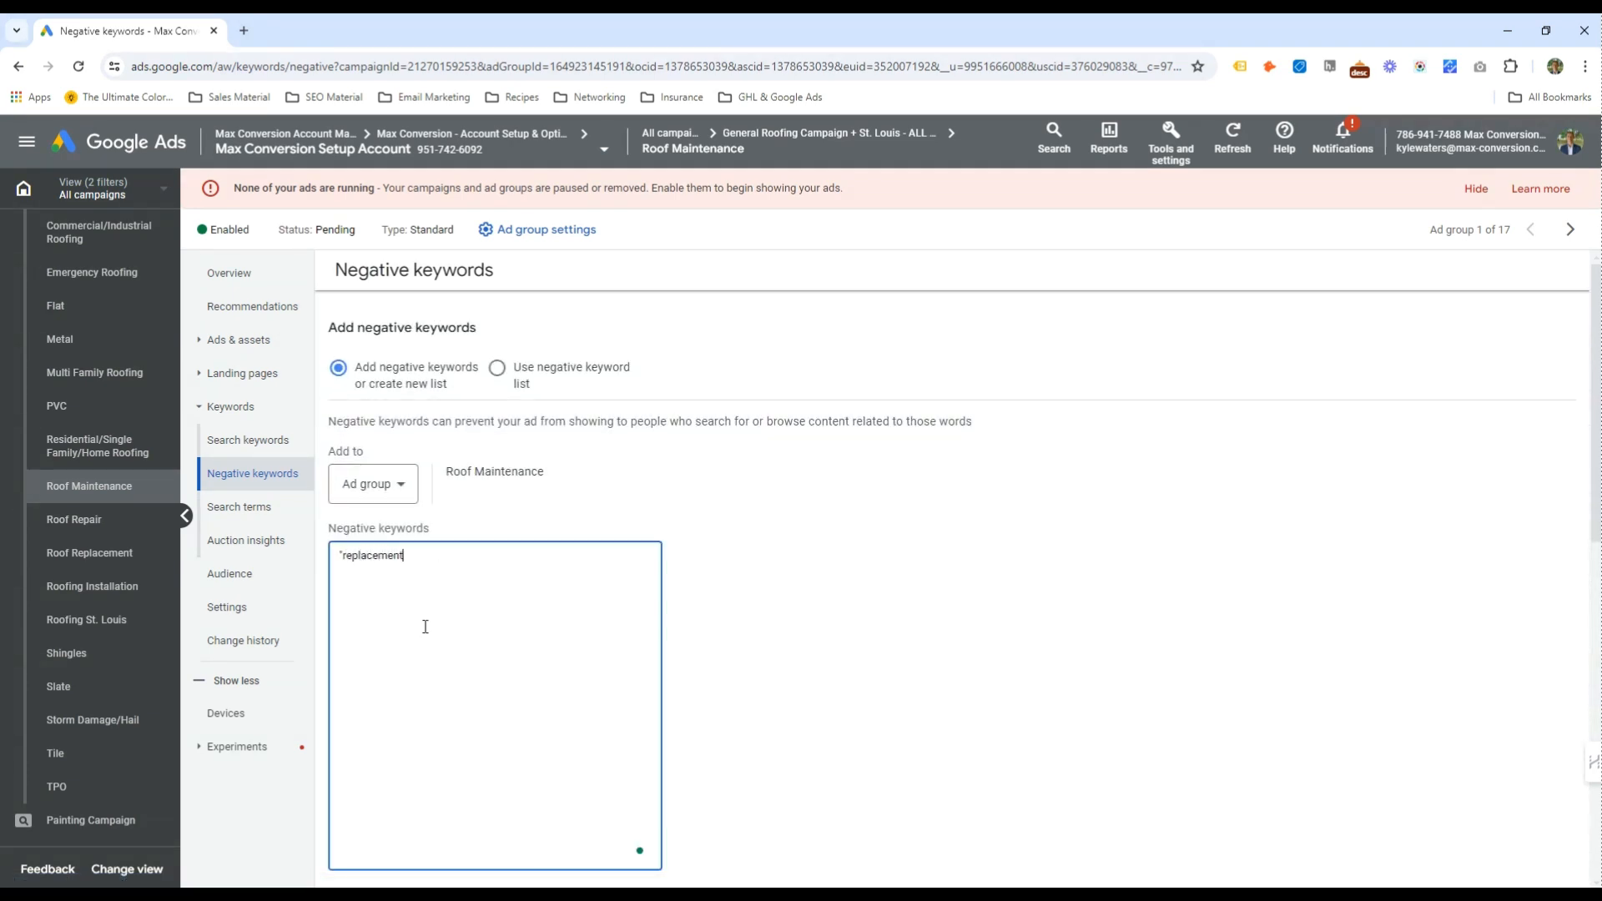
type("cement")
left_click(343, 593)
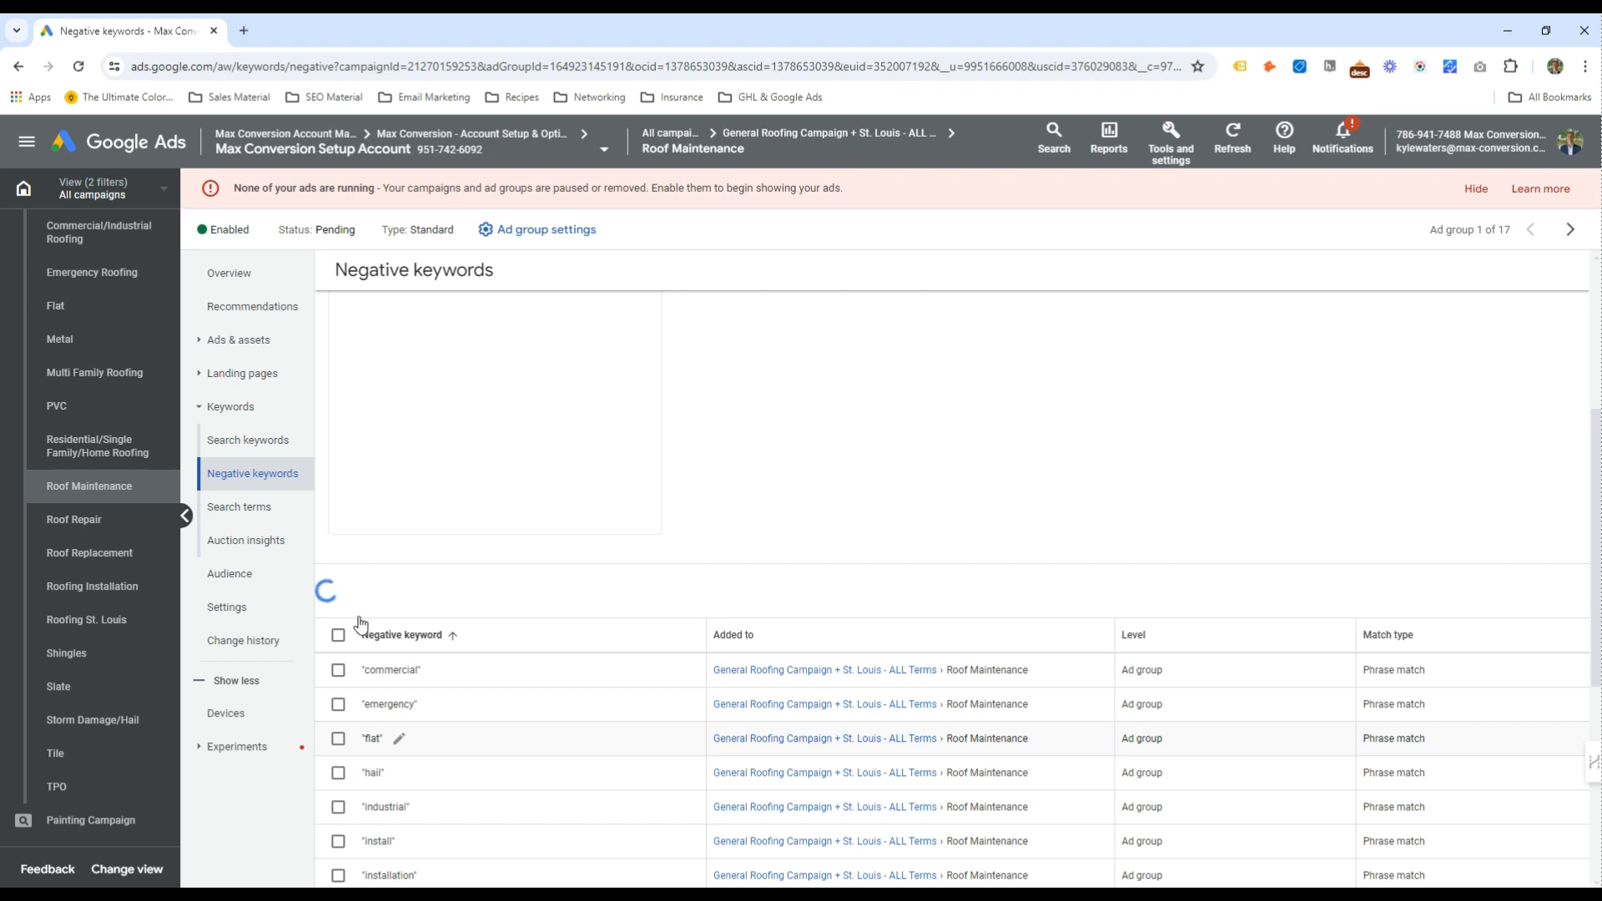
Review the saved negative keywords of the Roofing Installation and Roof Replacement ad groups
left_click(125, 586)
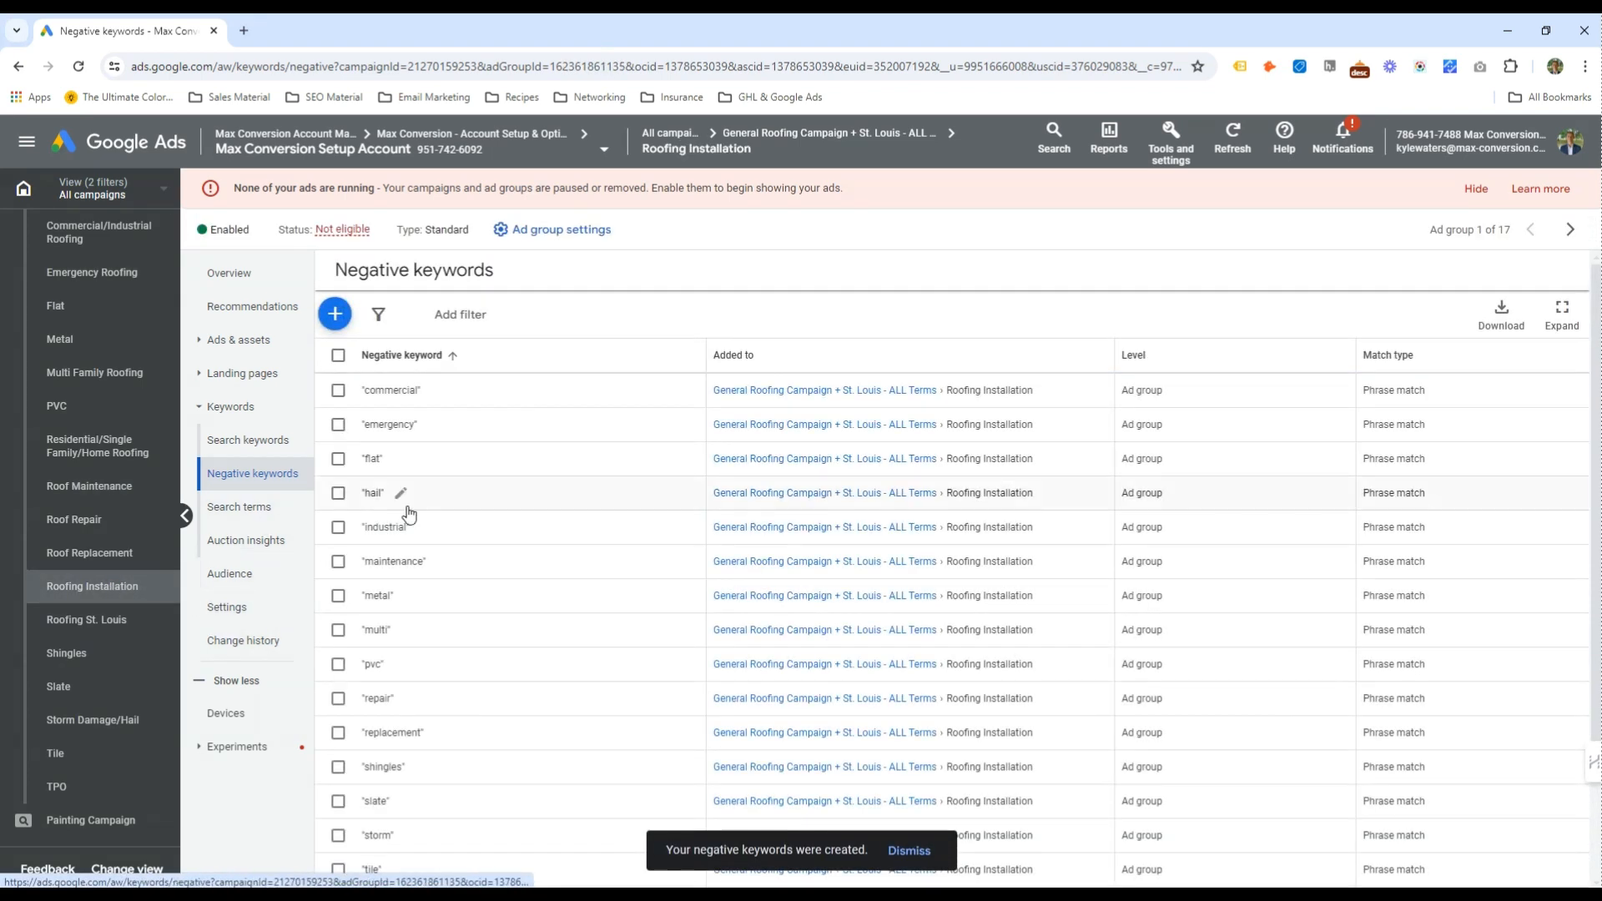
scroll(479, 567, "down", 1)
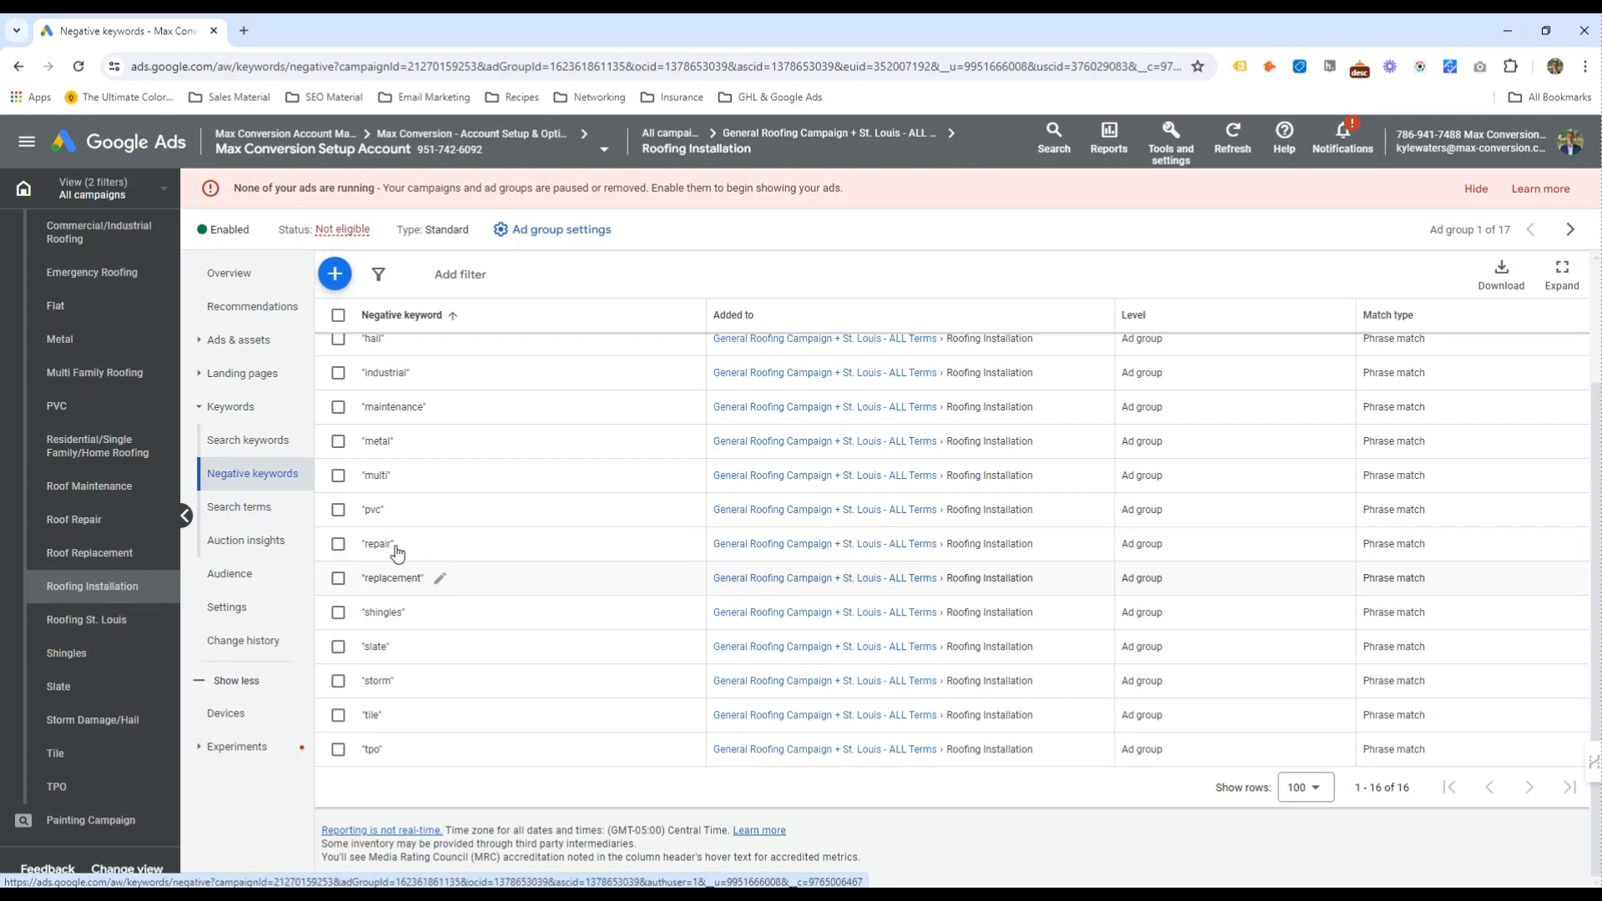
left_click(106, 559)
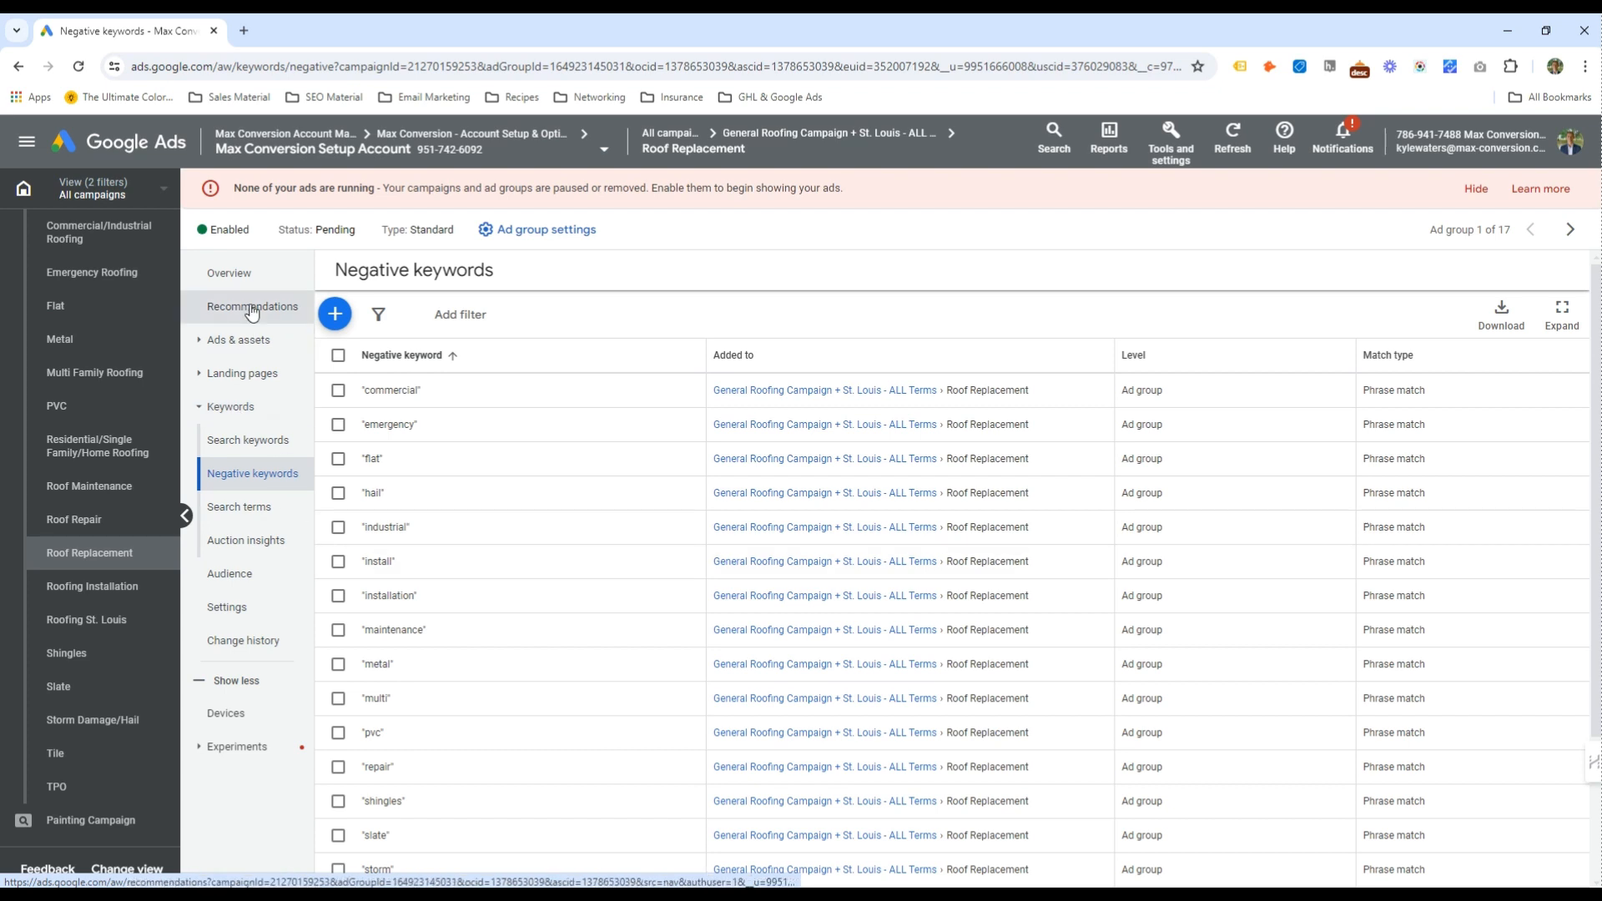
Open the negative keywords of the whole General Roofing Campaign + St. Louis - ALL Terms campaign
left_click(229, 273)
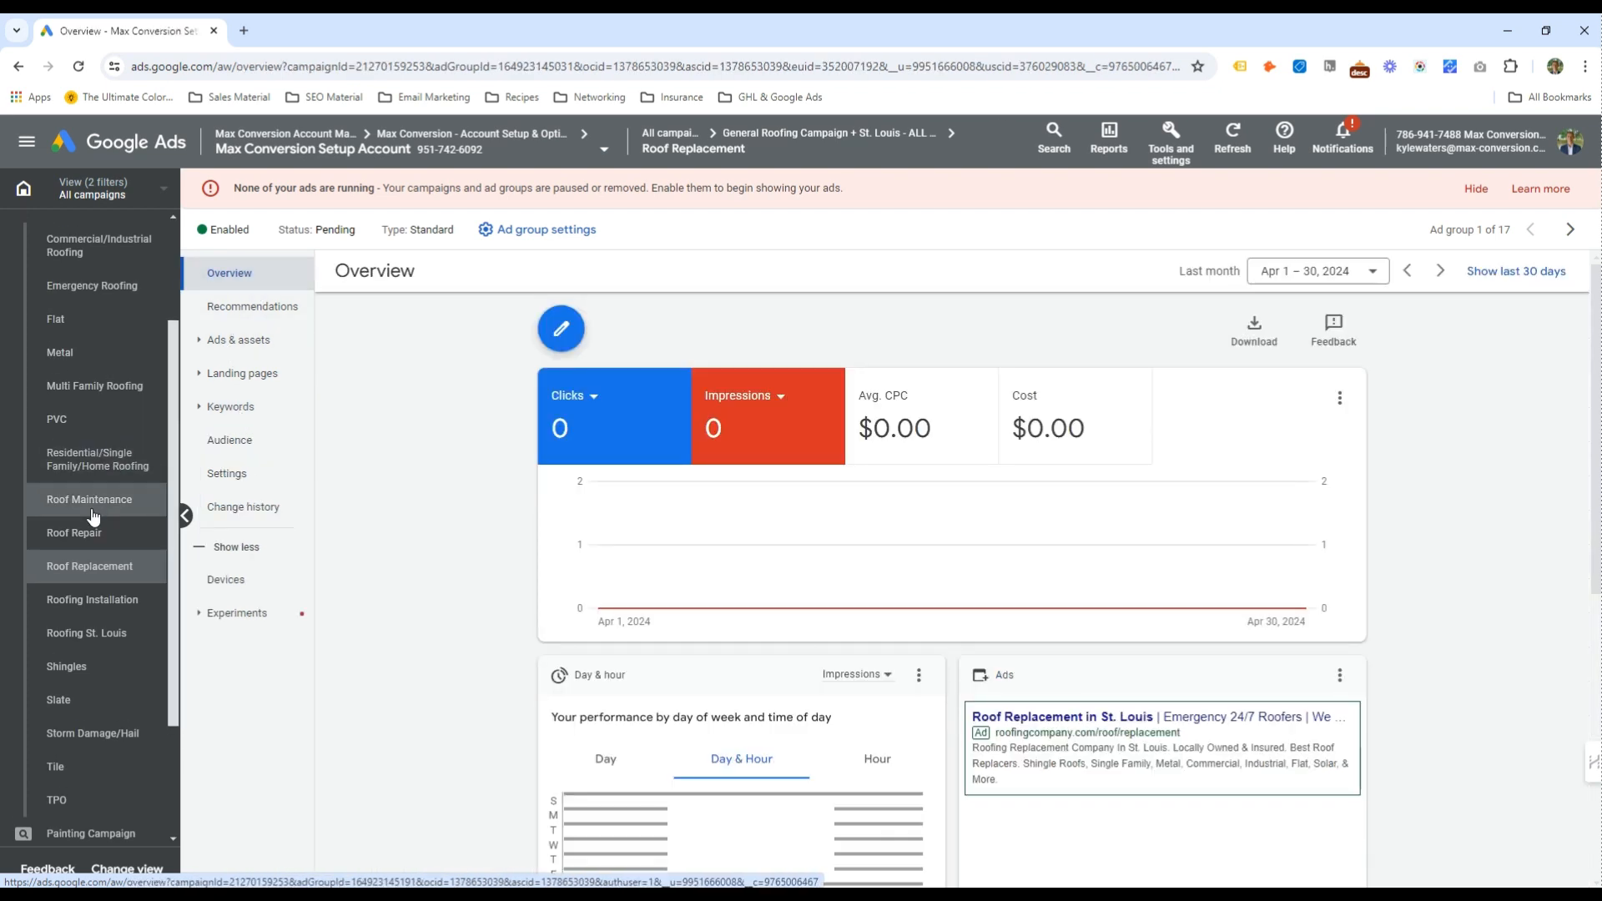
scroll(117, 375, "up", 2)
left_click(121, 365)
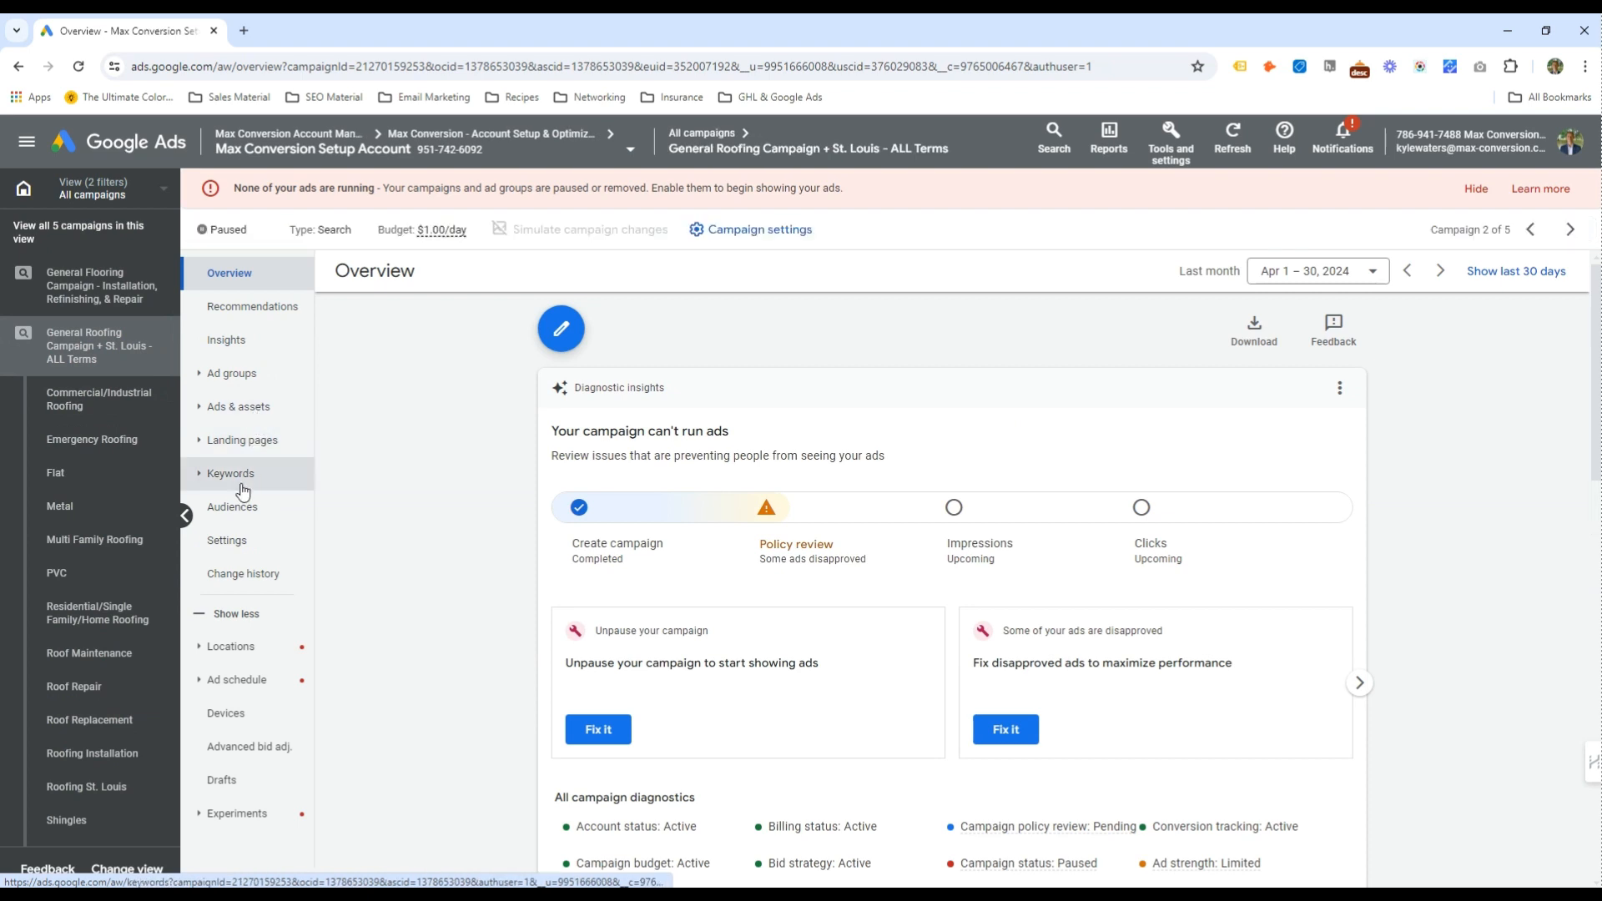
left_click(236, 474)
left_click(253, 542)
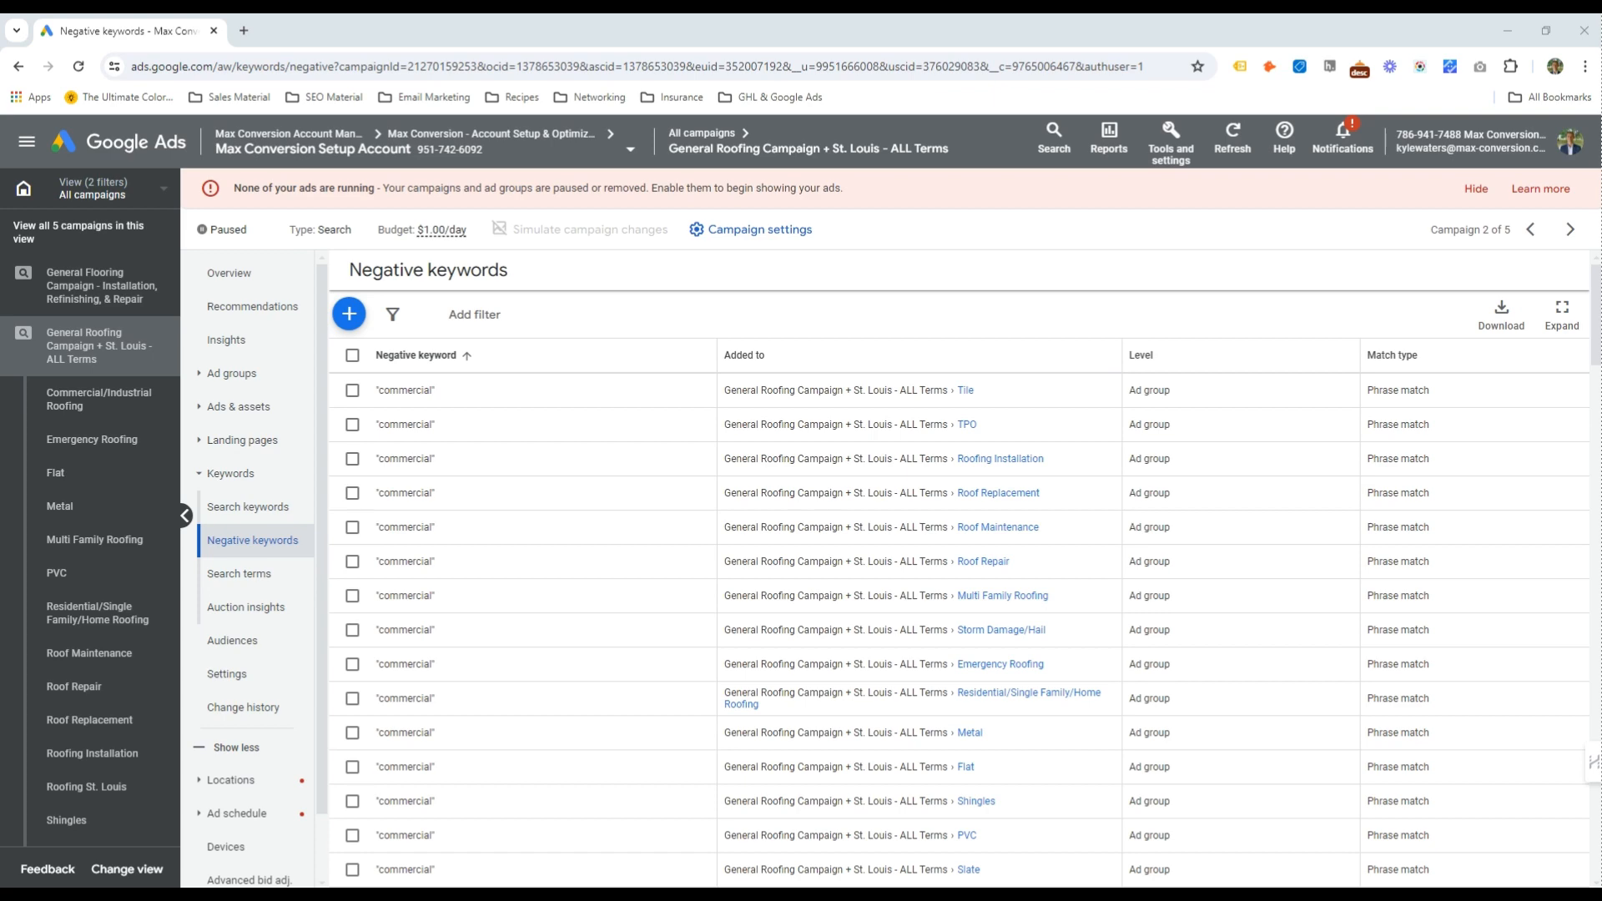
Switch to ChatGPT and request negative keywords for a roofing company, removing closely related terms such as trailers, jobs, dumpsters and removal
left_click_drag(822, 71, 805, 14)
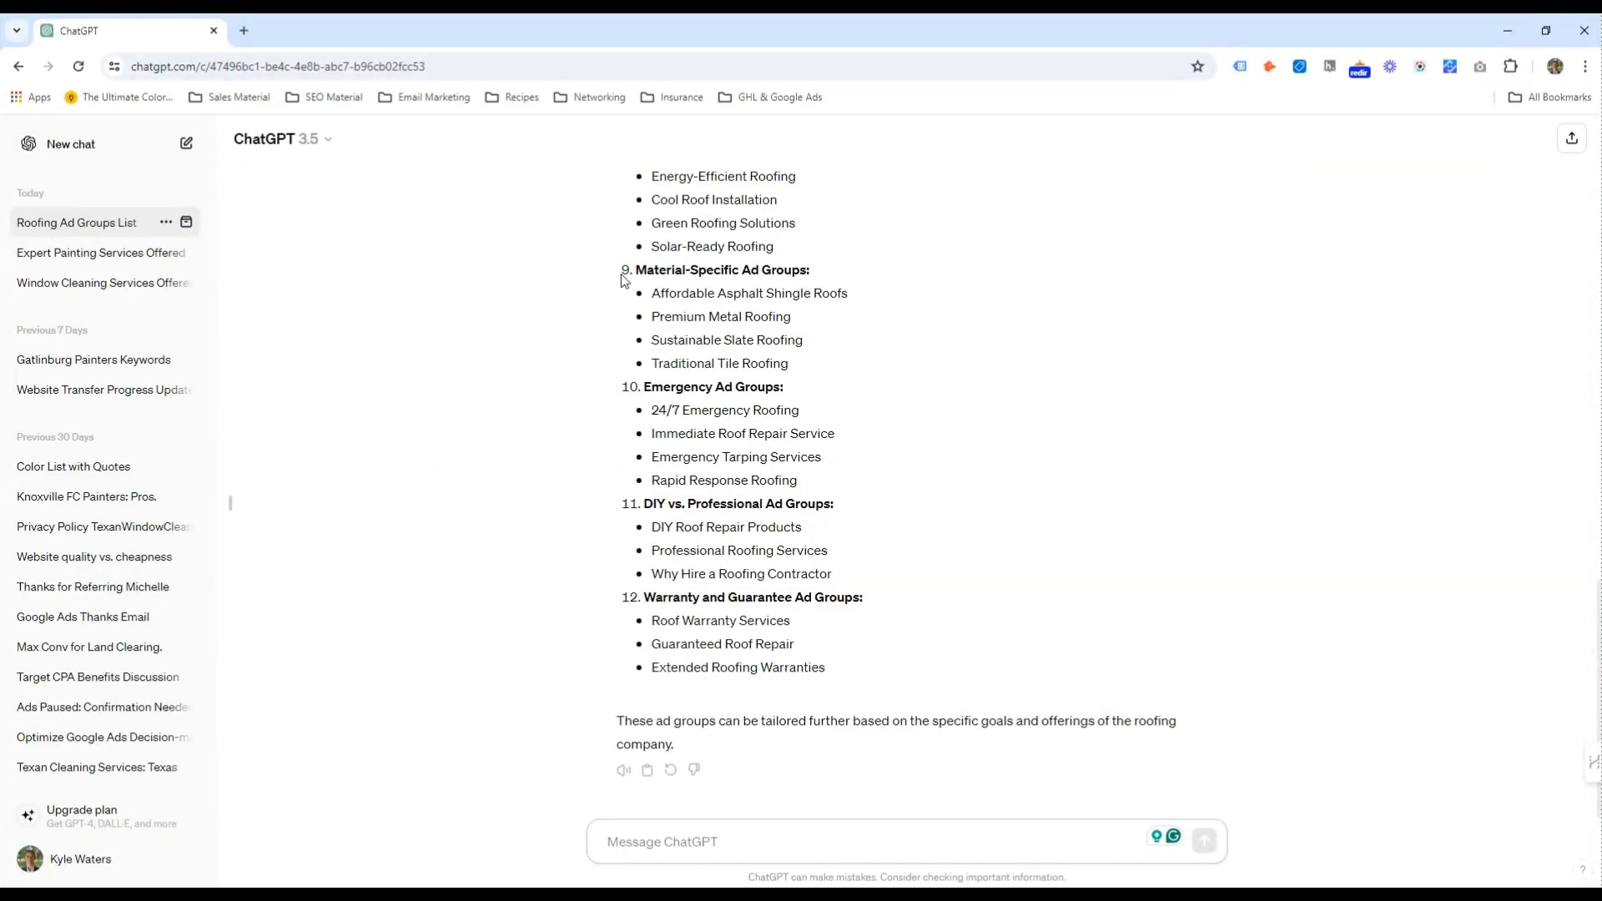
scroll(671, 432, "up", 5)
scroll(671, 427, "up", 10)
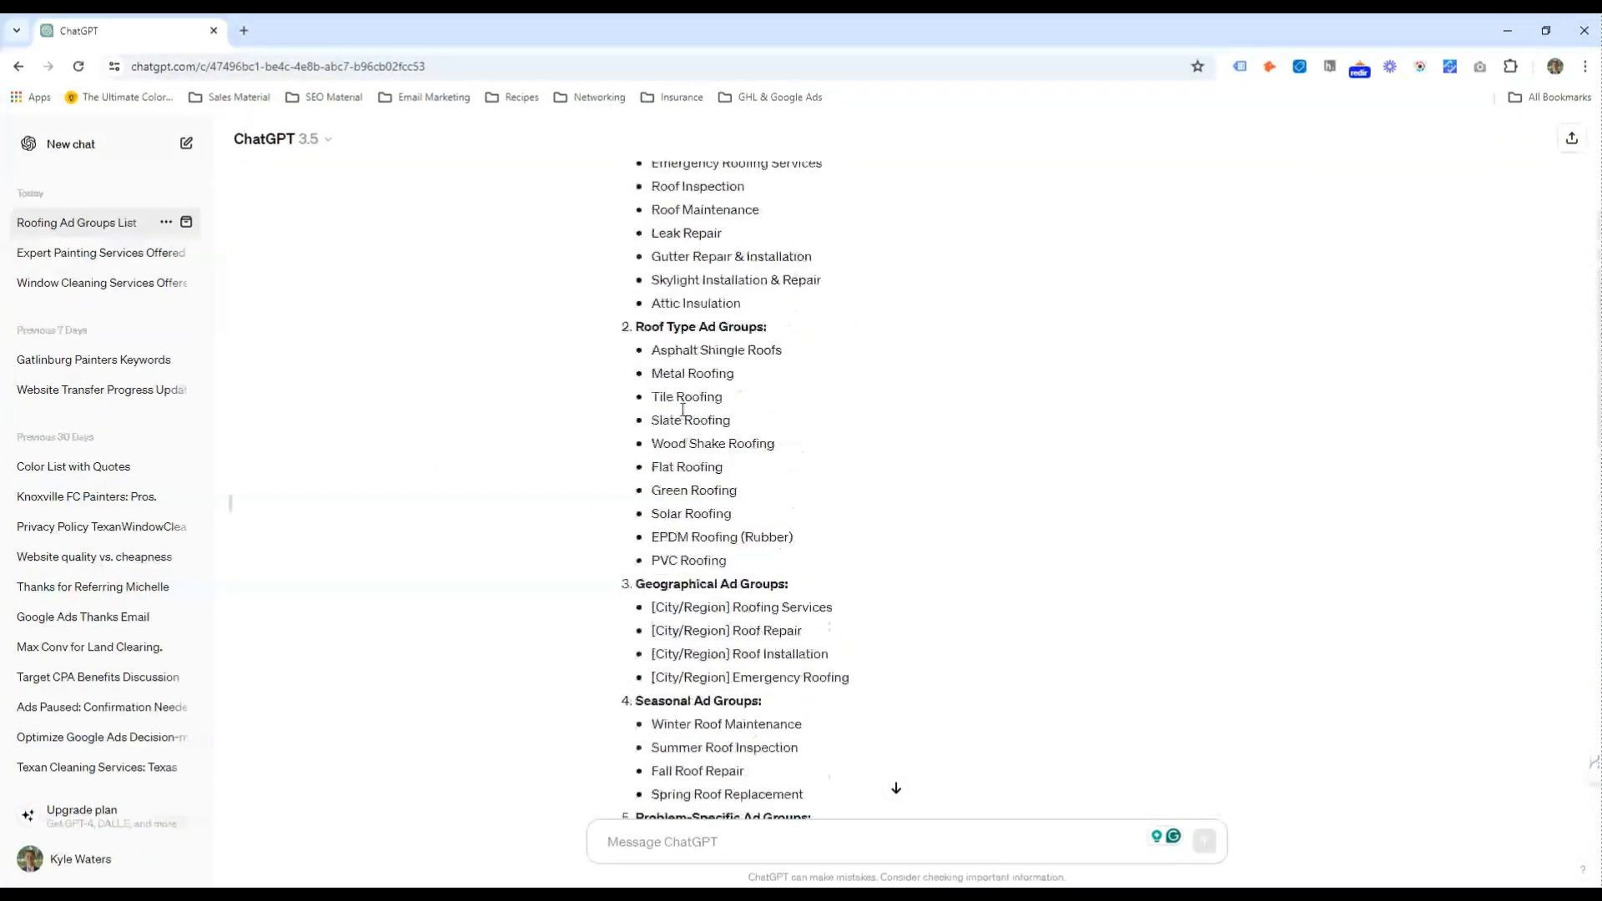
scroll(682, 401, "down", 15)
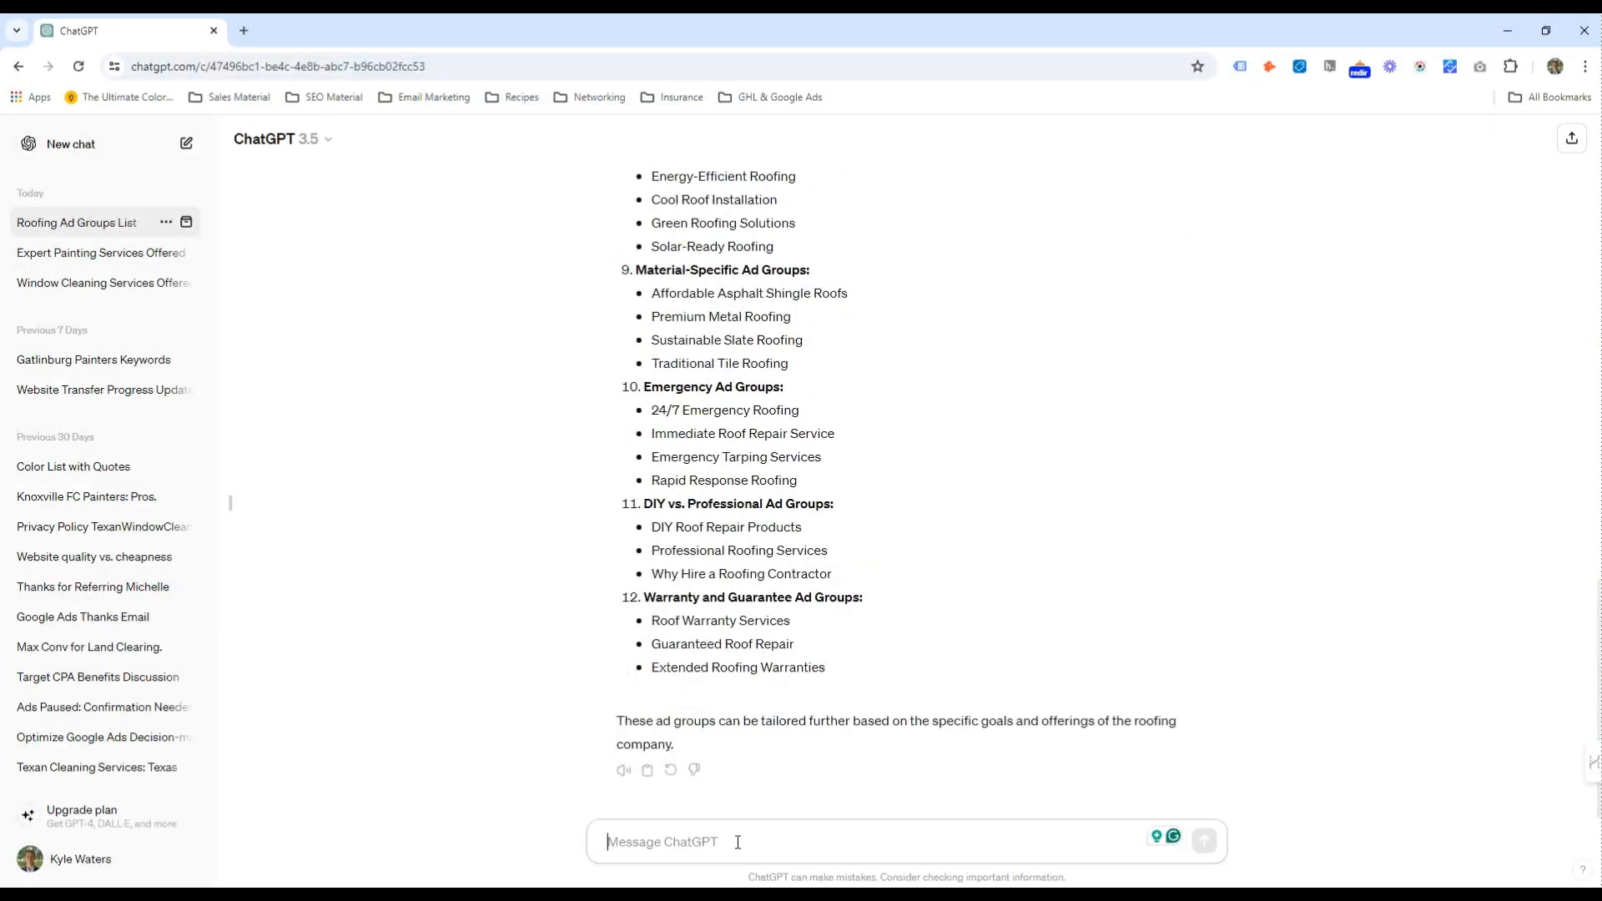
type("Write a")
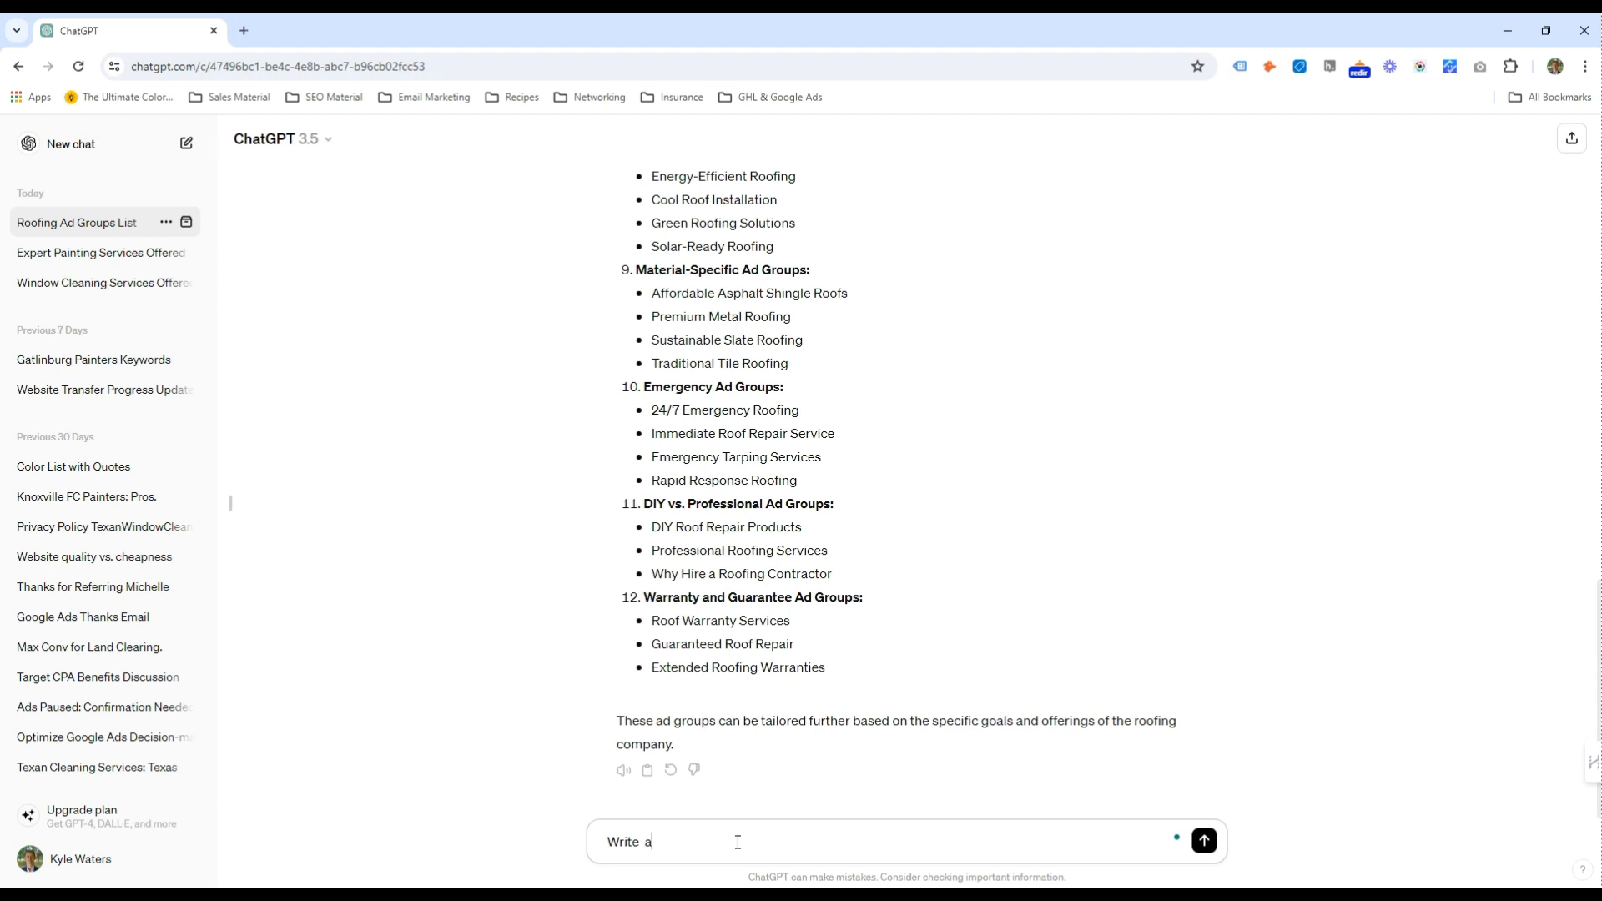
type(" list of negative keywords for a roofing company. Anything closely related to roofing")
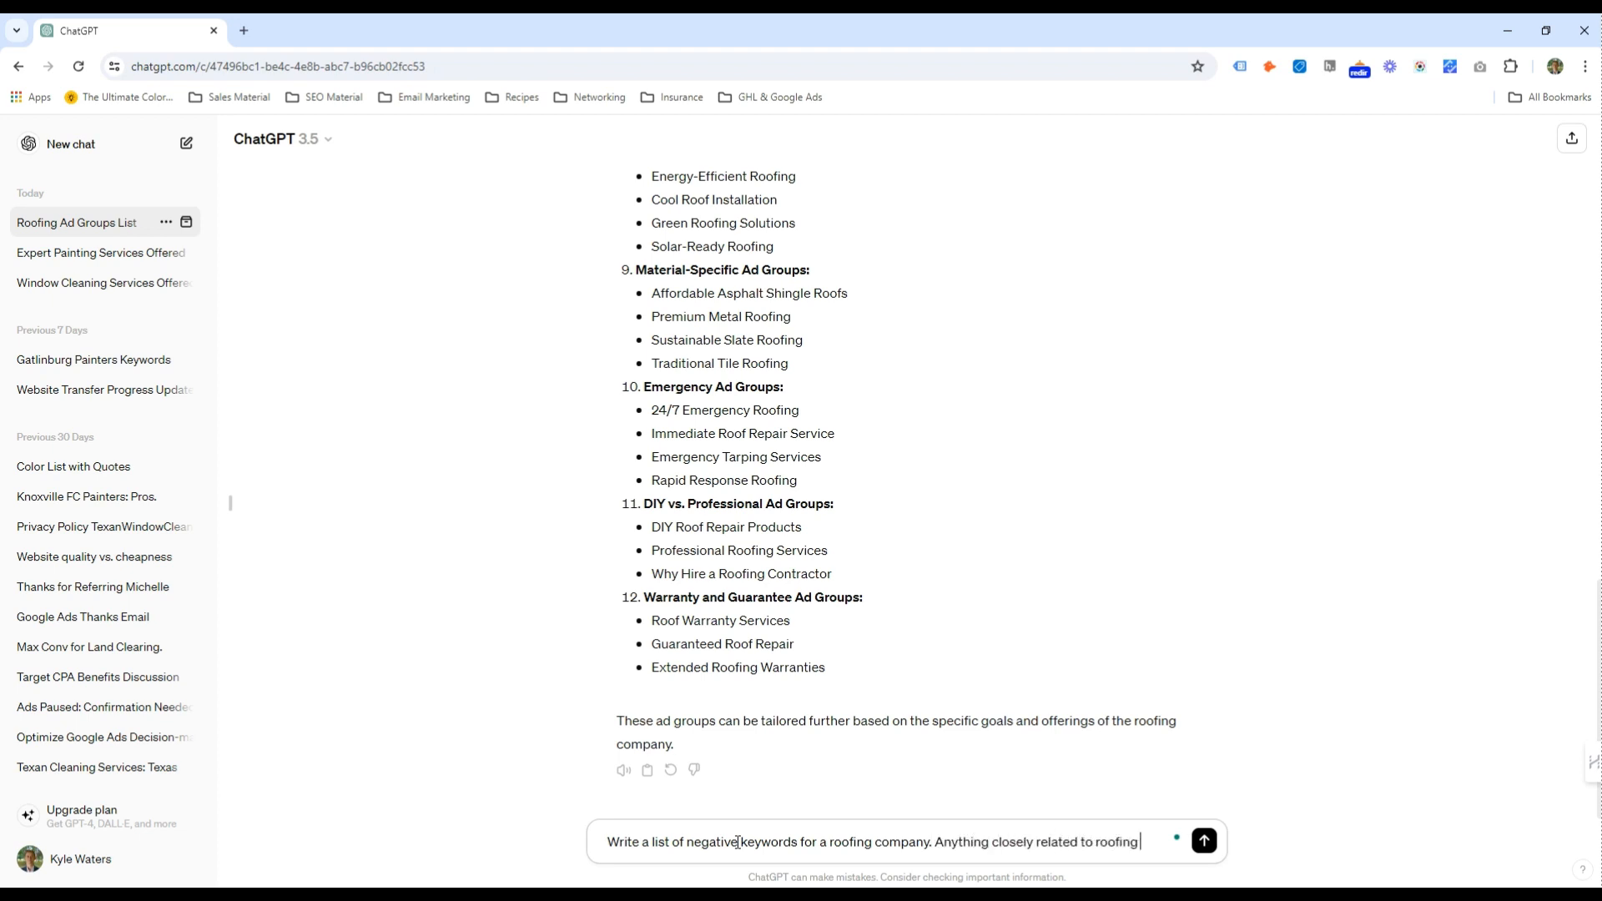
type(" we want to remove. Such as trailers, jobs, dumpsters, removal, etc..")
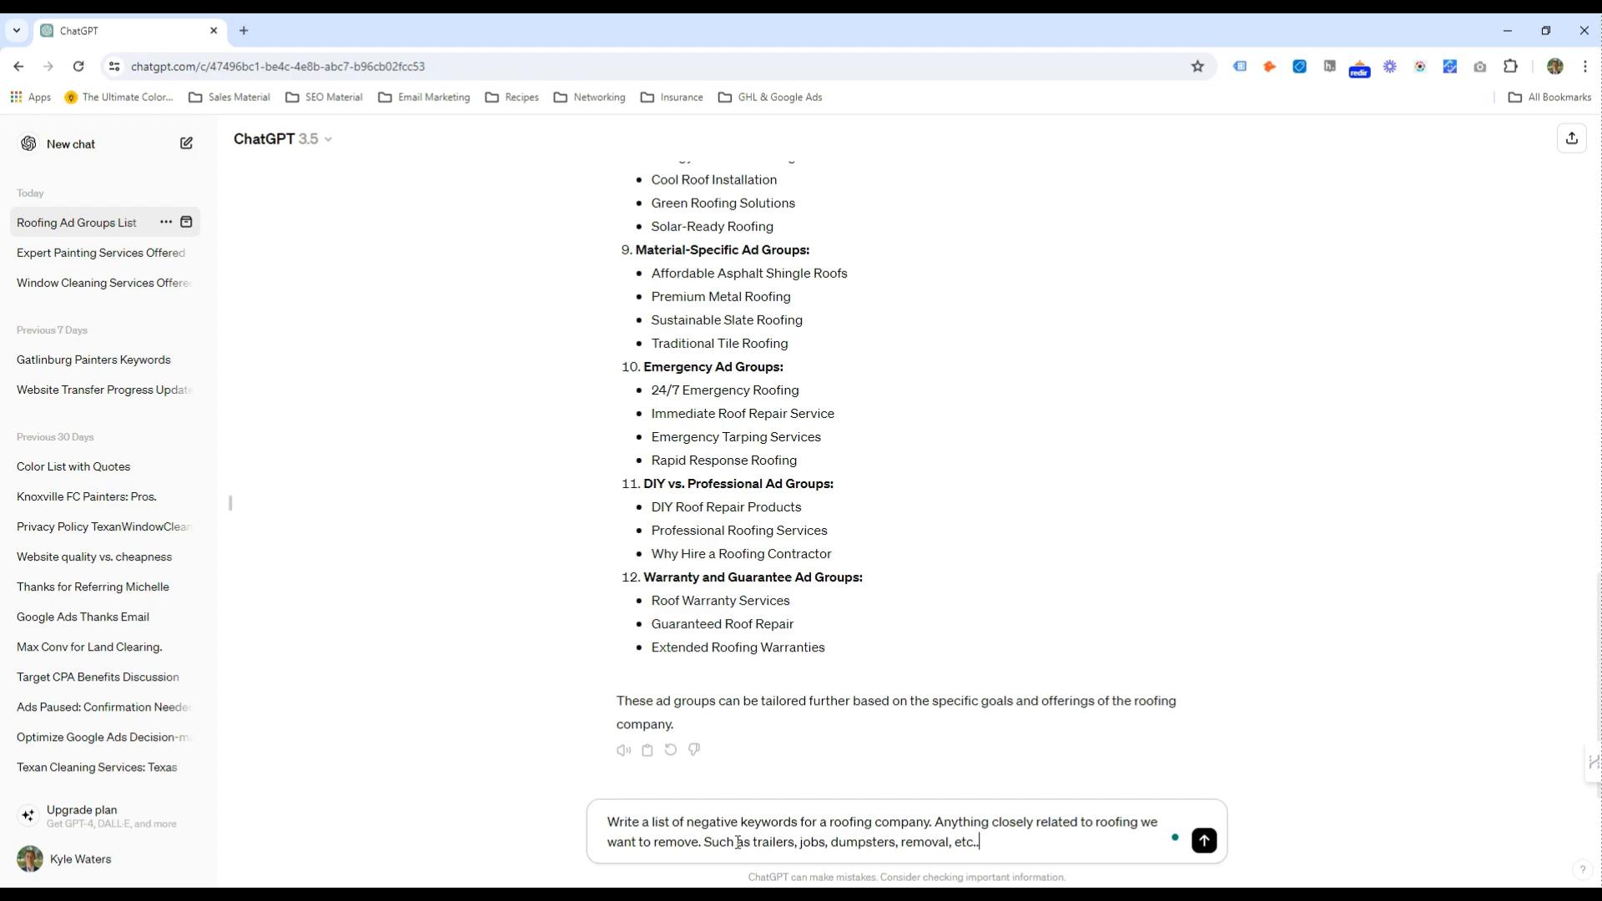
key("Return")
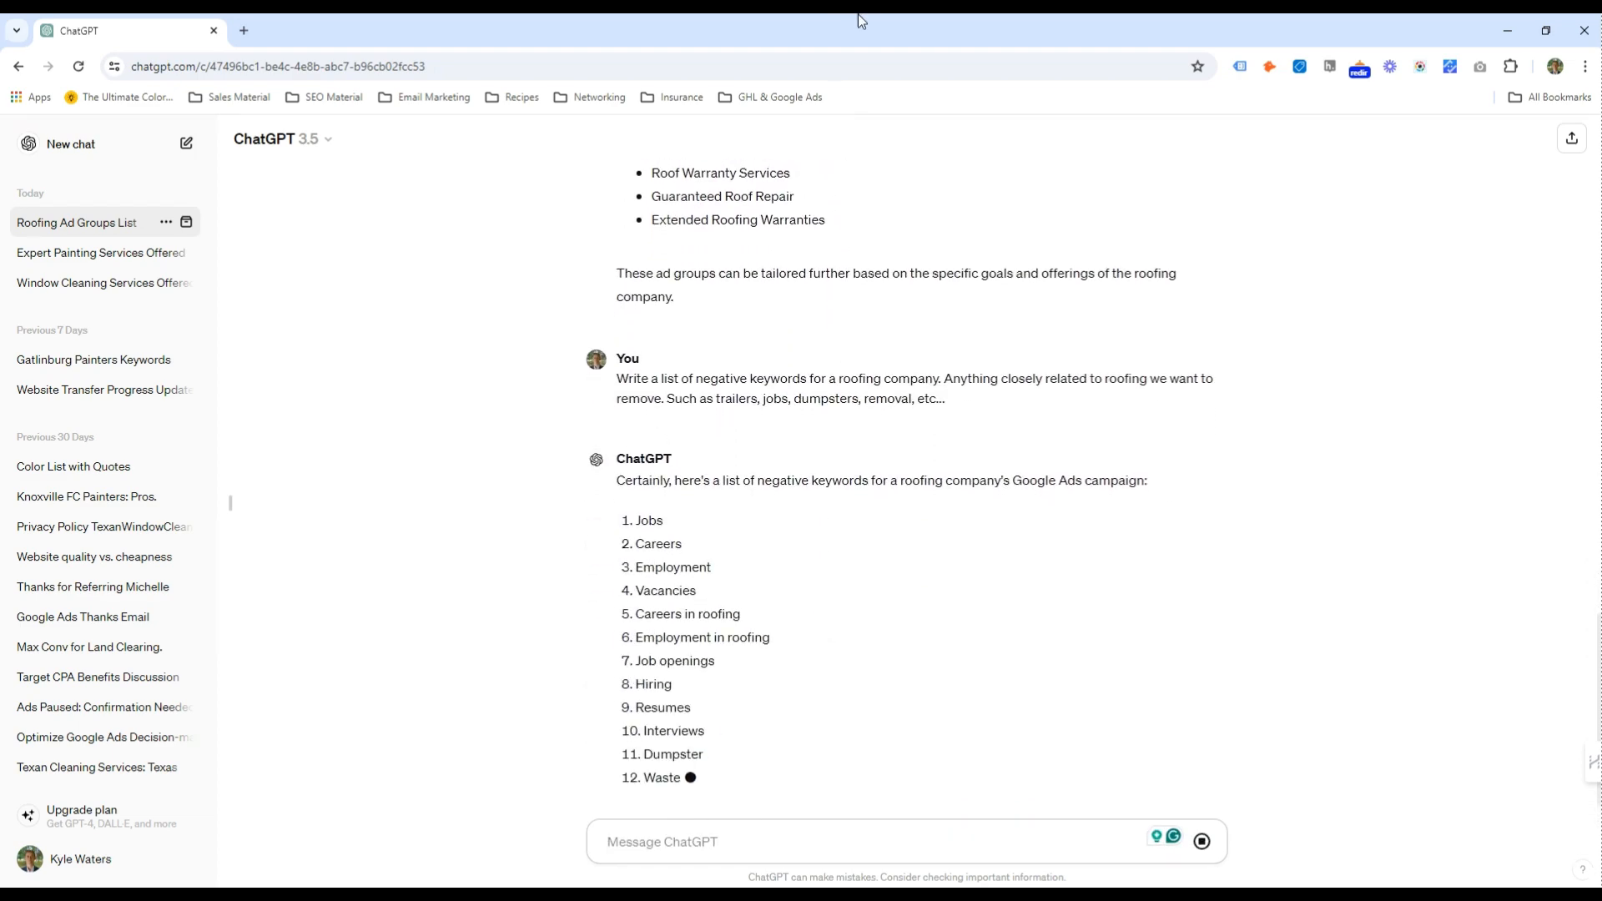
Copy the whole generated negative keyword list, from Jobs to Job search tips, and switch back to Google Ads
left_click_drag(858, 21, 893, 15)
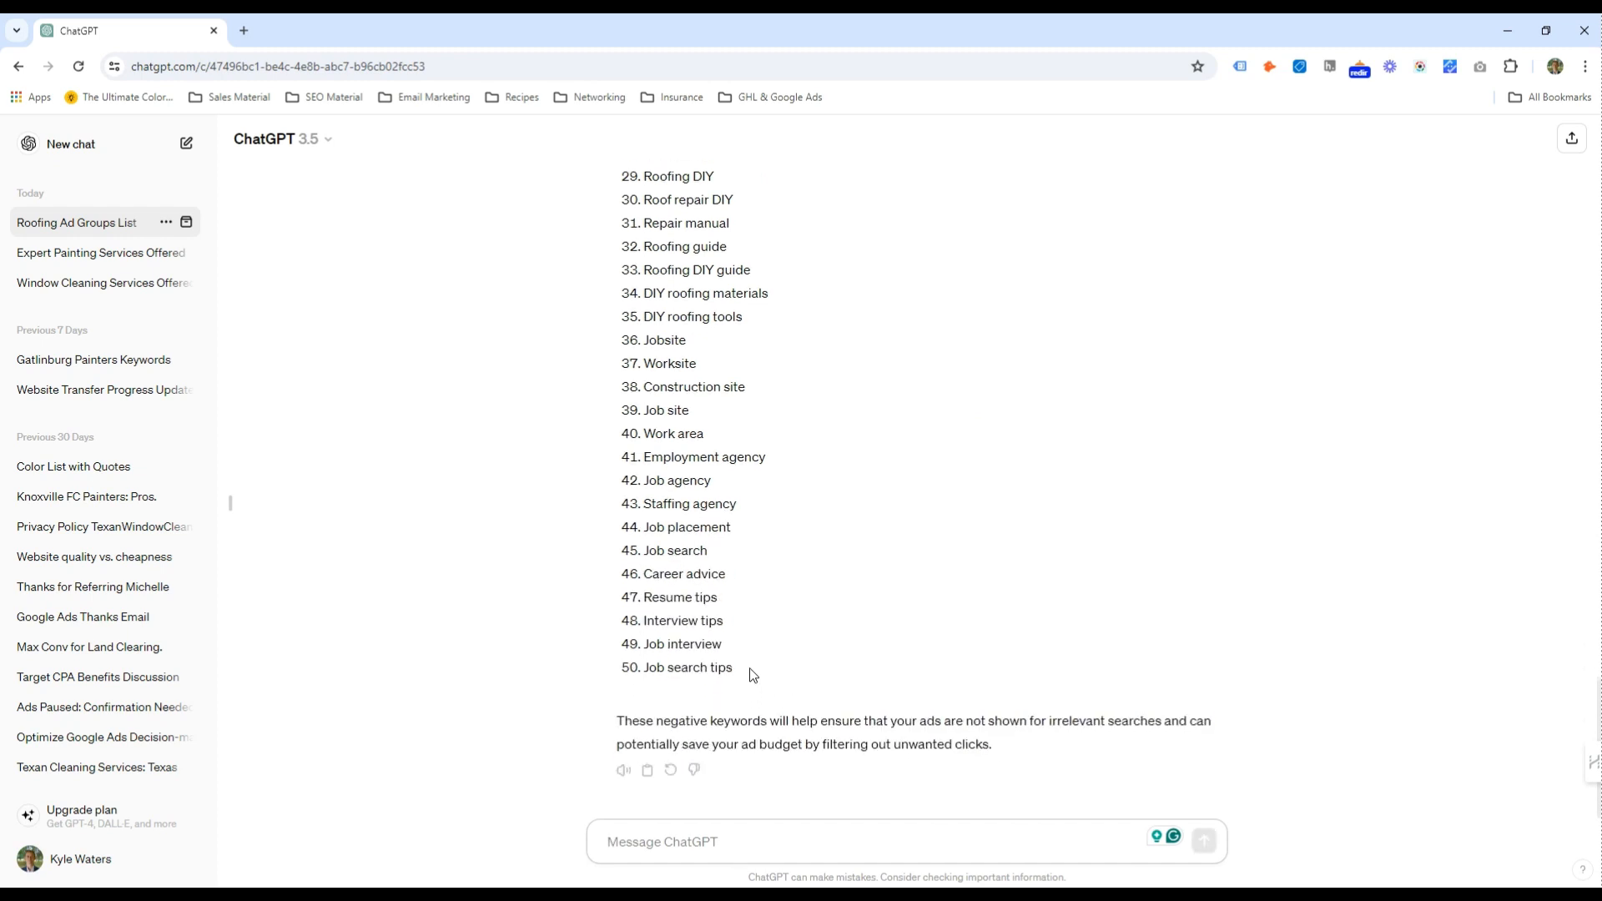
left_click_drag(750, 673, 631, 604)
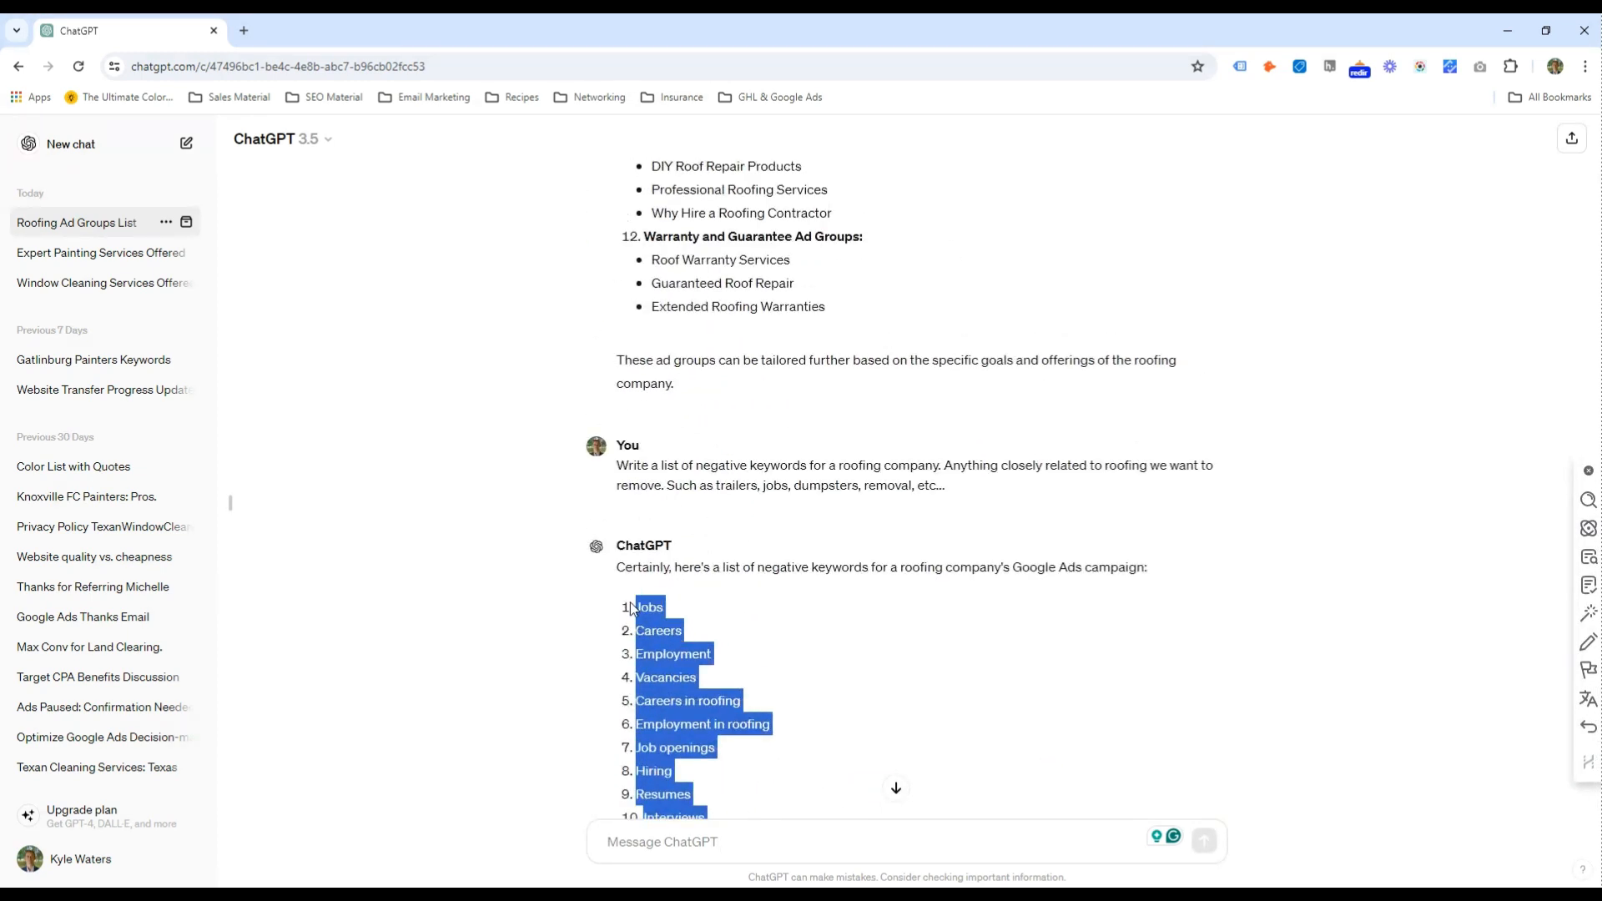
left_click_drag(570, 17, 601, 2)
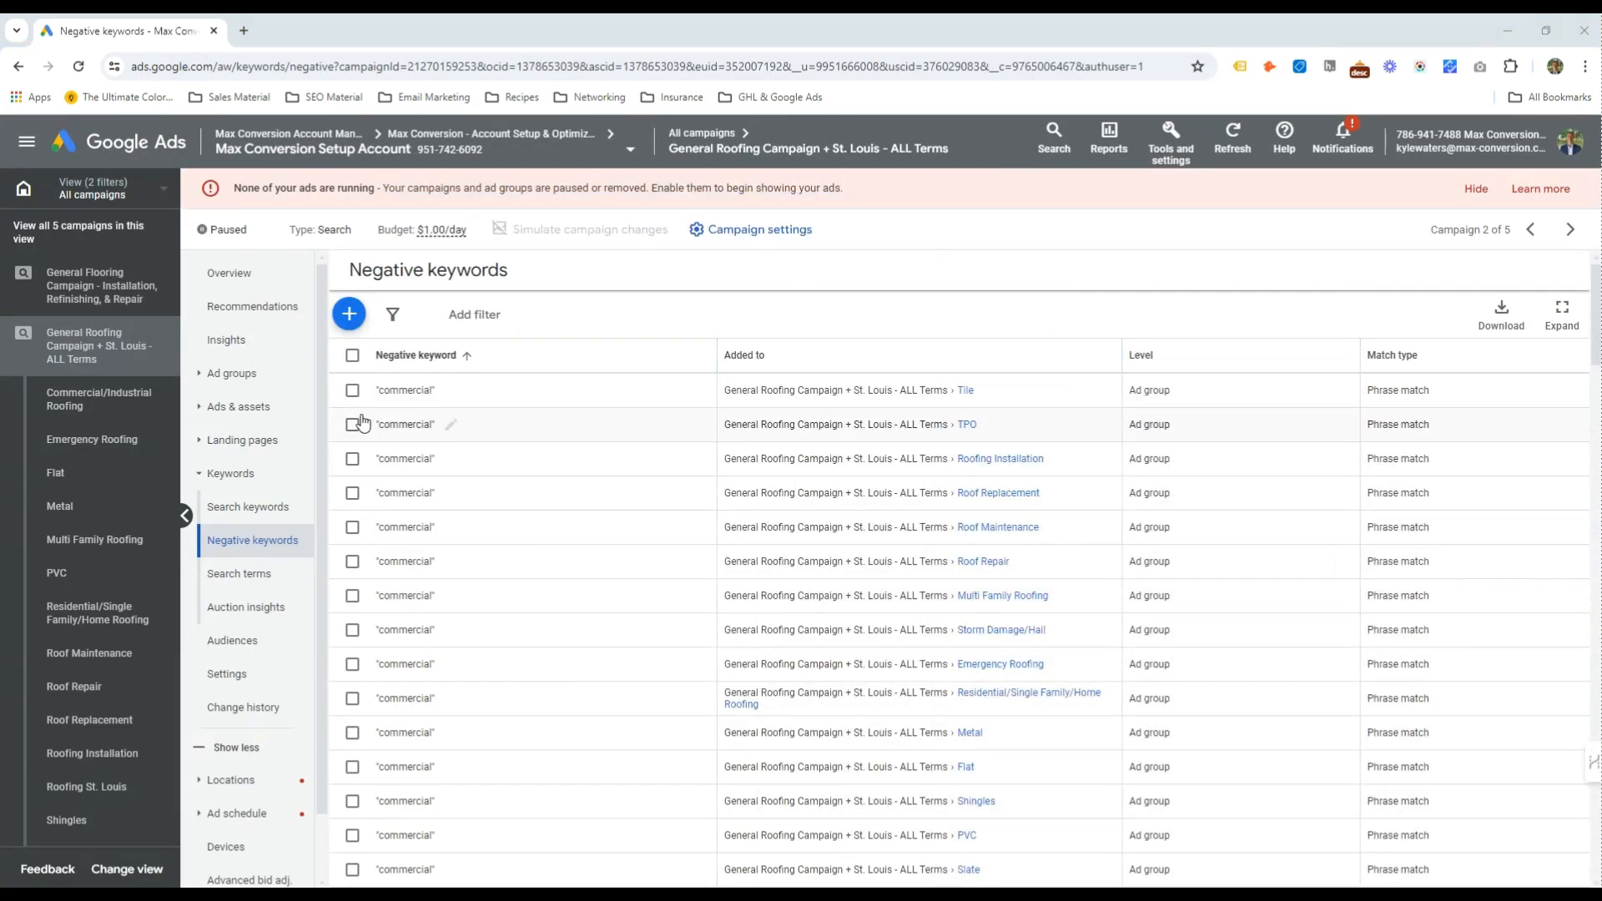
Start adding negative keywords at campaign level for the General Roofing campaign and paste the copied list
left_click(349, 322)
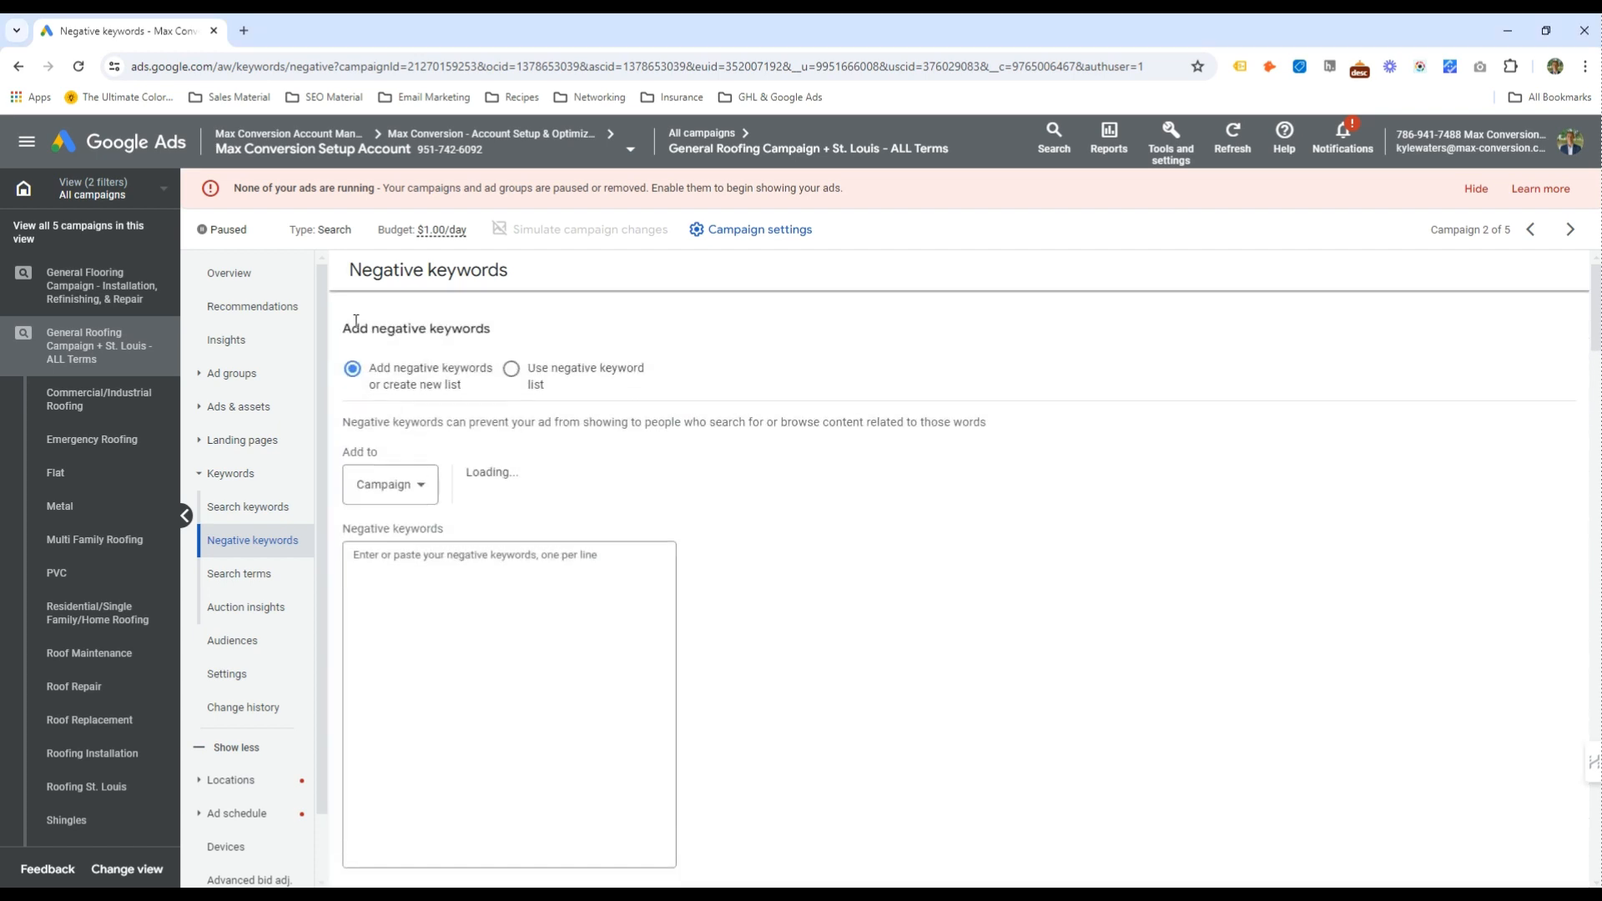
left_click(385, 484)
left_click(367, 500)
left_click(401, 482)
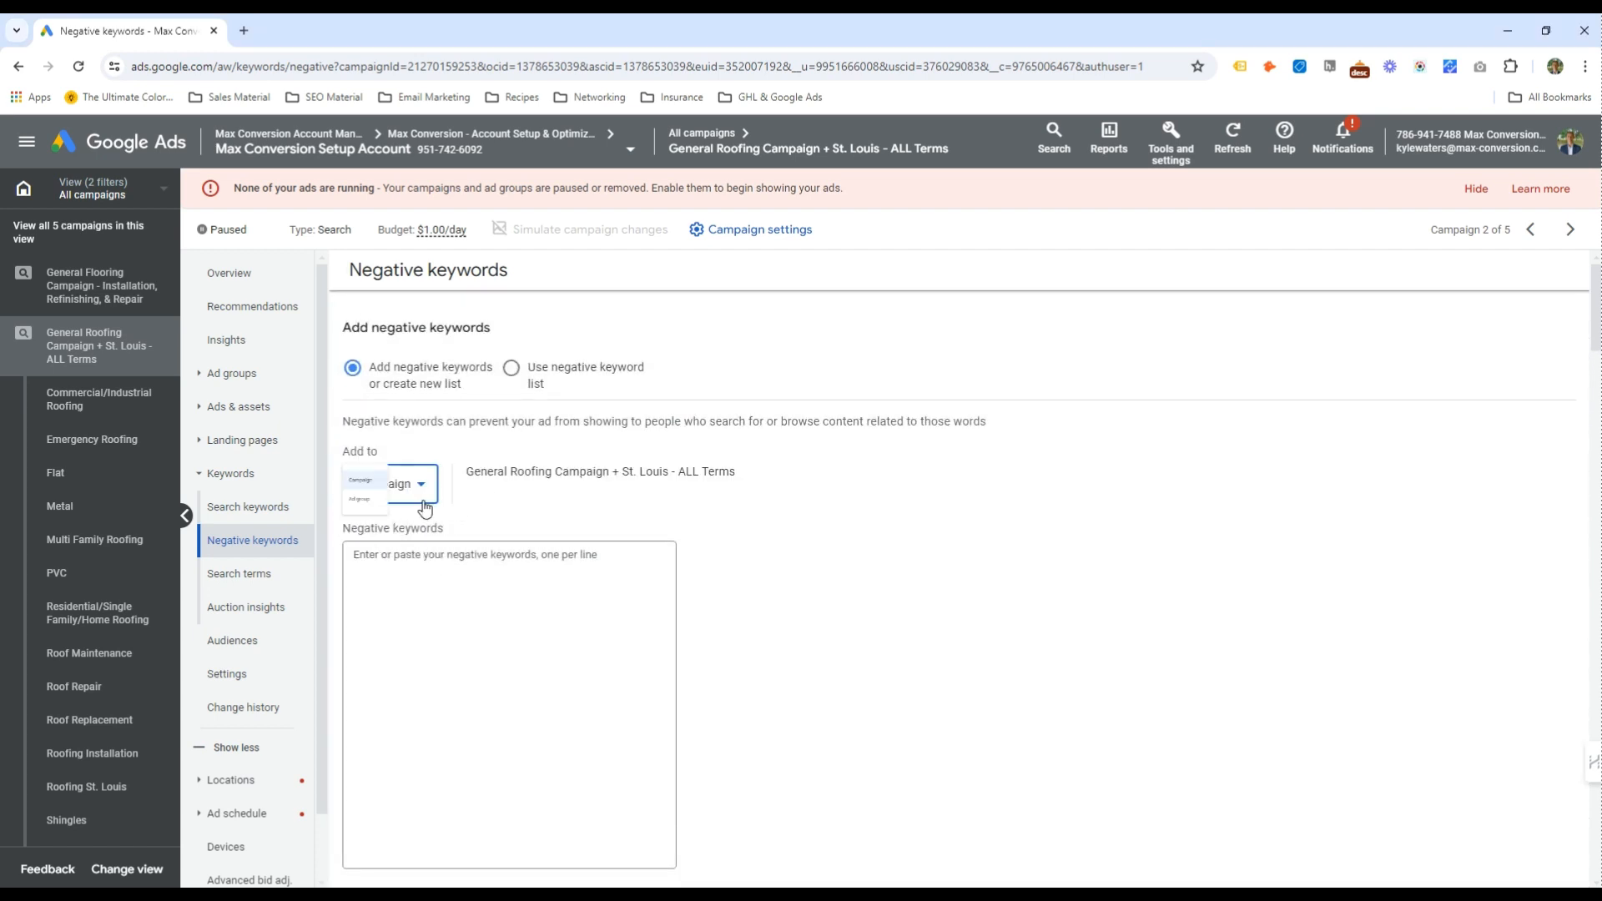
left_click(508, 582)
key("ctrl+v")
Shorten "Careers in roofing" to "Careers" and "Job openings" to "openings" in the pasted negative keyword list
scroll(447, 699, "up", 2)
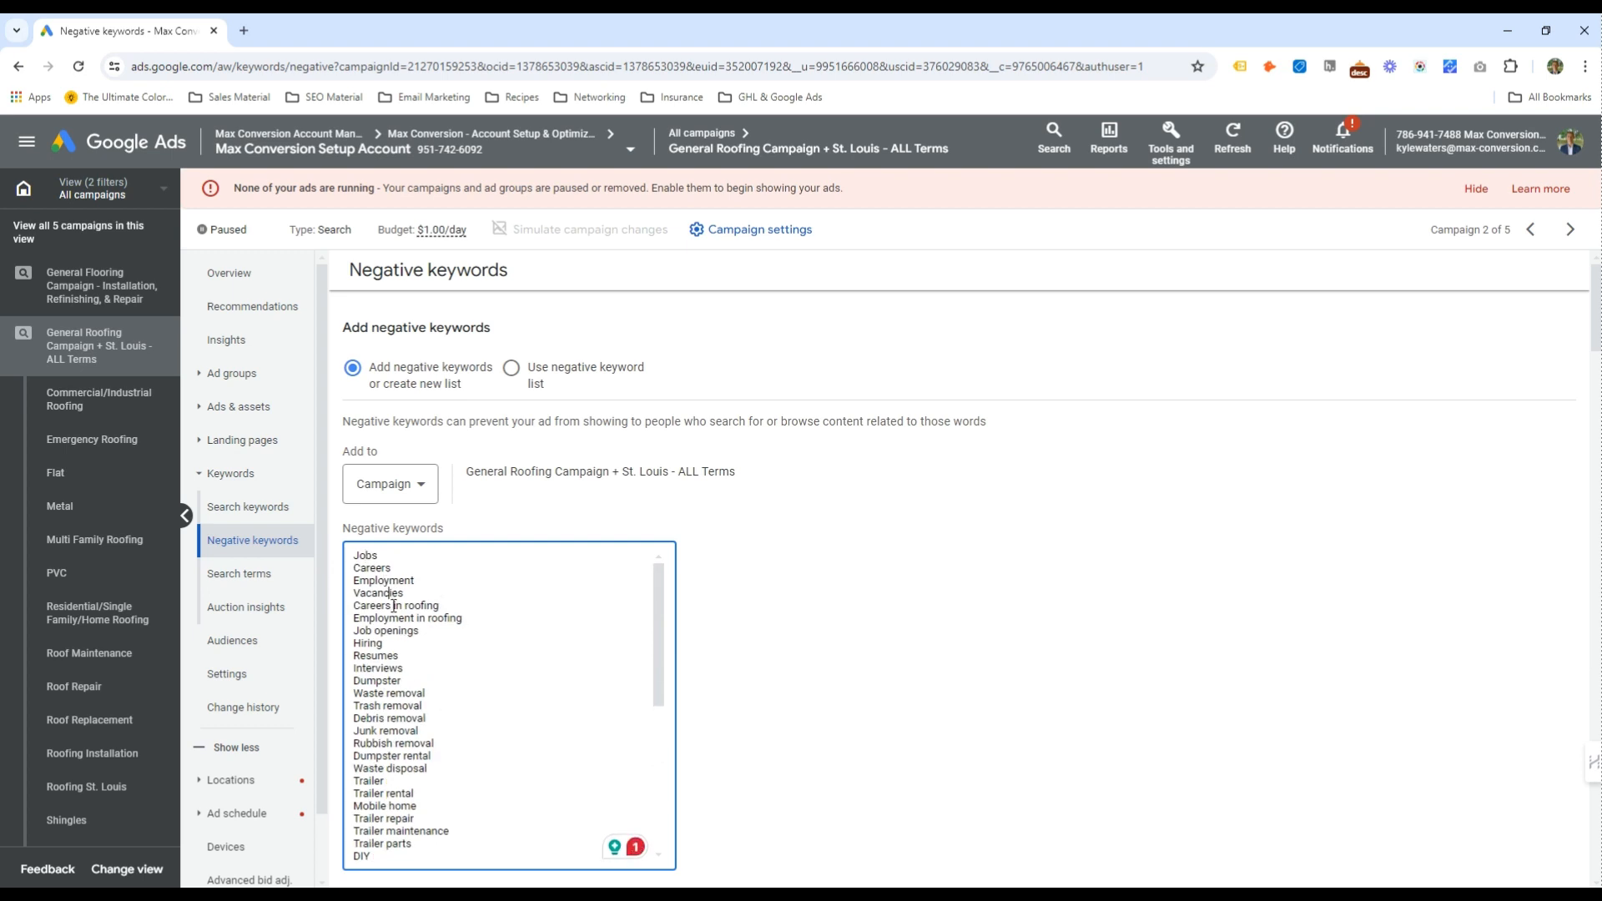
left_click_drag(390, 605, 508, 608)
key("BackSpace")
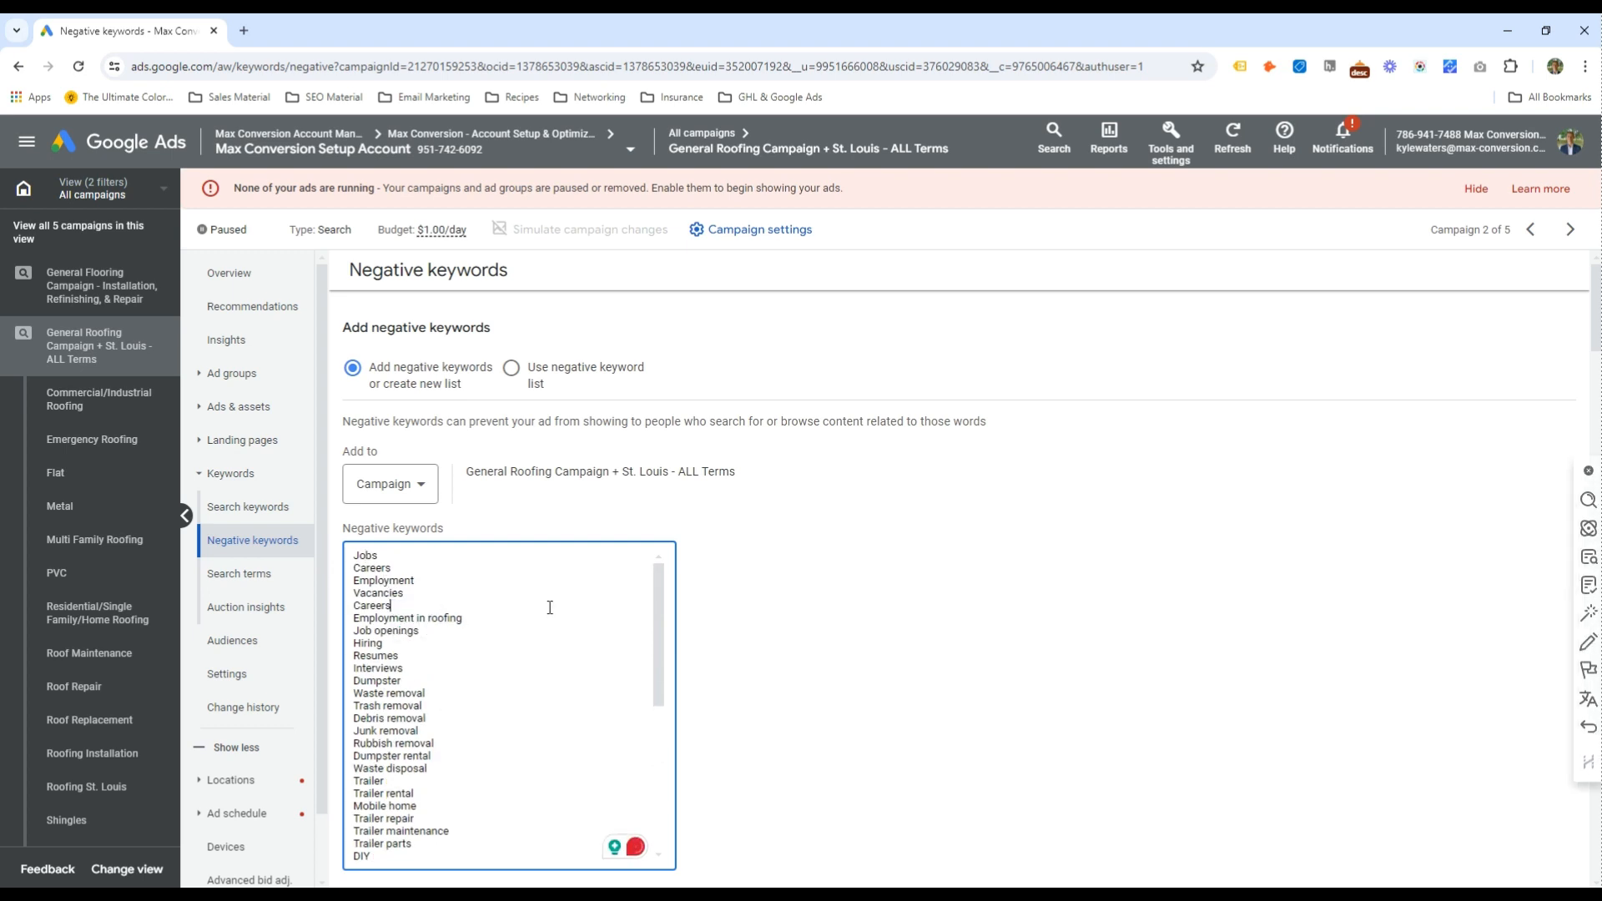
left_click(552, 615)
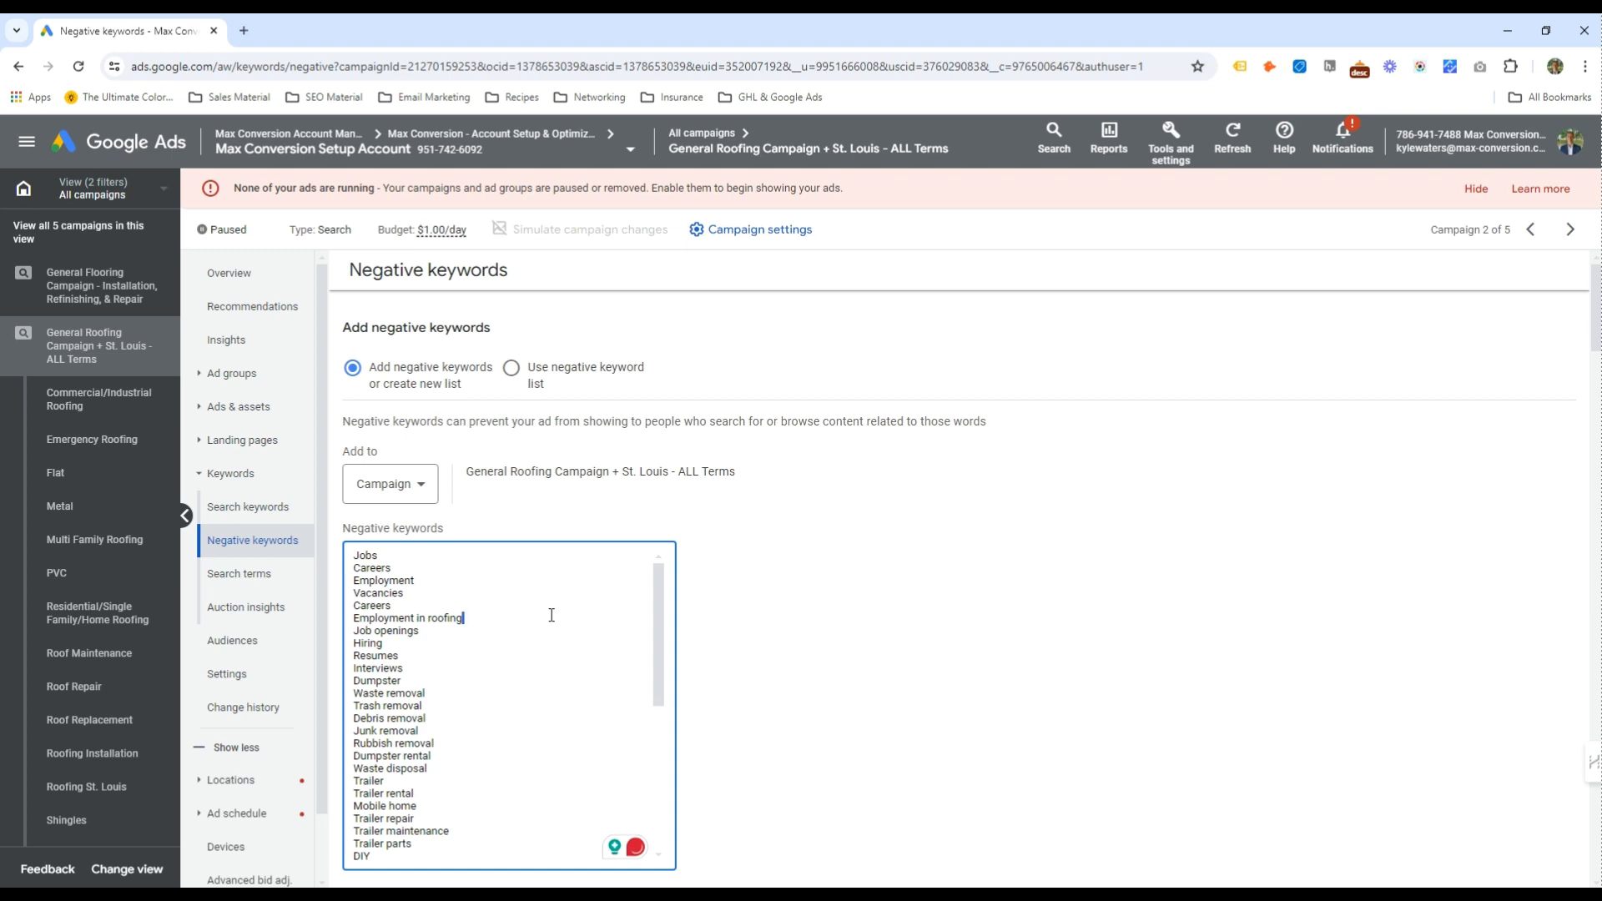
double_click(416, 632)
key("Left")
key("BackSpace")
key("BackSpace")
key("BackSpace")
key("BackSpace")
left_click(378, 644)
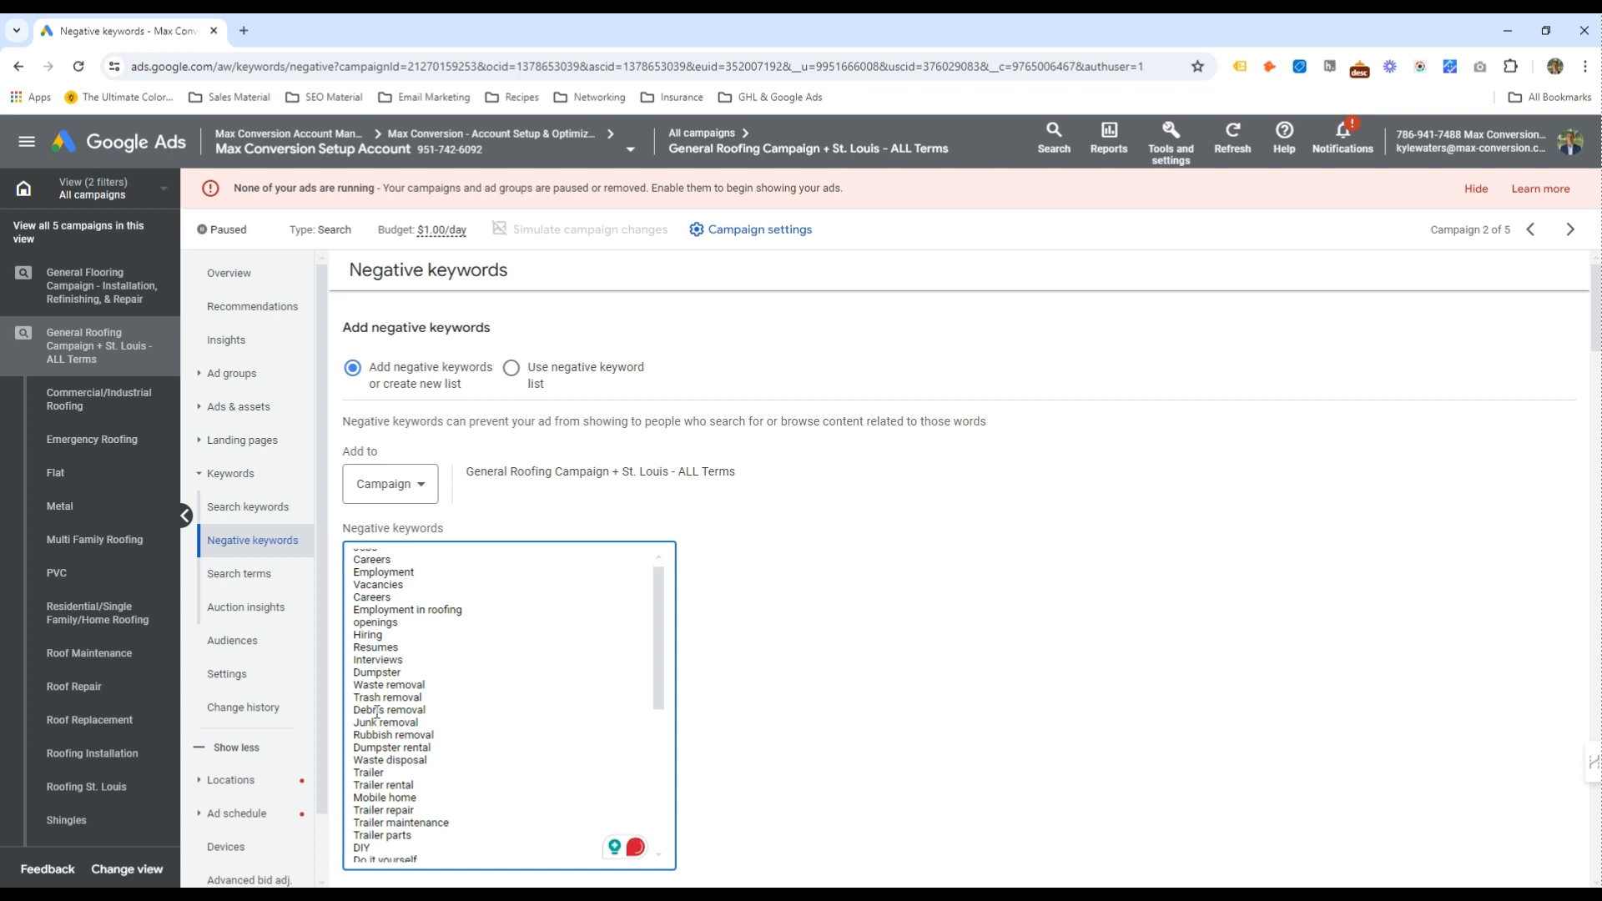
Shorten "Waste removal" to "removal" and "Trailer rental" to "rental" in the negative keyword list
scroll(375, 705, "down", 2)
scroll(375, 705, "up", 1)
double_click(375, 610)
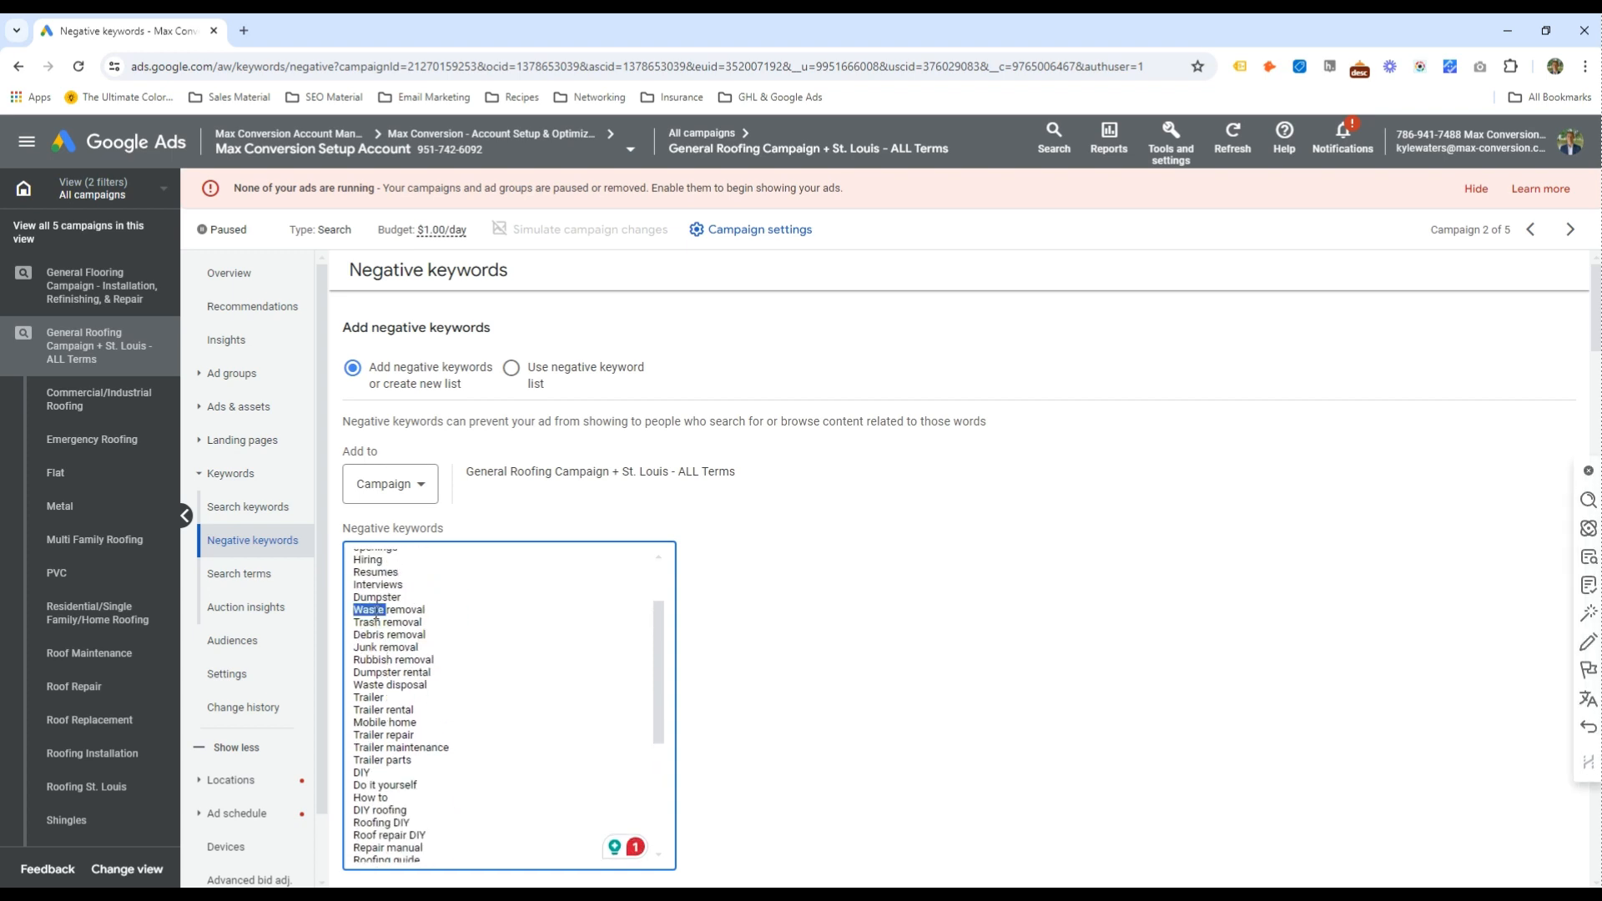
key("BackSpace")
left_click(383, 709)
key("Return")
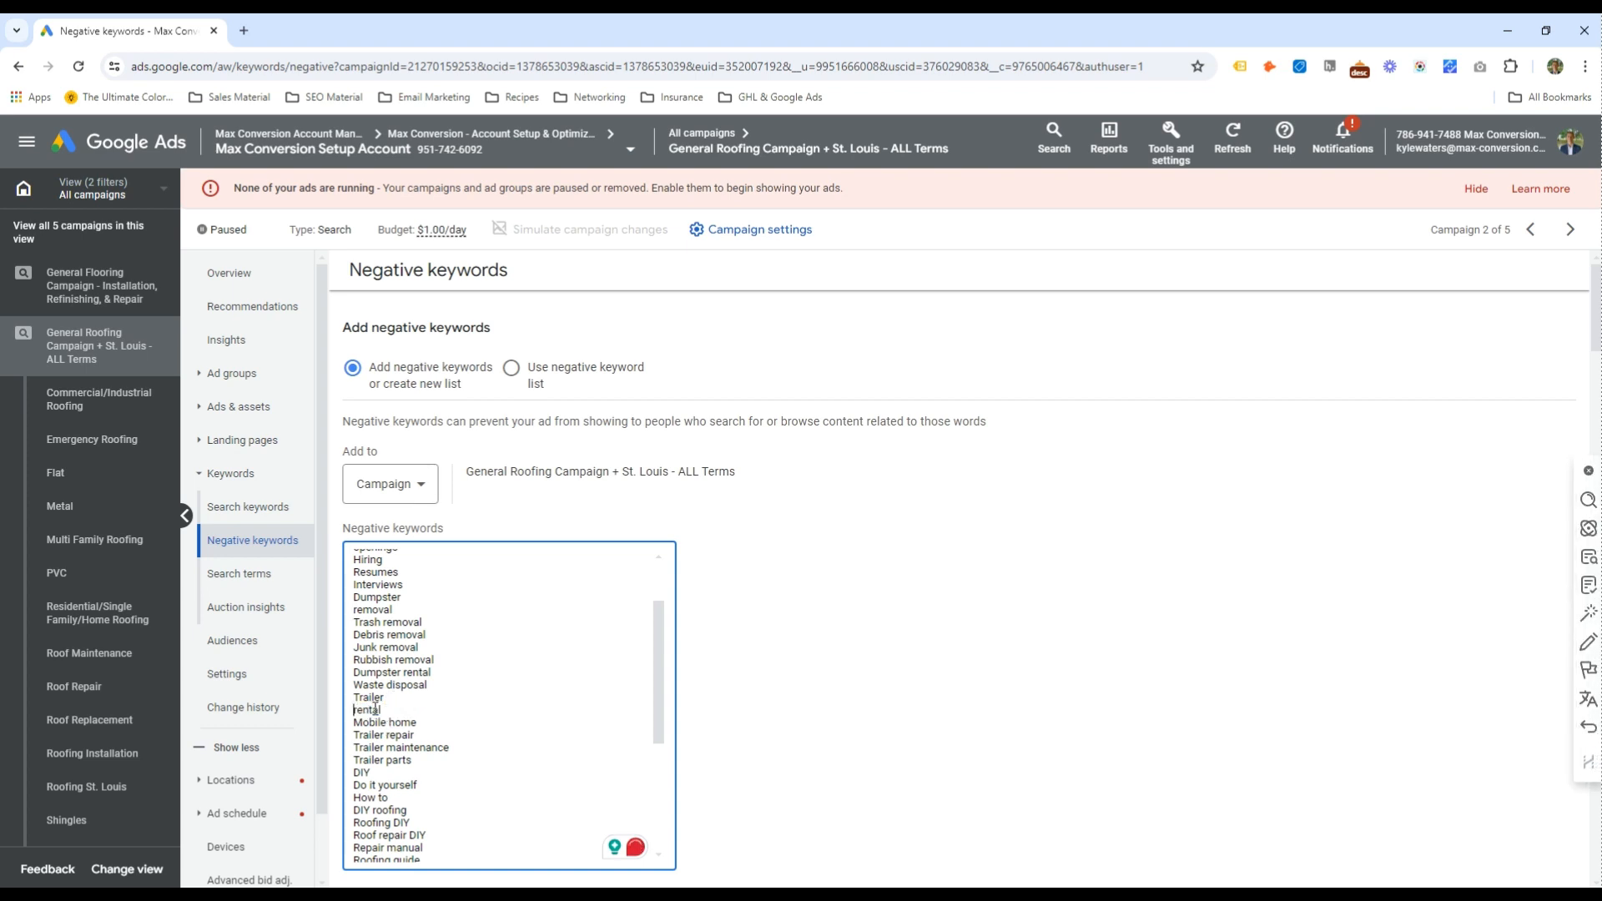
Delete the "Mobile home" entry from the campaign's negative keyword list
triple_click(381, 722)
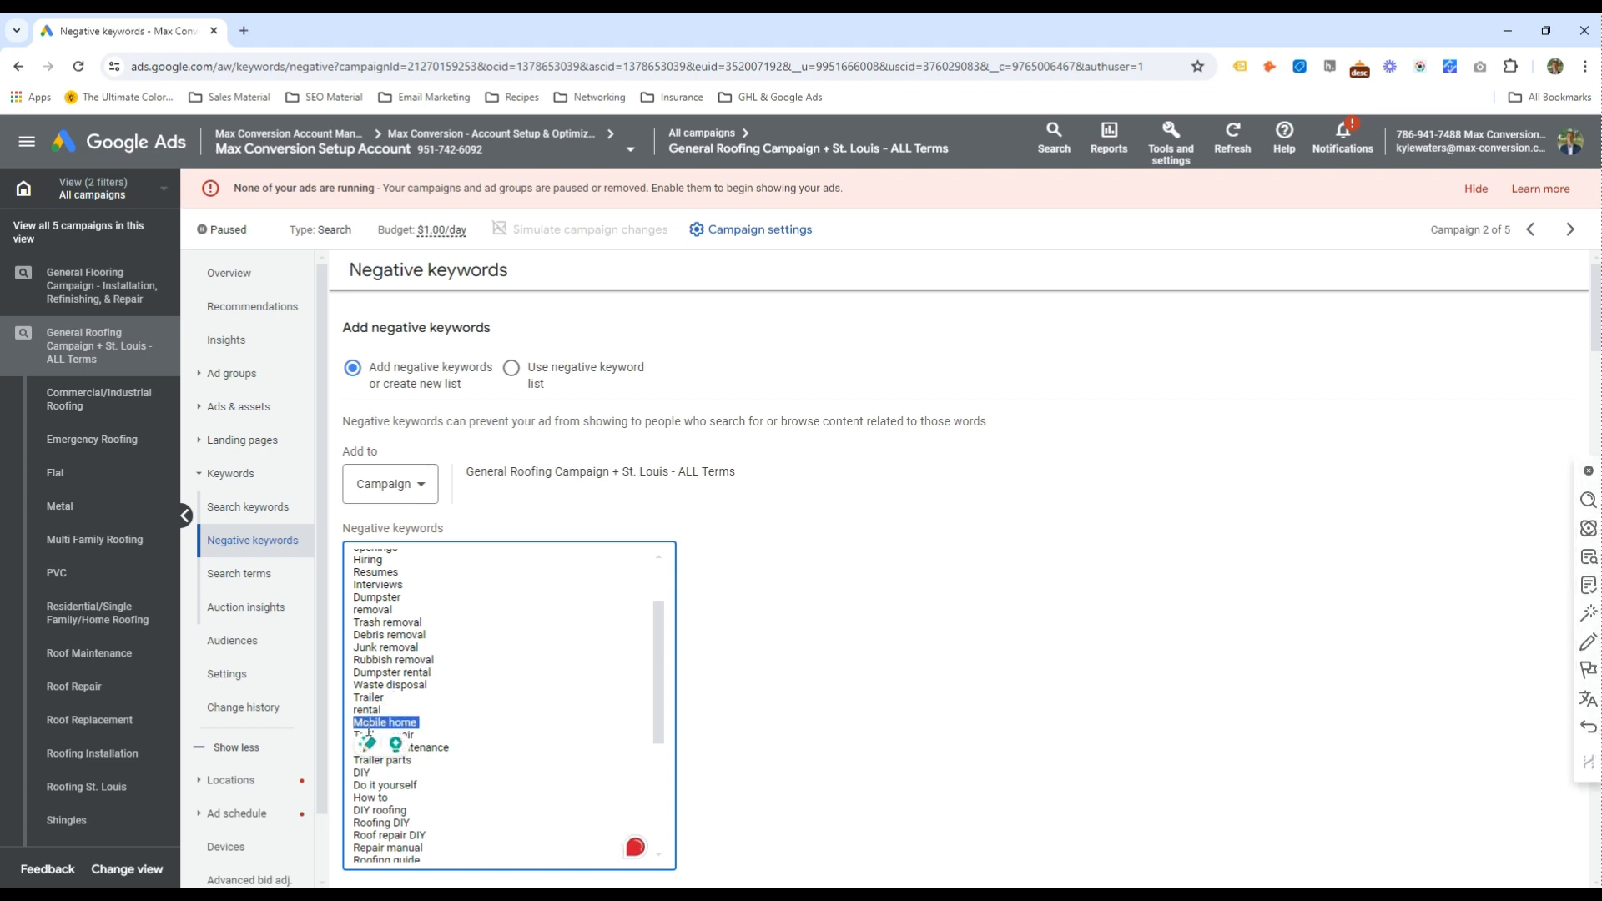
key("BackSpace")
scroll(432, 716, "down", 1)
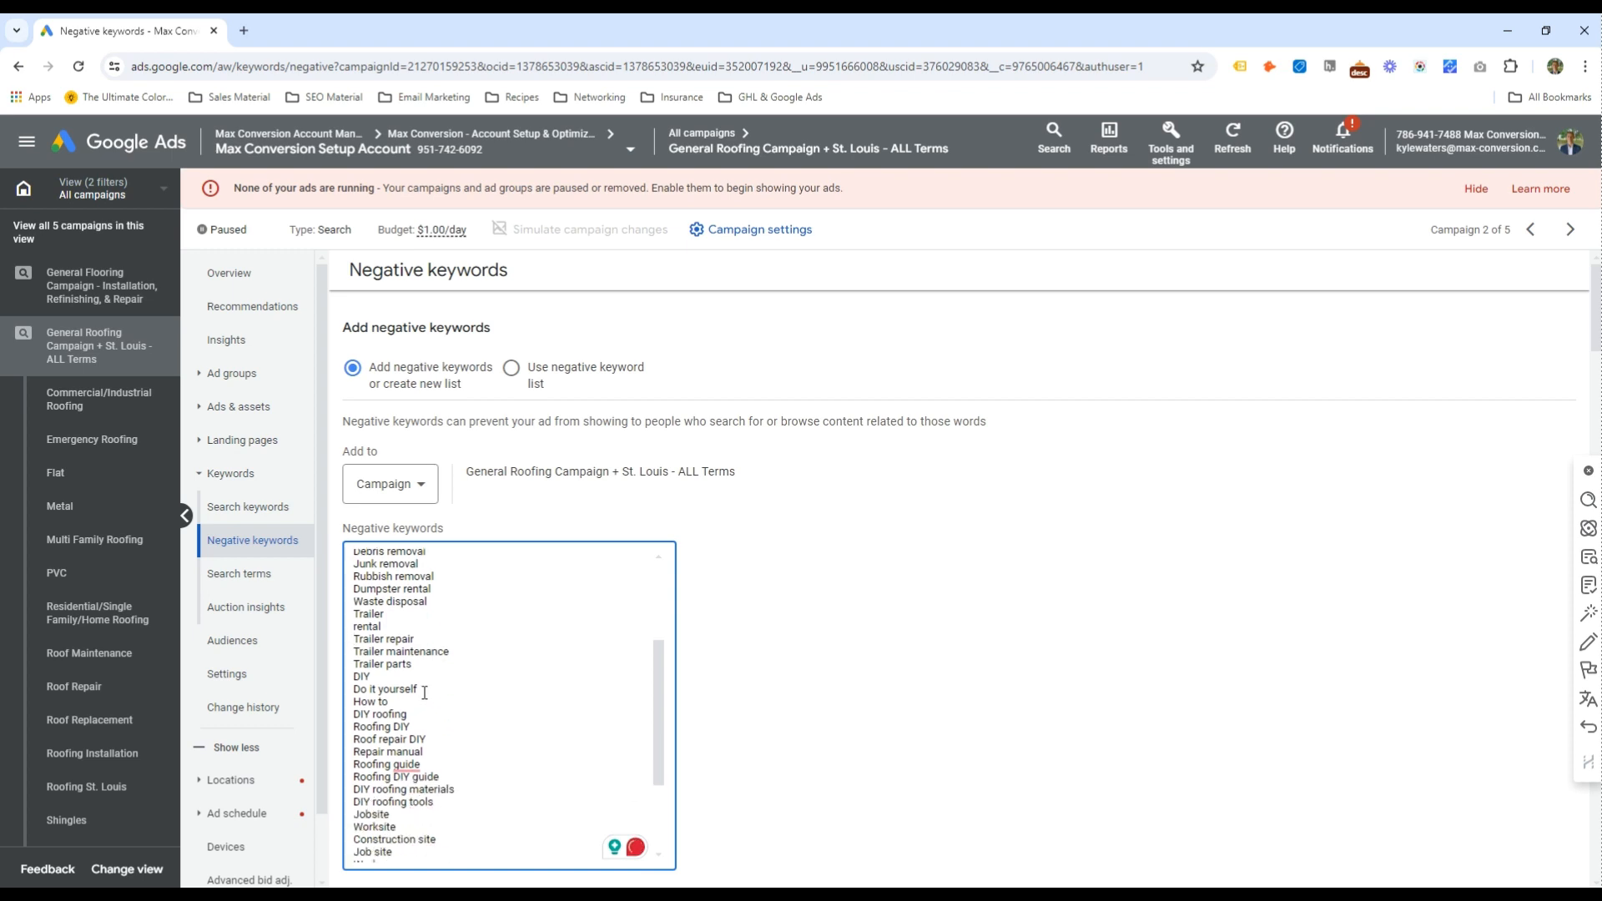
Put "Trailer repair" and "Trailer maintenance" in quotation marks and shorten "Trailer parts" to a quoted "parts" in the negative keyword list
double_click(372, 640)
left_click(422, 638)
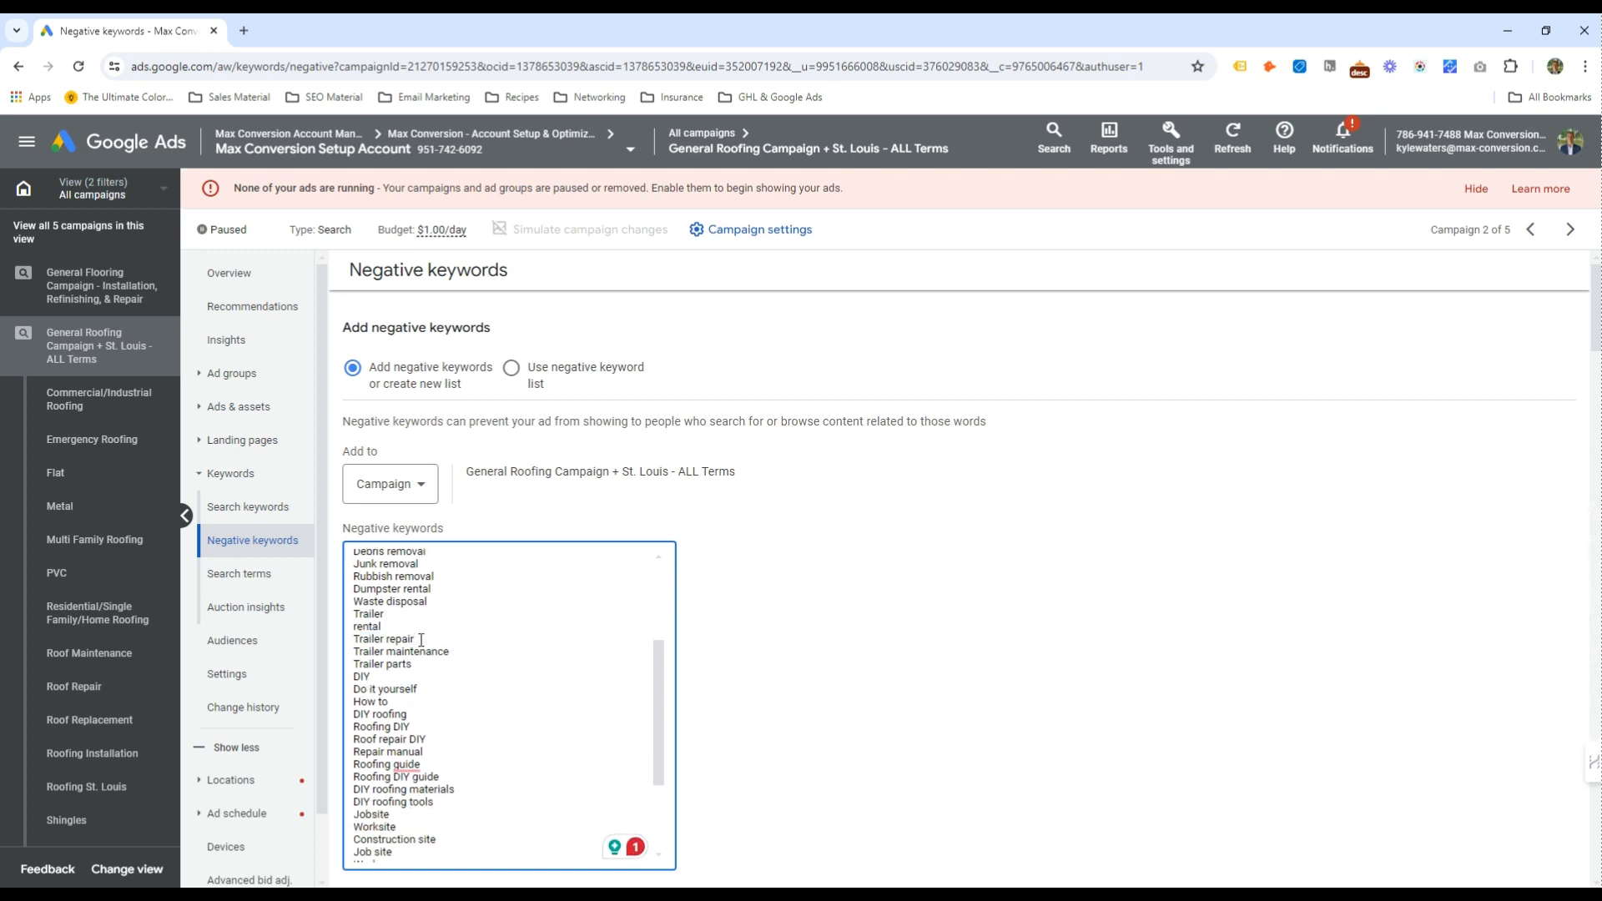
key("Home")
type("\"")
key("Down")
key("Home")
type("\"")
key("End")
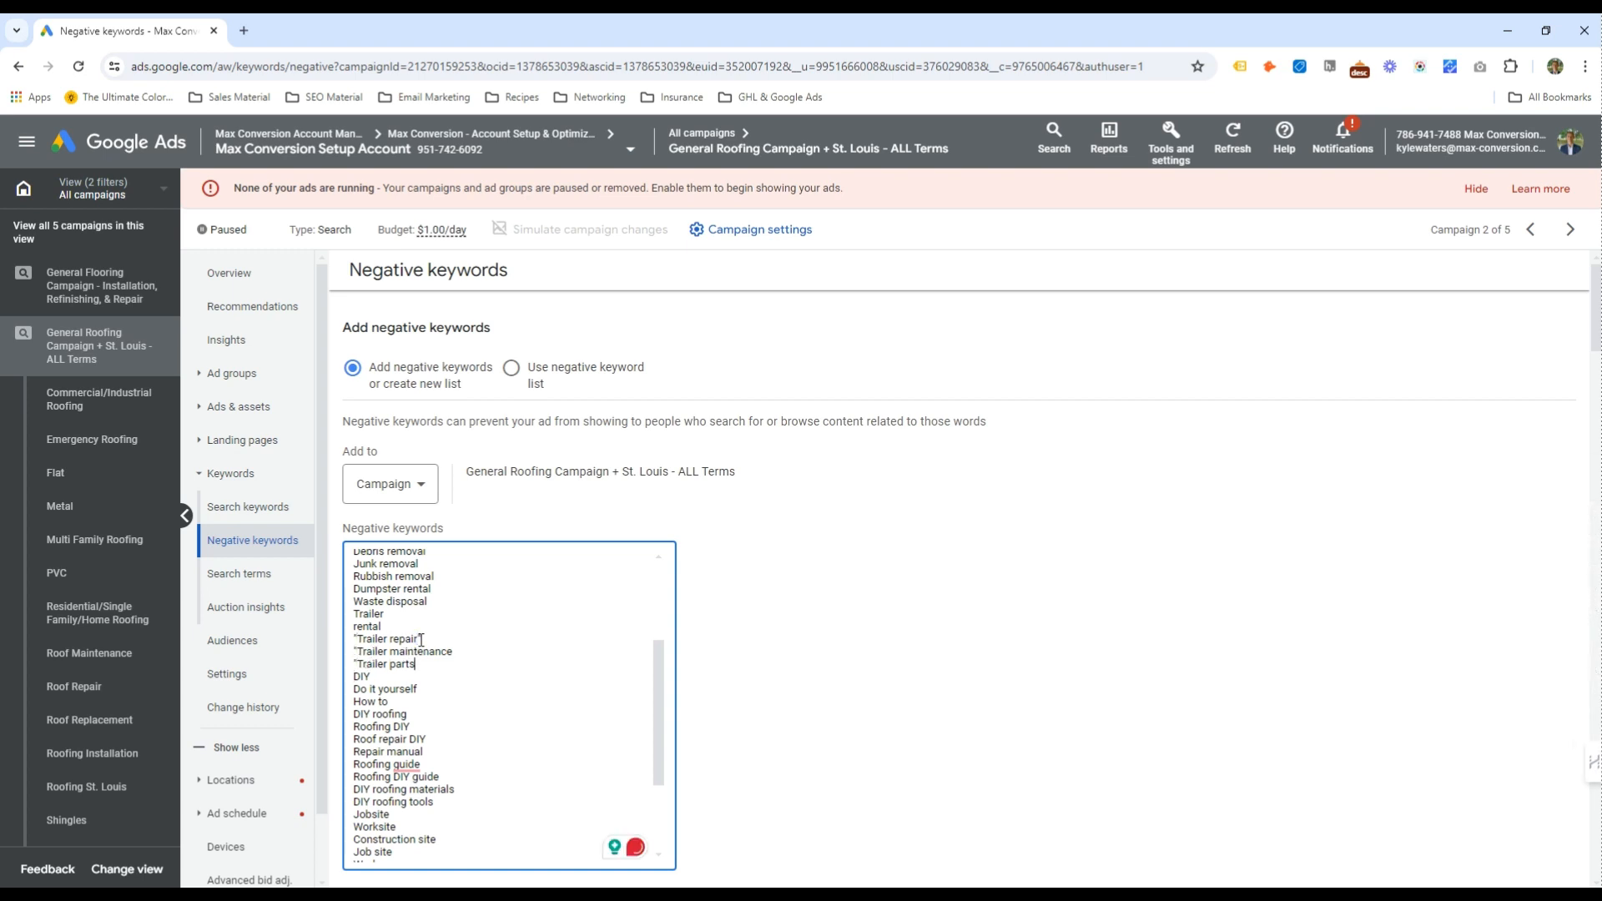
key("ctrl+shift+Left")
key("BackSpace")
Shorten the "How to" entry to "How" in the campaign's negative keyword list
left_click(406, 701)
scroll(380, 617, "down", 1)
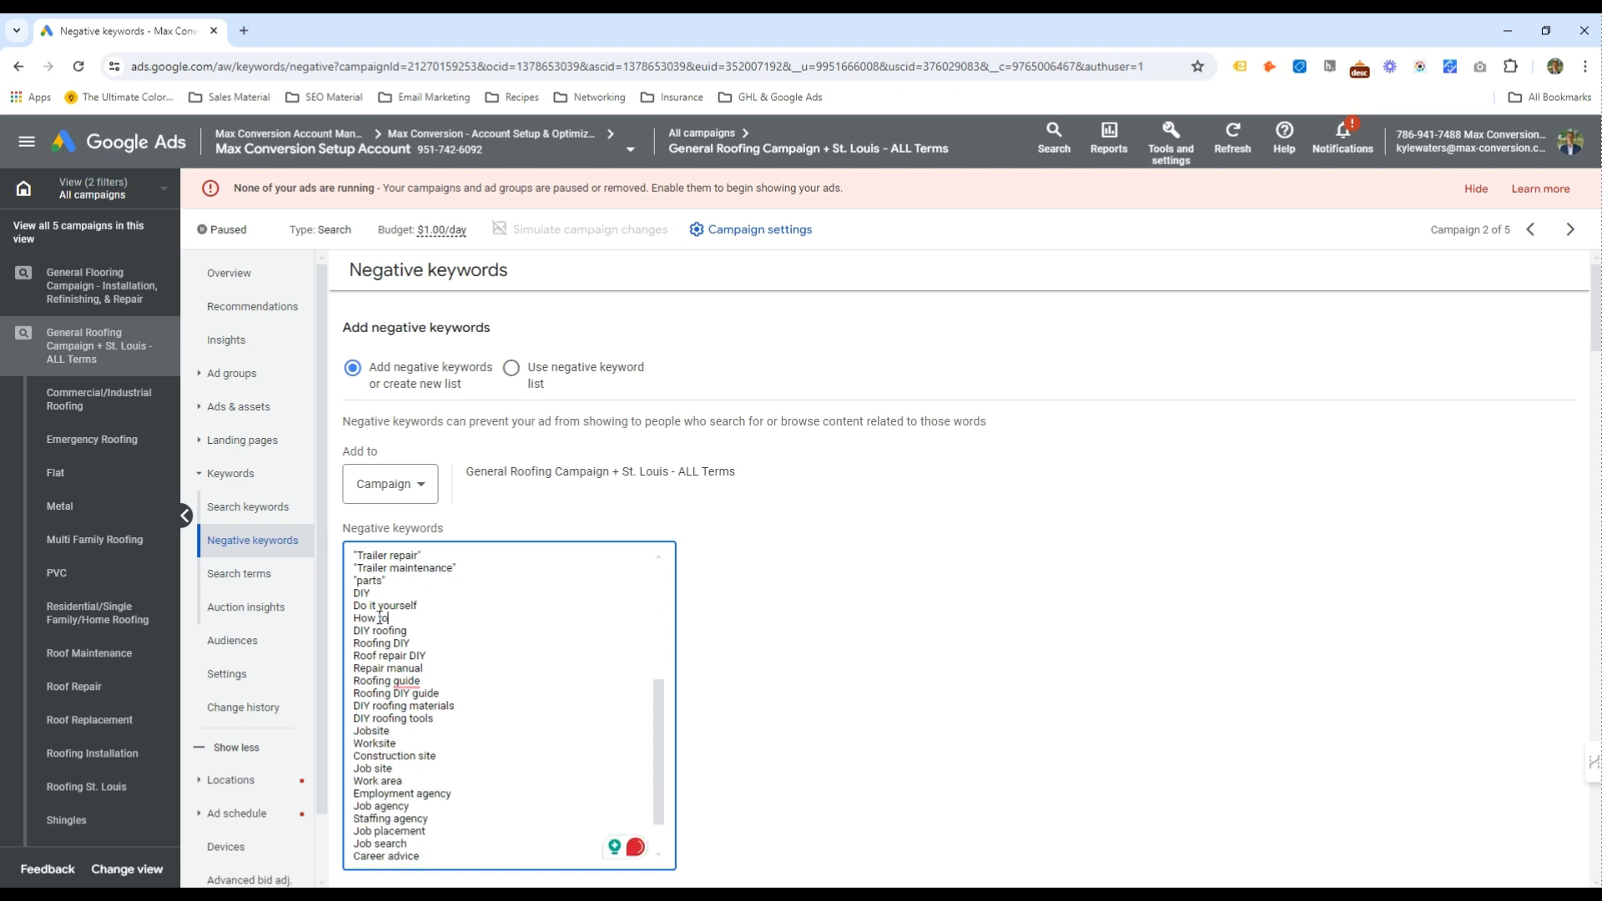
key("BackSpace")
key("BackSpace")
key("BackSpace")
scroll(424, 784, "down", 1)
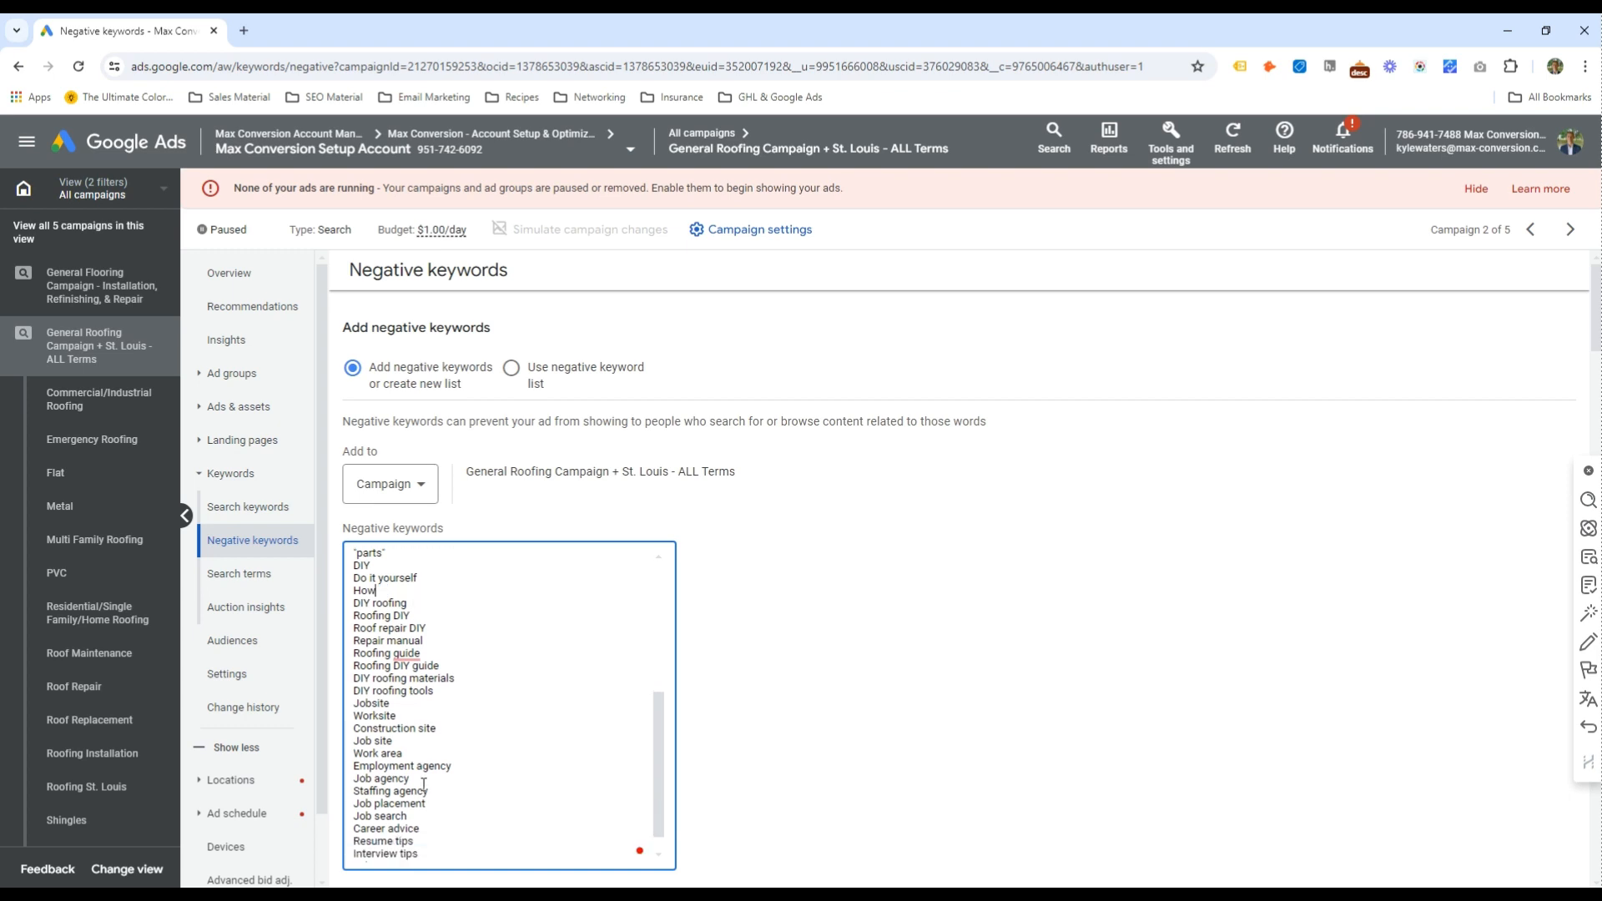
Shorten "Career advice" to "advice", "Resume tips" to "tips" and "Staffing agency" to "agency" in the negative keyword list
double_click(380, 803)
key("BackSpace")
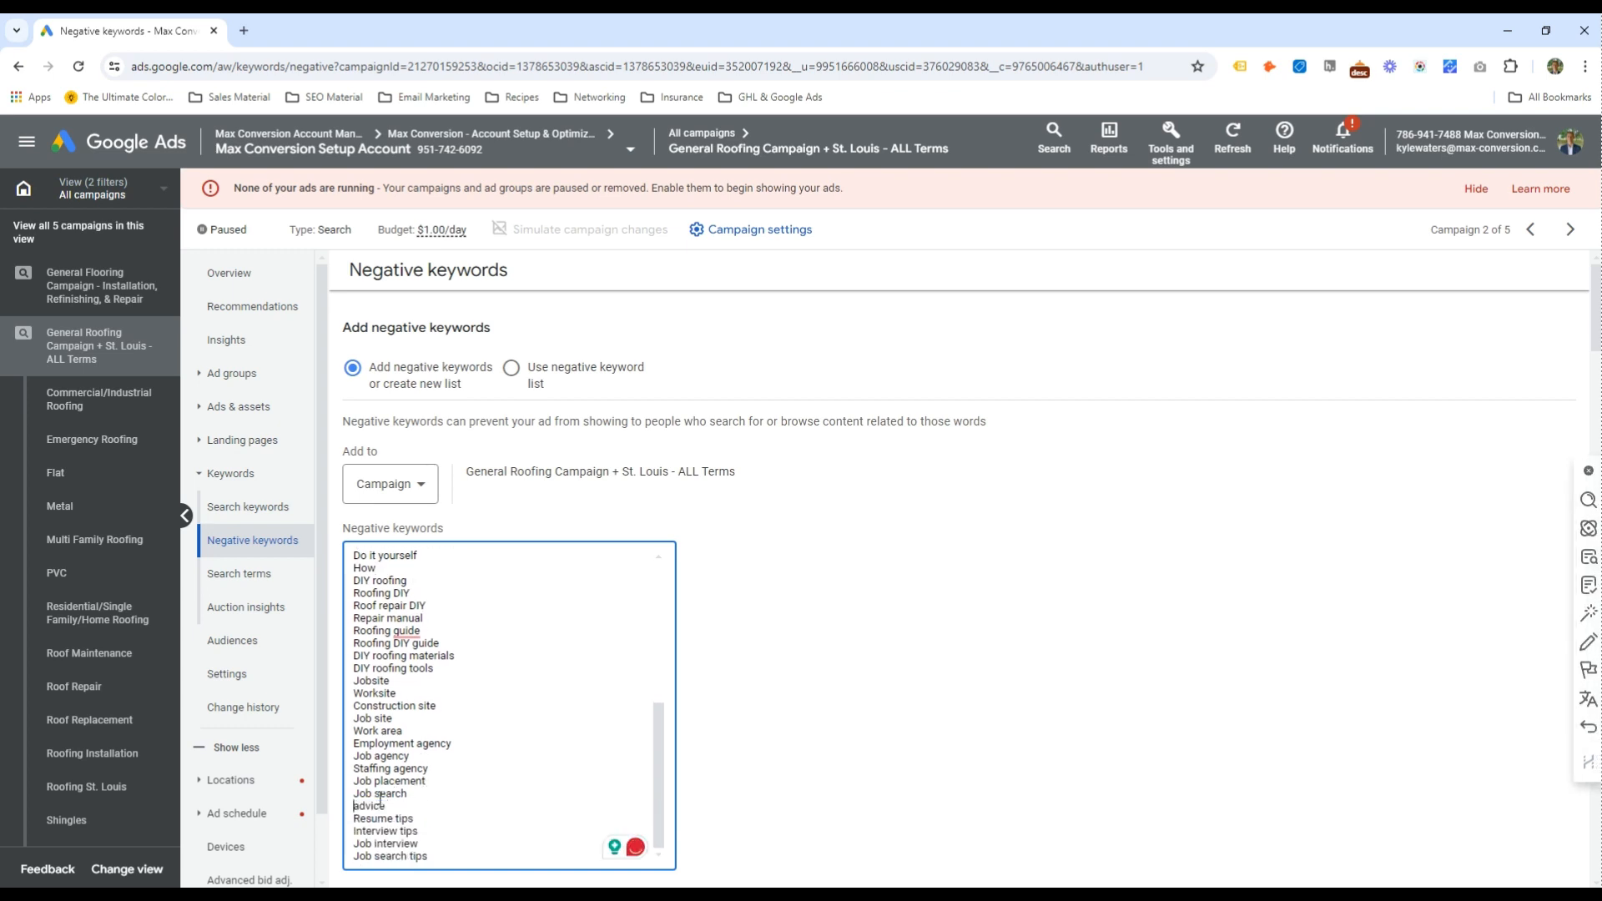
double_click(369, 819)
key("BackSpace")
double_click(373, 770)
key("BackSpace")
Add "reviews", "cheap" and "free" on separate lines at the end of the negative keyword list
left_click(445, 856)
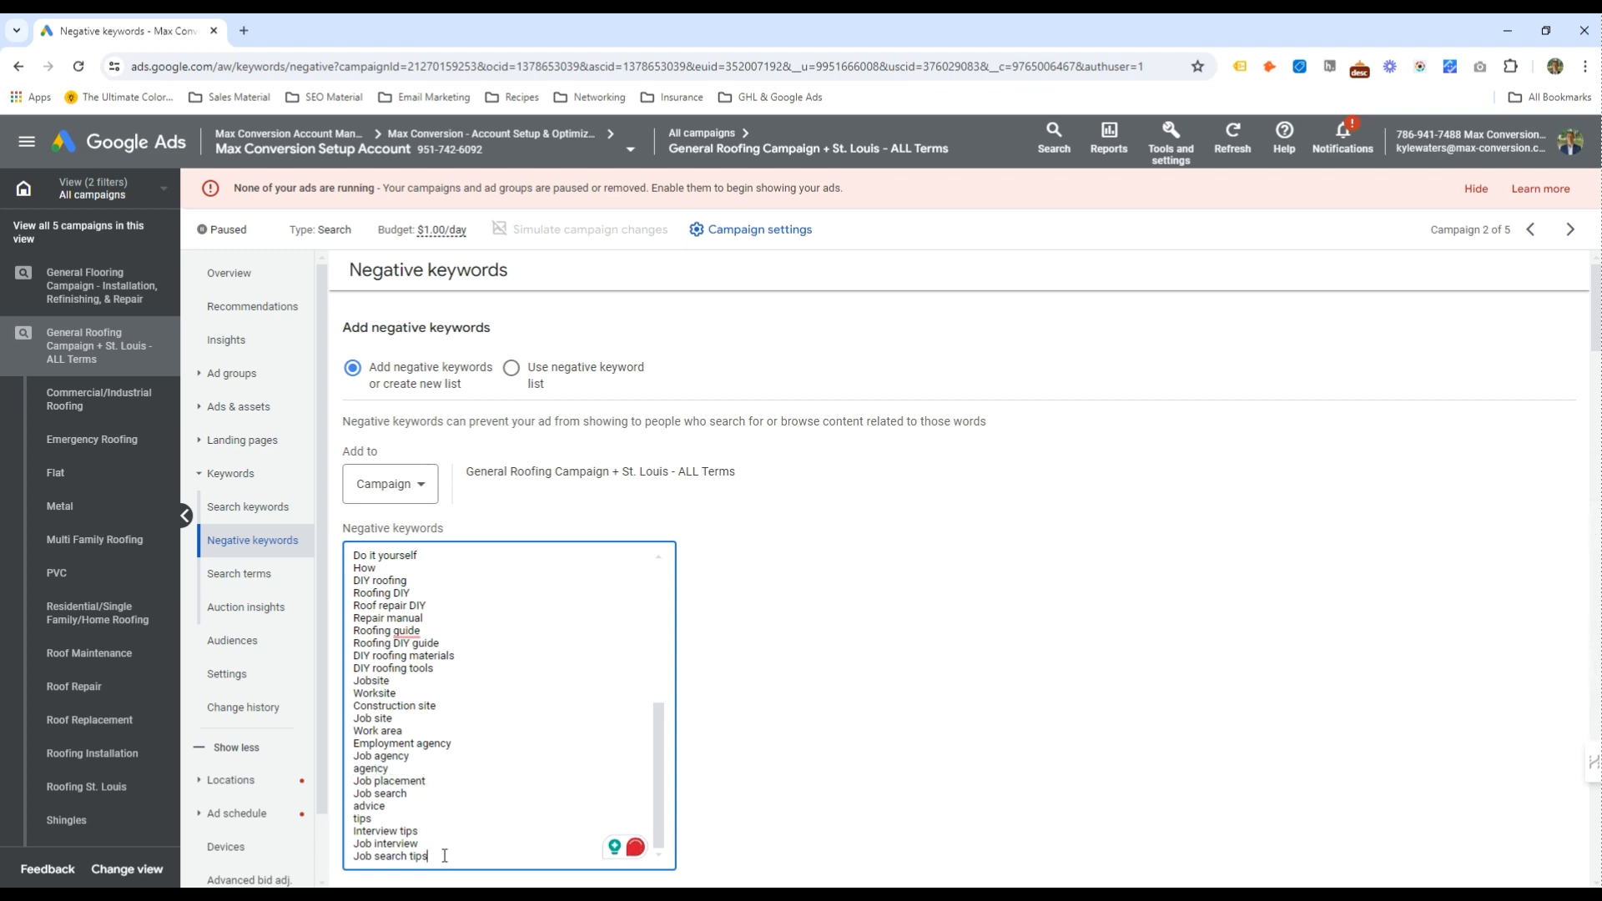
key("Return")
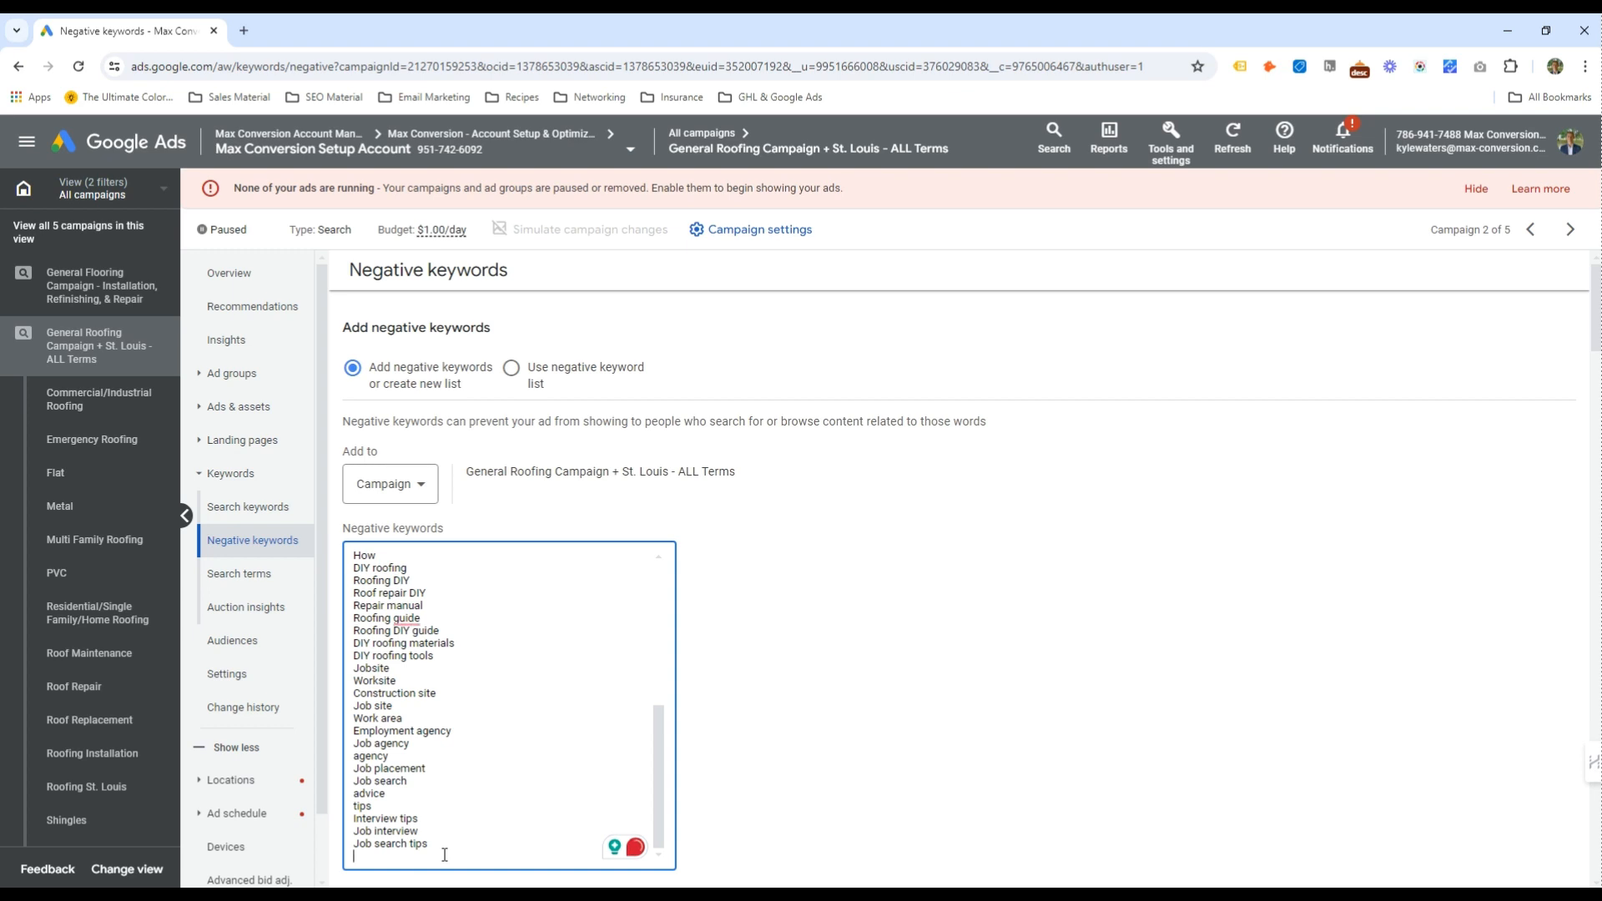
type("reviews")
key("Return")
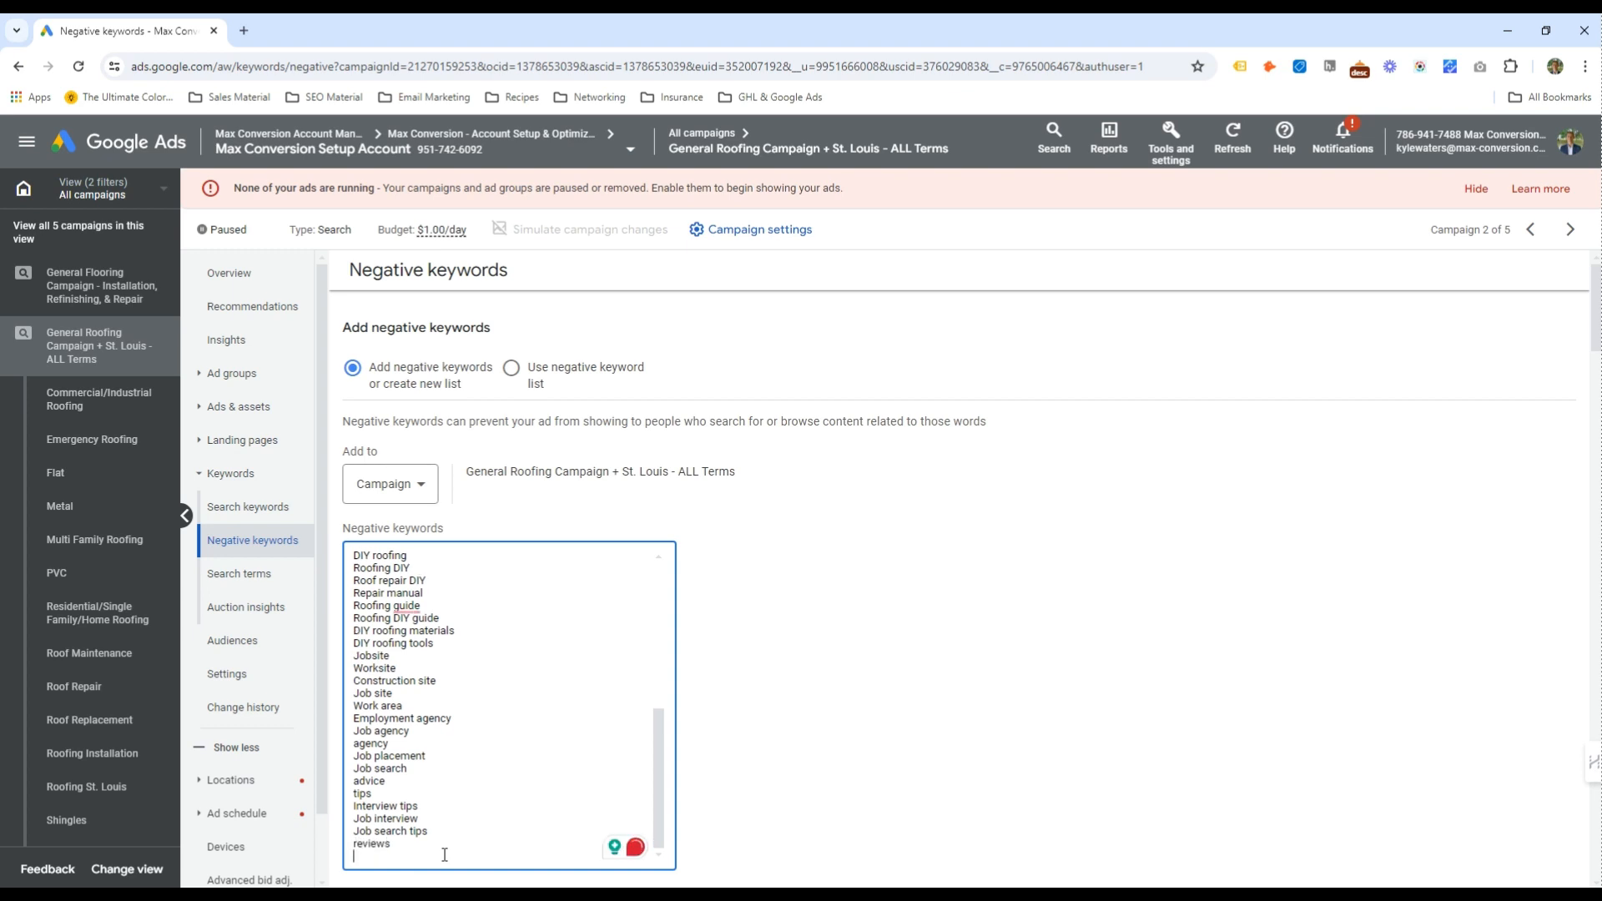
type("cheap")
key("Return")
type("free")
key("Return")
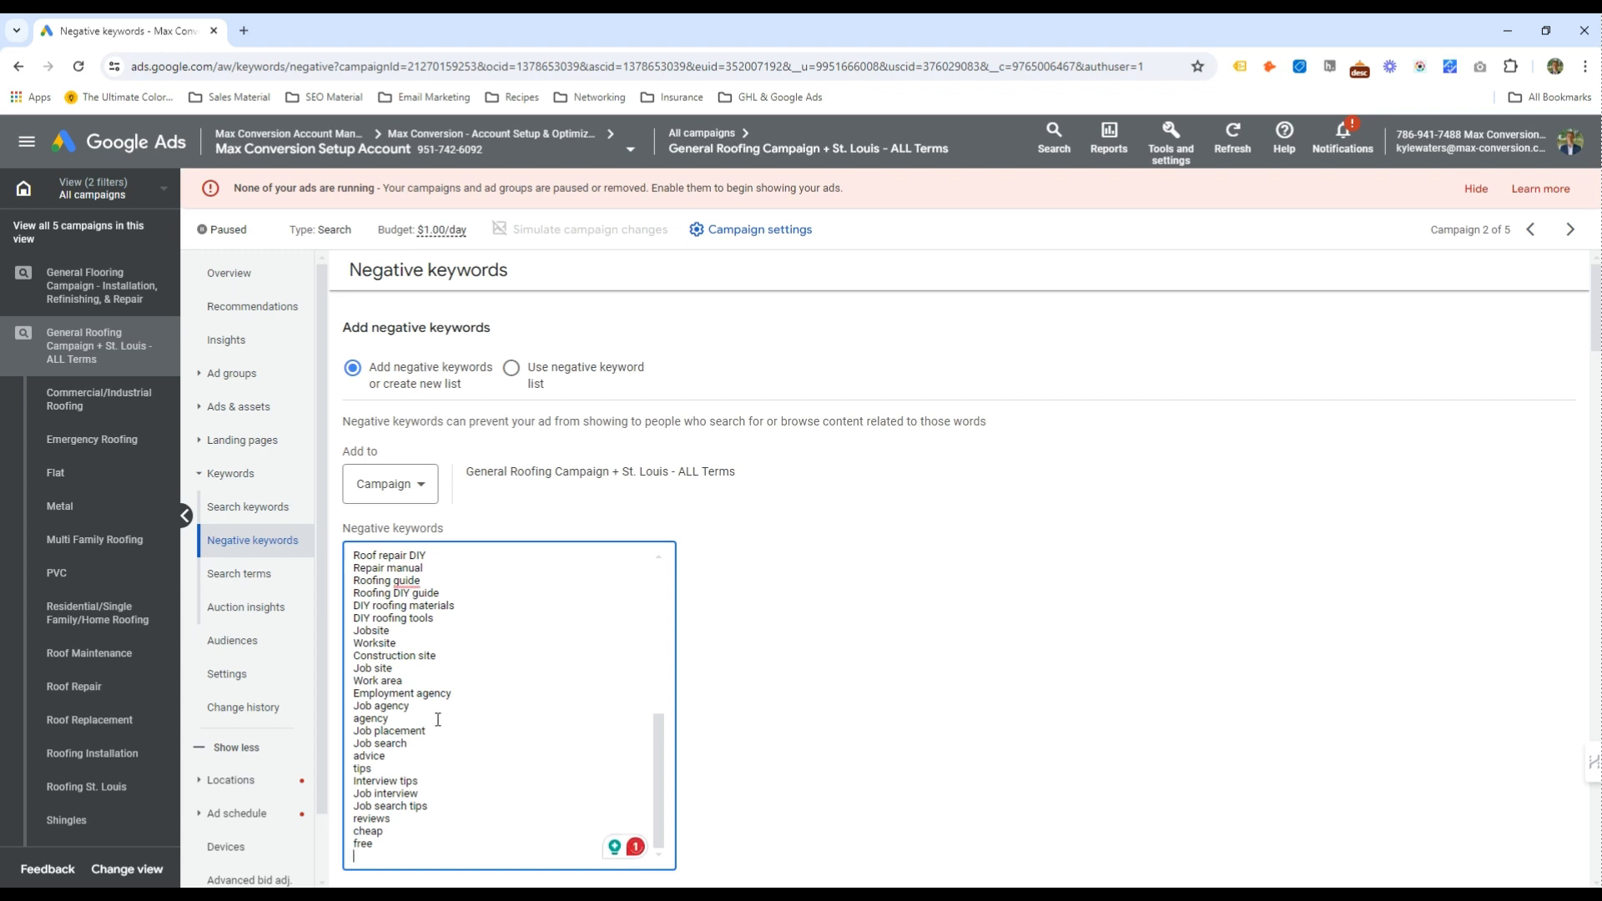
Shorten "Roofing guide" to "guide" and "Repair manual" to "manual" in the negative keyword list
scroll(459, 699, "up", 2)
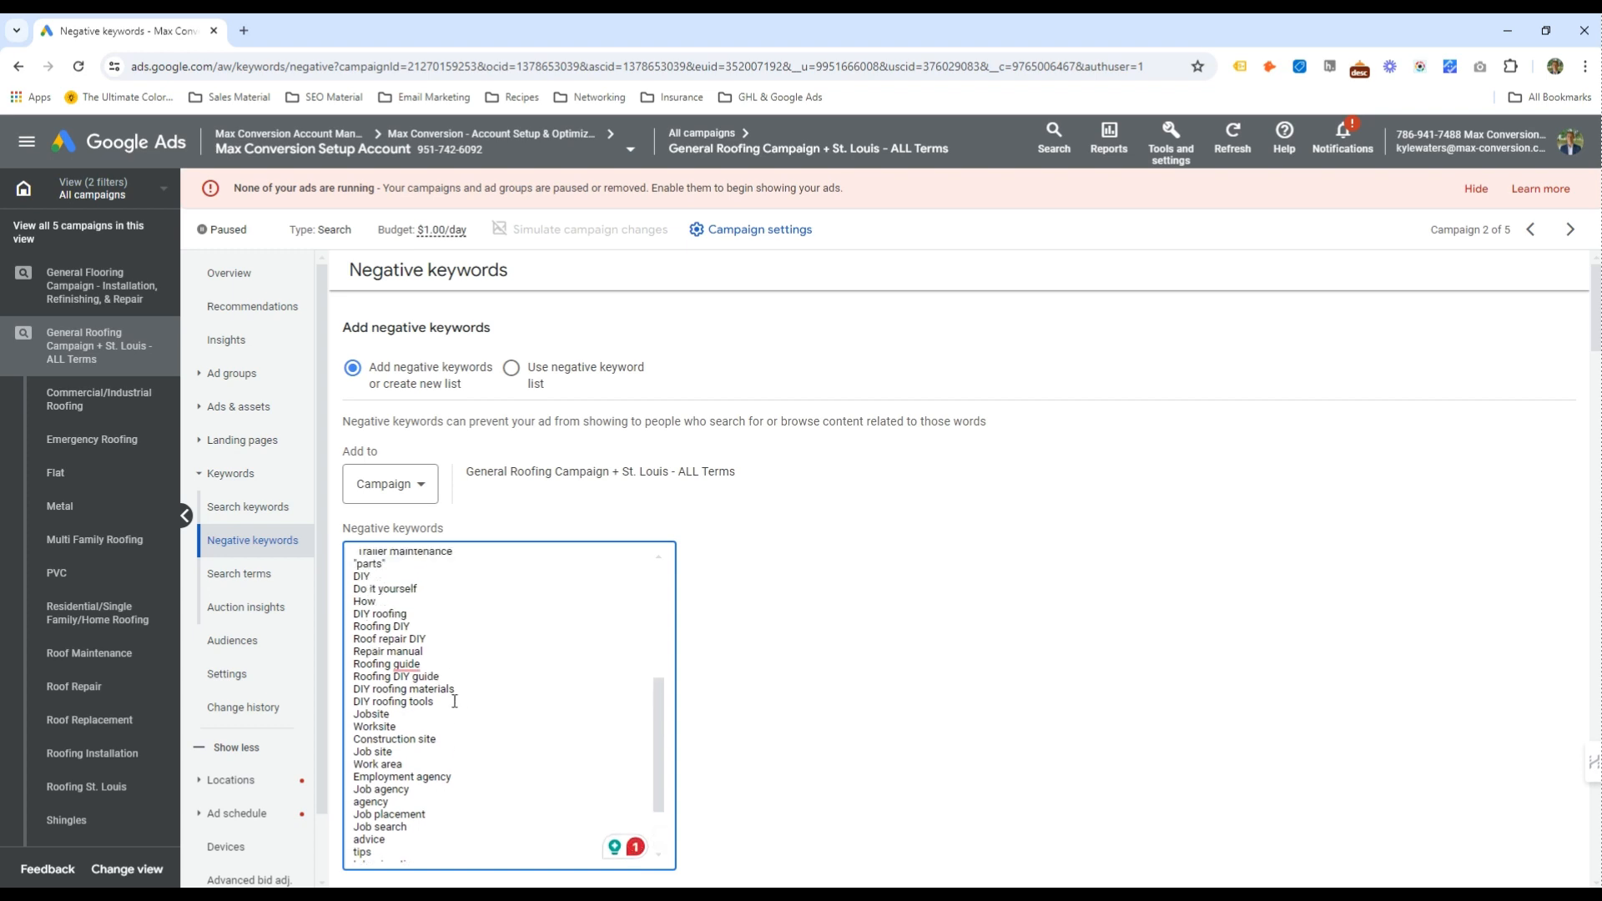
double_click(375, 664)
key("BackSpace")
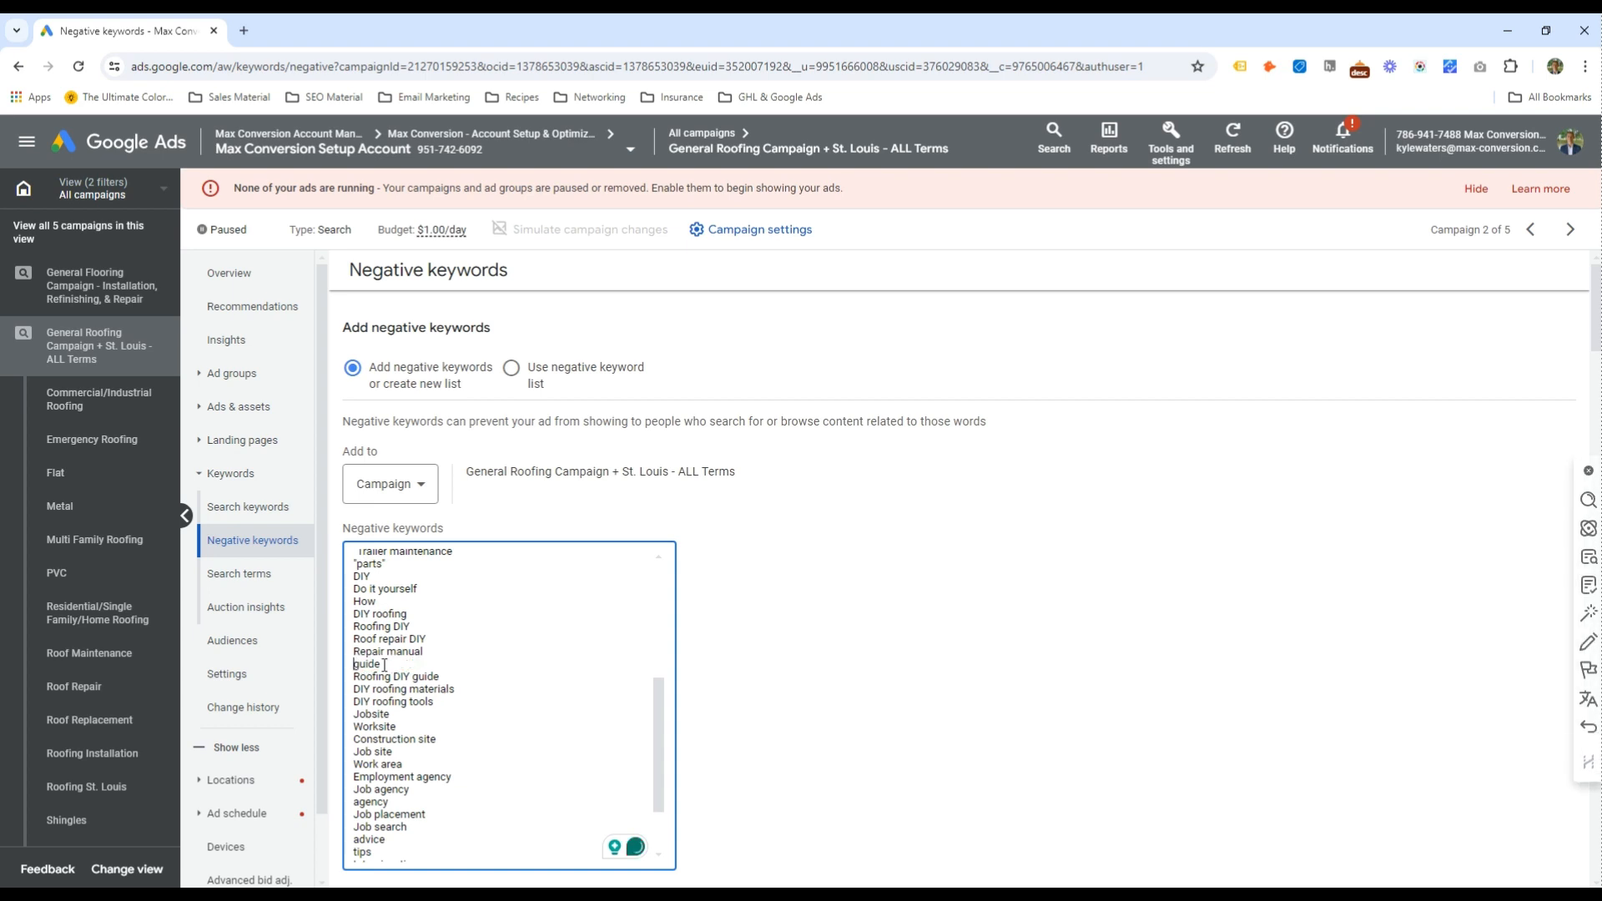
scroll(404, 678, "up", 3)
scroll(404, 677, "down", 3)
double_click(372, 652)
key("BackSpace")
scroll(455, 686, "up", 4)
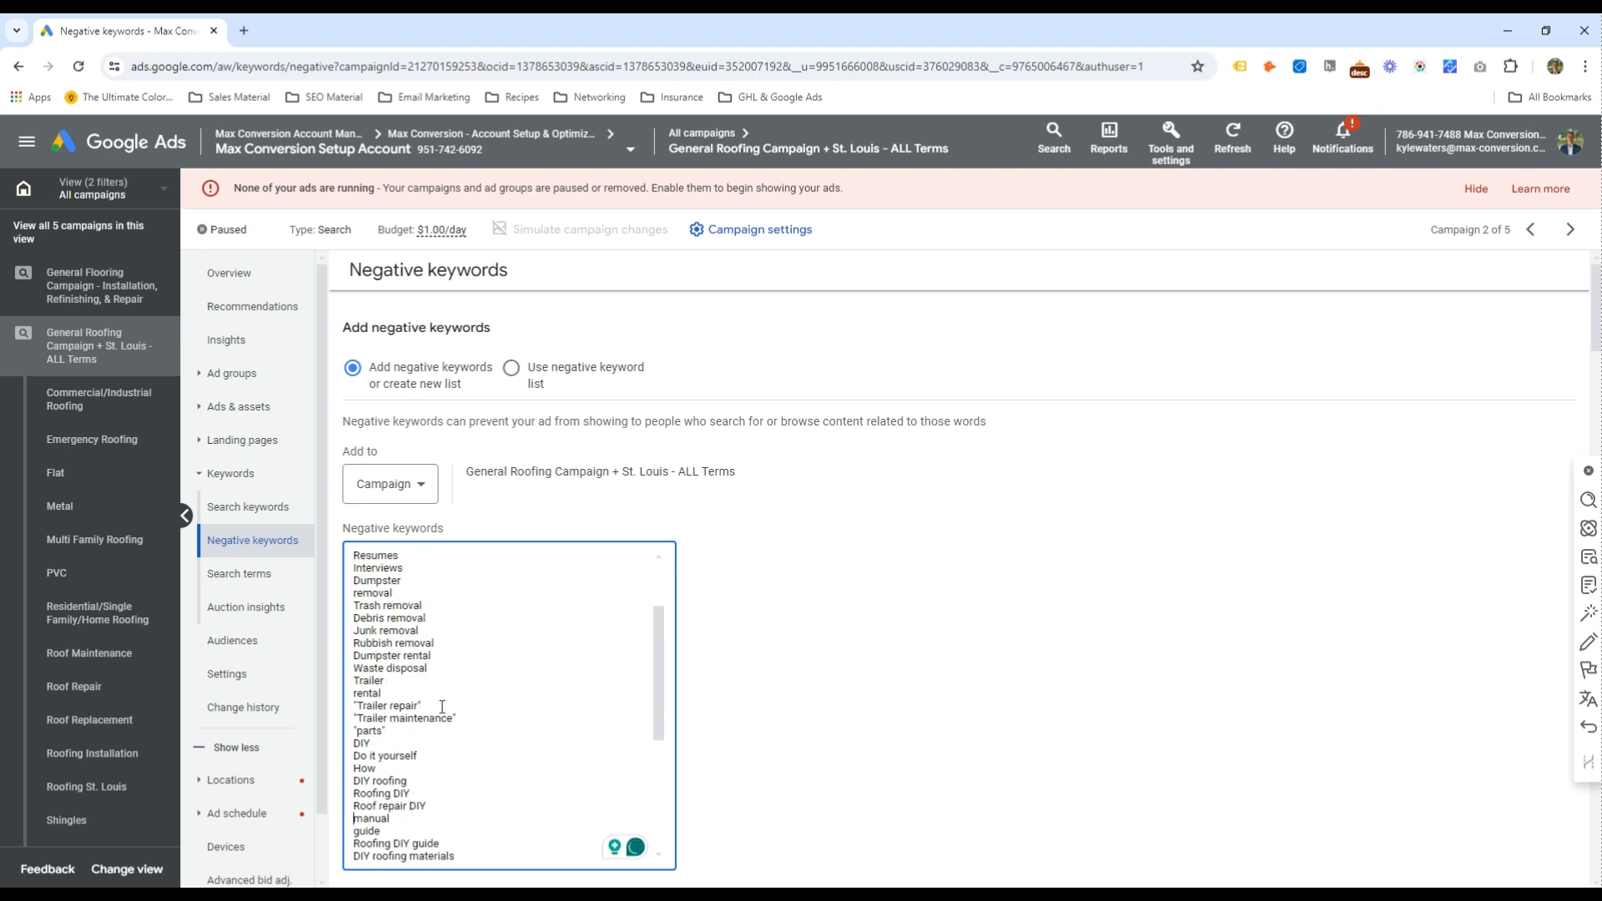
Add the question words "what", "where", "when", "why" and "how to" on separate lines at the end of the negative keyword list
scroll(389, 753, "down", 6)
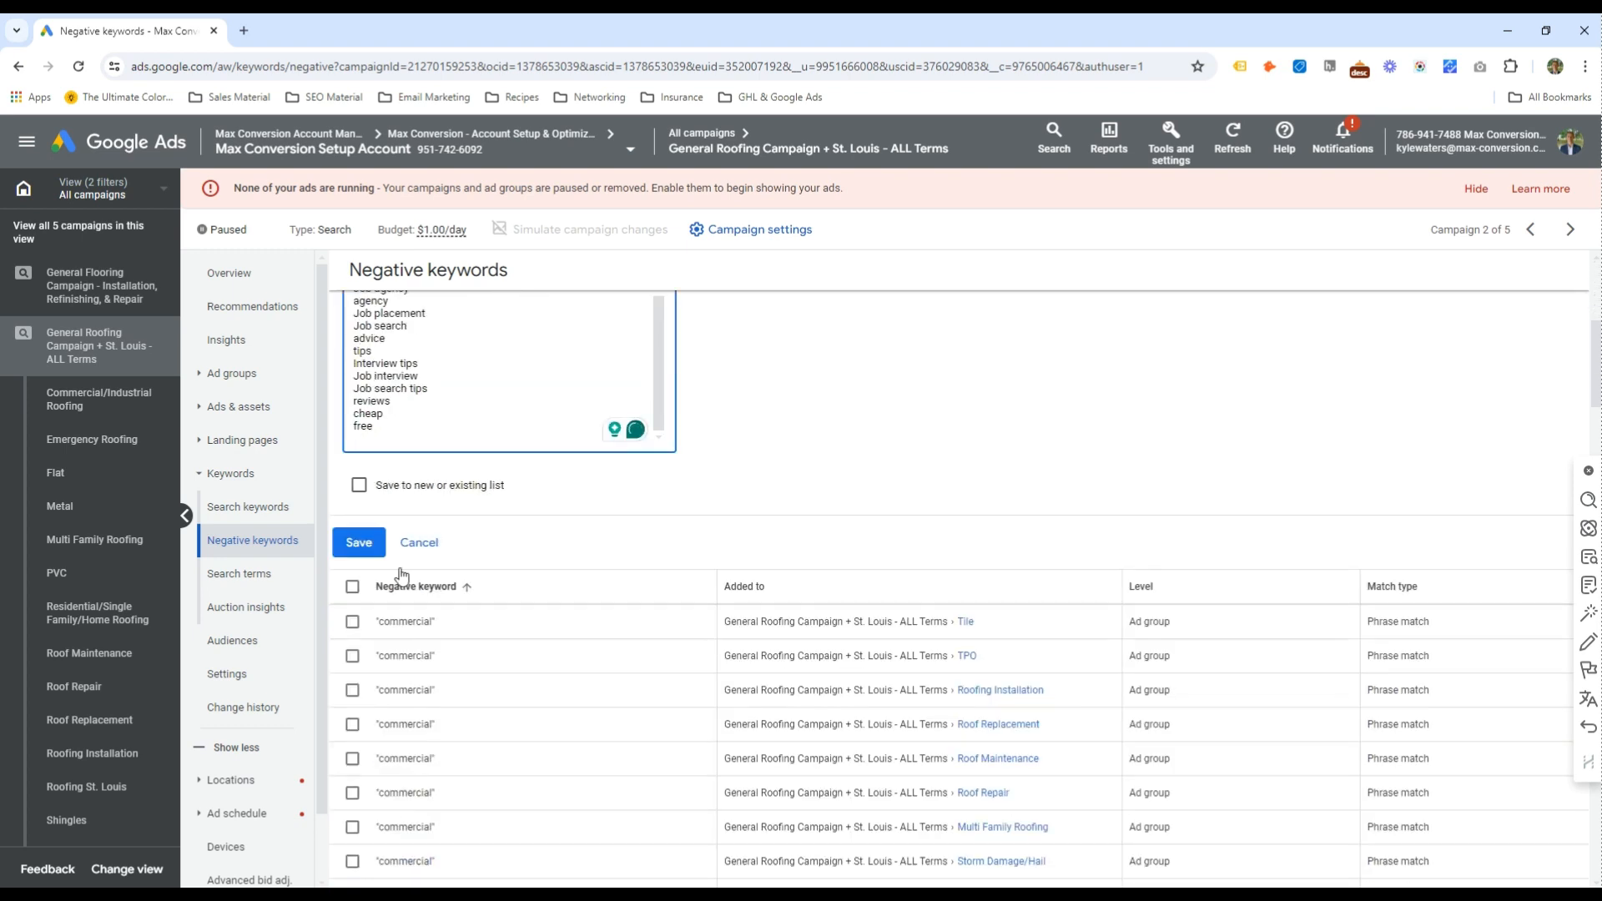
scroll(385, 769, "up", 3)
left_click(375, 846)
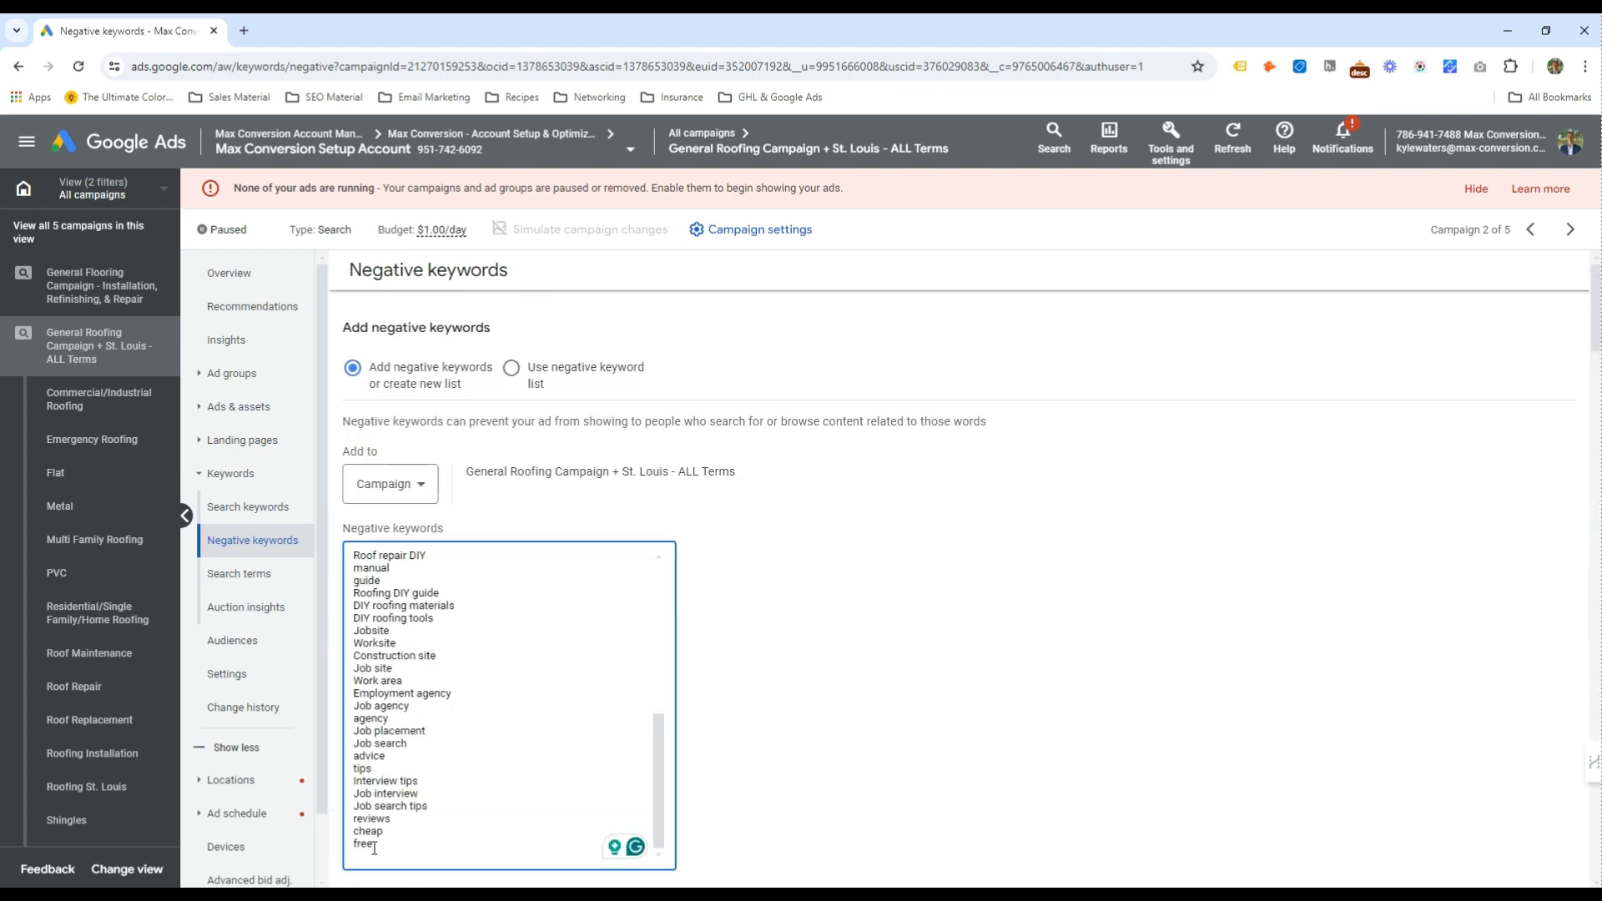
type("what")
key("Return")
type("where")
key("Return")
type("when")
key("Return")
type("wh")
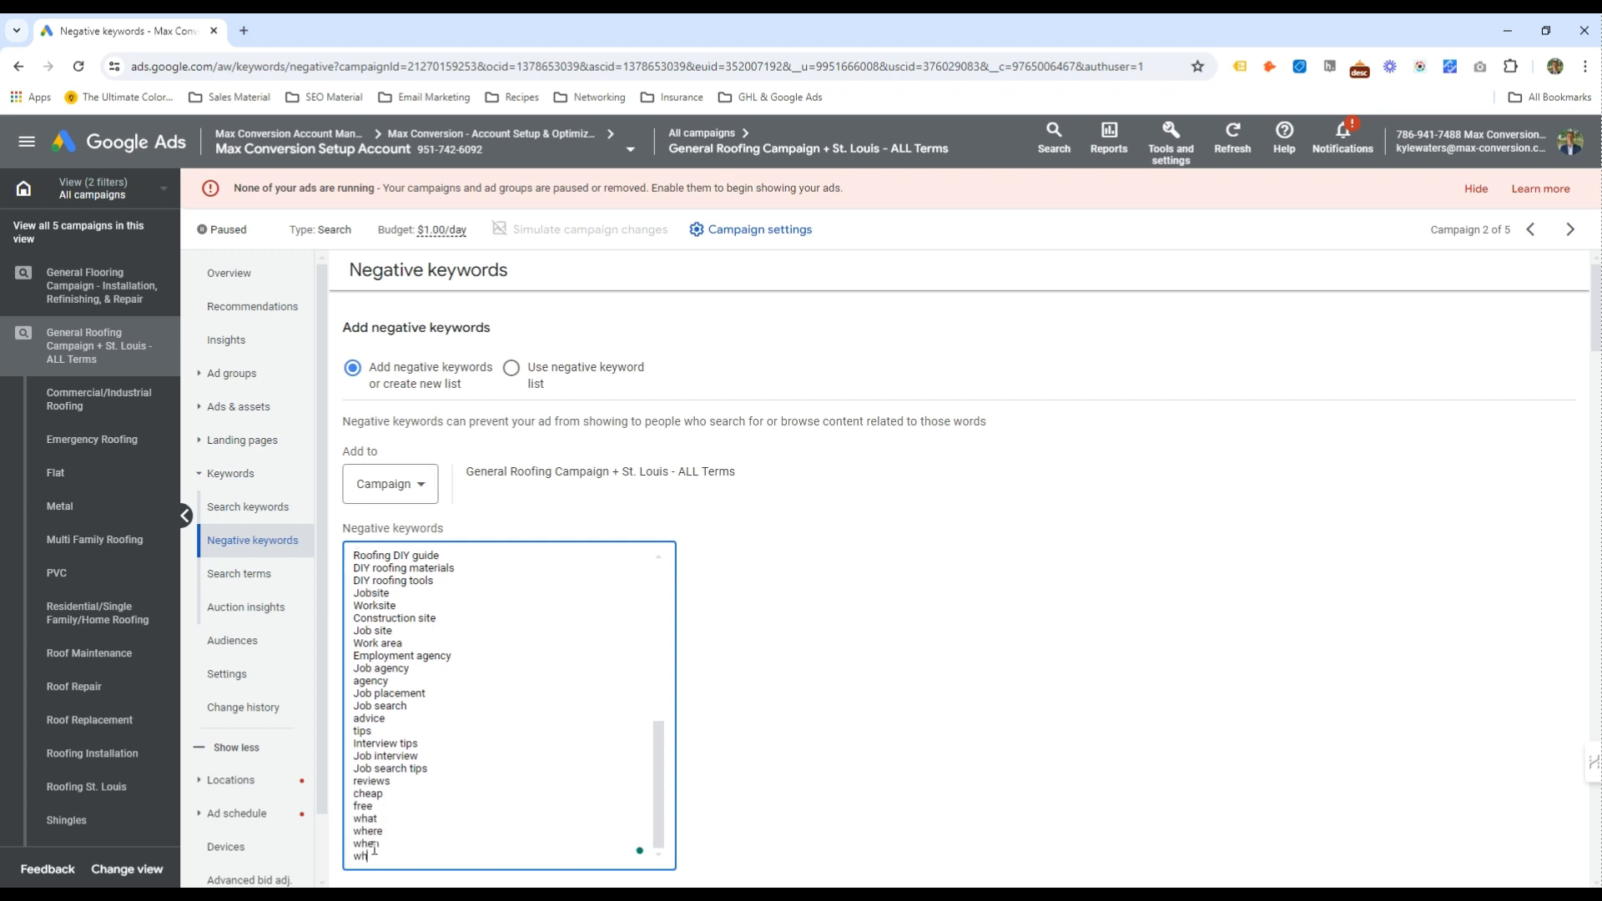
type("y")
key("Return")
type("how")
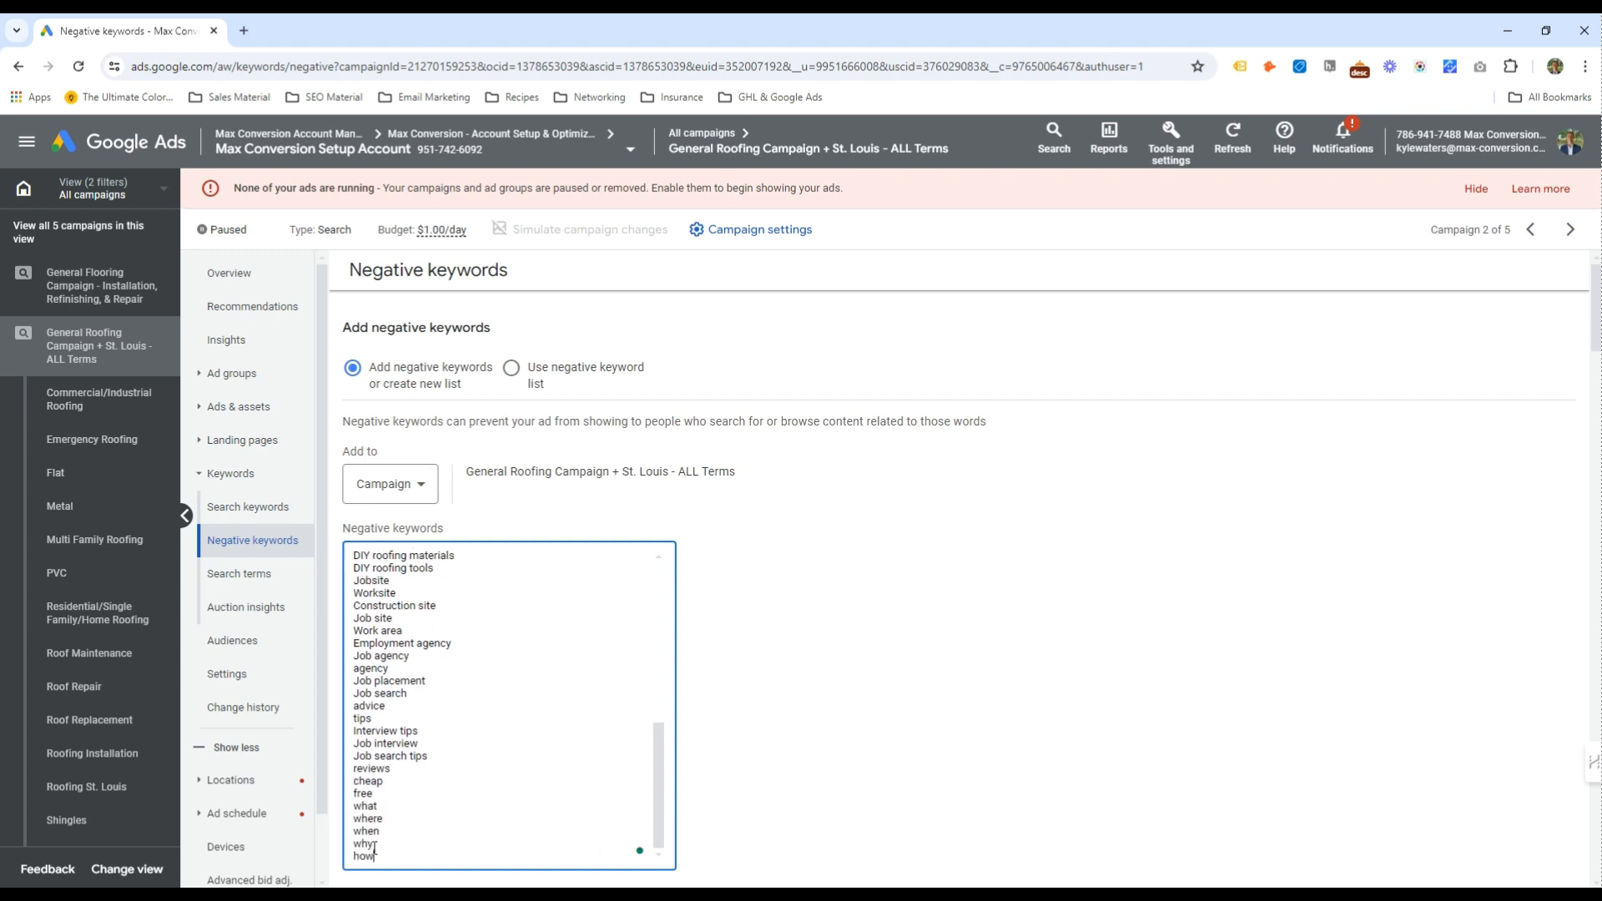
type(" to")
Check through the finished list and save the negative keywords to the General Roofing campaign
left_click_drag(388, 856, 354, 848)
left_click(357, 808)
left_click(422, 833)
scroll(472, 734, "up", 2)
scroll(472, 733, "up", 3)
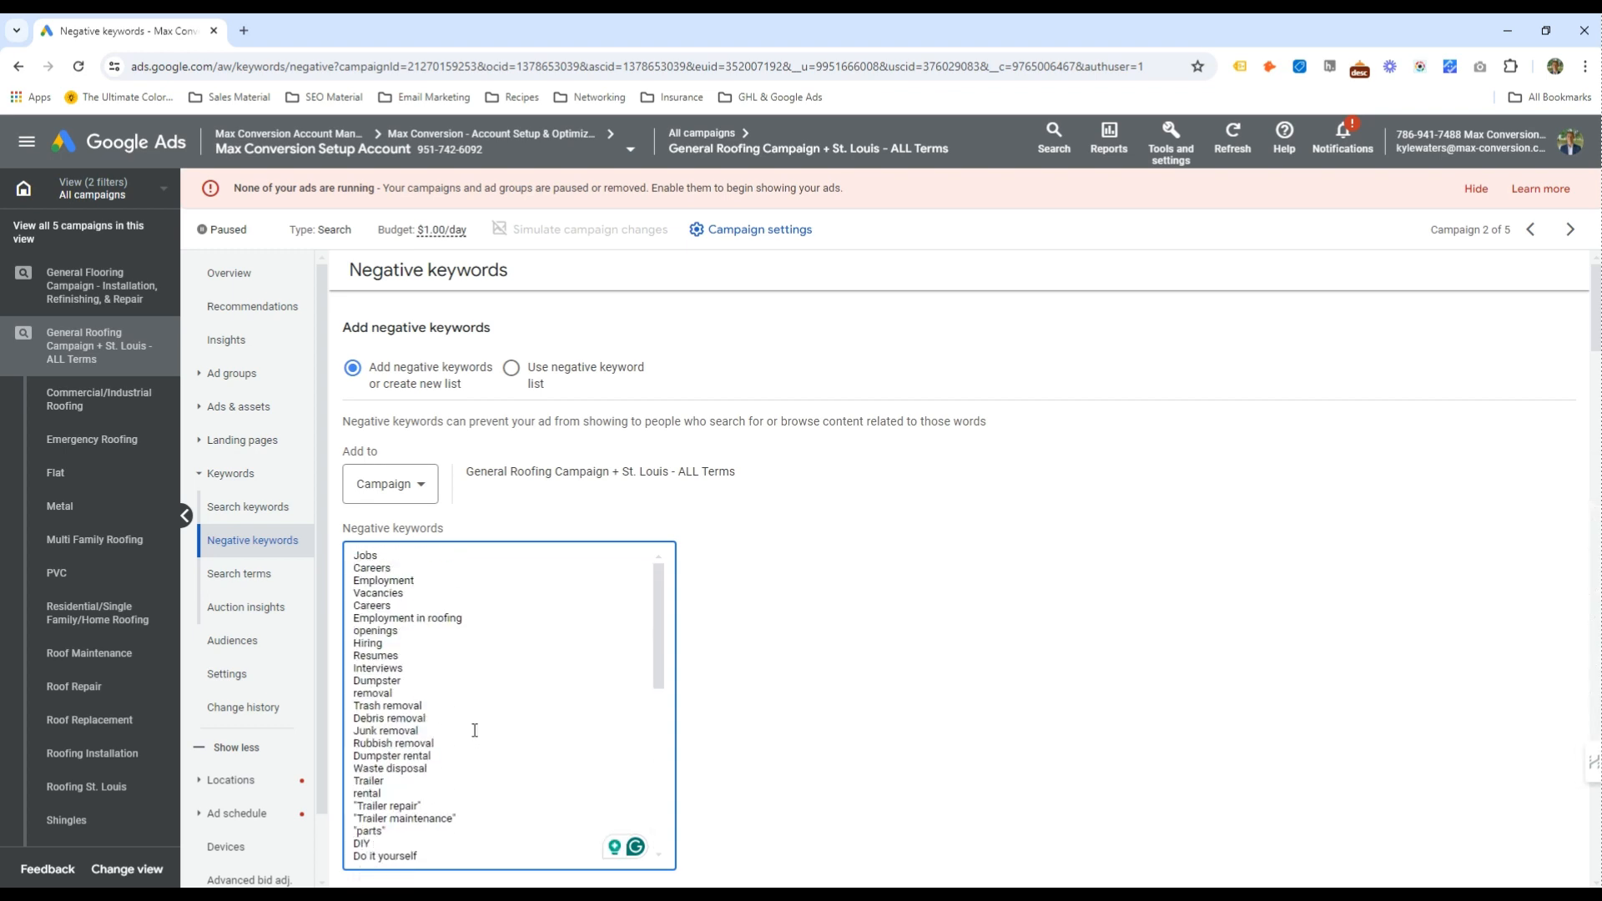
scroll(475, 731, "down", 8)
scroll(483, 726, "up", 3)
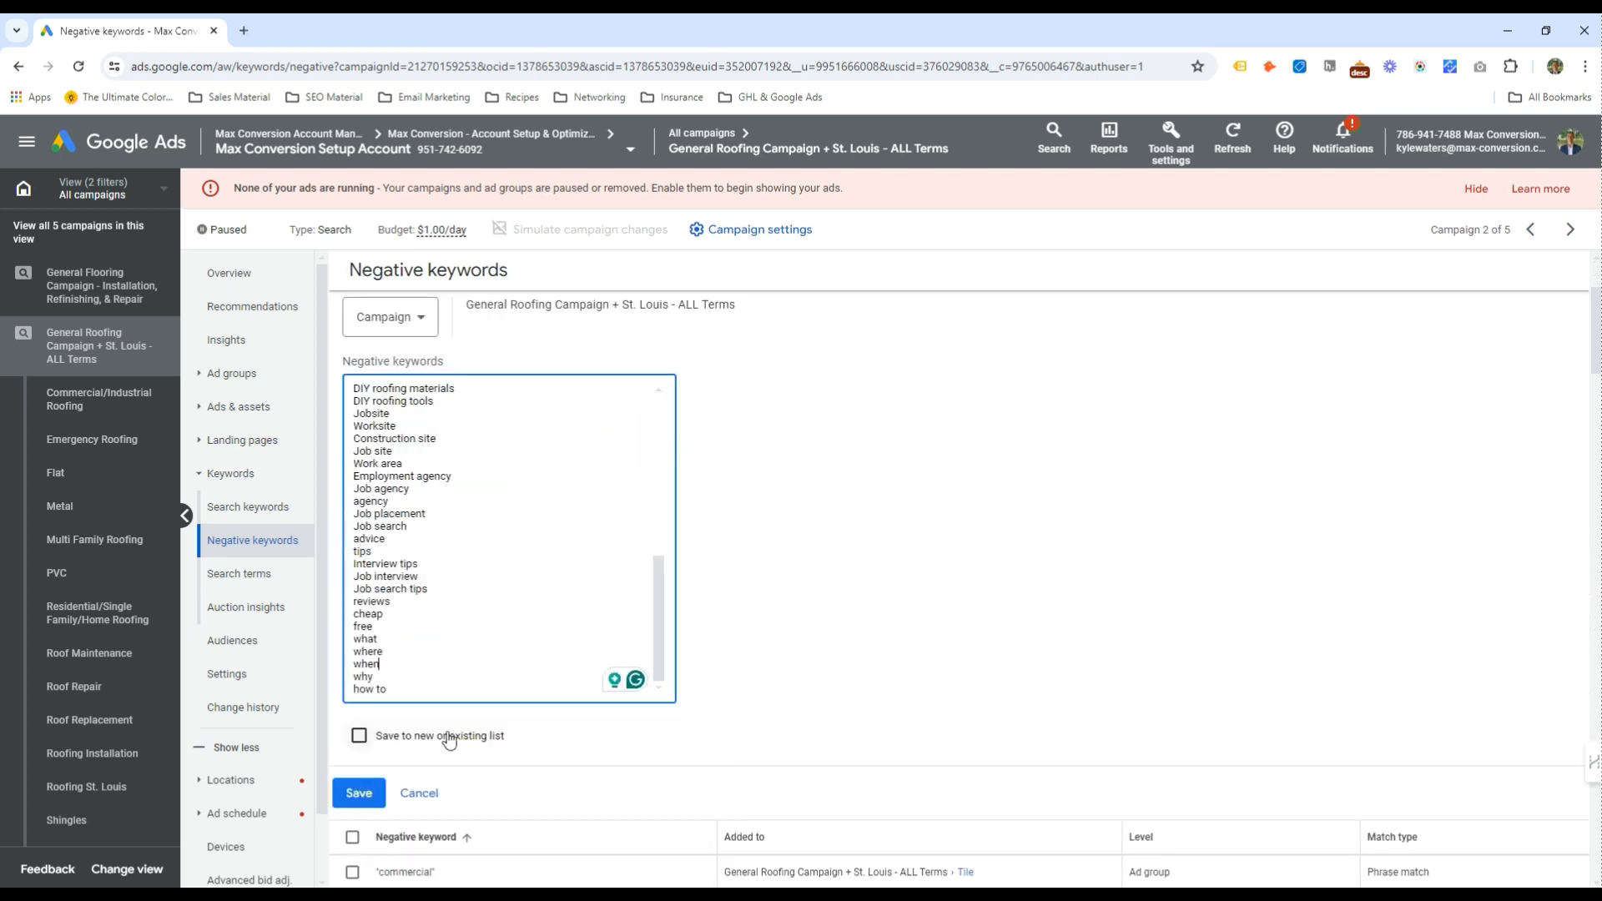
left_click(359, 793)
scroll(401, 736, "up", 3)
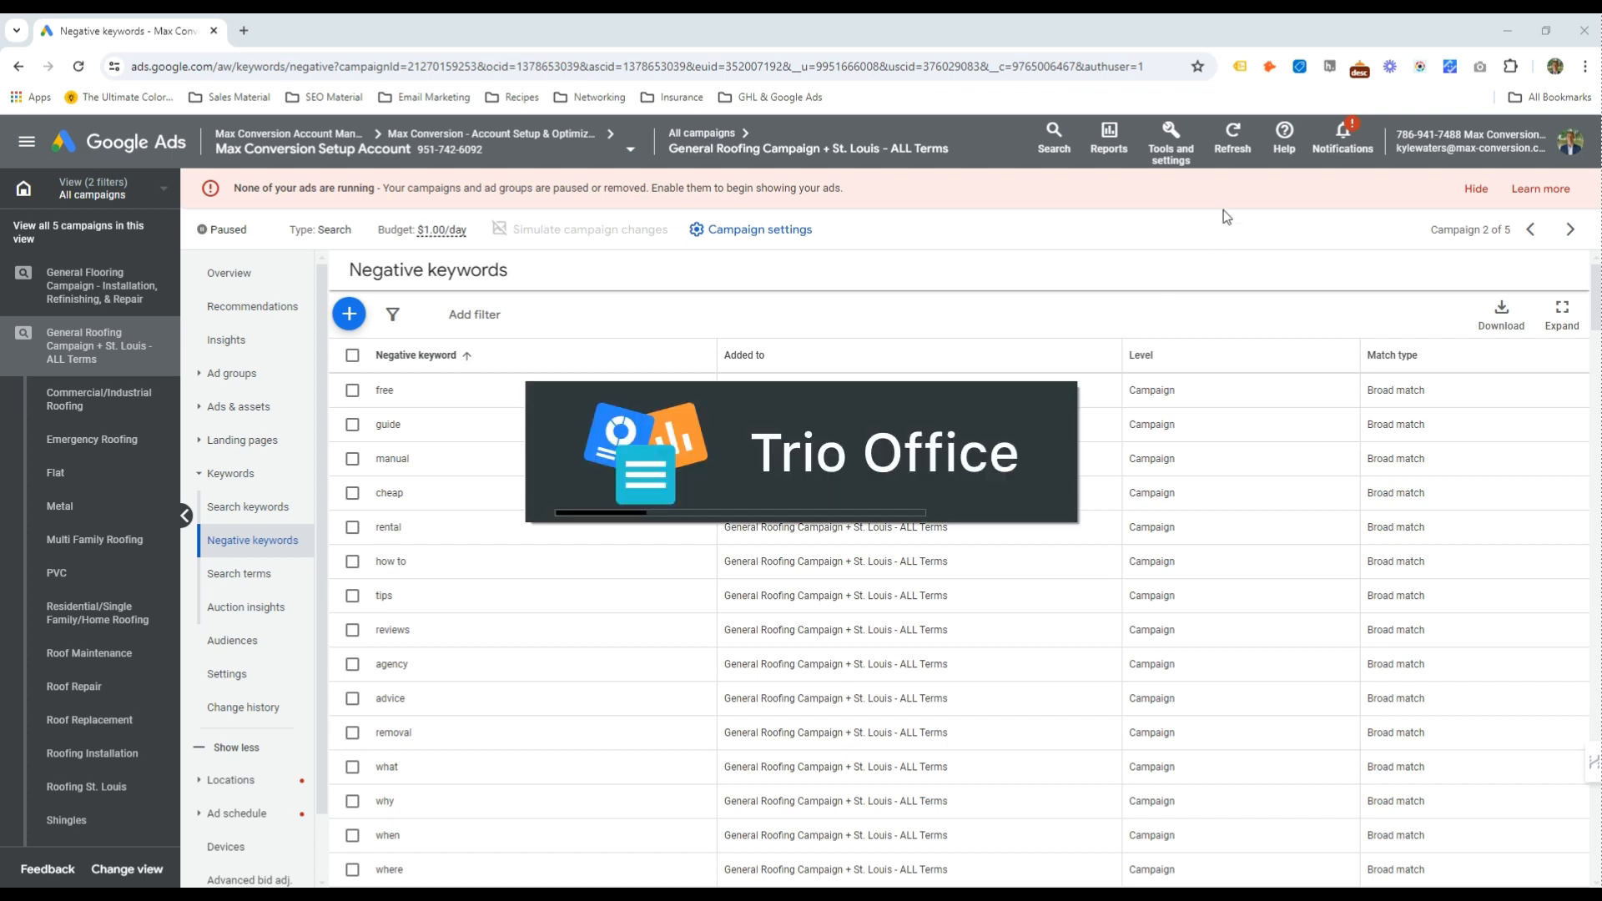
Open the shared negative keyword lists and start adding a new list
left_click(1170, 142)
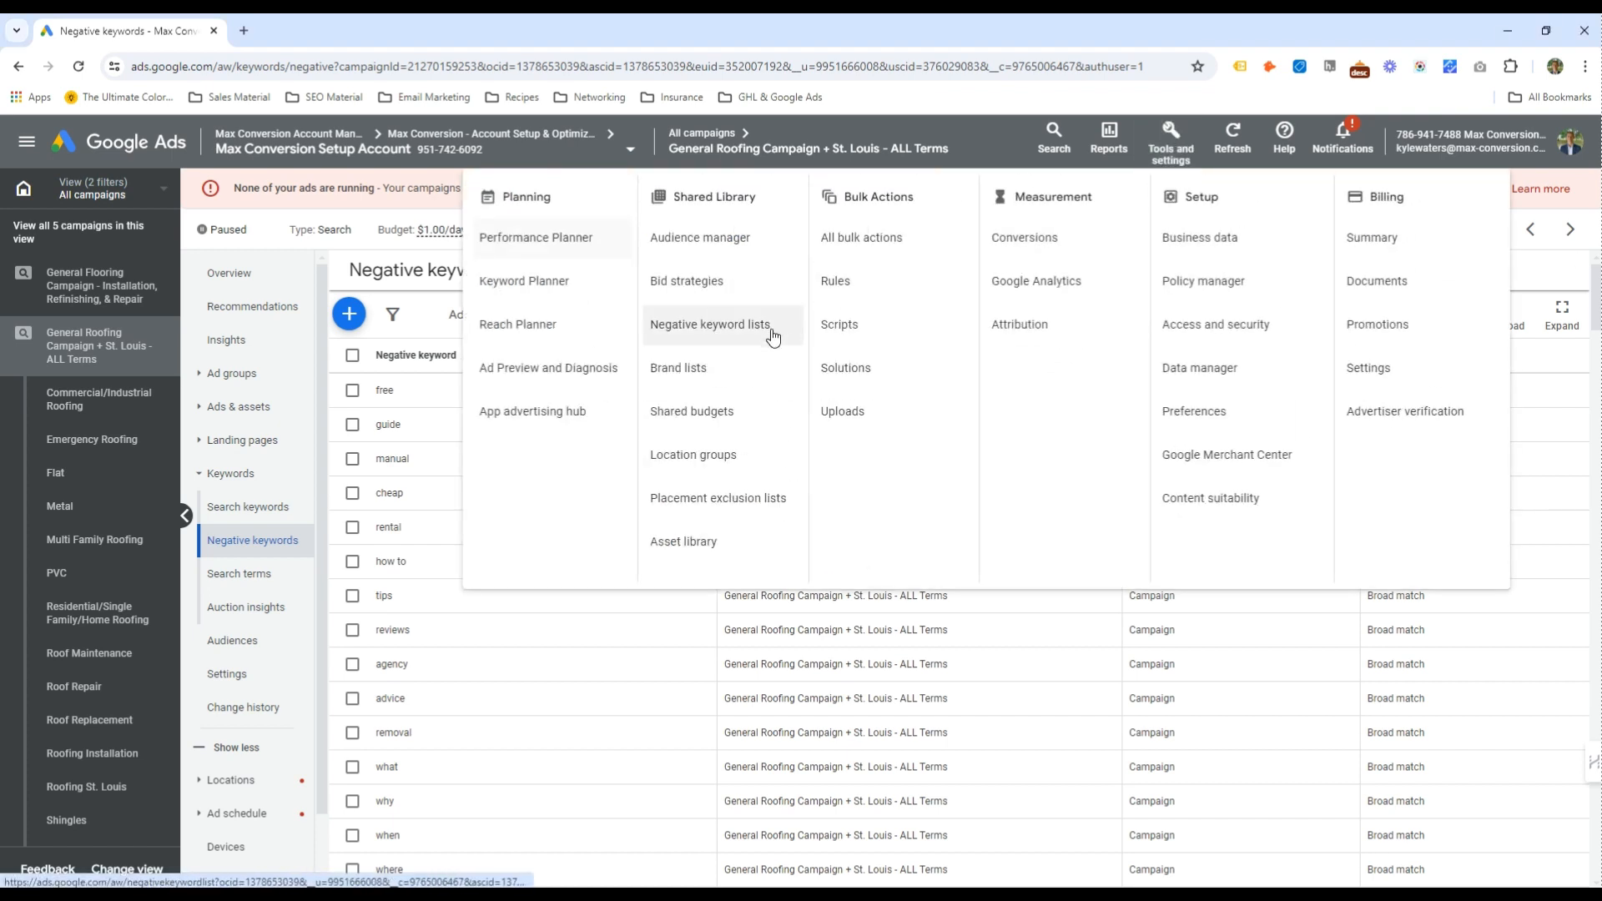
left_click(710, 325)
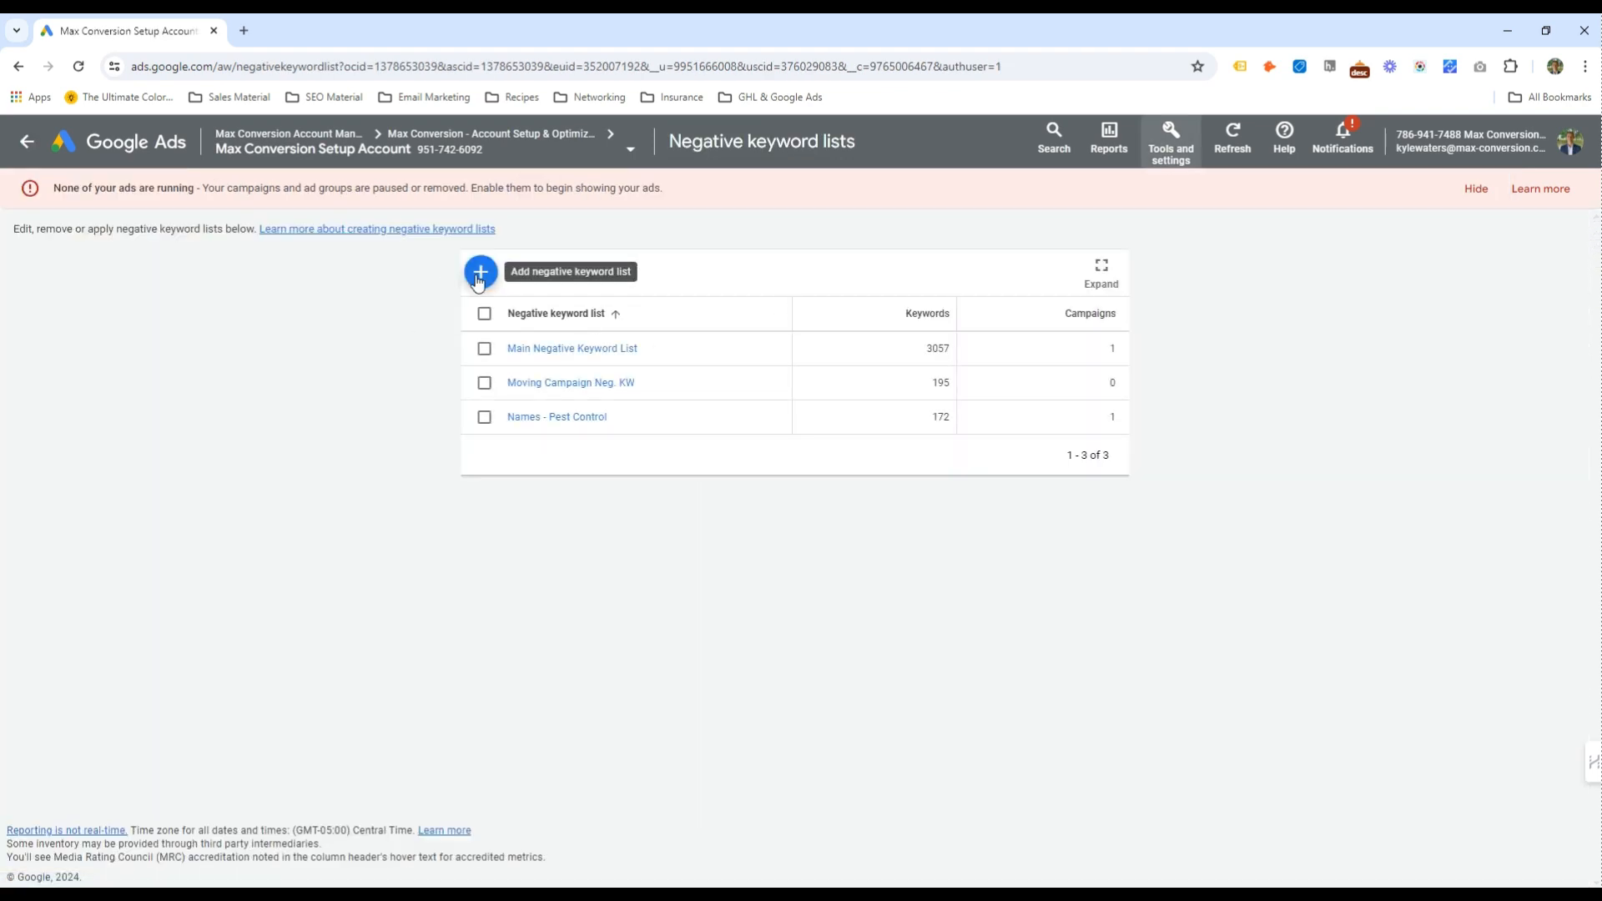
left_click(480, 276)
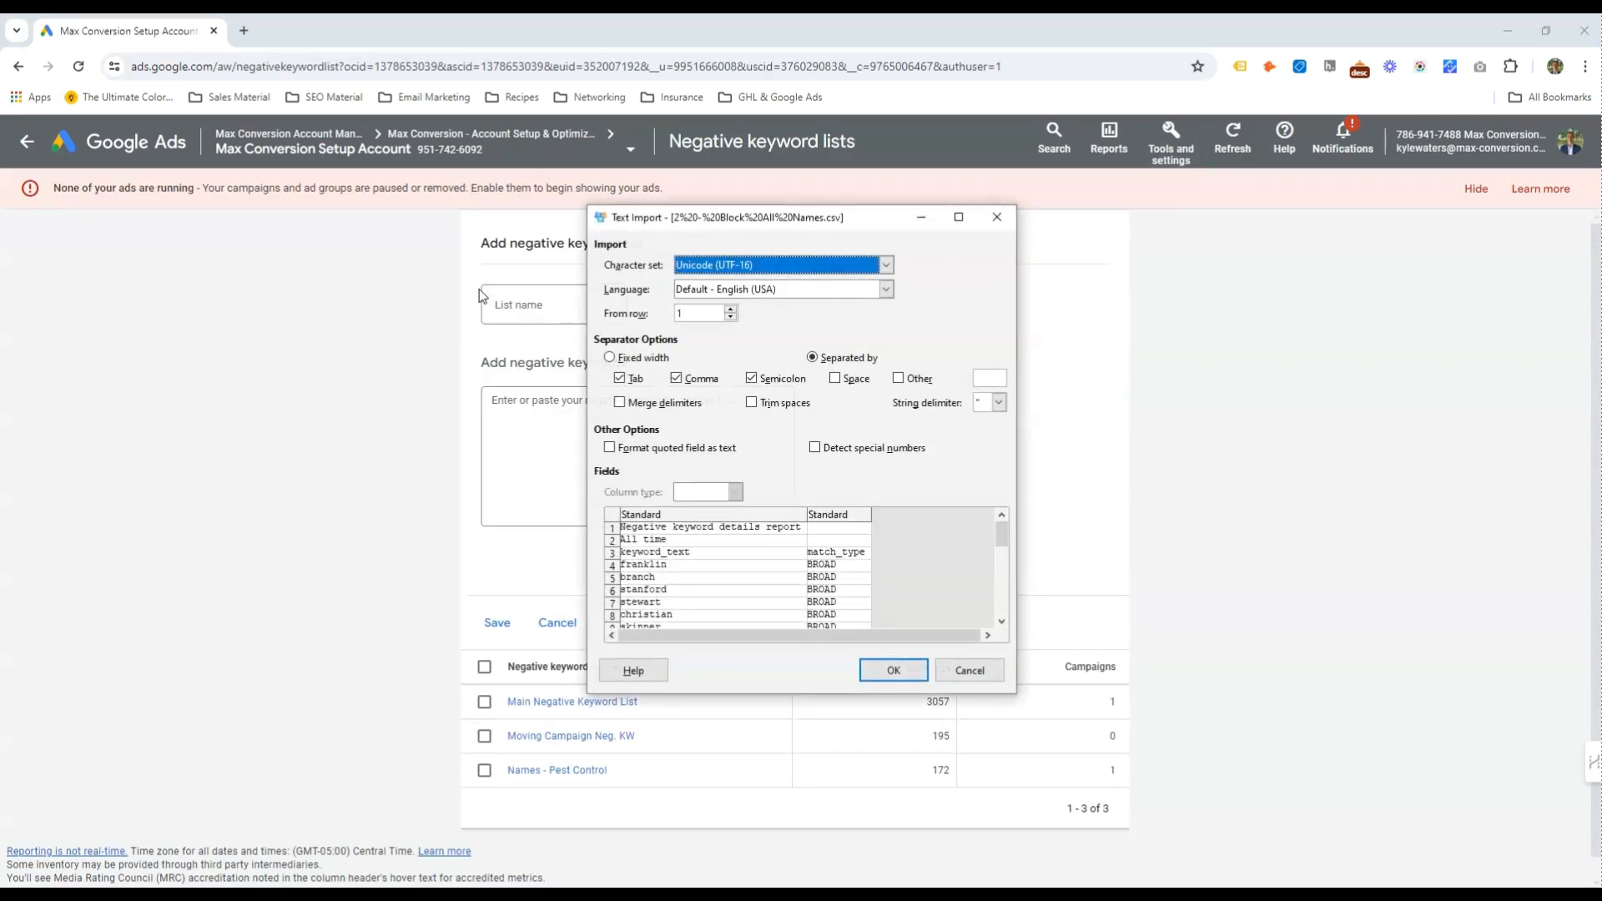
Import the "2 - Block All Names" CSV into Trio Office Calc and copy all its keyword entries, cells A4 to A1808
left_click(893, 670)
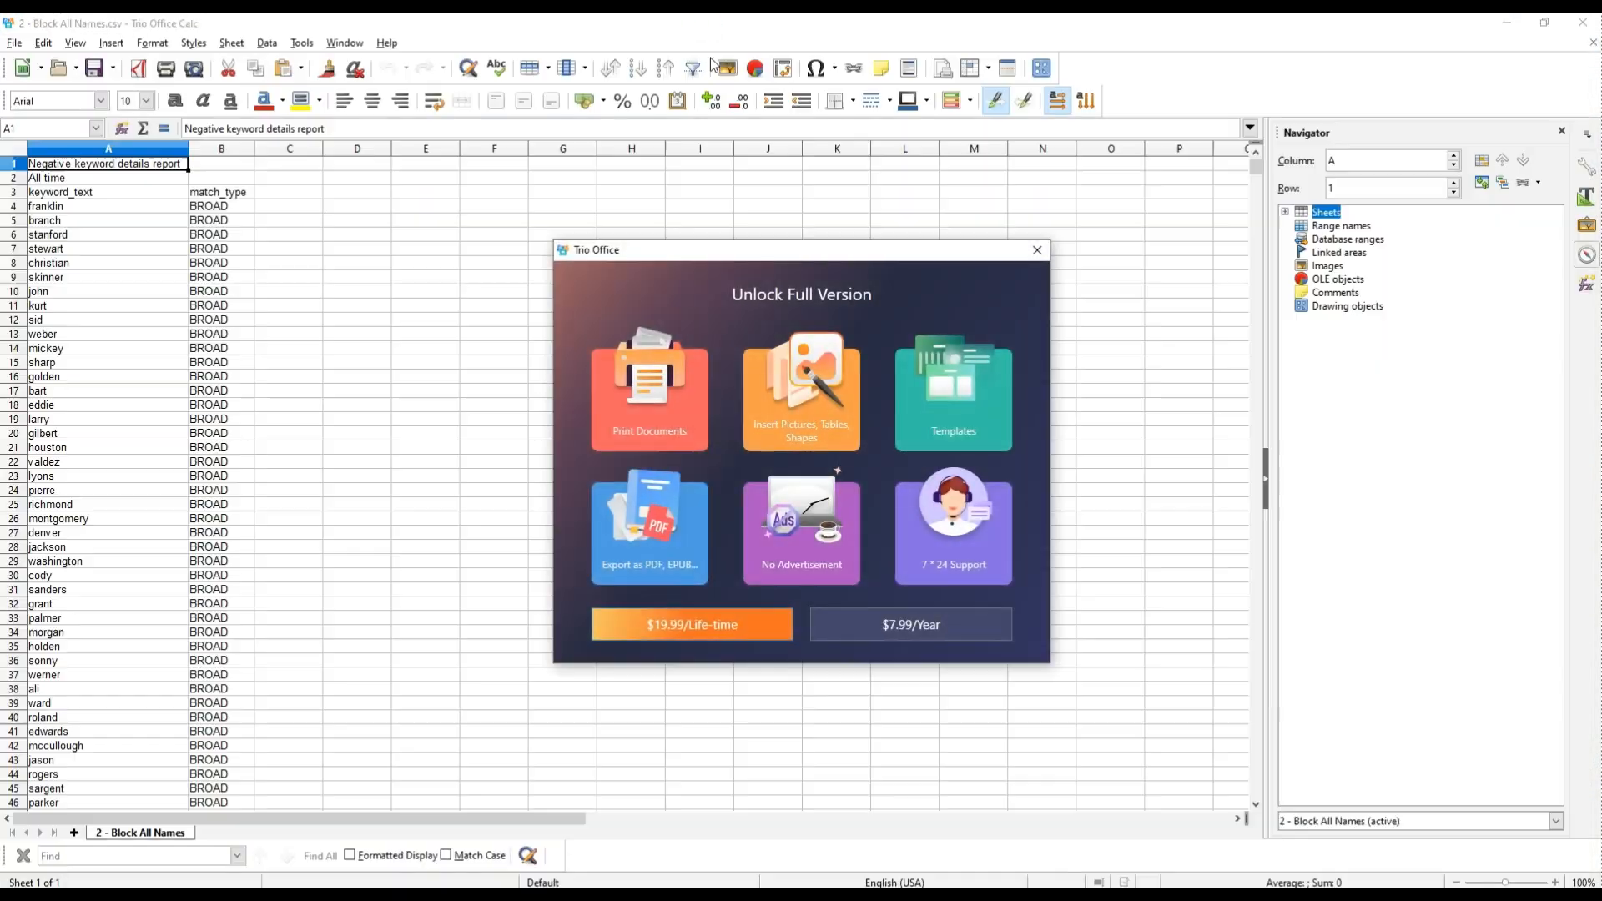
left_click(1037, 251)
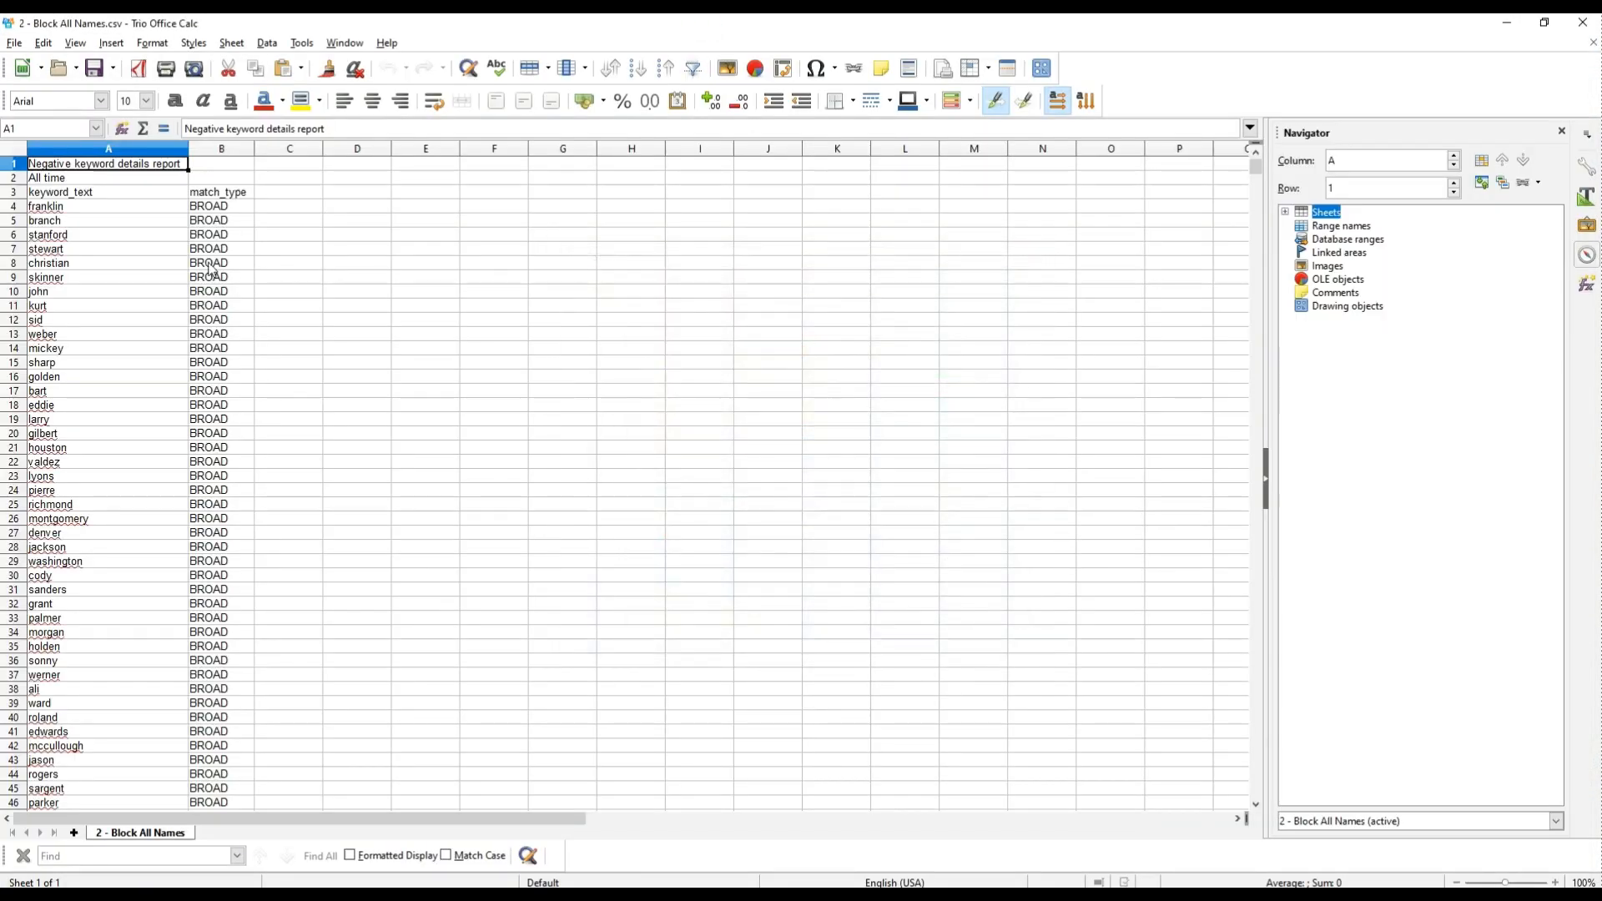
left_click(92, 211)
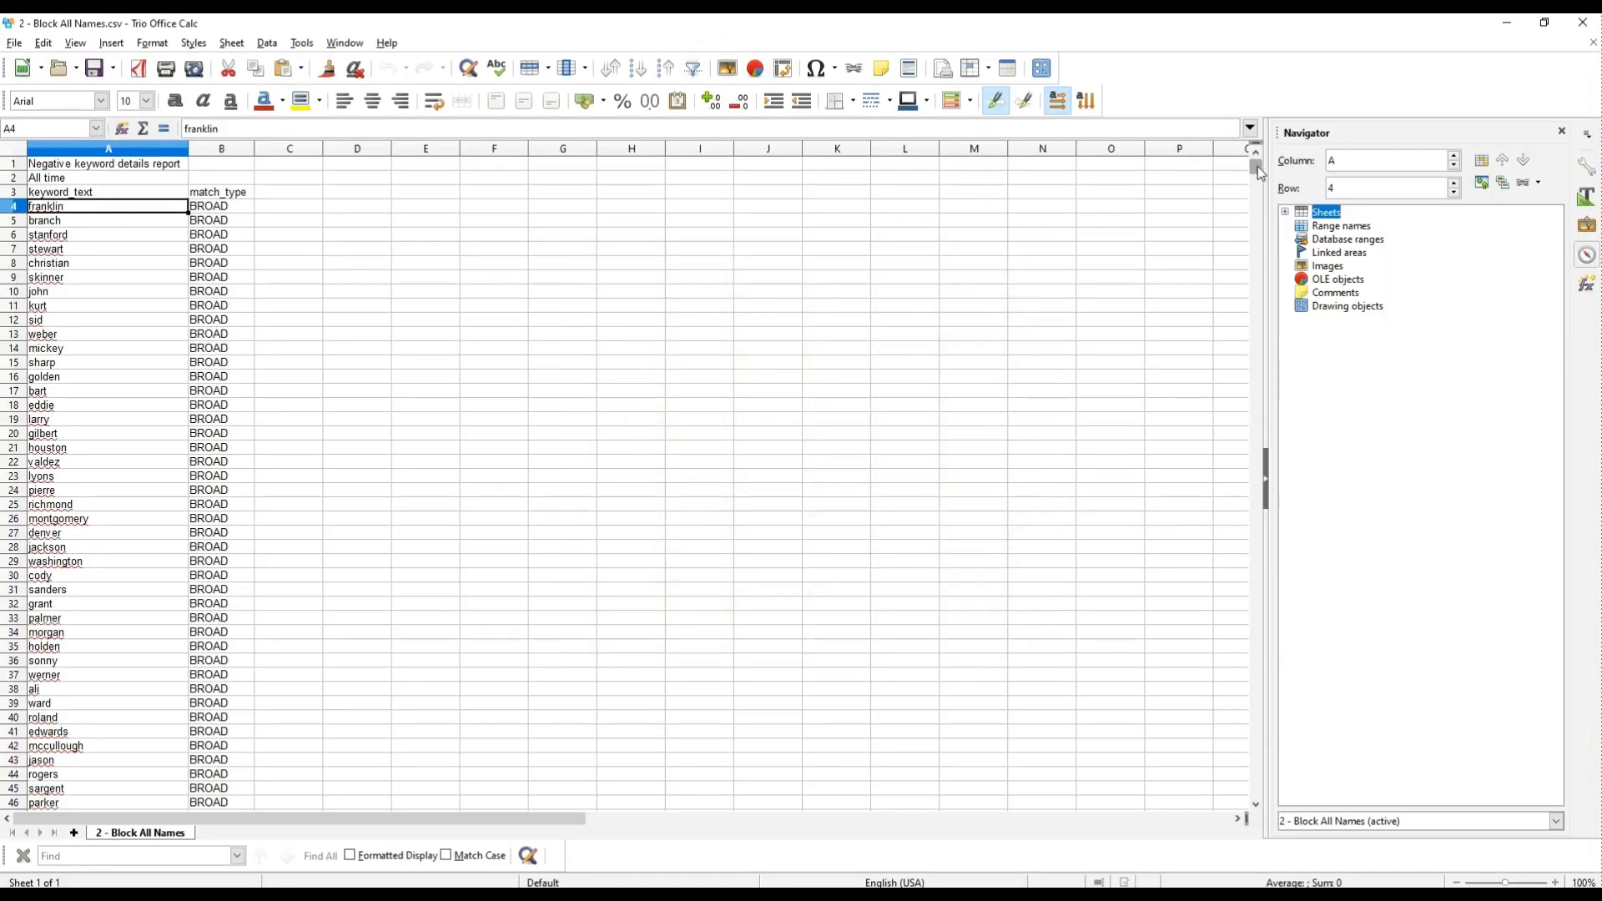
left_click_drag(1255, 166, 1240, 786)
left_click(118, 336, "shift")
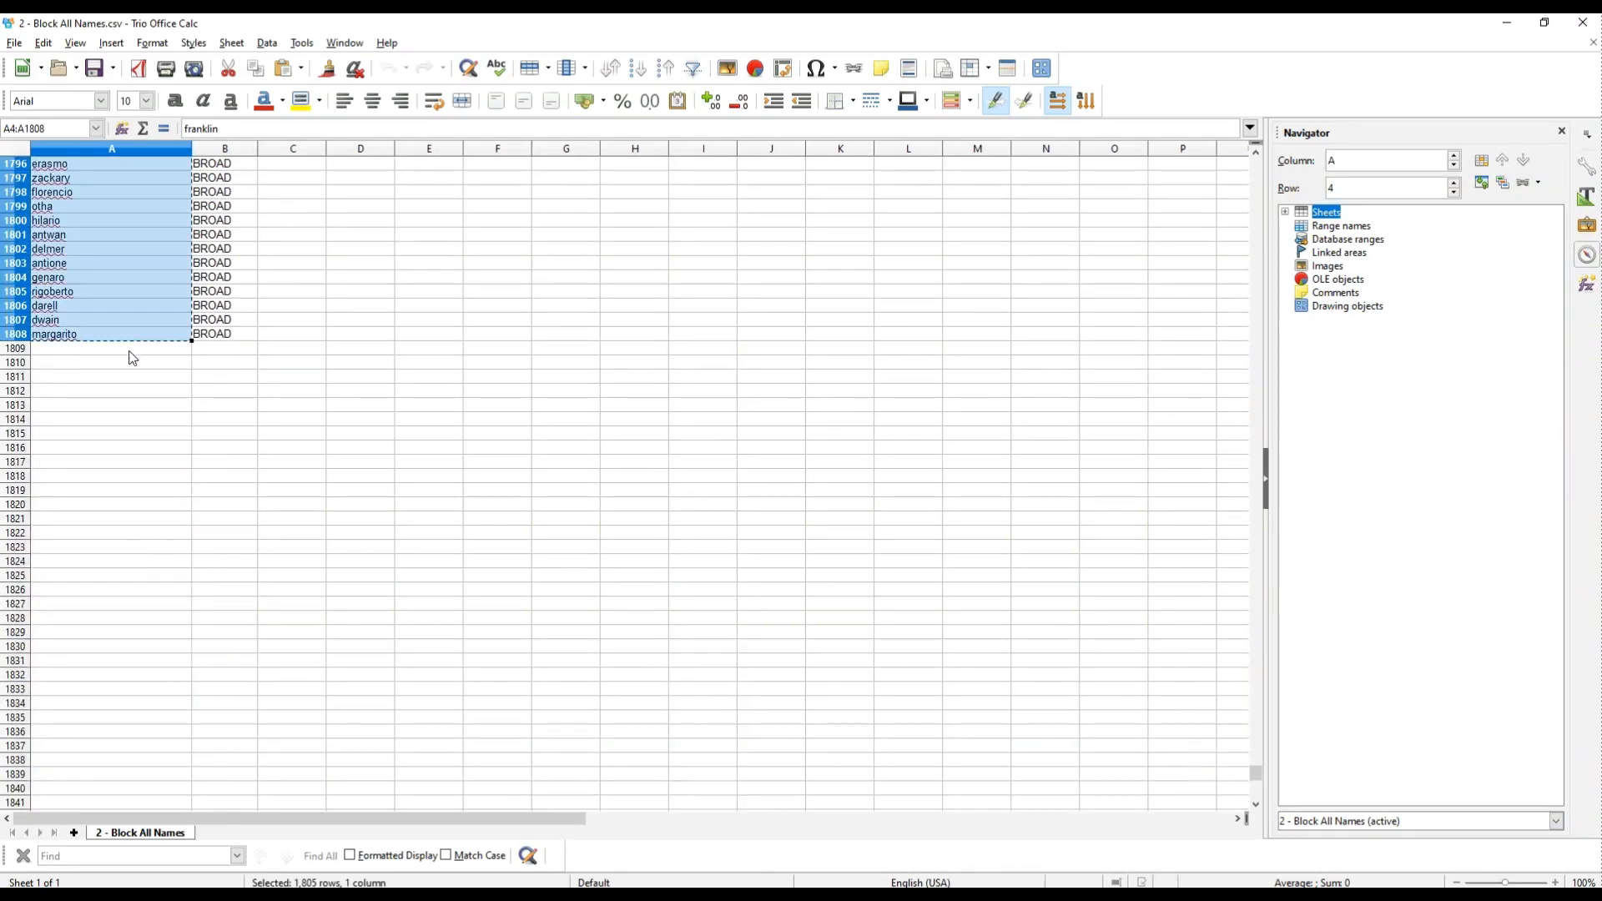
key("ctrl+c")
left_click(1507, 23)
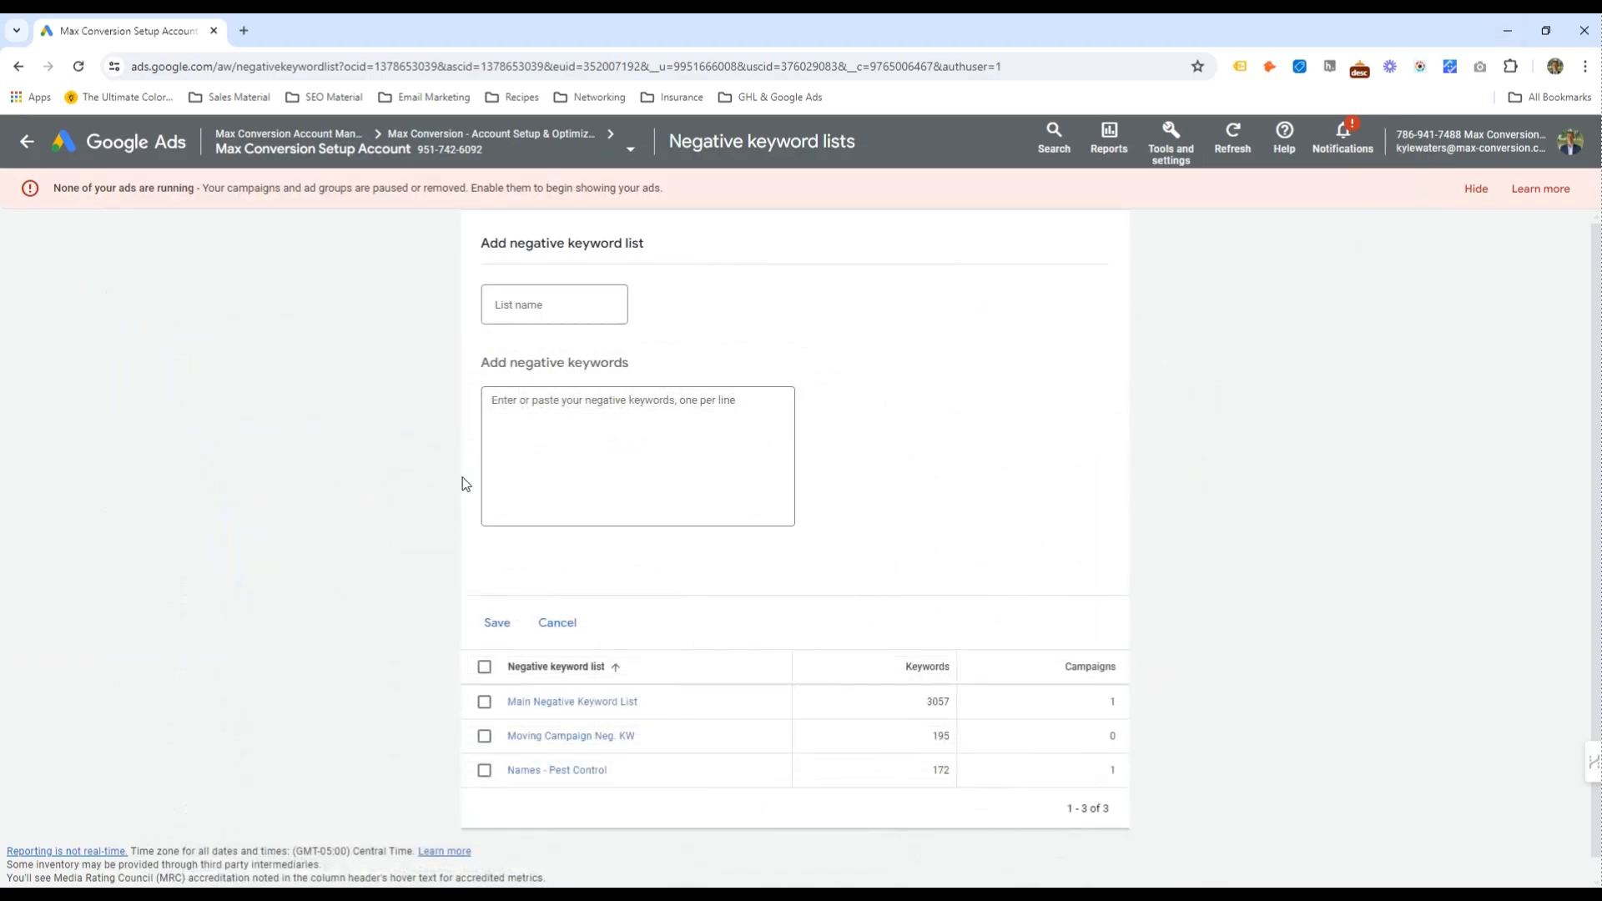
Paste the copied names as keywords into the new negative keyword list in Google Ads
left_click(576, 426)
key("ctrl+v")
key("BackSpace")
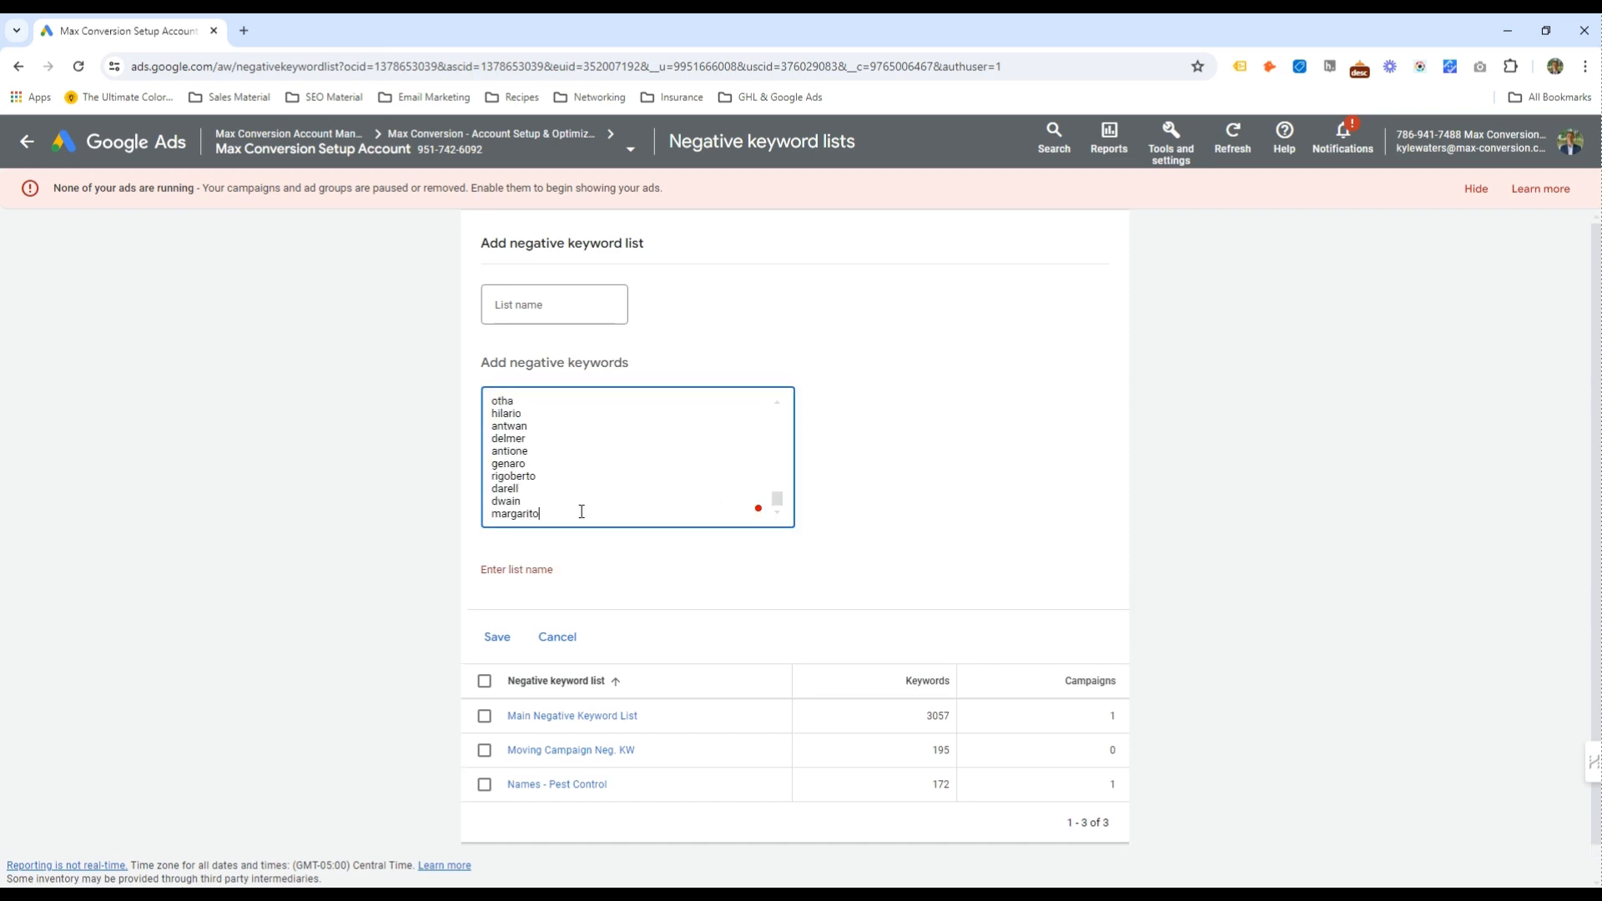
middle_click(582, 511)
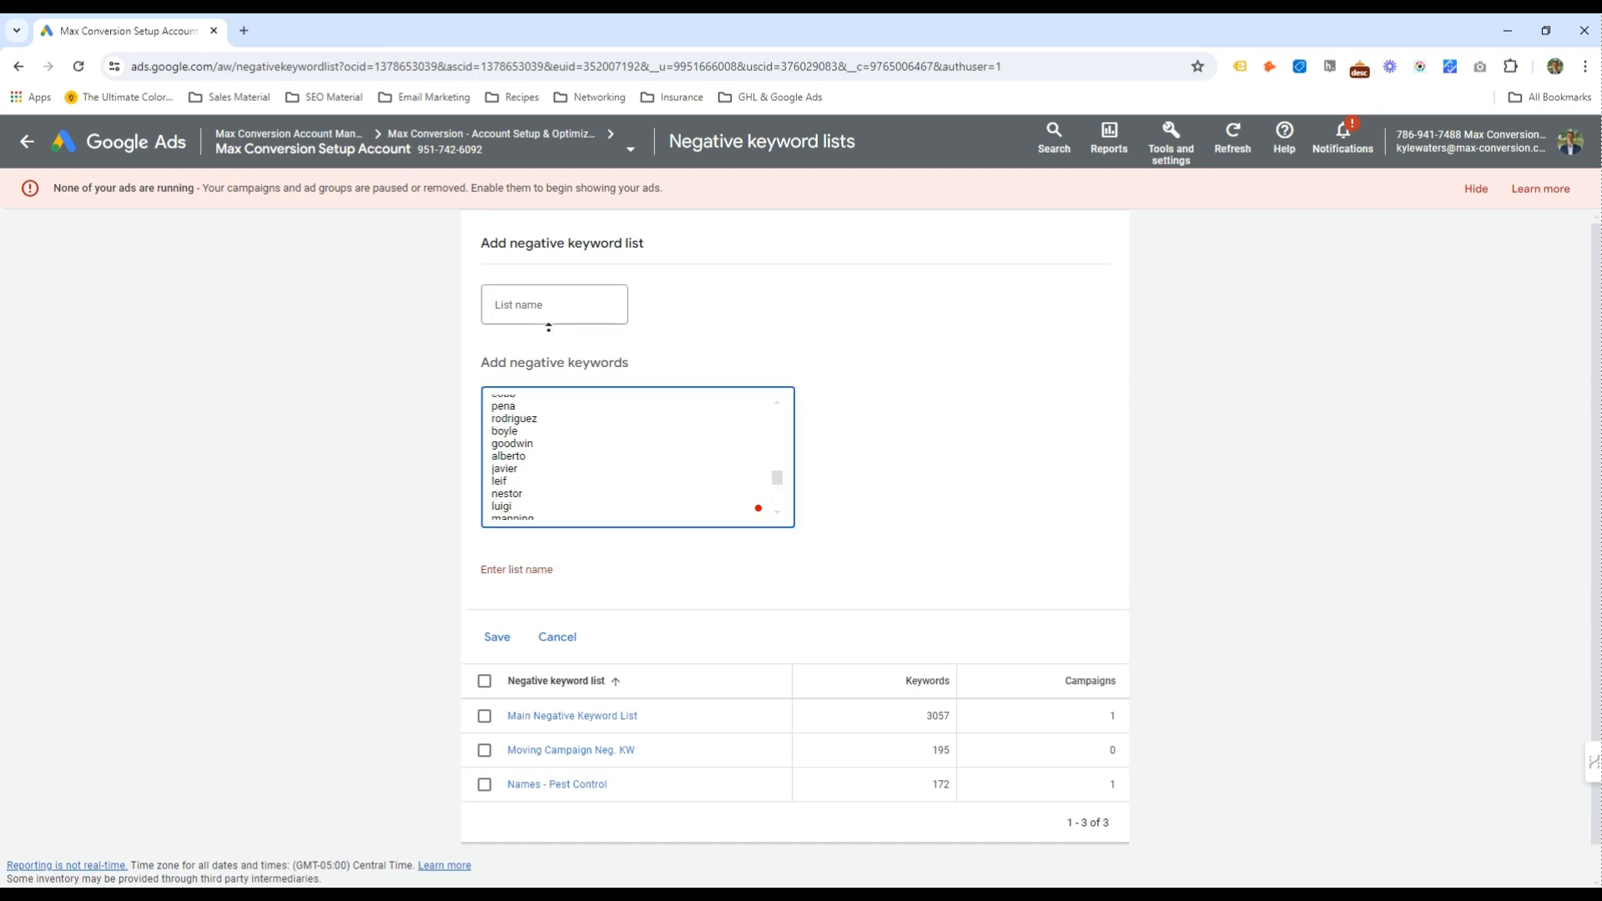
Name the new negative keyword list "MC - Personal & Company Names" and save it
left_click(586, 322)
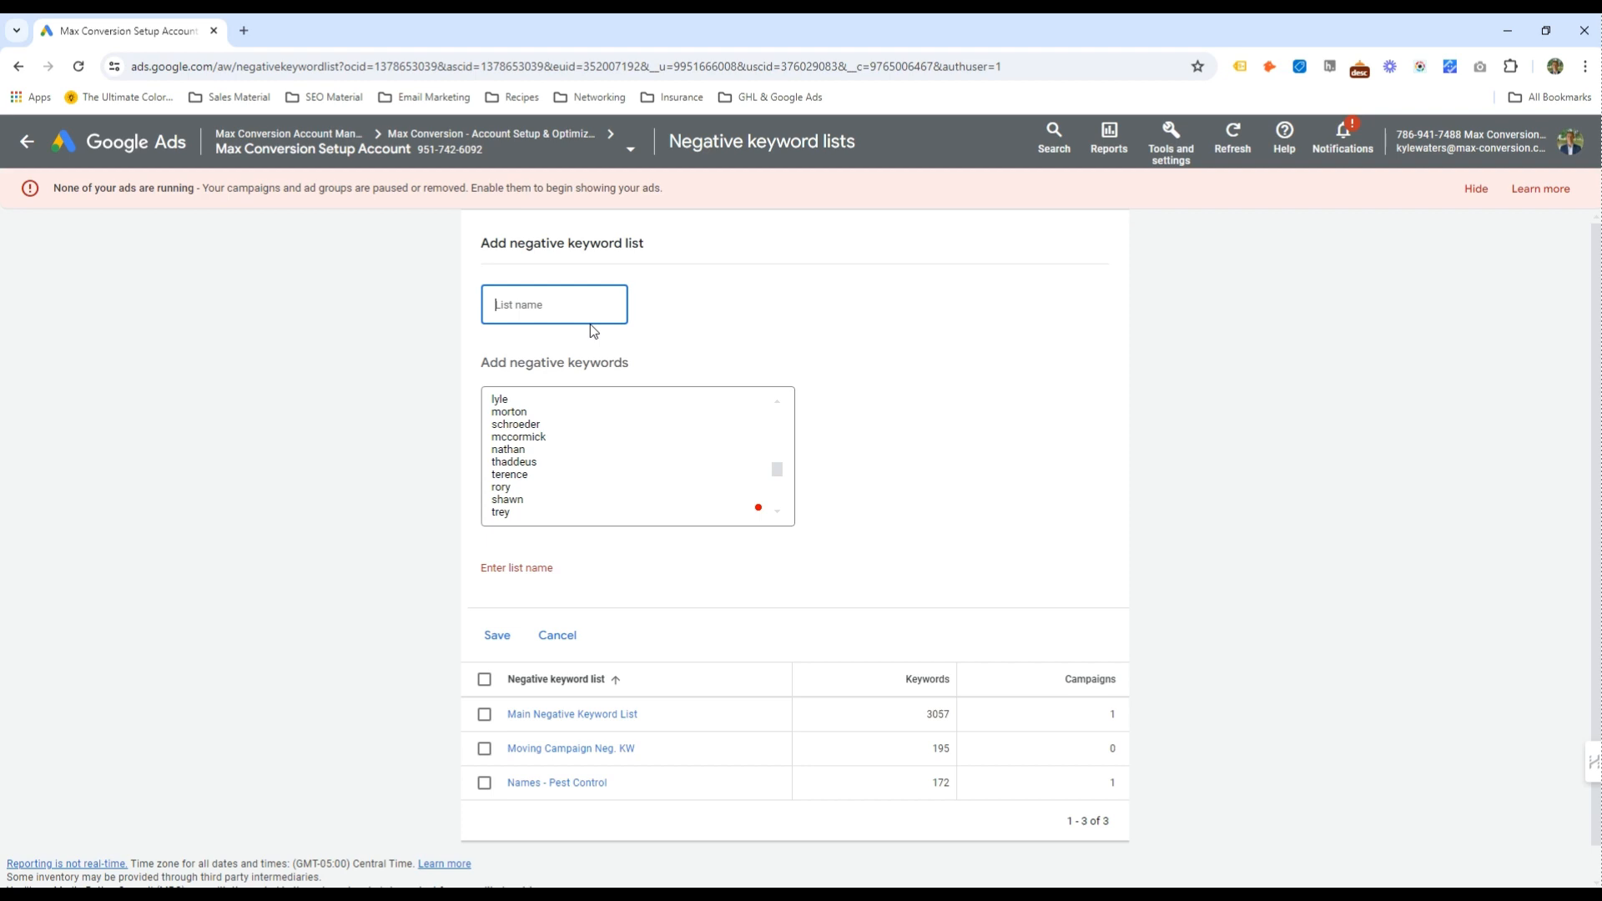
type("MC - Names")
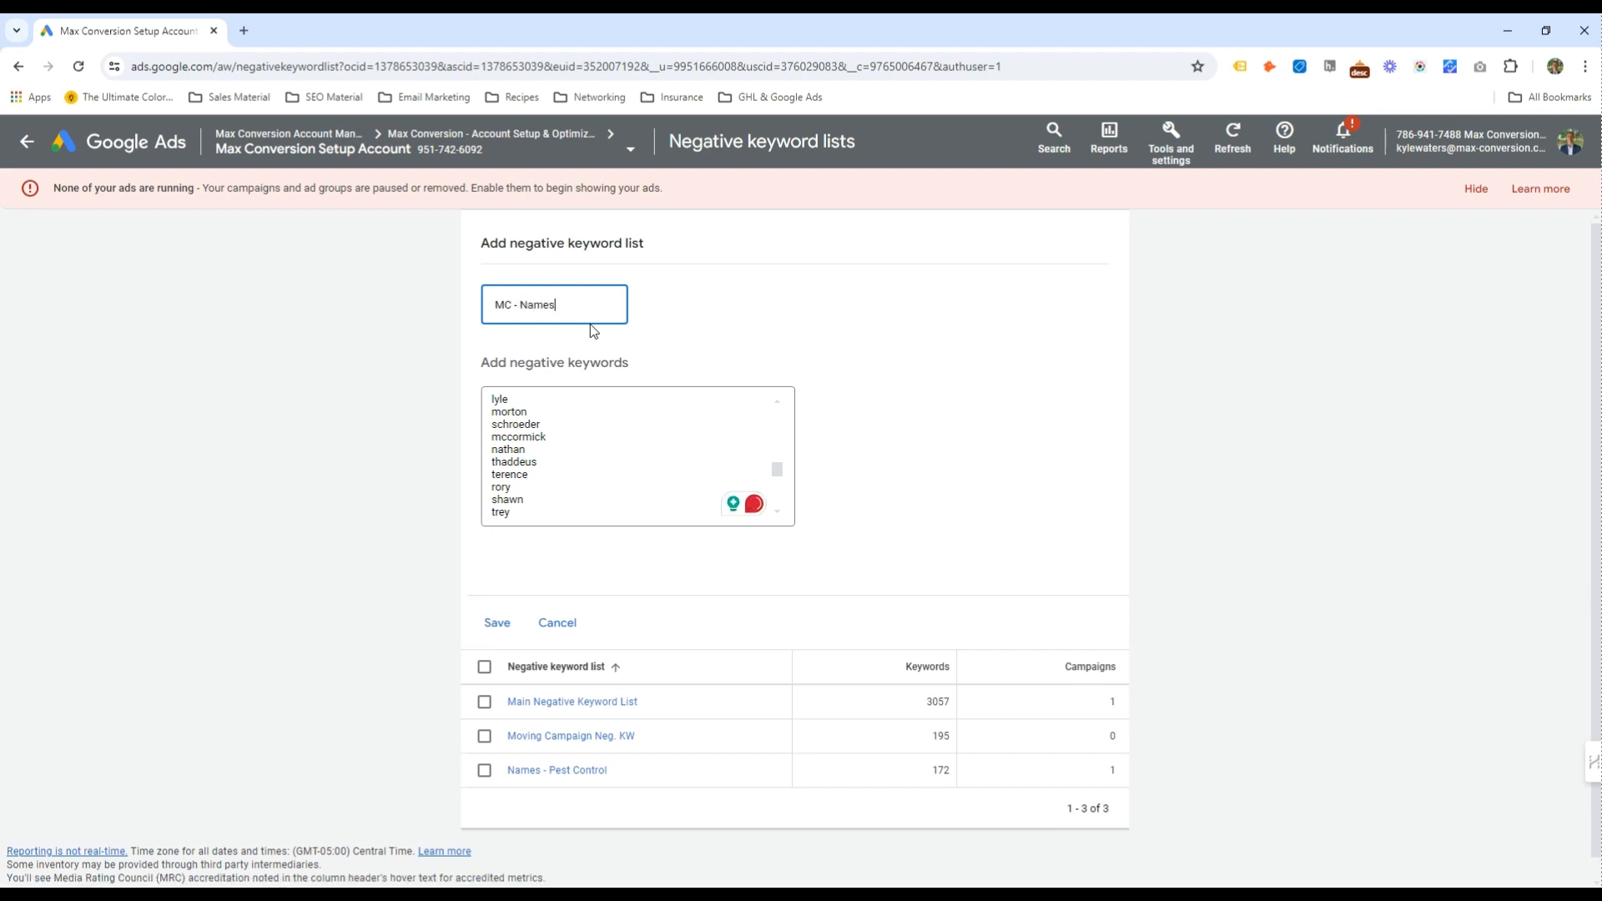
key("ctrl+Left")
type("Personal & Company")
left_click(491, 625)
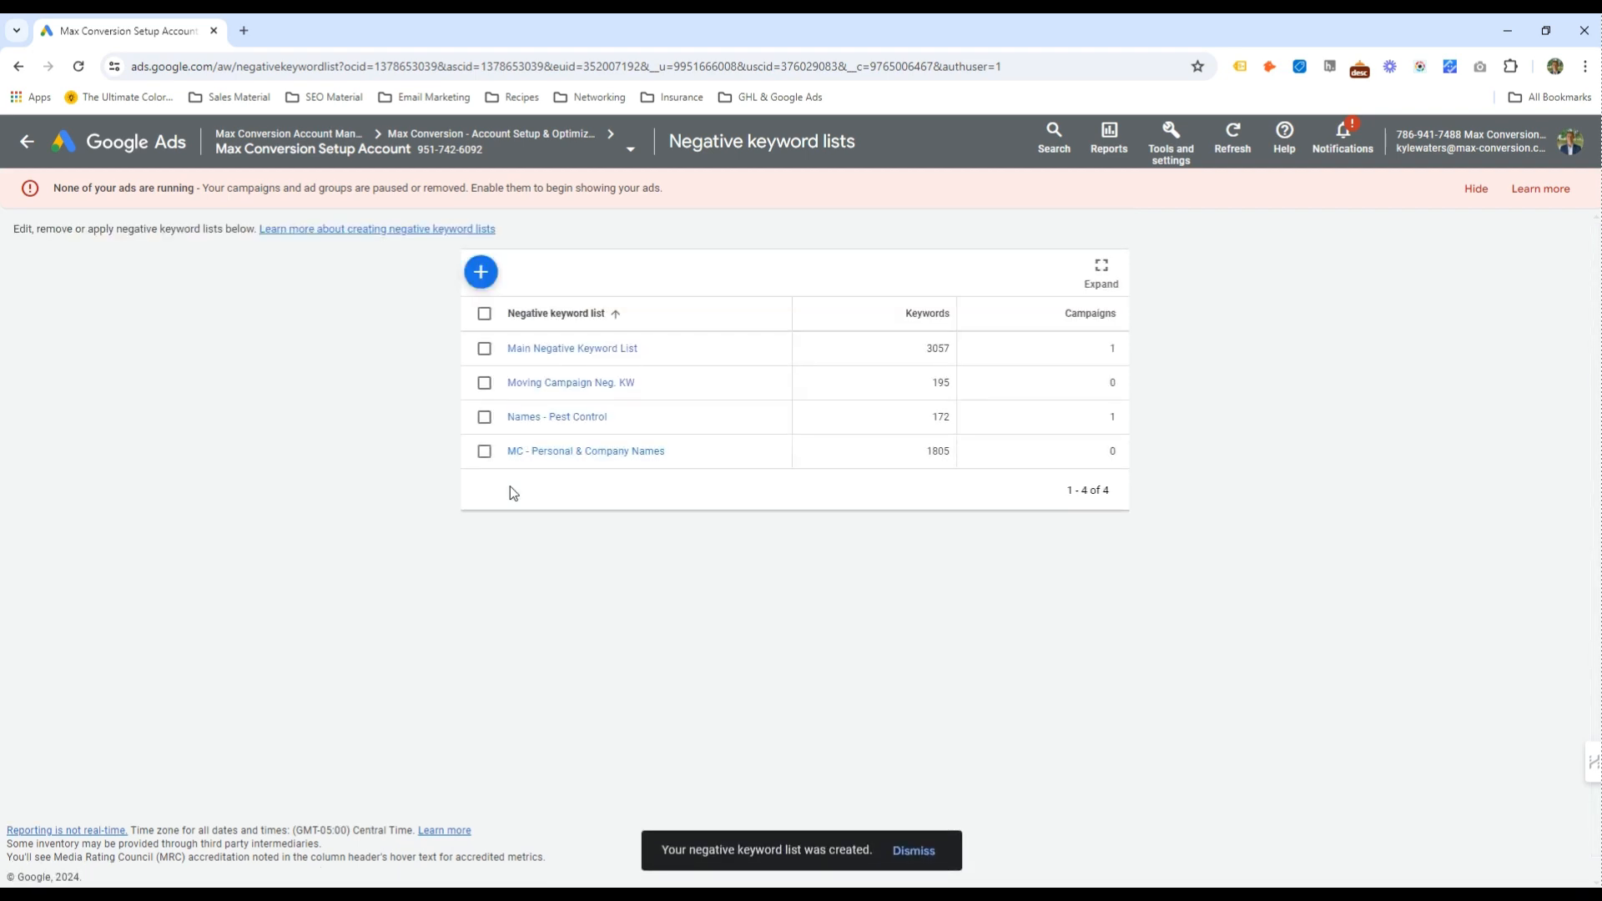
Apply the "MC - Personal & Company Names" list to the "General Roofing Campaign + St. Louis - ALL Terms" campaign and return to the campaigns' negative keywords
left_click(484, 452)
left_click(584, 273)
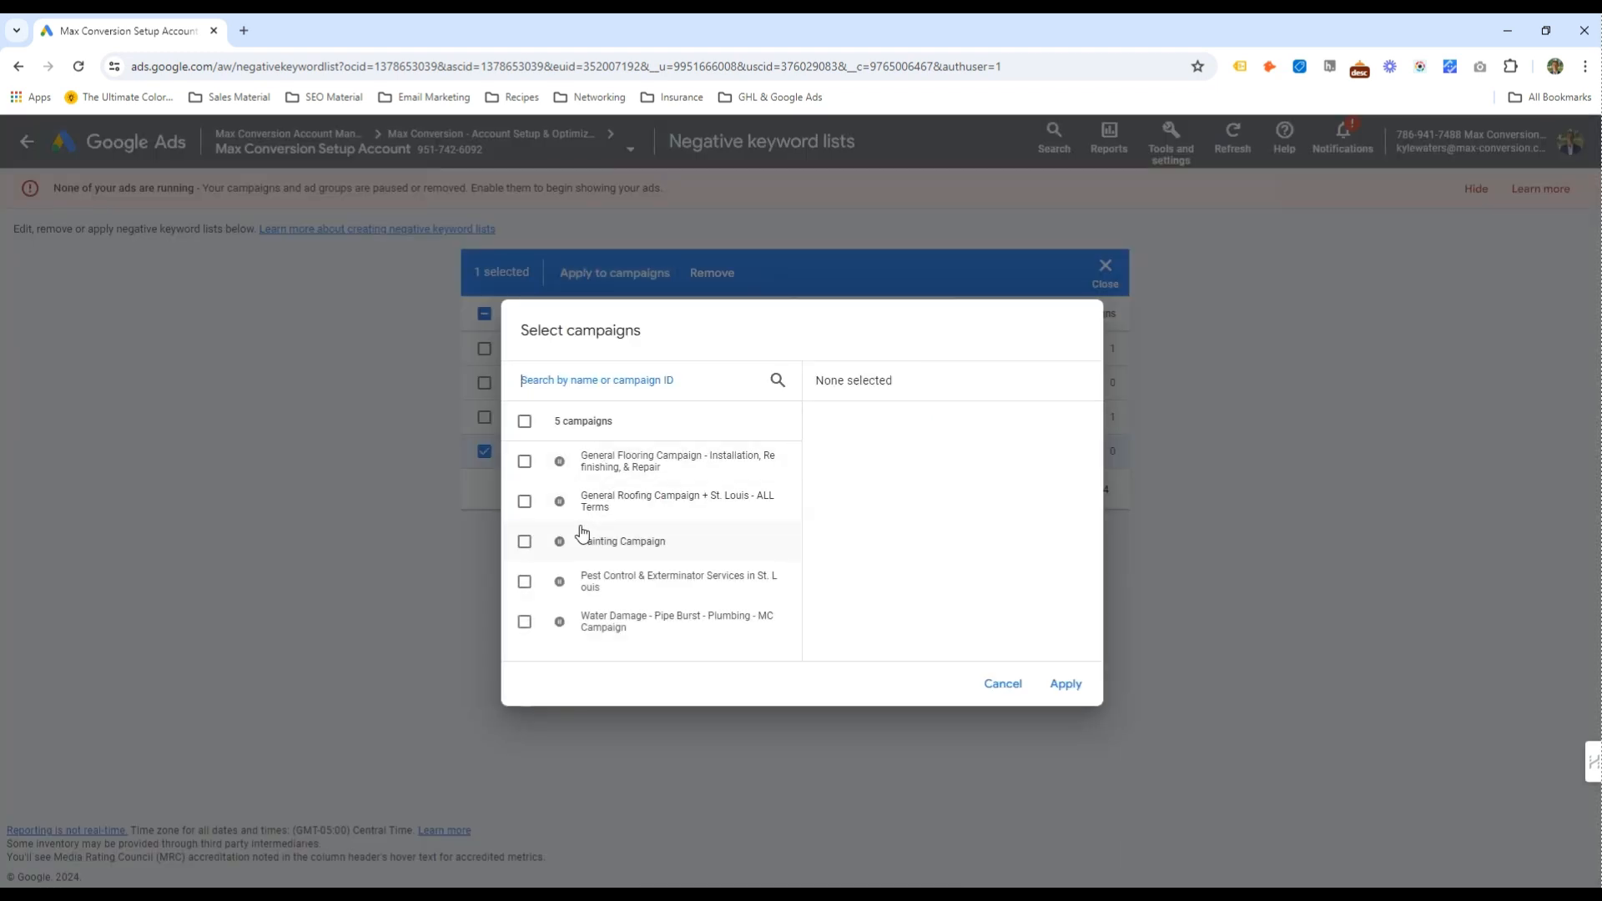
left_click(594, 503)
left_click(1065, 684)
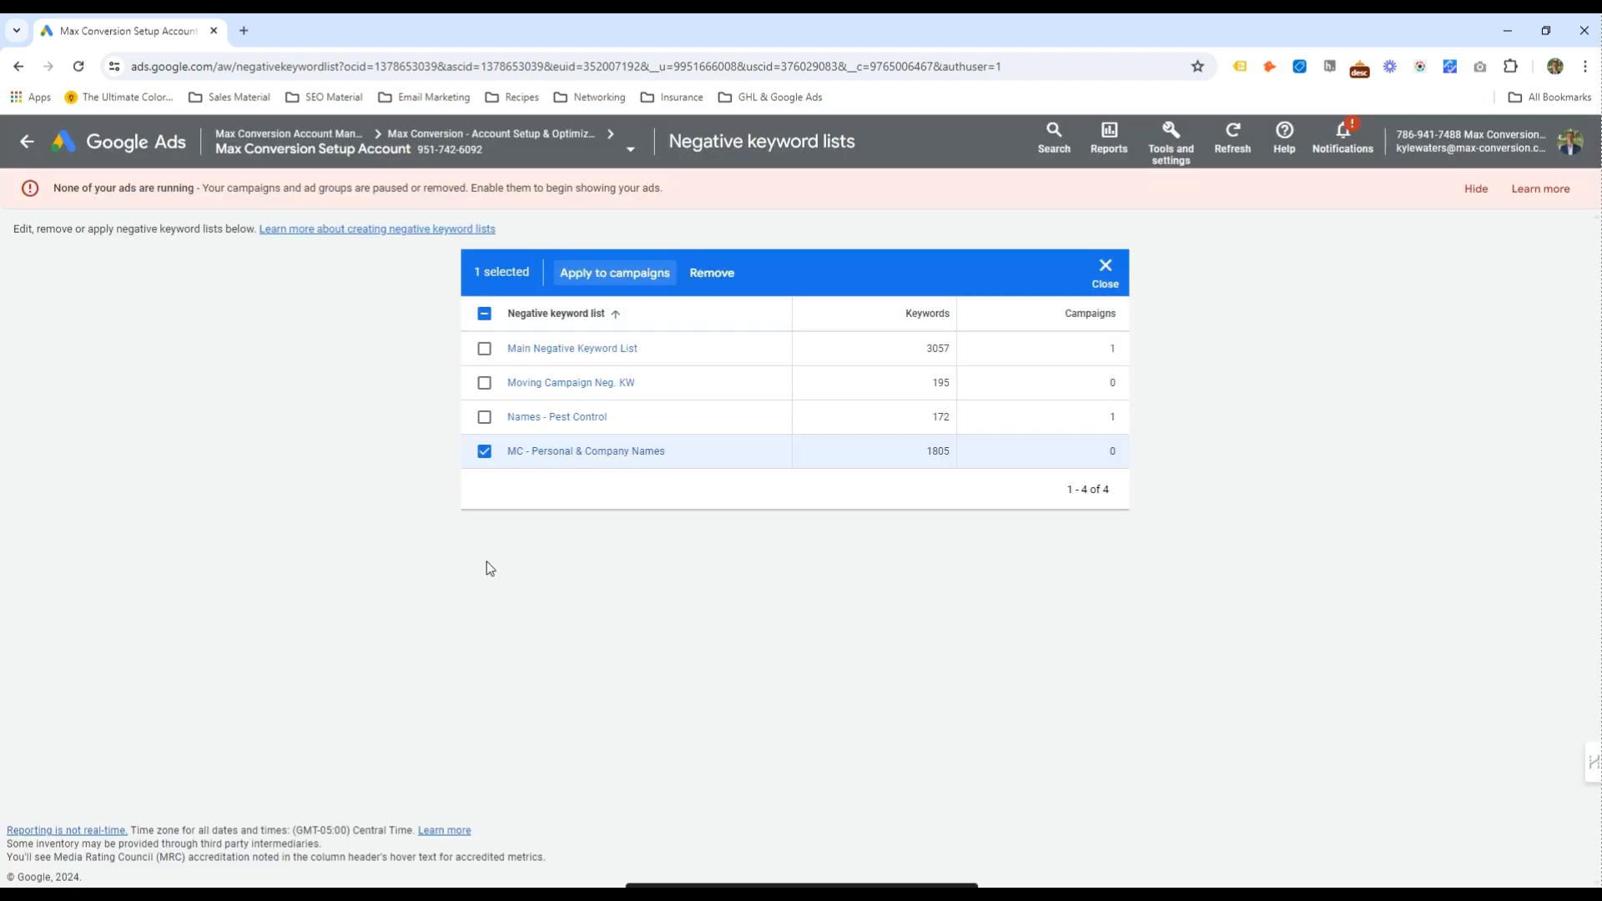
left_click(27, 149)
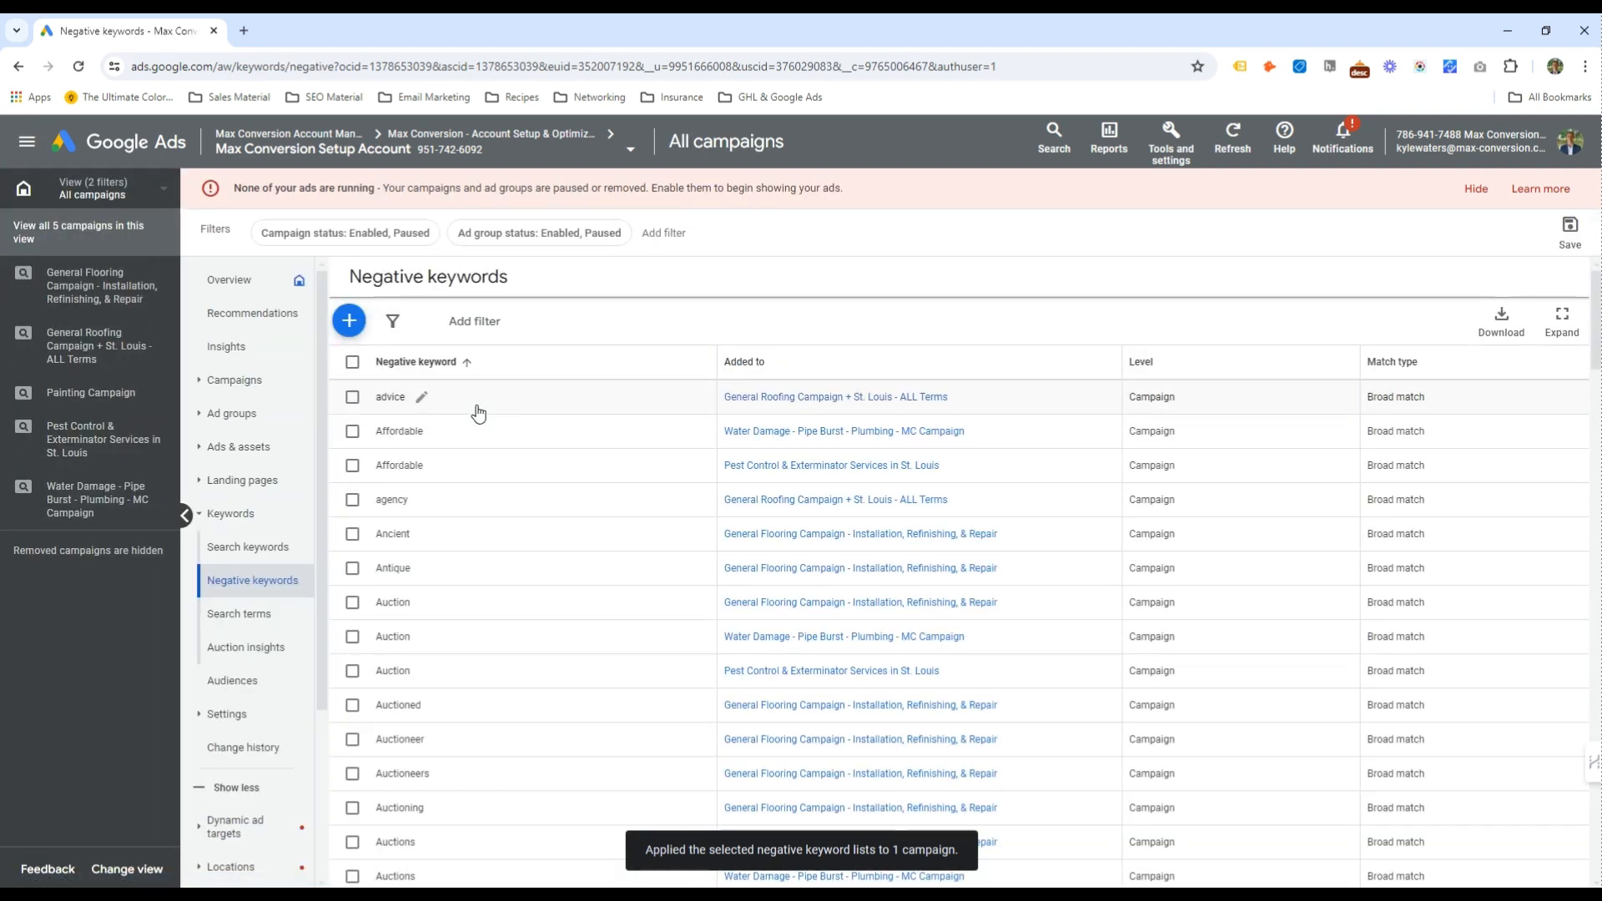
Review the negative keywords of the "General Roofing Campaign + St. Louis - ALL Terms" campaign
left_click(130, 349)
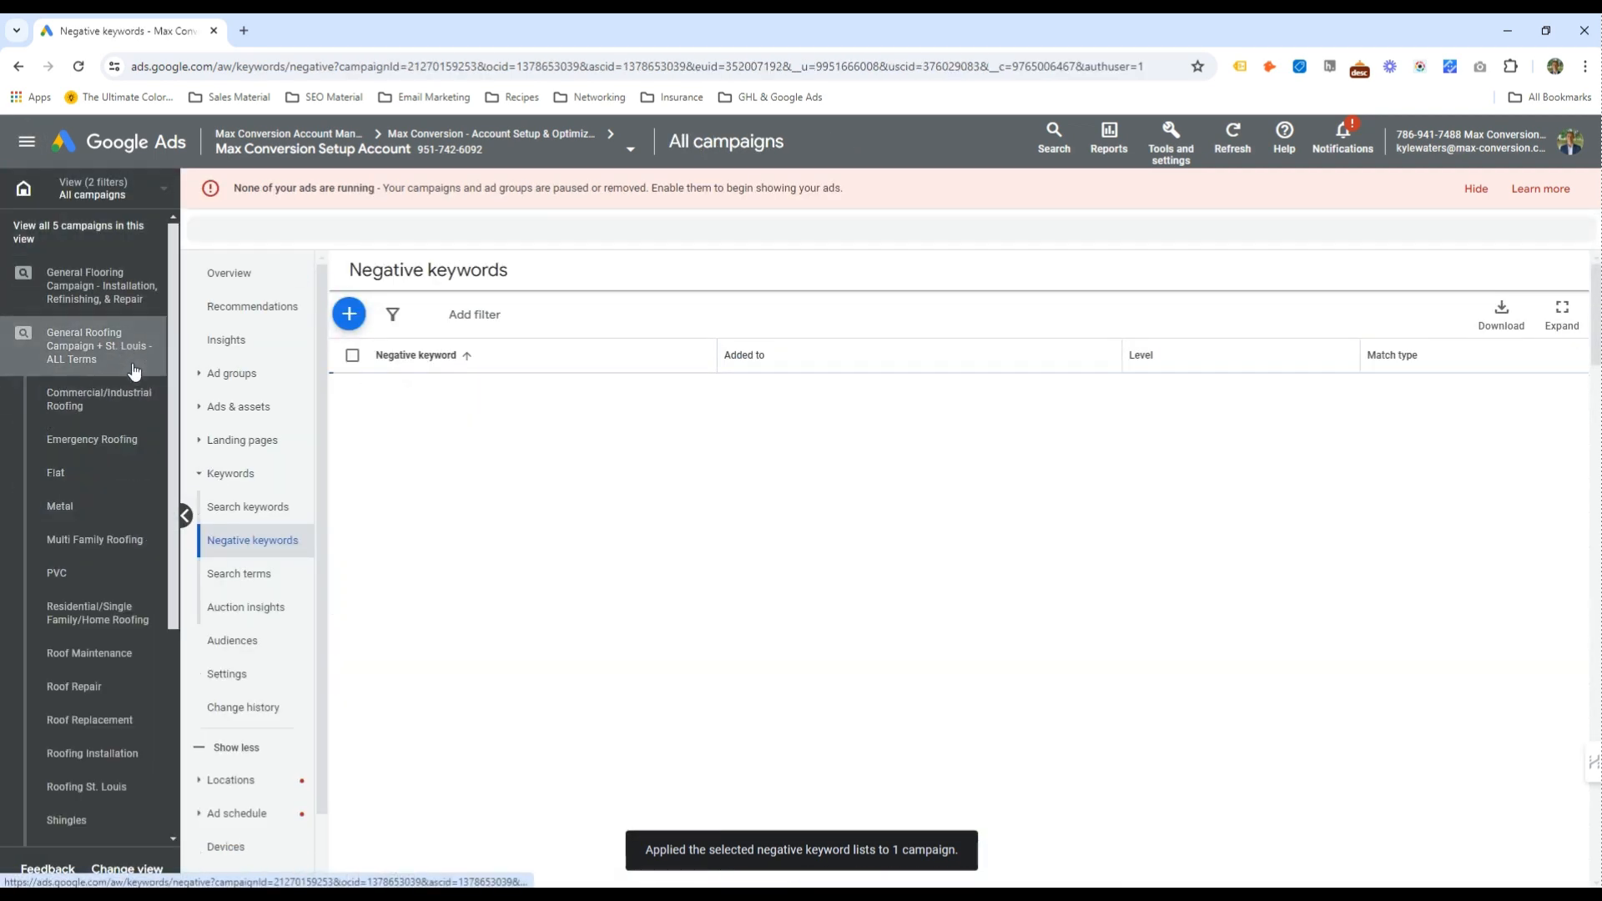
scroll(501, 519, "down", 10)
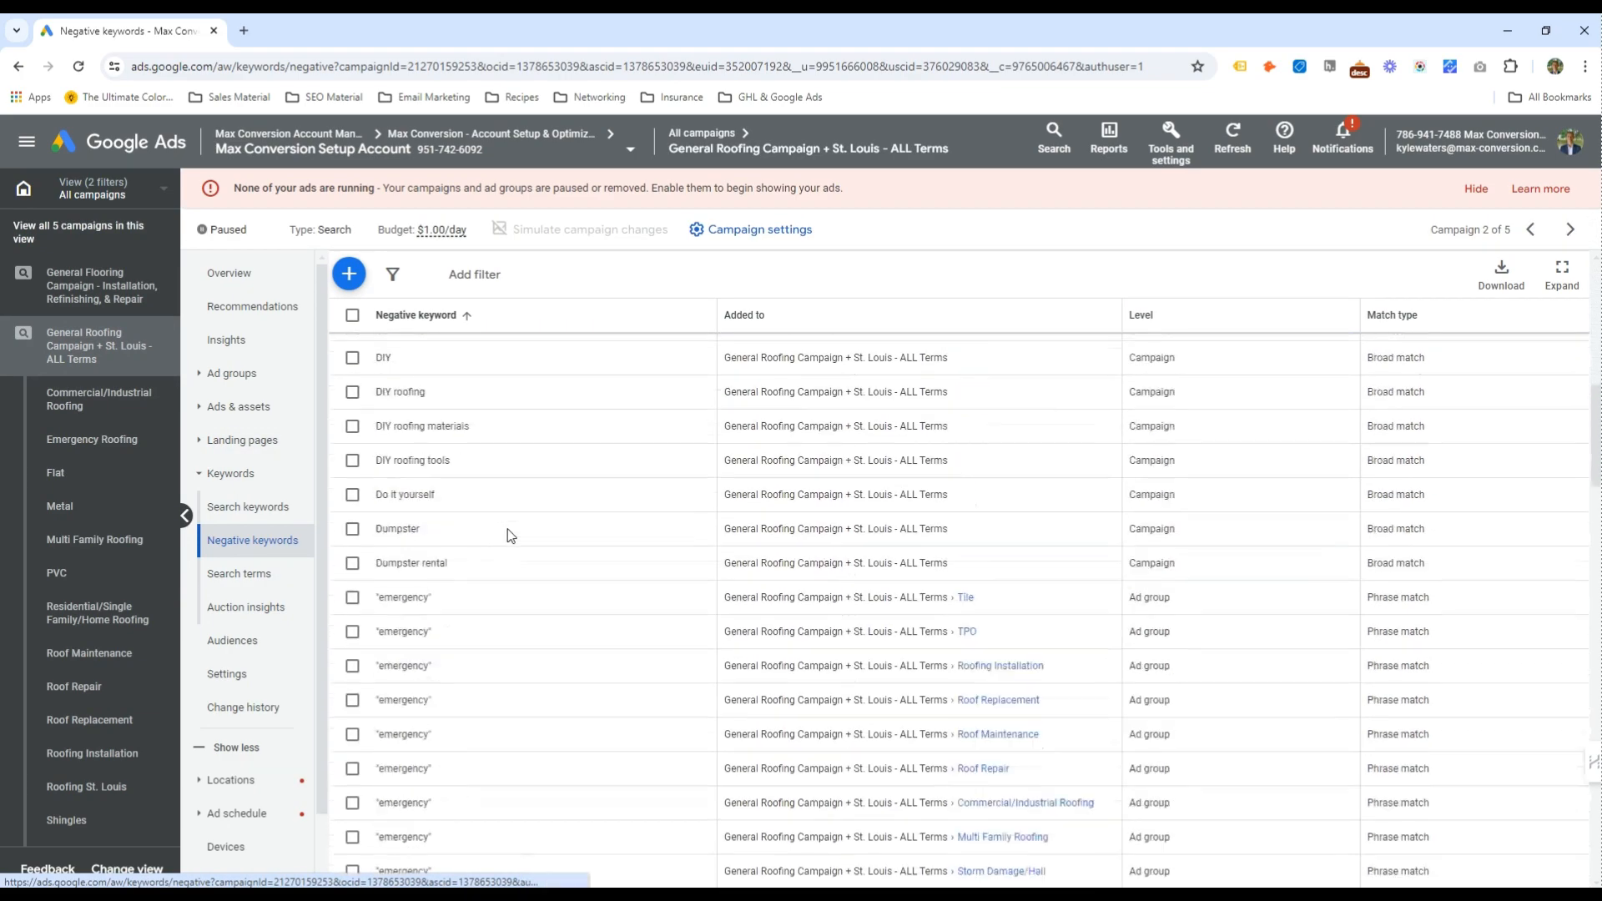
scroll(504, 519, "down", 10)
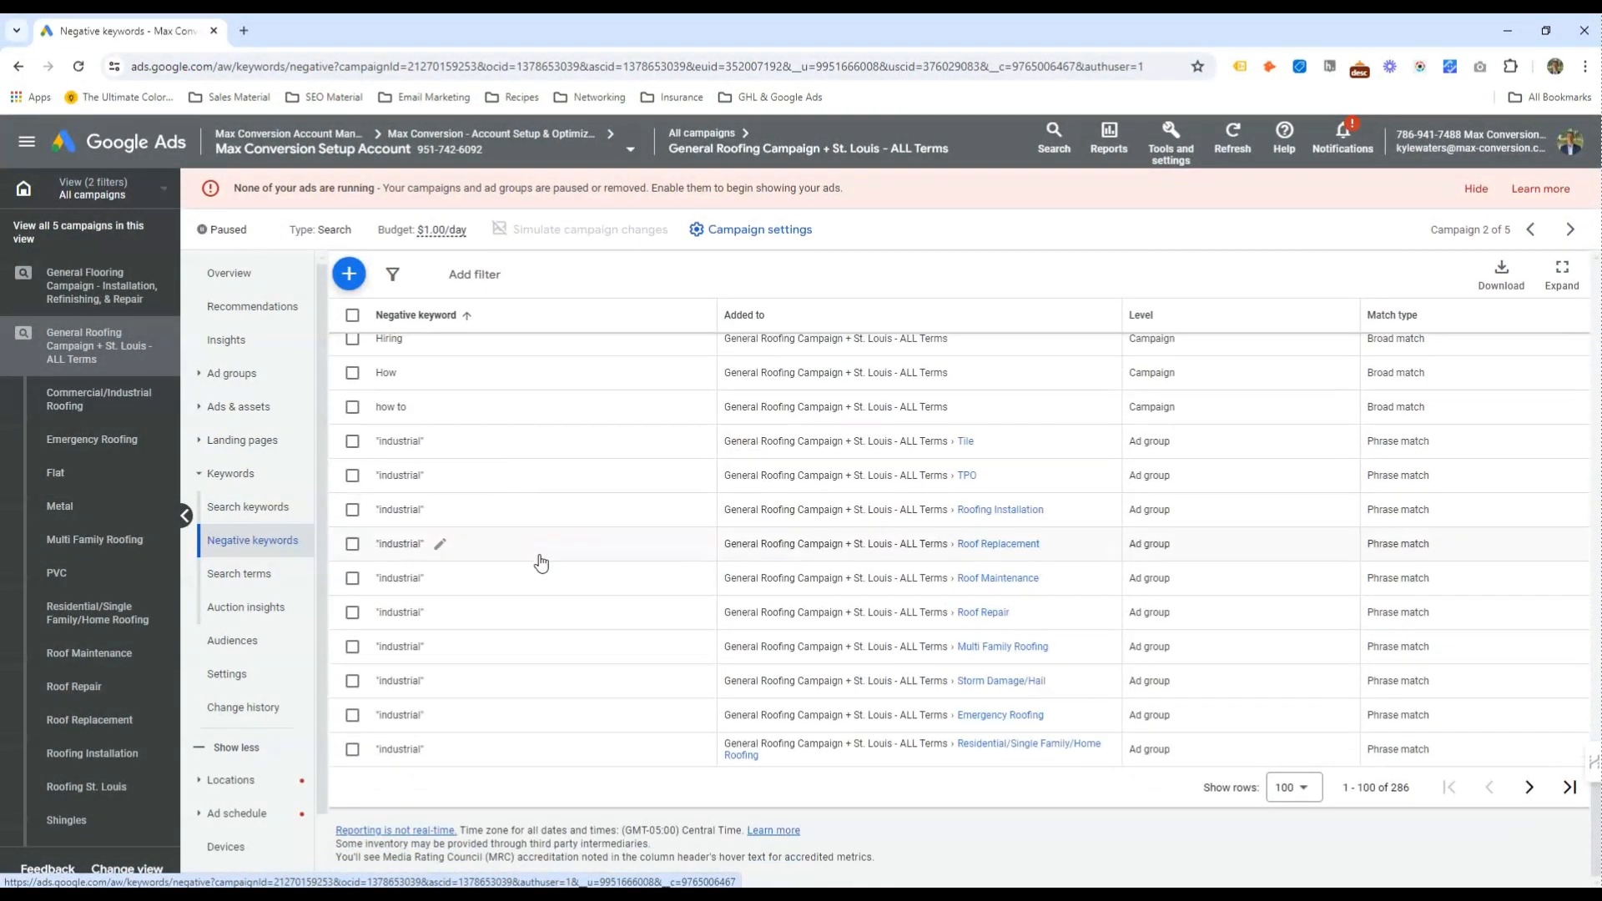
scroll(567, 421, "up", 10)
scroll(568, 422, "up", 10)
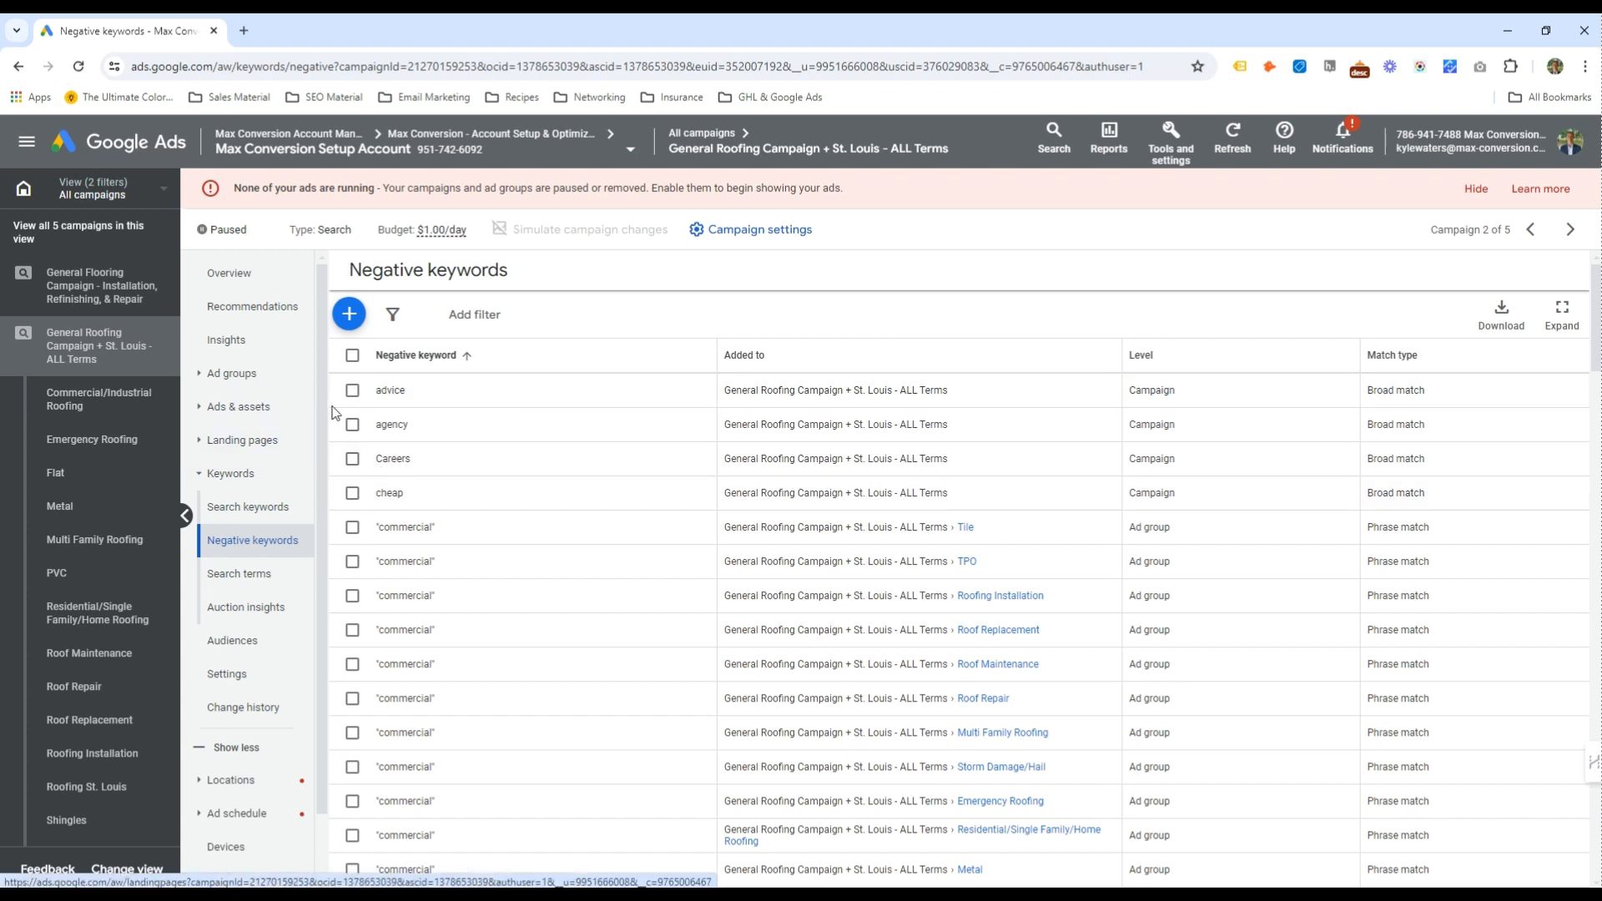
scroll(227, 672, "down", 1)
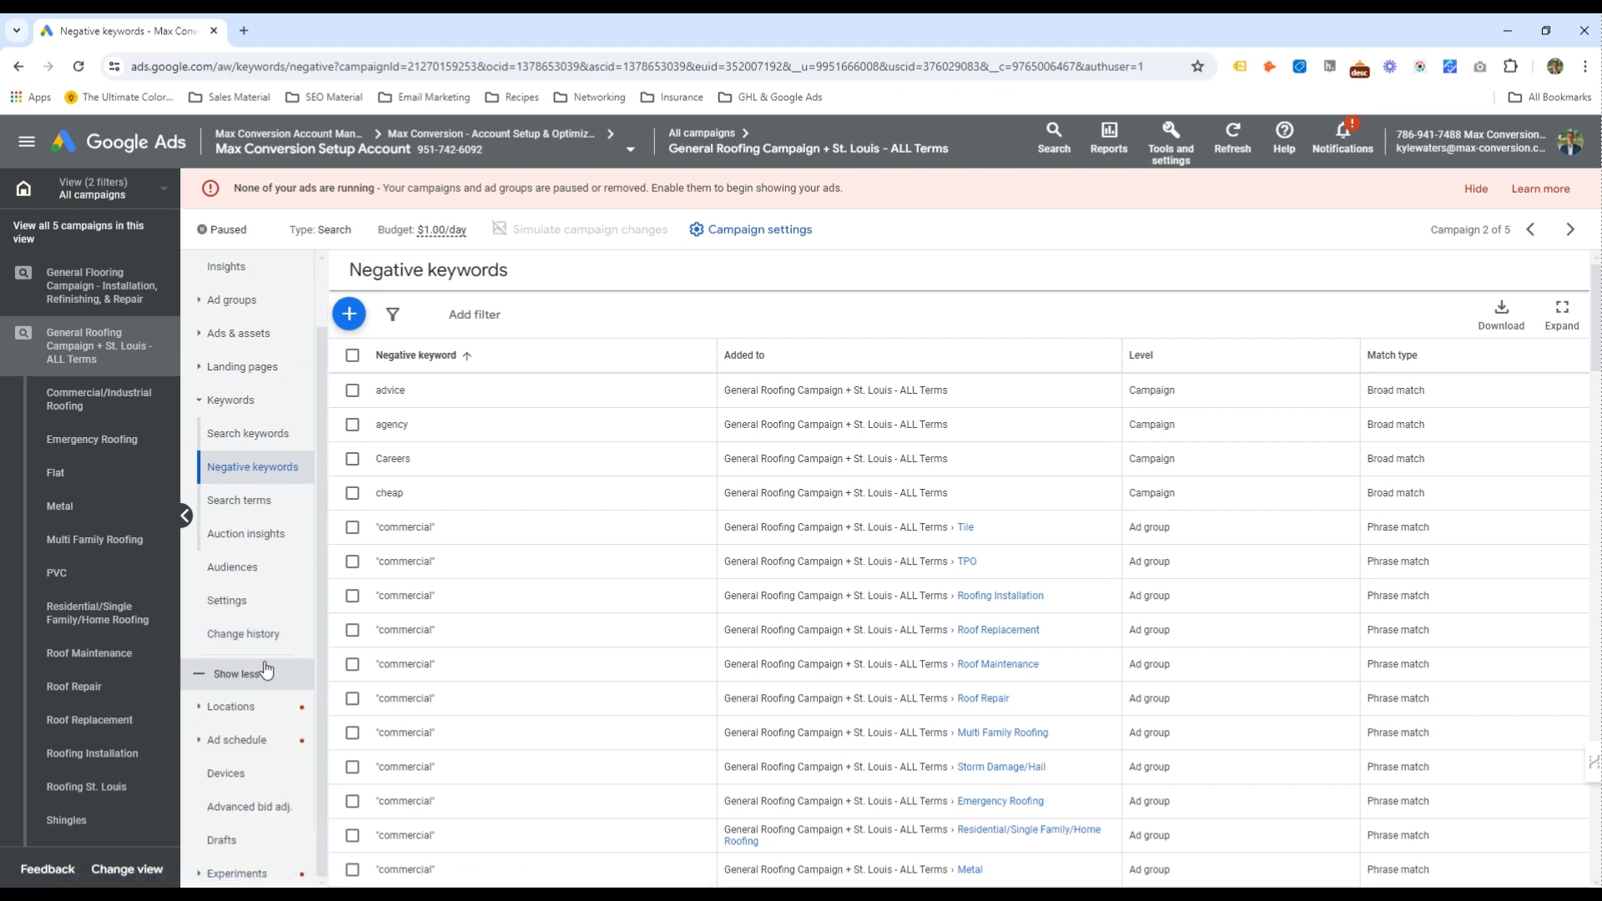
View the roofing campaign's device report and look through its list of ad groups
left_click(276, 771)
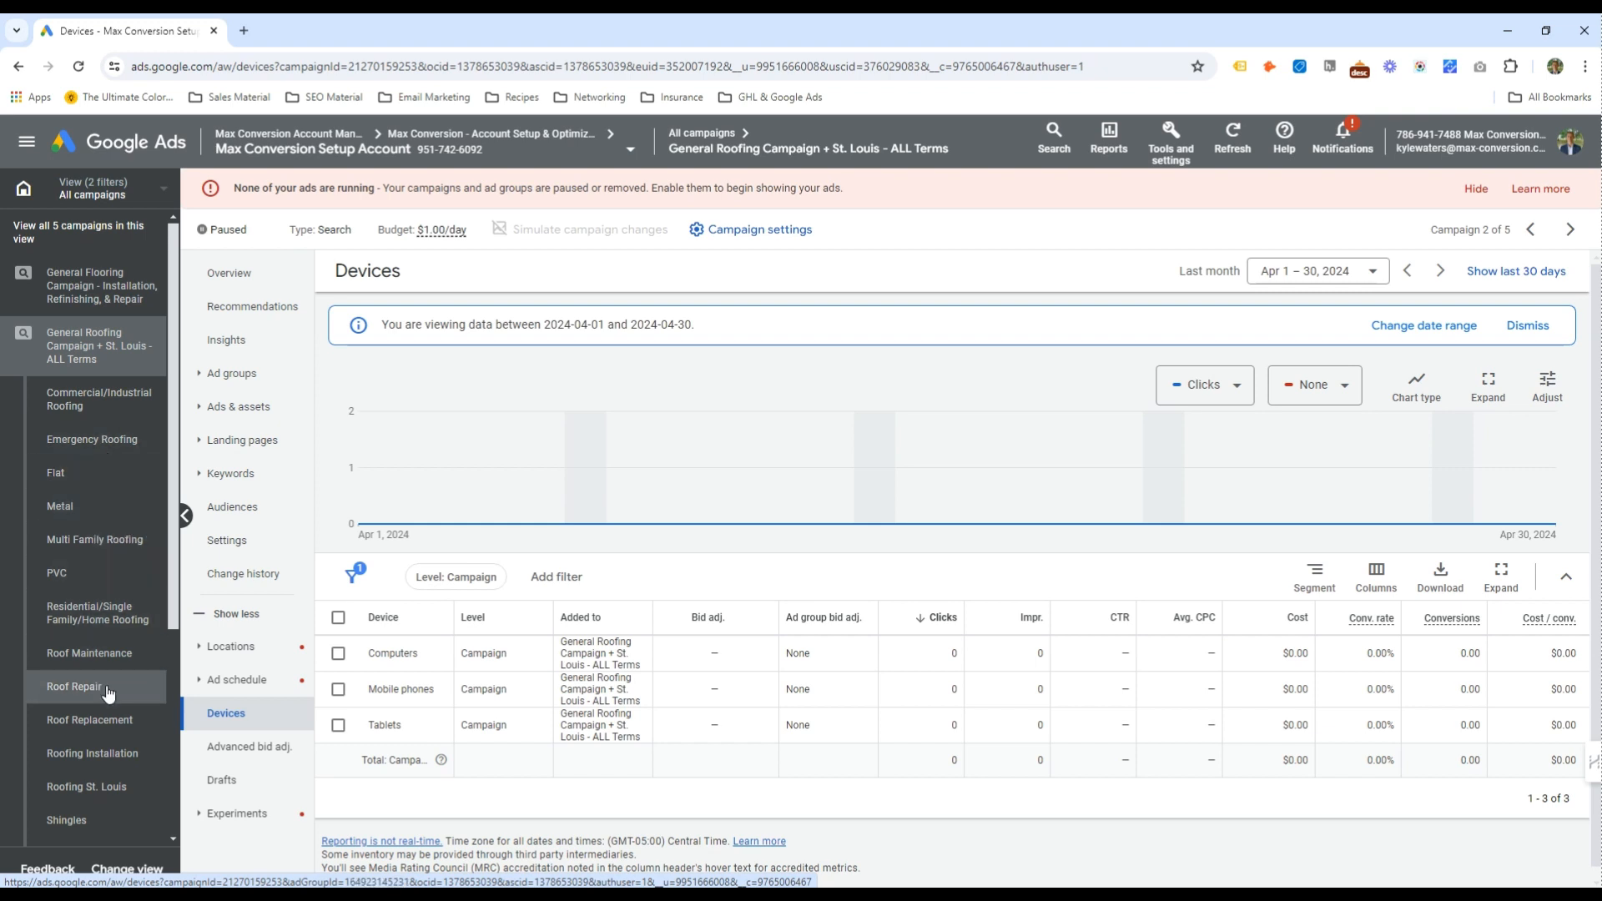
scroll(105, 467, "down", 3)
scroll(106, 489, "up", 2)
scroll(116, 515, "down", 1)
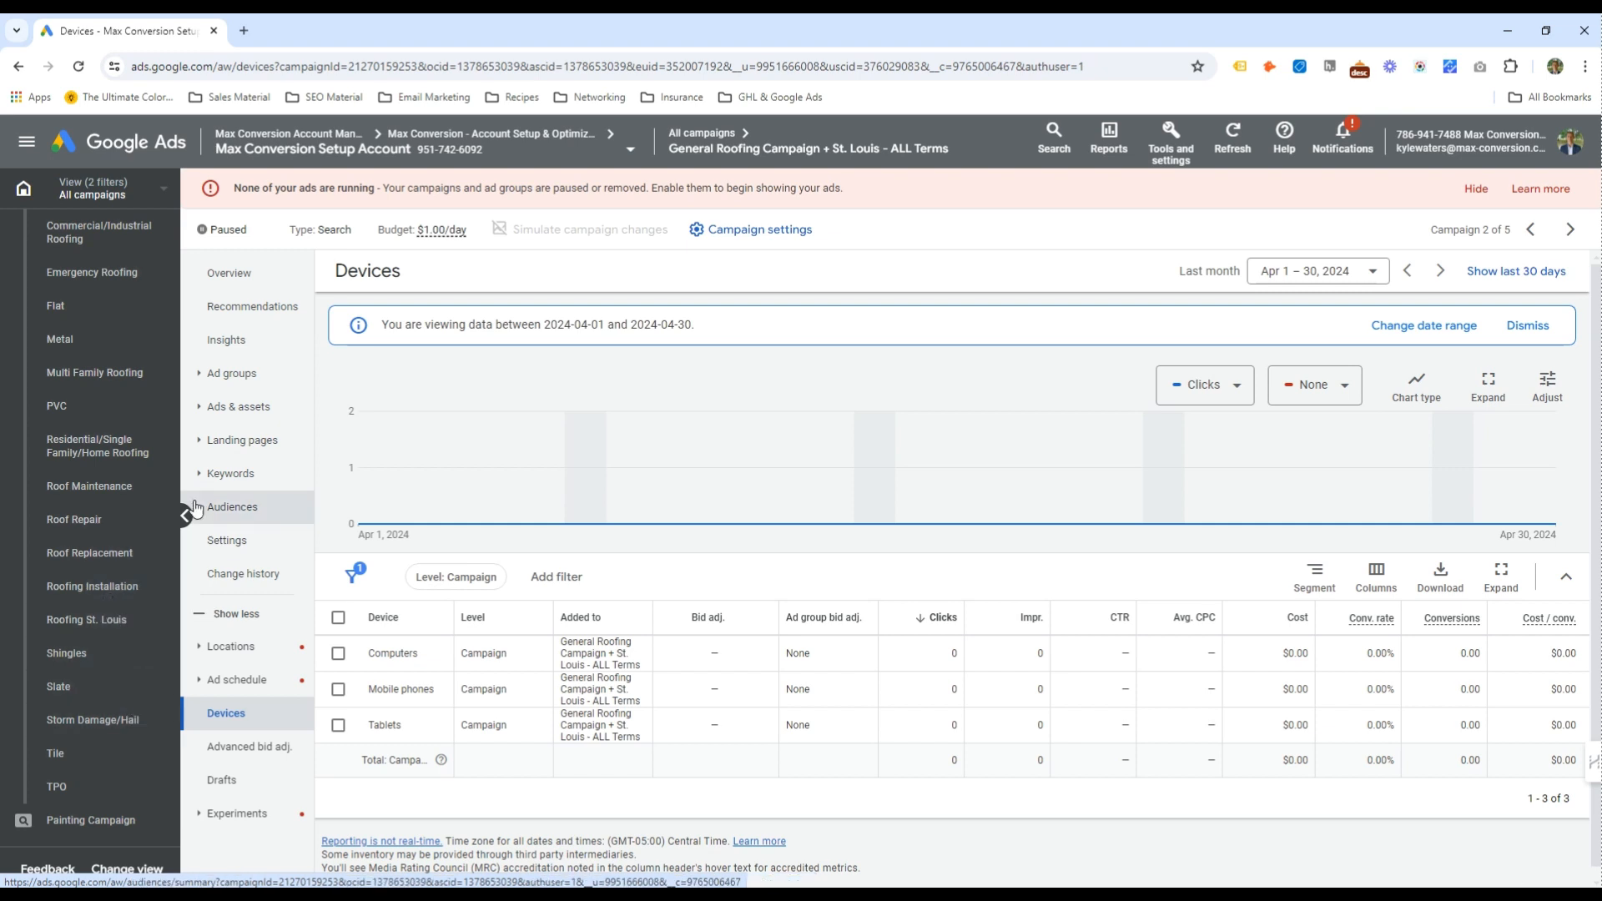
scroll(90, 499, "up", 1)
scroll(92, 498, "up", 1)
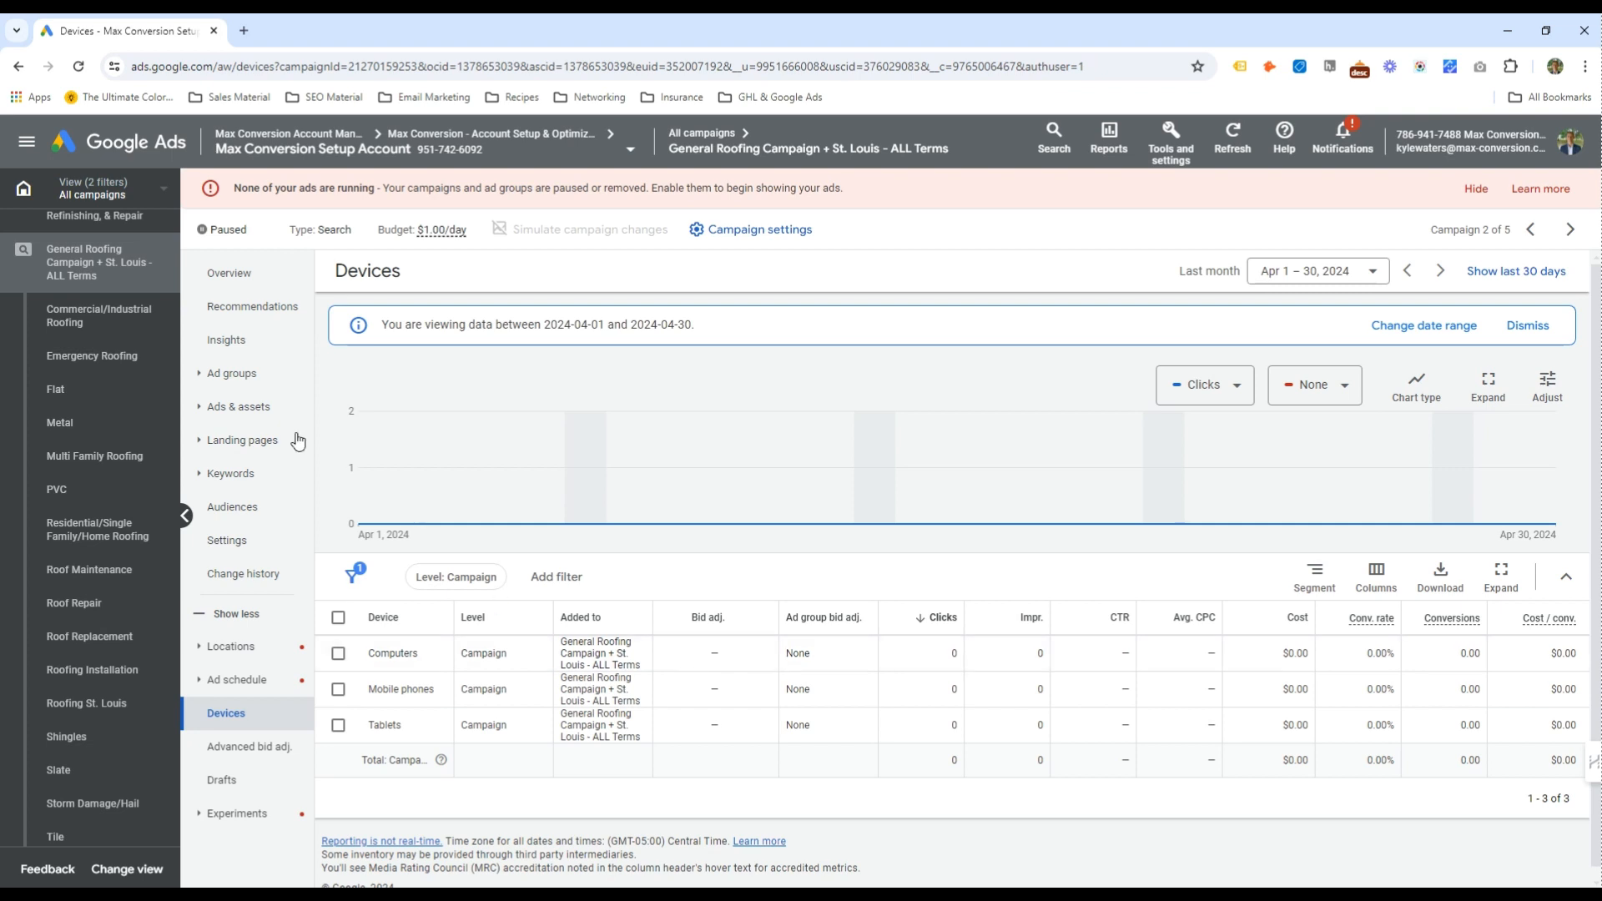
View the roofing campaign's overview and briefly open and close its campaign settings
left_click(254, 282)
left_click(755, 229)
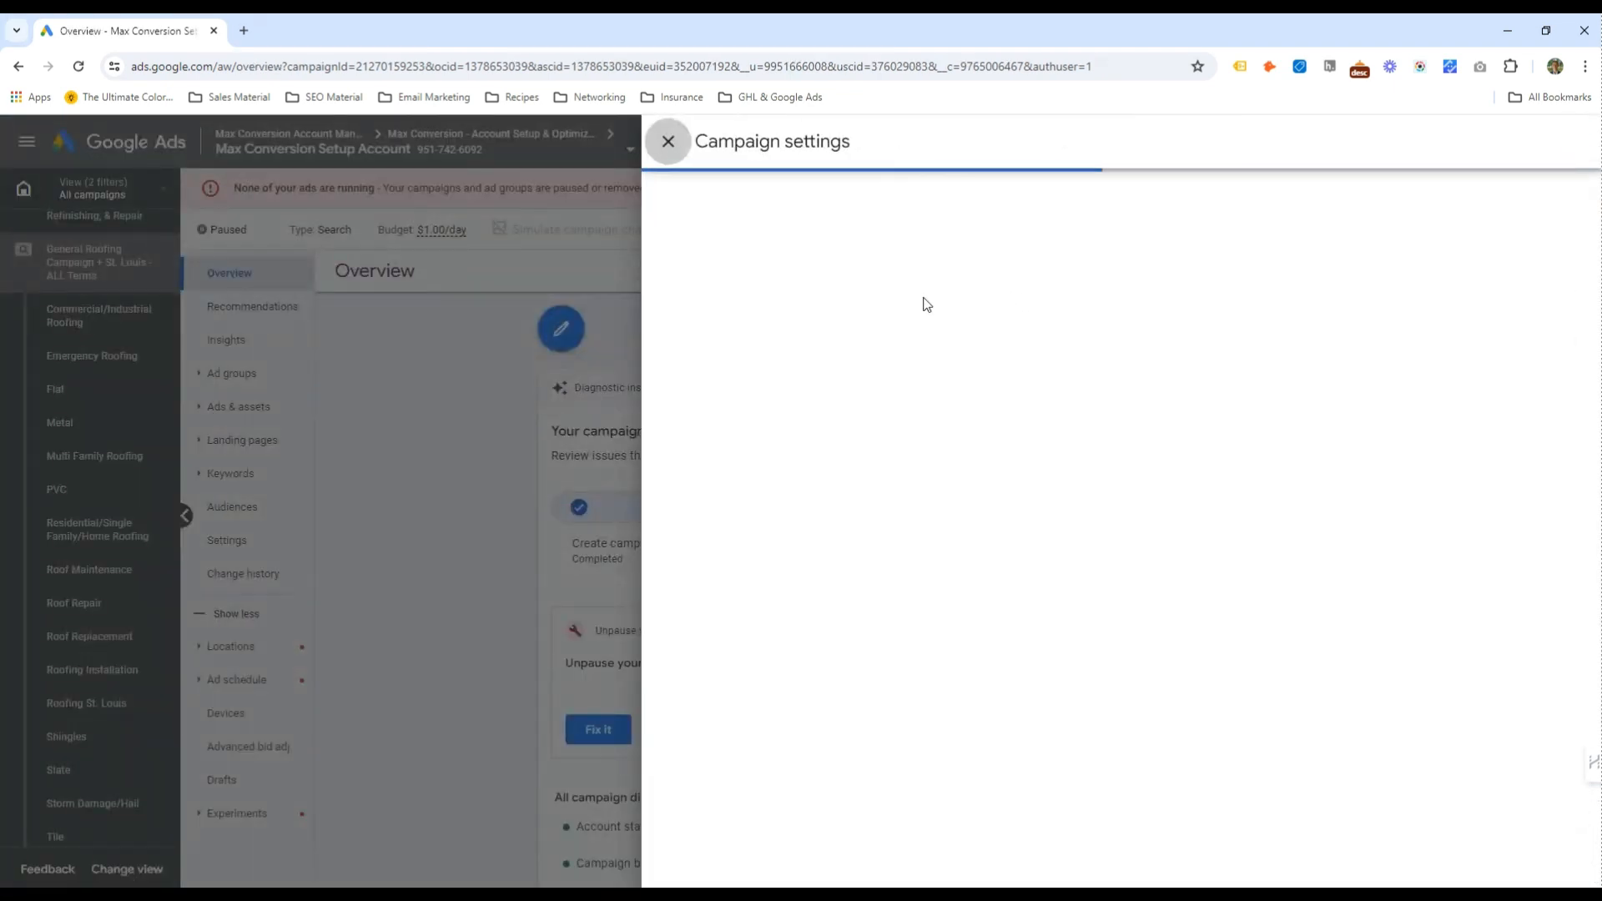
left_click(458, 457)
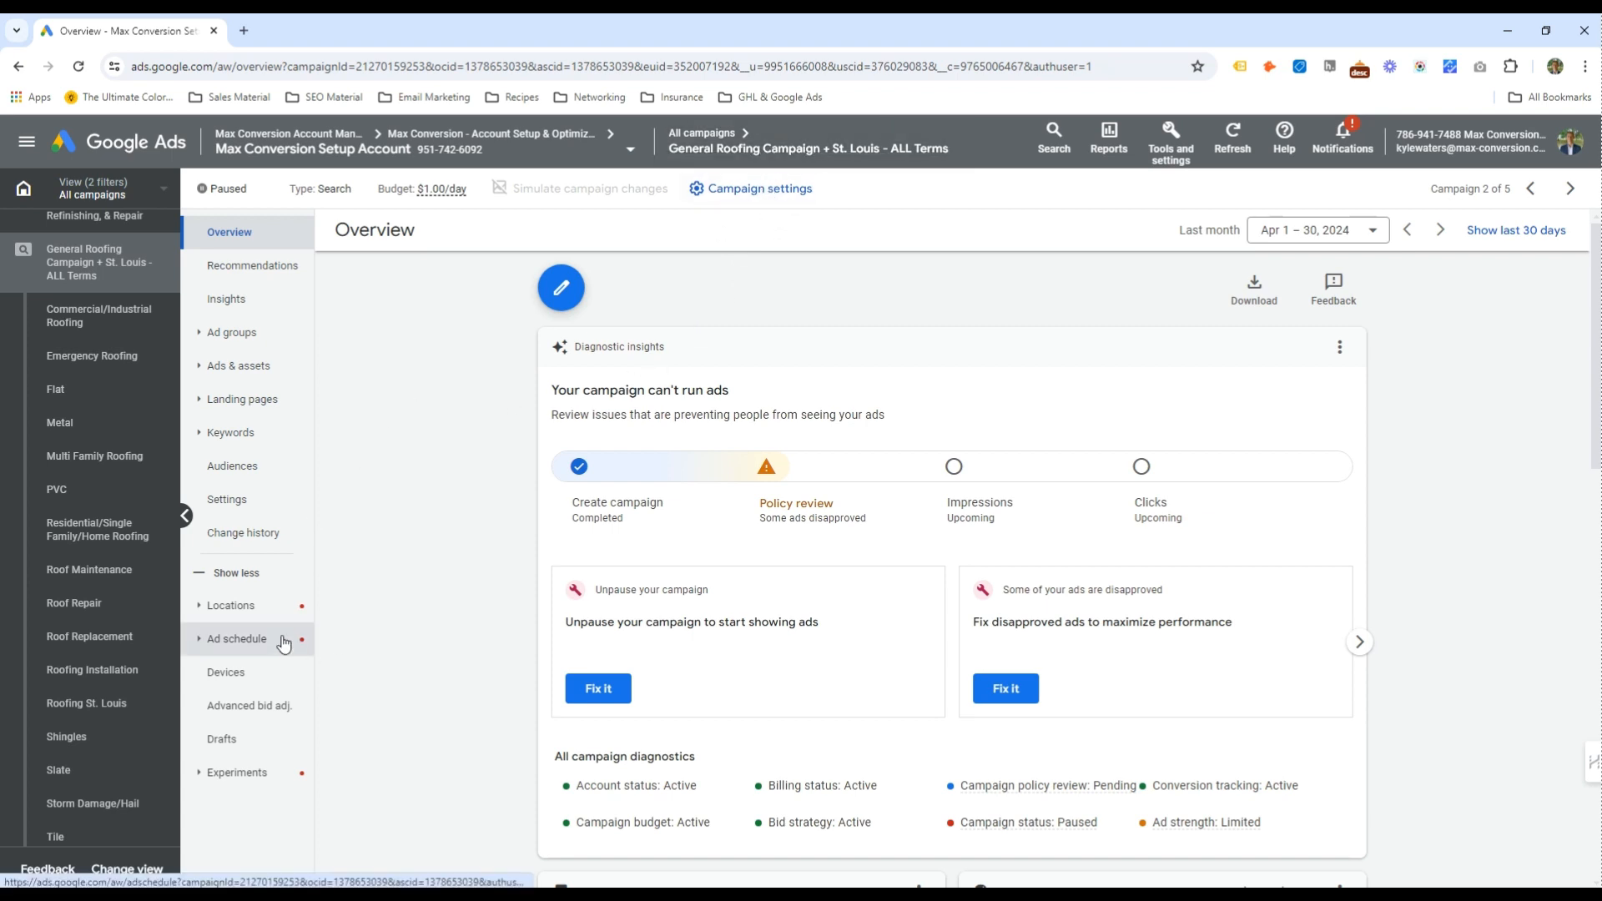
Decrease the bid adjustment for computers by 50% in the roofing campaign's device report and save it
left_click(283, 670)
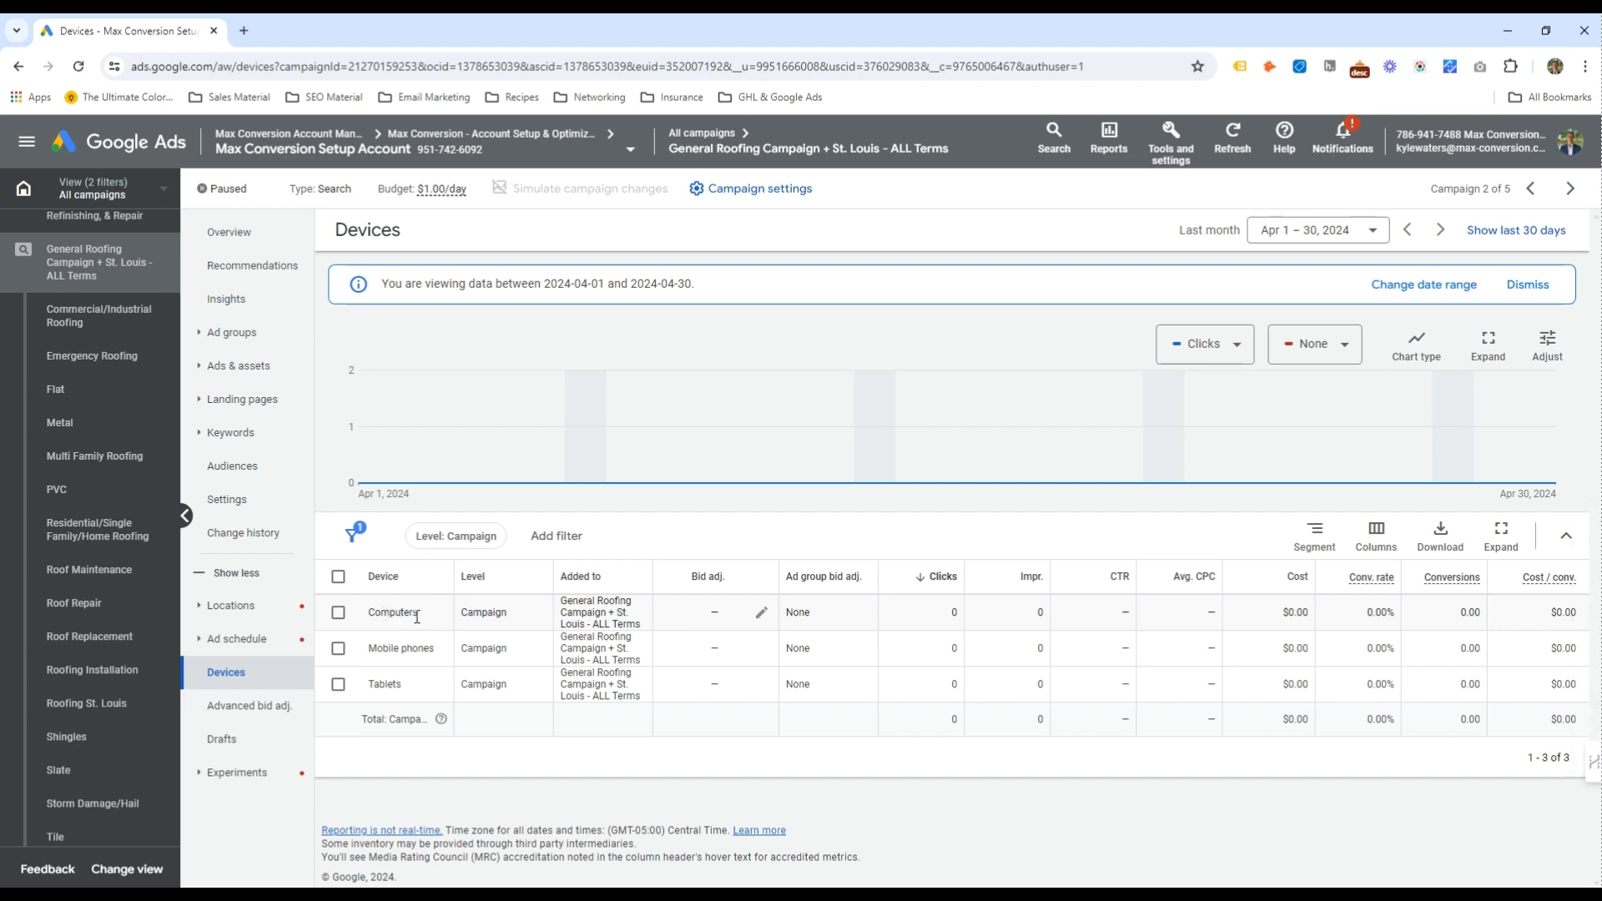
left_click(753, 620)
left_click(726, 659)
left_click(704, 715)
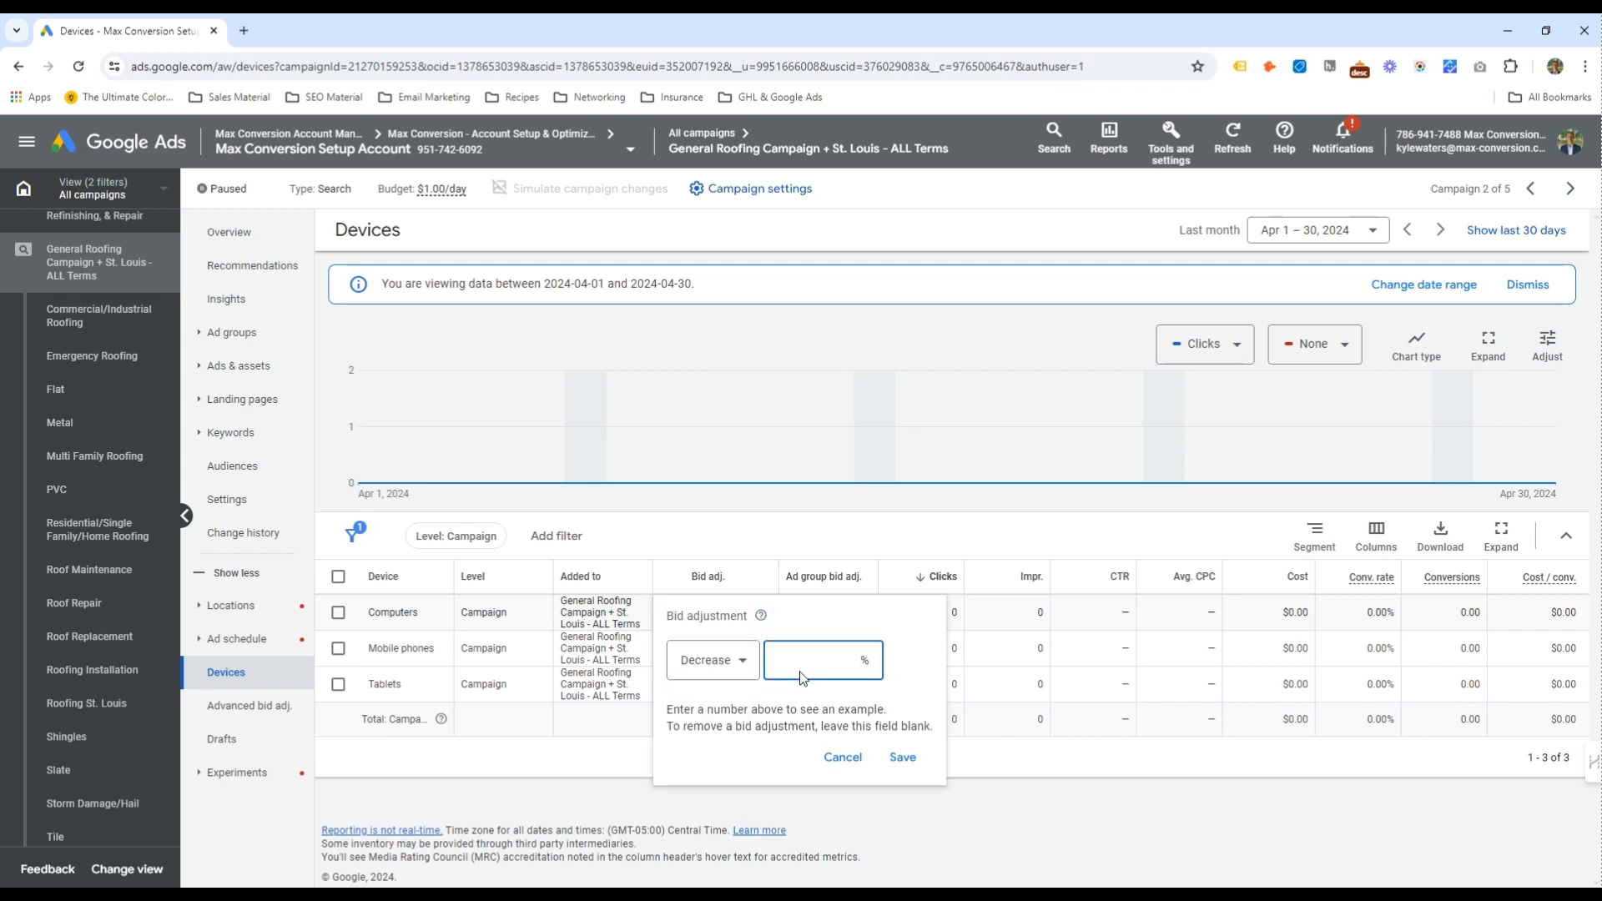
type("50")
key("Return")
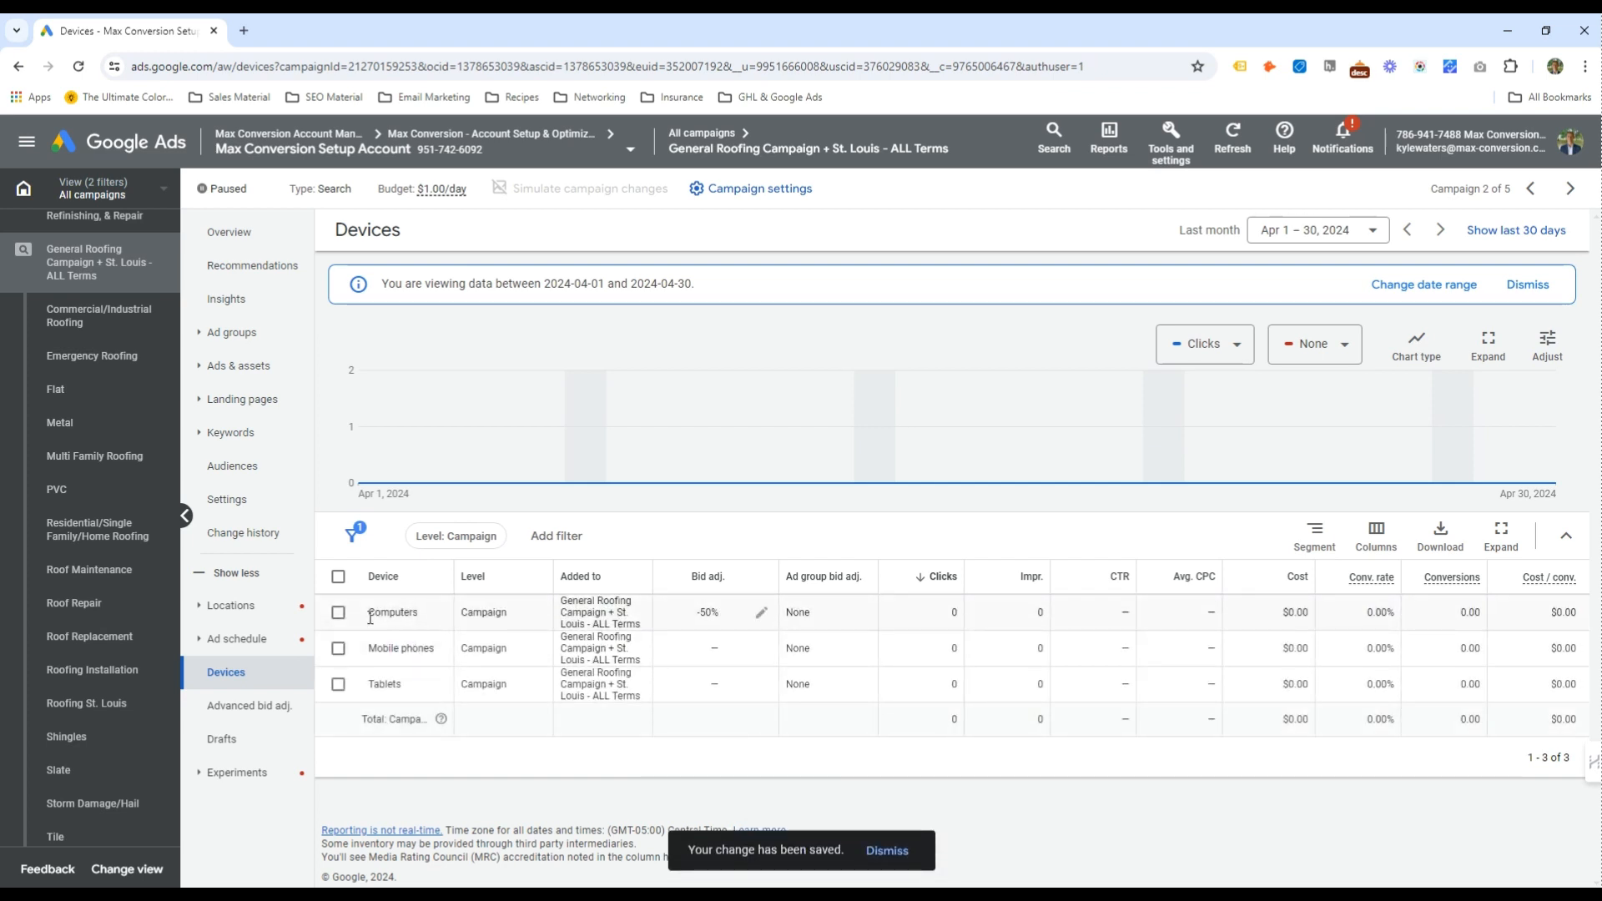
left_click_drag(364, 653, 891, 648)
left_click(890, 648)
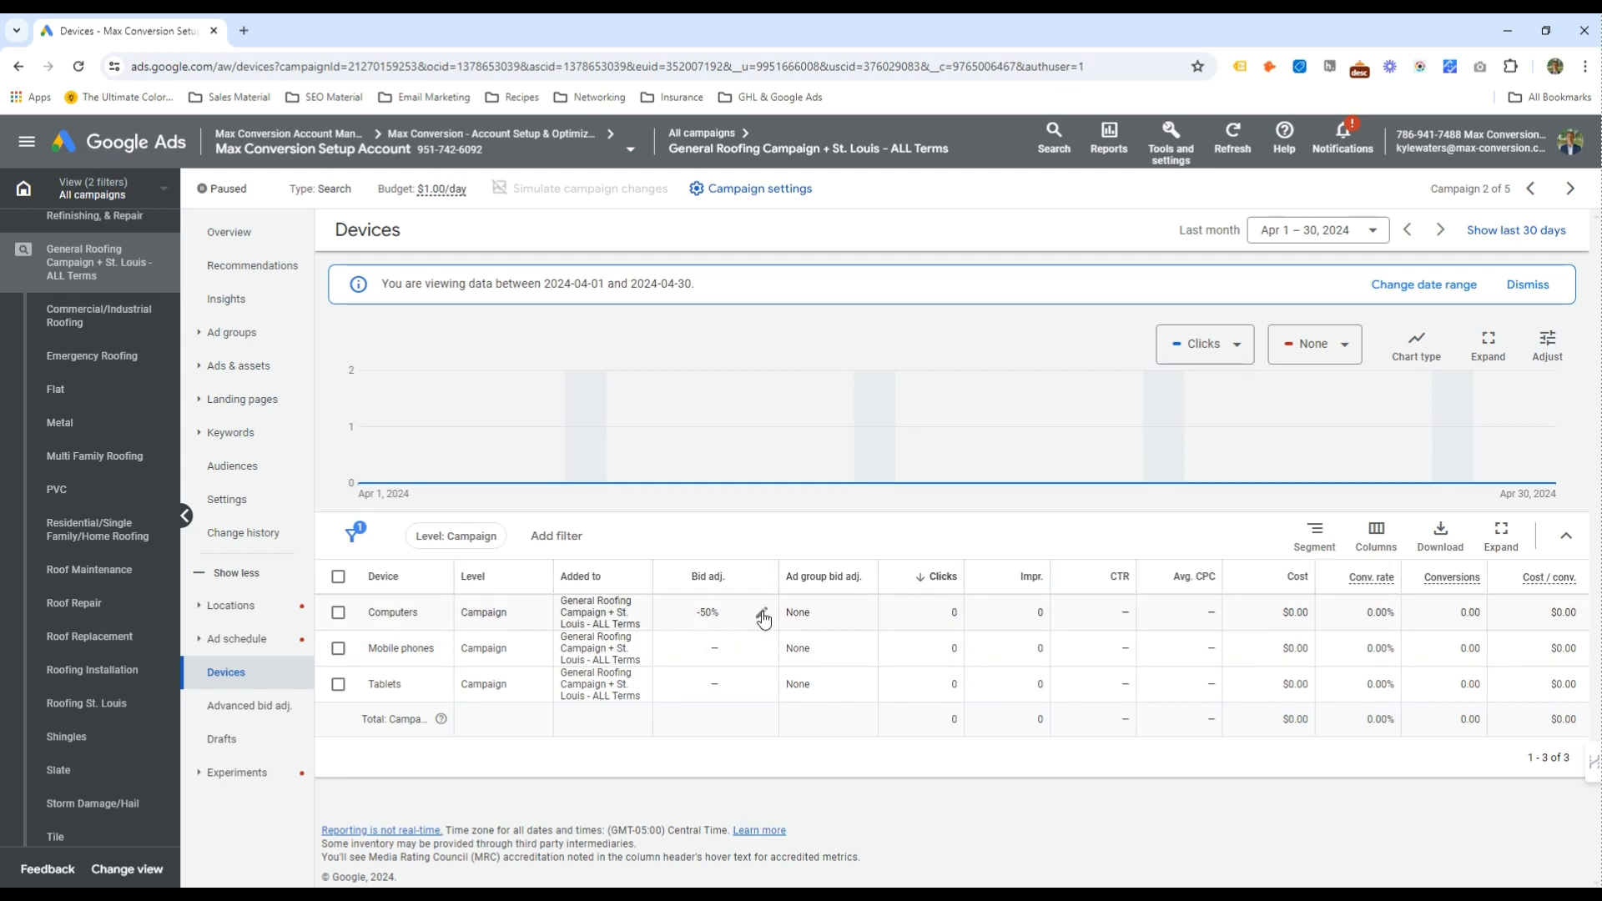
left_click_drag(449, 634, 877, 619)
left_click(878, 622)
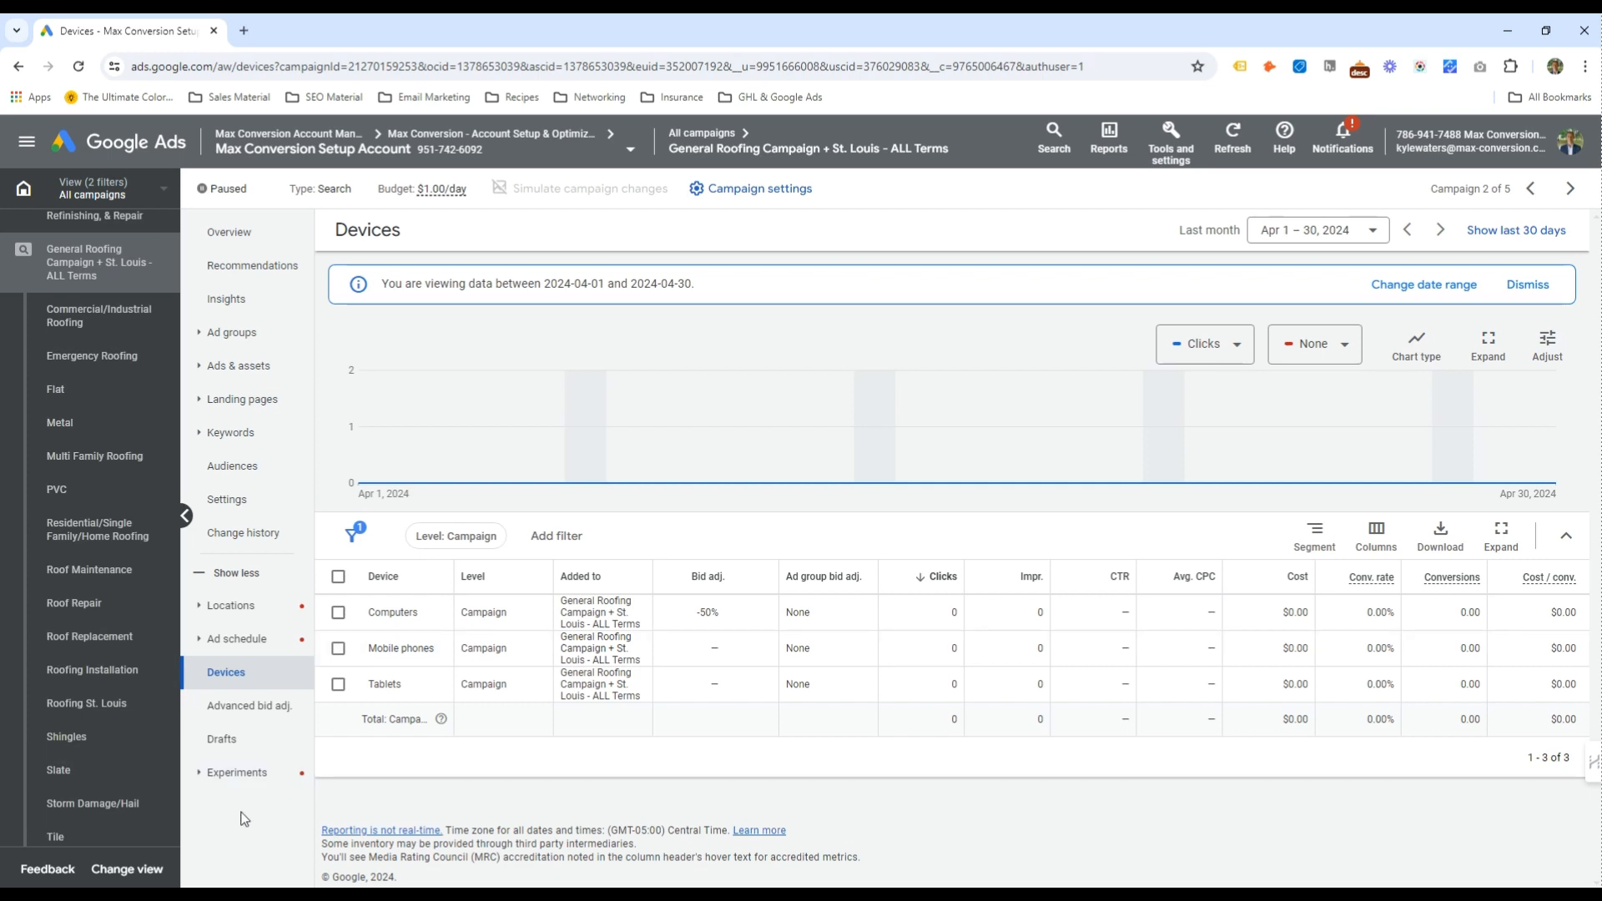
left_click_drag(547, 654, 663, 680)
left_click(634, 657)
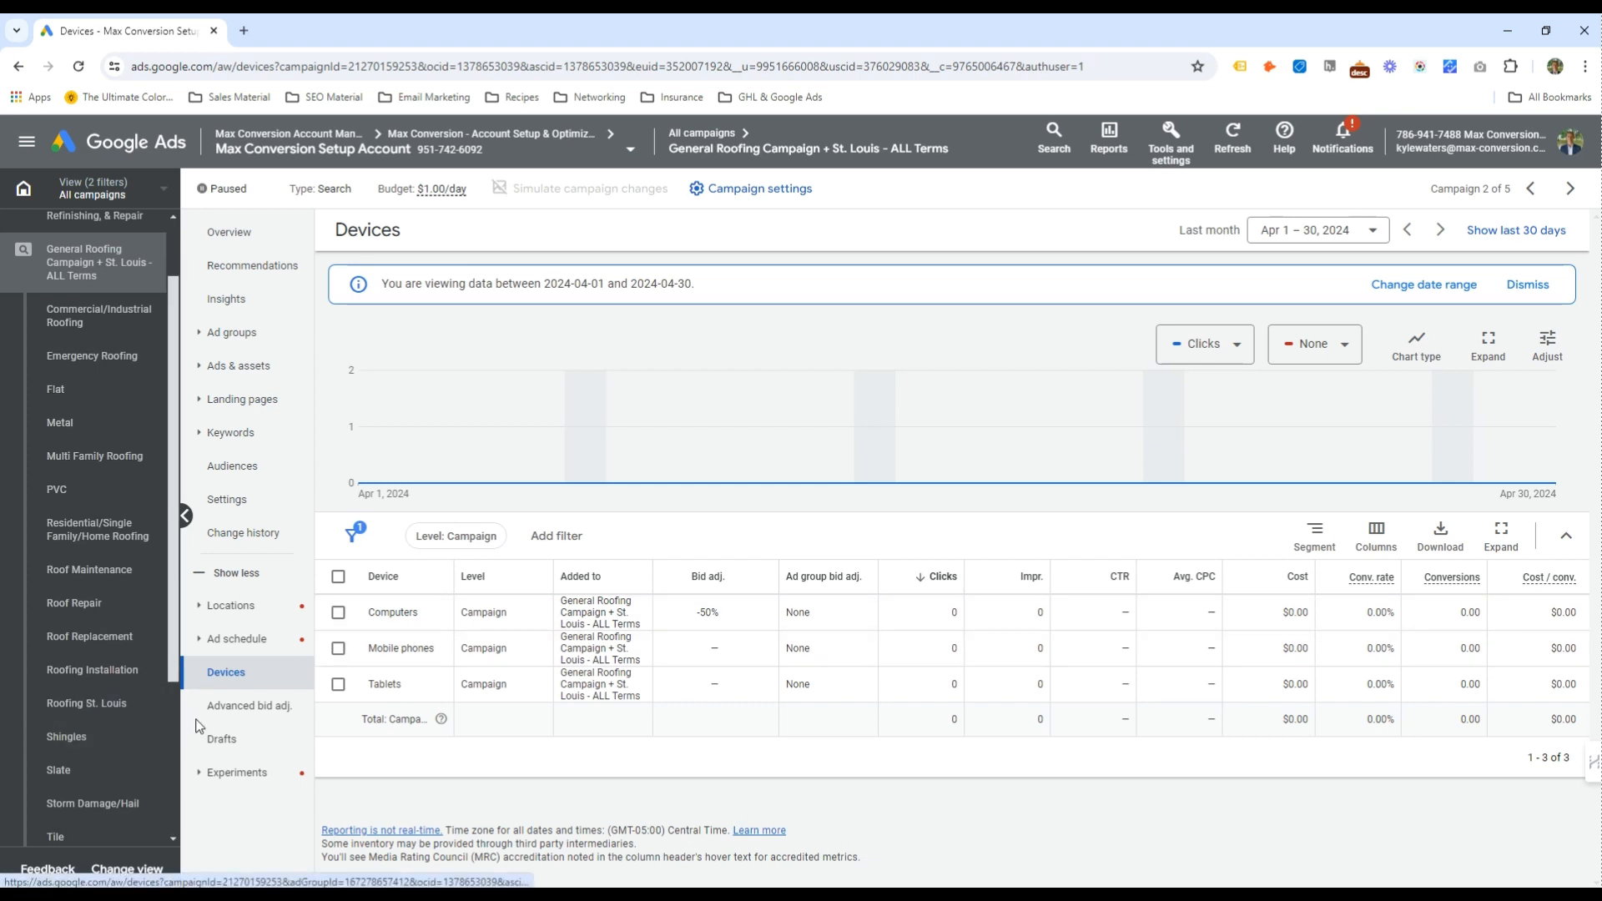
Start editing the campaign's targeted locations and show the available map areas by city
left_click(262, 775)
left_click(265, 606)
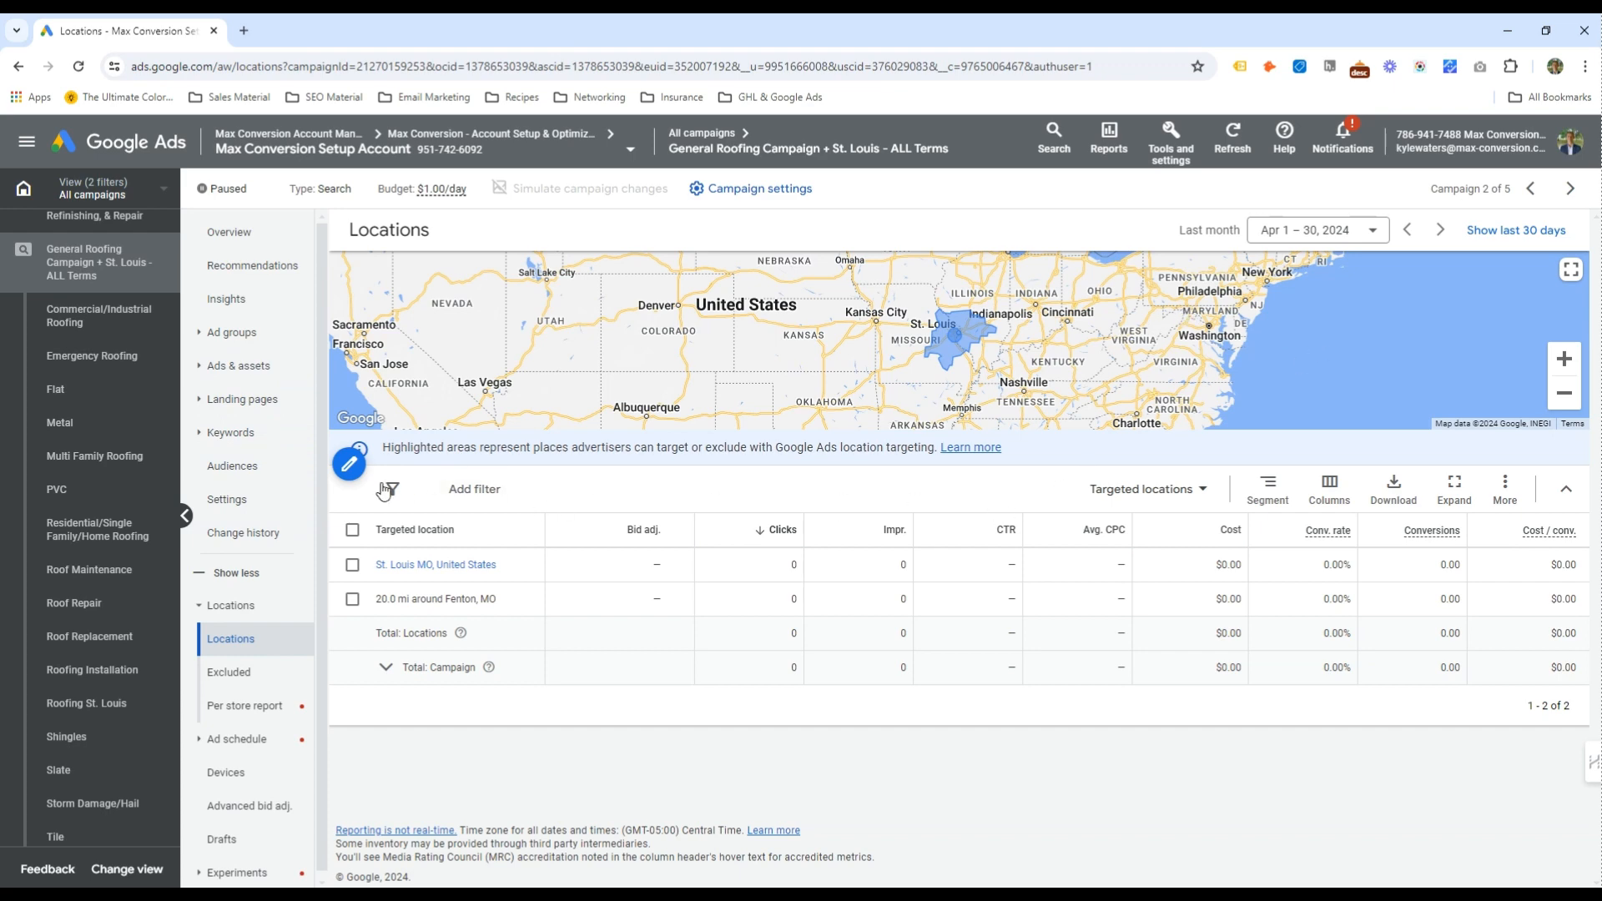
left_click(358, 467)
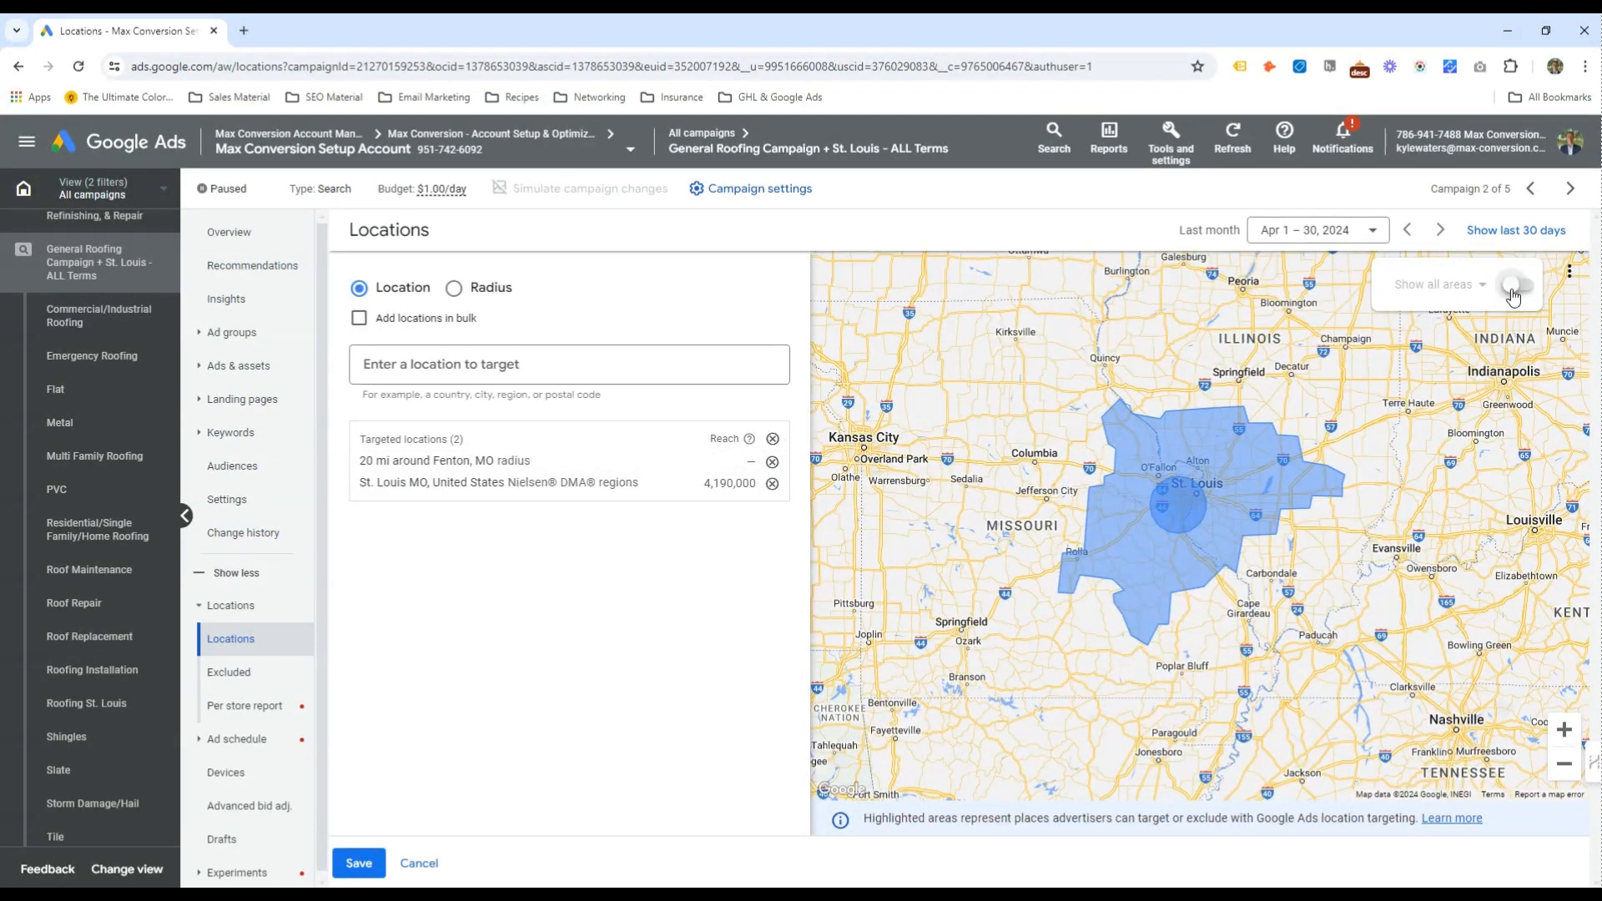
left_click(1513, 297)
left_click(1456, 288)
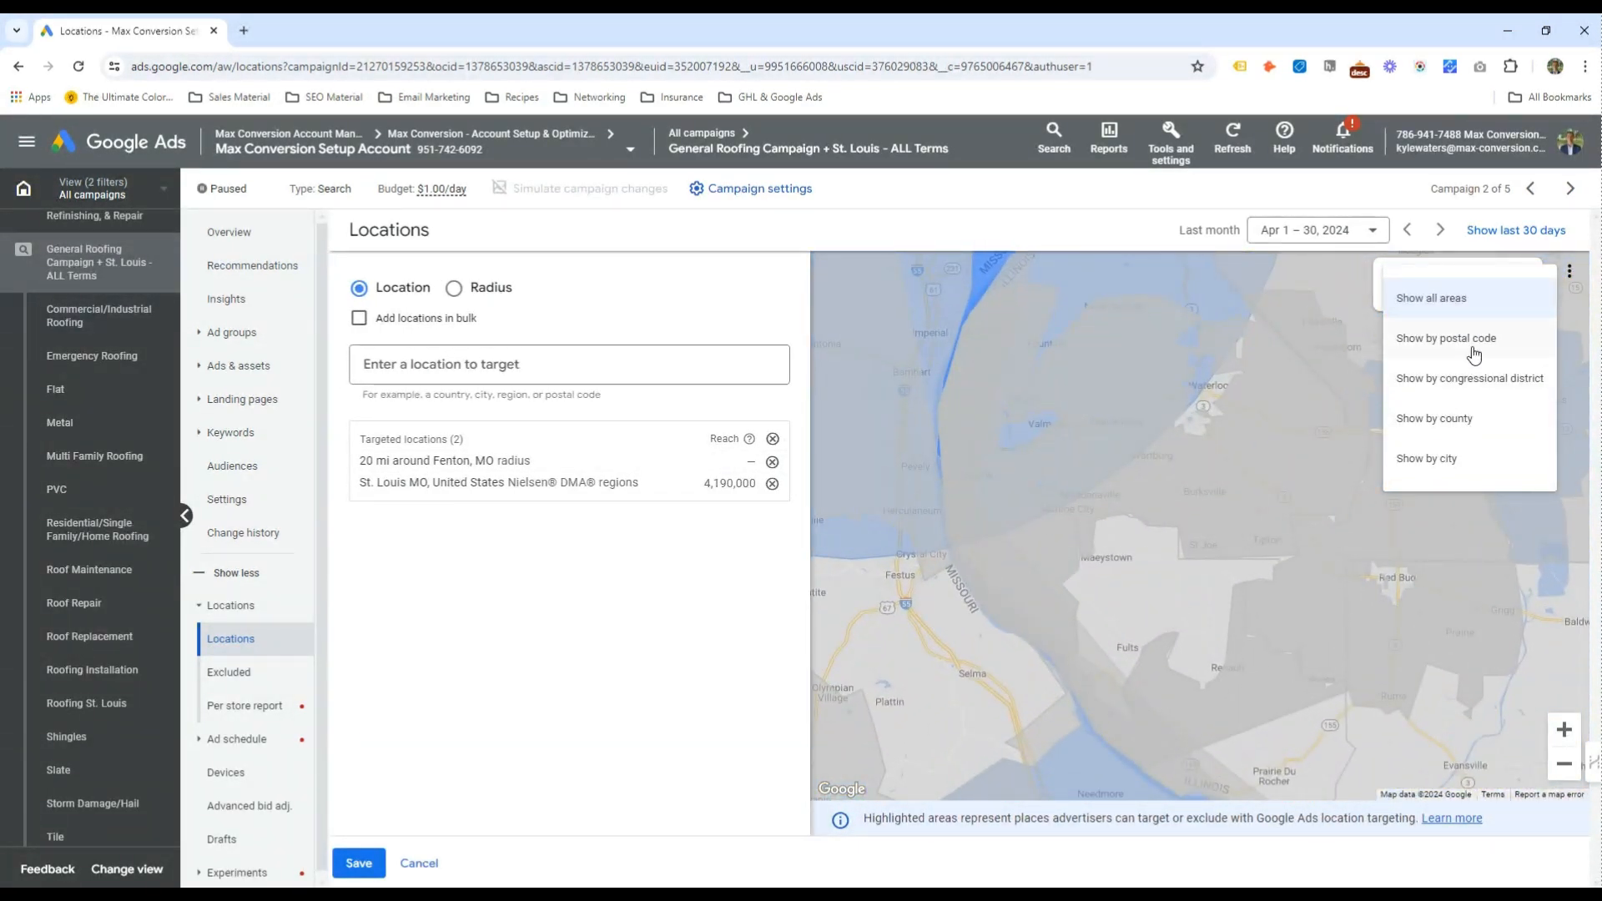
left_click(1474, 461)
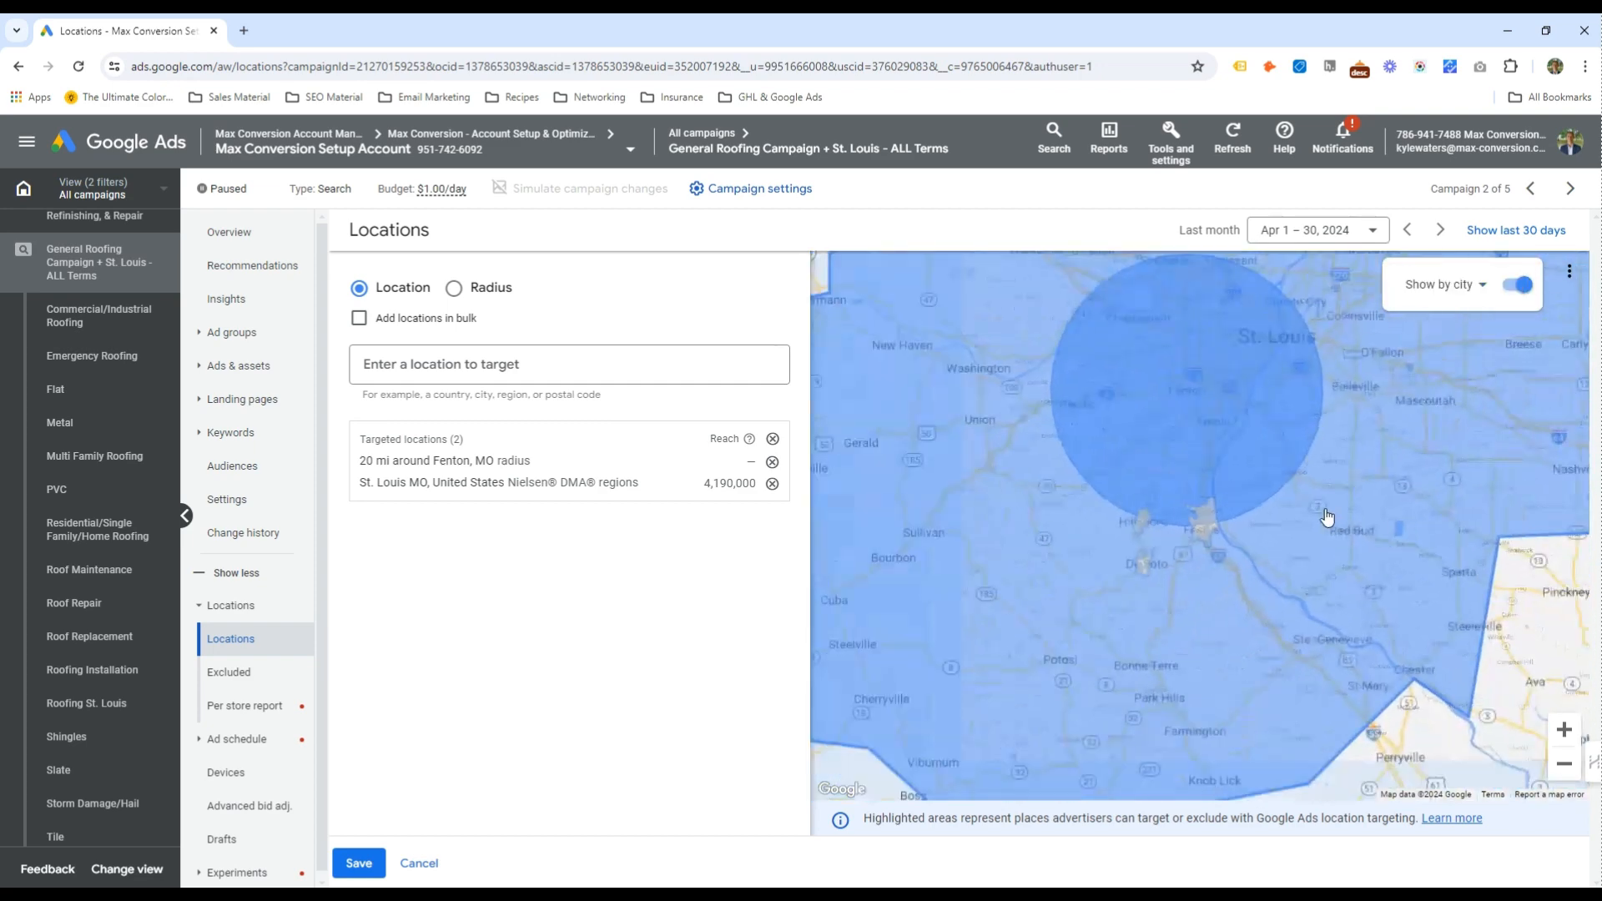
Target the city of St. Louis, Missouri, and remove the St. Louis MO Nielsen DMA region from the locations
scroll(1294, 544, "up", 1)
left_click(1153, 527)
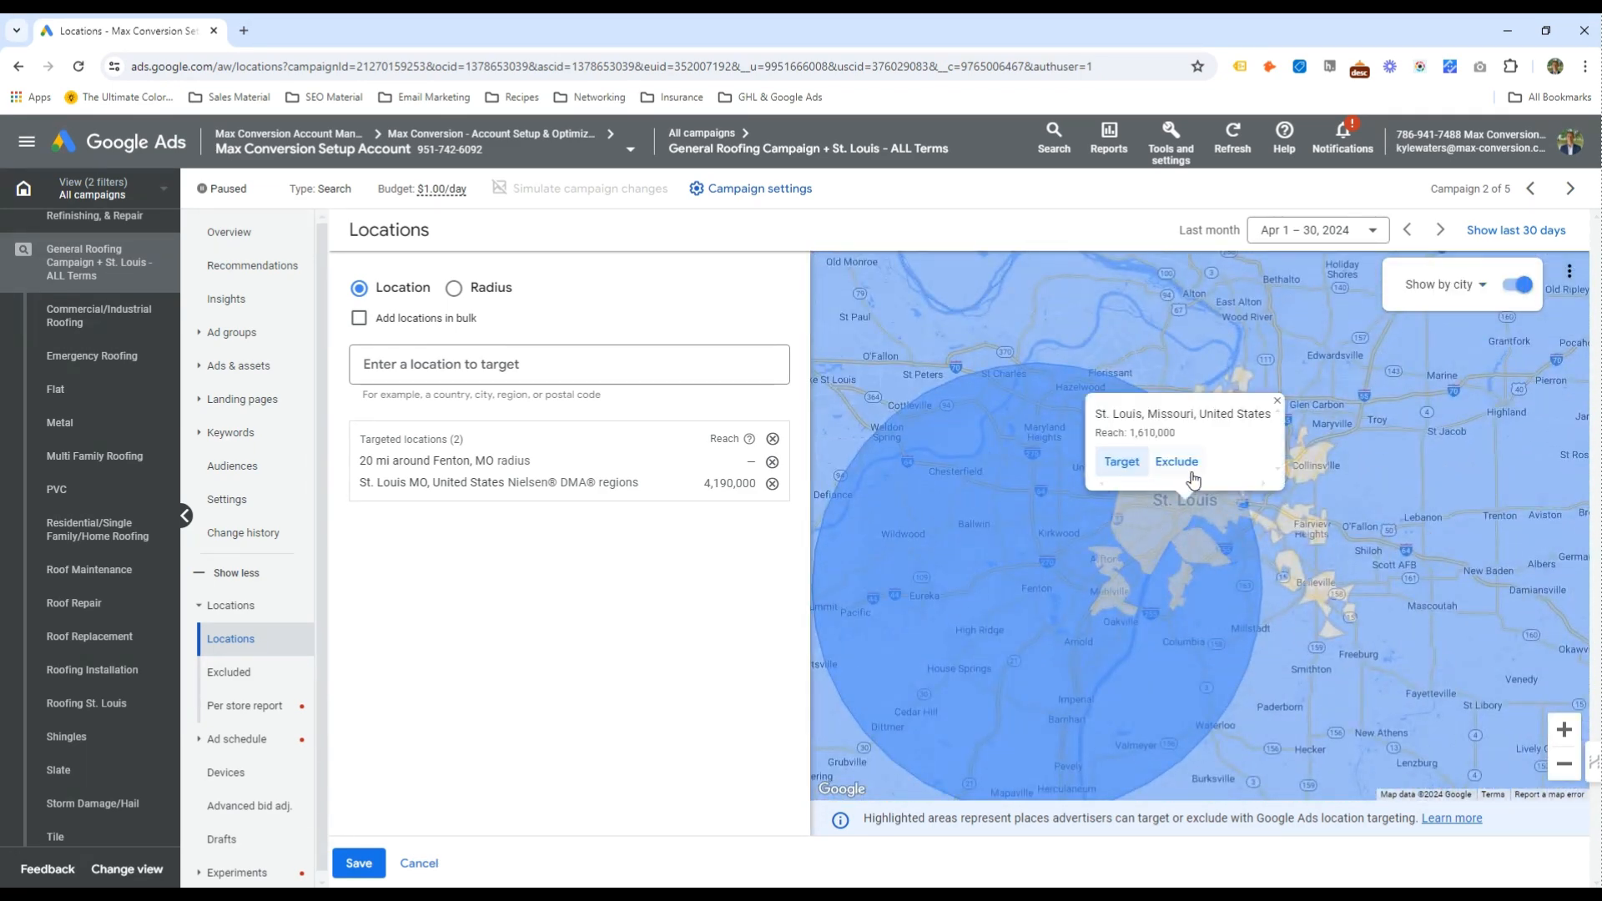
left_click(1119, 463)
left_click(1108, 588)
left_click(1118, 705)
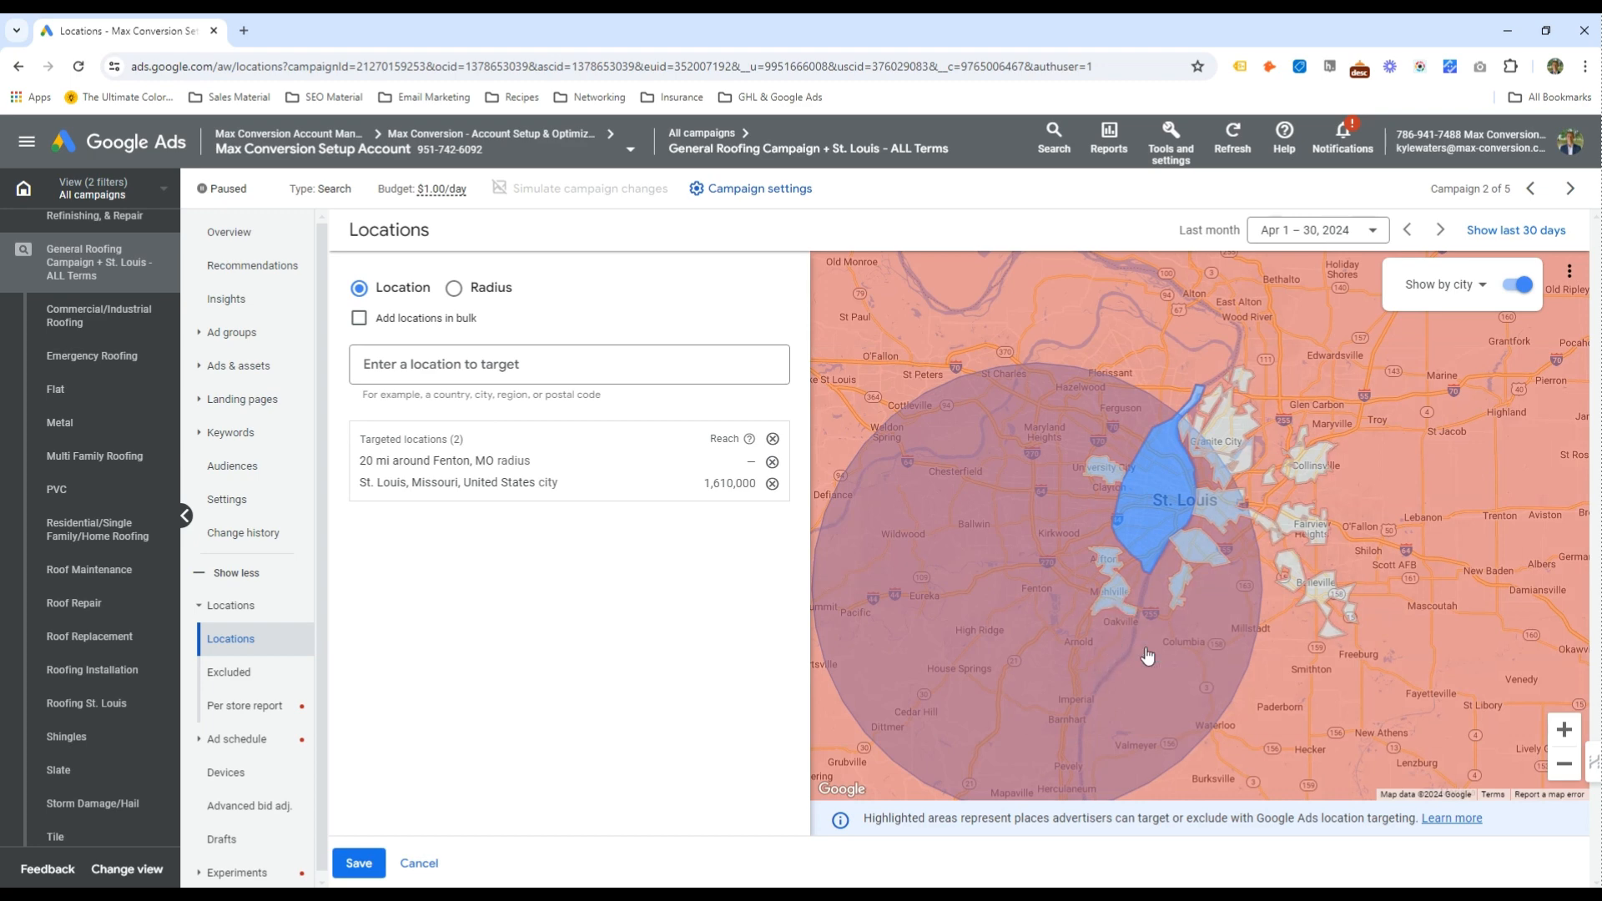
double_click(1304, 698)
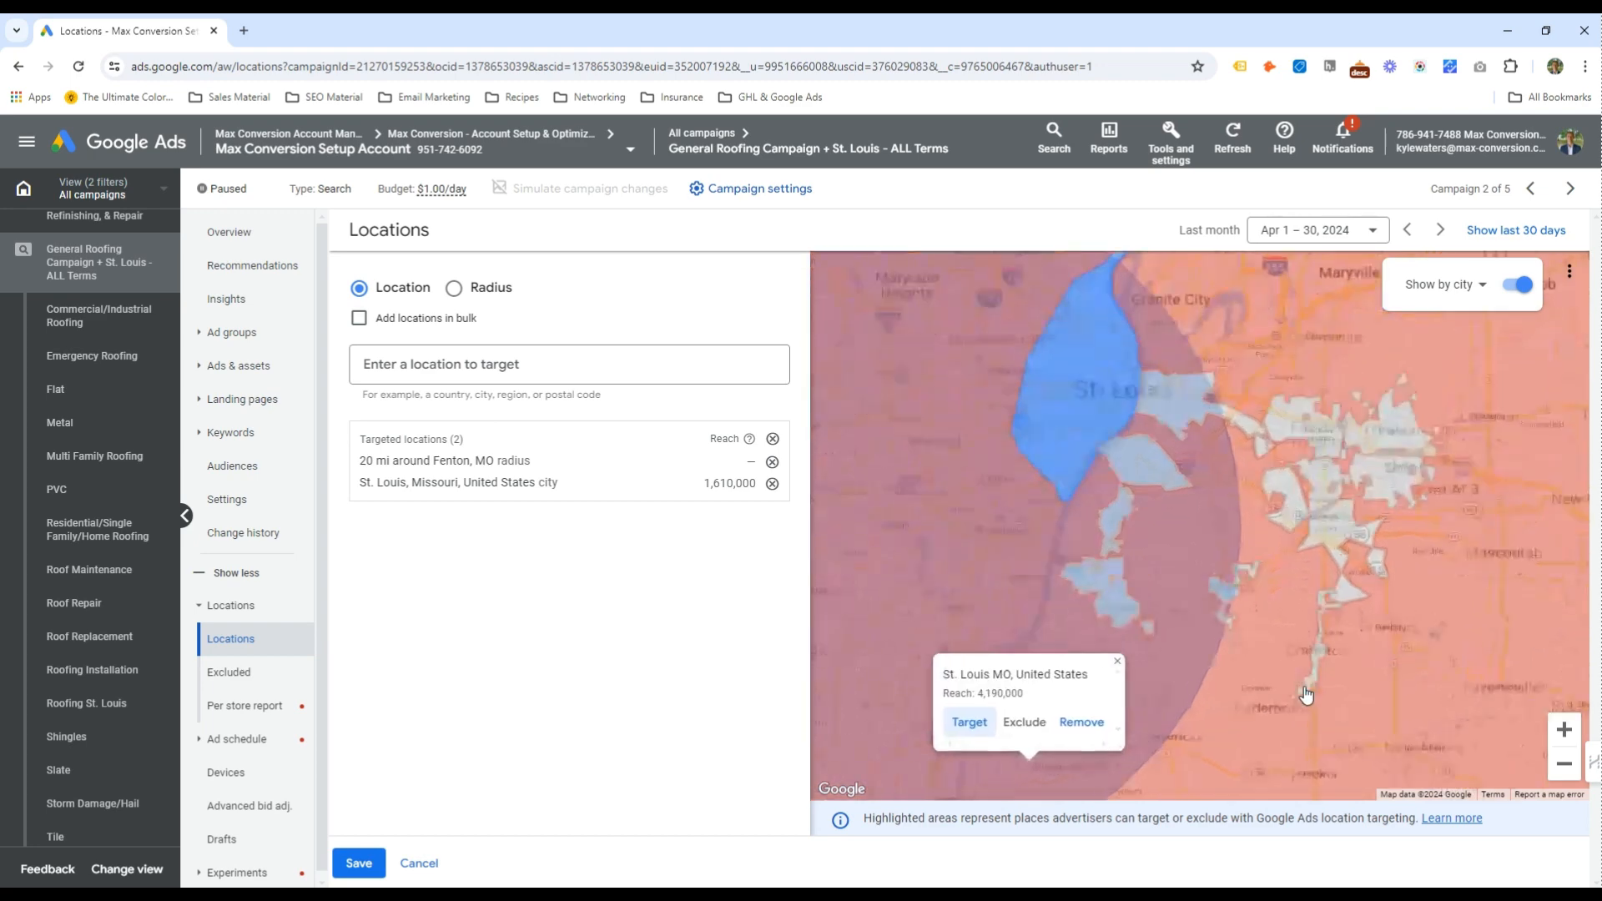
left_click(1015, 721)
scroll(1105, 668, "down", 1)
scroll(1109, 584, "up", 2)
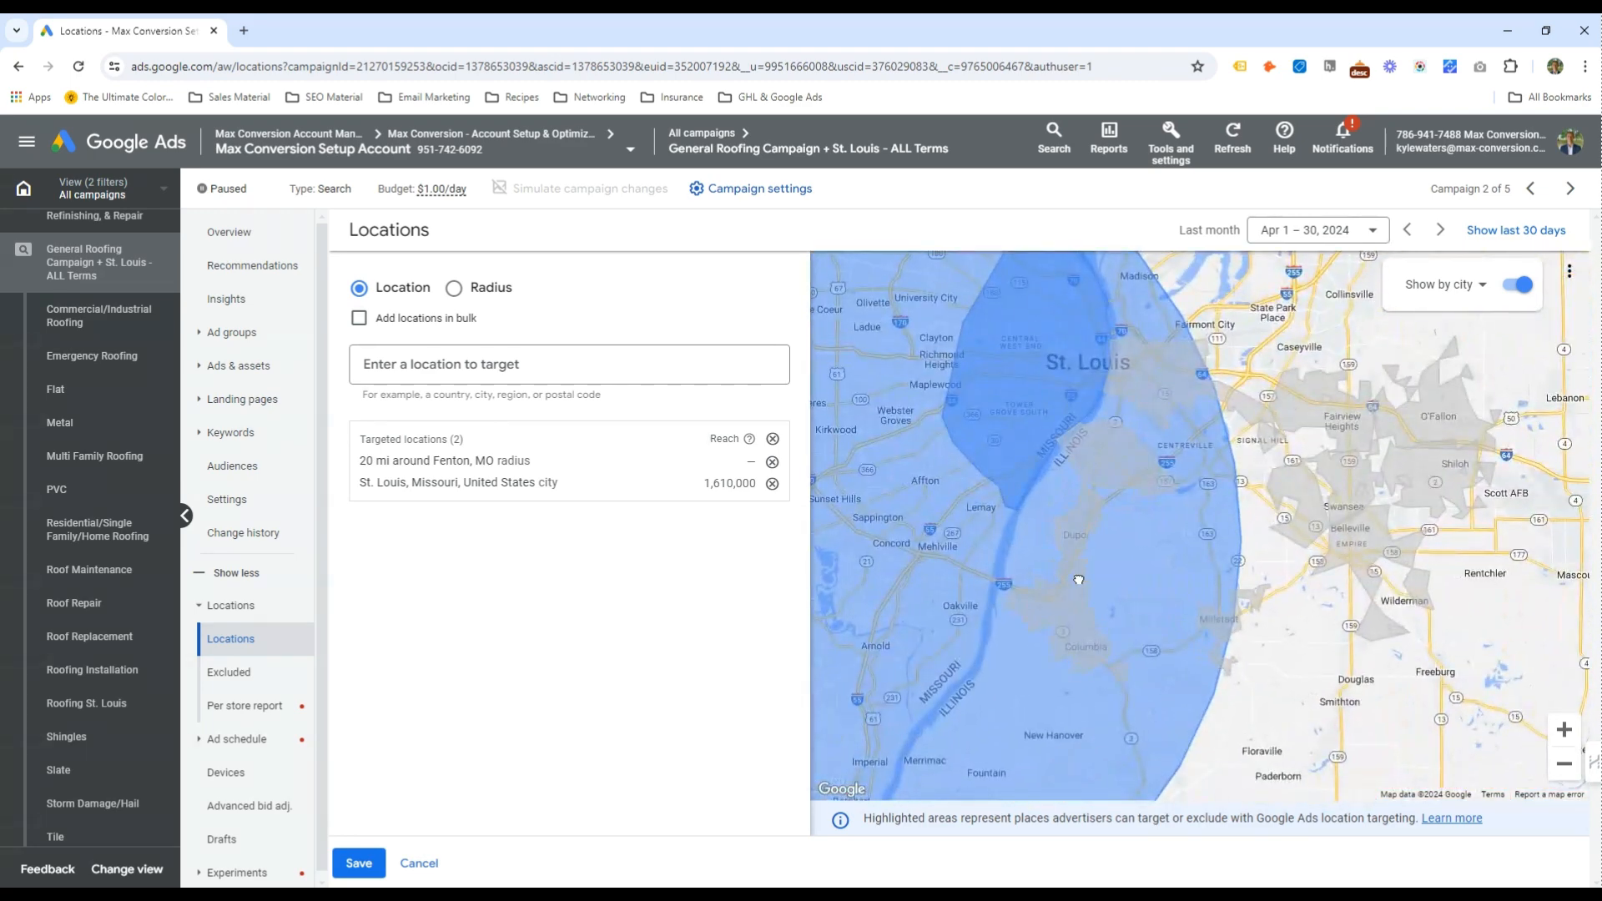
Target the cities of Cahokia and Dupo in Illinois and Affton in Missouri from the map
left_click(1119, 498)
left_click(1084, 472)
left_click(1113, 579)
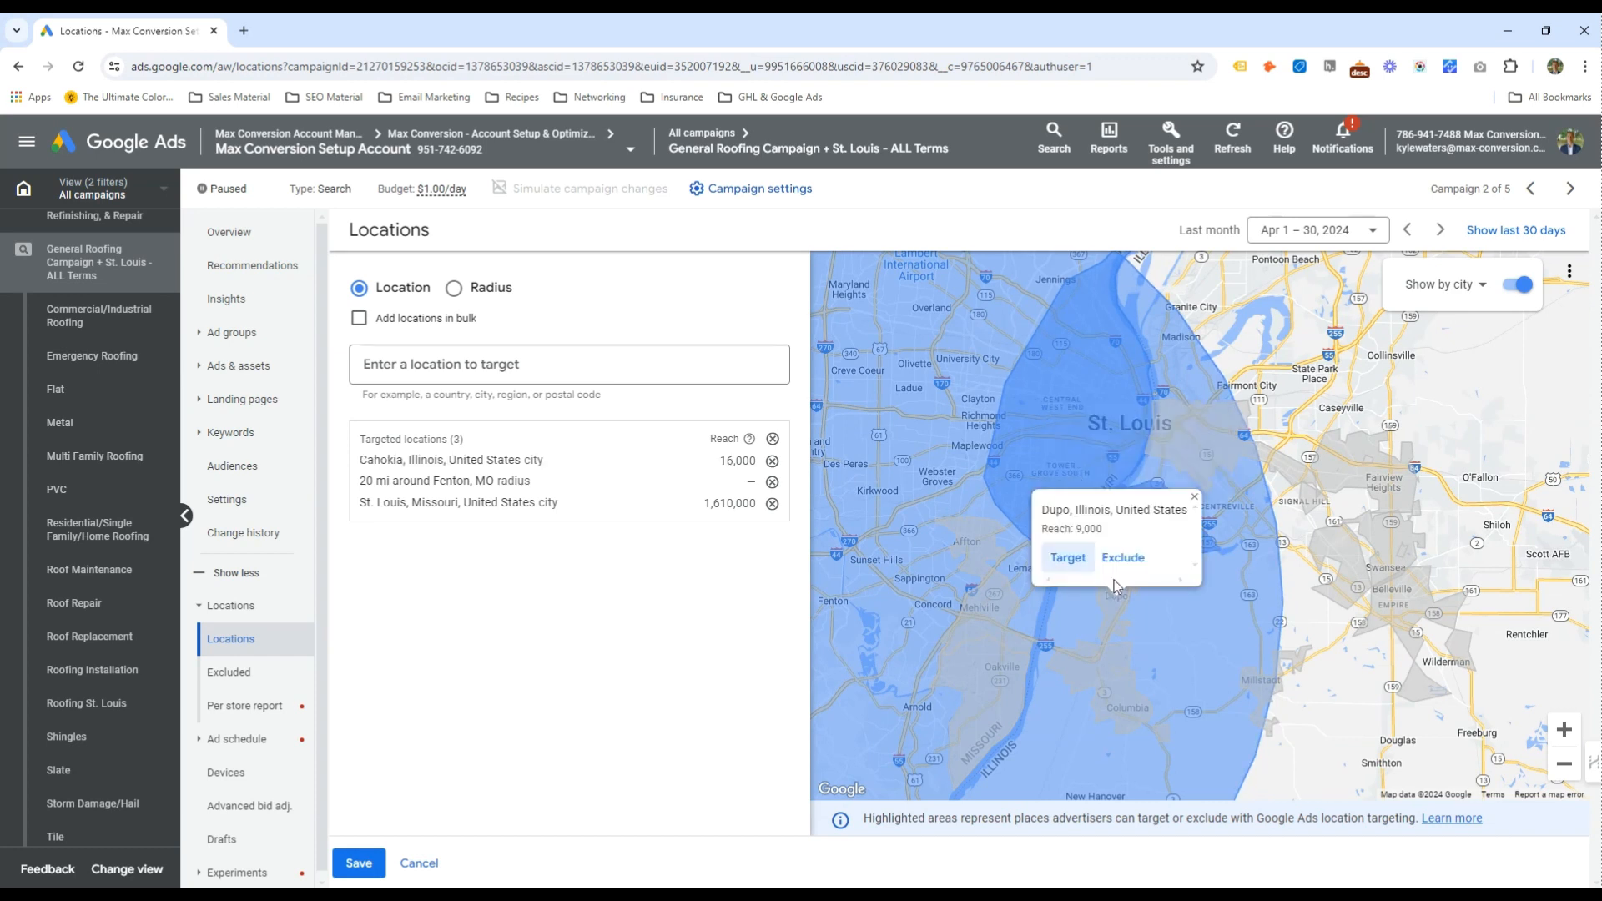
left_click(1060, 559)
left_click(981, 602)
left_click(949, 570)
left_click(968, 560)
left_click(906, 505)
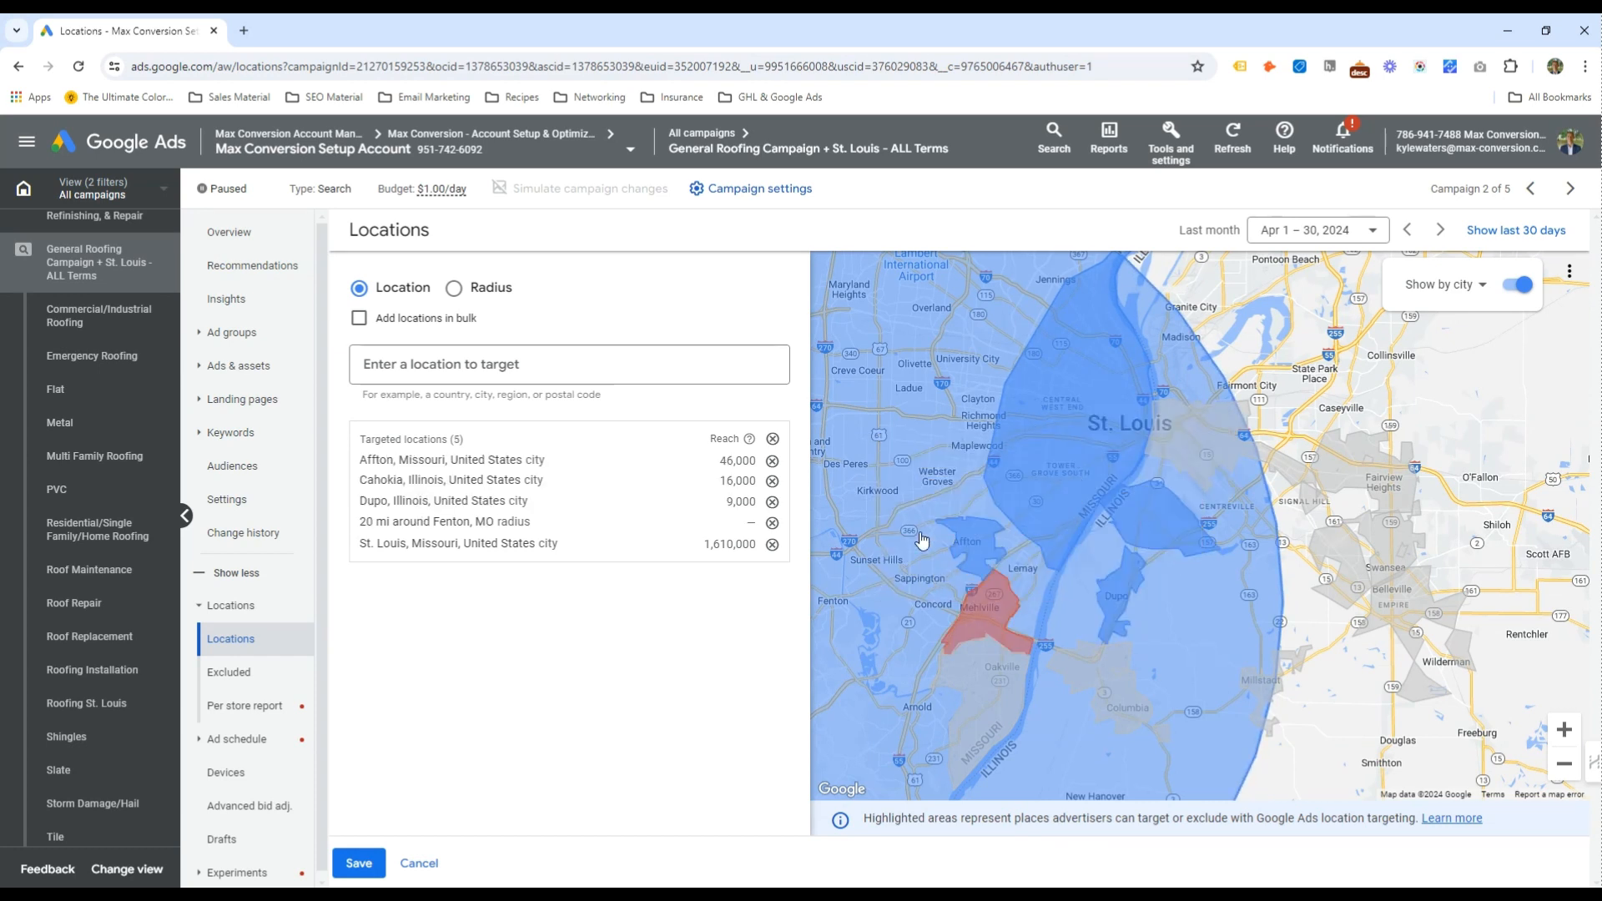
Target Oakville, Missouri, switch Mehlville, Missouri, from excluded to targeted, and target Columbia, Illinois
left_click(992, 668)
left_click(928, 631)
left_click(981, 618)
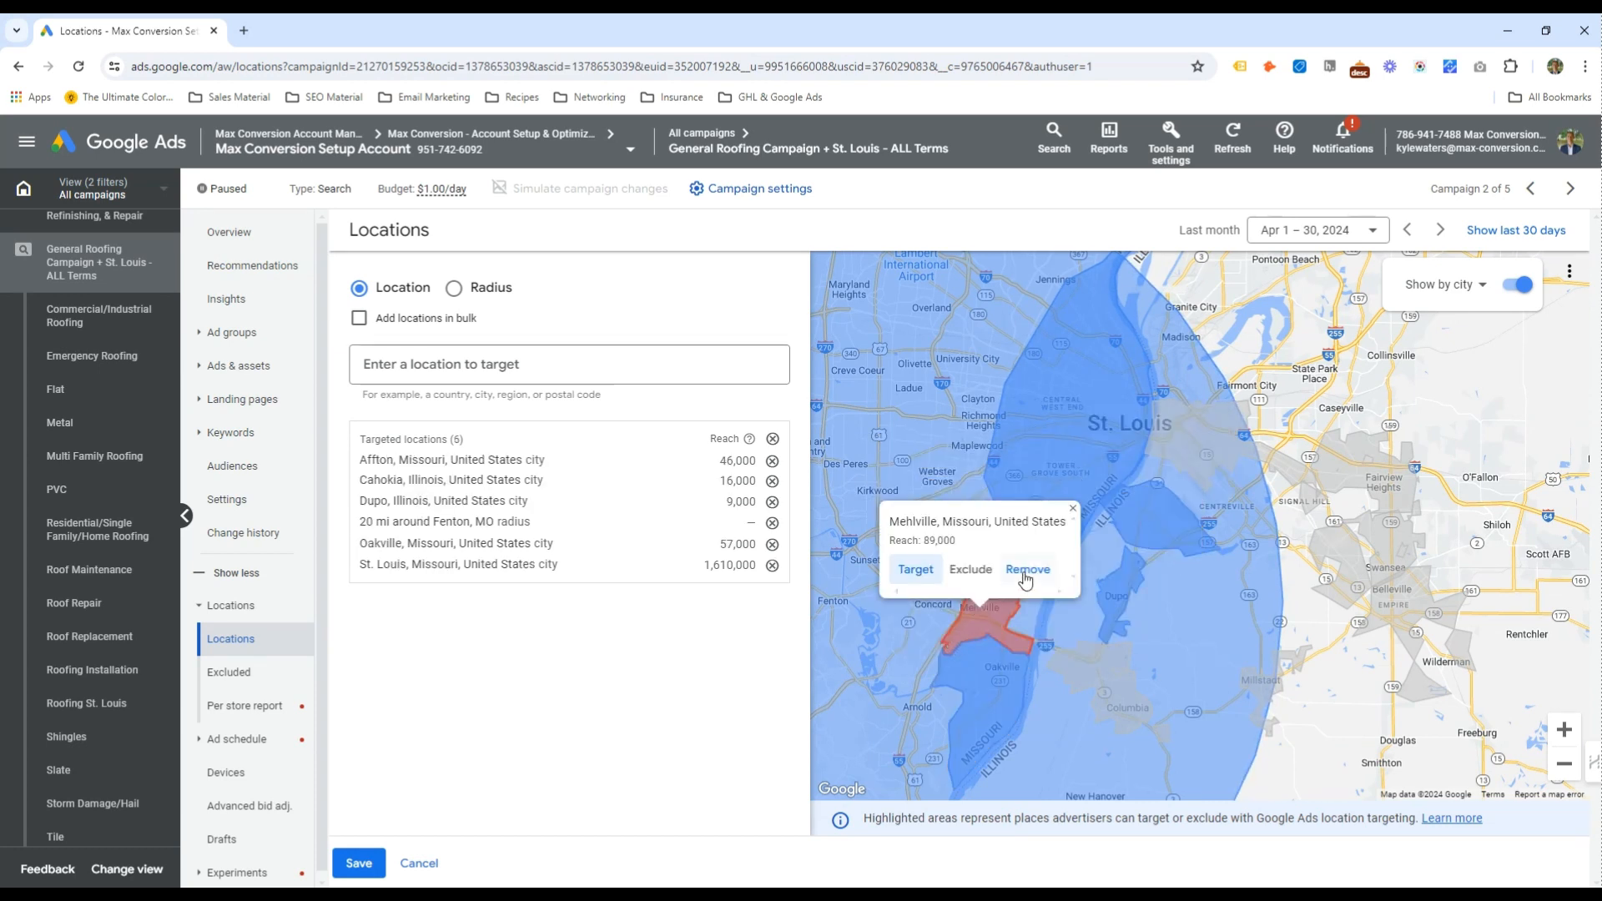
left_click(915, 584)
left_click(1091, 693)
left_click(1068, 671)
Target the Missouri cities of Webster Groves, Concord and Sunset Hills from the map
scroll(896, 533, "up", 2)
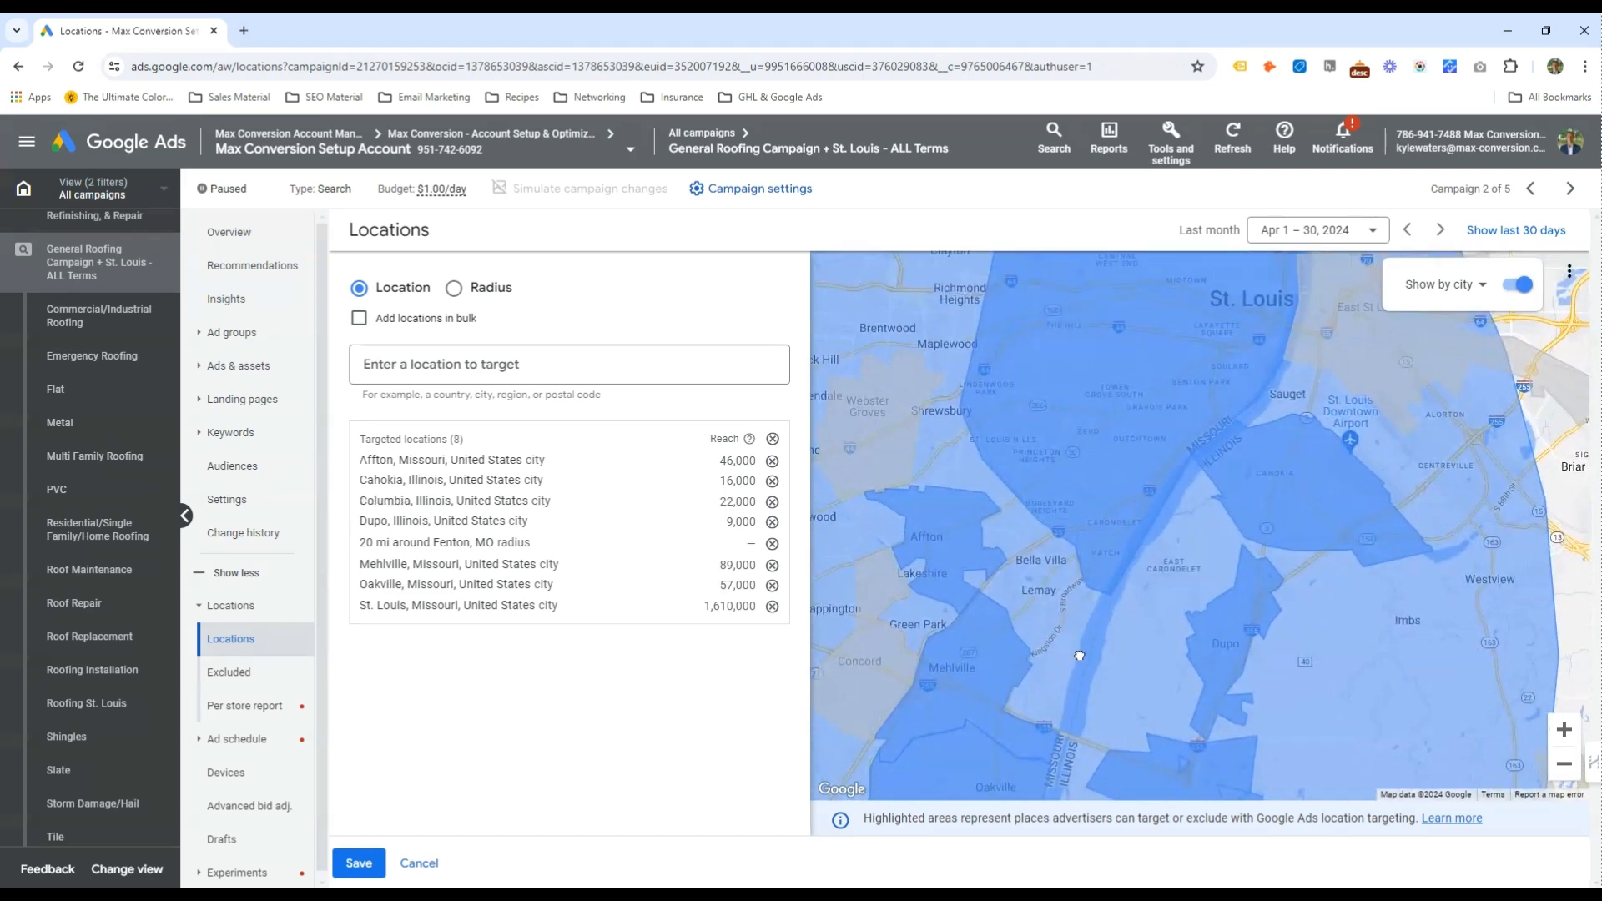
left_click(899, 454)
left_click(882, 376)
left_click(998, 680)
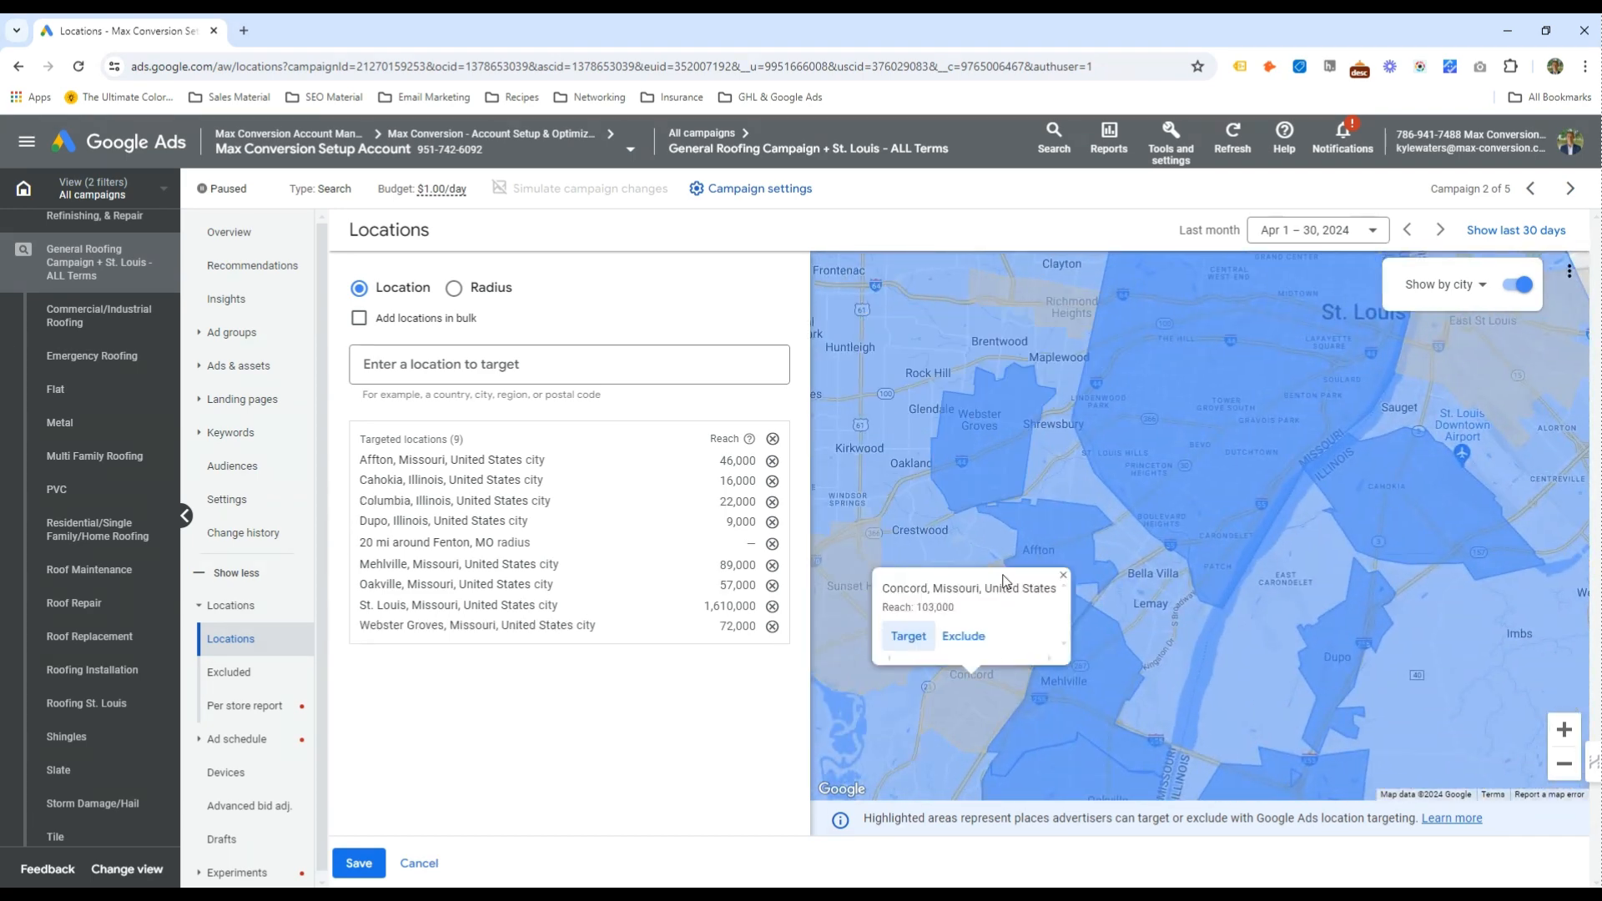
left_click(908, 641)
left_click(859, 585)
left_click(906, 558)
Target the Missouri cities of Richmond Heights, Ladue and Clayton from the map
left_click_drag(1207, 539, 1220, 760)
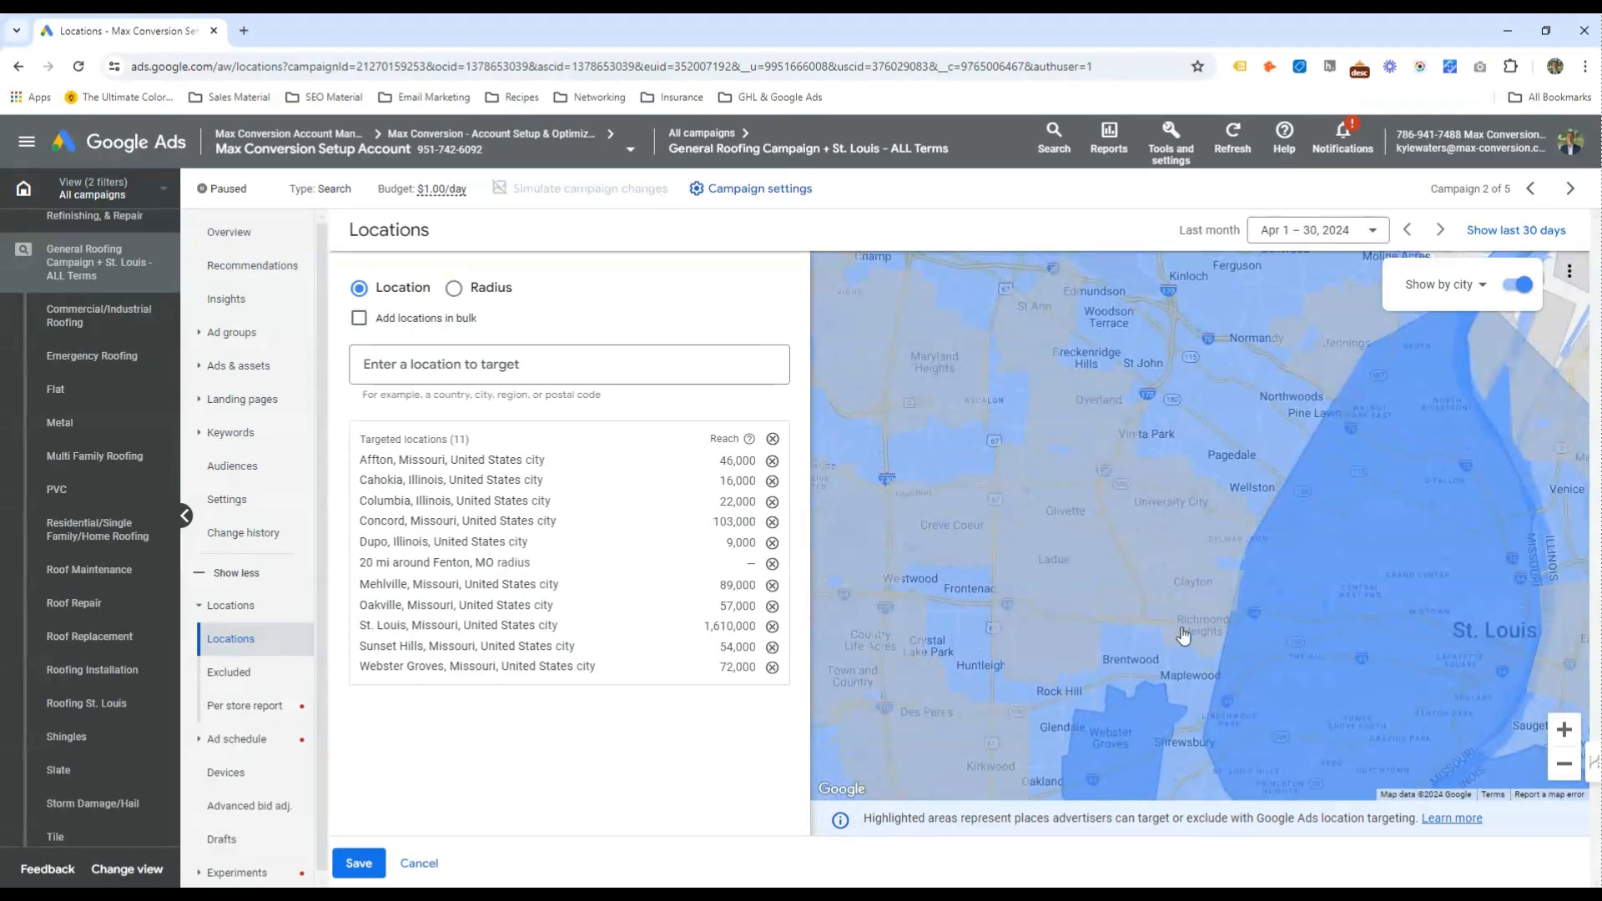
left_click(1184, 637)
left_click(1120, 597)
left_click(1027, 568)
left_click(998, 520)
left_click(1172, 575)
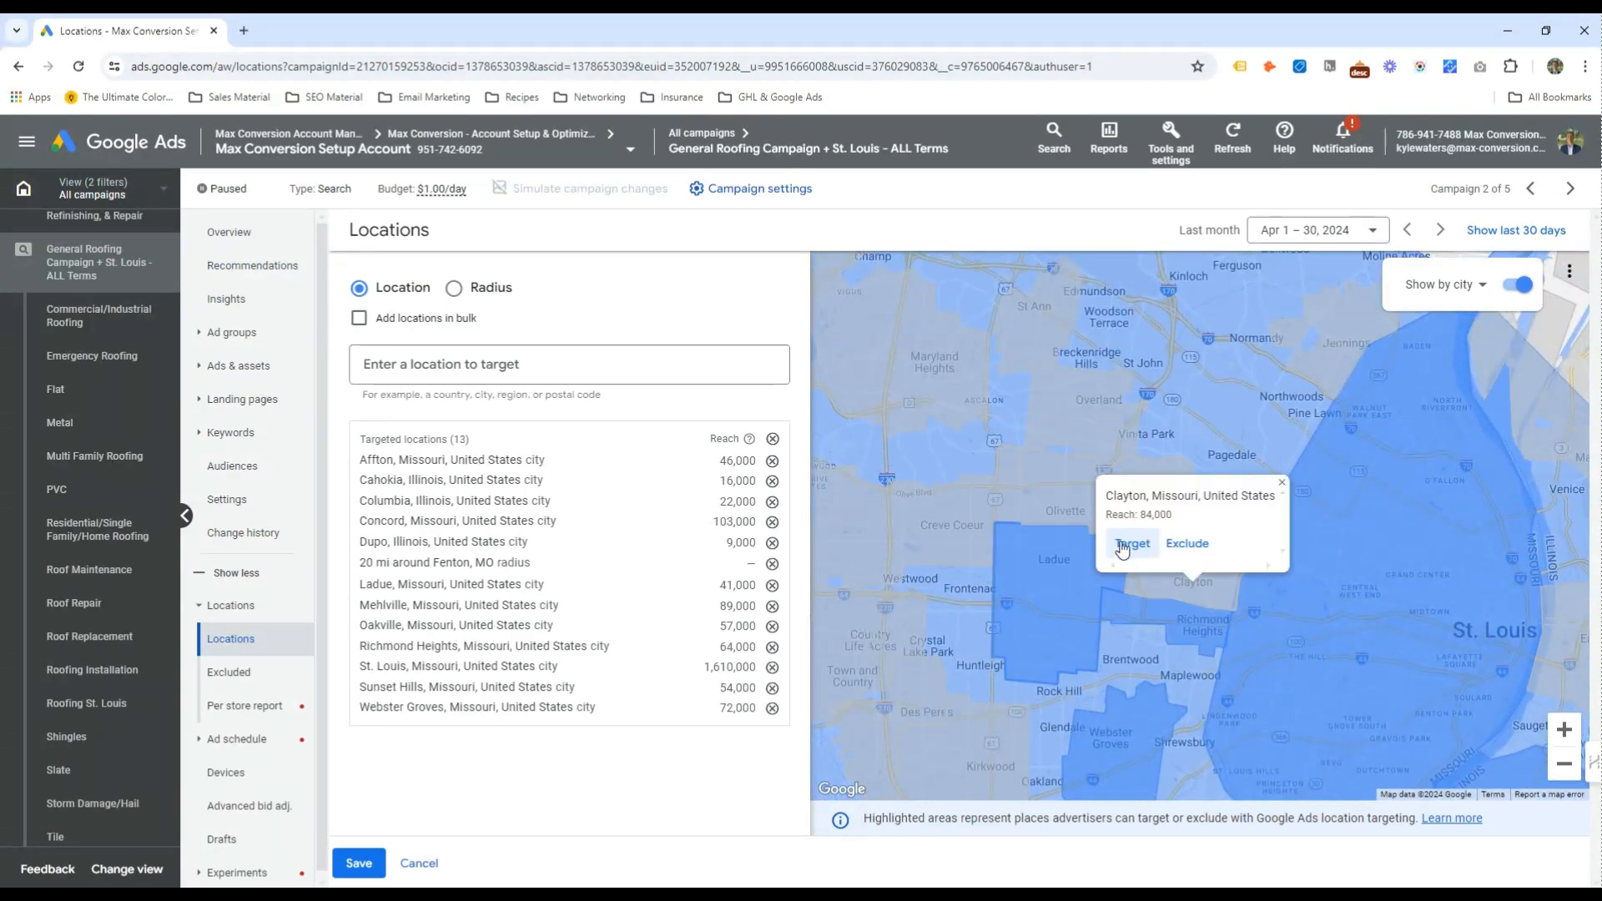
left_click(1122, 540)
Target the Missouri cities of University City, Olivette and Creve Coeur from the map
left_click(1153, 498)
left_click(1094, 463)
left_click(1063, 510)
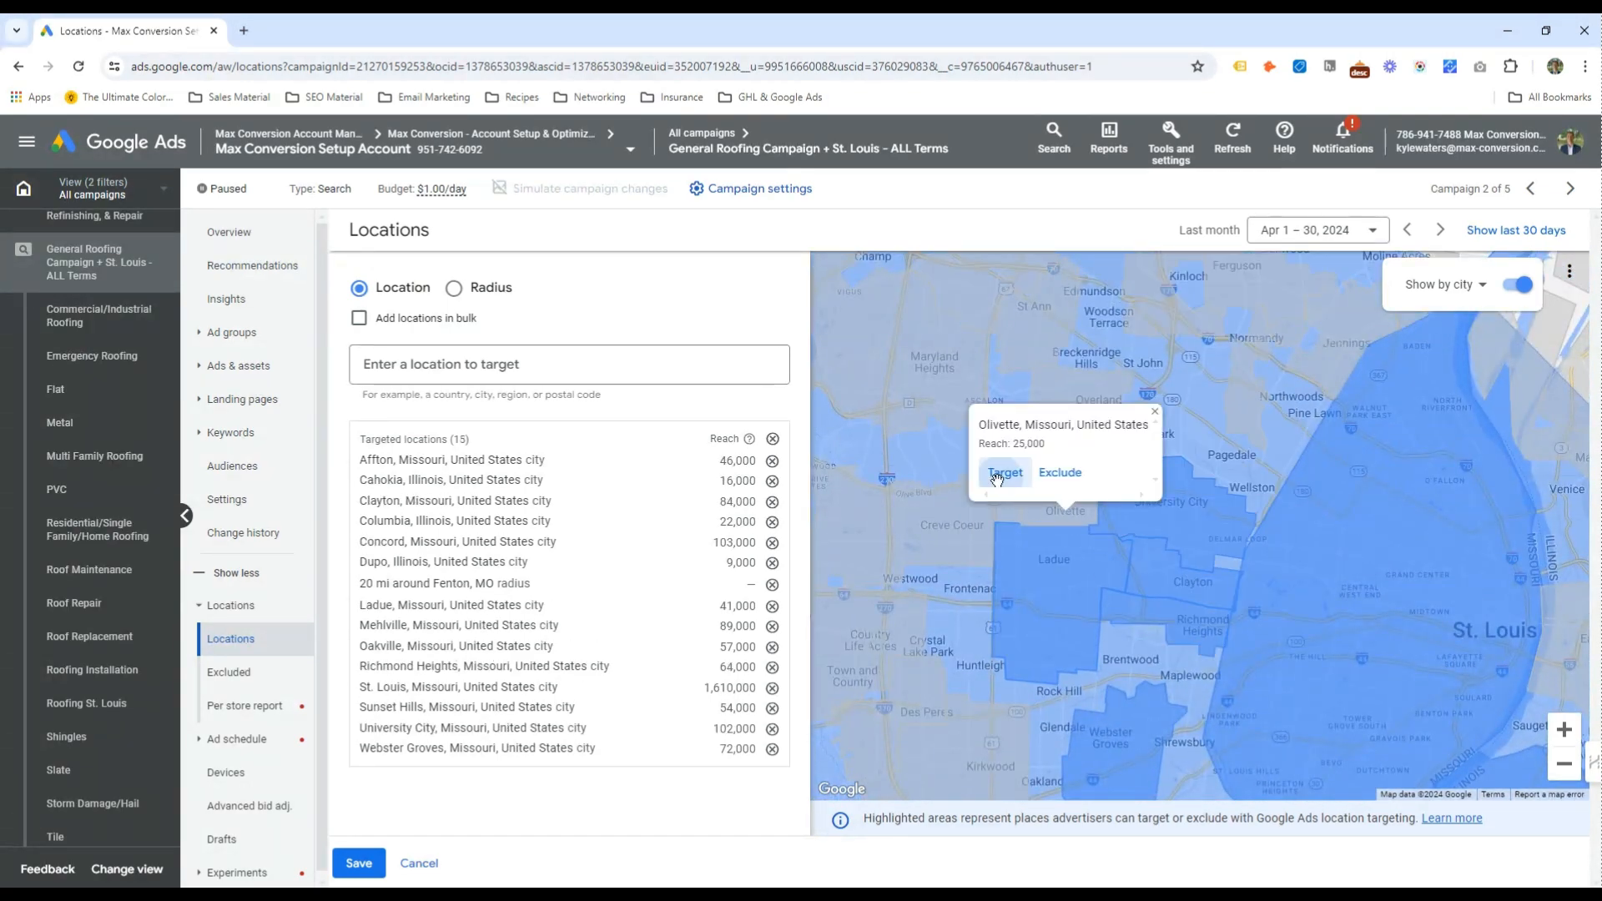
left_click(1001, 466)
left_click(953, 525)
left_click(891, 487)
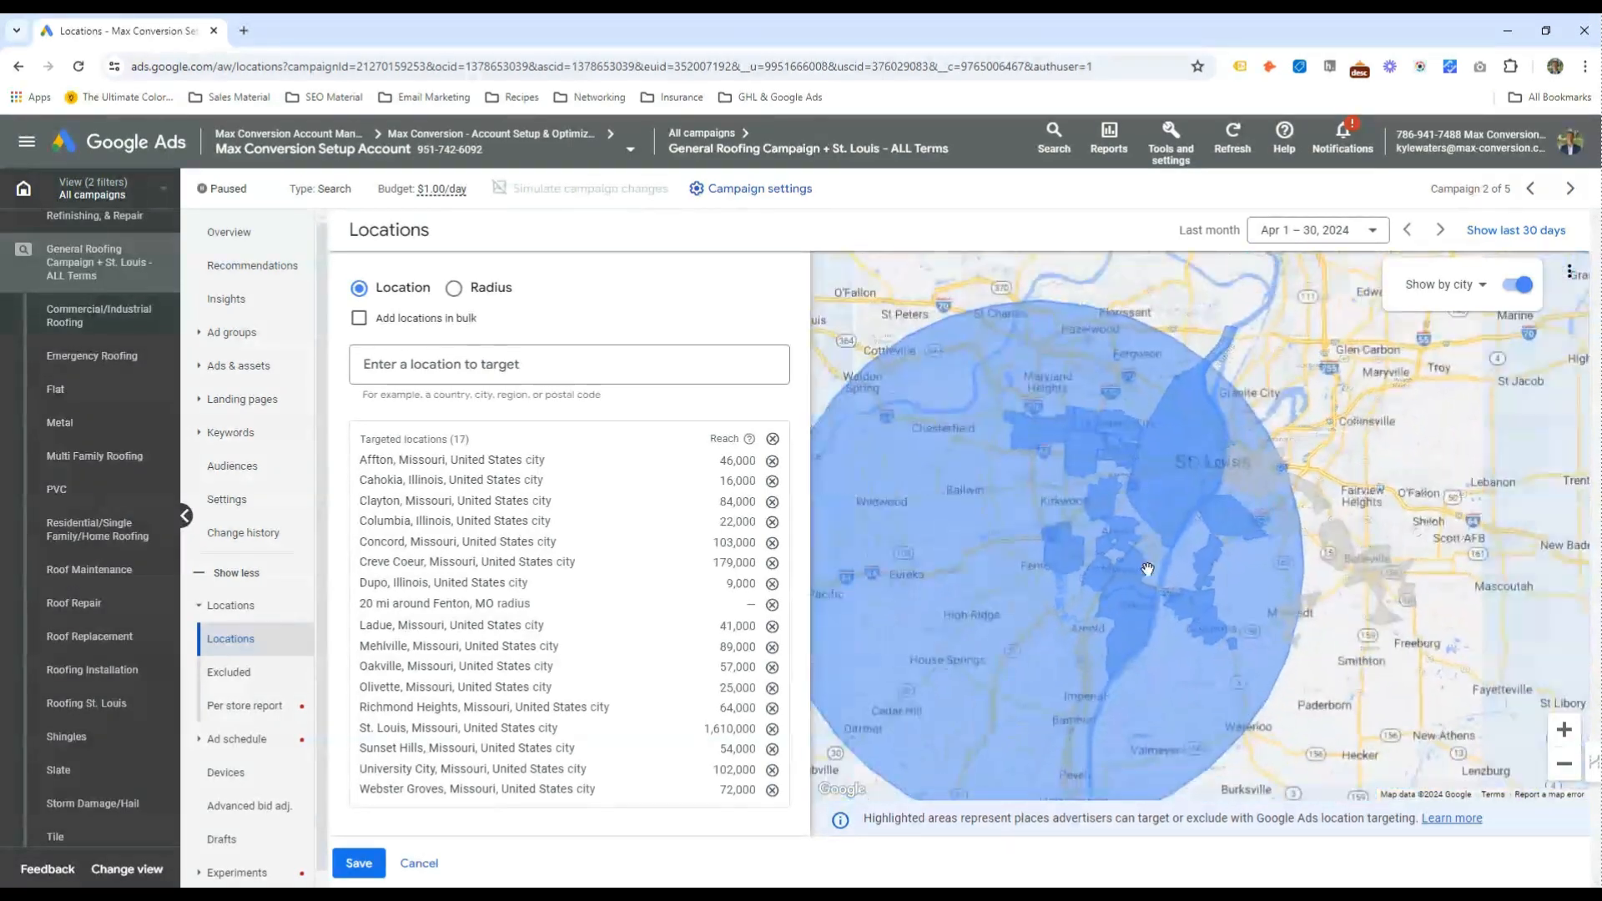
Save the location targeting and check the campaign's updated list of targeted locations
left_click(358, 863)
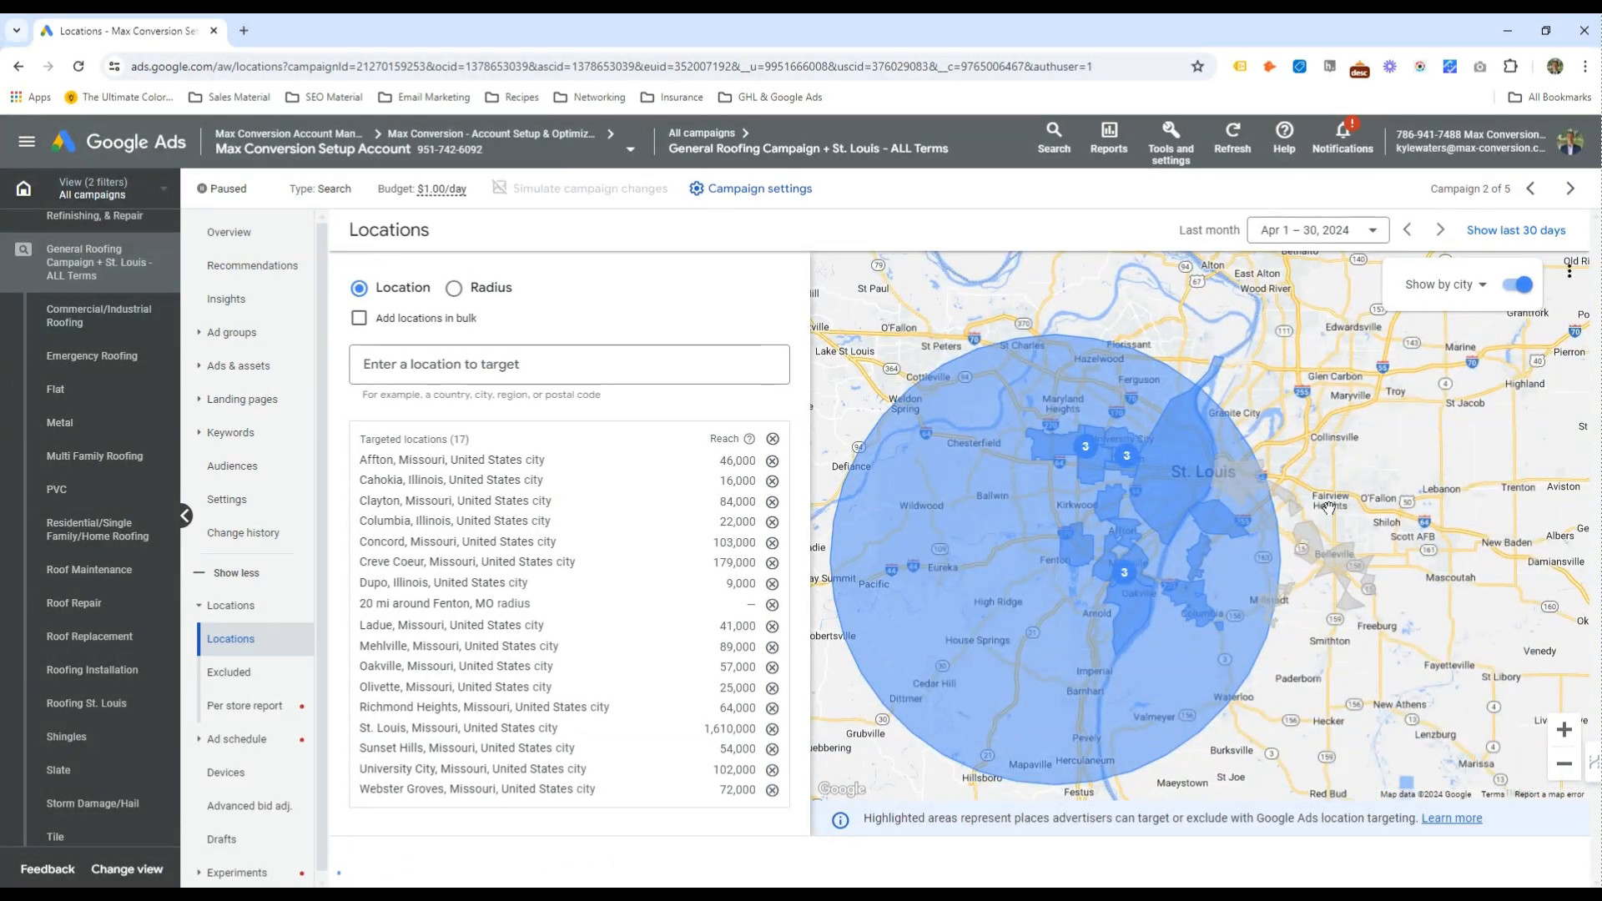
scroll(527, 737, "down", 5)
scroll(534, 734, "up", 3)
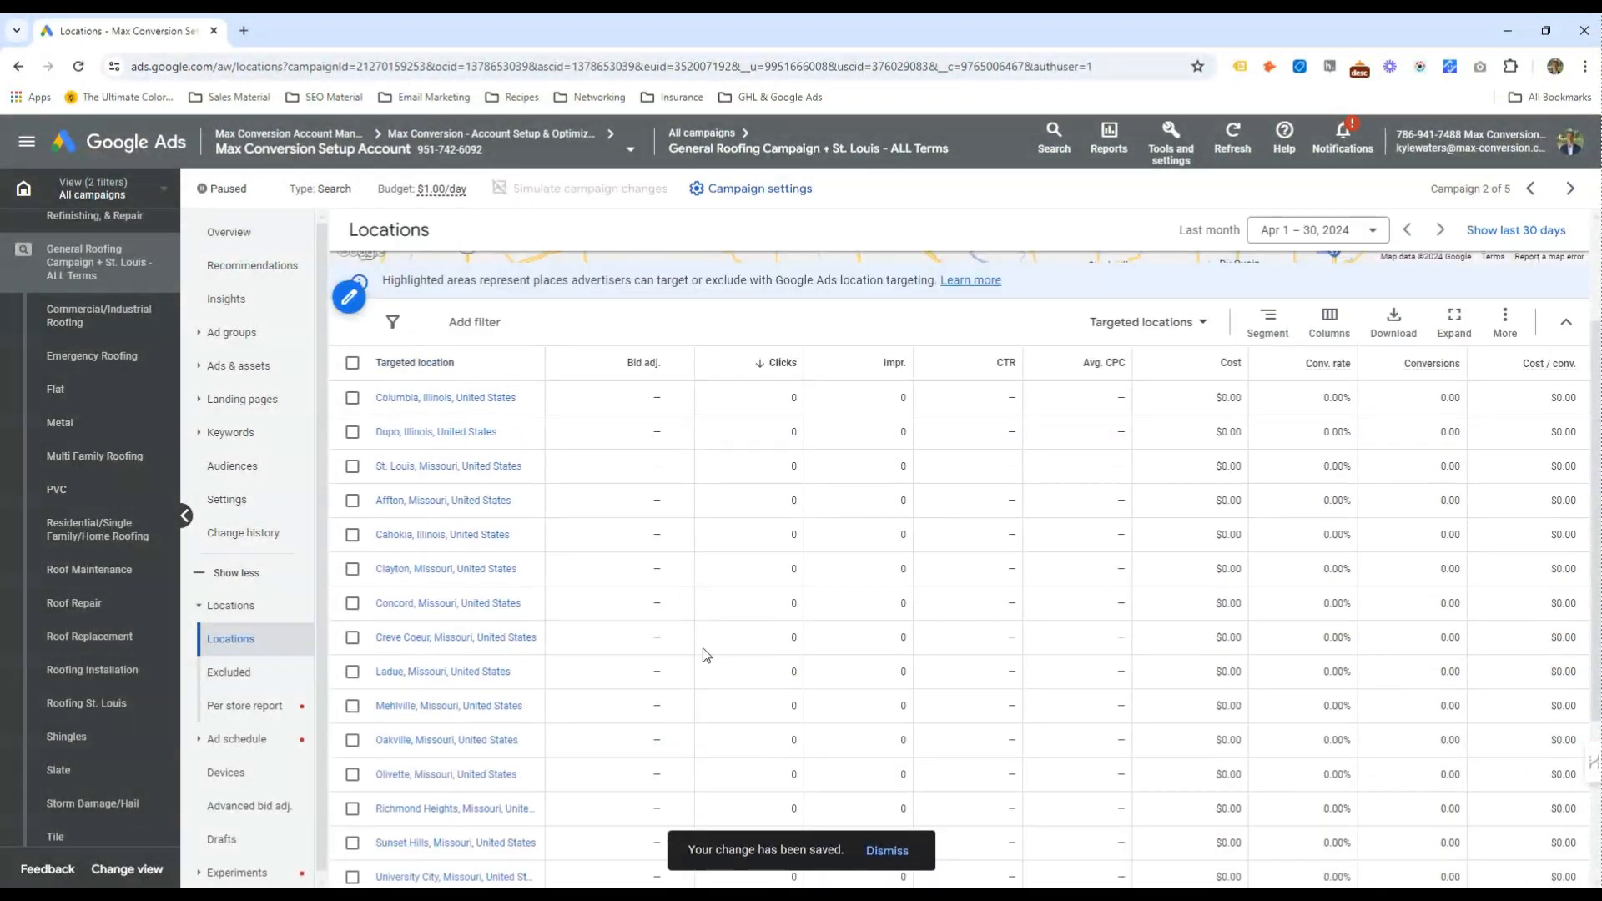
Examine the cost and conversion columns for the targeted locations and the targeted area around St. Louis on the map
double_click(787, 400)
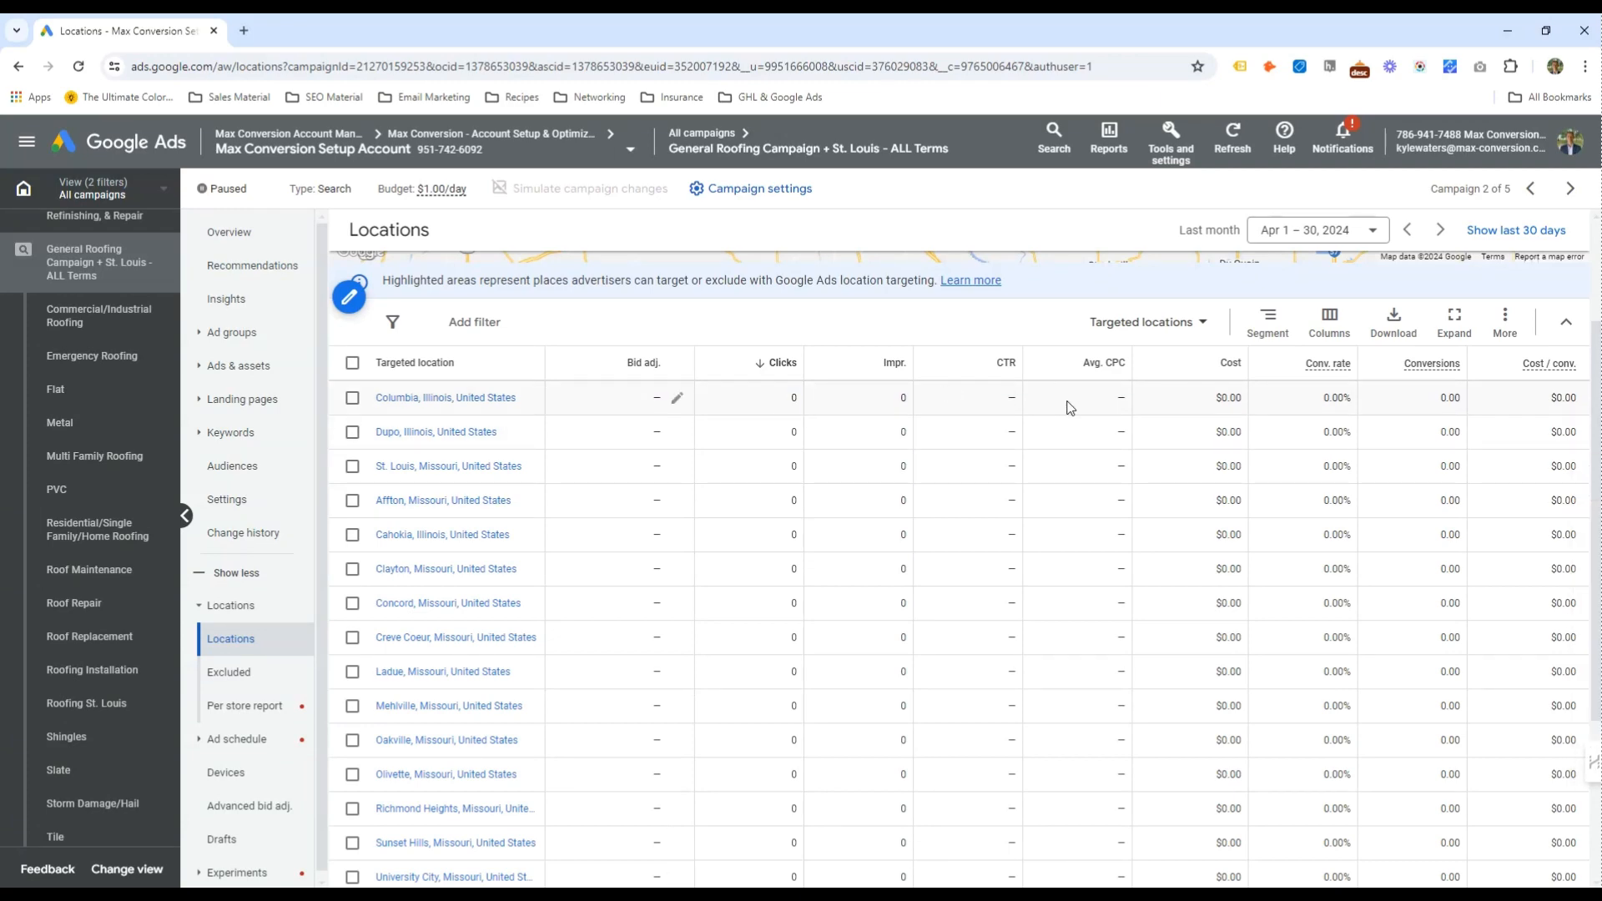
left_click_drag(1068, 400, 1257, 395)
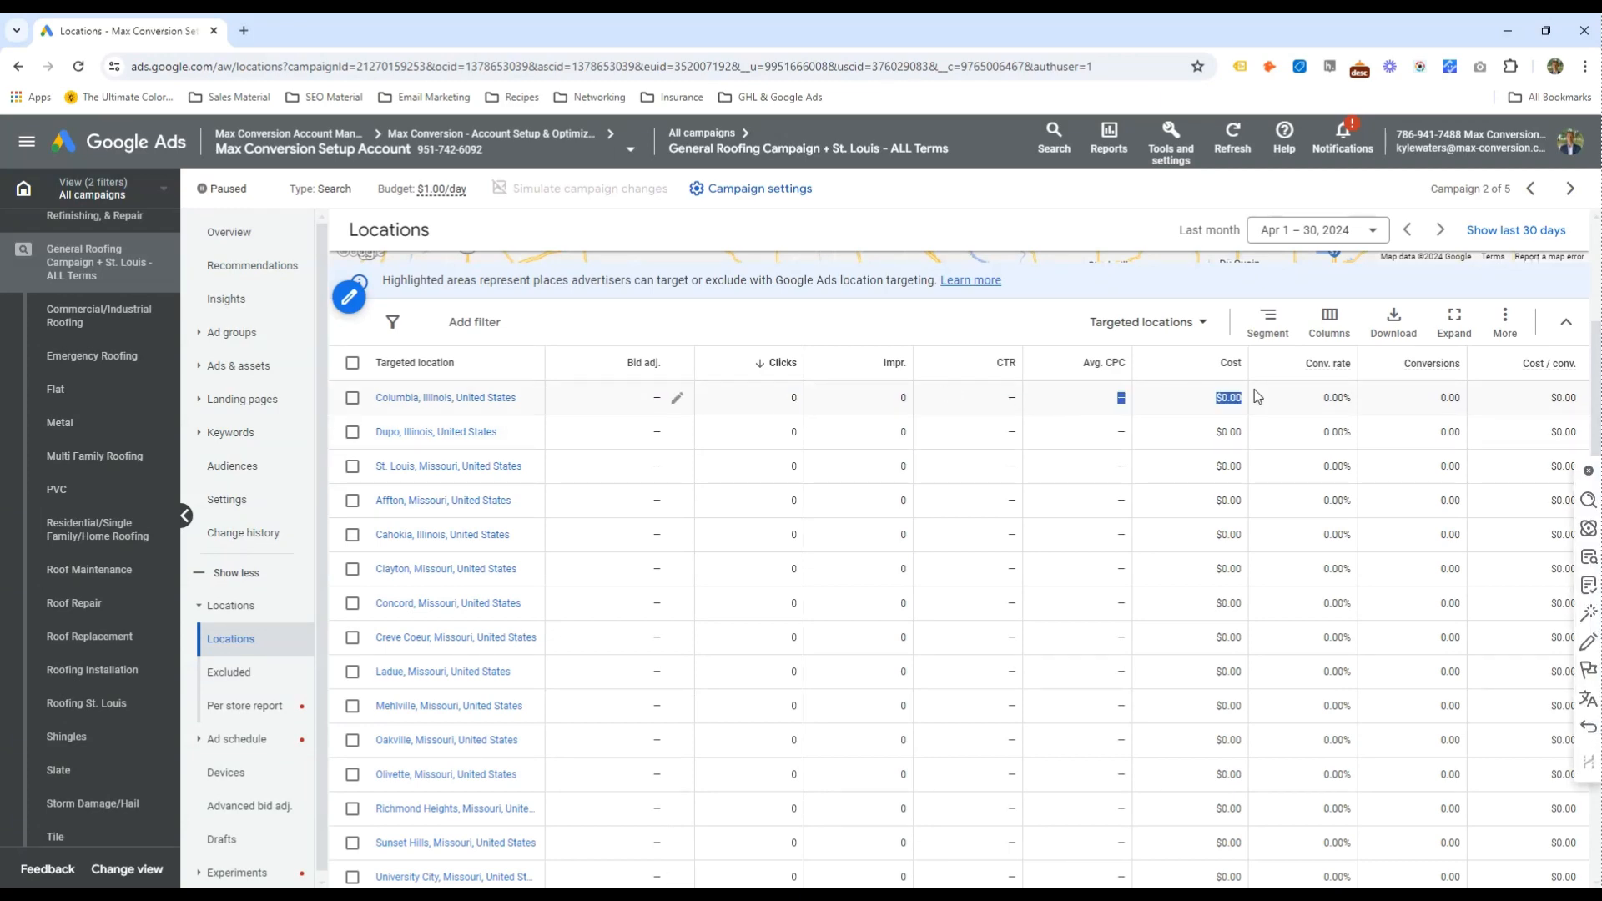
left_click(1562, 399)
scroll(1510, 519, "up", 2)
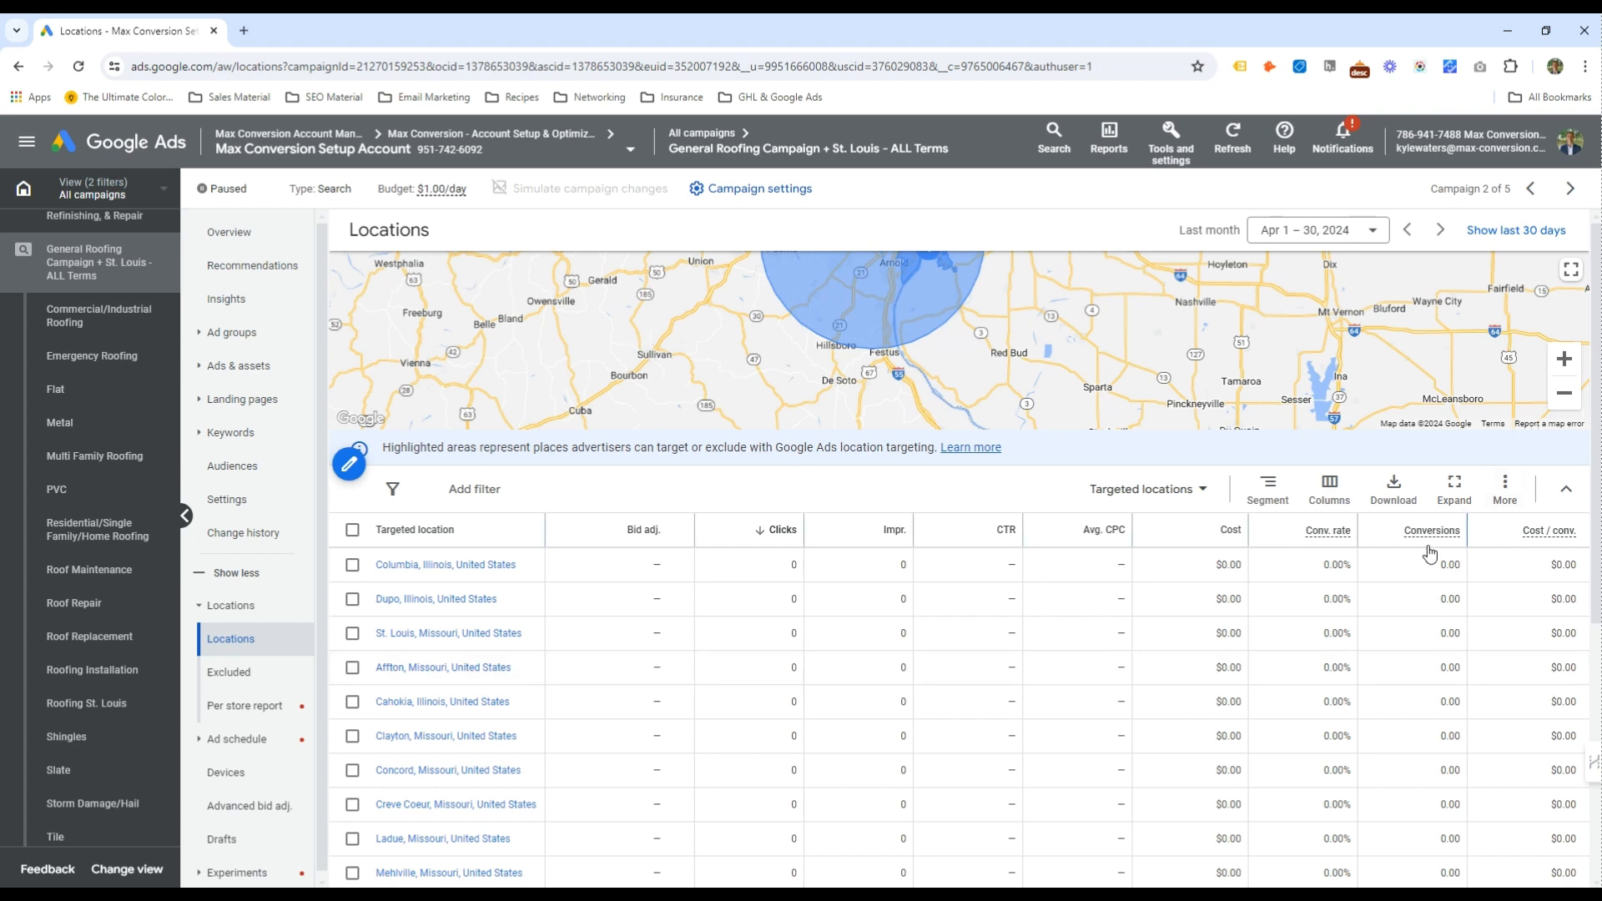
left_click_drag(1544, 563, 1269, 644)
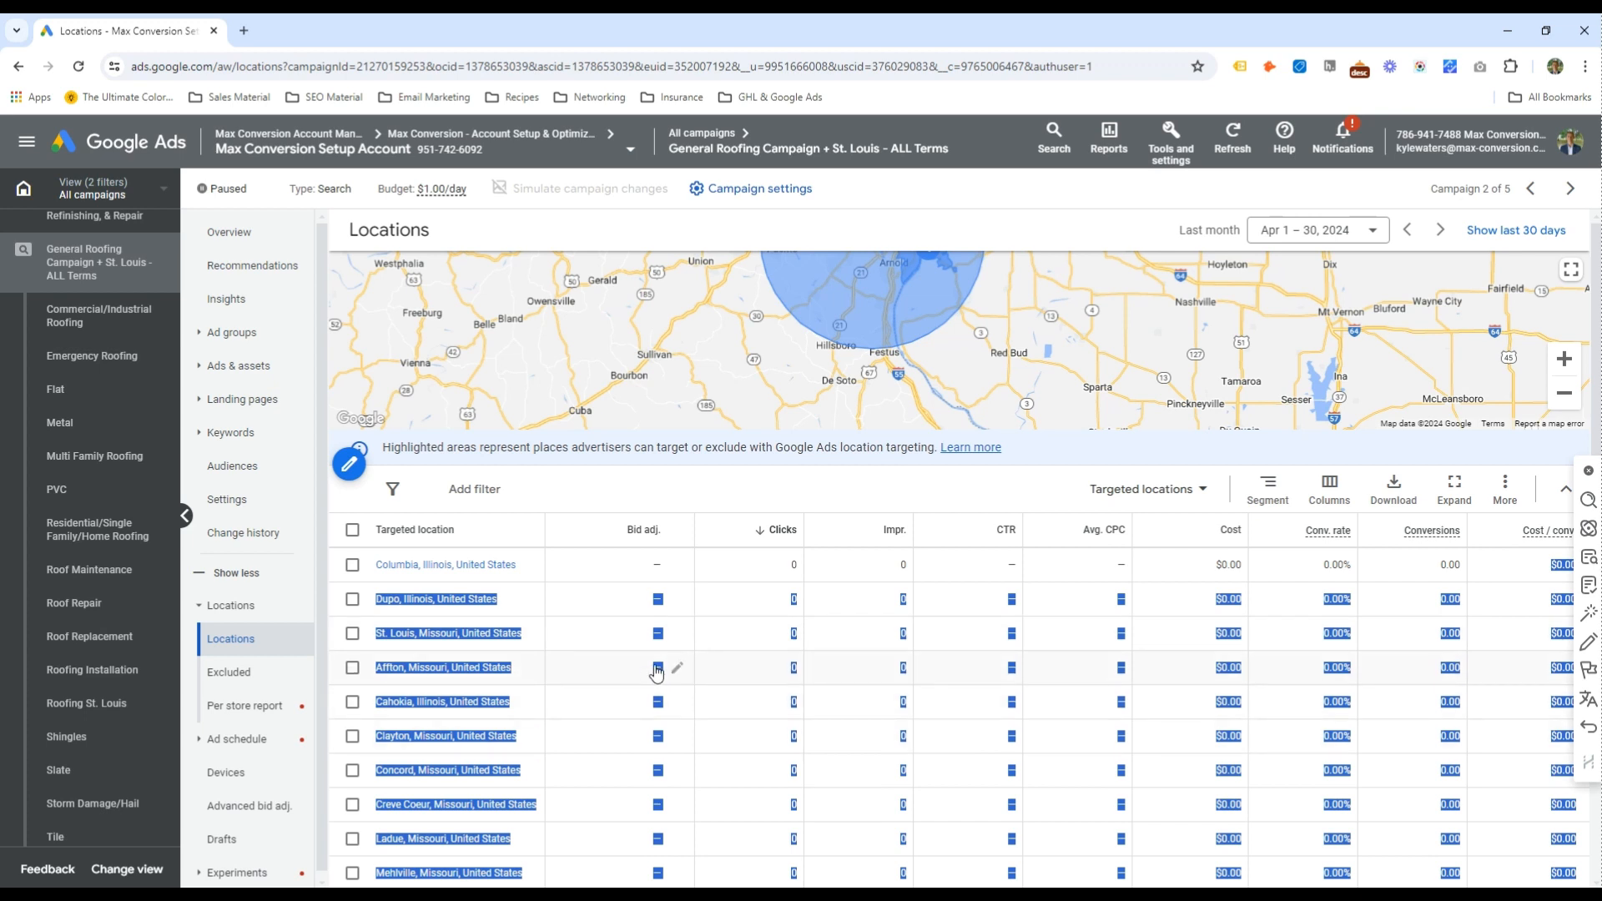
left_click(1559, 675)
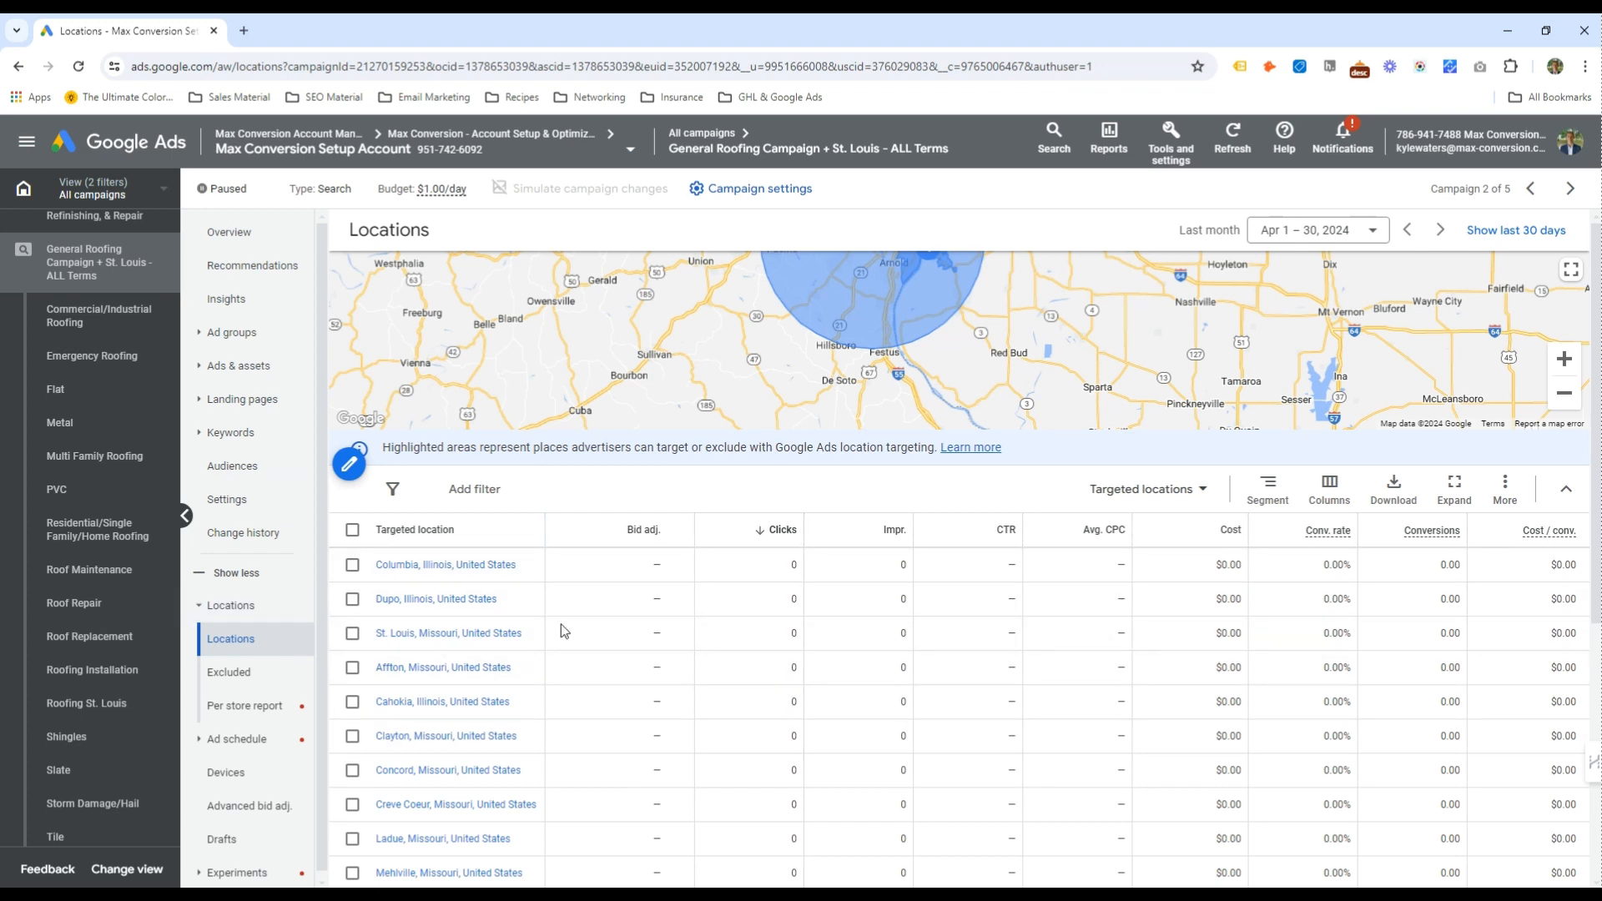
left_click_drag(991, 332, 983, 383)
left_click_drag(824, 324, 813, 367)
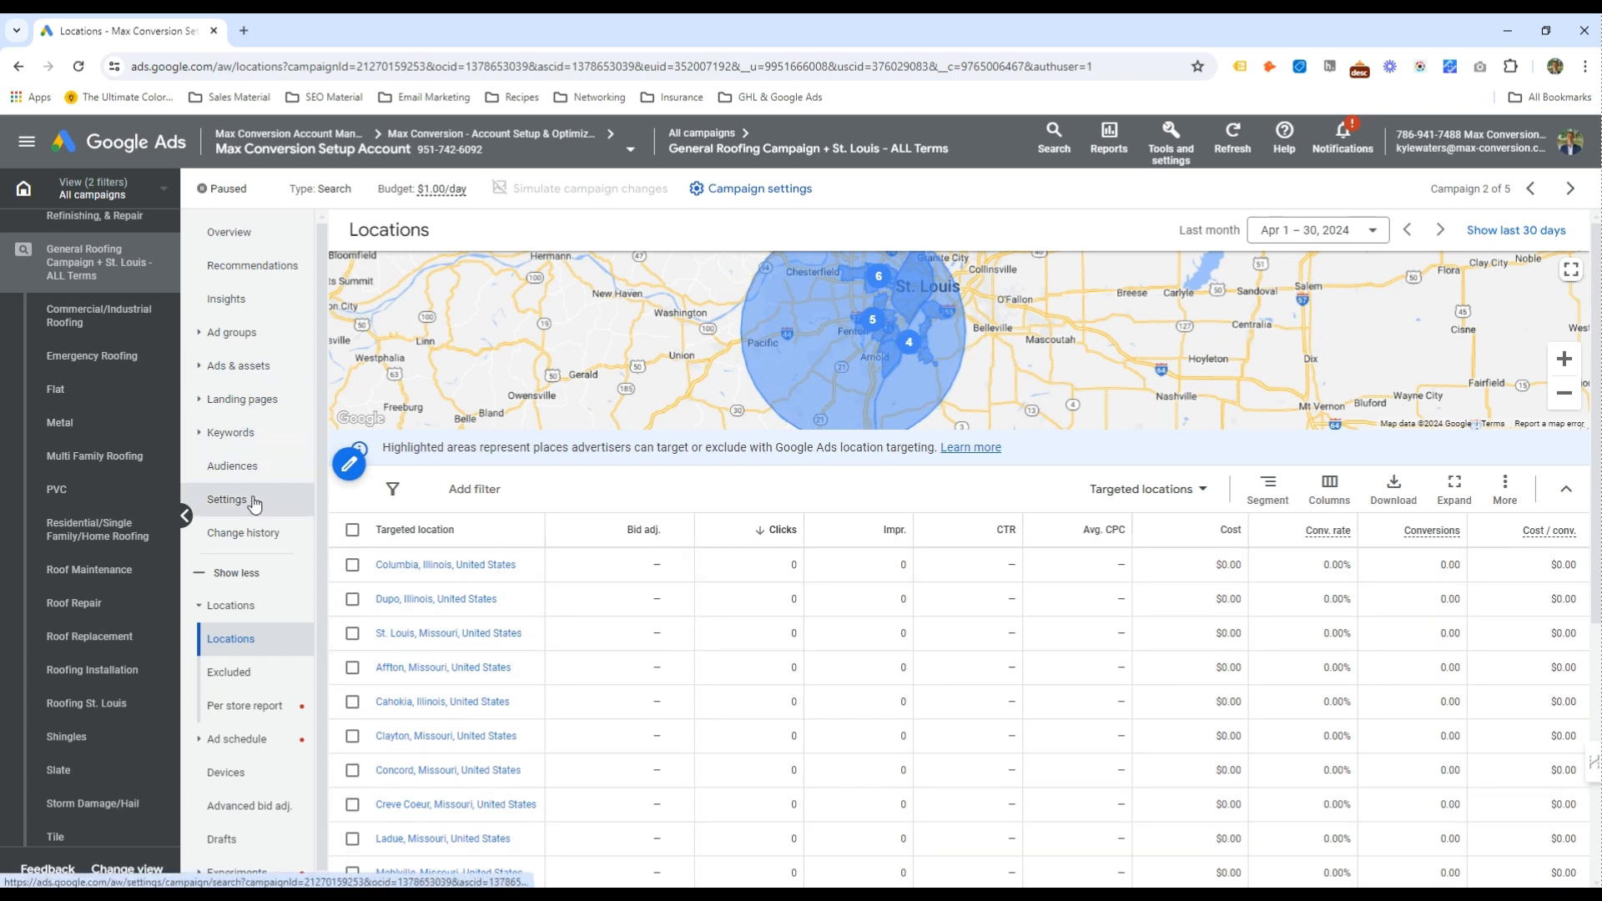
Look through the campaign's assets by type: business name, business logo, headline, description and sitelink
left_click(239, 365)
left_click(243, 435)
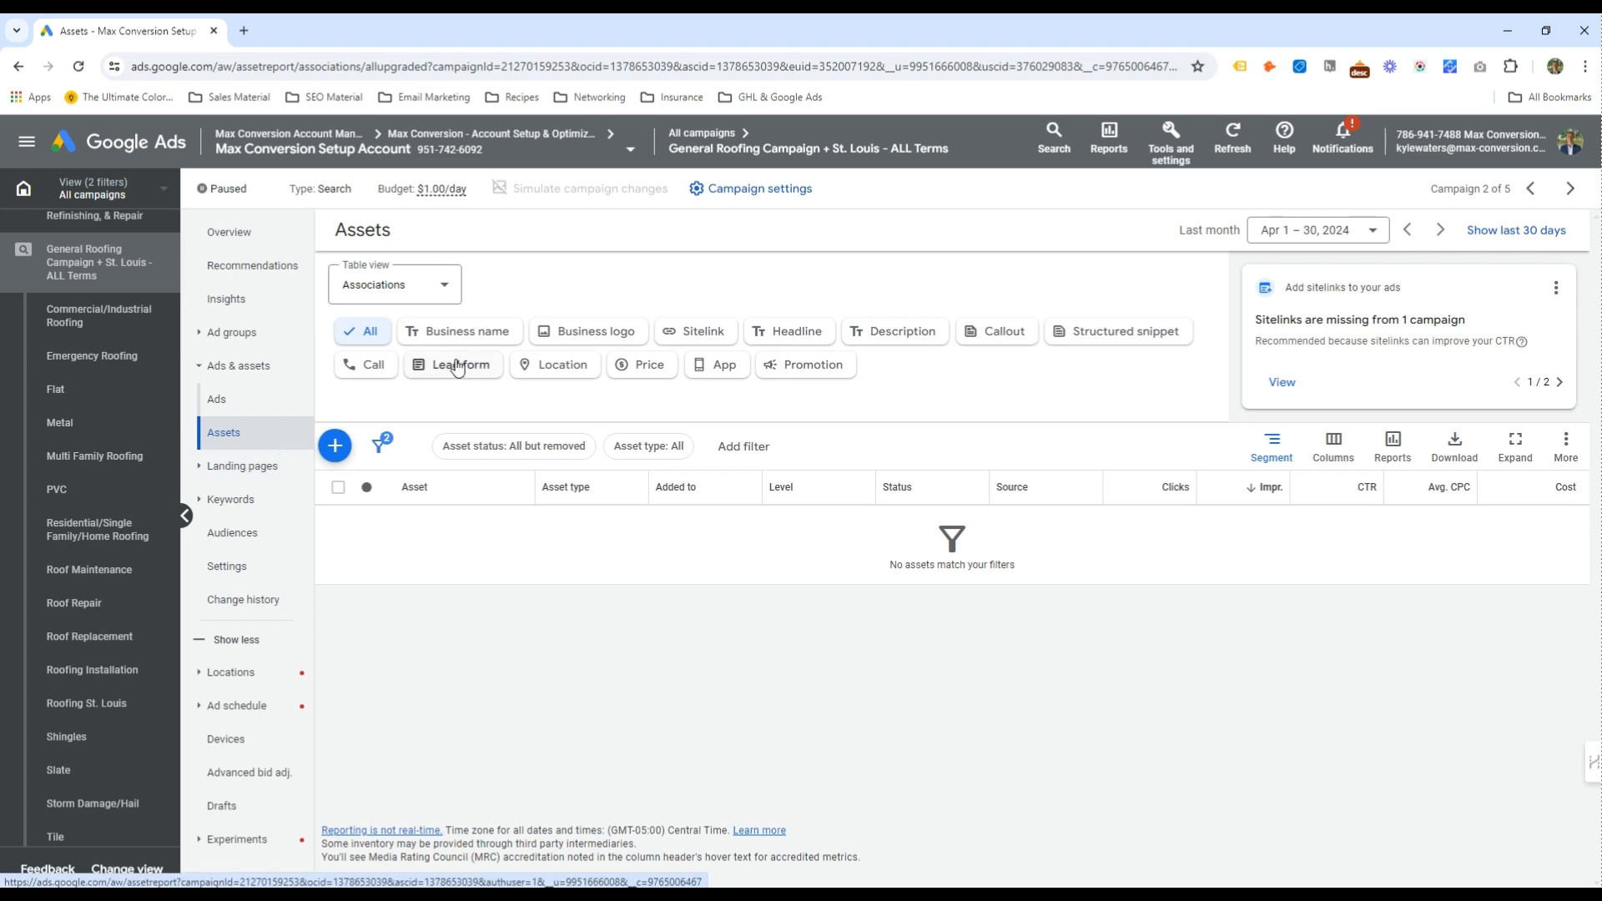
left_click(479, 345)
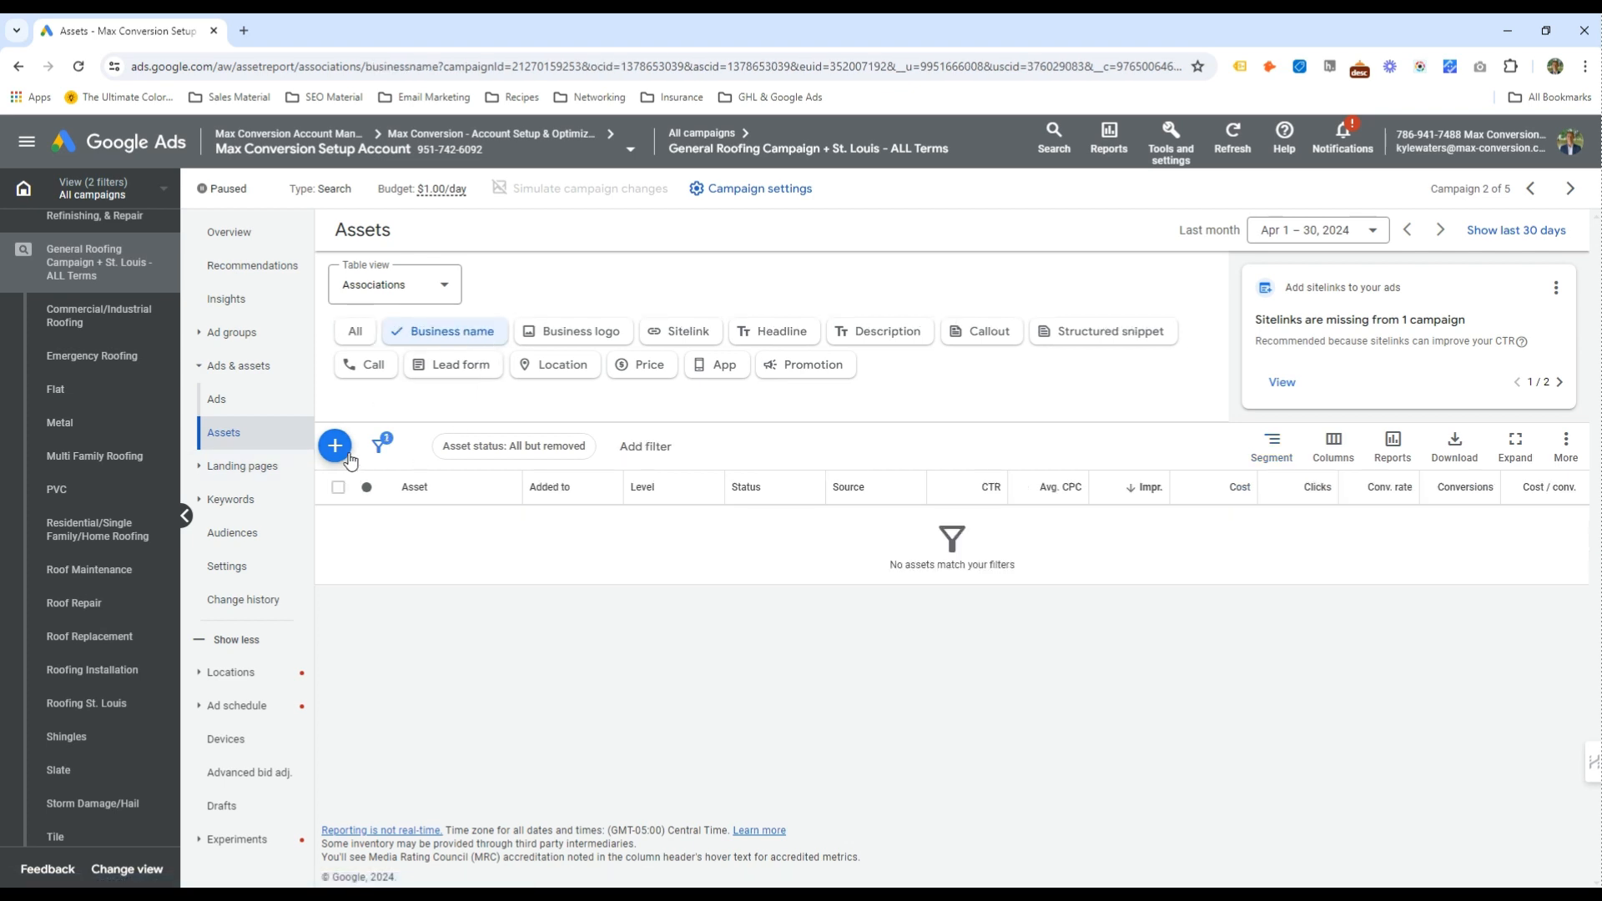
left_click(344, 453)
left_click(1070, 468)
left_click(576, 338)
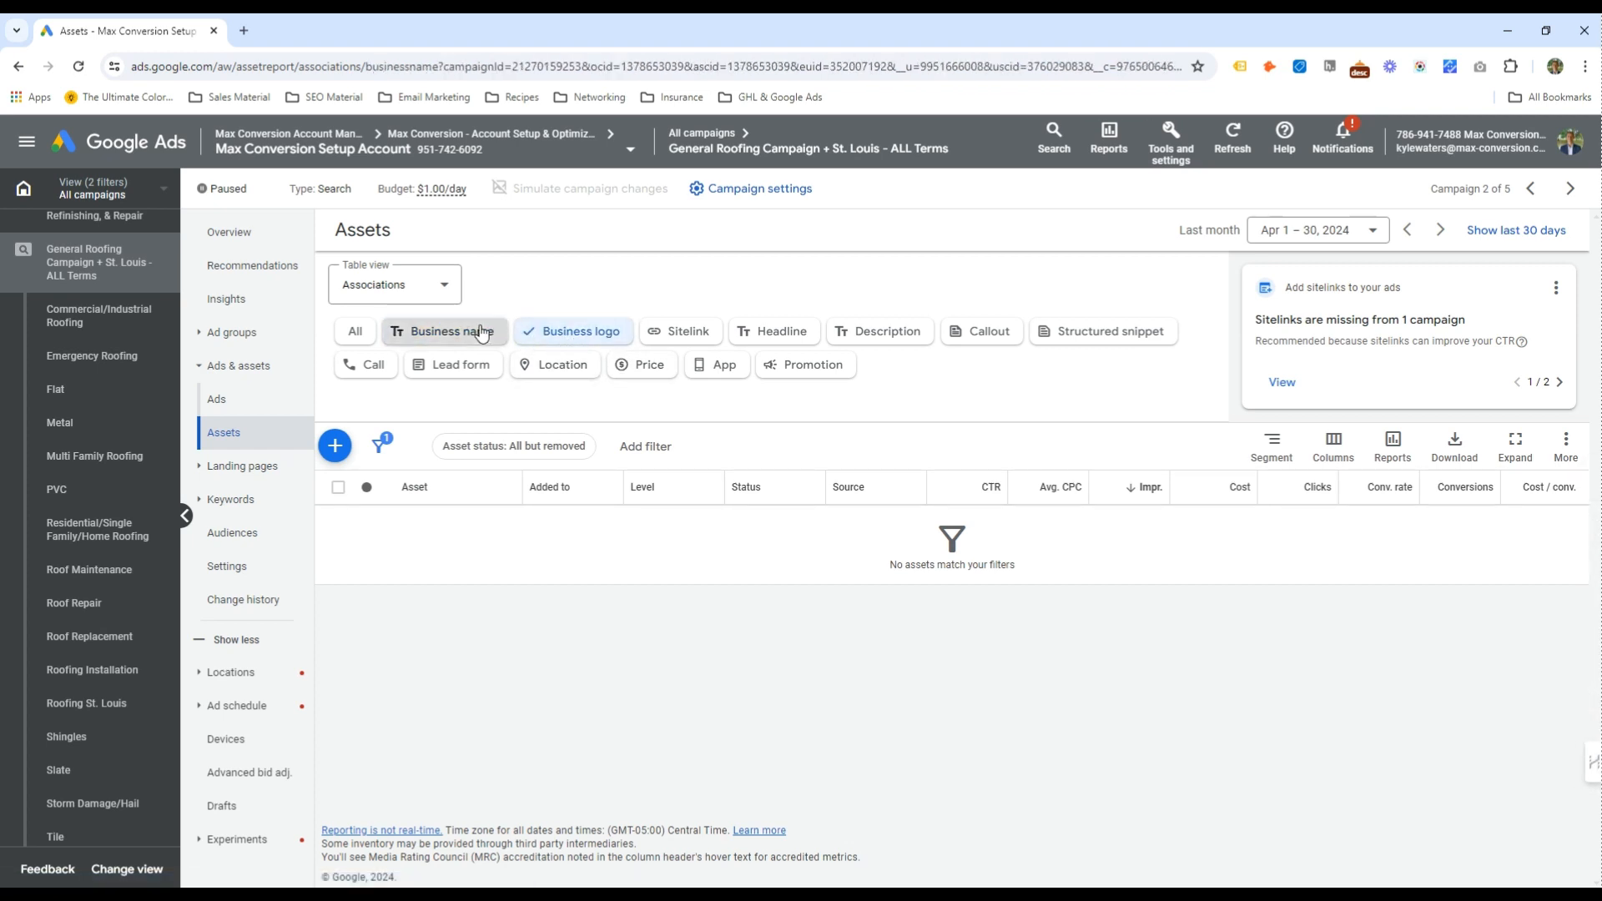
left_click(772, 332)
left_click(868, 332)
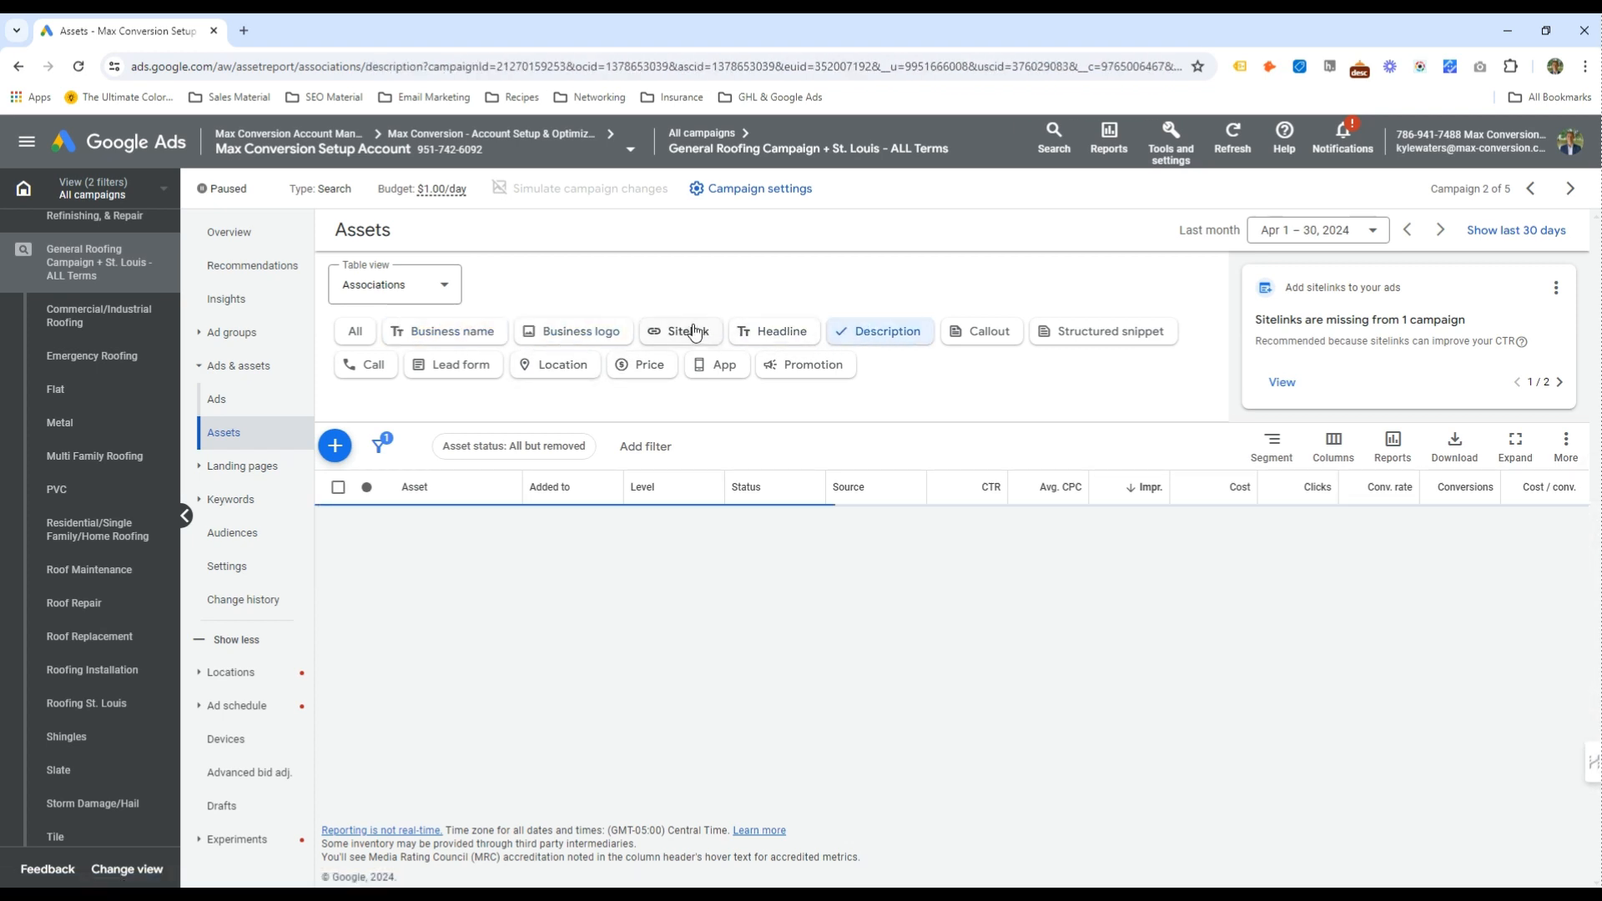
left_click(695, 332)
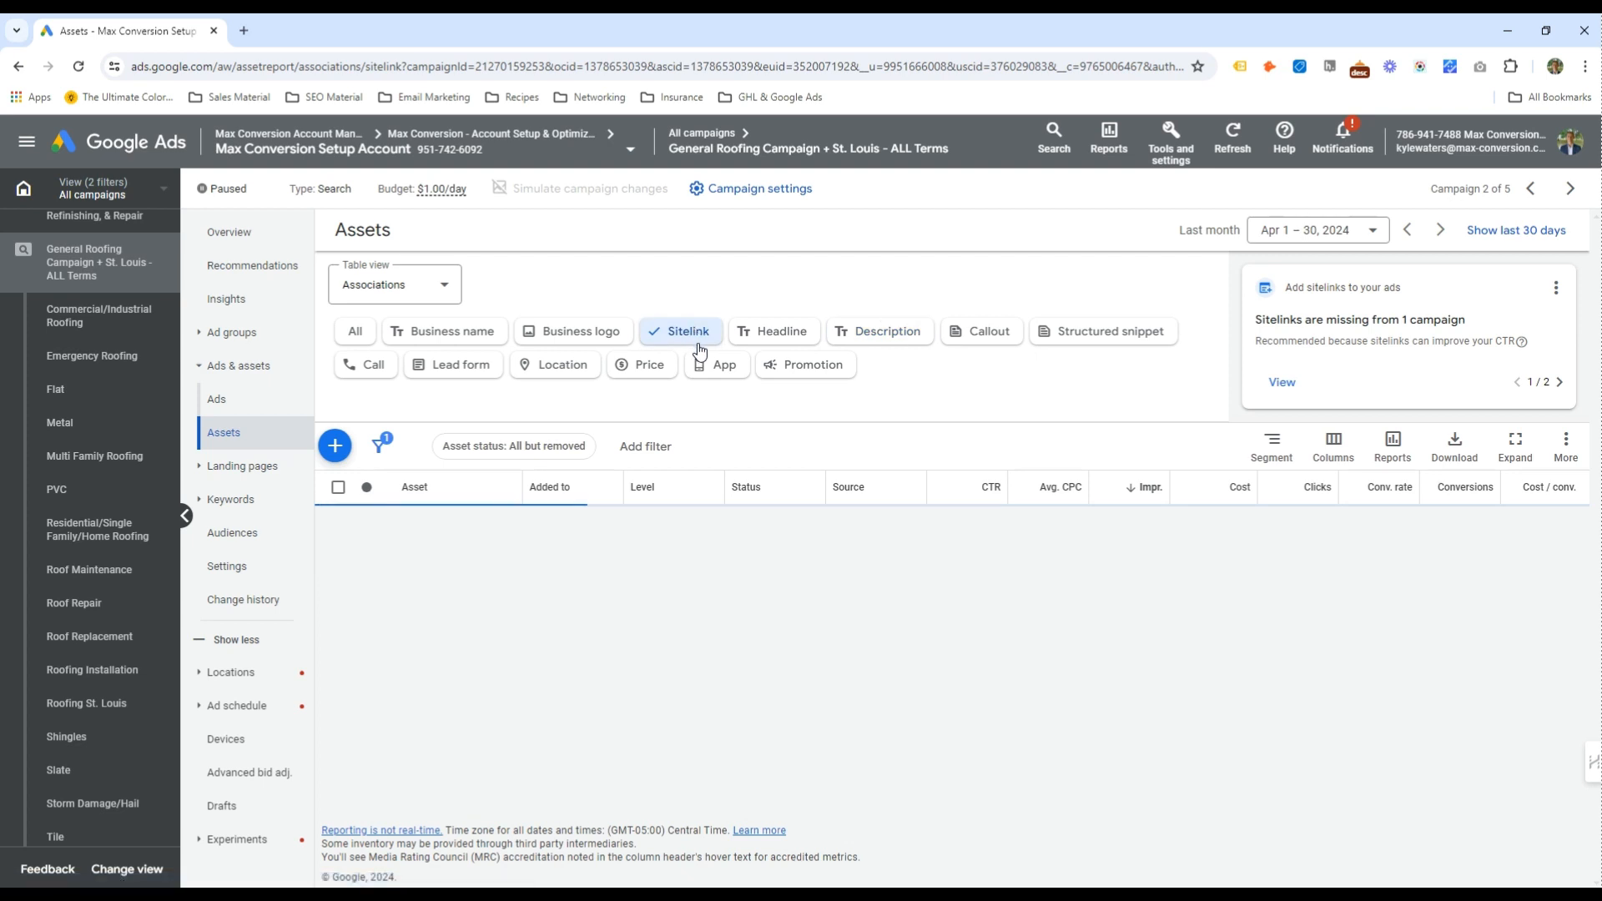
Start a new callout asset for the General Roofing St. Louis campaign and expand it to twelve callout text fields
left_click(978, 335)
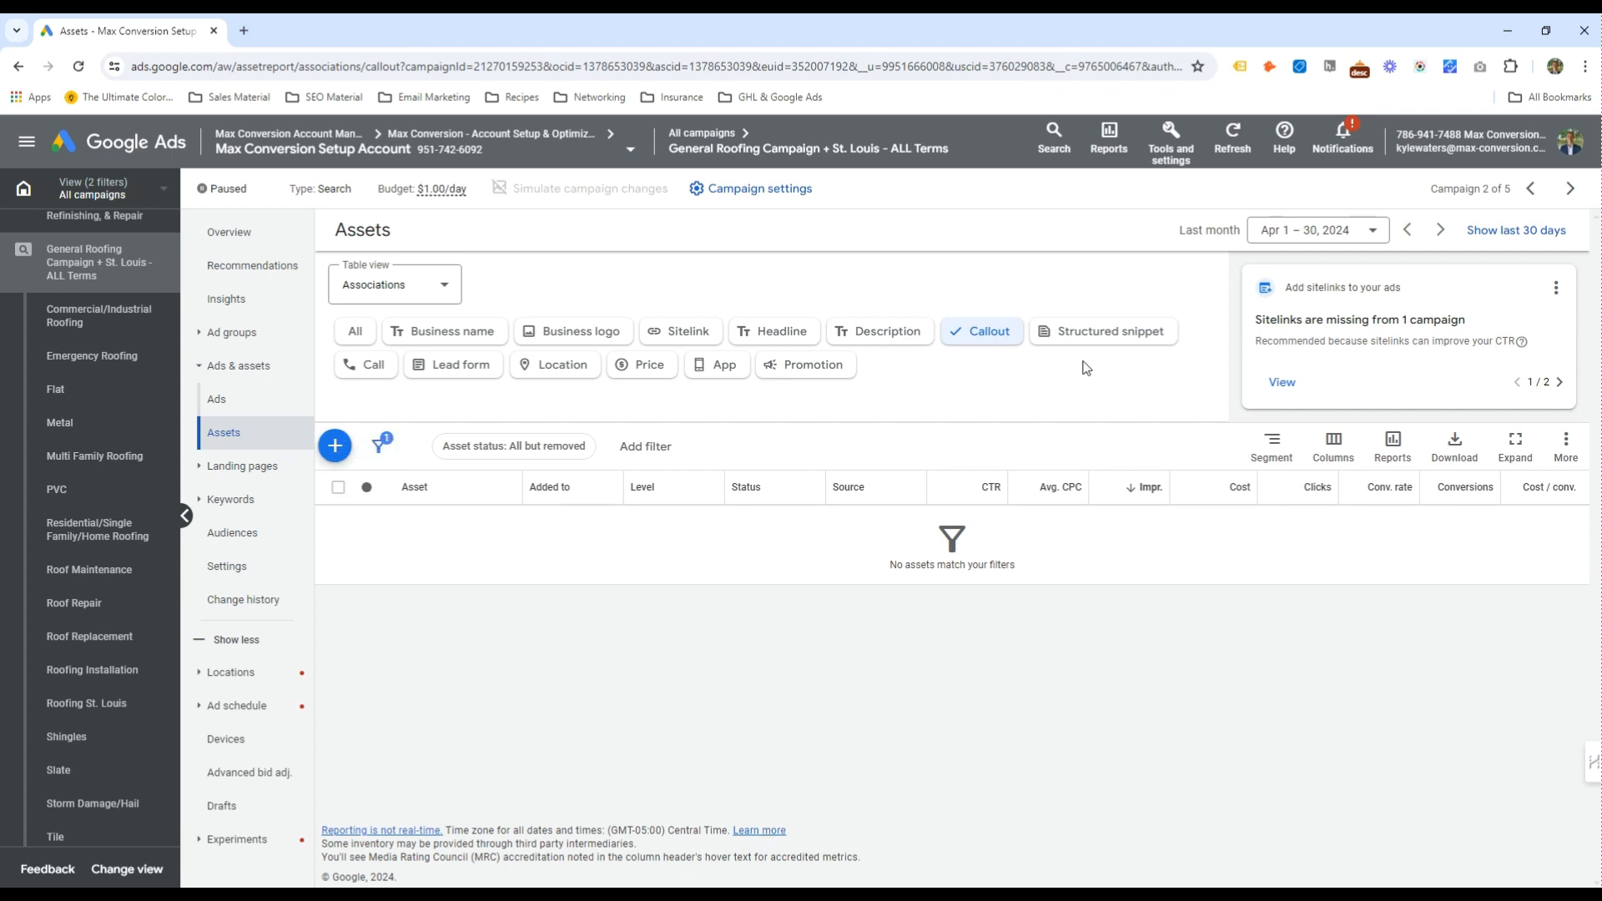
left_click(347, 448)
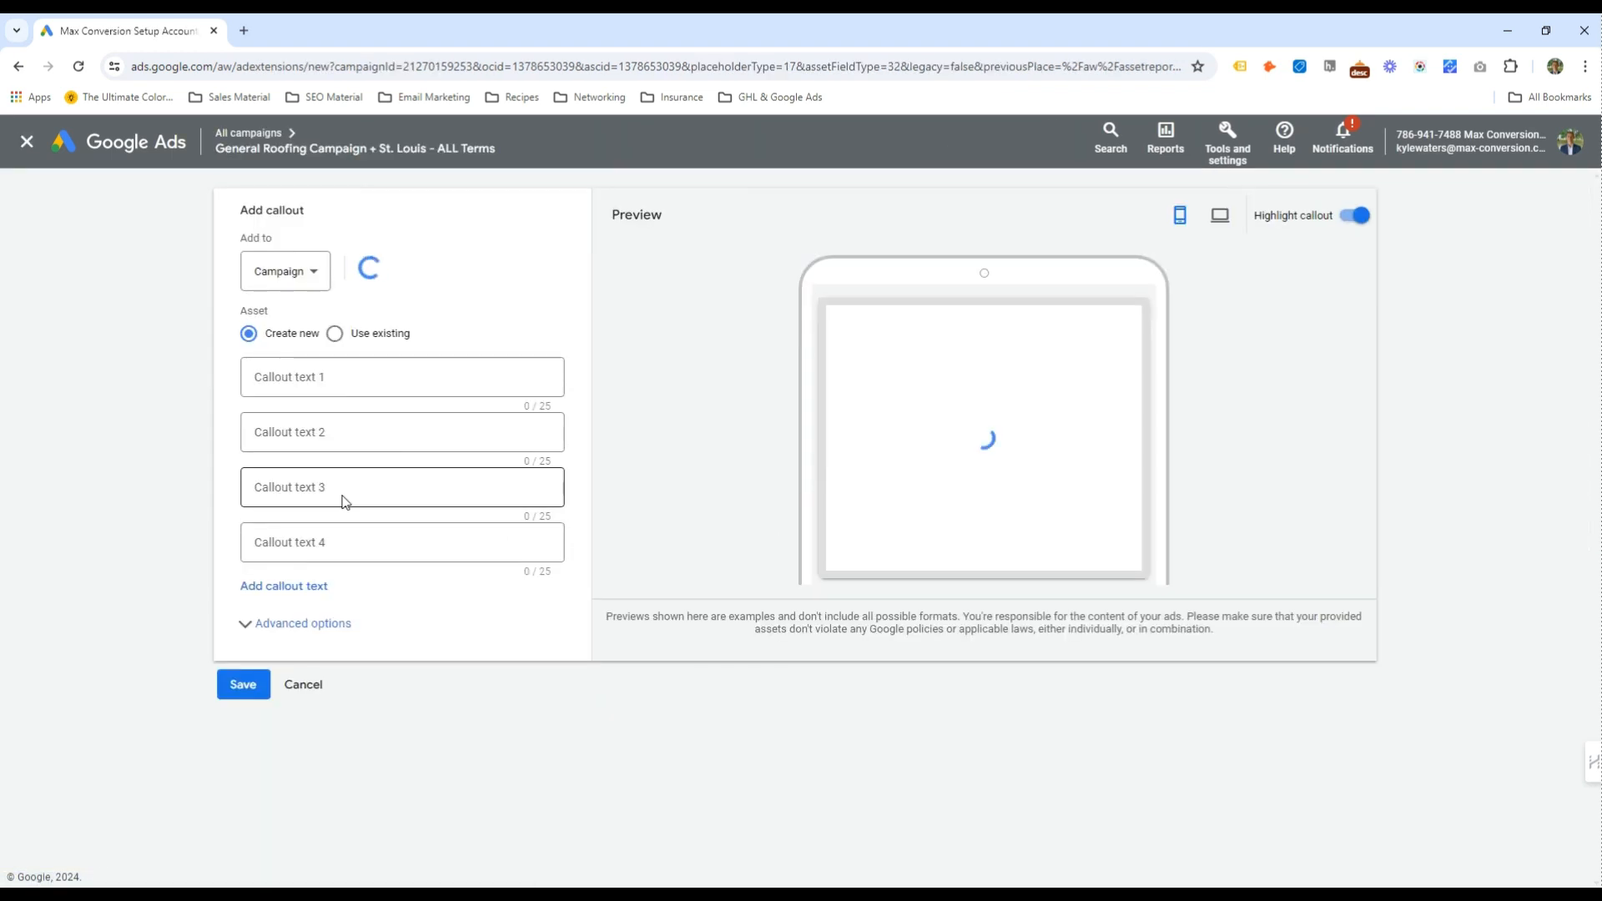
left_click(308, 582)
left_click(274, 640)
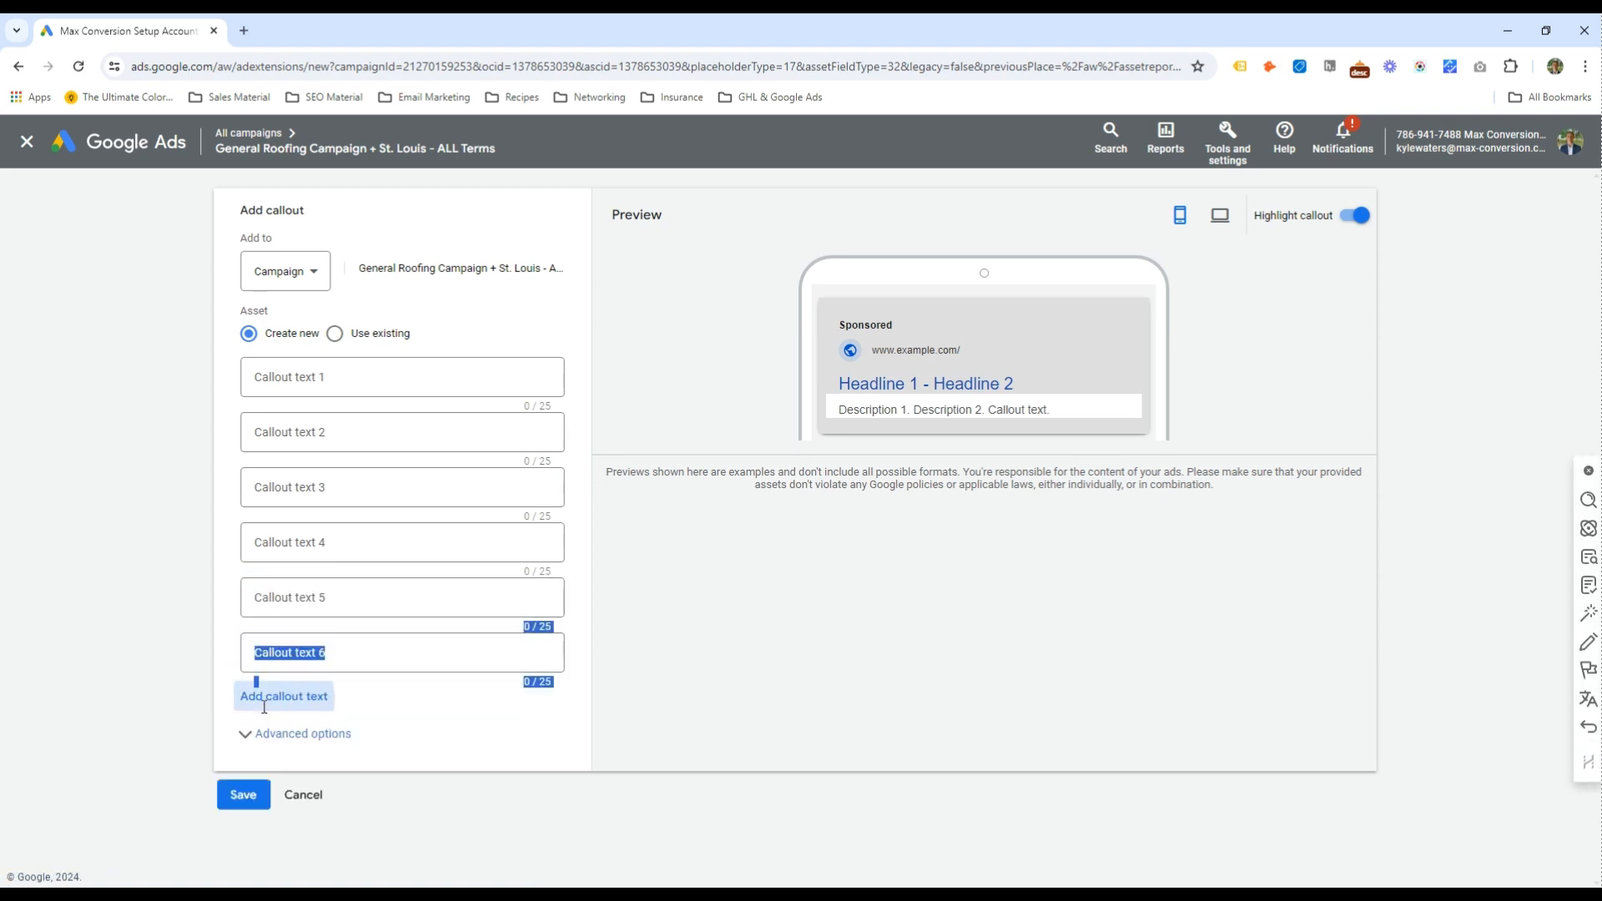
left_click(272, 695)
left_click(272, 751)
left_click(265, 806)
left_click(263, 860)
scroll(264, 851, "down", 3)
left_click(264, 724)
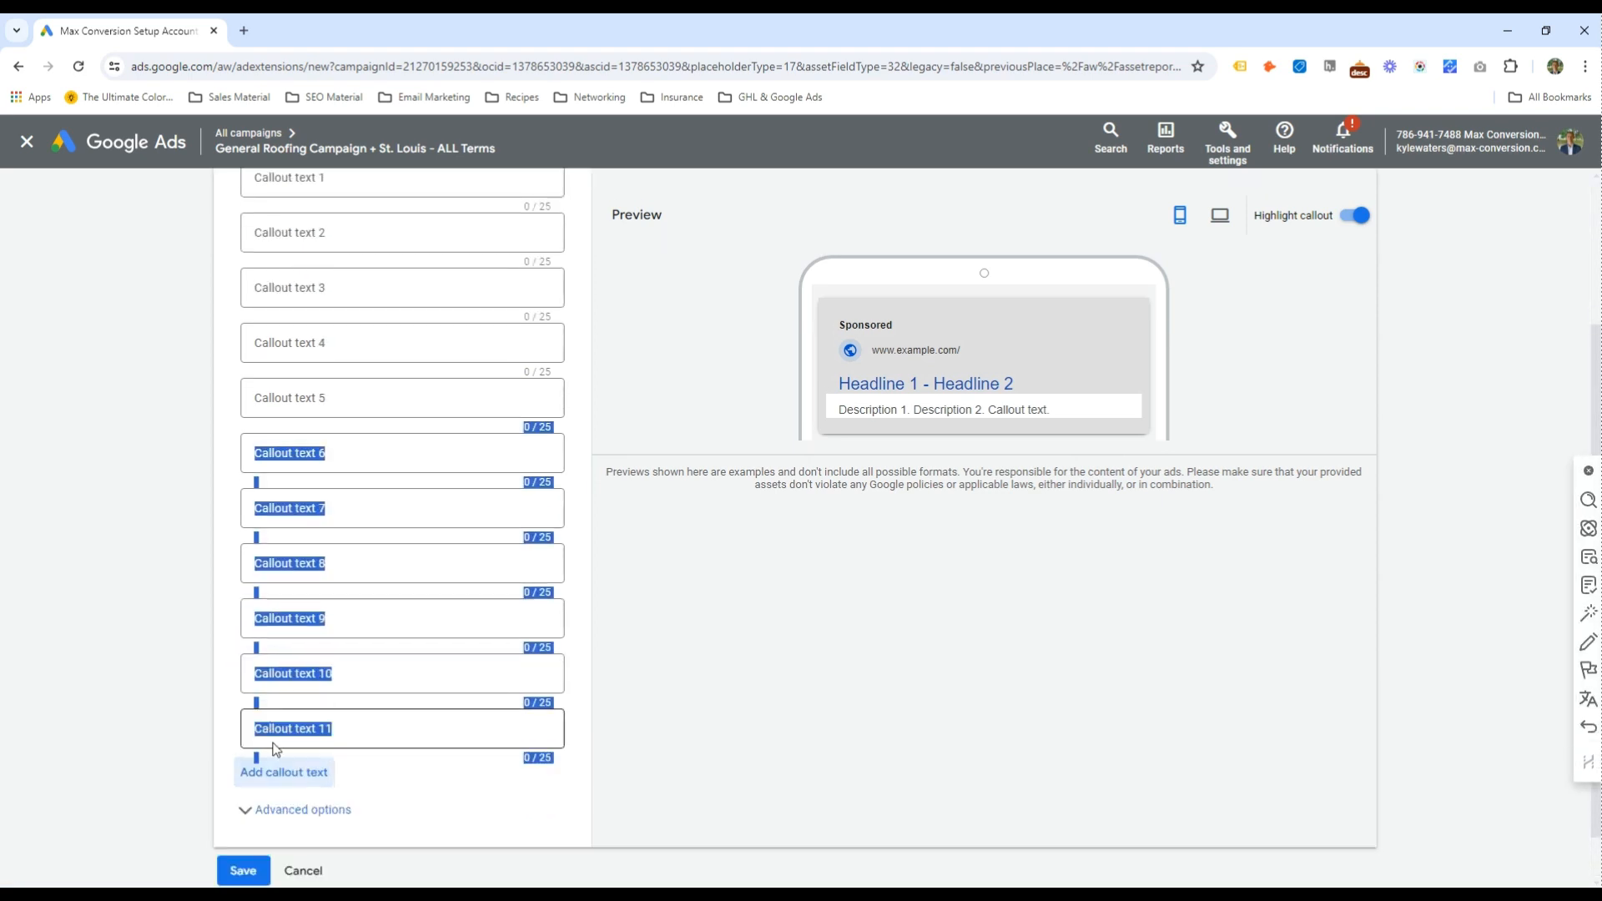
left_click(282, 773)
scroll(351, 701, "up", 2)
scroll(351, 702, "up", 1)
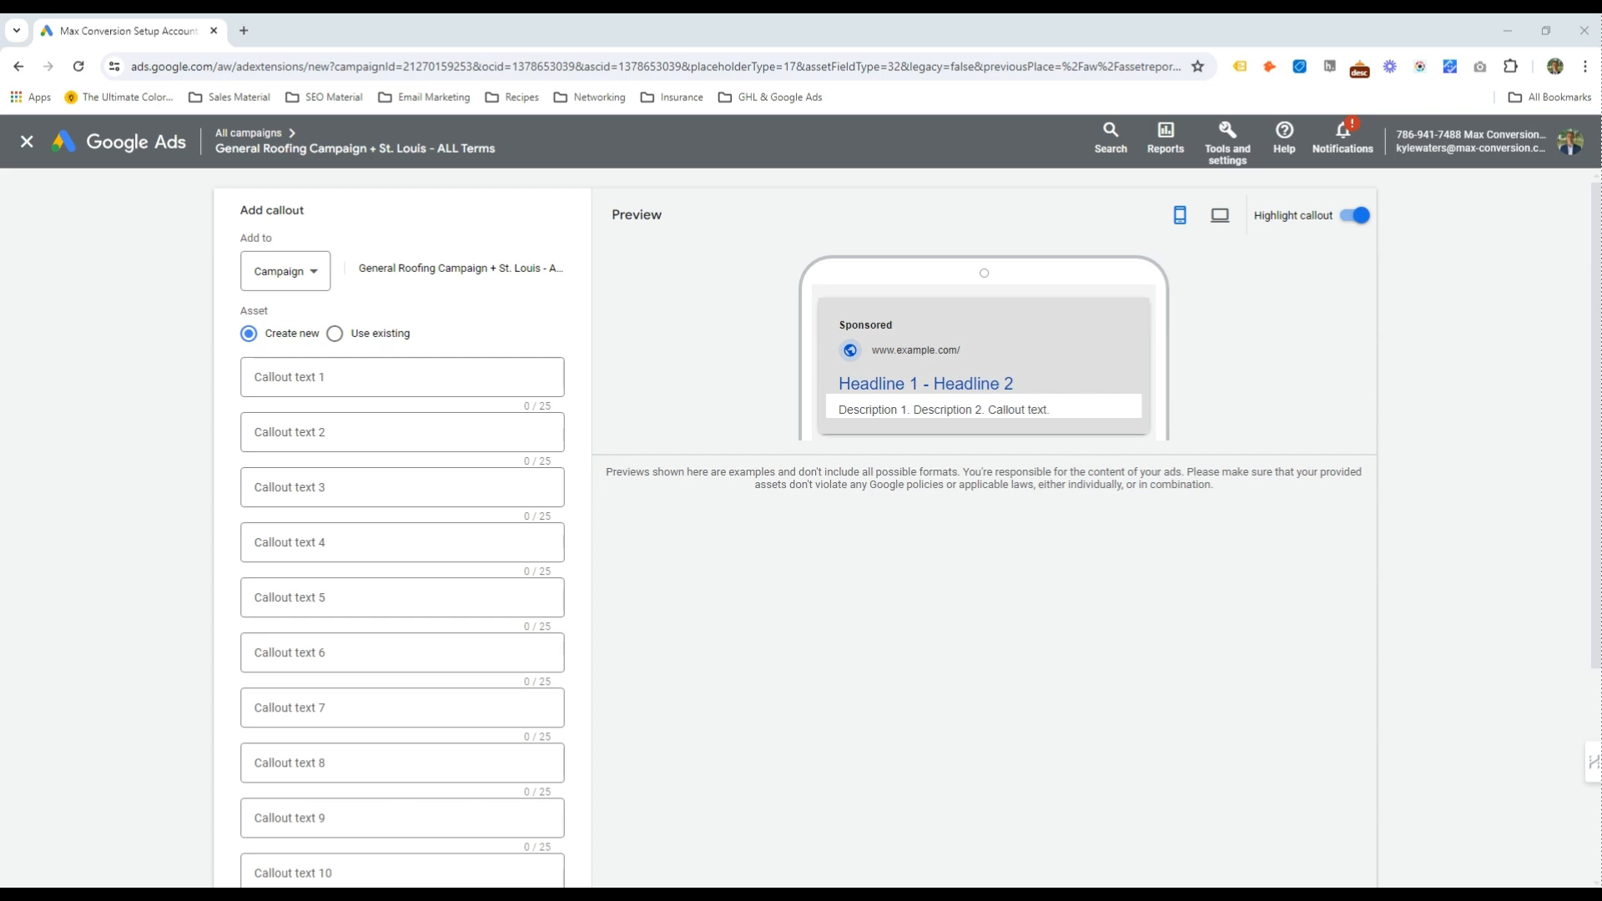
Fill the first three callouts with "Free Estimates", "24/7 Emergency Service" and "Licensed & Insured"
left_click(358, 381)
type("Free Estimates")
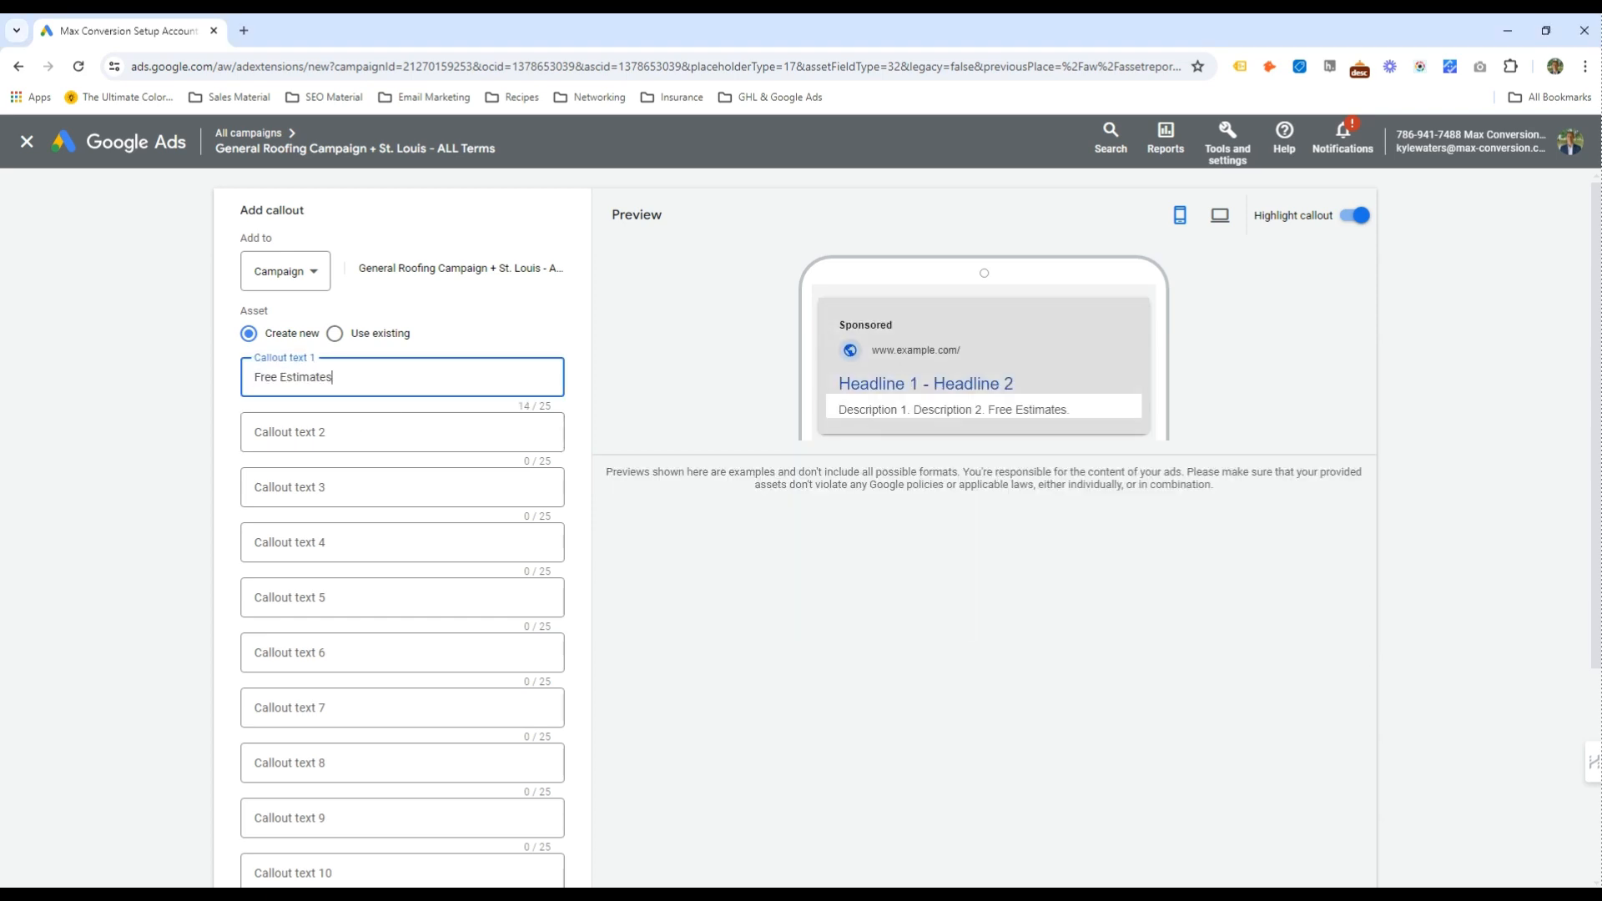
key("alt+Tab")
left_click(467, 442)
type("24/7 Emergency Service")
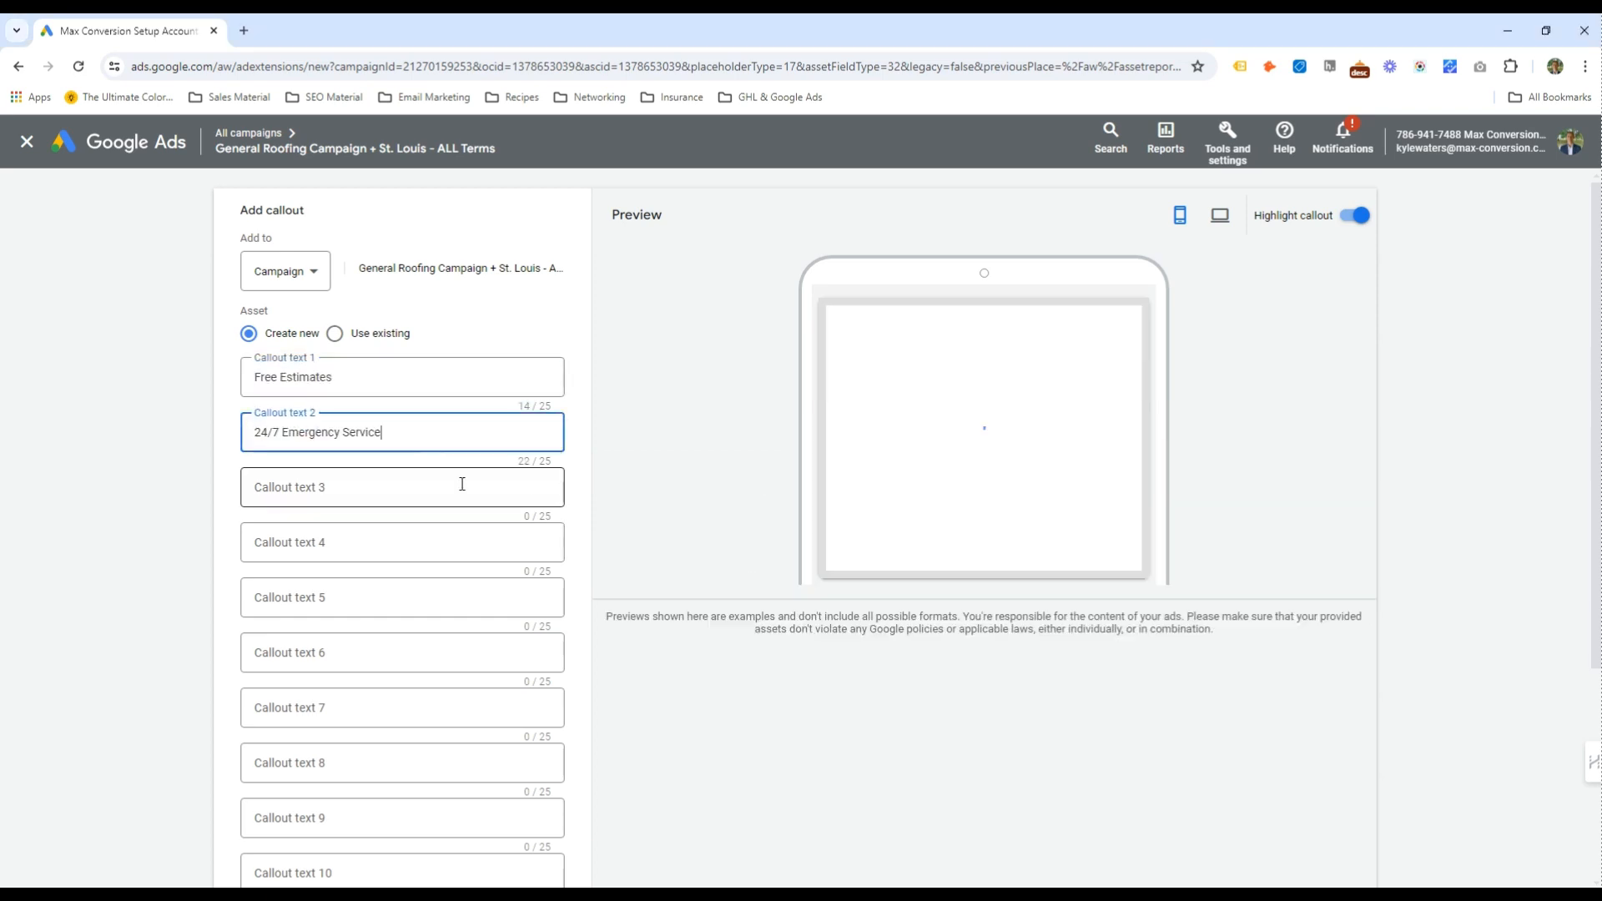
key("alt+Tab")
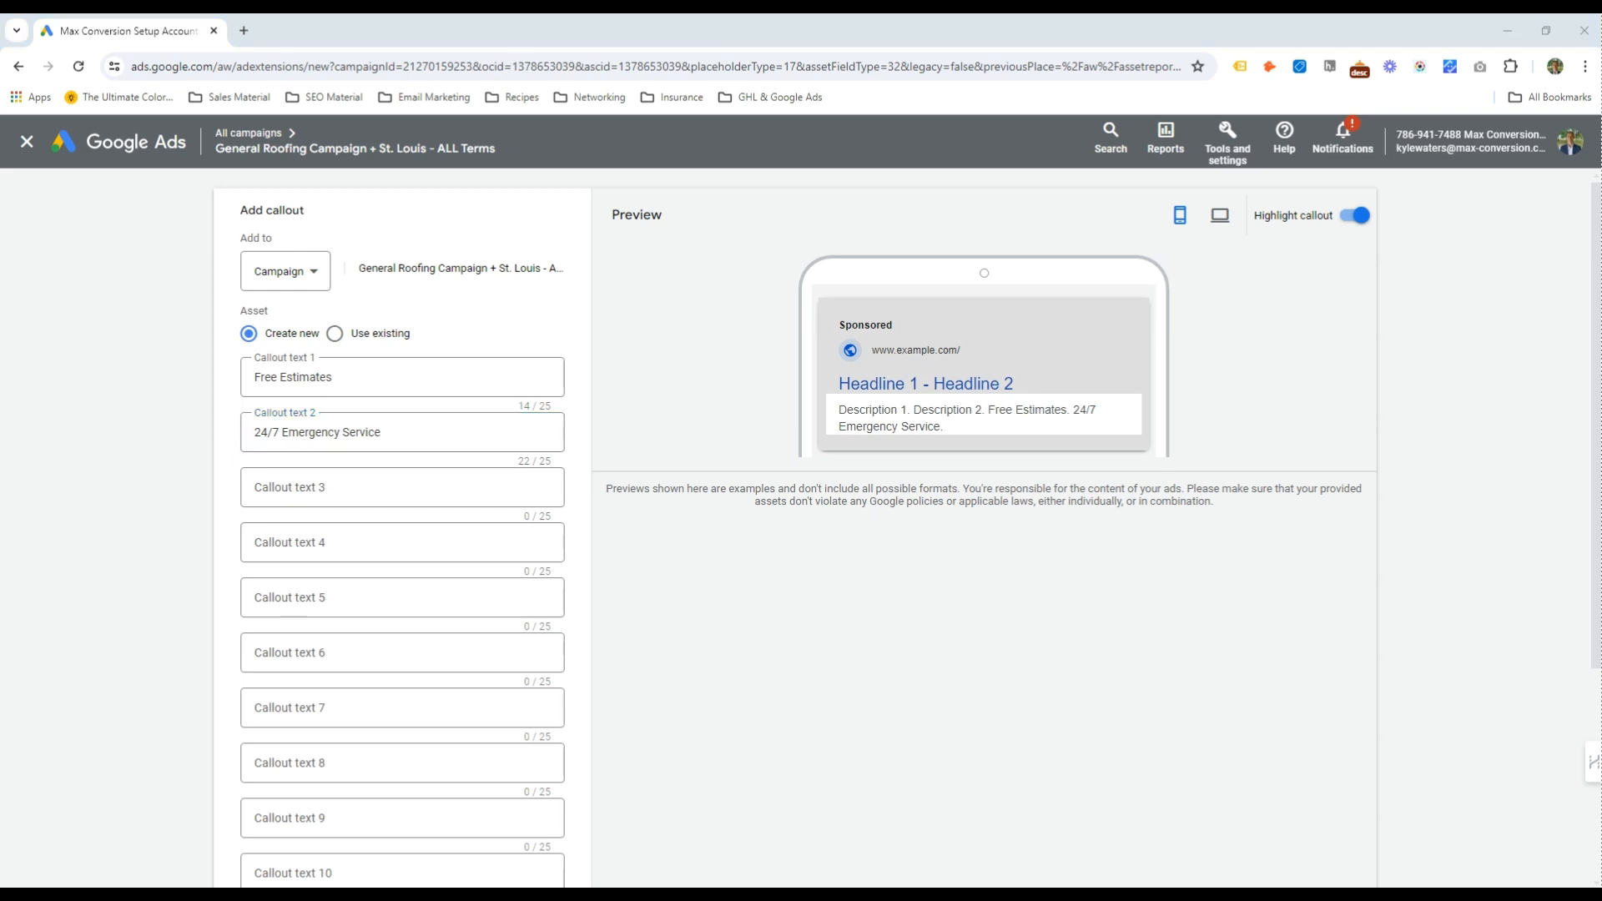
left_click(319, 500)
key("ctrl+v")
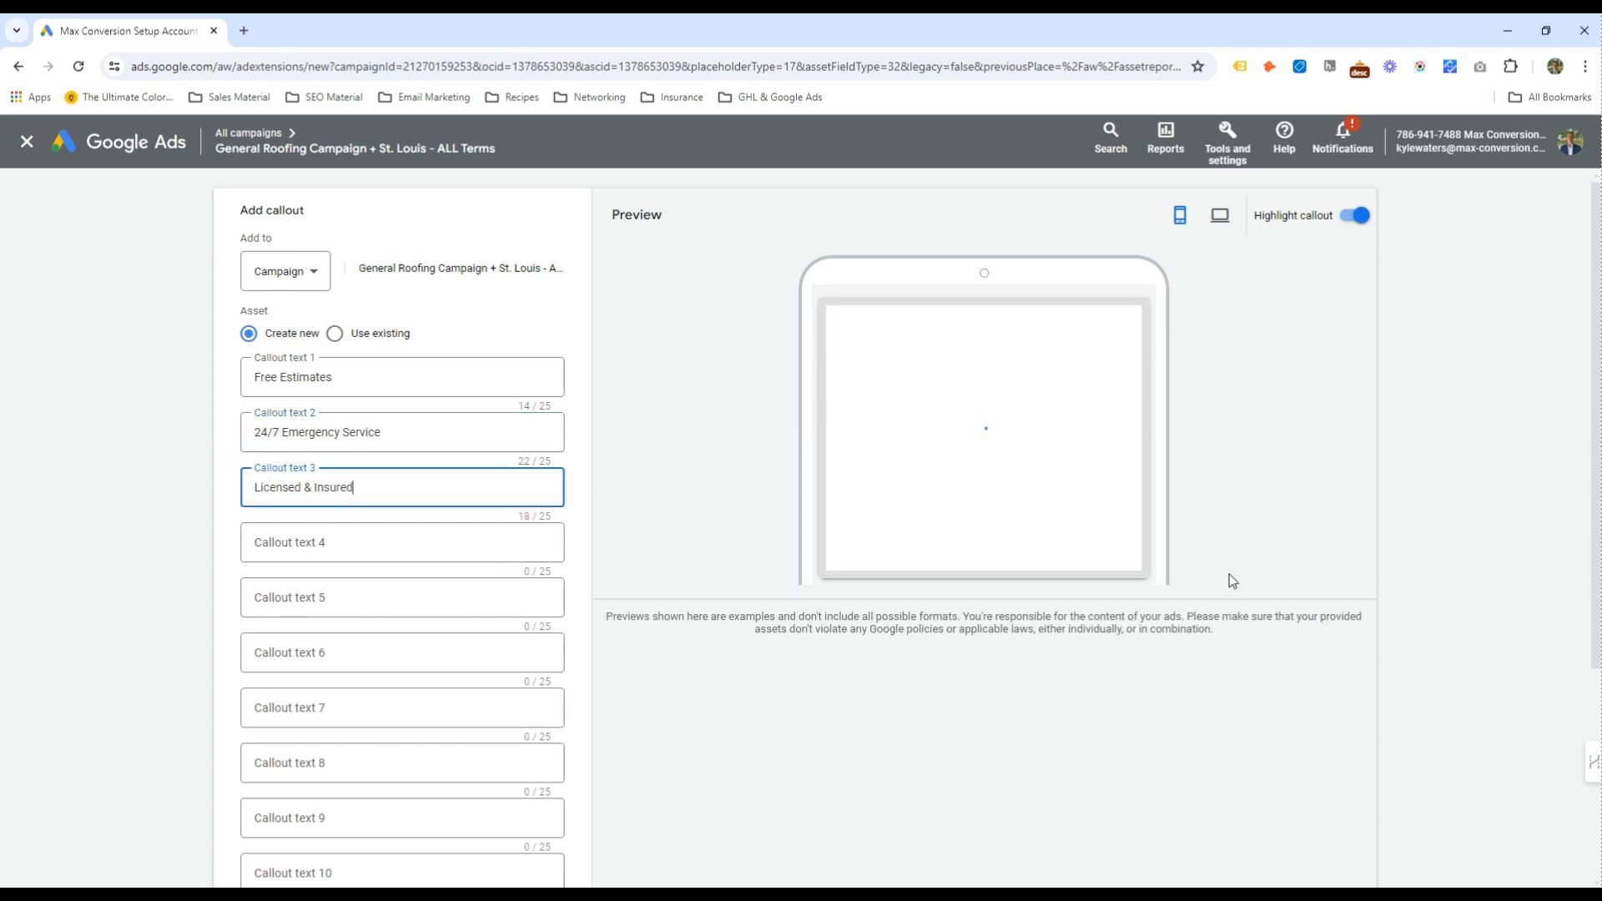
Enter "Locally Owned & Operated" as callout 4 and "Quality Workmanship" as callout 5
key("alt+Tab")
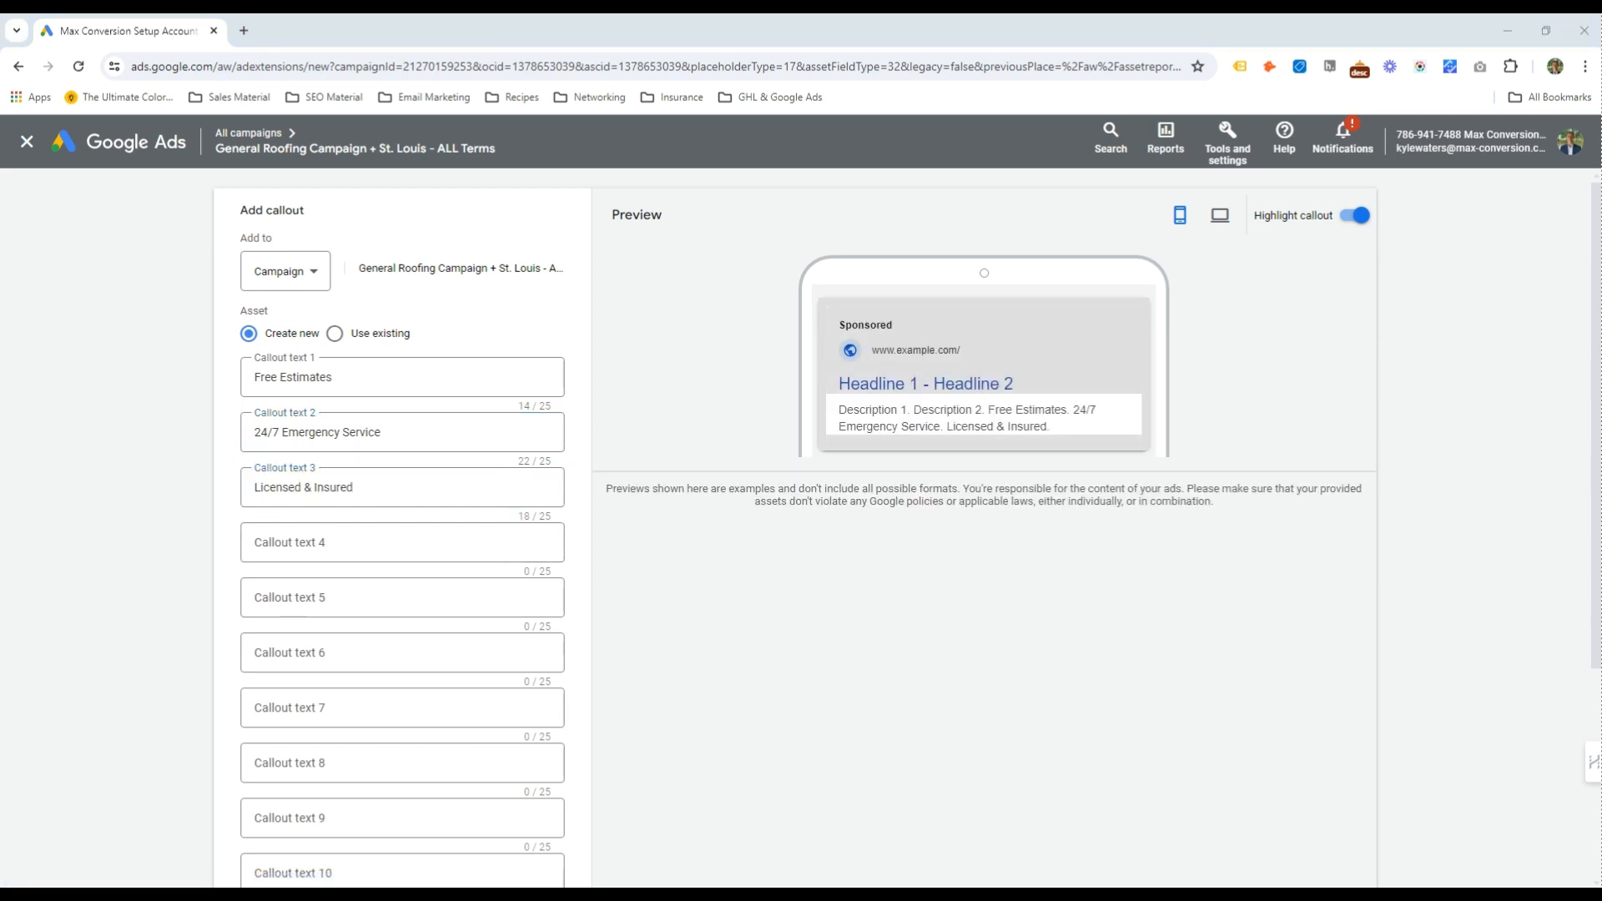
key("alt+Tab")
key("Tab")
type("Locally Owned & Operated")
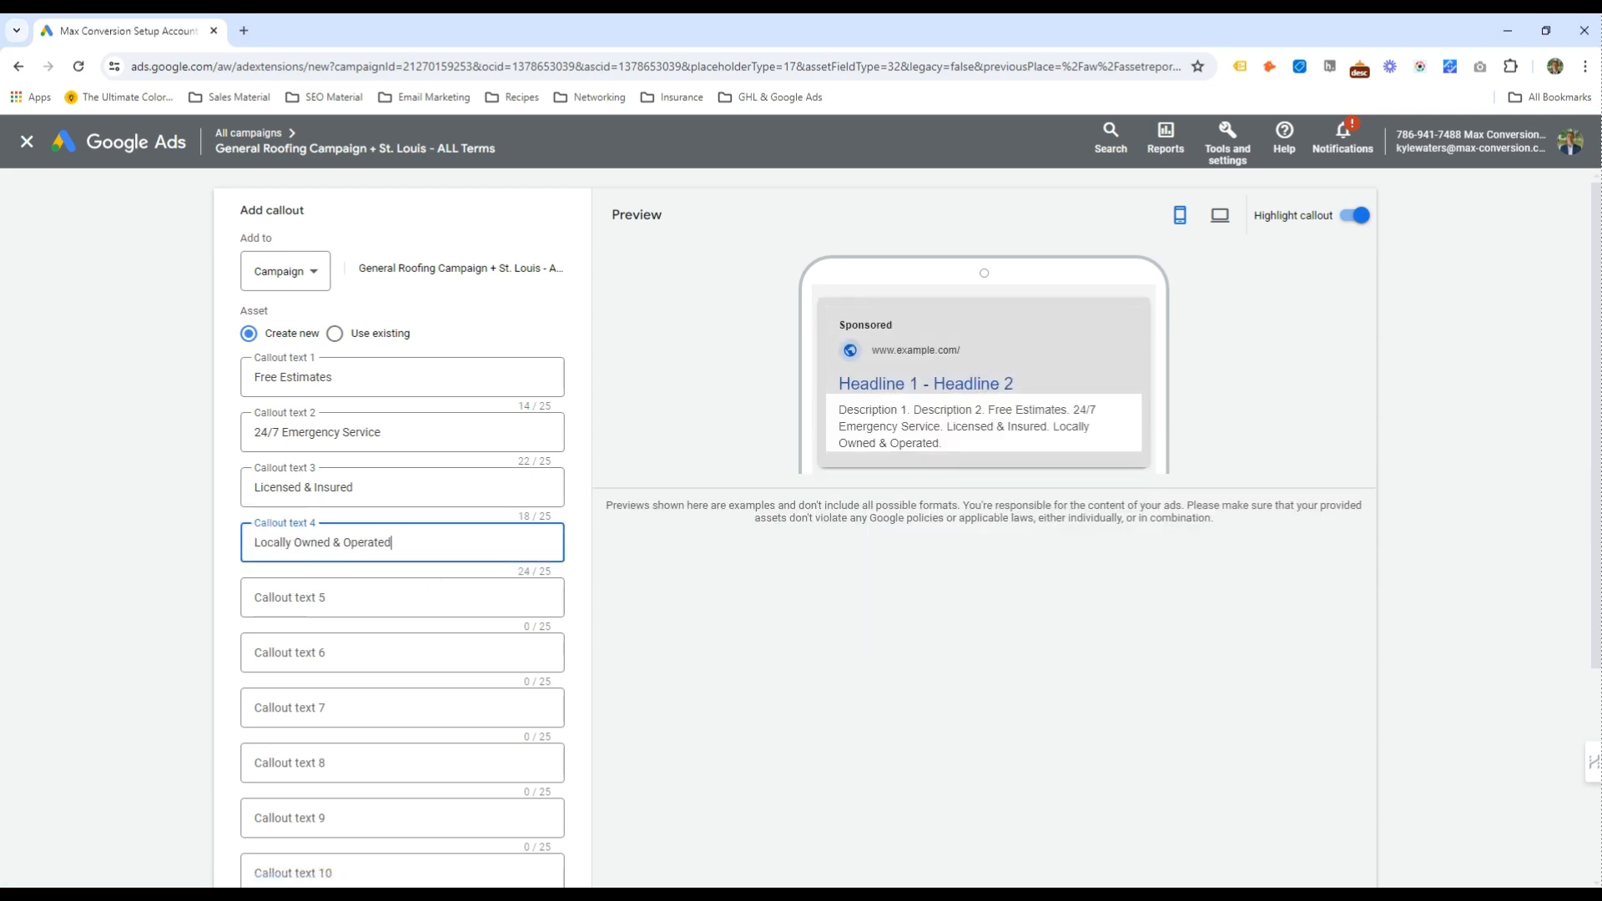
key("alt+Tab")
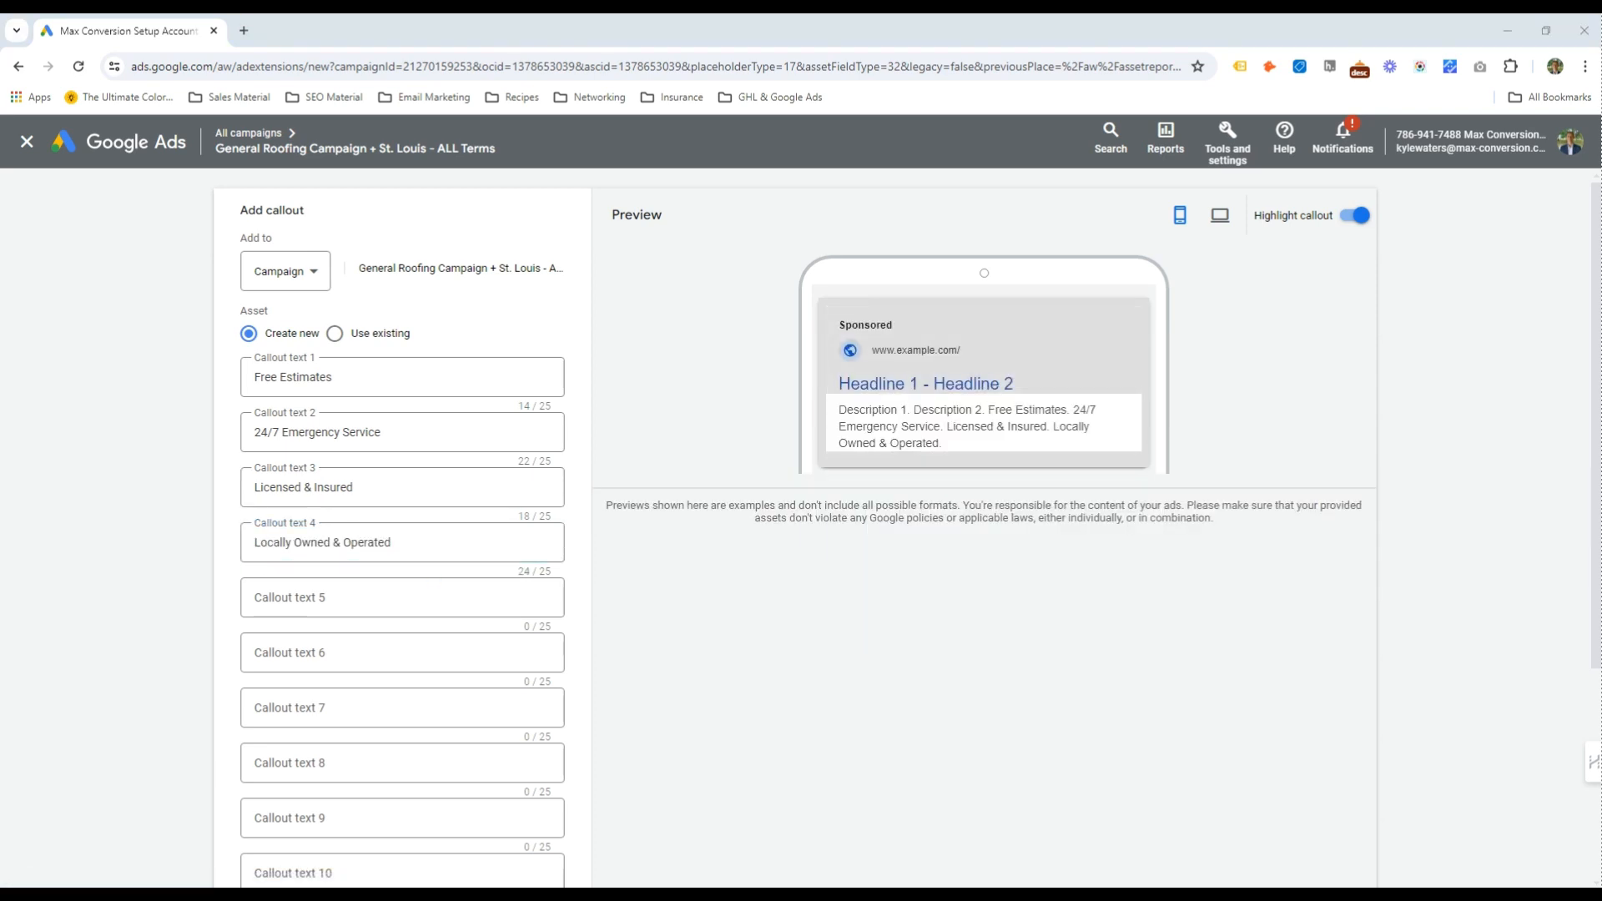
left_click(425, 594)
type("Quality Workmanship")
Enter "500+ Five Star Reviews" as the sixth callout text
left_click(302, 654)
type("50")
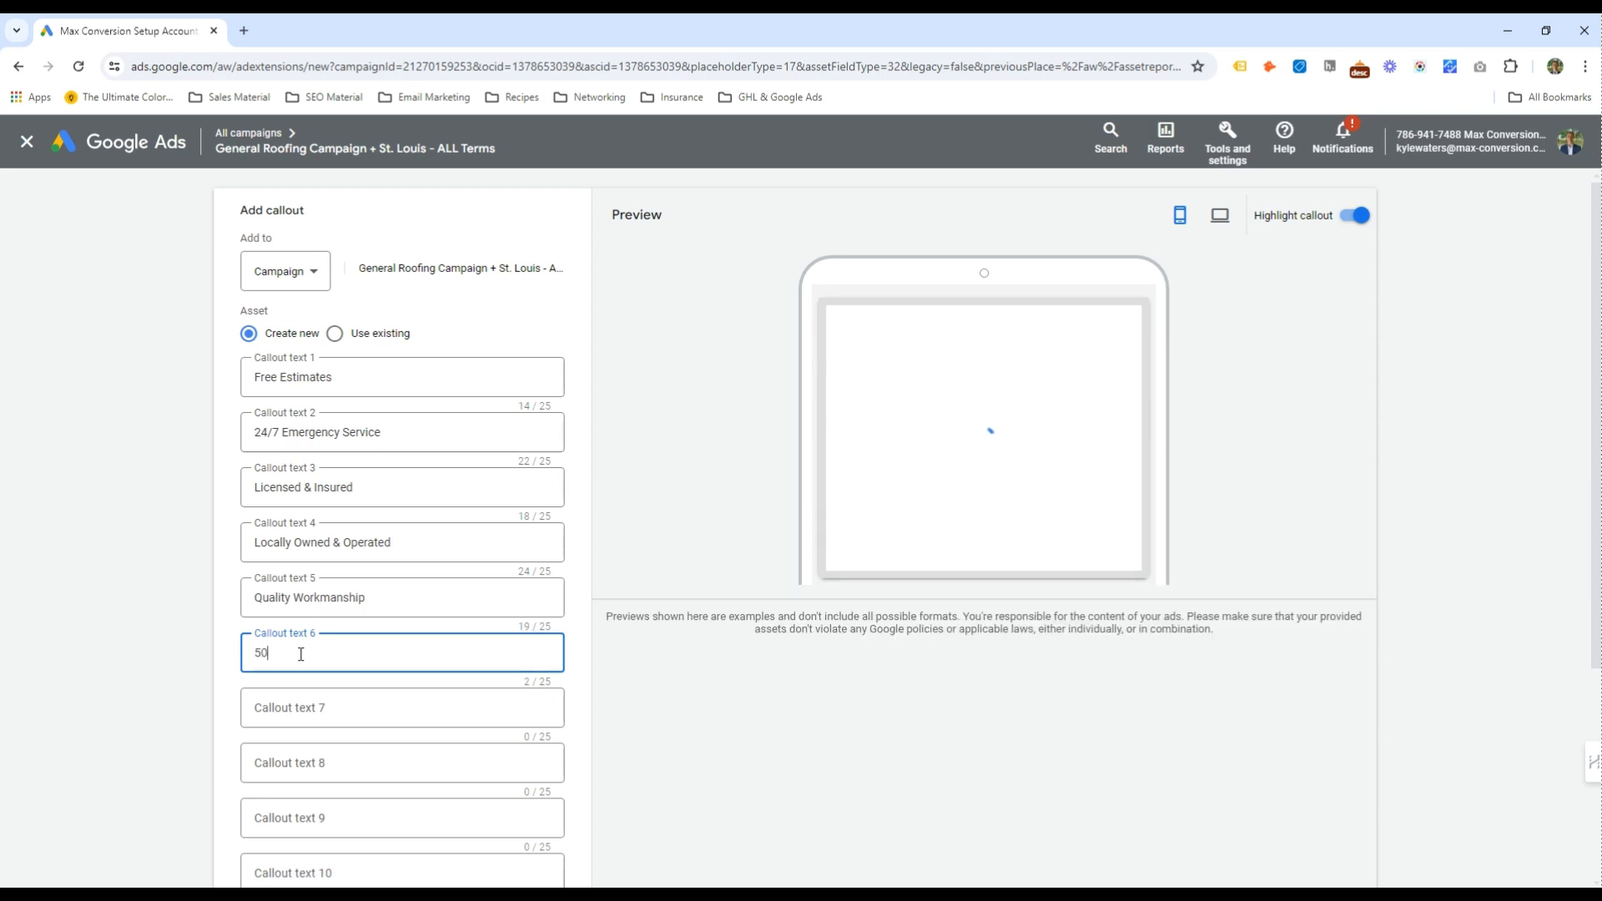
type("0+ Five S")
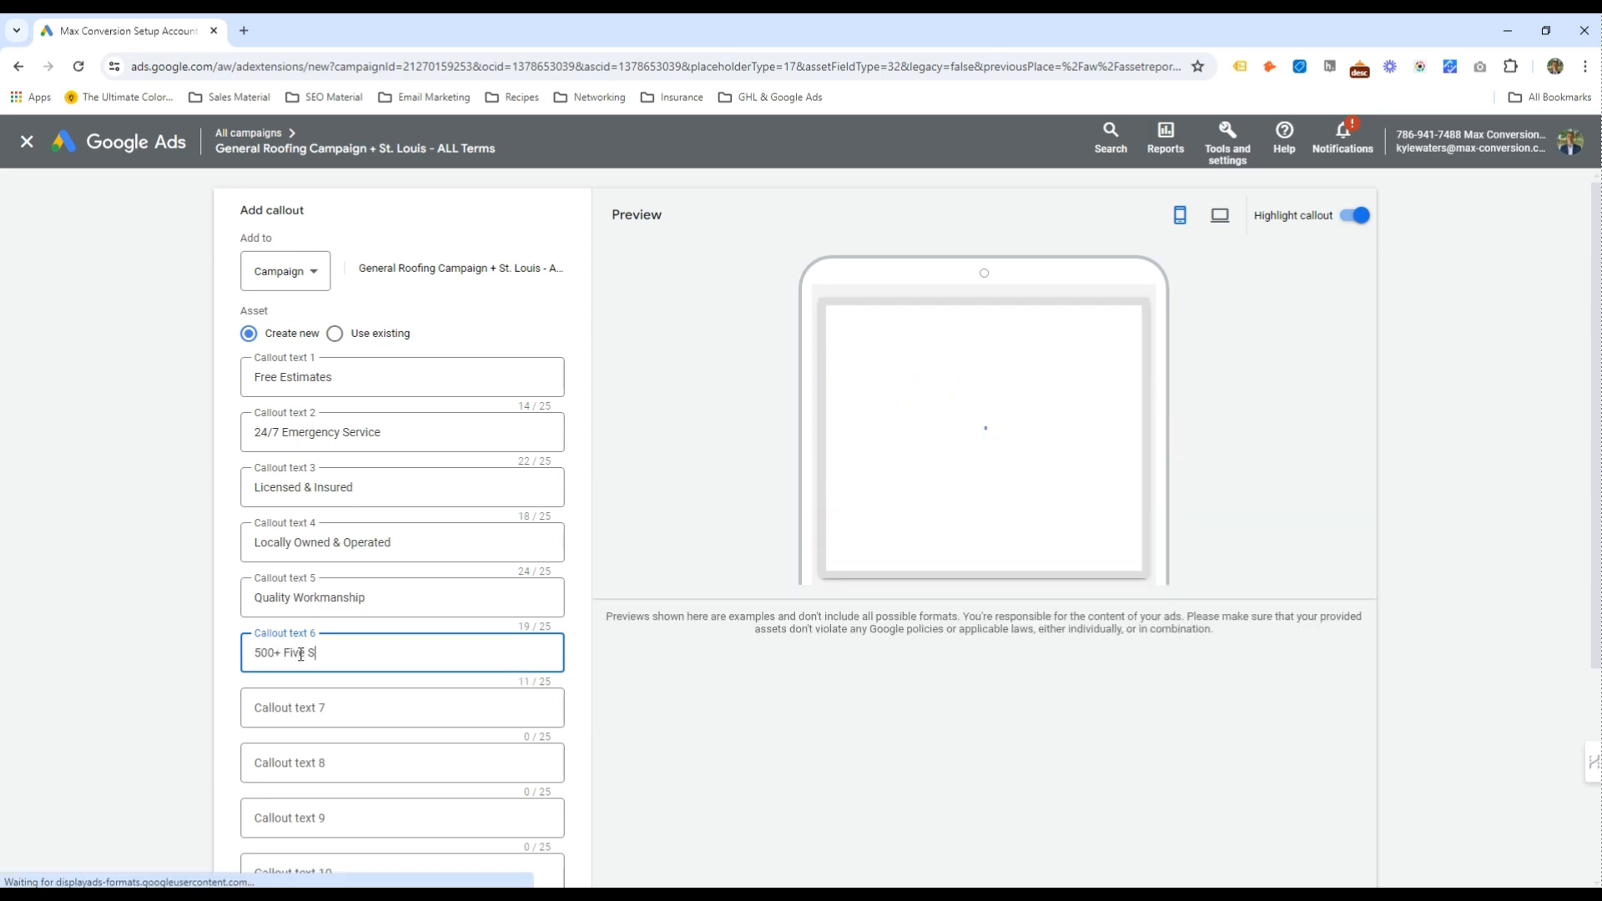
type("tar Reviews")
key("Tab")
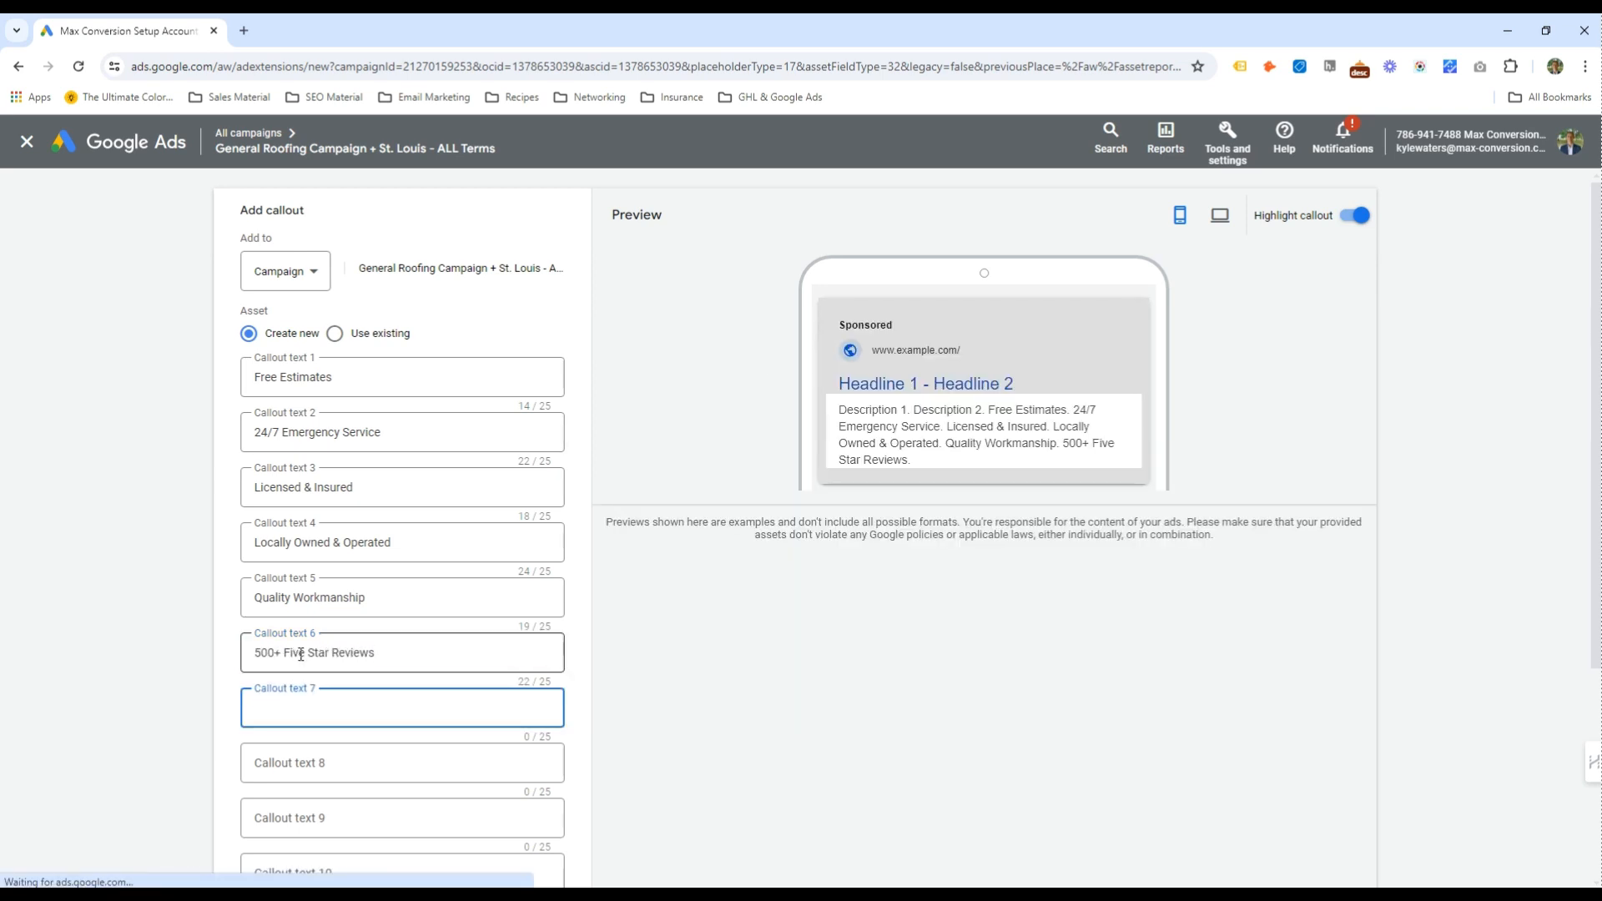
Enter "Roofers Are Insured" as the seventh callout text, correcting the capitalization of "Are"
type("Roofer")
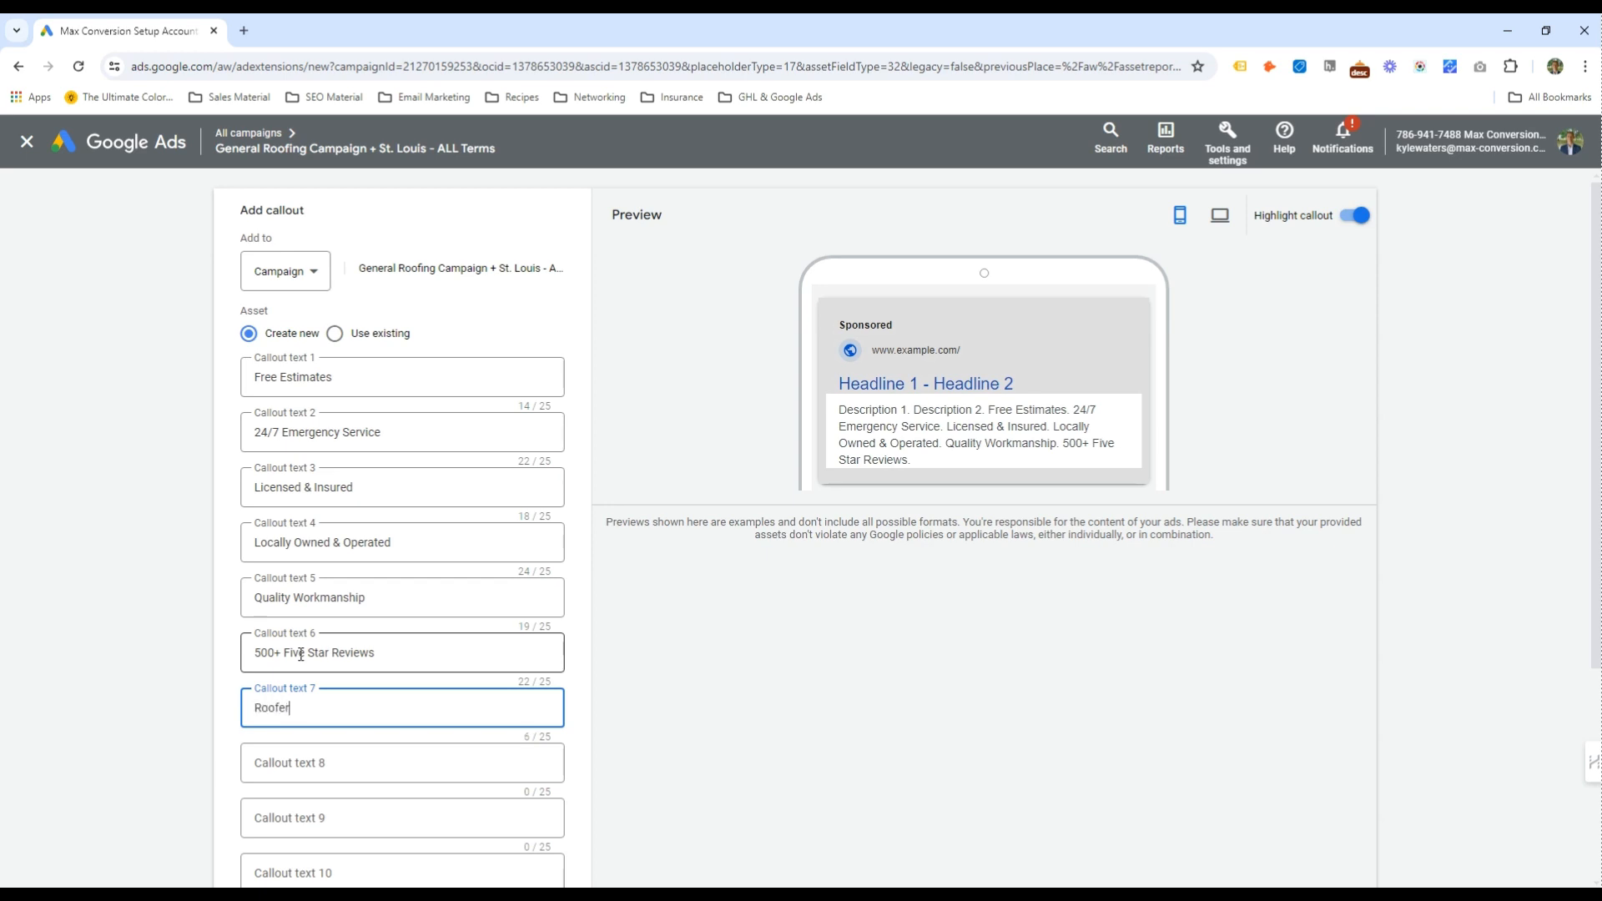
type("s Are Insured")
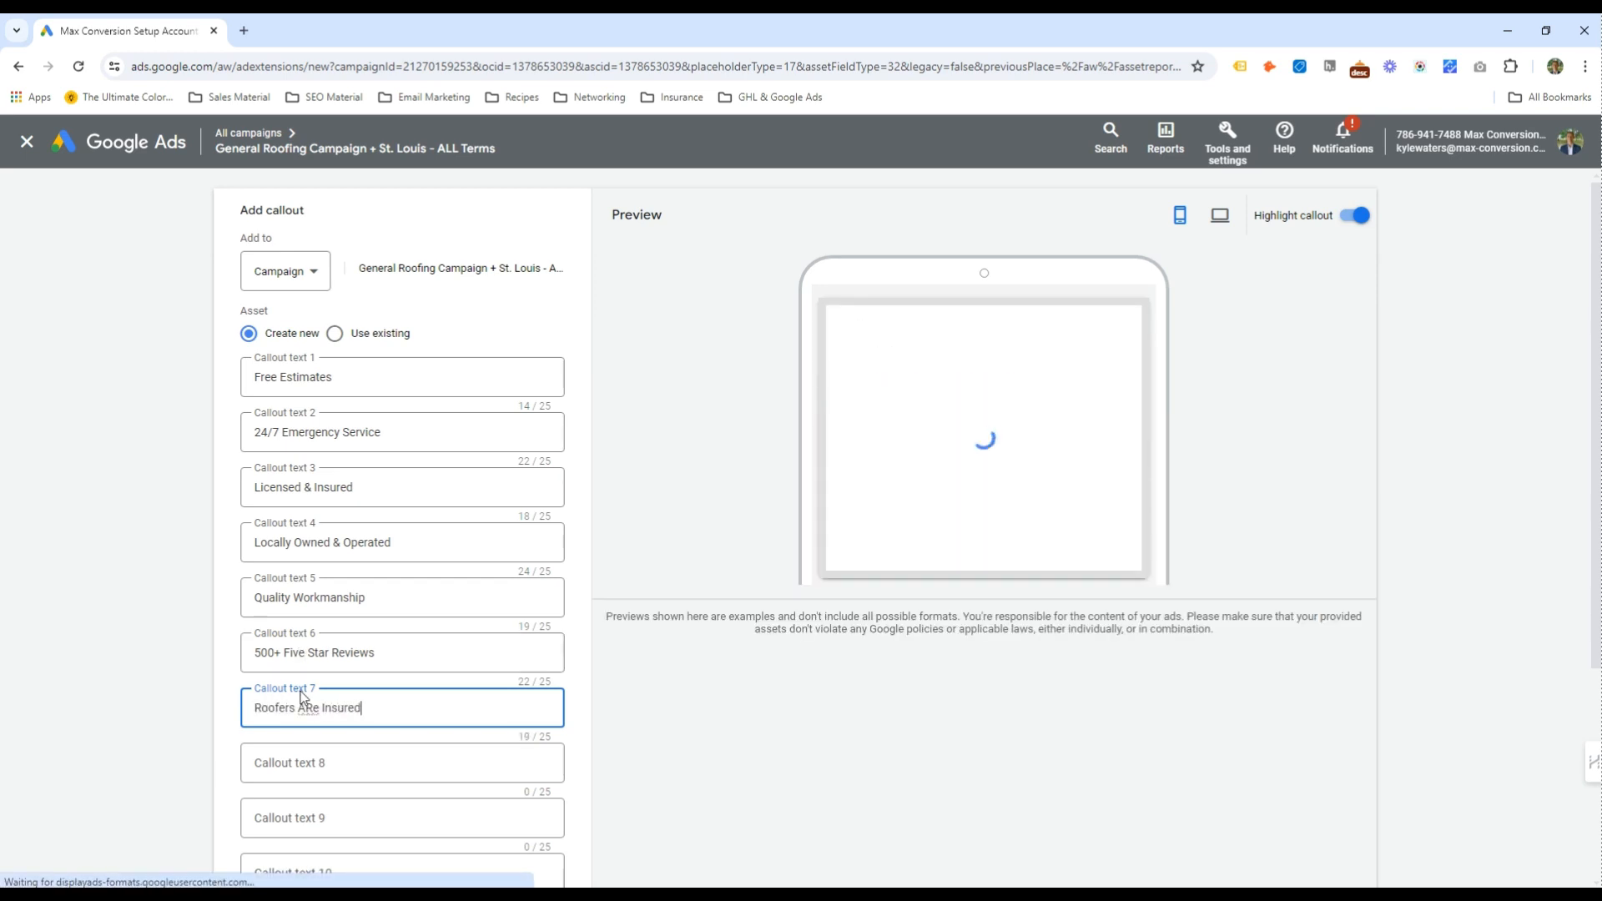
right_click(301, 699)
right_click(308, 709)
left_click(362, 402)
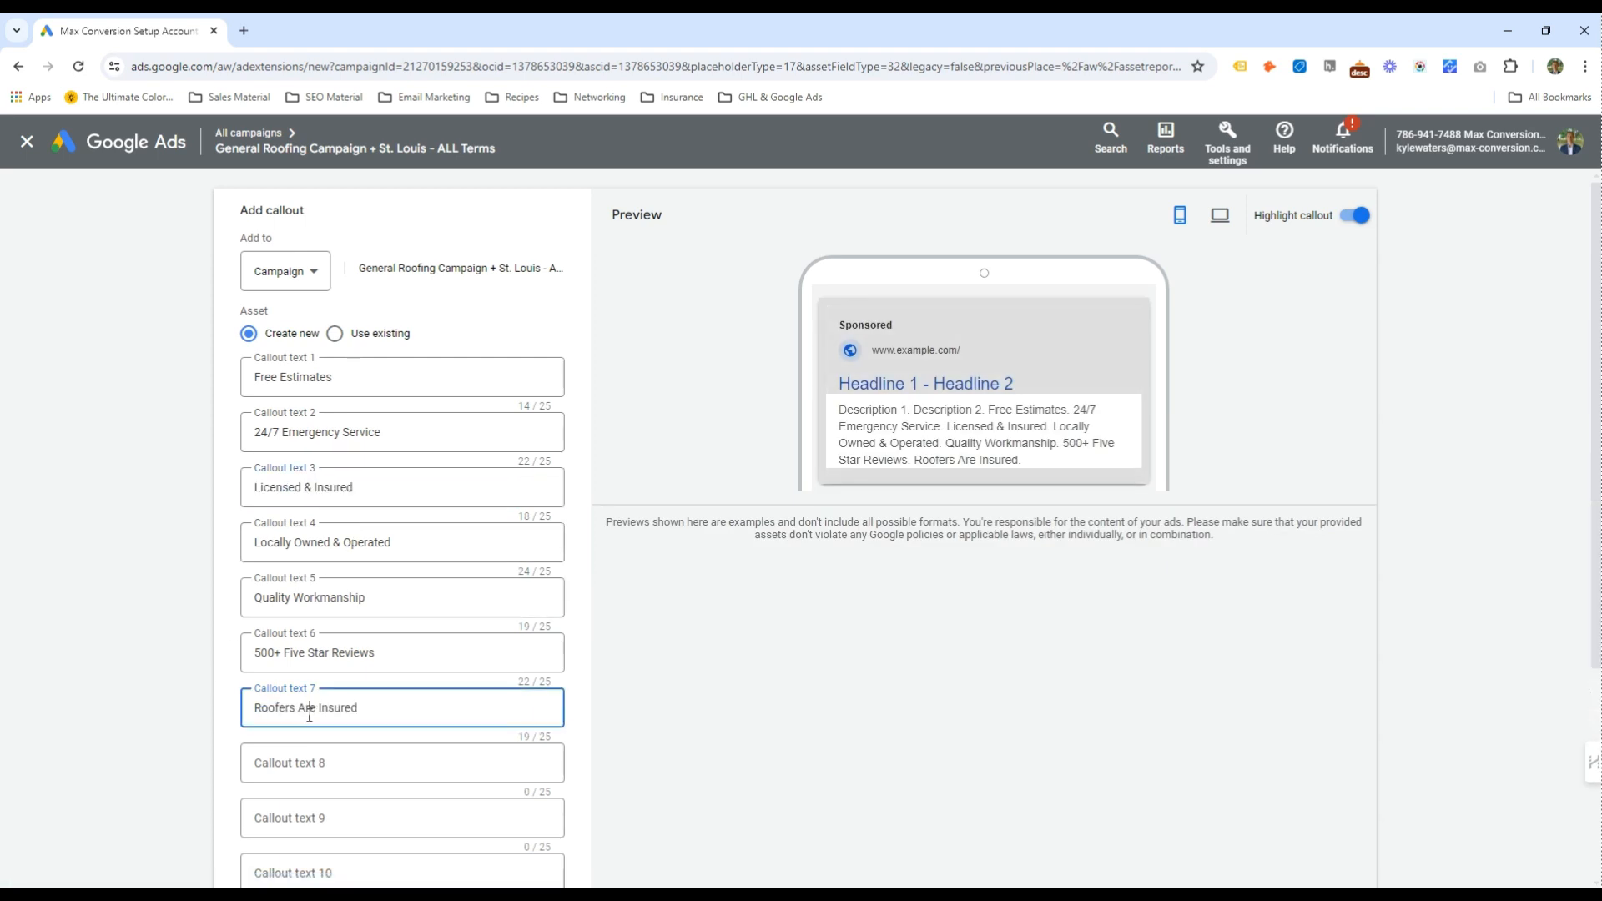
left_click_drag(279, 711, 404, 715)
left_click(400, 715)
left_click(333, 492)
left_click(350, 649)
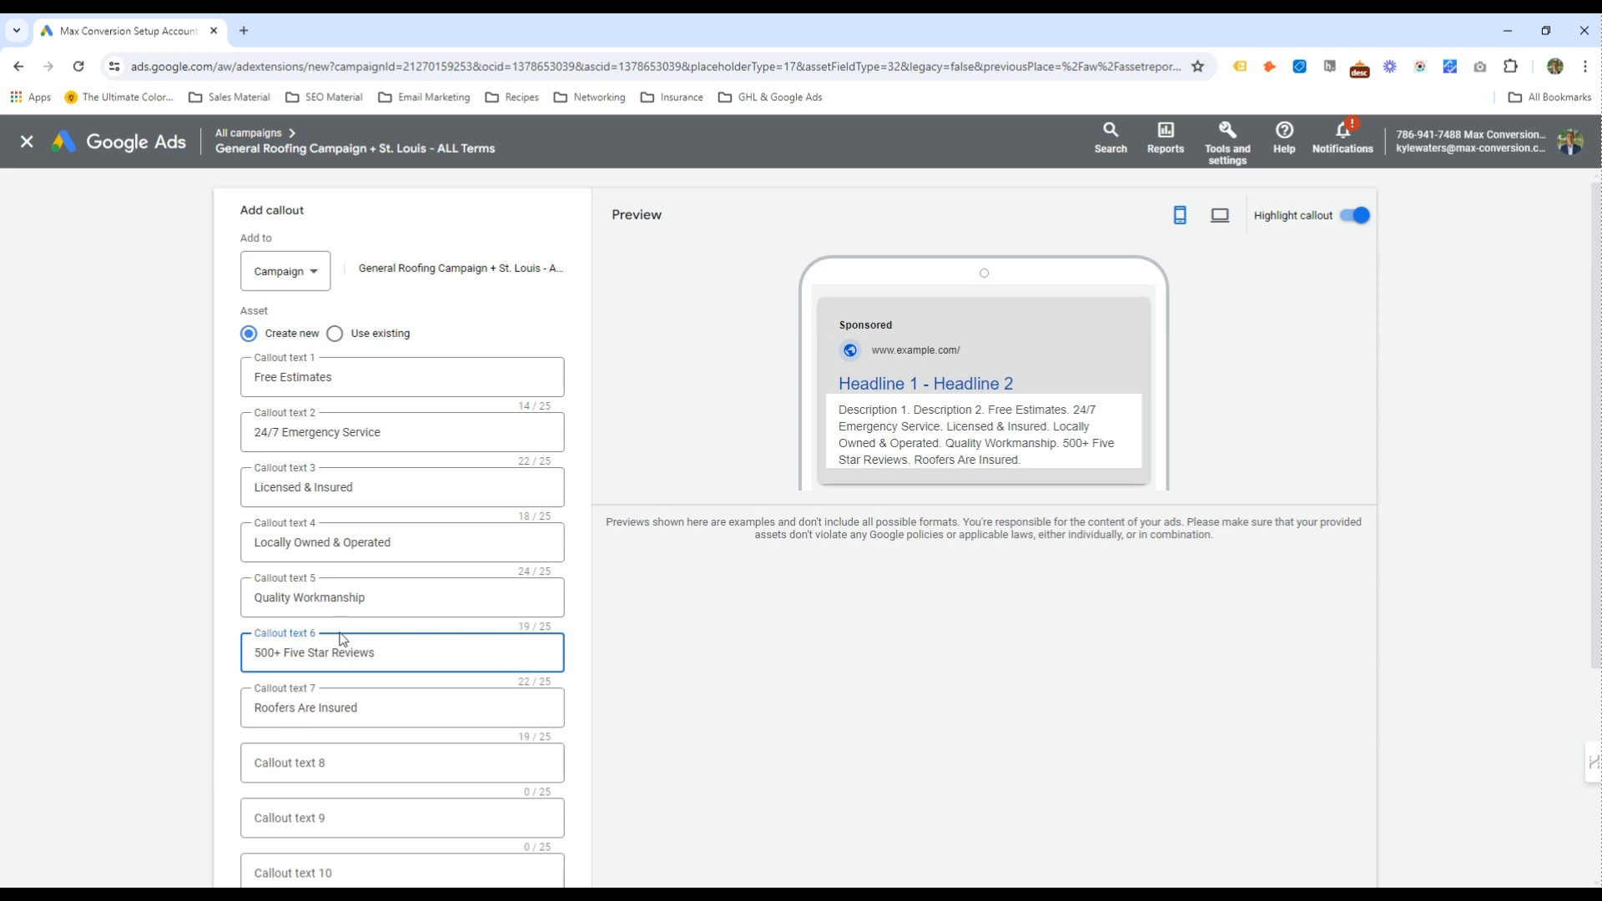
Enter "Fast Turnaround" as callout 8 and "Expert Roof Inspections" as callout 9
scroll(342, 639, "down", 1)
left_click(297, 678)
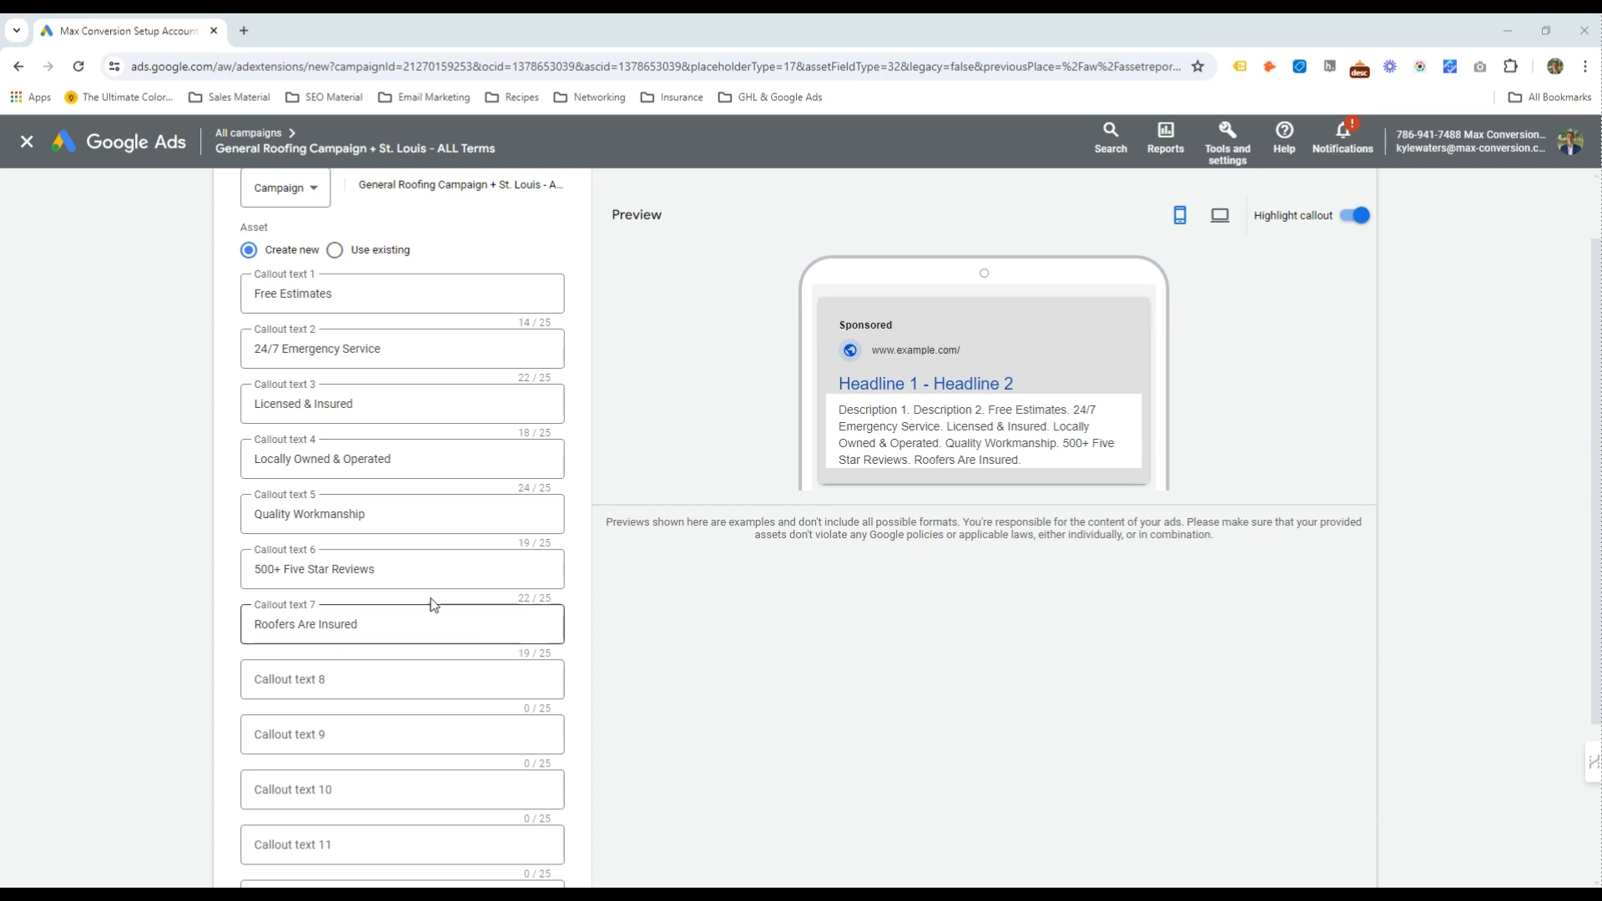
left_click(382, 692)
key("ctrl+v")
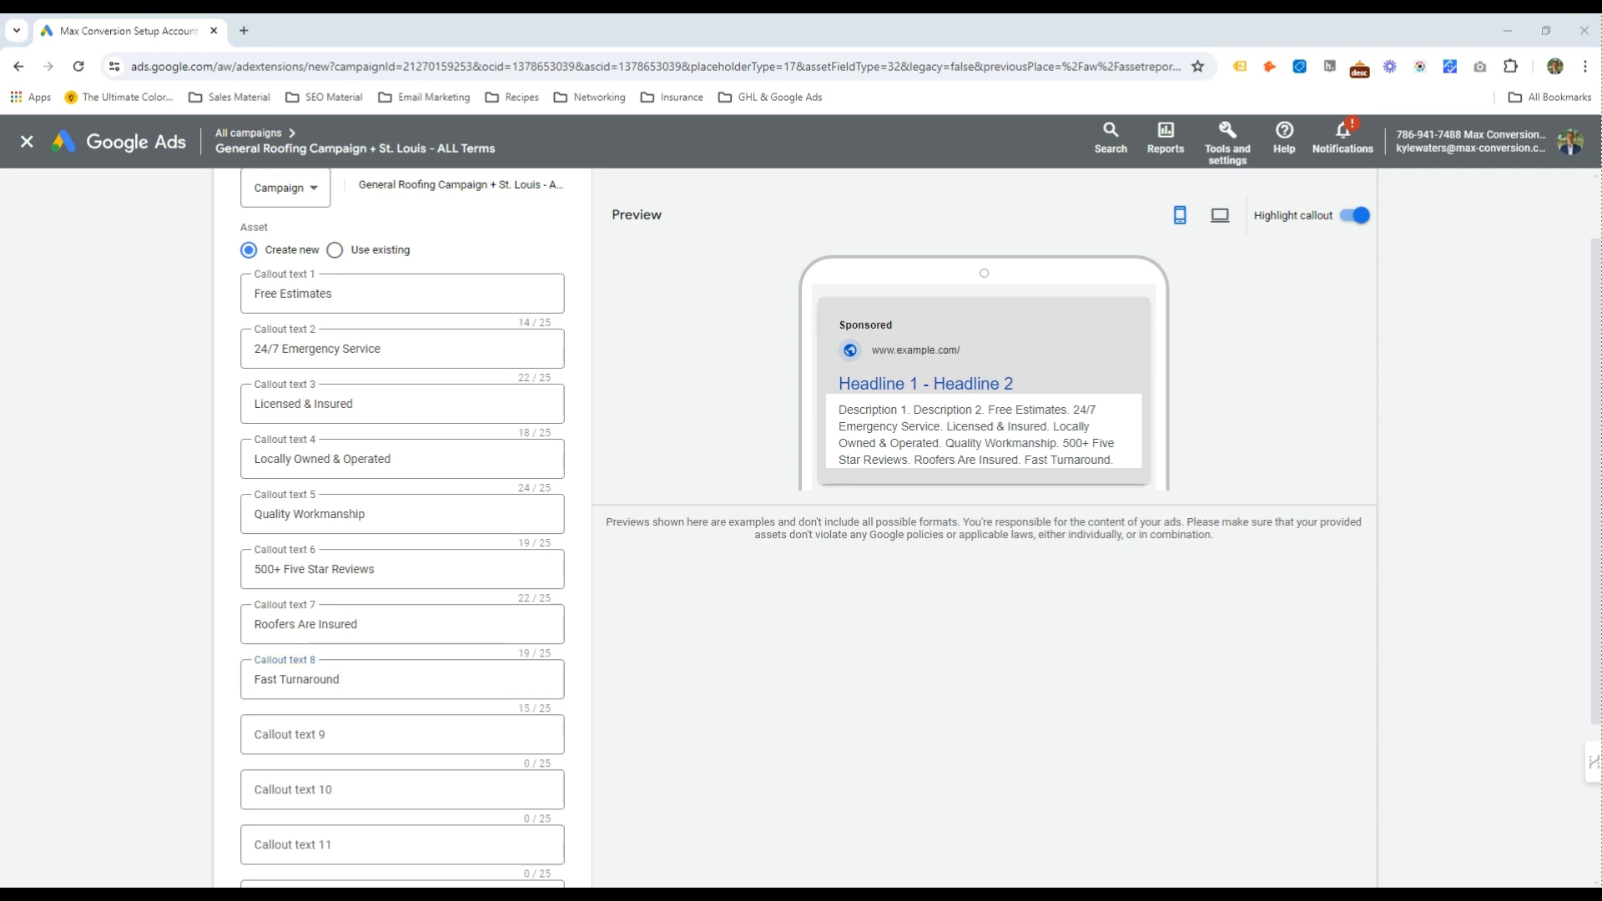
left_click(445, 728)
type("Expert Roof Inspections")
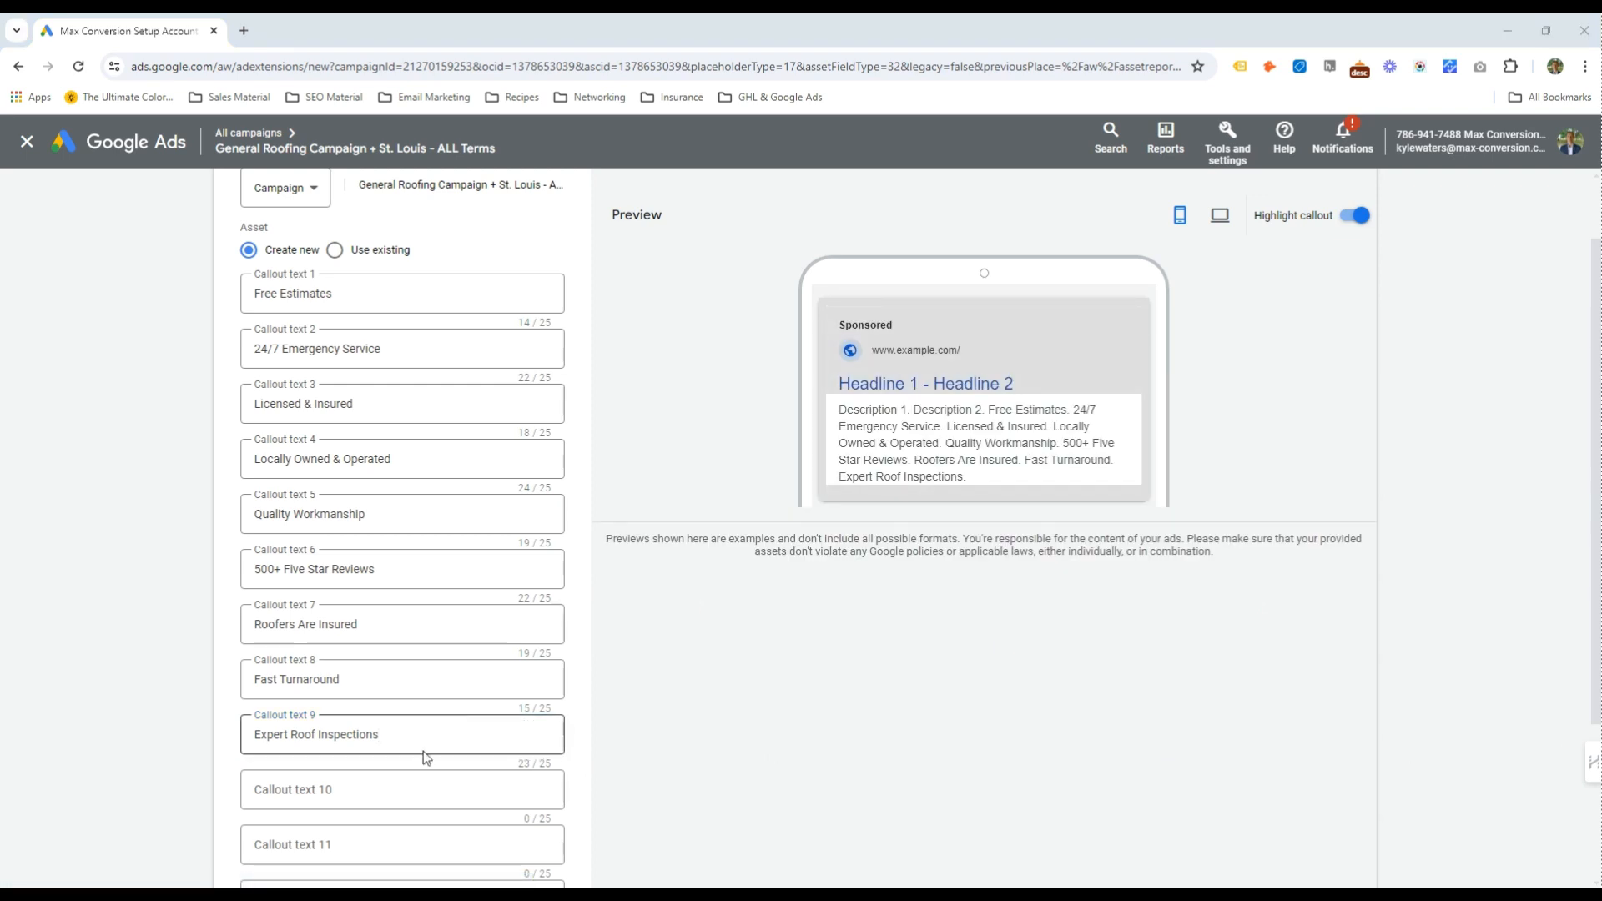
Enter "Lifetime Warranty" as callout 10 and "Custom Roof Designs" as callout 11
left_click(373, 791)
type("Lifetime Warranty")
scroll(887, 701, "down", 3)
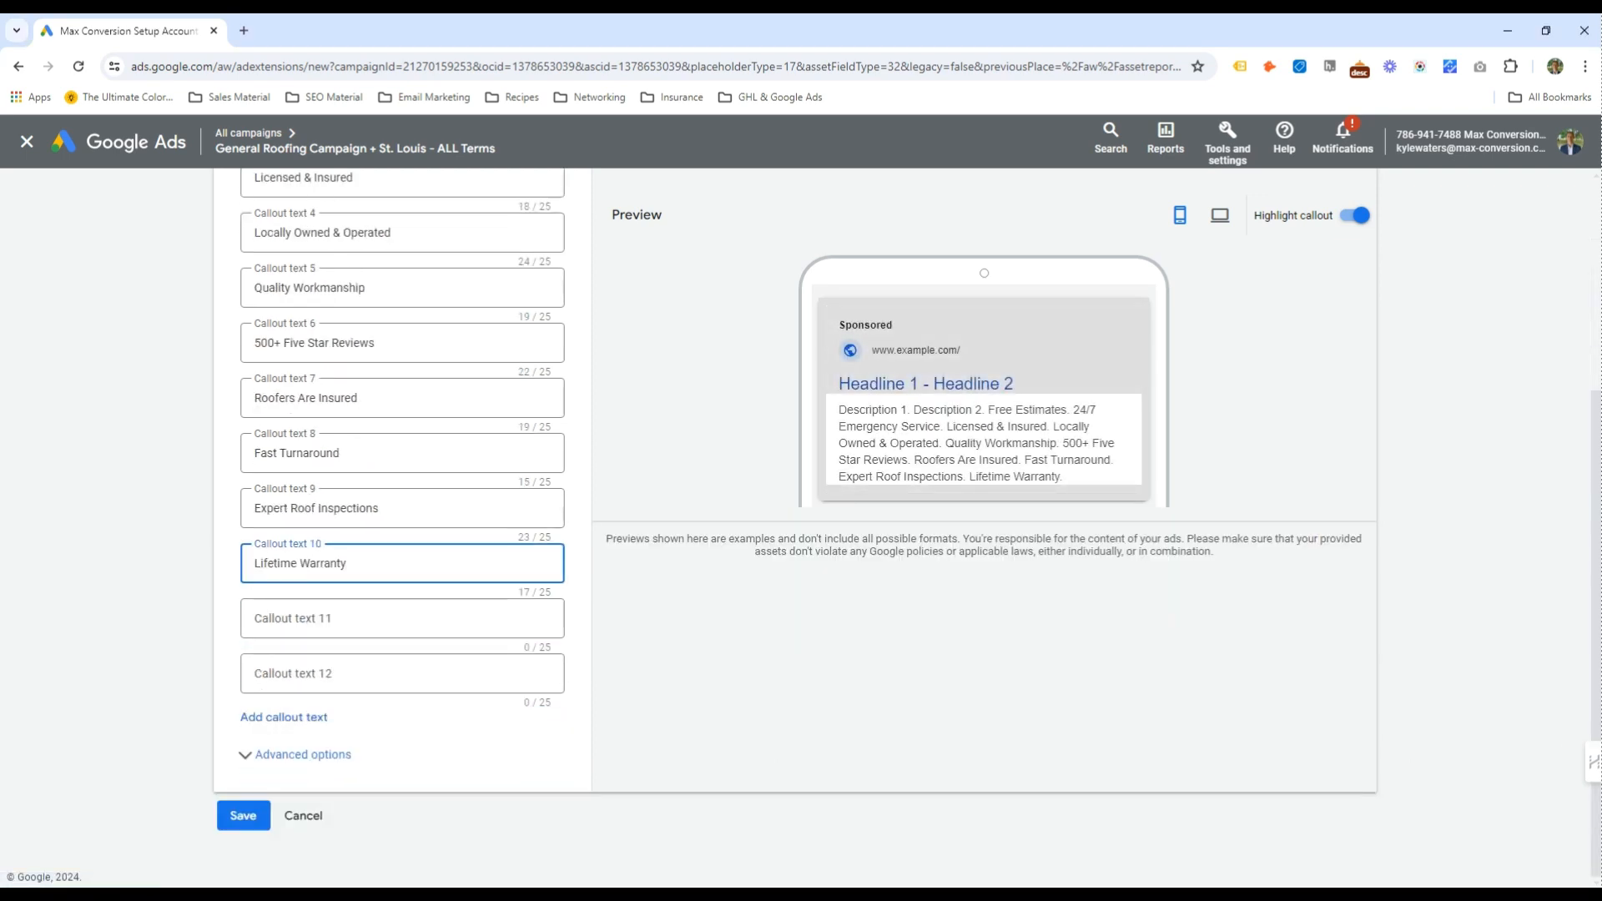
left_click(315, 632)
type("Custom Roof Designs")
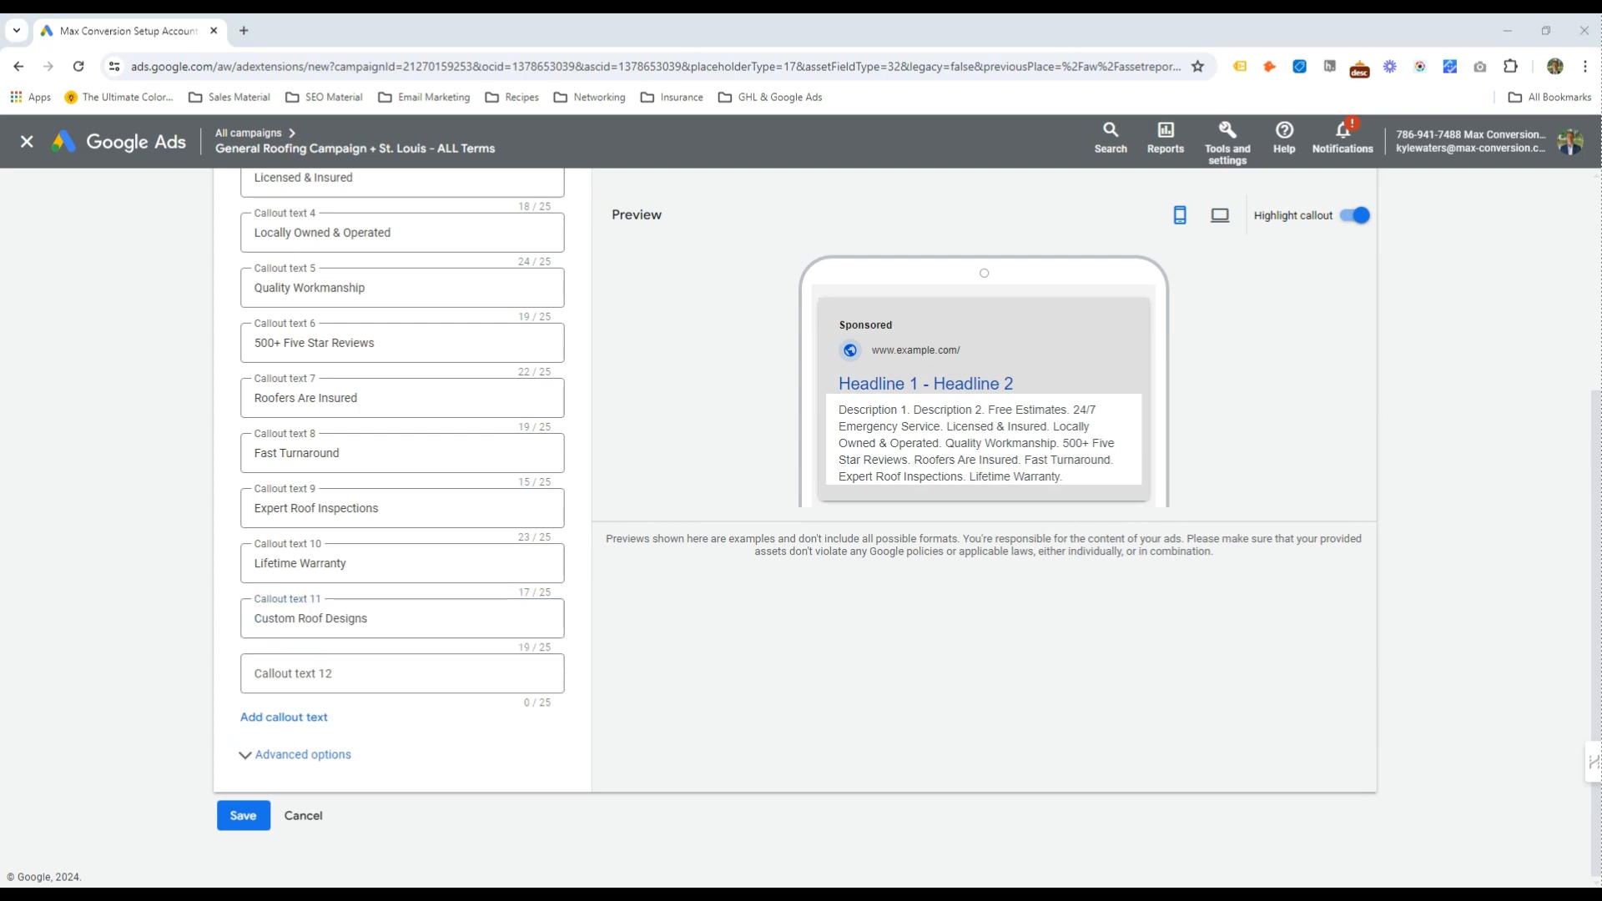
Enter "Financing Available" as callout text 12 and save the callouts
left_click(350, 673)
type("Financing Available")
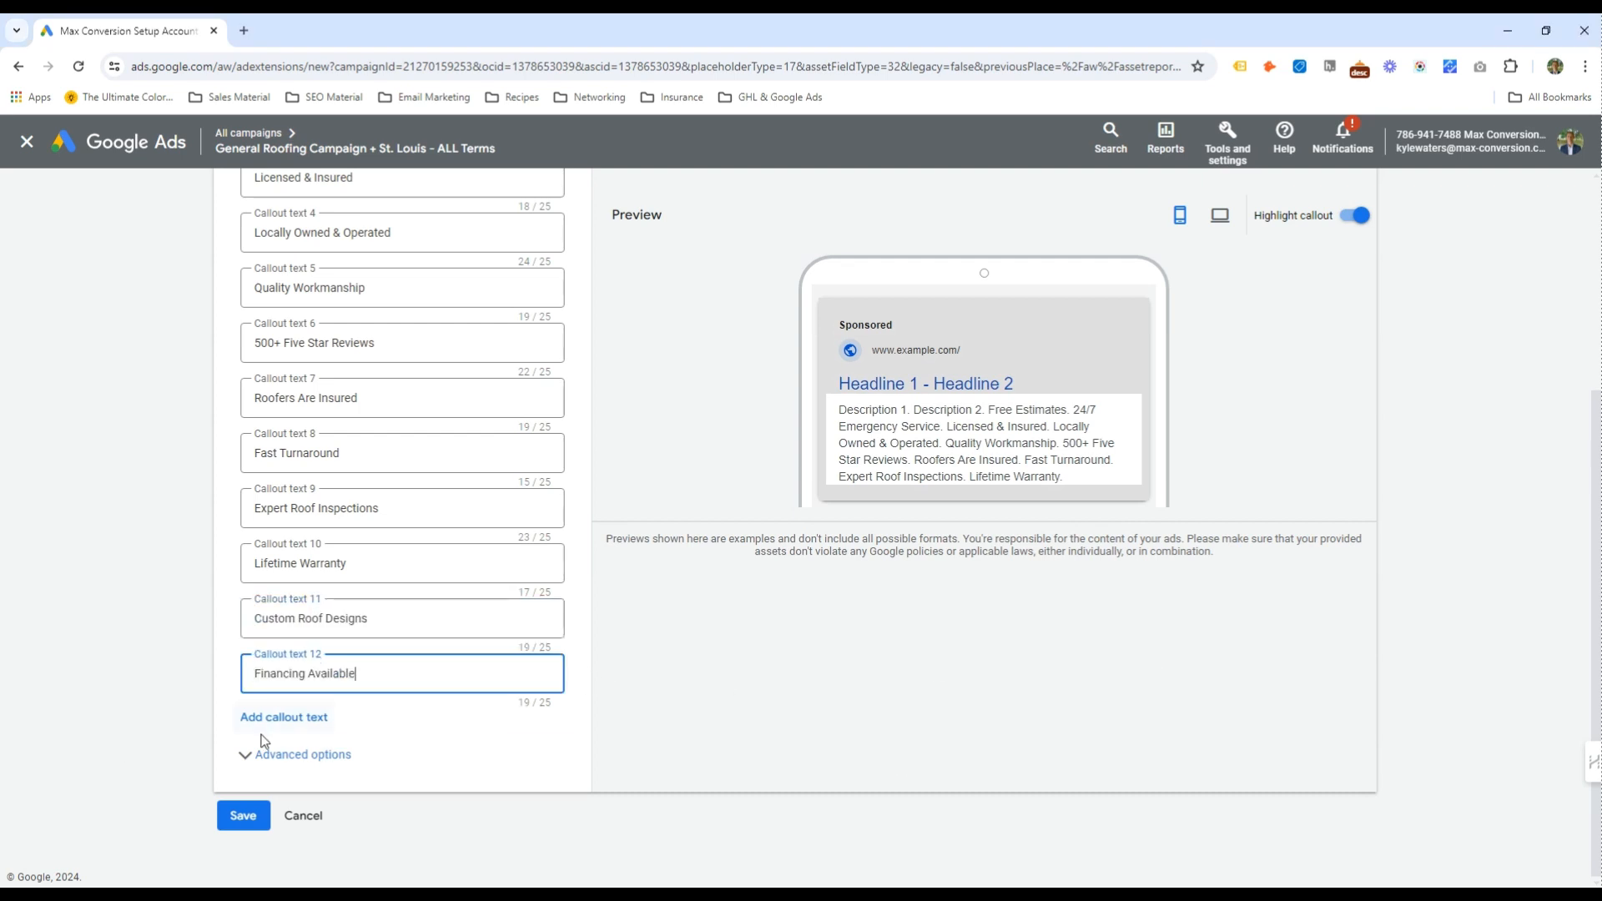
scroll(338, 647, "down", 1)
scroll(337, 646, "down", 1)
left_click(242, 812)
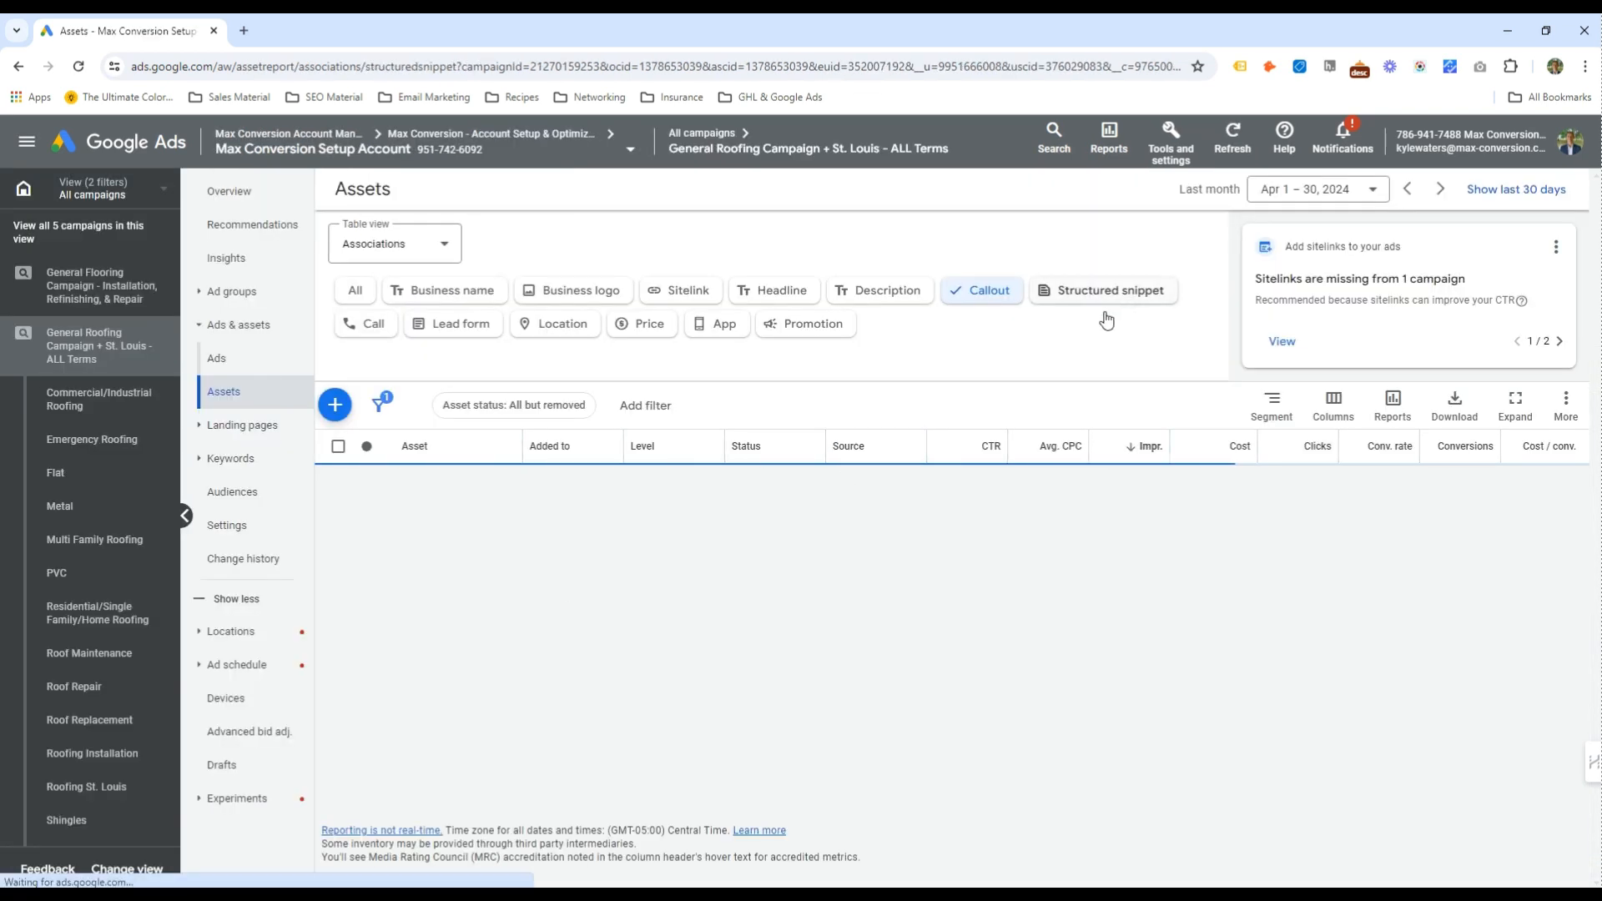
Start a new structured snippet asset for the campaign with the English header Types
left_click(1105, 293)
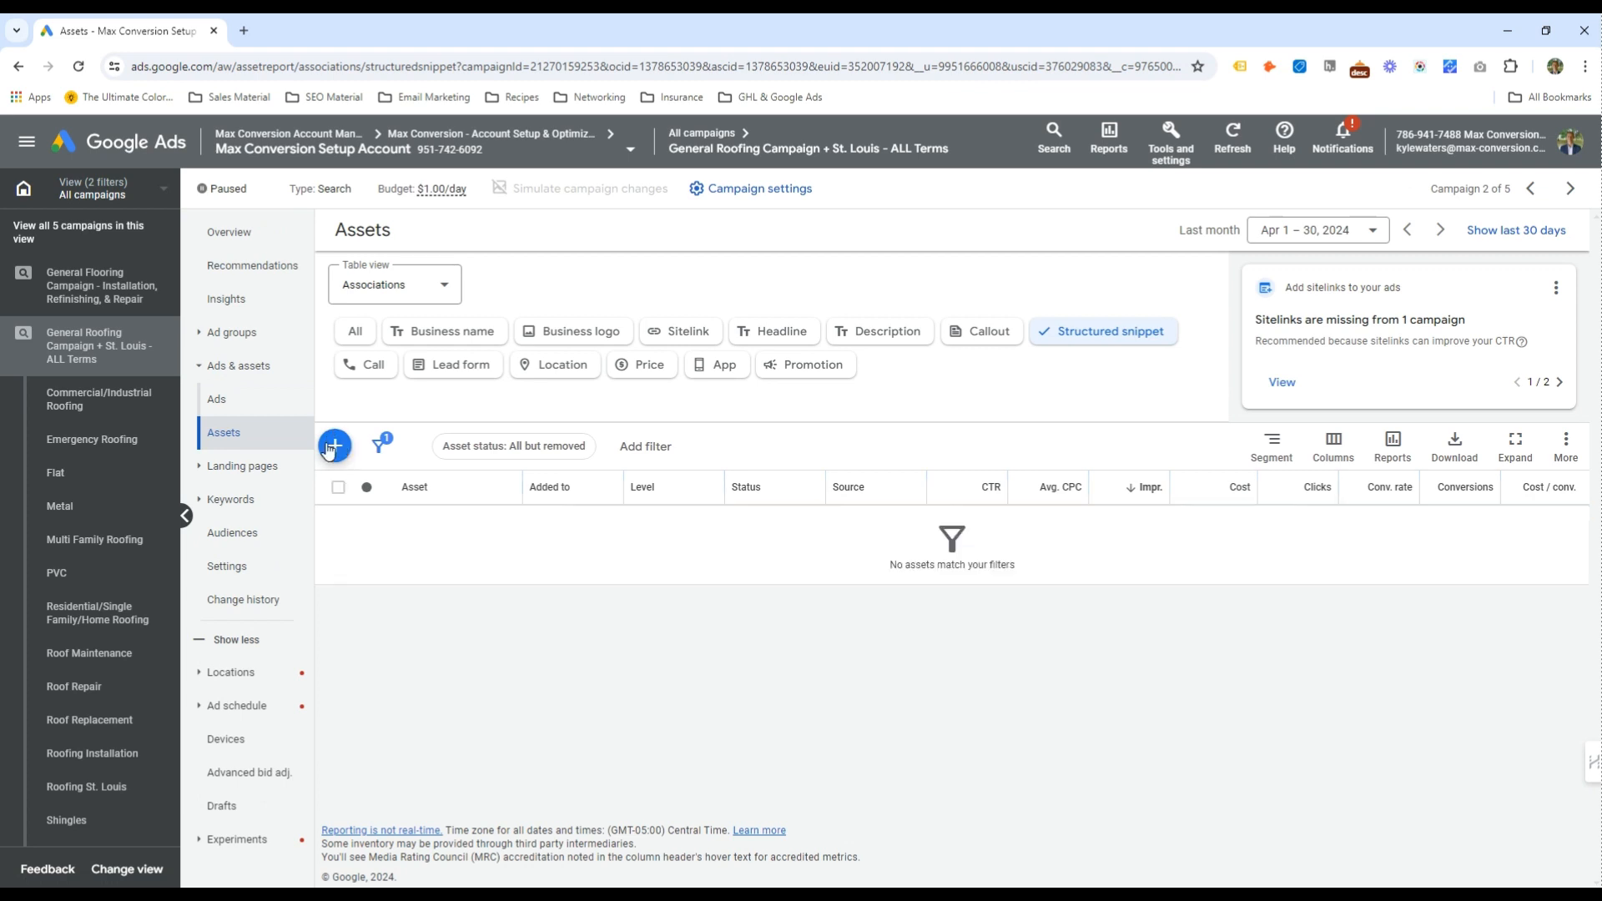
left_click(332, 446)
left_click(404, 400)
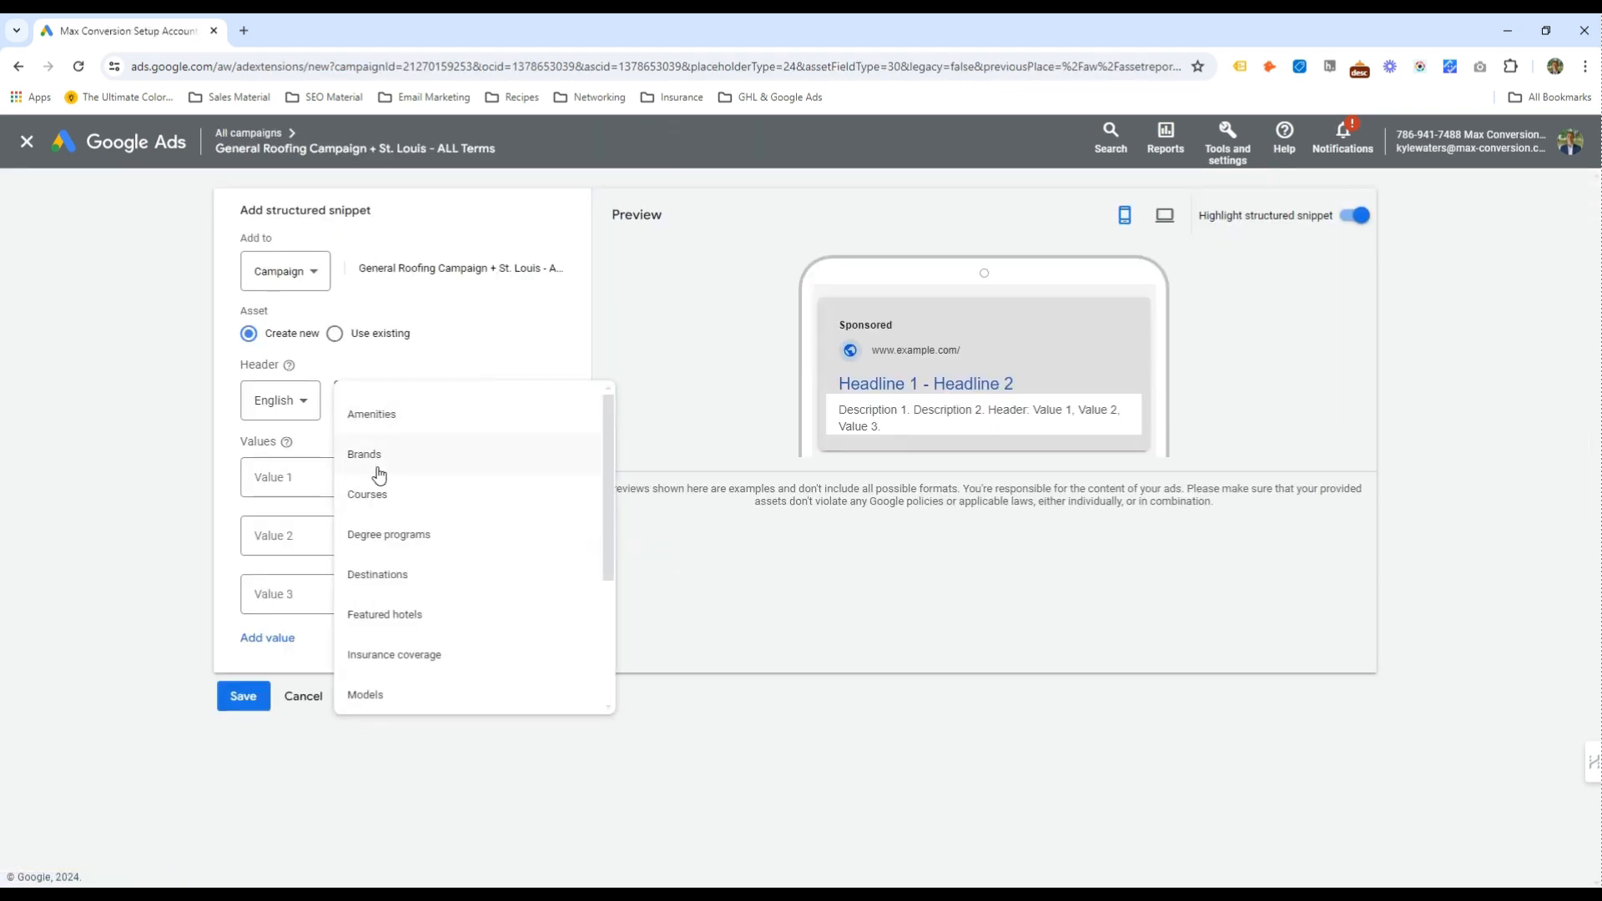
scroll(396, 626, "down", 3)
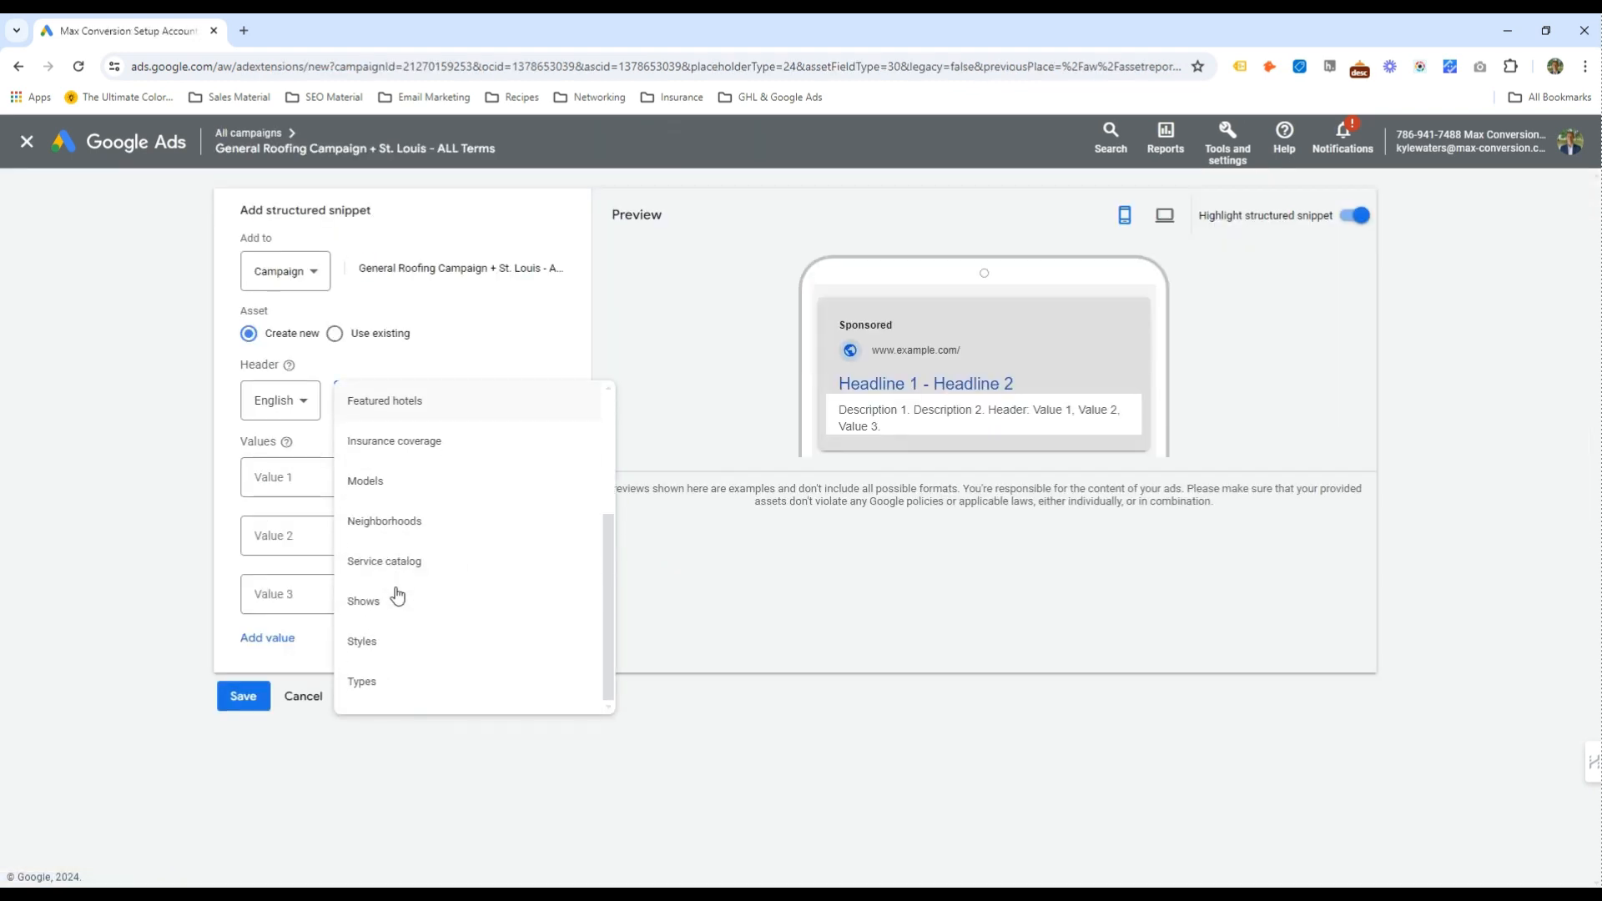
left_click(397, 682)
Add empty value fields to the structured snippet until there are ten
left_click(269, 637)
left_click(271, 695)
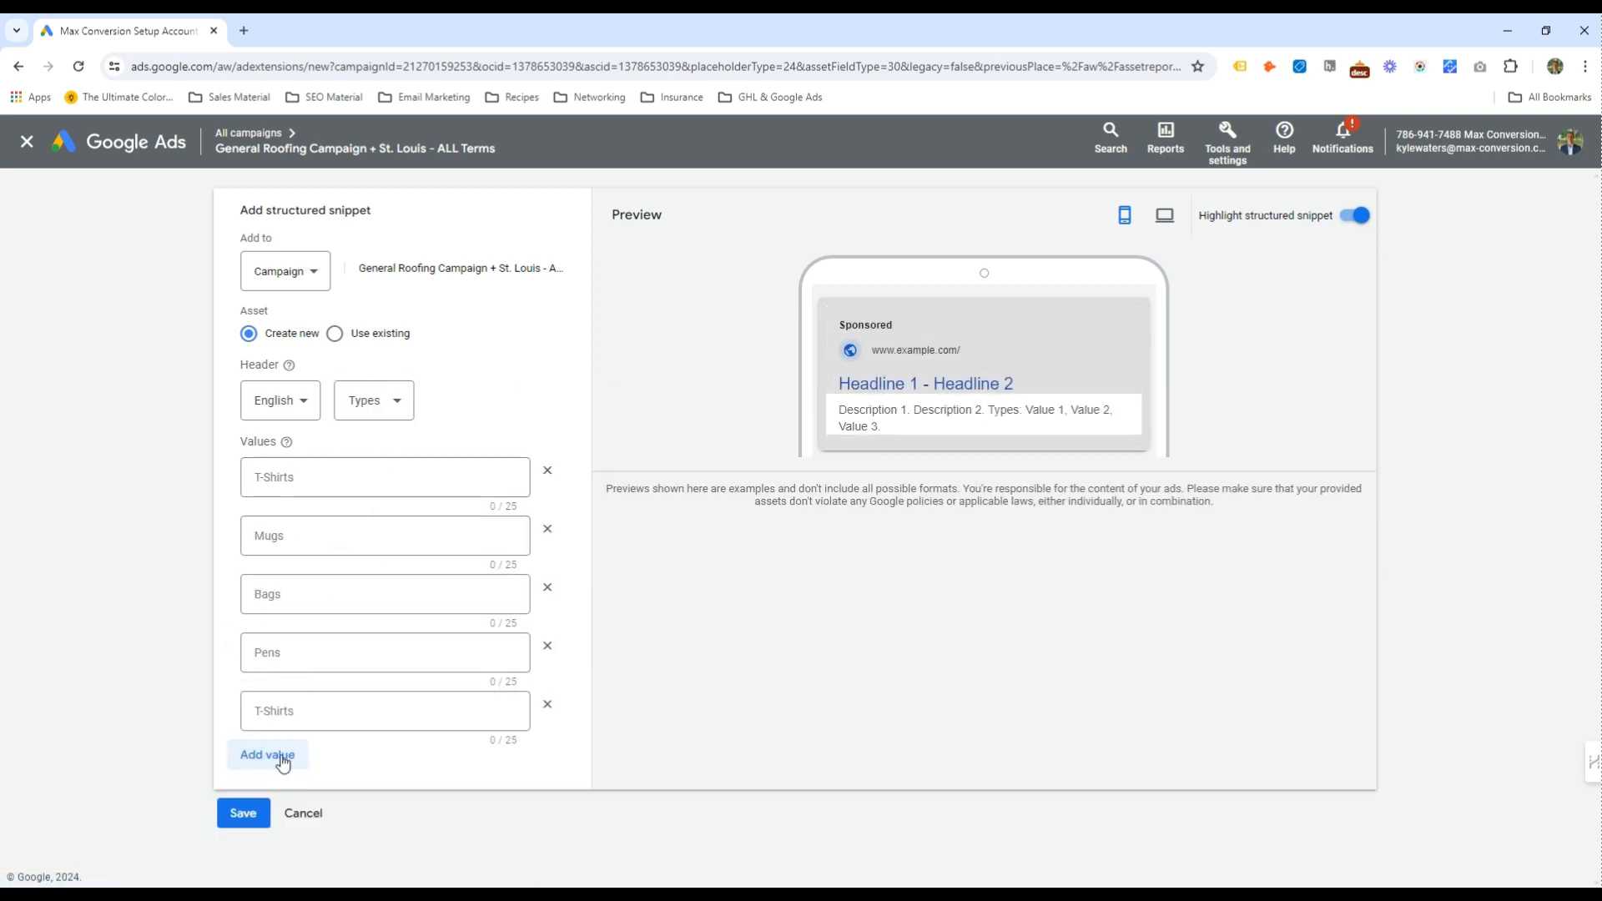
left_click(269, 759)
left_click(267, 813)
scroll(259, 751, "down", 2)
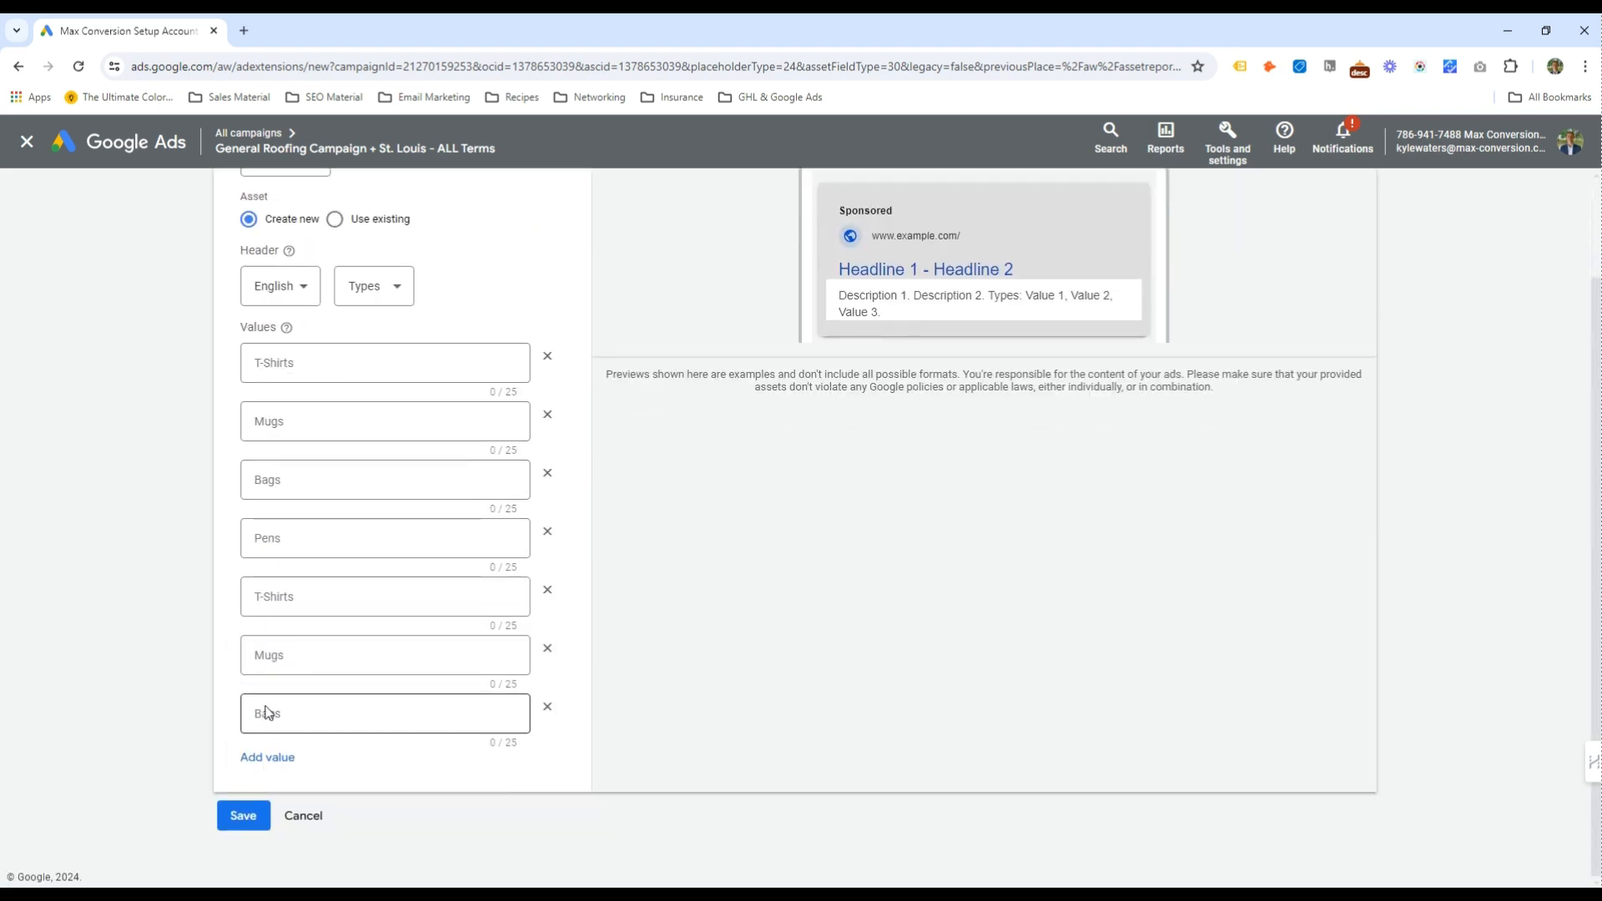
left_click(272, 769)
left_click(269, 815)
left_click(268, 872)
Enter "Installation" and "Repair" as the first two structured snippet values
left_click(318, 294)
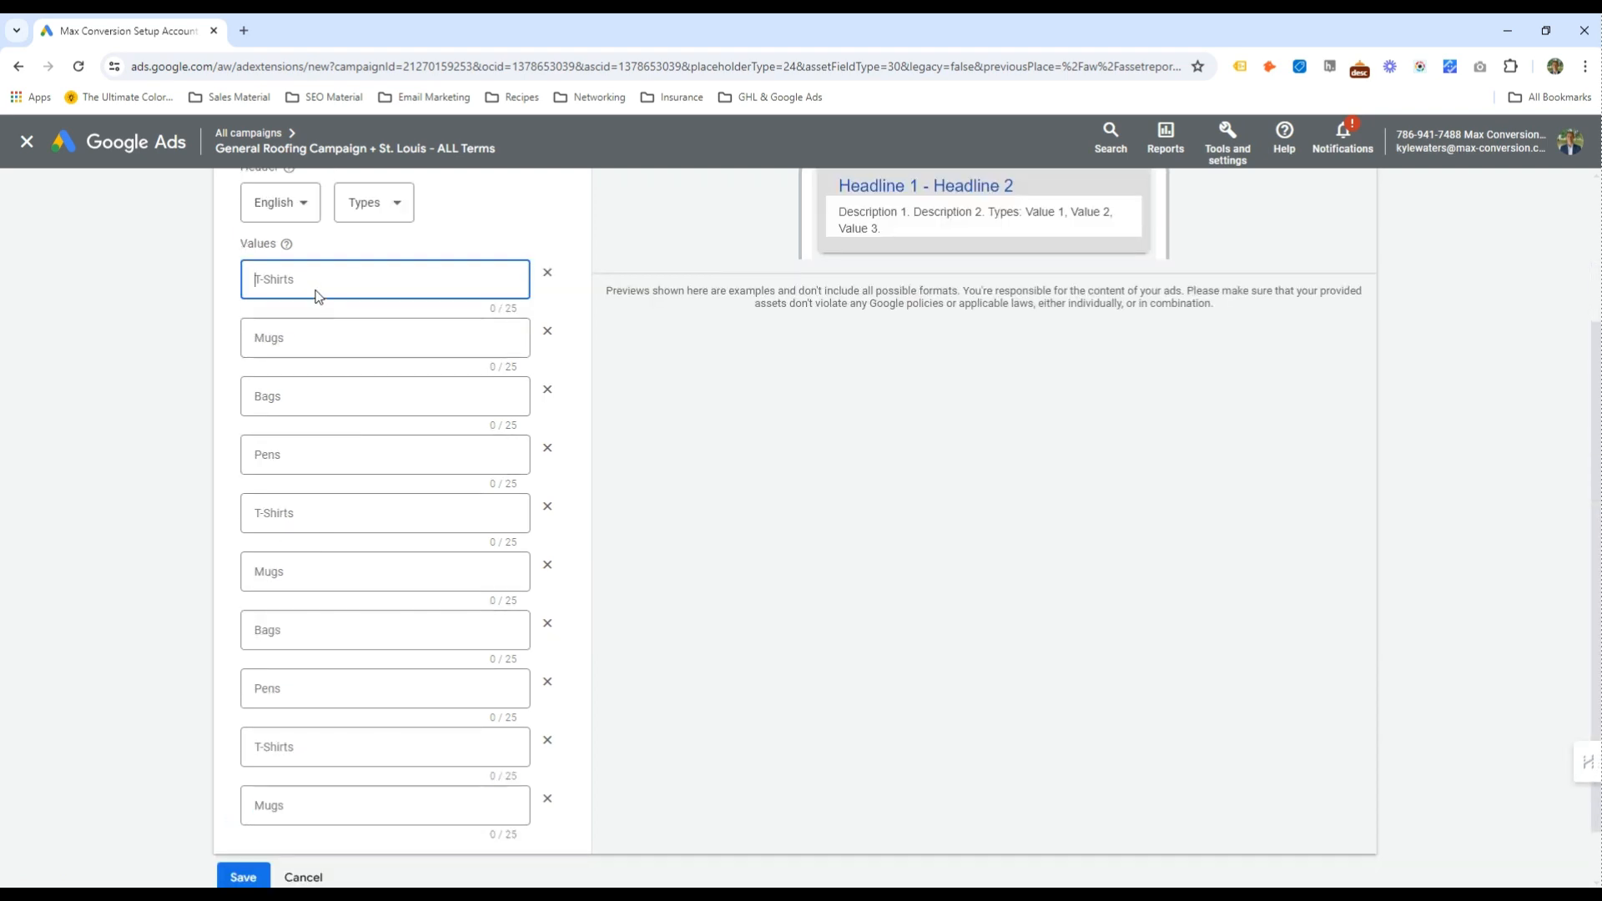
type("Installation")
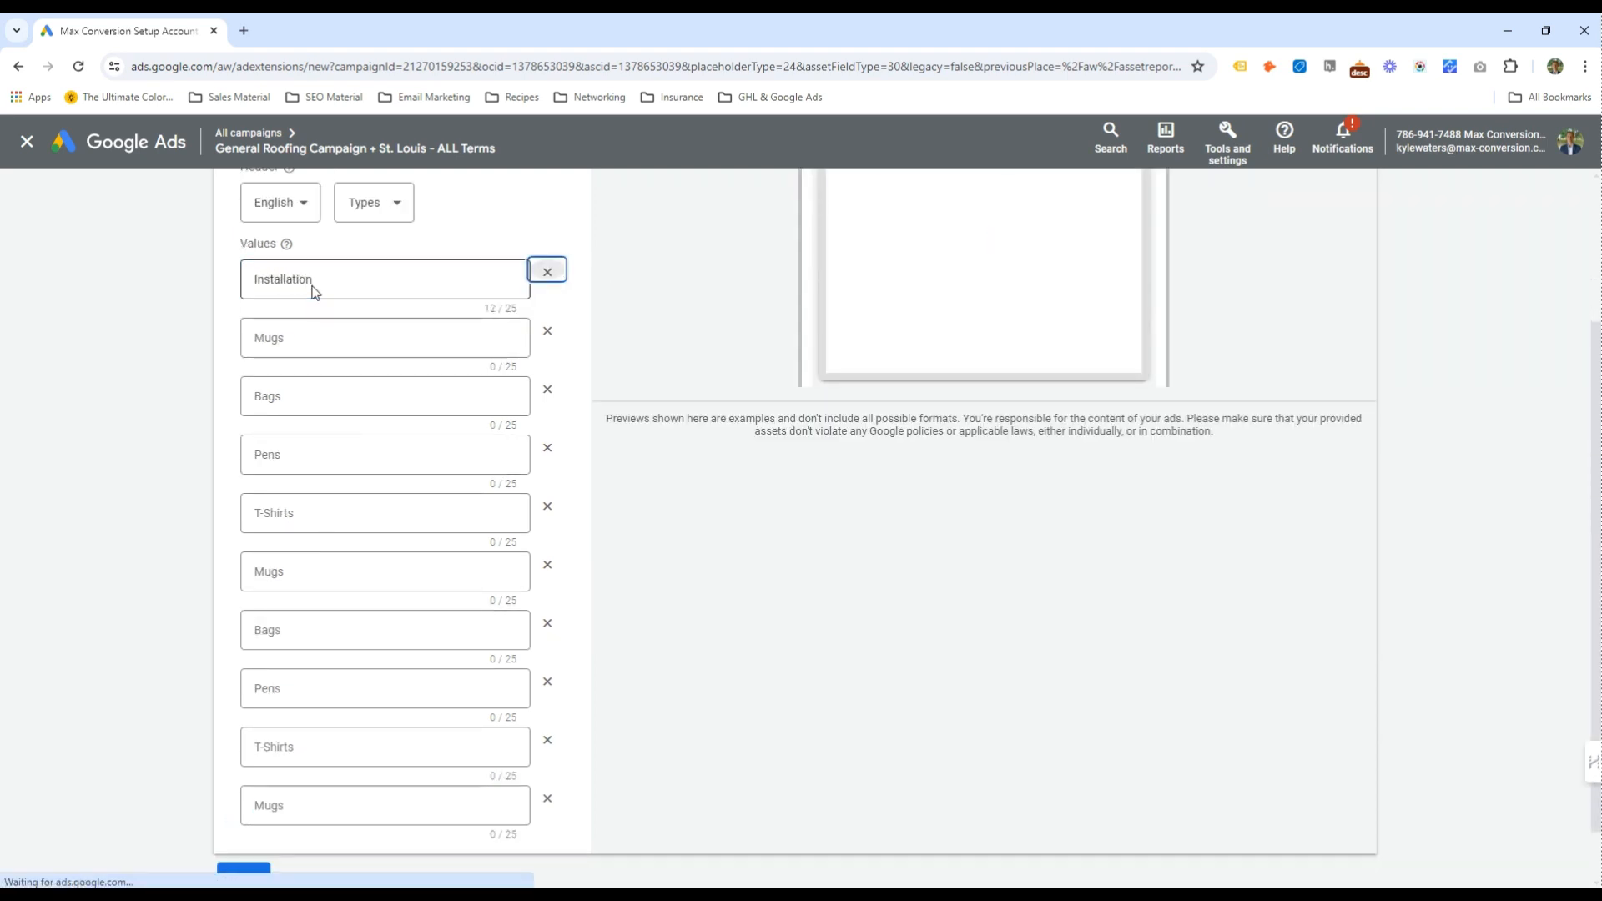
key("Tab")
type("Repair")
Enter "Business Roofing" as the third snippet value, then reword it as "Commercial Roofing"
key("Tab")
key("Tab")
type("Bu")
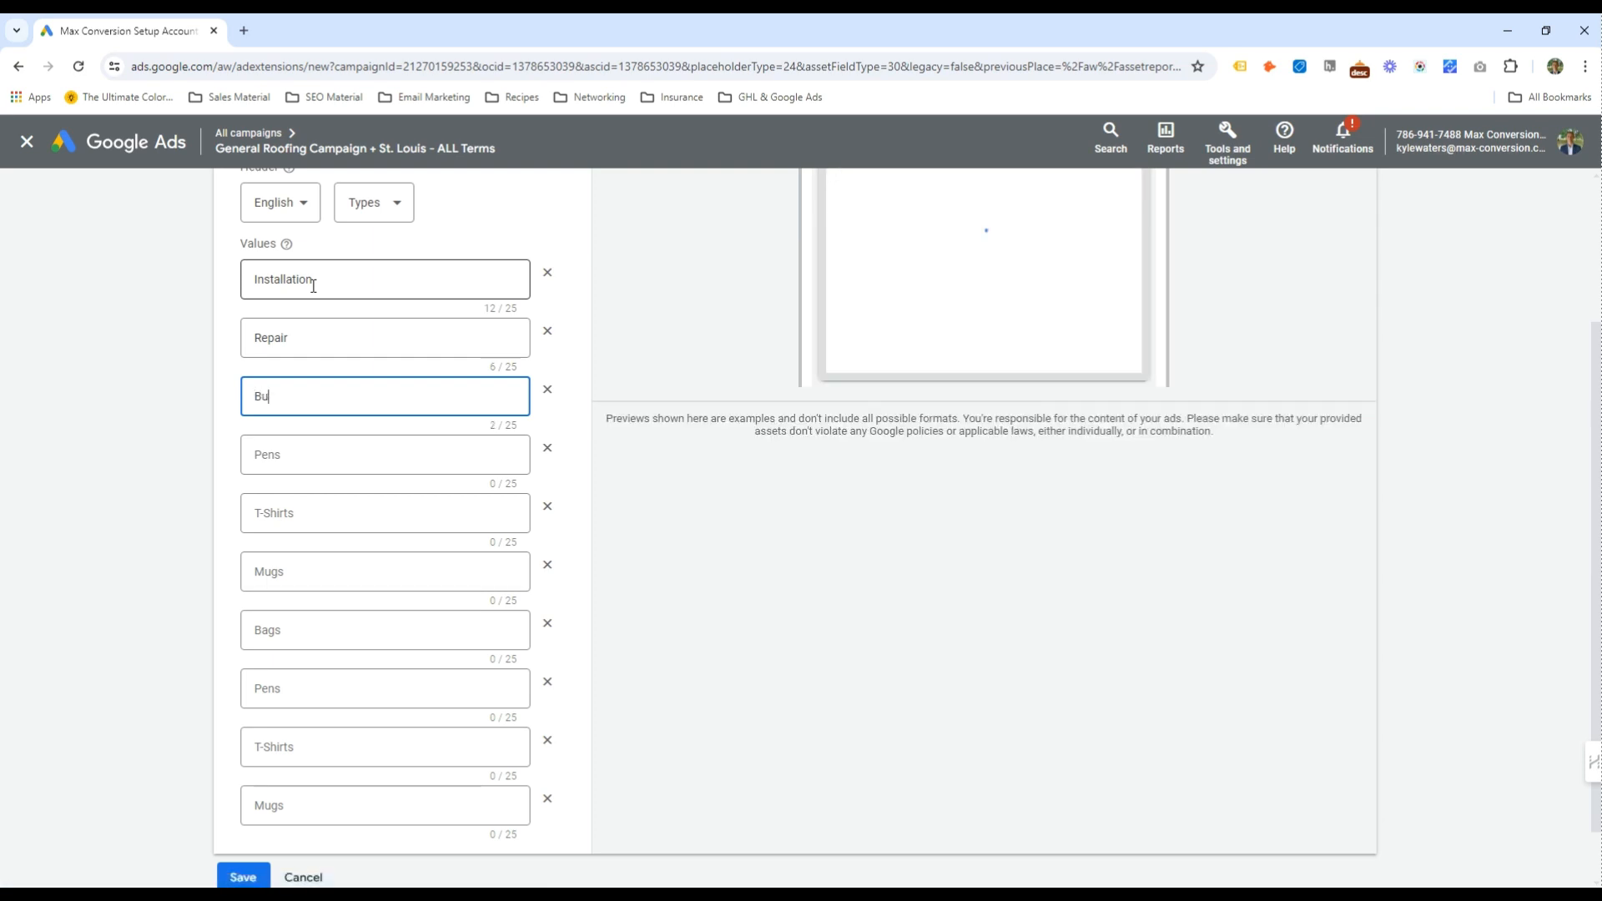
type("ssiness Roofin")
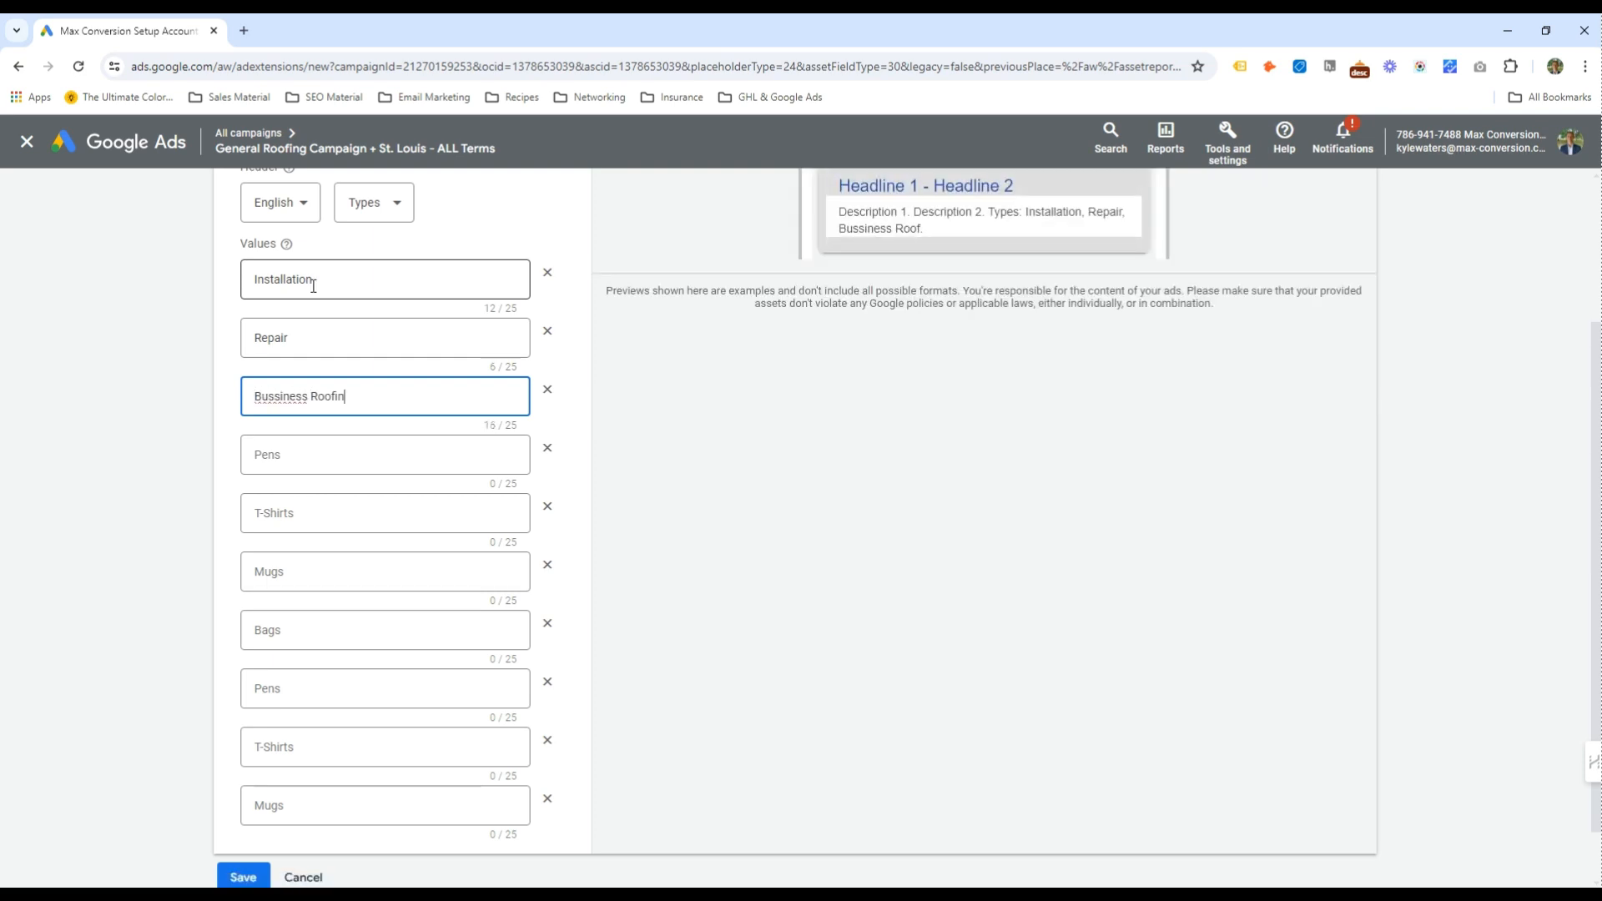
type("g")
left_click(278, 395)
key("BackSpace")
double_click(299, 397)
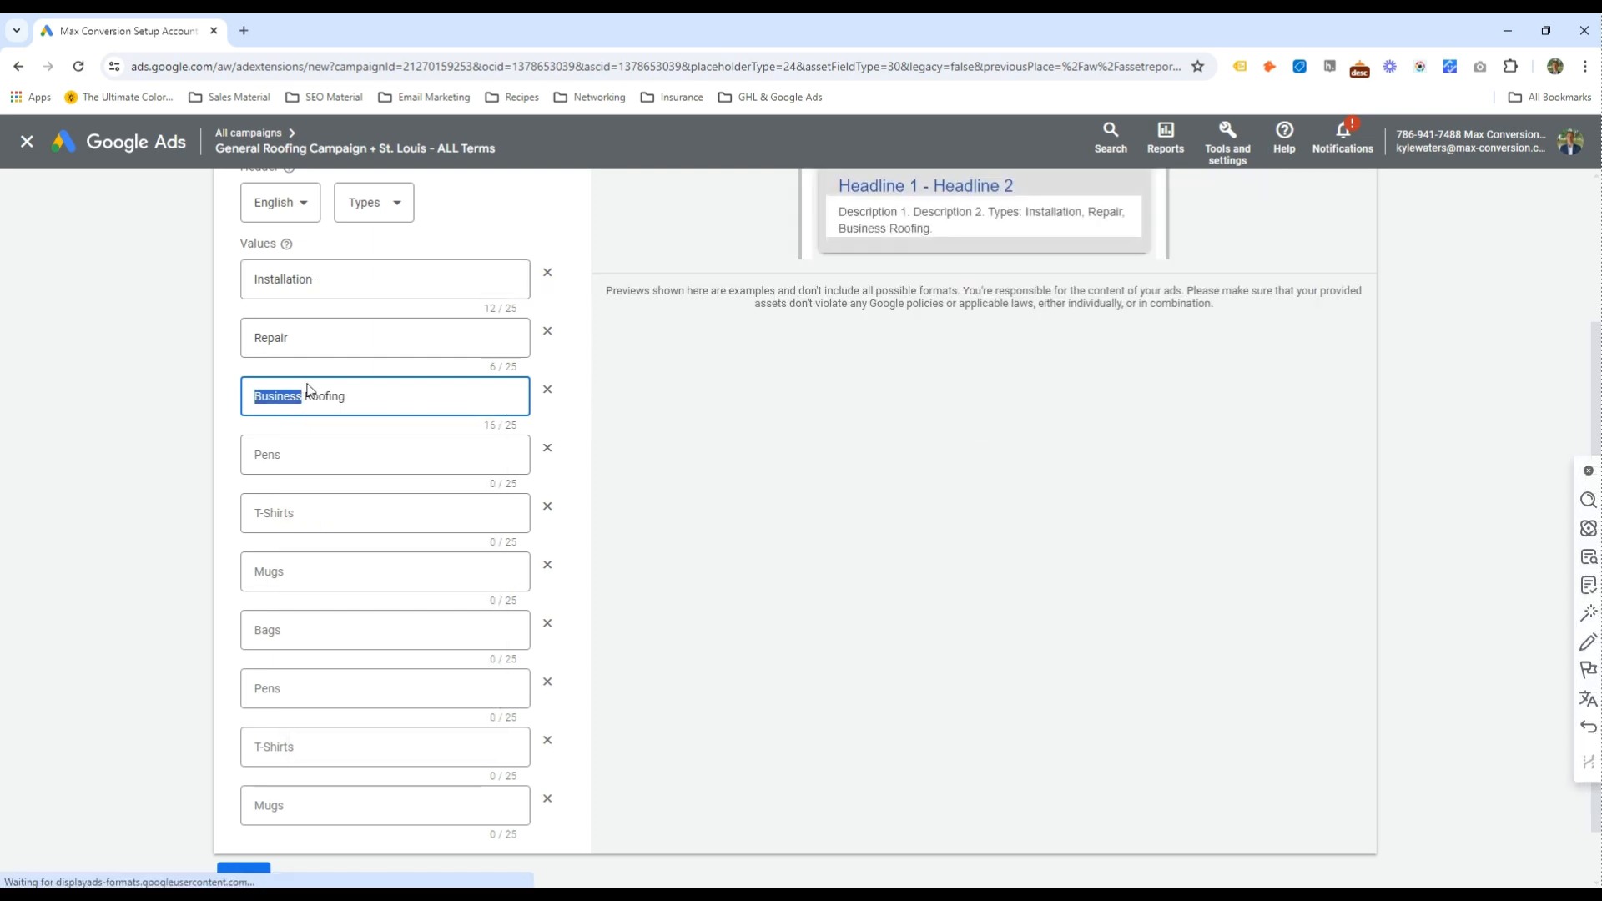
type("Commercial")
Enter "TPO Roofing" as the fourth structured snippet value
key("Tab")
key("Tab")
type("TP")
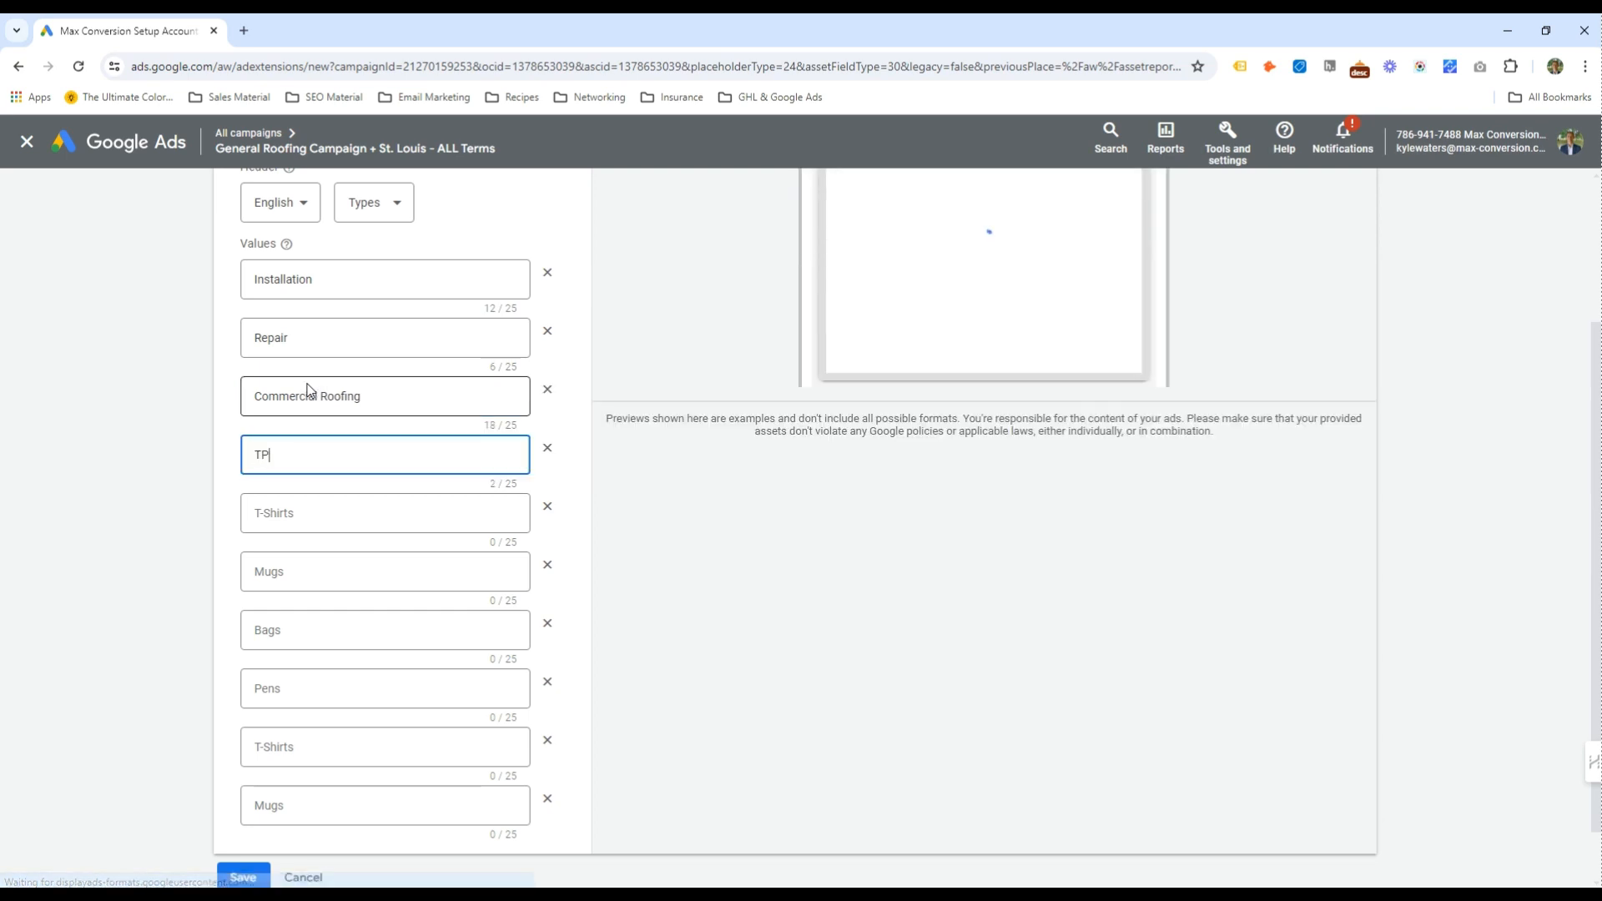
type("O Roofinfg")
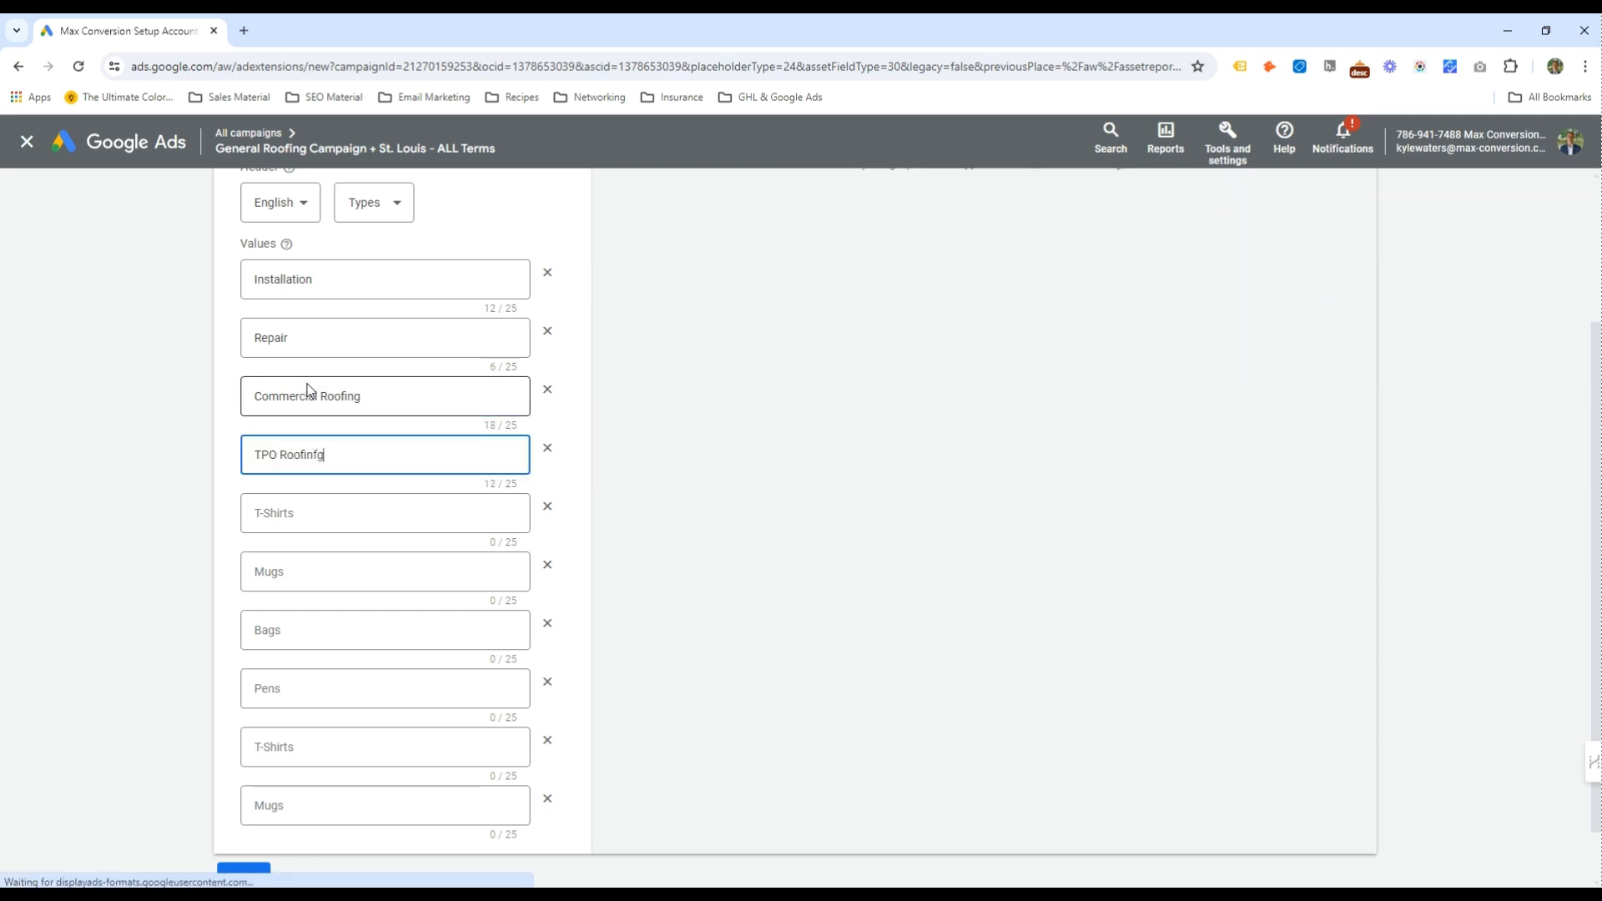
key("BackSpace")
key("BackSpace")
type("g")
Enter "Metal Roofs" as the fifth snippet value and "Shingles & Ashpalt" as the sixth
key("Tab")
key("Tab")
type("Me")
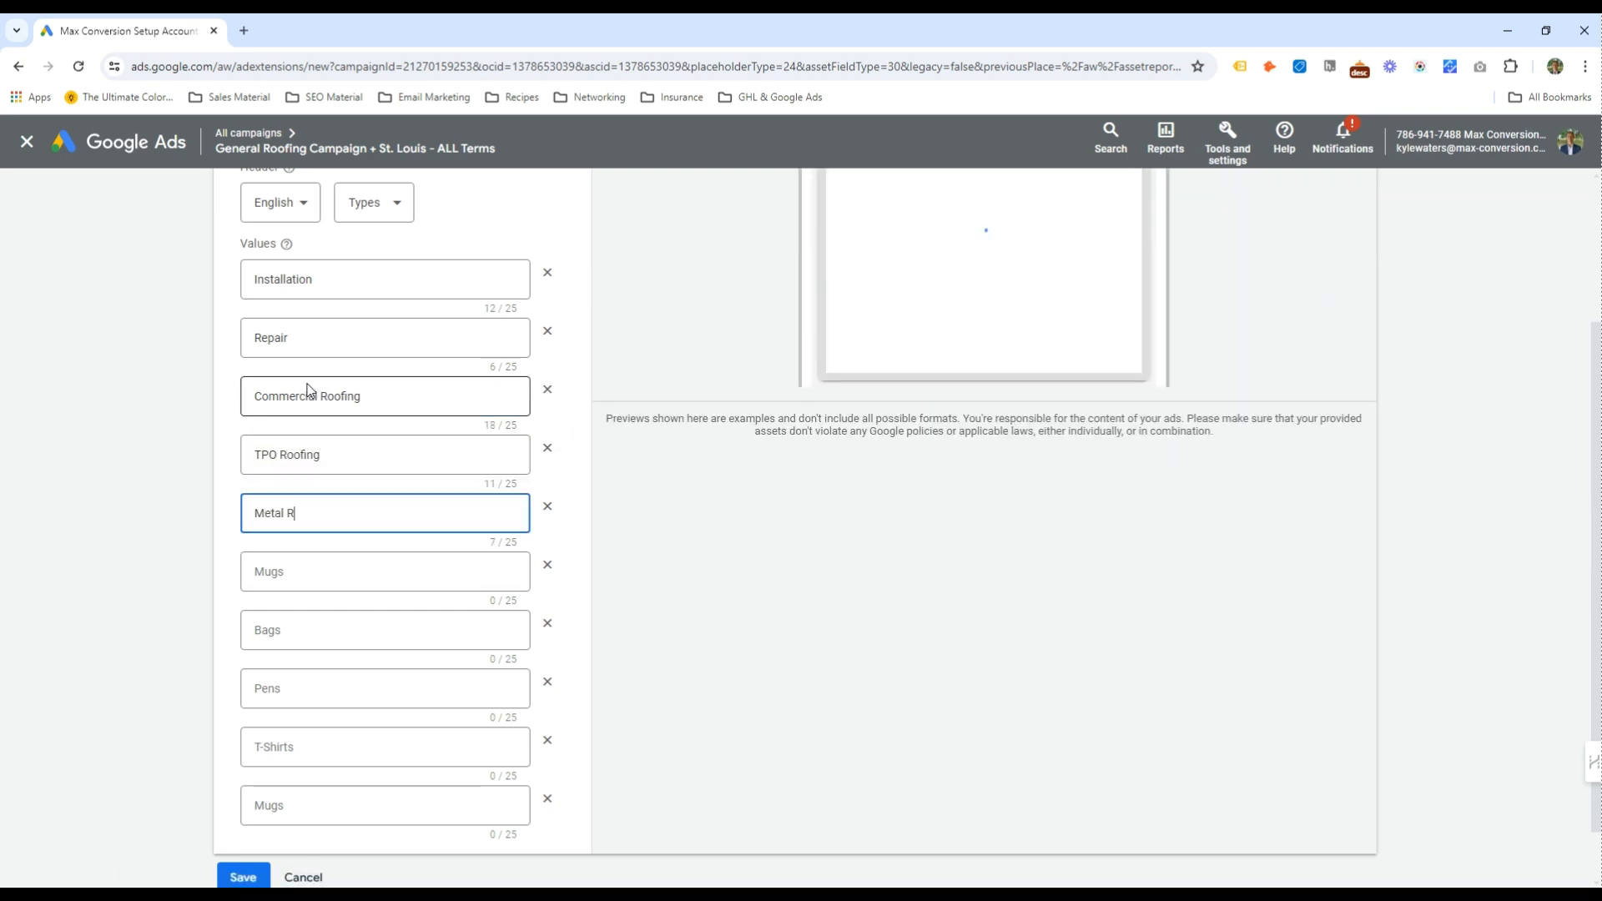
key("Tab")
key("Tab")
type("Shingles ")
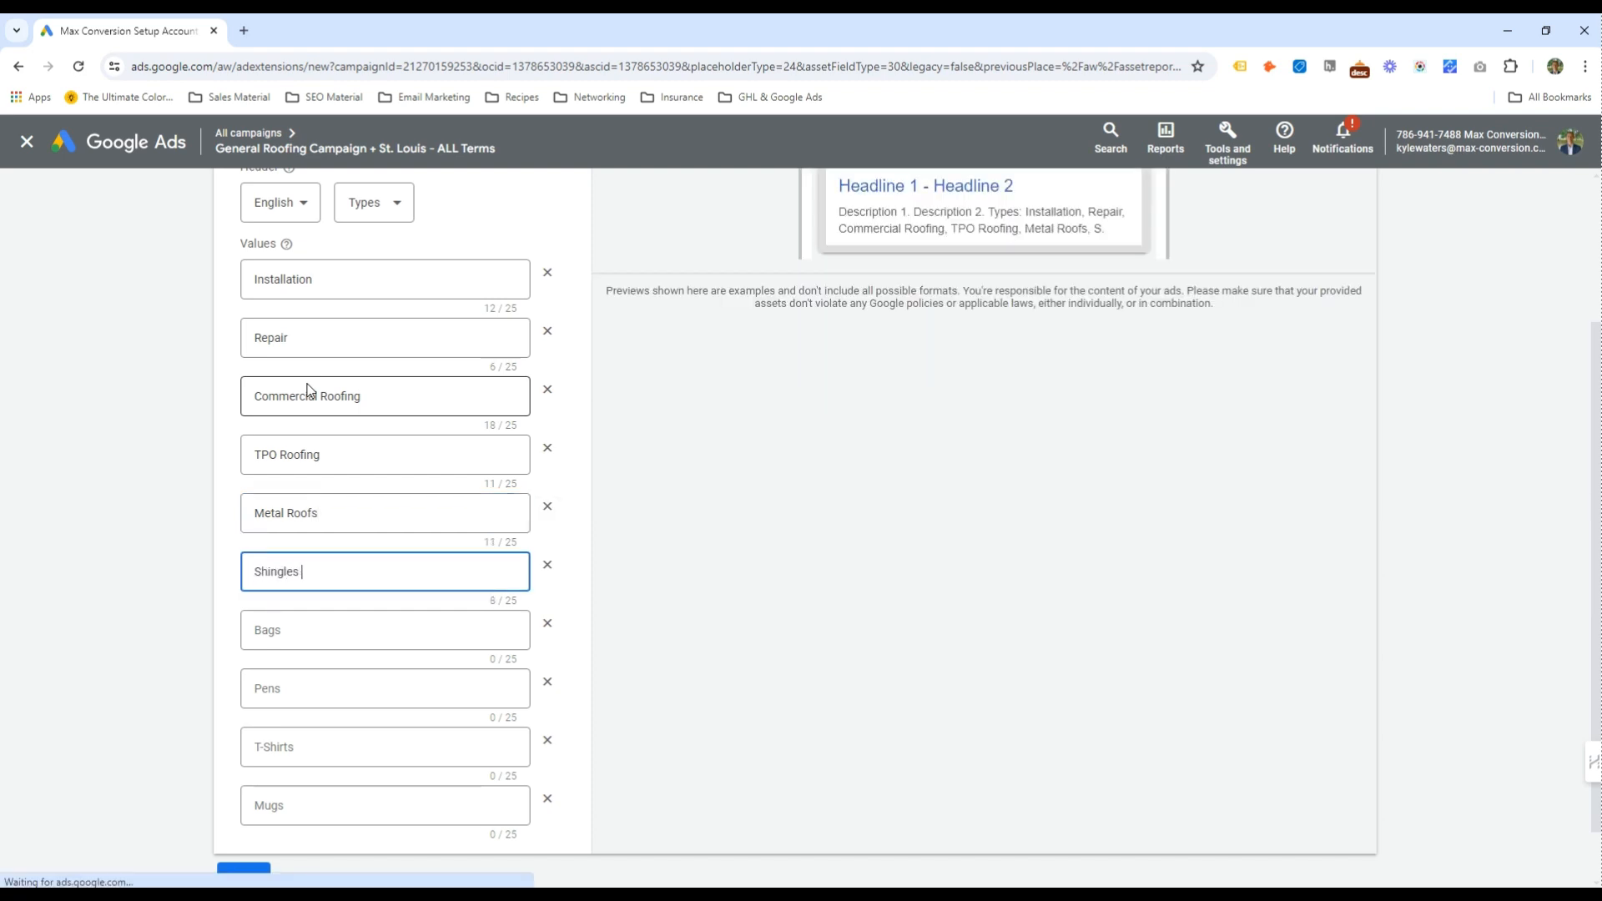
type("& Ashpaltt")
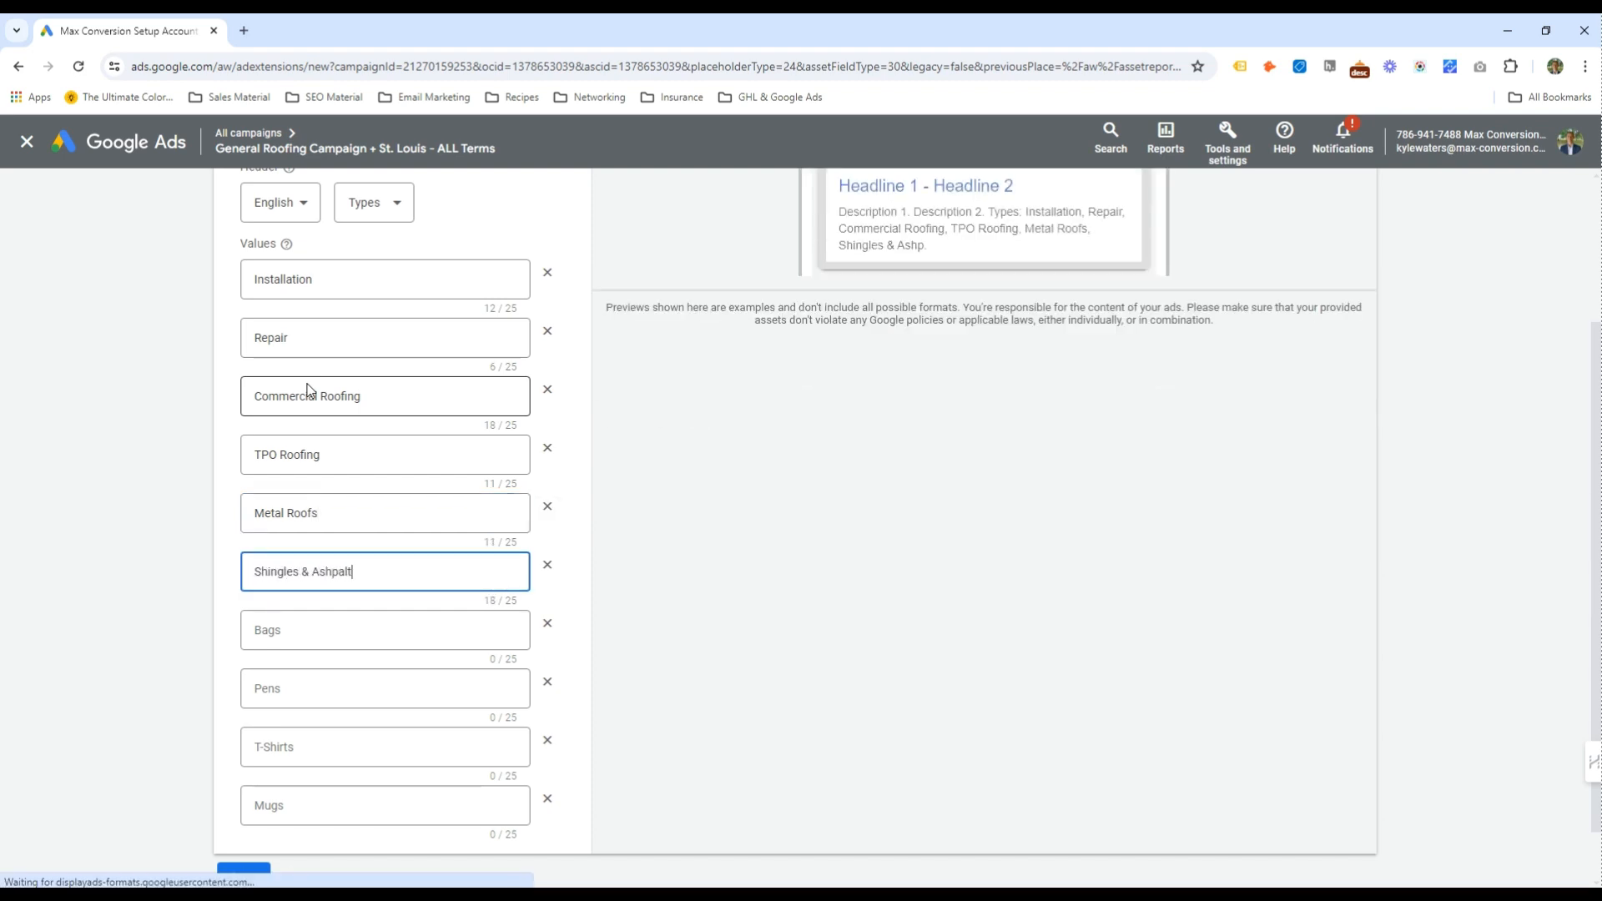
key("Tab")
key("Tab")
left_click(363, 571)
key("BackSpace")
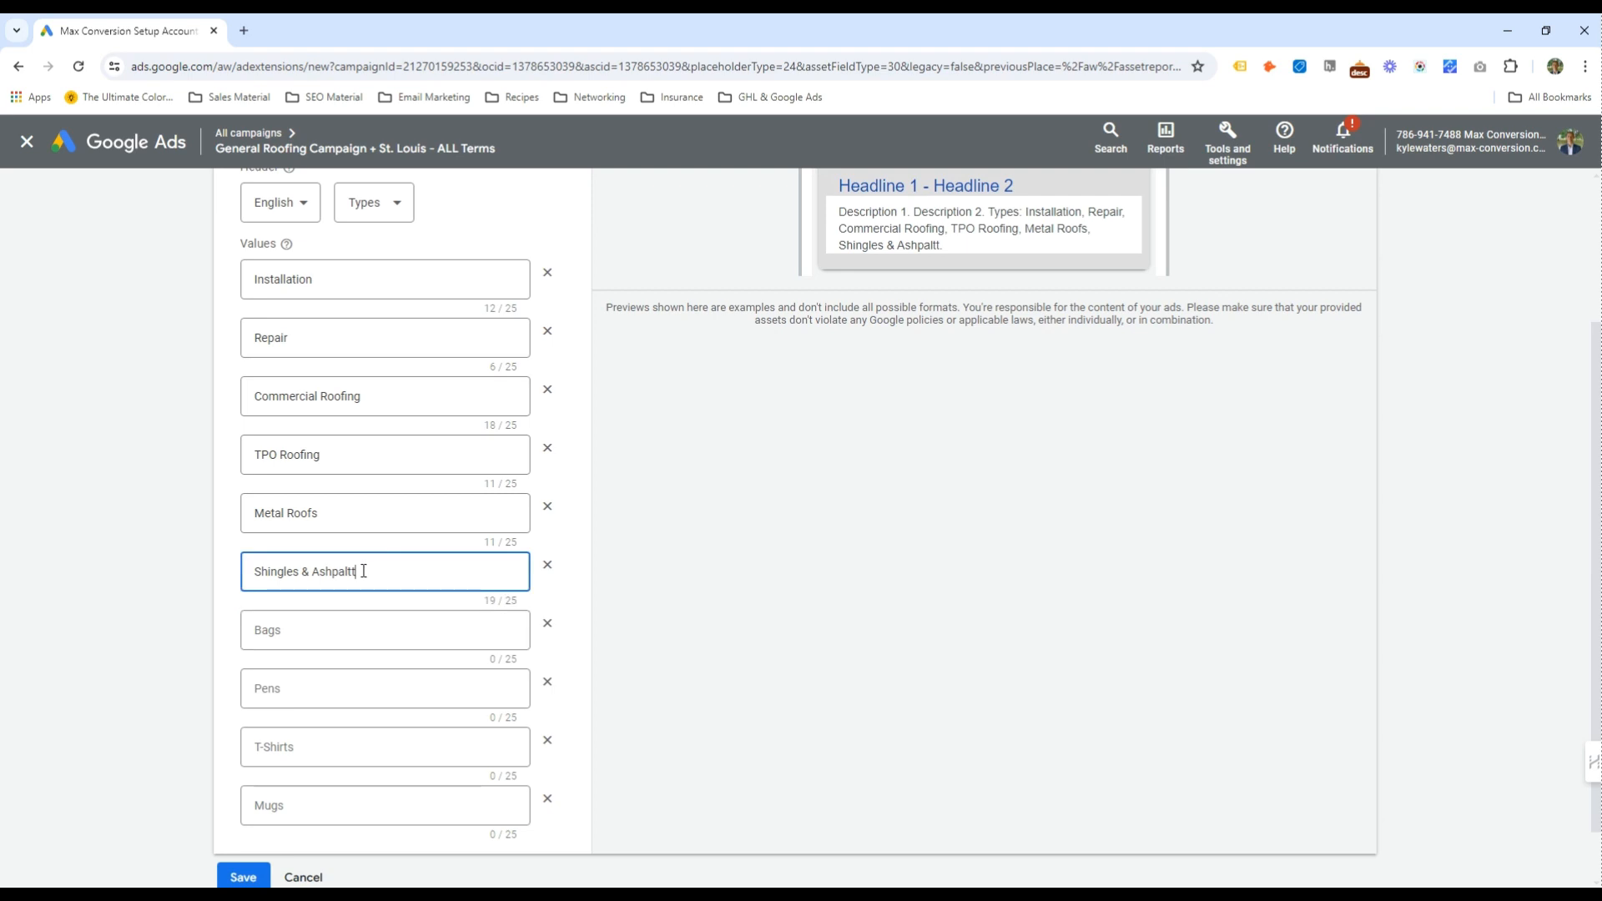
Enter "PVC Roofs" as the seventh structured snippet value
left_click(339, 630)
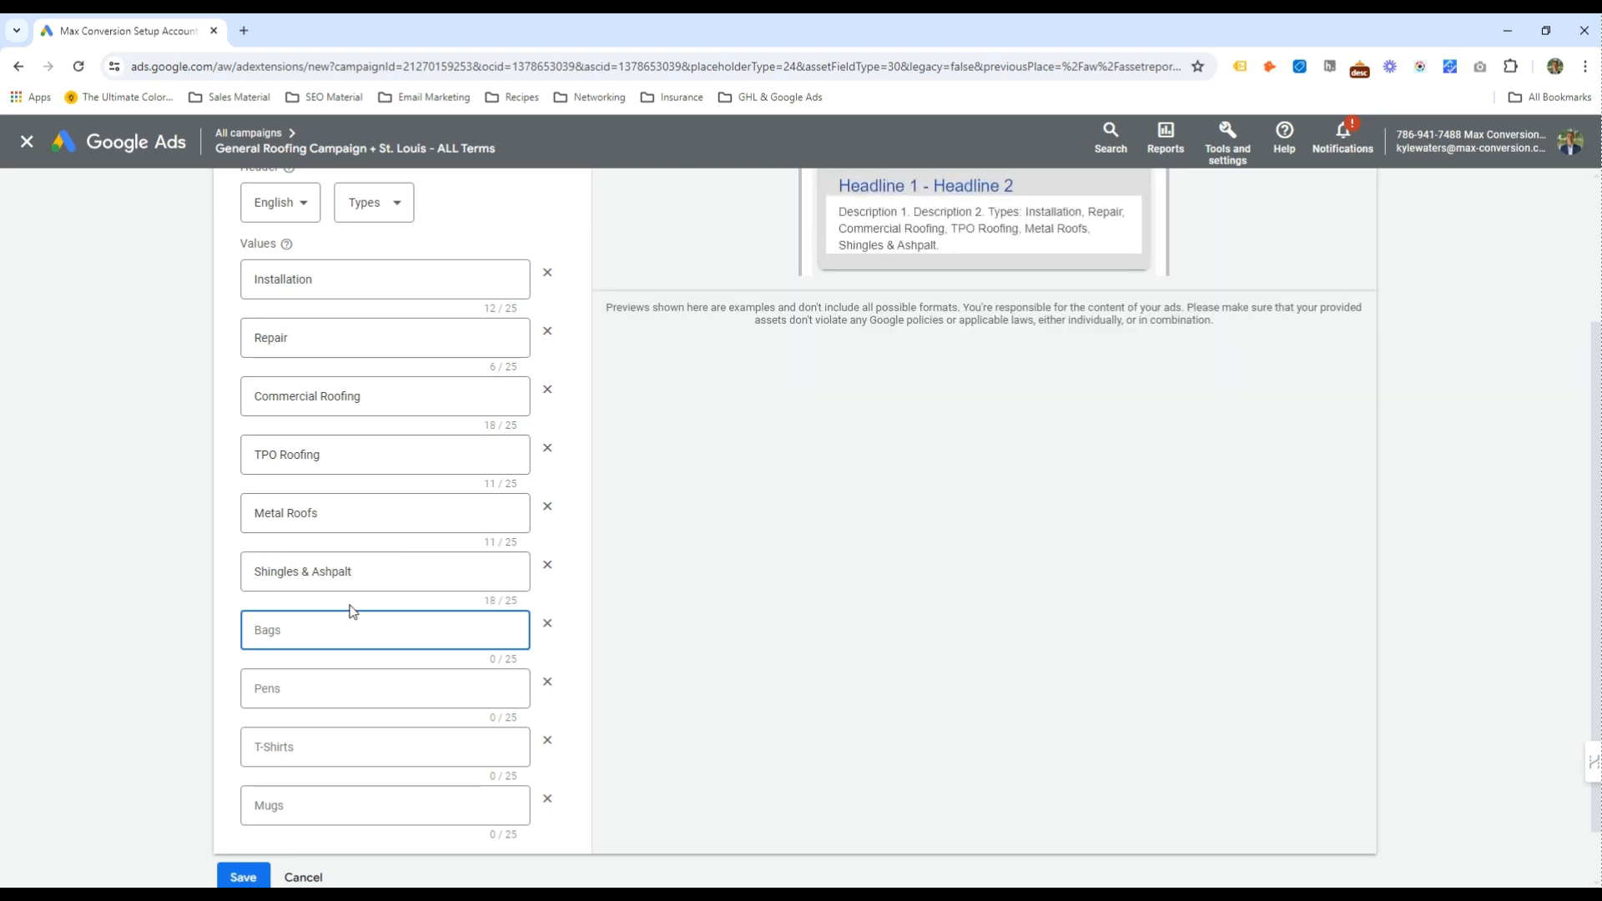
type("PVC Roofs")
key("Tab")
key("Tab")
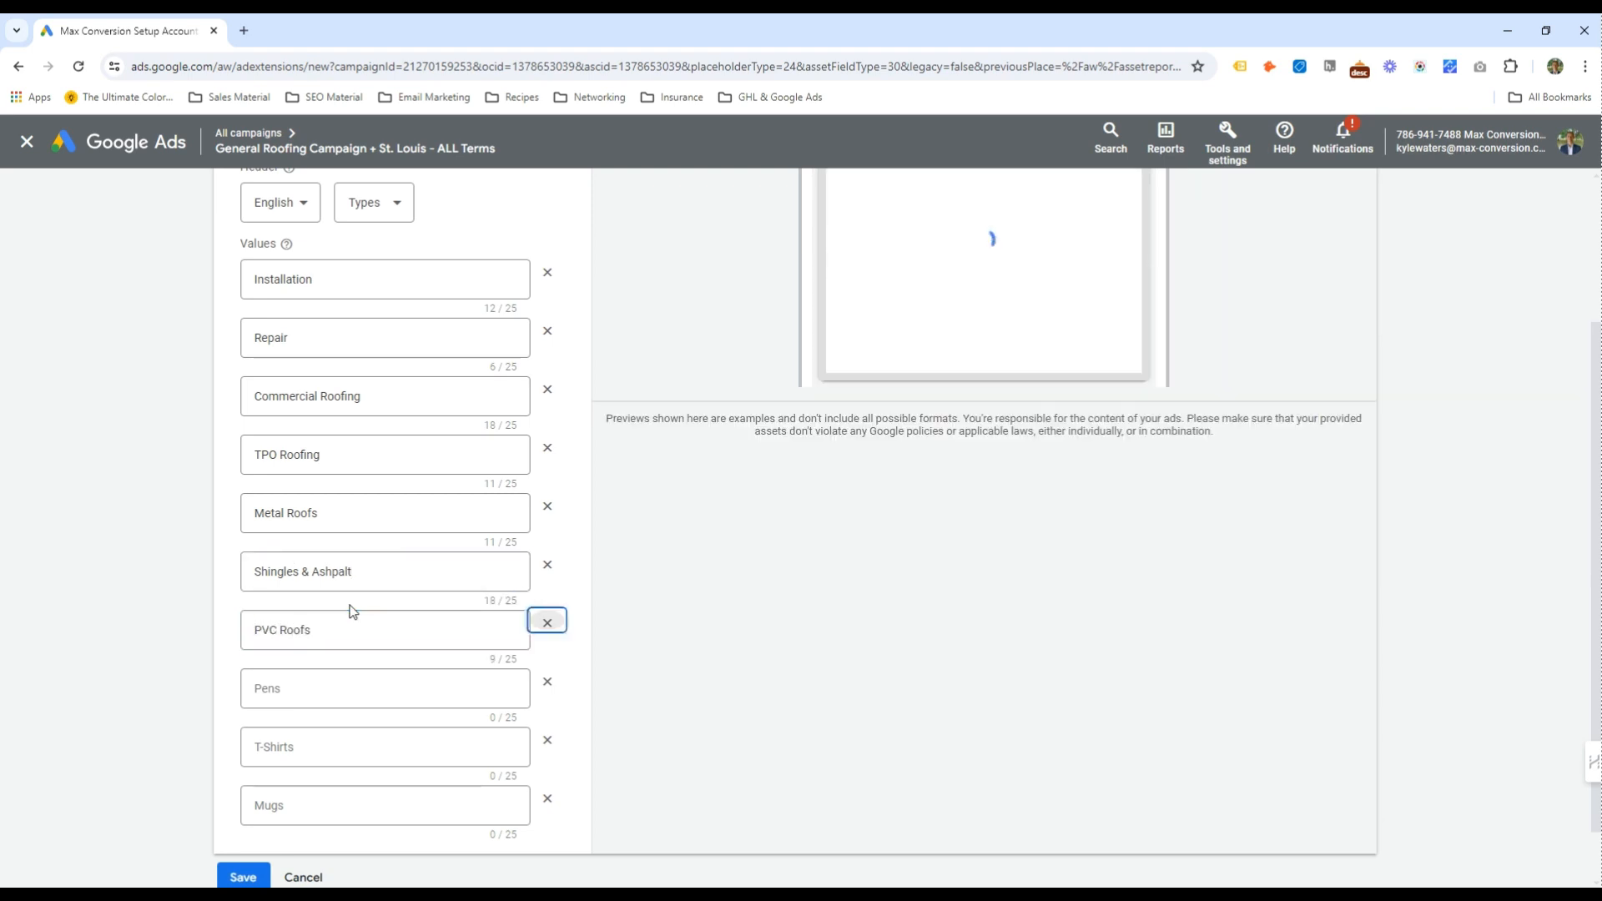
Enter "Replacement" as the eighth snippet value and "Roofing Maintenance" as the ninth, fixing the spelling of "Replacement"
type("Replacemeent")
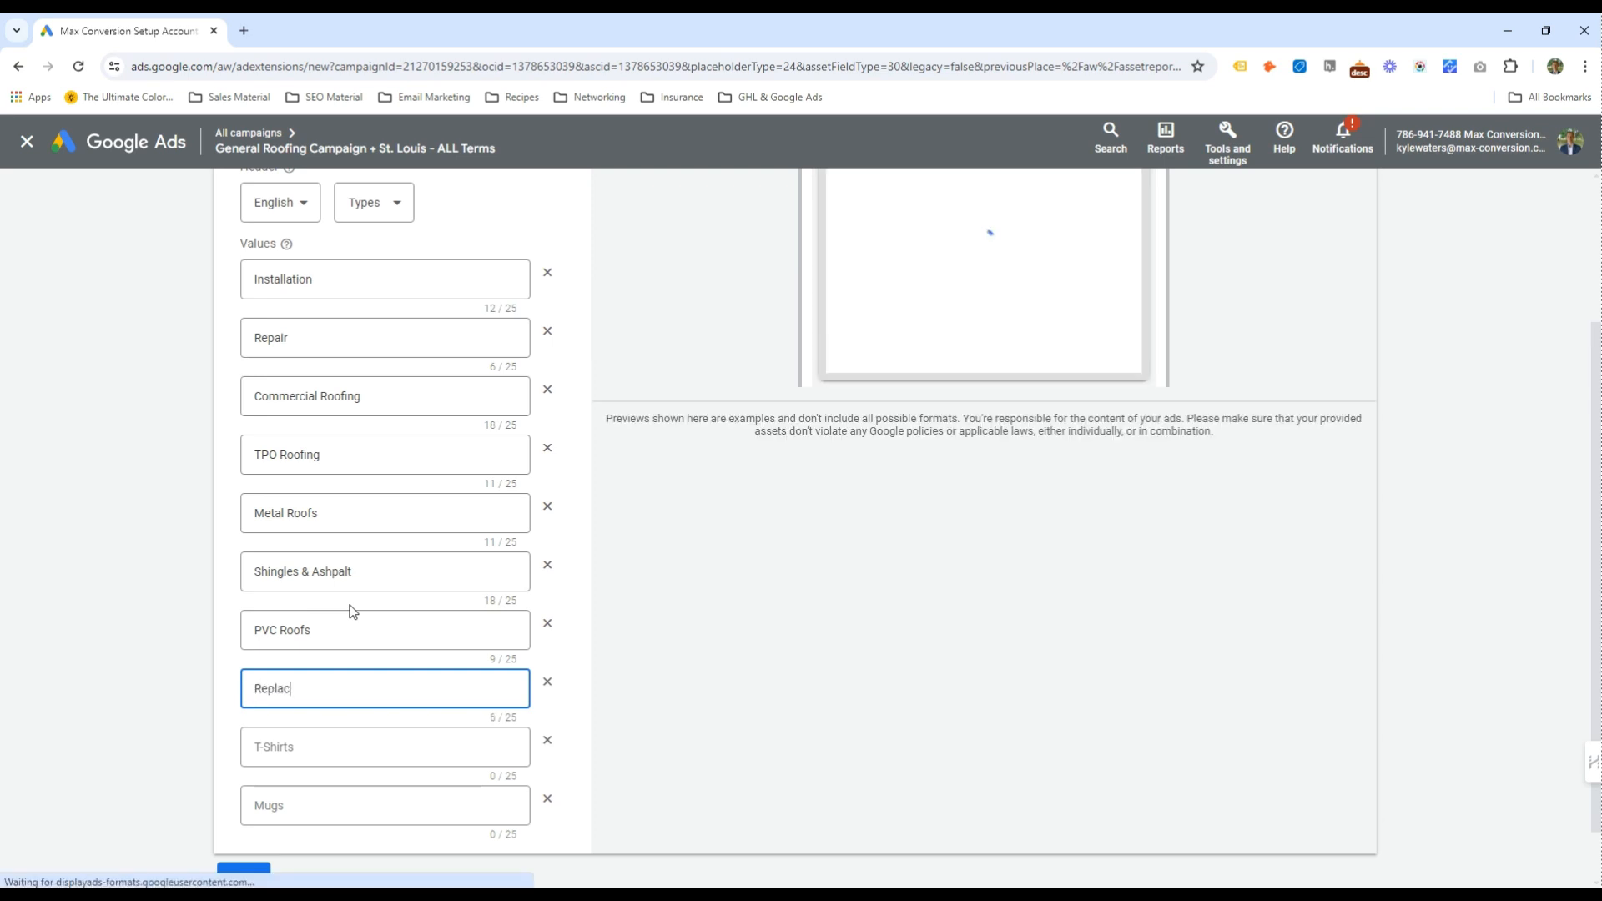
key("Tab")
key("Tab")
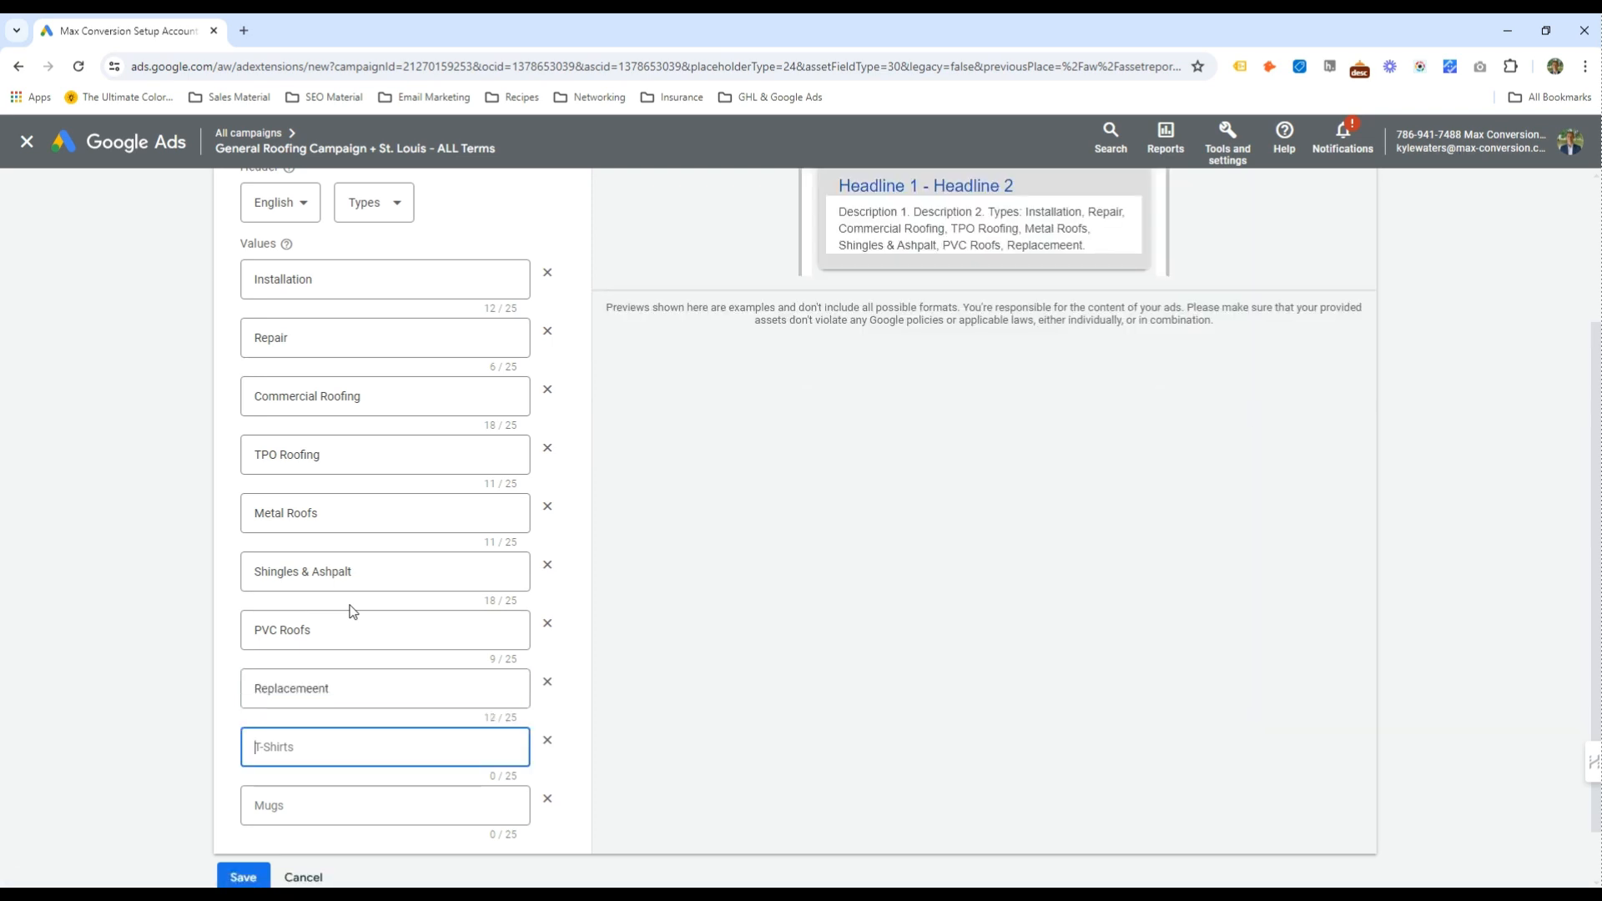
type("Roofing Maintenance")
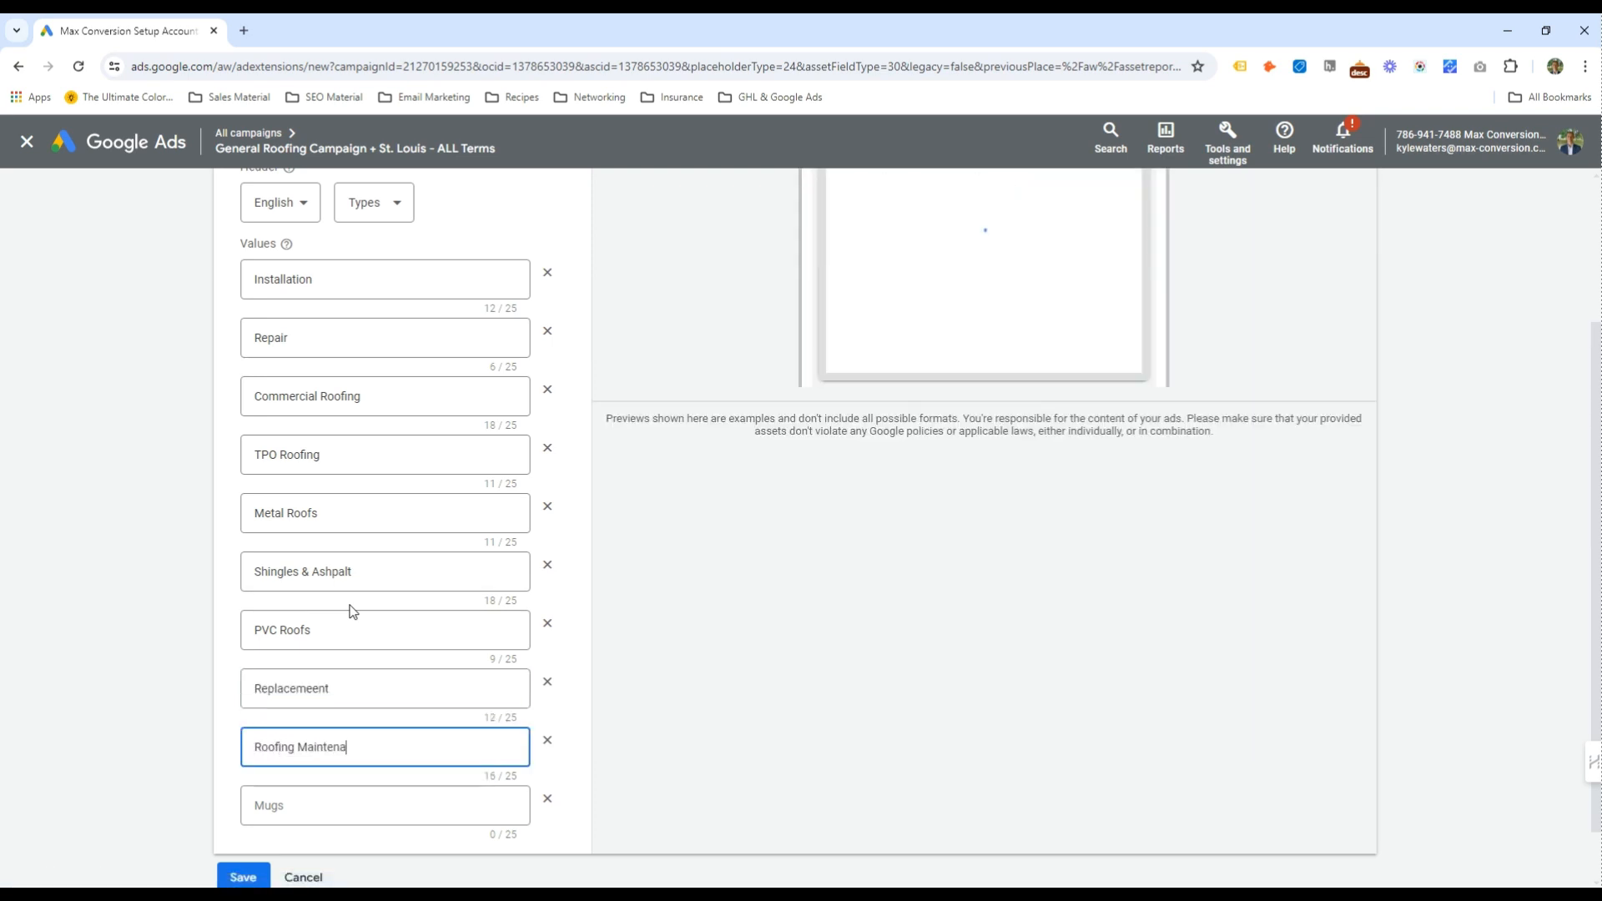
left_click(355, 687)
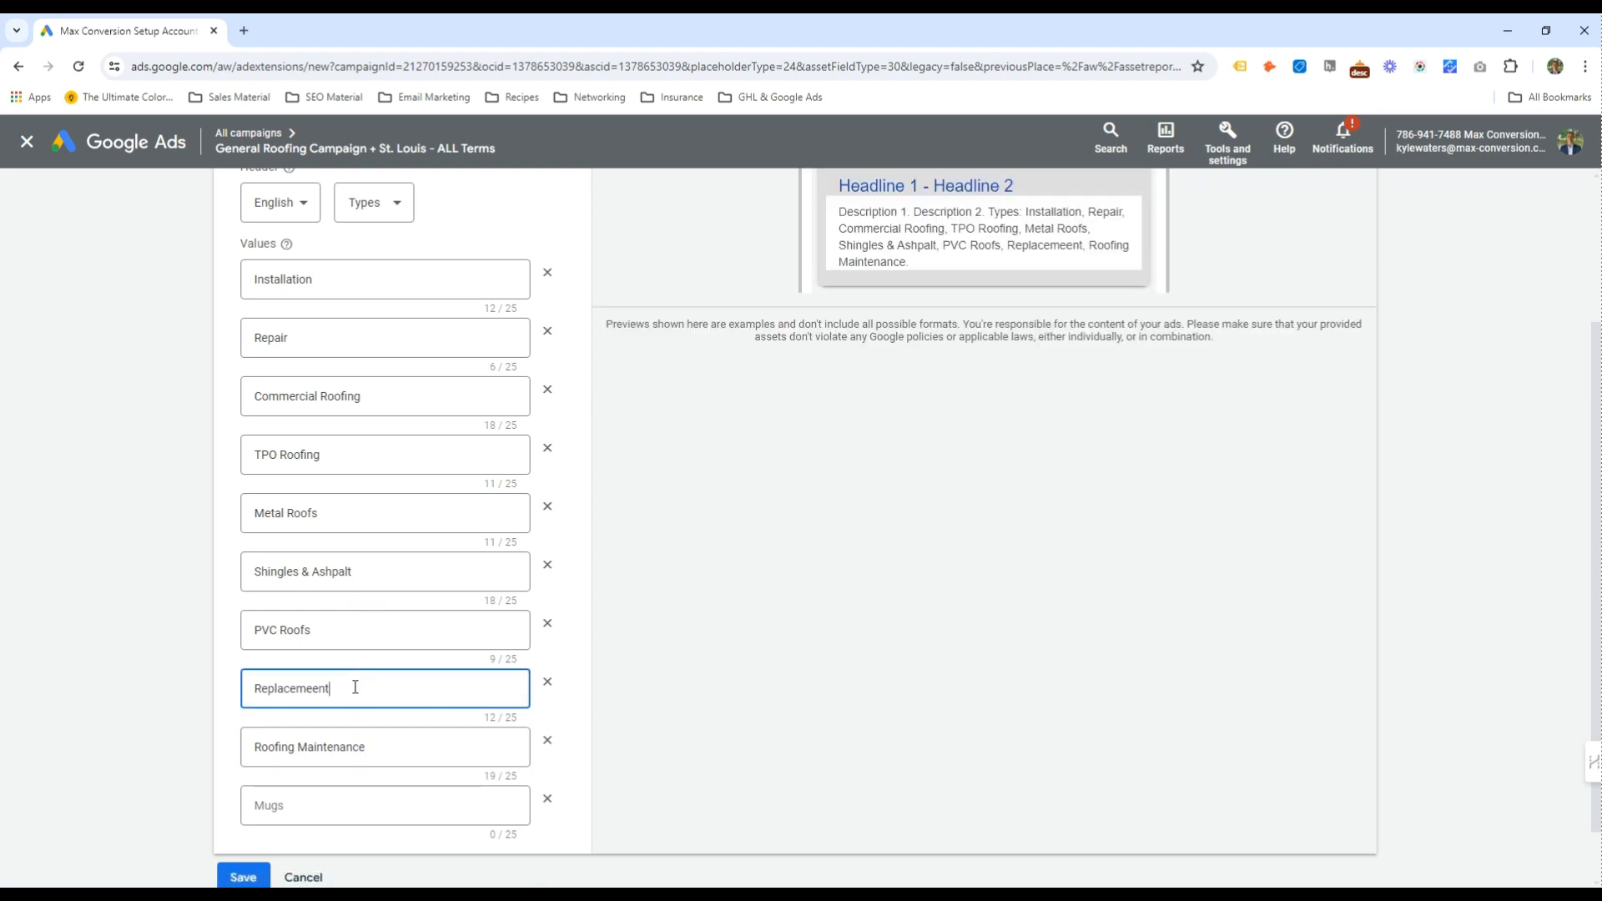
left_click(319, 689)
key("BackSpace")
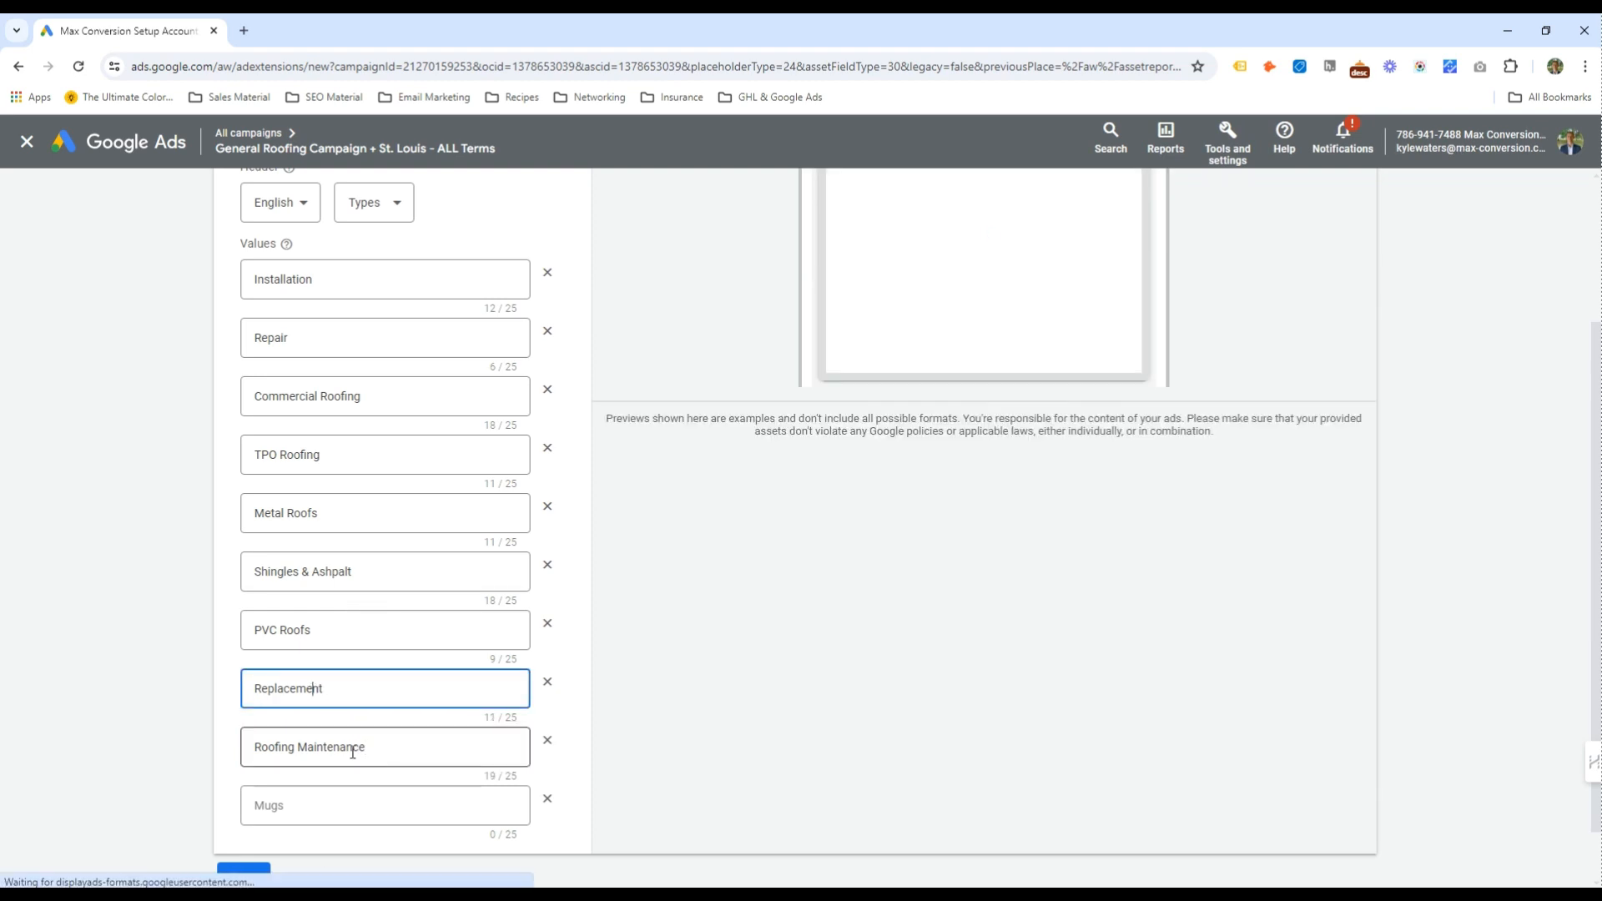
double_click(331, 747)
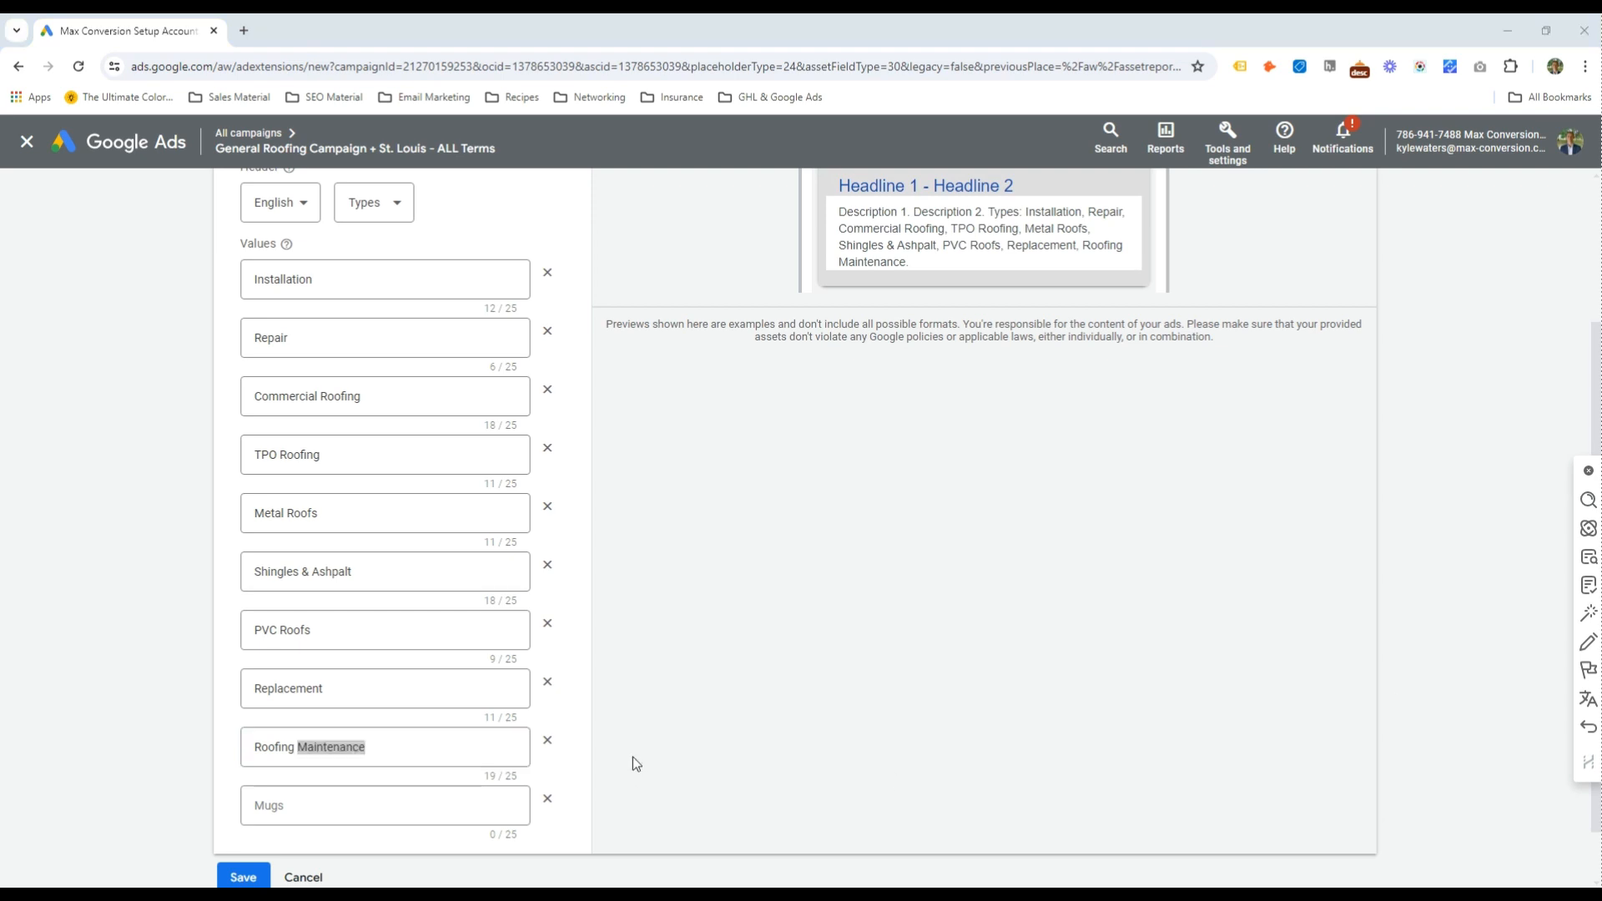
left_click(367, 745)
Enter "Solar Installation" as the tenth structured snippet value
left_click(292, 822)
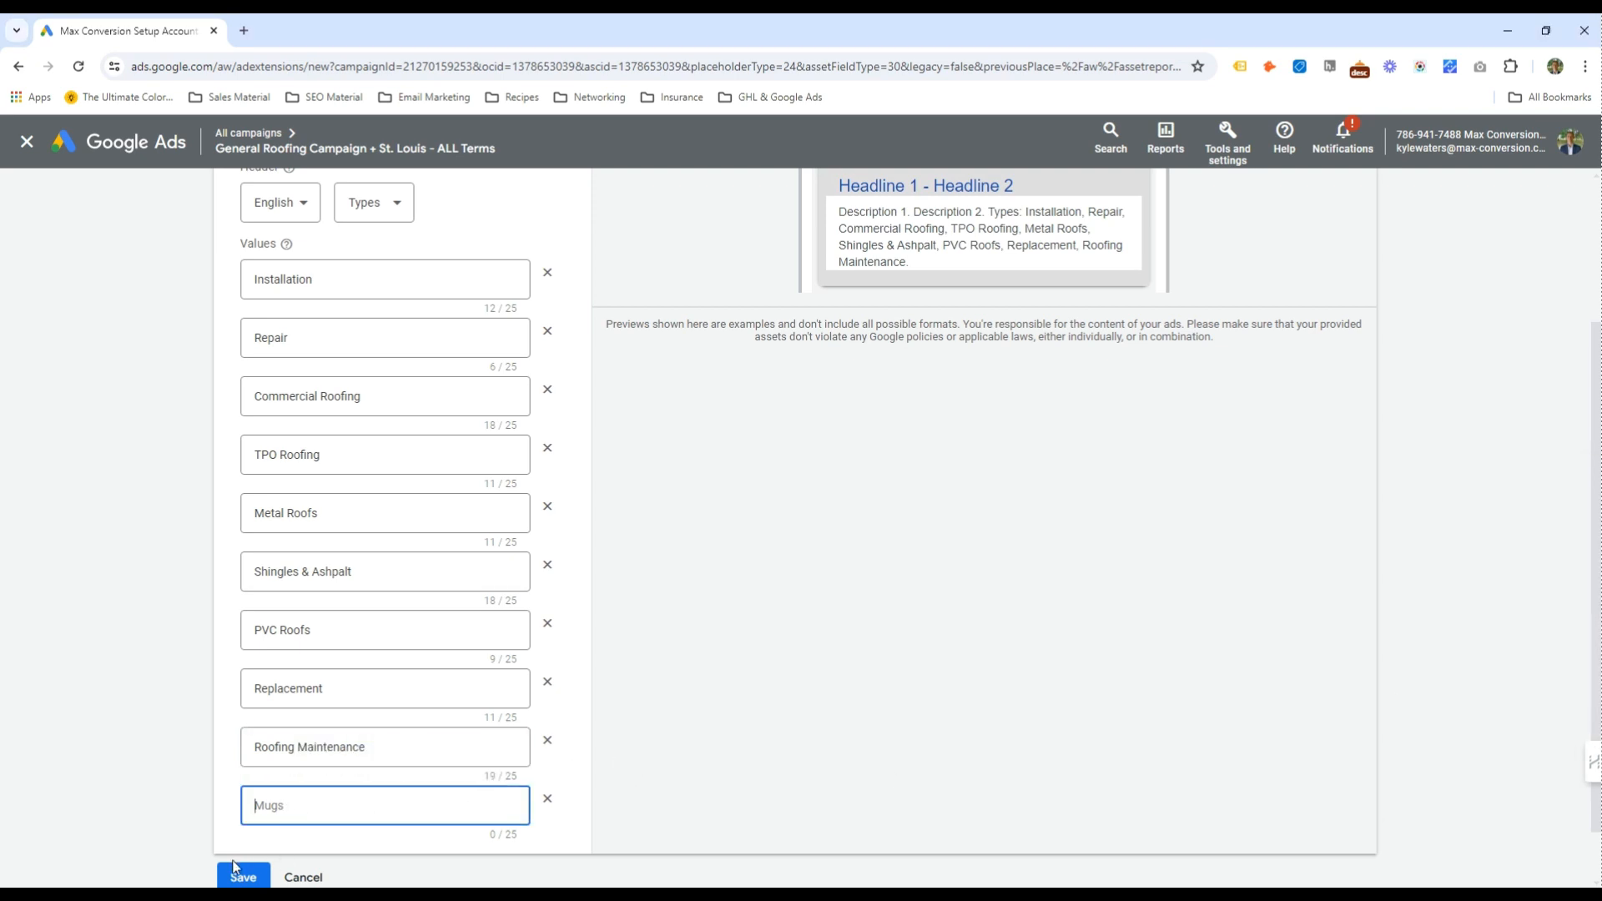
left_click(271, 806)
type("Solar Ull")
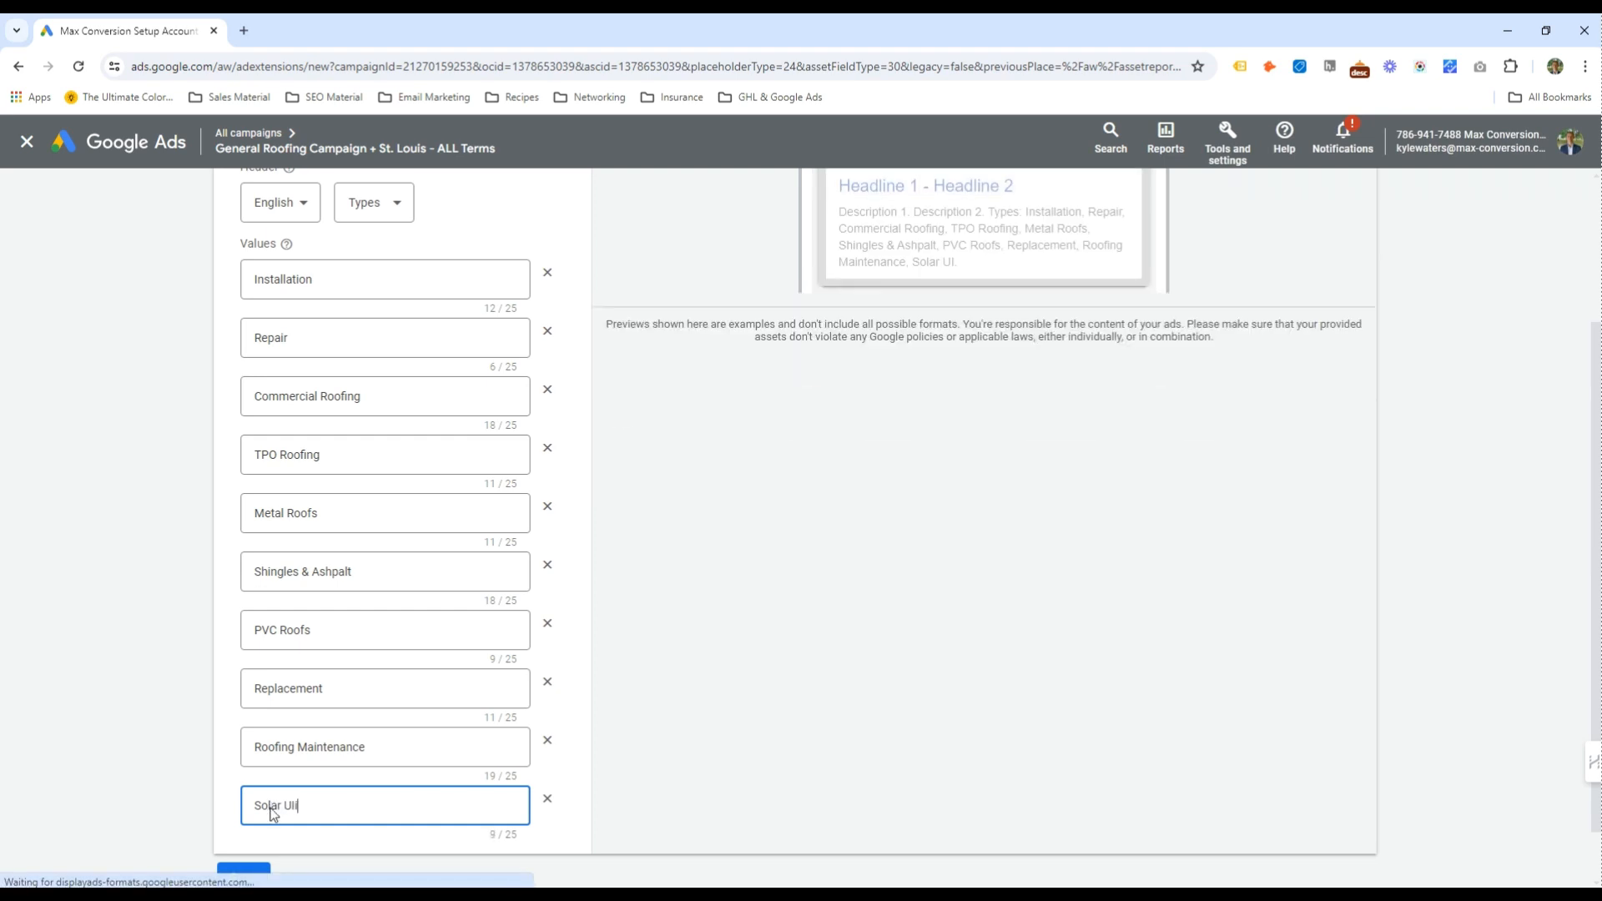
key("BackSpace")
key("BackSpace")
key("BackSpace")
type("Installation")
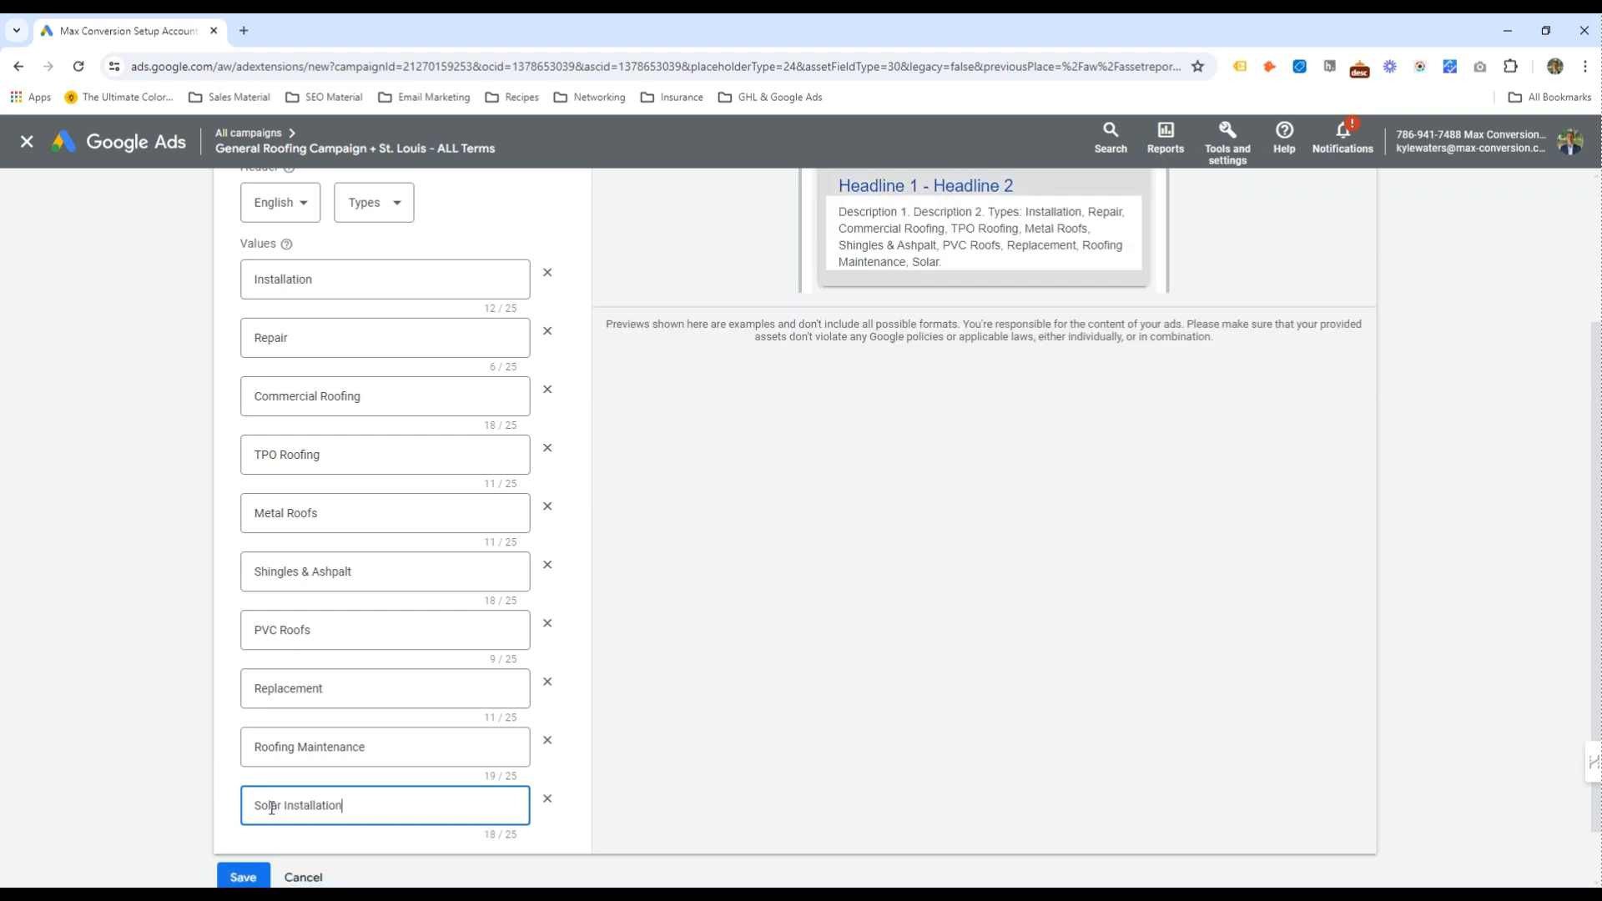
Put "Roof" in front of the "Installation" and "Repair" values and save the structured snippet
left_click(263, 282)
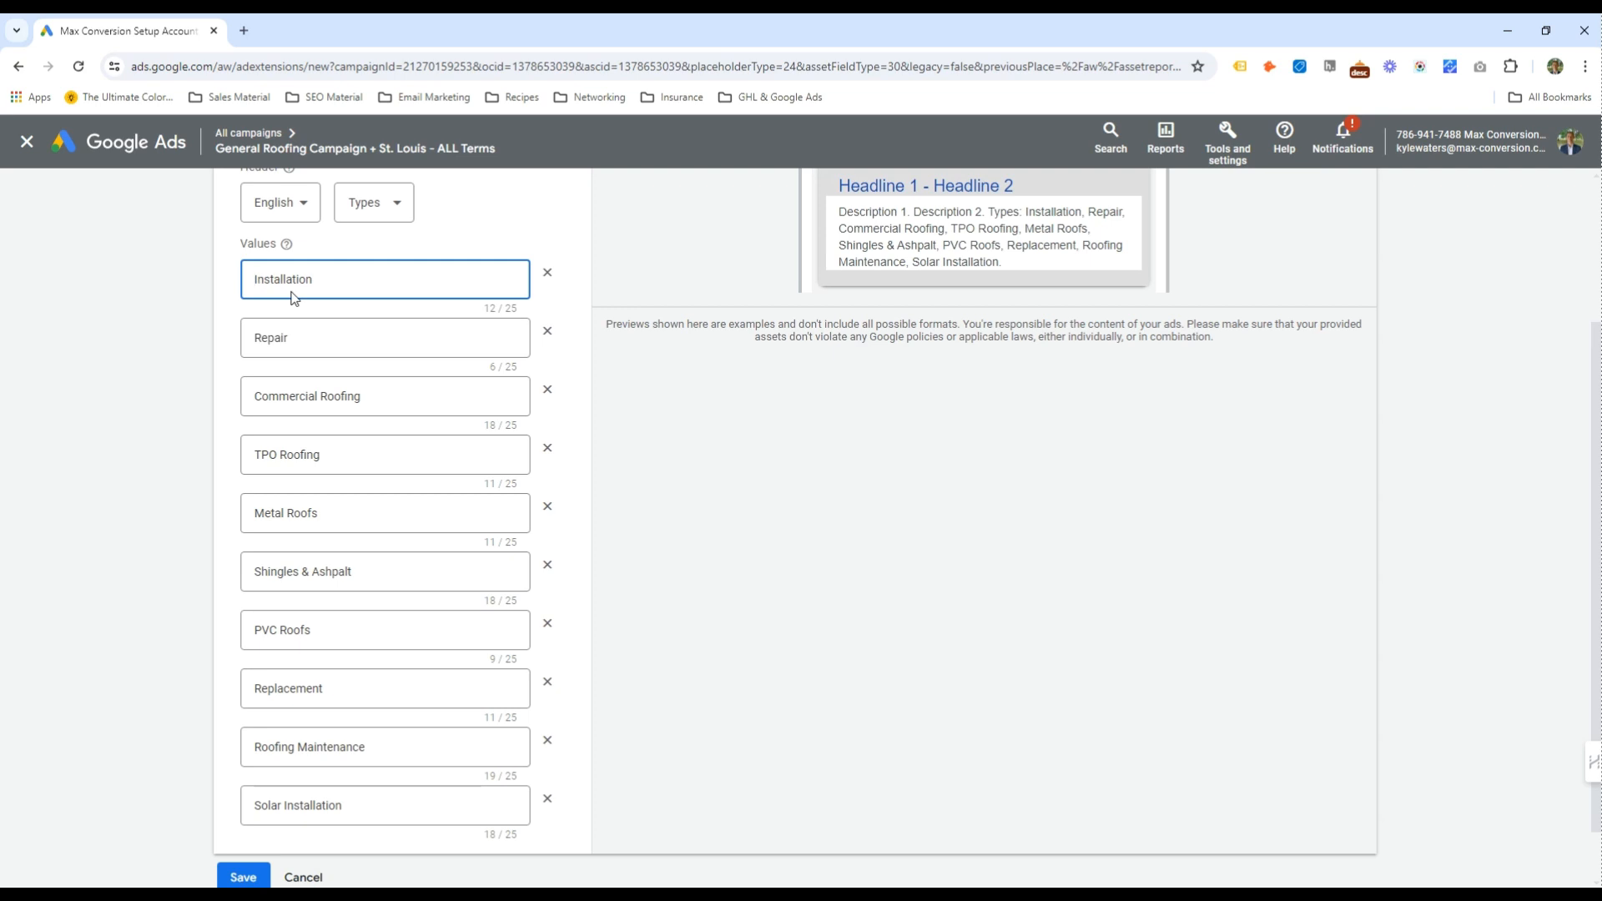
double_click(267, 278)
key("ctrl+c")
left_click(256, 337)
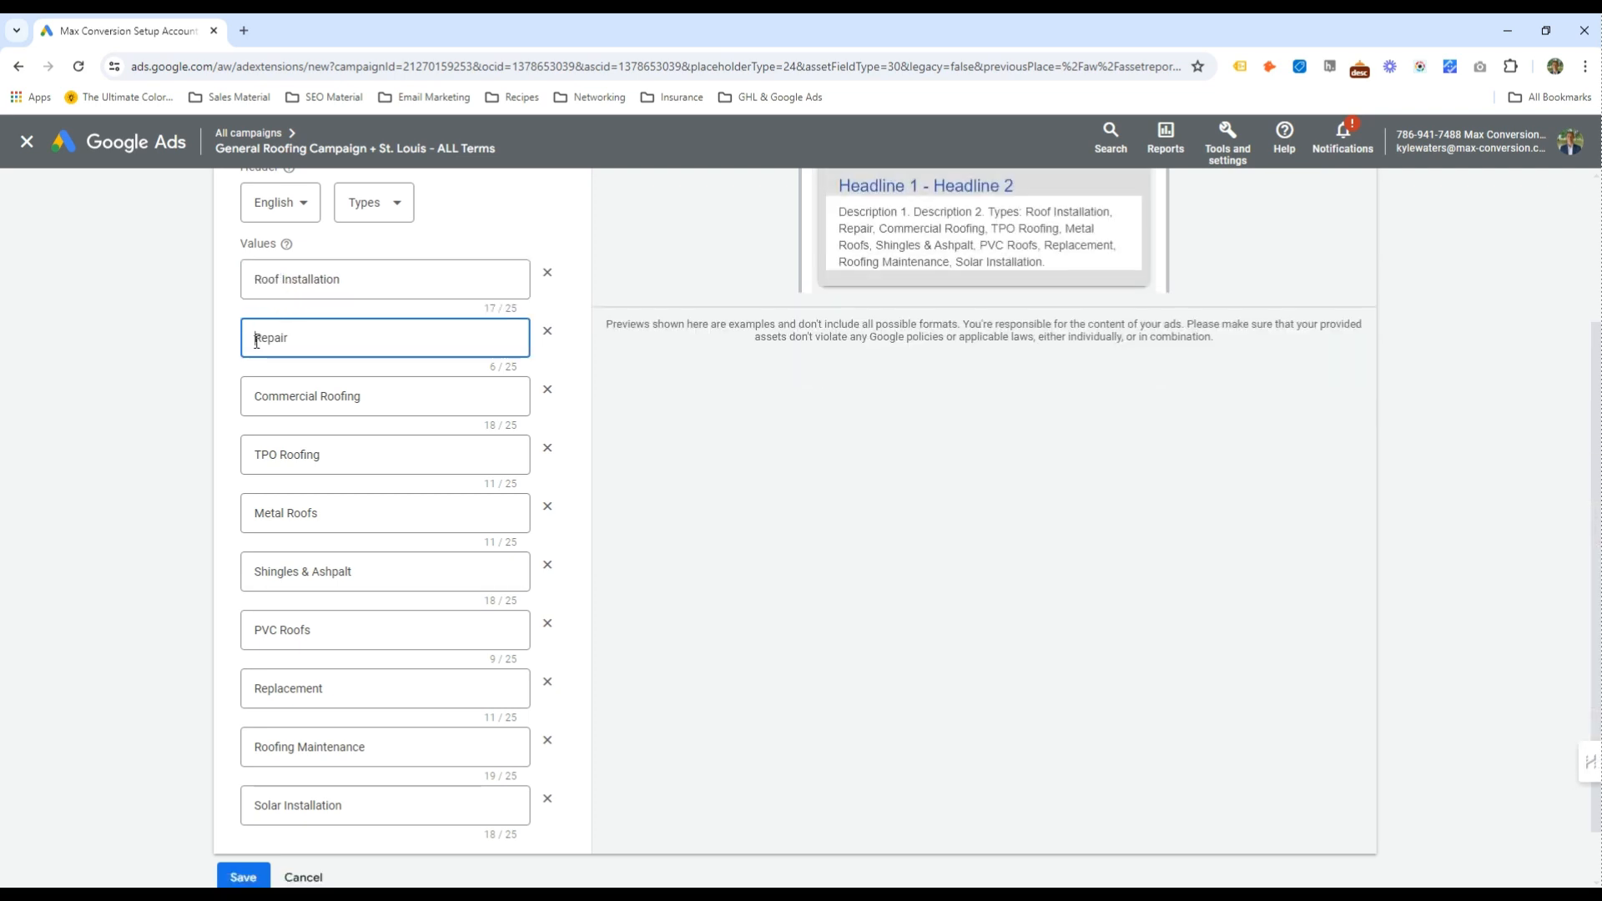
key("ctrl+v")
left_click(244, 870)
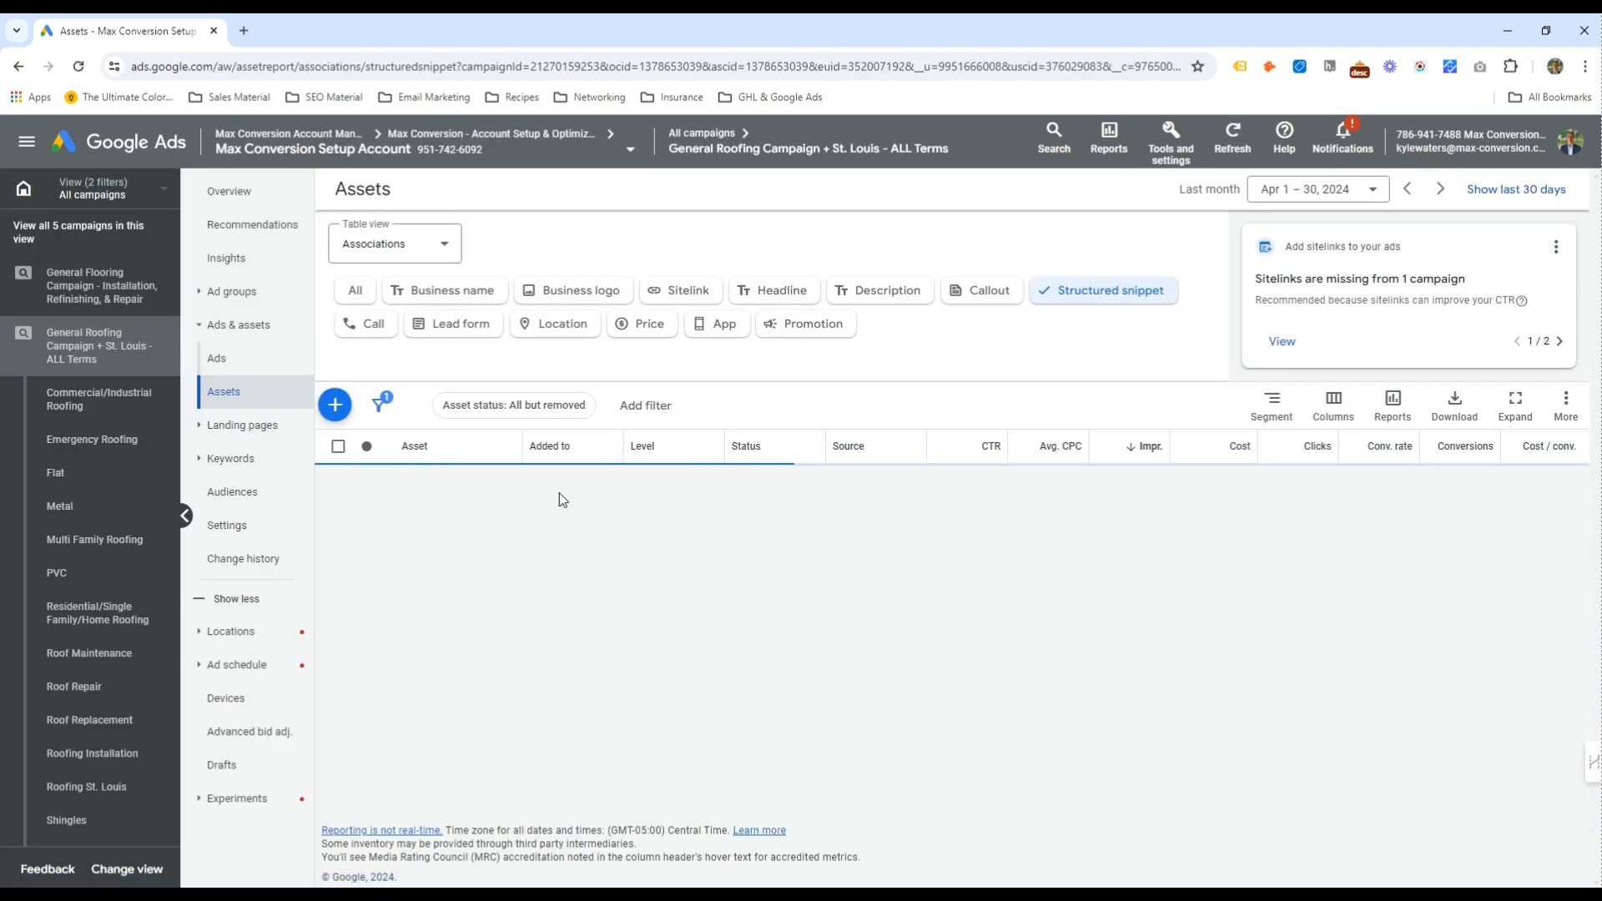
Start a new call asset for the campaign and examine its phone number and call bid adjustment fields
left_click(373, 365)
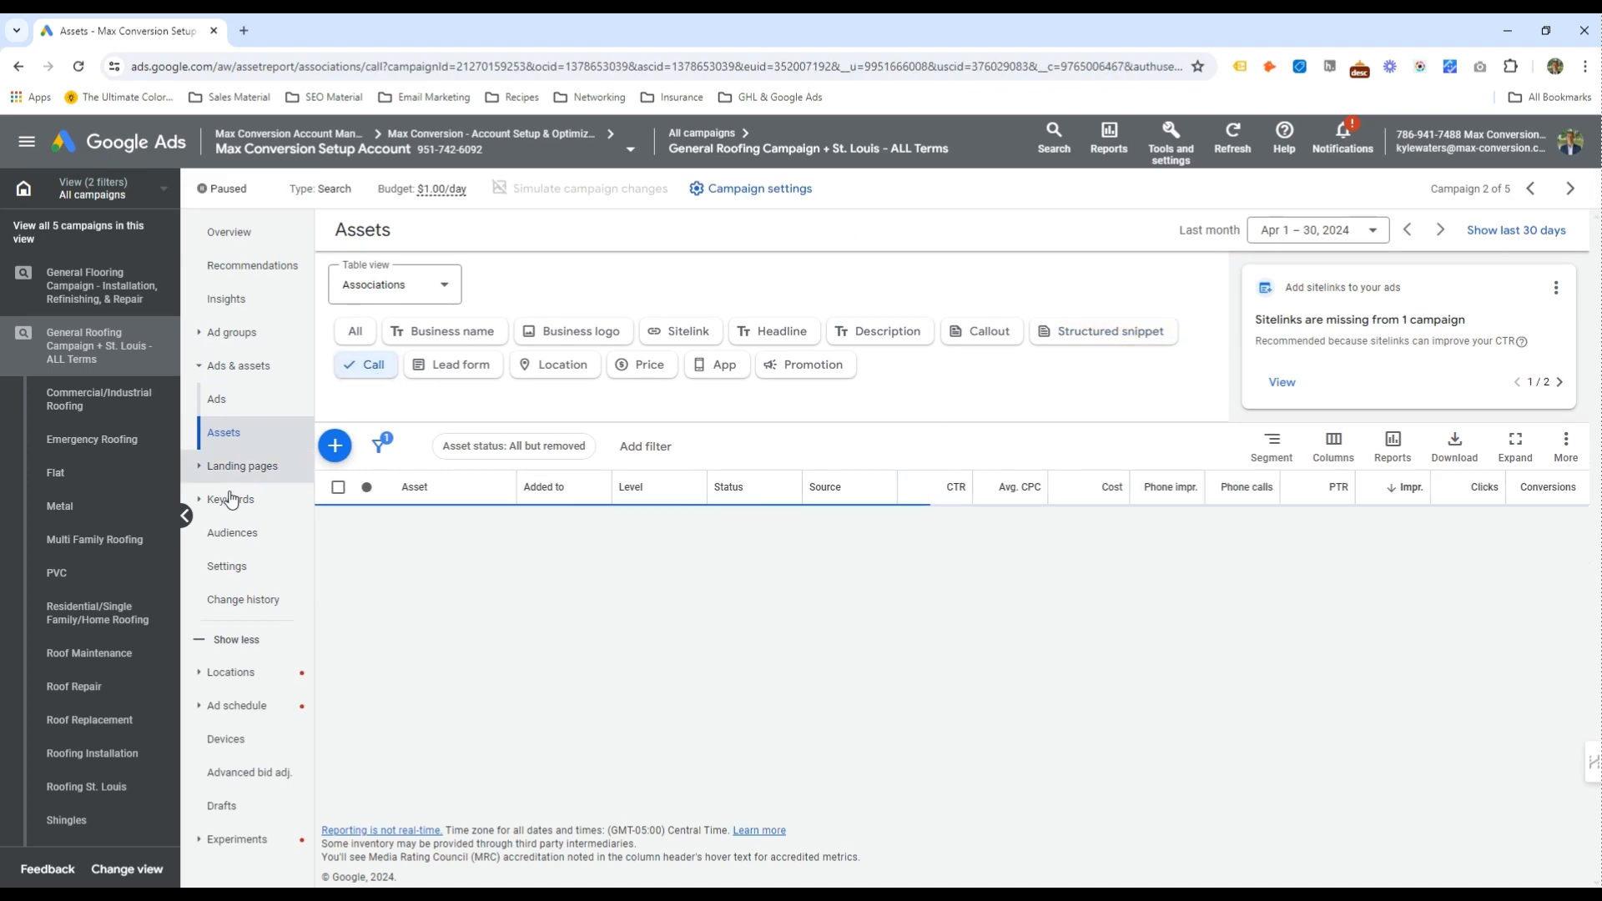
left_click(334, 446)
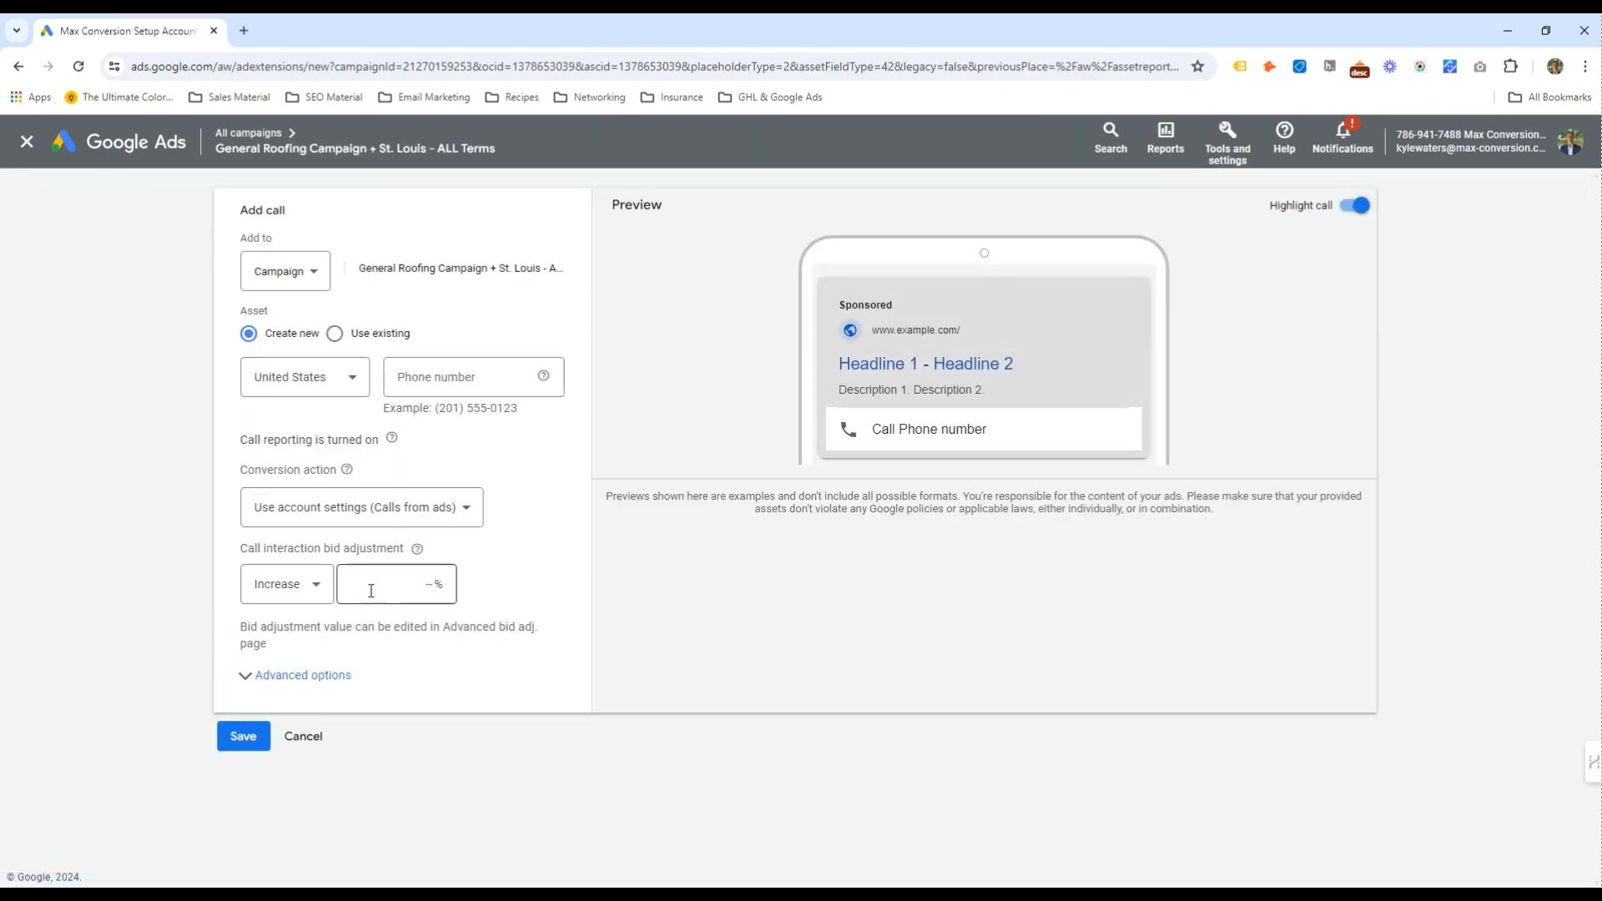
left_click(371, 591)
left_click_drag(313, 549, 464, 549)
left_click(464, 549)
left_click(436, 596)
left_click(457, 380)
Examine the call asset's conversion action choices and advanced schedule options, try Calls from ads, and cancel the asset
left_click(377, 505)
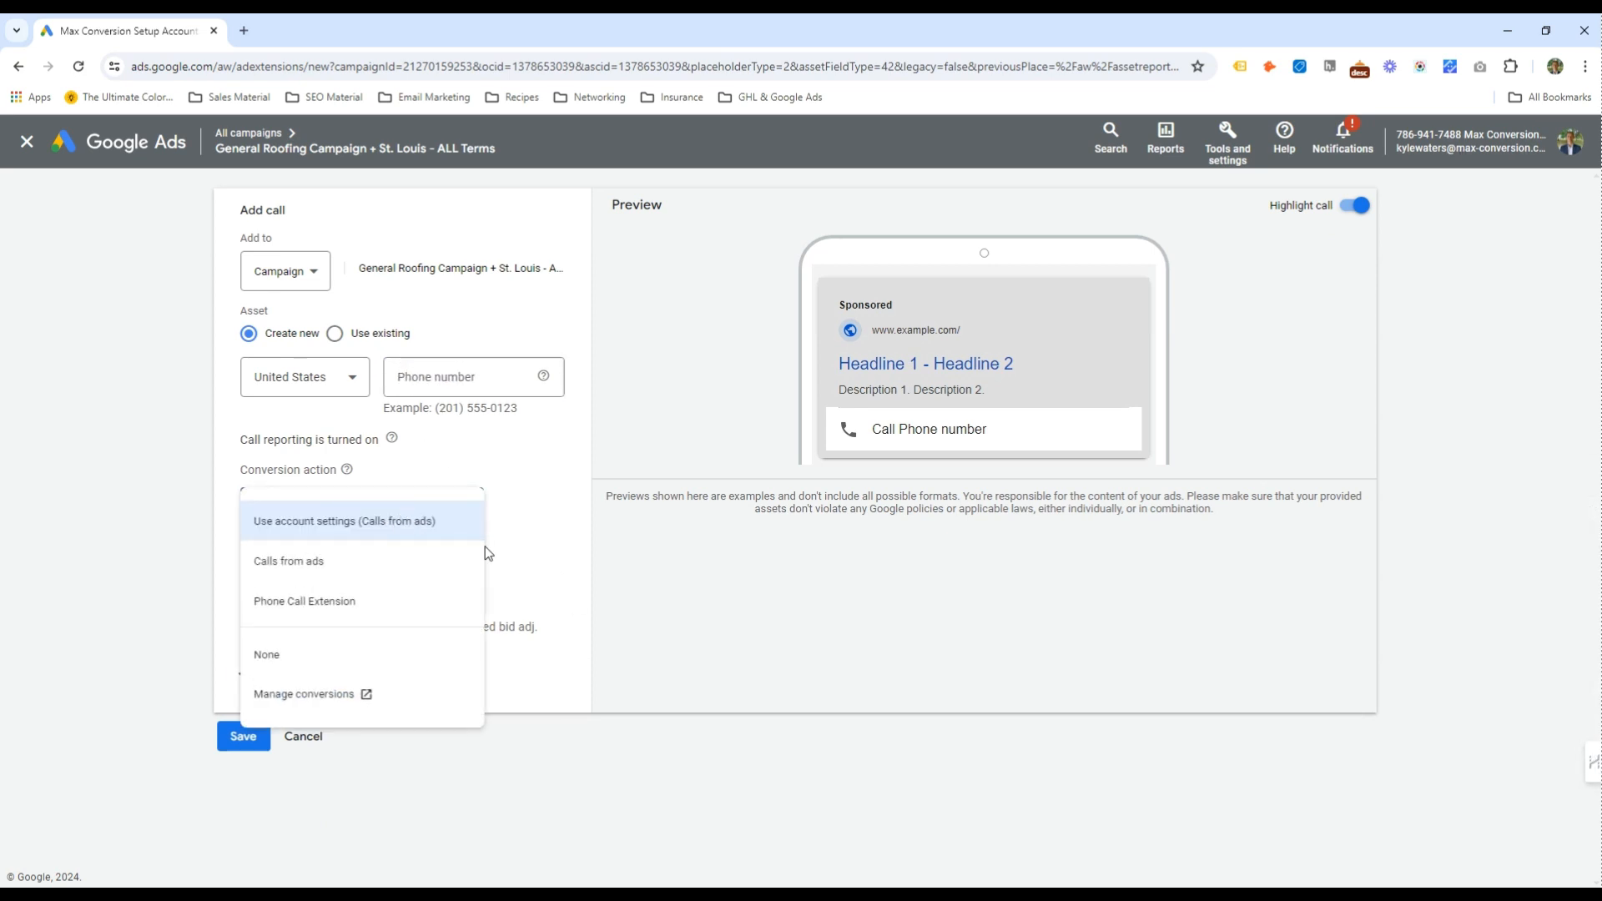
left_click(511, 549)
left_click(291, 691)
left_click(407, 506)
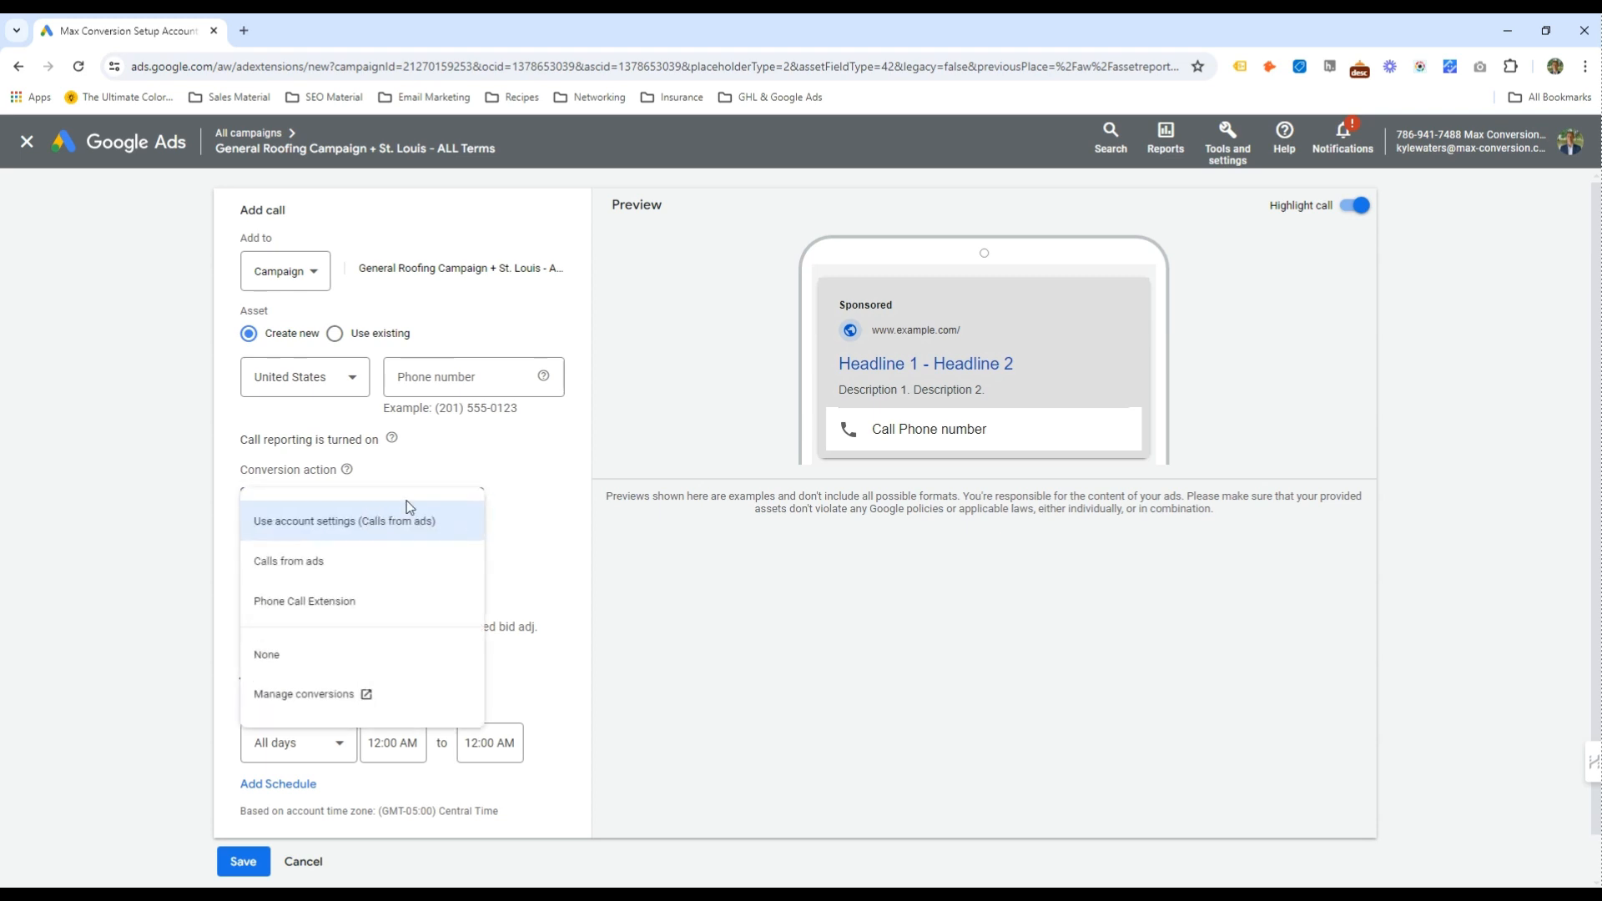
left_click(332, 557)
left_click(340, 503)
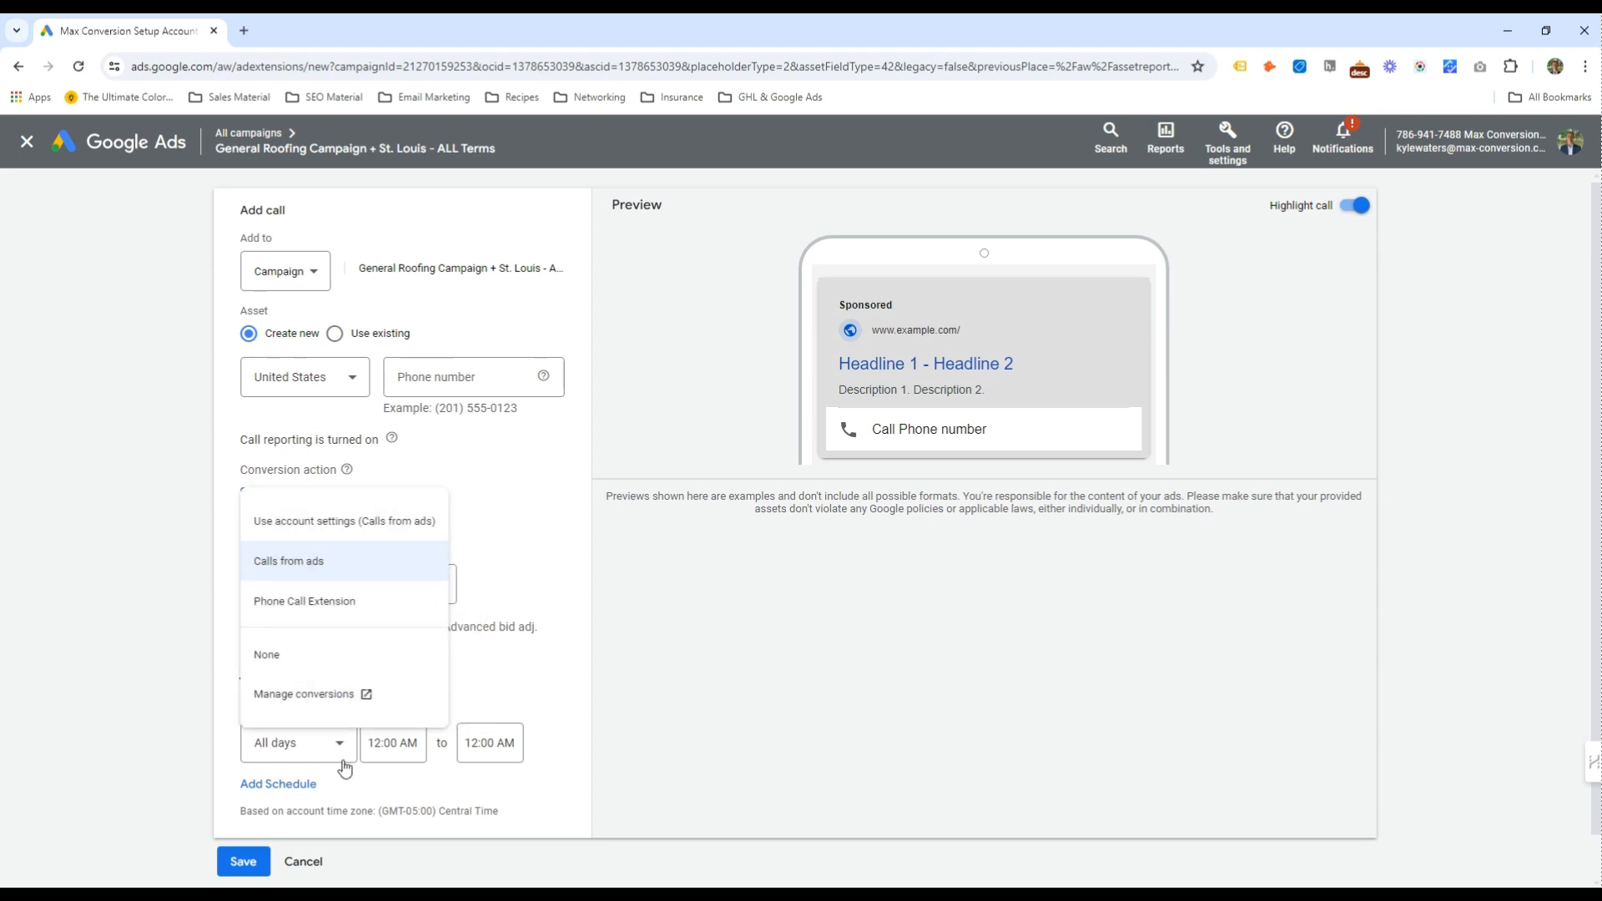
left_click(326, 861)
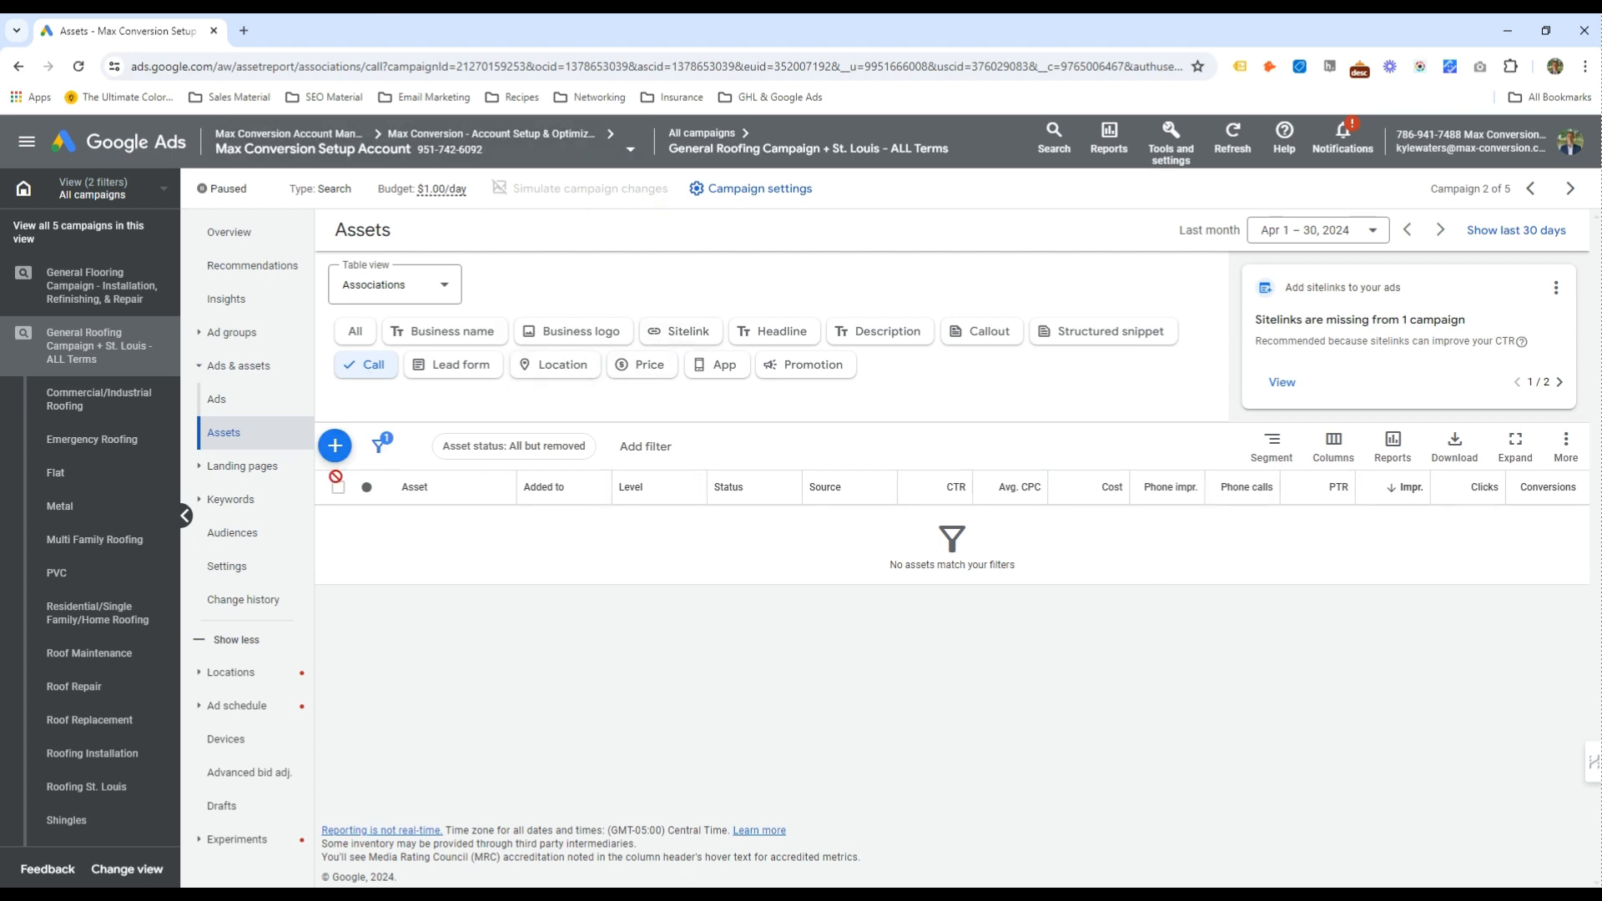
View the campaign's lead form and location assets, and search Google in a new tab for "roofing installation st louis"
left_click(457, 365)
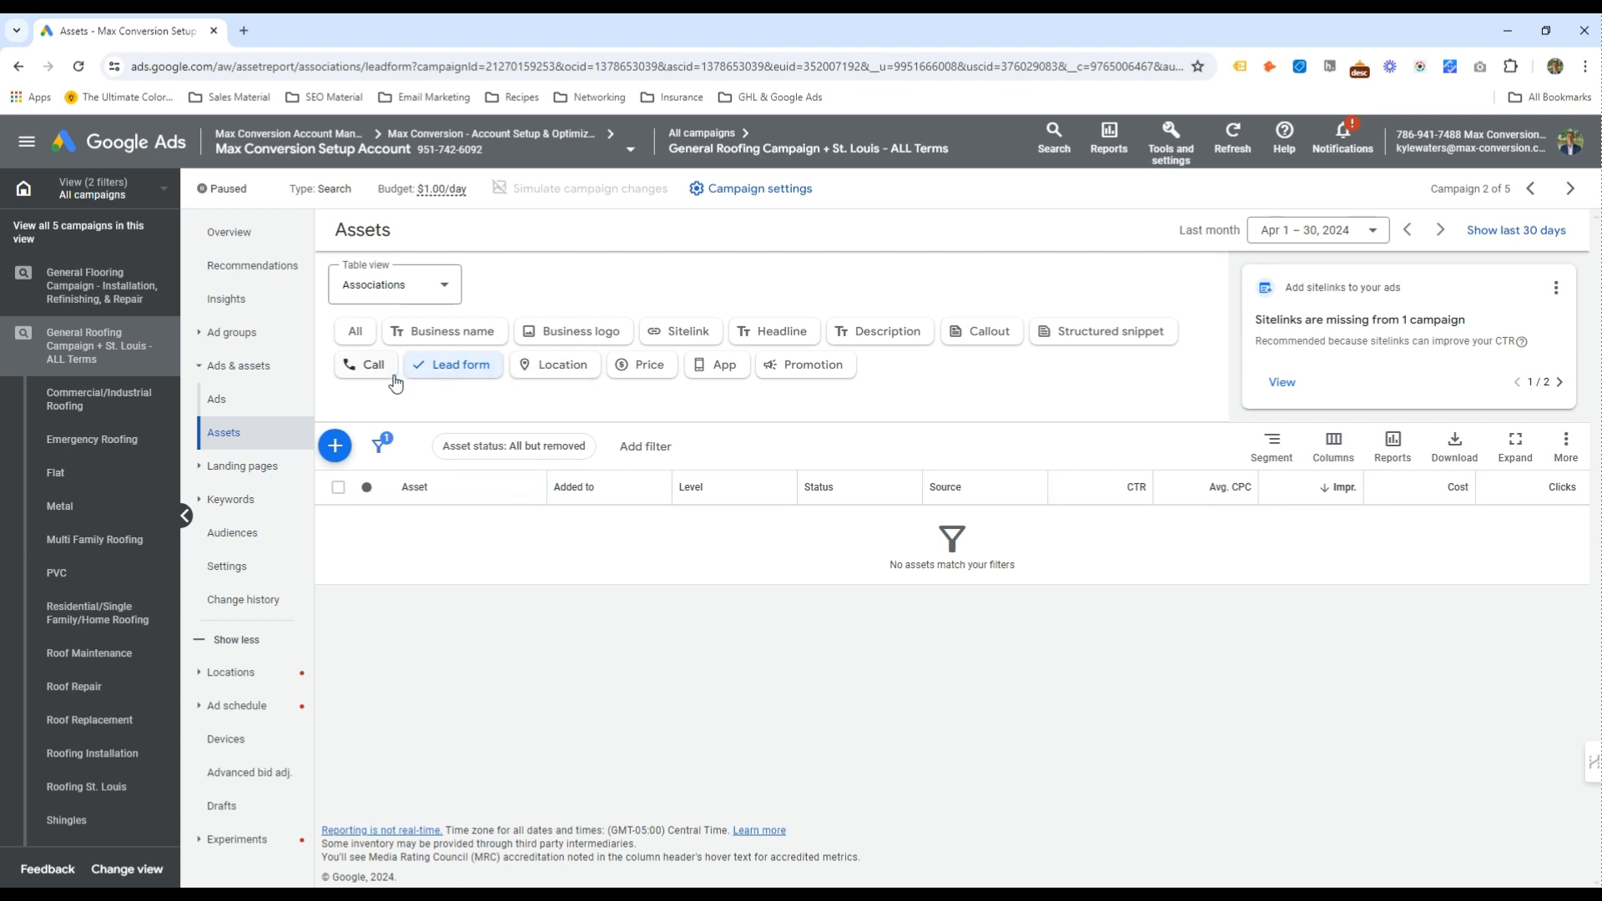
left_click(533, 372)
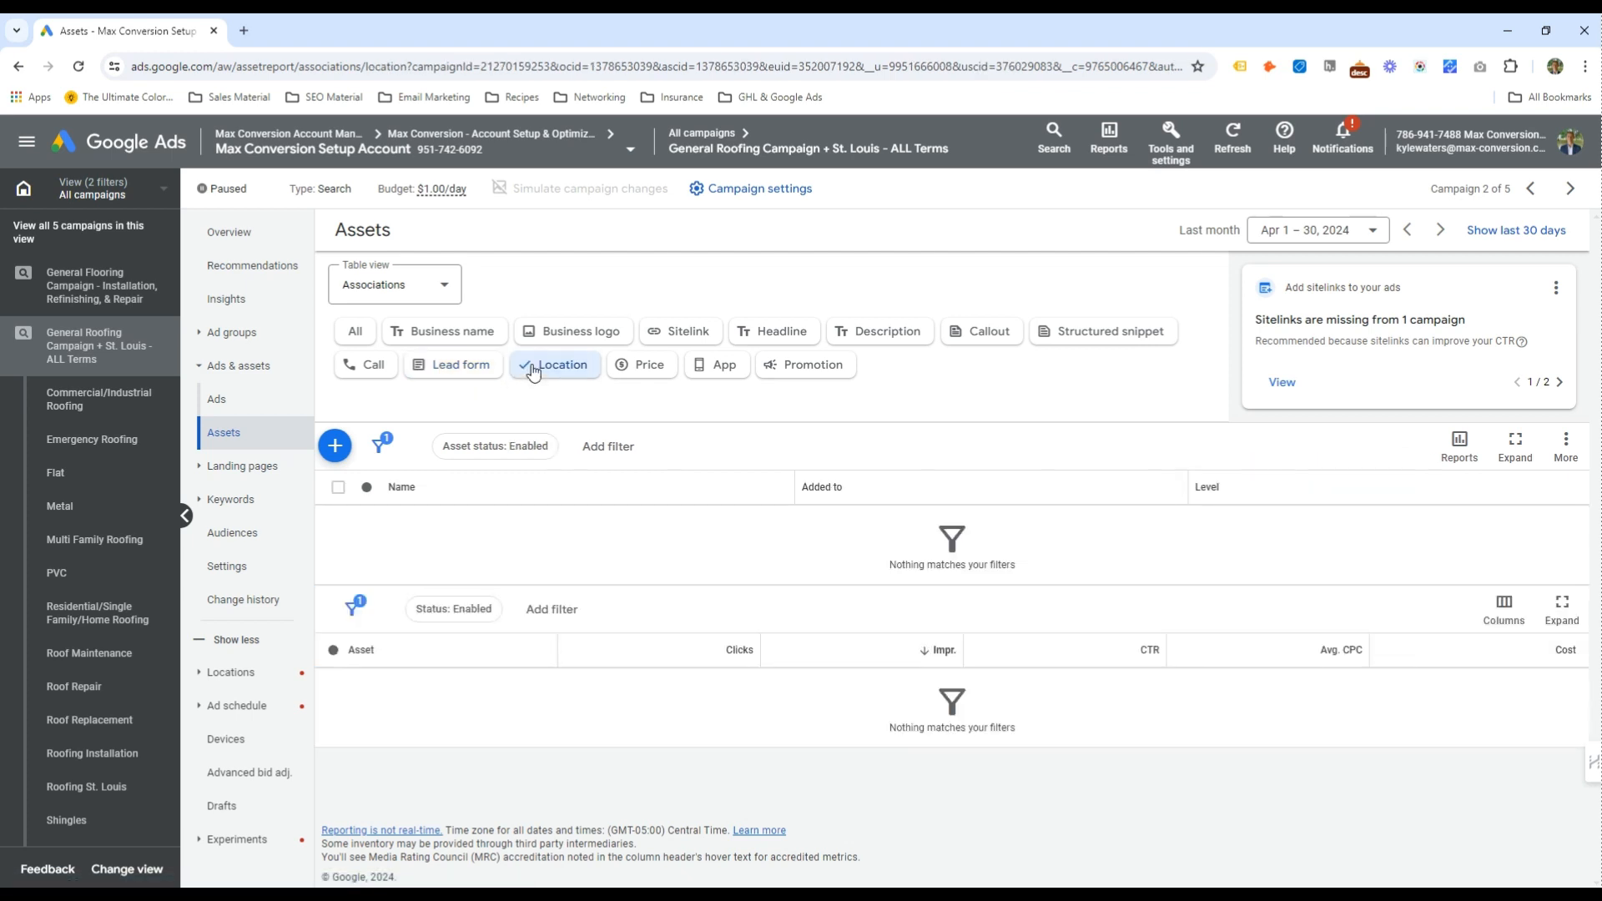
left_click(242, 20)
type("roofing installat")
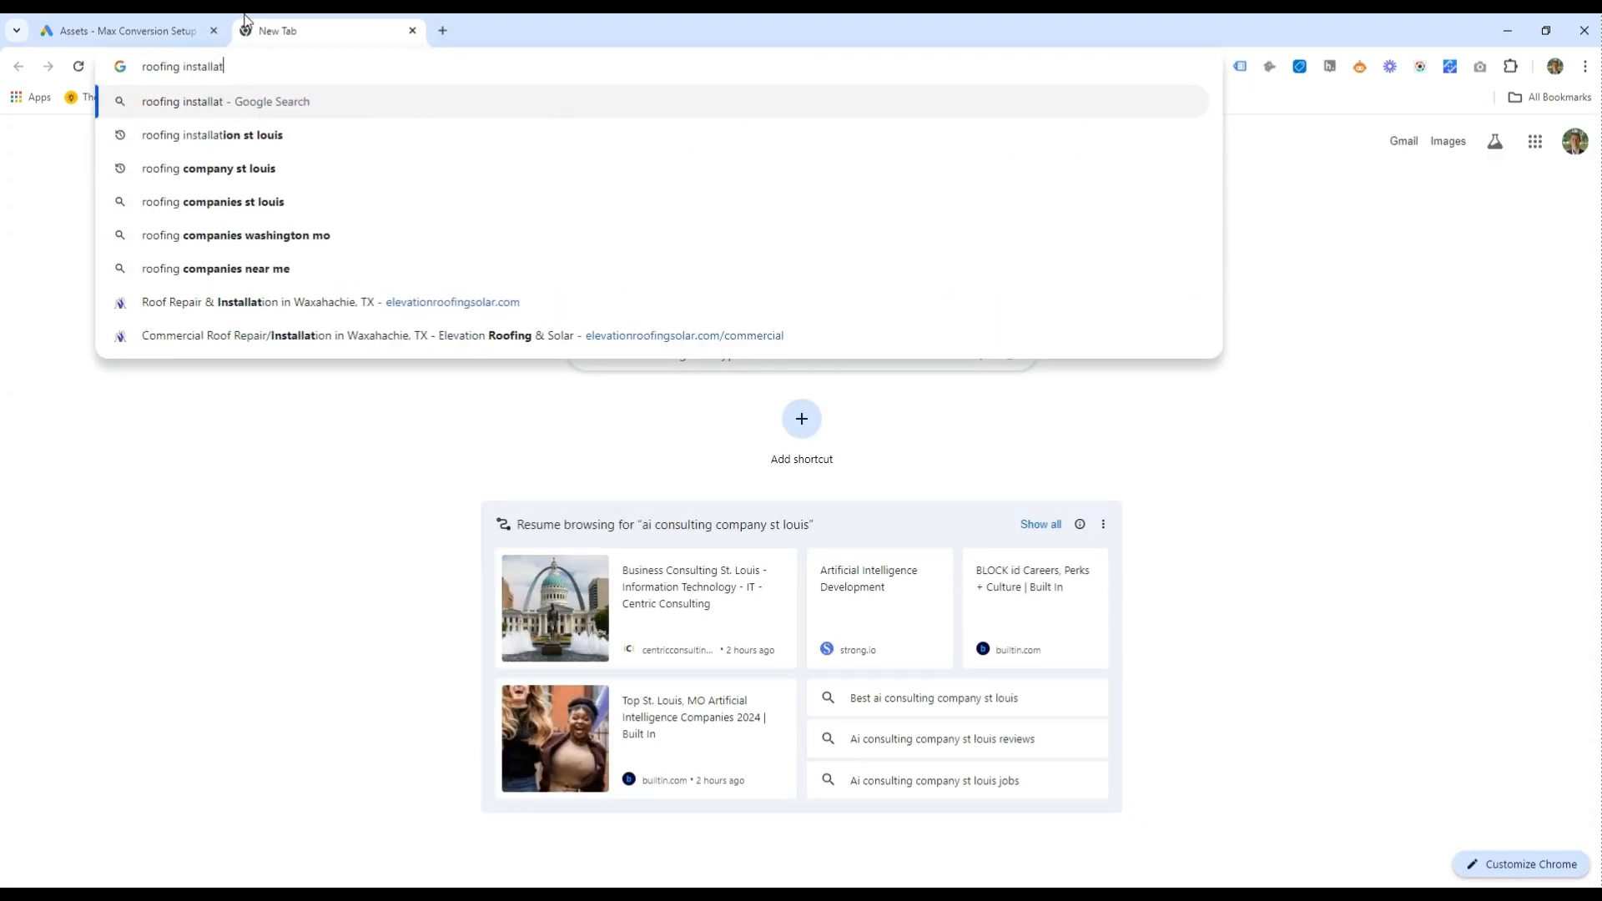
type("ion st louis")
key("Return")
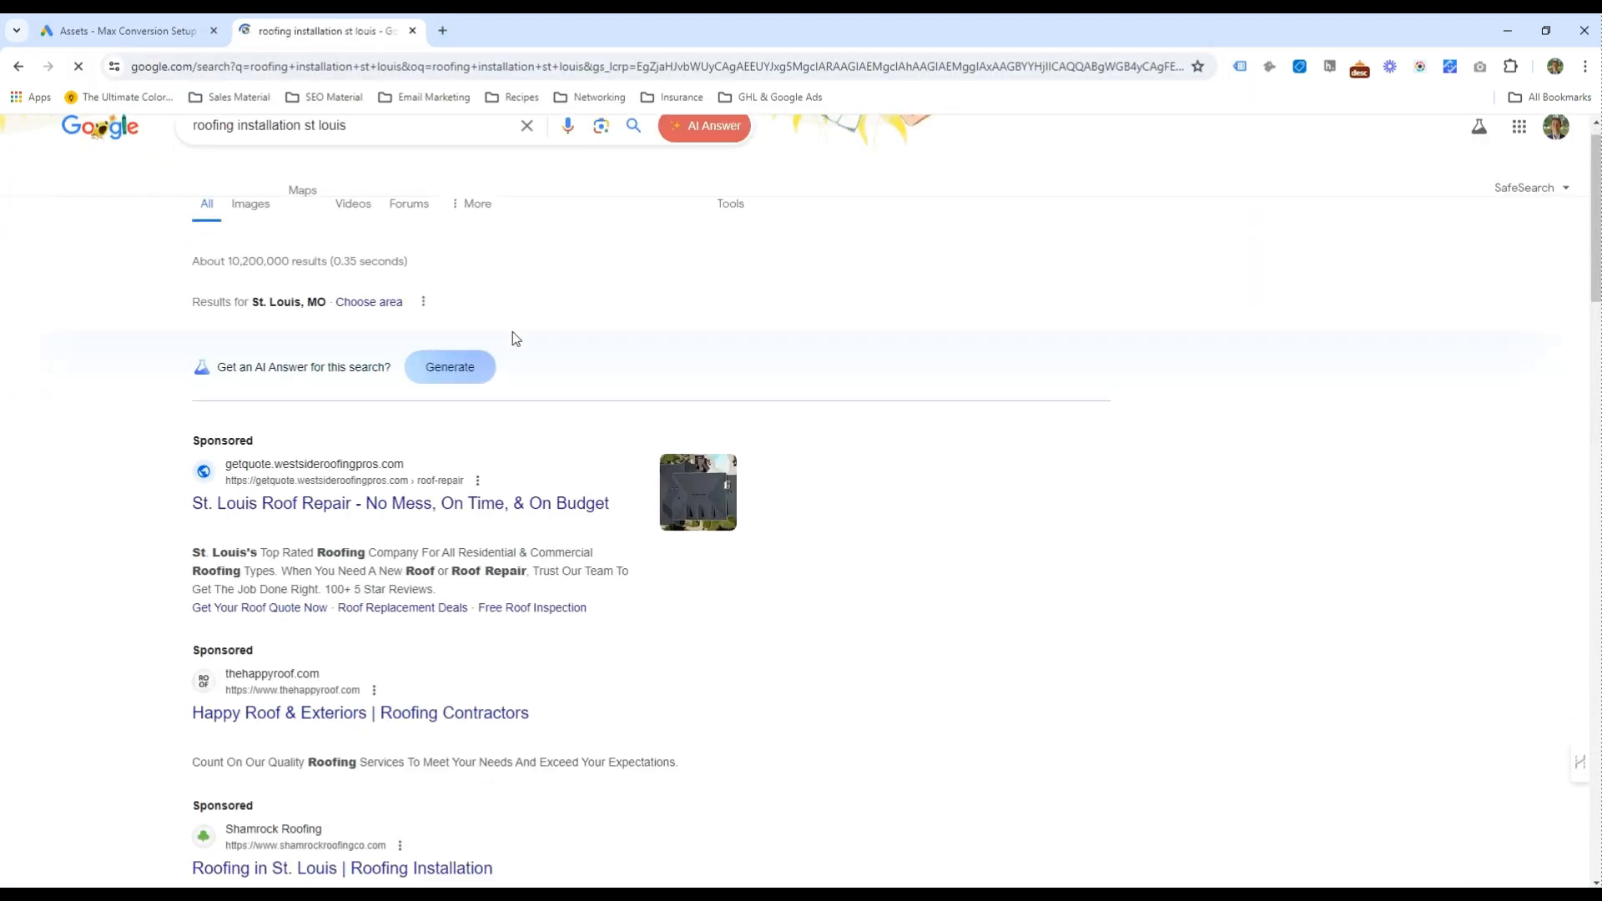
Examine the Businesses listings and map in the search results as an example of where location assets can show
scroll(515, 337, "down", 9)
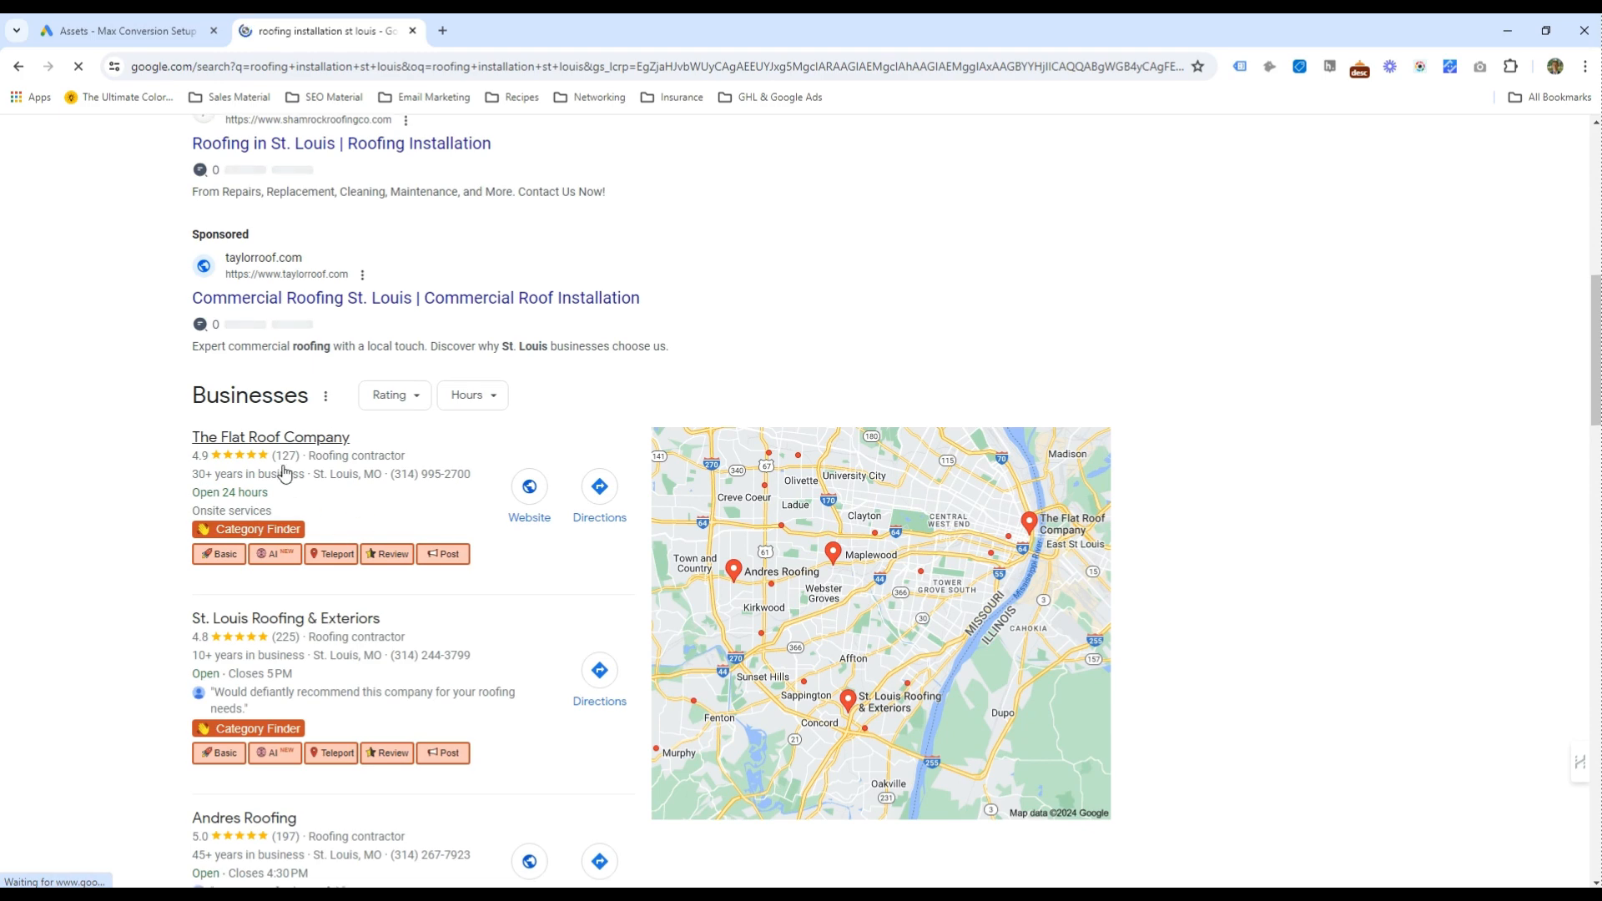
scroll(284, 474, "down", 1)
left_click_drag(185, 317, 290, 307)
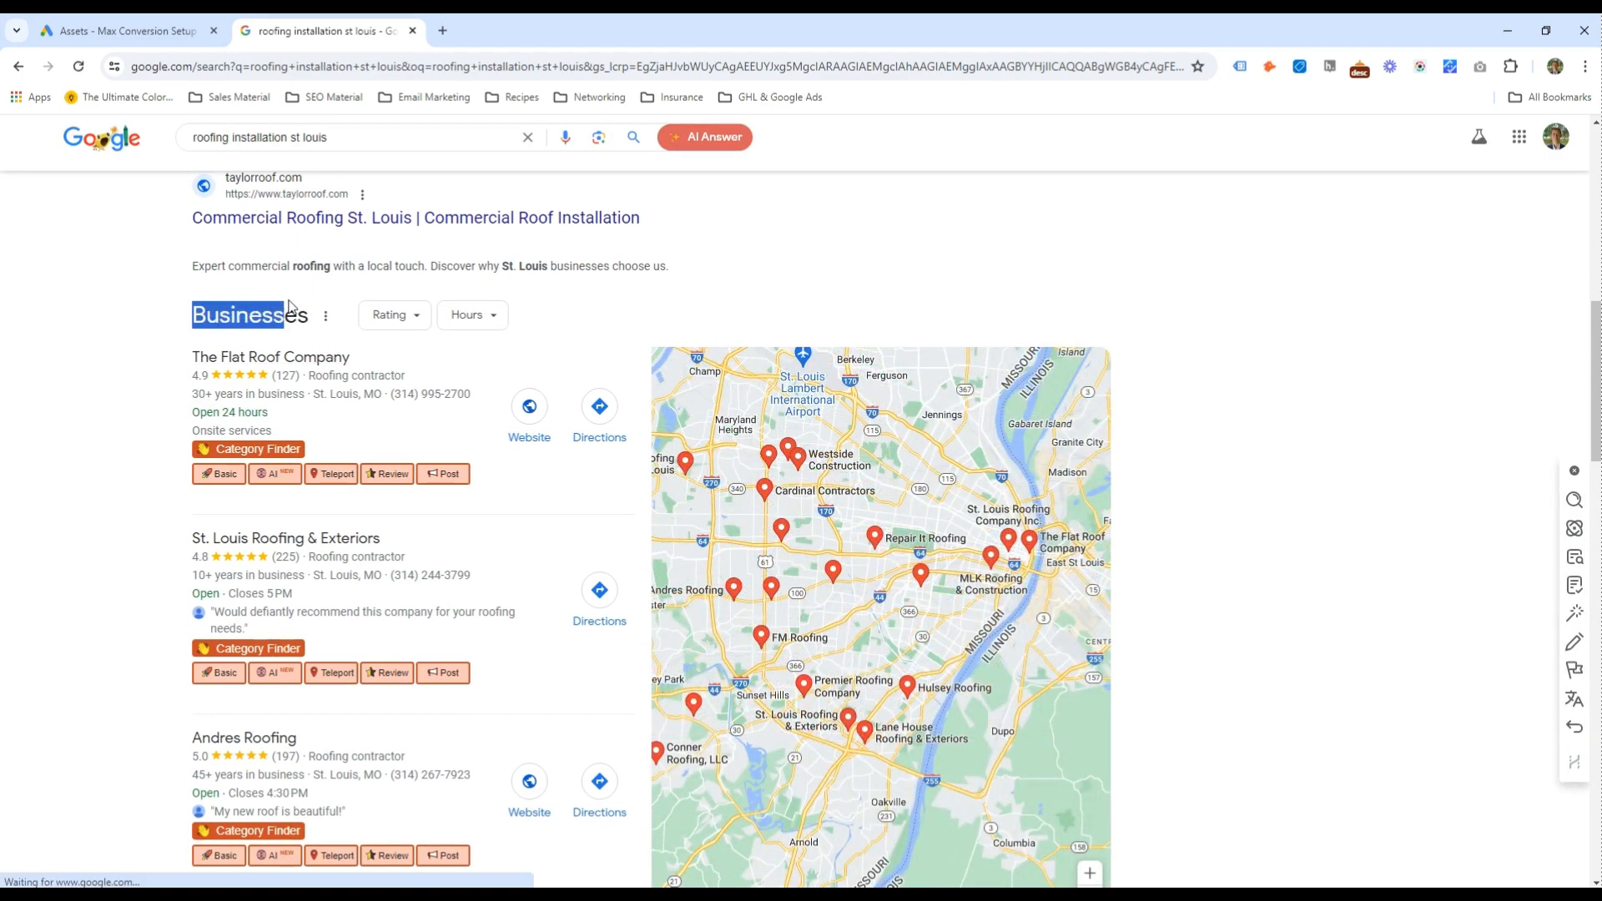
left_click(289, 309)
scroll(300, 527, "down", 1)
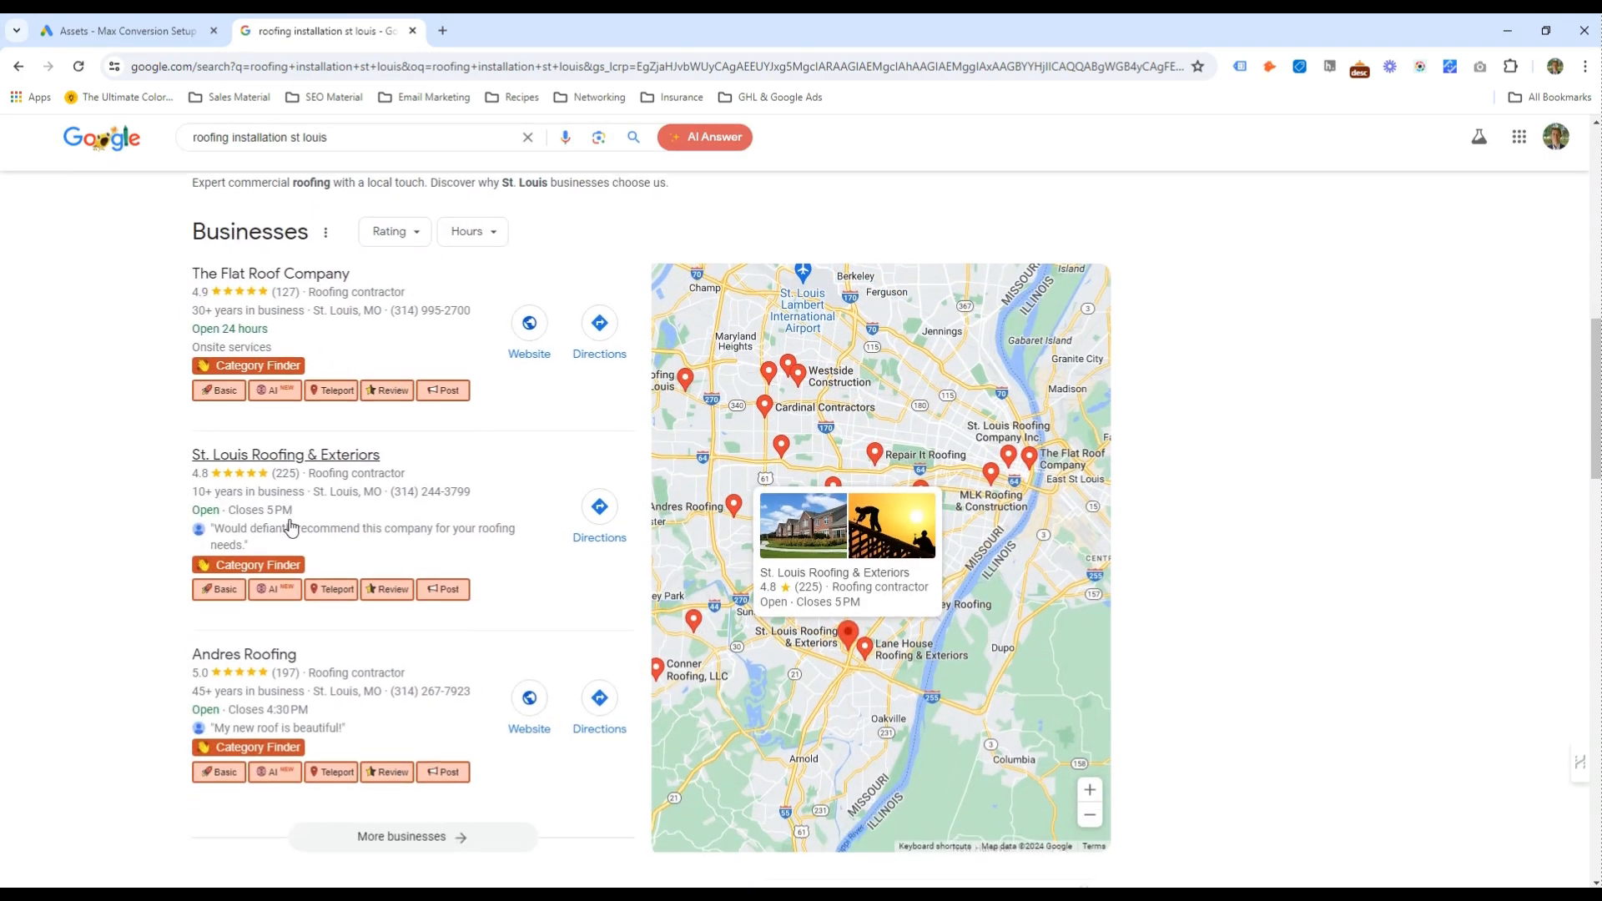
key("ctrl+shift+Tab")
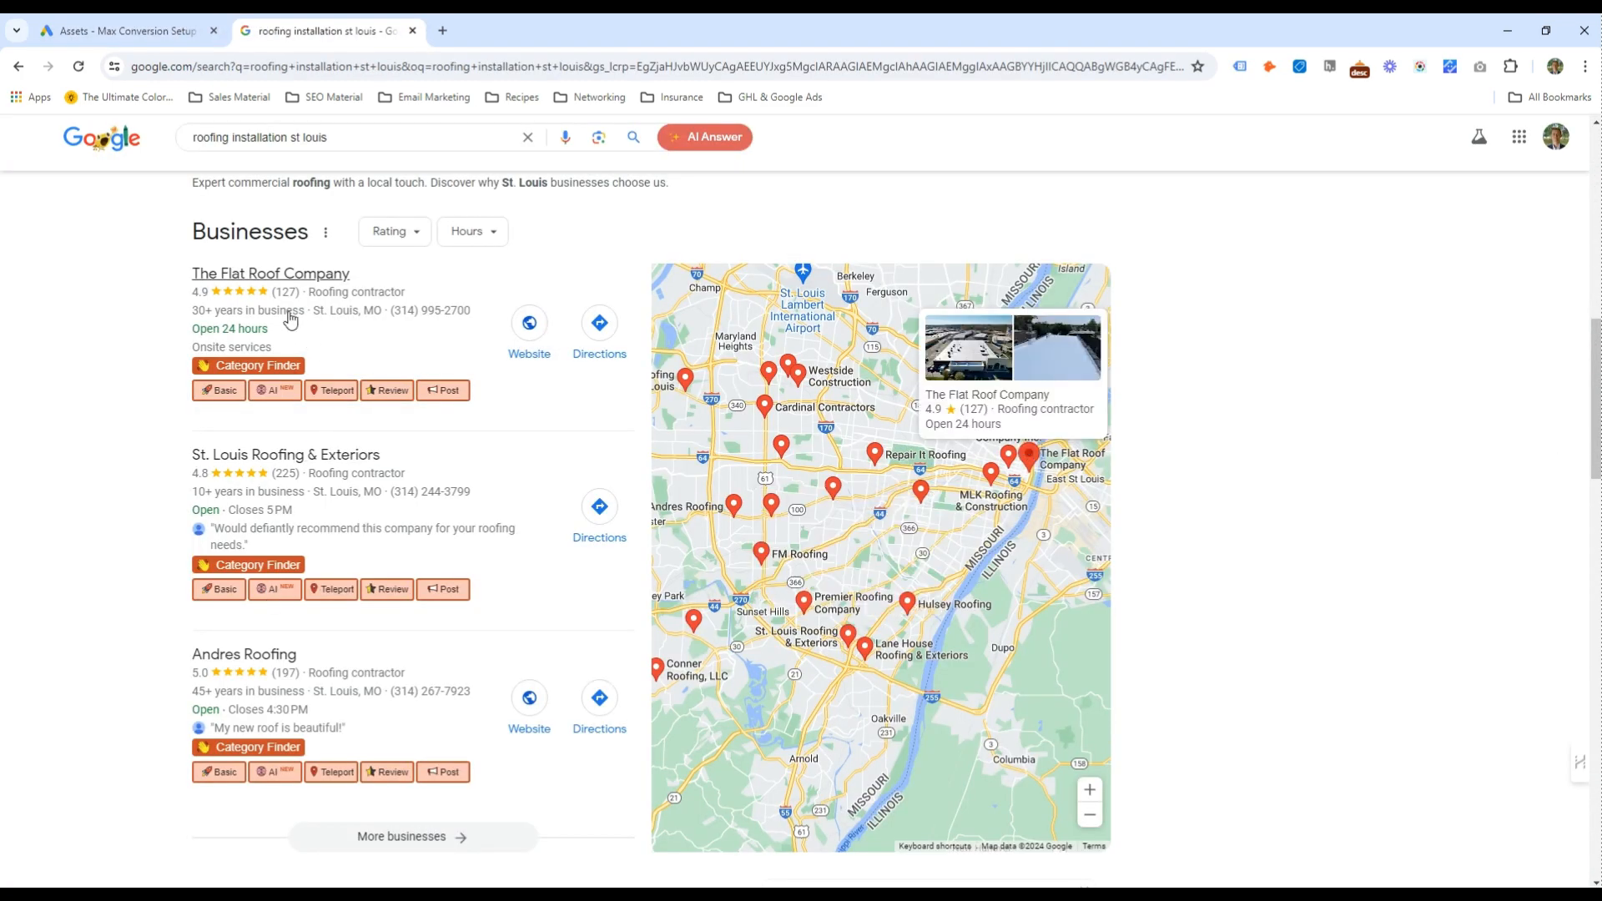
left_click(158, 31)
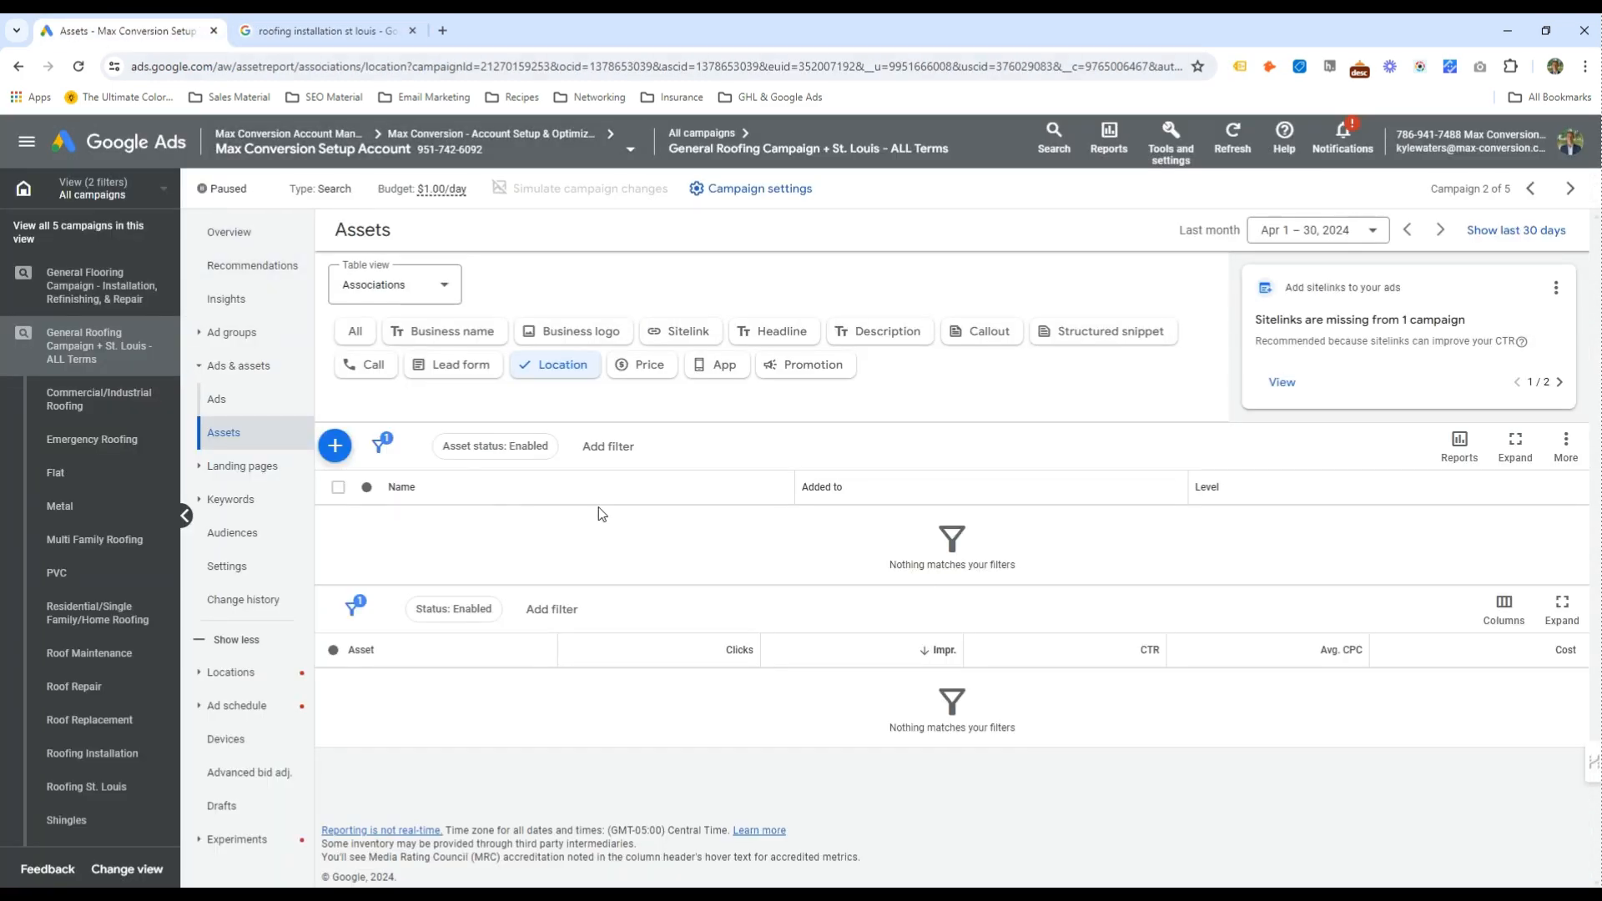
left_click(369, 25)
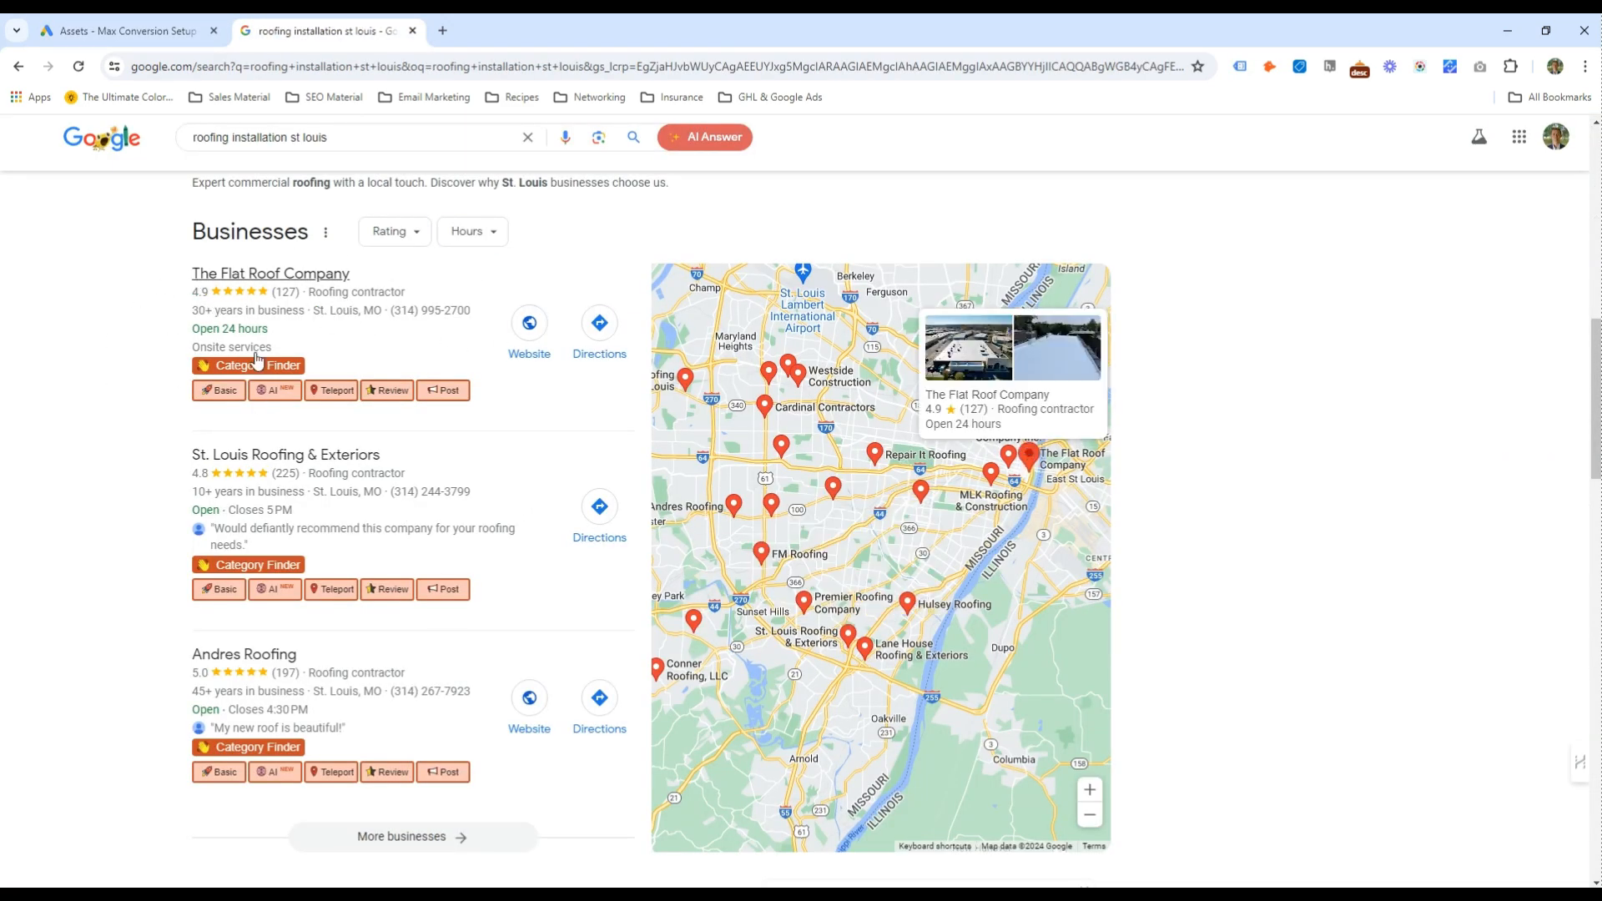
scroll(197, 258, "up", 1)
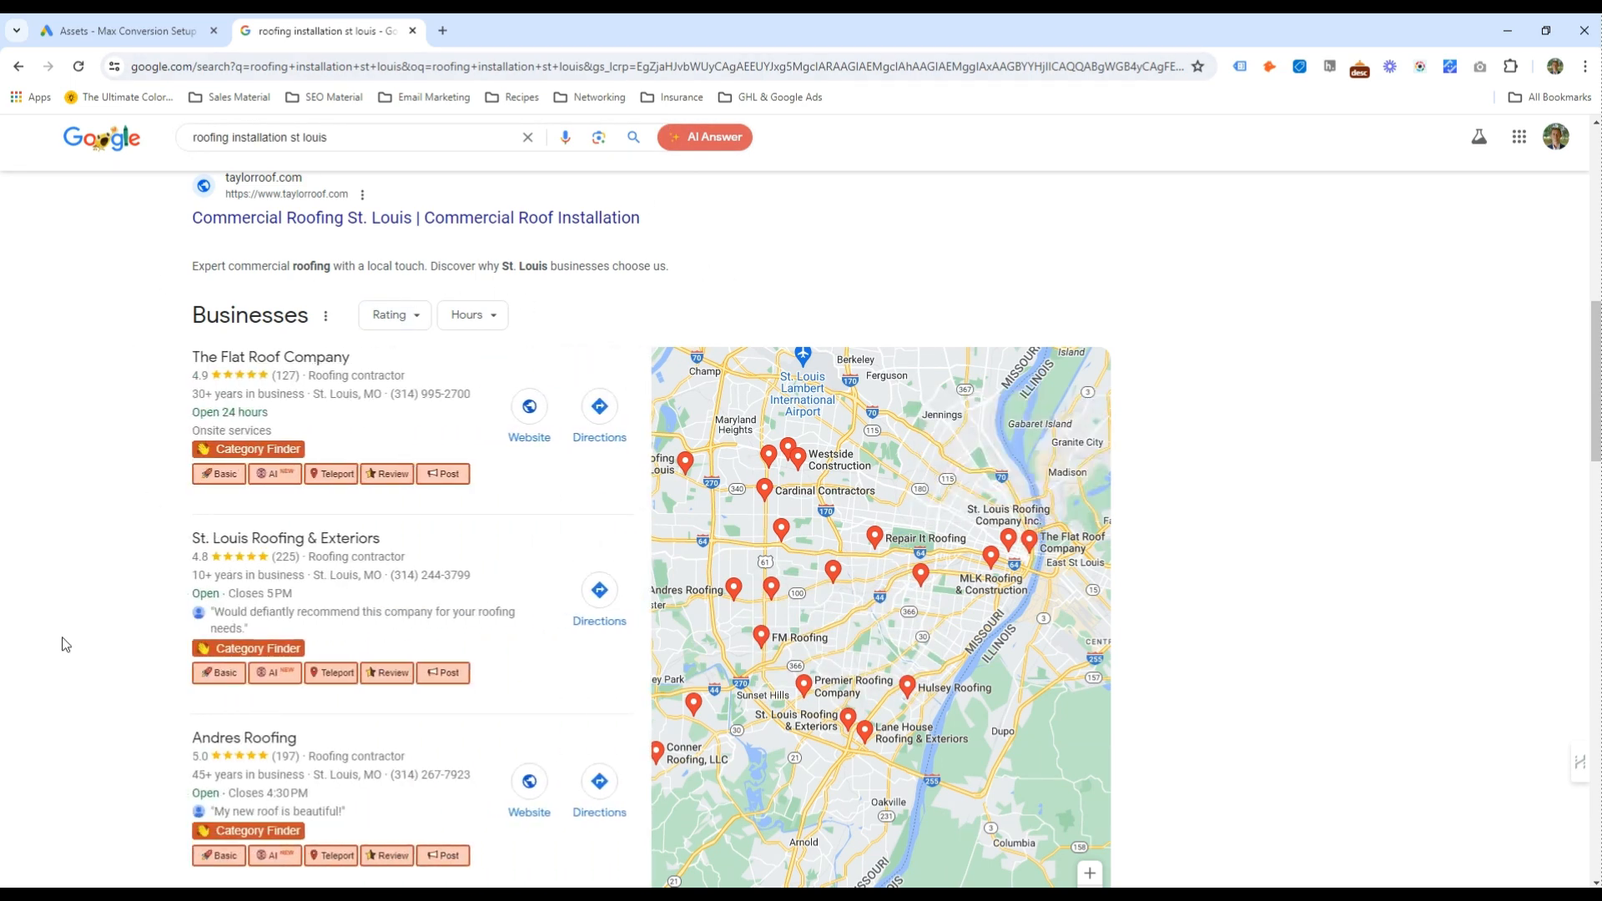
scroll(38, 561, "up", 1)
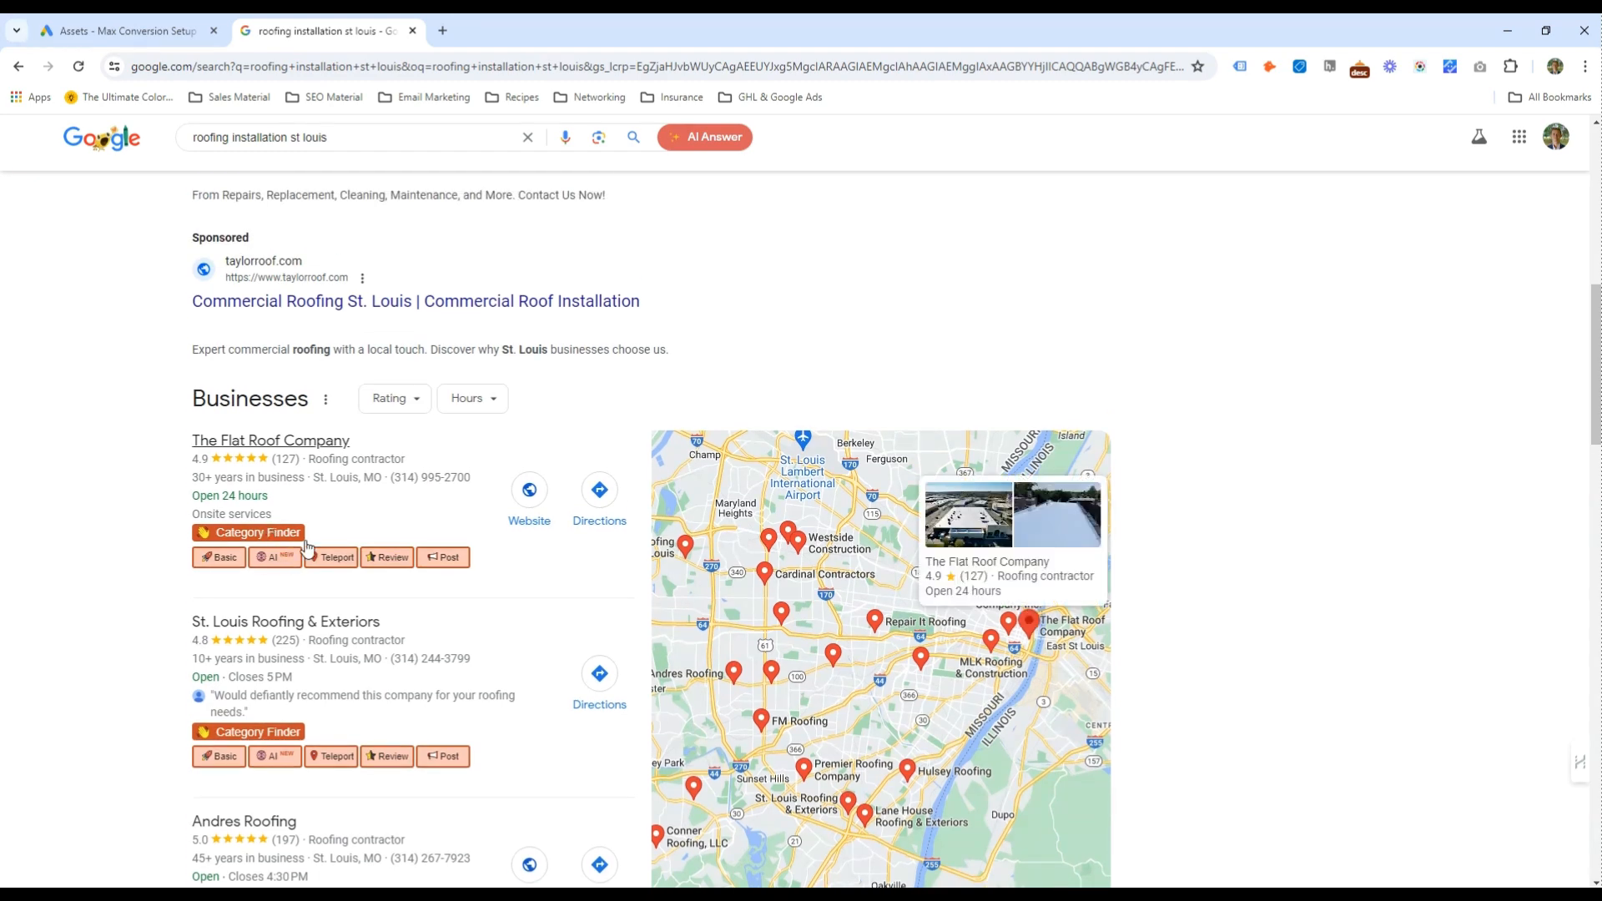
Return to the campaign's assets, look over the new price asset form, and cancel it
left_click(130, 25)
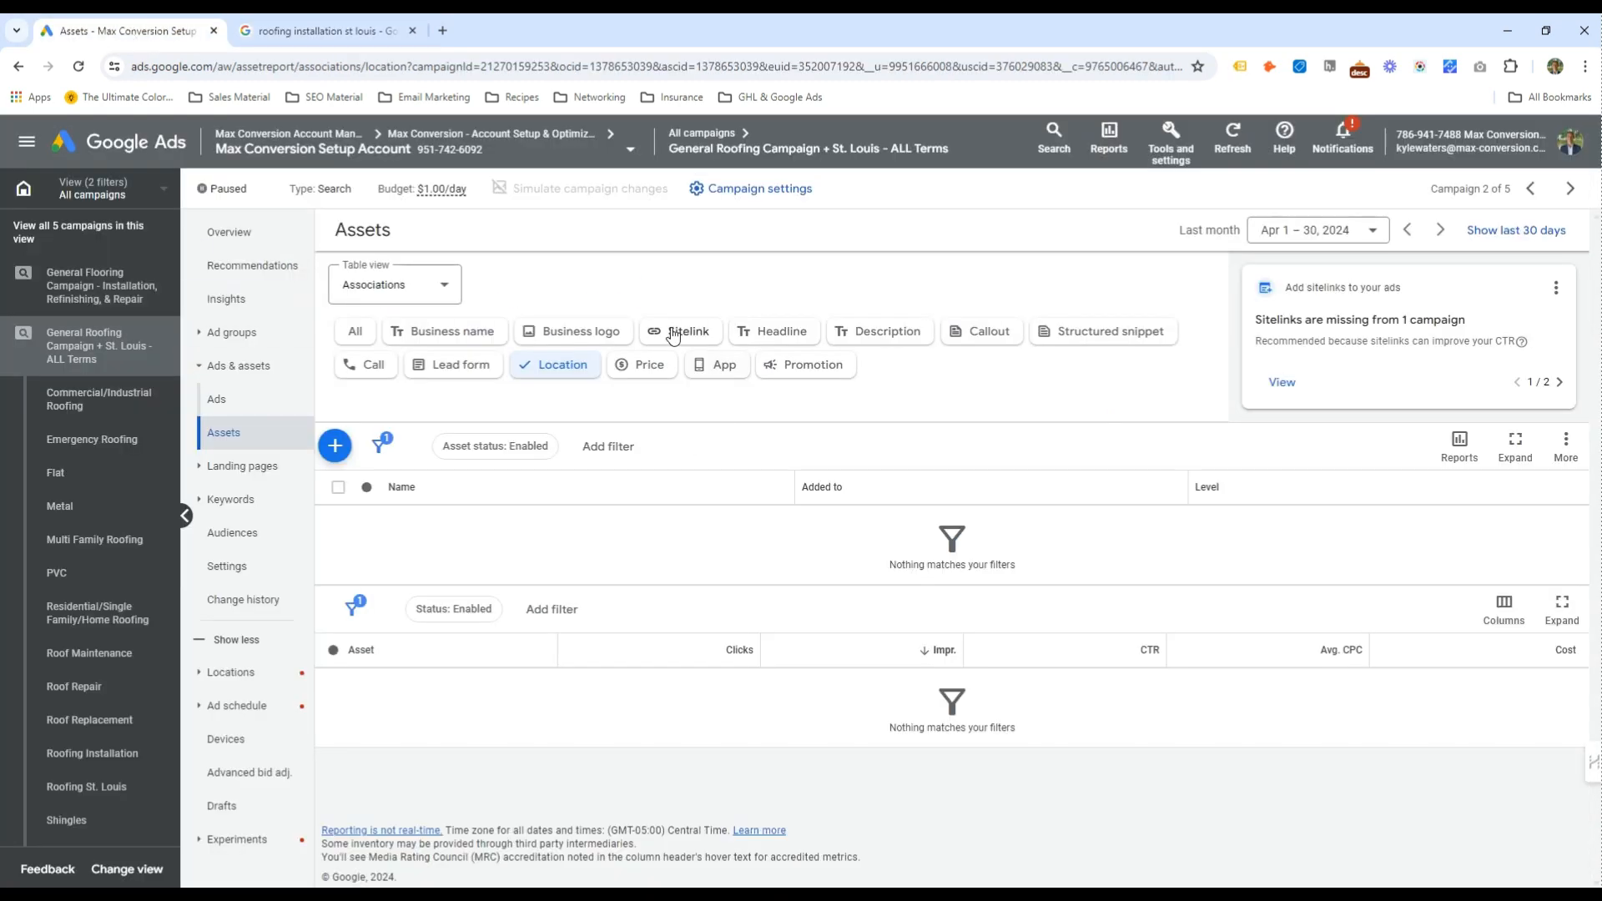
left_click(655, 382)
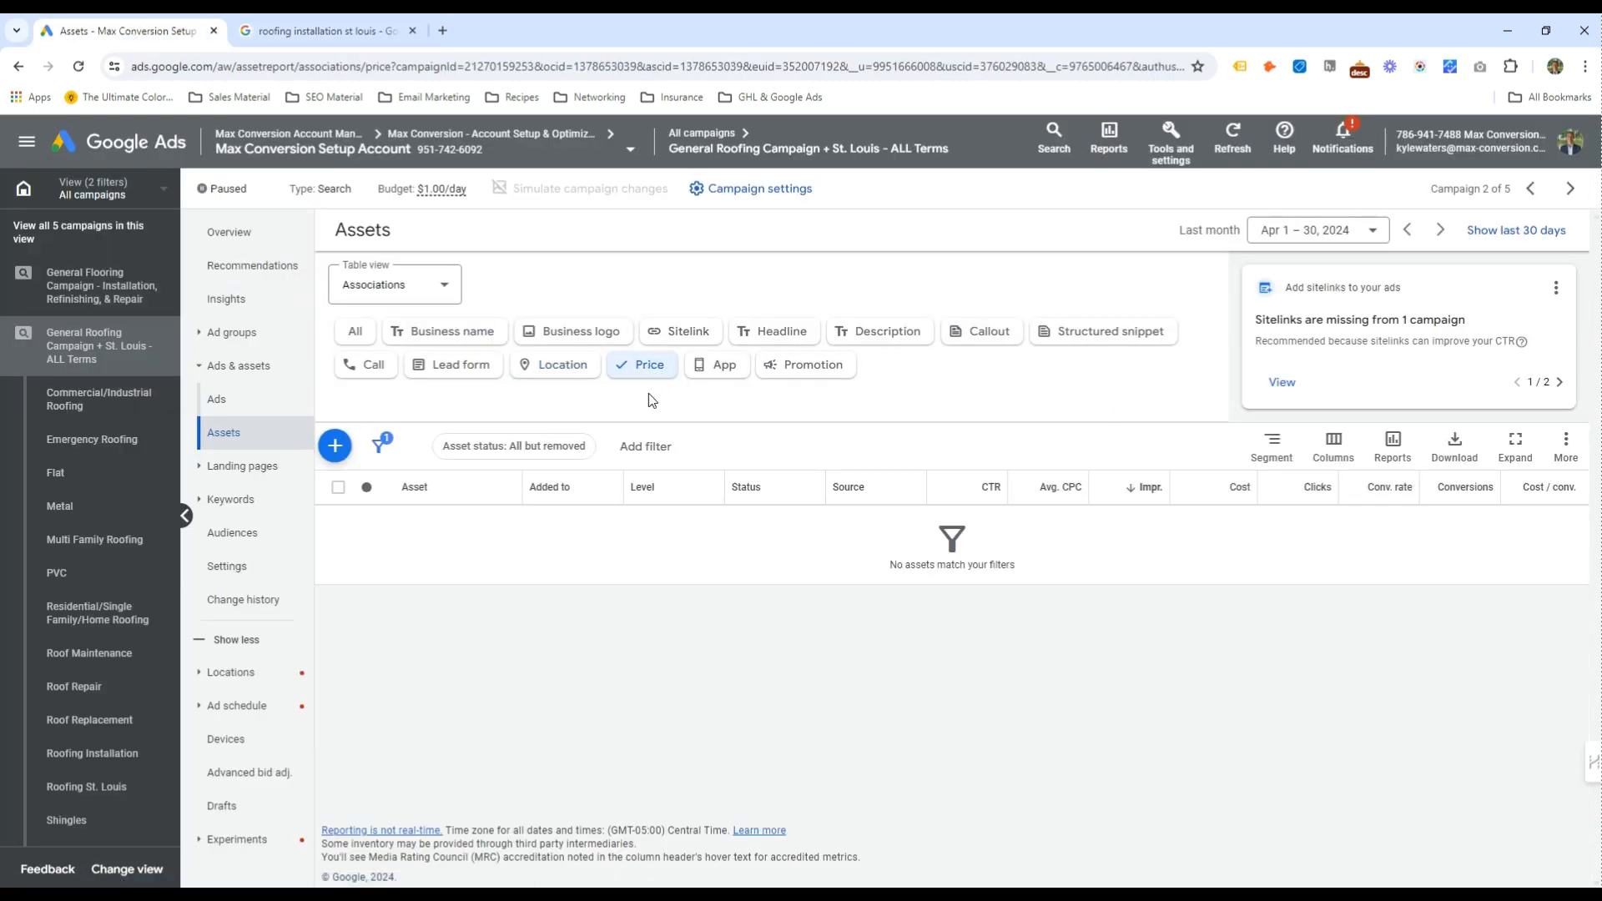
left_click(335, 446)
scroll(476, 659, "down", 5)
left_click(303, 814)
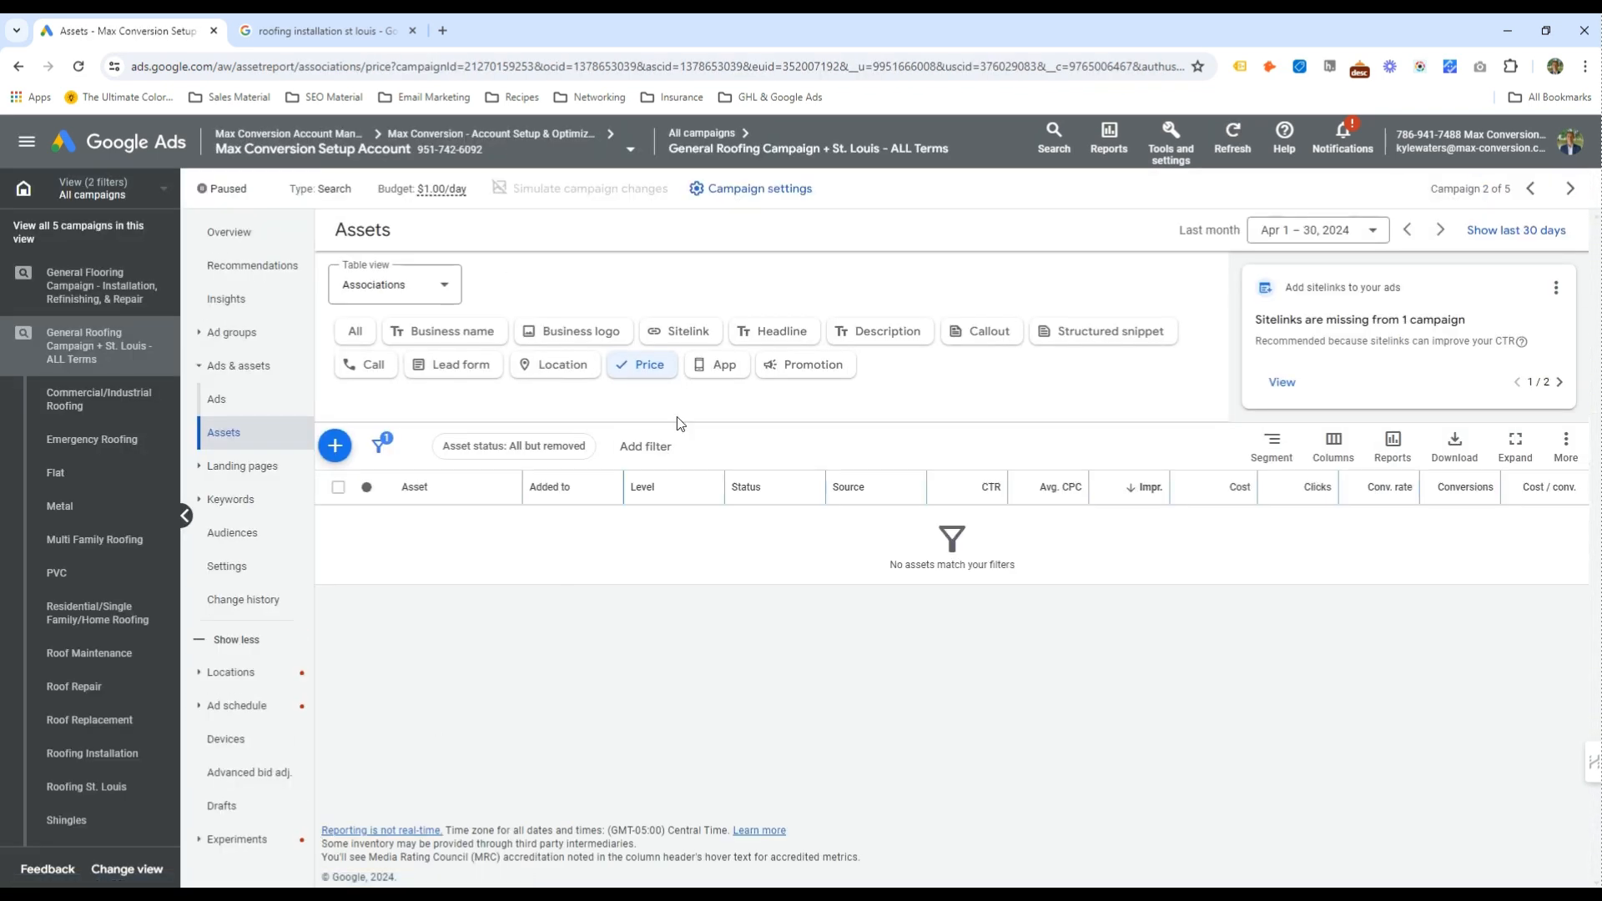
Look through the fields of the new promotion asset form from occasion to displayed dates, and cancel it
left_click(801, 365)
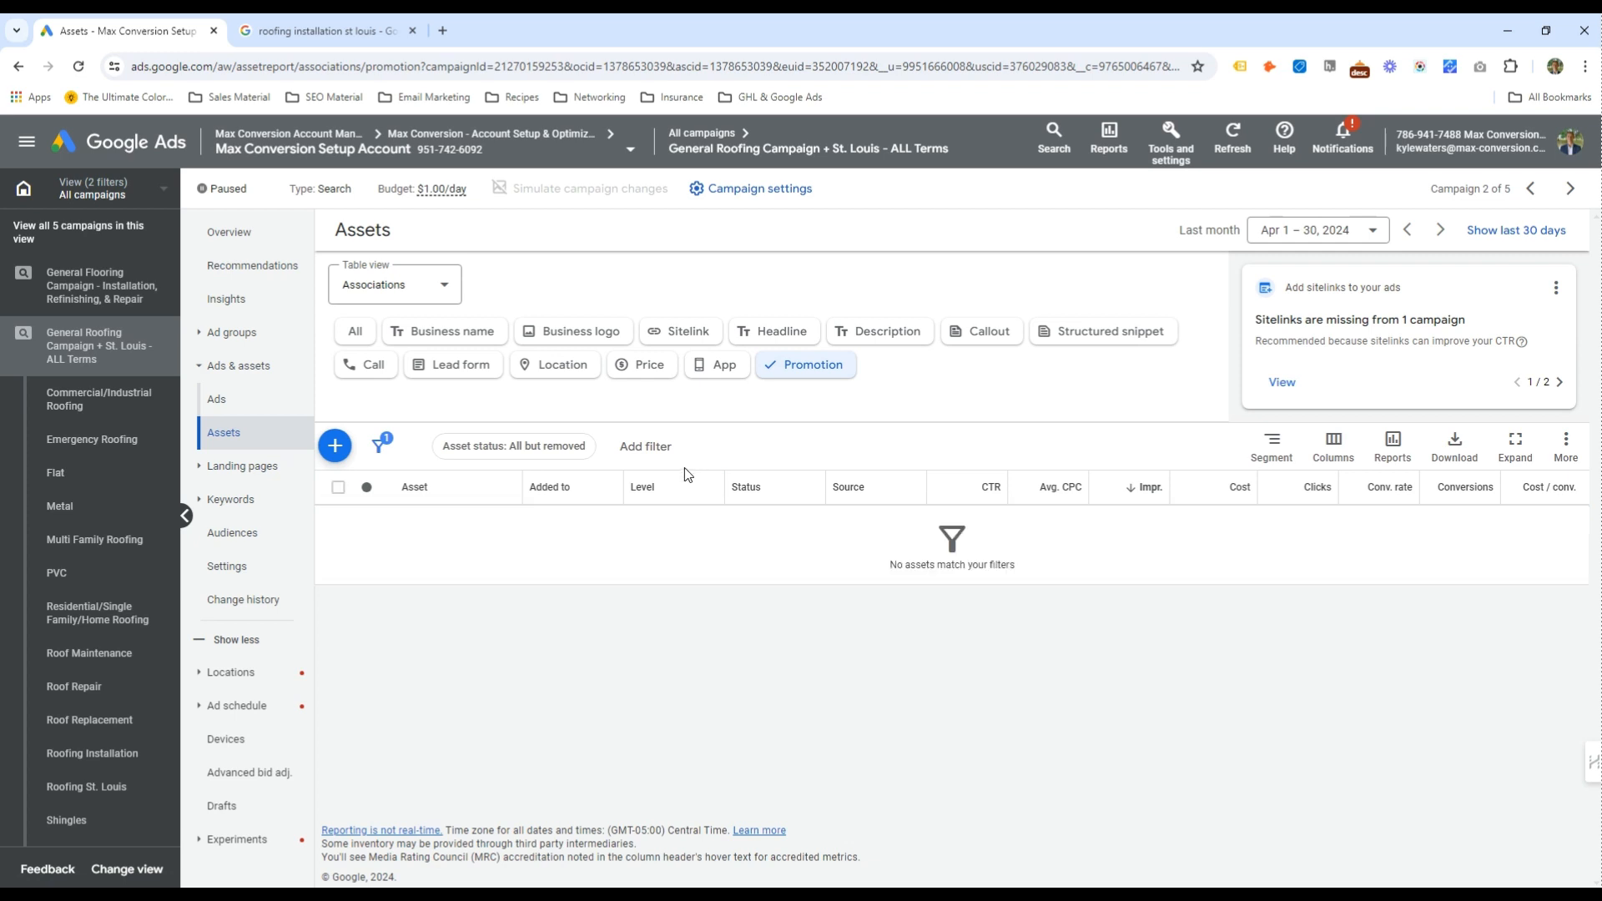
left_click(335, 445)
scroll(403, 794, "down", 4)
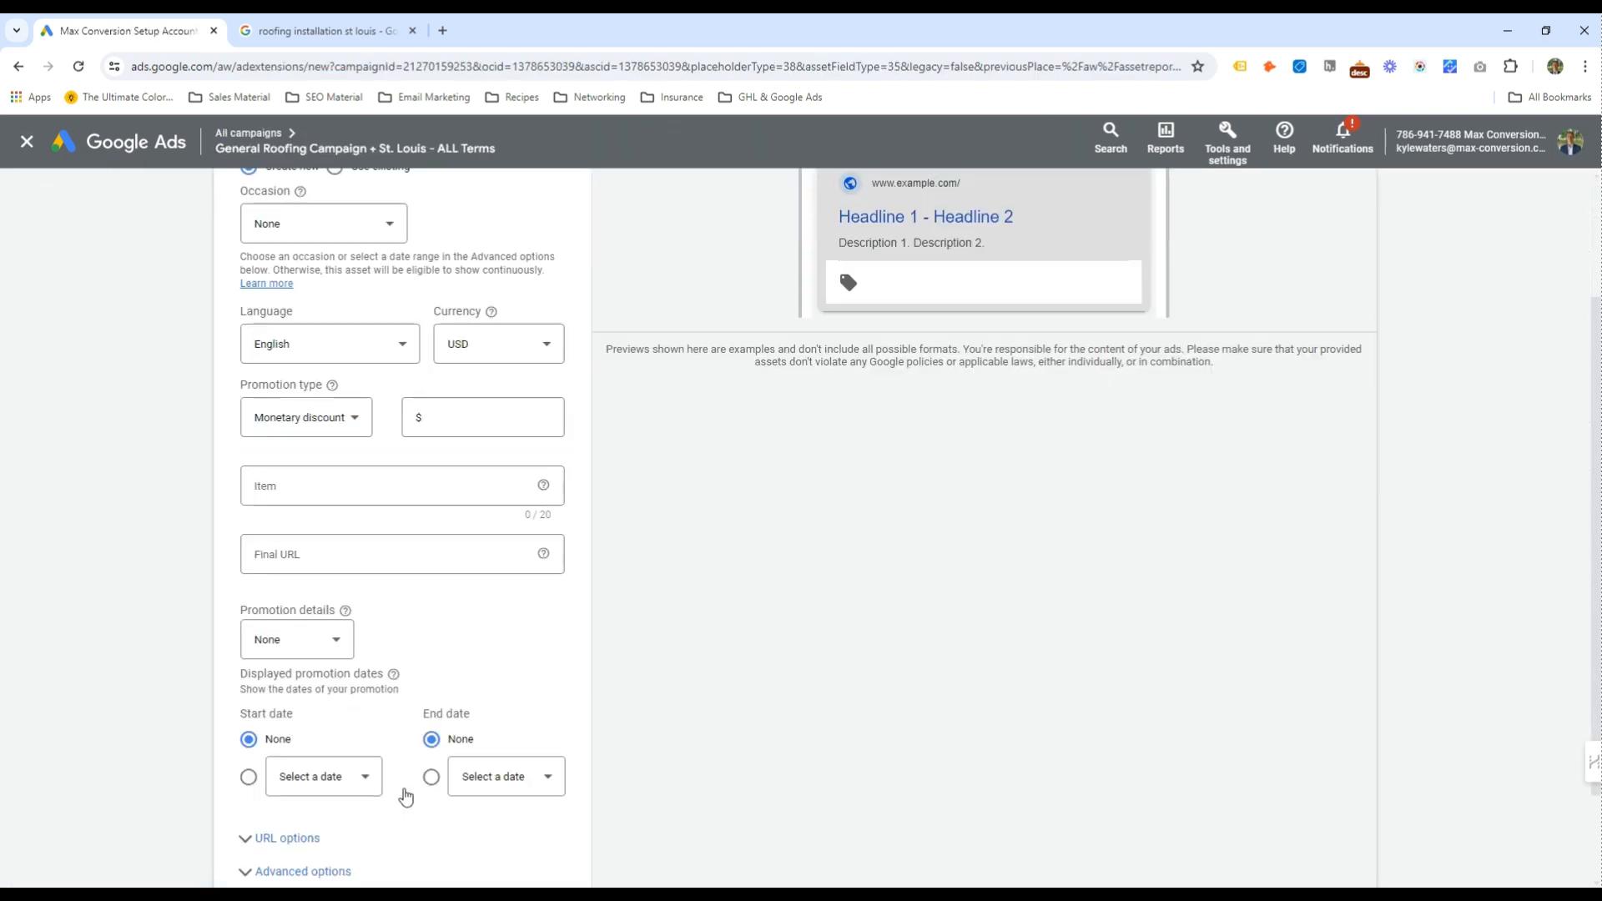
scroll(311, 825, "up", 3)
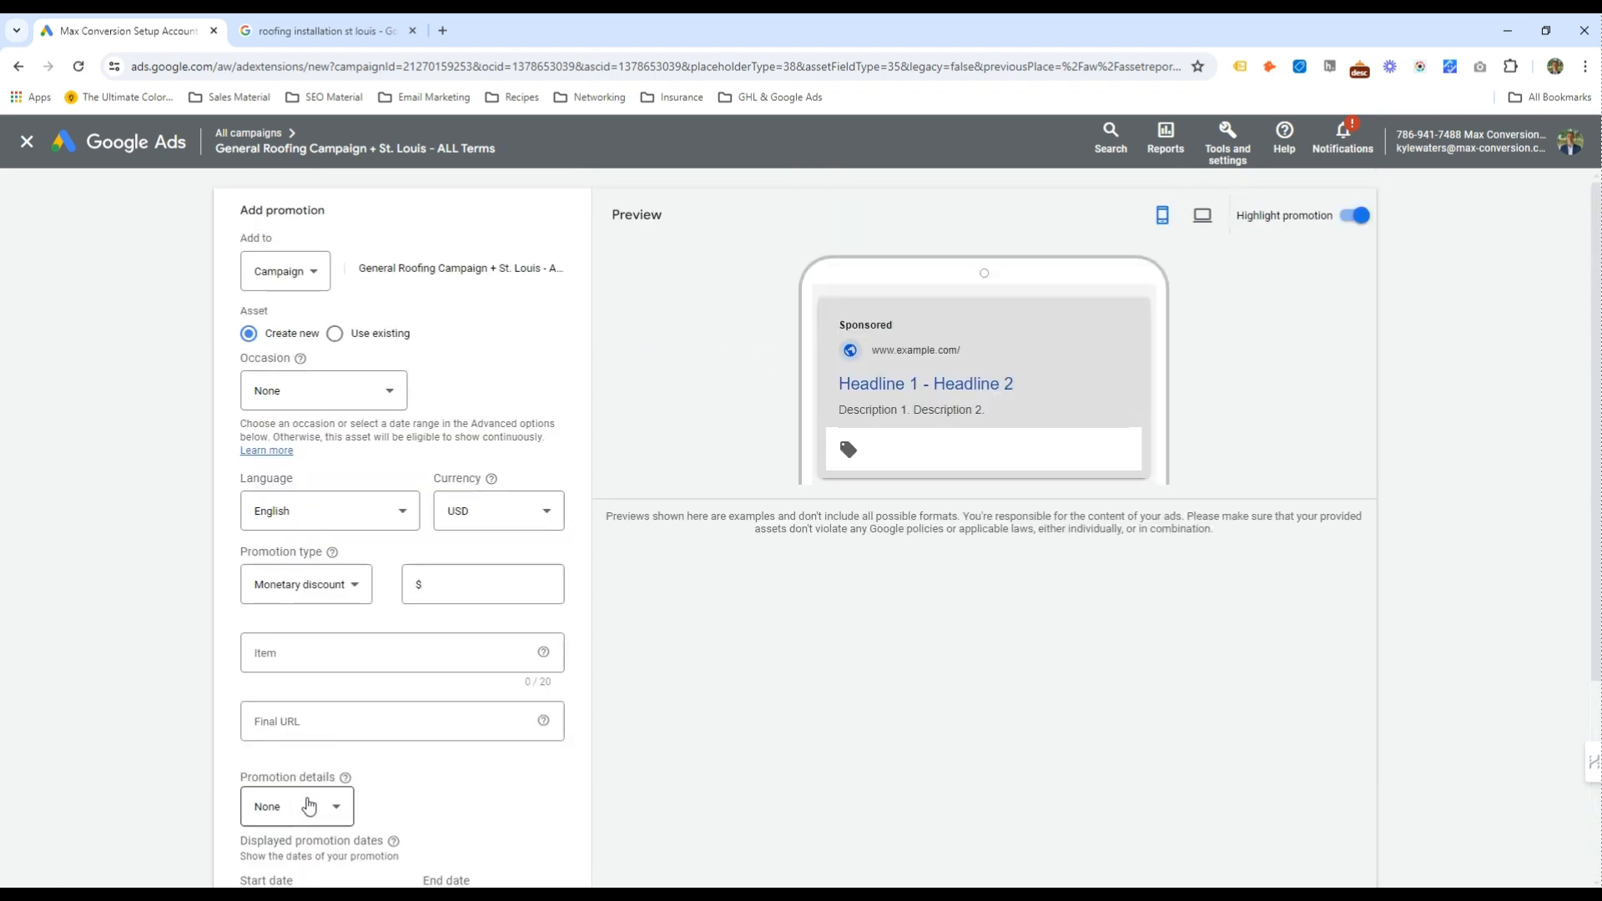
scroll(305, 784, "down", 4)
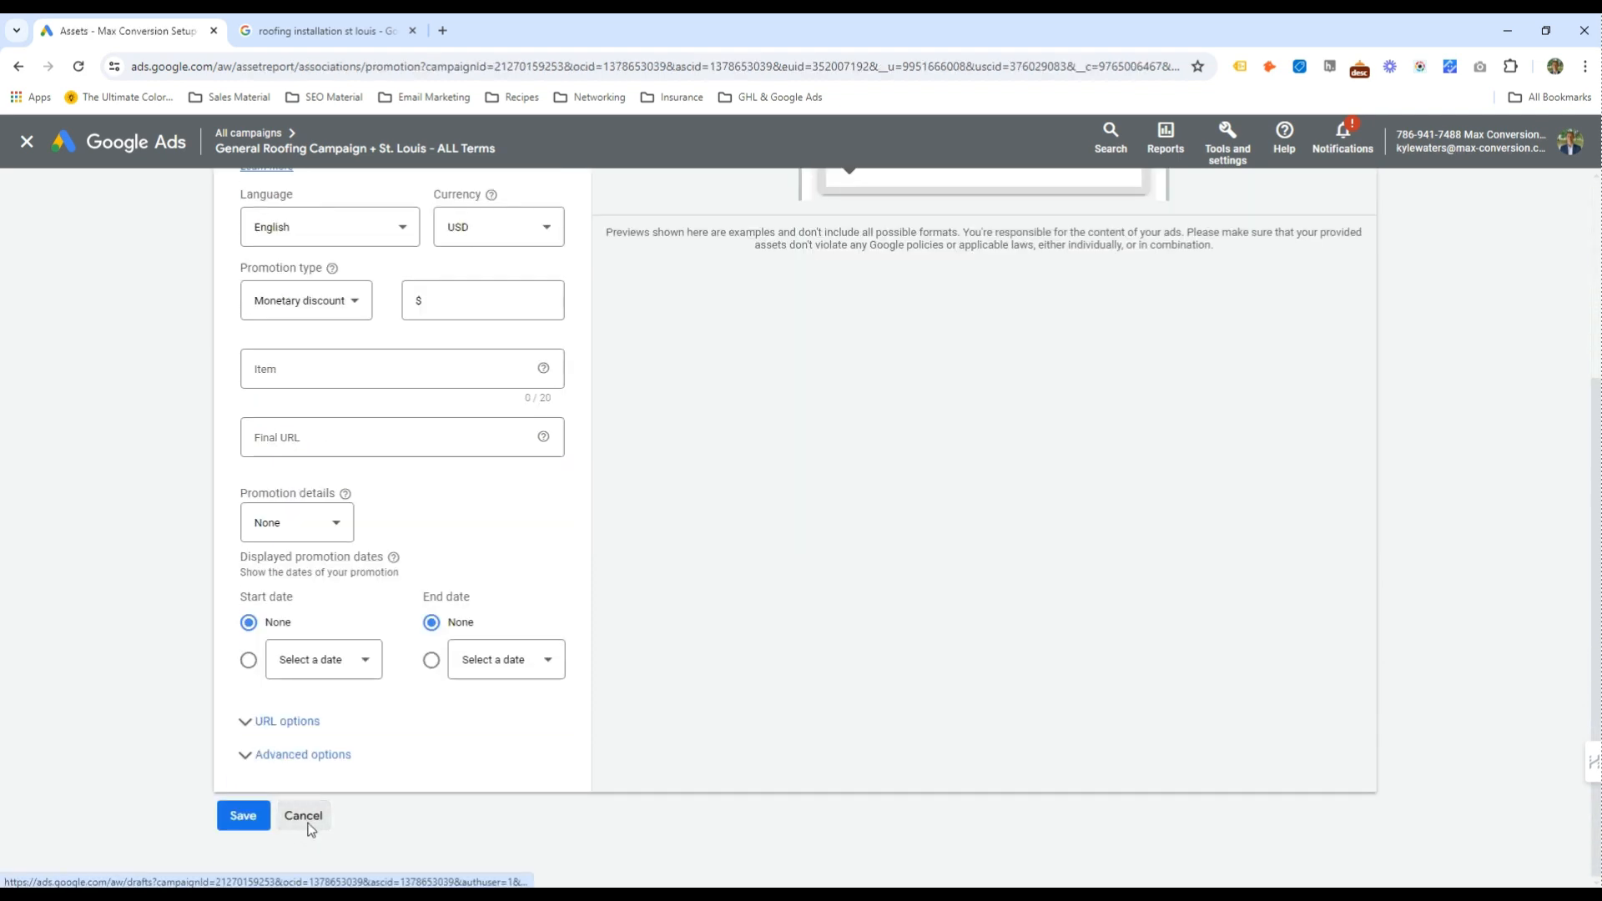
left_click(304, 815)
Start a new promotion asset for the campaign with a monetary discount of $350
left_click(334, 446)
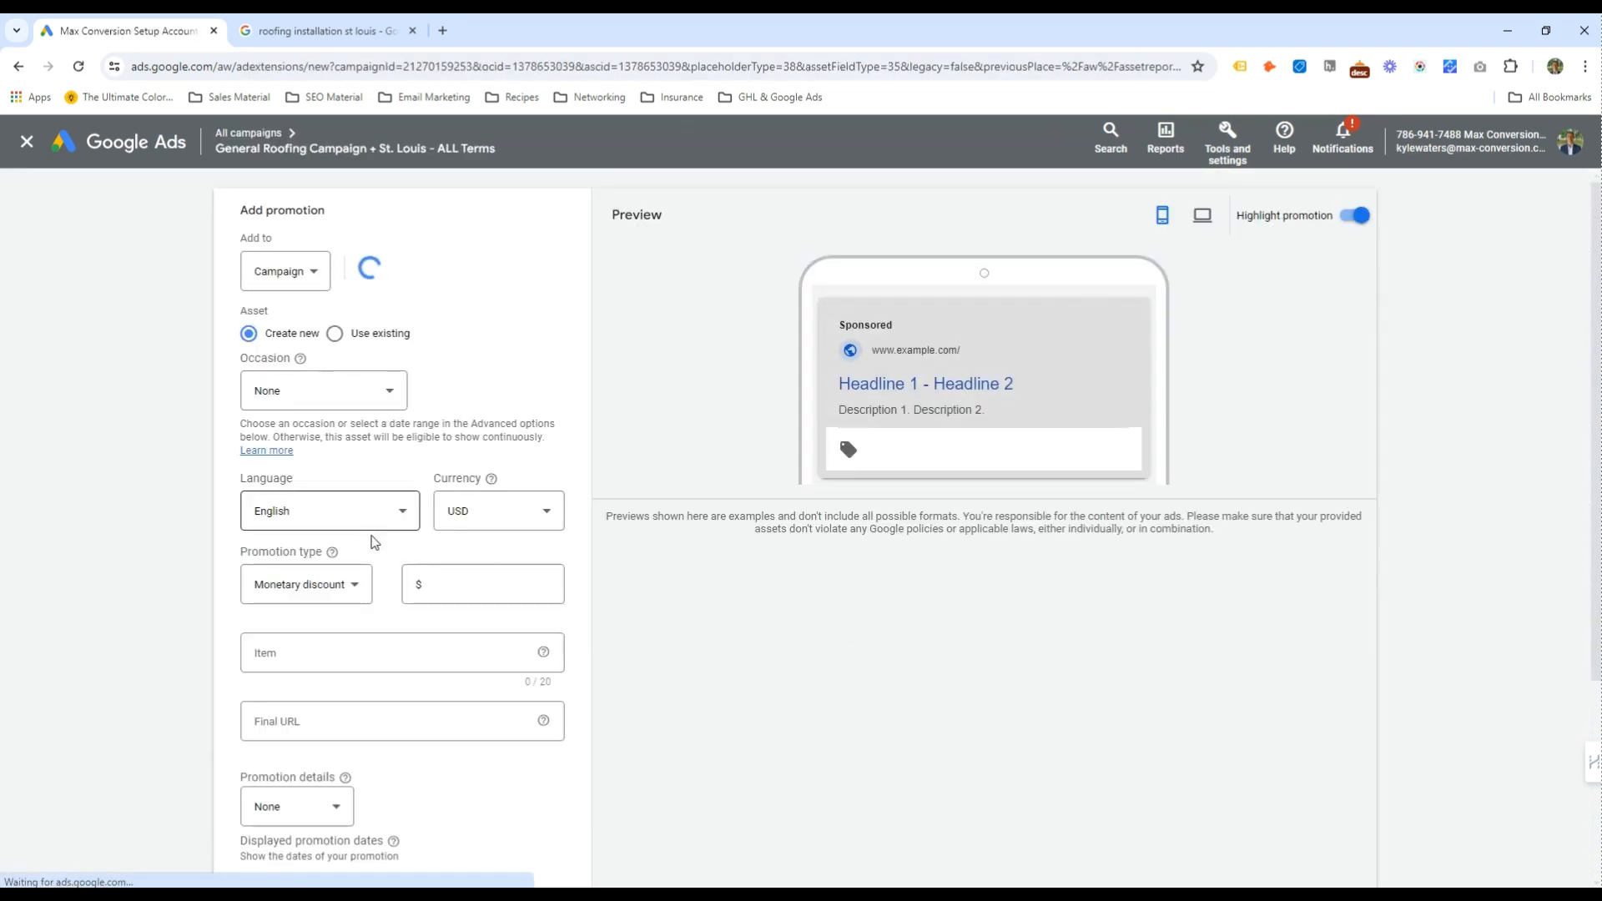
left_click(350, 587)
left_click(486, 598)
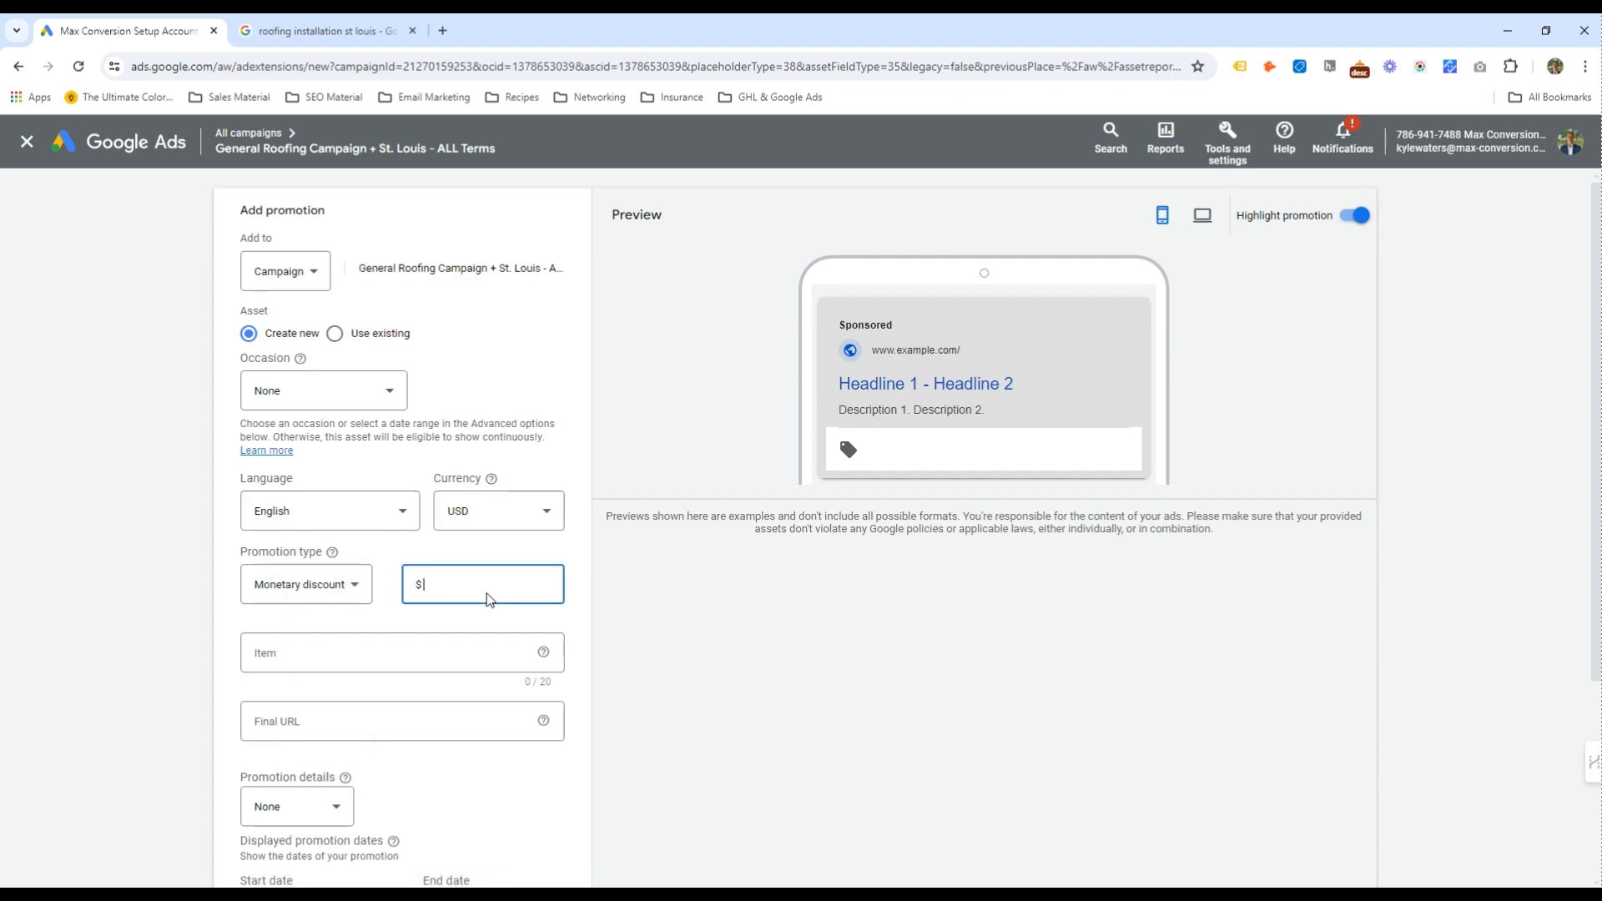
type("350")
key("Tab")
Enter "New Roof Installs" as the promotion item, shortening the wording to fit the 20-character limit
type("New ")
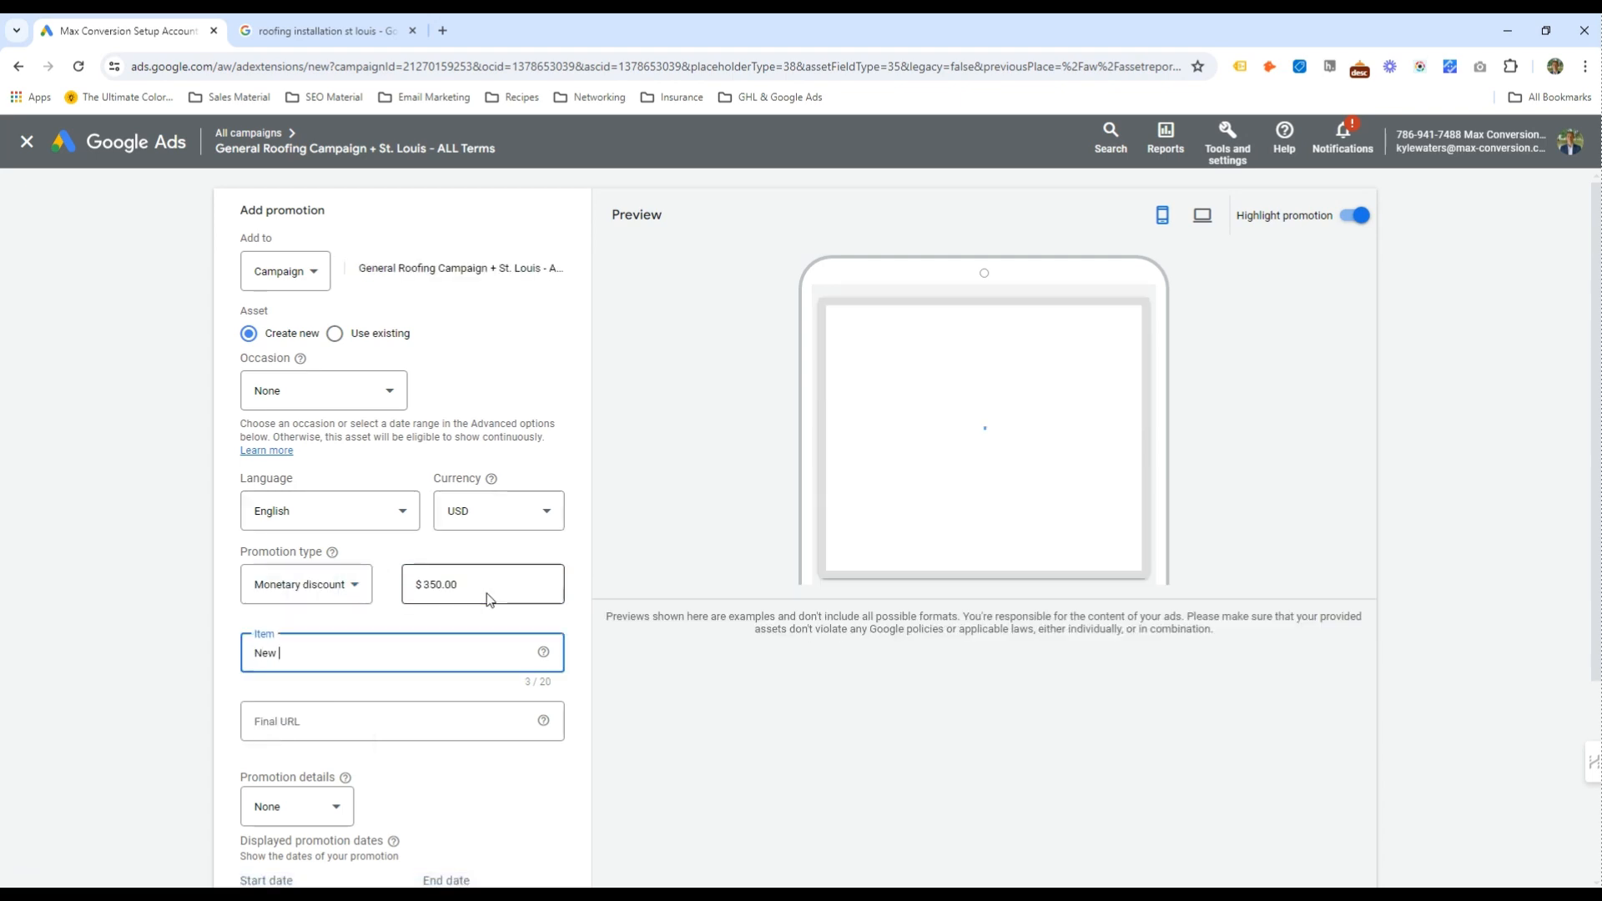
type("Roof Installation")
key("Tab")
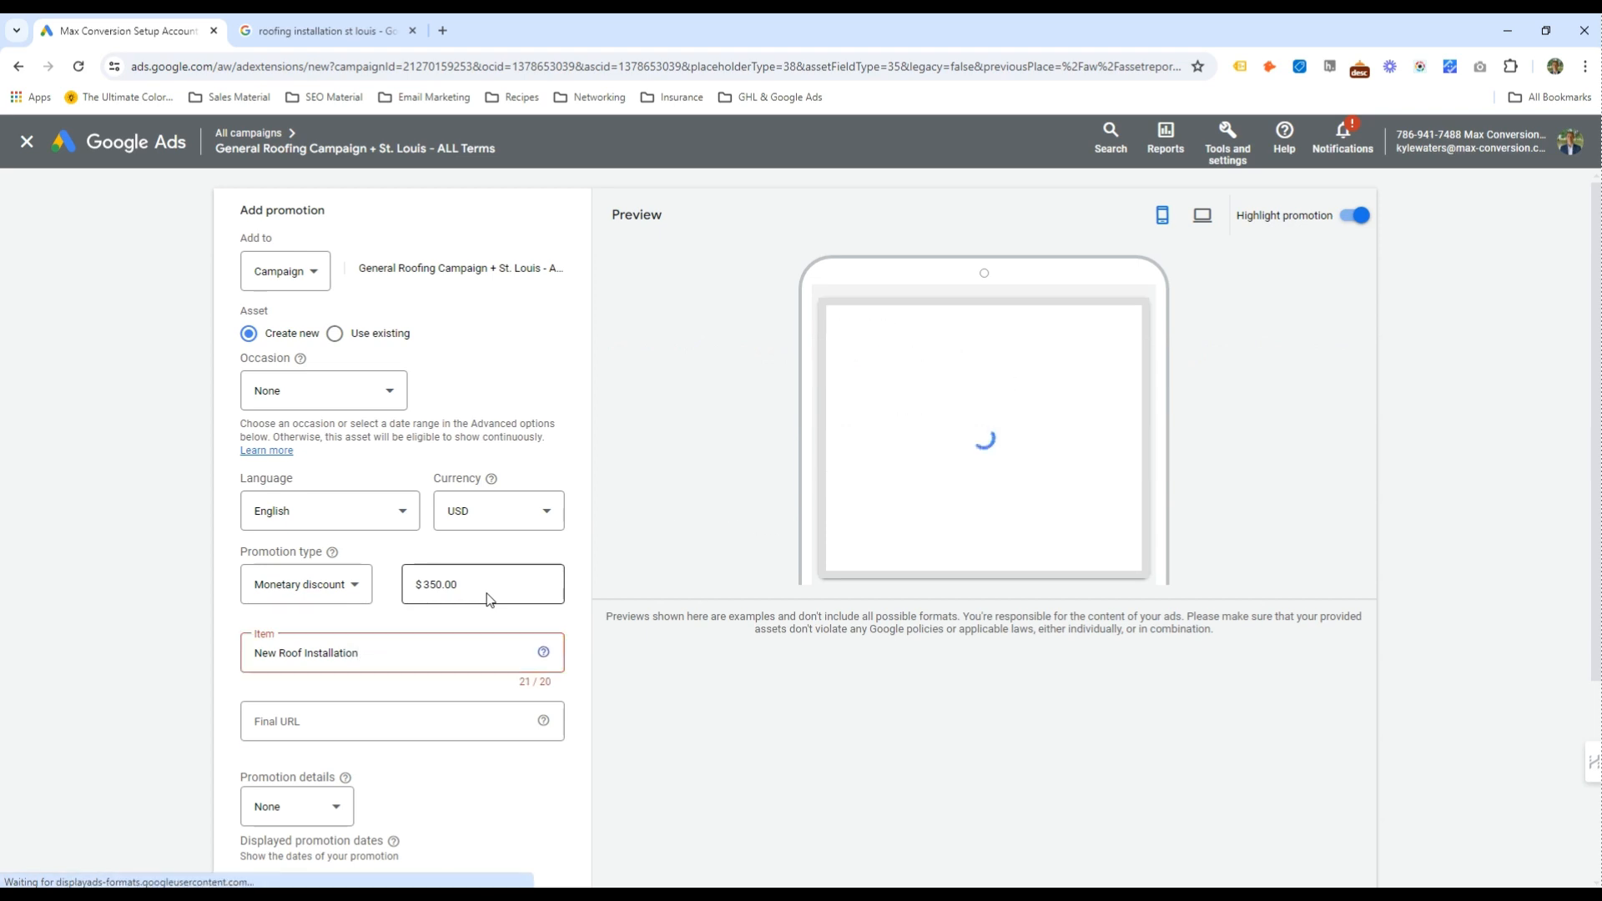
left_click(387, 654)
double_click(388, 655)
type("Installs")
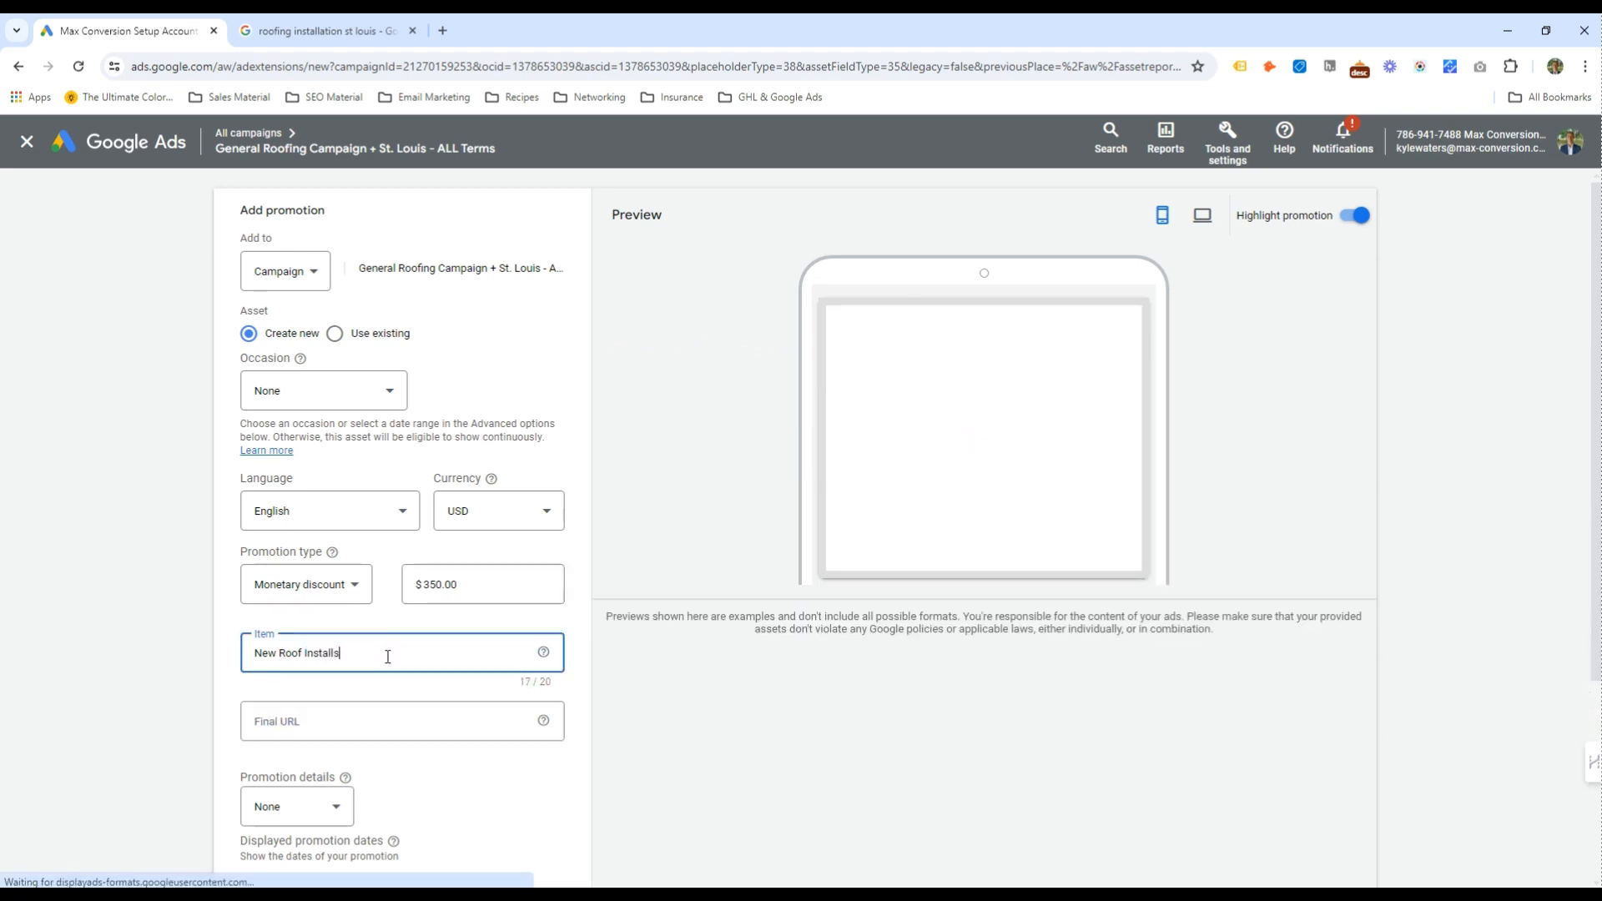
Check the promotion details options, try specific start and end dates, and set both displayed dates back to None
left_click(317, 719)
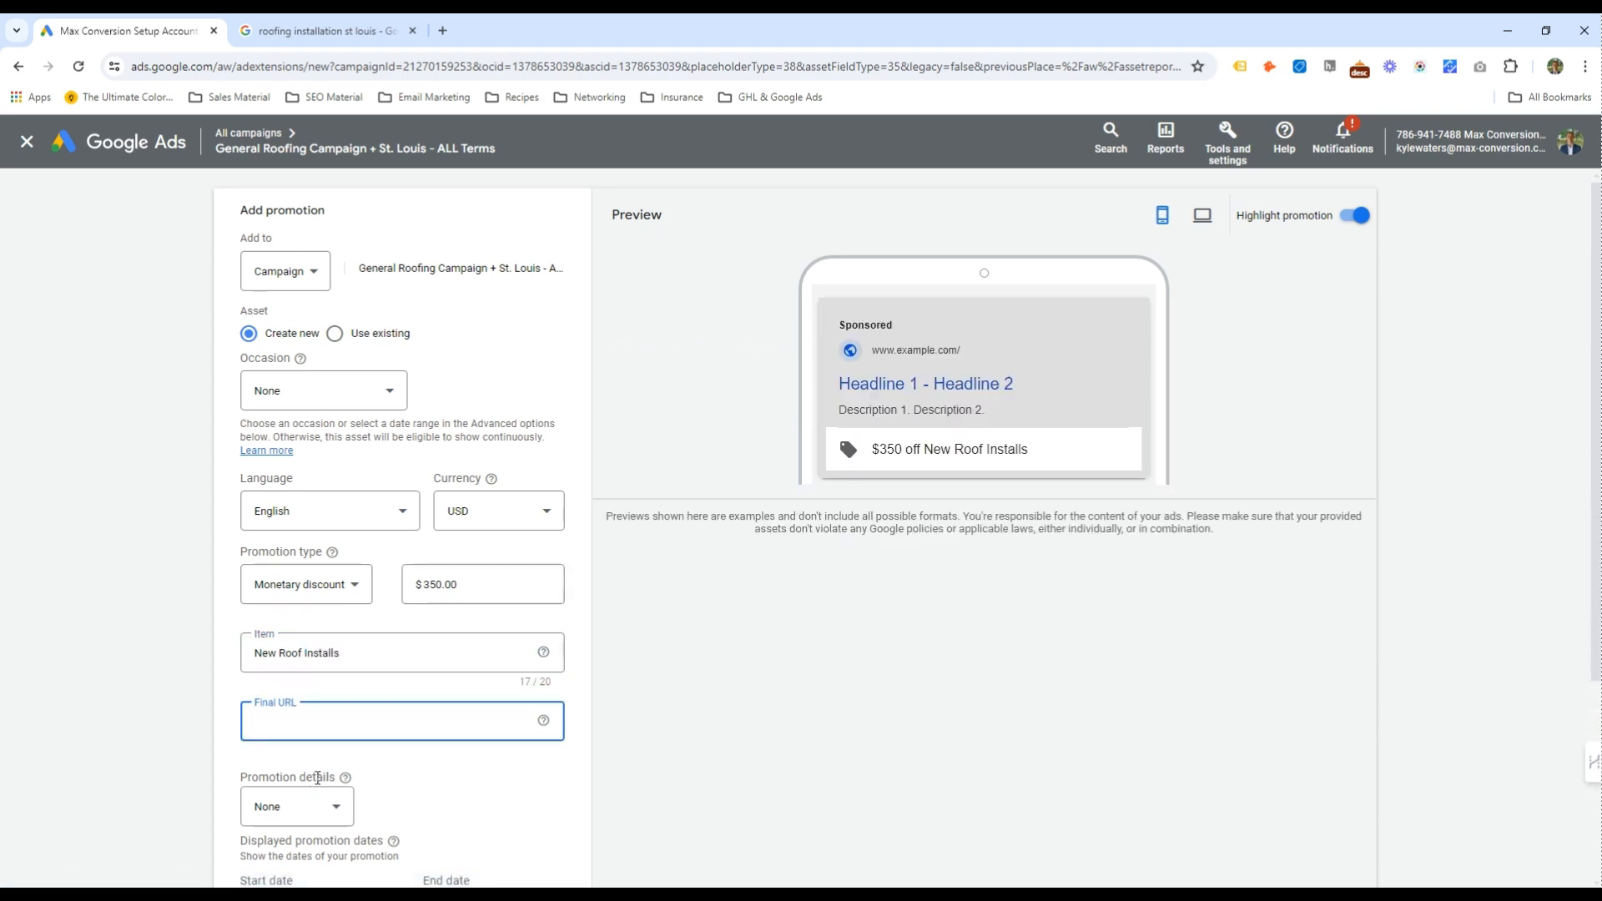
left_click(318, 797)
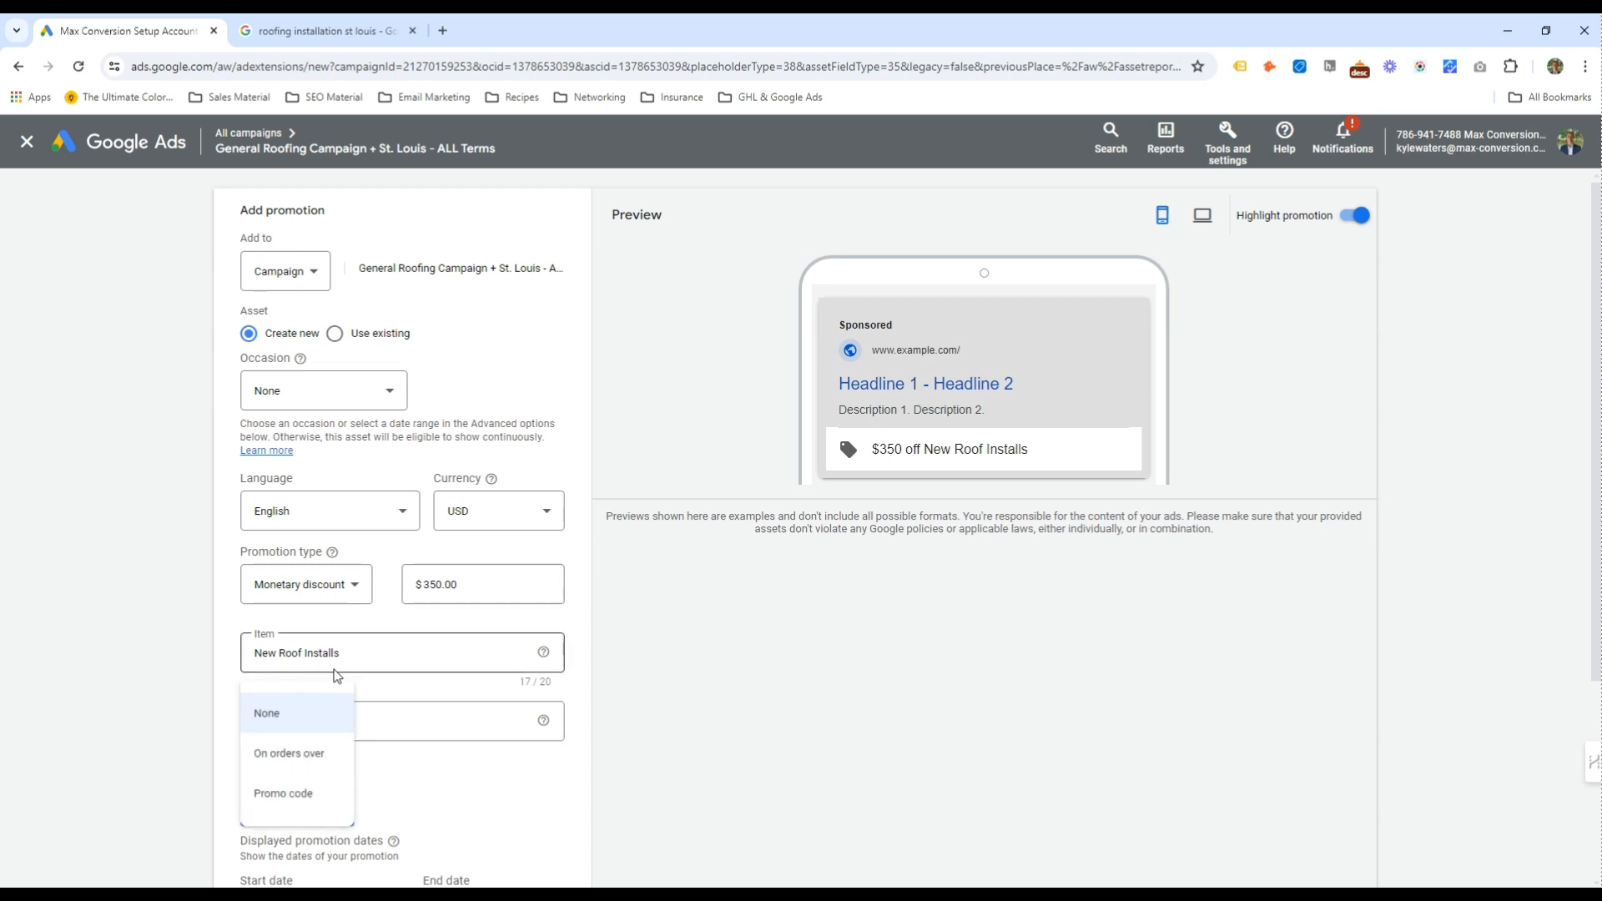
left_click(389, 793)
scroll(267, 622, "down", 3)
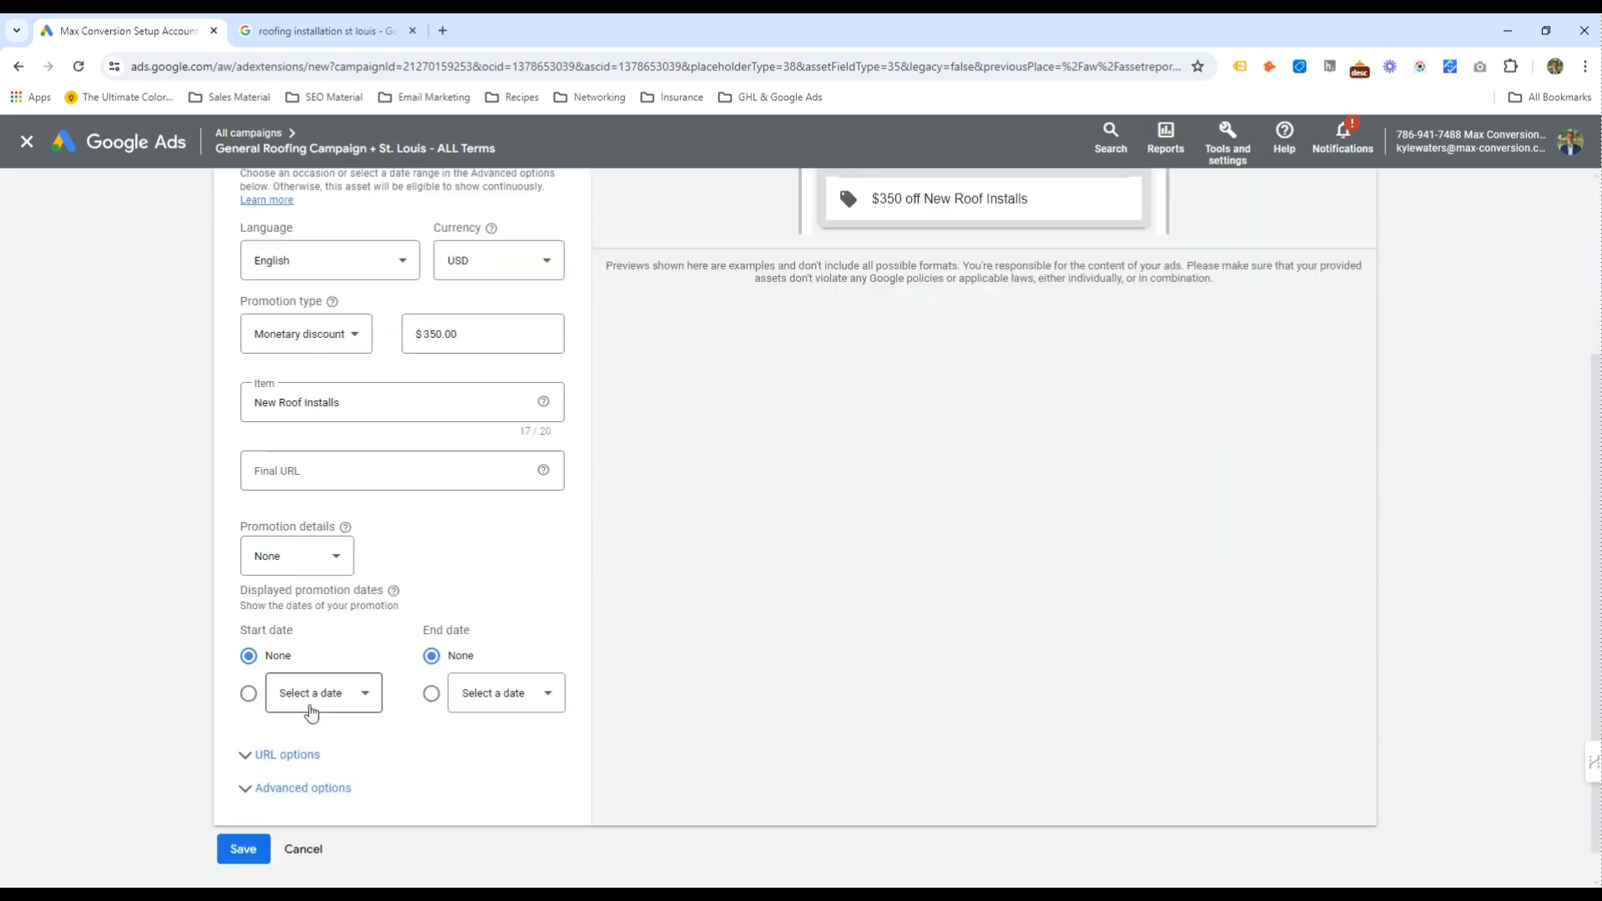
left_click(250, 694)
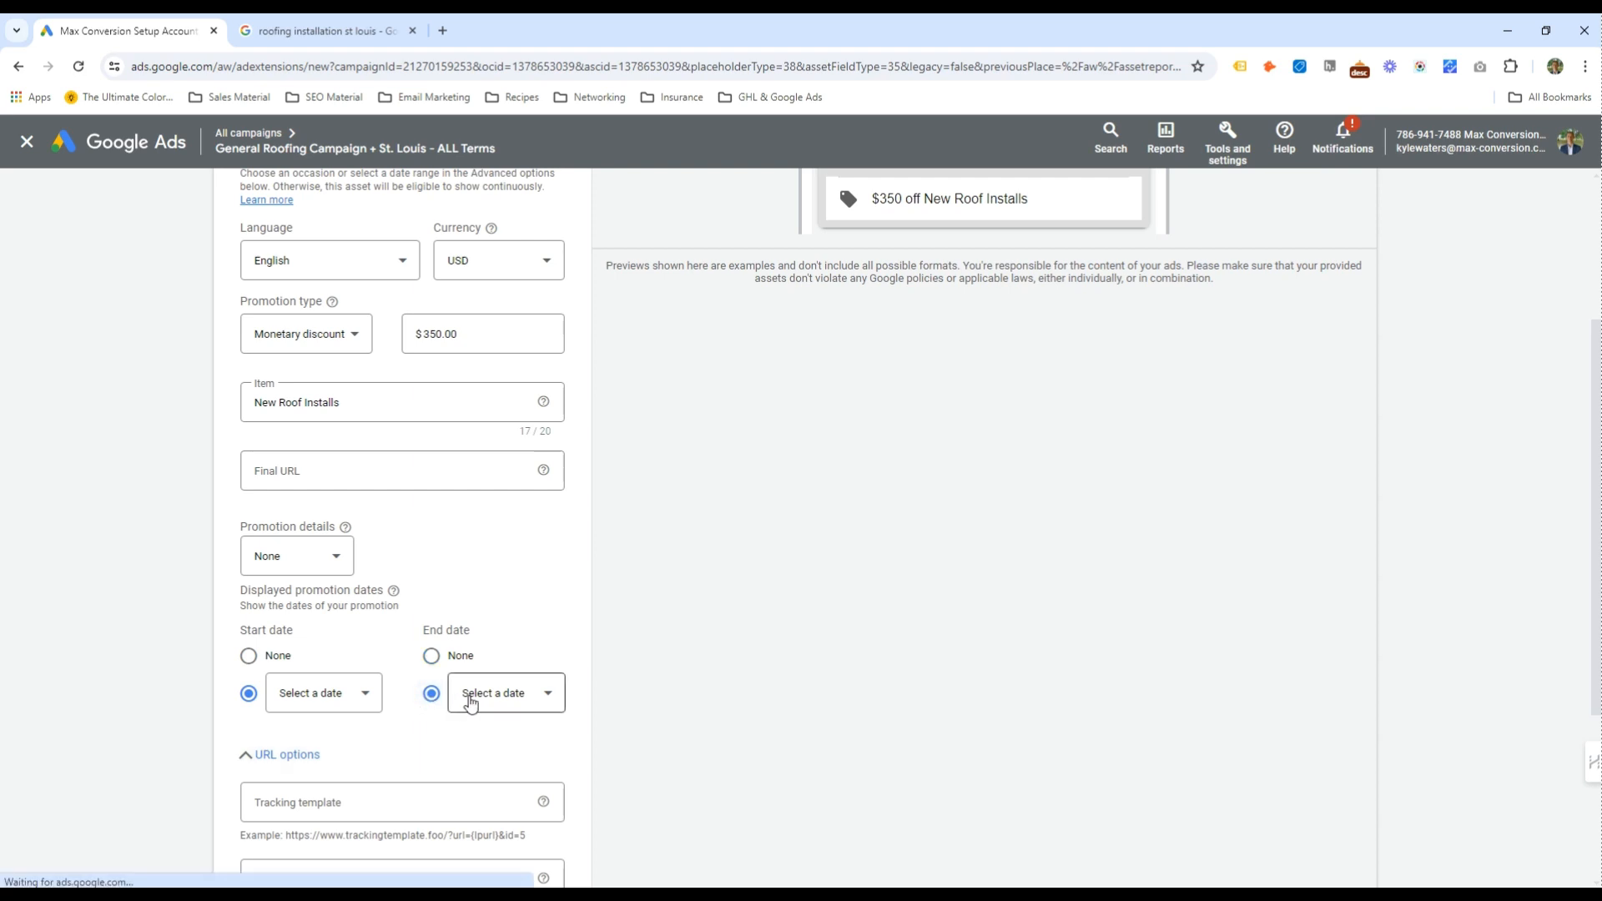
left_click(258, 658)
left_click_drag(462, 656, 467, 656)
scroll(546, 655, "up", 3)
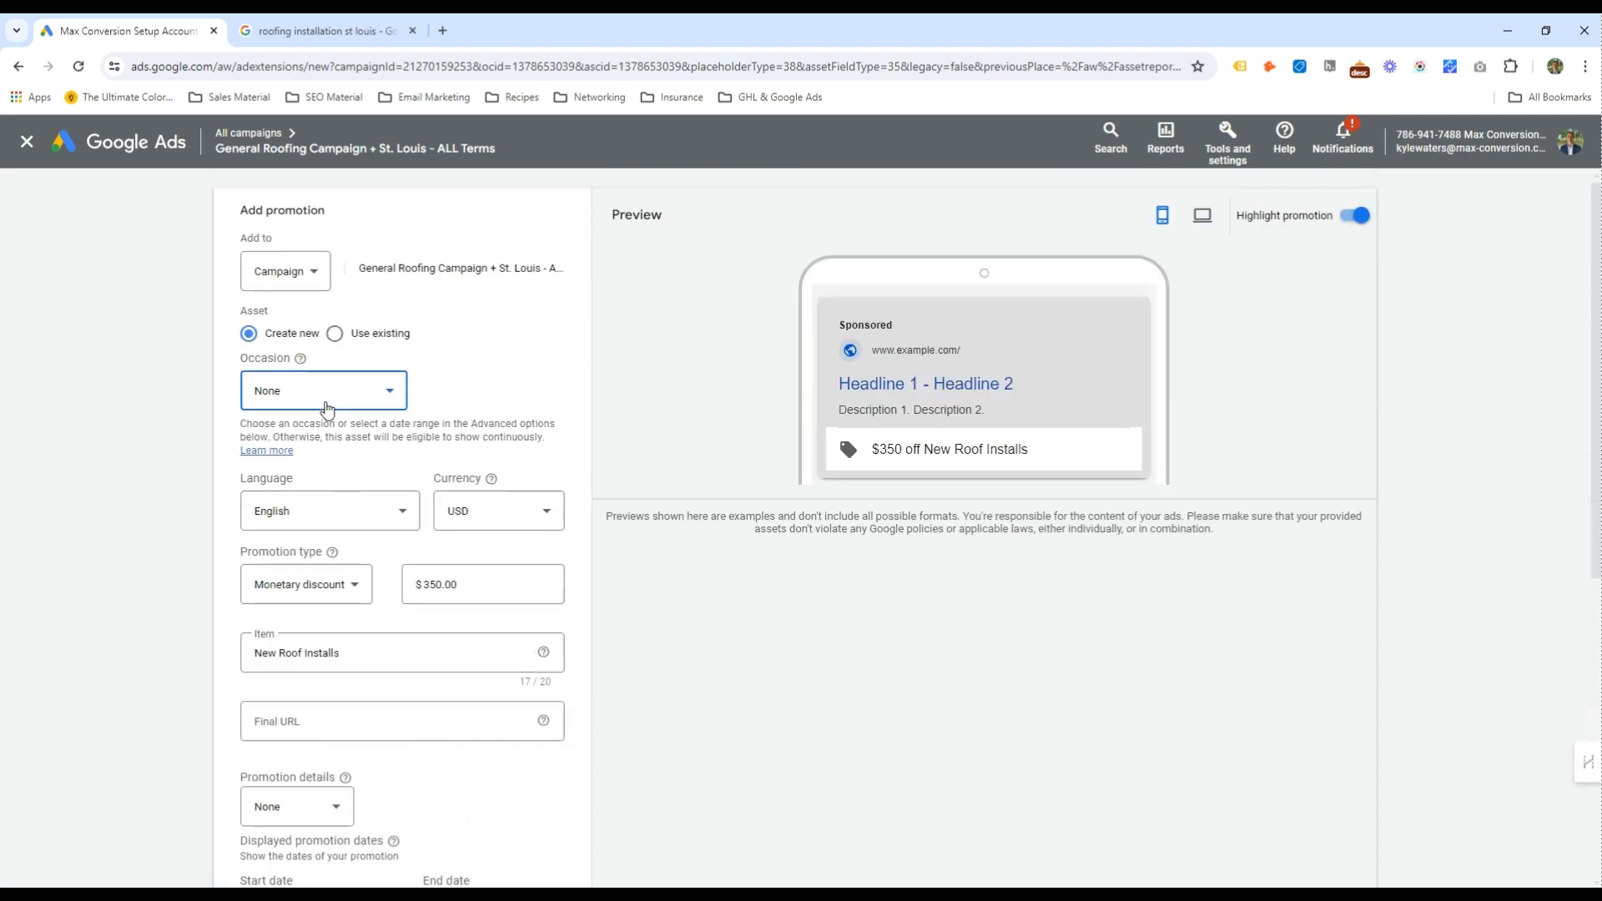
Try Winter Sale as the promotion's occasion, and cancel the new promotion asset without saving it
left_click(355, 397)
scroll(364, 467, "up", 5)
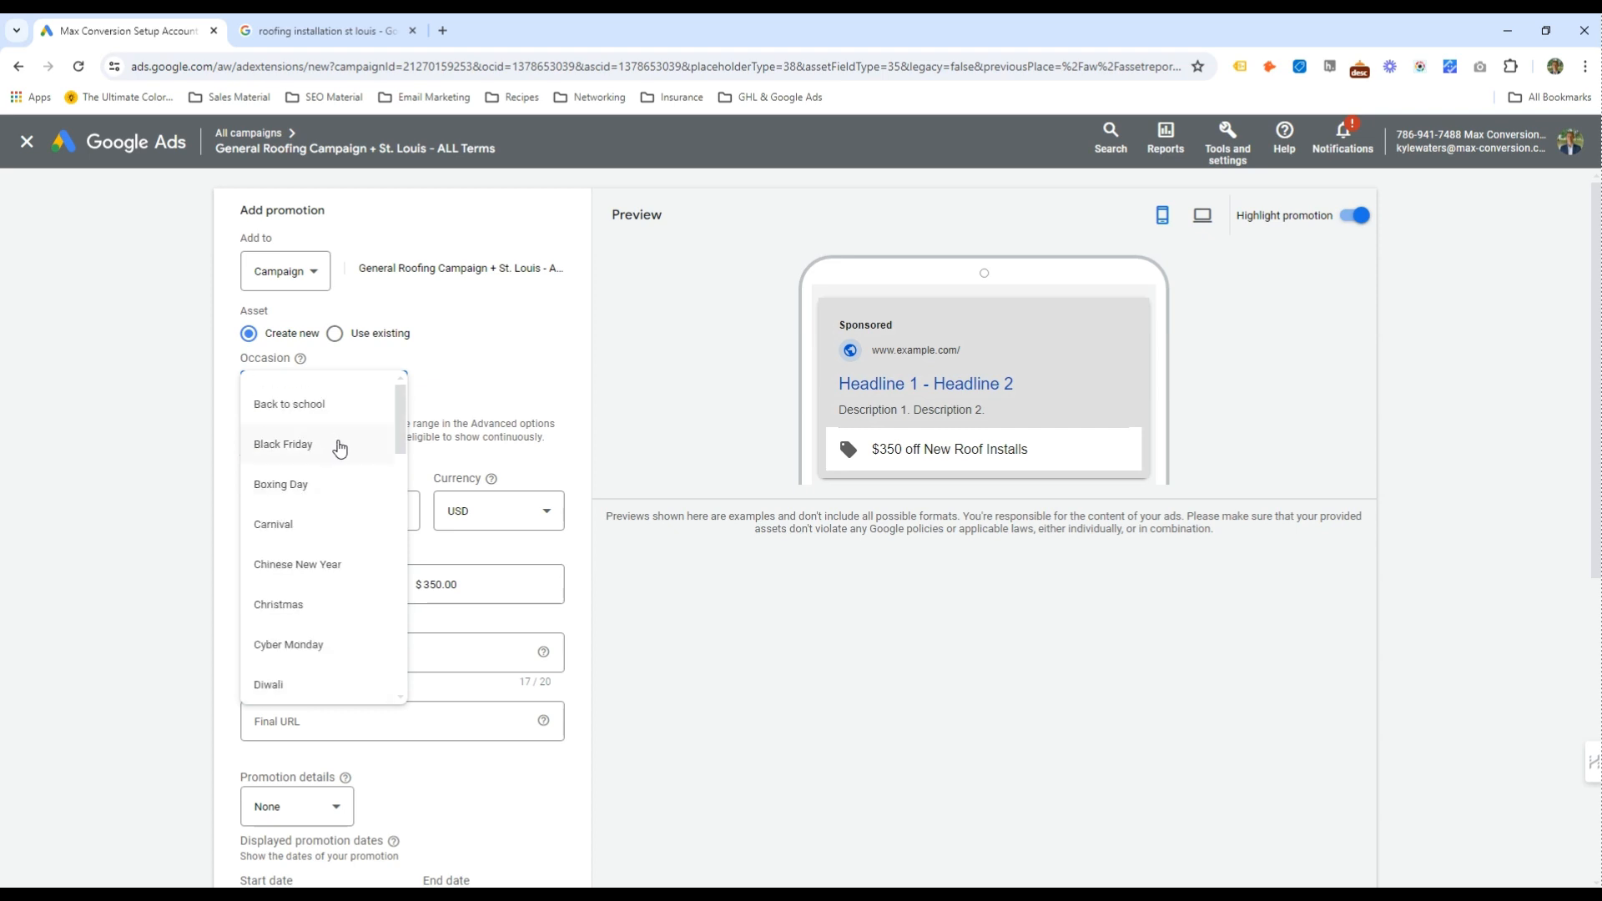
scroll(346, 422, "down", 5)
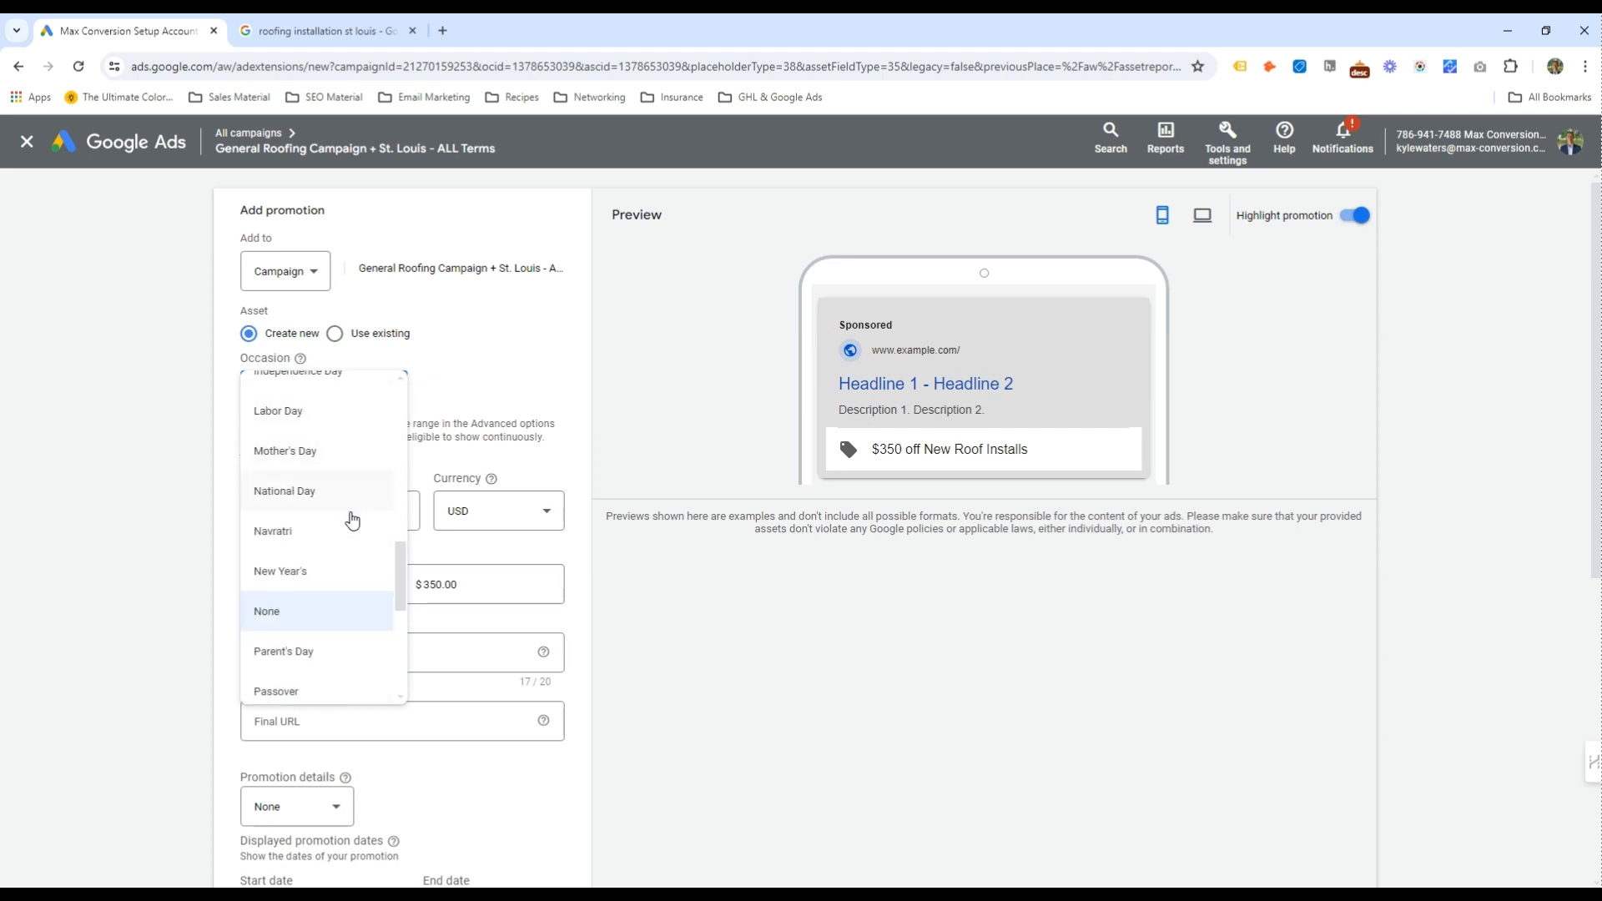
scroll(333, 501, "down", 5)
left_click(292, 625)
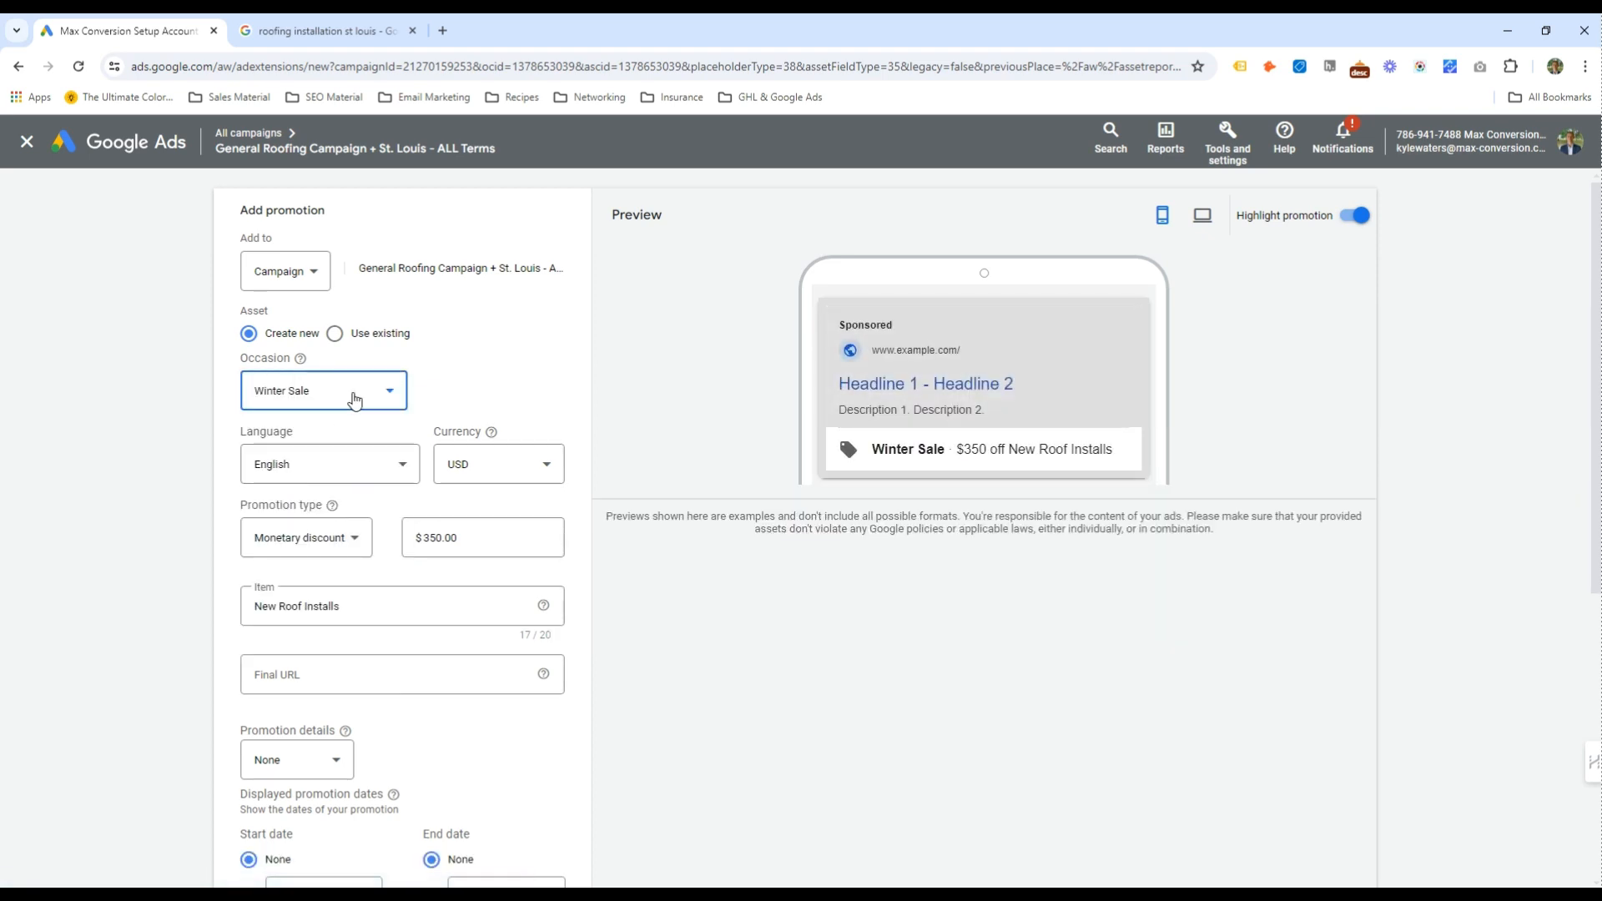
left_click(354, 401)
left_click(1012, 451)
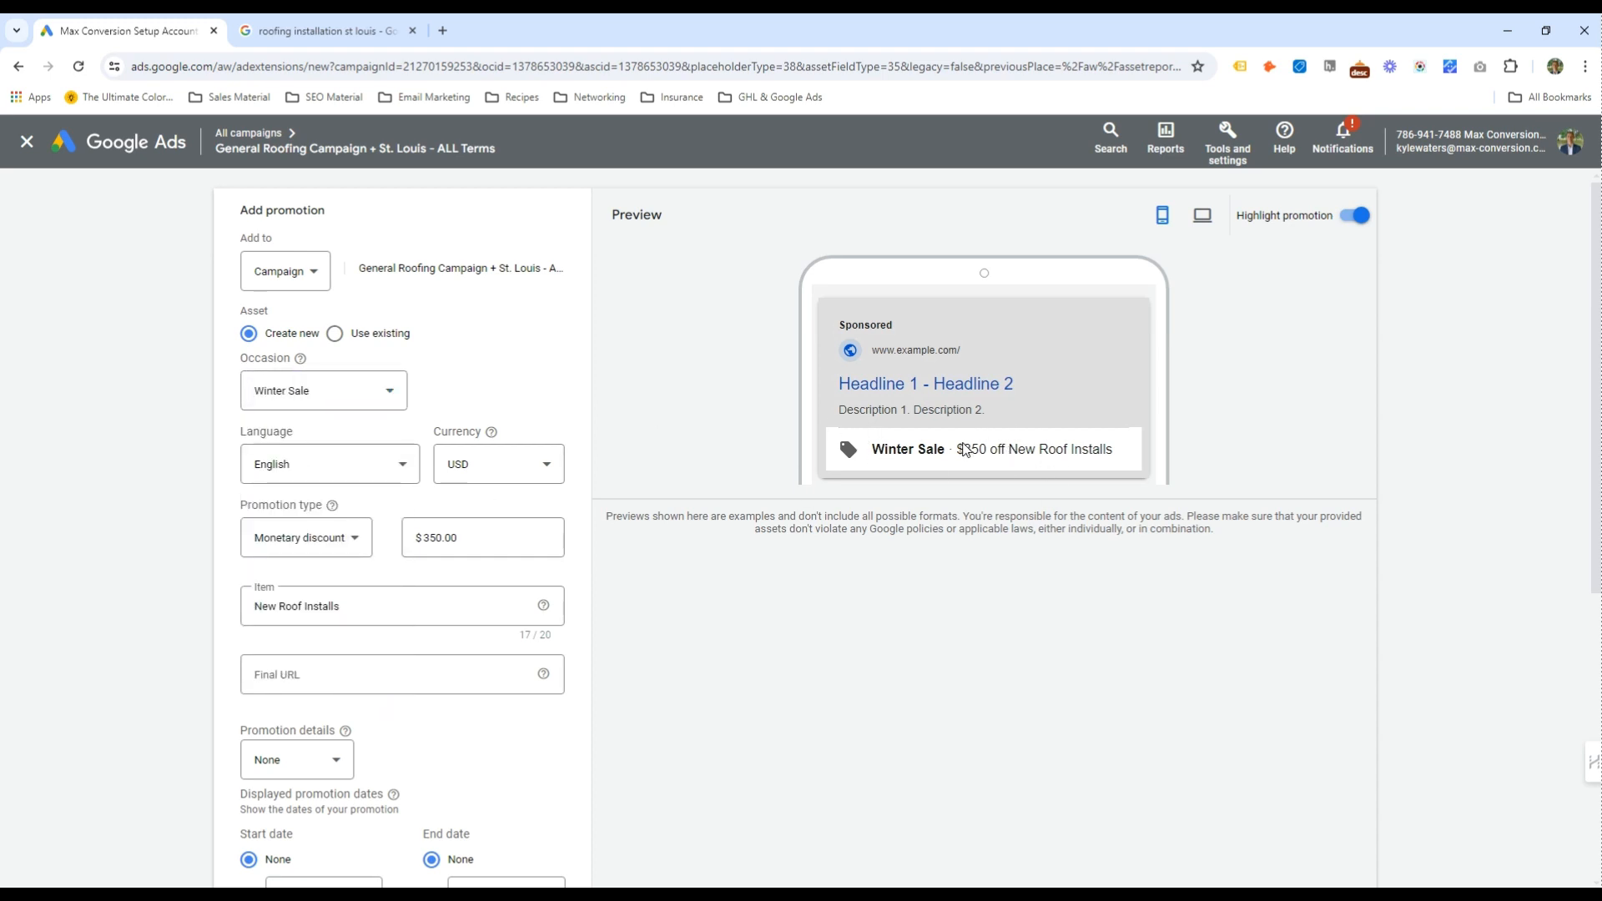
scroll(476, 501, "down", 6)
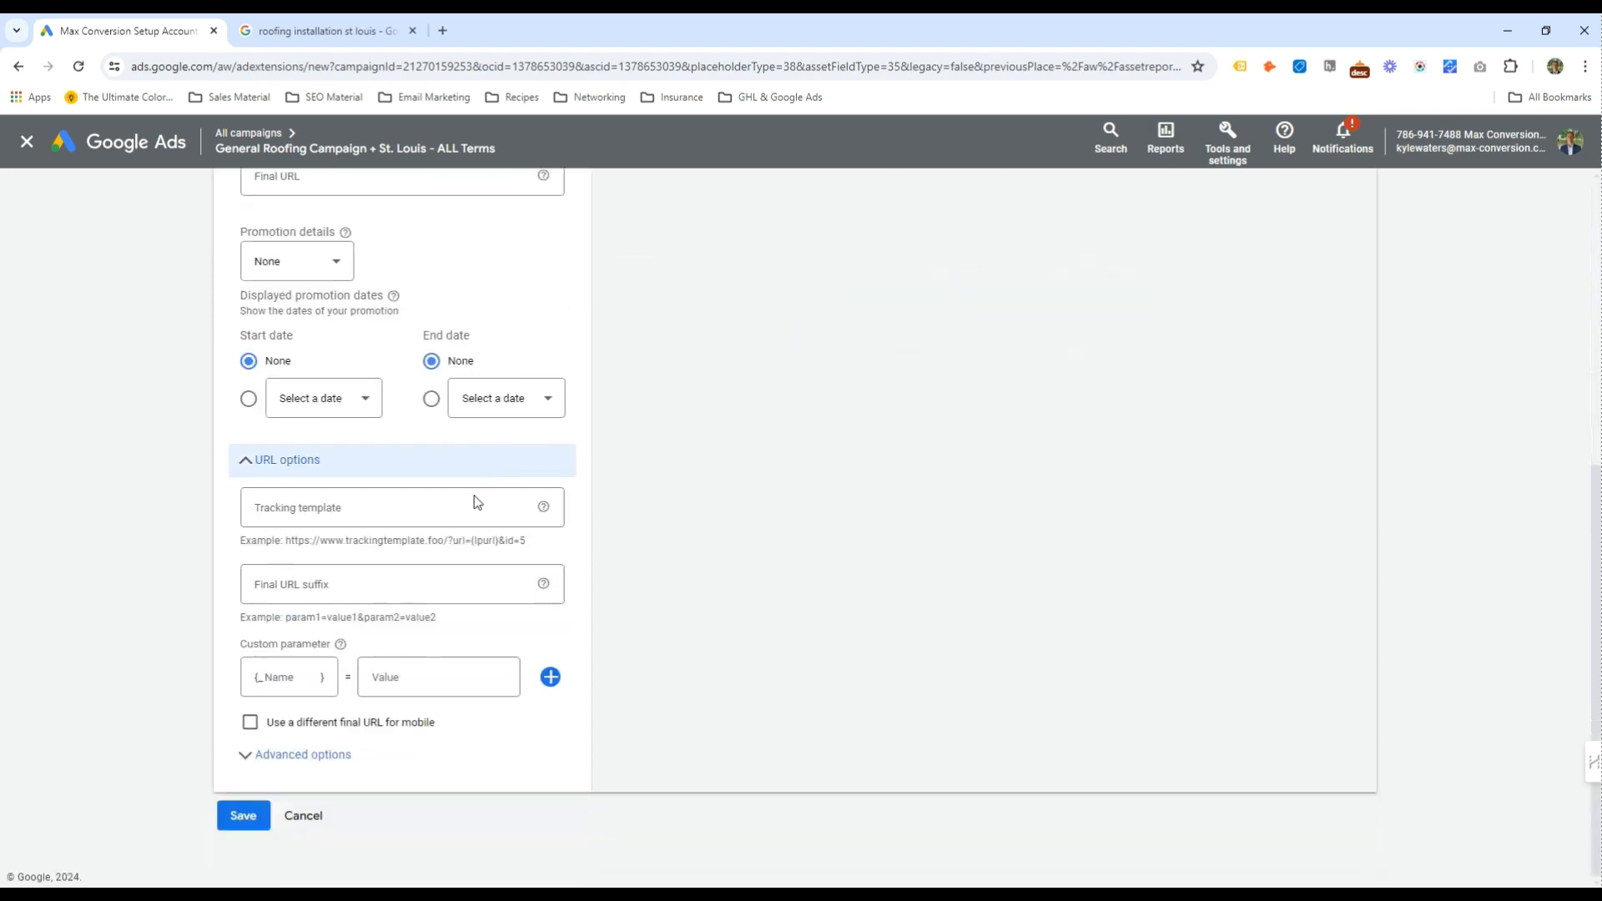
left_click(309, 816)
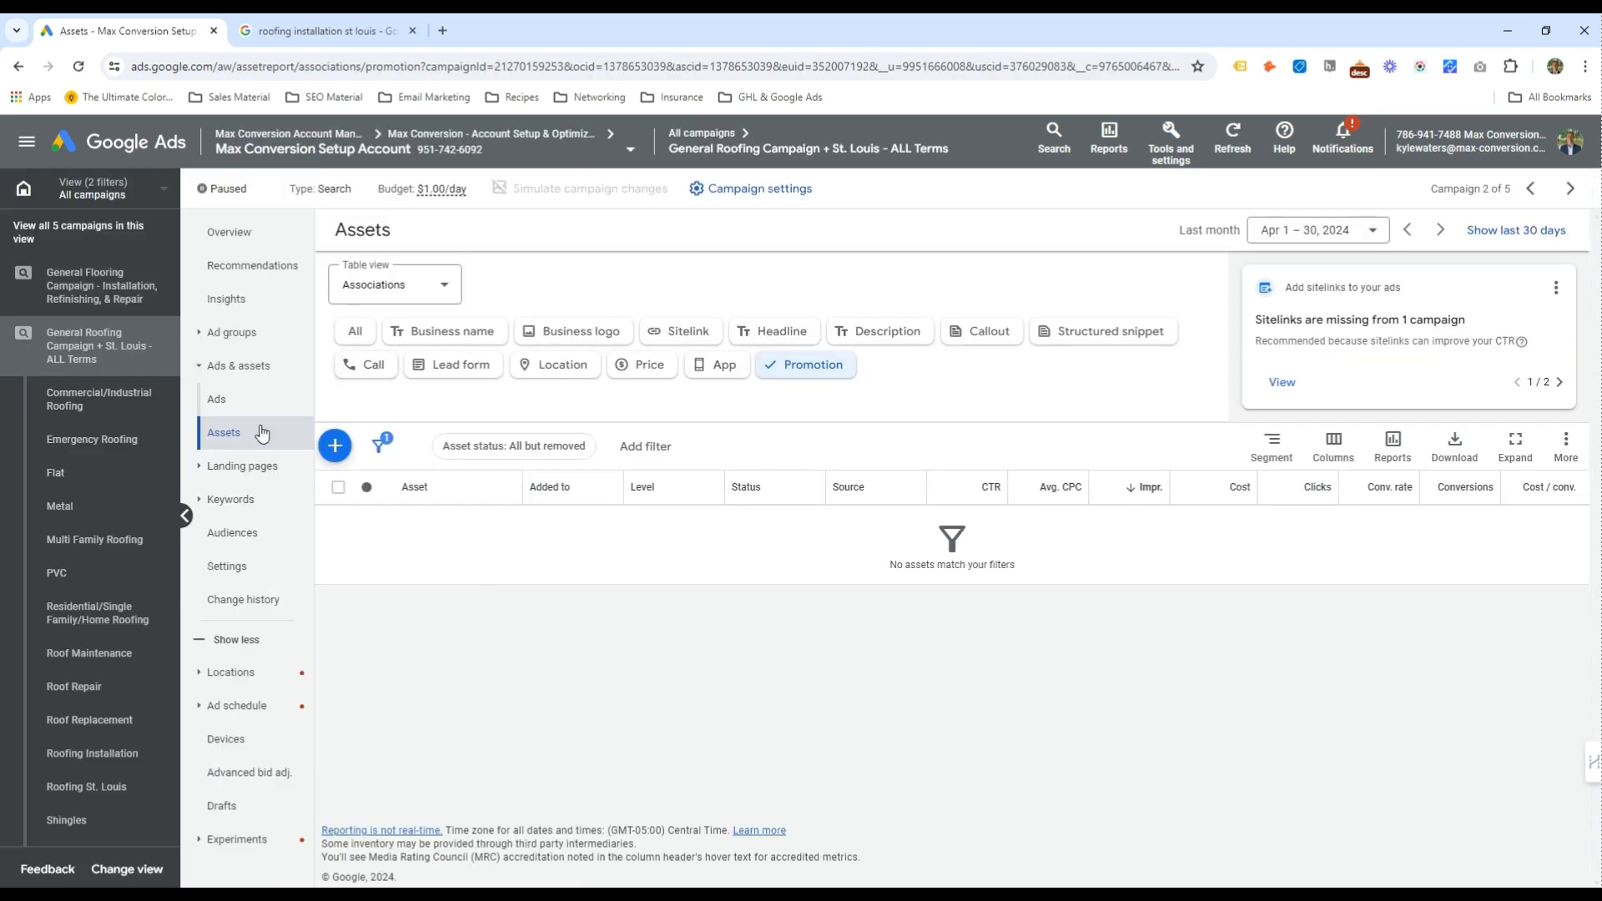
Open the overview of the General Roofing Campaign + St. Louis - ALL Terms campaign to view its diagnostics
left_click(221, 235)
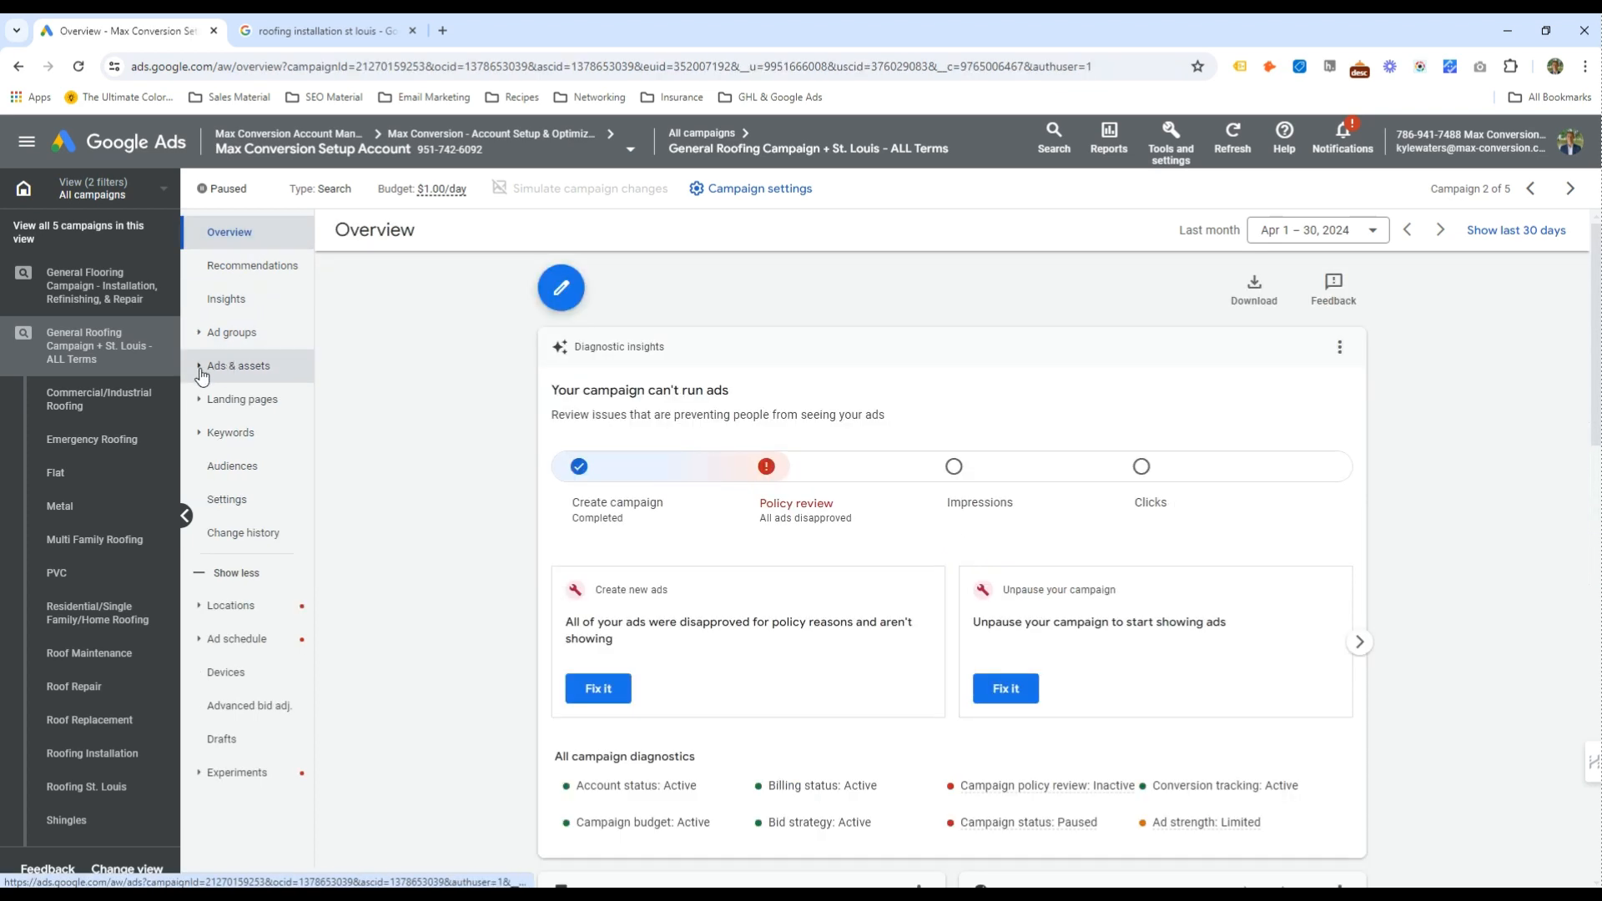
left_click(129, 346)
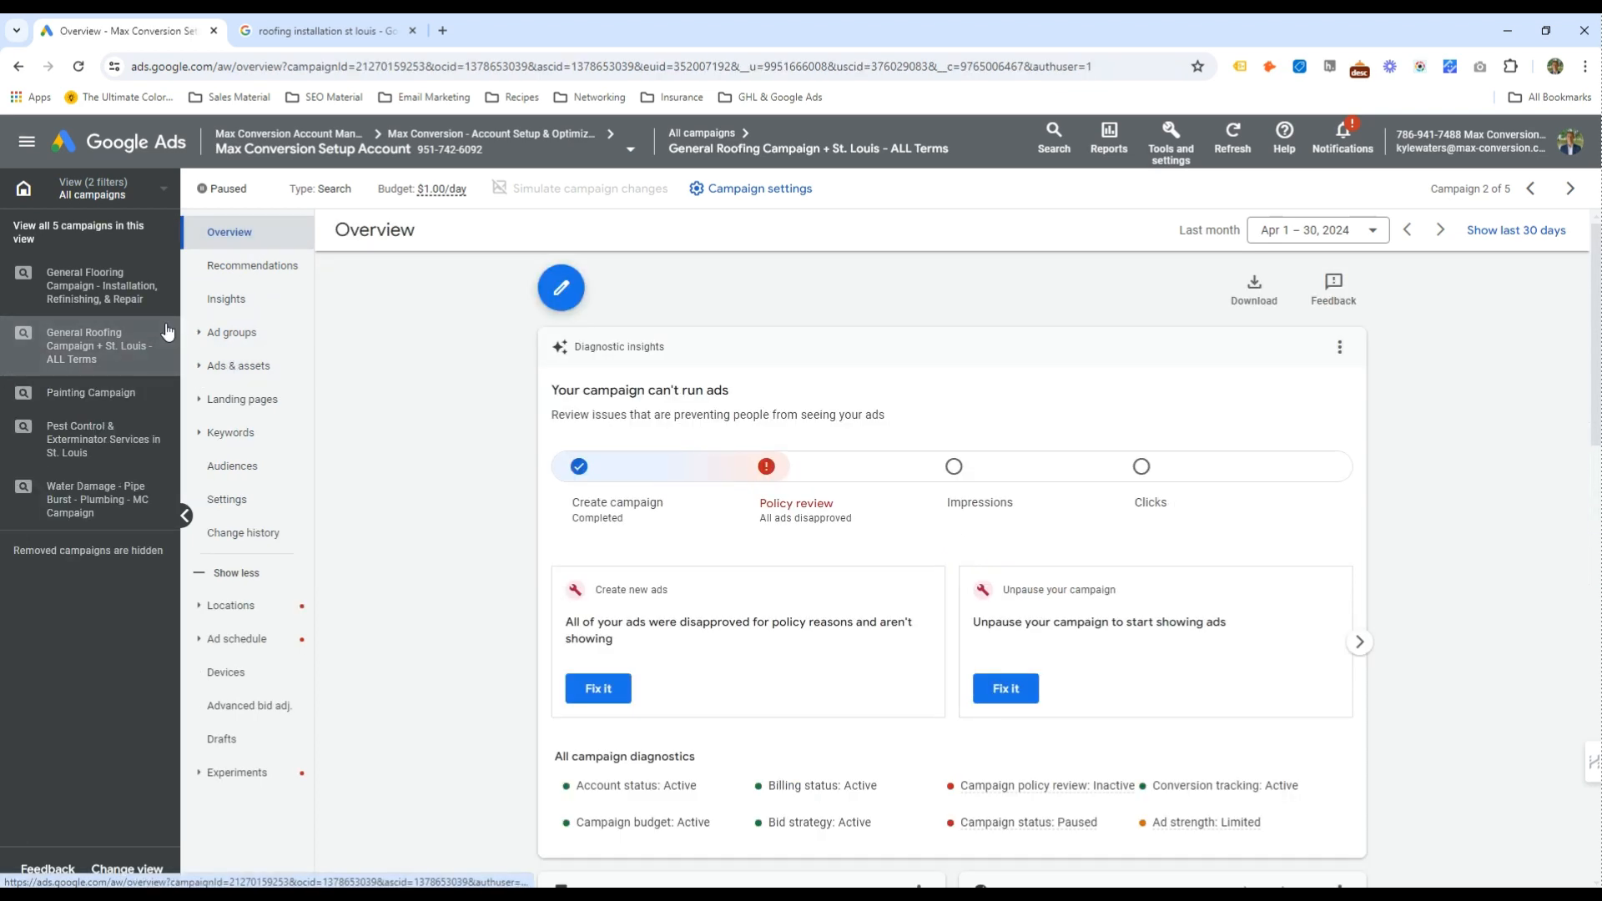
left_click(141, 342)
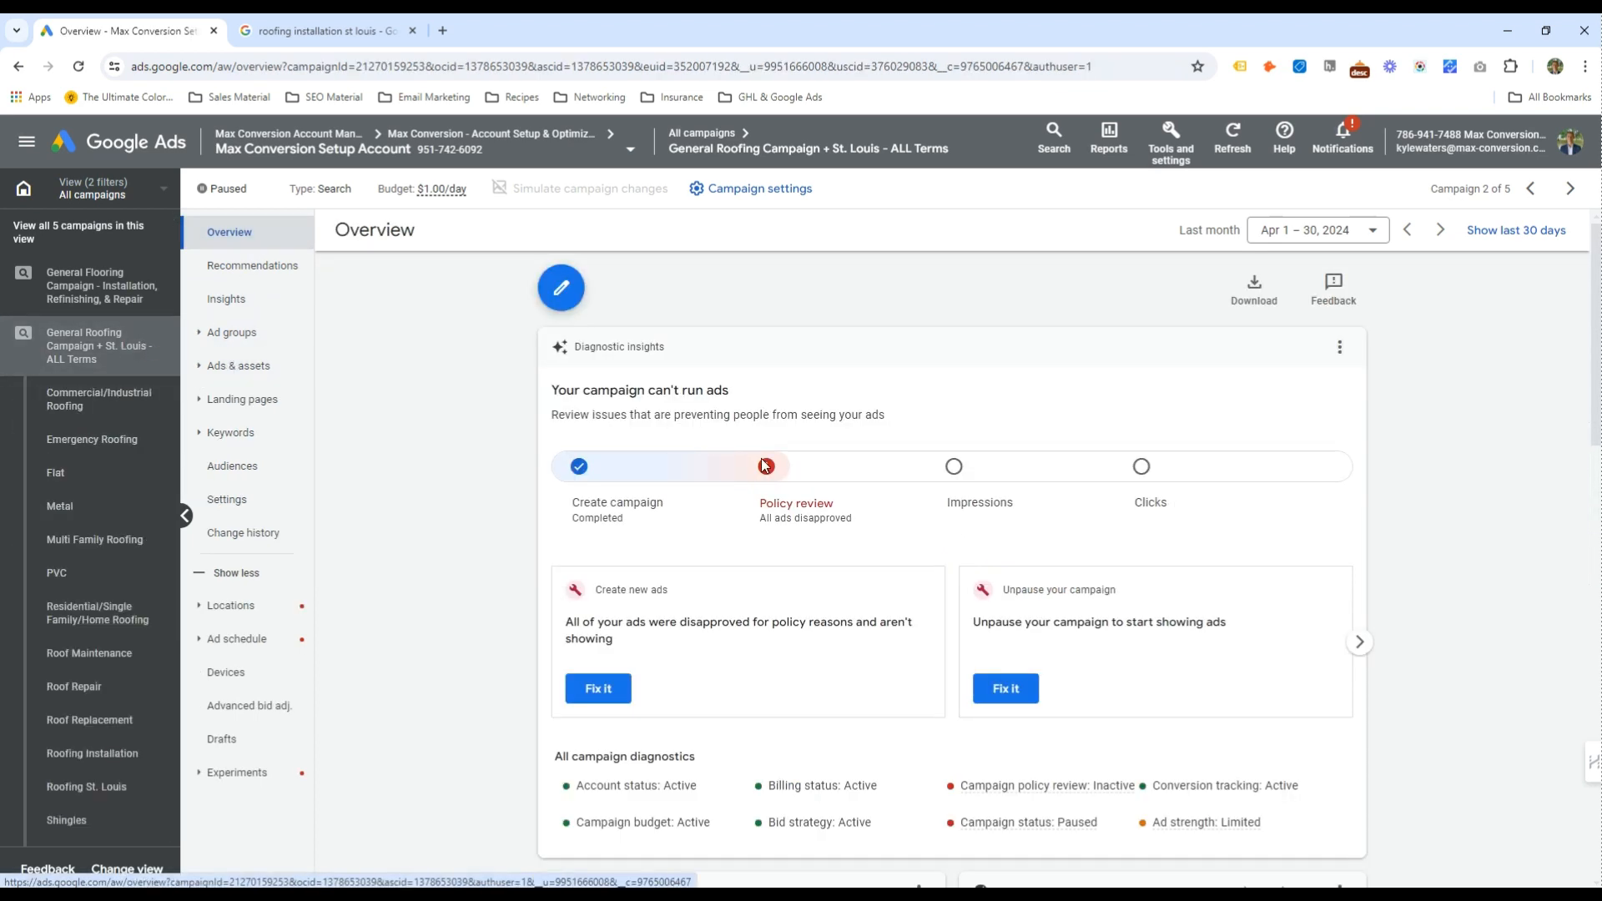